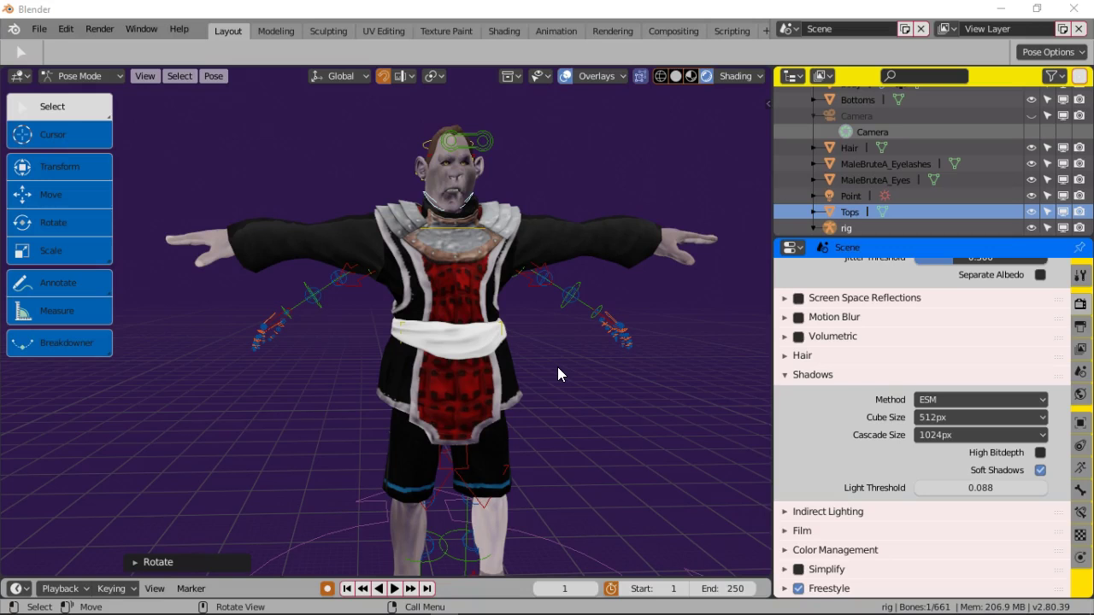
Step: Try moving the character rig's box-shaped torso control to test how the upper body follows, cancelling each move
{"action": "middle_click_drag", "start_coordinate": [557, 374], "coordinate": [531, 330]}
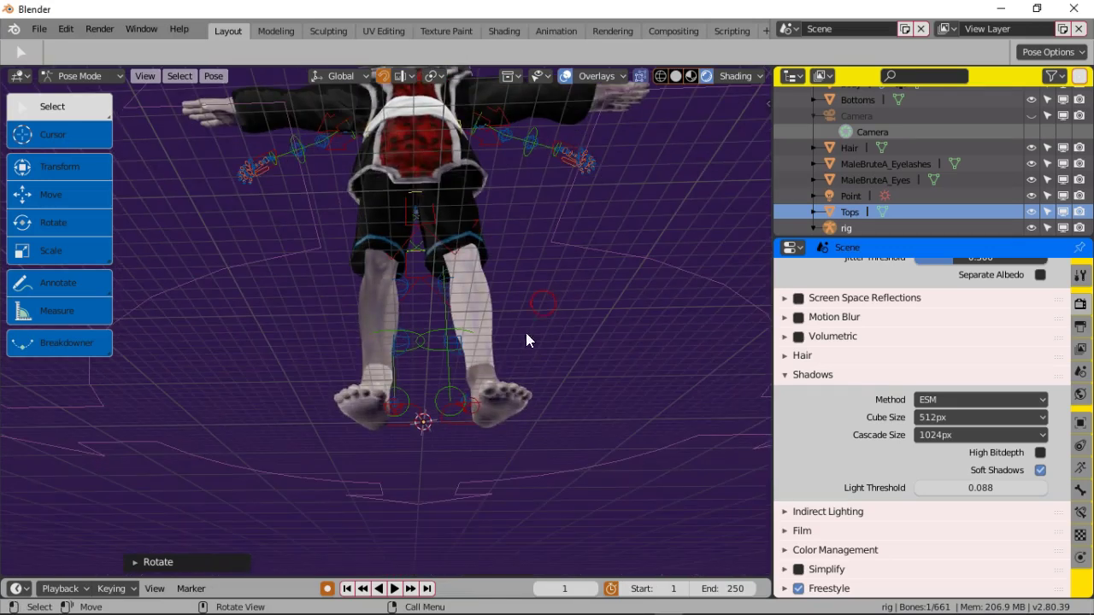
{"action": "middle_click_drag", "start_coordinate": [482, 406], "coordinate": [540, 329]}
{"action": "left_click", "coordinate": [459, 317]}
{"action": "key", "text": "g"}
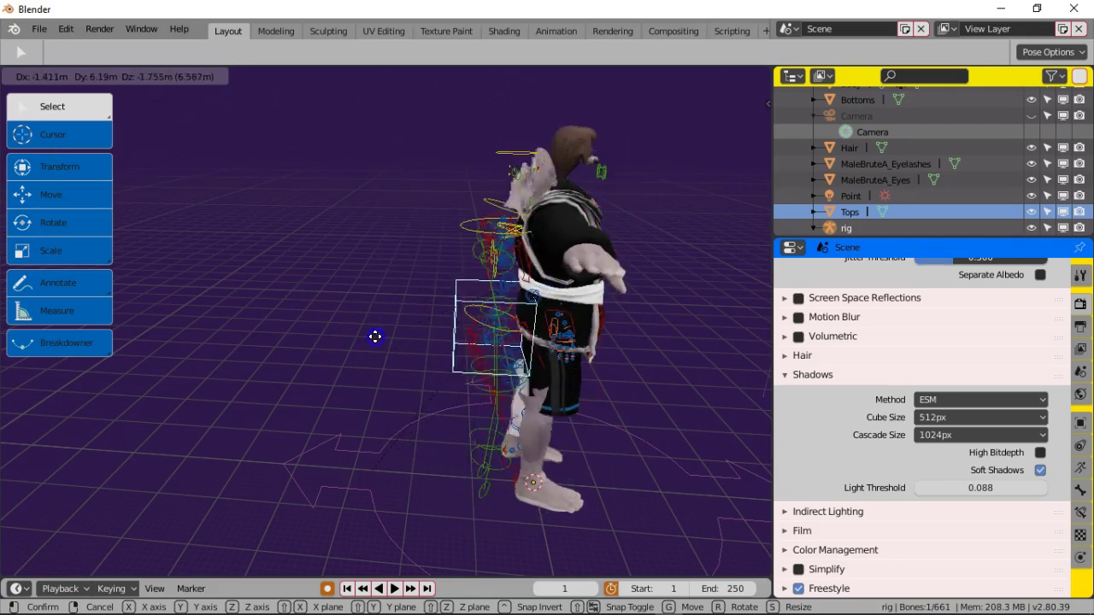
{"action": "right_click", "coordinate": [411, 335]}
{"action": "middle_click_drag", "start_coordinate": [411, 334], "coordinate": [518, 333]}
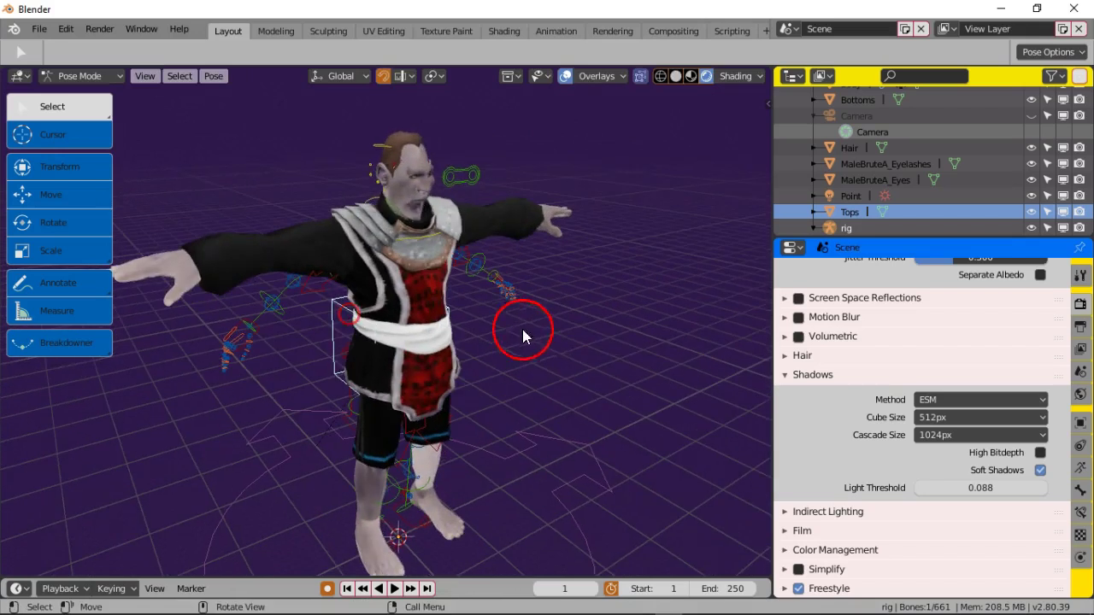
{"action": "key", "text": "g"}
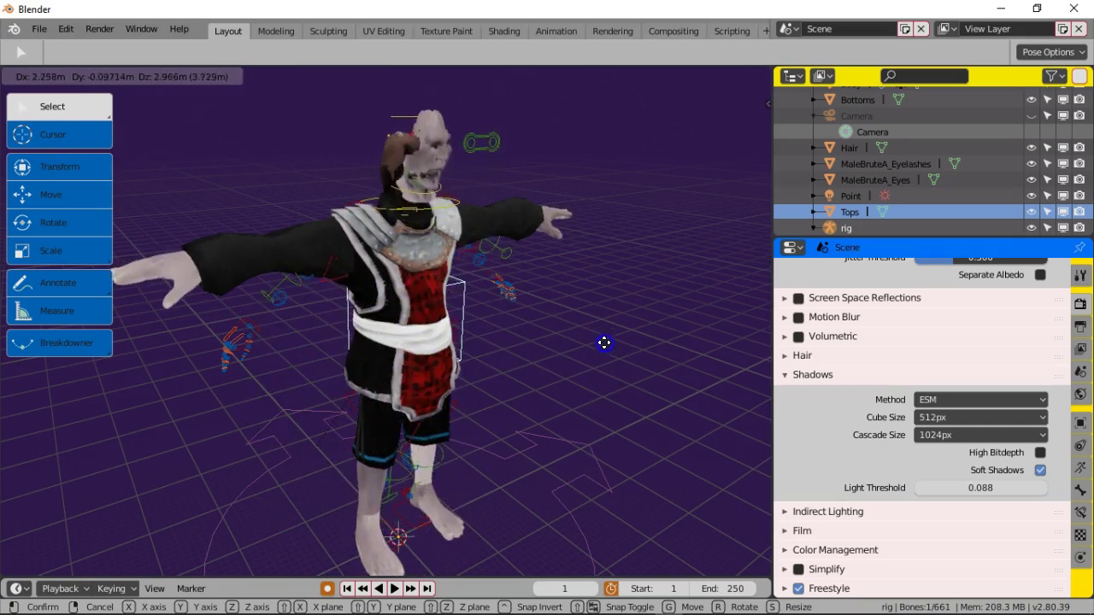
{"action": "left_click", "coordinate": [605, 355]}
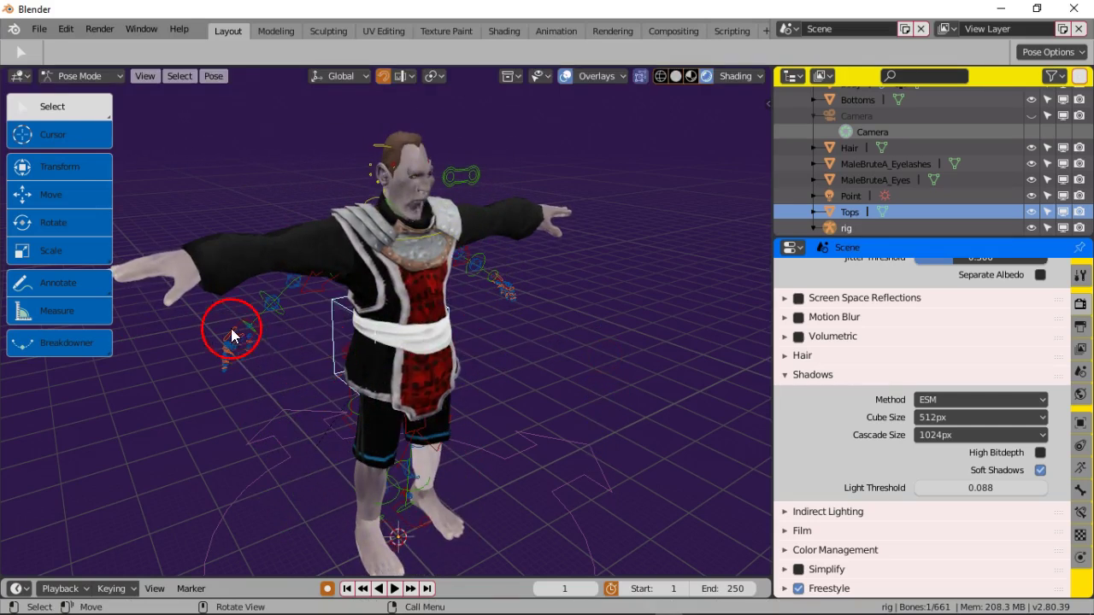
Step: Try lifting the character's left foot control and the right foot control, restoring each leg to its standing pose
{"action": "middle_click_drag", "start_coordinate": [439, 436], "coordinate": [499, 390]}
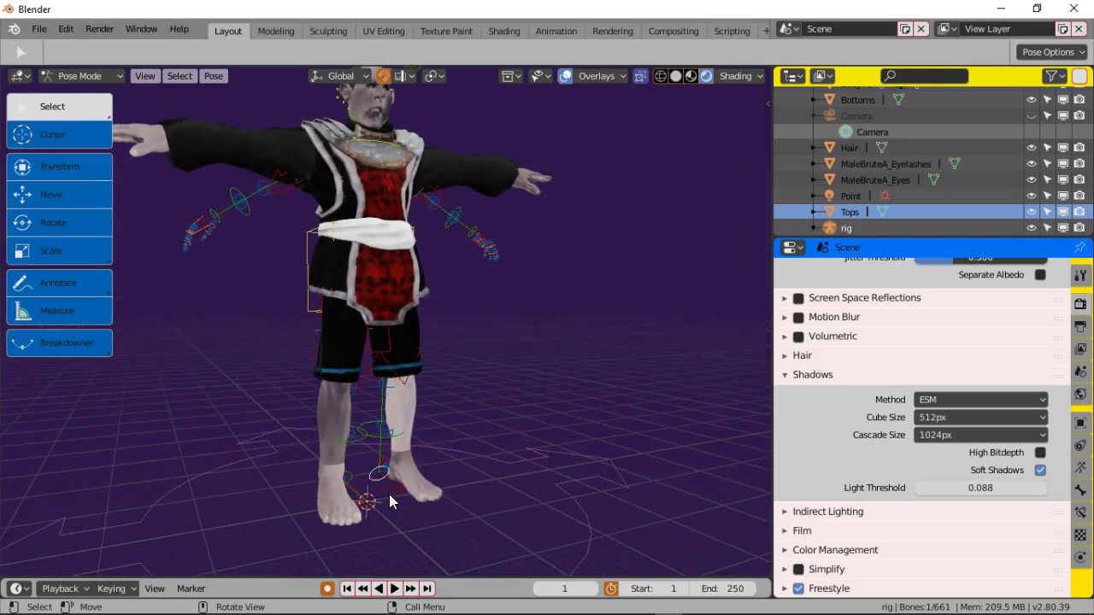
{"action": "key", "text": "g"}
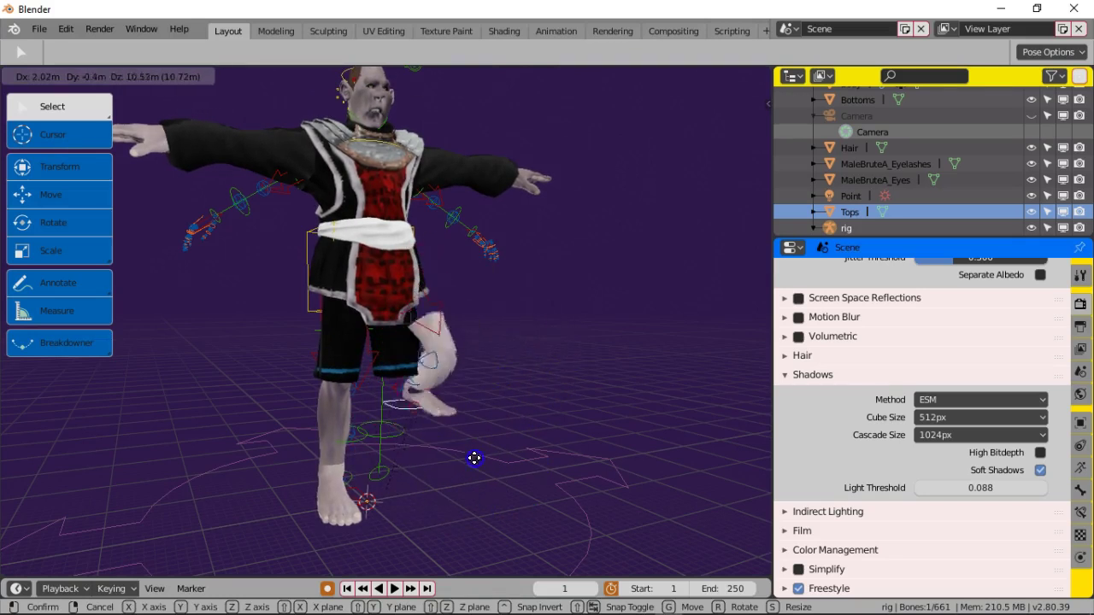
{"action": "left_click", "coordinate": [465, 475]}
{"action": "middle_click_drag", "start_coordinate": [400, 515], "coordinate": [350, 520]}
{"action": "left_click", "coordinate": [350, 520]}
{"action": "key", "text": "g"}
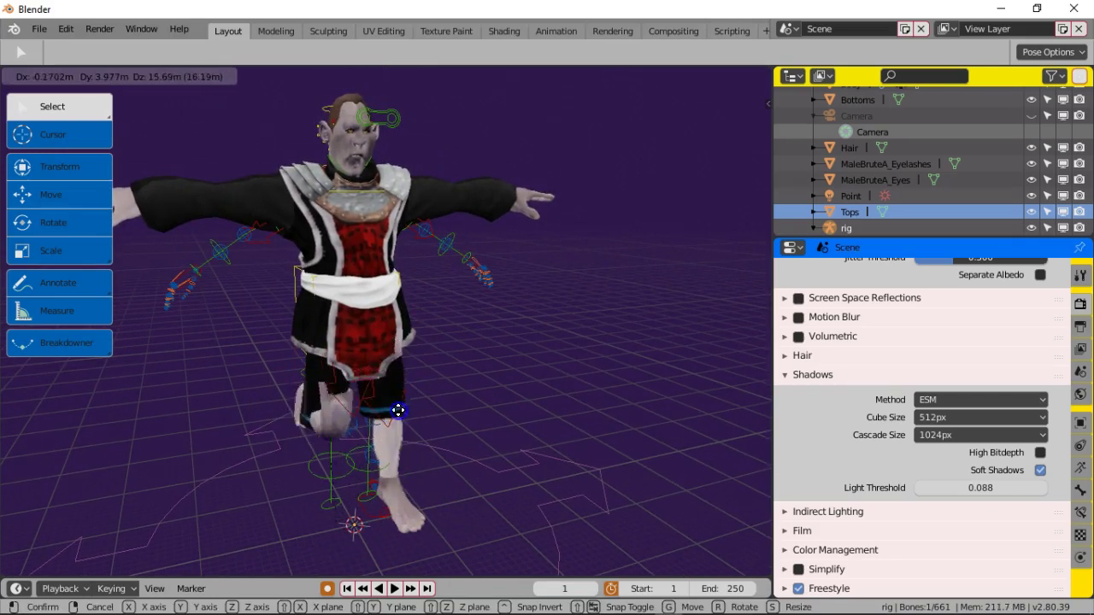
{"action": "left_click", "coordinate": [421, 514]}
Step: Try moving the character's left hand control and the right hand control, cancelling each move
{"action": "middle_click_drag", "start_coordinate": [427, 518], "coordinate": [496, 378]}
{"action": "scroll", "coordinate": [516, 420], "scroll_direction": "up", "scroll_amount": 3}
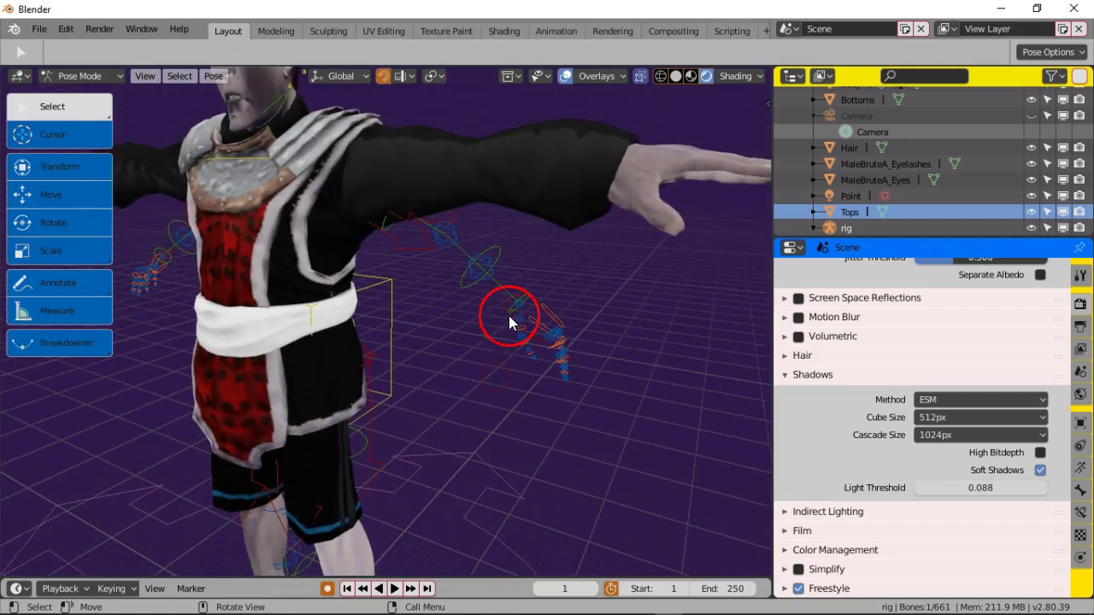
{"action": "key", "text": "g"}
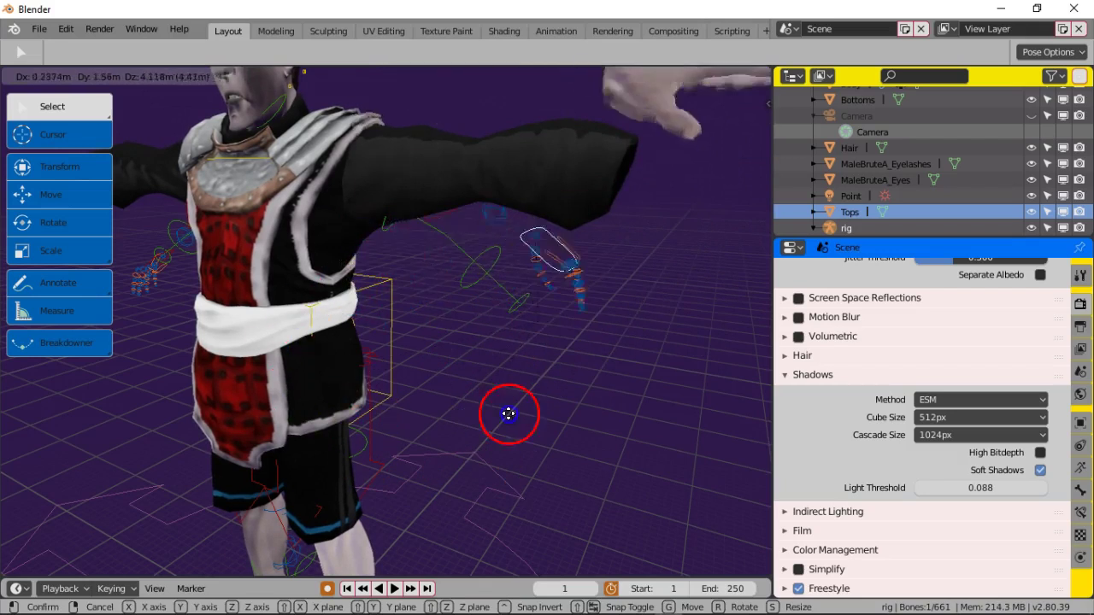
{"action": "right_click", "coordinate": [502, 427]}
{"action": "middle_click_drag", "start_coordinate": [503, 435], "coordinate": [292, 351]}
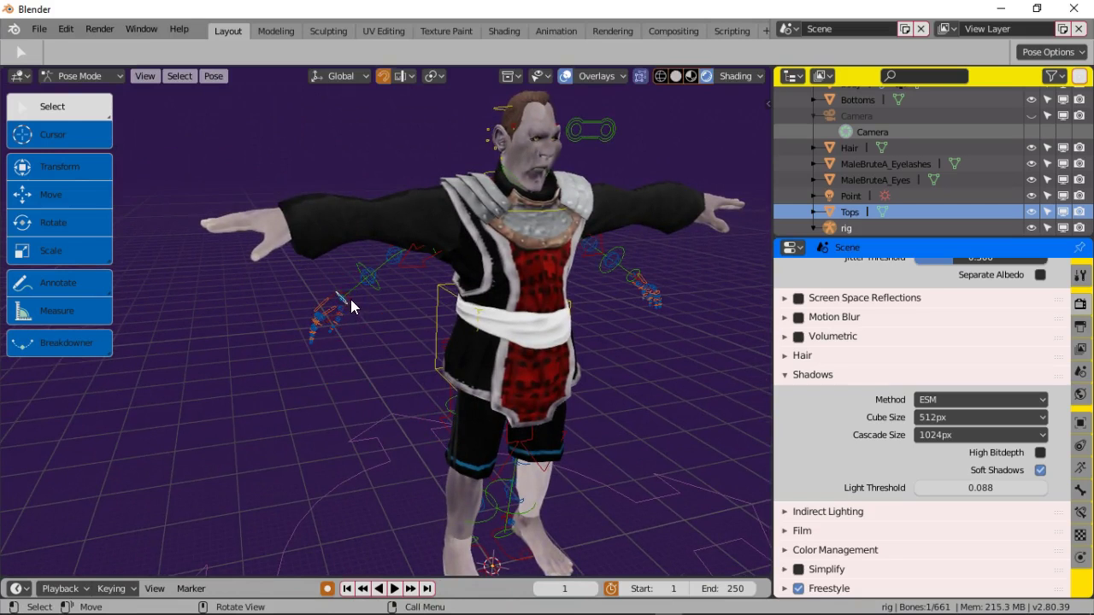
{"action": "key", "text": "g"}
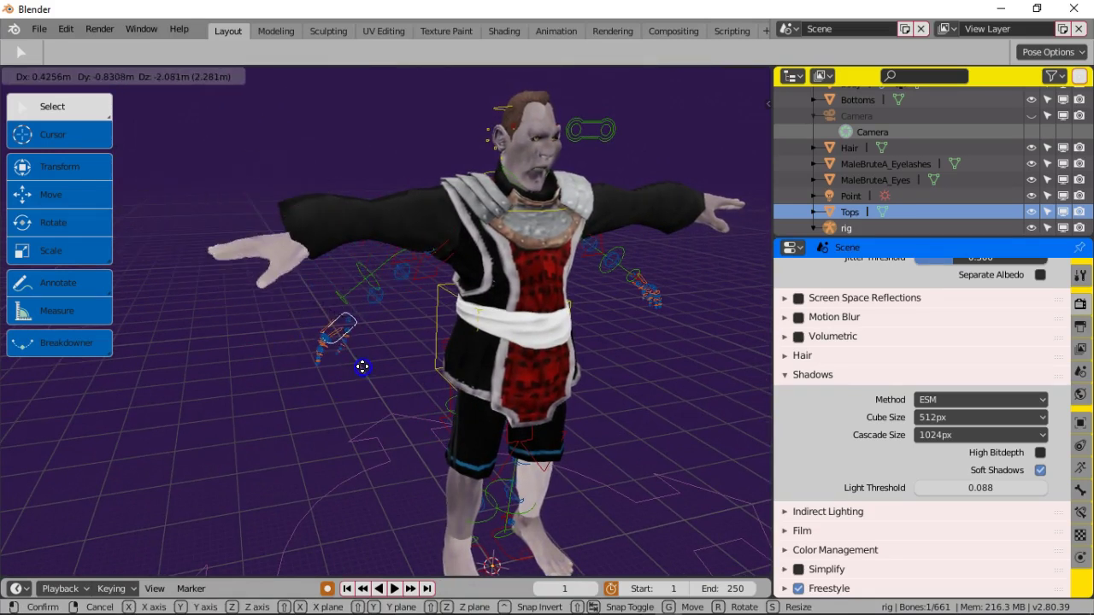
{"action": "right_click", "coordinate": [364, 370]}
Step: Examine the rigged character and its control bones from the front and both sides, at a distance and close up
{"action": "mouse_move", "coordinate": [398, 247]}
{"action": "middle_mouse_down"}
{"action": "mouse_move", "coordinate": [416, 337]}
{"action": "mouse_move", "coordinate": [441, 342]}
{"action": "mouse_move", "coordinate": [379, 274]}
{"action": "mouse_move", "coordinate": [244, 274]}
{"action": "mouse_move", "coordinate": [317, 308]}
{"action": "mouse_move", "coordinate": [390, 257]}
{"action": "middle_mouse_up"}
{"action": "scroll", "coordinate": [391, 288], "scroll_direction": "down", "scroll_amount": 5}
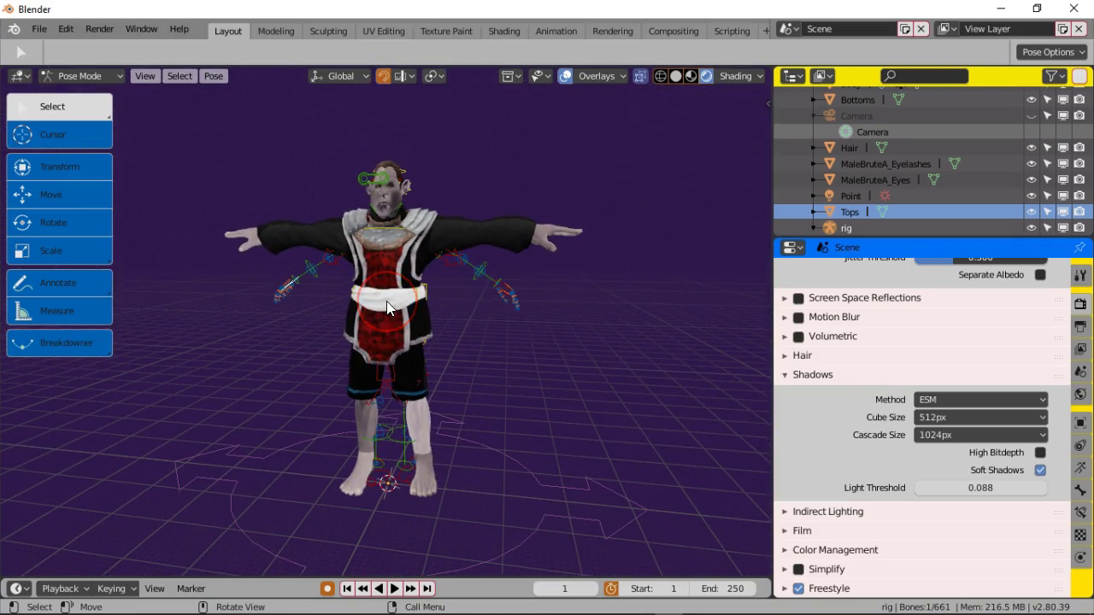
{"action": "left_click", "coordinate": [376, 271]}
{"action": "left_click", "coordinate": [377, 281]}
{"action": "left_click_drag", "start_coordinate": [374, 280], "coordinate": [360, 319]}
{"action": "middle_click_drag", "start_coordinate": [401, 315], "coordinate": [571, 347]}
{"action": "scroll", "coordinate": [565, 317], "scroll_direction": "up", "scroll_amount": 5}
{"action": "middle_click_drag", "start_coordinate": [562, 305], "coordinate": [412, 271]}
{"action": "scroll", "coordinate": [438, 265], "scroll_direction": "down", "scroll_amount": 5}
{"action": "middle_click_drag", "start_coordinate": [516, 301], "coordinate": [292, 358]}
{"action": "scroll", "coordinate": [483, 389], "scroll_direction": "up", "scroll_amount": 4}
{"action": "scroll", "coordinate": [366, 314], "scroll_direction": "up", "scroll_amount": 4}
{"action": "middle_click_drag", "start_coordinate": [325, 263], "coordinate": [350, 295]}
{"action": "scroll", "coordinate": [351, 298], "scroll_direction": "down", "scroll_amount": 4}
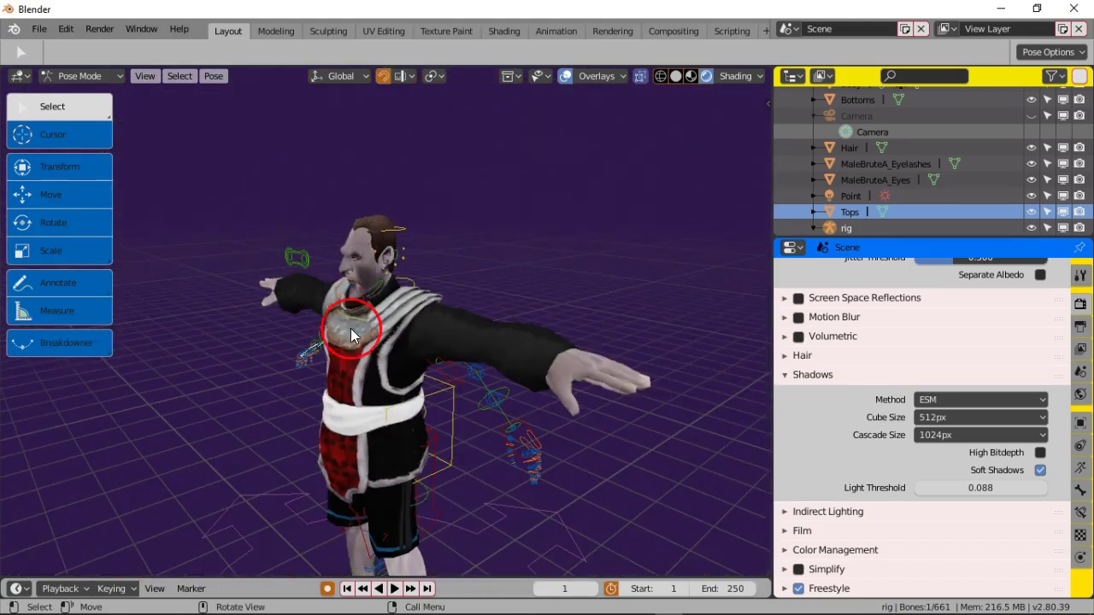
Step: Try raising the character's right leg with its foot control and return it to the ground
{"action": "middle_click_drag", "start_coordinate": [363, 395], "coordinate": [420, 210], "text": "shift"}
{"action": "scroll", "coordinate": [441, 390], "scroll_direction": "up", "scroll_amount": 2}
{"action": "scroll", "coordinate": [441, 391], "scroll_direction": "up", "scroll_amount": 1}
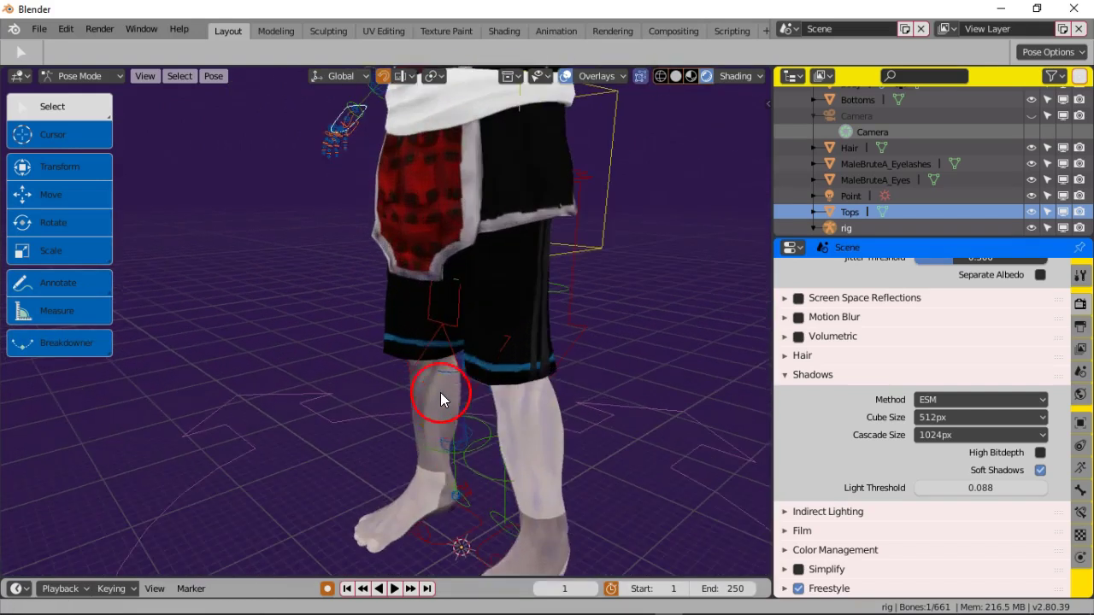
{"action": "middle_click_drag", "start_coordinate": [441, 403], "coordinate": [412, 256], "text": "shift"}
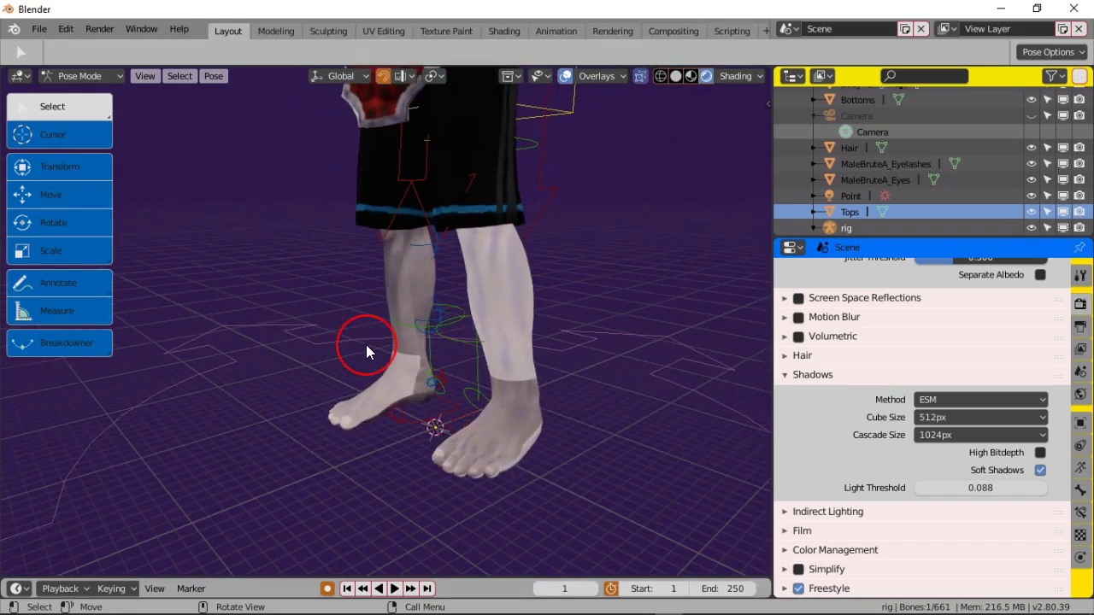
{"action": "middle_click_drag", "start_coordinate": [365, 344], "coordinate": [378, 399]}
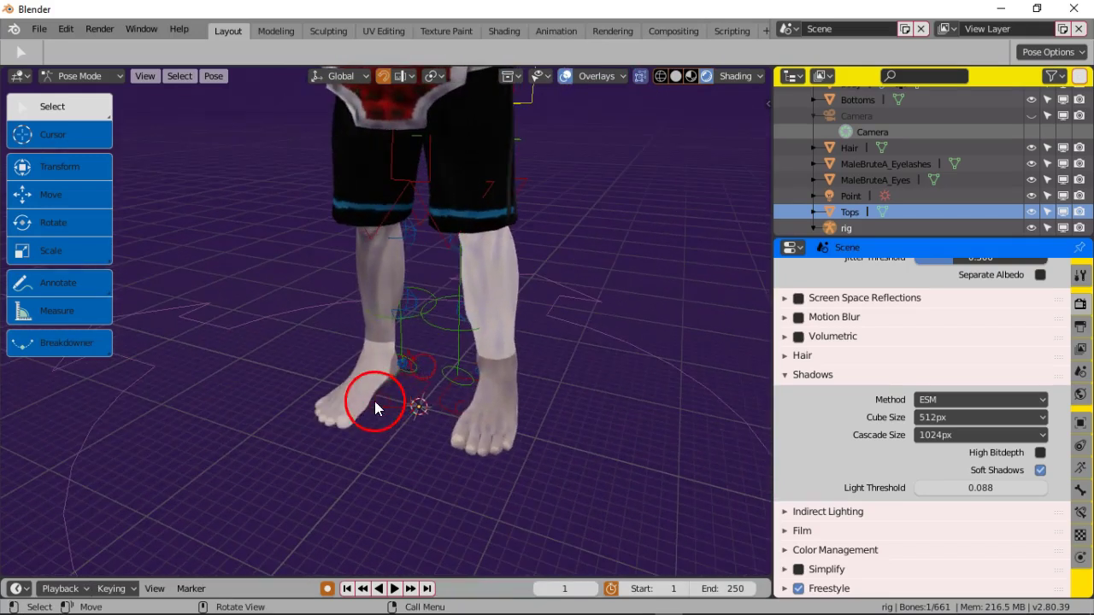
{"action": "mouse_move", "coordinate": [406, 446]}
{"action": "middle_mouse_down"}
{"action": "mouse_move", "coordinate": [379, 398]}
{"action": "mouse_move", "coordinate": [403, 439]}
{"action": "middle_mouse_up"}
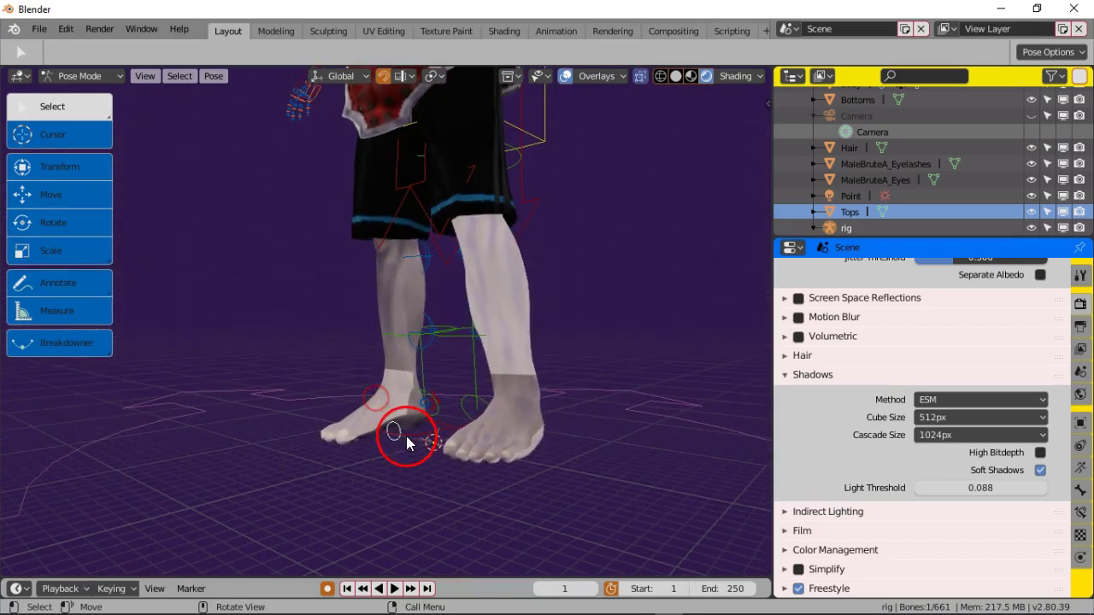
{"action": "key", "text": "g"}
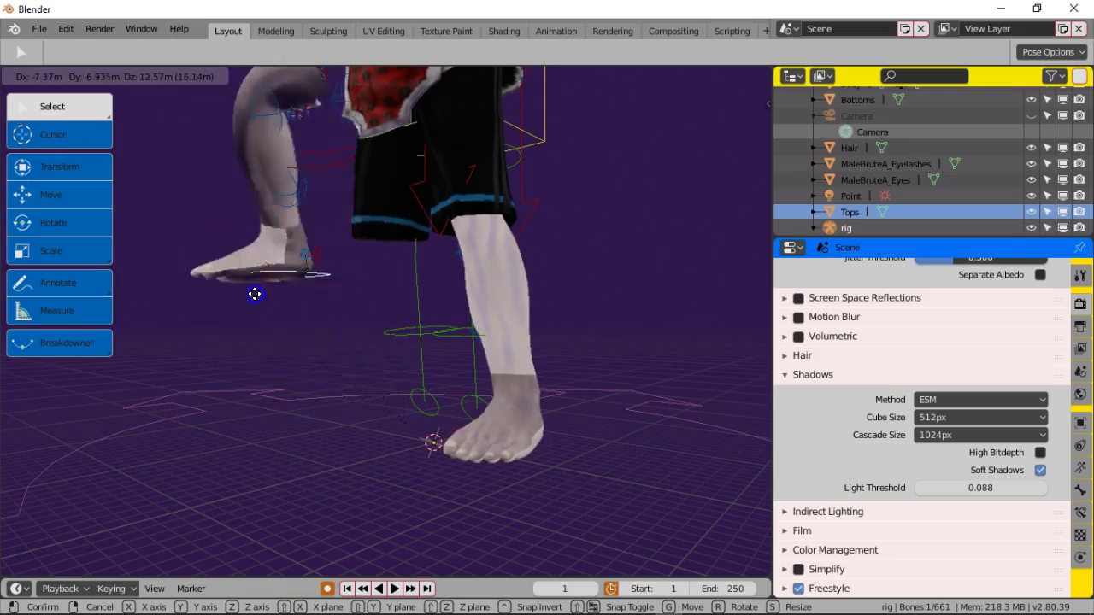
{"action": "left_click", "coordinate": [379, 458]}
Step: Try raising the character's left leg with its foot control and return it to the ground
{"action": "middle_click_drag", "start_coordinate": [379, 457], "coordinate": [511, 488]}
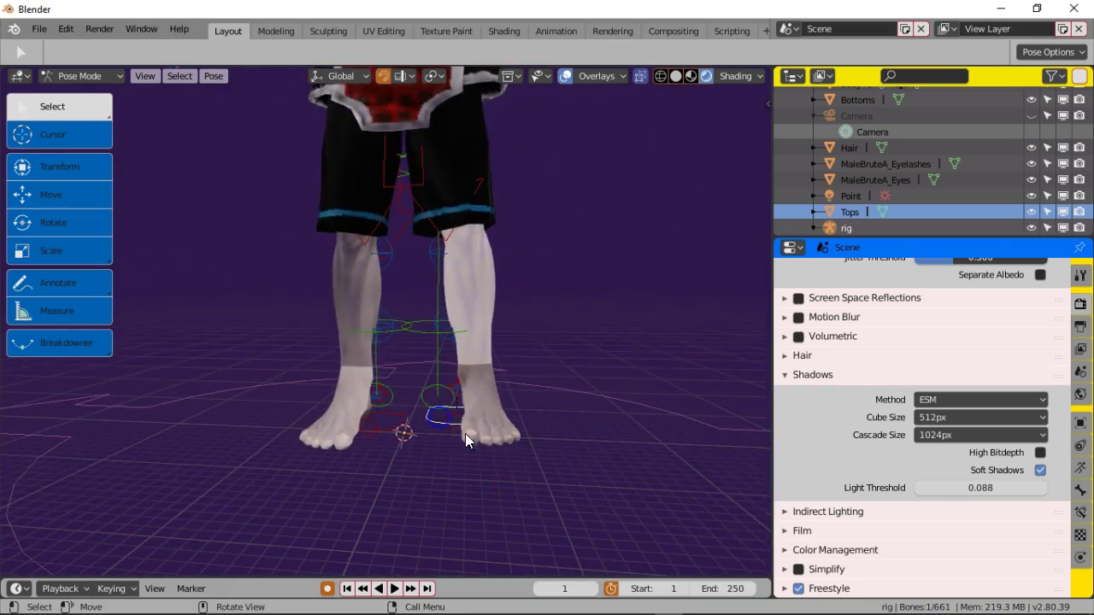
{"action": "key", "text": "g"}
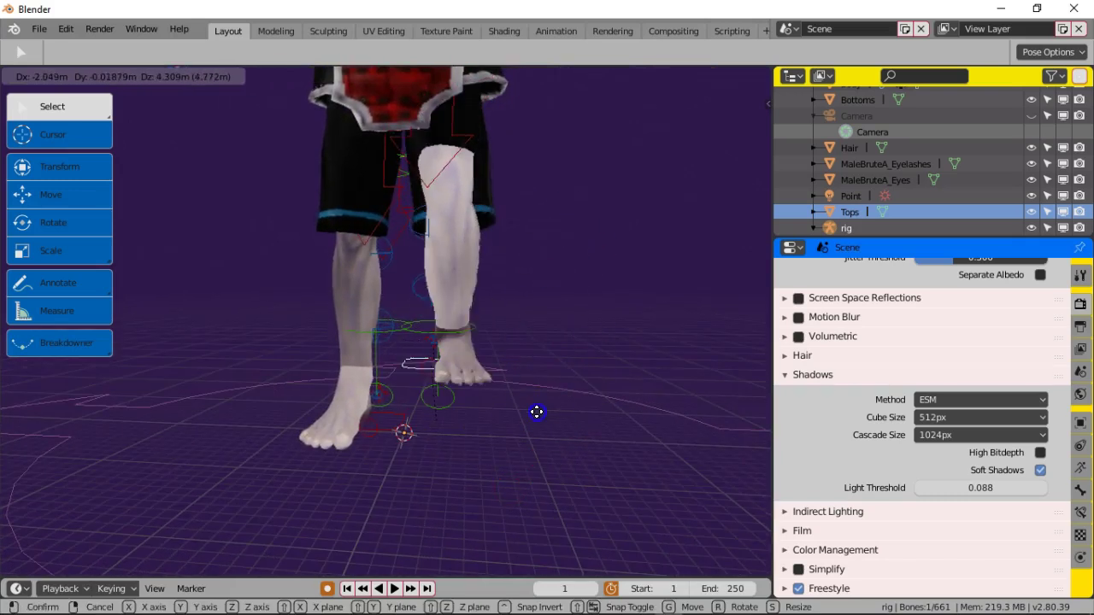
{"action": "left_click", "coordinate": [538, 495]}
Step: Try moving the ring-shaped chest control below the character's neck and cancel the move
{"action": "middle_click_drag", "start_coordinate": [394, 462], "coordinate": [446, 371]}
{"action": "scroll", "coordinate": [372, 496], "scroll_direction": "down", "scroll_amount": 3}
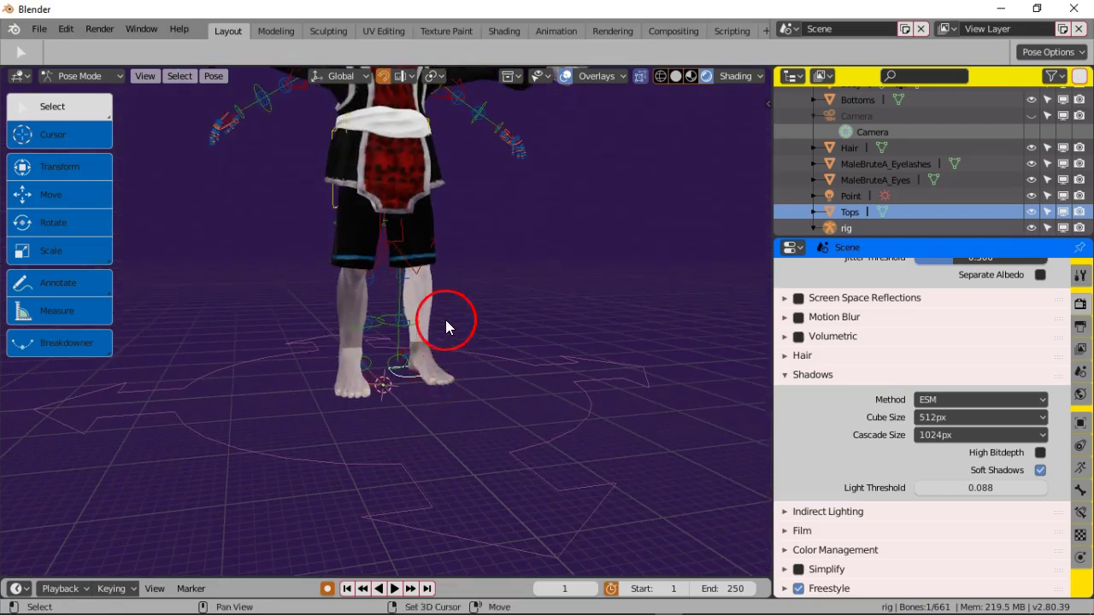
{"action": "middle_click_drag", "start_coordinate": [446, 323], "coordinate": [495, 524], "text": "shift"}
{"action": "middle_click_drag", "start_coordinate": [329, 296], "coordinate": [394, 326]}
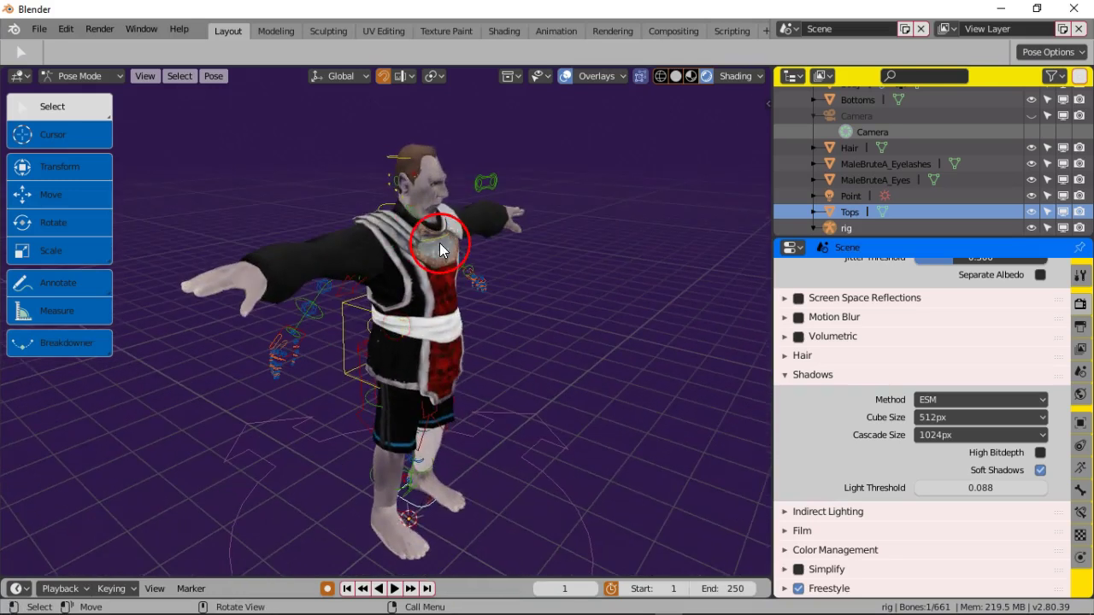
{"action": "key", "text": "g"}
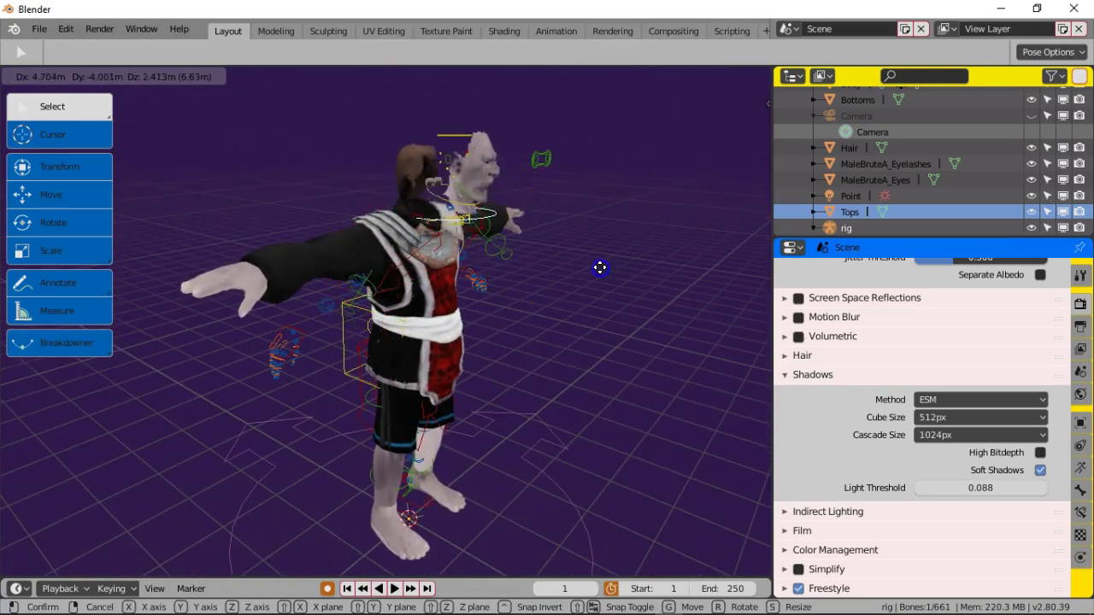
{"action": "right_click", "coordinate": [578, 297]}
Step: Examine the character's full body, legs, face and shoulder armour from several angles
{"action": "middle_click_drag", "start_coordinate": [443, 379], "coordinate": [526, 362]}
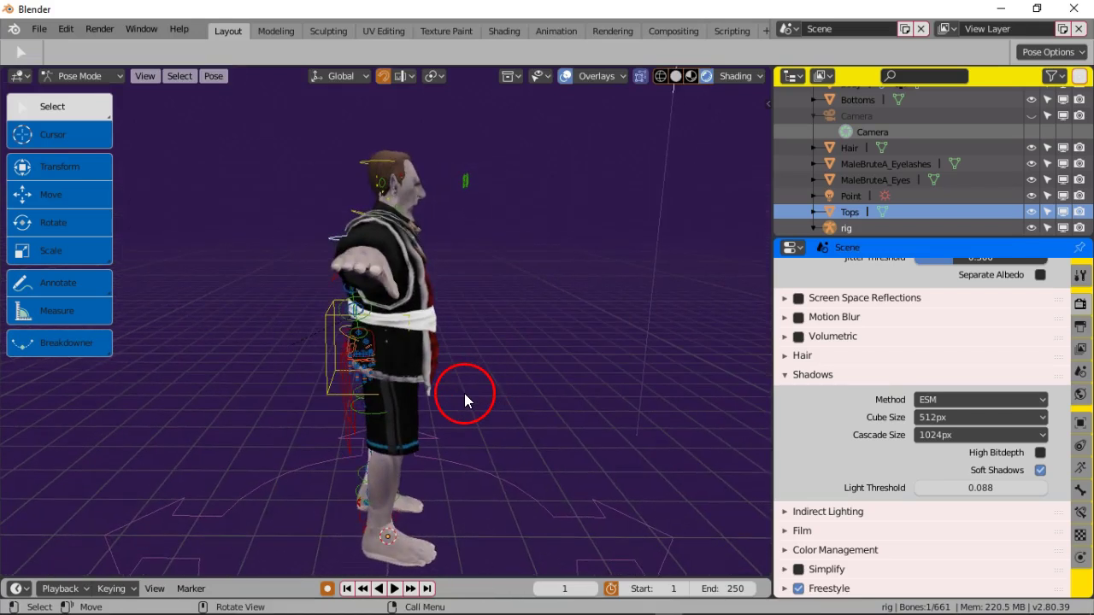
{"action": "middle_click_drag", "start_coordinate": [464, 398], "coordinate": [214, 391]}
{"action": "middle_click_drag", "start_coordinate": [375, 405], "coordinate": [343, 394]}
{"action": "left_click", "coordinate": [474, 366]}
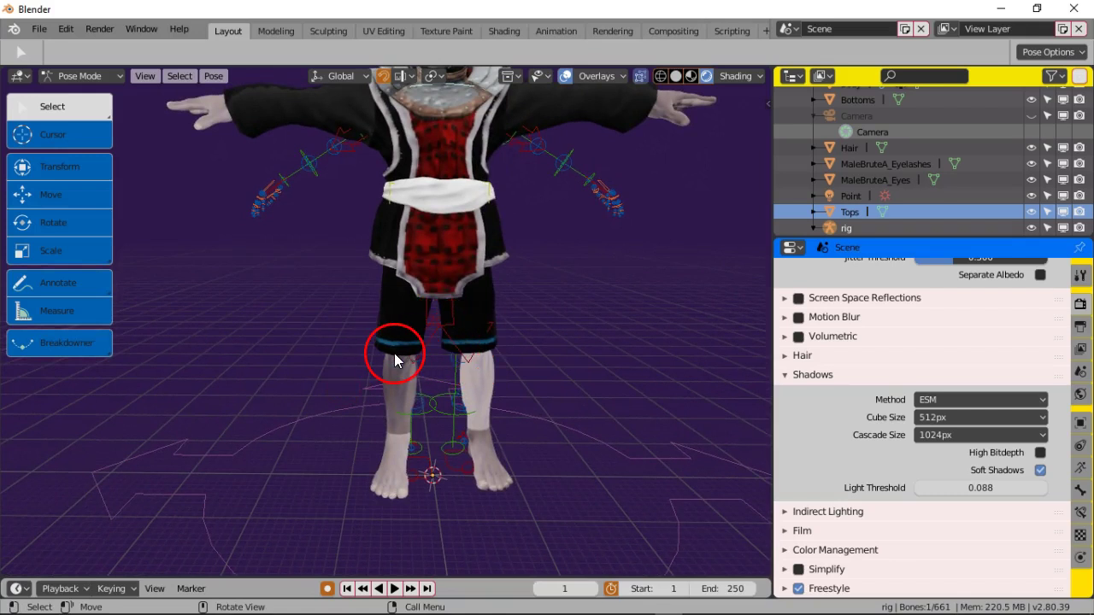
{"action": "middle_click_drag", "start_coordinate": [266, 293], "coordinate": [379, 302]}
{"action": "middle_click_drag", "start_coordinate": [389, 206], "coordinate": [500, 288]}
{"action": "middle_click_drag", "start_coordinate": [439, 270], "coordinate": [407, 284], "text": "ctrl"}
{"action": "scroll", "coordinate": [427, 327], "scroll_direction": "up", "scroll_amount": 2}
{"action": "middle_click_drag", "start_coordinate": [426, 328], "coordinate": [379, 221]}
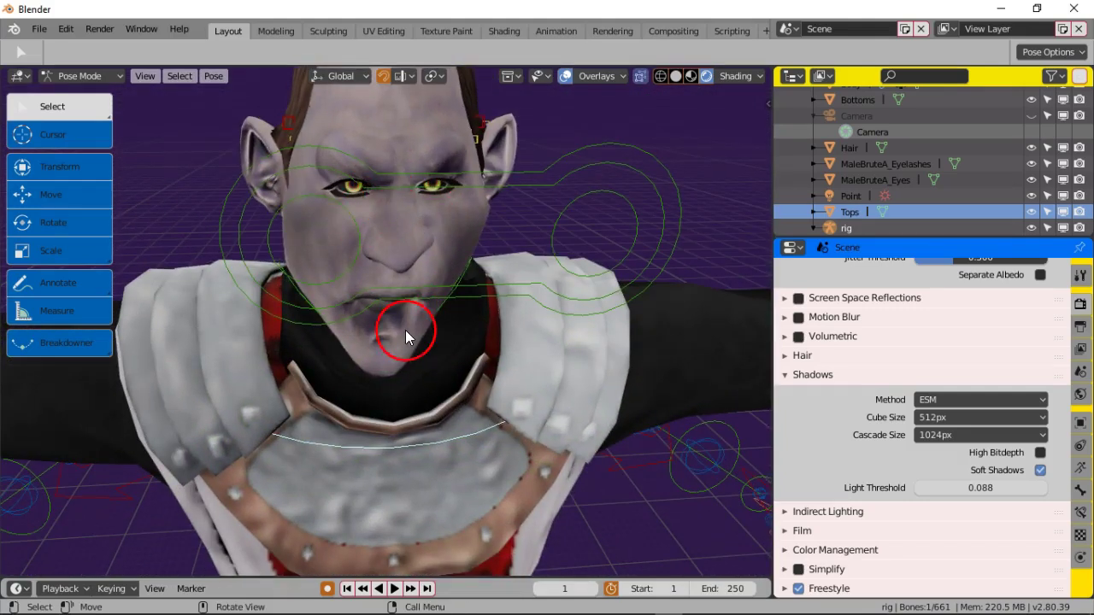
{"action": "scroll", "coordinate": [408, 320], "scroll_direction": "down", "scroll_amount": 4}
{"action": "middle_click_drag", "start_coordinate": [436, 361], "coordinate": [478, 338]}
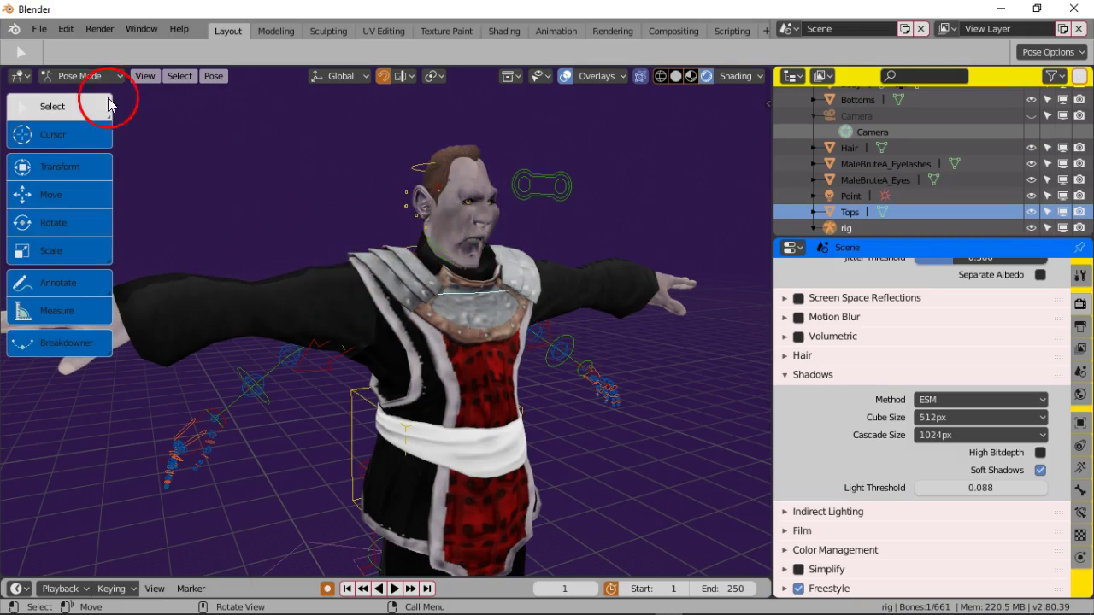
Step: Create a new file from the General template
{"action": "left_click", "coordinate": [38, 30]}
{"action": "mouse_move", "coordinate": [109, 49]}
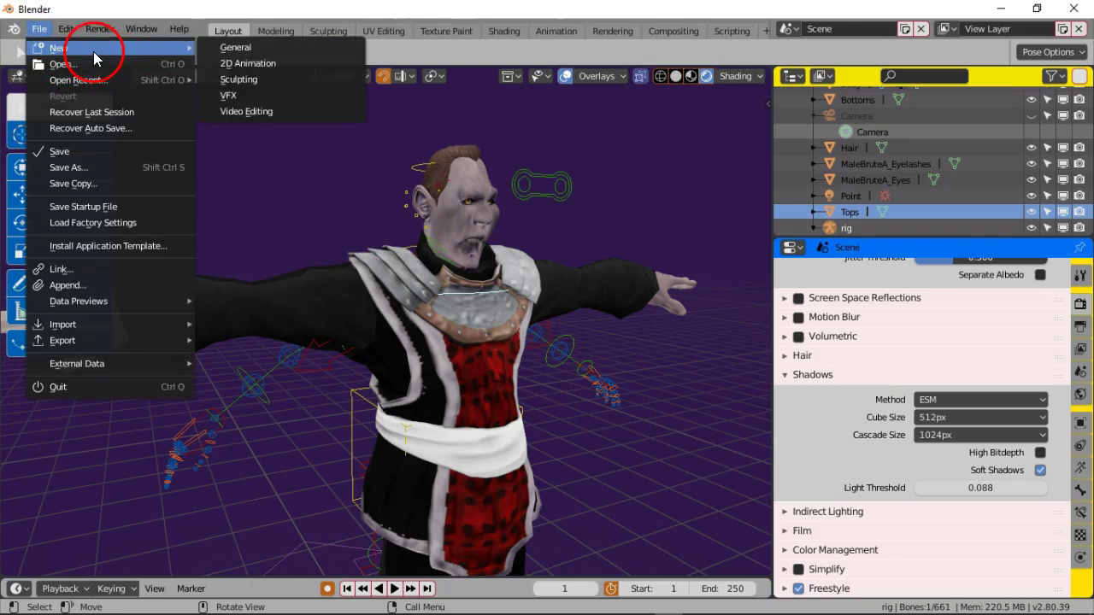
{"action": "left_click", "coordinate": [273, 48]}
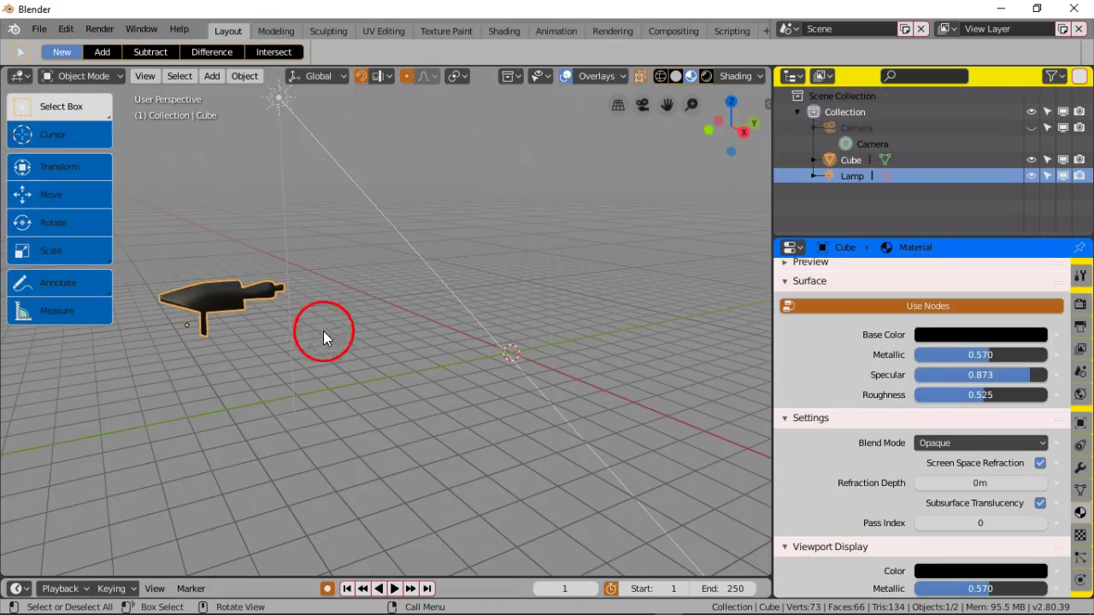
Step: Examine the new scene's dark mesh, lamp and grid from several angles and distances
{"action": "middle_click_drag", "start_coordinate": [275, 340], "coordinate": [178, 220]}
{"action": "middle_click_drag", "start_coordinate": [259, 305], "coordinate": [268, 321]}
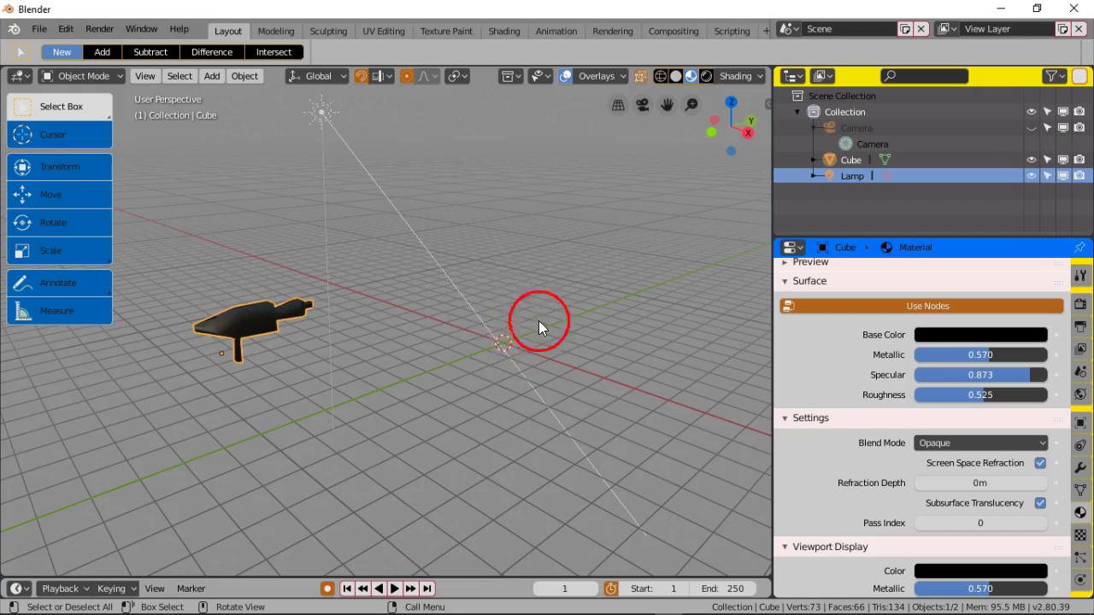
{"action": "middle_click_drag", "start_coordinate": [495, 315], "coordinate": [503, 281]}
{"action": "scroll", "coordinate": [497, 306], "scroll_direction": "up", "scroll_amount": 2}
{"action": "scroll", "coordinate": [575, 340], "scroll_direction": "down", "scroll_amount": 3}
{"action": "middle_click_drag", "start_coordinate": [423, 336], "coordinate": [467, 356]}
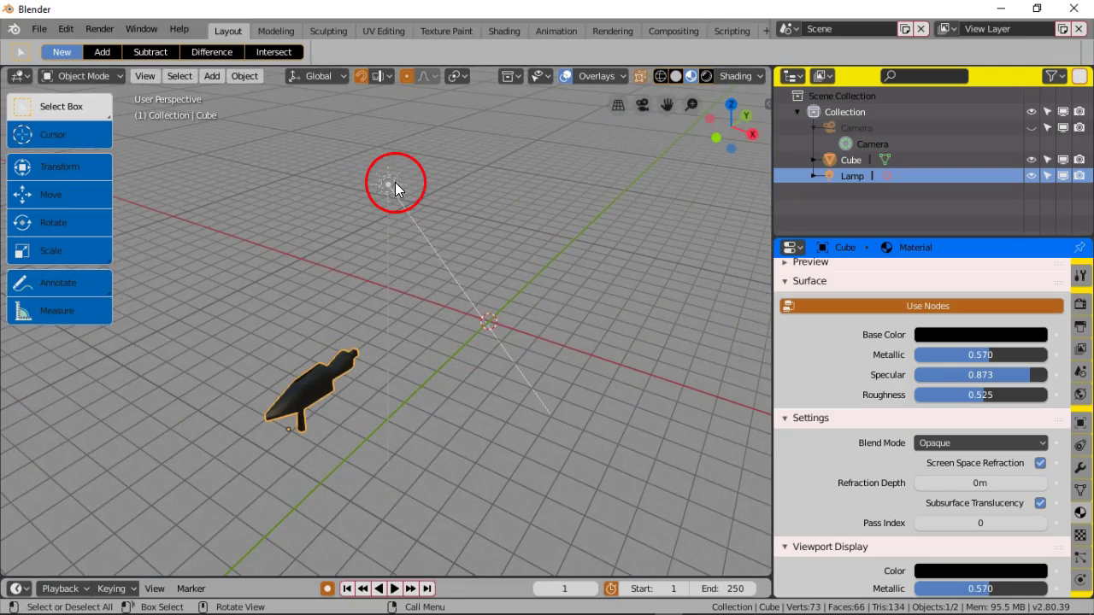
{"action": "middle_click_drag", "start_coordinate": [498, 242], "coordinate": [615, 231]}
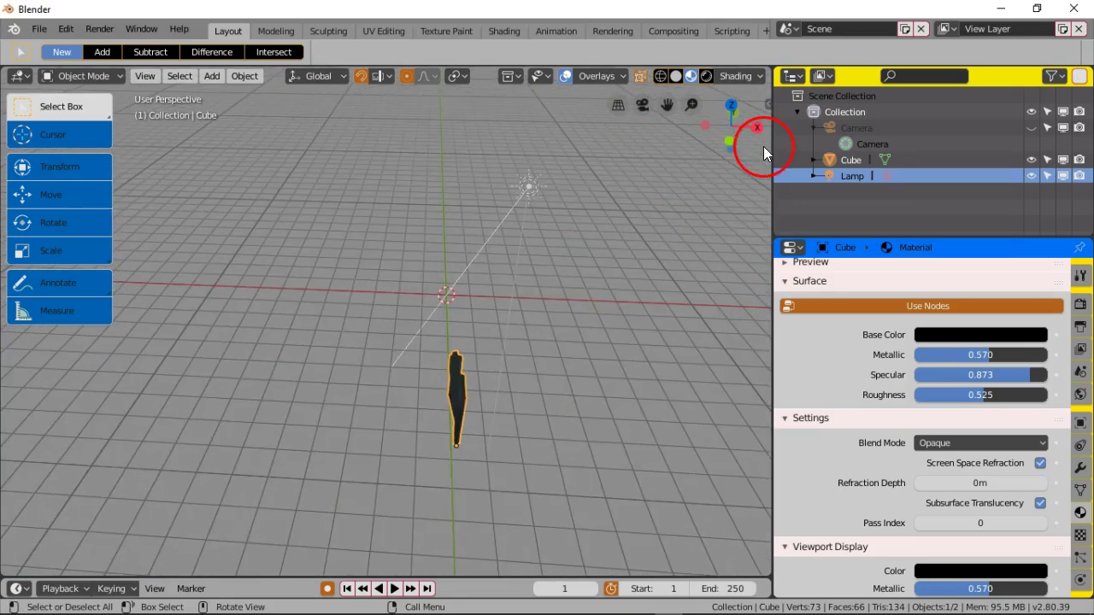
{"action": "scroll", "coordinate": [667, 243], "scroll_direction": "down", "scroll_amount": 5}
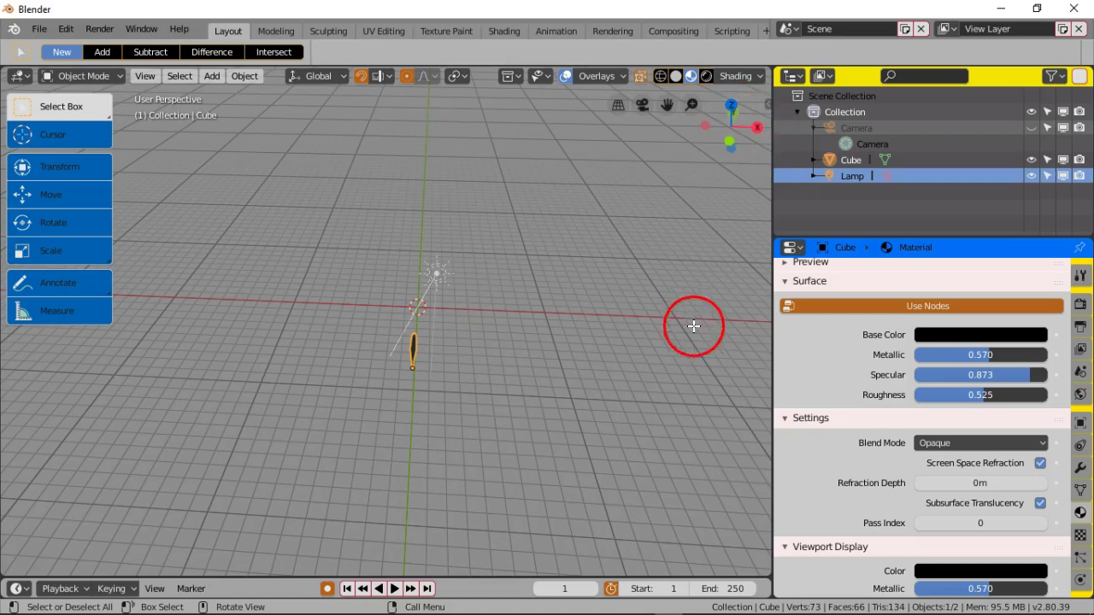
{"action": "middle_click_drag", "start_coordinate": [627, 275], "coordinate": [328, 293]}
{"action": "middle_click_drag", "start_coordinate": [359, 349], "coordinate": [346, 266]}
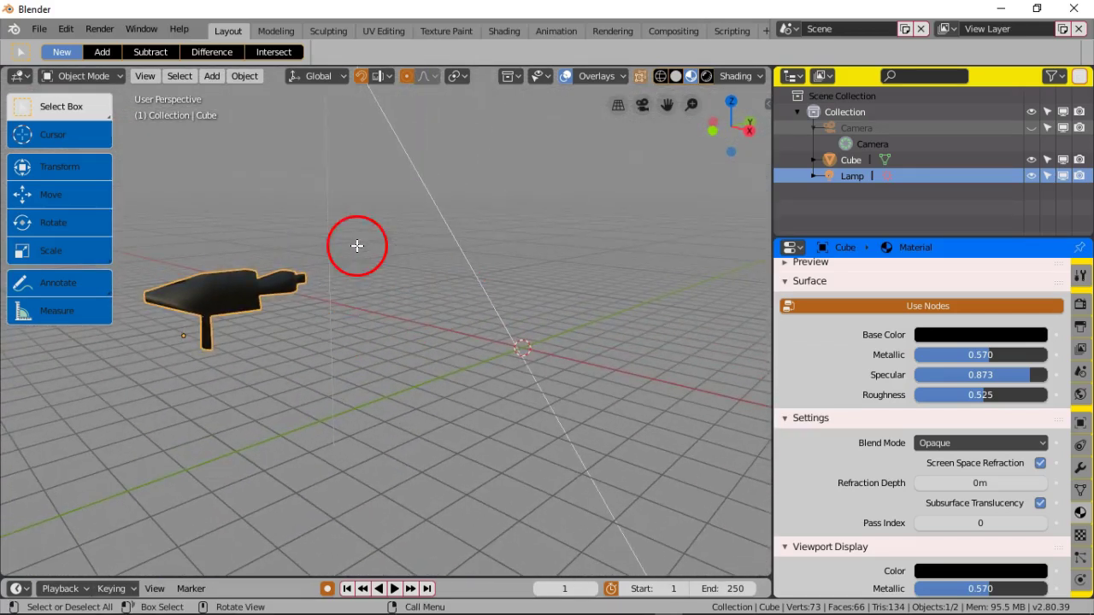
Step: Switch to the Rendering workspace and save the current setup as the startup file
{"action": "left_click", "coordinate": [39, 28]}
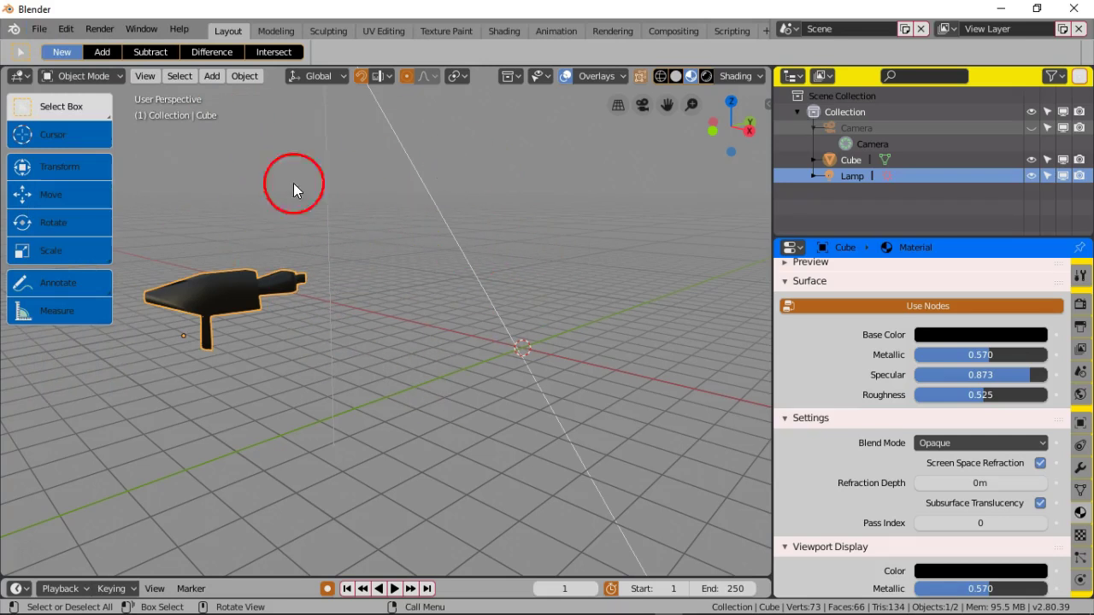
{"action": "left_click", "coordinate": [40, 30]}
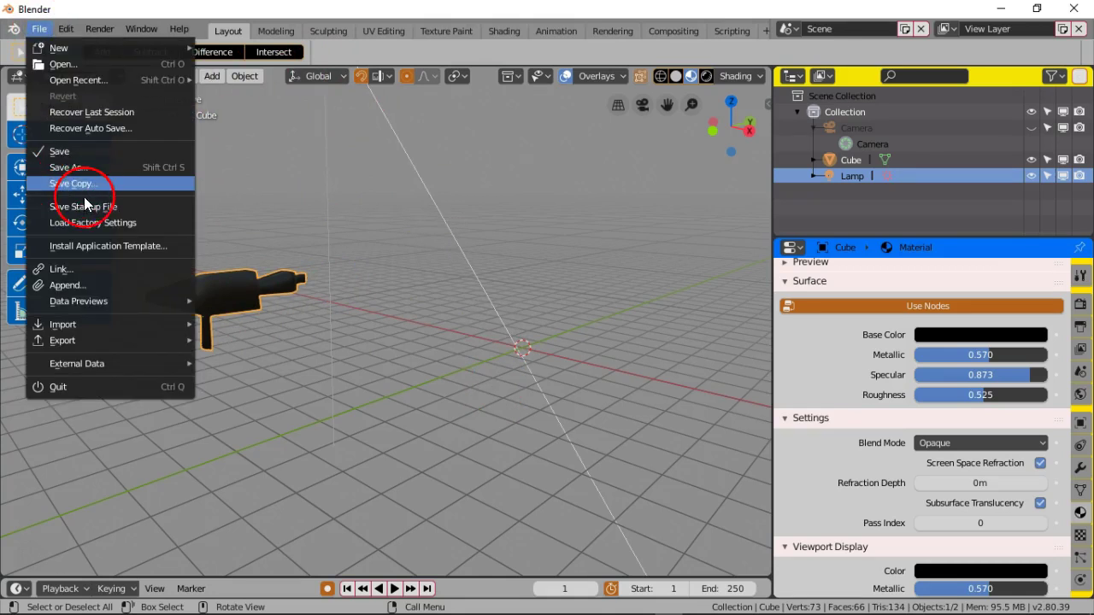
{"action": "middle_click_drag", "start_coordinate": [271, 342], "coordinate": [382, 267]}
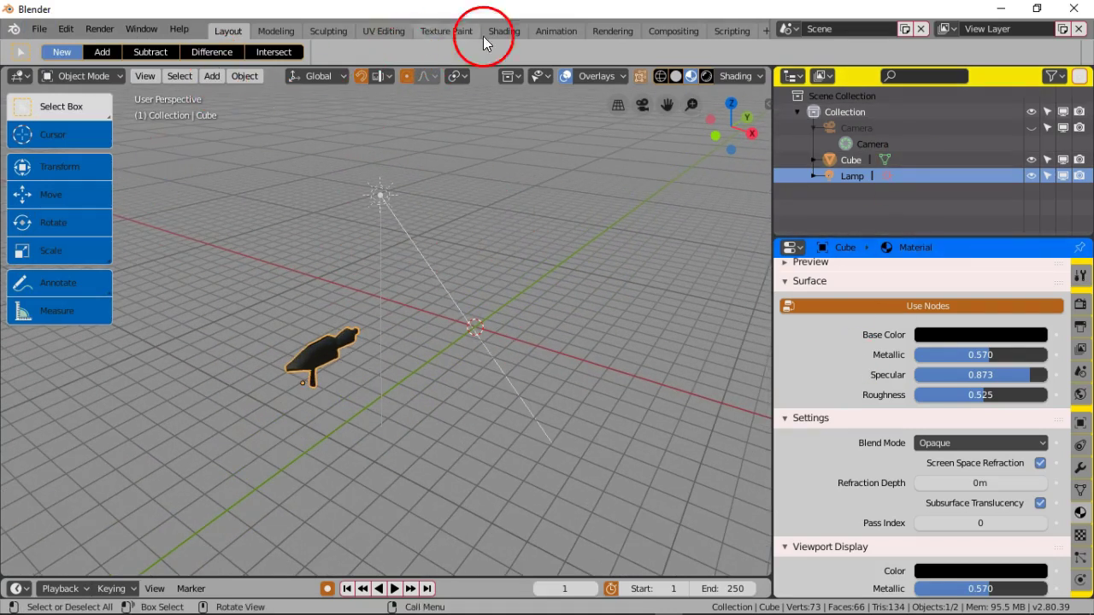
{"action": "left_click", "coordinate": [618, 34]}
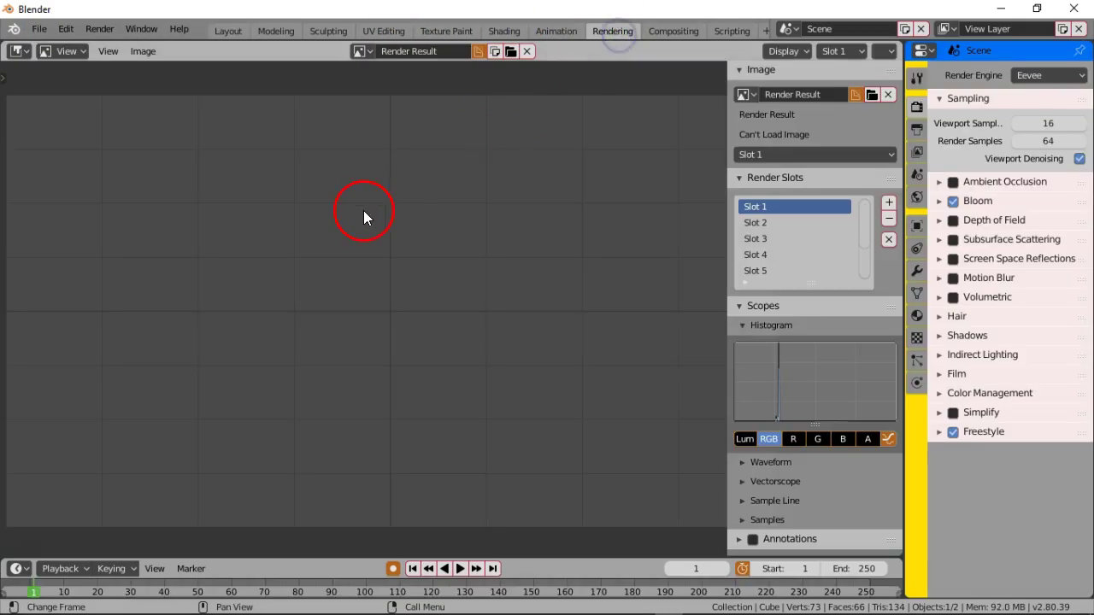
{"action": "left_click", "coordinate": [38, 30]}
{"action": "left_click", "coordinate": [93, 206]}
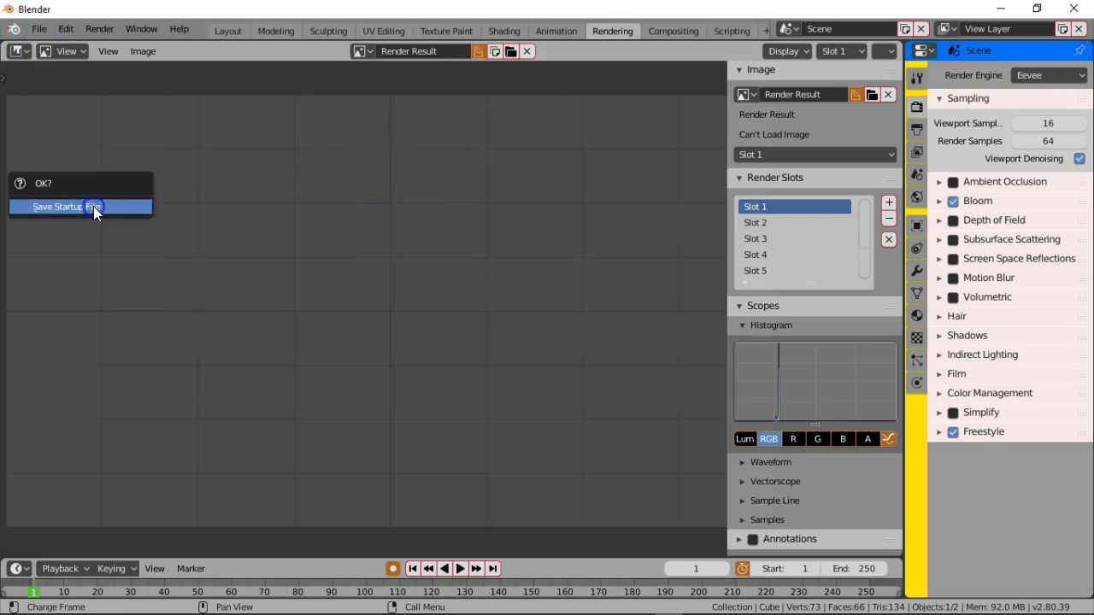
{"action": "left_click", "coordinate": [93, 206]}
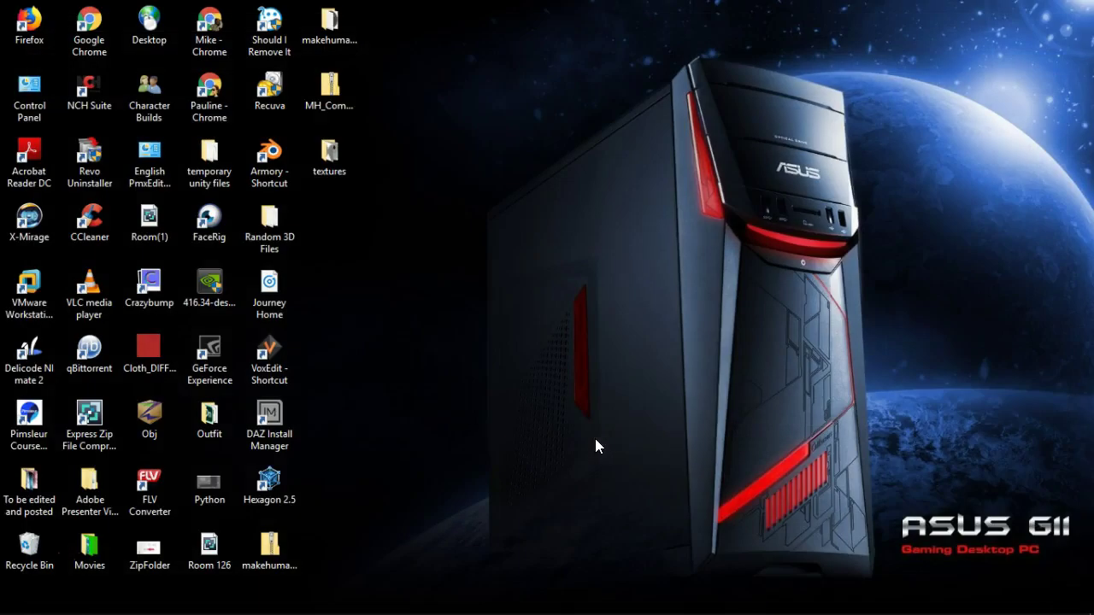
Step: Relaunch Blender and dismiss the splash screen
{"action": "mouse_move", "coordinate": [792, 612]}
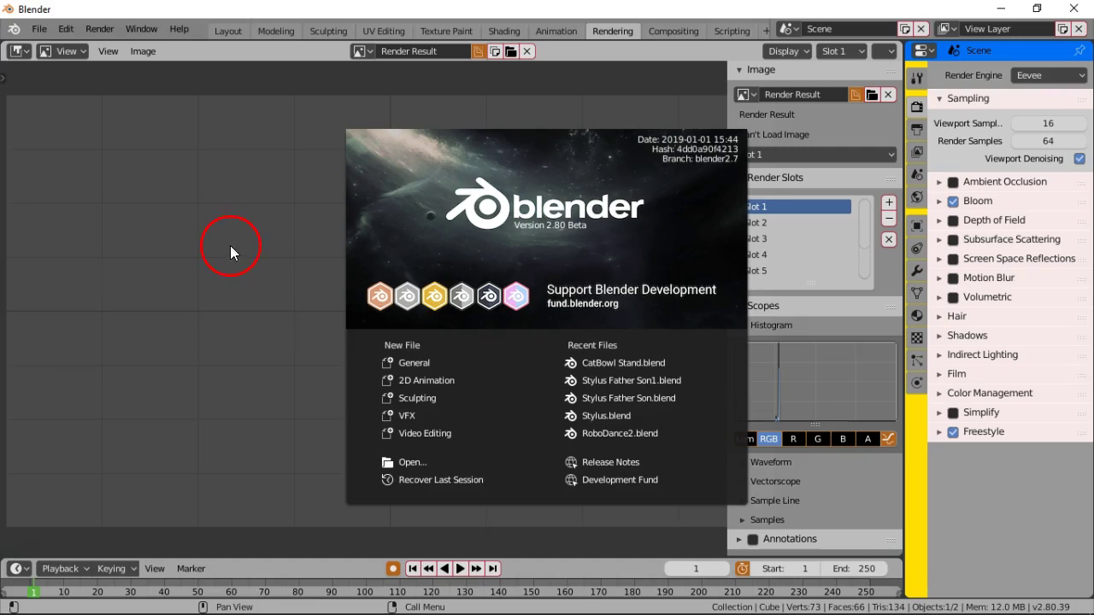
{"action": "left_click", "coordinate": [41, 29]}
{"action": "left_click", "coordinate": [42, 29]}
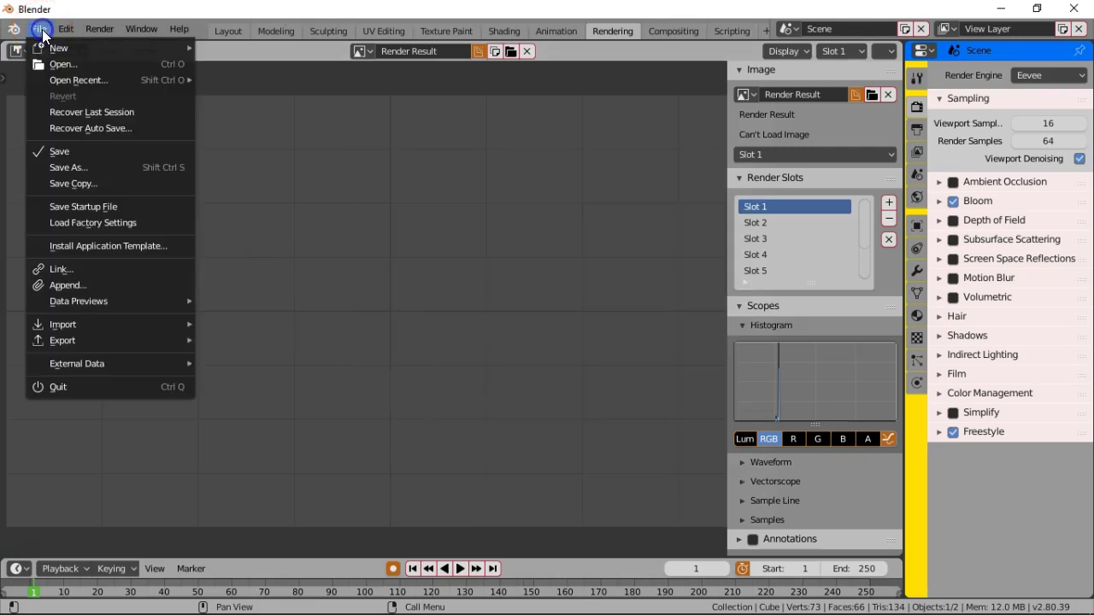
Step: Examine the mouse, orbit, zoom and key selection options in the Input preferences, and minimise the preferences window
{"action": "left_click", "coordinate": [65, 29]}
{"action": "left_click", "coordinate": [66, 29]}
{"action": "left_click", "coordinate": [65, 29]}
{"action": "left_click", "coordinate": [100, 219]}
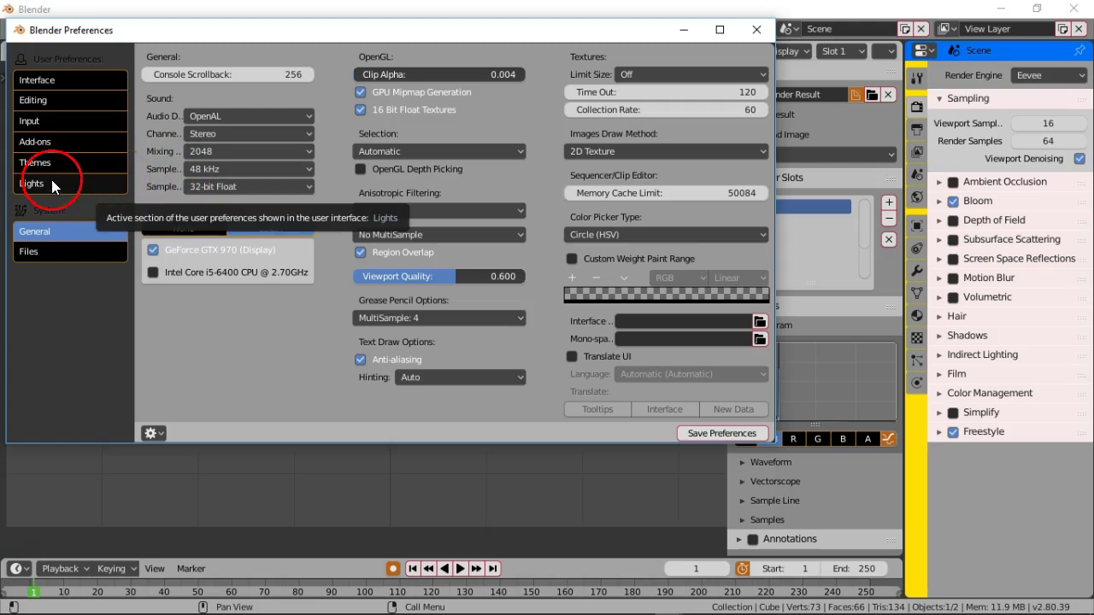
{"action": "left_click", "coordinate": [80, 126]}
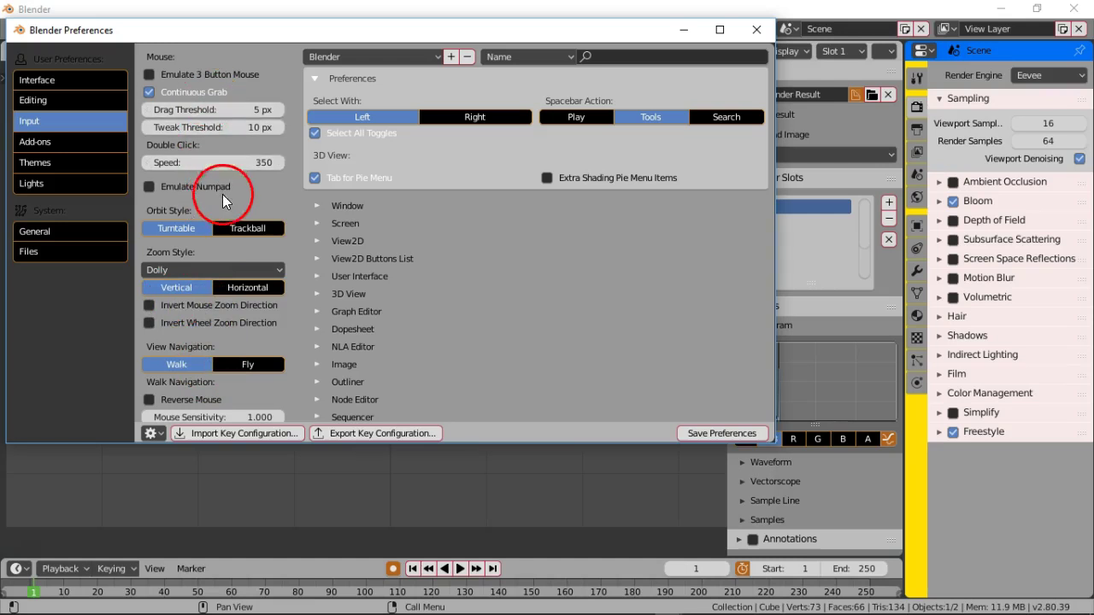
{"action": "scroll", "coordinate": [229, 206], "scroll_direction": "down", "scroll_amount": 5}
{"action": "scroll", "coordinate": [229, 221], "scroll_direction": "up", "scroll_amount": 5}
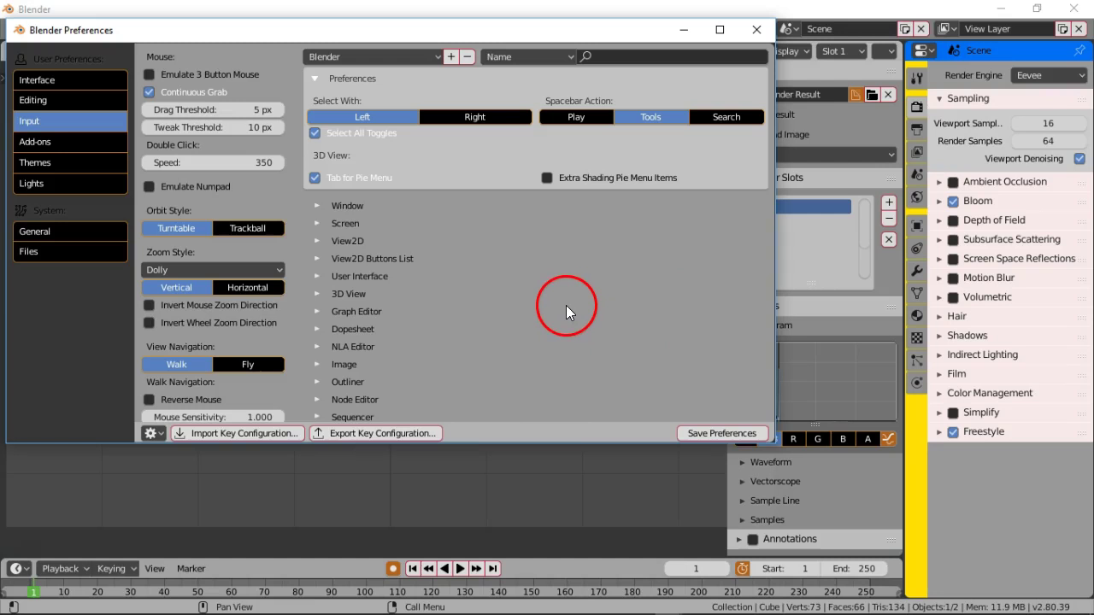
{"action": "left_click", "coordinate": [682, 30]}
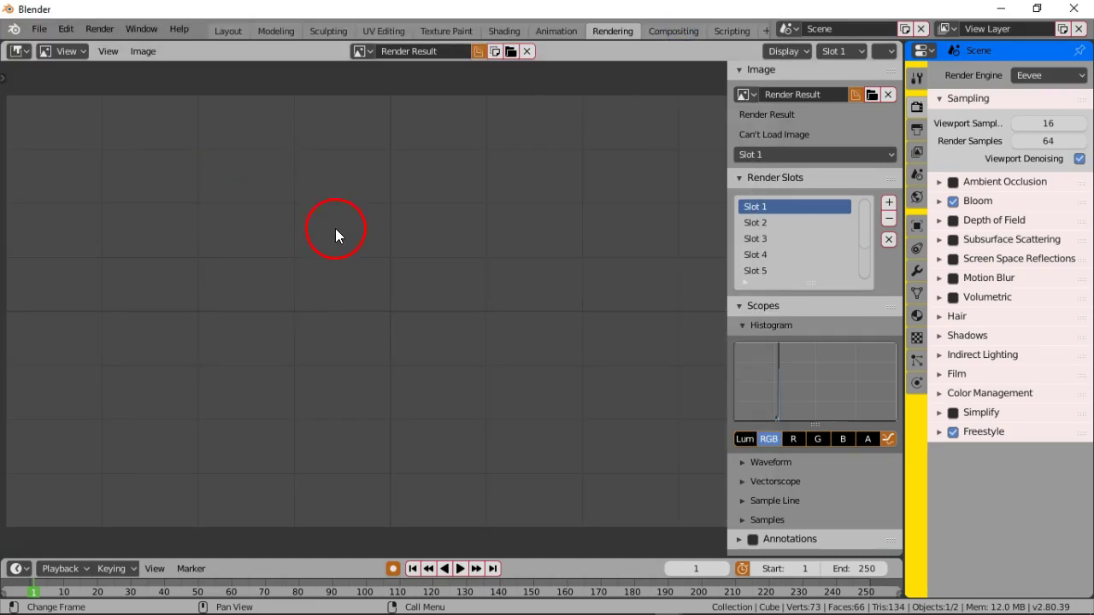
Step: Return to the Layout workspace and save the setup as the startup file
{"action": "left_click", "coordinate": [226, 31]}
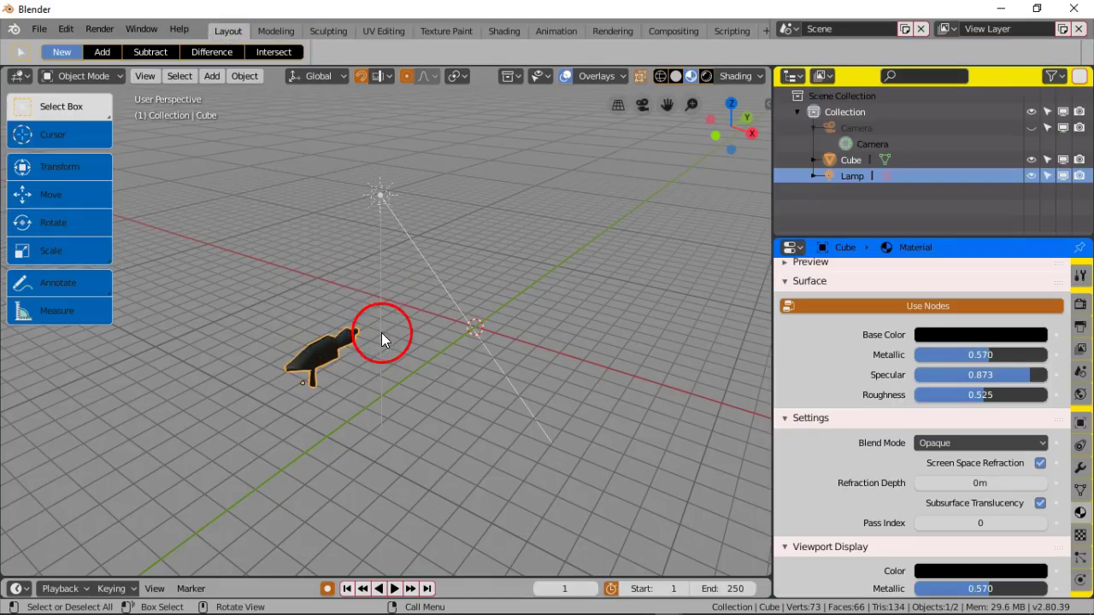
{"action": "scroll", "coordinate": [382, 333], "scroll_direction": "up", "scroll_amount": 3}
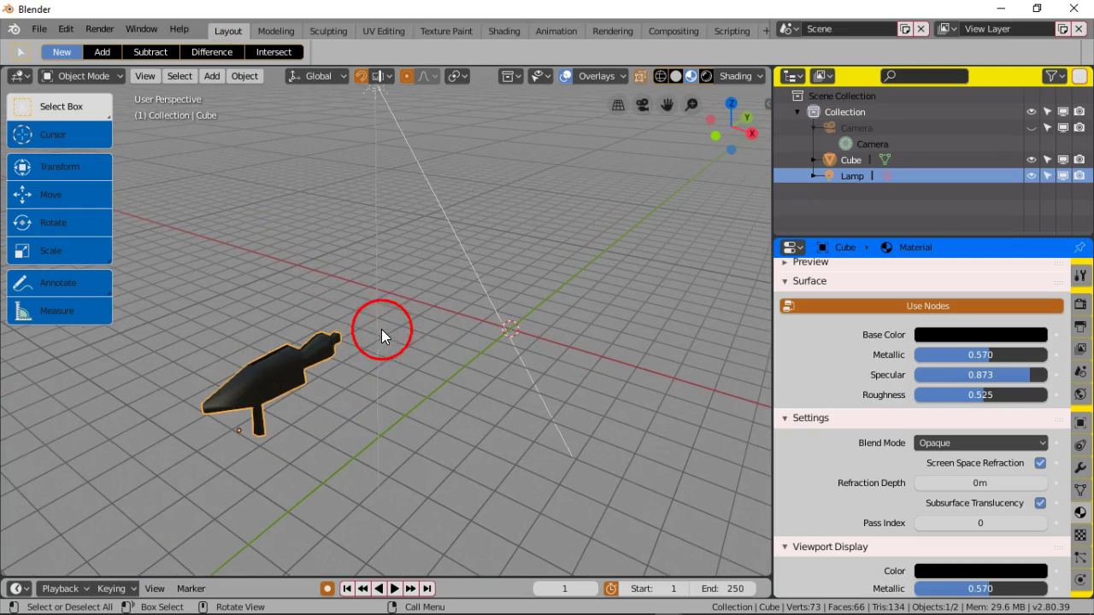
{"action": "left_click", "coordinate": [35, 32]}
{"action": "left_click", "coordinate": [85, 210]}
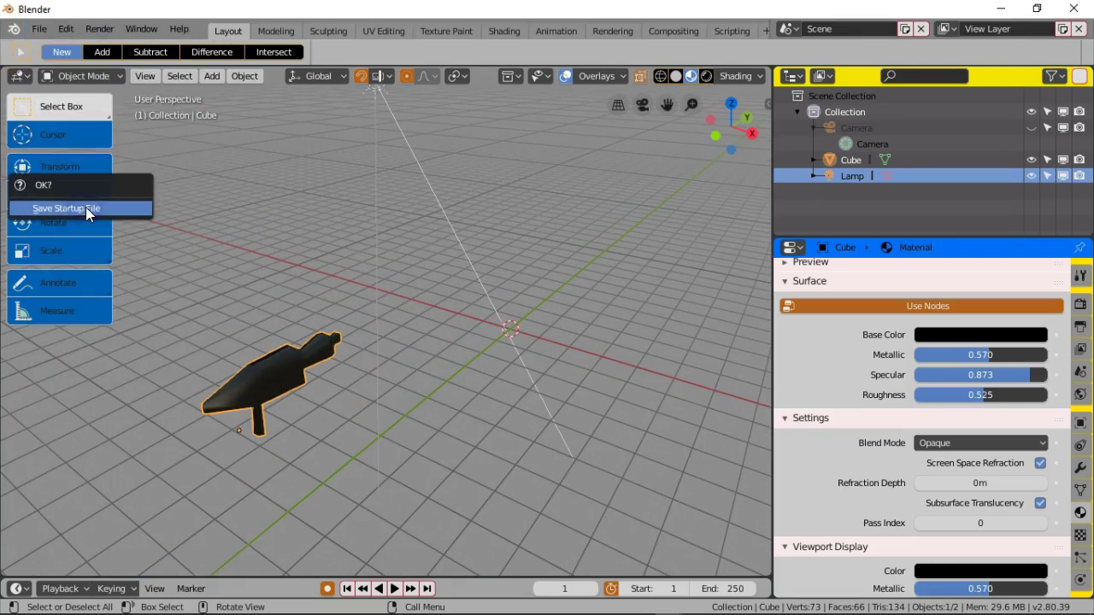
{"action": "left_click", "coordinate": [86, 208]}
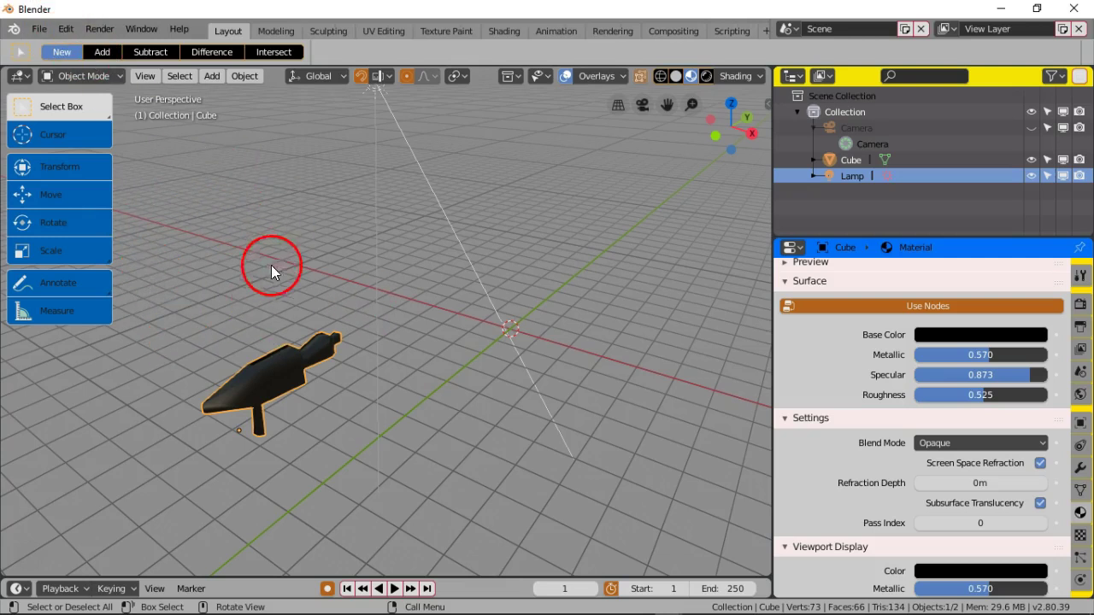
Step: Examine the dark mesh and its surface, settings and viewport display material properties
{"action": "middle_click_drag", "start_coordinate": [265, 250], "coordinate": [351, 239]}
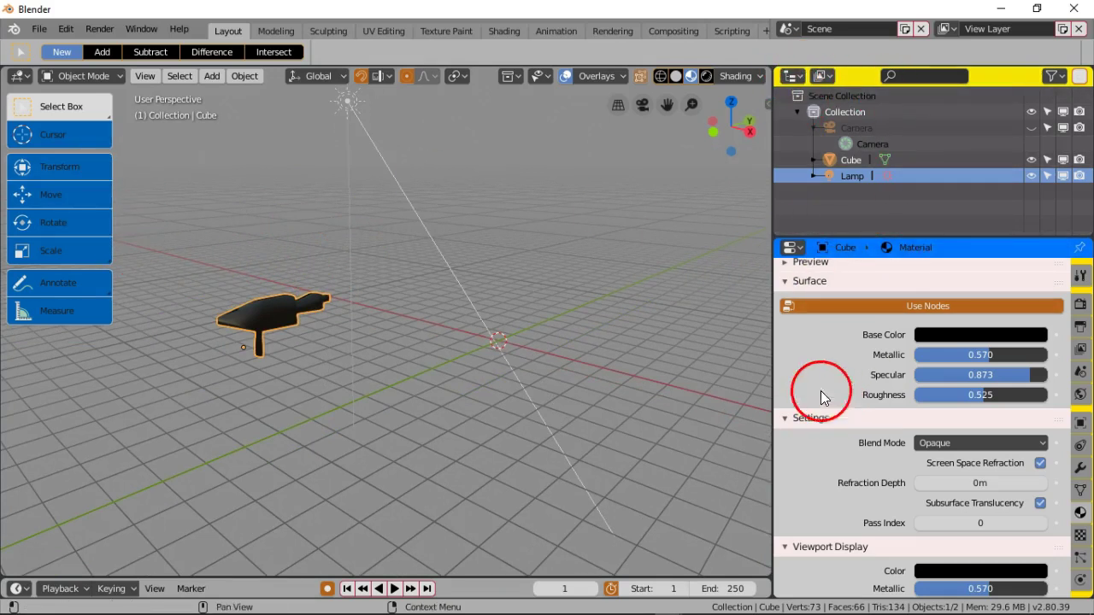
{"action": "left_click", "coordinate": [791, 247]}
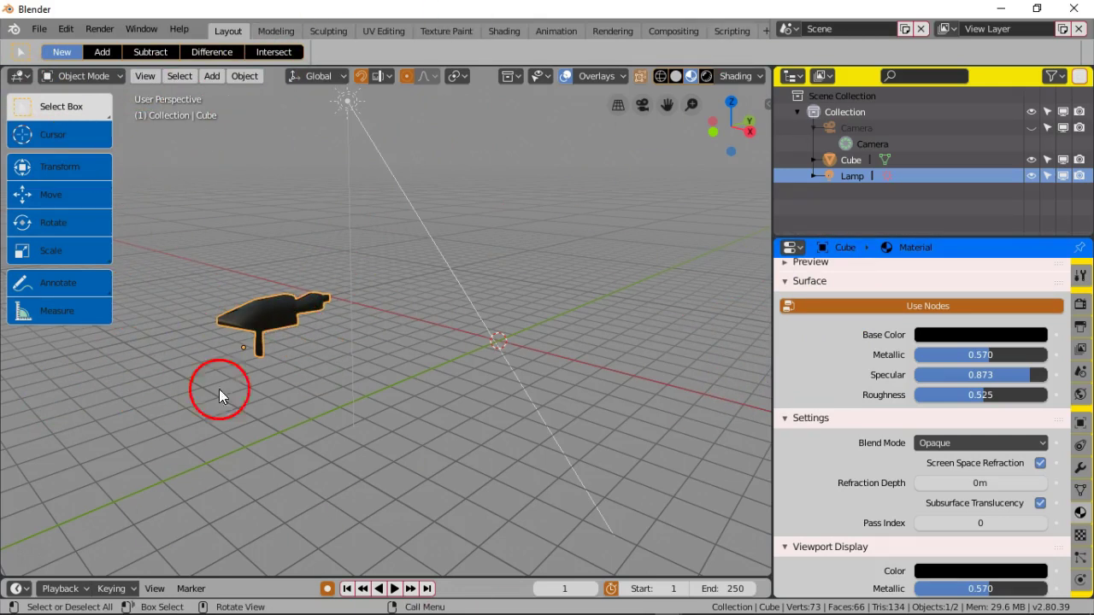
{"action": "scroll", "coordinate": [923, 418], "scroll_direction": "down", "scroll_amount": 3}
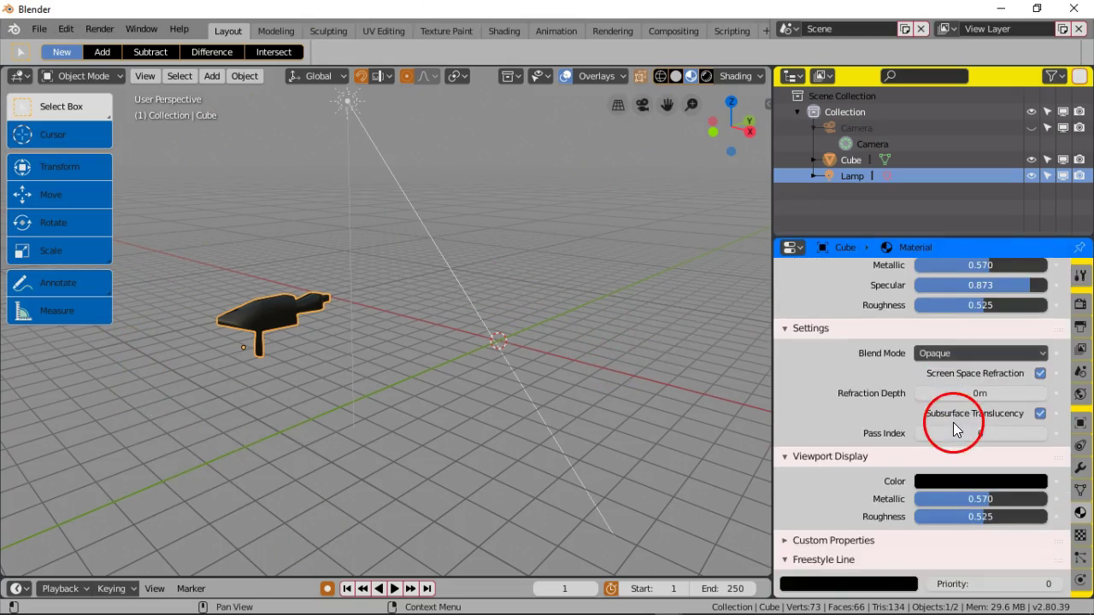
{"action": "scroll", "coordinate": [1055, 486], "scroll_direction": "up", "scroll_amount": 6}
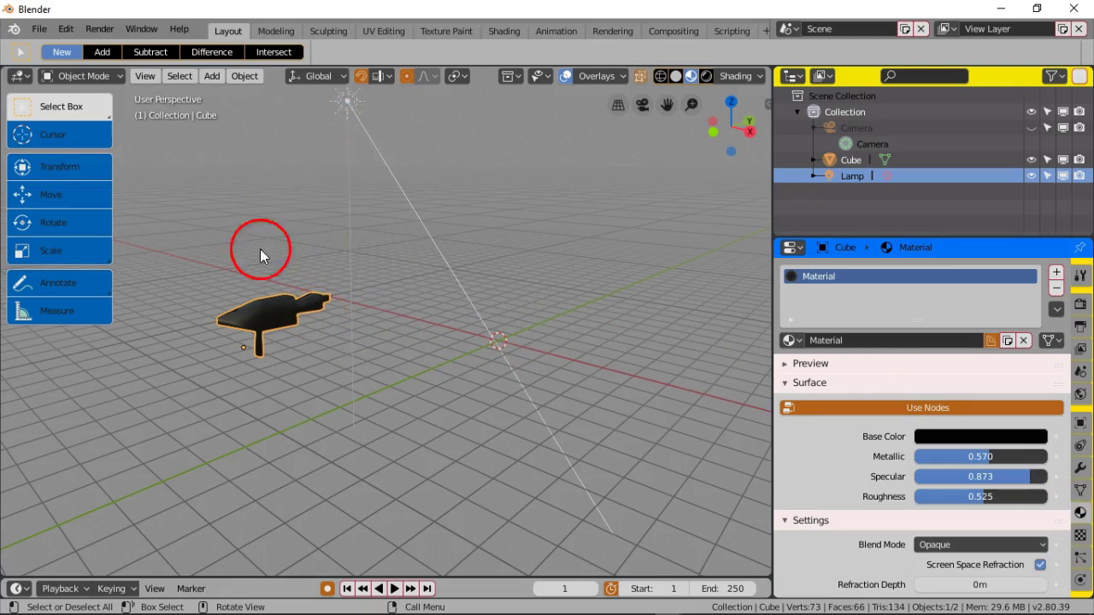
Step: Select all visible objects in the scene and hide them
{"action": "left_click", "coordinate": [371, 453]}
{"action": "key", "text": "a"}
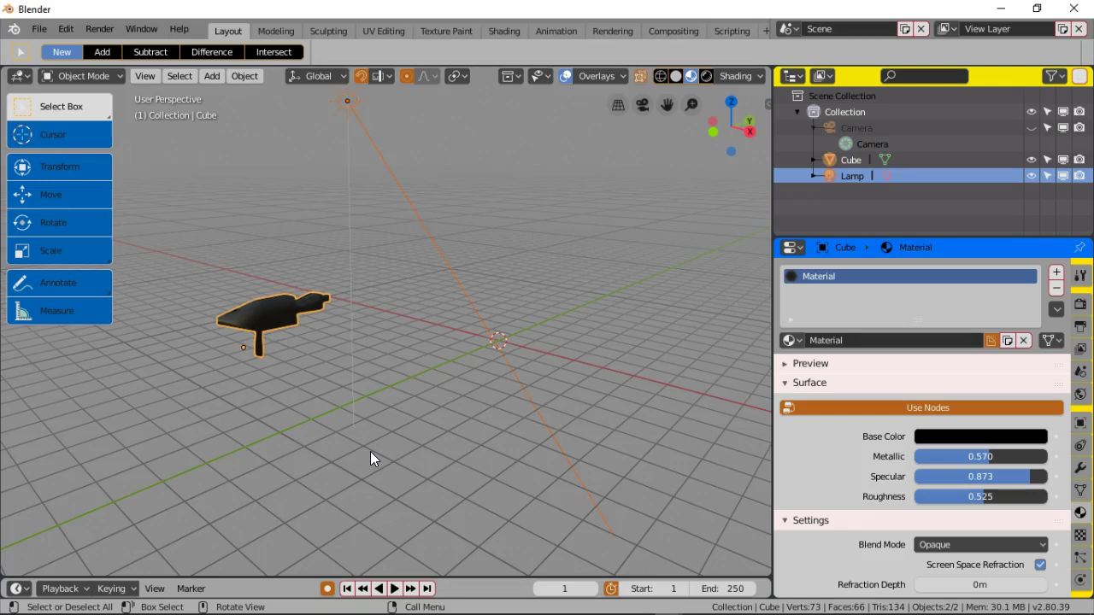
{"action": "key", "text": "h"}
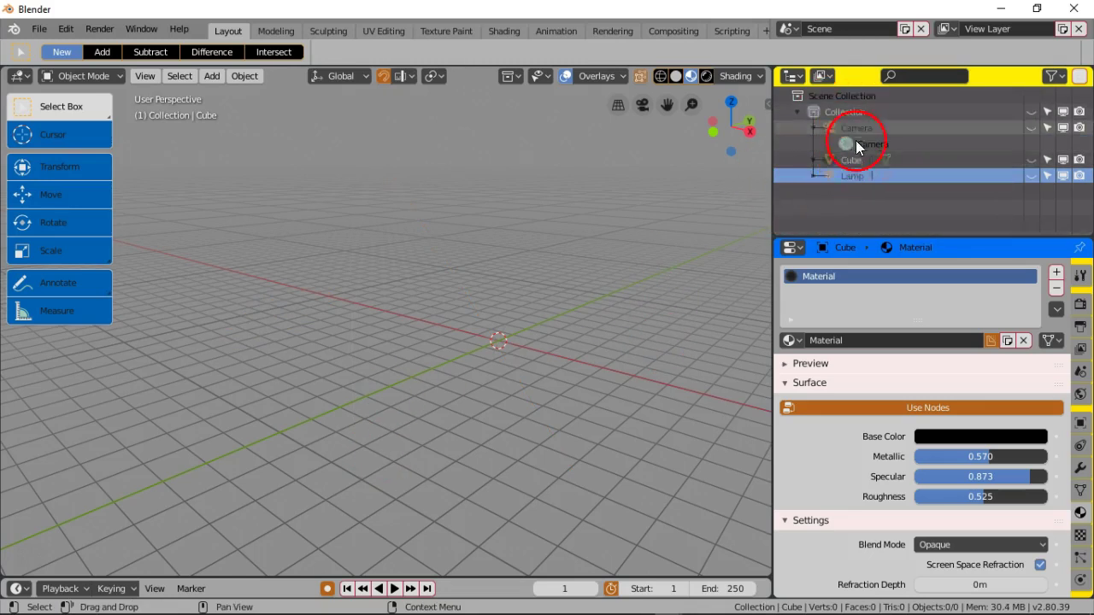
Step: Create a new collection named The Fulk with the Move to Collection command
{"action": "left_click", "coordinate": [817, 113]}
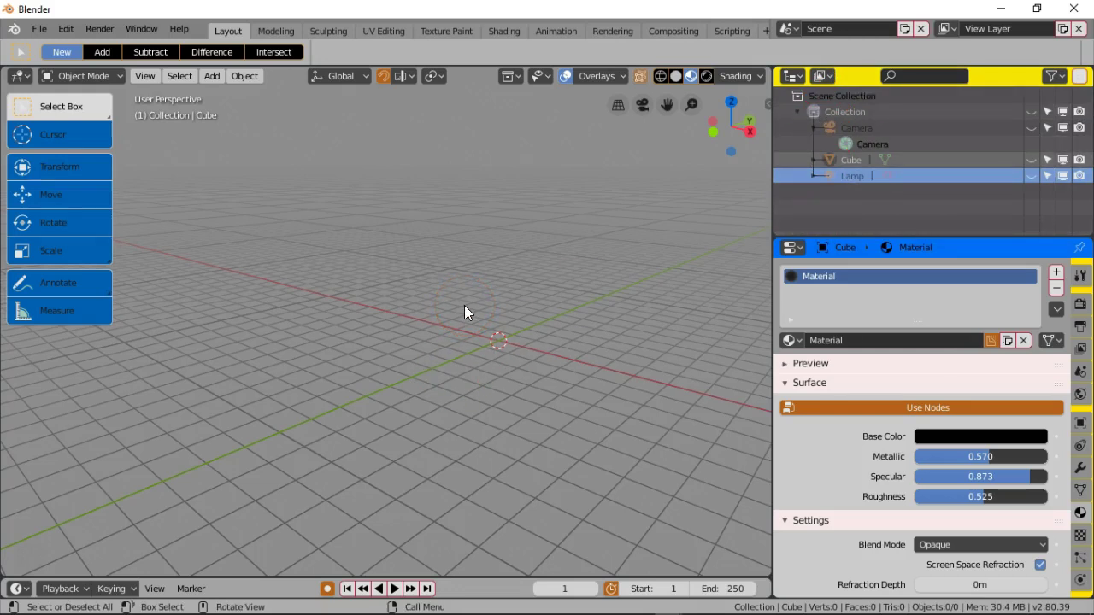
{"action": "key", "text": "m"}
{"action": "left_click", "coordinate": [427, 328]}
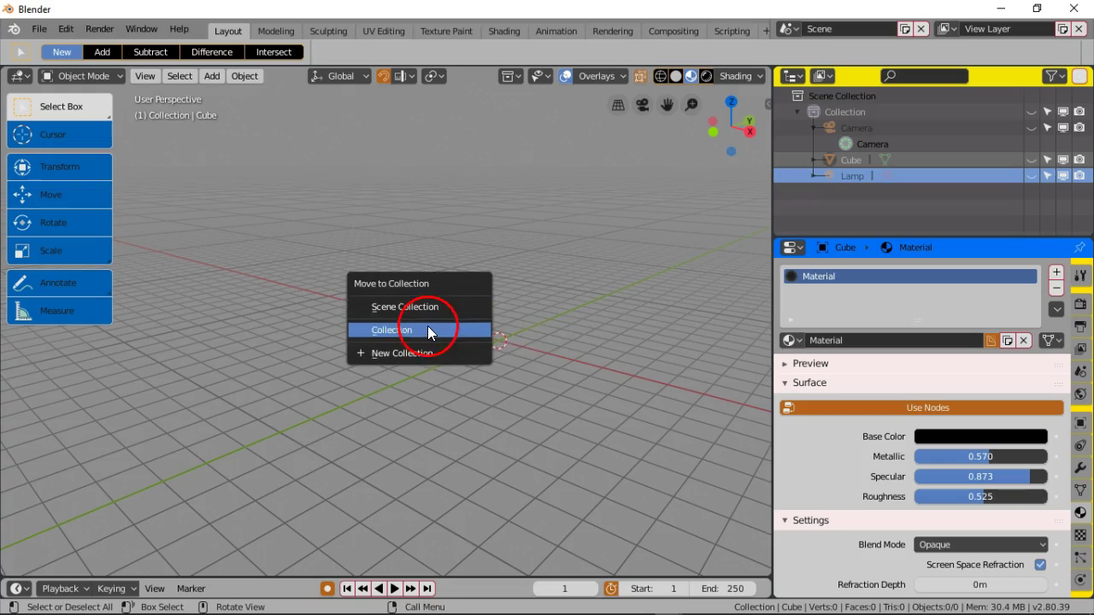
{"action": "left_click", "coordinate": [412, 353]}
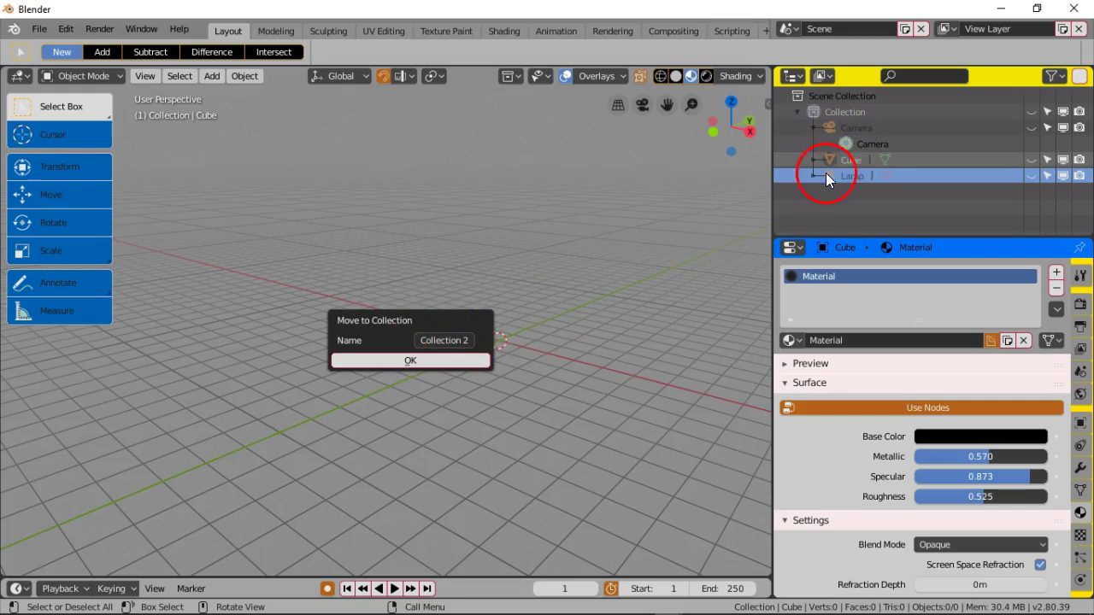
{"action": "left_click", "coordinate": [444, 340]}
{"action": "type", "text": "The"}
{"action": "type", "text": " F"}
{"action": "type", "text": "olk"}
{"action": "key", "text": "Delete"}
{"action": "key", "text": "Delete"}
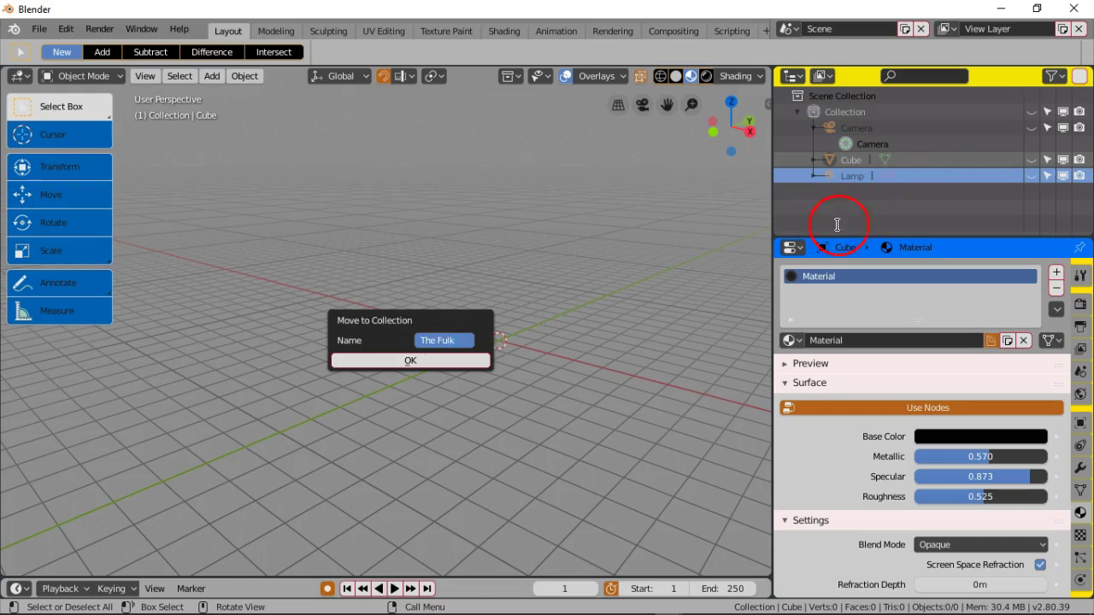
{"action": "left_click", "coordinate": [415, 361]}
Step: Make The Fulk the active collection
{"action": "left_click", "coordinate": [865, 185]}
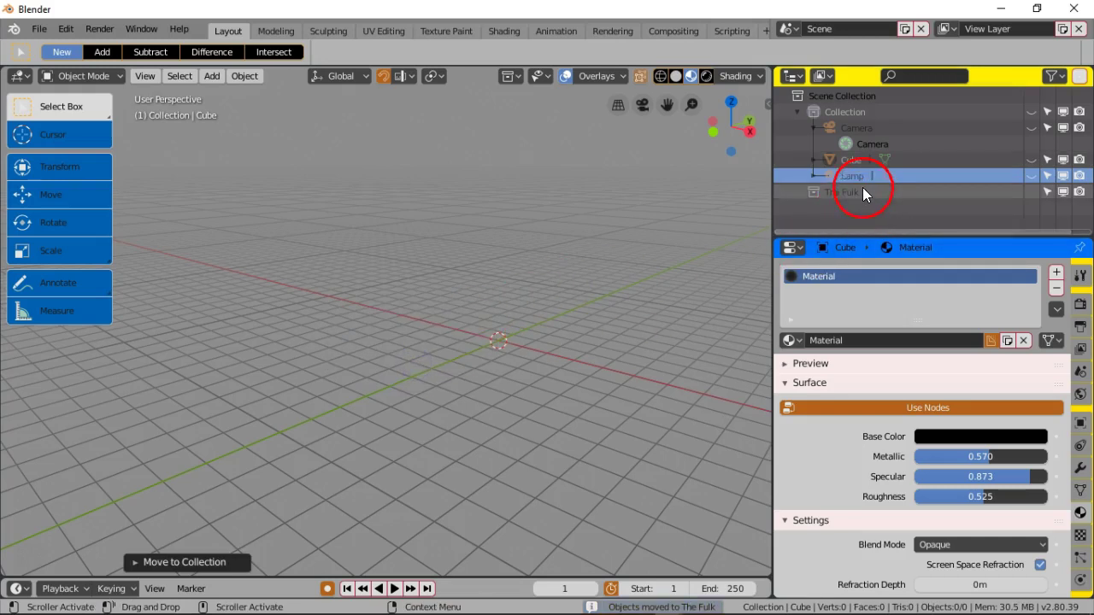
{"action": "left_click", "coordinate": [887, 191]}
{"action": "left_click_drag", "start_coordinate": [910, 189], "coordinate": [846, 209]}
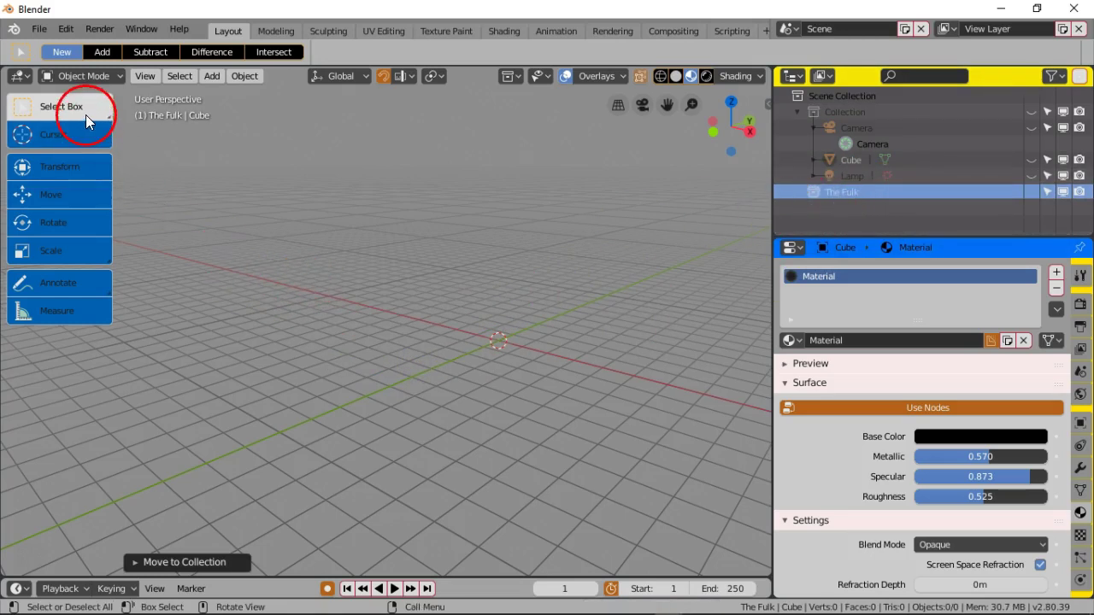
Step: Start a Wavefront OBJ import and browse to the Fulk folder inside Fuse Models\The Fulk
{"action": "left_click", "coordinate": [40, 30]}
{"action": "mouse_move", "coordinate": [72, 324]}
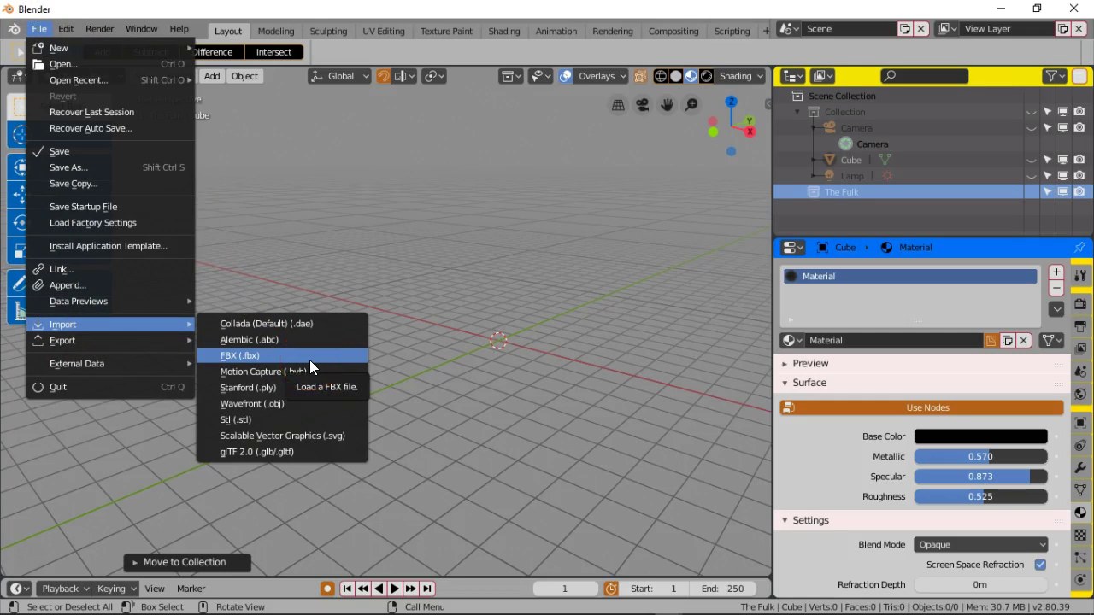
{"action": "left_click", "coordinate": [286, 405]}
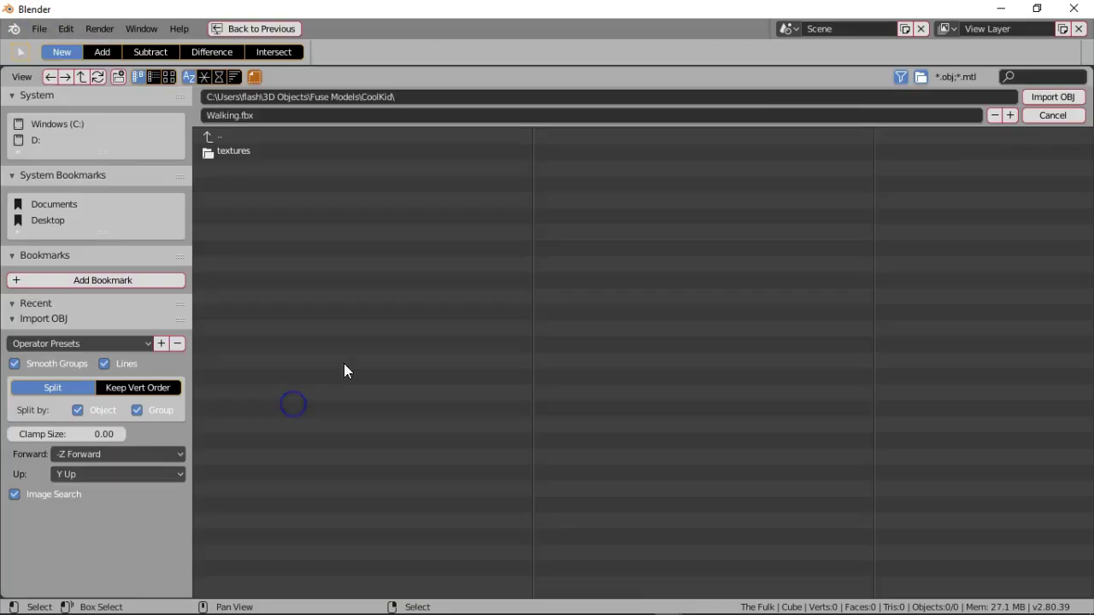
{"action": "left_click", "coordinate": [378, 211]}
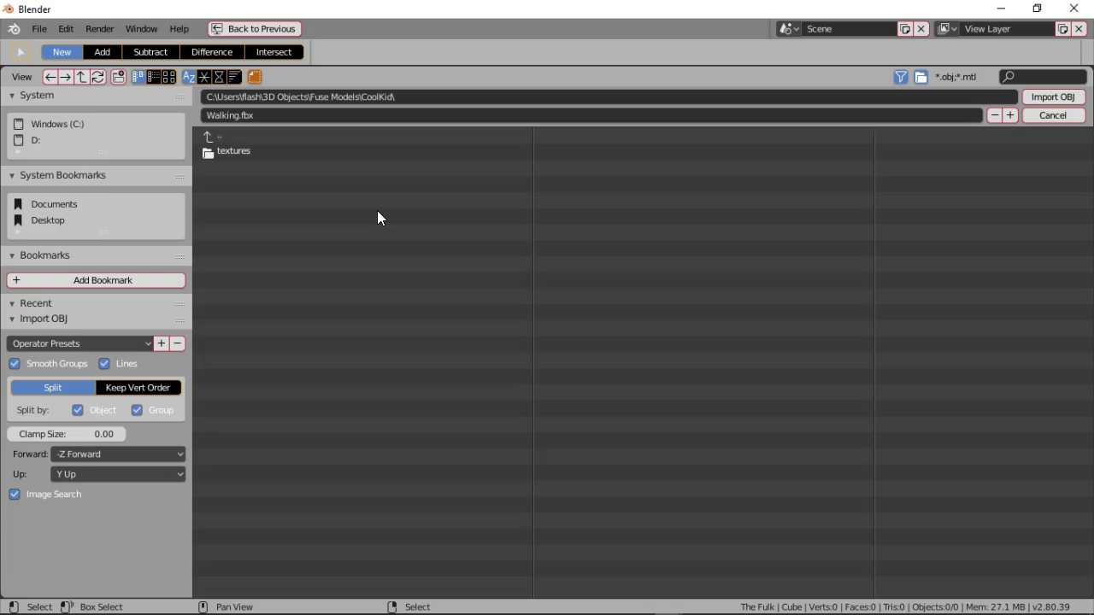
{"action": "left_click", "coordinate": [211, 135]}
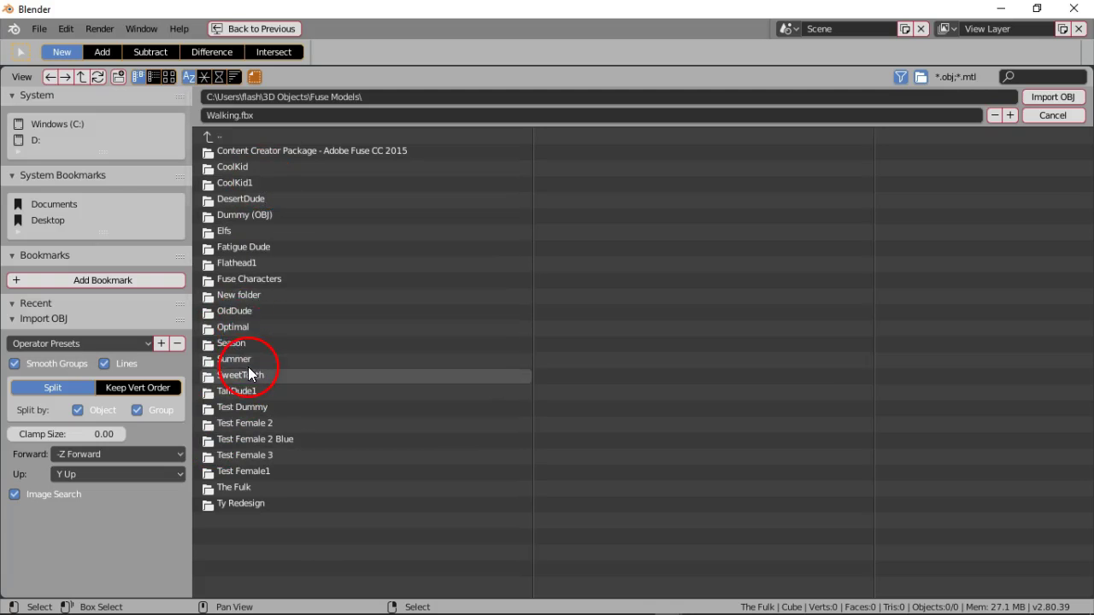
{"action": "left_click", "coordinate": [207, 136]}
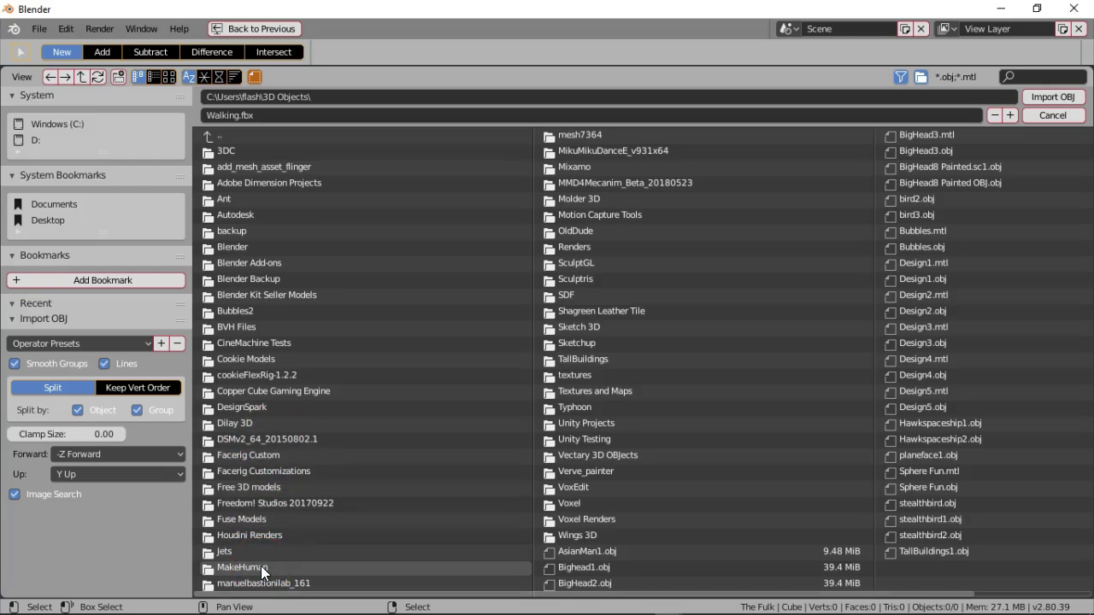
{"action": "left_click", "coordinate": [260, 518]}
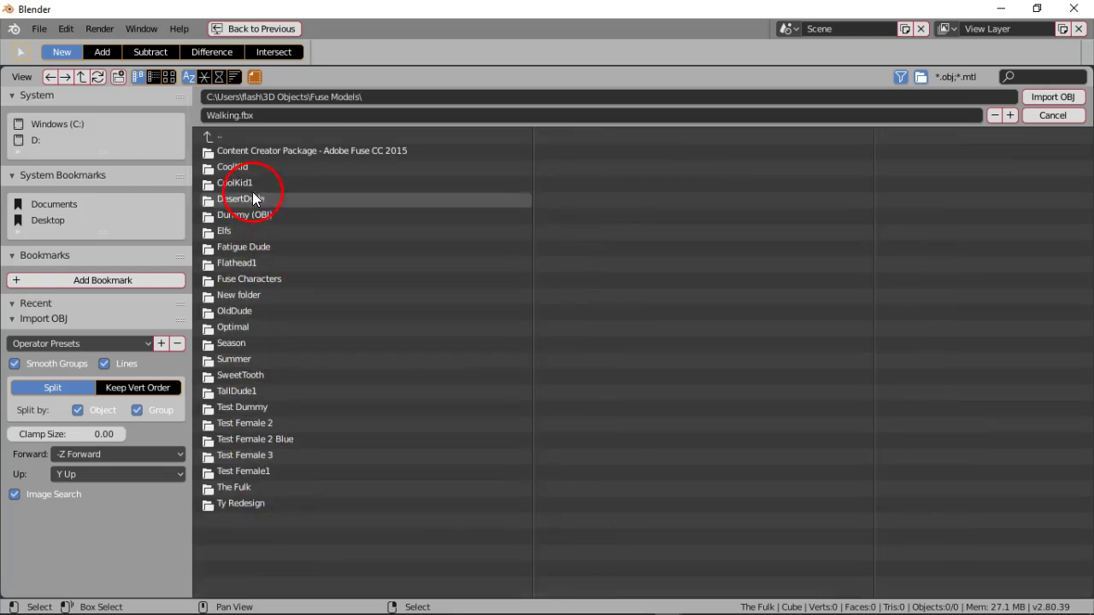
{"action": "left_click", "coordinate": [245, 484]}
{"action": "left_click", "coordinate": [224, 151]}
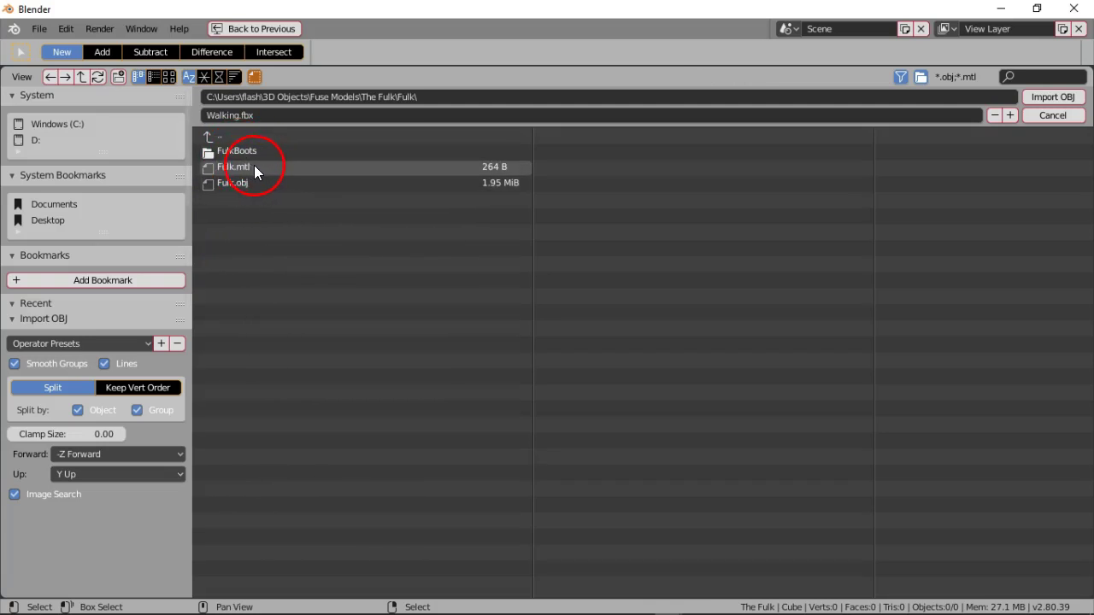
Step: Import FulkBoots.obj from the FulkBoots folder directly under the Fulk folder
{"action": "left_click", "coordinate": [246, 151]}
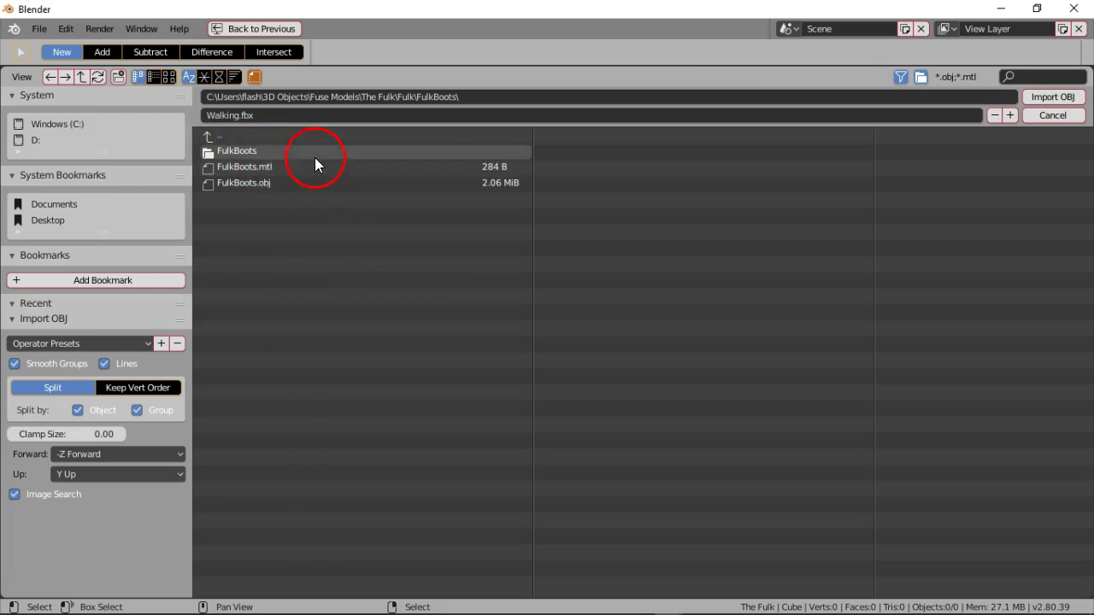
{"action": "left_click", "coordinate": [269, 149]}
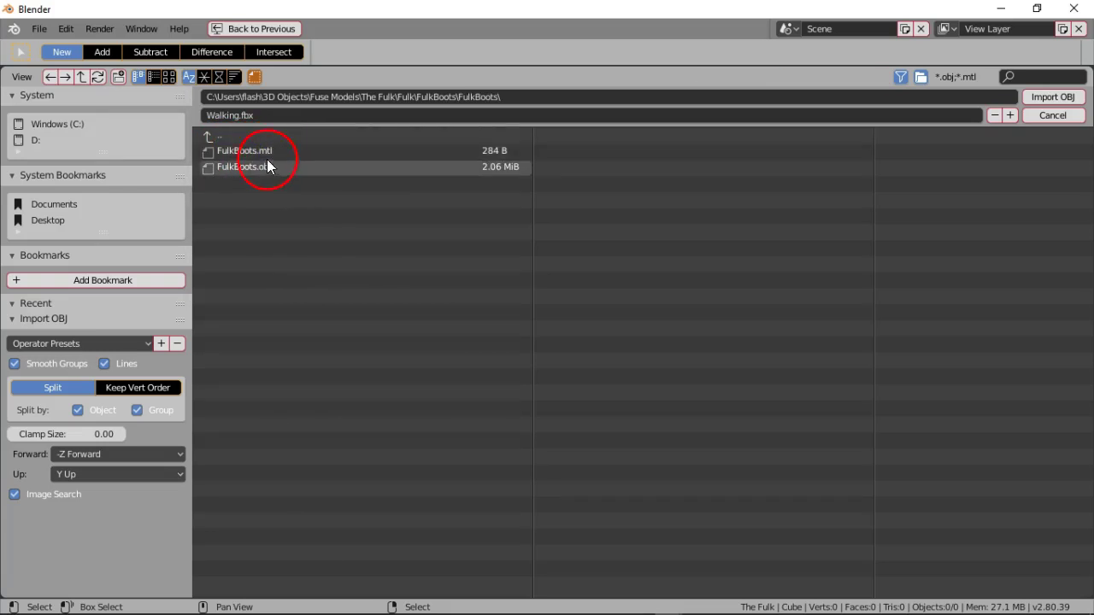
{"action": "left_click", "coordinate": [208, 135]}
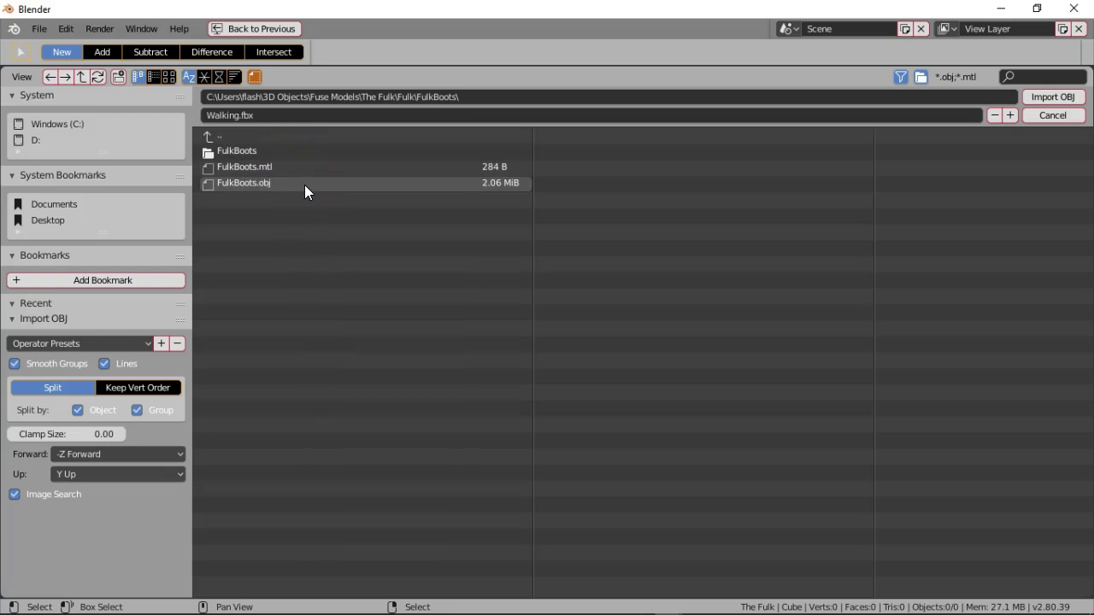
{"action": "left_click", "coordinate": [225, 188]}
{"action": "left_click", "coordinate": [332, 196]}
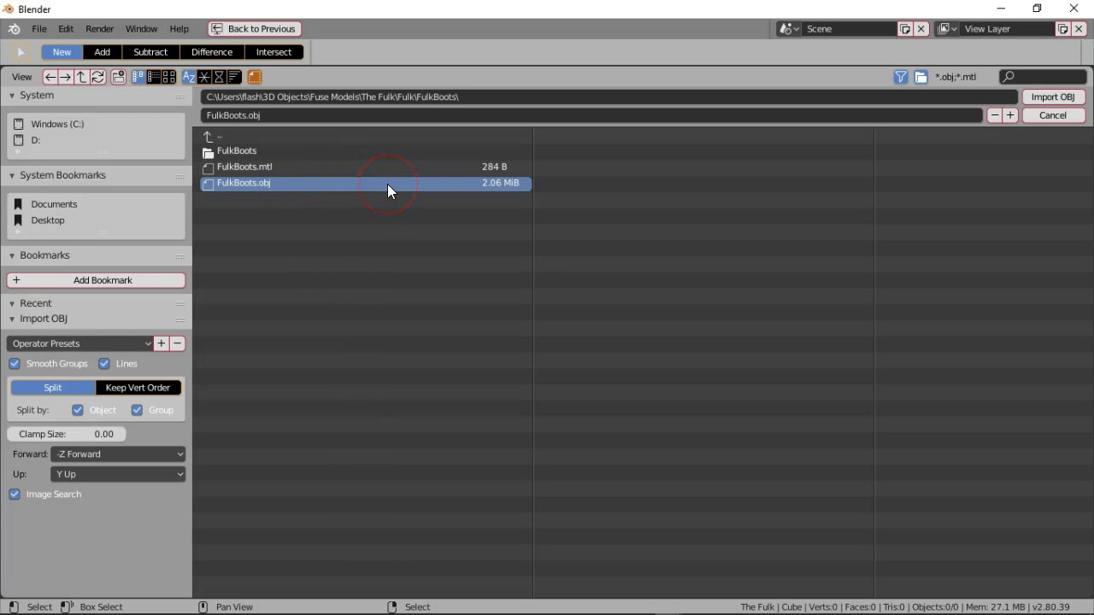
{"action": "left_click", "coordinate": [1051, 97]}
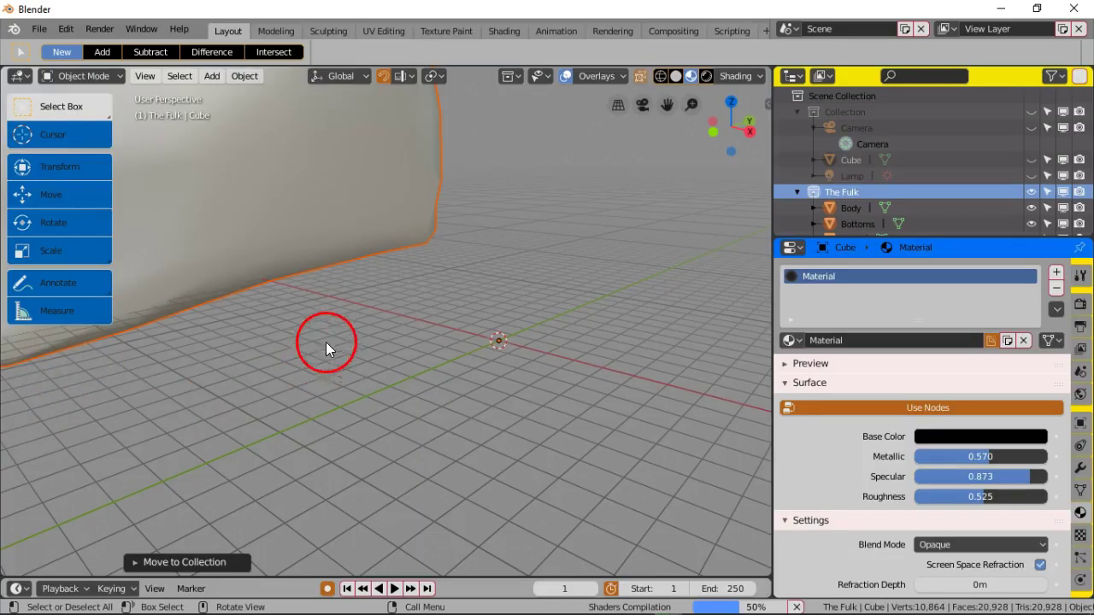
Step: Deselect everything and examine the imported character from the boots up to the face
{"action": "scroll", "coordinate": [393, 297], "scroll_direction": "down", "scroll_amount": 5}
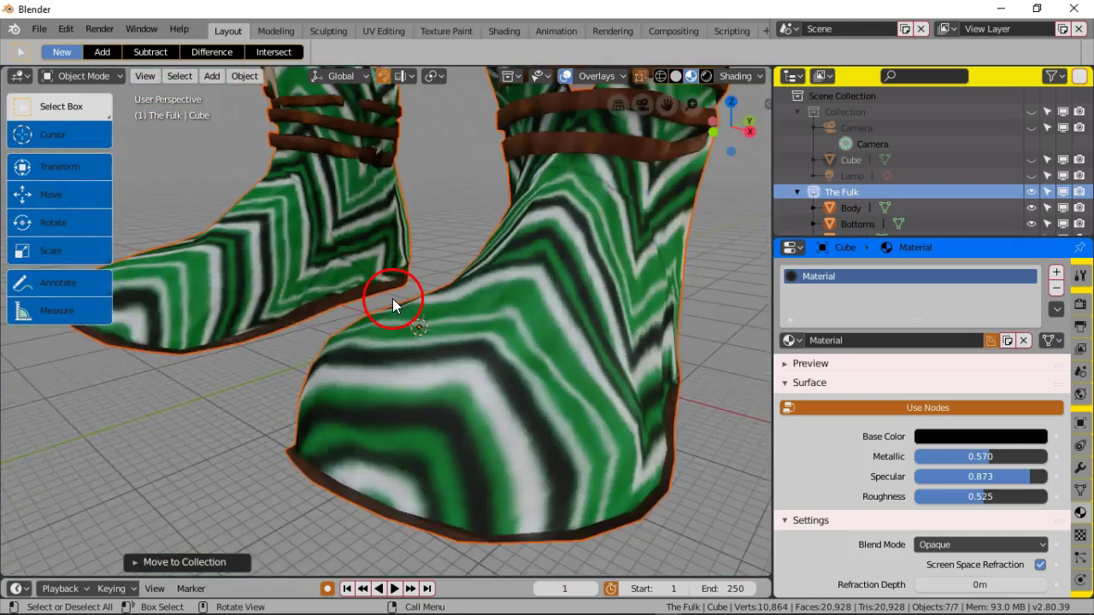
{"action": "scroll", "coordinate": [392, 299], "scroll_direction": "down", "scroll_amount": 10}
{"action": "scroll", "coordinate": [343, 273], "scroll_direction": "up", "scroll_amount": 10}
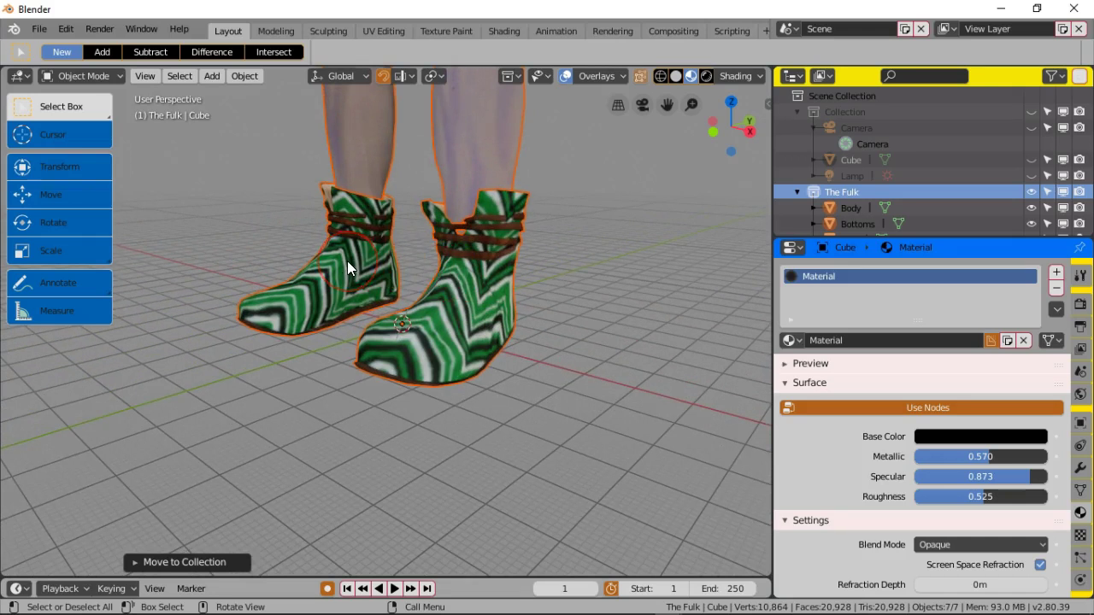
{"action": "scroll", "coordinate": [347, 261], "scroll_direction": "down", "scroll_amount": 8}
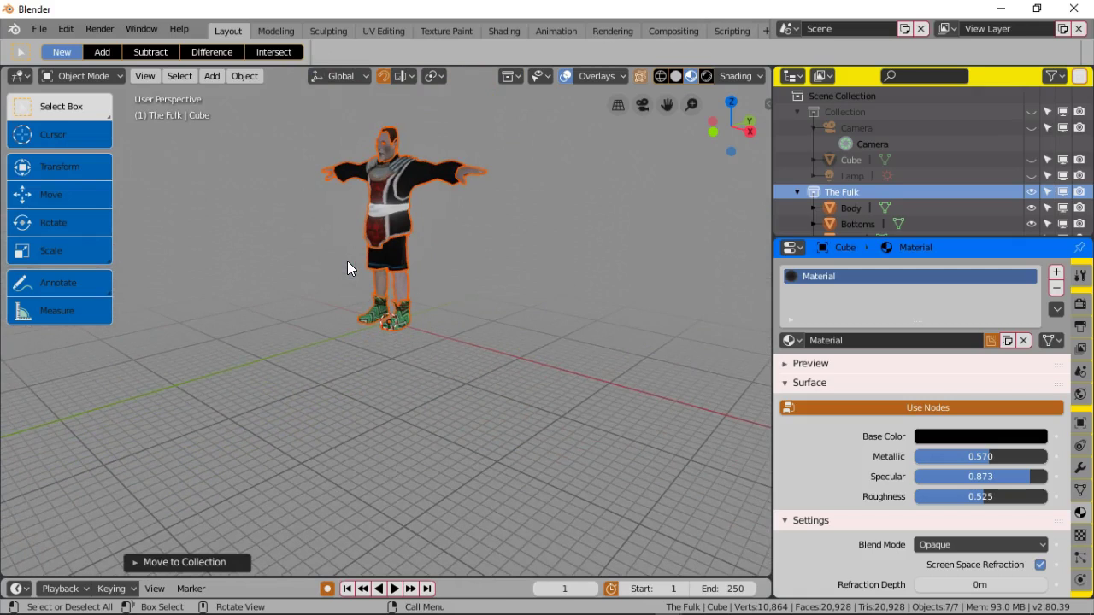
{"action": "middle_click_drag", "start_coordinate": [347, 261], "coordinate": [325, 278]}
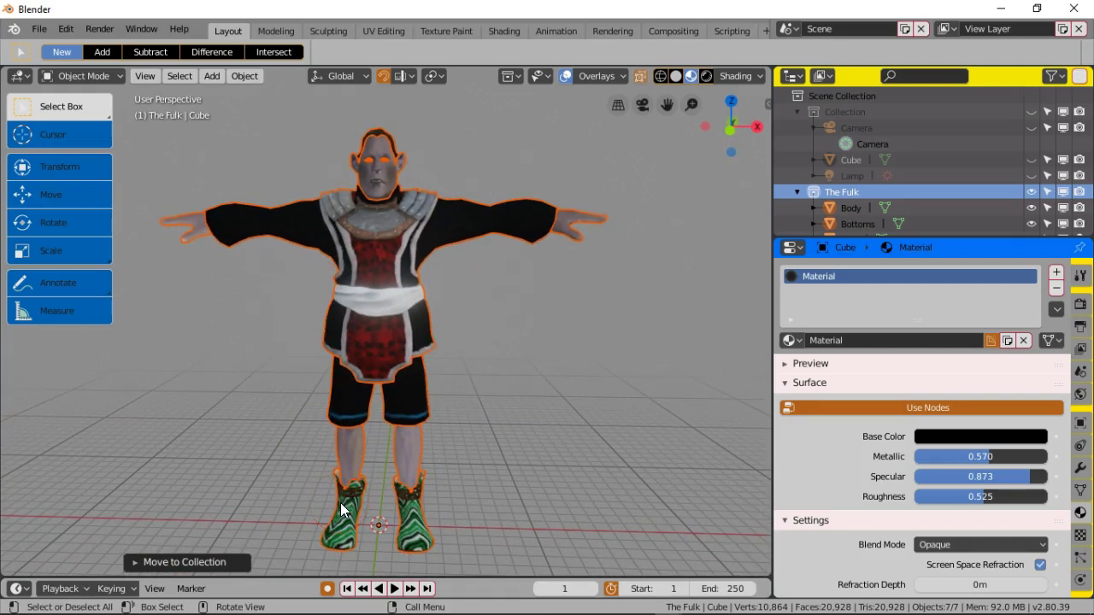
{"action": "scroll", "coordinate": [314, 402], "scroll_direction": "up", "scroll_amount": 2}
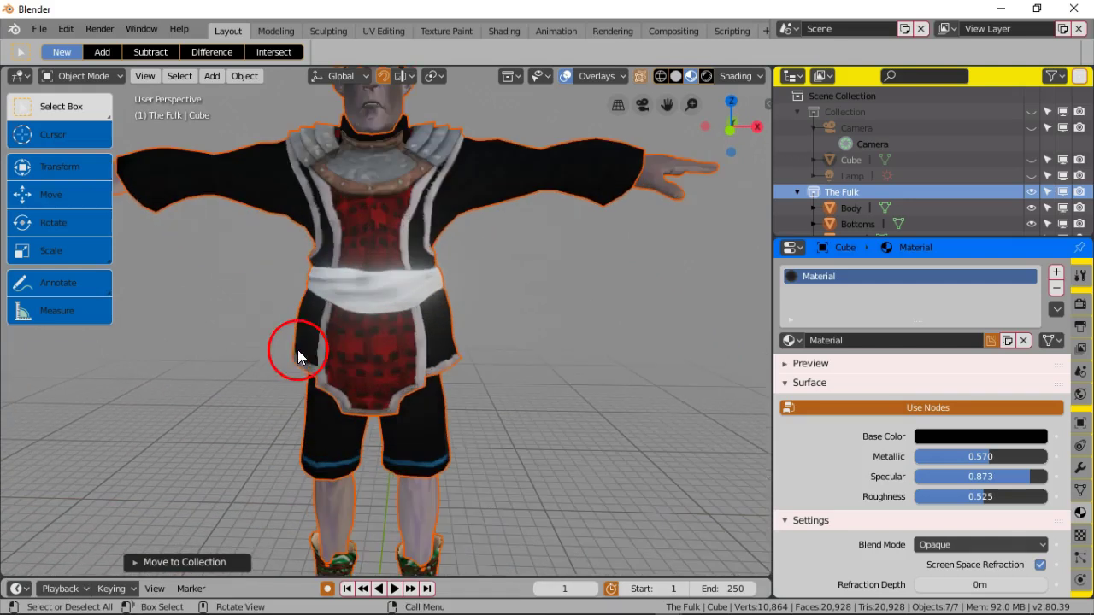
{"action": "left_click", "coordinate": [496, 259]}
{"action": "middle_click_drag", "start_coordinate": [478, 263], "coordinate": [488, 387], "text": "shift"}
{"action": "scroll", "coordinate": [492, 387], "scroll_direction": "up", "scroll_amount": 2}
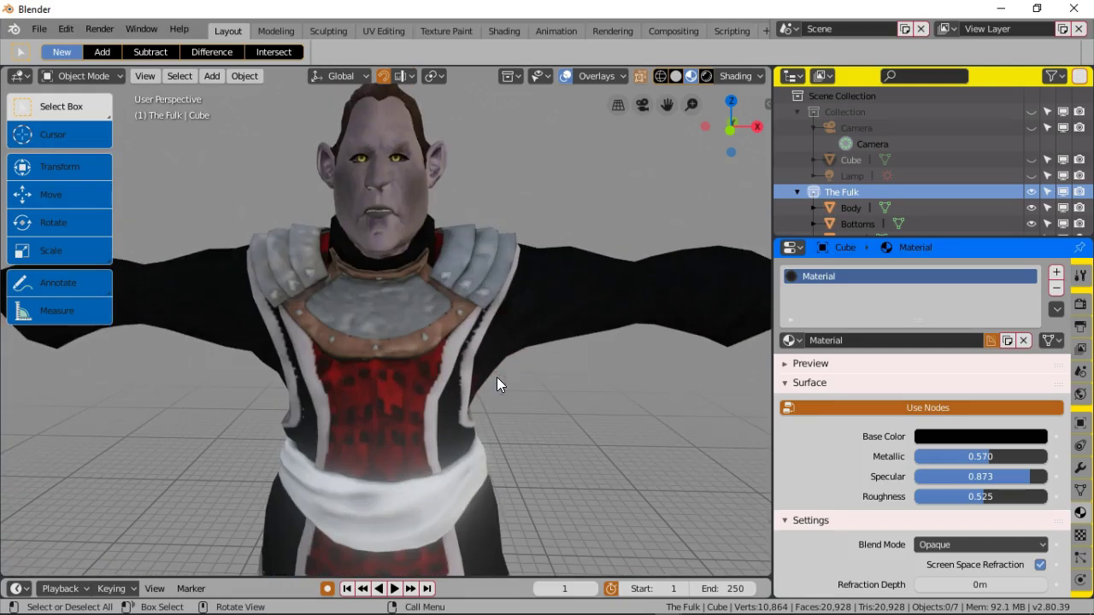
{"action": "scroll", "coordinate": [398, 286], "scroll_direction": "down", "scroll_amount": 8}
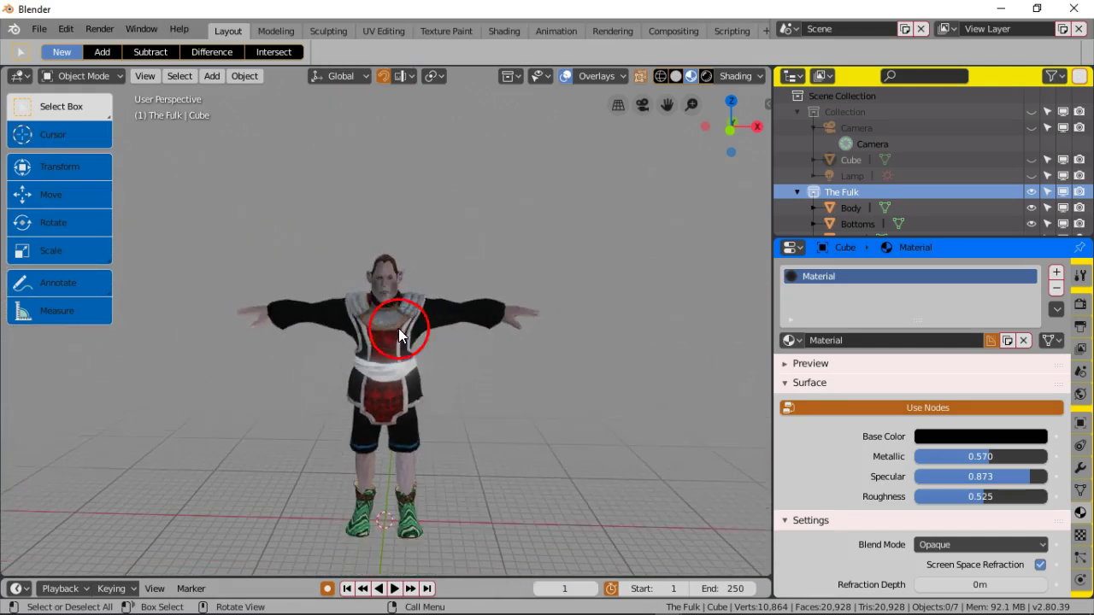
{"action": "scroll", "coordinate": [421, 352], "scroll_direction": "up", "scroll_amount": 3}
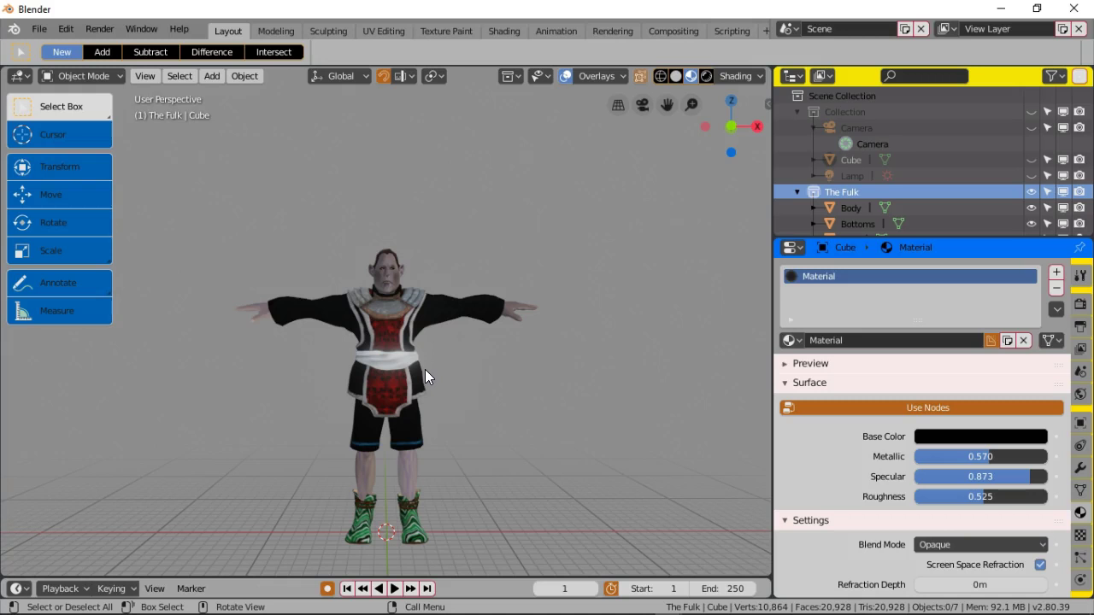
Step: Select all parts of the character and scale them down uniformly to about 0.54
{"action": "left_click", "coordinate": [421, 369]}
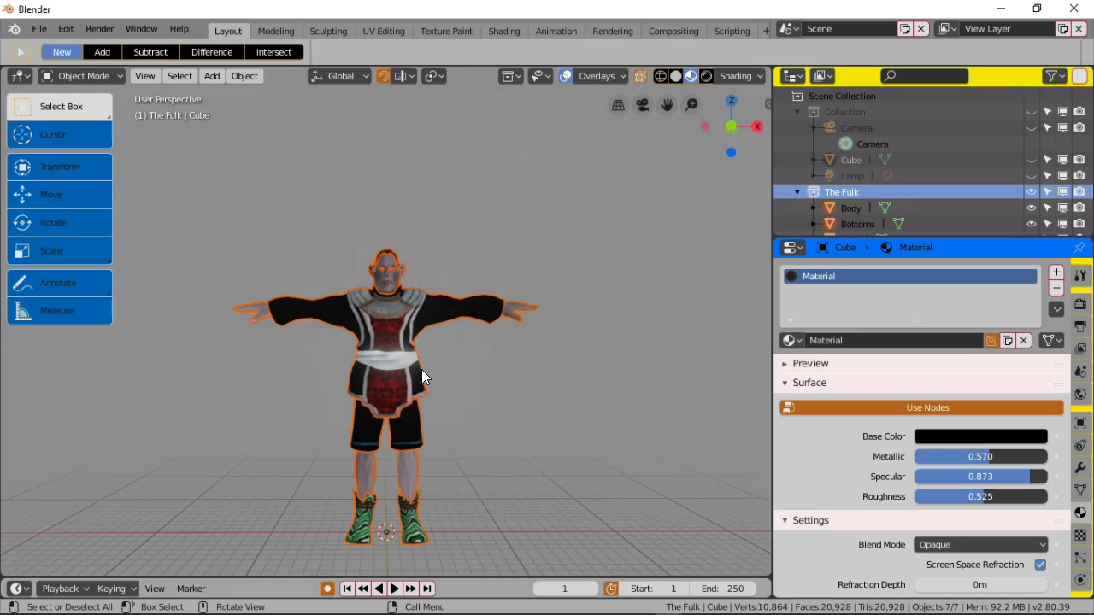
{"action": "key", "text": "s"}
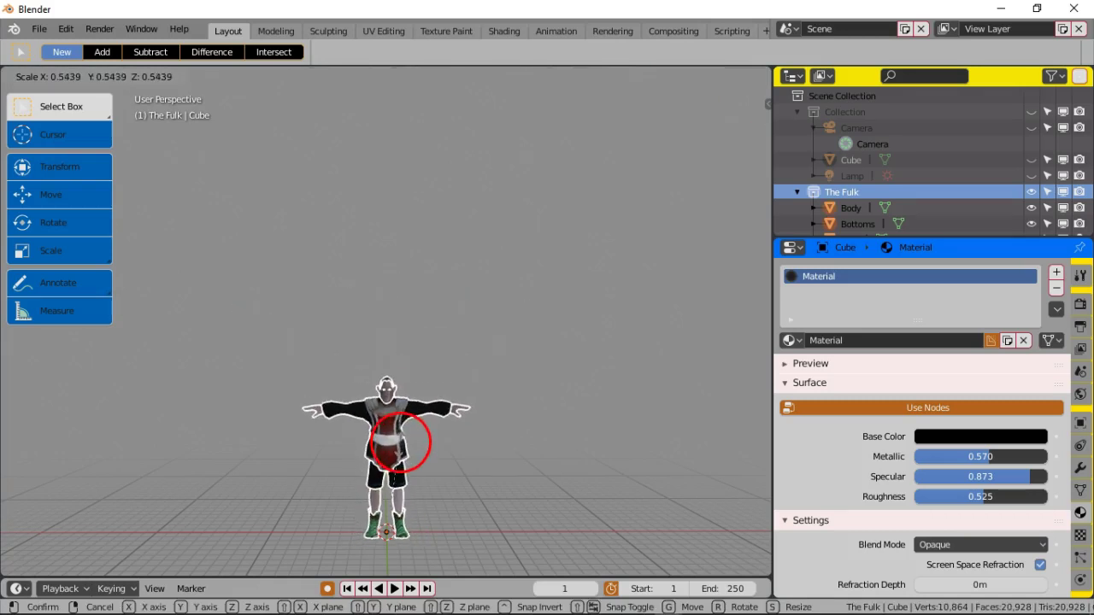
{"action": "left_click", "coordinate": [415, 440]}
{"action": "scroll", "coordinate": [414, 456], "scroll_direction": "up", "scroll_amount": 1}
{"action": "middle_click_drag", "start_coordinate": [414, 456], "coordinate": [423, 335], "text": "shift"}
{"action": "scroll", "coordinate": [424, 368], "scroll_direction": "up", "scroll_amount": 3}
{"action": "middle_click_drag", "start_coordinate": [414, 387], "coordinate": [421, 295], "text": "shift"}
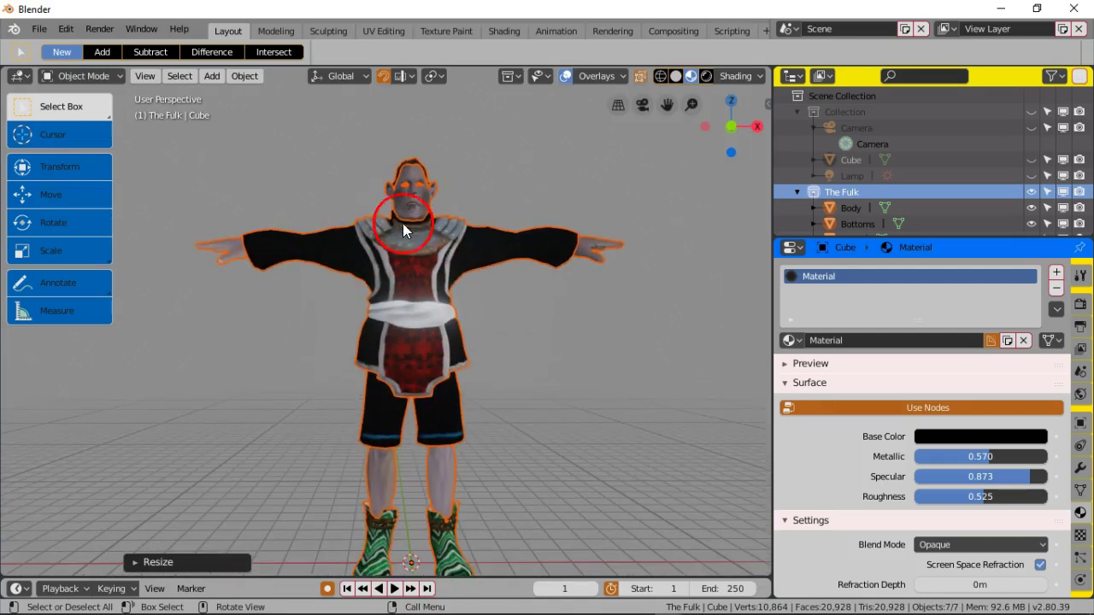
Step: Examine the separate meshes in The Fulk collection one by one, from Body and Bottoms through Shoes and Tops
{"action": "scroll", "coordinate": [893, 197], "scroll_direction": "down", "scroll_amount": 3}
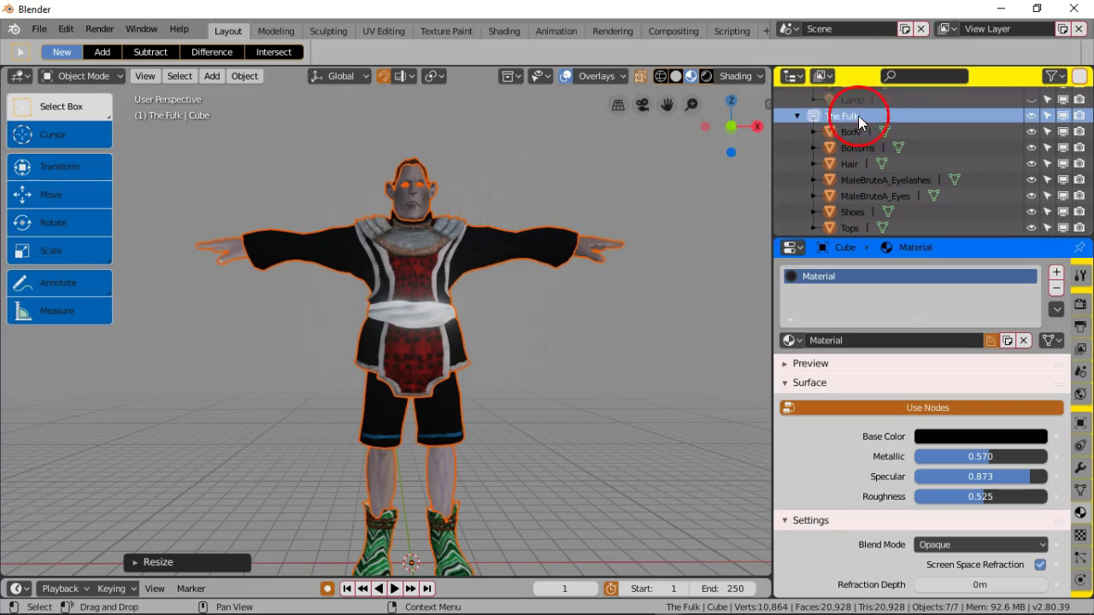
{"action": "left_click", "coordinate": [860, 132]}
{"action": "left_click", "coordinate": [856, 147]}
{"action": "left_click", "coordinate": [853, 163]}
{"action": "left_click", "coordinate": [853, 179]}
{"action": "left_click", "coordinate": [852, 196]}
{"action": "left_click", "coordinate": [853, 212]}
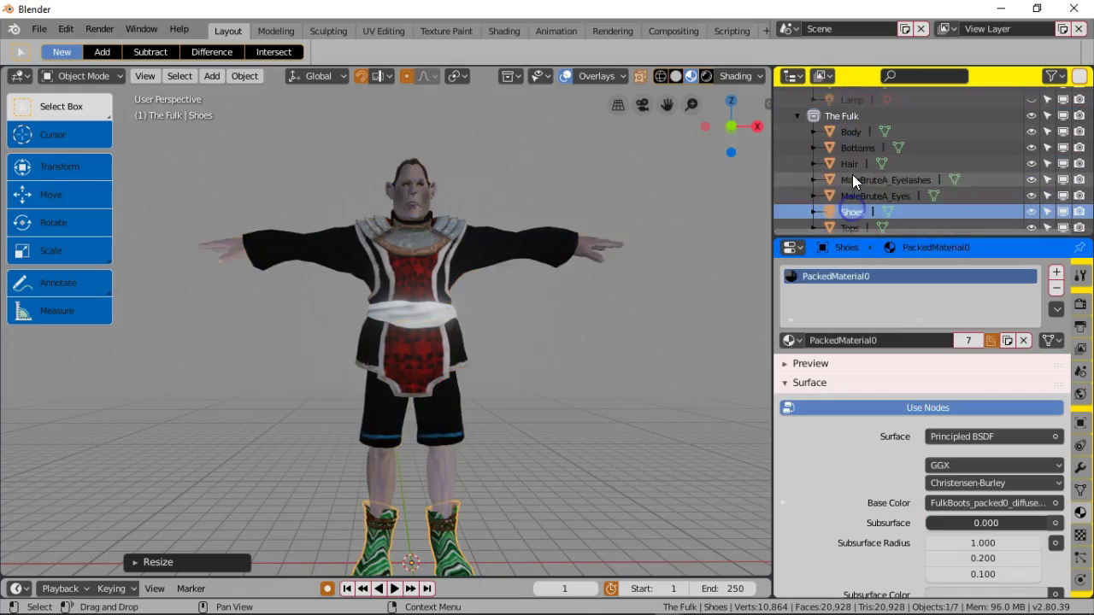
{"action": "left_click", "coordinate": [850, 135]}
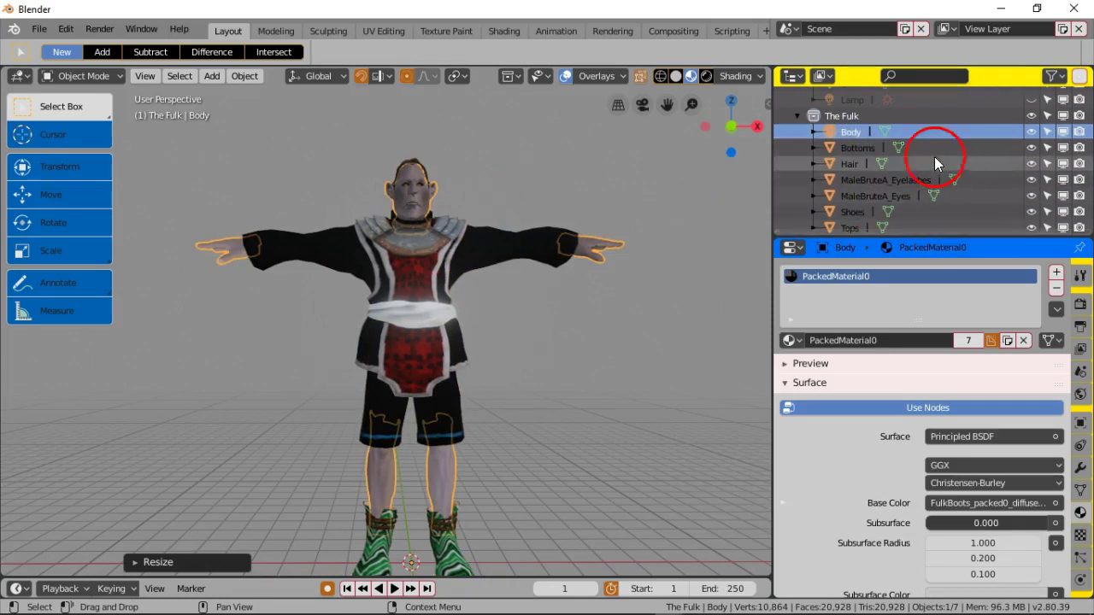
{"action": "left_click", "coordinate": [883, 148]}
{"action": "left_click", "coordinate": [858, 166]}
{"action": "left_click", "coordinate": [855, 179]}
{"action": "left_click", "coordinate": [858, 194]}
{"action": "left_click", "coordinate": [855, 212]}
{"action": "left_click", "coordinate": [852, 226]}
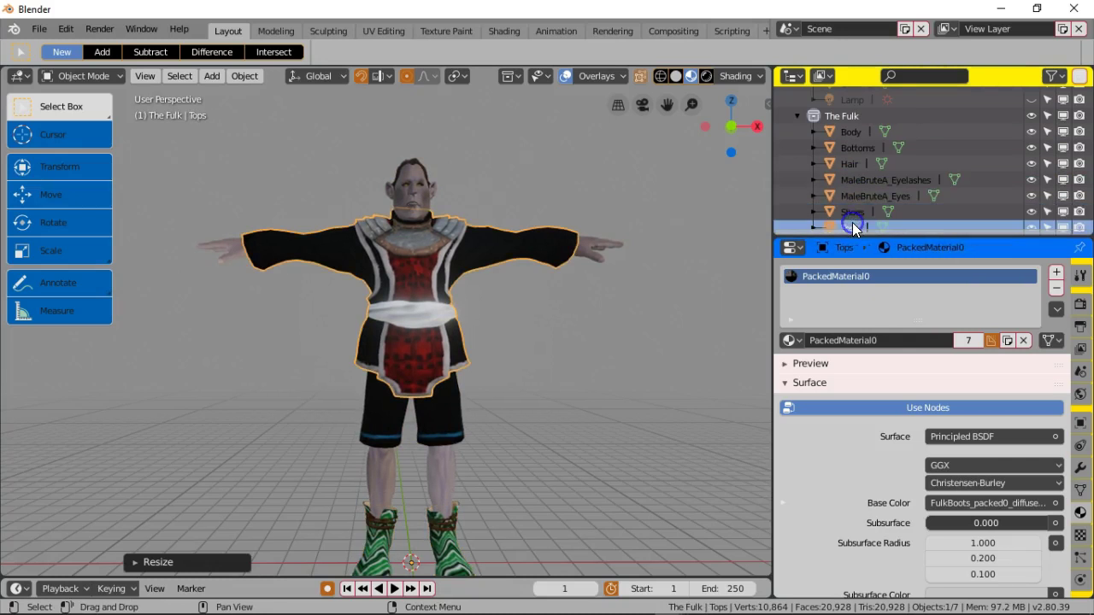
{"action": "left_click", "coordinate": [851, 134]}
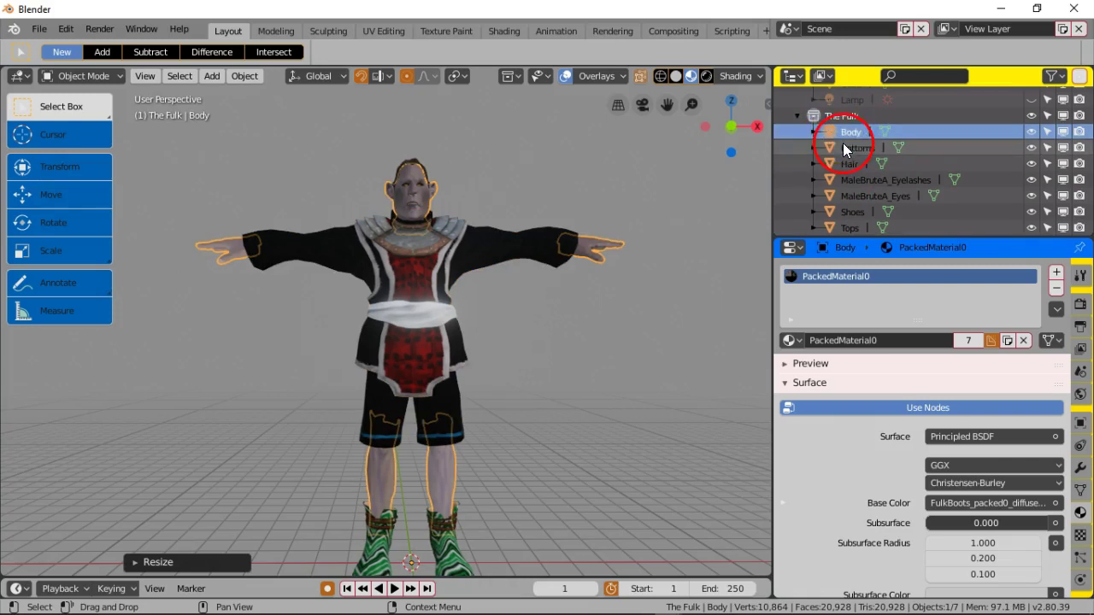
{"action": "left_click", "coordinate": [845, 149]}
{"action": "left_click", "coordinate": [852, 163]}
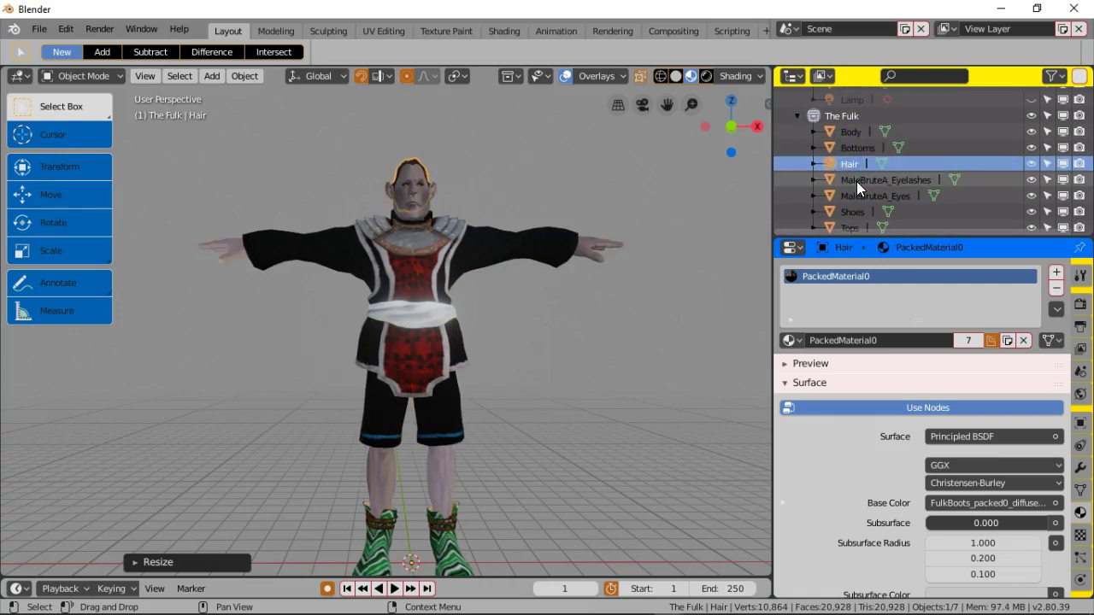
Step: Join the MaleBruteA_Eyelashes mesh into the Body mesh, with Body as the active object
{"action": "left_click", "coordinate": [858, 180]}
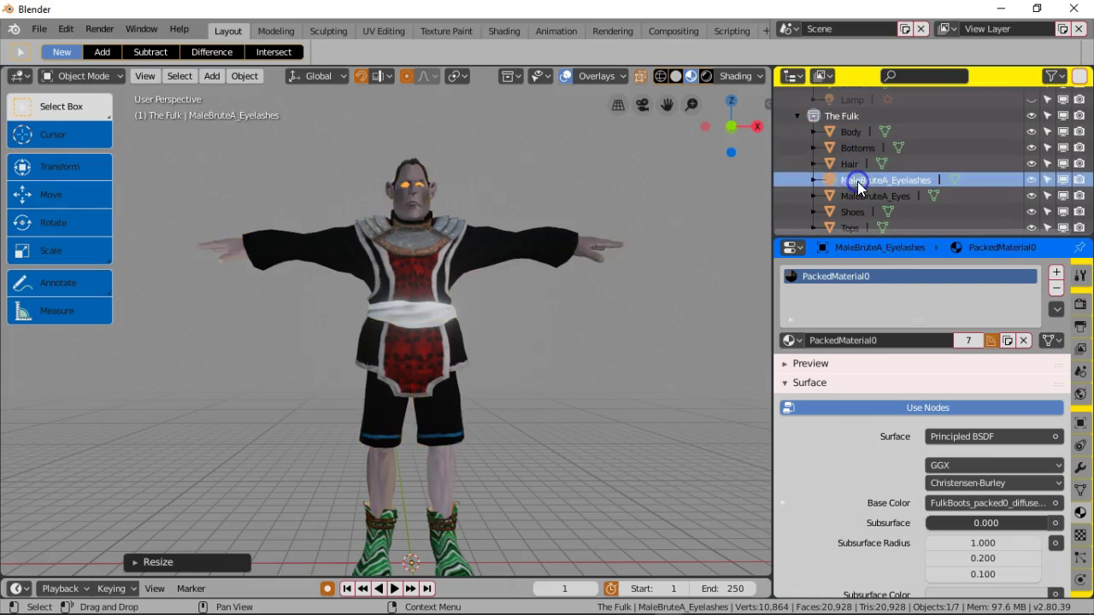
{"action": "left_click", "coordinate": [849, 133], "text": "ctrl"}
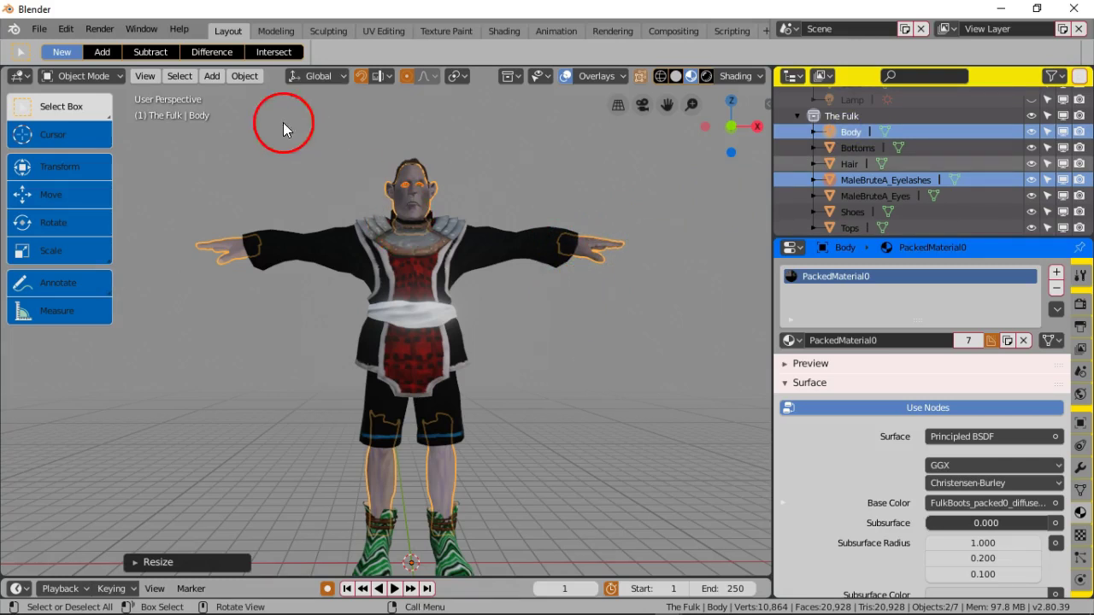
{"action": "left_click", "coordinate": [251, 77]}
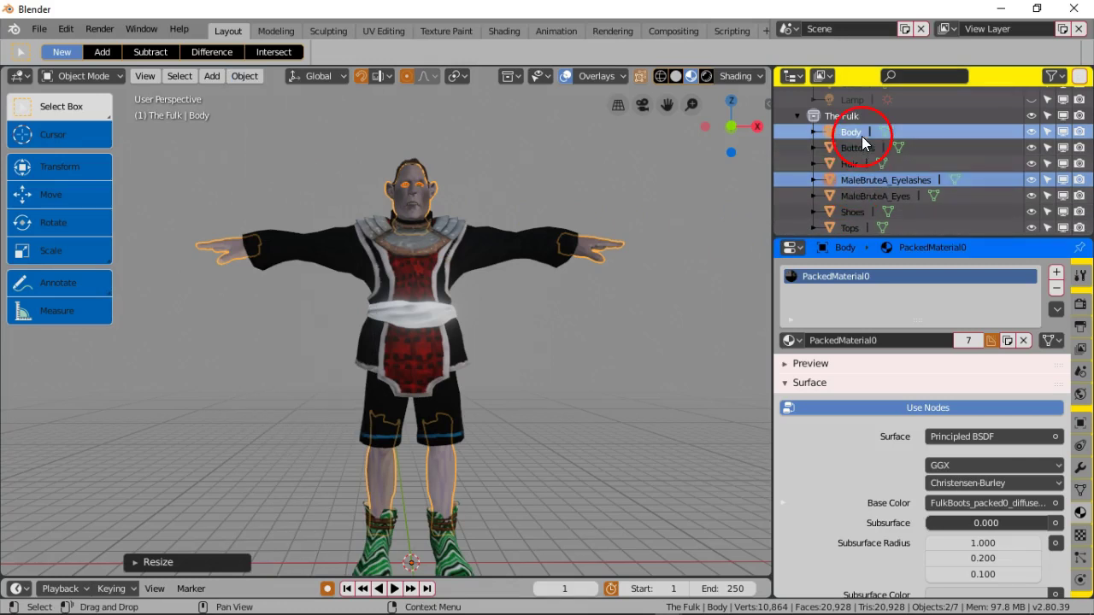
{"action": "left_click", "coordinate": [243, 76]}
{"action": "left_click", "coordinate": [285, 229]}
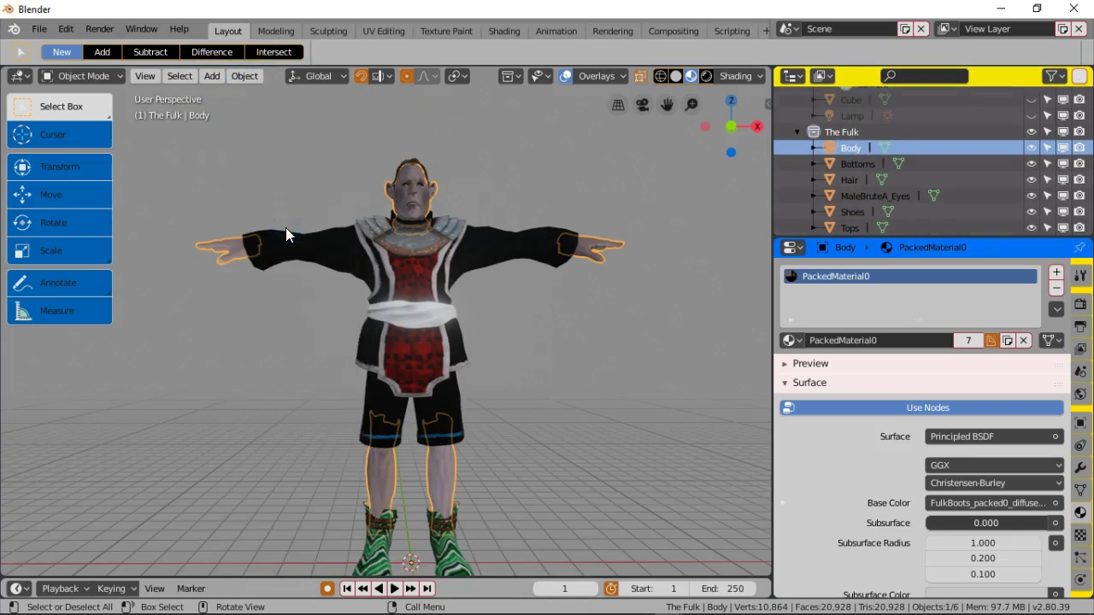
Step: Try joining Body and MaleBruteA_Eyes with MaleBruteA_Eyes as the active object, and undo the join
{"action": "left_click", "coordinate": [851, 197], "text": "ctrl"}
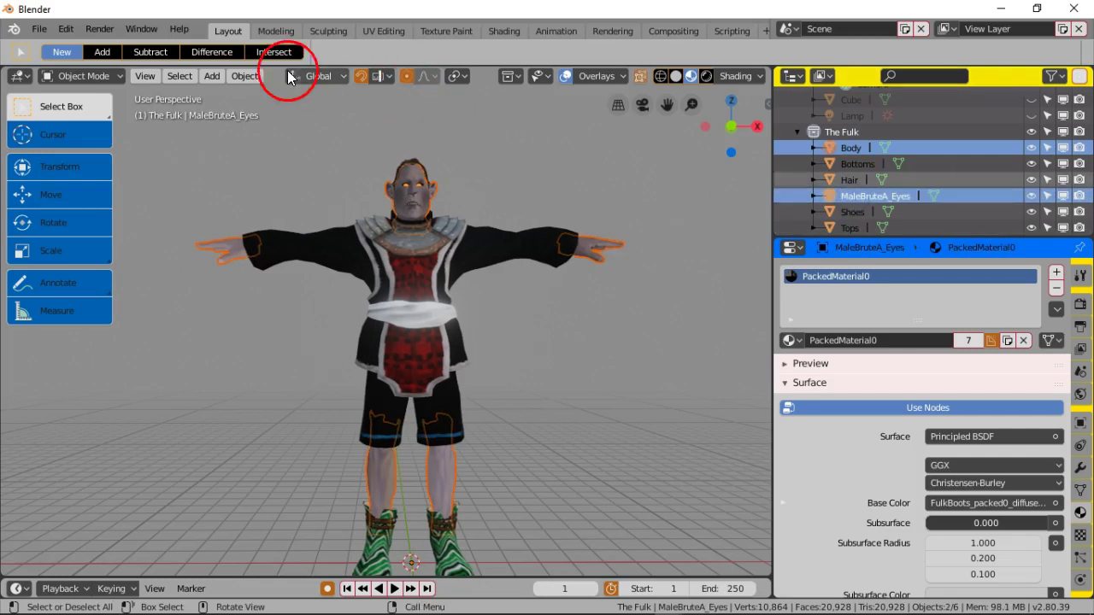
{"action": "left_click", "coordinate": [261, 75]}
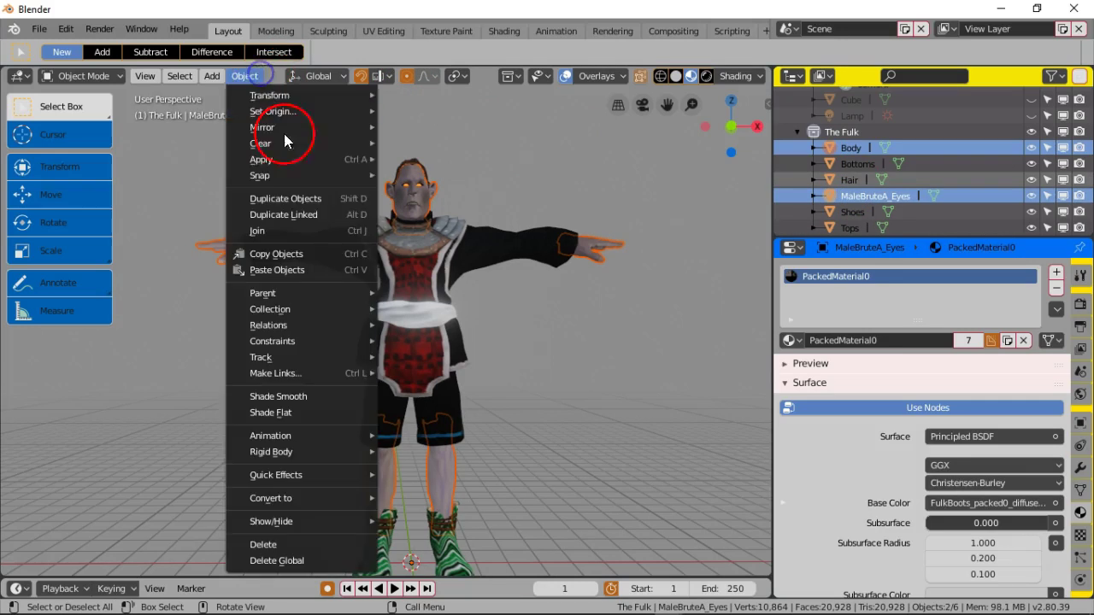
{"action": "left_click", "coordinate": [291, 229]}
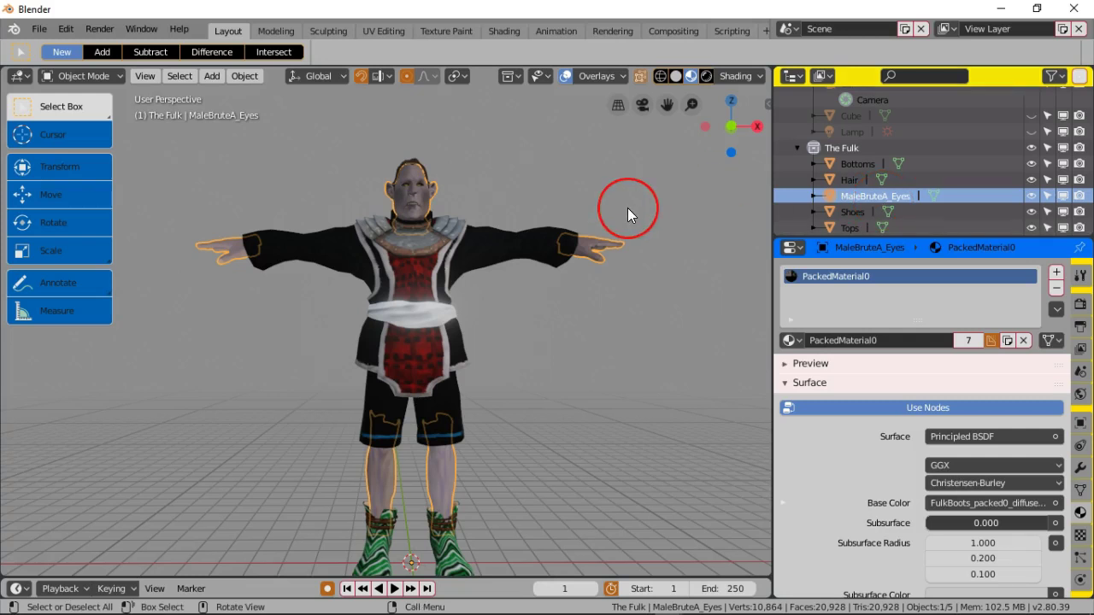
{"action": "key", "text": "ctrl+z"}
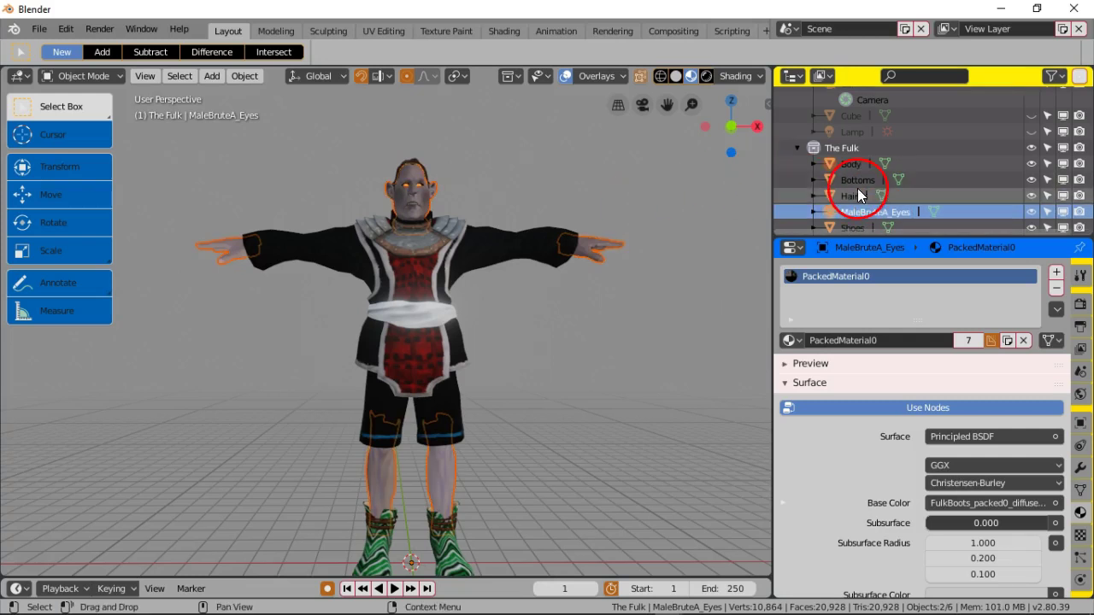
Step: Try to join MaleBruteA_Eyes into the Body mesh, with Body as the active object
{"action": "scroll", "coordinate": [857, 192], "scroll_direction": "down", "scroll_amount": 1}
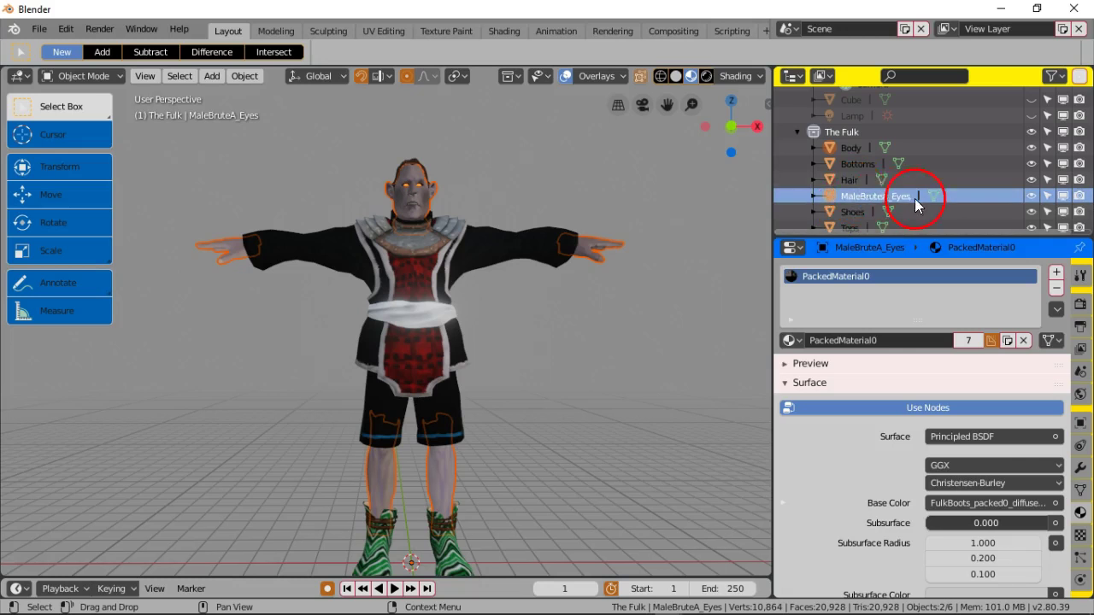
{"action": "left_click", "coordinate": [851, 148], "text": "ctrl"}
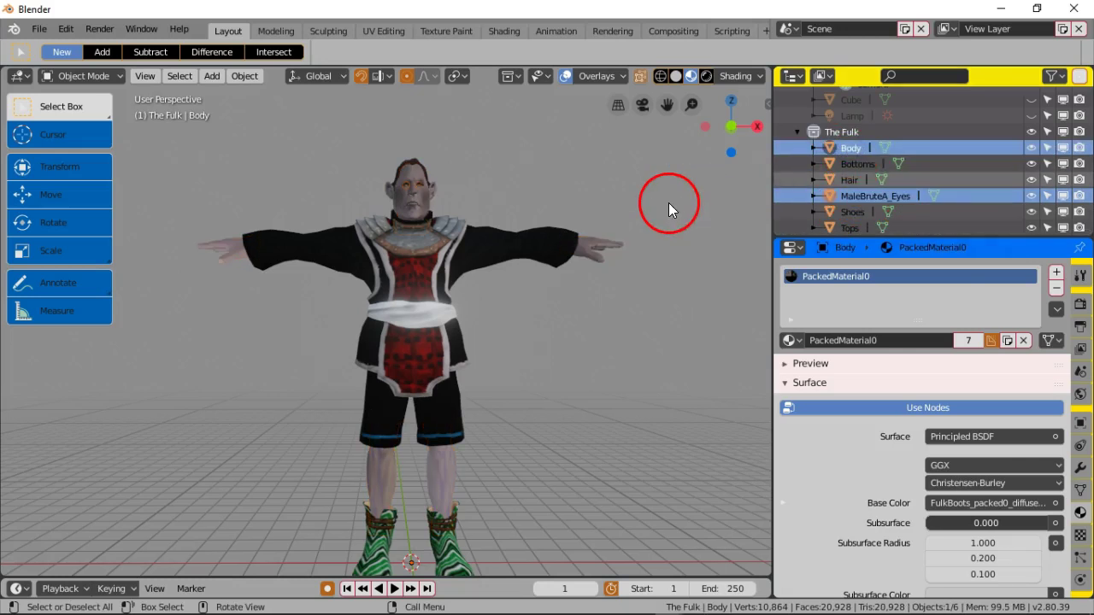
{"action": "left_click", "coordinate": [244, 77]}
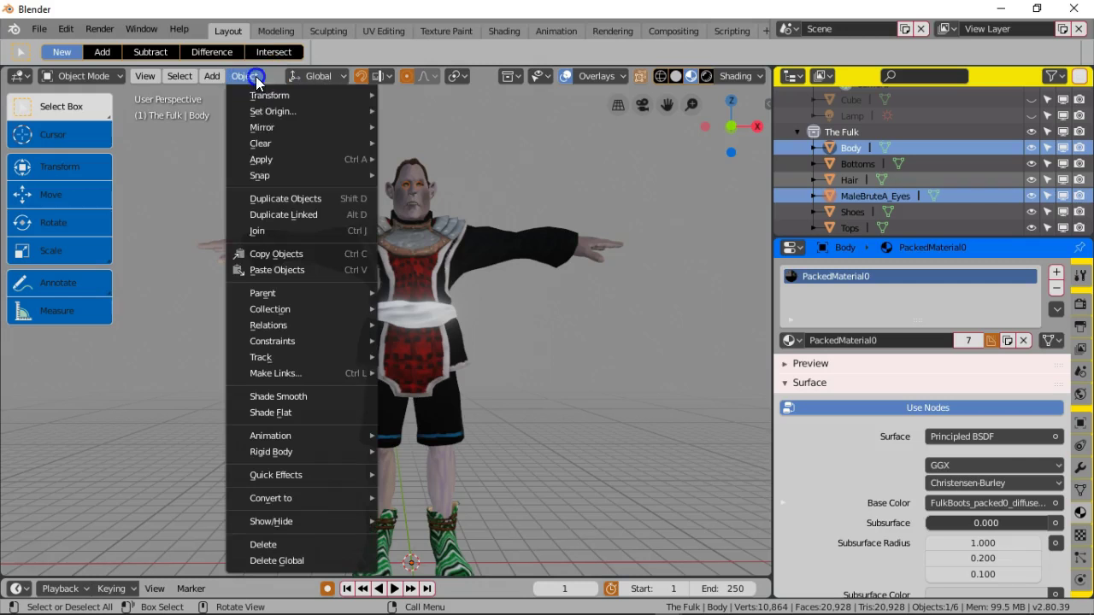
{"action": "left_click", "coordinate": [289, 232]}
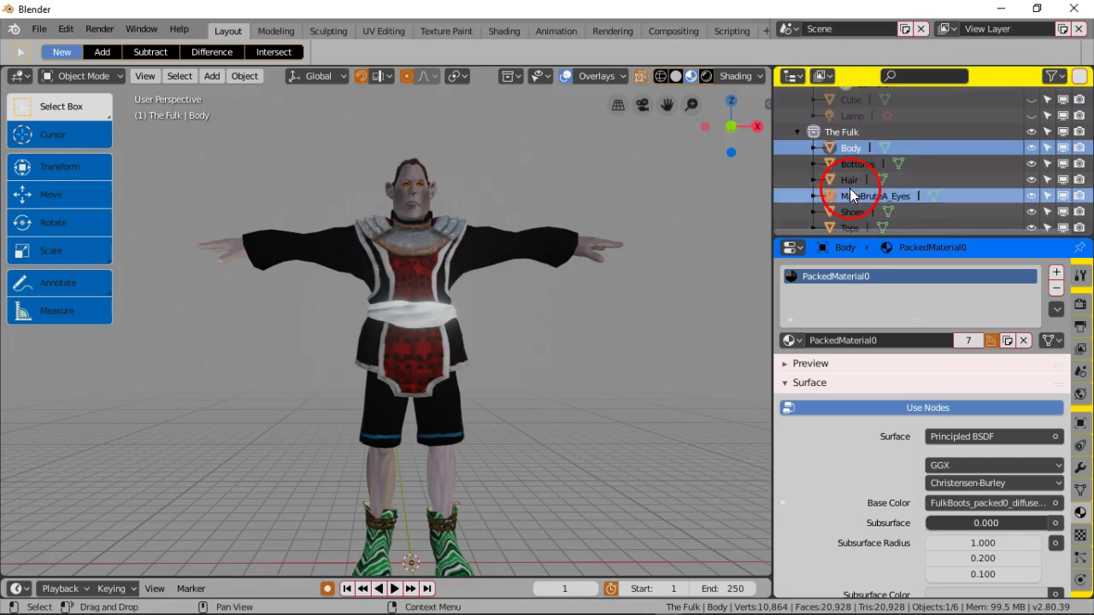
Step: Try a linked duplicate of the MaleBruteA_Eyes mesh, and undo it together with the preceding selection changes
{"action": "left_click", "coordinate": [250, 75]}
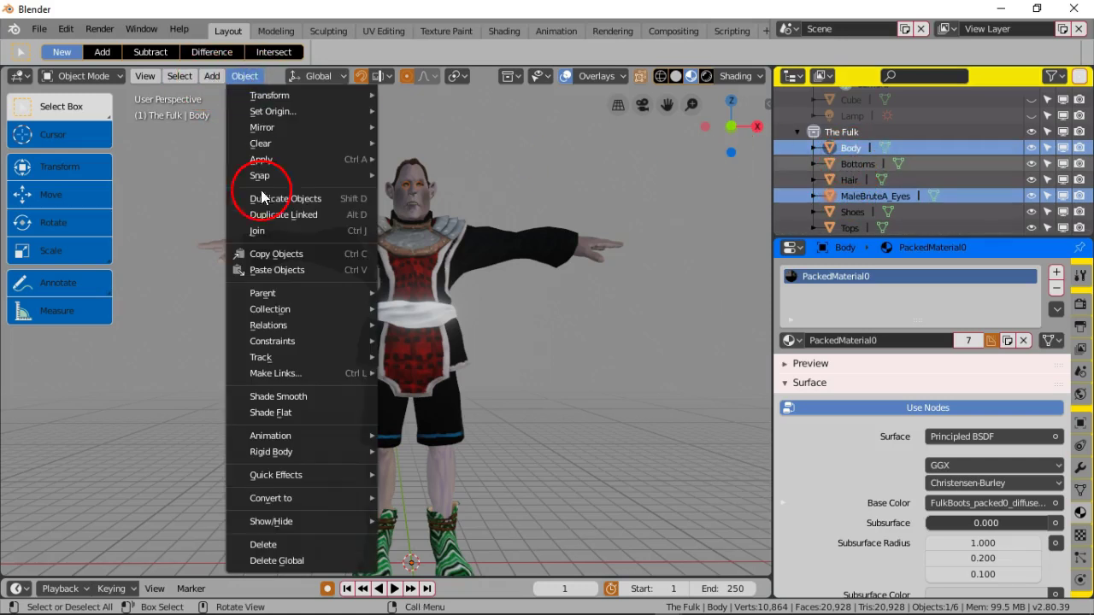
{"action": "left_click", "coordinate": [301, 217]}
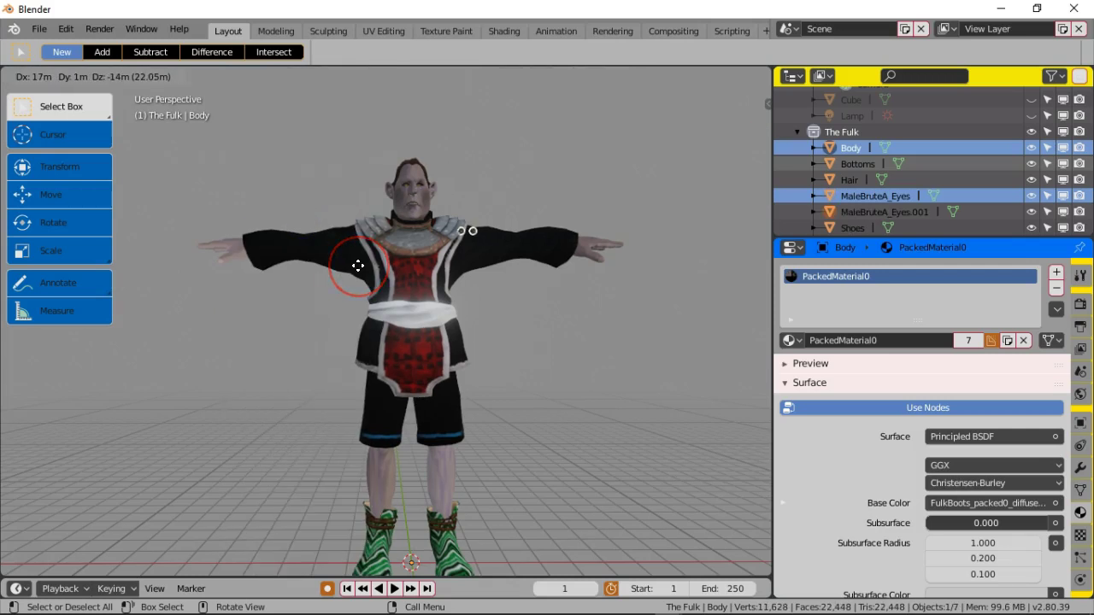
{"action": "left_click", "coordinate": [271, 149]}
{"action": "key", "text": "ctrl+z"}
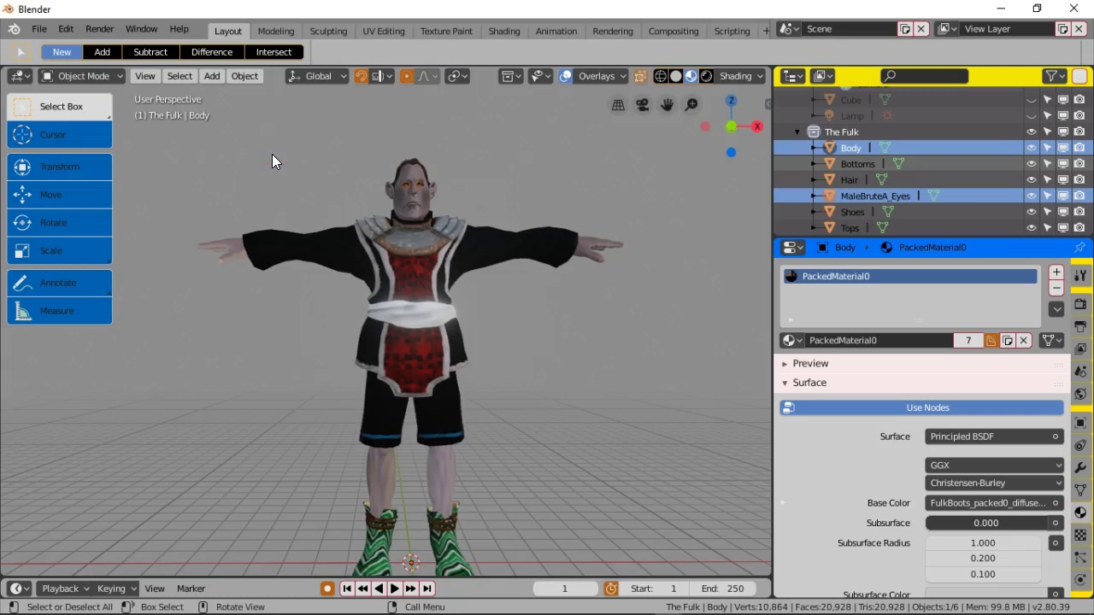
{"action": "key", "text": "ctrl+z"}
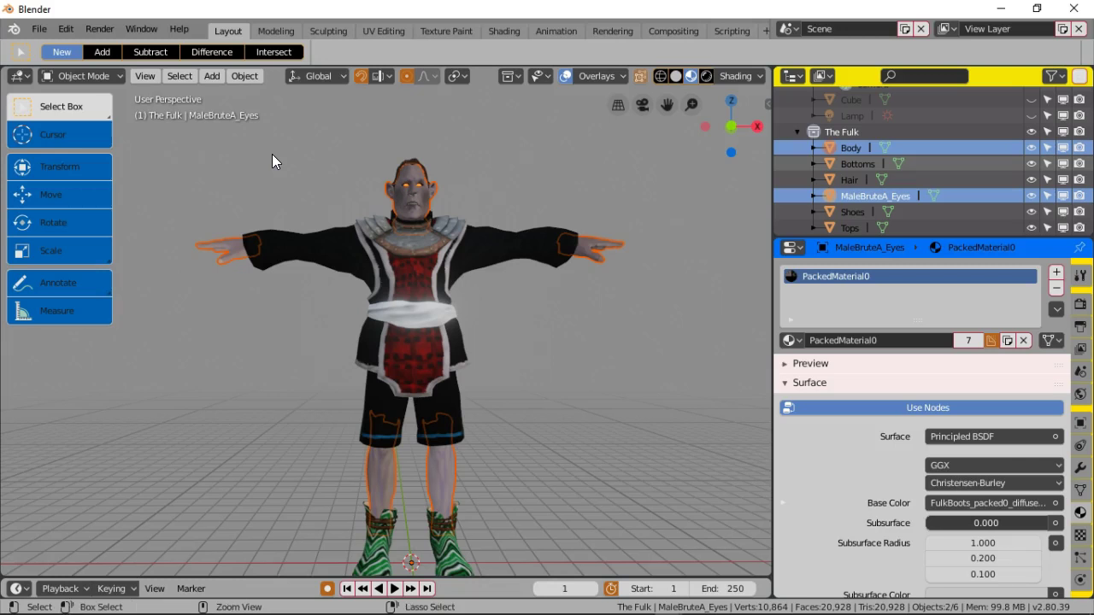
{"action": "key", "text": "ctrl+z"}
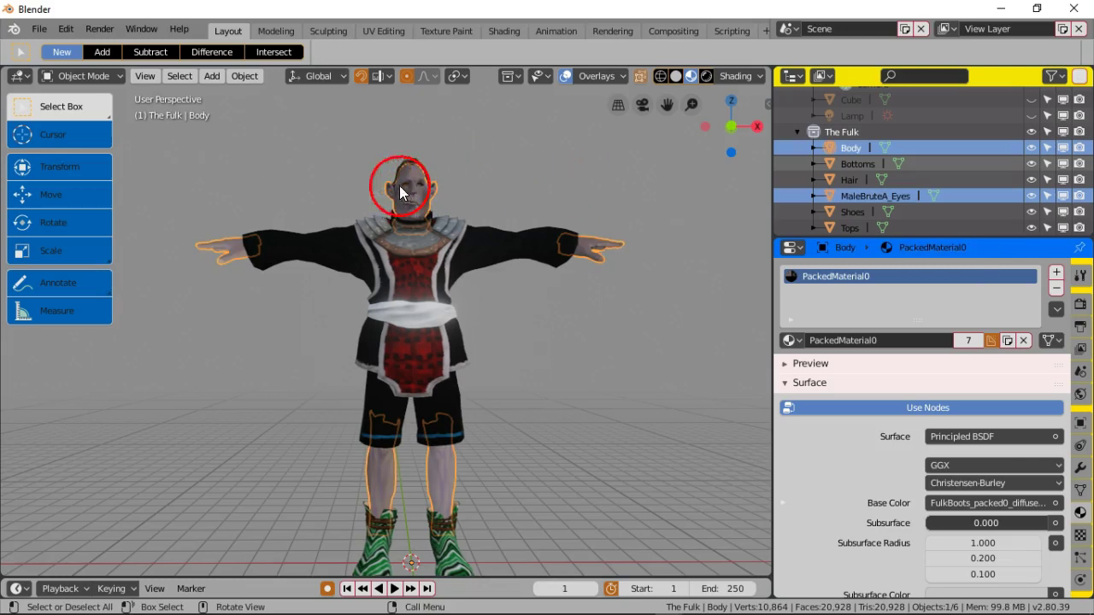
Step: Reselect MaleBruteA_Eyes, add Body as the active object, and join the eyes into the Body mesh
{"action": "left_click", "coordinate": [889, 196]}
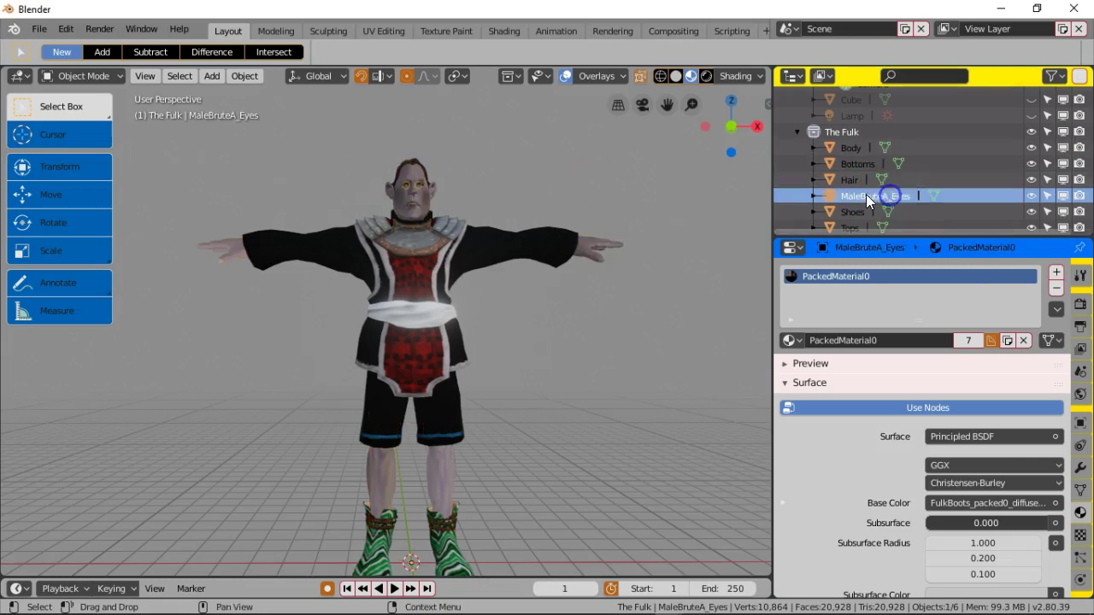
{"action": "left_click", "coordinate": [859, 149], "text": "ctrl"}
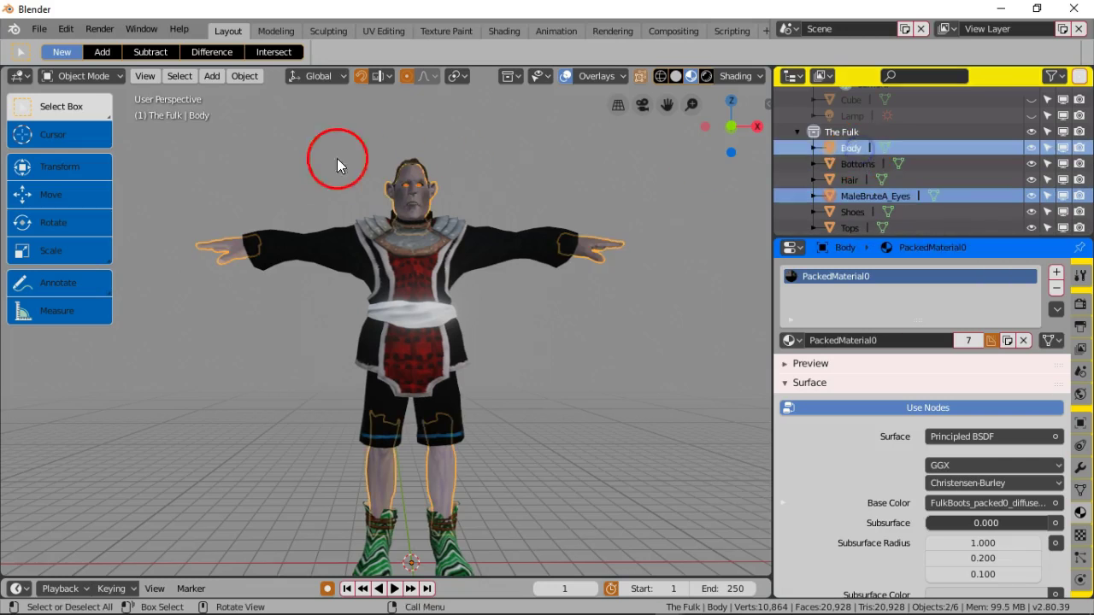
{"action": "left_click", "coordinate": [252, 79]}
{"action": "left_click", "coordinate": [271, 229]}
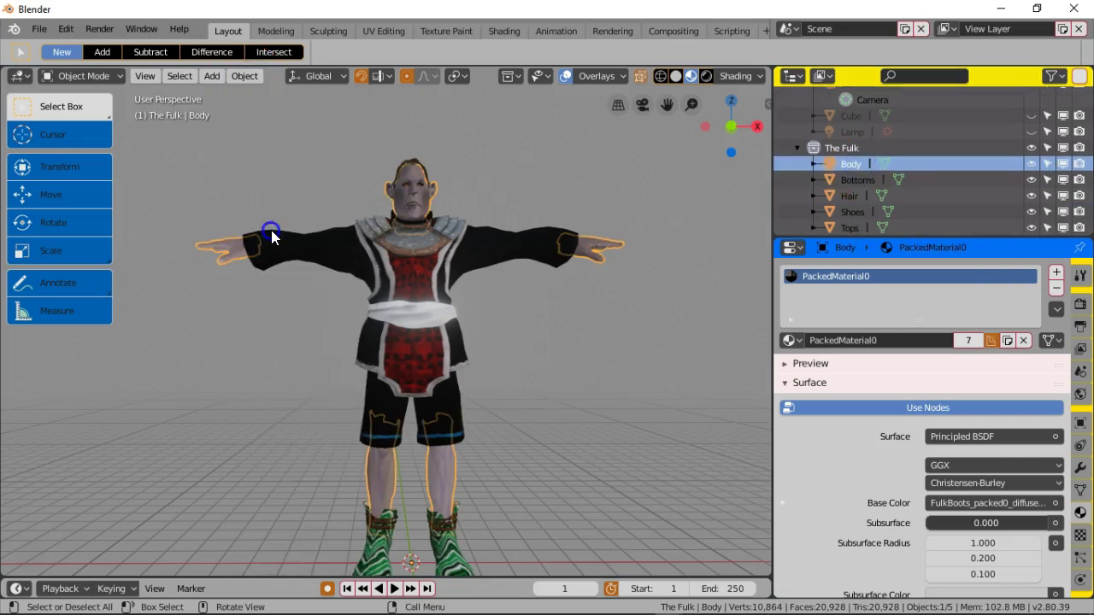
Step: Join the Hair mesh into Body, keeping Body as the active object
{"action": "left_click", "coordinate": [851, 195]}
{"action": "left_click", "coordinate": [858, 166], "text": "ctrl"}
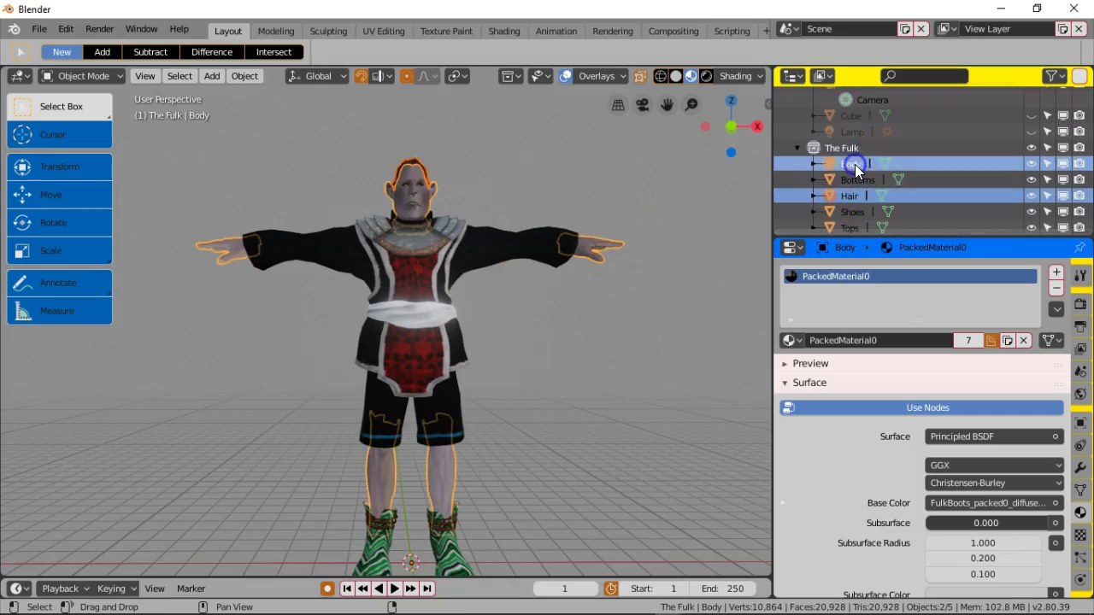
{"action": "left_click", "coordinate": [247, 76]}
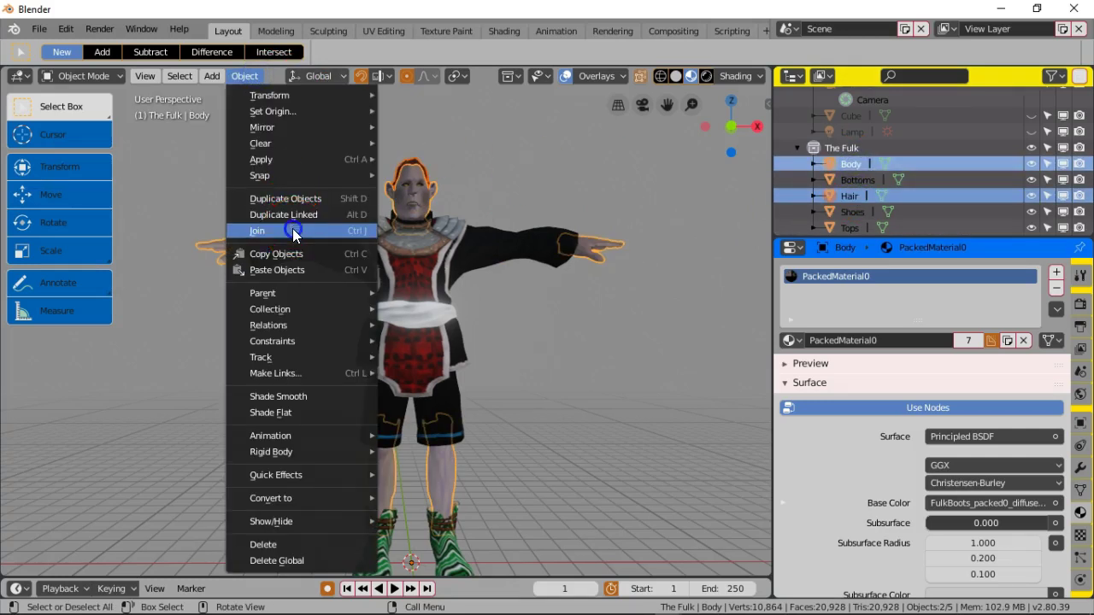
{"action": "left_click", "coordinate": [294, 231]}
Step: Join the Tops mesh into the Body mesh, with Body as the active object
{"action": "left_click", "coordinate": [889, 197]}
{"action": "left_click", "coordinate": [867, 212]}
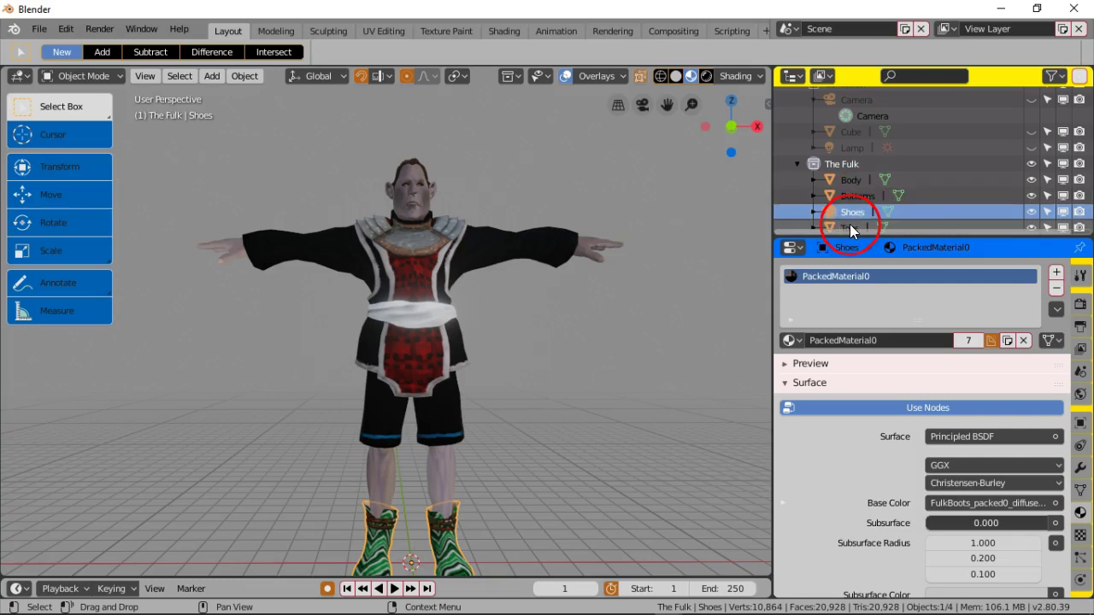
{"action": "left_click", "coordinate": [852, 227]}
{"action": "left_click", "coordinate": [851, 180], "text": "ctrl"}
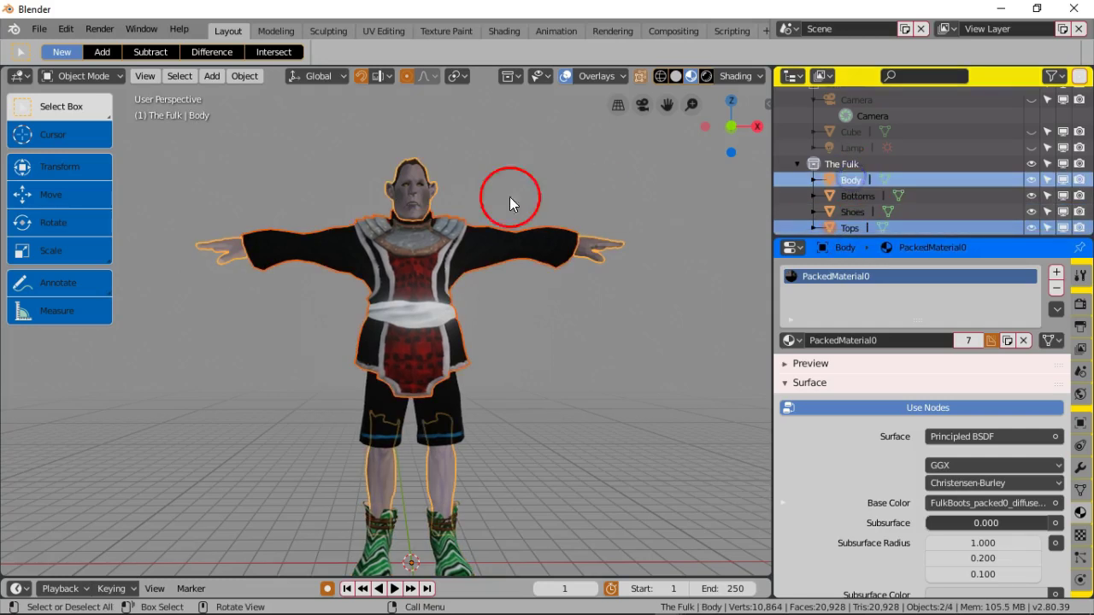
{"action": "left_click", "coordinate": [244, 76]}
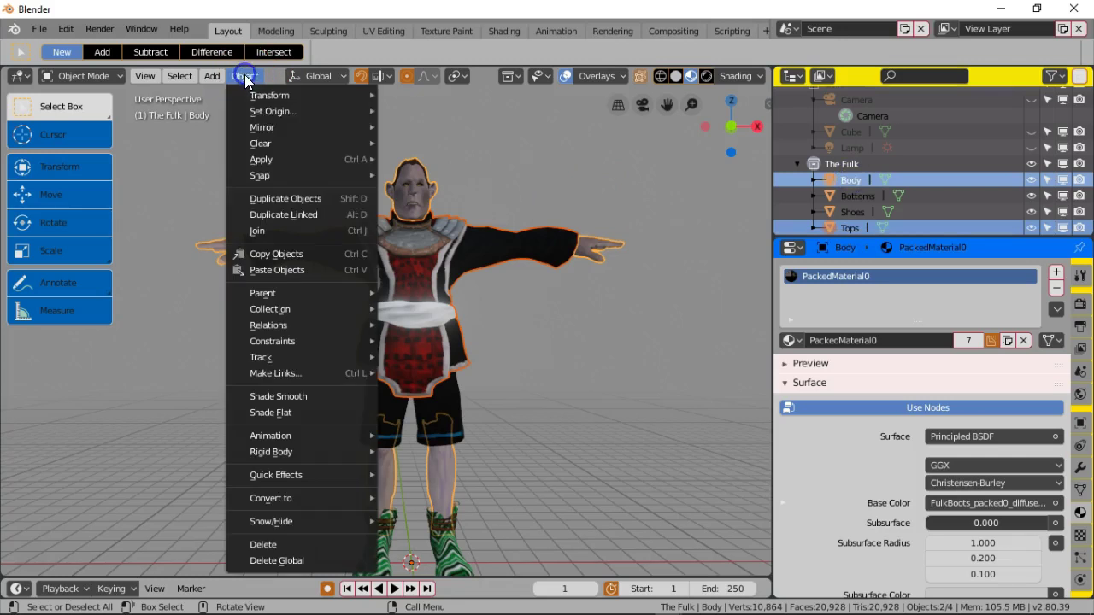
{"action": "left_click", "coordinate": [287, 229]}
Step: Join the Bottoms mesh into Body, with Body as the active object
{"action": "left_click_drag", "start_coordinate": [850, 231], "coordinate": [858, 221]}
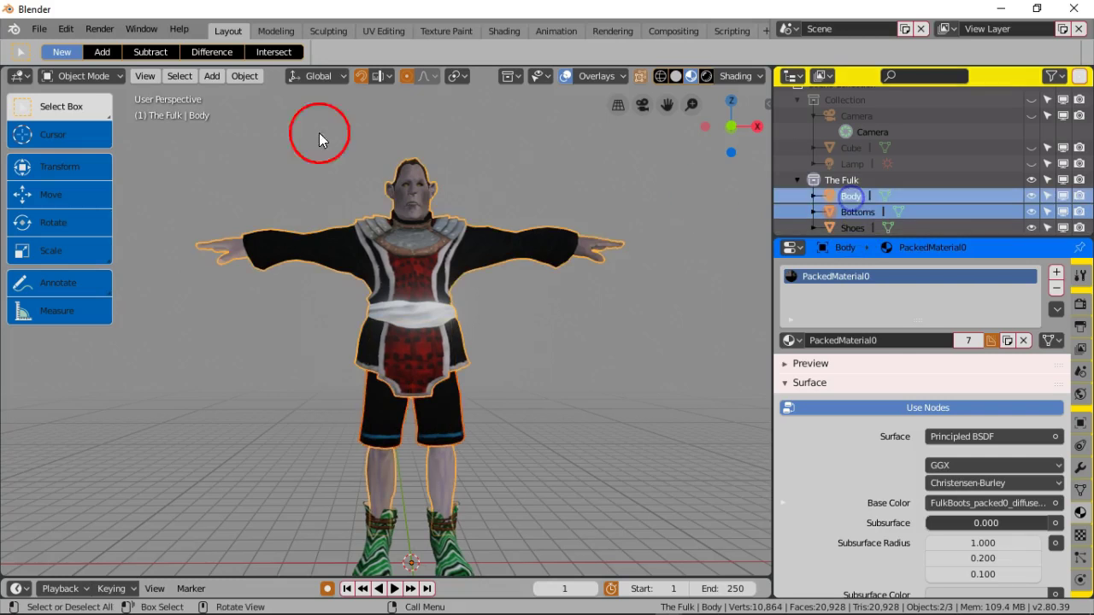
{"action": "left_click", "coordinate": [247, 77]}
{"action": "left_click", "coordinate": [293, 231]}
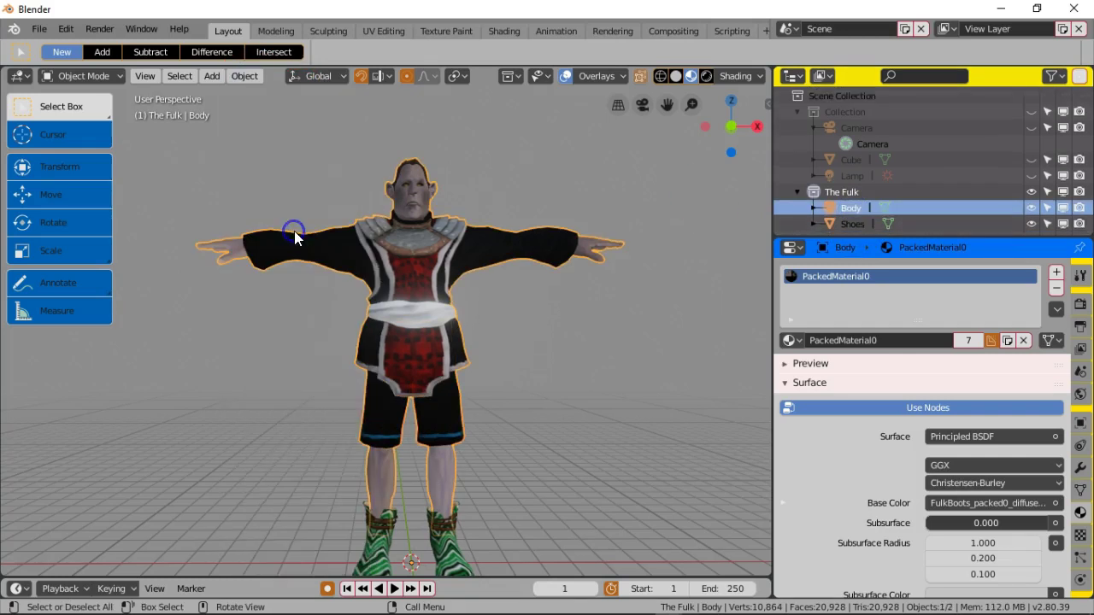
Step: Join the Shoes mesh into Body so the character becomes a single mesh
{"action": "left_click", "coordinate": [853, 223], "text": "ctrl"}
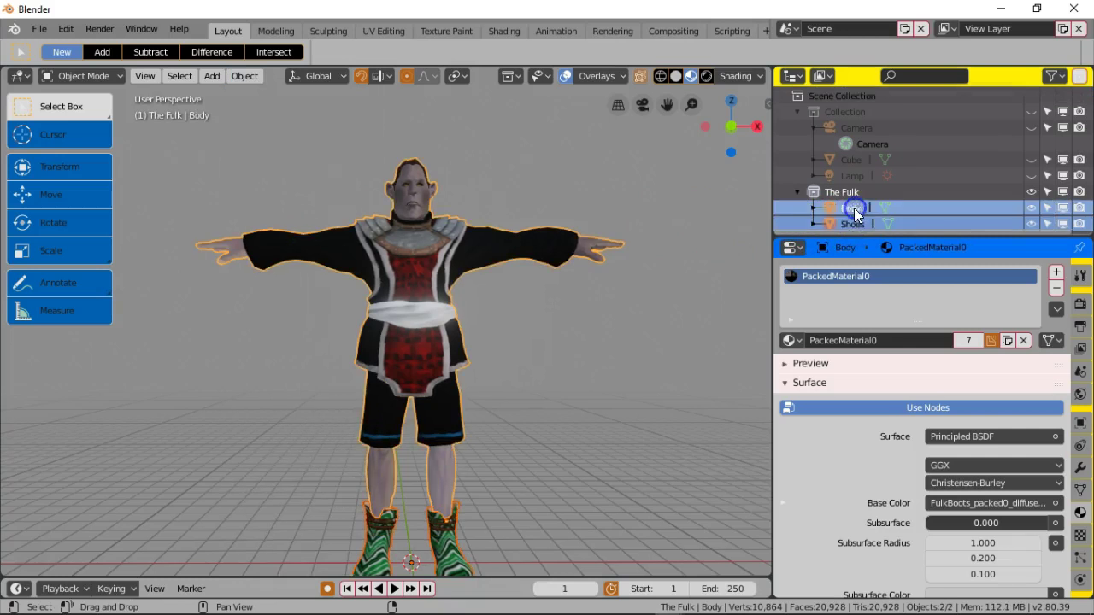
{"action": "left_click", "coordinate": [256, 74]}
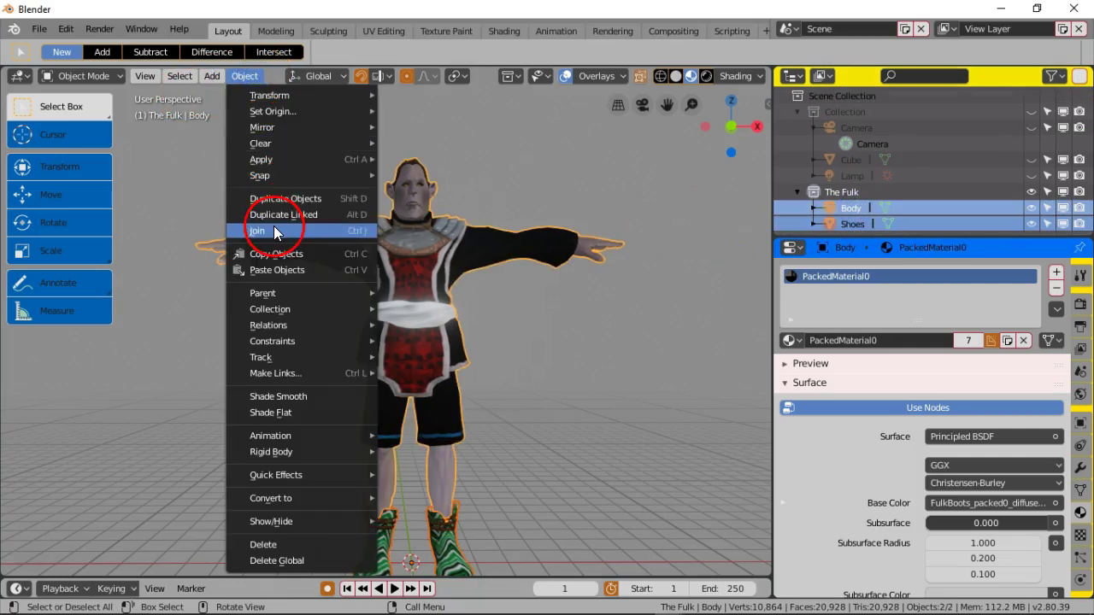
{"action": "left_click", "coordinate": [273, 227]}
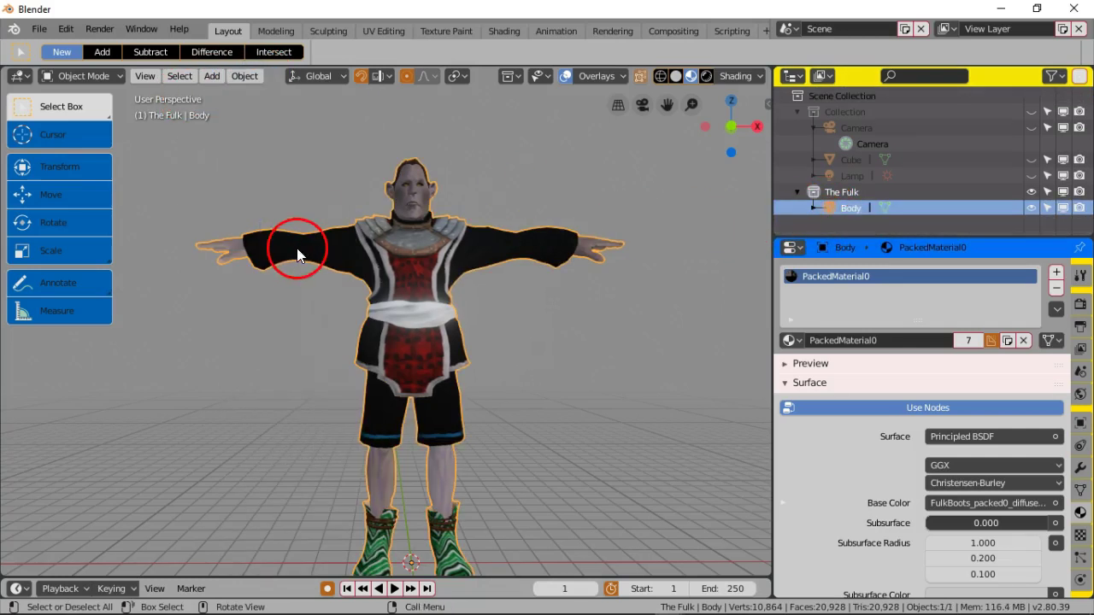
Step: Inspect the joined character up close and check the mesh data and material nested under Body in The Fulk collection
{"action": "middle_click_drag", "start_coordinate": [269, 273], "coordinate": [311, 286]}
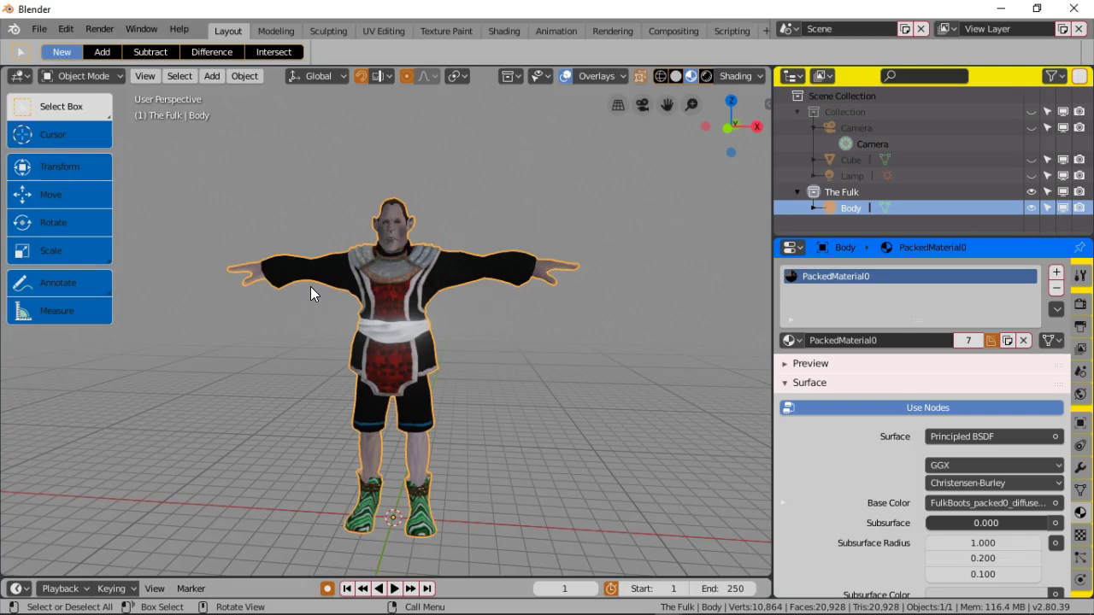
{"action": "left_click", "coordinate": [73, 75]}
{"action": "left_click", "coordinate": [391, 268]}
{"action": "scroll", "coordinate": [401, 256], "scroll_direction": "up", "scroll_amount": 4}
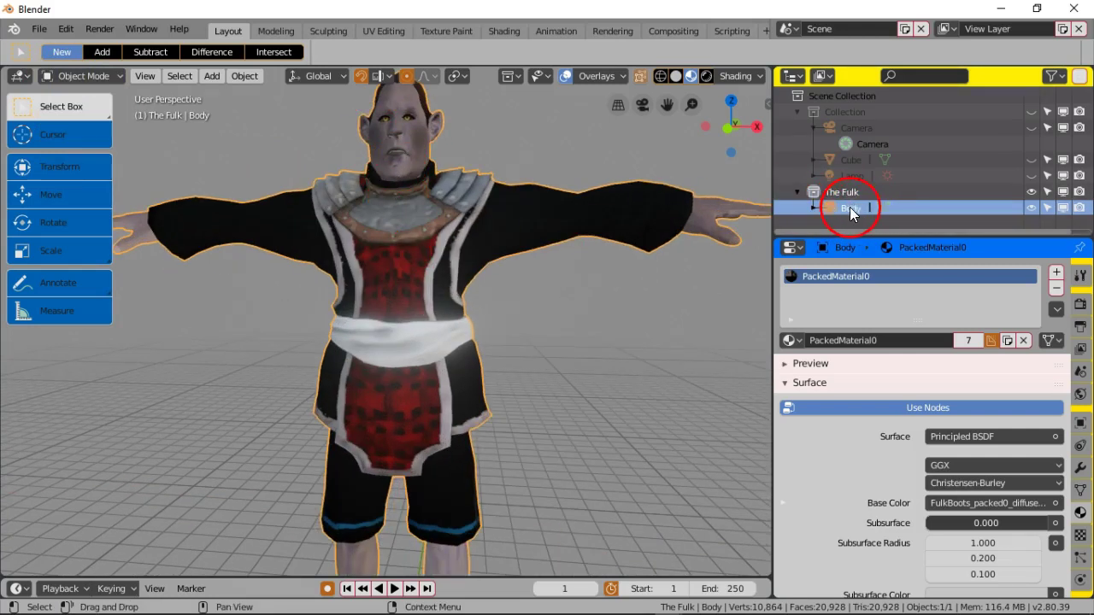
{"action": "left_click", "coordinate": [812, 207]}
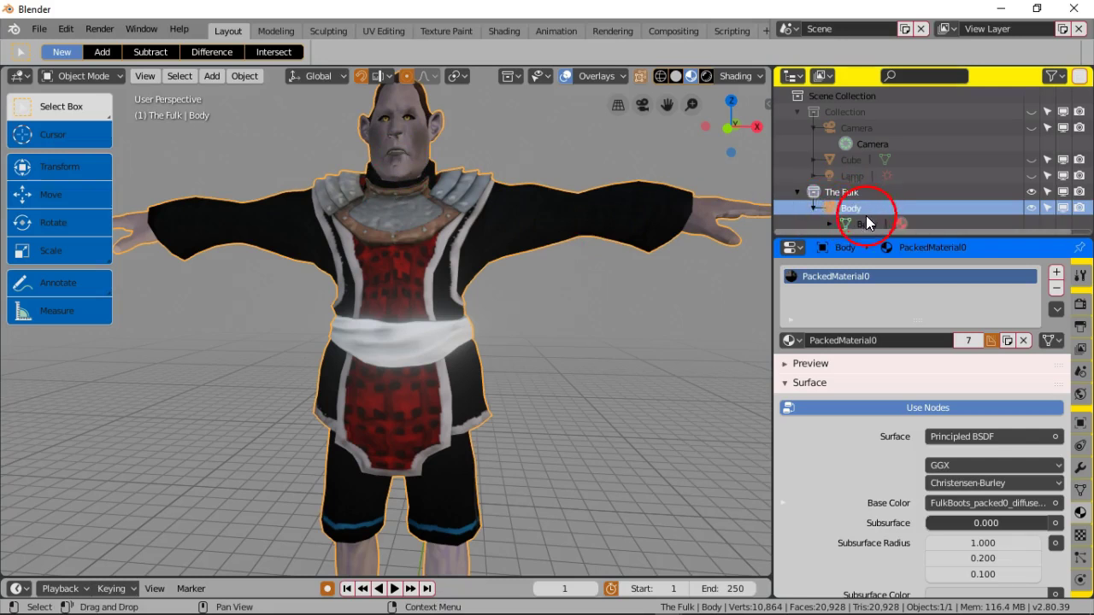
{"action": "left_click", "coordinate": [829, 223]}
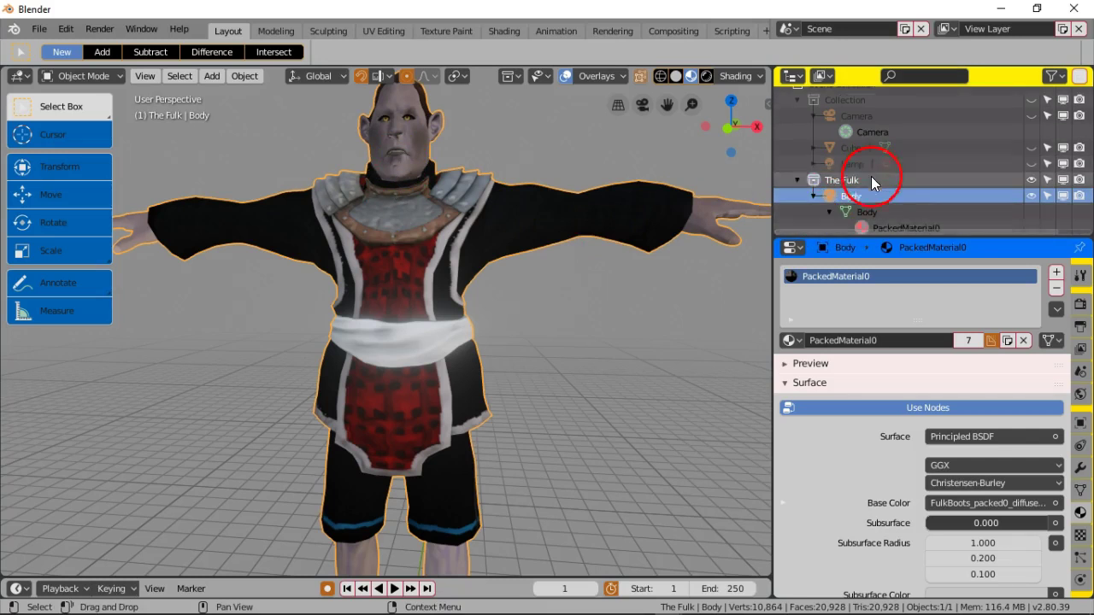
{"action": "scroll", "coordinate": [868, 206], "scroll_direction": "up", "scroll_amount": 1}
{"action": "scroll", "coordinate": [866, 189], "scroll_direction": "down", "scroll_amount": 1}
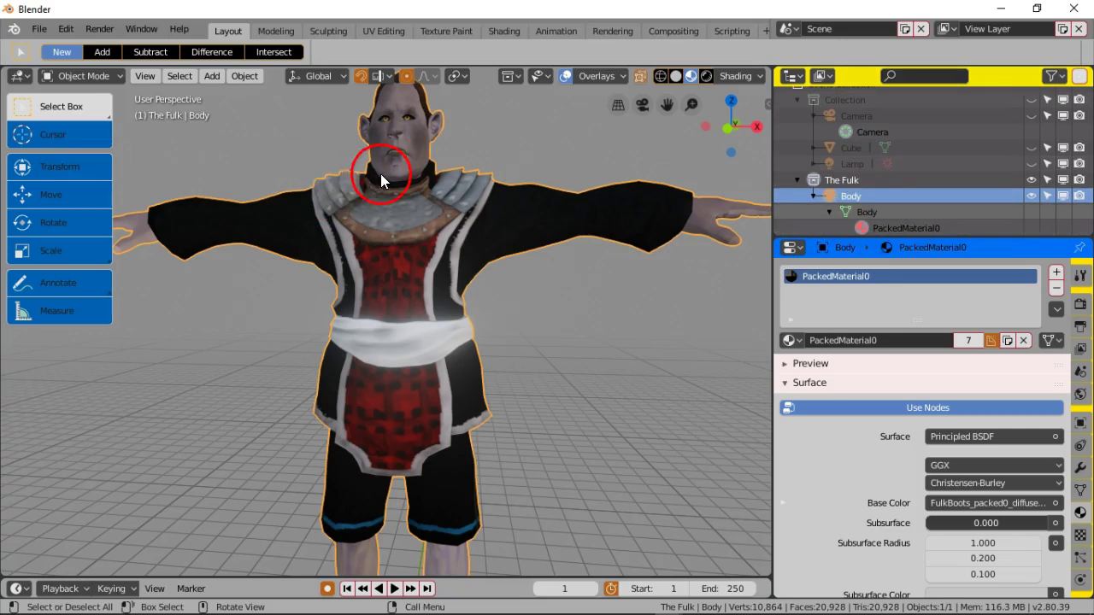
{"action": "left_click", "coordinate": [813, 195]}
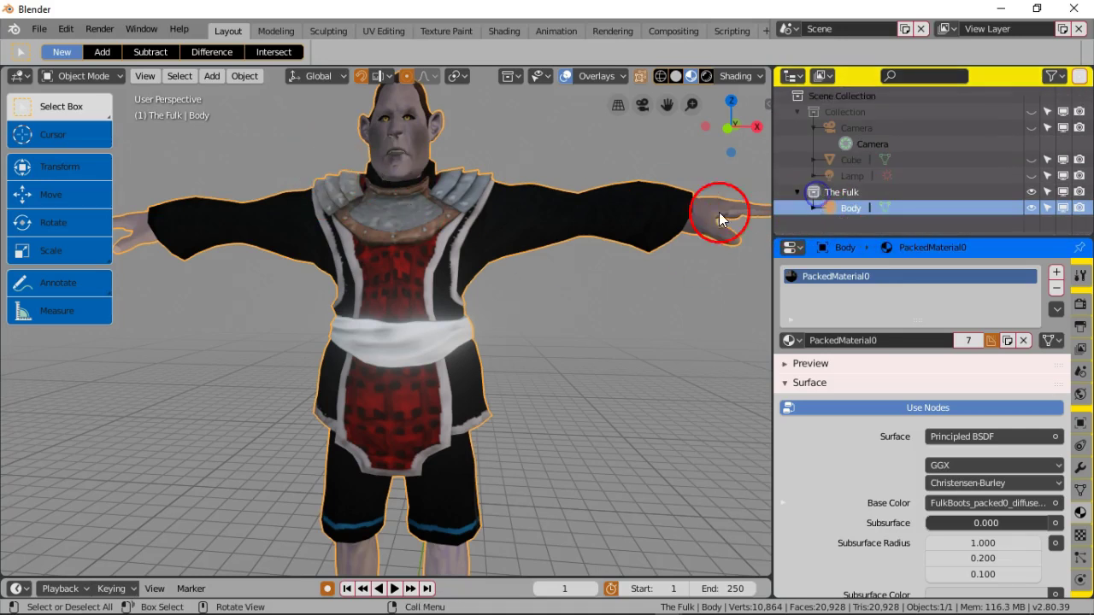
Step: Examine the joined character from an angle and from the front, from head to boots
{"action": "scroll", "coordinate": [360, 239], "scroll_direction": "down", "scroll_amount": 4}
{"action": "scroll", "coordinate": [308, 241], "scroll_direction": "up", "scroll_amount": 2}
{"action": "middle_click_drag", "start_coordinate": [306, 241], "coordinate": [334, 255]}
{"action": "left_click", "coordinate": [419, 248]}
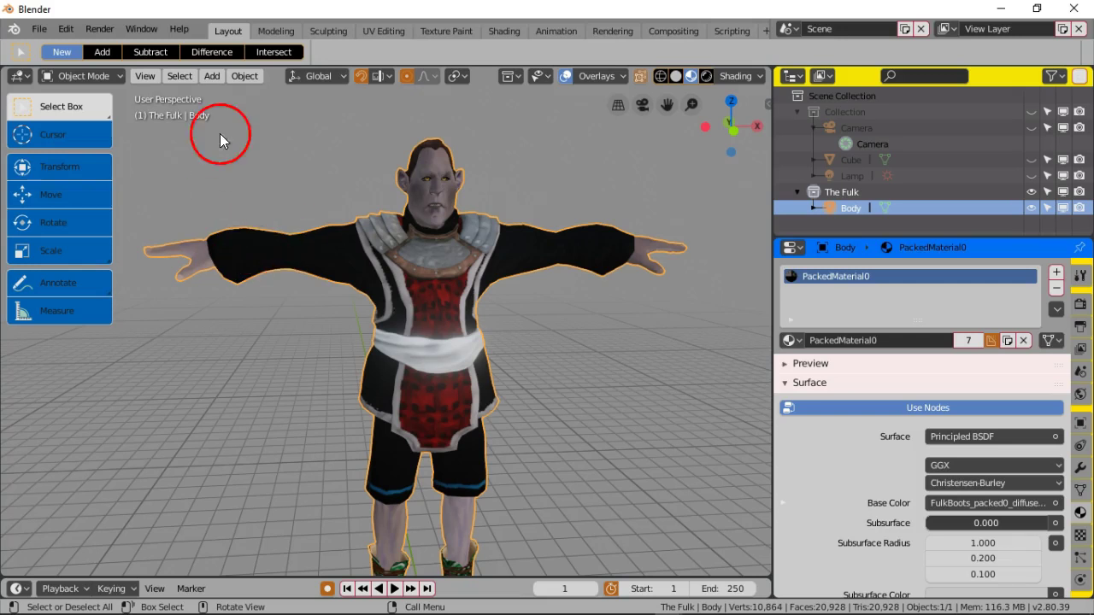
{"action": "scroll", "coordinate": [258, 349], "scroll_direction": "down", "scroll_amount": 2}
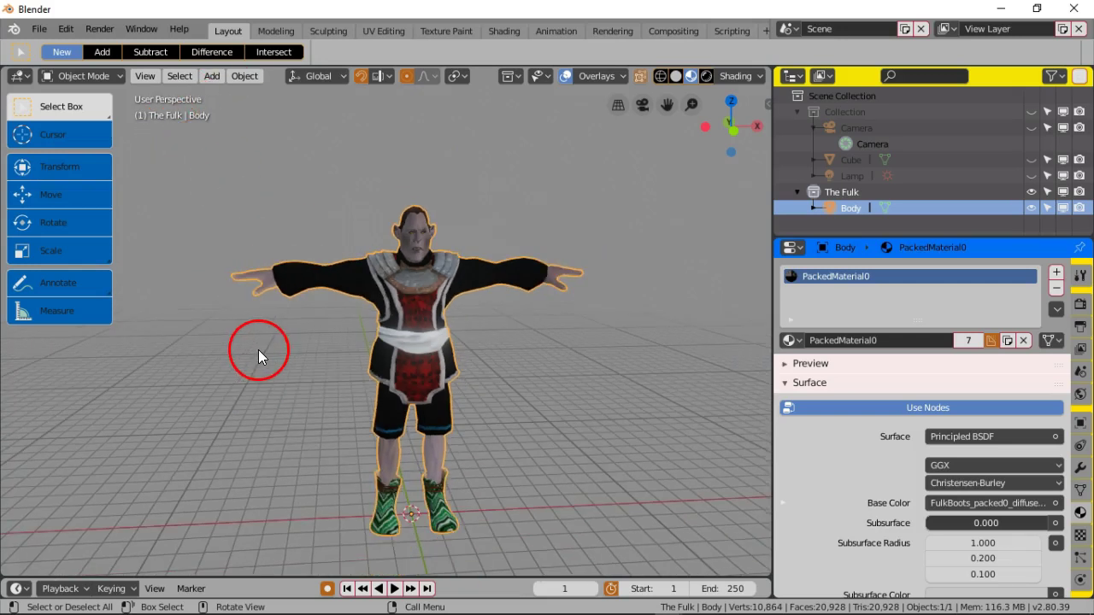
{"action": "middle_click_drag", "start_coordinate": [259, 349], "coordinate": [249, 327]}
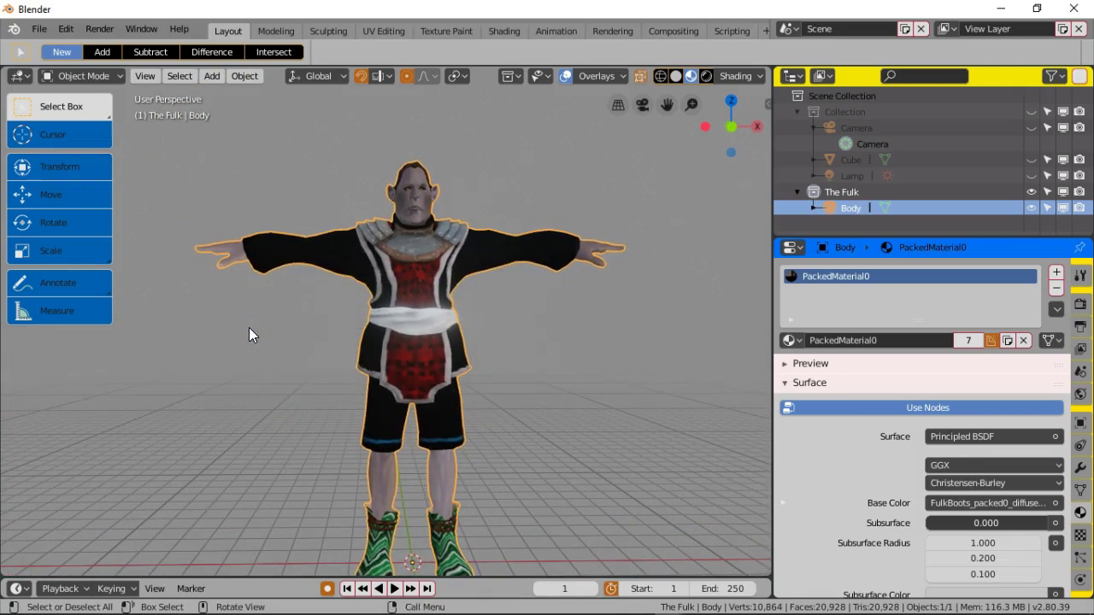
Step: Deselect Body and look through the armature types available to add, including the Human (Meta-Rig) preset
{"action": "left_click", "coordinate": [253, 393]}
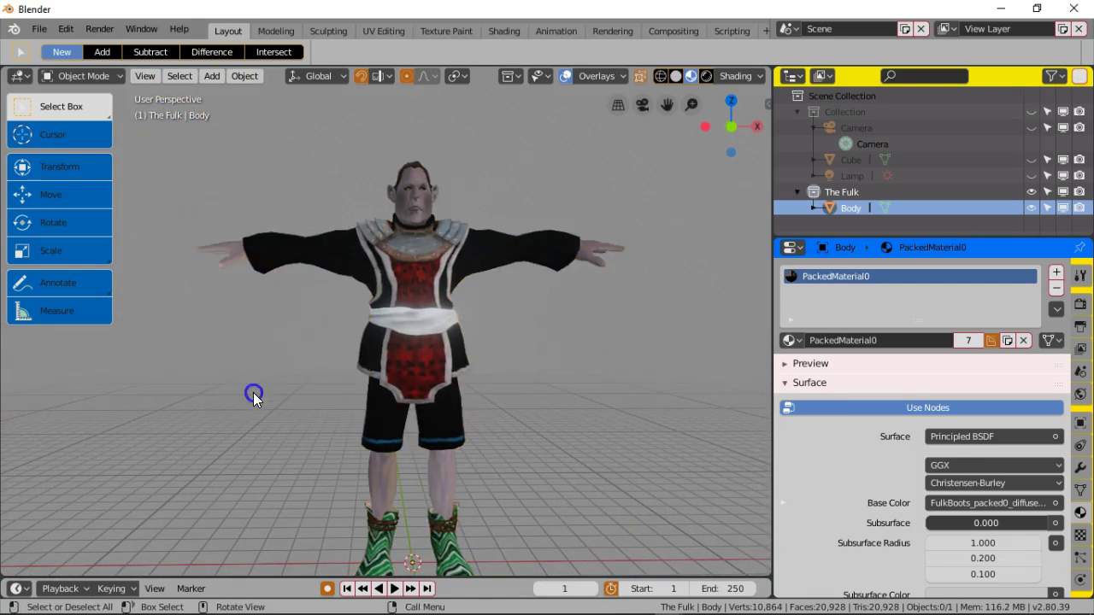
{"action": "key", "text": "shift+a"}
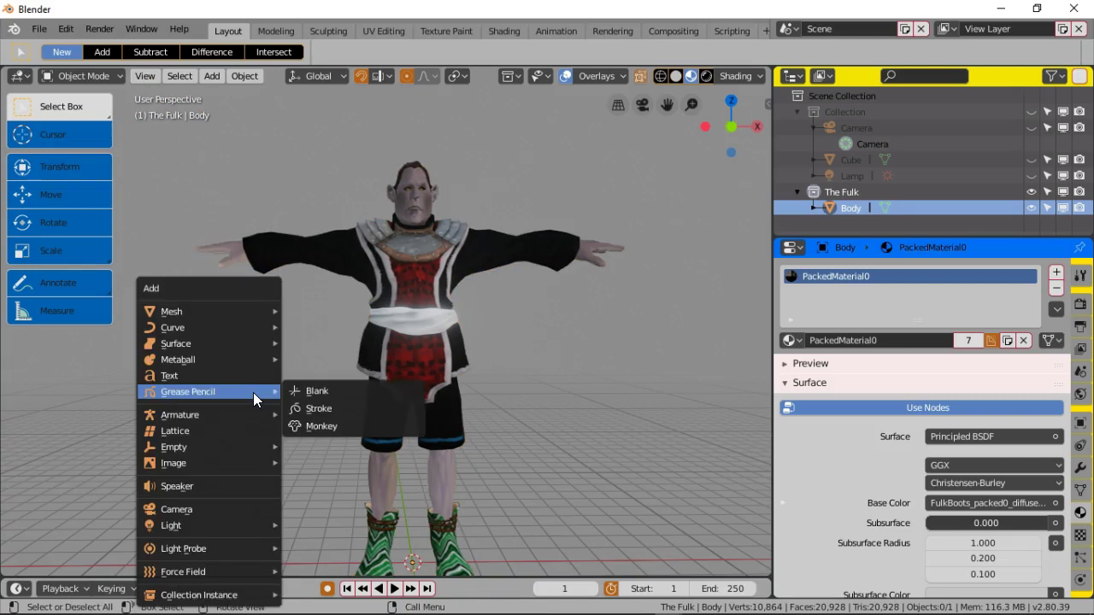
{"action": "left_click", "coordinate": [235, 531]}
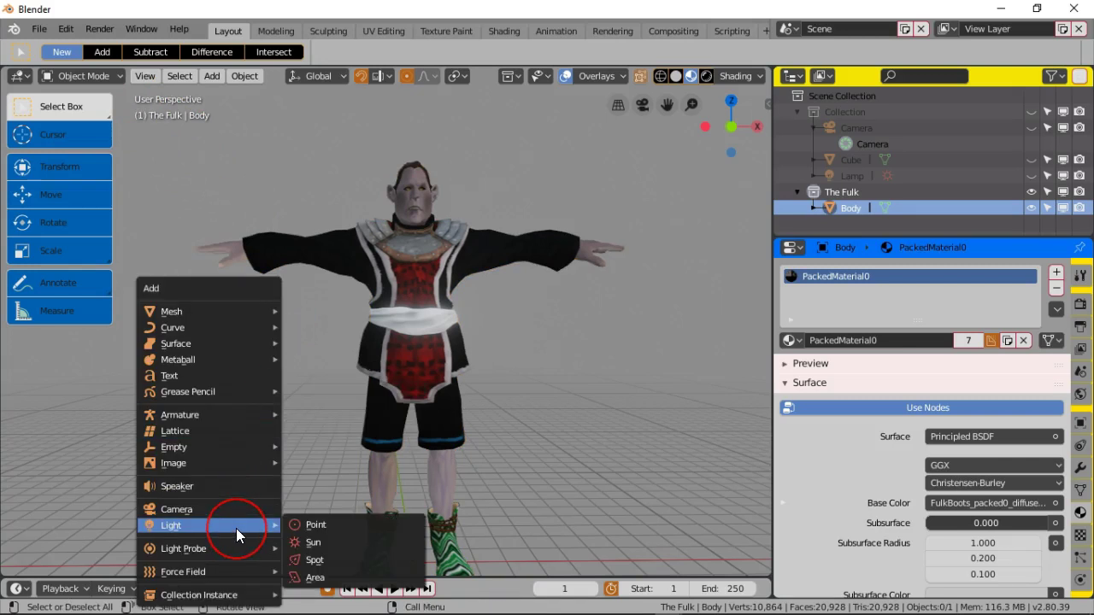
{"action": "left_click", "coordinate": [225, 417]}
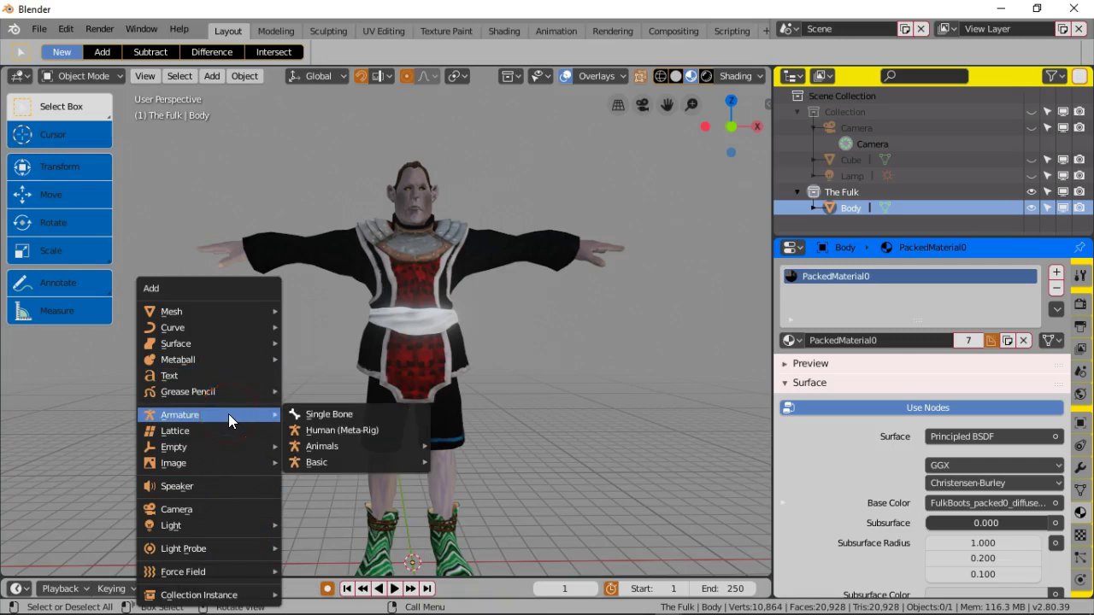
{"action": "left_click", "coordinate": [210, 76]}
{"action": "left_click", "coordinate": [244, 203]}
{"action": "left_click", "coordinate": [399, 224]}
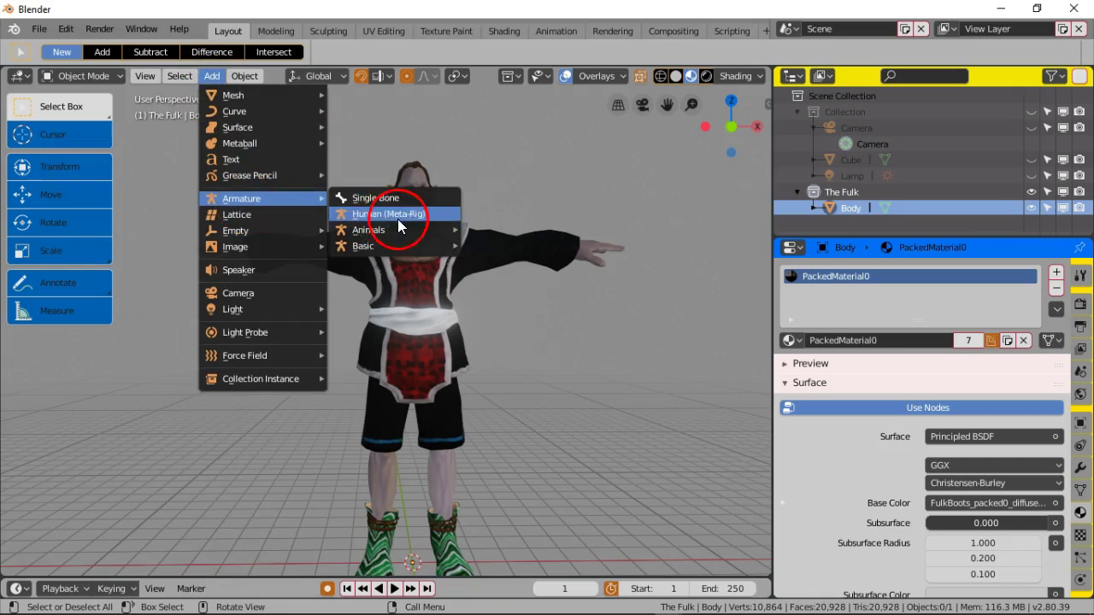
{"action": "left_click", "coordinate": [438, 400]}
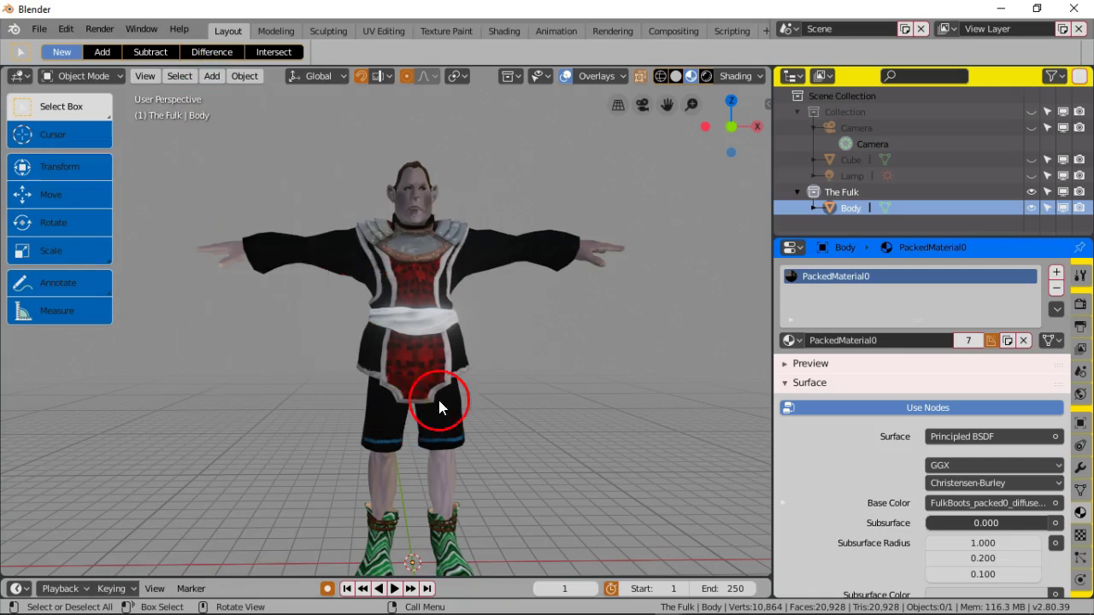
Step: Examine the 3D cursor's position between the boots up close and in relation to the whole character
{"action": "mouse_move", "coordinate": [272, 329]}
{"action": "middle_mouse_down", "text": "ctrl"}
{"action": "mouse_move", "coordinate": [329, 344]}
{"action": "mouse_move", "coordinate": [337, 393]}
{"action": "middle_mouse_up", "text": "ctrl"}
{"action": "middle_click_drag", "start_coordinate": [411, 496], "coordinate": [401, 410], "text": "shift"}
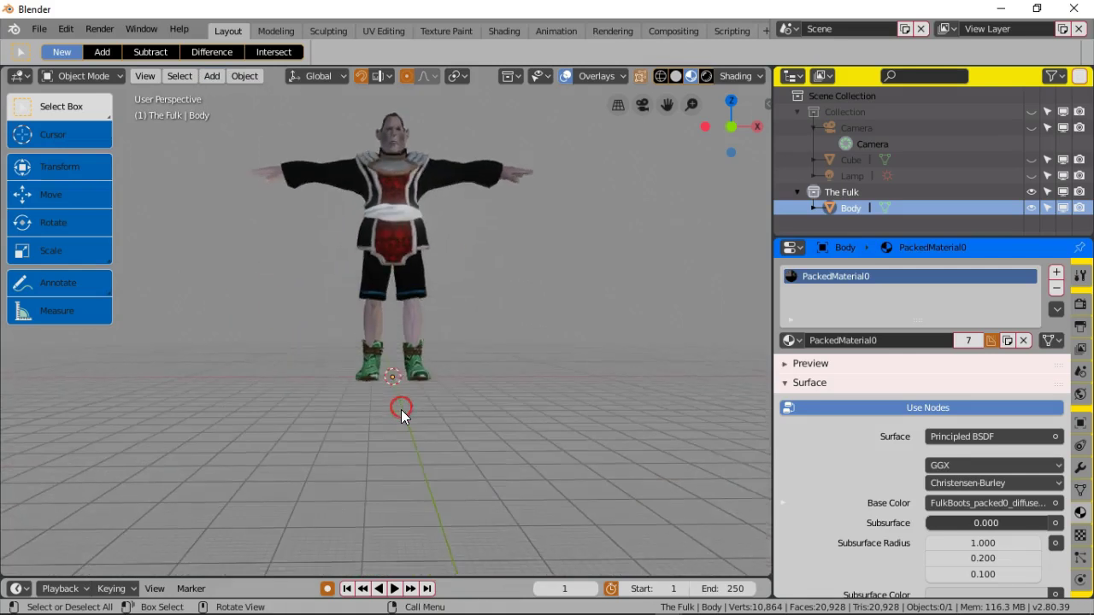
{"action": "scroll", "coordinate": [401, 410], "scroll_direction": "up", "scroll_amount": 2}
{"action": "scroll", "coordinate": [392, 421], "scroll_direction": "up", "scroll_amount": 2}
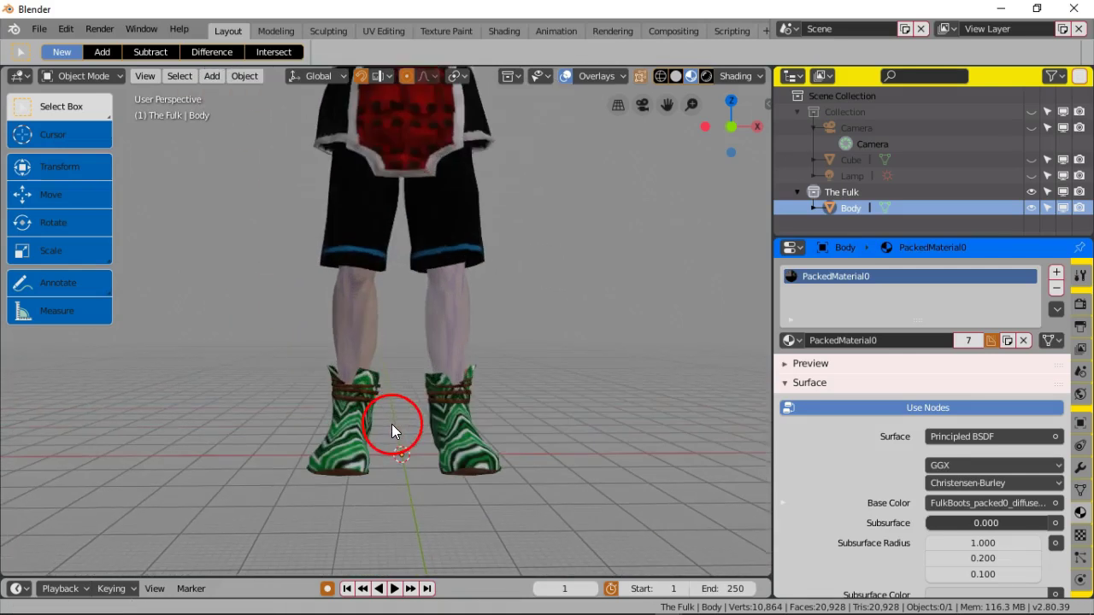
{"action": "scroll", "coordinate": [404, 400], "scroll_direction": "up", "scroll_amount": 6}
{"action": "middle_click_drag", "start_coordinate": [405, 405], "coordinate": [403, 343], "text": "shift"}
{"action": "scroll", "coordinate": [407, 375], "scroll_direction": "up", "scroll_amount": 3}
{"action": "middle_click_drag", "start_coordinate": [451, 402], "coordinate": [384, 542], "text": "shift"}
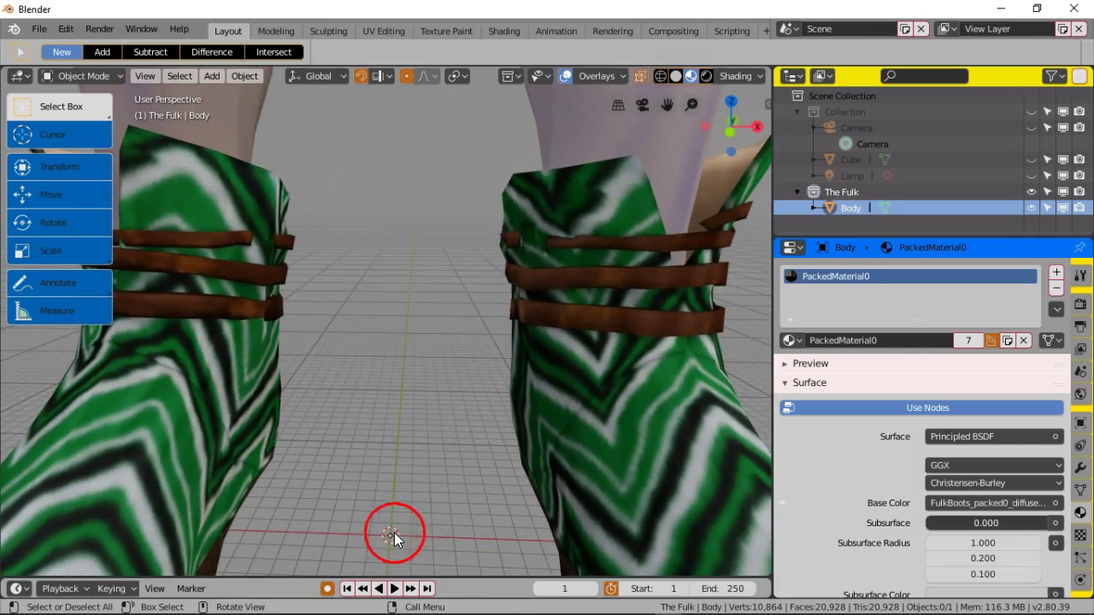
{"action": "middle_click_drag", "start_coordinate": [391, 531], "coordinate": [407, 378], "text": "shift"}
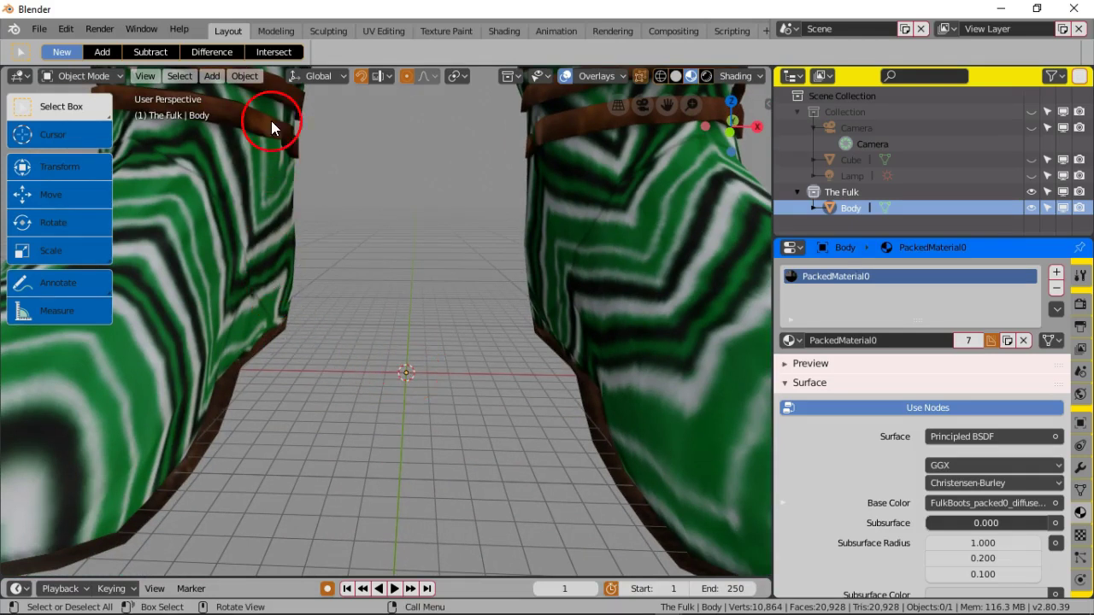
{"action": "scroll", "coordinate": [271, 127], "scroll_direction": "down", "scroll_amount": 6}
{"action": "scroll", "coordinate": [350, 310], "scroll_direction": "up", "scroll_amount": 2}
{"action": "middle_click_drag", "start_coordinate": [359, 399], "coordinate": [360, 401]}
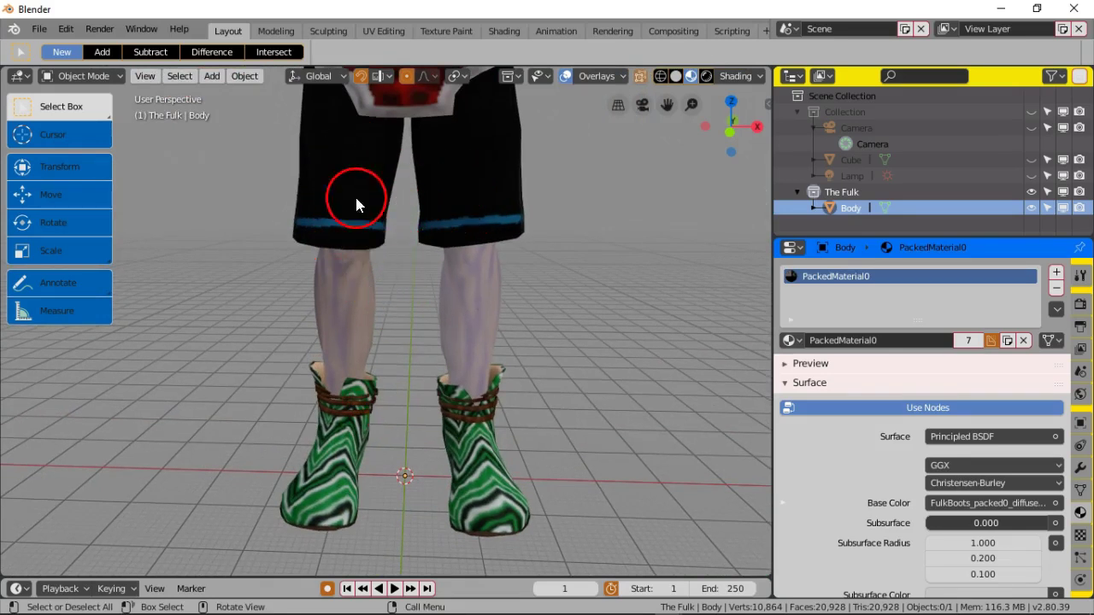
{"action": "scroll", "coordinate": [410, 206], "scroll_direction": "down", "scroll_amount": 5}
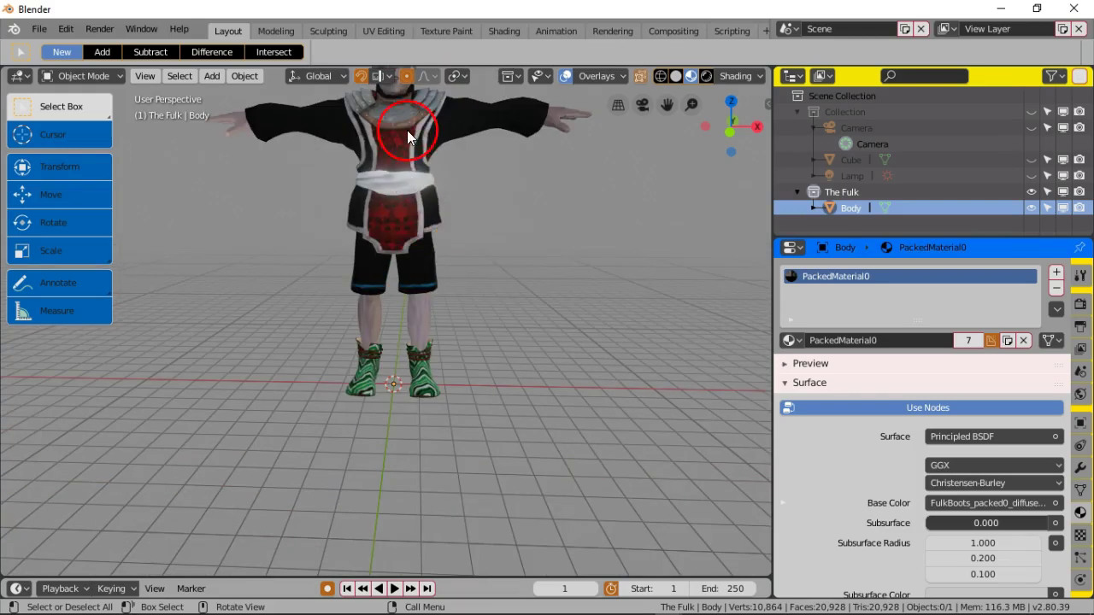
{"action": "middle_click_drag", "start_coordinate": [405, 143], "coordinate": [411, 263], "text": "shift"}
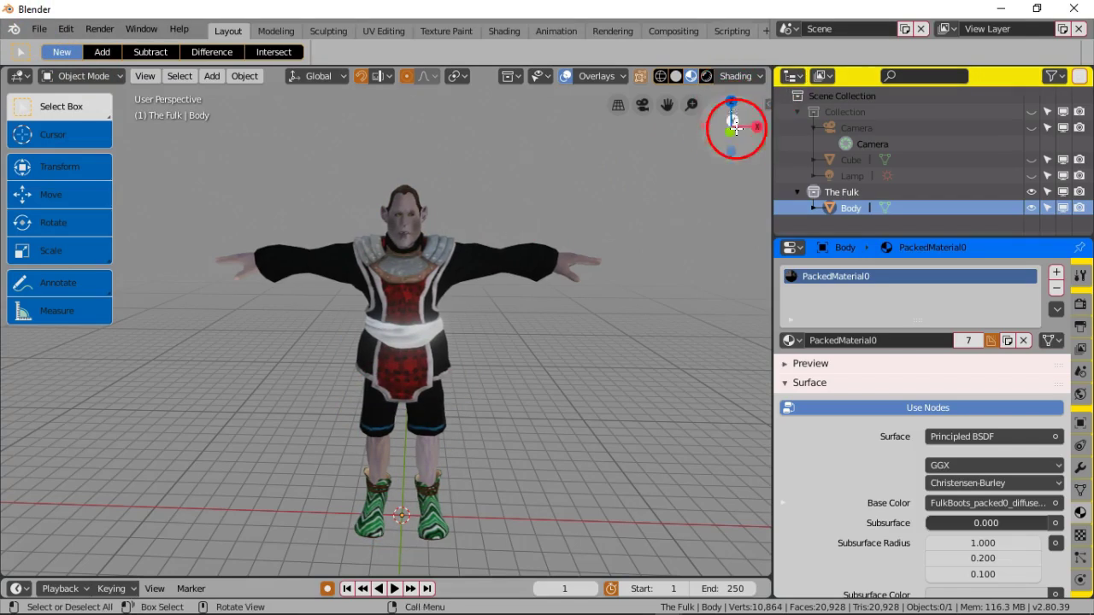
{"action": "mouse_move", "coordinate": [391, 352]}
{"action": "middle_mouse_down"}
{"action": "mouse_move", "coordinate": [586, 330]}
{"action": "mouse_move", "coordinate": [594, 347]}
{"action": "mouse_move", "coordinate": [325, 349]}
{"action": "mouse_move", "coordinate": [400, 345]}
{"action": "middle_mouse_up"}
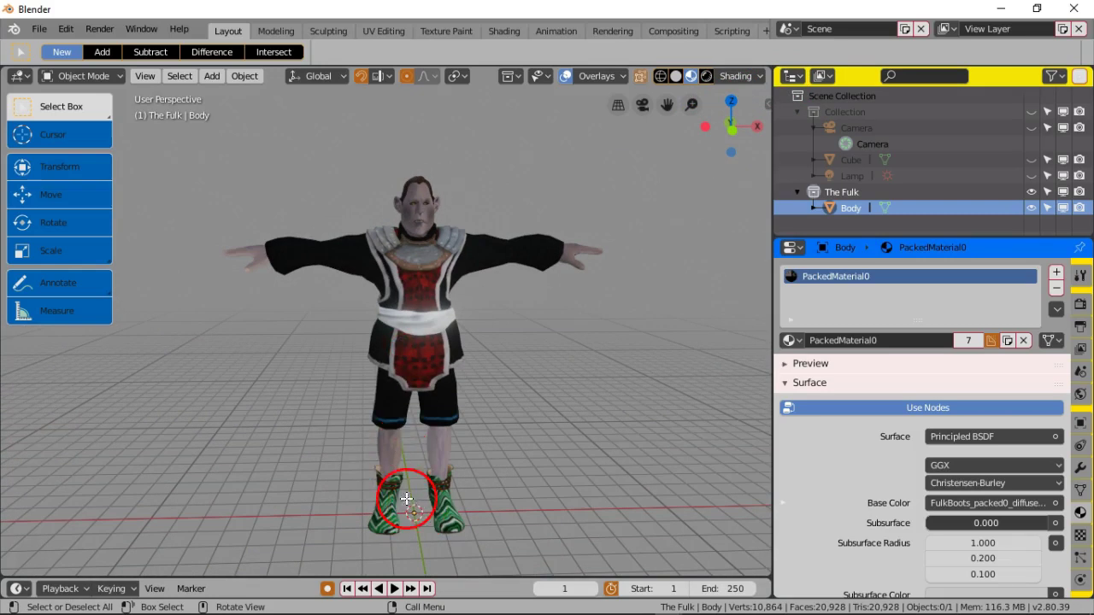
Step: Place the 3D cursor in empty space beside the character's head and snap it back to the world origin
{"action": "left_click", "coordinate": [68, 134]}
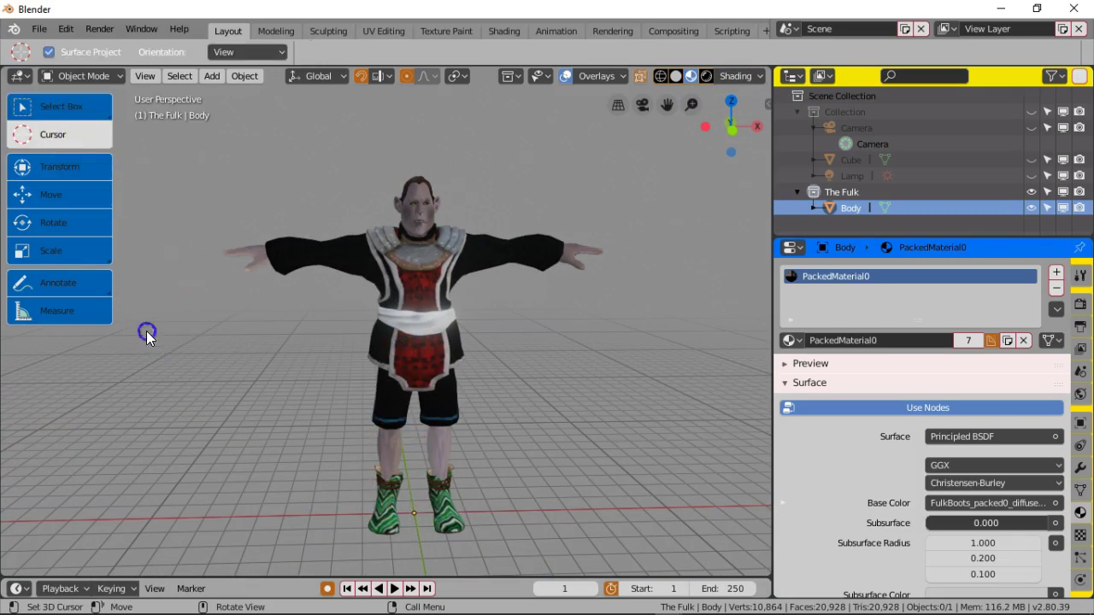
{"action": "middle_click_drag", "start_coordinate": [663, 152], "coordinate": [594, 244]}
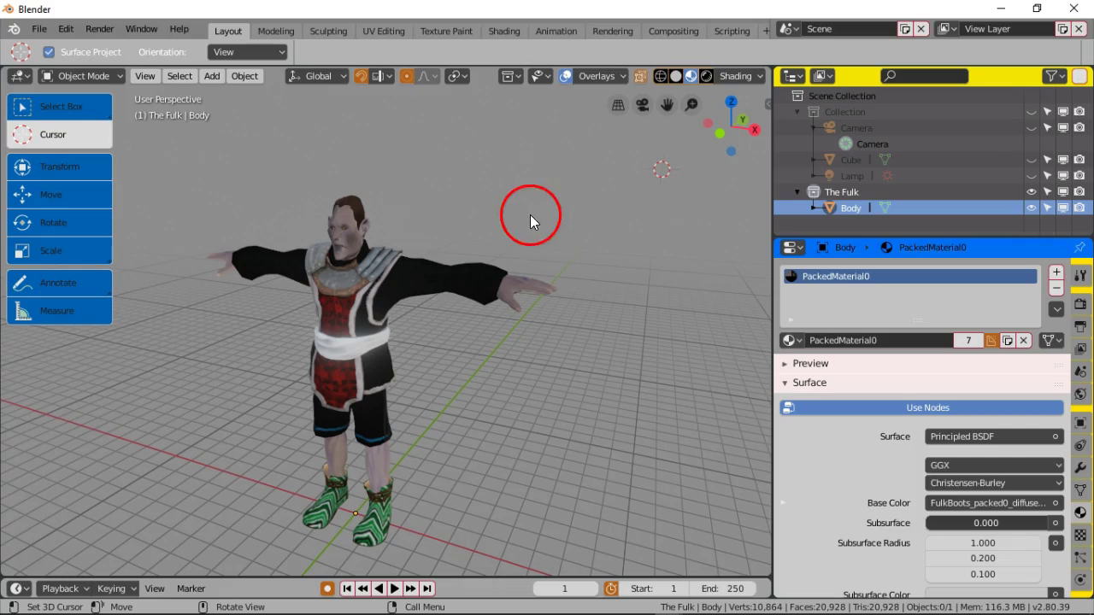
{"action": "key", "text": "shift+s"}
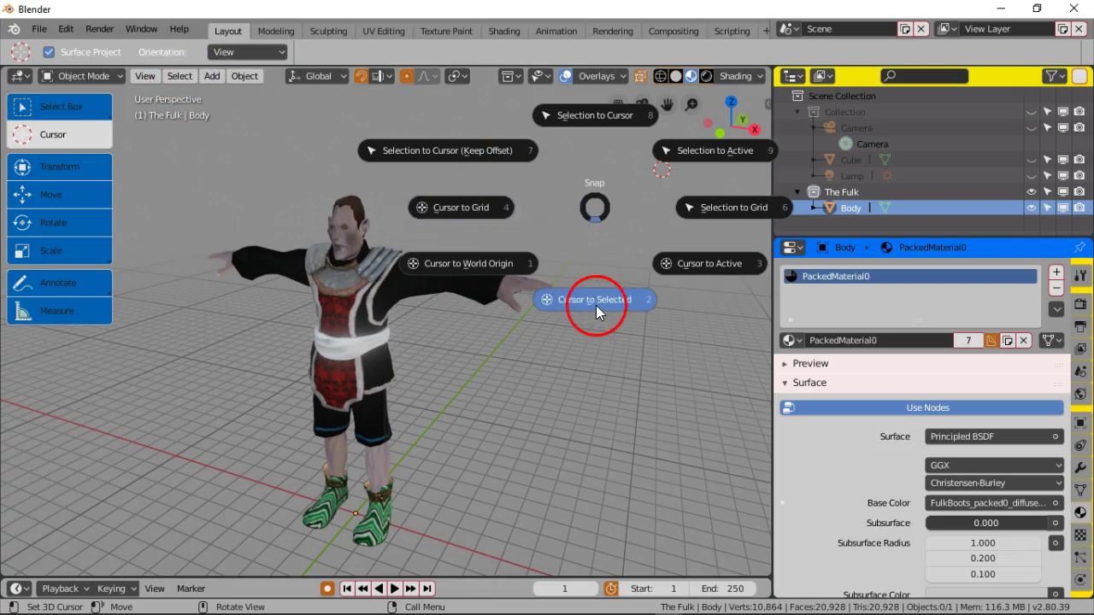
{"action": "left_click", "coordinate": [465, 265]}
{"action": "middle_click_drag", "start_coordinate": [465, 261], "coordinate": [435, 465]}
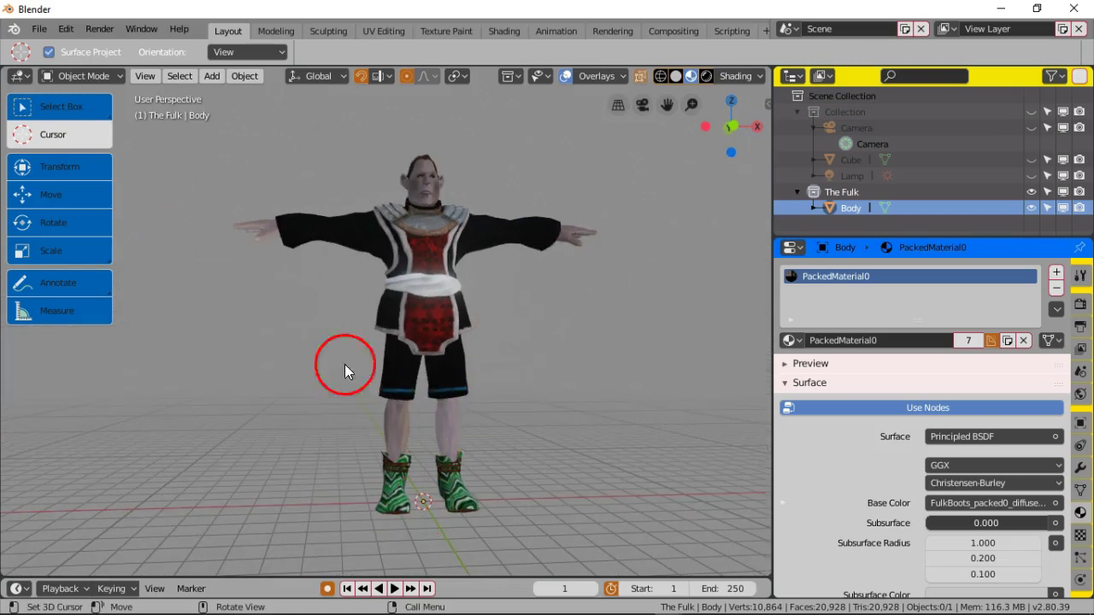
Step: Add a Human (Meta-Rig) armature at the world origin between the character's boots
{"action": "middle_click_drag", "start_coordinate": [299, 292], "coordinate": [279, 255]}
{"action": "scroll", "coordinate": [283, 283], "scroll_direction": "up", "scroll_amount": 1}
{"action": "scroll", "coordinate": [274, 285], "scroll_direction": "down", "scroll_amount": 1}
{"action": "scroll", "coordinate": [272, 296], "scroll_direction": "down", "scroll_amount": 2}
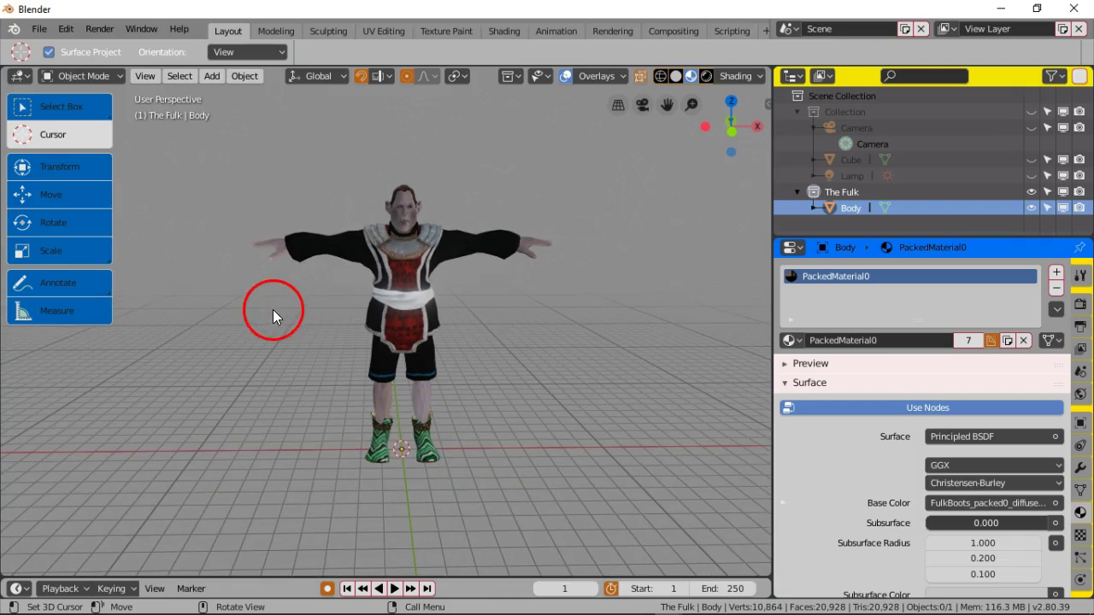
{"action": "scroll", "coordinate": [316, 274], "scroll_direction": "up", "scroll_amount": 2}
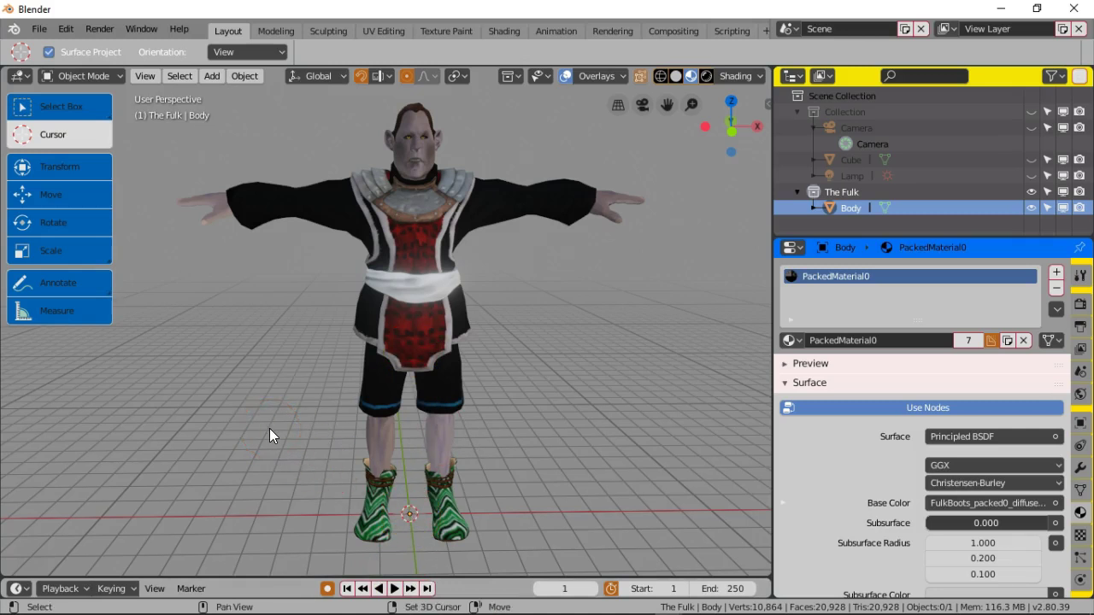
{"action": "key", "text": "shift+a"}
{"action": "mouse_move", "coordinate": [250, 415]}
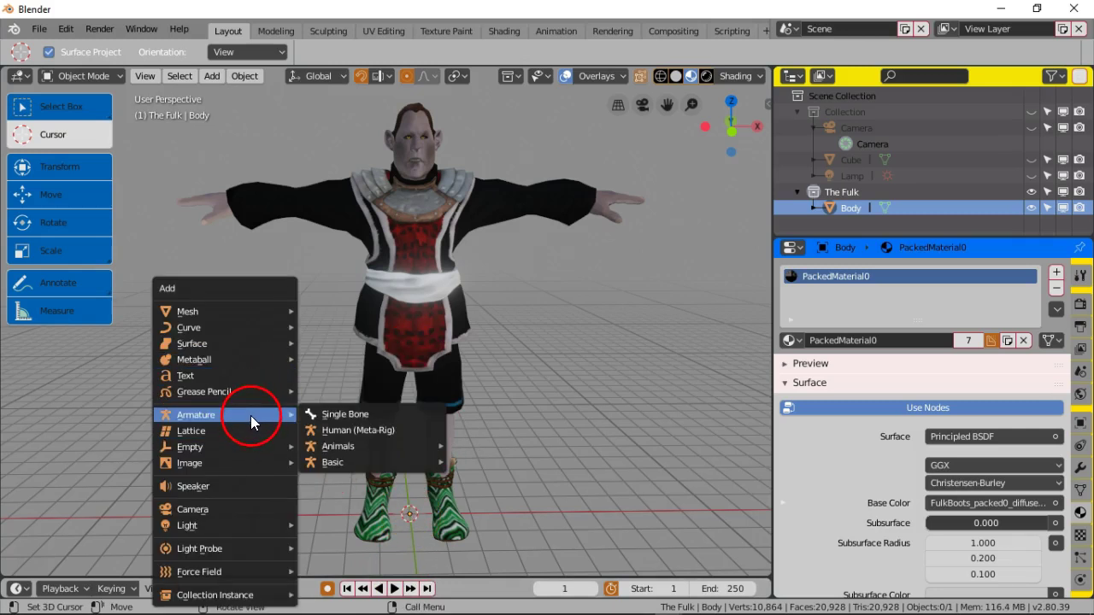
{"action": "left_click", "coordinate": [351, 427]}
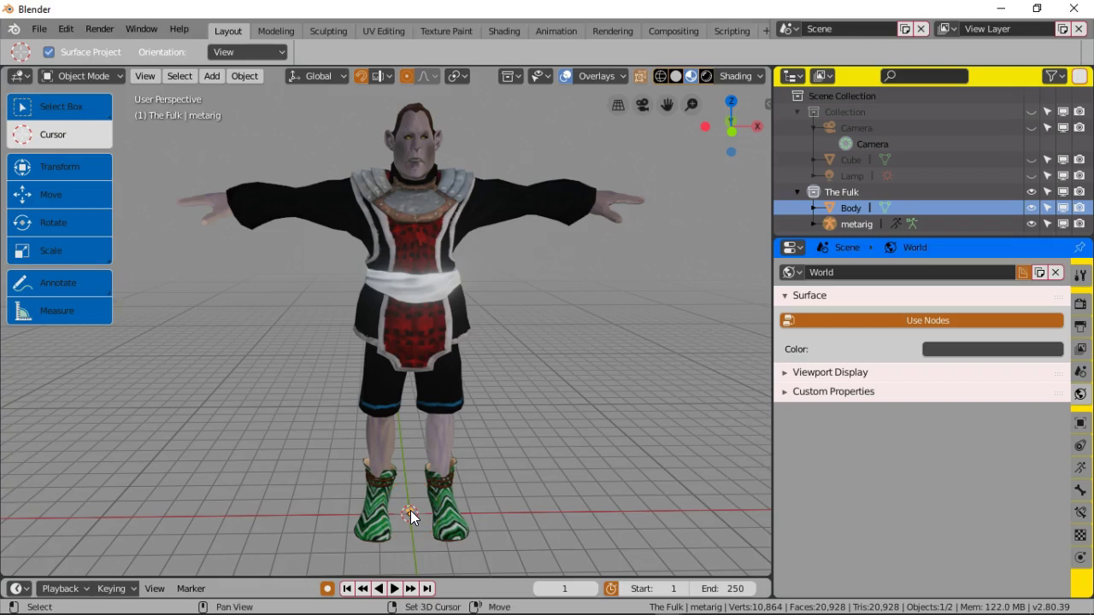
Step: Inspect the new human meta-rig between the boots and compare its size with the character
{"action": "scroll", "coordinate": [410, 510], "scroll_direction": "up", "scroll_amount": 5}
{"action": "scroll", "coordinate": [454, 406], "scroll_direction": "up", "scroll_amount": 8}
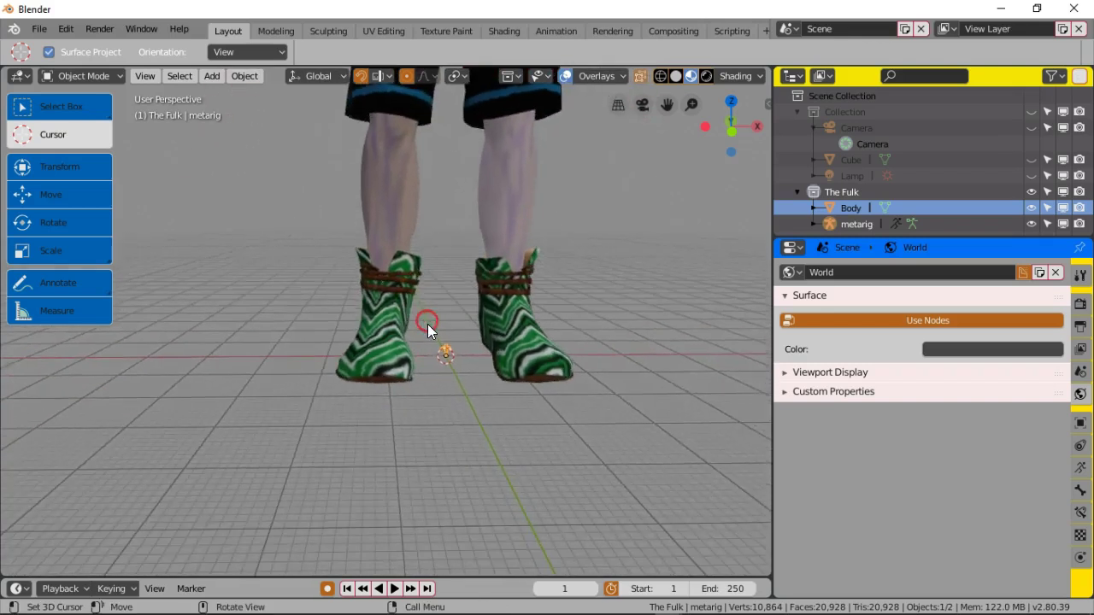
{"action": "key", "text": "KP_Decimal"}
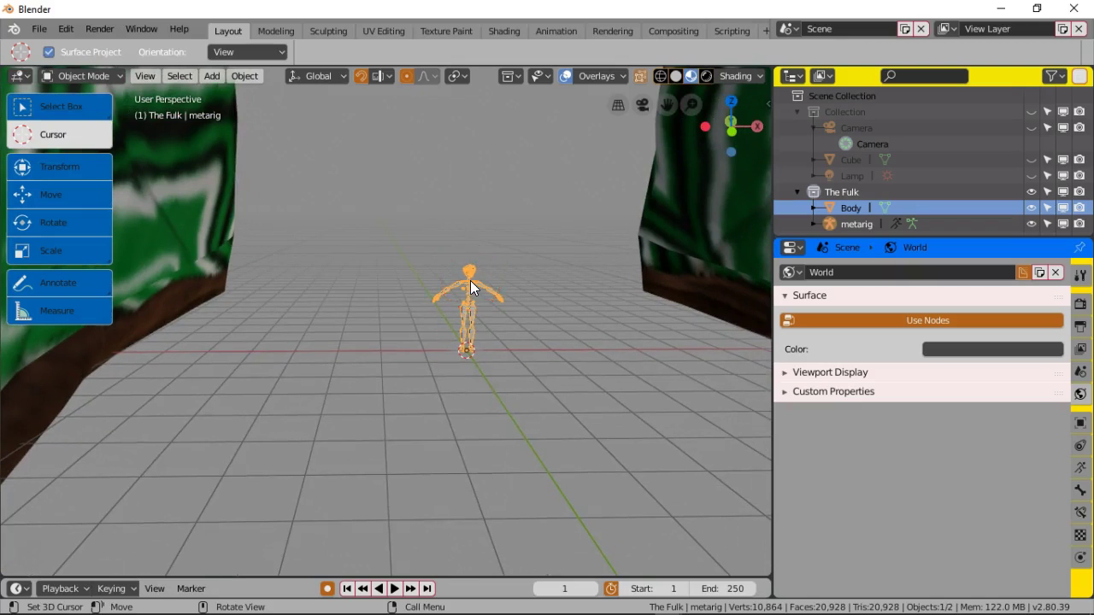
{"action": "scroll", "coordinate": [471, 288], "scroll_direction": "up", "scroll_amount": 5}
{"action": "scroll", "coordinate": [470, 282], "scroll_direction": "down", "scroll_amount": 3}
{"action": "left_click", "coordinate": [453, 279]}
{"action": "scroll", "coordinate": [431, 336], "scroll_direction": "up", "scroll_amount": 2}
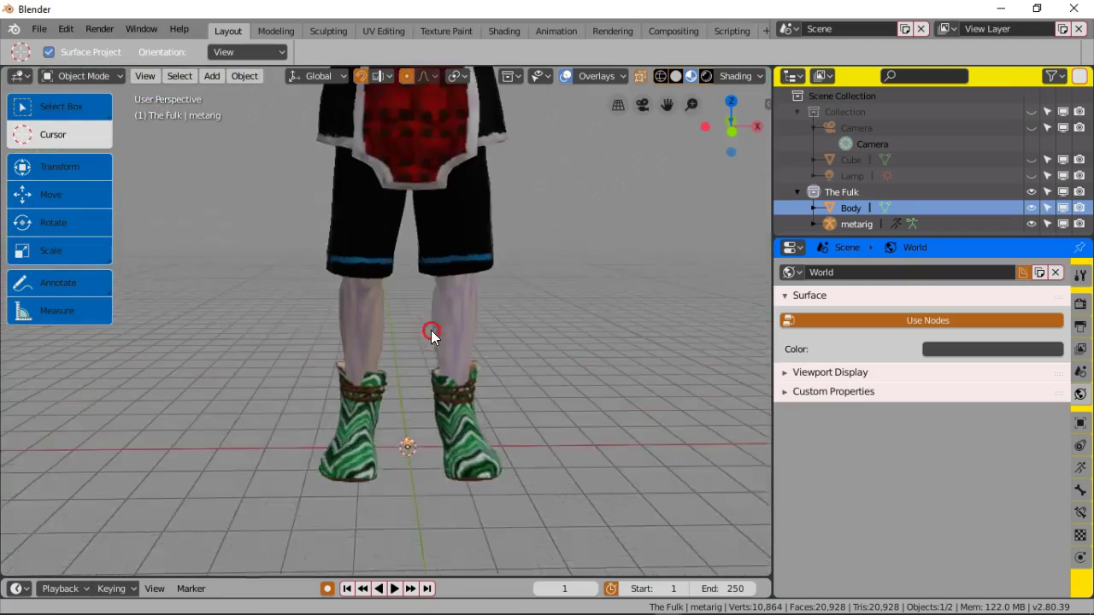
{"action": "middle_click_drag", "start_coordinate": [431, 336], "coordinate": [442, 261]}
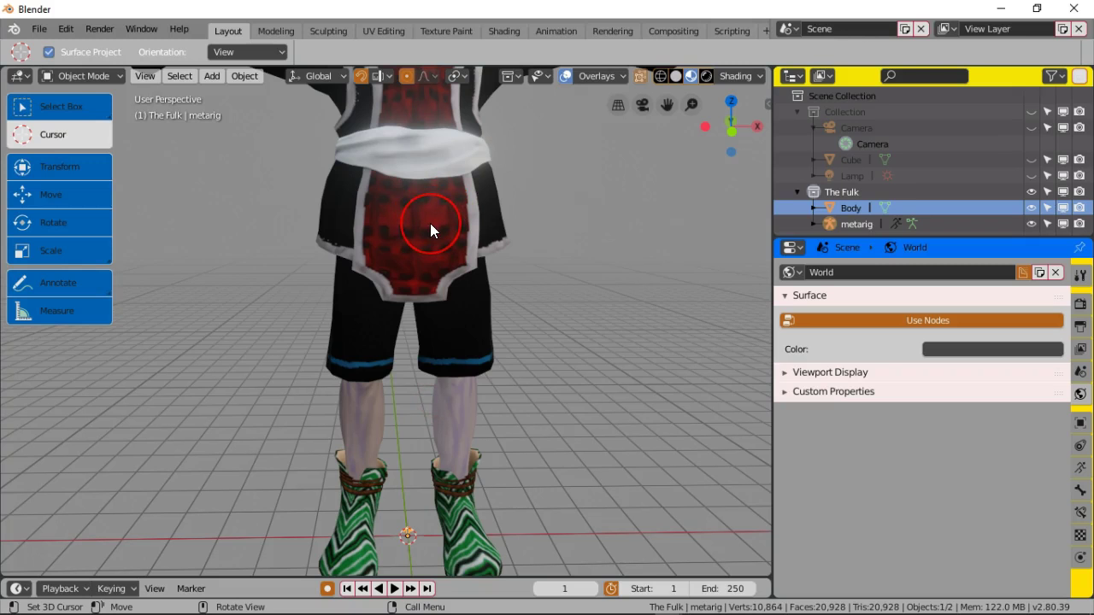
Step: Place the 3D cursor on the front of the tunic and return it to the world origin
{"action": "left_click", "coordinate": [430, 223]}
{"action": "key", "text": "shift+s"}
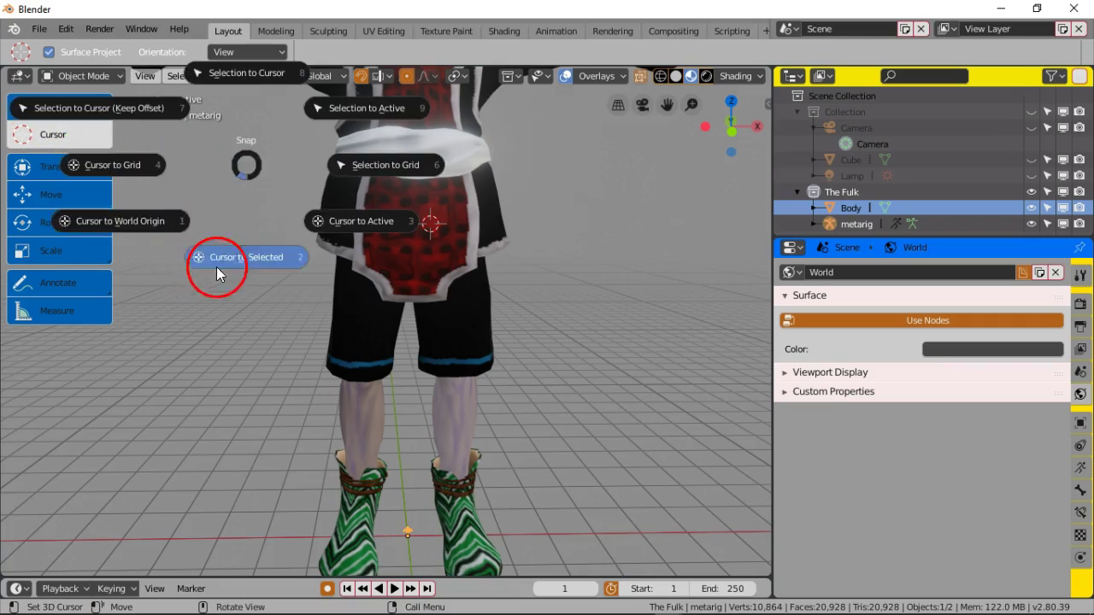
{"action": "left_click", "coordinate": [126, 222]}
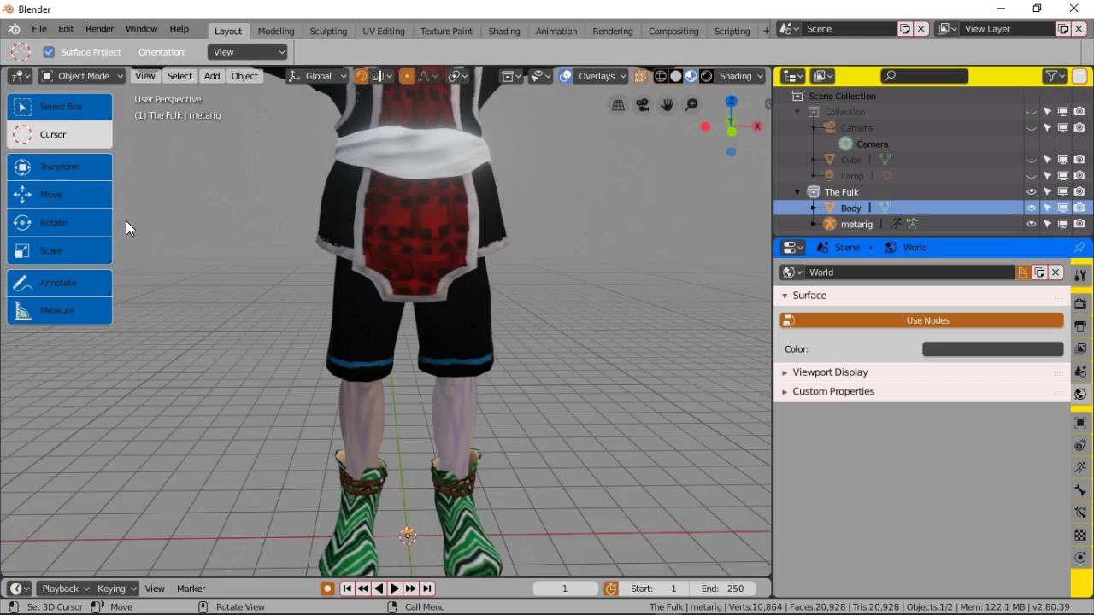
Step: Switch from the Cursor tool to the plain Select tool, cycling past the box selection mode
{"action": "left_click", "coordinate": [73, 110]}
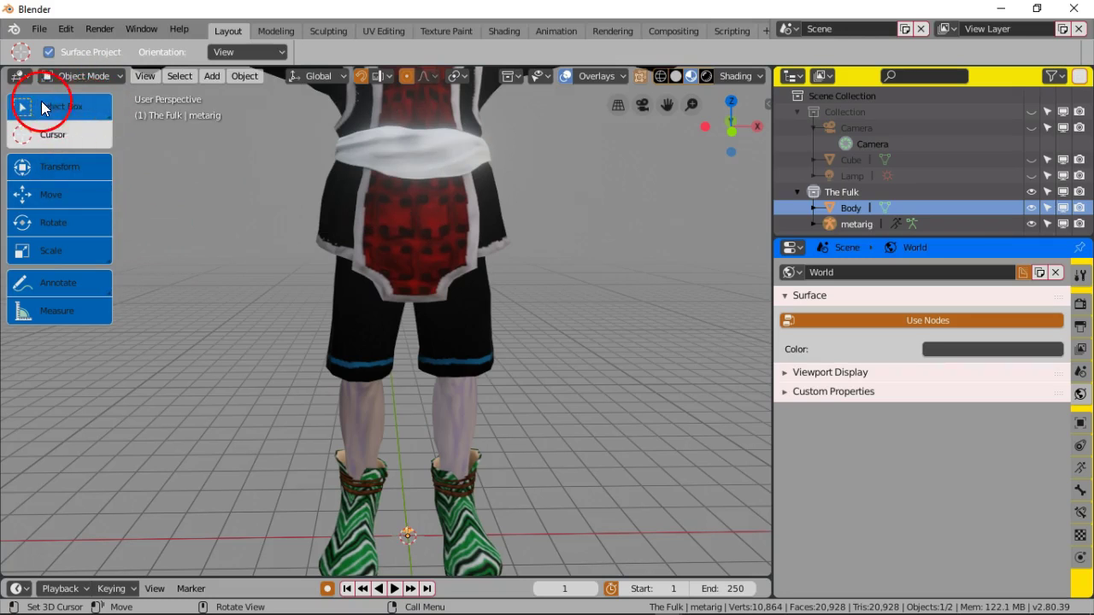
{"action": "left_click", "coordinate": [90, 107]}
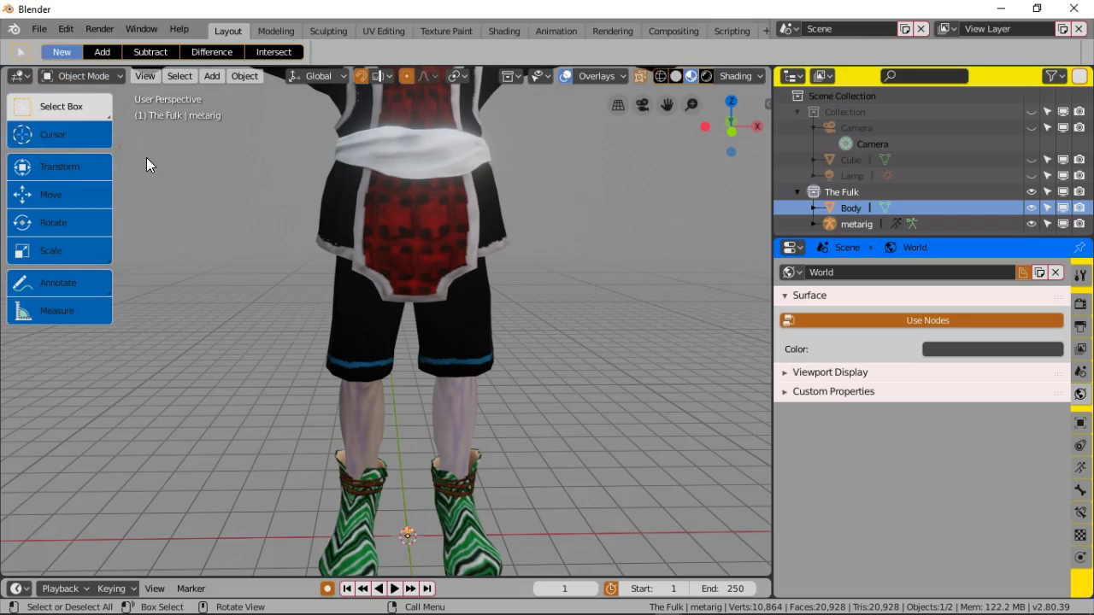
{"action": "key", "text": "w"}
{"action": "key", "text": "w"}
{"action": "key", "text": "w"}
{"action": "left_click", "coordinate": [50, 105]}
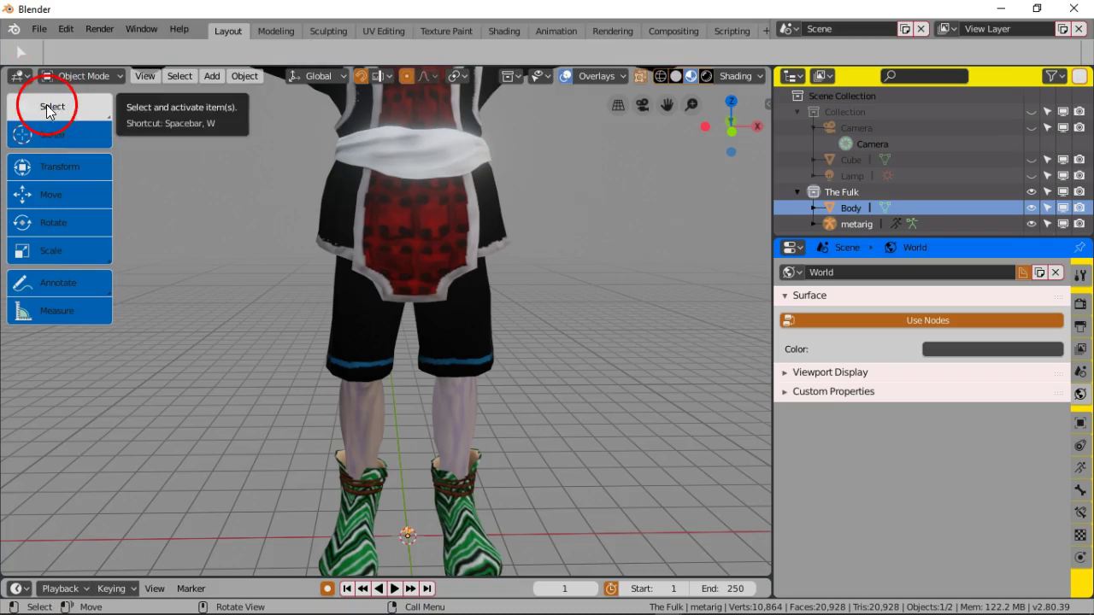
Step: Scale the Body mesh down uniformly to roughly a quarter of its size, closer to the meta-rig's scale
{"action": "left_click", "coordinate": [359, 337]}
{"action": "middle_click_drag", "start_coordinate": [405, 459], "coordinate": [399, 415]}
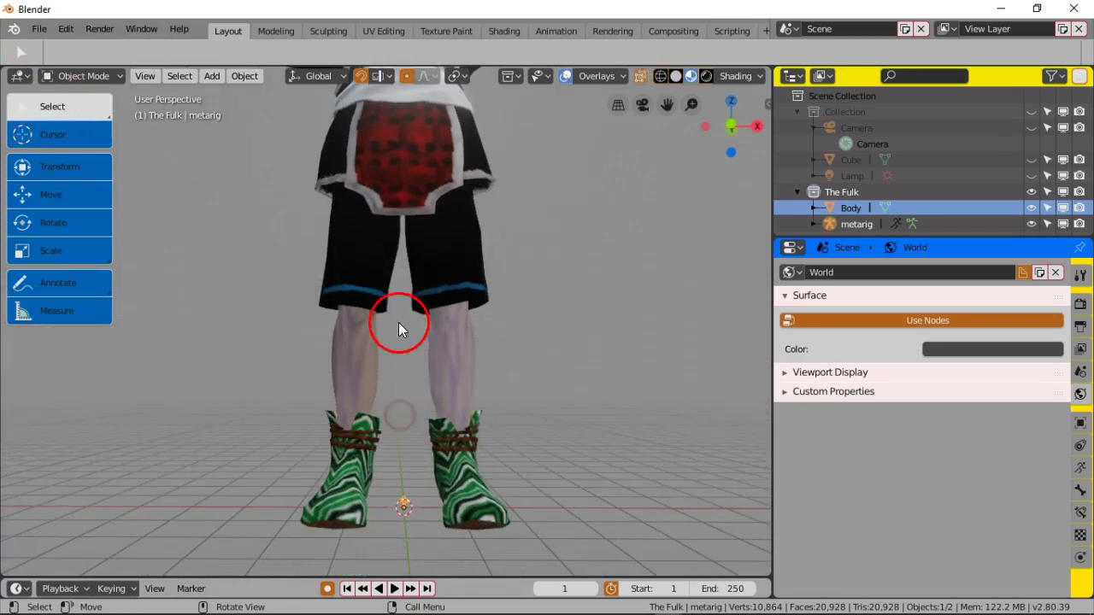
{"action": "left_click", "coordinate": [407, 185]}
{"action": "scroll", "coordinate": [331, 305], "scroll_direction": "down", "scroll_amount": 3}
{"action": "middle_click_drag", "start_coordinate": [331, 305], "coordinate": [319, 329]}
{"action": "key", "text": "s"}
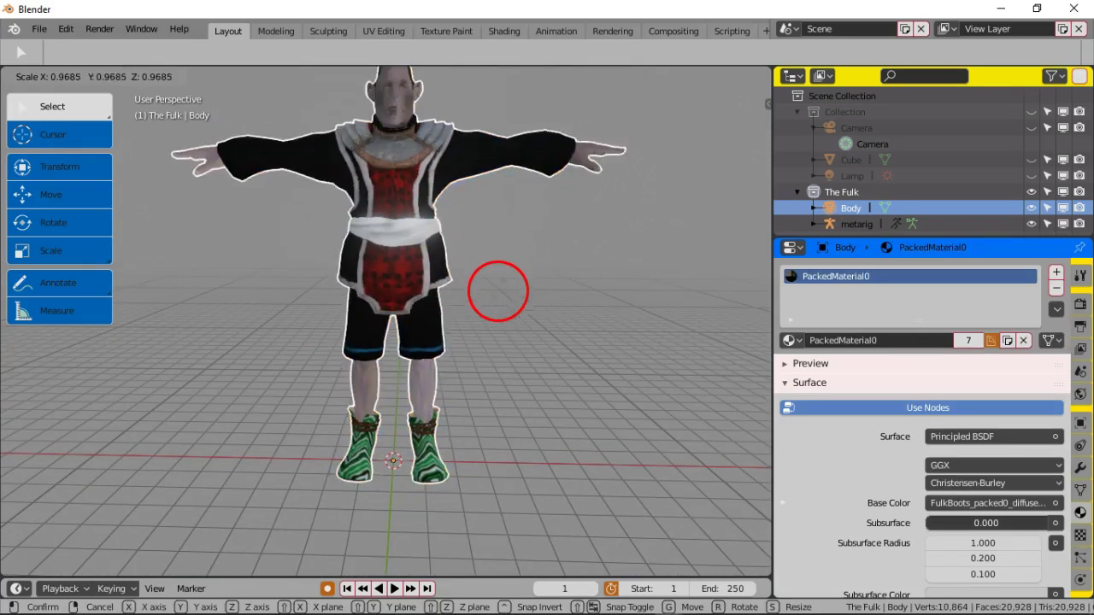
{"action": "left_click", "coordinate": [443, 475]}
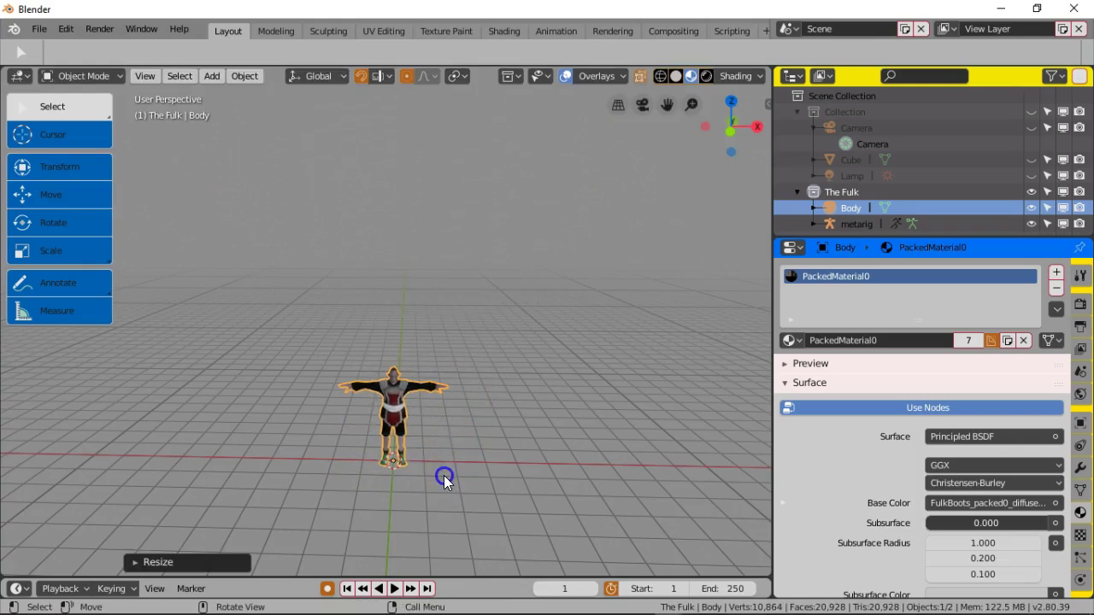
Step: Inspect the Body mesh around the meta-rig and scale it down uniformly a little further
{"action": "middle_click_drag", "start_coordinate": [440, 460], "coordinate": [422, 313]}
{"action": "scroll", "coordinate": [440, 394], "scroll_direction": "up", "scroll_amount": 4}
{"action": "scroll", "coordinate": [423, 313], "scroll_direction": "up", "scroll_amount": 4}
{"action": "middle_click_drag", "start_coordinate": [423, 362], "coordinate": [428, 403]}
{"action": "mouse_move", "coordinate": [427, 442]}
{"action": "middle_mouse_down"}
{"action": "mouse_move", "coordinate": [427, 402]}
{"action": "mouse_move", "coordinate": [421, 432]}
{"action": "middle_mouse_up"}
{"action": "scroll", "coordinate": [415, 368], "scroll_direction": "up", "scroll_amount": 2}
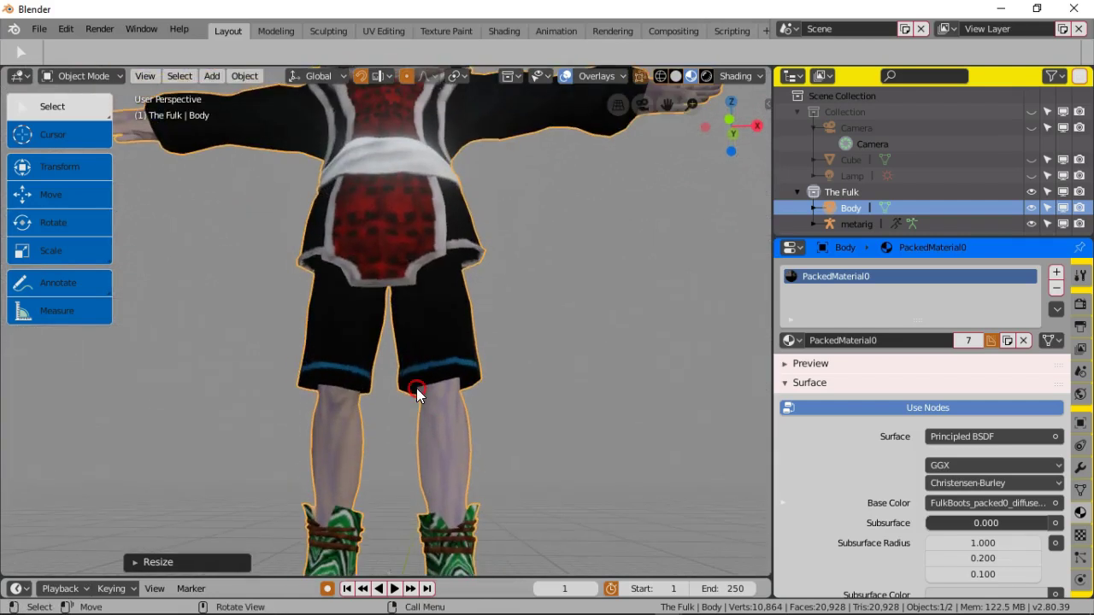
{"action": "middle_click_drag", "start_coordinate": [416, 390], "coordinate": [432, 347]}
{"action": "scroll", "coordinate": [434, 402], "scroll_direction": "down", "scroll_amount": 4}
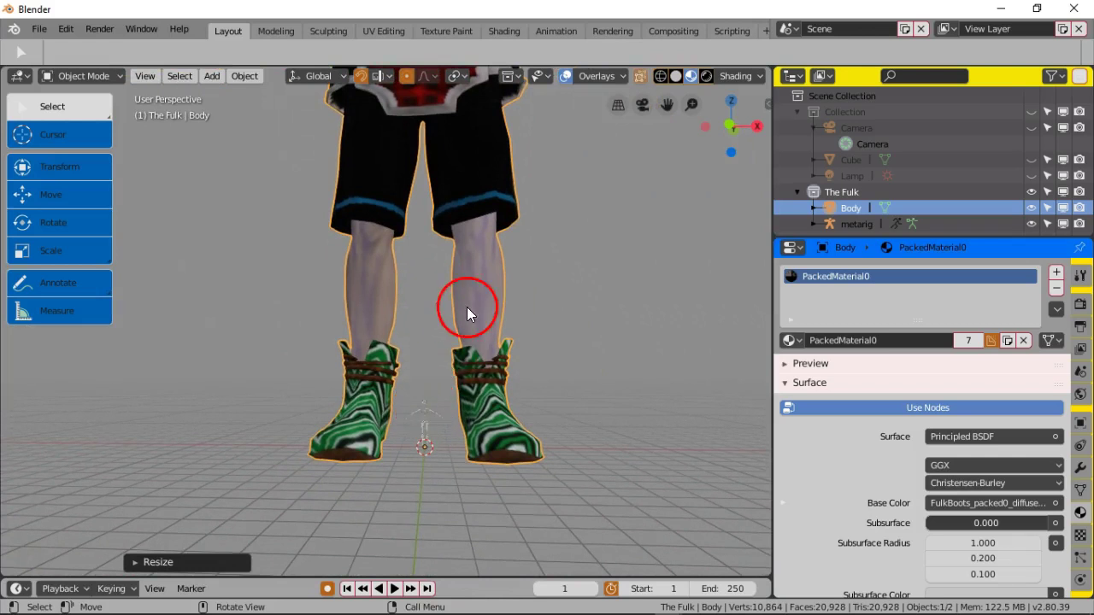
{"action": "left_click", "coordinate": [476, 277]}
{"action": "key", "text": "s"}
{"action": "left_click_drag", "start_coordinate": [466, 303], "coordinate": [452, 348]}
{"action": "scroll", "coordinate": [441, 367], "scroll_direction": "down", "scroll_amount": 2}
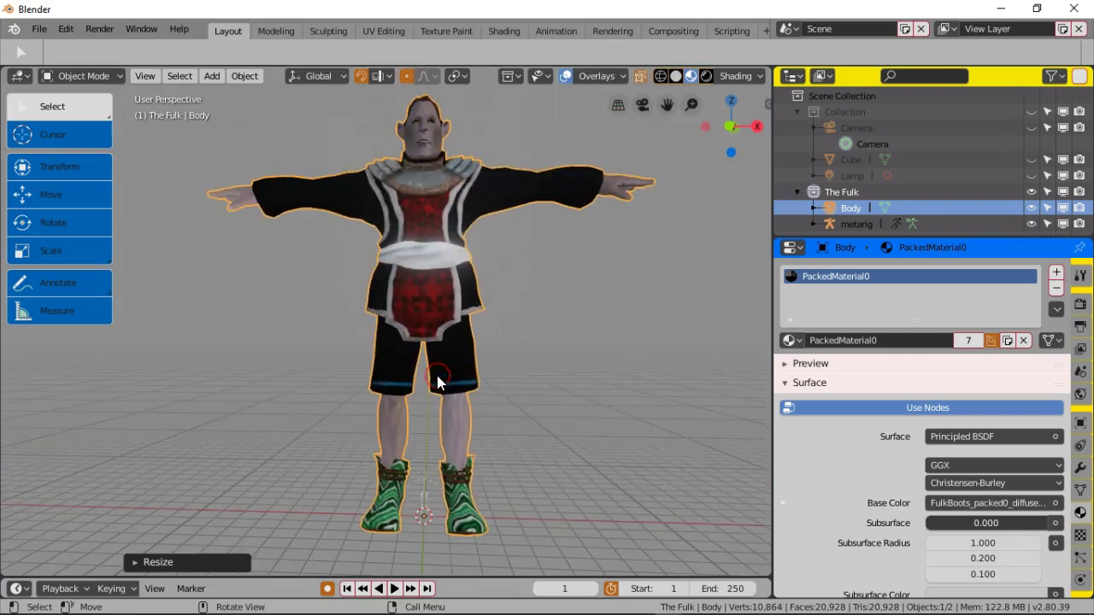
{"action": "scroll", "coordinate": [436, 375], "scroll_direction": "down", "scroll_amount": 3}
{"action": "middle_click_drag", "start_coordinate": [437, 374], "coordinate": [453, 370]}
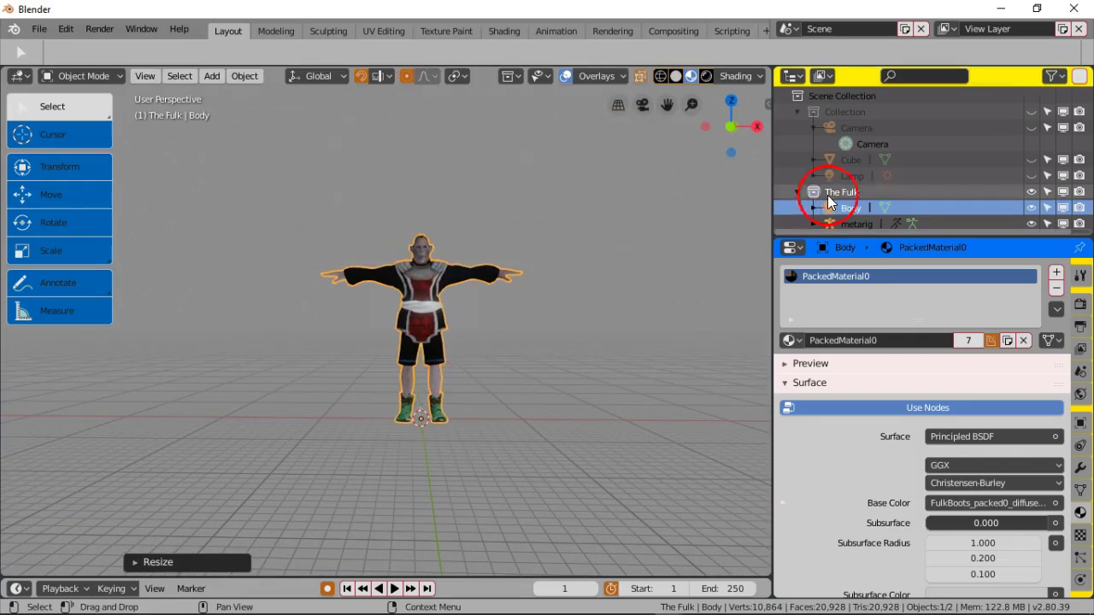
Step: Unhide the Cube object in the hidden Collection as a size reference beside the character
{"action": "left_click", "coordinate": [1027, 159]}
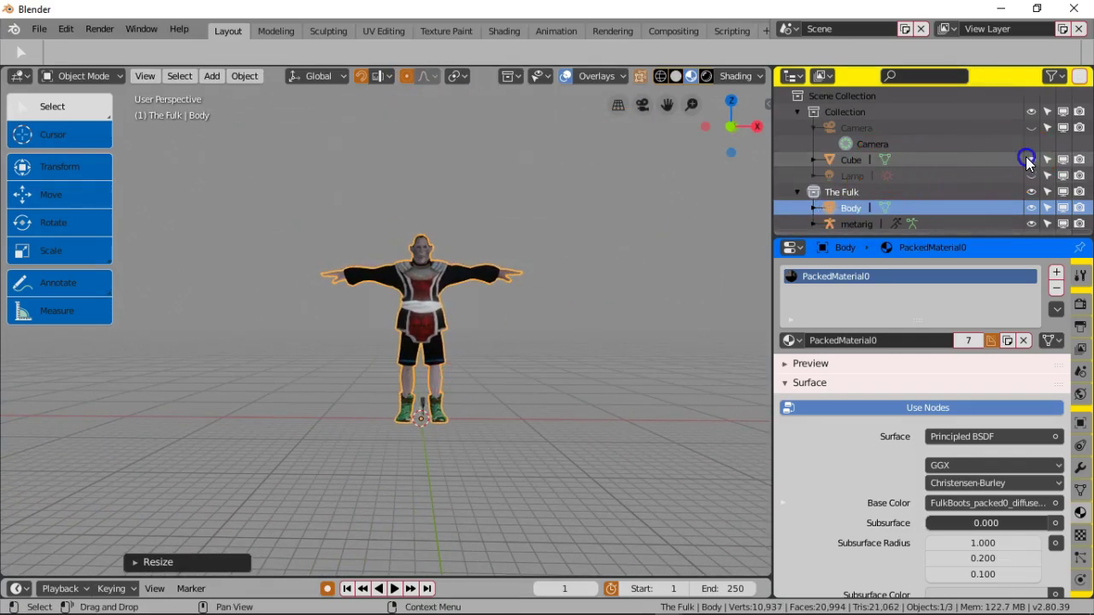
{"action": "middle_click_drag", "start_coordinate": [590, 258], "coordinate": [515, 258]}
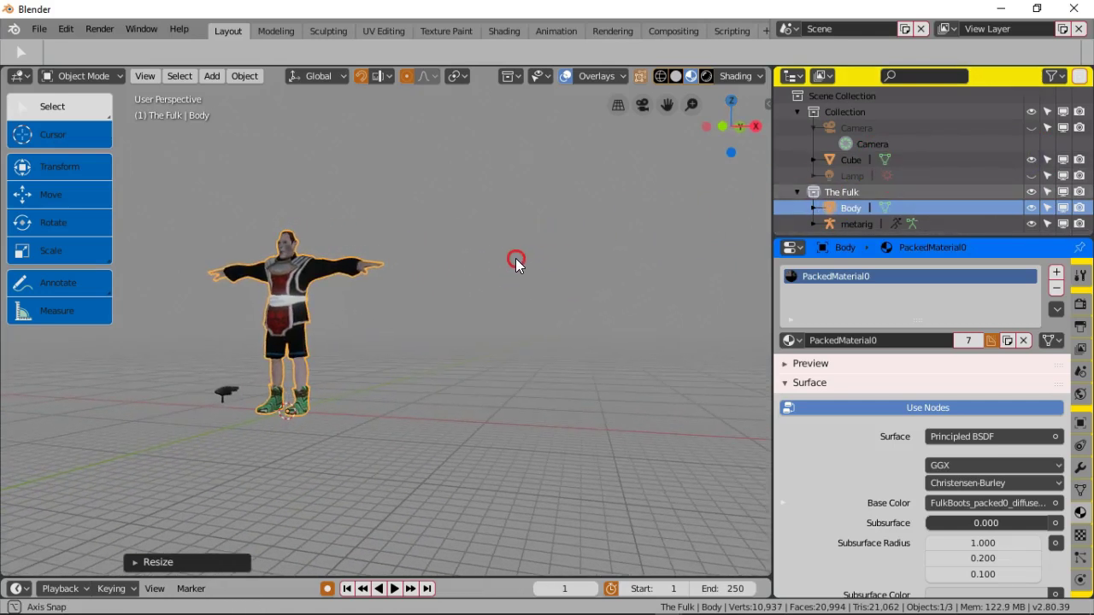
{"action": "middle_click_drag", "start_coordinate": [227, 384], "coordinate": [329, 390]}
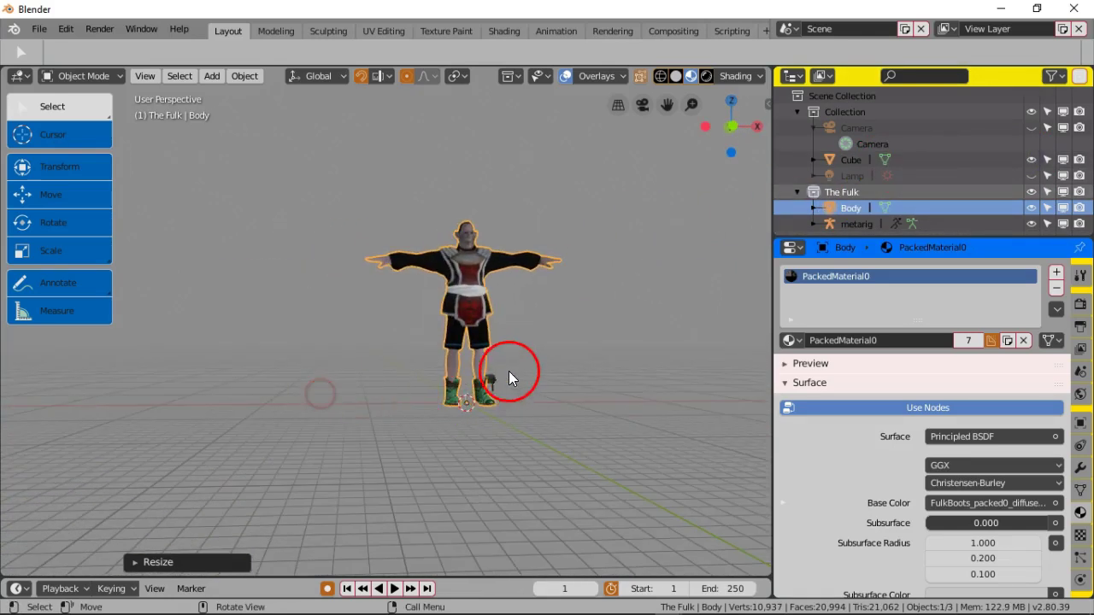
Step: Scale the Body mesh down uniformly to about 0.44 of its size, and reduce it once more toward the meta-rig's height
{"action": "key", "text": "s"}
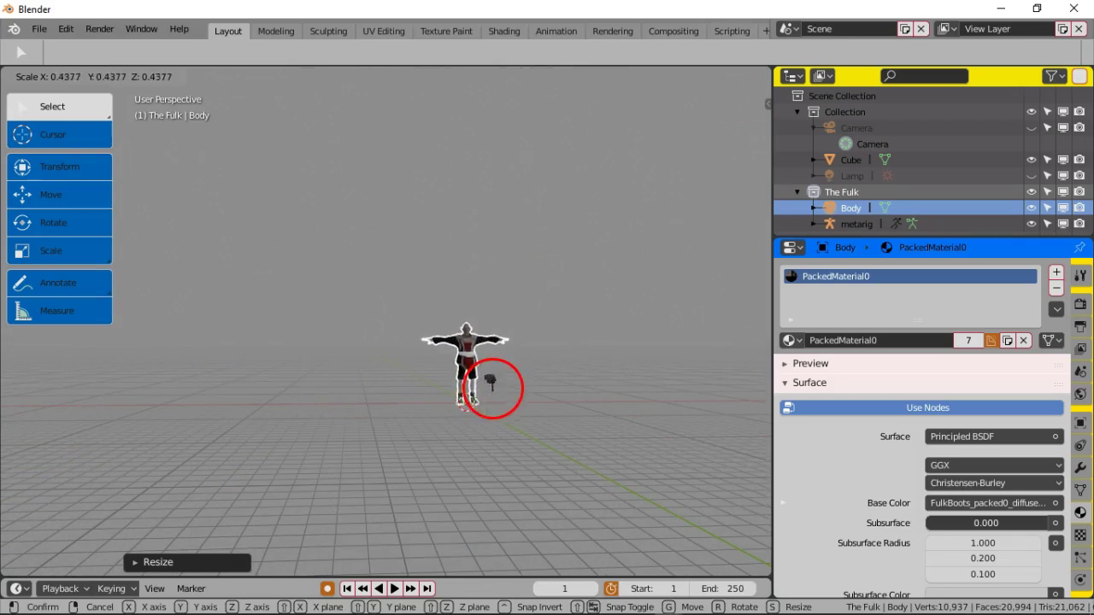
{"action": "left_click", "coordinate": [489, 385]}
{"action": "middle_click_drag", "start_coordinate": [489, 384], "coordinate": [430, 351]}
{"action": "key", "text": "KP_Decimal"}
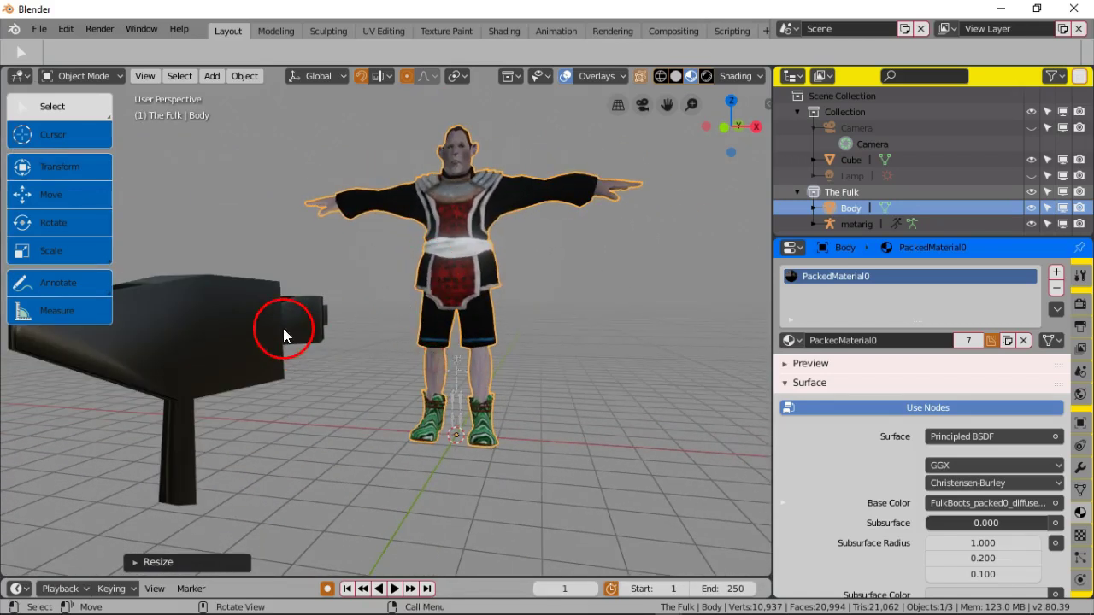
{"action": "scroll", "coordinate": [263, 355], "scroll_direction": "down", "scroll_amount": 4}
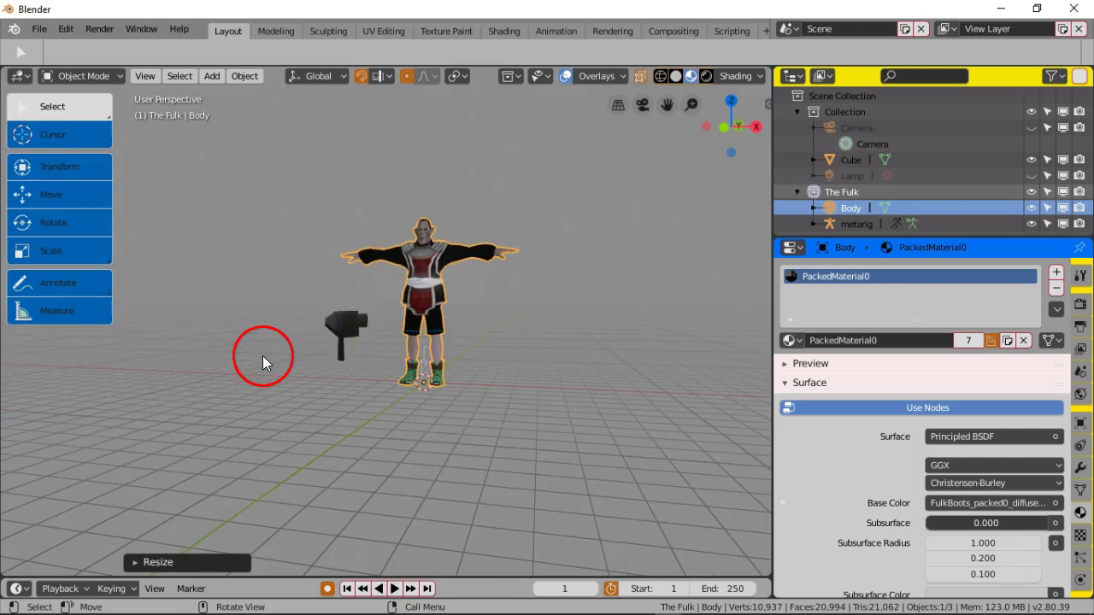
{"action": "key", "text": "s"}
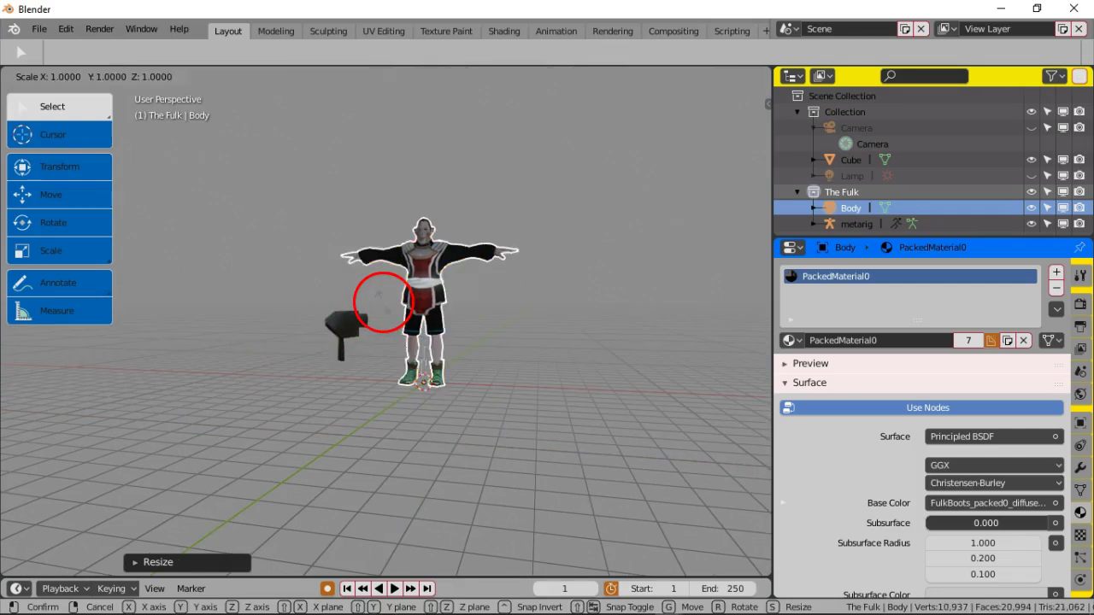
{"action": "left_click", "coordinate": [379, 346]}
Step: Compare the Body mesh's height and proportions with the meta-rig standing between its legs
{"action": "middle_click_drag", "start_coordinate": [378, 342], "coordinate": [386, 341]}
{"action": "scroll", "coordinate": [372, 344], "scroll_direction": "up", "scroll_amount": 4}
{"action": "scroll", "coordinate": [482, 331], "scroll_direction": "up", "scroll_amount": 5}
{"action": "middle_click_drag", "start_coordinate": [481, 331], "coordinate": [441, 320]}
{"action": "scroll", "coordinate": [440, 318], "scroll_direction": "down", "scroll_amount": 3}
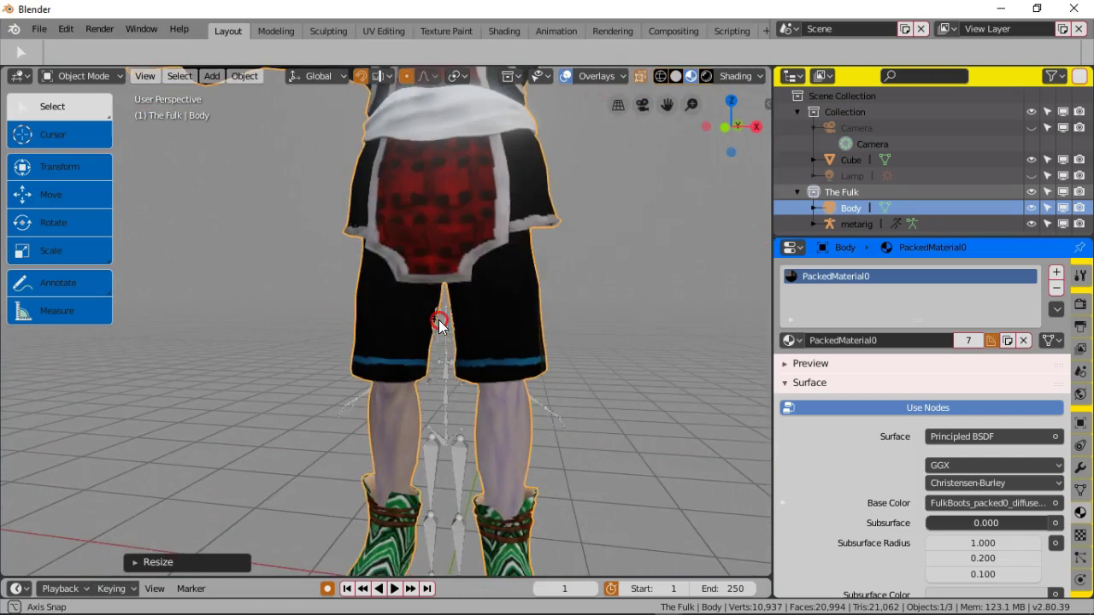
{"action": "scroll", "coordinate": [439, 315], "scroll_direction": "down", "scroll_amount": 3}
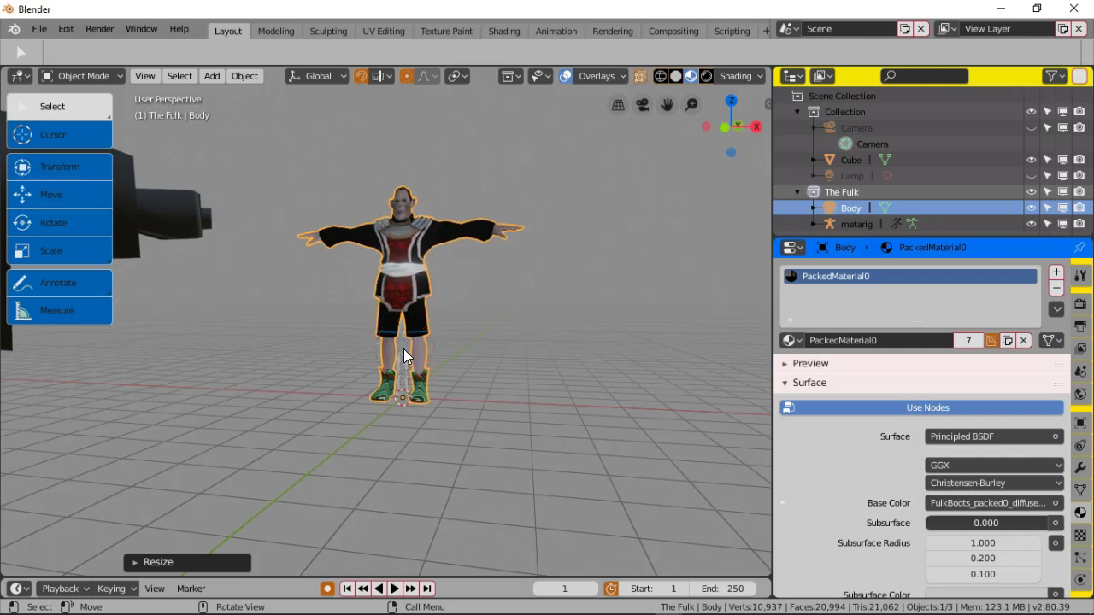
{"action": "scroll", "coordinate": [402, 337], "scroll_direction": "up", "scroll_amount": 3}
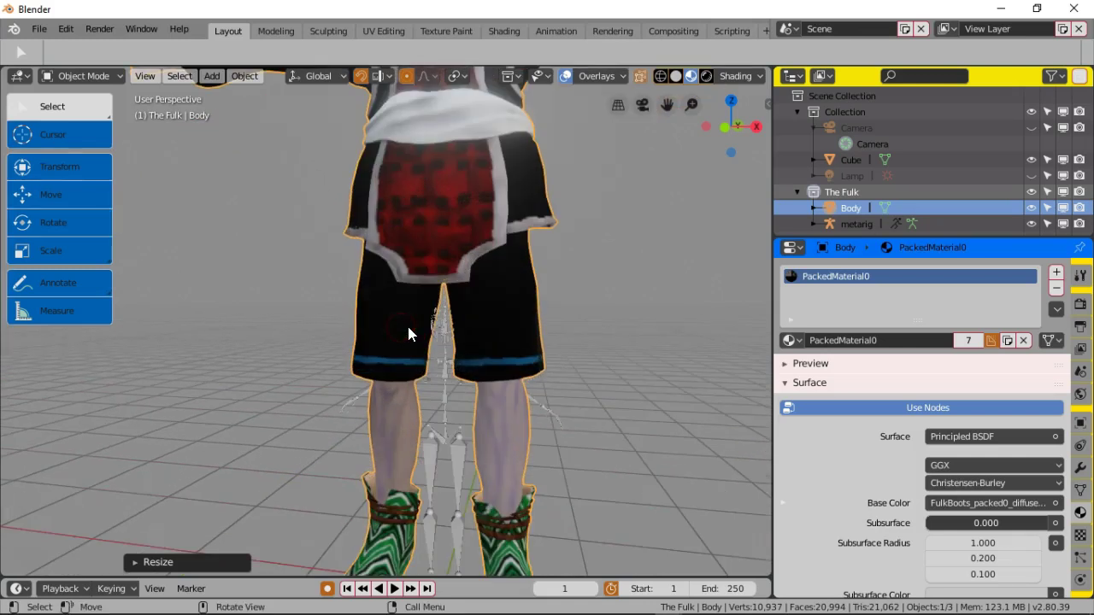
{"action": "scroll", "coordinate": [404, 317], "scroll_direction": "up", "scroll_amount": 2}
{"action": "scroll", "coordinate": [400, 316], "scroll_direction": "down", "scroll_amount": 2}
{"action": "scroll", "coordinate": [389, 270], "scroll_direction": "down", "scroll_amount": 4}
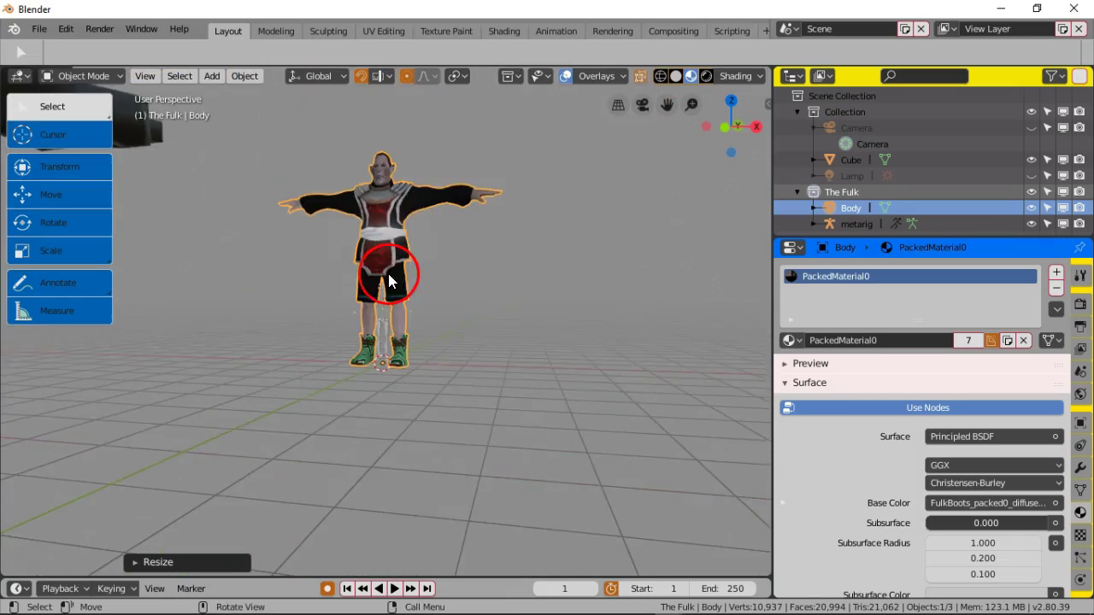
{"action": "scroll", "coordinate": [391, 297], "scroll_direction": "up", "scroll_amount": 5}
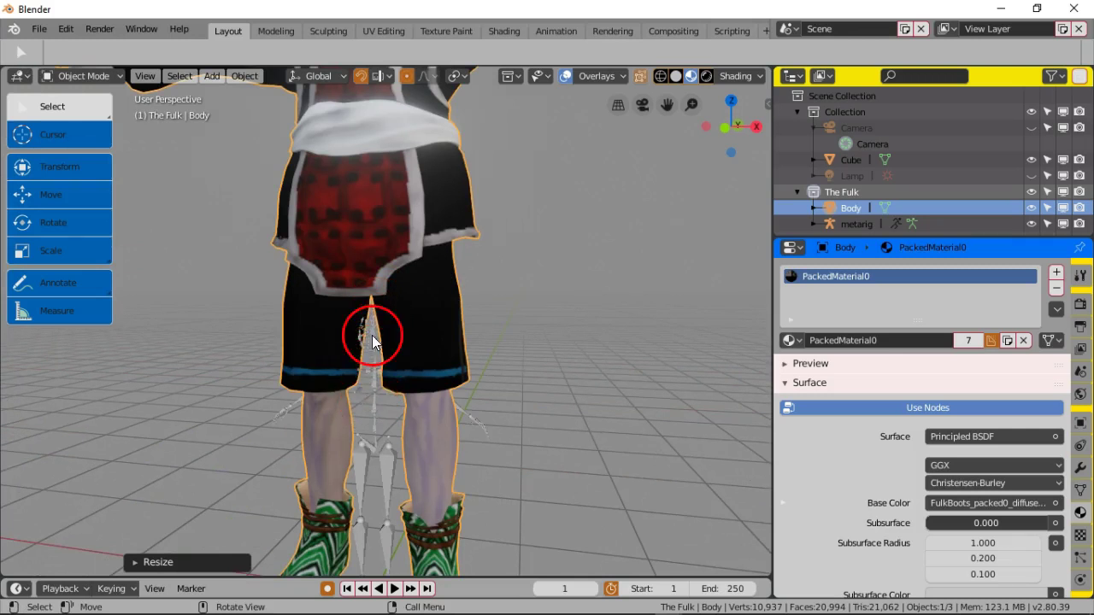
Step: Select the meta-rig between the character's legs and switch it to Edit Mode
{"action": "left_click", "coordinate": [366, 336]}
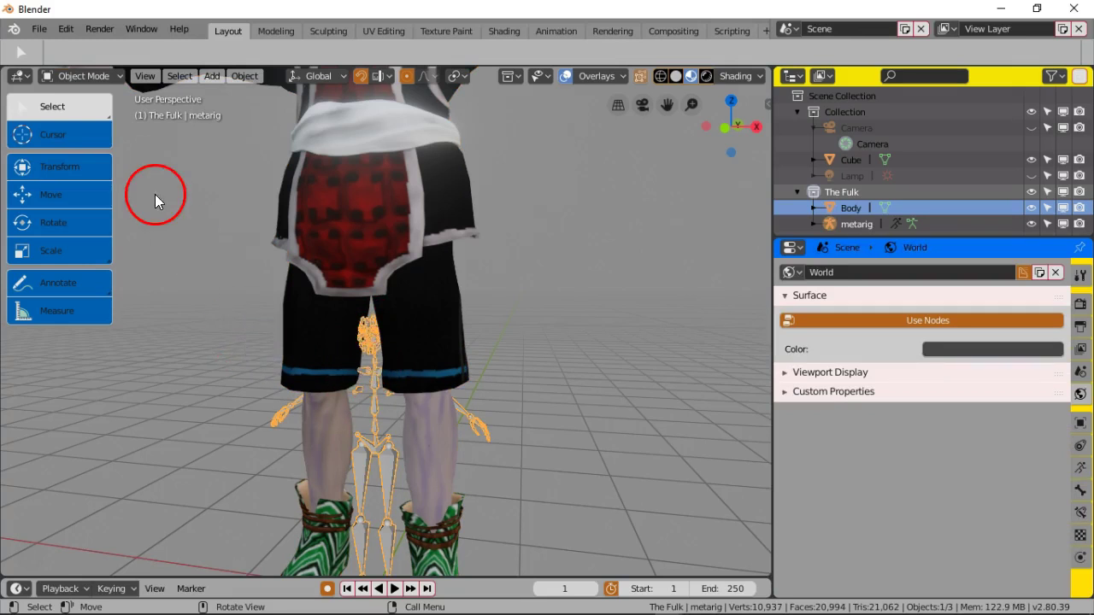
{"action": "left_click", "coordinate": [104, 76]}
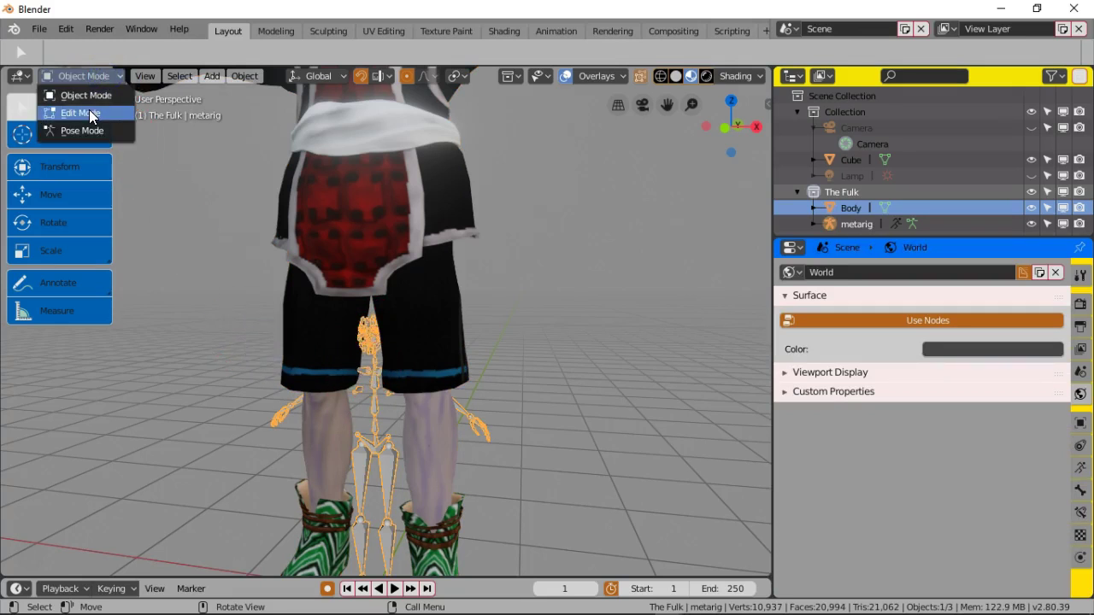
{"action": "left_click", "coordinate": [276, 279]}
{"action": "left_click", "coordinate": [391, 361]}
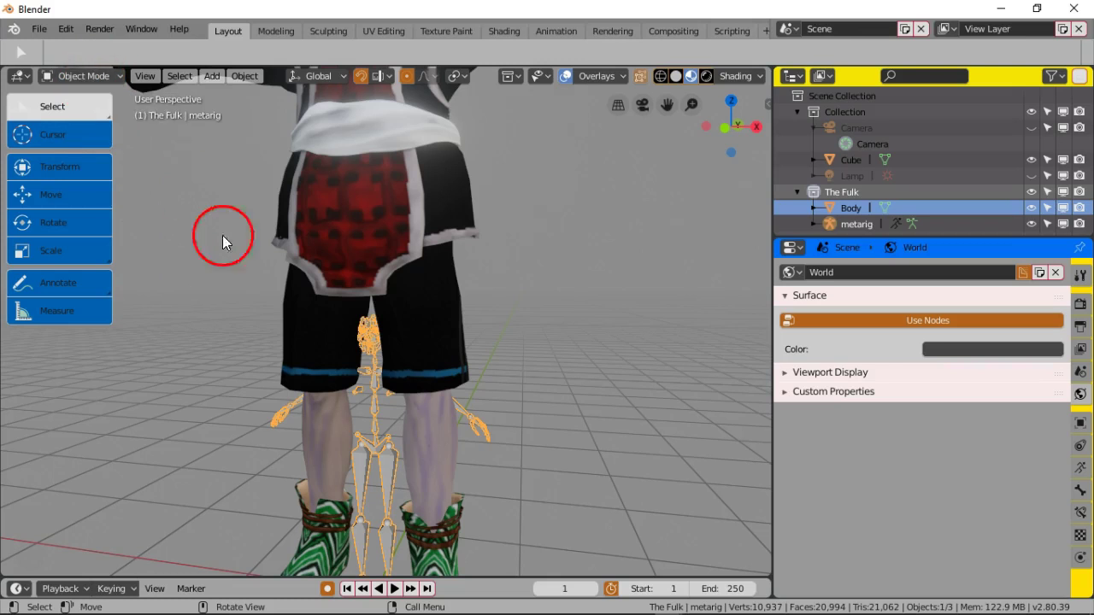
{"action": "scroll", "coordinate": [270, 296], "scroll_direction": "down", "scroll_amount": 13}
{"action": "scroll", "coordinate": [321, 305], "scroll_direction": "up", "scroll_amount": 7}
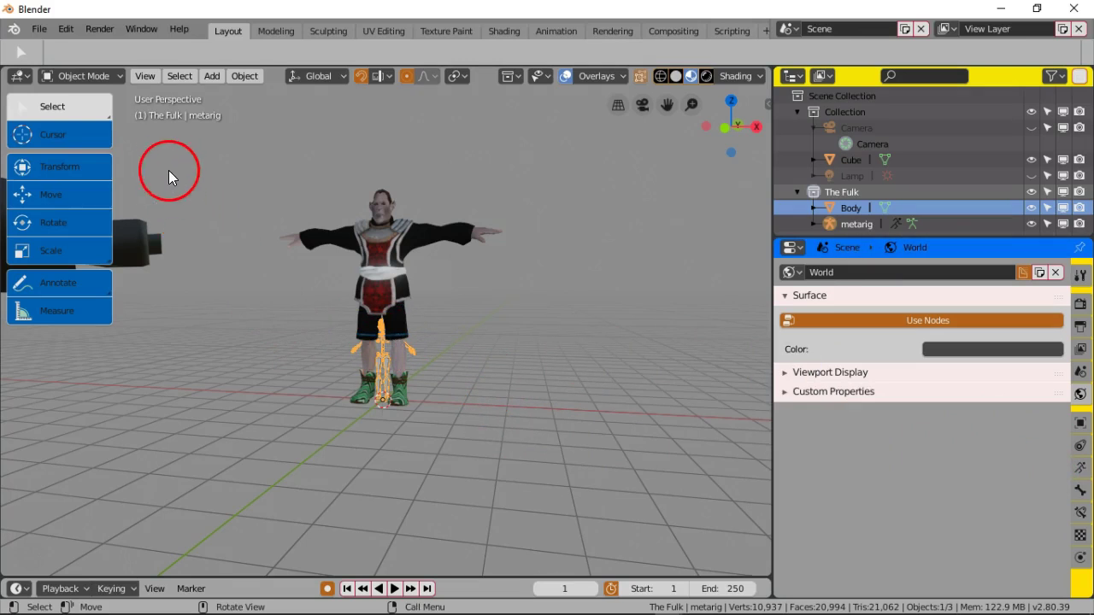
{"action": "key", "text": "KP_Divide"}
{"action": "key", "text": "KP_Divide"}
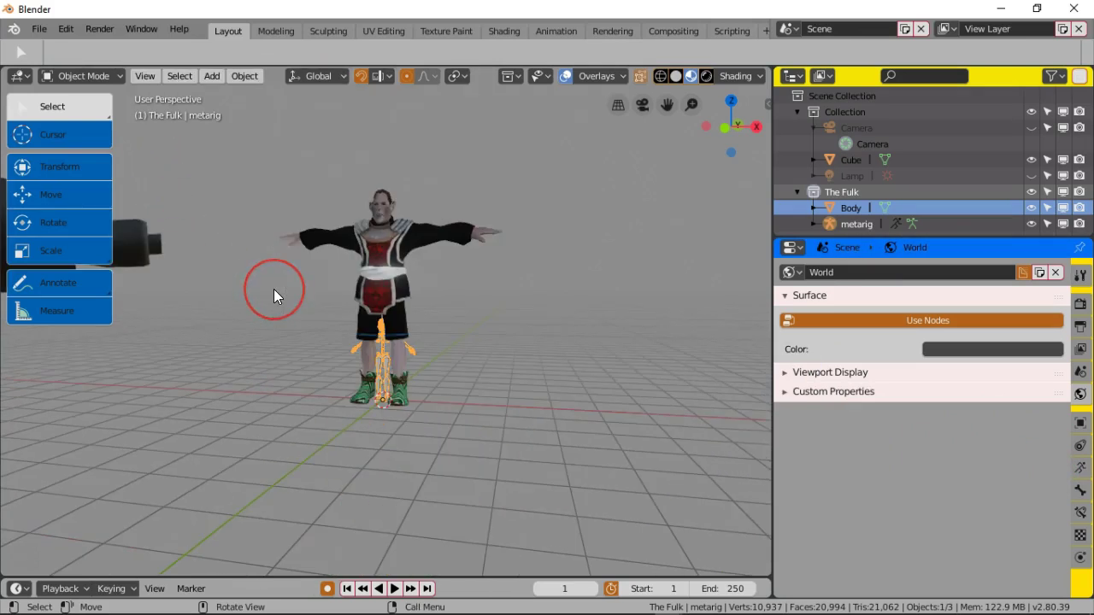
{"action": "left_click", "coordinate": [100, 75]}
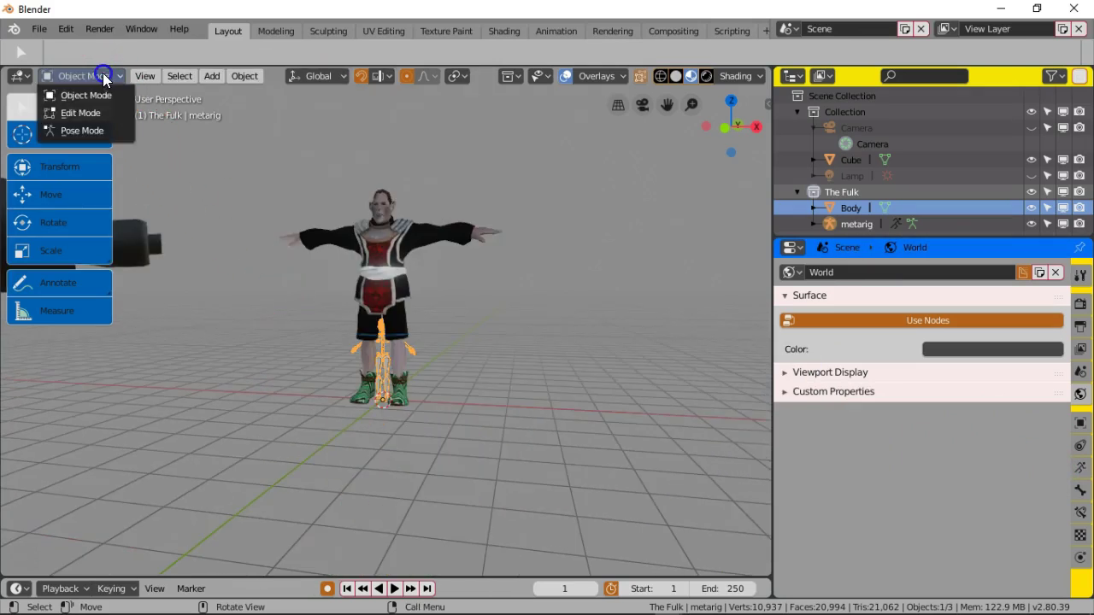
{"action": "left_click", "coordinate": [104, 109]}
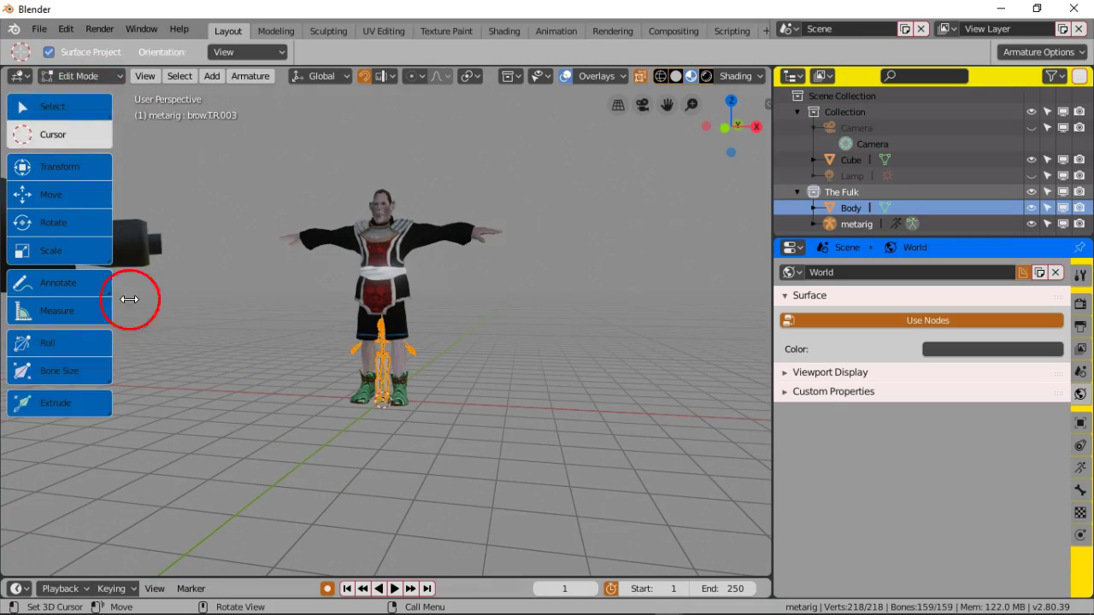
Step: Scale all bones of the meta-rig up uniformly by about 2.486 to approach the character's height
{"action": "scroll", "coordinate": [378, 338], "scroll_direction": "up", "scroll_amount": 6}
{"action": "scroll", "coordinate": [377, 338], "scroll_direction": "down", "scroll_amount": 7}
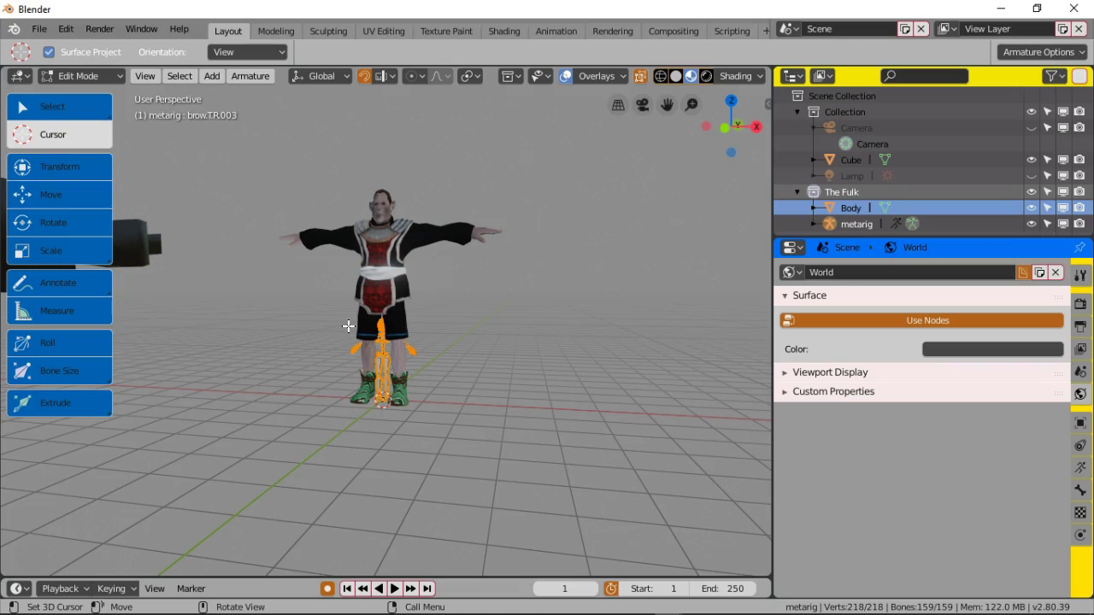
{"action": "key", "text": "s"}
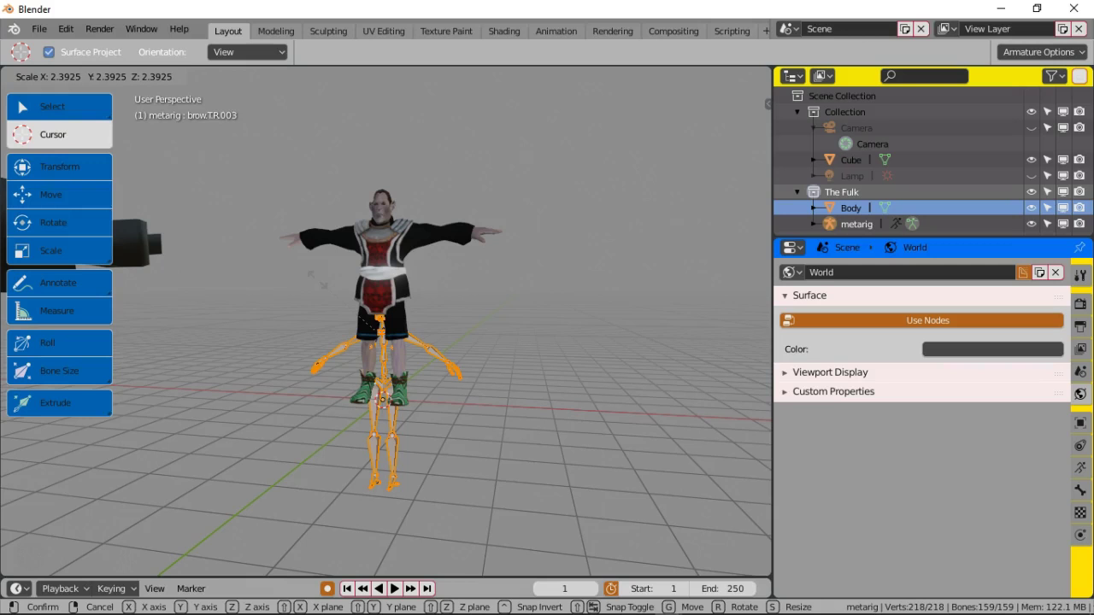
{"action": "key", "text": "Escape"}
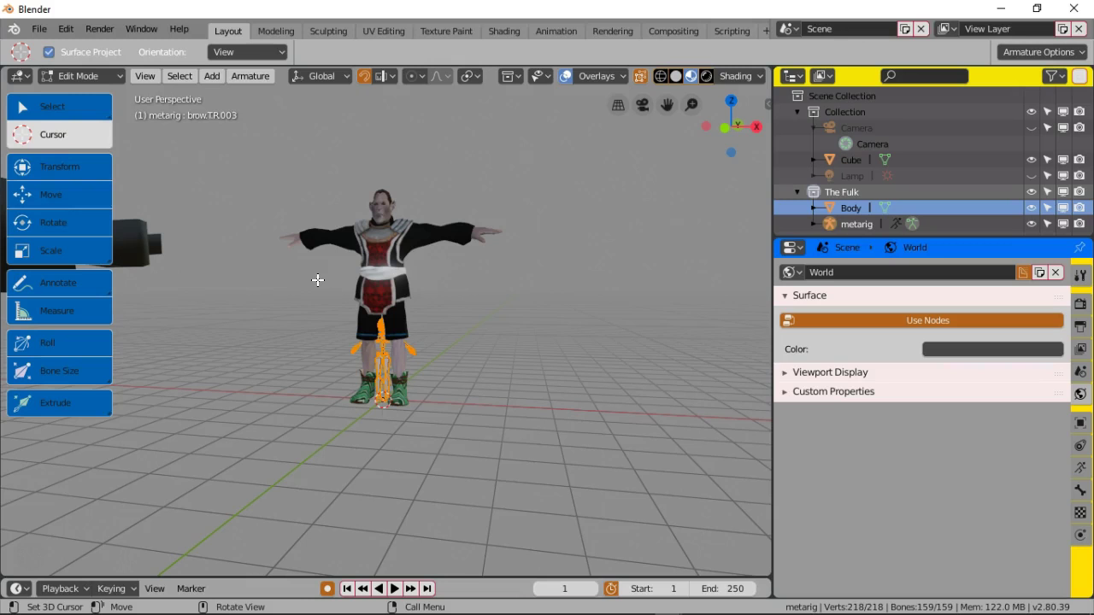
{"action": "key", "text": "s"}
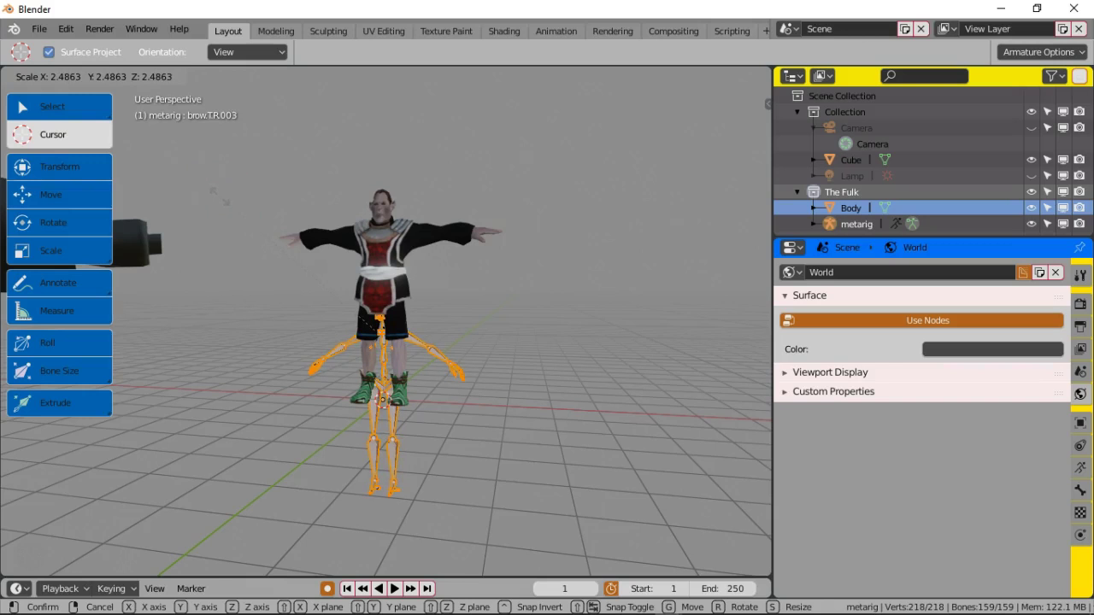
{"action": "left_click", "coordinate": [220, 198]}
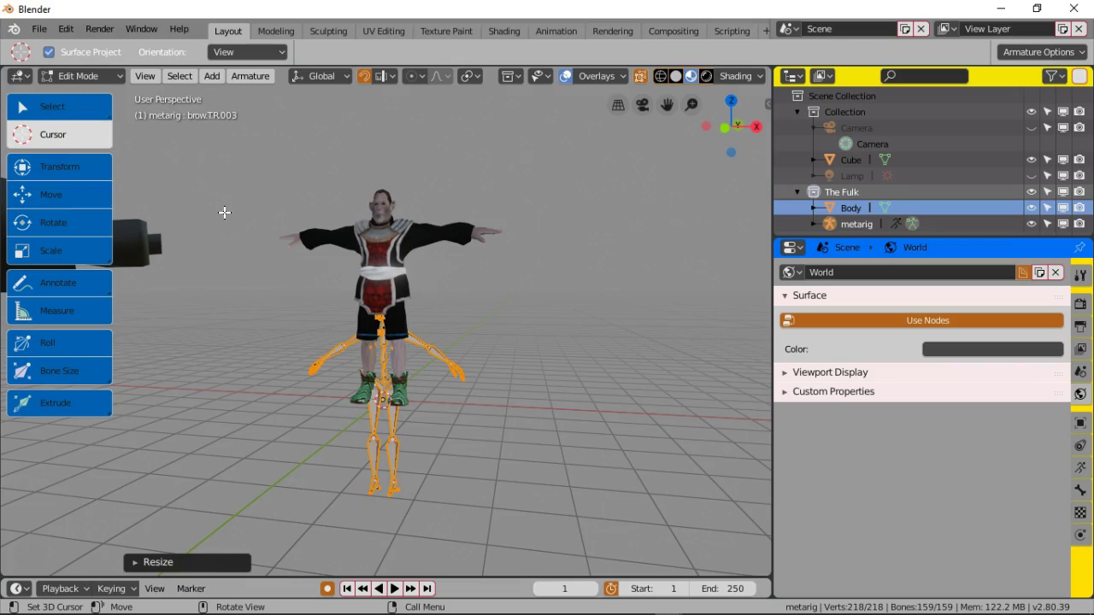
Step: Move all the meta-rig bones up about 2.331 m along the global Z axis, bringing the feet to ground level
{"action": "key", "text": "g"}
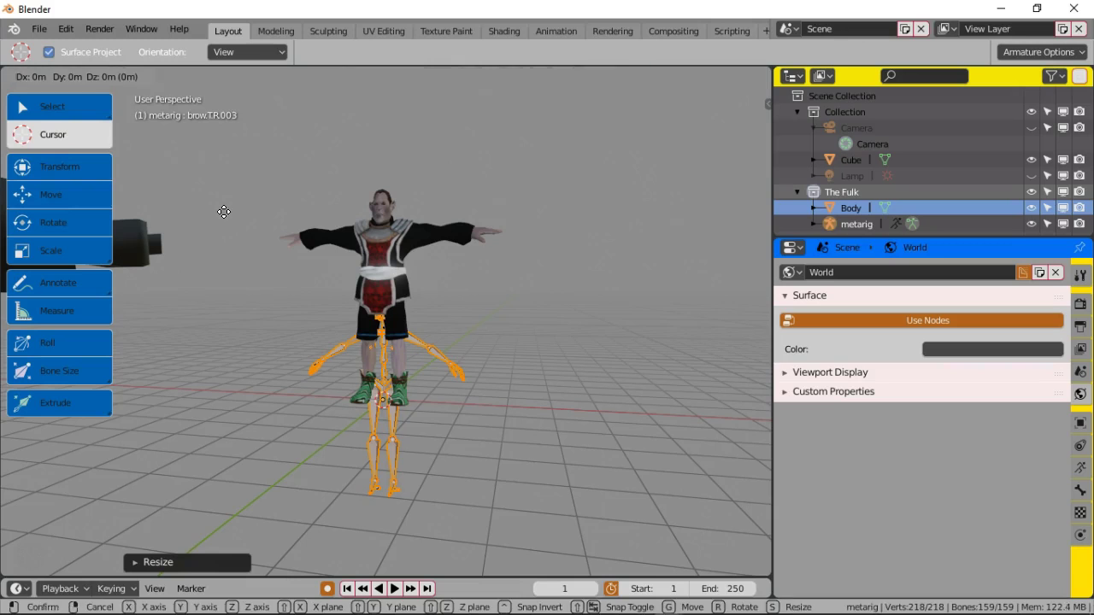
{"action": "key", "text": "z"}
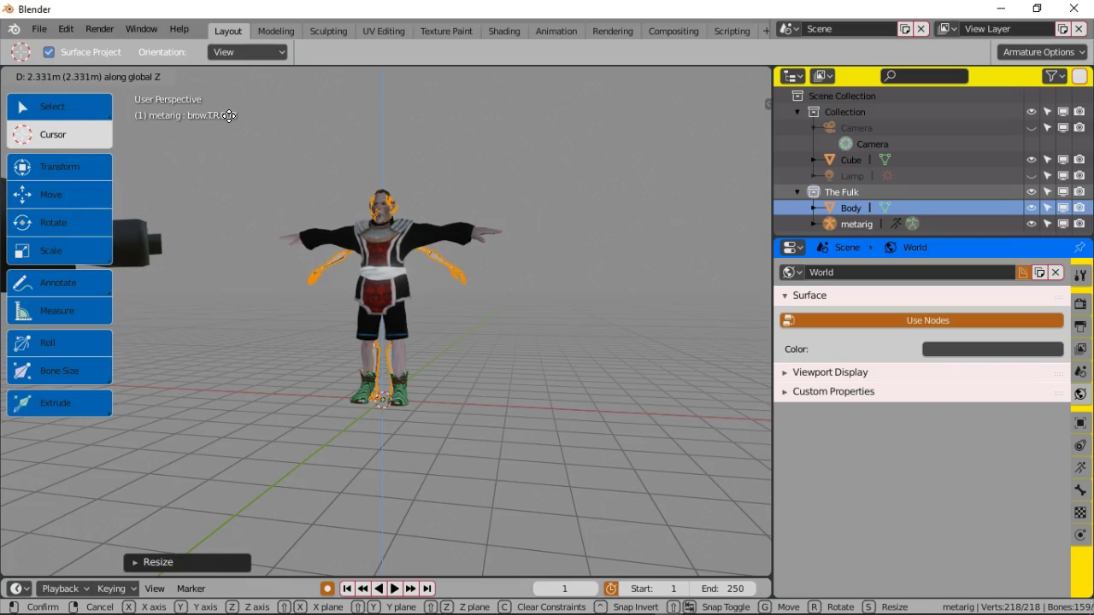
{"action": "left_click", "coordinate": [229, 115]}
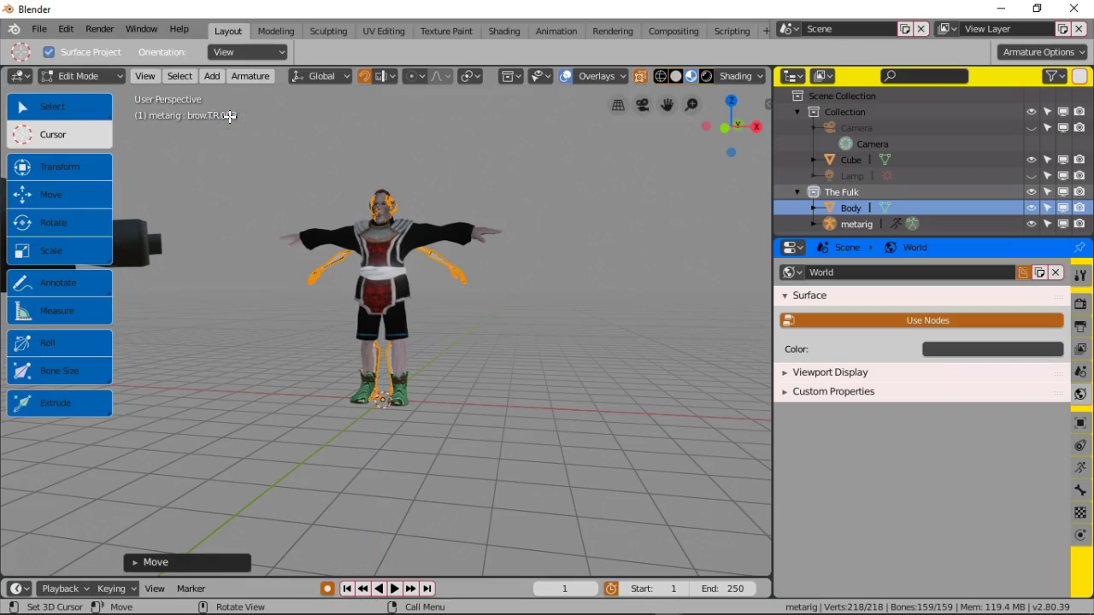
Step: Inspect how the enlarged meta-rig lines up with the character's torso, arms, legs and boots
{"action": "mouse_move", "coordinate": [414, 319]}
{"action": "middle_mouse_down"}
{"action": "mouse_move", "coordinate": [371, 330]}
{"action": "mouse_move", "coordinate": [430, 318]}
{"action": "mouse_move", "coordinate": [481, 325]}
{"action": "mouse_move", "coordinate": [437, 328]}
{"action": "middle_mouse_up"}
{"action": "middle_click_drag", "start_coordinate": [232, 327], "coordinate": [270, 338]}
{"action": "scroll", "coordinate": [348, 334], "scroll_direction": "up", "scroll_amount": 5}
{"action": "middle_click_drag", "start_coordinate": [348, 334], "coordinate": [348, 334]}
{"action": "scroll", "coordinate": [348, 334], "scroll_direction": "down", "scroll_amount": 5}
{"action": "scroll", "coordinate": [349, 334], "scroll_direction": "up", "scroll_amount": 5}
{"action": "left_click_drag", "start_coordinate": [349, 334], "coordinate": [411, 295]}
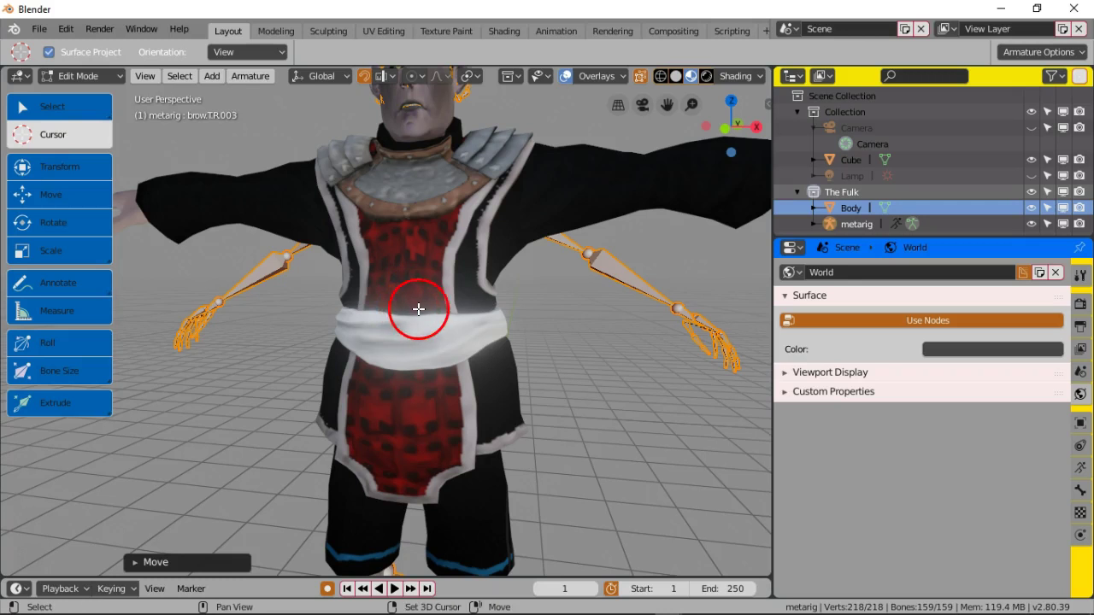
{"action": "middle_click_drag", "start_coordinate": [427, 486], "coordinate": [425, 453], "text": "shift"}
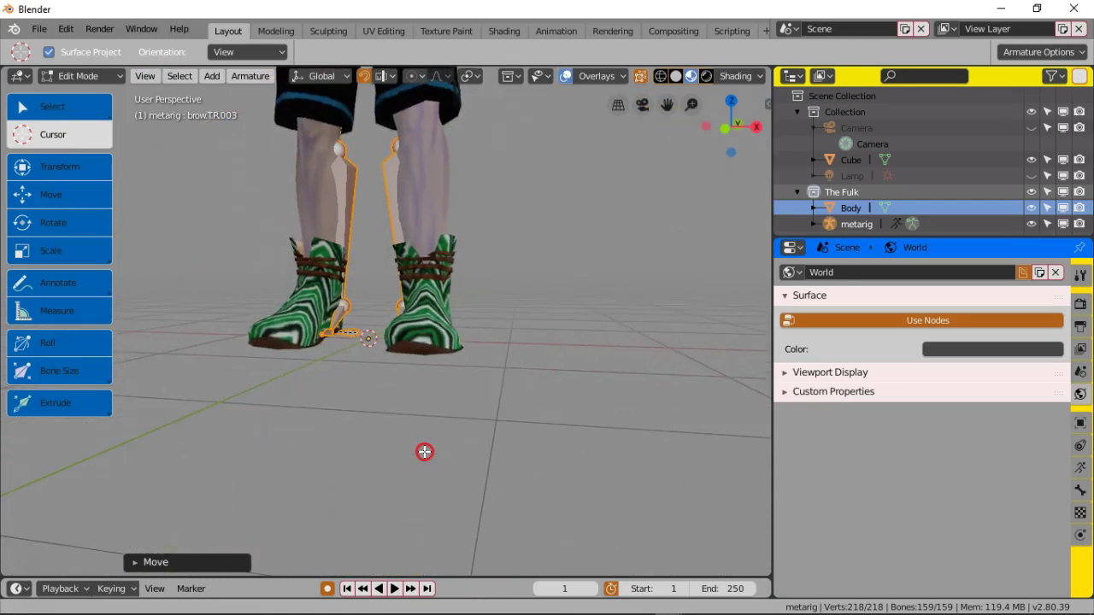
{"action": "scroll", "coordinate": [425, 453], "scroll_direction": "down", "scroll_amount": 3, "text": "shift"}
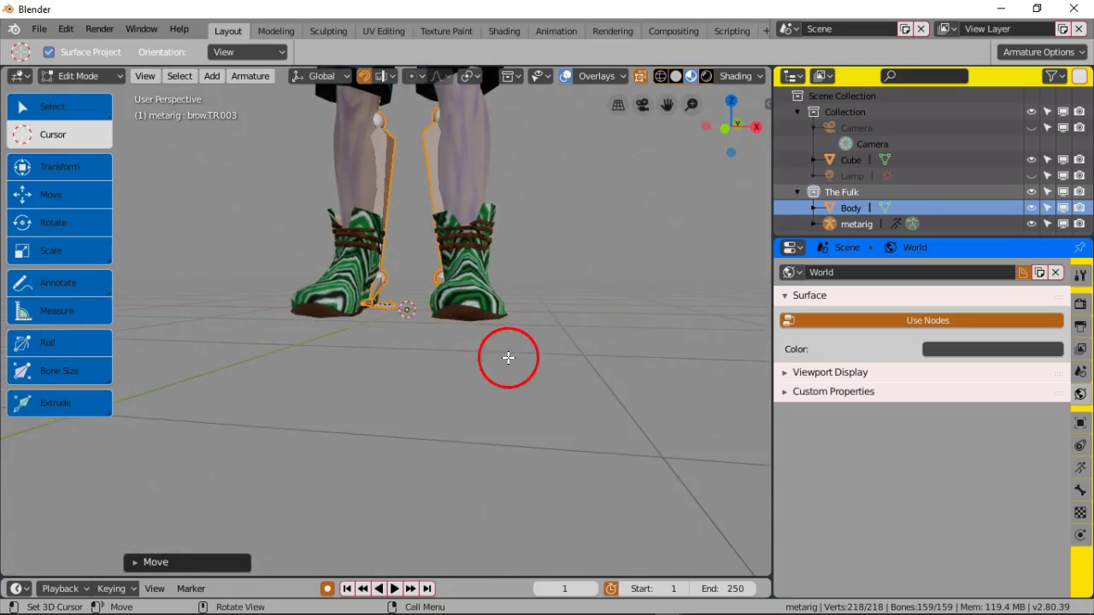
{"action": "scroll", "coordinate": [508, 359], "scroll_direction": "down", "scroll_amount": 5, "text": "shift"}
{"action": "middle_click_drag", "start_coordinate": [300, 296], "coordinate": [402, 328], "text": "shift"}
{"action": "scroll", "coordinate": [436, 352], "scroll_direction": "up", "scroll_amount": 4}
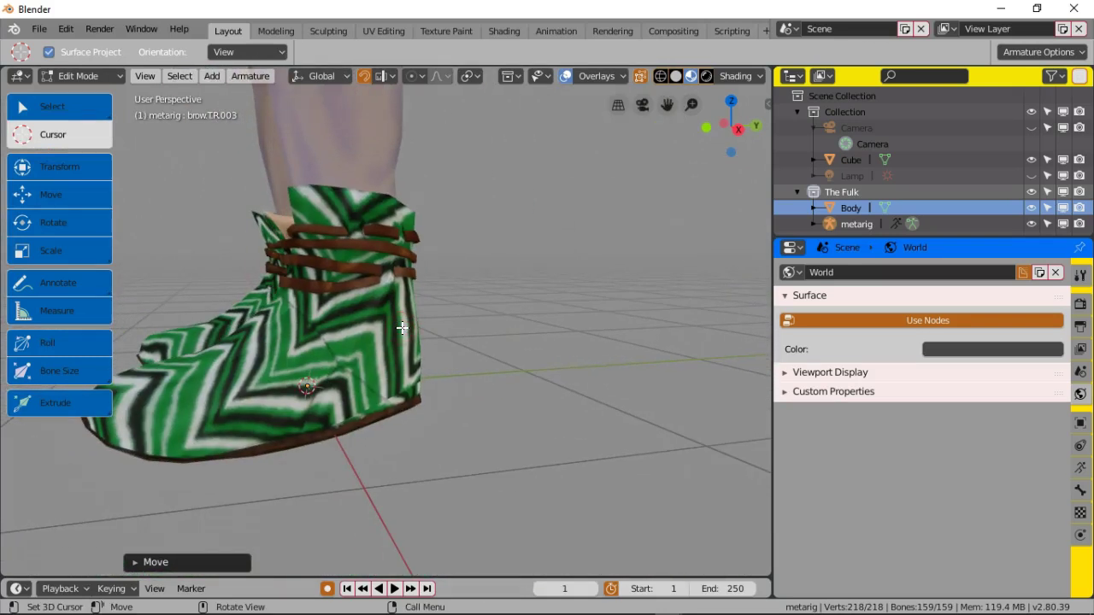
{"action": "left_click", "coordinate": [153, 76]}
{"action": "mouse_move", "coordinate": [240, 241]}
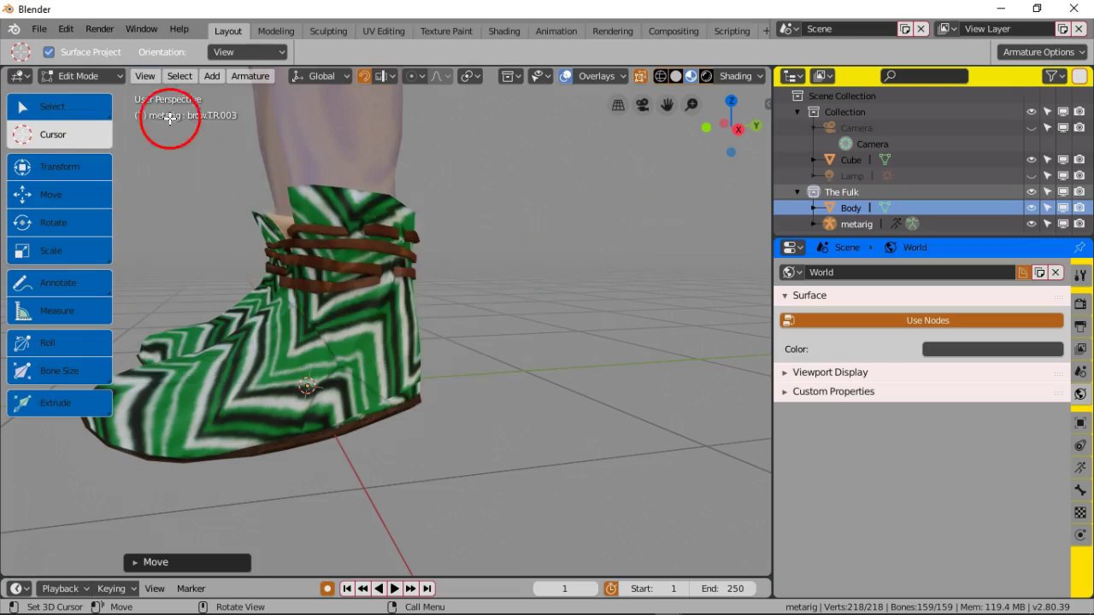
{"action": "left_click", "coordinate": [145, 76]}
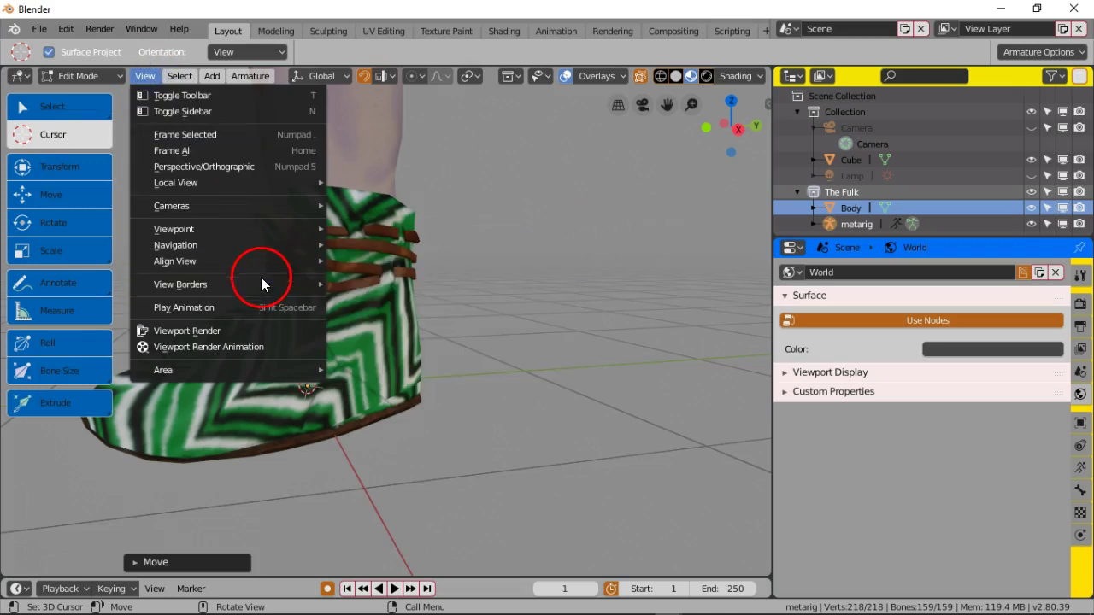
{"action": "mouse_move", "coordinate": [278, 229]}
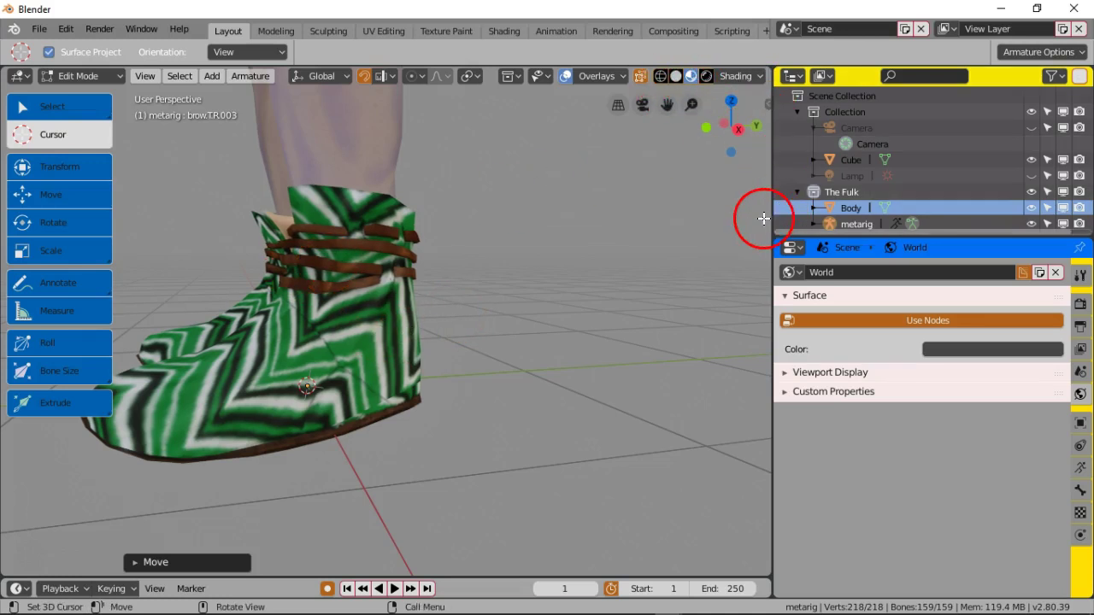
Step: Widen the 3D viewport and switch it to wireframe shading so the meta-rig's foot bones show through the boots
{"action": "left_click_drag", "start_coordinate": [771, 221], "coordinate": [892, 227]}
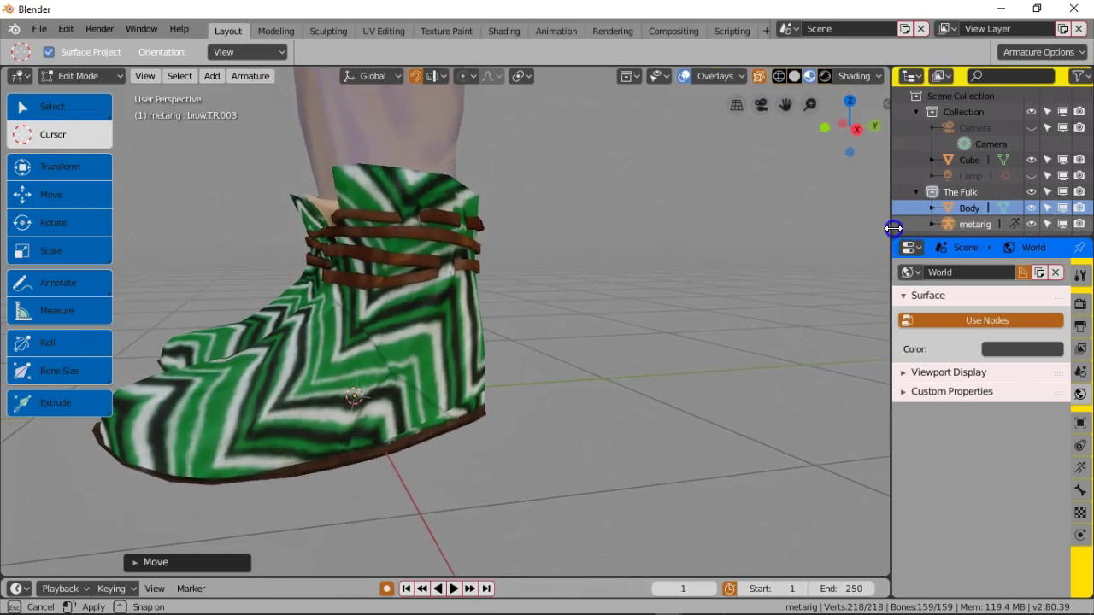
{"action": "left_click", "coordinate": [779, 77]}
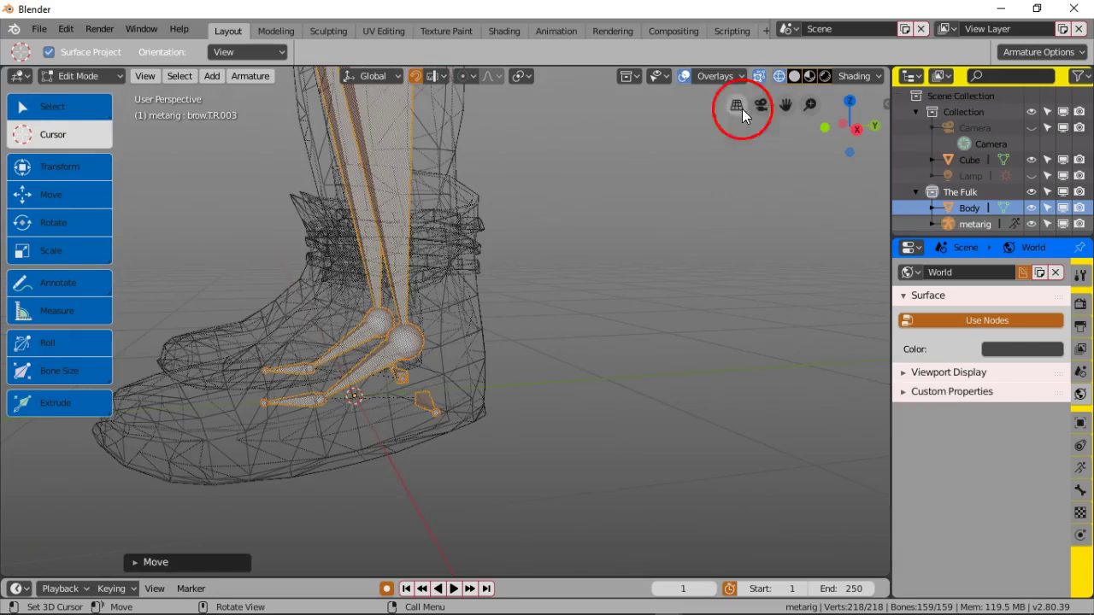
{"action": "middle_click_drag", "start_coordinate": [560, 302], "coordinate": [556, 301]}
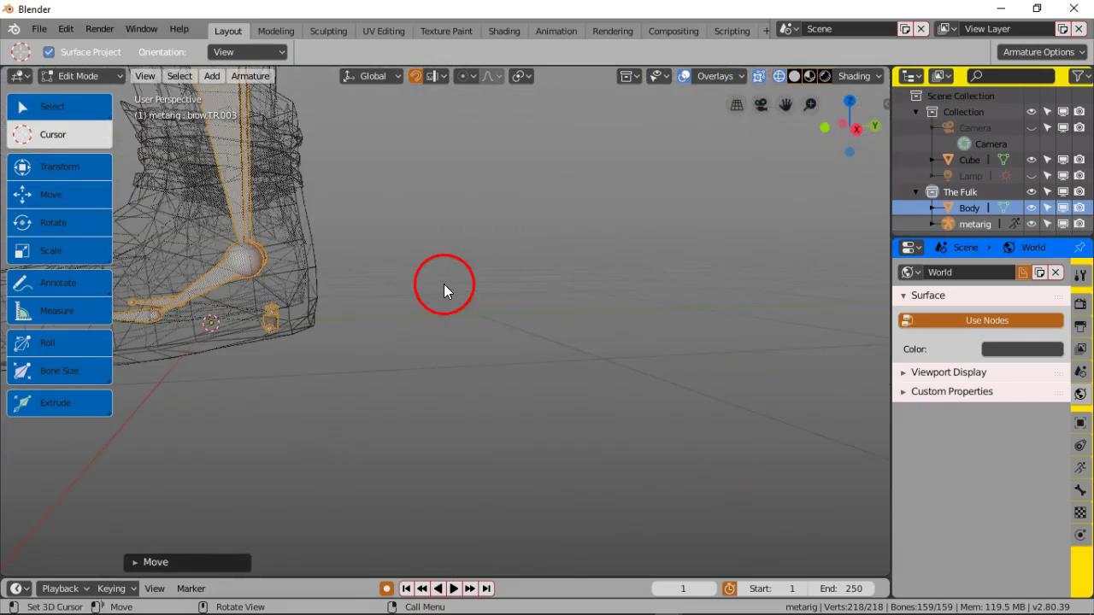
Step: Examine from several angles how the meta-rig's ankle, heel and toe bones sit inside the character's boots
{"action": "middle_click_drag", "start_coordinate": [440, 278], "coordinate": [521, 287]}
{"action": "middle_click_drag", "start_coordinate": [350, 156], "coordinate": [359, 166]}
{"action": "middle_click_drag", "start_coordinate": [429, 283], "coordinate": [423, 289]}
{"action": "scroll", "coordinate": [423, 290], "scroll_direction": "down", "scroll_amount": 10}
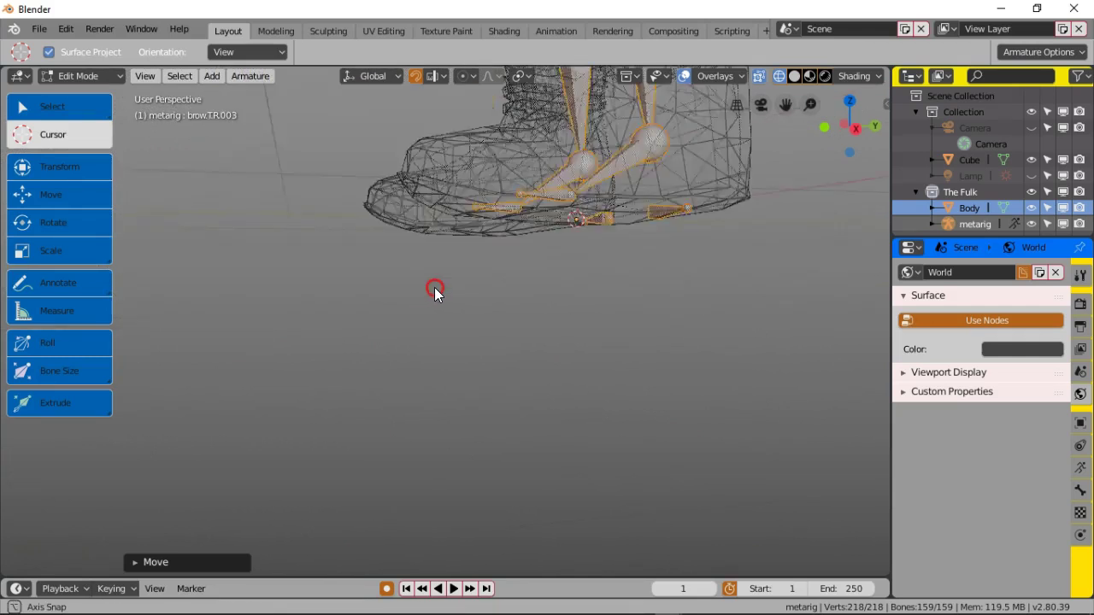
{"action": "middle_click_drag", "start_coordinate": [460, 299], "coordinate": [485, 250]}
{"action": "scroll", "coordinate": [517, 274], "scroll_direction": "up", "scroll_amount": 3}
{"action": "scroll", "coordinate": [506, 255], "scroll_direction": "down", "scroll_amount": 5}
{"action": "scroll", "coordinate": [505, 256], "scroll_direction": "up", "scroll_amount": 3}
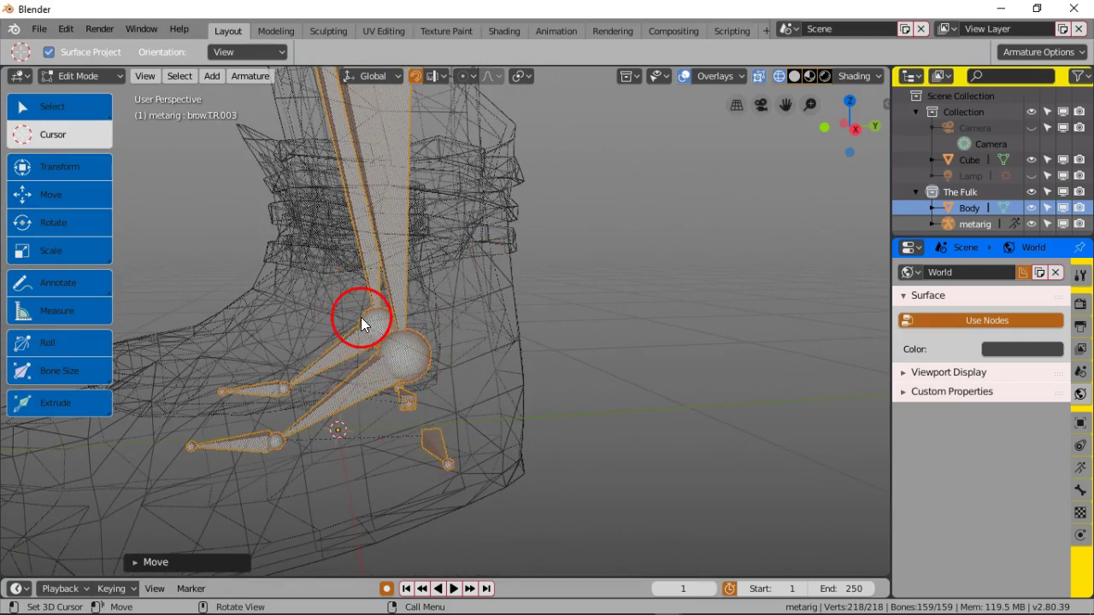
{"action": "scroll", "coordinate": [361, 317], "scroll_direction": "down", "scroll_amount": 5}
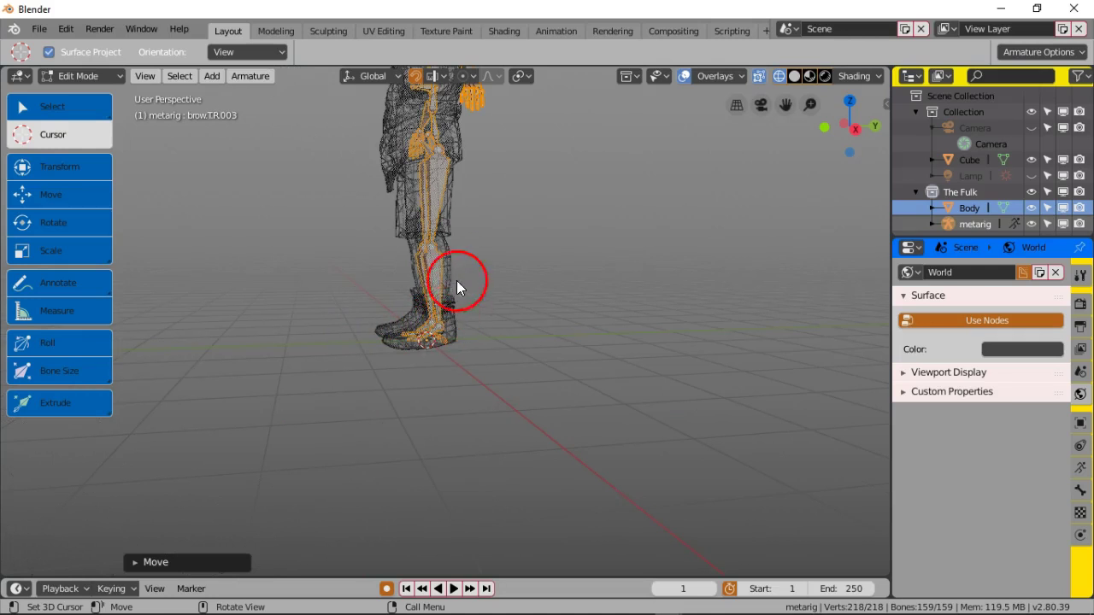
{"action": "scroll", "coordinate": [420, 272], "scroll_direction": "up", "scroll_amount": 5}
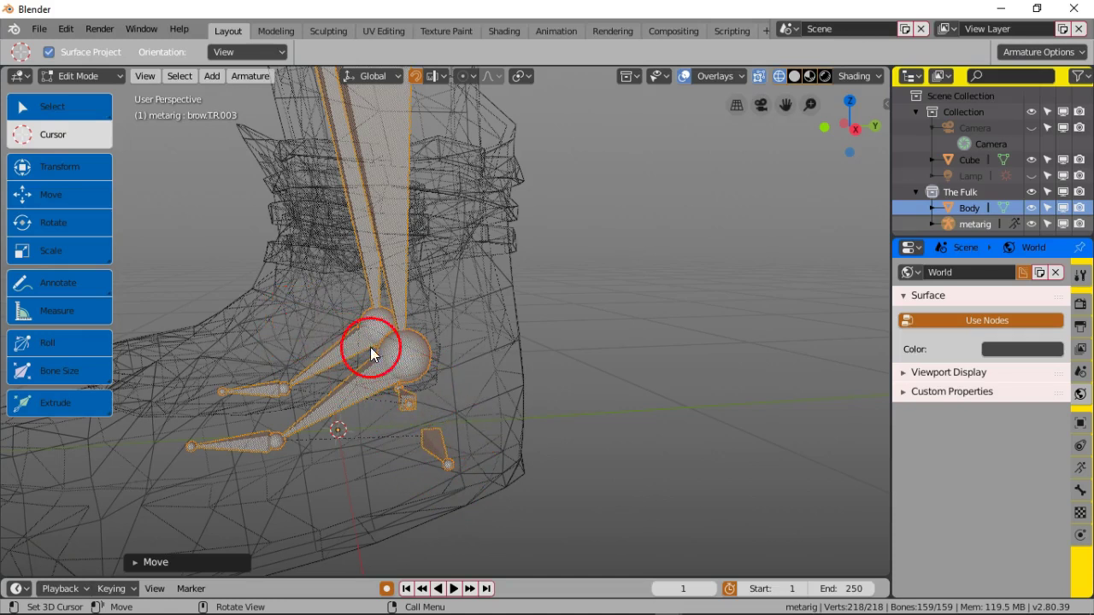
Step: Examine how the meta-rig's face, ear, neck and skull bones line up with the character's head
{"action": "scroll", "coordinate": [371, 346], "scroll_direction": "down", "scroll_amount": 12}
{"action": "middle_click_drag", "start_coordinate": [440, 302], "coordinate": [345, 339], "text": "shift"}
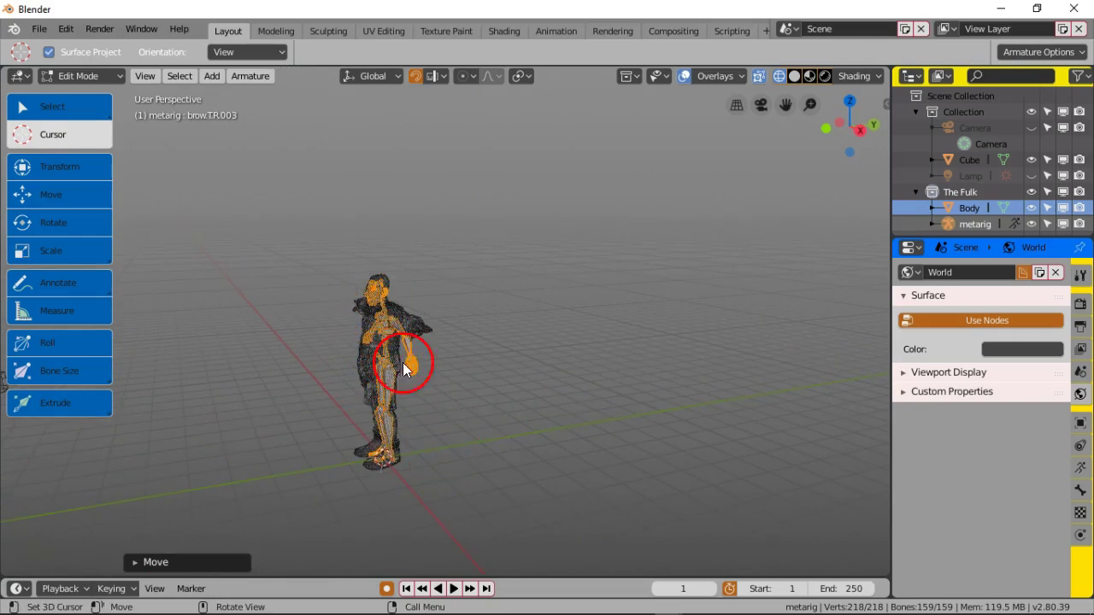
{"action": "middle_click_drag", "start_coordinate": [394, 286], "coordinate": [406, 434], "text": "shift"}
{"action": "middle_click_drag", "start_coordinate": [414, 503], "coordinate": [417, 359], "text": "ctrl"}
{"action": "middle_click_drag", "start_coordinate": [397, 442], "coordinate": [408, 402], "text": "ctrl"}
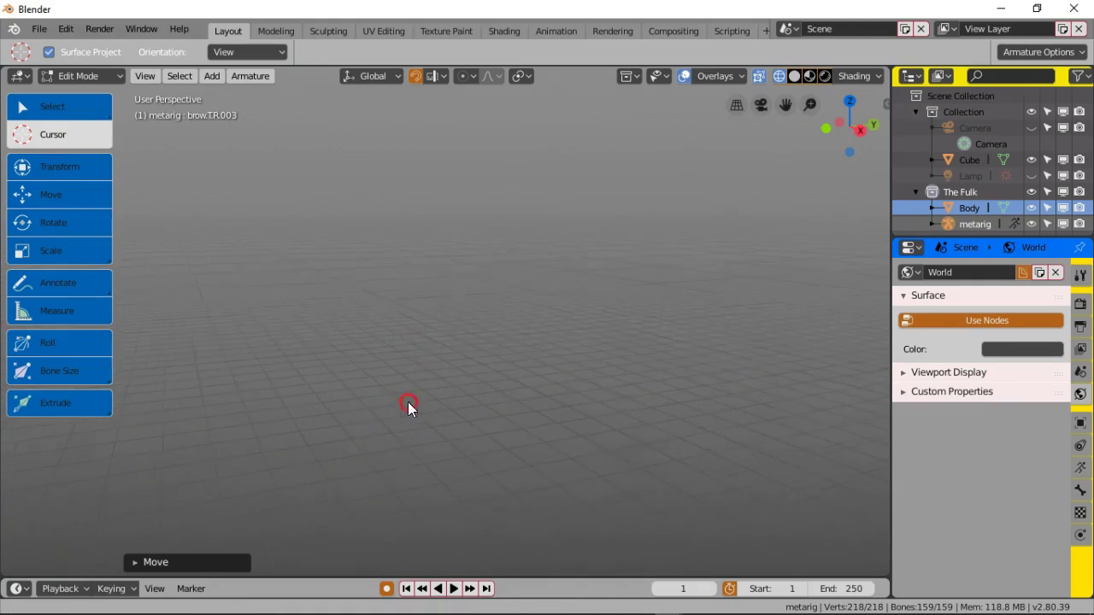
{"action": "middle_click_drag", "start_coordinate": [528, 297], "coordinate": [427, 313], "text": "ctrl"}
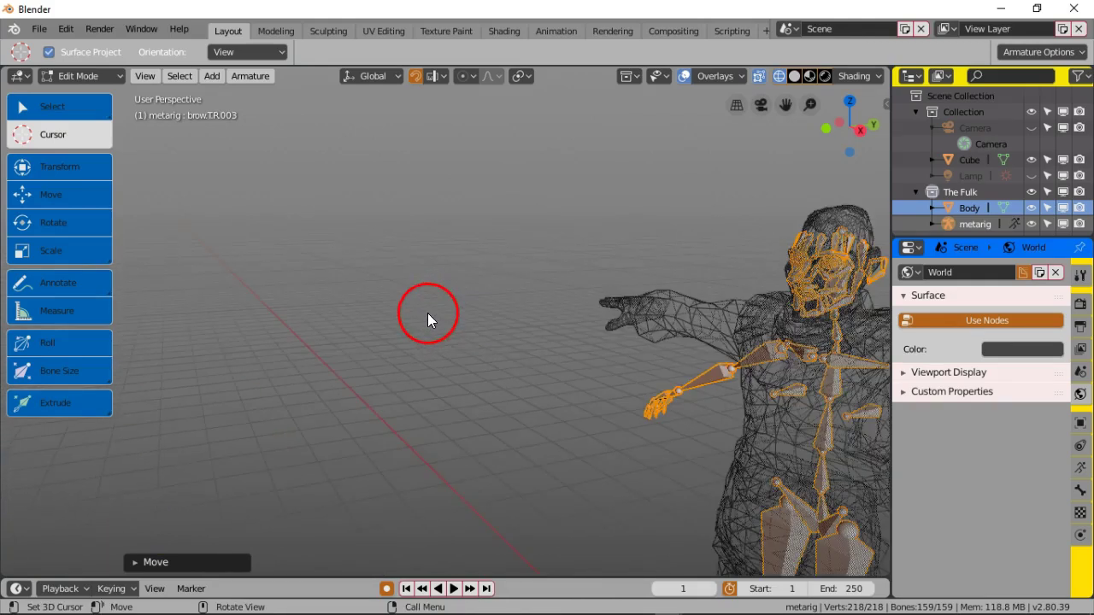
{"action": "middle_click_drag", "start_coordinate": [500, 325], "coordinate": [456, 310], "text": "shift"}
{"action": "middle_click_drag", "start_coordinate": [462, 255], "coordinate": [462, 282], "text": "shift"}
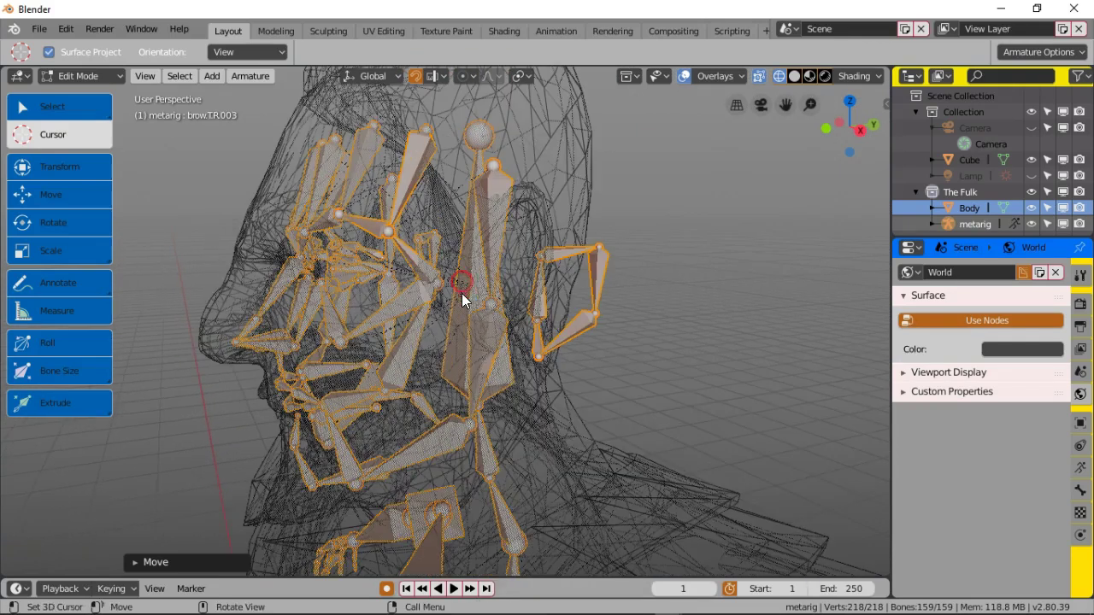
{"action": "scroll", "coordinate": [454, 331], "scroll_direction": "up", "scroll_amount": 4}
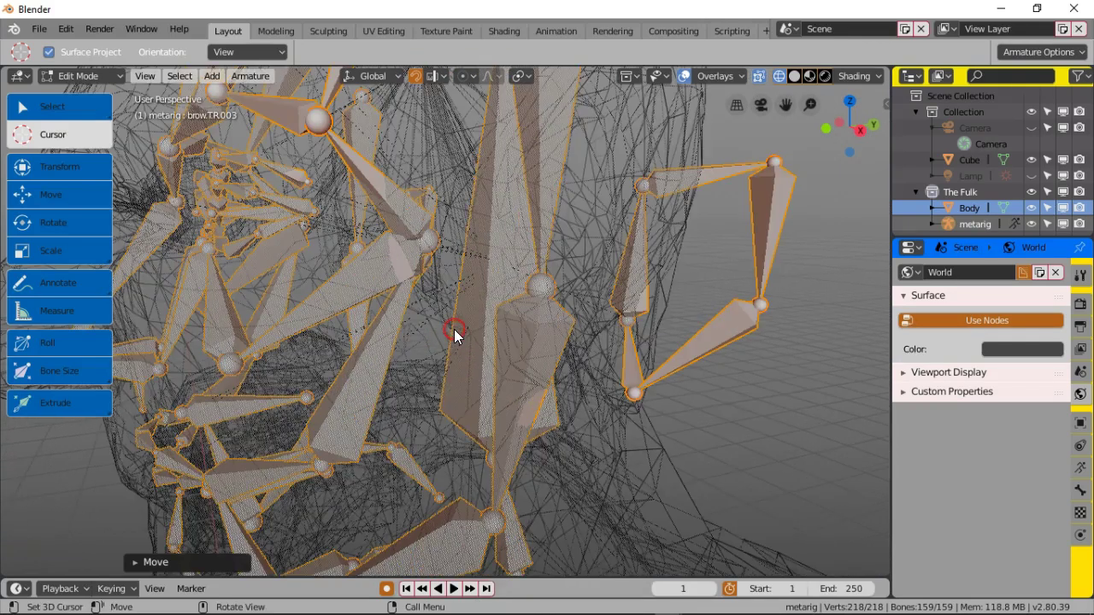
{"action": "scroll", "coordinate": [454, 330], "scroll_direction": "down", "scroll_amount": 12}
{"action": "middle_click_drag", "start_coordinate": [454, 325], "coordinate": [457, 306], "text": "ctrl"}
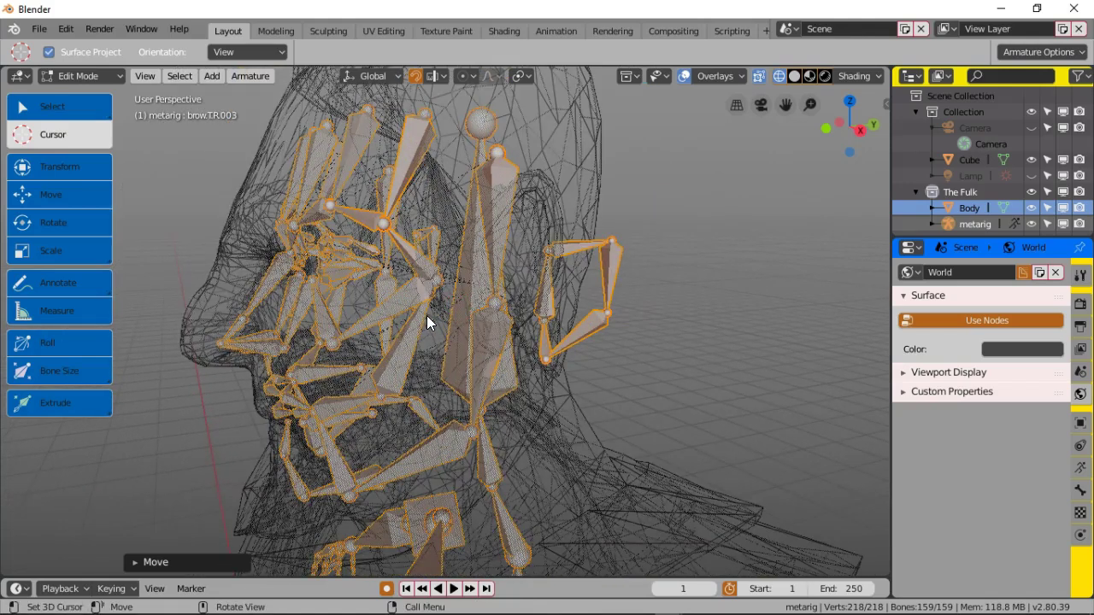
{"action": "mouse_move", "coordinate": [427, 315]}
{"action": "middle_mouse_down"}
{"action": "mouse_move", "coordinate": [410, 317]}
{"action": "mouse_move", "coordinate": [415, 325]}
{"action": "middle_mouse_up"}
Step: Compare the head bones with the character's face and hair in solid, wireframe and textured preview shading
{"action": "left_click", "coordinate": [795, 76]}
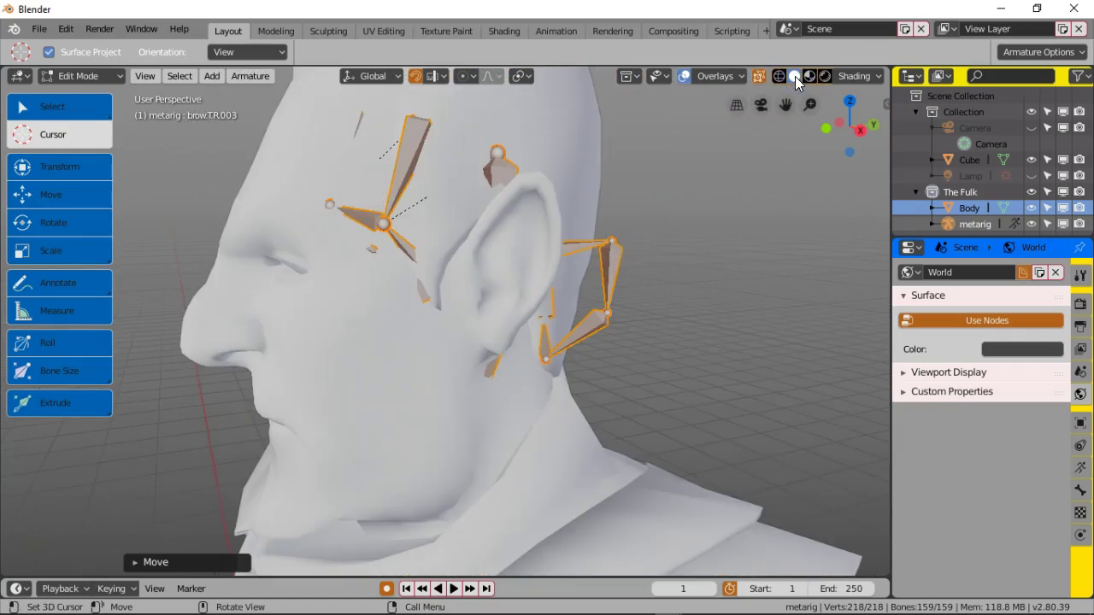
{"action": "left_click", "coordinate": [779, 76]}
{"action": "left_click", "coordinate": [795, 76]}
{"action": "left_click", "coordinate": [779, 76]}
{"action": "left_click", "coordinate": [810, 76]}
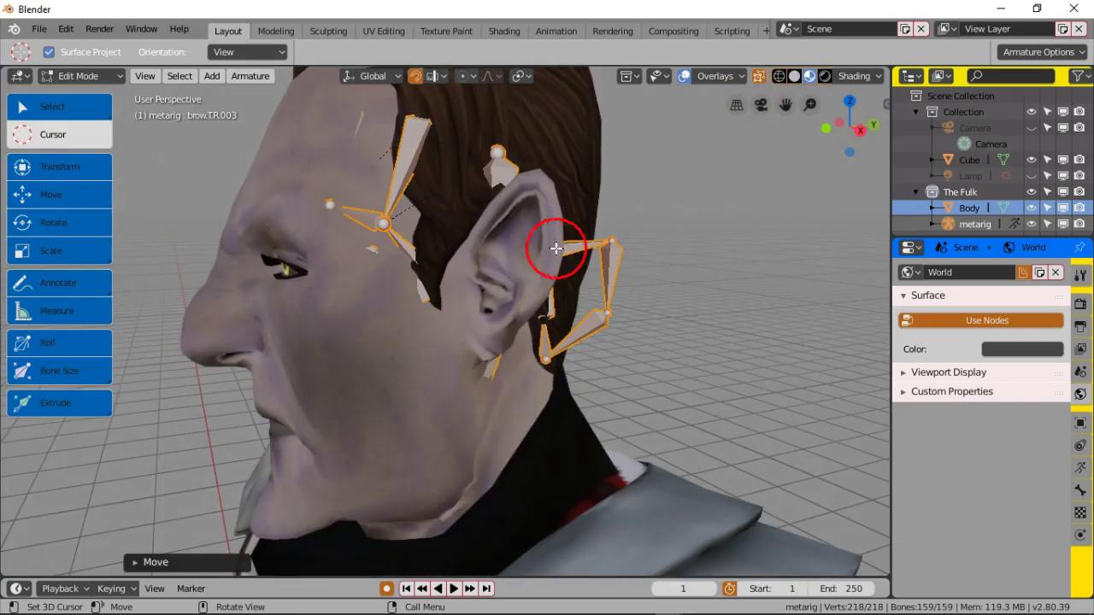
{"action": "left_click", "coordinate": [342, 209]}
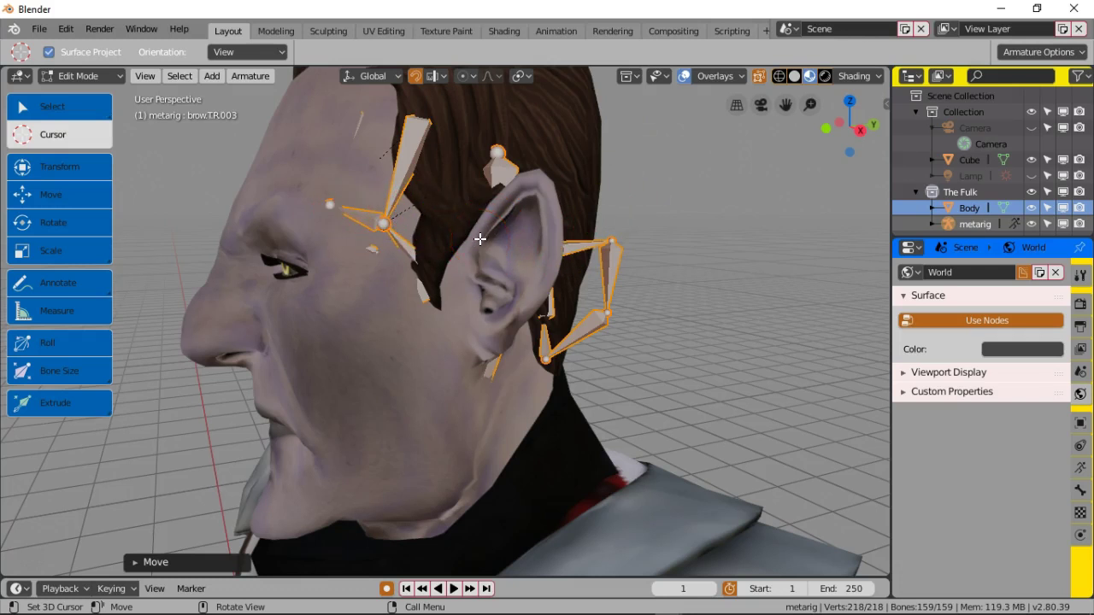
{"action": "left_click", "coordinate": [480, 240]}
{"action": "scroll", "coordinate": [481, 240], "scroll_direction": "up", "scroll_amount": 5, "text": "shift"}
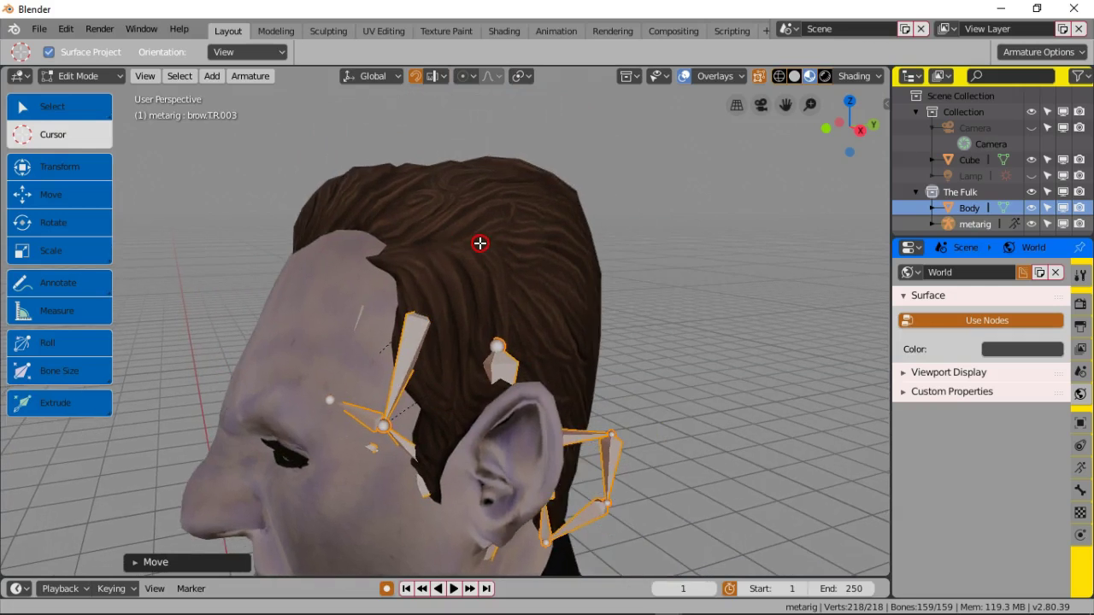
{"action": "left_click", "coordinate": [474, 283]}
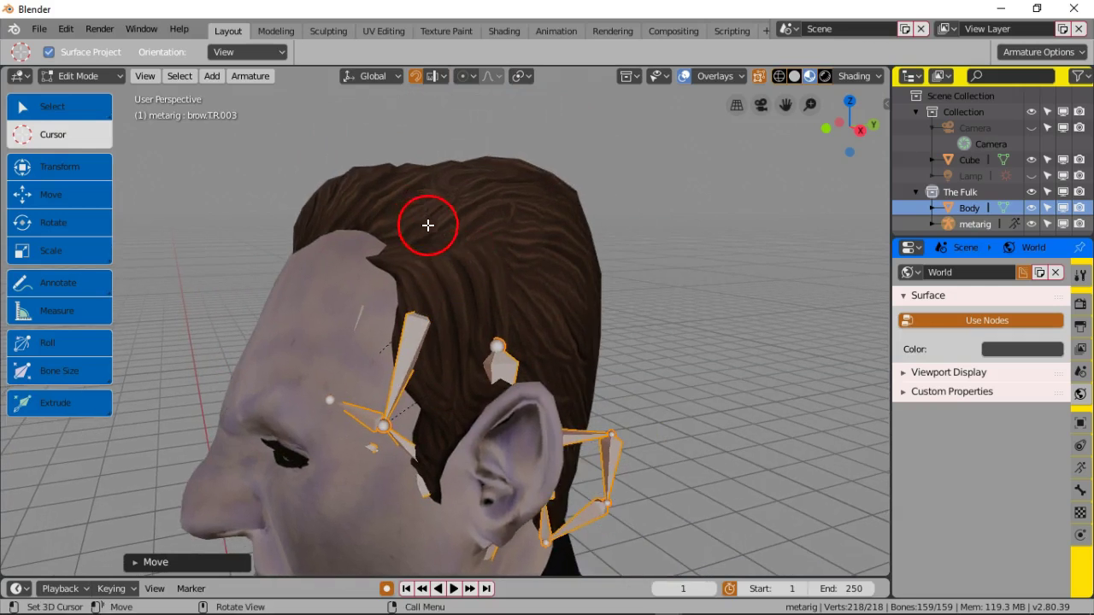
Step: Alternate between wireframe and solid shading to check the bones hidden inside the upper head
{"action": "left_click", "coordinate": [778, 77]}
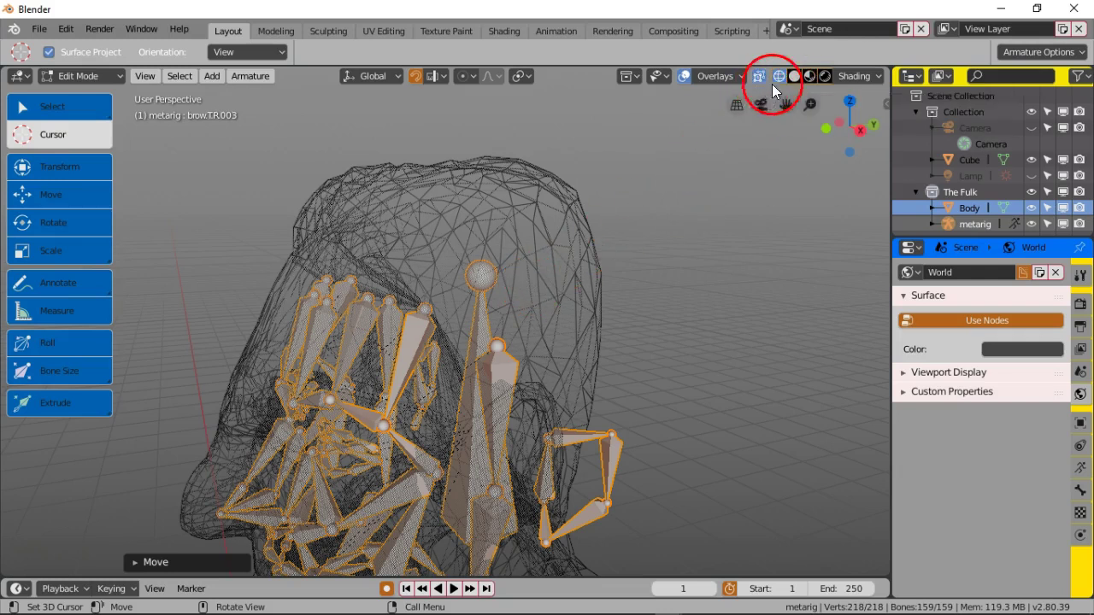
{"action": "left_click", "coordinate": [795, 78]}
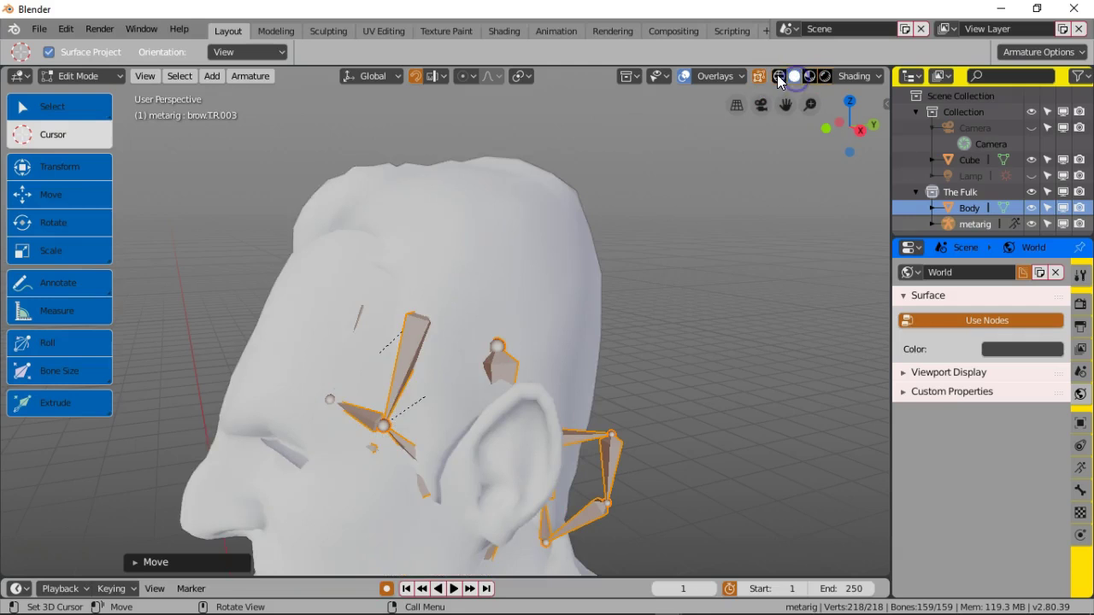
{"action": "left_click", "coordinate": [778, 76]}
{"action": "left_click", "coordinate": [794, 76]}
{"action": "left_click", "coordinate": [778, 76]}
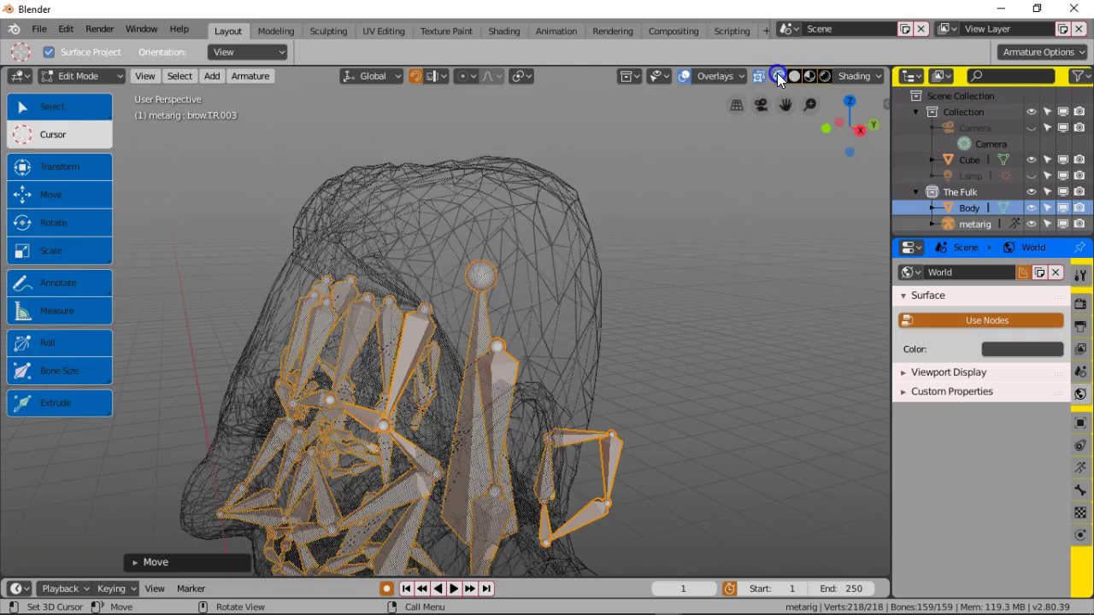
Step: Show the head in solid shading with X-ray transparency turned on
{"action": "left_click", "coordinate": [794, 76]}
{"action": "left_click", "coordinate": [758, 76]}
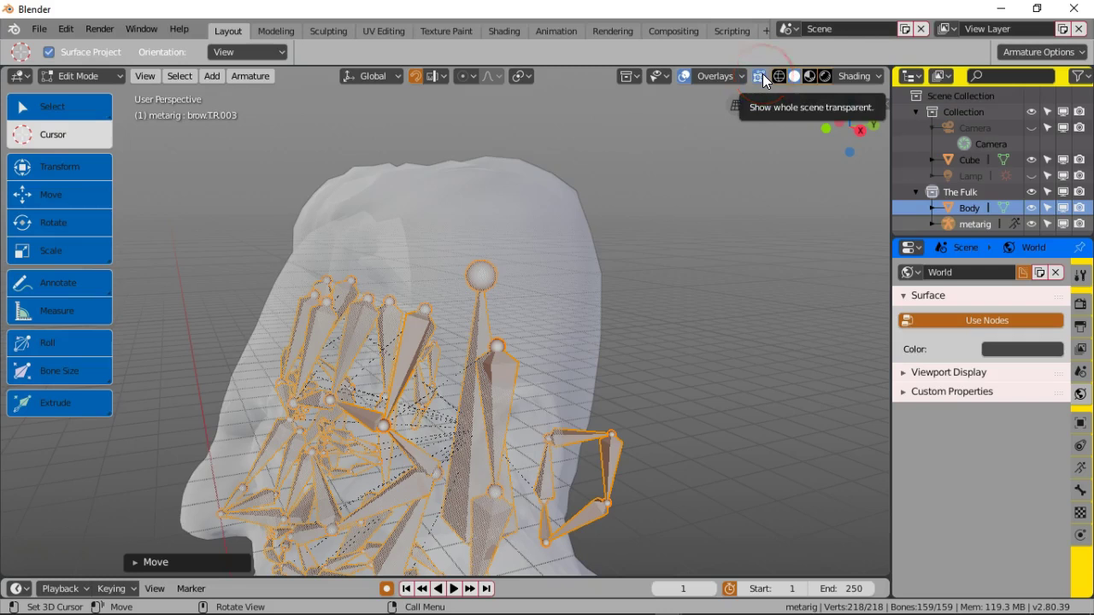
{"action": "left_click", "coordinate": [368, 335]}
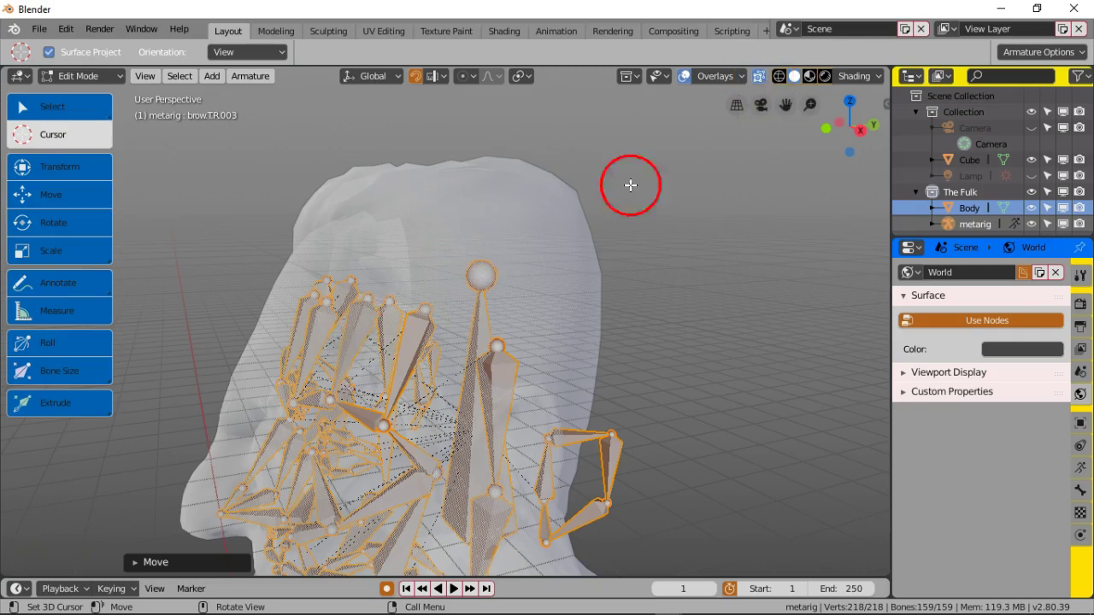
Step: Return the viewport to textured preview shading and expand the meta-rig armature's Display settings to review the bone display options
{"action": "left_click", "coordinate": [810, 76]}
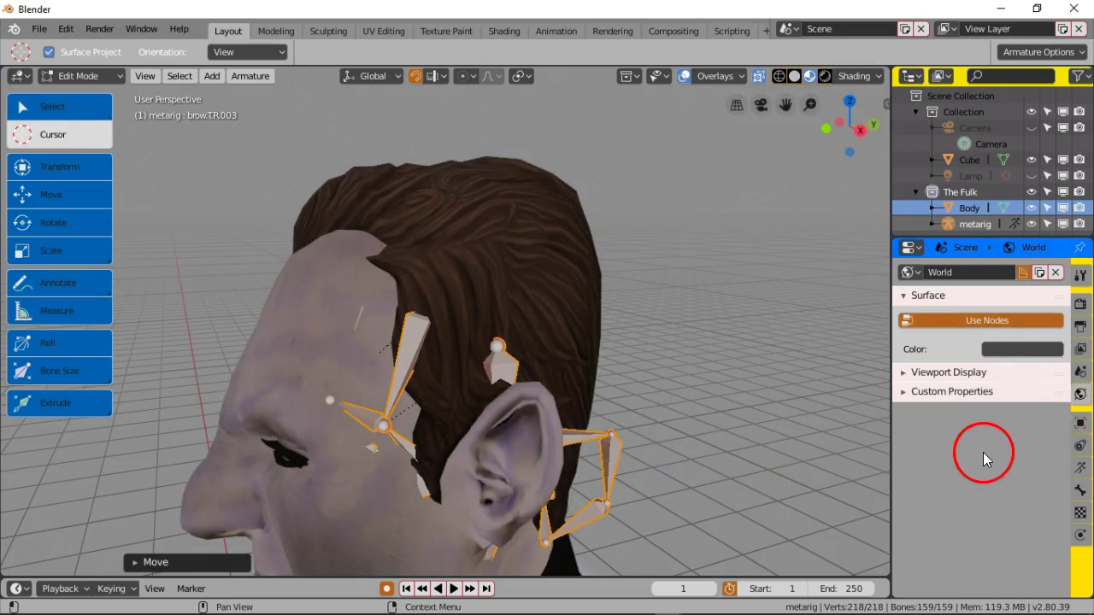
{"action": "left_click", "coordinate": [1080, 467]}
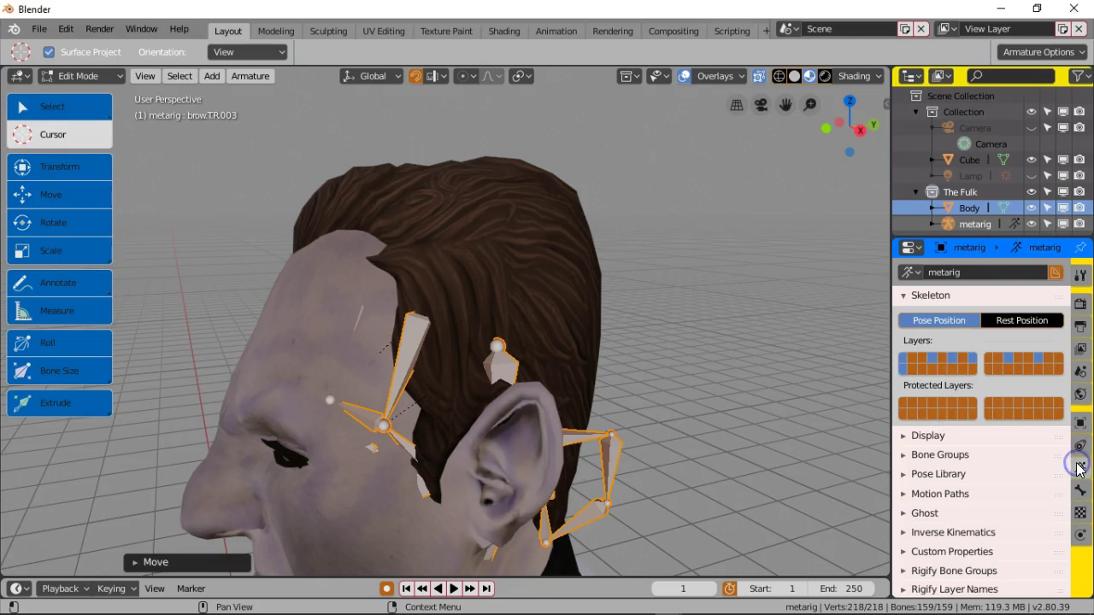
{"action": "scroll", "coordinate": [1001, 427], "scroll_direction": "down", "scroll_amount": 4}
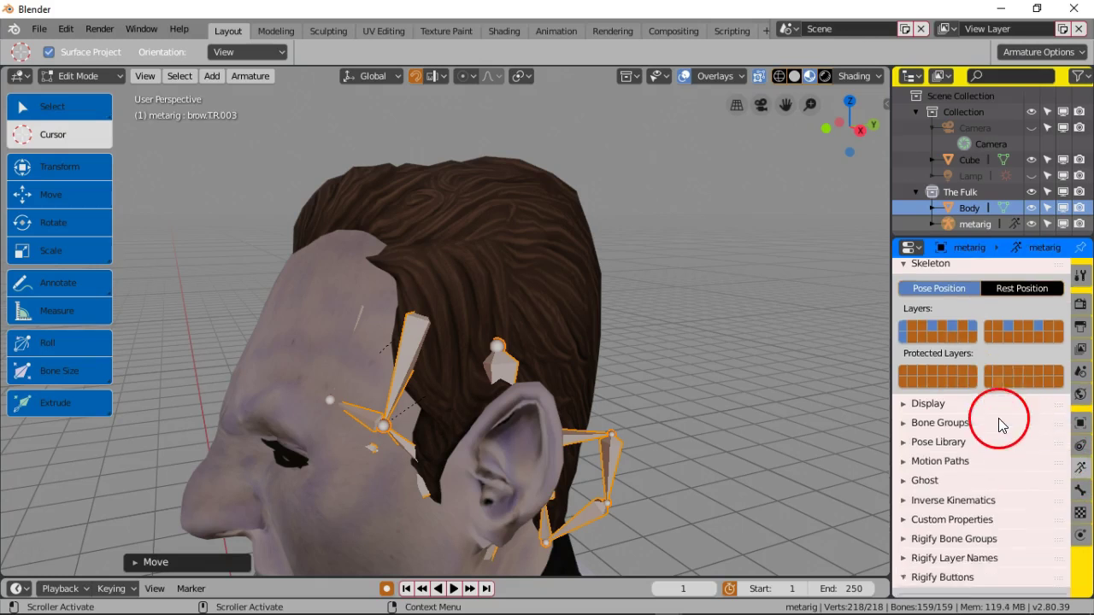
{"action": "scroll", "coordinate": [983, 446], "scroll_direction": "up", "scroll_amount": 2}
{"action": "scroll", "coordinate": [983, 449], "scroll_direction": "up", "scroll_amount": 1}
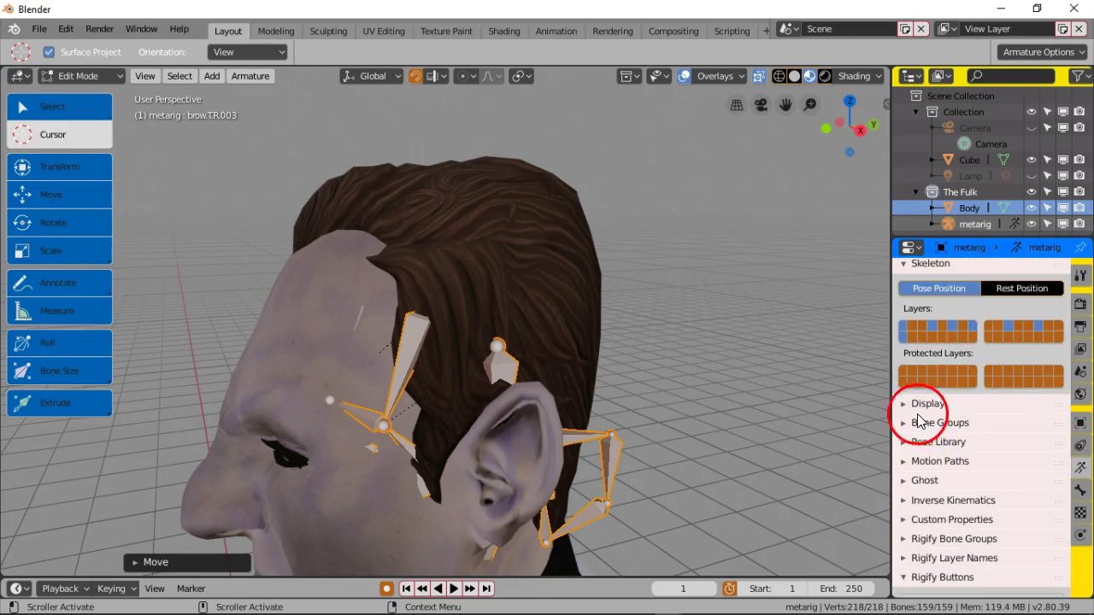
{"action": "left_click", "coordinate": [1080, 487]}
{"action": "left_click", "coordinate": [1080, 469]}
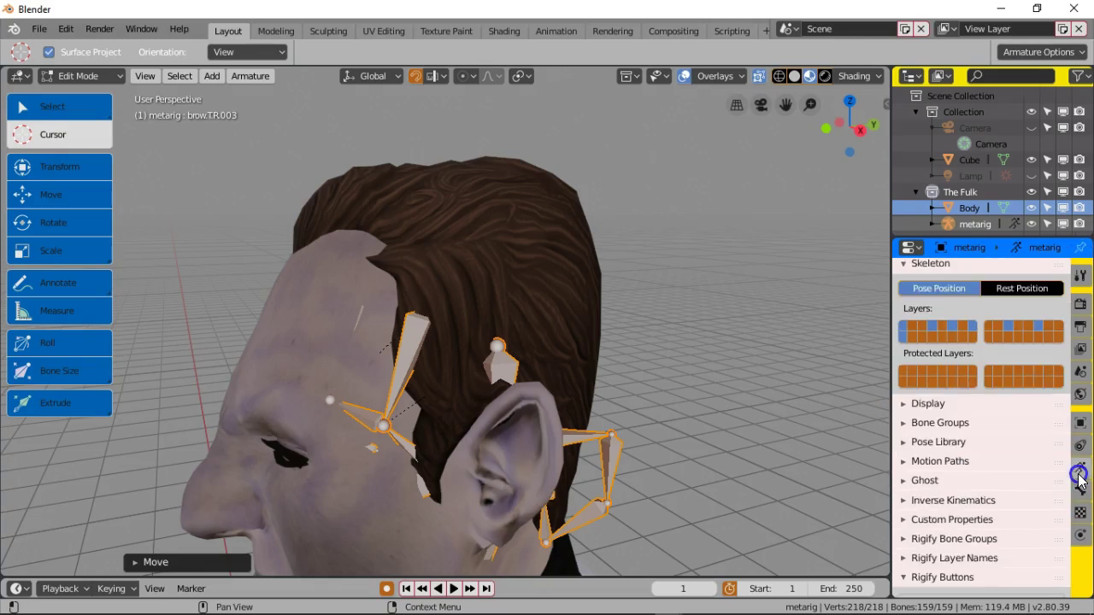
{"action": "left_click", "coordinate": [905, 437]}
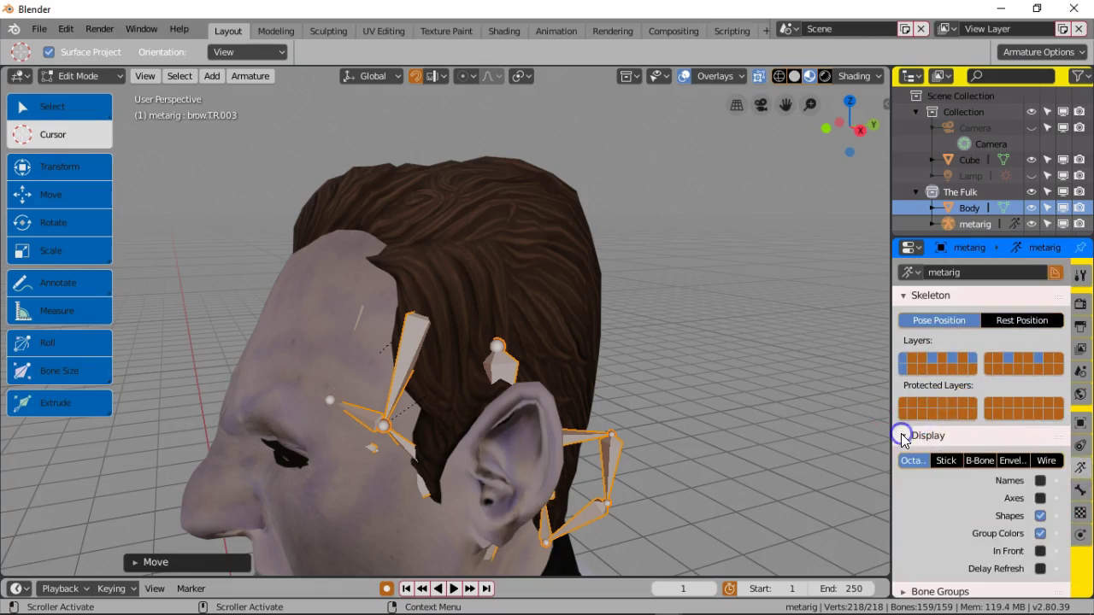
{"action": "scroll", "coordinate": [1017, 510], "scroll_direction": "down", "scroll_amount": 2}
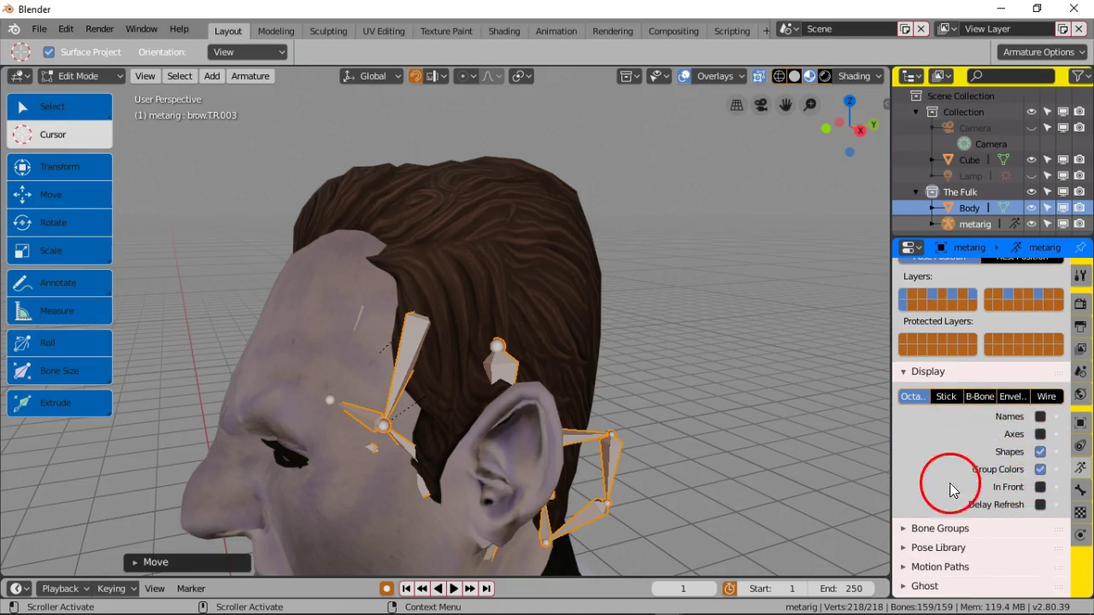
{"action": "scroll", "coordinate": [983, 470], "scroll_direction": "up", "scroll_amount": 2}
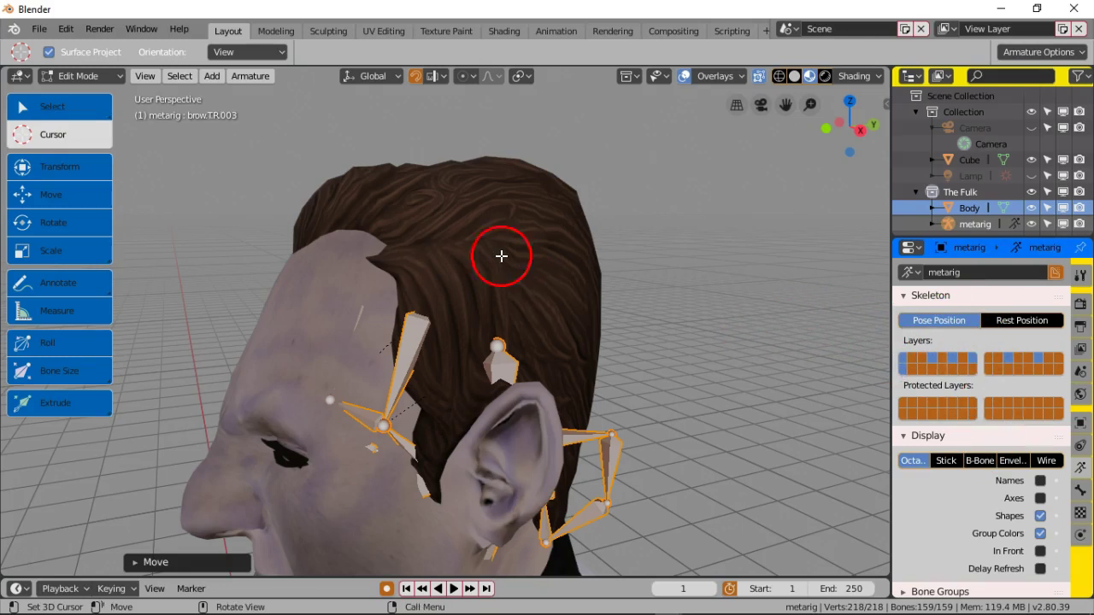
Step: Switch the meta-rig to Object Mode and look through its armature properties, including the Bone Groups and Pose Library settings
{"action": "left_click", "coordinate": [118, 77]}
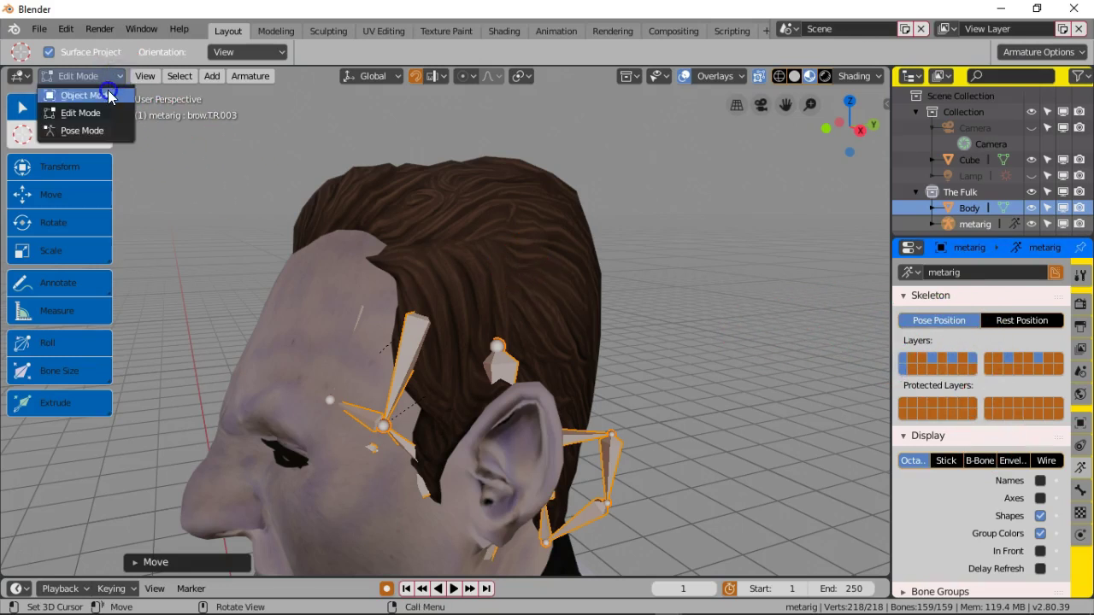
{"action": "left_click", "coordinate": [107, 95]}
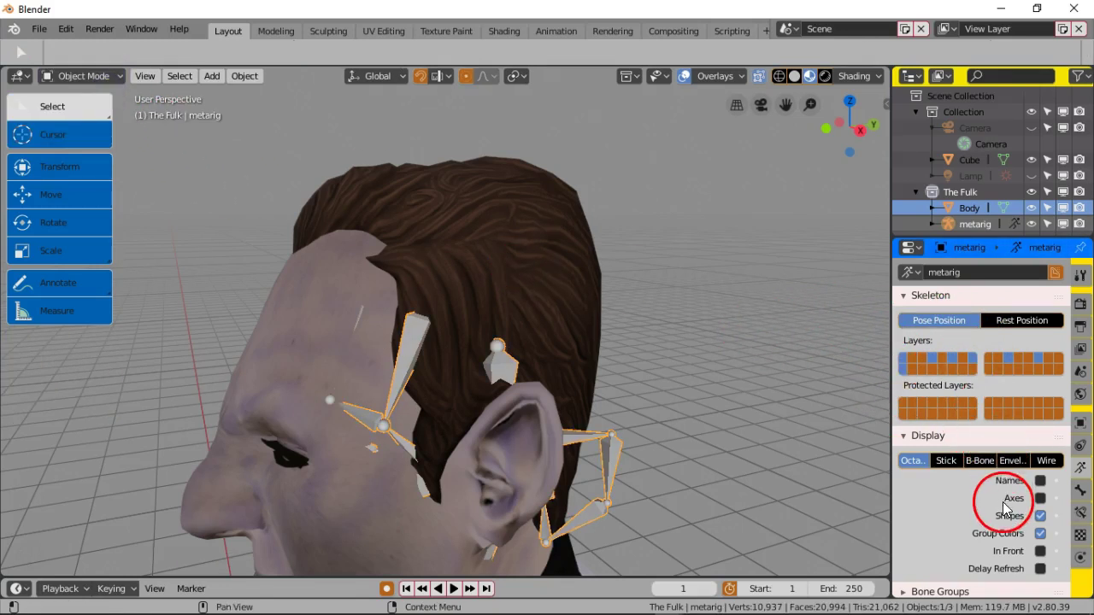
{"action": "left_click", "coordinate": [1079, 447]}
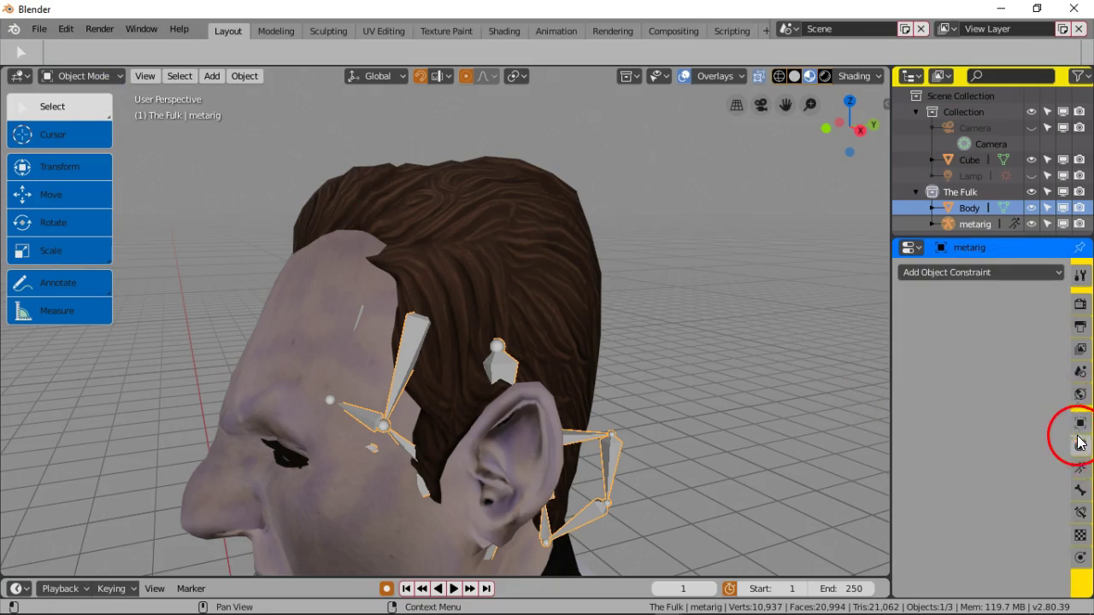
{"action": "left_click", "coordinate": [1080, 467]}
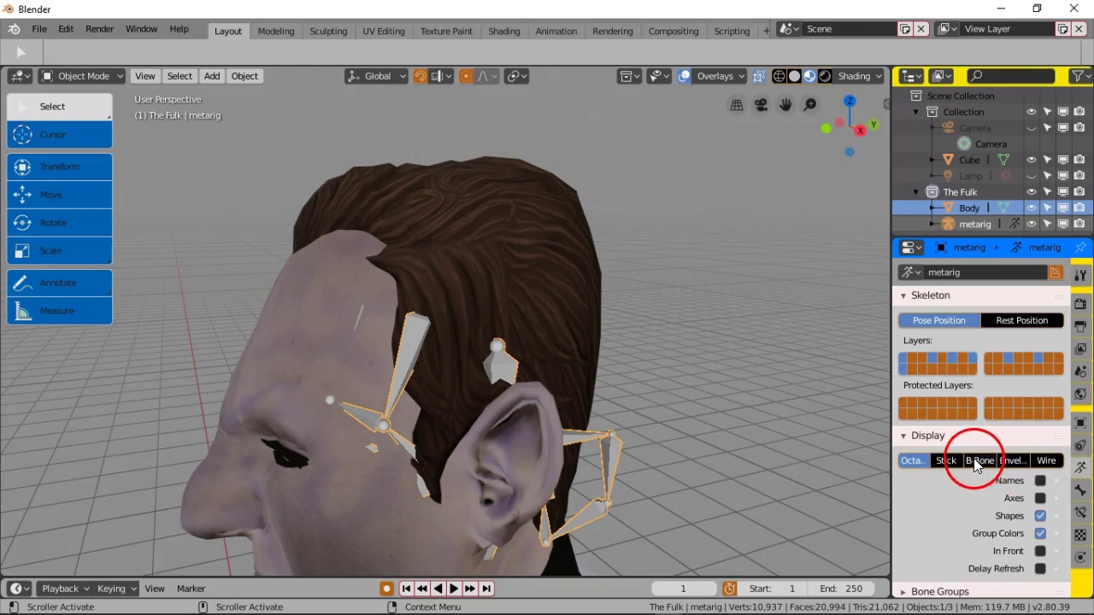
{"action": "scroll", "coordinate": [963, 515], "scroll_direction": "down", "scroll_amount": 2}
{"action": "scroll", "coordinate": [962, 514], "scroll_direction": "down", "scroll_amount": 1}
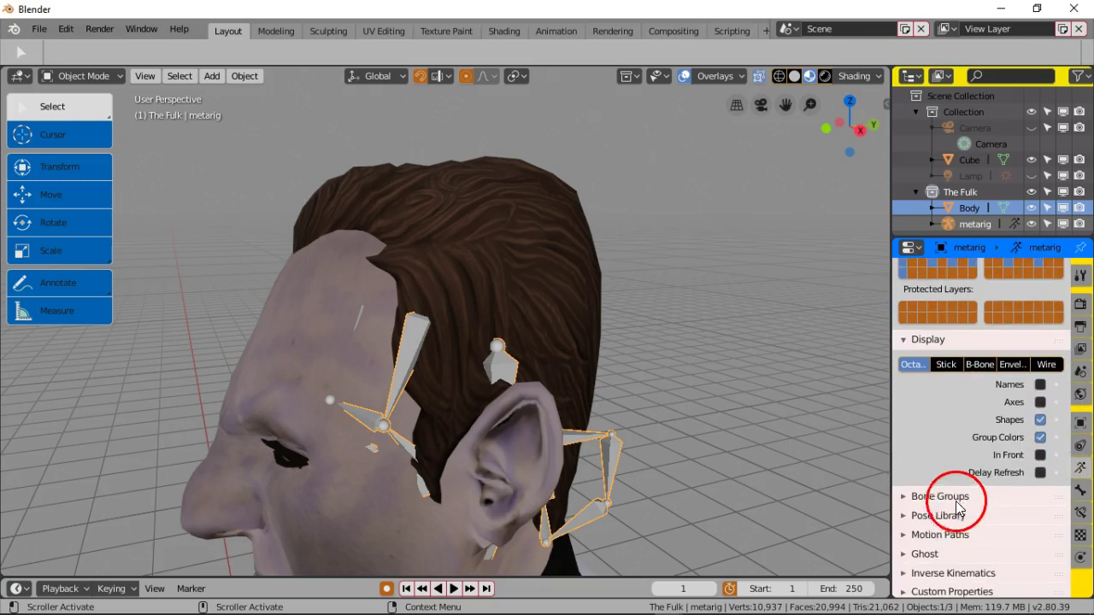
{"action": "left_click", "coordinate": [904, 498]}
{"action": "left_click", "coordinate": [904, 497]}
{"action": "left_click", "coordinate": [907, 516]}
{"action": "left_click", "coordinate": [908, 517]}
{"action": "scroll", "coordinate": [929, 435], "scroll_direction": "up", "scroll_amount": 3}
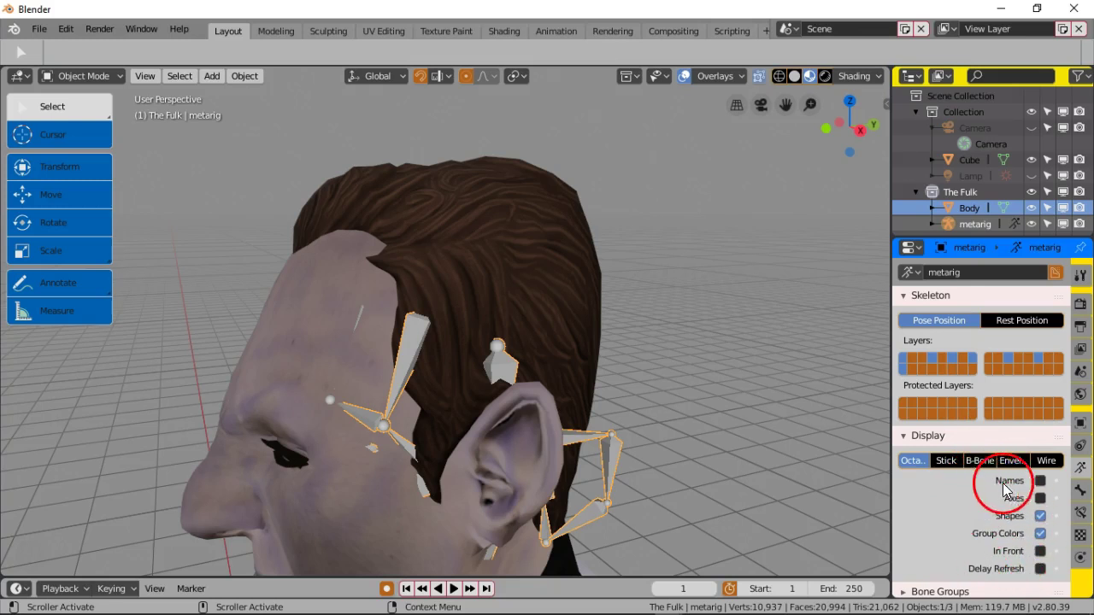
Step: Compare the Stick, B-Bone, Envelope and Wire bone display styles on the meta-rig, ending on Octahedral
{"action": "left_click", "coordinate": [947, 461]}
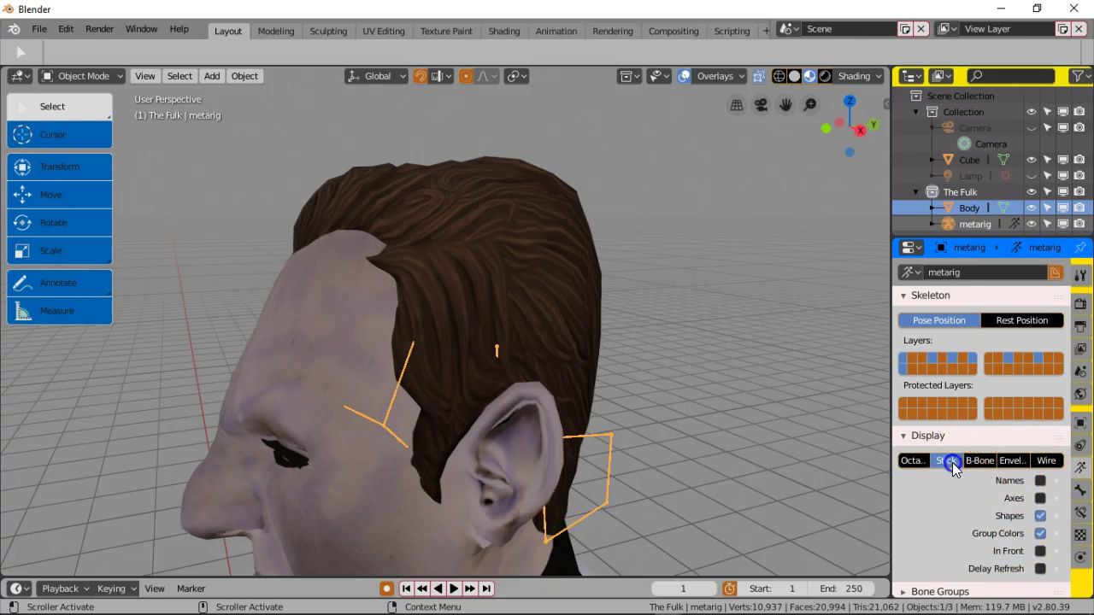
{"action": "left_click", "coordinate": [978, 462]}
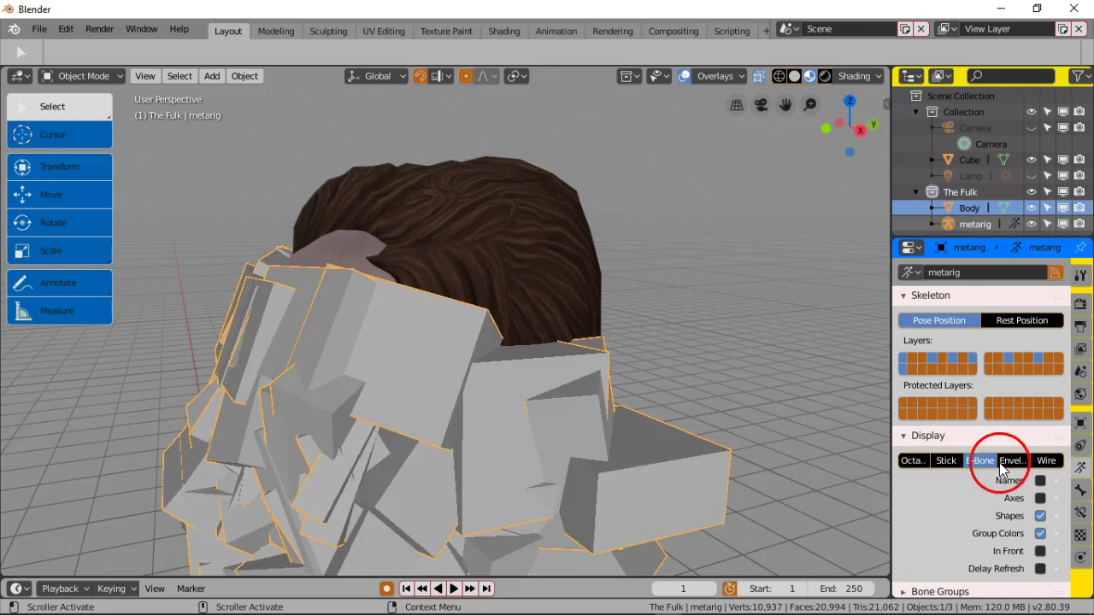
{"action": "left_click", "coordinate": [1012, 461]}
{"action": "left_click", "coordinate": [1044, 462]}
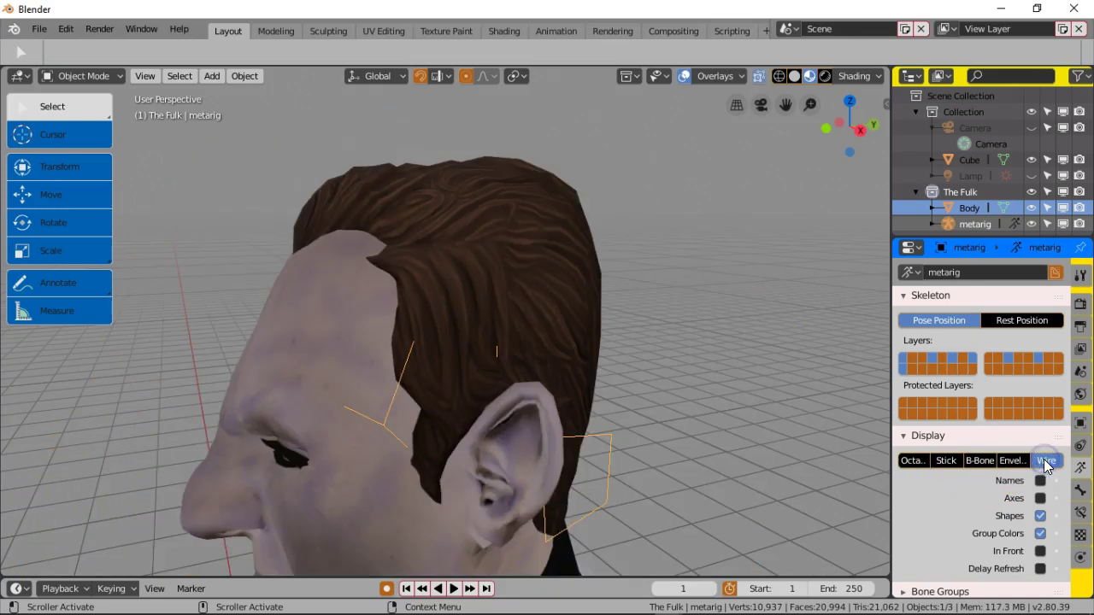
{"action": "left_click", "coordinate": [914, 462]}
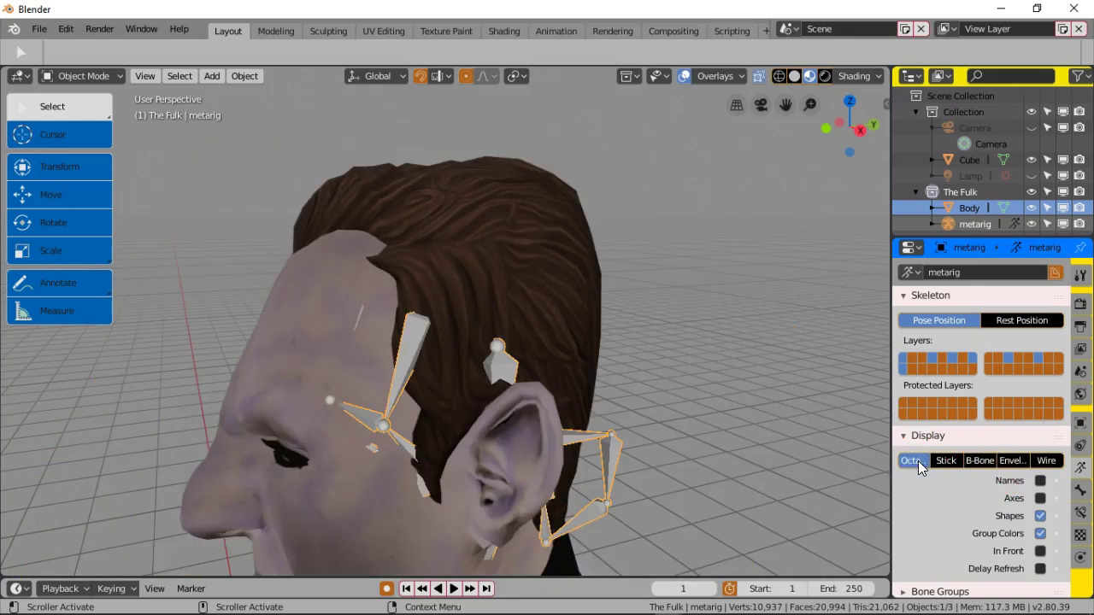
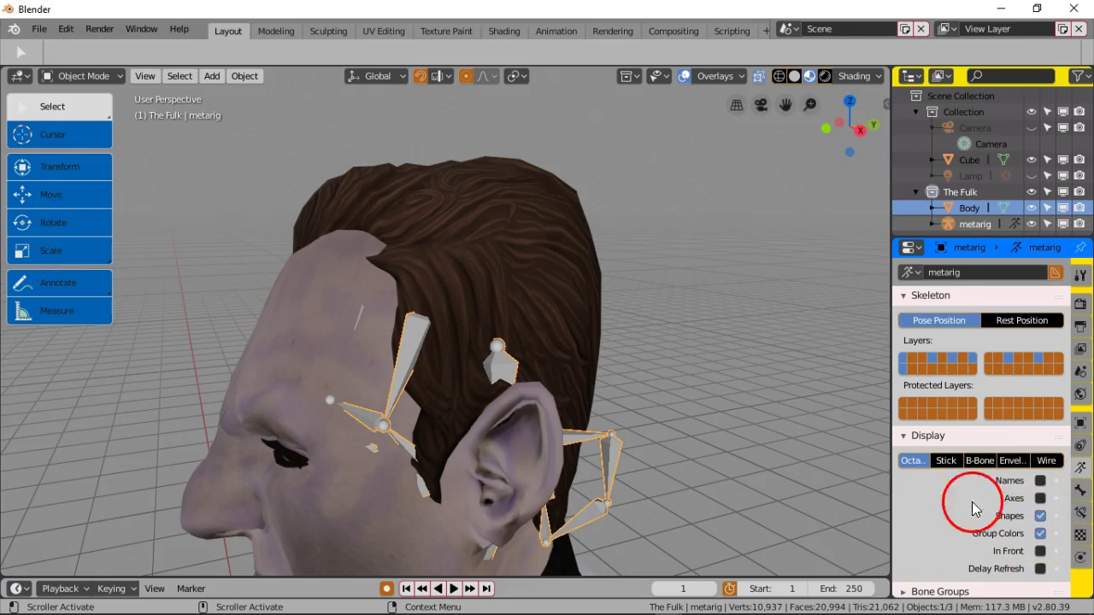
Step: Switch to the Blender 2.79 window, compare the Skyox2 armature with X-Ray display on and off, and return to the Fulk scene
{"action": "mouse_move", "coordinate": [690, 598]}
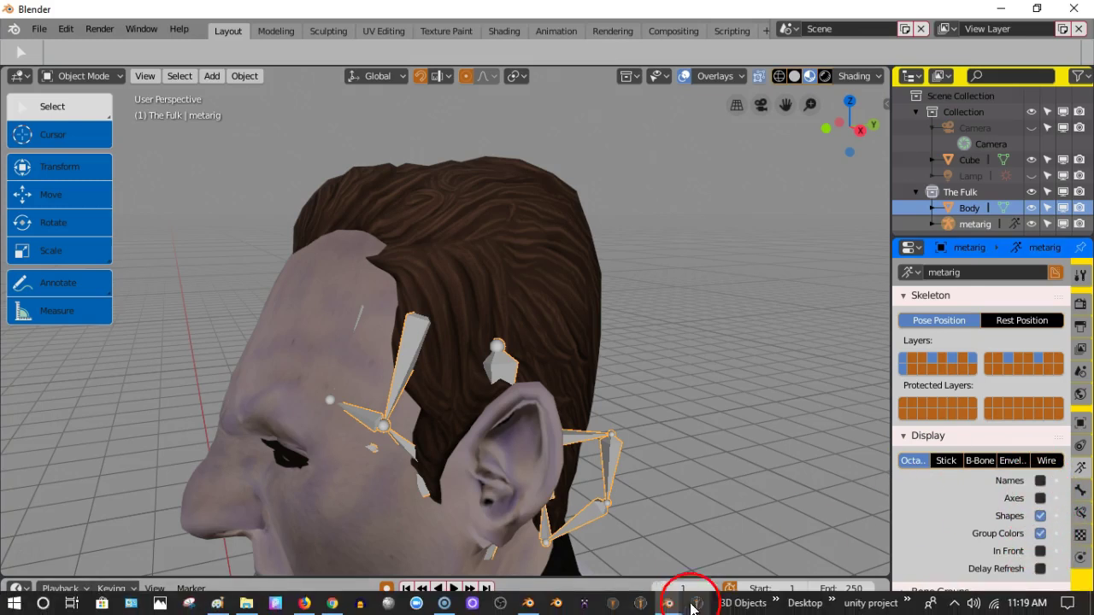
{"action": "left_click", "coordinate": [528, 602]}
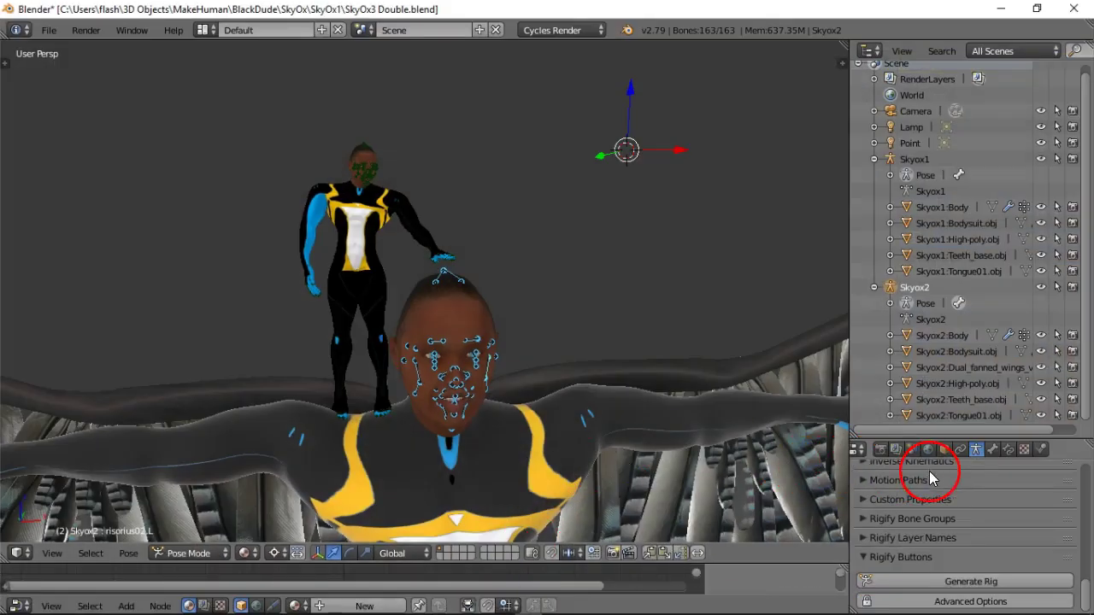
{"action": "scroll", "coordinate": [945, 490], "scroll_direction": "up", "scroll_amount": 10}
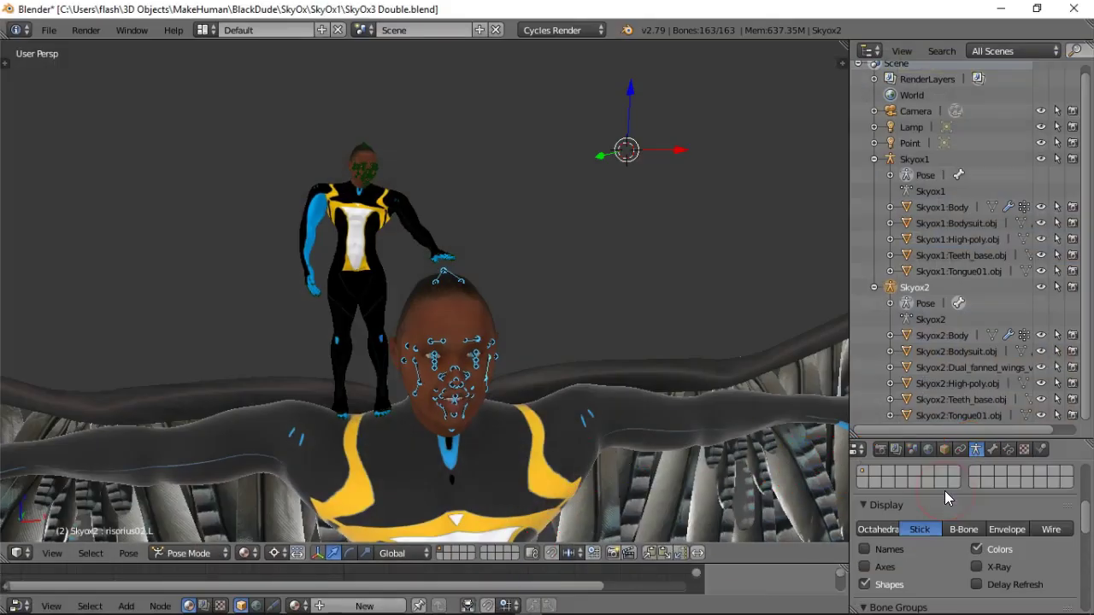
{"action": "scroll", "coordinate": [945, 491], "scroll_direction": "down", "scroll_amount": 1}
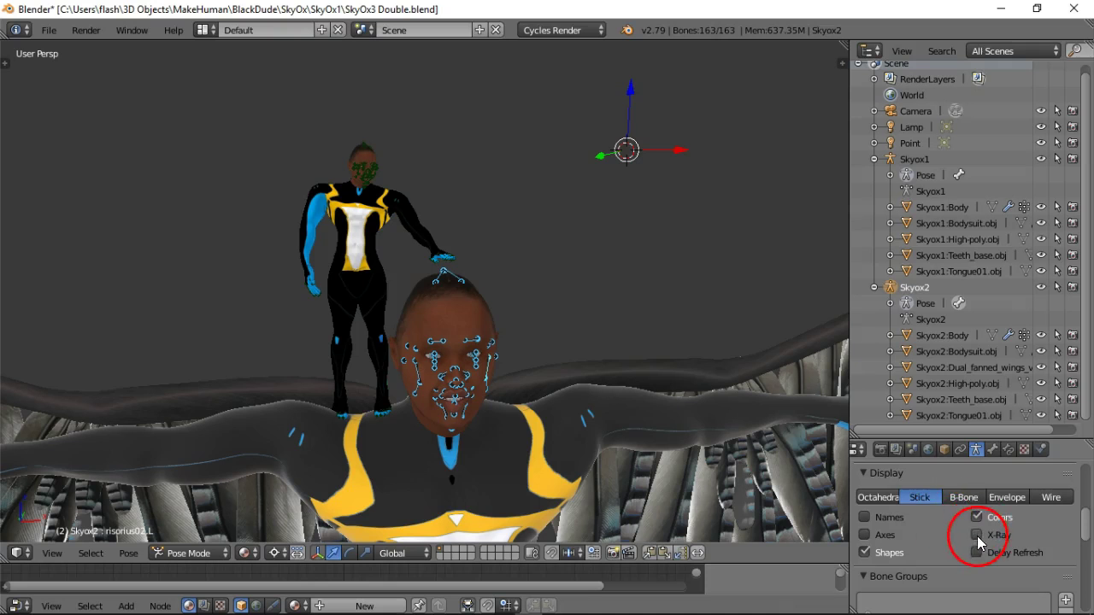
{"action": "left_click", "coordinate": [976, 536]}
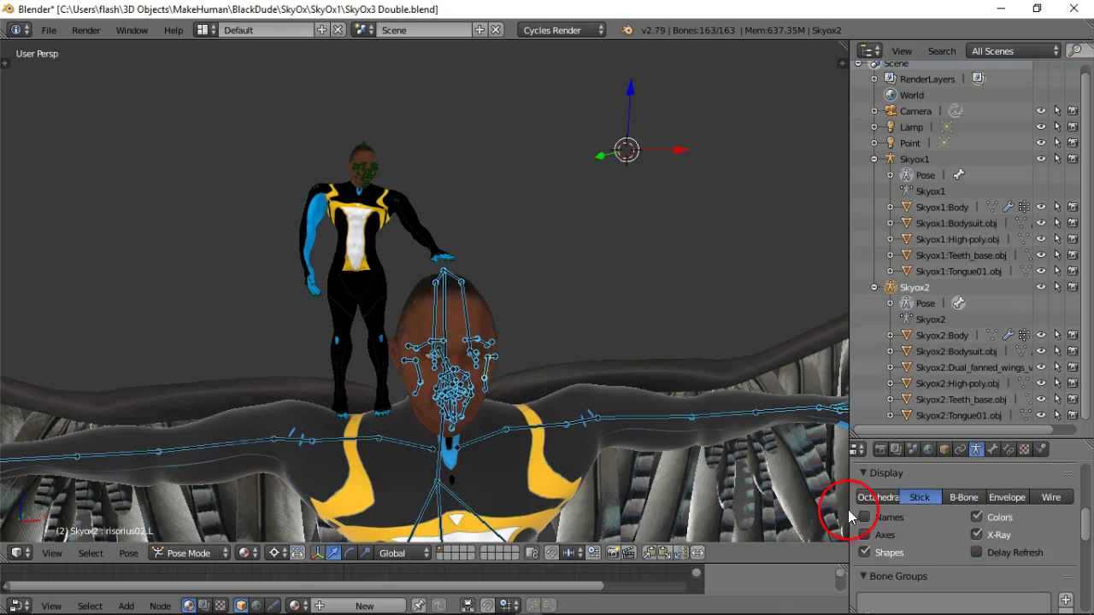
{"action": "right_click", "coordinate": [476, 330]}
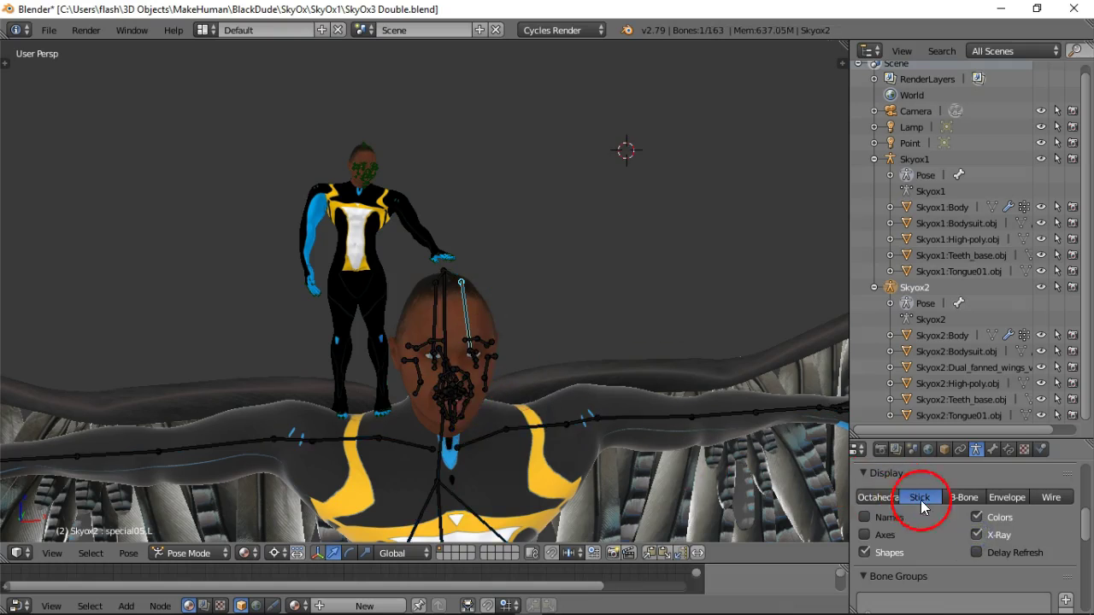
{"action": "left_click", "coordinate": [976, 535]}
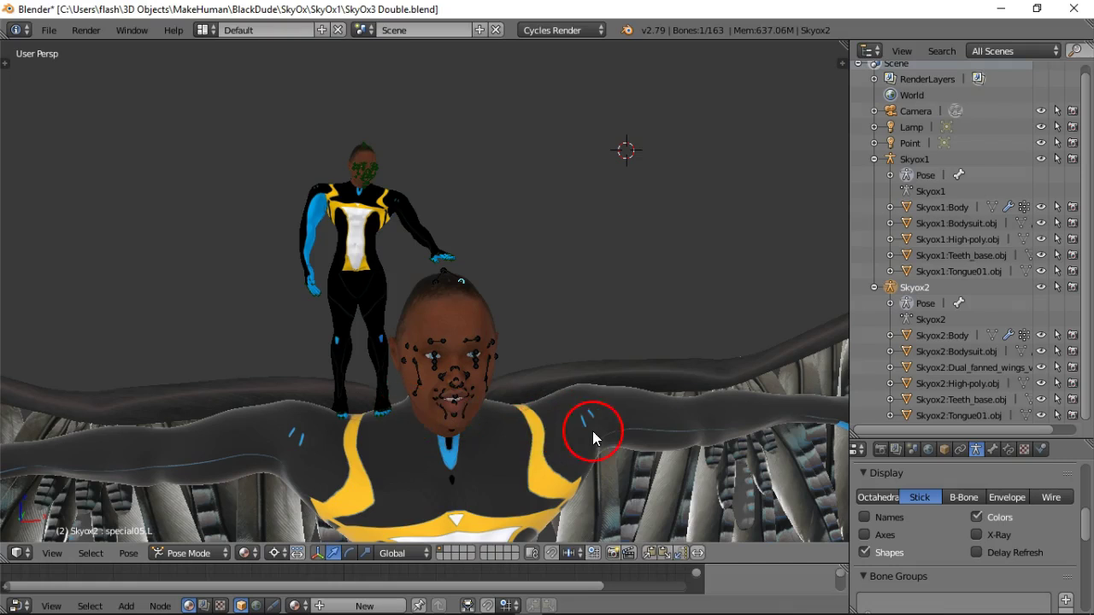
{"action": "left_click", "coordinate": [1001, 8]}
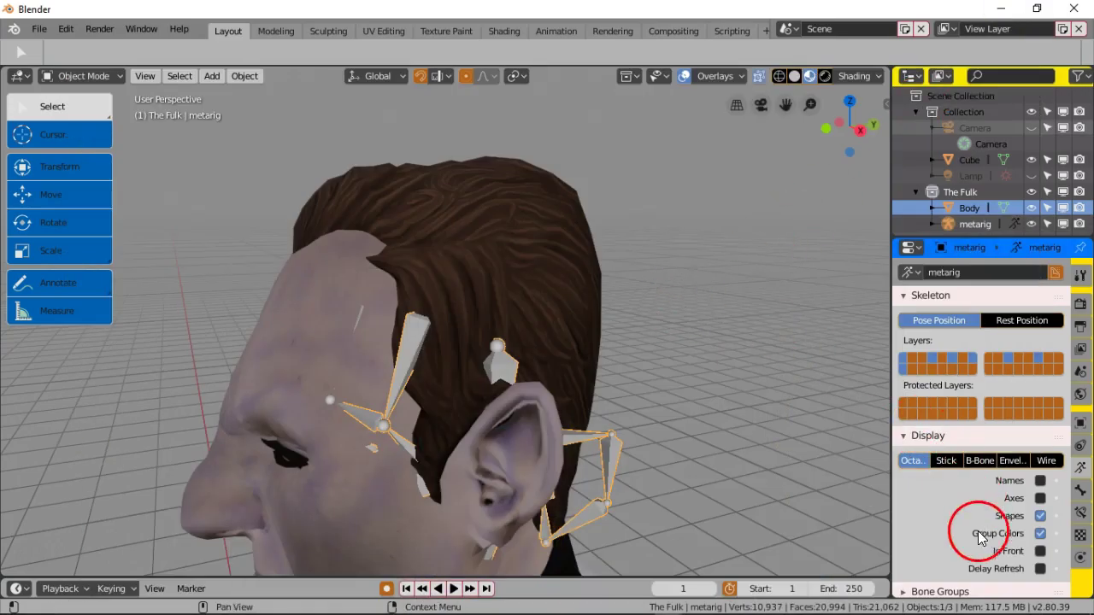
Step: Enable the In Front display option for the meta-rig and check its bones over the character's body and face
{"action": "left_click", "coordinate": [1040, 552]}
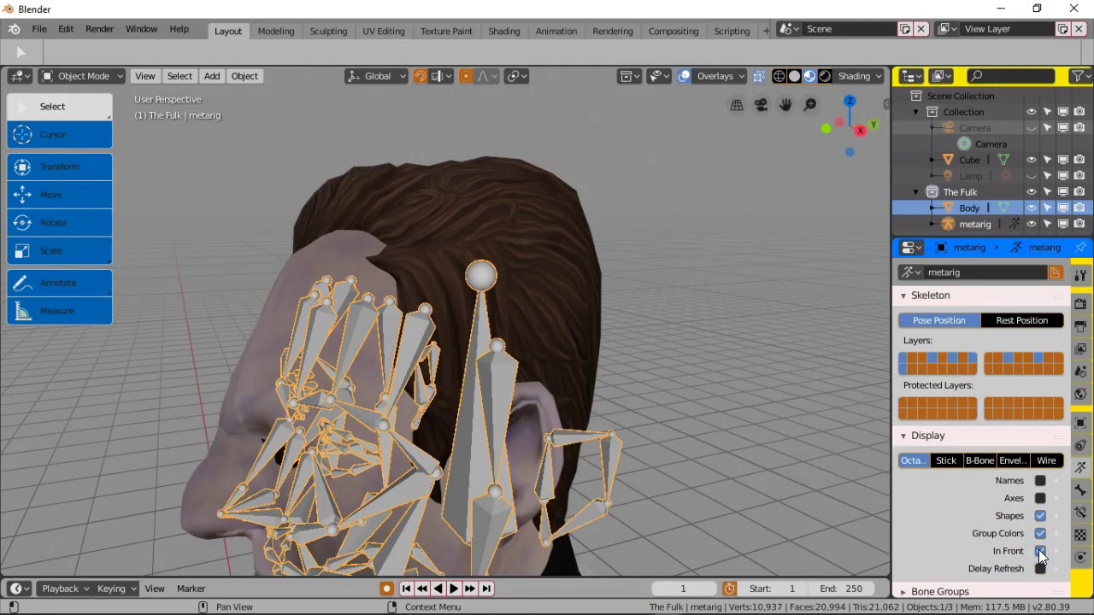
{"action": "scroll", "coordinate": [577, 482], "scroll_direction": "down", "scroll_amount": 7}
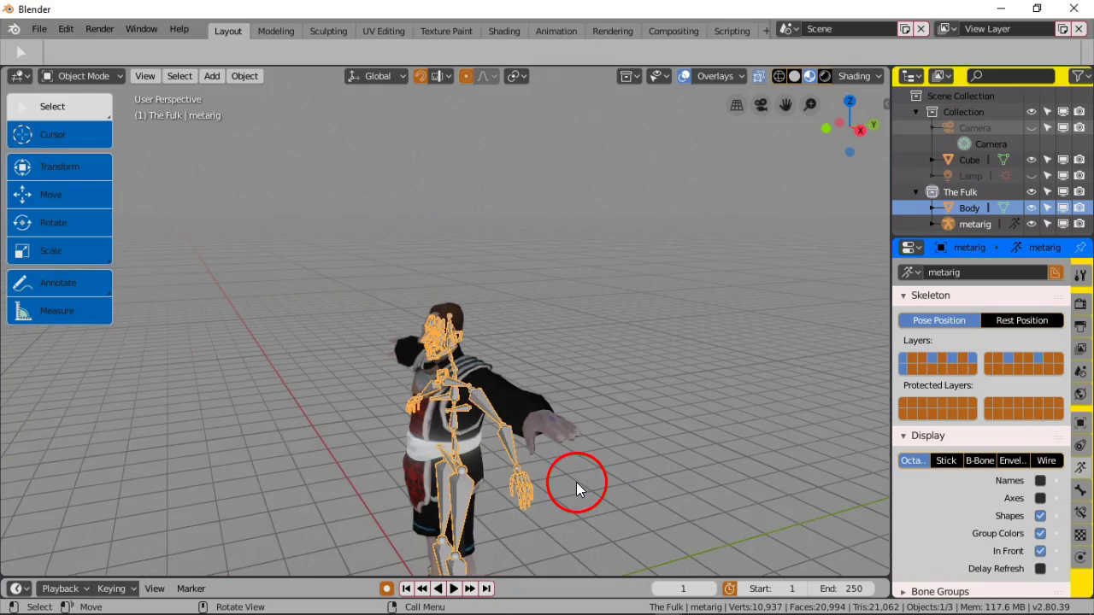
{"action": "scroll", "coordinate": [576, 481], "scroll_direction": "up", "scroll_amount": 7}
{"action": "scroll", "coordinate": [572, 461], "scroll_direction": "down", "scroll_amount": 7}
{"action": "middle_click_drag", "start_coordinate": [571, 460], "coordinate": [440, 333]}
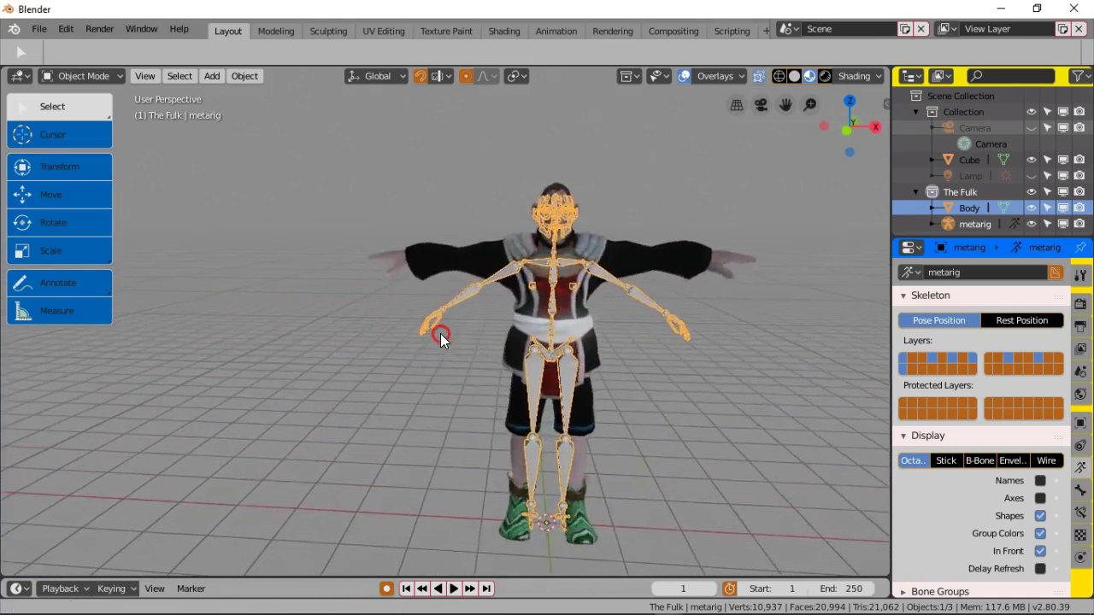
{"action": "scroll", "coordinate": [440, 329], "scroll_direction": "up", "scroll_amount": 5}
{"action": "middle_click_drag", "start_coordinate": [467, 224], "coordinate": [444, 282], "text": "shift"}
{"action": "scroll", "coordinate": [427, 254], "scroll_direction": "up", "scroll_amount": 3}
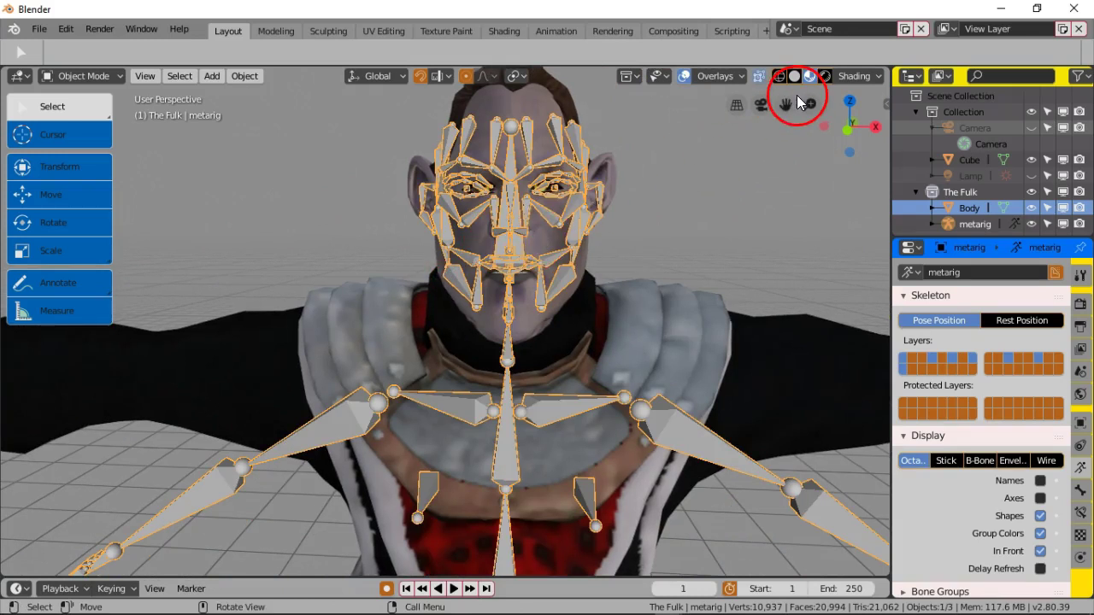
Step: Turn off the viewport's X-ray transparency
{"action": "left_click", "coordinate": [761, 76]}
{"action": "left_click", "coordinate": [760, 78]}
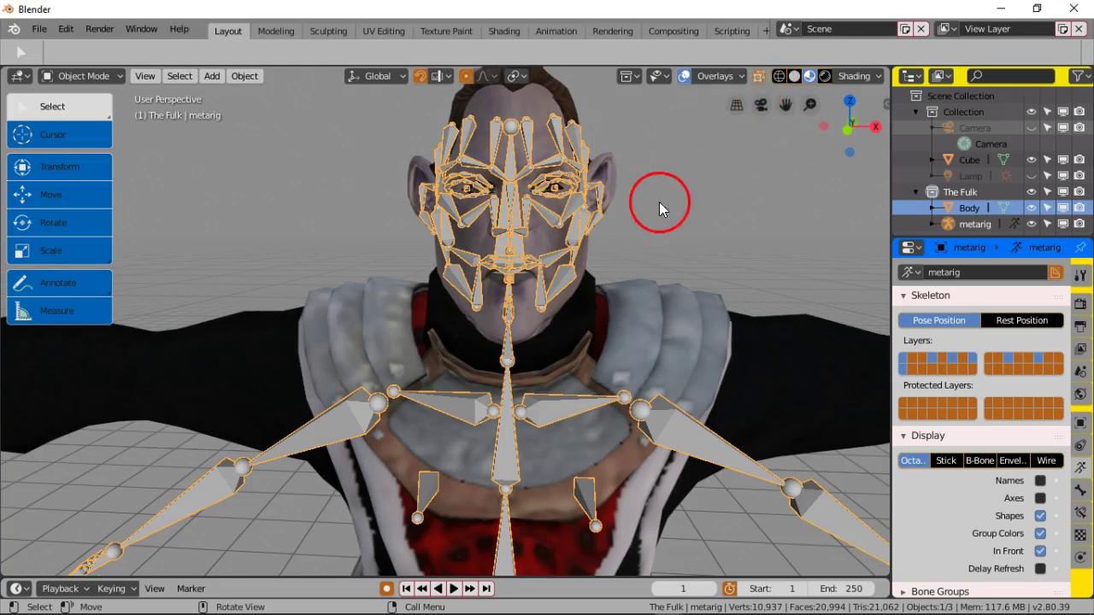
{"action": "scroll", "coordinate": [545, 297], "scroll_direction": "down", "scroll_amount": 5}
{"action": "mouse_move", "coordinate": [544, 296]}
{"action": "middle_mouse_down"}
{"action": "mouse_move", "coordinate": [521, 301]}
{"action": "mouse_move", "coordinate": [538, 300]}
{"action": "middle_mouse_up"}
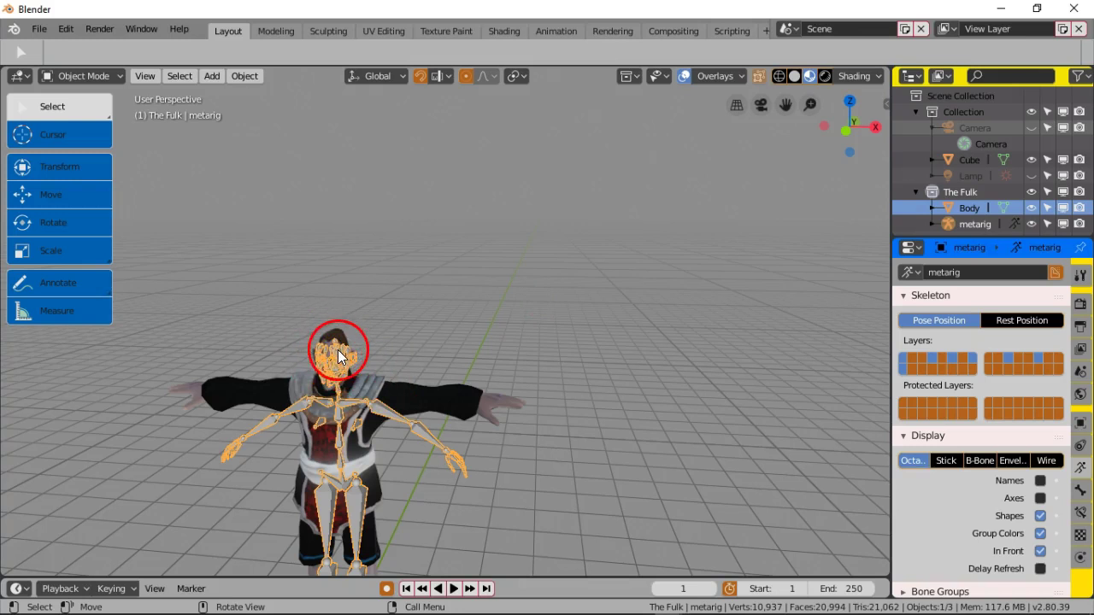
Step: Move the whole meta-rig up about 0.068 m along the global Z axis, raising its face bones on the head
{"action": "scroll", "coordinate": [375, 349], "scroll_direction": "up", "scroll_amount": 5}
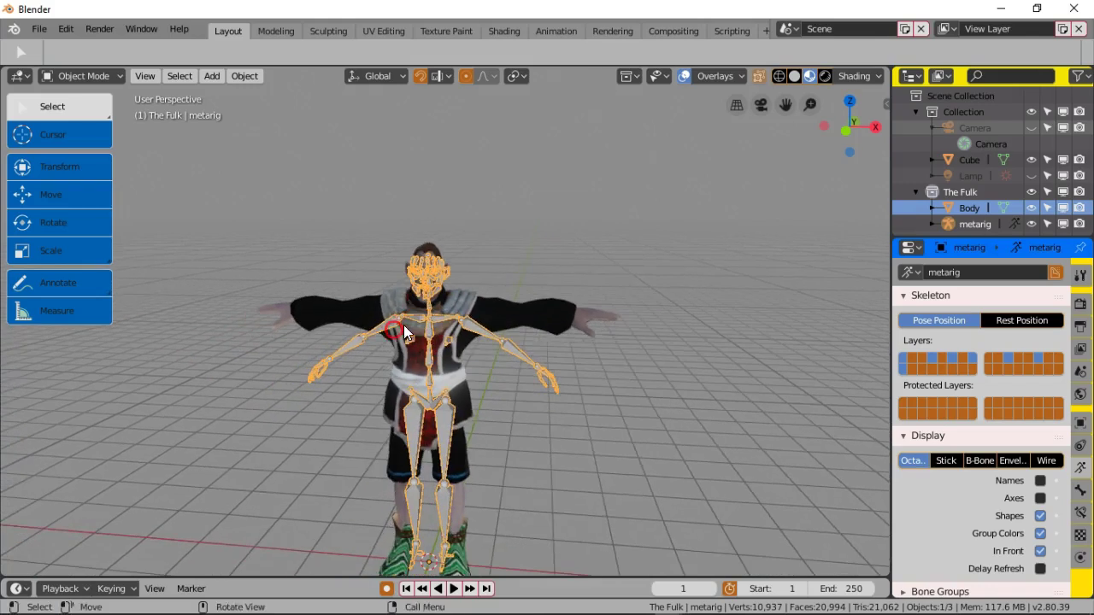
{"action": "scroll", "coordinate": [423, 314], "scroll_direction": "up", "scroll_amount": 4}
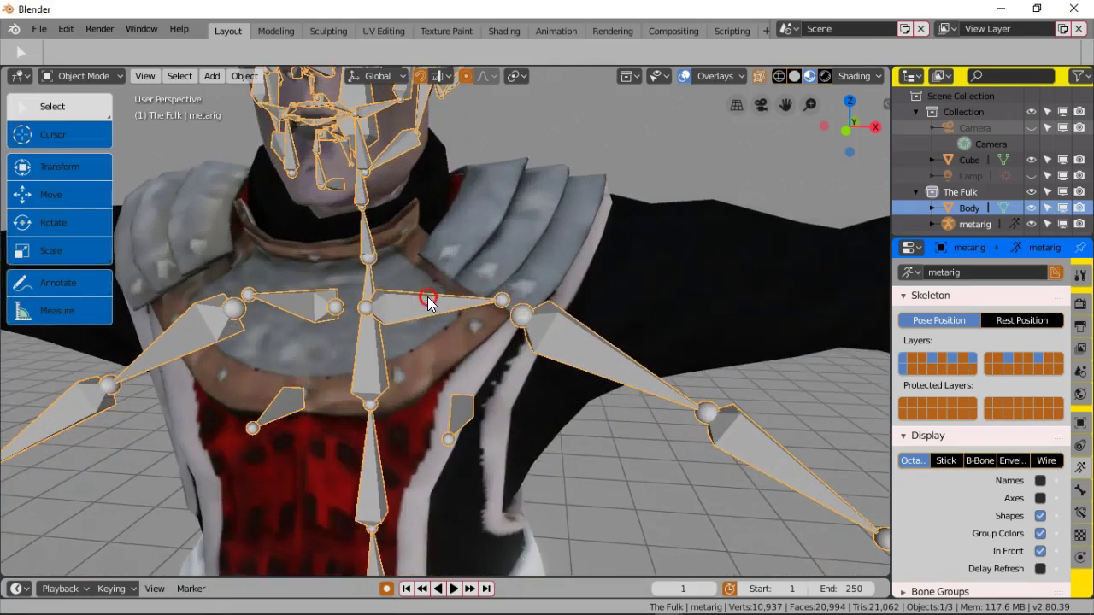
{"action": "scroll", "coordinate": [408, 173], "scroll_direction": "up", "scroll_amount": 2}
{"action": "scroll", "coordinate": [415, 187], "scroll_direction": "up", "scroll_amount": 2}
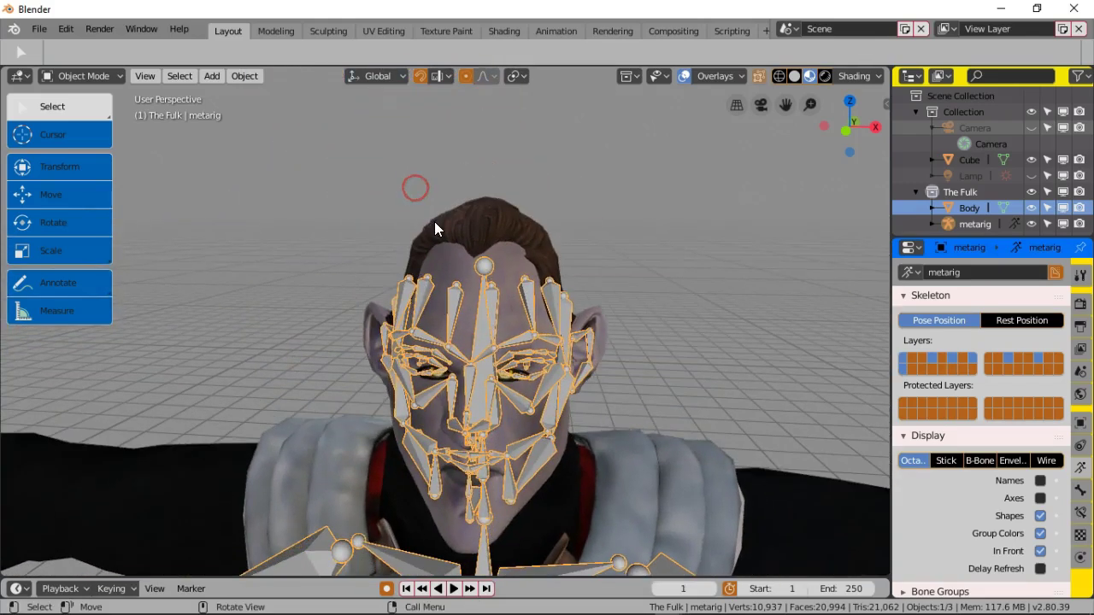
{"action": "scroll", "coordinate": [438, 223], "scroll_direction": "up", "scroll_amount": 4}
{"action": "scroll", "coordinate": [438, 224], "scroll_direction": "up", "scroll_amount": 2}
{"action": "scroll", "coordinate": [439, 224], "scroll_direction": "down", "scroll_amount": 6}
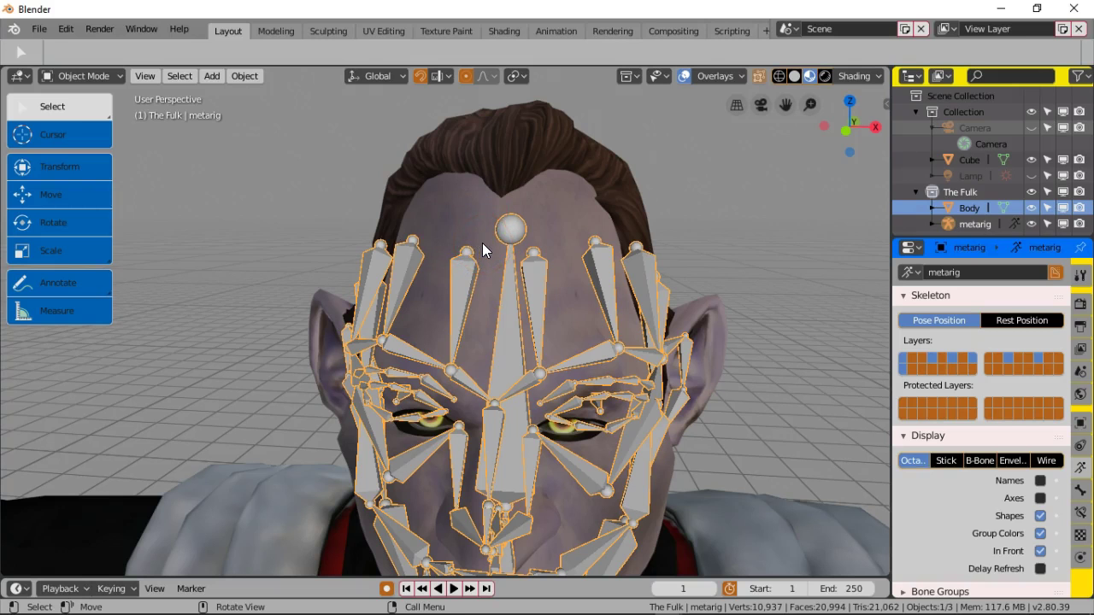
{"action": "key", "text": "g"}
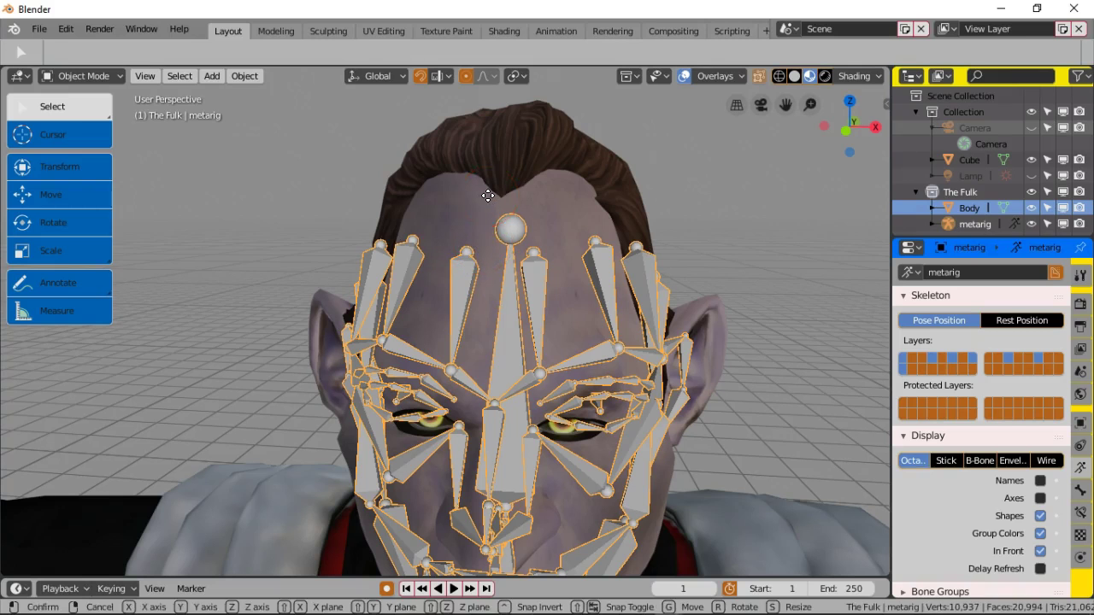
{"action": "key", "text": "z"}
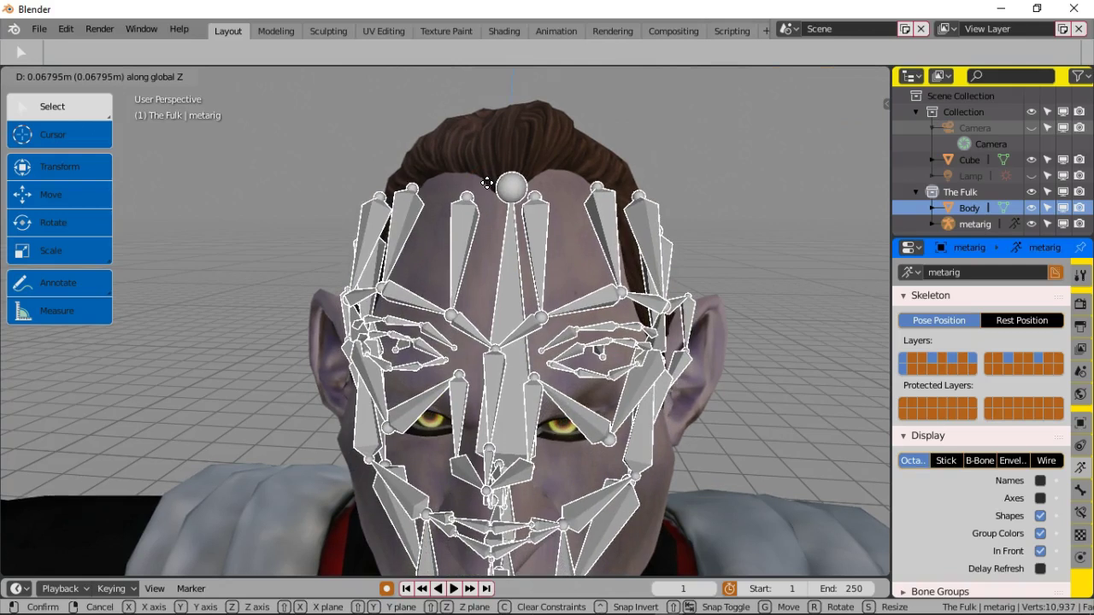
{"action": "left_click", "coordinate": [486, 183]}
Step: Scale the whole meta-rig up by about 1.042 and move it down about 0.16 m along the global Z axis
{"action": "scroll", "coordinate": [488, 210], "scroll_direction": "down", "scroll_amount": 12}
{"action": "middle_click_drag", "start_coordinate": [470, 321], "coordinate": [476, 296]}
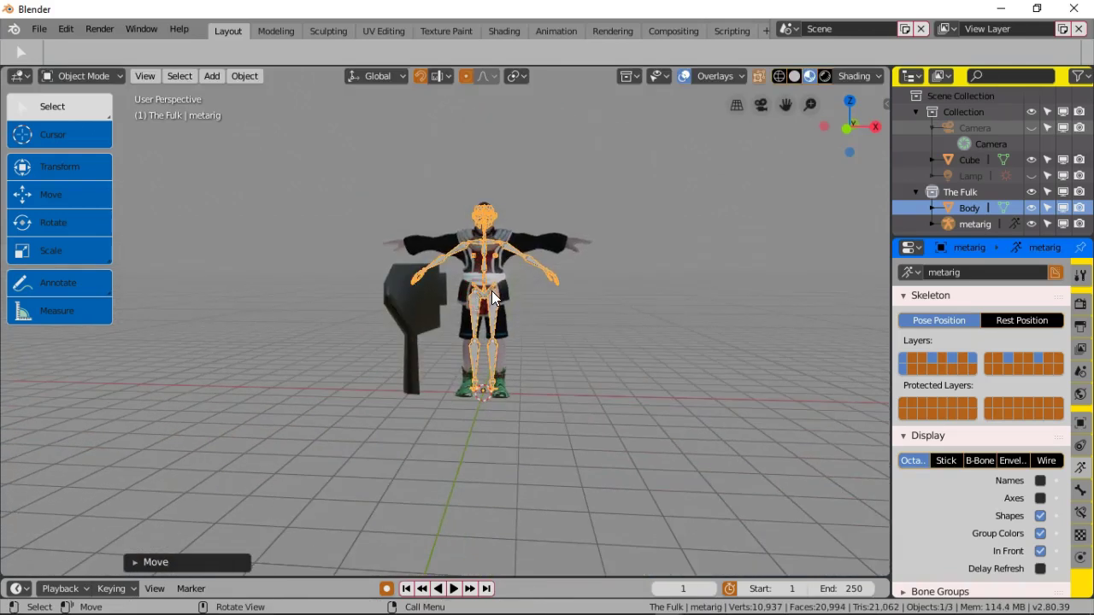
{"action": "scroll", "coordinate": [491, 291], "scroll_direction": "up", "scroll_amount": 3}
{"action": "middle_click_drag", "start_coordinate": [490, 294], "coordinate": [490, 306]}
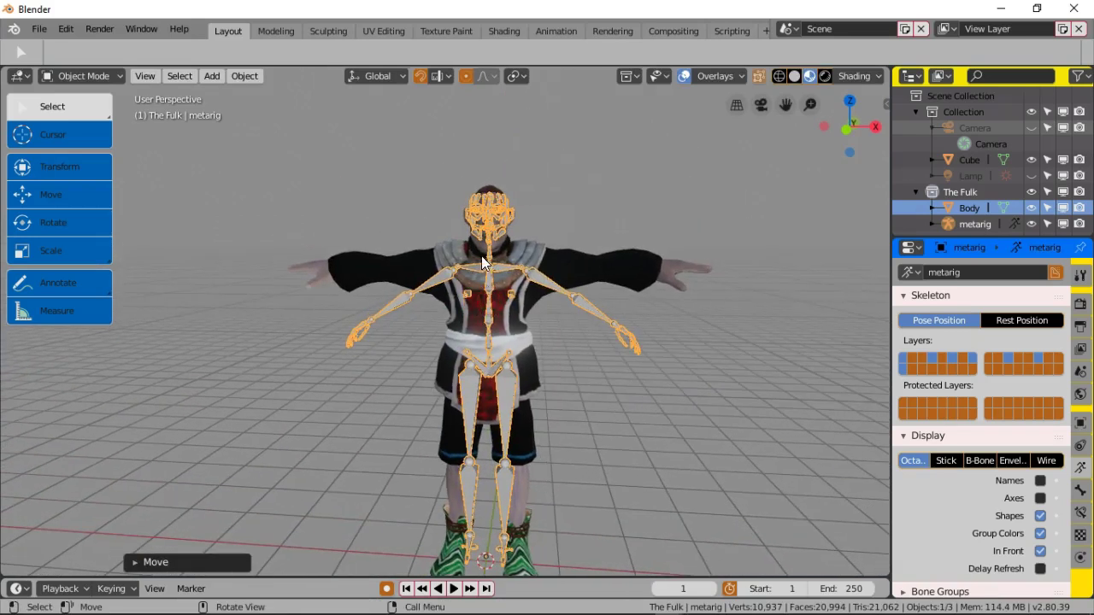
{"action": "middle_click_drag", "start_coordinate": [477, 474], "coordinate": [489, 503]}
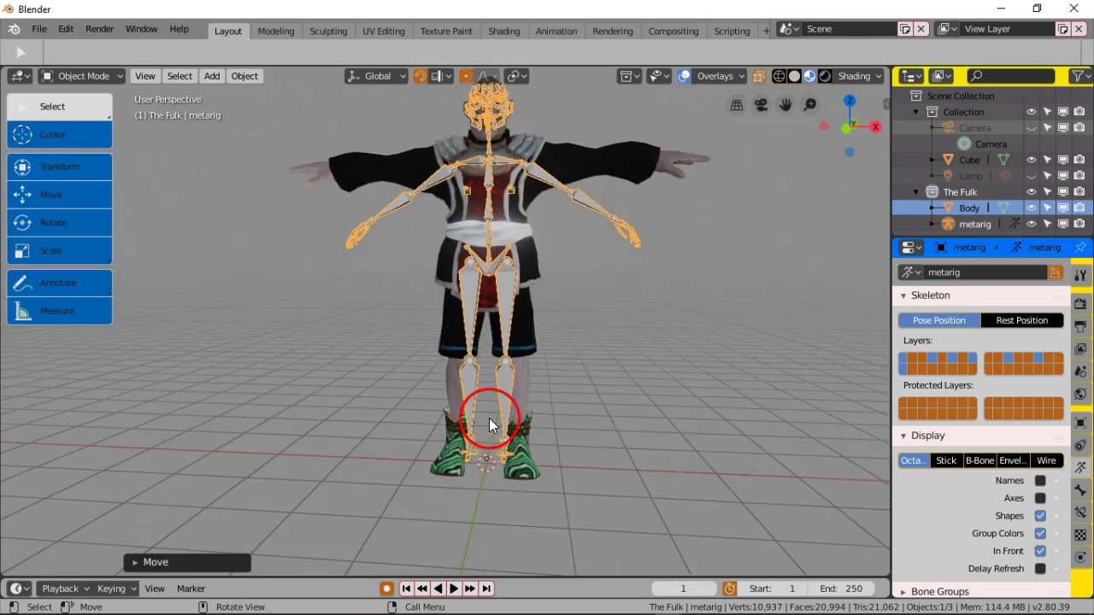
{"action": "key", "text": "s"}
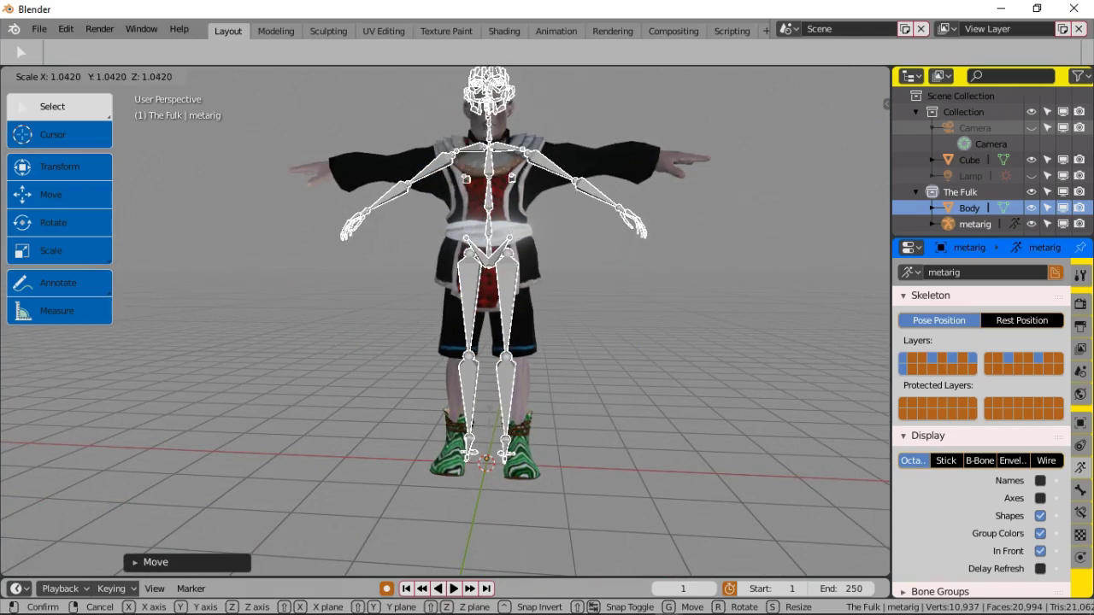
{"action": "left_click", "coordinate": [491, 418]}
{"action": "key", "text": "g"}
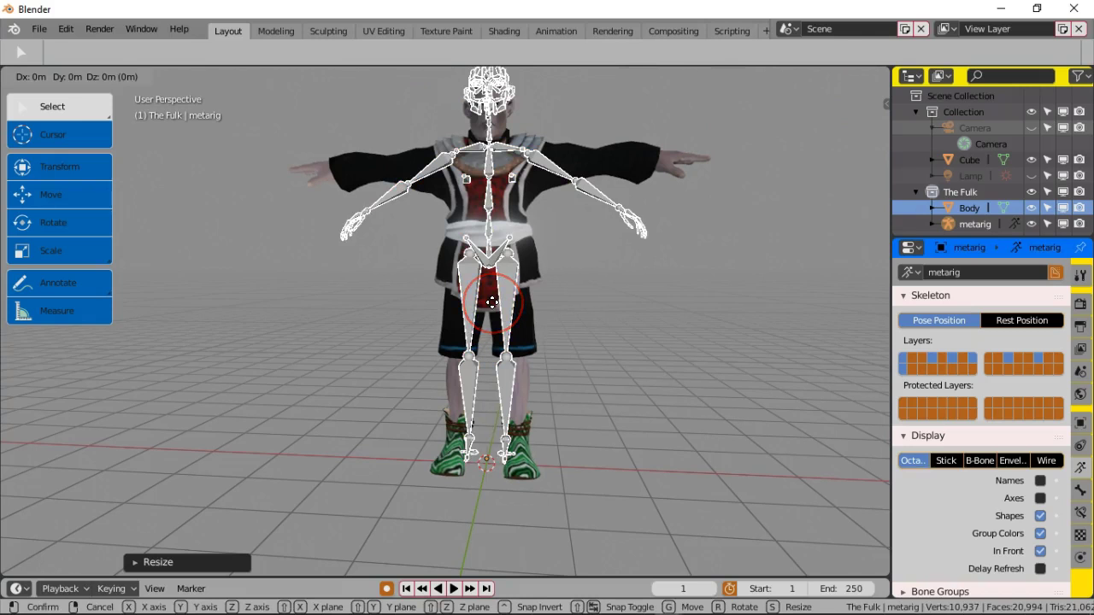
{"action": "key", "text": "z"}
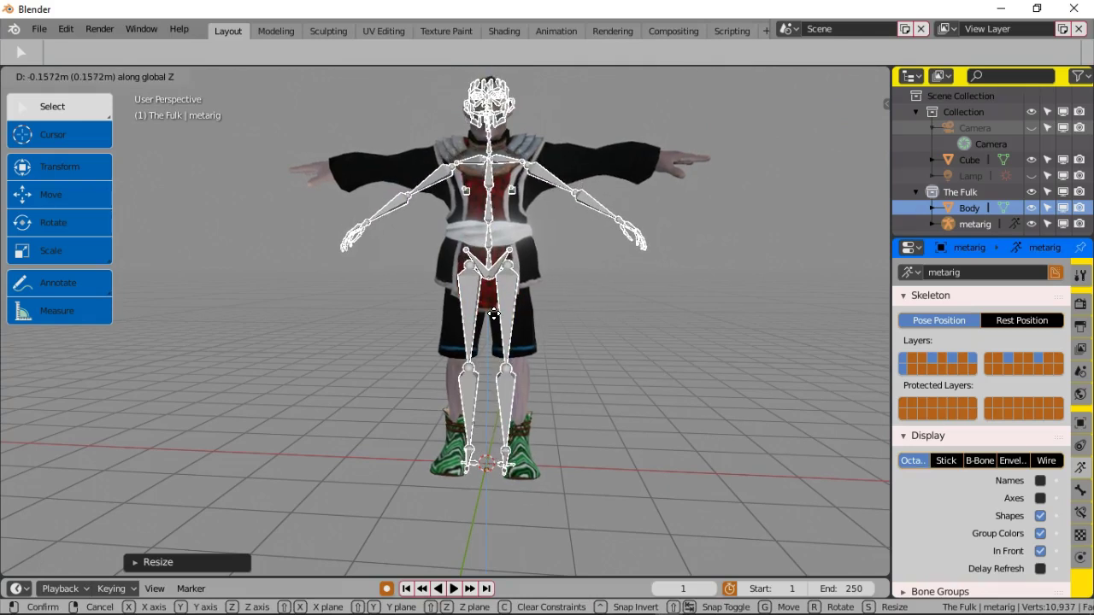
{"action": "left_click", "coordinate": [494, 316]}
Step: Enlarge the meta-rig uniformly in two further small scalings to approach the character's height
{"action": "mouse_move", "coordinate": [528, 293]}
{"action": "middle_mouse_down"}
{"action": "mouse_move", "coordinate": [521, 300]}
{"action": "mouse_move", "coordinate": [521, 290]}
{"action": "middle_mouse_up"}
{"action": "left_click", "coordinate": [488, 271]}
{"action": "key", "text": "s"}
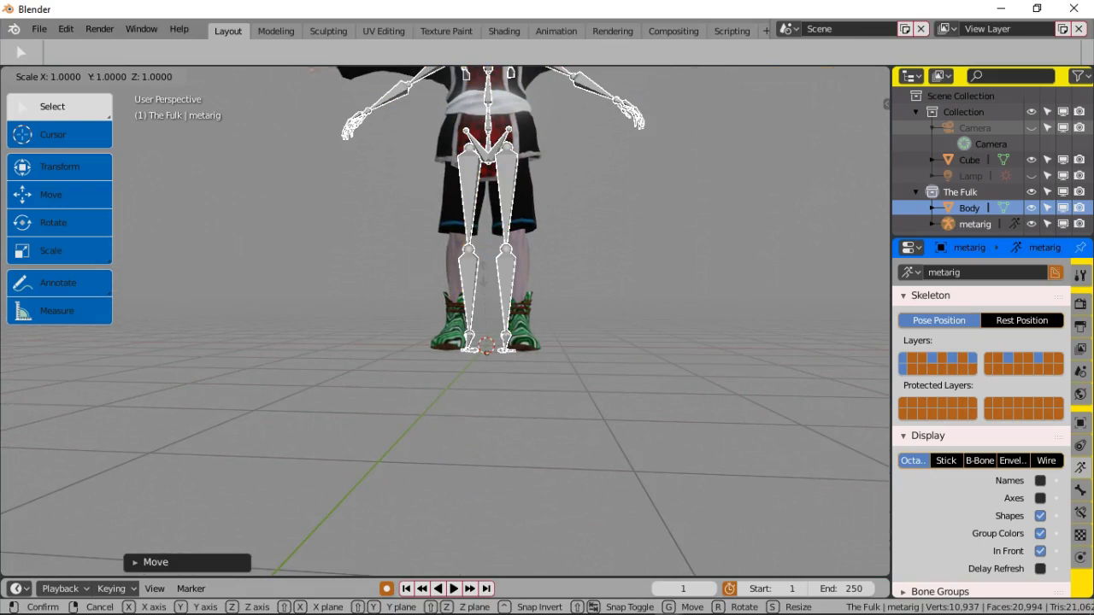
{"action": "mouse_move", "coordinate": [483, 272]}
{"action": "left_mouse_down"}
{"action": "mouse_move", "coordinate": [505, 264]}
{"action": "mouse_move", "coordinate": [489, 277]}
{"action": "left_mouse_up"}
{"action": "scroll", "coordinate": [490, 285], "scroll_direction": "down", "scroll_amount": 5}
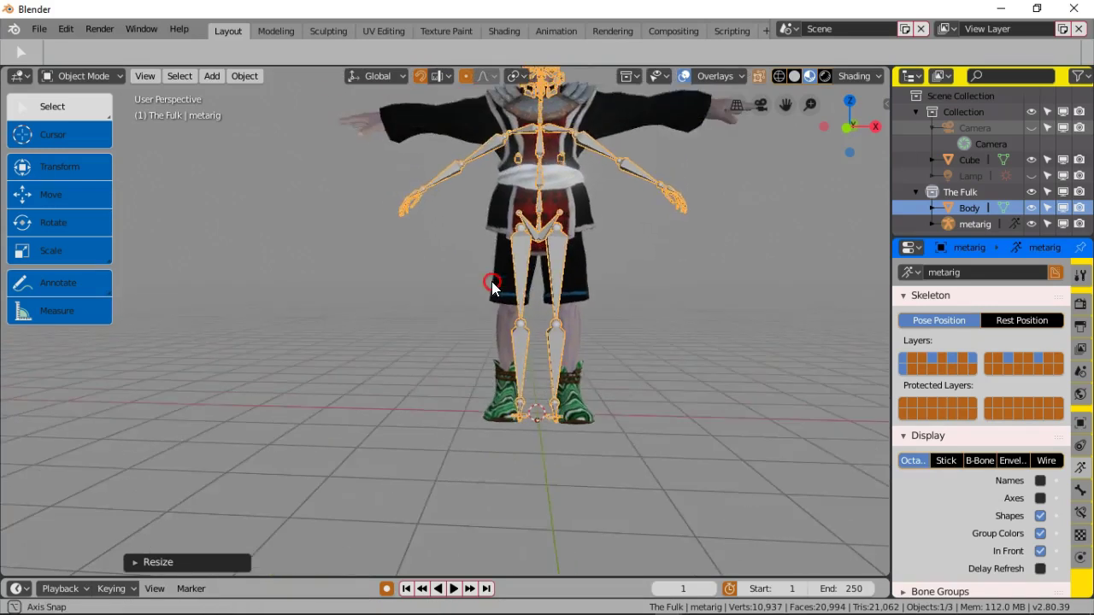
{"action": "key", "text": "s"}
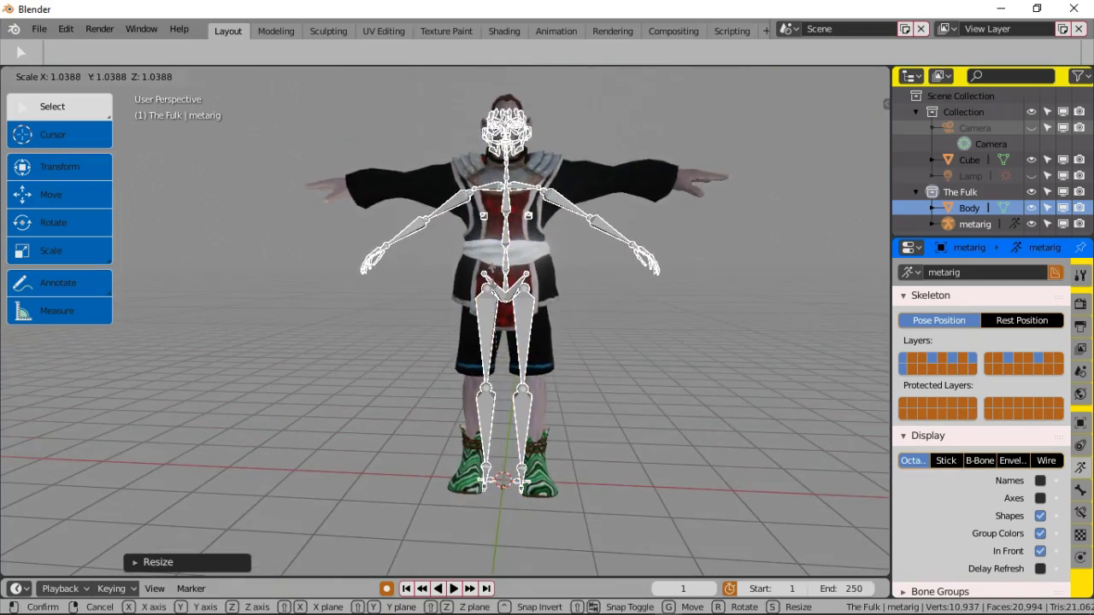
{"action": "left_click", "coordinate": [492, 280]}
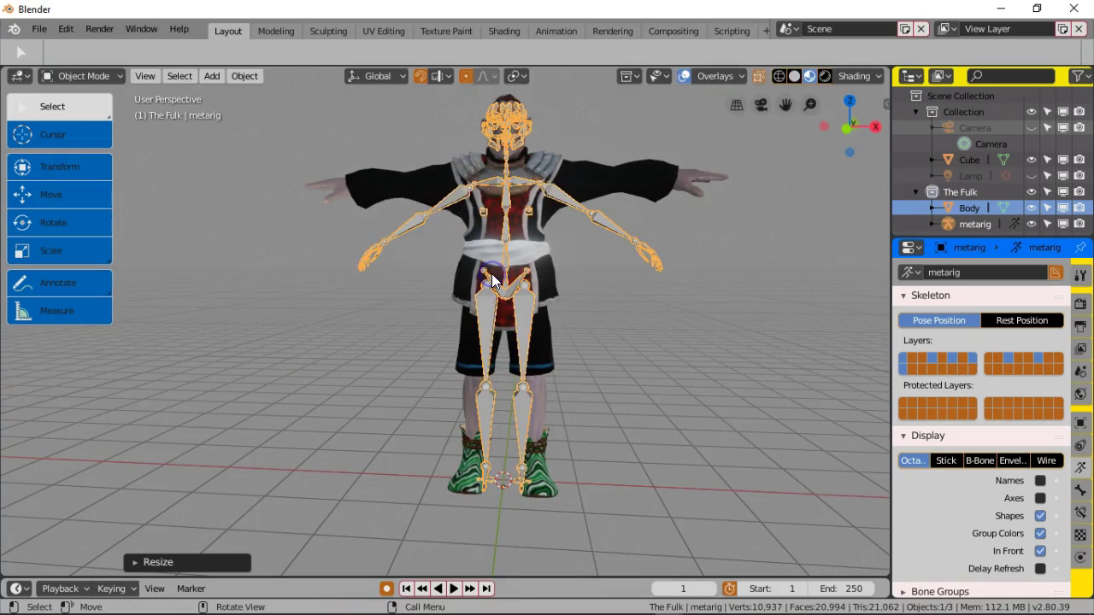
Step: Raise the enlarged meta-rig slightly along the global Z axis so its face bones align with the head
{"action": "key", "text": "g"}
{"action": "key", "text": "z"}
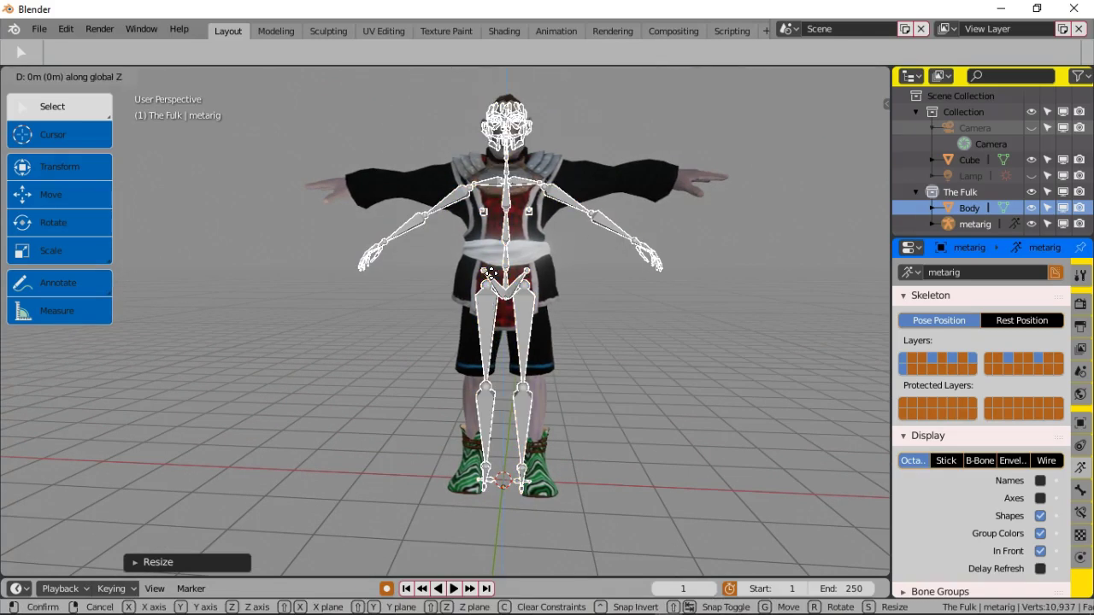
{"action": "left_click", "coordinate": [507, 346]}
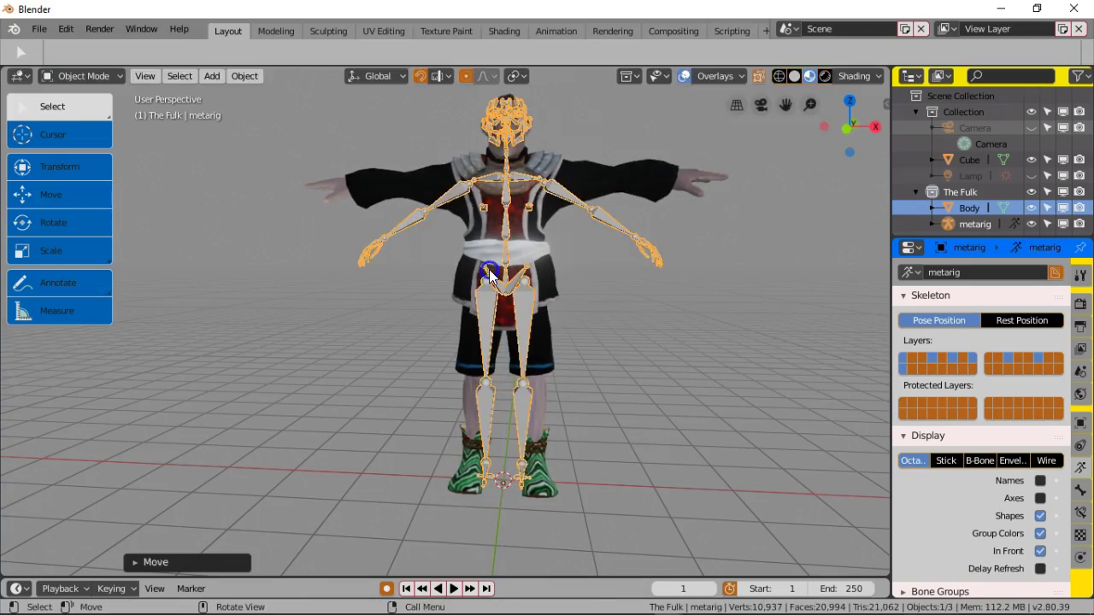
Step: Examine from the character's right side how the meta-rig's spine, hand, hip and leg bones sit within the body
{"action": "middle_click_drag", "start_coordinate": [507, 341], "coordinate": [500, 342]}
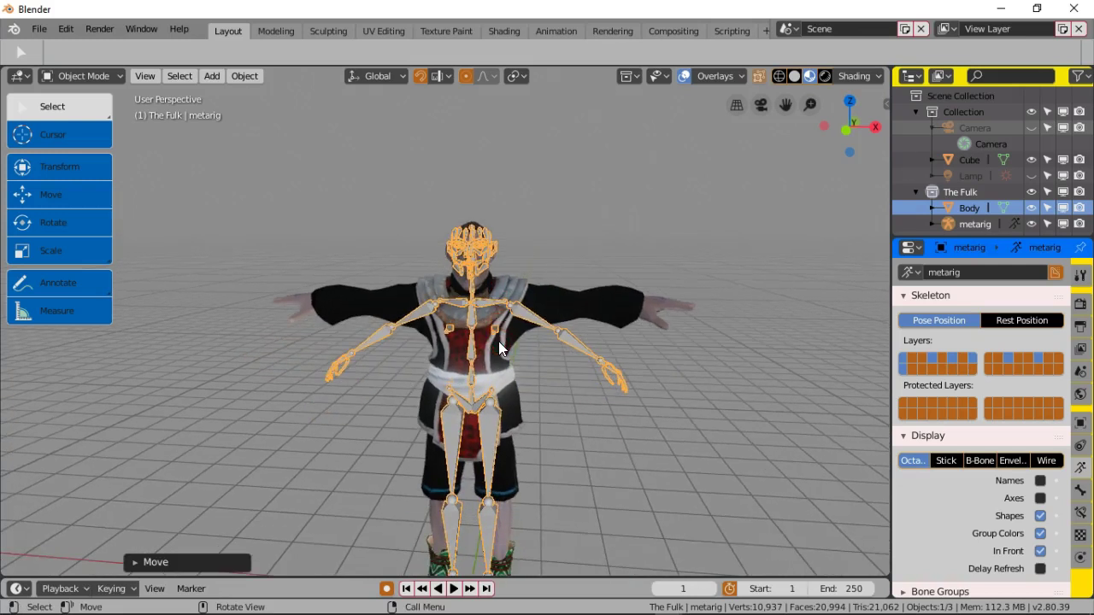
{"action": "scroll", "coordinate": [498, 341], "scroll_direction": "down", "scroll_amount": 3}
{"action": "left_click", "coordinate": [523, 368]}
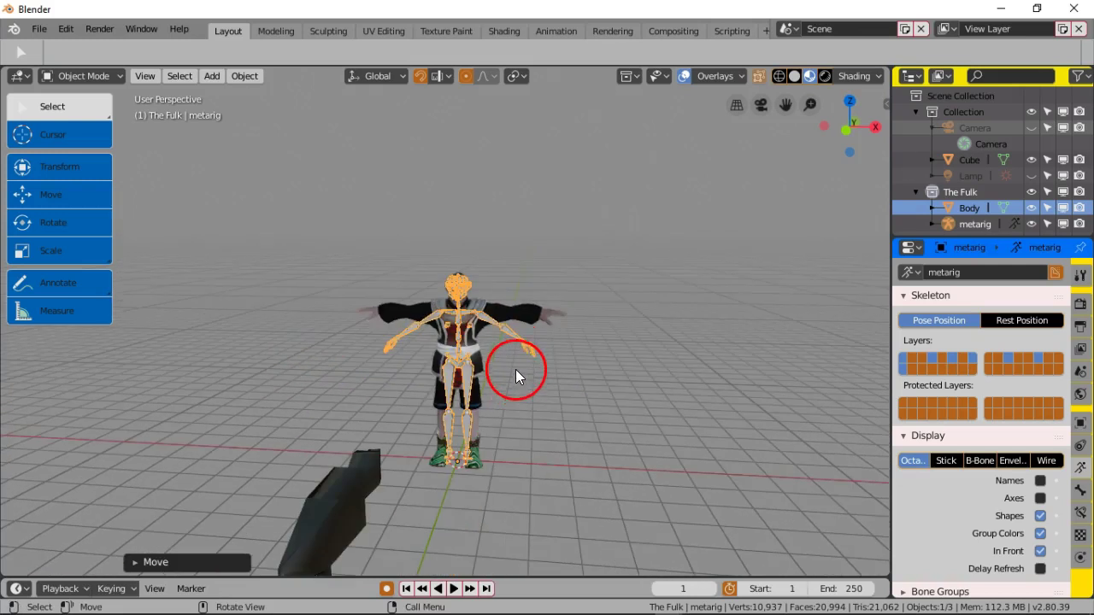
{"action": "left_click", "coordinate": [139, 76]}
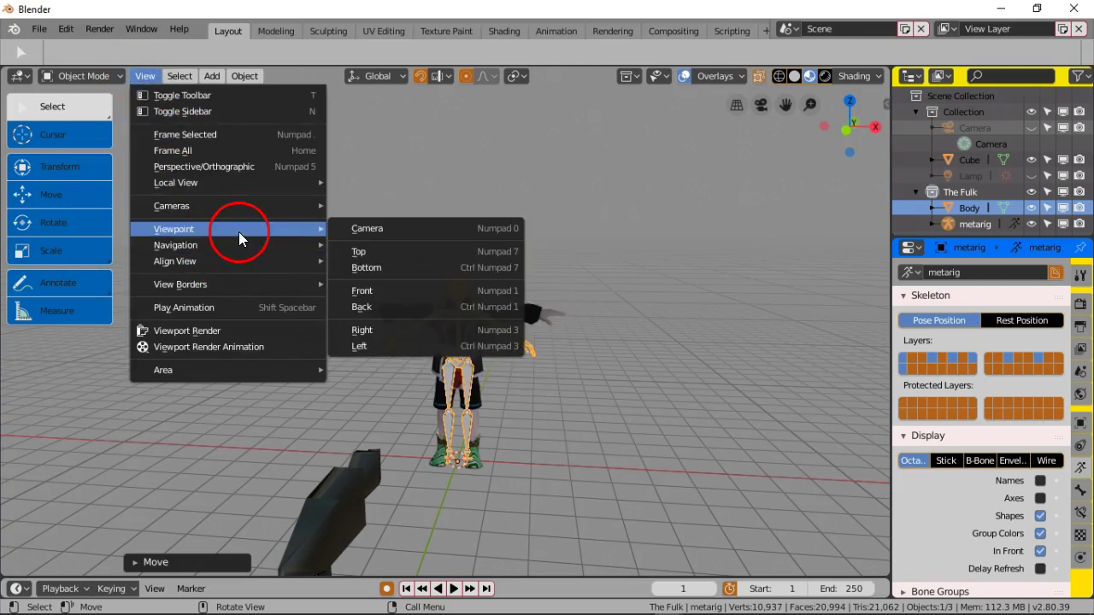
{"action": "mouse_move", "coordinate": [275, 230]}
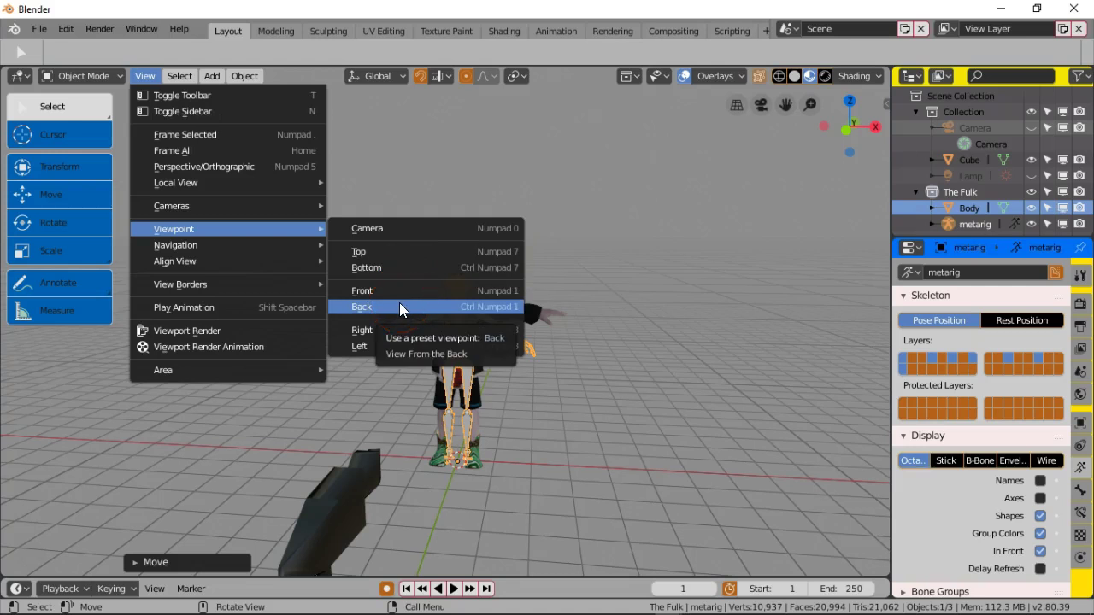
{"action": "left_click", "coordinate": [397, 328]}
{"action": "scroll", "coordinate": [398, 318], "scroll_direction": "down", "scroll_amount": 3}
{"action": "middle_click_drag", "start_coordinate": [282, 292], "coordinate": [439, 307], "text": "shift"}
{"action": "scroll", "coordinate": [439, 307], "scroll_direction": "up", "scroll_amount": 7}
{"action": "middle_click_drag", "start_coordinate": [388, 275], "coordinate": [556, 310], "text": "shift"}
{"action": "scroll", "coordinate": [518, 302], "scroll_direction": "up", "scroll_amount": 3}
{"action": "scroll", "coordinate": [478, 303], "scroll_direction": "up", "scroll_amount": 1}
{"action": "middle_click_drag", "start_coordinate": [329, 311], "coordinate": [512, 295], "text": "shift"}
{"action": "scroll", "coordinate": [496, 297], "scroll_direction": "up", "scroll_amount": 3}
{"action": "middle_click_drag", "start_coordinate": [426, 271], "coordinate": [483, 270], "text": "shift"}
{"action": "scroll", "coordinate": [477, 269], "scroll_direction": "up", "scroll_amount": 1}
{"action": "scroll", "coordinate": [476, 267], "scroll_direction": "down", "scroll_amount": 1}
{"action": "middle_click_drag", "start_coordinate": [477, 324], "coordinate": [477, 318]}
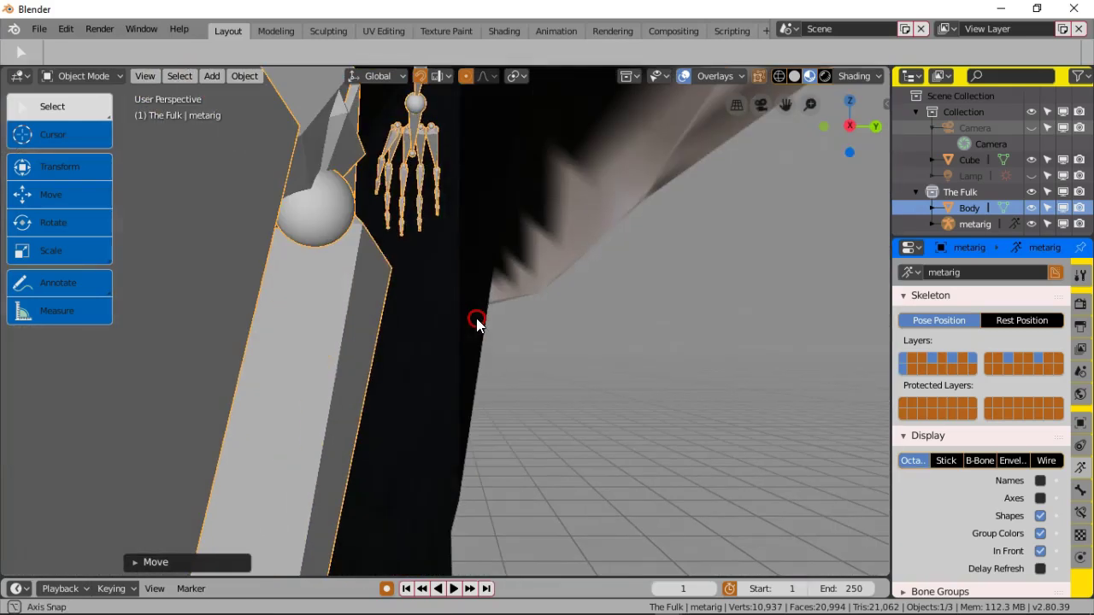
{"action": "scroll", "coordinate": [476, 325], "scroll_direction": "down", "scroll_amount": 6}
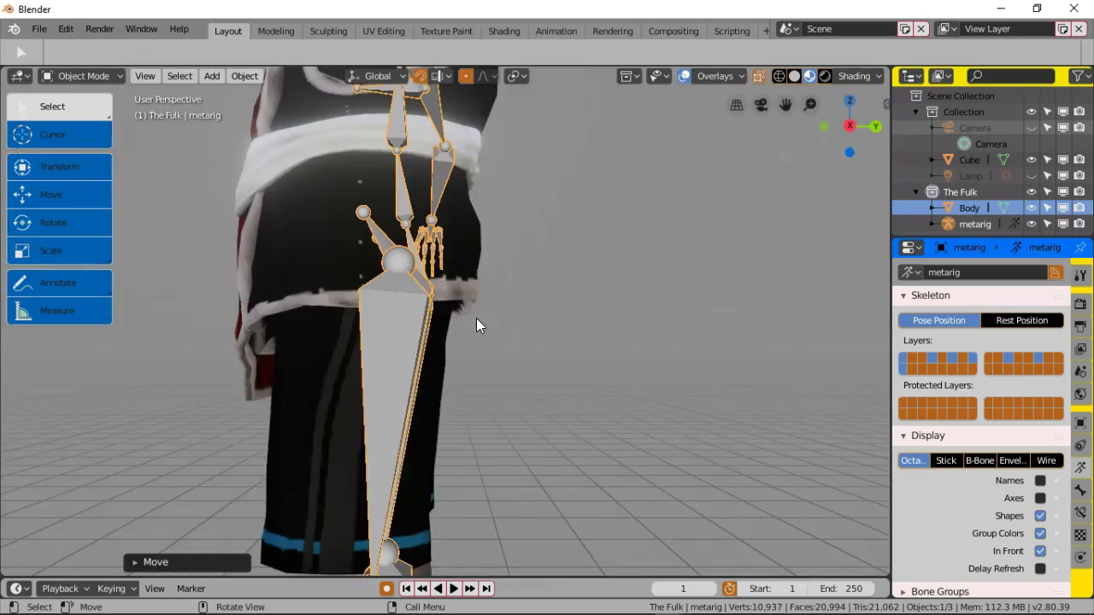
{"action": "middle_click", "coordinate": [476, 318]}
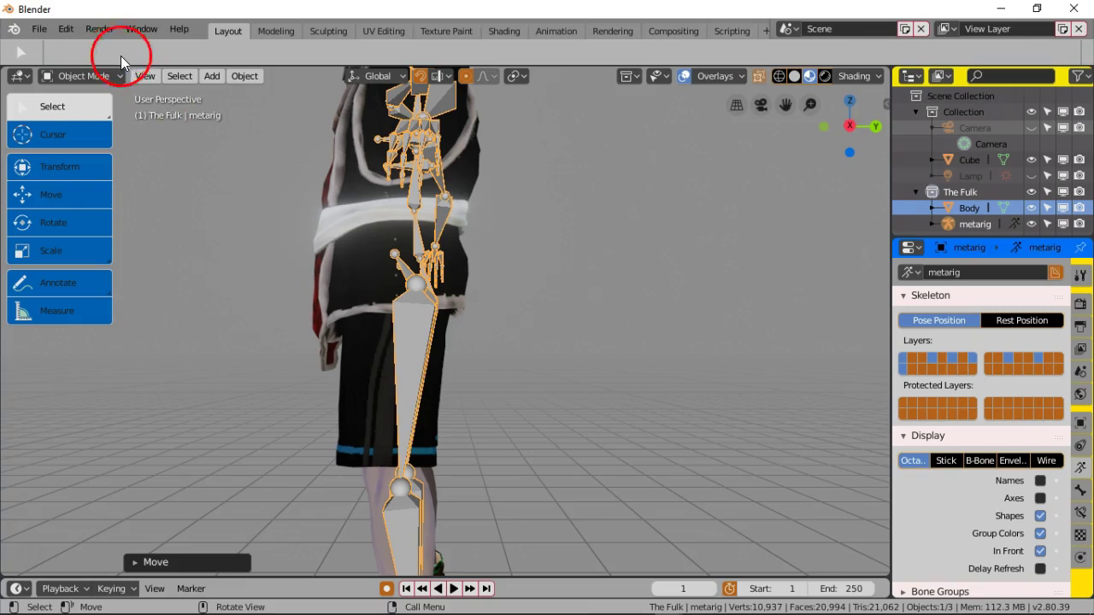
Step: Show the right orthographic view and inspect the meta-rig's leg and foot bones against the leg and boot
{"action": "left_click", "coordinate": [145, 76]}
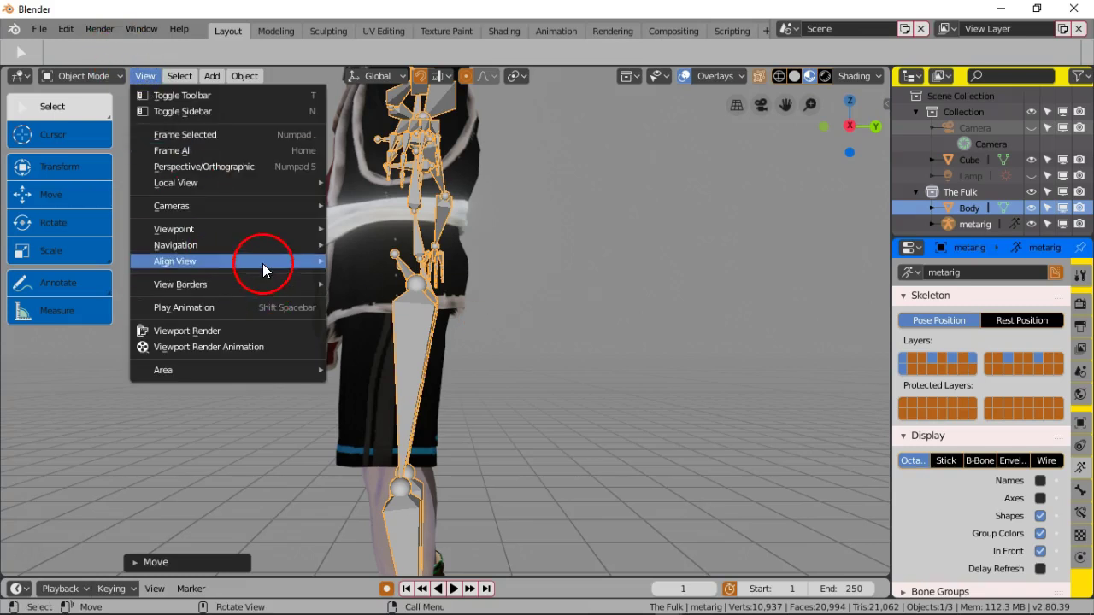
{"action": "mouse_move", "coordinate": [280, 230]}
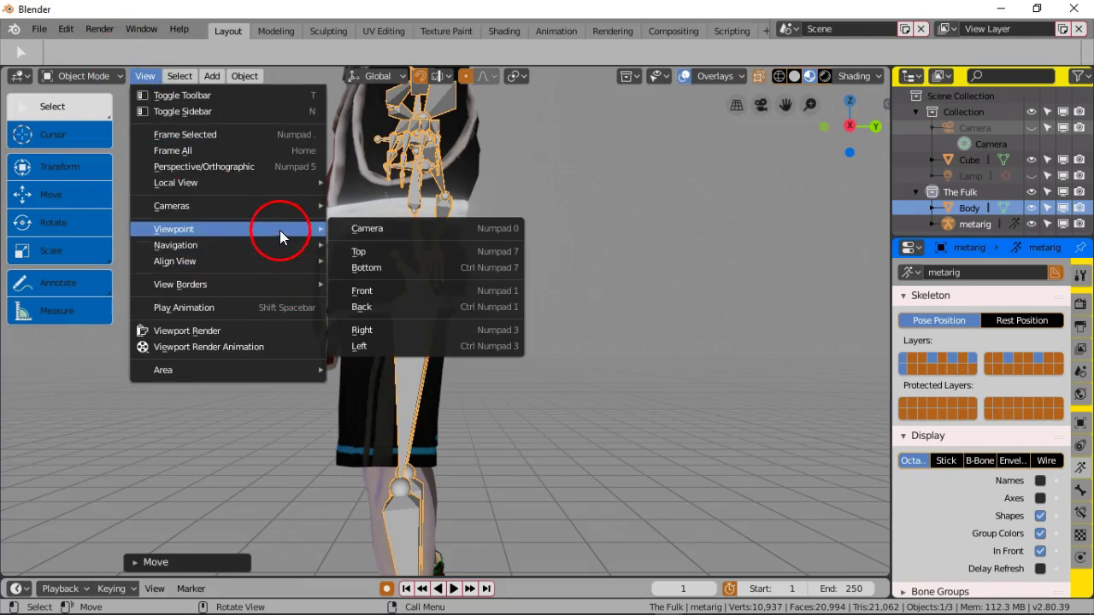
{"action": "left_click", "coordinate": [401, 331]}
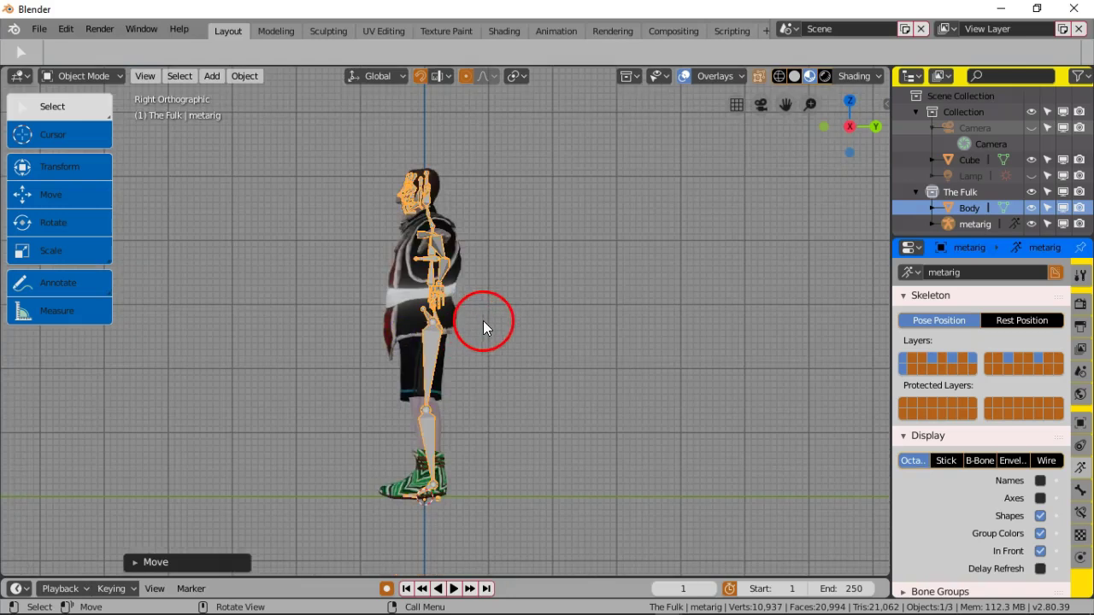
{"action": "scroll", "coordinate": [497, 327], "scroll_direction": "up", "scroll_amount": 5}
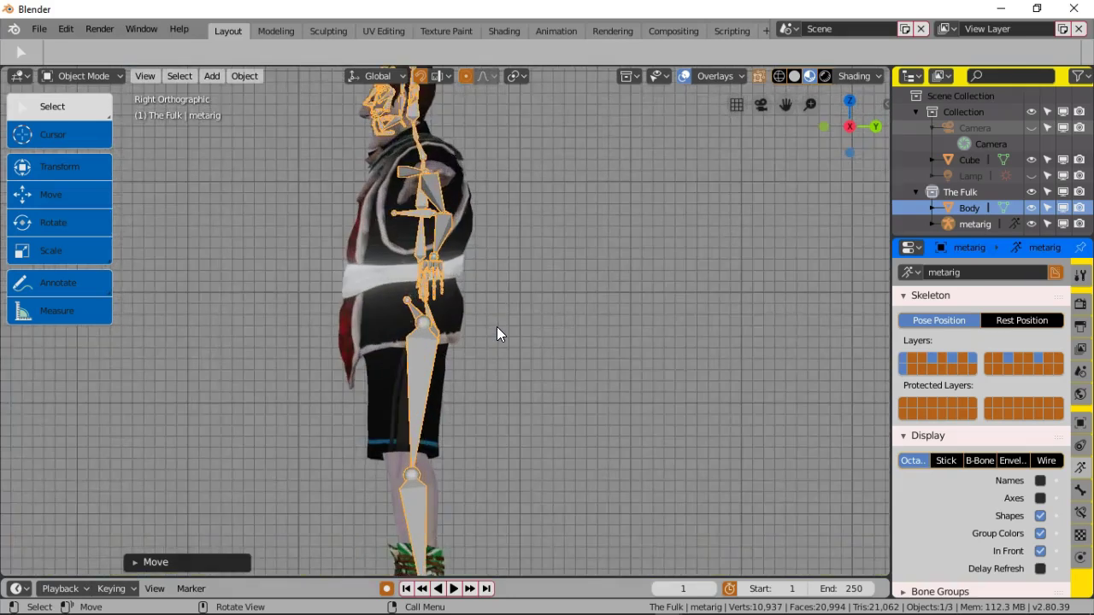
{"action": "scroll", "coordinate": [496, 326], "scroll_direction": "up", "scroll_amount": 2}
{"action": "mouse_move", "coordinate": [497, 326]}
{"action": "middle_mouse_down", "text": "shift"}
{"action": "mouse_move", "coordinate": [521, 321]}
{"action": "mouse_move", "coordinate": [592, 202]}
{"action": "mouse_move", "coordinate": [581, 137]}
{"action": "middle_mouse_up", "text": "shift"}
{"action": "middle_click_drag", "start_coordinate": [523, 401], "coordinate": [522, 151], "text": "shift"}
{"action": "middle_click_drag", "start_coordinate": [523, 229], "coordinate": [511, 277], "text": "shift"}
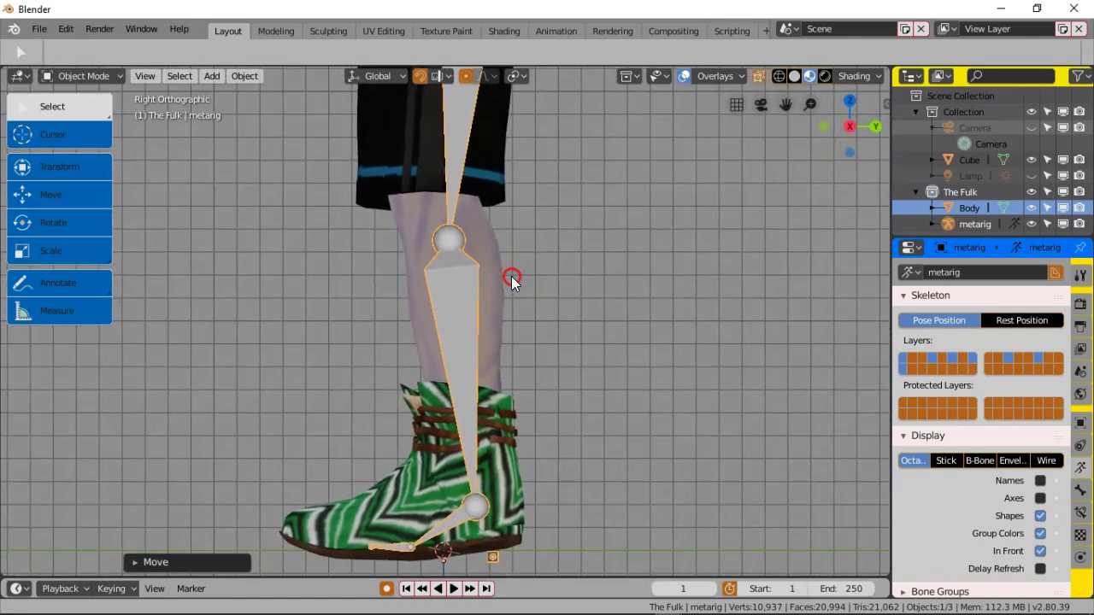
Step: With the Move tool in right orthographic view, raise the meta-rig slightly along Z so its foot bones sit inside the boot
{"action": "left_click", "coordinate": [51, 195]}
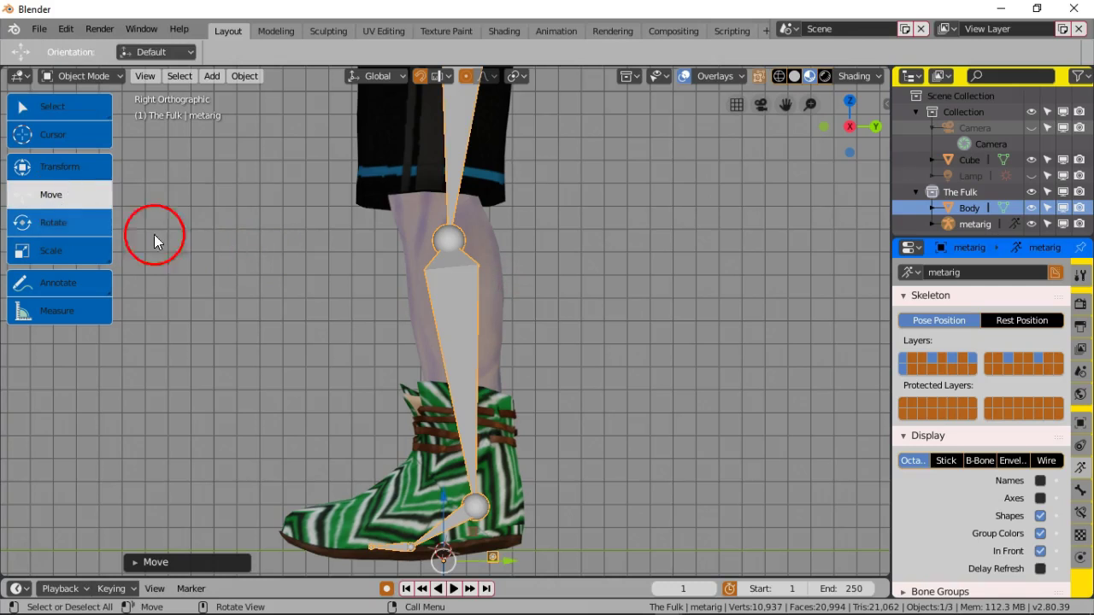
{"action": "middle_click_drag", "start_coordinate": [386, 365], "coordinate": [387, 356]}
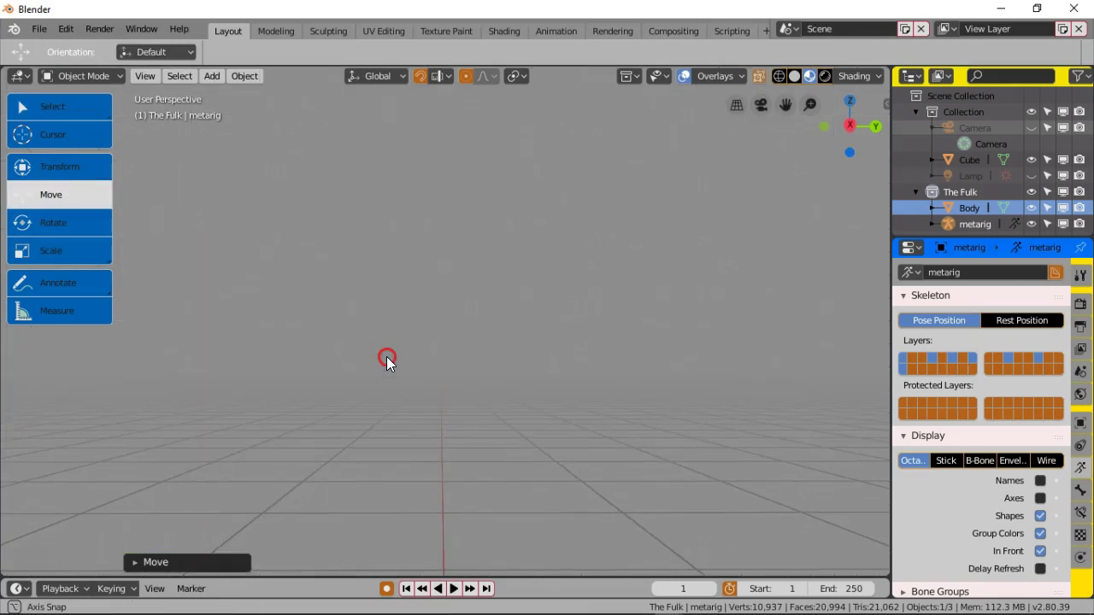
{"action": "left_click", "coordinate": [147, 78]}
{"action": "mouse_move", "coordinate": [223, 235]}
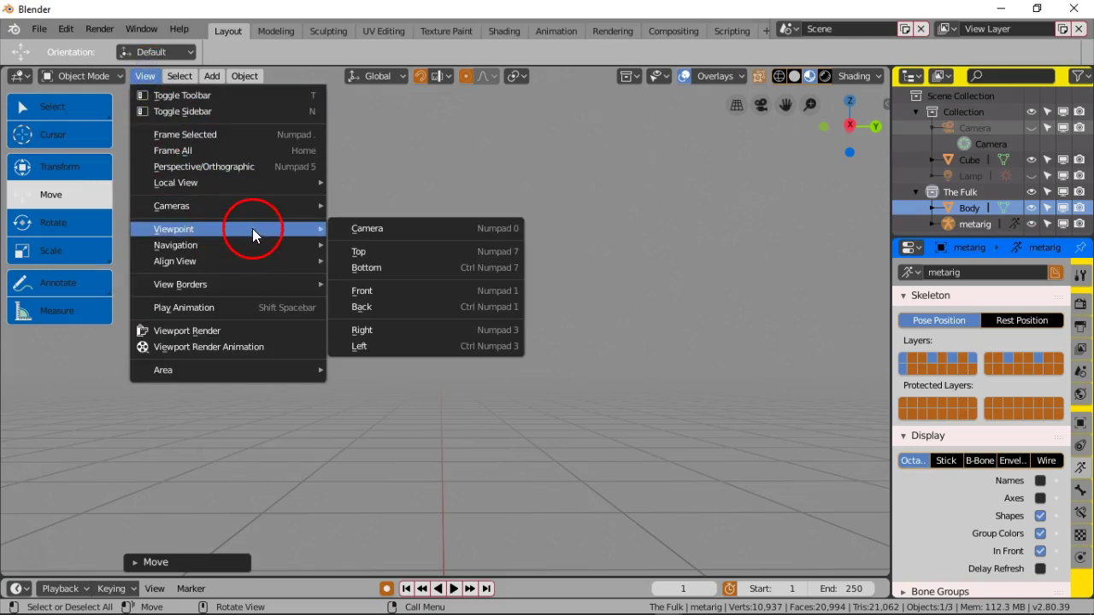
{"action": "left_click", "coordinate": [402, 330]}
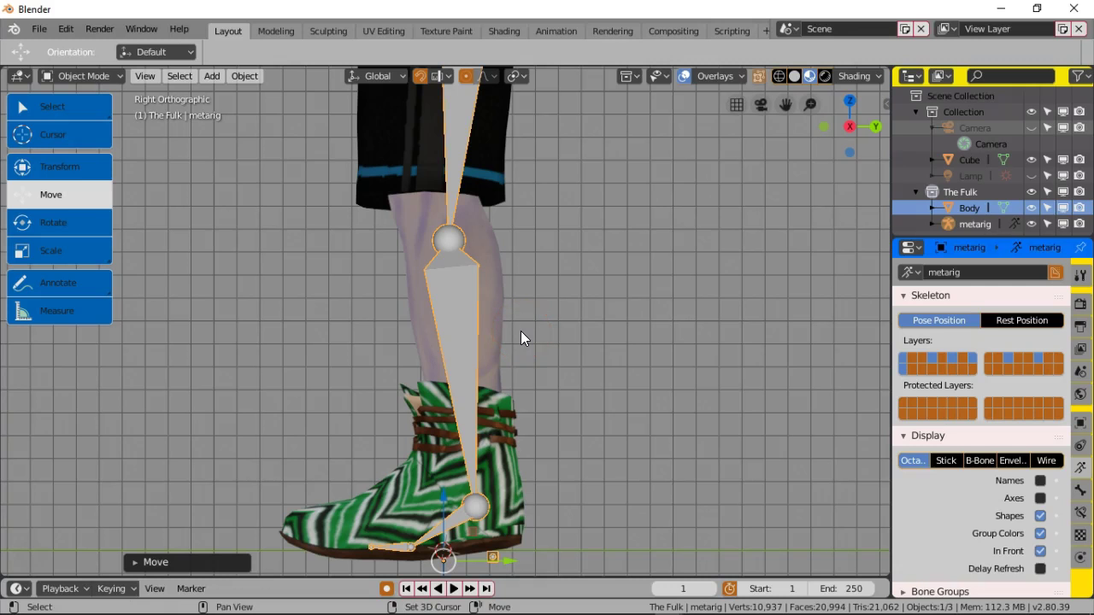
{"action": "left_click_drag", "start_coordinate": [444, 493], "coordinate": [446, 481]}
{"action": "left_click", "coordinate": [503, 536]}
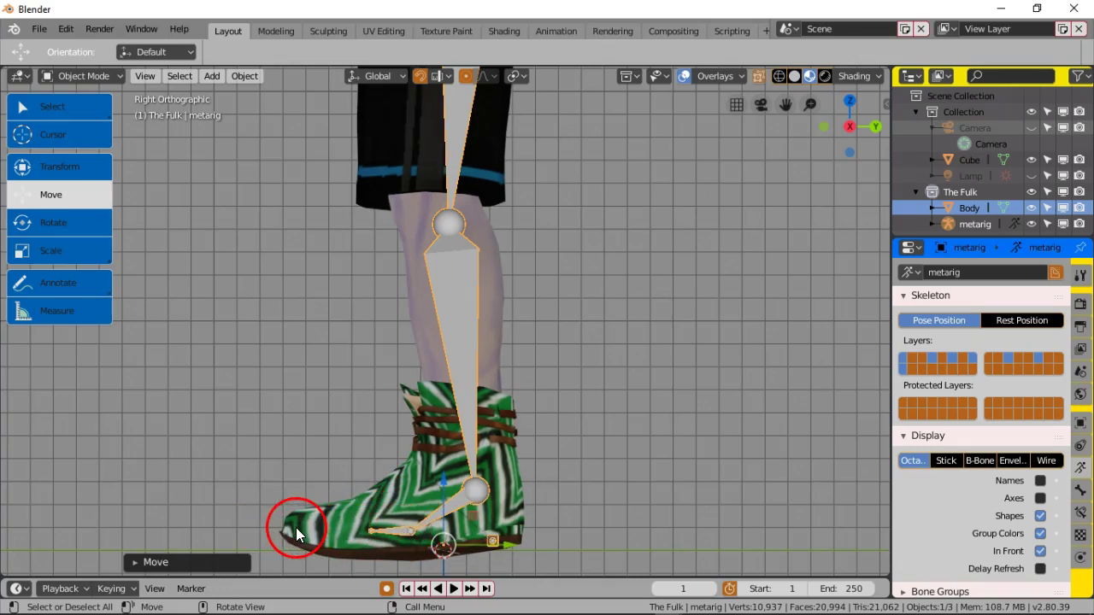
{"action": "left_click_drag", "start_coordinate": [444, 479], "coordinate": [444, 476]}
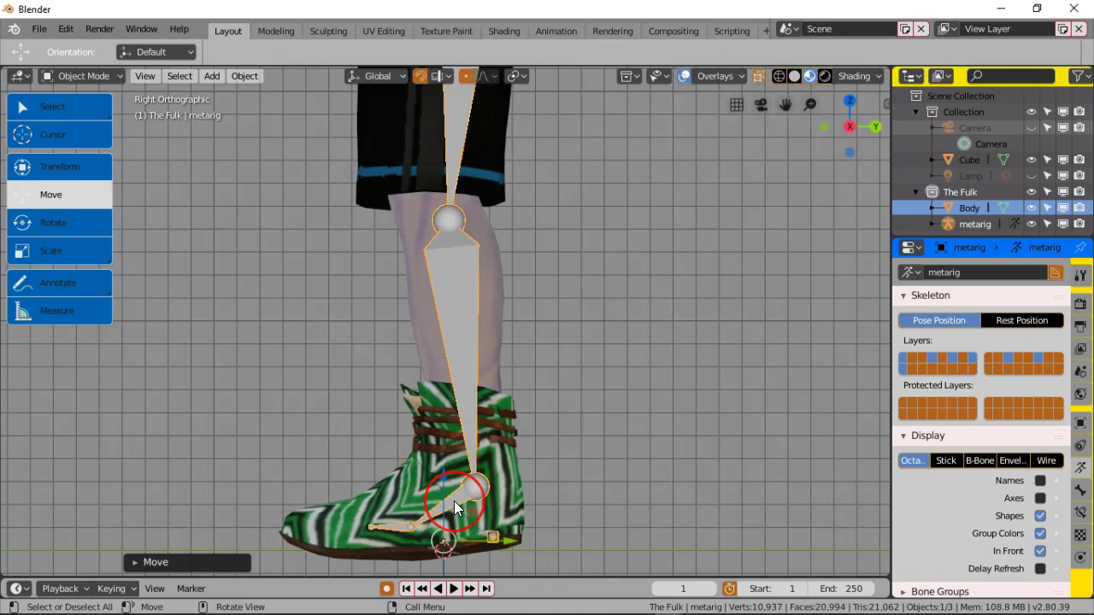
{"action": "left_click", "coordinate": [454, 501]}
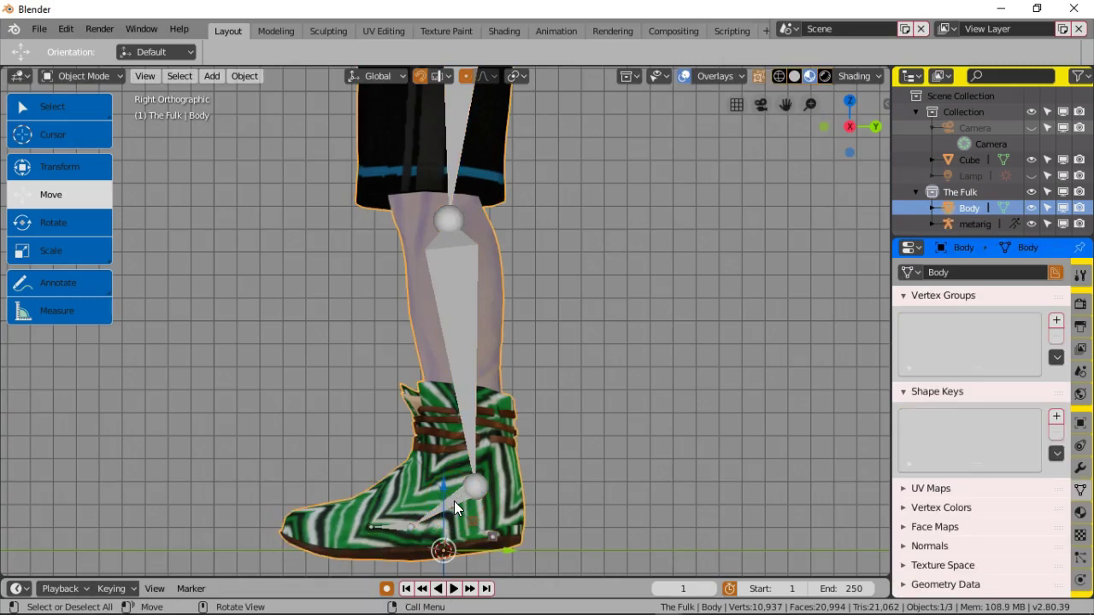
{"action": "left_click", "coordinate": [454, 501]}
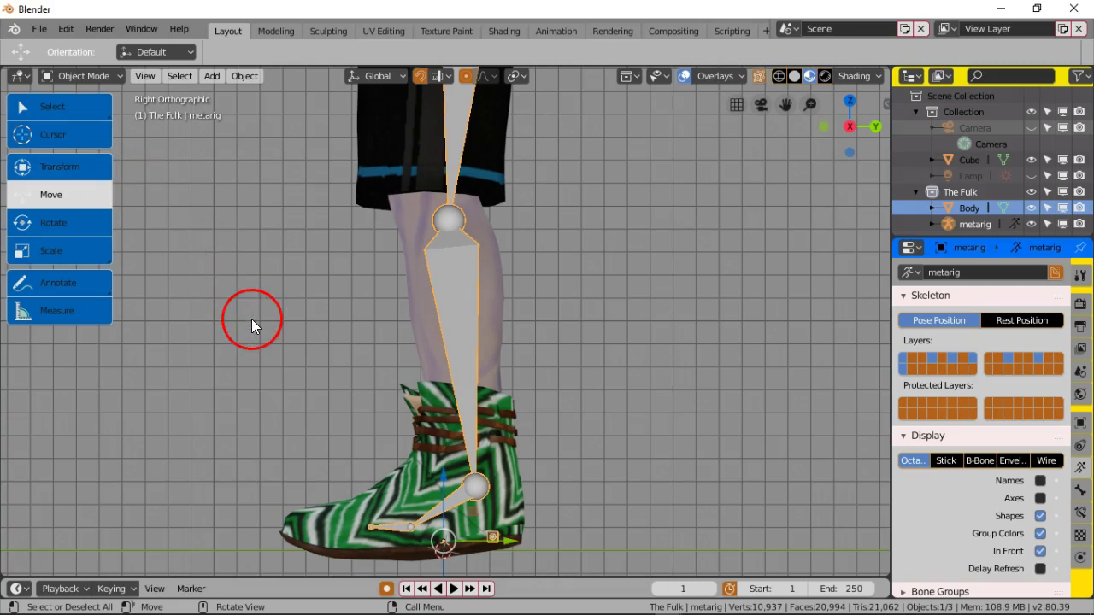
Step: Undo the meta-rig's recent moves and scalings, the In Front option and the bone display changes, back to B-Bone display
{"action": "key", "text": "ctrl+z"}
{"action": "key", "text": "ctrl+z"}
{"action": "key", "text": "ctrl+z"}
{"action": "key", "text": "ctrl+z"}
{"action": "key", "text": "ctrl+z"}
{"action": "key", "text": "ctrl+z"}
{"action": "key", "text": "ctrl+z"}
{"action": "key", "text": "ctrl+z"}
{"action": "key", "text": "ctrl+z"}
{"action": "key", "text": "ctrl+z"}
{"action": "key", "text": "ctrl+z"}
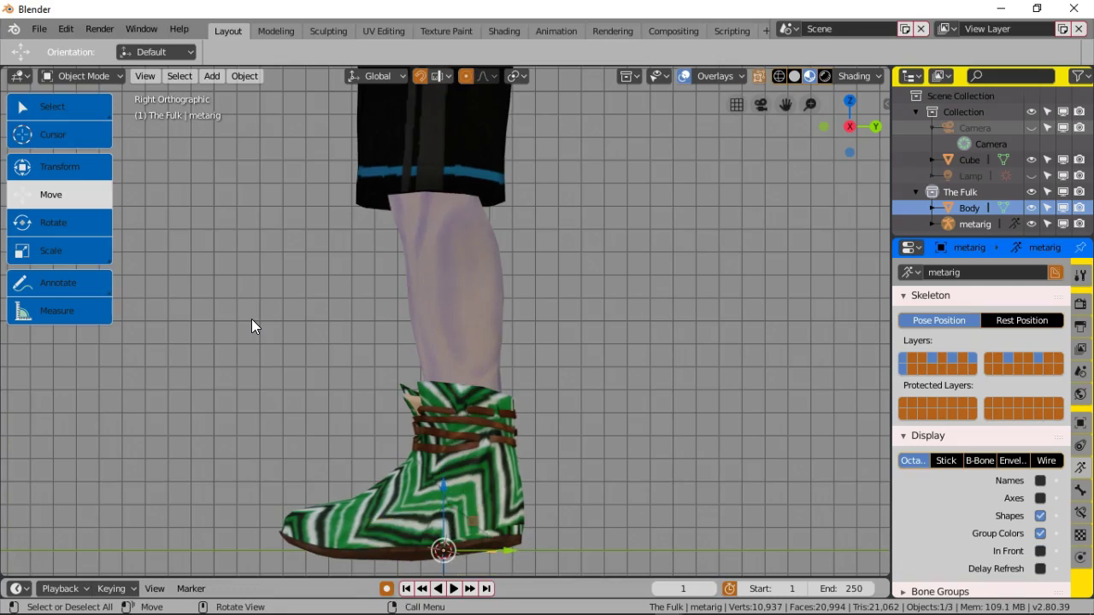
{"action": "key", "text": "ctrl+z"}
{"action": "scroll", "coordinate": [251, 323], "scroll_direction": "down", "scroll_amount": 5}
{"action": "mouse_move", "coordinate": [283, 341]}
{"action": "middle_mouse_down"}
{"action": "mouse_move", "coordinate": [337, 343]}
{"action": "mouse_move", "coordinate": [303, 337]}
{"action": "middle_mouse_up"}
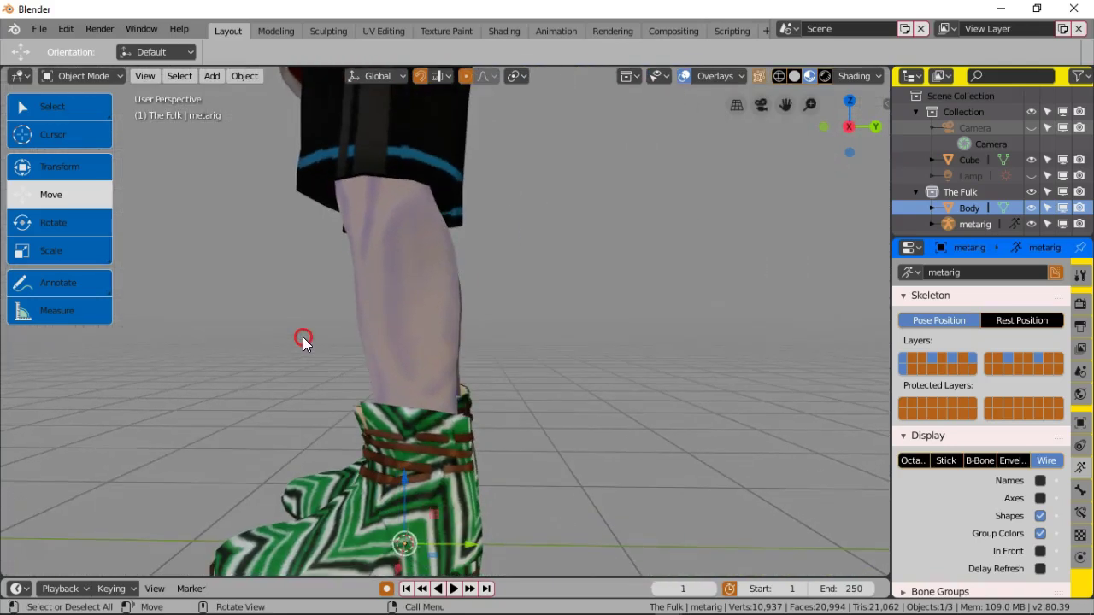
{"action": "key", "text": "ctrl+z"}
{"action": "key", "text": "ctrl+z"}
{"action": "key", "text": "ctrl+z"}
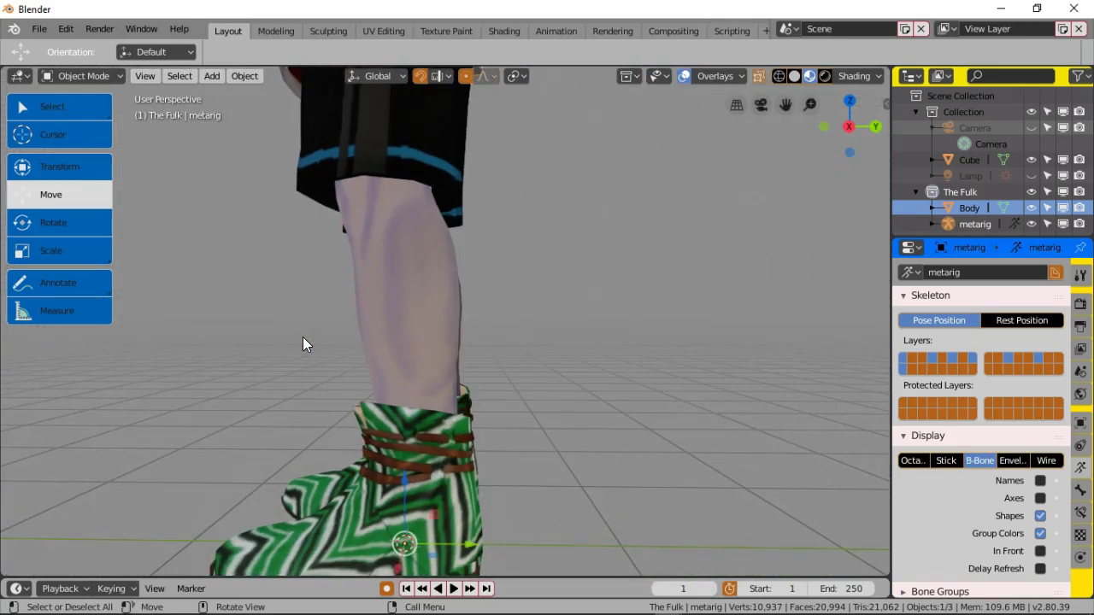
Step: Undo back to the meta-rig's Edit Mode with octahedral bones, and turn on In Front so the bones draw over the body
{"action": "key", "text": "ctrl+z"}
{"action": "key", "text": "ctrl+z"}
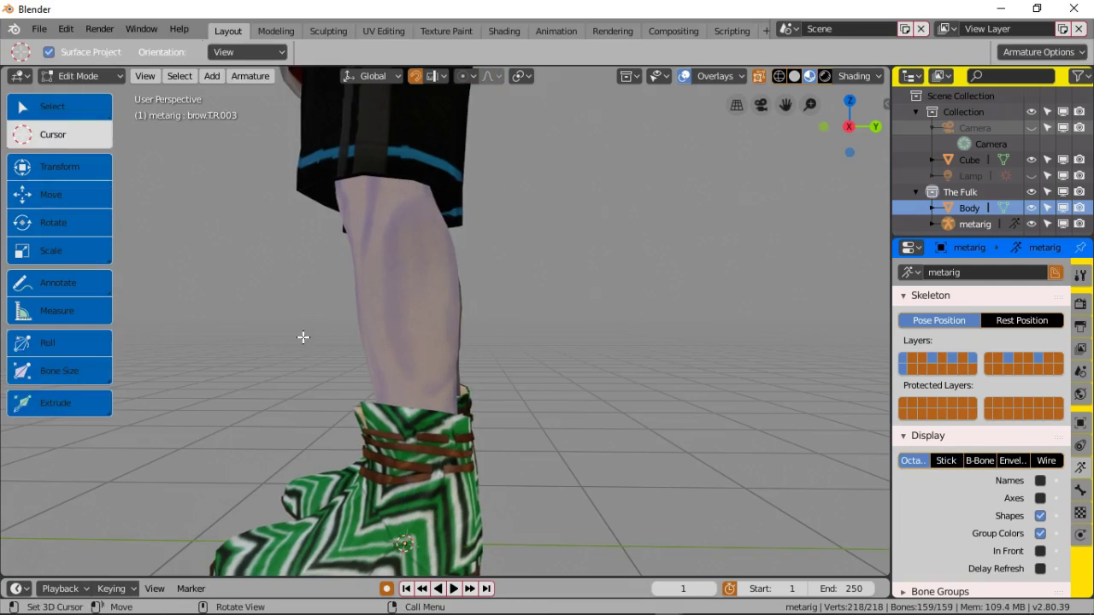
{"action": "scroll", "coordinate": [300, 332], "scroll_direction": "down", "scroll_amount": 5}
{"action": "mouse_move", "coordinate": [318, 330]}
{"action": "middle_mouse_down"}
{"action": "mouse_move", "coordinate": [338, 332]}
{"action": "mouse_move", "coordinate": [328, 382]}
{"action": "mouse_move", "coordinate": [318, 333]}
{"action": "middle_mouse_up"}
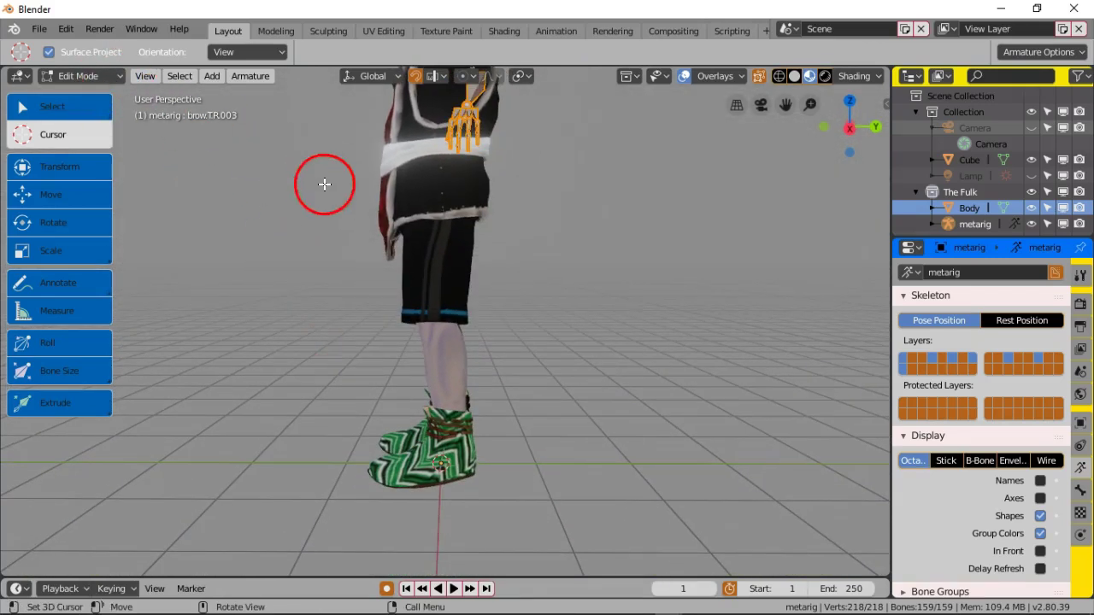
{"action": "left_click", "coordinate": [1041, 551]}
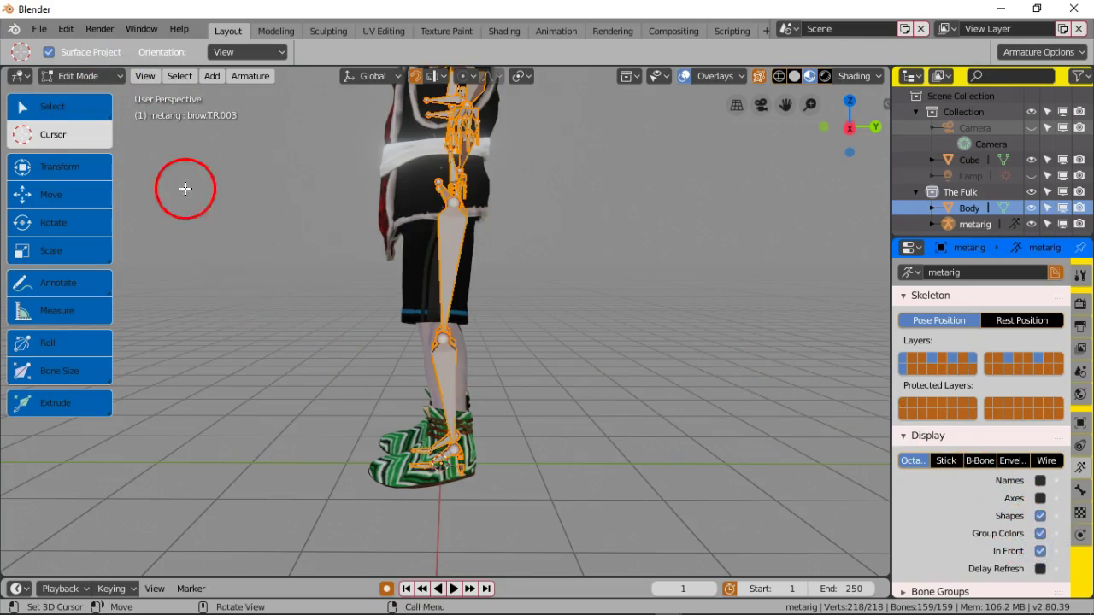
Step: Activate the Select tool and show the lower leg and boot in right orthographic view
{"action": "left_click", "coordinate": [96, 111]}
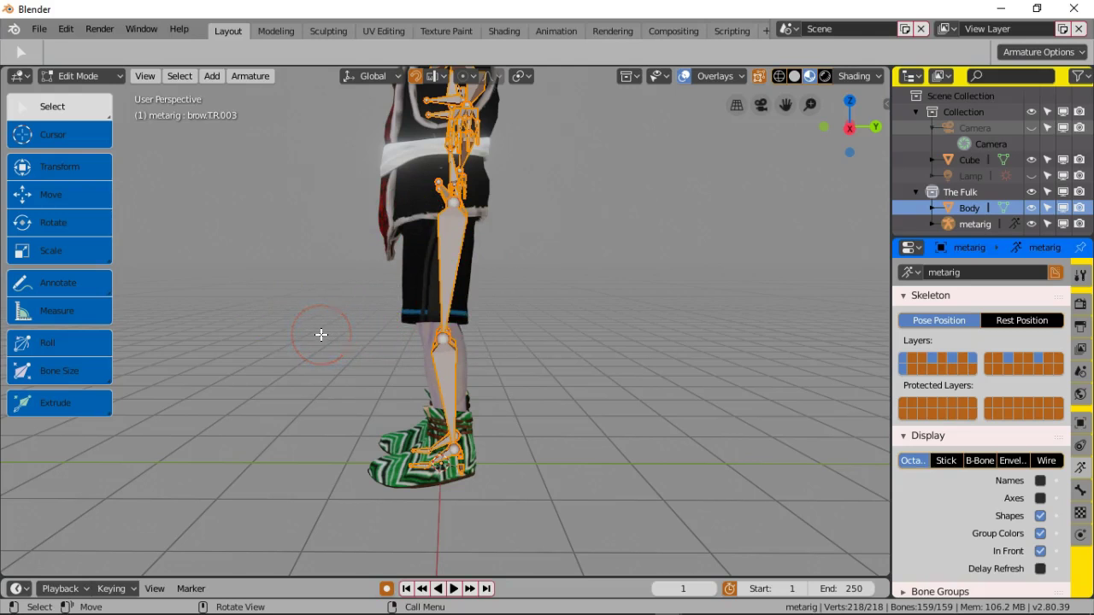
{"action": "left_click", "coordinate": [311, 293]}
{"action": "key", "text": "KP_3"}
{"action": "scroll", "coordinate": [310, 293], "scroll_direction": "up", "scroll_amount": 9}
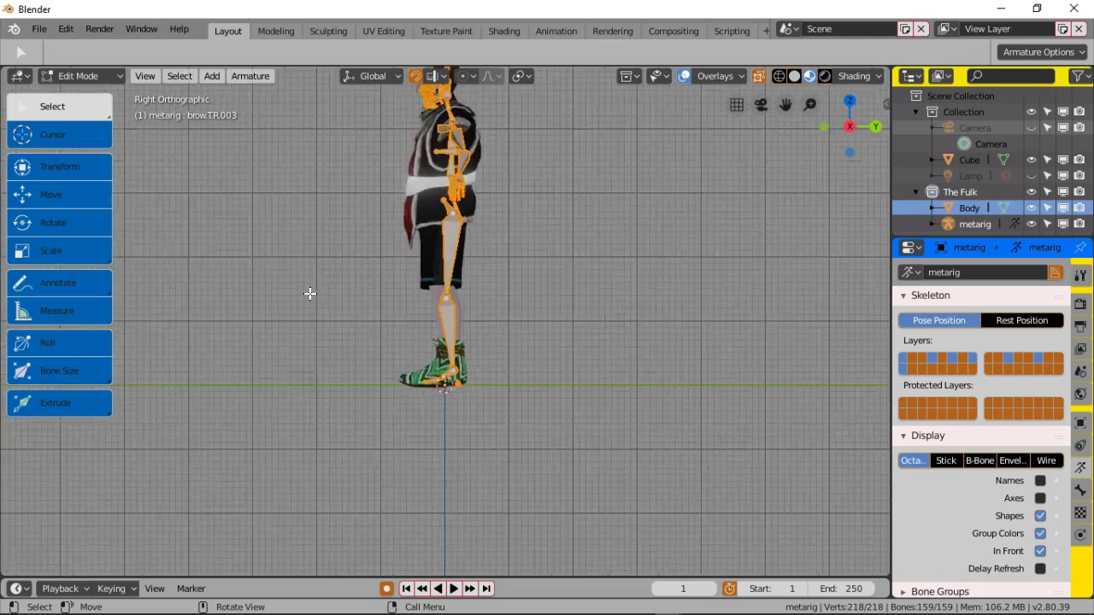
{"action": "scroll", "coordinate": [313, 295], "scroll_direction": "down", "scroll_amount": 1}
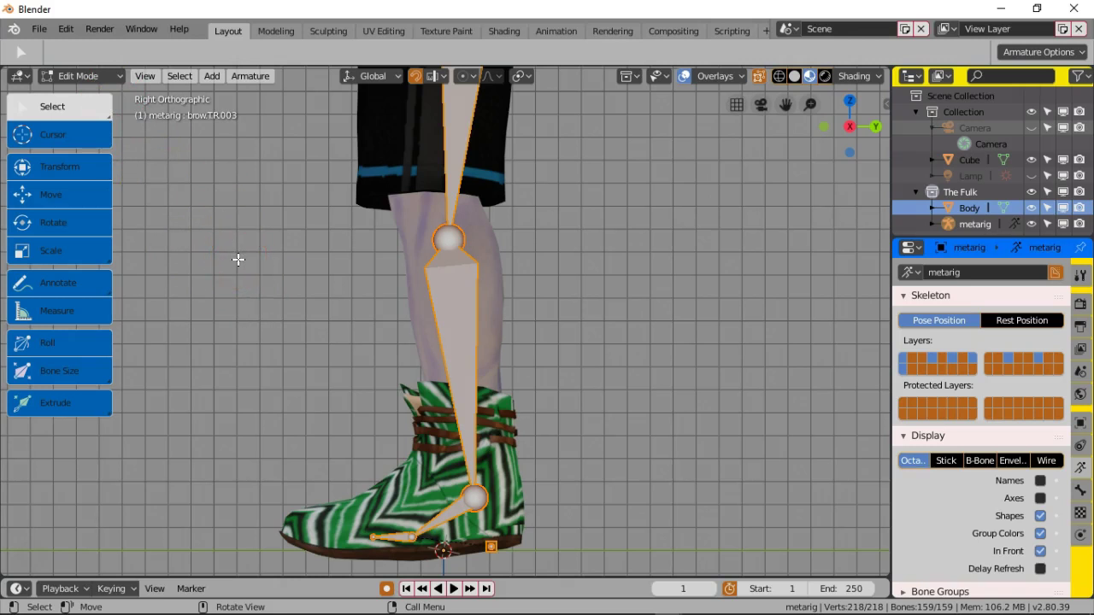
{"action": "key", "text": "g"}
{"action": "key", "text": "z"}
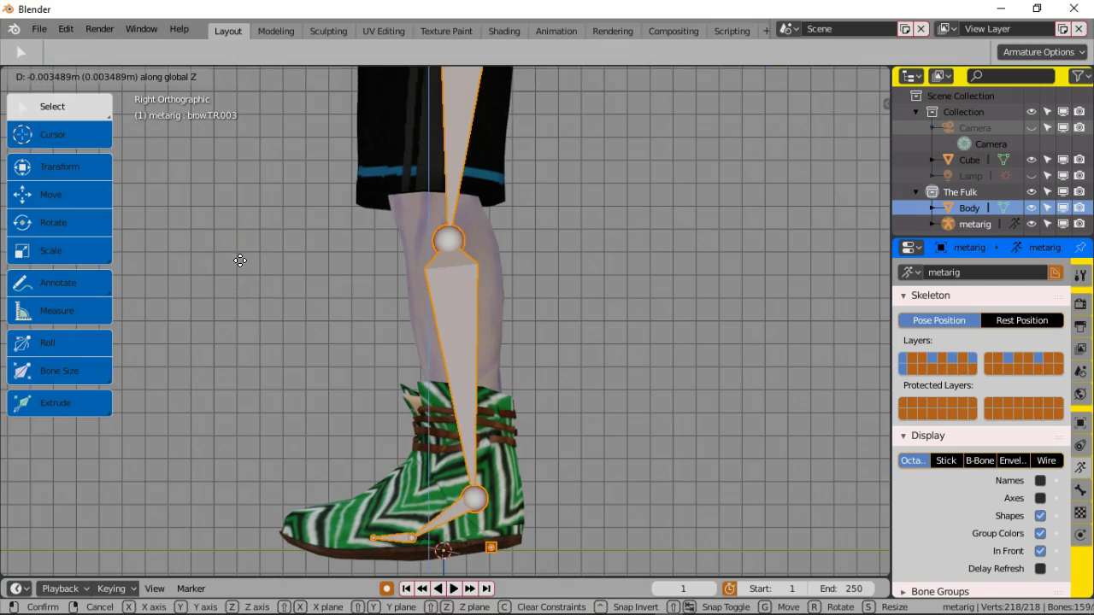
{"action": "right_click", "coordinate": [241, 261]}
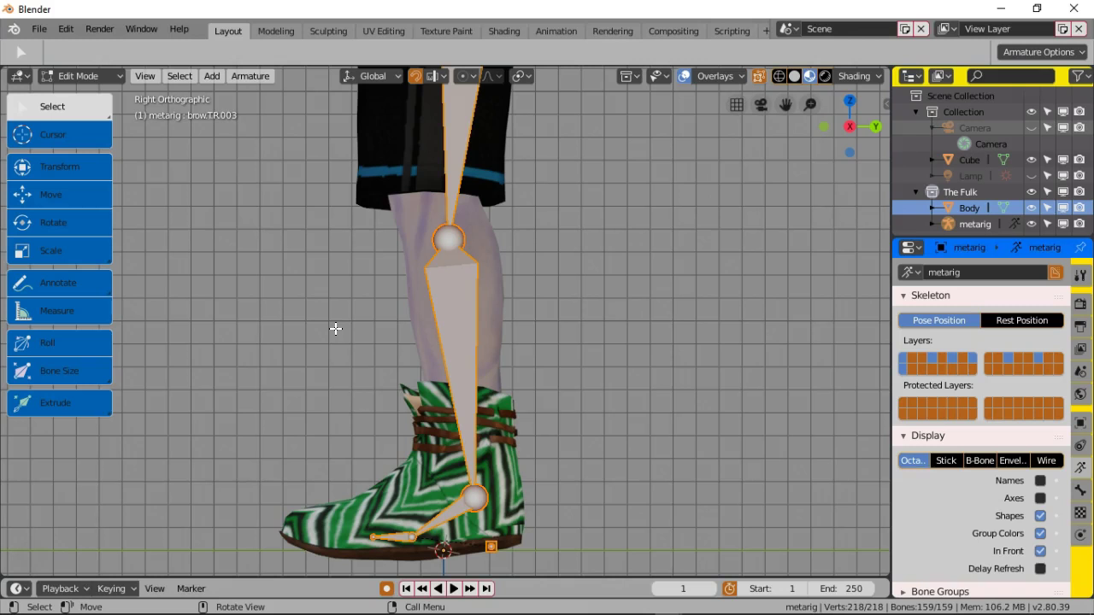
Step: Raise all meta-rig bones about 0.042 m along global Z so the foot and heel bones sit inside the boot
{"action": "key", "text": "g"}
{"action": "key", "text": "z"}
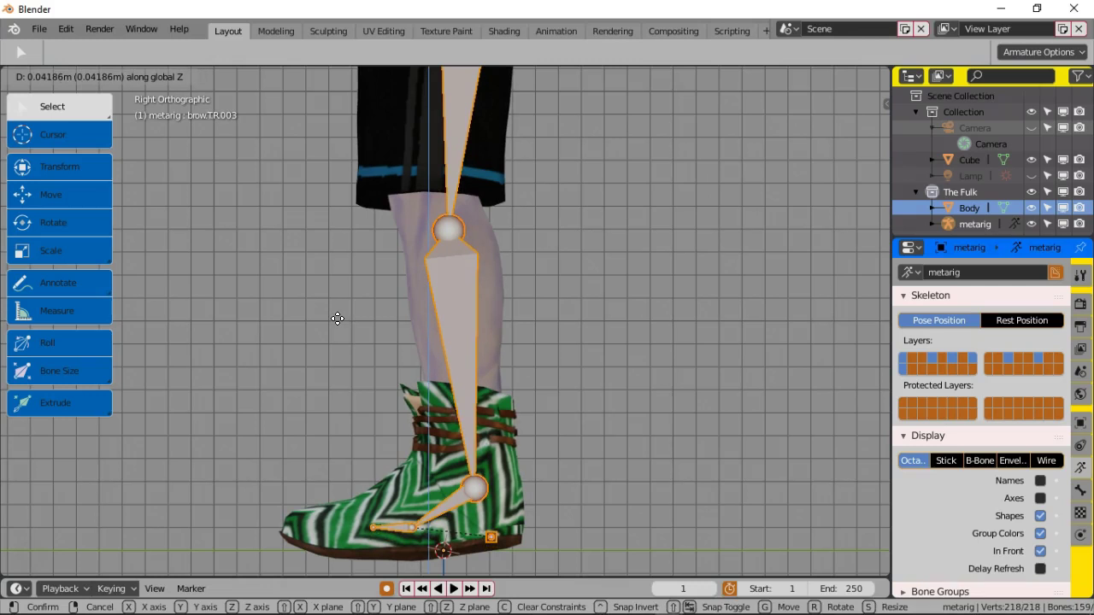
{"action": "left_click", "coordinate": [337, 319]}
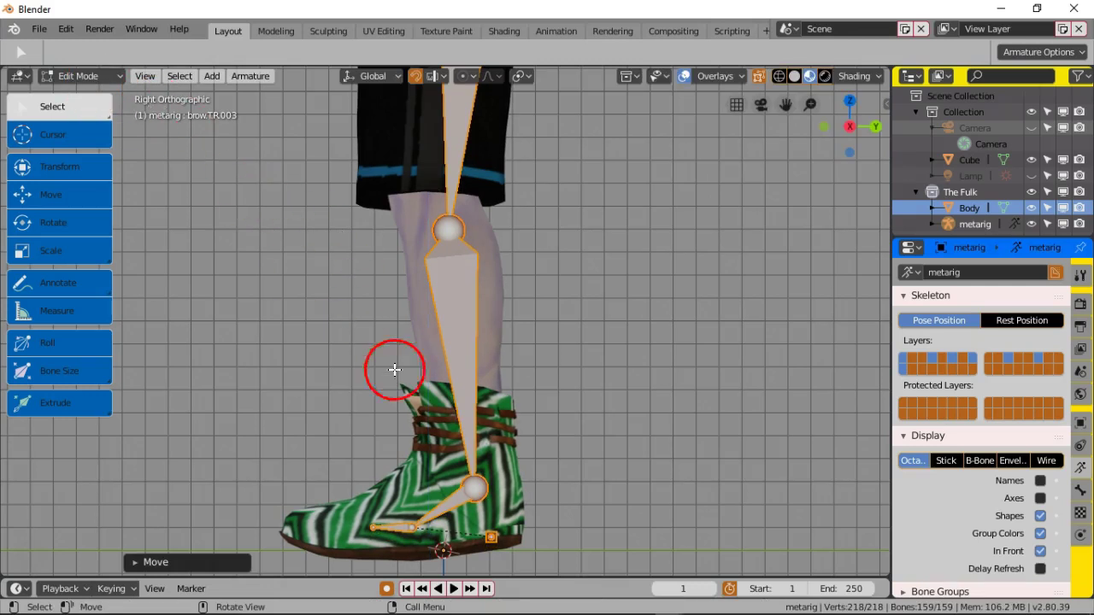
{"action": "left_click", "coordinate": [453, 503]}
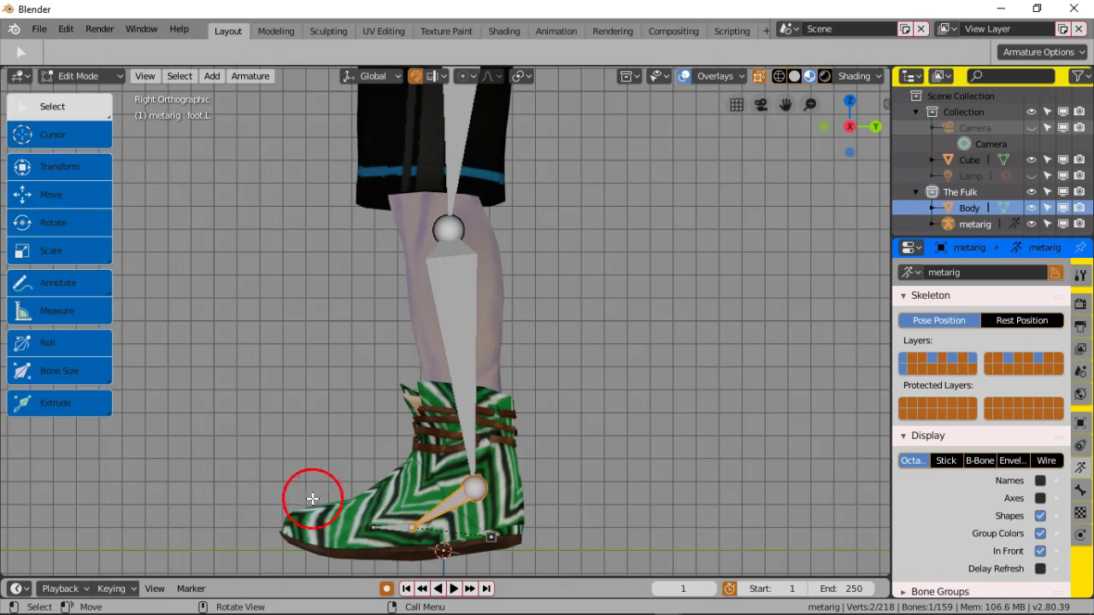
{"action": "key", "text": "g"}
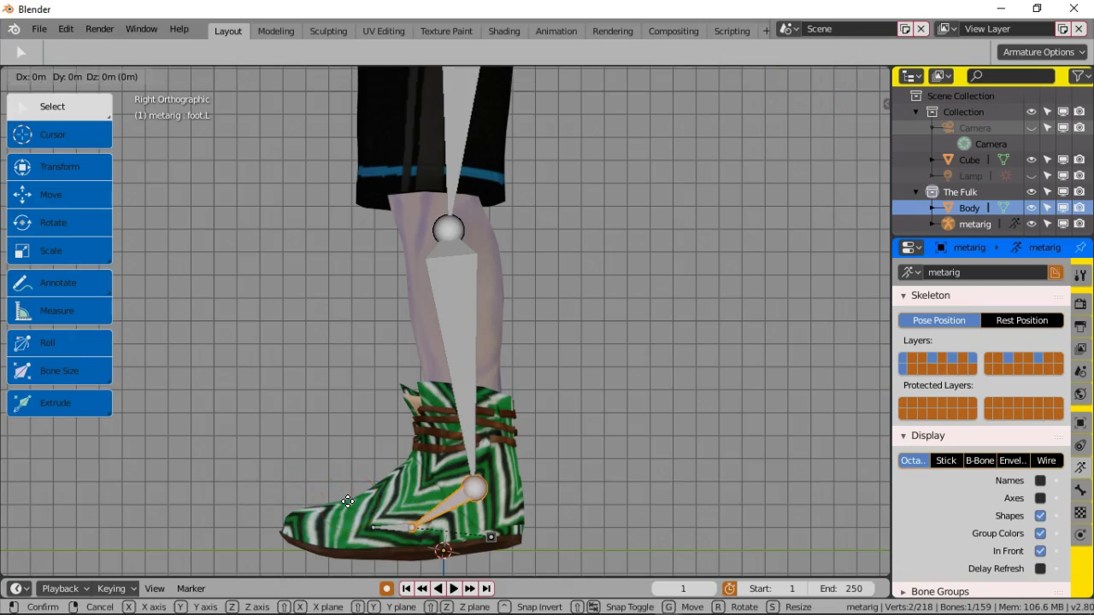
{"action": "key", "text": "y"}
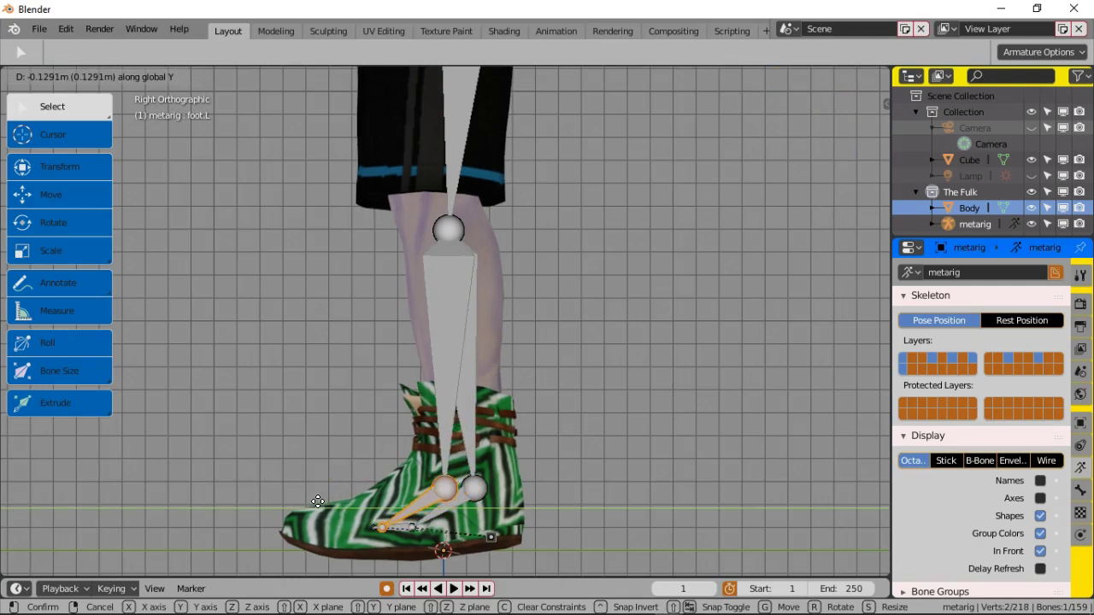
{"action": "right_click", "coordinate": [318, 501]}
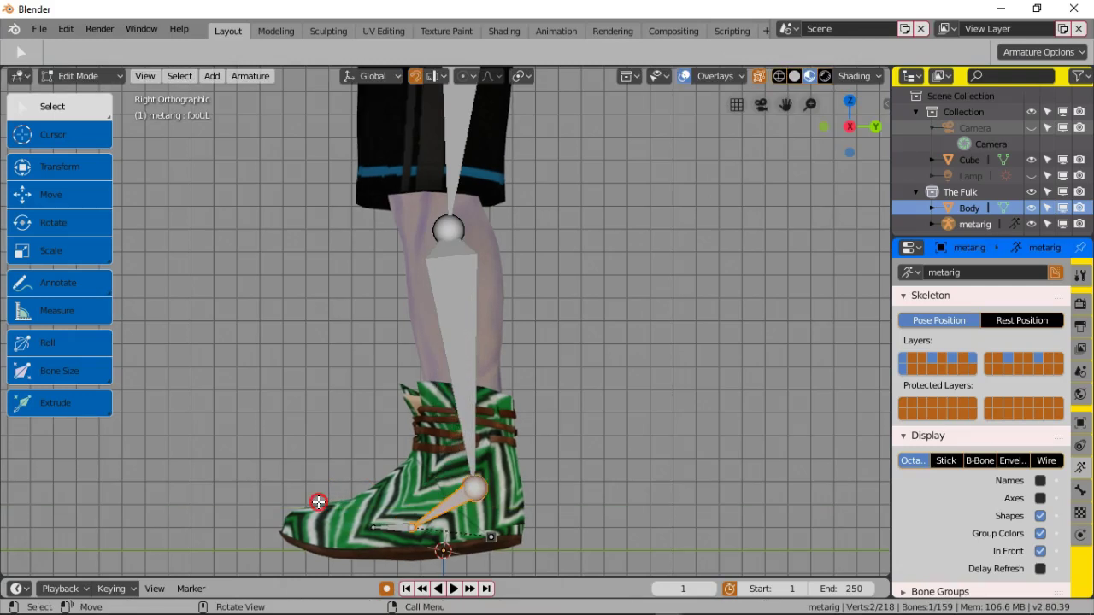
{"action": "middle_click_drag", "start_coordinate": [321, 490], "coordinate": [345, 490]}
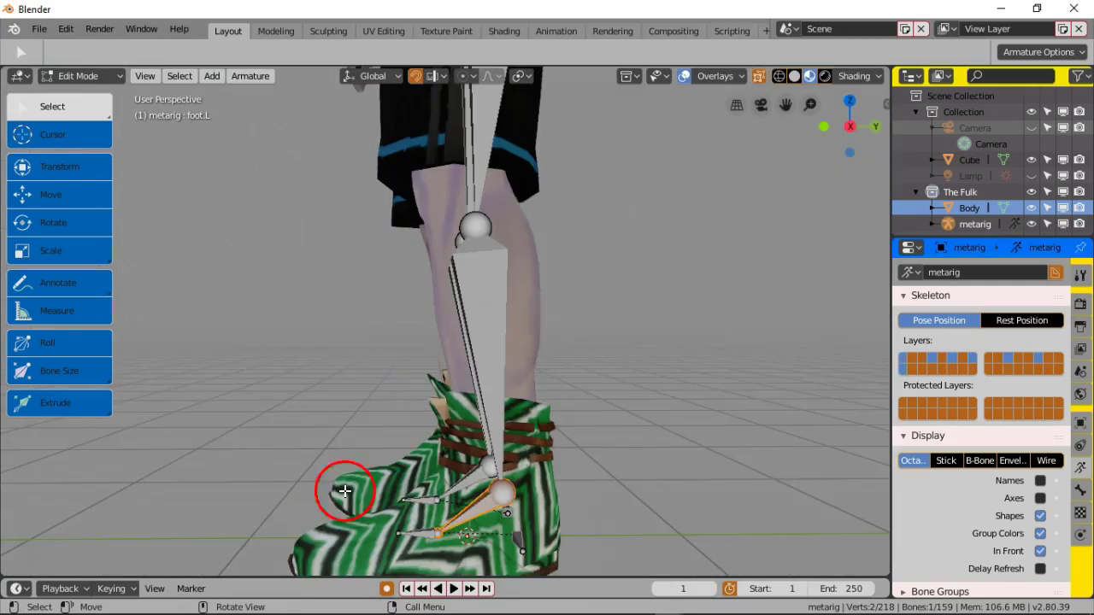
{"action": "left_click", "coordinate": [473, 481], "text": "shift"}
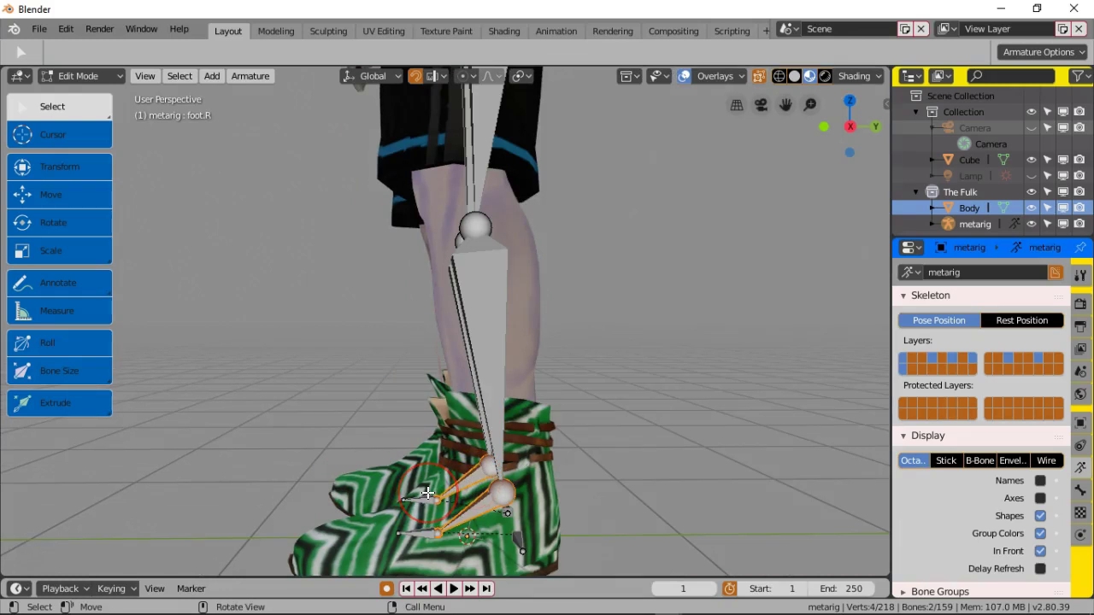
{"action": "key", "text": "KP_3"}
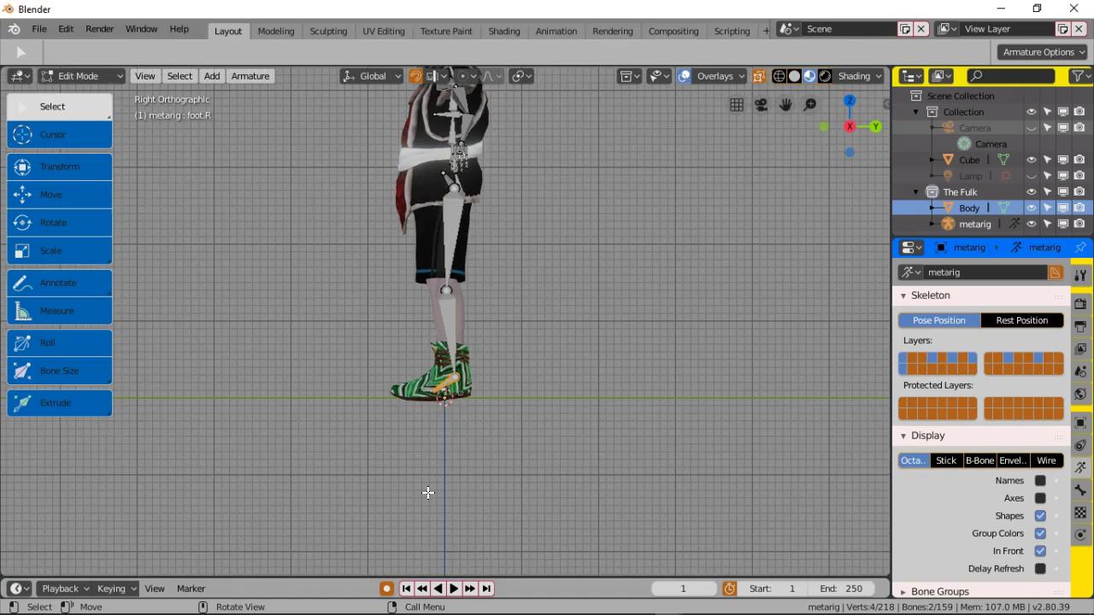
{"action": "scroll", "coordinate": [428, 493], "scroll_direction": "up", "scroll_amount": 7}
{"action": "scroll", "coordinate": [426, 494], "scroll_direction": "down", "scroll_amount": 1}
{"action": "left_click", "coordinate": [402, 502]}
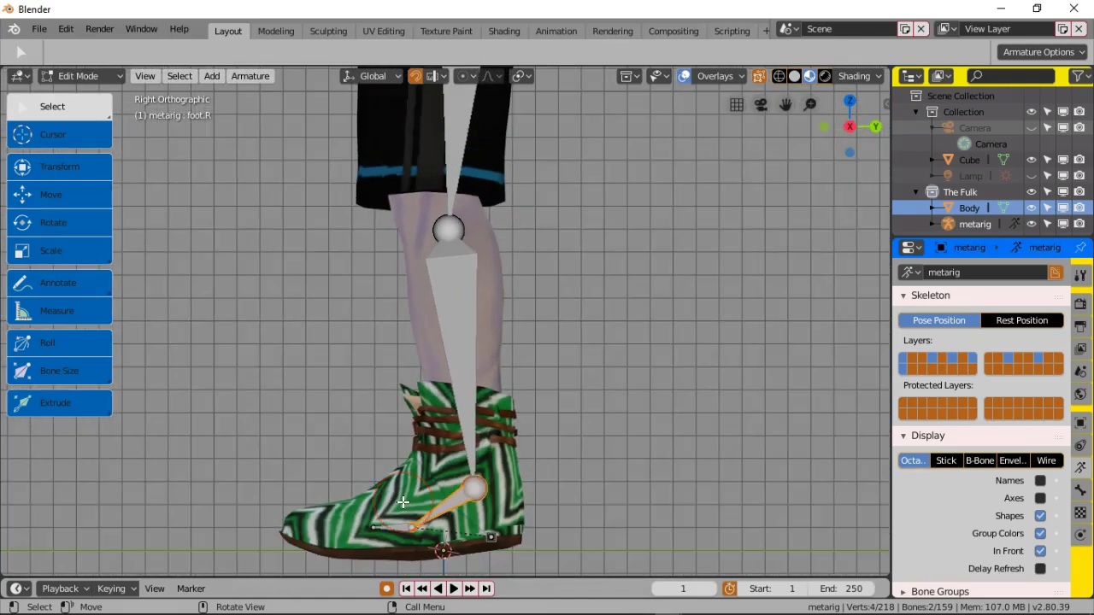
{"action": "key", "text": "g"}
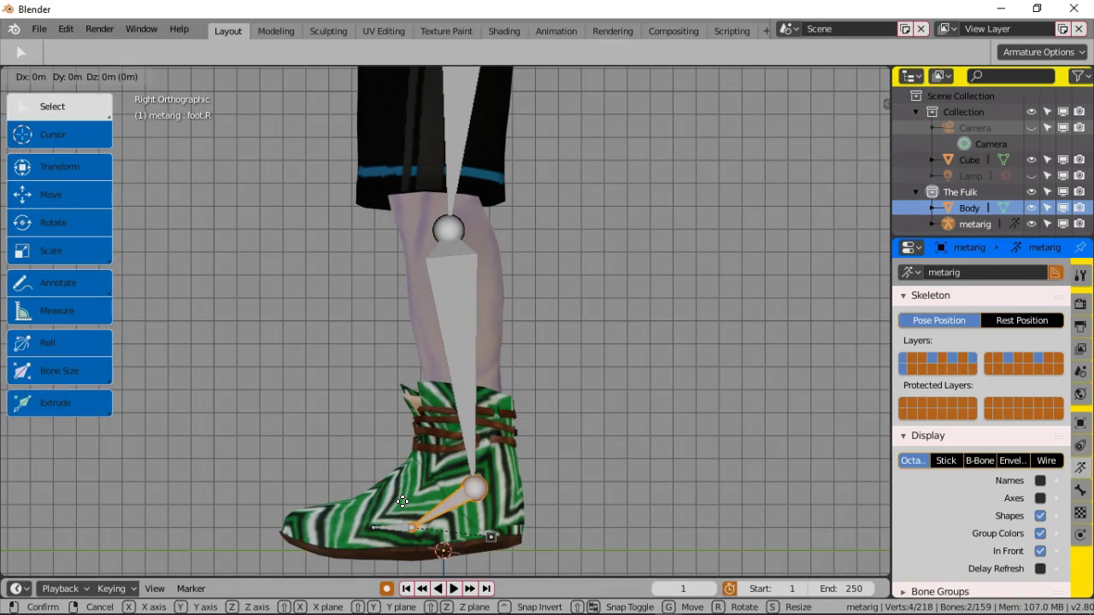
{"action": "key", "text": "y"}
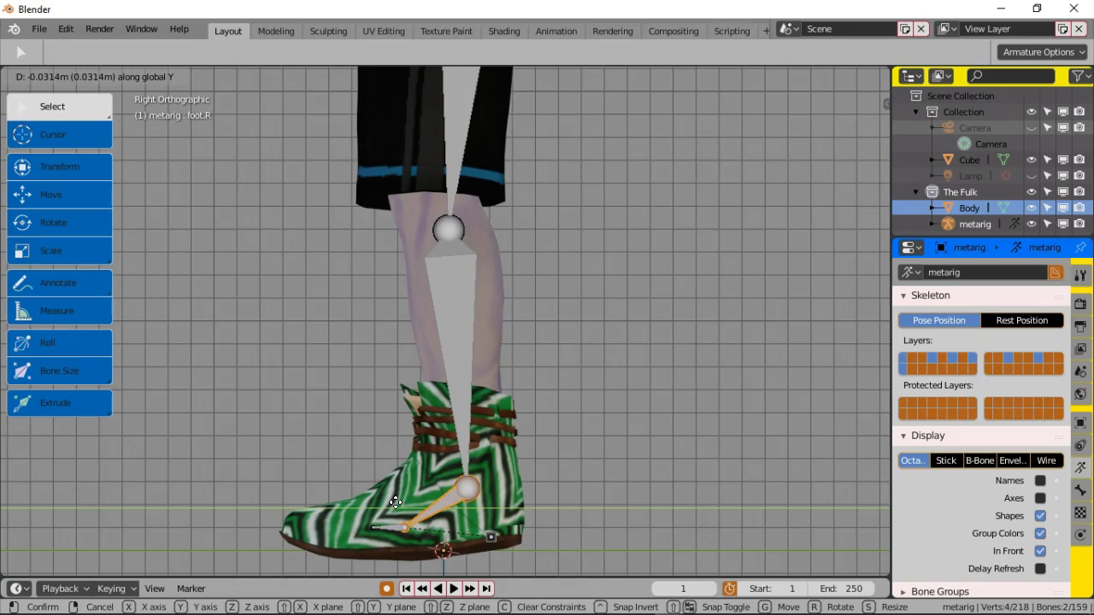
{"action": "right_click", "coordinate": [396, 502]}
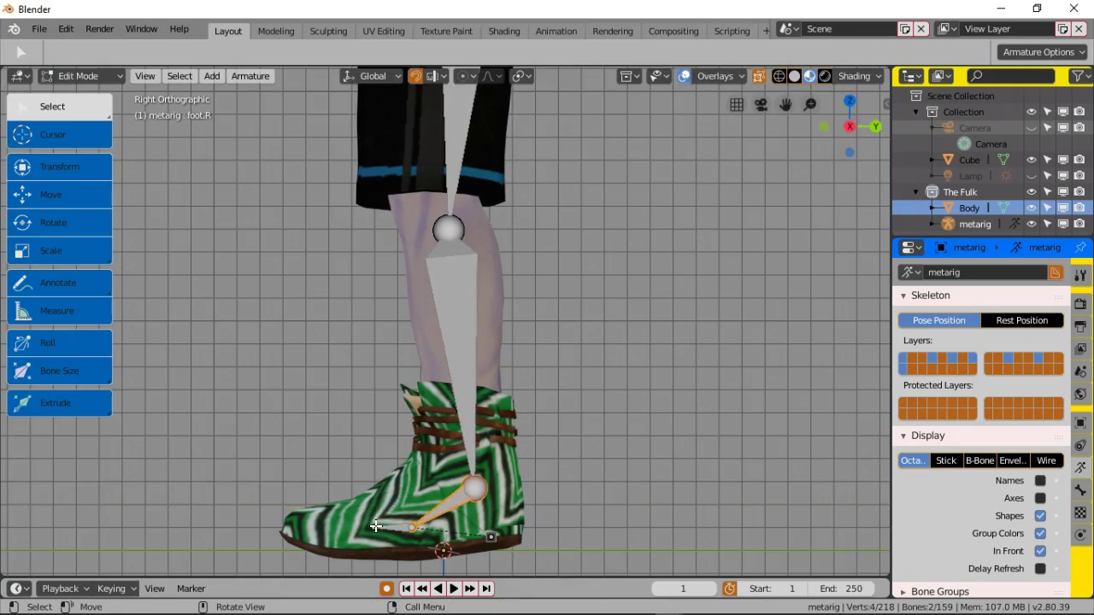
Step: Turn on X-ray display and select the left toe bone
{"action": "scroll", "coordinate": [376, 526], "scroll_direction": "down", "scroll_amount": 1}
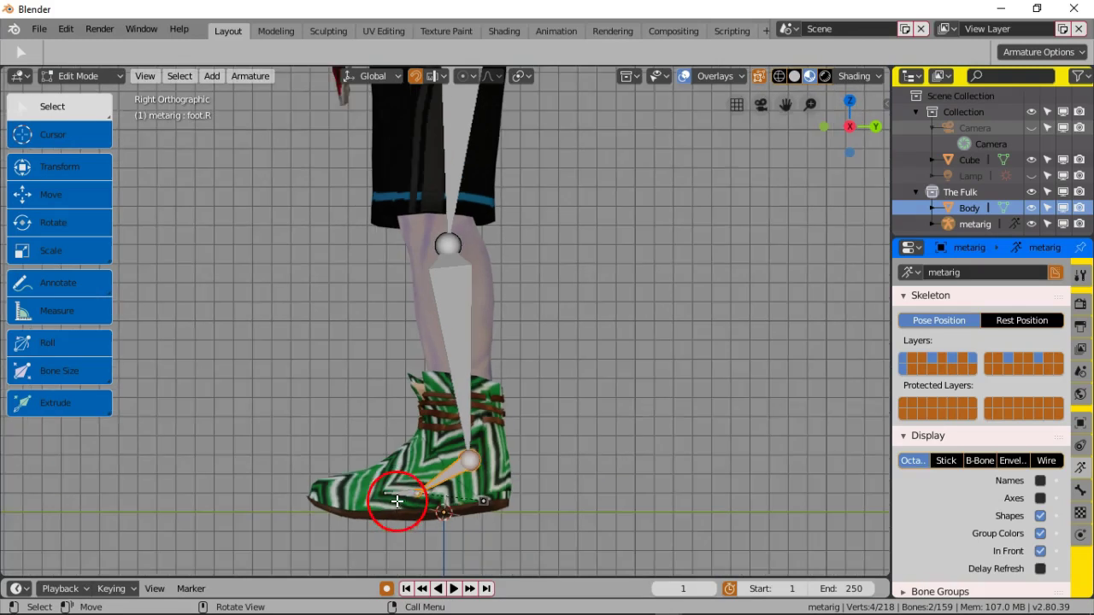
{"action": "left_click", "coordinate": [758, 77]}
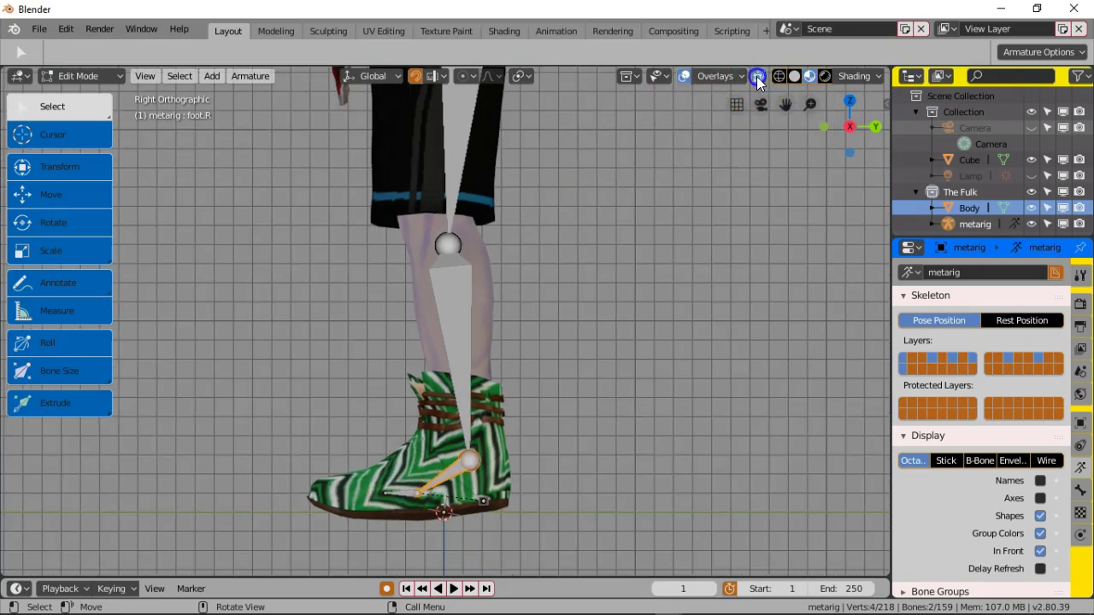
{"action": "left_click", "coordinate": [404, 494]}
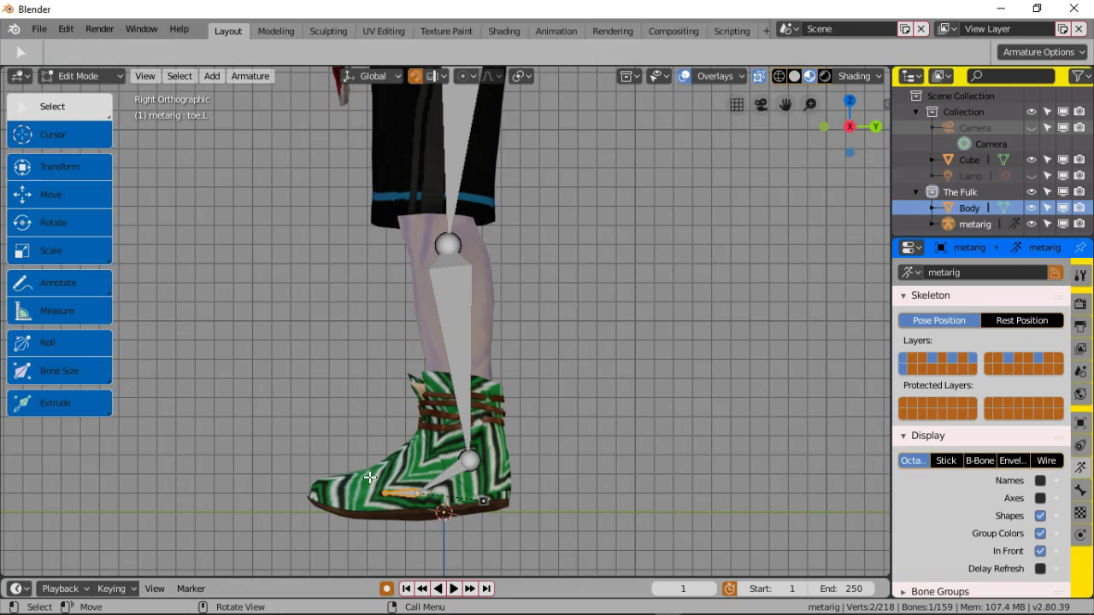
{"action": "key", "text": "g"}
{"action": "key", "text": "y"}
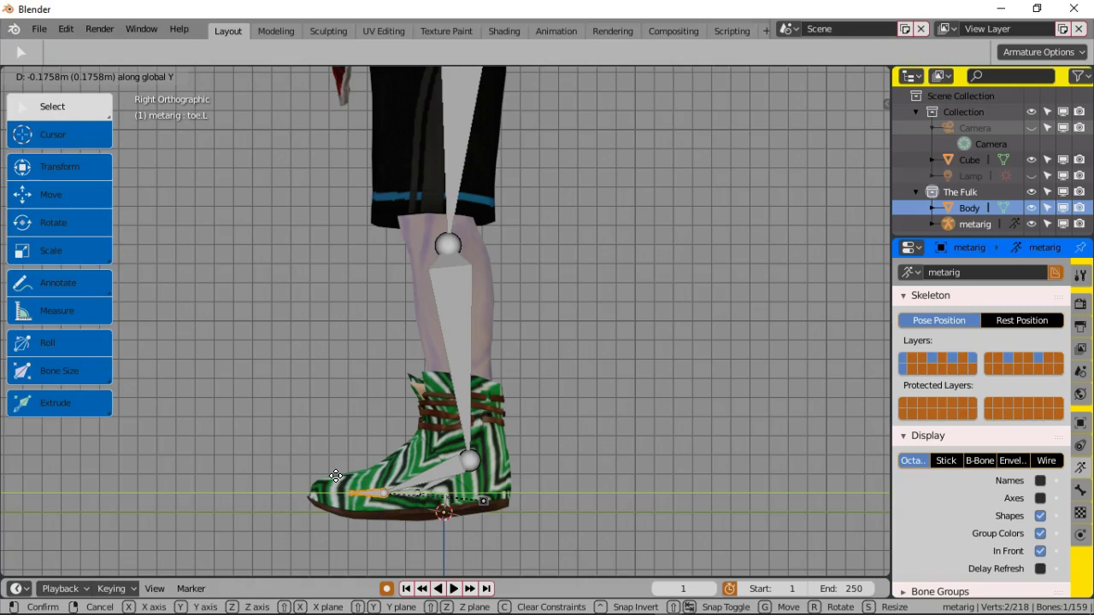
{"action": "right_click", "coordinate": [336, 476]}
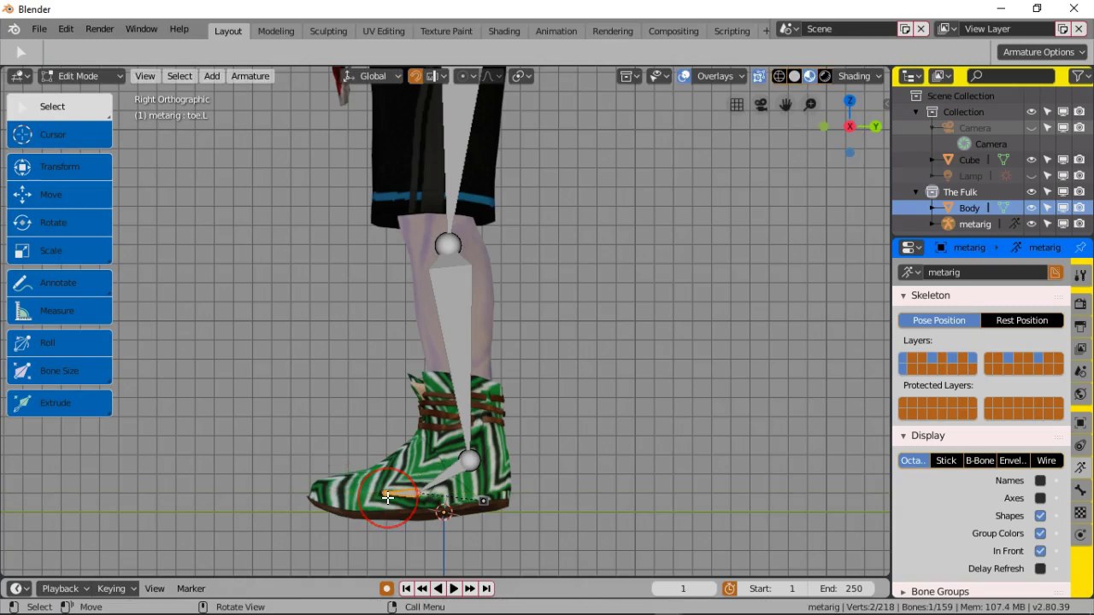
Step: Add the right toe bone to the selection and move both toe bones about 0.195 m forward along negative global Y
{"action": "middle_click_drag", "start_coordinate": [369, 463], "coordinate": [386, 455]}
{"action": "left_click", "coordinate": [432, 412], "text": "shift"}
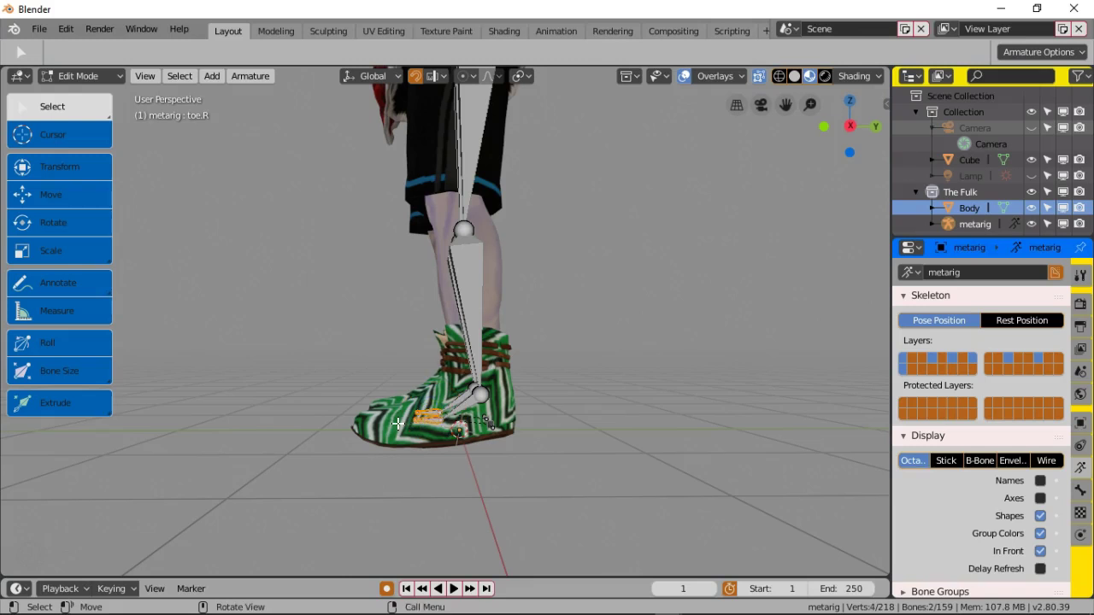
{"action": "key", "text": "g"}
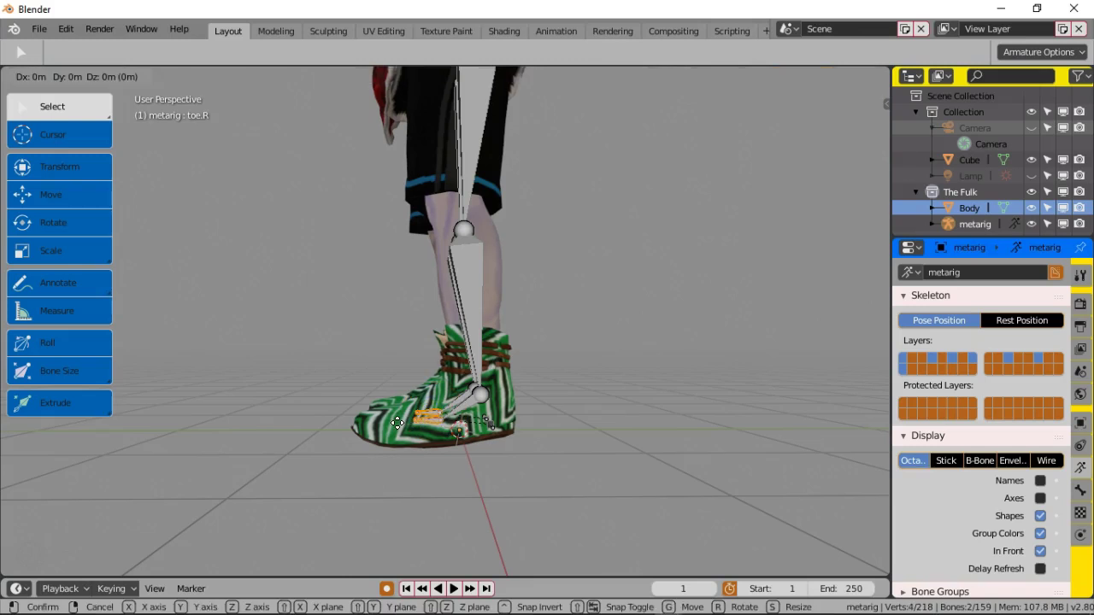
{"action": "key", "text": "y"}
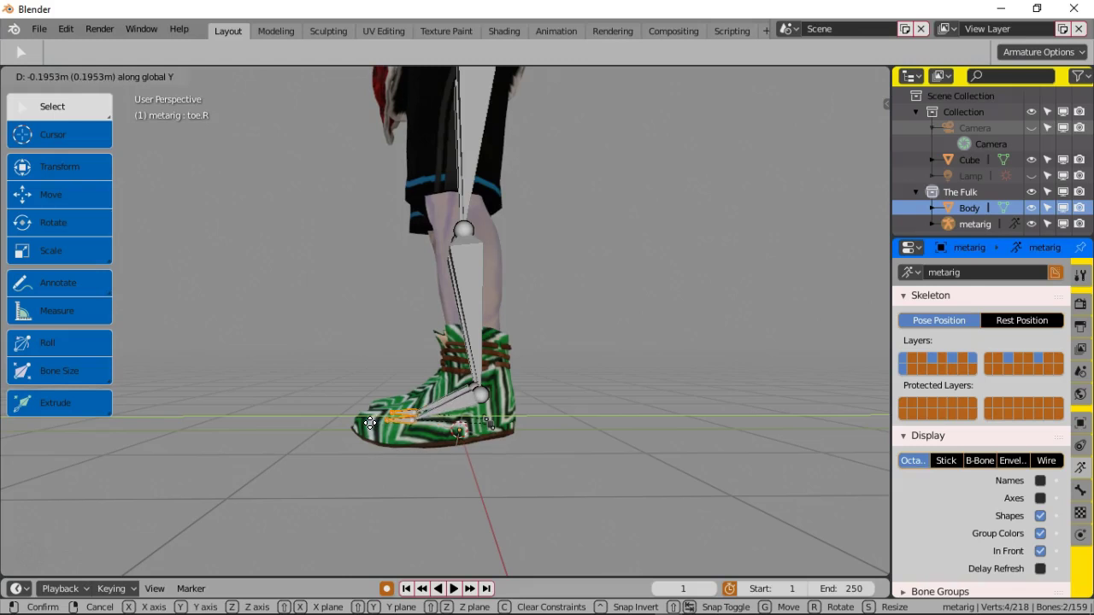
{"action": "left_click", "coordinate": [369, 423]}
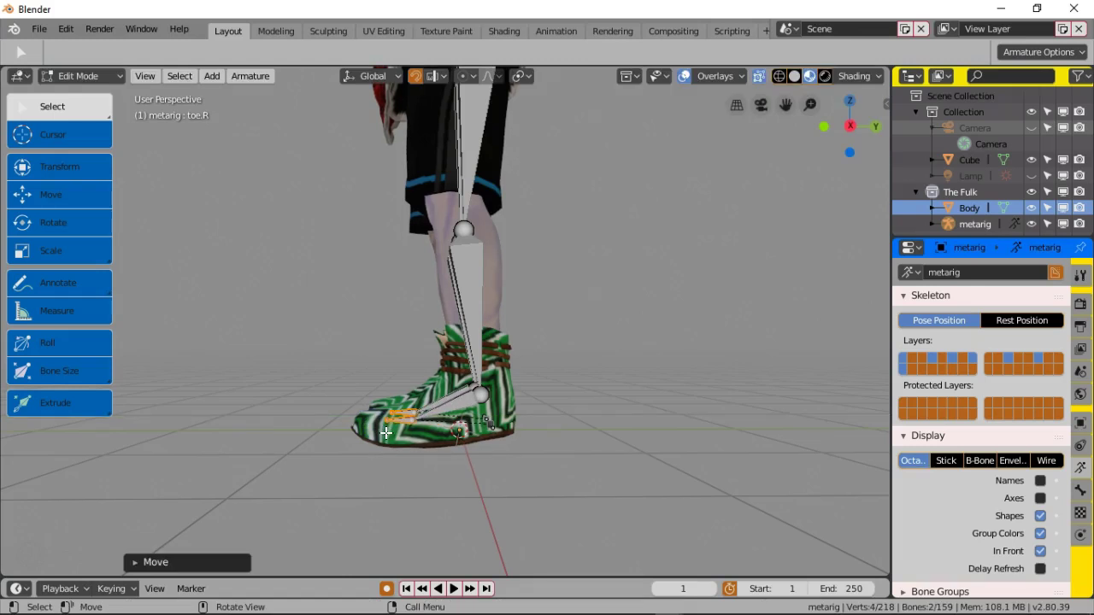
Step: Select the end joints of both toe bones and move them forward along global Y towards the tips of the boots
{"action": "scroll", "coordinate": [386, 434], "scroll_direction": "up", "scroll_amount": 3}
{"action": "left_click", "coordinate": [350, 483]}
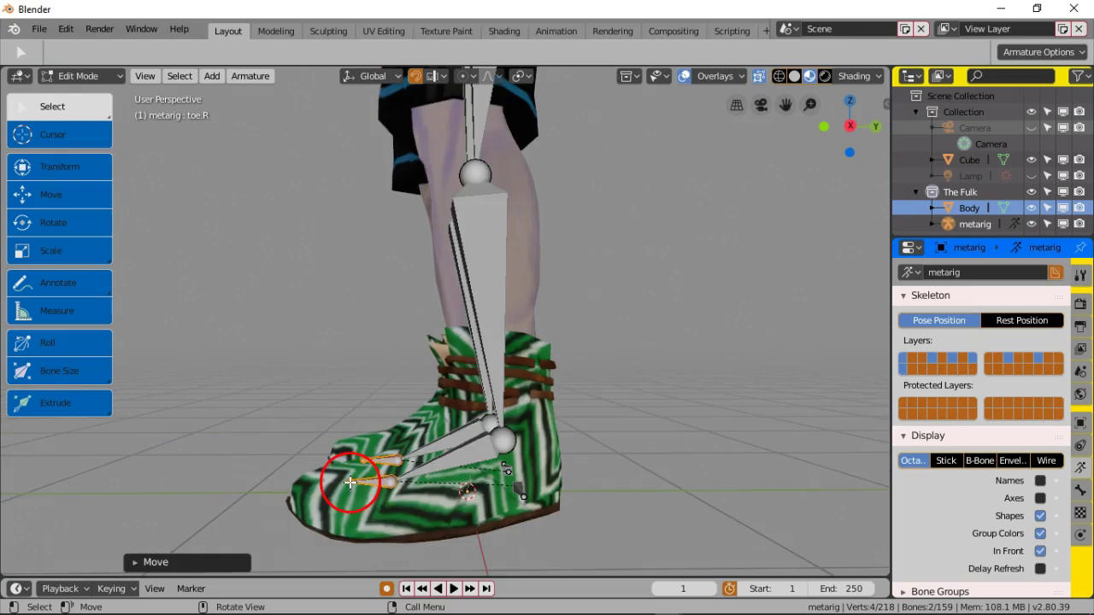
{"action": "left_click", "coordinate": [362, 463], "text": "shift"}
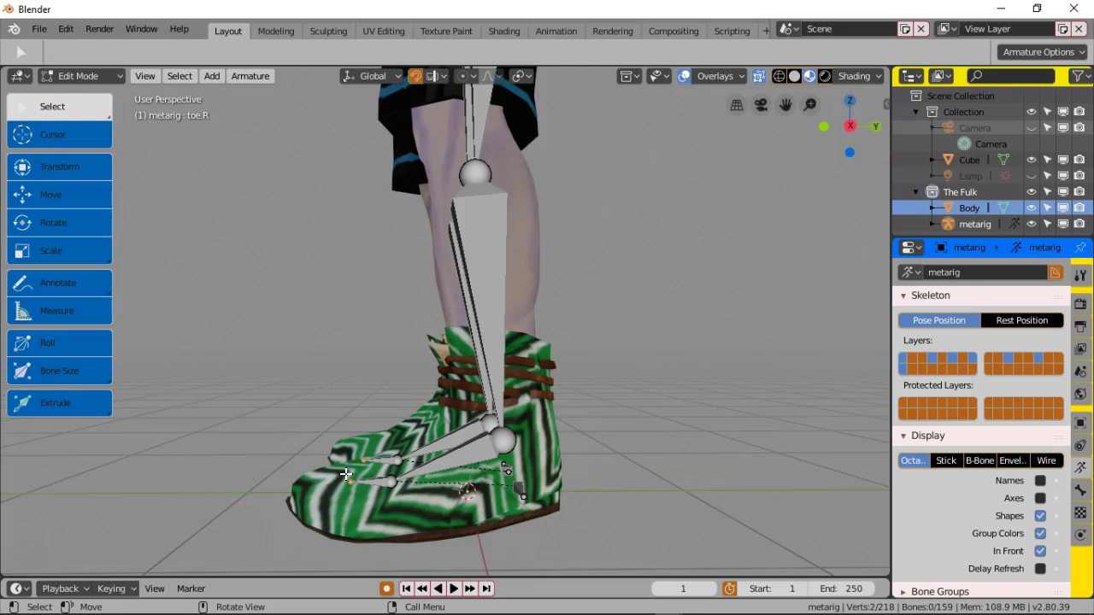
{"action": "key", "text": "g"}
{"action": "key", "text": "y"}
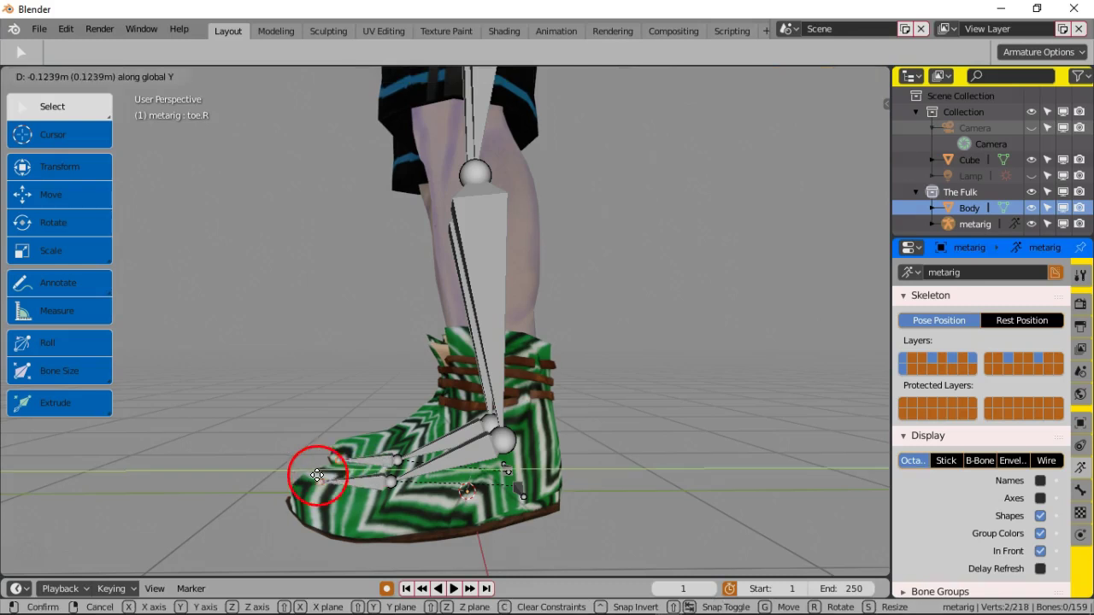
{"action": "left_click", "coordinate": [306, 477]}
{"action": "middle_click_drag", "start_coordinate": [306, 476], "coordinate": [377, 459]}
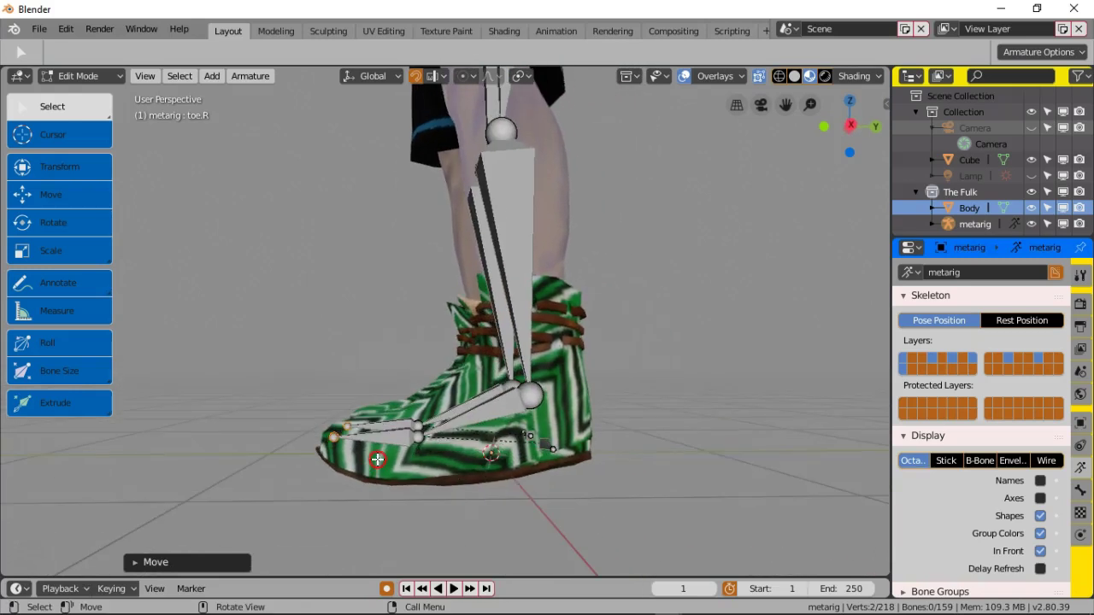
{"action": "scroll", "coordinate": [384, 451], "scroll_direction": "down", "scroll_amount": 3}
{"action": "middle_click_drag", "start_coordinate": [418, 427], "coordinate": [419, 435]}
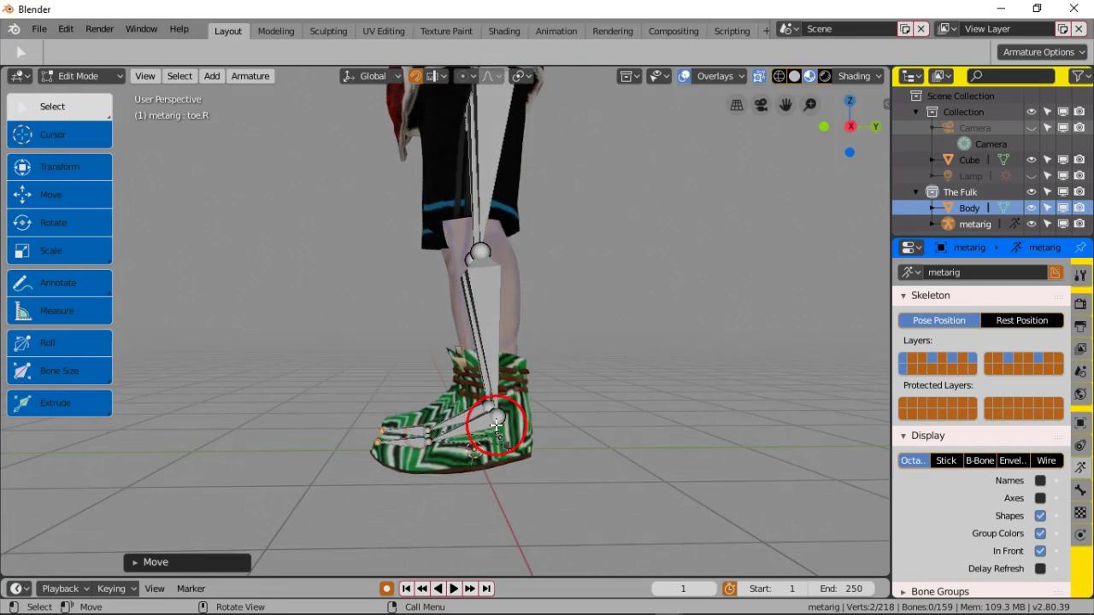
Step: Examine how the metarig's leg and foot bones sit inside the boots and shorts from the side and front
{"action": "middle_click_drag", "start_coordinate": [500, 438], "coordinate": [479, 419]}
{"action": "middle_click_drag", "start_coordinate": [437, 274], "coordinate": [438, 265]}
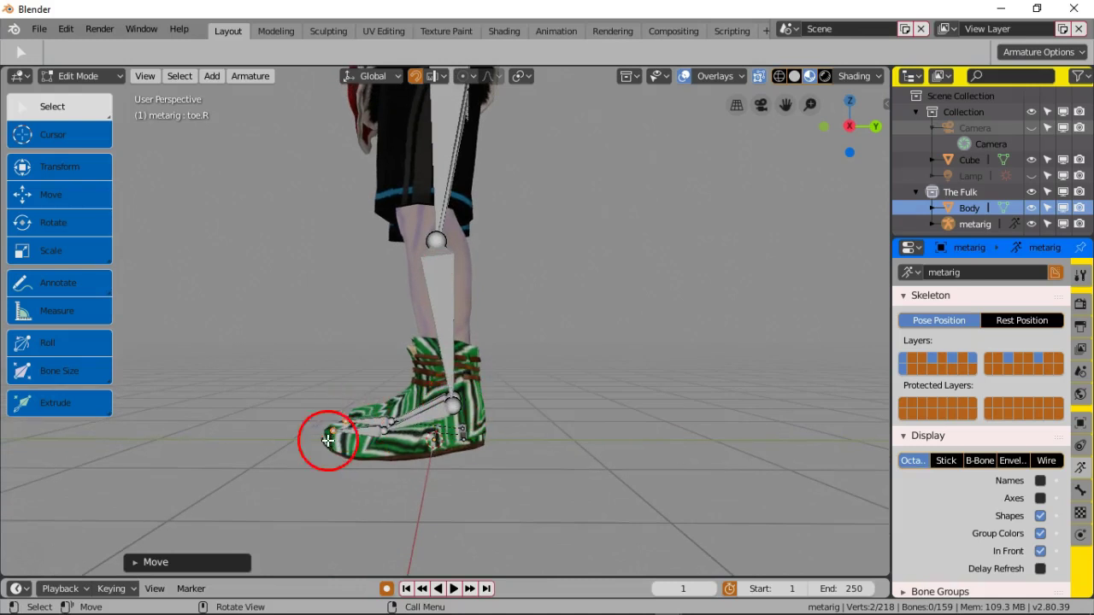
{"action": "middle_click_drag", "start_coordinate": [436, 241], "coordinate": [439, 252]}
{"action": "left_click", "coordinate": [443, 257]}
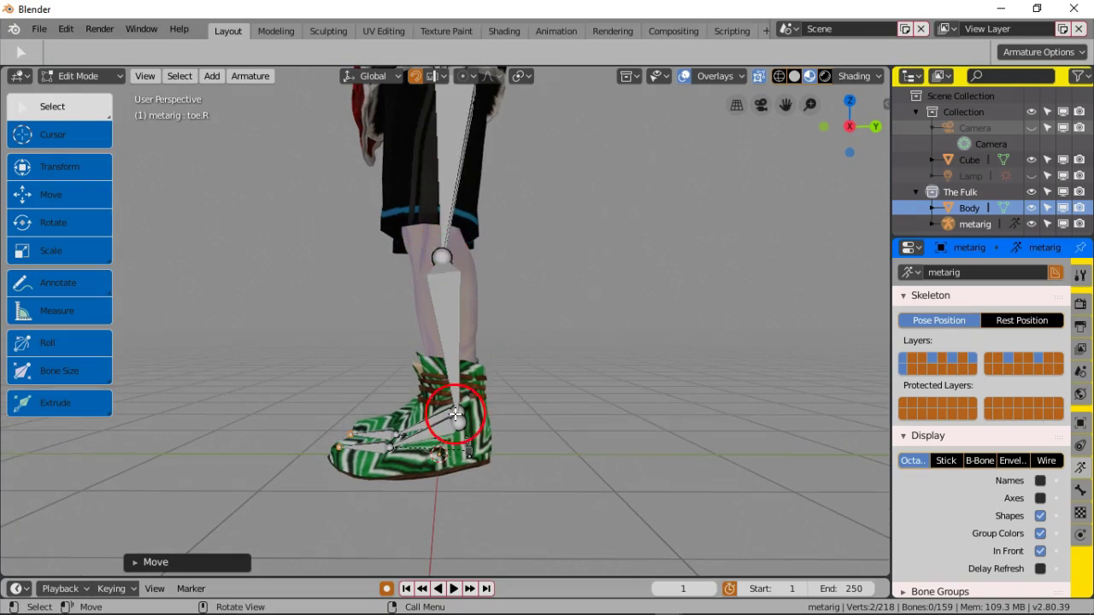
{"action": "middle_click_drag", "start_coordinate": [446, 284], "coordinate": [478, 332]}
{"action": "scroll", "coordinate": [477, 333], "scroll_direction": "down", "scroll_amount": 4}
{"action": "middle_click_drag", "start_coordinate": [481, 393], "coordinate": [590, 394]}
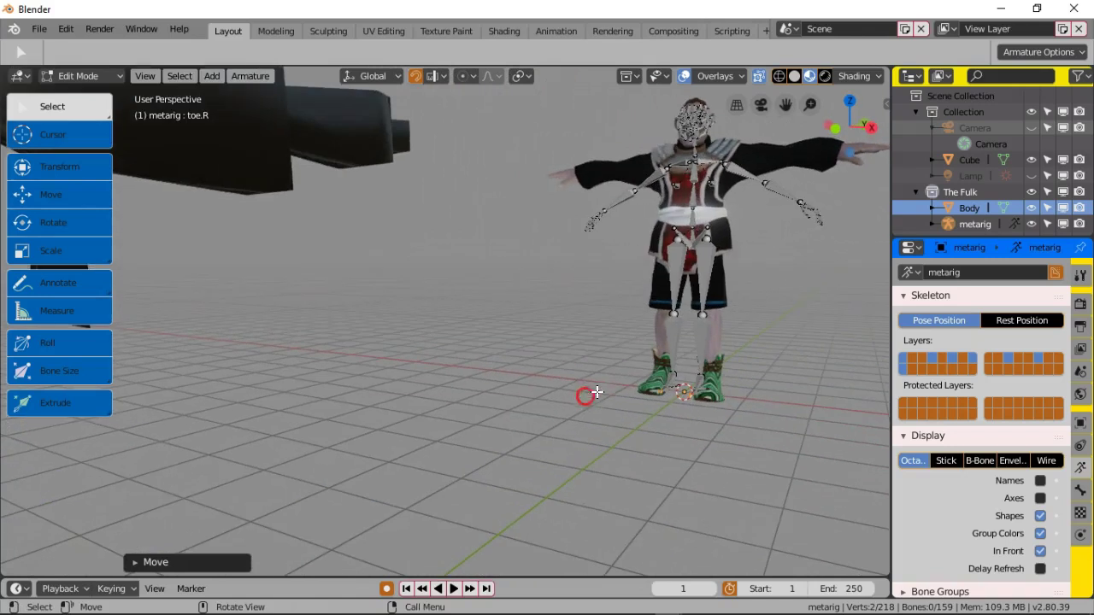
{"action": "middle_click_drag", "start_coordinate": [604, 345], "coordinate": [433, 308]}
{"action": "scroll", "coordinate": [454, 363], "scroll_direction": "up", "scroll_amount": 3}
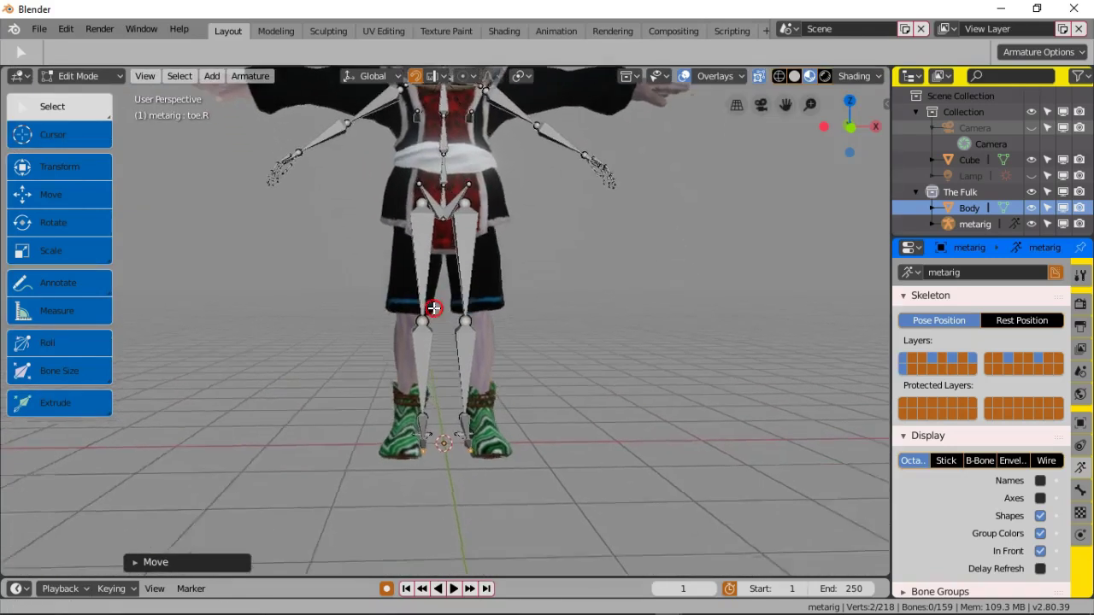
{"action": "scroll", "coordinate": [433, 309], "scroll_direction": "up", "scroll_amount": 2}
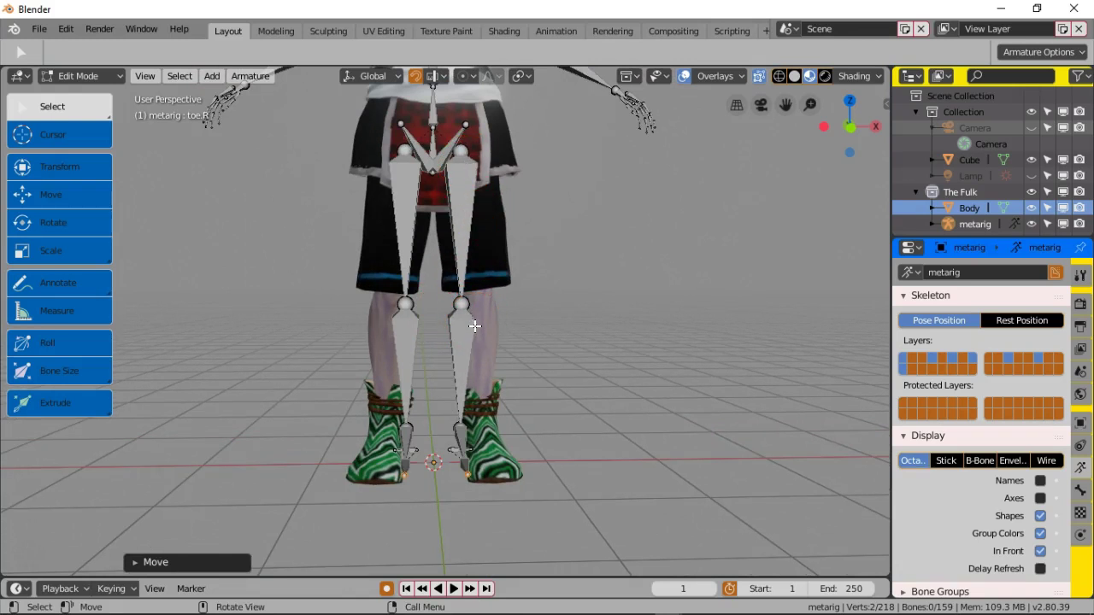
Step: Circle-select the left leg bone chain from the heel and toe up to the thigh
{"action": "left_click", "coordinate": [451, 457]}
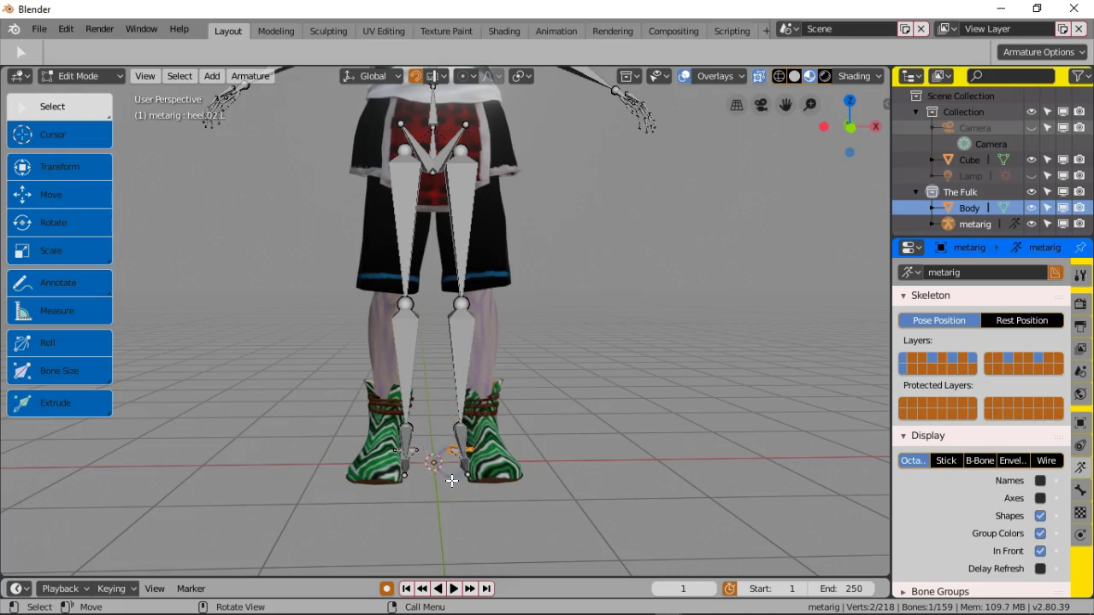
{"action": "key", "text": "c"}
{"action": "left_click_drag", "start_coordinate": [464, 447], "coordinate": [462, 282]}
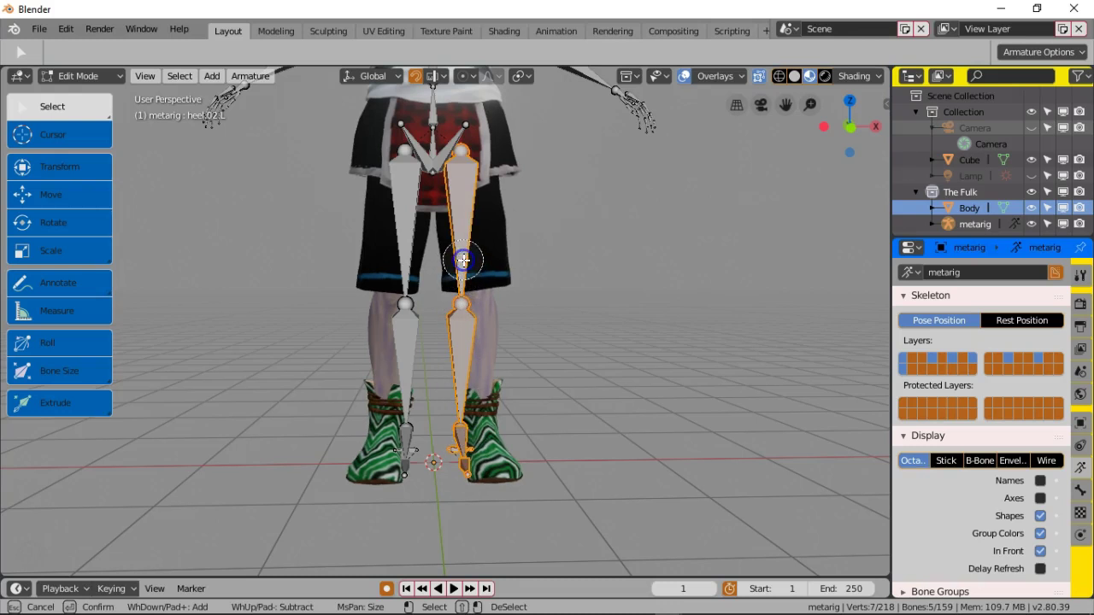
{"action": "right_click", "coordinate": [463, 260]}
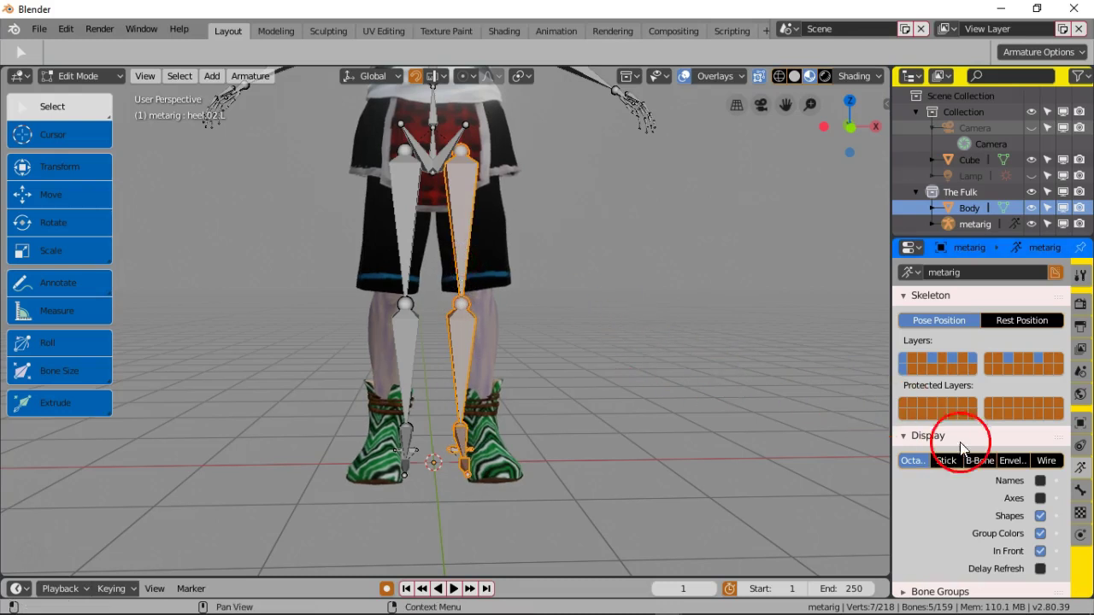
Step: Enable X-Axis Mirror in the armature options
{"action": "left_click", "coordinate": [1081, 304]}
{"action": "left_click", "coordinate": [1080, 275]}
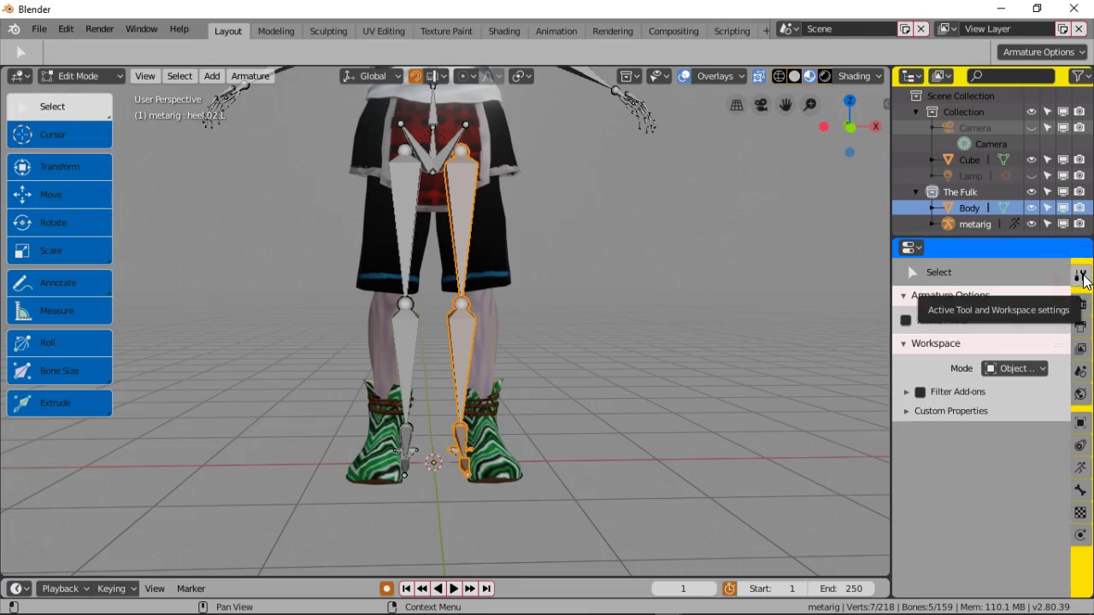
{"action": "left_click", "coordinate": [906, 320]}
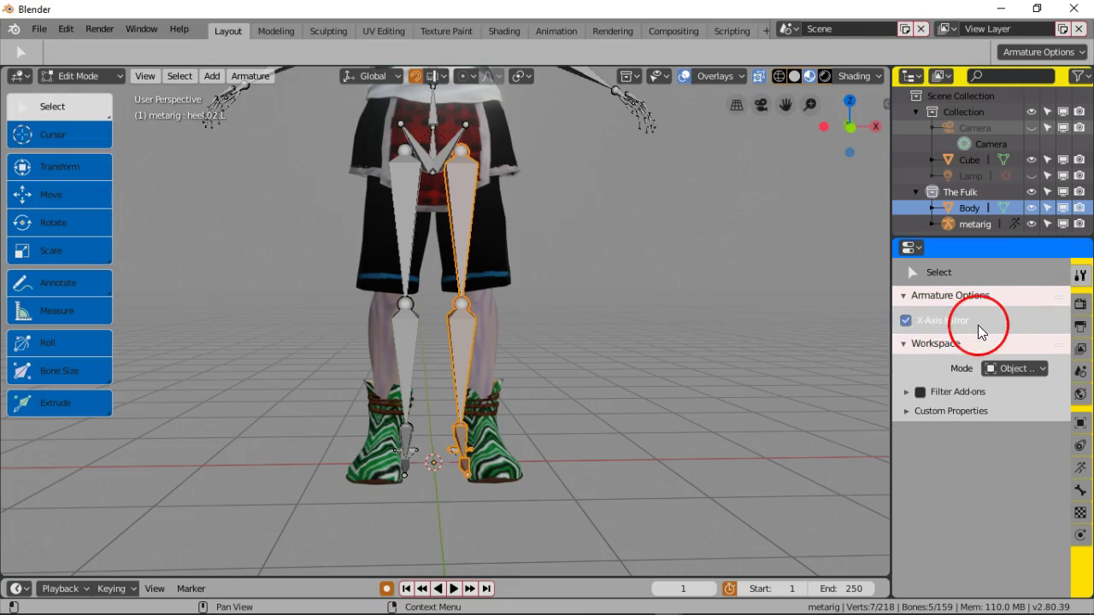
{"action": "left_click", "coordinate": [906, 411]}
{"action": "left_click", "coordinate": [906, 411]}
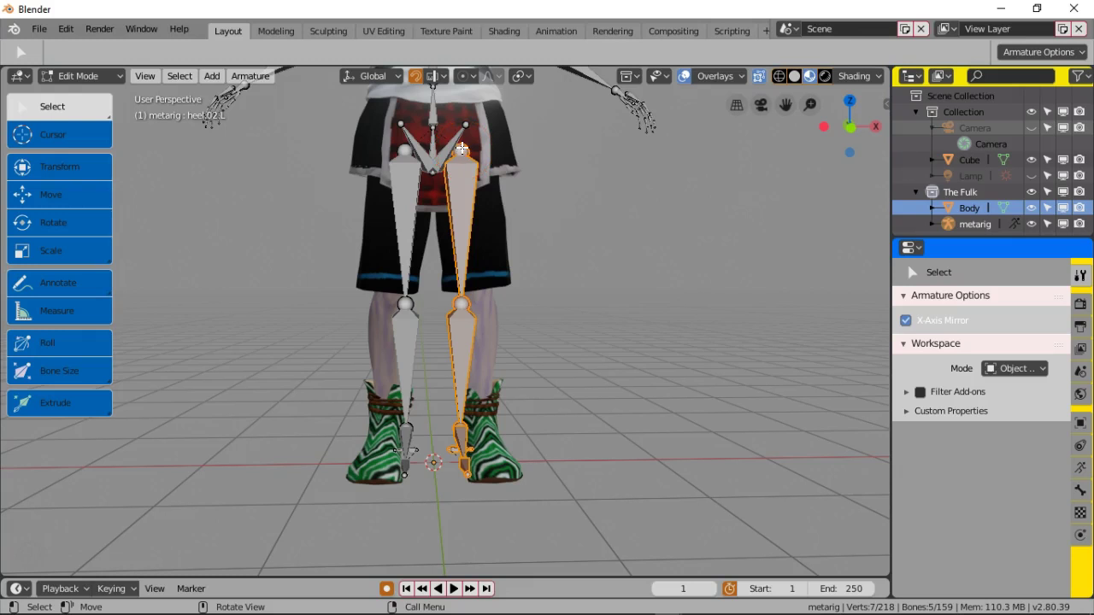
{"action": "key", "text": "r"}
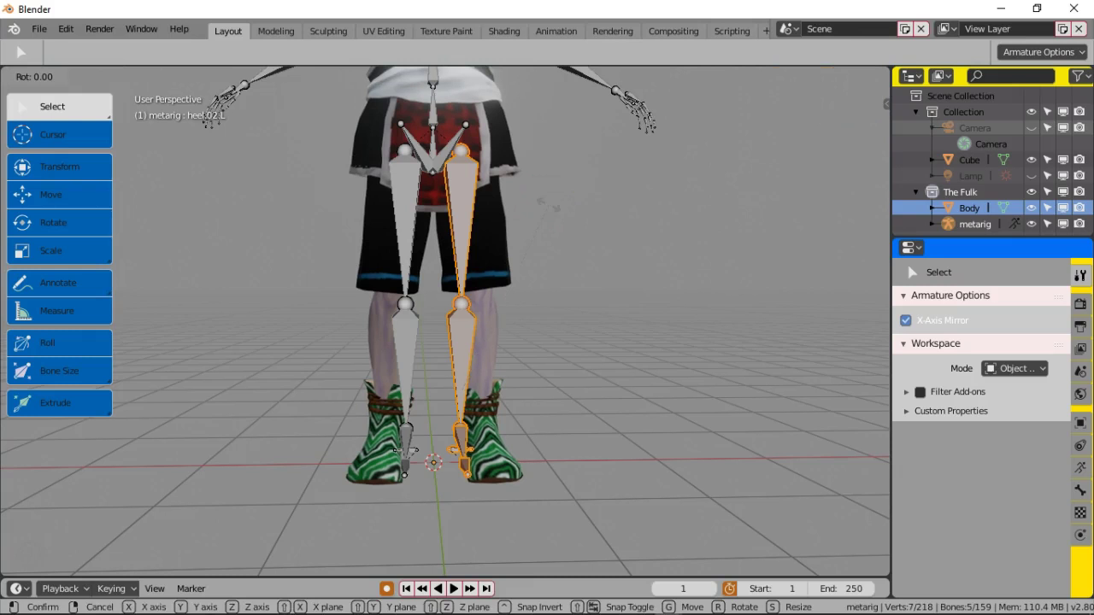
{"action": "key", "text": "x"}
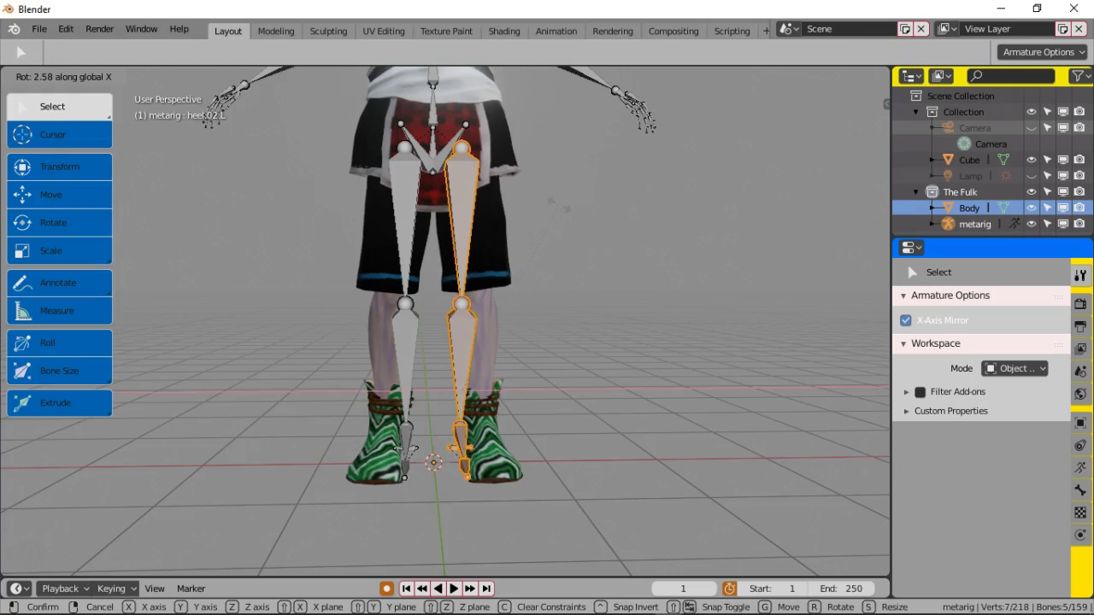
{"action": "left_click", "coordinate": [614, 212]}
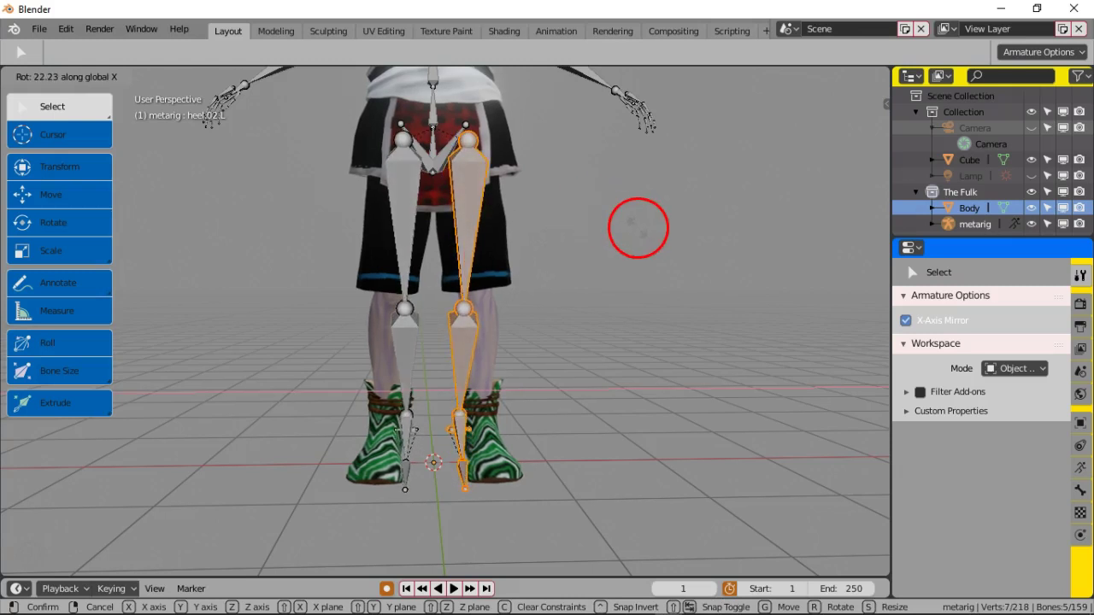
{"action": "right_click", "coordinate": [637, 227]}
{"action": "left_click", "coordinate": [564, 225]}
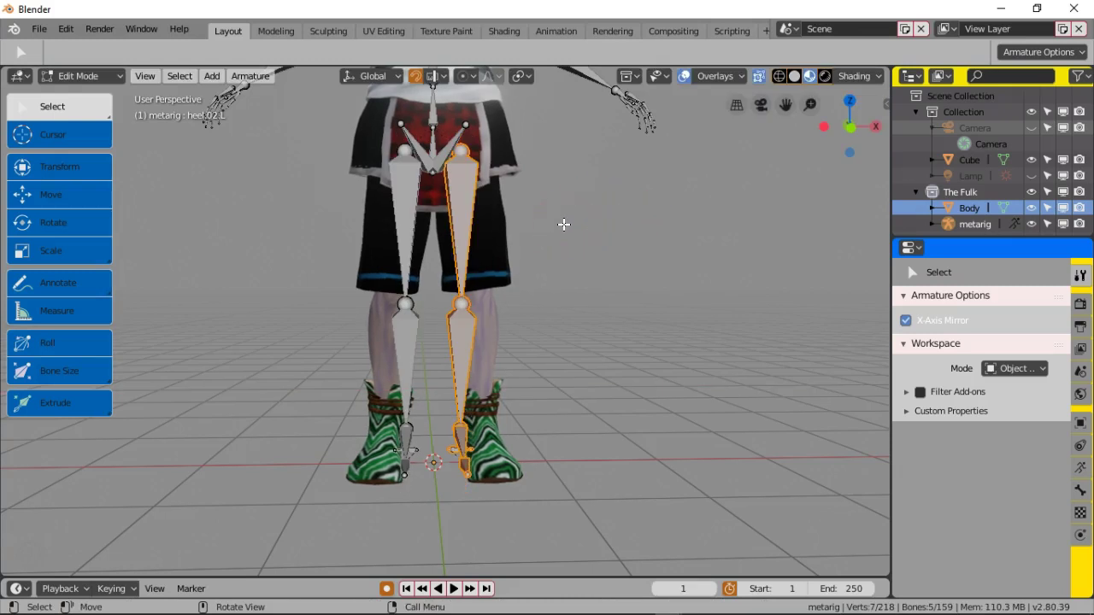
{"action": "key", "text": "r"}
{"action": "key", "text": "y"}
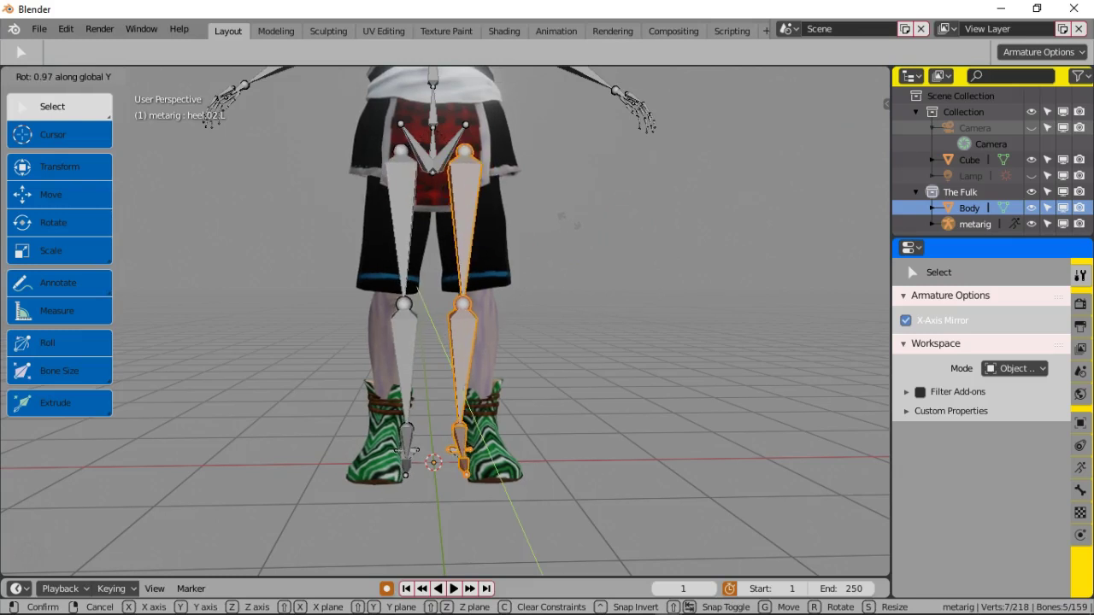
{"action": "left_click", "coordinate": [567, 221]}
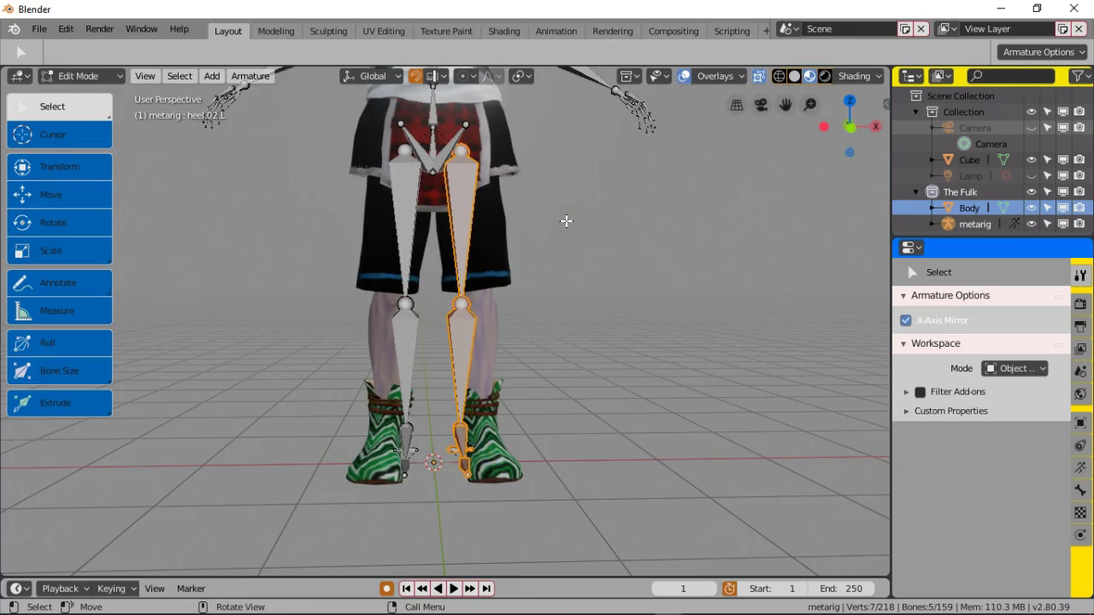
Step: Snap the 3D cursor to the joint at the upper end of the left thigh bone
{"action": "left_click", "coordinate": [464, 152]}
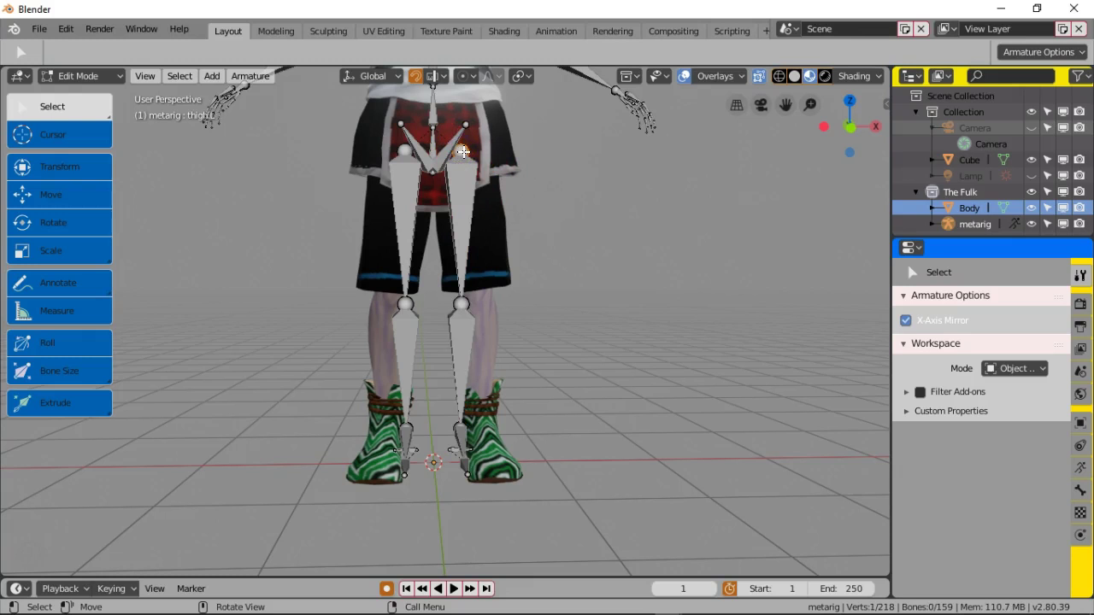
{"action": "key", "text": "shift+s"}
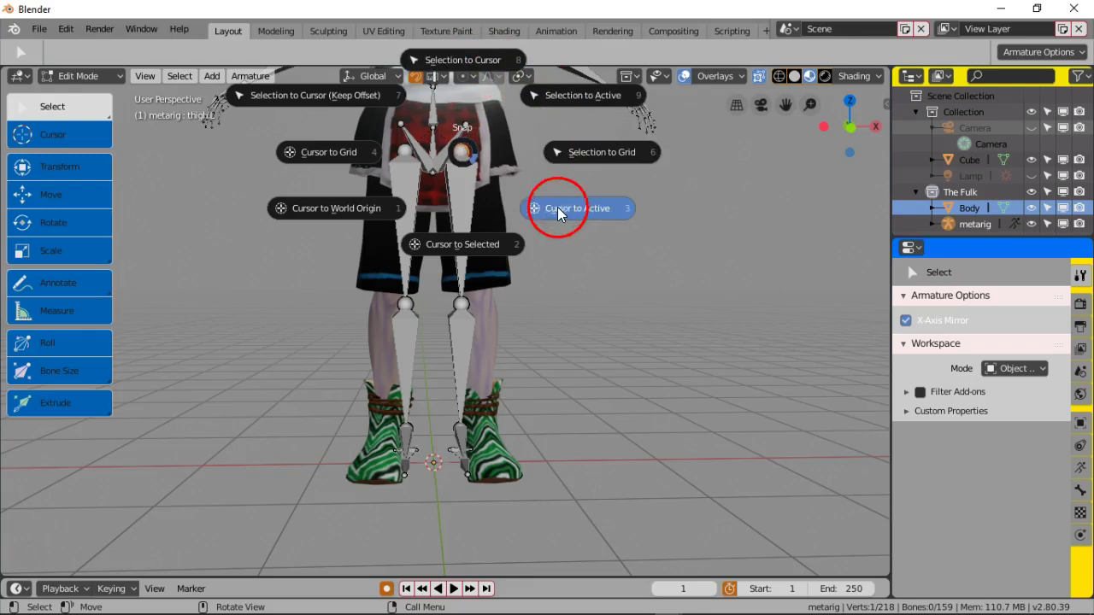
{"action": "left_click", "coordinate": [465, 245]}
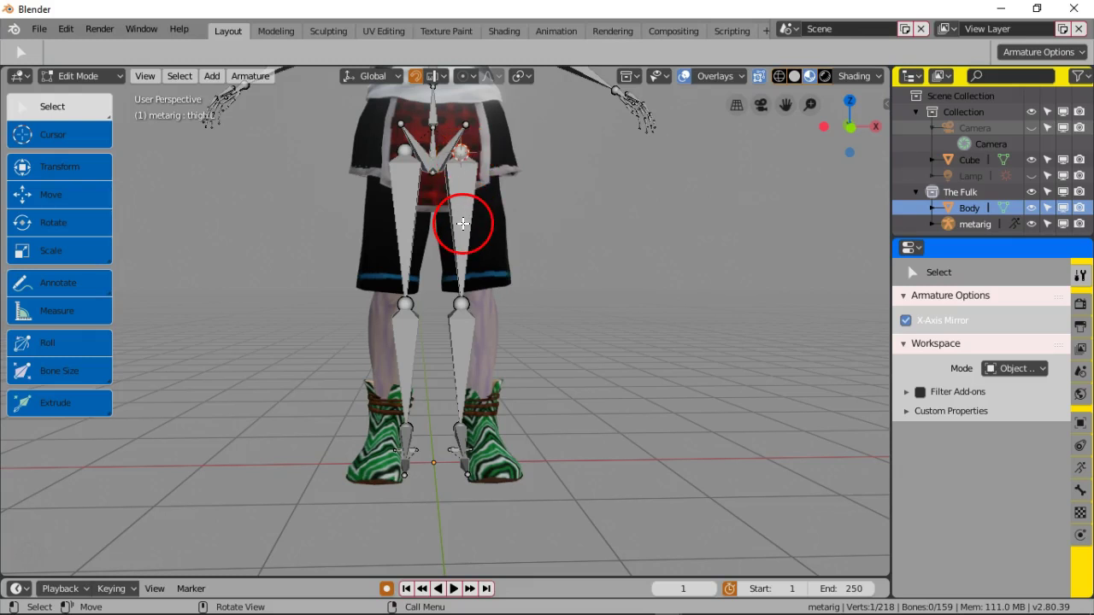
Step: Select the left thigh, shin, foot, heel and toe bones together
{"action": "left_click", "coordinate": [462, 224], "text": "shift"}
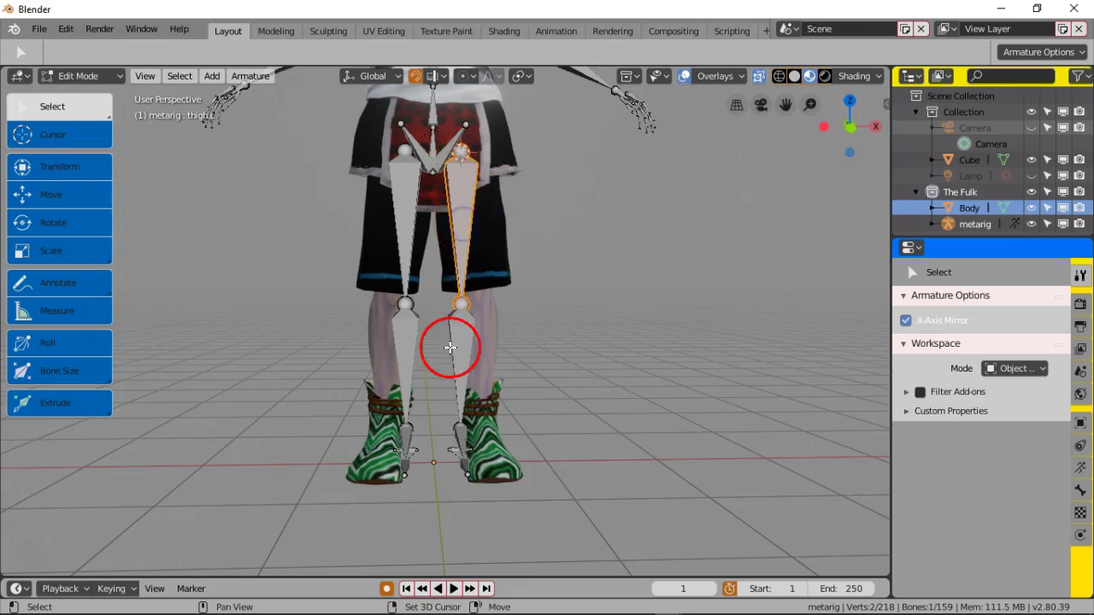
{"action": "left_click", "coordinate": [465, 398], "text": "shift"}
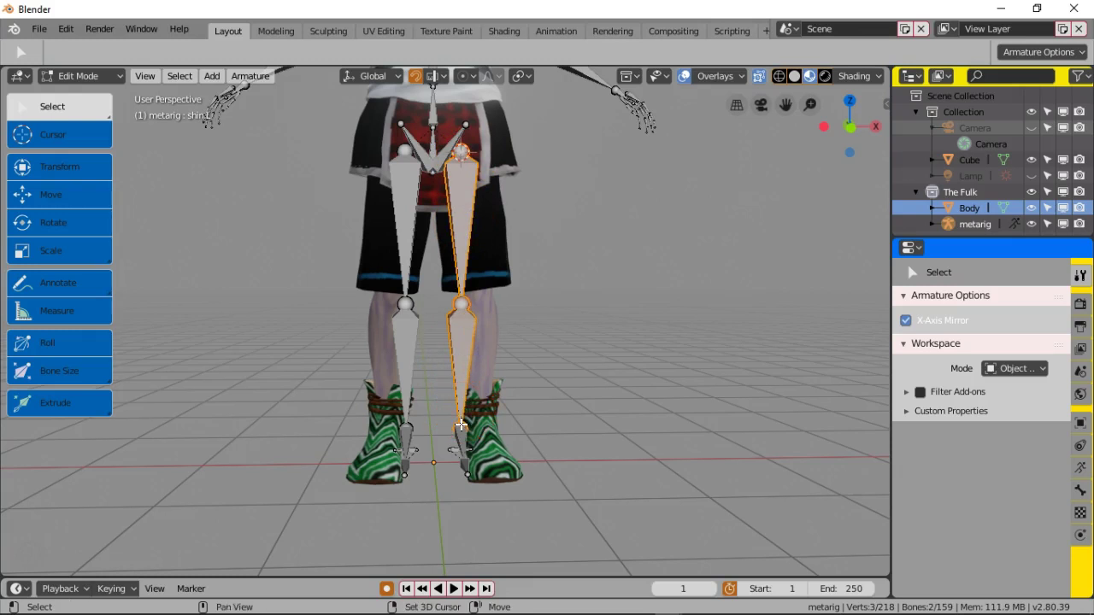
{"action": "left_click", "coordinate": [454, 447], "text": "shift"}
{"action": "left_click", "coordinate": [453, 452], "text": "shift"}
{"action": "left_click", "coordinate": [457, 458], "text": "shift"}
{"action": "left_click", "coordinate": [451, 449], "text": "shift"}
{"action": "left_click", "coordinate": [473, 479], "text": "shift"}
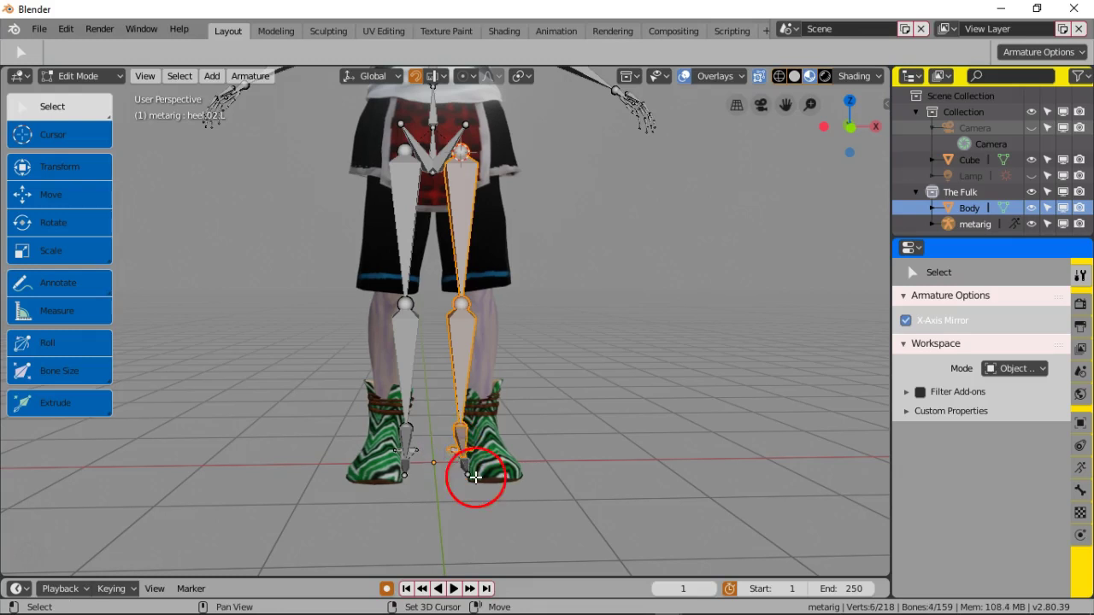
{"action": "left_click", "coordinate": [488, 368]}
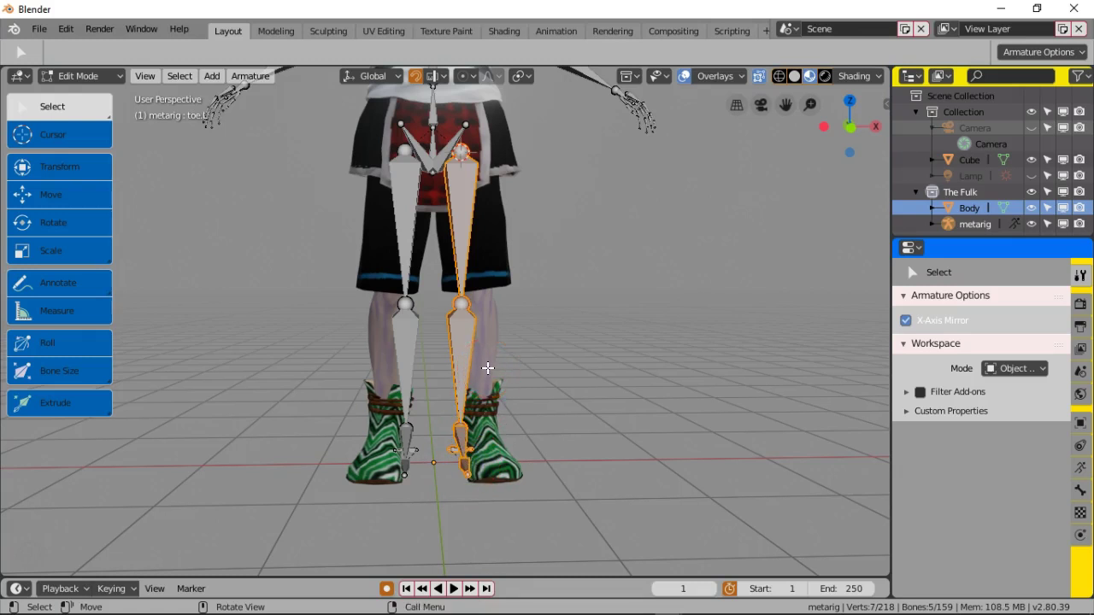
Step: Set the transform pivot point to 3D Cursor
{"action": "left_click", "coordinate": [478, 77]}
{"action": "left_click", "coordinate": [528, 76]}
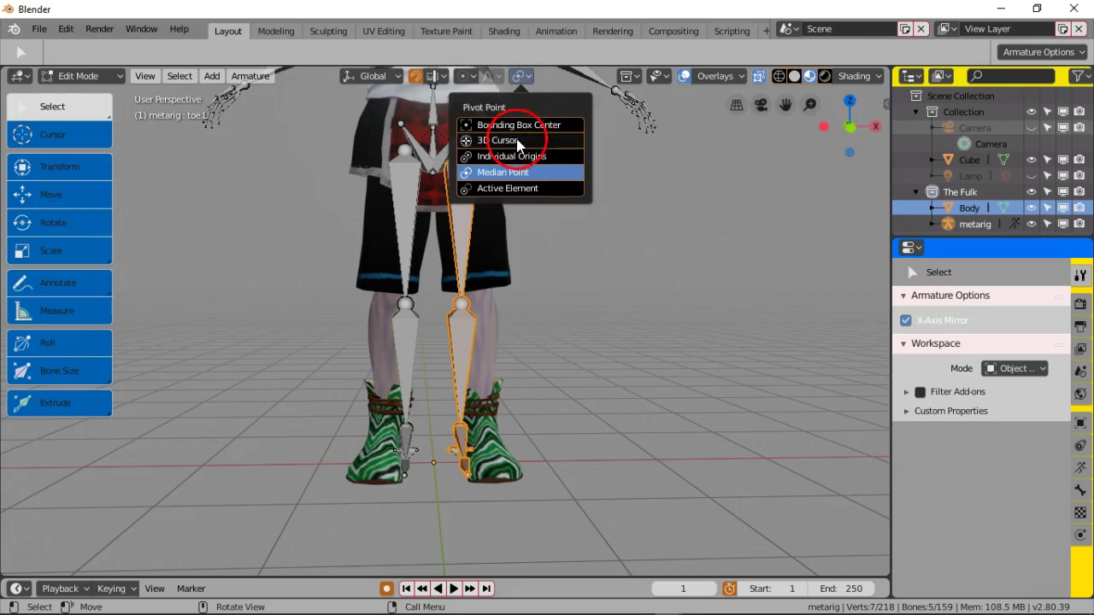
{"action": "left_click", "coordinate": [525, 79]}
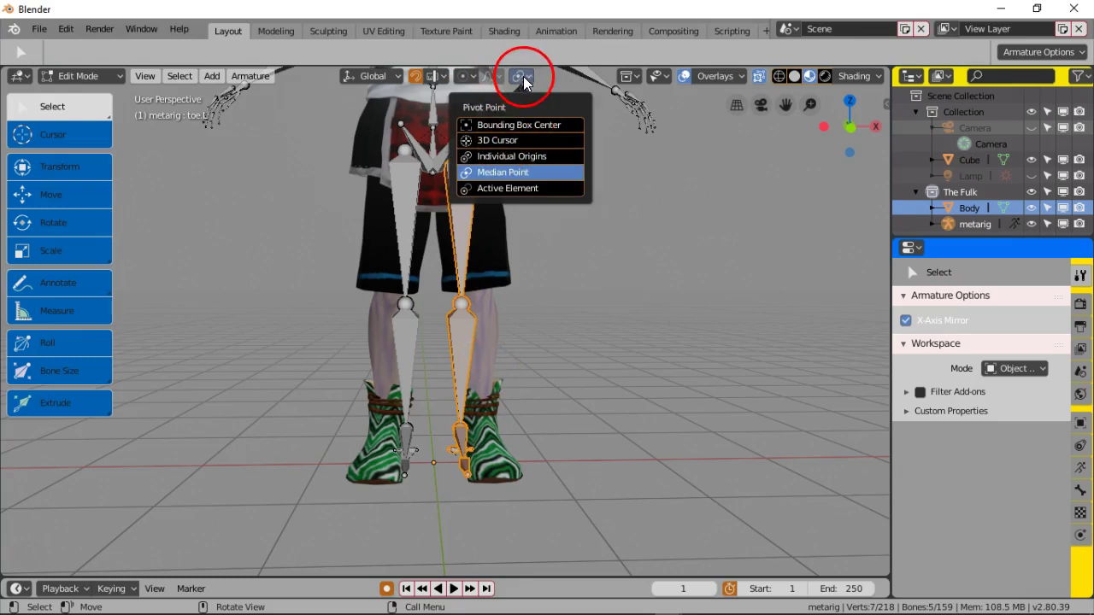
{"action": "left_click", "coordinate": [505, 140]}
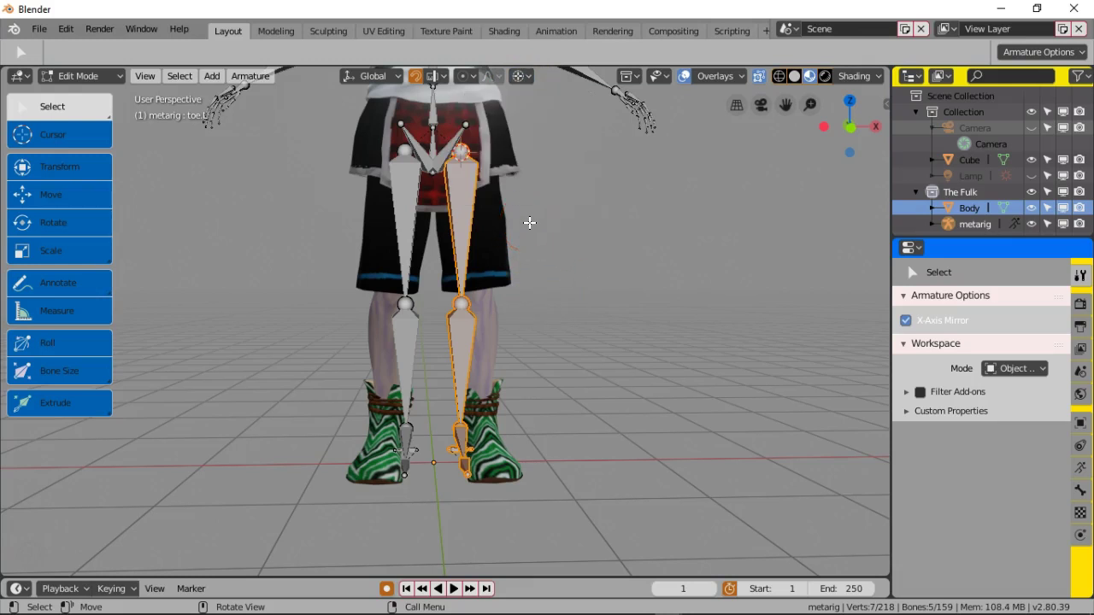
{"action": "key", "text": "r"}
{"action": "key", "text": "x"}
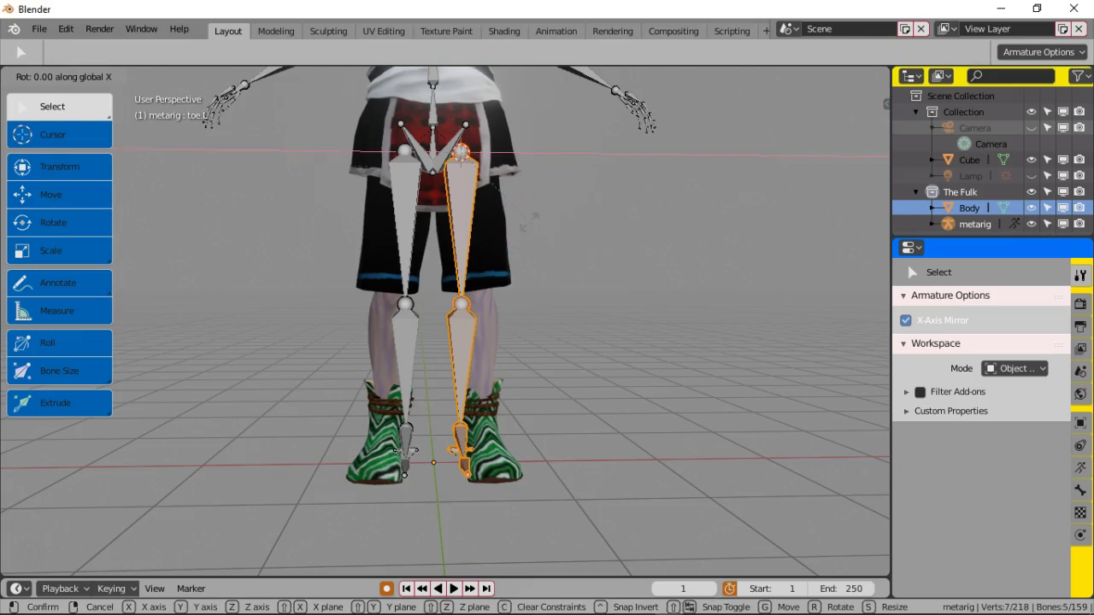
{"action": "key", "text": "r"}
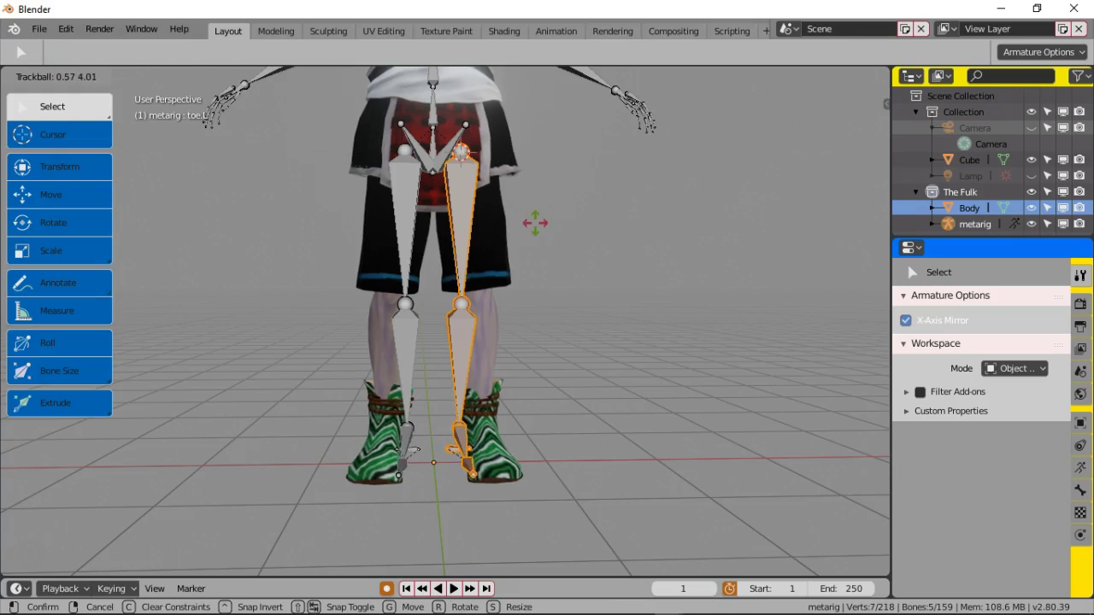
{"action": "key", "text": "Escape"}
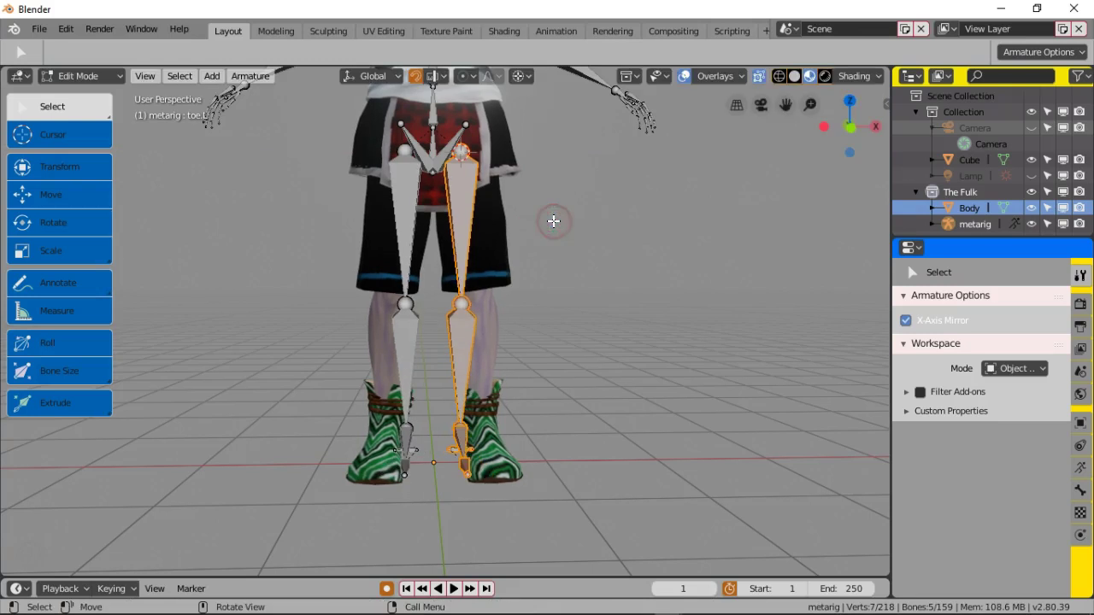
{"action": "key", "text": "r"}
{"action": "key", "text": "z"}
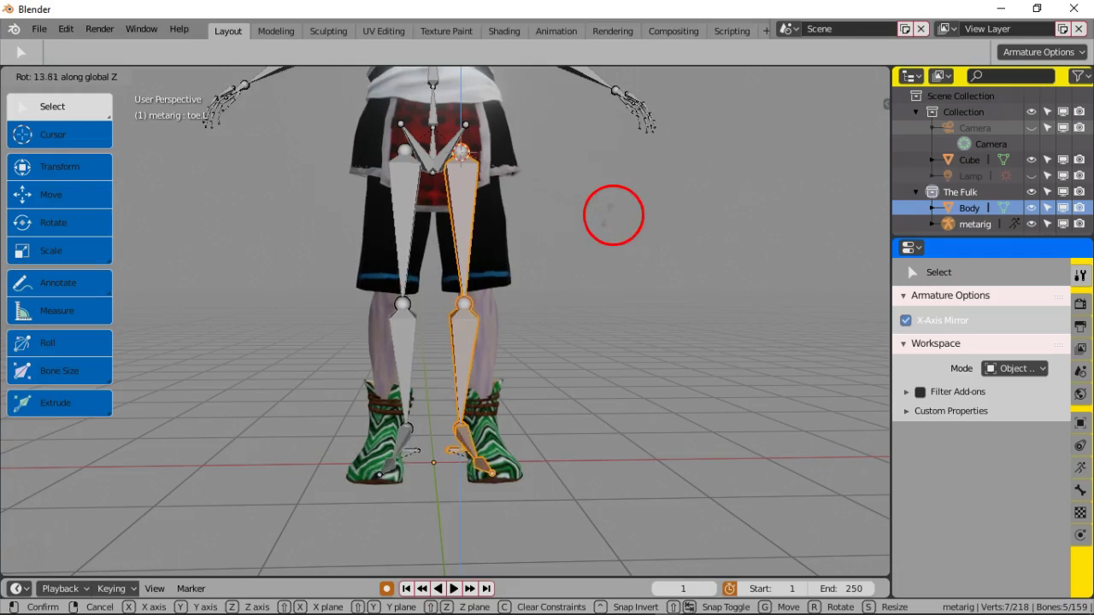
{"action": "left_click", "coordinate": [547, 222]}
{"action": "key", "text": "r"}
{"action": "key", "text": "x"}
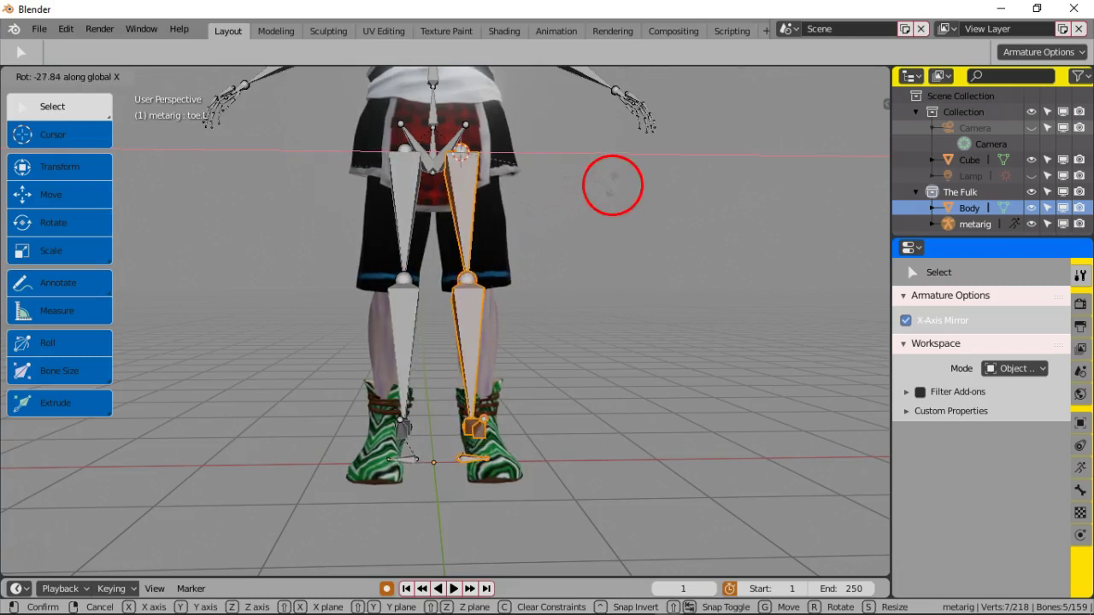
{"action": "left_click", "coordinate": [586, 211]}
Step: Rotate the selected left leg bones about -5 degrees around global Y so they line up with the leg and boot
{"action": "middle_click_drag", "start_coordinate": [532, 249], "coordinate": [559, 275]}
{"action": "key", "text": "r"}
{"action": "key", "text": "y"}
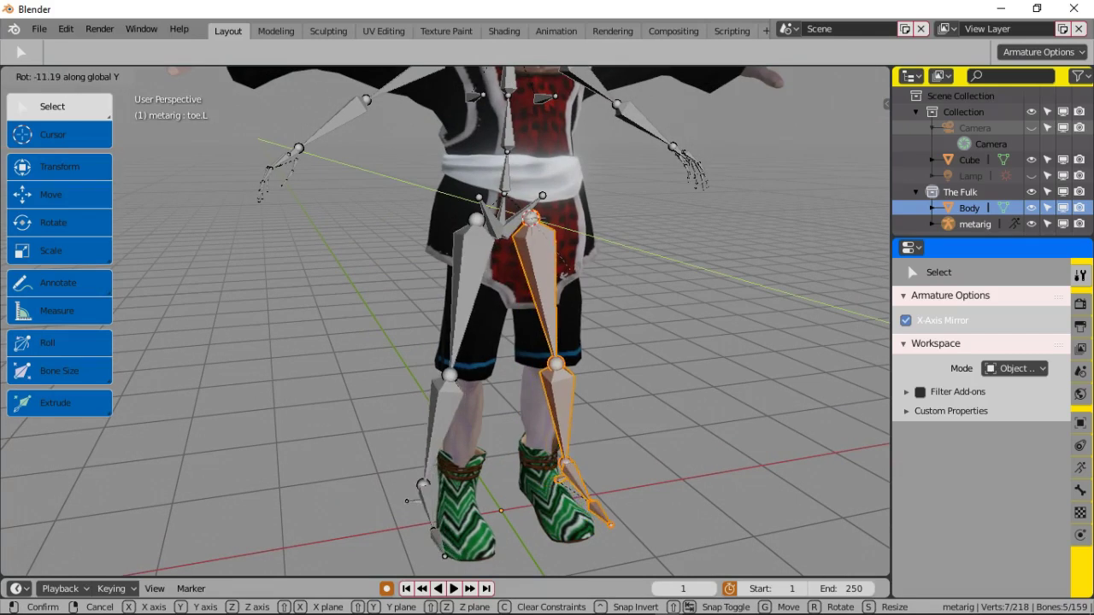
{"action": "left_click", "coordinate": [562, 270]}
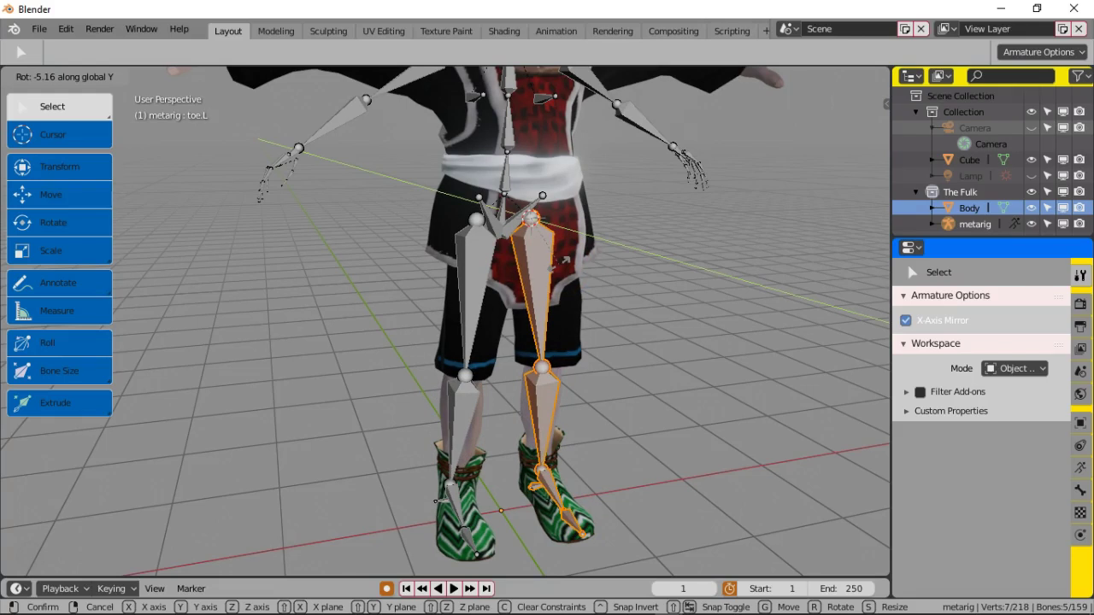
{"action": "left_click", "coordinate": [558, 264]}
{"action": "middle_click_drag", "start_coordinate": [518, 300], "coordinate": [478, 271]}
{"action": "scroll", "coordinate": [466, 423], "scroll_direction": "up", "scroll_amount": 3}
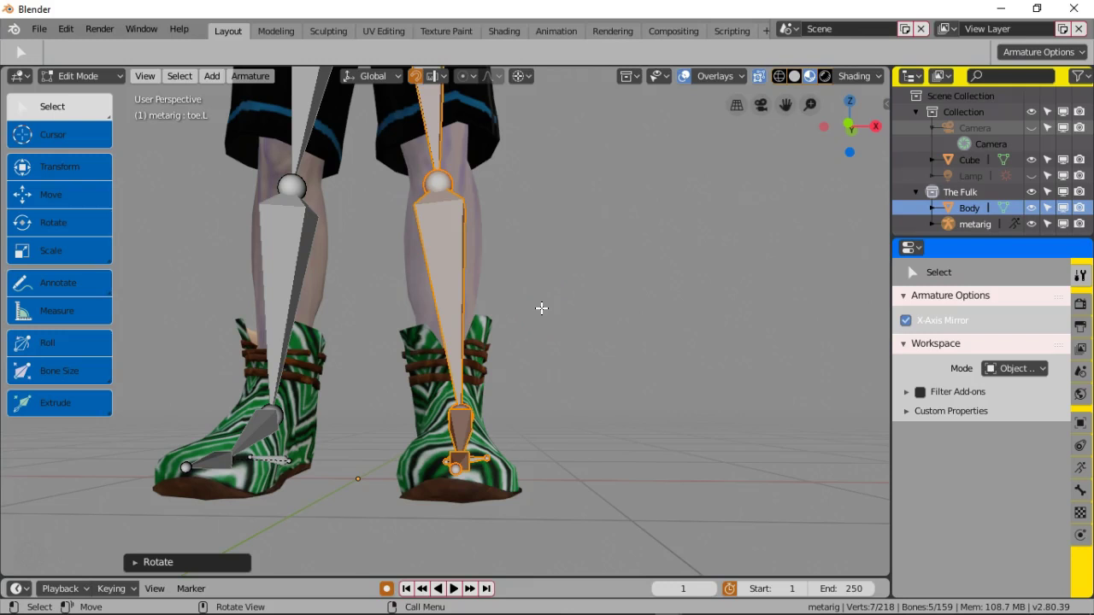
Step: Rotate the selected left leg bones about 0.5 degrees around global Y to refine their alignment with the leg and boot
{"action": "key", "text": "r"}
{"action": "key", "text": "y"}
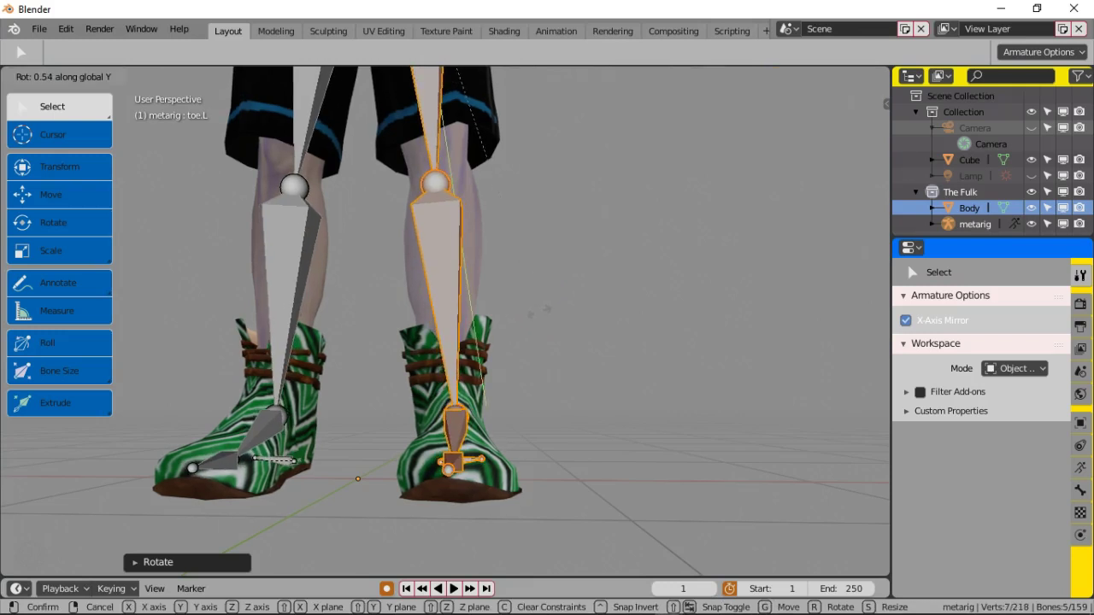
{"action": "left_click", "coordinate": [537, 313]}
{"action": "middle_click_drag", "start_coordinate": [537, 313], "coordinate": [563, 321]}
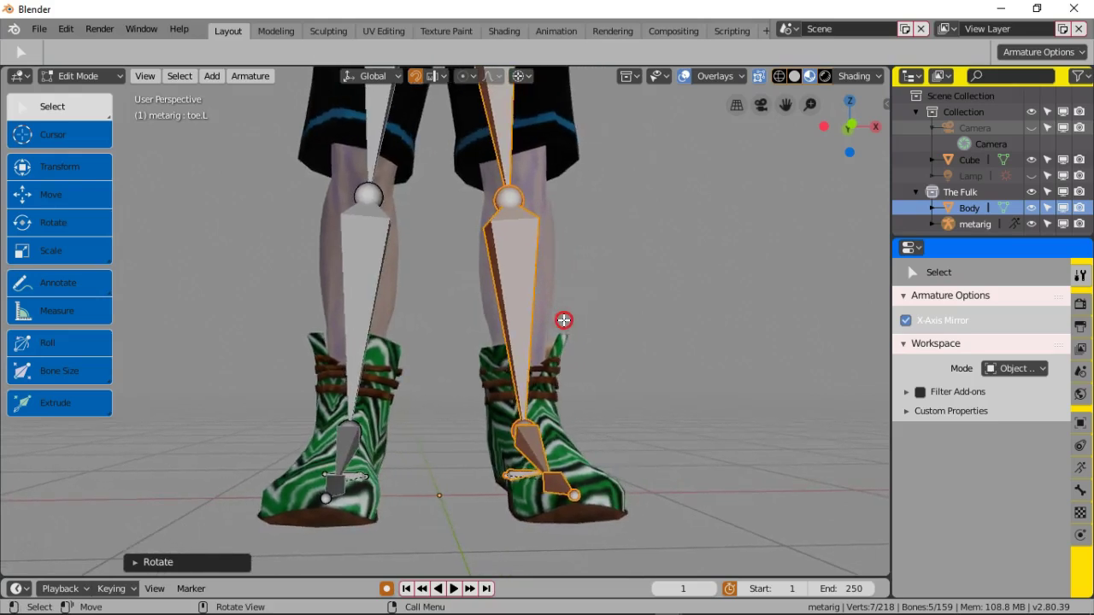
{"action": "scroll", "coordinate": [464, 320], "scroll_direction": "down", "scroll_amount": 4}
{"action": "middle_click_drag", "start_coordinate": [439, 266], "coordinate": [545, 300]}
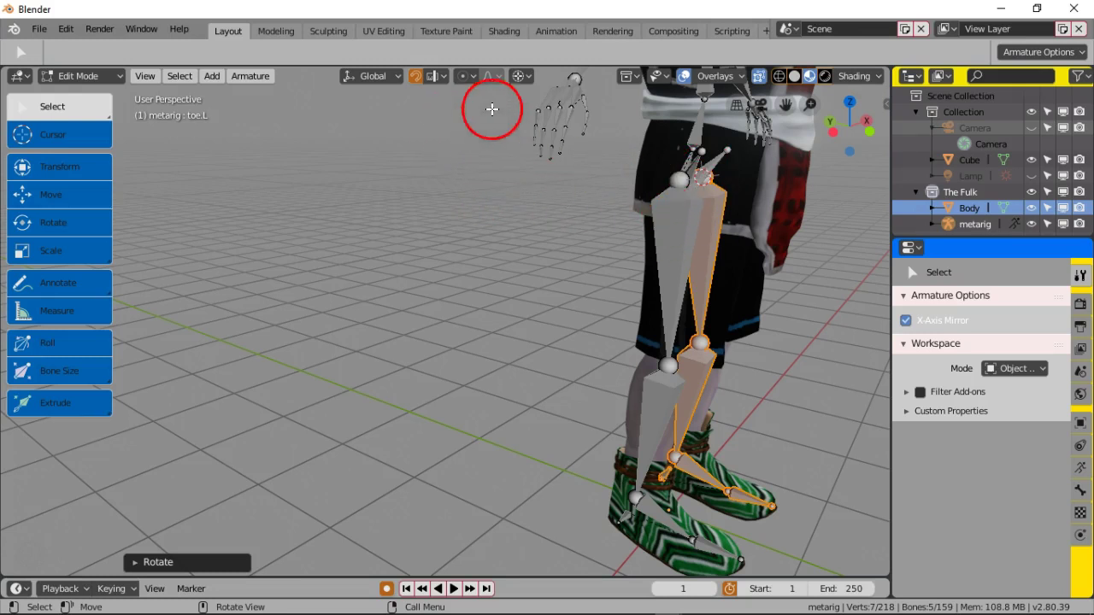
{"action": "left_click", "coordinate": [500, 77]}
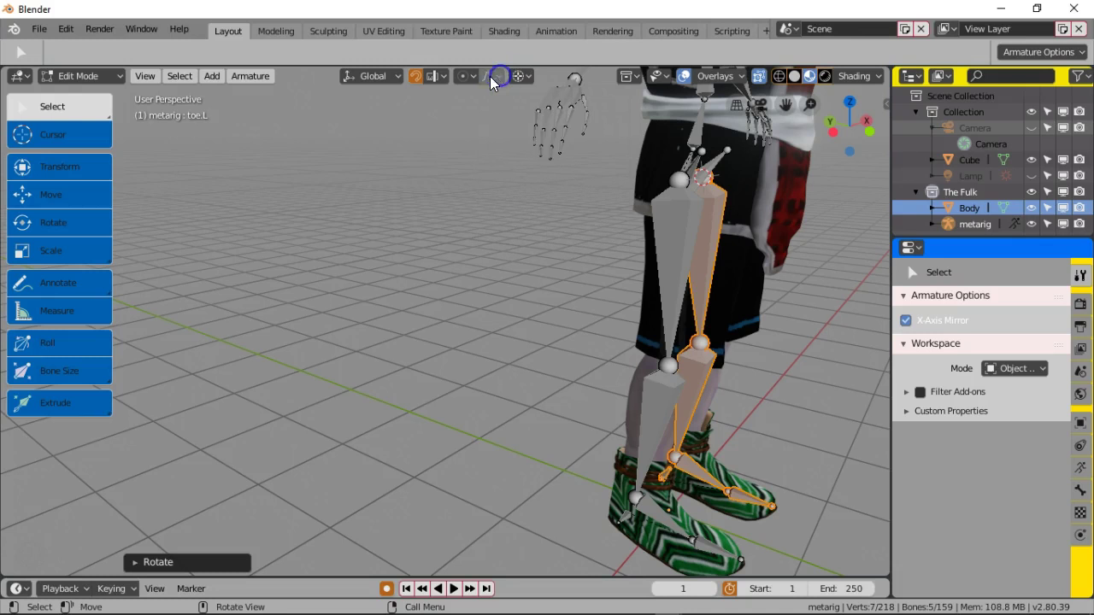
{"action": "left_click", "coordinate": [472, 75]}
{"action": "left_click", "coordinate": [471, 76]}
{"action": "left_click", "coordinate": [472, 75]}
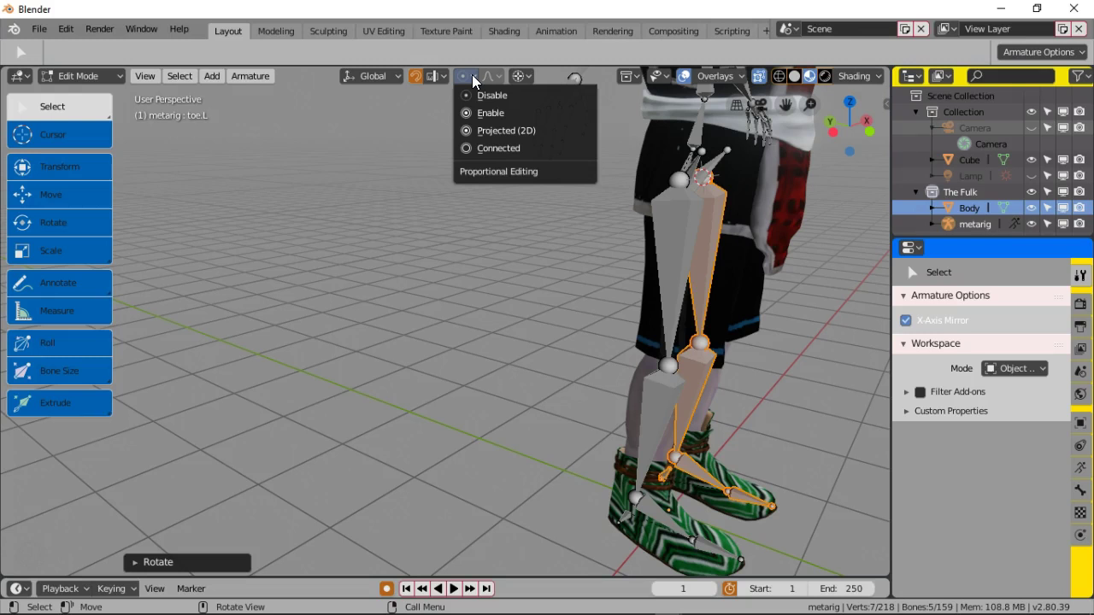
{"action": "left_click", "coordinate": [472, 75]}
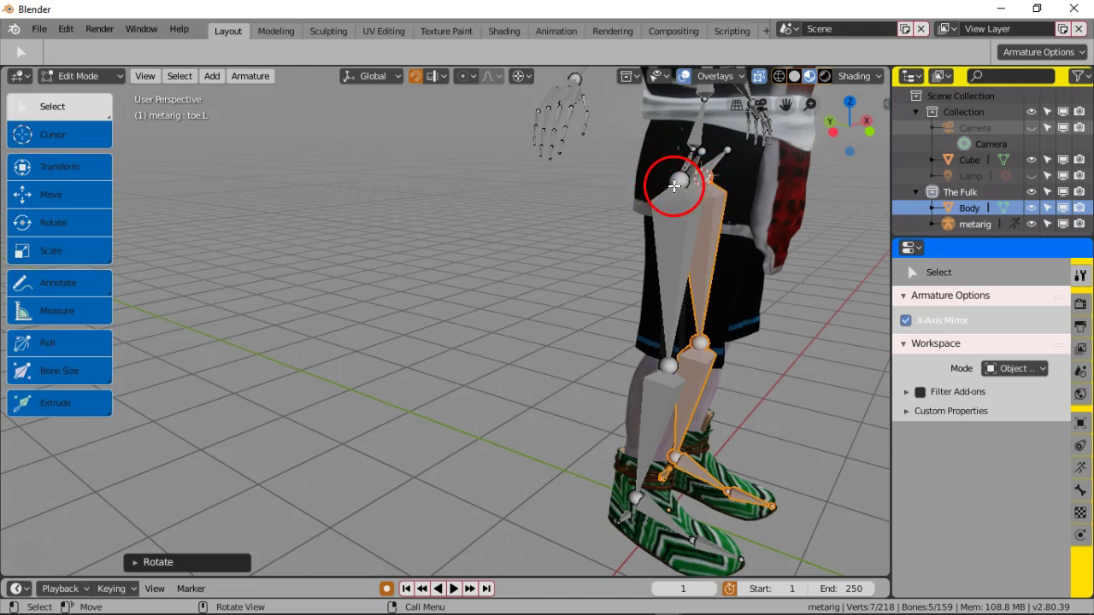
{"action": "middle_click_drag", "start_coordinate": [676, 191], "coordinate": [587, 193]}
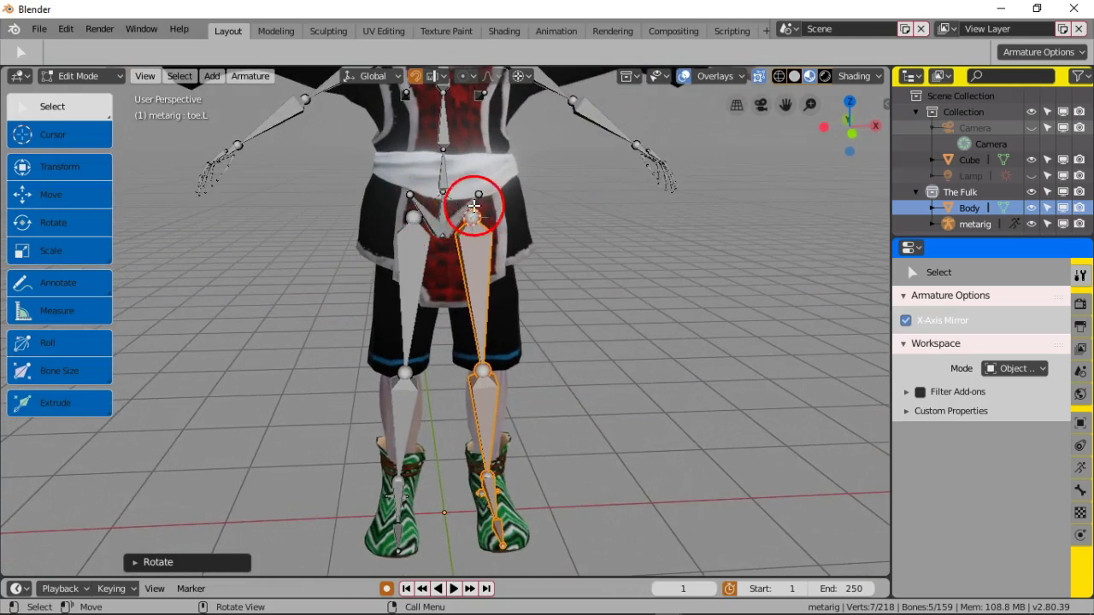
Step: Select the hip joints at the top of both thigh bones
{"action": "scroll", "coordinate": [416, 214], "scroll_direction": "down", "scroll_amount": 3}
{"action": "middle_click_drag", "start_coordinate": [383, 215], "coordinate": [504, 154]}
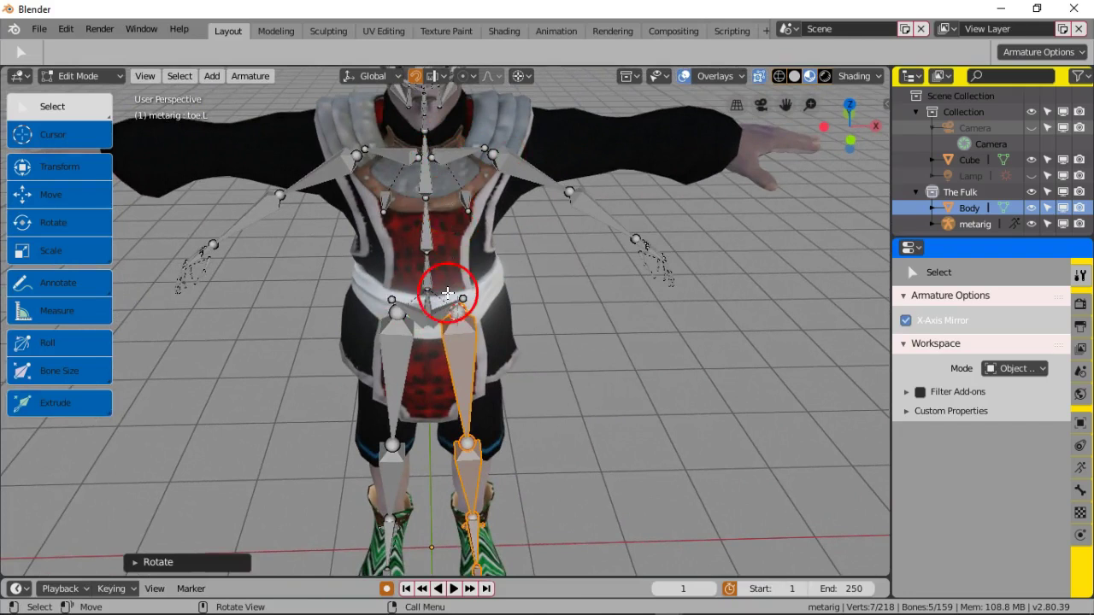
{"action": "middle_click_drag", "start_coordinate": [450, 343], "coordinate": [577, 316]}
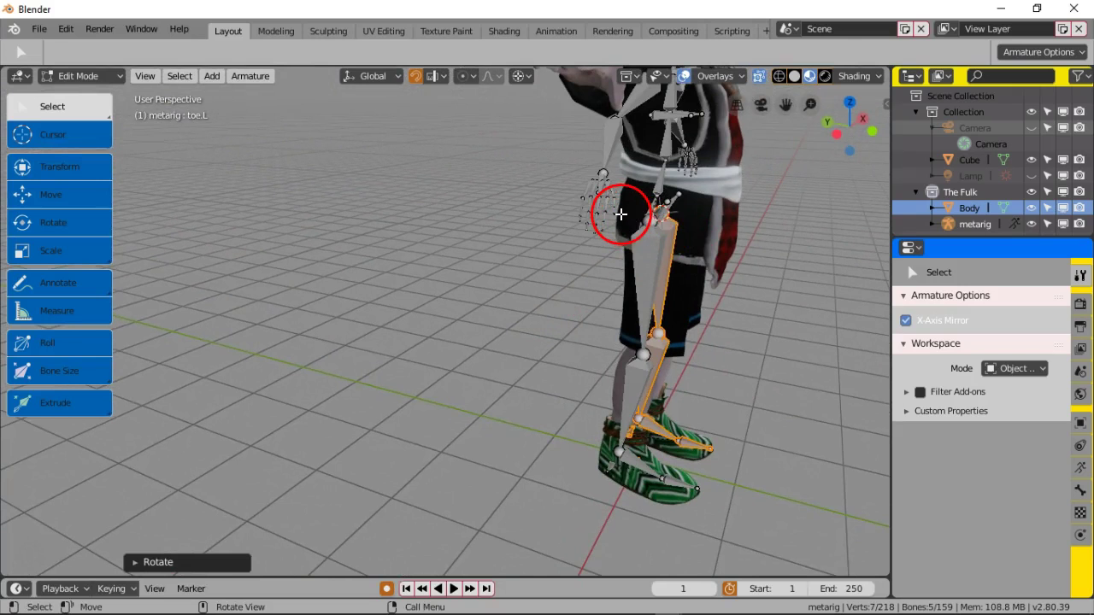
{"action": "middle_click_drag", "start_coordinate": [706, 228], "coordinate": [701, 310]}
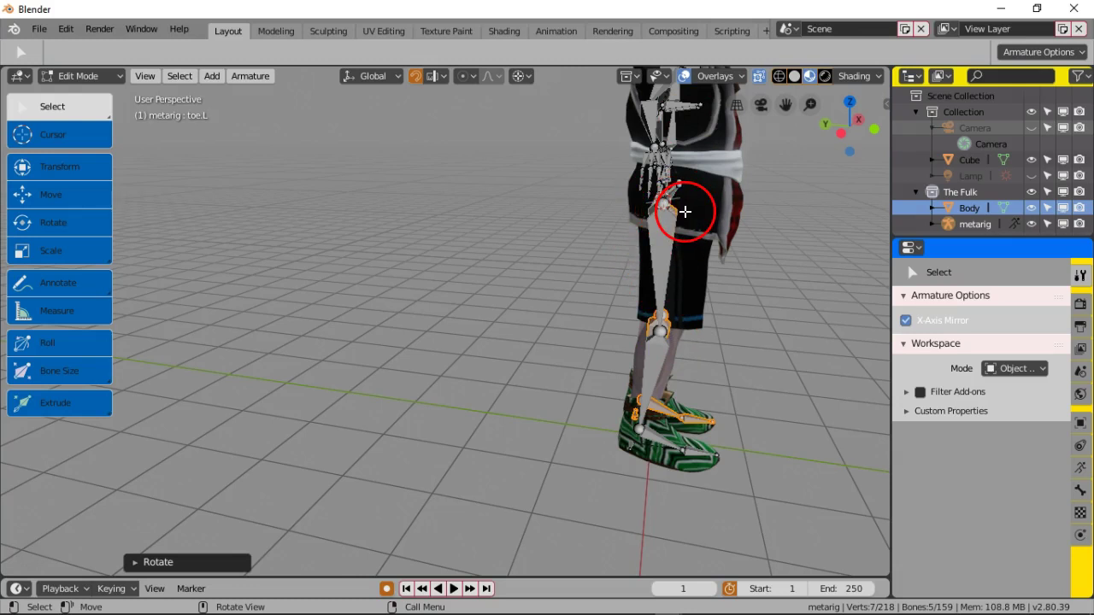
{"action": "middle_click_drag", "start_coordinate": [684, 270], "coordinate": [559, 186]}
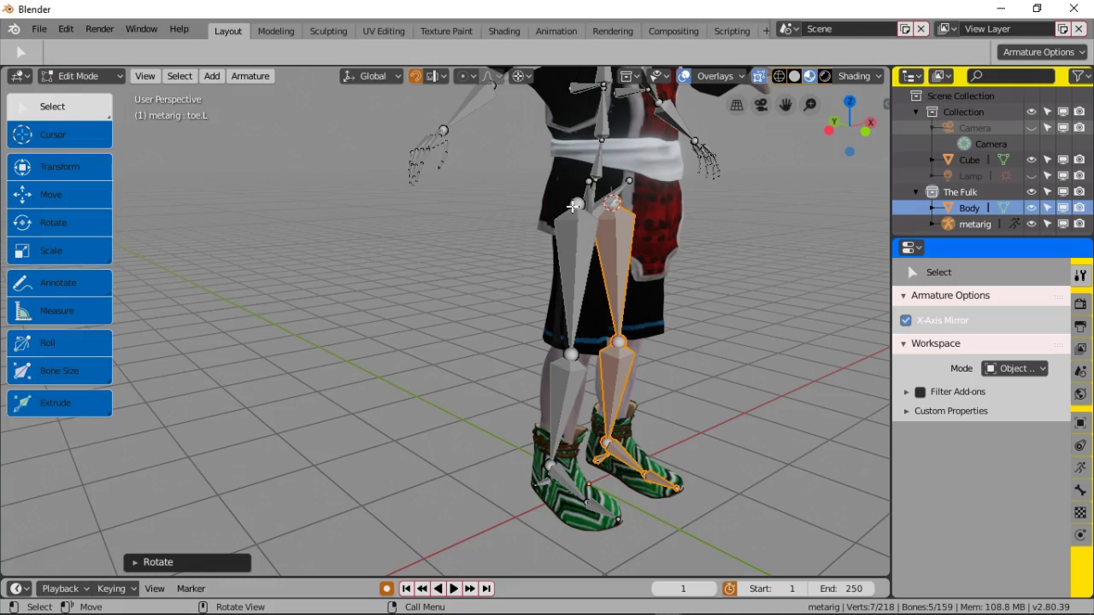
{"action": "left_click", "coordinate": [573, 206]}
{"action": "middle_click_drag", "start_coordinate": [659, 239], "coordinate": [510, 233]}
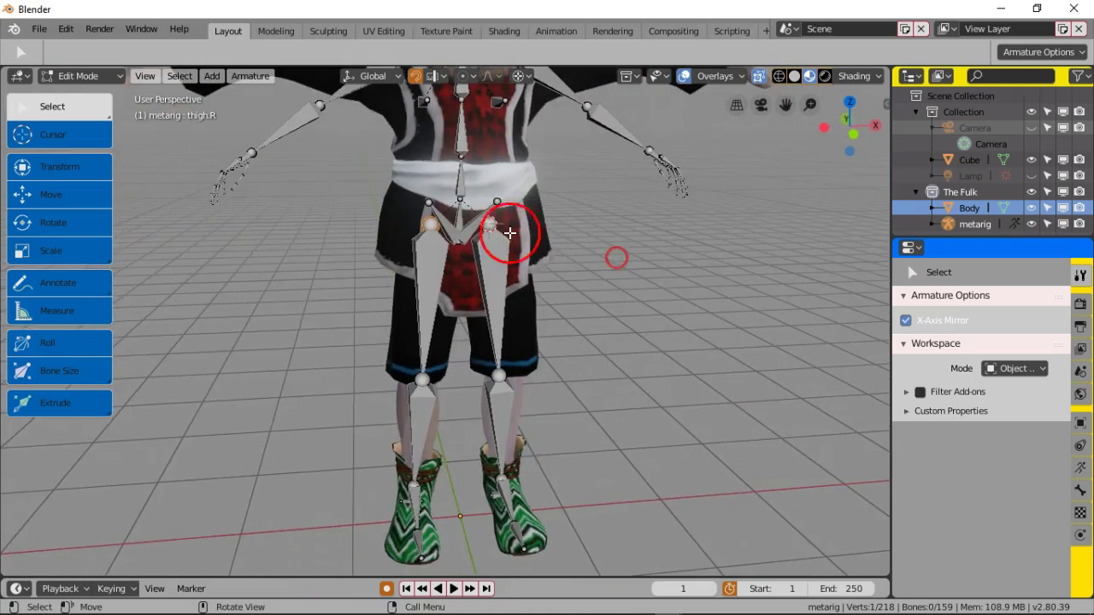
{"action": "left_click", "coordinate": [491, 223]}
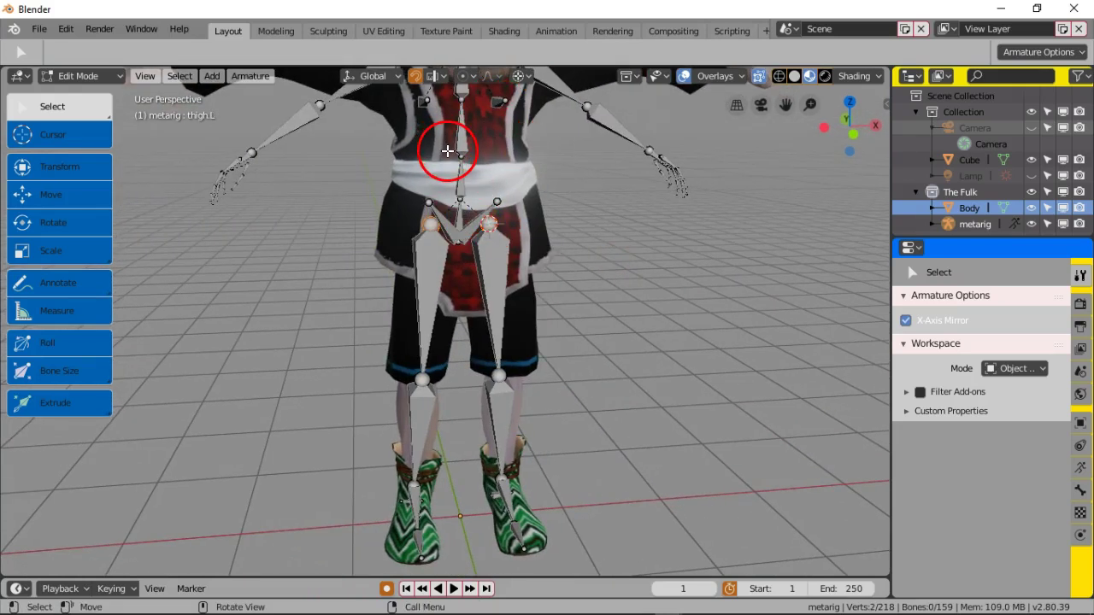
Step: Add the pelvis, lower spine, breast, forearm and hand bones to the selection with Circle Select
{"action": "key", "text": "c"}
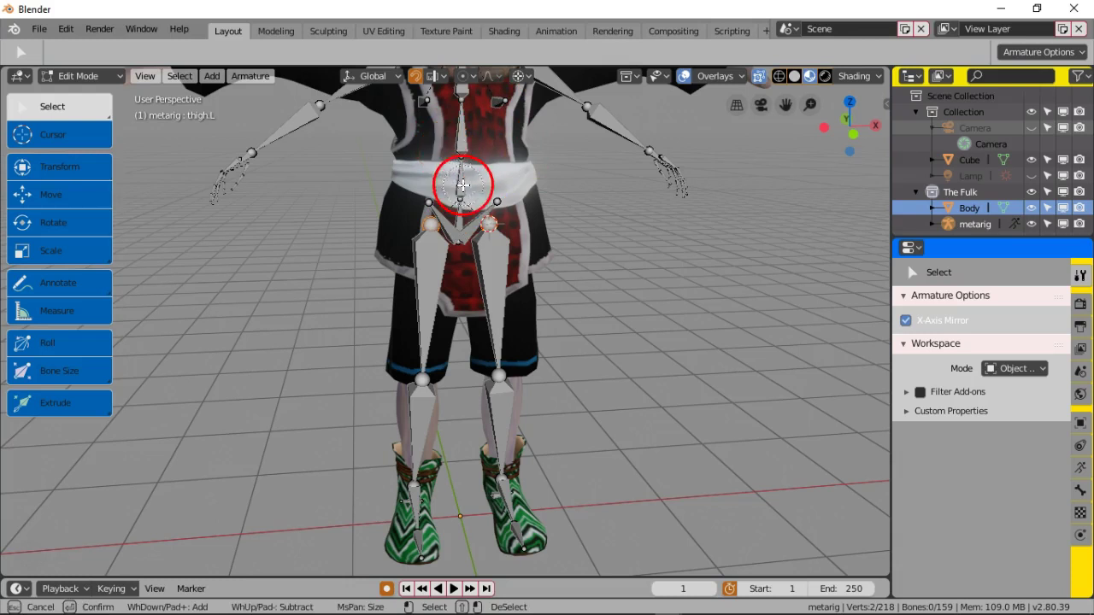
{"action": "mouse_move", "coordinate": [503, 196]}
{"action": "left_mouse_down"}
{"action": "mouse_move", "coordinate": [442, 171]}
{"action": "mouse_move", "coordinate": [496, 107]}
{"action": "mouse_move", "coordinate": [413, 104]}
{"action": "mouse_move", "coordinate": [576, 122]}
{"action": "mouse_move", "coordinate": [706, 176]}
{"action": "mouse_move", "coordinate": [642, 154]}
{"action": "mouse_move", "coordinate": [648, 179]}
{"action": "mouse_move", "coordinate": [320, 112]}
{"action": "mouse_move", "coordinate": [254, 200]}
{"action": "mouse_move", "coordinate": [207, 196]}
{"action": "mouse_move", "coordinate": [218, 186]}
{"action": "left_mouse_up"}
{"action": "scroll", "coordinate": [266, 228], "scroll_direction": "down", "scroll_amount": 2}
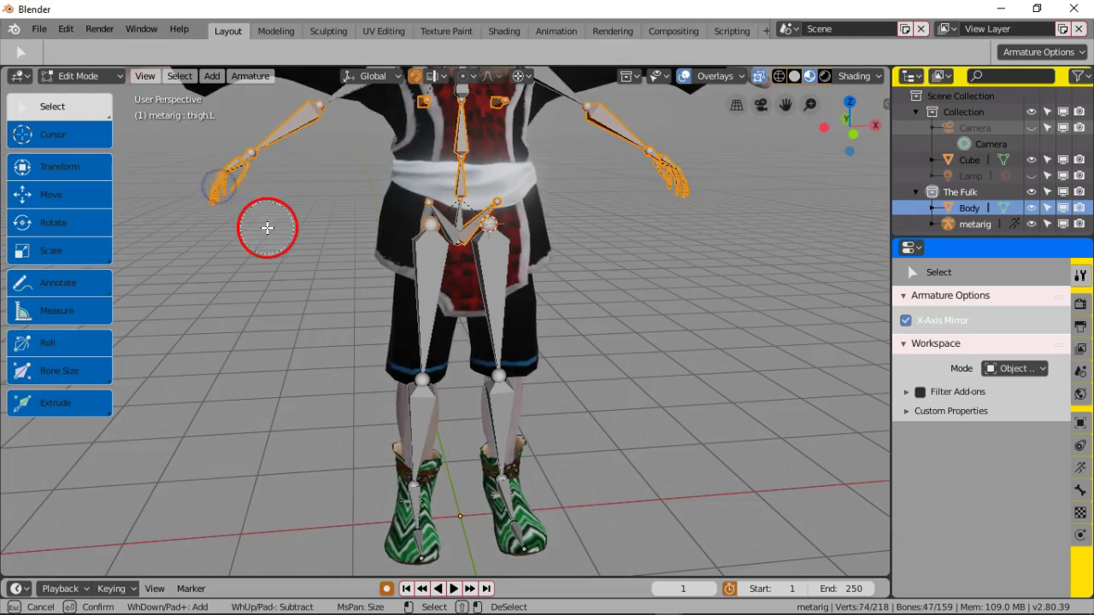
{"action": "right_click", "coordinate": [313, 237]}
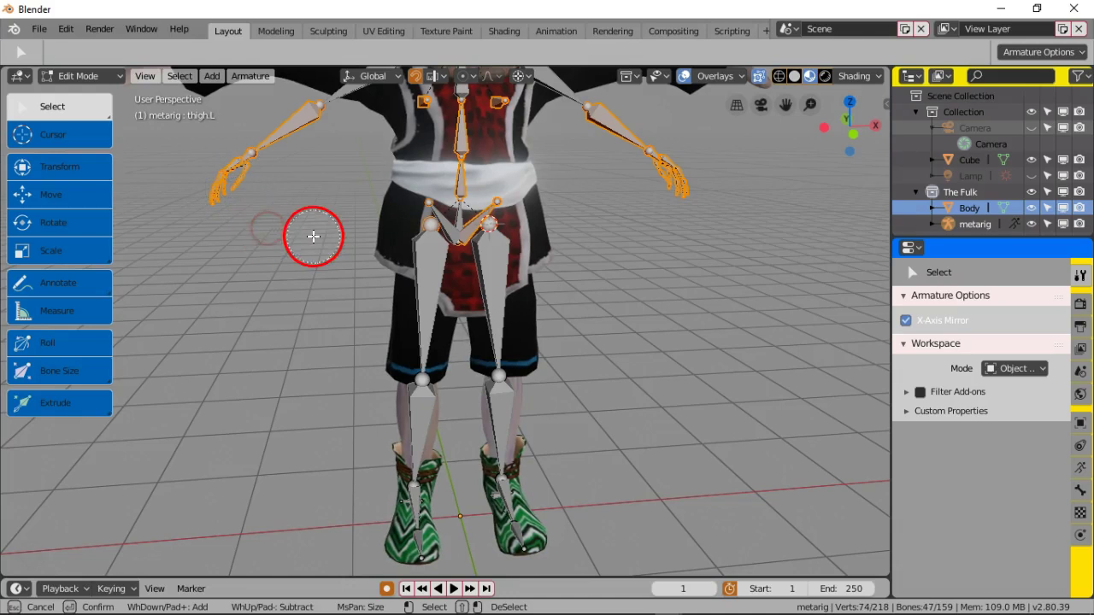
{"action": "middle_click_drag", "start_coordinate": [328, 229], "coordinate": [311, 235]}
Step: Extend the circle selection over the base of the spine and both upper arm bones
{"action": "key", "text": "c"}
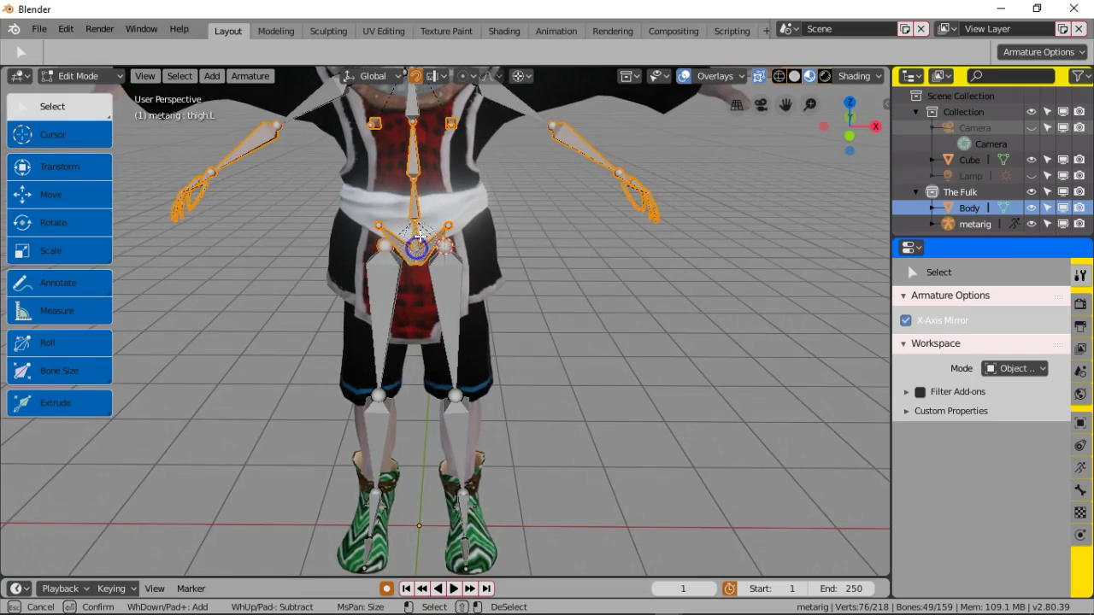
{"action": "mouse_move", "coordinate": [416, 187]}
{"action": "left_mouse_down"}
{"action": "mouse_move", "coordinate": [410, 111]}
{"action": "mouse_move", "coordinate": [513, 109]}
{"action": "left_mouse_up"}
{"action": "left_click_drag", "start_coordinate": [319, 122], "coordinate": [330, 208]}
{"action": "right_click", "coordinate": [330, 208]}
{"action": "middle_click_drag", "start_coordinate": [330, 207], "coordinate": [340, 231]}
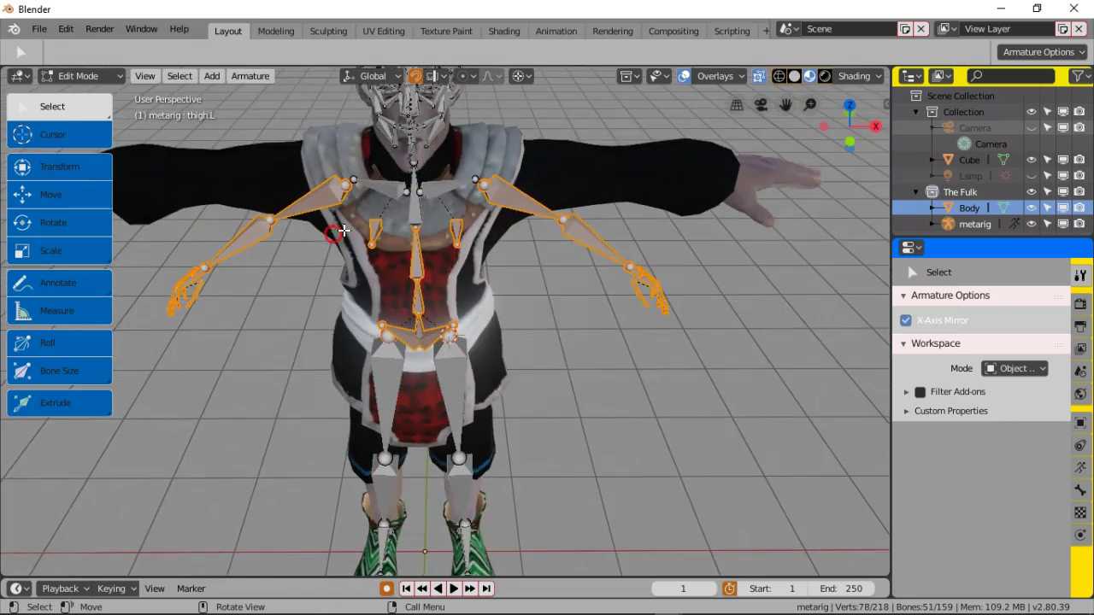
Step: Add the head, face, neck and shoulder bones to the selection using an enlarged selection circle
{"action": "scroll", "coordinate": [414, 235], "scroll_direction": "down", "scroll_amount": 3}
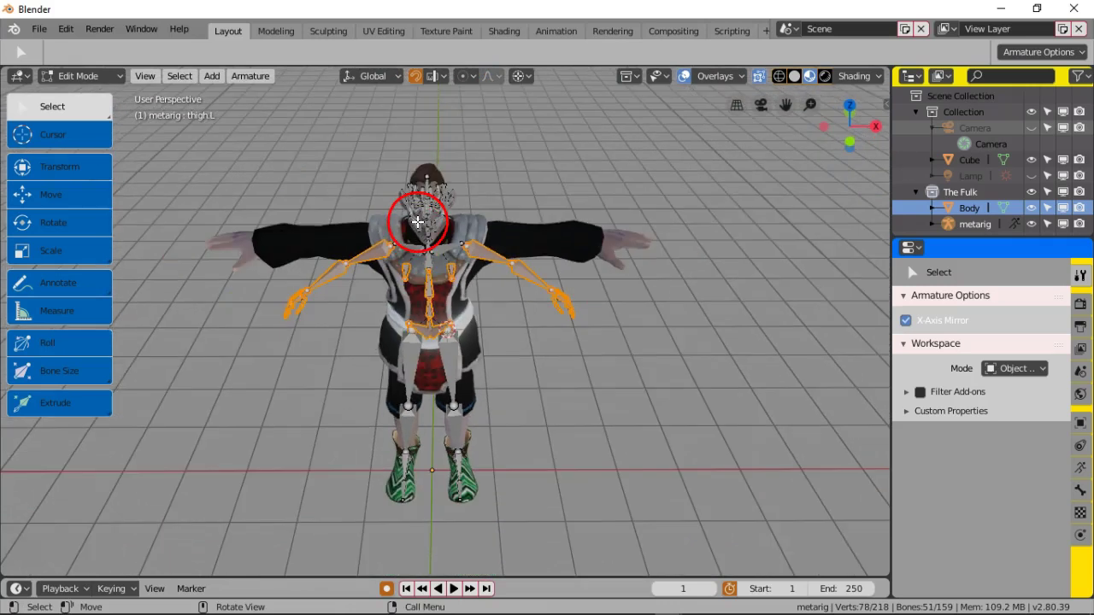
{"action": "key", "text": "c"}
{"action": "scroll", "coordinate": [427, 222], "scroll_direction": "down", "scroll_amount": 4}
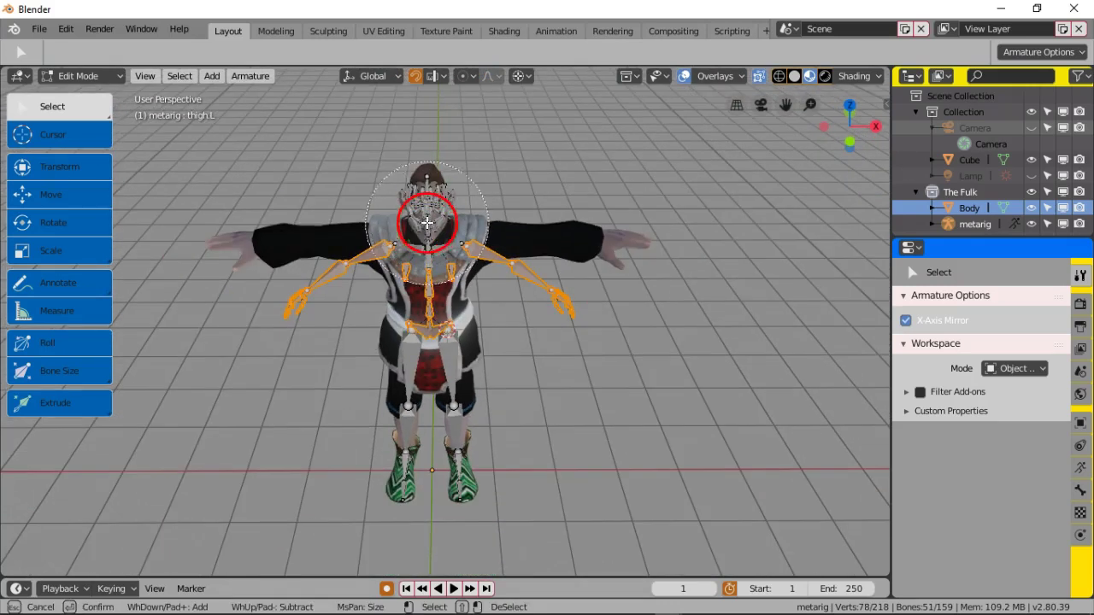
{"action": "left_click", "coordinate": [428, 210]}
{"action": "middle_click_drag", "start_coordinate": [367, 293], "coordinate": [420, 384]}
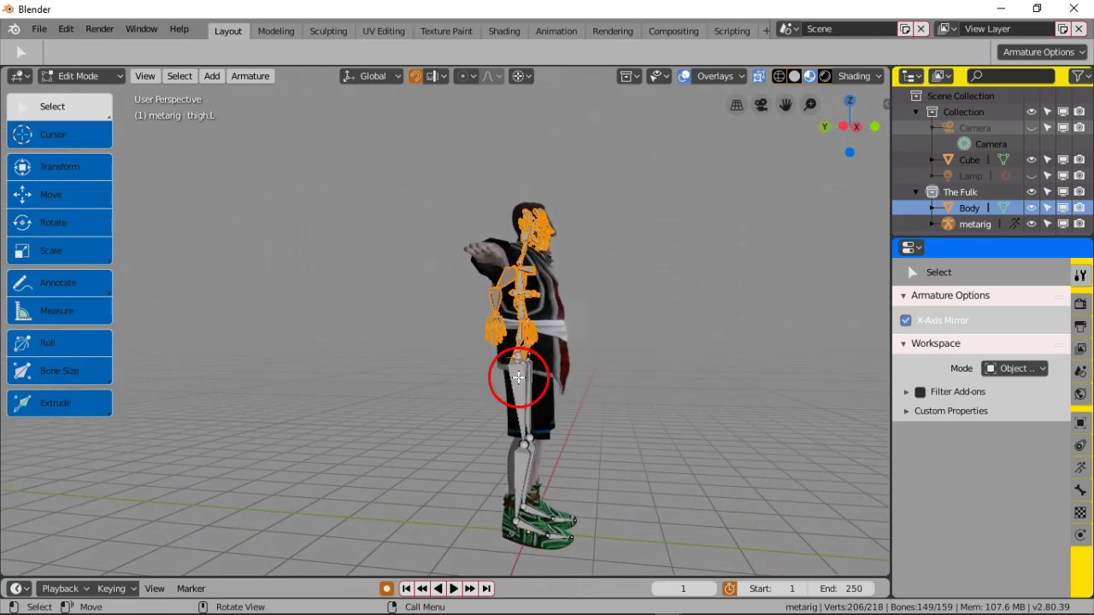
Step: Move the selected upper-body bones and hip joints slightly forward along the Y axis to fit the character's torso
{"action": "middle_click_drag", "start_coordinate": [461, 367], "coordinate": [376, 349]}
{"action": "scroll", "coordinate": [488, 396], "scroll_direction": "up", "scroll_amount": 3}
{"action": "scroll", "coordinate": [374, 385], "scroll_direction": "up", "scroll_amount": 2}
{"action": "middle_click_drag", "start_coordinate": [373, 391], "coordinate": [365, 354]}
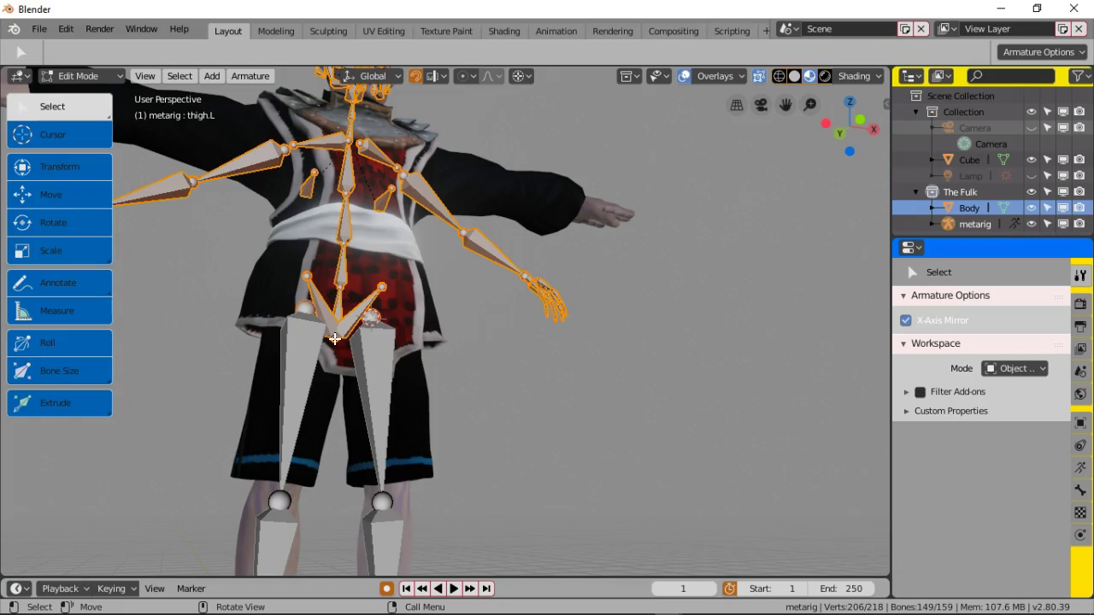
{"action": "middle_click_drag", "start_coordinate": [342, 351], "coordinate": [389, 389]}
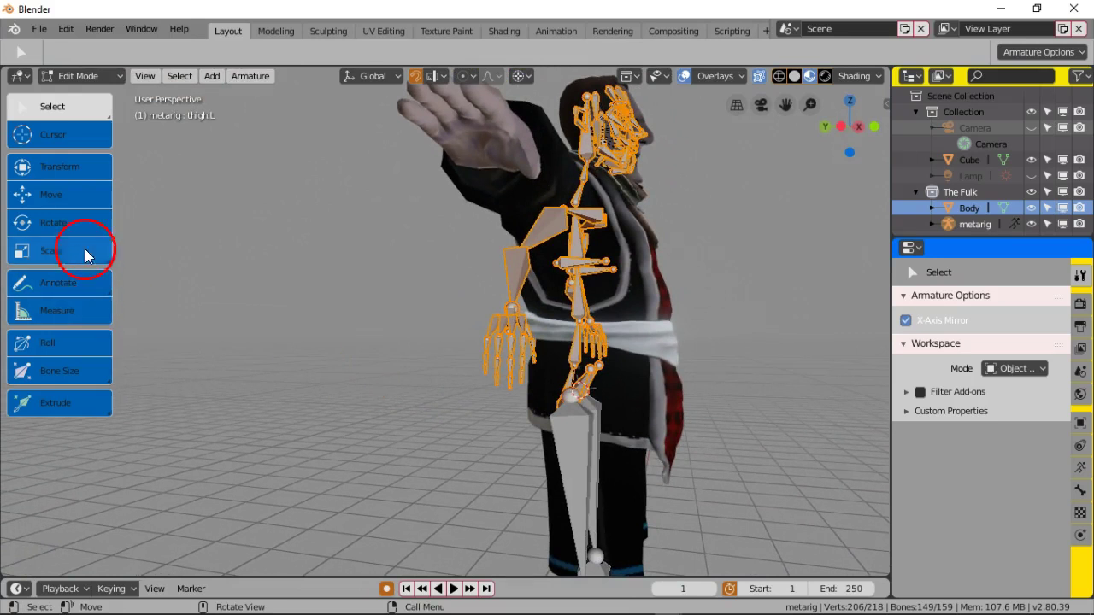
{"action": "left_click", "coordinate": [82, 201]}
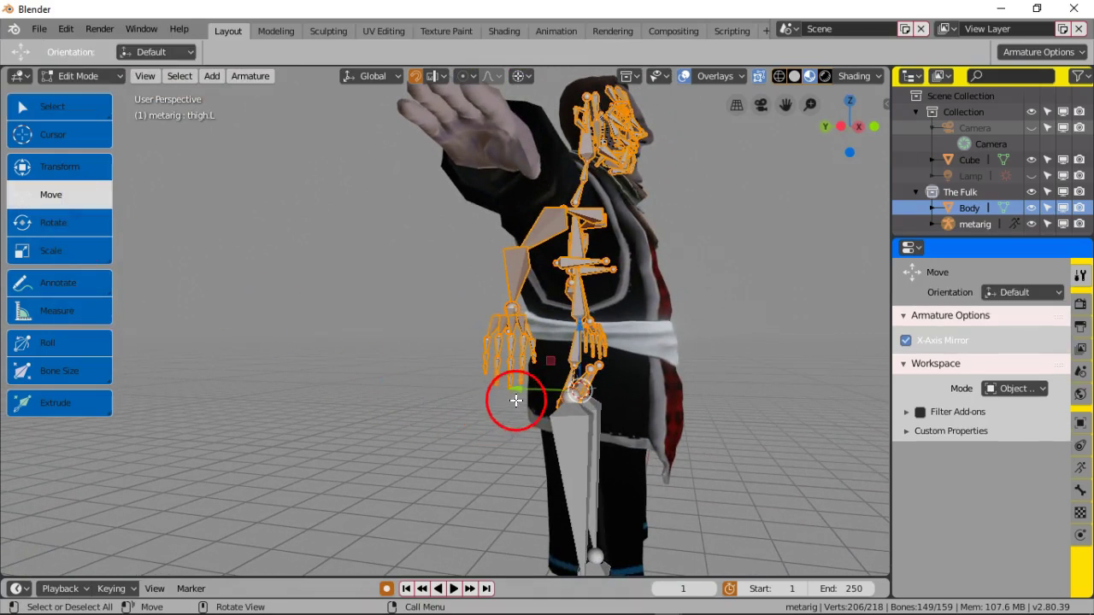
{"action": "left_click_drag", "start_coordinate": [516, 389], "coordinate": [526, 388]}
{"action": "middle_click_drag", "start_coordinate": [413, 417], "coordinate": [435, 415]}
{"action": "left_click_drag", "start_coordinate": [528, 389], "coordinate": [531, 389]}
Step: Select only the left knee joint and move it slightly outward along the X axis to centre it in the leg
{"action": "middle_click_drag", "start_coordinate": [518, 439], "coordinate": [420, 365]}
{"action": "scroll", "coordinate": [511, 430], "scroll_direction": "up", "scroll_amount": 3}
{"action": "scroll", "coordinate": [455, 383], "scroll_direction": "up", "scroll_amount": 6}
{"action": "left_click", "coordinate": [517, 439]}
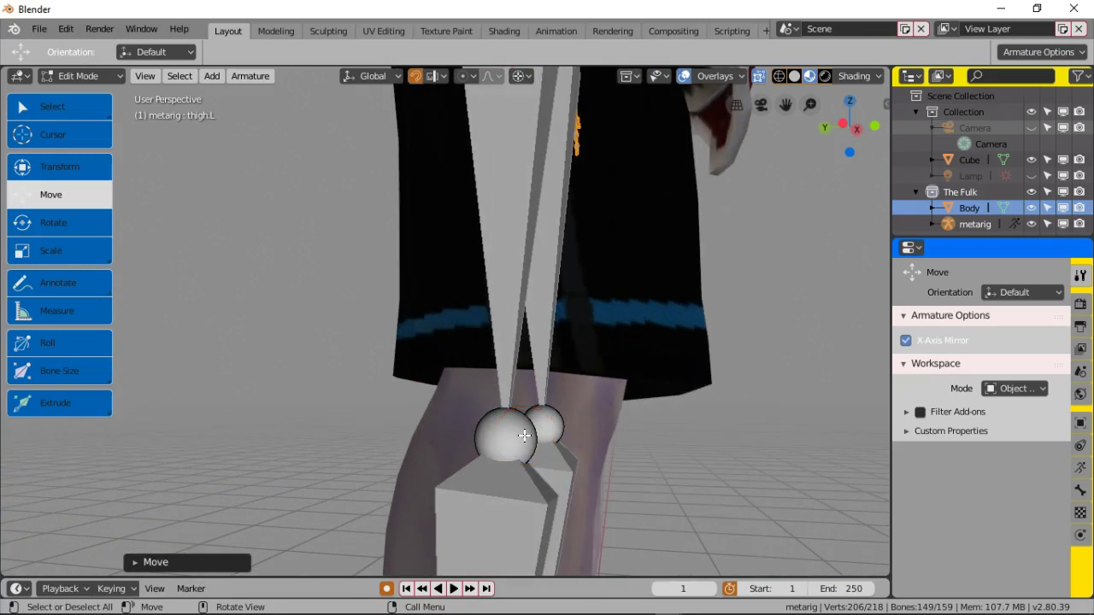
{"action": "left_click", "coordinate": [49, 101]}
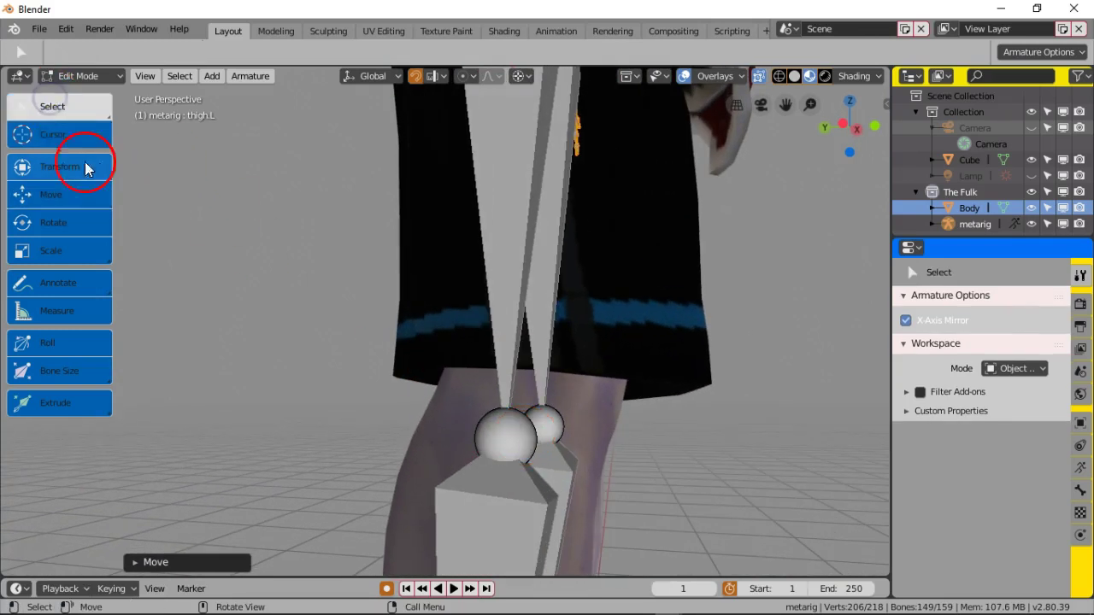
{"action": "left_click", "coordinate": [474, 439]}
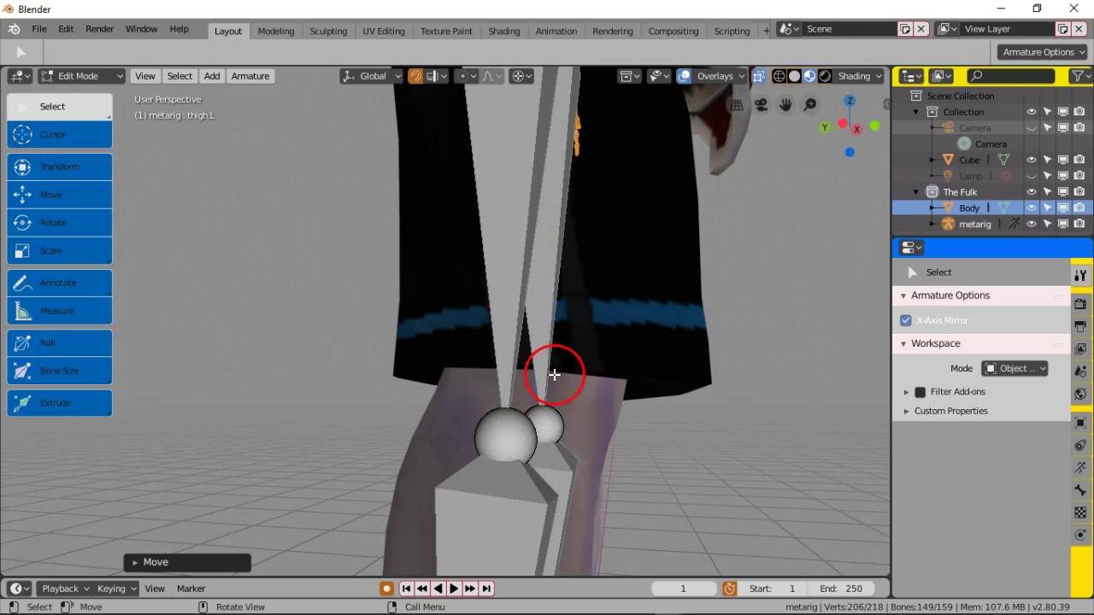
{"action": "left_click", "coordinate": [511, 439]}
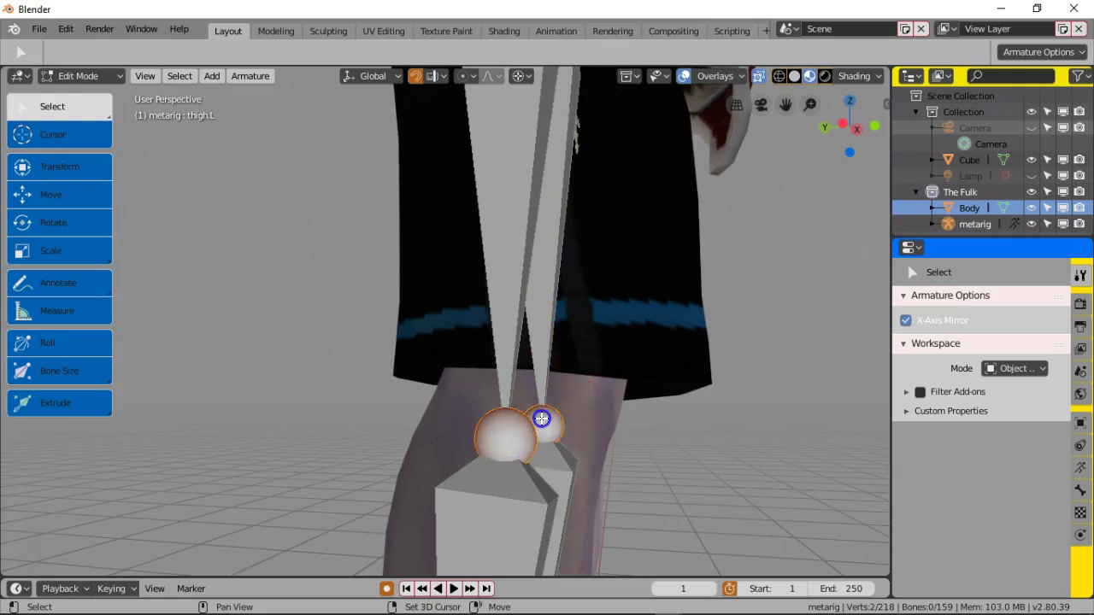
{"action": "middle_click_drag", "start_coordinate": [425, 401], "coordinate": [392, 401]}
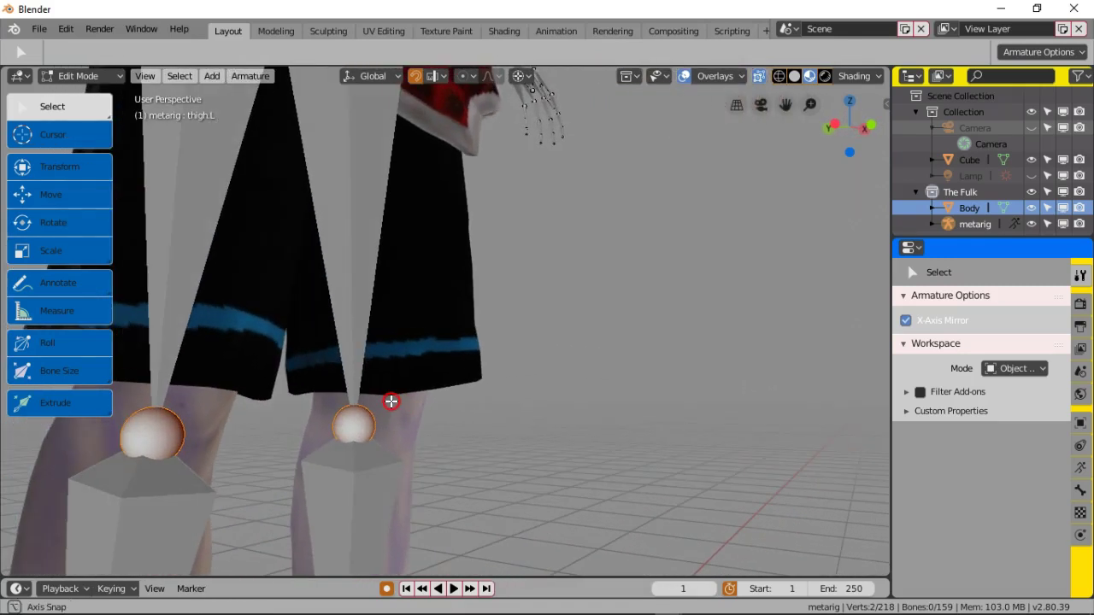
{"action": "left_click", "coordinate": [354, 421]}
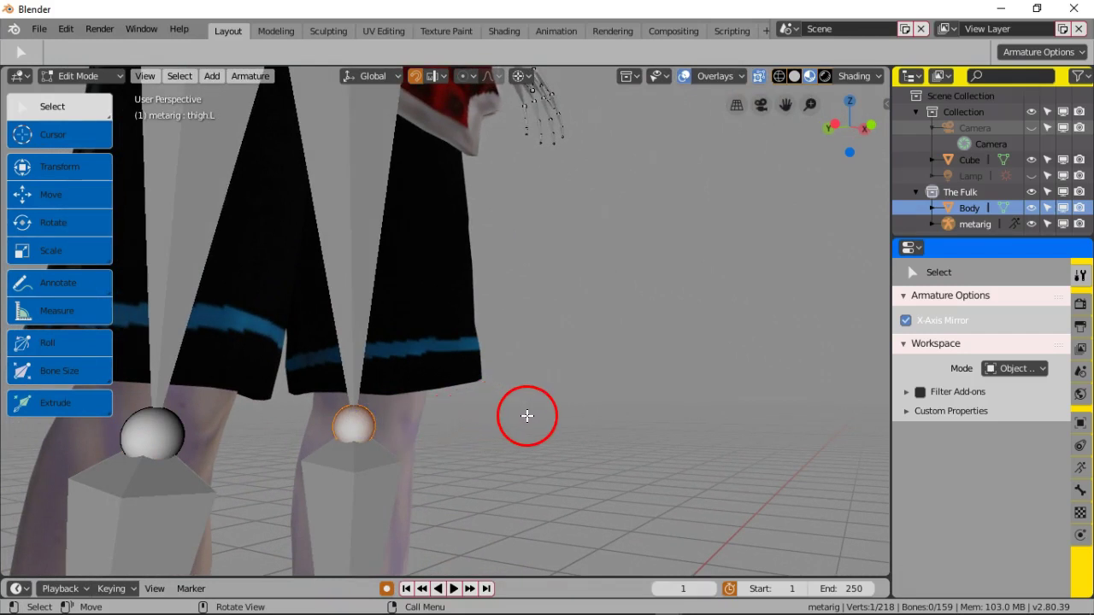
{"action": "middle_click_drag", "start_coordinate": [501, 405], "coordinate": [537, 373]}
{"action": "middle_click_drag", "start_coordinate": [281, 350], "coordinate": [516, 350], "text": "shift"}
{"action": "scroll", "coordinate": [496, 357], "scroll_direction": "up", "scroll_amount": 3}
{"action": "scroll", "coordinate": [498, 357], "scroll_direction": "up", "scroll_amount": 2}
{"action": "scroll", "coordinate": [516, 350], "scroll_direction": "down", "scroll_amount": 2}
{"action": "scroll", "coordinate": [515, 349], "scroll_direction": "down", "scroll_amount": 1}
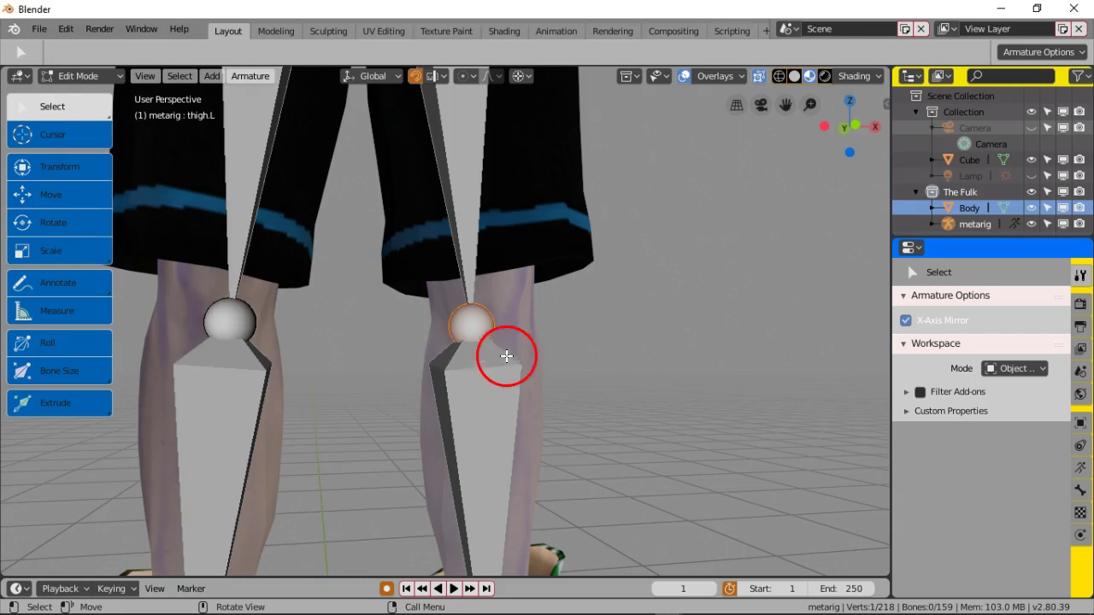
{"action": "middle_click_drag", "start_coordinate": [555, 345], "coordinate": [543, 345]}
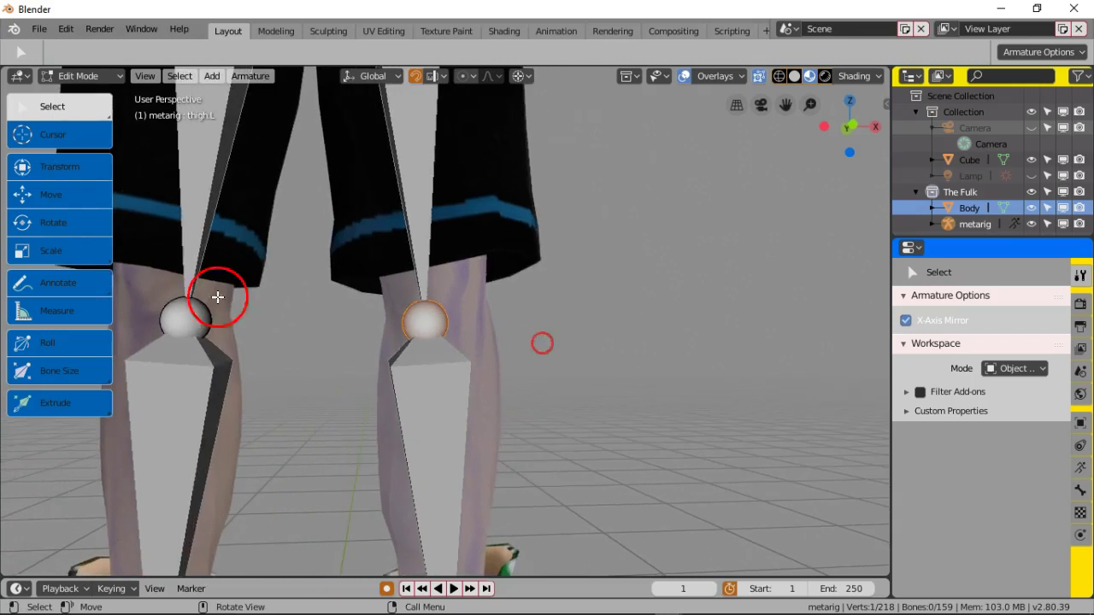
{"action": "left_click", "coordinate": [76, 194]}
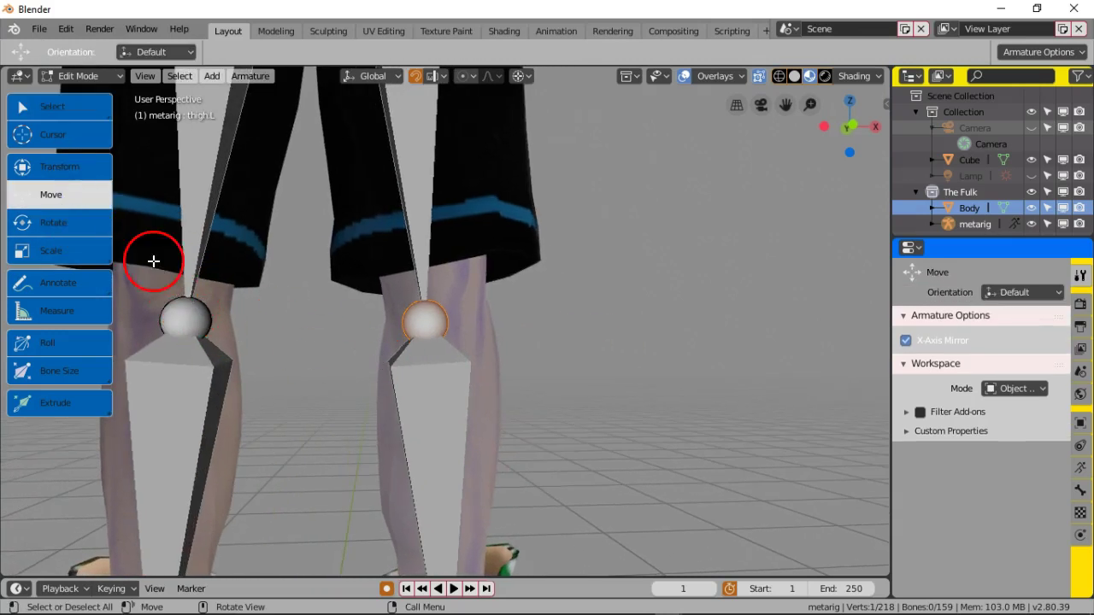
{"action": "scroll", "coordinate": [288, 330], "scroll_direction": "down", "scroll_amount": 3}
{"action": "scroll", "coordinate": [358, 365], "scroll_direction": "up", "scroll_amount": 5}
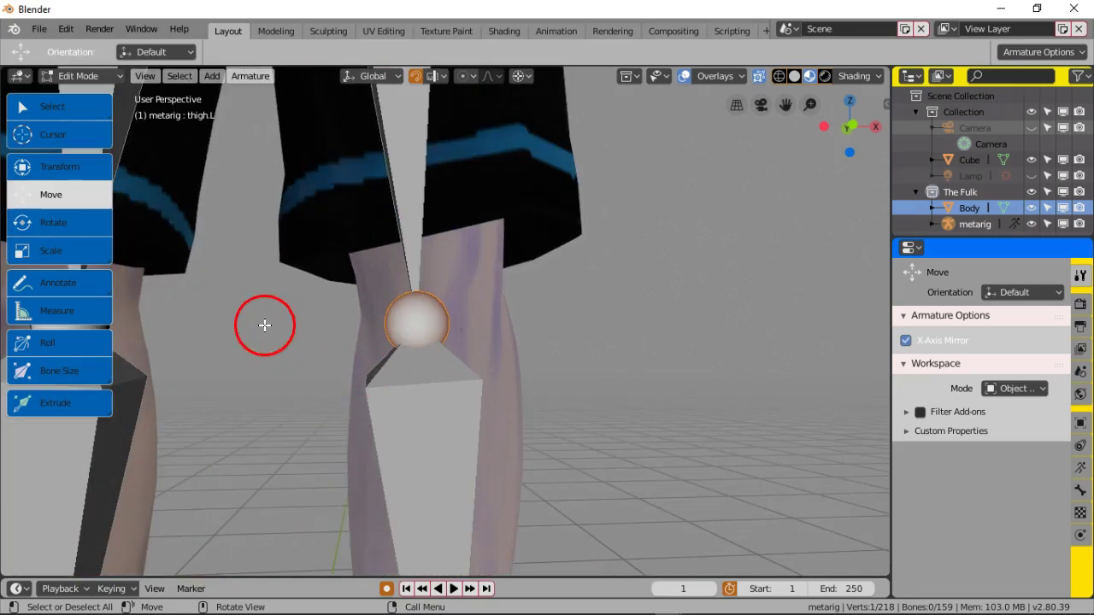
{"action": "scroll", "coordinate": [330, 375], "scroll_direction": "down", "scroll_amount": 5}
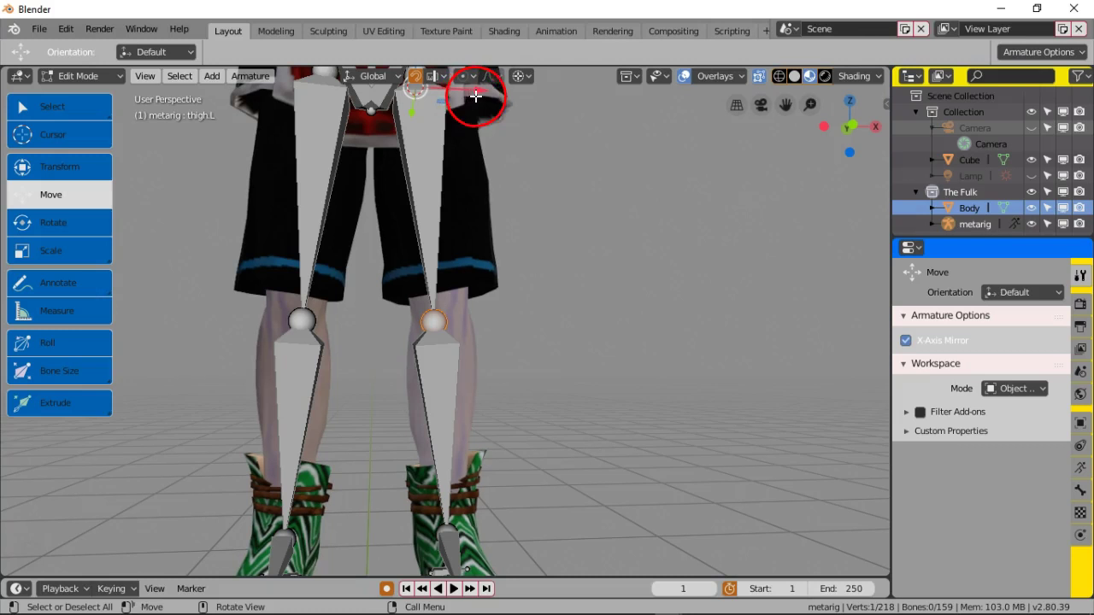
{"action": "left_click_drag", "start_coordinate": [480, 95], "coordinate": [484, 93]}
Step: Move the left knee joint slightly forward along the Y axis to fit it inside the knee
{"action": "scroll", "coordinate": [440, 302], "scroll_direction": "up", "scroll_amount": 5}
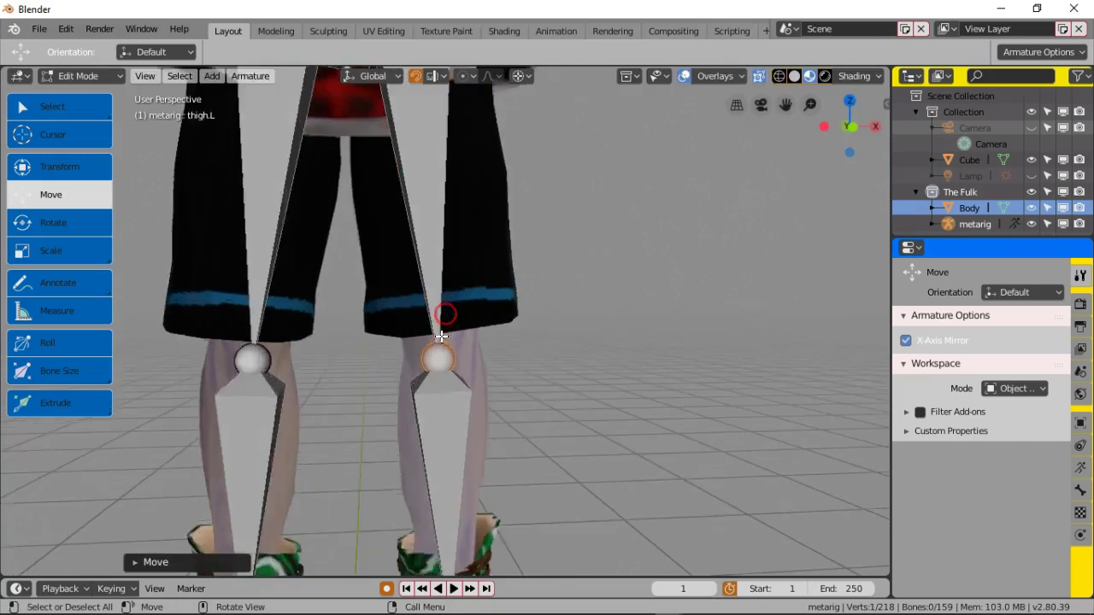
{"action": "middle_click_drag", "start_coordinate": [446, 346], "coordinate": [555, 364]}
{"action": "scroll", "coordinate": [554, 363], "scroll_direction": "down", "scroll_amount": 4}
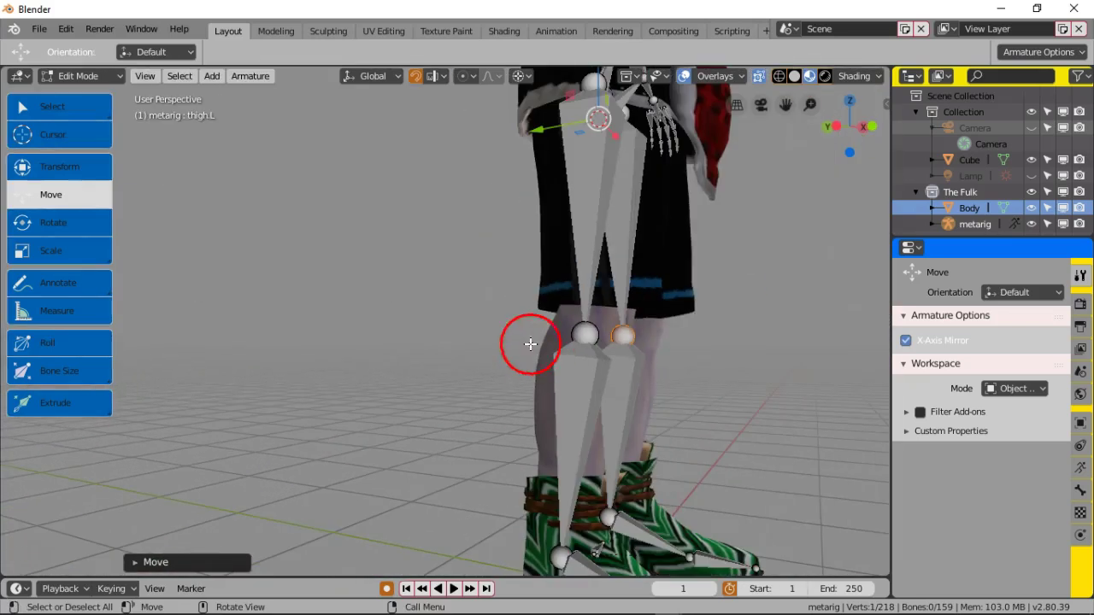
{"action": "key", "text": "g"}
{"action": "left_click_drag", "start_coordinate": [540, 127], "coordinate": [544, 126]}
{"action": "middle_click_drag", "start_coordinate": [500, 176], "coordinate": [481, 321]}
{"action": "left_click_drag", "start_coordinate": [557, 138], "coordinate": [557, 137]}
Step: Box-select the metarig's pelvis, leg and foot bones and hide them
{"action": "middle_click_drag", "start_coordinate": [481, 290], "coordinate": [343, 469]}
{"action": "scroll", "coordinate": [342, 469], "scroll_direction": "down", "scroll_amount": 3}
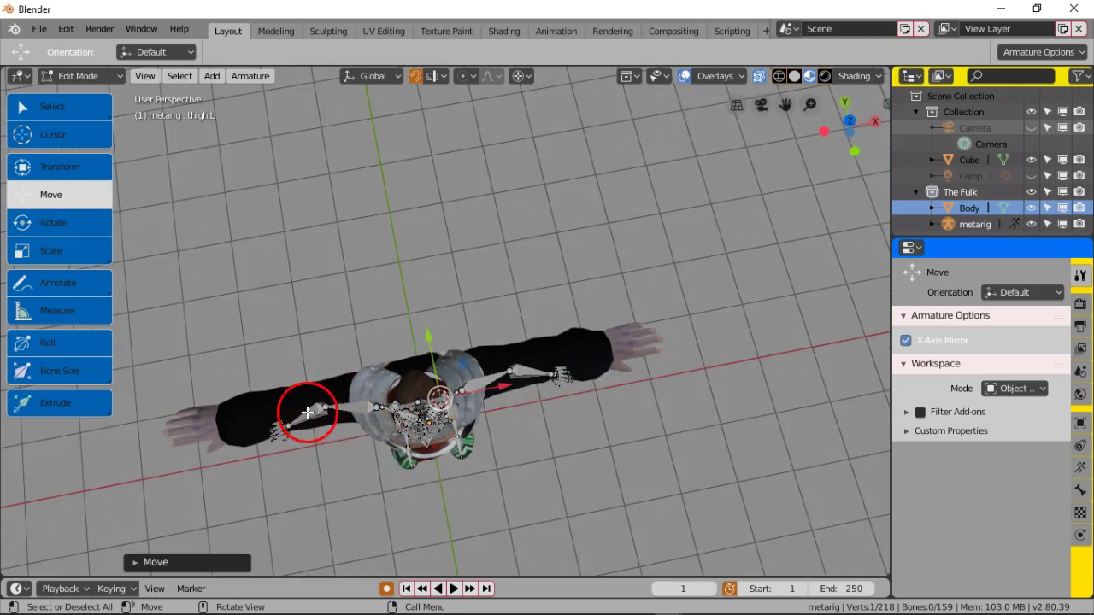
{"action": "scroll", "coordinate": [404, 450], "scroll_direction": "up", "scroll_amount": 3}
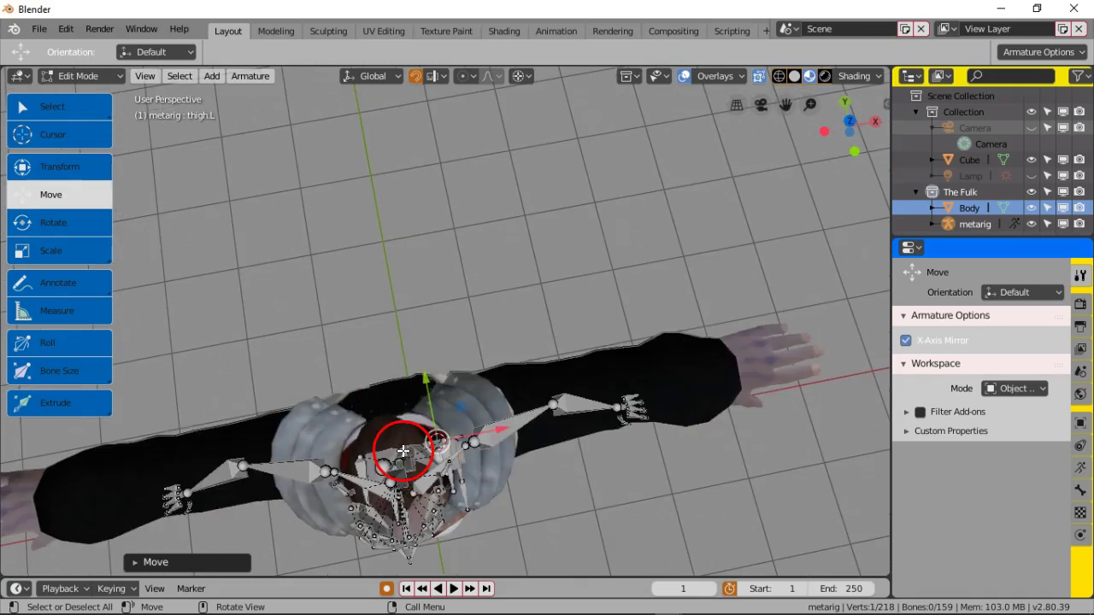
{"action": "scroll", "coordinate": [365, 289], "scroll_direction": "down", "scroll_amount": 3}
{"action": "middle_click_drag", "start_coordinate": [379, 379], "coordinate": [368, 268]}
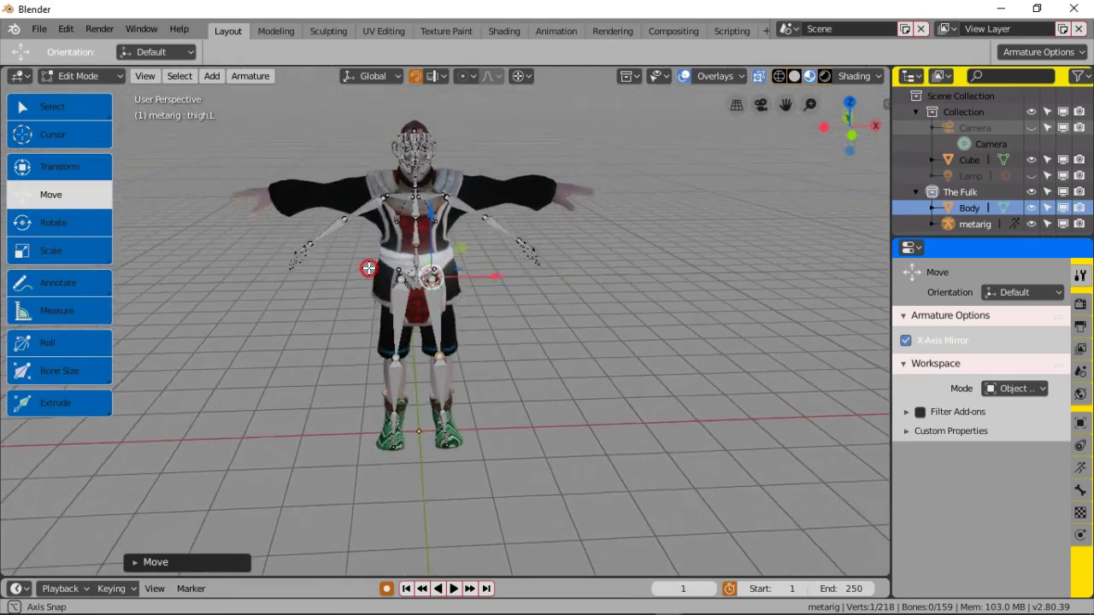
{"action": "scroll", "coordinate": [365, 270], "scroll_direction": "up", "scroll_amount": 3}
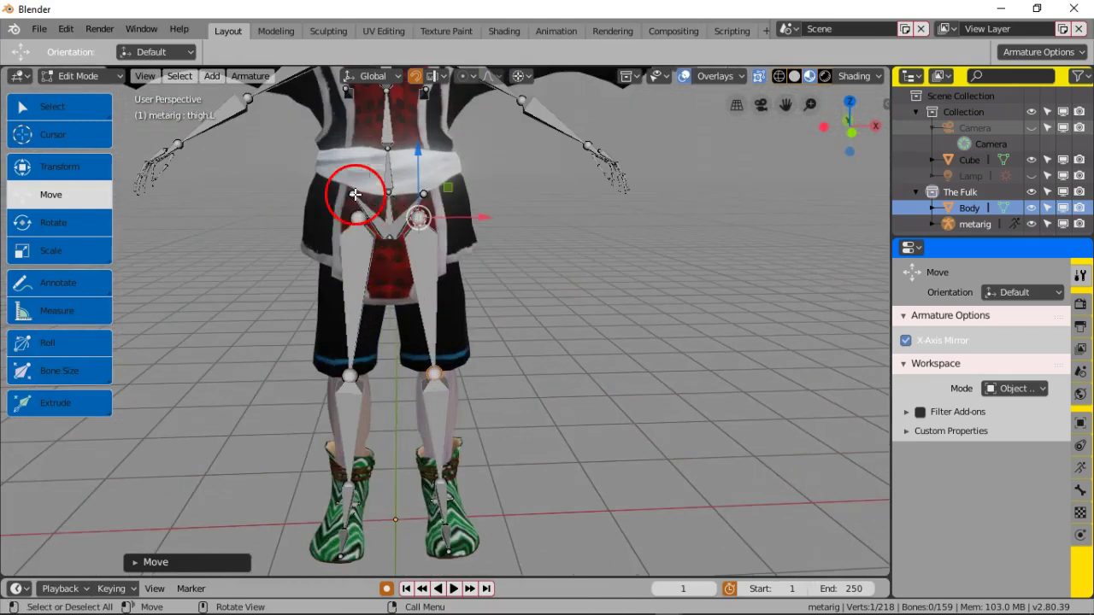
{"action": "mouse_move", "coordinate": [352, 249]}
{"action": "middle_mouse_down"}
{"action": "mouse_move", "coordinate": [419, 262]}
{"action": "mouse_move", "coordinate": [367, 258]}
{"action": "middle_mouse_up"}
{"action": "key", "text": "b"}
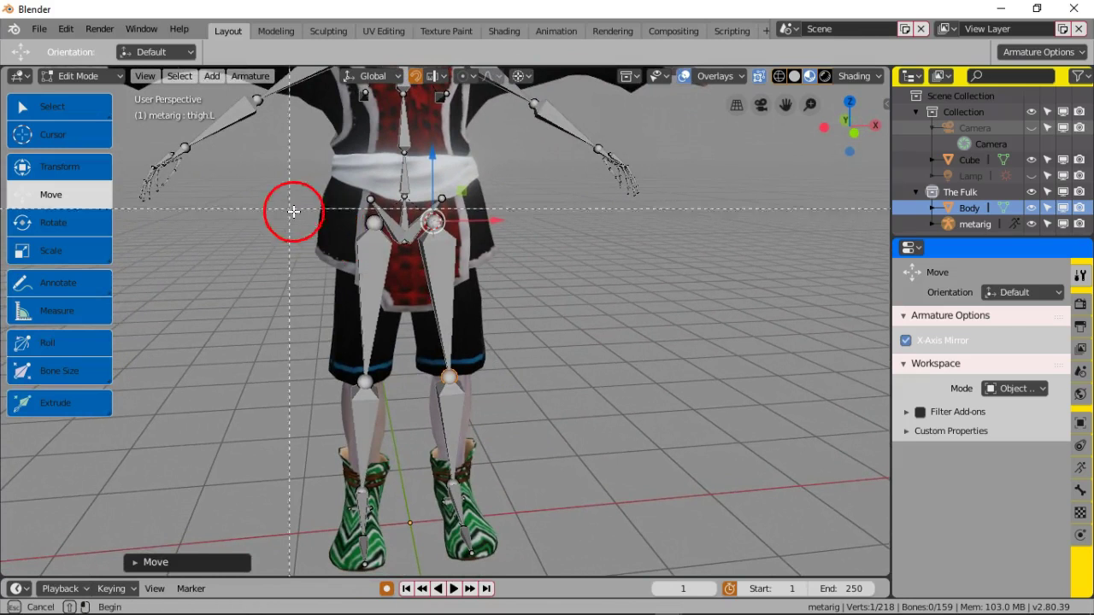
{"action": "left_click_drag", "start_coordinate": [397, 211], "coordinate": [513, 564]}
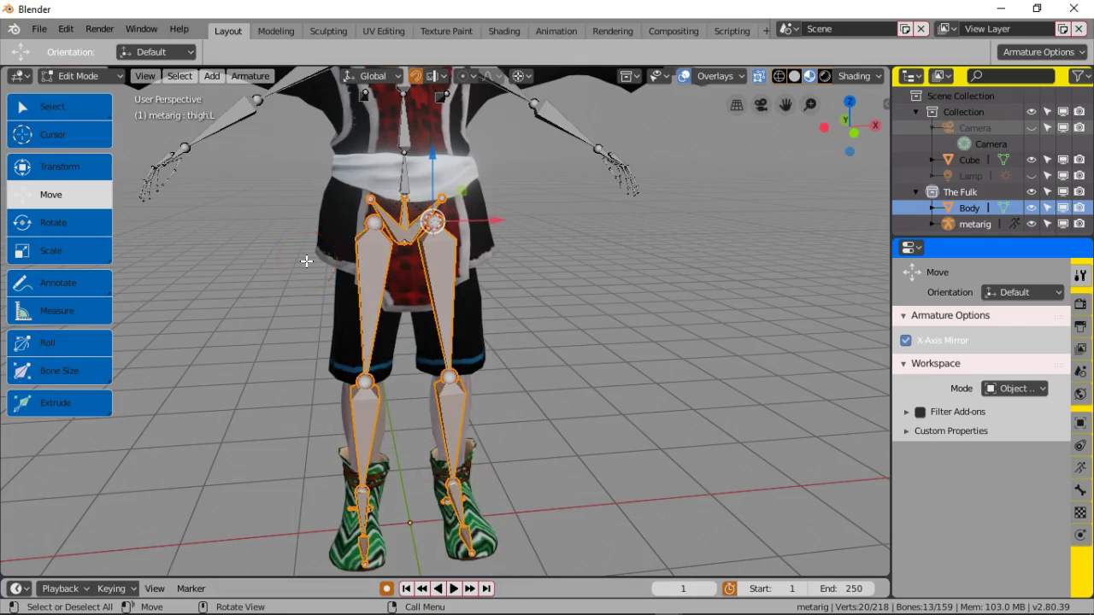
{"action": "key", "text": "h"}
Step: Examine how the remaining spine, arm and head bones sit in the body mesh from several angles
{"action": "scroll", "coordinate": [355, 259], "scroll_direction": "down", "scroll_amount": 3}
{"action": "middle_click_drag", "start_coordinate": [338, 263], "coordinate": [314, 263]}
{"action": "scroll", "coordinate": [314, 263], "scroll_direction": "up", "scroll_amount": 2}
{"action": "scroll", "coordinate": [325, 224], "scroll_direction": "down", "scroll_amount": 1}
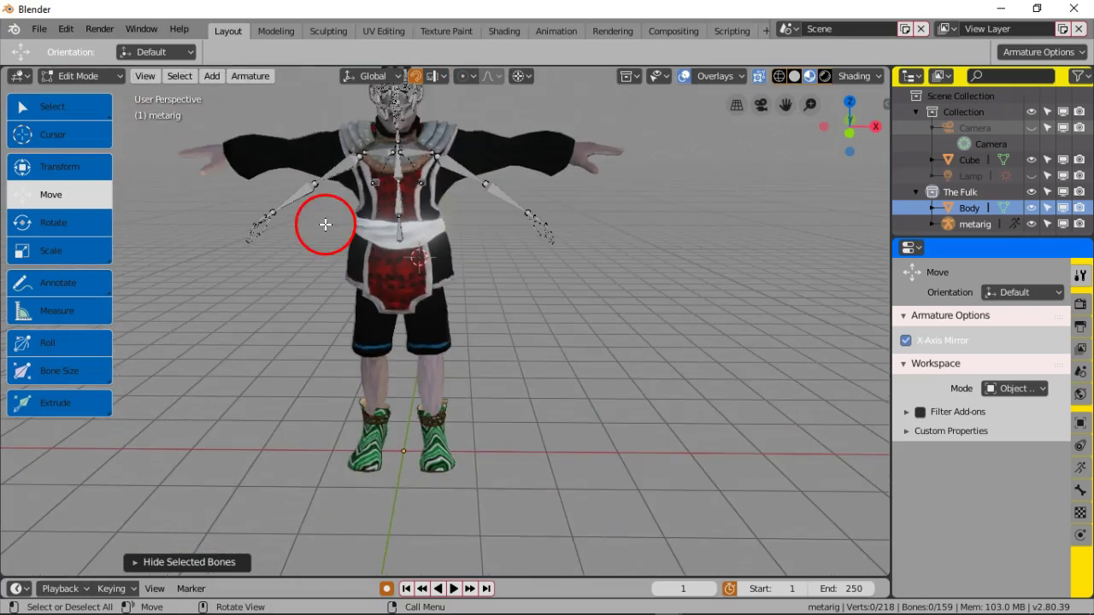
{"action": "middle_click_drag", "start_coordinate": [389, 151], "coordinate": [381, 252]}
{"action": "scroll", "coordinate": [416, 235], "scroll_direction": "up", "scroll_amount": 3}
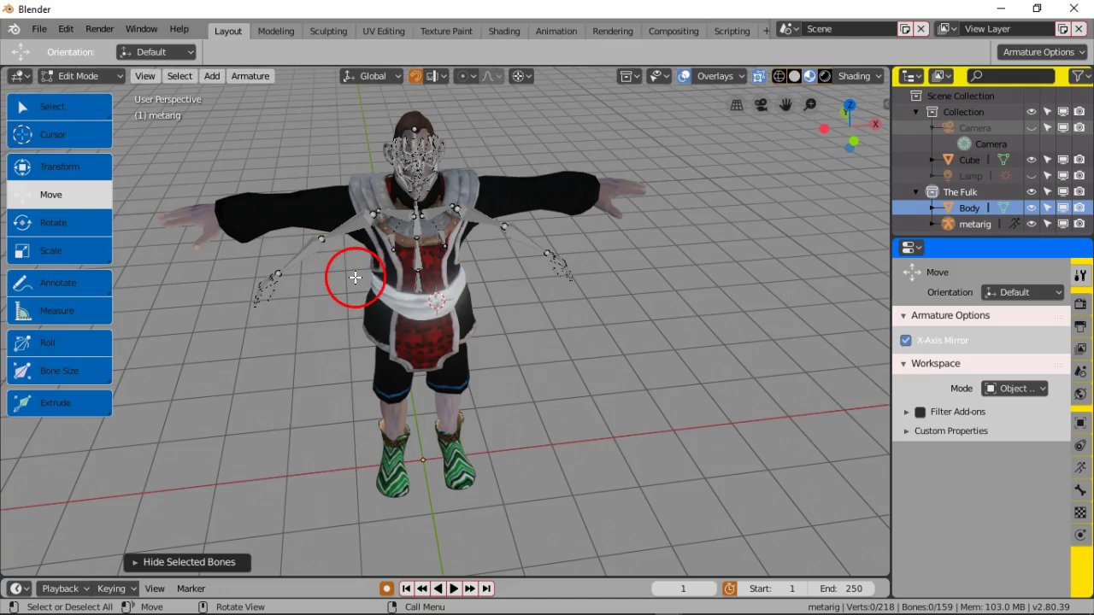
{"action": "middle_click_drag", "start_coordinate": [416, 281], "coordinate": [418, 343]}
{"action": "scroll", "coordinate": [417, 343], "scroll_direction": "up", "scroll_amount": 4}
{"action": "scroll", "coordinate": [393, 302], "scroll_direction": "down", "scroll_amount": 2}
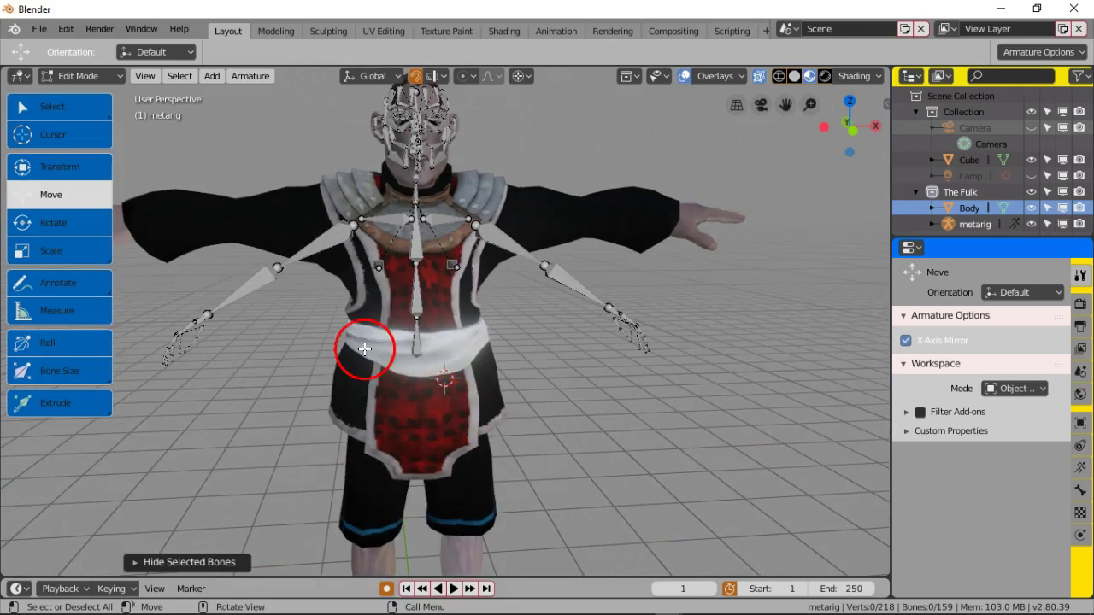
{"action": "scroll", "coordinate": [357, 334], "scroll_direction": "down", "scroll_amount": 3}
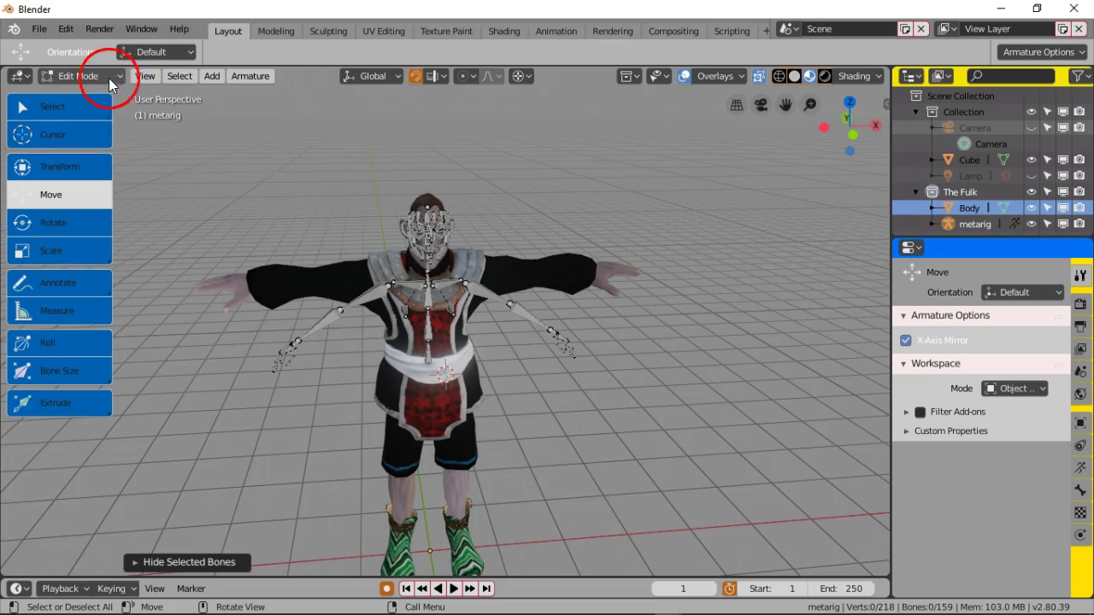
Step: Switch to the top orthographic view and frame the head, shoulder and arm bones
{"action": "left_click", "coordinate": [145, 76]}
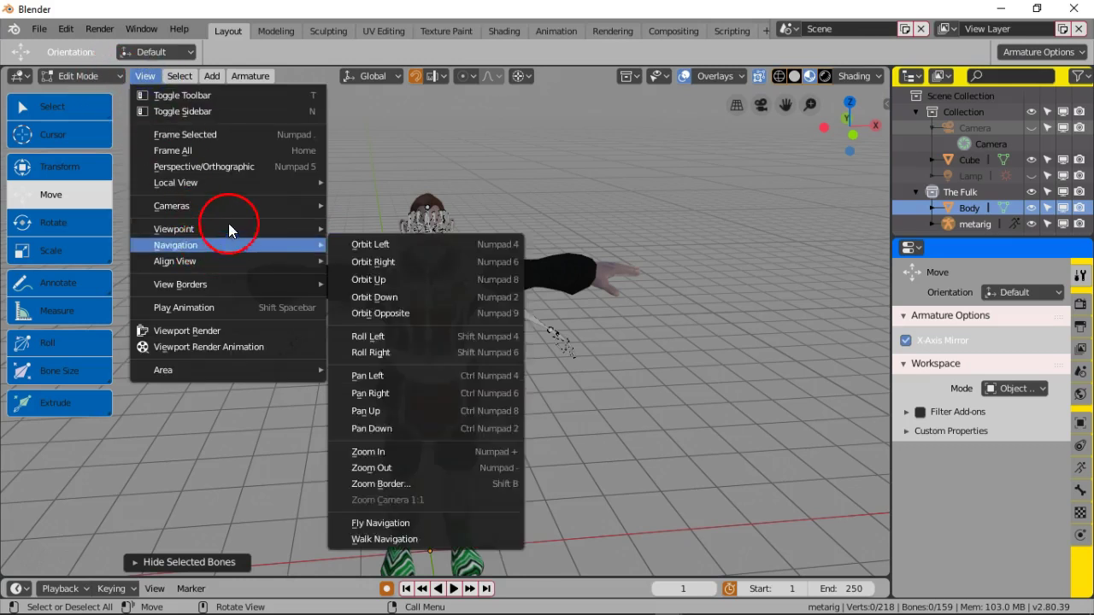
{"action": "mouse_move", "coordinate": [273, 184]}
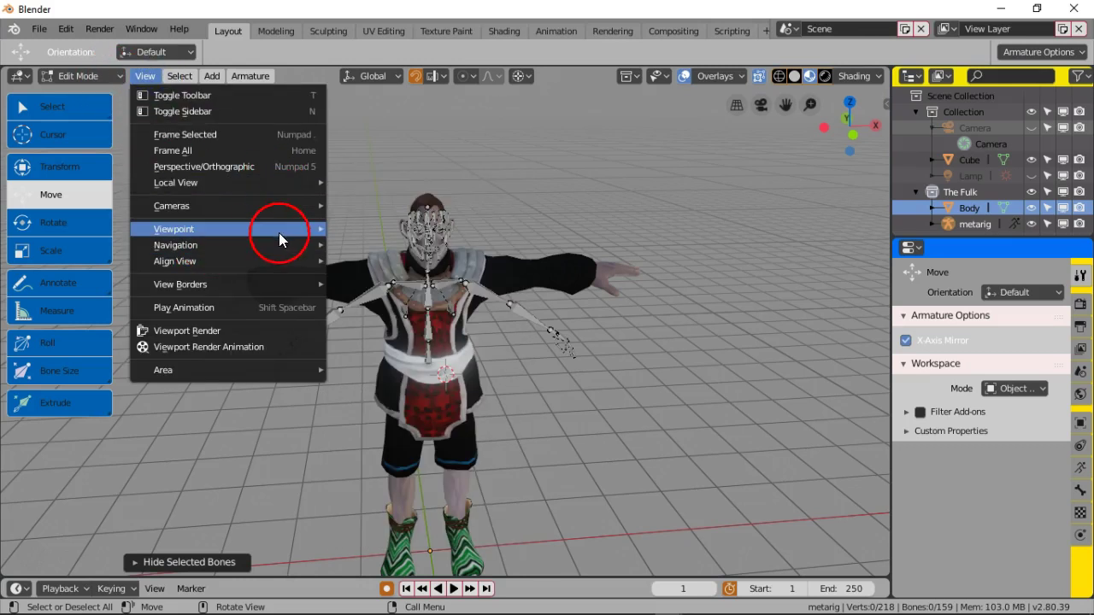
{"action": "mouse_move", "coordinate": [289, 229]}
{"action": "left_click", "coordinate": [389, 246]}
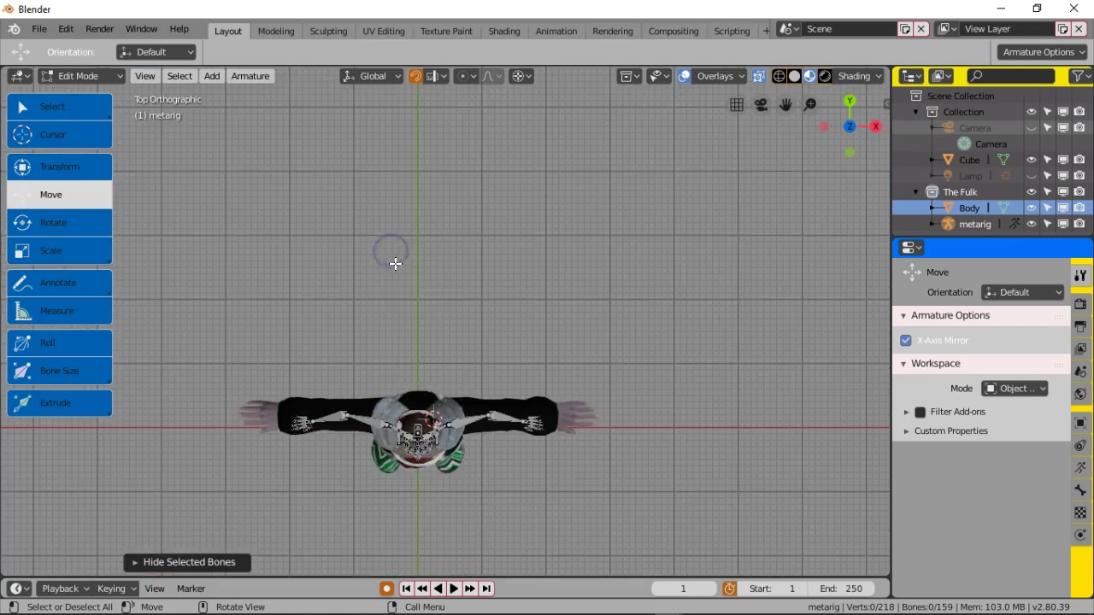
{"action": "middle_click_drag", "start_coordinate": [420, 318], "coordinate": [471, 168], "text": "shift"}
{"action": "scroll", "coordinate": [437, 239], "scroll_direction": "up", "scroll_amount": 3}
{"action": "scroll", "coordinate": [530, 233], "scroll_direction": "up", "scroll_amount": 2}
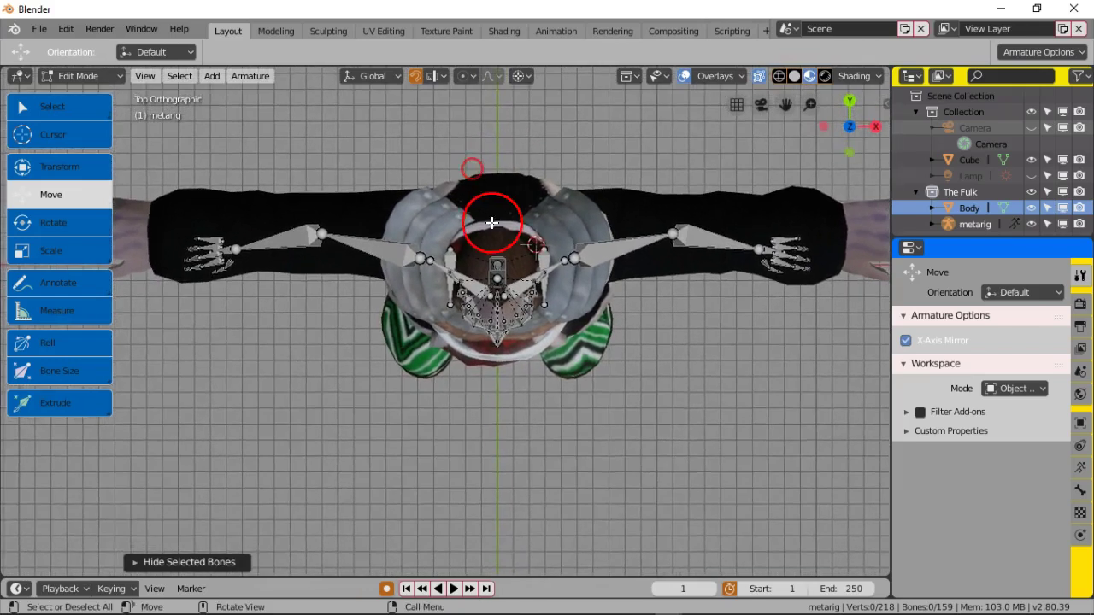
{"action": "scroll", "coordinate": [491, 224], "scroll_direction": "up", "scroll_amount": 3}
{"action": "middle_click_drag", "start_coordinate": [502, 216], "coordinate": [458, 212], "text": "shift"}
{"action": "scroll", "coordinate": [457, 209], "scroll_direction": "up", "scroll_amount": 1}
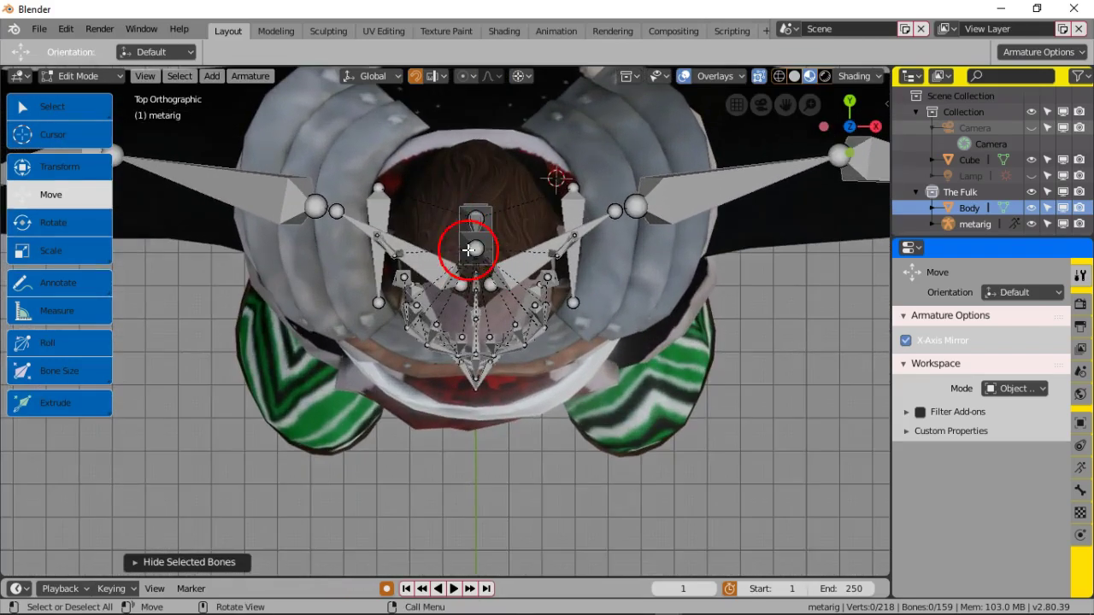
{"action": "scroll", "coordinate": [461, 244], "scroll_direction": "down", "scroll_amount": 3}
{"action": "scroll", "coordinate": [447, 234], "scroll_direction": "down", "scroll_amount": 2}
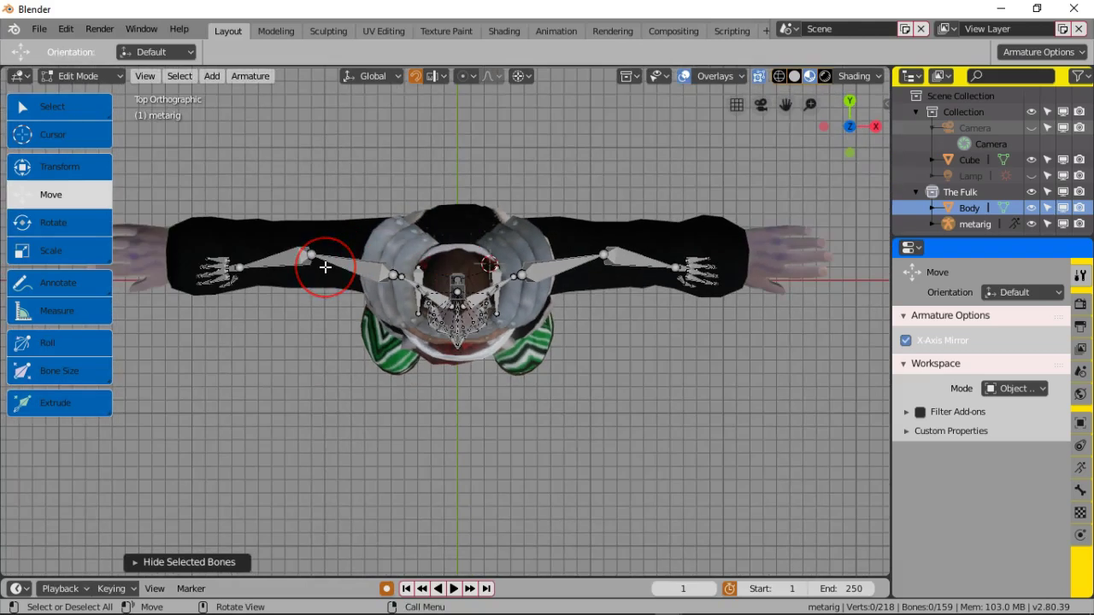
Step: Box-select all visible upper-body bones and move them slightly backward along the Y axis to fit the head and arms
{"action": "left_click_drag", "start_coordinate": [137, 191], "coordinate": [830, 411]}
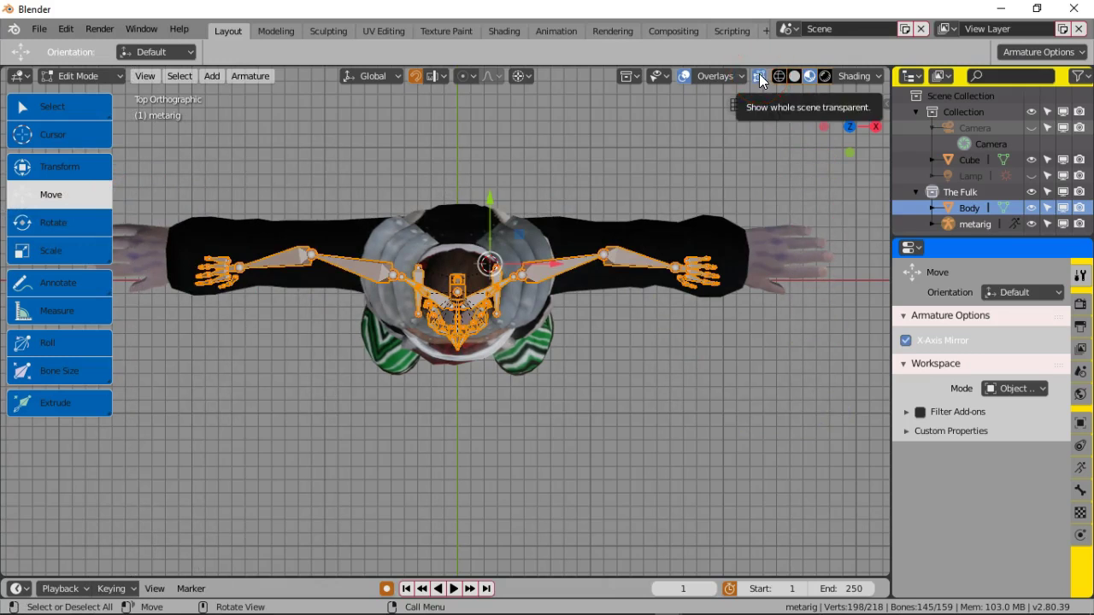
{"action": "scroll", "coordinate": [439, 354], "scroll_direction": "up", "scroll_amount": 3}
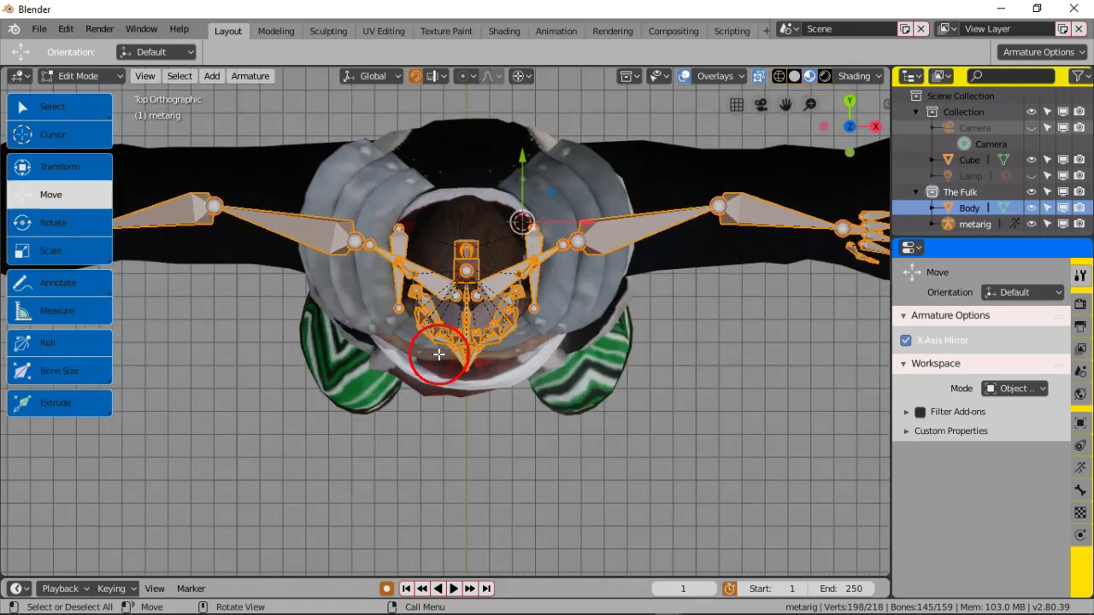
{"action": "scroll", "coordinate": [419, 317], "scroll_direction": "down", "scroll_amount": 3}
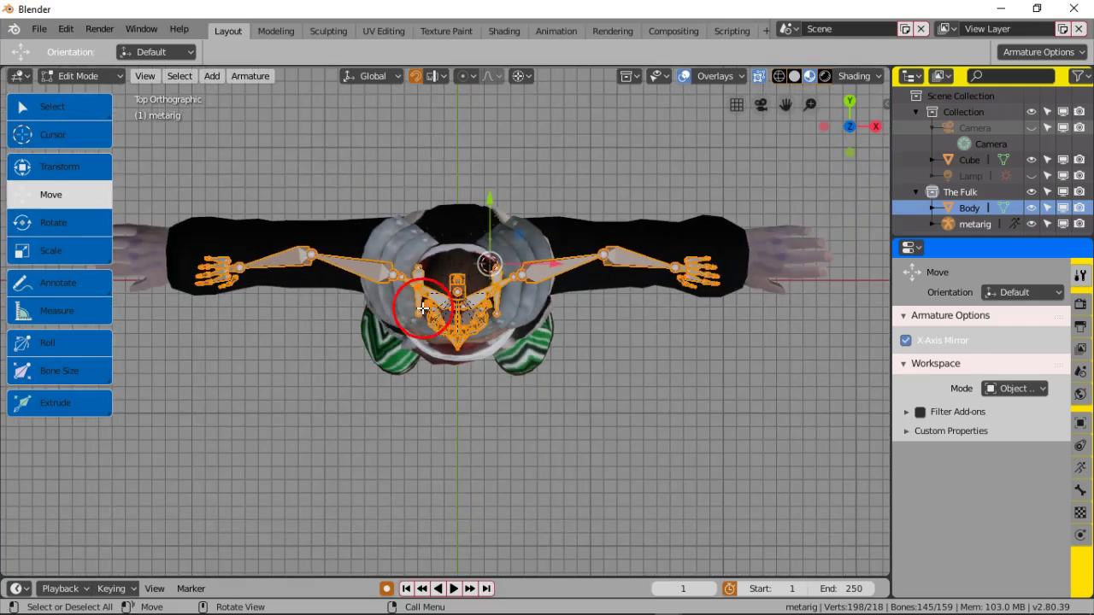
{"action": "scroll", "coordinate": [449, 315], "scroll_direction": "up", "scroll_amount": 3}
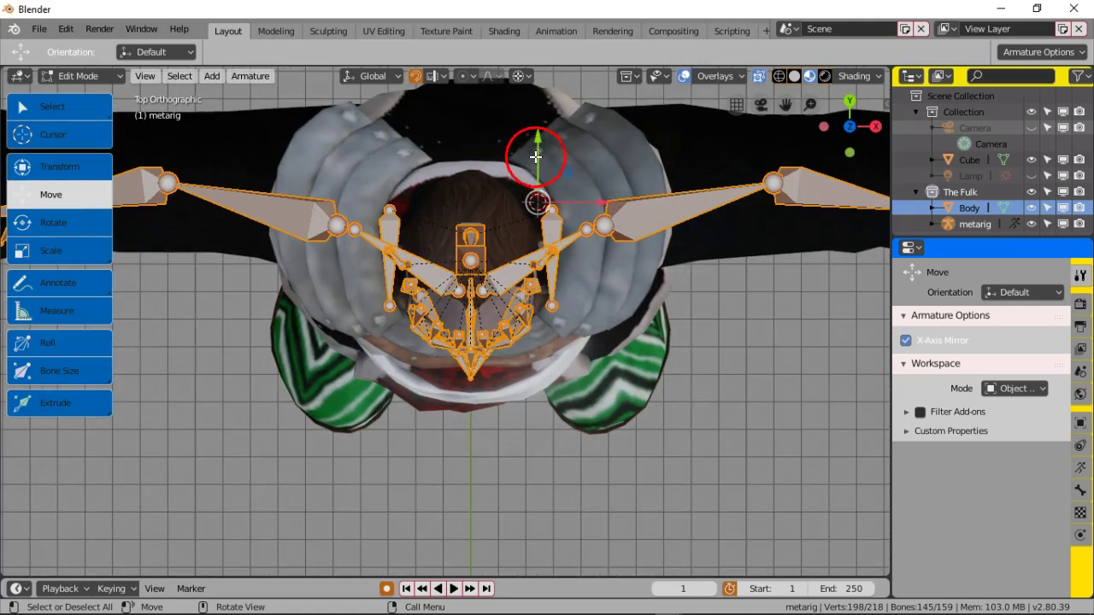
{"action": "mouse_move", "coordinate": [539, 141]}
{"action": "left_mouse_down"}
{"action": "mouse_move", "coordinate": [539, 96]}
{"action": "mouse_move", "coordinate": [528, 124]}
{"action": "left_mouse_up"}
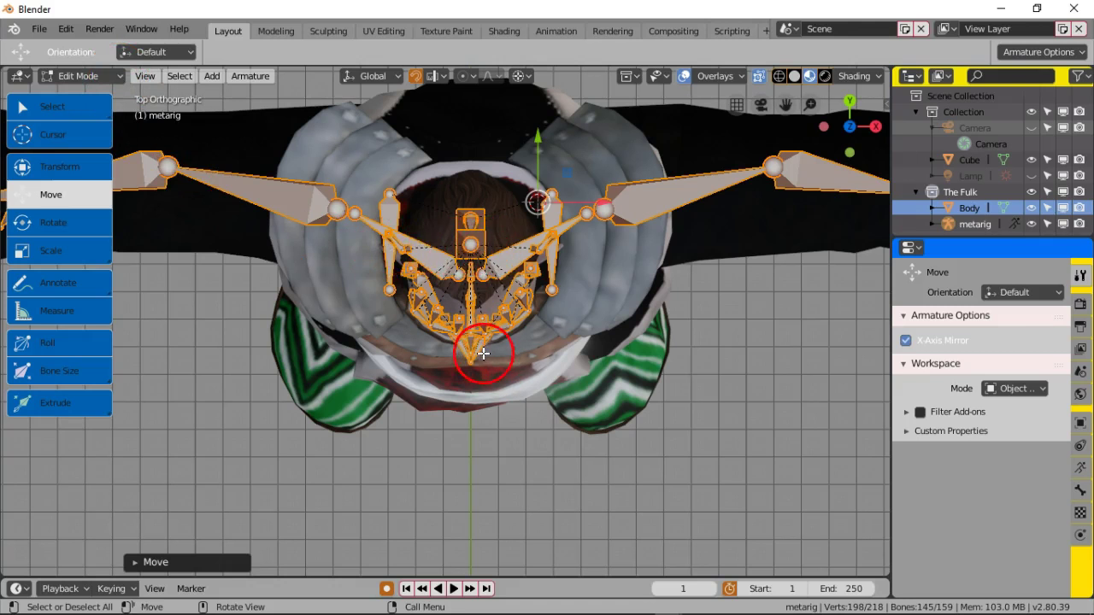
{"action": "scroll", "coordinate": [484, 353], "scroll_direction": "up", "scroll_amount": 6}
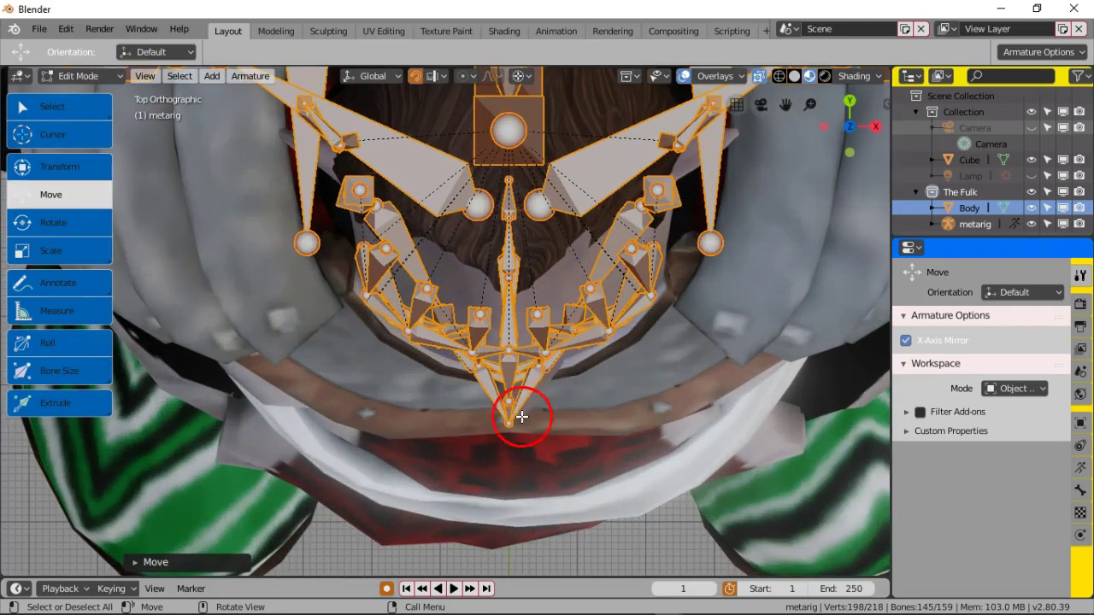
{"action": "scroll", "coordinate": [529, 407], "scroll_direction": "up", "scroll_amount": 1}
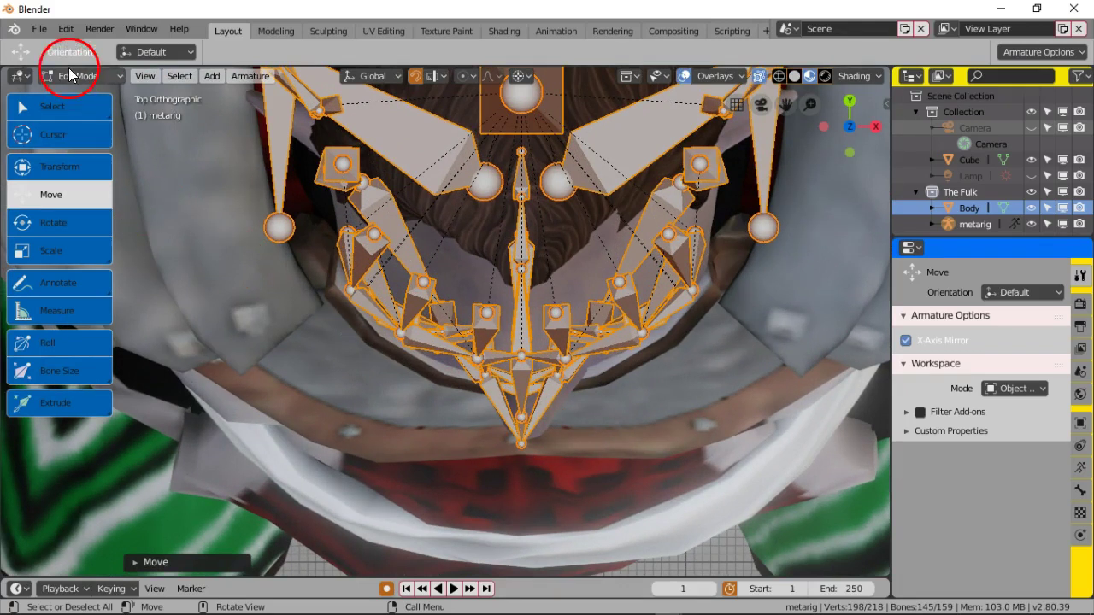
Step: Switch to Object Mode, select the body mesh and move it slightly along the negative X axis to centre it on the armature
{"action": "left_click", "coordinate": [102, 75]}
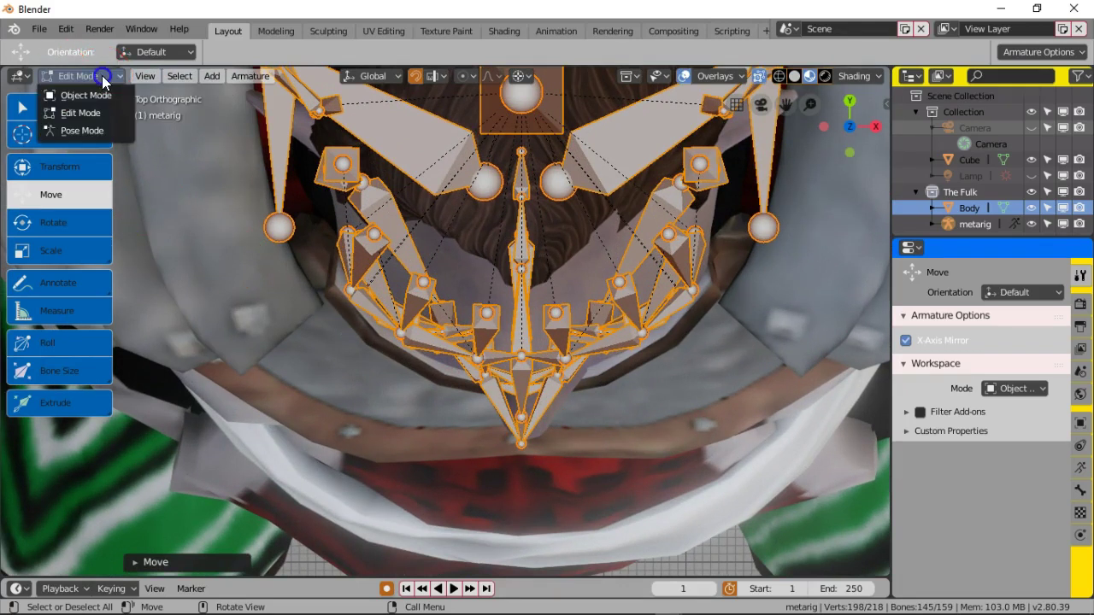
{"action": "left_click", "coordinate": [100, 95]}
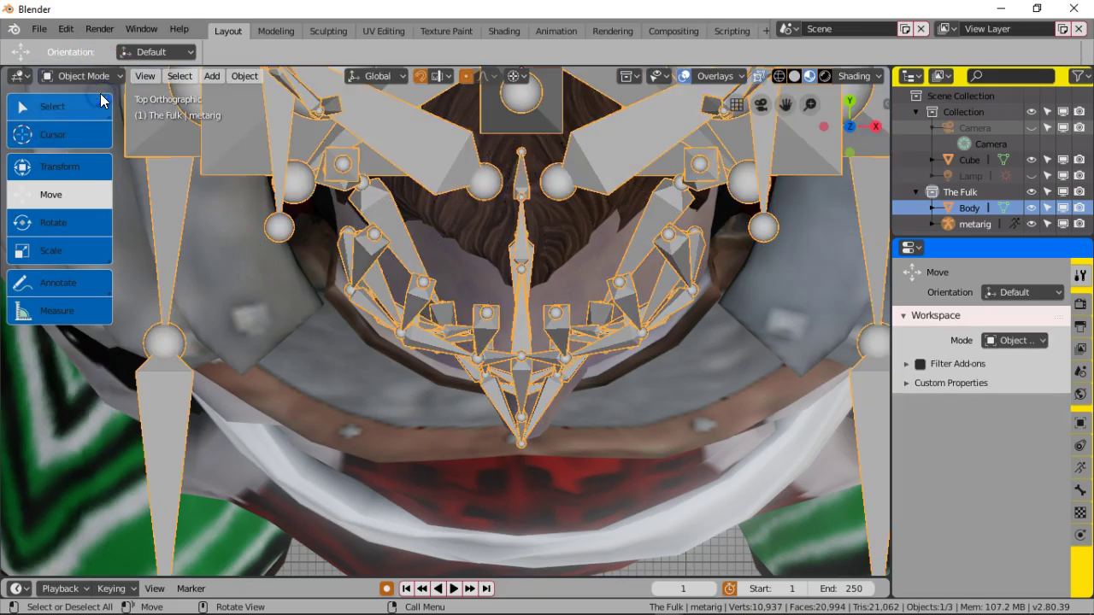
{"action": "scroll", "coordinate": [356, 229], "scroll_direction": "down", "scroll_amount": 2}
{"action": "scroll", "coordinate": [386, 245], "scroll_direction": "down", "scroll_amount": 2}
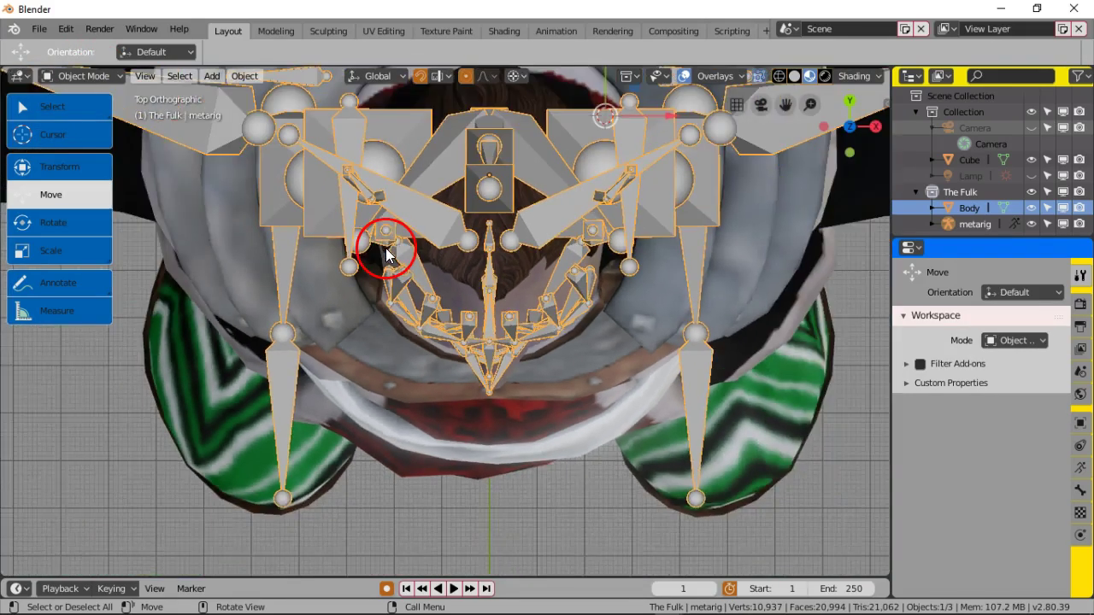
{"action": "left_click", "coordinate": [356, 332]}
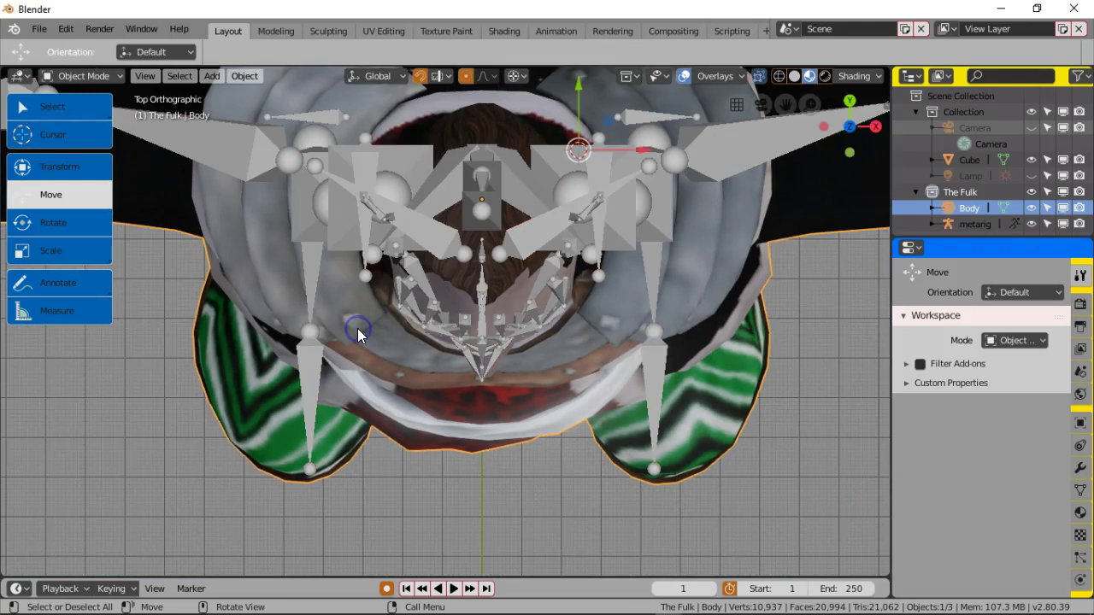
{"action": "left_click_drag", "start_coordinate": [643, 157], "coordinate": [641, 151]}
{"action": "scroll", "coordinate": [553, 335], "scroll_direction": "up", "scroll_amount": 4}
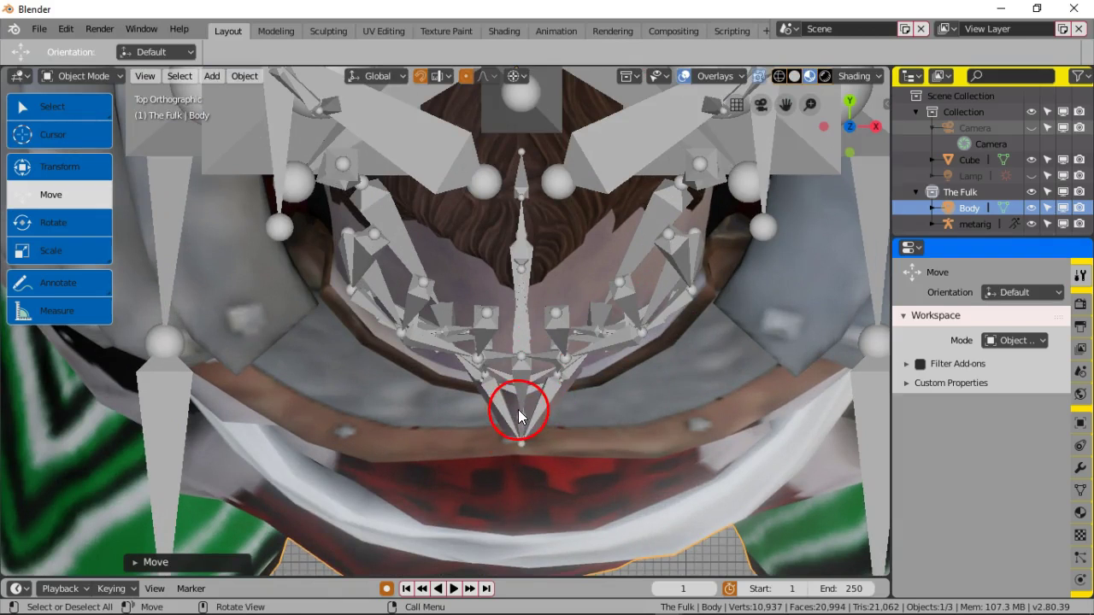
Step: Check the face bones' alignment with the body mesh from above and switch the mesh to Edit Mode
{"action": "scroll", "coordinate": [526, 388], "scroll_direction": "down", "scroll_amount": 5}
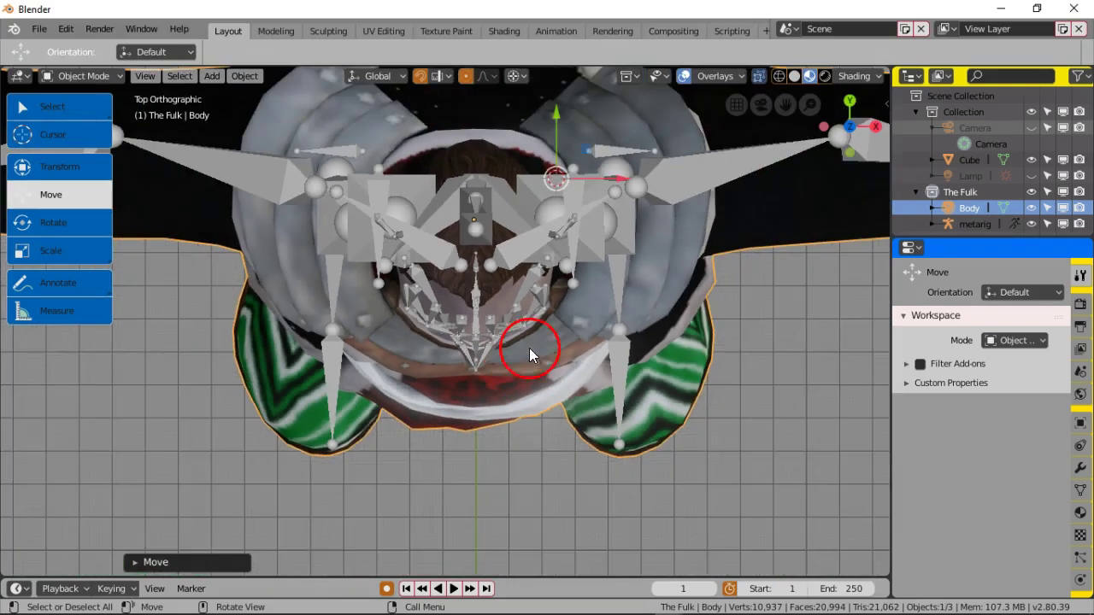
{"action": "scroll", "coordinate": [524, 340], "scroll_direction": "up", "scroll_amount": 4}
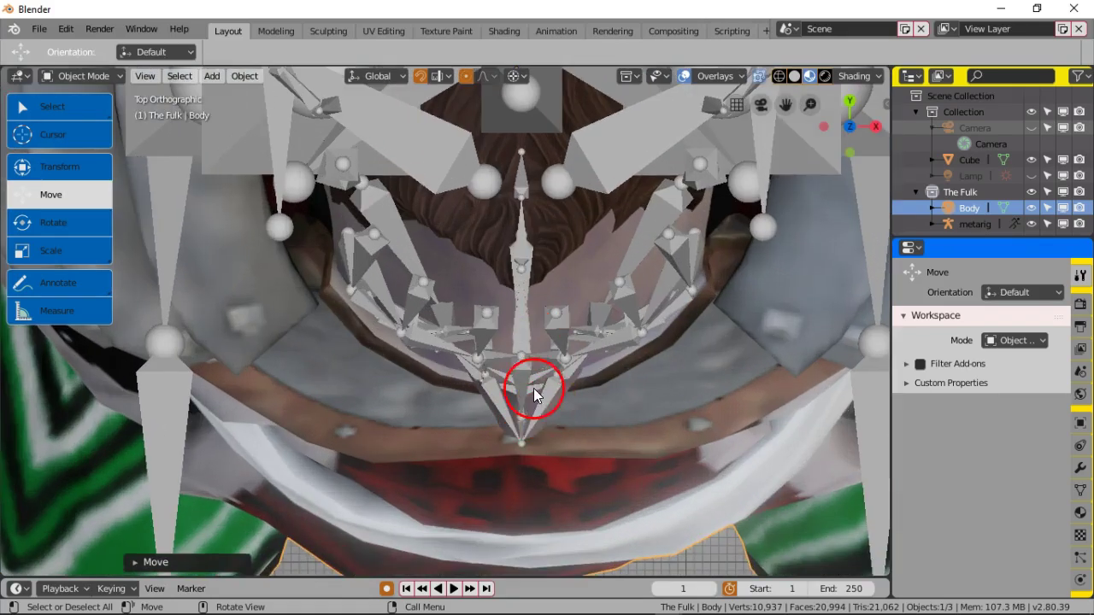
{"action": "scroll", "coordinate": [533, 388], "scroll_direction": "down", "scroll_amount": 1}
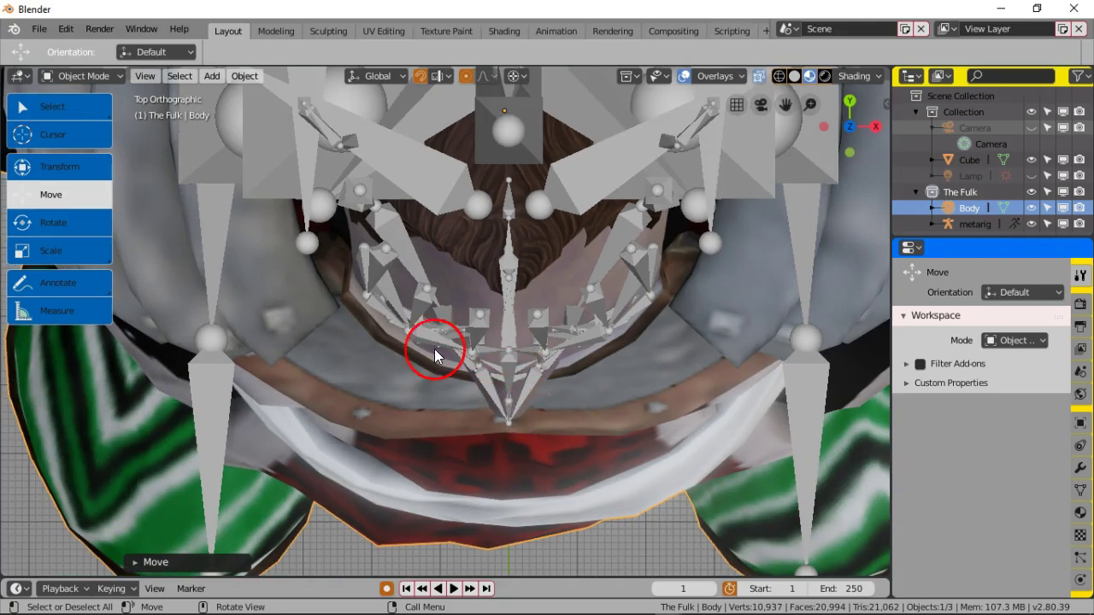
{"action": "scroll", "coordinate": [443, 279], "scroll_direction": "down", "scroll_amount": 6}
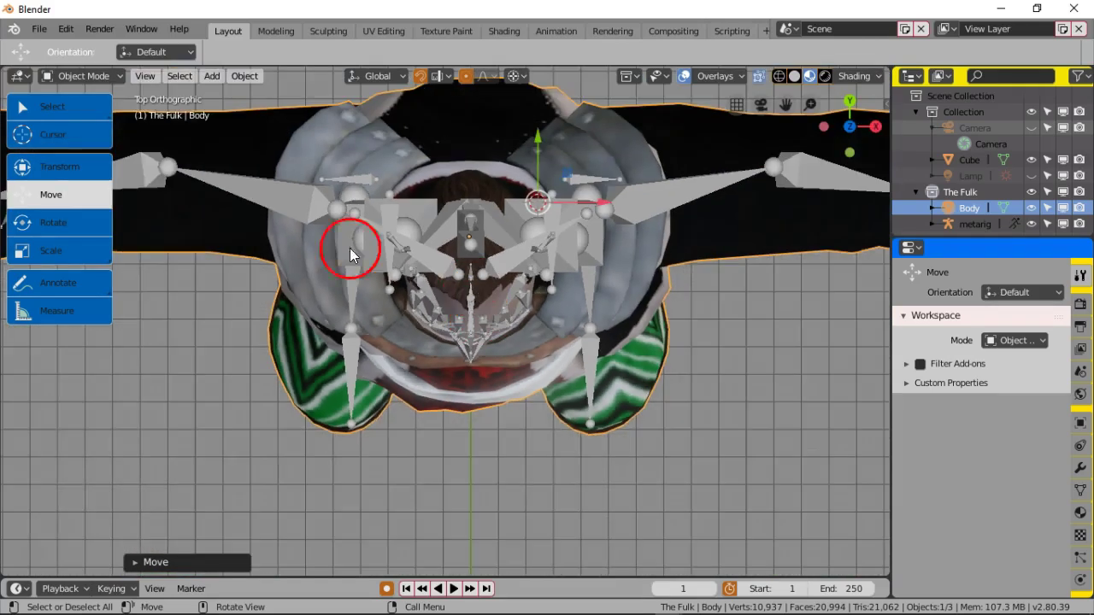
{"action": "scroll", "coordinate": [344, 211], "scroll_direction": "down", "scroll_amount": 3}
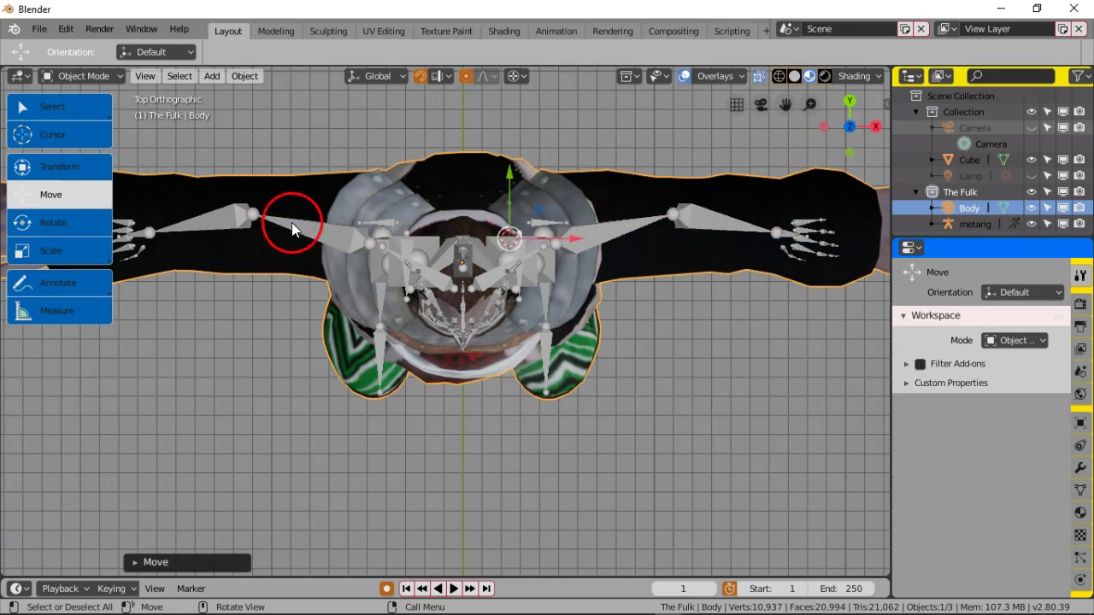
{"action": "left_click", "coordinate": [91, 75]}
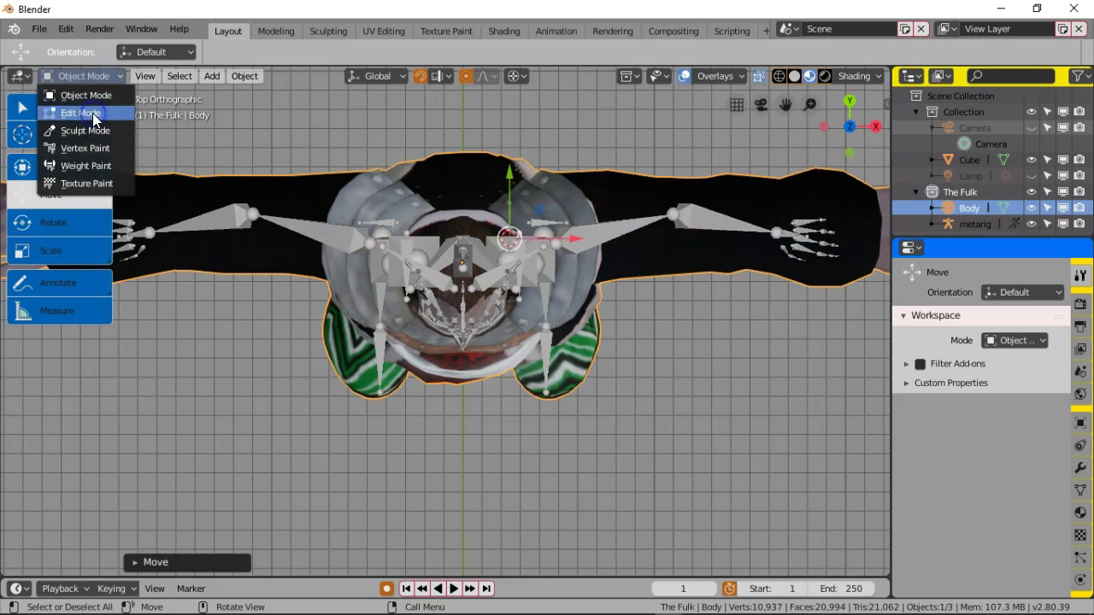
{"action": "left_click", "coordinate": [92, 115]}
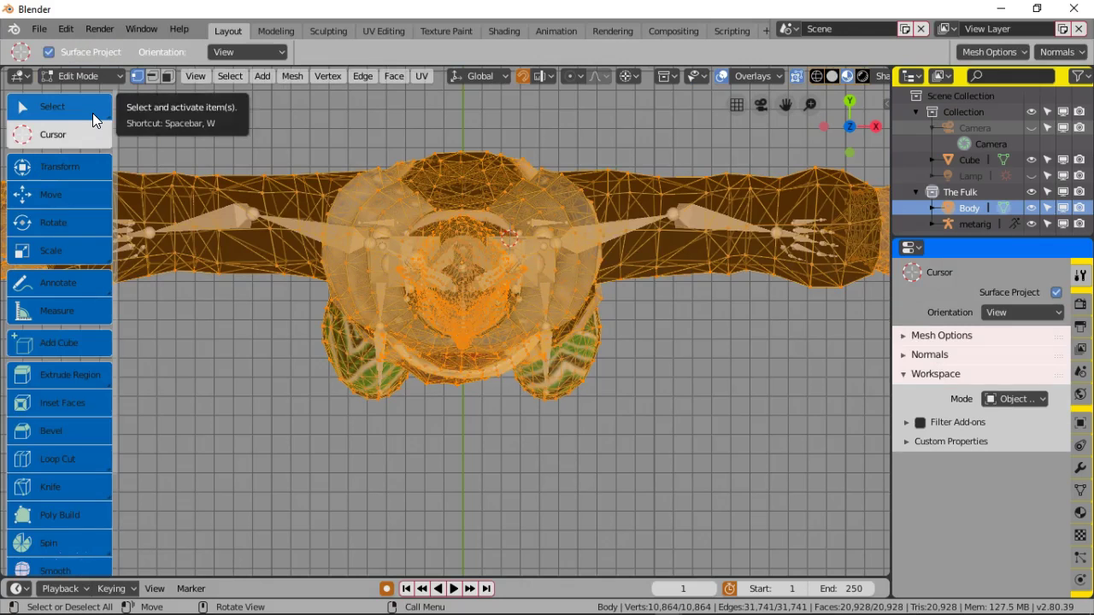
Step: Return to Object Mode, select the metarig armature and switch it to Edit Mode
{"action": "left_click", "coordinate": [104, 75]}
{"action": "left_click", "coordinate": [99, 97]}
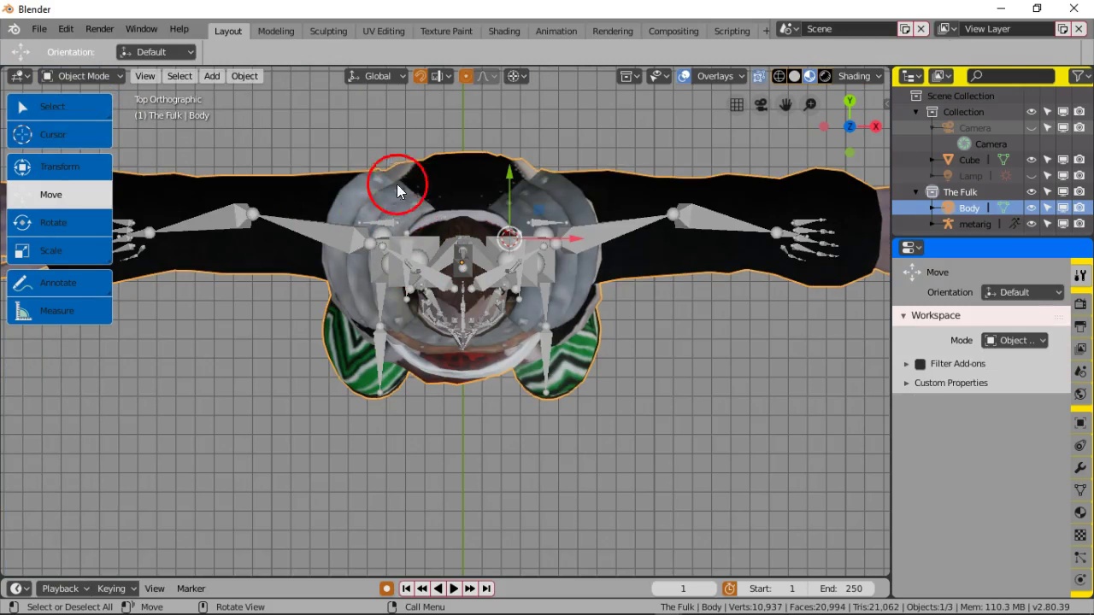
{"action": "left_click", "coordinate": [430, 272]}
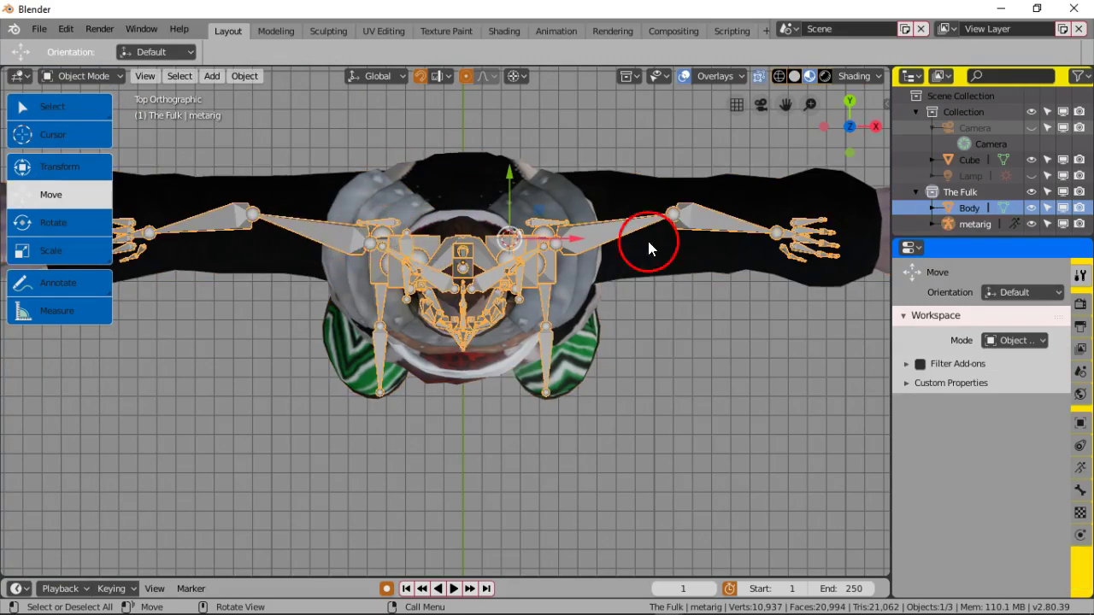
{"action": "left_click", "coordinate": [105, 80]}
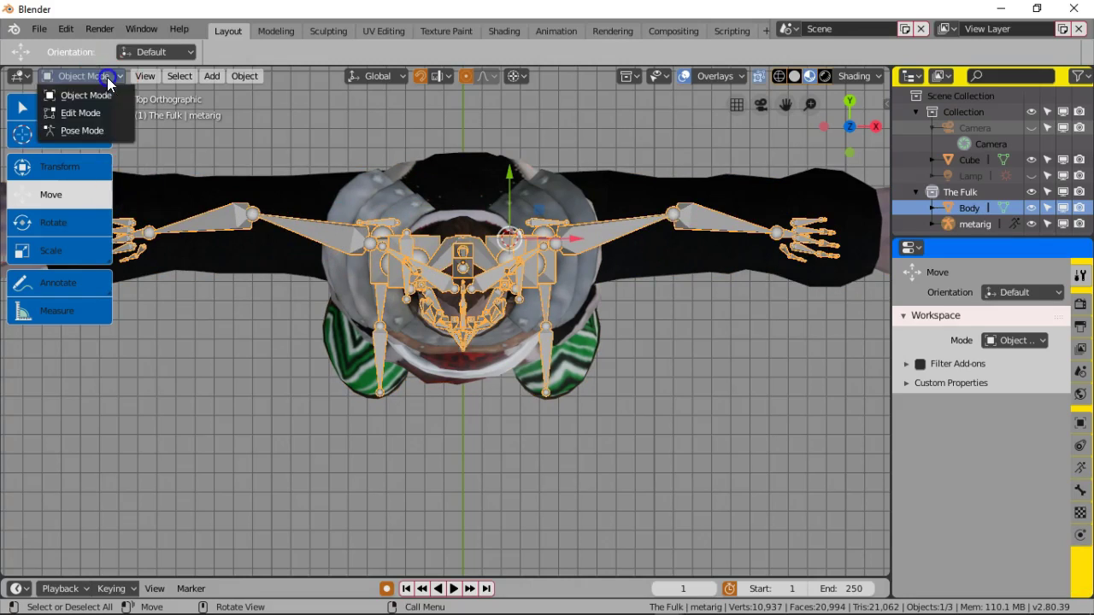
{"action": "left_click", "coordinate": [101, 111]}
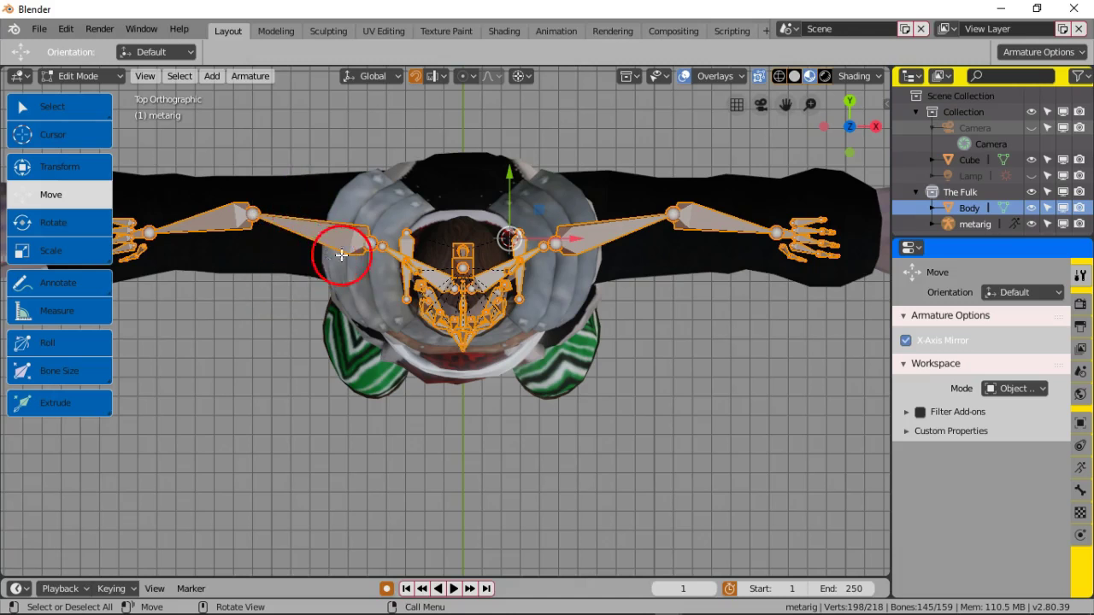
Step: Move the right elbow joint slightly along negative Y and the right wrist joint slightly along positive Y to straighten the arm
{"action": "left_click", "coordinate": [253, 213]}
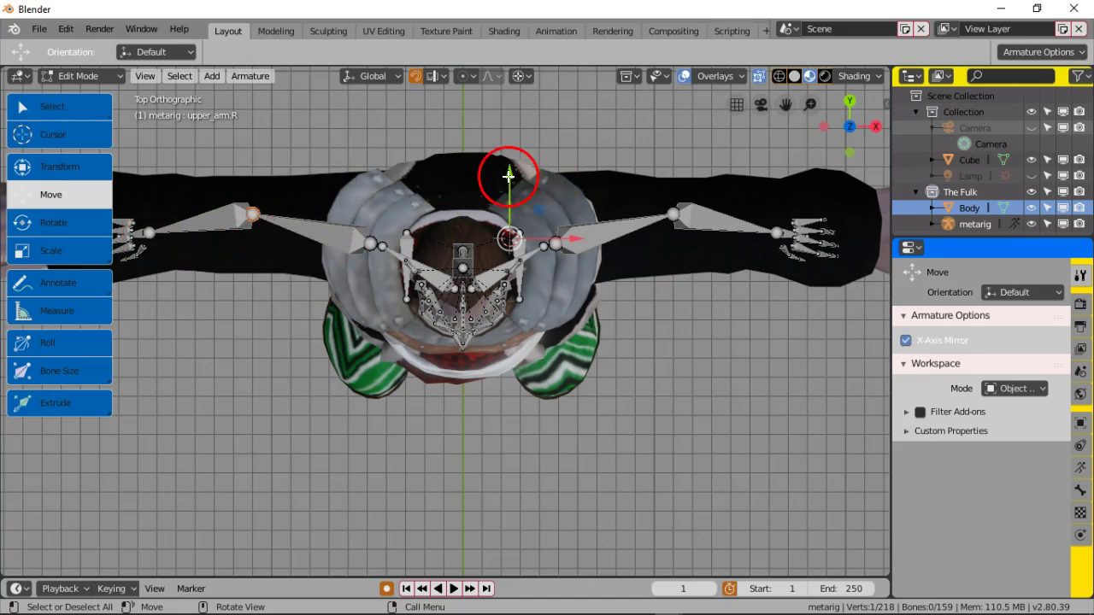
{"action": "left_click_drag", "start_coordinate": [511, 173], "coordinate": [511, 186]}
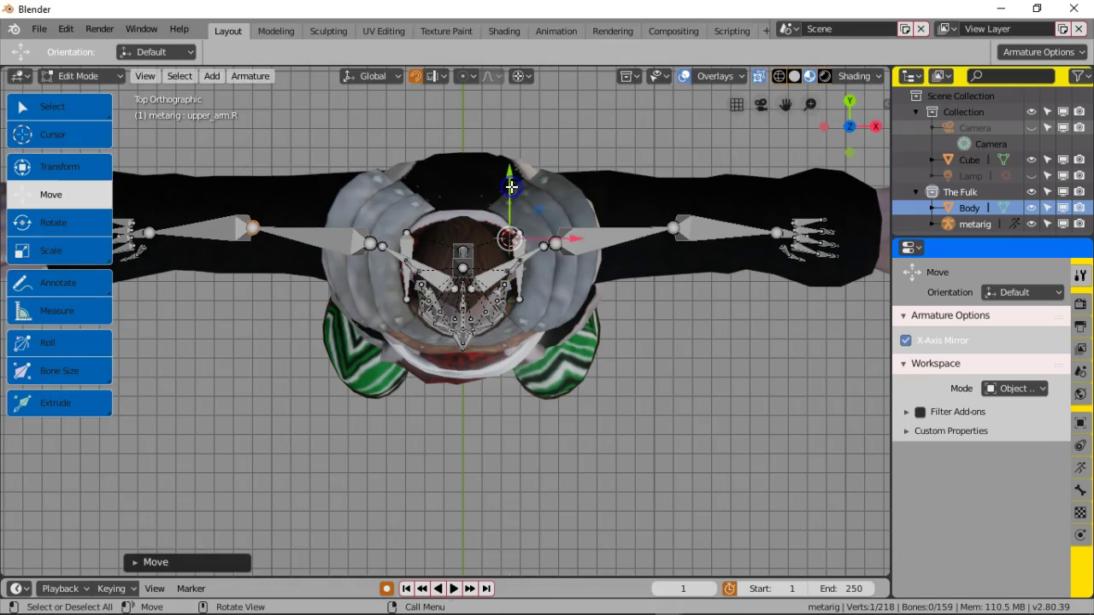
{"action": "left_click", "coordinate": [153, 233]}
{"action": "left_click_drag", "start_coordinate": [513, 175], "coordinate": [509, 172]}
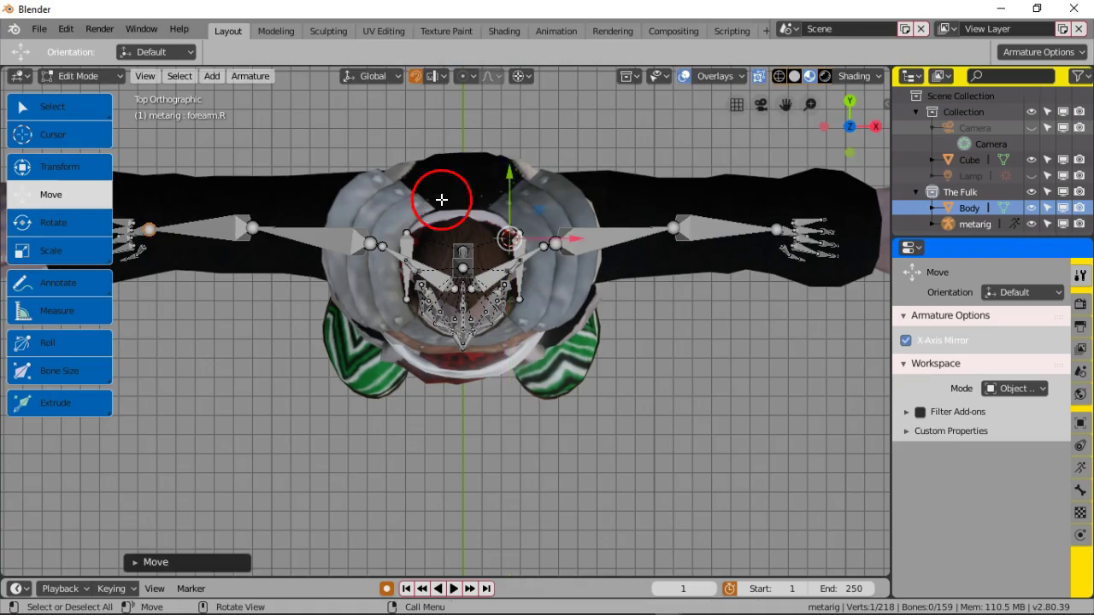
Step: In the top orthographic view, circle-select the right hand's bones and move them slightly along the positive Y axis
{"action": "middle_click_drag", "start_coordinate": [254, 298], "coordinate": [227, 317]}
{"action": "scroll", "coordinate": [228, 317], "scroll_direction": "down", "scroll_amount": 3}
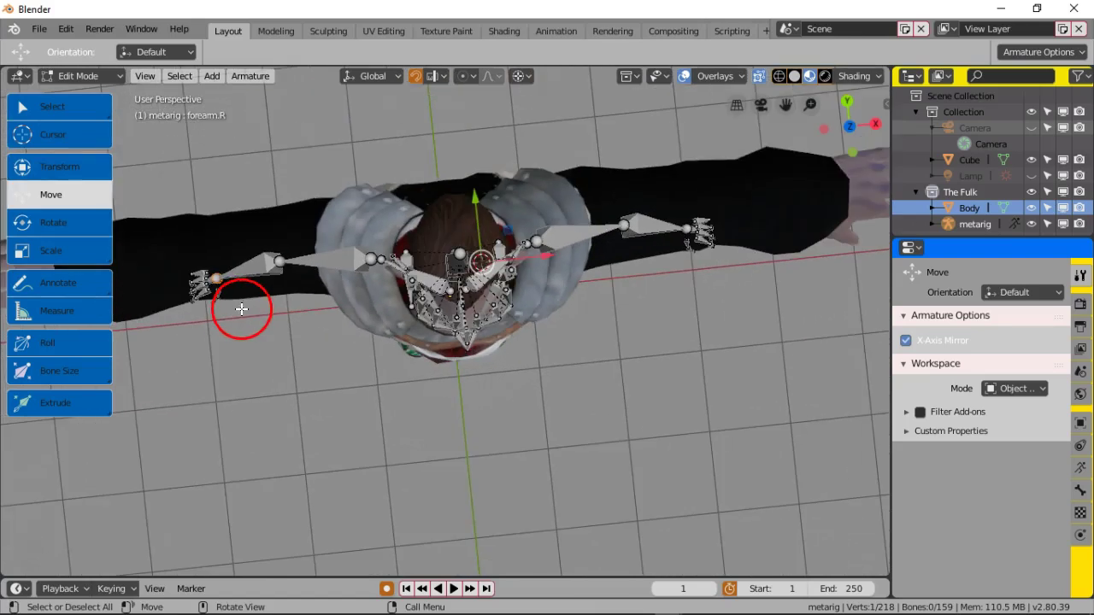
{"action": "middle_click_drag", "start_coordinate": [291, 298], "coordinate": [266, 302]}
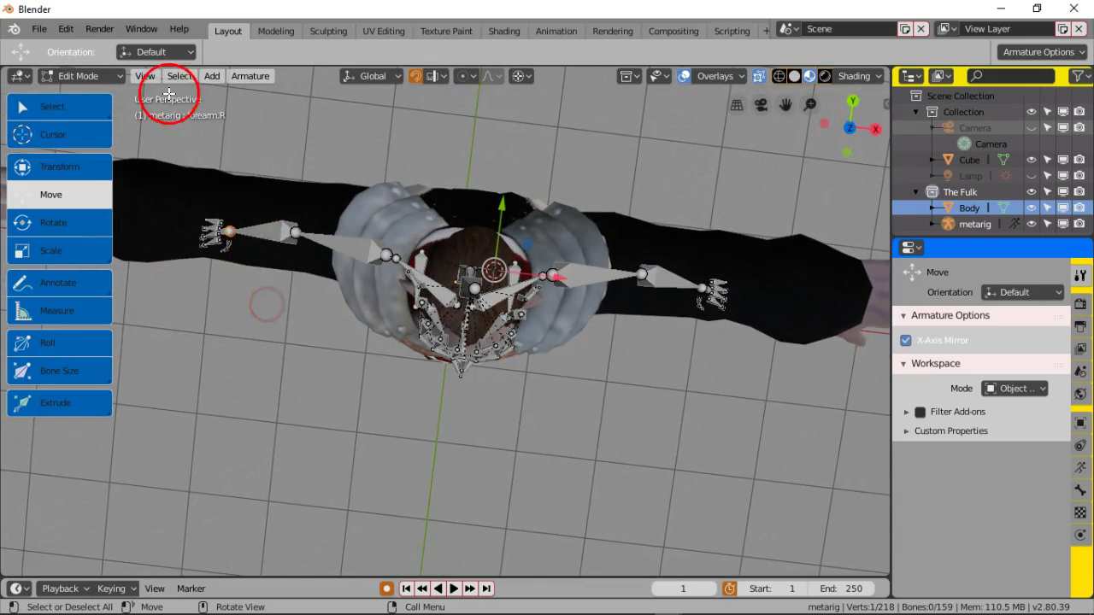
{"action": "left_click", "coordinate": [143, 76]}
{"action": "mouse_move", "coordinate": [231, 261]}
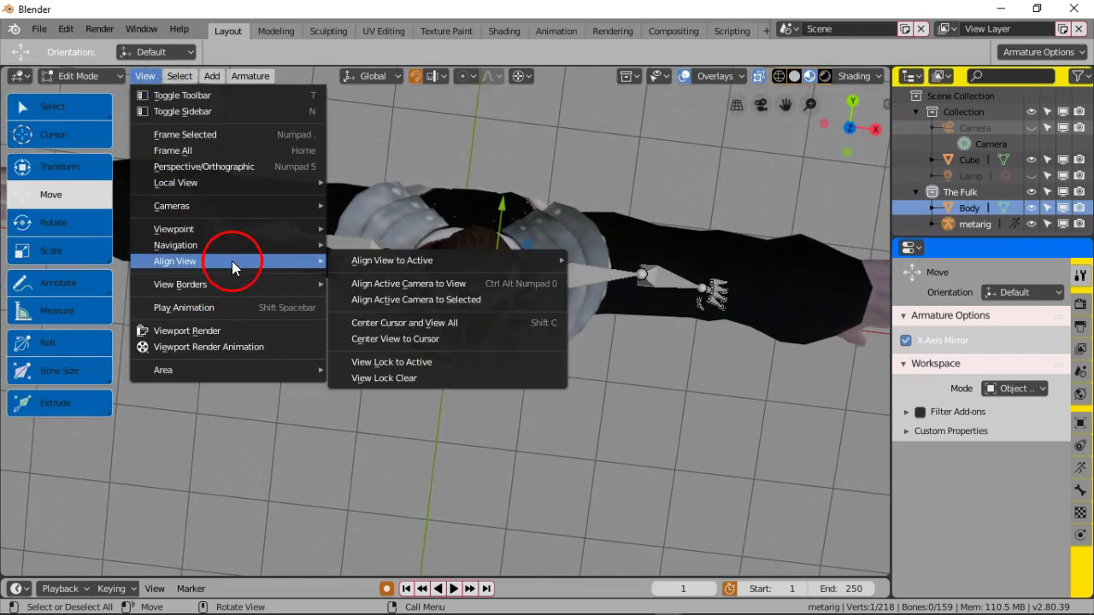
{"action": "mouse_move", "coordinate": [281, 224]}
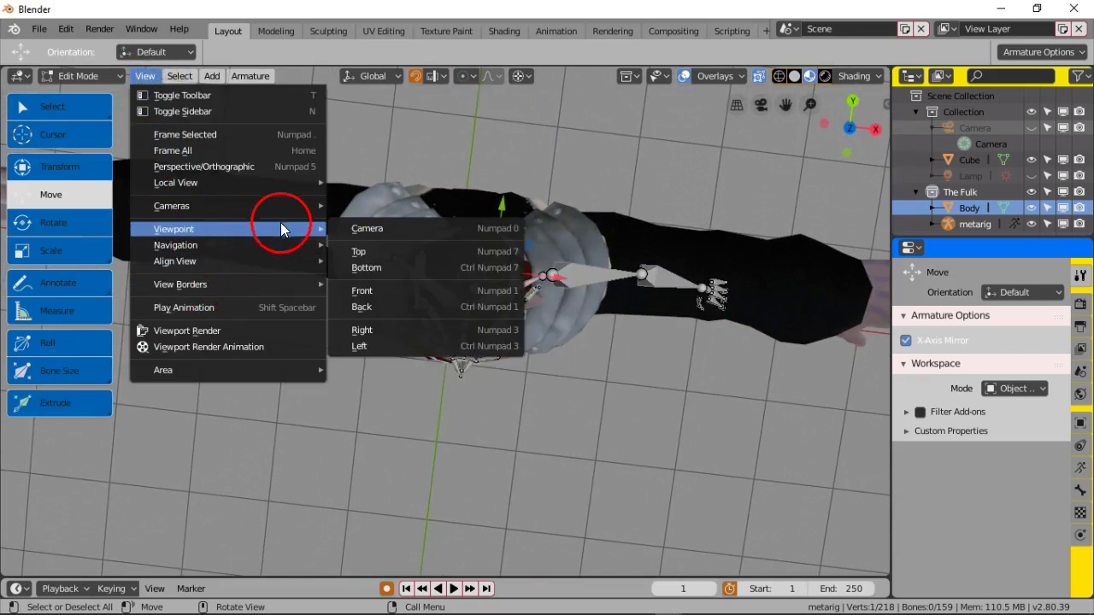
{"action": "left_click", "coordinate": [409, 250]}
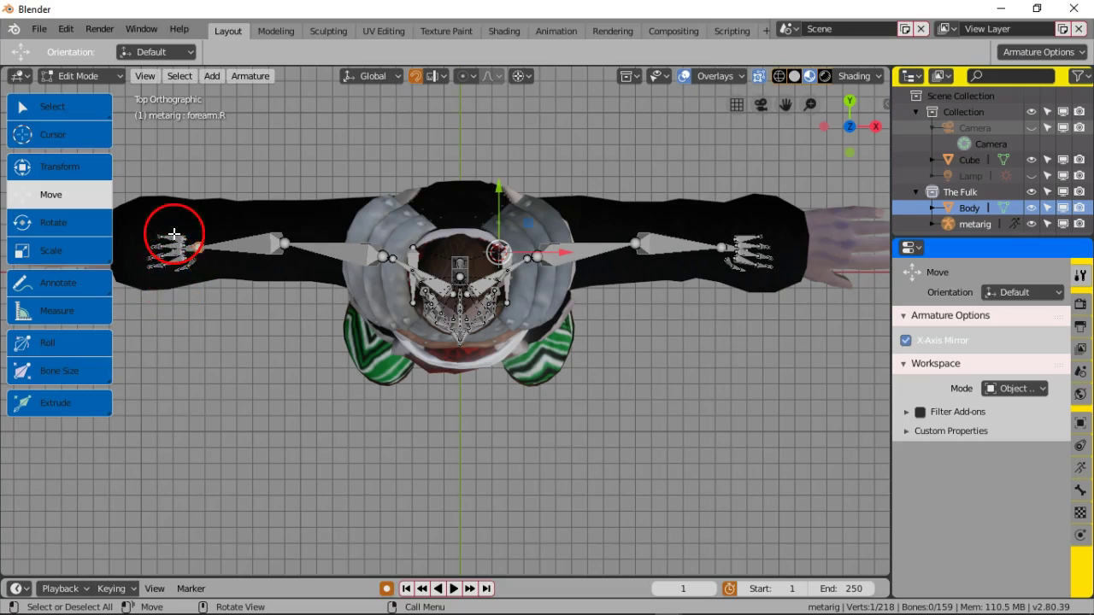
{"action": "key", "text": "c"}
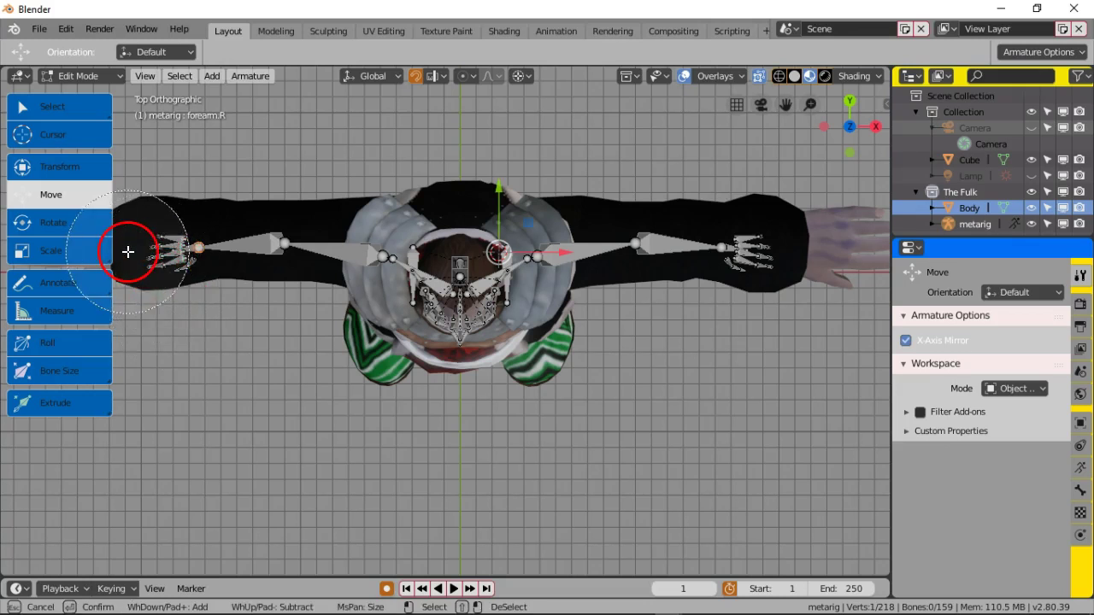
{"action": "left_click", "coordinate": [134, 254]}
{"action": "right_click", "coordinate": [146, 283]}
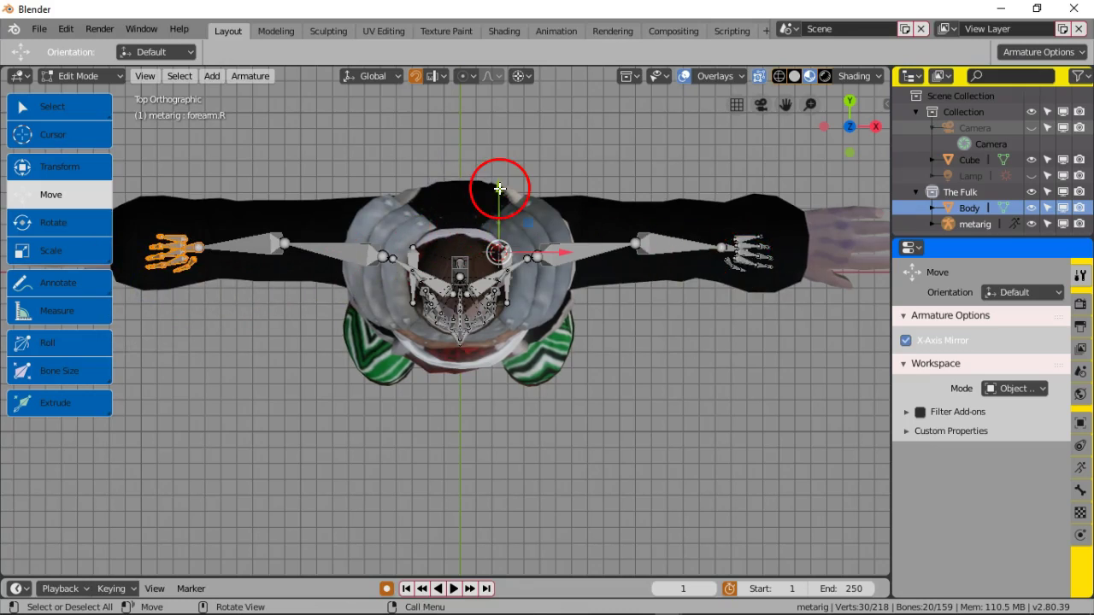
{"action": "key", "text": "g"}
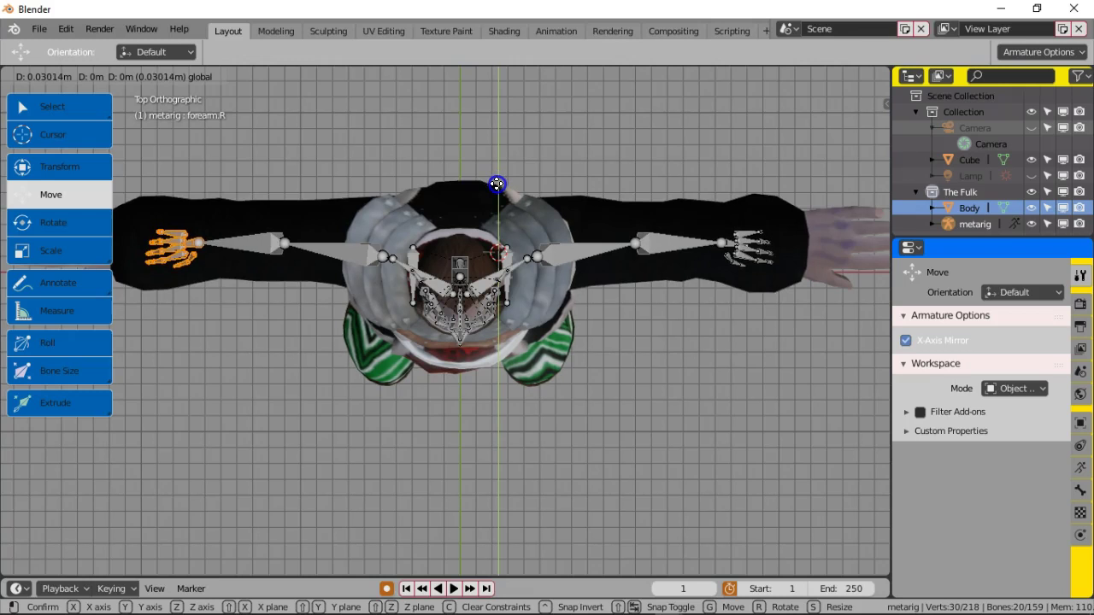
{"action": "left_click", "coordinate": [498, 183]}
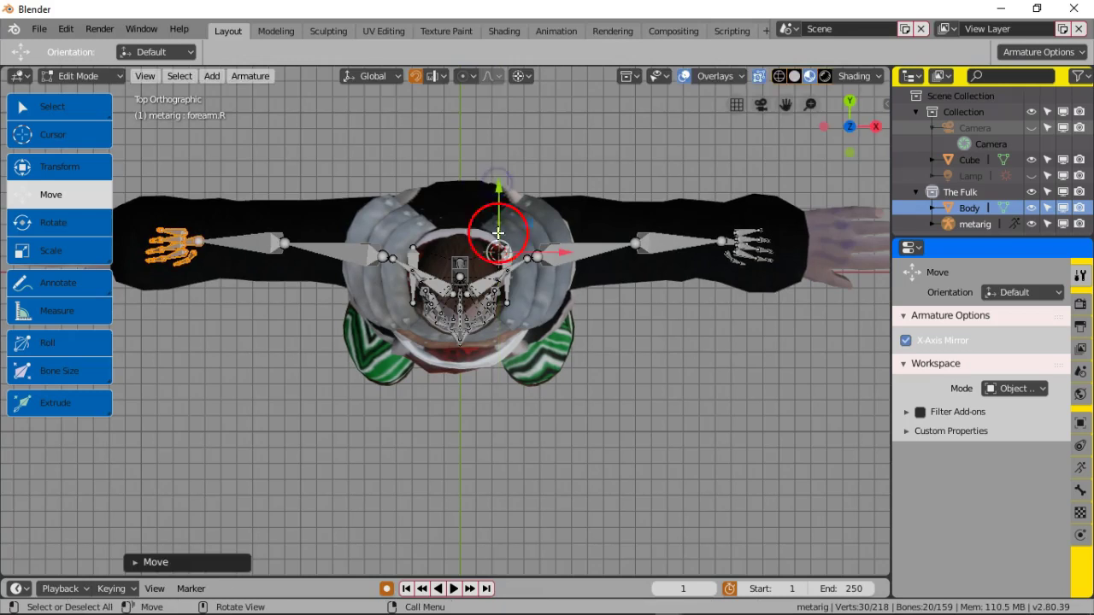
Step: Examine from above how the face, head and chest bones line up with the body mesh
{"action": "scroll", "coordinate": [497, 232], "scroll_direction": "down", "scroll_amount": 2}
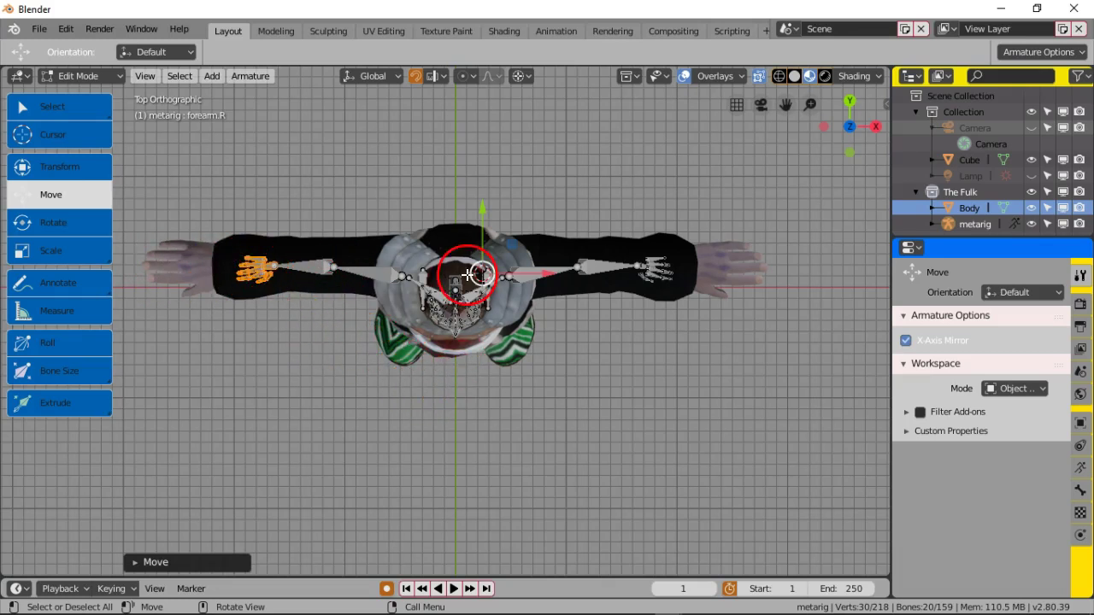
{"action": "scroll", "coordinate": [452, 360], "scroll_direction": "up", "scroll_amount": 3}
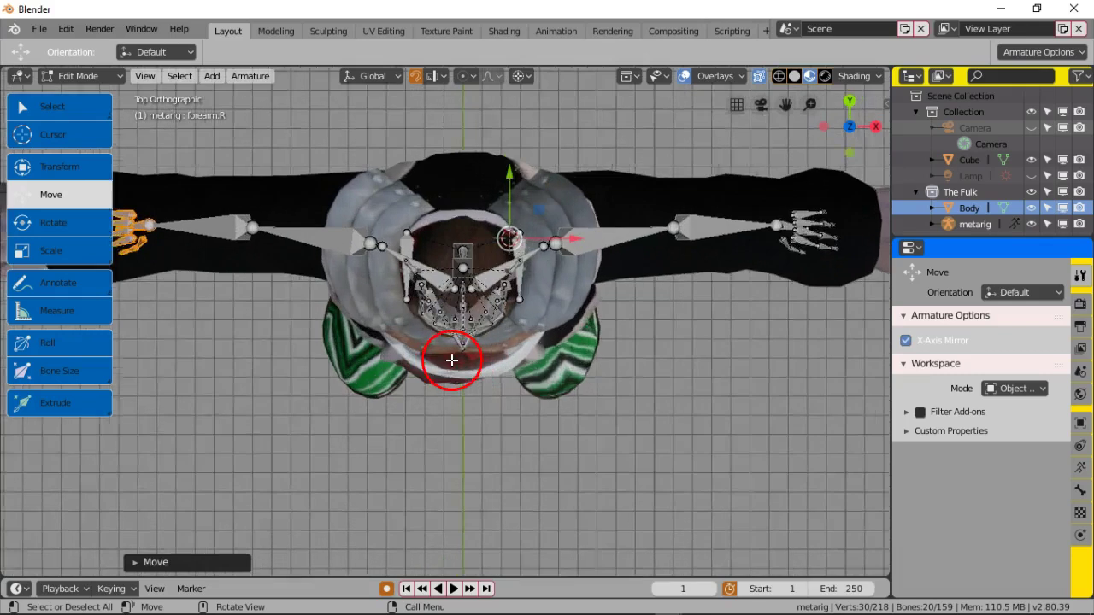
{"action": "scroll", "coordinate": [451, 360], "scroll_direction": "up", "scroll_amount": 4}
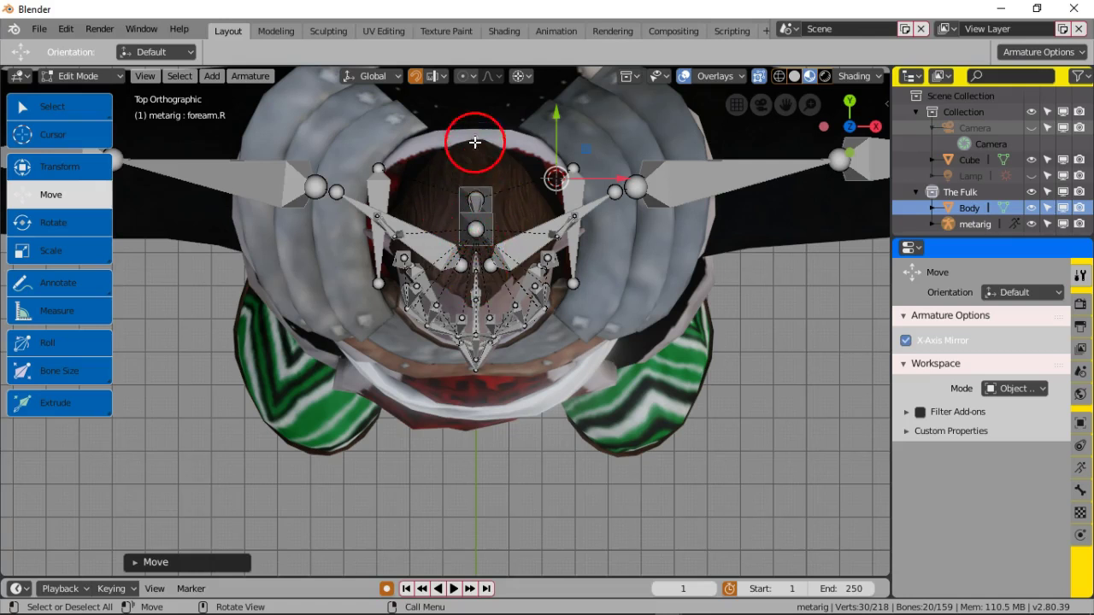
{"action": "scroll", "coordinate": [466, 244], "scroll_direction": "down", "scroll_amount": 2}
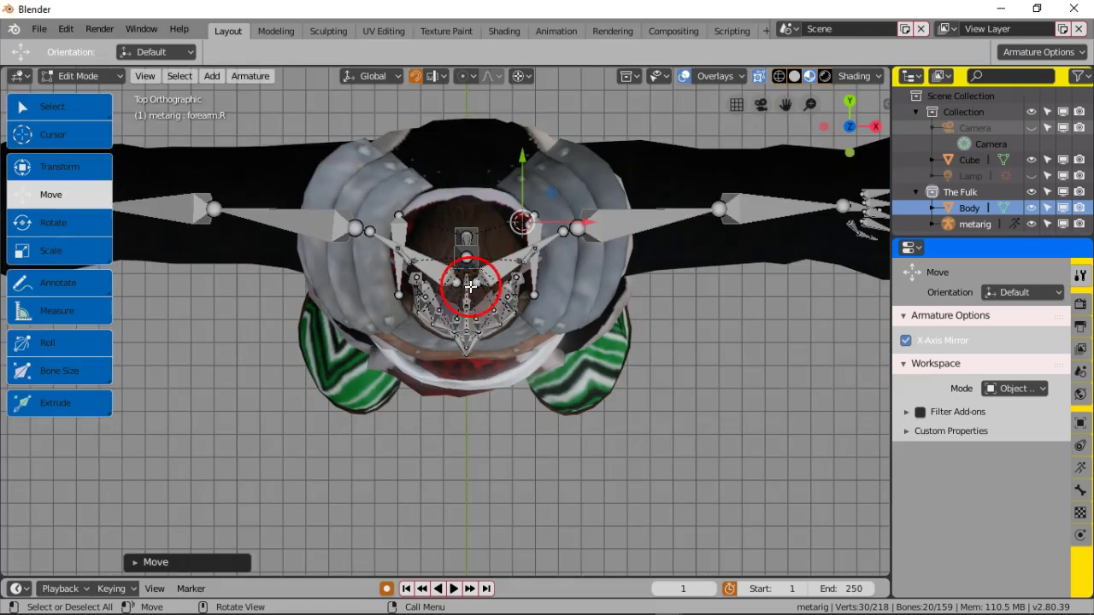
{"action": "scroll", "coordinate": [453, 304], "scroll_direction": "down", "scroll_amount": 1}
{"action": "scroll", "coordinate": [463, 311], "scroll_direction": "up", "scroll_amount": 6}
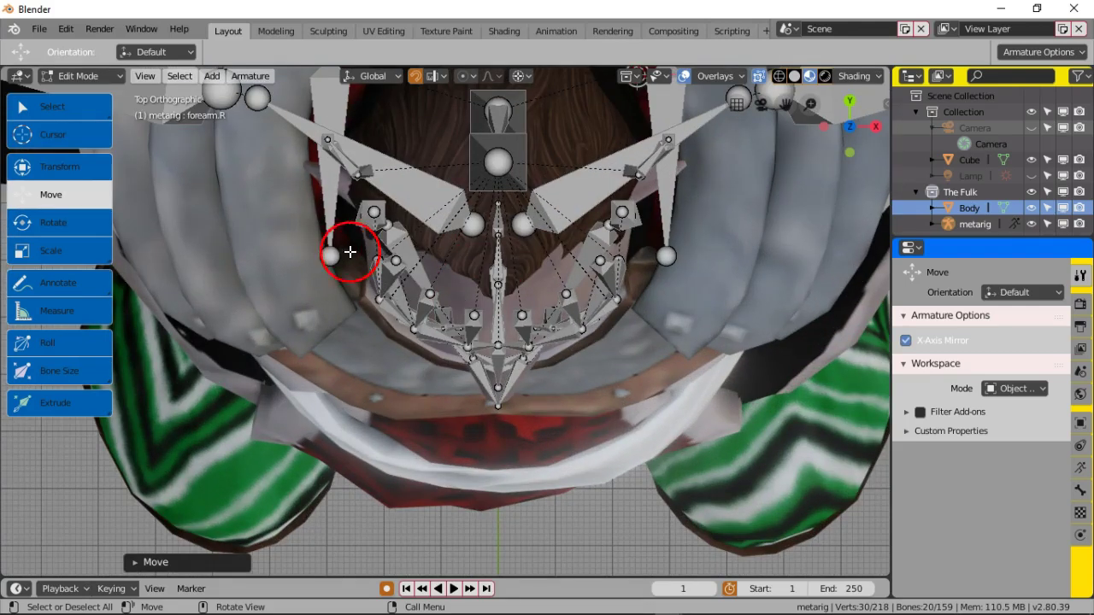
{"action": "scroll", "coordinate": [356, 247], "scroll_direction": "down", "scroll_amount": 2}
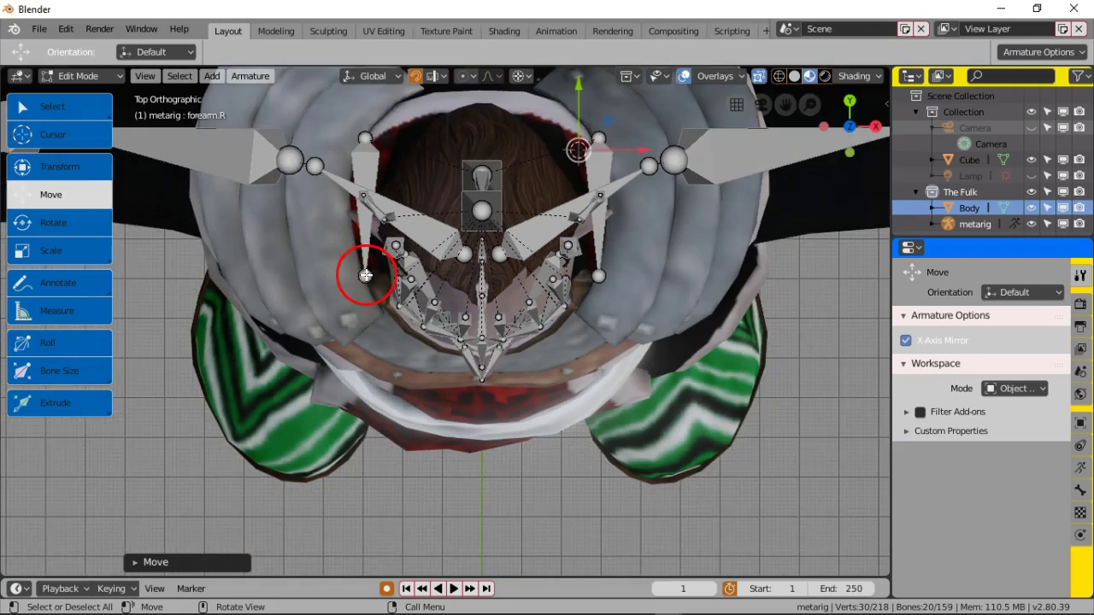
{"action": "scroll", "coordinate": [366, 281], "scroll_direction": "up", "scroll_amount": 2}
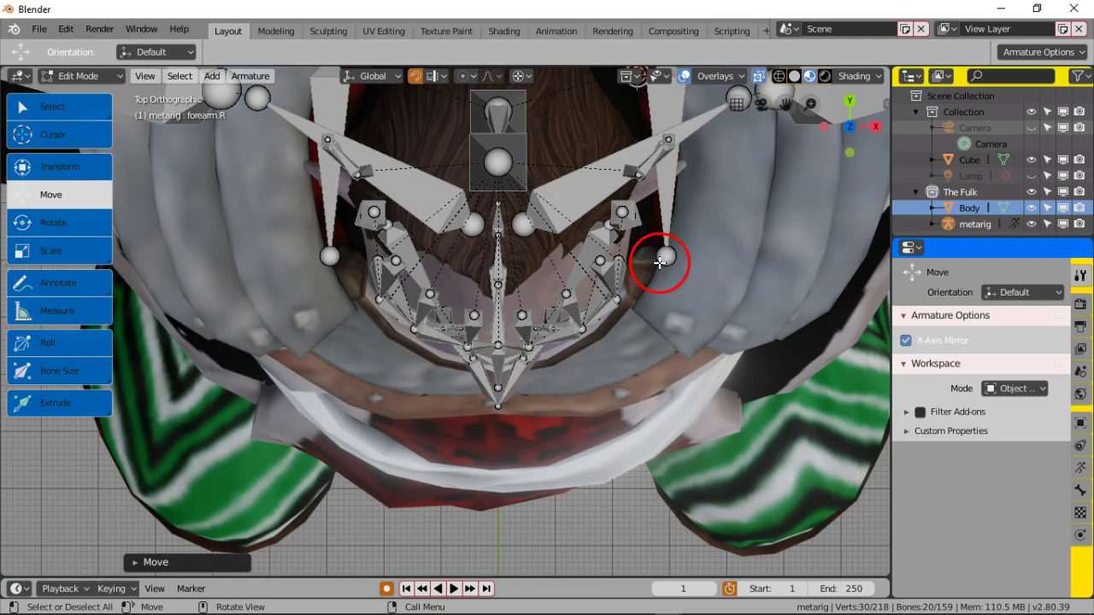
{"action": "scroll", "coordinate": [660, 263], "scroll_direction": "down", "scroll_amount": 1}
{"action": "scroll", "coordinate": [604, 232], "scroll_direction": "down", "scroll_amount": 1}
{"action": "scroll", "coordinate": [541, 268], "scroll_direction": "up", "scroll_amount": 1}
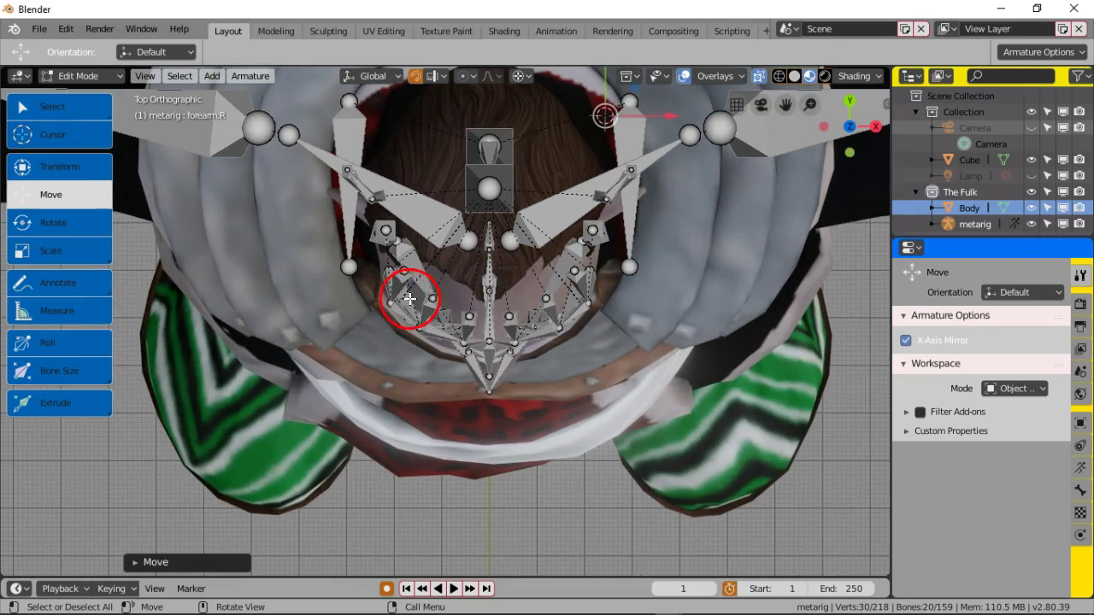
{"action": "scroll", "coordinate": [409, 299], "scroll_direction": "down", "scroll_amount": 5}
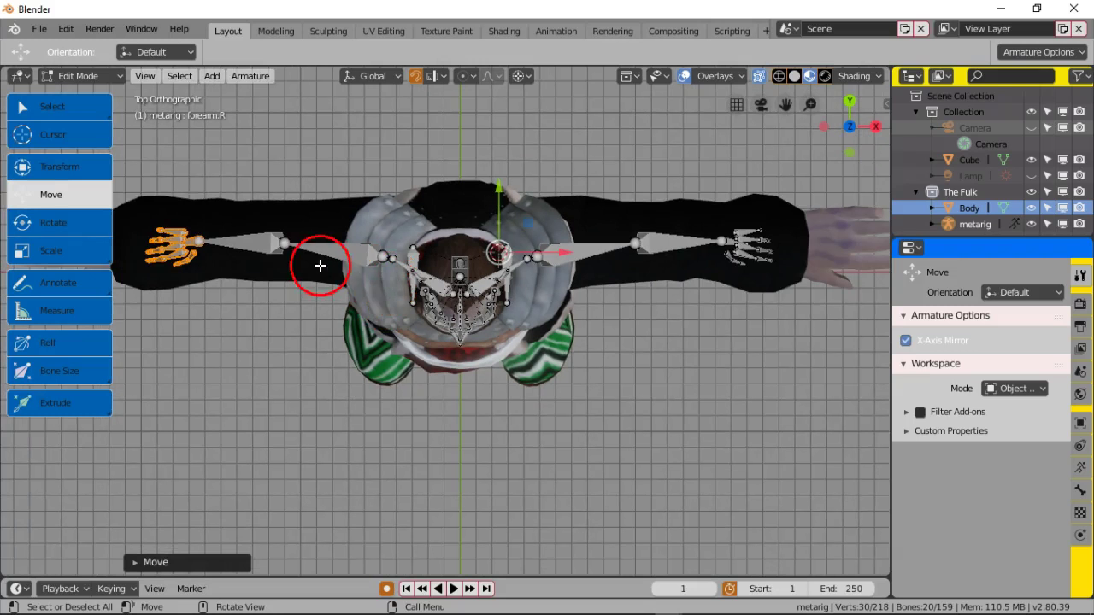
Step: Switch to the front orthographic view and frame the spine, shoulder and arm bones
{"action": "left_click", "coordinate": [144, 75]}
{"action": "mouse_move", "coordinate": [205, 260]}
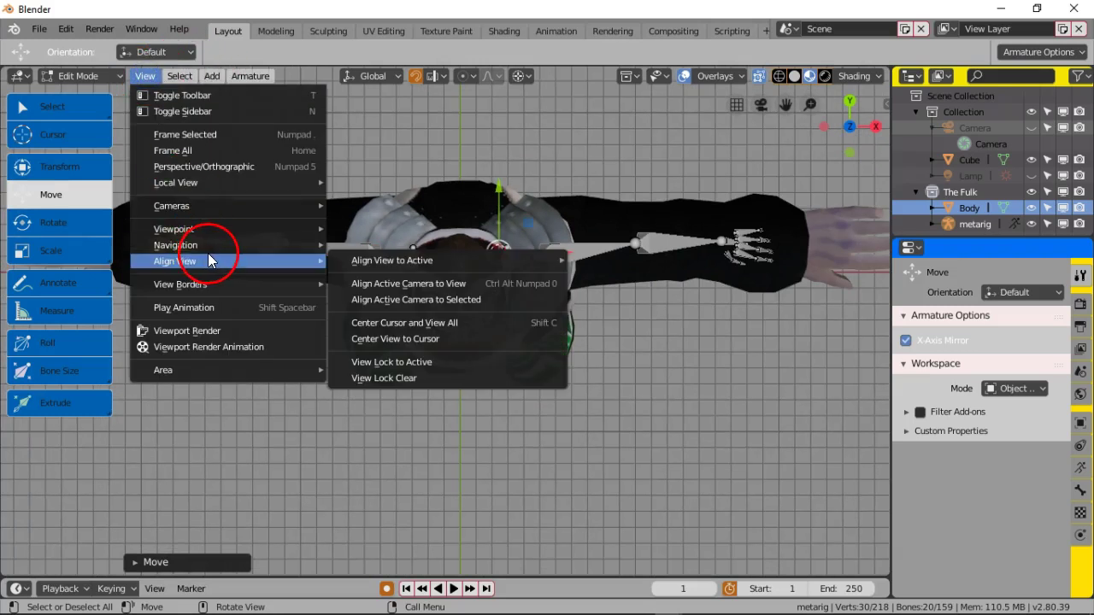
{"action": "mouse_move", "coordinate": [301, 230]}
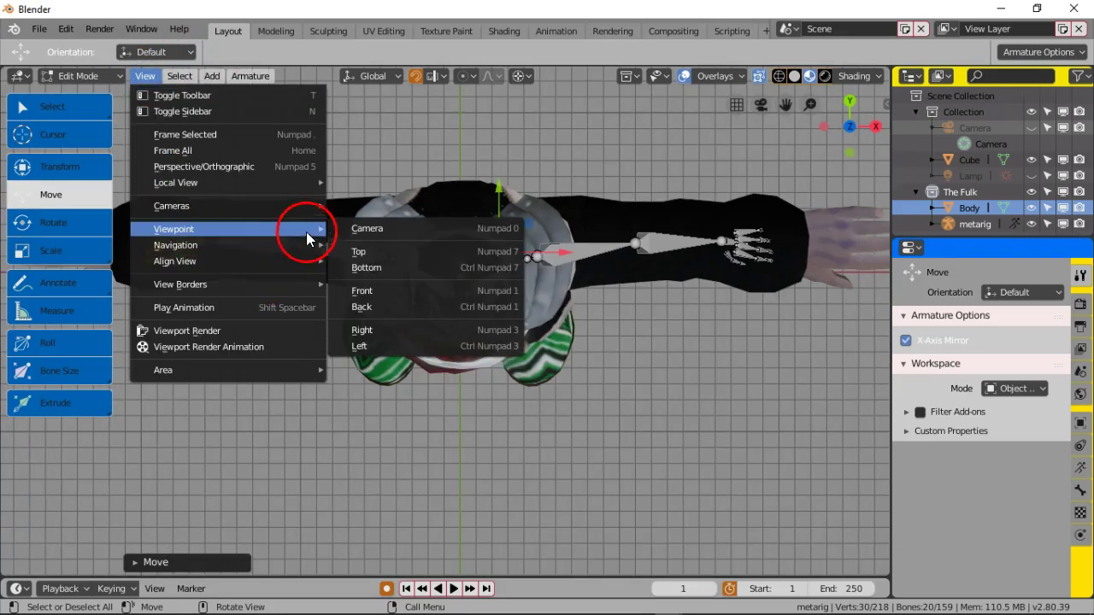
{"action": "left_click", "coordinate": [381, 288]}
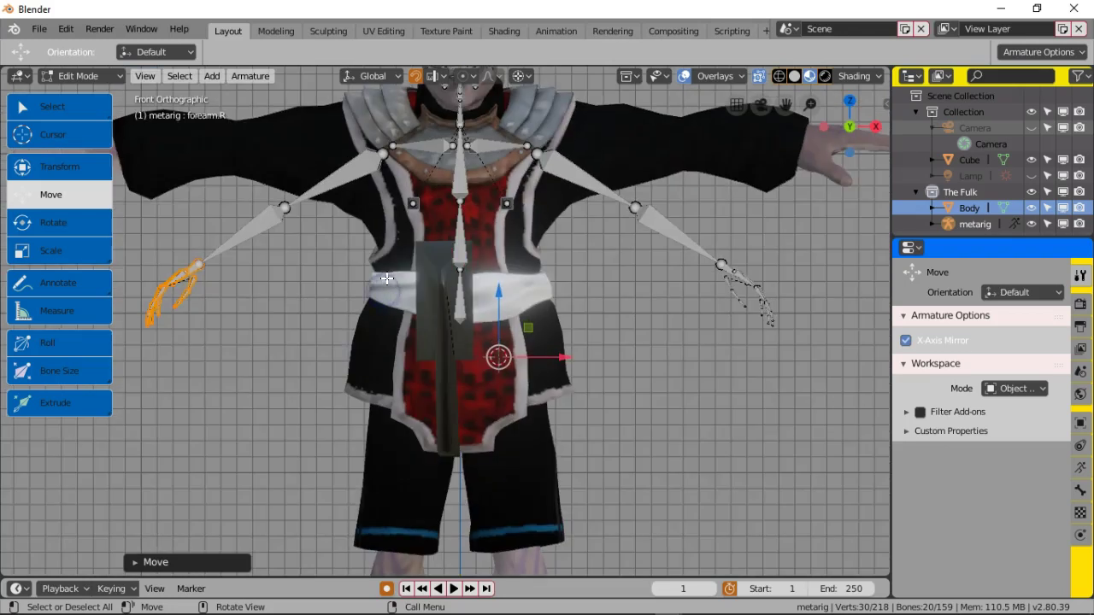
{"action": "scroll", "coordinate": [530, 175], "scroll_direction": "down", "scroll_amount": 1}
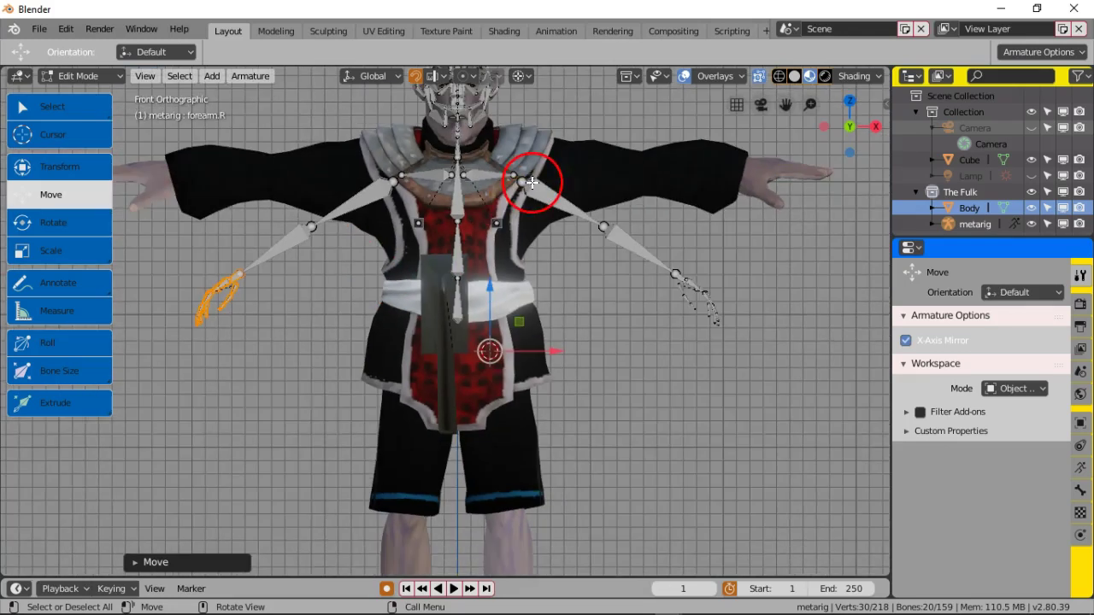
Step: Select the chest joint at the top of spine.002 and both inner shoulder joints, and move them slightly up along the Z axis
{"action": "left_click", "coordinate": [462, 177]}
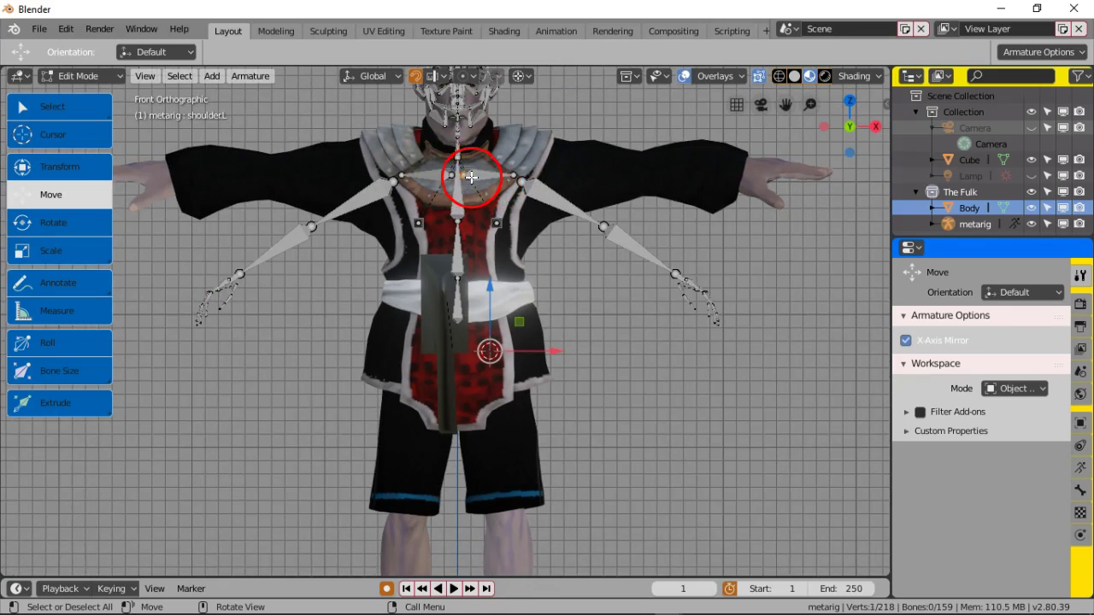
{"action": "left_click", "coordinate": [460, 206], "text": "shift"}
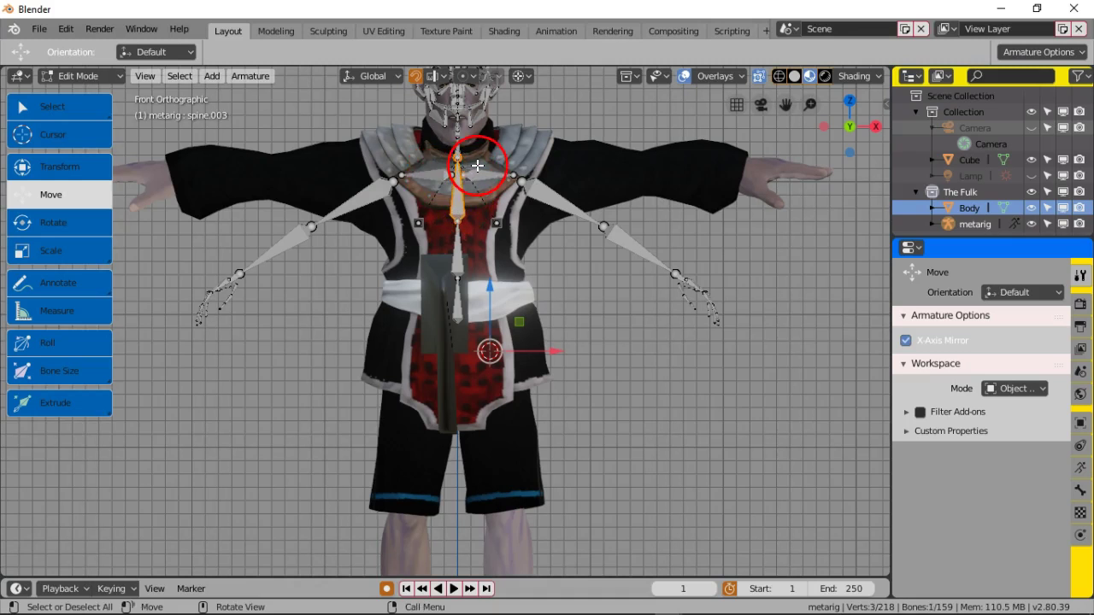
{"action": "mouse_move", "coordinate": [482, 163]}
{"action": "middle_mouse_down"}
{"action": "mouse_move", "coordinate": [522, 161]}
{"action": "mouse_move", "coordinate": [565, 184]}
{"action": "mouse_move", "coordinate": [459, 193]}
{"action": "mouse_move", "coordinate": [547, 175]}
{"action": "mouse_move", "coordinate": [475, 167]}
{"action": "middle_mouse_up"}
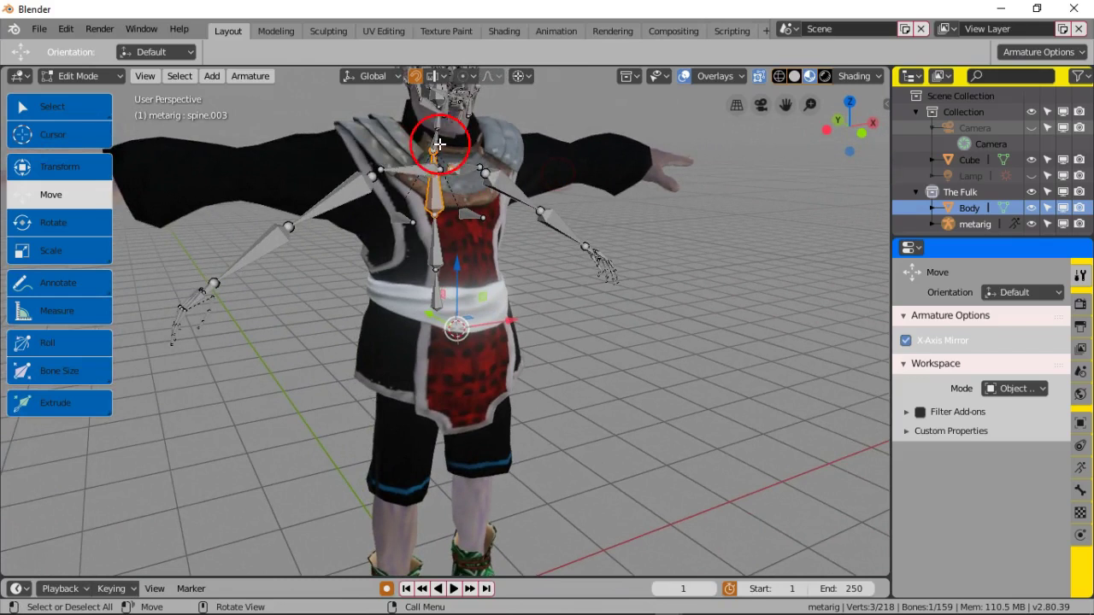
{"action": "middle_click_drag", "start_coordinate": [438, 122], "coordinate": [464, 130]}
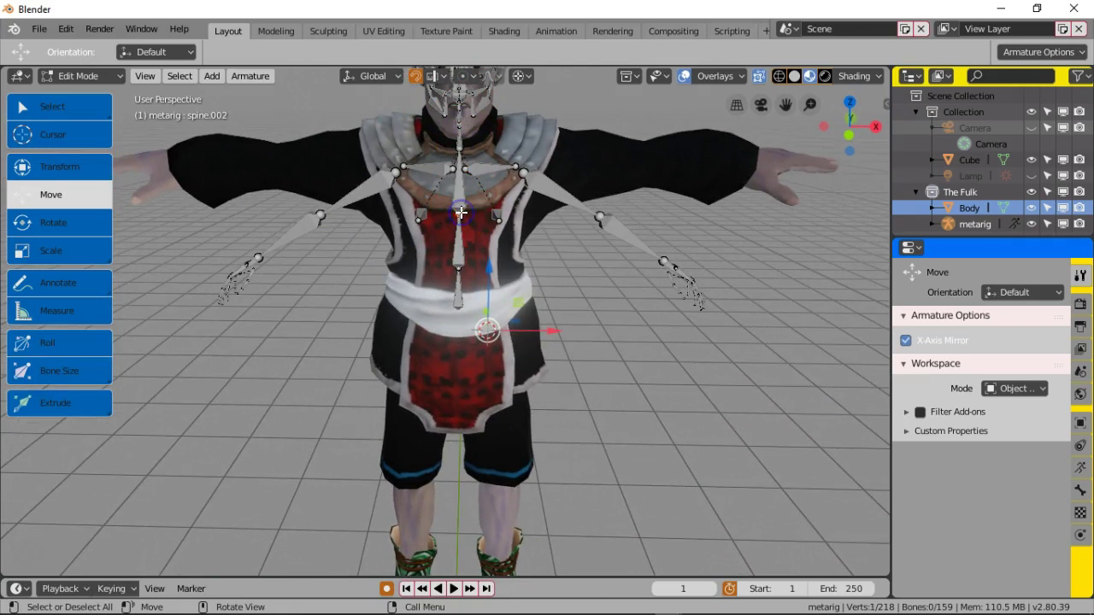
{"action": "right_click", "coordinate": [465, 171], "text": "shift"}
{"action": "left_click", "coordinate": [453, 170], "text": "shift"}
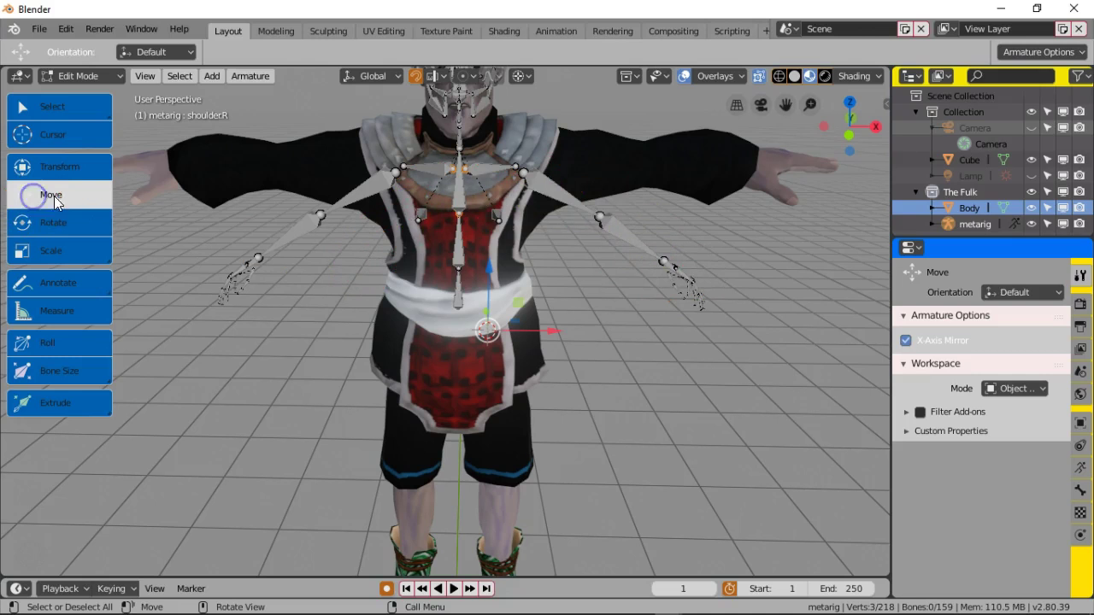
{"action": "left_click_drag", "start_coordinate": [489, 270], "coordinate": [491, 272]}
{"action": "right_click", "coordinate": [491, 272]}
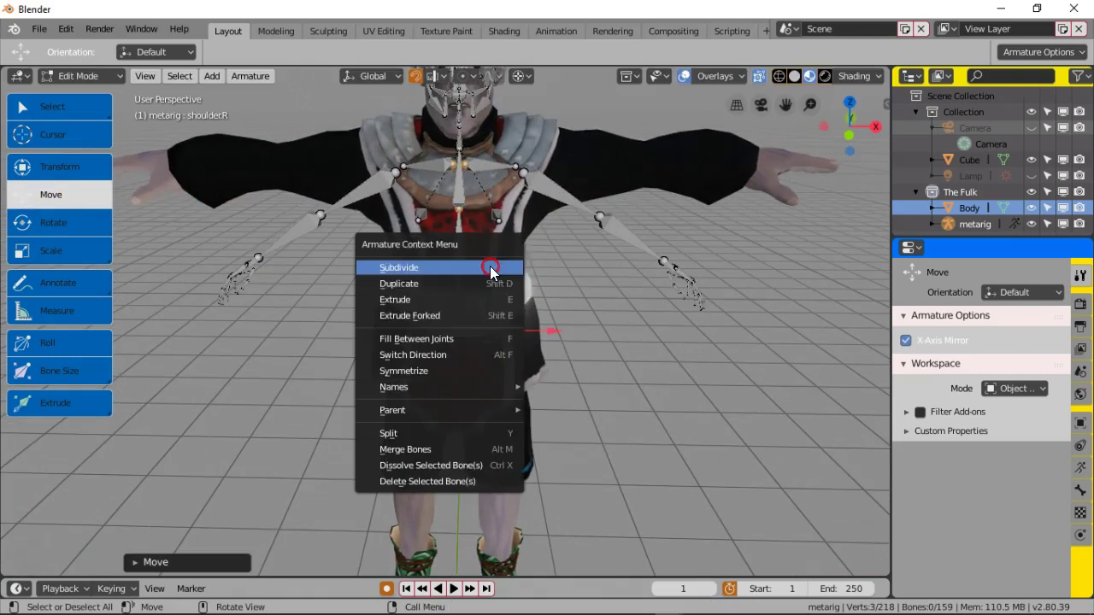
Step: Add the left shoulder, upper arm, forearm and hand bones to the selected chest joints and move them slightly up along the Z axis
{"action": "left_click", "coordinate": [603, 264]}
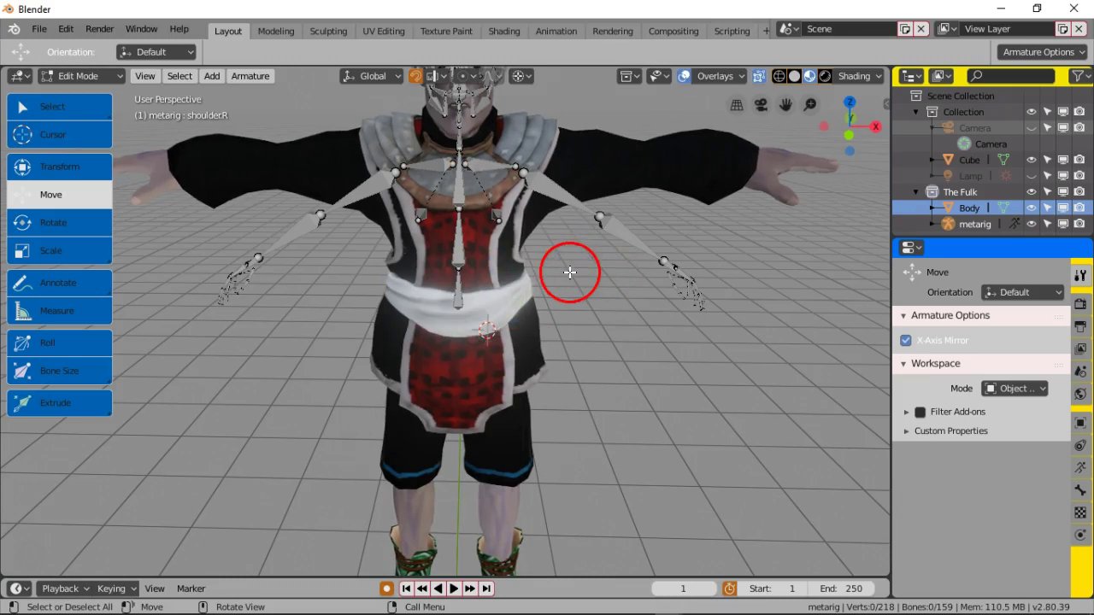
{"action": "key", "text": "ctrl+z"}
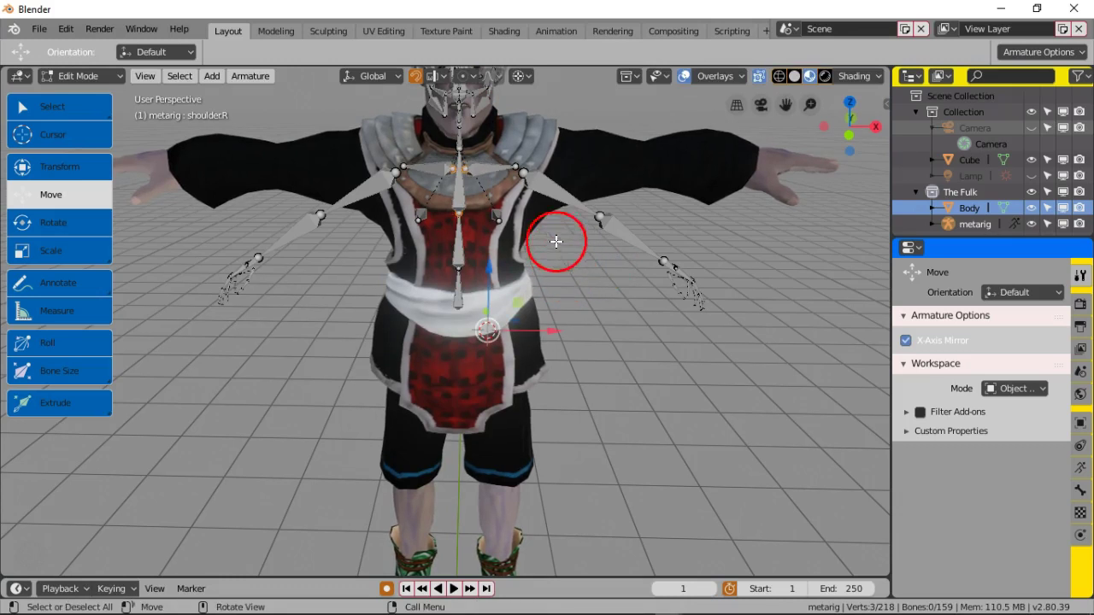
{"action": "left_click", "coordinate": [545, 184], "text": "shift"}
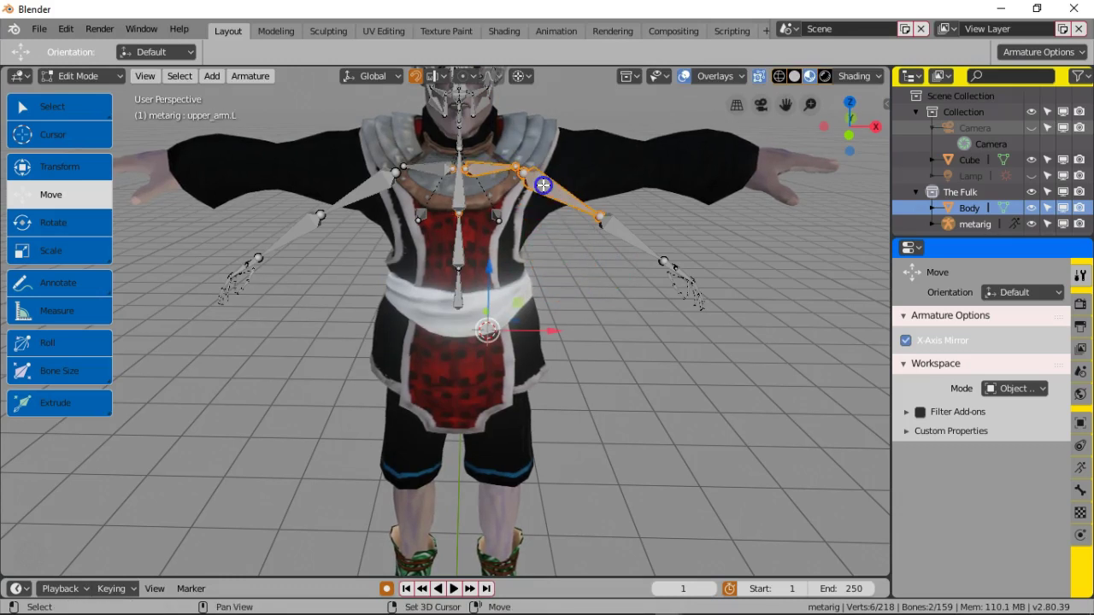
{"action": "left_click", "coordinate": [639, 234], "text": "shift"}
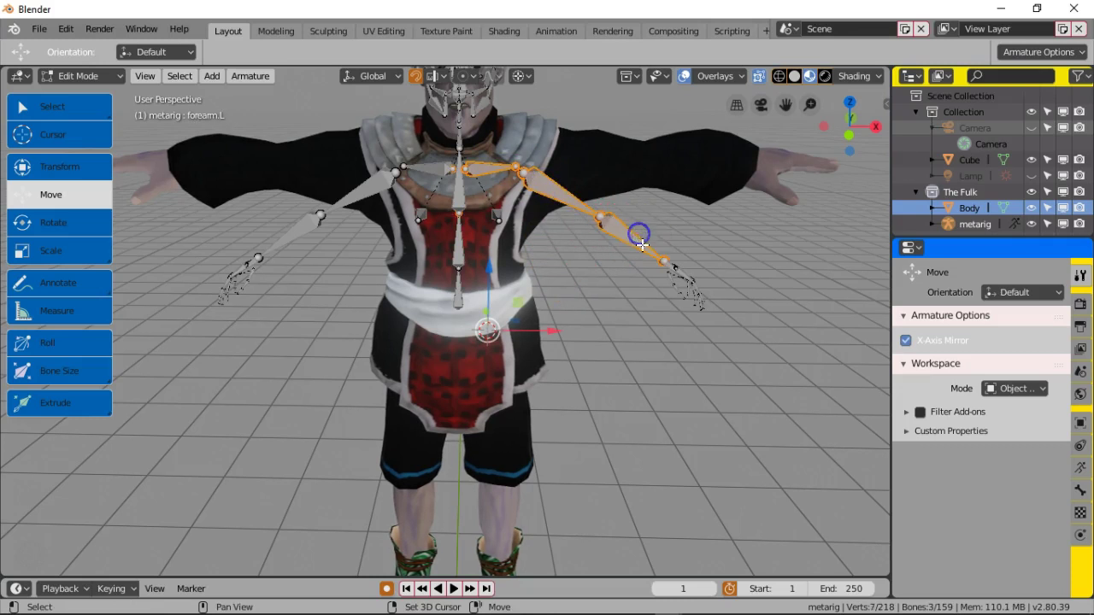
{"action": "key", "text": "c"}
{"action": "left_click", "coordinate": [686, 286]}
{"action": "left_click_drag", "start_coordinate": [633, 288], "coordinate": [528, 248]}
{"action": "right_click", "coordinate": [539, 245]}
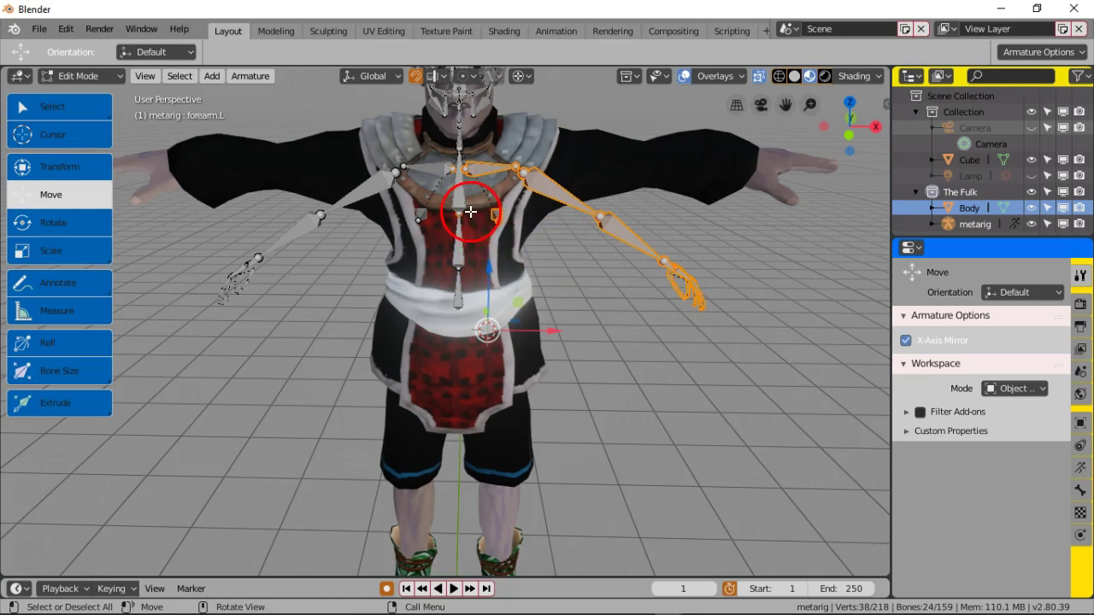
{"action": "key", "text": "g"}
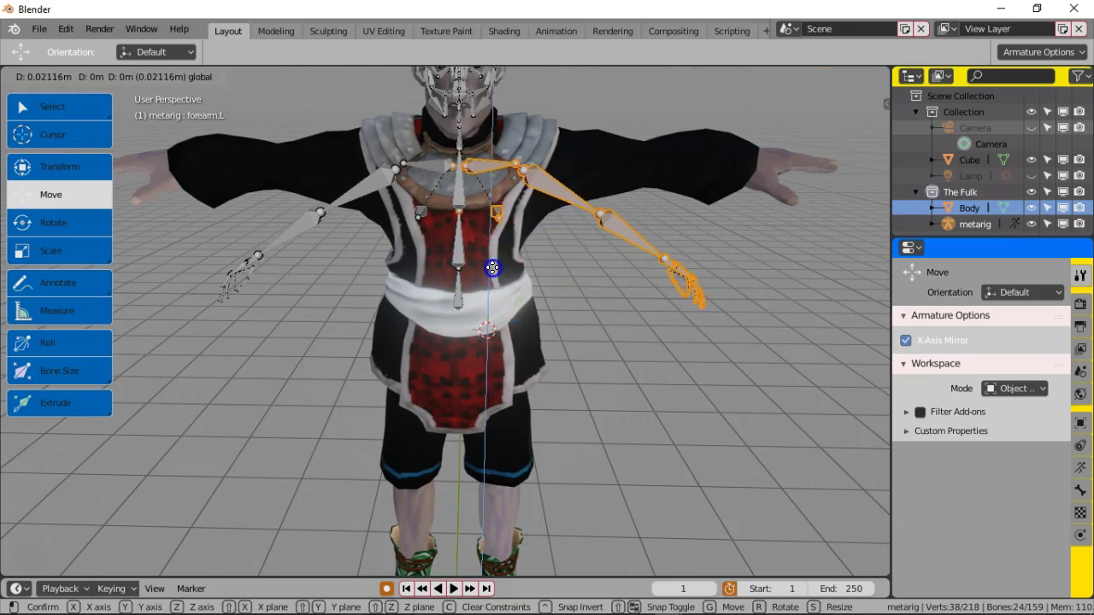
{"action": "left_click", "coordinate": [493, 263]}
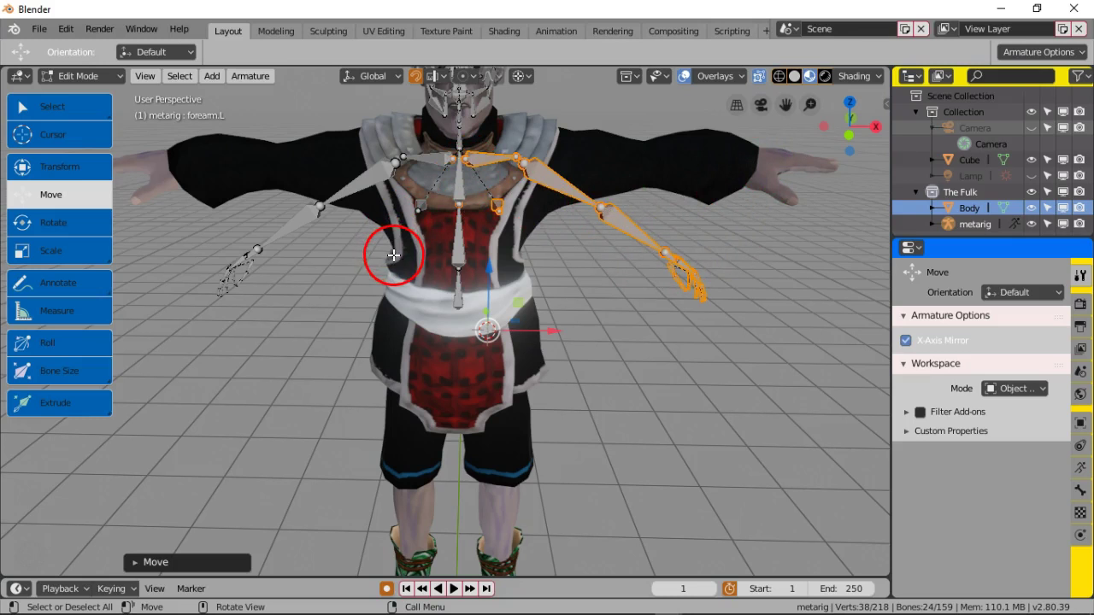
Step: Select the joint at the base of the right upper arm bone and snap the 3D cursor to it
{"action": "left_click", "coordinate": [395, 160]}
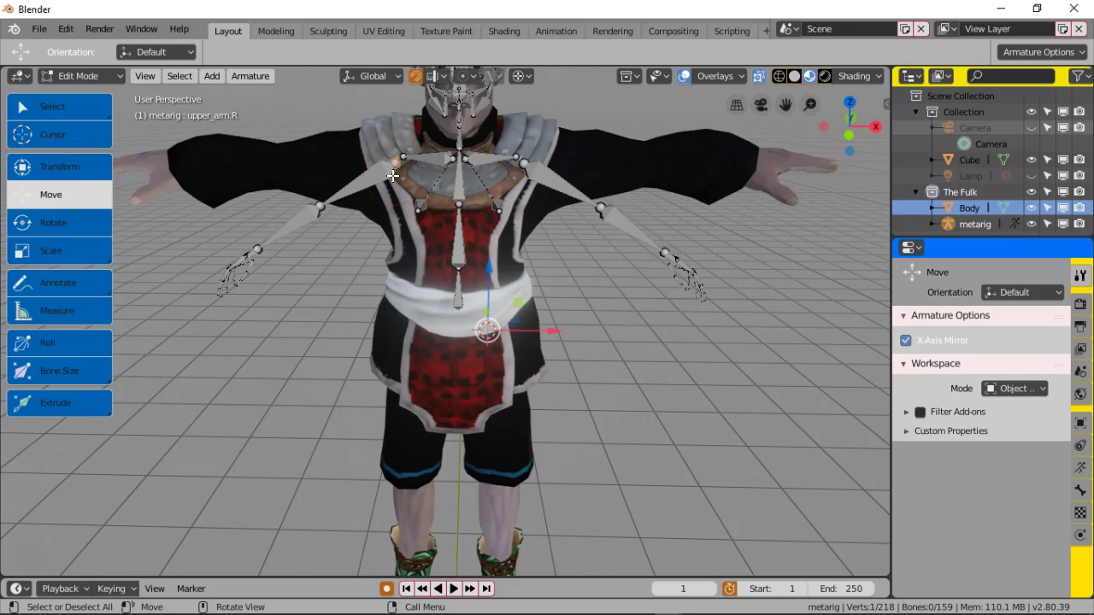
{"action": "key", "text": "shift+s"}
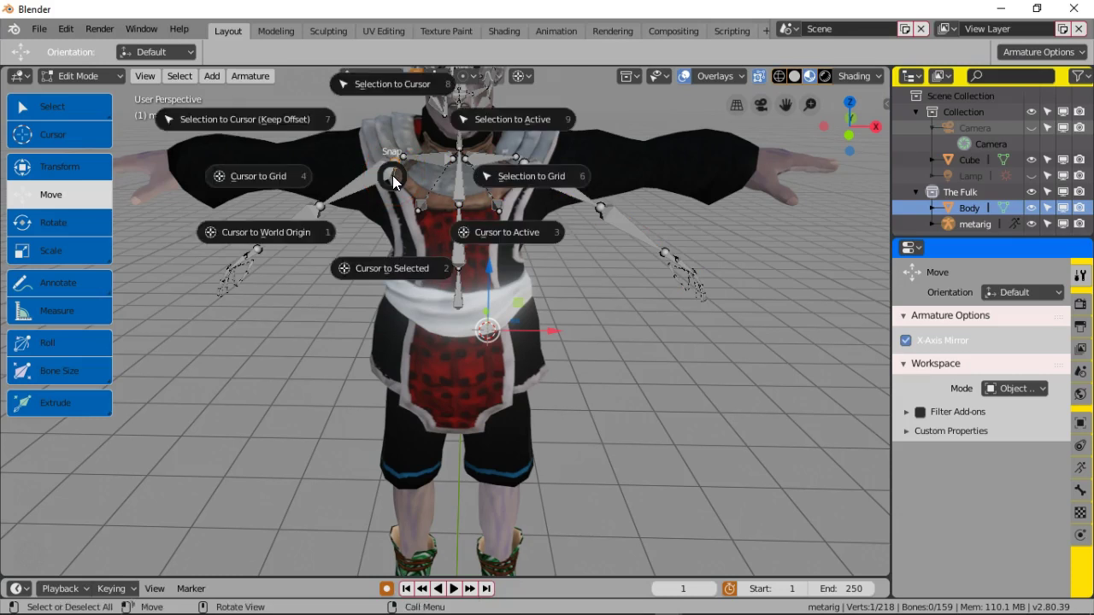
{"action": "left_click", "coordinate": [389, 269]}
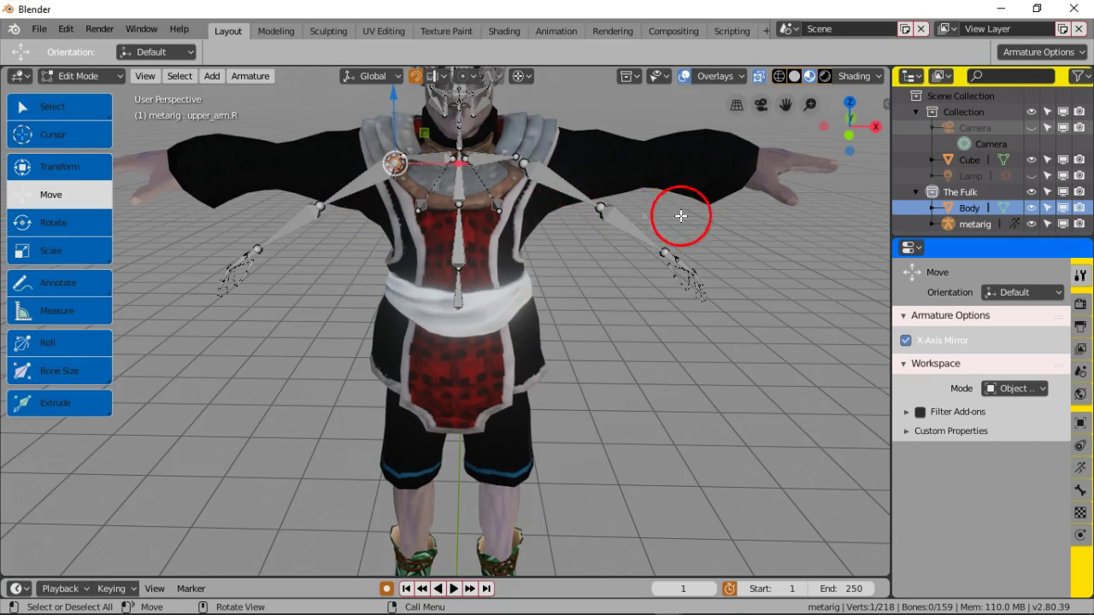
Step: Select the right upper arm, forearm and hand bones and rotate them about 30.6° on the global Y axis around the 3D cursor
{"action": "left_click", "coordinate": [345, 185]}
{"action": "left_click", "coordinate": [262, 249], "text": "shift"}
{"action": "left_click", "coordinate": [218, 274], "text": "shift"}
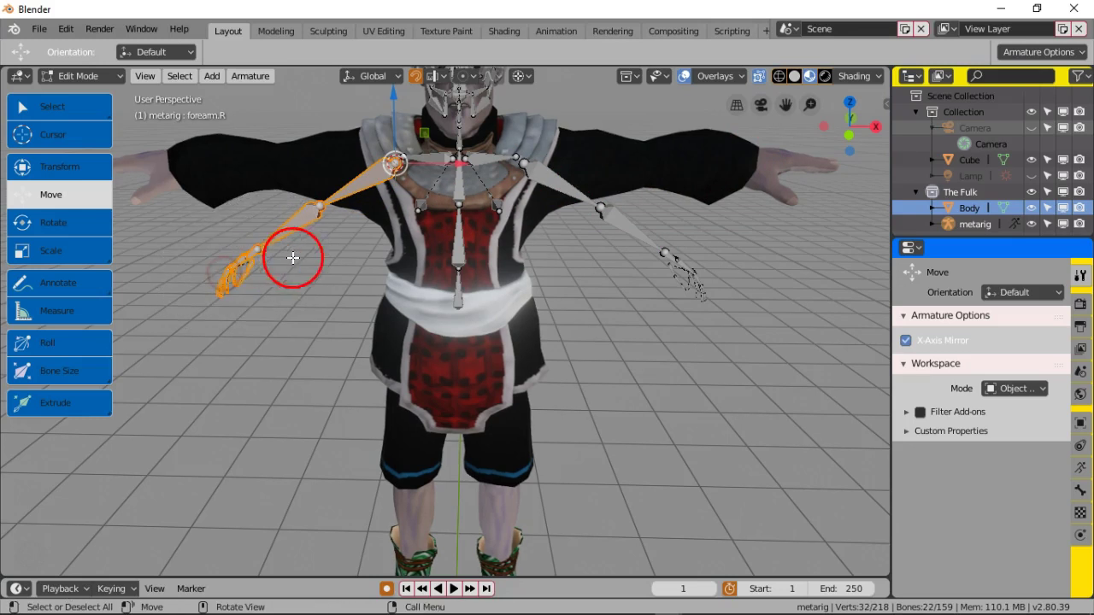
{"action": "left_click", "coordinate": [521, 79]}
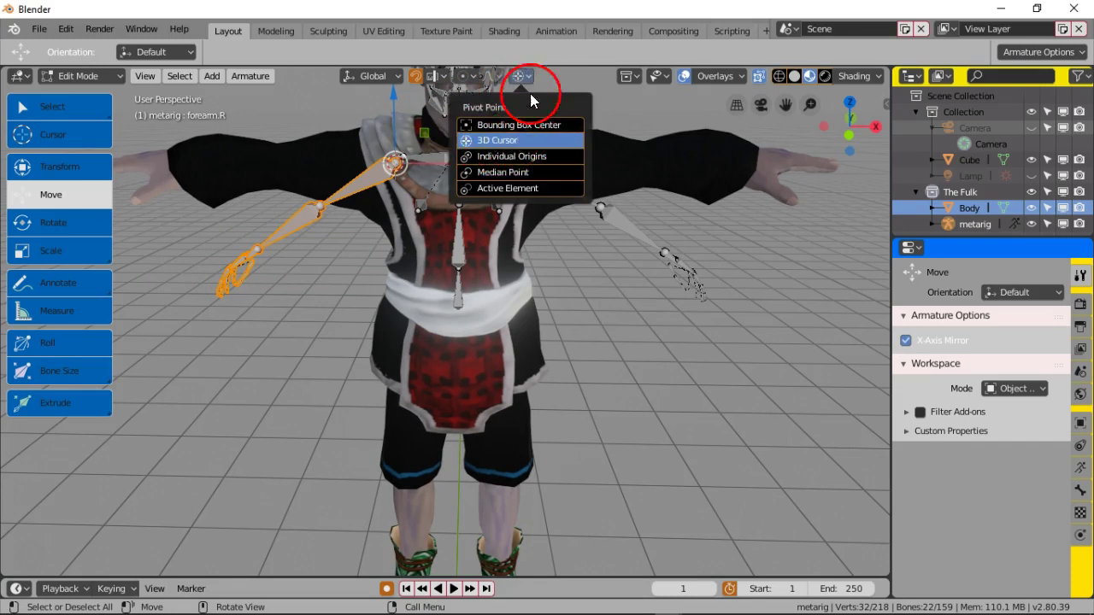
{"action": "left_click", "coordinate": [529, 76]}
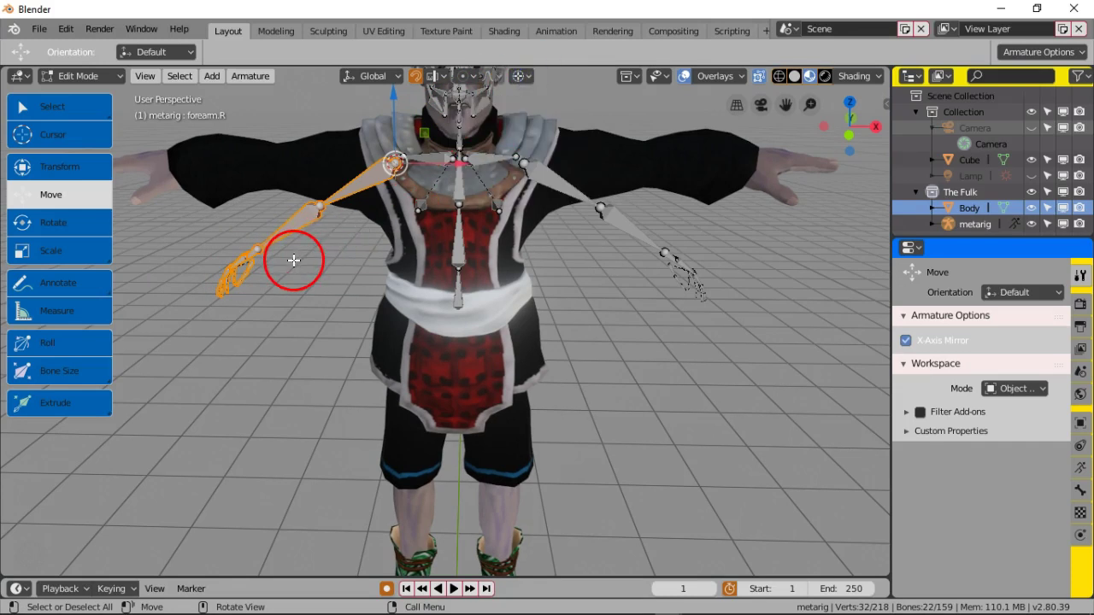
{"action": "key", "text": "r"}
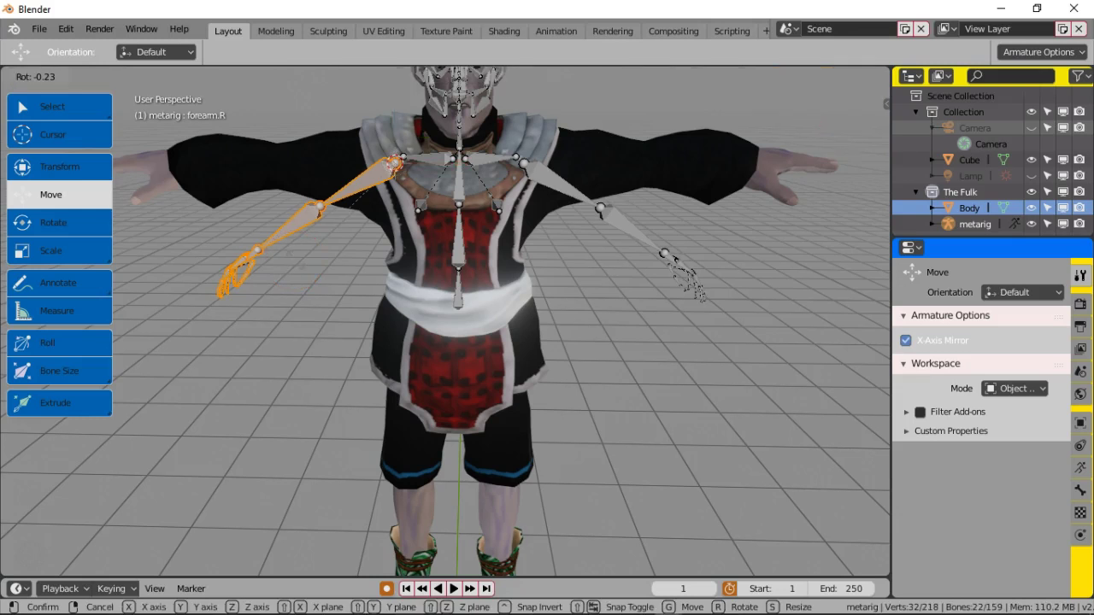
{"action": "key", "text": "y"}
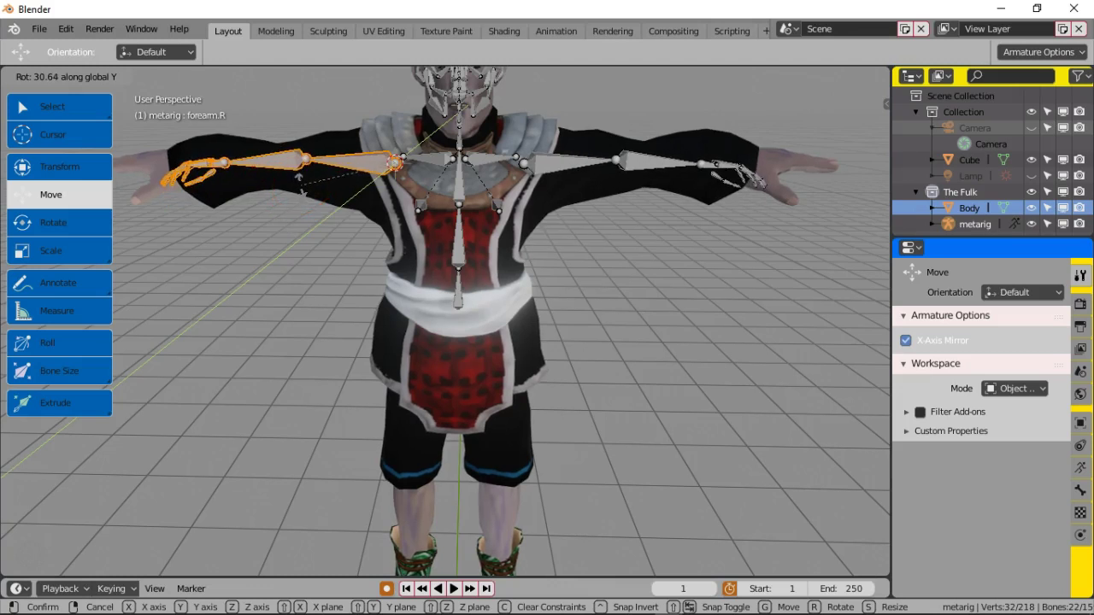
{"action": "left_click", "coordinate": [301, 185]}
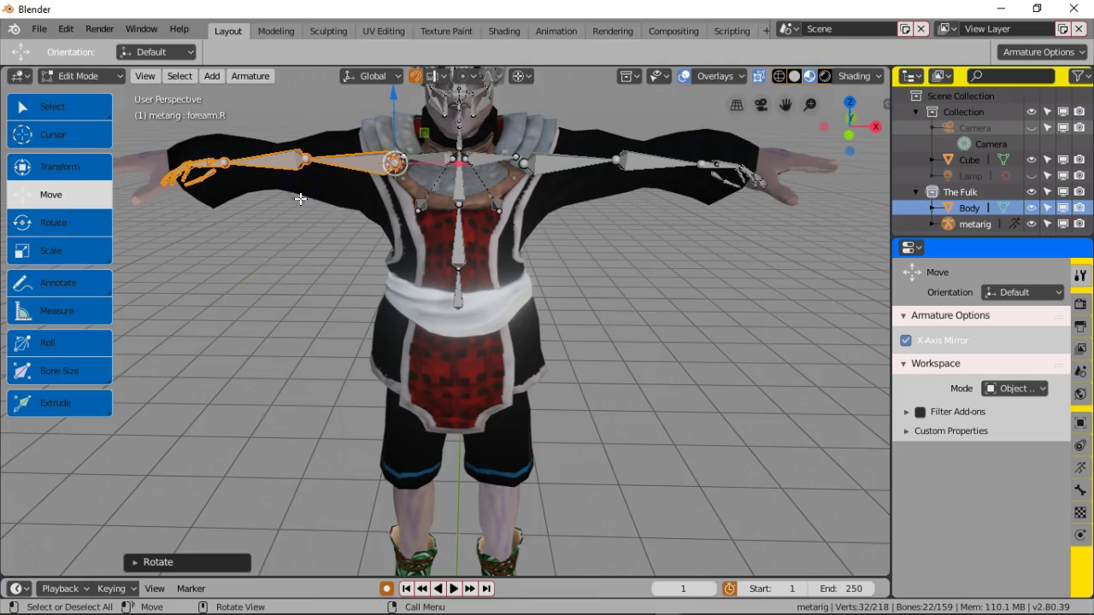
Step: Select the right elbow joint with the forearm and hand bones and move them slightly outward along the X axis
{"action": "scroll", "coordinate": [288, 255], "scroll_direction": "down", "scroll_amount": 1}
{"action": "middle_click_drag", "start_coordinate": [290, 256], "coordinate": [325, 247]}
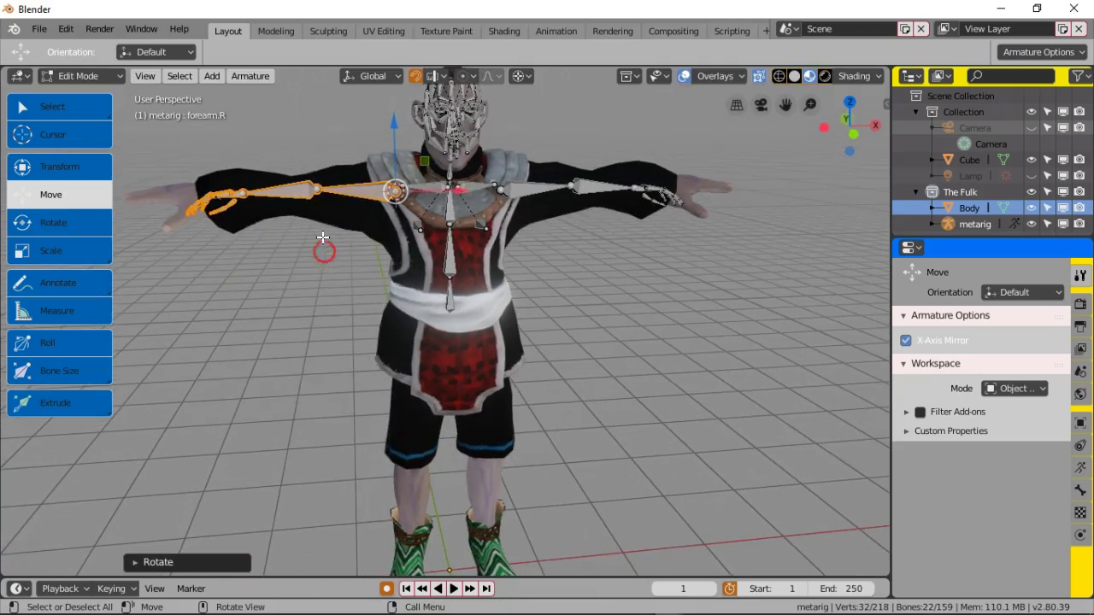
{"action": "left_click", "coordinate": [318, 188]}
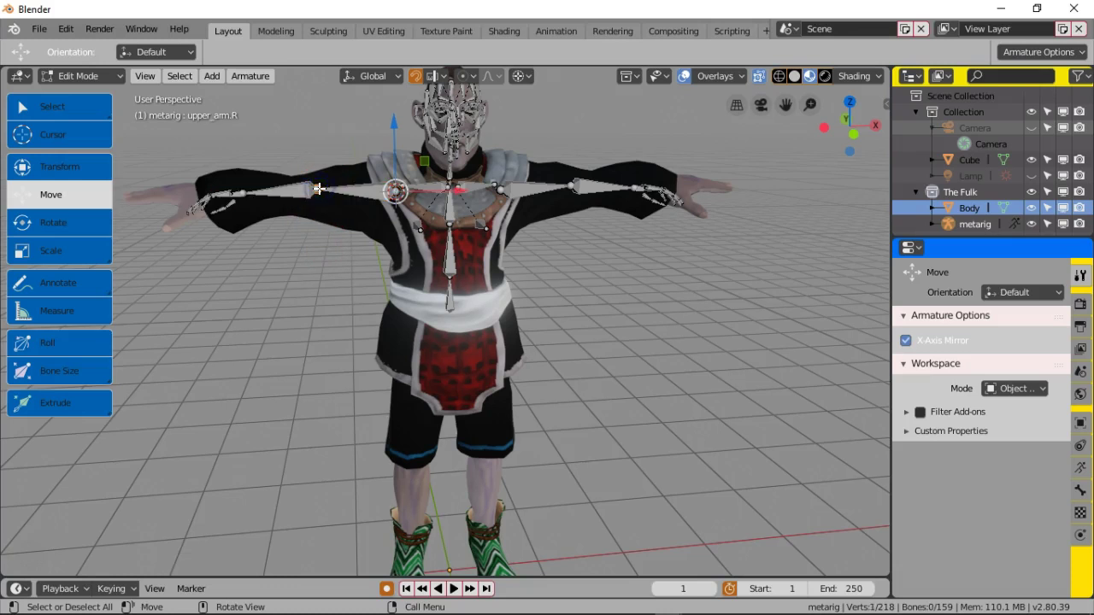
{"action": "left_click_drag", "start_coordinate": [318, 188], "coordinate": [198, 194]}
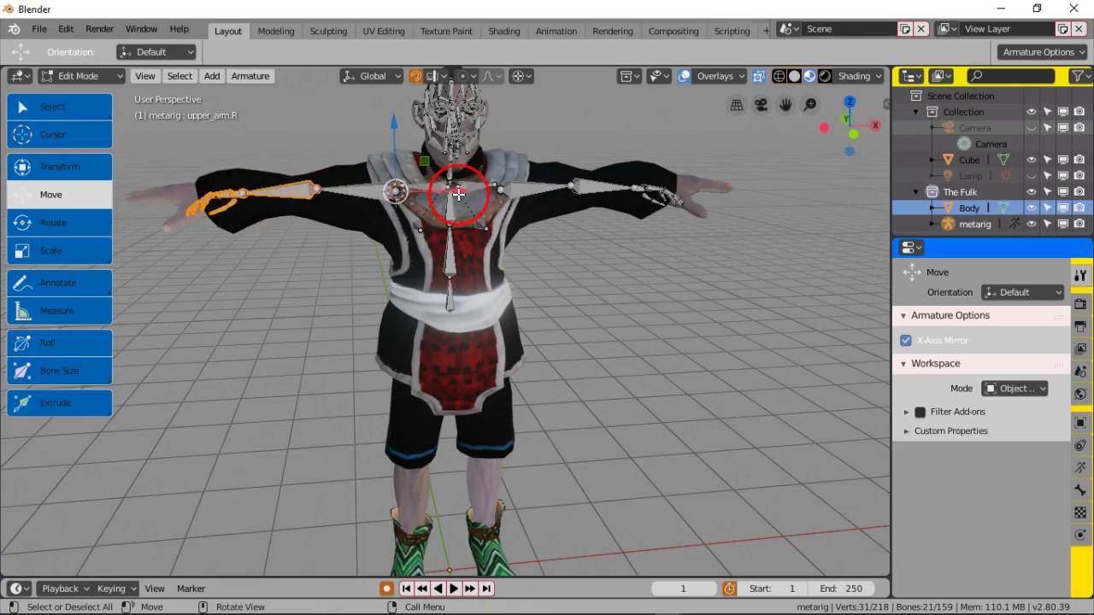
{"action": "key", "text": "g"}
{"action": "key", "text": "x"}
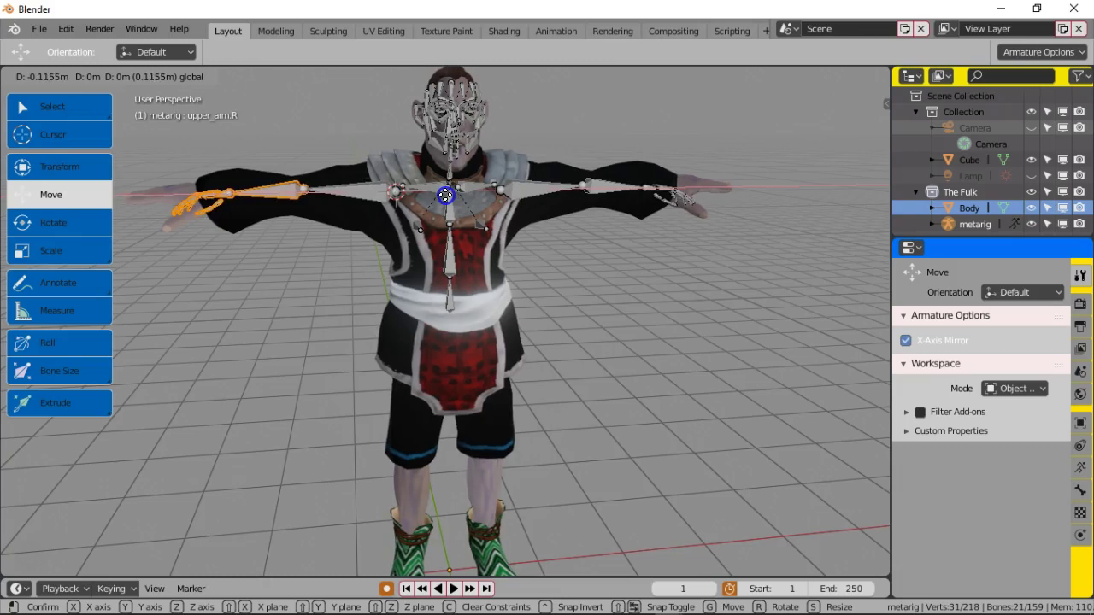
{"action": "left_click", "coordinate": [441, 195]}
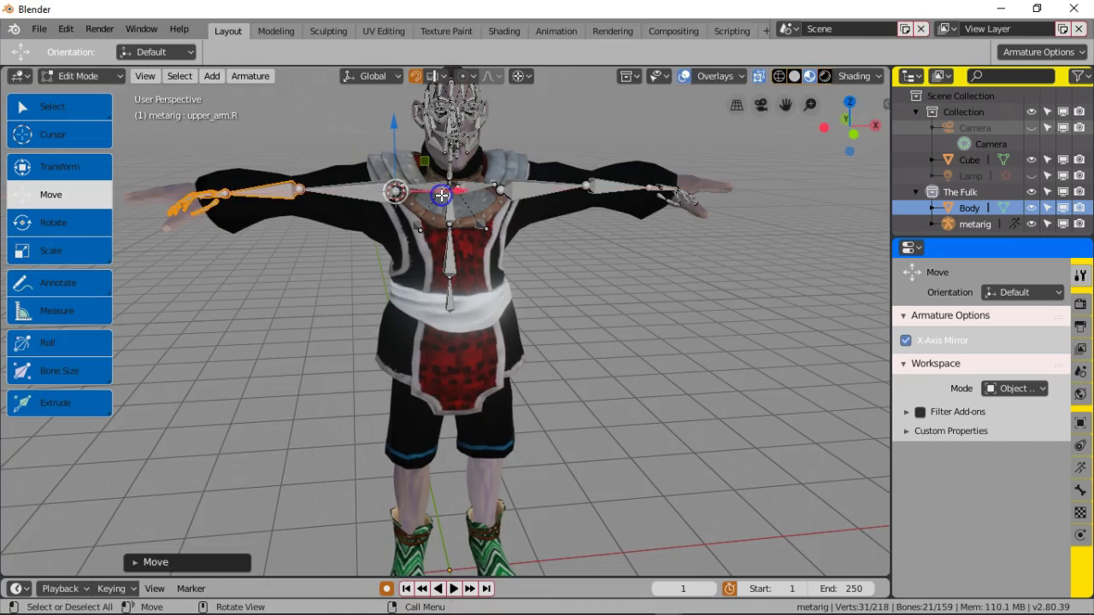
Step: Circle-select the right hand's bones from the wrist to the fingertips and move them about 0.2 m outward along the X axis
{"action": "left_click", "coordinate": [261, 198]}
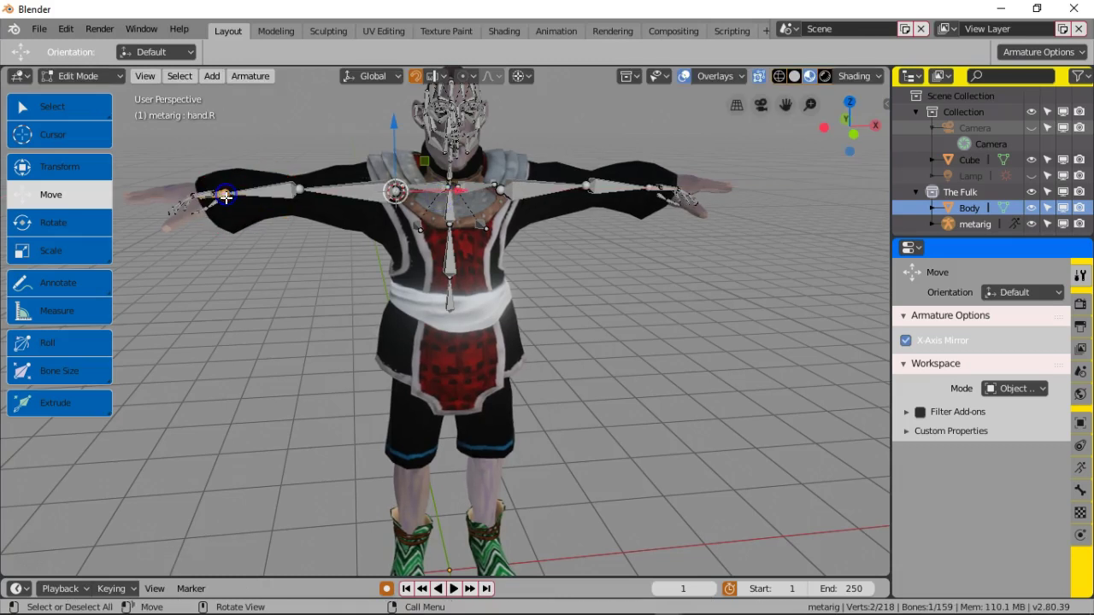
{"action": "key", "text": "c"}
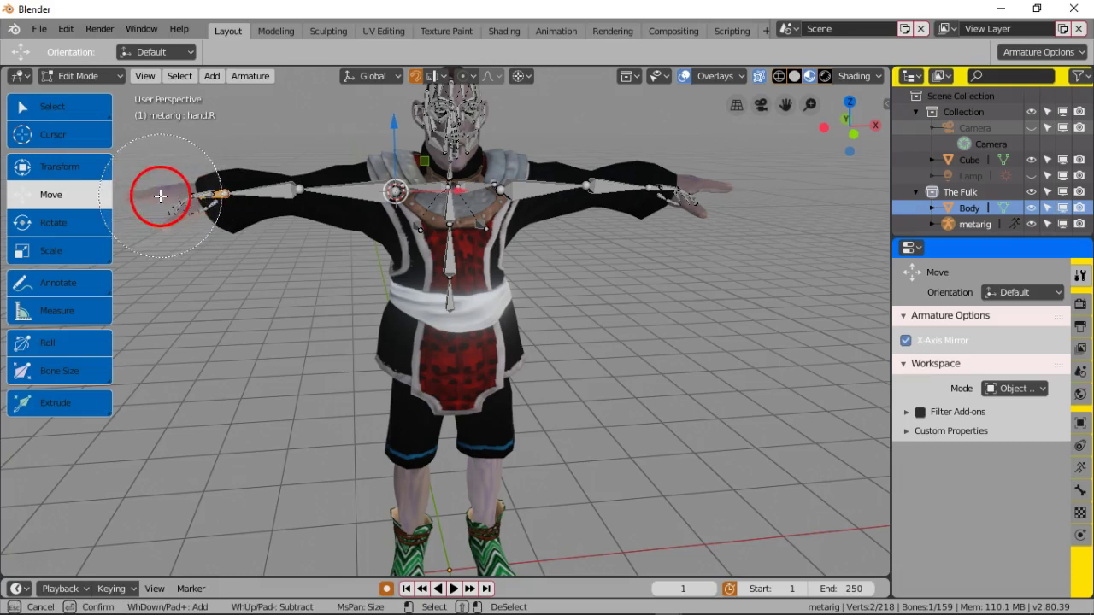
{"action": "right_click", "coordinate": [381, 224]}
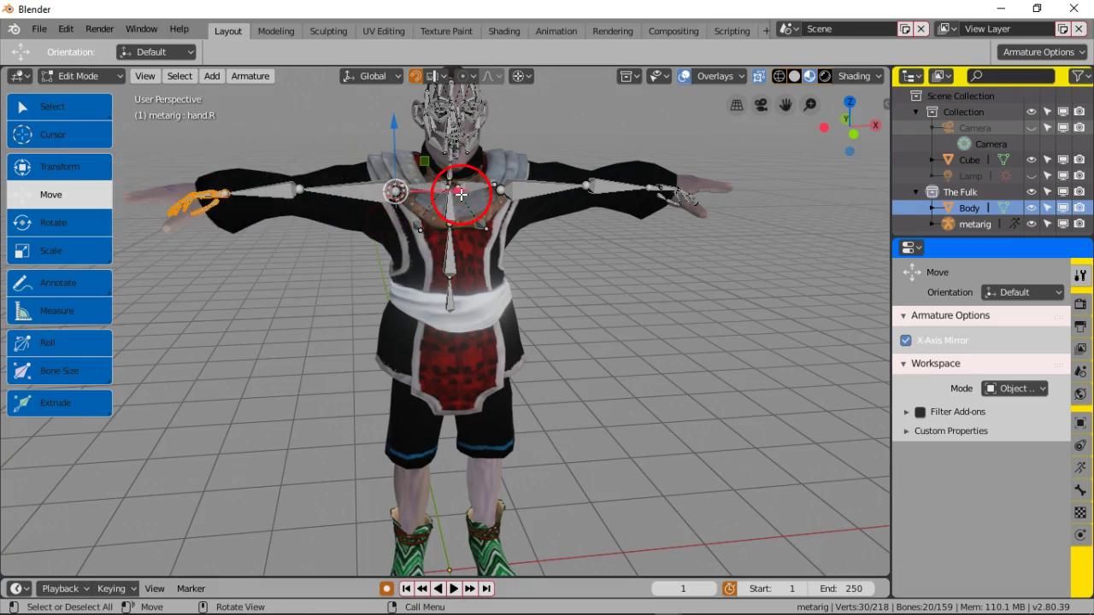
{"action": "key", "text": "g"}
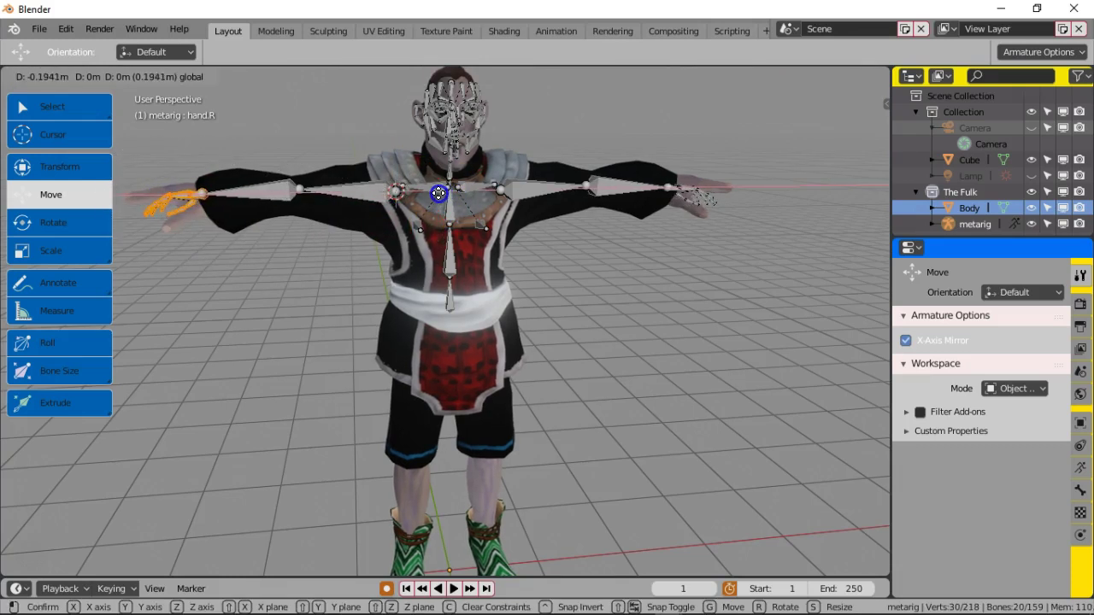
{"action": "left_click", "coordinate": [437, 193]}
Step: Check the right hand's bones against the hand mesh from the side and above, and move them slightly up along the Z axis
{"action": "middle_click_drag", "start_coordinate": [317, 285], "coordinate": [490, 310]}
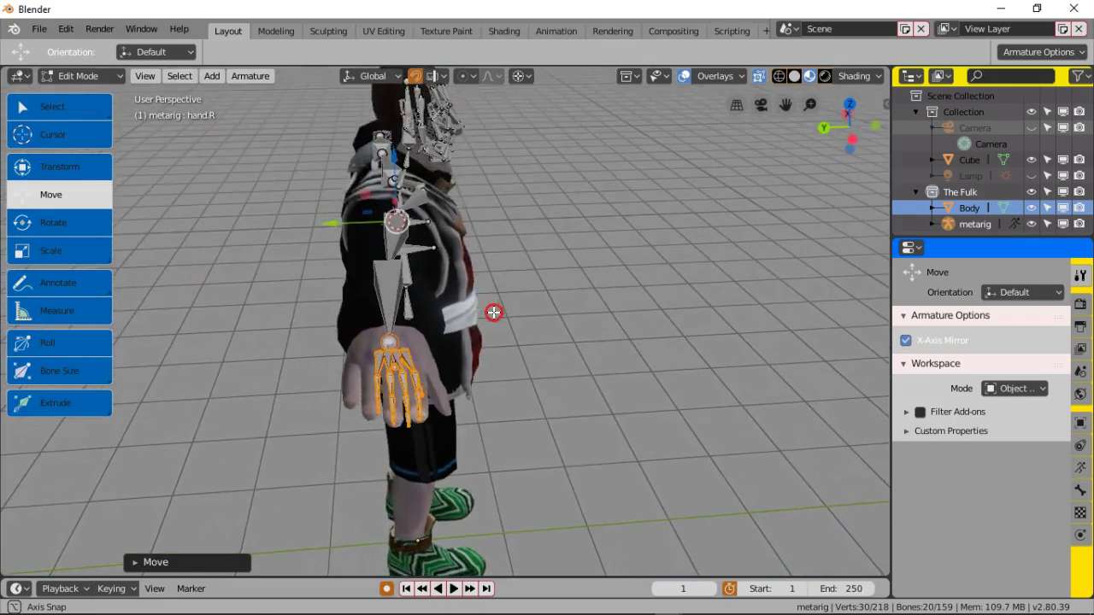
{"action": "scroll", "coordinate": [471, 342], "scroll_direction": "up", "scroll_amount": 4}
{"action": "middle_click_drag", "start_coordinate": [463, 370], "coordinate": [443, 339]}
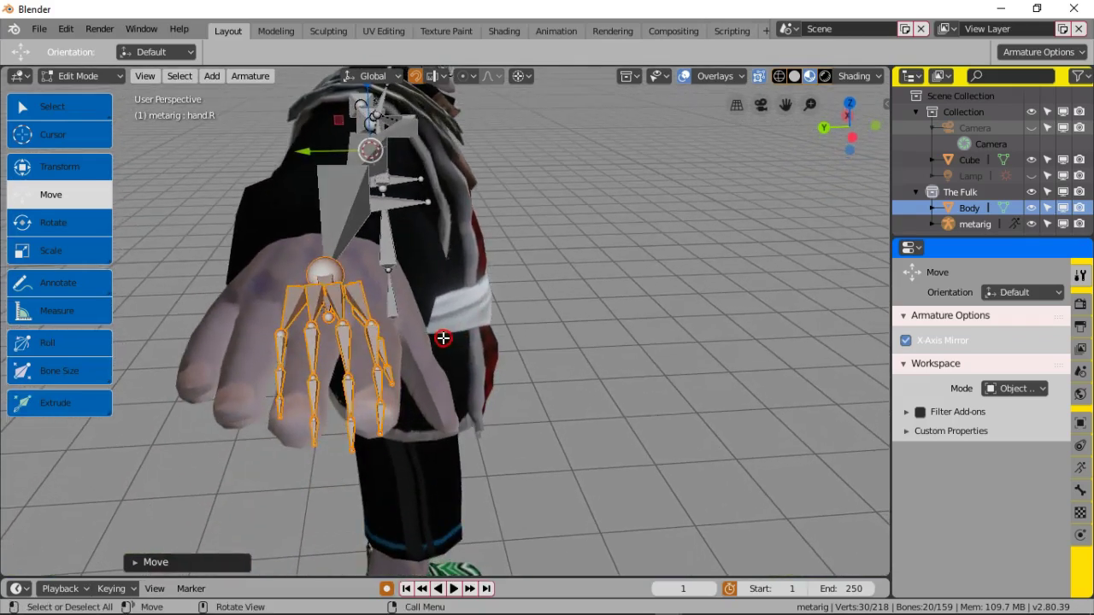
{"action": "middle_click_drag", "start_coordinate": [286, 297], "coordinate": [351, 402]}
{"action": "scroll", "coordinate": [349, 366], "scroll_direction": "down", "scroll_amount": 4}
{"action": "middle_click_drag", "start_coordinate": [411, 438], "coordinate": [422, 265], "text": "shift"}
{"action": "scroll", "coordinate": [369, 368], "scroll_direction": "up", "scroll_amount": 3}
{"action": "scroll", "coordinate": [422, 265], "scroll_direction": "up", "scroll_amount": 3}
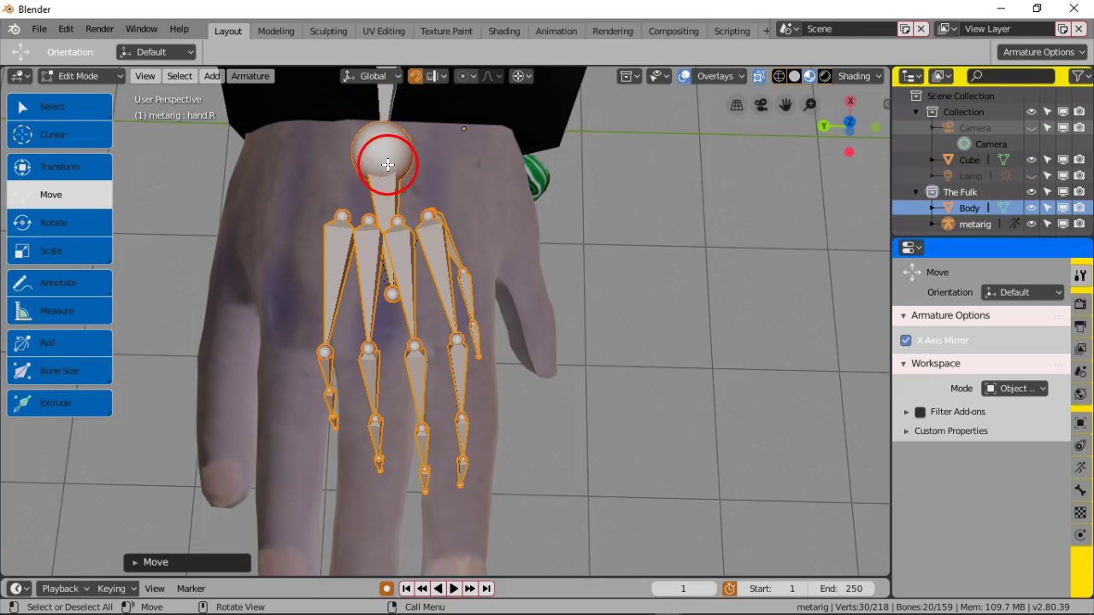
{"action": "scroll", "coordinate": [375, 185], "scroll_direction": "down", "scroll_amount": 3}
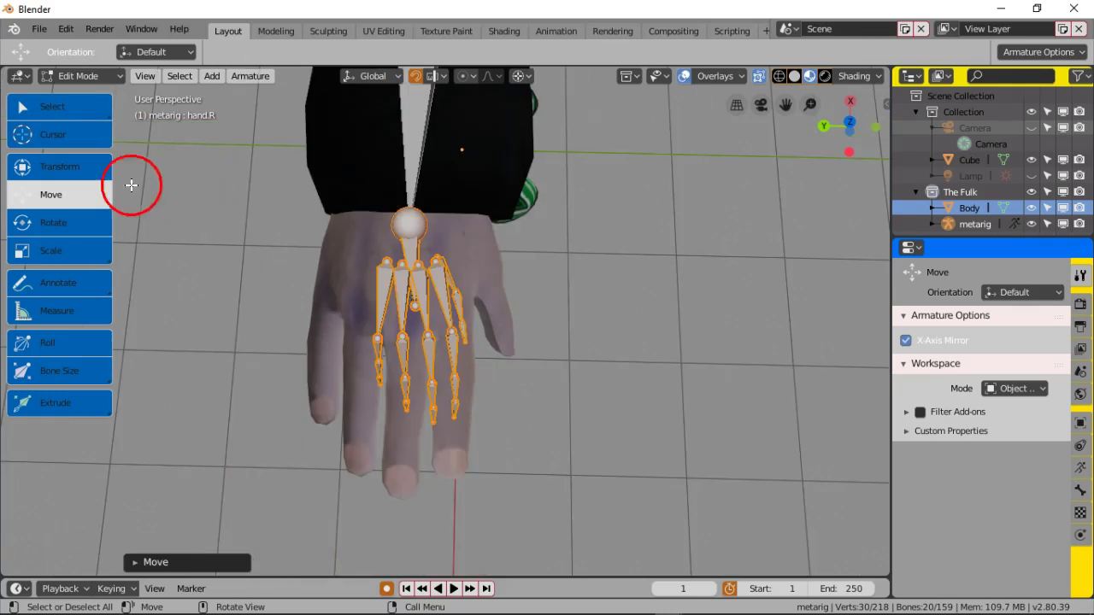
{"action": "scroll", "coordinate": [377, 218], "scroll_direction": "down", "scroll_amount": 5}
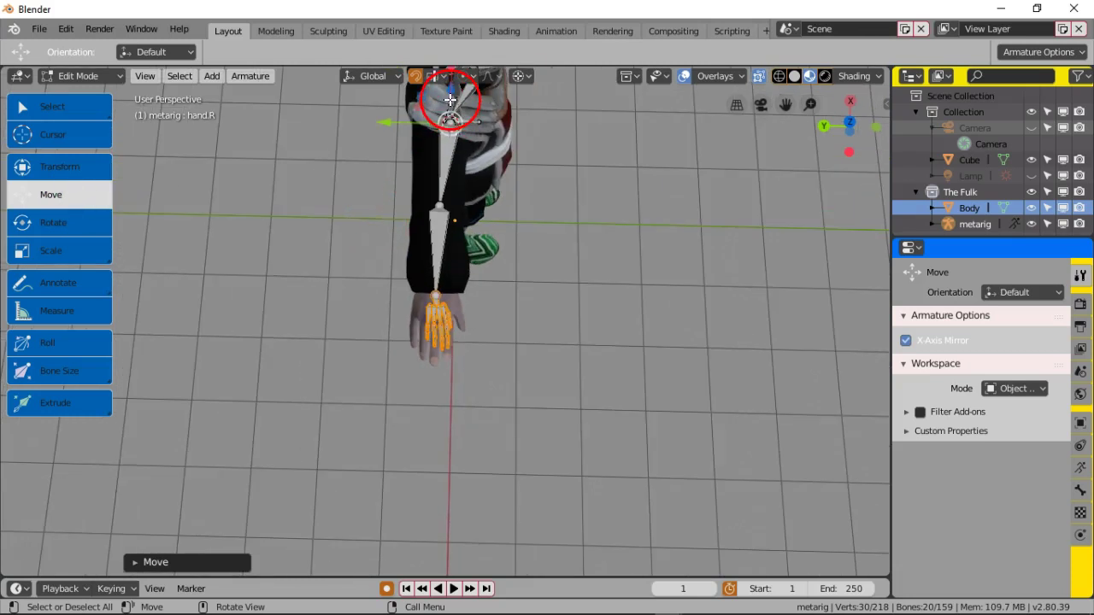
{"action": "left_click_drag", "start_coordinate": [452, 97], "coordinate": [453, 91]}
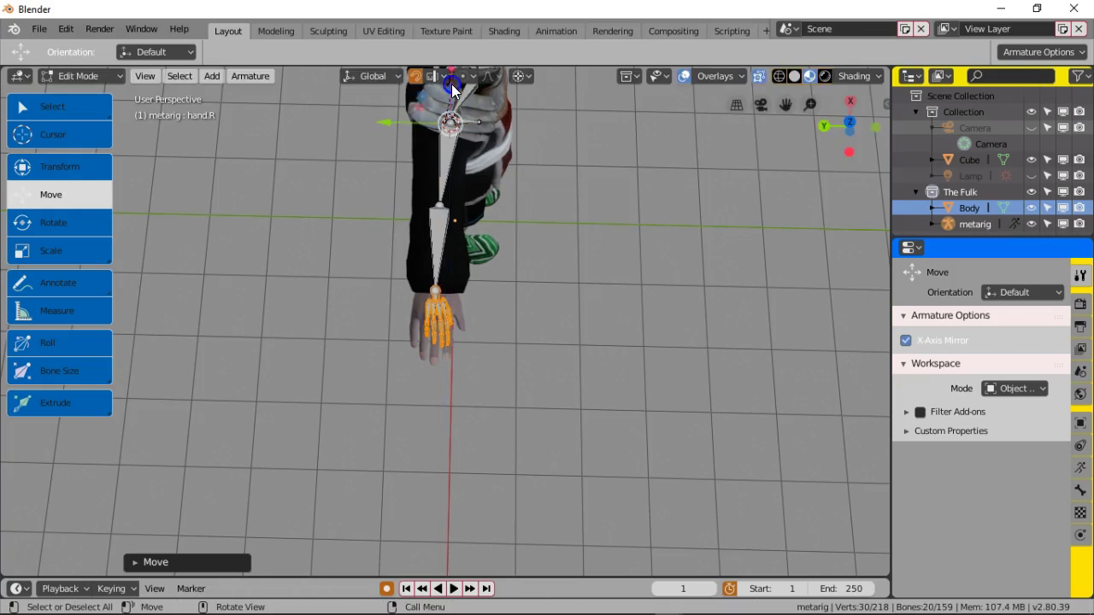
Step: Select the tip joint of the right hand bone in the palm and move it slightly down along the Z axis
{"action": "scroll", "coordinate": [442, 263], "scroll_direction": "up", "scroll_amount": 7}
{"action": "scroll", "coordinate": [440, 285], "scroll_direction": "up", "scroll_amount": 2}
{"action": "scroll", "coordinate": [435, 288], "scroll_direction": "down", "scroll_amount": 2}
{"action": "scroll", "coordinate": [418, 268], "scroll_direction": "up", "scroll_amount": 1}
{"action": "left_click", "coordinate": [409, 289]}
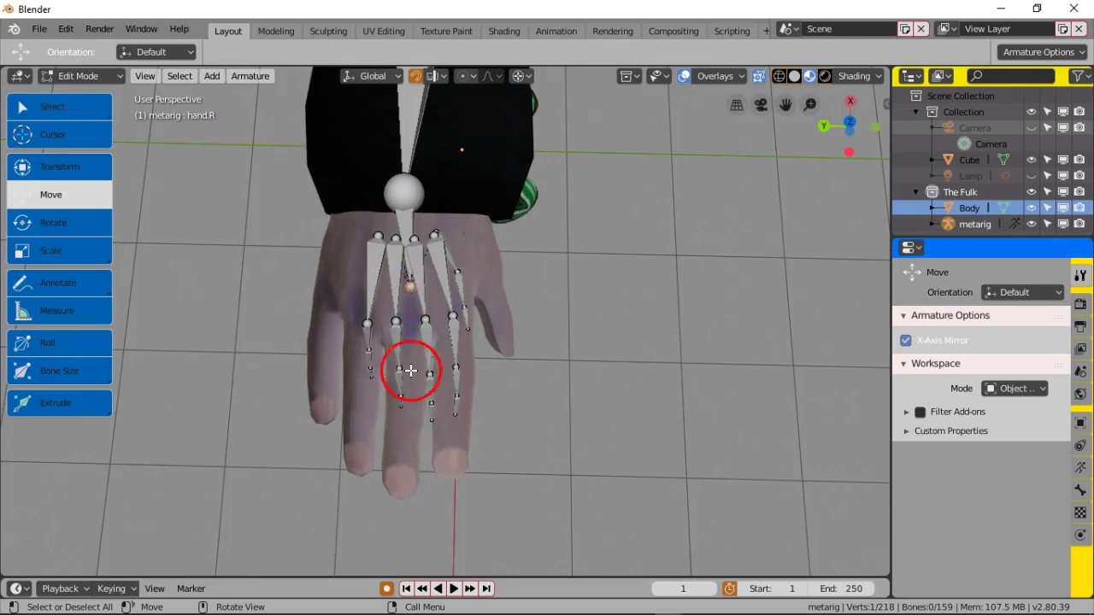
{"action": "scroll", "coordinate": [273, 153], "scroll_direction": "down", "scroll_amount": 5}
{"action": "scroll", "coordinate": [299, 155], "scroll_direction": "down", "scroll_amount": 1}
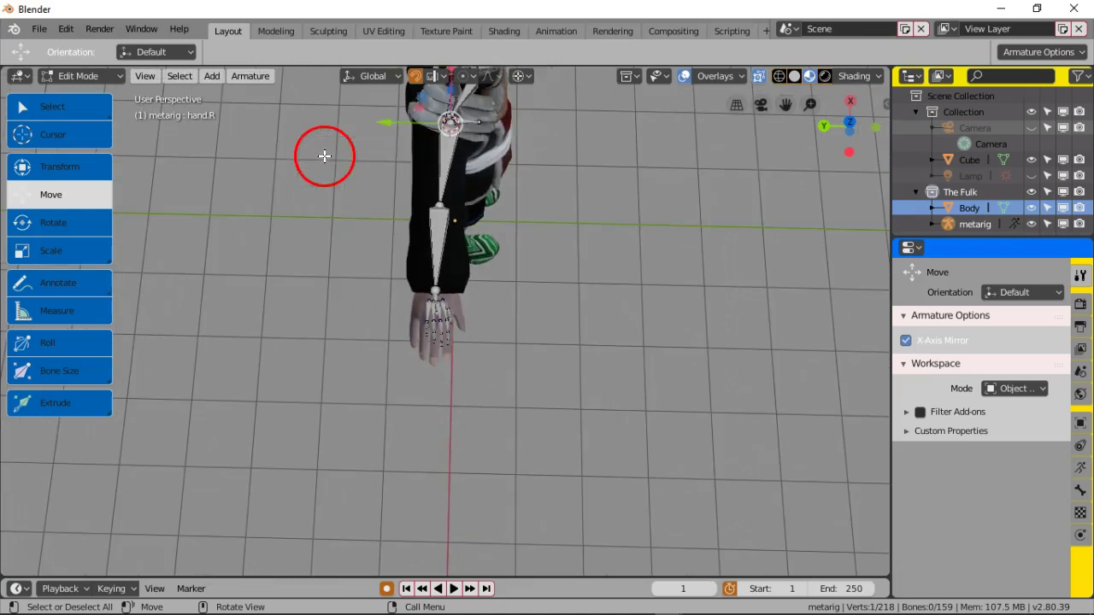
{"action": "left_click_drag", "start_coordinate": [453, 93], "coordinate": [451, 97]}
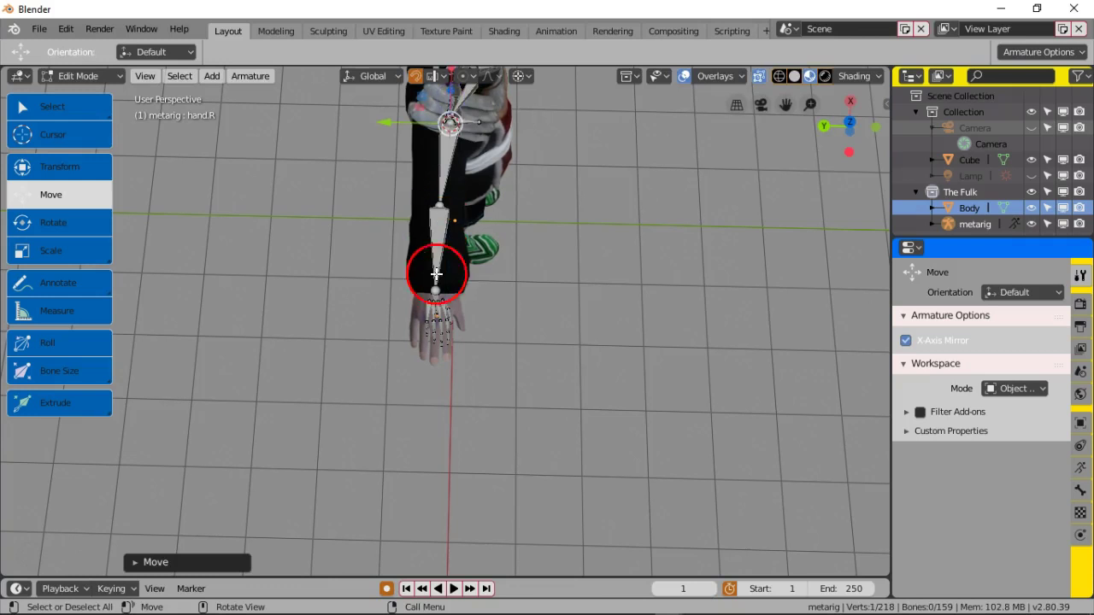
{"action": "scroll", "coordinate": [436, 274], "scroll_direction": "up", "scroll_amount": 8}
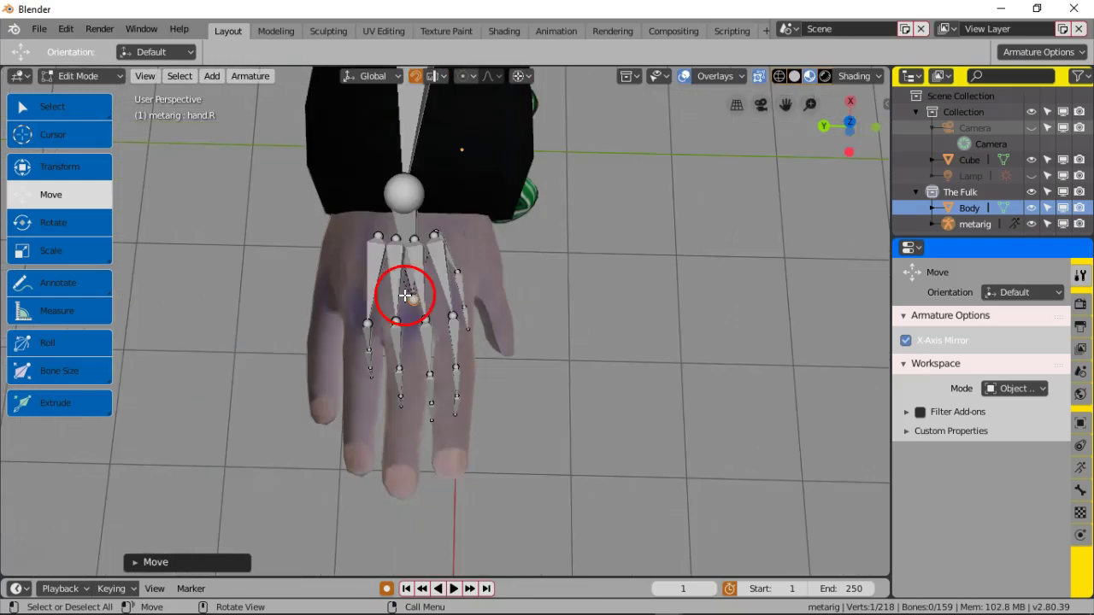
Step: Select the base joints of the right hand's palm and thumb bones and scale them slightly closer together
{"action": "left_click", "coordinate": [378, 236]}
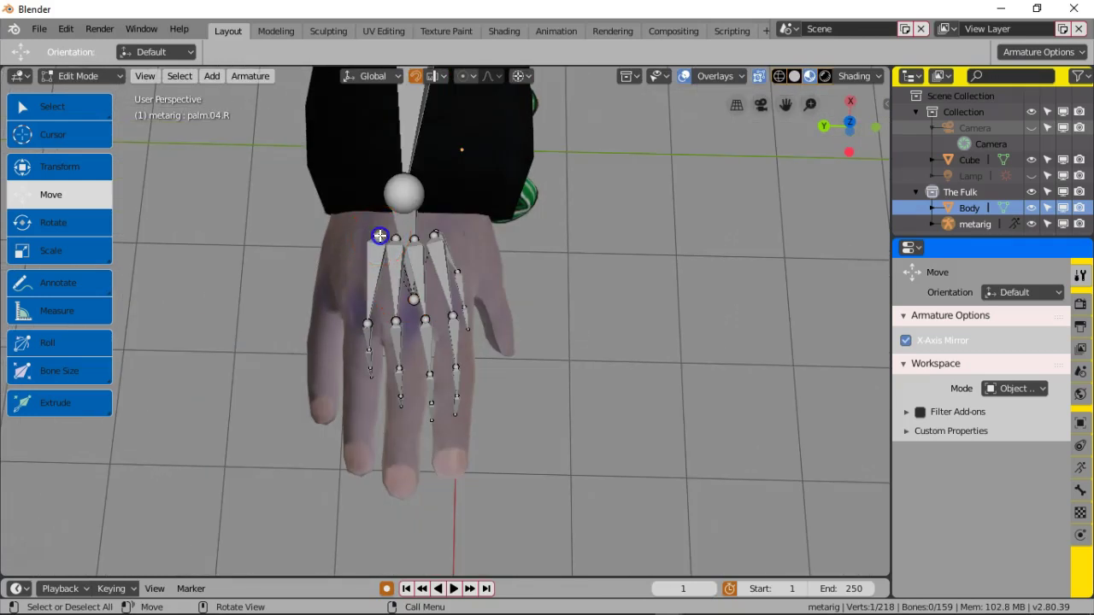
{"action": "left_click", "coordinate": [433, 236], "text": "shift"}
{"action": "middle_click_drag", "start_coordinate": [432, 236], "coordinate": [464, 313]}
{"action": "left_click", "coordinate": [379, 285], "text": "shift"}
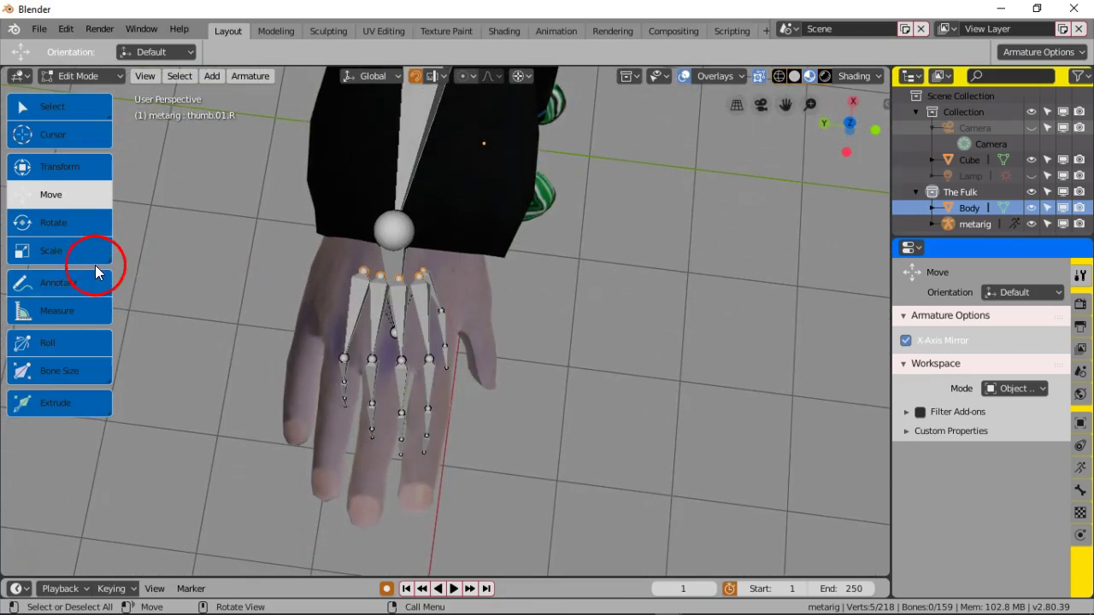
{"action": "left_click", "coordinate": [85, 376]}
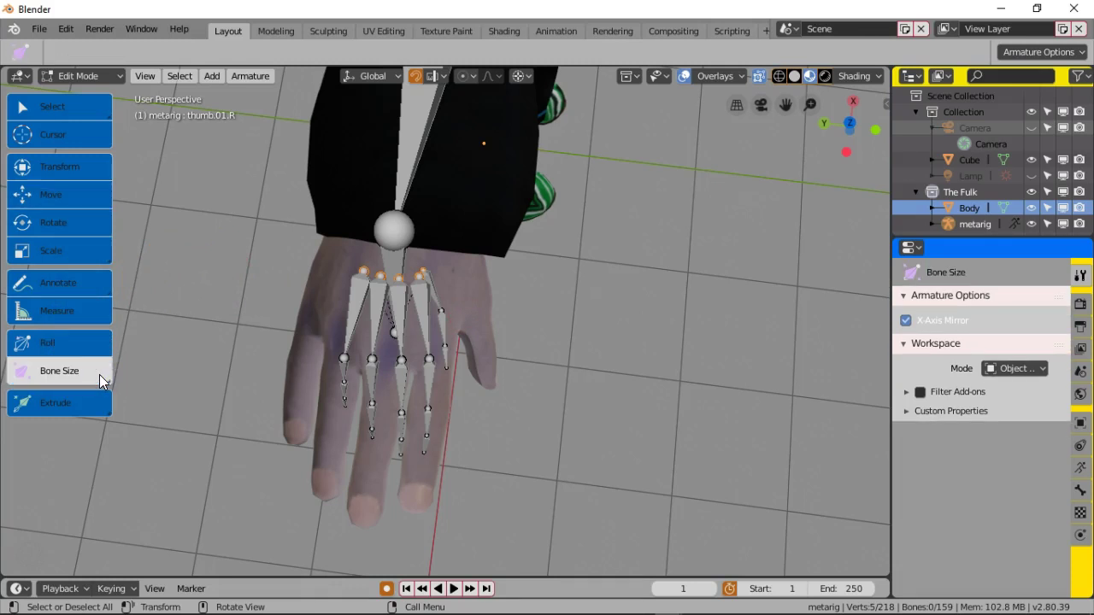
{"action": "left_click", "coordinate": [100, 380]}
{"action": "left_click", "coordinate": [100, 381]}
{"action": "left_click", "coordinate": [100, 256]}
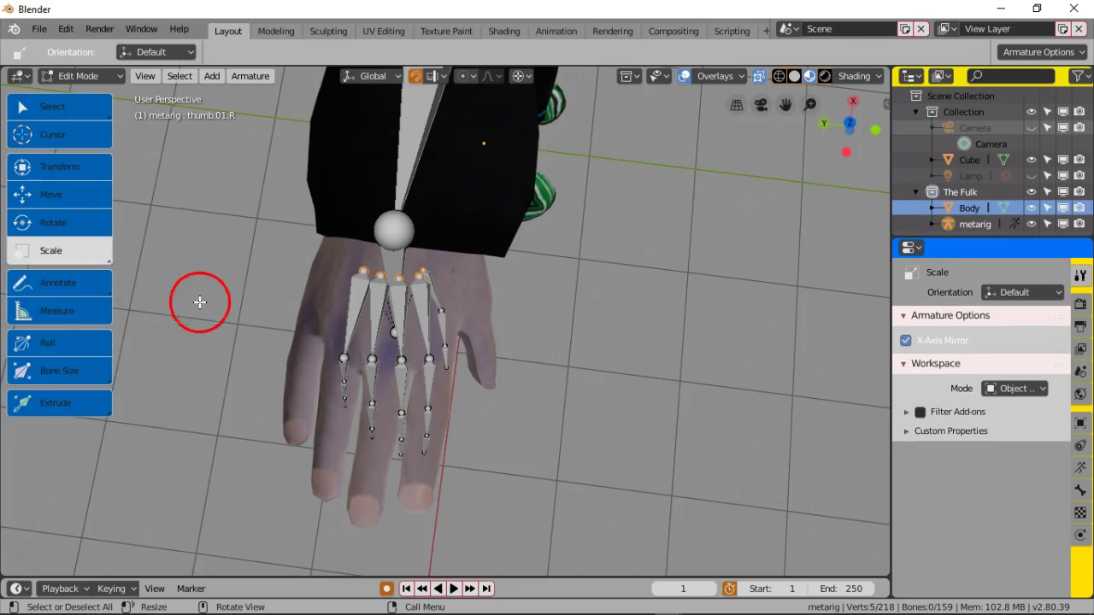
{"action": "mouse_move", "coordinate": [243, 313]}
{"action": "left_mouse_down"}
{"action": "mouse_move", "coordinate": [237, 337]}
{"action": "mouse_move", "coordinate": [237, 324]}
{"action": "left_mouse_up"}
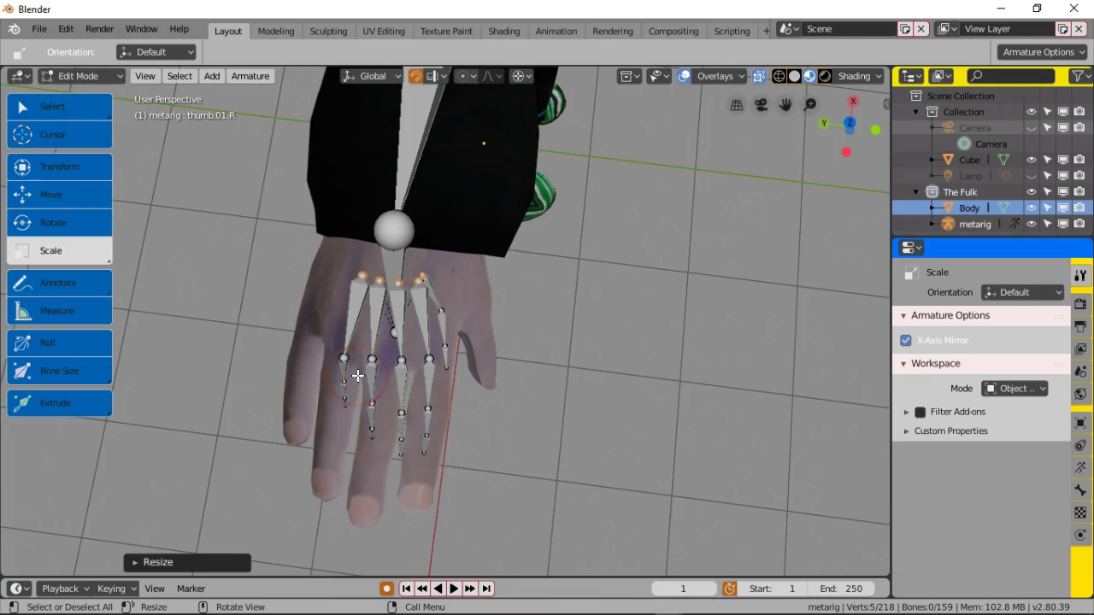
Step: Circle-select all the right hand's palm, finger and thumb bones and scale them up slightly
{"action": "key", "text": "c"}
{"action": "mouse_move", "coordinate": [337, 390]}
{"action": "left_mouse_down"}
{"action": "mouse_move", "coordinate": [328, 391]}
{"action": "mouse_move", "coordinate": [444, 404]}
{"action": "mouse_move", "coordinate": [479, 396]}
{"action": "mouse_move", "coordinate": [498, 325]}
{"action": "mouse_move", "coordinate": [491, 318]}
{"action": "left_mouse_up"}
{"action": "right_click", "coordinate": [491, 317]}
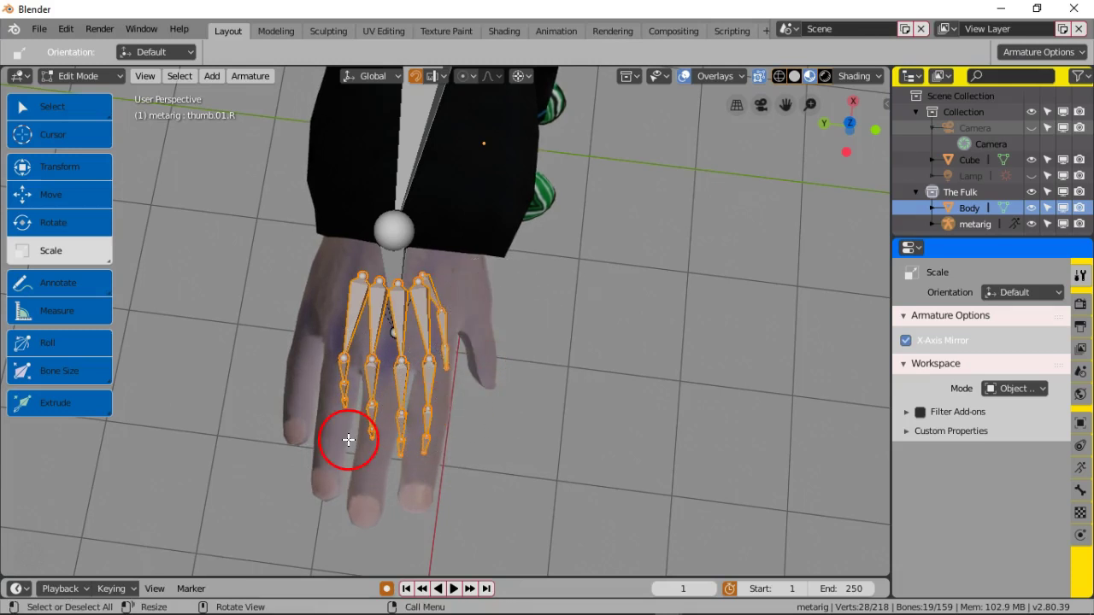
{"action": "key", "text": "s"}
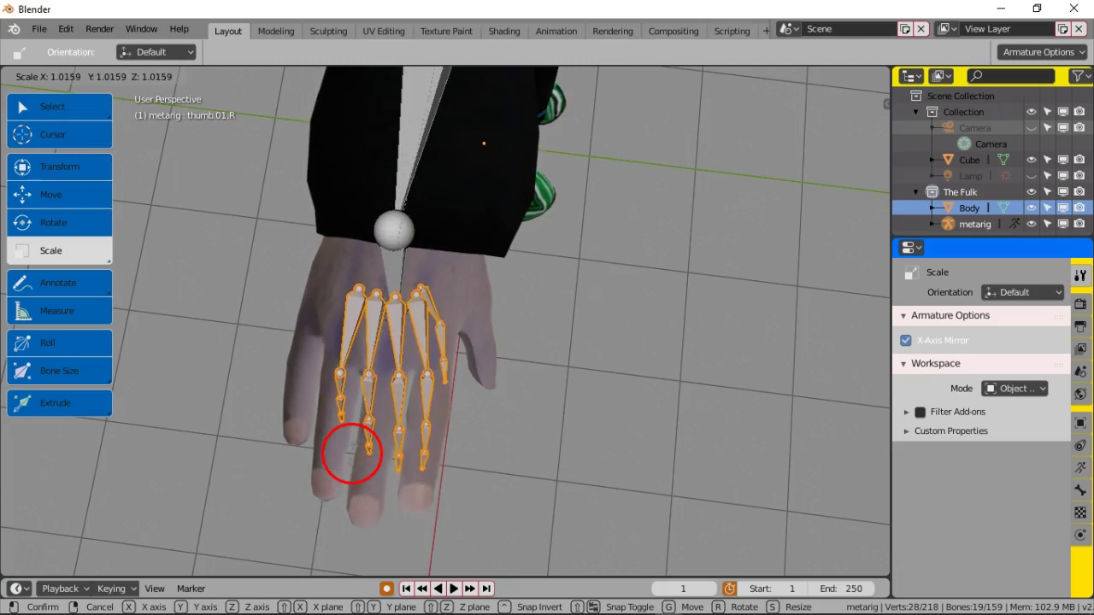
{"action": "left_click", "coordinate": [350, 456]}
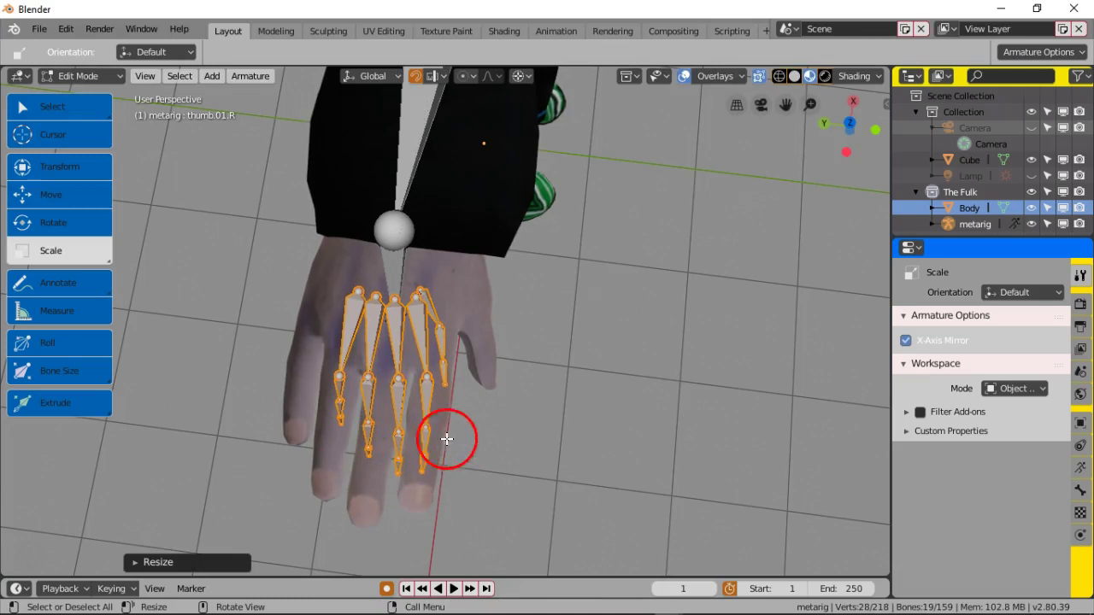
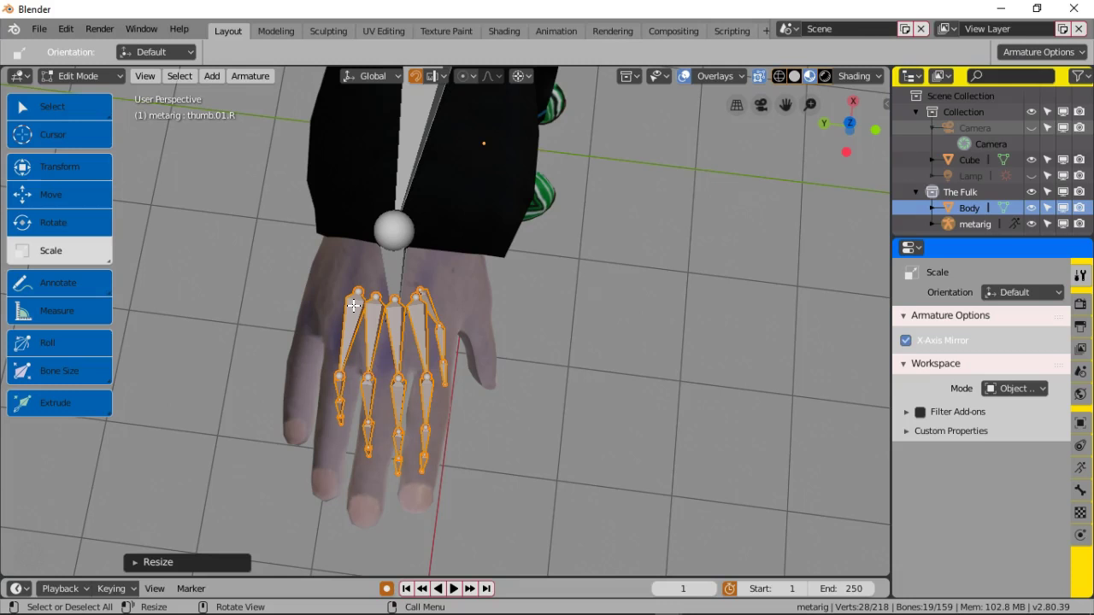
Step: Select the three right thumb bones and move them about 0.2 m along the Y axis and slightly along X toward the thumb mesh
{"action": "middle_click_drag", "start_coordinate": [394, 314], "coordinate": [337, 308]}
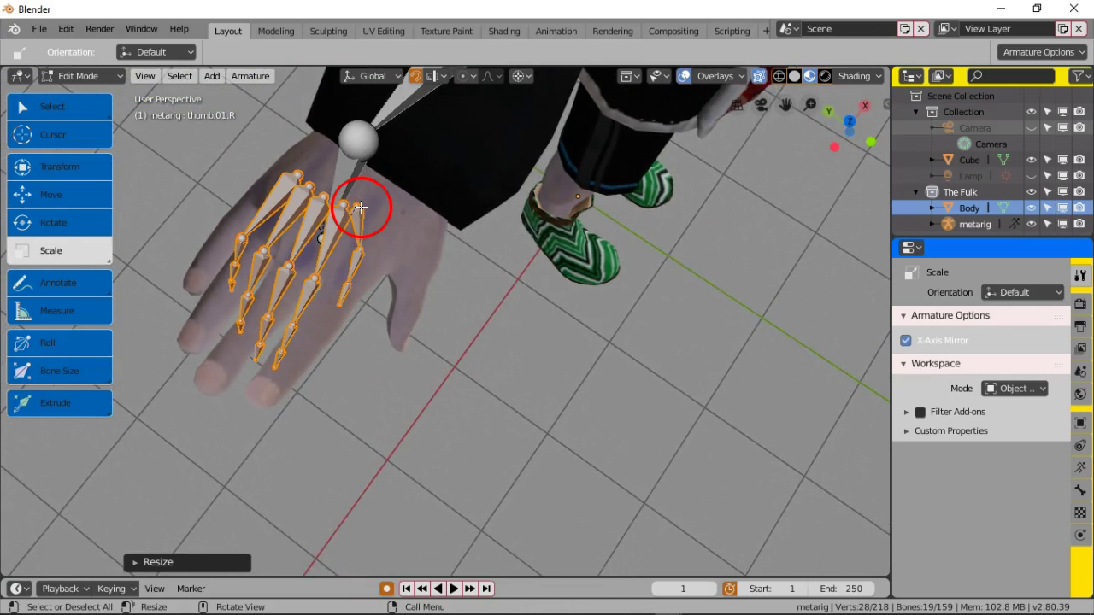
{"action": "left_click", "coordinate": [360, 208]}
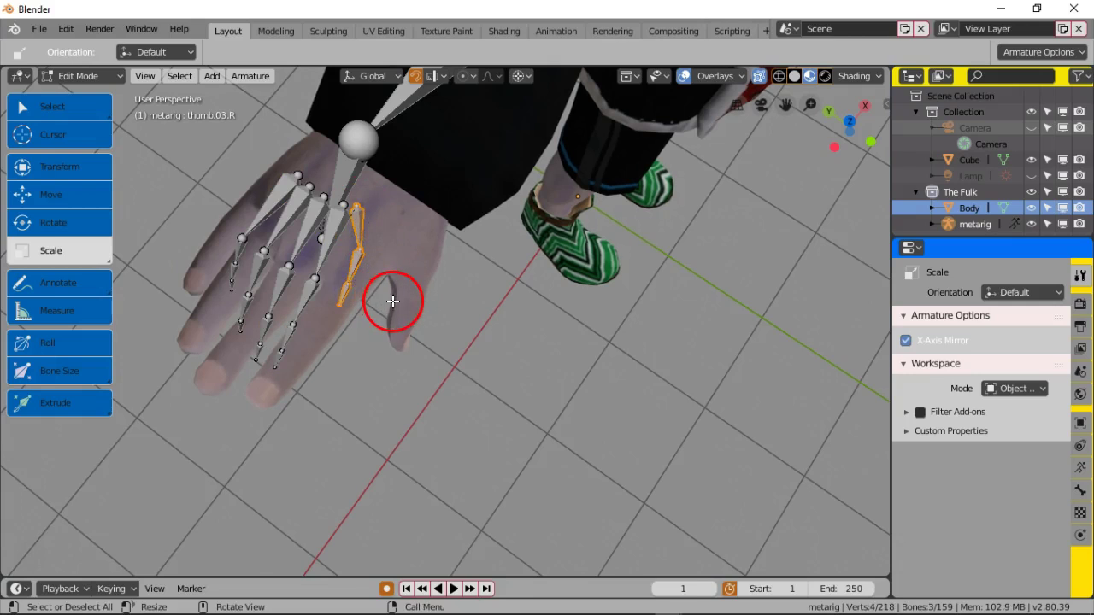
{"action": "middle_click_drag", "start_coordinate": [391, 274], "coordinate": [432, 268]}
{"action": "left_click", "coordinate": [387, 221]}
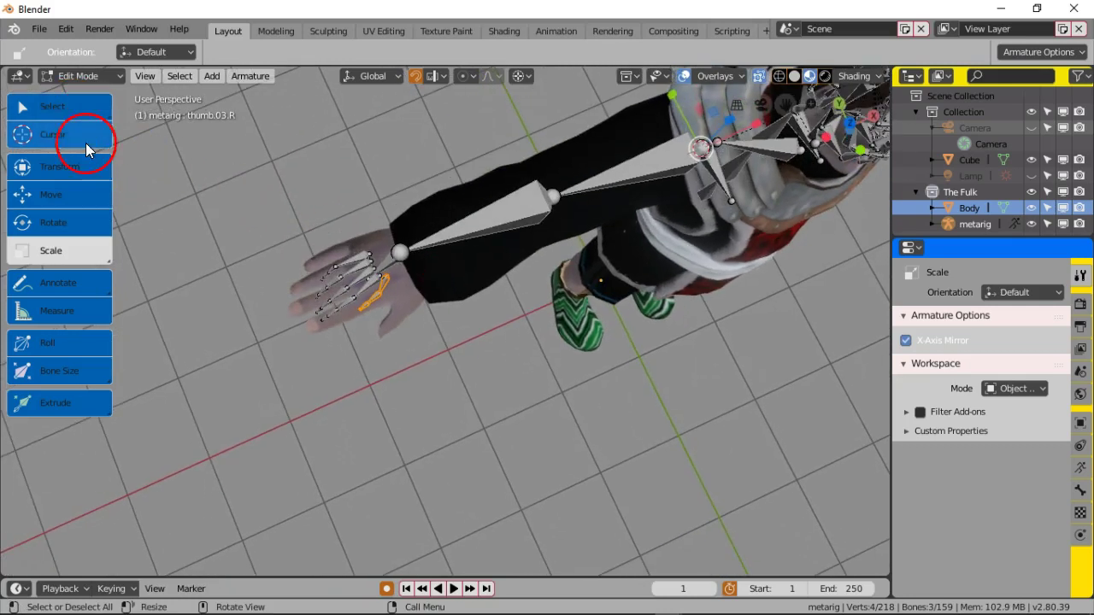
{"action": "left_click", "coordinate": [79, 195]}
{"action": "middle_click_drag", "start_coordinate": [440, 337], "coordinate": [419, 320]}
{"action": "key", "text": "g"}
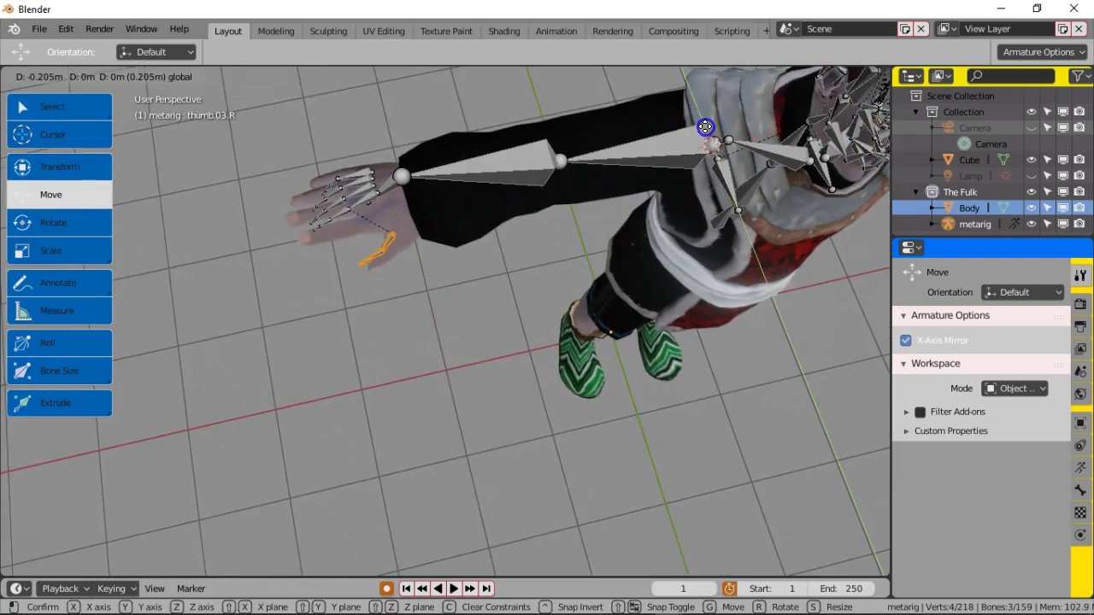
{"action": "left_click", "coordinate": [705, 126]}
{"action": "left_click_drag", "start_coordinate": [763, 135], "coordinate": [775, 131]}
{"action": "scroll", "coordinate": [527, 296], "scroll_direction": "up", "scroll_amount": 3}
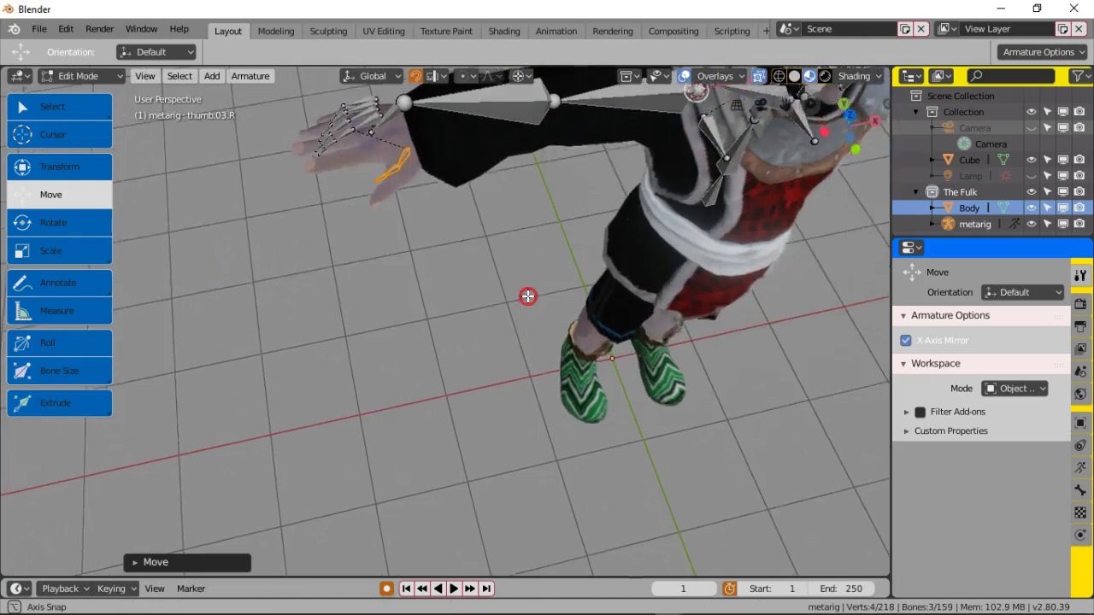
Step: Lower the right thumb bones along the Z axis and shift them along Y until they sit inside the thumb mesh
{"action": "middle_click_drag", "start_coordinate": [517, 295], "coordinate": [504, 389]}
{"action": "mouse_move", "coordinate": [422, 358]}
{"action": "middle_mouse_down"}
{"action": "mouse_move", "coordinate": [413, 333]}
{"action": "mouse_move", "coordinate": [413, 342]}
{"action": "middle_mouse_up"}
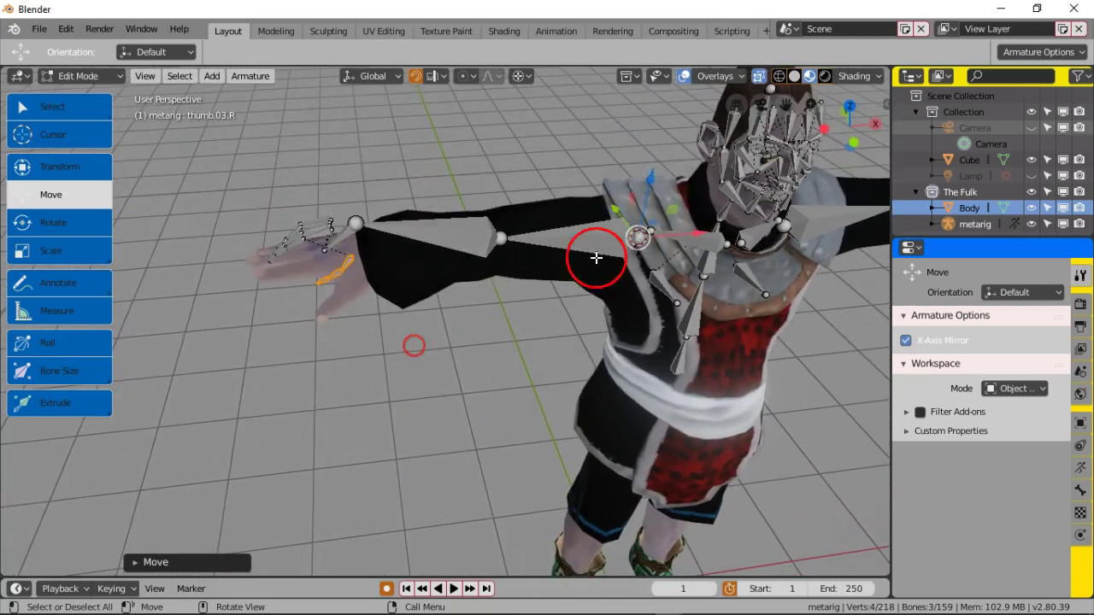
{"action": "left_click_drag", "start_coordinate": [647, 183], "coordinate": [655, 203]}
{"action": "middle_click_drag", "start_coordinate": [504, 318], "coordinate": [612, 295]}
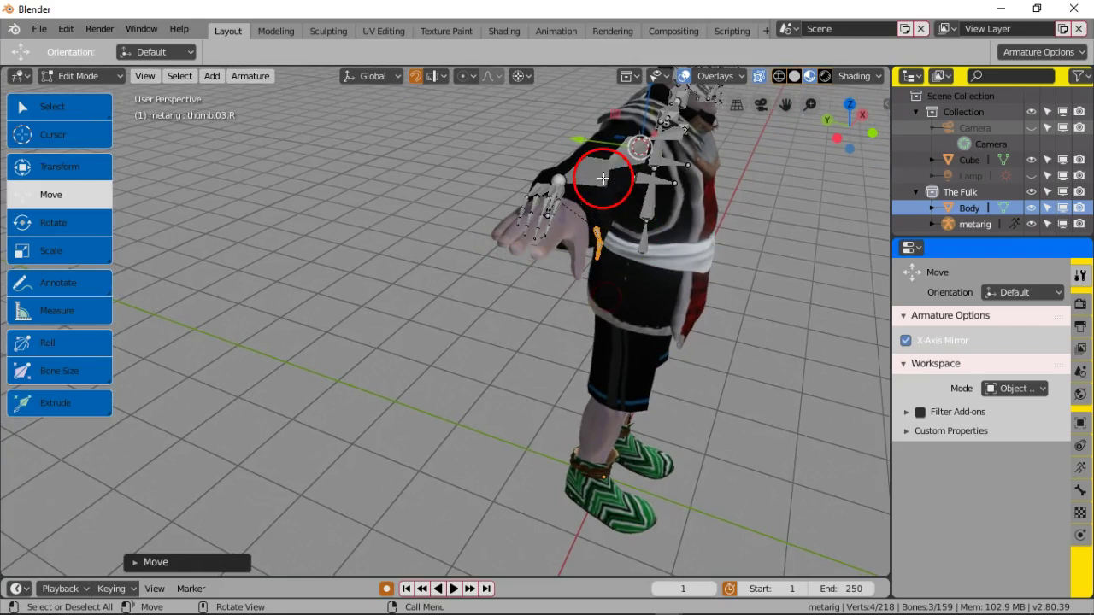
{"action": "left_click_drag", "start_coordinate": [640, 124], "coordinate": [564, 135]}
{"action": "middle_click_drag", "start_coordinate": [610, 325], "coordinate": [501, 359]}
{"action": "scroll", "coordinate": [523, 396], "scroll_direction": "up", "scroll_amount": 2}
{"action": "scroll", "coordinate": [518, 391], "scroll_direction": "up", "scroll_amount": 1}
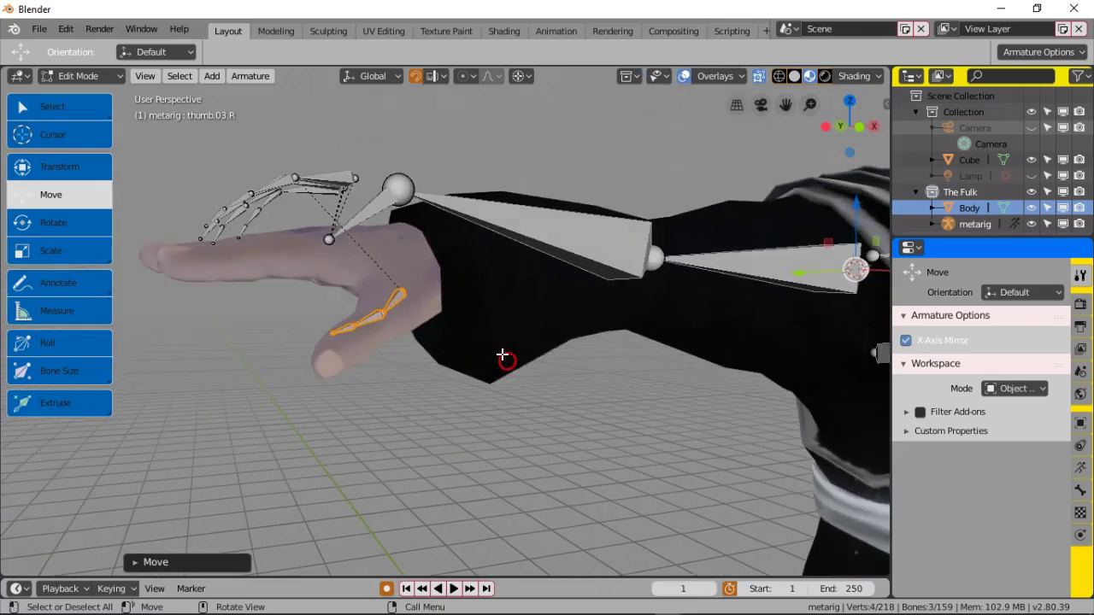
{"action": "left_click_drag", "start_coordinate": [854, 207], "coordinate": [857, 213]}
{"action": "mouse_move", "coordinate": [512, 369]}
{"action": "middle_mouse_down"}
{"action": "mouse_move", "coordinate": [547, 371]}
{"action": "mouse_move", "coordinate": [579, 347]}
{"action": "mouse_move", "coordinate": [493, 376]}
{"action": "middle_mouse_up"}
{"action": "middle_click_drag", "start_coordinate": [428, 391], "coordinate": [398, 396]}
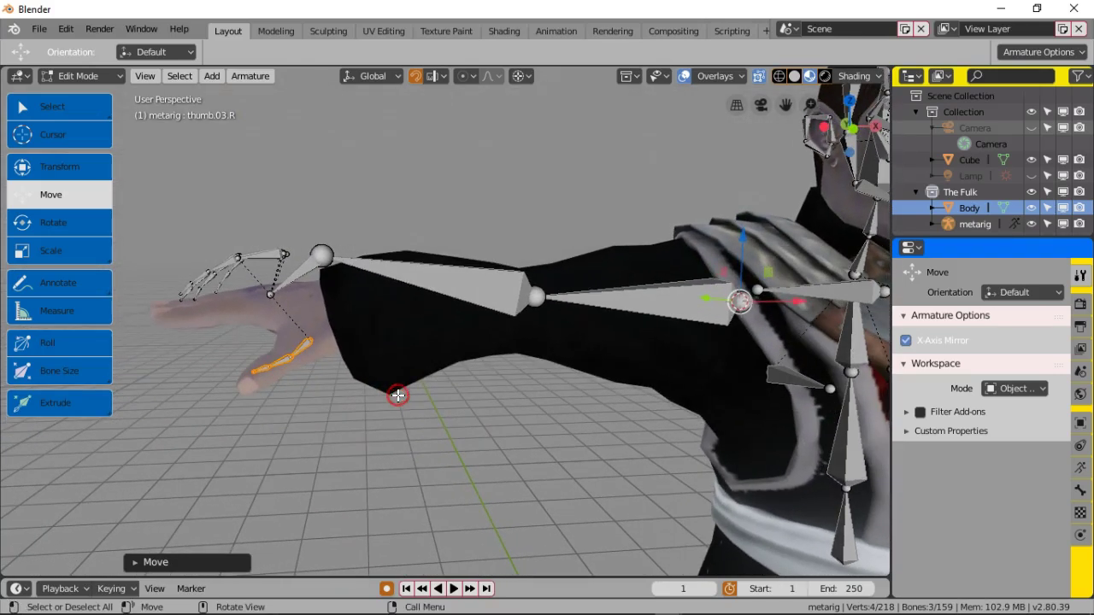
Step: Select the right wrist joint and lower it along the Z axis to the centre of the wrist
{"action": "left_click", "coordinate": [329, 261]}
{"action": "left_click", "coordinate": [325, 254]}
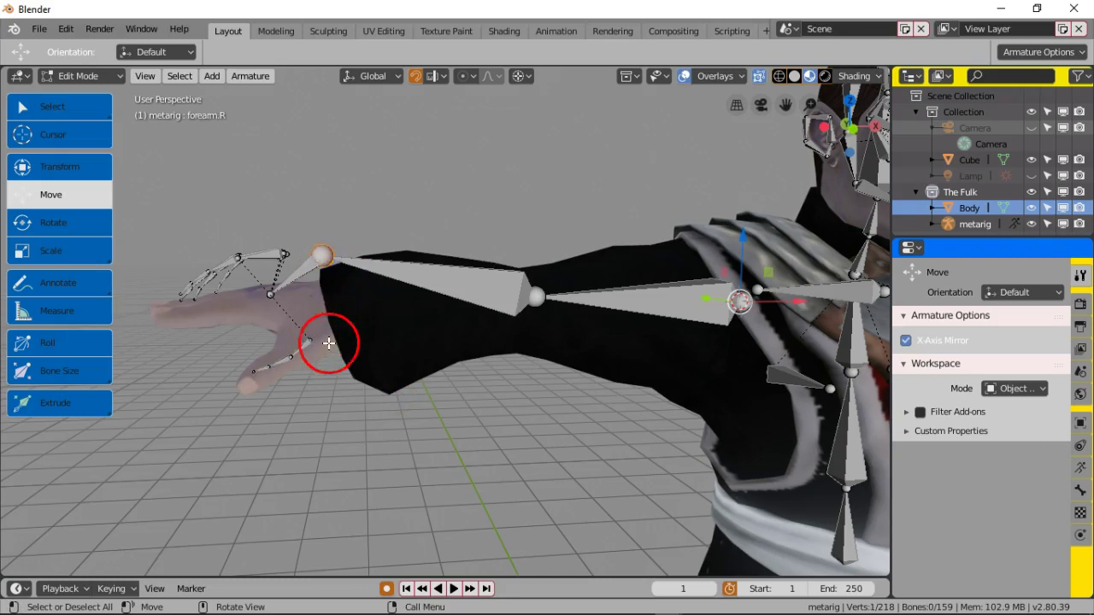
{"action": "left_click_drag", "start_coordinate": [741, 237], "coordinate": [744, 273]}
{"action": "middle_click_drag", "start_coordinate": [378, 285], "coordinate": [346, 363]}
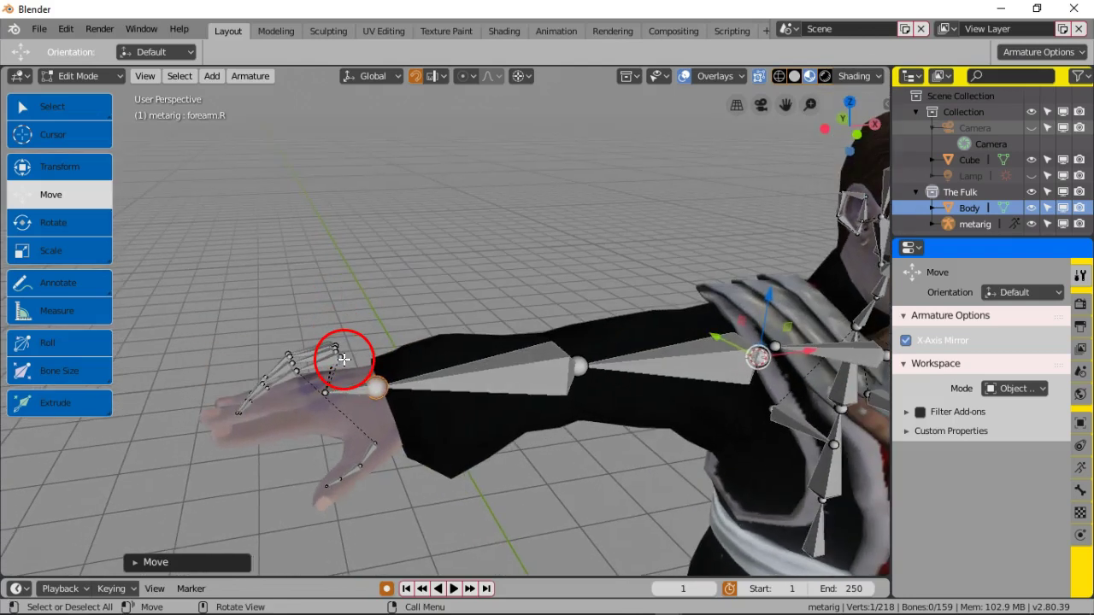
Step: Circle-select the right hand's palm and four finger bone chains, without the thumb, and lower them along the Z axis into the hand mesh
{"action": "key", "text": "c"}
{"action": "left_click_drag", "start_coordinate": [393, 325], "coordinate": [390, 323]}
{"action": "right_click", "coordinate": [430, 287]}
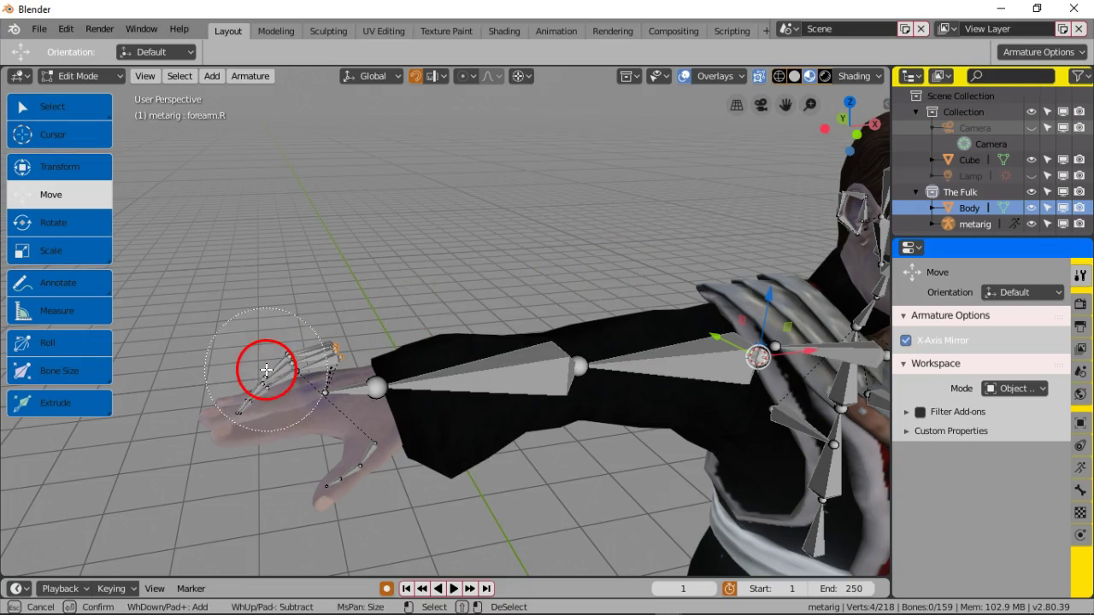
{"action": "left_click_drag", "start_coordinate": [262, 368], "coordinate": [253, 366]}
{"action": "right_click", "coordinate": [393, 316]}
{"action": "left_click_drag", "start_coordinate": [769, 297], "coordinate": [765, 332]}
{"action": "middle_click_drag", "start_coordinate": [498, 327], "coordinate": [496, 297]}
{"action": "scroll", "coordinate": [466, 319], "scroll_direction": "up", "scroll_amount": 2}
Step: Deselect the other finger and palm bones so only the right pinky's palm and finger bones remain selected
{"action": "middle_click_drag", "start_coordinate": [429, 323], "coordinate": [513, 364]}
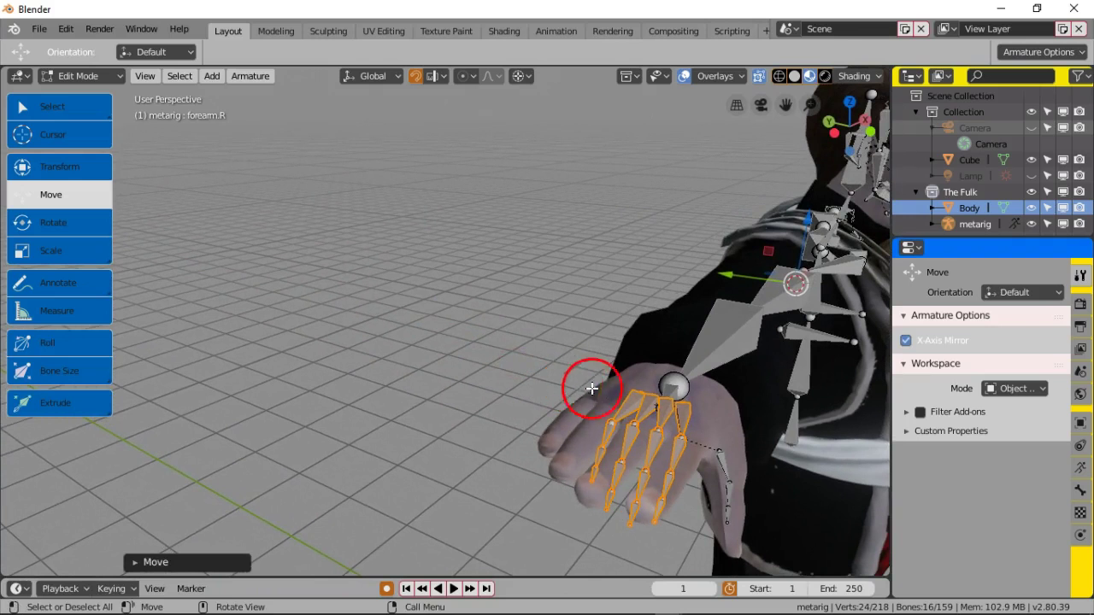
{"action": "key", "text": "c"}
{"action": "mouse_move", "coordinate": [694, 457]}
{"action": "middle_mouse_down"}
{"action": "mouse_move", "coordinate": [672, 488]}
{"action": "mouse_move", "coordinate": [656, 490]}
{"action": "middle_mouse_up"}
{"action": "key", "text": "Escape"}
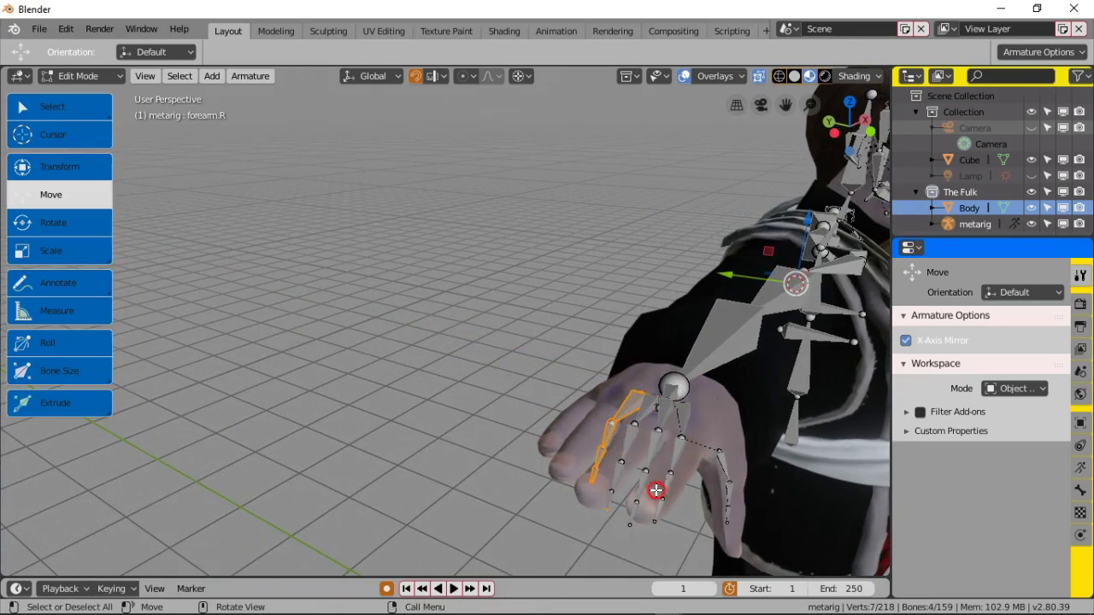
{"action": "left_click_drag", "start_coordinate": [725, 274], "coordinate": [705, 264]}
{"action": "right_click", "coordinate": [704, 264]}
{"action": "right_click", "coordinate": [445, 255]}
{"action": "left_click", "coordinate": [586, 269]}
{"action": "left_click", "coordinate": [566, 496]}
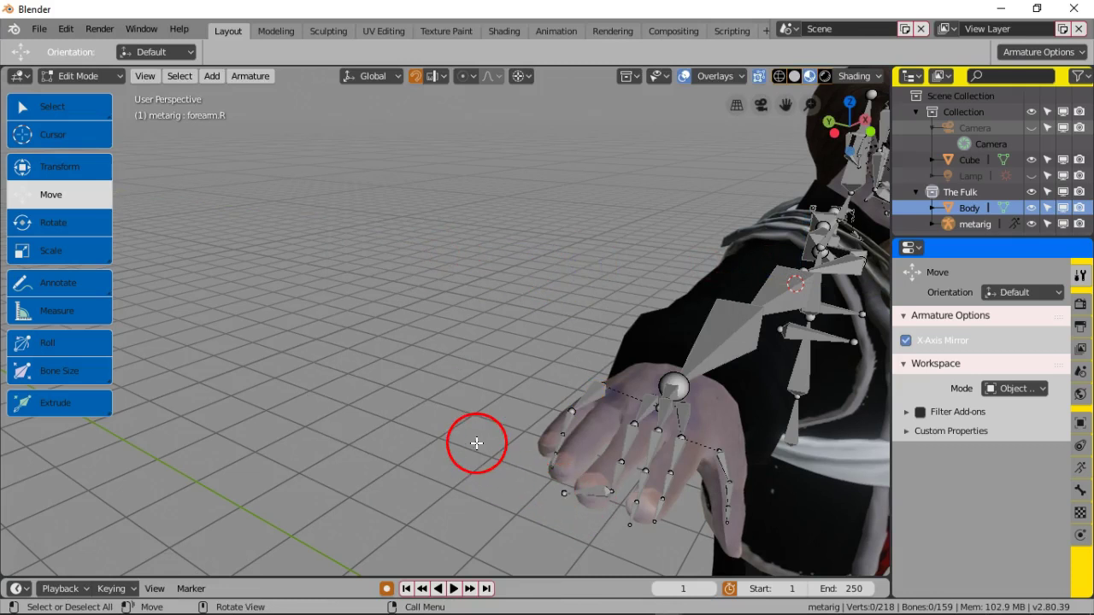
{"action": "key", "text": "ctrl+z"}
{"action": "key", "text": "ctrl+z"}
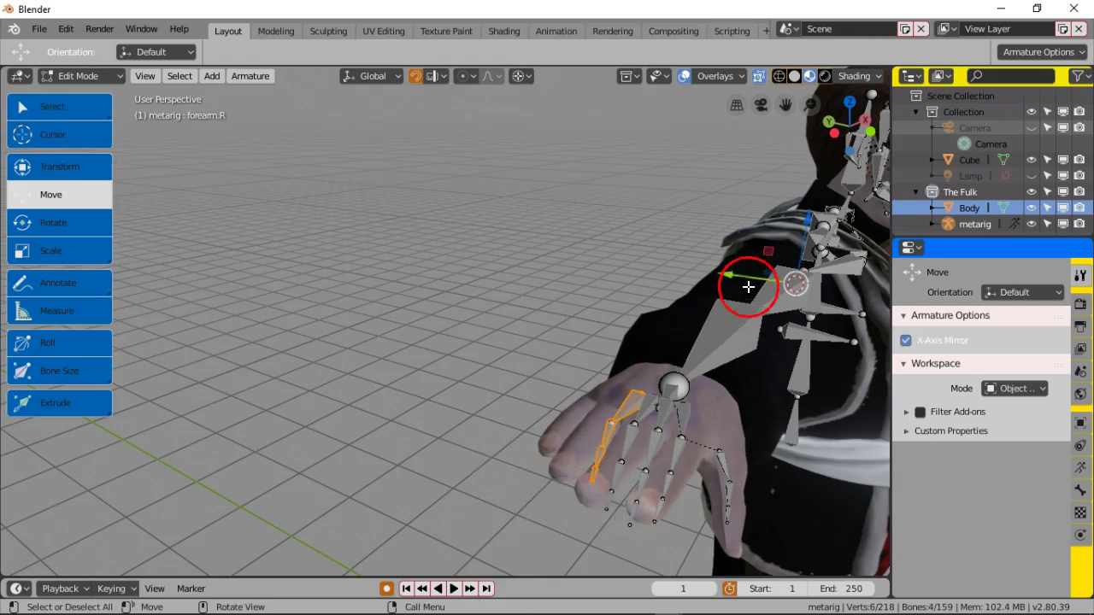
Step: Move the right pinky's bone chain outward along the Y axis to the little finger and check its fit around the hand
{"action": "left_click_drag", "start_coordinate": [727, 273], "coordinate": [698, 267]}
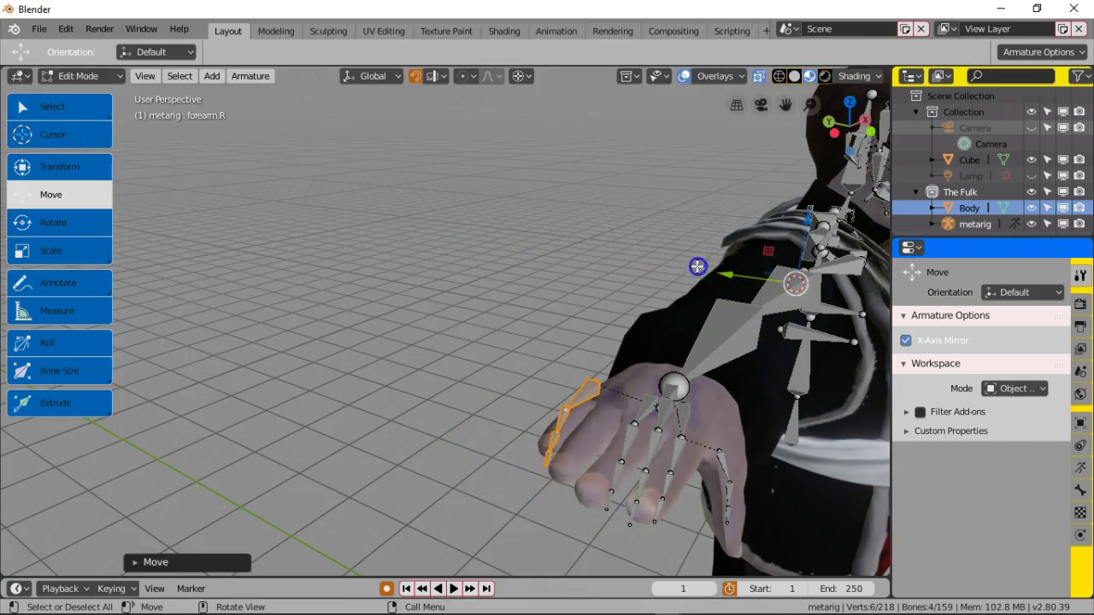
{"action": "left_click", "coordinate": [617, 304]}
{"action": "middle_click_drag", "start_coordinate": [616, 305], "coordinate": [506, 240]}
{"action": "scroll", "coordinate": [557, 251], "scroll_direction": "up", "scroll_amount": 6}
{"action": "scroll", "coordinate": [491, 242], "scroll_direction": "up", "scroll_amount": 5}
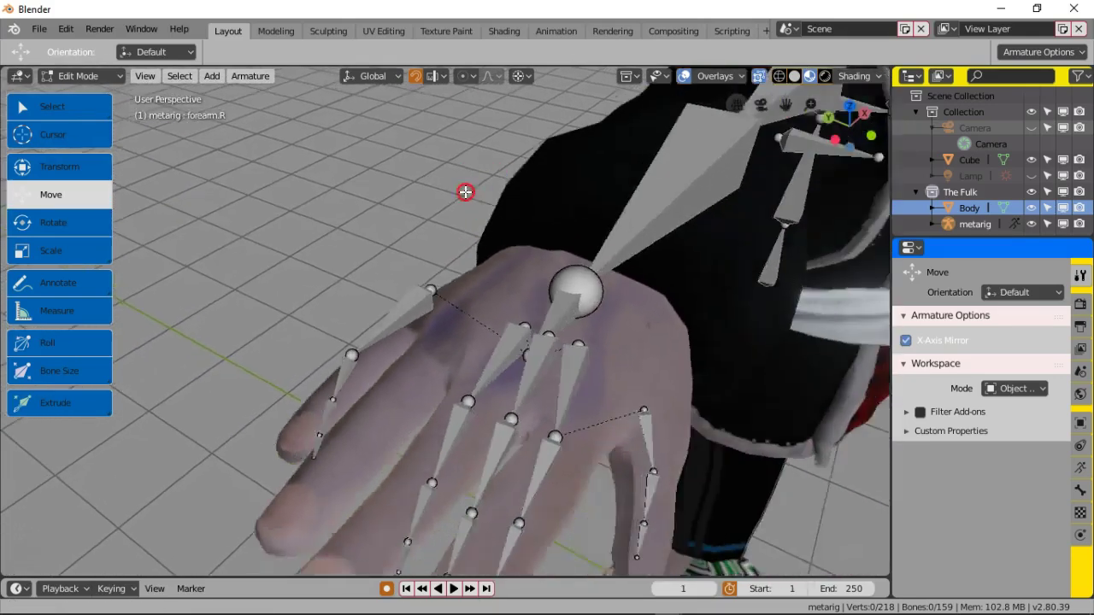
{"action": "middle_click_drag", "start_coordinate": [465, 191], "coordinate": [483, 206]}
{"action": "middle_click_drag", "start_coordinate": [487, 208], "coordinate": [402, 214]}
{"action": "scroll", "coordinate": [419, 219], "scroll_direction": "down", "scroll_amount": 1}
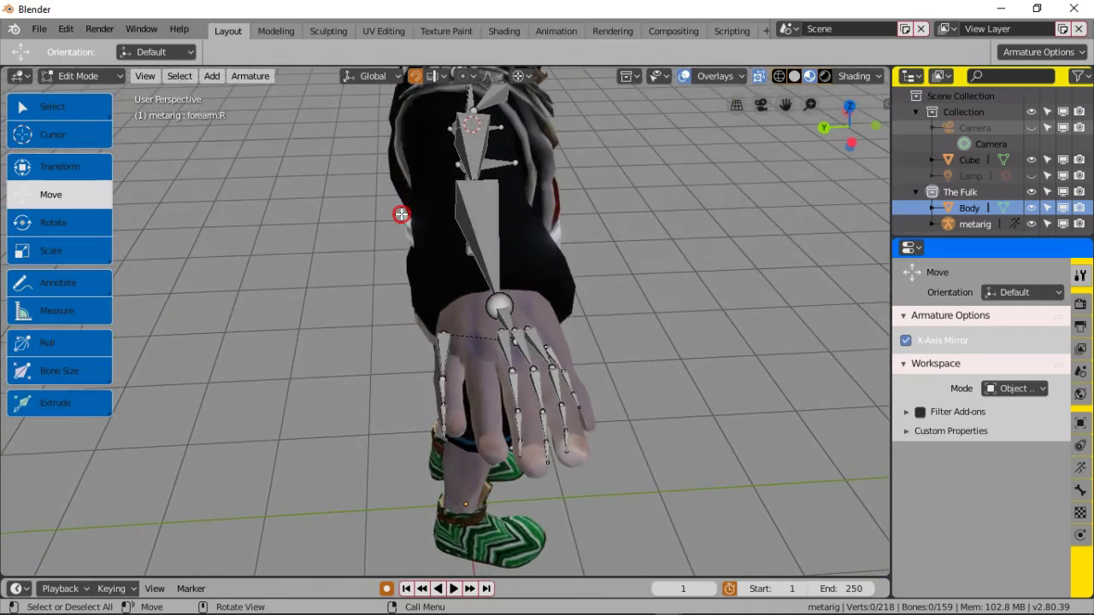
Step: Select the whole right pinky chain including its fingertip bone and move it about 0.026 m back inward along the Y axis
{"action": "left_click", "coordinate": [444, 365]}
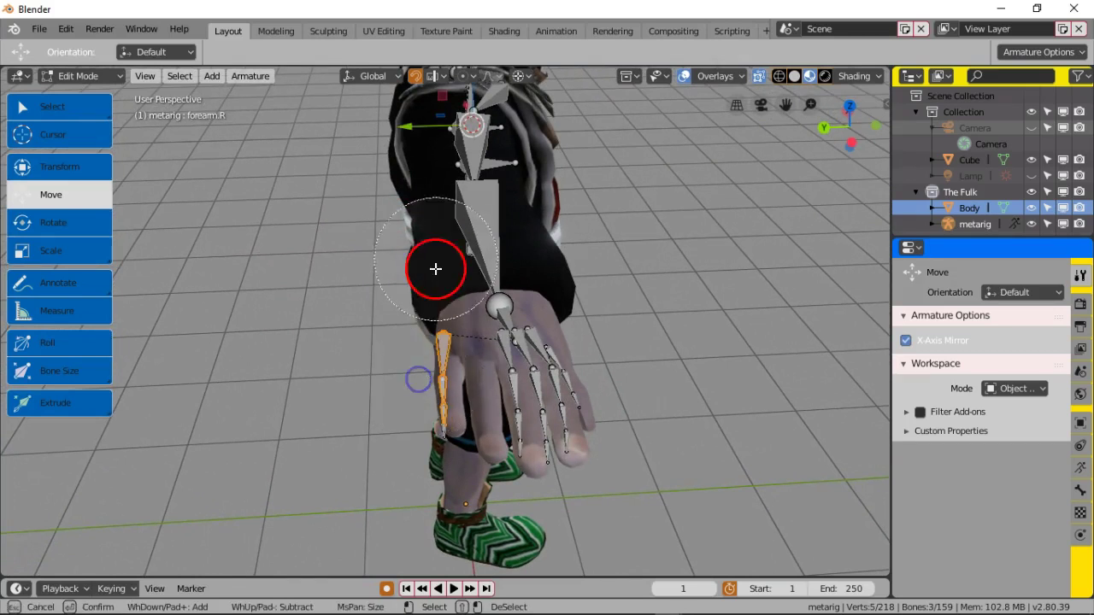
{"action": "key", "text": "g"}
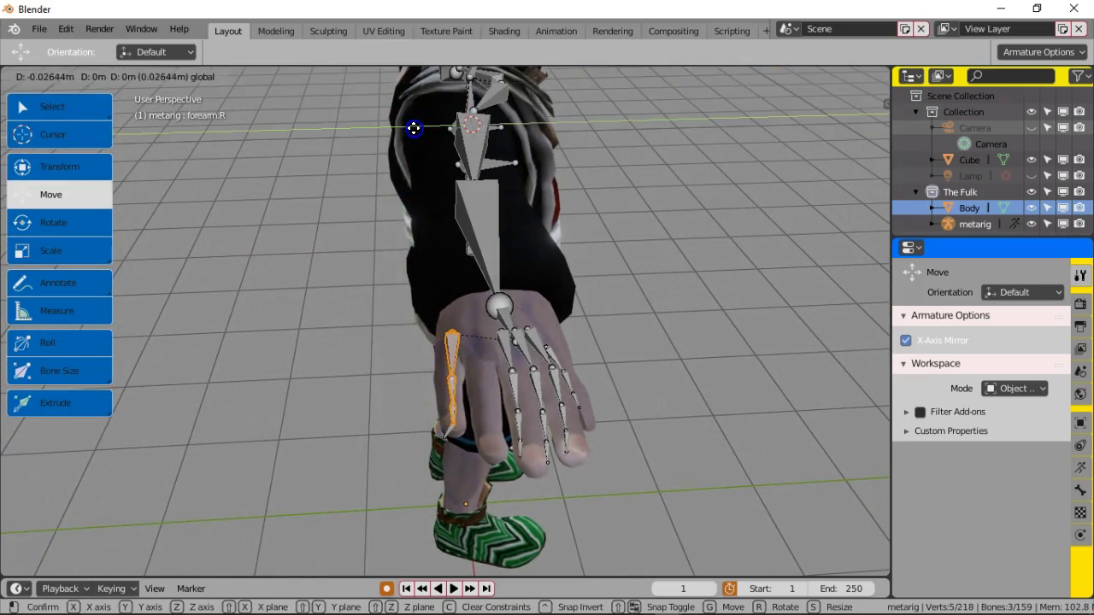
{"action": "left_click", "coordinate": [414, 128]}
{"action": "key", "text": "ctrl+z"}
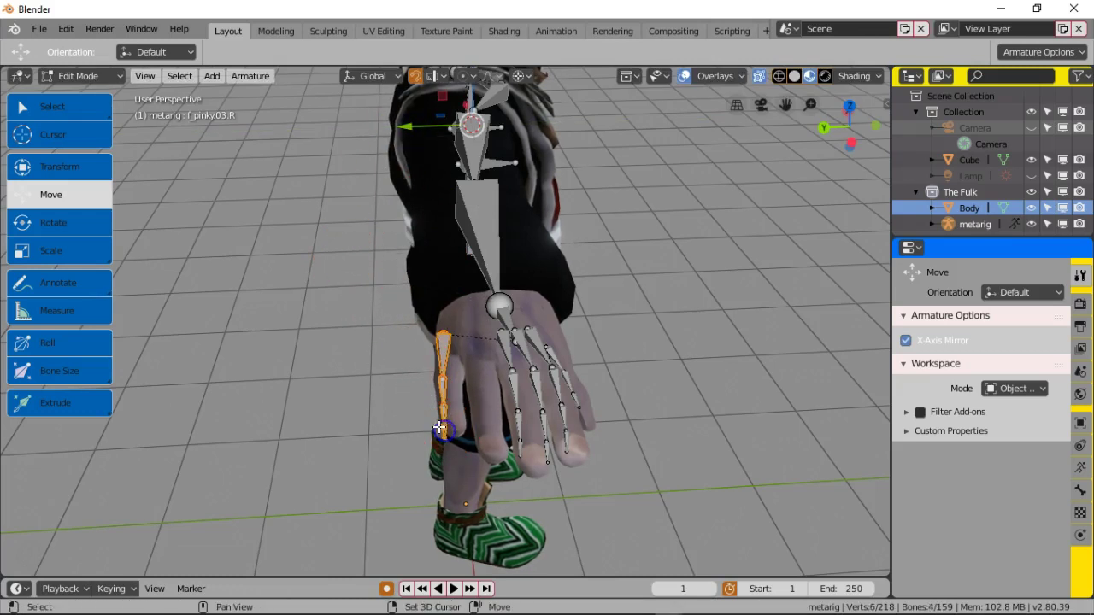
{"action": "key", "text": "g"}
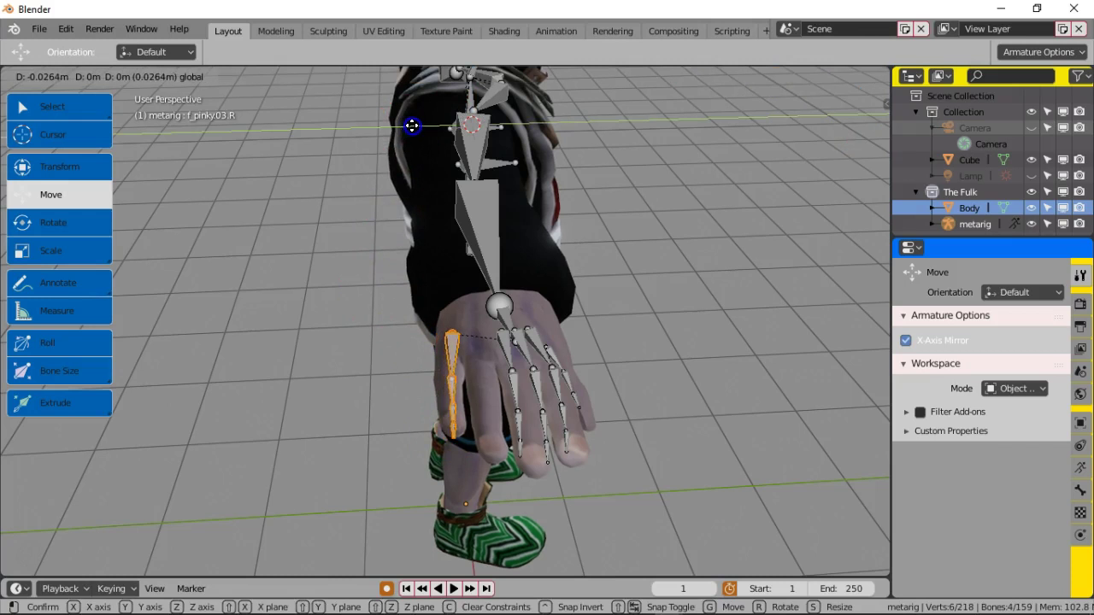
{"action": "left_click", "coordinate": [412, 126]}
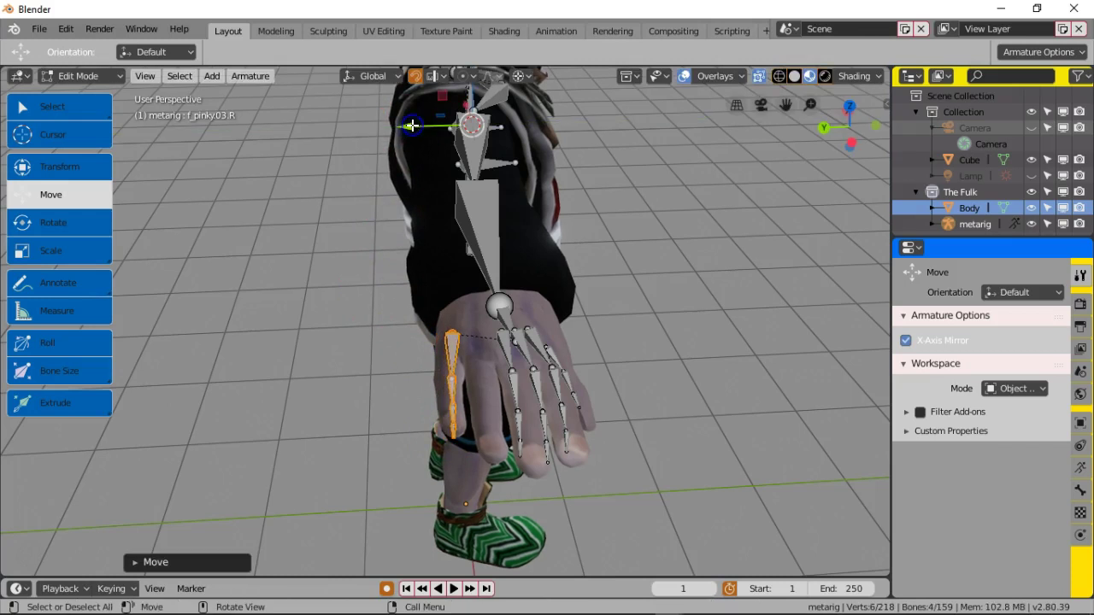
Step: Select the base joint of the right pinky's palm bone and move it slightly outward along the Y axis
{"action": "left_click", "coordinate": [454, 329]}
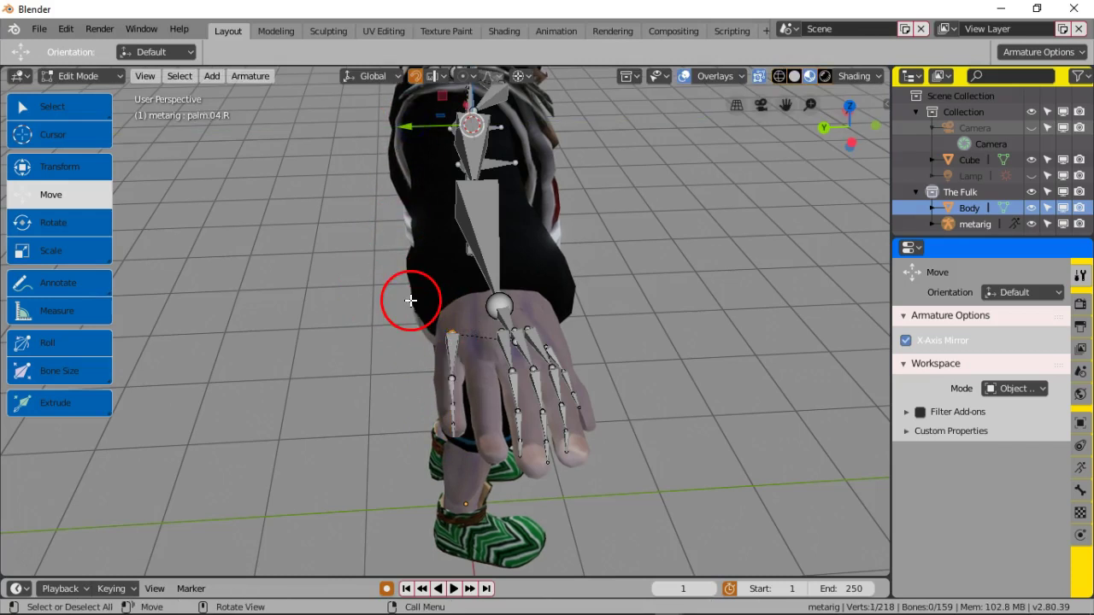
{"action": "key", "text": "g"}
{"action": "left_click", "coordinate": [403, 128]}
{"action": "right_click", "coordinate": [404, 130]}
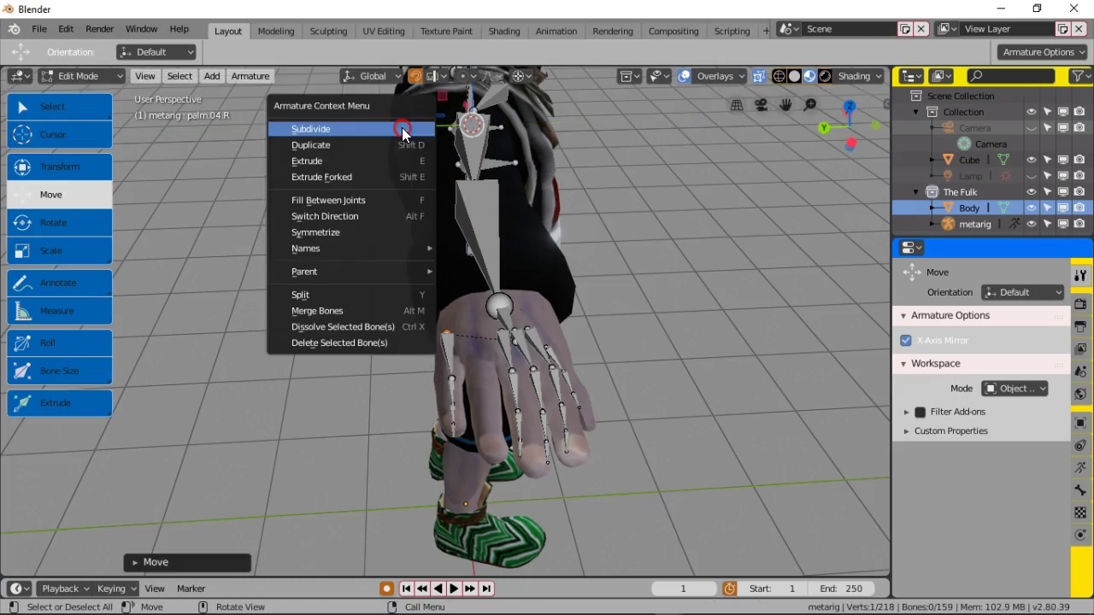
Step: Undo the last outward move of the right pinky palm bone's base joint, then select the whole palm bone
{"action": "left_click", "coordinate": [599, 308]}
{"action": "key", "text": "ctrl+z"}
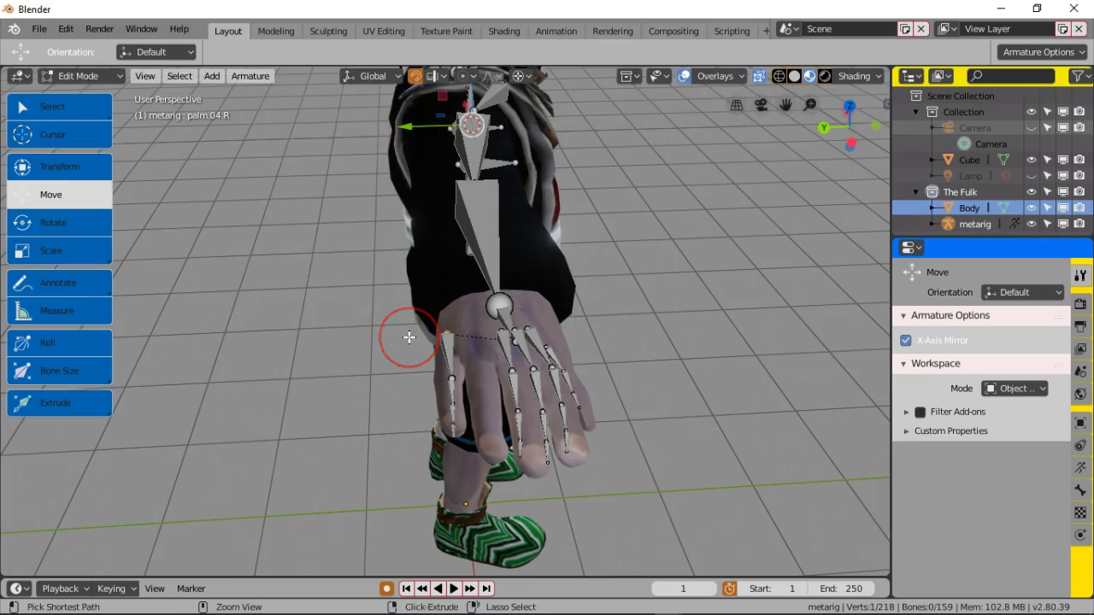
{"action": "key", "text": "ctrl+z"}
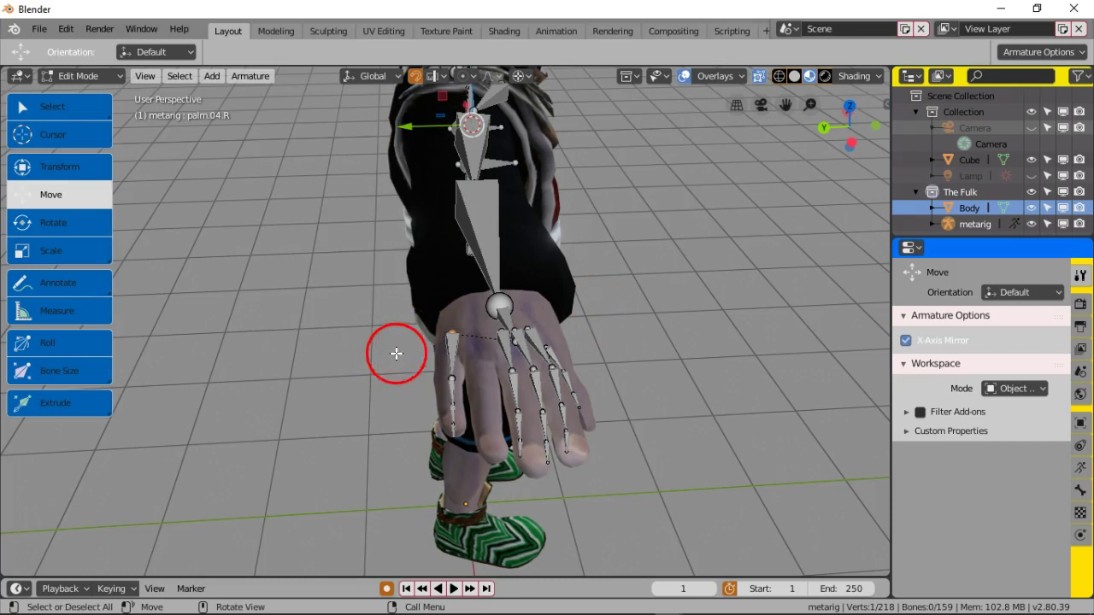
{"action": "left_click", "coordinate": [454, 351]}
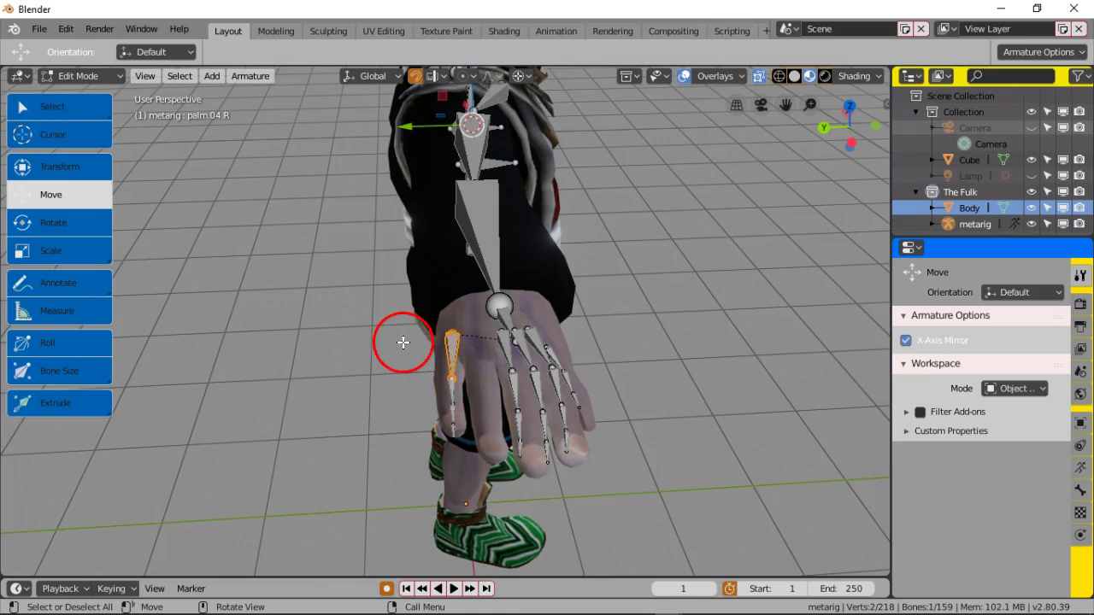
{"action": "left_click_drag", "start_coordinate": [401, 127], "coordinate": [404, 126]}
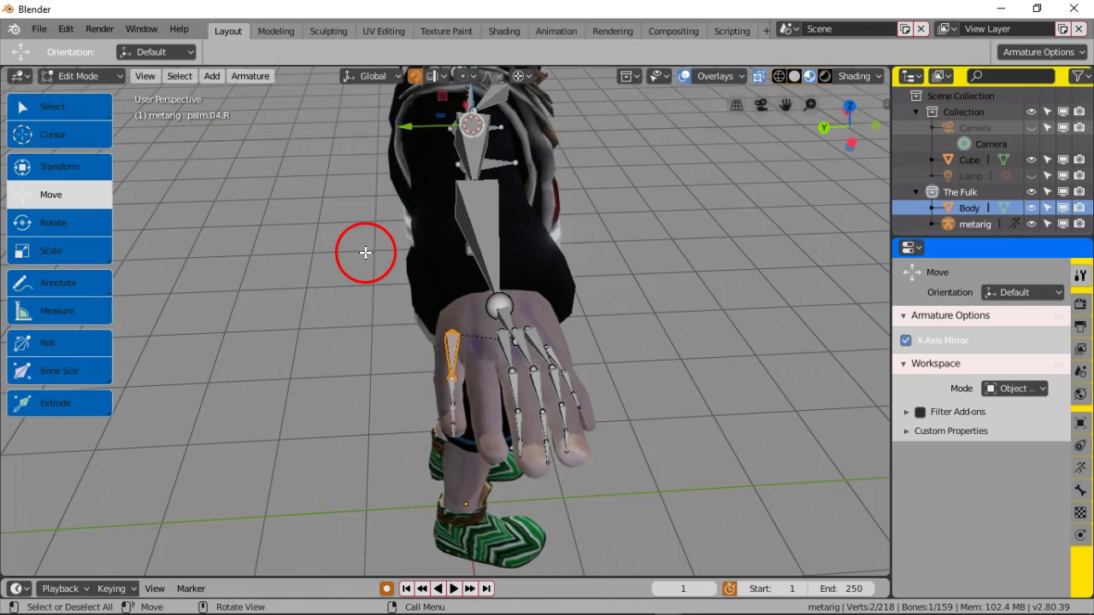
Step: Select the joint between the right pinky's first and second bones and raise it slightly along the Z axis
{"action": "scroll", "coordinate": [436, 397], "scroll_direction": "up", "scroll_amount": 5}
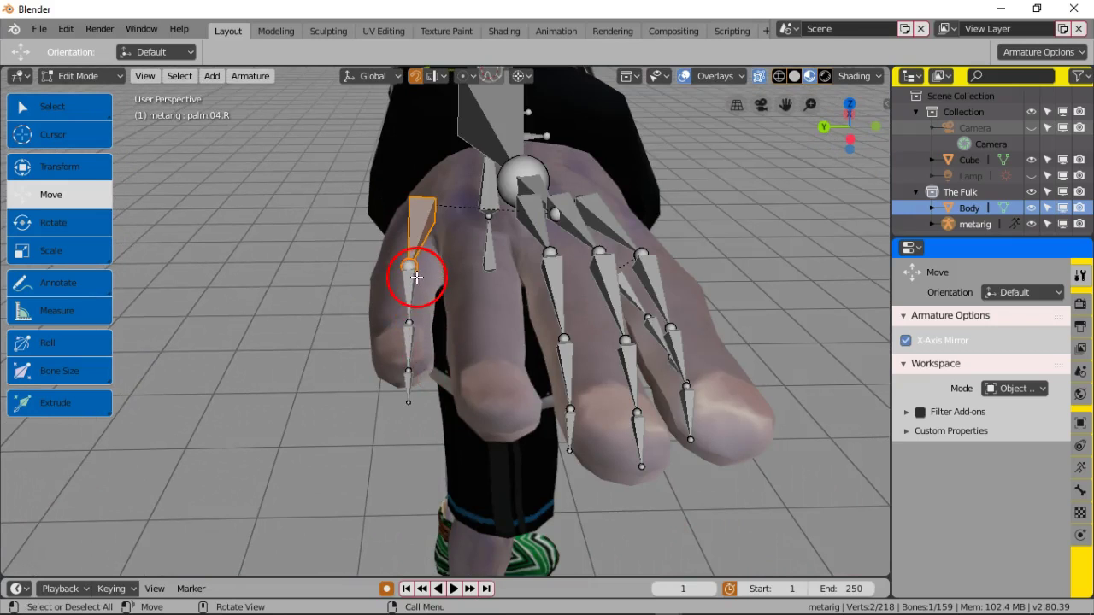
{"action": "middle_click_drag", "start_coordinate": [423, 300], "coordinate": [421, 338]}
{"action": "left_click", "coordinate": [340, 258]}
{"action": "scroll", "coordinate": [490, 224], "scroll_direction": "down", "scroll_amount": 2}
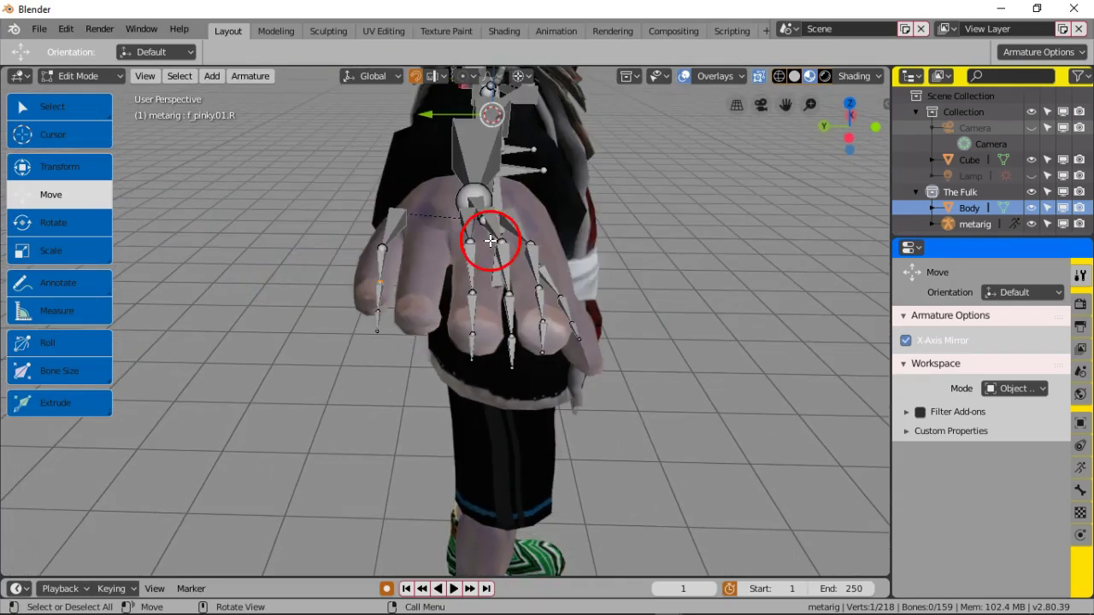
{"action": "scroll", "coordinate": [494, 128], "scroll_direction": "down", "scroll_amount": 2}
{"action": "left_click_drag", "start_coordinate": [487, 116], "coordinate": [486, 109]}
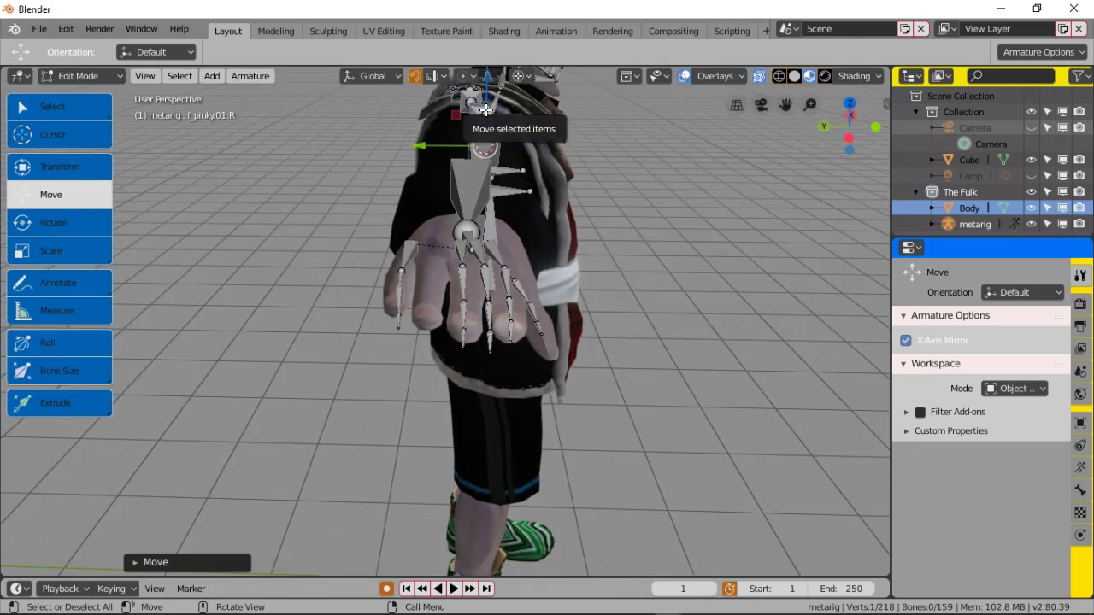
Step: Select the joint between the right pinky's second and third bones and adjust it slightly along the Z axis
{"action": "middle_click_drag", "start_coordinate": [403, 317], "coordinate": [321, 248]}
{"action": "scroll", "coordinate": [325, 266], "scroll_direction": "up", "scroll_amount": 2}
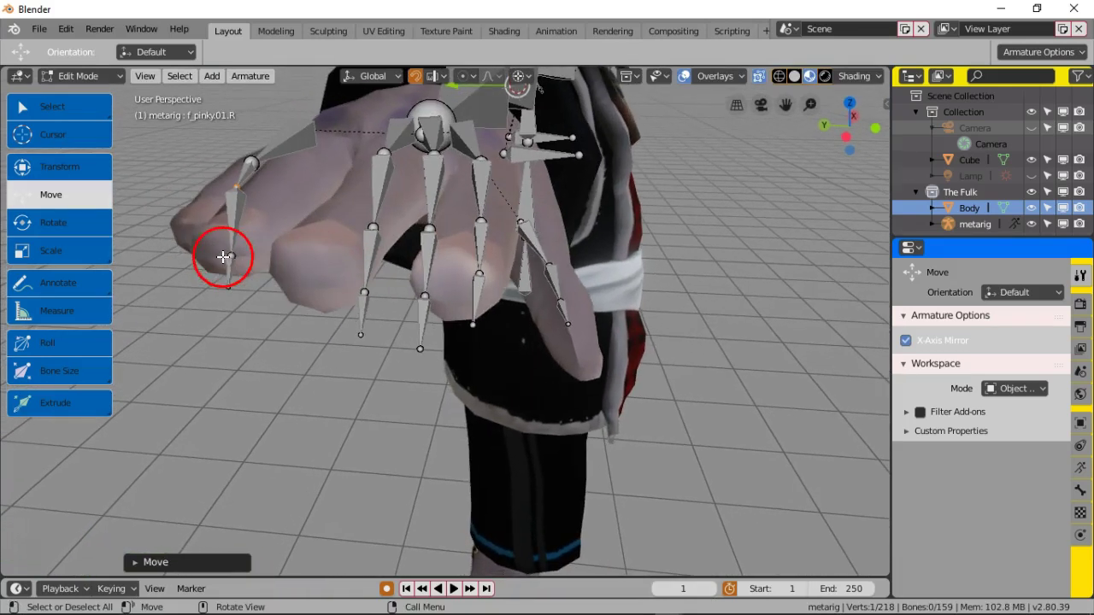
{"action": "left_click", "coordinate": [230, 253]}
{"action": "middle_click_drag", "start_coordinate": [232, 256], "coordinate": [467, 151]}
{"action": "left_click_drag", "start_coordinate": [494, 106], "coordinate": [485, 111]}
Step: Try to lower only the palm bone's end joint at the right pinky's knuckle along the Z axis
{"action": "left_click", "coordinate": [376, 352]}
{"action": "middle_click_drag", "start_coordinate": [383, 315], "coordinate": [415, 282]}
{"action": "scroll", "coordinate": [398, 287], "scroll_direction": "up", "scroll_amount": 2}
{"action": "middle_click_drag", "start_coordinate": [345, 266], "coordinate": [436, 248]}
{"action": "left_click", "coordinate": [426, 199]}
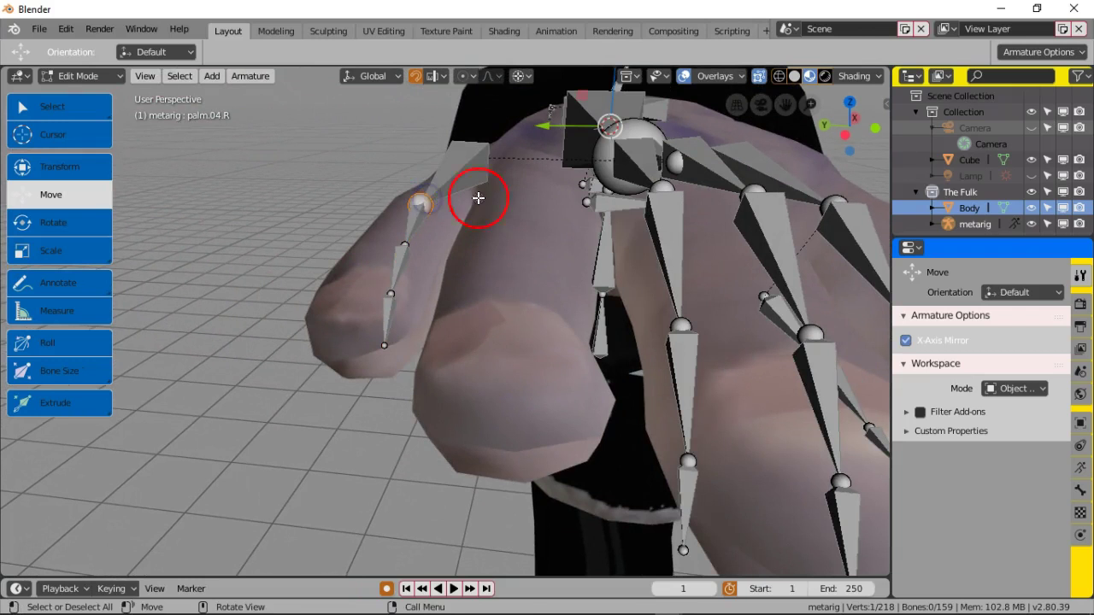
{"action": "left_click_drag", "start_coordinate": [612, 104], "coordinate": [612, 108]}
{"action": "right_click", "coordinate": [604, 113]}
{"action": "right_click", "coordinate": [379, 198]}
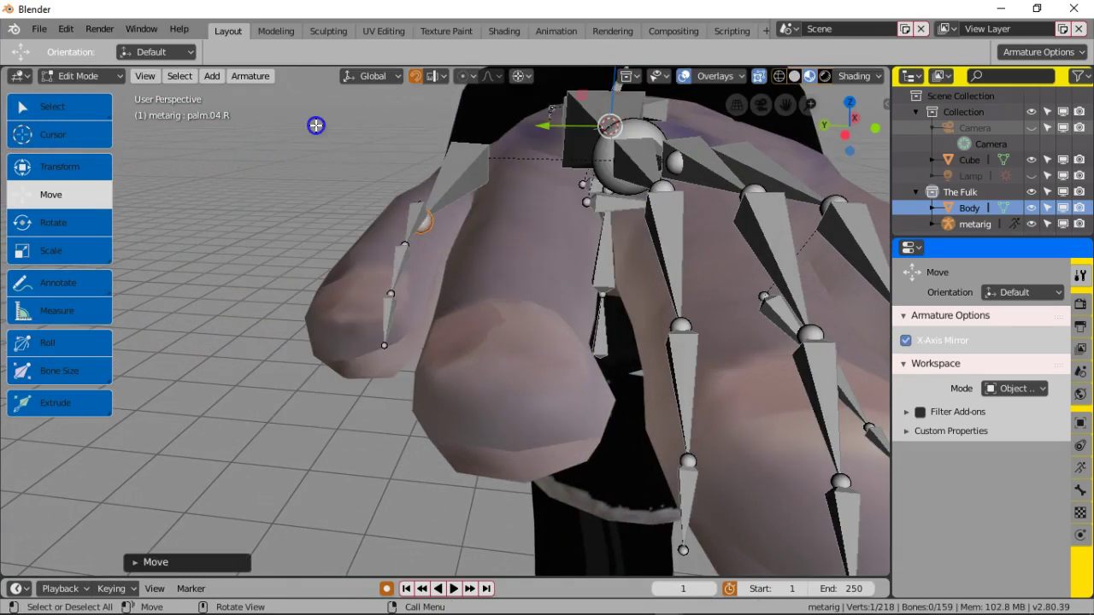
{"action": "key", "text": "ctrl+z"}
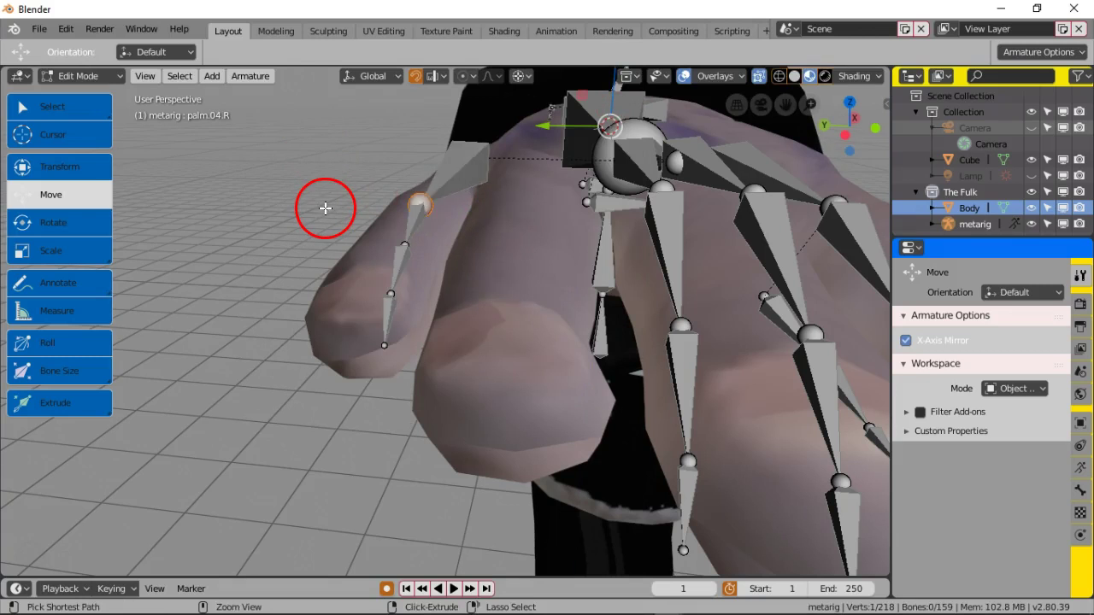
Step: Select both overlapping joints at the right pinky's knuckle and lower them together slightly along the Z axis
{"action": "left_click", "coordinate": [423, 197]}
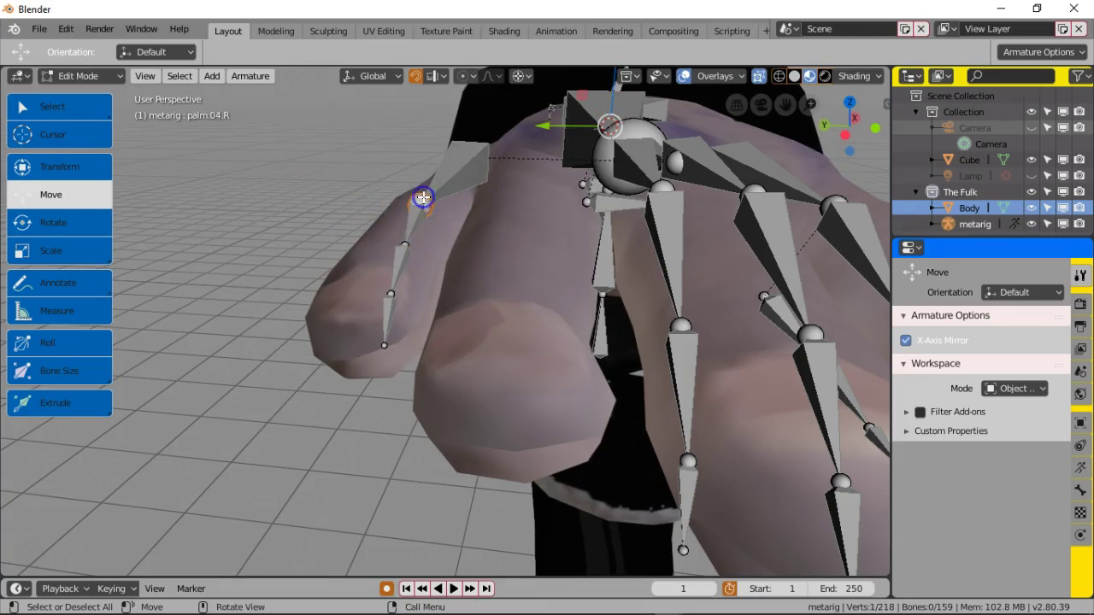
{"action": "middle_click_drag", "start_coordinate": [436, 237], "coordinate": [449, 275]}
{"action": "scroll", "coordinate": [450, 276], "scroll_direction": "up", "scroll_amount": 3}
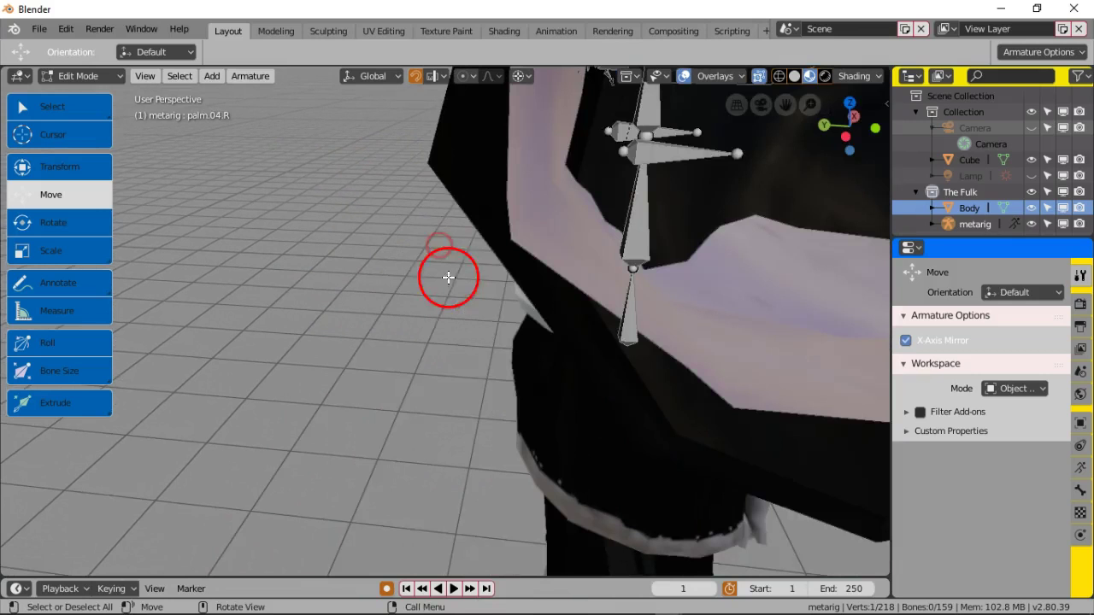
{"action": "scroll", "coordinate": [471, 315], "scroll_direction": "down", "scroll_amount": 1}
{"action": "left_click", "coordinate": [477, 317], "text": "shift"}
{"action": "left_click", "coordinate": [484, 319], "text": "shift"}
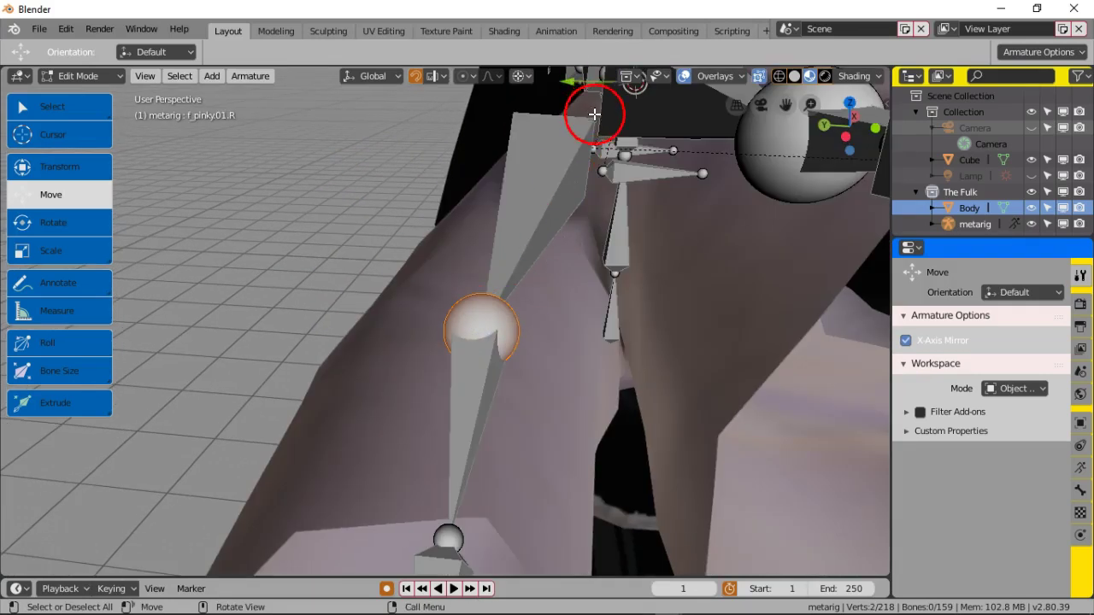
{"action": "scroll", "coordinate": [594, 114], "scroll_direction": "down", "scroll_amount": 3}
{"action": "left_click_drag", "start_coordinate": [611, 97], "coordinate": [604, 97]}
{"action": "middle_click_drag", "start_coordinate": [484, 330], "coordinate": [417, 331]}
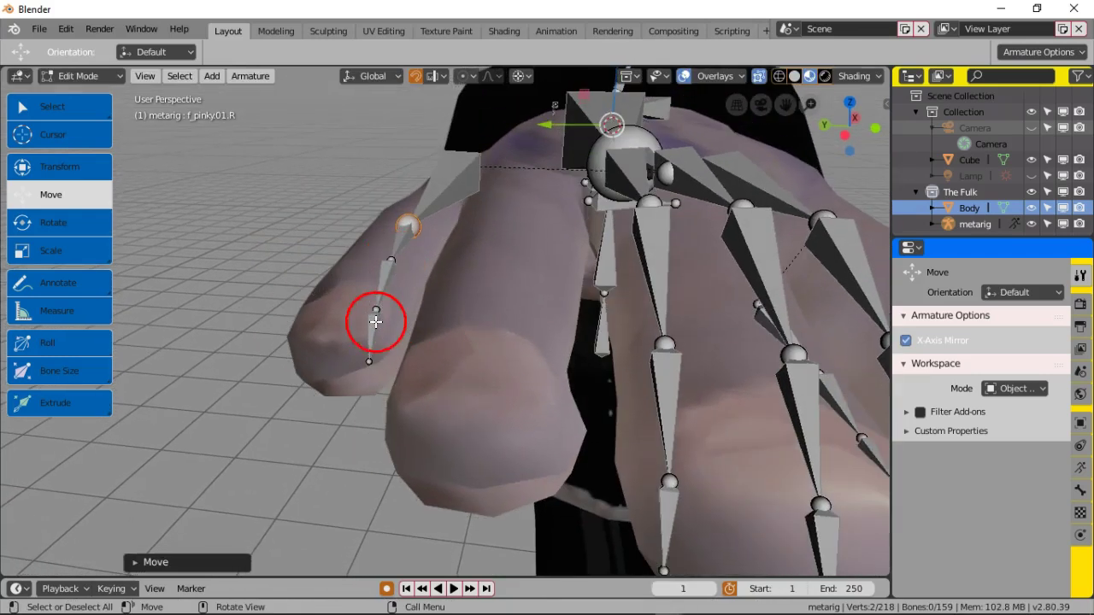
Step: Raise the right pinky's fingertip joint along the Z axis and shift it along the X axis toward the finger's end
{"action": "left_click", "coordinate": [368, 365]}
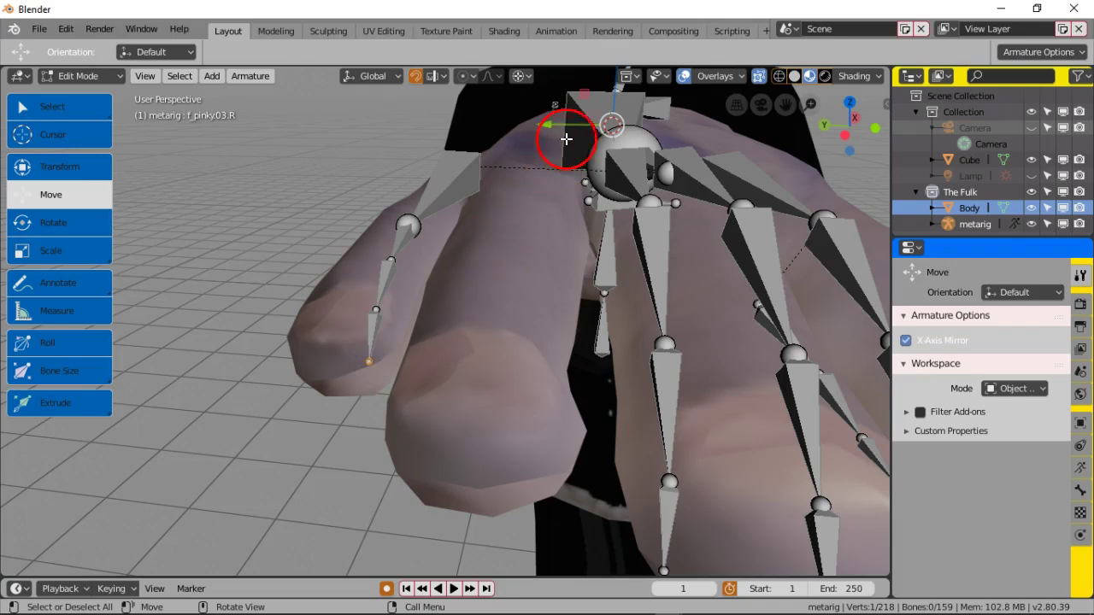
{"action": "left_click_drag", "start_coordinate": [615, 100], "coordinate": [576, 120]}
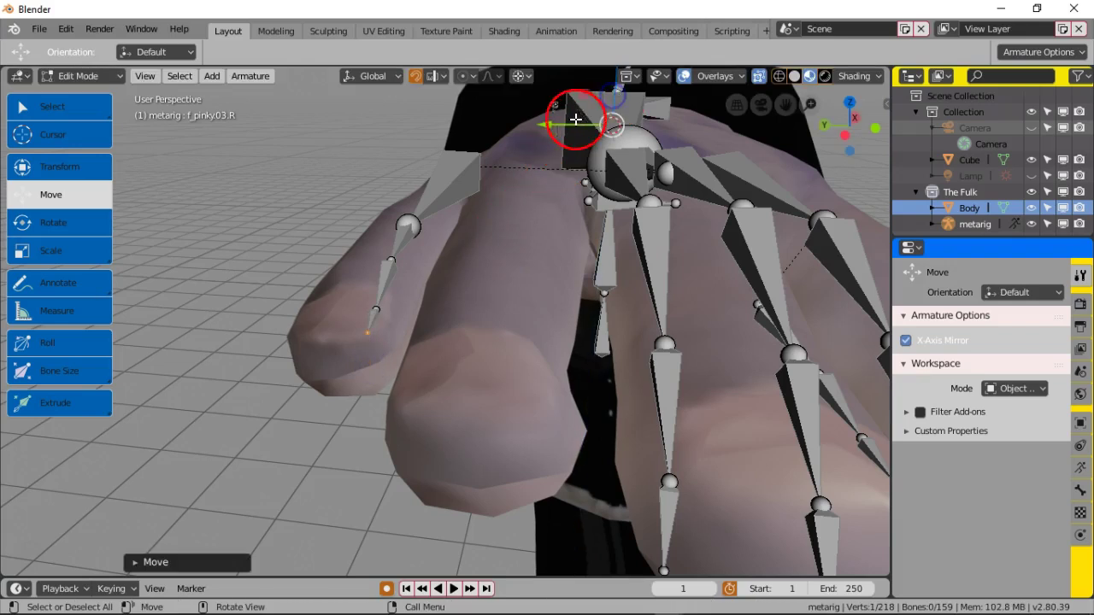
{"action": "scroll", "coordinate": [525, 227], "scroll_direction": "down", "scroll_amount": 3}
{"action": "middle_click_drag", "start_coordinate": [507, 238], "coordinate": [364, 344]}
{"action": "scroll", "coordinate": [474, 274], "scroll_direction": "down", "scroll_amount": 3}
{"action": "left_click_drag", "start_coordinate": [657, 185], "coordinate": [650, 190]}
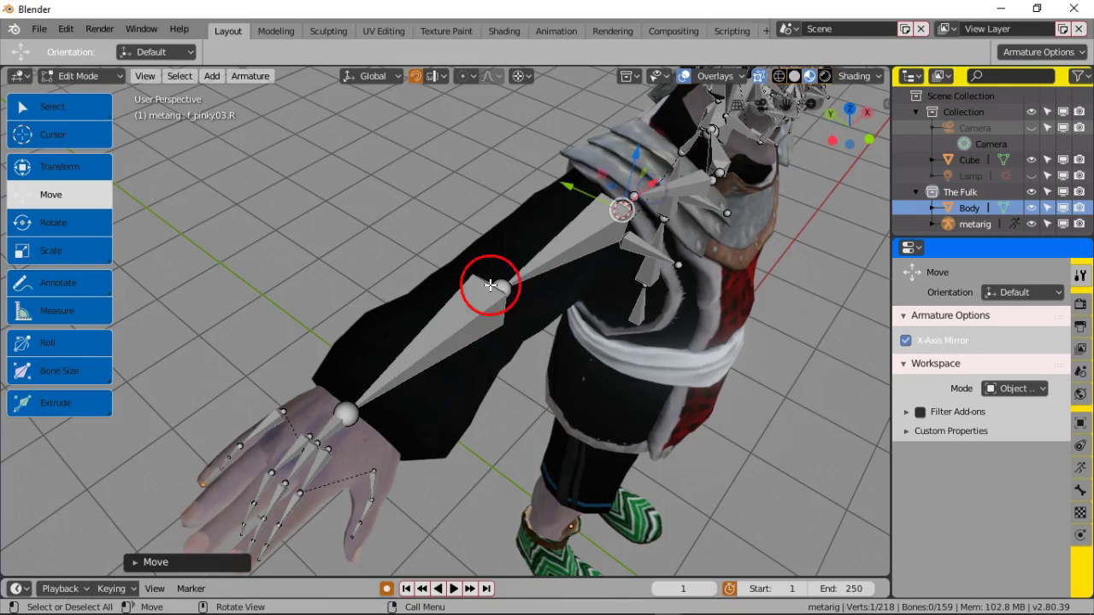
Step: Raise the right pinky's two middle joints slightly along the Z axis, one after the other, to follow the little finger
{"action": "middle_click_drag", "start_coordinate": [309, 365], "coordinate": [348, 320]}
{"action": "scroll", "coordinate": [353, 340], "scroll_direction": "up", "scroll_amount": 3}
{"action": "left_click", "coordinate": [286, 382]}
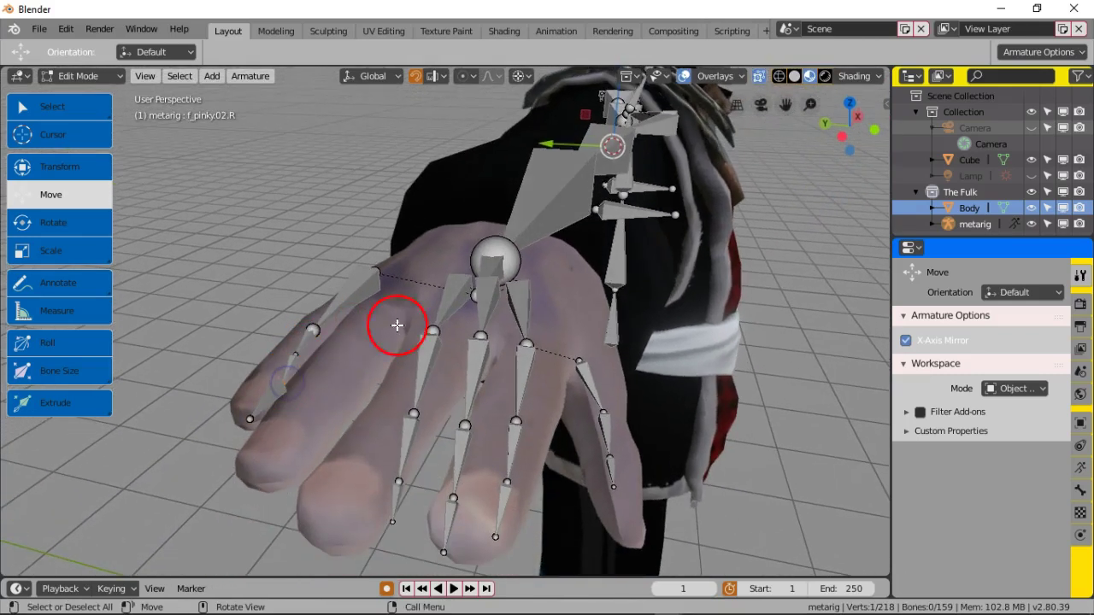
{"action": "left_click_drag", "start_coordinate": [616, 124], "coordinate": [614, 119]}
{"action": "middle_click_drag", "start_coordinate": [302, 340], "coordinate": [284, 355]}
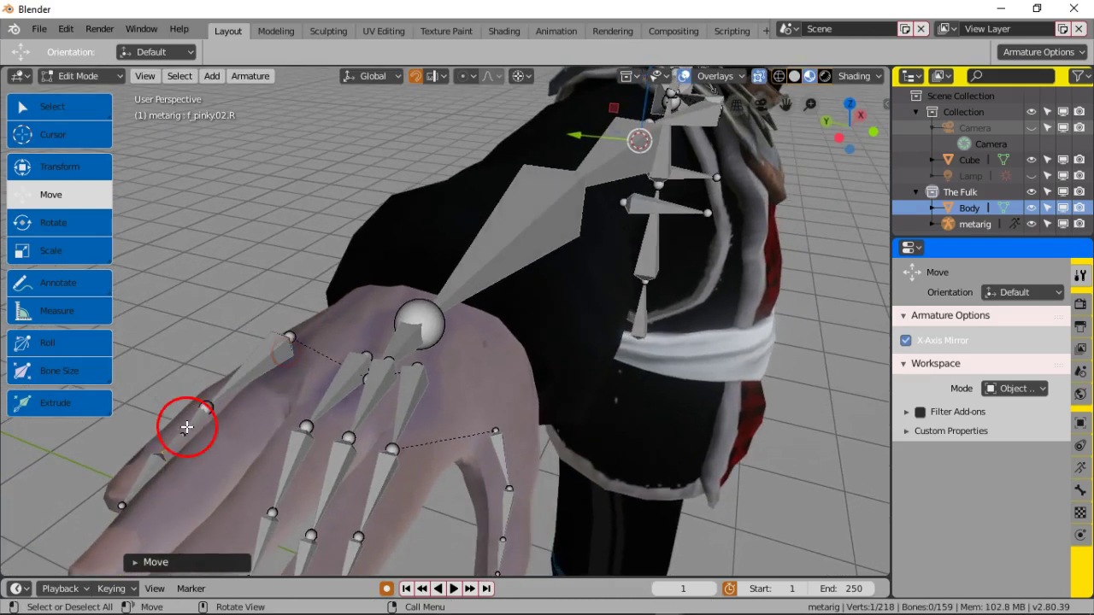
{"action": "left_click", "coordinate": [187, 434]}
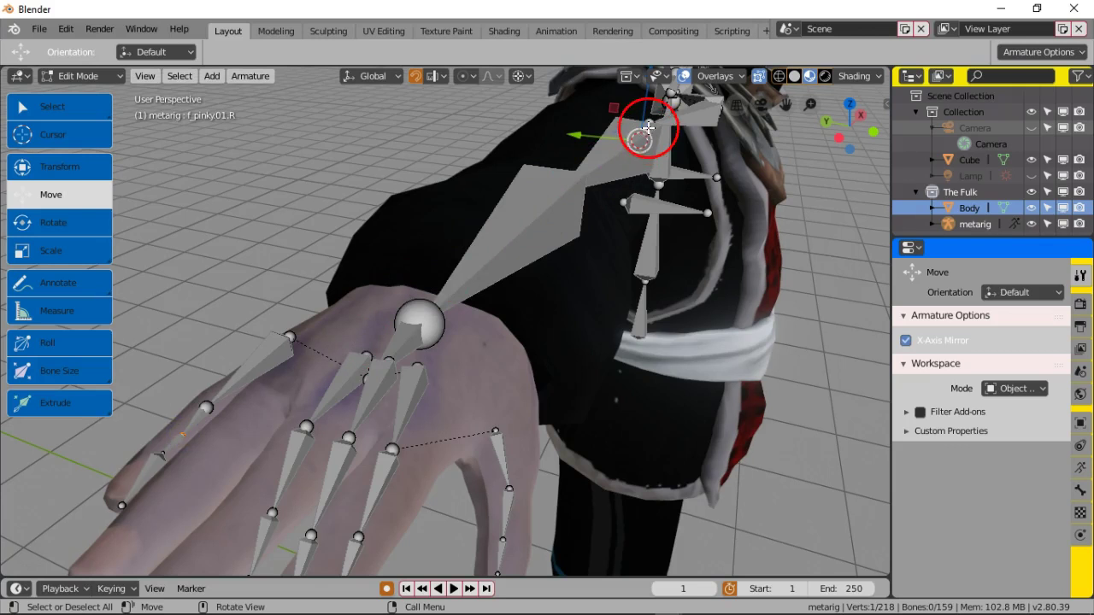
{"action": "left_click_drag", "start_coordinate": [645, 119], "coordinate": [645, 117]}
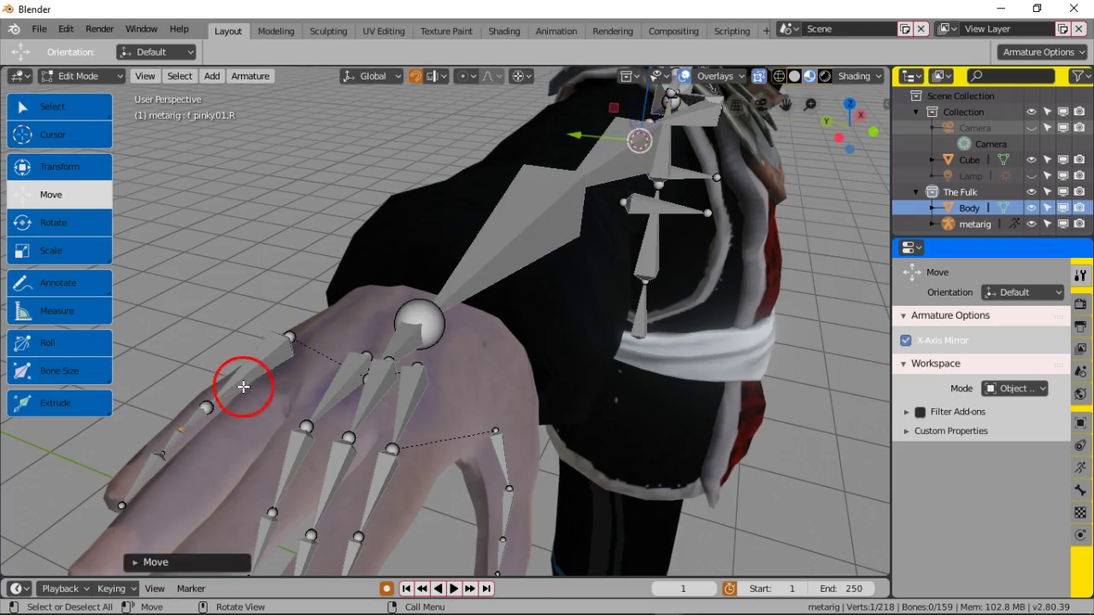
Step: Examine the right pinky bones' fit inside the hand from several angles, briefly using rendered shading
{"action": "middle_click_drag", "start_coordinate": [243, 386], "coordinate": [288, 373]}
{"action": "middle_click_drag", "start_coordinate": [515, 370], "coordinate": [503, 373]}
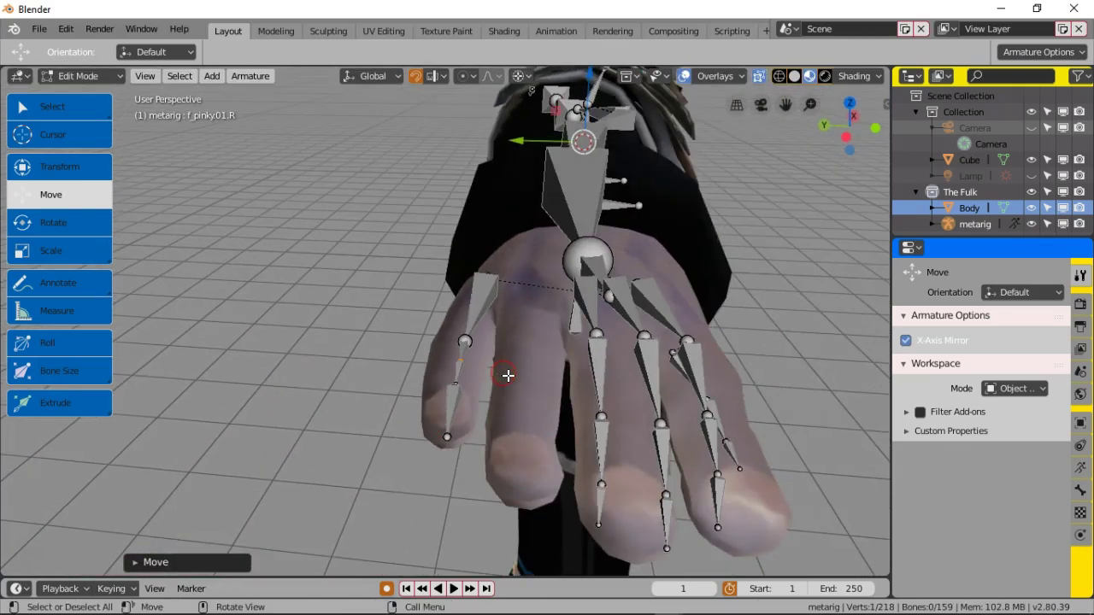
{"action": "mouse_move", "coordinate": [495, 410]}
{"action": "middle_mouse_down"}
{"action": "mouse_move", "coordinate": [501, 396]}
{"action": "mouse_move", "coordinate": [491, 424]}
{"action": "middle_mouse_up"}
{"action": "scroll", "coordinate": [338, 366], "scroll_direction": "down", "scroll_amount": 4}
{"action": "middle_click_drag", "start_coordinate": [361, 373], "coordinate": [378, 403]}
{"action": "scroll", "coordinate": [364, 399], "scroll_direction": "up", "scroll_amount": 5}
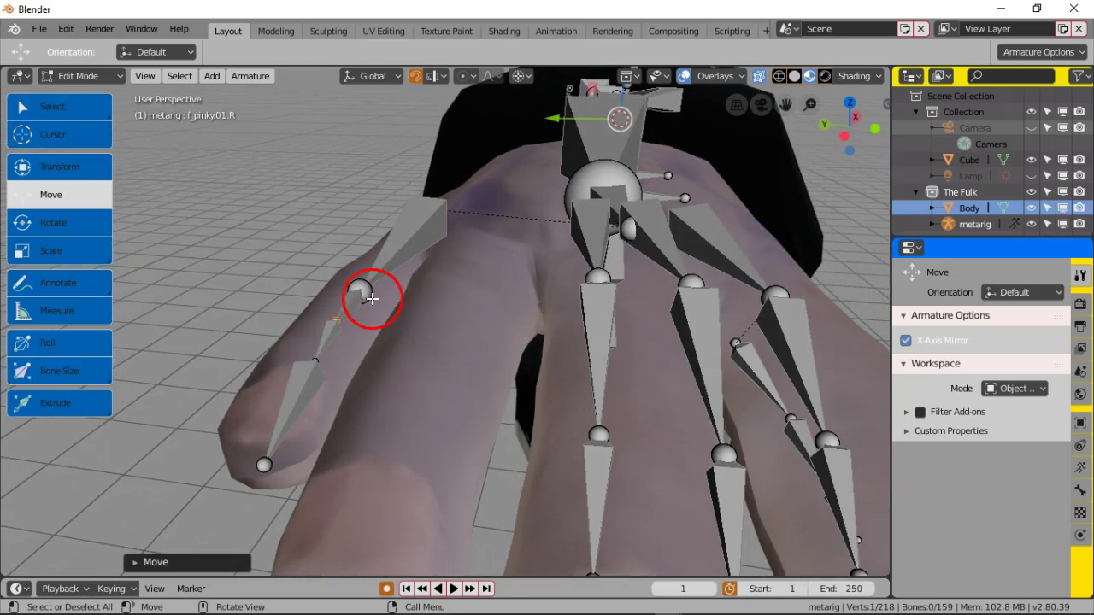
{"action": "scroll", "coordinate": [436, 295], "scroll_direction": "down", "scroll_amount": 3}
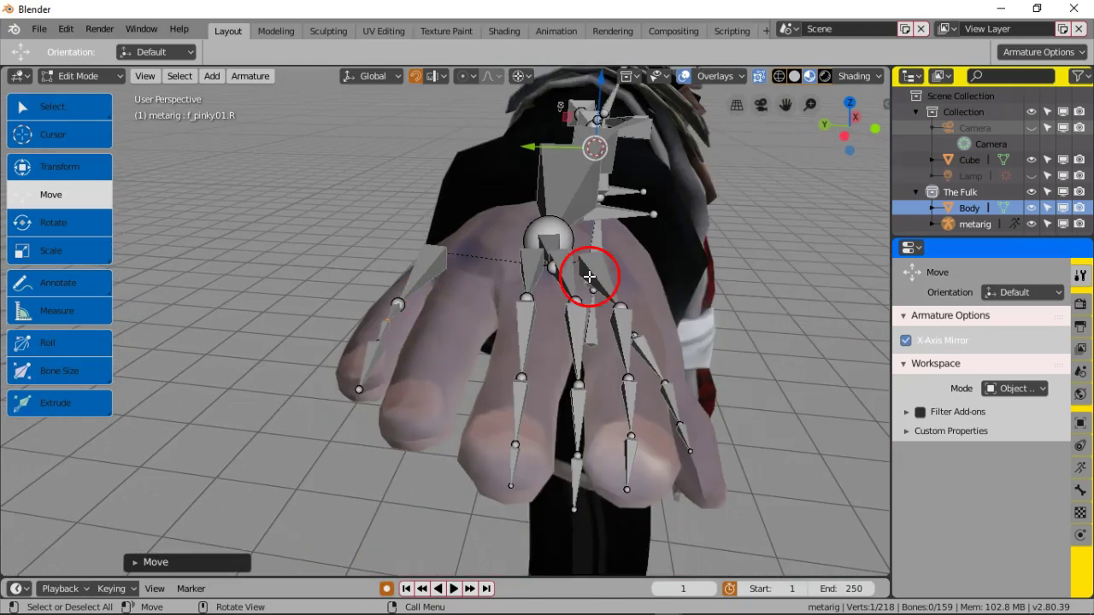
{"action": "left_click", "coordinate": [827, 77]}
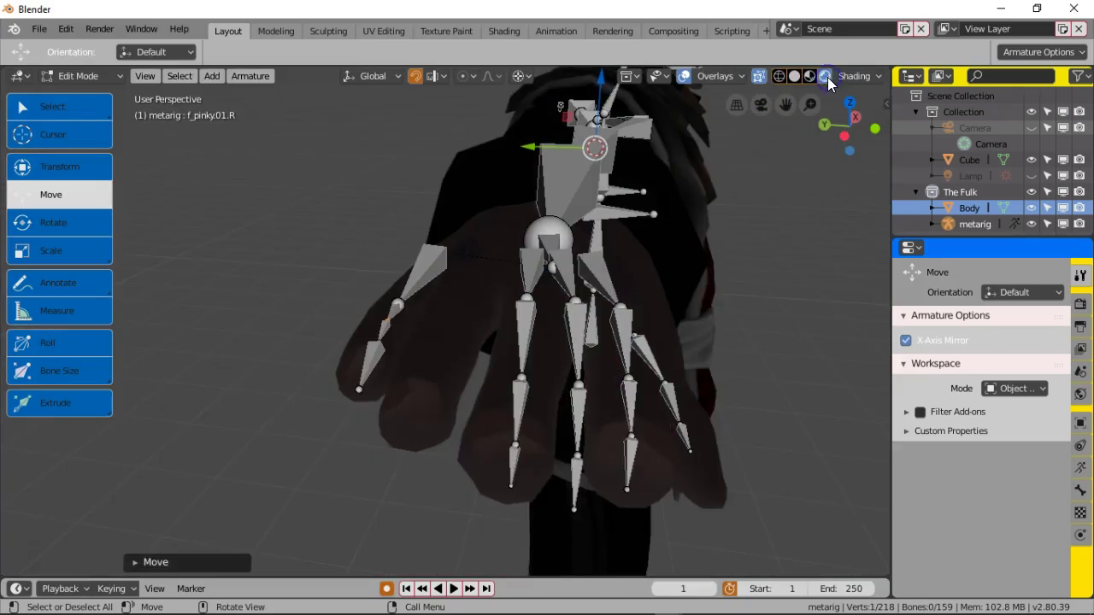
{"action": "left_click", "coordinate": [809, 77]}
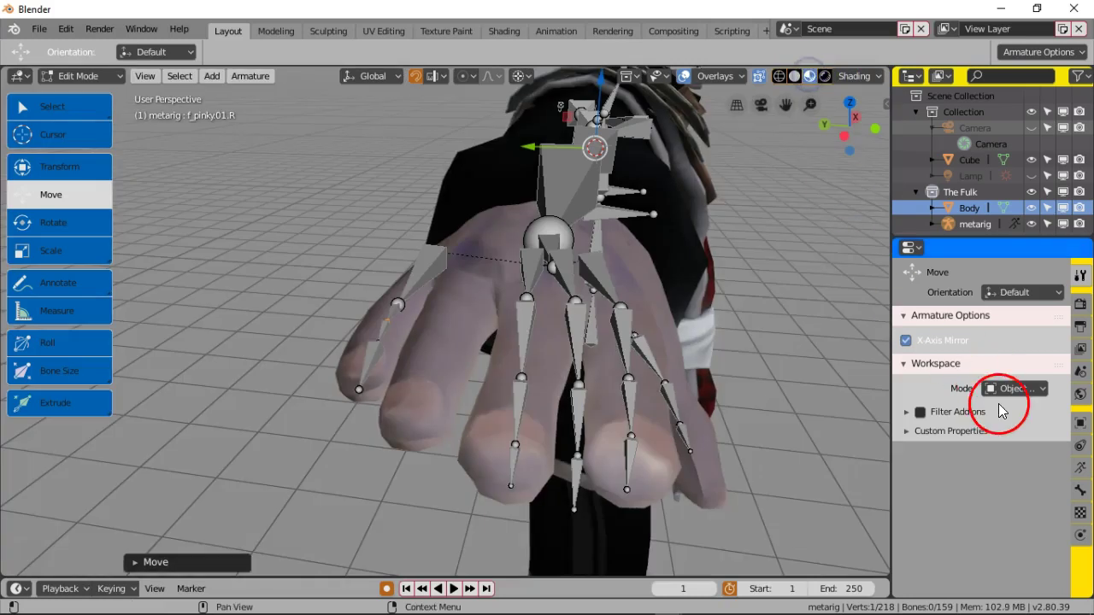
Step: Check which metarig bones poke out of the hand mesh by temporarily turning off the armature's In Front display
{"action": "left_click", "coordinate": [1081, 488]}
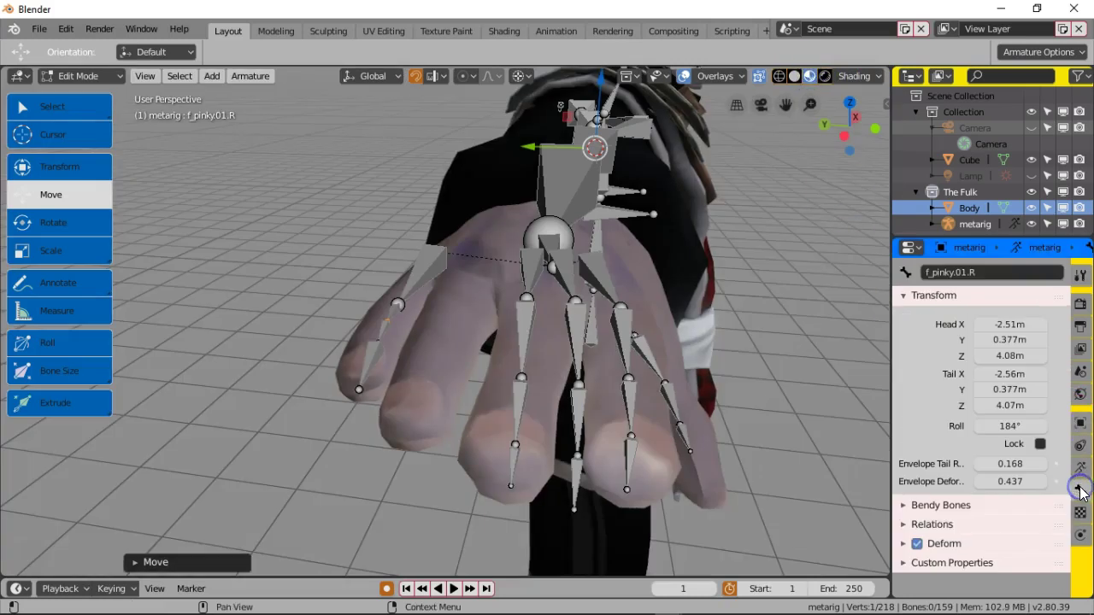
{"action": "left_click", "coordinate": [1080, 468]}
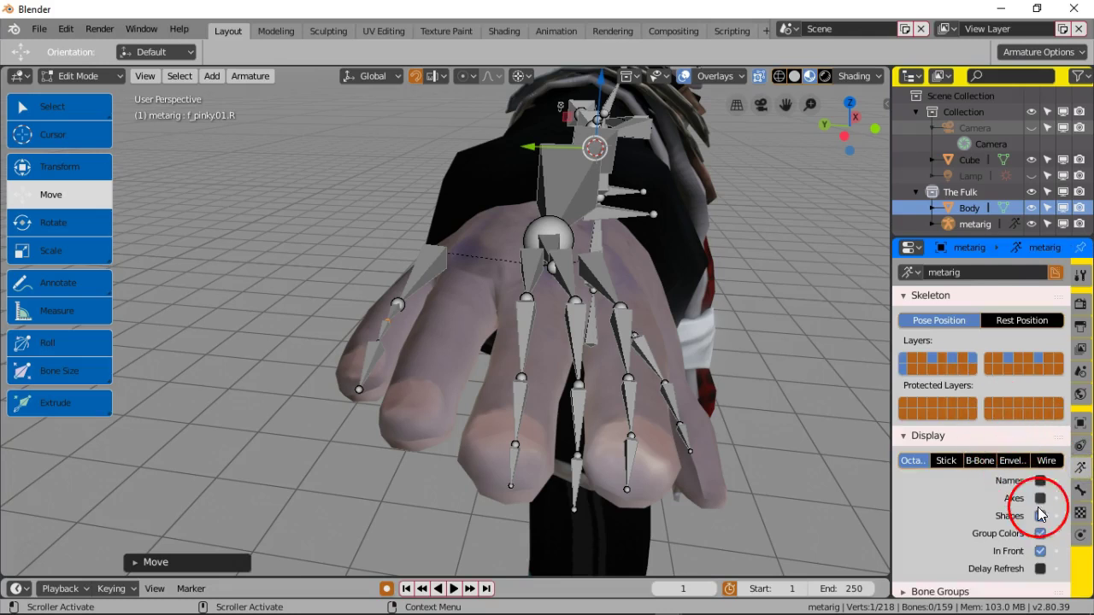
{"action": "left_click", "coordinate": [1041, 550]}
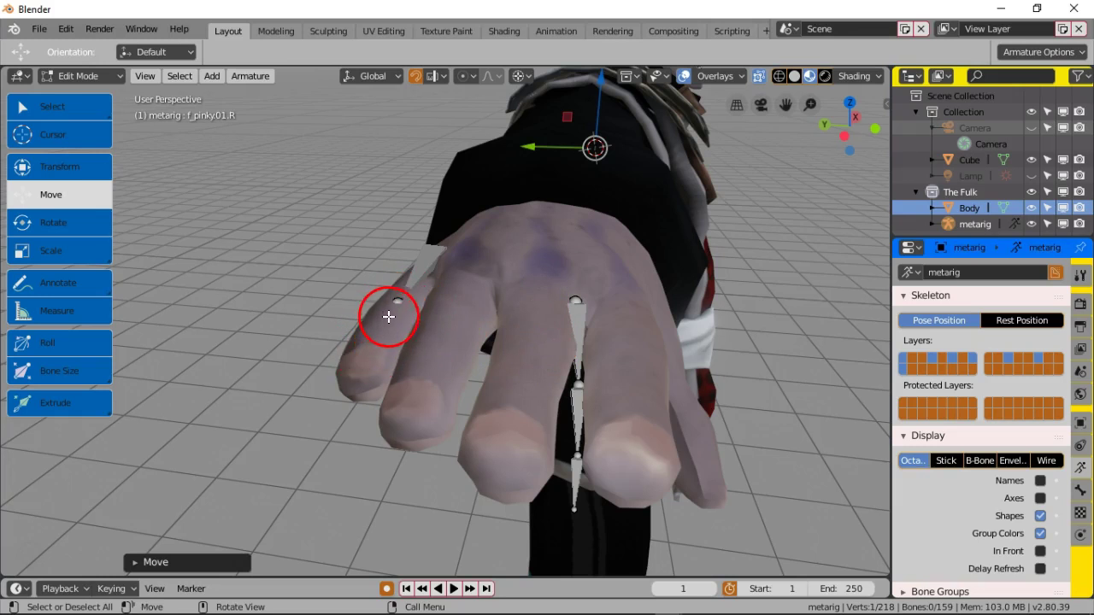
{"action": "left_click", "coordinate": [1040, 551]}
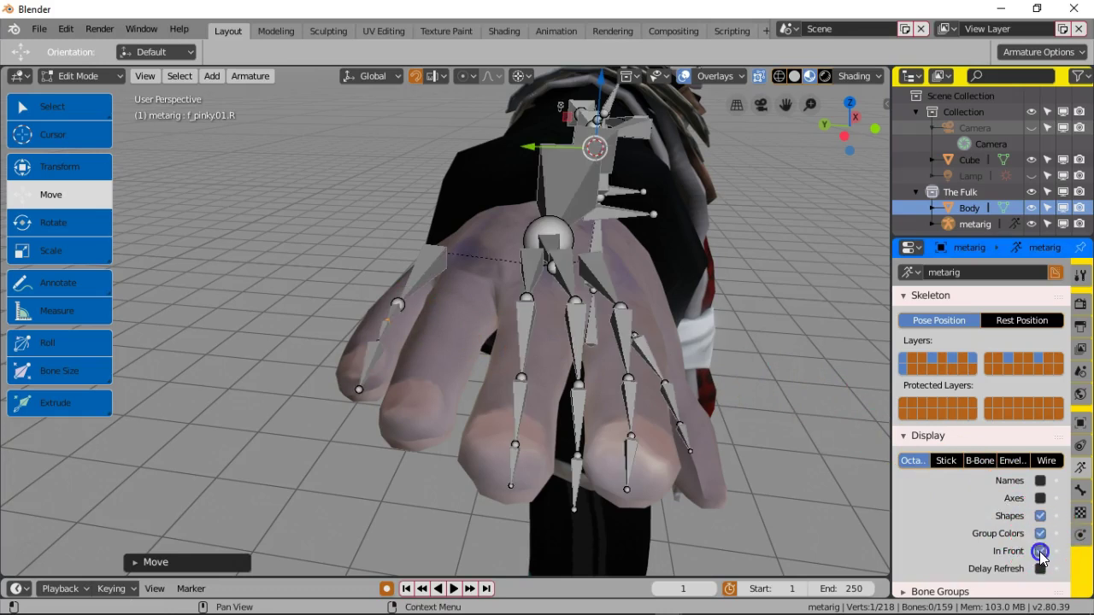
Step: Select the right pinky's knuckle joint and place the 3D cursor on the little finger with the Cursor tool
{"action": "left_click", "coordinate": [402, 300]}
{"action": "middle_click_drag", "start_coordinate": [620, 186], "coordinate": [578, 209]}
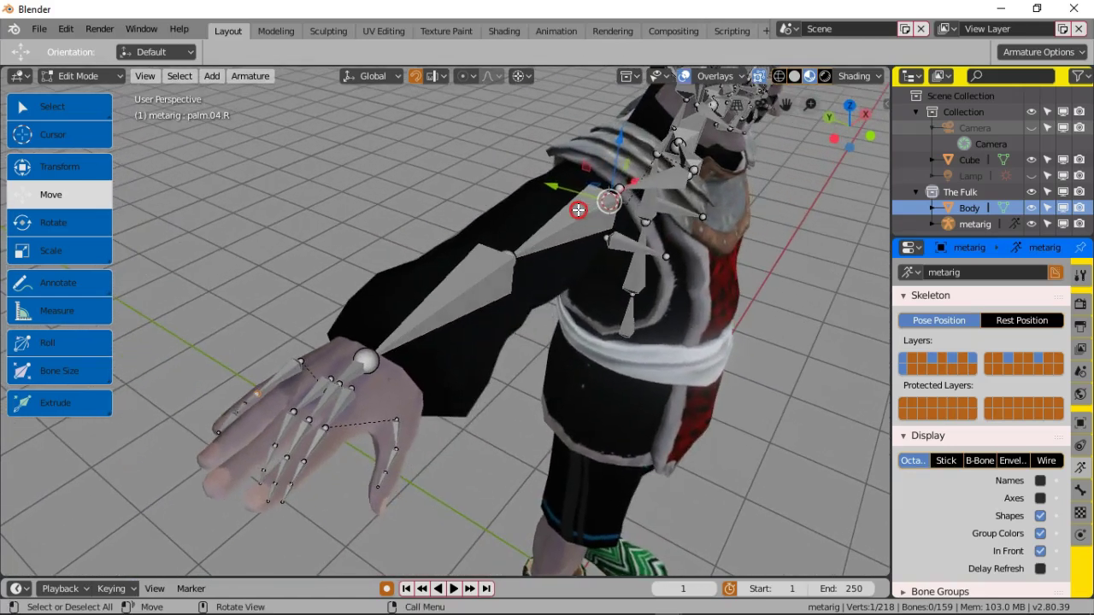
{"action": "right_click", "coordinate": [328, 347]}
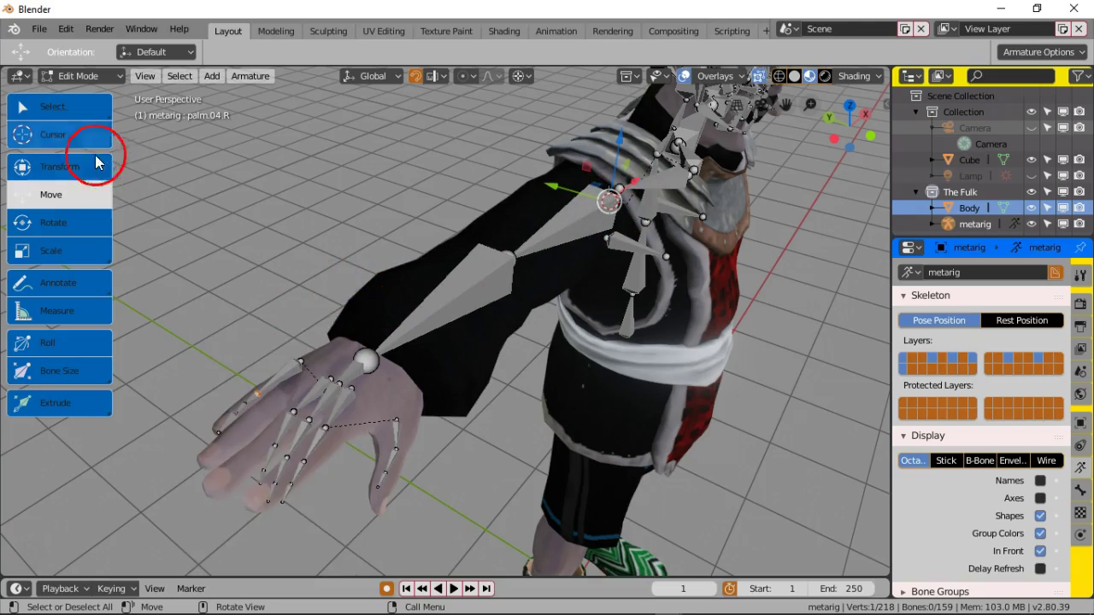
{"action": "left_click", "coordinate": [73, 134]}
{"action": "left_click", "coordinate": [268, 354]}
{"action": "middle_click_drag", "start_coordinate": [311, 362], "coordinate": [366, 311]}
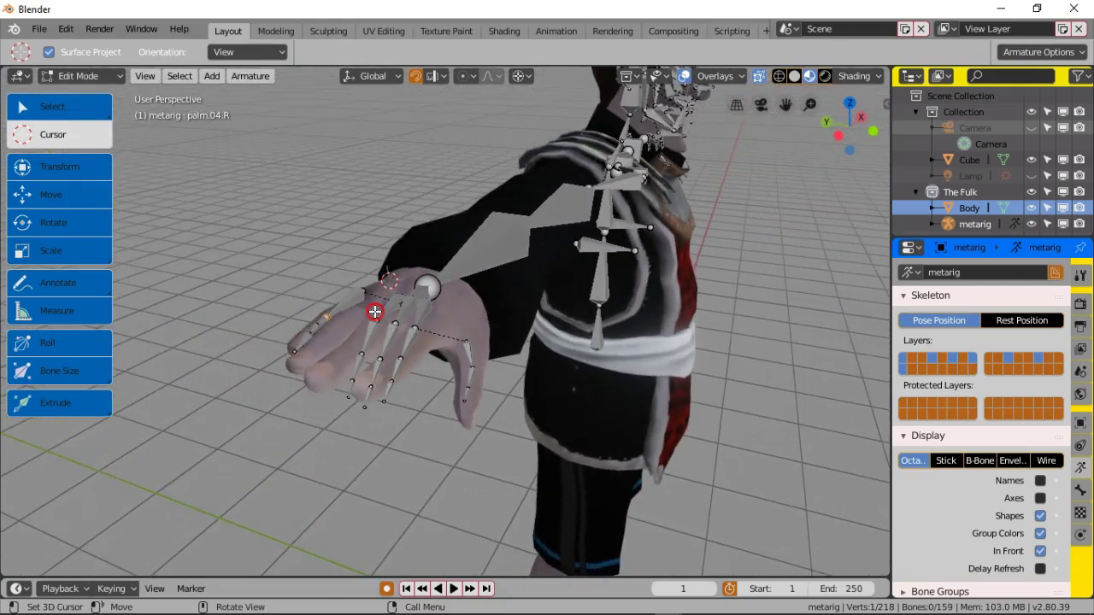
{"action": "scroll", "coordinate": [373, 310], "scroll_direction": "up", "scroll_amount": 4}
{"action": "middle_click_drag", "start_coordinate": [279, 317], "coordinate": [293, 317]}
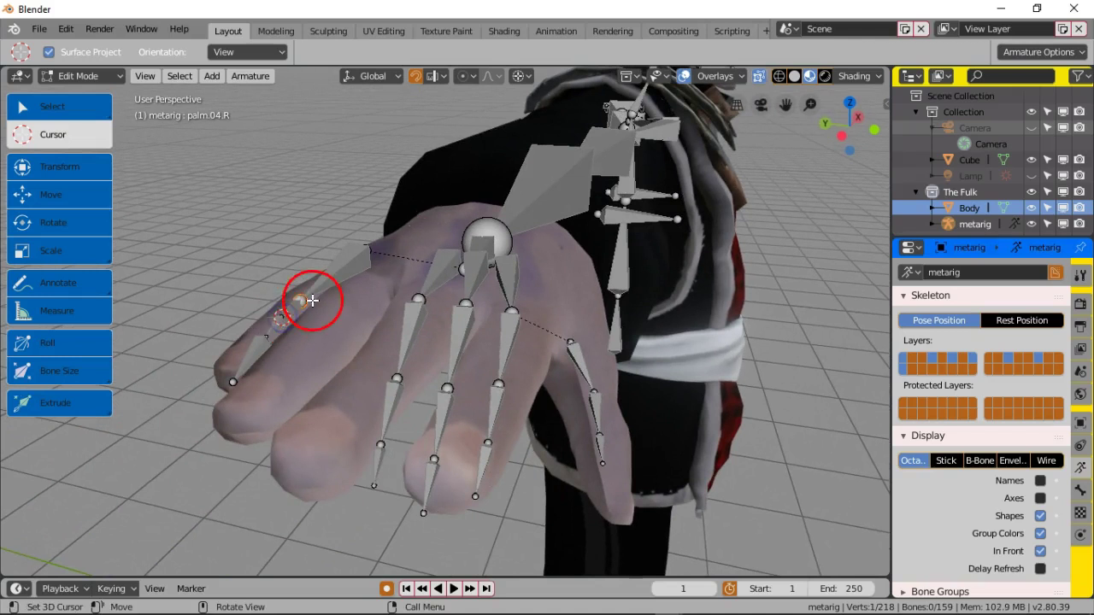
Step: Place the 3D cursor just off the hand beside the little finger and select the right pinky's knuckle joint with the Select tool
{"action": "right_click", "coordinate": [355, 305]}
{"action": "left_click", "coordinate": [417, 229]}
{"action": "left_click", "coordinate": [75, 110]}
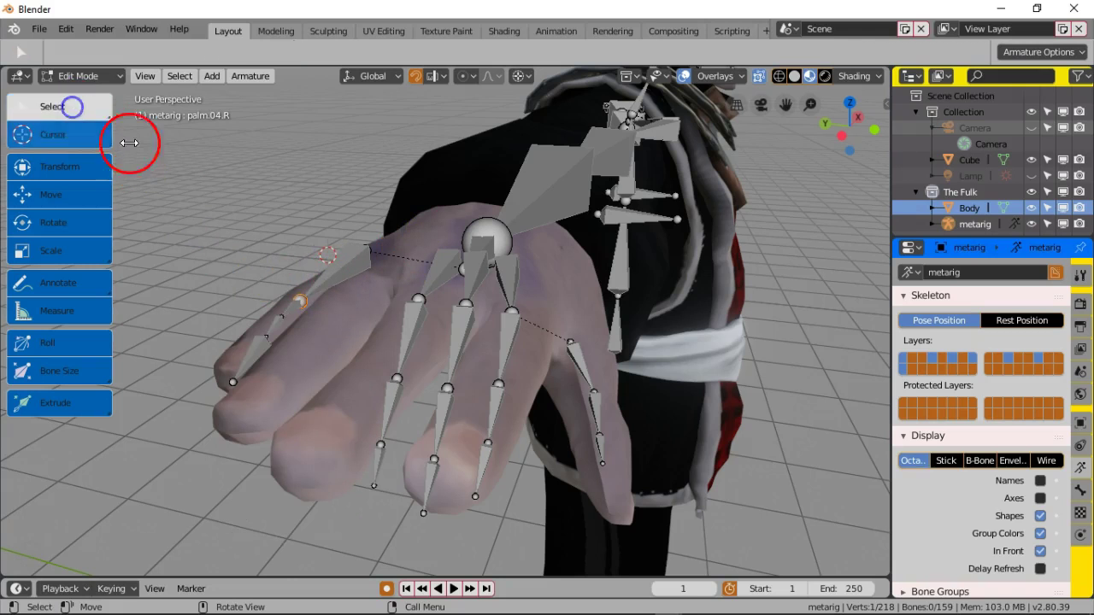
{"action": "scroll", "coordinate": [351, 282], "scroll_direction": "down", "scroll_amount": 6}
{"action": "scroll", "coordinate": [362, 286], "scroll_direction": "up", "scroll_amount": 7}
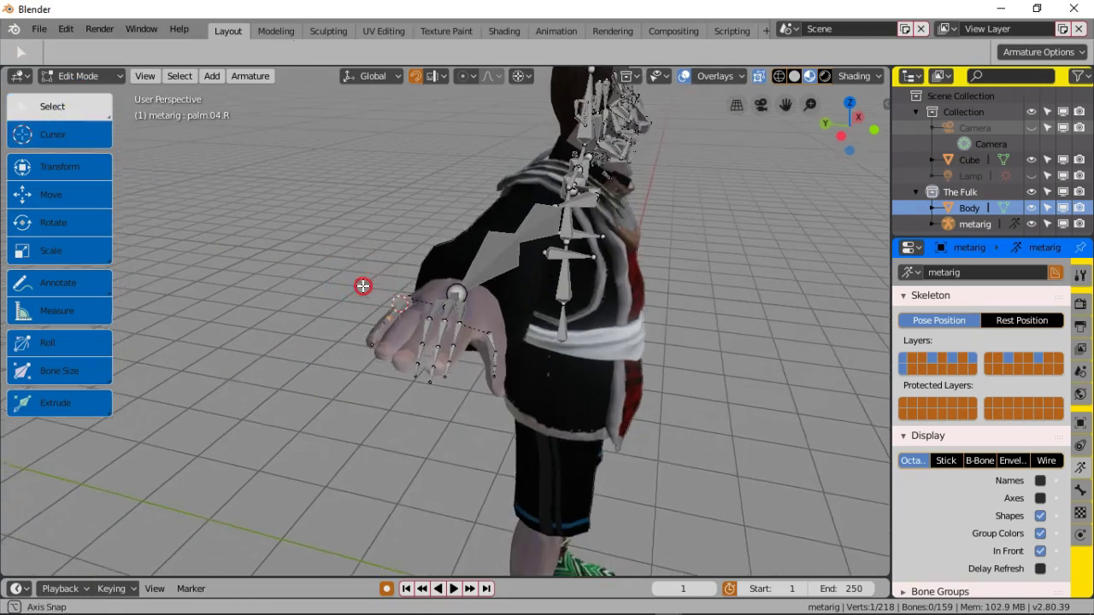
{"action": "left_click", "coordinate": [192, 352]}
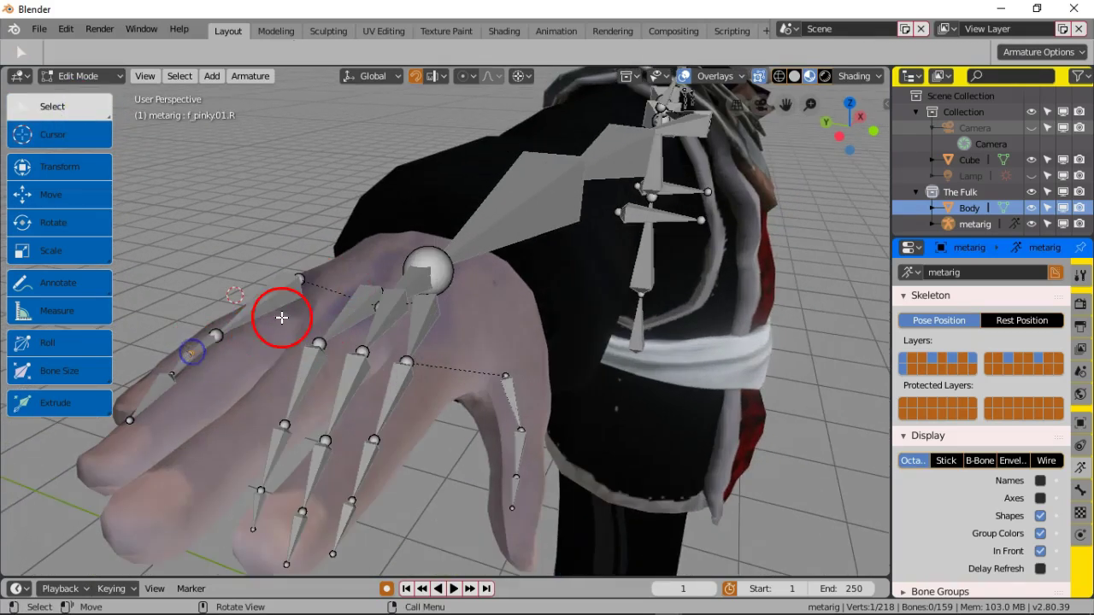
{"action": "middle_click_drag", "start_coordinate": [307, 289], "coordinate": [330, 290]}
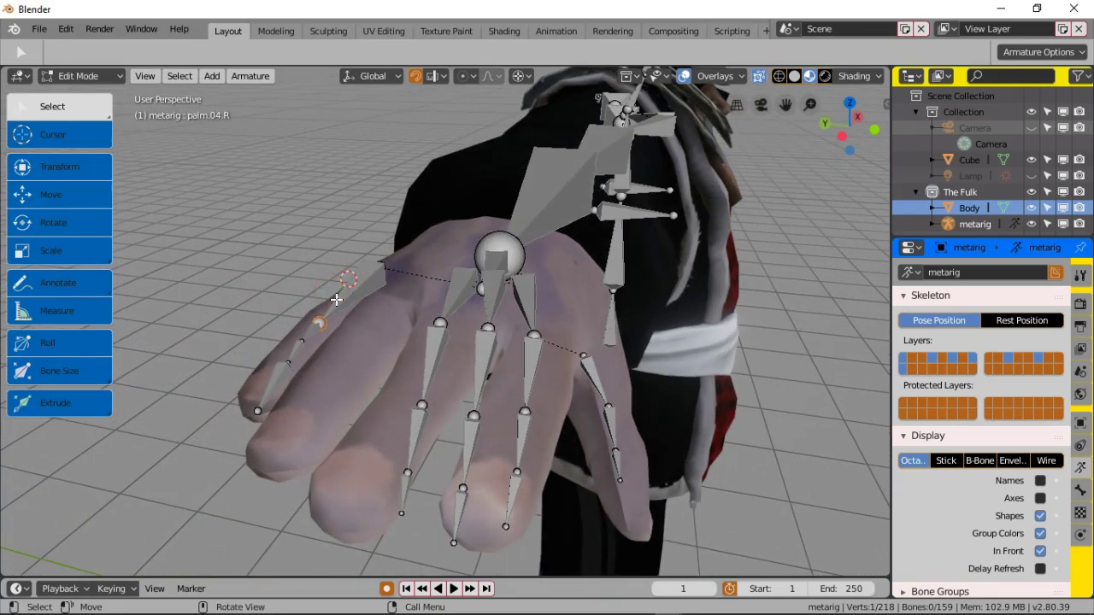
Step: Try moving the tip of palm.04.R on its own about 0.03 m along the X axis
{"action": "left_click", "coordinate": [75, 194]}
{"action": "left_click_drag", "start_coordinate": [360, 308], "coordinate": [386, 251]}
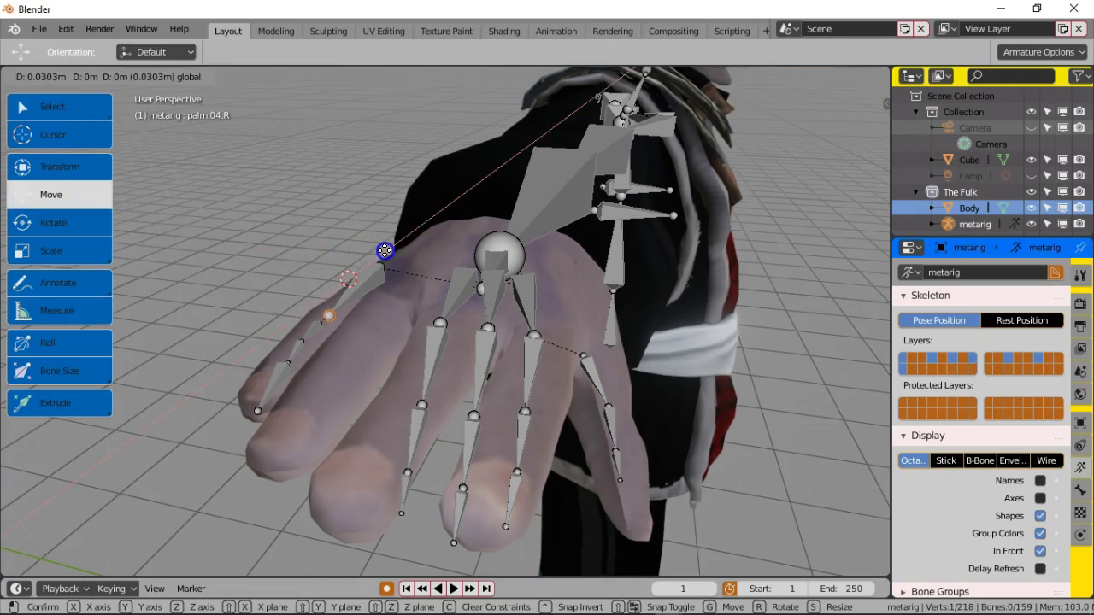
{"action": "right_click", "coordinate": [386, 251]}
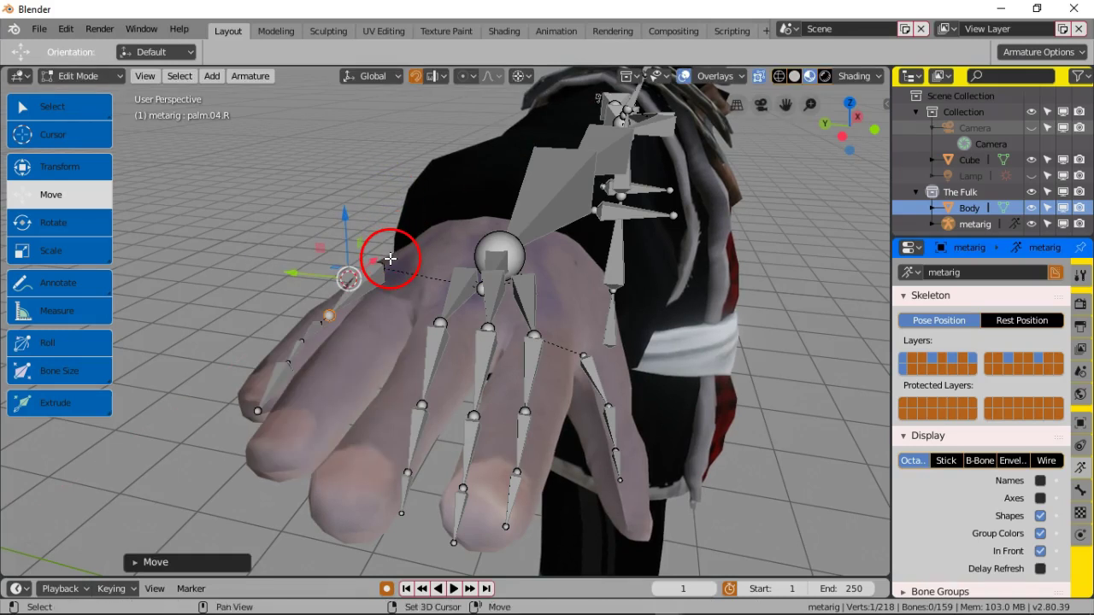
{"action": "key", "text": "shift+s"}
{"action": "left_click", "coordinate": [384, 229]}
{"action": "key", "text": "ctrl+z"}
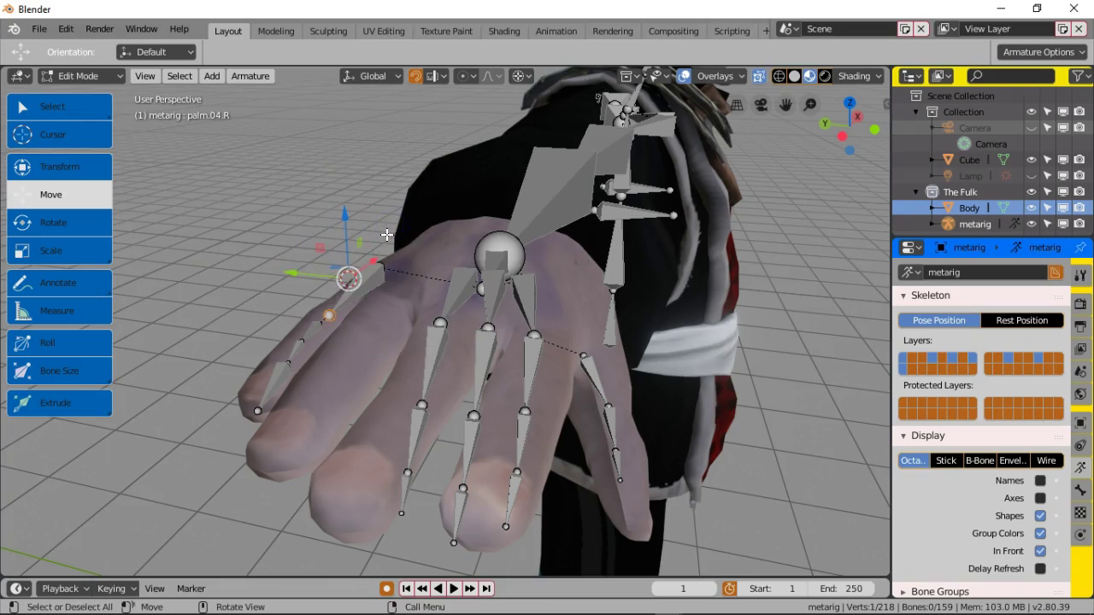
Step: Select both bone ends meeting at the right pinky's knuckle and shift them together along the X axis toward the little finger
{"action": "left_click", "coordinate": [370, 339]}
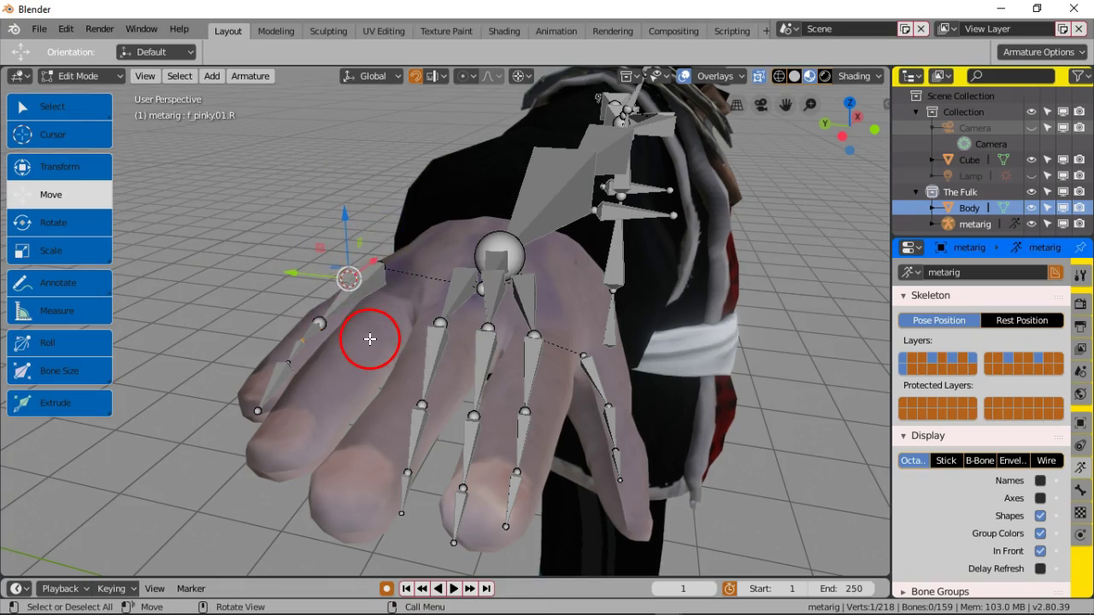
{"action": "left_click", "coordinate": [320, 321], "text": "shift"}
{"action": "left_click", "coordinate": [321, 321], "text": "shift"}
{"action": "left_click_drag", "start_coordinate": [313, 280], "coordinate": [381, 250]}
{"action": "middle_click_drag", "start_coordinate": [373, 333], "coordinate": [371, 362]}
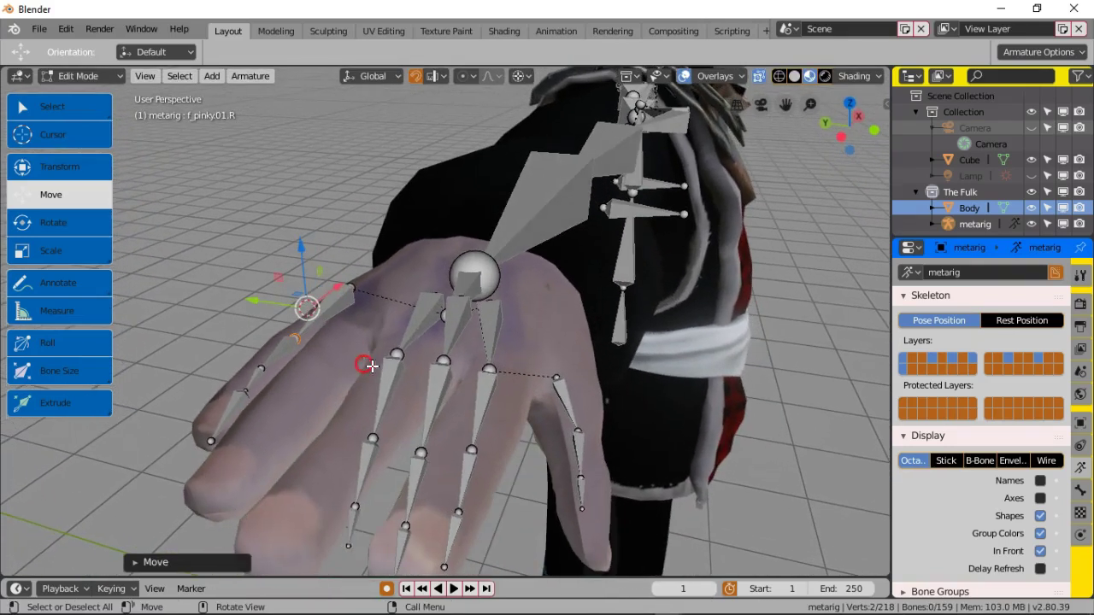
Step: Shift the right pinky's two middle joints along the X axis, one after the other, to space them along the little finger
{"action": "left_click_drag", "start_coordinate": [339, 285], "coordinate": [342, 281]}
{"action": "left_click", "coordinate": [264, 366]}
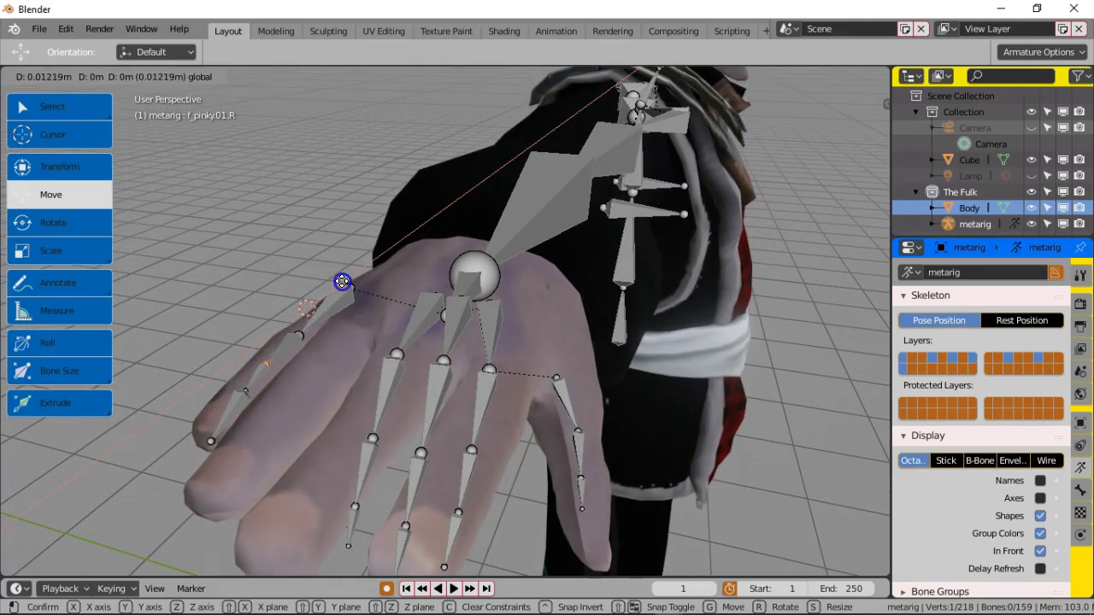
{"action": "left_click", "coordinate": [308, 309]}
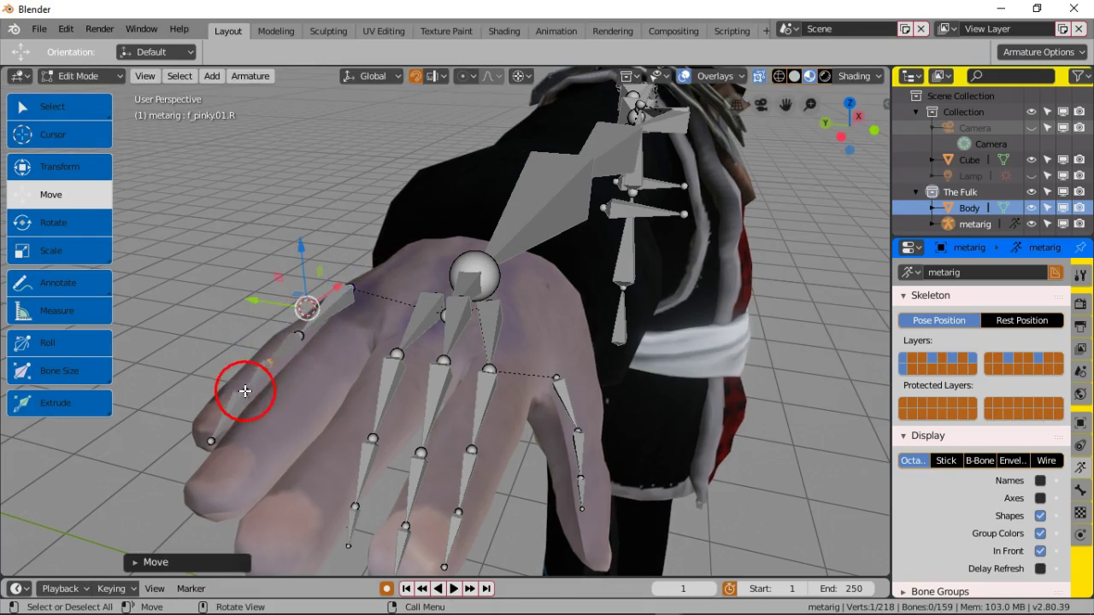
{"action": "left_click", "coordinate": [313, 350]}
{"action": "left_click_drag", "start_coordinate": [332, 289], "coordinate": [325, 298]}
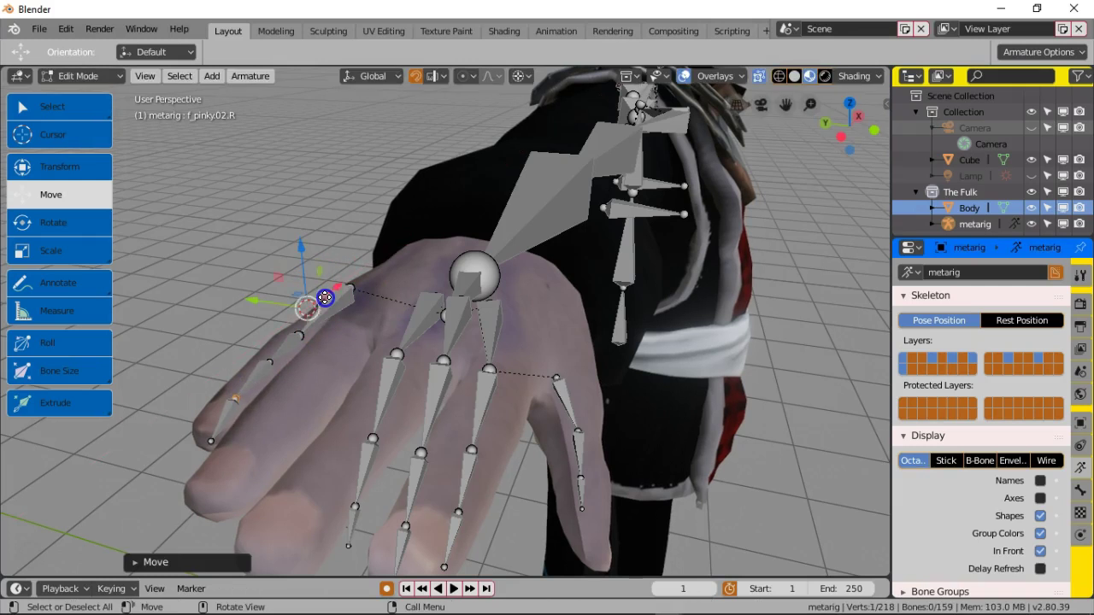
{"action": "left_click", "coordinate": [270, 359]}
{"action": "mouse_move", "coordinate": [337, 288]}
{"action": "left_mouse_down"}
{"action": "mouse_move", "coordinate": [344, 296]}
{"action": "mouse_move", "coordinate": [344, 282]}
{"action": "left_mouse_up"}
Step: Try nudging only the palm.04.R tip at the pinky's knuckle along the X axis
{"action": "left_click", "coordinate": [298, 346]}
{"action": "mouse_move", "coordinate": [353, 380]}
{"action": "middle_mouse_down"}
{"action": "mouse_move", "coordinate": [362, 398]}
{"action": "mouse_move", "coordinate": [349, 390]}
{"action": "middle_mouse_up"}
{"action": "left_click_drag", "start_coordinate": [291, 327], "coordinate": [297, 321]}
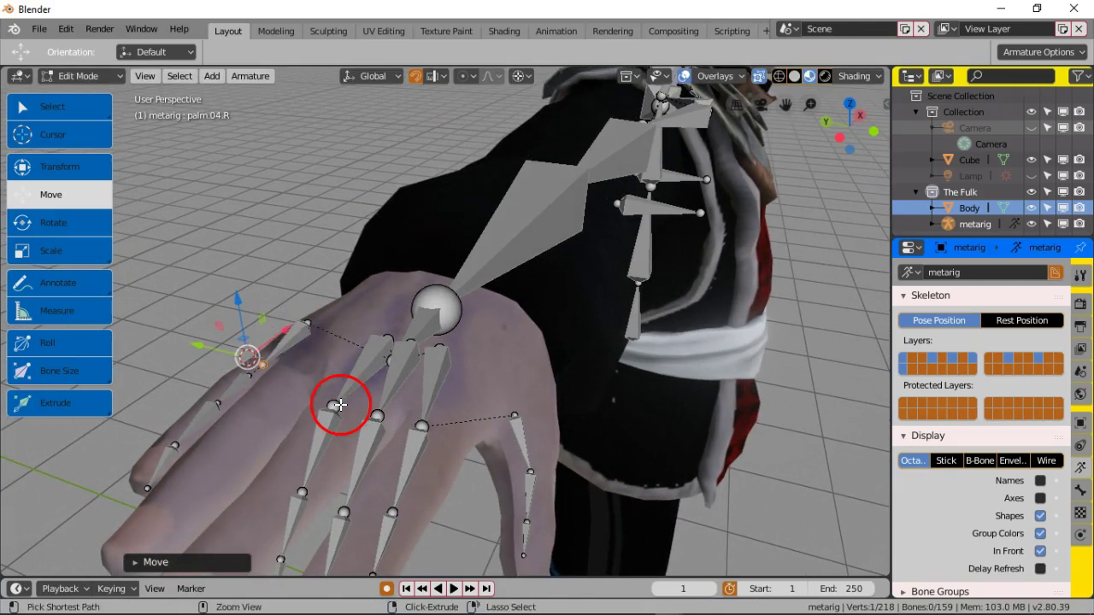
{"action": "key", "text": "ctrl+z"}
{"action": "left_click_drag", "start_coordinate": [253, 374], "coordinate": [253, 379]}
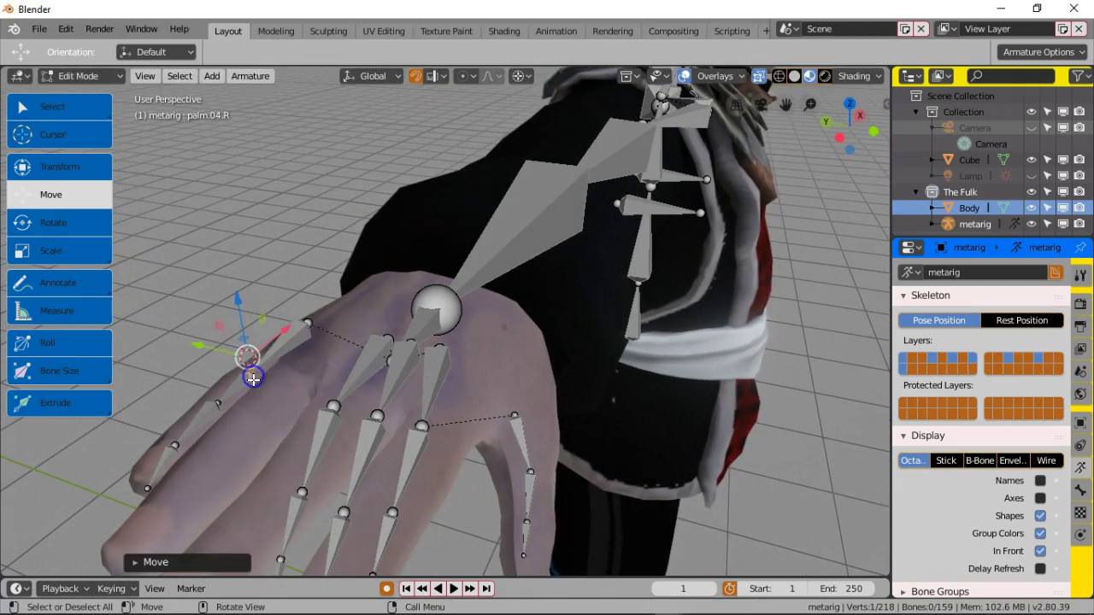
{"action": "left_click", "coordinate": [254, 374]}
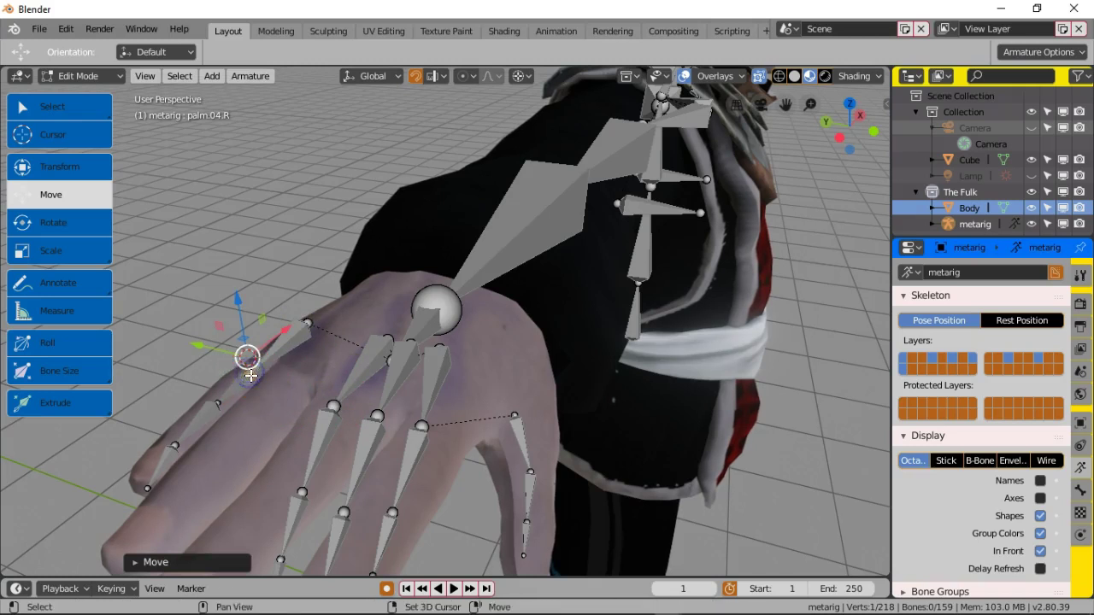
{"action": "left_click_drag", "start_coordinate": [288, 331], "coordinate": [291, 325]}
{"action": "right_click", "coordinate": [292, 325]}
{"action": "key", "text": "ctrl+z"}
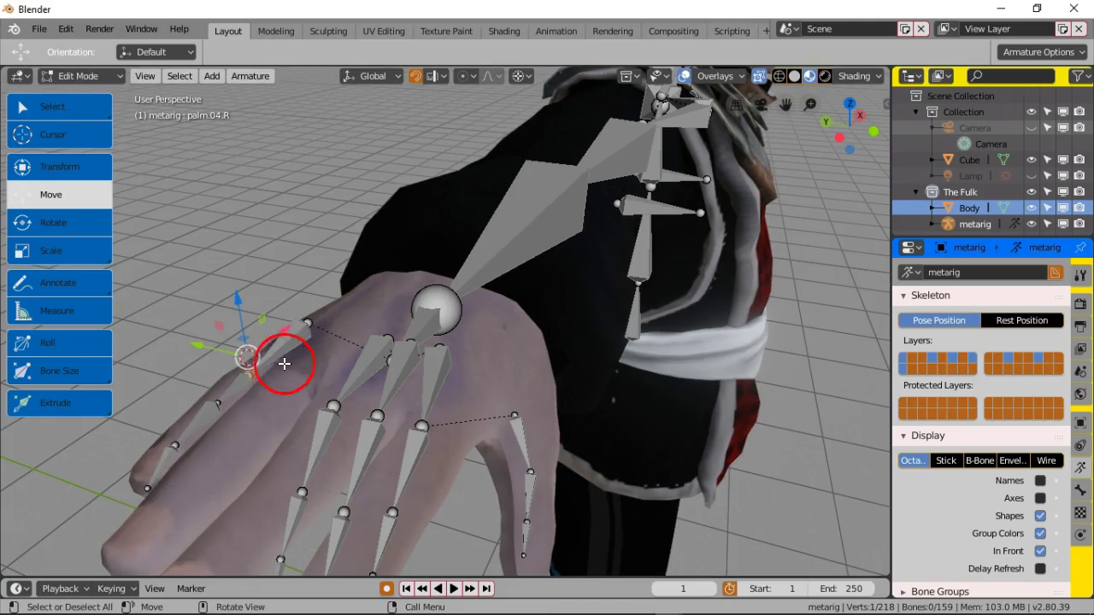
{"action": "key", "text": "ctrl+shift+z"}
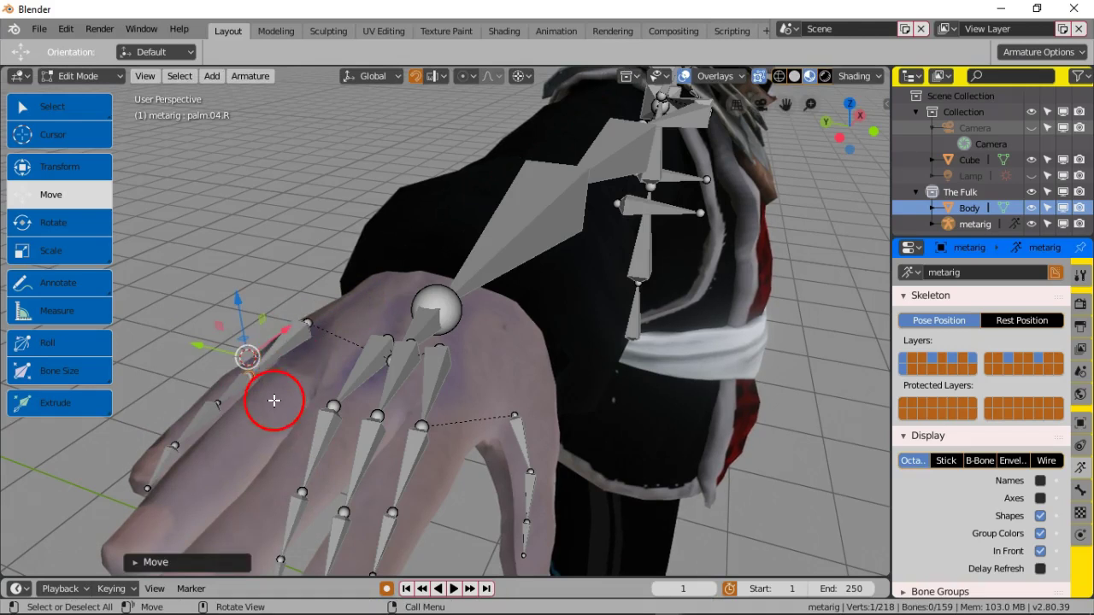
Step: Select the palm.04.R tip together with the f_pinky01.R base and move both back along the X axis toward the wrist
{"action": "scroll", "coordinate": [271, 397], "scroll_direction": "up", "scroll_amount": 1}
{"action": "scroll", "coordinate": [271, 396], "scroll_direction": "down", "scroll_amount": 2}
{"action": "left_click", "coordinate": [190, 325]}
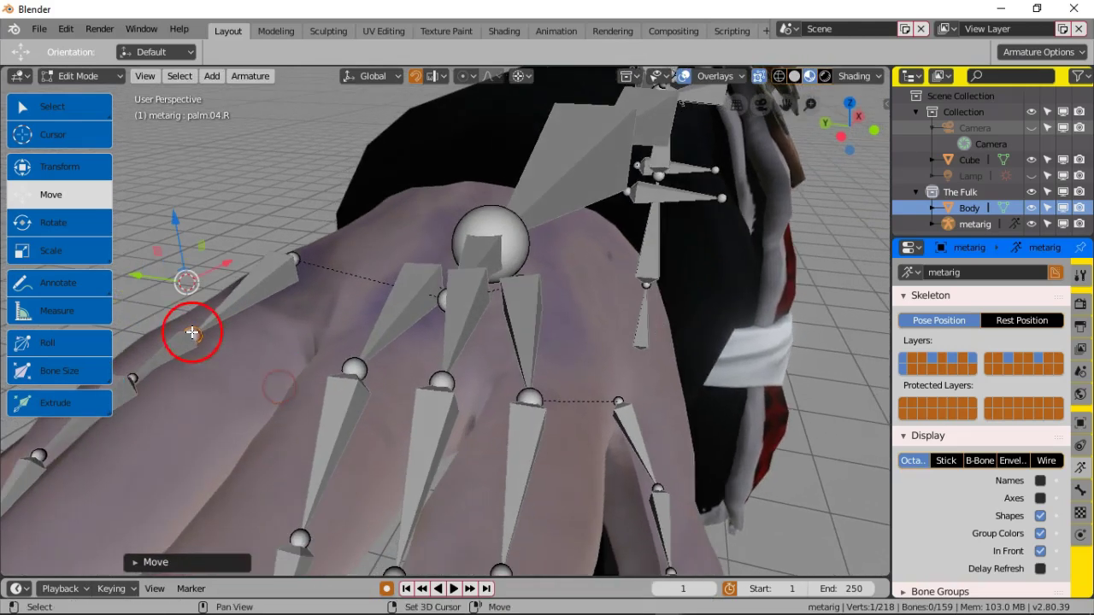
{"action": "left_click", "coordinate": [199, 332]}
{"action": "left_click", "coordinate": [244, 342]}
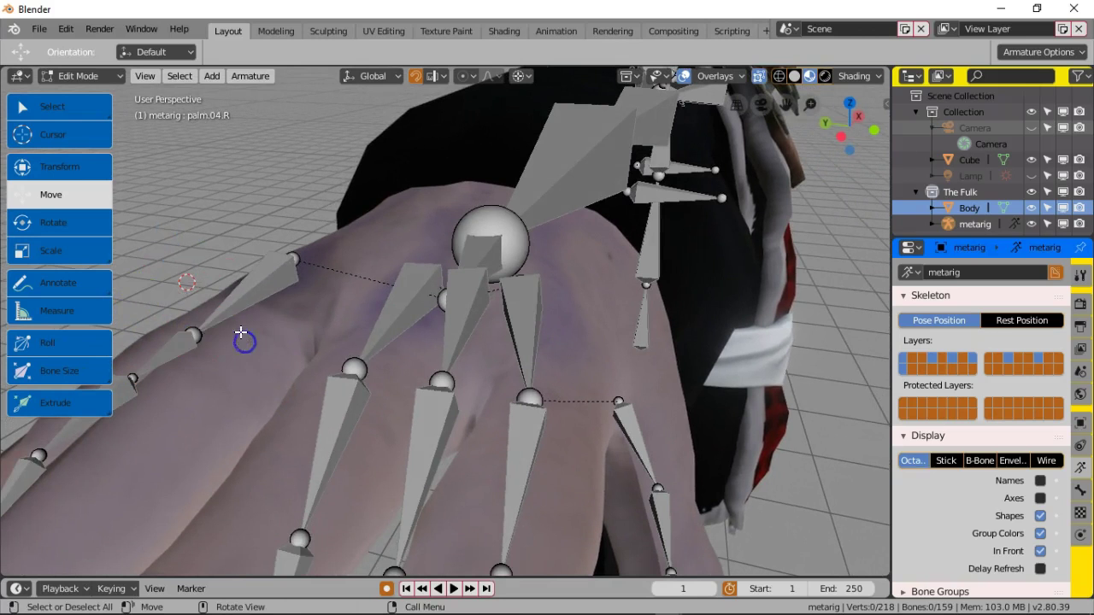
{"action": "left_click", "coordinate": [196, 329]}
{"action": "left_click_drag", "start_coordinate": [214, 281], "coordinate": [240, 254]}
Step: Shift the right pinky's two middle joints and the base of palm.04.R slightly along the Y axis to centre them in the finger
{"action": "scroll", "coordinate": [283, 347], "scroll_direction": "down", "scroll_amount": 5}
{"action": "middle_click_drag", "start_coordinate": [302, 361], "coordinate": [342, 364]}
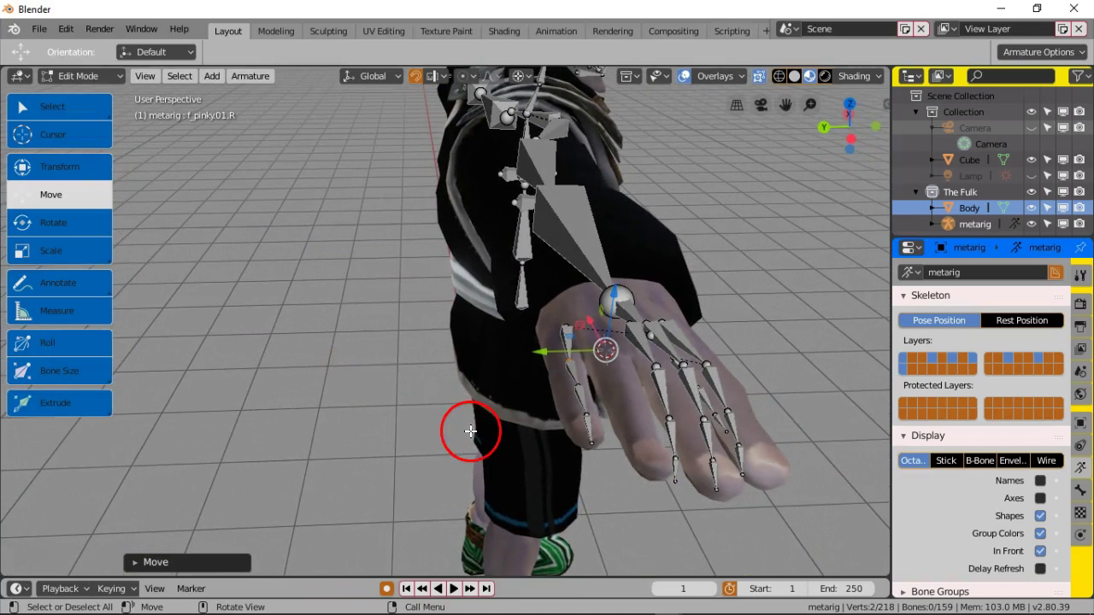
{"action": "middle_click_drag", "start_coordinate": [460, 432], "coordinate": [423, 345]}
{"action": "middle_click_drag", "start_coordinate": [459, 401], "coordinate": [454, 405]}
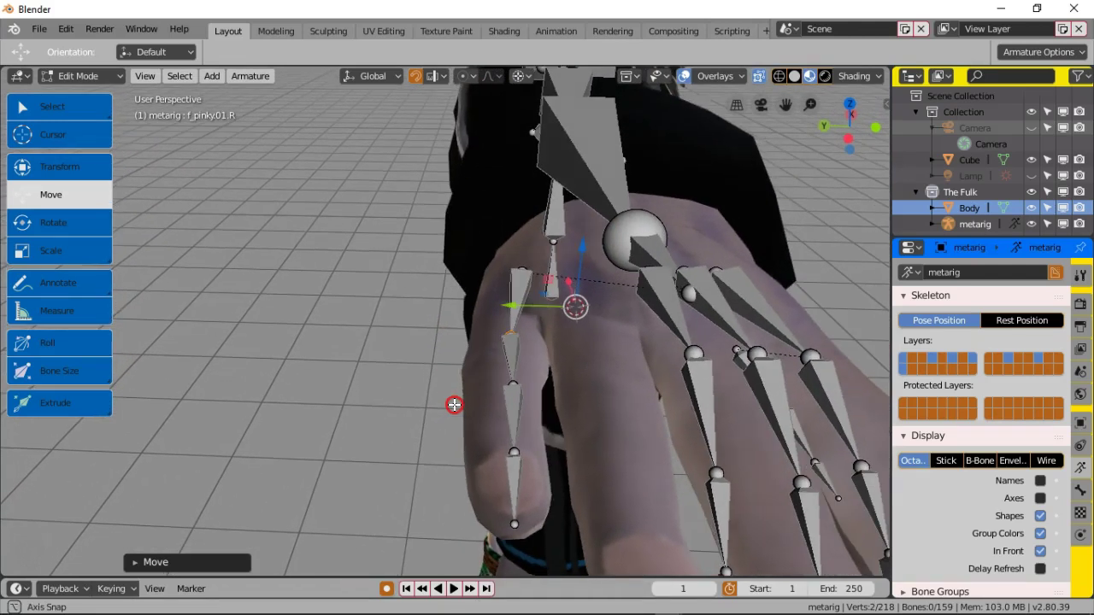
{"action": "left_click", "coordinate": [511, 386]}
{"action": "left_click_drag", "start_coordinate": [518, 308], "coordinate": [520, 427]}
{"action": "left_click_drag", "start_coordinate": [511, 342], "coordinate": [460, 393]}
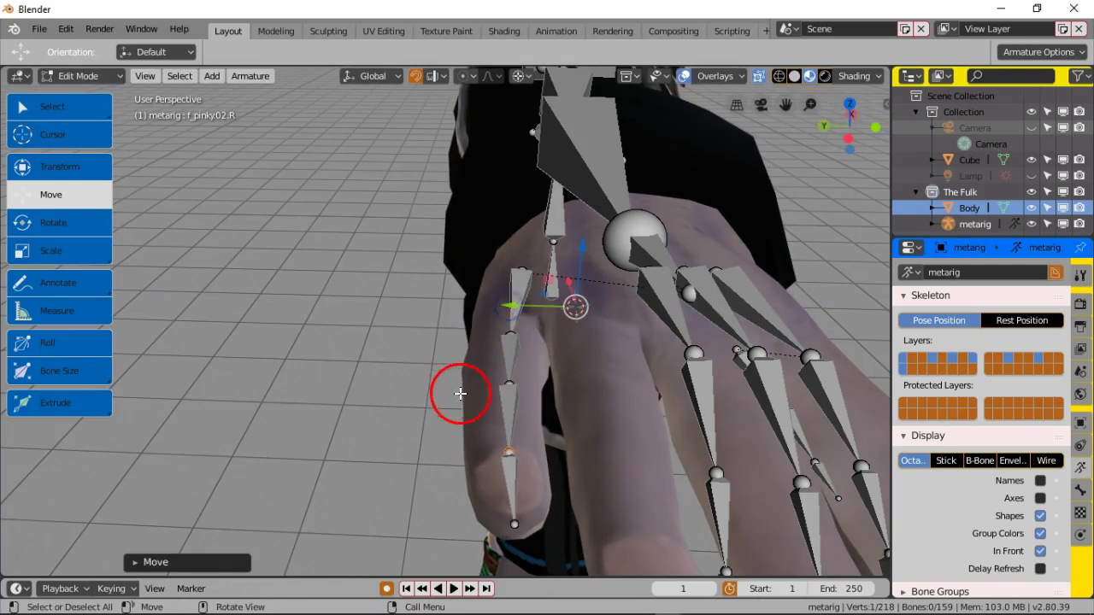
{"action": "left_click", "coordinate": [526, 267]}
{"action": "left_click_drag", "start_coordinate": [513, 305], "coordinate": [511, 311]}
Step: Circle-select the right hand's index, middle and ring finger bones and hide them to expose the pinky chain
{"action": "scroll", "coordinate": [533, 378], "scroll_direction": "down", "scroll_amount": 2}
{"action": "middle_click_drag", "start_coordinate": [535, 381], "coordinate": [627, 373]}
{"action": "middle_click_drag", "start_coordinate": [680, 270], "coordinate": [627, 325], "text": "shift"}
{"action": "middle_click_drag", "start_coordinate": [691, 376], "coordinate": [685, 337], "text": "ctrl"}
{"action": "middle_click_drag", "start_coordinate": [693, 288], "coordinate": [533, 383]}
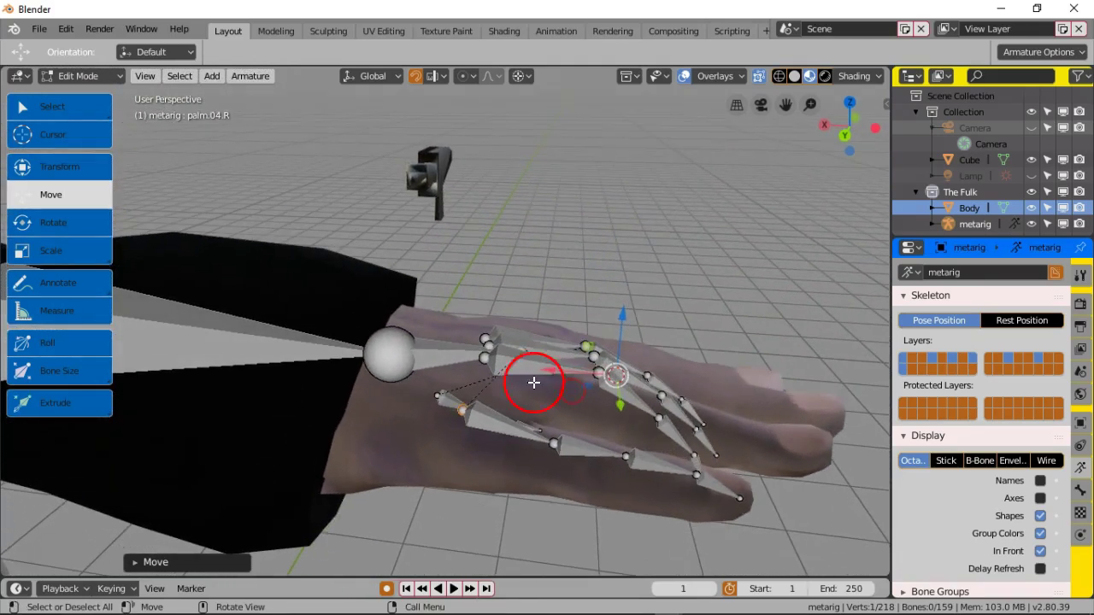
{"action": "key", "text": "c"}
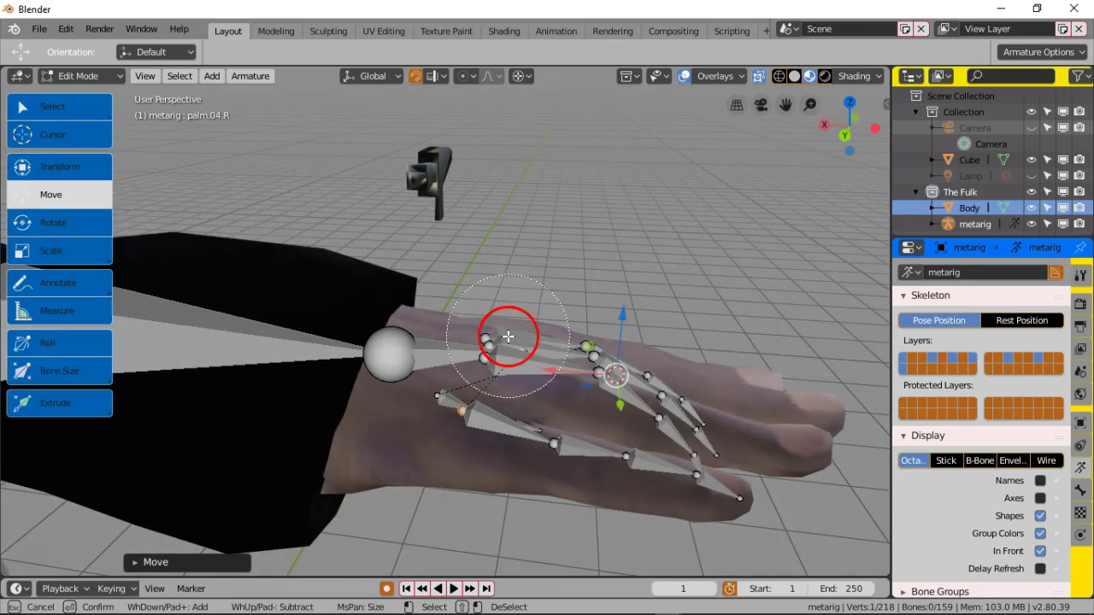
{"action": "left_click_drag", "start_coordinate": [508, 336], "coordinate": [727, 396]}
{"action": "mouse_move", "coordinate": [460, 384]}
{"action": "middle_mouse_down"}
{"action": "mouse_move", "coordinate": [453, 442]}
{"action": "mouse_move", "coordinate": [468, 380]}
{"action": "middle_mouse_up"}
{"action": "key", "text": "Escape"}
{"action": "key", "text": "h"}
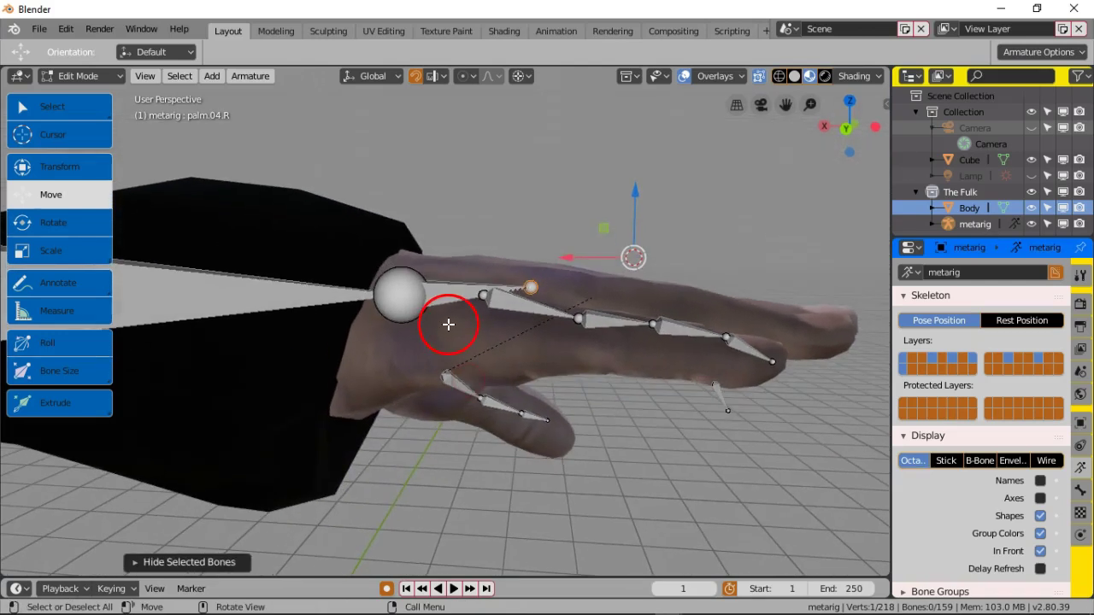
Step: Hide the leftover palm bones between the right wrist and the hidden fingers
{"action": "left_click", "coordinate": [403, 289]}
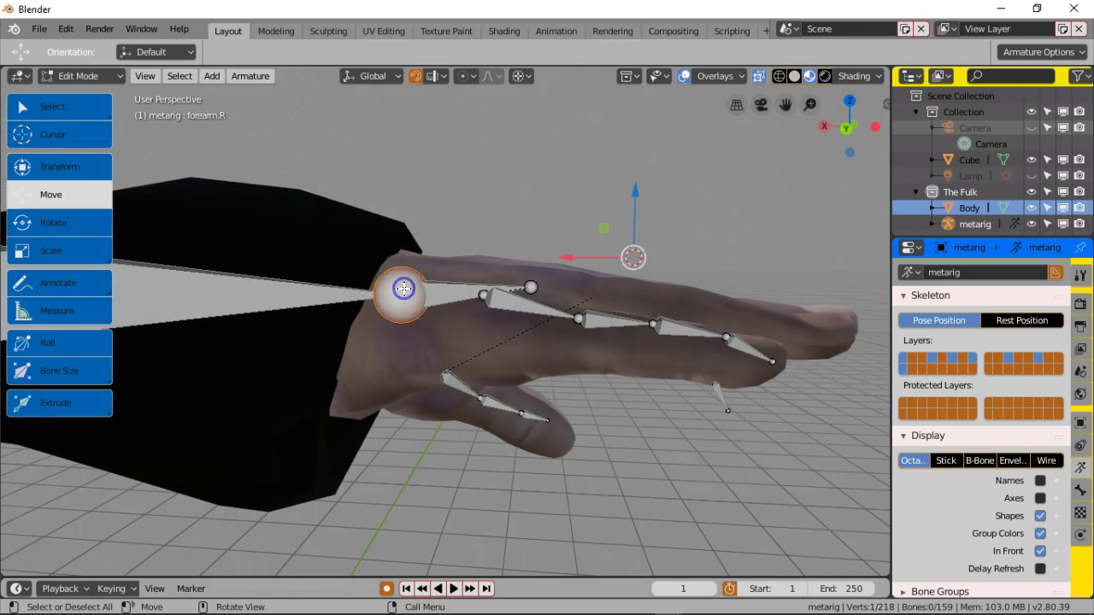
{"action": "left_click", "coordinate": [455, 289]}
{"action": "key", "text": "h"}
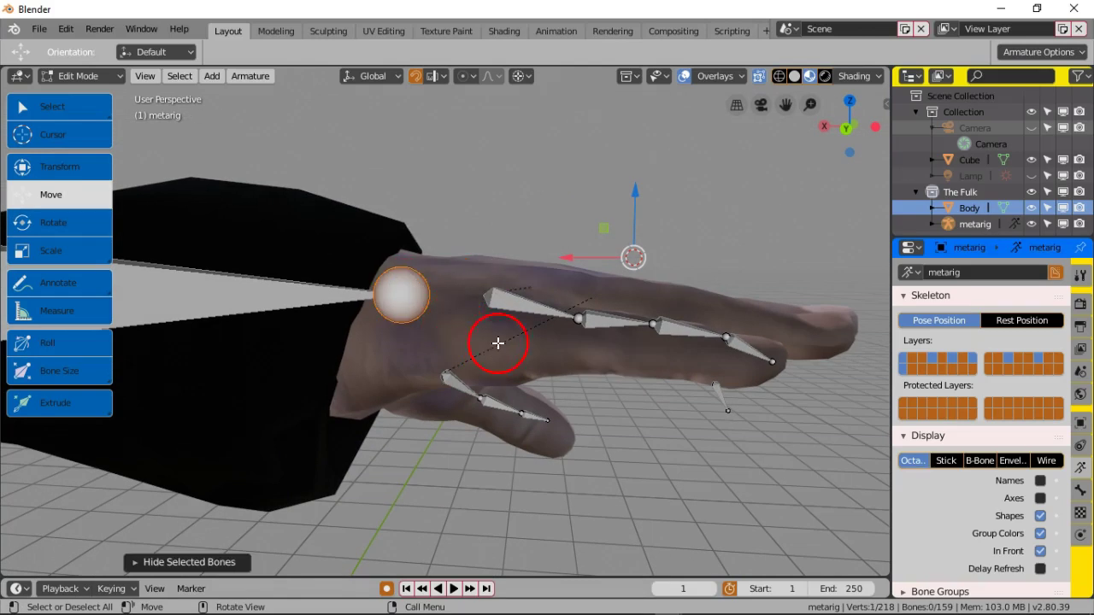
Step: Select both bone ends at the right pinky's knuckle and raise them slightly along the Z axis inside the hand
{"action": "left_click", "coordinate": [524, 303]}
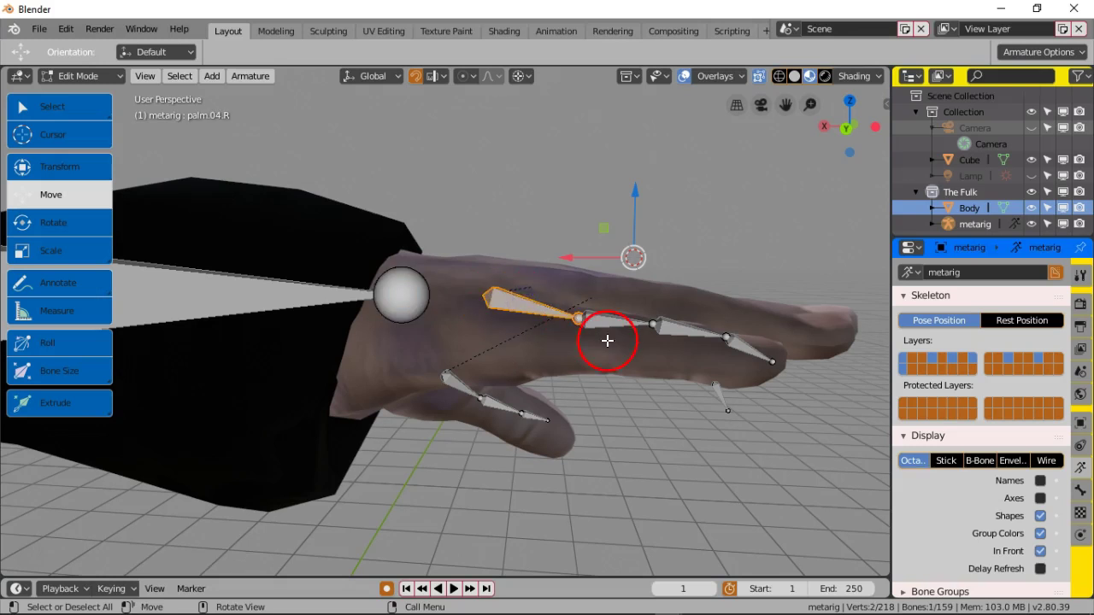
{"action": "left_click", "coordinate": [580, 319]}
{"action": "left_click", "coordinate": [579, 317]}
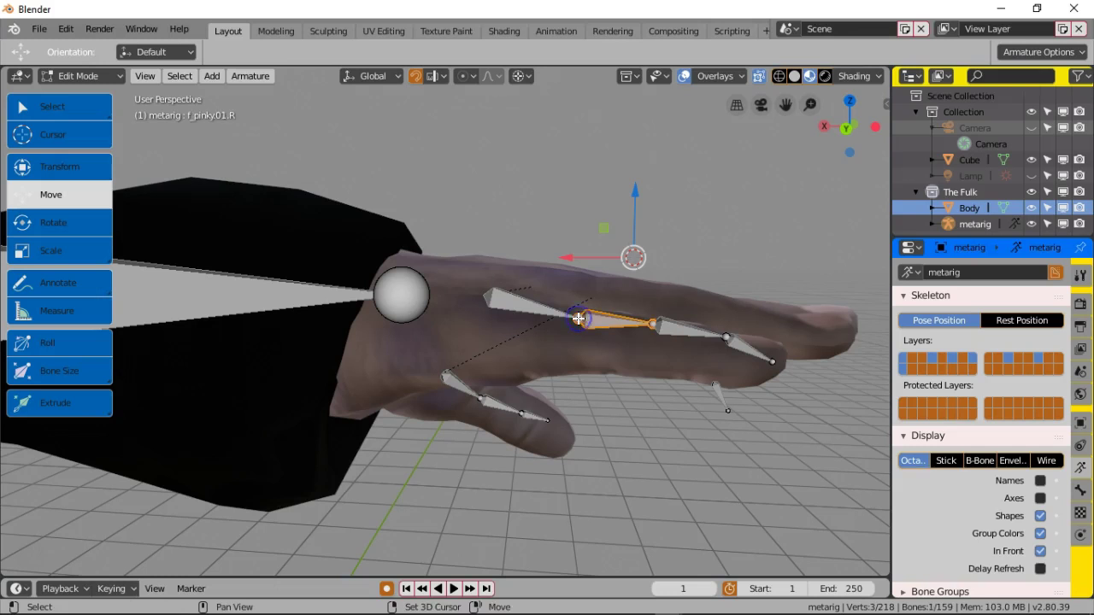
{"action": "left_click", "coordinate": [576, 318], "text": "shift"}
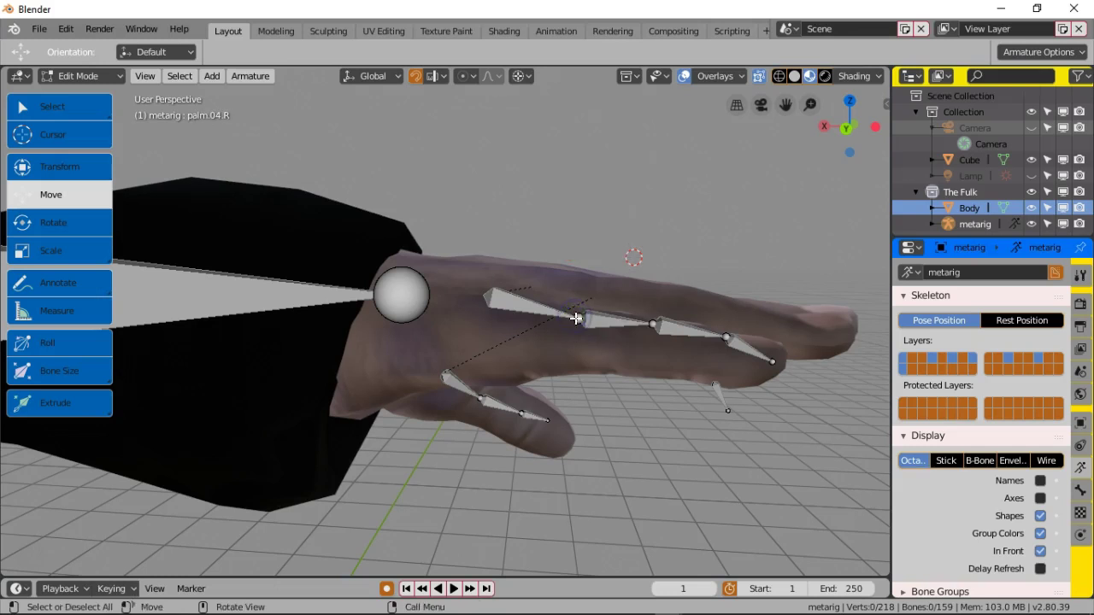
{"action": "left_click", "coordinate": [579, 318]}
{"action": "scroll", "coordinate": [593, 366], "scroll_direction": "up", "scroll_amount": 3}
{"action": "left_click", "coordinate": [735, 314], "text": "shift"}
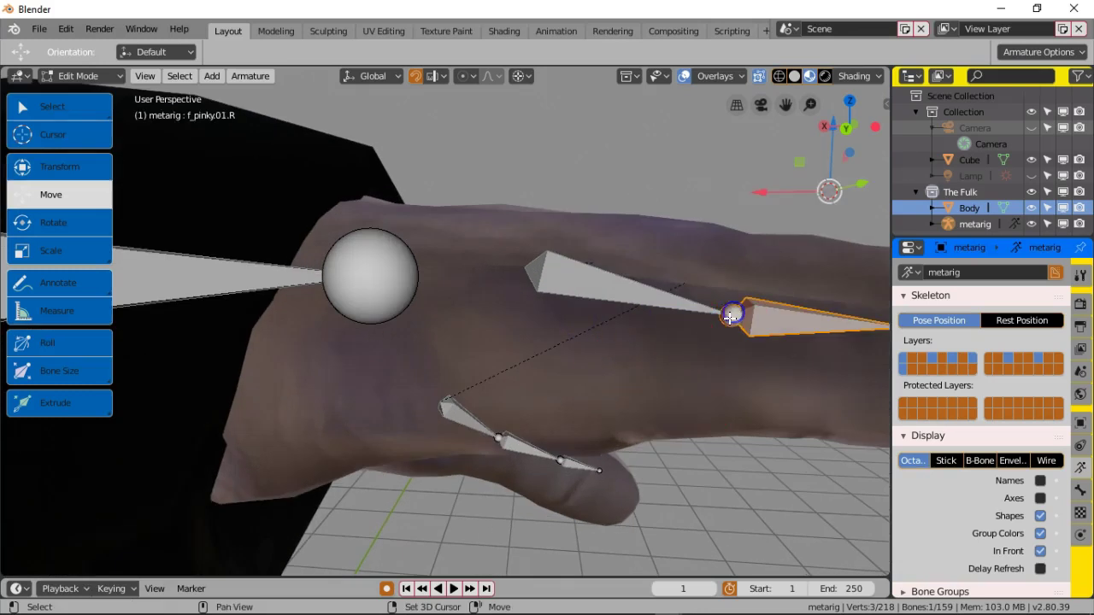
{"action": "left_click", "coordinate": [729, 315]}
{"action": "left_click", "coordinate": [711, 357]}
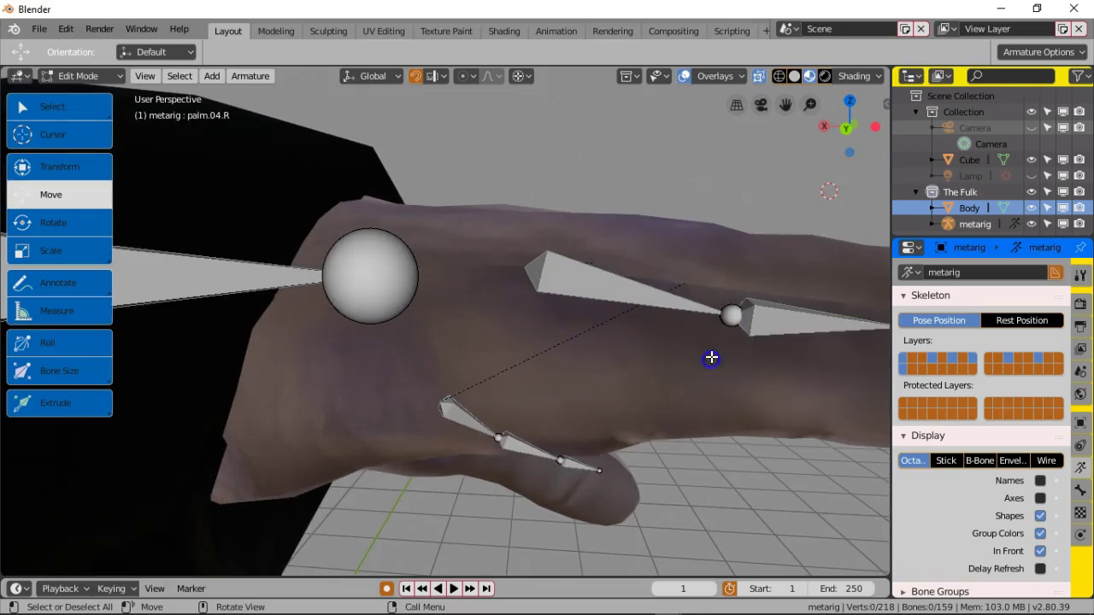
{"action": "left_click", "coordinate": [730, 315]}
{"action": "left_click", "coordinate": [729, 314], "text": "shift"}
{"action": "left_click", "coordinate": [730, 313], "text": "shift"}
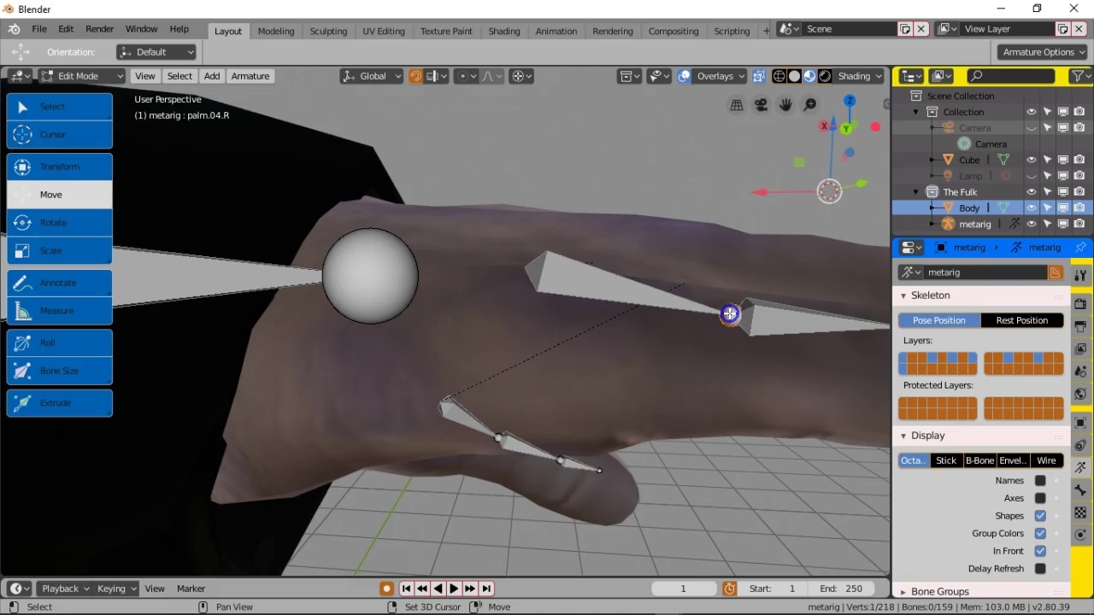
{"action": "left_click_drag", "start_coordinate": [830, 163], "coordinate": [831, 156]}
Step: Lower the right pinky's two middle joints and its knuckle slightly along the Z axis to follow the finger
{"action": "middle_click_drag", "start_coordinate": [740, 321], "coordinate": [718, 301]}
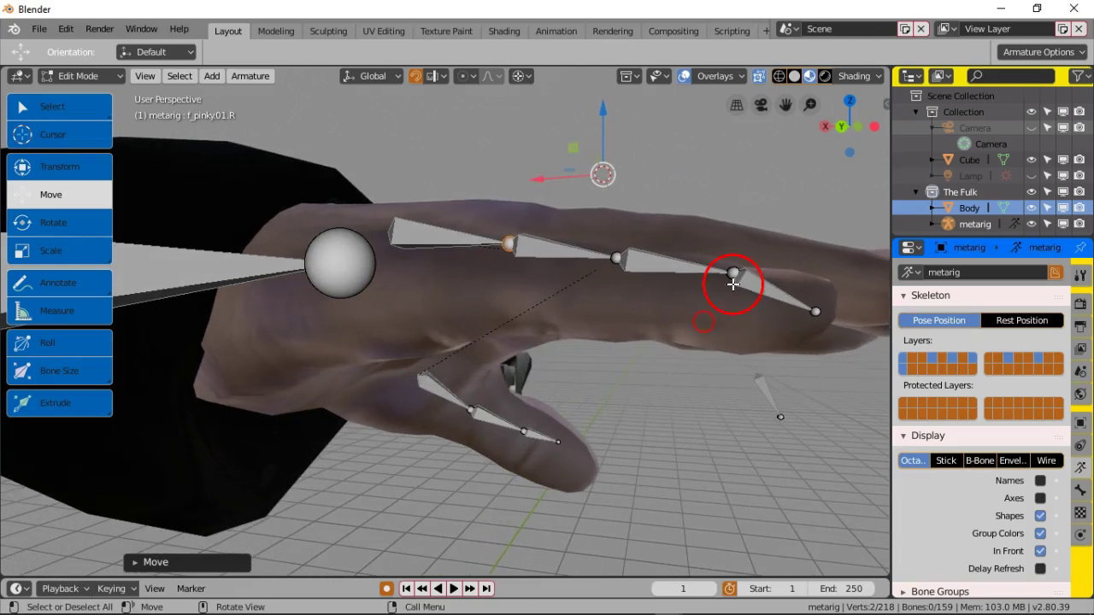
{"action": "left_click", "coordinate": [734, 275]}
{"action": "left_click_drag", "start_coordinate": [601, 128], "coordinate": [606, 149]}
{"action": "left_click", "coordinate": [617, 258]}
{"action": "middle_click_drag", "start_coordinate": [606, 161], "coordinate": [623, 289]}
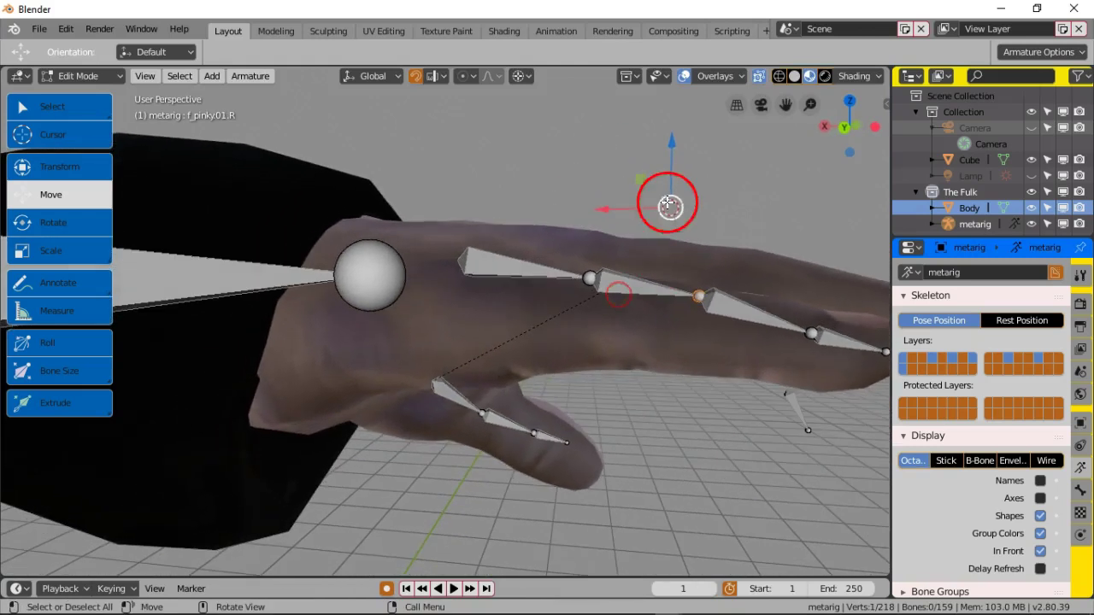
{"action": "left_click_drag", "start_coordinate": [670, 170], "coordinate": [671, 179]}
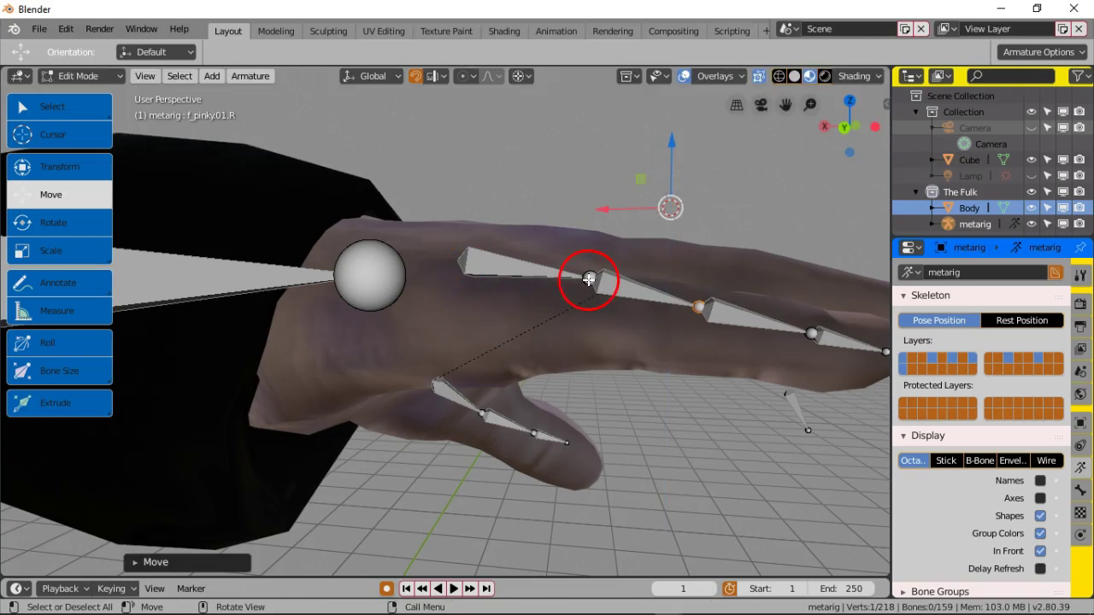
{"action": "left_click", "coordinate": [589, 279]}
{"action": "left_click_drag", "start_coordinate": [667, 189], "coordinate": [668, 200]}
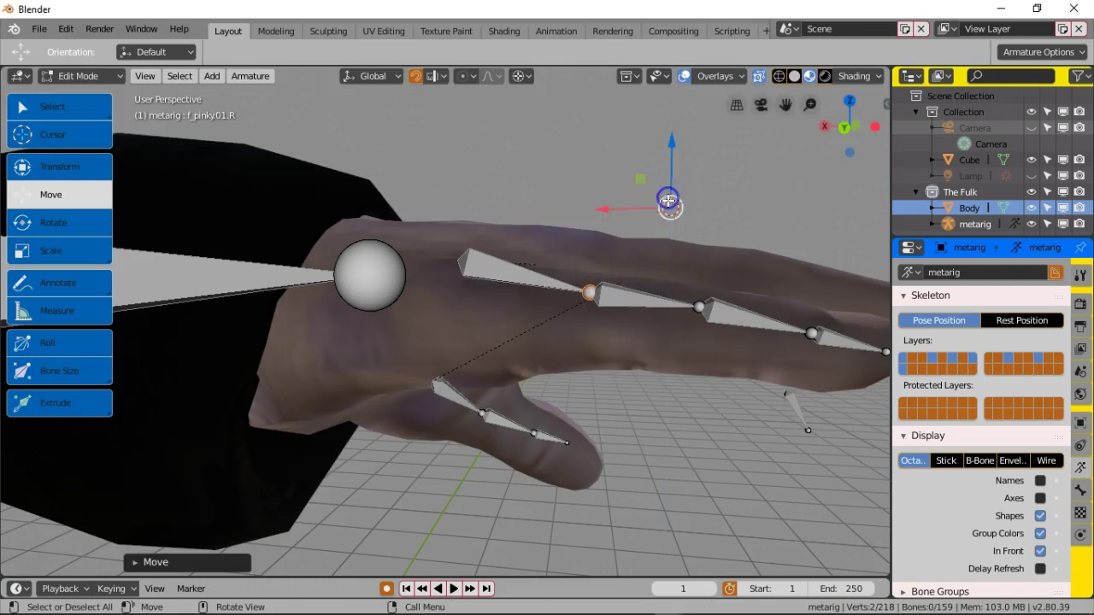
Step: Reveal all hidden bones and adjust the base of palm.04.R slightly along the Z axis
{"action": "left_click", "coordinate": [458, 262]}
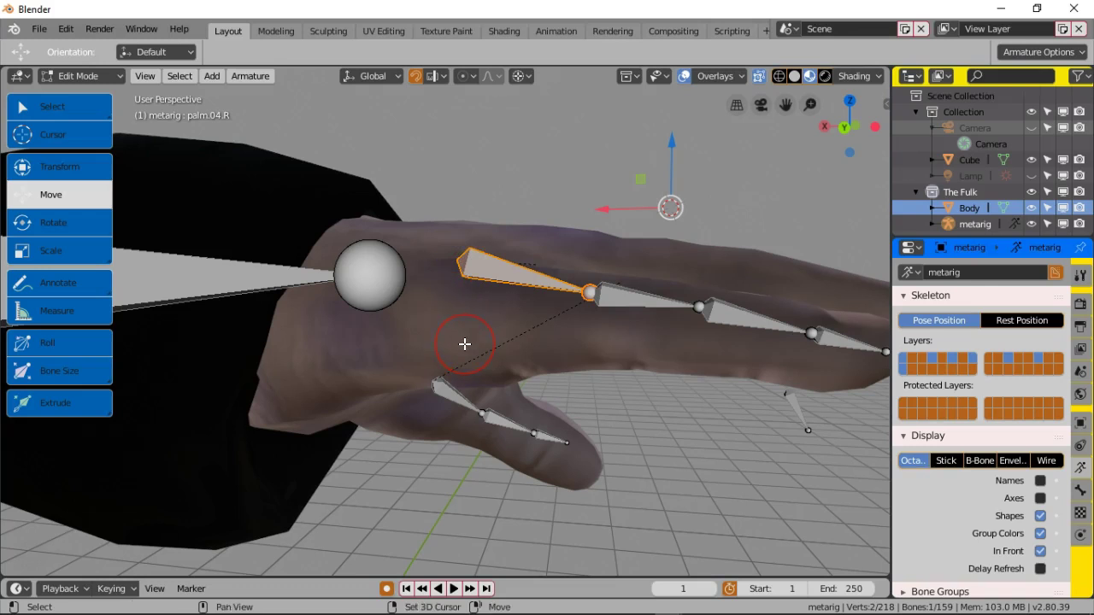
{"action": "key", "text": "alt+h"}
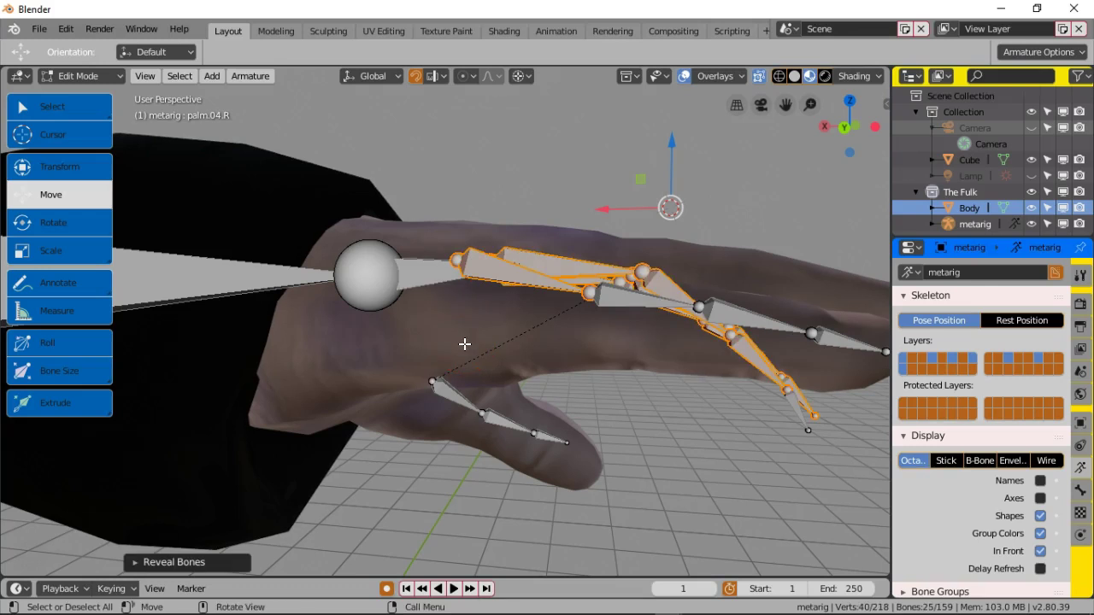
{"action": "left_click", "coordinate": [453, 259]}
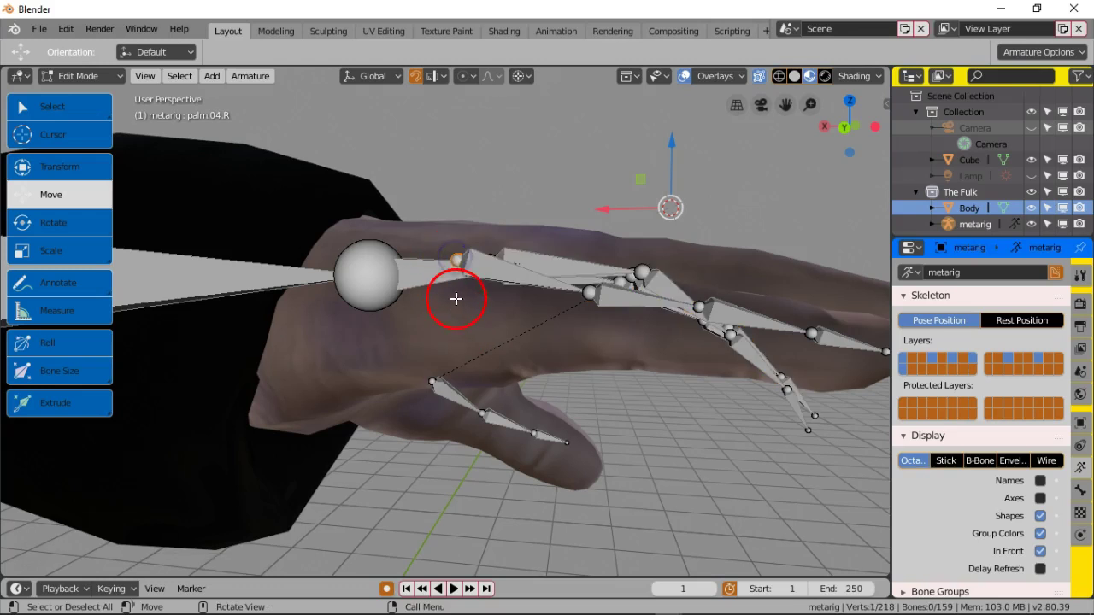
{"action": "left_click_drag", "start_coordinate": [667, 154], "coordinate": [668, 156]}
{"action": "middle_click_drag", "start_coordinate": [618, 294], "coordinate": [565, 350]}
{"action": "scroll", "coordinate": [630, 369], "scroll_direction": "up", "scroll_amount": 3}
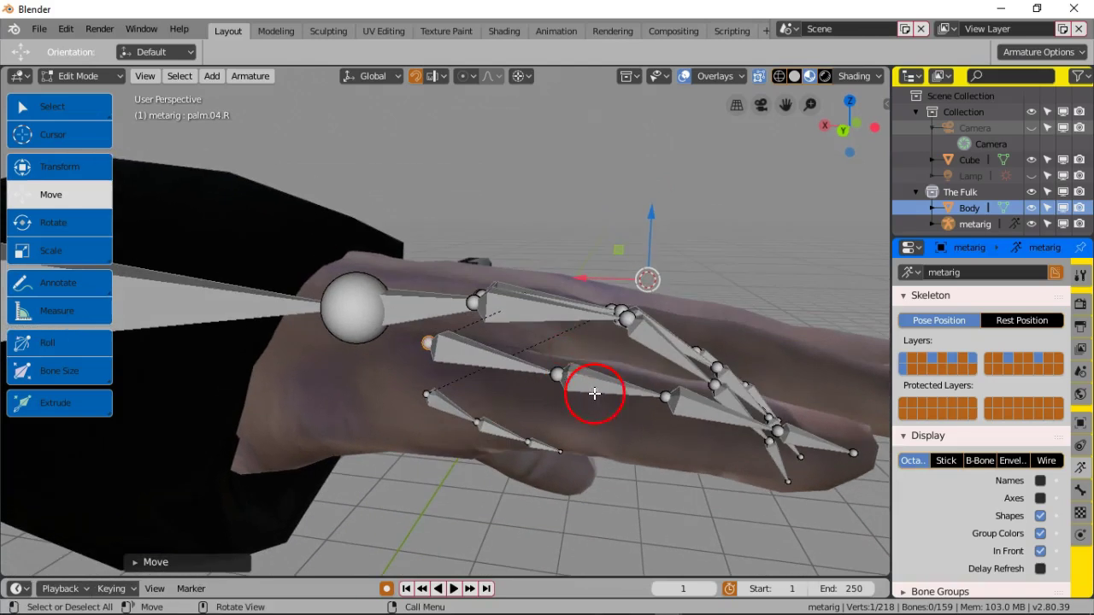
Step: Lower the joint between the right pinky's first two bones along Z and shift both middle joints along X toward the fingertip
{"action": "left_click", "coordinate": [667, 401]}
{"action": "left_click_drag", "start_coordinate": [652, 245], "coordinate": [650, 229]}
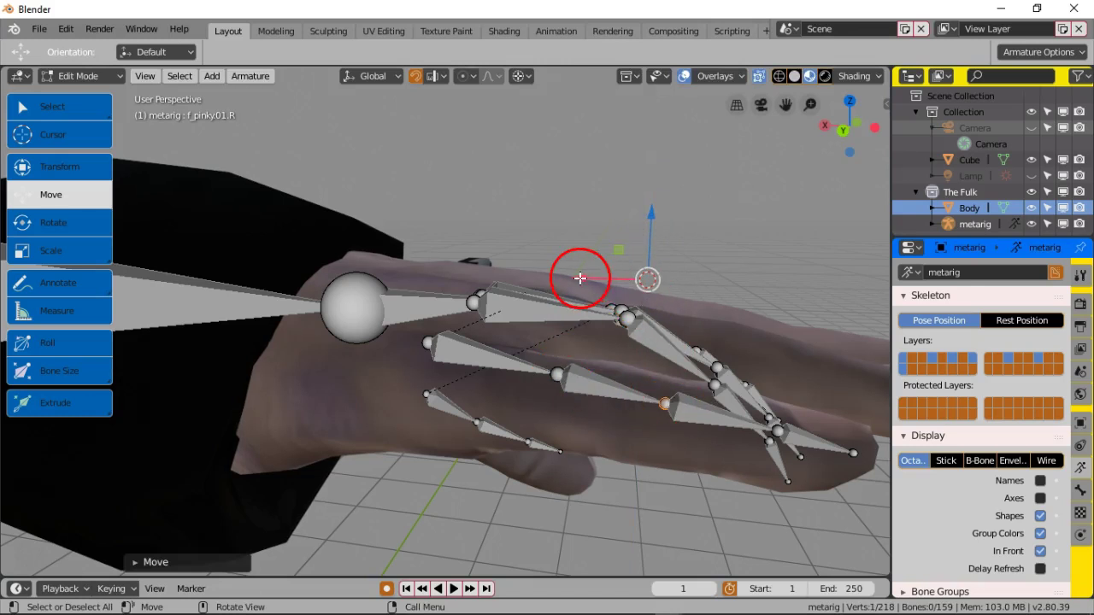
{"action": "left_click_drag", "start_coordinate": [579, 277], "coordinate": [586, 281]}
{"action": "left_click", "coordinate": [574, 331]}
{"action": "left_click", "coordinate": [757, 434]}
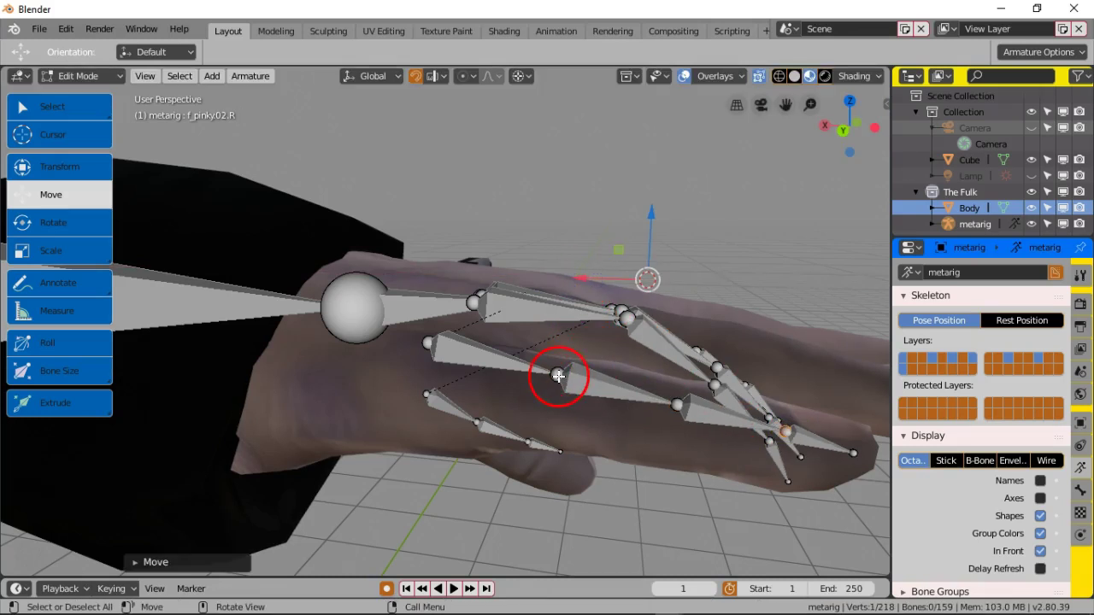
Step: Move the base of palm.04.R about 0.029 m along the X axis toward the wrist
{"action": "left_click", "coordinate": [557, 377]}
{"action": "middle_click_drag", "start_coordinate": [447, 386], "coordinate": [566, 424]}
{"action": "left_click_drag", "start_coordinate": [604, 396], "coordinate": [572, 378]}
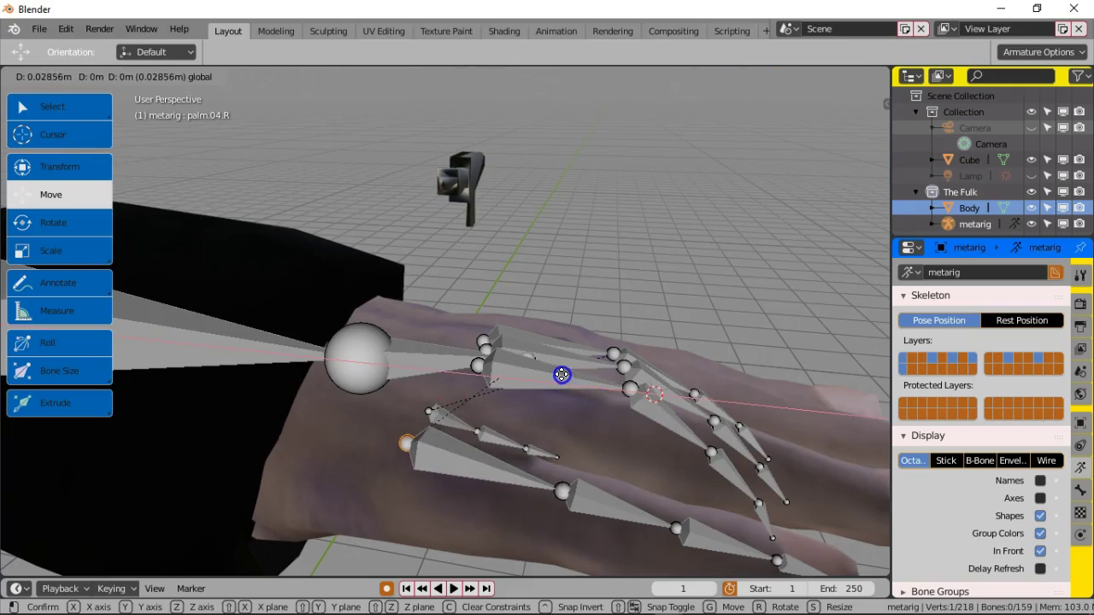
{"action": "left_click", "coordinate": [562, 375]}
{"action": "middle_click_drag", "start_coordinate": [562, 452], "coordinate": [454, 489]}
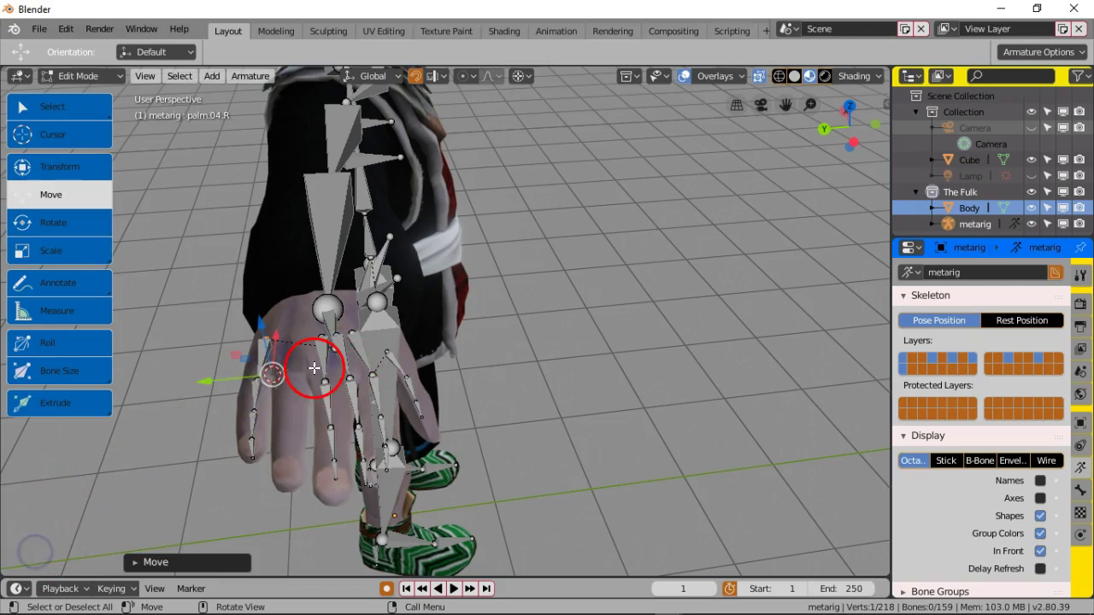
{"action": "scroll", "coordinate": [351, 350], "scroll_direction": "up", "scroll_amount": 5}
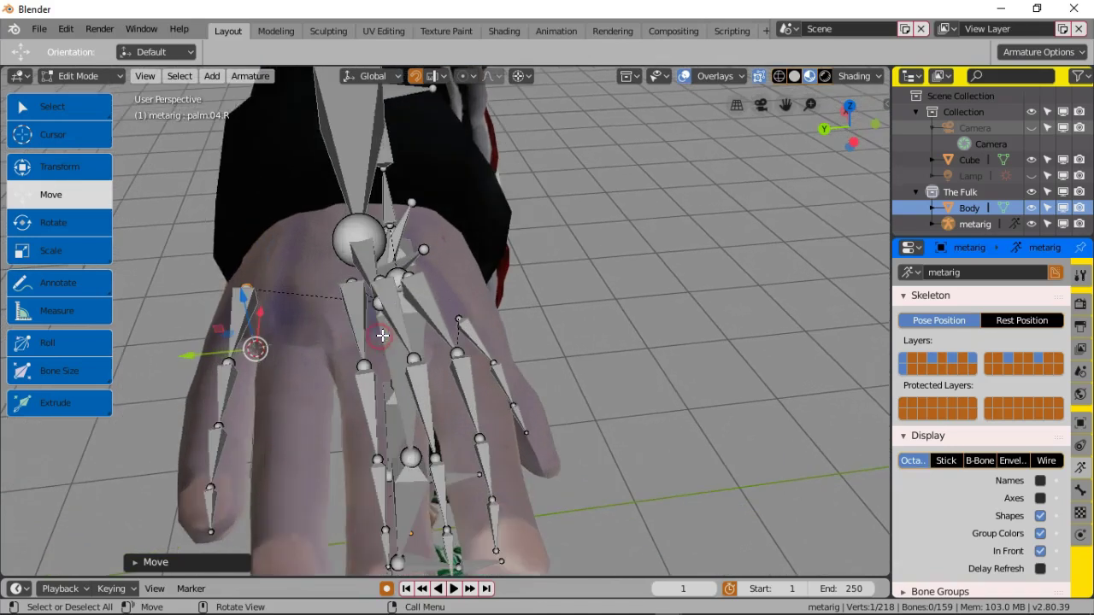
{"action": "left_click", "coordinate": [353, 283], "text": "shift"}
{"action": "left_click", "coordinate": [372, 412], "text": "shift"}
{"action": "scroll", "coordinate": [376, 413], "scroll_direction": "down", "scroll_amount": 2}
{"action": "left_click", "coordinate": [399, 415], "text": "shift"}
{"action": "scroll", "coordinate": [410, 450], "scroll_direction": "up", "scroll_amount": 1}
{"action": "left_click", "coordinate": [403, 490], "text": "shift"}
{"action": "middle_click_drag", "start_coordinate": [403, 491], "coordinate": [475, 436]}
{"action": "scroll", "coordinate": [376, 426], "scroll_direction": "down", "scroll_amount": 6}
{"action": "middle_click_drag", "start_coordinate": [376, 426], "coordinate": [295, 384]}
{"action": "scroll", "coordinate": [295, 385], "scroll_direction": "up", "scroll_amount": 3}
{"action": "right_click", "coordinate": [291, 317]}
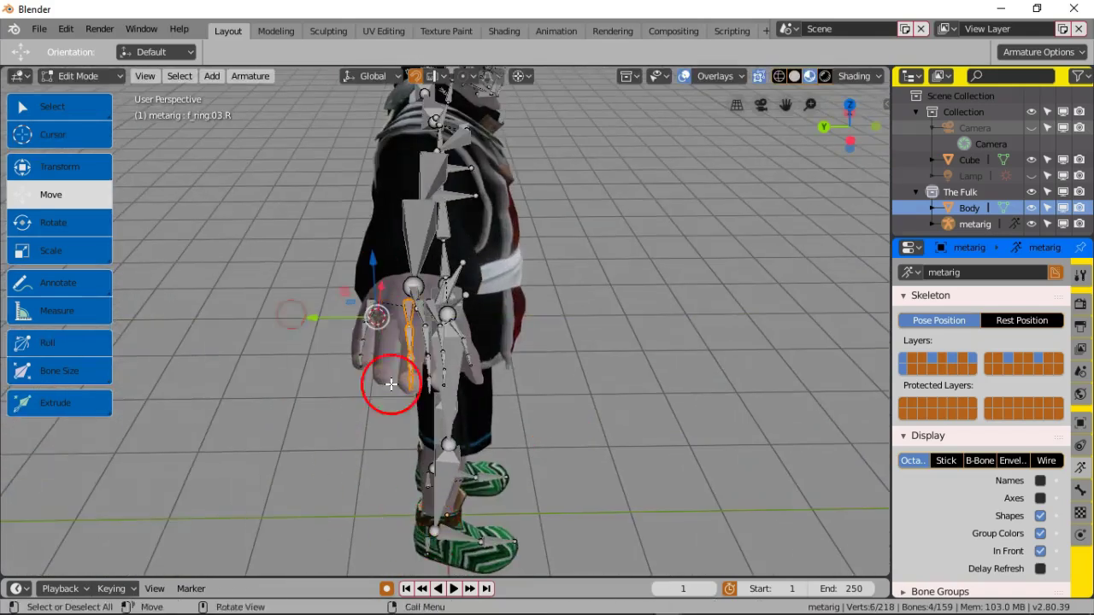
{"action": "key", "text": "alt+a"}
Step: Circle-select the leg bones behind the right hand and hide them
{"action": "scroll", "coordinate": [391, 385], "scroll_direction": "up", "scroll_amount": 4}
{"action": "middle_click_drag", "start_coordinate": [390, 386], "coordinate": [427, 377]}
{"action": "scroll", "coordinate": [330, 397], "scroll_direction": "down", "scroll_amount": 6}
{"action": "key", "text": "c"}
{"action": "left_click_drag", "start_coordinate": [330, 398], "coordinate": [319, 354]}
{"action": "right_click", "coordinate": [296, 416]}
{"action": "key", "text": "h"}
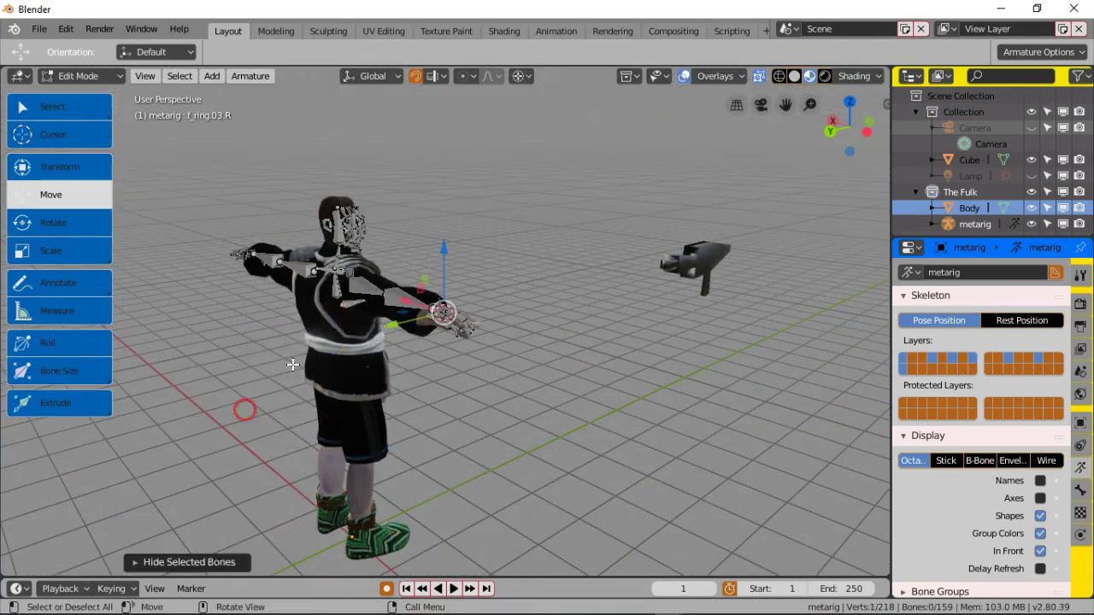
Step: Adjust the height of the right ring finger's joints near the knuckle along the Z axis
{"action": "middle_click_drag", "start_coordinate": [286, 365], "coordinate": [354, 383]}
{"action": "scroll", "coordinate": [354, 383], "scroll_direction": "up", "scroll_amount": 8}
{"action": "middle_click_drag", "start_coordinate": [500, 393], "coordinate": [434, 405]}
{"action": "left_click", "coordinate": [530, 300]}
{"action": "right_click", "coordinate": [530, 210]}
{"action": "left_click_drag", "start_coordinate": [530, 200], "coordinate": [528, 221]}
{"action": "left_click", "coordinate": [530, 299], "text": "shift"}
{"action": "middle_click_drag", "start_coordinate": [540, 329], "coordinate": [593, 419]}
{"action": "scroll", "coordinate": [593, 418], "scroll_direction": "down", "scroll_amount": 2}
{"action": "left_click_drag", "start_coordinate": [555, 238], "coordinate": [555, 225]}
Step: Reposition the next joint of the right ring finger along the Z and X axes inside the finger
{"action": "left_click", "coordinate": [627, 402]}
{"action": "middle_click_drag", "start_coordinate": [640, 406], "coordinate": [609, 393]}
{"action": "left_click_drag", "start_coordinate": [510, 211], "coordinate": [522, 171]}
{"action": "left_click_drag", "start_coordinate": [451, 271], "coordinate": [481, 274]}
{"action": "left_click_drag", "start_coordinate": [511, 209], "coordinate": [513, 215]}
Step: Shift the right ring finger's outer joints along the X axis toward the fingertip and adjust their height
{"action": "middle_click_drag", "start_coordinate": [565, 376], "coordinate": [611, 425]}
{"action": "scroll", "coordinate": [611, 425], "scroll_direction": "up", "scroll_amount": 3}
{"action": "left_click_drag", "start_coordinate": [767, 325], "coordinate": [694, 283]}
{"action": "left_click_drag", "start_coordinate": [502, 198], "coordinate": [554, 202]}
{"action": "left_click", "coordinate": [640, 278]}
{"action": "left_click_drag", "start_coordinate": [504, 197], "coordinate": [561, 165]}
Step: Place the end of f_ring.03.R in the ring fingertip by moving it along X and lowering it slightly along Z
{"action": "left_click", "coordinate": [556, 262]}
{"action": "left_click", "coordinate": [650, 242]}
{"action": "left_click", "coordinate": [554, 262]}
{"action": "middle_click_drag", "start_coordinate": [752, 322], "coordinate": [790, 319]}
{"action": "left_click", "coordinate": [786, 279]}
{"action": "left_click_drag", "start_coordinate": [579, 193], "coordinate": [566, 193]}
{"action": "left_click", "coordinate": [793, 276]}
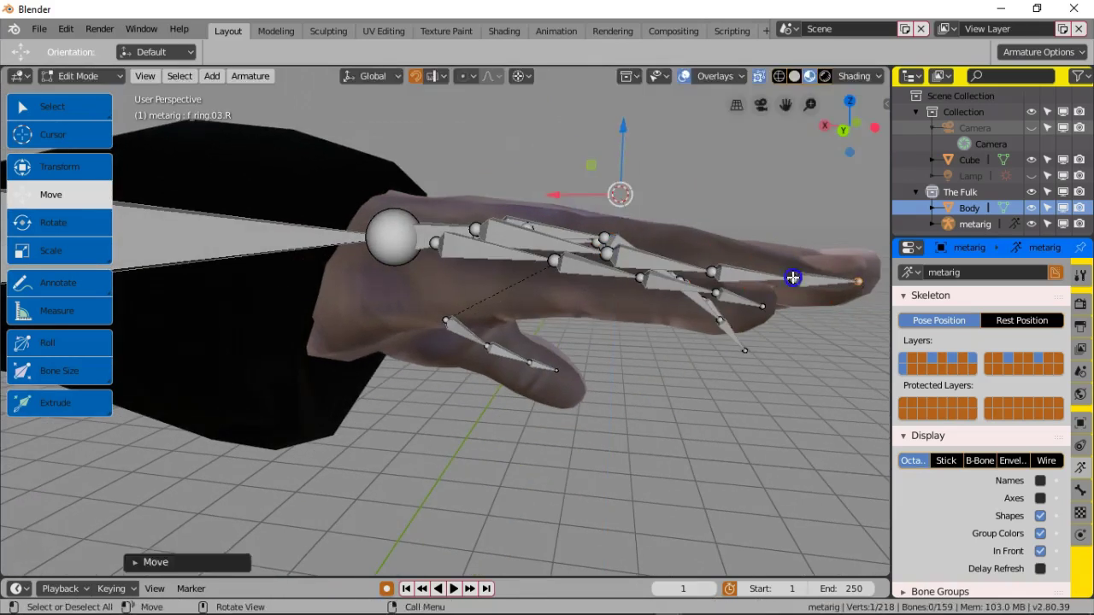
{"action": "left_click", "coordinate": [713, 270]}
{"action": "left_click_drag", "start_coordinate": [623, 149], "coordinate": [624, 154]}
Step: Select three joints along a right-hand finger chain and shift them sideways together to centre them in the finger
{"action": "middle_click_drag", "start_coordinate": [628, 226], "coordinate": [622, 286]}
{"action": "left_click", "coordinate": [588, 309]}
{"action": "left_click_drag", "start_coordinate": [588, 308], "coordinate": [582, 329]}
{"action": "middle_click_drag", "start_coordinate": [581, 330], "coordinate": [441, 358]}
{"action": "left_click", "coordinate": [415, 339]}
{"action": "left_click", "coordinate": [426, 386], "text": "shift"}
{"action": "left_click", "coordinate": [431, 424], "text": "shift"}
{"action": "left_click_drag", "start_coordinate": [290, 364], "coordinate": [279, 367]}
Step: Pick further joints along the right hand's finger chains and nudge the chosen joint into the mesh
{"action": "left_click", "coordinate": [404, 366]}
{"action": "left_click", "coordinate": [409, 414]}
{"action": "left_click", "coordinate": [412, 447]}
{"action": "left_click", "coordinate": [415, 467]}
{"action": "scroll", "coordinate": [384, 402], "scroll_direction": "up", "scroll_amount": 3}
{"action": "middle_click_drag", "start_coordinate": [435, 382], "coordinate": [615, 257]}
{"action": "left_click", "coordinate": [379, 263]}
{"action": "left_click", "coordinate": [247, 257]}
{"action": "scroll", "coordinate": [291, 282], "scroll_direction": "down", "scroll_amount": 2}
{"action": "mouse_move", "coordinate": [359, 325]}
{"action": "left_mouse_down"}
{"action": "mouse_move", "coordinate": [329, 319]}
{"action": "mouse_move", "coordinate": [351, 322]}
{"action": "left_mouse_up"}
Step: Raise one right-hand finger joint along the Z axis and slide another along the X axis
{"action": "left_click", "coordinate": [397, 279]}
{"action": "middle_click_drag", "start_coordinate": [435, 320], "coordinate": [294, 340]}
{"action": "left_click_drag", "start_coordinate": [367, 269], "coordinate": [362, 255]}
{"action": "middle_click_drag", "start_coordinate": [388, 164], "coordinate": [424, 236]}
{"action": "left_click", "coordinate": [503, 196]}
{"action": "left_click_drag", "start_coordinate": [288, 205], "coordinate": [308, 205]}
Step: Slide another right-hand finger joint slightly along the X axis to match the finger's bend
{"action": "middle_click_drag", "start_coordinate": [445, 226], "coordinate": [400, 311]}
{"action": "scroll", "coordinate": [467, 301], "scroll_direction": "up", "scroll_amount": 6}
{"action": "left_click", "coordinate": [513, 311]}
{"action": "scroll", "coordinate": [461, 282], "scroll_direction": "down", "scroll_amount": 2}
{"action": "left_click_drag", "start_coordinate": [334, 127], "coordinate": [344, 133]}
{"action": "left_click", "coordinate": [583, 235]}
{"action": "middle_click_drag", "start_coordinate": [484, 354], "coordinate": [450, 296]}
{"action": "scroll", "coordinate": [408, 308], "scroll_direction": "down", "scroll_amount": 1}
Step: Raise paired joints of the right index and middle fingers along Z and shift the outer pair along X toward the fingertips
{"action": "left_click", "coordinate": [356, 253]}
{"action": "left_click", "coordinate": [343, 244], "text": "shift"}
{"action": "left_click_drag", "start_coordinate": [423, 101], "coordinate": [424, 61]}
{"action": "left_click", "coordinate": [333, 294]}
{"action": "left_click", "coordinate": [326, 271], "text": "shift"}
{"action": "left_click_drag", "start_coordinate": [489, 128], "coordinate": [452, 131]}
Step: Select the outer joints of the right index and middle fingers and raise the fingertip bone ends along the Z axis
{"action": "middle_click_drag", "start_coordinate": [376, 281], "coordinate": [388, 305]}
{"action": "left_click", "coordinate": [347, 252]}
{"action": "left_click", "coordinate": [329, 230], "text": "shift"}
{"action": "middle_click_drag", "start_coordinate": [299, 347], "coordinate": [341, 367]}
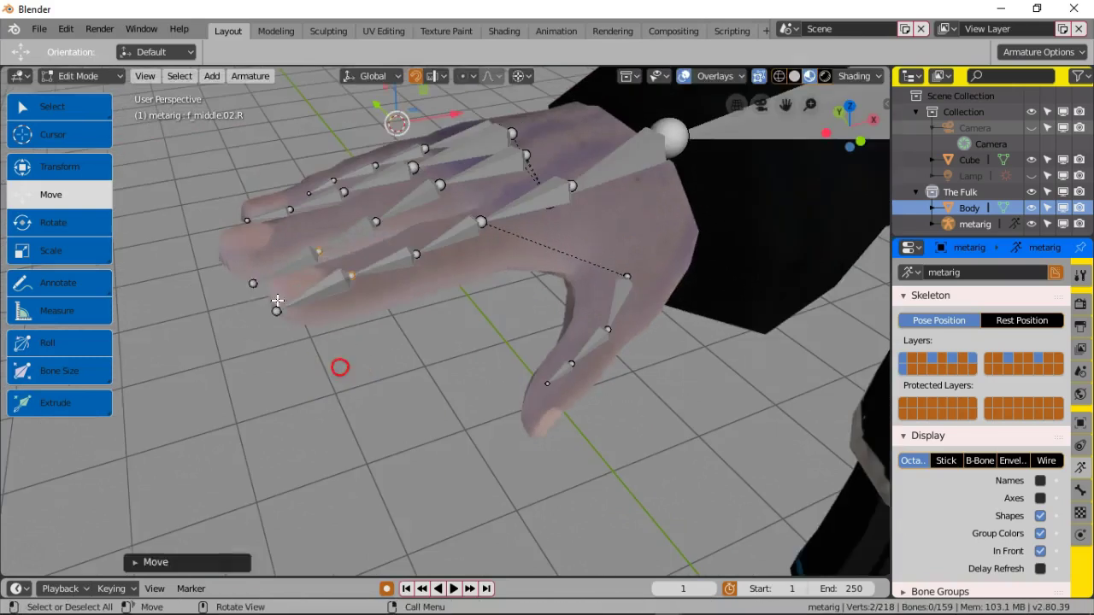
{"action": "left_click", "coordinate": [250, 280]}
{"action": "left_click_drag", "start_coordinate": [396, 91], "coordinate": [396, 62]}
{"action": "middle_click_drag", "start_coordinate": [397, 321], "coordinate": [347, 232]}
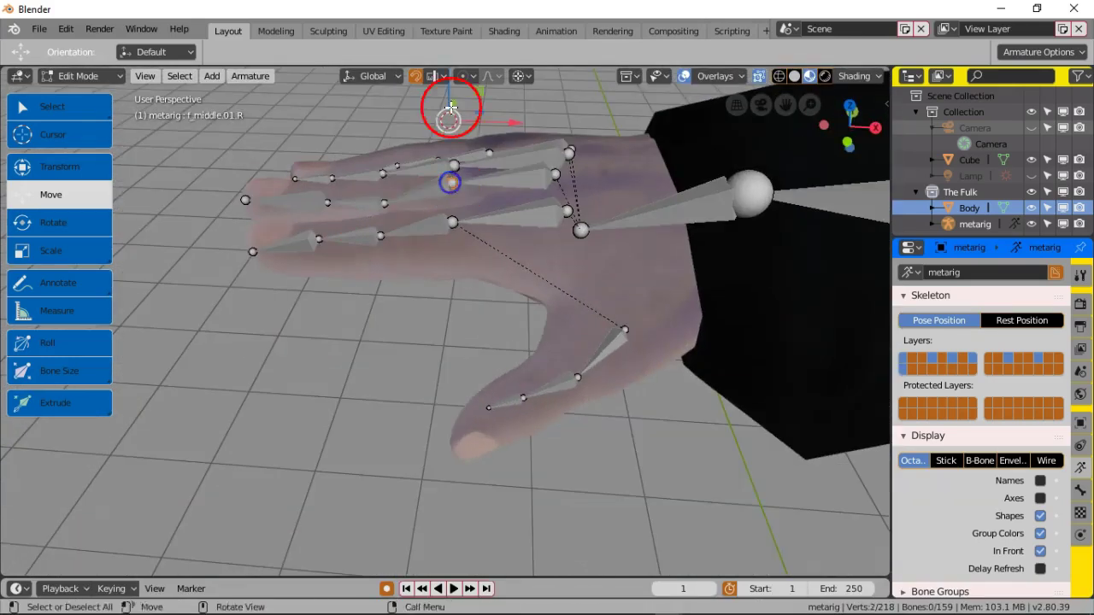
Step: Raise the right middle finger's knuckle and first finger joint slightly along the Z axis
{"action": "middle_click_drag", "start_coordinate": [470, 391], "coordinate": [471, 367]}
{"action": "left_click", "coordinate": [536, 229]}
{"action": "left_click_drag", "start_coordinate": [556, 118], "coordinate": [558, 104]}
{"action": "left_click", "coordinate": [539, 230]}
{"action": "left_click", "coordinate": [452, 224]}
{"action": "middle_click_drag", "start_coordinate": [472, 286], "coordinate": [530, 262]}
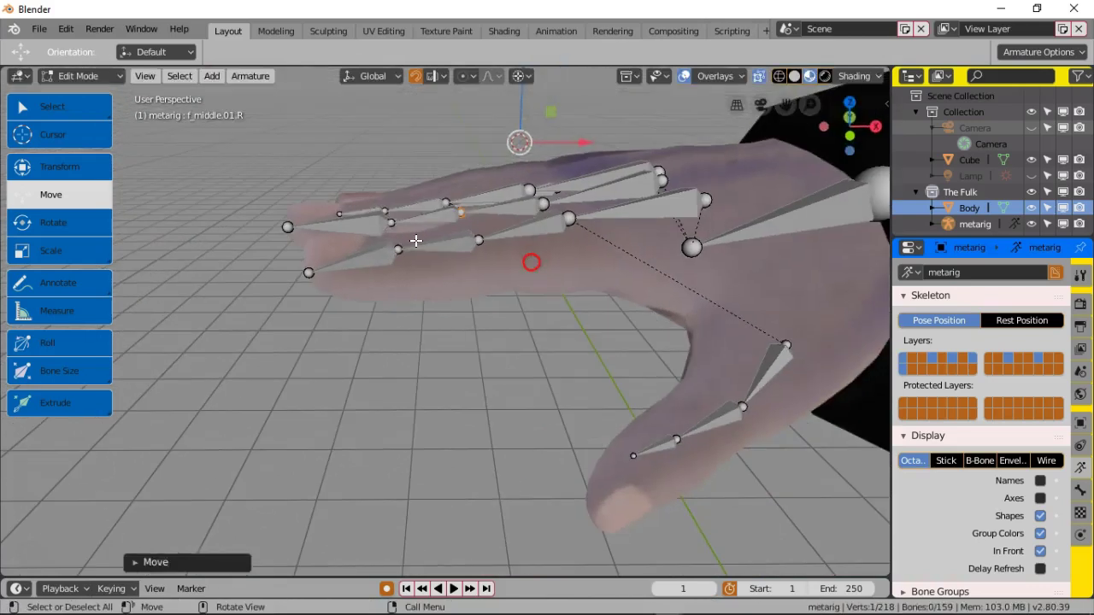
Step: Raise another right-hand finger joint slightly along the Z axis and nudge it into the centre of the finger
{"action": "middle_click_drag", "start_coordinate": [522, 166], "coordinate": [599, 282]}
{"action": "left_click", "coordinate": [571, 357]}
{"action": "left_click", "coordinate": [697, 213]}
{"action": "left_click_drag", "start_coordinate": [586, 127], "coordinate": [586, 117]}
{"action": "middle_click_drag", "start_coordinate": [590, 333], "coordinate": [588, 239]}
{"action": "left_click_drag", "start_coordinate": [601, 214], "coordinate": [606, 211]}
Step: Check the right hand's finger joints from other angles and nudge the off-centre ones into the mesh
{"action": "middle_click_drag", "start_coordinate": [598, 218], "coordinate": [611, 308]}
{"action": "left_click", "coordinate": [629, 291]}
{"action": "middle_click_drag", "start_coordinate": [606, 251], "coordinate": [752, 380]}
{"action": "left_click", "coordinate": [771, 386]}
{"action": "left_click_drag", "start_coordinate": [771, 386], "coordinate": [770, 382]}
{"action": "middle_click_drag", "start_coordinate": [727, 377], "coordinate": [434, 313]}
{"action": "left_click_drag", "start_coordinate": [356, 281], "coordinate": [359, 285]}
Step: Adjust the right index finger's middle joint and fingertip bone end slightly along the X and Z axes
{"action": "mouse_move", "coordinate": [479, 278]}
{"action": "middle_mouse_down"}
{"action": "mouse_move", "coordinate": [502, 260]}
{"action": "mouse_move", "coordinate": [479, 299]}
{"action": "middle_mouse_up"}
{"action": "left_click", "coordinate": [476, 305]}
{"action": "middle_click_drag", "start_coordinate": [476, 305], "coordinate": [439, 248]}
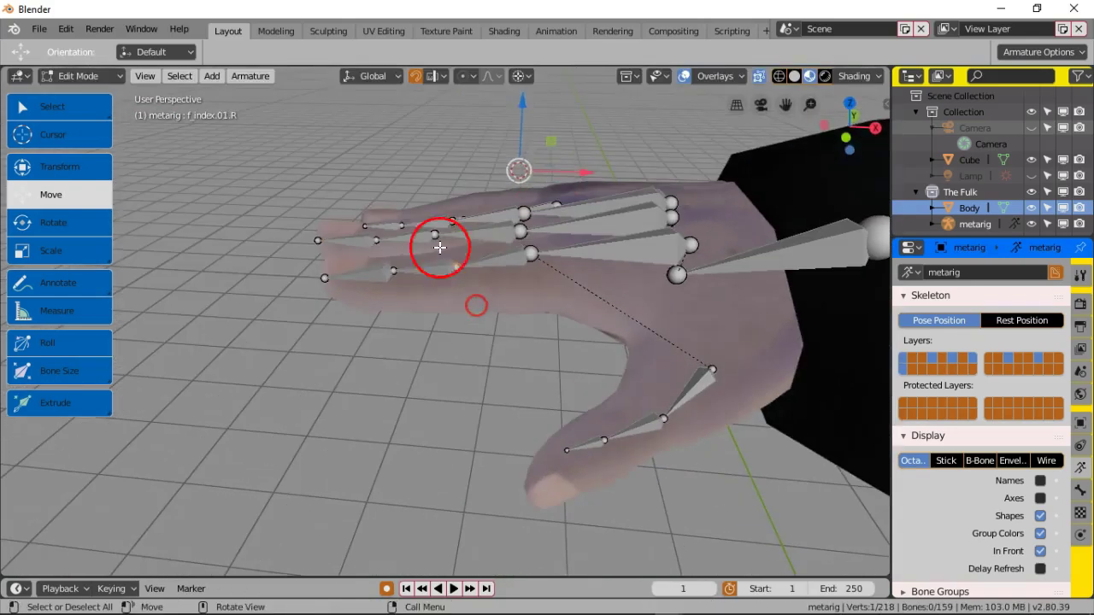
{"action": "left_click", "coordinate": [323, 279]}
{"action": "left_click_drag", "start_coordinate": [586, 173], "coordinate": [589, 173]}
{"action": "middle_click_drag", "start_coordinate": [538, 231], "coordinate": [530, 188]}
{"action": "left_click_drag", "start_coordinate": [515, 143], "coordinate": [515, 151]}
Step: Select a joint further along the right-hand finger chain and lower it slightly inside the finger
{"action": "middle_click_drag", "start_coordinate": [461, 197], "coordinate": [513, 248]}
{"action": "left_click", "coordinate": [520, 222]}
{"action": "left_click", "coordinate": [349, 210]}
{"action": "middle_click_drag", "start_coordinate": [428, 252], "coordinate": [440, 359]}
{"action": "middle_click_drag", "start_coordinate": [618, 311], "coordinate": [262, 180]}
{"action": "left_click", "coordinate": [411, 240]}
{"action": "left_click_drag", "start_coordinate": [193, 181], "coordinate": [191, 185]}
Step: Nudge the remaining off-centre joints around the right palm slightly, including the end of palm.04.R
{"action": "middle_click_drag", "start_coordinate": [381, 286], "coordinate": [385, 192]}
{"action": "left_click_drag", "start_coordinate": [234, 127], "coordinate": [237, 128]}
{"action": "left_click", "coordinate": [300, 249]}
{"action": "middle_click_drag", "start_coordinate": [321, 275], "coordinate": [359, 276]}
{"action": "left_click_drag", "start_coordinate": [249, 143], "coordinate": [252, 143]}
{"action": "left_click", "coordinate": [236, 252]}
{"action": "middle_click_drag", "start_coordinate": [243, 246], "coordinate": [451, 401]}
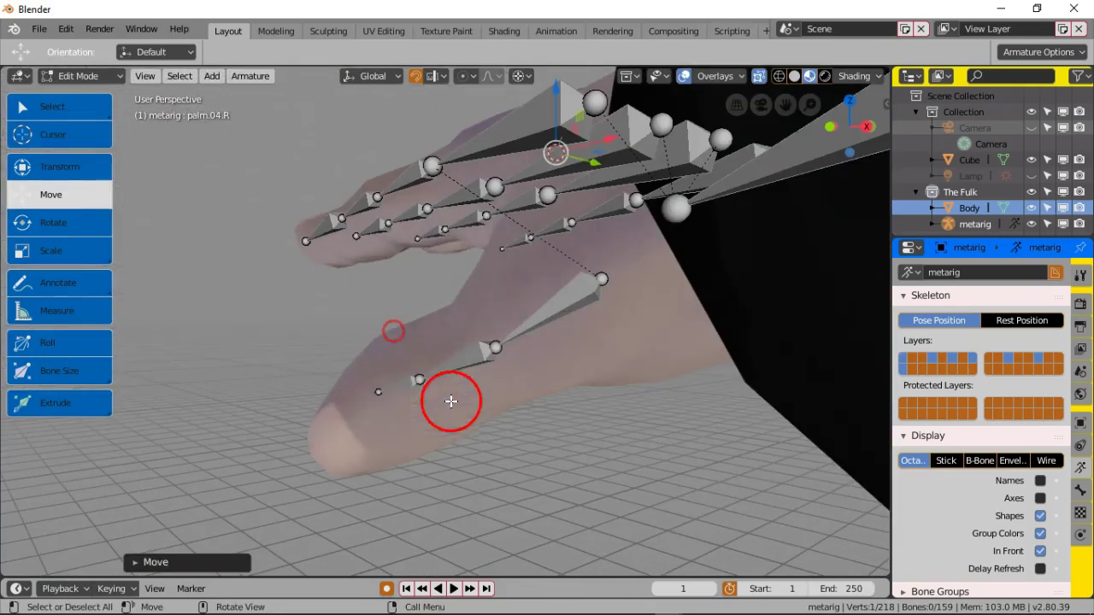
Step: Rotate the right thumb's bone chain so it follows the direction of the thumb mesh
{"action": "key", "text": "shift+s"}
{"action": "left_click", "coordinate": [505, 436]}
{"action": "left_click", "coordinate": [496, 348], "text": "shift"}
{"action": "left_click", "coordinate": [386, 390], "text": "shift"}
{"action": "middle_click_drag", "start_coordinate": [386, 390], "coordinate": [461, 368]}
{"action": "key", "text": "r"}
{"action": "left_click", "coordinate": [552, 430]}
Step: Shift the right thumb bones slightly along the global axes to seat them inside the thumb
{"action": "middle_click_drag", "start_coordinate": [382, 211], "coordinate": [416, 225]}
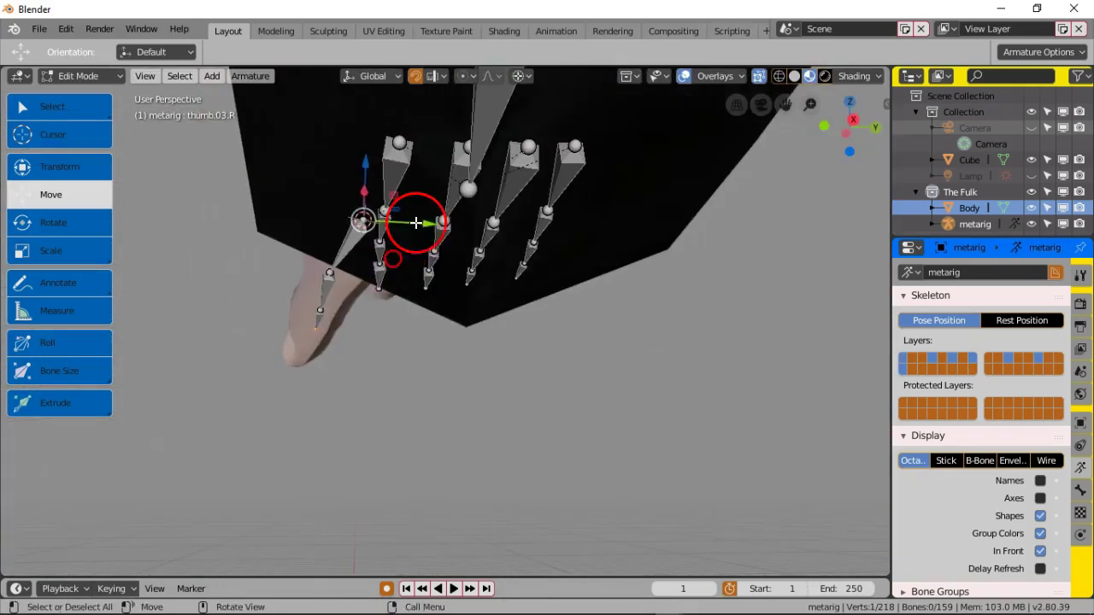
{"action": "left_click_drag", "start_coordinate": [364, 165], "coordinate": [362, 176]}
{"action": "middle_click_drag", "start_coordinate": [367, 192], "coordinate": [548, 256]}
{"action": "left_click_drag", "start_coordinate": [599, 248], "coordinate": [620, 245]}
{"action": "middle_click_drag", "start_coordinate": [621, 245], "coordinate": [521, 196]}
{"action": "left_click_drag", "start_coordinate": [517, 186], "coordinate": [501, 185]}
{"action": "middle_click_drag", "start_coordinate": [504, 269], "coordinate": [607, 277]}
{"action": "left_click_drag", "start_coordinate": [674, 284], "coordinate": [689, 283]}
Step: Select a joint farther along the right thumb chain and nudge it toward the centre of the mesh
{"action": "middle_click_drag", "start_coordinate": [598, 308], "coordinate": [352, 396]}
{"action": "left_click", "coordinate": [324, 364]}
{"action": "left_click_drag", "start_coordinate": [482, 230], "coordinate": [476, 229]}
{"action": "left_click_drag", "start_coordinate": [464, 201], "coordinate": [464, 190]}
{"action": "middle_click_drag", "start_coordinate": [392, 372], "coordinate": [413, 276]}
Step: Adjust the joint at the end of thumb.01.R slightly so it sits inside the thumb
{"action": "left_click", "coordinate": [310, 130]}
{"action": "mouse_move", "coordinate": [359, 248]}
{"action": "middle_mouse_down"}
{"action": "mouse_move", "coordinate": [462, 339]}
{"action": "mouse_move", "coordinate": [350, 265]}
{"action": "middle_mouse_up"}
{"action": "left_click_drag", "start_coordinate": [359, 164], "coordinate": [350, 166]}
{"action": "middle_click_drag", "start_coordinate": [368, 222], "coordinate": [521, 316]}
{"action": "left_click_drag", "start_coordinate": [609, 289], "coordinate": [599, 298]}
{"action": "middle_click_drag", "start_coordinate": [598, 299], "coordinate": [479, 325]}
{"action": "middle_click_drag", "start_coordinate": [513, 359], "coordinate": [552, 382]}
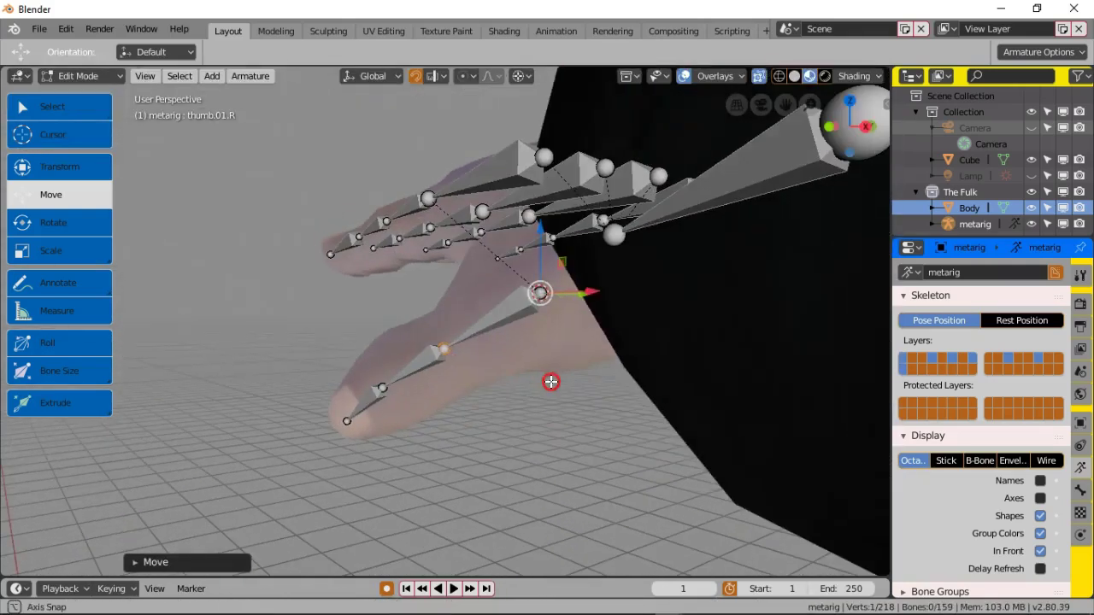
{"action": "left_click_drag", "start_coordinate": [594, 292], "coordinate": [579, 289]}
Step: Check the right hand from another angle and nudge an off-centre joint slightly
{"action": "middle_click_drag", "start_coordinate": [581, 299], "coordinate": [639, 371]}
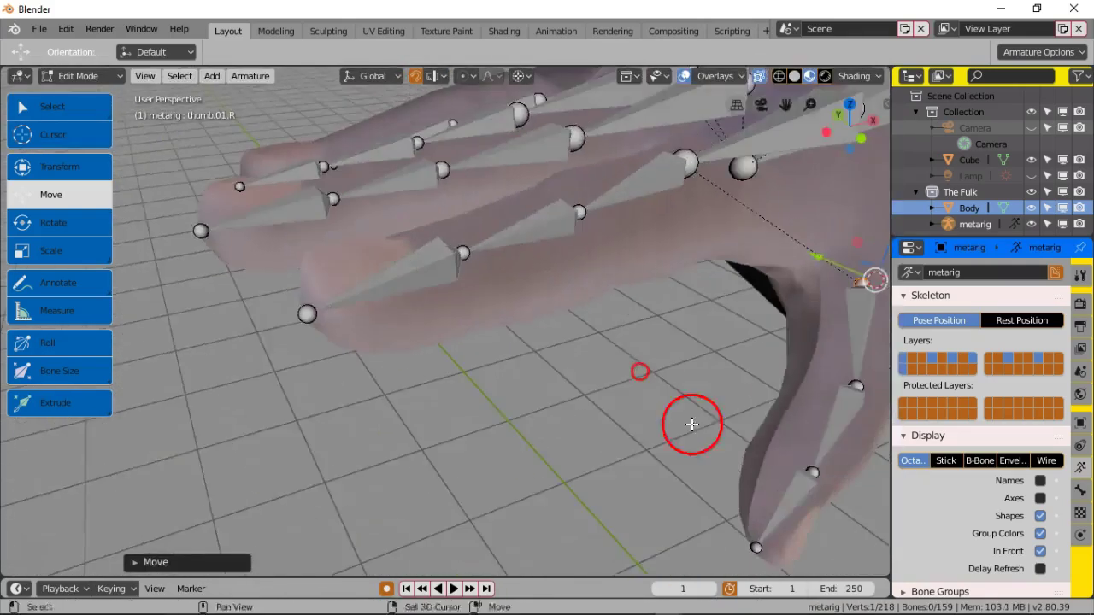
{"action": "middle_click_drag", "start_coordinate": [691, 425], "coordinate": [488, 299], "text": "shift"}
{"action": "middle_click_drag", "start_coordinate": [513, 321], "coordinate": [601, 365]}
{"action": "middle_click_drag", "start_coordinate": [583, 202], "coordinate": [571, 341]}
{"action": "left_click", "coordinate": [527, 320]}
{"action": "left_click_drag", "start_coordinate": [526, 128], "coordinate": [533, 131]}
Step: Reposition the base joint of thumb.01.R within the palm
{"action": "left_click", "coordinate": [554, 250]}
{"action": "middle_click_drag", "start_coordinate": [611, 137], "coordinate": [504, 321]}
{"action": "left_click", "coordinate": [584, 240]}
{"action": "left_click_drag", "start_coordinate": [630, 231], "coordinate": [623, 235]}
{"action": "middle_click_drag", "start_coordinate": [491, 247], "coordinate": [462, 214]}
{"action": "left_click_drag", "start_coordinate": [486, 286], "coordinate": [461, 283]}
{"action": "left_click_drag", "start_coordinate": [414, 324], "coordinate": [405, 313]}
{"action": "middle_click_drag", "start_coordinate": [445, 316], "coordinate": [664, 401]}
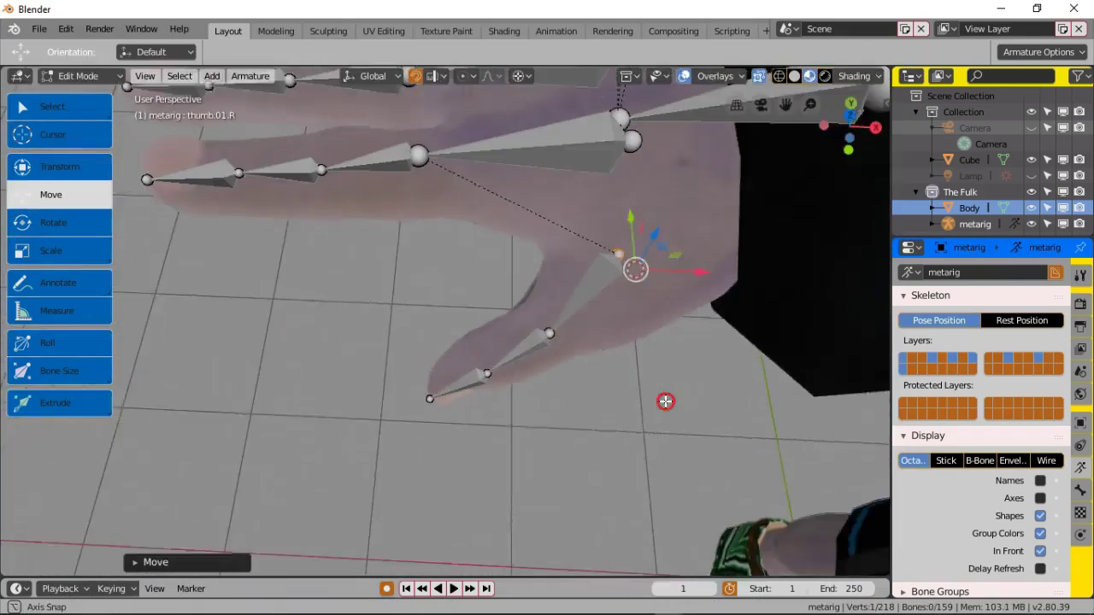
Step: Move the remaining misplaced hand joints into the mesh, checking them from several angles
{"action": "left_click_drag", "start_coordinate": [667, 243], "coordinate": [703, 232]}
{"action": "left_click", "coordinate": [718, 210]}
{"action": "middle_click_drag", "start_coordinate": [641, 393], "coordinate": [413, 236]}
{"action": "left_click", "coordinate": [413, 237]}
{"action": "key", "text": "g"}
{"action": "left_click", "coordinate": [337, 208]}
{"action": "middle_click_drag", "start_coordinate": [342, 213], "coordinate": [375, 361]}
{"action": "scroll", "coordinate": [375, 360], "scroll_direction": "up", "scroll_amount": 3}
{"action": "middle_click_drag", "start_coordinate": [627, 420], "coordinate": [590, 389]}
{"action": "left_click_drag", "start_coordinate": [515, 357], "coordinate": [598, 445]}
Step: Place the 3D cursor at the left hand and shift the selected joint slightly with the Move tool
{"action": "scroll", "coordinate": [547, 410], "scroll_direction": "down", "scroll_amount": 6}
{"action": "middle_click_drag", "start_coordinate": [565, 419], "coordinate": [444, 435]}
{"action": "left_click", "coordinate": [53, 134]}
{"action": "left_click", "coordinate": [431, 422]}
{"action": "left_click", "coordinate": [52, 195]}
{"action": "left_click_drag", "start_coordinate": [490, 455], "coordinate": [480, 452]}
Step: Make small position corrections to two neighbouring joints inside the mesh
{"action": "scroll", "coordinate": [481, 452], "scroll_direction": "up", "scroll_amount": 4}
{"action": "middle_click_drag", "start_coordinate": [480, 451], "coordinate": [618, 436]}
{"action": "scroll", "coordinate": [459, 412], "scroll_direction": "up", "scroll_amount": 3}
{"action": "left_click", "coordinate": [584, 314]}
{"action": "left_click_drag", "start_coordinate": [462, 248], "coordinate": [458, 247]}
{"action": "left_click", "coordinate": [456, 256]}
{"action": "left_click_drag", "start_coordinate": [462, 247], "coordinate": [457, 244]}
Step: Select the elbow joint at the end of upper_arm.L and nudge it slightly inside the sleeve
{"action": "scroll", "coordinate": [456, 256], "scroll_direction": "down", "scroll_amount": 5}
{"action": "middle_click_drag", "start_coordinate": [462, 342], "coordinate": [450, 379]}
{"action": "left_click", "coordinate": [558, 278]}
{"action": "left_click_drag", "start_coordinate": [713, 281], "coordinate": [706, 281]}
{"action": "middle_click_drag", "start_coordinate": [592, 328], "coordinate": [578, 357]}
{"action": "scroll", "coordinate": [479, 350], "scroll_direction": "up", "scroll_amount": 4}
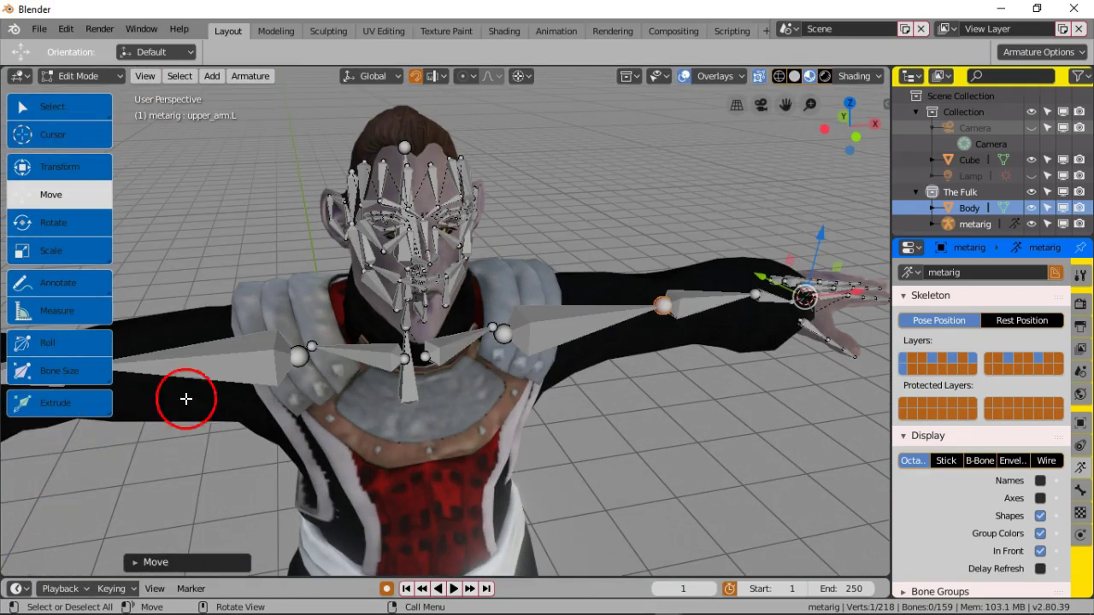
Step: Examine the face bones from the front and side, selecting the joint of cheek.B.R.001 near the temple
{"action": "scroll", "coordinate": [378, 371], "scroll_direction": "up", "scroll_amount": 4}
{"action": "middle_click_drag", "start_coordinate": [379, 371], "coordinate": [397, 341]}
{"action": "scroll", "coordinate": [424, 359], "scroll_direction": "down", "scroll_amount": 2}
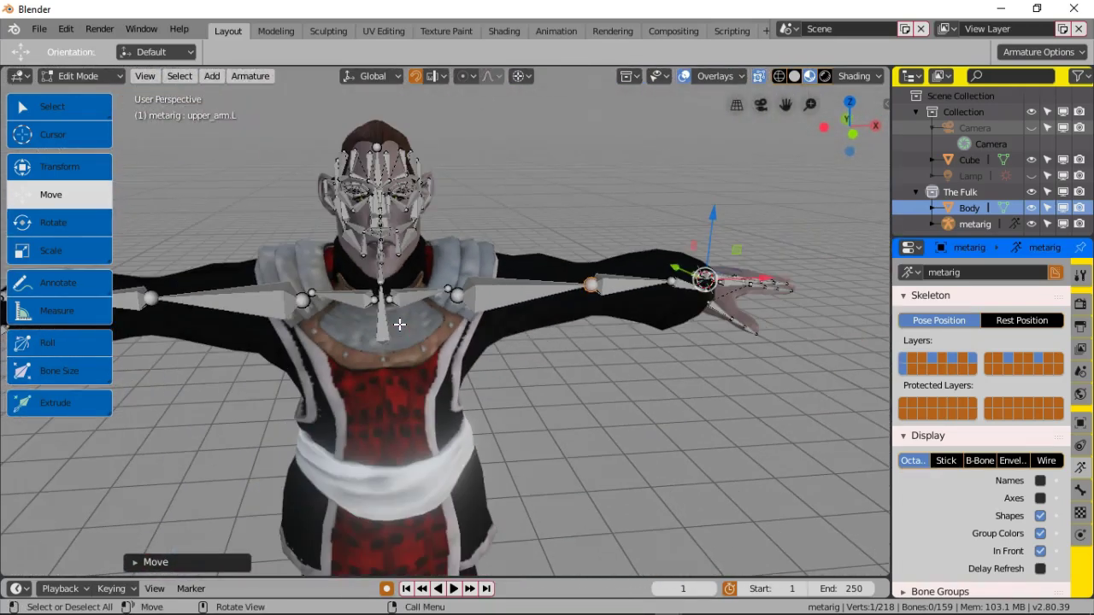
{"action": "scroll", "coordinate": [399, 330], "scroll_direction": "up", "scroll_amount": 2}
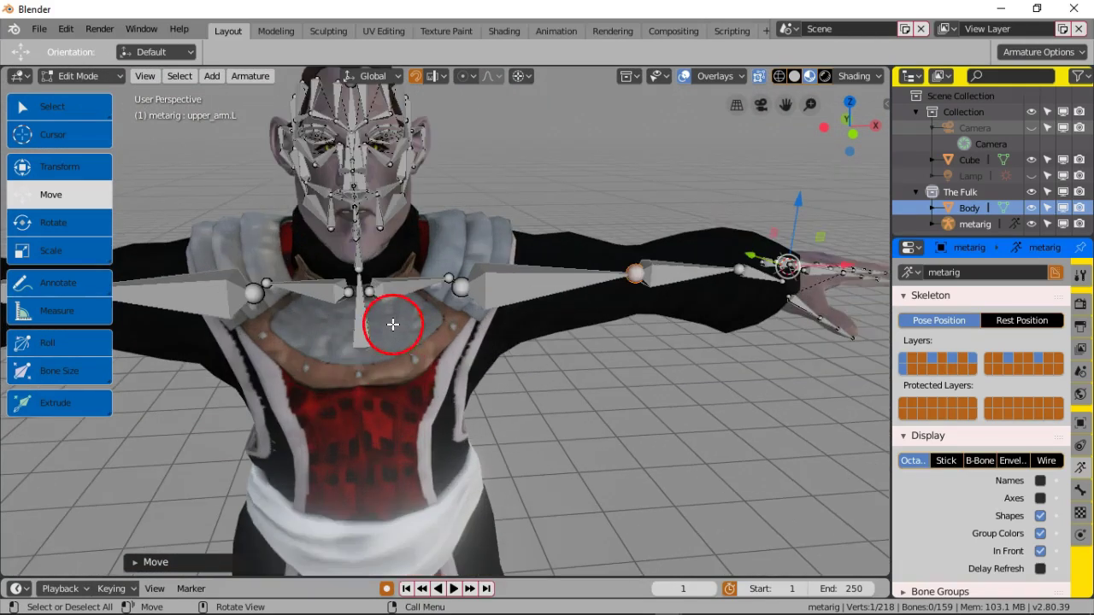
{"action": "middle_click_drag", "start_coordinate": [373, 297], "coordinate": [428, 348], "text": "shift"}
{"action": "scroll", "coordinate": [432, 331], "scroll_direction": "up", "scroll_amount": 4}
{"action": "middle_click_drag", "start_coordinate": [421, 301], "coordinate": [437, 340]}
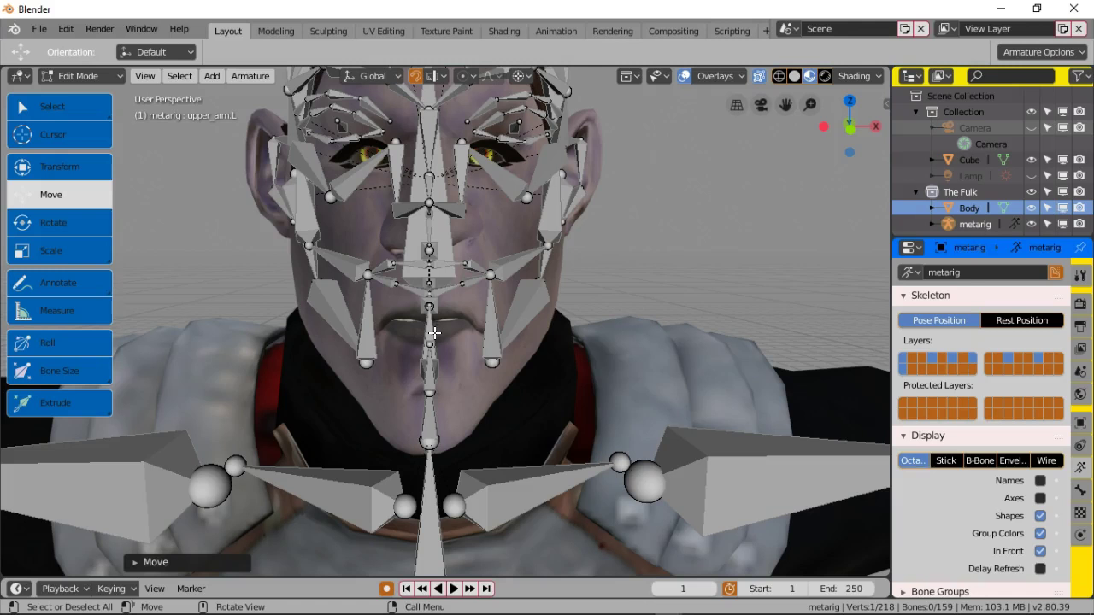
{"action": "middle_click_drag", "start_coordinate": [434, 333], "coordinate": [354, 325]}
{"action": "scroll", "coordinate": [360, 329], "scroll_direction": "up", "scroll_amount": 3}
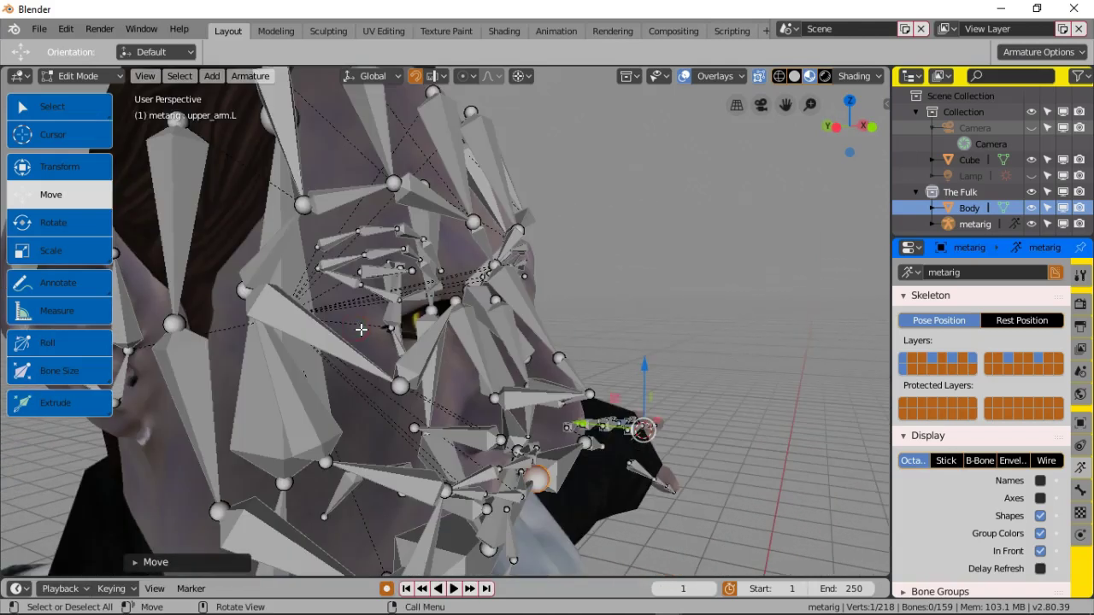
{"action": "left_click", "coordinate": [244, 289]}
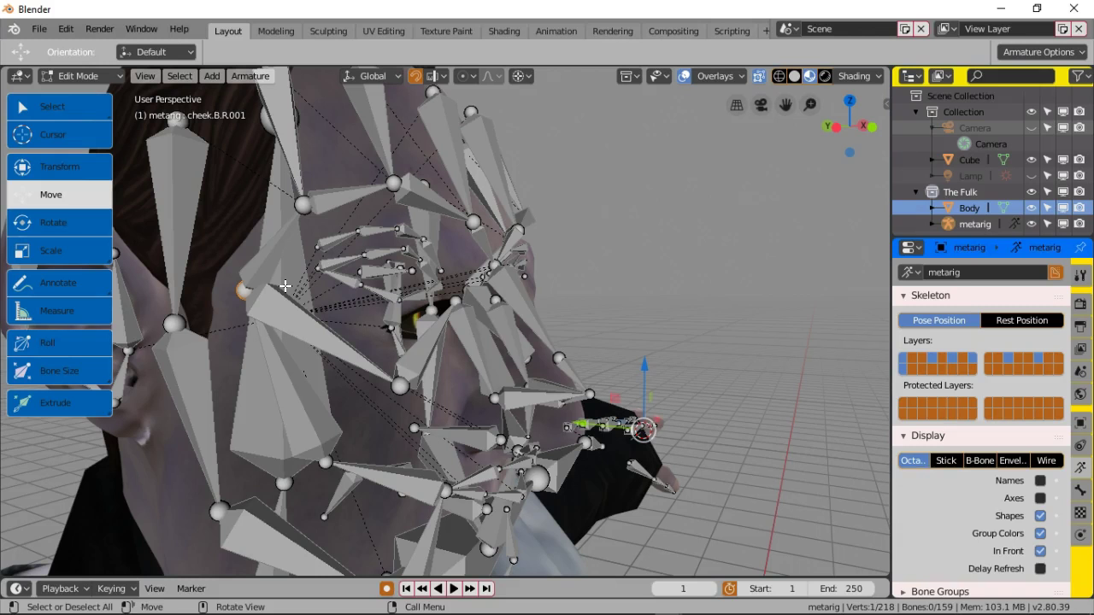
{"action": "scroll", "coordinate": [285, 287], "scroll_direction": "down", "scroll_amount": 4}
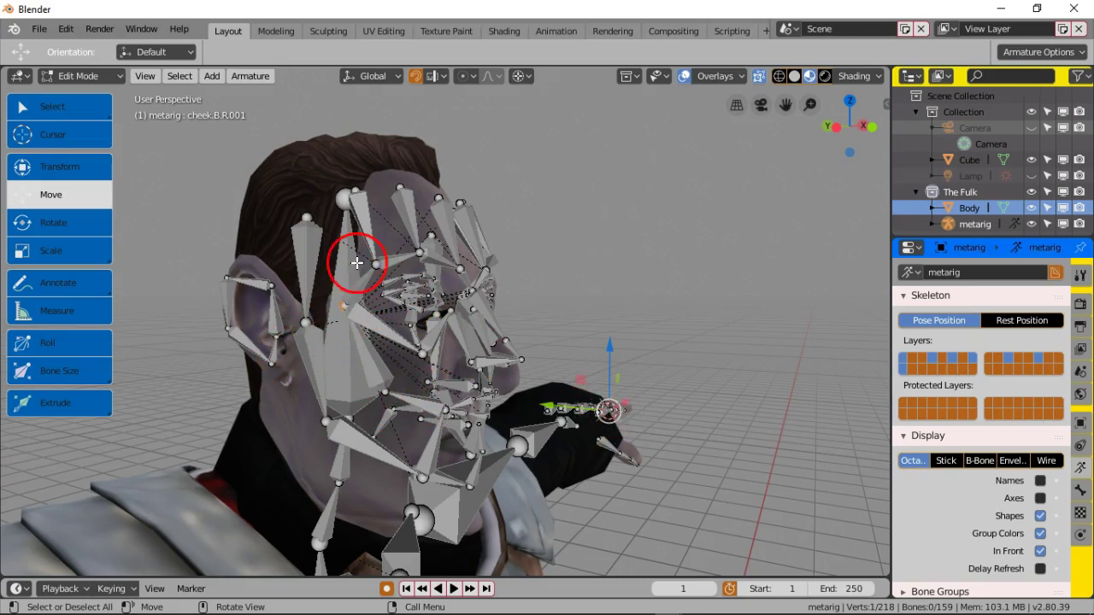
{"action": "middle_click_drag", "start_coordinate": [390, 329], "coordinate": [427, 337]}
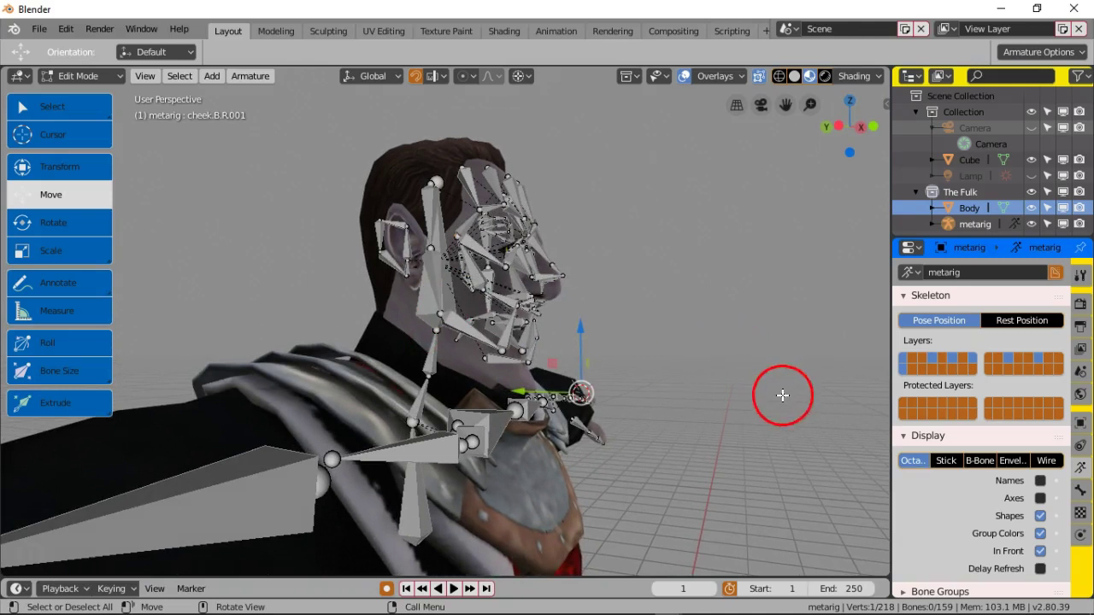
Step: Show the armature's Rigify Buttons samples and examine the head bones from the side and front
{"action": "scroll", "coordinate": [965, 479], "scroll_direction": "down", "scroll_amount": 8}
{"action": "left_click", "coordinate": [958, 461]}
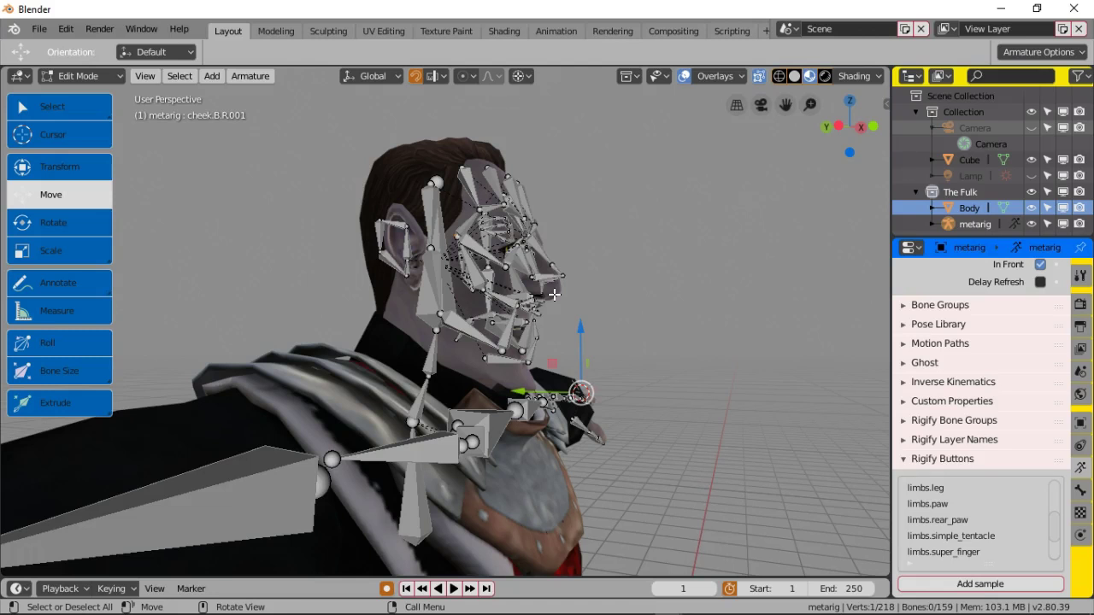
{"action": "scroll", "coordinate": [548, 297], "scroll_direction": "up", "scroll_amount": 1}
{"action": "middle_click_drag", "start_coordinate": [534, 318], "coordinate": [524, 335]}
{"action": "scroll", "coordinate": [522, 325], "scroll_direction": "up", "scroll_amount": 5}
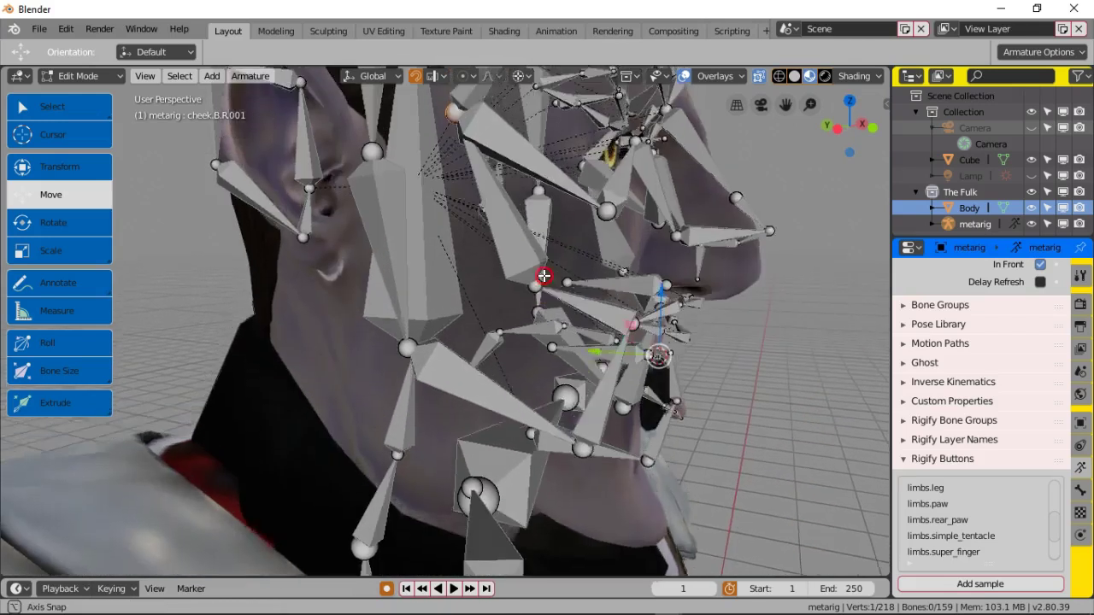
{"action": "middle_click_drag", "start_coordinate": [545, 276], "coordinate": [515, 292]}
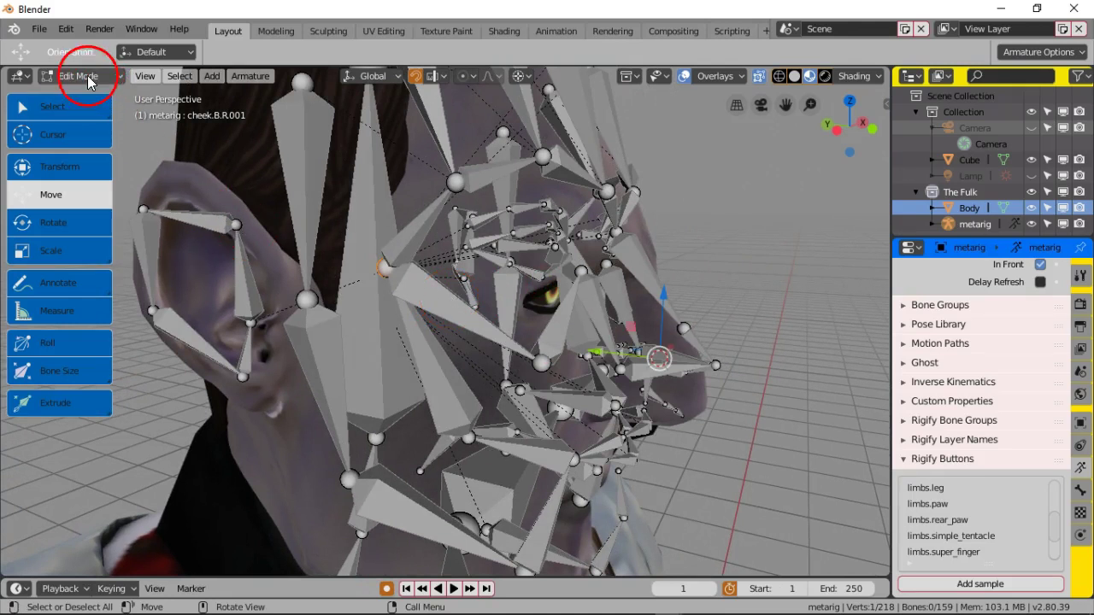
{"action": "scroll", "coordinate": [391, 349], "scroll_direction": "down", "scroll_amount": 3}
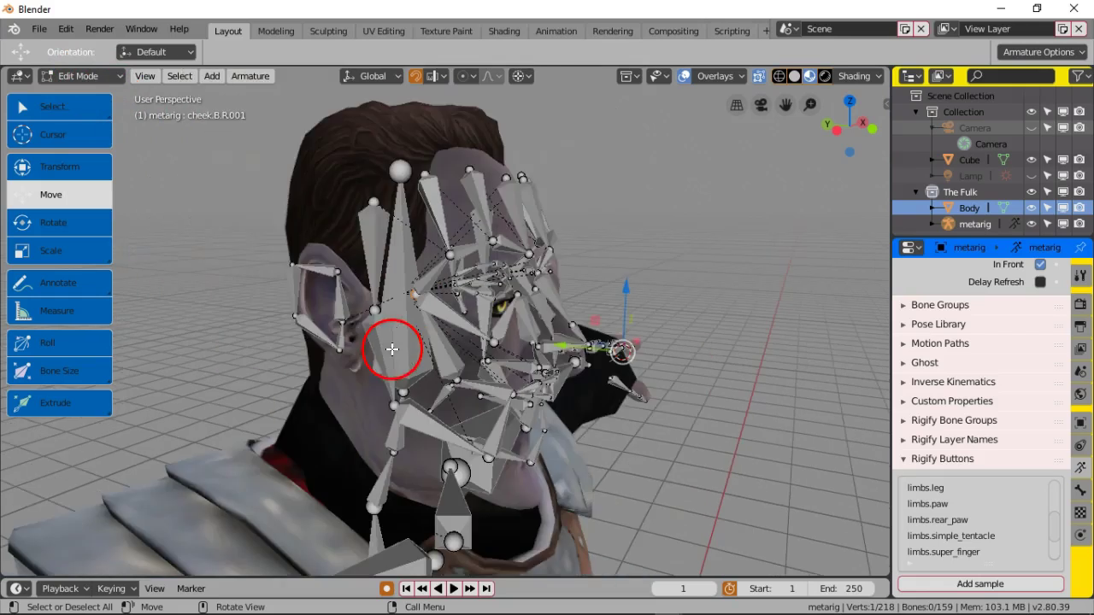
{"action": "middle_click_drag", "start_coordinate": [498, 368], "coordinate": [474, 360]}
{"action": "middle_click_drag", "start_coordinate": [260, 260], "coordinate": [282, 256]}
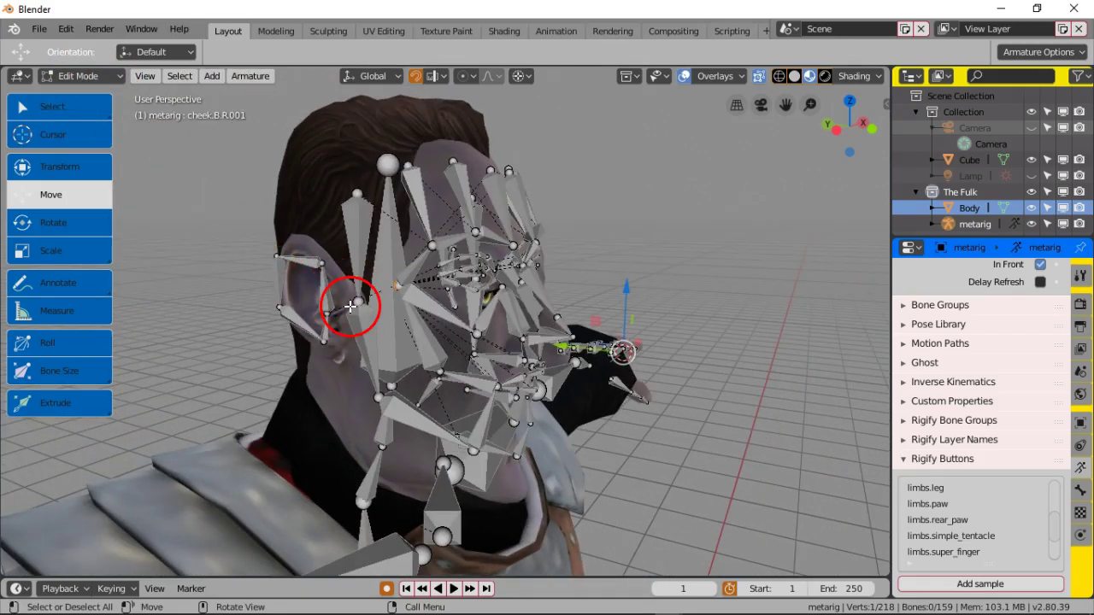
{"action": "scroll", "coordinate": [351, 309], "scroll_direction": "down", "scroll_amount": 4}
{"action": "middle_click_drag", "start_coordinate": [453, 323], "coordinate": [387, 334]}
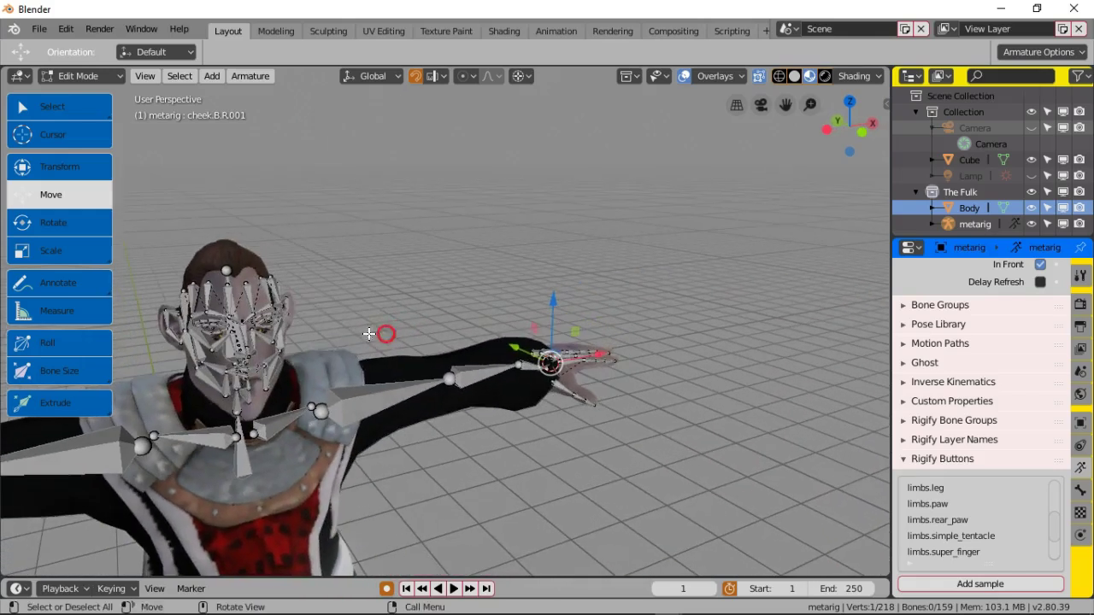
{"action": "middle_click_drag", "start_coordinate": [324, 322], "coordinate": [471, 325]}
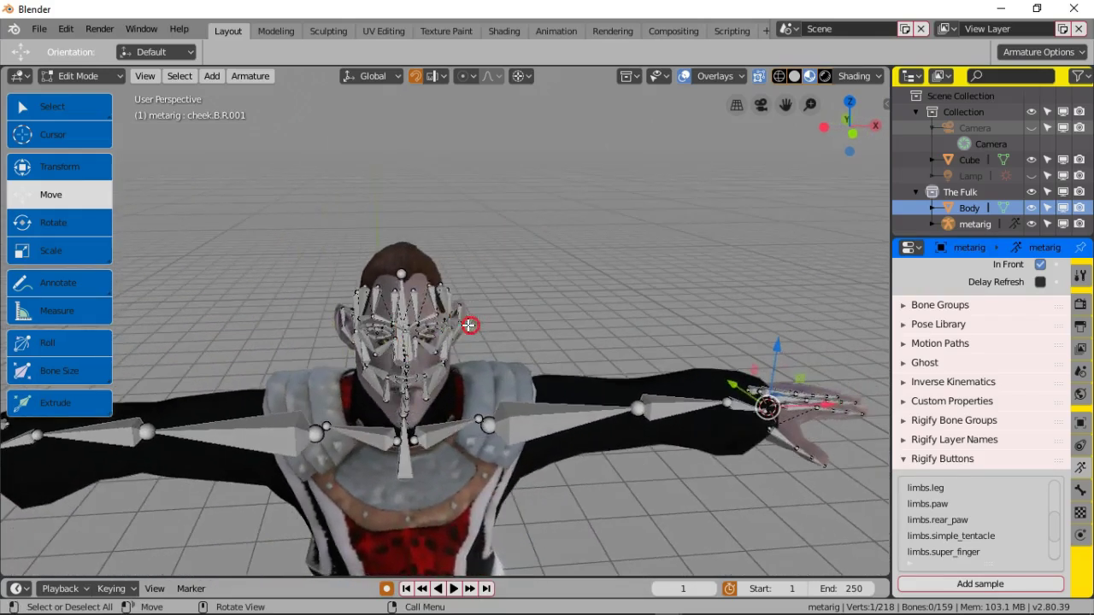
{"action": "scroll", "coordinate": [397, 343], "scroll_direction": "up", "scroll_amount": 3}
{"action": "scroll", "coordinate": [398, 343], "scroll_direction": "up", "scroll_amount": 2}
{"action": "scroll", "coordinate": [398, 323], "scroll_direction": "up", "scroll_amount": 3}
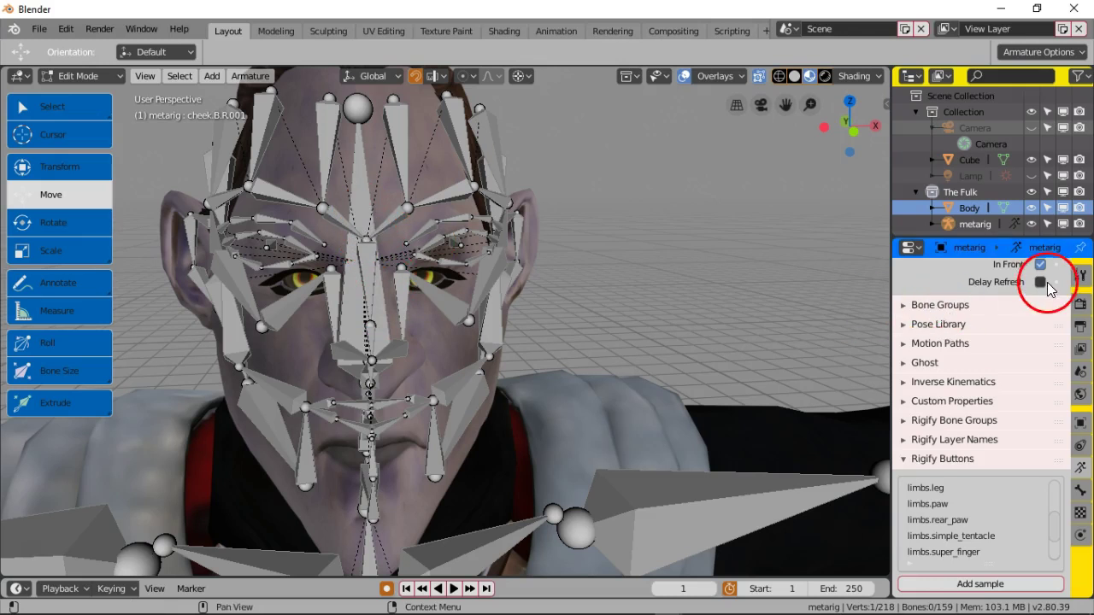
Step: Open the active tool settings and toggle the armature's X-Axis Mirror option off and back on
{"action": "left_click", "coordinate": [1081, 277]}
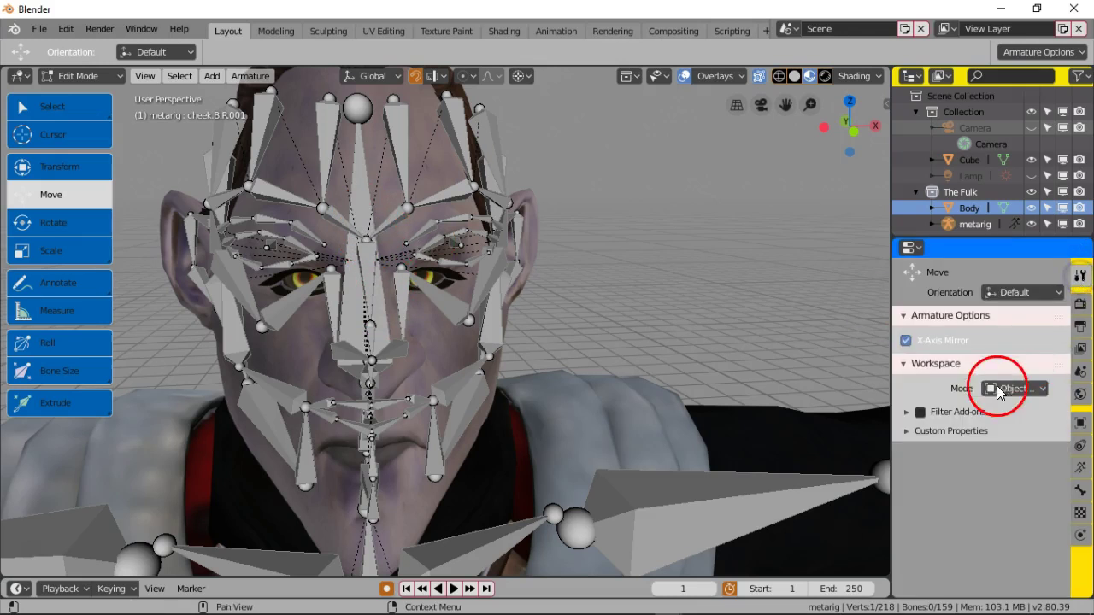
{"action": "left_click", "coordinate": [910, 341]}
{"action": "left_click", "coordinate": [911, 342]}
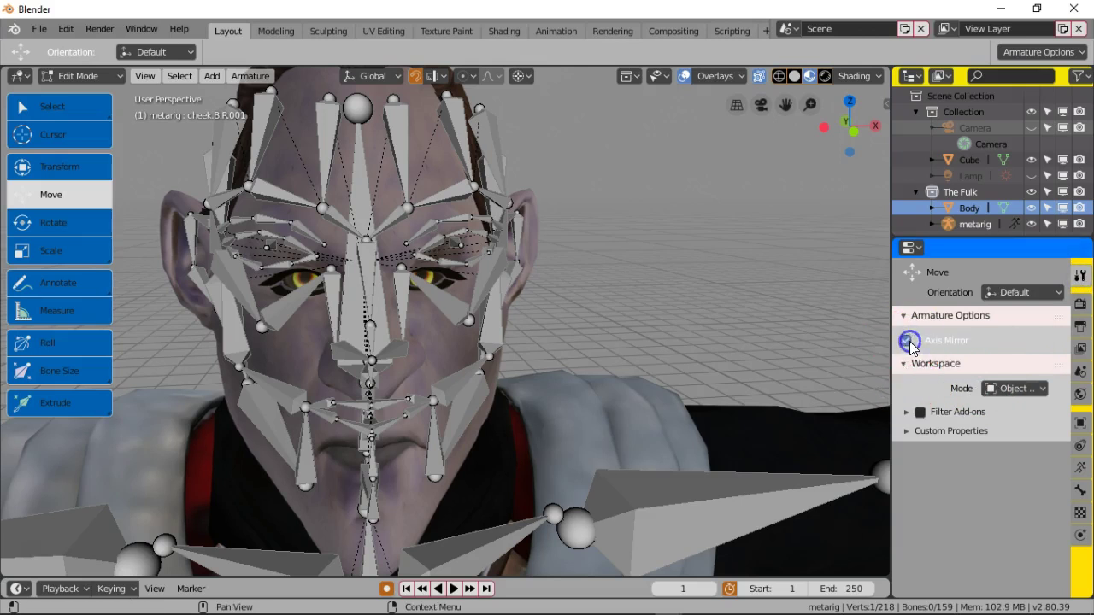
Step: Inspect the arm, hand and face bones against the body mesh from several angles
{"action": "scroll", "coordinate": [696, 338], "scroll_direction": "down", "scroll_amount": 5}
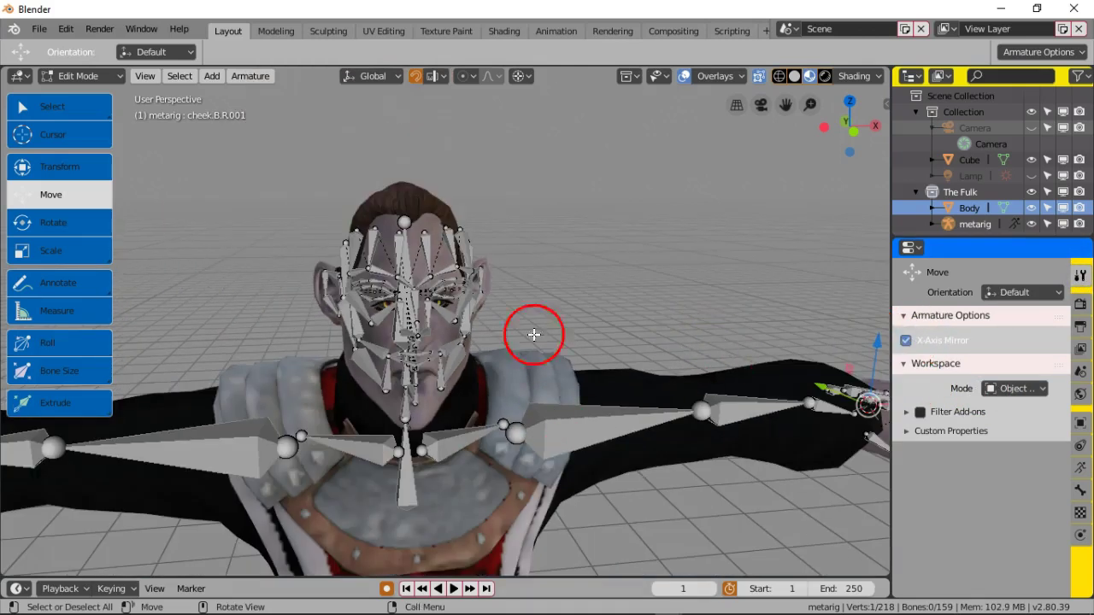
{"action": "middle_click_drag", "start_coordinate": [727, 371], "coordinate": [625, 348]}
{"action": "left_click", "coordinate": [600, 367]}
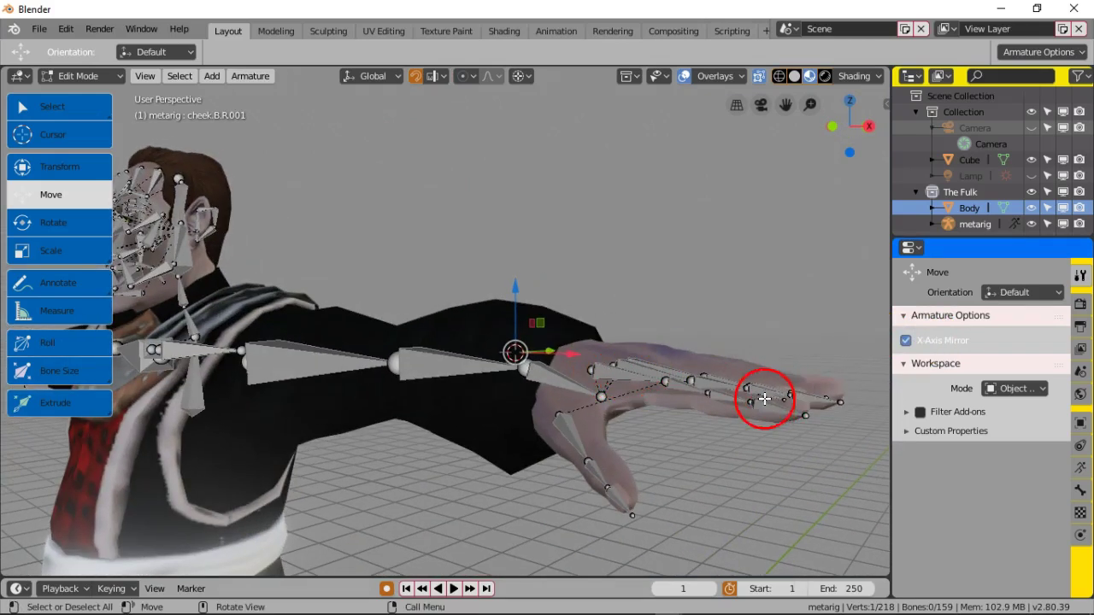
{"action": "middle_click_drag", "start_coordinate": [647, 374], "coordinate": [693, 396]}
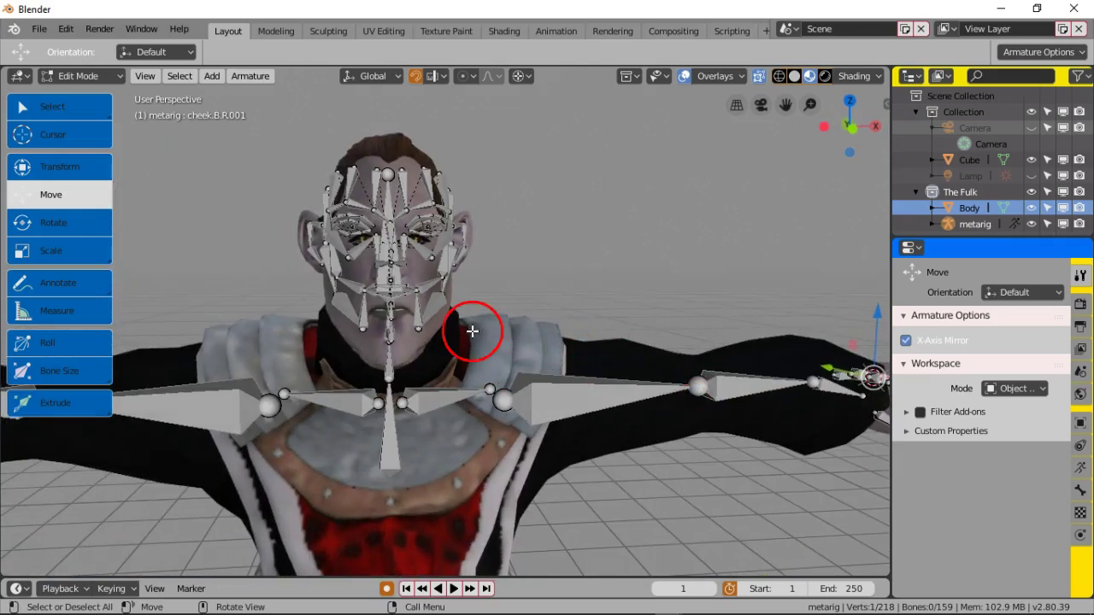
{"action": "scroll", "coordinate": [389, 343], "scroll_direction": "up", "scroll_amount": 2}
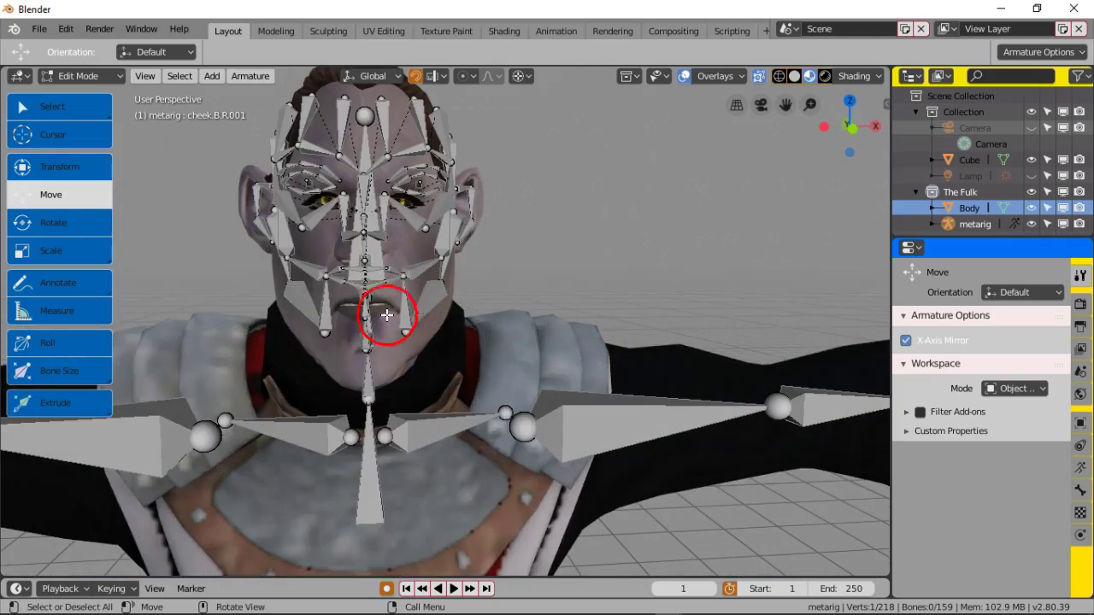
{"action": "scroll", "coordinate": [373, 207], "scroll_direction": "up", "scroll_amount": 4}
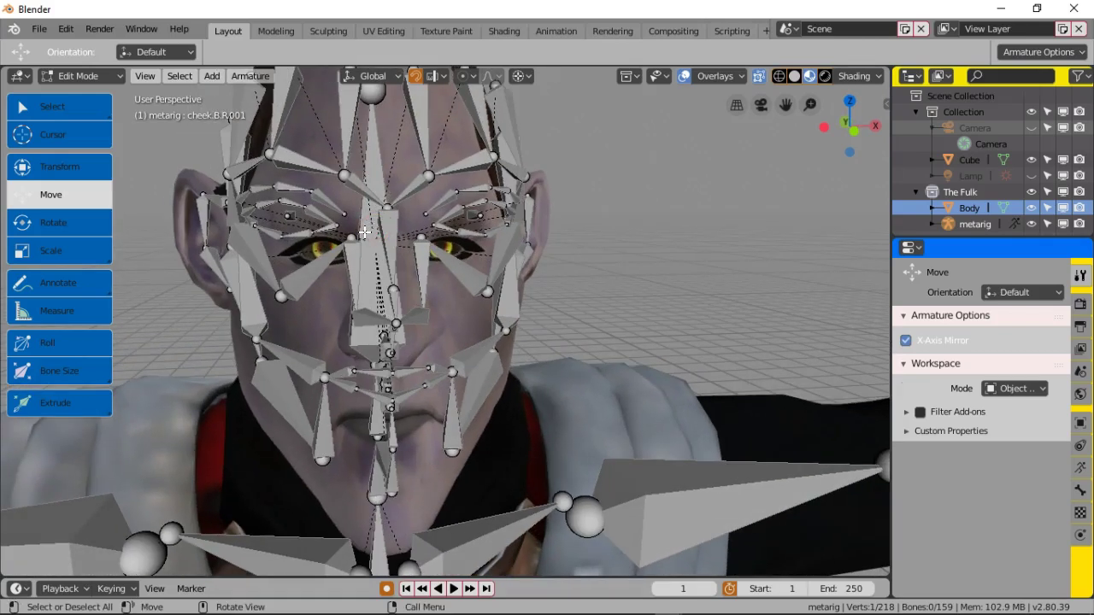
{"action": "middle_click_drag", "start_coordinate": [347, 236], "coordinate": [350, 245]}
{"action": "scroll", "coordinate": [361, 283], "scroll_direction": "up", "scroll_amount": 2}
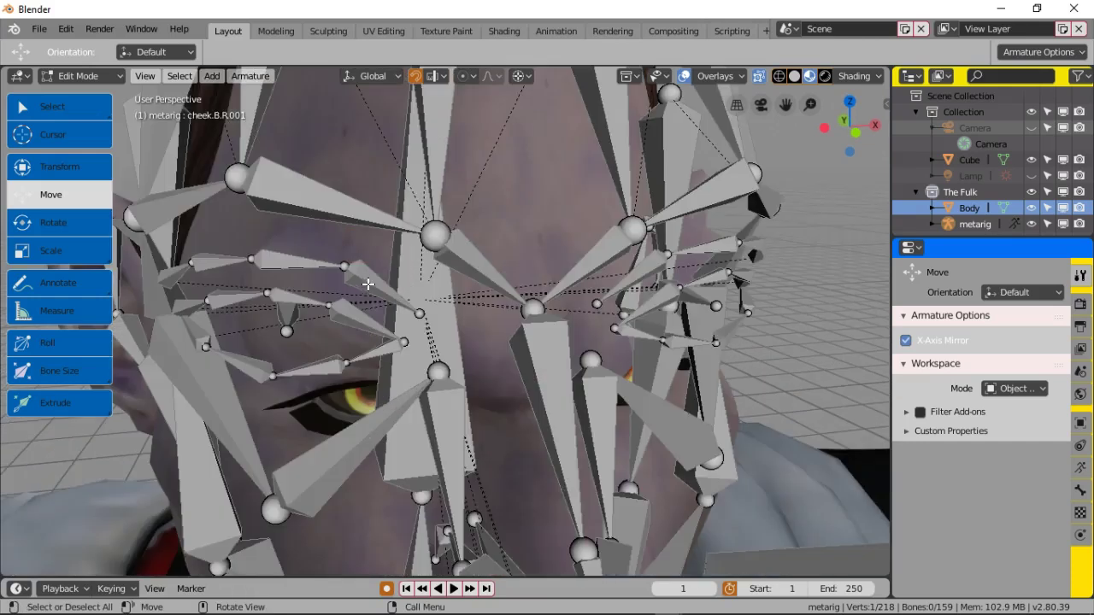
{"action": "middle_click_drag", "start_coordinate": [367, 282], "coordinate": [370, 275]}
{"action": "scroll", "coordinate": [371, 269], "scroll_direction": "down", "scroll_amount": 5}
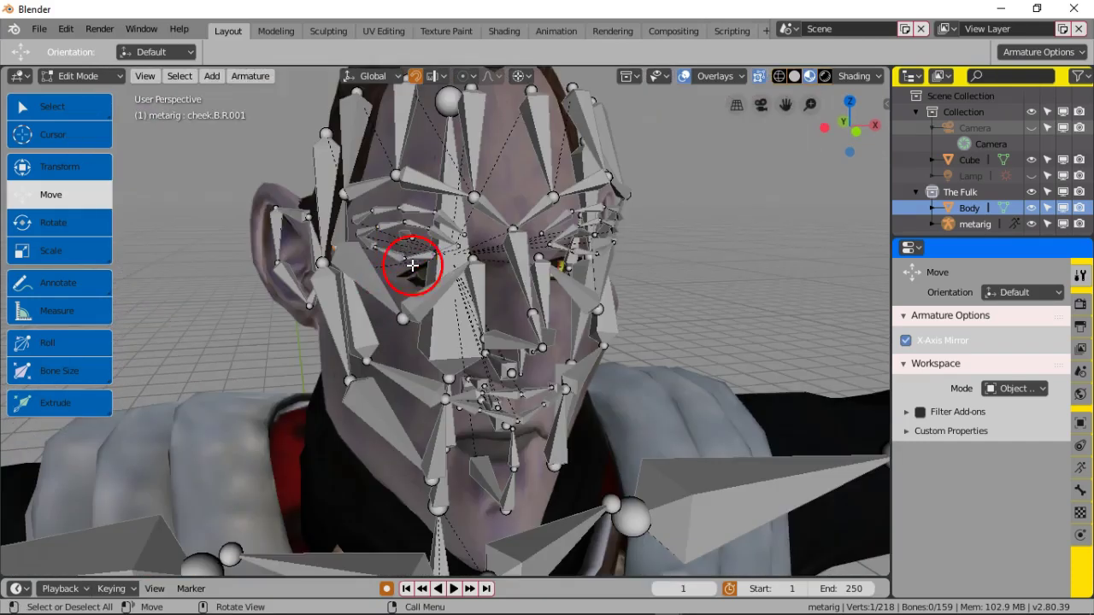
{"action": "middle_click_drag", "start_coordinate": [436, 272], "coordinate": [499, 276]}
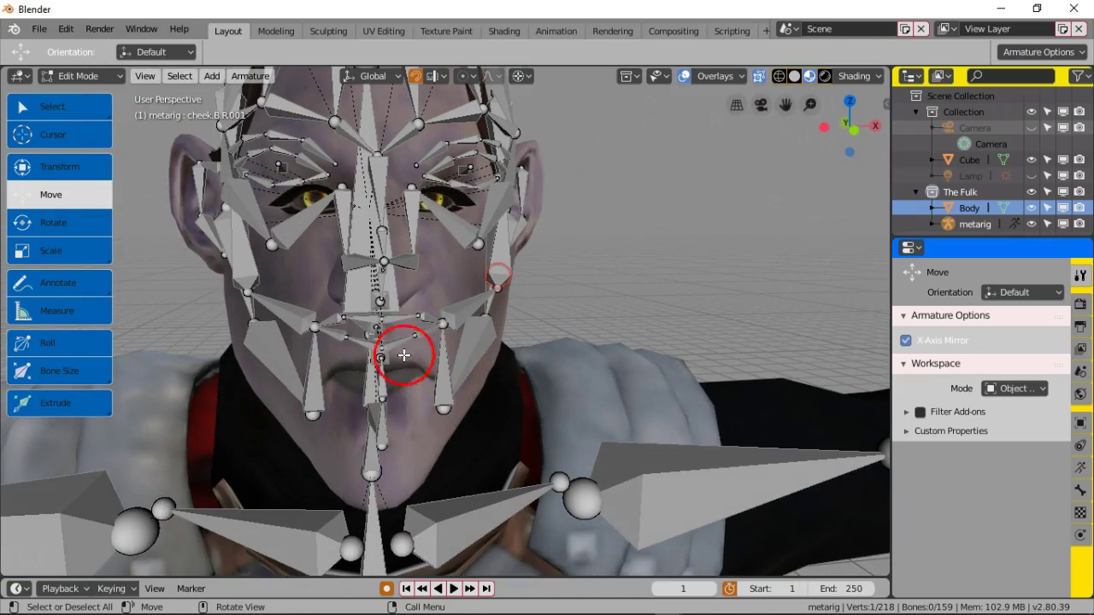
Step: Switch the viewport to wireframe shading and inspect the face bones against the head mesh
{"action": "left_click", "coordinate": [779, 75]}
{"action": "mouse_move", "coordinate": [505, 182]}
{"action": "middle_mouse_down"}
{"action": "mouse_move", "coordinate": [556, 196]}
{"action": "mouse_move", "coordinate": [532, 196]}
{"action": "mouse_move", "coordinate": [564, 175]}
{"action": "middle_mouse_up"}
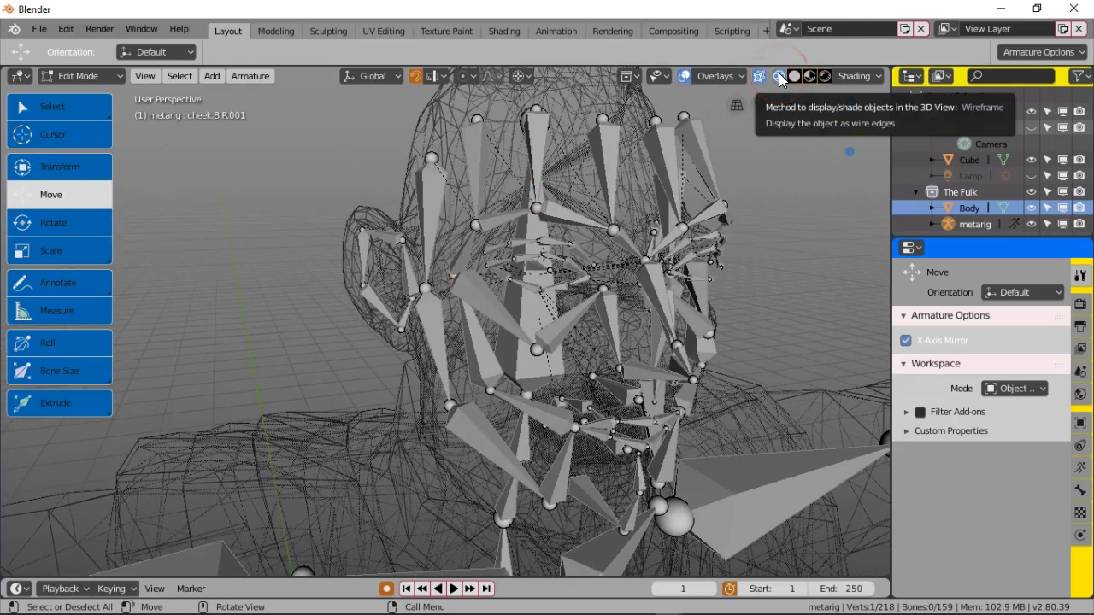
{"action": "left_click", "coordinate": [621, 219]}
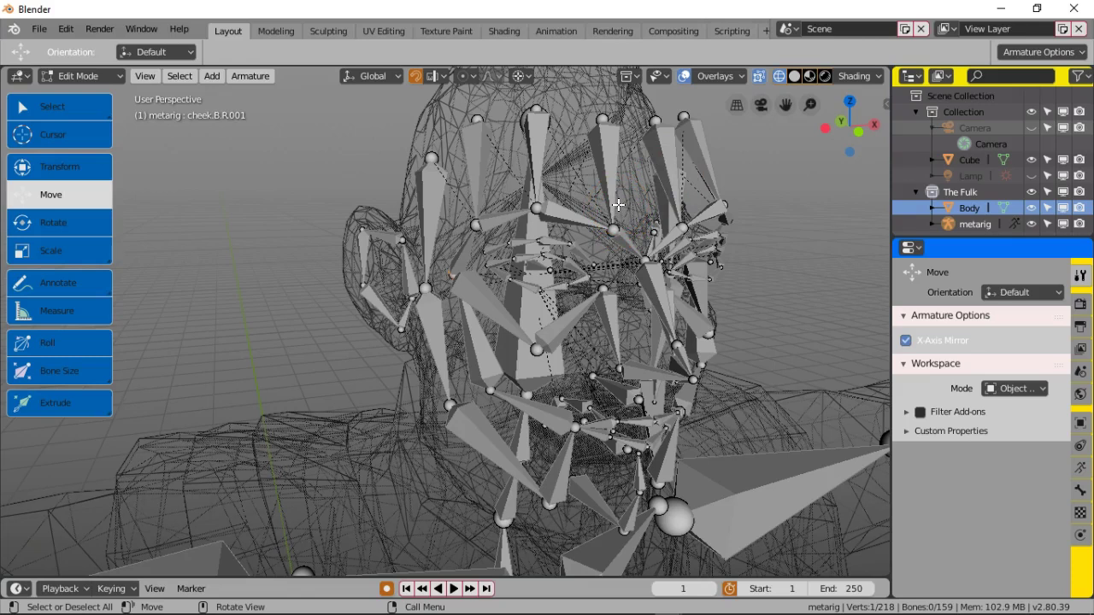
{"action": "mouse_move", "coordinate": [609, 210]}
{"action": "middle_mouse_down"}
{"action": "mouse_move", "coordinate": [586, 205]}
{"action": "mouse_move", "coordinate": [590, 193]}
{"action": "middle_mouse_up"}
{"action": "middle_click_drag", "start_coordinate": [489, 183], "coordinate": [581, 167]}
Step: Switch the viewport to solid shading and review the face and arm bones through the body
{"action": "left_click", "coordinate": [797, 77]}
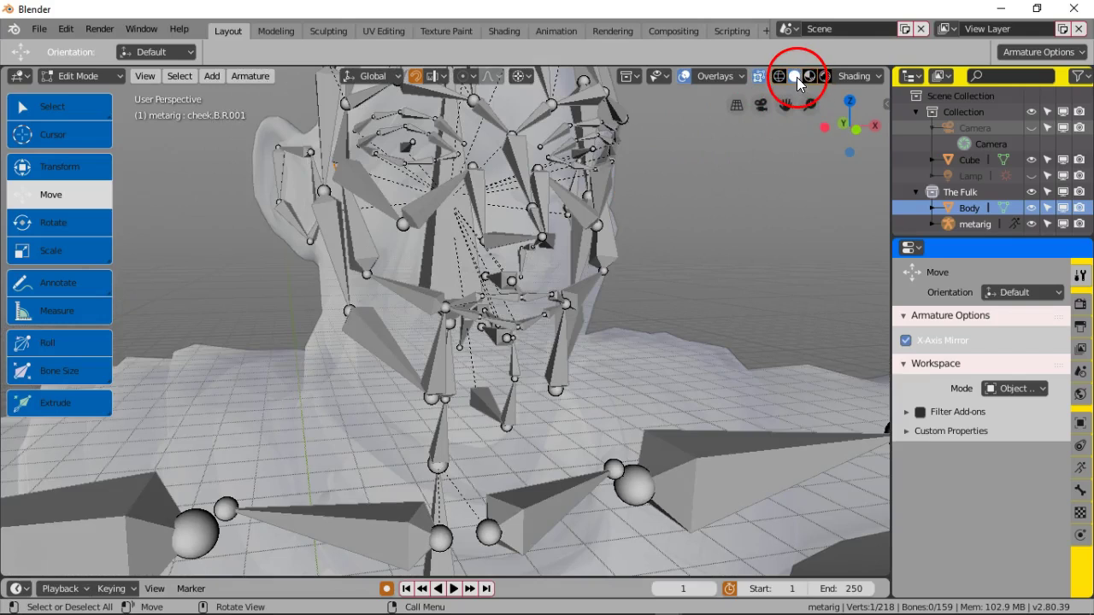
{"action": "mouse_move", "coordinate": [586, 190]}
{"action": "middle_mouse_down"}
{"action": "mouse_move", "coordinate": [604, 202]}
{"action": "mouse_move", "coordinate": [630, 194]}
{"action": "mouse_move", "coordinate": [580, 198]}
{"action": "middle_mouse_up"}
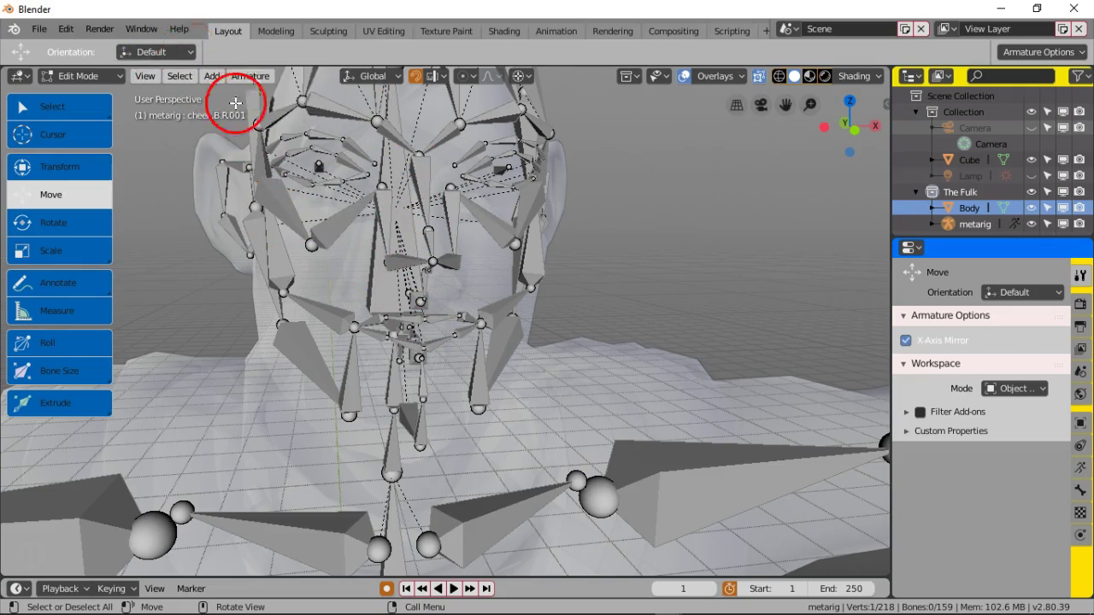
{"action": "scroll", "coordinate": [390, 220], "scroll_direction": "down", "scroll_amount": 5}
{"action": "scroll", "coordinate": [390, 220], "scroll_direction": "down", "scroll_amount": 3}
{"action": "middle_click_drag", "start_coordinate": [388, 225], "coordinate": [484, 188]}
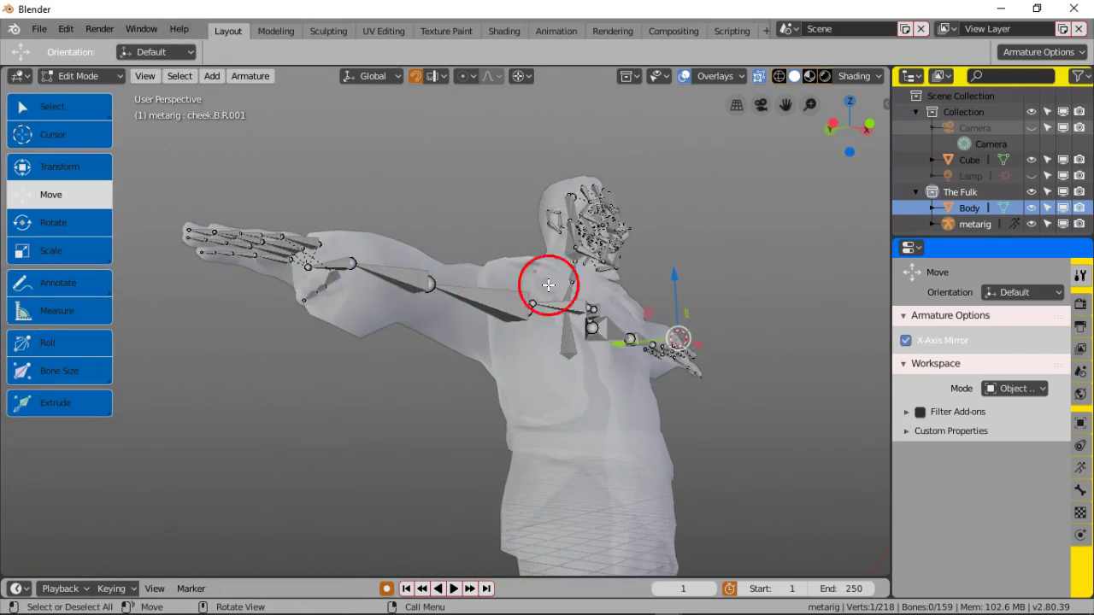
Step: Circle-select the bones of both arms, hands and shoulders from the front
{"action": "middle_click_drag", "start_coordinate": [454, 311], "coordinate": [408, 342]}
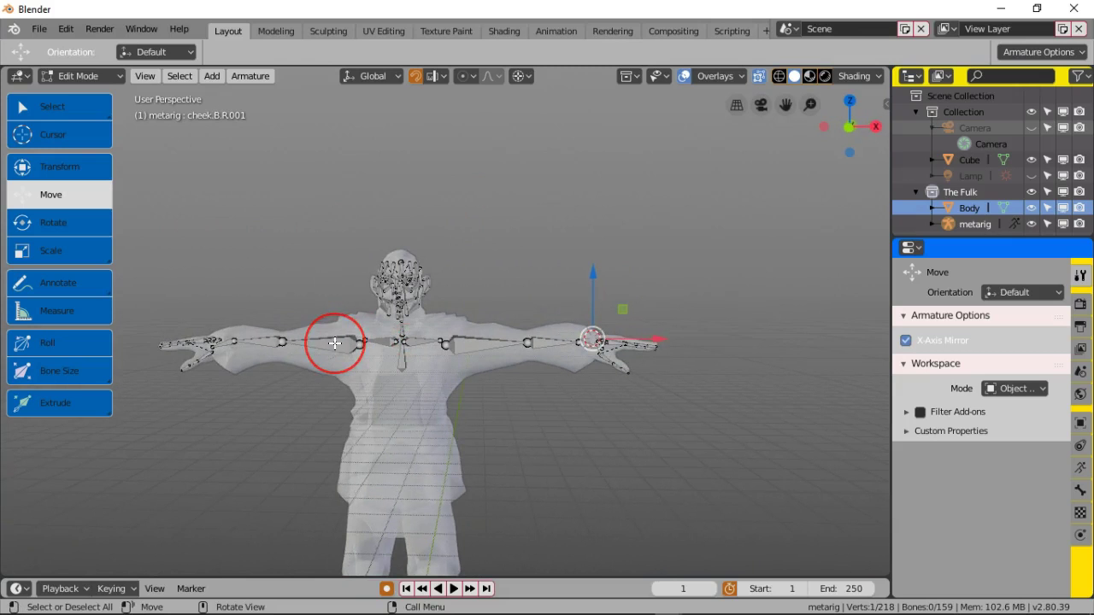
{"action": "key", "text": "c"}
{"action": "mouse_move", "coordinate": [205, 369]}
{"action": "left_mouse_down"}
{"action": "mouse_move", "coordinate": [313, 367]}
{"action": "mouse_move", "coordinate": [564, 393]}
{"action": "mouse_move", "coordinate": [640, 373]}
{"action": "mouse_move", "coordinate": [504, 386]}
{"action": "left_mouse_up"}
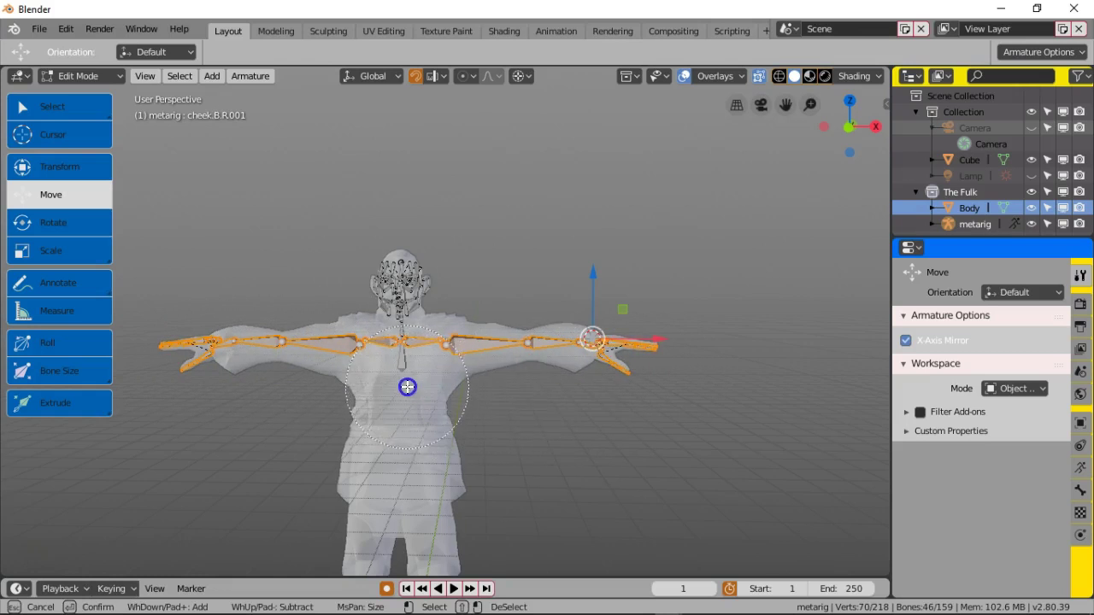
{"action": "right_click", "coordinate": [397, 368]}
{"action": "scroll", "coordinate": [391, 390], "scroll_direction": "up", "scroll_amount": 1}
{"action": "middle_click_drag", "start_coordinate": [391, 391], "coordinate": [408, 392]}
Step: Add the lower neck bone and the upper spine bone to the arm selection and hide the selected bones
{"action": "scroll", "coordinate": [408, 389], "scroll_direction": "up", "scroll_amount": 4}
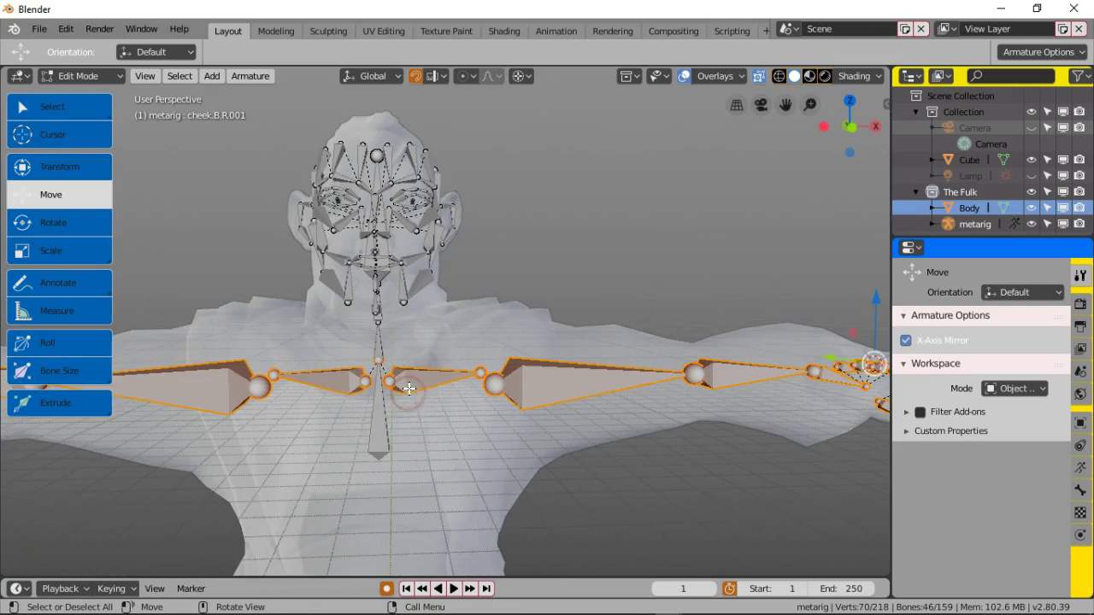
{"action": "key", "text": "c"}
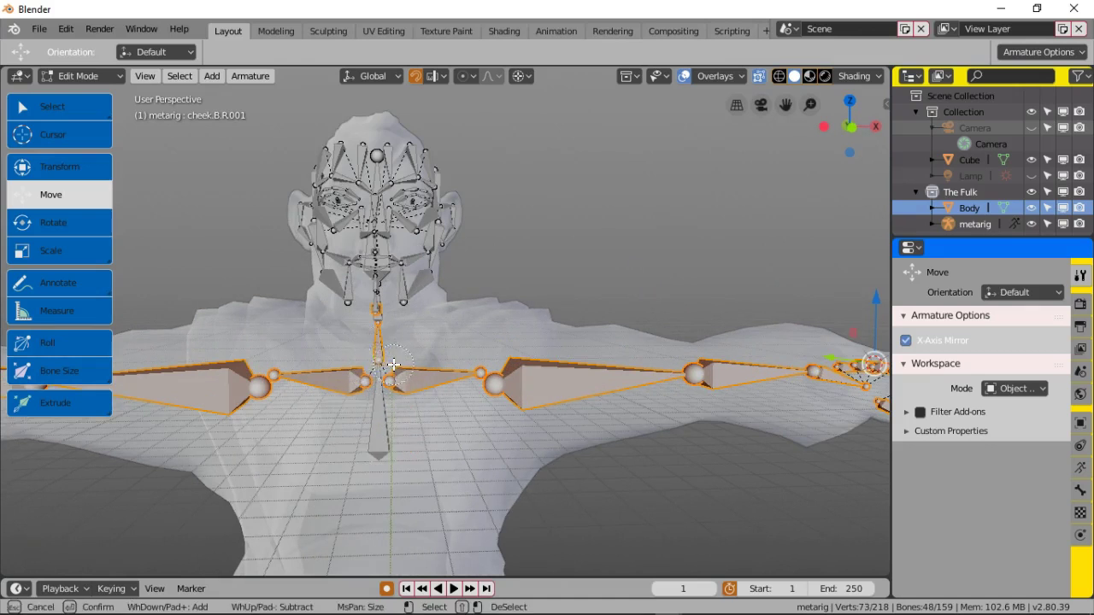
{"action": "right_click", "coordinate": [394, 364]}
{"action": "middle_click_drag", "start_coordinate": [396, 361], "coordinate": [415, 361]}
{"action": "scroll", "coordinate": [417, 362], "scroll_direction": "up", "scroll_amount": 2}
{"action": "scroll", "coordinate": [465, 299], "scroll_direction": "up", "scroll_amount": 2}
{"action": "left_click", "coordinate": [480, 270], "text": "shift"}
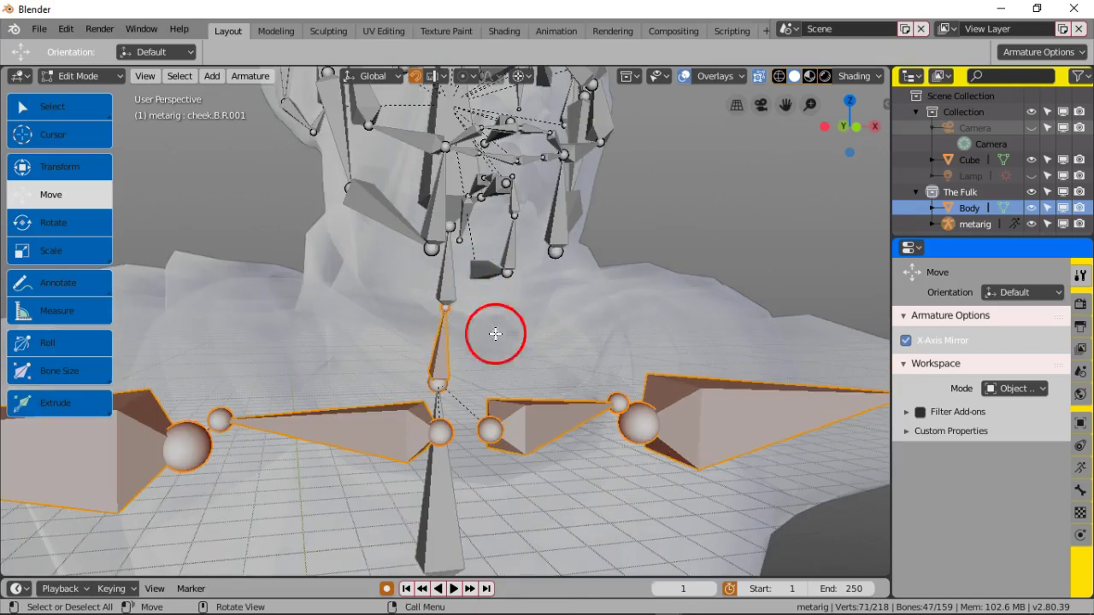
{"action": "middle_click_drag", "start_coordinate": [395, 296], "coordinate": [385, 291]}
{"action": "scroll", "coordinate": [389, 294], "scroll_direction": "down", "scroll_amount": 3}
{"action": "left_click", "coordinate": [409, 395], "text": "shift"}
{"action": "scroll", "coordinate": [405, 429], "scroll_direction": "down", "scroll_amount": 5}
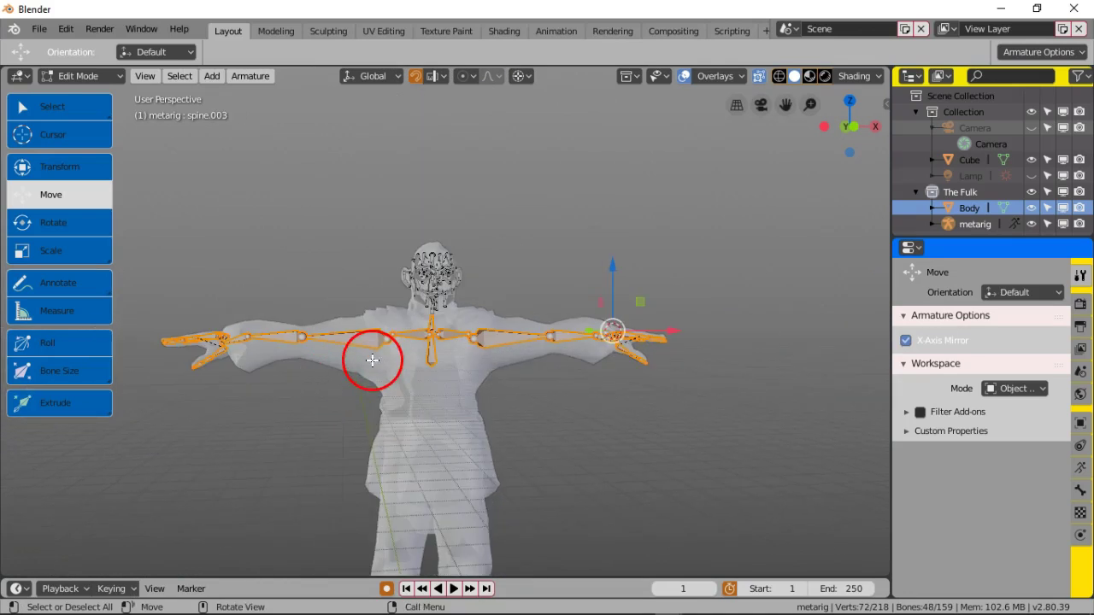
{"action": "key", "text": "h"}
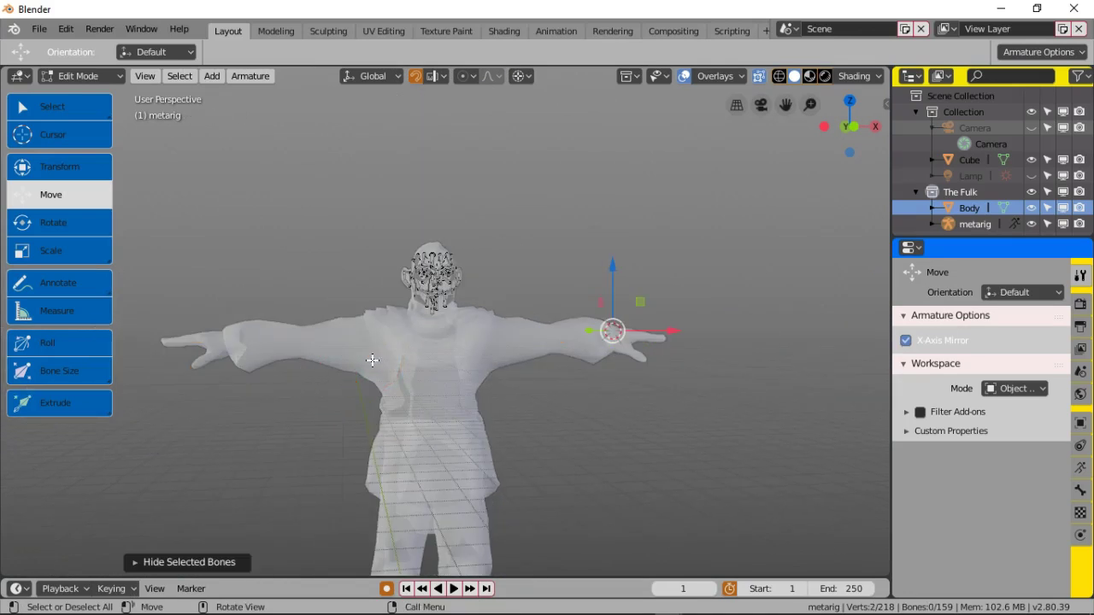
Step: Switch the viewport to the Front viewpoint and frame the head with its face bones
{"action": "scroll", "coordinate": [374, 361], "scroll_direction": "up", "scroll_amount": 8}
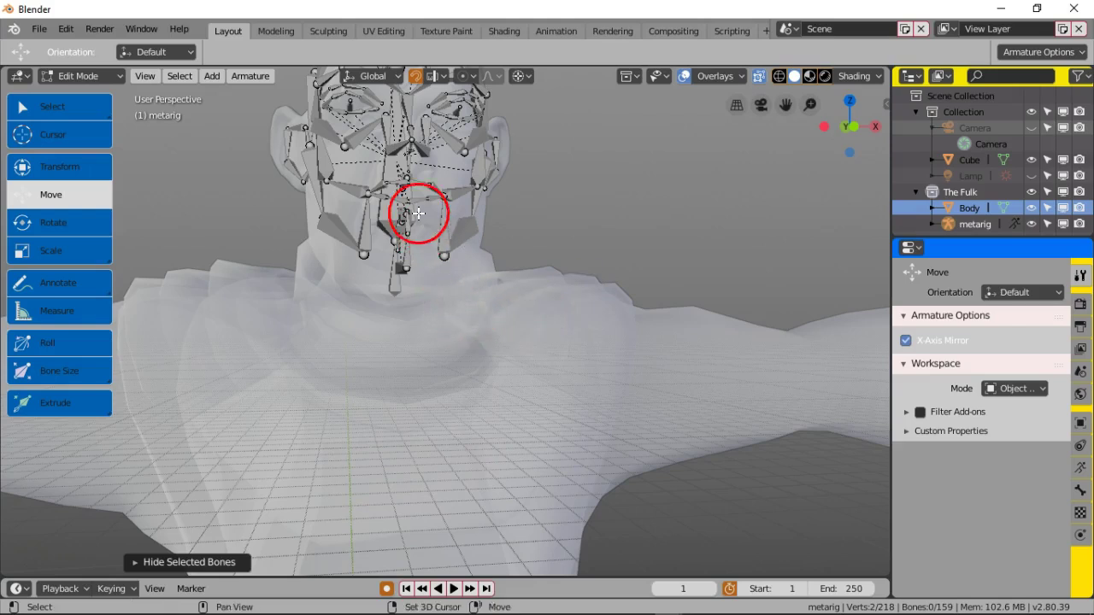
{"action": "scroll", "coordinate": [423, 213], "scroll_direction": "up", "scroll_amount": 6}
{"action": "middle_click_drag", "start_coordinate": [481, 334], "coordinate": [453, 229], "text": "shift"}
{"action": "scroll", "coordinate": [447, 189], "scroll_direction": "down", "scroll_amount": 3}
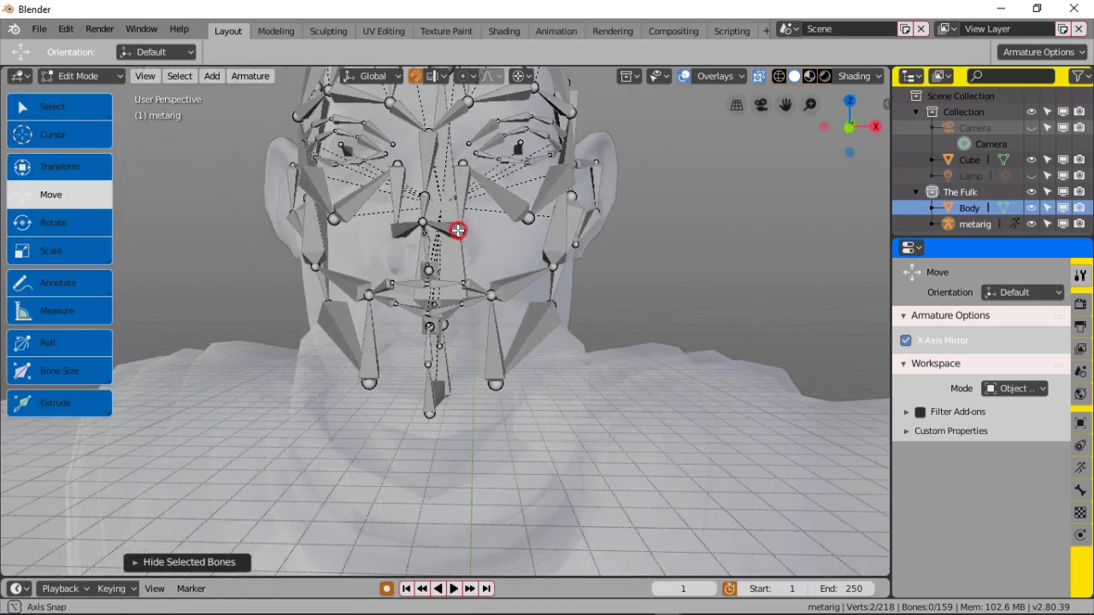
{"action": "left_click", "coordinate": [137, 77]}
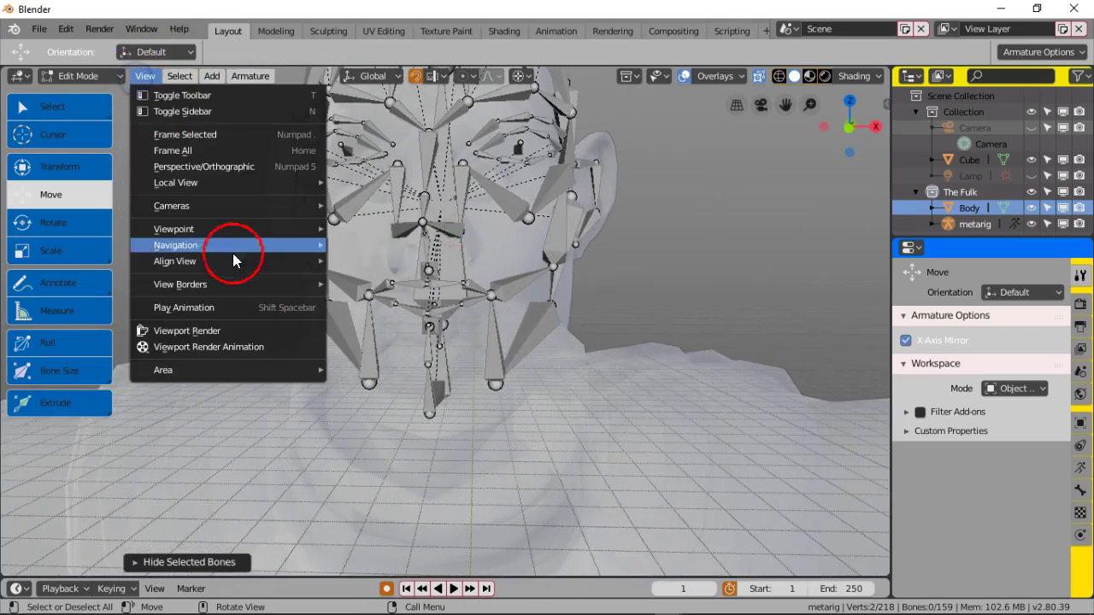
{"action": "mouse_move", "coordinate": [257, 227]}
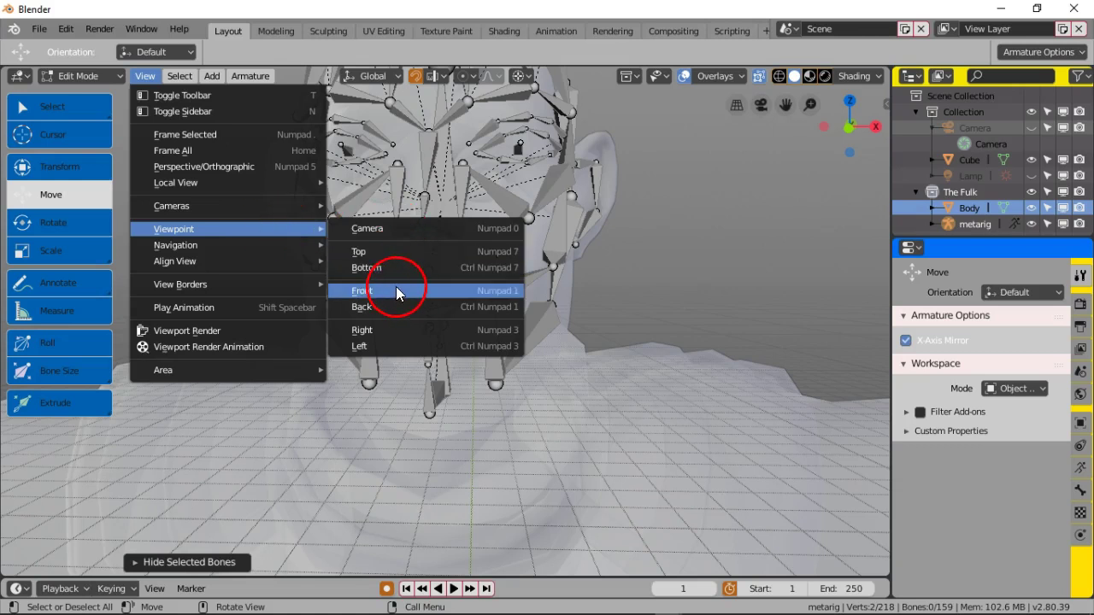
{"action": "left_click", "coordinate": [432, 292]}
{"action": "scroll", "coordinate": [462, 289], "scroll_direction": "up", "scroll_amount": 8}
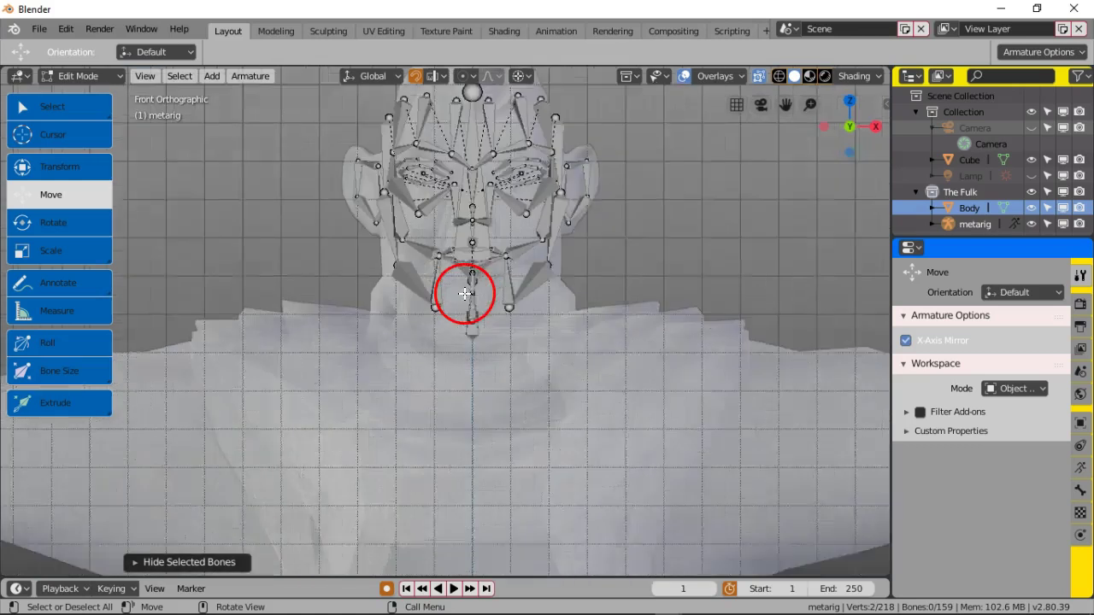
Step: Examine how the jaw, mouth and cheek bones line up with the head mesh from the front
{"action": "scroll", "coordinate": [468, 241], "scroll_direction": "down", "scroll_amount": 8}
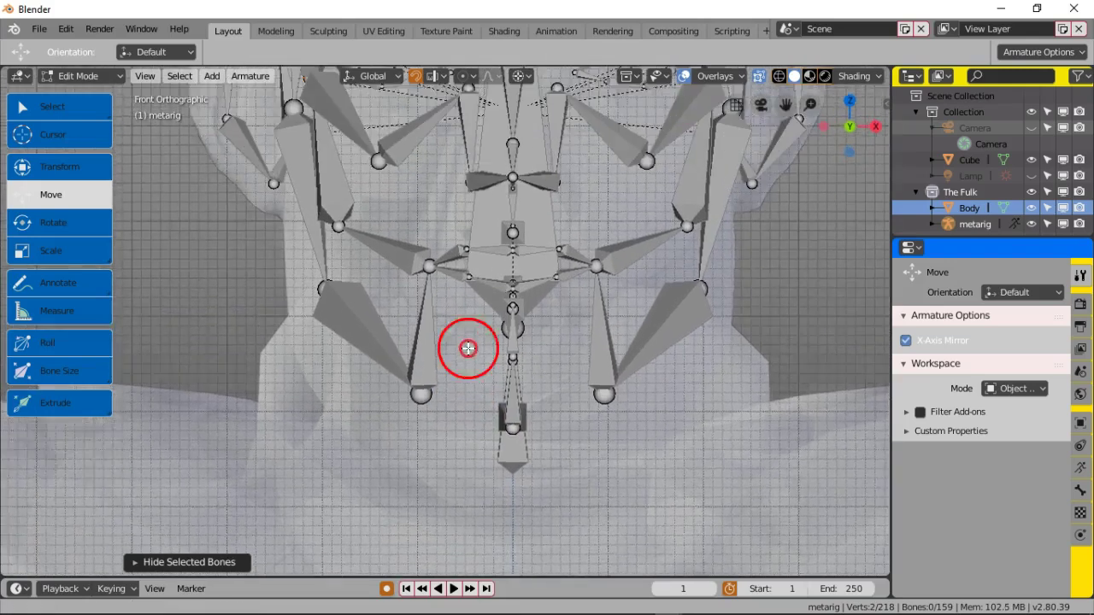
{"action": "scroll", "coordinate": [453, 315], "scroll_direction": "down", "scroll_amount": 2}
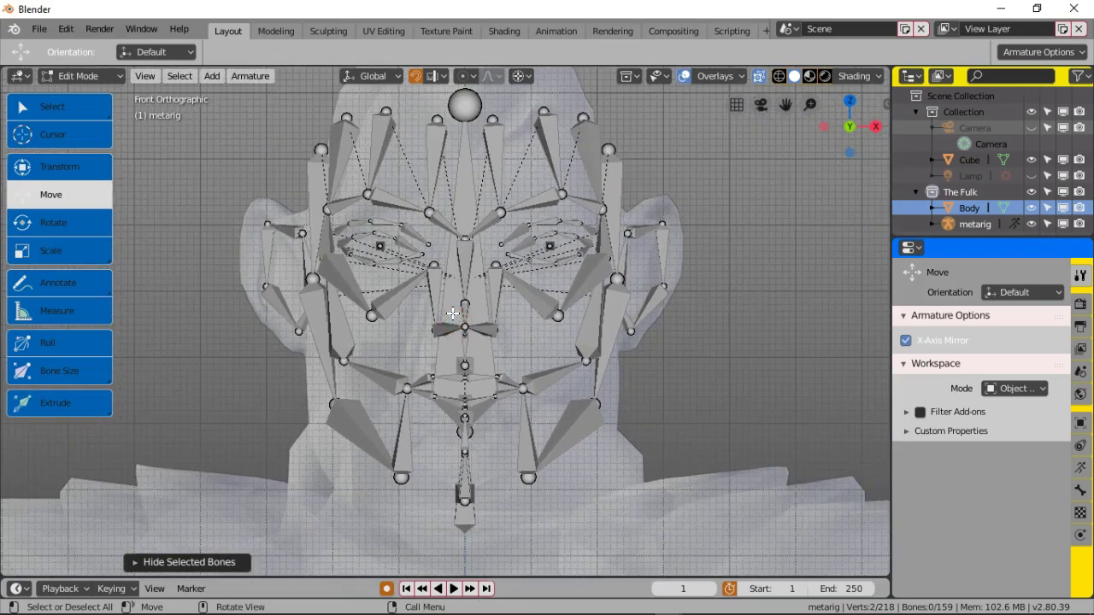
{"action": "scroll", "coordinate": [443, 308], "scroll_direction": "up", "scroll_amount": 1}
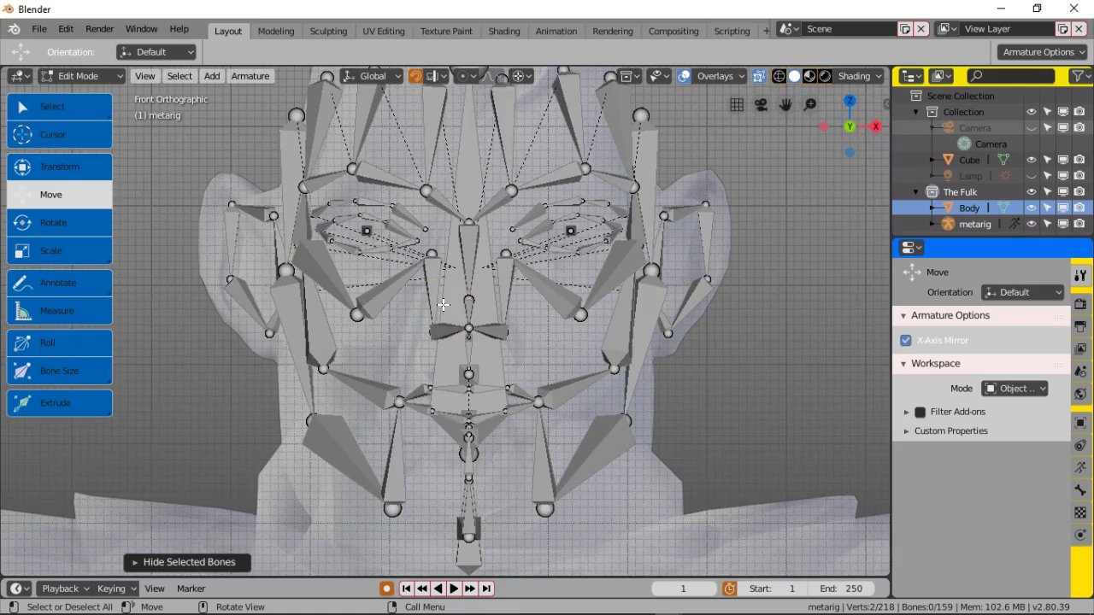
{"action": "scroll", "coordinate": [441, 280], "scroll_direction": "down", "scroll_amount": 1}
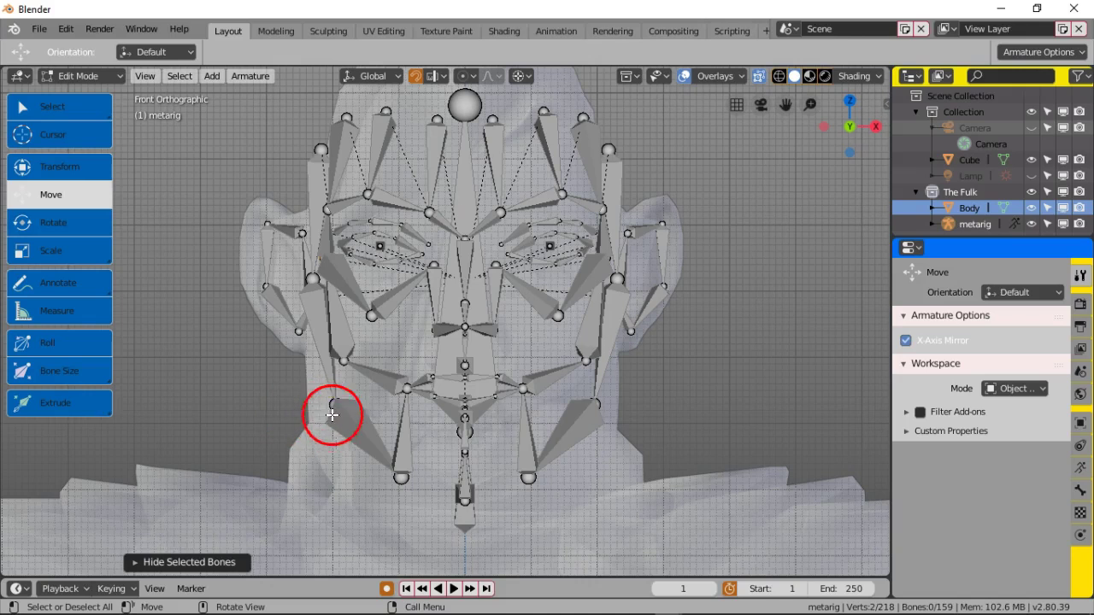
{"action": "scroll", "coordinate": [467, 459], "scroll_direction": "down", "scroll_amount": 2}
{"action": "scroll", "coordinate": [469, 460], "scroll_direction": "up", "scroll_amount": 1}
{"action": "middle_click_drag", "start_coordinate": [469, 459], "coordinate": [481, 399], "text": "shift"}
{"action": "scroll", "coordinate": [474, 373], "scroll_direction": "up", "scroll_amount": 1}
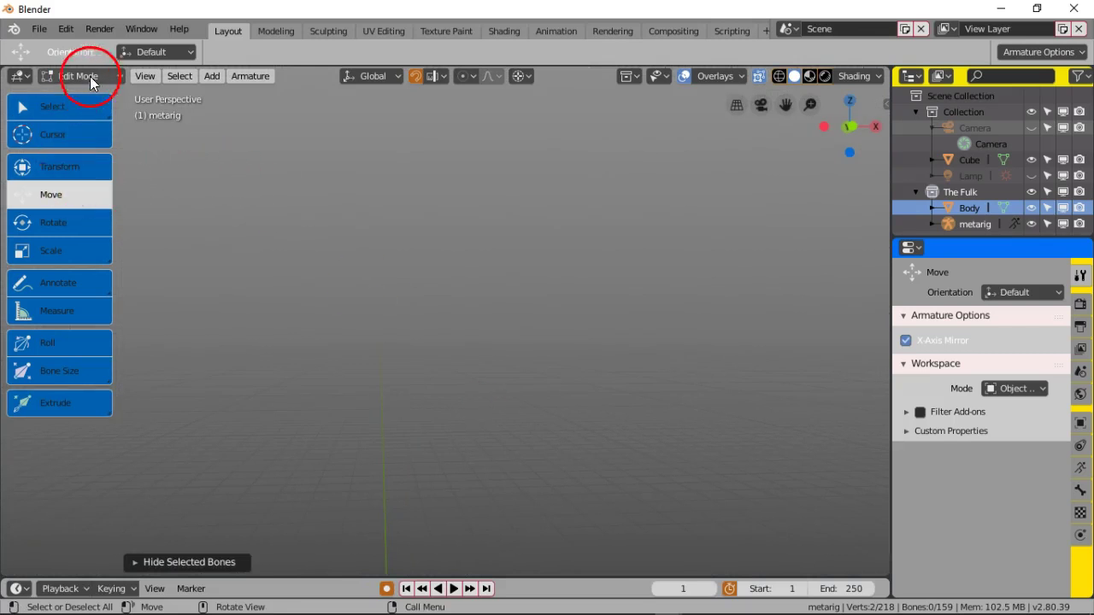
Step: Switch the viewport to the Right viewpoint and frame the jaw and chin bones in profile
{"action": "left_click", "coordinate": [145, 77]}
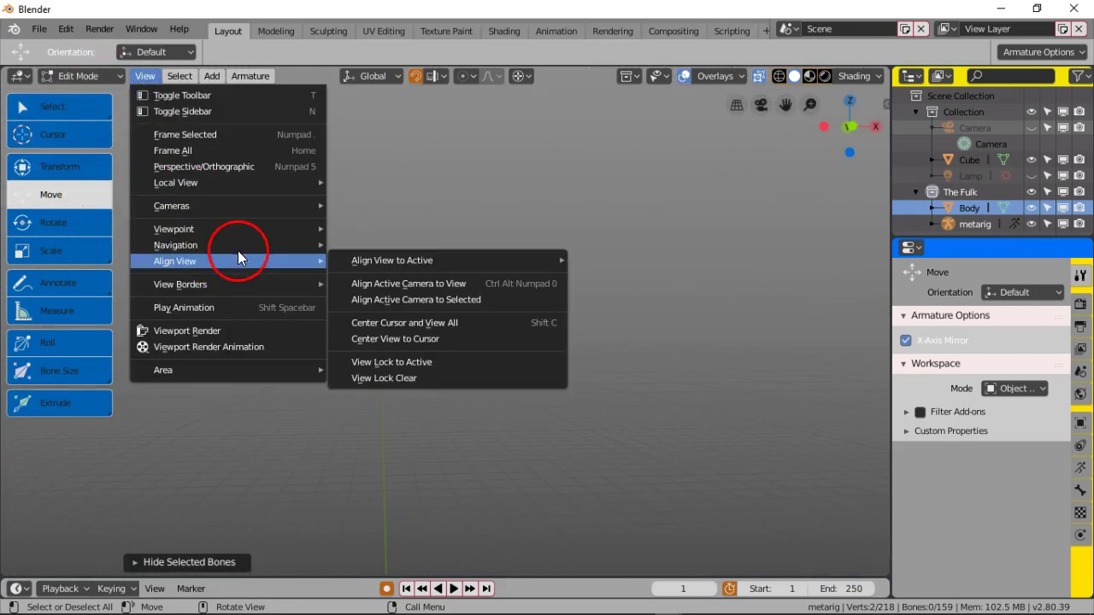
{"action": "mouse_move", "coordinate": [297, 228]}
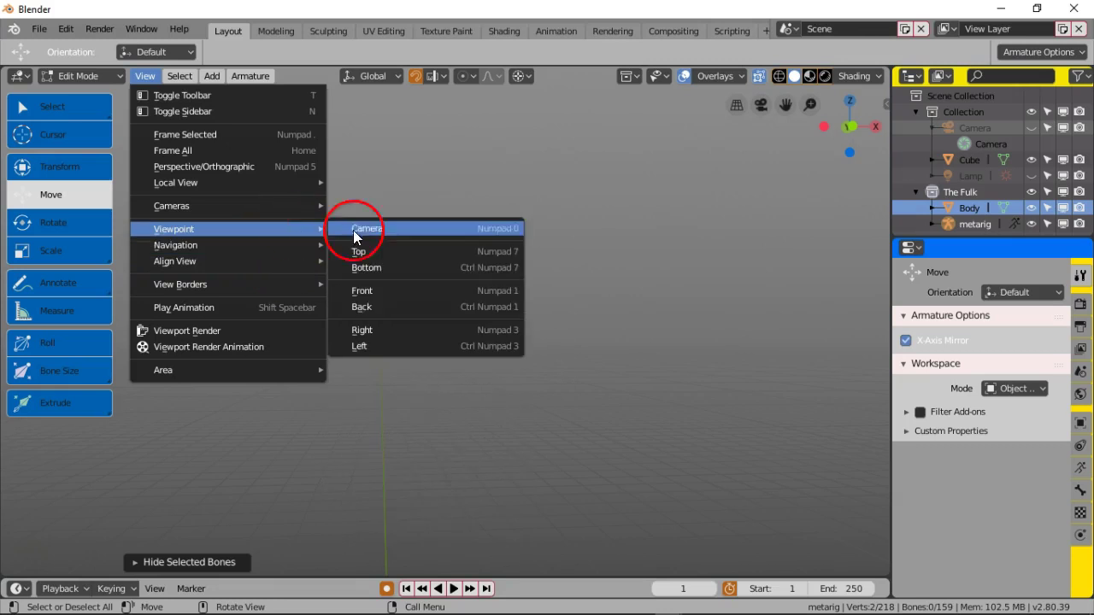
{"action": "left_click", "coordinate": [396, 330]}
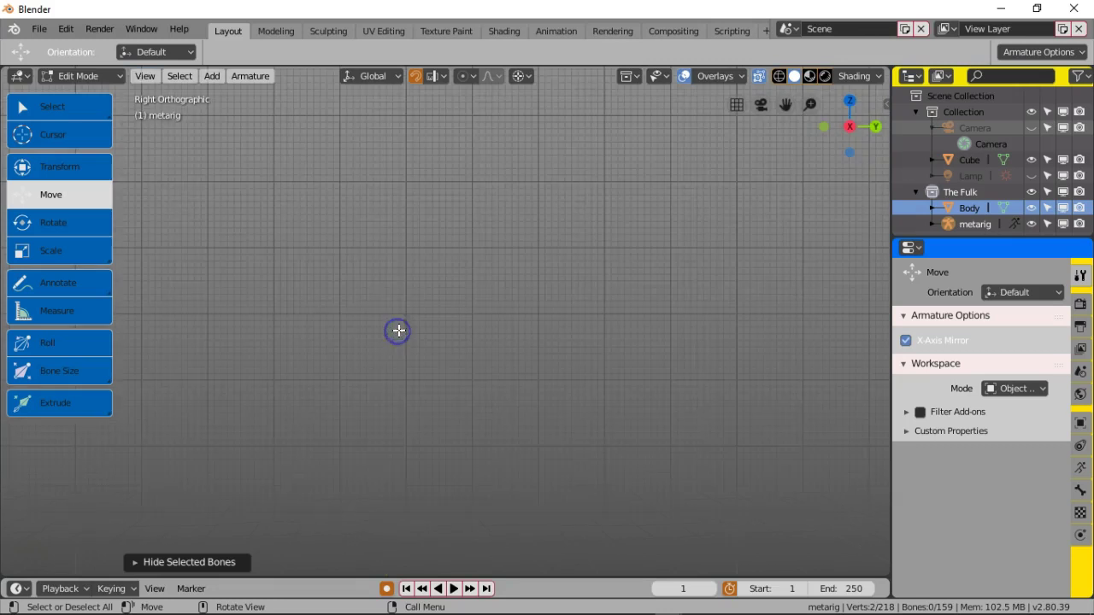
{"action": "scroll", "coordinate": [406, 324], "scroll_direction": "down", "scroll_amount": 4}
{"action": "middle_click_drag", "start_coordinate": [303, 297], "coordinate": [441, 308], "text": "shift"}
{"action": "scroll", "coordinate": [440, 308], "scroll_direction": "up", "scroll_amount": 7}
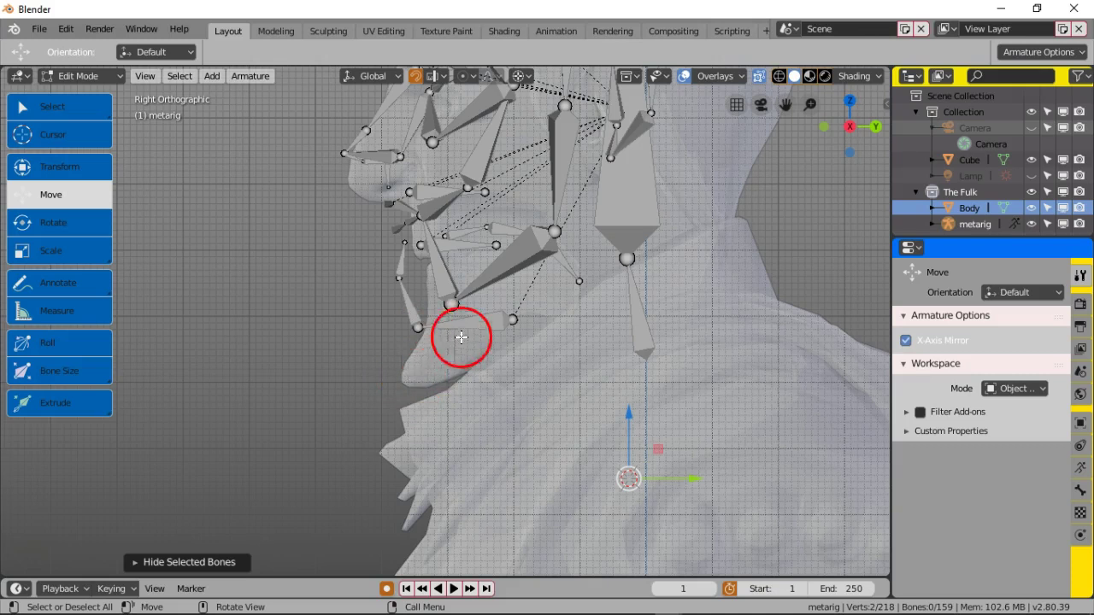
Step: Place the 3D cursor just in front of the chin and move the joint between the jaw and chin bones down to the chin's tip
{"action": "left_click", "coordinate": [420, 329]}
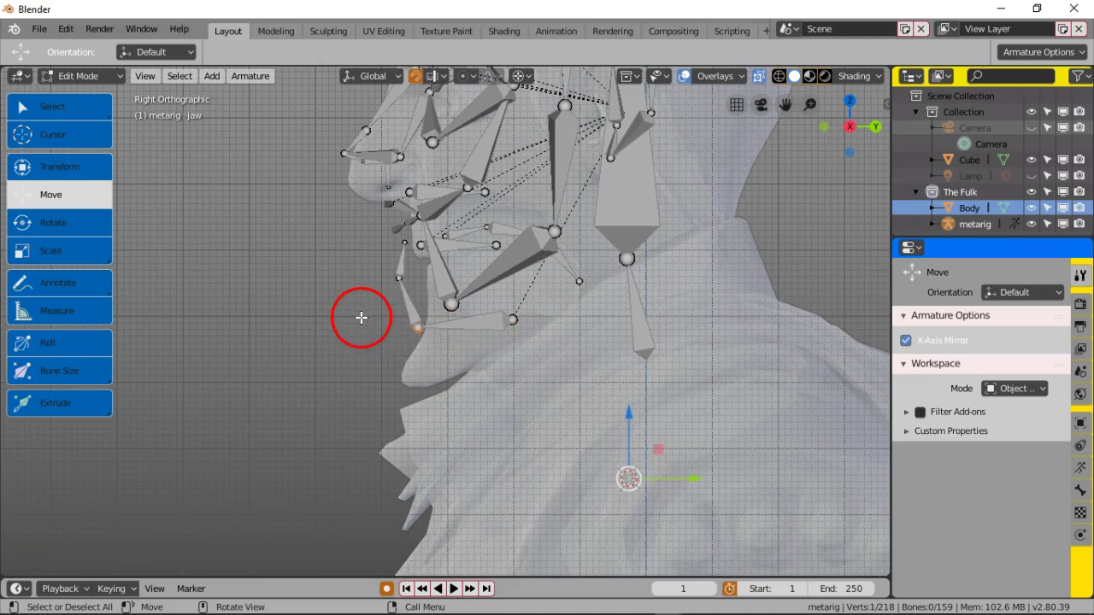
{"action": "left_click", "coordinate": [86, 135]}
{"action": "left_click", "coordinate": [383, 330]}
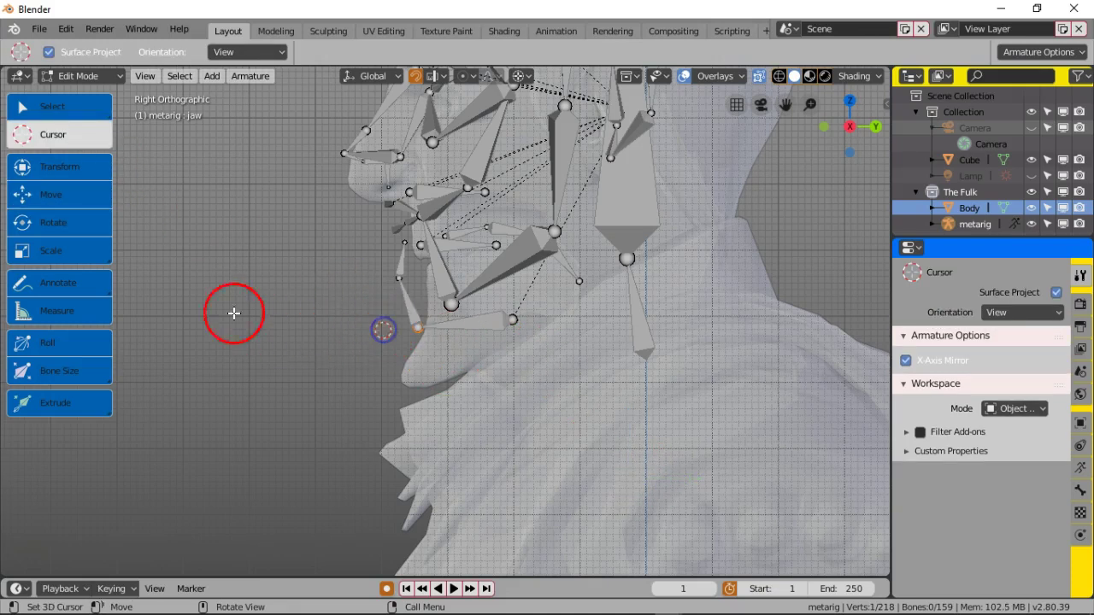
{"action": "left_click", "coordinate": [26, 194]}
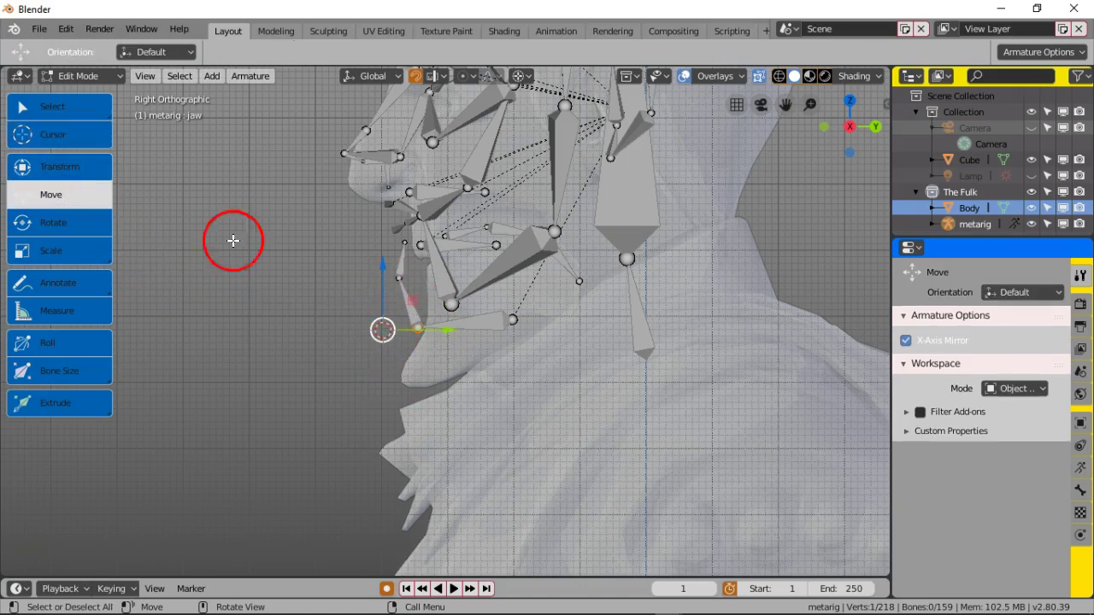
{"action": "left_click_drag", "start_coordinate": [382, 264], "coordinate": [381, 309]}
{"action": "left_click_drag", "start_coordinate": [447, 325], "coordinate": [439, 335]}
{"action": "left_click_drag", "start_coordinate": [383, 272], "coordinate": [383, 281]}
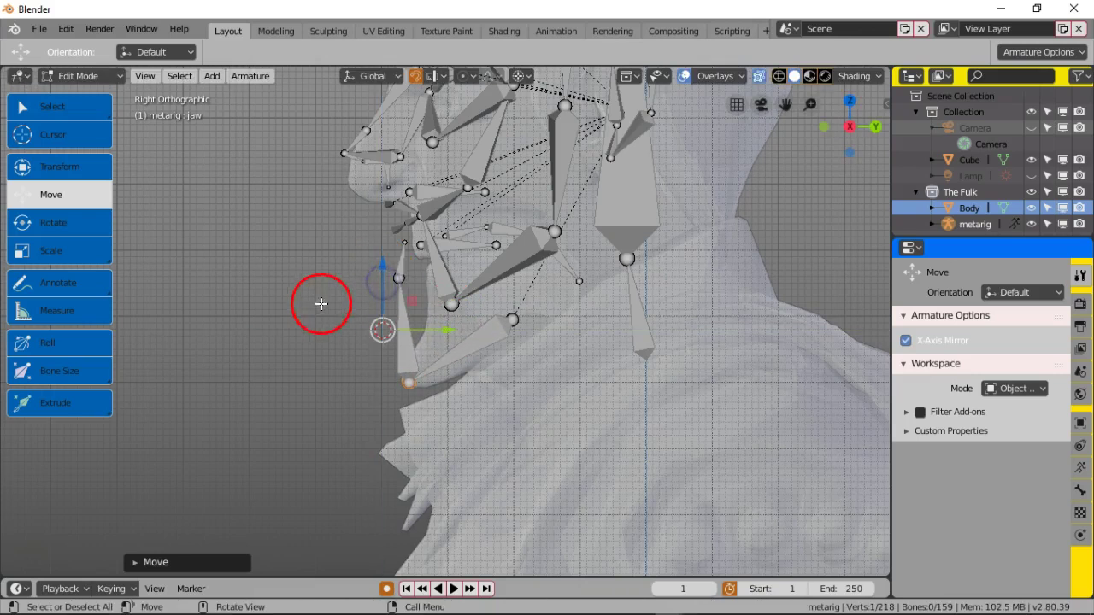
Step: Move the jaw bone's rear joint slightly backward and down along the underside of the jaw
{"action": "left_click", "coordinate": [513, 319]}
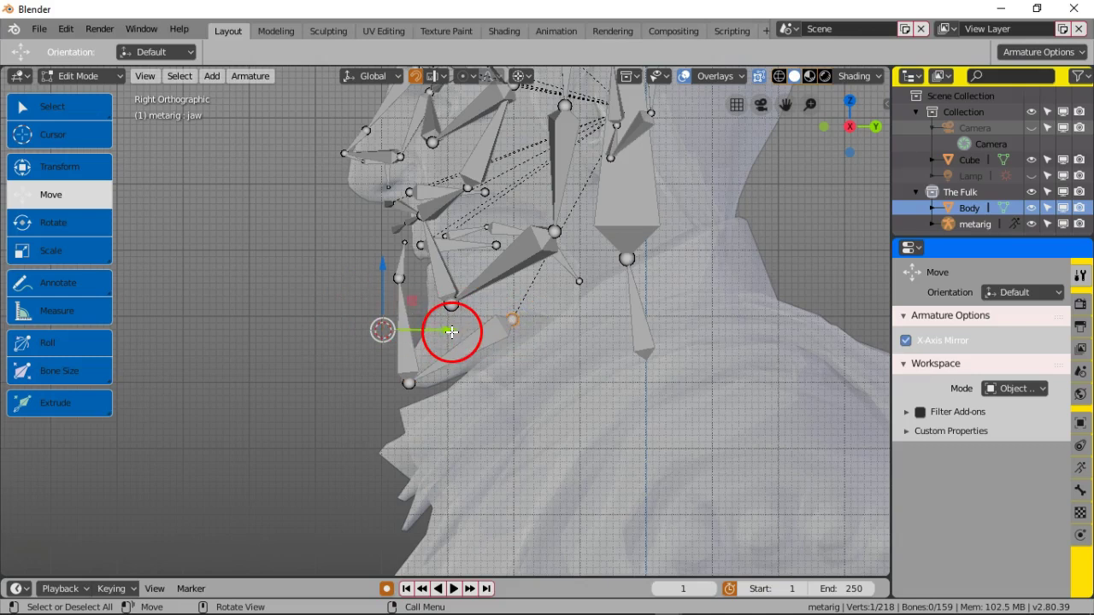
{"action": "left_click_drag", "start_coordinate": [451, 332], "coordinate": [462, 334]}
{"action": "left_click_drag", "start_coordinate": [381, 266], "coordinate": [383, 274]}
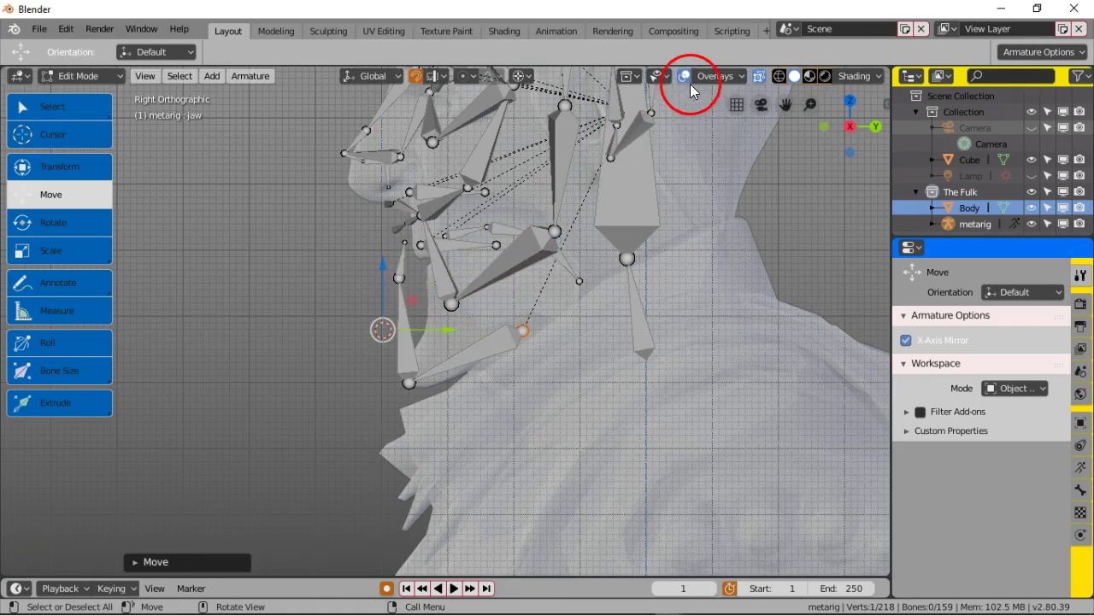
Step: Switch the viewport to LookDev shading and hide the head bone and the neck bone below it
{"action": "left_click", "coordinate": [810, 75]}
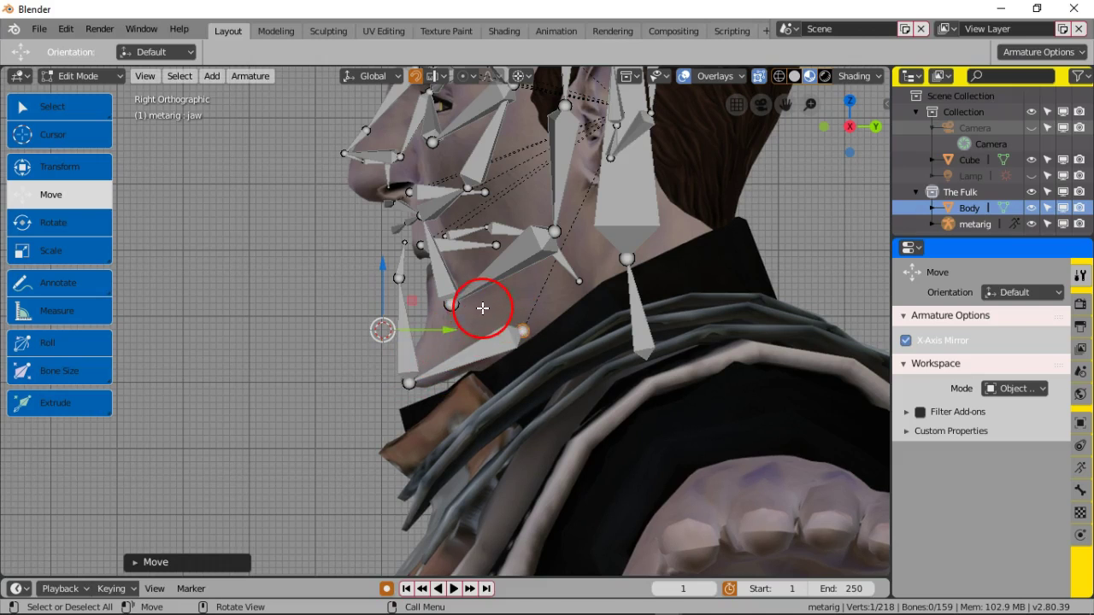
{"action": "scroll", "coordinate": [483, 308], "scroll_direction": "down", "scroll_amount": 3}
{"action": "scroll", "coordinate": [483, 308], "scroll_direction": "down", "scroll_amount": 1}
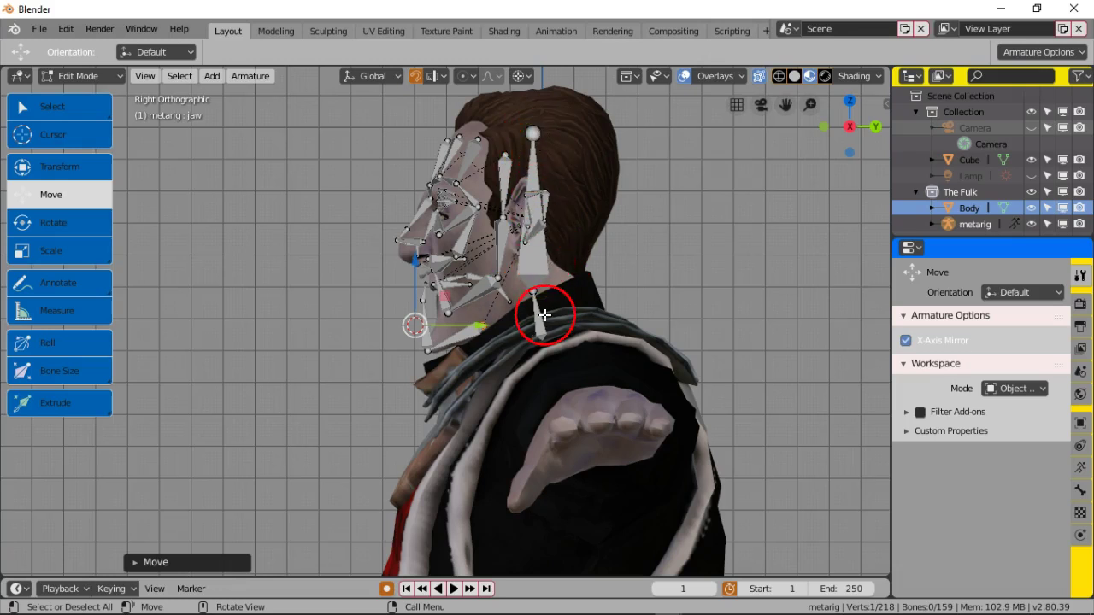
{"action": "left_click", "coordinate": [545, 267]}
{"action": "left_click", "coordinate": [542, 316], "text": "shift"}
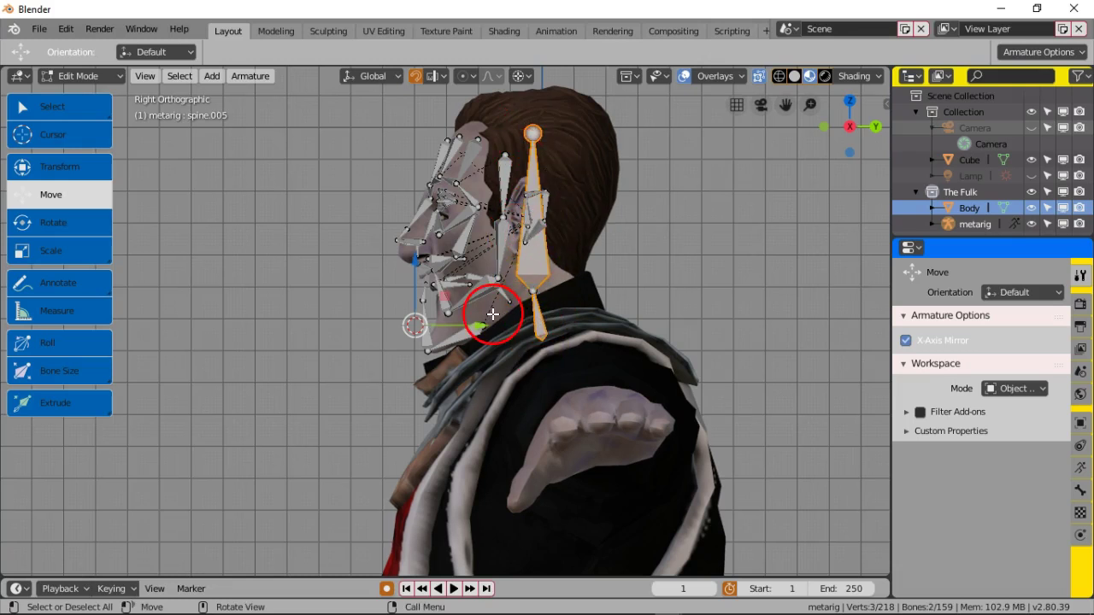
{"action": "key", "text": "h"}
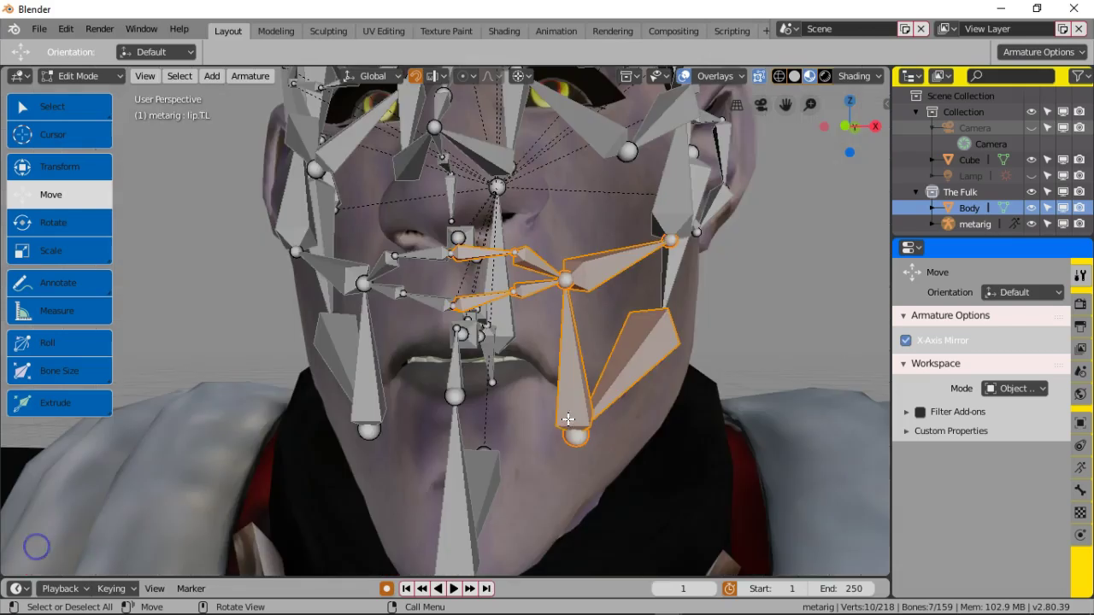
Step: Add the joint between the two chin bones to the selected lip, cheek and jaw bones on the character's left side
{"action": "middle_click_drag", "start_coordinate": [501, 342], "coordinate": [524, 332]}
{"action": "scroll", "coordinate": [511, 347], "scroll_direction": "down", "scroll_amount": 3}
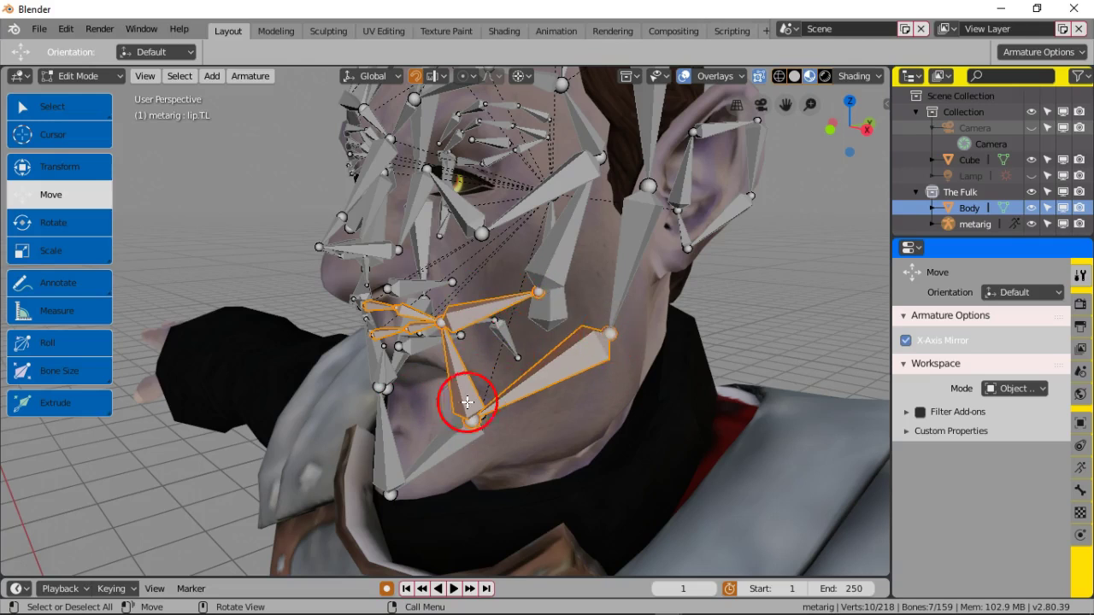
{"action": "middle_click_drag", "start_coordinate": [420, 420], "coordinate": [495, 308]}
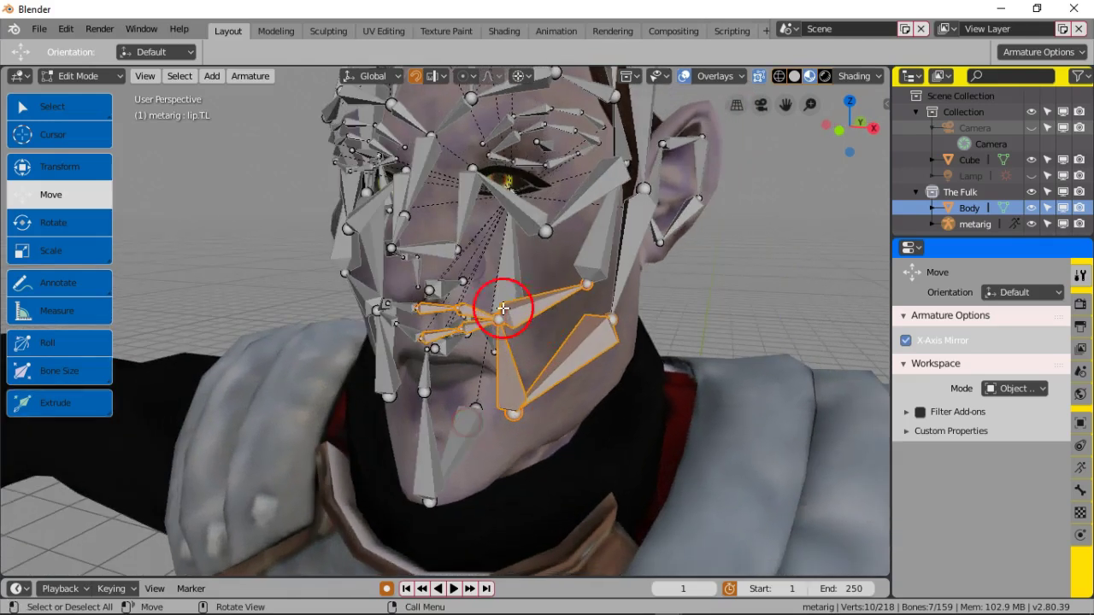
{"action": "middle_click_drag", "start_coordinate": [445, 334], "coordinate": [489, 328]}
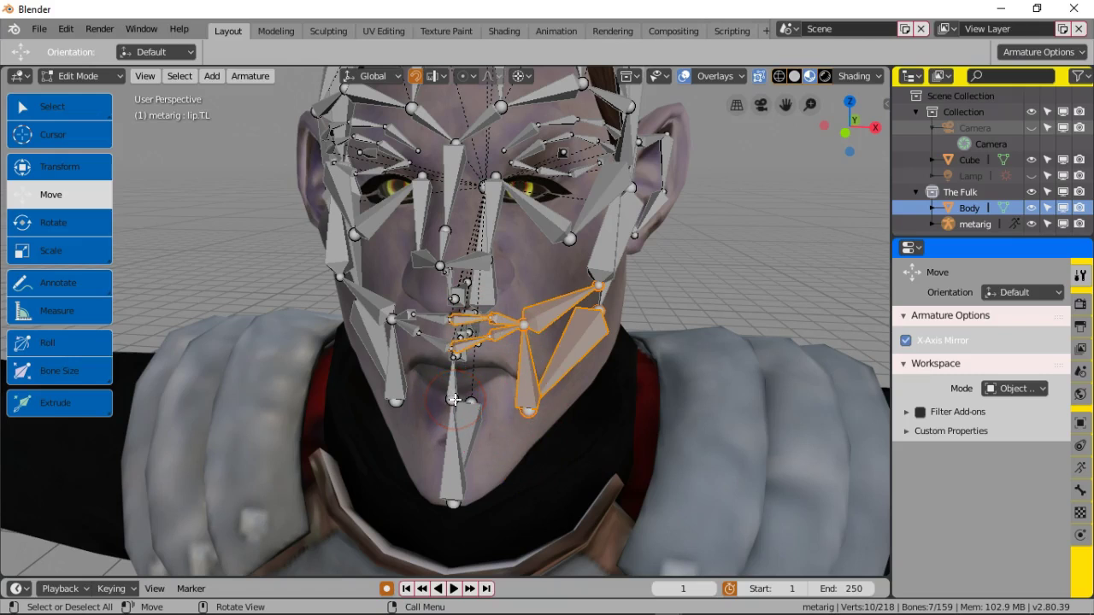
{"action": "middle_click_drag", "start_coordinate": [459, 392], "coordinate": [421, 336]}
{"action": "left_click", "coordinate": [383, 369], "text": "shift"}
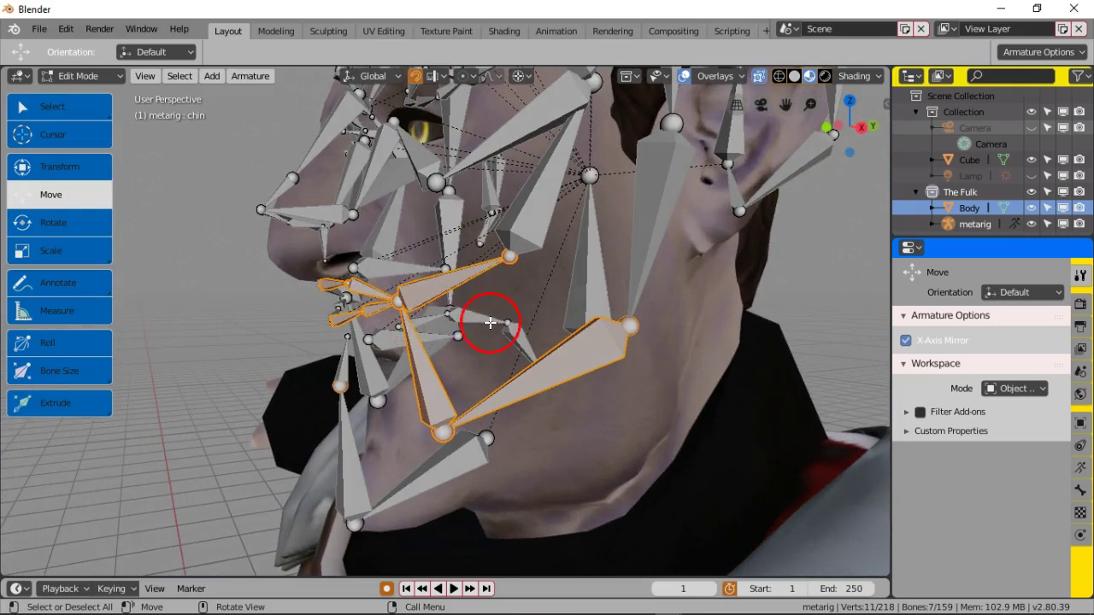
Step: Use the Move tool to lower the selected lip, cheek and jaw bones together with the chin joint slightly along global Z
{"action": "middle_click_drag", "start_coordinate": [525, 344], "coordinate": [431, 343]}
{"action": "middle_click_drag", "start_coordinate": [468, 411], "coordinate": [528, 393]}
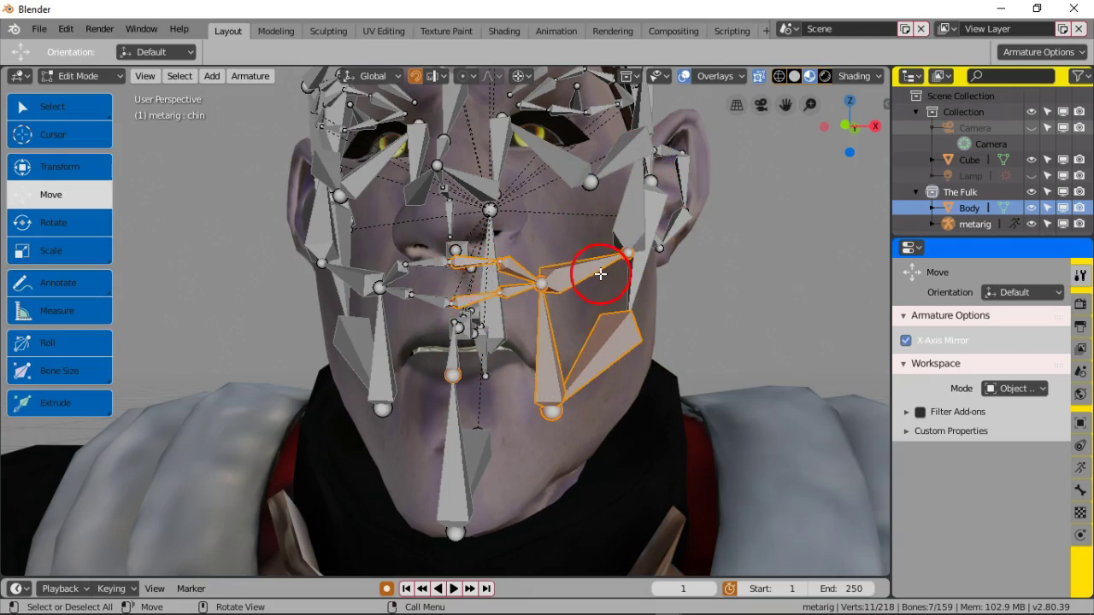
{"action": "middle_click_drag", "start_coordinate": [600, 274], "coordinate": [635, 236]}
{"action": "middle_click_drag", "start_coordinate": [538, 379], "coordinate": [525, 384]}
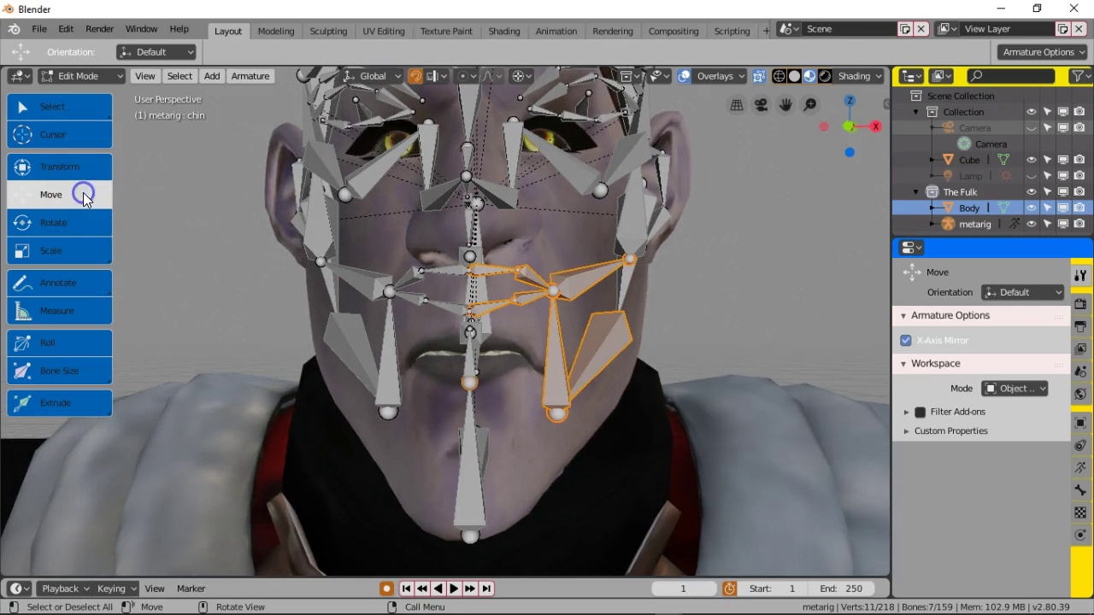
{"action": "scroll", "coordinate": [330, 286], "scroll_direction": "down", "scroll_amount": 3}
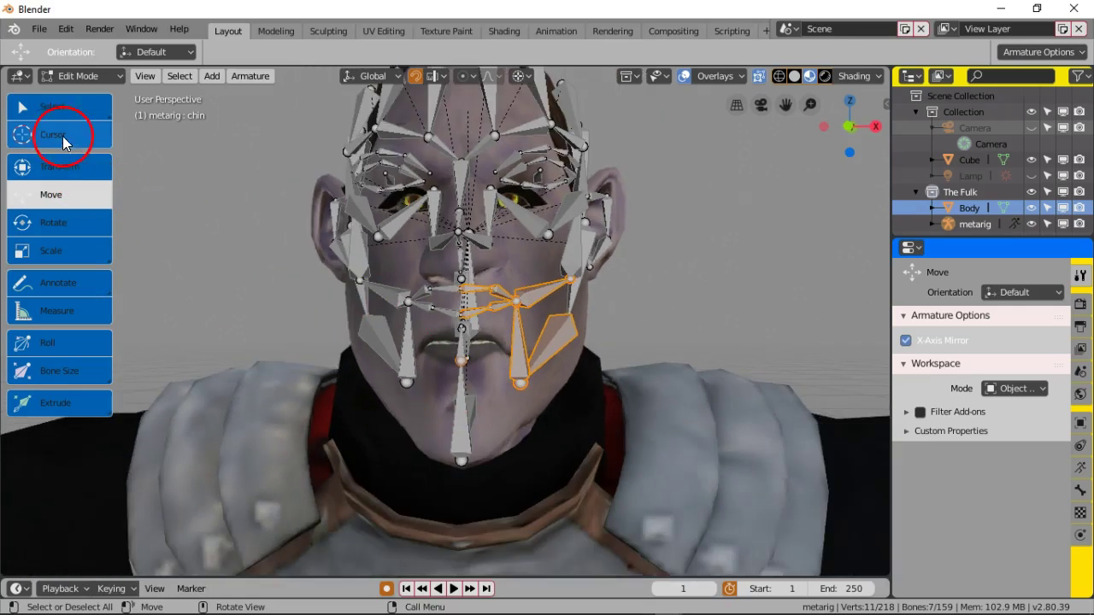
{"action": "left_click", "coordinate": [62, 138]}
{"action": "left_click", "coordinate": [75, 194]}
{"action": "mouse_move", "coordinate": [512, 342]}
{"action": "middle_mouse_down"}
{"action": "mouse_move", "coordinate": [557, 350]}
{"action": "mouse_move", "coordinate": [521, 342]}
{"action": "middle_mouse_up"}
{"action": "scroll", "coordinate": [523, 338], "scroll_direction": "up", "scroll_amount": 3}
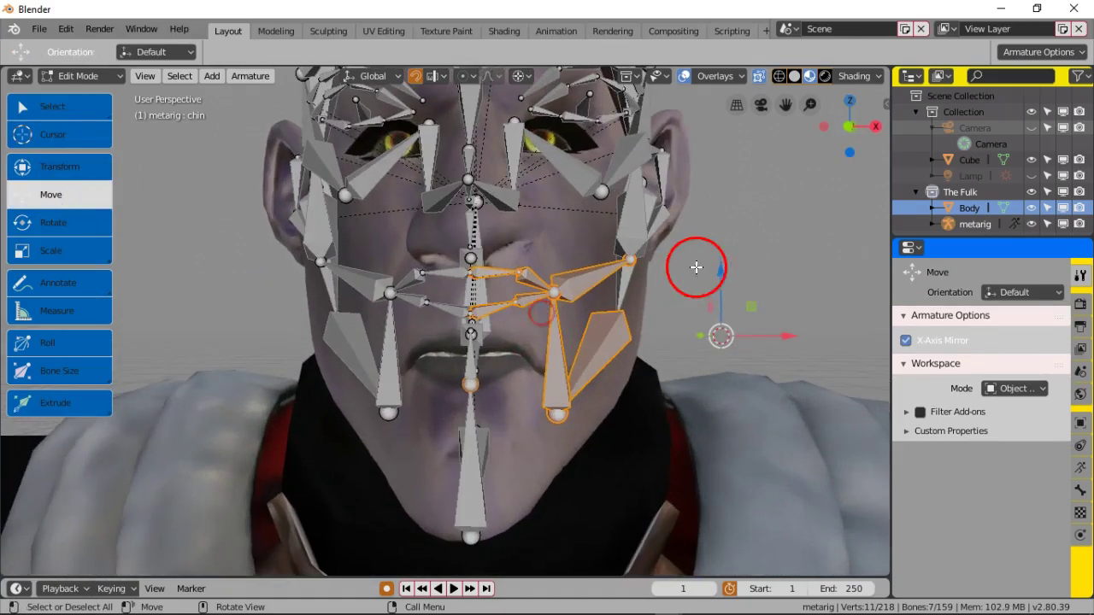
{"action": "left_click_drag", "start_coordinate": [721, 269], "coordinate": [725, 307]}
Step: Lower the same face bones further along global Z so the lip bones line up with the character's mouth
{"action": "middle_click_drag", "start_coordinate": [641, 200], "coordinate": [618, 224]}
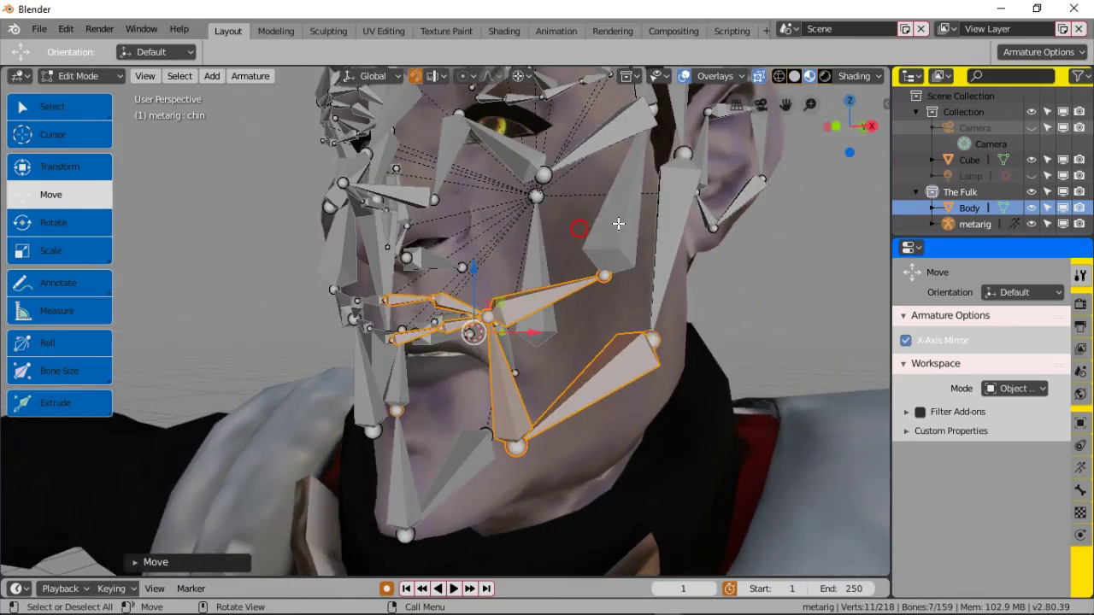
{"action": "middle_click_drag", "start_coordinate": [527, 302], "coordinate": [555, 299]}
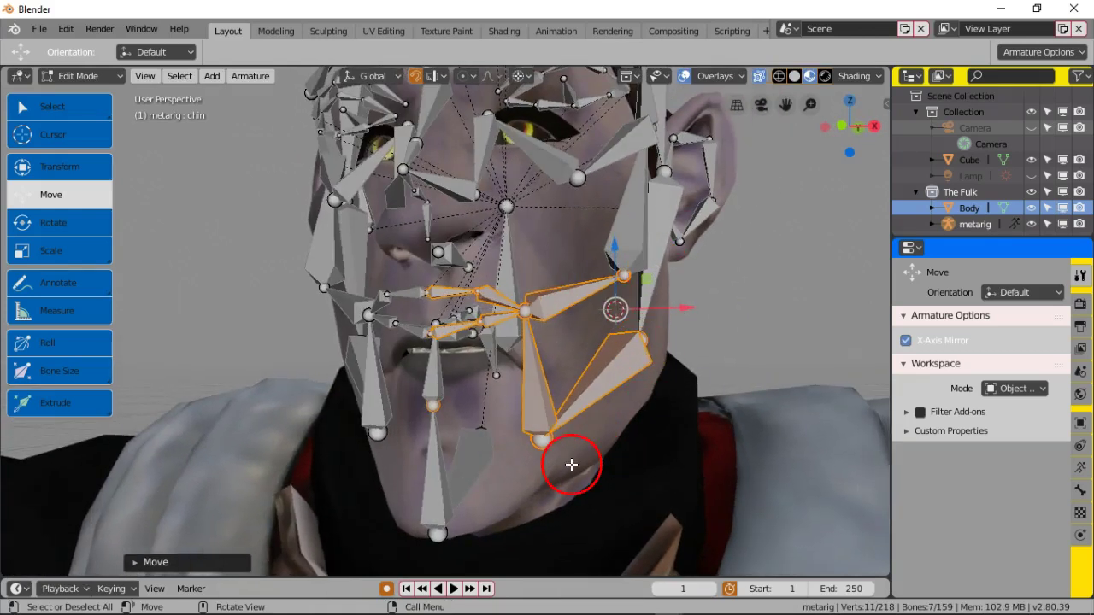
{"action": "left_click_drag", "start_coordinate": [616, 248], "coordinate": [616, 273]}
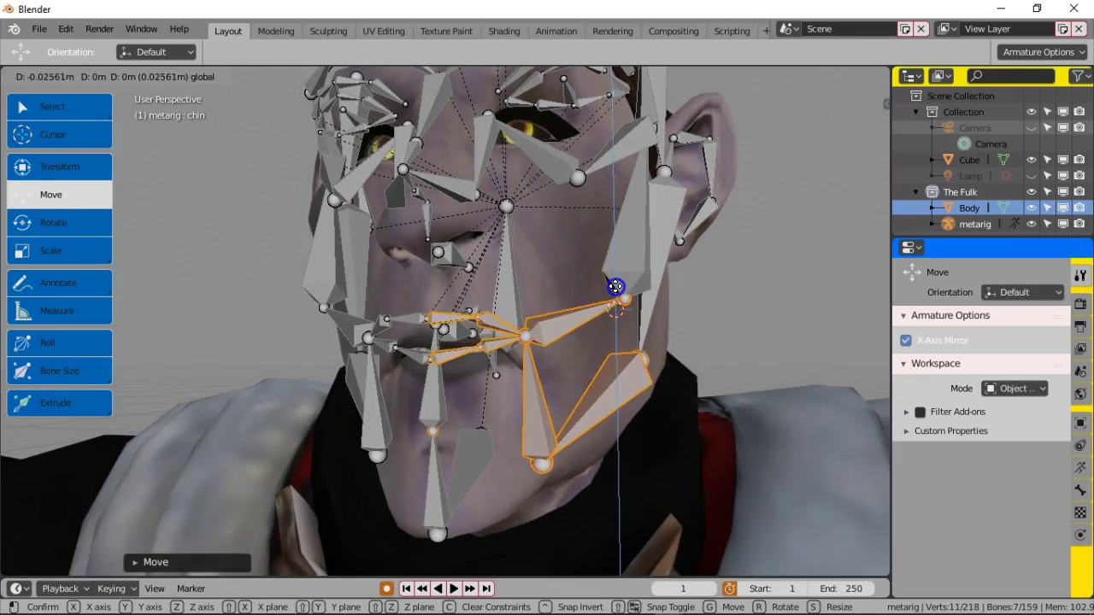
{"action": "left_click_drag", "start_coordinate": [617, 296], "coordinate": [620, 316]}
Step: Check the lowered bones in profile and select the upper chin bone below the lips
{"action": "middle_click_drag", "start_coordinate": [522, 328], "coordinate": [413, 340]}
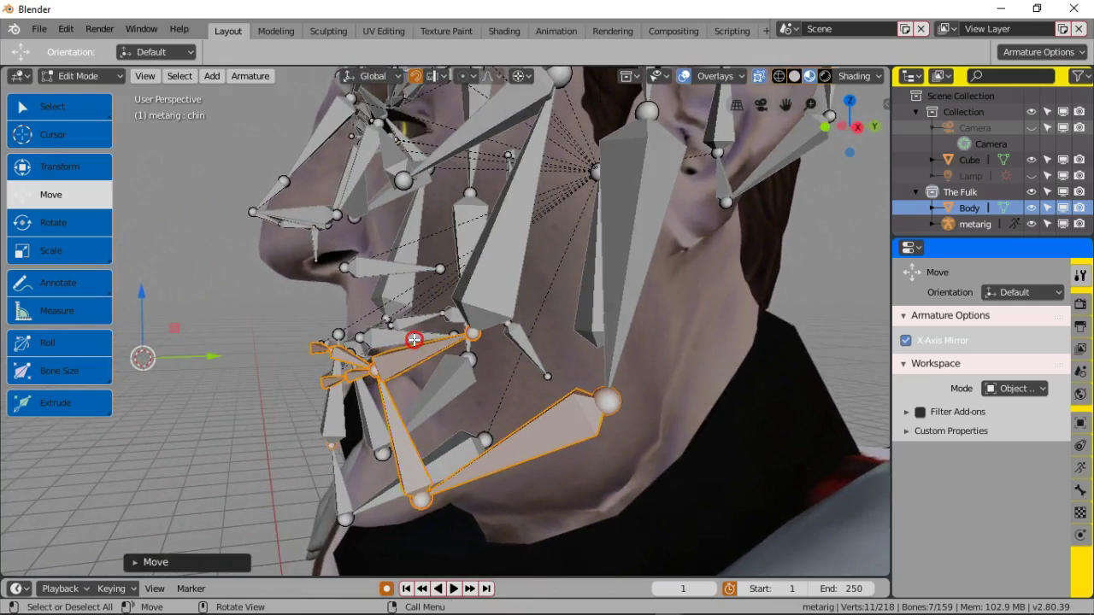
{"action": "scroll", "coordinate": [380, 377], "scroll_direction": "up", "scroll_amount": 3}
{"action": "middle_click_drag", "start_coordinate": [338, 381], "coordinate": [323, 335]}
{"action": "scroll", "coordinate": [393, 398], "scroll_direction": "down", "scroll_amount": 4}
{"action": "left_click", "coordinate": [333, 327]}
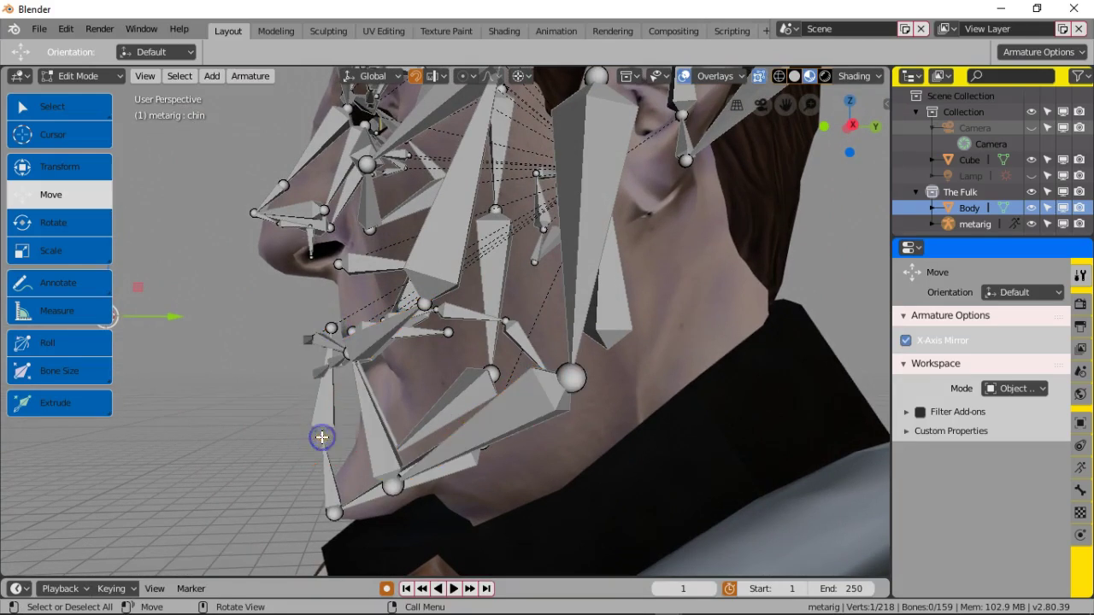
{"action": "middle_click_drag", "start_coordinate": [344, 415], "coordinate": [498, 356]}
{"action": "scroll", "coordinate": [441, 373], "scroll_direction": "down", "scroll_amount": 6}
{"action": "scroll", "coordinate": [439, 298], "scroll_direction": "down", "scroll_amount": 2}
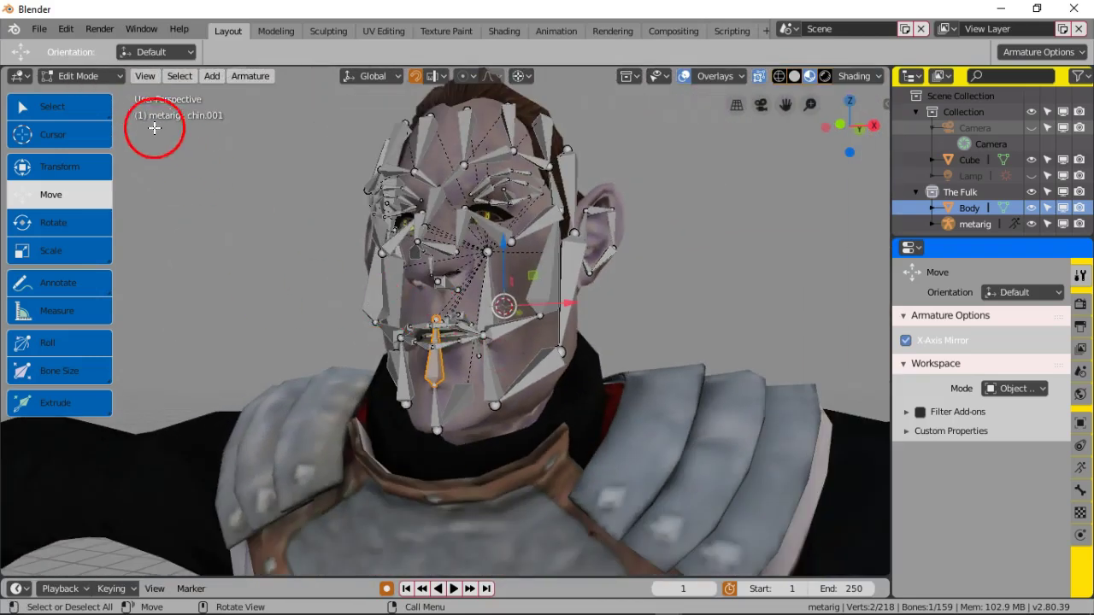
Step: Switch to Object Mode, hide the body mesh, and reveal all hidden objects again
{"action": "left_click", "coordinate": [102, 75]}
{"action": "left_click", "coordinate": [98, 92]}
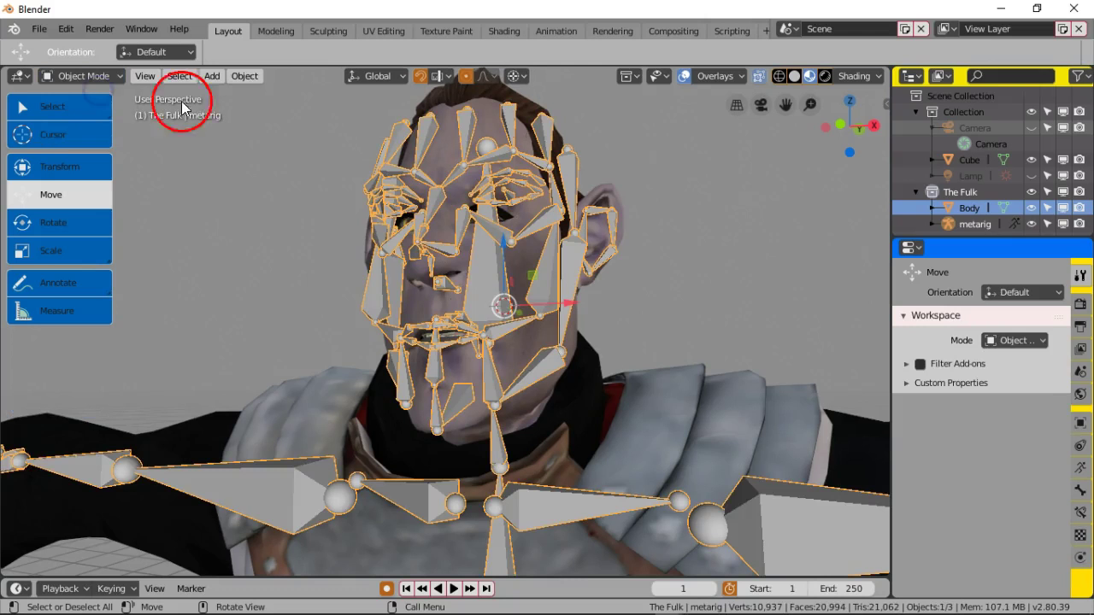
{"action": "left_click", "coordinate": [494, 126]}
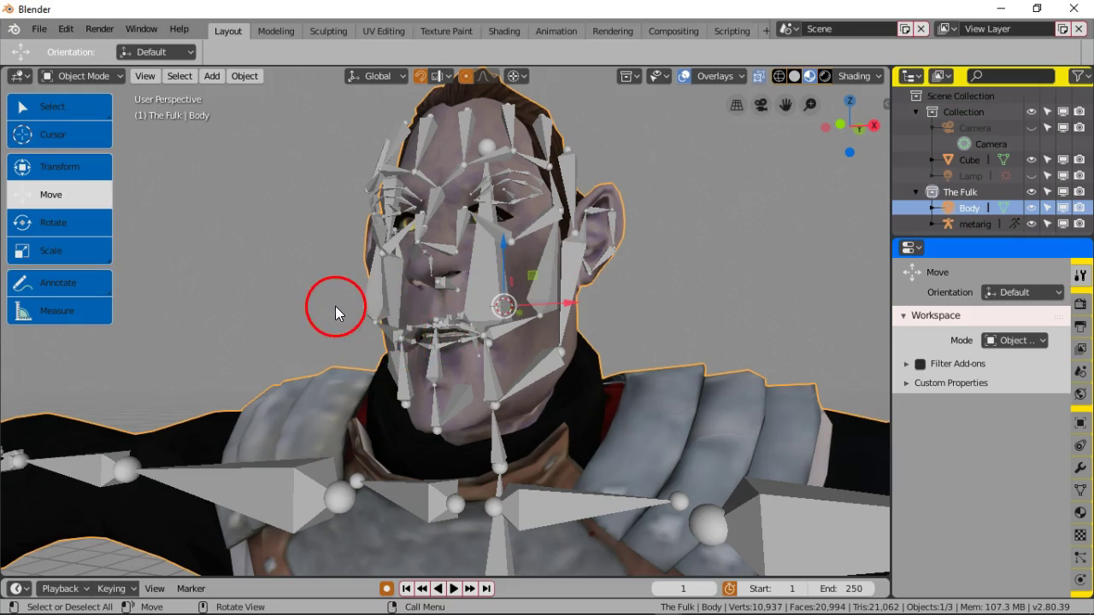
{"action": "key", "text": "h"}
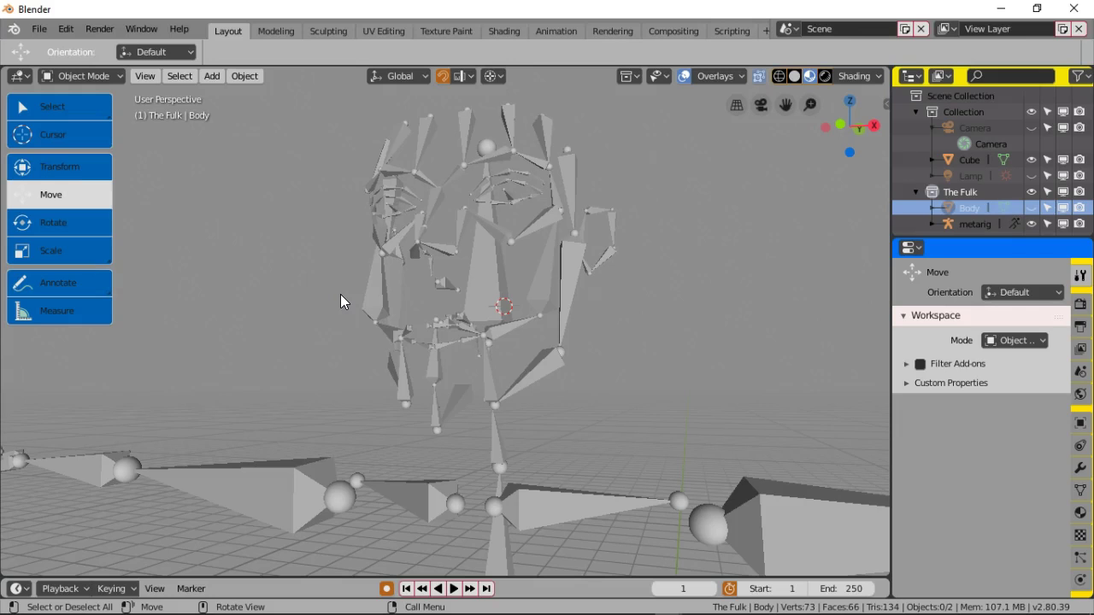
{"action": "key", "text": "alt+h"}
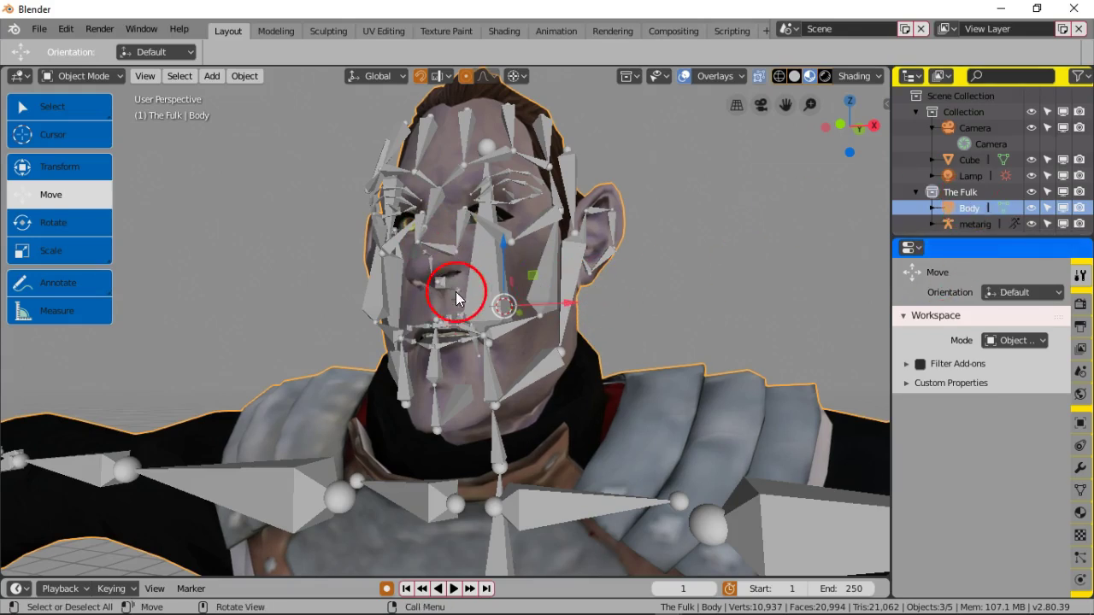
{"action": "middle_click_drag", "start_coordinate": [459, 250], "coordinate": [328, 246]}
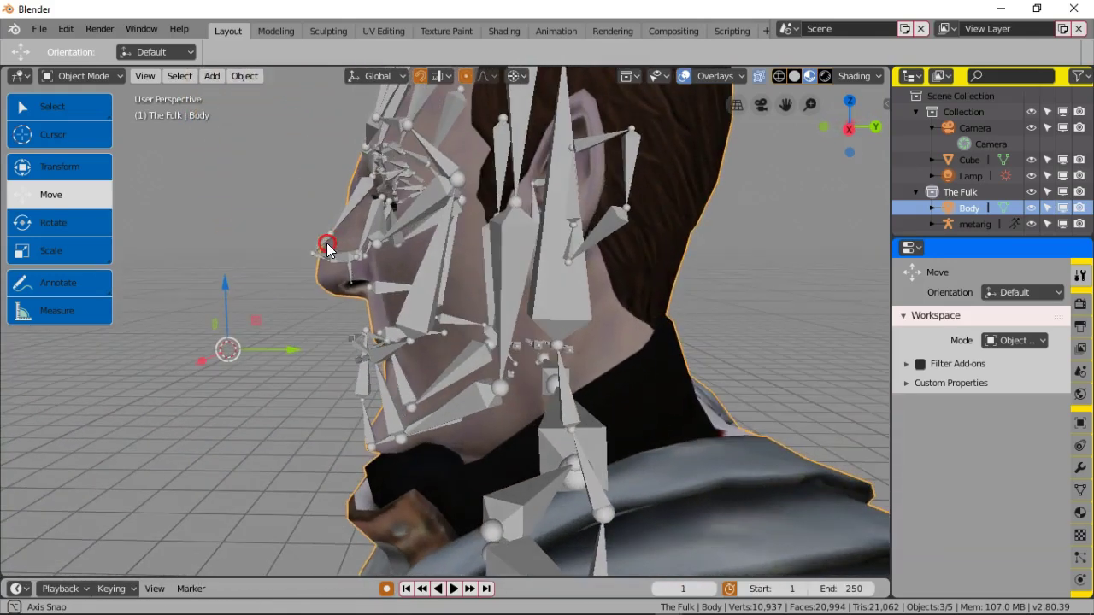
{"action": "left_click", "coordinate": [85, 76]}
{"action": "left_click", "coordinate": [100, 113]}
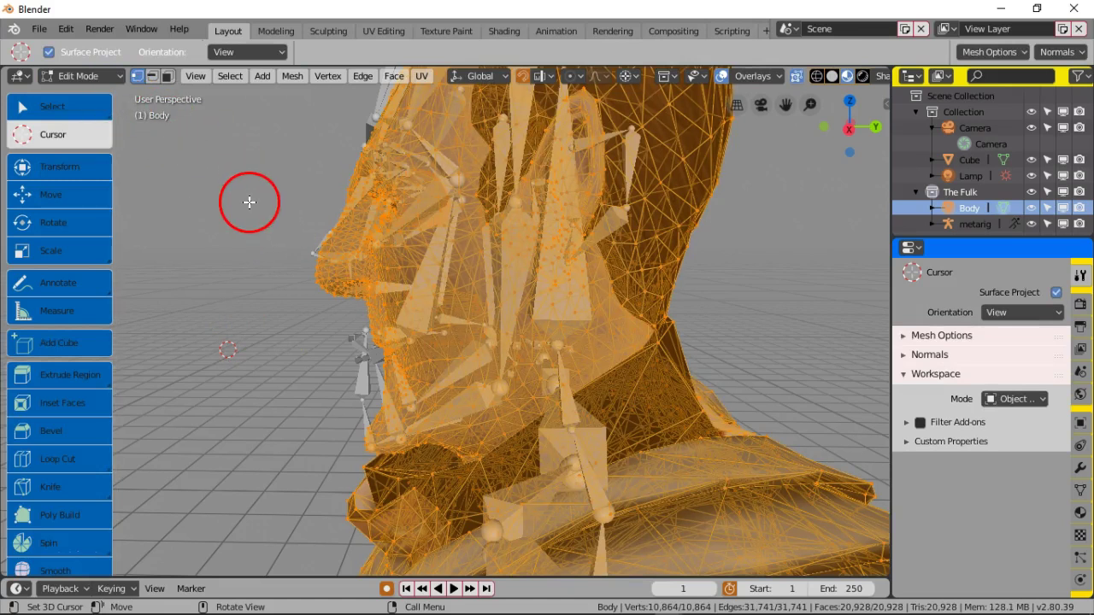
{"action": "key", "text": "Tab"}
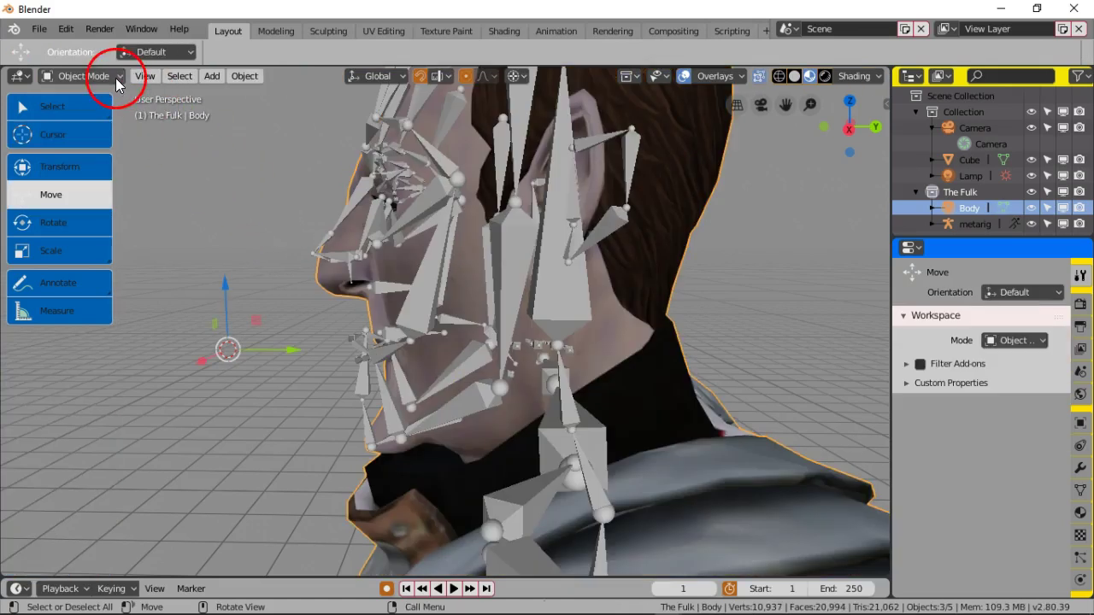
Step: Select the metarig armature and put it back into Edit Mode
{"action": "left_click", "coordinate": [354, 207]}
{"action": "left_click", "coordinate": [83, 76]}
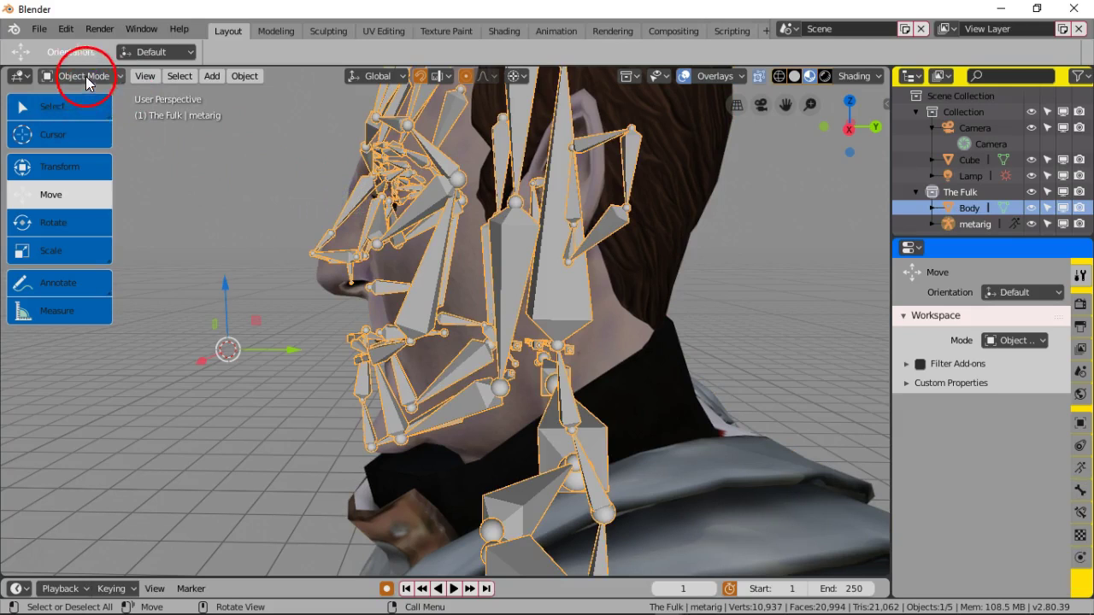
{"action": "left_click", "coordinate": [104, 114]}
Step: Move the upper chin bone's top joint backward along Y and slightly down along Z, toward the surface of the lower lip
{"action": "scroll", "coordinate": [379, 318], "scroll_direction": "up", "scroll_amount": 4}
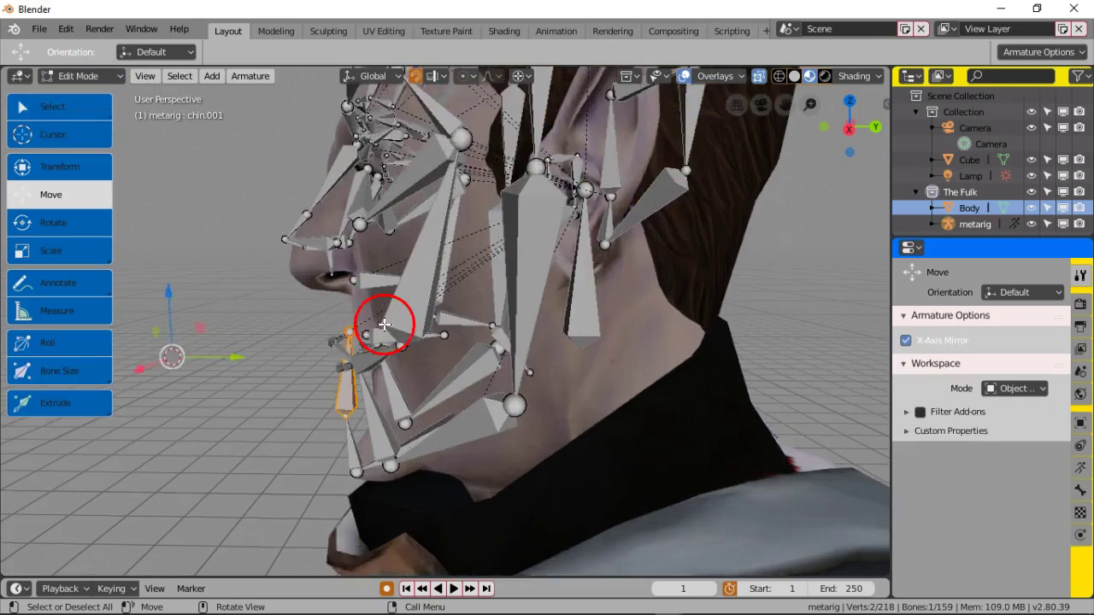
{"action": "middle_click_drag", "start_coordinate": [391, 272], "coordinate": [392, 344]}
{"action": "left_click_drag", "start_coordinate": [198, 319], "coordinate": [281, 330]}
{"action": "mouse_move", "coordinate": [342, 342]}
{"action": "middle_mouse_down"}
{"action": "mouse_move", "coordinate": [320, 305]}
{"action": "mouse_move", "coordinate": [296, 352]}
{"action": "mouse_move", "coordinate": [351, 361]}
{"action": "mouse_move", "coordinate": [379, 334]}
{"action": "mouse_move", "coordinate": [444, 309]}
{"action": "mouse_move", "coordinate": [350, 325]}
{"action": "mouse_move", "coordinate": [379, 384]}
{"action": "mouse_move", "coordinate": [410, 342]}
{"action": "mouse_move", "coordinate": [457, 343]}
{"action": "mouse_move", "coordinate": [450, 415]}
{"action": "mouse_move", "coordinate": [454, 334]}
{"action": "mouse_move", "coordinate": [420, 357]}
{"action": "mouse_move", "coordinate": [359, 342]}
{"action": "middle_mouse_up"}
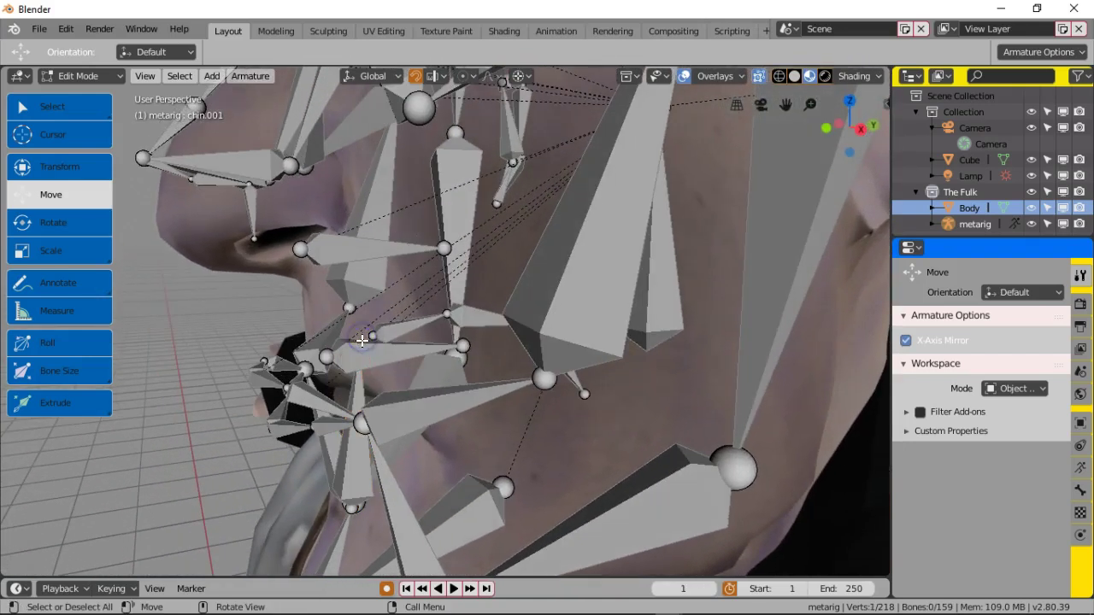
{"action": "scroll", "coordinate": [251, 321], "scroll_direction": "down", "scroll_amount": 1}
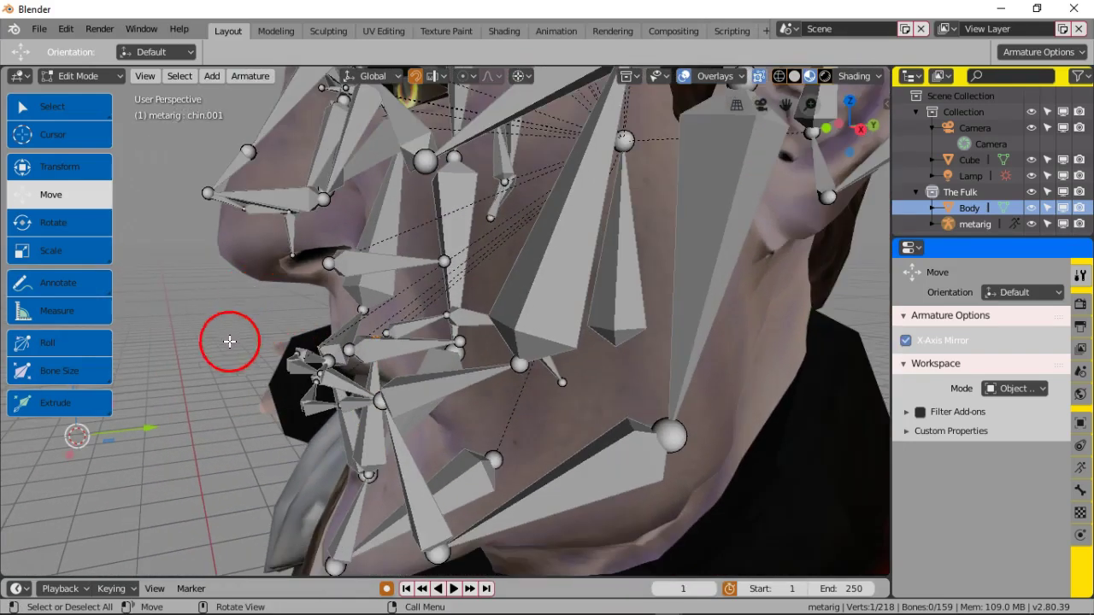
{"action": "scroll", "coordinate": [187, 369], "scroll_direction": "down", "scroll_amount": 2}
{"action": "left_click_drag", "start_coordinate": [247, 318], "coordinate": [247, 328]}
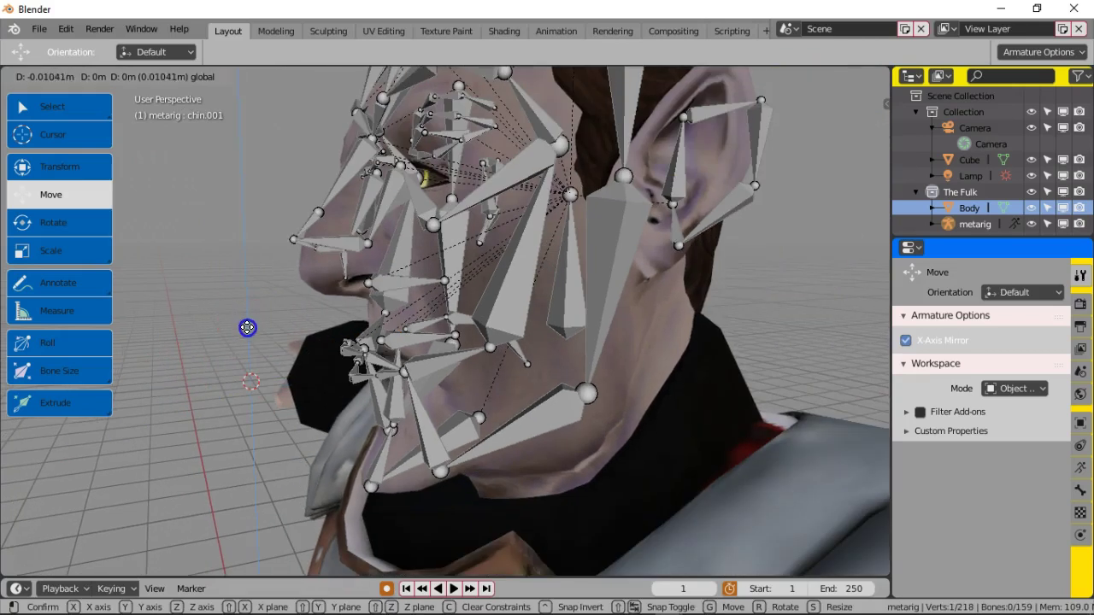
{"action": "left_click_drag", "start_coordinate": [254, 368], "coordinate": [254, 372]}
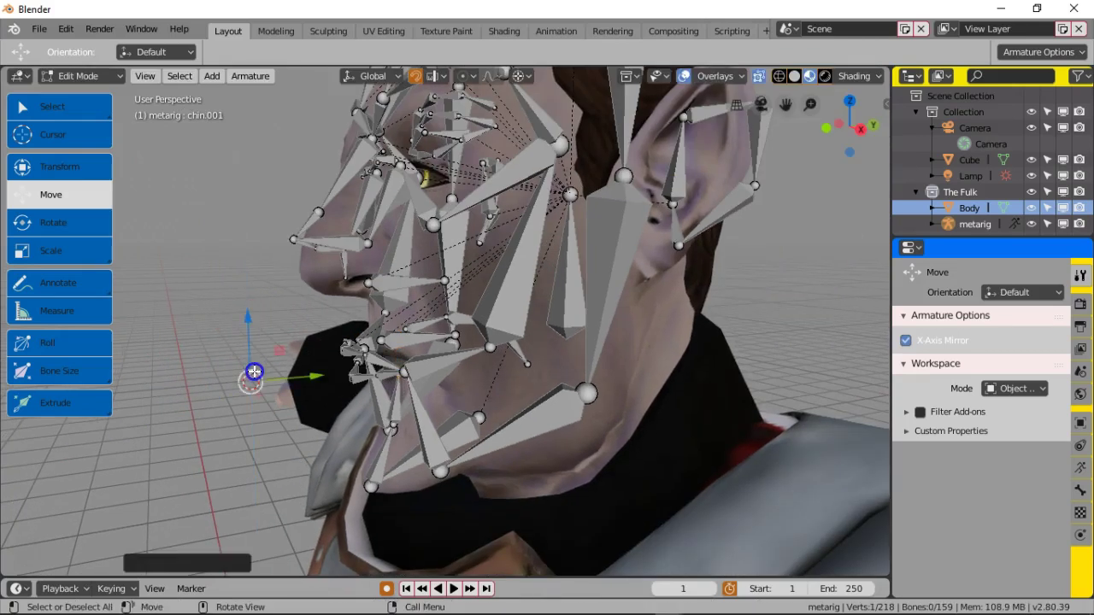
Step: Fine-tune the upper chin bone's top joint along Y so it sits at the lower lip
{"action": "scroll", "coordinate": [295, 367], "scroll_direction": "up", "scroll_amount": 6}
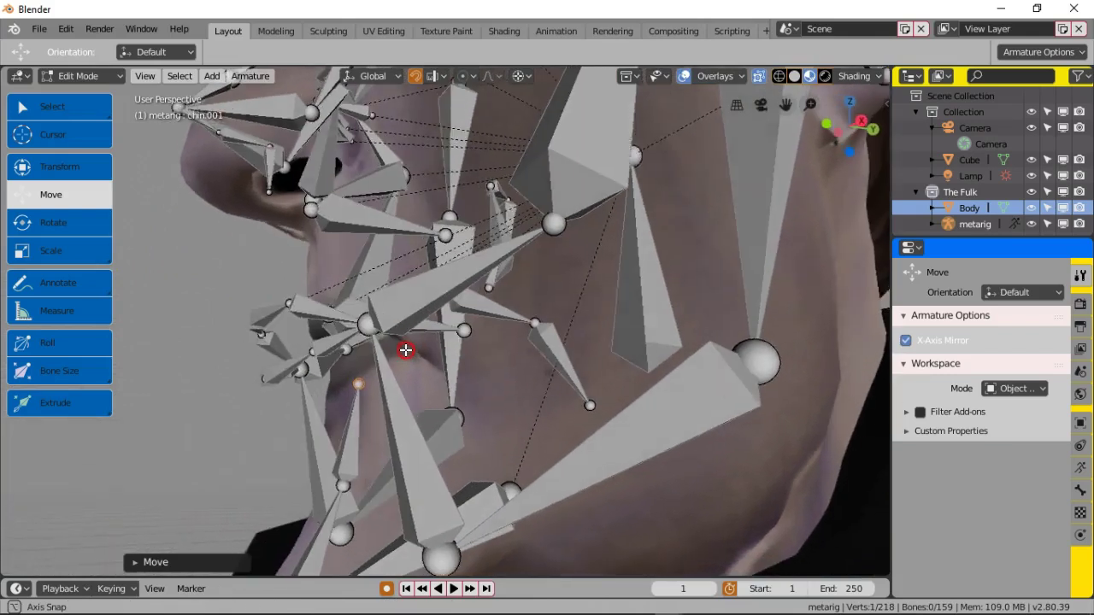
{"action": "middle_click_drag", "start_coordinate": [349, 386], "coordinate": [317, 408]}
{"action": "scroll", "coordinate": [350, 384], "scroll_direction": "down", "scroll_amount": 5}
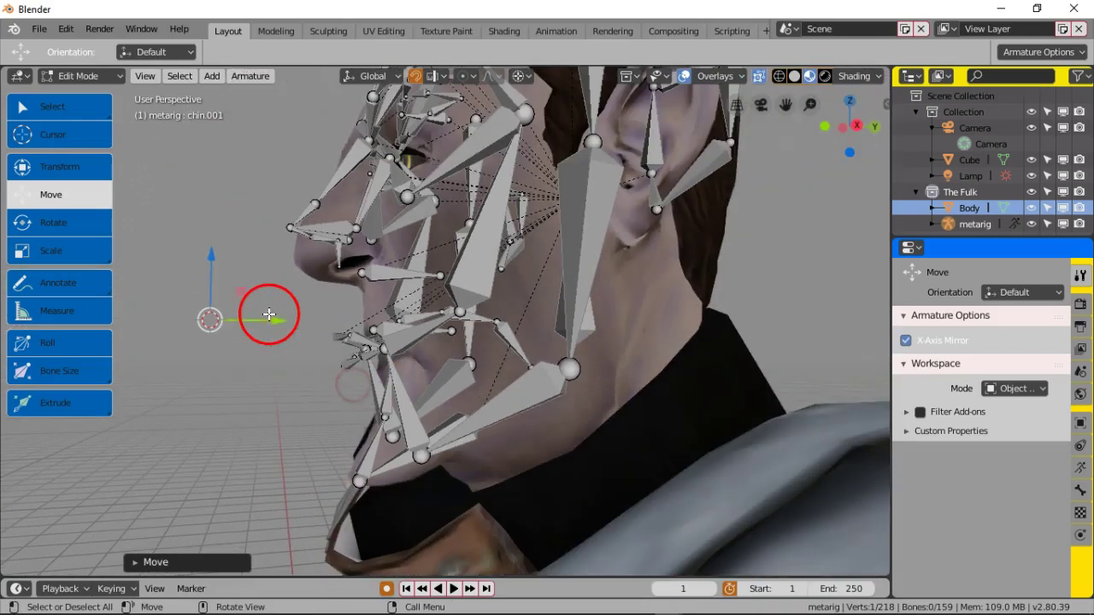
{"action": "left_click_drag", "start_coordinate": [272, 321], "coordinate": [268, 325]}
{"action": "middle_click_drag", "start_coordinate": [269, 325], "coordinate": [494, 359]}
{"action": "left_click_drag", "start_coordinate": [544, 255], "coordinate": [518, 243]}
Step: Adjust the joint between the two chin bones along Y to follow the profile of the chin
{"action": "middle_click_drag", "start_coordinate": [518, 243], "coordinate": [368, 455]}
{"action": "scroll", "coordinate": [374, 387], "scroll_direction": "up", "scroll_amount": 4}
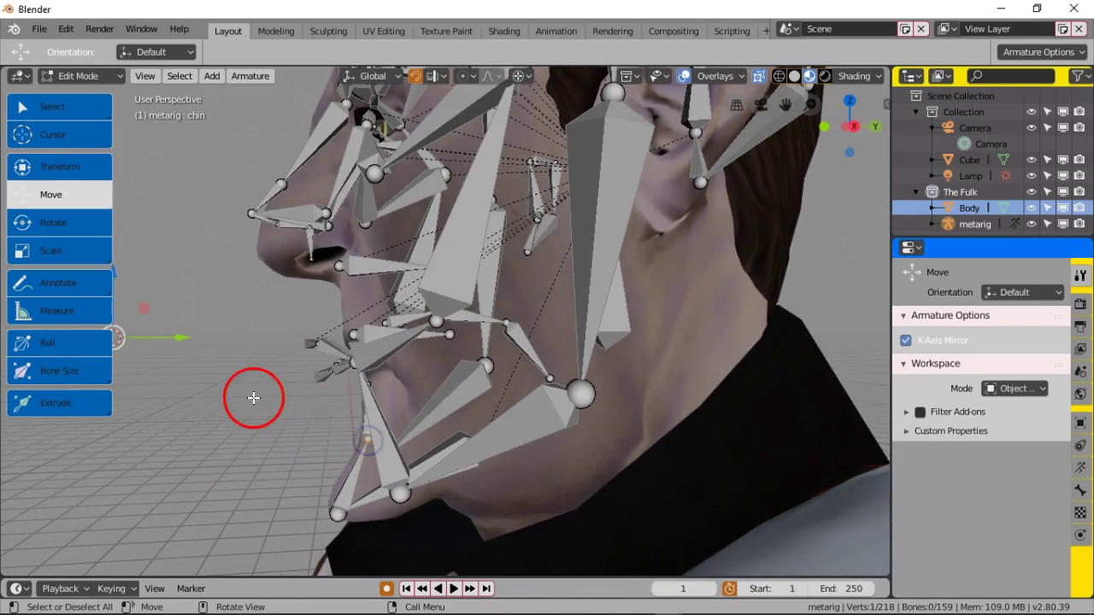
{"action": "left_click_drag", "start_coordinate": [205, 353], "coordinate": [176, 337]}
Step: Select the tongue and lower teeth bones and move them slightly down and backward inside the mouth
{"action": "middle_click_drag", "start_coordinate": [195, 349], "coordinate": [287, 352]}
{"action": "scroll", "coordinate": [295, 355], "scroll_direction": "up", "scroll_amount": 3}
{"action": "middle_click_drag", "start_coordinate": [343, 379], "coordinate": [296, 349]}
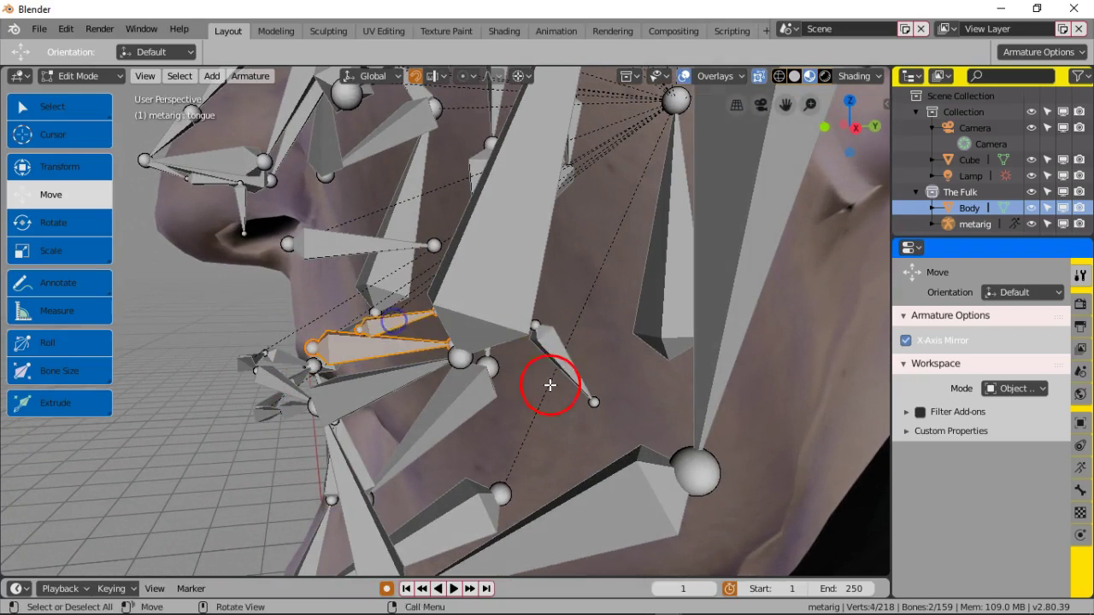
{"action": "middle_click_drag", "start_coordinate": [549, 386], "coordinate": [469, 356]}
{"action": "middle_click_drag", "start_coordinate": [542, 377], "coordinate": [223, 314]}
{"action": "left_click_drag", "start_coordinate": [171, 282], "coordinate": [168, 293]}
{"action": "left_click_drag", "start_coordinate": [228, 354], "coordinate": [254, 342]}
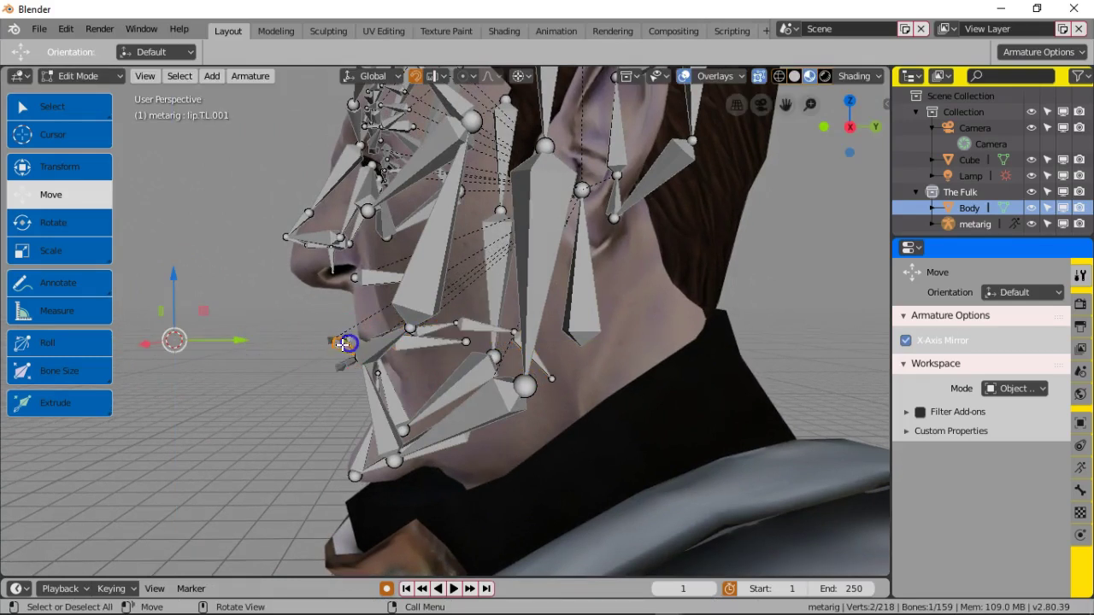
Step: Lower the three tongue bones and the lower teeth bone slightly along global Z
{"action": "scroll", "coordinate": [320, 378], "scroll_direction": "up", "scroll_amount": 2}
{"action": "mouse_move", "coordinate": [318, 385]}
{"action": "middle_mouse_down"}
{"action": "mouse_move", "coordinate": [390, 385]}
{"action": "mouse_move", "coordinate": [428, 354]}
{"action": "mouse_move", "coordinate": [420, 367]}
{"action": "mouse_move", "coordinate": [329, 378]}
{"action": "middle_mouse_up"}
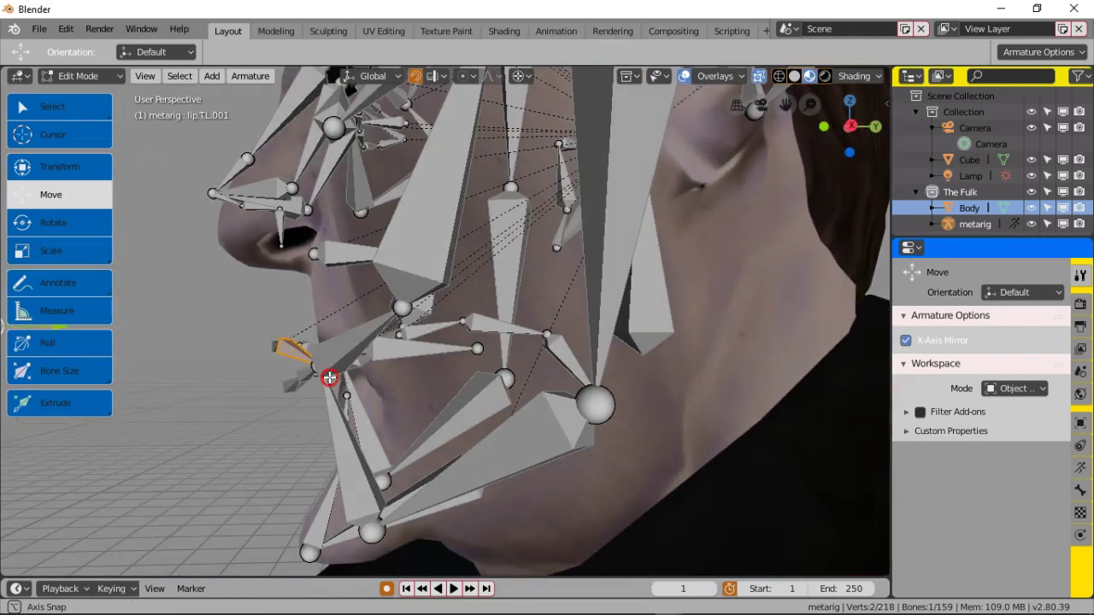
{"action": "scroll", "coordinate": [256, 342], "scroll_direction": "down", "scroll_amount": 3}
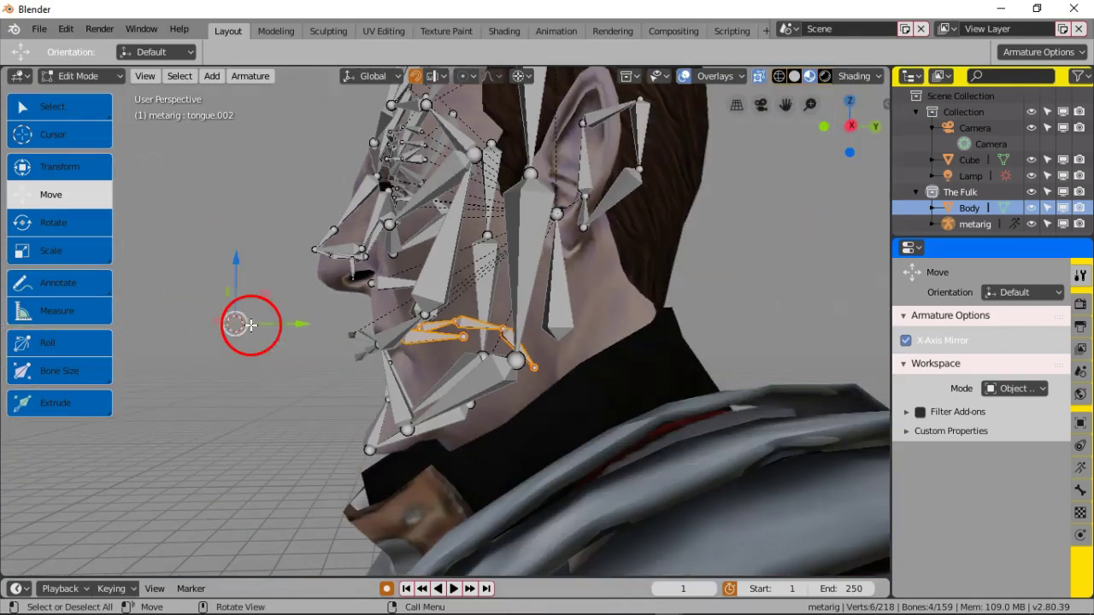
{"action": "mouse_move", "coordinate": [235, 290]}
{"action": "left_mouse_down"}
{"action": "mouse_move", "coordinate": [235, 264]}
{"action": "mouse_move", "coordinate": [234, 273]}
{"action": "left_mouse_up"}
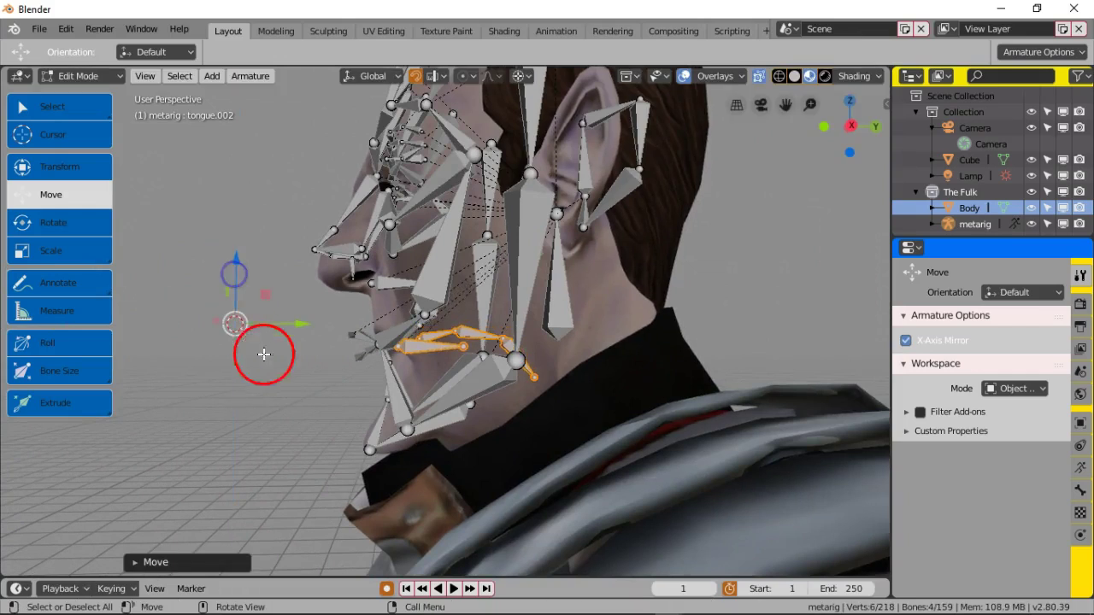
Step: Nudge the selected tongue and lower teeth bones slightly backward inside the mouth and check their fit from both sides of the face
{"action": "scroll", "coordinate": [350, 391], "scroll_direction": "up", "scroll_amount": 4}
{"action": "middle_click_drag", "start_coordinate": [288, 389], "coordinate": [354, 382]}
{"action": "scroll", "coordinate": [497, 377], "scroll_direction": "down", "scroll_amount": 2}
{"action": "left_click_drag", "start_coordinate": [173, 318], "coordinate": [189, 312]}
{"action": "middle_click_drag", "start_coordinate": [329, 371], "coordinate": [372, 381]}
{"action": "middle_click_drag", "start_coordinate": [371, 331], "coordinate": [514, 347]}
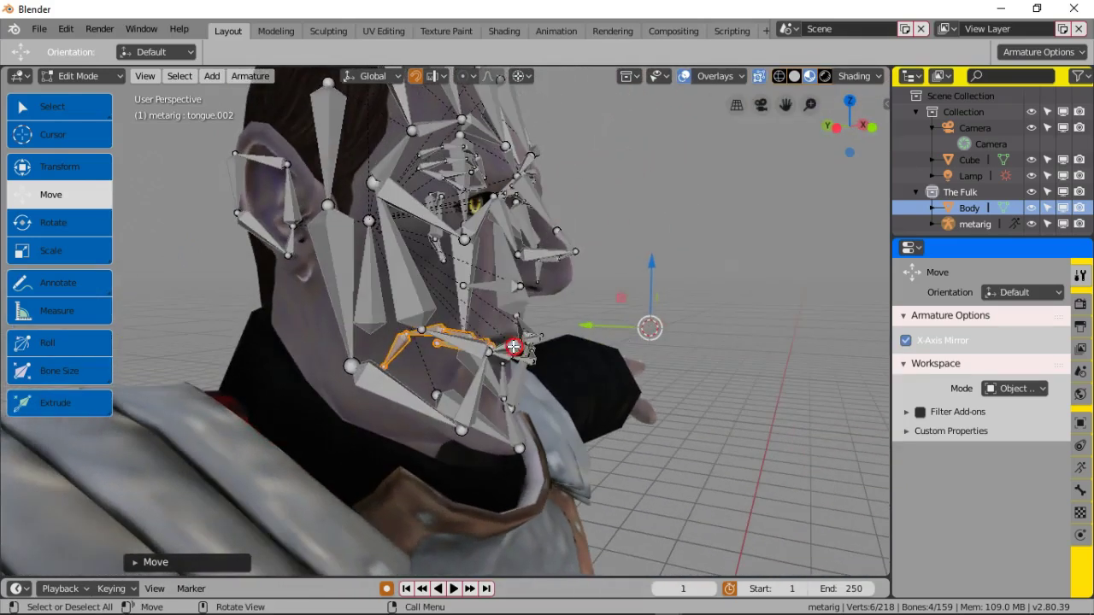
{"action": "middle_click_drag", "start_coordinate": [373, 349], "coordinate": [395, 339]}
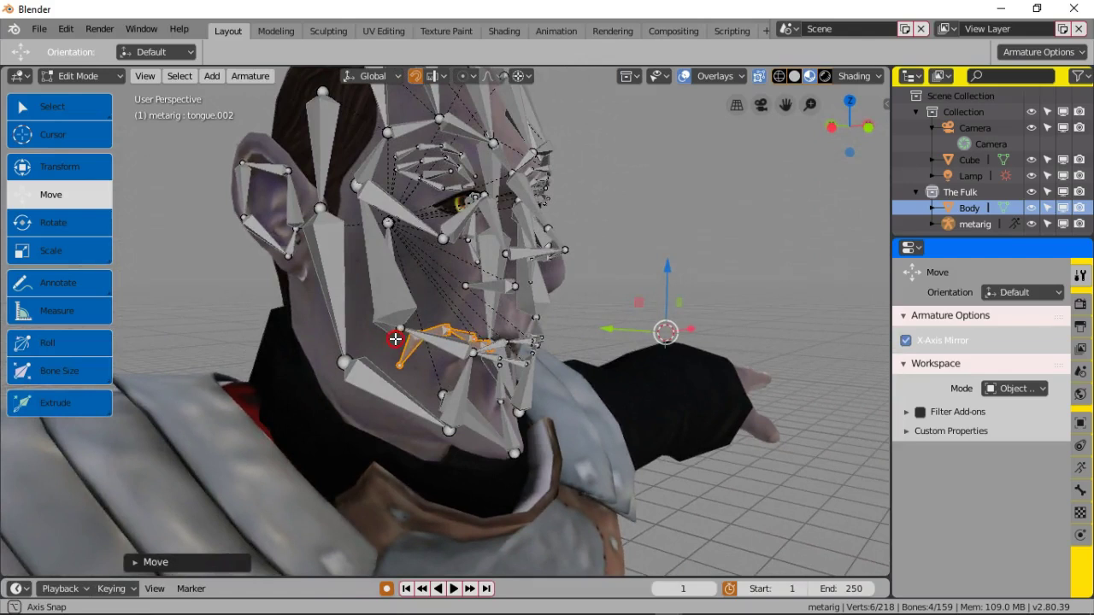
{"action": "middle_click_drag", "start_coordinate": [509, 300], "coordinate": [268, 313]}
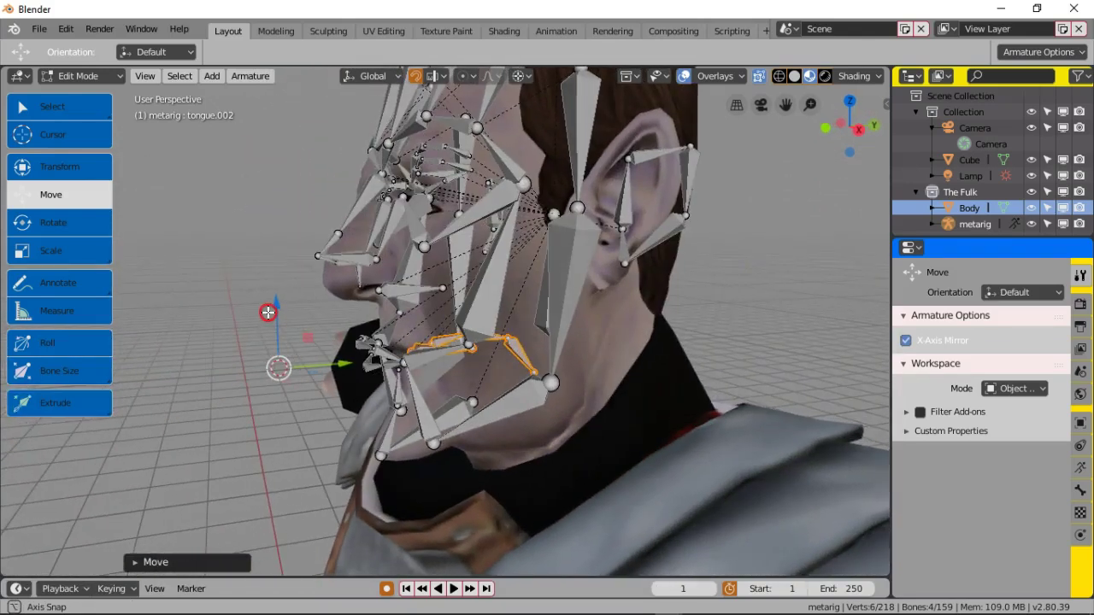
Step: Select the lower nose bones together with the left and right side nose bones
{"action": "middle_click_drag", "start_coordinate": [324, 277], "coordinate": [404, 264]}
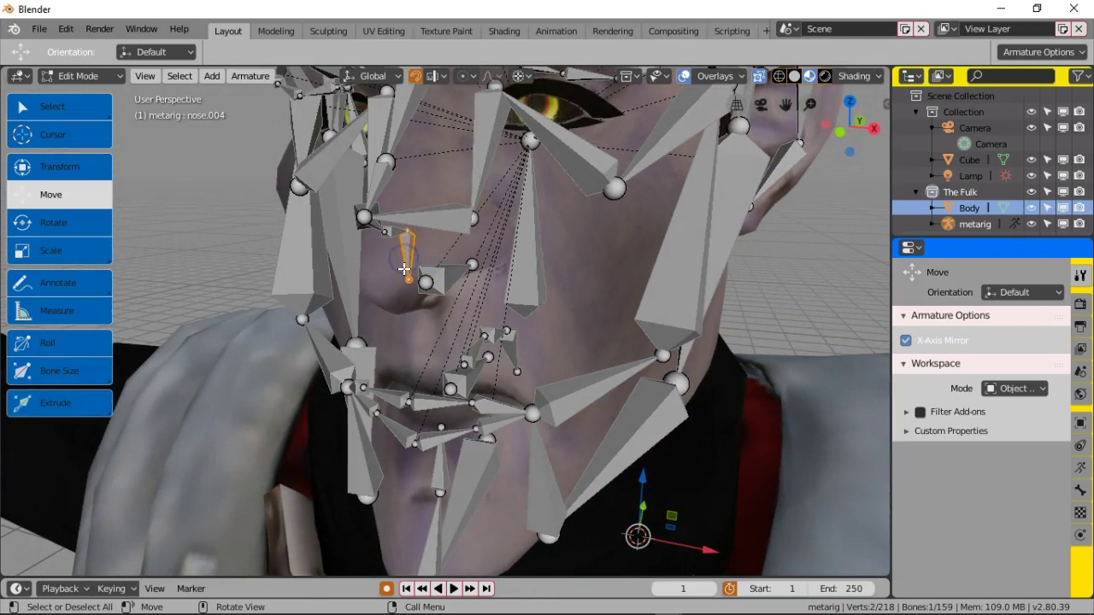
{"action": "middle_click_drag", "start_coordinate": [396, 236], "coordinate": [426, 215]}
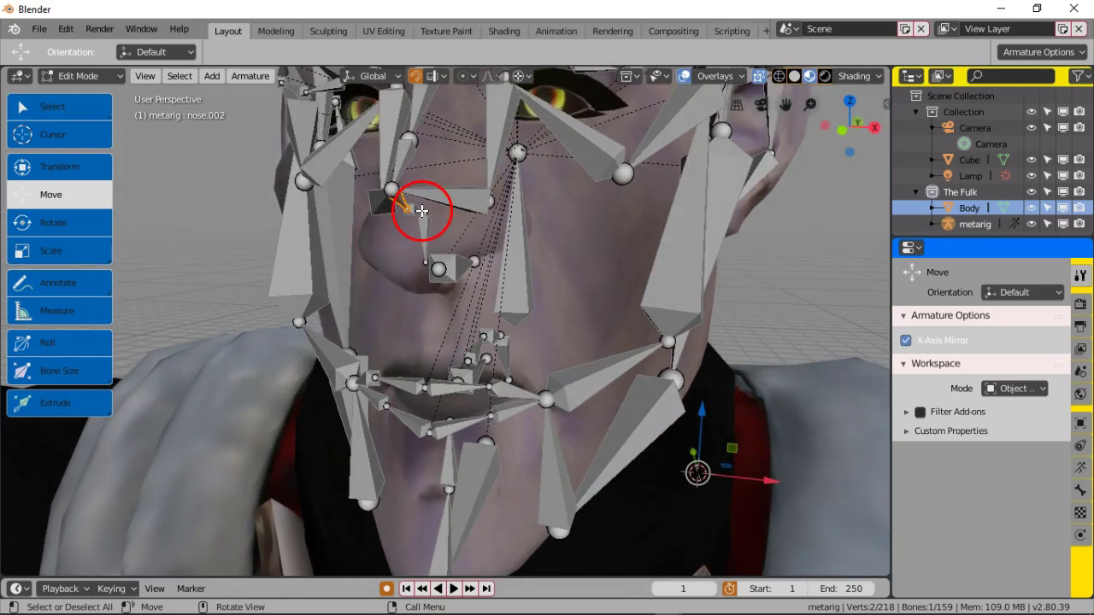
{"action": "middle_click_drag", "start_coordinate": [428, 230], "coordinate": [454, 279]}
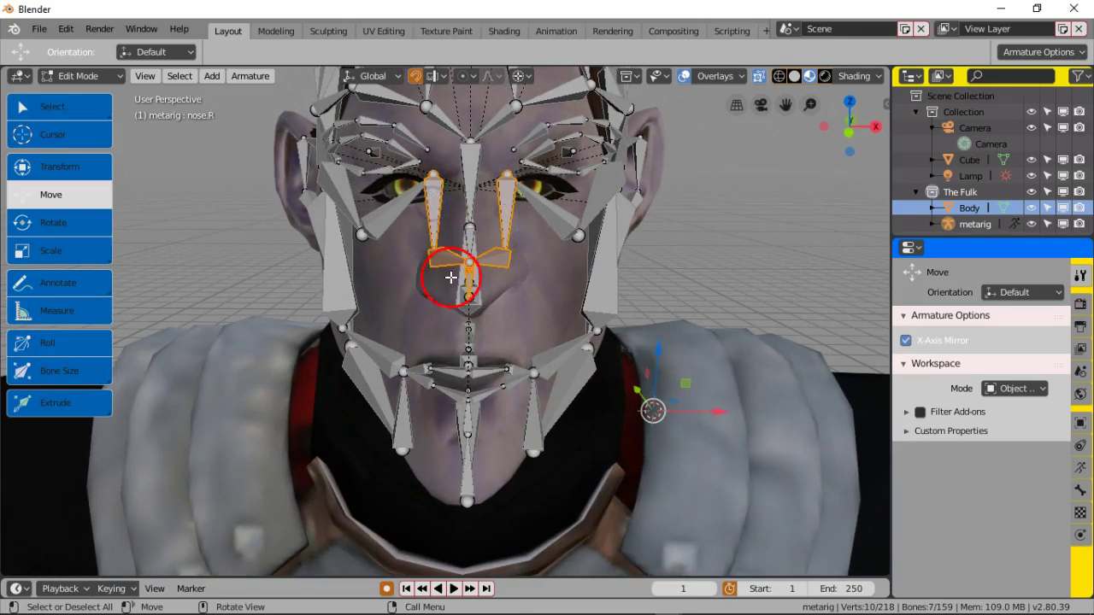
{"action": "mouse_move", "coordinate": [418, 270]}
{"action": "middle_mouse_down"}
{"action": "mouse_move", "coordinate": [364, 256]}
{"action": "mouse_move", "coordinate": [342, 269]}
{"action": "mouse_move", "coordinate": [429, 272]}
{"action": "middle_mouse_up"}
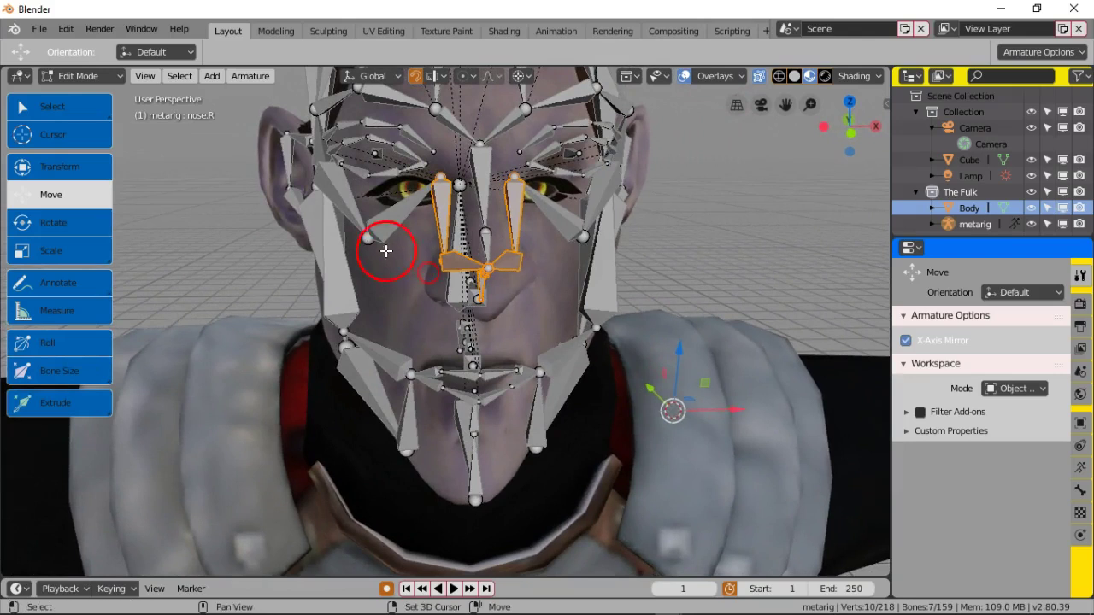
Step: Extend the selection to the upper cheek bones, the nose bridge and the upper brow bones on both sides, leaving the temple bones out
{"action": "middle_click_drag", "start_coordinate": [573, 244], "coordinate": [564, 269]}
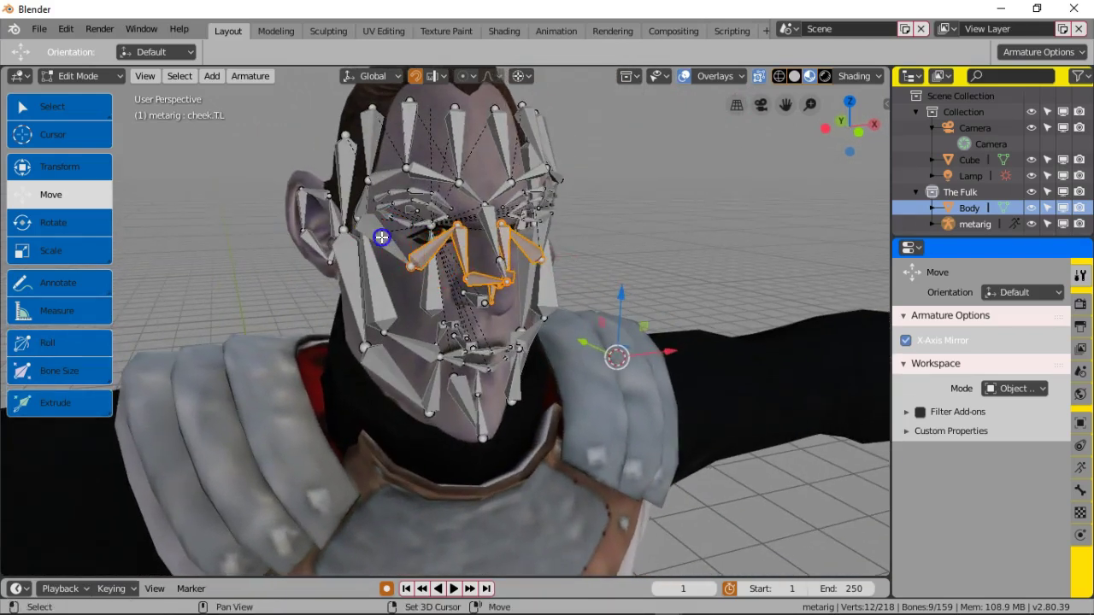
{"action": "middle_click_drag", "start_coordinate": [468, 256], "coordinate": [642, 244]}
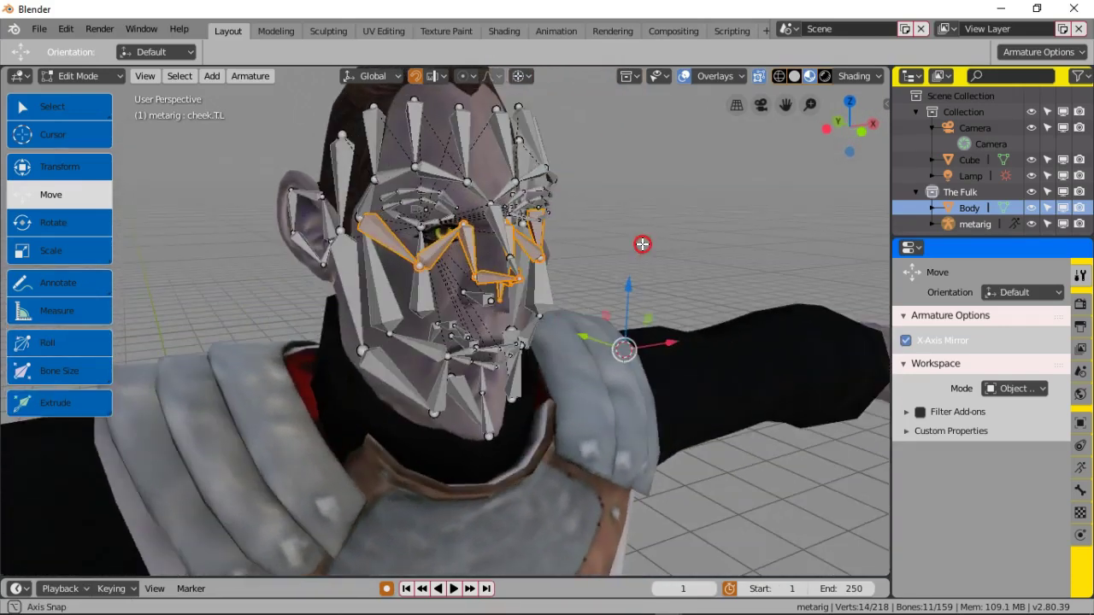
{"action": "mouse_move", "coordinate": [504, 237]}
{"action": "middle_mouse_down"}
{"action": "mouse_move", "coordinate": [621, 234]}
{"action": "mouse_move", "coordinate": [627, 221]}
{"action": "mouse_move", "coordinate": [349, 224]}
{"action": "mouse_move", "coordinate": [428, 195]}
{"action": "mouse_move", "coordinate": [453, 236]}
{"action": "mouse_move", "coordinate": [478, 241]}
{"action": "mouse_move", "coordinate": [427, 231]}
{"action": "mouse_move", "coordinate": [541, 239]}
{"action": "mouse_move", "coordinate": [513, 229]}
{"action": "middle_mouse_up"}
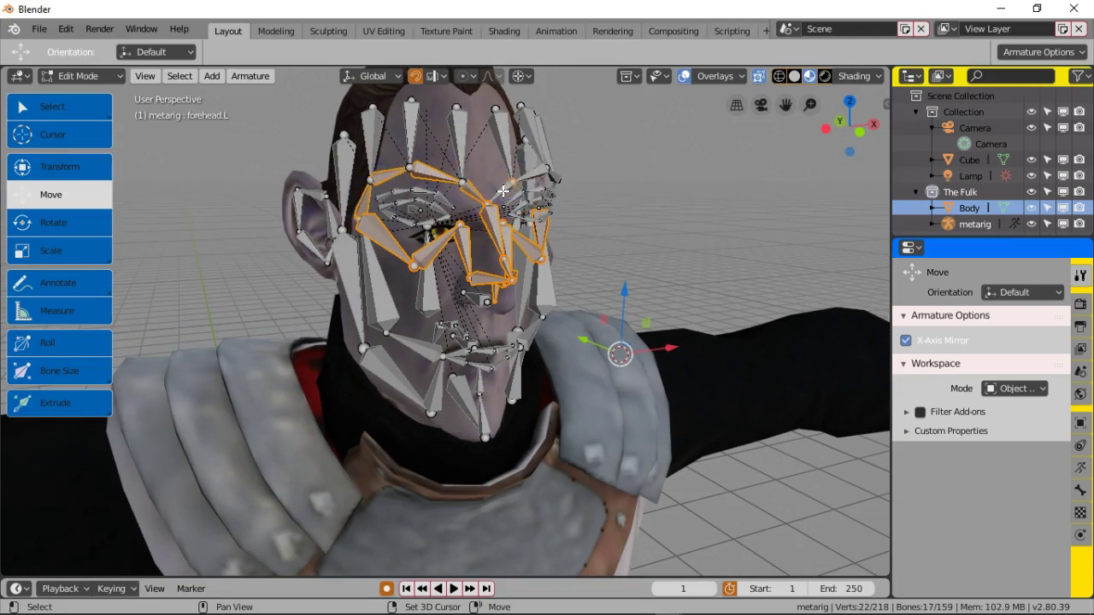
{"action": "middle_click_drag", "start_coordinate": [541, 192], "coordinate": [510, 176]}
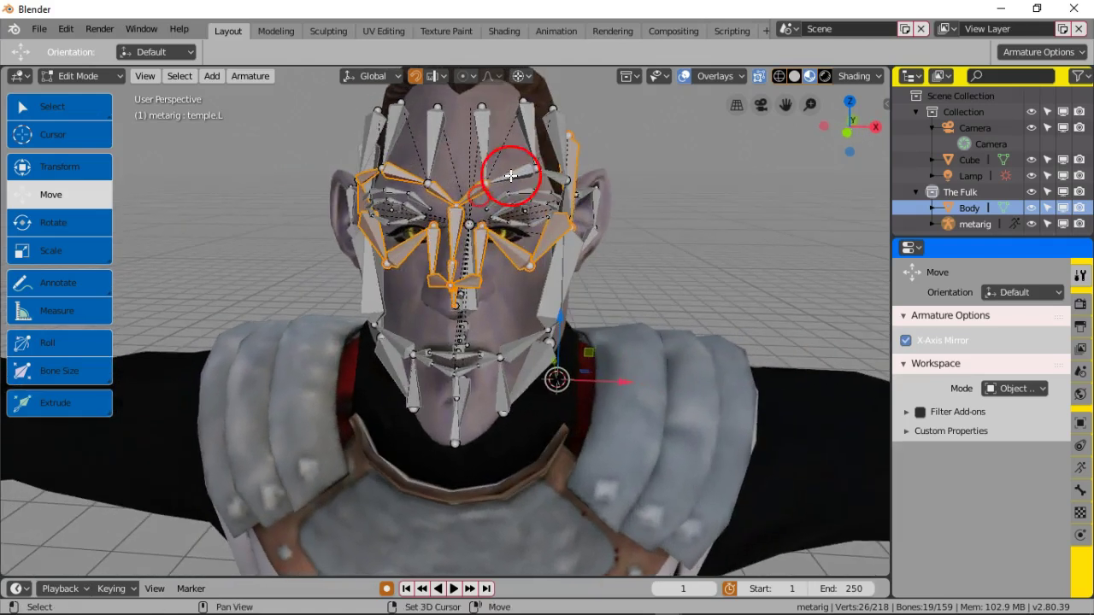
{"action": "middle_click_drag", "start_coordinate": [549, 206], "coordinate": [487, 203]}
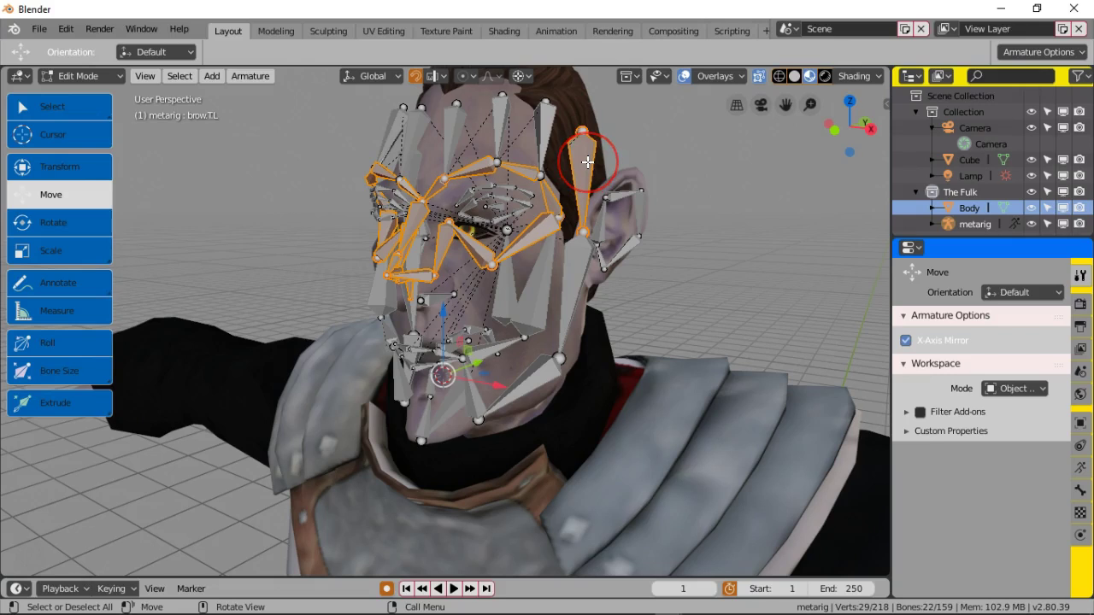
{"action": "middle_click_drag", "start_coordinate": [557, 224], "coordinate": [687, 237]}
{"action": "scroll", "coordinate": [584, 238], "scroll_direction": "up", "scroll_amount": 4}
{"action": "middle_click_drag", "start_coordinate": [501, 244], "coordinate": [466, 242]}
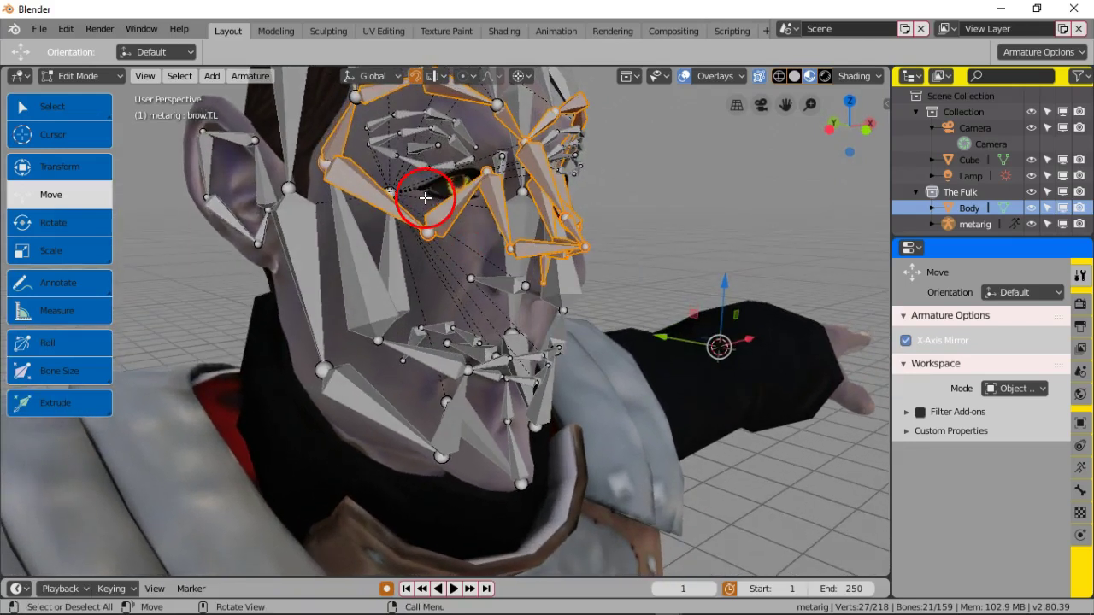
Step: Add the eyelid and lower brow bones around both eyes to the selection with Circle Select
{"action": "key", "text": "c"}
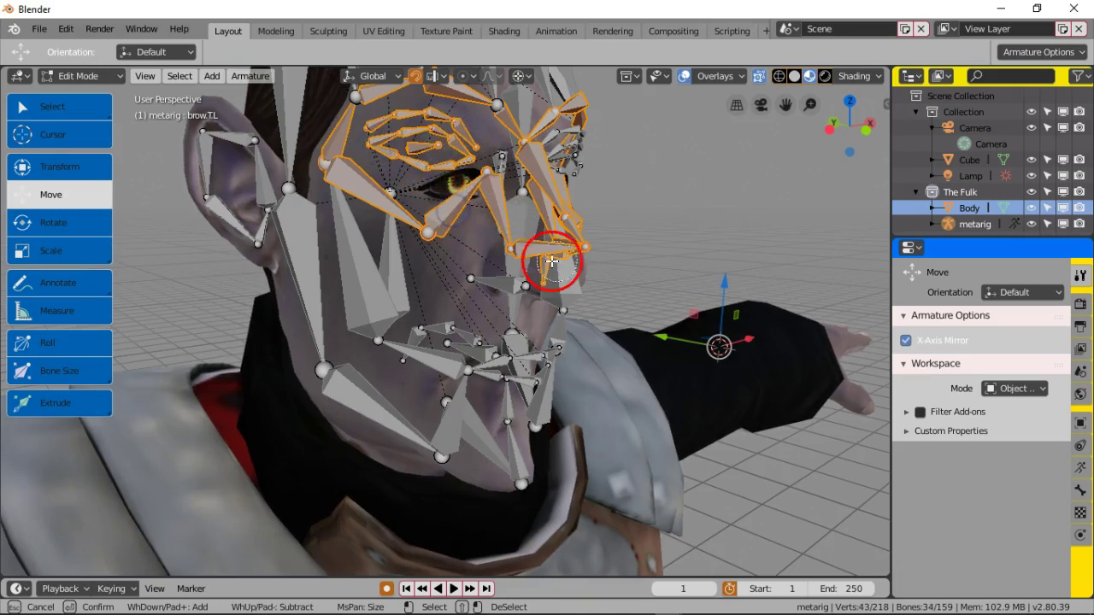
{"action": "right_click", "coordinate": [626, 255]}
{"action": "middle_click_drag", "start_coordinate": [625, 251], "coordinate": [498, 243]}
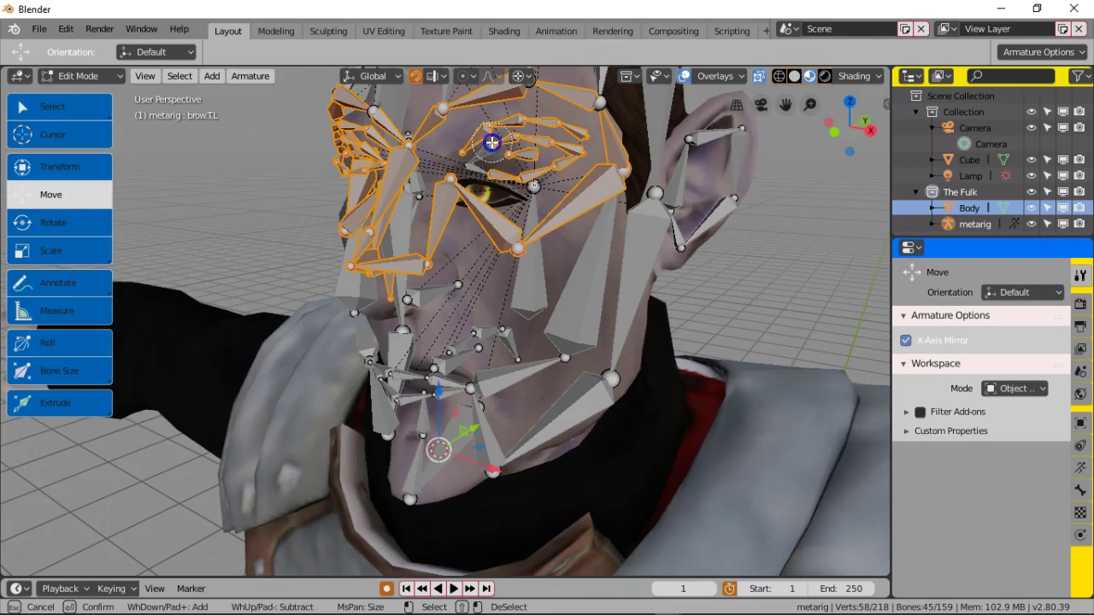
{"action": "middle_click_drag", "start_coordinate": [552, 145], "coordinate": [593, 250]}
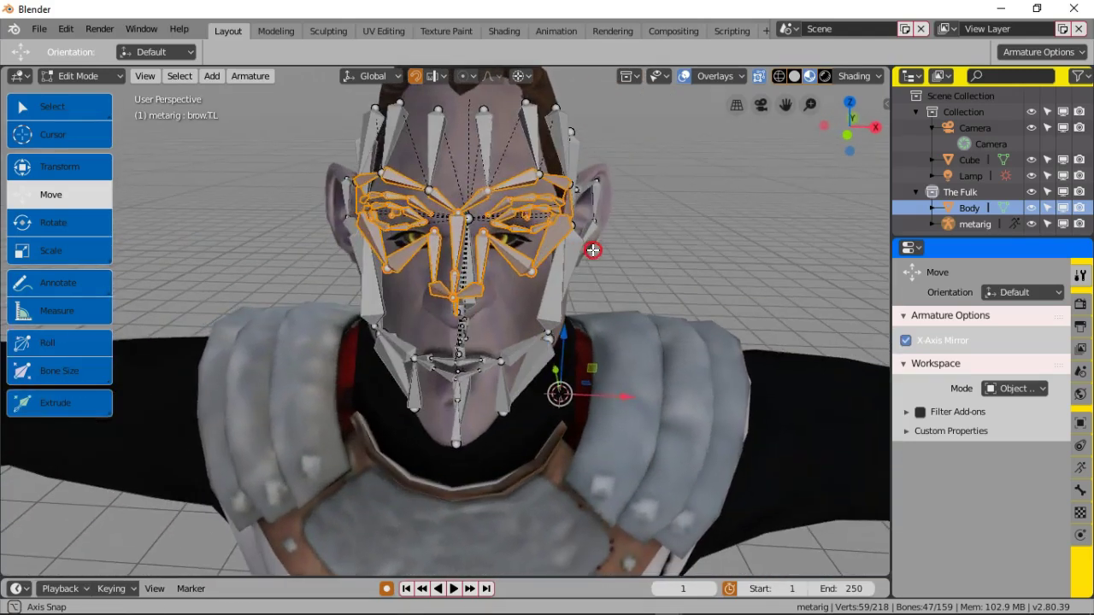
Step: Lower the selected eye, cheek and nose bones slightly so they fit the face in front and side views
{"action": "middle_click_drag", "start_coordinate": [487, 154], "coordinate": [387, 255]}
{"action": "left_click_drag", "start_coordinate": [401, 293], "coordinate": [393, 309]}
{"action": "middle_click_drag", "start_coordinate": [393, 309], "coordinate": [325, 268]}
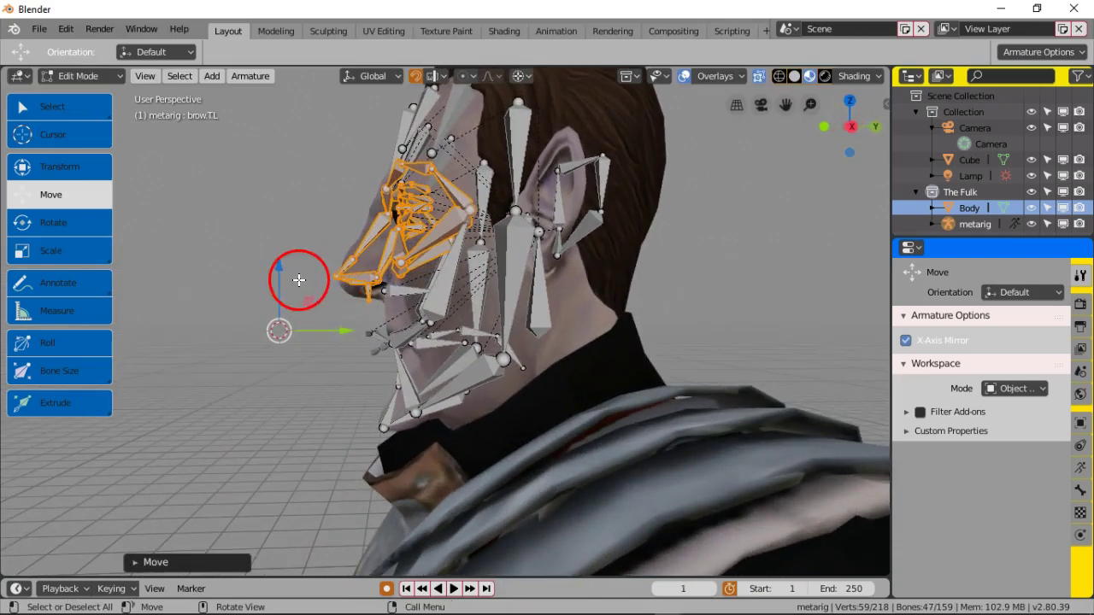
{"action": "left_click_drag", "start_coordinate": [283, 266], "coordinate": [277, 273]}
Step: Shift the selected eye, cheek and nose bones slightly along X to centre them on the face
{"action": "middle_click_drag", "start_coordinate": [325, 285], "coordinate": [415, 298]}
{"action": "scroll", "coordinate": [416, 298], "scroll_direction": "up", "scroll_amount": 4}
{"action": "middle_click_drag", "start_coordinate": [483, 270], "coordinate": [562, 273]}
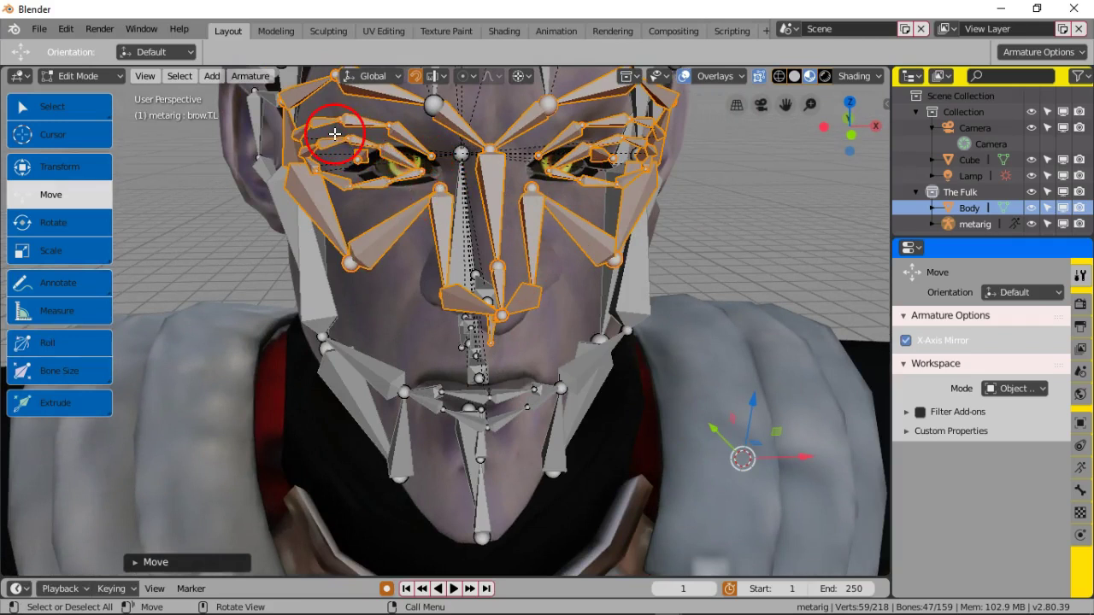
{"action": "scroll", "coordinate": [350, 147], "scroll_direction": "down", "scroll_amount": 3}
{"action": "mouse_move", "coordinate": [393, 174]}
{"action": "middle_mouse_down"}
{"action": "mouse_move", "coordinate": [379, 141]}
{"action": "mouse_move", "coordinate": [379, 168]}
{"action": "middle_mouse_up"}
{"action": "mouse_move", "coordinate": [494, 282]}
{"action": "middle_mouse_down"}
{"action": "mouse_move", "coordinate": [447, 262]}
{"action": "mouse_move", "coordinate": [481, 310]}
{"action": "mouse_move", "coordinate": [472, 314]}
{"action": "mouse_move", "coordinate": [442, 278]}
{"action": "mouse_move", "coordinate": [486, 299]}
{"action": "middle_mouse_up"}
{"action": "left_click_drag", "start_coordinate": [611, 380], "coordinate": [604, 379]}
Step: Turn off X-axis mirroring and raise the nostril joint of the nose.L bone slightly
{"action": "middle_click_drag", "start_coordinate": [470, 306], "coordinate": [424, 277]}
{"action": "scroll", "coordinate": [518, 317], "scroll_direction": "up", "scroll_amount": 2}
{"action": "scroll", "coordinate": [489, 308], "scroll_direction": "down", "scroll_amount": 3}
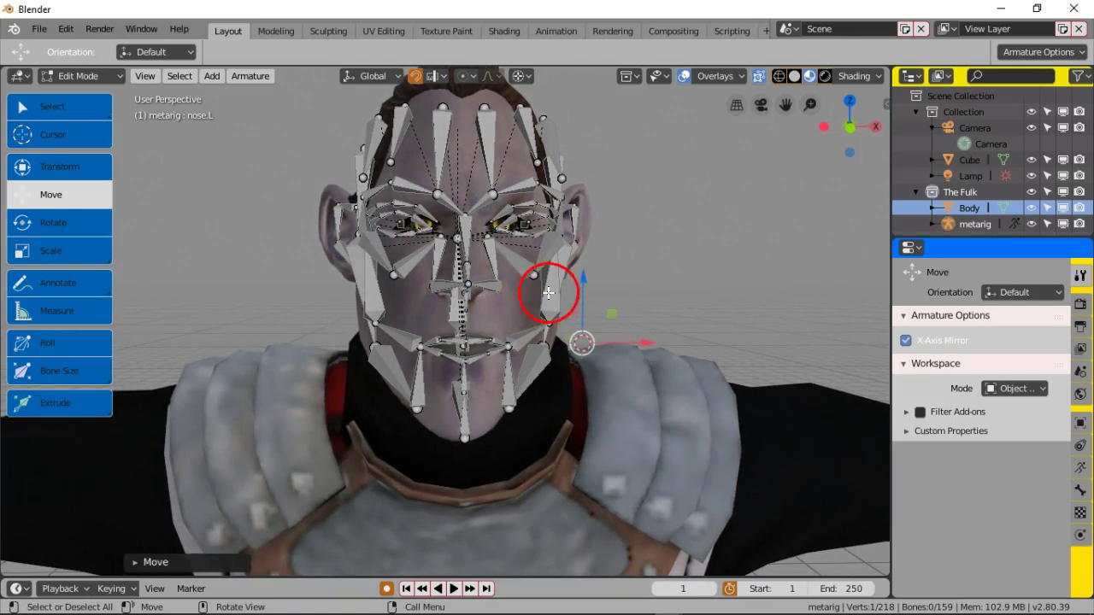
{"action": "scroll", "coordinate": [548, 293], "scroll_direction": "up", "scroll_amount": 2}
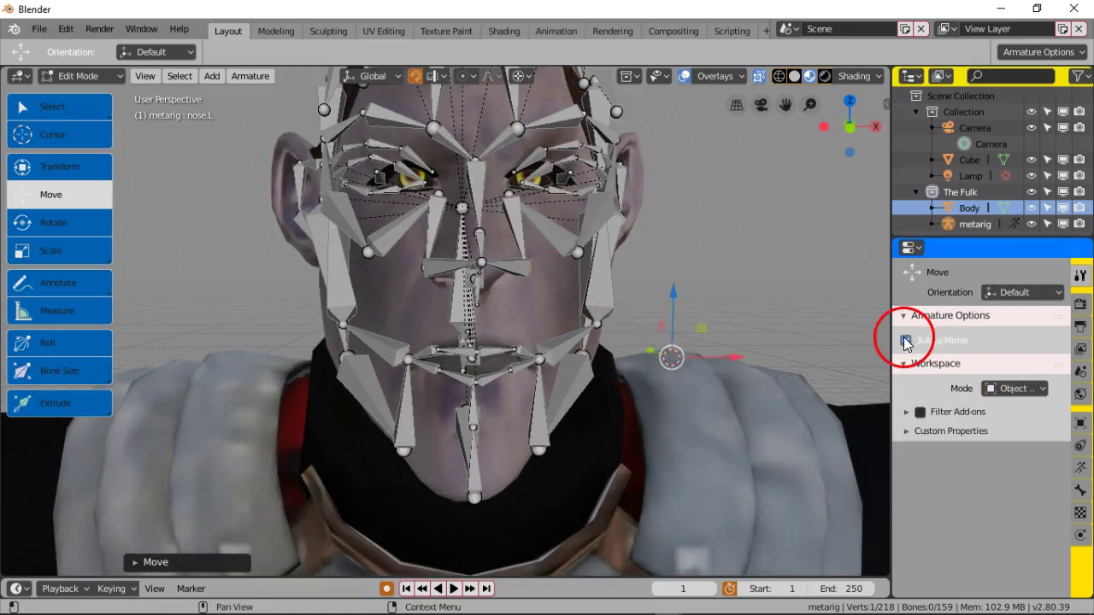
{"action": "left_click", "coordinate": [650, 341]}
{"action": "left_click_drag", "start_coordinate": [677, 298], "coordinate": [672, 284]}
Step: Select the nostril joint of the nose.R bone and nudge it into place on the nose
{"action": "middle_click_drag", "start_coordinate": [567, 302], "coordinate": [699, 265]}
{"action": "scroll", "coordinate": [499, 297], "scroll_direction": "up", "scroll_amount": 3}
{"action": "left_click", "coordinate": [541, 251]}
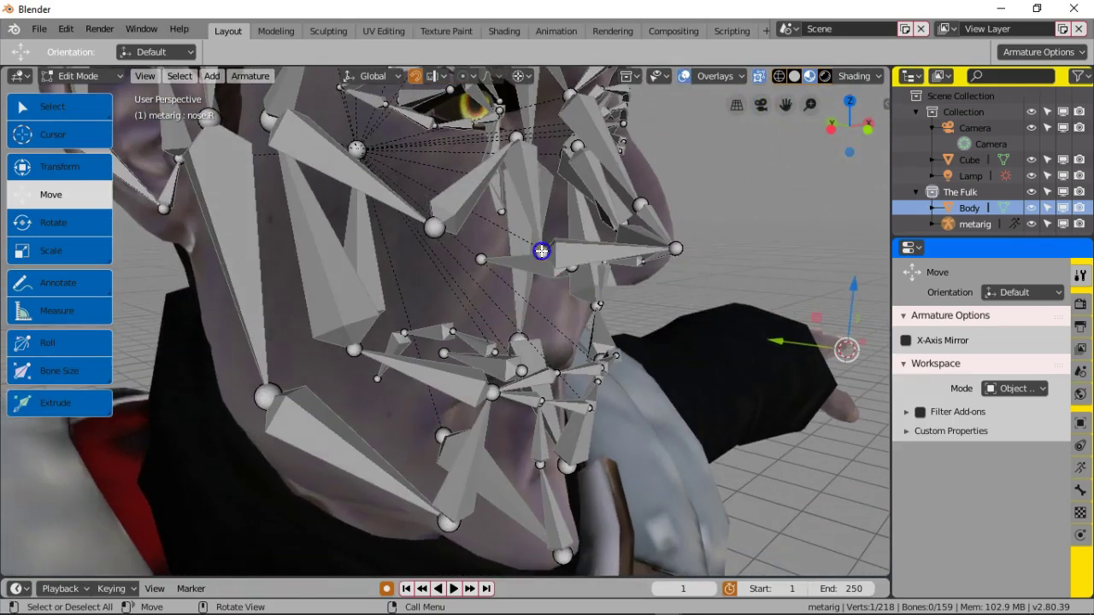
{"action": "middle_click_drag", "start_coordinate": [582, 302], "coordinate": [542, 249]}
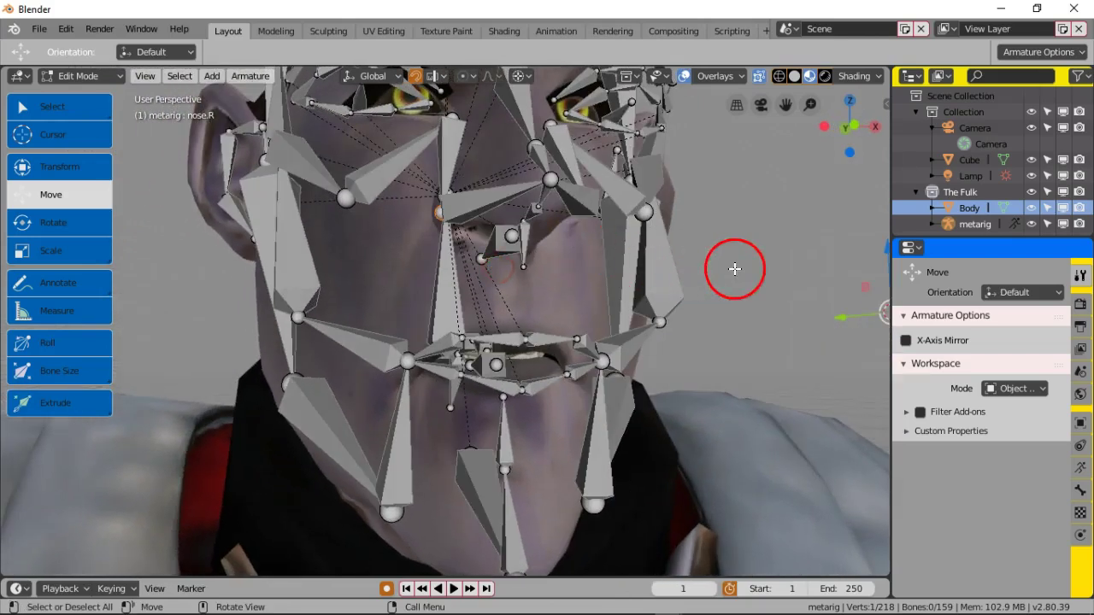
{"action": "scroll", "coordinate": [735, 269], "scroll_direction": "down", "scroll_amount": 3}
{"action": "left_click_drag", "start_coordinate": [641, 257], "coordinate": [643, 261]}
Step: Raise the nose bone's joint on the nose bridge by about 0.03 m along Z
{"action": "middle_click_drag", "start_coordinate": [682, 320], "coordinate": [402, 272]}
{"action": "scroll", "coordinate": [530, 325], "scroll_direction": "up", "scroll_amount": 2}
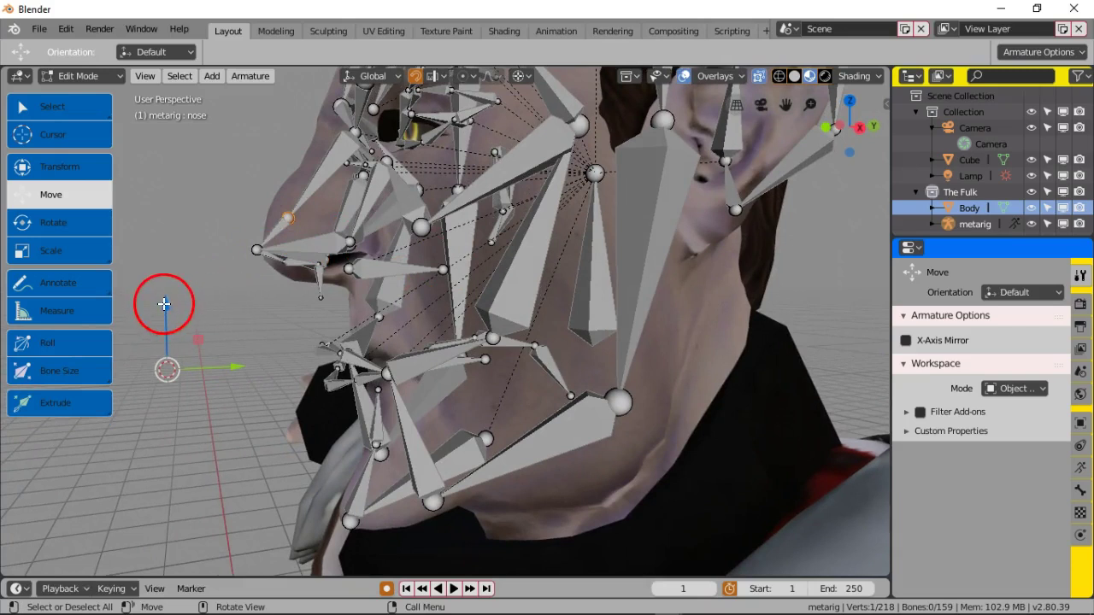
{"action": "left_click_drag", "start_coordinate": [164, 304], "coordinate": [163, 299]}
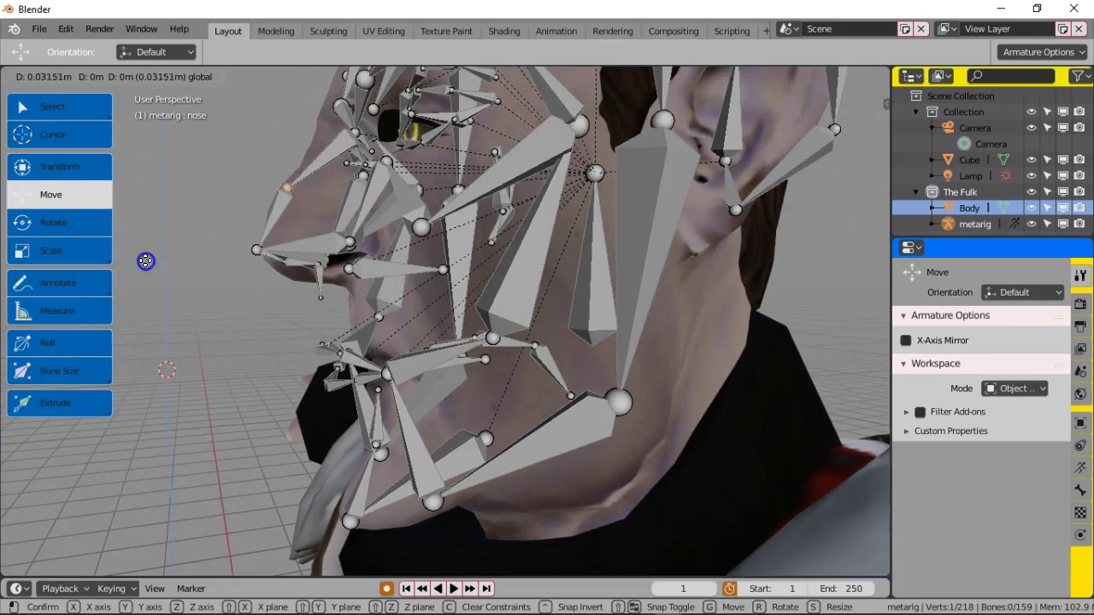
{"action": "left_click_drag", "start_coordinate": [146, 254], "coordinate": [146, 254]}
Step: Try to move the lower joint of forehead.R.002 with X-axis mirroring off
{"action": "middle_click_drag", "start_coordinate": [257, 311], "coordinate": [558, 240]}
{"action": "middle_click_drag", "start_coordinate": [556, 201], "coordinate": [483, 212]}
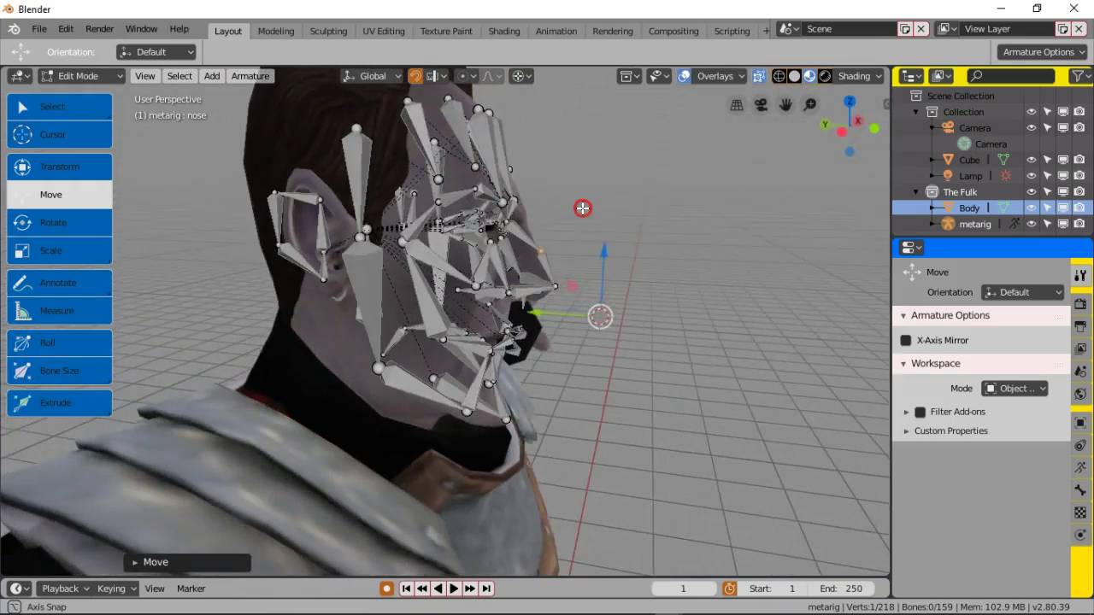
{"action": "middle_click_drag", "start_coordinate": [583, 209], "coordinate": [582, 211]}
{"action": "scroll", "coordinate": [496, 245], "scroll_direction": "up", "scroll_amount": 3}
{"action": "middle_click_drag", "start_coordinate": [496, 244], "coordinate": [471, 246]}
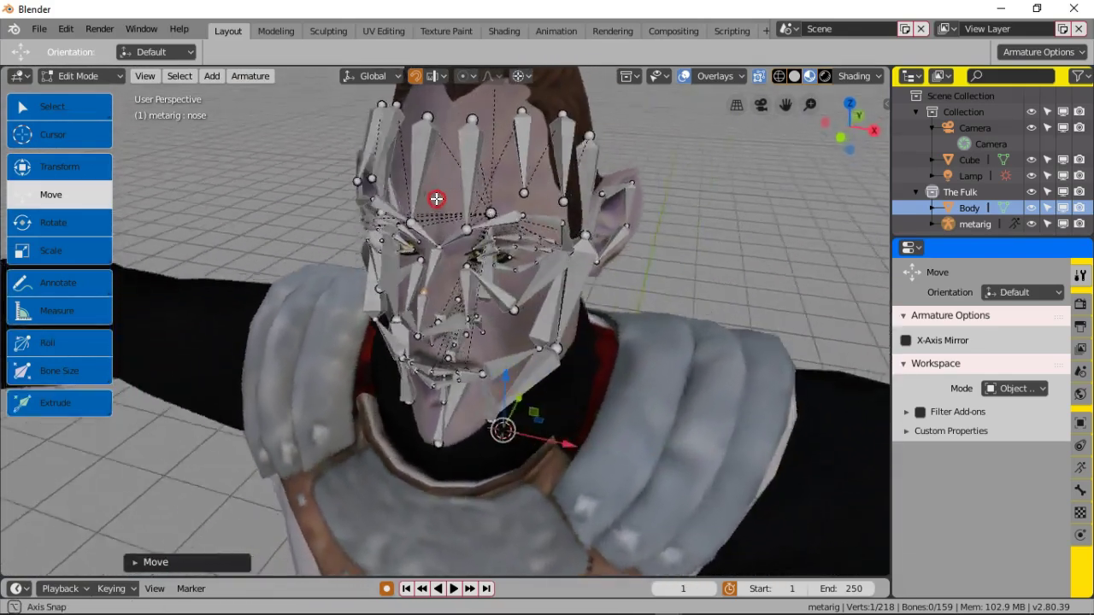
{"action": "middle_click_drag", "start_coordinate": [414, 207], "coordinate": [466, 214]}
{"action": "left_click_drag", "start_coordinate": [508, 292], "coordinate": [486, 290]}
{"action": "middle_click_drag", "start_coordinate": [487, 291], "coordinate": [386, 283]}
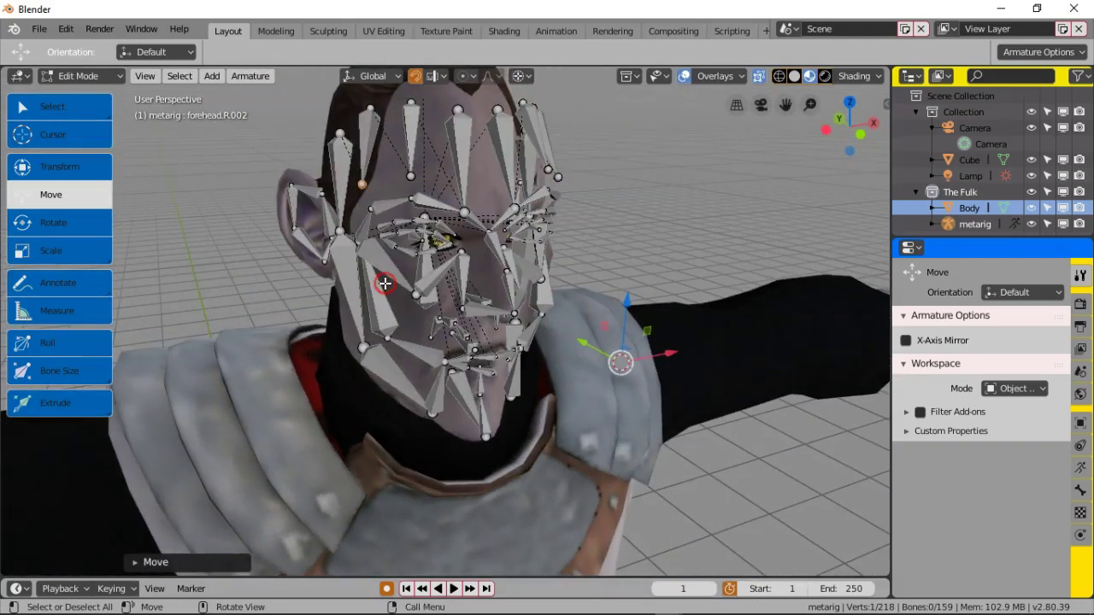
{"action": "key", "text": "ctrl+z"}
Step: Turn on X-axis mirroring and move the lower joint of forehead.R.002 along Y and X
{"action": "left_click", "coordinate": [906, 340]}
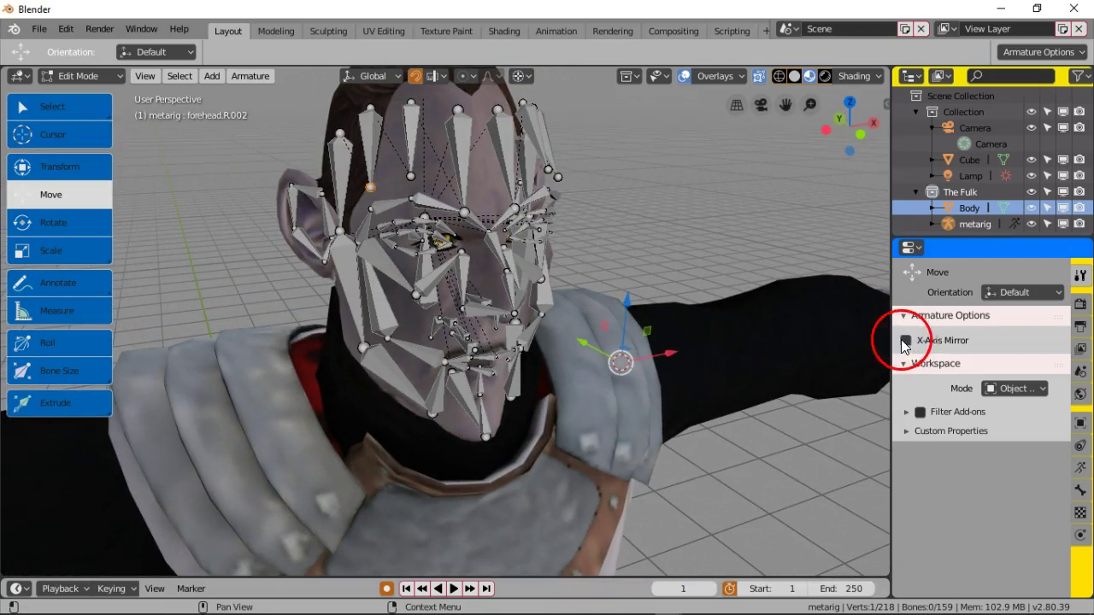
{"action": "left_click_drag", "start_coordinate": [584, 343], "coordinate": [565, 334]}
{"action": "left_click", "coordinate": [624, 360]}
{"action": "left_click_drag", "start_coordinate": [669, 353], "coordinate": [696, 342]}
{"action": "left_click", "coordinate": [788, 196]}
Step: Turn off the metarig armature's In Front display option
{"action": "left_click", "coordinate": [824, 78]}
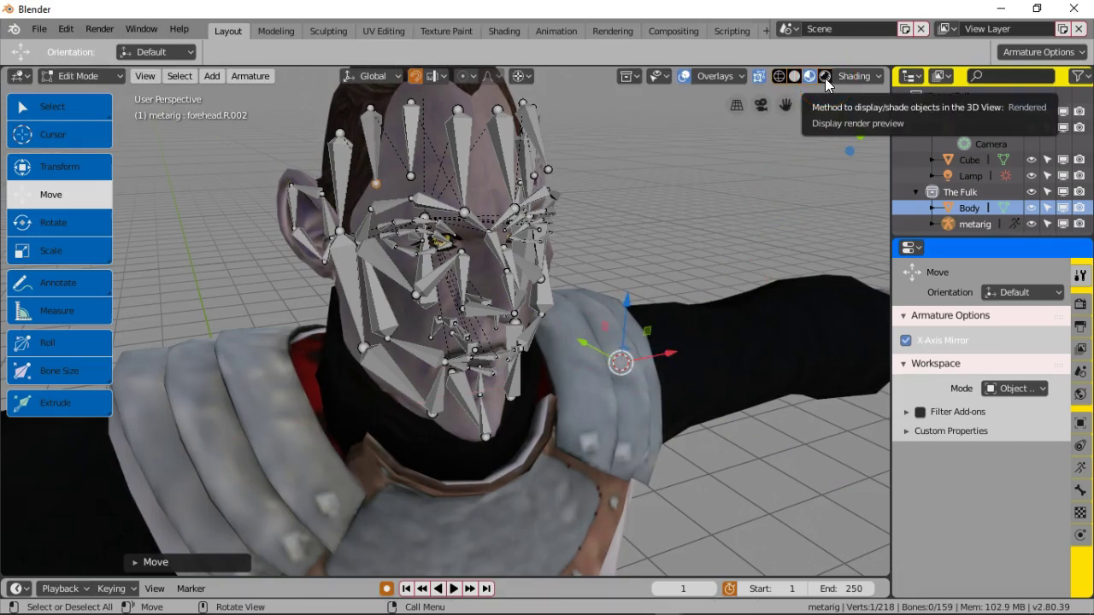
{"action": "left_click", "coordinate": [1081, 469]}
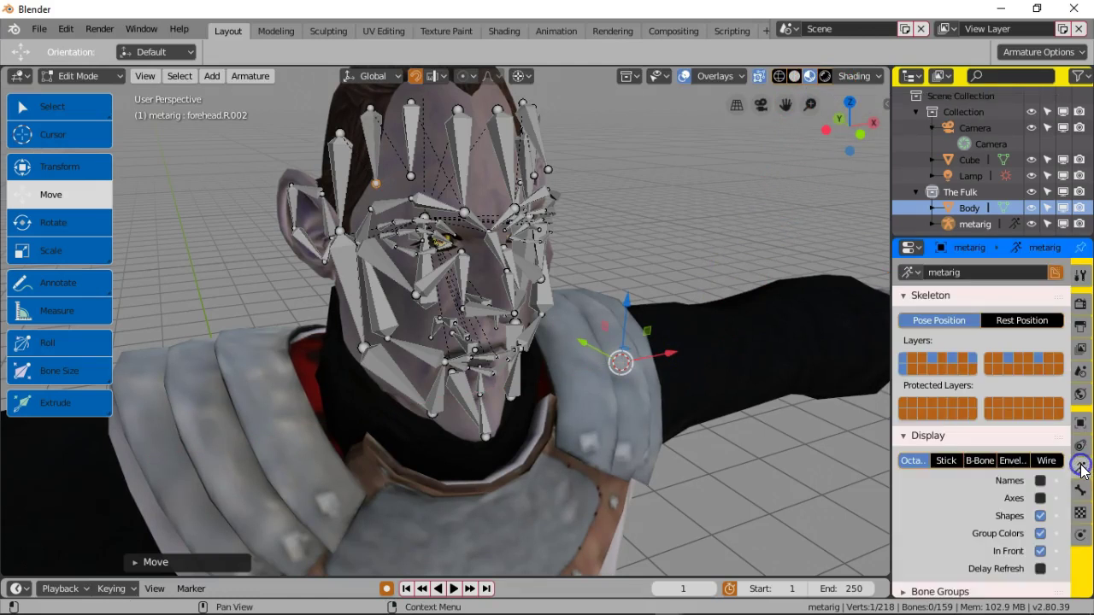
{"action": "left_click", "coordinate": [1039, 552]}
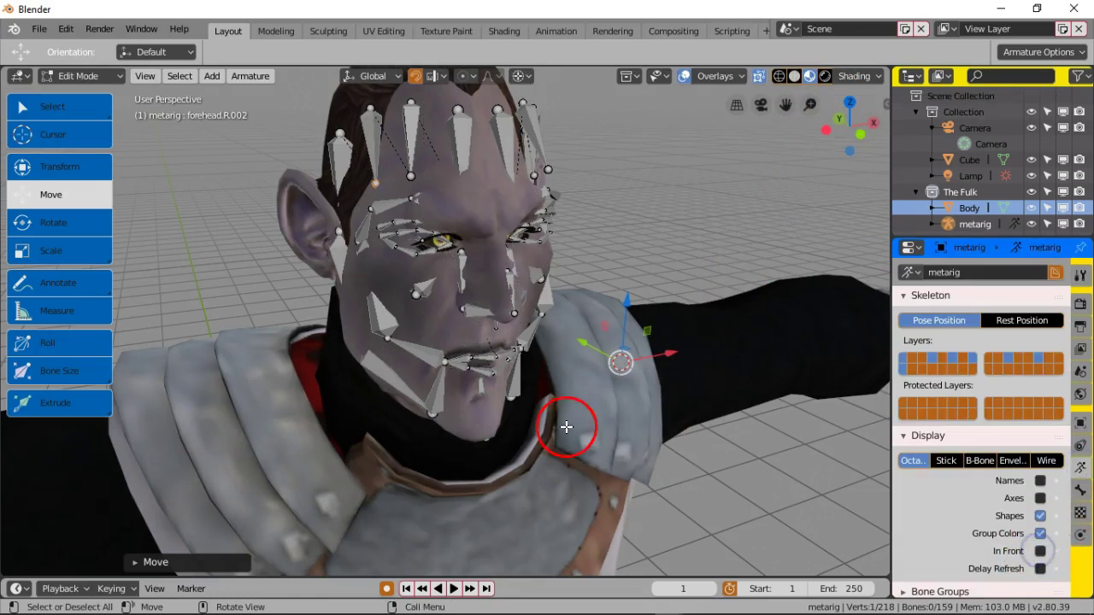
Step: Nudge the lower joint of forehead.R.002 slightly along X while checking it against the head
{"action": "middle_click_drag", "start_coordinate": [542, 299], "coordinate": [589, 359]}
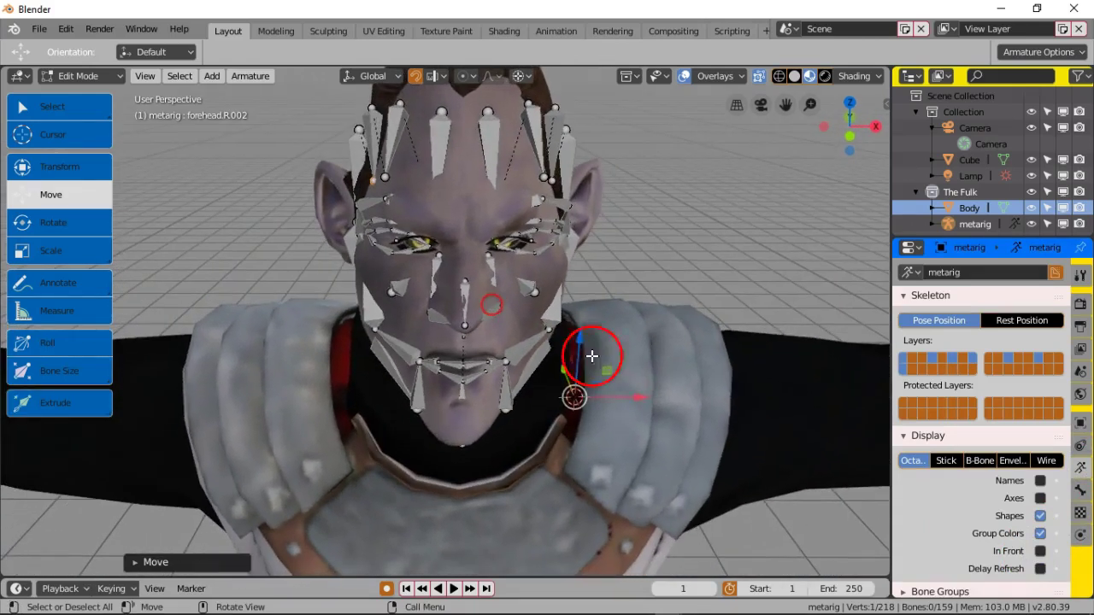
{"action": "left_click_drag", "start_coordinate": [640, 399], "coordinate": [648, 398]}
{"action": "middle_click_drag", "start_coordinate": [657, 328], "coordinate": [588, 313]}
{"action": "scroll", "coordinate": [585, 310], "scroll_direction": "up", "scroll_amount": 2}
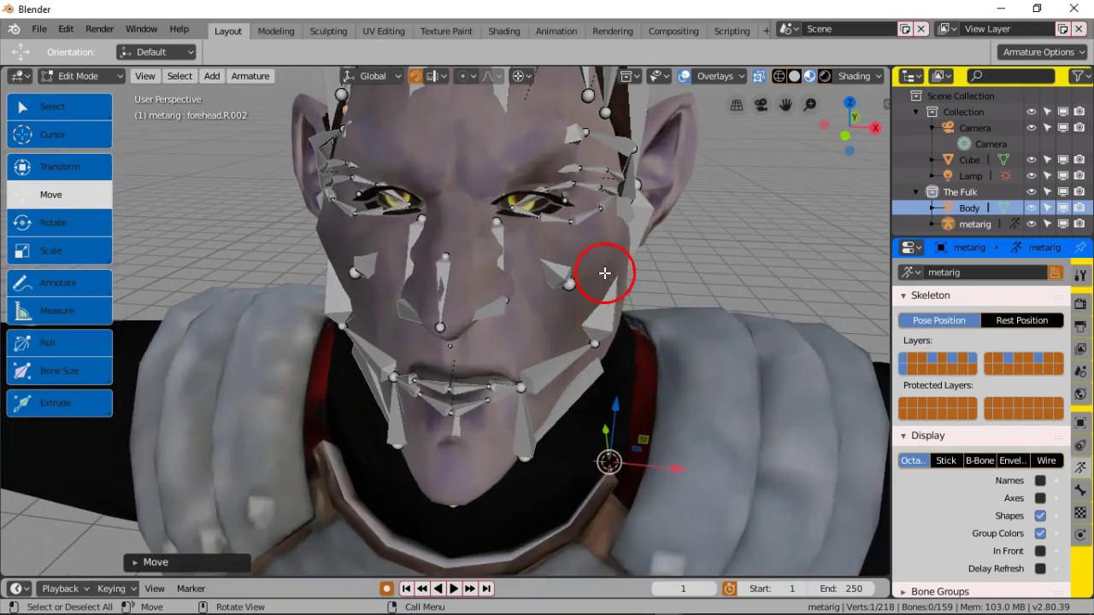
Step: Turn off X-axis mirroring and nudge the lower joint of forehead.L.002 inward along X
{"action": "middle_click_drag", "start_coordinate": [604, 272], "coordinate": [615, 150]}
{"action": "left_click", "coordinate": [613, 118]}
{"action": "middle_click_drag", "start_coordinate": [689, 272], "coordinate": [712, 313]}
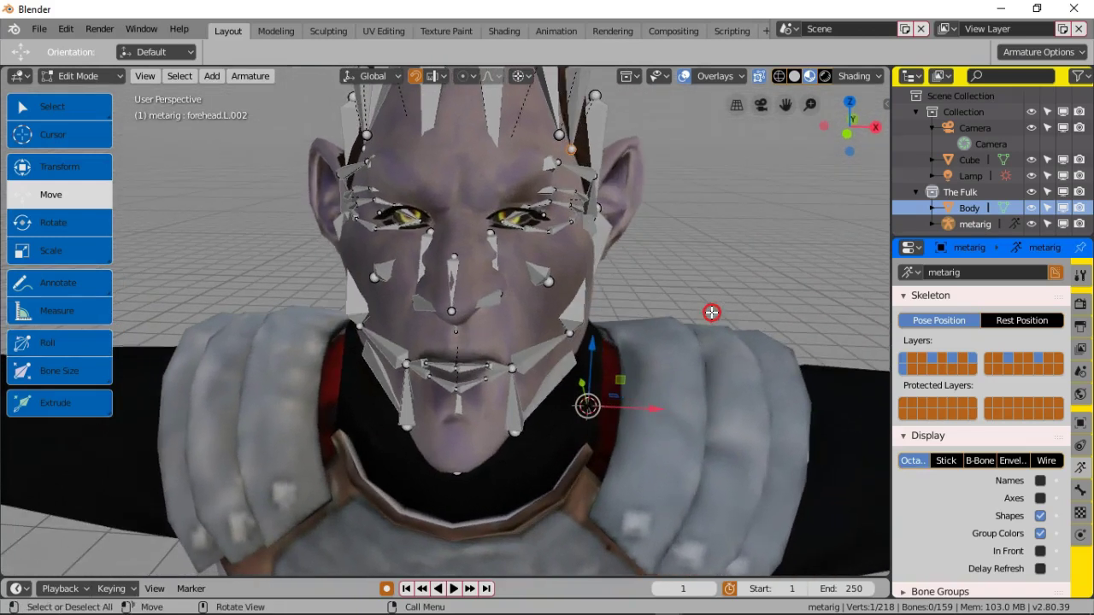
{"action": "left_click", "coordinate": [1040, 551]}
{"action": "left_click", "coordinate": [1040, 551]}
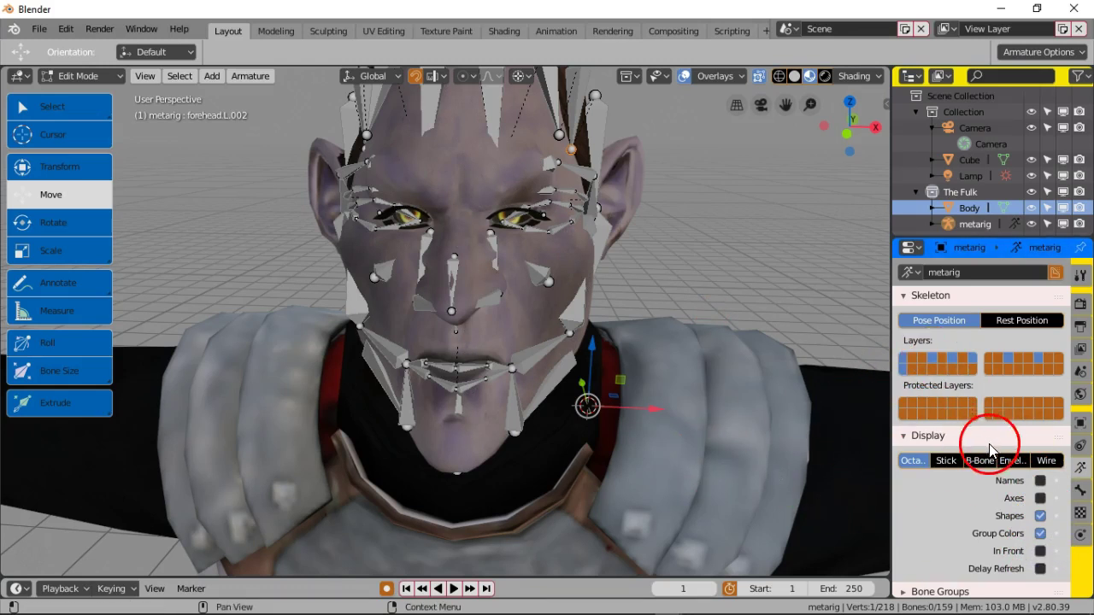
{"action": "left_click", "coordinate": [1081, 275]}
{"action": "left_click", "coordinate": [907, 339]}
{"action": "key", "text": "g"}
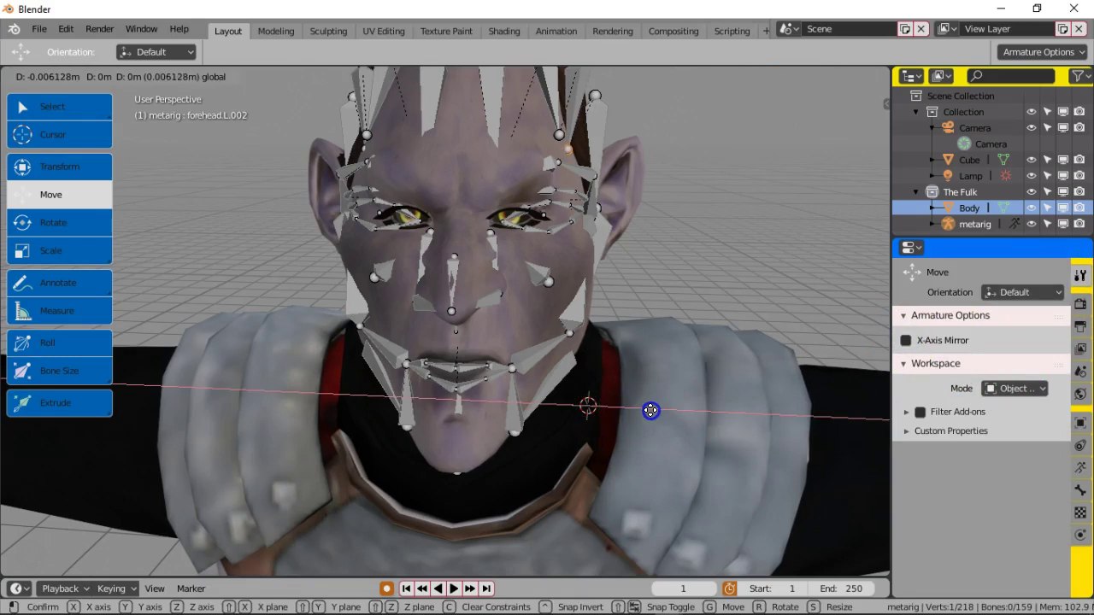
{"action": "left_click", "coordinate": [650, 410]}
{"action": "middle_click_drag", "start_coordinate": [538, 361], "coordinate": [488, 313]}
{"action": "left_click_drag", "start_coordinate": [601, 390], "coordinate": [598, 391]}
Step: Select the lower joint of the forehead.R.001 bone
{"action": "middle_click_drag", "start_coordinate": [434, 264], "coordinate": [434, 301]}
{"action": "left_click", "coordinate": [377, 220]}
{"action": "middle_click_drag", "start_coordinate": [371, 215], "coordinate": [435, 202]}
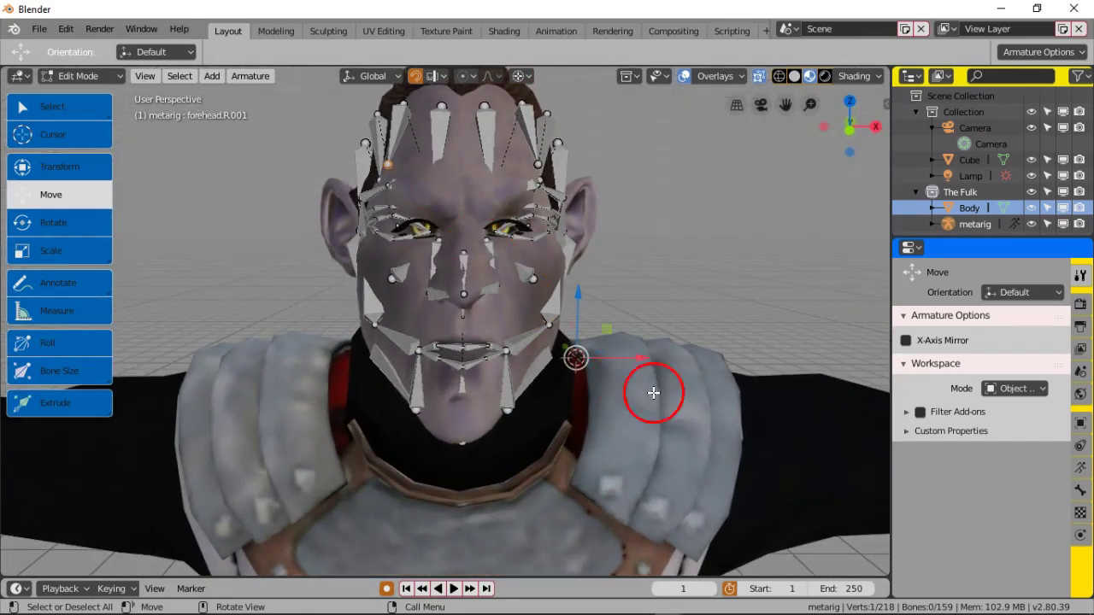
{"action": "middle_click_drag", "start_coordinate": [657, 294], "coordinate": [614, 297]}
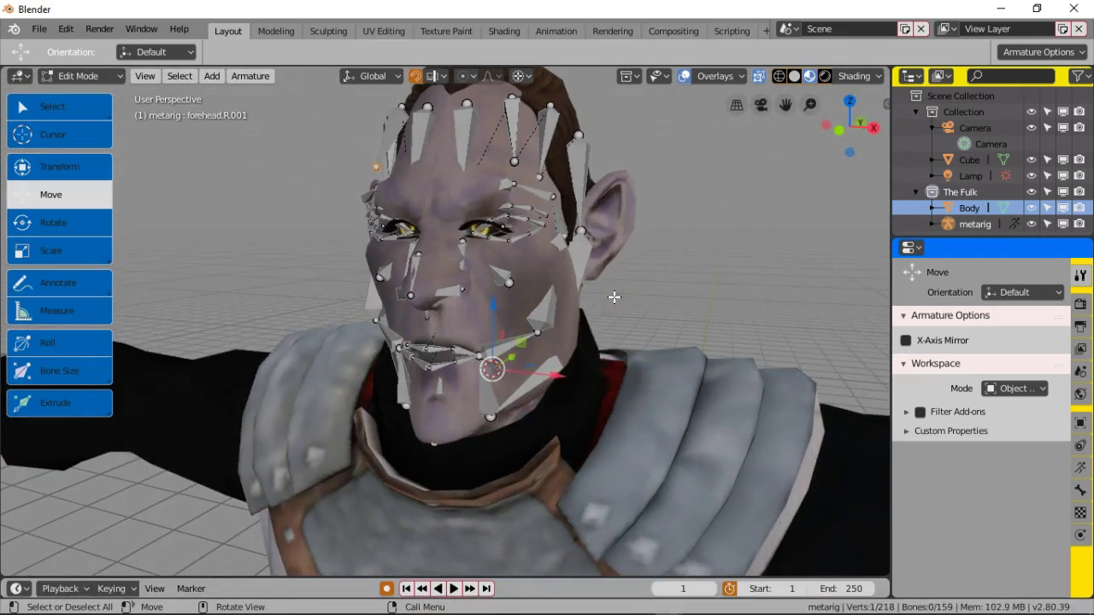
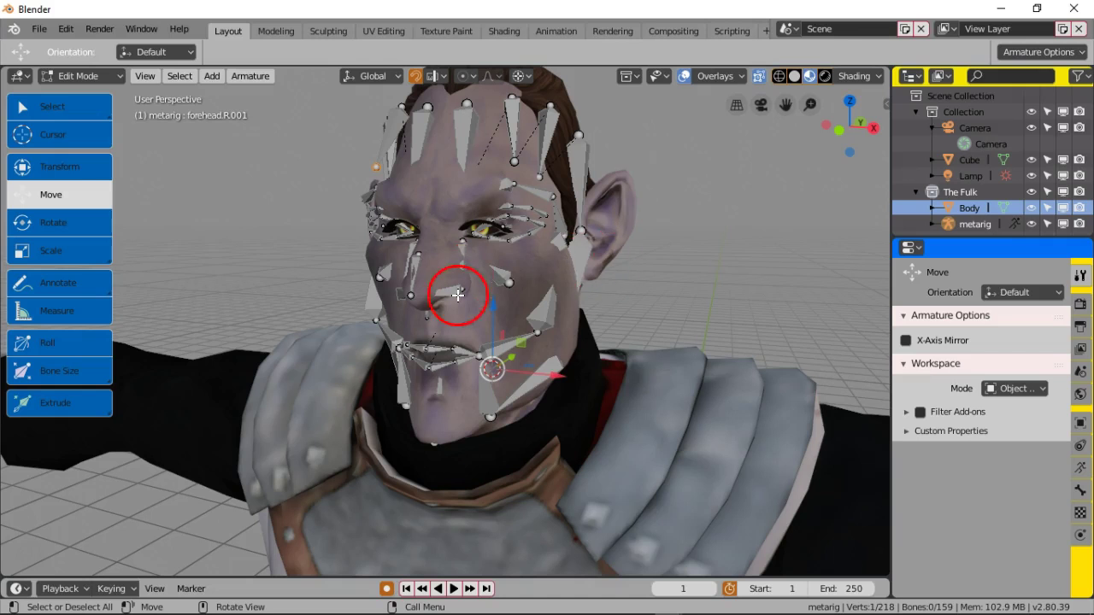
Step: Try to shift the lower joint of forehead.R.001 along X with mirroring off
{"action": "middle_click_drag", "start_coordinate": [458, 295], "coordinate": [500, 296]}
{"action": "left_click_drag", "start_coordinate": [633, 364], "coordinate": [632, 363]}
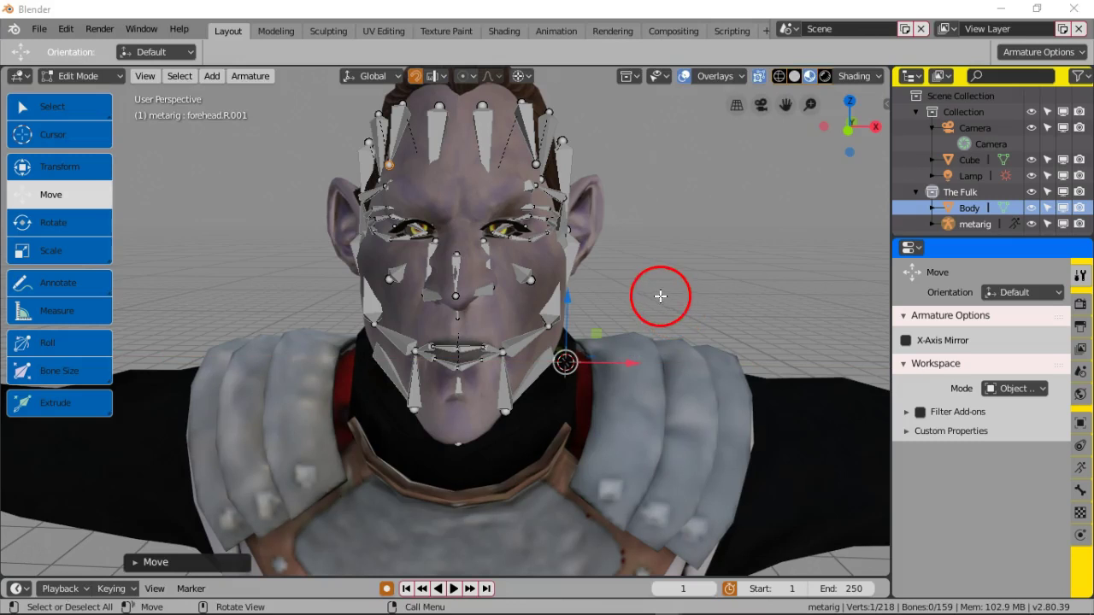
{"action": "left_click", "coordinate": [625, 269]}
{"action": "key", "text": "ctrl+z"}
{"action": "key", "text": "ctrl+z"}
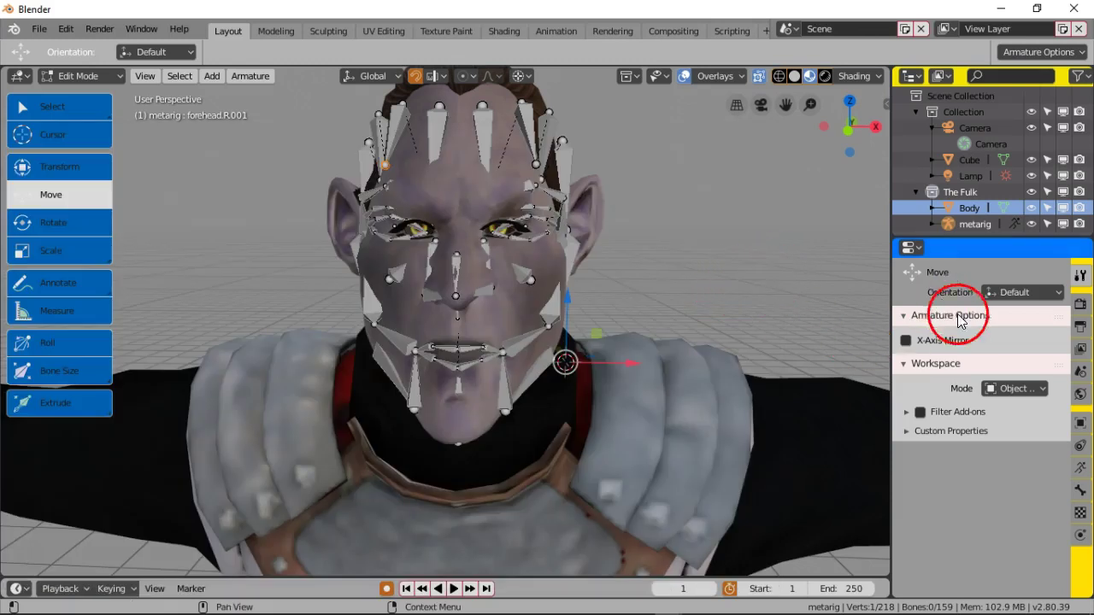
Step: Turn on X-axis mirroring and reposition the lower joint of forehead.R.001 on the forehead
{"action": "left_click", "coordinate": [906, 340]}
{"action": "middle_click_drag", "start_coordinate": [639, 346], "coordinate": [604, 410]}
{"action": "left_click_drag", "start_coordinate": [511, 411], "coordinate": [519, 399]}
{"action": "left_click_drag", "start_coordinate": [556, 457], "coordinate": [581, 454]}
{"action": "middle_click_drag", "start_coordinate": [581, 454], "coordinate": [678, 374]}
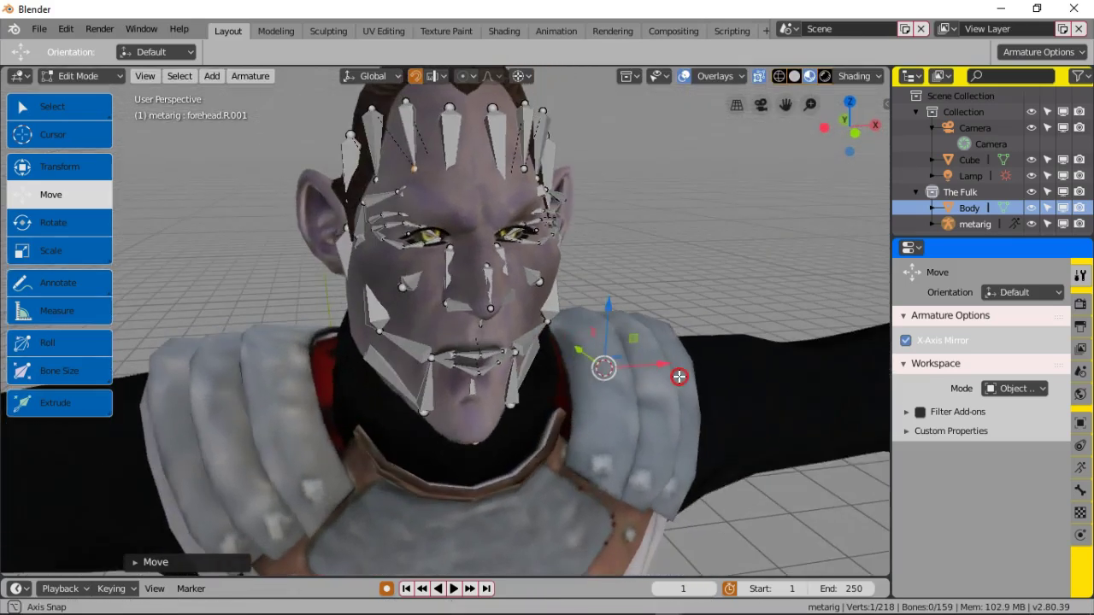
Step: Examine how the facial bones sit around the mouth, nose and eyes from several angles
{"action": "scroll", "coordinate": [571, 288], "scroll_direction": "down", "scroll_amount": 1}
{"action": "scroll", "coordinate": [534, 295], "scroll_direction": "up", "scroll_amount": 2}
{"action": "middle_click_drag", "start_coordinate": [527, 264], "coordinate": [470, 238]}
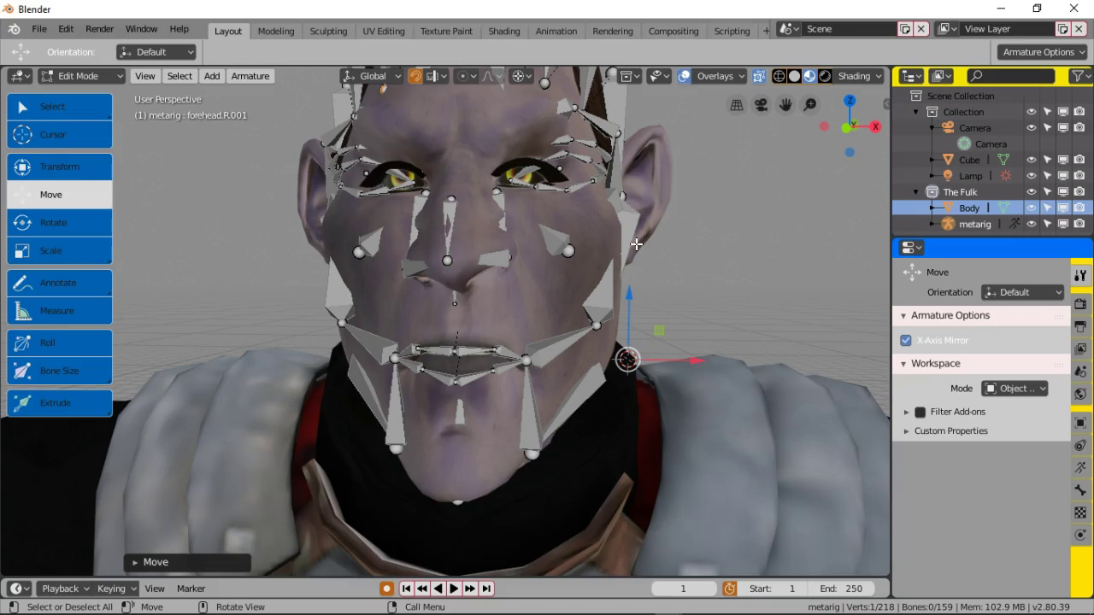
{"action": "mouse_move", "coordinate": [977, 610]}
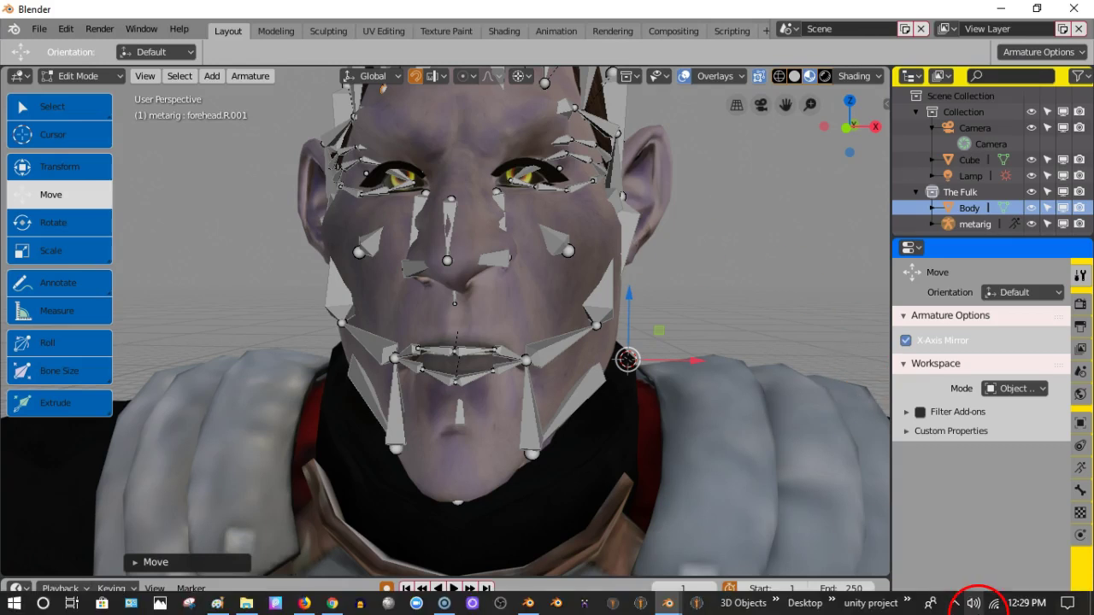
{"action": "mouse_move", "coordinate": [544, 301]}
{"action": "middle_mouse_down"}
{"action": "mouse_move", "coordinate": [593, 313]}
{"action": "mouse_move", "coordinate": [549, 304]}
{"action": "middle_mouse_up"}
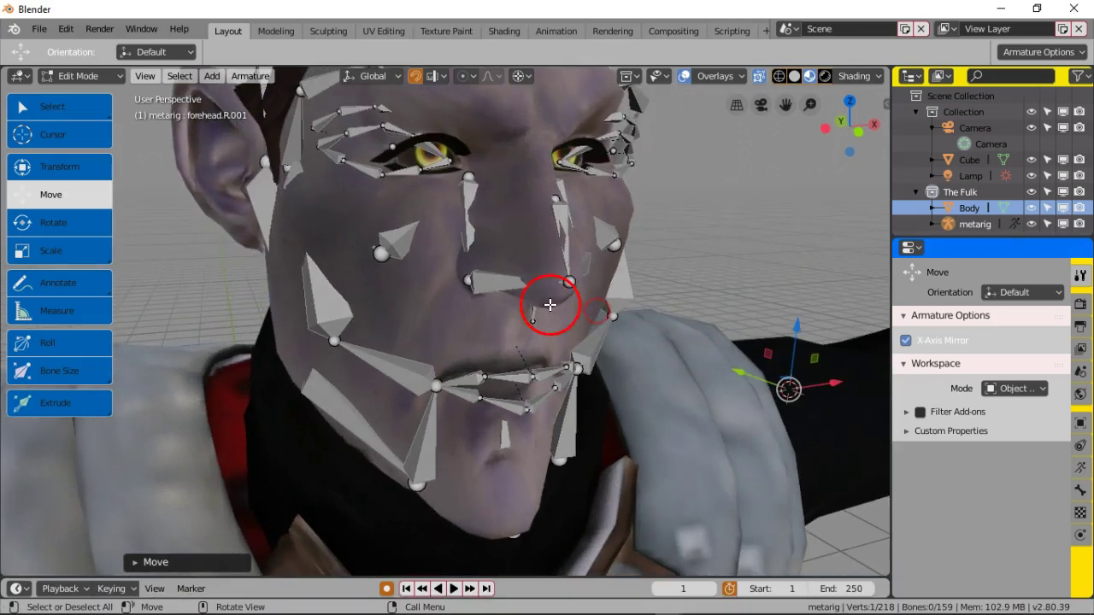
{"action": "scroll", "coordinate": [546, 301], "scroll_direction": "up", "scroll_amount": 2}
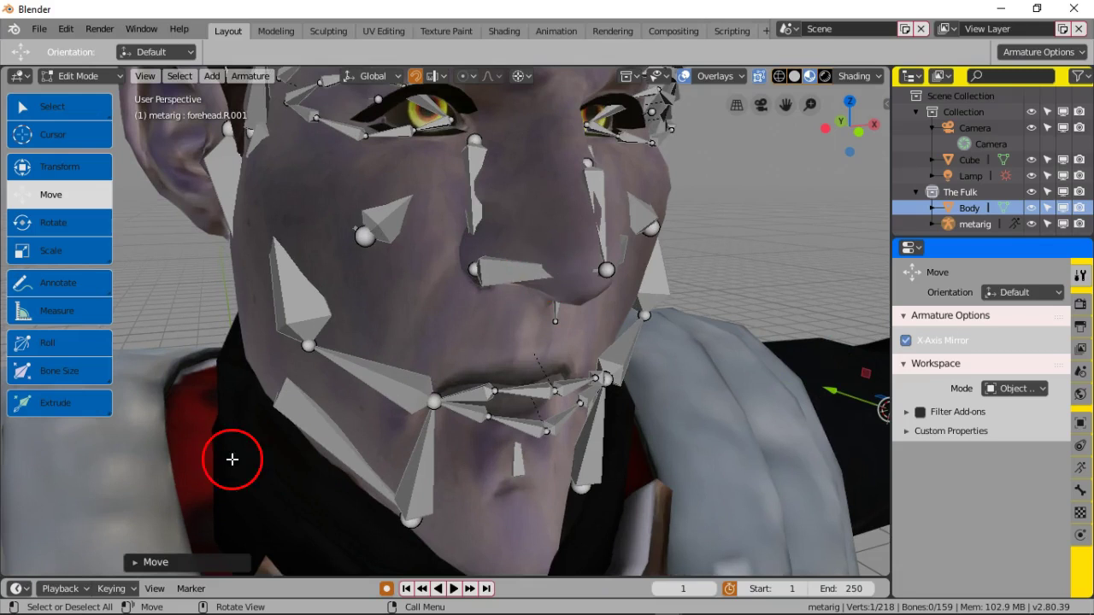
{"action": "middle_click_drag", "start_coordinate": [502, 236], "coordinate": [571, 262]}
{"action": "middle_click_drag", "start_coordinate": [499, 303], "coordinate": [437, 248]}
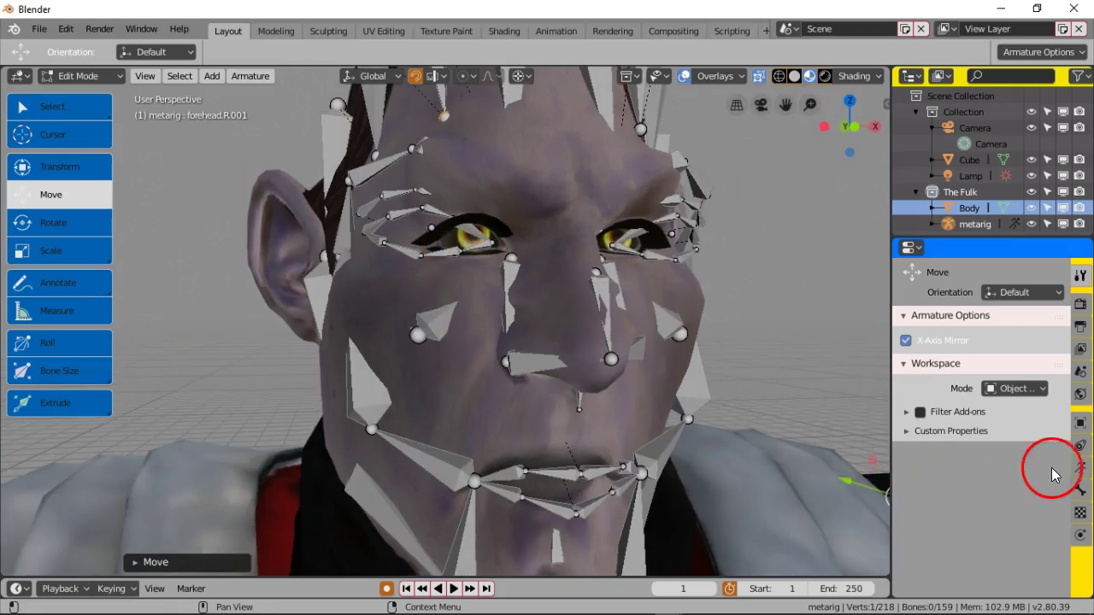
Step: Turn the metarig armature's In Front display option back on
{"action": "left_click", "coordinate": [1080, 466]}
{"action": "left_click", "coordinate": [1040, 551]}
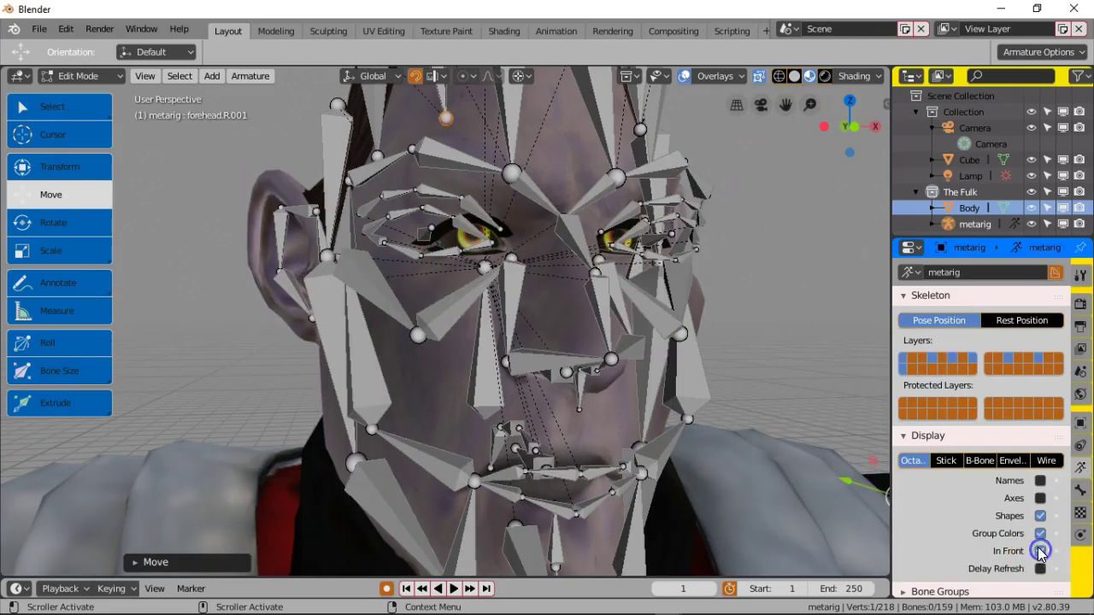
Step: Select the brow, eyelid and eye bones around the character's right eye and scale them down slightly
{"action": "left_click", "coordinate": [362, 210]}
{"action": "key", "text": "c"}
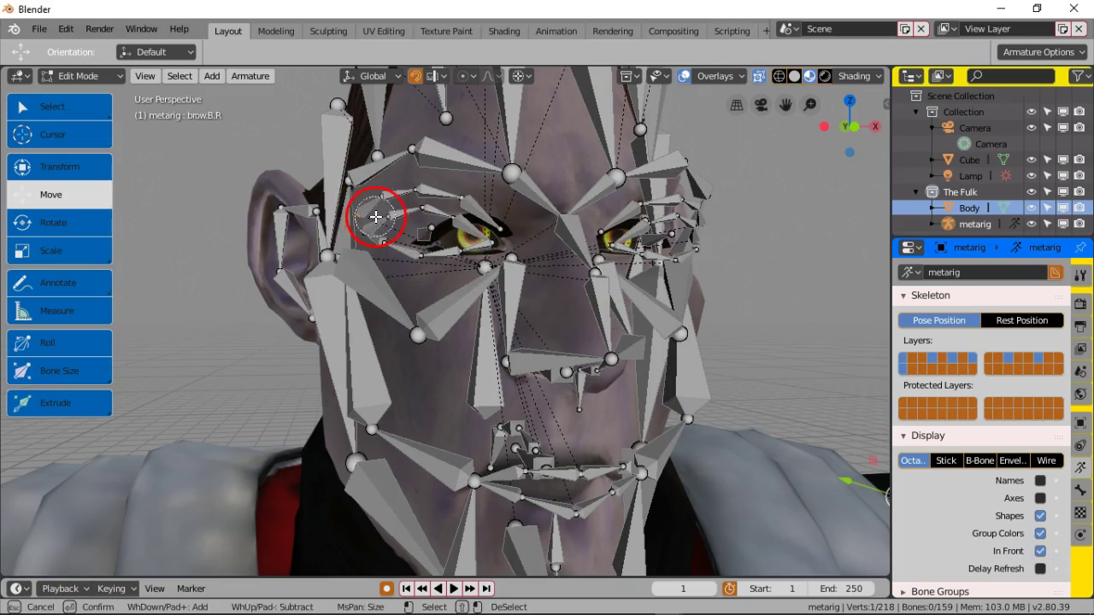
{"action": "mouse_move", "coordinate": [437, 199]}
{"action": "left_mouse_down"}
{"action": "mouse_move", "coordinate": [452, 232]}
{"action": "mouse_move", "coordinate": [488, 236]}
{"action": "mouse_move", "coordinate": [447, 251]}
{"action": "mouse_move", "coordinate": [390, 240]}
{"action": "left_mouse_up"}
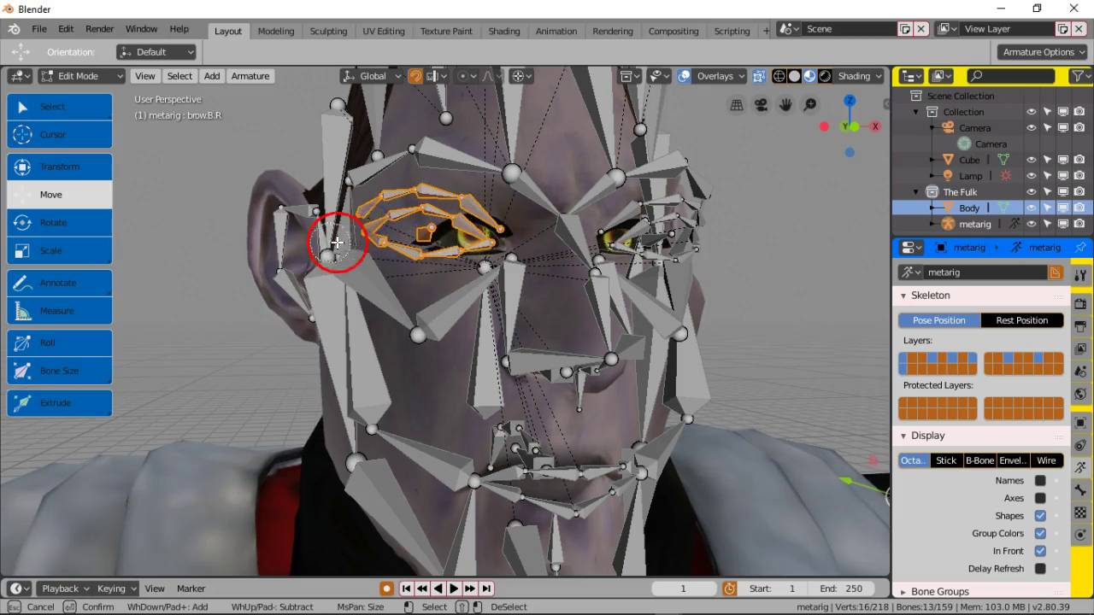
{"action": "right_click", "coordinate": [281, 239]}
{"action": "middle_click_drag", "start_coordinate": [282, 241], "coordinate": [239, 263]}
{"action": "key", "text": "s"}
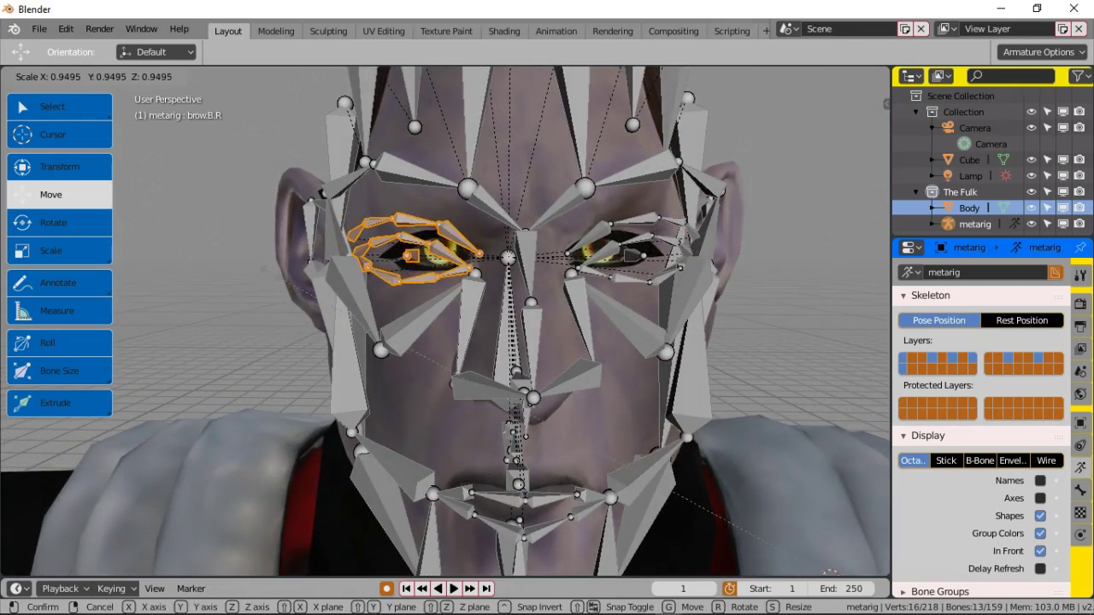
{"action": "left_click", "coordinate": [313, 288]}
{"action": "middle_click_drag", "start_coordinate": [313, 288], "coordinate": [366, 300]}
{"action": "key", "text": "s"}
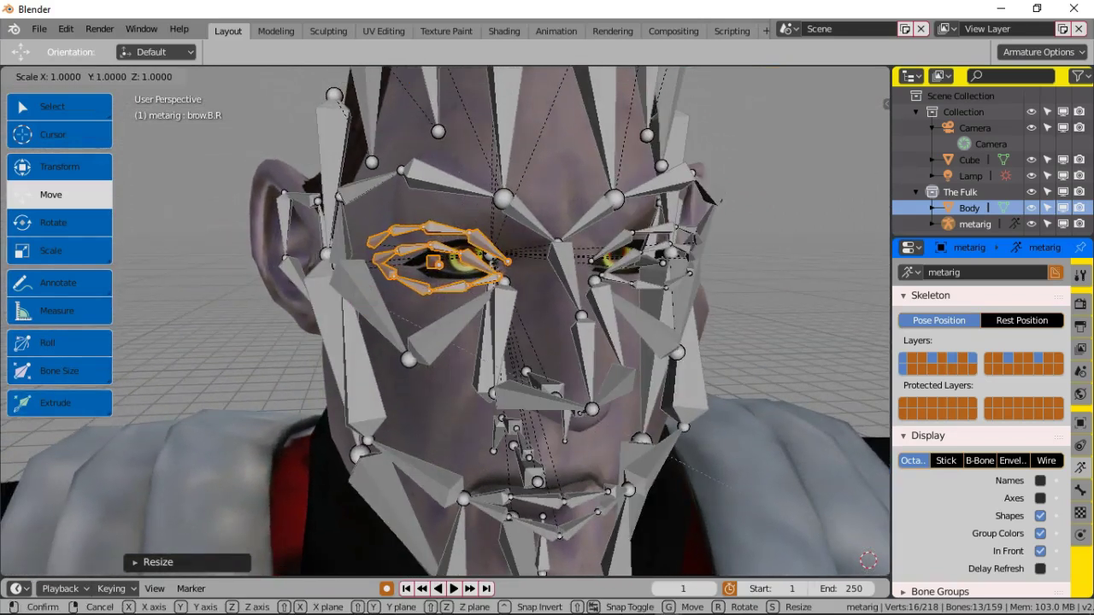
{"action": "left_click", "coordinate": [414, 307]}
Step: Reposition the selected right-eye bones from side and angled views so they sit over the eye
{"action": "middle_click_drag", "start_coordinate": [416, 308], "coordinate": [666, 391]}
{"action": "left_click_drag", "start_coordinate": [636, 389], "coordinate": [636, 361]}
{"action": "middle_click_drag", "start_coordinate": [552, 362], "coordinate": [320, 421]}
{"action": "left_click_drag", "start_coordinate": [235, 430], "coordinate": [243, 430]}
{"action": "middle_click_drag", "start_coordinate": [313, 378], "coordinate": [455, 347]}
{"action": "scroll", "coordinate": [461, 366], "scroll_direction": "up", "scroll_amount": 3}
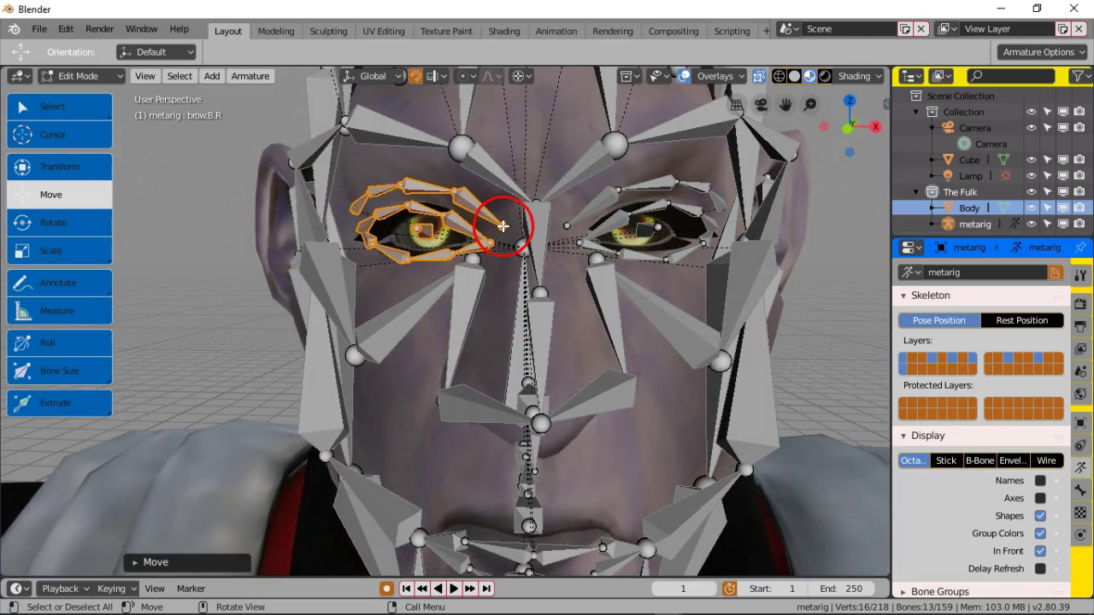
Step: Snap the 3D cursor to the inner end joint of brow.B.R.003 and reselect all right-eye bones
{"action": "left_click", "coordinate": [502, 225]}
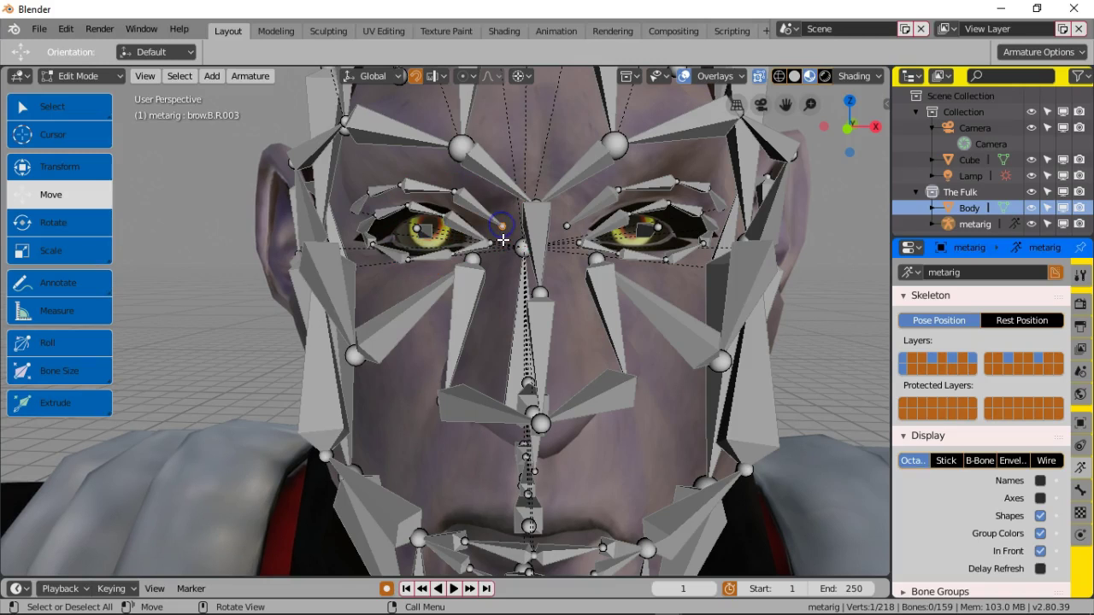
{"action": "key", "text": "shift+s"}
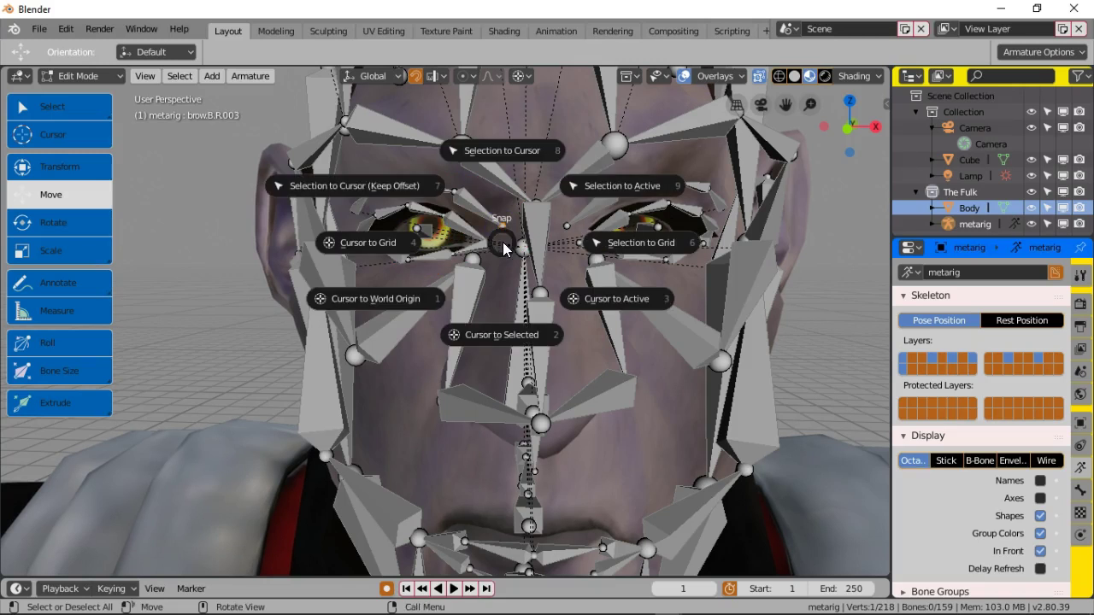
{"action": "left_click", "coordinate": [503, 335]}
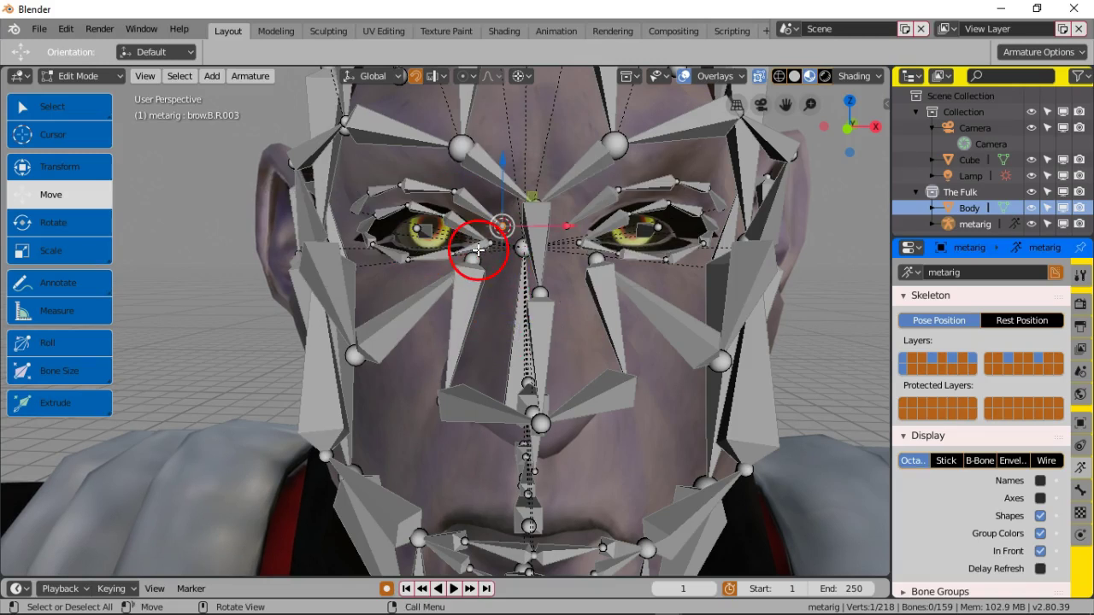
{"action": "key", "text": "c"}
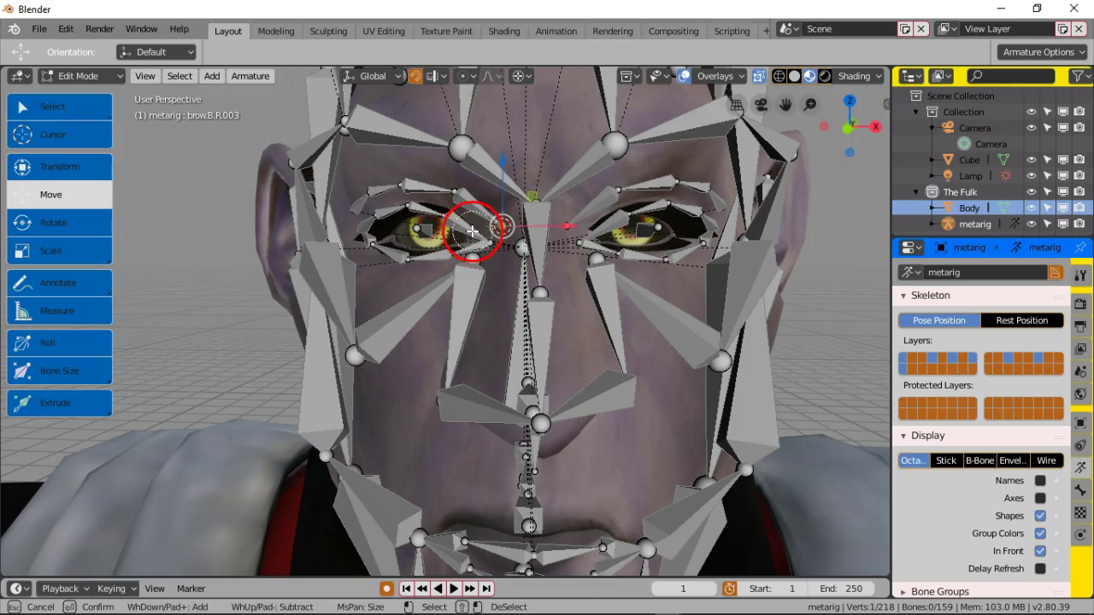
{"action": "mouse_move", "coordinate": [465, 218]}
{"action": "left_mouse_down"}
{"action": "mouse_move", "coordinate": [445, 205]}
{"action": "mouse_move", "coordinate": [370, 237]}
{"action": "mouse_move", "coordinate": [386, 227]}
{"action": "left_mouse_up"}
{"action": "right_click", "coordinate": [371, 223]}
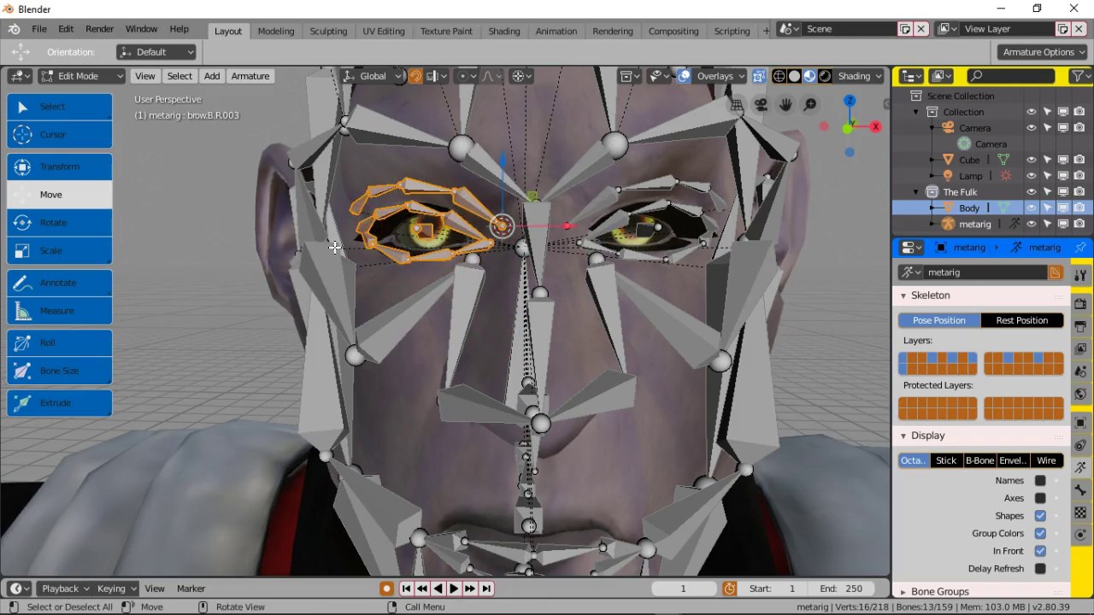
{"action": "key", "text": "r"}
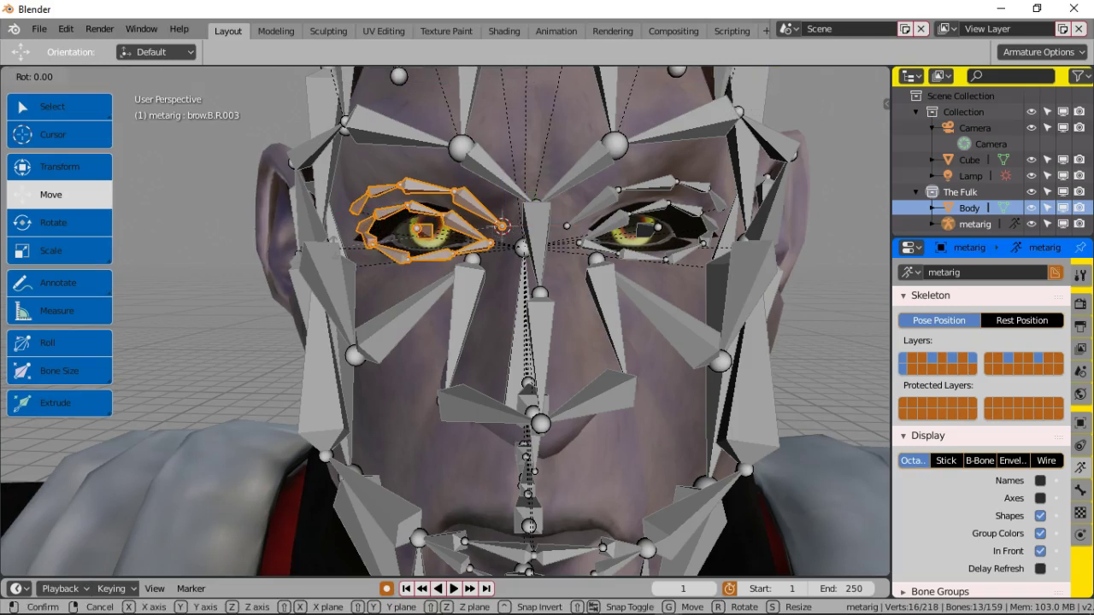
{"action": "key", "text": "z"}
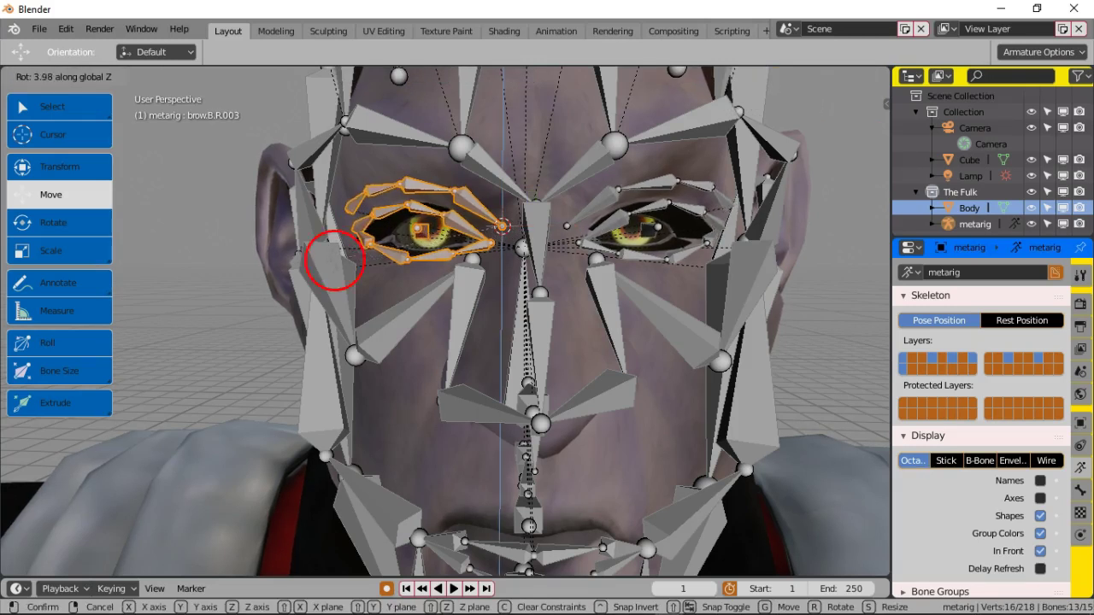
{"action": "left_click", "coordinate": [338, 241]}
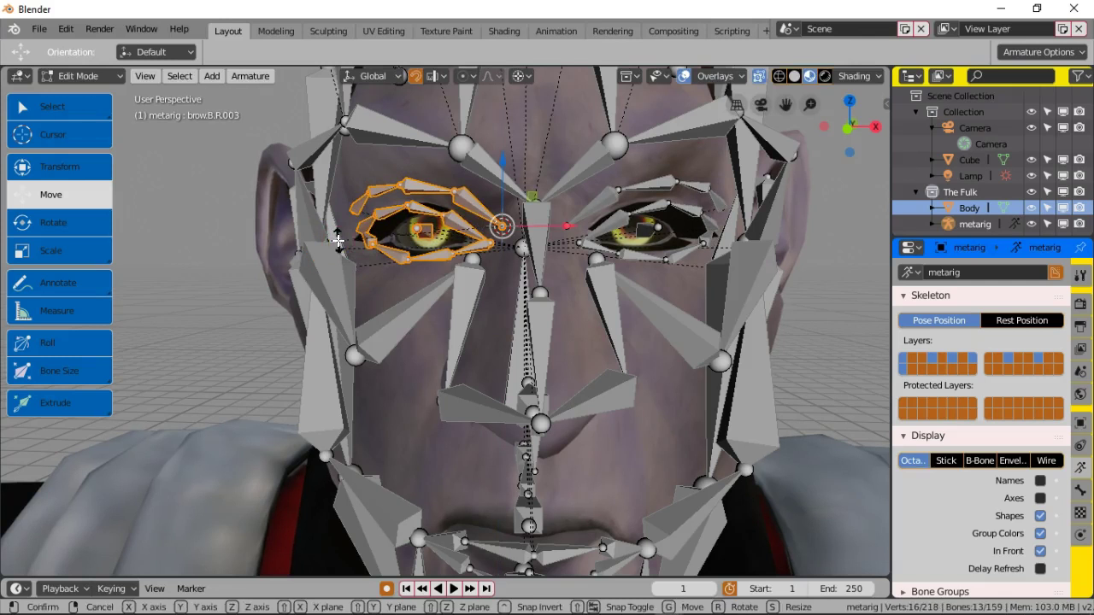
Step: Rotate the selected right-eye bones about -7.67° around the global Y axis
{"action": "key", "text": "r"}
{"action": "key", "text": "y"}
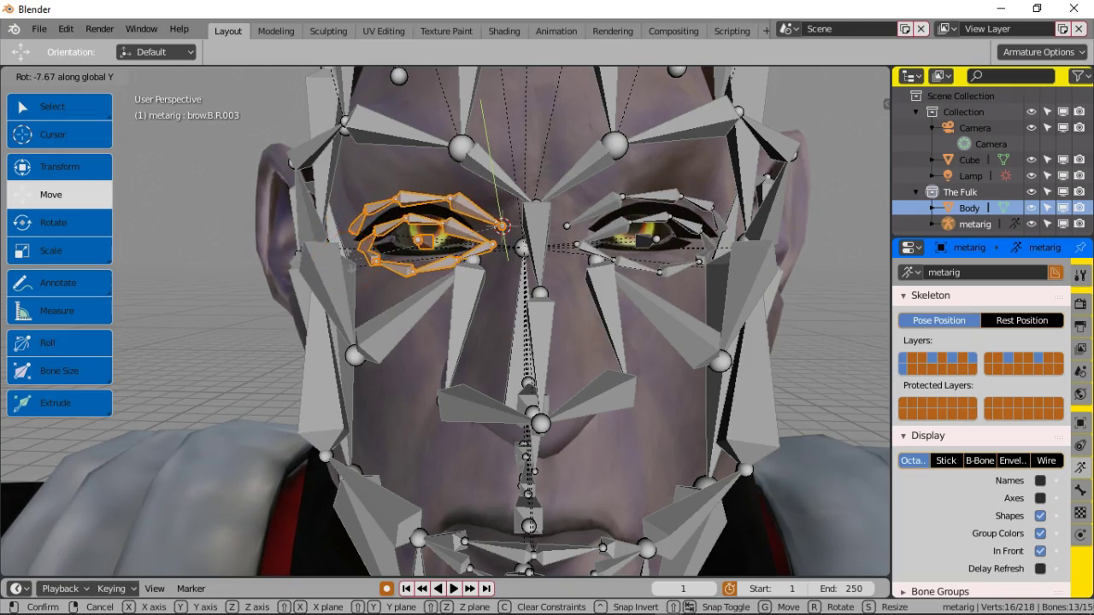
{"action": "left_click", "coordinate": [425, 254]}
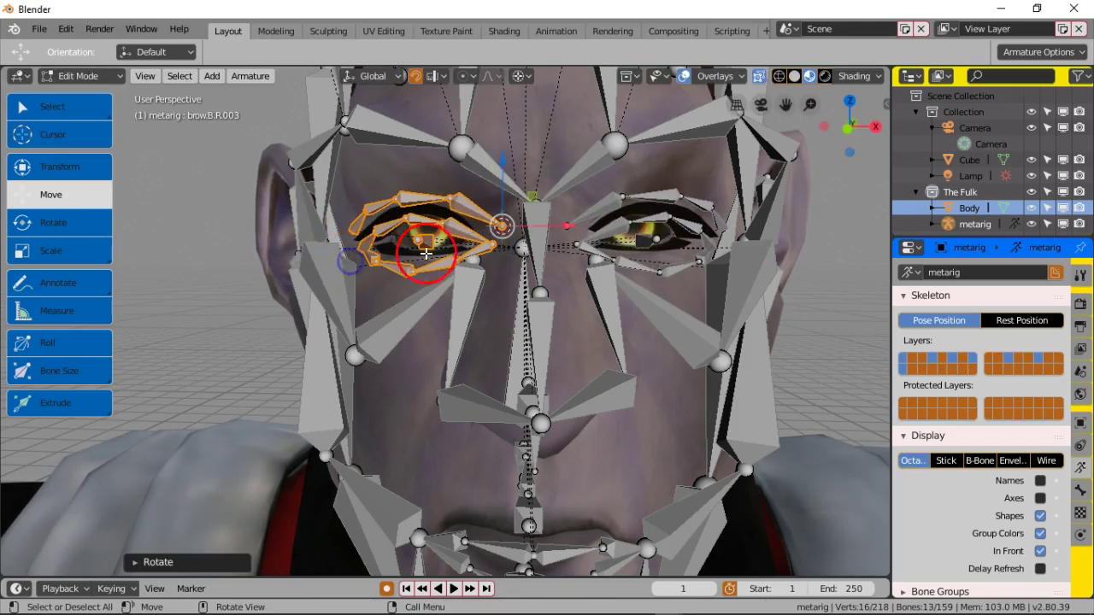
Step: Nudge the right-eye bones along the global axes until they frame the eye from several viewing angles
{"action": "left_click", "coordinate": [502, 161]}
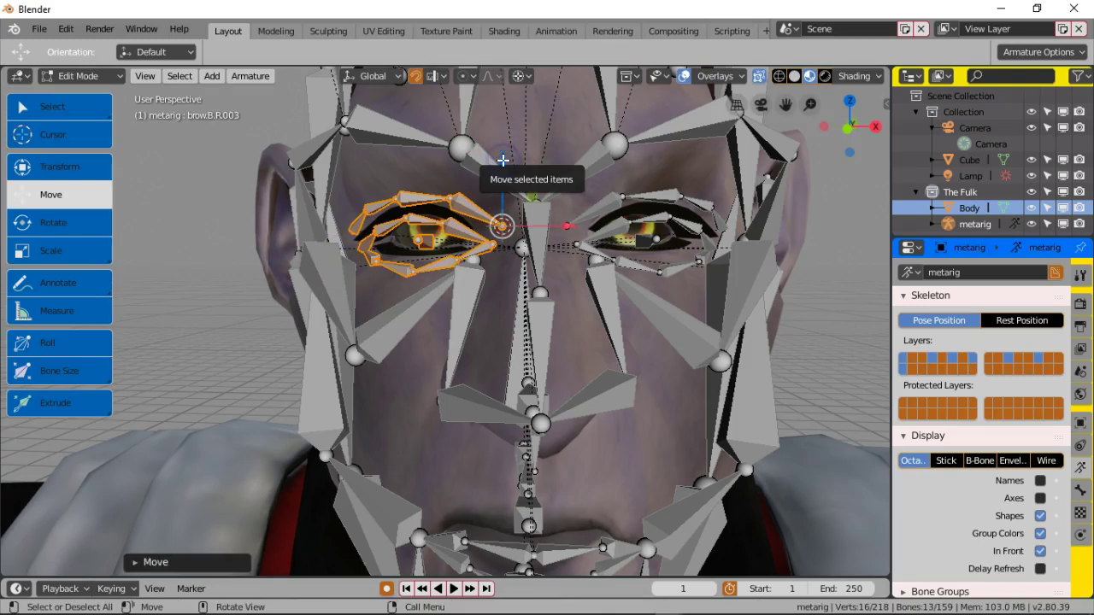
{"action": "left_click_drag", "start_coordinate": [502, 161], "coordinate": [503, 153]}
{"action": "left_click_drag", "start_coordinate": [556, 234], "coordinate": [541, 254]}
{"action": "left_click_drag", "start_coordinate": [503, 162], "coordinate": [503, 156]}
{"action": "middle_click_drag", "start_coordinate": [521, 264], "coordinate": [530, 281]}
{"action": "mouse_move", "coordinate": [575, 261]}
{"action": "left_mouse_down"}
{"action": "mouse_move", "coordinate": [572, 250]}
{"action": "mouse_move", "coordinate": [593, 249]}
{"action": "left_mouse_up"}
{"action": "mouse_move", "coordinate": [574, 302]}
{"action": "middle_mouse_down"}
{"action": "mouse_move", "coordinate": [567, 285]}
{"action": "mouse_move", "coordinate": [552, 297]}
{"action": "mouse_move", "coordinate": [576, 296]}
{"action": "mouse_move", "coordinate": [548, 296]}
{"action": "mouse_move", "coordinate": [592, 300]}
{"action": "mouse_move", "coordinate": [572, 296]}
{"action": "mouse_move", "coordinate": [583, 293]}
{"action": "middle_mouse_up"}
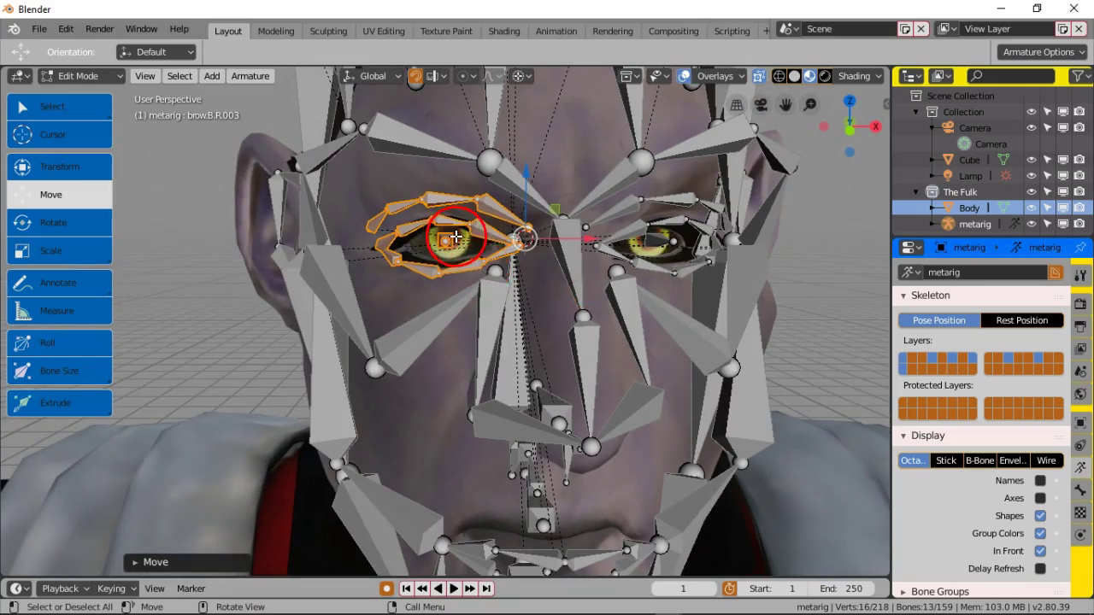
{"action": "left_click_drag", "start_coordinate": [587, 240], "coordinate": [586, 238]}
{"action": "middle_click_drag", "start_coordinate": [557, 288], "coordinate": [529, 286]}
{"action": "left_click_drag", "start_coordinate": [571, 180], "coordinate": [565, 174]}
{"action": "middle_click_drag", "start_coordinate": [542, 234], "coordinate": [559, 256]}
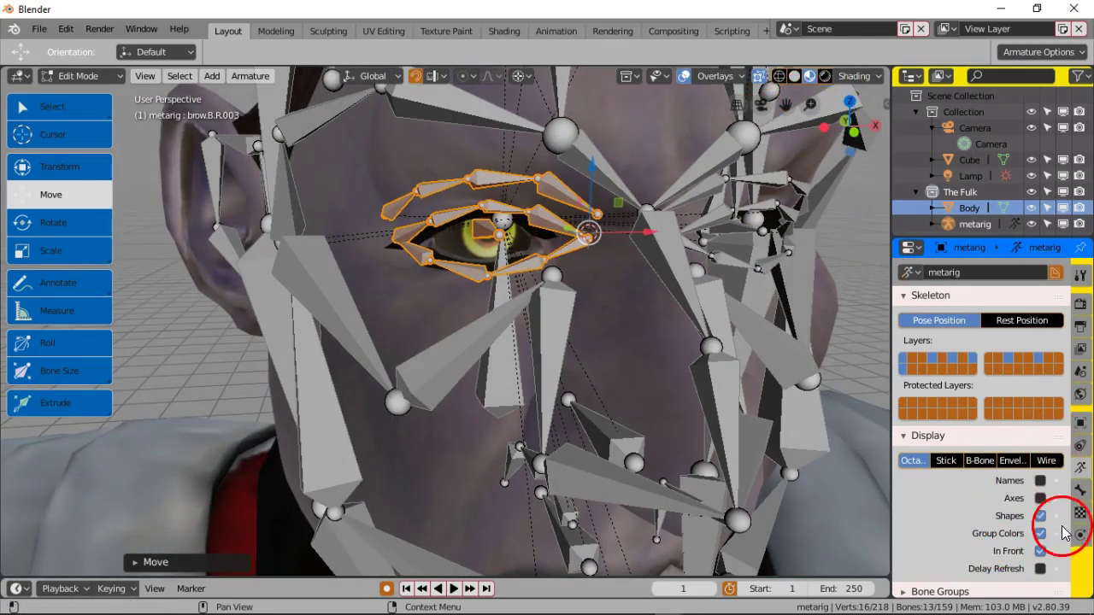
Step: Turn off the metarig's In Front display, rotate the right-eye bones around global Z and shift them along Y toward the skin
{"action": "left_click", "coordinate": [1041, 551]}
{"action": "middle_click_drag", "start_coordinate": [654, 393], "coordinate": [678, 405]}
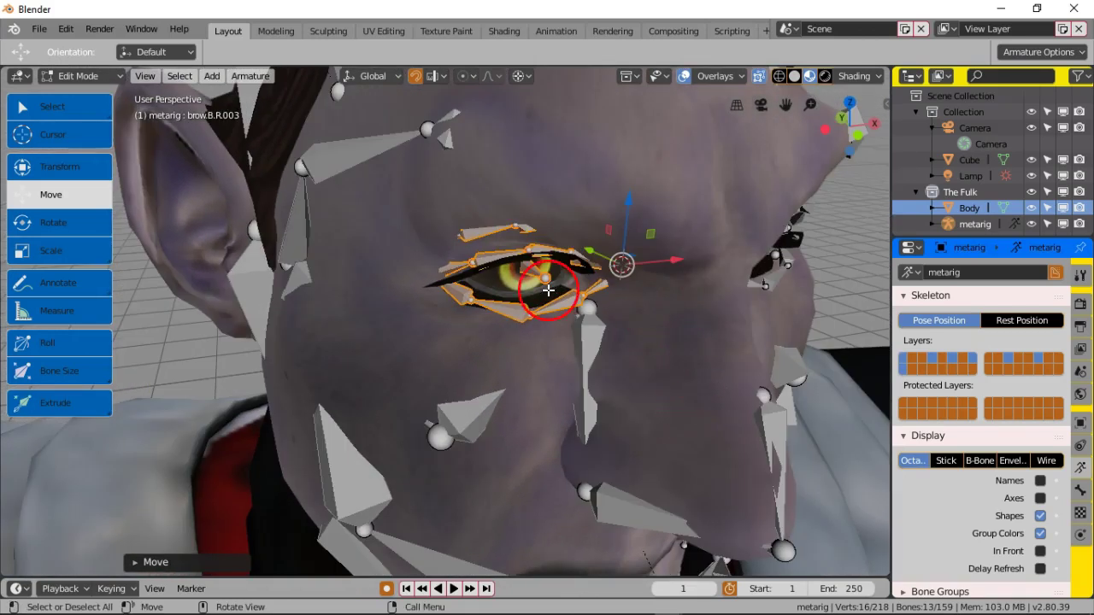
{"action": "key", "text": "r"}
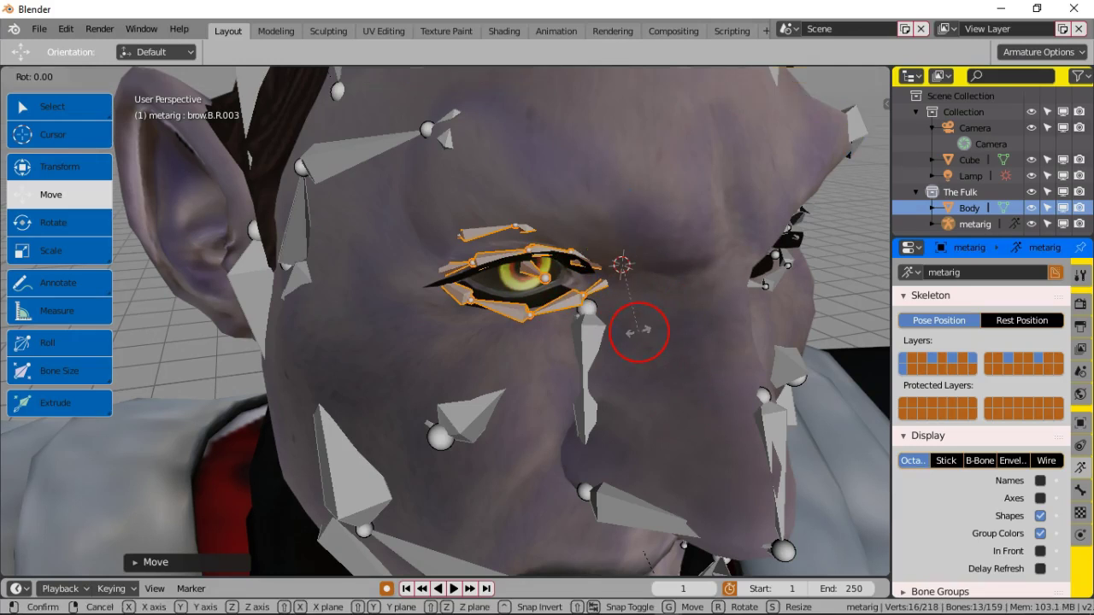
{"action": "key", "text": "z"}
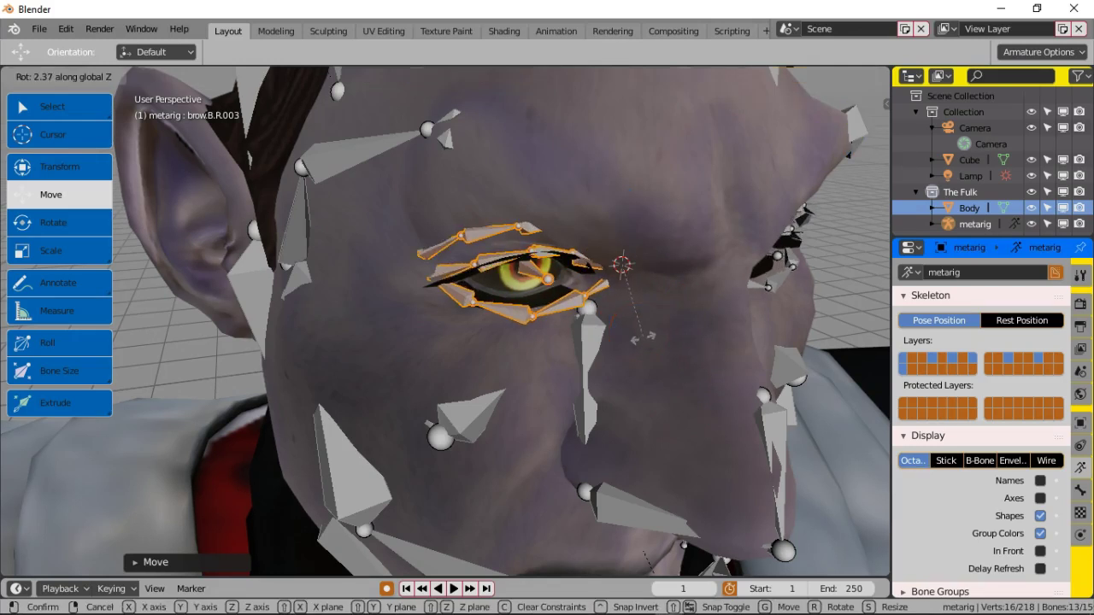
{"action": "left_click", "coordinate": [664, 352]}
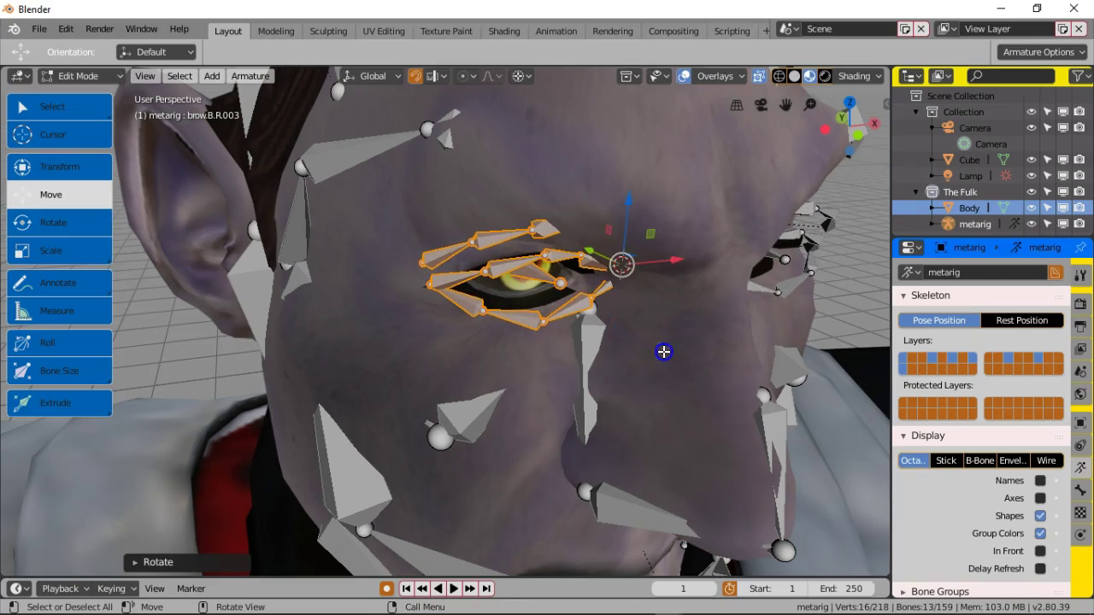
{"action": "left_click_drag", "start_coordinate": [610, 248], "coordinate": [579, 244]}
Step: Refine the right-eye bones with small global Z rotations and position shifts so they follow the eye's surface
{"action": "key", "text": "r"}
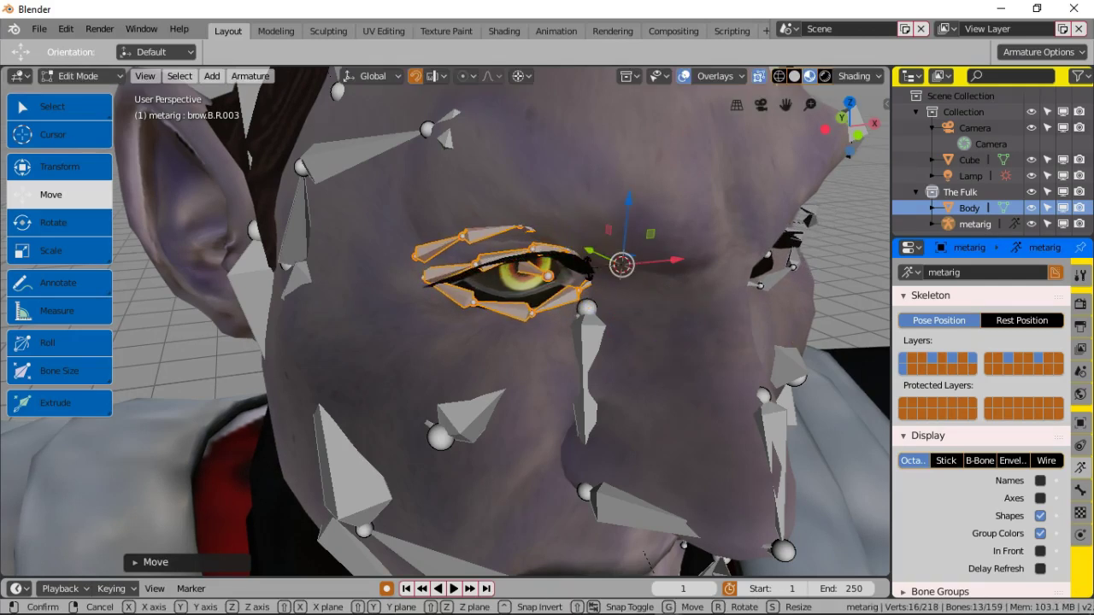
{"action": "key", "text": "z"}
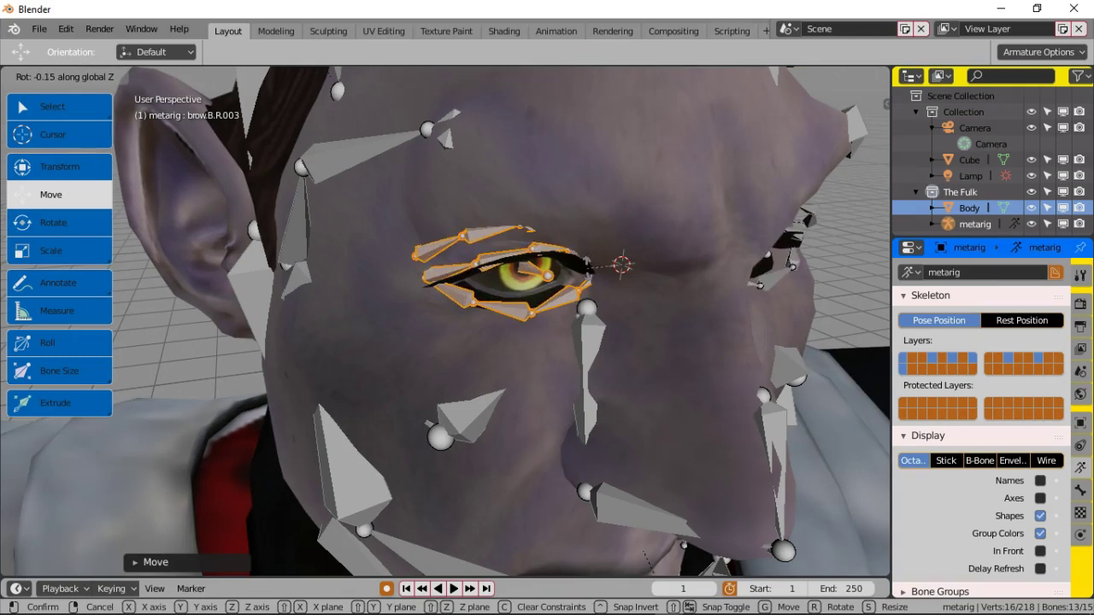
{"action": "left_click", "coordinate": [583, 268]}
{"action": "left_click_drag", "start_coordinate": [591, 248], "coordinate": [625, 289]}
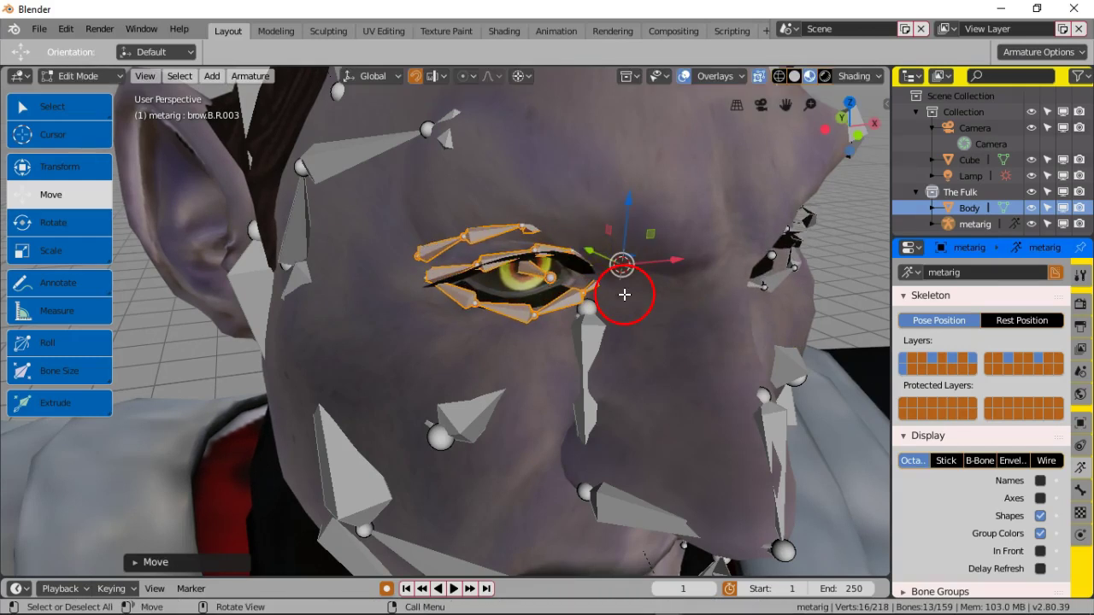
{"action": "key", "text": "r"}
{"action": "key", "text": "z"}
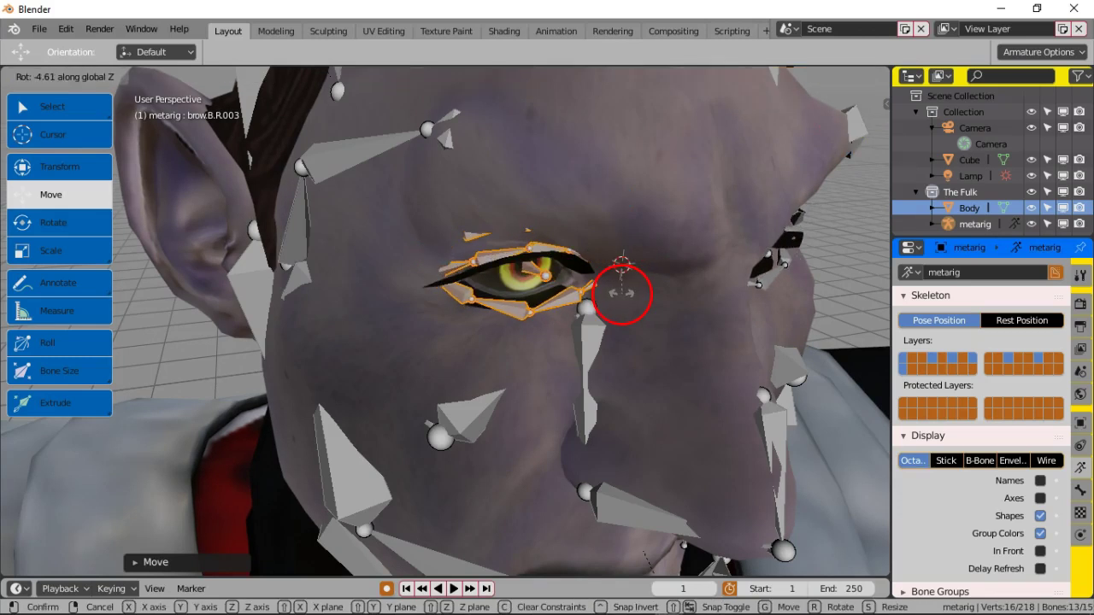
{"action": "left_click", "coordinate": [624, 294]}
{"action": "left_click_drag", "start_coordinate": [603, 263], "coordinate": [674, 261]}
{"action": "middle_click_drag", "start_coordinate": [674, 297], "coordinate": [610, 286]}
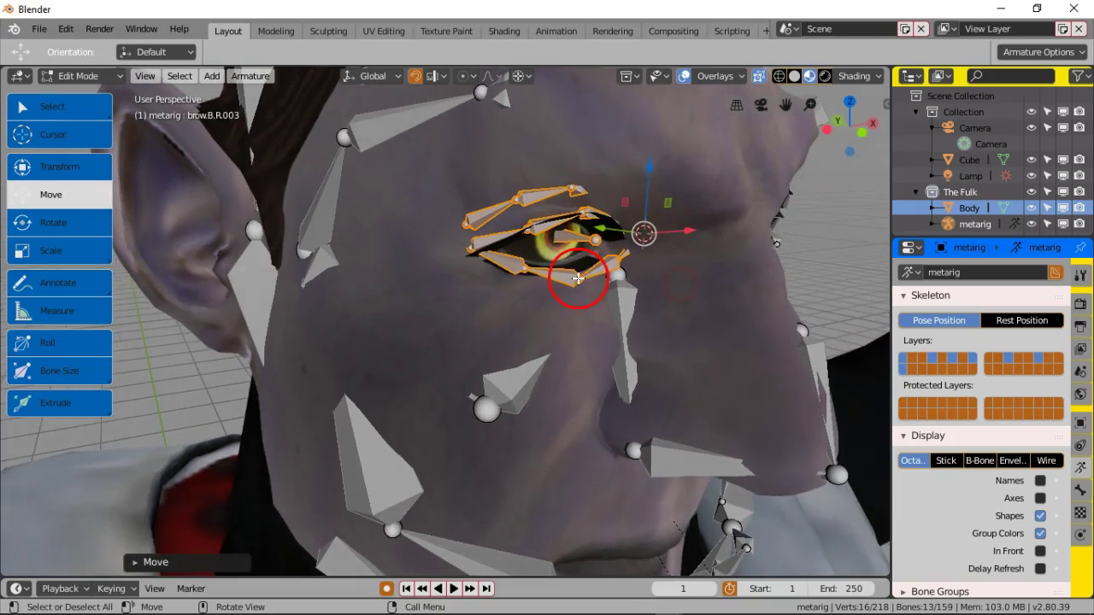
Step: Move the lower-lid joints of lid.B.R.001 and lid.B.R.002 down onto the rim of the right lower eyelid
{"action": "left_click", "coordinate": [581, 278]}
{"action": "left_click_drag", "start_coordinate": [648, 174], "coordinate": [646, 178]}
{"action": "left_click_drag", "start_coordinate": [606, 229], "coordinate": [597, 229]}
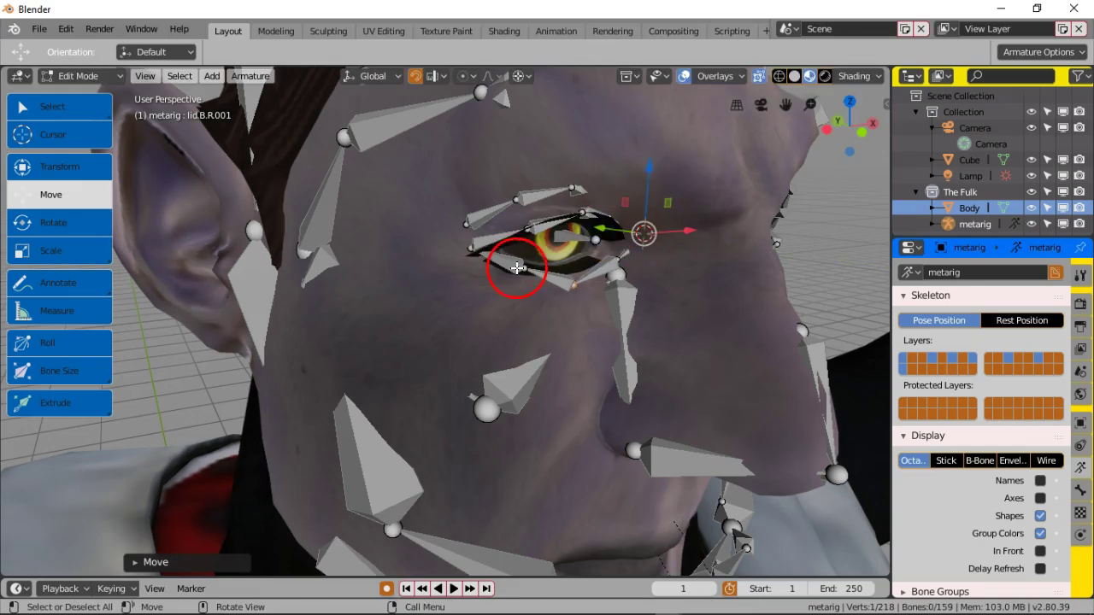
{"action": "left_click", "coordinate": [519, 268]}
{"action": "left_click_drag", "start_coordinate": [639, 193], "coordinate": [600, 223]}
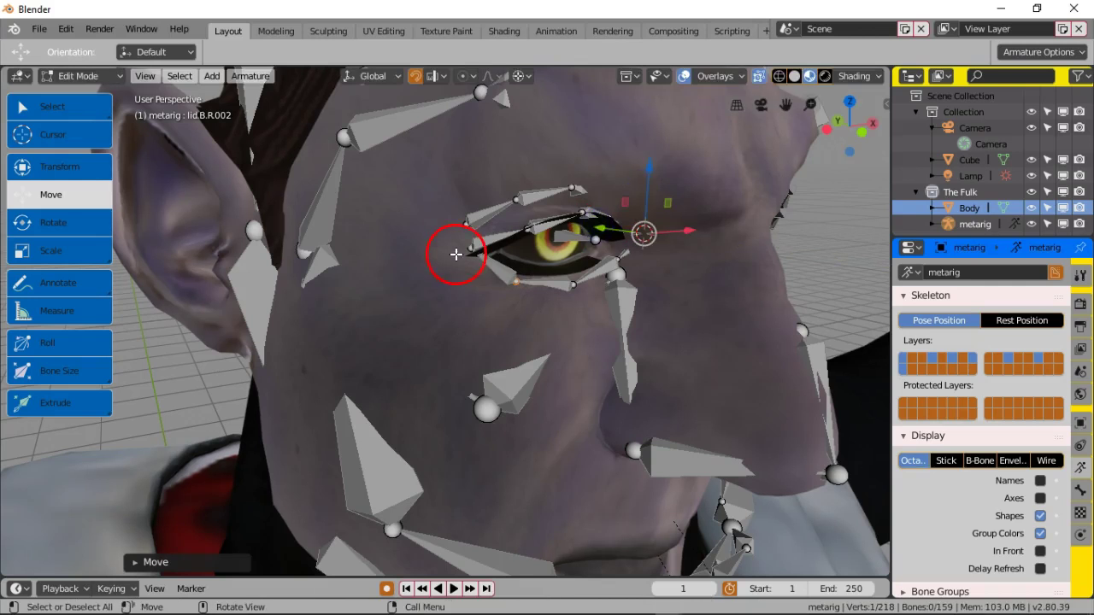
Step: Adjust the joint of lid.B.R.003 at the right eye's outer corner along Y
{"action": "left_click", "coordinate": [529, 267]}
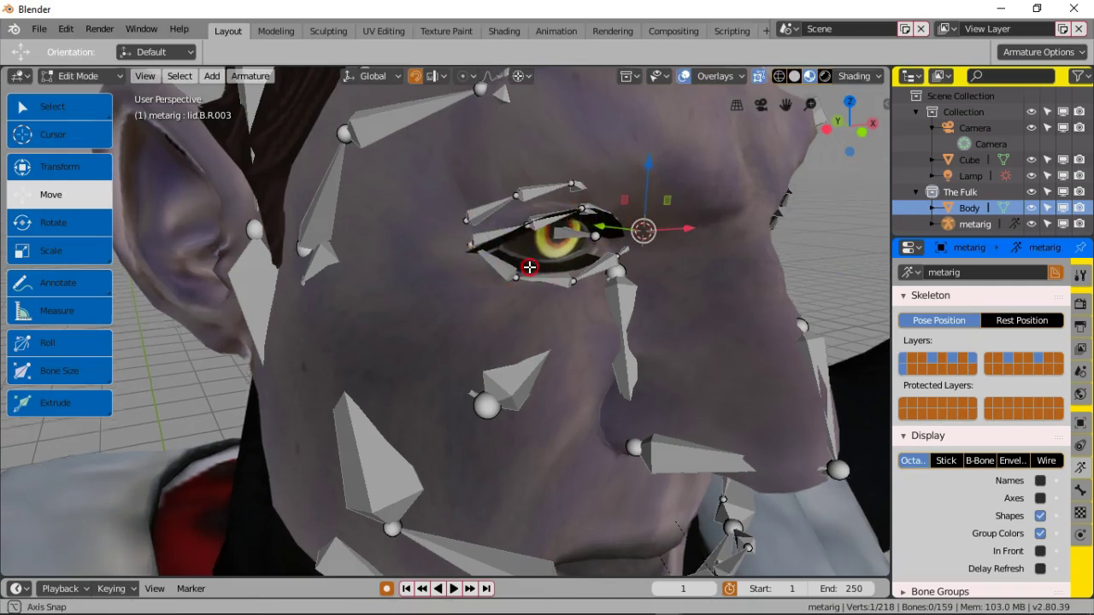
{"action": "scroll", "coordinate": [529, 268], "scroll_direction": "up", "scroll_amount": 2}
{"action": "middle_click_drag", "start_coordinate": [524, 218], "coordinate": [513, 220]}
{"action": "left_click", "coordinate": [614, 209]}
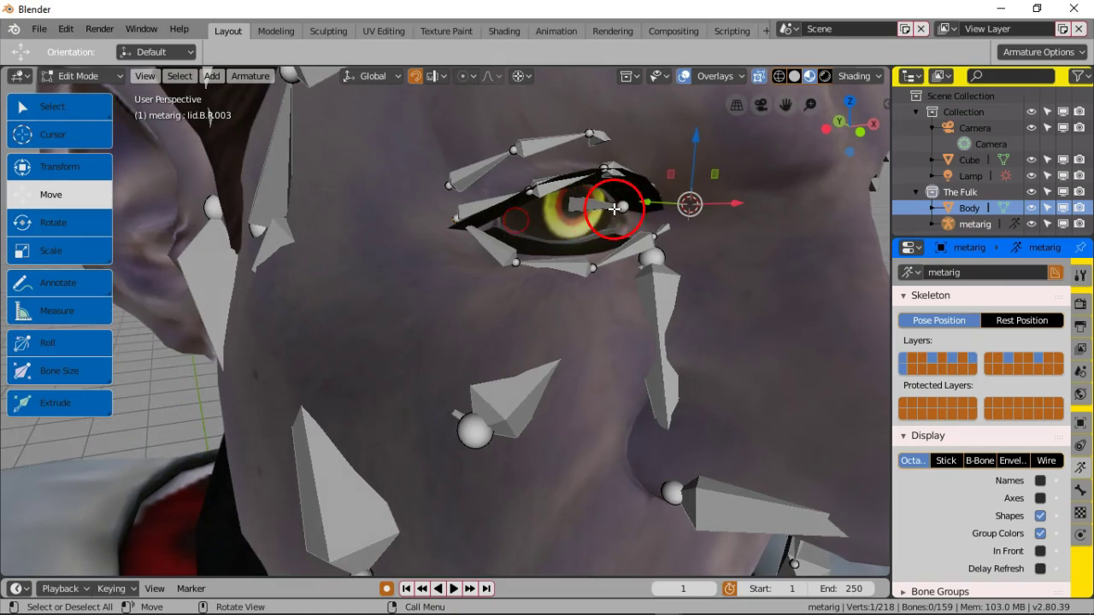
{"action": "mouse_move", "coordinate": [645, 203]}
{"action": "left_mouse_down"}
{"action": "mouse_move", "coordinate": [602, 198]}
{"action": "mouse_move", "coordinate": [640, 202]}
{"action": "left_mouse_up"}
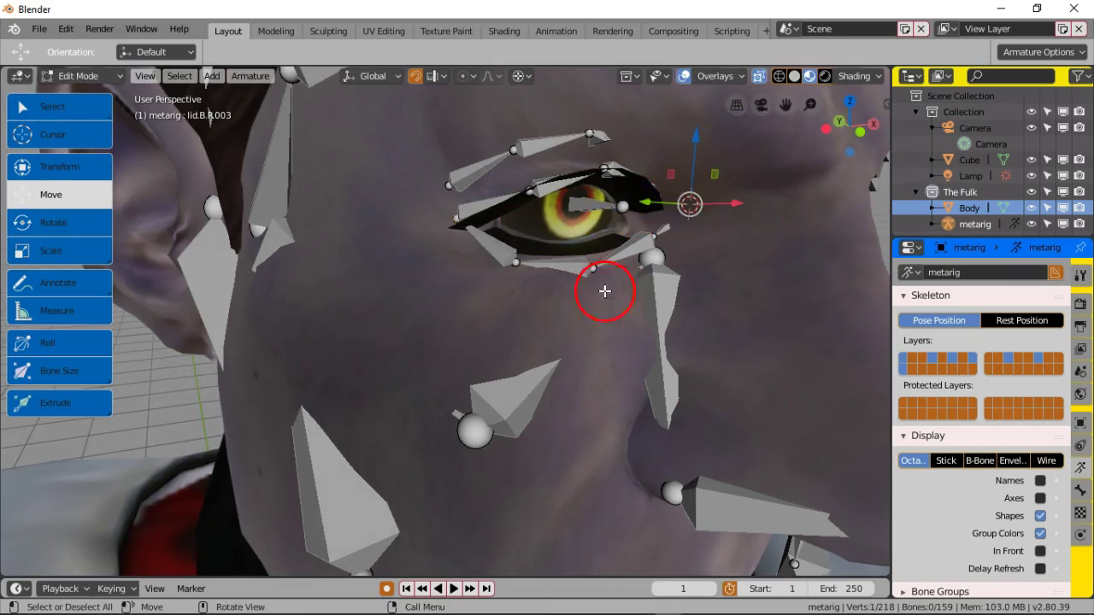
Step: Reposition the outer-corner joint of lid.T.R along the Y, Z and X axes to fit the right eye's corner
{"action": "left_click", "coordinate": [631, 231]}
{"action": "left_click_drag", "start_coordinate": [644, 204], "coordinate": [698, 182]}
{"action": "left_click_drag", "start_coordinate": [697, 137], "coordinate": [690, 155]}
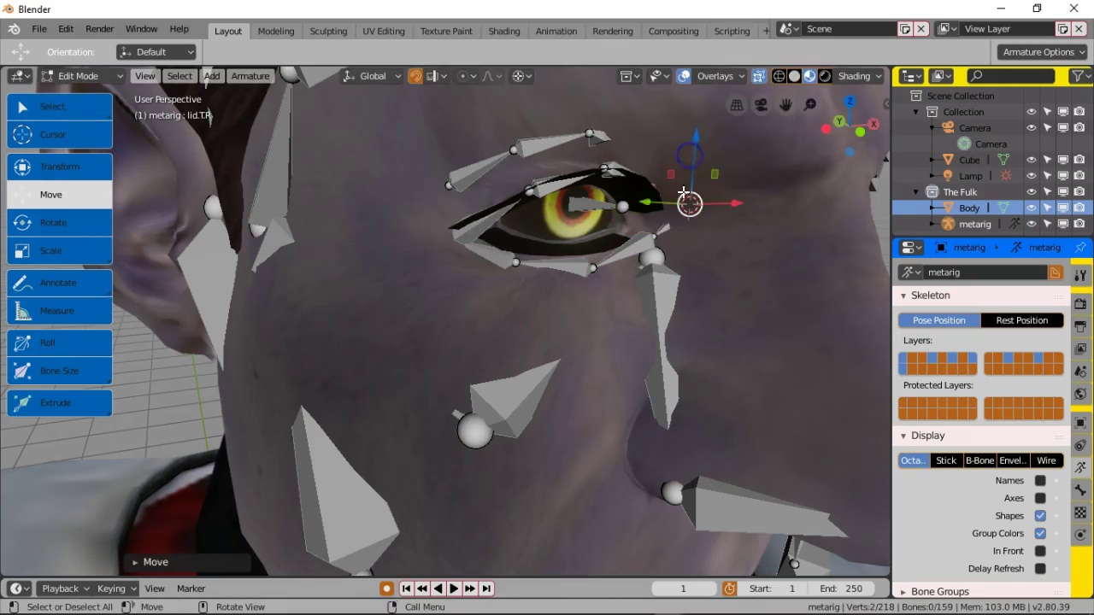
{"action": "left_click_drag", "start_coordinate": [647, 203], "coordinate": [646, 199]}
{"action": "left_click_drag", "start_coordinate": [724, 202], "coordinate": [738, 200]}
{"action": "mouse_move", "coordinate": [654, 201]}
{"action": "left_mouse_down"}
{"action": "mouse_move", "coordinate": [730, 202]}
{"action": "mouse_move", "coordinate": [647, 200]}
{"action": "left_mouse_up"}
Step: Lower the inner lower-lid joint of lid.B.R along Z and adjust its depth along Y
{"action": "middle_click_drag", "start_coordinate": [641, 248], "coordinate": [579, 255]}
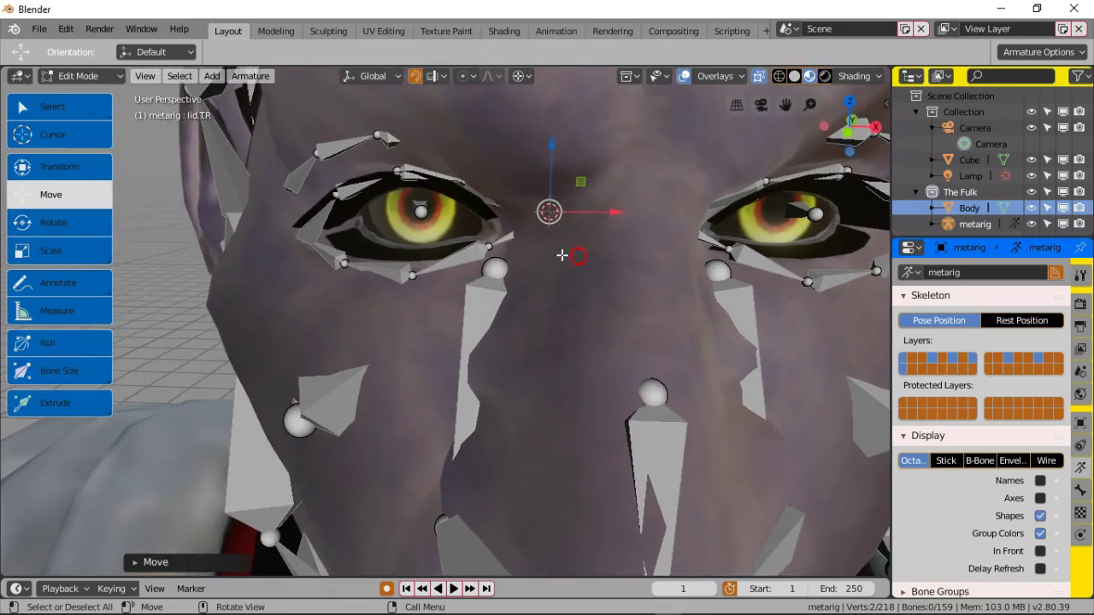
{"action": "left_click", "coordinate": [491, 246]}
{"action": "left_click_drag", "start_coordinate": [552, 153], "coordinate": [553, 165]}
{"action": "middle_click_drag", "start_coordinate": [553, 165], "coordinate": [608, 306]}
{"action": "left_click_drag", "start_coordinate": [642, 277], "coordinate": [625, 264]}
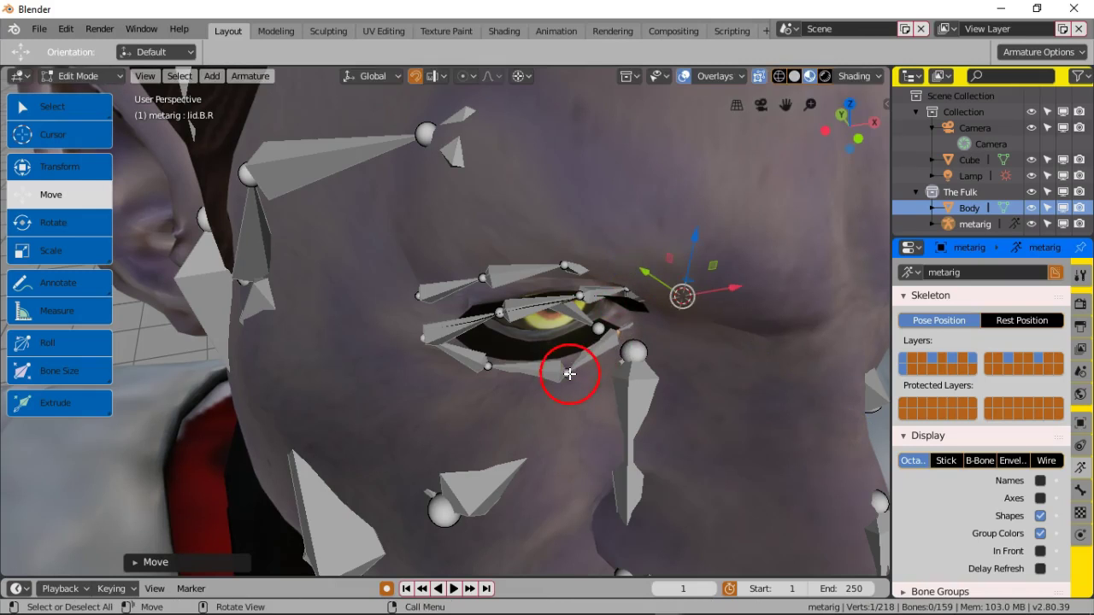
Step: Move the lower-lid joint of lid.B.R.001 along Y to match the surface of the right lower eyelid
{"action": "key", "text": "e"}
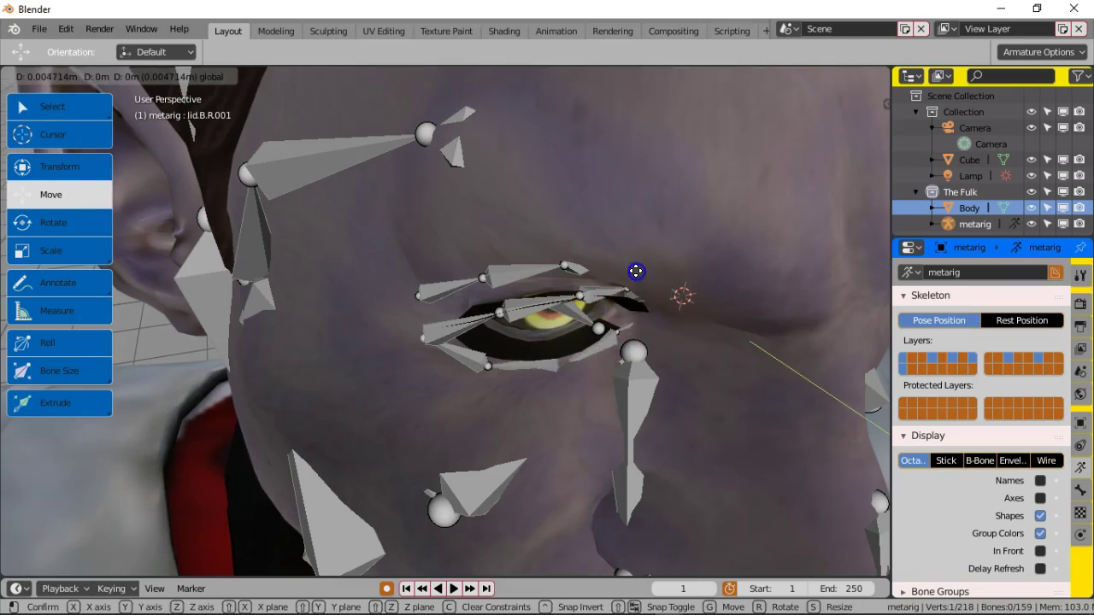
{"action": "left_click", "coordinate": [638, 271]}
{"action": "middle_click_drag", "start_coordinate": [649, 330], "coordinate": [605, 311]}
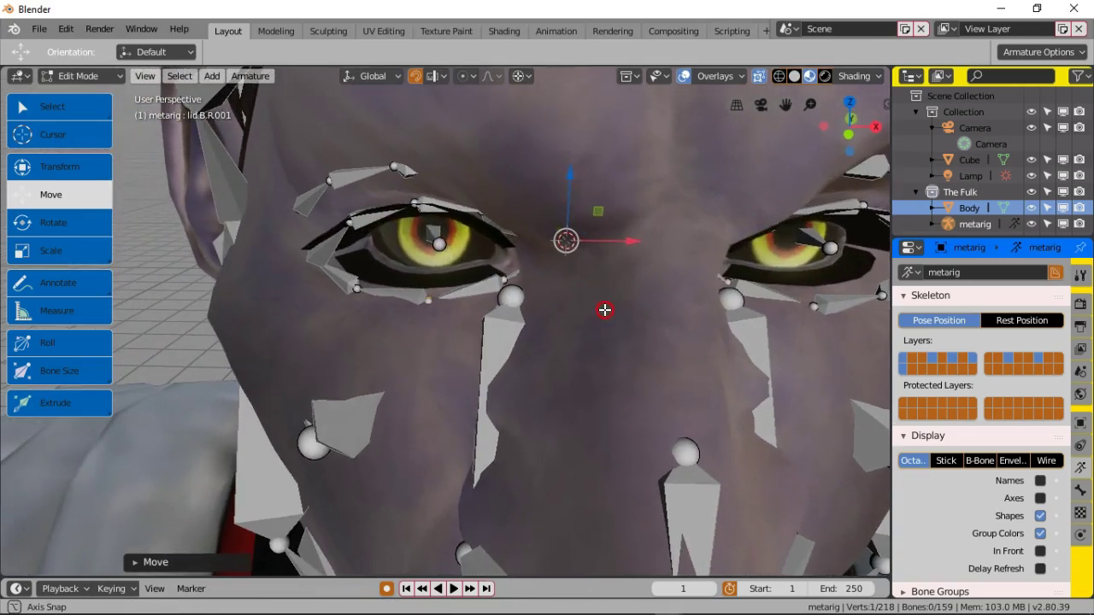
Step: Move the upper-lid joints of lid.T.R.001 and lid.T.R along Y onto the right upper eyelid
{"action": "left_click", "coordinate": [416, 202]}
{"action": "middle_click_drag", "start_coordinate": [556, 226], "coordinate": [605, 304]}
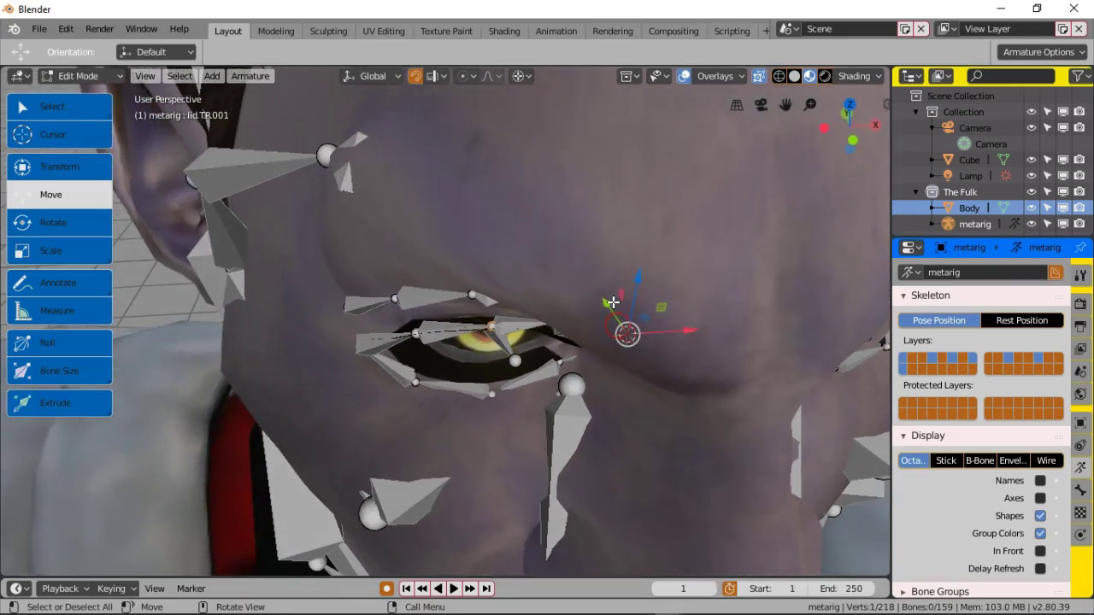
{"action": "key", "text": "g"}
{"action": "left_click", "coordinate": [601, 290]}
{"action": "left_click", "coordinate": [430, 335]}
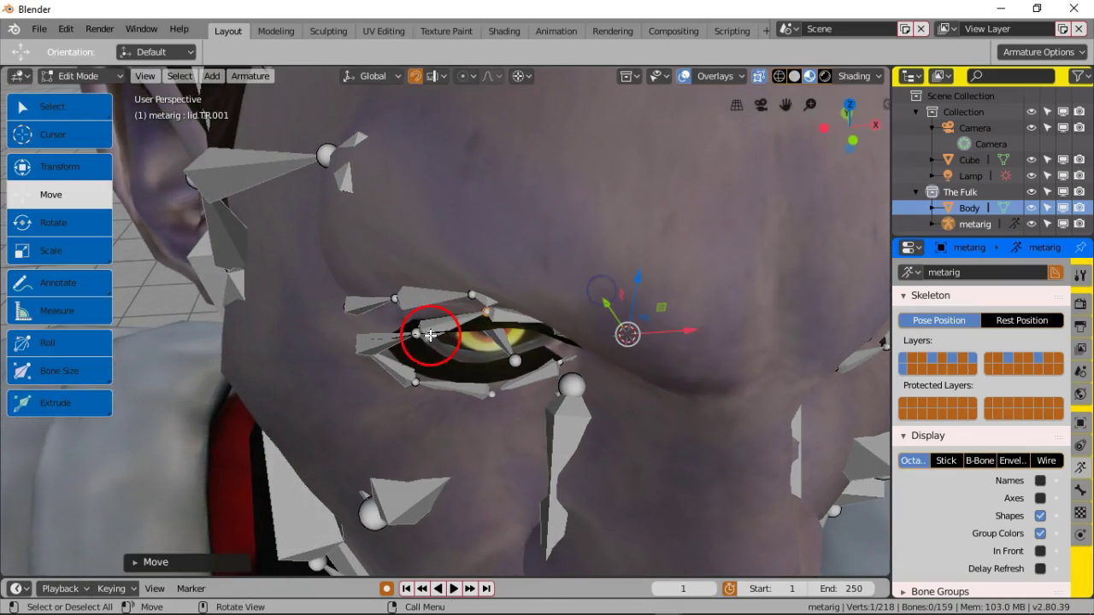
{"action": "left_click", "coordinate": [422, 335]}
{"action": "key", "text": "g"}
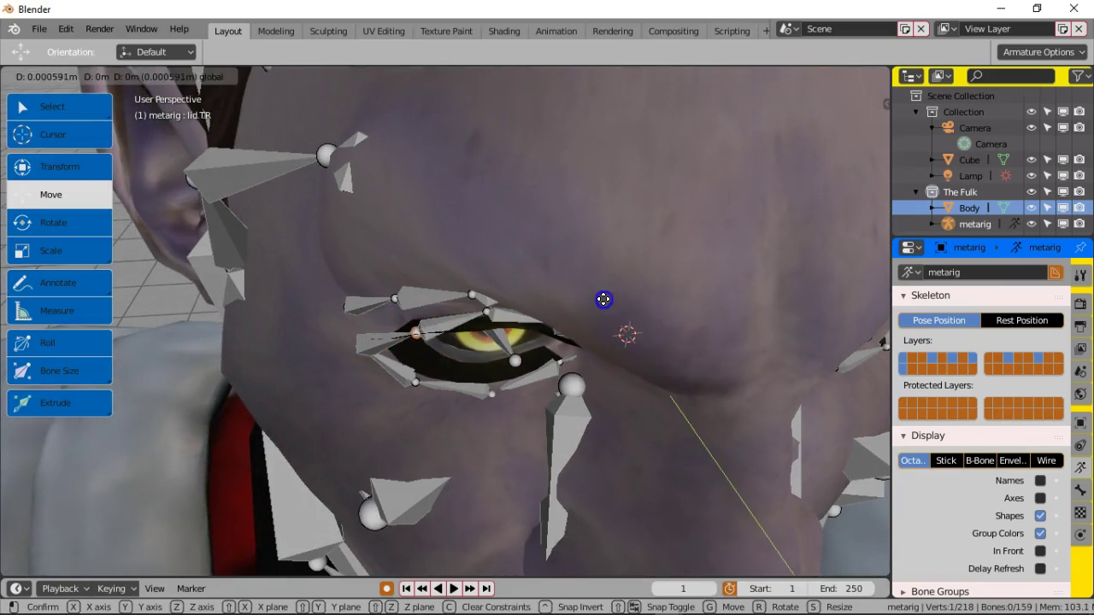
{"action": "left_click", "coordinate": [597, 286]}
Step: Disable X-Axis Mirror in the armature options
{"action": "mouse_move", "coordinate": [608, 351]}
{"action": "middle_mouse_down"}
{"action": "mouse_move", "coordinate": [580, 309]}
{"action": "mouse_move", "coordinate": [589, 296]}
{"action": "mouse_move", "coordinate": [554, 287]}
{"action": "mouse_move", "coordinate": [579, 285]}
{"action": "mouse_move", "coordinate": [584, 306]}
{"action": "mouse_move", "coordinate": [553, 317]}
{"action": "mouse_move", "coordinate": [593, 293]}
{"action": "mouse_move", "coordinate": [611, 313]}
{"action": "middle_mouse_up"}
{"action": "scroll", "coordinate": [580, 303], "scroll_direction": "down", "scroll_amount": 2}
{"action": "left_click", "coordinate": [643, 256]}
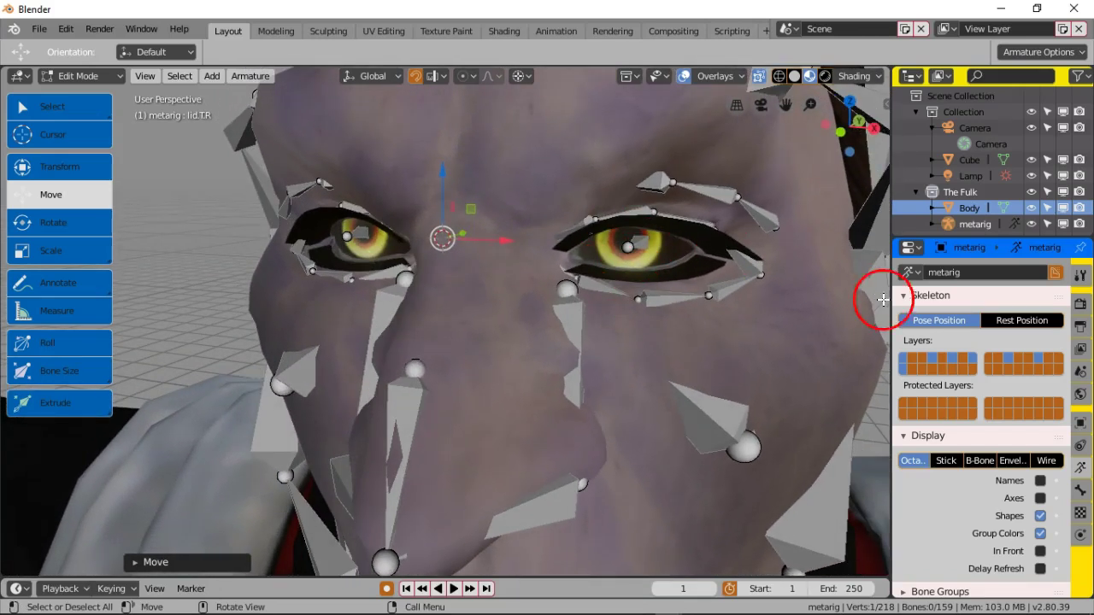
{"action": "left_click", "coordinate": [1081, 304]}
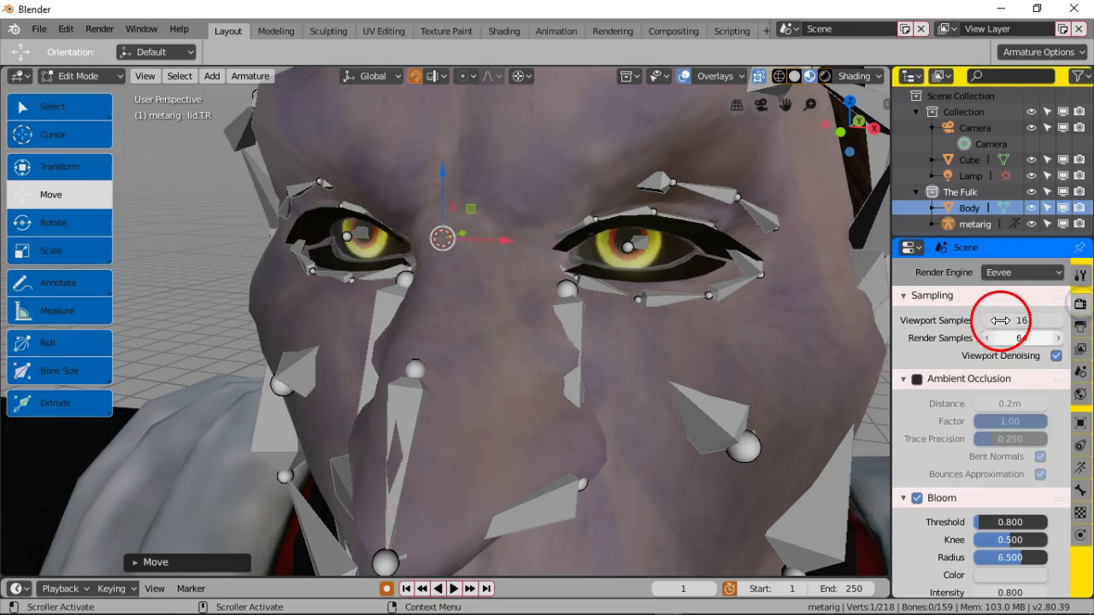
{"action": "left_click", "coordinate": [1080, 275]}
{"action": "left_click", "coordinate": [906, 340]}
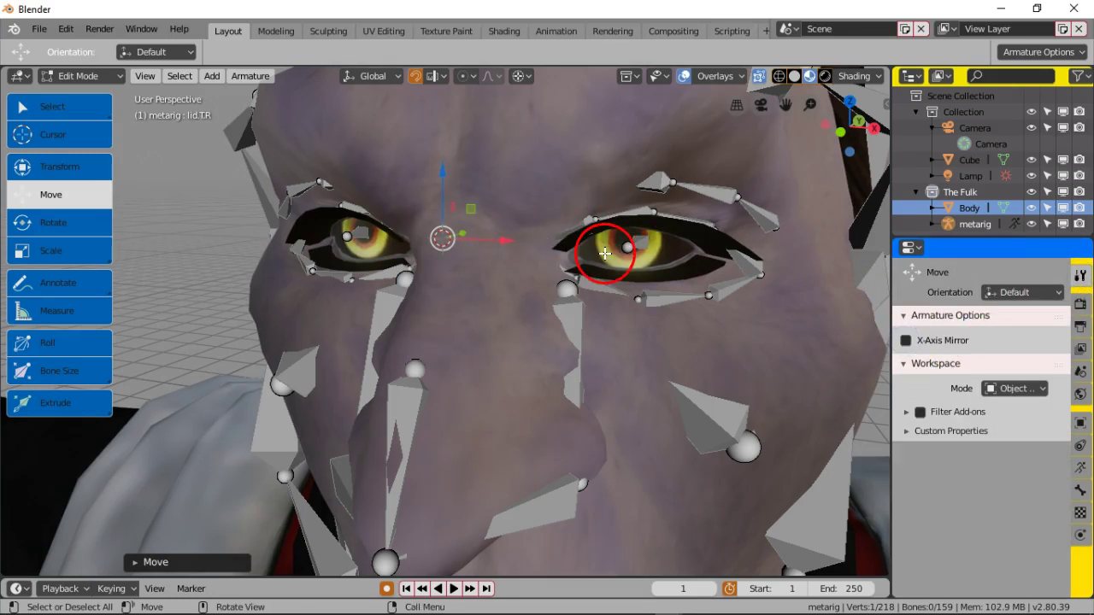
Step: Circle-select the bones around the left eye and shift them slightly toward the nose along X
{"action": "key", "text": "c"}
{"action": "mouse_move", "coordinate": [599, 245]}
{"action": "left_mouse_down"}
{"action": "mouse_move", "coordinate": [630, 227]}
{"action": "mouse_move", "coordinate": [729, 246]}
{"action": "mouse_move", "coordinate": [709, 283]}
{"action": "mouse_move", "coordinate": [608, 278]}
{"action": "mouse_move", "coordinate": [578, 232]}
{"action": "left_mouse_up"}
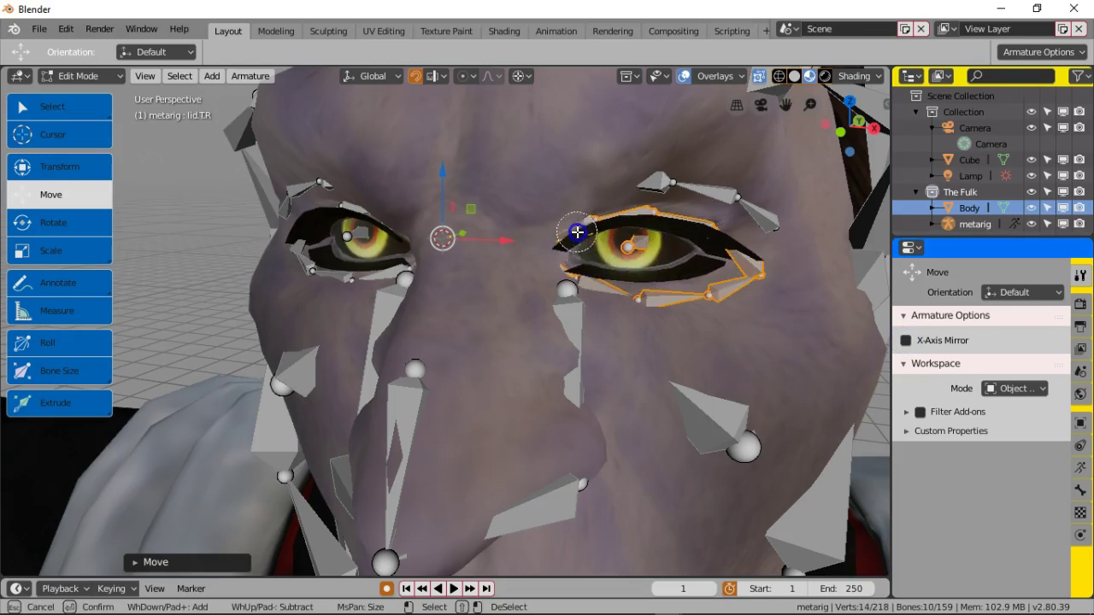
{"action": "right_click", "coordinate": [681, 273]}
{"action": "left_click_drag", "start_coordinate": [503, 242], "coordinate": [496, 242]}
{"action": "left_click_drag", "start_coordinate": [556, 275], "coordinate": [588, 261]}
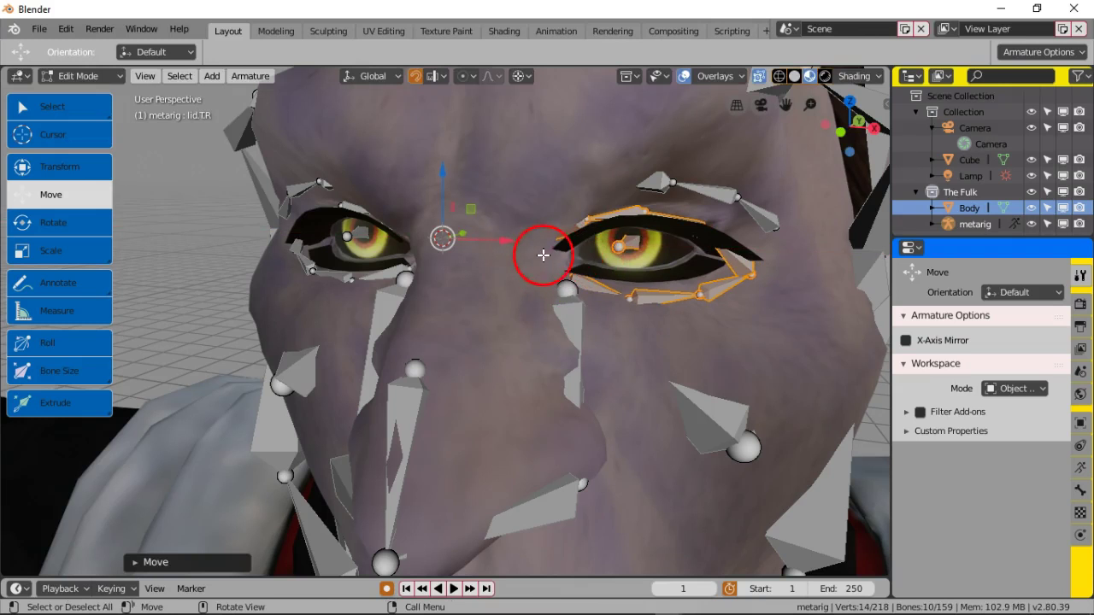
Step: Turn on In Front display for the metarig and undo the shift of the left eye bones
{"action": "left_click", "coordinate": [1080, 466]}
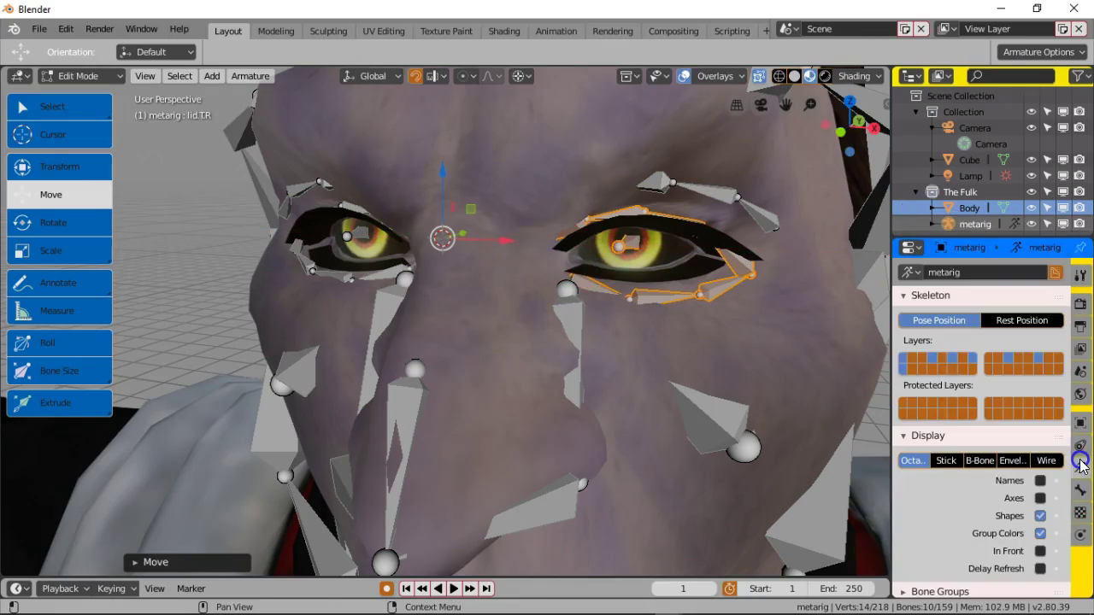
{"action": "left_click", "coordinate": [1039, 552]}
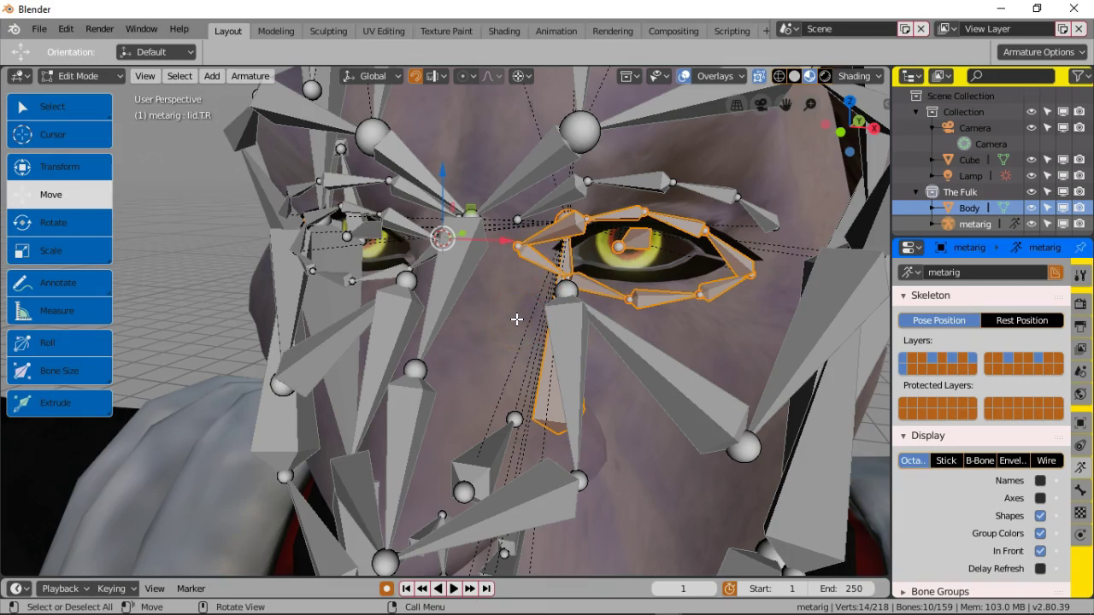
{"action": "left_click", "coordinate": [522, 306]}
{"action": "key", "text": "ctrl+z"}
{"action": "key", "text": "ctrl+z"}
{"action": "left_click", "coordinate": [522, 306]}
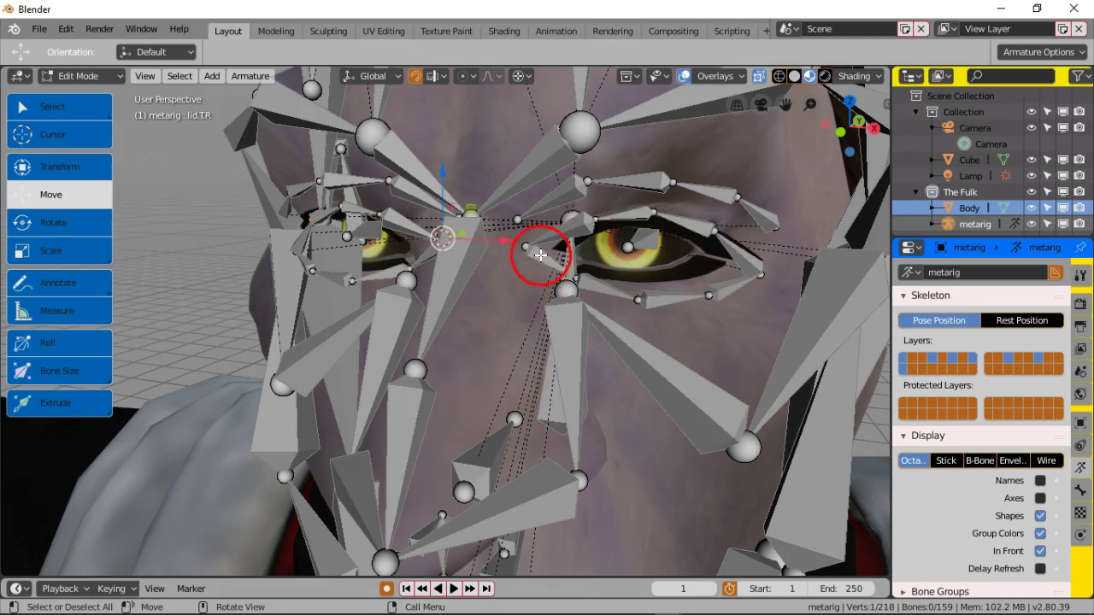
Step: Hide the central face bone together with the tongue bone and the neighbouring bone inside the mouth
{"action": "middle_click_drag", "start_coordinate": [594, 313], "coordinate": [605, 313]}
{"action": "left_click", "coordinate": [562, 321]}
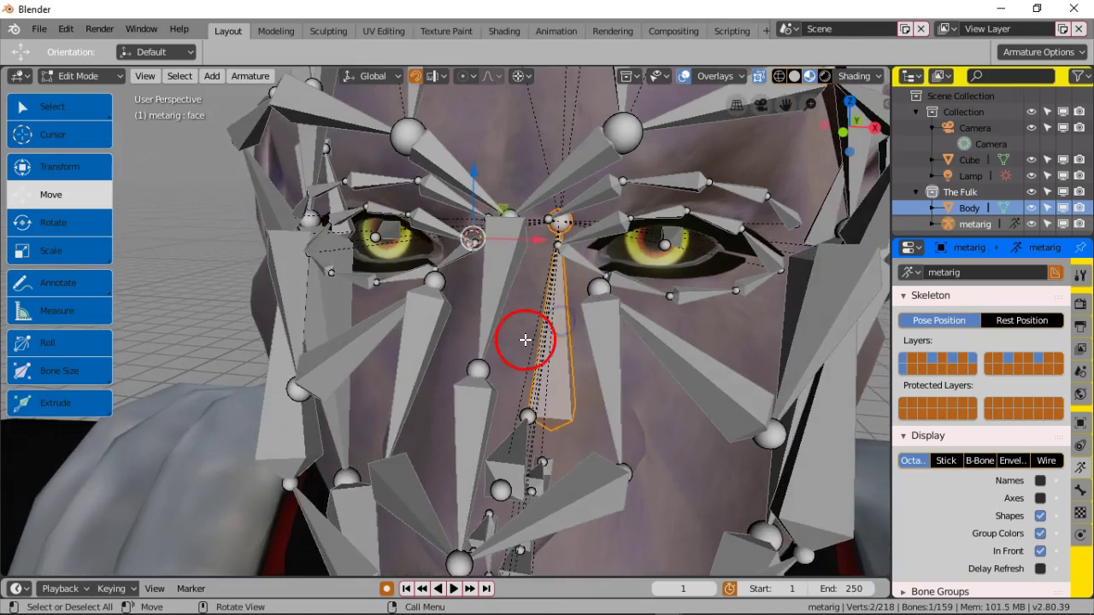
{"action": "middle_click_drag", "start_coordinate": [522, 340], "coordinate": [440, 371]}
{"action": "left_click", "coordinate": [470, 504], "text": "shift"}
{"action": "left_click", "coordinate": [474, 489], "text": "shift"}
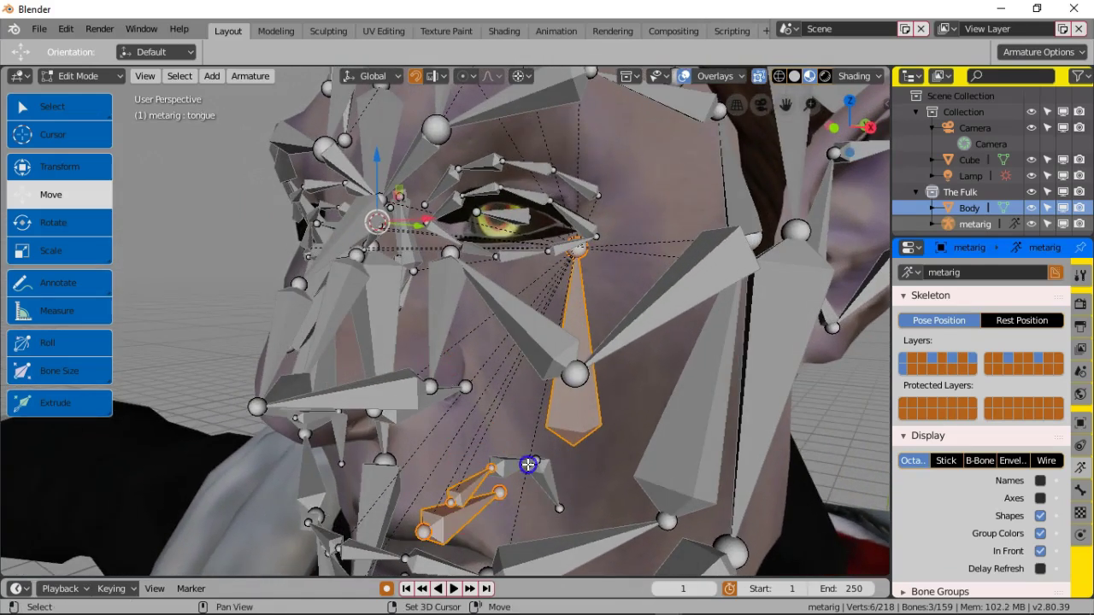
{"action": "key", "text": "h"}
Step: Try to move the outer joint of cheek.B.L inward along X without mirroring
{"action": "middle_click_drag", "start_coordinate": [478, 439], "coordinate": [440, 390]}
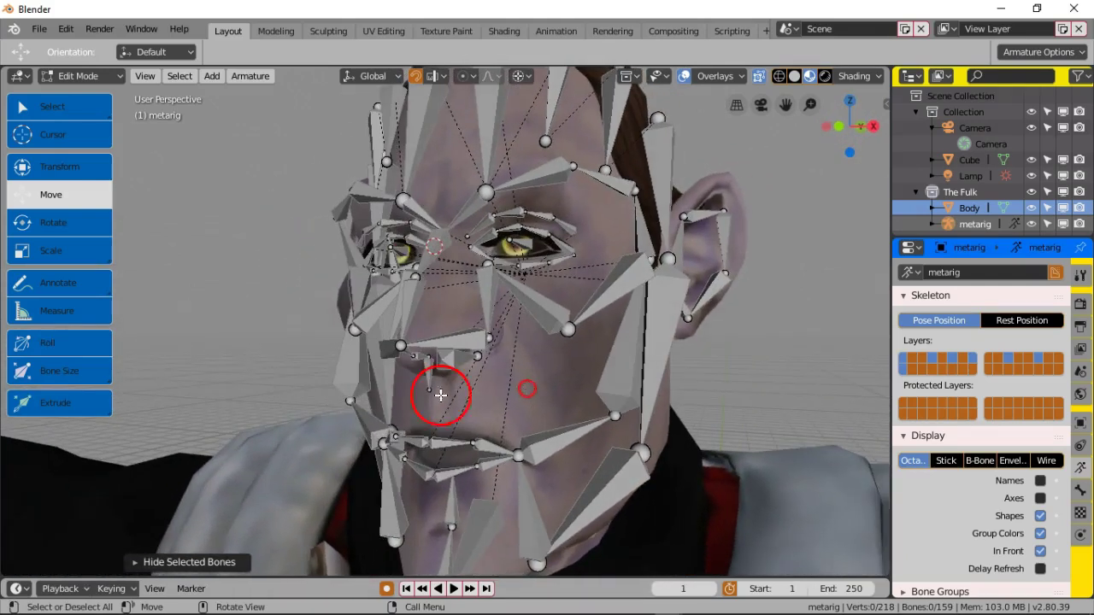
{"action": "middle_click_drag", "start_coordinate": [609, 422], "coordinate": [649, 410]}
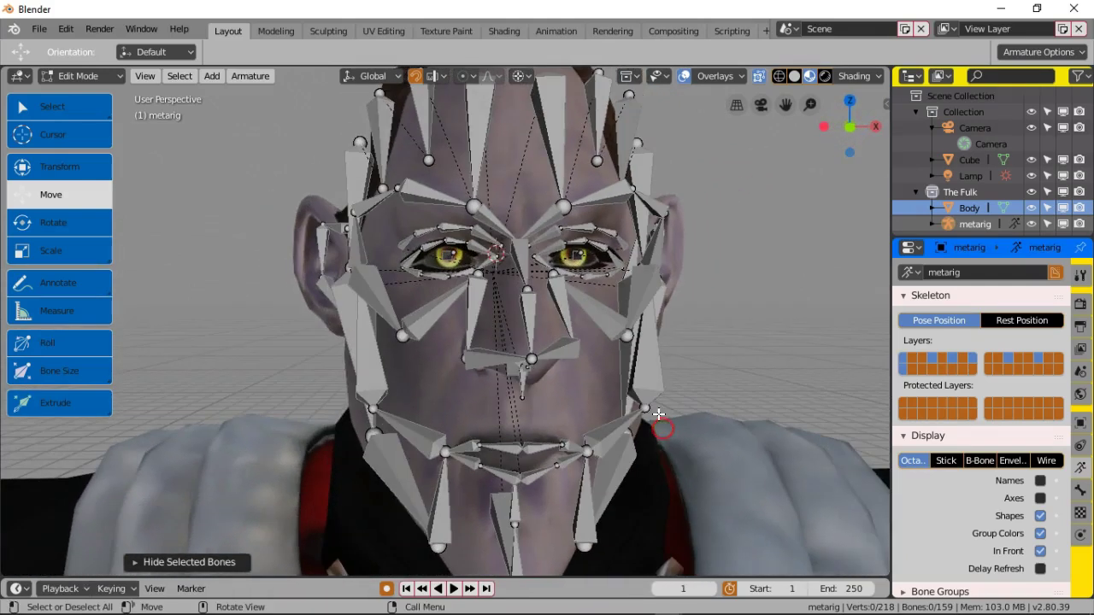
{"action": "left_click", "coordinate": [648, 408]}
{"action": "left_click_drag", "start_coordinate": [549, 267], "coordinate": [527, 251]}
Step: Turn off In Front display for the metarig and select the joint at the left mouth corner
{"action": "left_click", "coordinate": [1039, 552]}
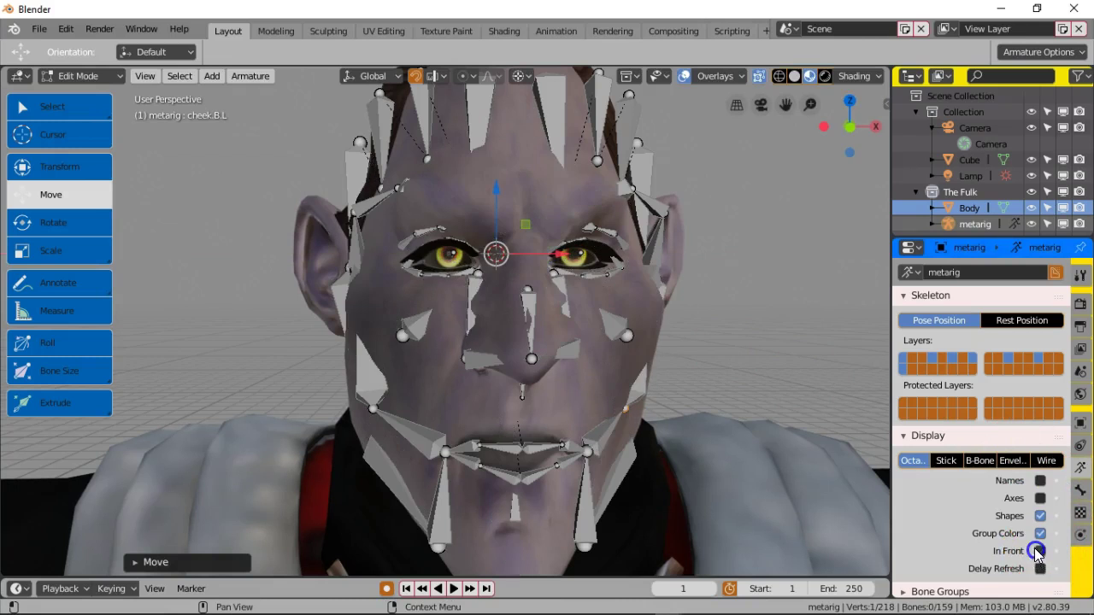
{"action": "middle_click_drag", "start_coordinate": [601, 445], "coordinate": [560, 441]}
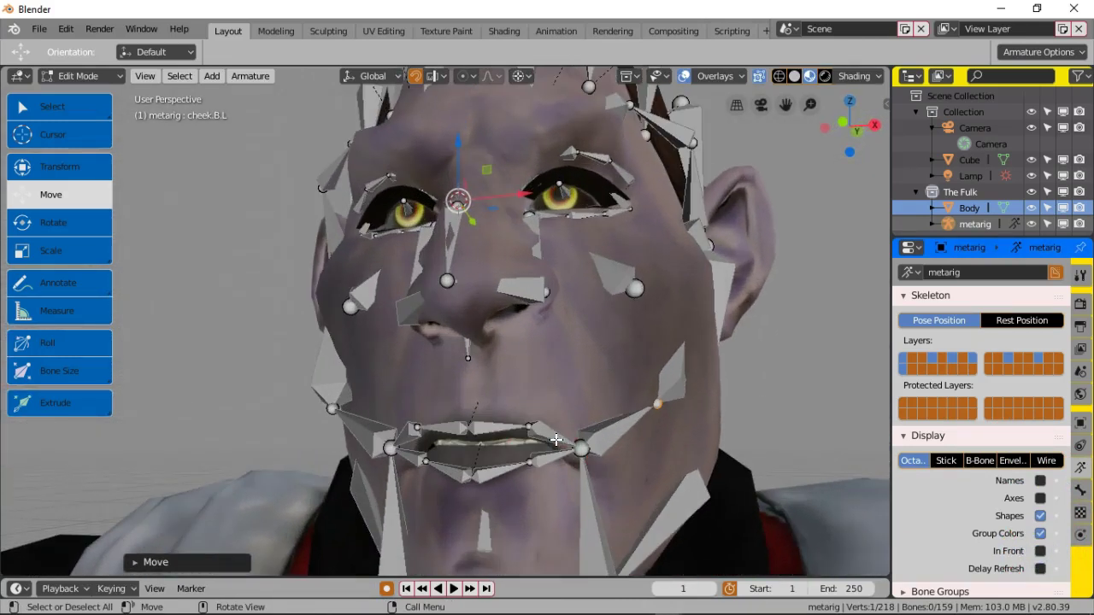
{"action": "left_click", "coordinate": [581, 448]}
{"action": "left_click", "coordinate": [582, 448], "text": "shift"}
{"action": "middle_click_drag", "start_coordinate": [581, 450], "coordinate": [613, 478]}
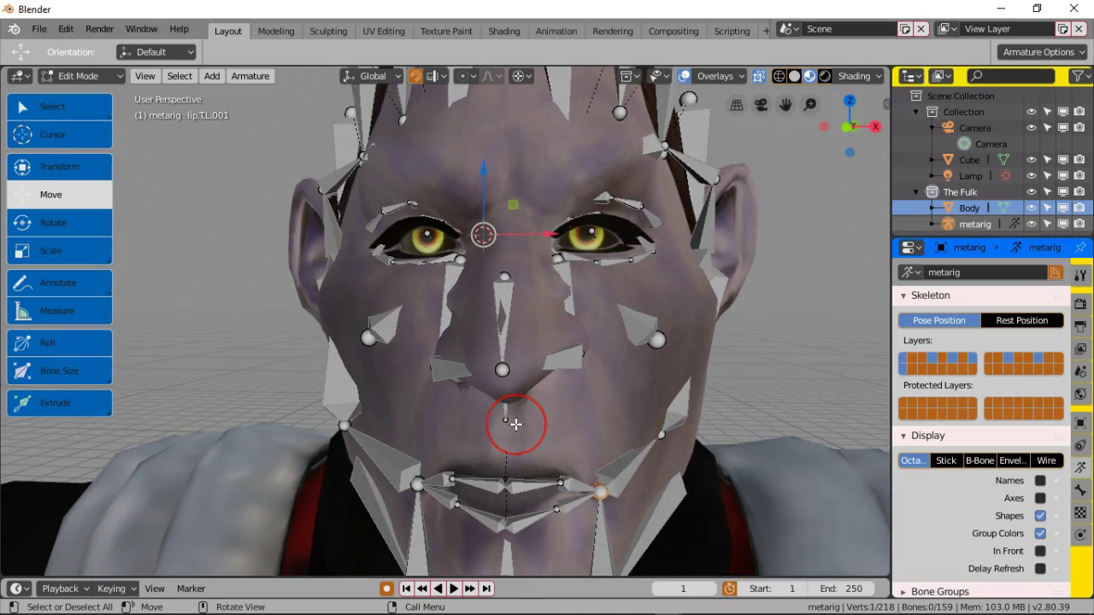
Step: Undo the one-sided cheek.B.L move and shift both lower cheek joints inward along X, using X-Axis Mirror only for this move
{"action": "left_click", "coordinate": [717, 436]}
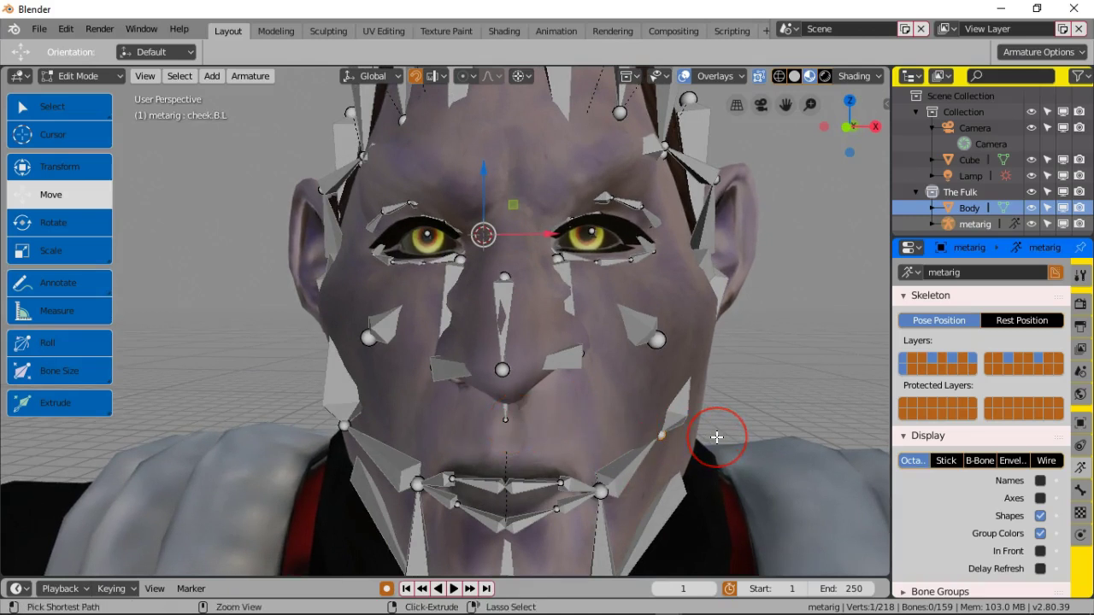
{"action": "key", "text": "ctrl+z"}
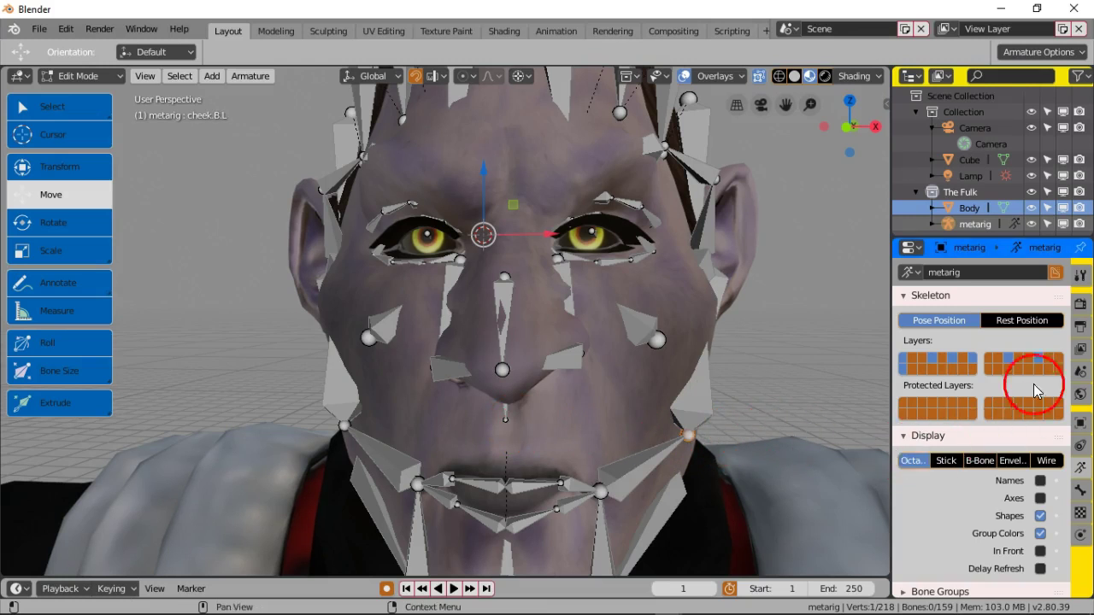
{"action": "left_click", "coordinate": [1081, 303]}
{"action": "left_click", "coordinate": [1083, 275]}
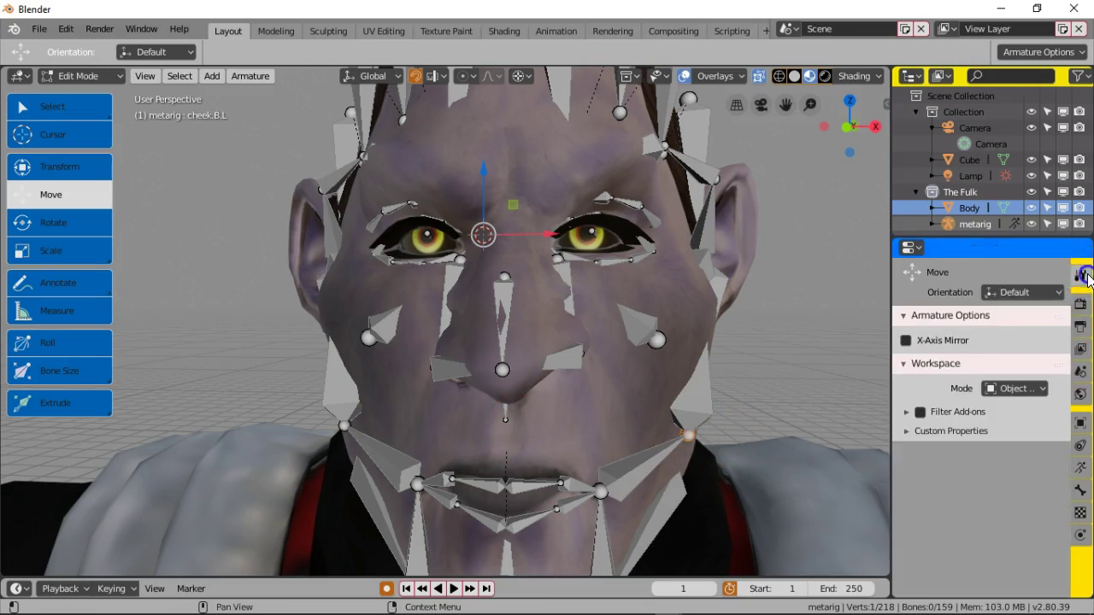
{"action": "left_click", "coordinate": [906, 340]}
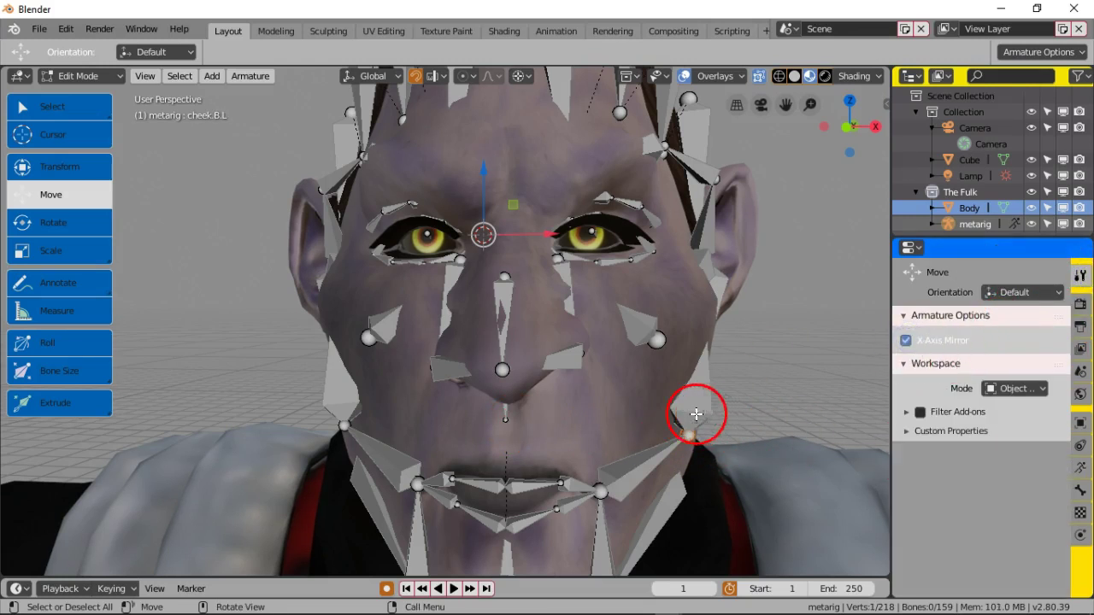
{"action": "mouse_move", "coordinate": [548, 235]}
{"action": "left_mouse_down"}
{"action": "mouse_move", "coordinate": [520, 235]}
{"action": "mouse_move", "coordinate": [558, 233]}
{"action": "left_mouse_up"}
{"action": "left_click", "coordinate": [368, 423]}
{"action": "left_click", "coordinate": [906, 340]}
Step: Enable X-Axis Mirror for the left mouth-corner joint and try shifting it inward along X
{"action": "left_click", "coordinate": [611, 475]}
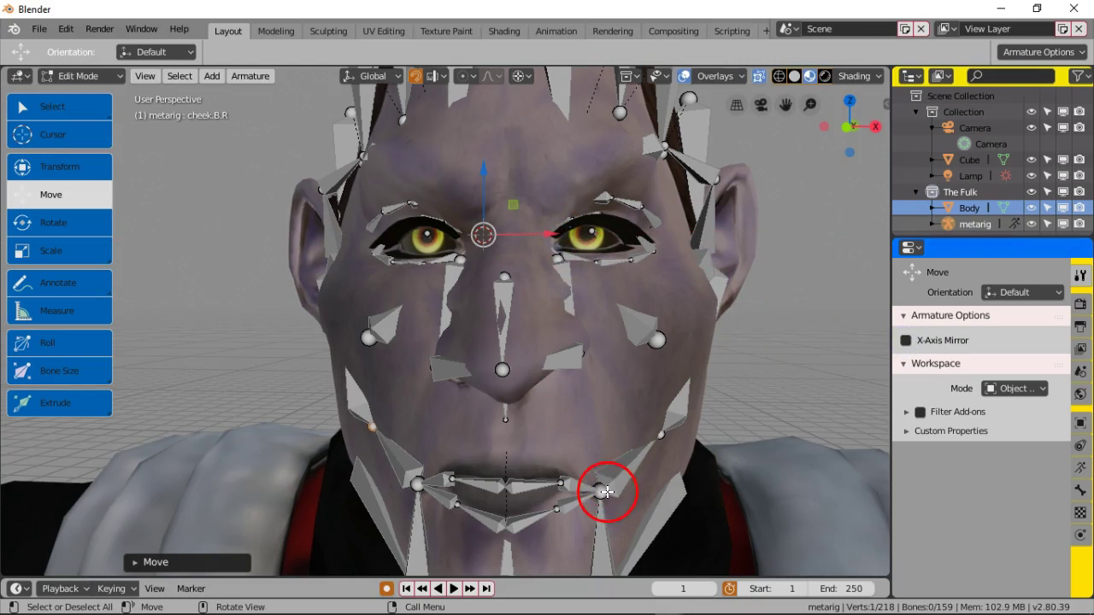
{"action": "left_click", "coordinate": [602, 491]}
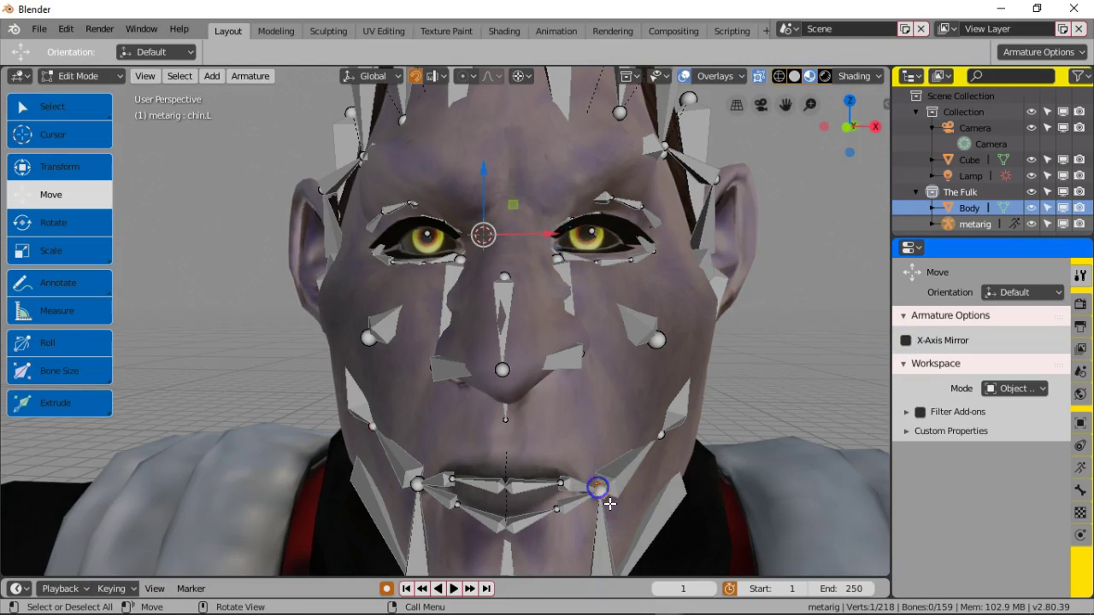
{"action": "left_click", "coordinate": [907, 341]}
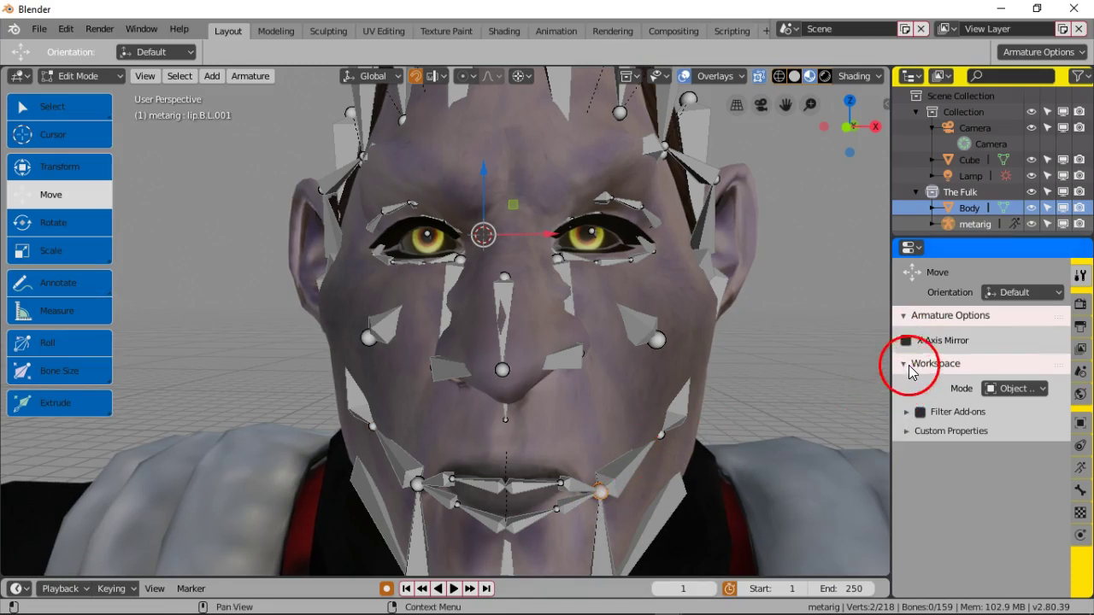
{"action": "left_click", "coordinate": [906, 340]}
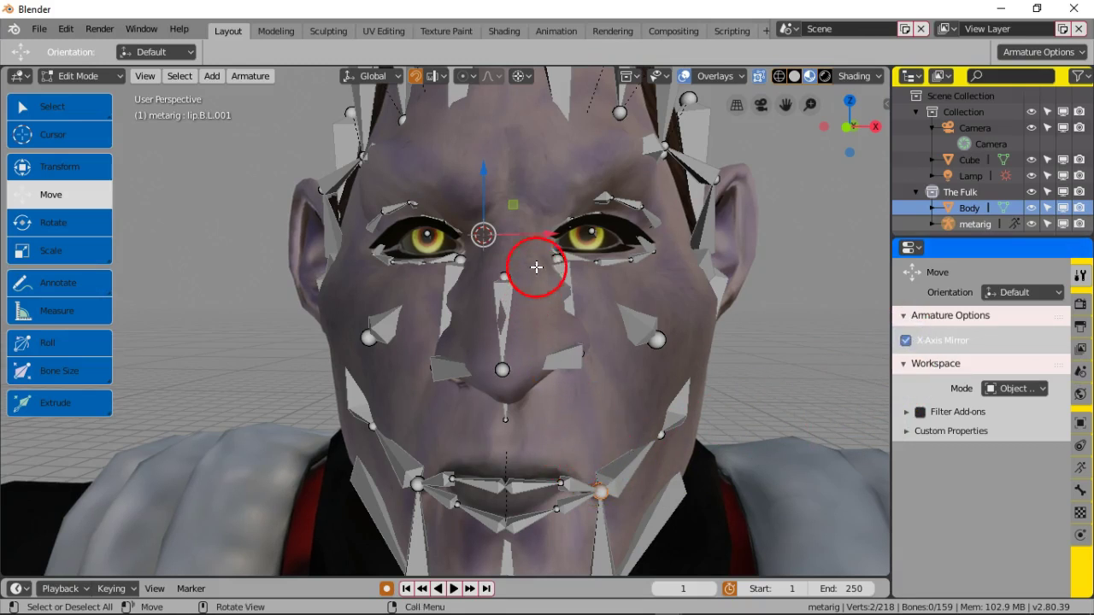
{"action": "left_click_drag", "start_coordinate": [548, 235], "coordinate": [542, 235]}
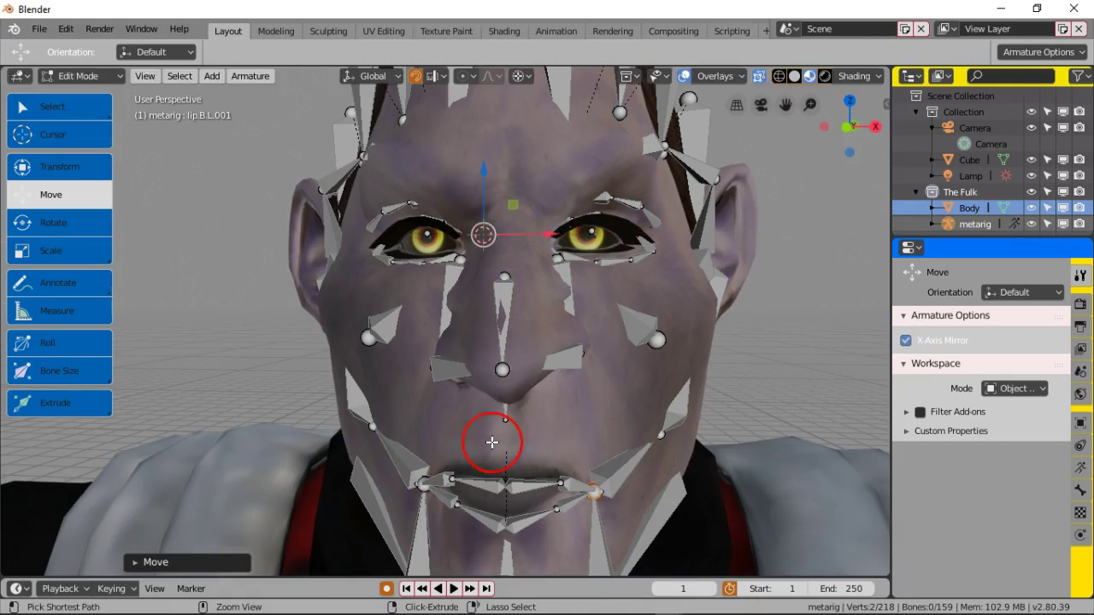
{"action": "key", "text": "ctrl+z"}
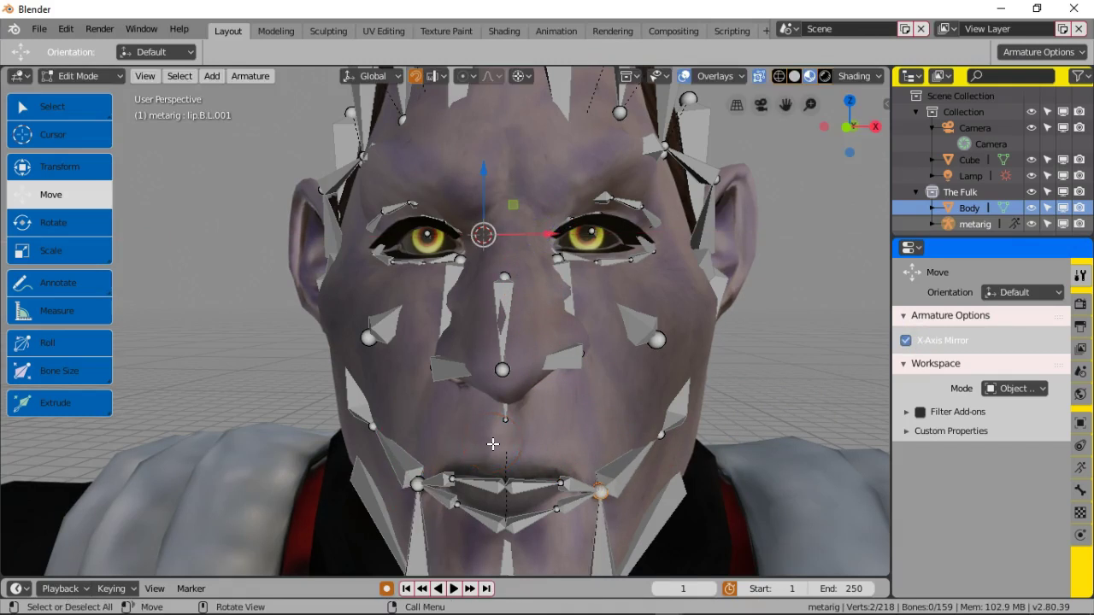
Step: Reposition the left mouth-corner joint along X, Y and Z with mirroring on to fit the corners of the lips
{"action": "left_click", "coordinate": [592, 489]}
{"action": "mouse_move", "coordinate": [550, 233]}
{"action": "left_mouse_down"}
{"action": "mouse_move", "coordinate": [600, 235]}
{"action": "mouse_move", "coordinate": [553, 236]}
{"action": "left_mouse_up"}
{"action": "middle_click_drag", "start_coordinate": [606, 384], "coordinate": [630, 276]}
{"action": "left_click_drag", "start_coordinate": [496, 227], "coordinate": [487, 251]}
{"action": "left_click", "coordinate": [503, 177]}
{"action": "left_click_drag", "start_coordinate": [490, 148], "coordinate": [487, 156]}
{"action": "left_click_drag", "start_coordinate": [489, 228], "coordinate": [488, 227]}
Step: Disable X-Axis Mirror and nudge the left mouth-corner joint inward along X
{"action": "left_click", "coordinate": [608, 286]}
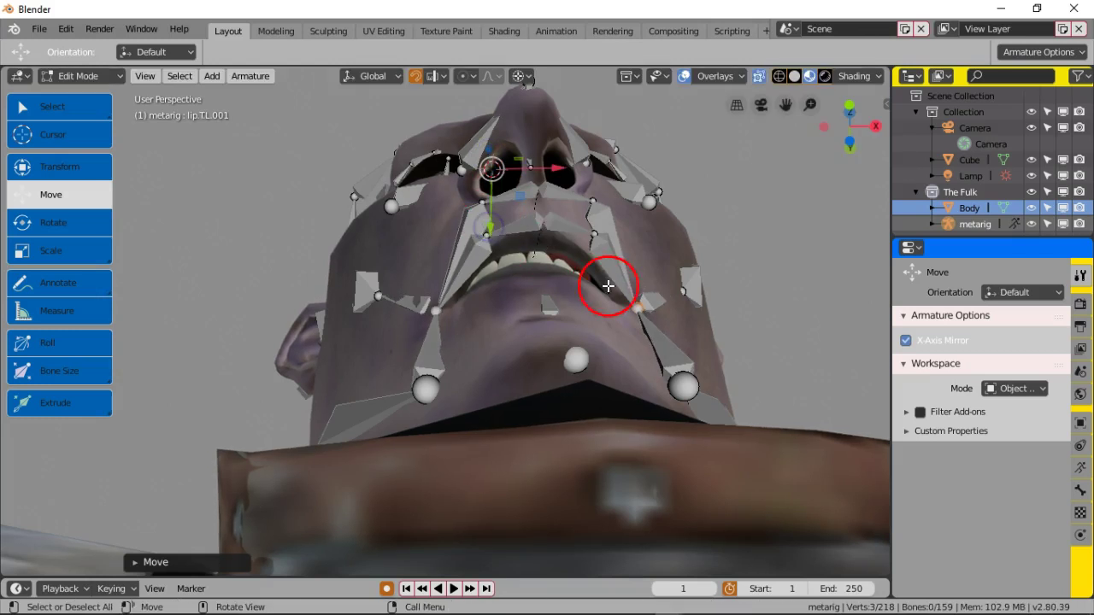
{"action": "left_click", "coordinate": [906, 340]}
{"action": "left_click_drag", "start_coordinate": [563, 170], "coordinate": [558, 171]}
{"action": "middle_click_drag", "start_coordinate": [552, 216], "coordinate": [549, 236]}
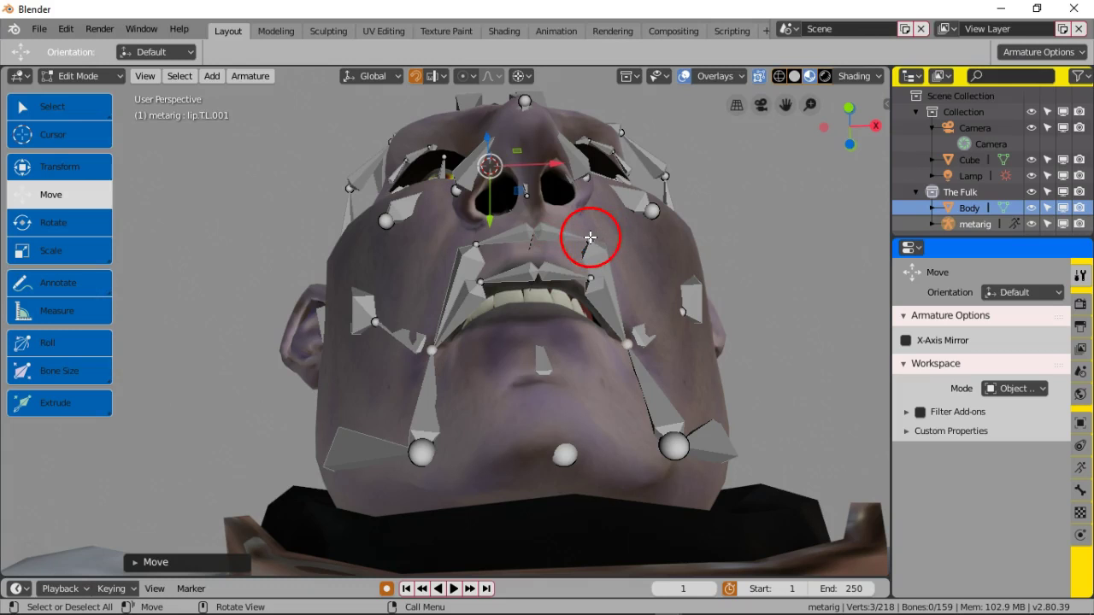
Step: Try shifting the left upper and lower lip joints together along Y without mirroring, and undo it
{"action": "left_click", "coordinate": [590, 238]}
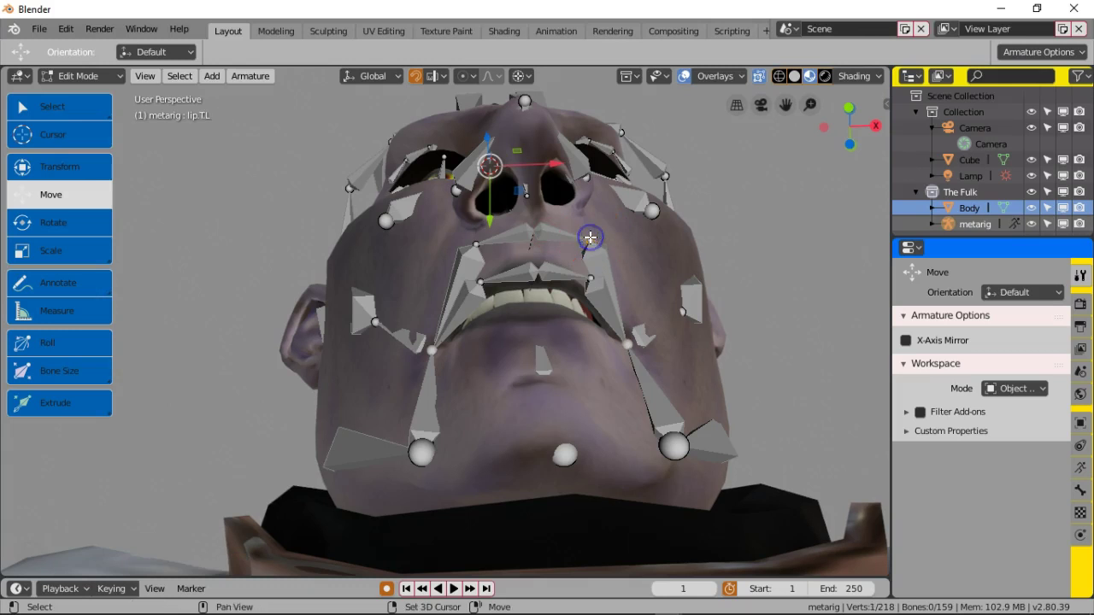
{"action": "left_click", "coordinate": [593, 282], "text": "shift"}
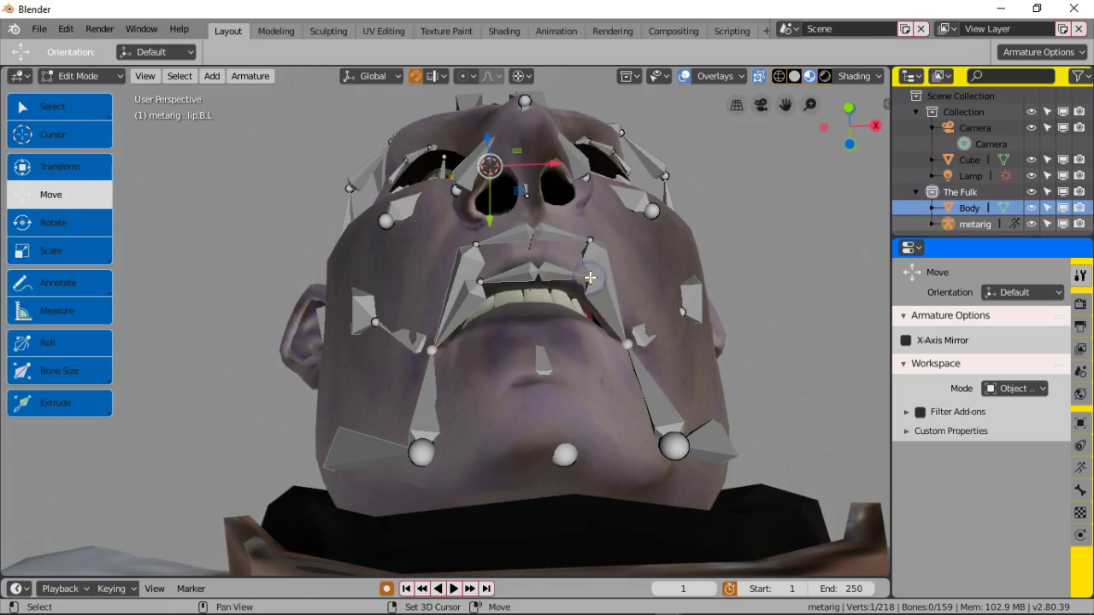
{"action": "left_click", "coordinate": [589, 241], "text": "shift"}
{"action": "left_click", "coordinate": [542, 296], "text": "shift"}
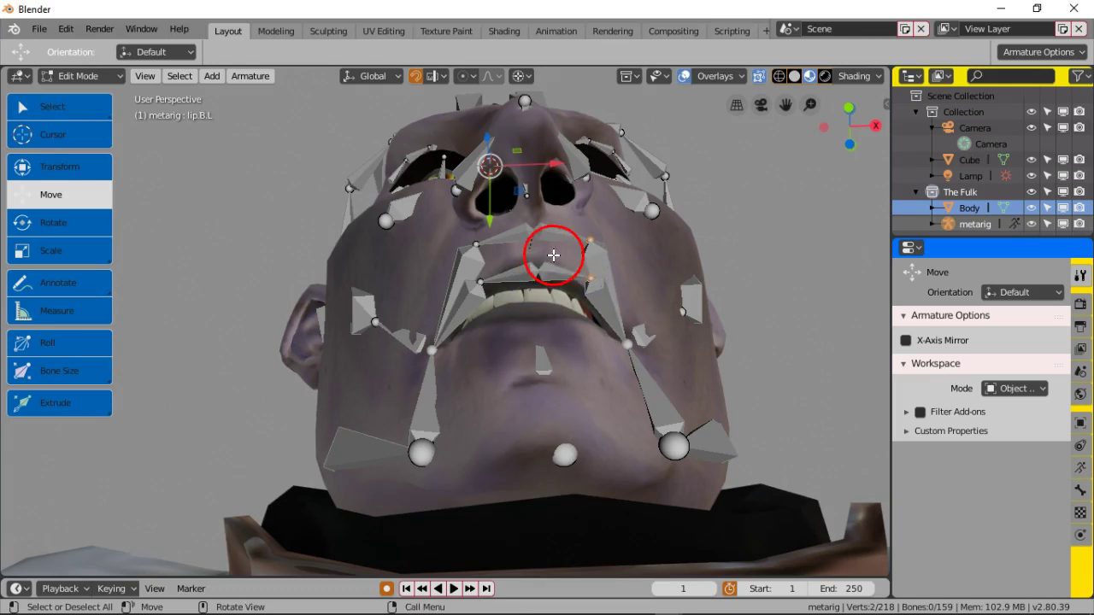
{"action": "left_click_drag", "start_coordinate": [490, 147], "coordinate": [489, 222]}
{"action": "key", "text": "ctrl+z"}
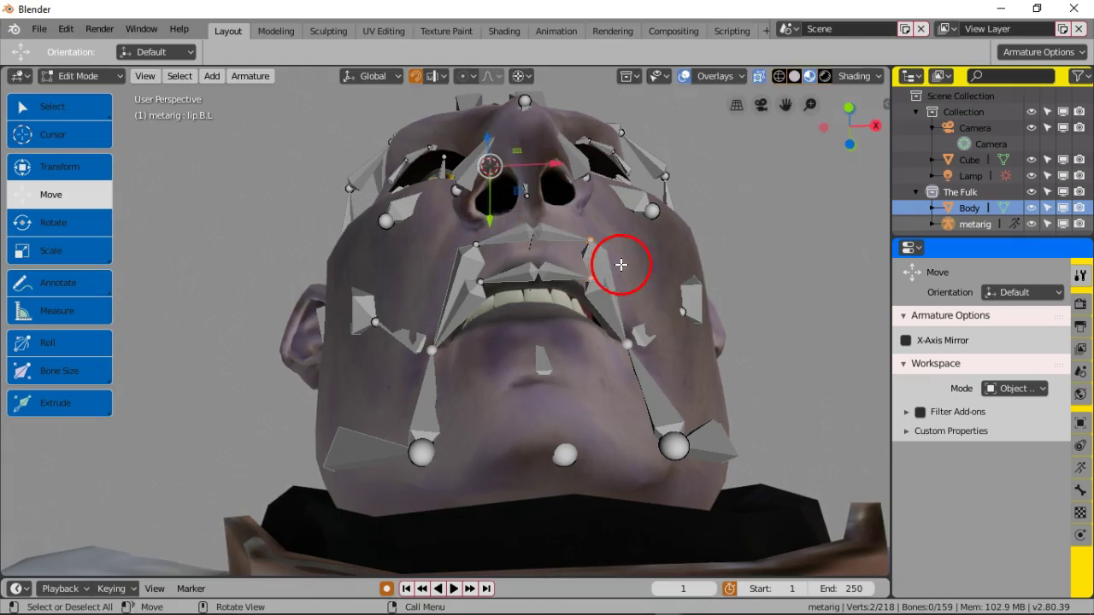
Step: Enable X-Axis Mirror and try shifting the left upper and lower lip joints along Y on both sides
{"action": "left_click", "coordinate": [908, 341]}
{"action": "left_click_drag", "start_coordinate": [489, 215], "coordinate": [489, 249]}
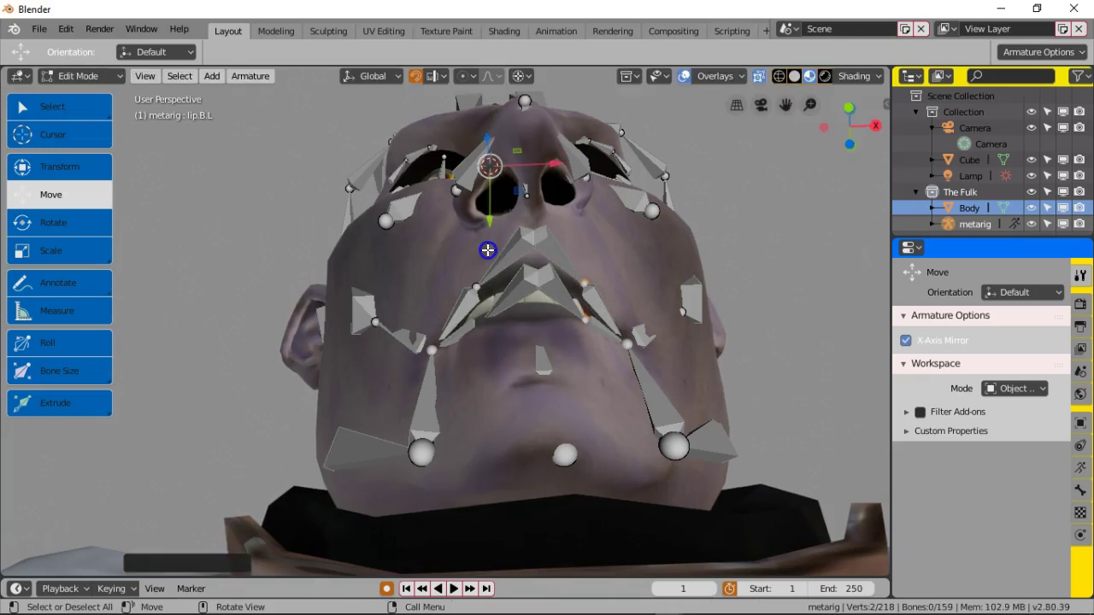
{"action": "left_click", "coordinate": [535, 229]}
{"action": "left_click", "coordinate": [547, 279]}
{"action": "scroll", "coordinate": [548, 281], "scroll_direction": "up", "scroll_amount": 3}
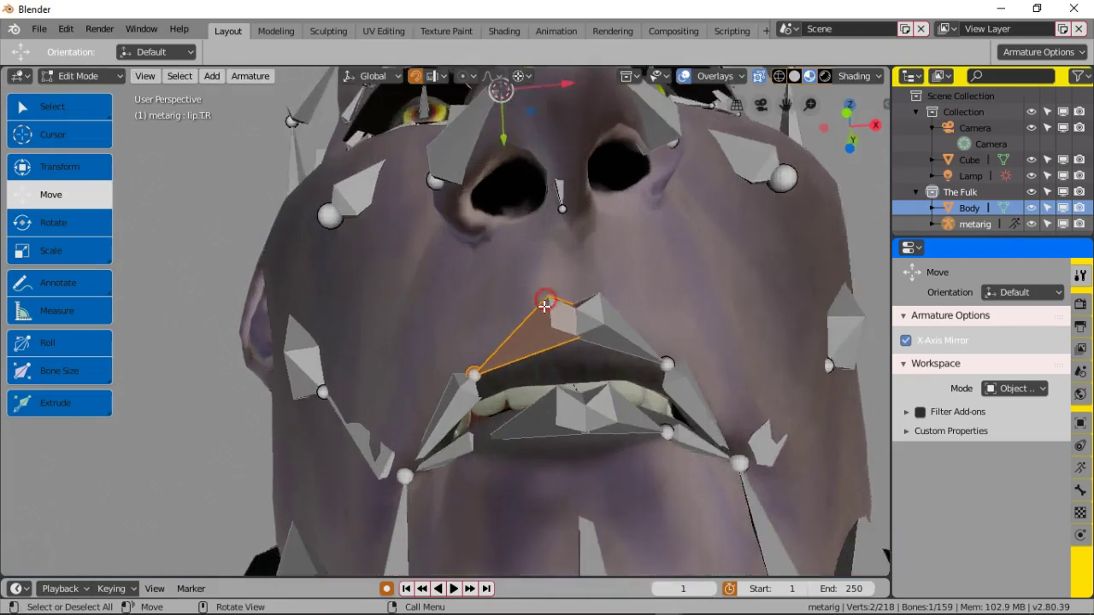
{"action": "scroll", "coordinate": [544, 305], "scroll_direction": "up", "scroll_amount": 2}
{"action": "middle_click_drag", "start_coordinate": [571, 320], "coordinate": [588, 336]}
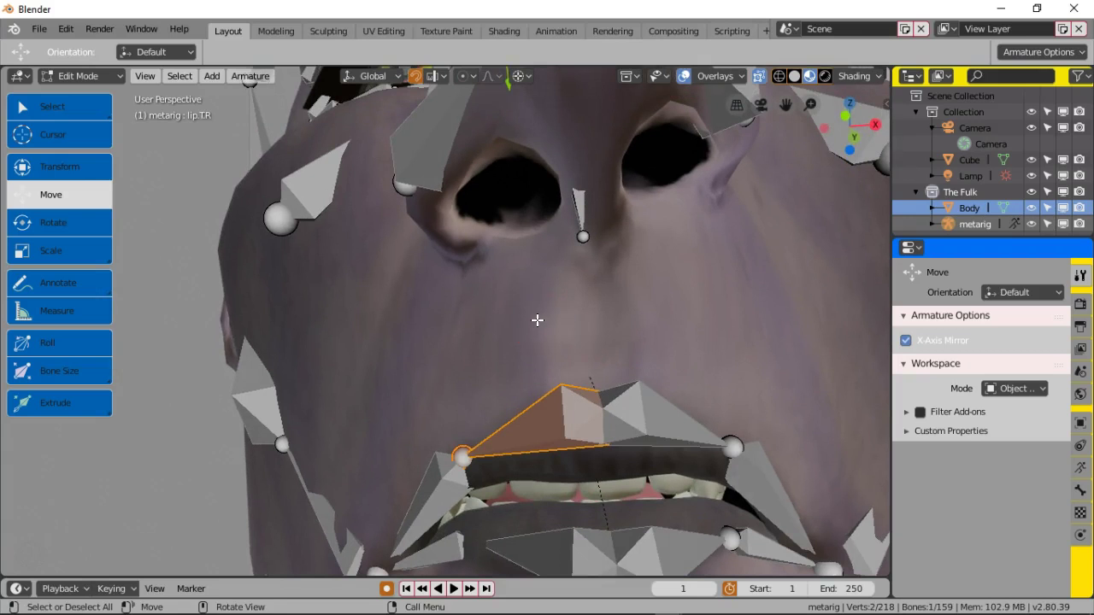
Step: Undo the mirrored lip-joint shift and the selections made around it
{"action": "key", "text": "ctrl+z"}
{"action": "key", "text": "ctrl+z"}
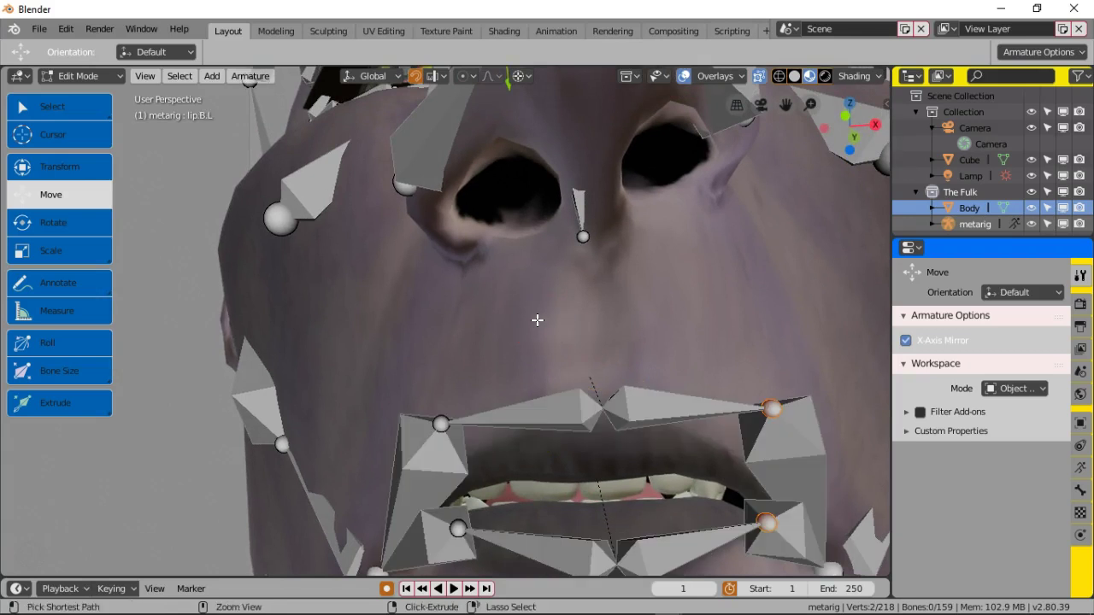
{"action": "key", "text": "ctrl+z"}
{"action": "key", "text": "ctrl+z"}
{"action": "key", "text": "ctrl+z"}
Step: Select the four middle lip bones, upper and lower on both sides, and move them back along Y onto the lips
{"action": "middle_click_drag", "start_coordinate": [538, 320], "coordinate": [527, 277]}
{"action": "left_click", "coordinate": [542, 226]}
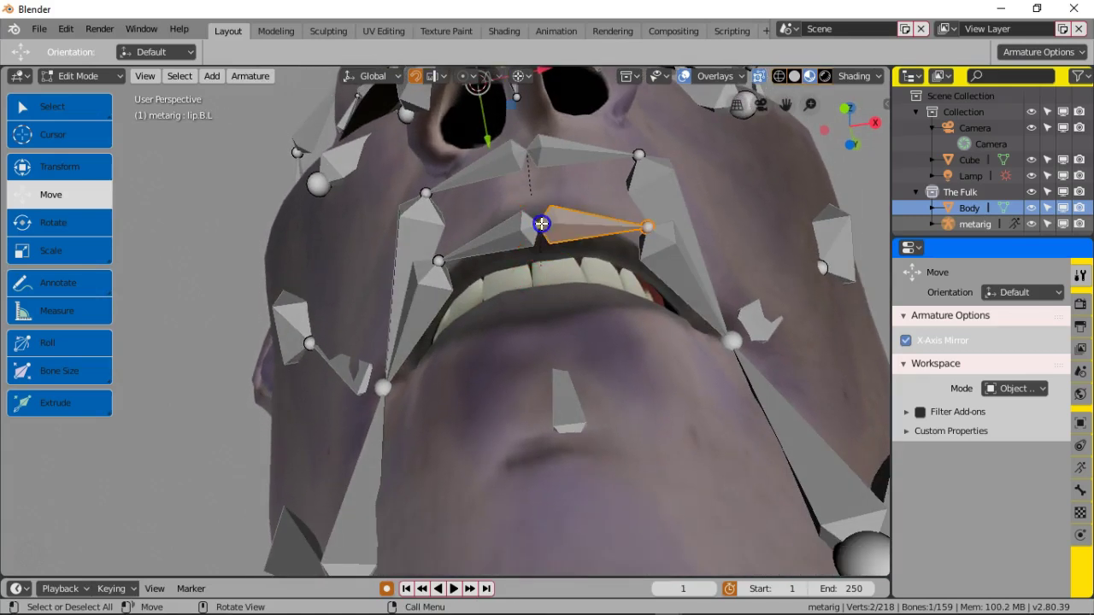
{"action": "left_click", "coordinate": [537, 224]}
{"action": "left_click", "coordinate": [540, 224]}
{"action": "left_click", "coordinate": [528, 226], "text": "shift"}
{"action": "middle_click_drag", "start_coordinate": [559, 148], "coordinate": [533, 266]}
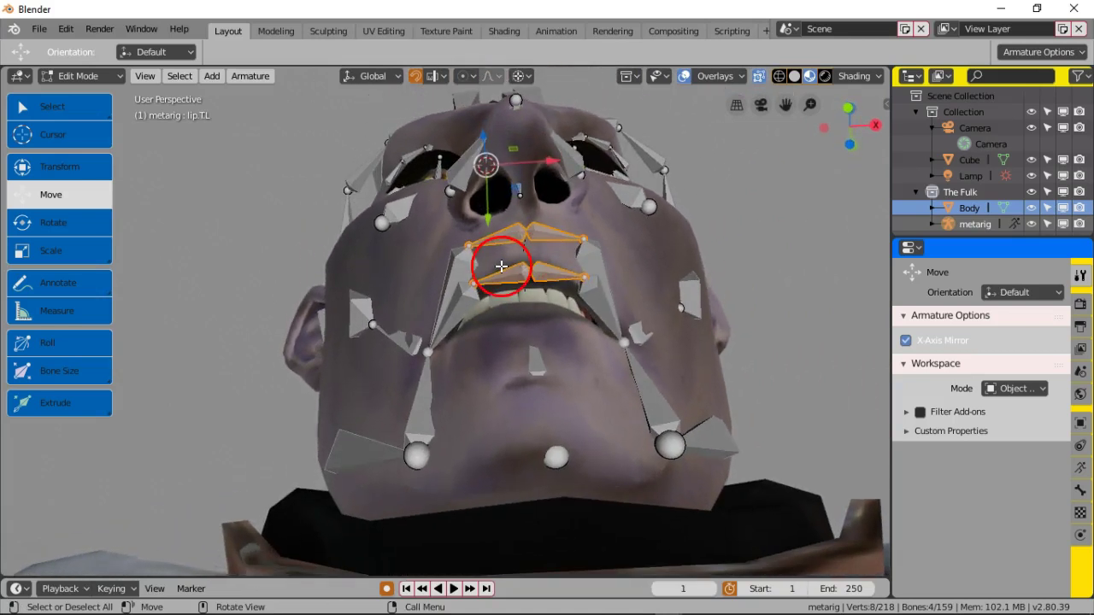
{"action": "left_click_drag", "start_coordinate": [487, 178], "coordinate": [488, 225]}
Step: Nudge the four selected lip bones slightly further back along Y to sit closer to the lip surface
{"action": "scroll", "coordinate": [561, 300], "scroll_direction": "up", "scroll_amount": 5}
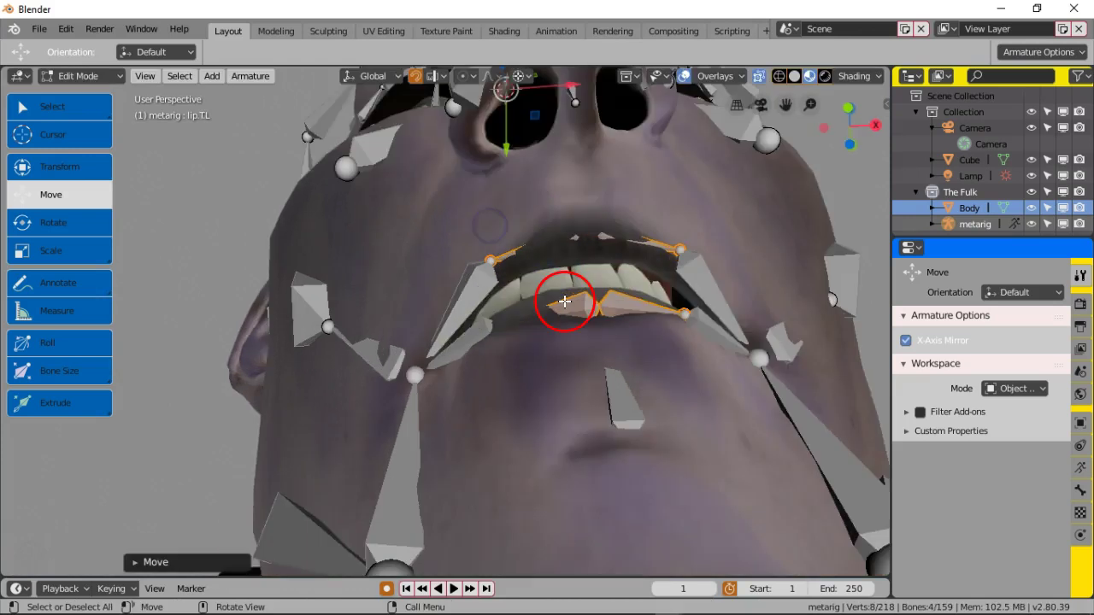
{"action": "middle_click_drag", "start_coordinate": [566, 272], "coordinate": [508, 242]}
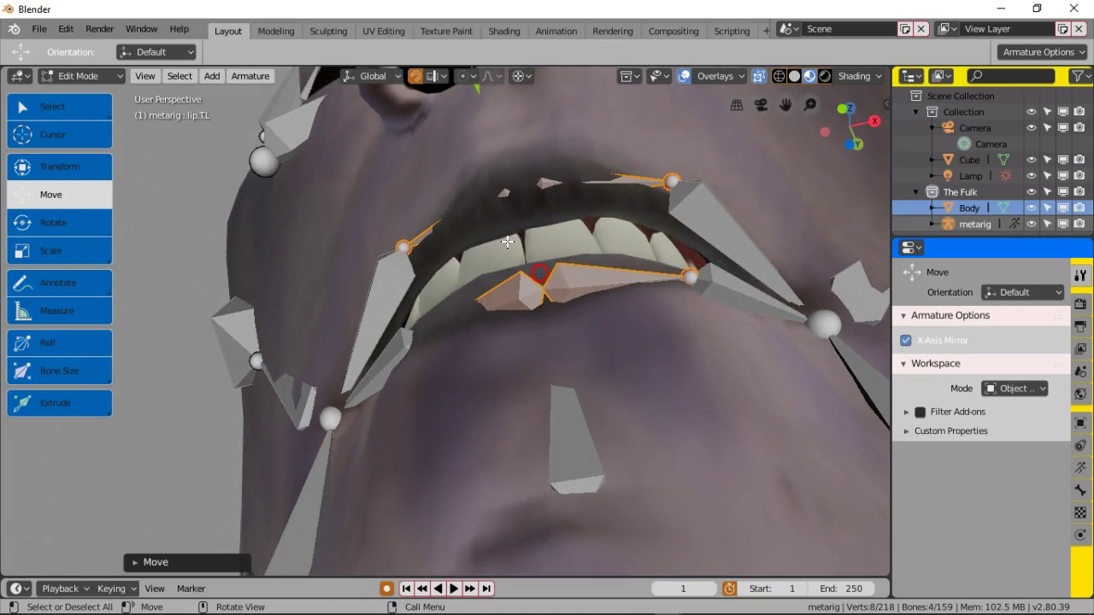
{"action": "key", "text": "g"}
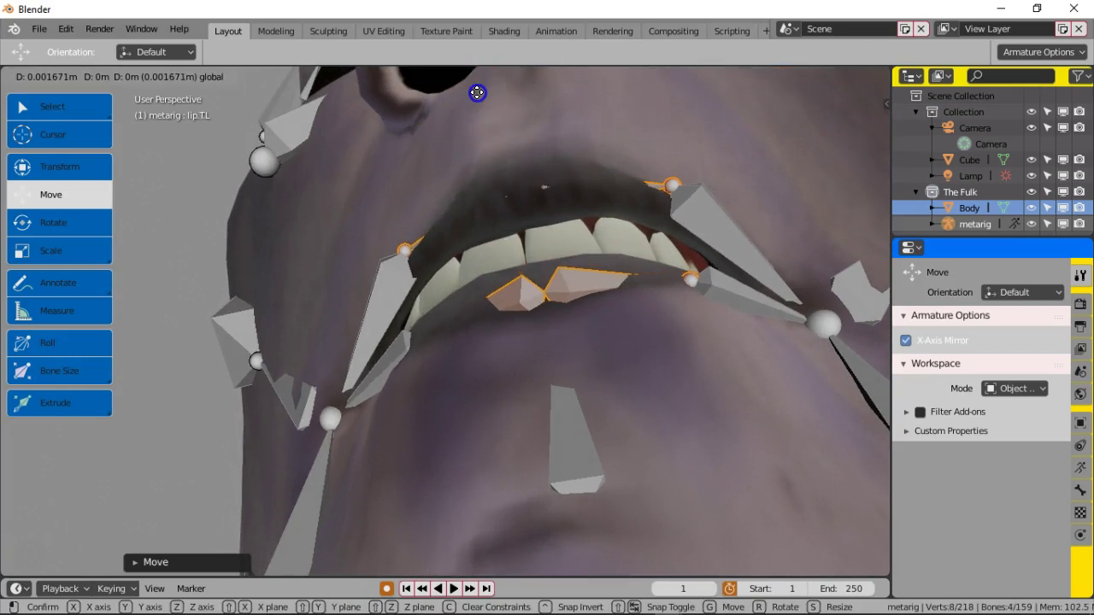
{"action": "left_click_drag", "start_coordinate": [477, 95], "coordinate": [477, 94]}
Step: Select the left outer-brow joint of brow.T.L and shift it inward along X with mirroring on
{"action": "scroll", "coordinate": [513, 188], "scroll_direction": "down", "scroll_amount": 2}
{"action": "middle_click_drag", "start_coordinate": [543, 282], "coordinate": [491, 329]}
{"action": "scroll", "coordinate": [576, 322], "scroll_direction": "down", "scroll_amount": 5}
{"action": "middle_click_drag", "start_coordinate": [627, 245], "coordinate": [602, 266]}
{"action": "left_click", "coordinate": [589, 204]}
{"action": "left_click_drag", "start_coordinate": [511, 258], "coordinate": [501, 264]}
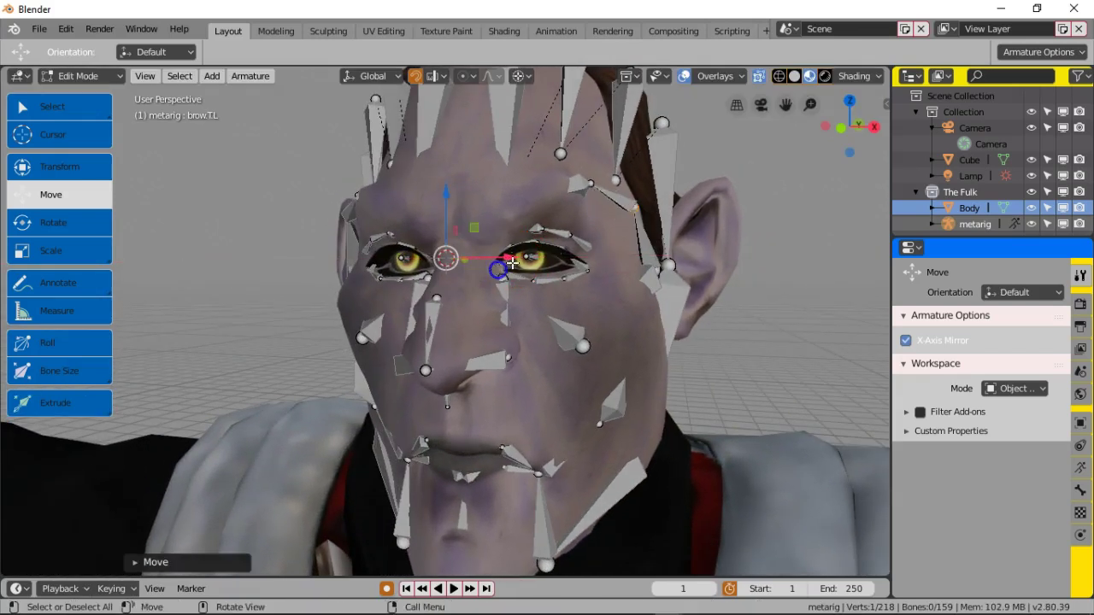
Step: Enable In Front display for the metarig to expose the brow and forehead bones
{"action": "middle_click_drag", "start_coordinate": [542, 241], "coordinate": [565, 253]}
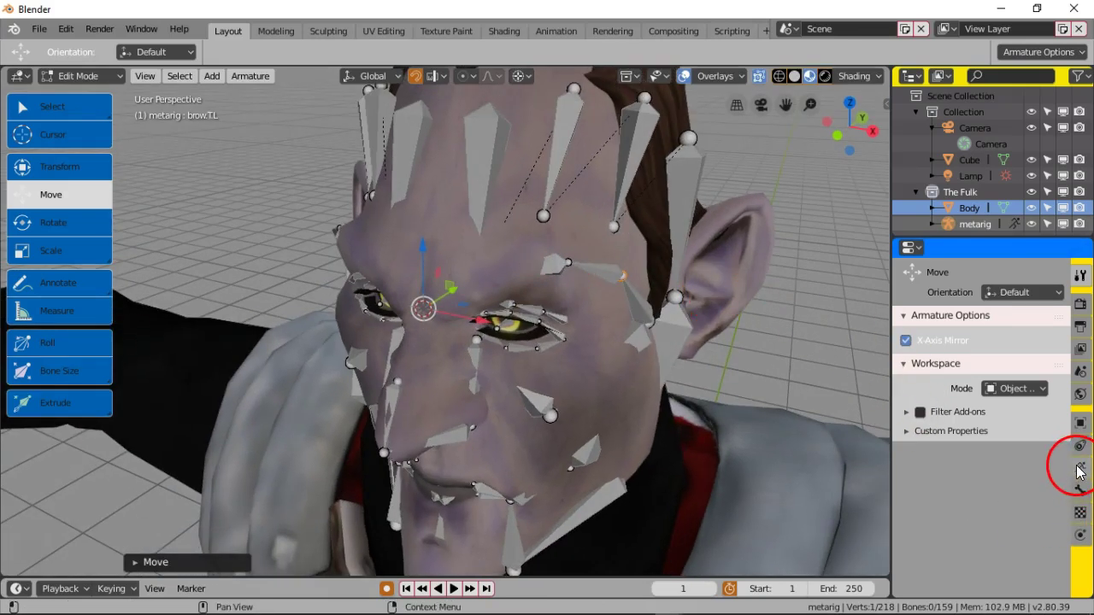
{"action": "left_click", "coordinate": [1079, 467]}
{"action": "left_click", "coordinate": [1040, 552]}
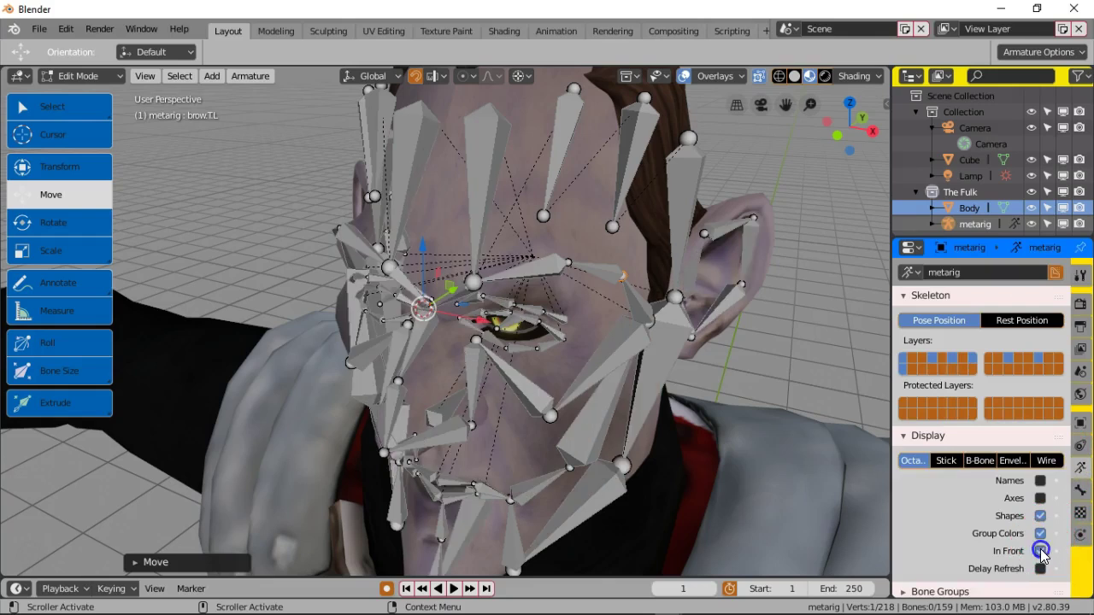
{"action": "middle_click_drag", "start_coordinate": [659, 420], "coordinate": [532, 365]}
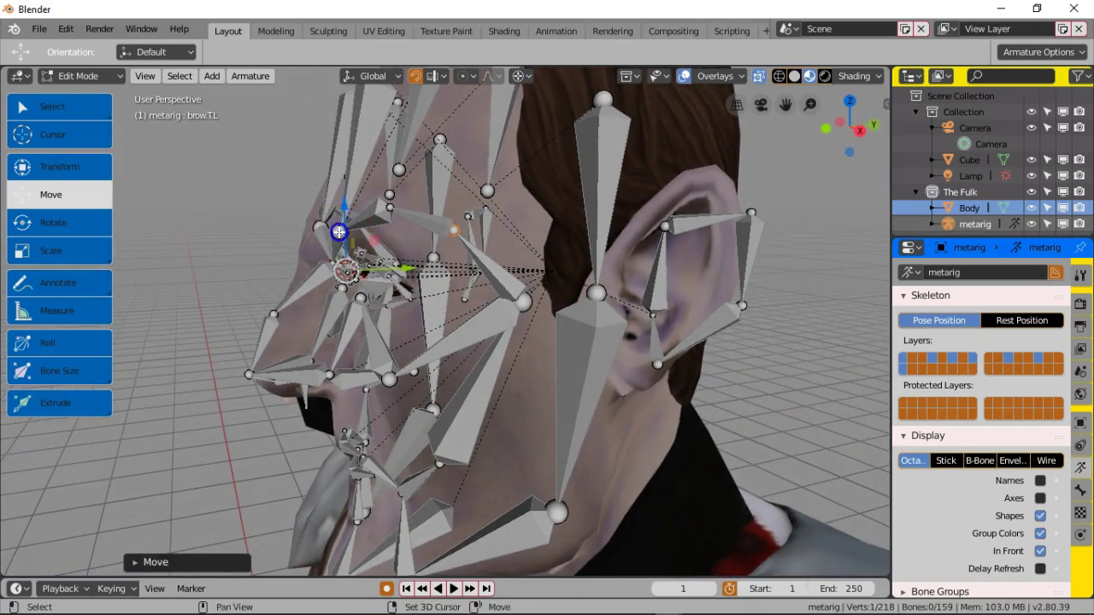
{"action": "middle_click_drag", "start_coordinate": [402, 256], "coordinate": [489, 263]}
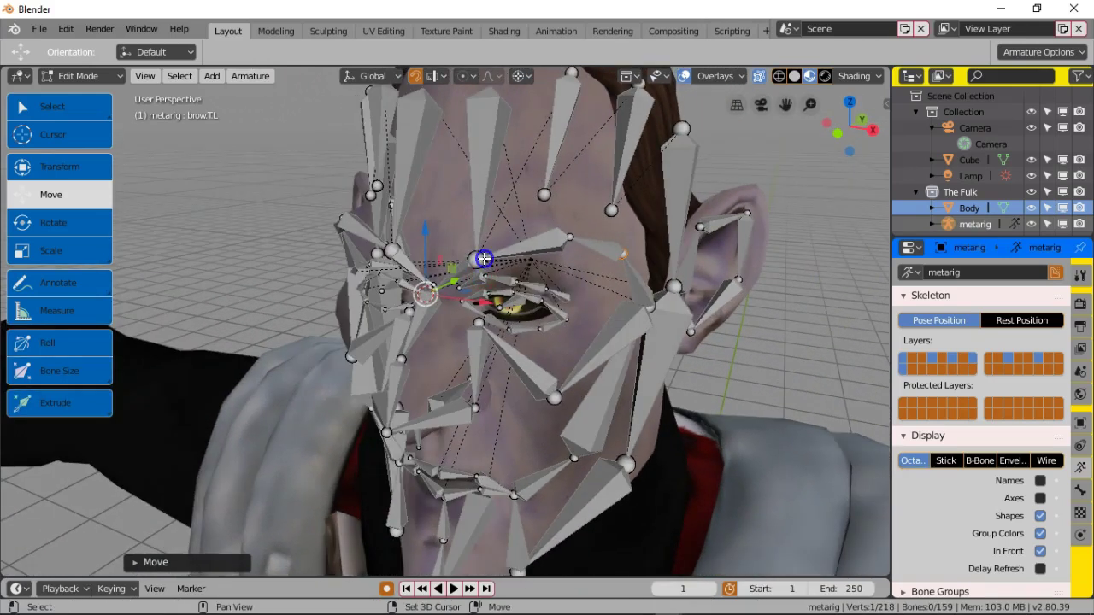
Step: Try moving the whole inner-brow bone brow.T.L.003 inward along X, and undo the attempt
{"action": "left_click", "coordinate": [484, 258], "text": "shift"}
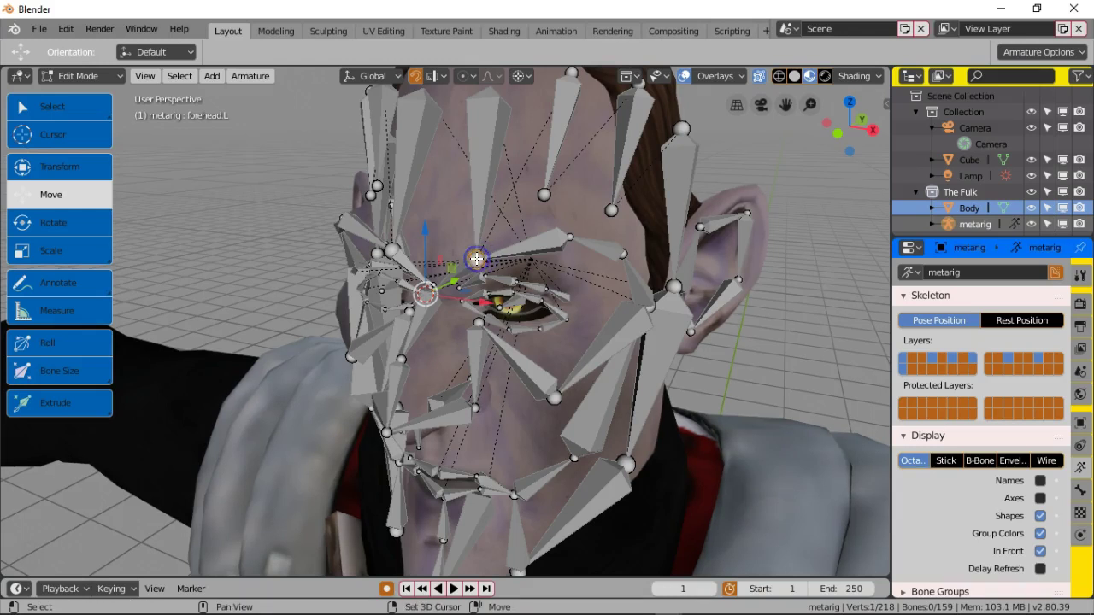
{"action": "middle_click_drag", "start_coordinate": [476, 259], "coordinate": [503, 309]}
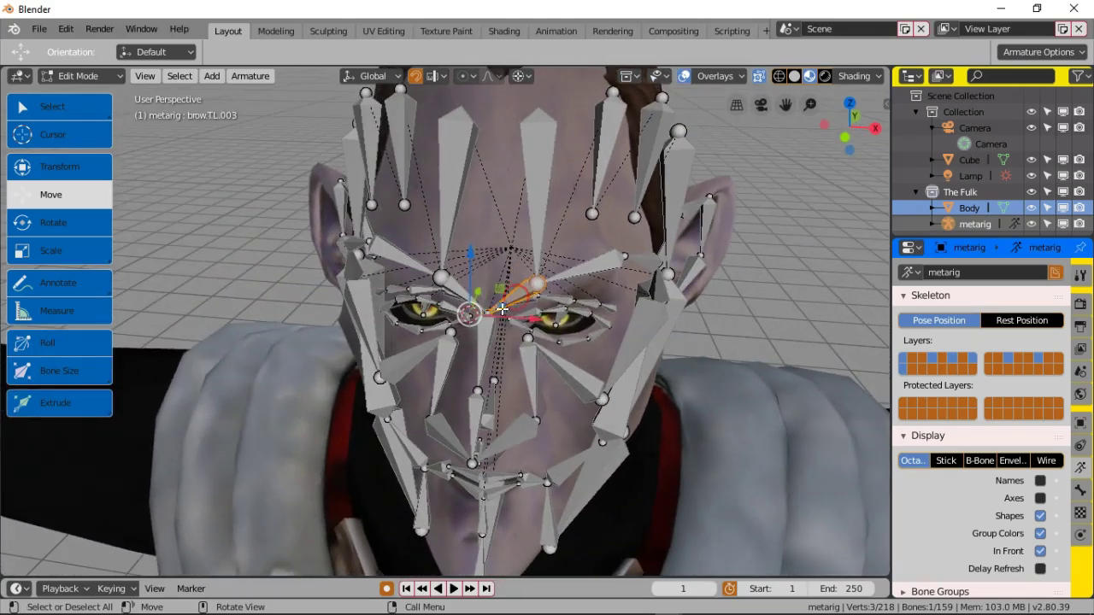
{"action": "left_click_drag", "start_coordinate": [488, 313], "coordinate": [495, 318]}
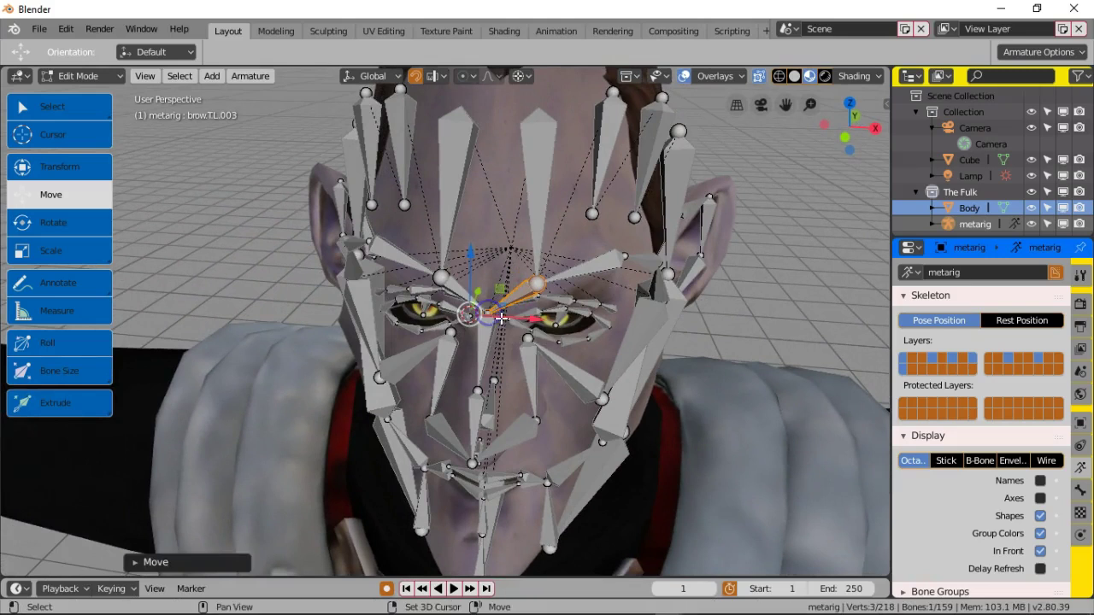
{"action": "scroll", "coordinate": [496, 327], "scroll_direction": "up", "scroll_amount": 5}
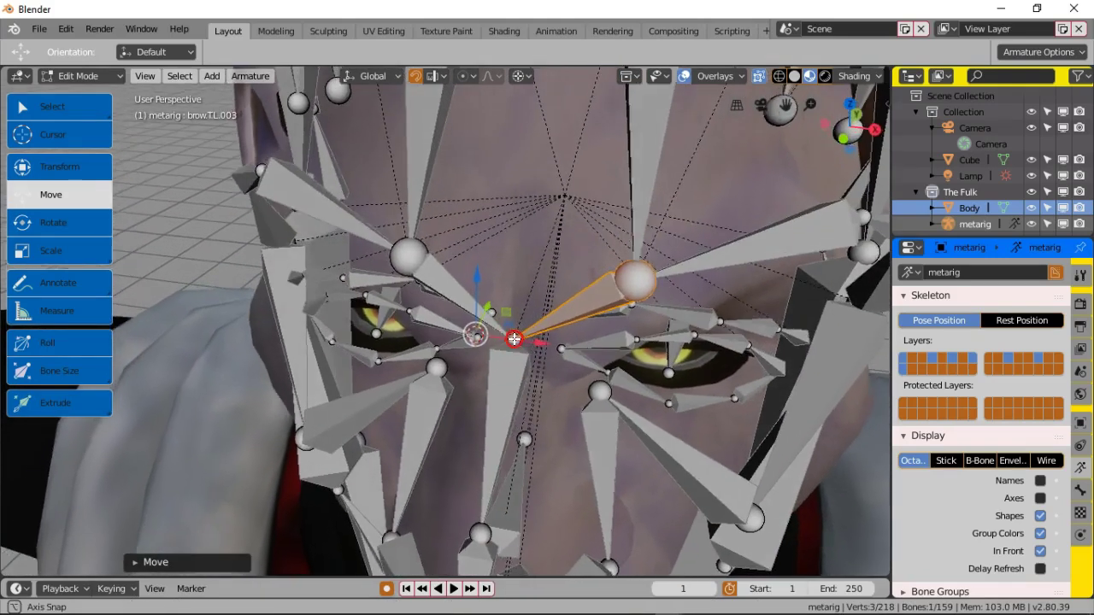
{"action": "middle_click_drag", "start_coordinate": [530, 348], "coordinate": [436, 288]}
{"action": "left_click_drag", "start_coordinate": [418, 267], "coordinate": [412, 269]}
{"action": "right_click", "coordinate": [413, 269]}
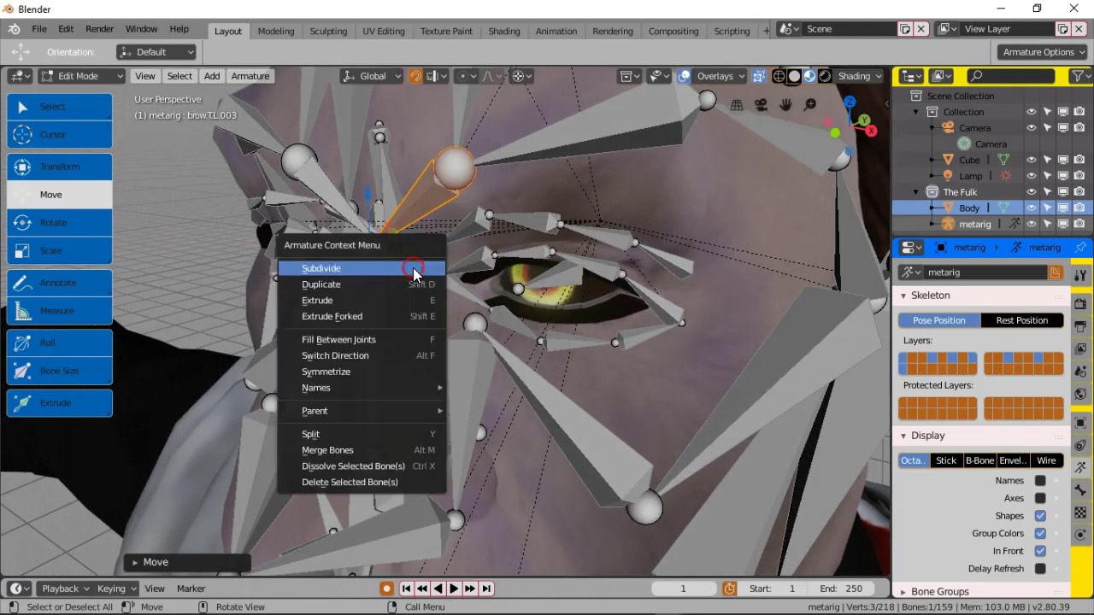
{"action": "left_click", "coordinate": [506, 320]}
{"action": "key", "text": "ctrl+z"}
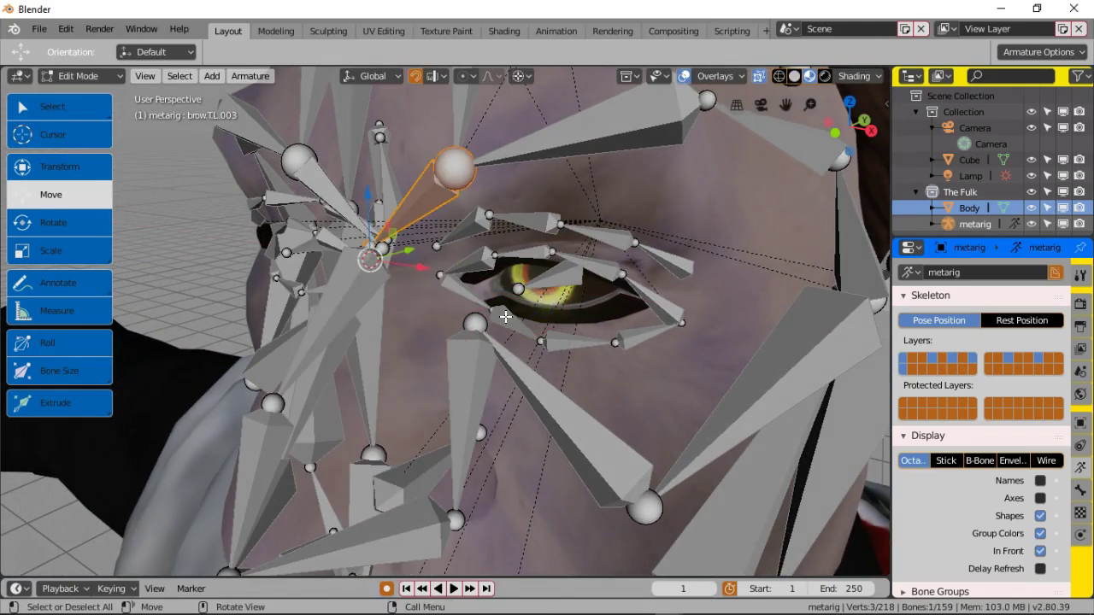
{"action": "key", "text": "ctrl+z"}
Step: Try shifting the left inner-brow joint at the base of forehead.L inward along X, and undo it
{"action": "left_click", "coordinate": [407, 250]}
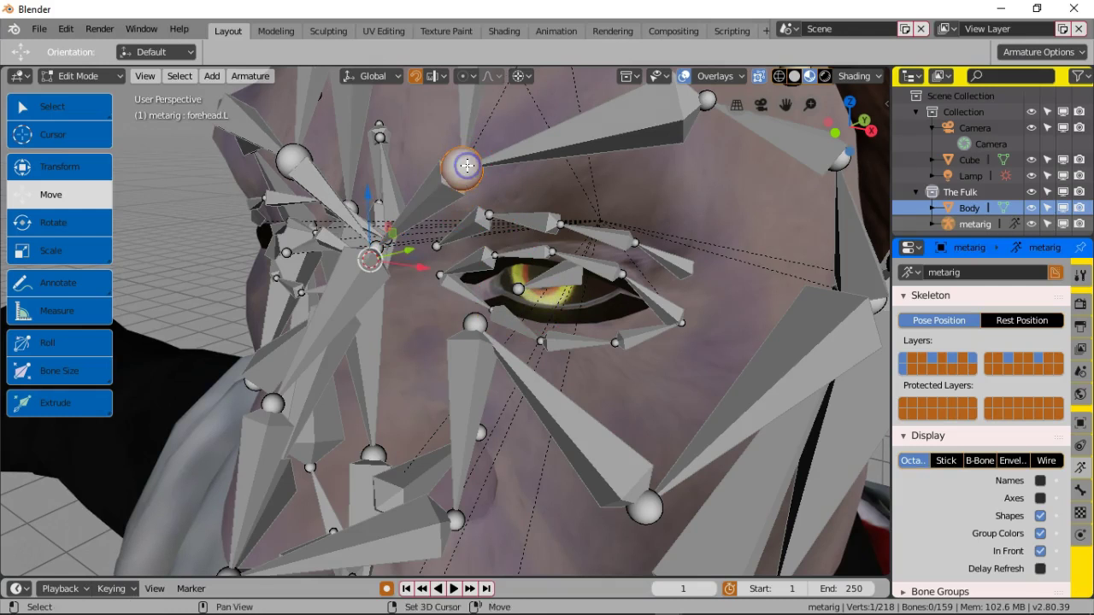
{"action": "left_click_drag", "start_coordinate": [424, 272], "coordinate": [415, 271]}
{"action": "key", "text": "ctrl+z"}
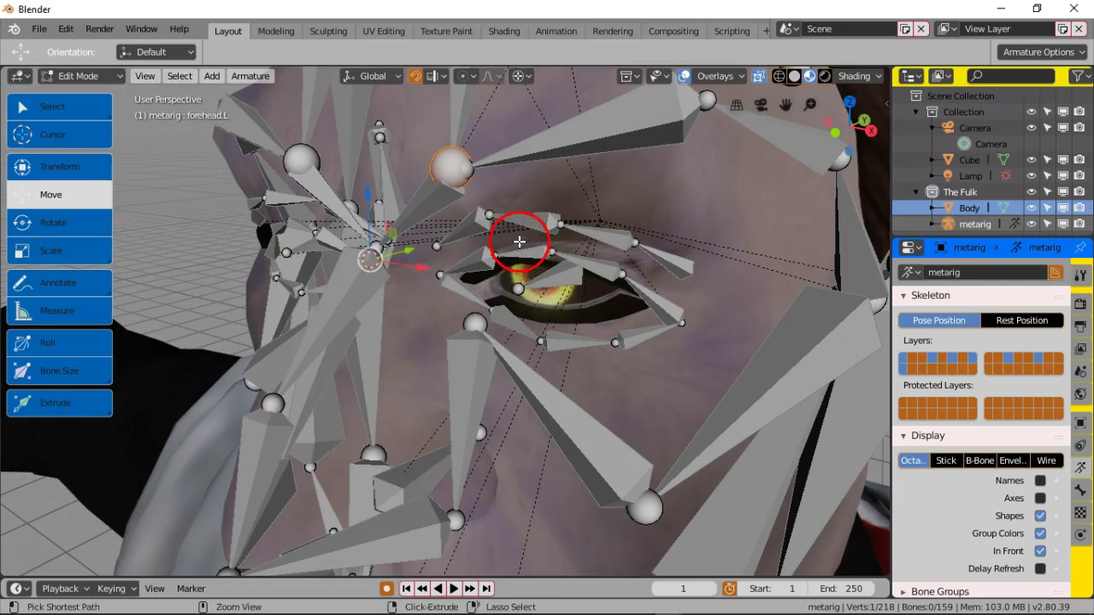
{"action": "key", "text": "ctrl+z"}
Step: Select the overlapping forehead.L and inner-brow joints and shift them together inward along X and forward along Y
{"action": "left_click", "coordinate": [465, 162], "text": "shift"}
{"action": "left_click", "coordinate": [467, 164], "text": "shift"}
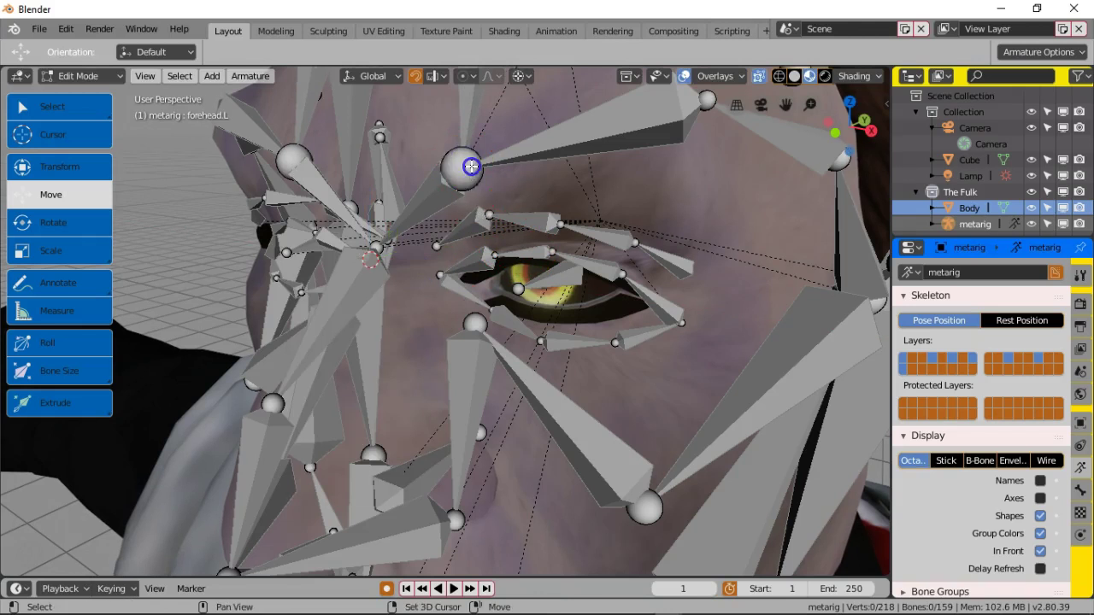
{"action": "left_click_drag", "start_coordinate": [421, 268], "coordinate": [416, 265]}
{"action": "scroll", "coordinate": [419, 265], "scroll_direction": "down", "scroll_amount": 3}
{"action": "middle_click_drag", "start_coordinate": [478, 256], "coordinate": [391, 250]}
{"action": "left_click_drag", "start_coordinate": [374, 261], "coordinate": [357, 261]}
{"action": "middle_click_drag", "start_coordinate": [357, 261], "coordinate": [777, 337]}
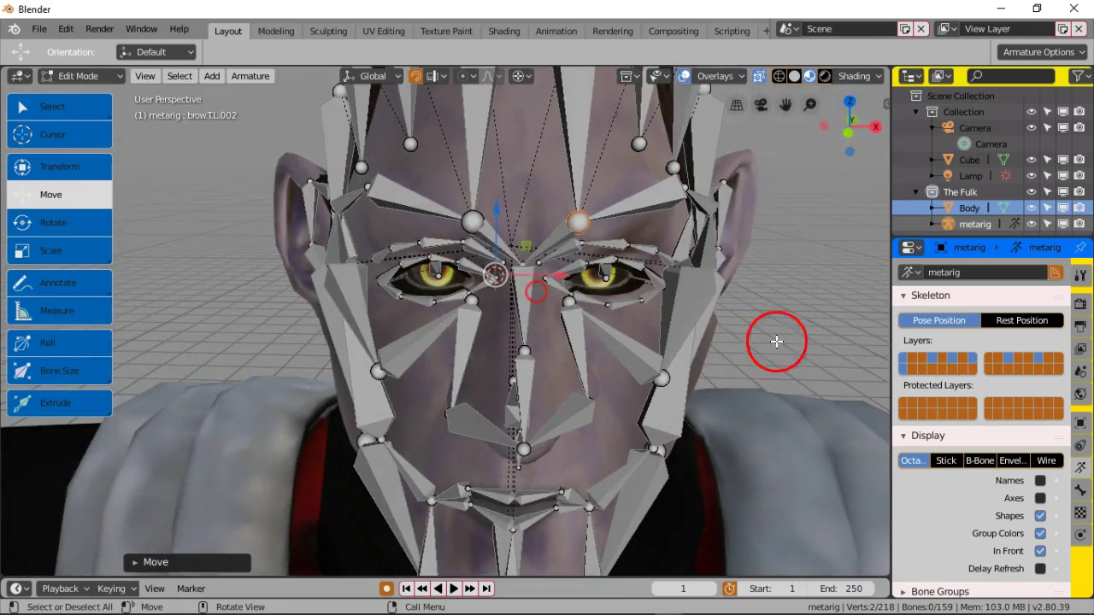
Step: Turn off In Front display and adjust the left mid-brow joint of brow.T.L.001 along Y against the brow surface
{"action": "left_click", "coordinate": [1040, 552]}
{"action": "middle_click_drag", "start_coordinate": [594, 342], "coordinate": [500, 253]}
{"action": "left_click", "coordinate": [487, 173]}
{"action": "middle_click_drag", "start_coordinate": [488, 172], "coordinate": [414, 275]}
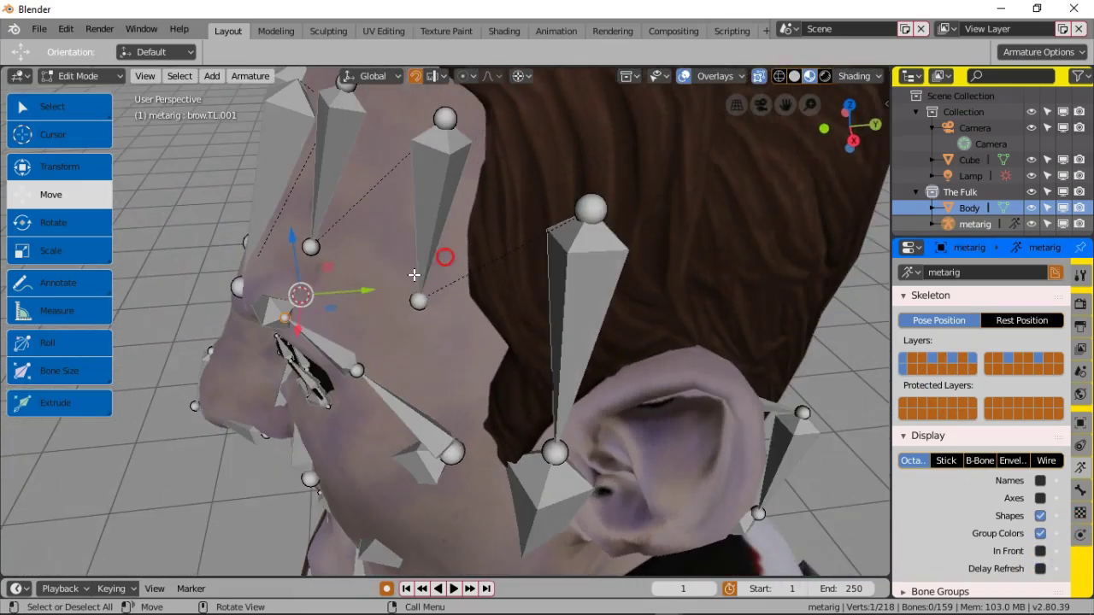
{"action": "mouse_move", "coordinate": [362, 289]}
{"action": "left_mouse_down"}
{"action": "mouse_move", "coordinate": [388, 294]}
{"action": "mouse_move", "coordinate": [379, 293]}
{"action": "left_mouse_up"}
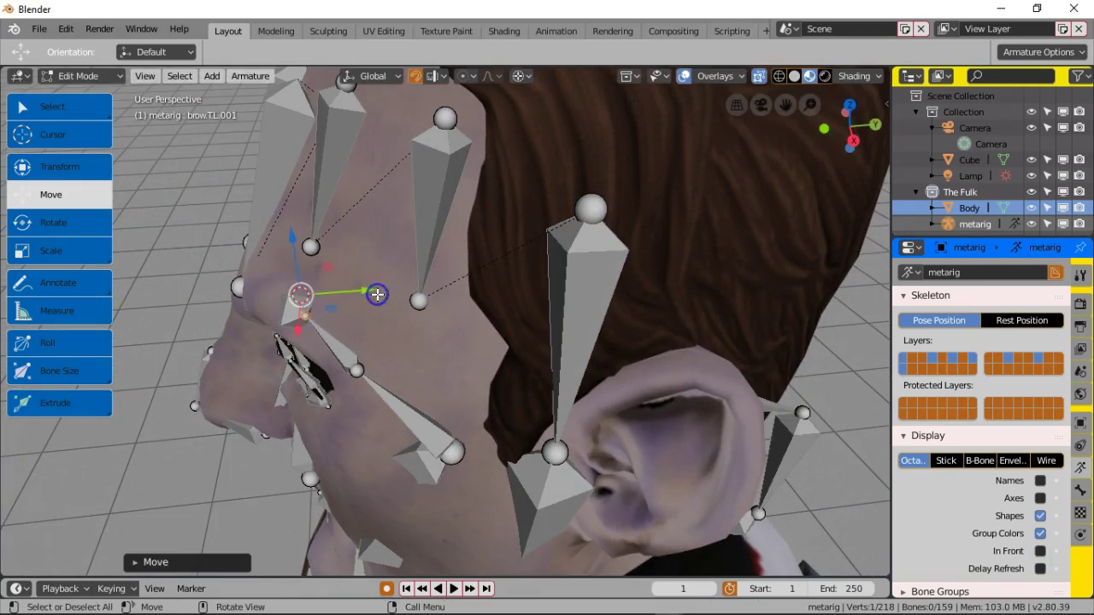
{"action": "left_click", "coordinate": [1040, 551]}
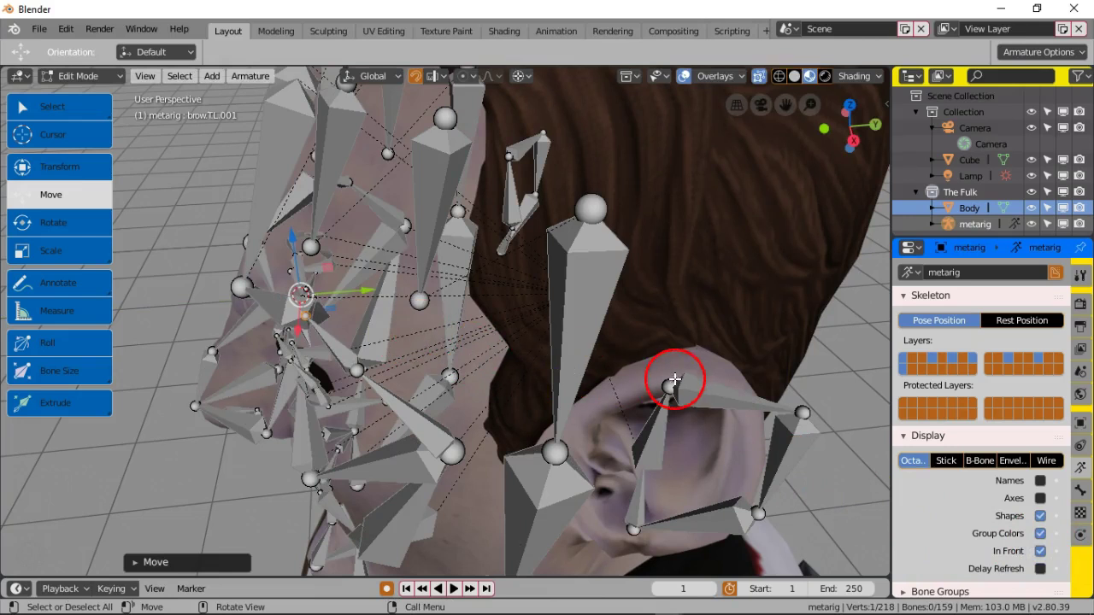
{"action": "left_click", "coordinate": [1040, 551]}
{"action": "middle_click_drag", "start_coordinate": [478, 308], "coordinate": [564, 287]}
{"action": "left_click_drag", "start_coordinate": [406, 297], "coordinate": [404, 297]}
Step: Move the left outer-brow joint of brow.T.L further inward along X toward the temple surface
{"action": "middle_click_drag", "start_coordinate": [533, 334], "coordinate": [693, 232]}
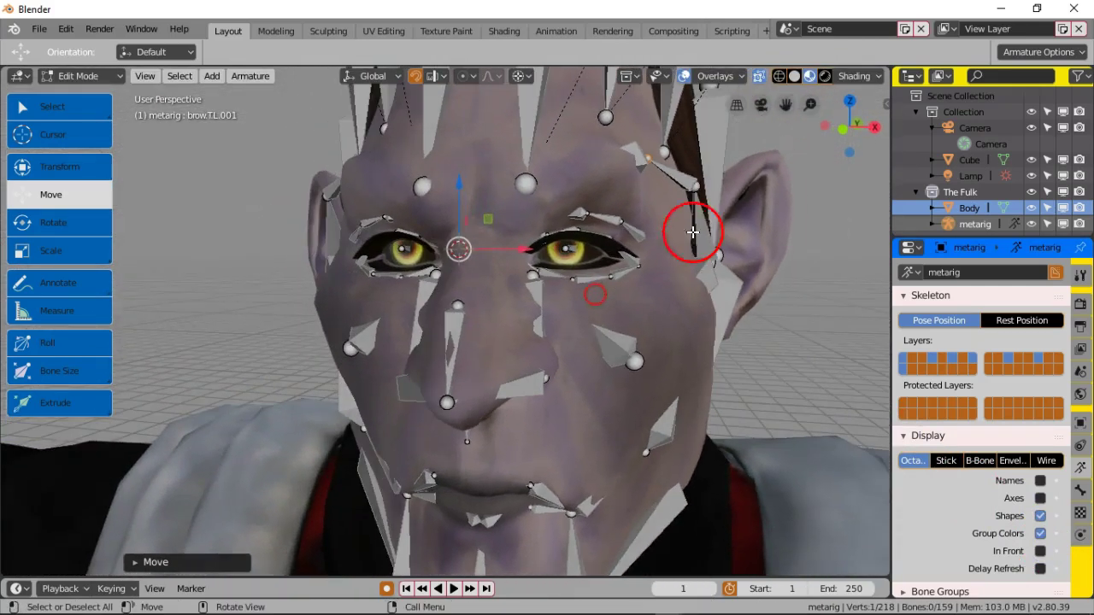
{"action": "left_click", "coordinate": [694, 186]}
{"action": "left_click_drag", "start_coordinate": [517, 252], "coordinate": [492, 266]}
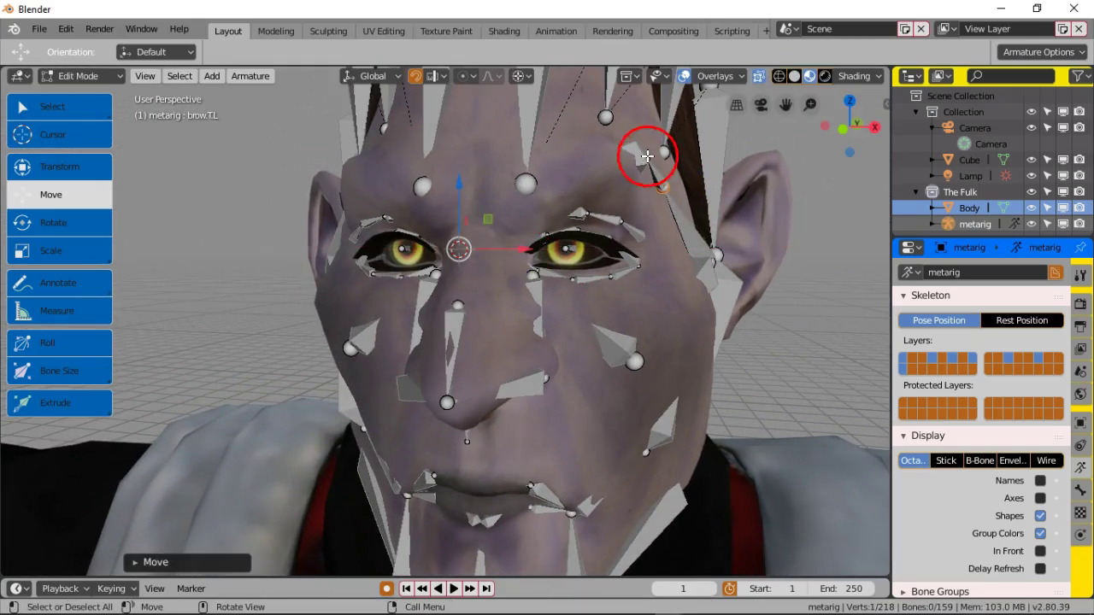
Step: Shift the left mid-brow joint of brow.T.L.001 forward along Y so its bone emerges from the brow
{"action": "left_click", "coordinate": [652, 205]}
{"action": "middle_click_drag", "start_coordinate": [652, 205], "coordinate": [596, 217]}
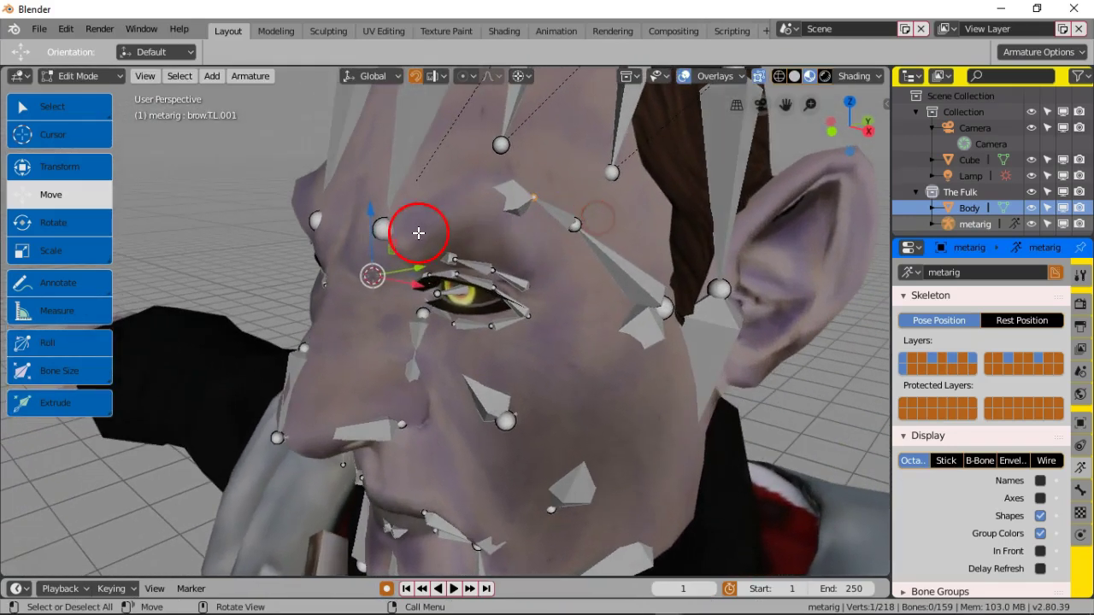
{"action": "left_click_drag", "start_coordinate": [419, 267], "coordinate": [398, 272]}
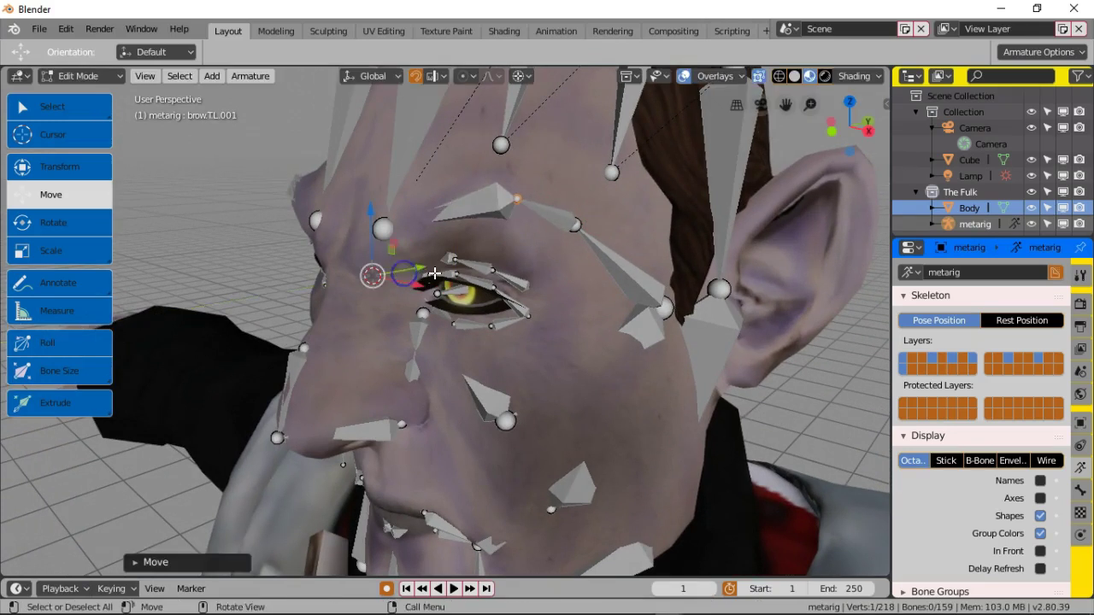
Step: Move the left mid-brow joint of brow.T.L.001 inward along X by about 0.015 m
{"action": "middle_click_drag", "start_coordinate": [381, 272], "coordinate": [471, 275]}
{"action": "left_click_drag", "start_coordinate": [472, 275], "coordinate": [474, 288]}
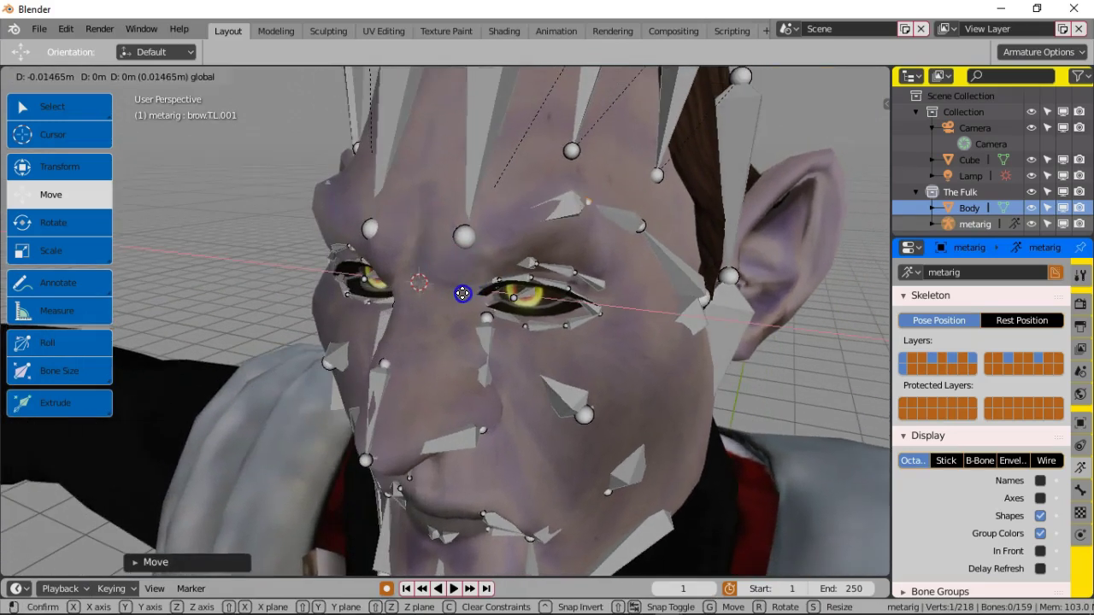
{"action": "left_click_drag", "start_coordinate": [462, 293], "coordinate": [464, 293]}
Step: Select the lower joint of forehead.L.001 and reposition it against the forehead surface above the left brow
{"action": "middle_click_drag", "start_coordinate": [464, 293], "coordinate": [541, 308]}
{"action": "left_click", "coordinate": [582, 196]}
{"action": "key", "text": "g"}
{"action": "left_click", "coordinate": [444, 241]}
{"action": "left_click", "coordinate": [541, 307]}
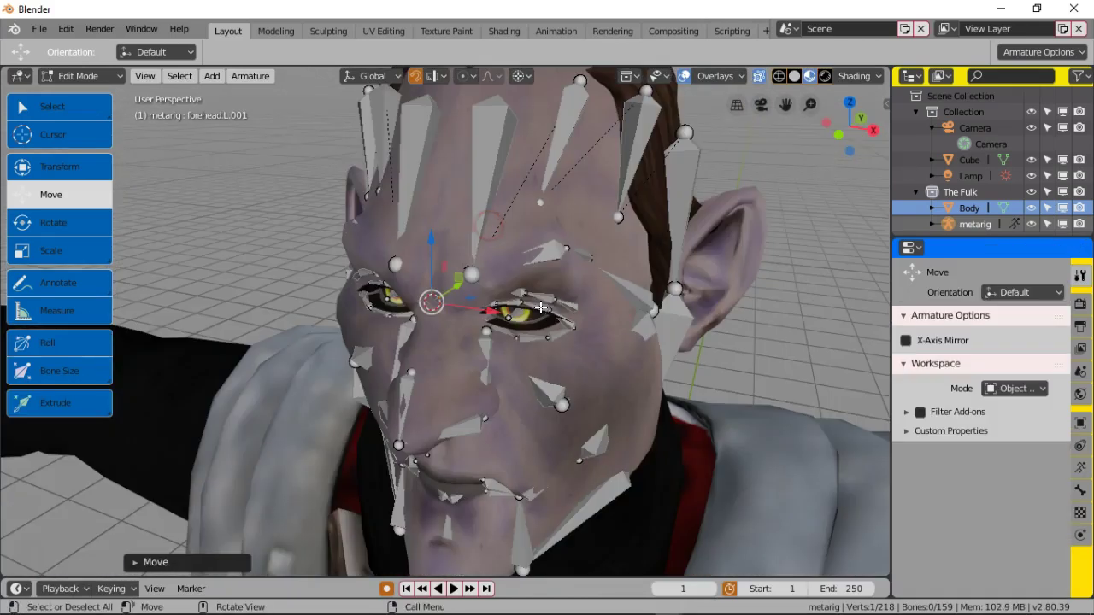
Step: Select the upper tips of the forehead and temple bones on both sides of the head
{"action": "middle_click_drag", "start_coordinate": [603, 280], "coordinate": [643, 263]}
{"action": "middle_click", "coordinate": [455, 241]}
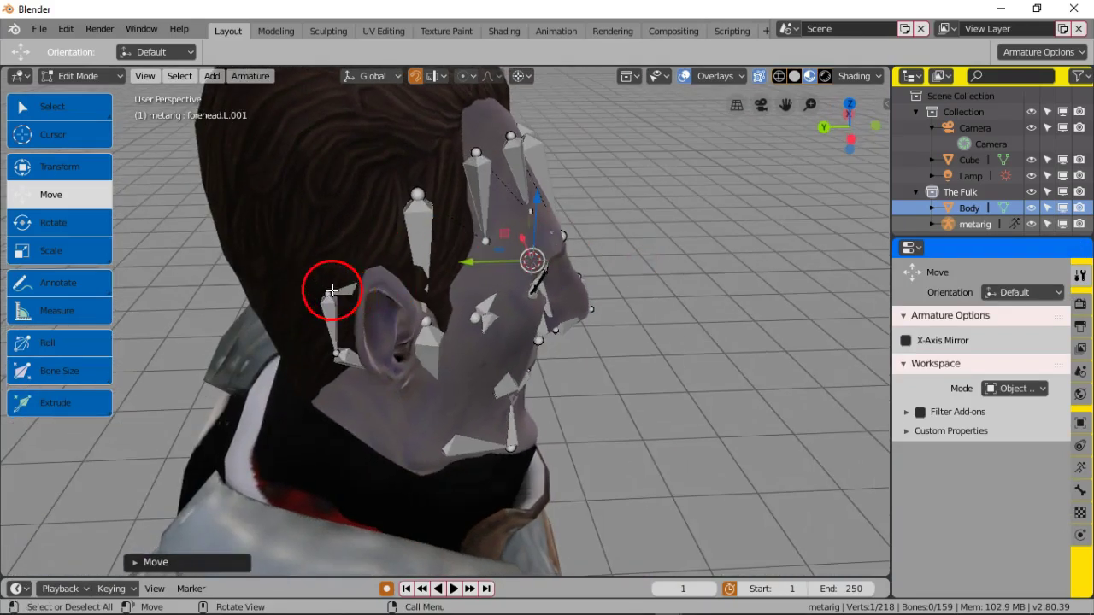
{"action": "middle_click_drag", "start_coordinate": [483, 160], "coordinate": [521, 220]}
{"action": "middle_click", "coordinate": [642, 220]}
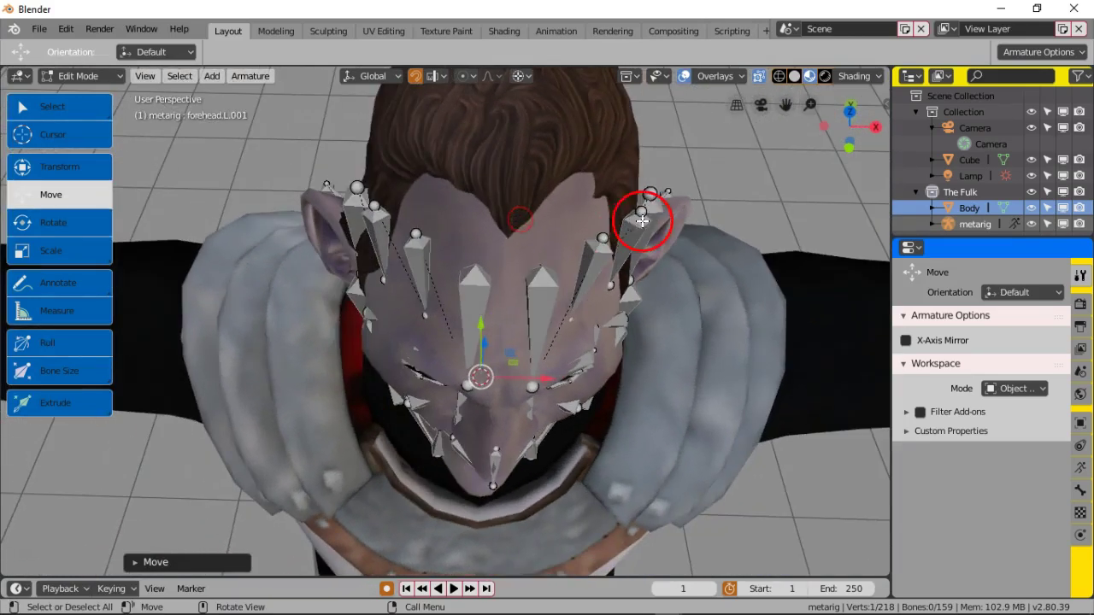
{"action": "left_click", "coordinate": [359, 190], "text": "shift"}
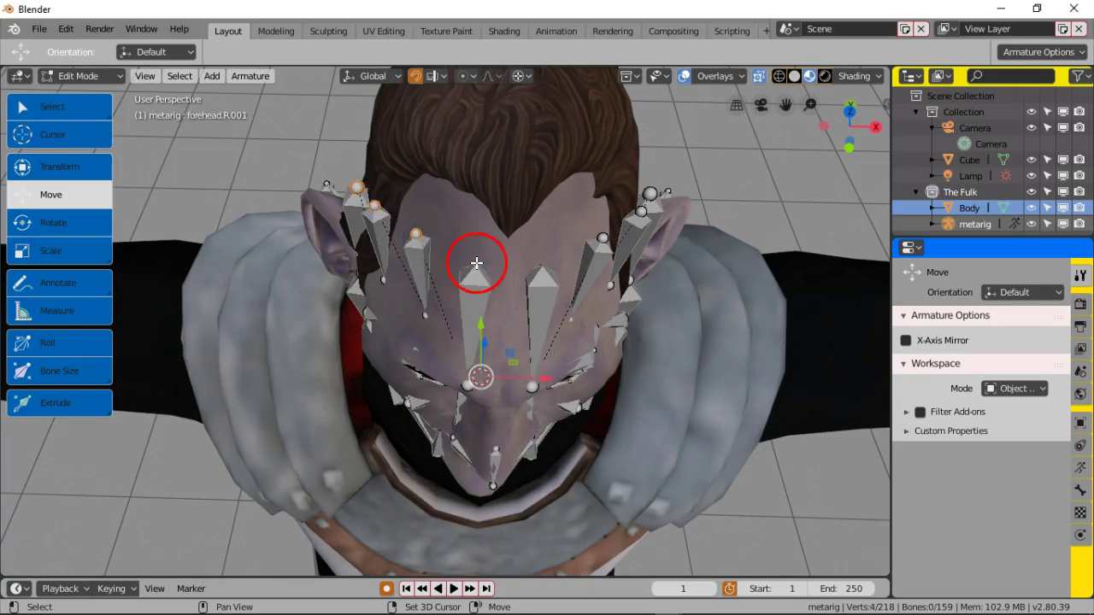
{"action": "left_click", "coordinate": [603, 238], "text": "shift"}
{"action": "middle_click_drag", "start_coordinate": [638, 211], "coordinate": [311, 245]}
{"action": "left_click", "coordinate": [690, 264], "text": "shift"}
{"action": "left_click", "coordinate": [656, 265], "text": "shift"}
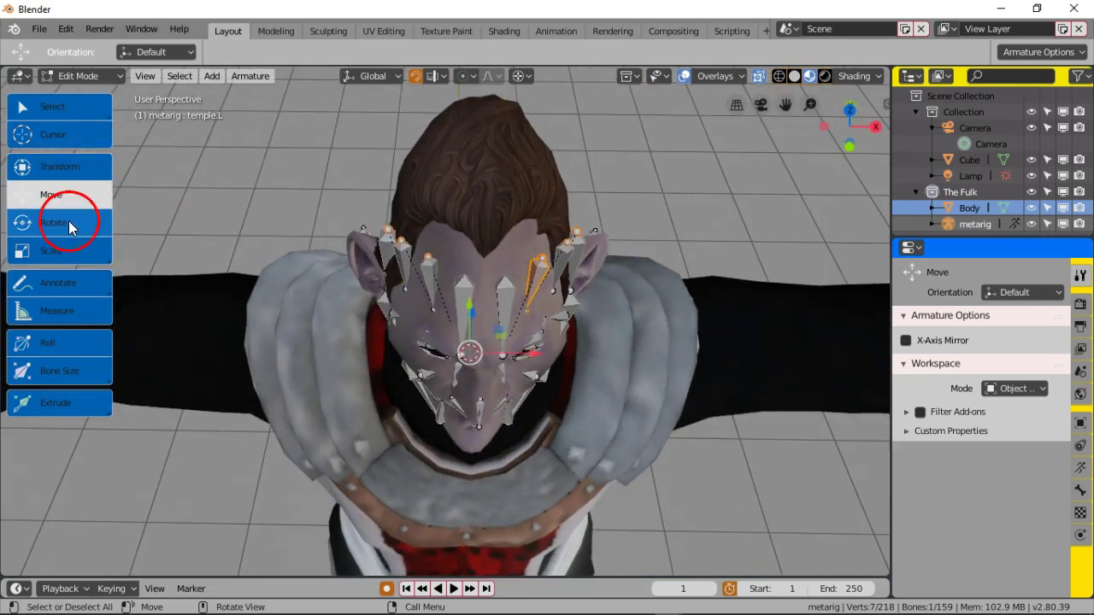
Step: Try to scale the selected forehead and temple tips inward along X with the Scale tool
{"action": "left_click", "coordinate": [67, 253]}
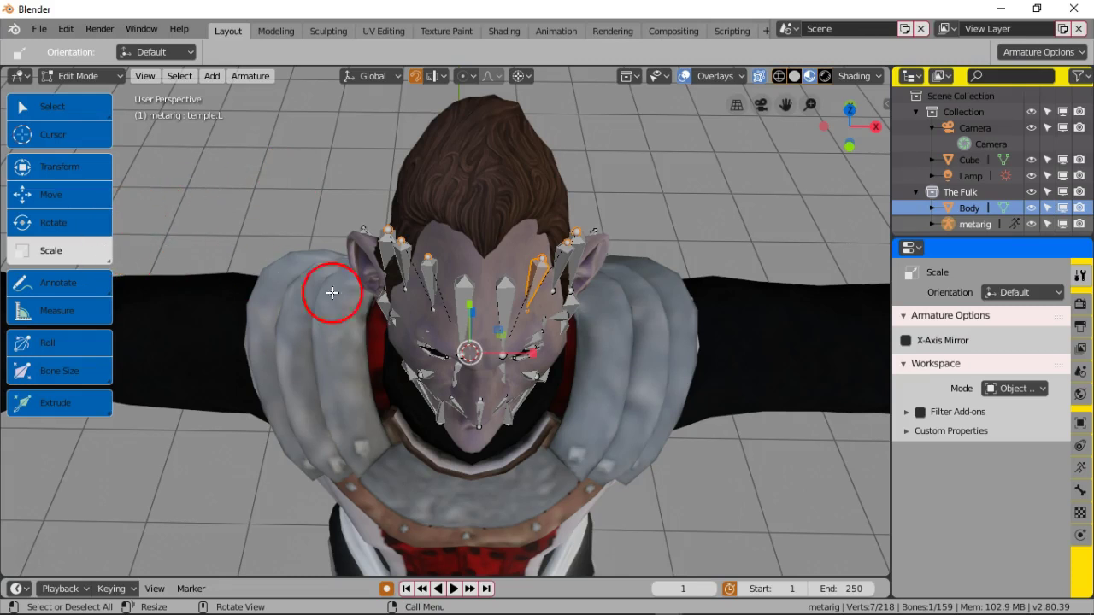
{"action": "mouse_move", "coordinate": [521, 351]}
{"action": "left_mouse_down"}
{"action": "mouse_move", "coordinate": [532, 349]}
{"action": "mouse_move", "coordinate": [501, 356]}
{"action": "mouse_move", "coordinate": [516, 351]}
{"action": "left_mouse_up"}
{"action": "middle_click_drag", "start_coordinate": [439, 288], "coordinate": [539, 282]}
{"action": "left_click_drag", "start_coordinate": [546, 311], "coordinate": [556, 297]}
{"action": "middle_click_drag", "start_coordinate": [493, 293], "coordinate": [567, 237]}
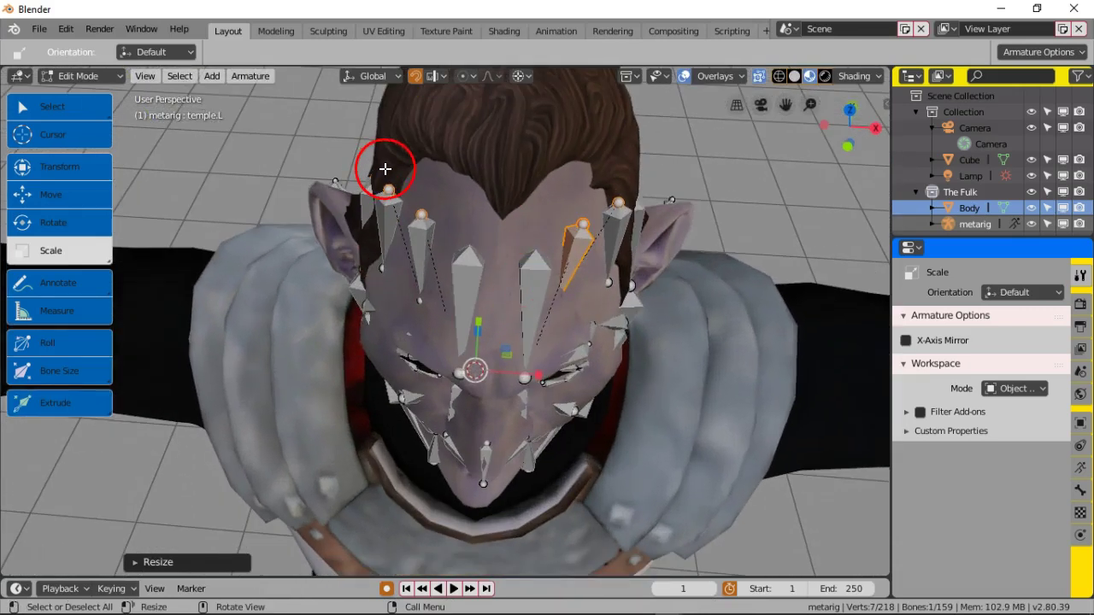
Step: Deselect the forehead.L.002 and right temple tips and try to scale the remaining selection along X
{"action": "left_click", "coordinate": [620, 205], "text": "shift"}
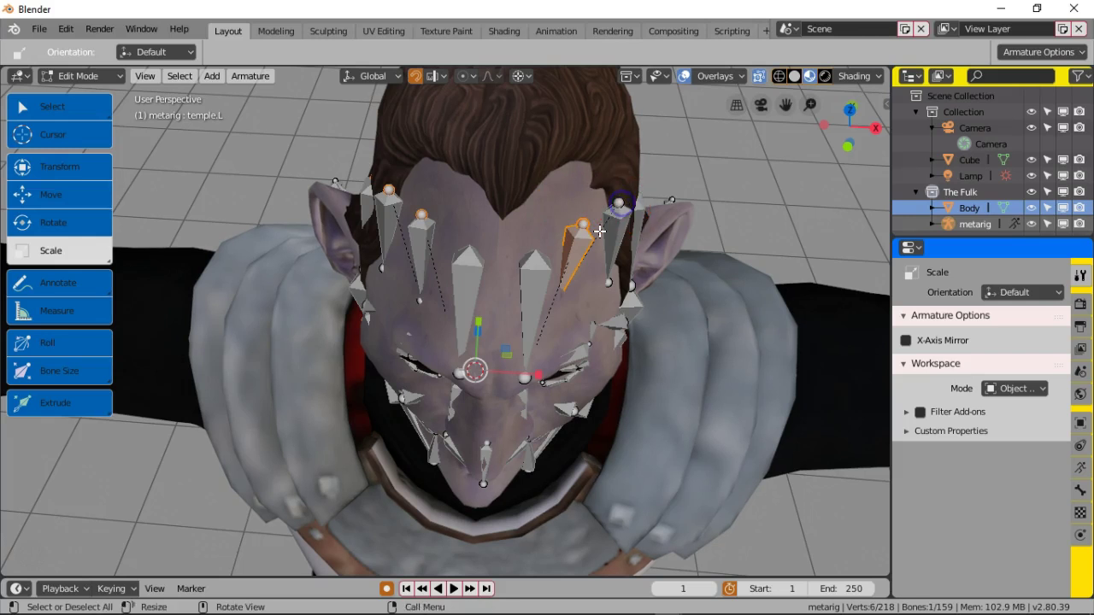
{"action": "mouse_move", "coordinate": [431, 223]}
{"action": "middle_mouse_down"}
{"action": "mouse_move", "coordinate": [490, 230]}
{"action": "mouse_move", "coordinate": [395, 219]}
{"action": "mouse_move", "coordinate": [520, 325]}
{"action": "middle_mouse_up"}
{"action": "left_click", "coordinate": [359, 210], "text": "shift"}
{"action": "key", "text": "s"}
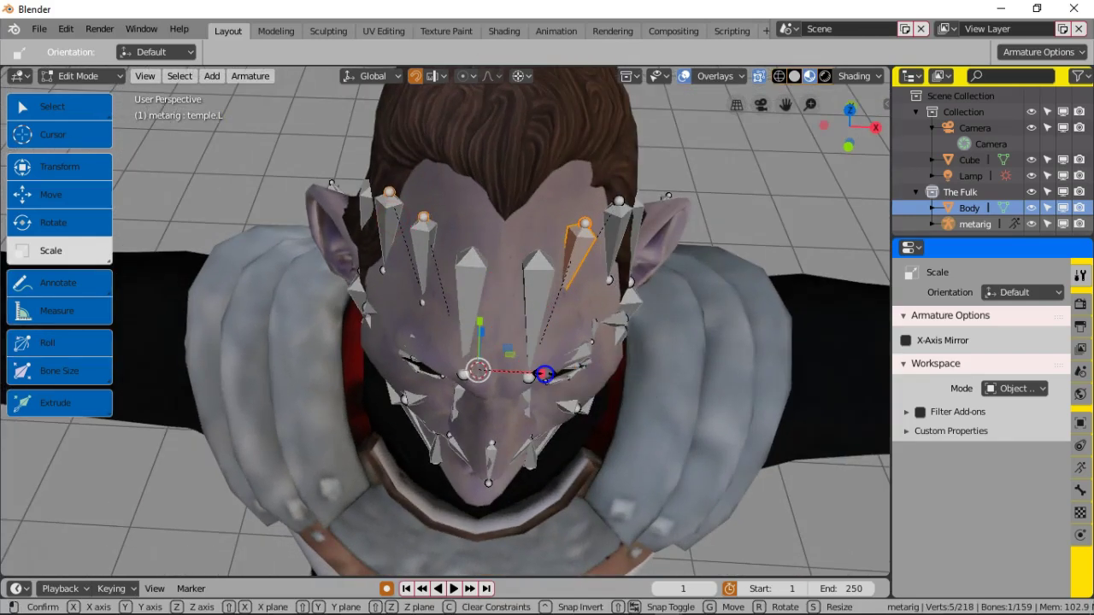
{"action": "key", "text": "x"}
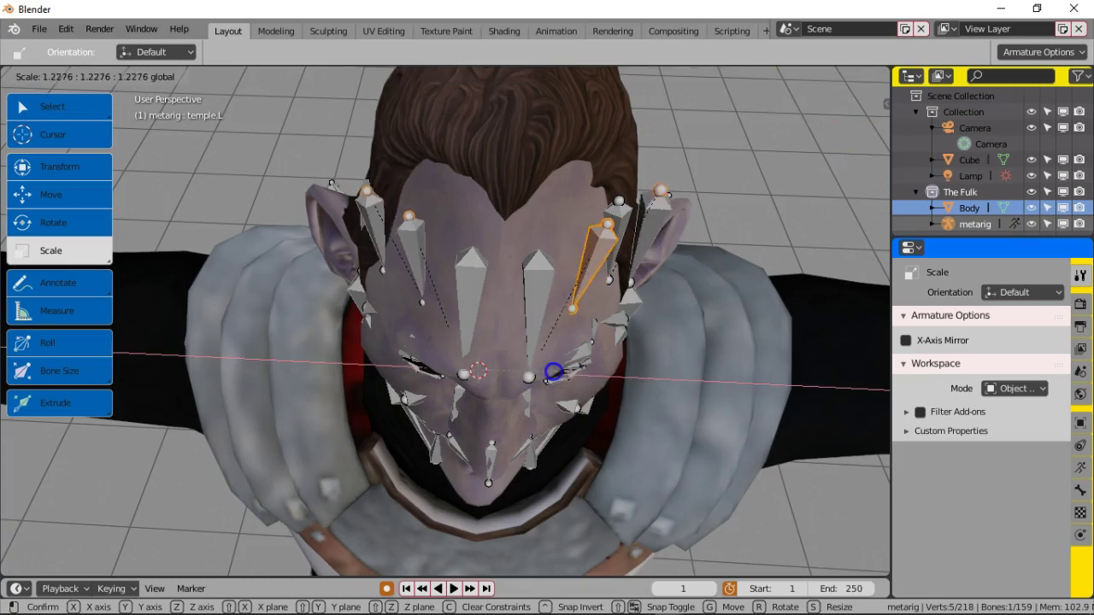
{"action": "left_click", "coordinate": [557, 271]}
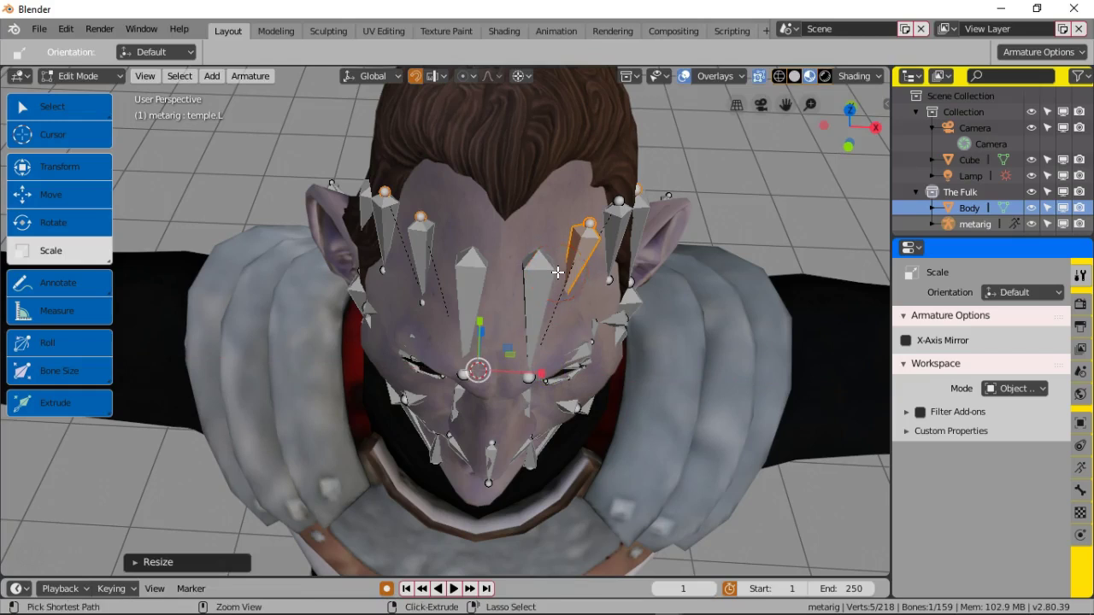
Step: Undo the X scaling of the forehead and temple tips
{"action": "middle_click_drag", "start_coordinate": [554, 267], "coordinate": [626, 284]}
{"action": "left_click", "coordinate": [580, 318], "text": "shift"}
{"action": "left_click", "coordinate": [579, 318], "text": "shift"}
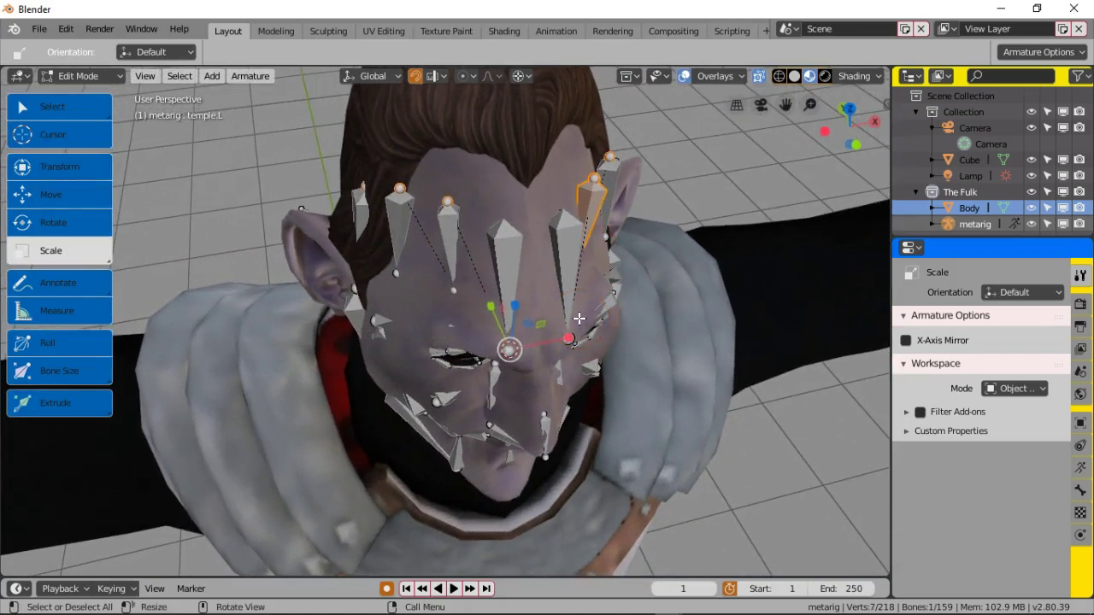
{"action": "key", "text": "ctrl+z"}
{"action": "key", "text": "ctrl+z"}
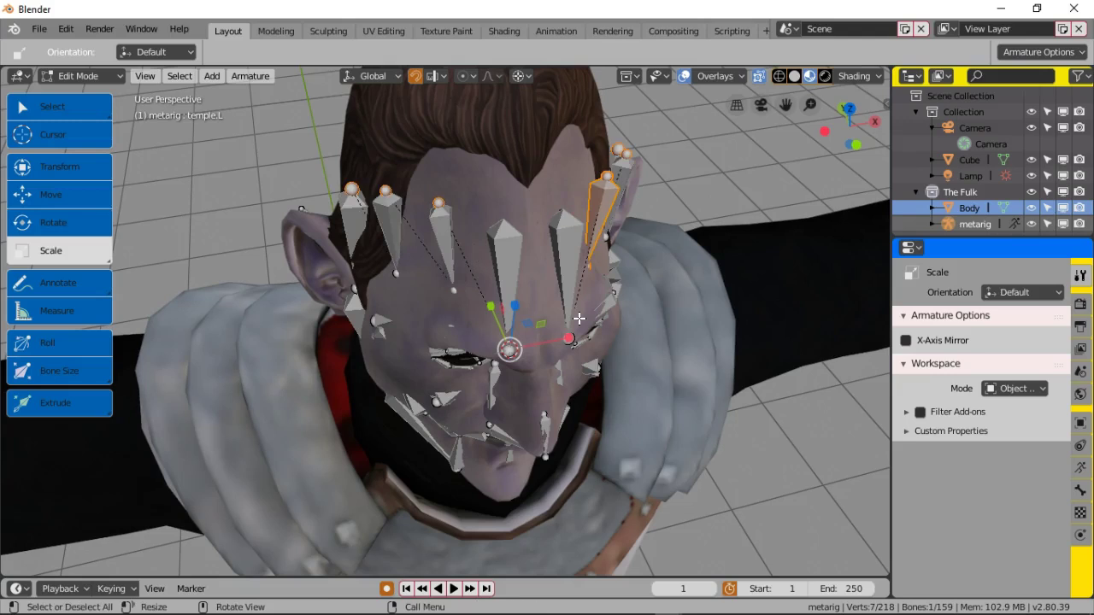
Step: Select only the left-side upper tips of the temple.L, forehead.L.002 and forehead.L.001 bones
{"action": "middle_click_drag", "start_coordinate": [579, 315], "coordinate": [465, 239]}
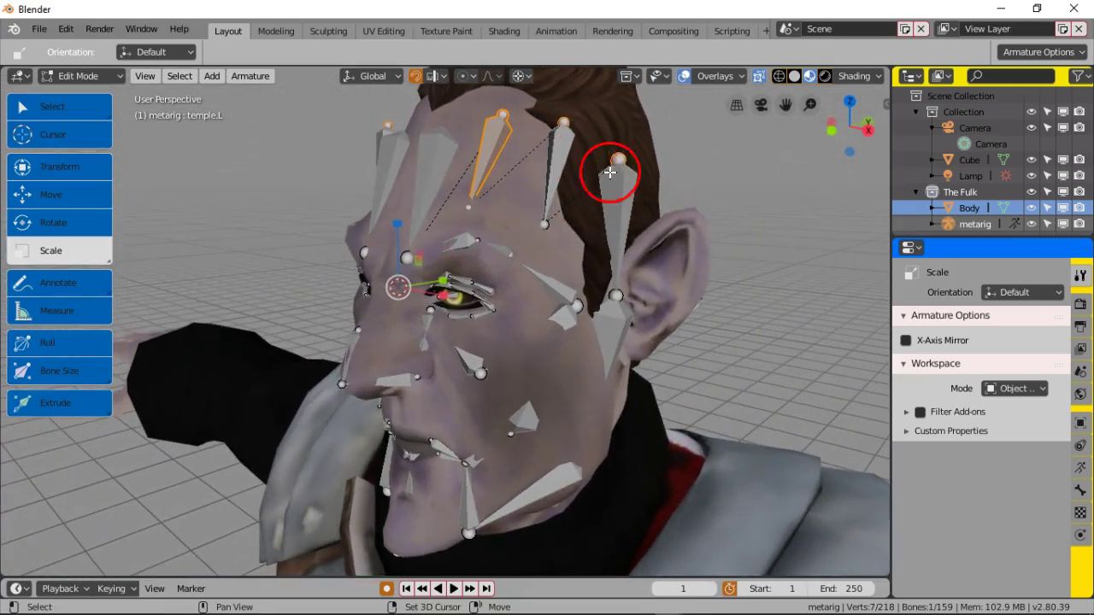
{"action": "left_click", "coordinate": [619, 161]}
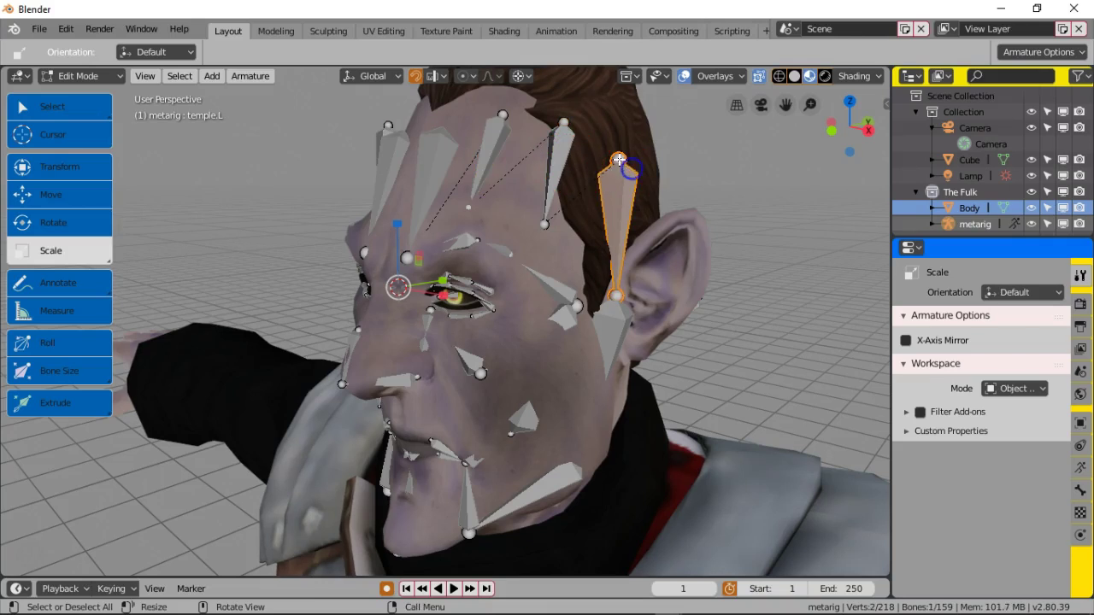
{"action": "left_click", "coordinate": [564, 122], "text": "shift"}
{"action": "left_click", "coordinate": [502, 113], "text": "shift"}
{"action": "middle_click_drag", "start_coordinate": [501, 114], "coordinate": [558, 248]}
Step: Enable X-Axis Mirror and scale the selected left temple and forehead tips inward along X
{"action": "left_click_drag", "start_coordinate": [546, 369], "coordinate": [545, 363]}
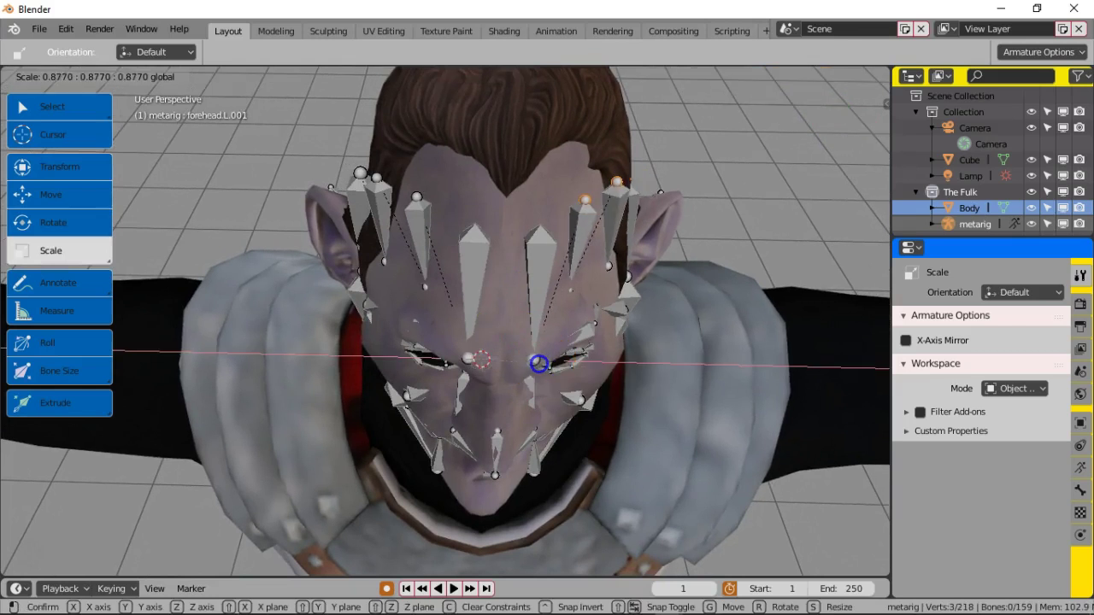
{"action": "left_click_drag", "start_coordinate": [539, 364], "coordinate": [538, 364]}
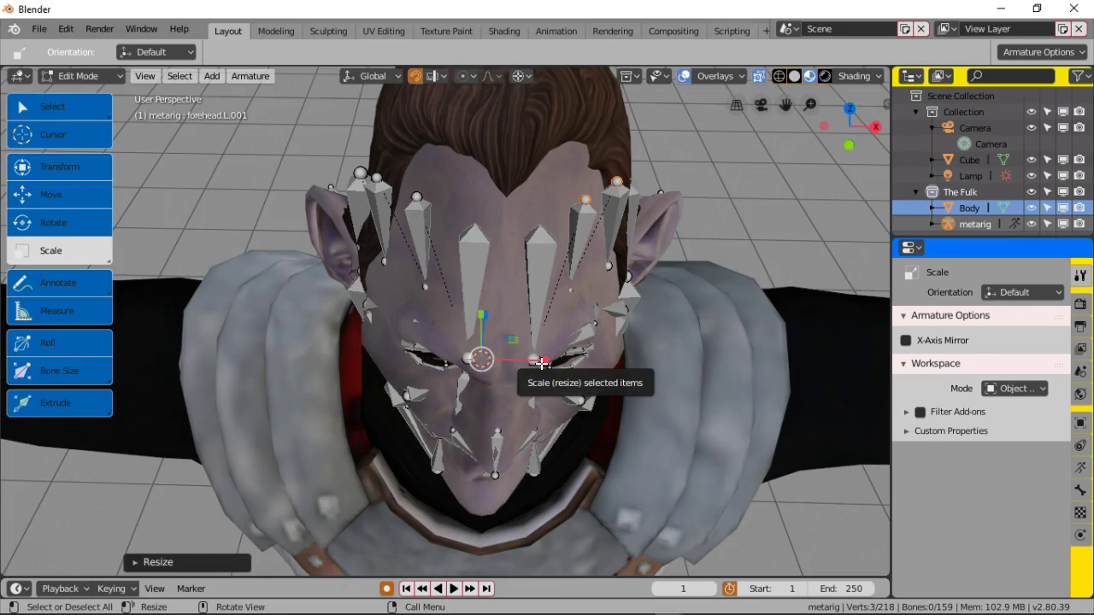
{"action": "left_click", "coordinate": [907, 341]}
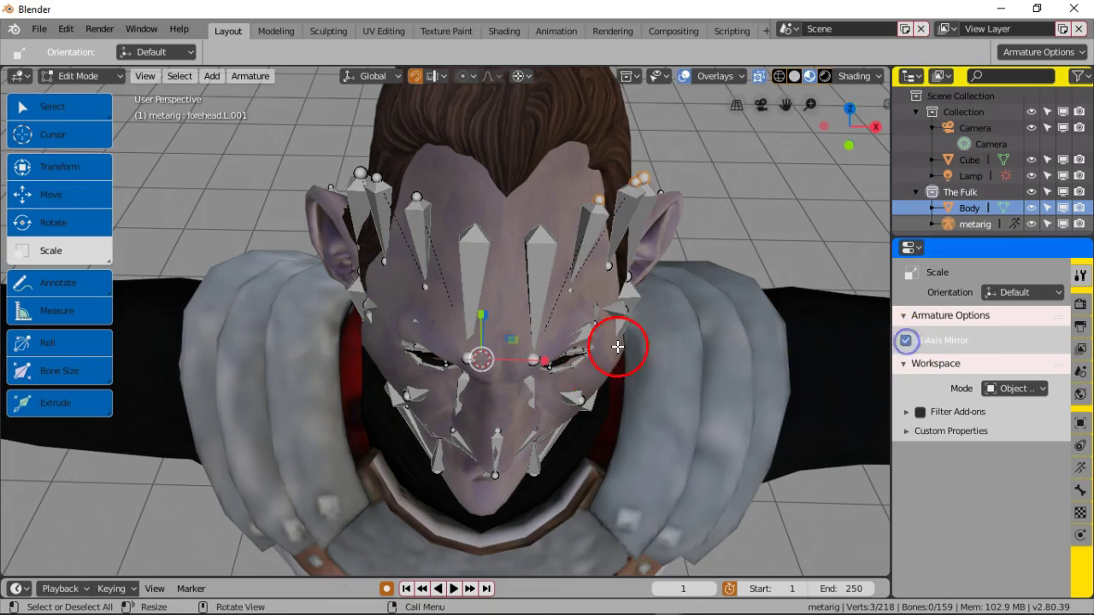
{"action": "mouse_move", "coordinate": [548, 361]}
{"action": "left_mouse_down"}
{"action": "mouse_move", "coordinate": [522, 359]}
{"action": "mouse_move", "coordinate": [536, 365]}
{"action": "left_mouse_up"}
{"action": "middle_click_drag", "start_coordinate": [581, 348], "coordinate": [598, 333]}
{"action": "left_click_drag", "start_coordinate": [579, 325], "coordinate": [573, 318]}
Step: Deselect the temple.L tip and scale the two left forehead tips further inward along X
{"action": "middle_click_drag", "start_coordinate": [581, 285], "coordinate": [520, 286]}
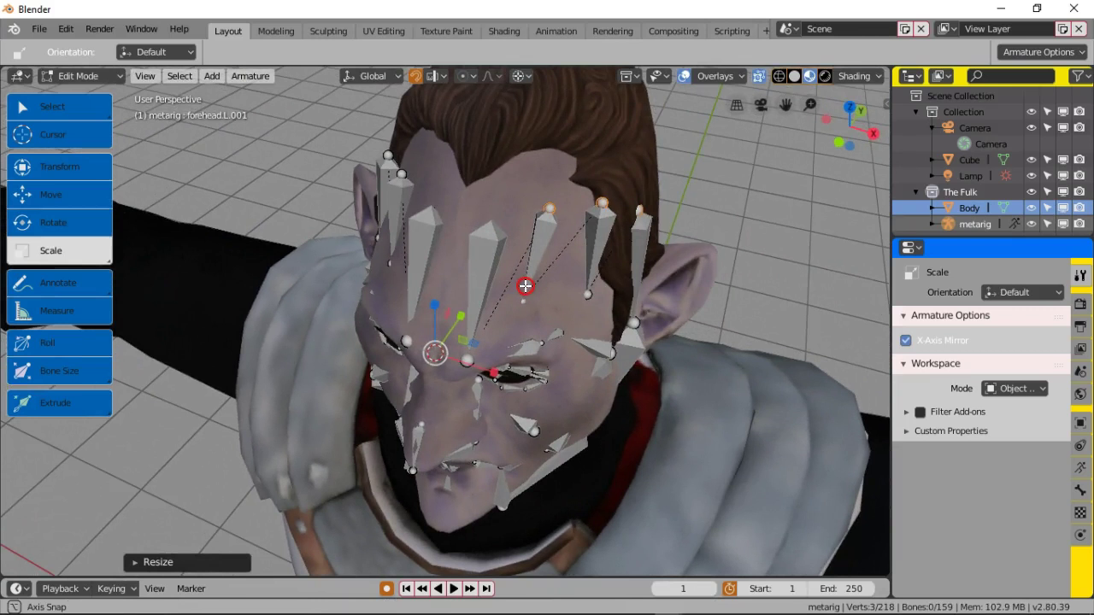
{"action": "left_click", "coordinate": [639, 212], "text": "shift"}
{"action": "left_click_drag", "start_coordinate": [492, 371], "coordinate": [482, 368]}
{"action": "left_click", "coordinate": [482, 367]}
Step: Keep only the forehead.L.001 tip selected and scale it further inward along X, turning off X-Axis Mirror
{"action": "middle_click_drag", "start_coordinate": [482, 368], "coordinate": [610, 235]}
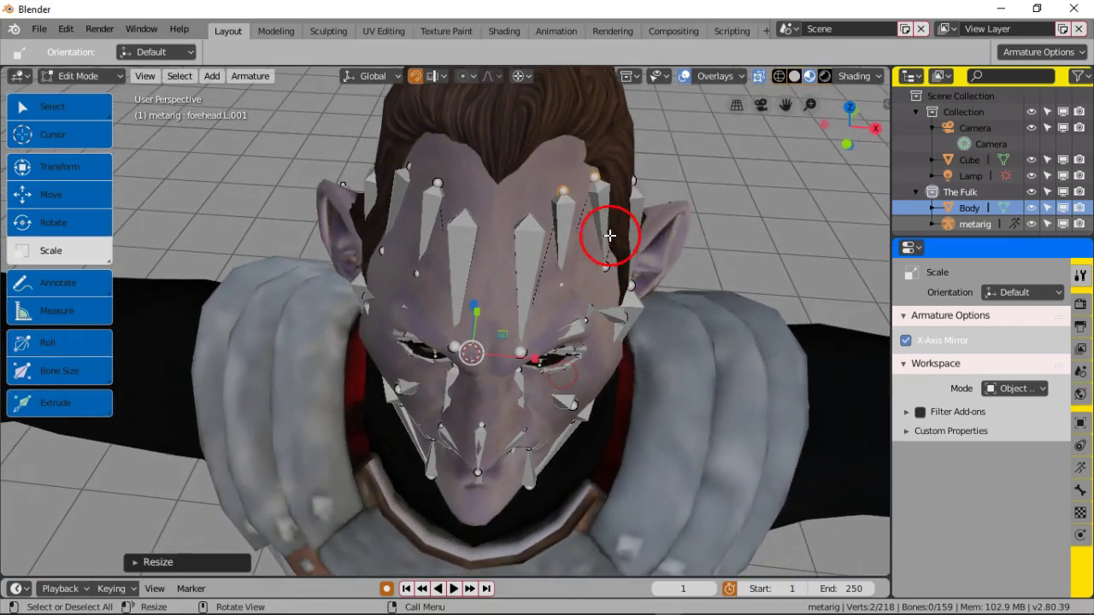
{"action": "left_click", "coordinate": [599, 181], "text": "shift"}
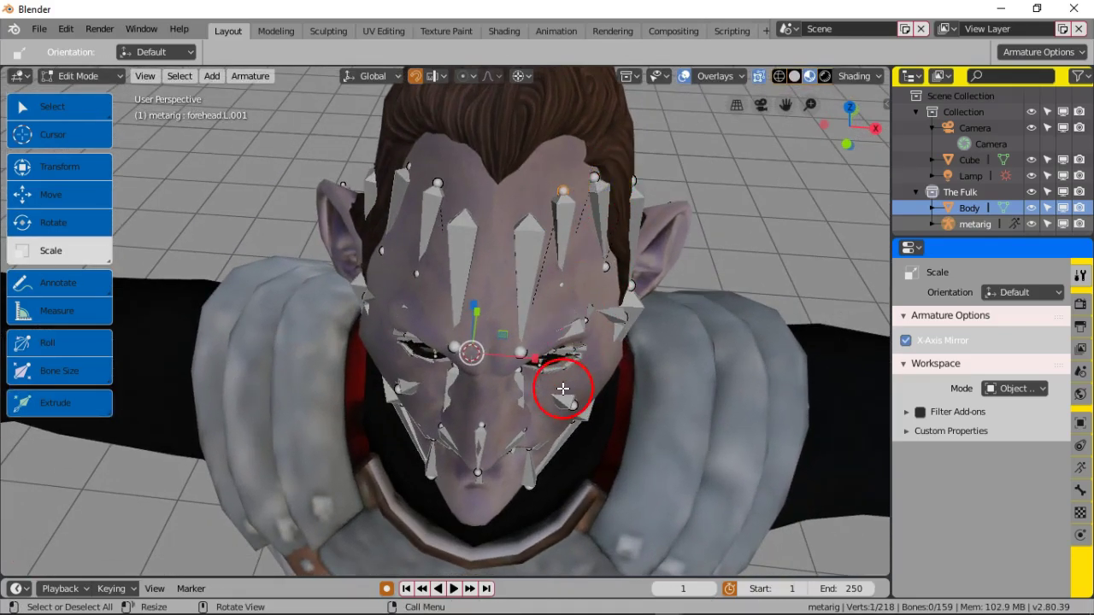
{"action": "left_click_drag", "start_coordinate": [536, 362], "coordinate": [549, 347]}
{"action": "left_click", "coordinate": [564, 207]}
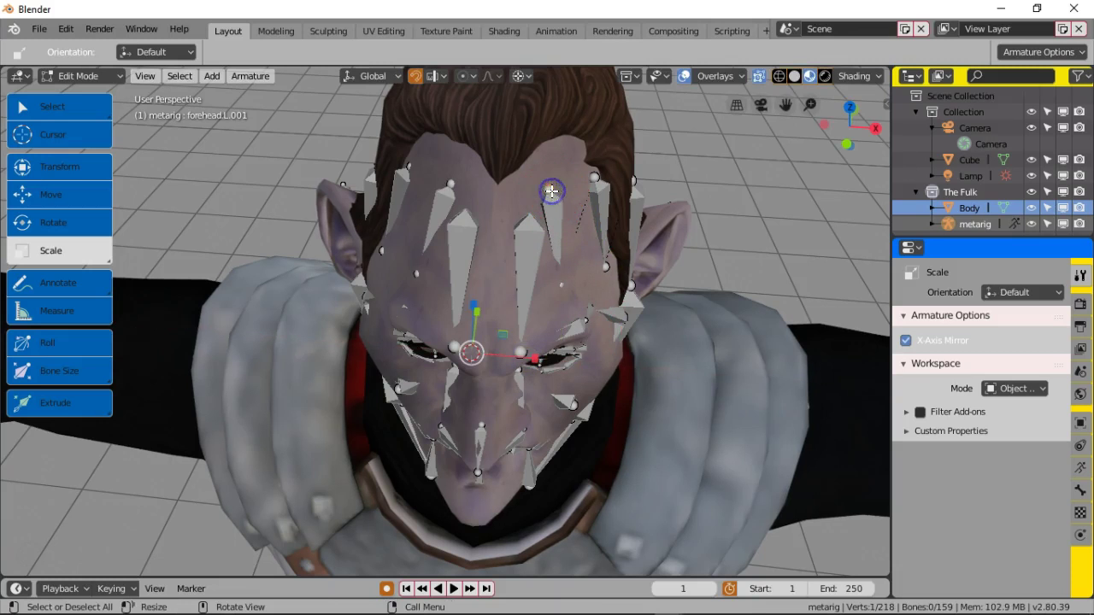
{"action": "left_click", "coordinate": [903, 340]}
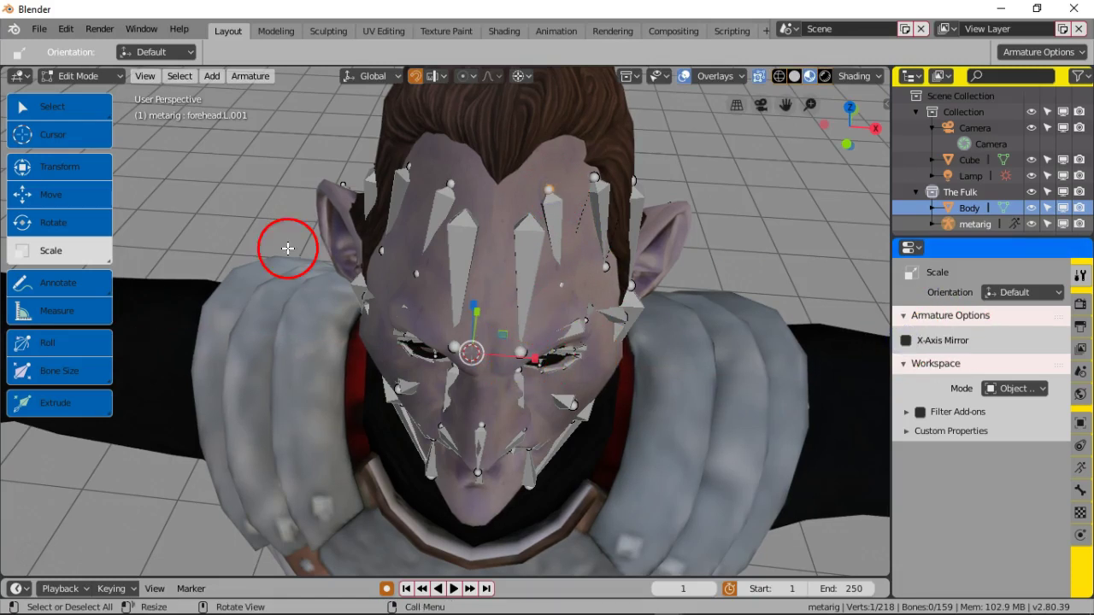
{"action": "left_click_drag", "start_coordinate": [533, 357], "coordinate": [530, 359]}
Step: Scale the upper tip of forehead.L.002 along X to about 0.94, and nudge the temple.L tip inward too
{"action": "left_click", "coordinate": [591, 180]}
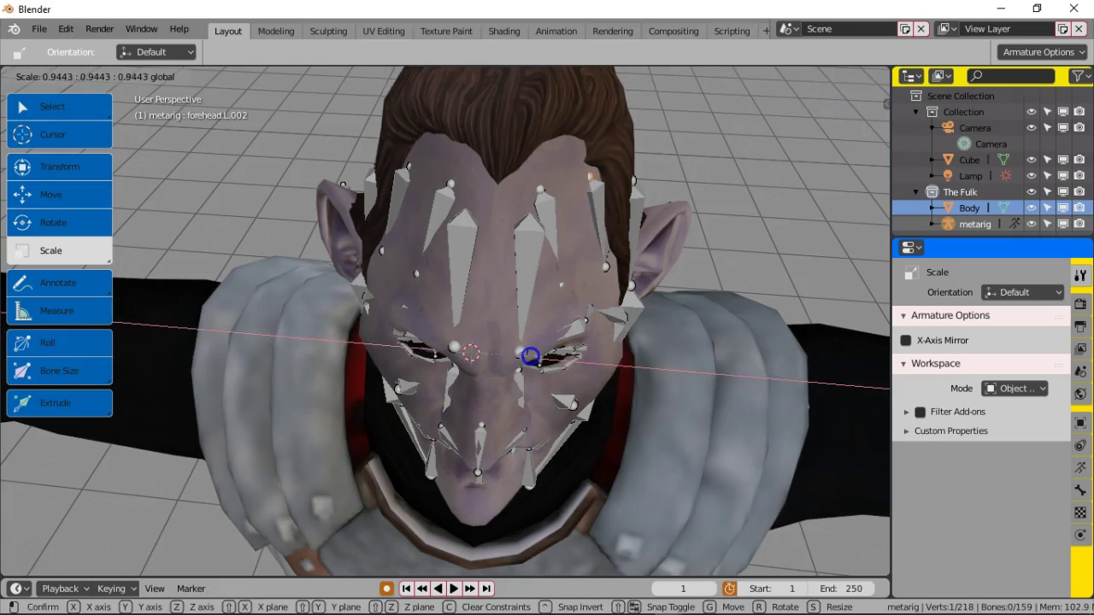
{"action": "left_click_drag", "start_coordinate": [531, 355], "coordinate": [532, 354]}
{"action": "middle_click_drag", "start_coordinate": [532, 354], "coordinate": [633, 222]}
{"action": "left_click", "coordinate": [639, 215]}
{"action": "left_click_drag", "start_coordinate": [484, 374], "coordinate": [481, 373]}
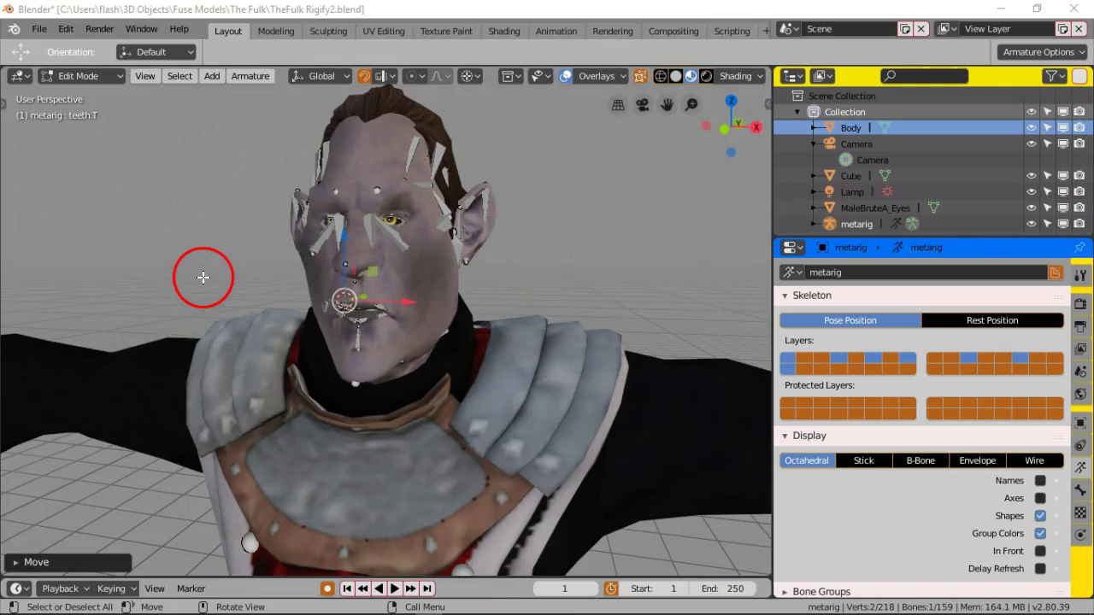
Step: Select the outer cheek joint of cheek.T.L beside the left eye and move it slightly inward along X
{"action": "middle_click_drag", "start_coordinate": [202, 276], "coordinate": [251, 334]}
{"action": "scroll", "coordinate": [319, 350], "scroll_direction": "up", "scroll_amount": 3}
{"action": "scroll", "coordinate": [250, 334], "scroll_direction": "up", "scroll_amount": 2}
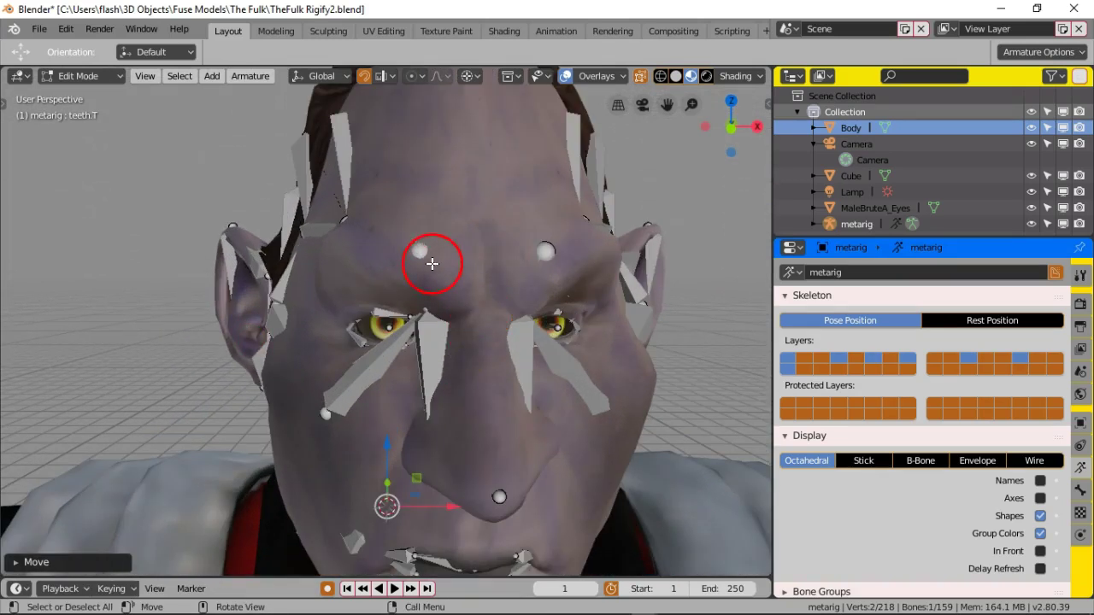
{"action": "middle_click_drag", "start_coordinate": [321, 236], "coordinate": [526, 338]}
{"action": "middle_click_drag", "start_coordinate": [104, 413], "coordinate": [265, 410]}
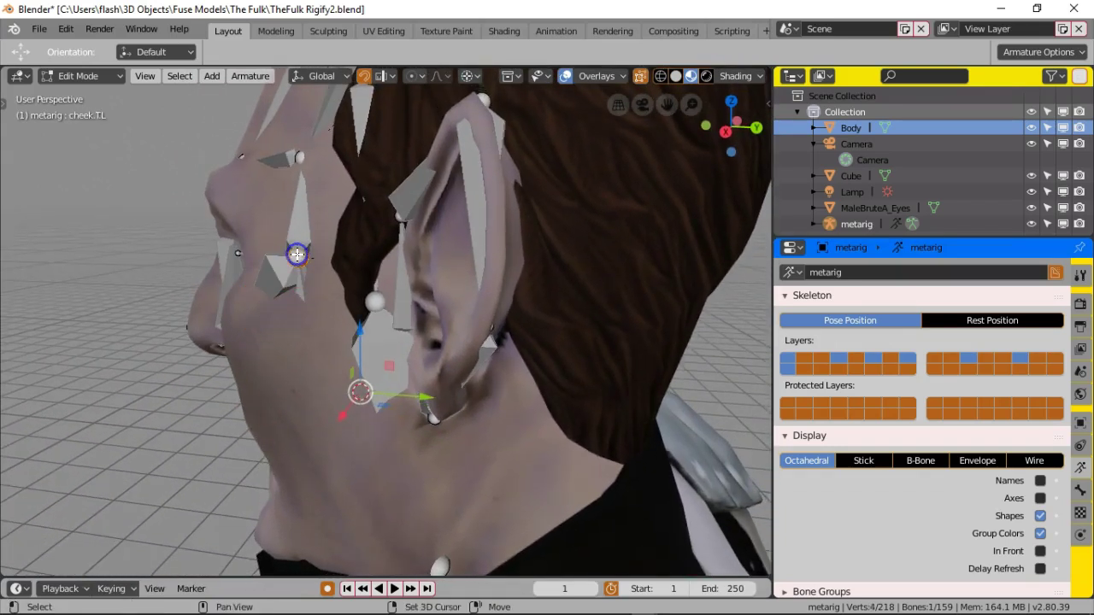
{"action": "middle_click_drag", "start_coordinate": [361, 416], "coordinate": [308, 422]}
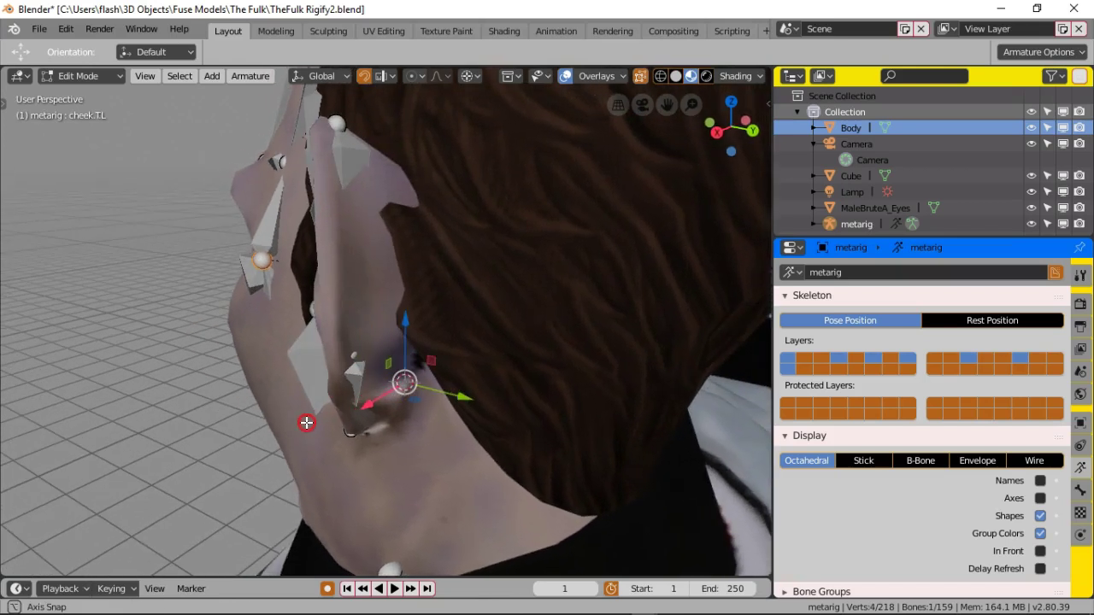
{"action": "left_click_drag", "start_coordinate": [367, 407], "coordinate": [375, 403]}
Step: Examine the inner-brow, nose and eyelid joints up close from the front and the character's right side
{"action": "middle_click_drag", "start_coordinate": [237, 403], "coordinate": [386, 386]}
{"action": "scroll", "coordinate": [391, 389], "scroll_direction": "up", "scroll_amount": 2}
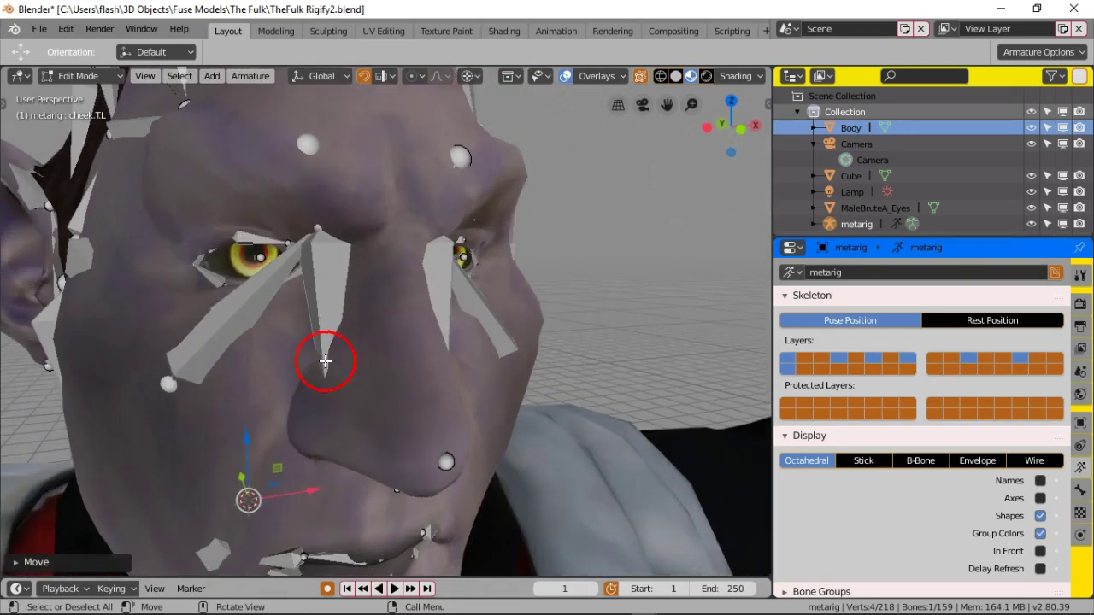
{"action": "middle_click_drag", "start_coordinate": [340, 209], "coordinate": [353, 208]}
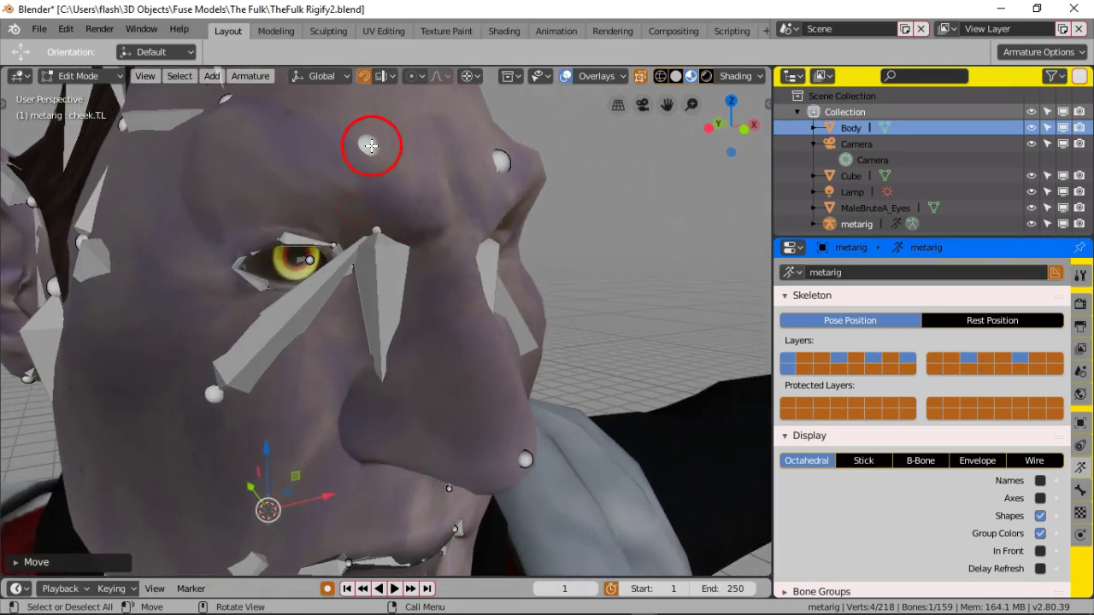
{"action": "middle_click_drag", "start_coordinate": [361, 152], "coordinate": [452, 176]}
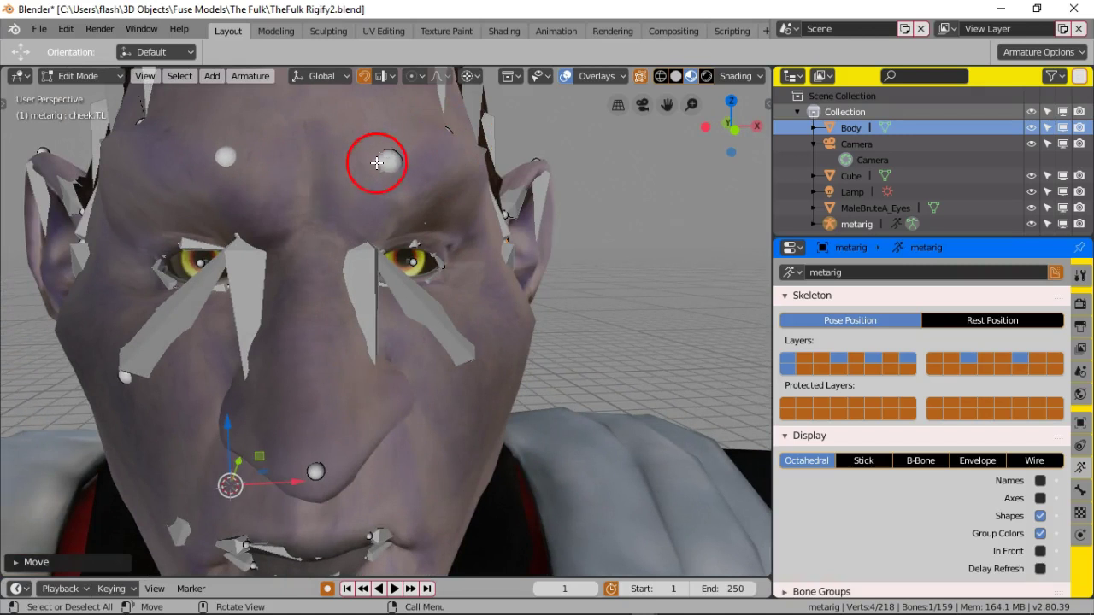
{"action": "middle_click_drag", "start_coordinate": [287, 200], "coordinate": [352, 212]}
{"action": "left_click", "coordinate": [432, 219]}
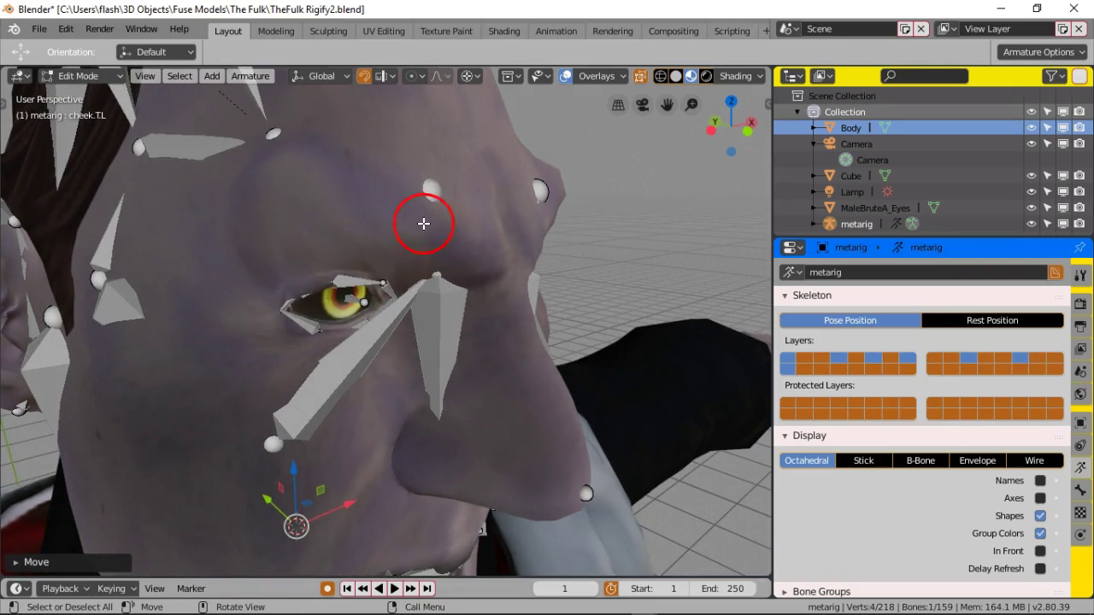
{"action": "middle_click_drag", "start_coordinate": [362, 235], "coordinate": [343, 219]}
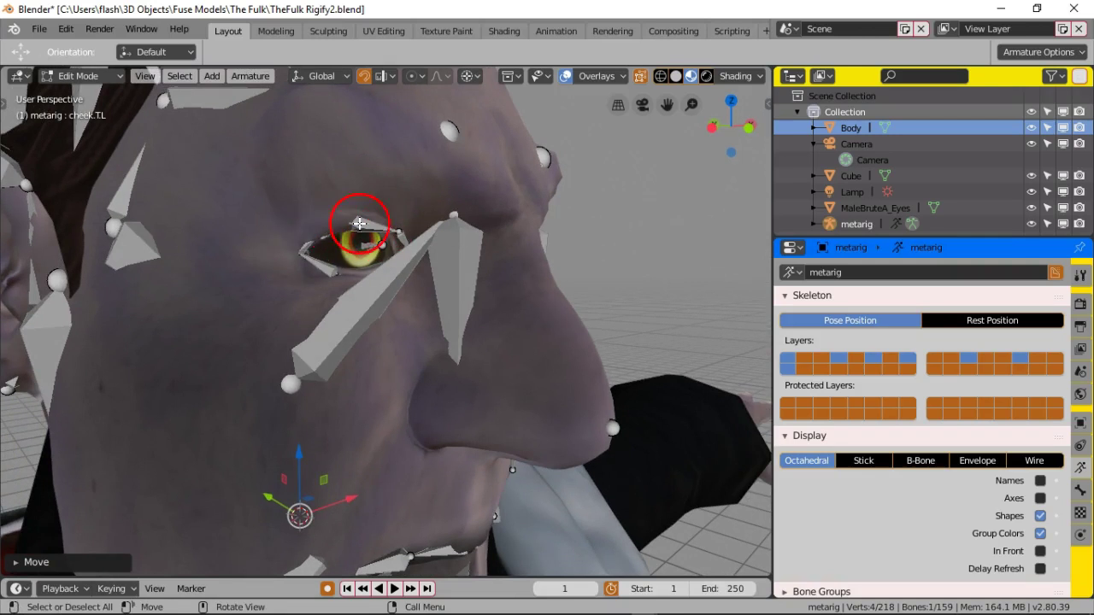
{"action": "mouse_move", "coordinate": [411, 256]}
{"action": "middle_mouse_down"}
{"action": "mouse_move", "coordinate": [424, 253]}
{"action": "mouse_move", "coordinate": [422, 283]}
{"action": "mouse_move", "coordinate": [415, 258]}
{"action": "mouse_move", "coordinate": [427, 259]}
{"action": "middle_mouse_up"}
{"action": "scroll", "coordinate": [422, 282], "scroll_direction": "up", "scroll_amount": 2}
{"action": "scroll", "coordinate": [415, 258], "scroll_direction": "up", "scroll_amount": 2}
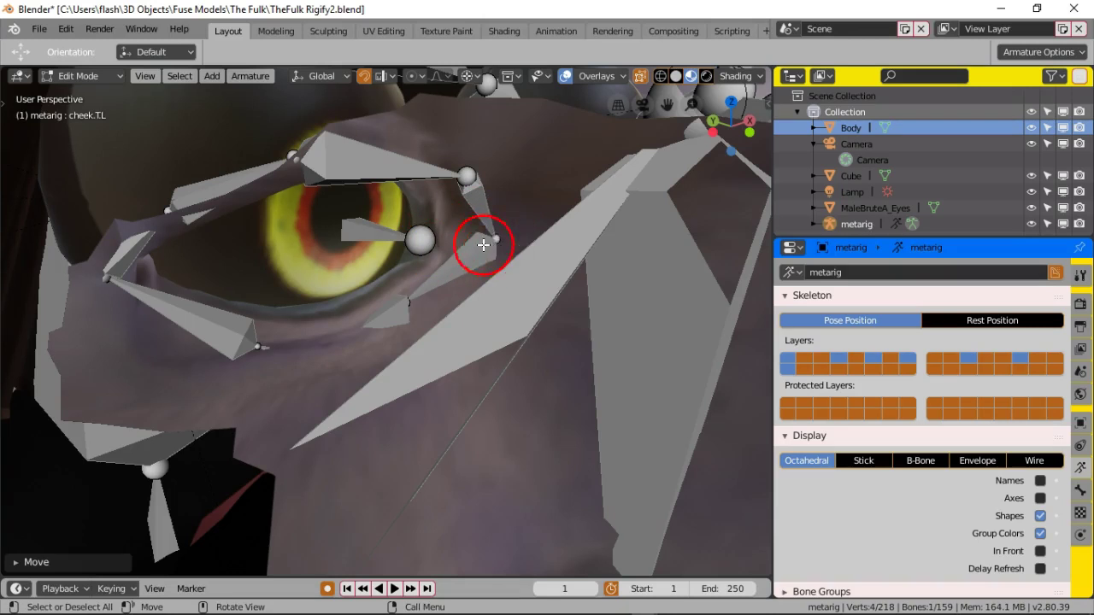
Step: Examine the left eye's eyelid and cheek joints, and the upper and lower lip joints, up close
{"action": "middle_click_drag", "start_coordinate": [368, 231], "coordinate": [356, 221]}
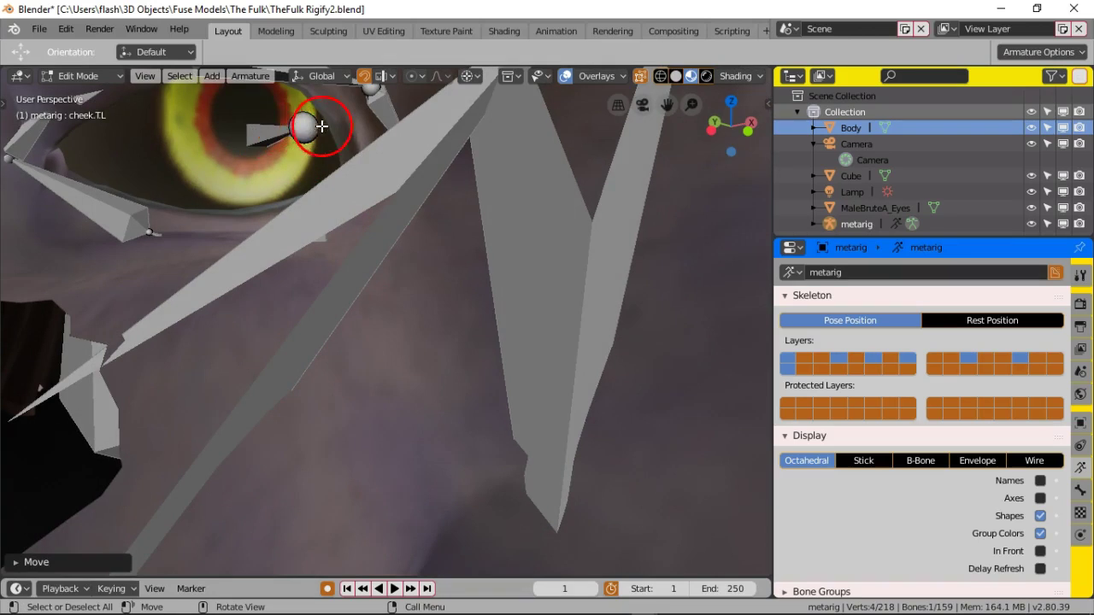
{"action": "middle_click_drag", "start_coordinate": [318, 147], "coordinate": [322, 174]}
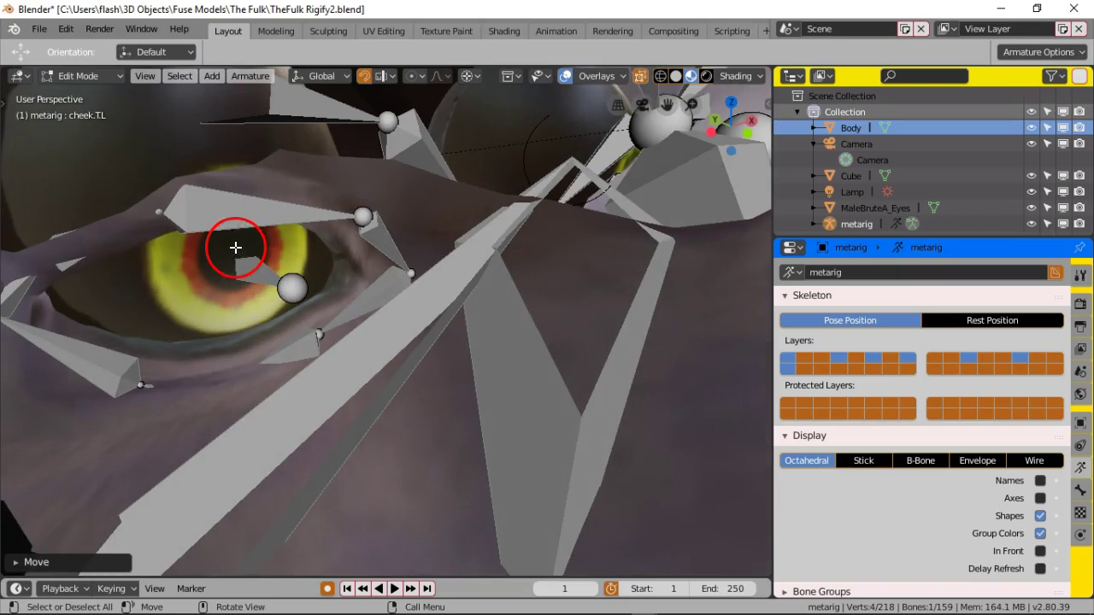
{"action": "middle_click_drag", "start_coordinate": [285, 276], "coordinate": [435, 266]}
{"action": "scroll", "coordinate": [275, 243], "scroll_direction": "down", "scroll_amount": 6}
{"action": "middle_click_drag", "start_coordinate": [276, 247], "coordinate": [453, 337]}
{"action": "scroll", "coordinate": [452, 337], "scroll_direction": "up", "scroll_amount": 4}
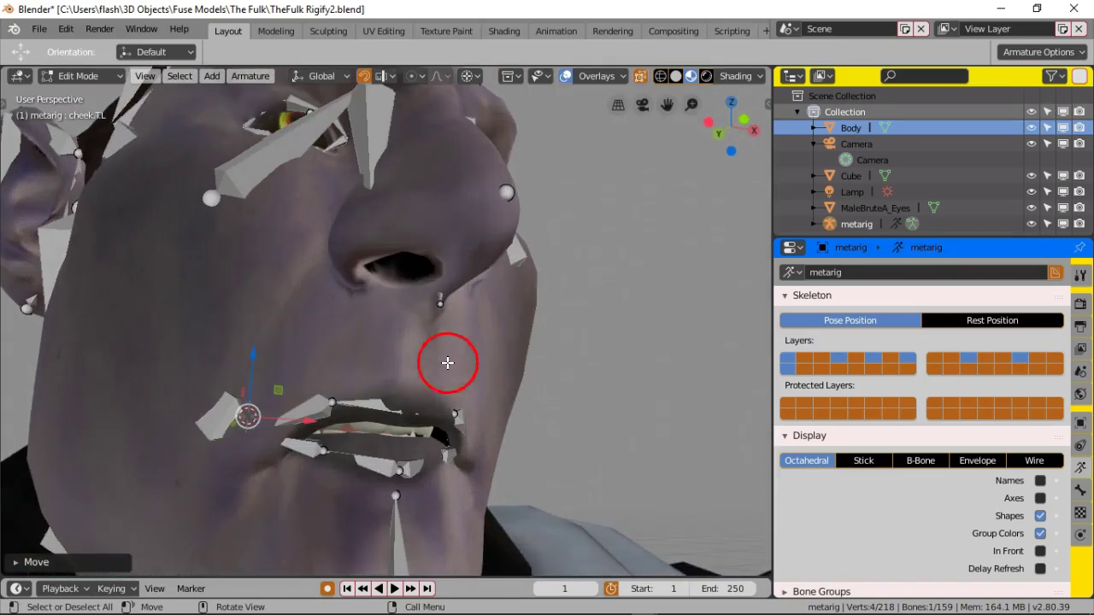
{"action": "middle_click_drag", "start_coordinate": [440, 389], "coordinate": [438, 309], "text": "shift"}
{"action": "scroll", "coordinate": [440, 307], "scroll_direction": "up", "scroll_amount": 5}
{"action": "scroll", "coordinate": [436, 313], "scroll_direction": "down", "scroll_amount": 2}
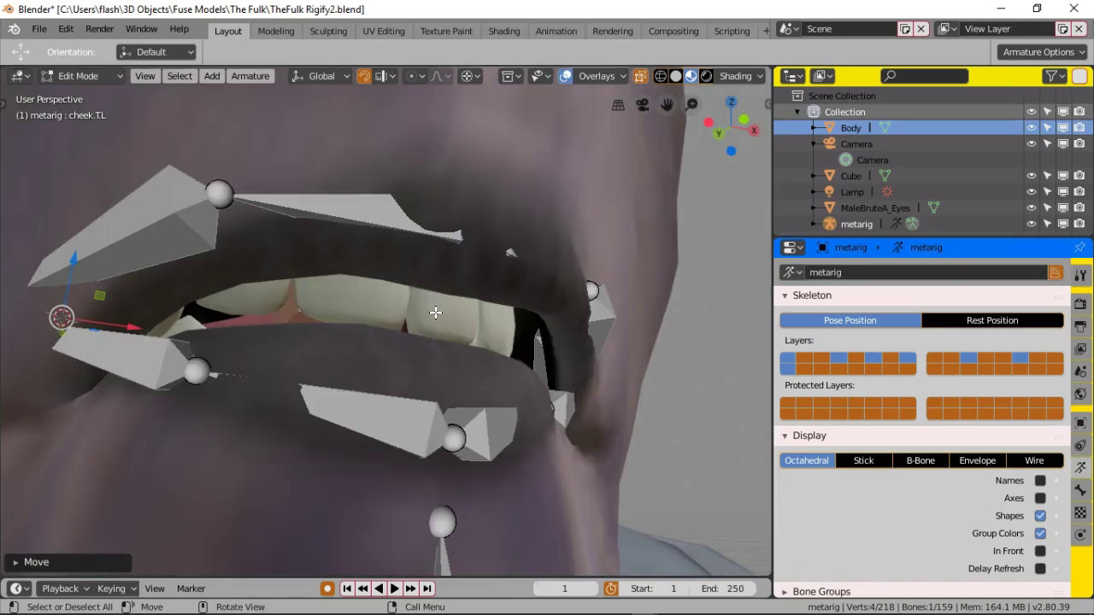
{"action": "middle_click_drag", "start_coordinate": [231, 211], "coordinate": [246, 229]}
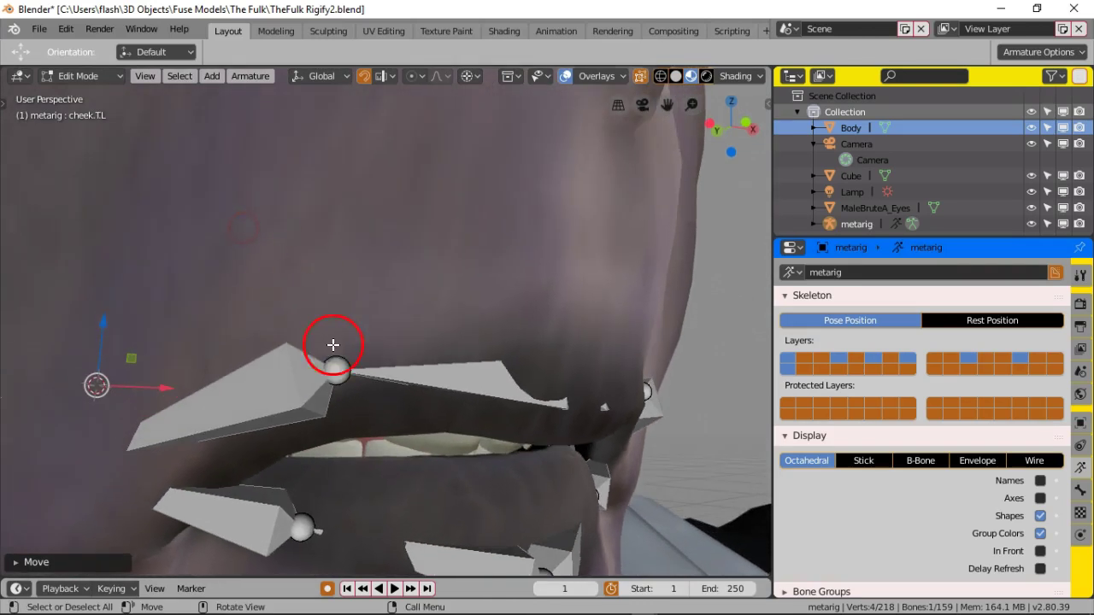
{"action": "middle_click_drag", "start_coordinate": [396, 368], "coordinate": [363, 366]}
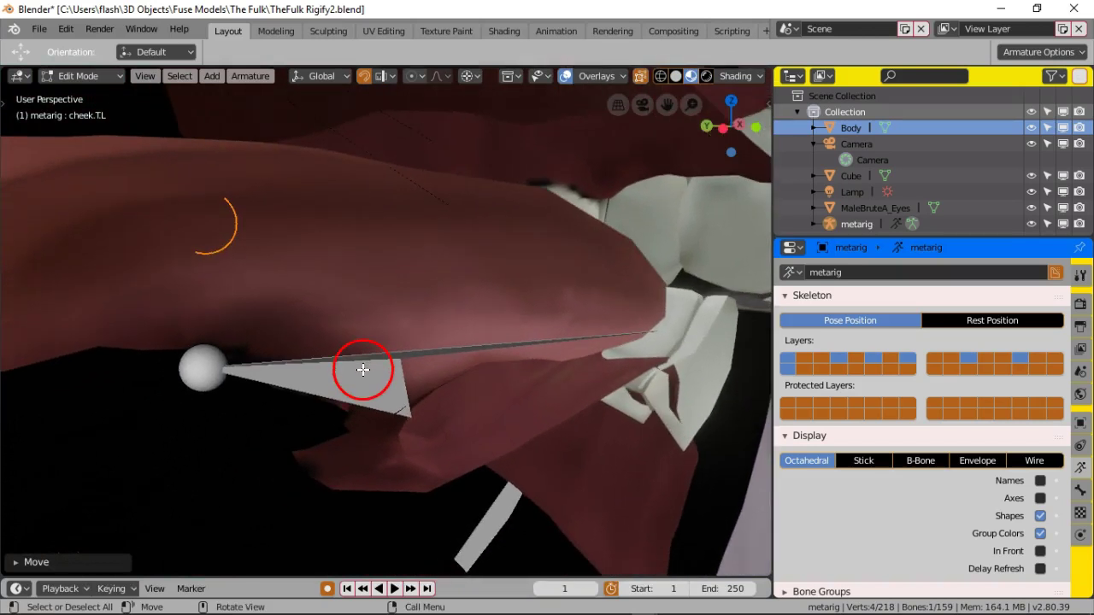
Step: Examine the inside of the mouth from the side, selecting teeth.B and teeth.T to compare them with the teeth
{"action": "scroll", "coordinate": [365, 369], "scroll_direction": "down", "scroll_amount": 2}
{"action": "scroll", "coordinate": [483, 272], "scroll_direction": "down", "scroll_amount": 3}
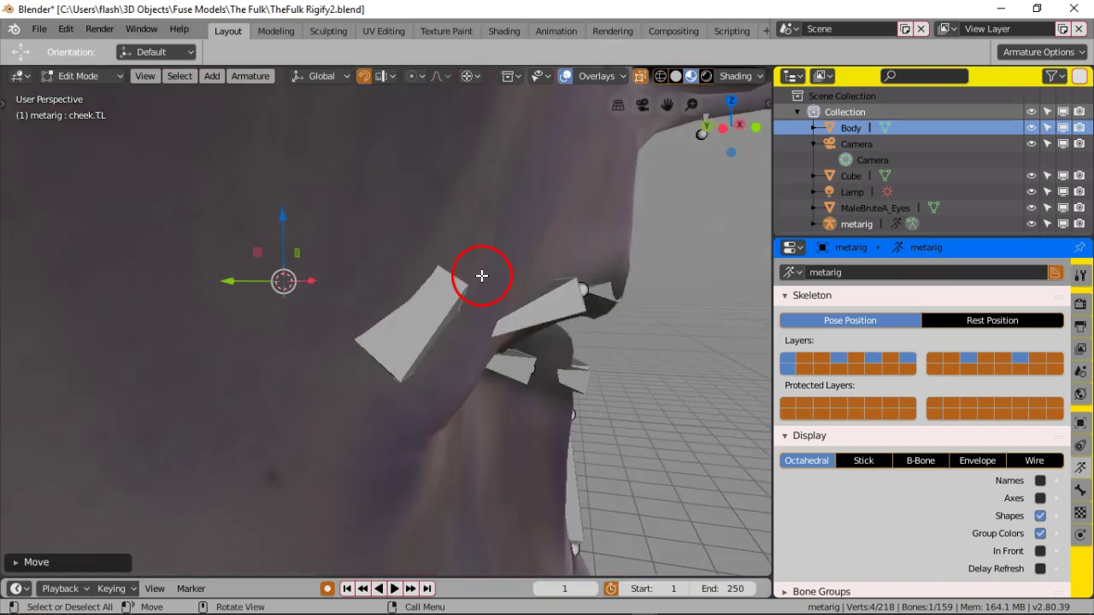
{"action": "scroll", "coordinate": [476, 279], "scroll_direction": "down", "scroll_amount": 3}
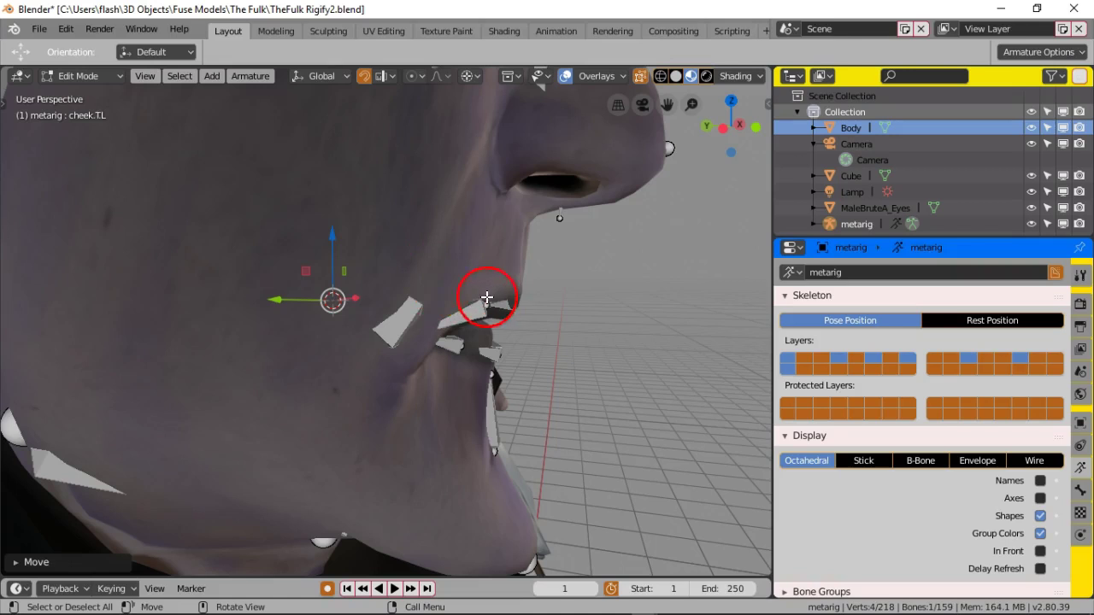
{"action": "middle_click_drag", "start_coordinate": [458, 347], "coordinate": [457, 337]}
{"action": "scroll", "coordinate": [459, 323], "scroll_direction": "up", "scroll_amount": 5}
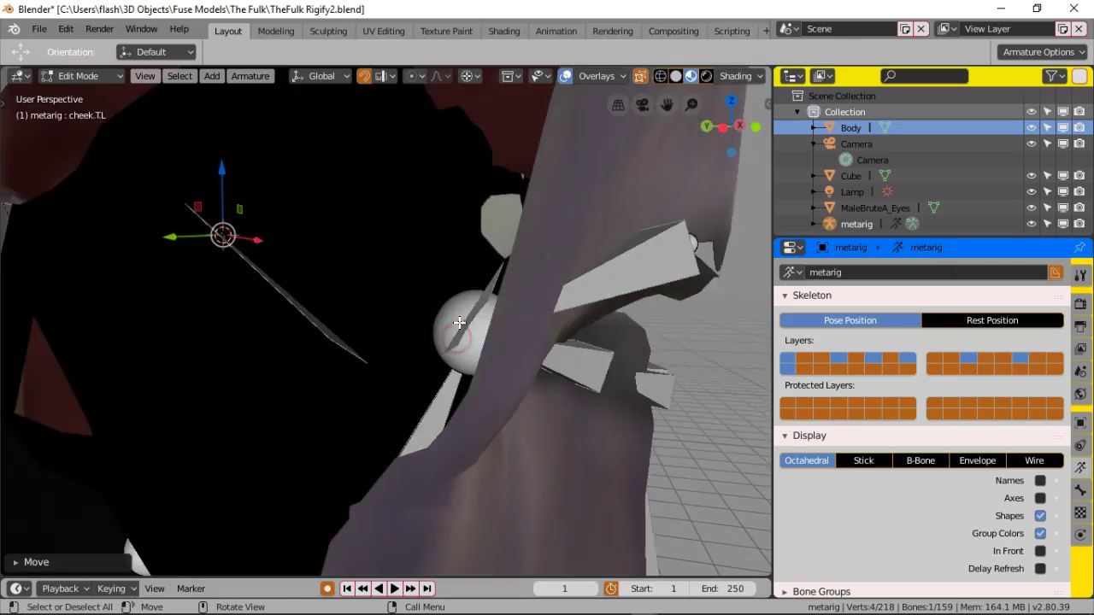
{"action": "middle_click_drag", "start_coordinate": [469, 268], "coordinate": [451, 282], "text": "shift"}
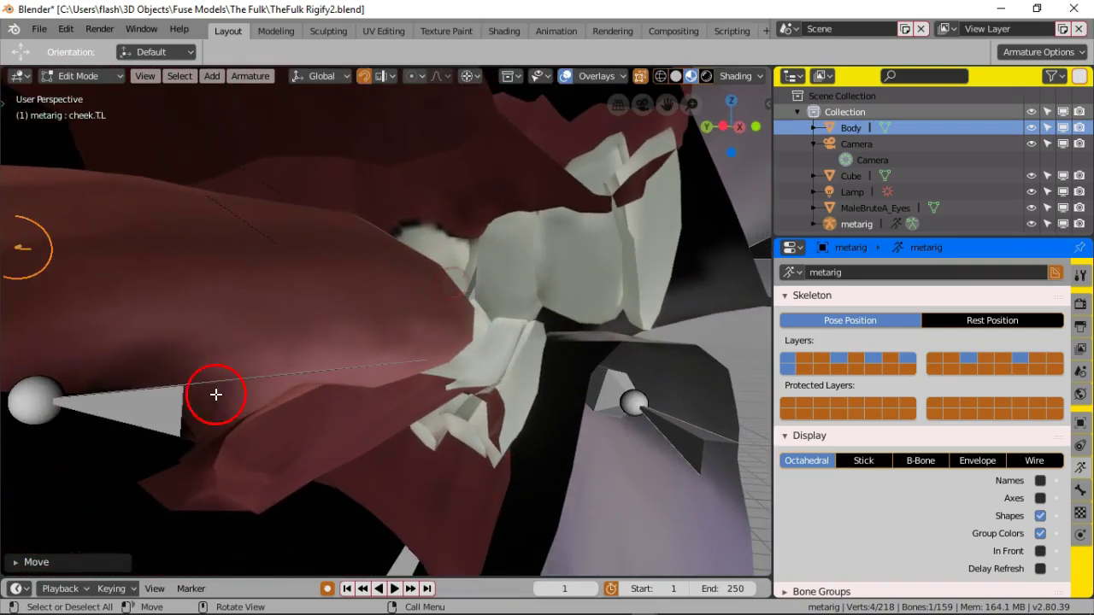
{"action": "left_click", "coordinate": [168, 396]}
{"action": "middle_click_drag", "start_coordinate": [579, 410], "coordinate": [472, 408]}
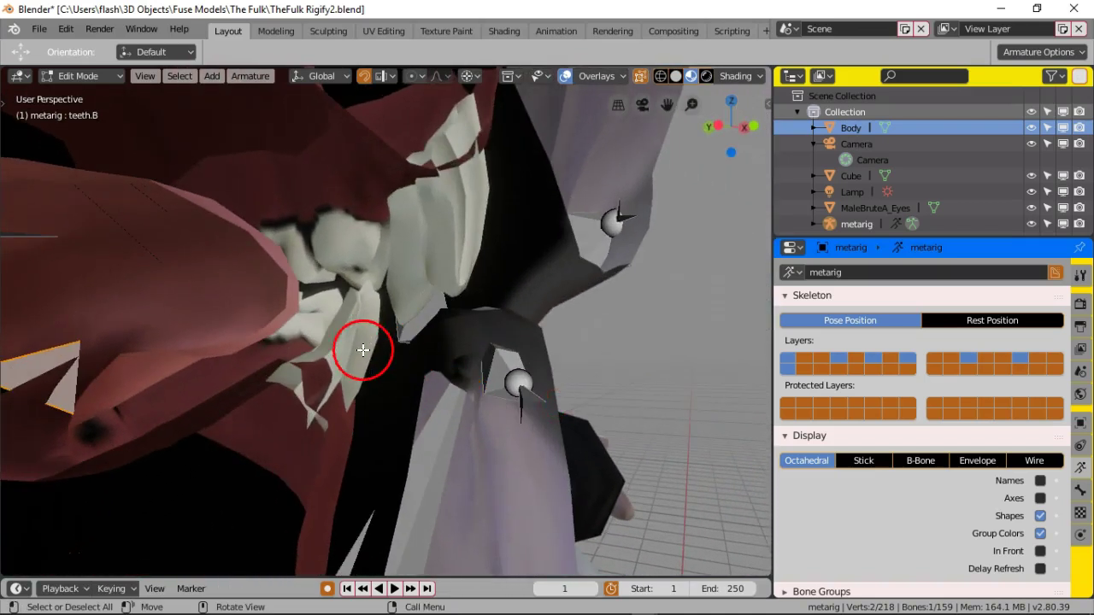
{"action": "middle_click_drag", "start_coordinate": [371, 347], "coordinate": [550, 239]}
{"action": "scroll", "coordinate": [500, 231], "scroll_direction": "down", "scroll_amount": 2}
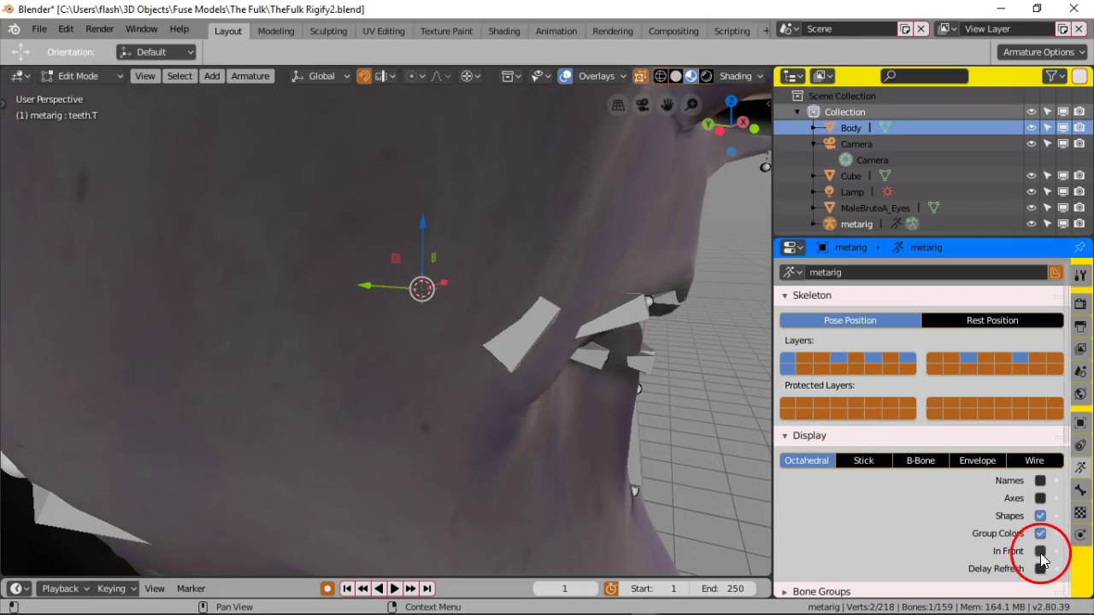
Step: Turn on In Front display for the metarig and select teeth.B, checking both teeth bones against the mesh
{"action": "left_click", "coordinate": [1040, 551]}
{"action": "middle_click_drag", "start_coordinate": [606, 347], "coordinate": [507, 309]}
{"action": "right_click", "coordinate": [591, 299], "text": "shift"}
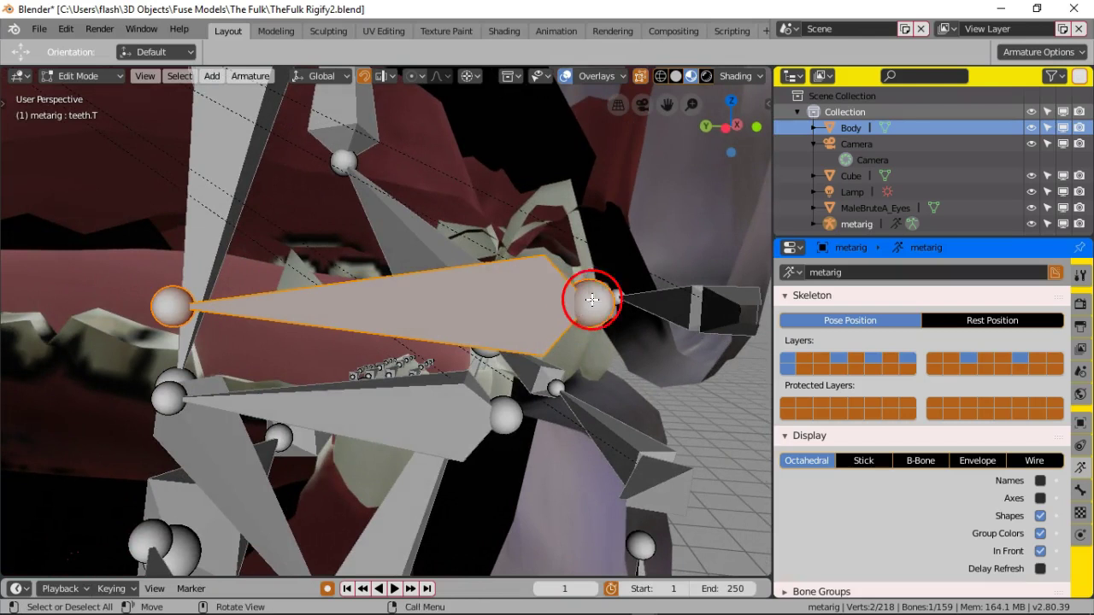
{"action": "middle_click_drag", "start_coordinate": [484, 409], "coordinate": [445, 363]}
{"action": "scroll", "coordinate": [487, 385], "scroll_direction": "up", "scroll_amount": 2}
{"action": "scroll", "coordinate": [487, 384], "scroll_direction": "down", "scroll_amount": 2}
{"action": "middle_click_drag", "start_coordinate": [359, 325], "coordinate": [401, 363]}
{"action": "left_click", "coordinate": [351, 351]}
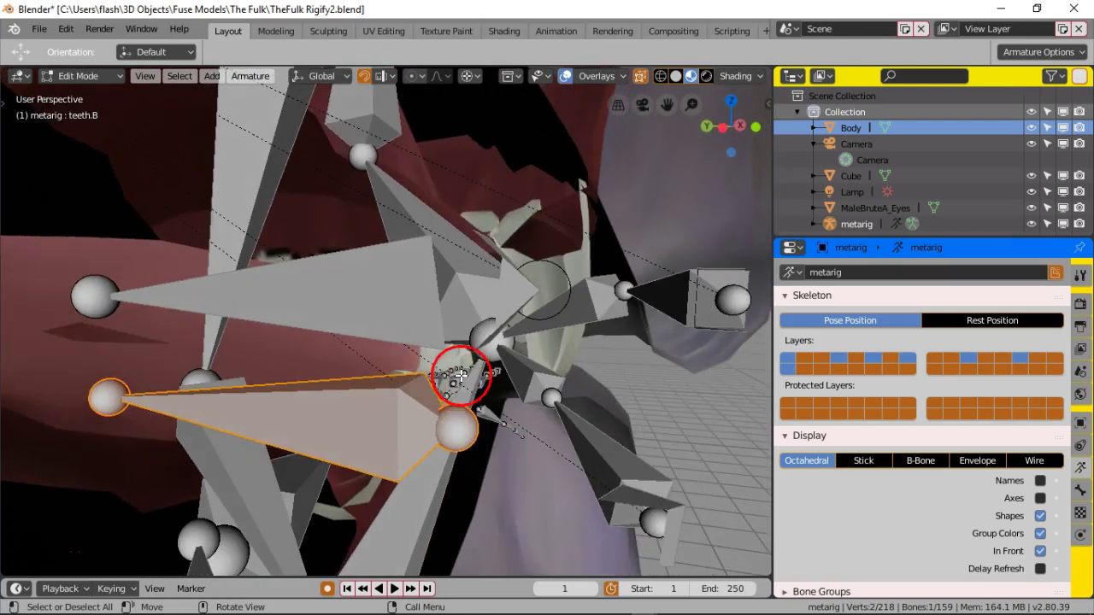
Step: Examine the whole face rig against the head and shoulders from the front and the character's right side
{"action": "middle_click_drag", "start_coordinate": [479, 367], "coordinate": [400, 364]}
{"action": "scroll", "coordinate": [473, 362], "scroll_direction": "down", "scroll_amount": 12}
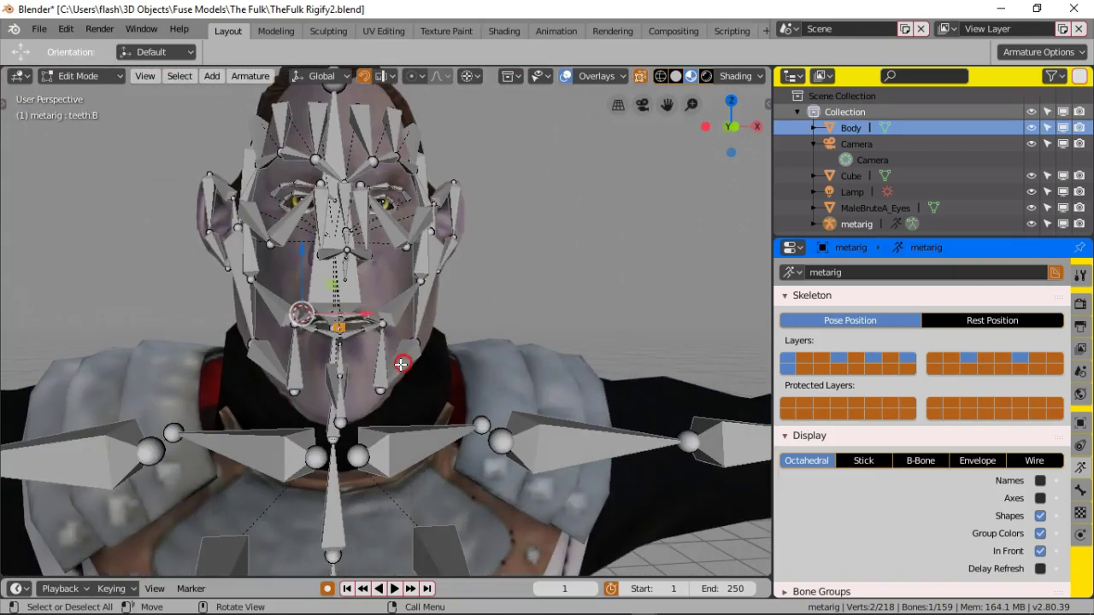
{"action": "middle_click_drag", "start_coordinate": [294, 379], "coordinate": [464, 412]}
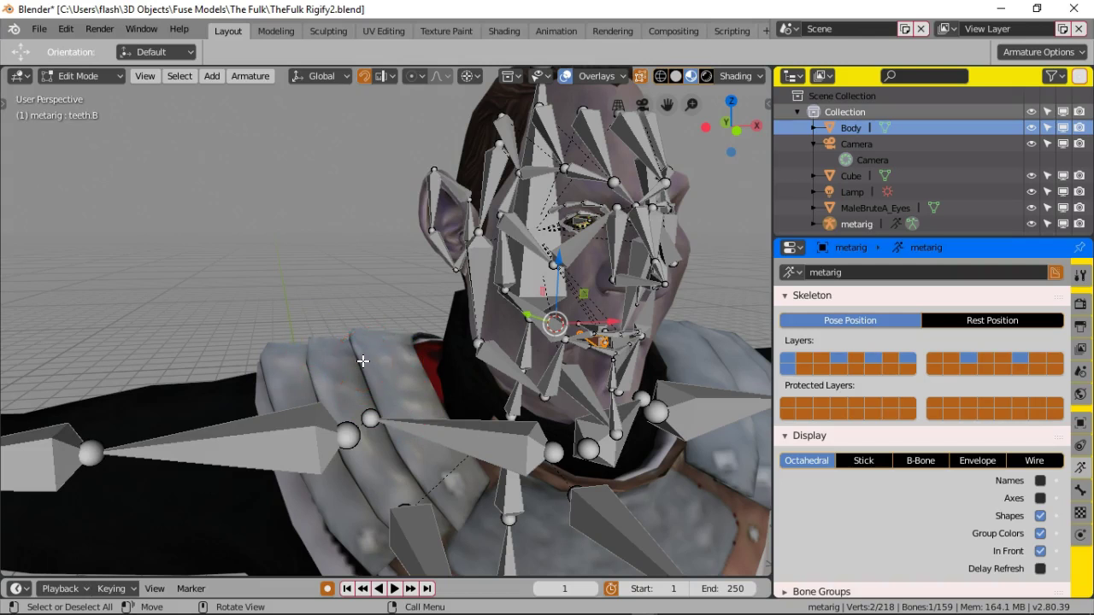
{"action": "scroll", "coordinate": [363, 362], "scroll_direction": "down", "scroll_amount": 5}
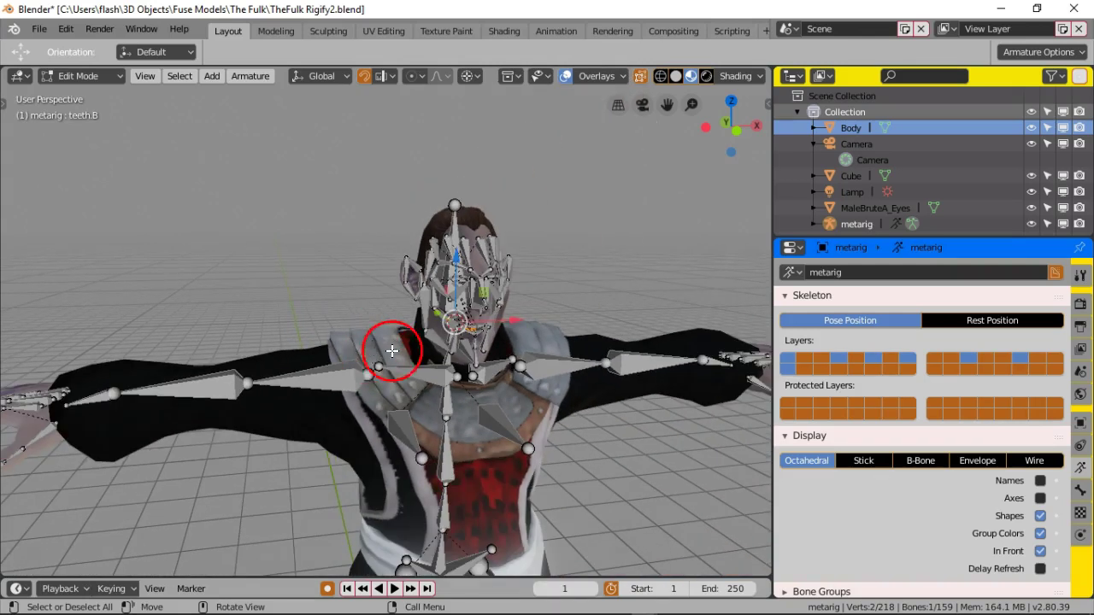
{"action": "scroll", "coordinate": [365, 351], "scroll_direction": "up", "scroll_amount": 5}
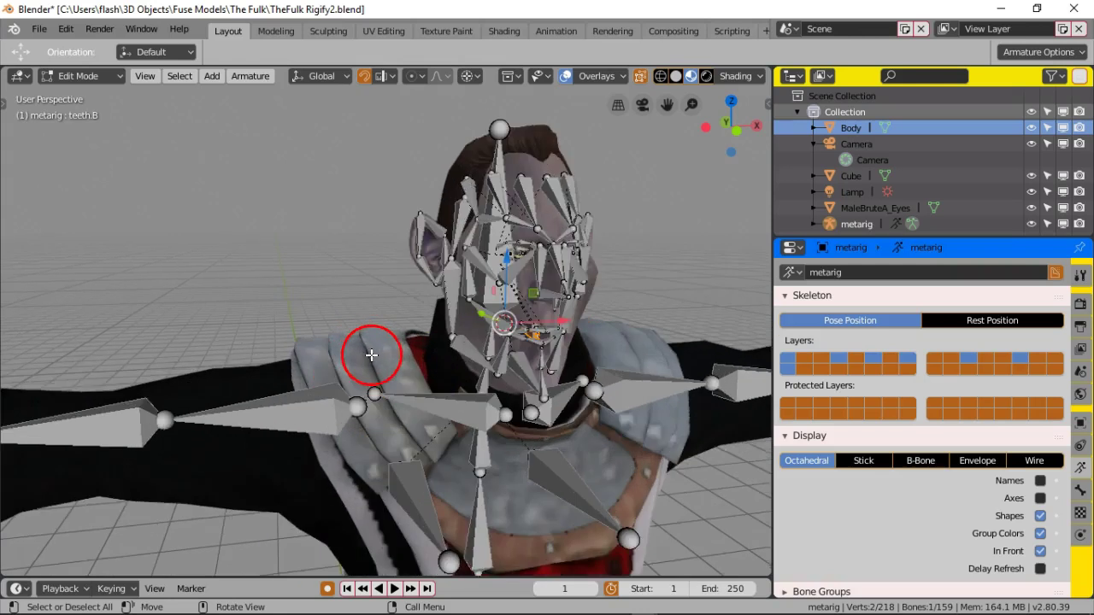
{"action": "scroll", "coordinate": [372, 357], "scroll_direction": "up", "scroll_amount": 1}
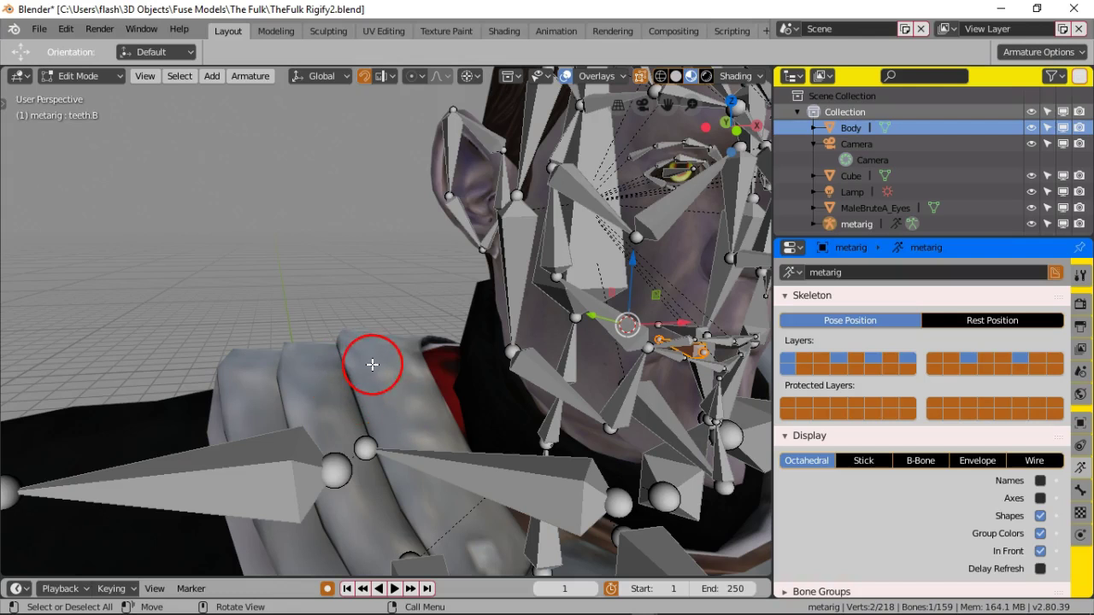
{"action": "middle_click_drag", "start_coordinate": [373, 365], "coordinate": [524, 380]}
{"action": "scroll", "coordinate": [351, 392], "scroll_direction": "down", "scroll_amount": 2}
{"action": "middle_click_drag", "start_coordinate": [351, 393], "coordinate": [454, 353]}
Step: Examine the lip, teeth, chin and jaw bones up close from the front and the character's right side
{"action": "scroll", "coordinate": [488, 397], "scroll_direction": "up", "scroll_amount": 2}
{"action": "scroll", "coordinate": [348, 377], "scroll_direction": "down", "scroll_amount": 3}
{"action": "scroll", "coordinate": [432, 396], "scroll_direction": "up", "scroll_amount": 6}
{"action": "scroll", "coordinate": [456, 371], "scroll_direction": "up", "scroll_amount": 2}
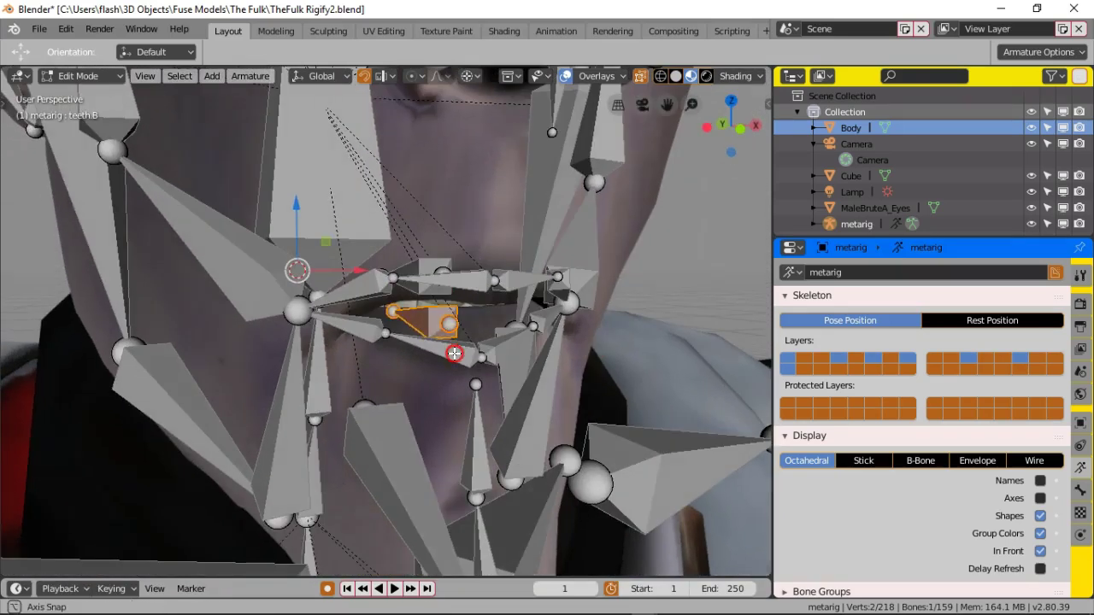
{"action": "scroll", "coordinate": [438, 299], "scroll_direction": "up", "scroll_amount": 4}
{"action": "middle_click_drag", "start_coordinate": [440, 301], "coordinate": [429, 292]}
{"action": "middle_click_drag", "start_coordinate": [507, 200], "coordinate": [516, 249]}
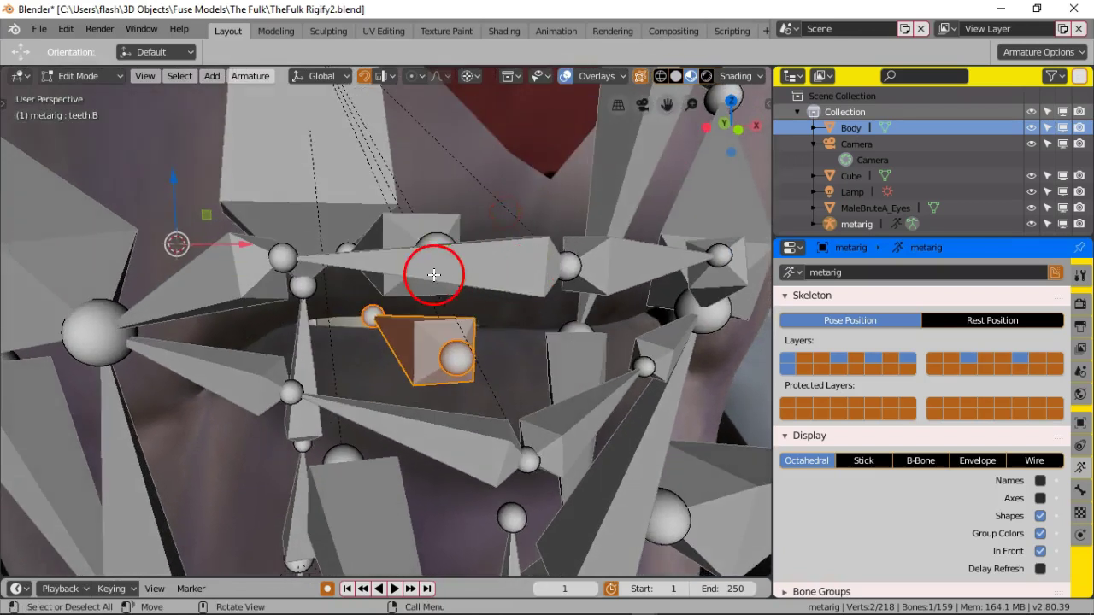
{"action": "scroll", "coordinate": [434, 275], "scroll_direction": "down", "scroll_amount": 3}
{"action": "middle_click_drag", "start_coordinate": [457, 286], "coordinate": [574, 310]}
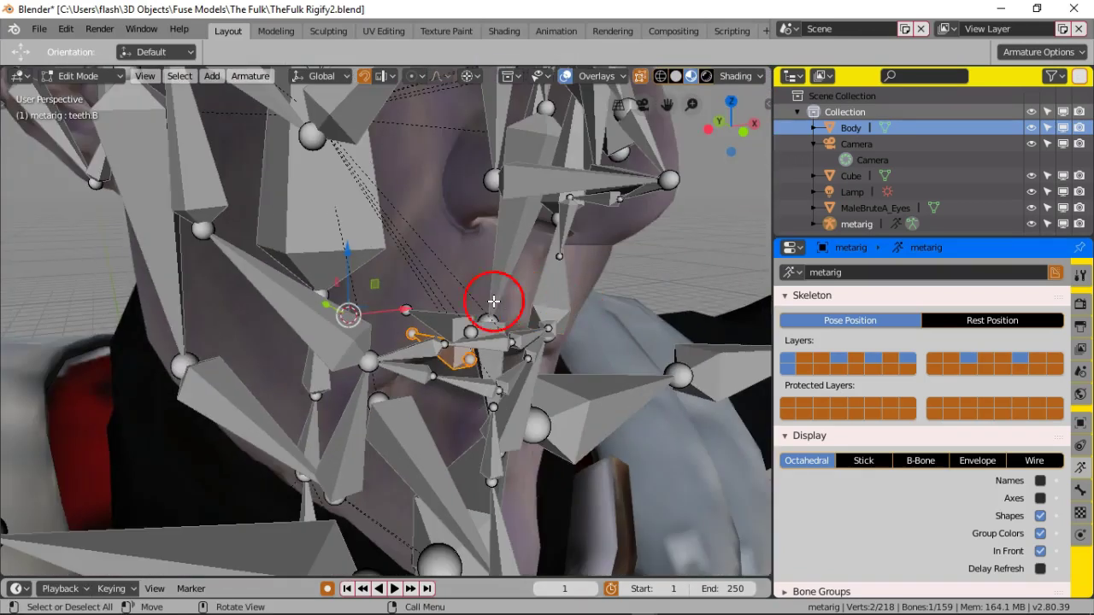
{"action": "middle_click_drag", "start_coordinate": [442, 339], "coordinate": [504, 300]}
{"action": "scroll", "coordinate": [419, 318], "scroll_direction": "up", "scroll_amount": 3}
{"action": "scroll", "coordinate": [476, 313], "scroll_direction": "down", "scroll_amount": 3}
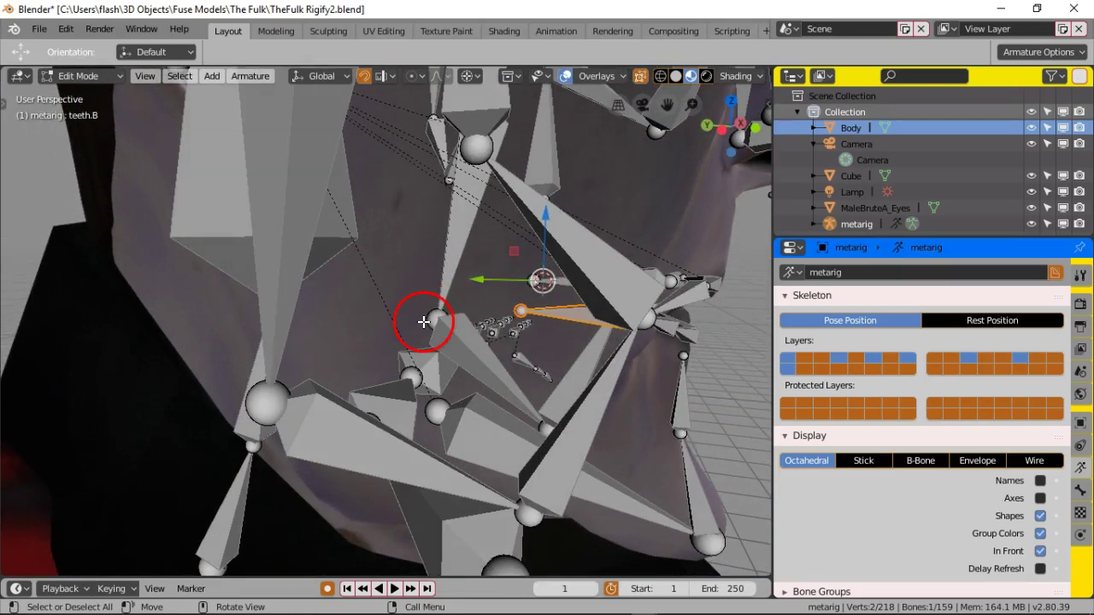
Step: Review the finished face bone placement on the full head from several angles
{"action": "scroll", "coordinate": [424, 321], "scroll_direction": "down", "scroll_amount": 3}
{"action": "middle_click_drag", "start_coordinate": [434, 322], "coordinate": [312, 309]}
{"action": "scroll", "coordinate": [308, 314], "scroll_direction": "down", "scroll_amount": 4}
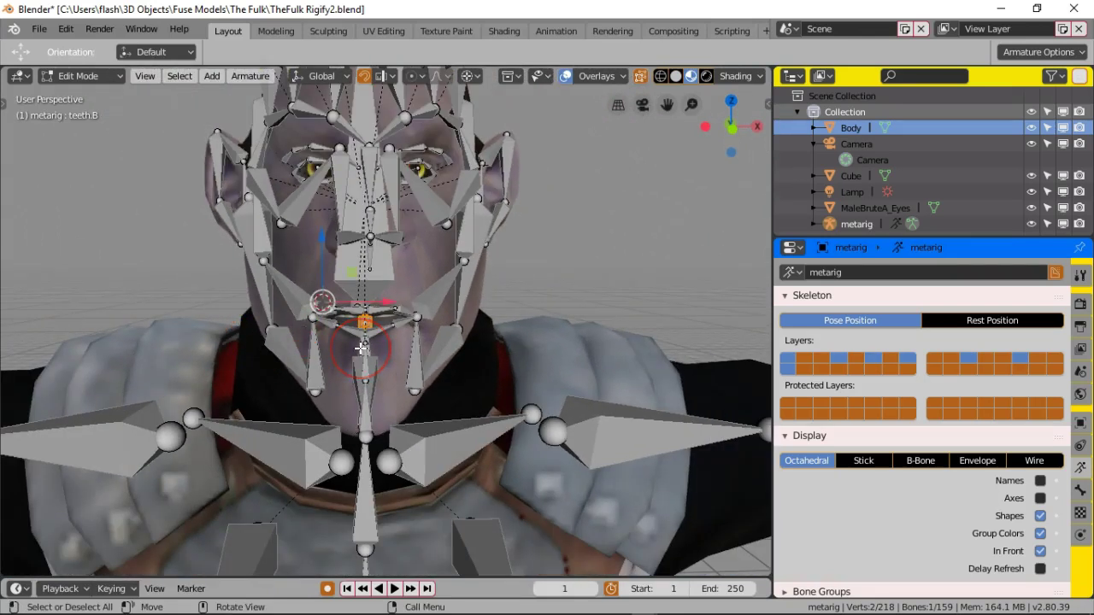
{"action": "scroll", "coordinate": [362, 347], "scroll_direction": "down", "scroll_amount": 1}
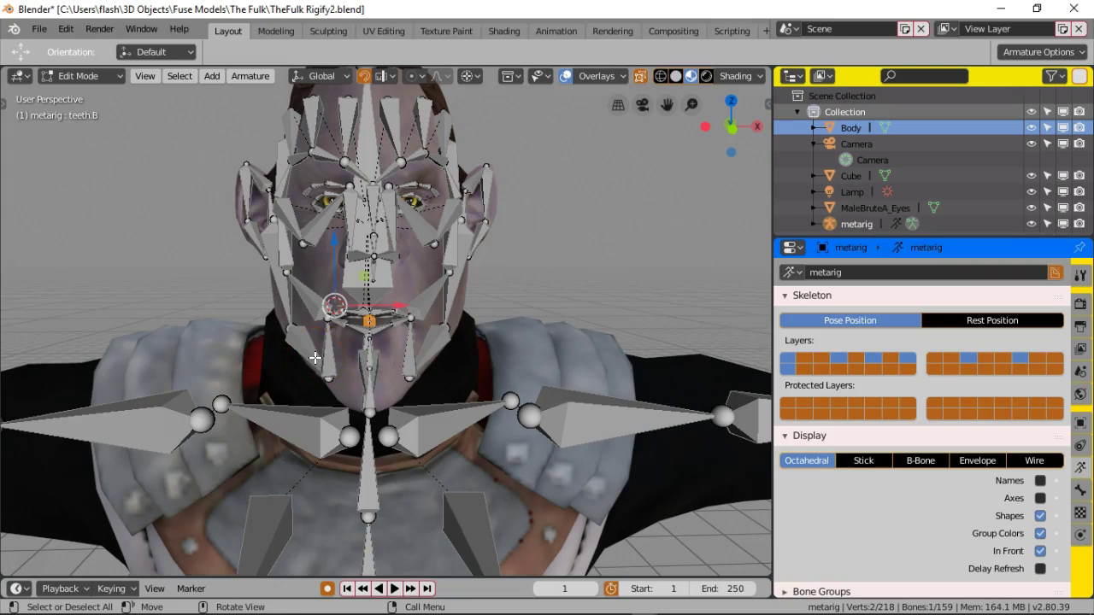
{"action": "mouse_move", "coordinate": [309, 358]}
{"action": "middle_mouse_down"}
{"action": "mouse_move", "coordinate": [450, 363]}
{"action": "mouse_move", "coordinate": [301, 349]}
{"action": "mouse_move", "coordinate": [402, 367]}
{"action": "mouse_move", "coordinate": [447, 366]}
{"action": "mouse_move", "coordinate": [294, 343]}
{"action": "middle_mouse_up"}
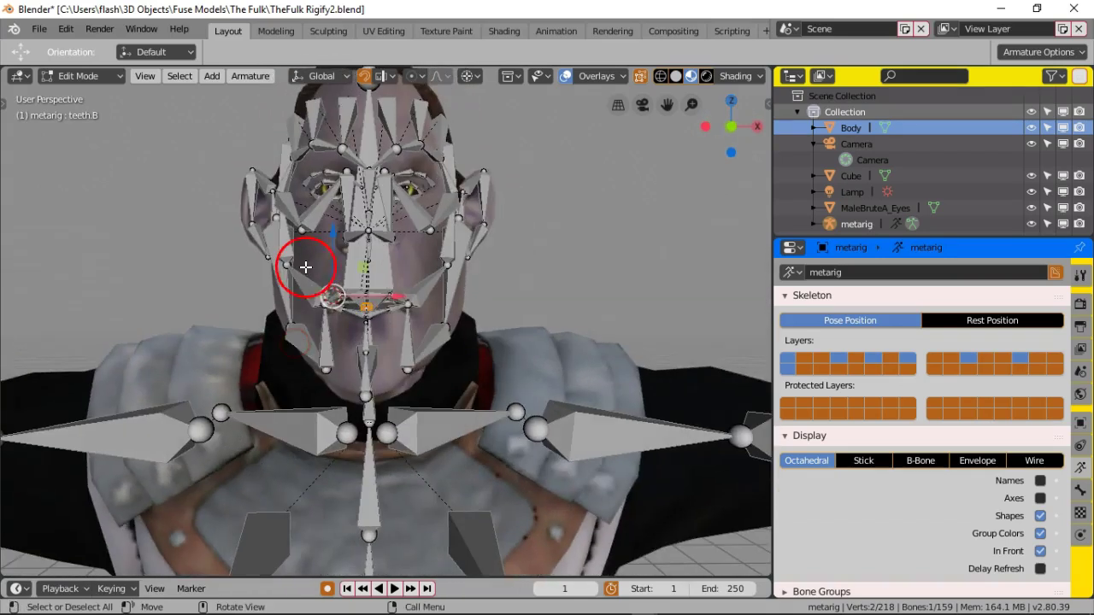
{"action": "middle_click_drag", "start_coordinate": [331, 280], "coordinate": [396, 322]}
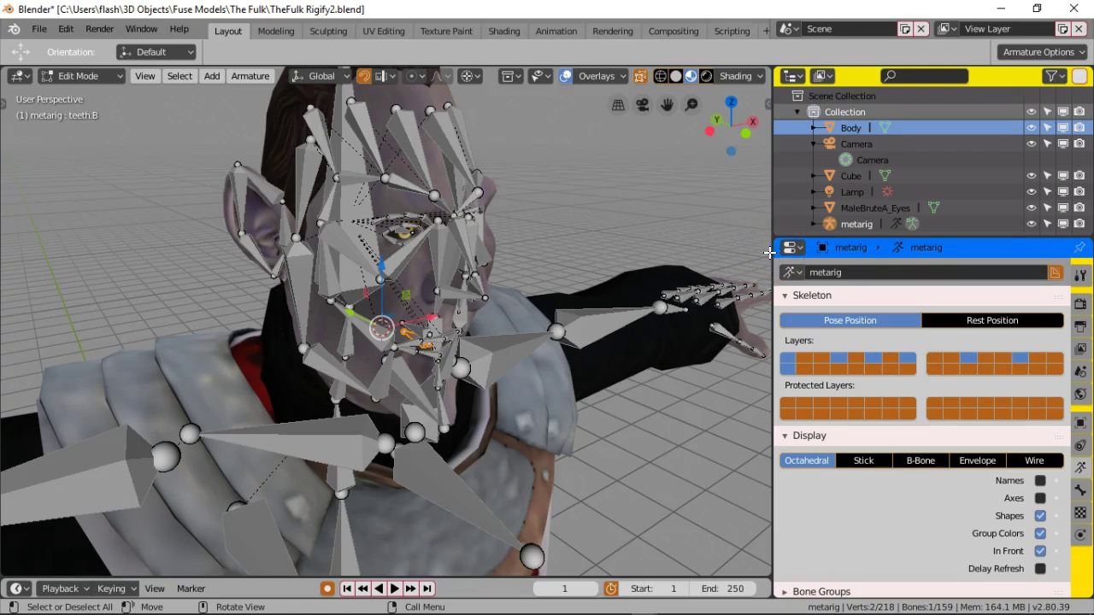
{"action": "middle_click_drag", "start_coordinate": [731, 238], "coordinate": [712, 211]}
{"action": "mouse_move", "coordinate": [591, 247]}
{"action": "middle_mouse_down"}
{"action": "mouse_move", "coordinate": [662, 254]}
{"action": "mouse_move", "coordinate": [572, 254]}
{"action": "middle_mouse_up"}
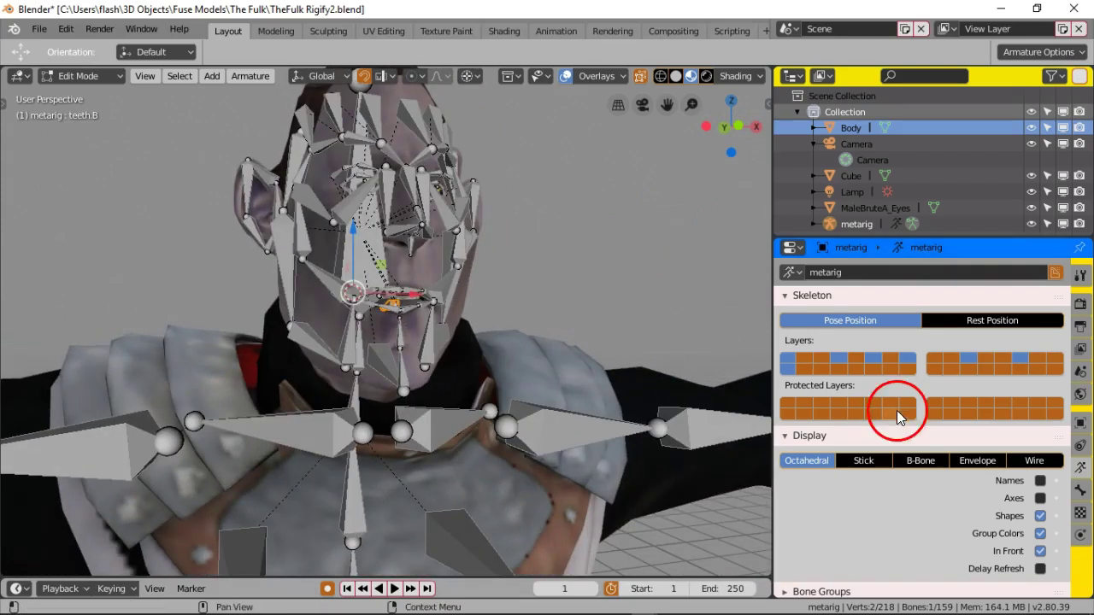
Step: Switch the metarig to Object Mode and bring the finger bones of the character's left hand into view
{"action": "left_click", "coordinate": [96, 75]}
{"action": "left_click", "coordinate": [98, 95]}
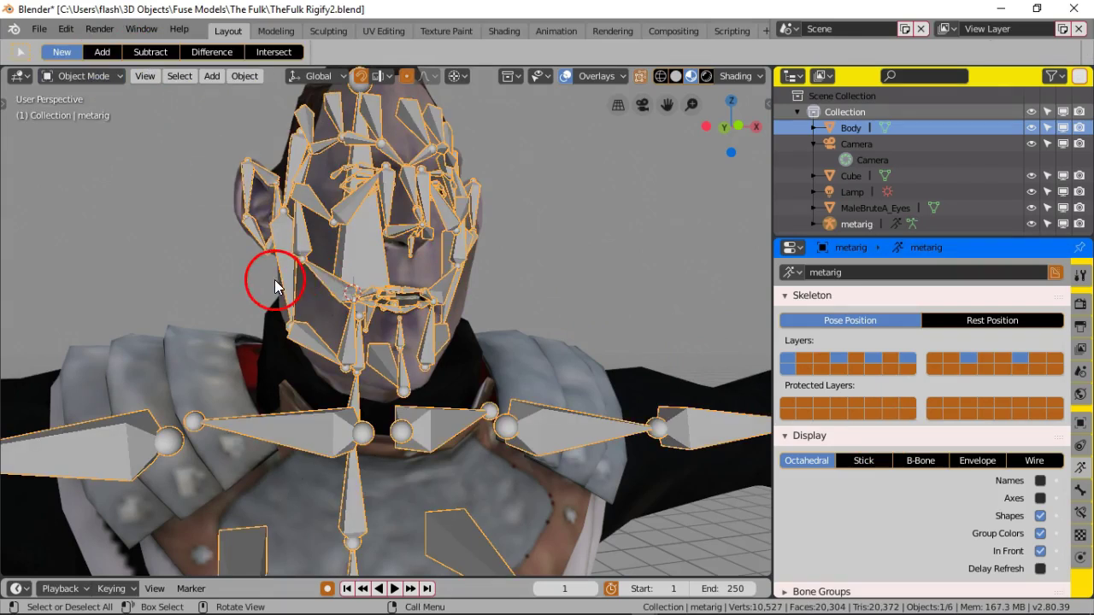
{"action": "scroll", "coordinate": [266, 282], "scroll_direction": "down", "scroll_amount": 6}
{"action": "middle_click_drag", "start_coordinate": [276, 276], "coordinate": [278, 328]}
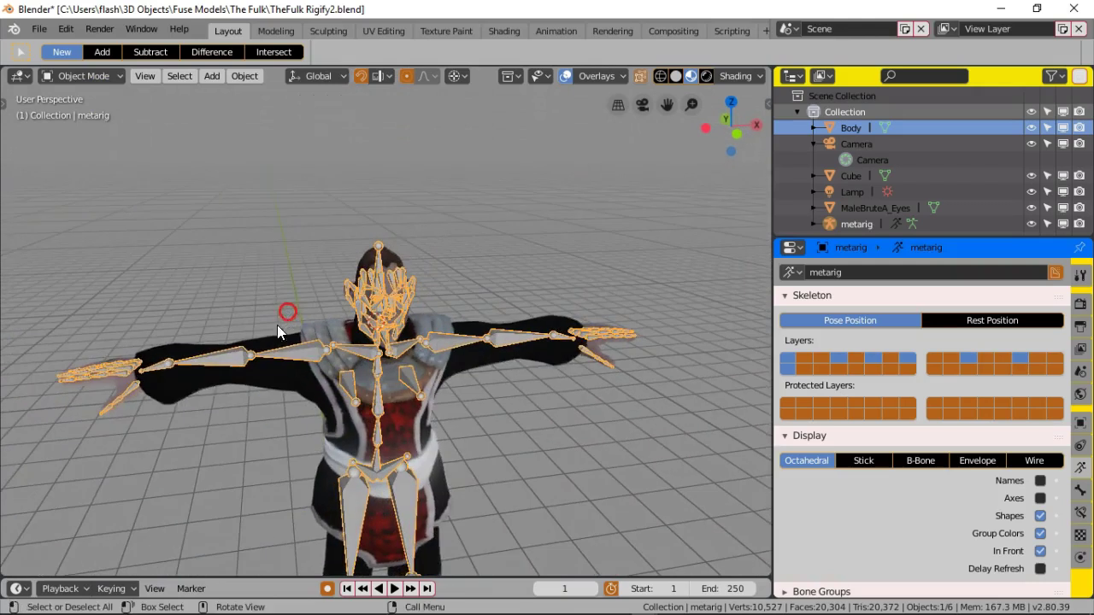
{"action": "mouse_move", "coordinate": [145, 381]}
{"action": "middle_mouse_down"}
{"action": "mouse_move", "coordinate": [313, 345]}
{"action": "mouse_move", "coordinate": [108, 356]}
{"action": "mouse_move", "coordinate": [379, 373]}
{"action": "mouse_move", "coordinate": [337, 375]}
{"action": "mouse_move", "coordinate": [396, 416]}
{"action": "mouse_move", "coordinate": [403, 395]}
{"action": "mouse_move", "coordinate": [356, 277]}
{"action": "mouse_move", "coordinate": [361, 289]}
{"action": "mouse_move", "coordinate": [384, 253]}
{"action": "mouse_move", "coordinate": [375, 262]}
{"action": "mouse_move", "coordinate": [383, 183]}
{"action": "mouse_move", "coordinate": [400, 257]}
{"action": "middle_mouse_up"}
{"action": "scroll", "coordinate": [375, 263], "scroll_direction": "up", "scroll_amount": 2}
{"action": "middle_click_drag", "start_coordinate": [397, 400], "coordinate": [410, 387]}
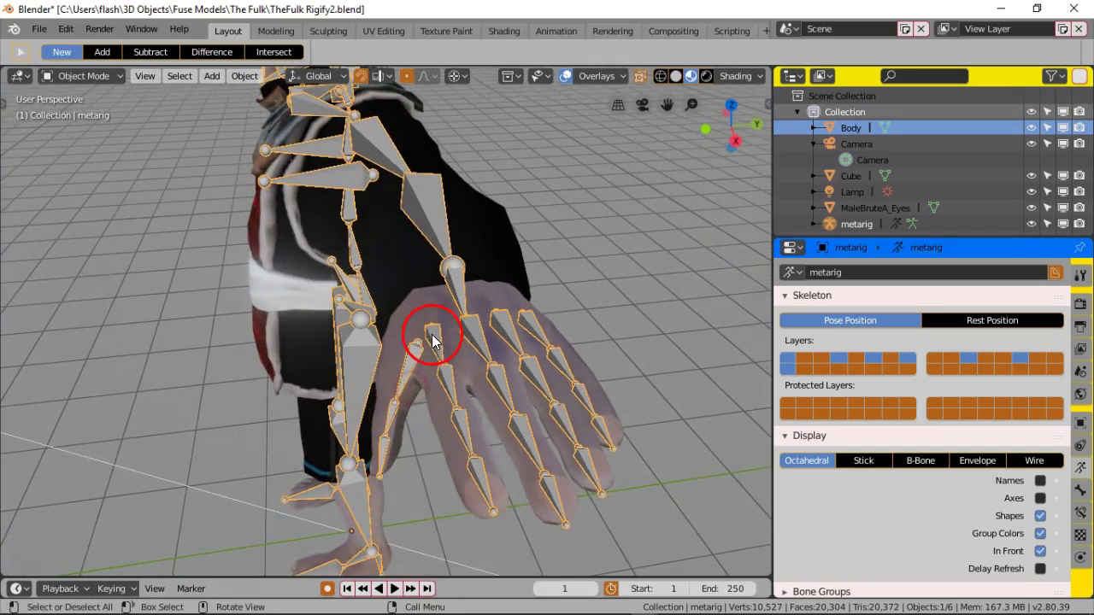
Step: Keep the metarig selected and examine the palm and finger joints on the back of the left hand up close
{"action": "left_click", "coordinate": [432, 325]}
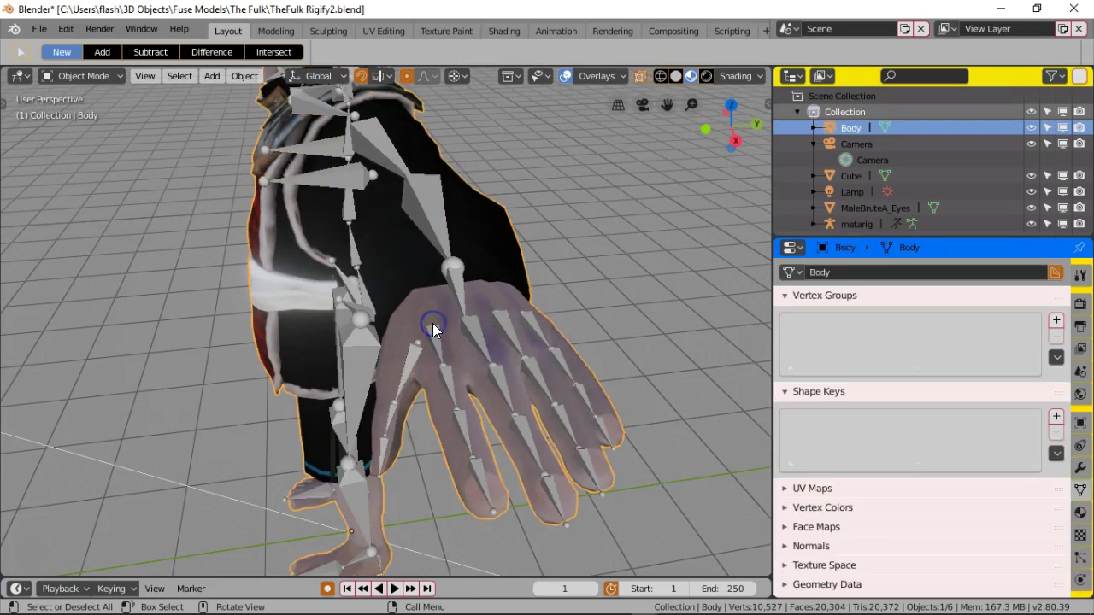
{"action": "left_click", "coordinate": [432, 325]}
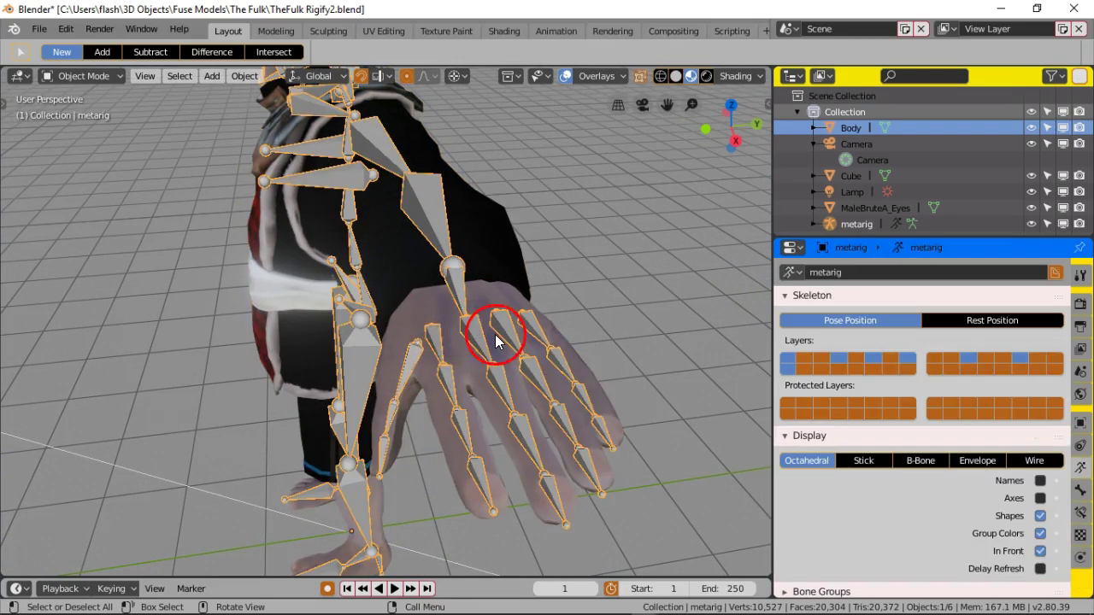
{"action": "middle_click_drag", "start_coordinate": [537, 371], "coordinate": [520, 392]}
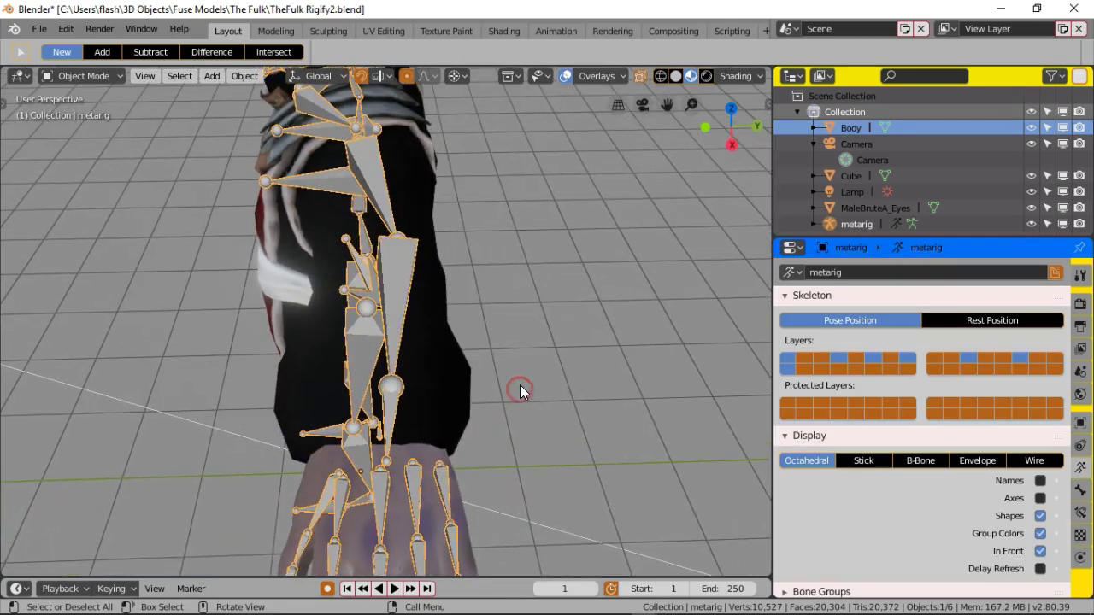
{"action": "scroll", "coordinate": [530, 359], "scroll_direction": "up", "scroll_amount": 4}
{"action": "middle_click_drag", "start_coordinate": [561, 281], "coordinate": [503, 315]}
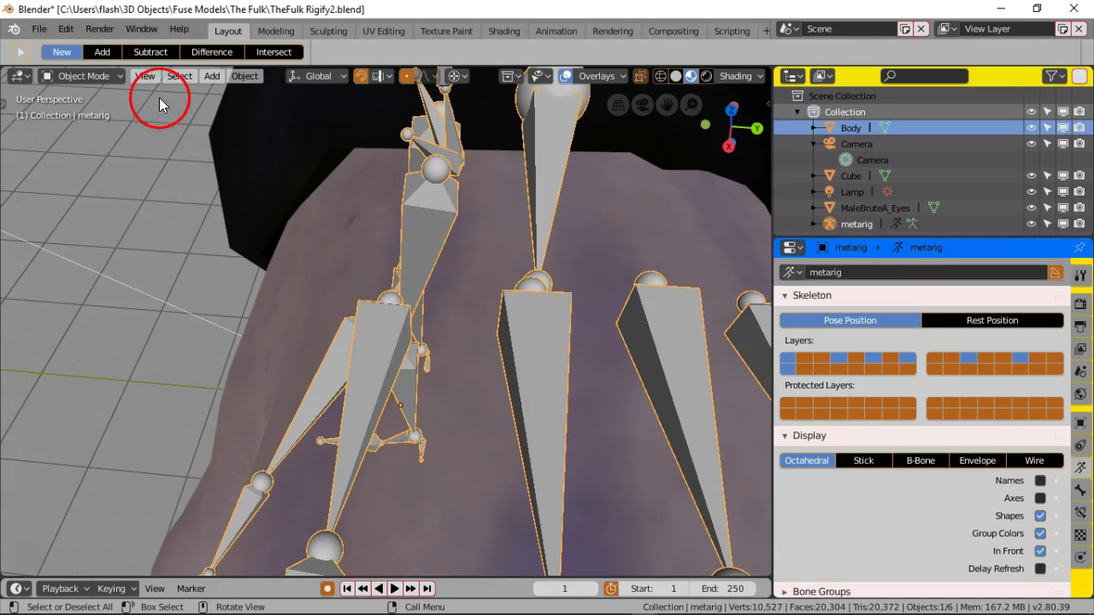
Step: Switch the metarig to Edit Mode and show the transform values for the bones at the left hand's palm
{"action": "left_click", "coordinate": [92, 76]}
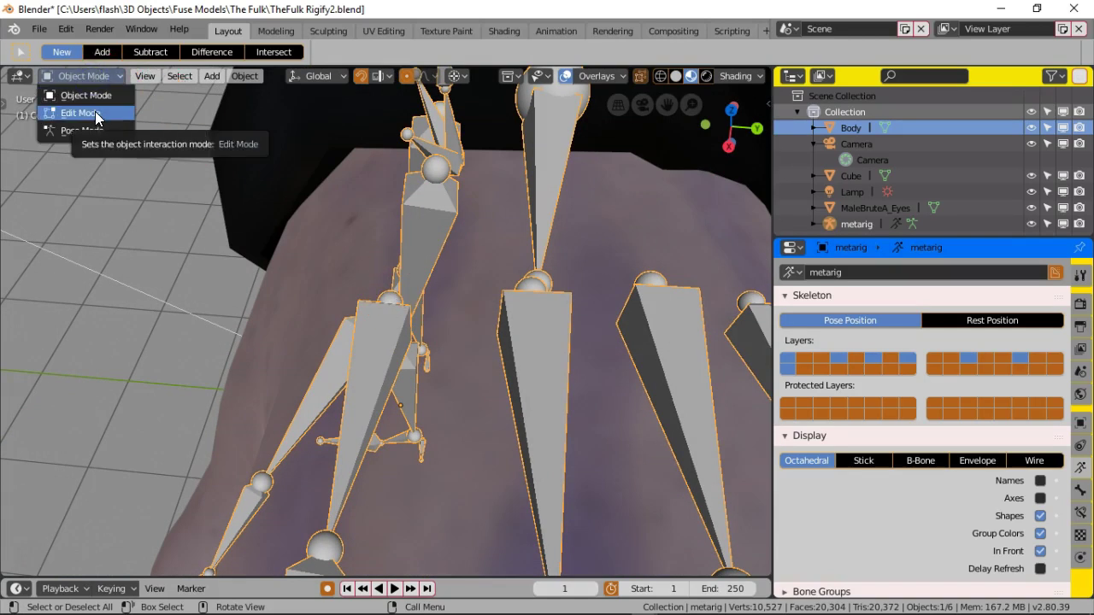
{"action": "left_click", "coordinate": [95, 112]}
{"action": "left_click", "coordinate": [388, 299]}
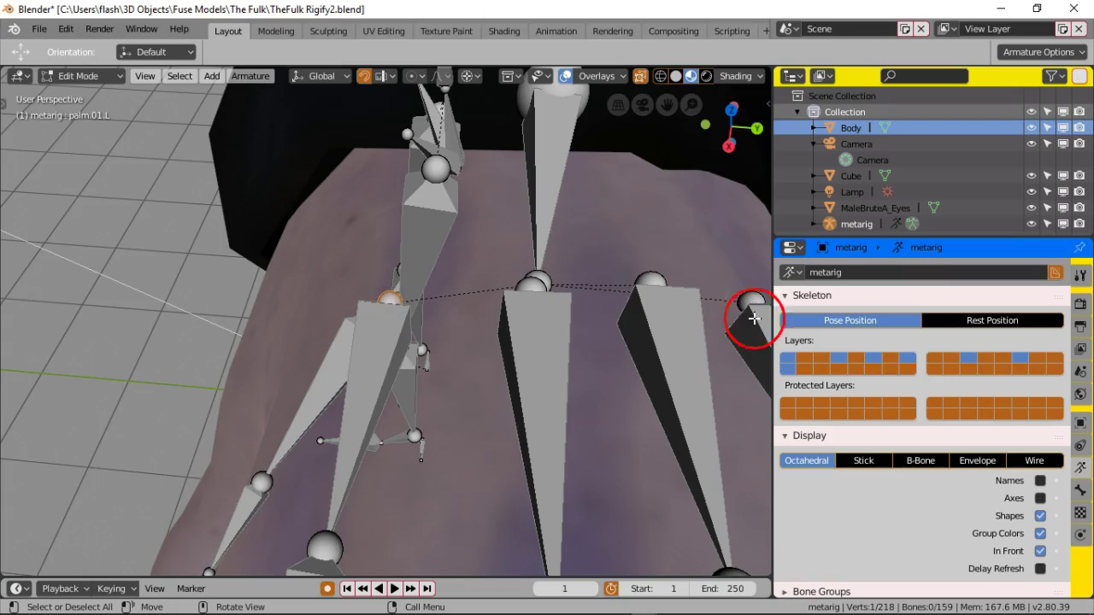
{"action": "left_click", "coordinate": [768, 104]}
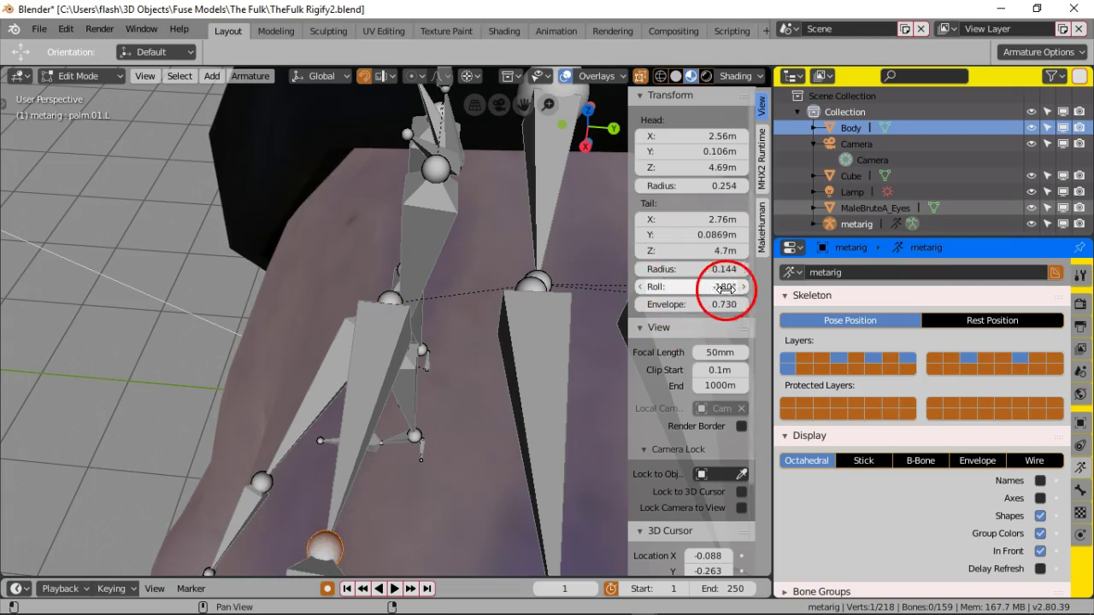
{"action": "left_click", "coordinate": [526, 287]}
{"action": "key", "text": "KP_Decimal"}
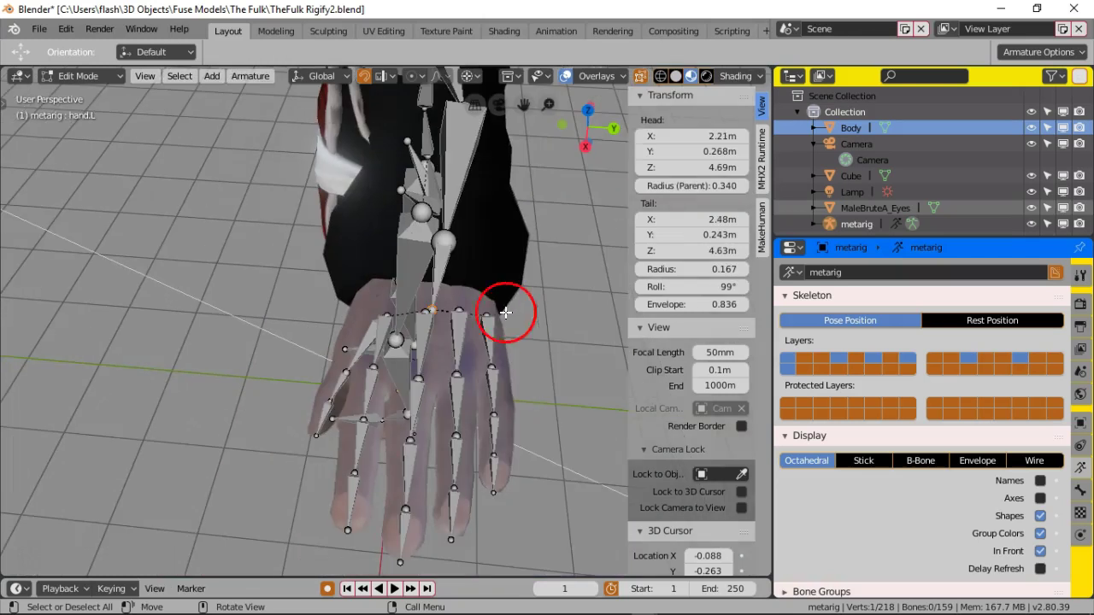
Step: Check the Roll values of the middle finger and ring finger bones of the left hand
{"action": "left_click", "coordinate": [417, 381]}
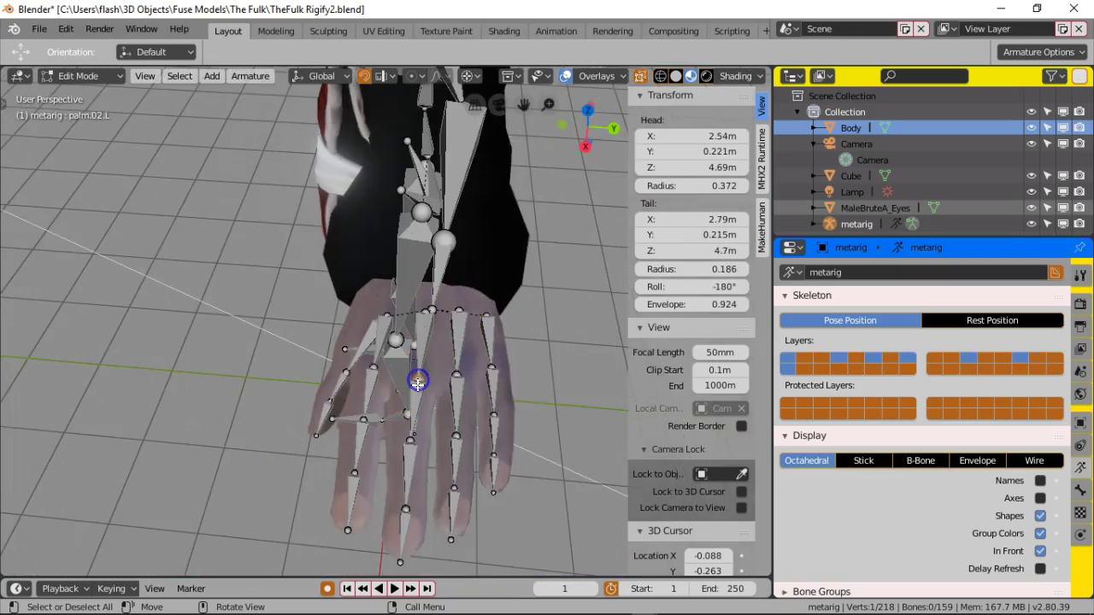
{"action": "left_click", "coordinate": [414, 440]}
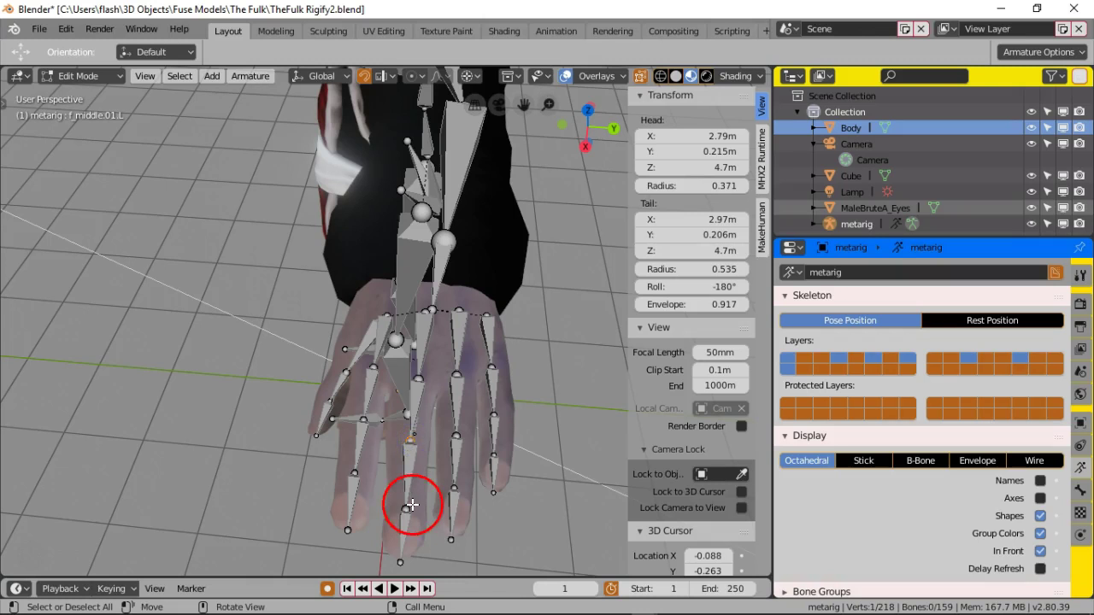
{"action": "left_click", "coordinate": [405, 534]}
{"action": "left_click", "coordinate": [401, 564]}
{"action": "left_click", "coordinate": [452, 436]}
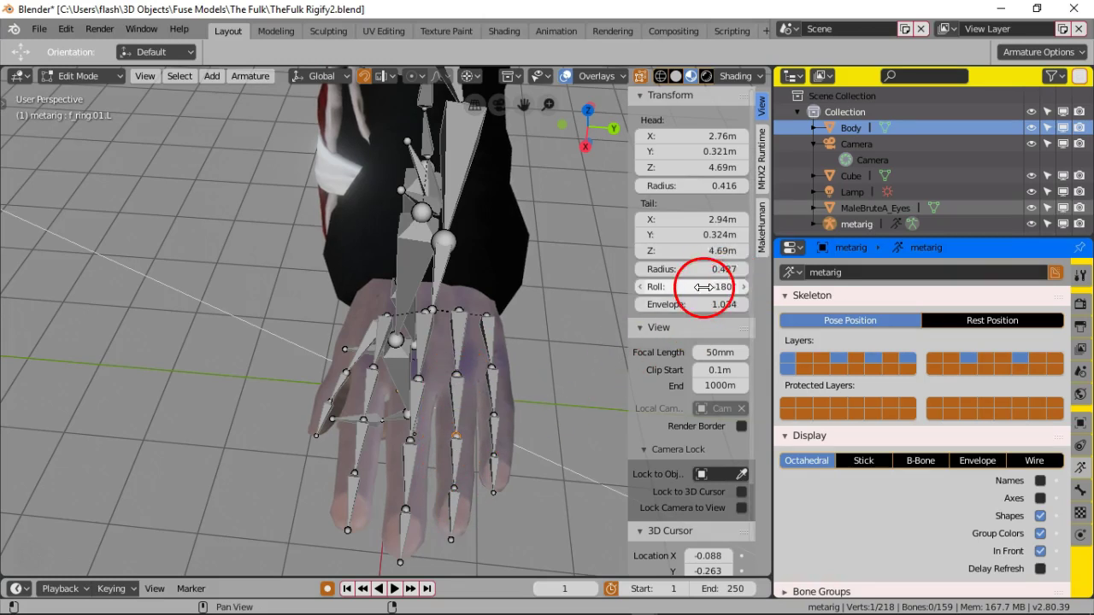
Step: Try different Roll values along the left pinky: -179° for palm.04.L, then -183°, -173° and -190° for its three finger bones
{"action": "left_click", "coordinate": [489, 314]}
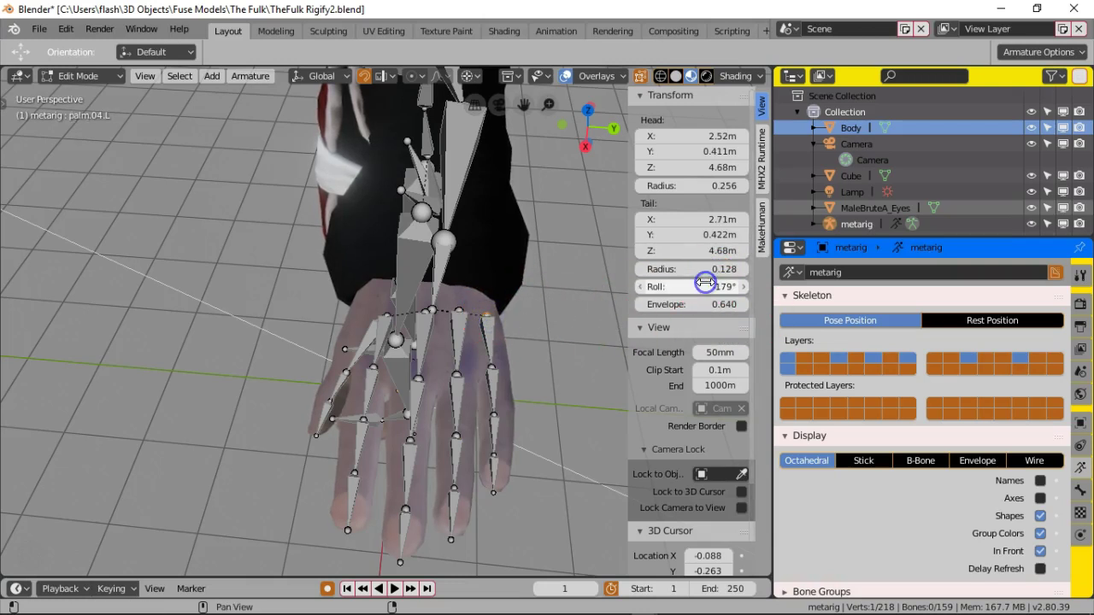
{"action": "left_click", "coordinate": [490, 369]}
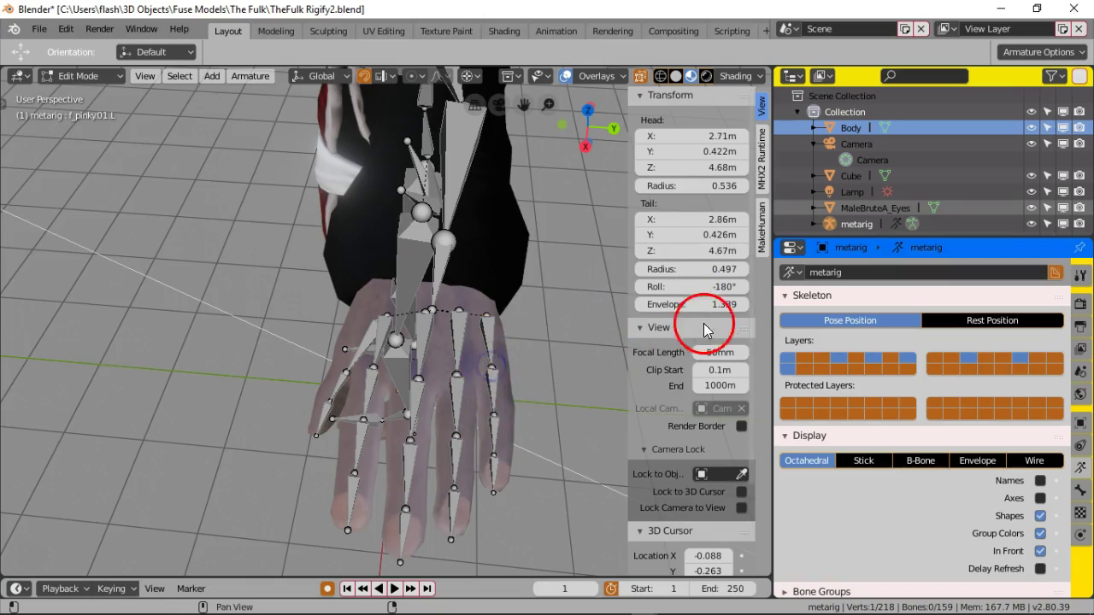
{"action": "left_click_drag", "start_coordinate": [703, 287], "coordinate": [672, 287]}
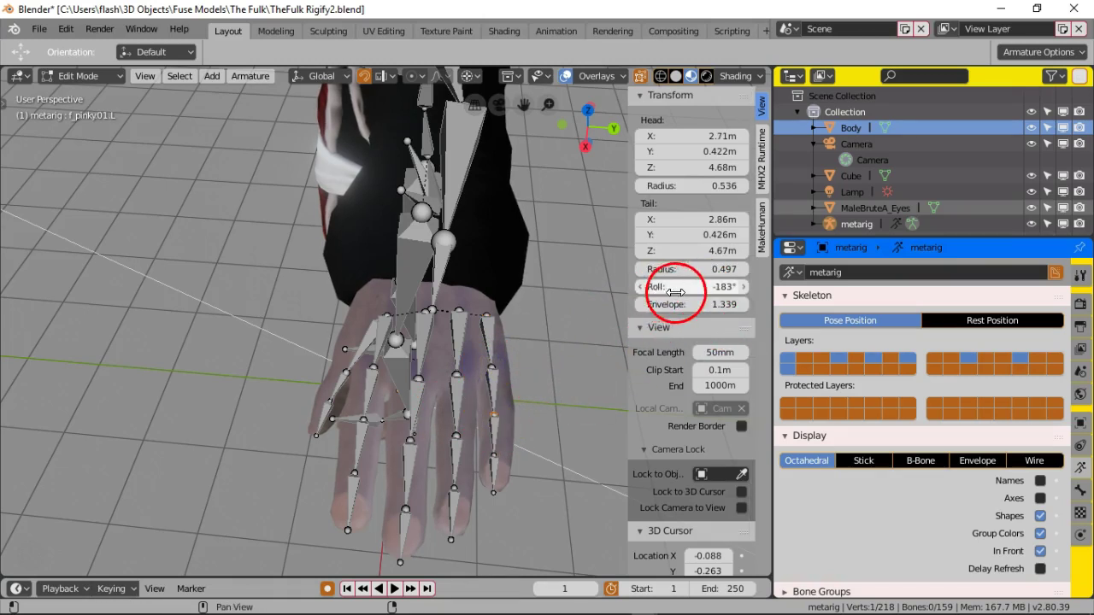
{"action": "left_click", "coordinate": [492, 453]}
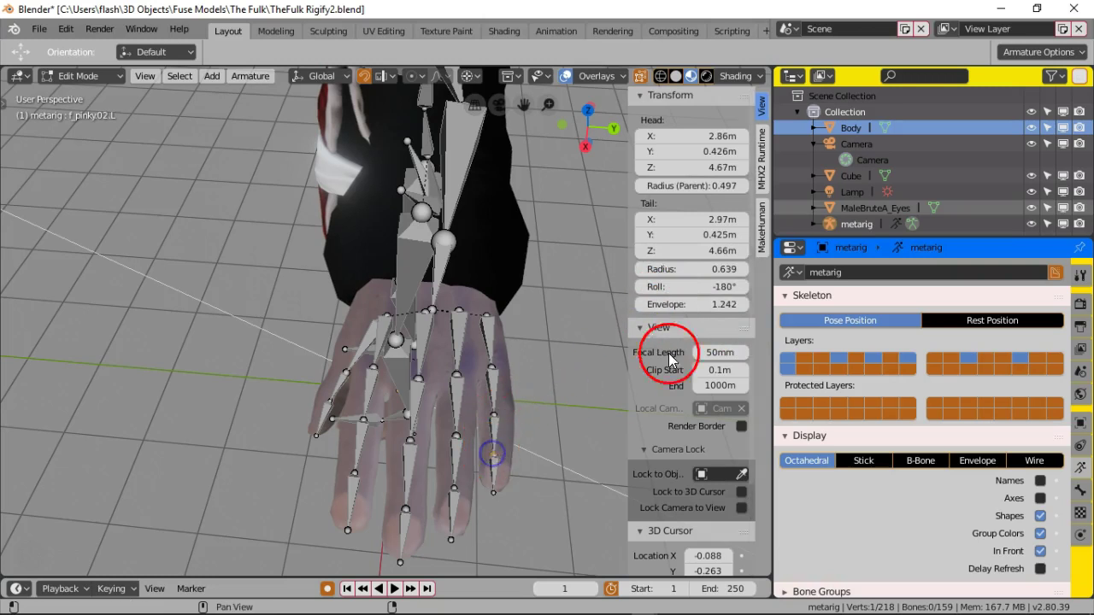
{"action": "left_click_drag", "start_coordinate": [689, 285], "coordinate": [741, 278]}
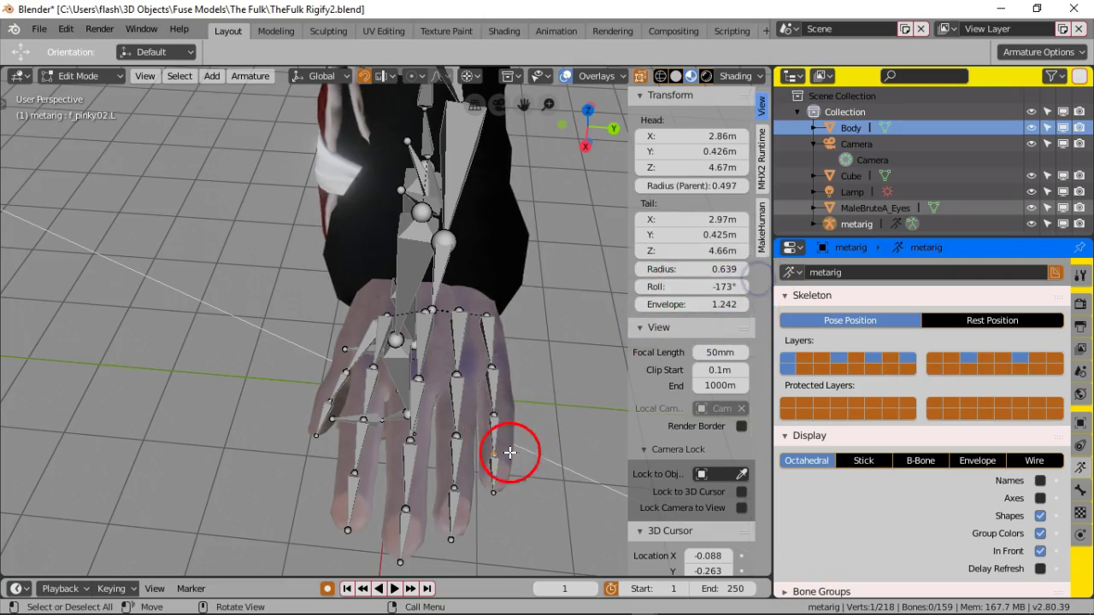
{"action": "left_click_drag", "start_coordinate": [728, 286], "coordinate": [647, 289]}
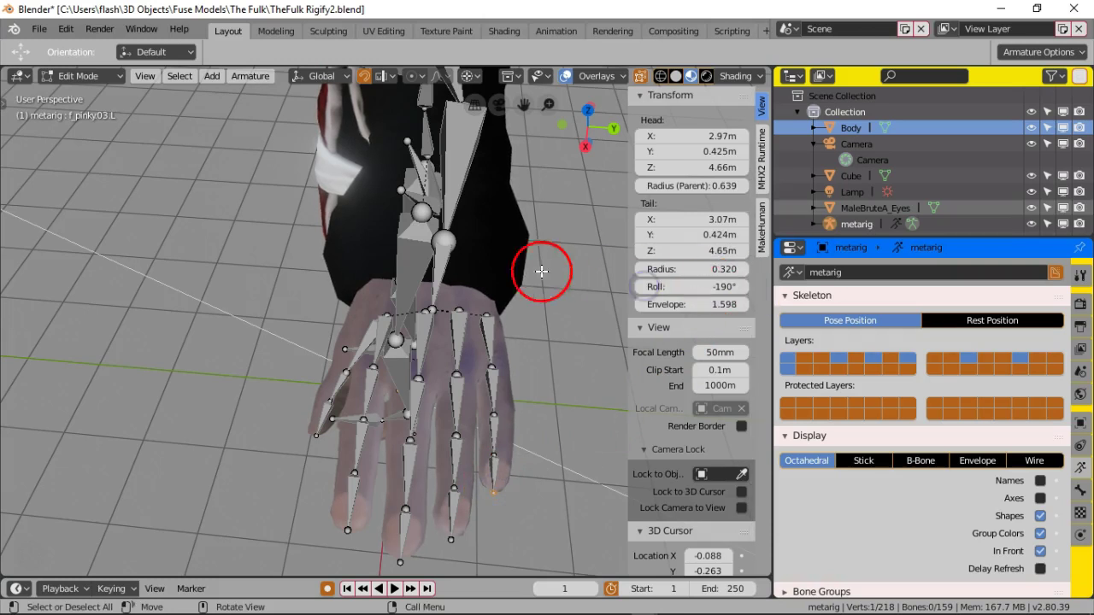
Step: Set the Roll of the palm.04.L bone to -180°
{"action": "left_click", "coordinate": [488, 314]}
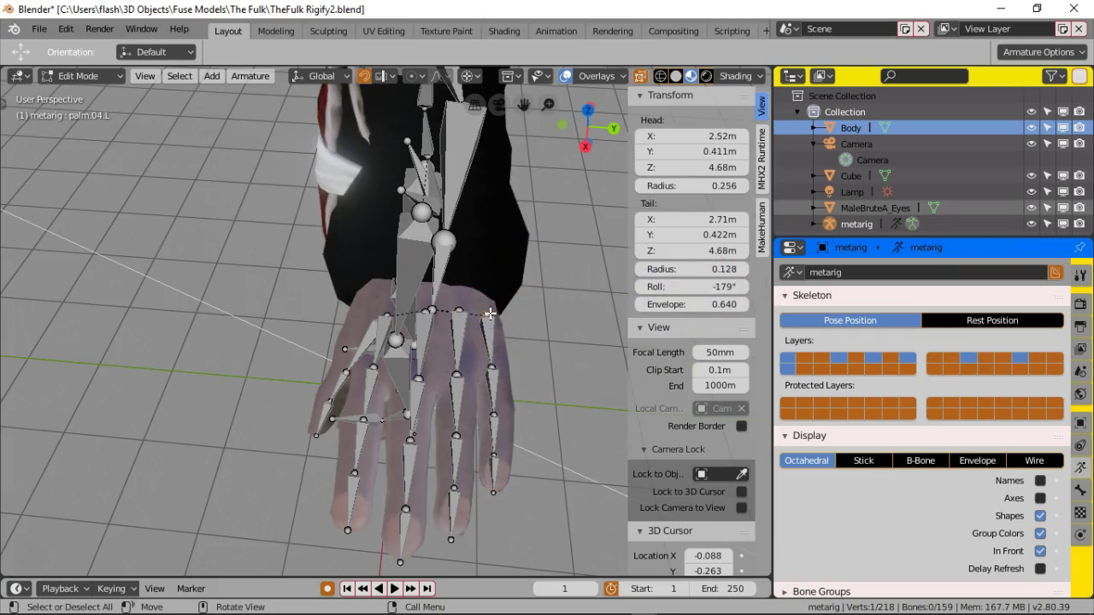
{"action": "left_click", "coordinate": [565, 324]}
{"action": "left_click", "coordinate": [488, 316]}
{"action": "left_click", "coordinate": [677, 317]}
{"action": "mouse_move", "coordinate": [708, 289]}
{"action": "left_mouse_down"}
{"action": "mouse_move", "coordinate": [720, 286]}
{"action": "mouse_move", "coordinate": [709, 288]}
{"action": "left_mouse_up"}
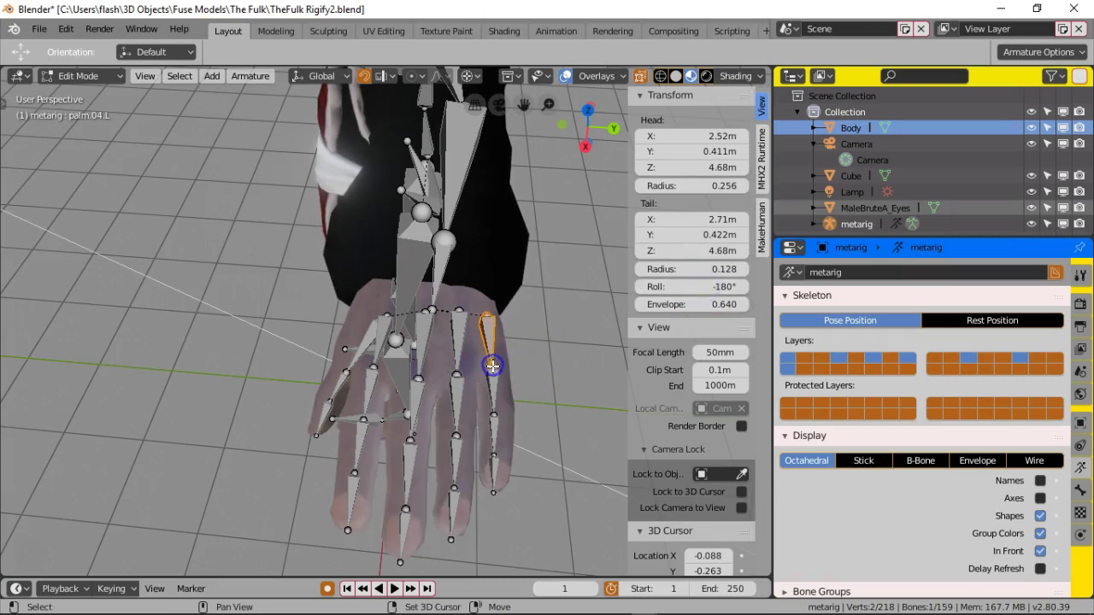
Step: Add the outer two pinky bones to the palm.04.L selection and set the Roll of f_pinky.03.L to -180°
{"action": "left_click", "coordinate": [494, 413], "text": "shift"}
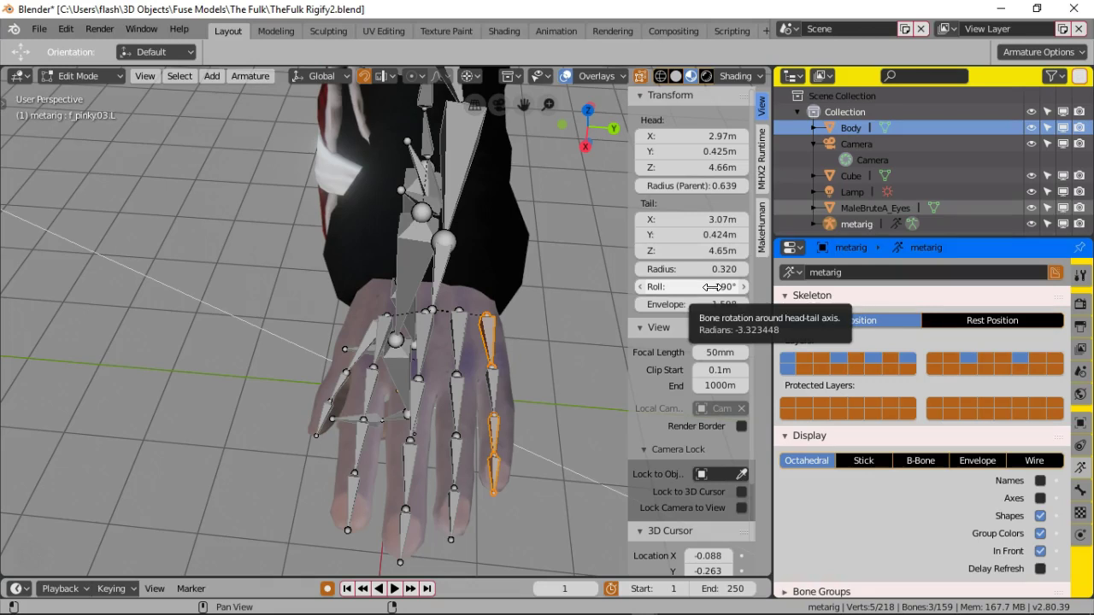
{"action": "left_click_drag", "start_coordinate": [711, 287], "coordinate": [706, 287]}
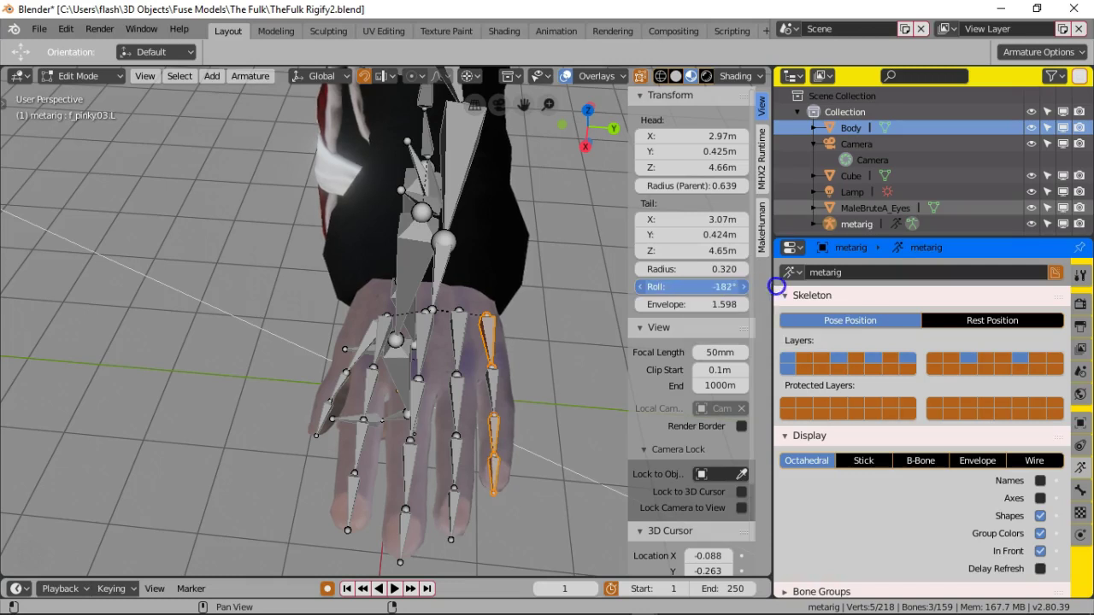
{"action": "left_click_drag", "start_coordinate": [706, 287], "coordinate": [793, 284]}
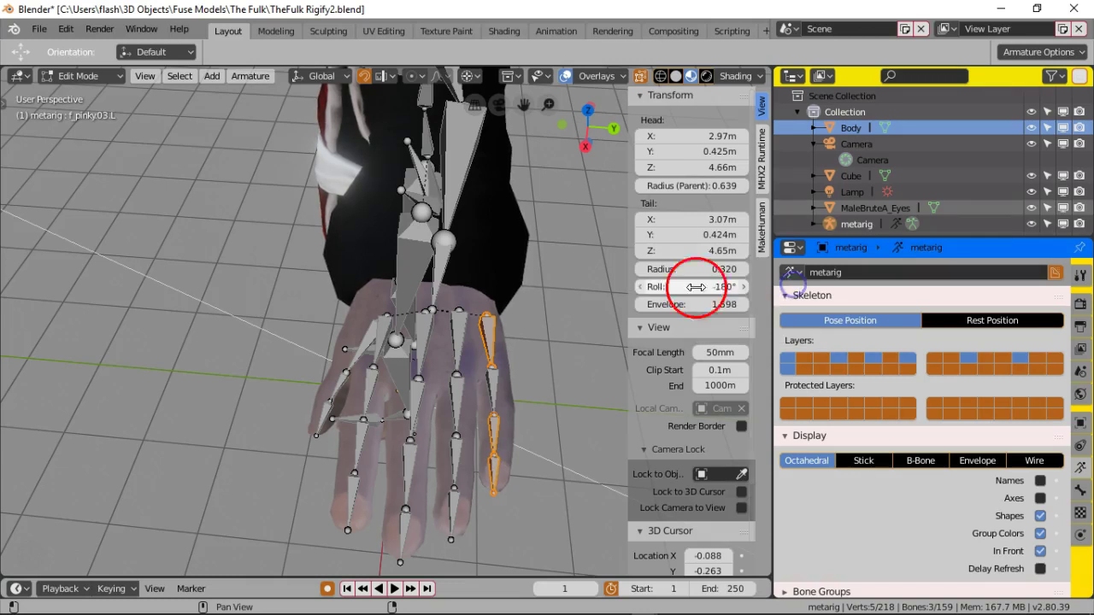
Step: Deselect the bones and check the Roll of each left pinky bone individually
{"action": "left_click", "coordinate": [591, 288]}
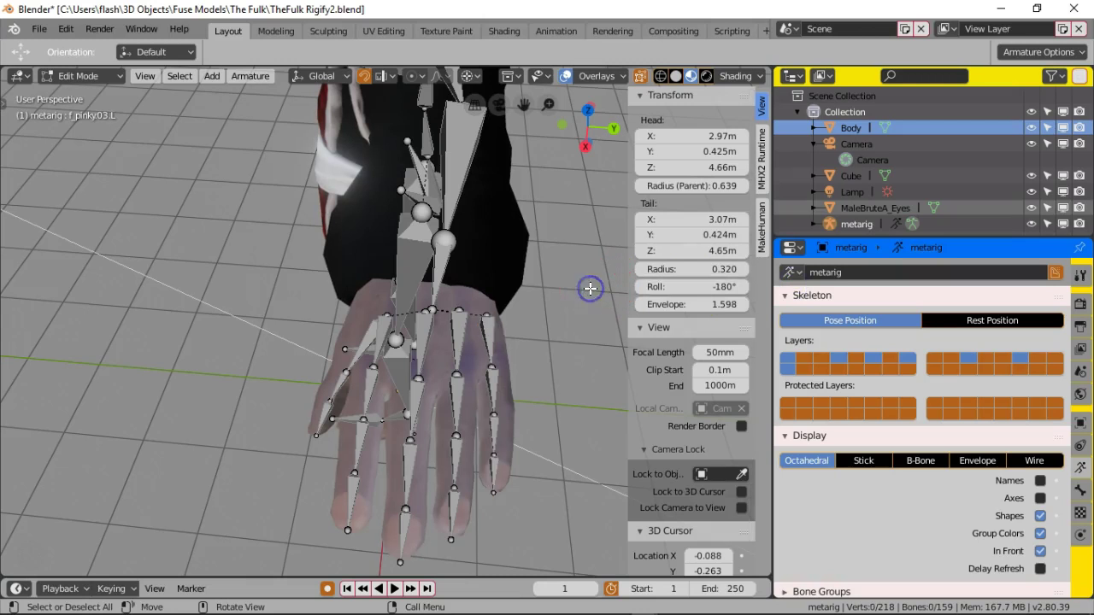
{"action": "left_click", "coordinate": [485, 316]}
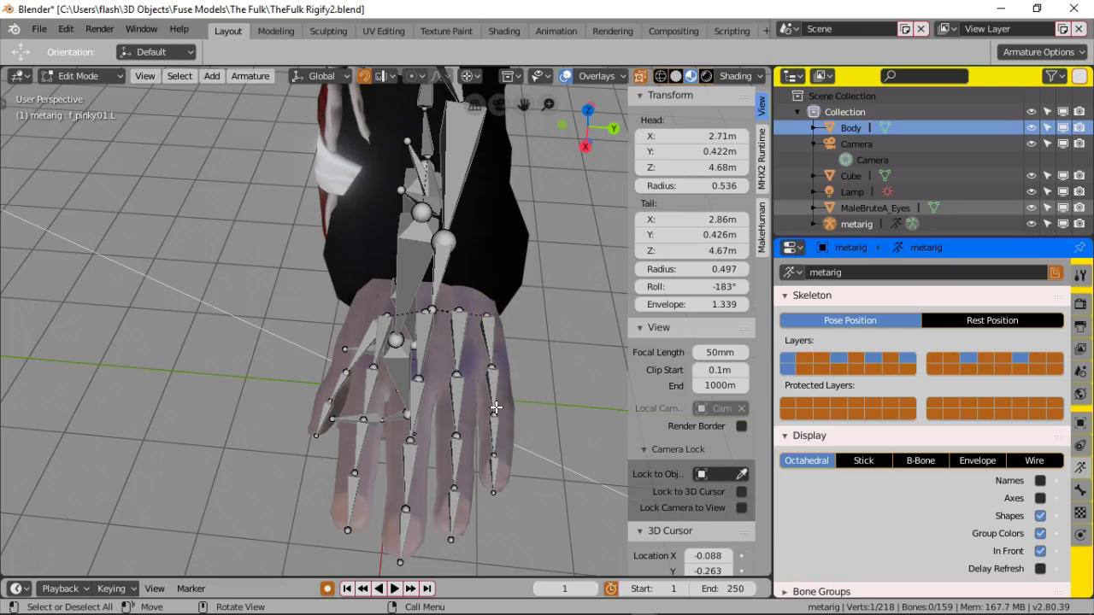
{"action": "left_click", "coordinate": [495, 455]}
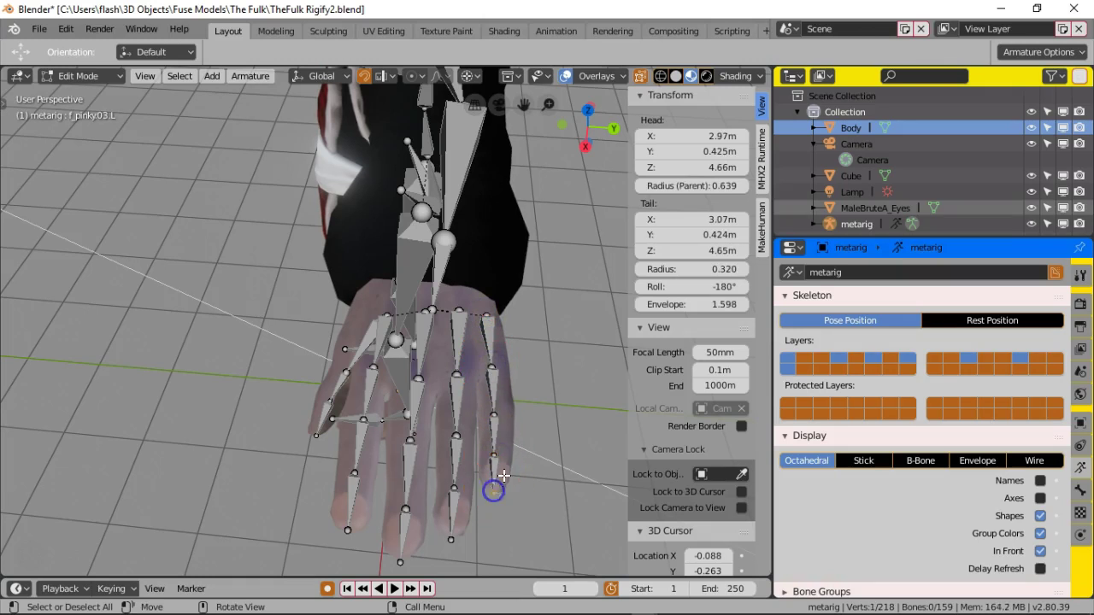
Step: Examine the left hand's palm and finger bones from several angles, up close and in relation to the whole body
{"action": "scroll", "coordinate": [522, 439], "scroll_direction": "up", "scroll_amount": 4}
{"action": "scroll", "coordinate": [521, 432], "scroll_direction": "down", "scroll_amount": 2}
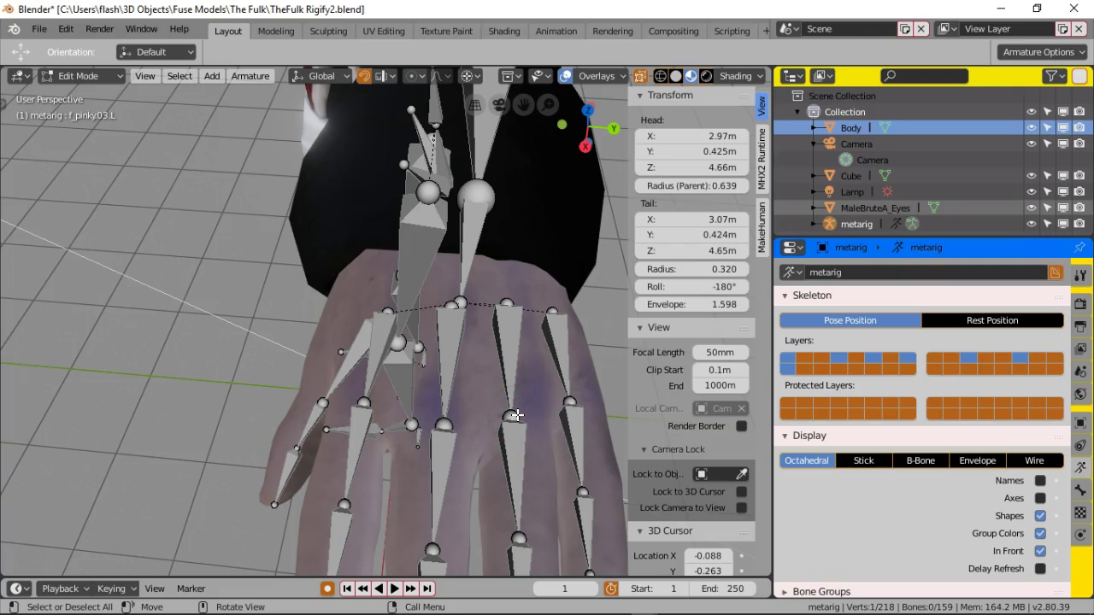
{"action": "middle_click_drag", "start_coordinate": [511, 413], "coordinate": [479, 402]}
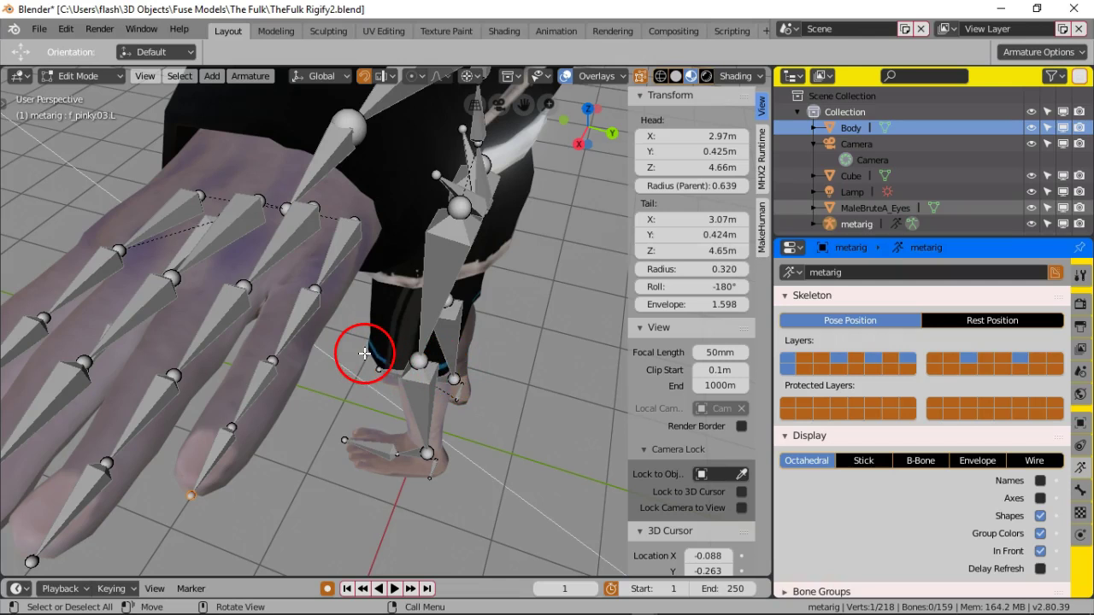
{"action": "scroll", "coordinate": [334, 274], "scroll_direction": "down", "scroll_amount": 3}
{"action": "middle_click_drag", "start_coordinate": [334, 274], "coordinate": [295, 326]}
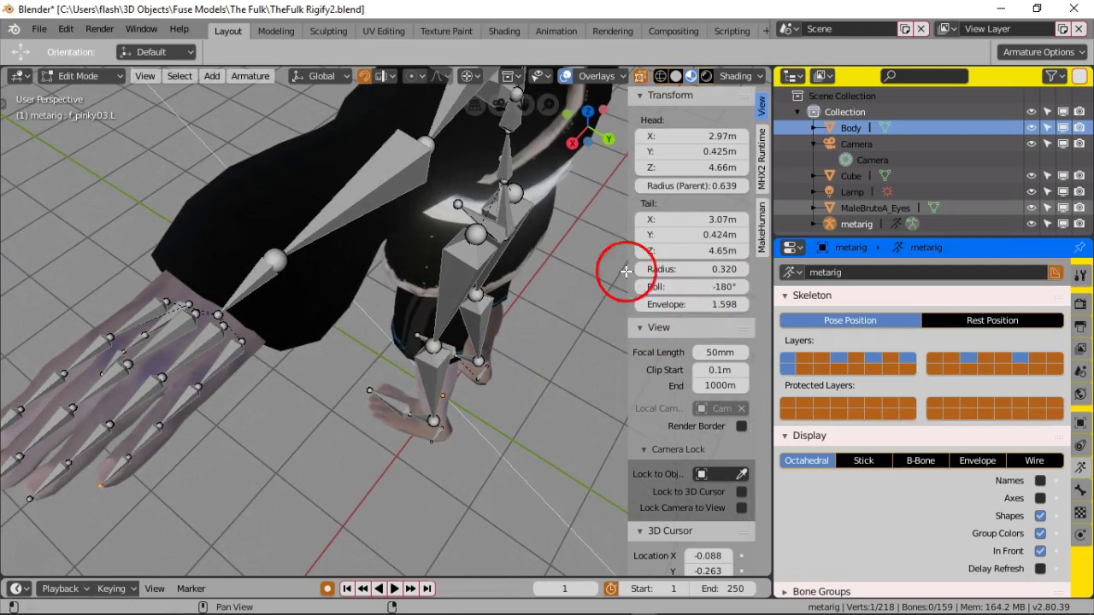
{"action": "middle_click_drag", "start_coordinate": [428, 325], "coordinate": [440, 325]}
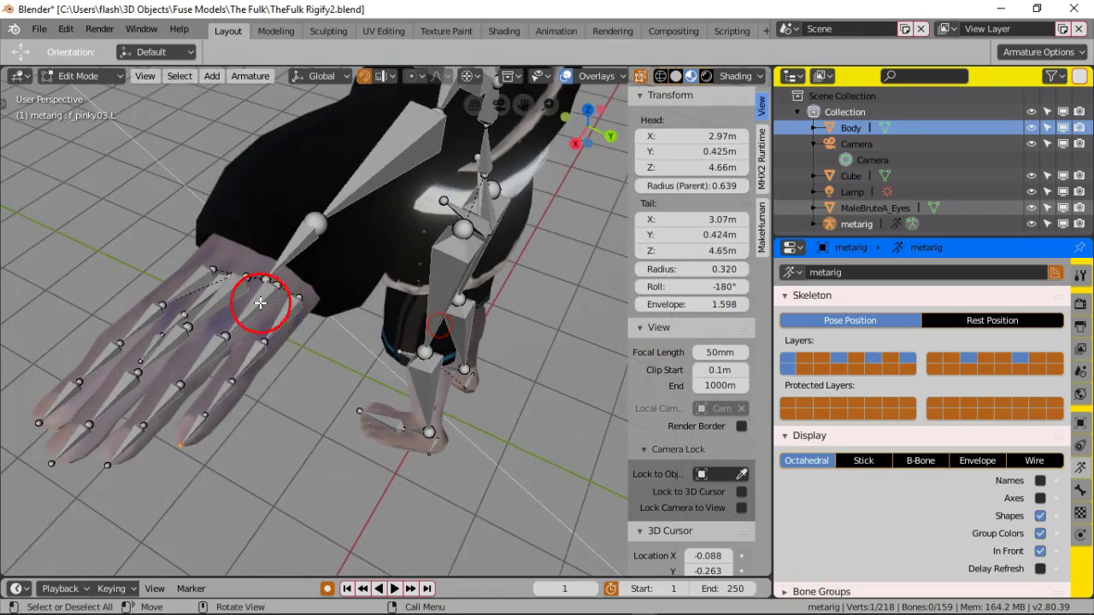
{"action": "middle_click_drag", "start_coordinate": [323, 320], "coordinate": [341, 322]}
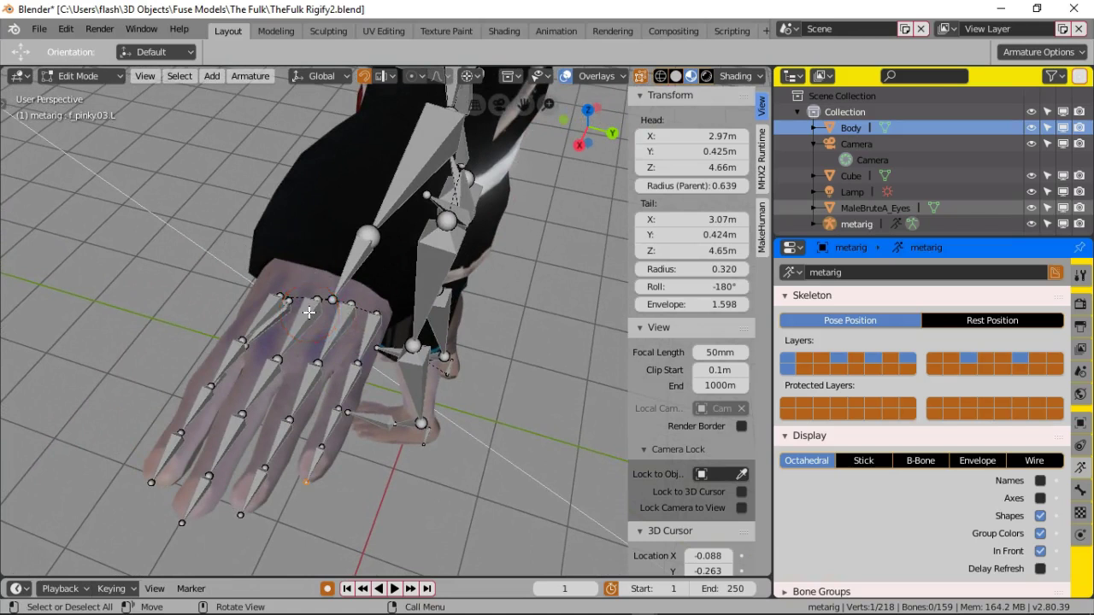
{"action": "middle_click_drag", "start_coordinate": [416, 371], "coordinate": [449, 320]}
{"action": "middle_click_drag", "start_coordinate": [355, 324], "coordinate": [418, 310]}
{"action": "scroll", "coordinate": [295, 323], "scroll_direction": "down", "scroll_amount": 3}
{"action": "middle_click_drag", "start_coordinate": [347, 271], "coordinate": [240, 313]}
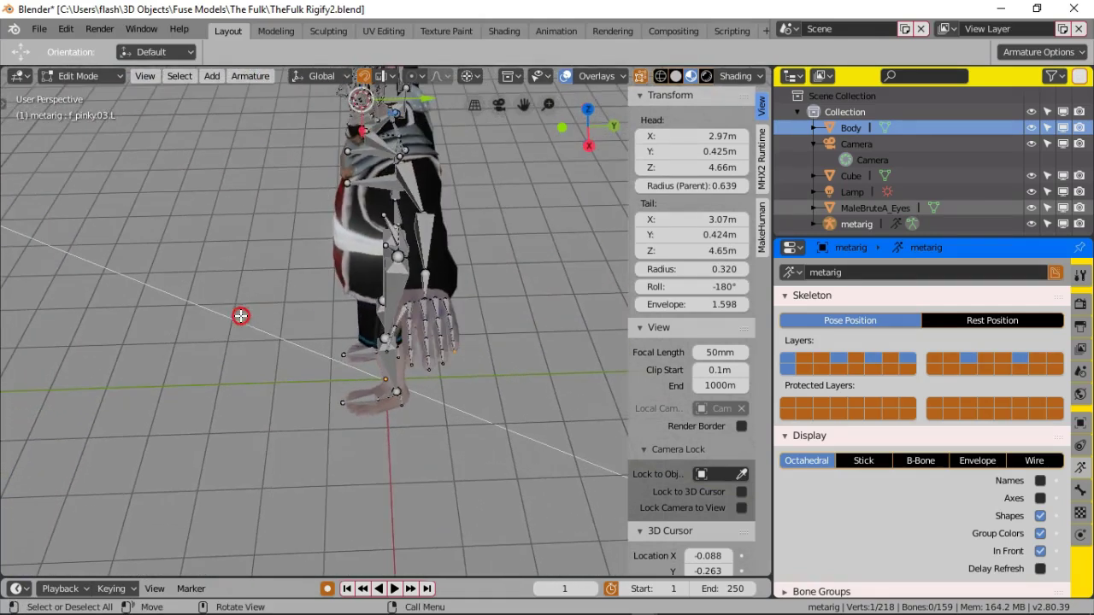
Step: Show the armature's X-Axis Mirror setting and bring the left hand's bones back into close view
{"action": "left_click", "coordinate": [1080, 275]}
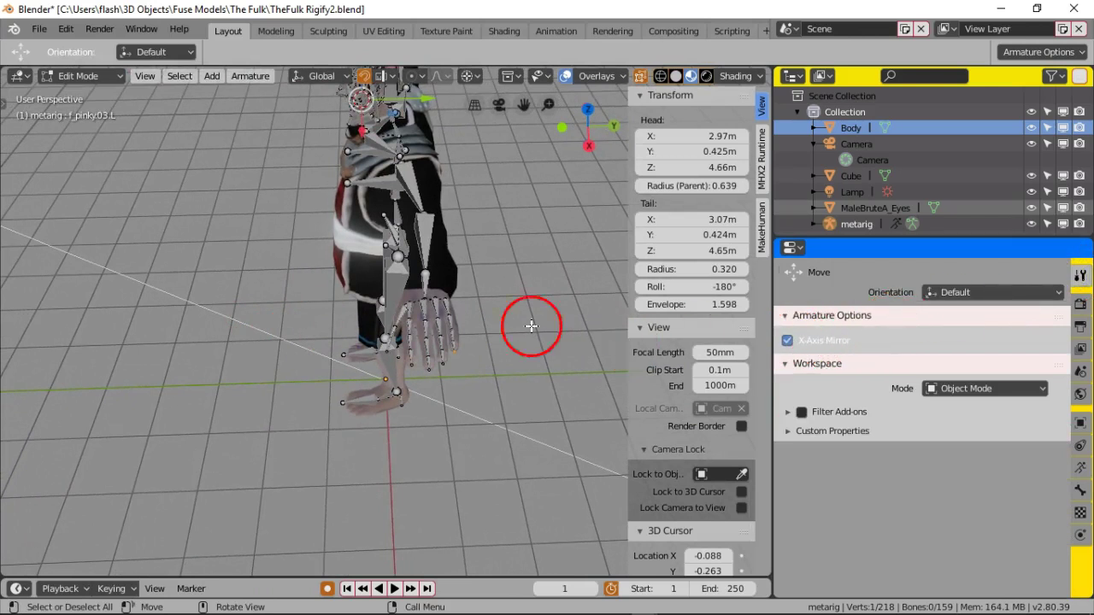
{"action": "scroll", "coordinate": [441, 329], "scroll_direction": "up", "scroll_amount": 2}
{"action": "middle_click_drag", "start_coordinate": [473, 317], "coordinate": [491, 305]}
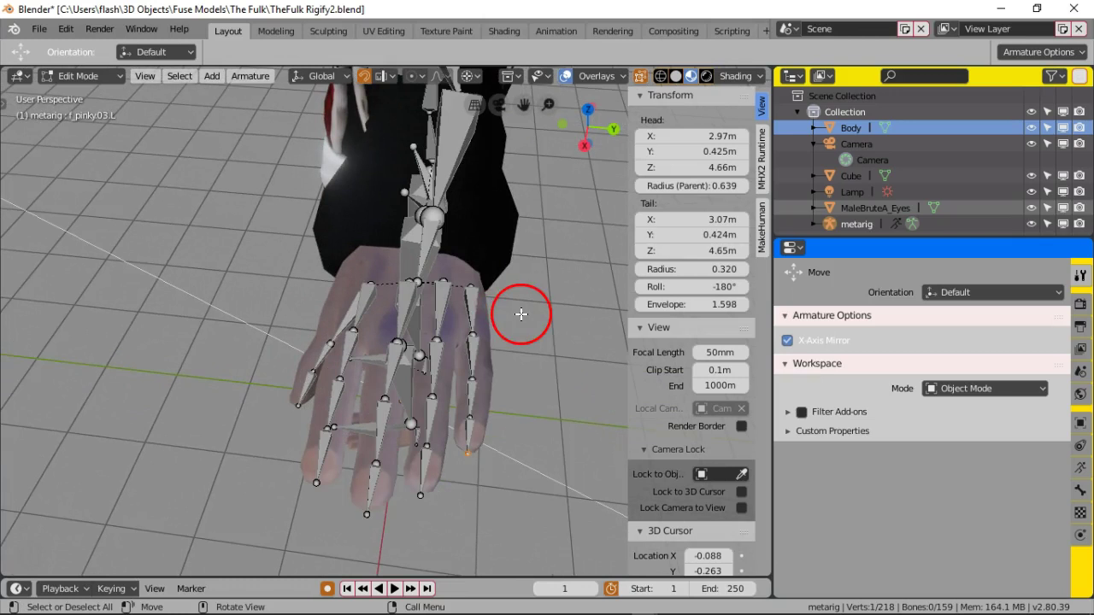
Step: Undo the latest pinky bone selections and Roll edits, and check the left pinky bones again
{"action": "key", "text": "bracketleft"}
{"action": "key", "text": "bracketleft"}
{"action": "key", "text": "bracketleft"}
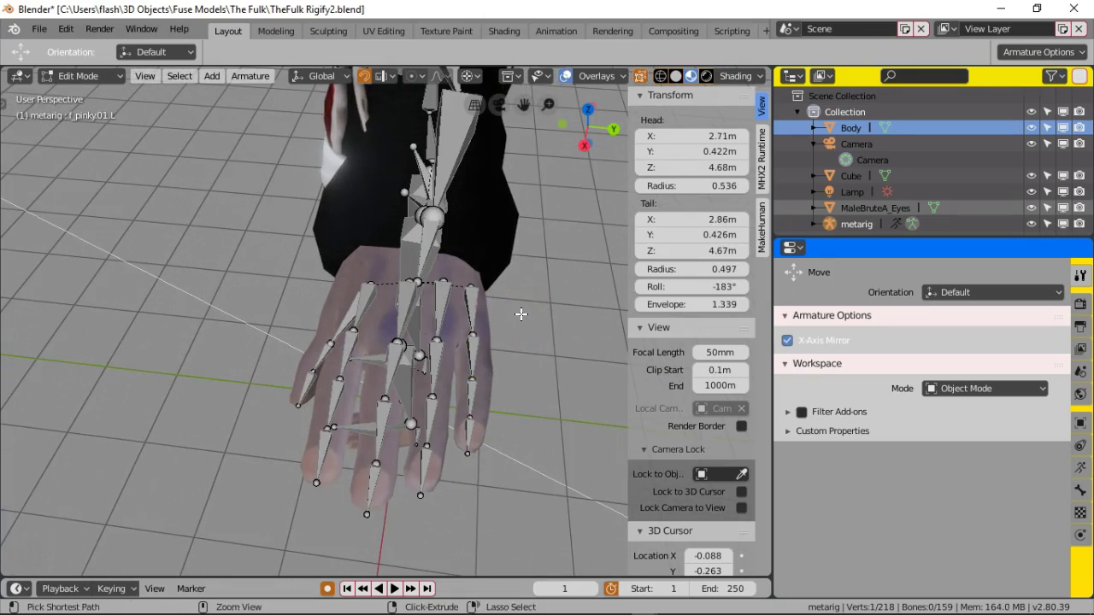
{"action": "key", "text": "ctrl+l"}
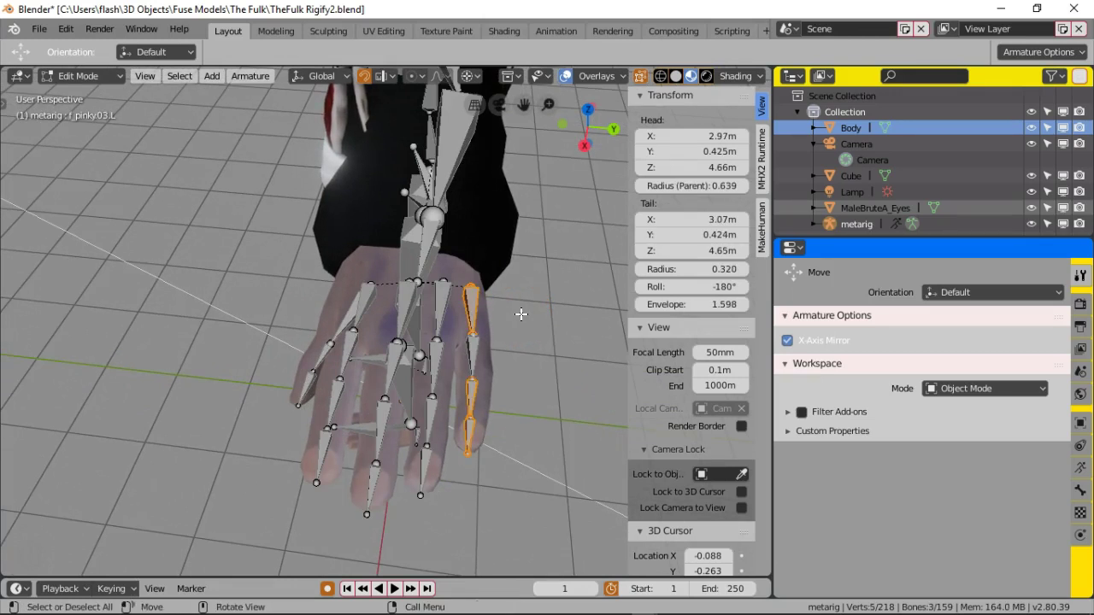
{"action": "key", "text": "ctrl+z"}
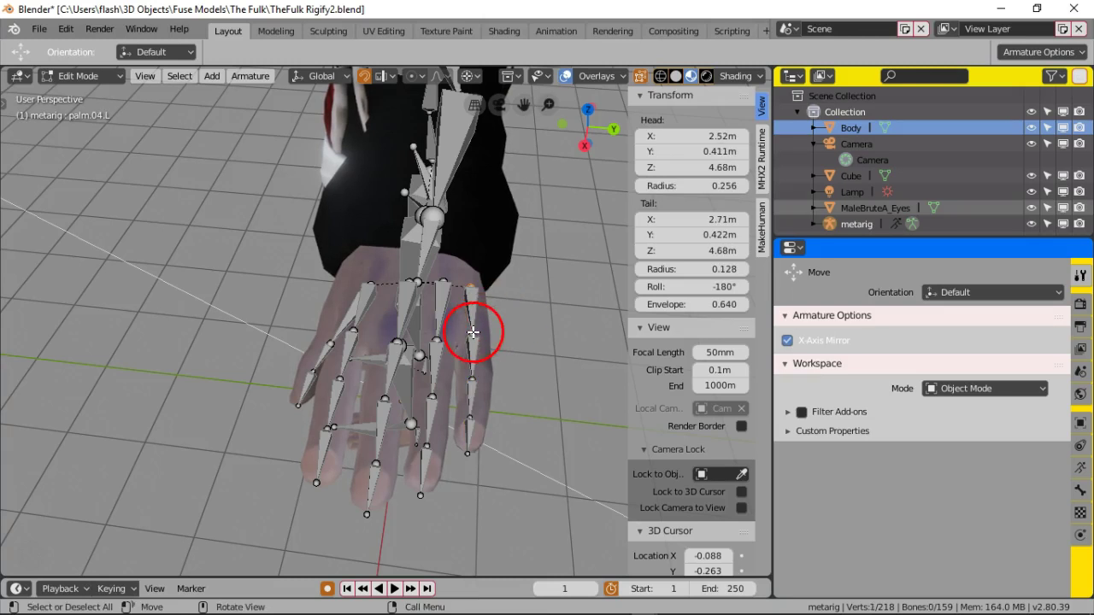
{"action": "left_click", "coordinate": [471, 416]}
{"action": "left_click", "coordinate": [466, 453]}
Step: Undo the remaining trial Roll changes on palm.04.L and the left pinky bones
{"action": "key", "text": "bracketleft"}
{"action": "key", "text": "bracketleft"}
{"action": "key", "text": "bracketleft"}
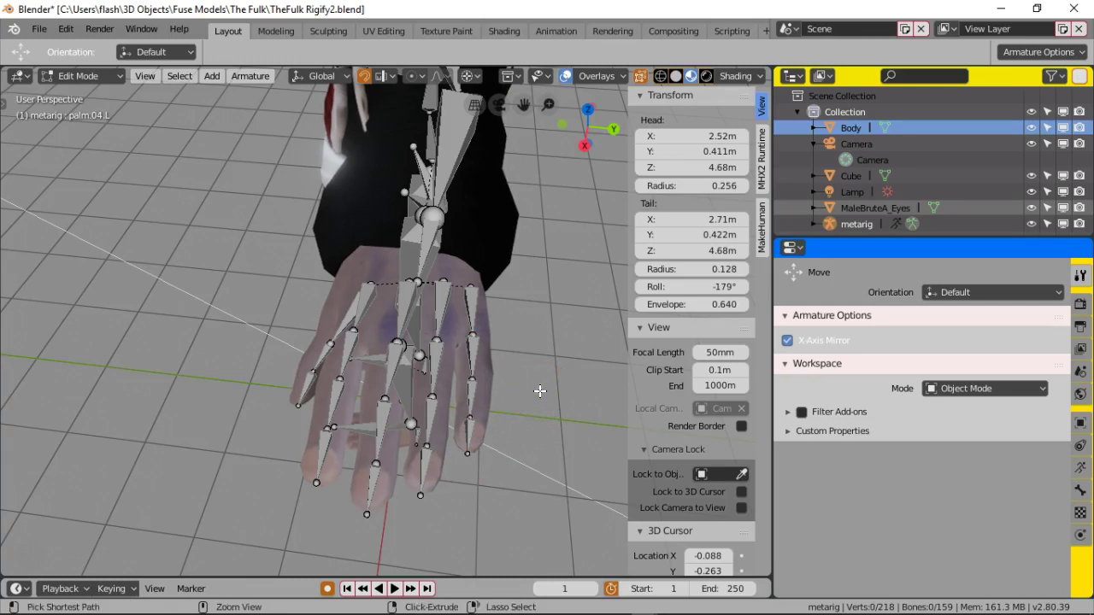
{"action": "key", "text": "bracketright"}
{"action": "key", "text": "bracketright"}
{"action": "key", "text": "bracketright"}
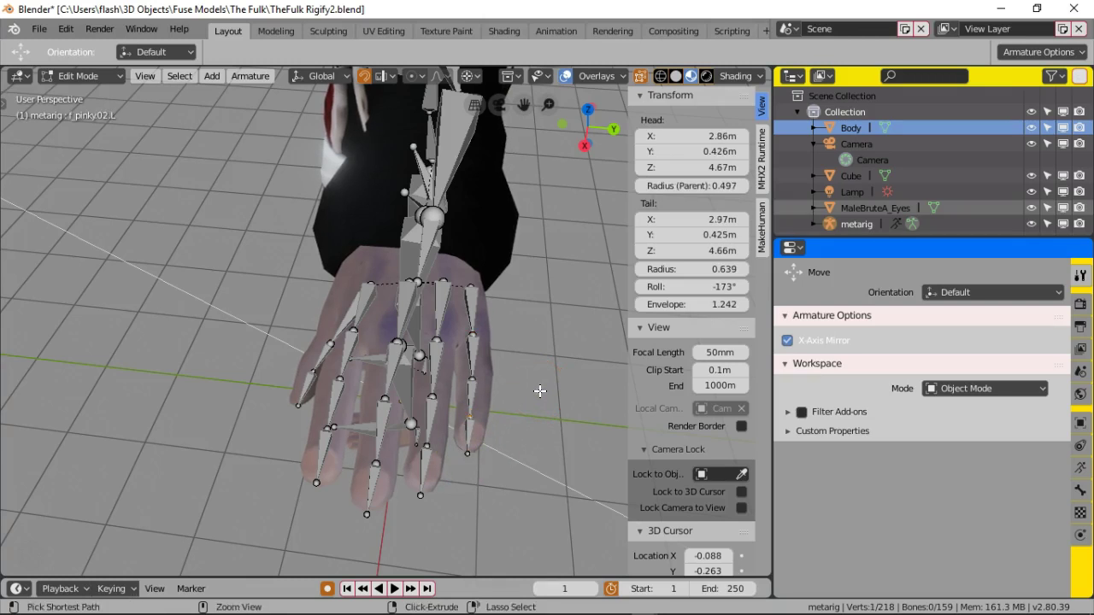
{"action": "key", "text": "bracketleft"}
{"action": "key", "text": "bracketleft"}
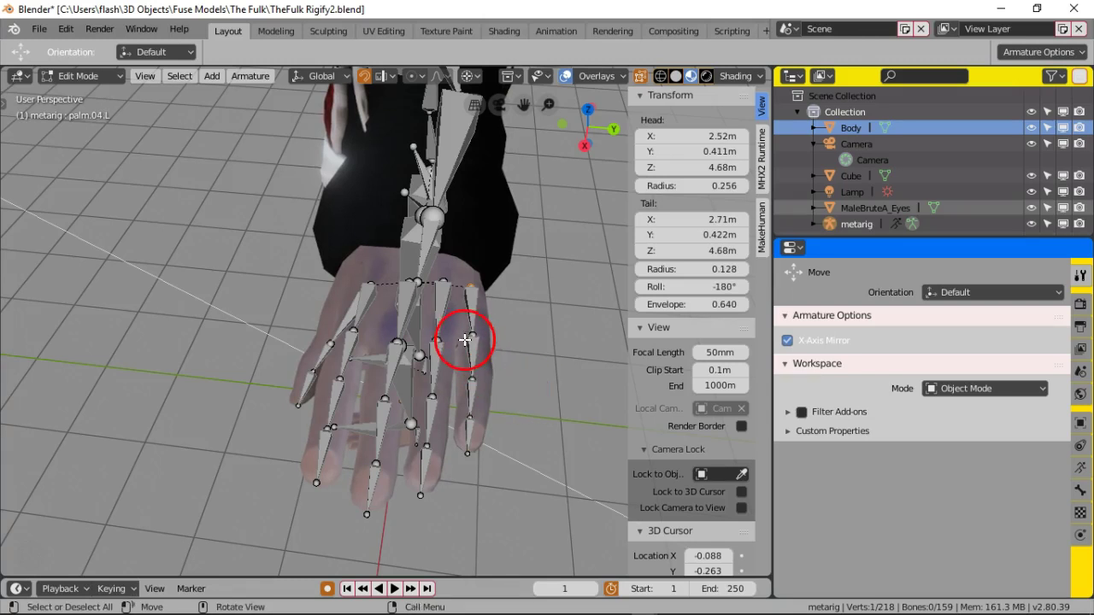
Step: Check the left pinky bones out to the fingertip, and compare the metarig with the whole body from several angles
{"action": "left_click", "coordinate": [471, 379]}
{"action": "left_click", "coordinate": [473, 415]}
{"action": "left_click", "coordinate": [467, 453]}
{"action": "middle_click_drag", "start_coordinate": [521, 373], "coordinate": [552, 368]}
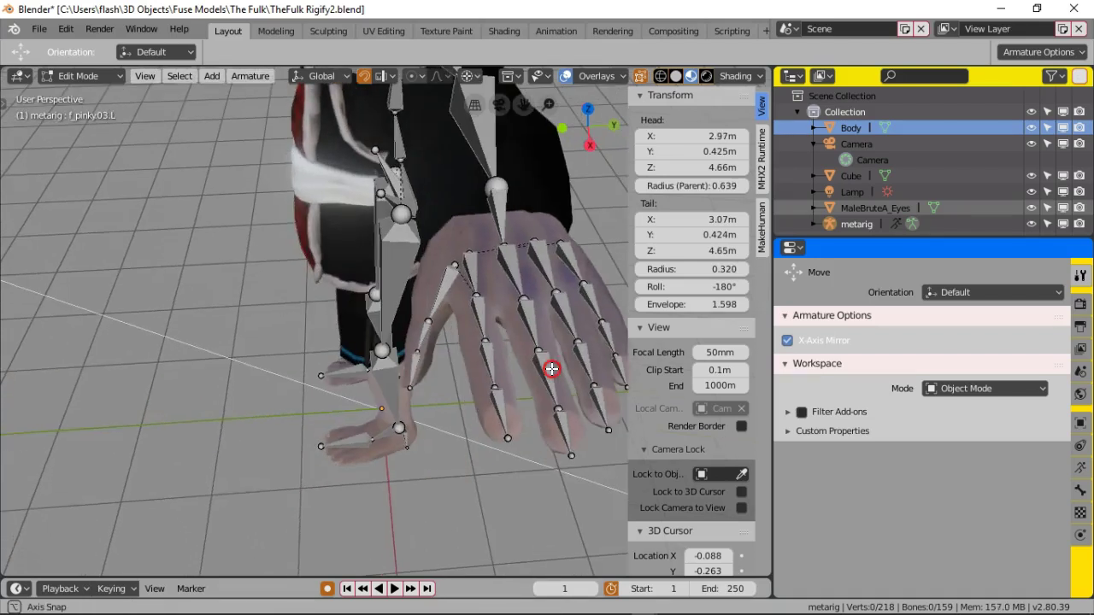
{"action": "scroll", "coordinate": [464, 379], "scroll_direction": "down", "scroll_amount": 3}
{"action": "middle_click_drag", "start_coordinate": [422, 372], "coordinate": [527, 356]}
{"action": "middle_click_drag", "start_coordinate": [401, 356], "coordinate": [428, 414]}
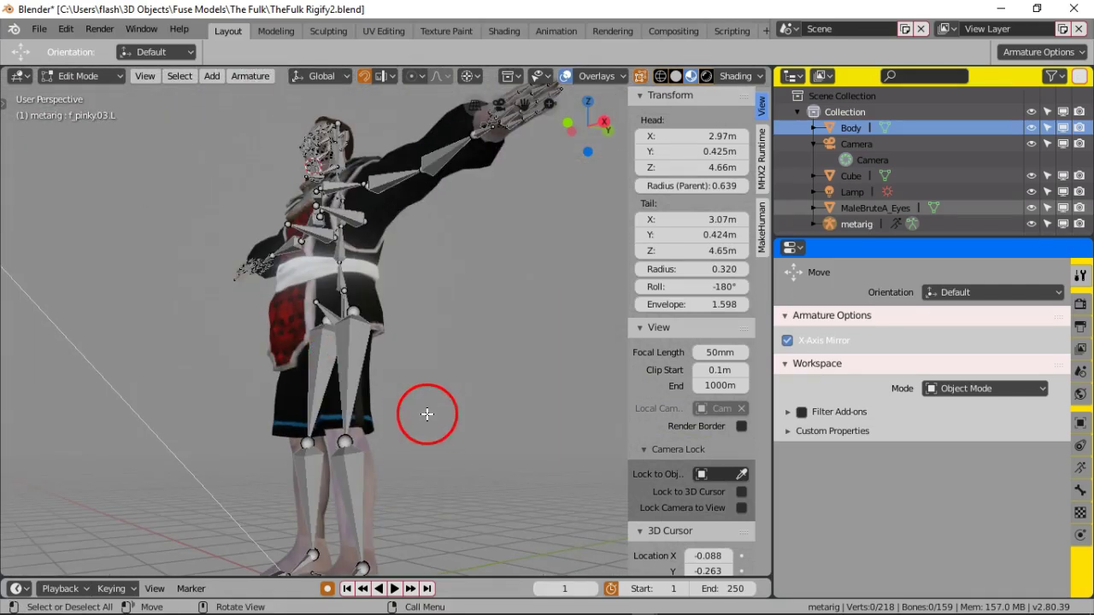
{"action": "middle_click_drag", "start_coordinate": [383, 377], "coordinate": [457, 415]}
{"action": "middle_click_drag", "start_coordinate": [346, 353], "coordinate": [400, 354]}
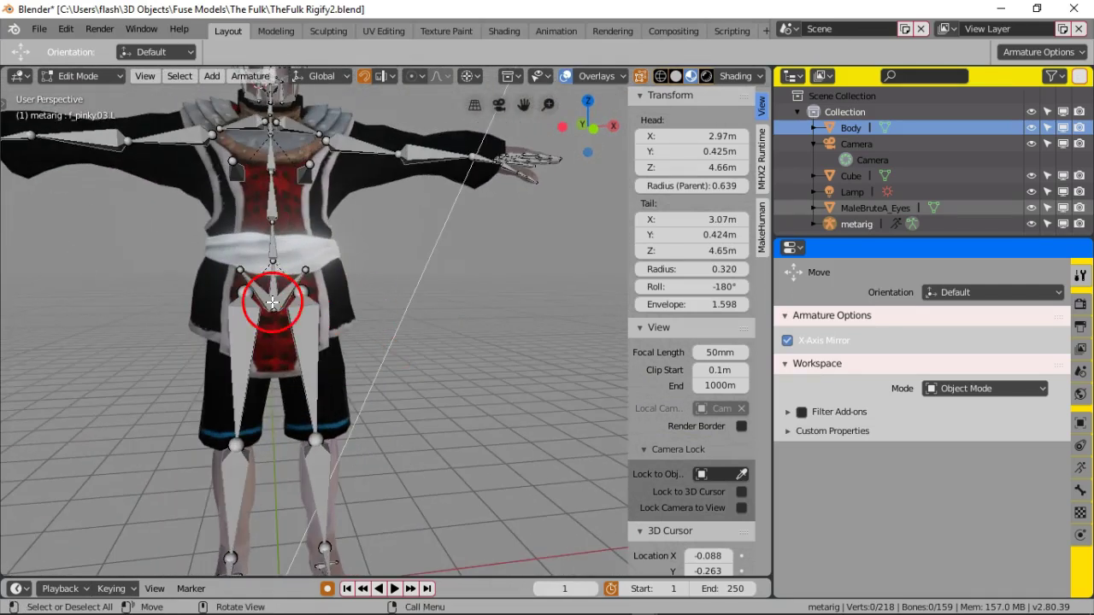
Step: Examine how the metarig's hip, leg and foot bones sit inside the mesh from the side and the front
{"action": "middle_click_drag", "start_coordinate": [272, 325], "coordinate": [347, 269]}
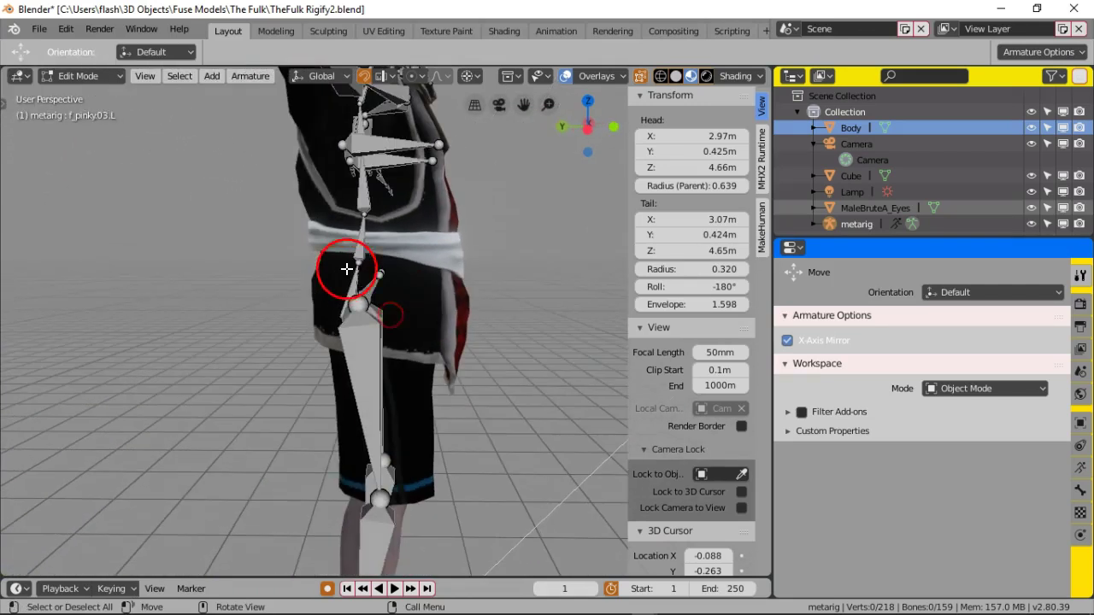
{"action": "middle_click_drag", "start_coordinate": [346, 309], "coordinate": [398, 322]}
{"action": "middle_click_drag", "start_coordinate": [399, 230], "coordinate": [387, 337]}
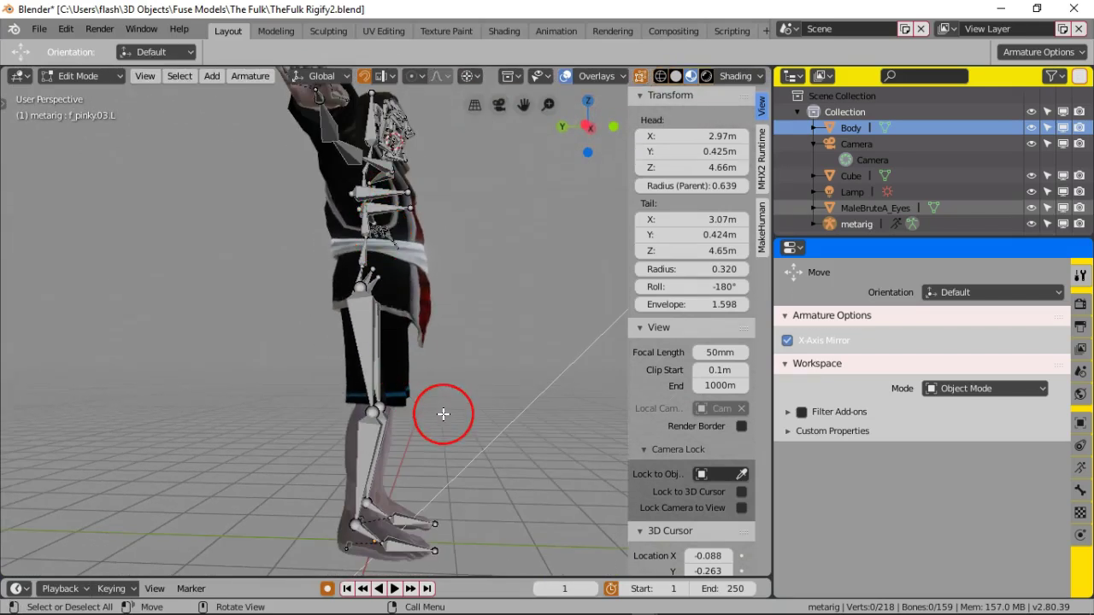
{"action": "scroll", "coordinate": [443, 414], "scroll_direction": "up", "scroll_amount": 5}
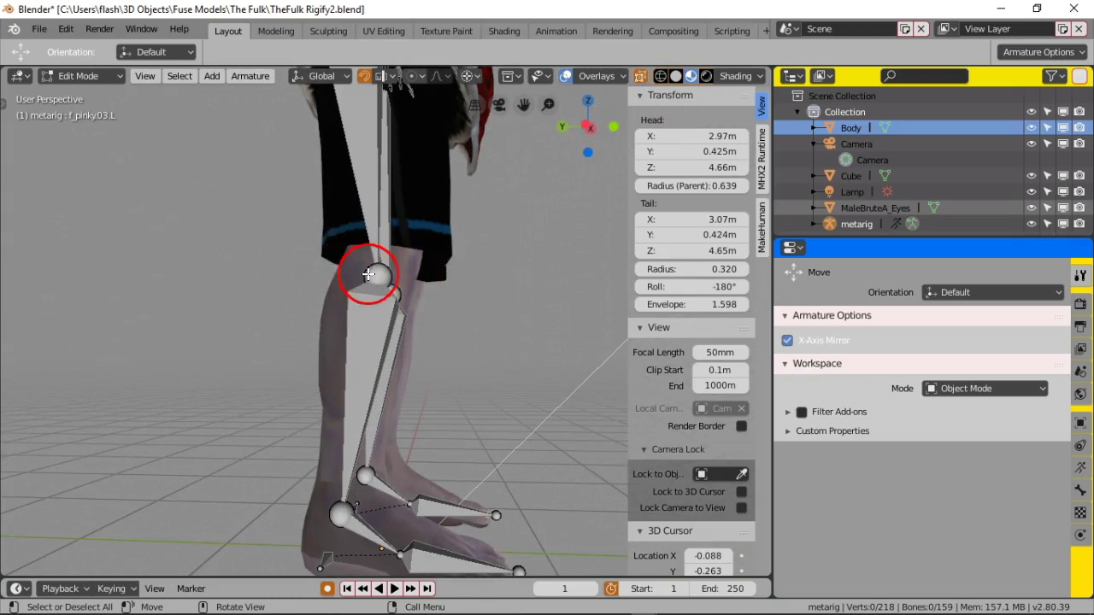
{"action": "middle_click_drag", "start_coordinate": [349, 273], "coordinate": [313, 352]}
{"action": "middle_click_drag", "start_coordinate": [258, 439], "coordinate": [445, 415]}
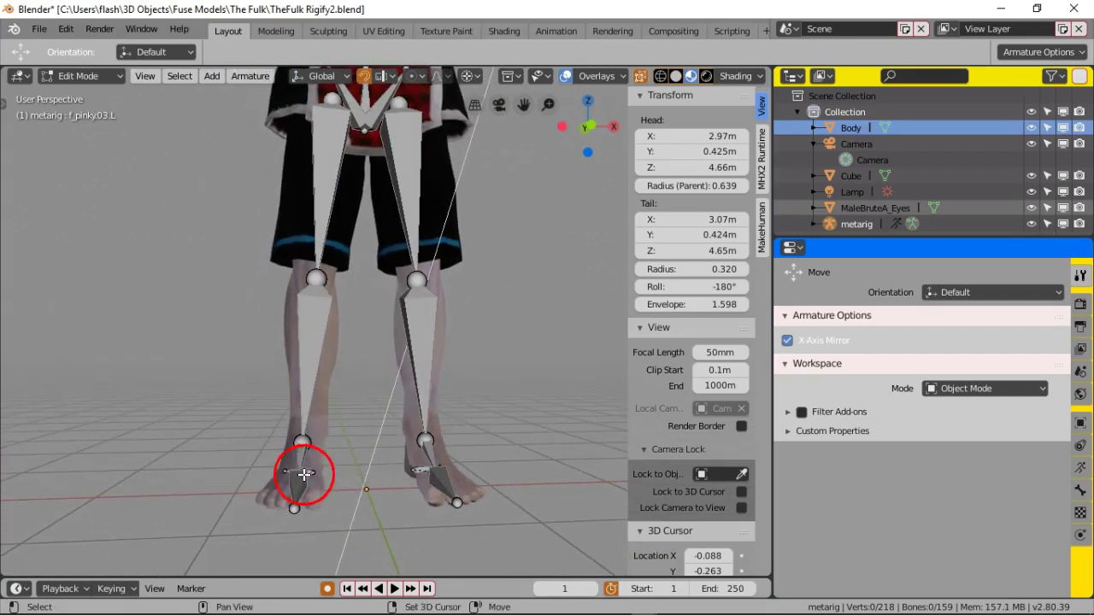
{"action": "middle_click_drag", "start_coordinate": [303, 474], "coordinate": [313, 434], "text": "shift"}
{"action": "scroll", "coordinate": [315, 432], "scroll_direction": "up", "scroll_amount": 2}
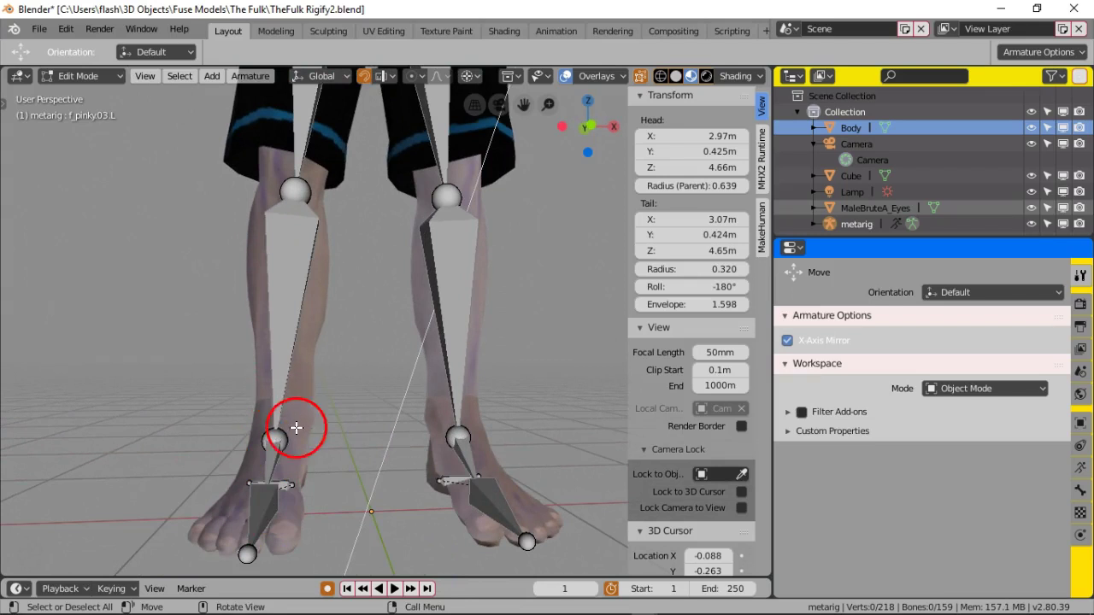
{"action": "middle_click_drag", "start_coordinate": [444, 456], "coordinate": [381, 415]}
{"action": "middle_click_drag", "start_coordinate": [453, 272], "coordinate": [354, 281]}
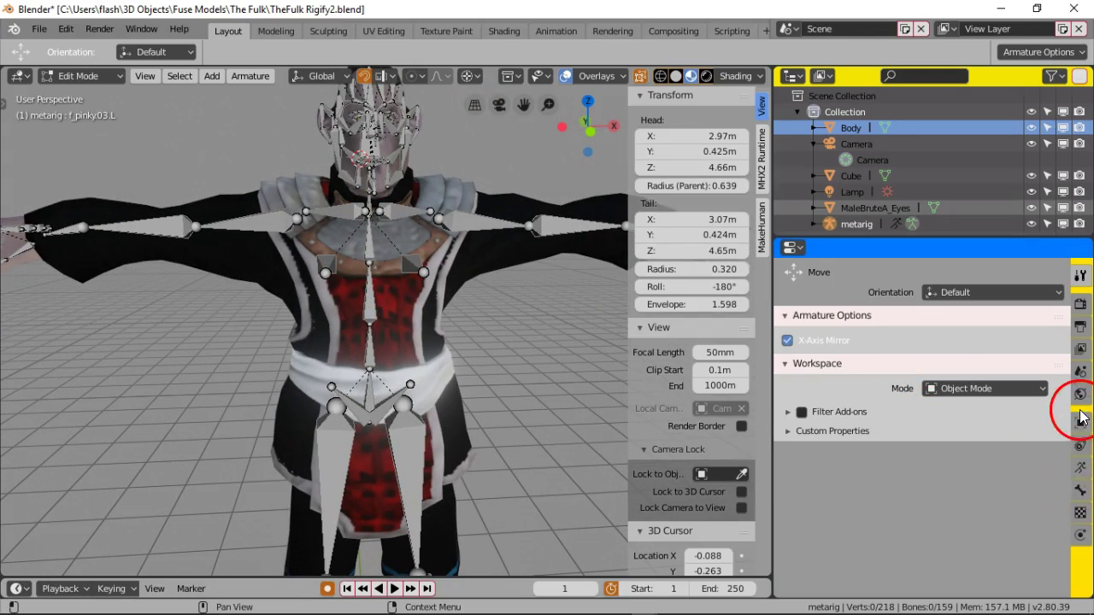
Step: Switch the metarig to Object Mode and show its armature data settings down to the Rigify generation options
{"action": "left_click", "coordinate": [111, 78]}
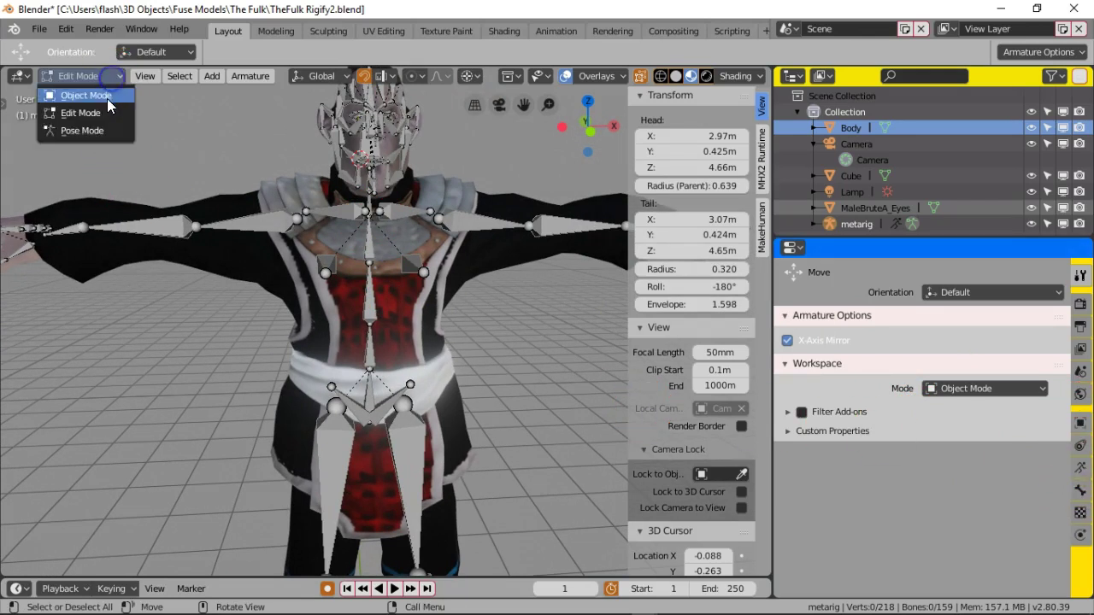
{"action": "left_click", "coordinate": [85, 95]}
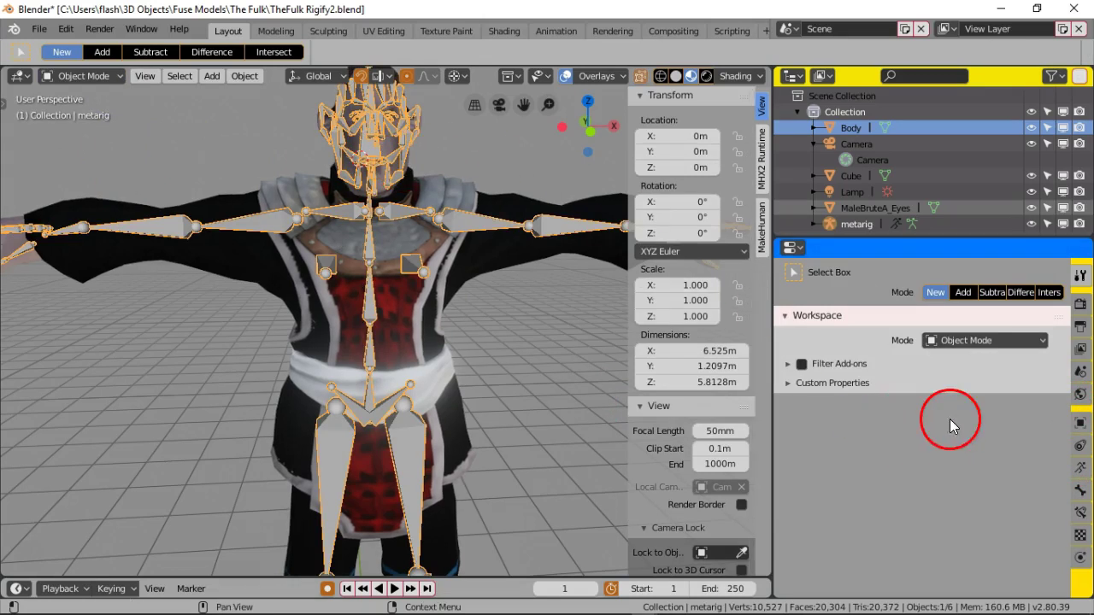
{"action": "left_click", "coordinate": [1080, 467]}
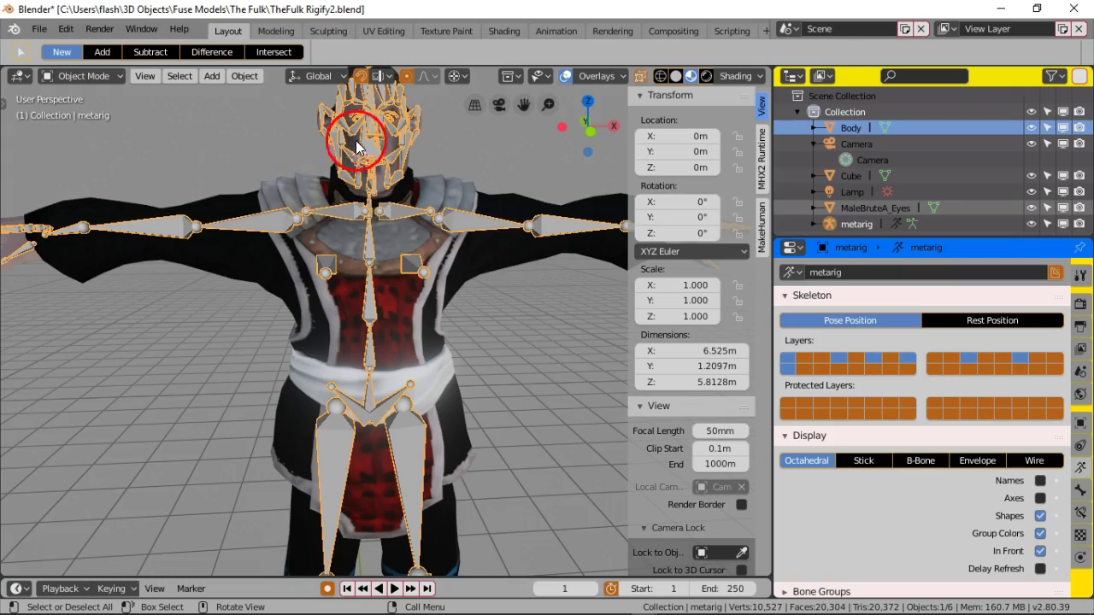
{"action": "scroll", "coordinate": [848, 416], "scroll_direction": "down", "scroll_amount": 6}
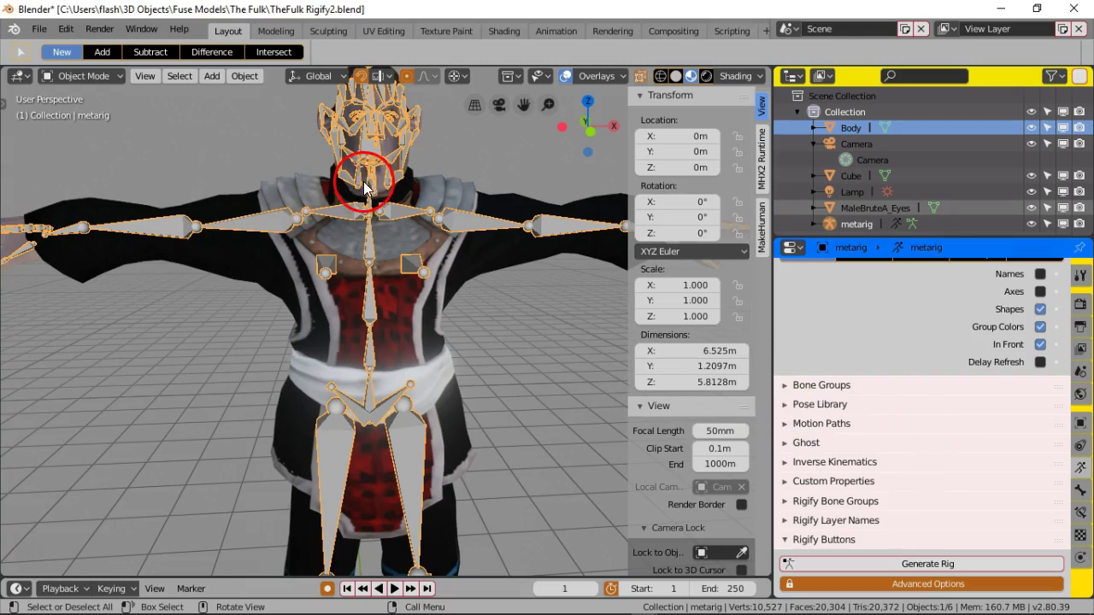
Step: Save the project as a new file named TheFulk Rigify3.blend in the The Fulk folder
{"action": "left_click", "coordinate": [40, 29]}
{"action": "left_click", "coordinate": [85, 167]}
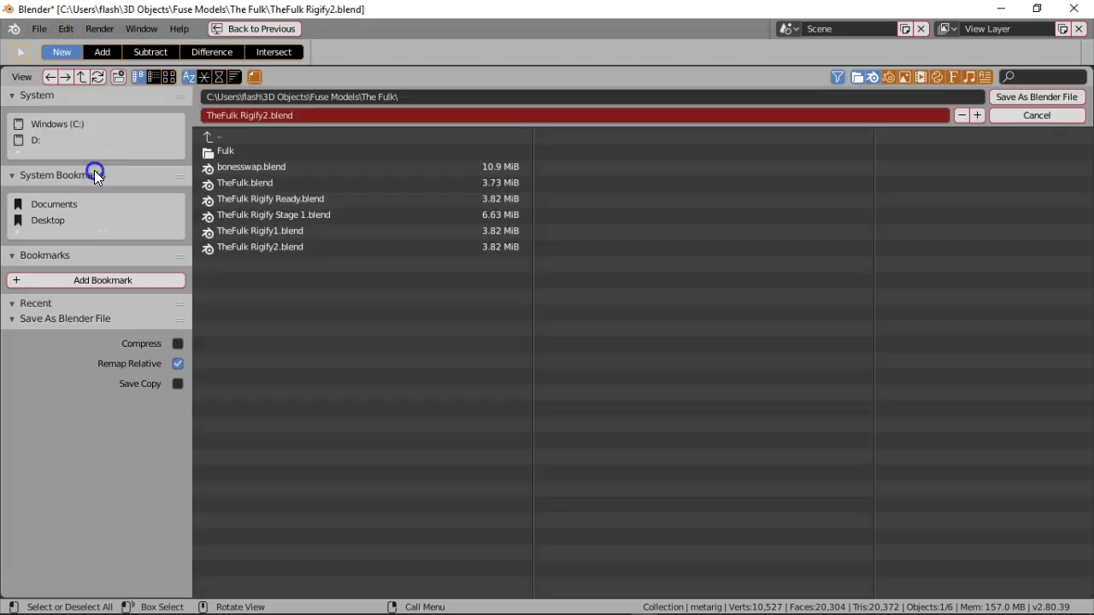
{"action": "left_click", "coordinate": [258, 114]}
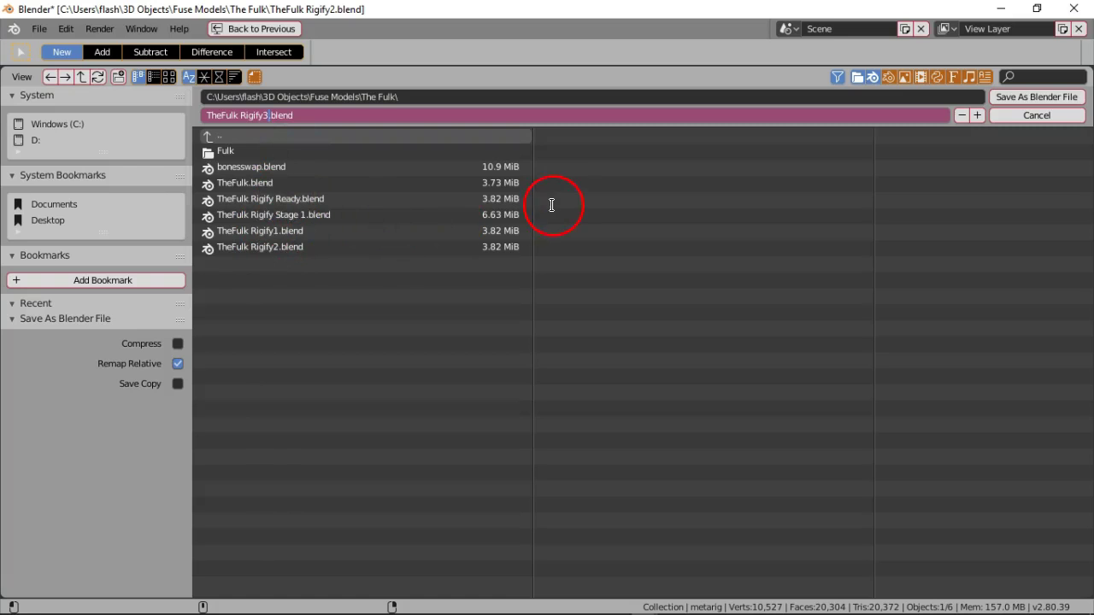
{"action": "left_click", "coordinate": [1038, 100]}
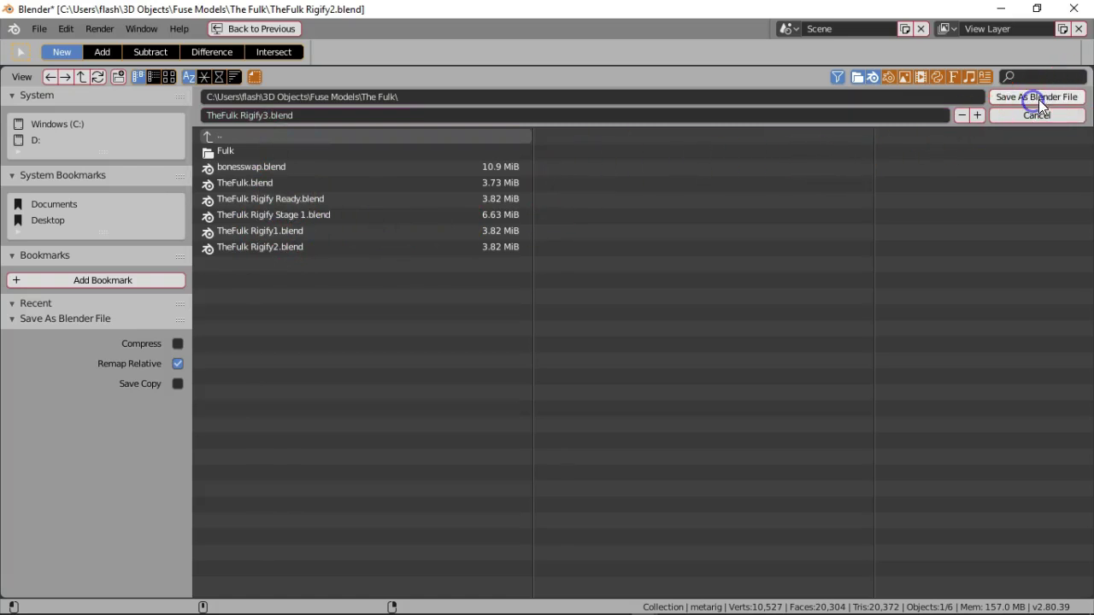
{"action": "left_click", "coordinate": [1041, 98]}
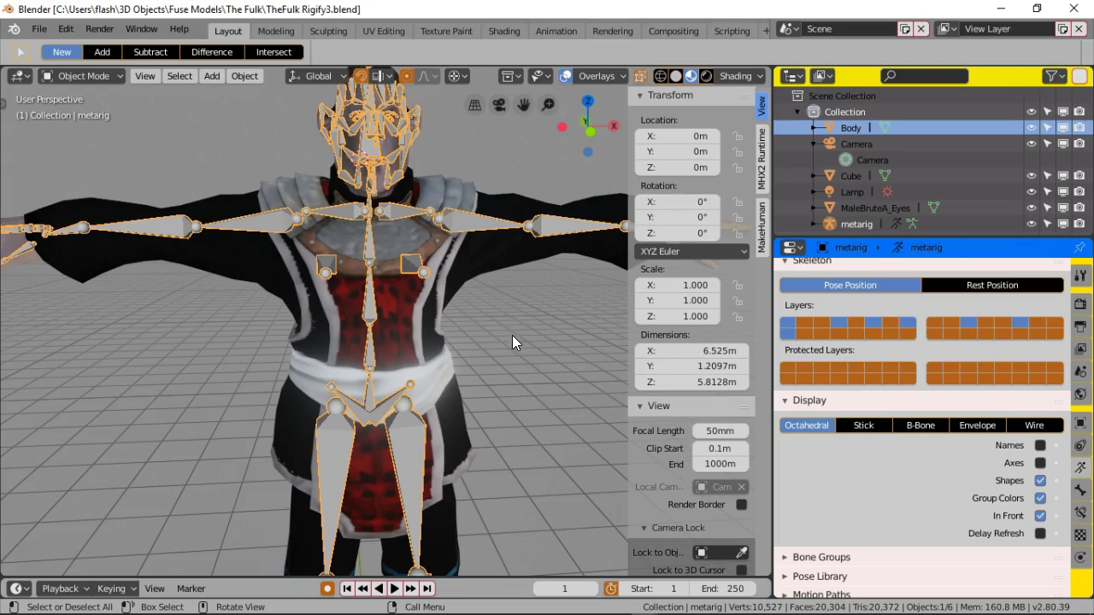
Step: Generate the Rigify control rig from the metarig
{"action": "middle_click_drag", "start_coordinate": [513, 338], "coordinate": [479, 340]}
{"action": "scroll", "coordinate": [930, 488], "scroll_direction": "down", "scroll_amount": 5}
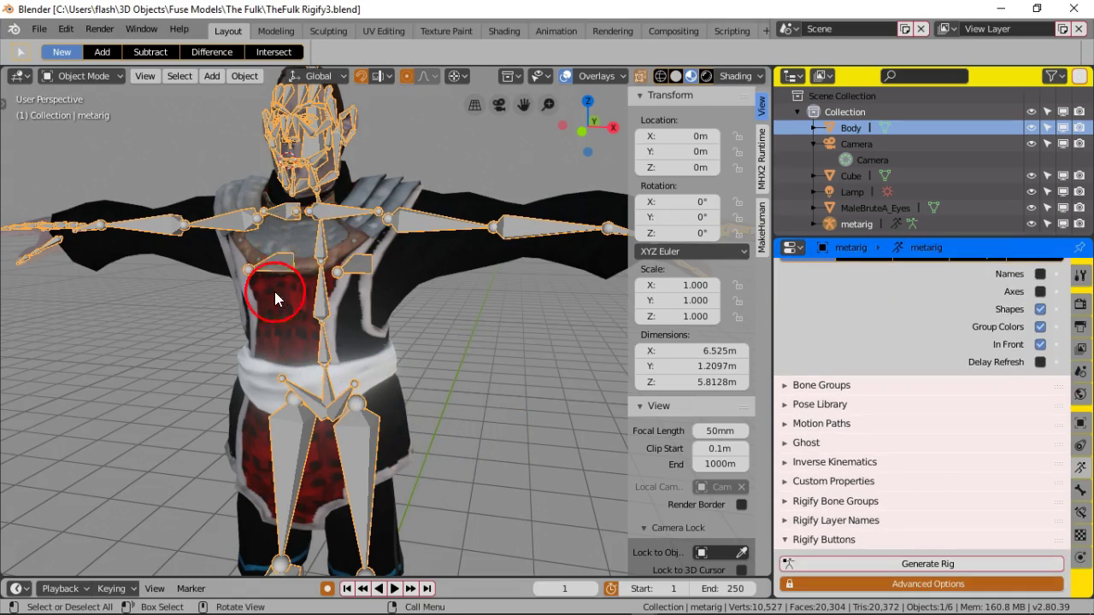
{"action": "left_click", "coordinate": [930, 568]}
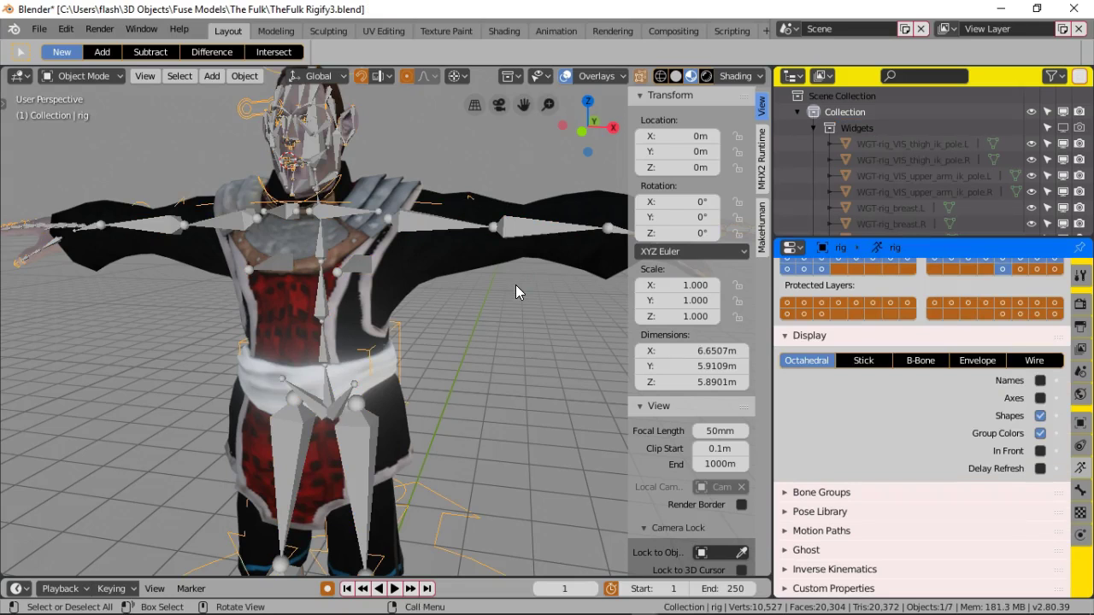
Step: Examine the generated rig's control shapes around the feet, body, shoulders and face
{"action": "middle_click_drag", "start_coordinate": [516, 285], "coordinate": [403, 278]}
{"action": "scroll", "coordinate": [403, 277], "scroll_direction": "down", "scroll_amount": 4}
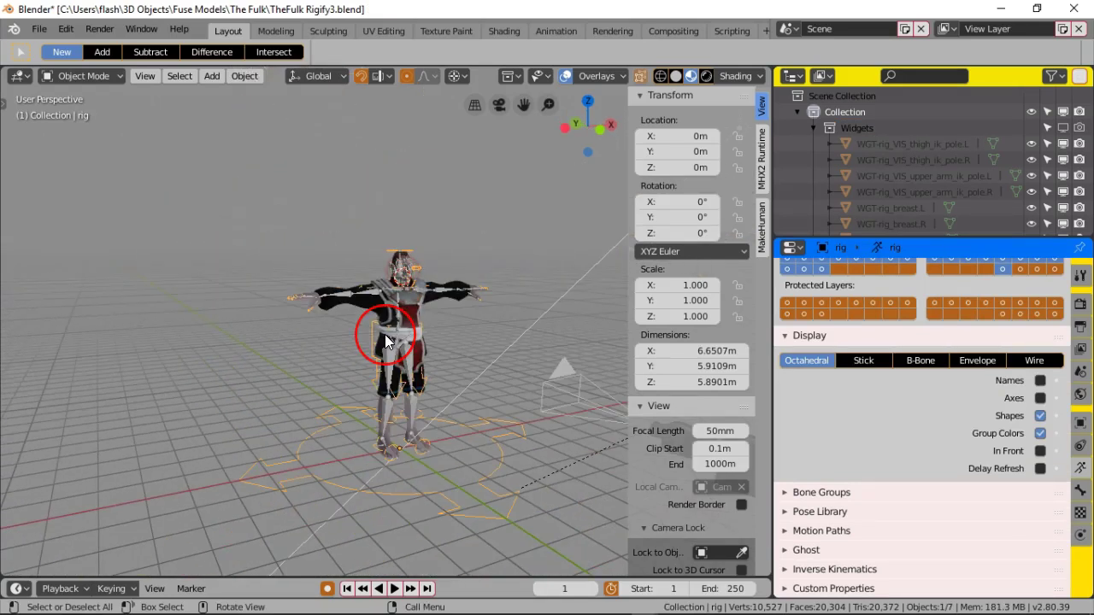
{"action": "scroll", "coordinate": [385, 334], "scroll_direction": "up", "scroll_amount": 6}
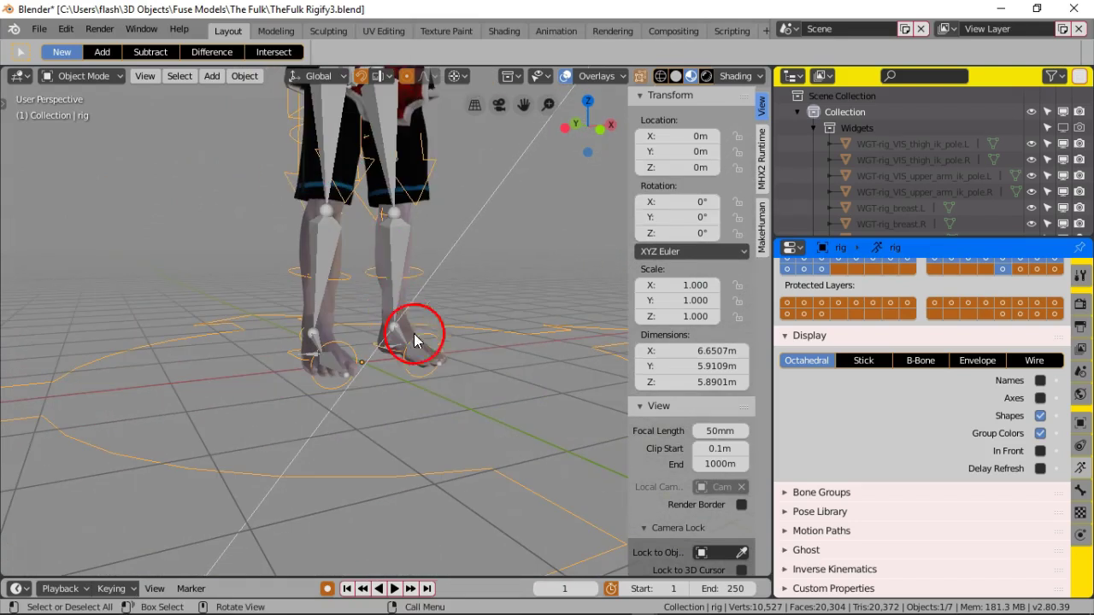
{"action": "scroll", "coordinate": [349, 181], "scroll_direction": "down", "scroll_amount": 3}
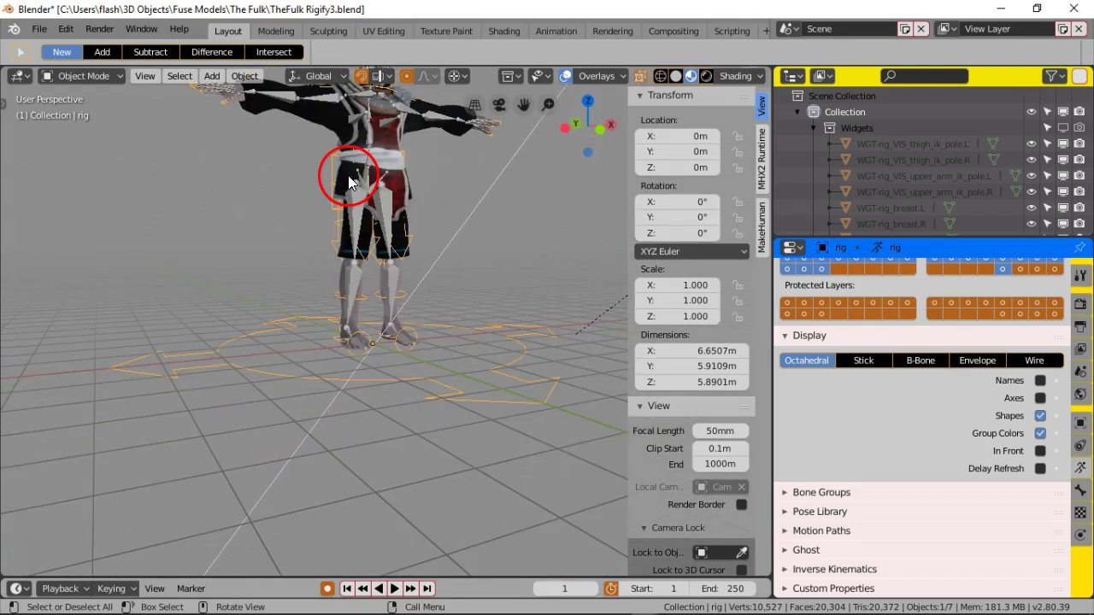
{"action": "scroll", "coordinate": [354, 225], "scroll_direction": "up", "scroll_amount": 6}
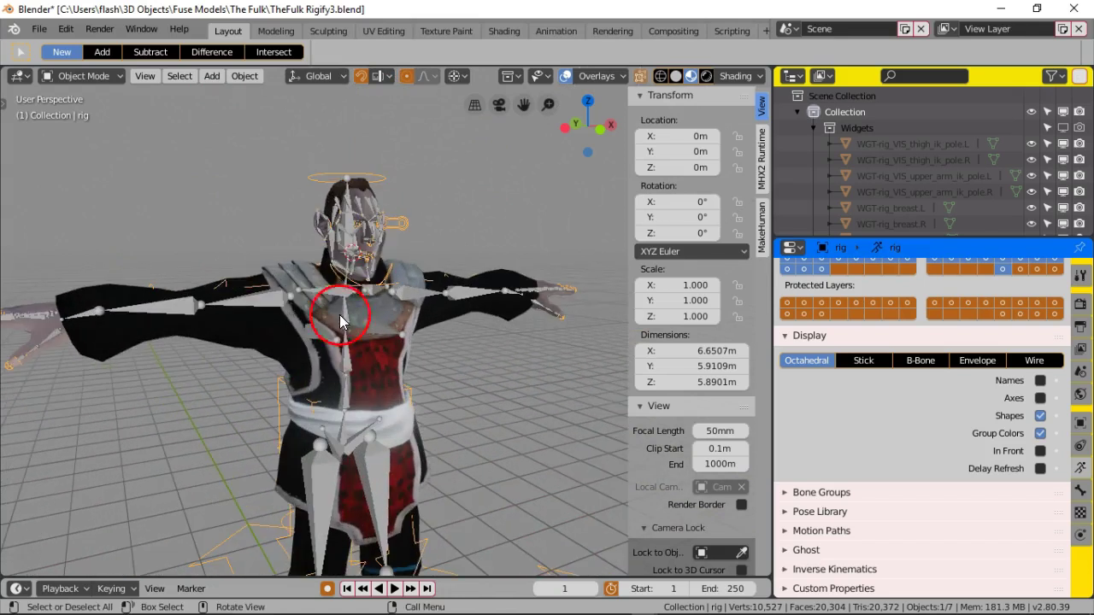
{"action": "scroll", "coordinate": [320, 248], "scroll_direction": "up", "scroll_amount": 4}
{"action": "middle_click_drag", "start_coordinate": [324, 247], "coordinate": [396, 242]}
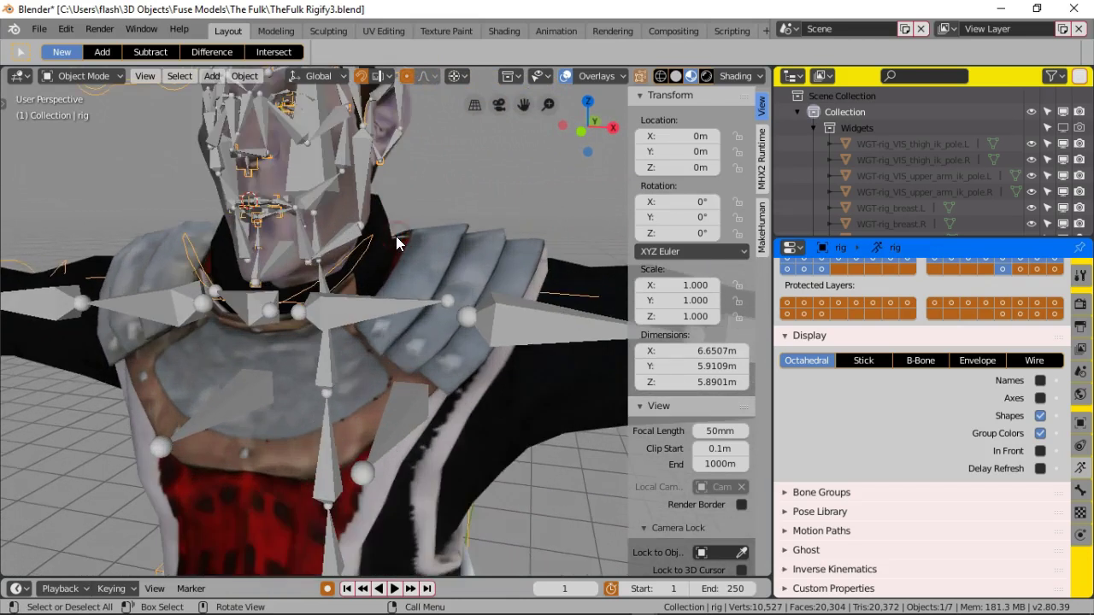
{"action": "scroll", "coordinate": [396, 236], "scroll_direction": "down", "scroll_amount": 4}
Step: Select the metarig in the viewport and hide it, leaving the generated rig's controls on the character
{"action": "left_click", "coordinate": [354, 238]}
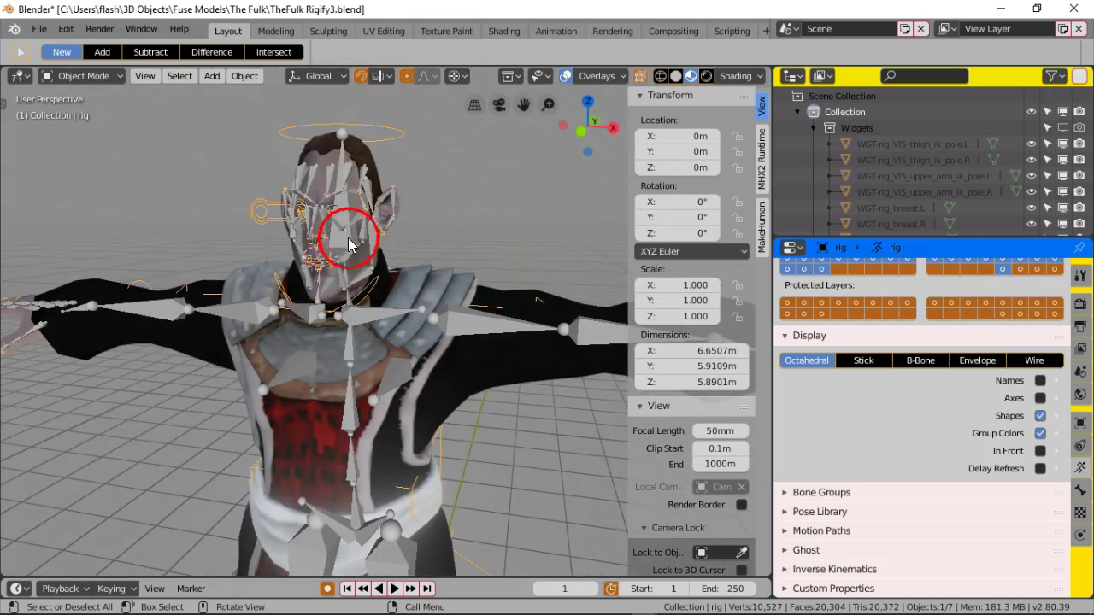
{"action": "scroll", "coordinate": [356, 239], "scroll_direction": "up", "scroll_amount": 3}
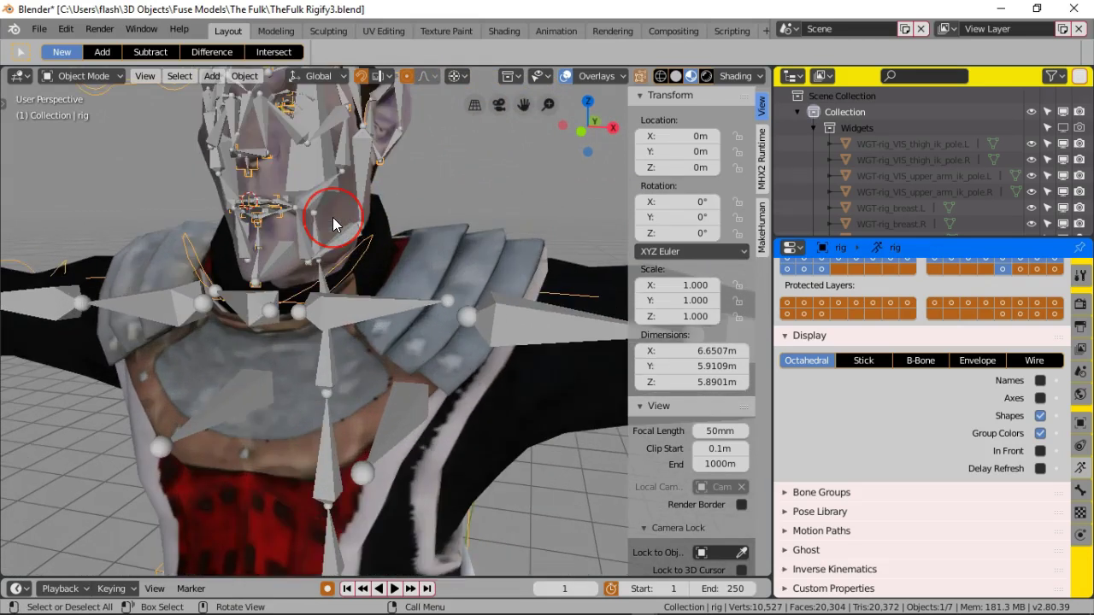
{"action": "left_click", "coordinate": [313, 197]}
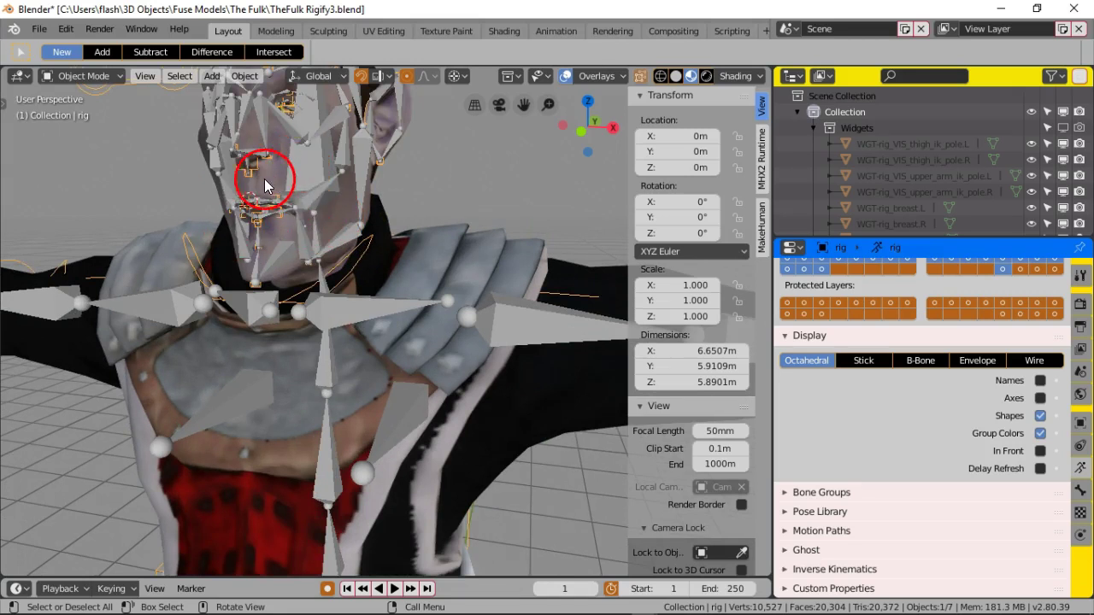
{"action": "left_click", "coordinate": [363, 302]}
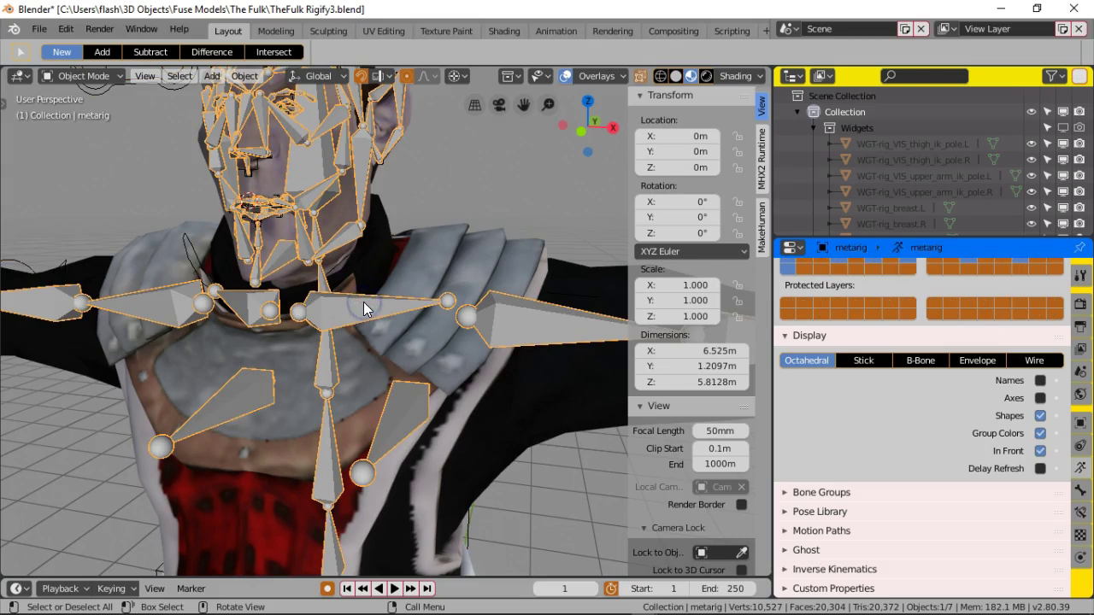
{"action": "middle_click_drag", "start_coordinate": [287, 197], "coordinate": [311, 218]}
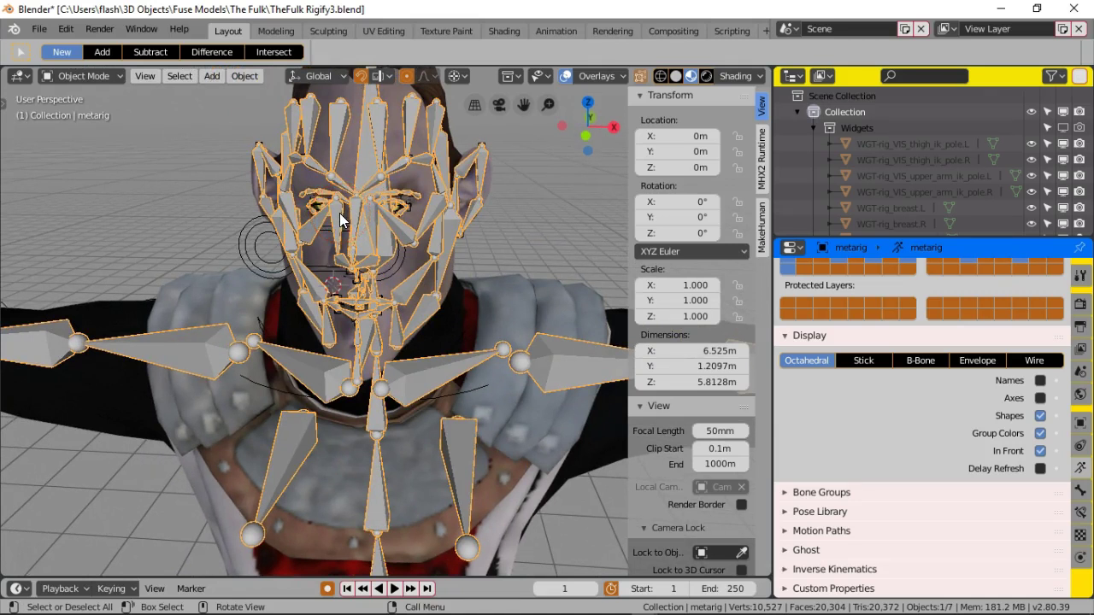
{"action": "key", "text": "h"}
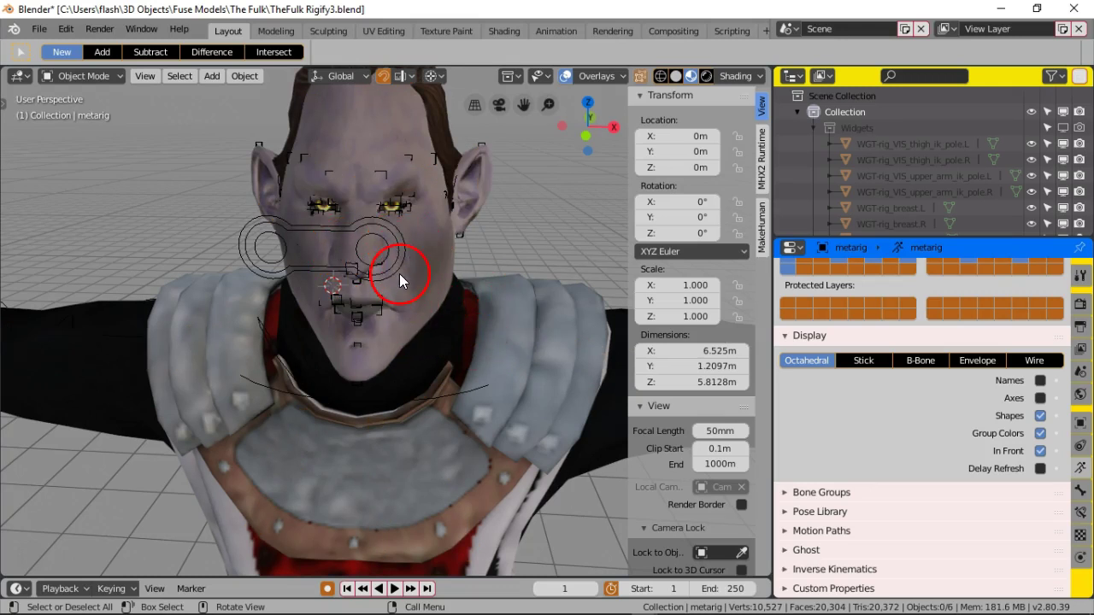
Step: Select the generated rig through its face controls and show its armature data settings with the skeleton layers
{"action": "scroll", "coordinate": [939, 312], "scroll_direction": "up", "scroll_amount": 3}
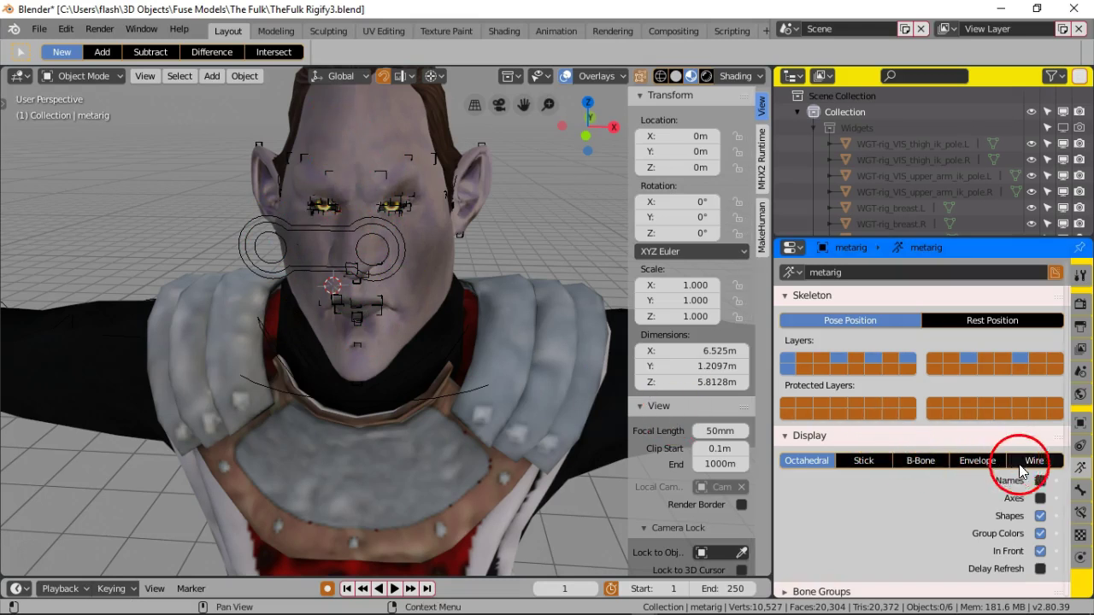
{"action": "left_click", "coordinate": [1080, 491]}
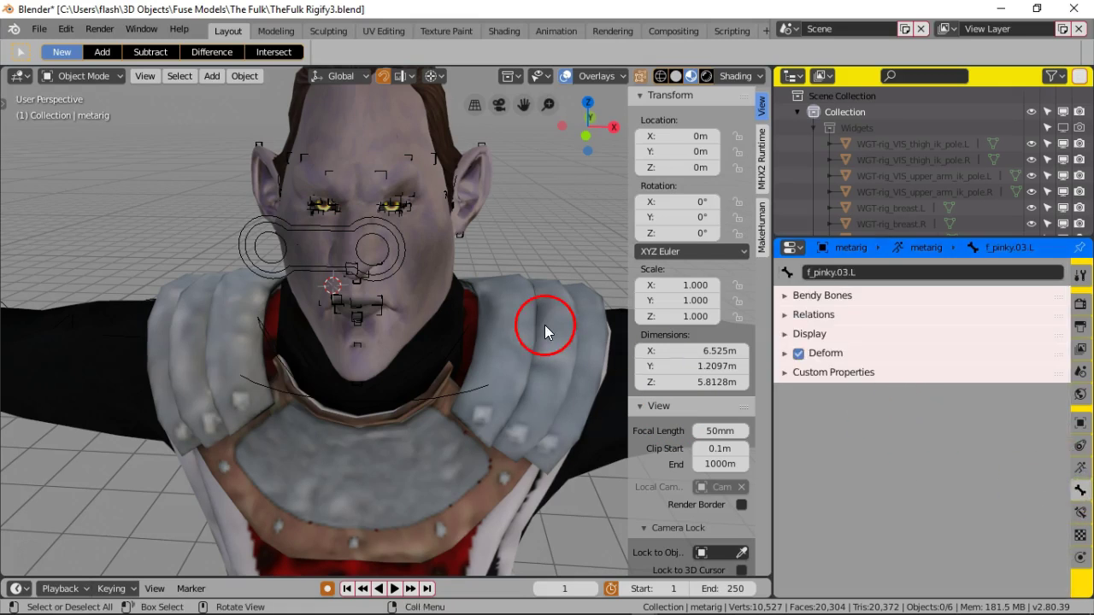
{"action": "left_click", "coordinate": [361, 221]}
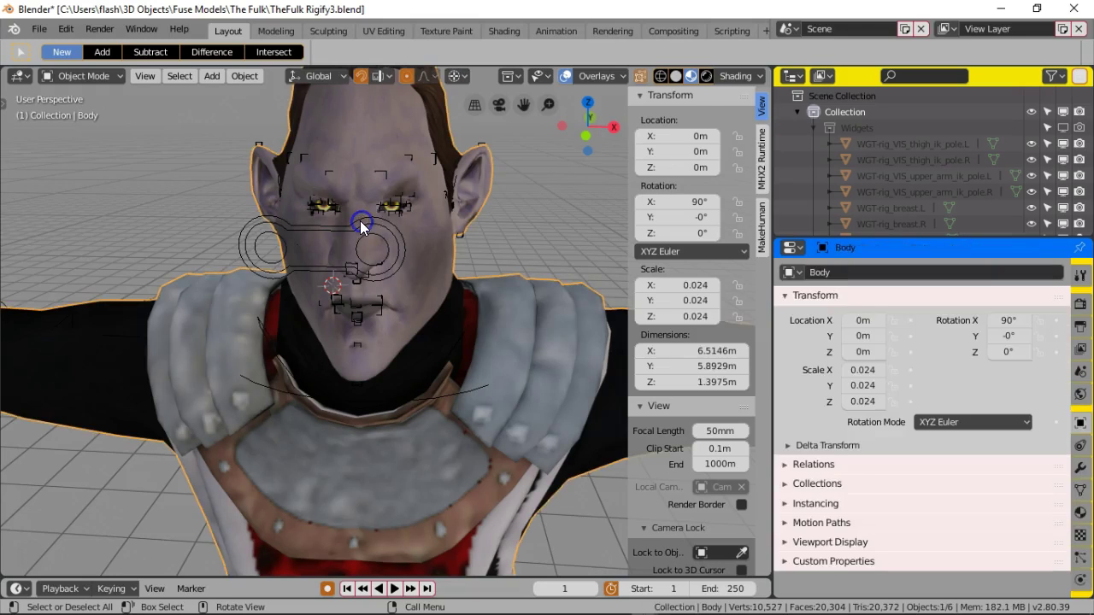
{"action": "left_click", "coordinate": [362, 221]}
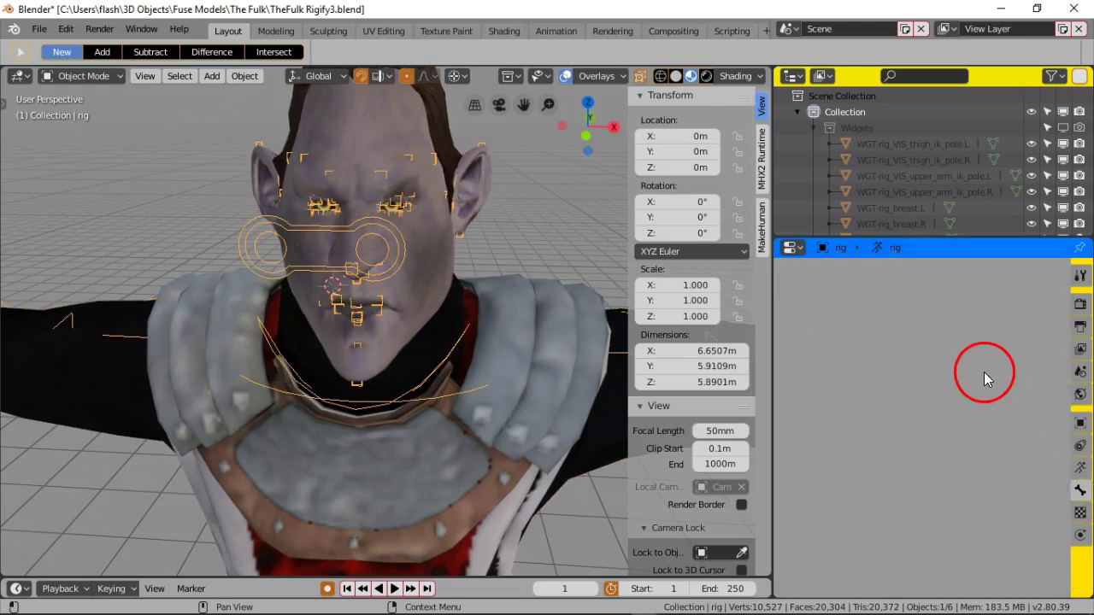
{"action": "left_click", "coordinate": [1081, 468]}
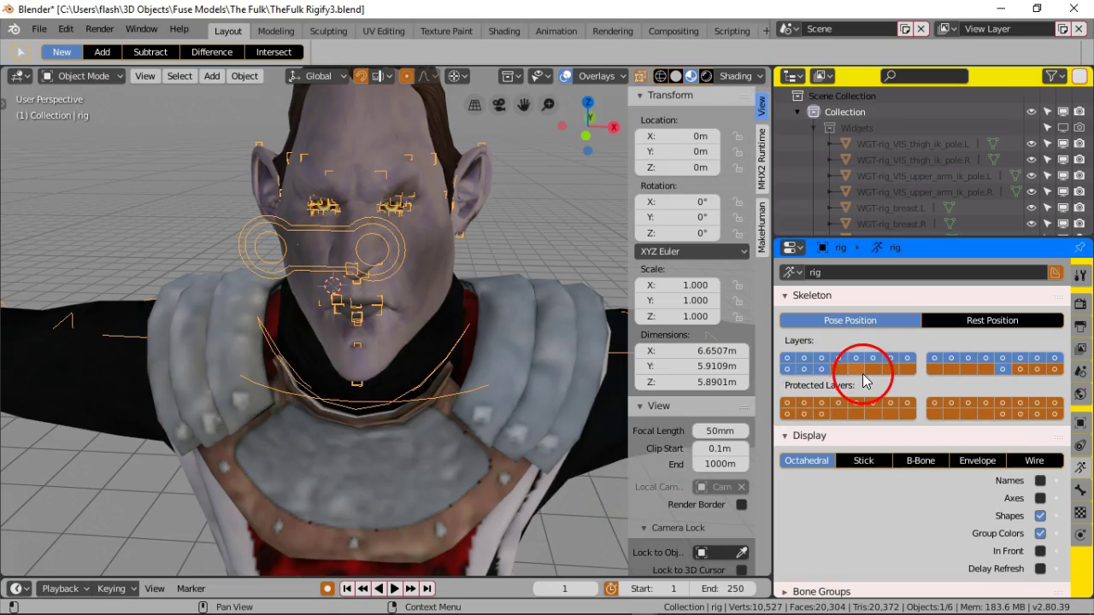
Step: Show only the rig's deform-bone layer, the sixth layer in the lower row of the second skeleton layer block
{"action": "left_click", "coordinate": [821, 370]}
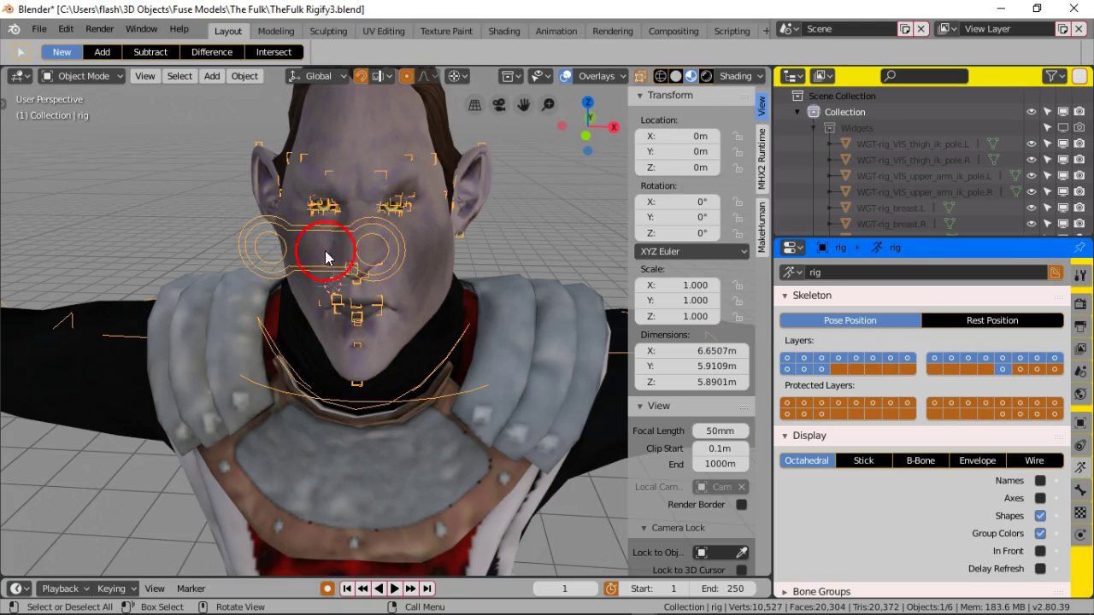
{"action": "left_click", "coordinate": [1025, 369]}
{"action": "left_click", "coordinate": [274, 297]}
{"action": "left_click", "coordinate": [291, 193]}
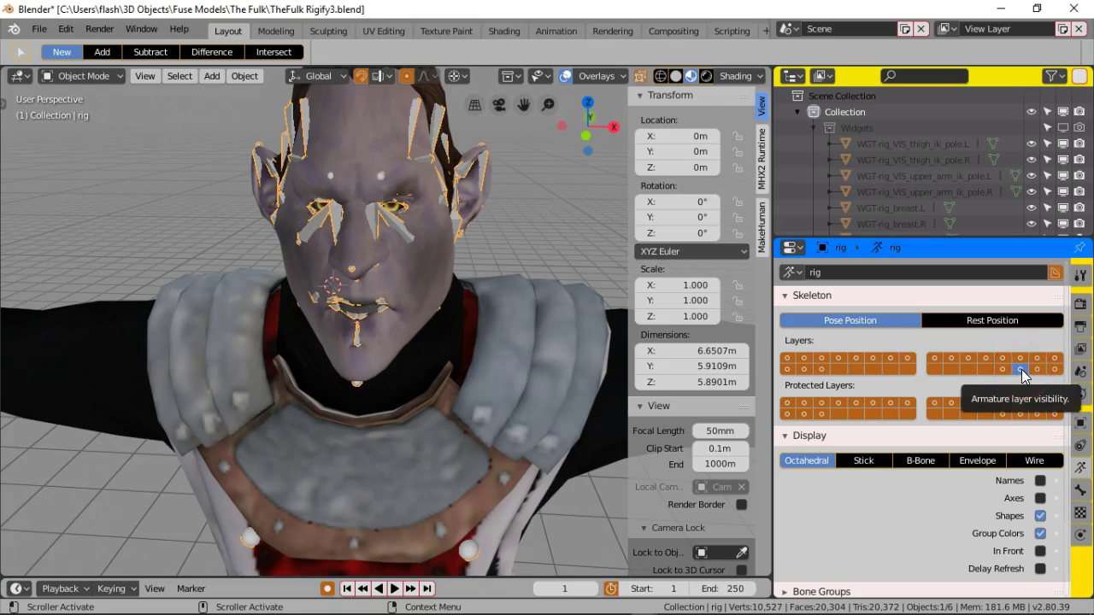
Step: Put the generated rig into Pose Mode
{"action": "left_click", "coordinate": [221, 273]}
{"action": "left_click", "coordinate": [116, 75]}
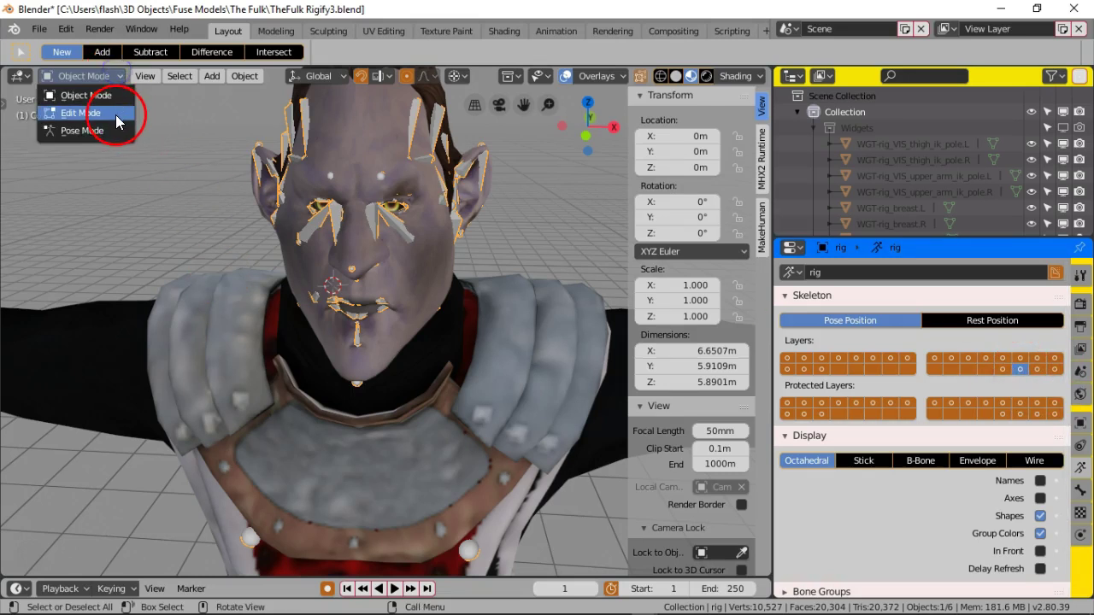
{"action": "left_click", "coordinate": [116, 113]}
{"action": "left_click", "coordinate": [95, 76]}
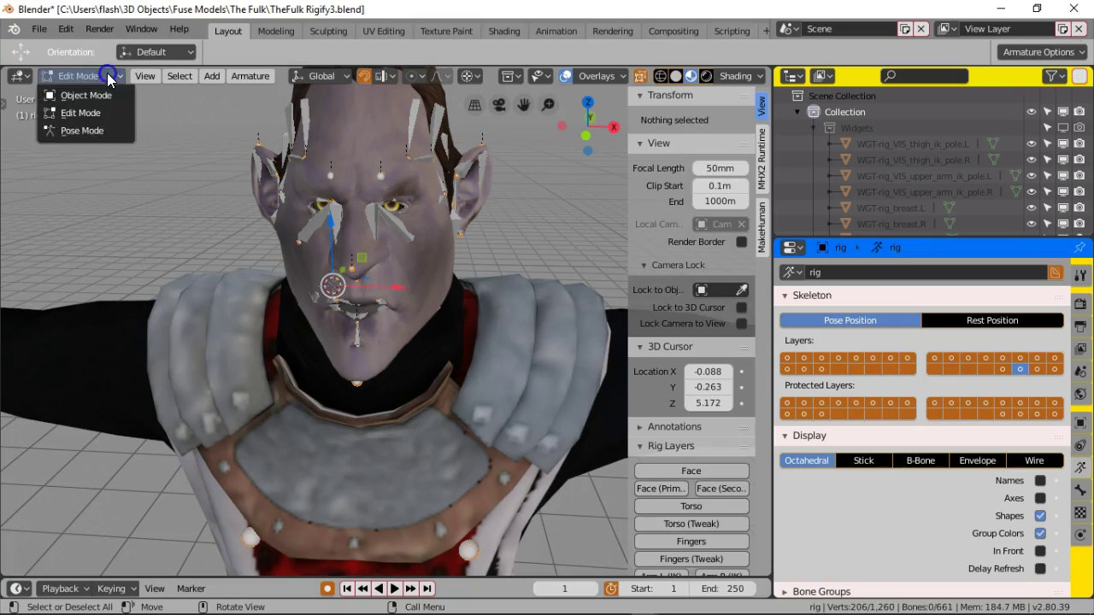
{"action": "left_click", "coordinate": [108, 131]}
{"action": "left_click", "coordinate": [400, 289]}
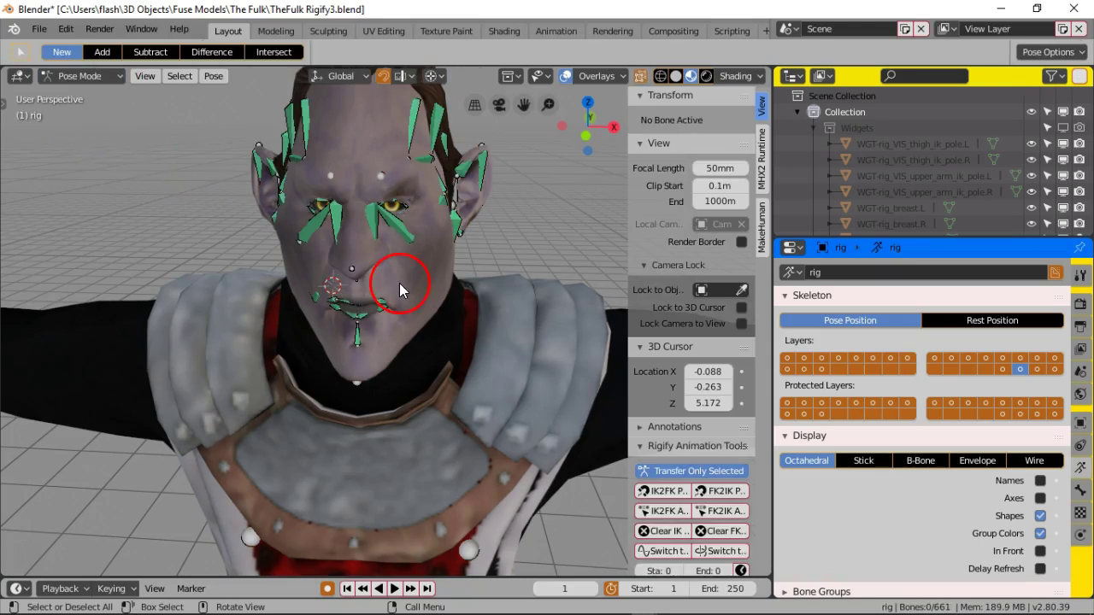
Step: Set the rig to display in front of the mesh and inspect the deform bones across the body
{"action": "left_click", "coordinate": [1041, 552]}
{"action": "scroll", "coordinate": [450, 408], "scroll_direction": "down", "scroll_amount": 5}
{"action": "mouse_move", "coordinate": [446, 404]}
{"action": "middle_mouse_down"}
{"action": "mouse_move", "coordinate": [442, 376]}
{"action": "mouse_move", "coordinate": [510, 357]}
{"action": "middle_mouse_up"}
{"action": "scroll", "coordinate": [501, 349], "scroll_direction": "down", "scroll_amount": 4}
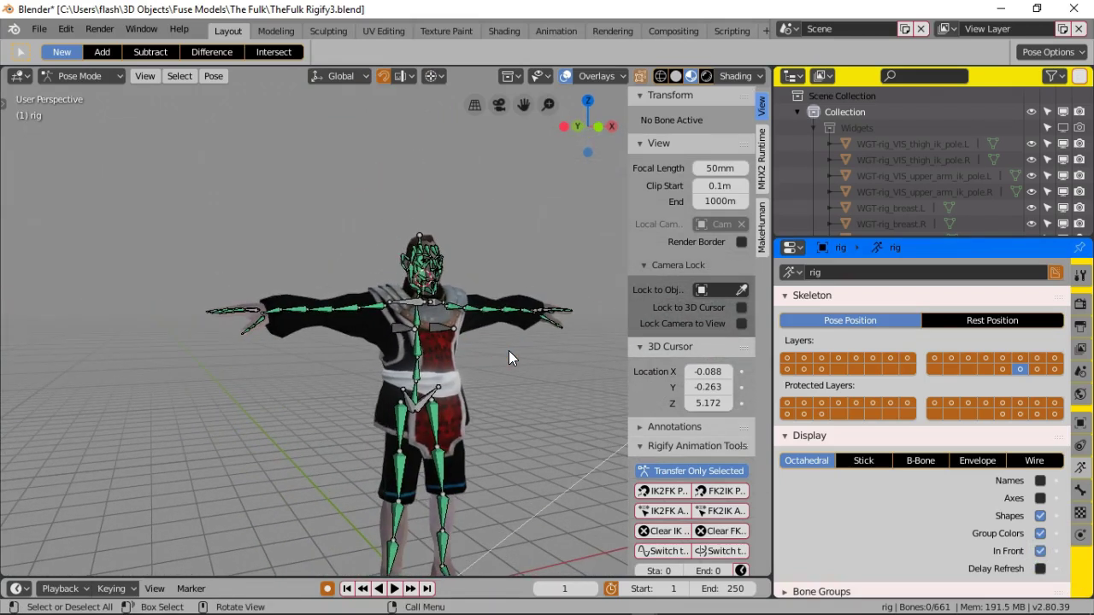
{"action": "scroll", "coordinate": [434, 384], "scroll_direction": "up", "scroll_amount": 4}
{"action": "middle_click_drag", "start_coordinate": [486, 372], "coordinate": [506, 393]}
{"action": "middle_click_drag", "start_coordinate": [369, 413], "coordinate": [478, 312]}
{"action": "scroll", "coordinate": [386, 344], "scroll_direction": "up", "scroll_amount": 3}
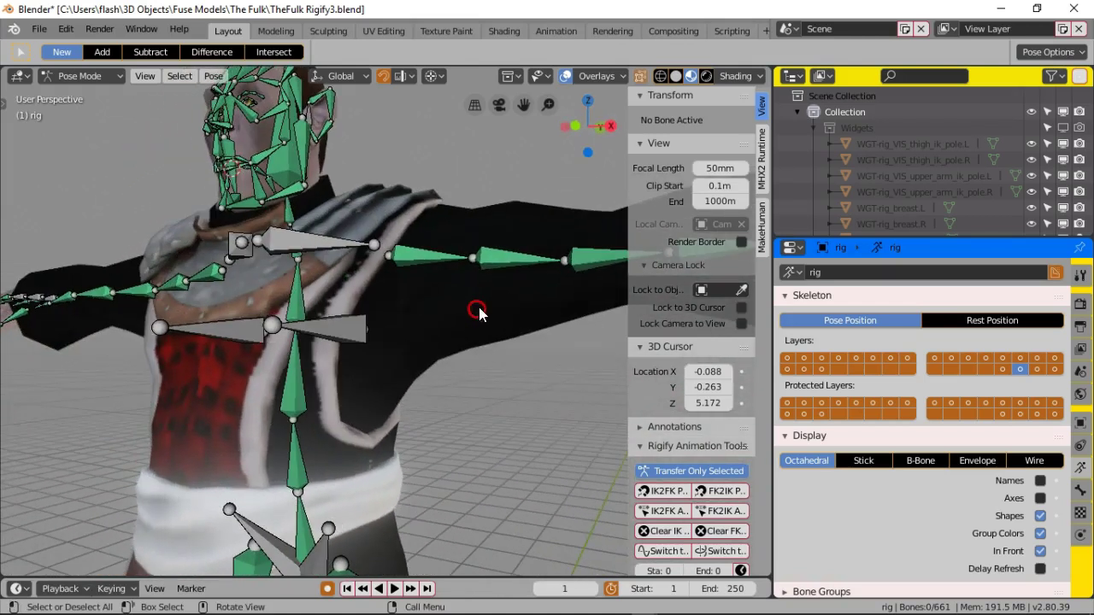
Step: Show only the seventh layer in the lower row of the second block and examine its bones on the body and face
{"action": "left_click", "coordinate": [1037, 369]}
{"action": "scroll", "coordinate": [303, 396], "scroll_direction": "down", "scroll_amount": 4}
{"action": "middle_click_drag", "start_coordinate": [303, 396], "coordinate": [500, 360]}
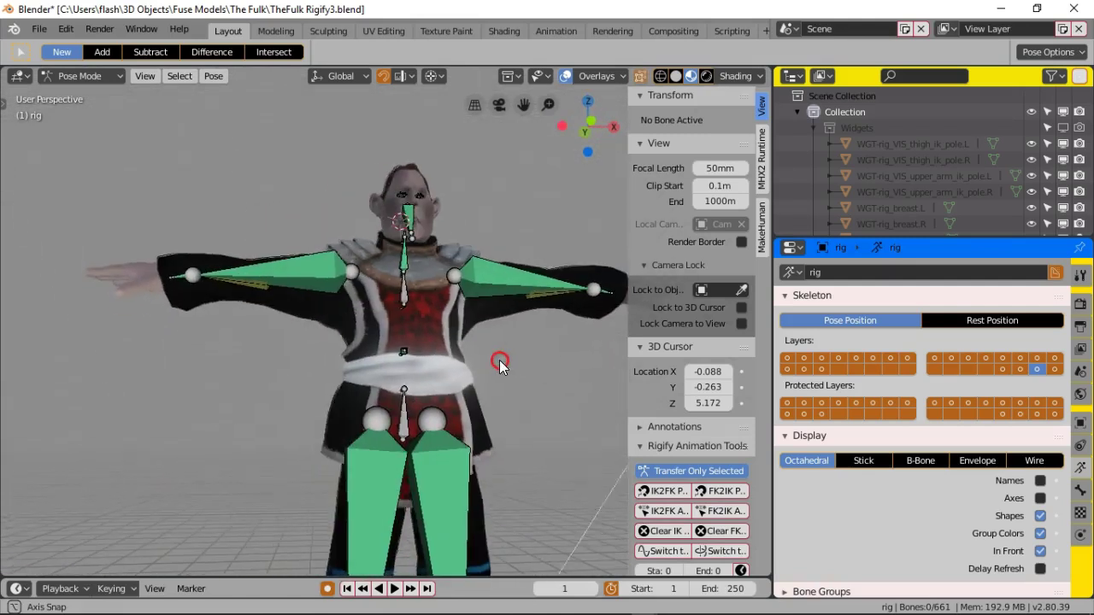
{"action": "mouse_move", "coordinate": [391, 366]}
{"action": "middle_mouse_down"}
{"action": "mouse_move", "coordinate": [453, 387]}
{"action": "mouse_move", "coordinate": [382, 393]}
{"action": "mouse_move", "coordinate": [375, 357]}
{"action": "middle_mouse_up"}
{"action": "middle_click_drag", "start_coordinate": [441, 254], "coordinate": [405, 260]}
{"action": "scroll", "coordinate": [415, 280], "scroll_direction": "up", "scroll_amount": 5}
{"action": "scroll", "coordinate": [414, 270], "scroll_direction": "up", "scroll_amount": 2}
{"action": "scroll", "coordinate": [406, 261], "scroll_direction": "up", "scroll_amount": 3}
{"action": "scroll", "coordinate": [406, 261], "scroll_direction": "down", "scroll_amount": 5}
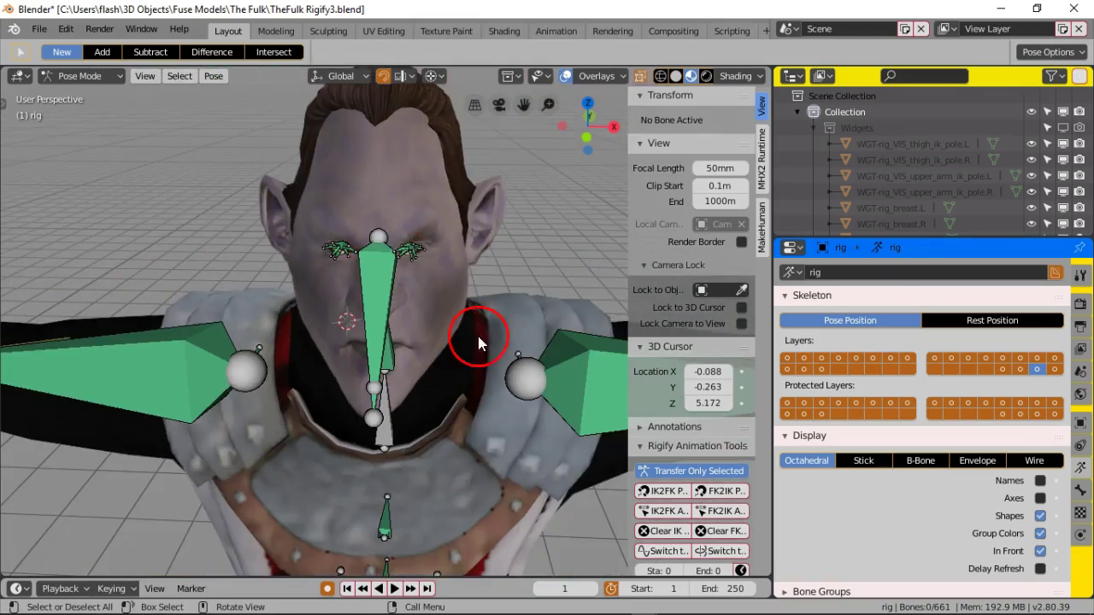
Step: Show only the last layer in the lower row of the second block and examine its full-body bones
{"action": "left_click", "coordinate": [1053, 370]}
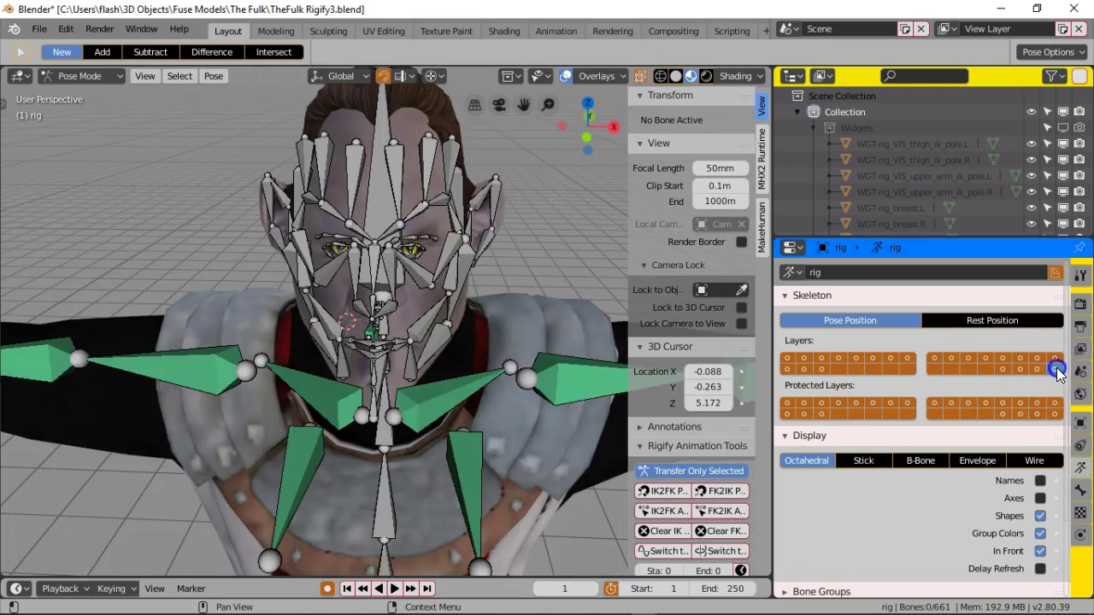
{"action": "scroll", "coordinate": [367, 384], "scroll_direction": "down", "scroll_amount": 4}
{"action": "mouse_move", "coordinate": [369, 384]}
{"action": "middle_mouse_down"}
{"action": "mouse_move", "coordinate": [381, 367]}
{"action": "mouse_move", "coordinate": [212, 401]}
{"action": "mouse_move", "coordinate": [395, 392]}
{"action": "mouse_move", "coordinate": [381, 388]}
{"action": "middle_mouse_up"}
{"action": "scroll", "coordinate": [387, 329], "scroll_direction": "down", "scroll_amount": 4}
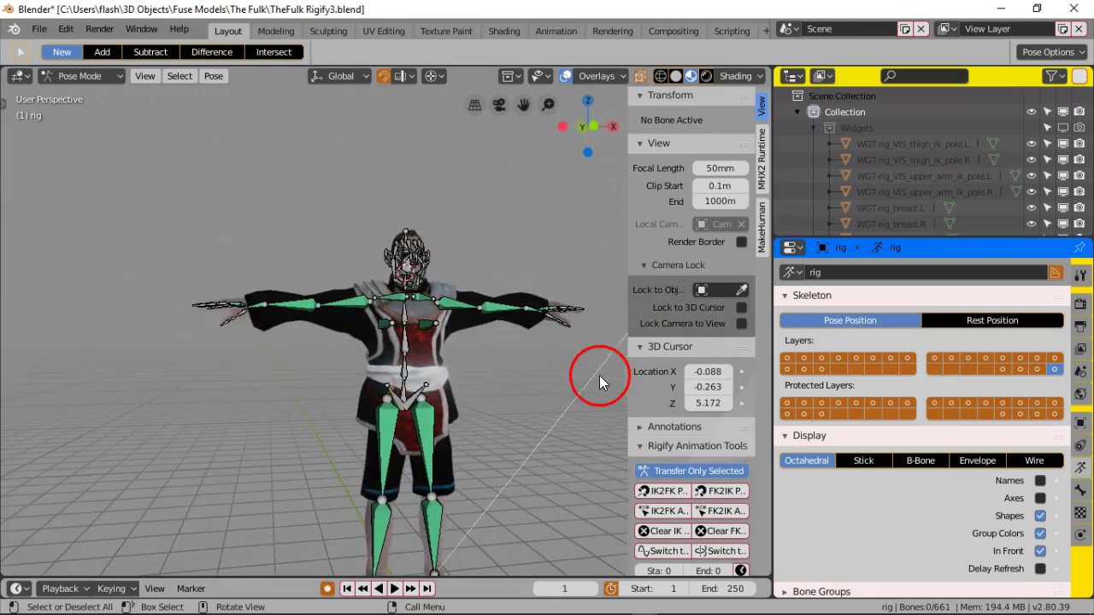
Step: Show only the deform-bone layer again, the sixth in the lower row of the second block, and select all its bones
{"action": "left_click", "coordinate": [1021, 368]}
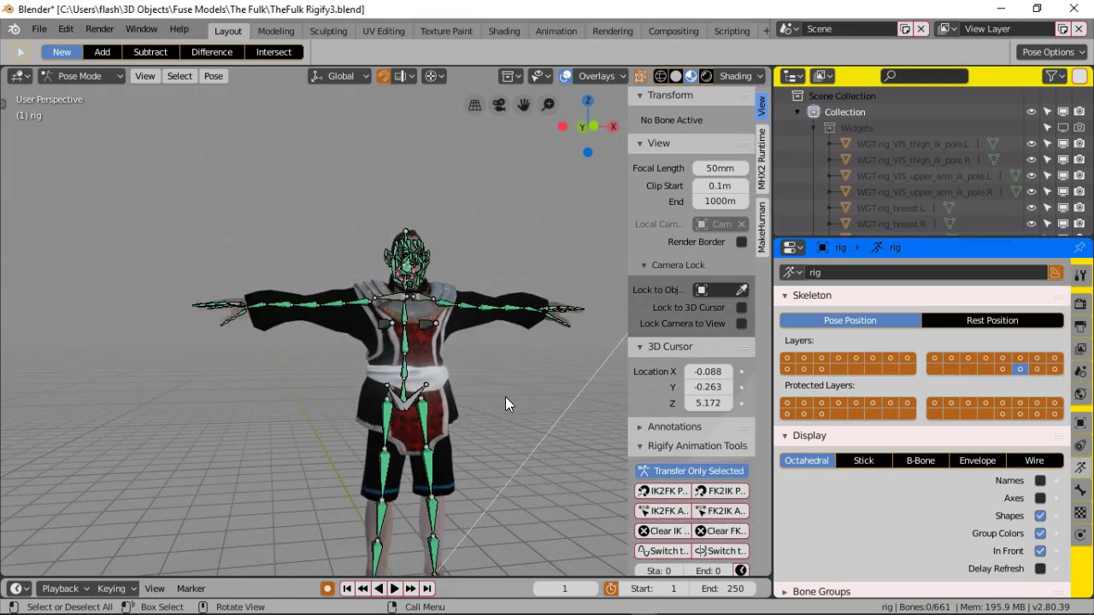
{"action": "key", "text": "a"}
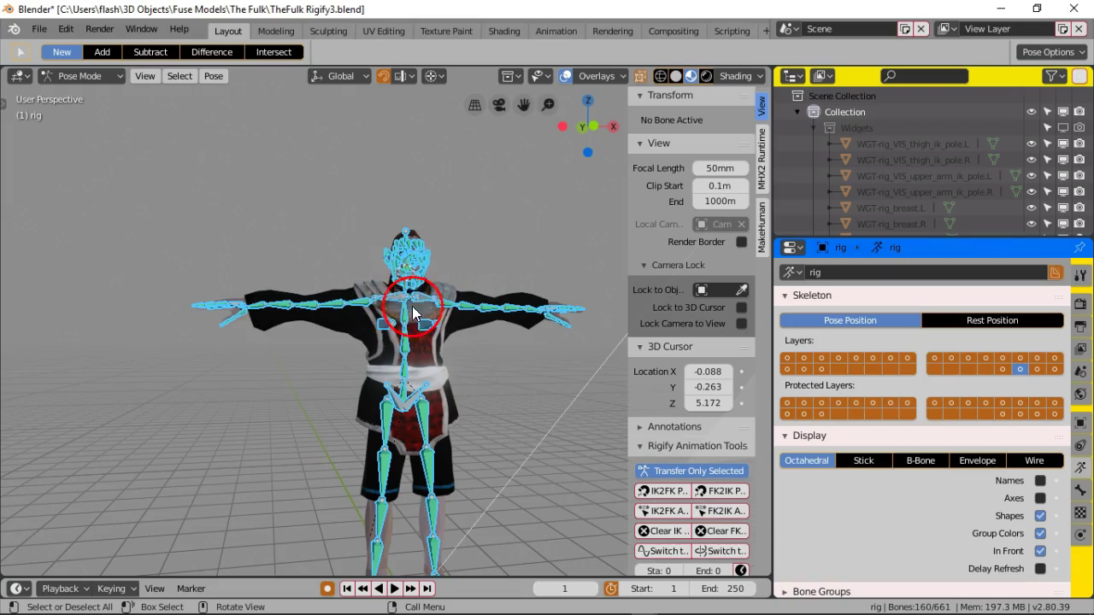
{"action": "scroll", "coordinate": [464, 439], "scroll_direction": "up", "scroll_amount": 6}
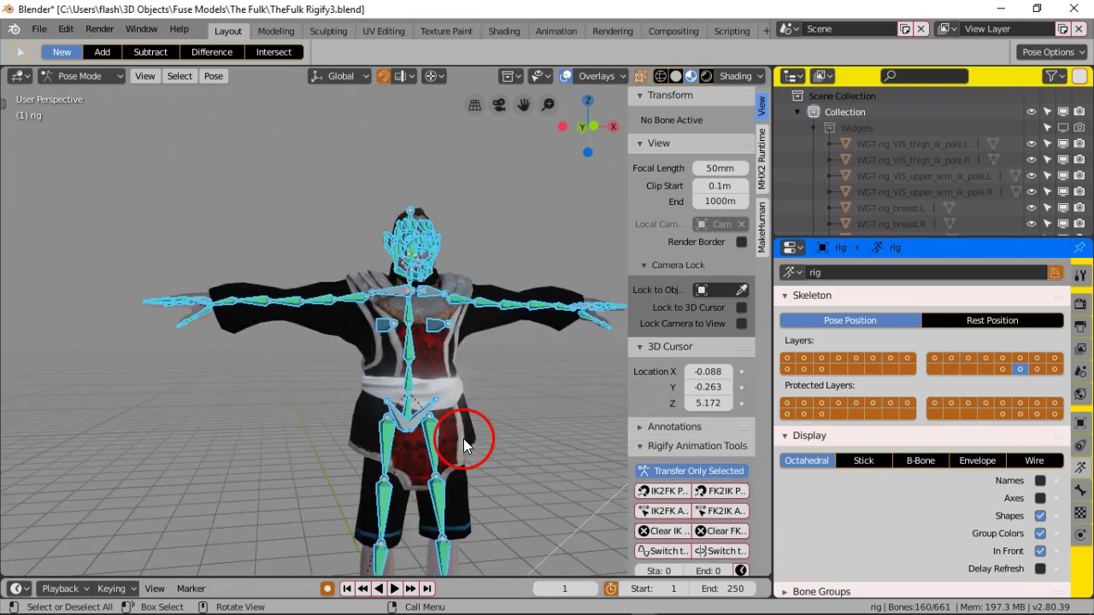
{"action": "middle_click_drag", "start_coordinate": [520, 354], "coordinate": [499, 386]}
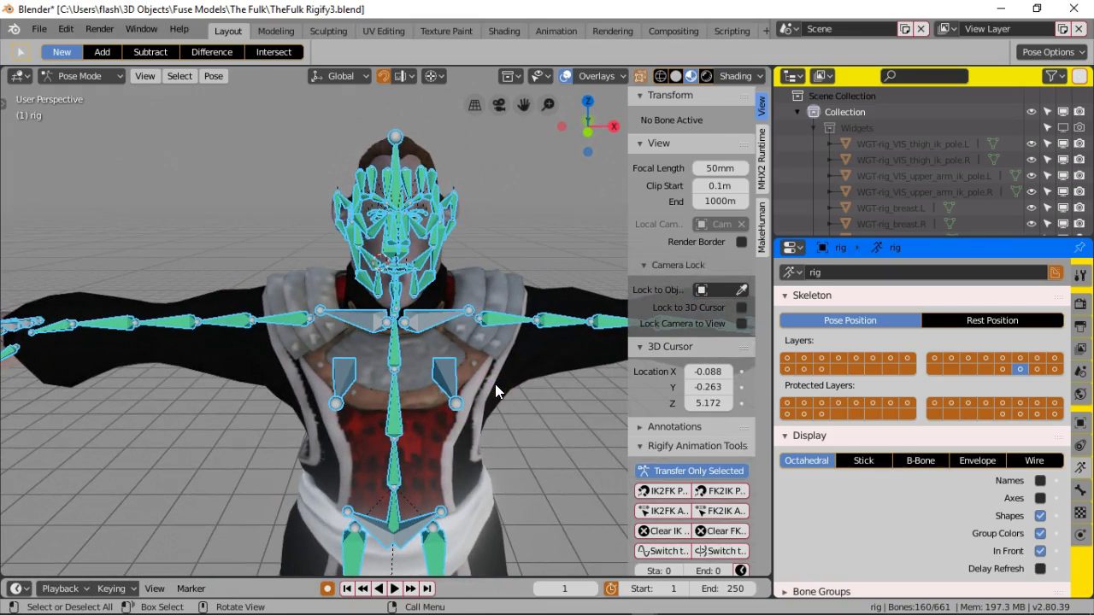
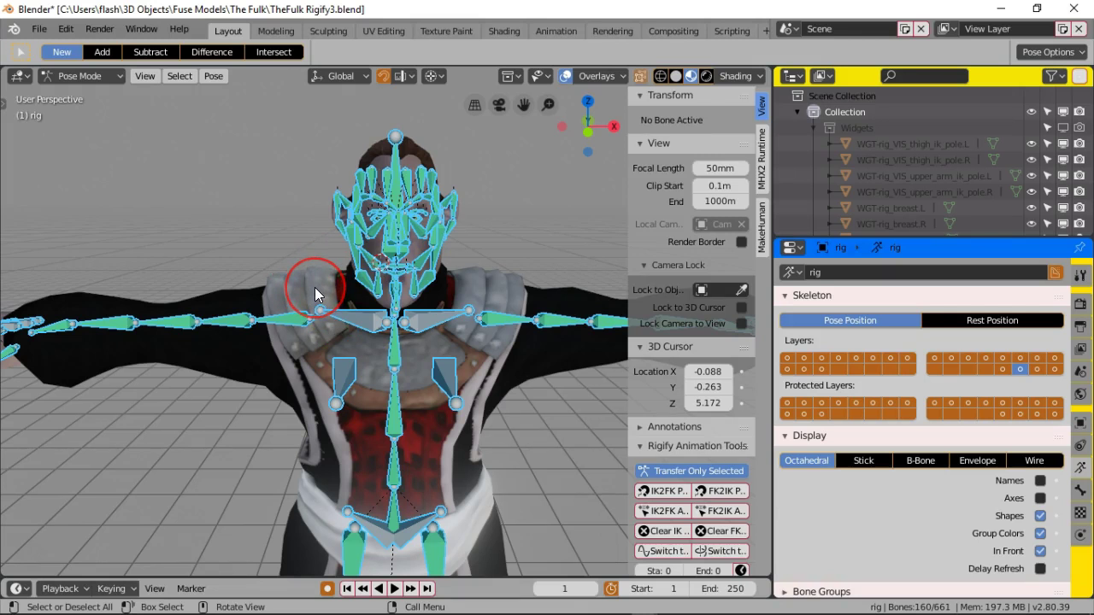
{"action": "middle_click_drag", "start_coordinate": [314, 287], "coordinate": [391, 420]}
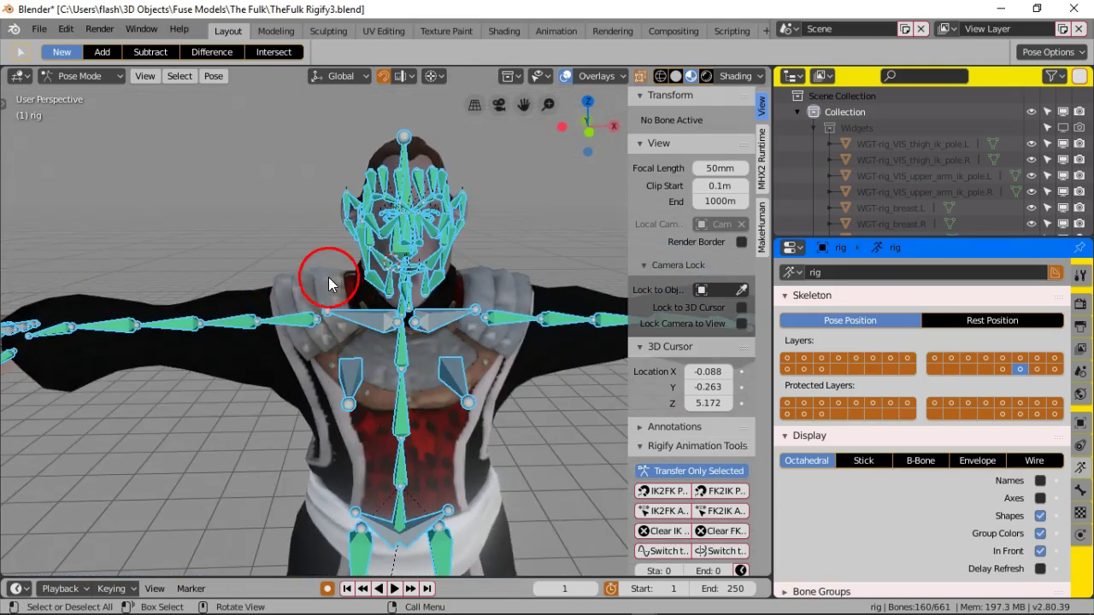
{"action": "scroll", "coordinate": [331, 285], "scroll_direction": "down", "scroll_amount": 5}
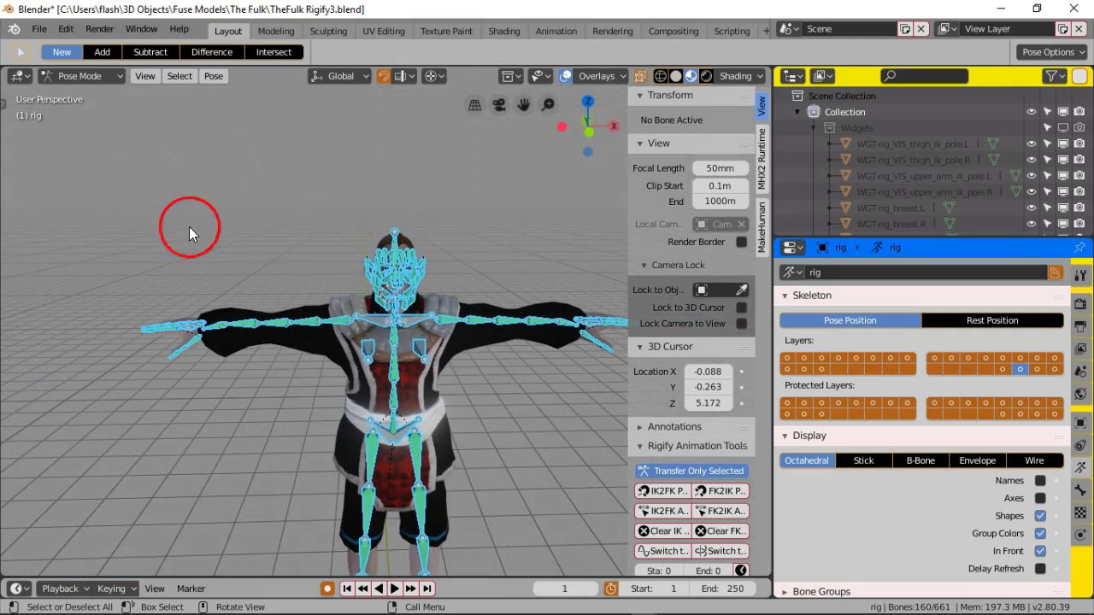
Step: Return the rig to Object Mode
{"action": "left_click", "coordinate": [120, 76]}
{"action": "left_click", "coordinate": [112, 93]}
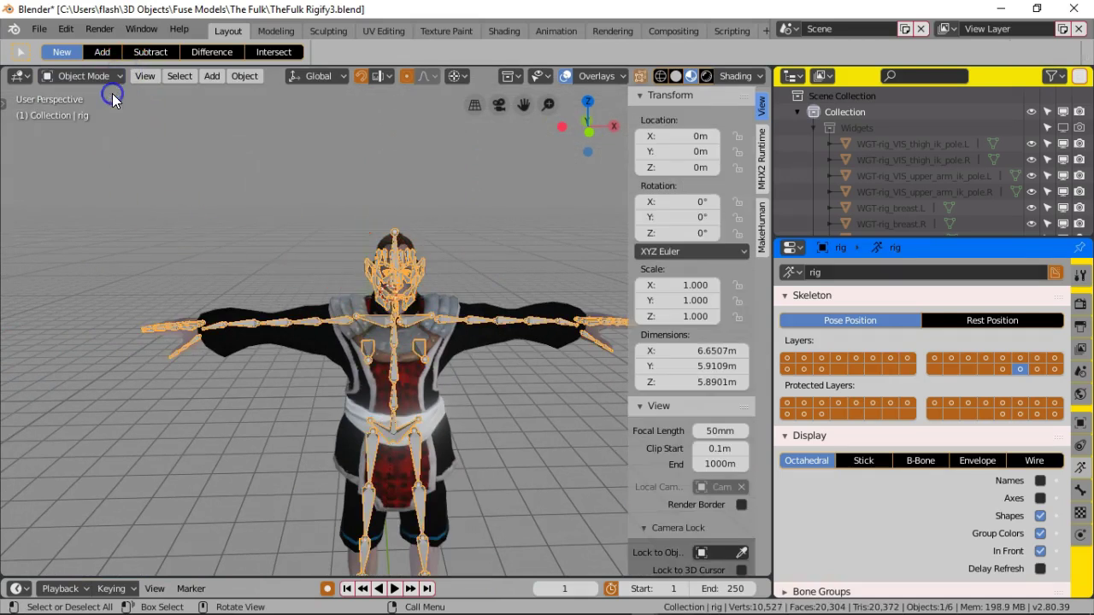
{"action": "scroll", "coordinate": [366, 317], "scroll_direction": "up", "scroll_amount": 5}
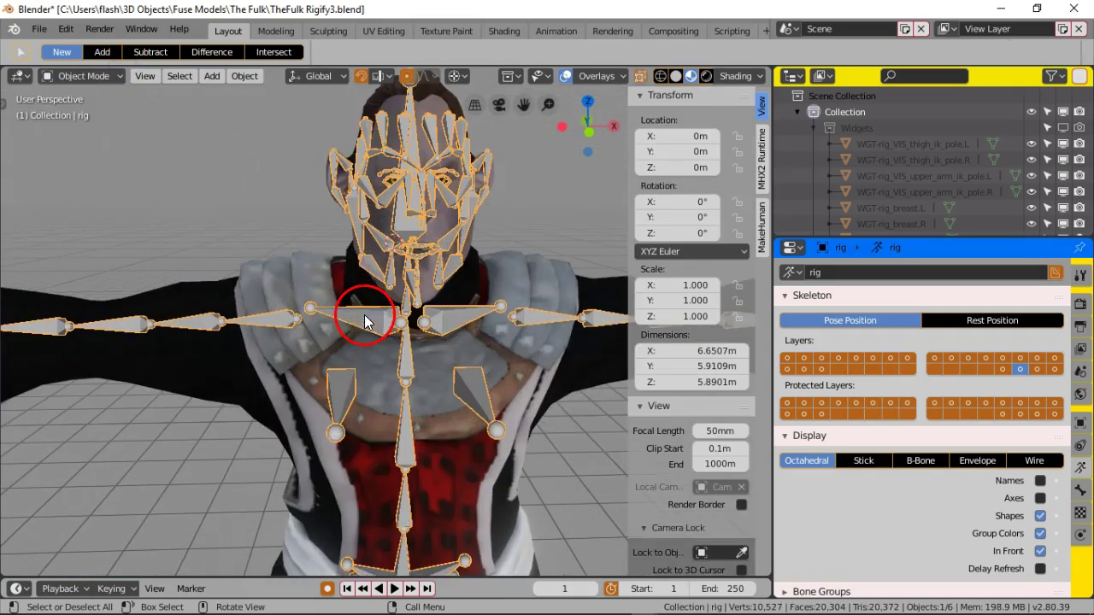
{"action": "left_click", "coordinate": [297, 269], "text": "shift"}
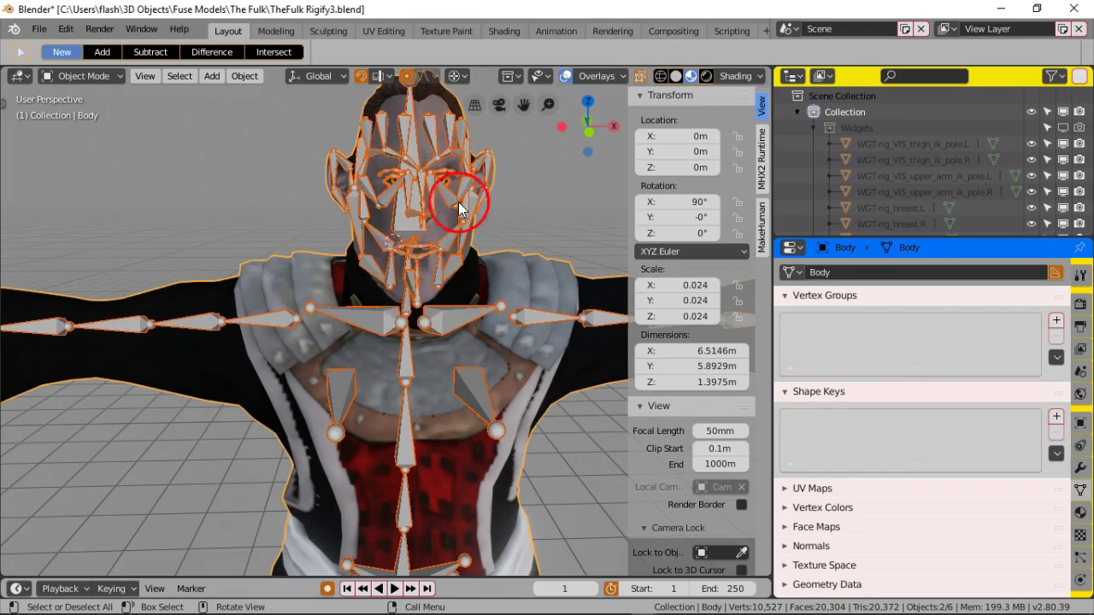
{"action": "middle_click_drag", "start_coordinate": [400, 198], "coordinate": [422, 197]}
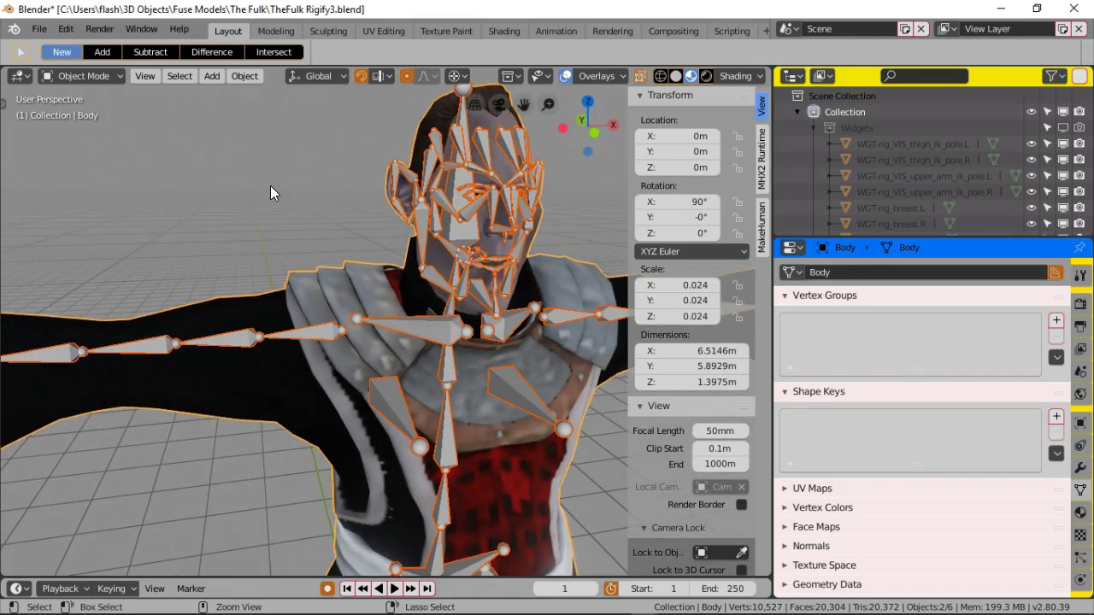
{"action": "key", "text": "ctrl+p"}
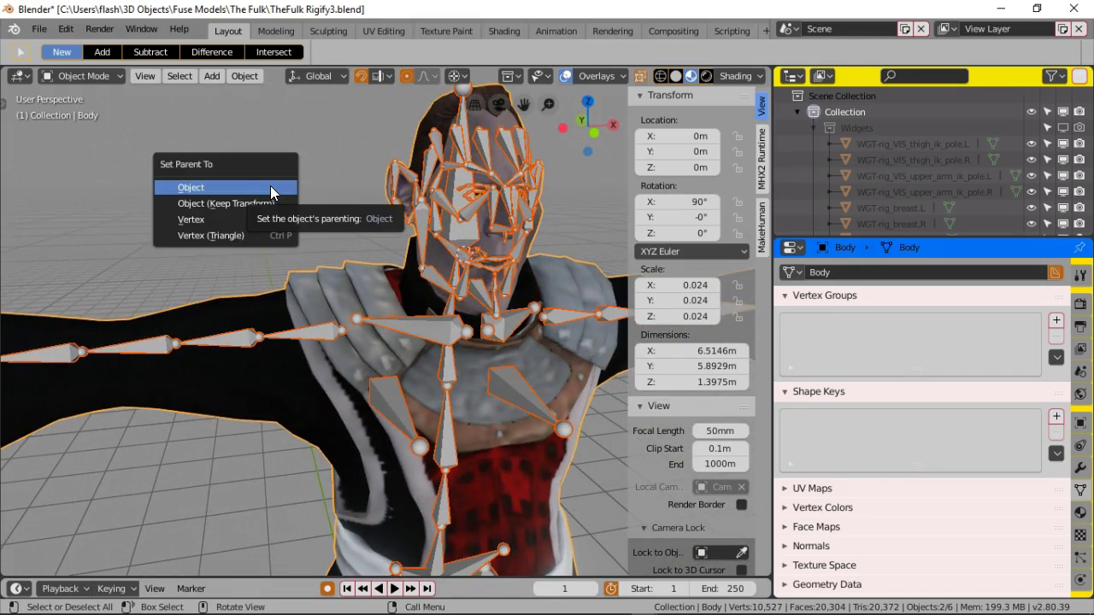
{"action": "left_click", "coordinate": [473, 228]}
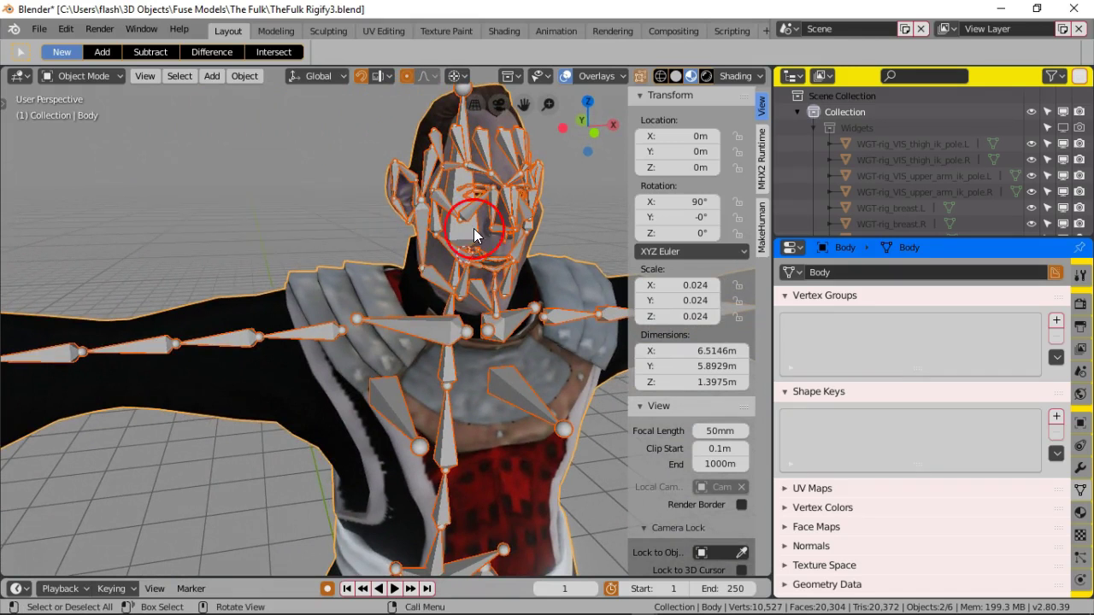
{"action": "left_click", "coordinate": [474, 237]}
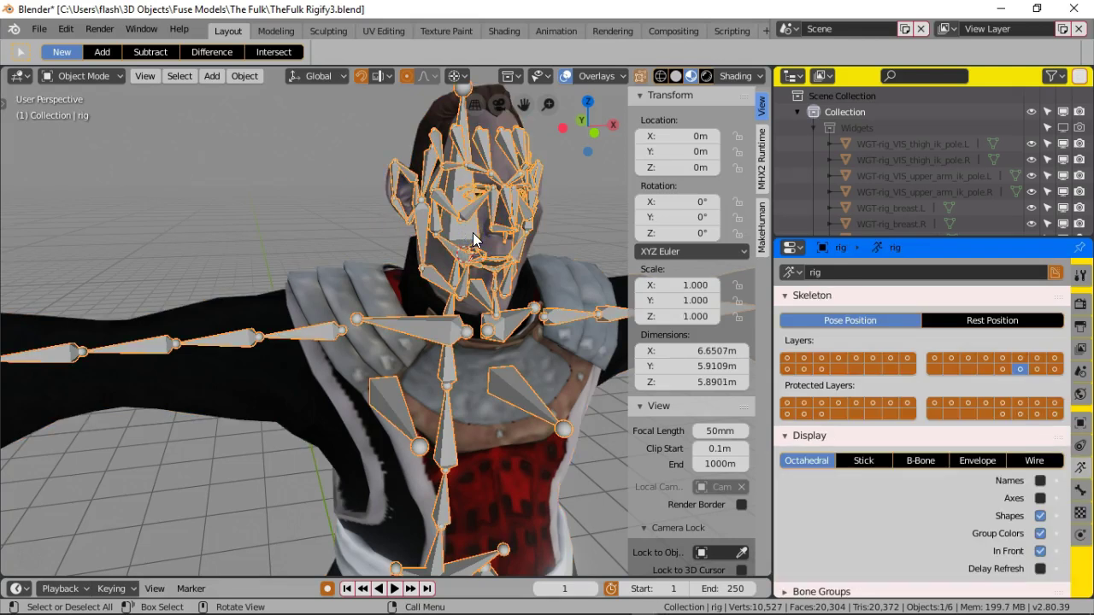
{"action": "left_click", "coordinate": [356, 274]}
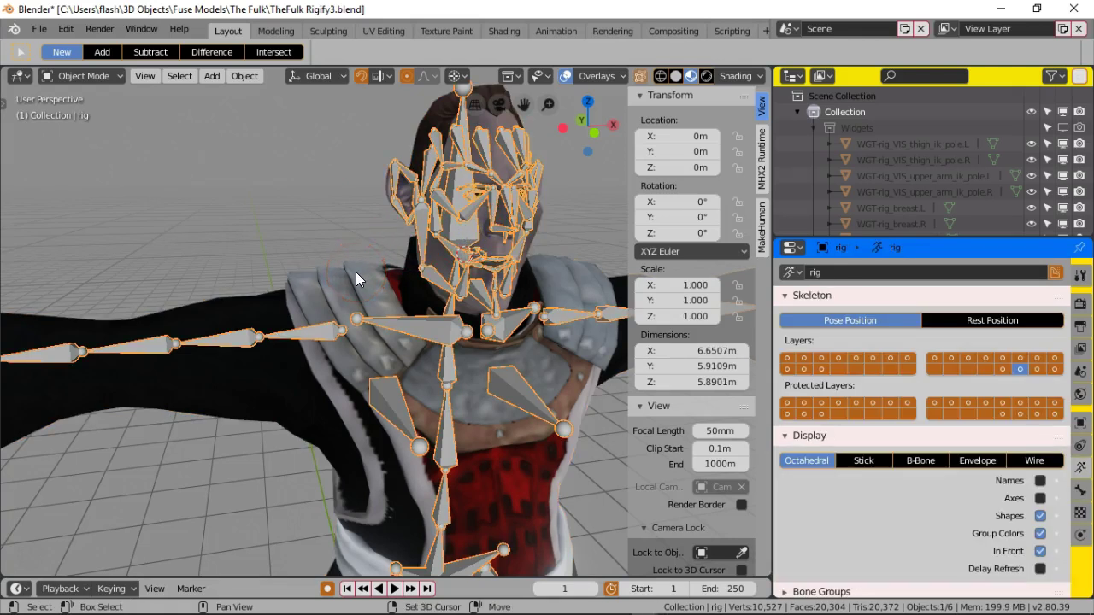
{"action": "left_click", "coordinate": [357, 273], "text": "shift"}
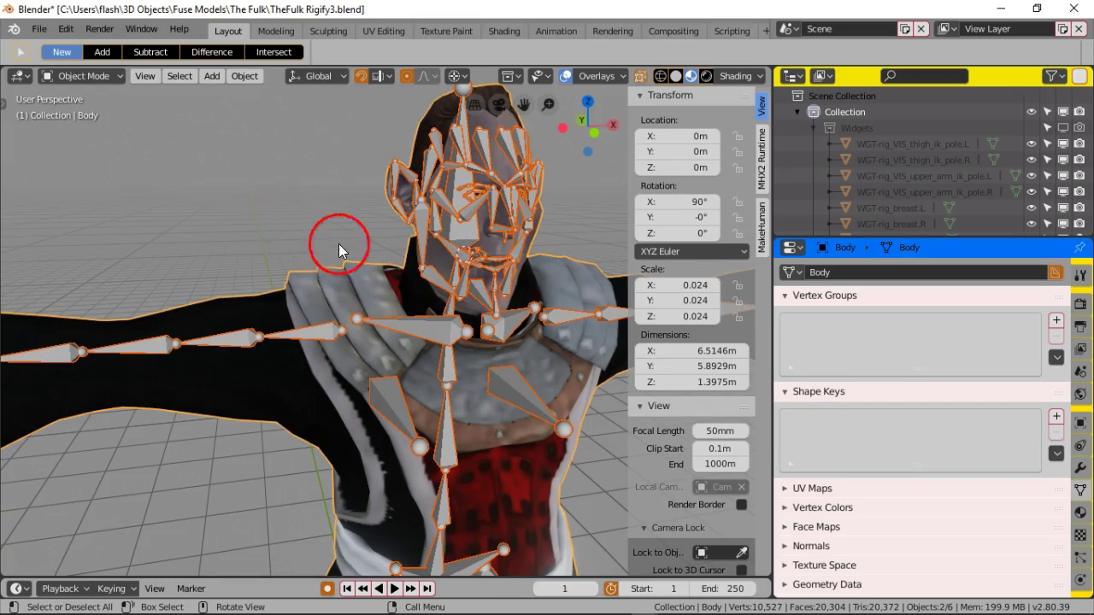
Step: Select the Body mesh, add the rig as the active object, and try to parent the mesh to it With Automatic Weights
{"action": "left_click", "coordinate": [385, 273]}
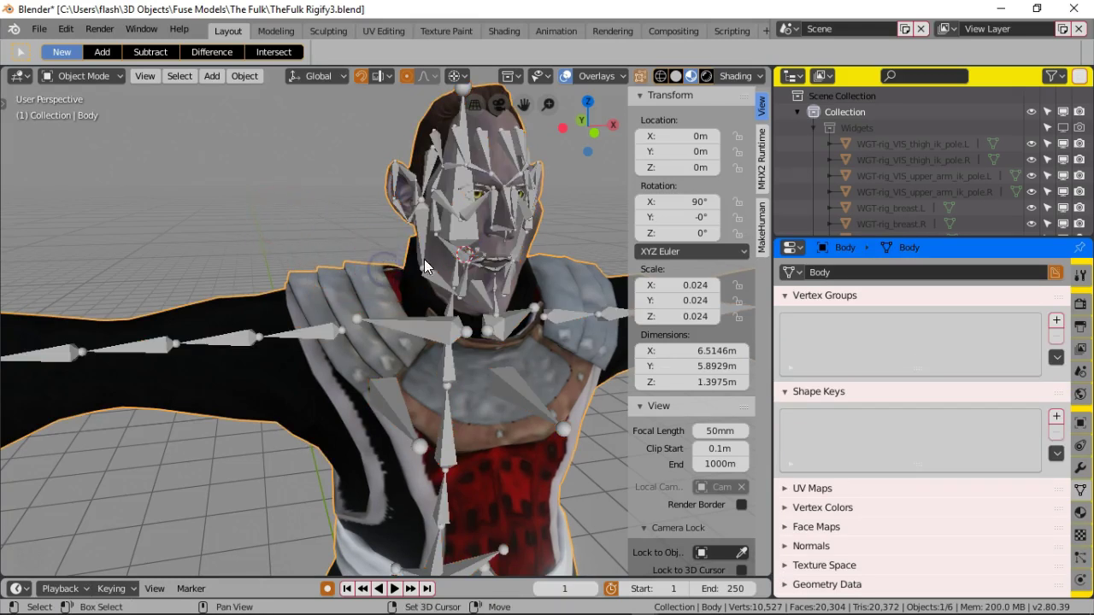
{"action": "left_click", "coordinate": [460, 238], "text": "shift"}
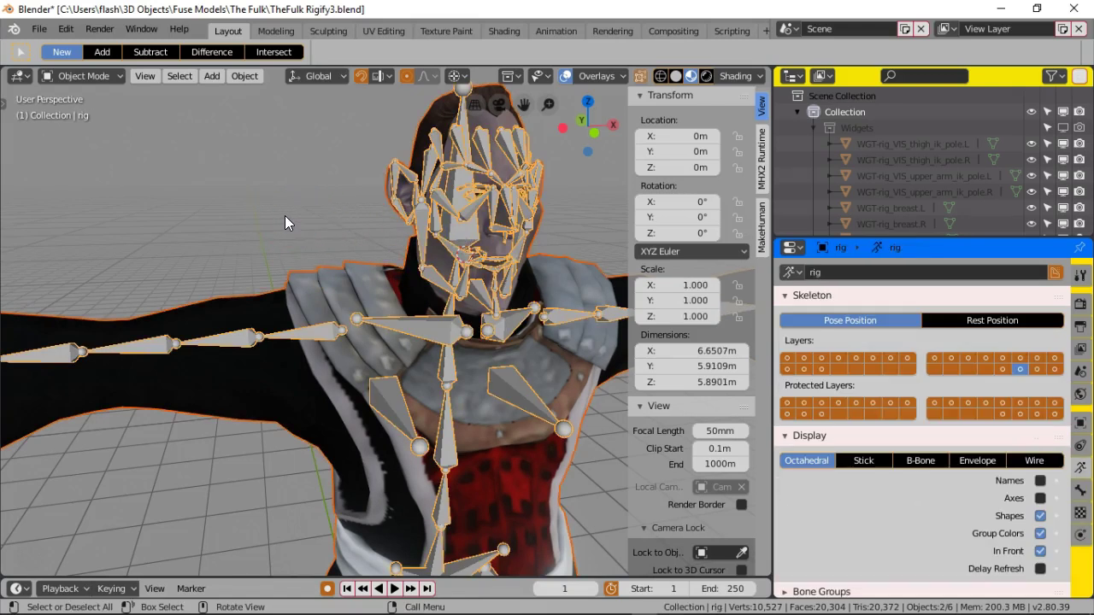
{"action": "key", "text": "ctrl+p"}
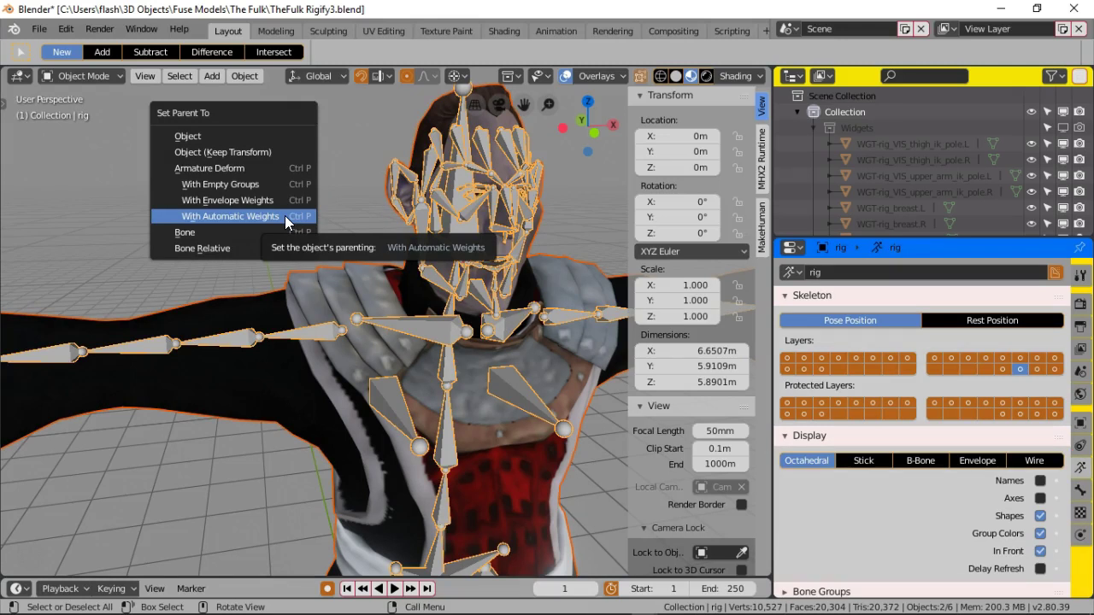
{"action": "left_click", "coordinate": [284, 216]}
Step: Locate the Body mesh and rig in the outliner and put the rig into Pose Mode
{"action": "scroll", "coordinate": [896, 178], "scroll_direction": "down", "scroll_amount": 8}
{"action": "scroll", "coordinate": [896, 178], "scroll_direction": "down", "scroll_amount": 10}
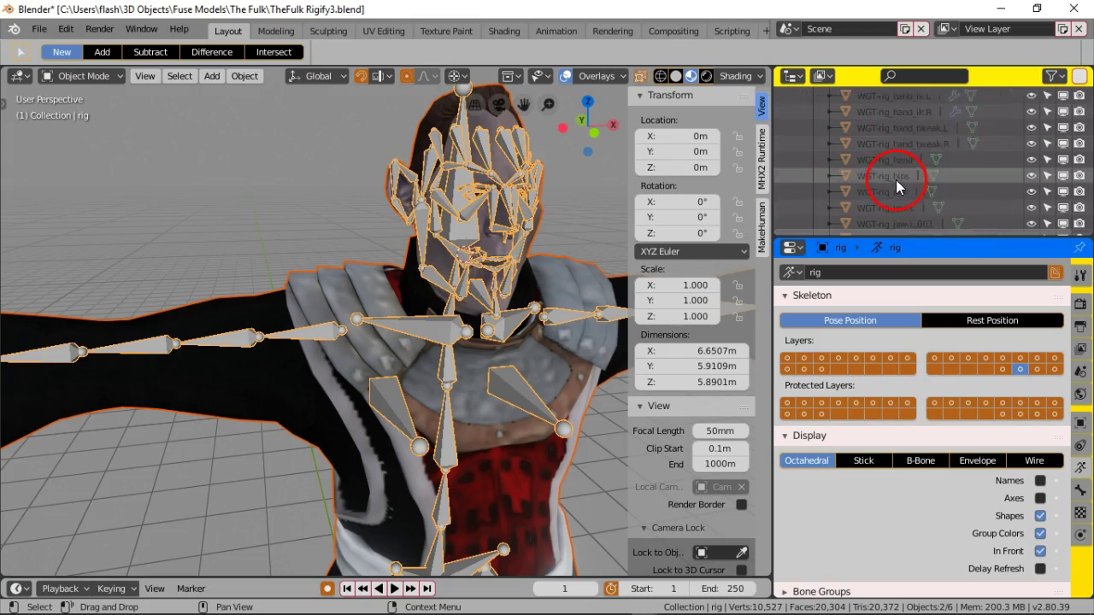
{"action": "scroll", "coordinate": [895, 184], "scroll_direction": "down", "scroll_amount": 10}
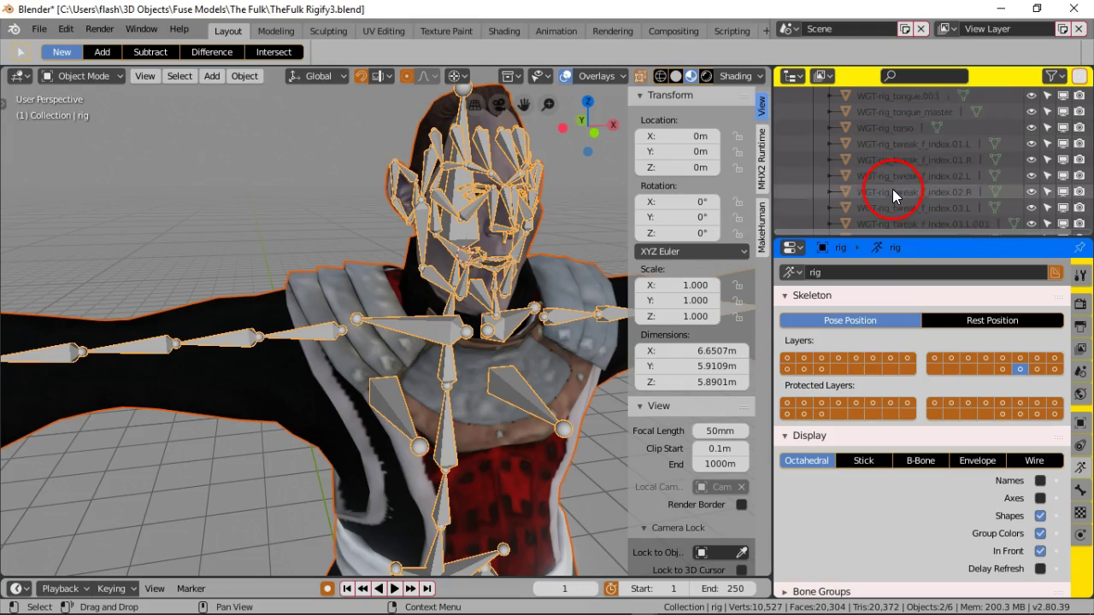
{"action": "scroll", "coordinate": [895, 185], "scroll_direction": "down", "scroll_amount": 6}
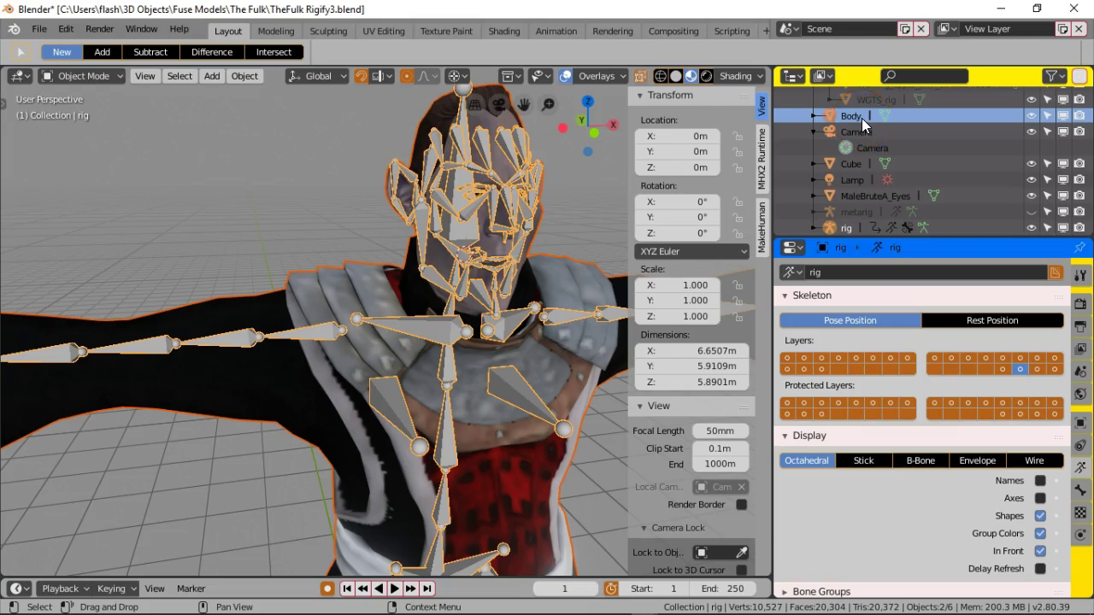
{"action": "middle_click_drag", "start_coordinate": [443, 218], "coordinate": [393, 228]}
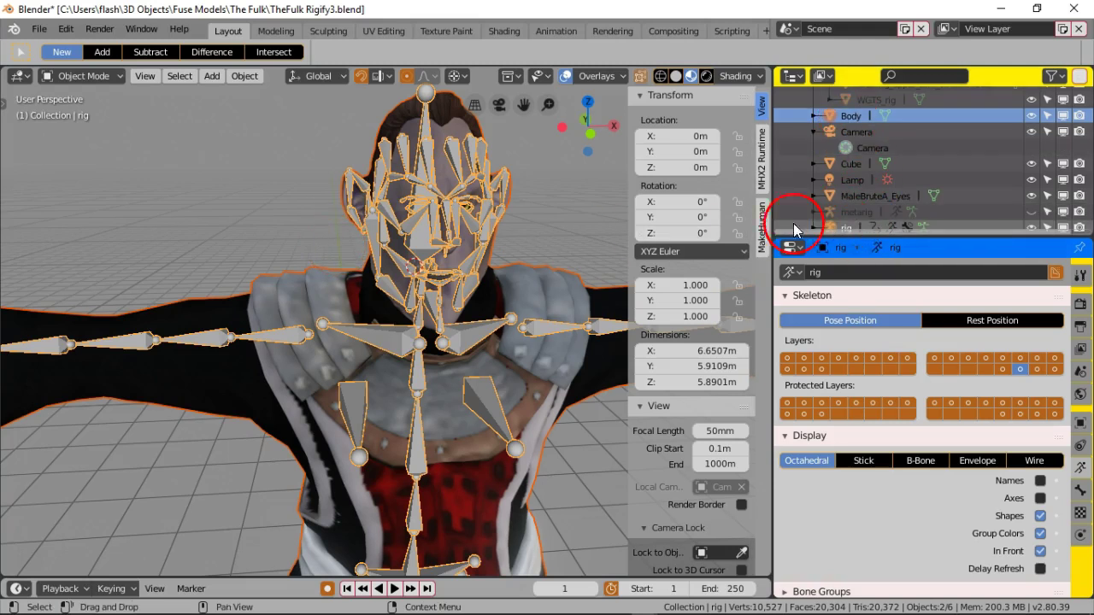
{"action": "left_click", "coordinate": [96, 76]}
{"action": "left_click", "coordinate": [106, 132]}
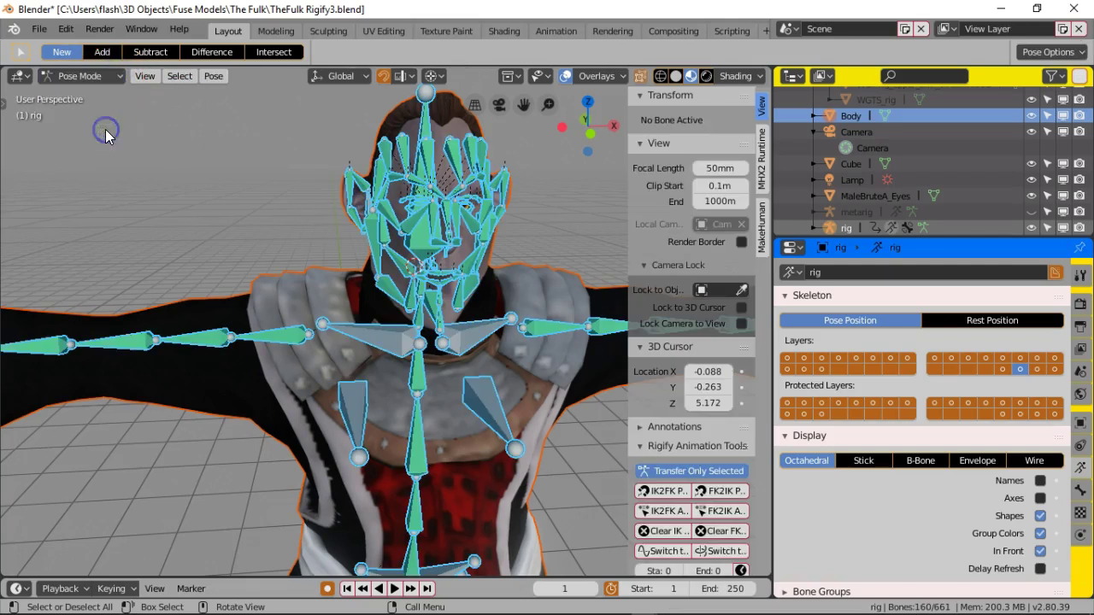
Step: Replace the deform-bone layer with the control layers of the first block: all eight in the upper row and the first three in the lower
{"action": "scroll", "coordinate": [240, 169], "scroll_direction": "down", "scroll_amount": 1}
{"action": "middle_click_drag", "start_coordinate": [241, 168], "coordinate": [226, 144]}
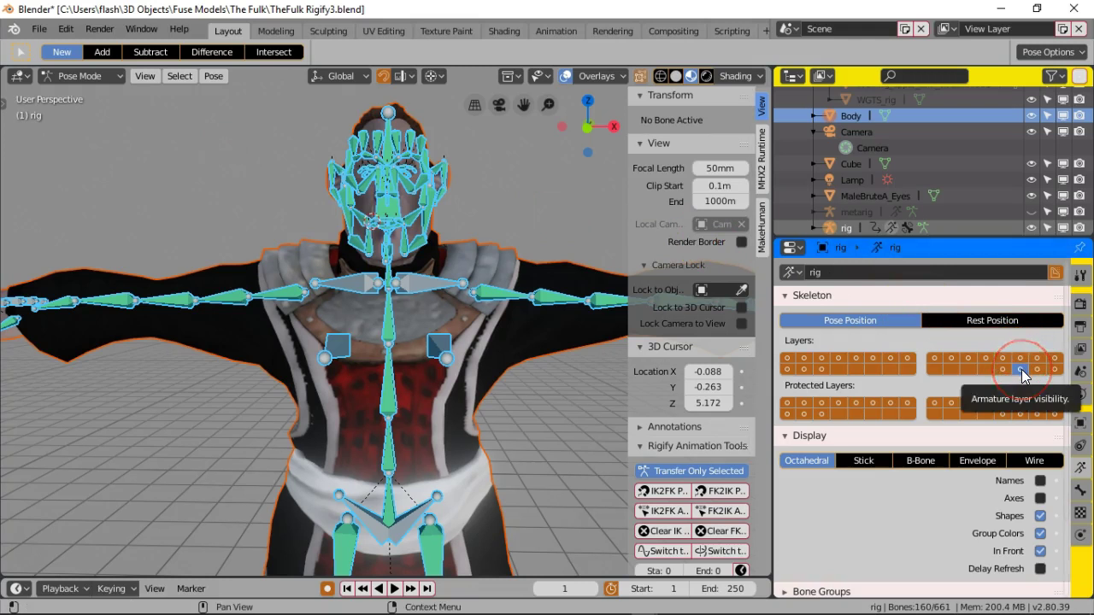
{"action": "left_click", "coordinate": [787, 360]}
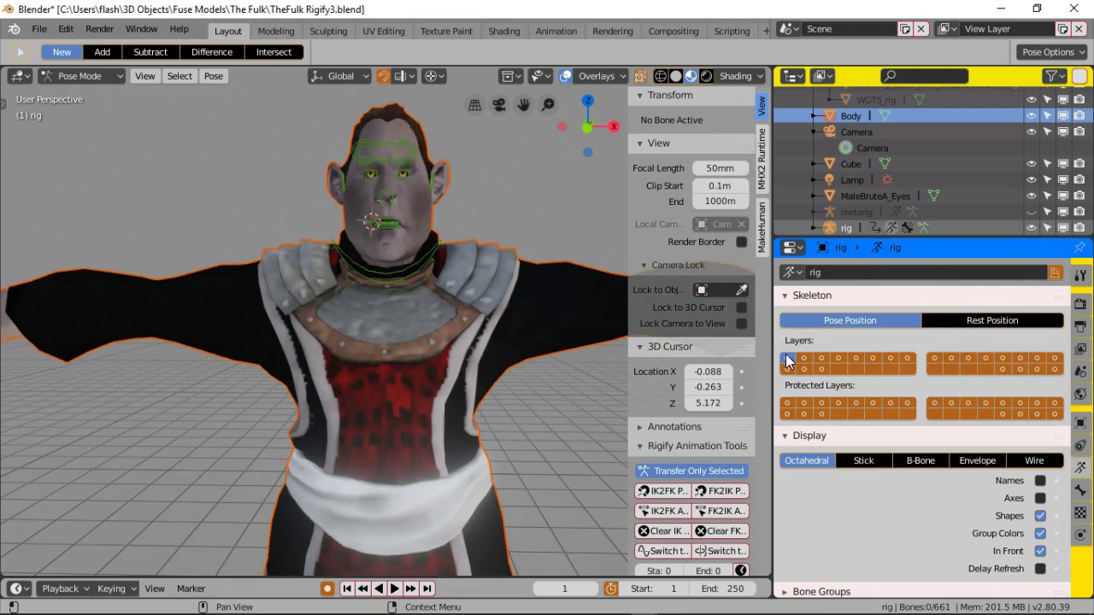
{"action": "left_click", "coordinate": [903, 357]}
{"action": "left_click", "coordinate": [784, 357]}
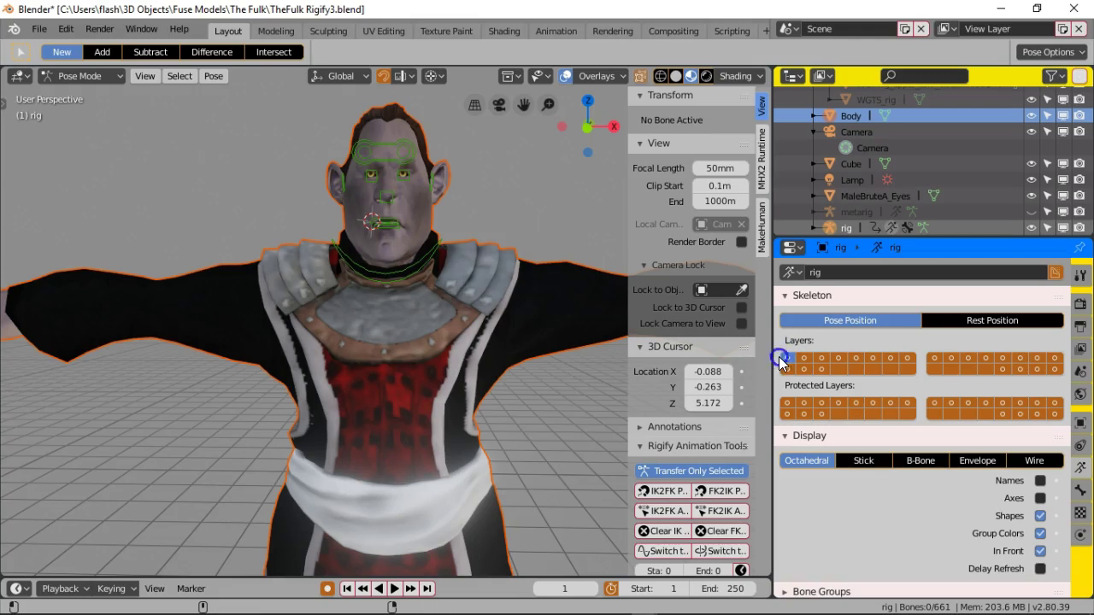
{"action": "left_click", "coordinate": [787, 358]}
{"action": "mouse_move", "coordinate": [787, 363]}
{"action": "left_mouse_down"}
{"action": "mouse_move", "coordinate": [906, 360]}
{"action": "mouse_move", "coordinate": [777, 377]}
{"action": "left_mouse_up"}
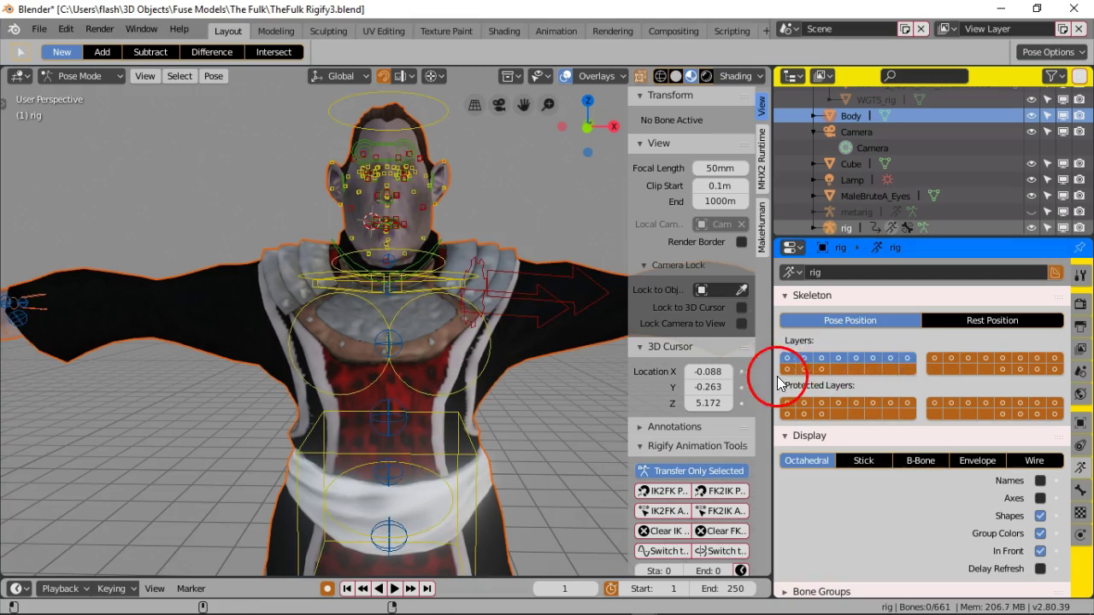
{"action": "left_click", "coordinate": [822, 369]}
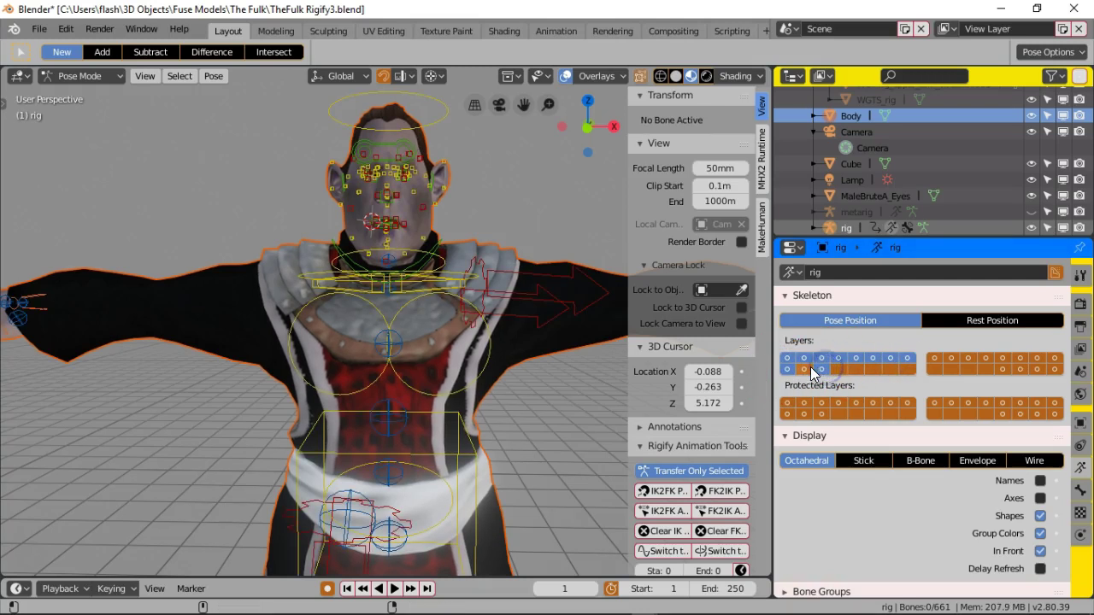
Step: Add the second block's upper-row layers two, three and five through eight to the visible bone layers, leaving the first and fourth hidden
{"action": "left_click", "coordinate": [935, 358]}
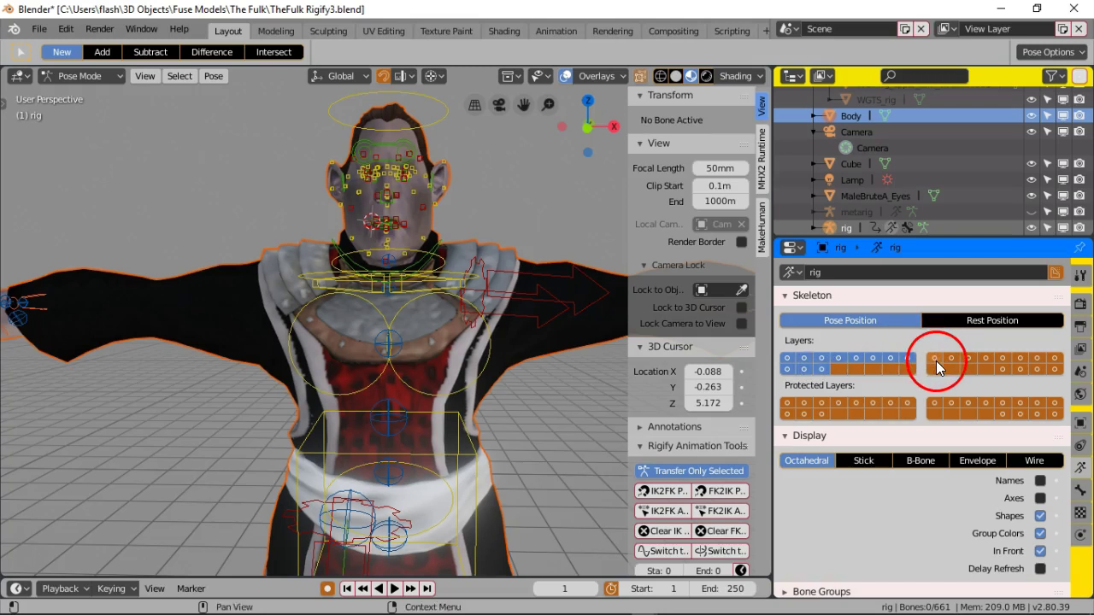
{"action": "left_click", "coordinate": [935, 360], "text": "shift"}
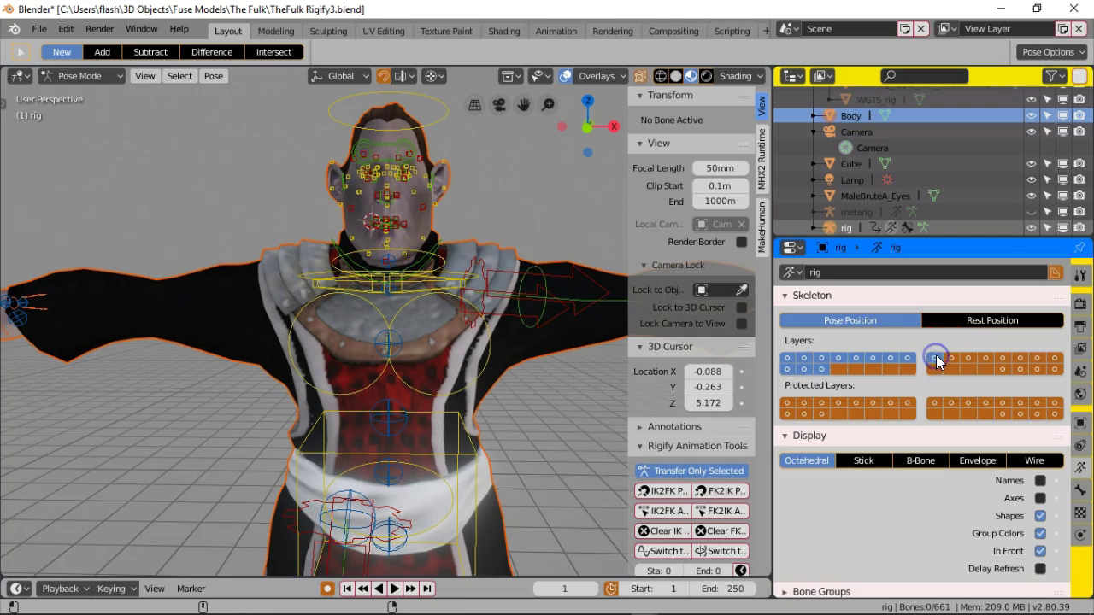
{"action": "left_click", "coordinate": [937, 356], "text": "shift"}
{"action": "left_click", "coordinate": [937, 357], "text": "shift"}
{"action": "left_click", "coordinate": [937, 357], "text": "shift"}
{"action": "left_click", "coordinate": [948, 356], "text": "shift"}
{"action": "left_click", "coordinate": [970, 358], "text": "shift"}
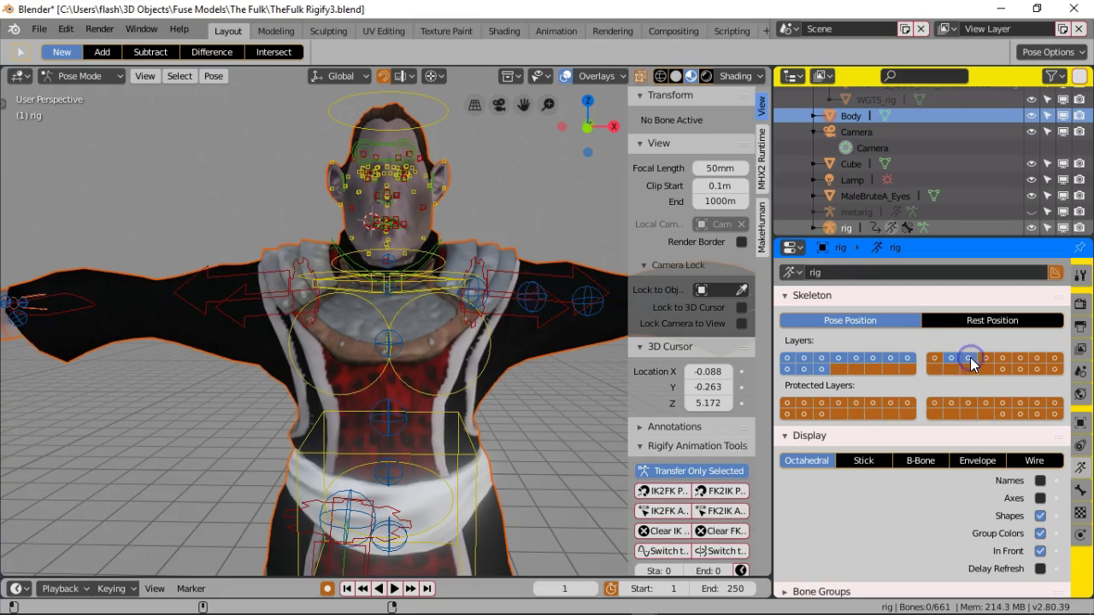
{"action": "left_click", "coordinate": [985, 358], "text": "shift"}
{"action": "left_click", "coordinate": [991, 359], "text": "shift"}
{"action": "left_click", "coordinate": [1003, 359], "text": "shift"}
{"action": "left_click", "coordinate": [1017, 359], "text": "shift"}
{"action": "left_click", "coordinate": [1039, 358], "text": "shift"}
{"action": "left_click", "coordinate": [1055, 358], "text": "shift"}
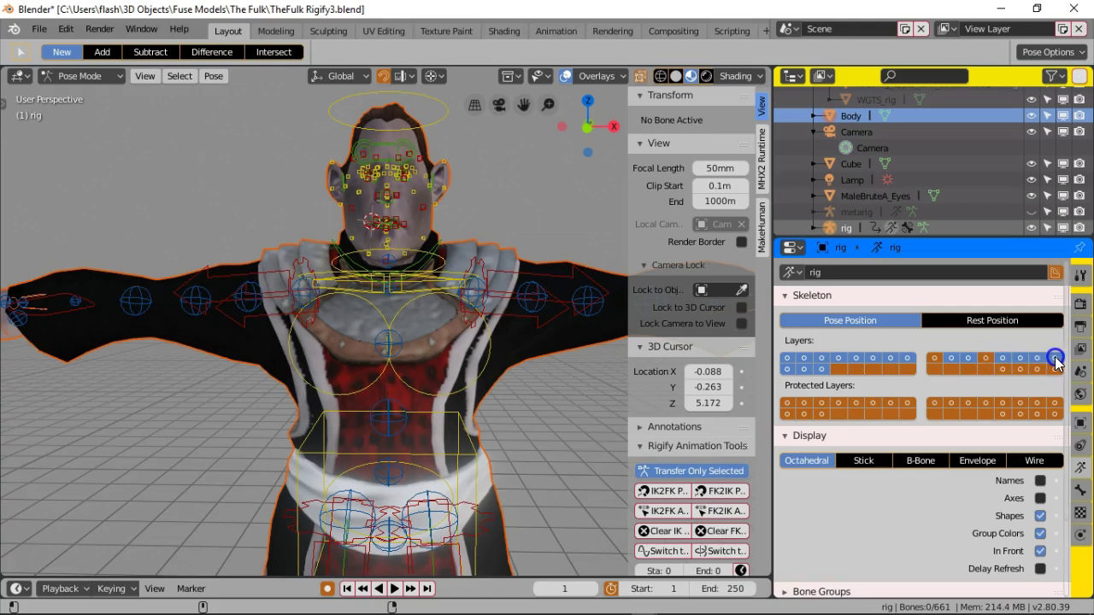
Step: Look over the full-body control rig, switch it to Object Mode and return it to Pose Mode
{"action": "middle_click_drag", "start_coordinate": [501, 361], "coordinate": [426, 366]}
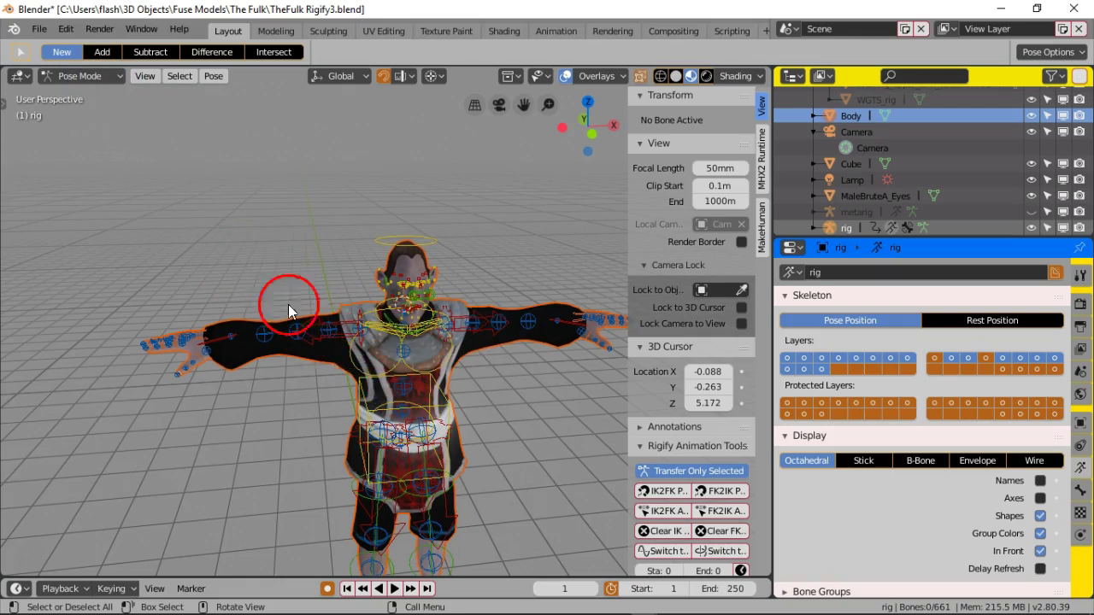
{"action": "middle_click_drag", "start_coordinate": [404, 385], "coordinate": [365, 274]}
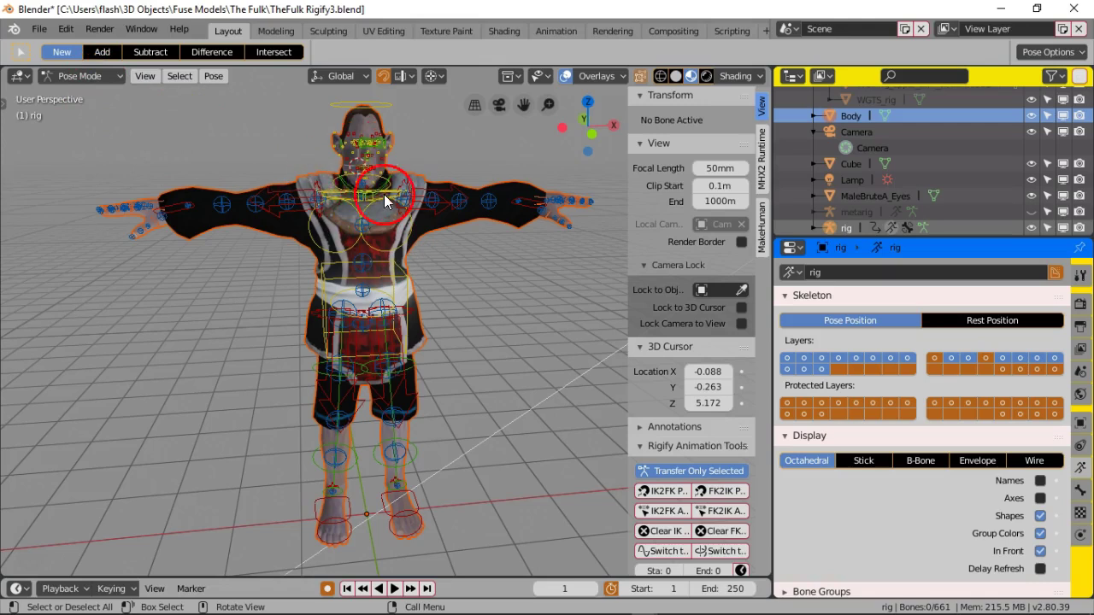
{"action": "middle_click_drag", "start_coordinate": [318, 226], "coordinate": [123, 97]}
{"action": "left_click", "coordinate": [102, 76]}
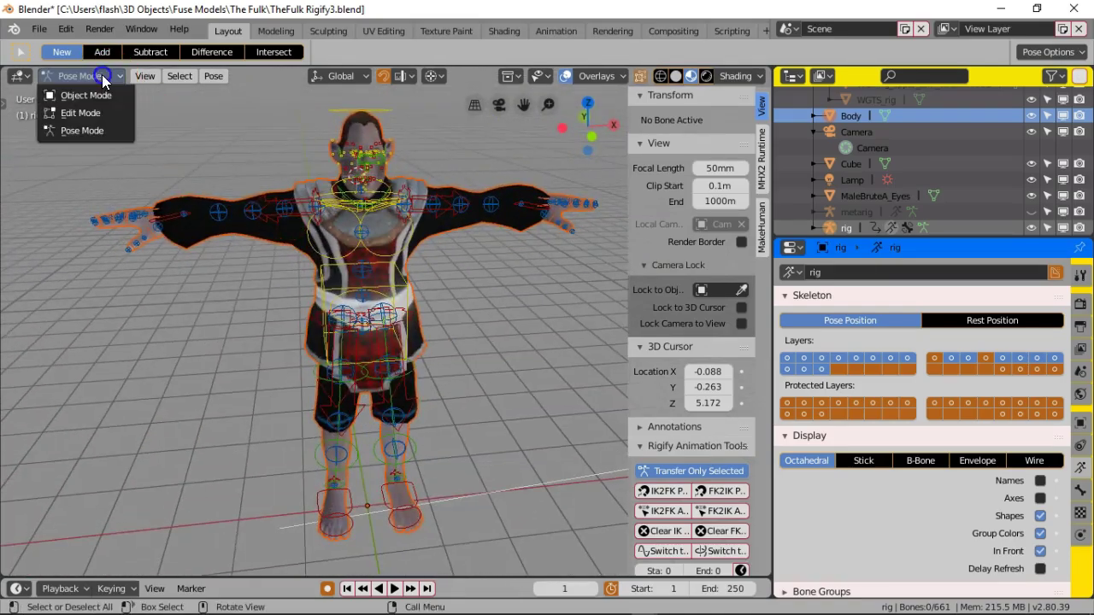
{"action": "left_click", "coordinate": [96, 95]}
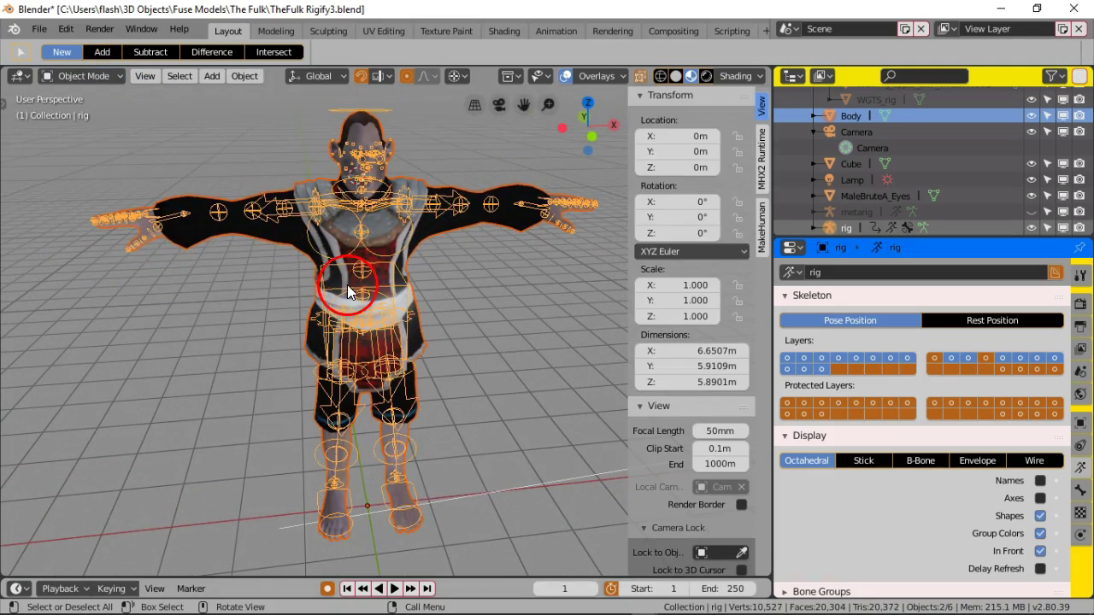
{"action": "left_click", "coordinate": [101, 76]}
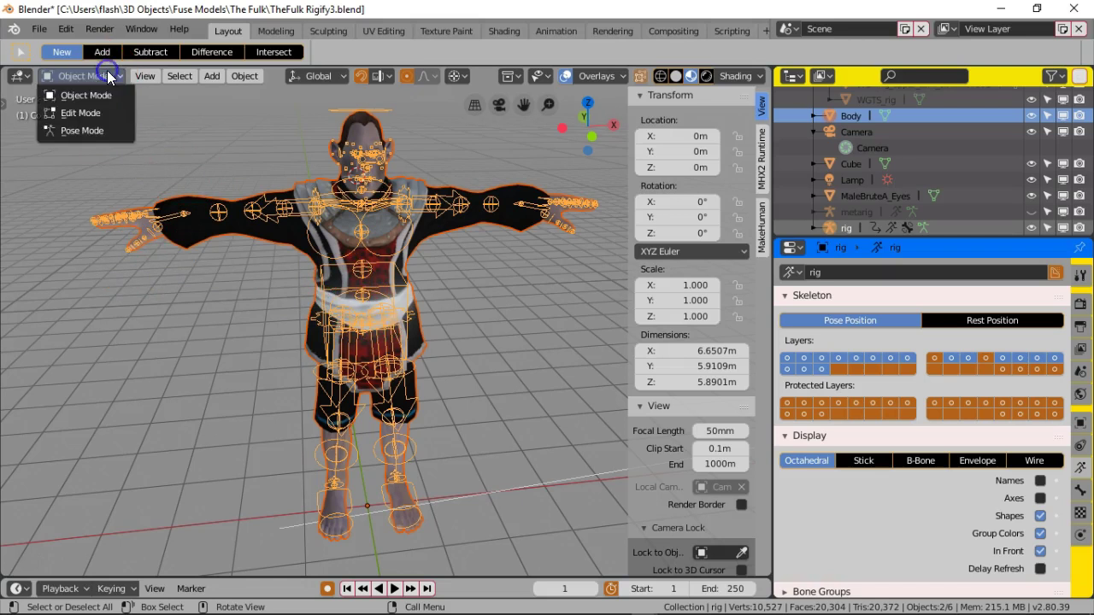
{"action": "left_click", "coordinate": [98, 127]}
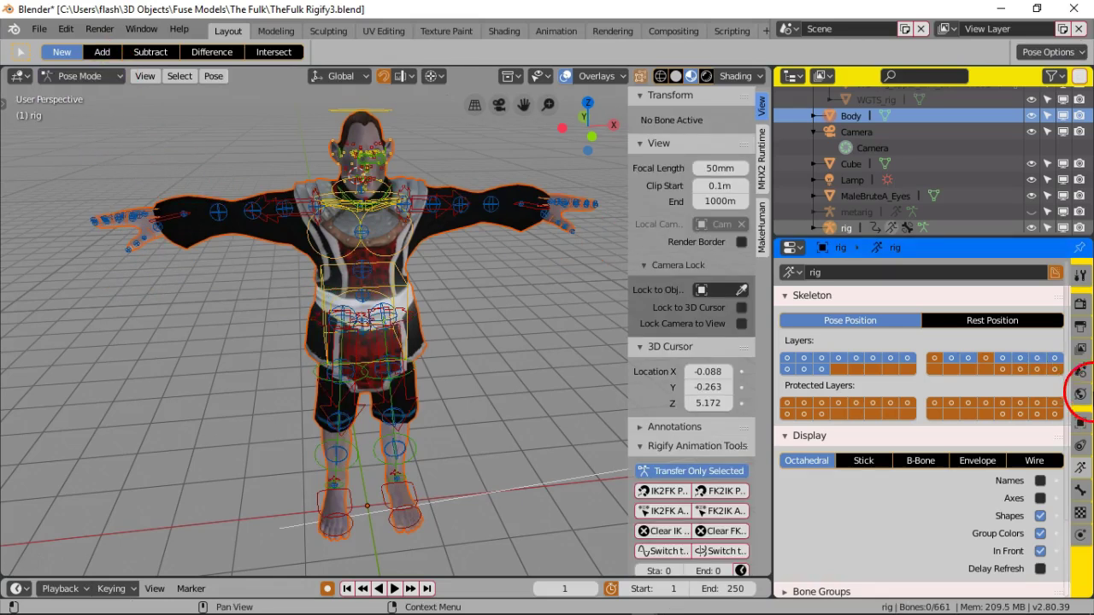
Step: Show the deform-bone layer alongside the control layers to compare both sets of bones, and hide it again
{"action": "left_click", "coordinate": [1017, 369]}
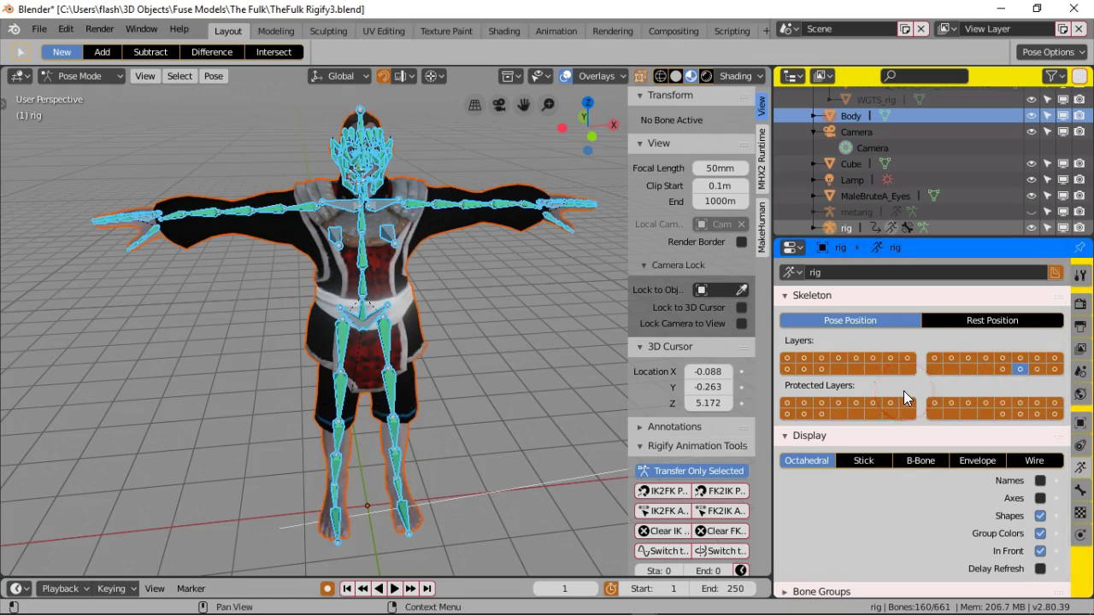
{"action": "key", "text": "ctrl+z"}
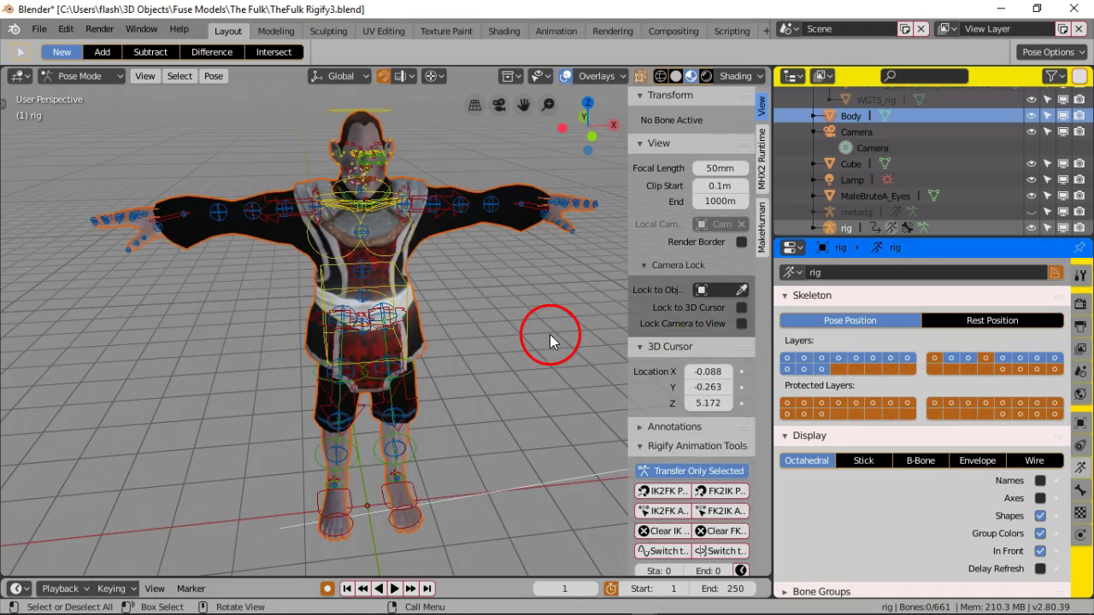
{"action": "left_click", "coordinate": [1018, 369]}
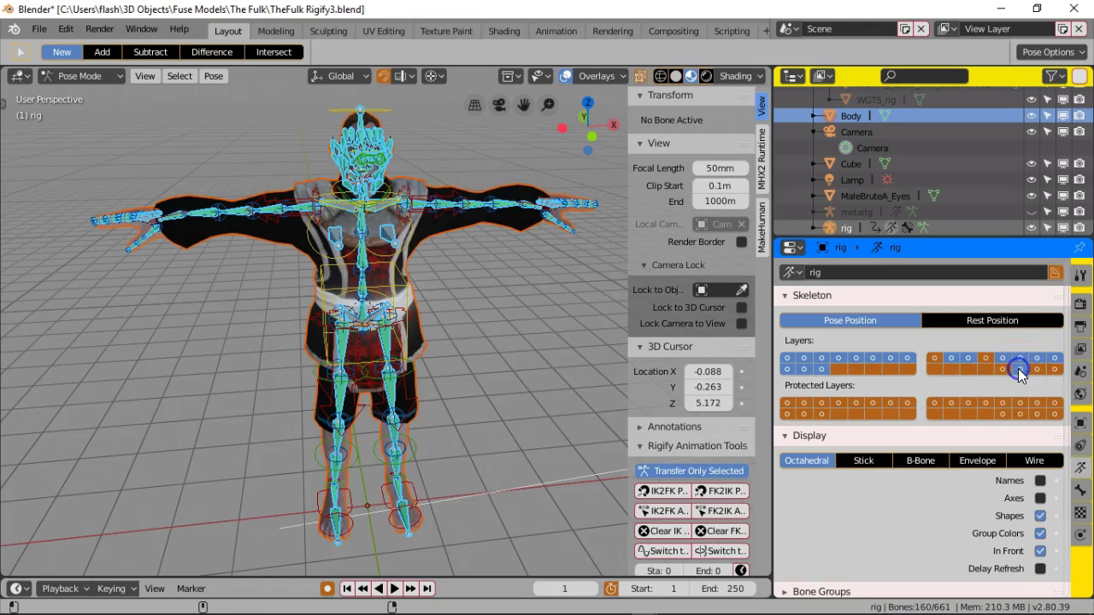
{"action": "scroll", "coordinate": [335, 195], "scroll_direction": "up", "scroll_amount": 3}
{"action": "middle_click_drag", "start_coordinate": [340, 203], "coordinate": [320, 217]}
{"action": "scroll", "coordinate": [320, 217], "scroll_direction": "down", "scroll_amount": 3}
{"action": "middle_click_drag", "start_coordinate": [397, 197], "coordinate": [300, 202]}
{"action": "middle_click_drag", "start_coordinate": [315, 159], "coordinate": [485, 225]}
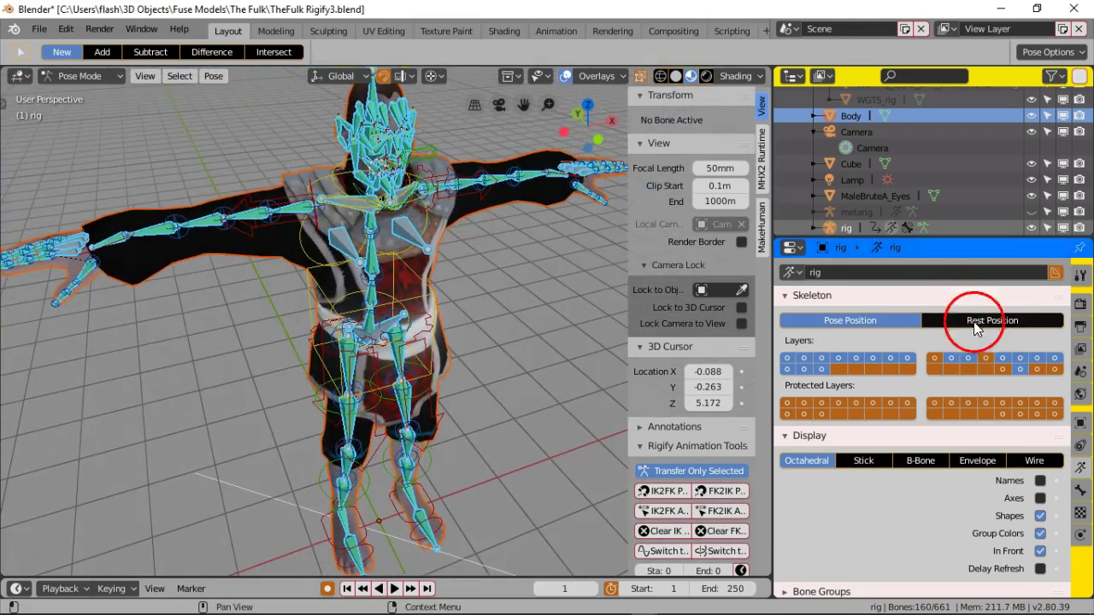
{"action": "left_click", "coordinate": [1021, 368]}
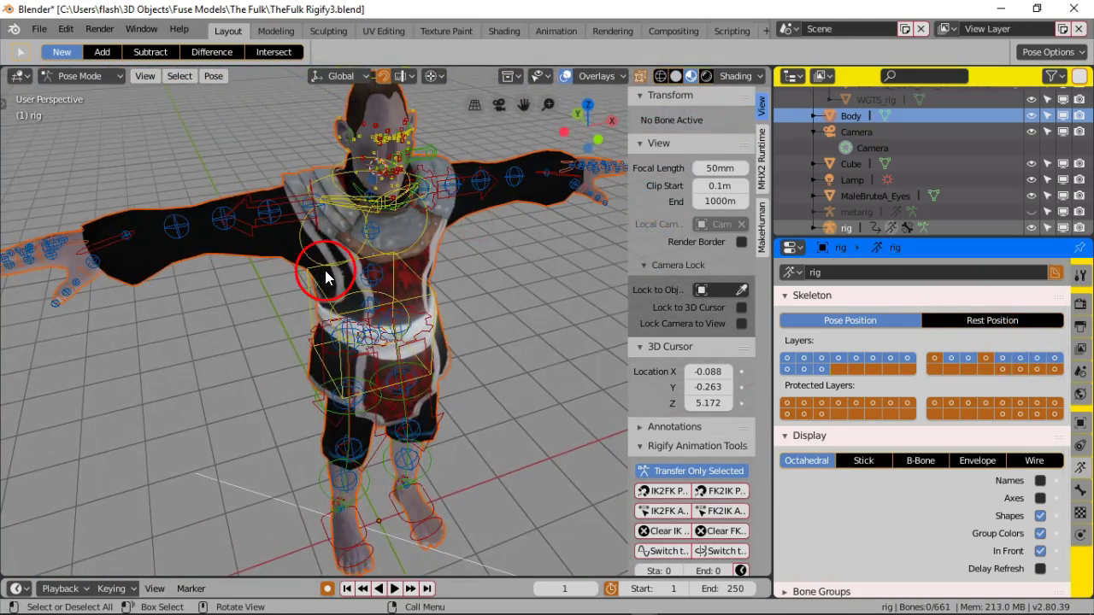
Step: Try clearing the torso control's selection with a box selection over empty space, and reselect the torso control
{"action": "scroll", "coordinate": [325, 270], "scroll_direction": "down", "scroll_amount": 2}
{"action": "middle_click_drag", "start_coordinate": [320, 264], "coordinate": [389, 188]}
{"action": "scroll", "coordinate": [343, 238], "scroll_direction": "up", "scroll_amount": 4}
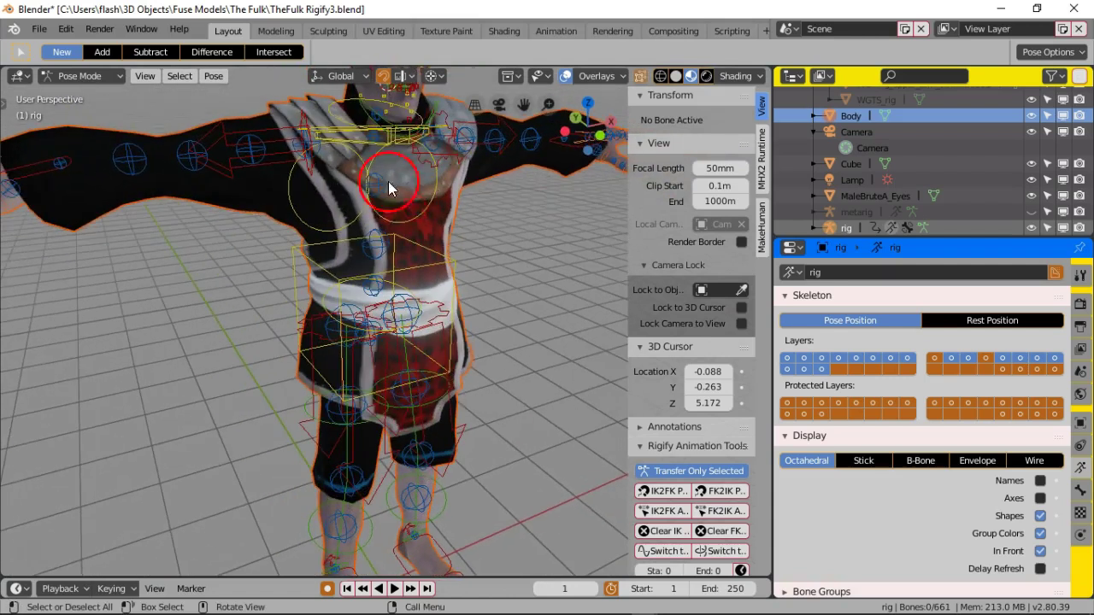
{"action": "scroll", "coordinate": [350, 204], "scroll_direction": "down", "scroll_amount": 4}
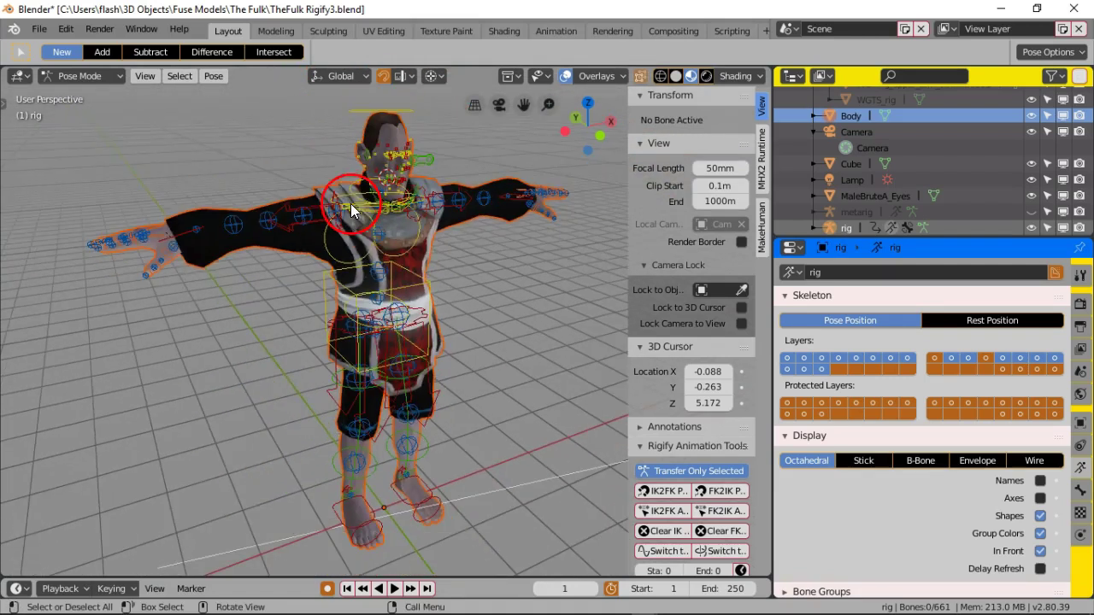
{"action": "left_click", "coordinate": [427, 290]}
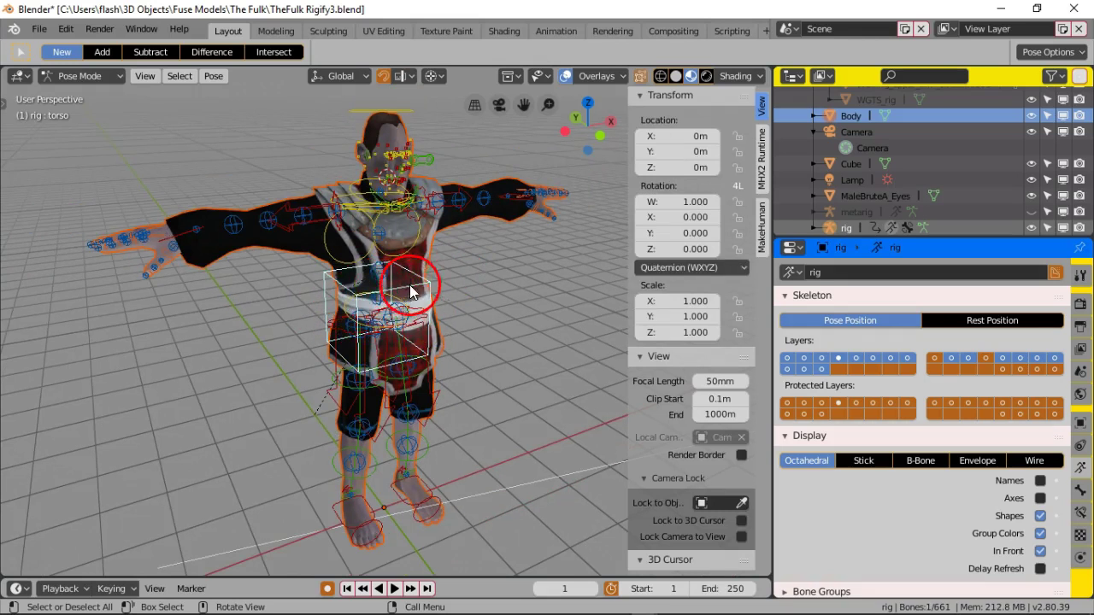
{"action": "key", "text": "b"}
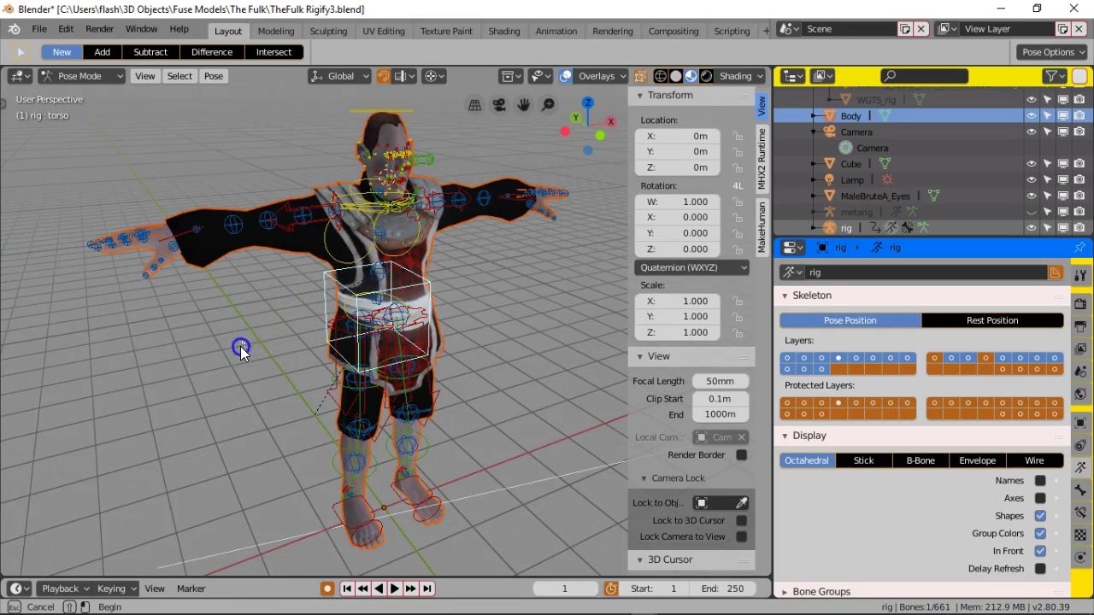
{"action": "left_click_drag", "start_coordinate": [231, 358], "coordinate": [200, 383]}
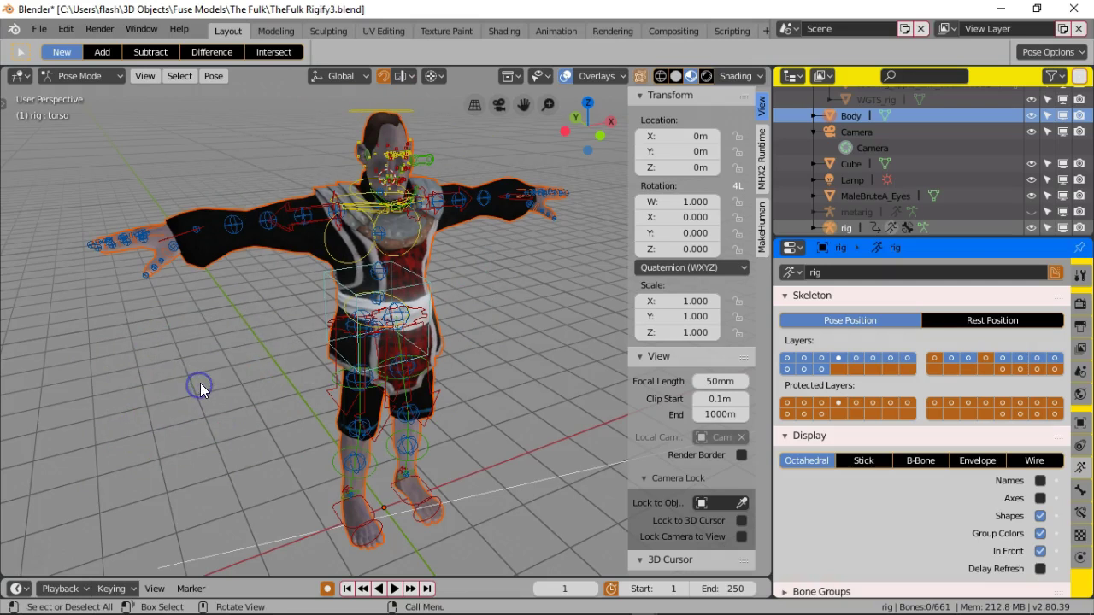
{"action": "left_click", "coordinate": [322, 283]}
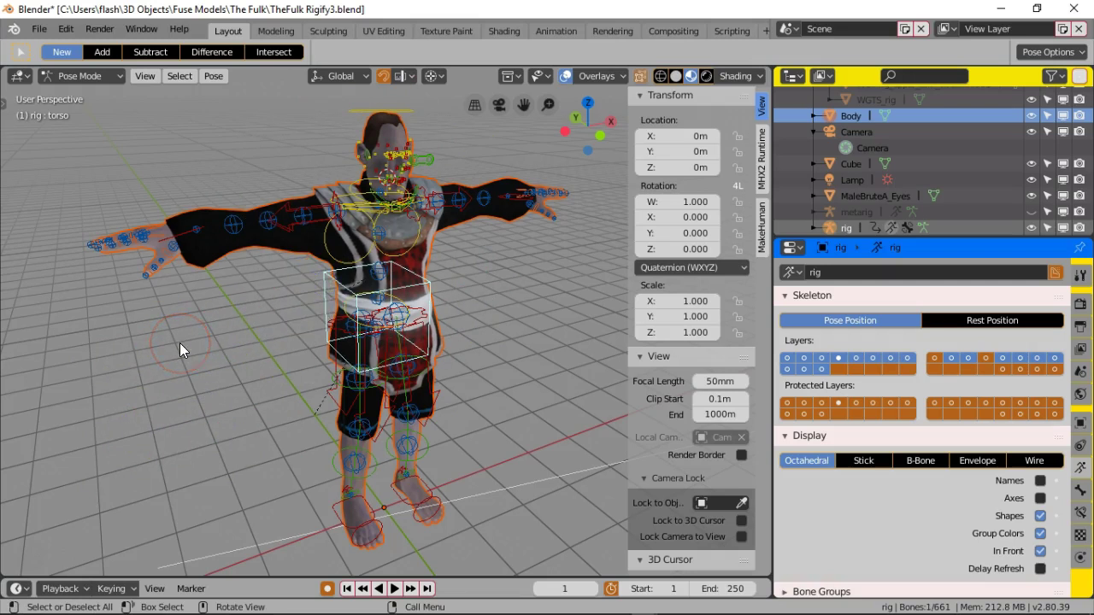
Step: Display the tool list, switch to the plain Select tool and try deselecting the torso control by picking empty space
{"action": "key", "text": "t"}
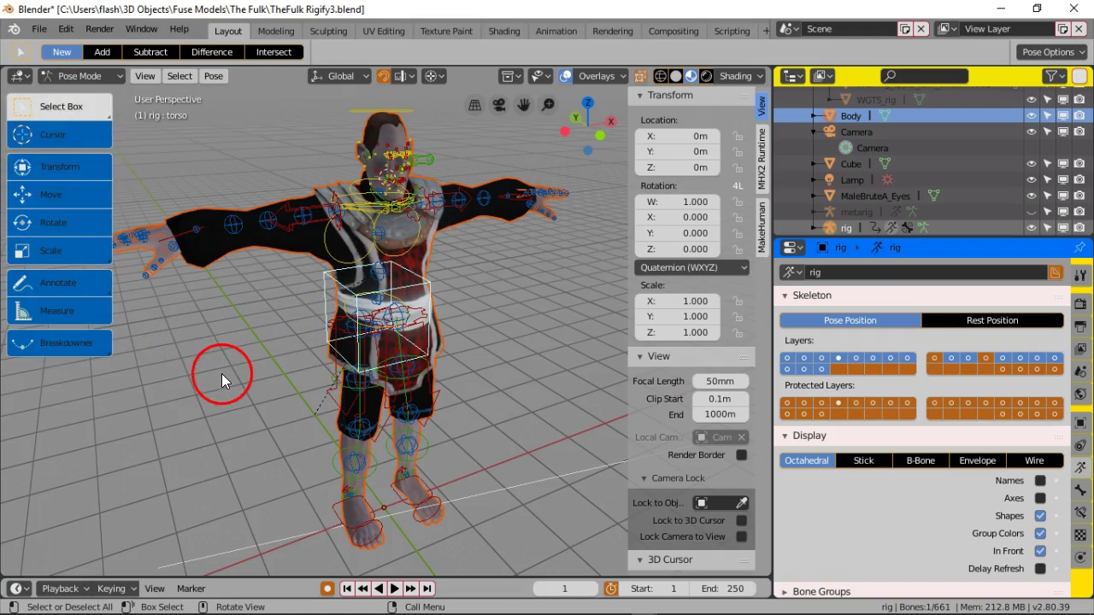
{"action": "key", "text": "t"}
{"action": "key", "text": "t"}
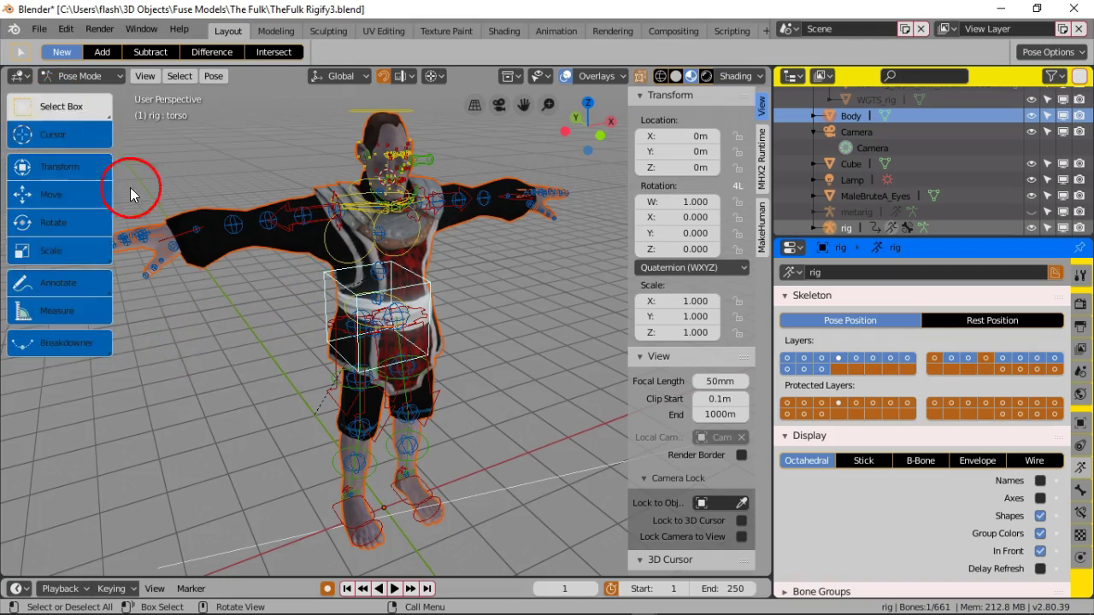
{"action": "left_click_drag", "start_coordinate": [73, 109], "coordinate": [76, 147]}
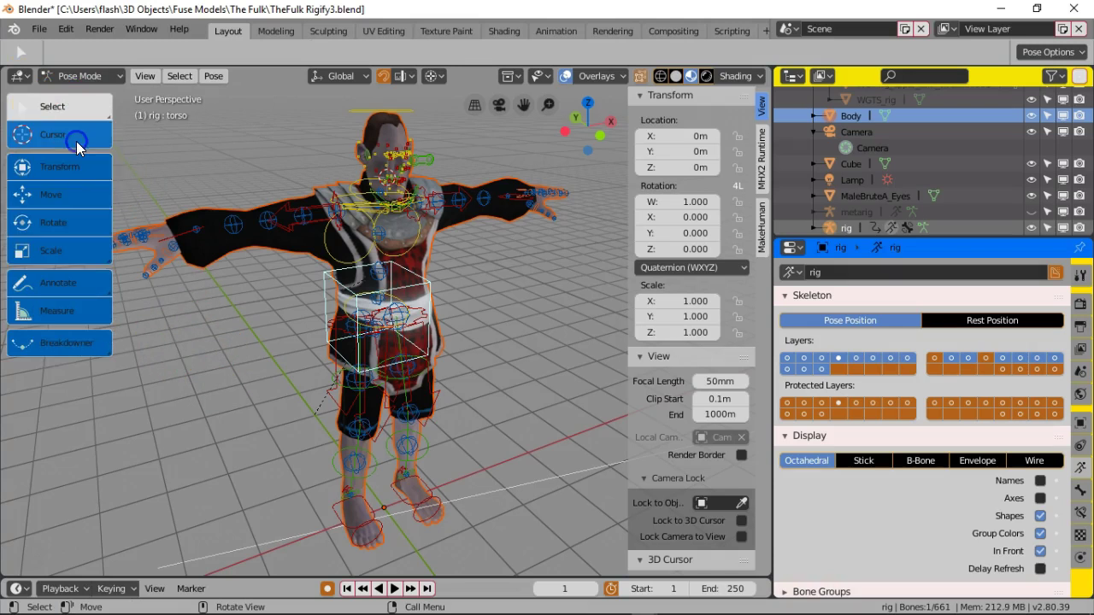
{"action": "left_click", "coordinate": [163, 323]}
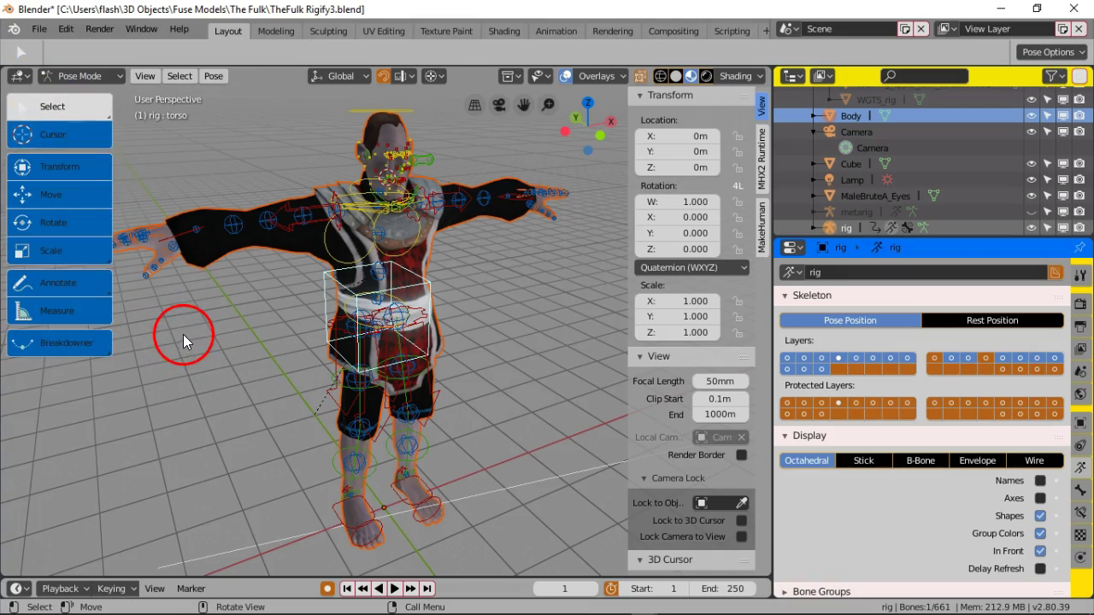
Step: Switch back to the Select Box tool, clear the selection by picking empty space, and hide the tool list
{"action": "left_click_drag", "start_coordinate": [86, 110], "coordinate": [73, 176]}
{"action": "left_click", "coordinate": [228, 316]}
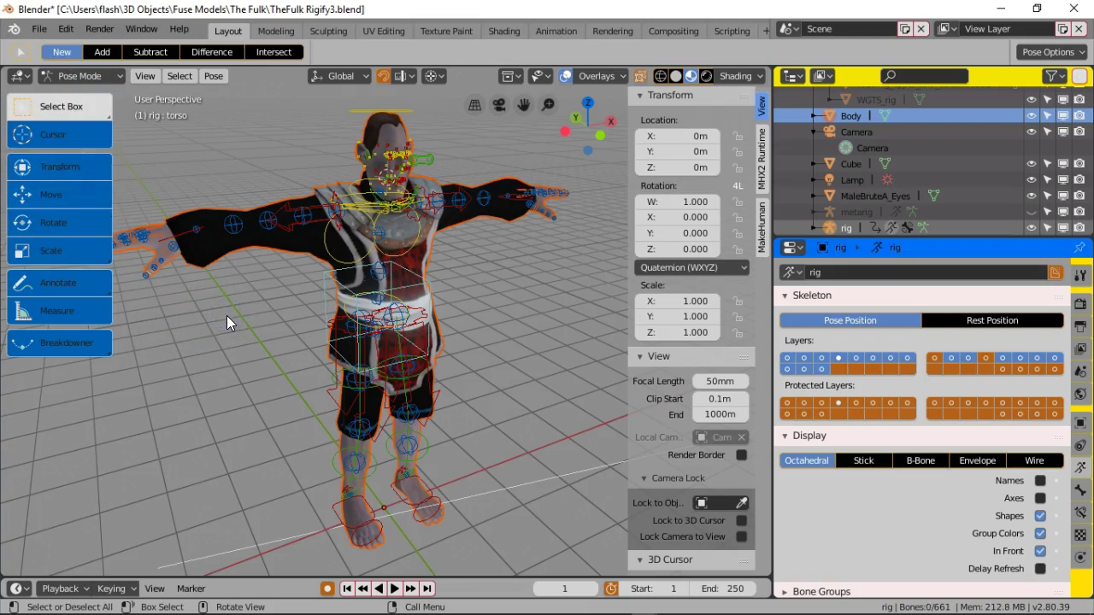
{"action": "key", "text": "t"}
Step: Select the torso control and cycle through the selection tools to Circle Select
{"action": "left_click", "coordinate": [325, 276]}
{"action": "left_click", "coordinate": [246, 342]}
{"action": "key", "text": "w"}
{"action": "key", "text": "w"}
{"action": "key", "text": "w"}
{"action": "key", "text": "w"}
{"action": "key", "text": "w"}
{"action": "key", "text": "w"}
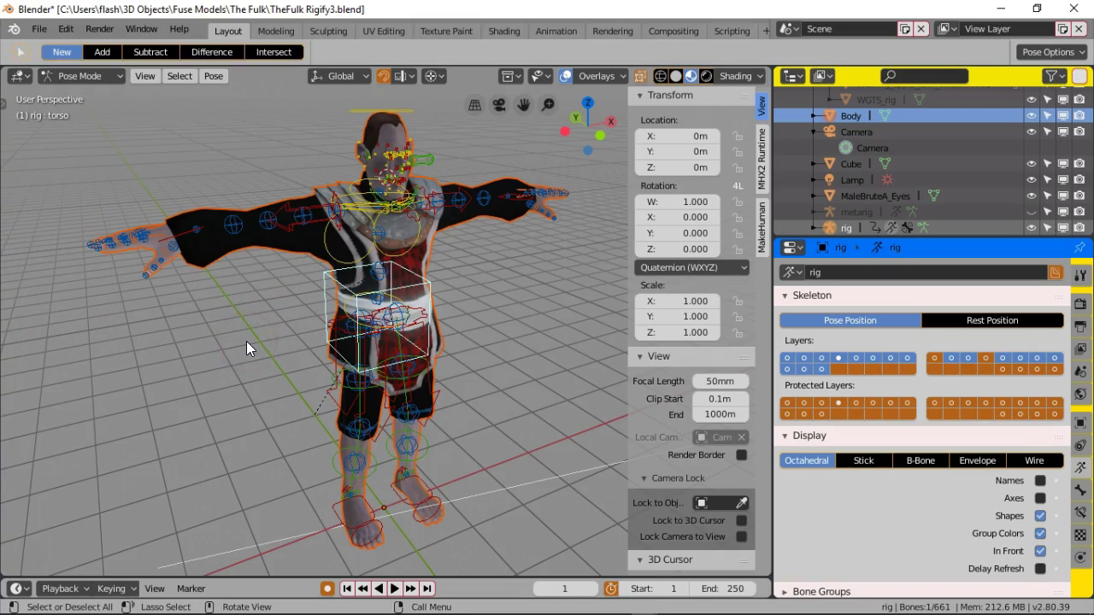
{"action": "key", "text": "w"}
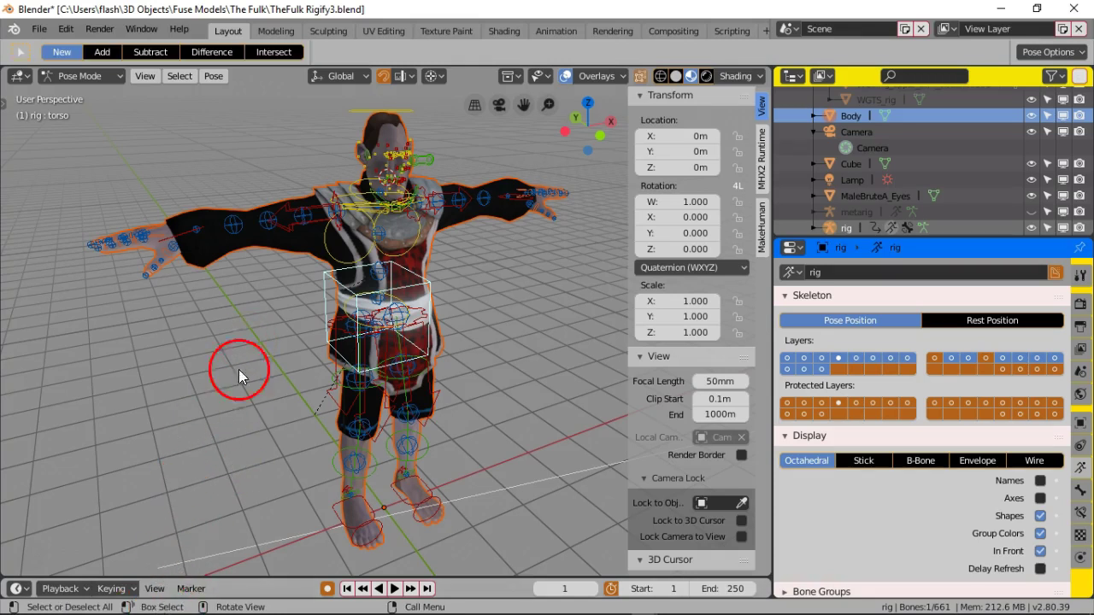
{"action": "key", "text": "w"}
{"action": "key", "text": "w"}
{"action": "key", "text": "w"}
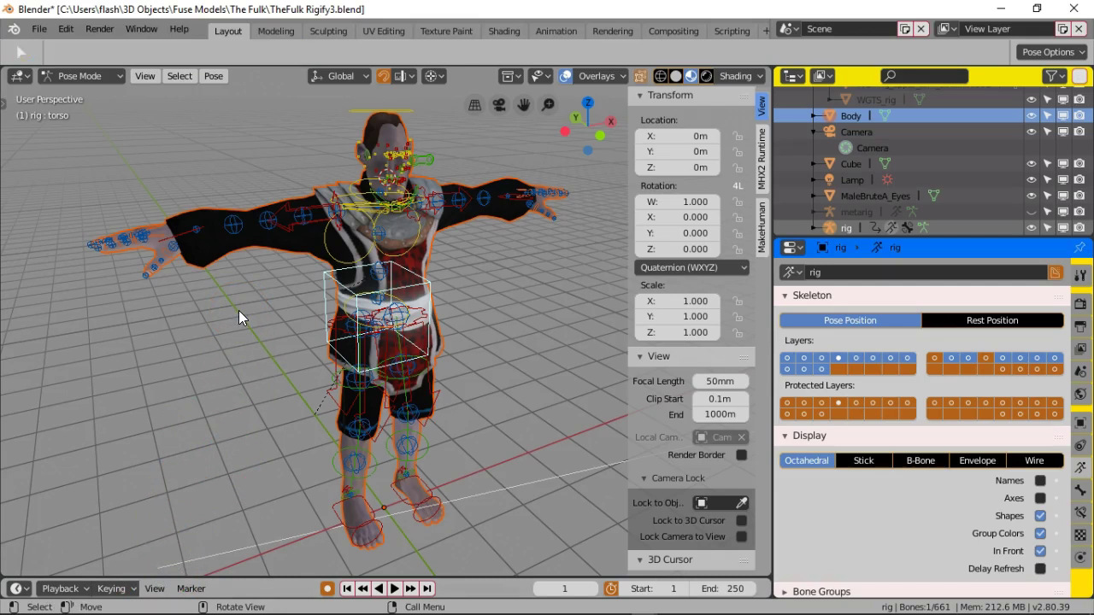
{"action": "key", "text": "w"}
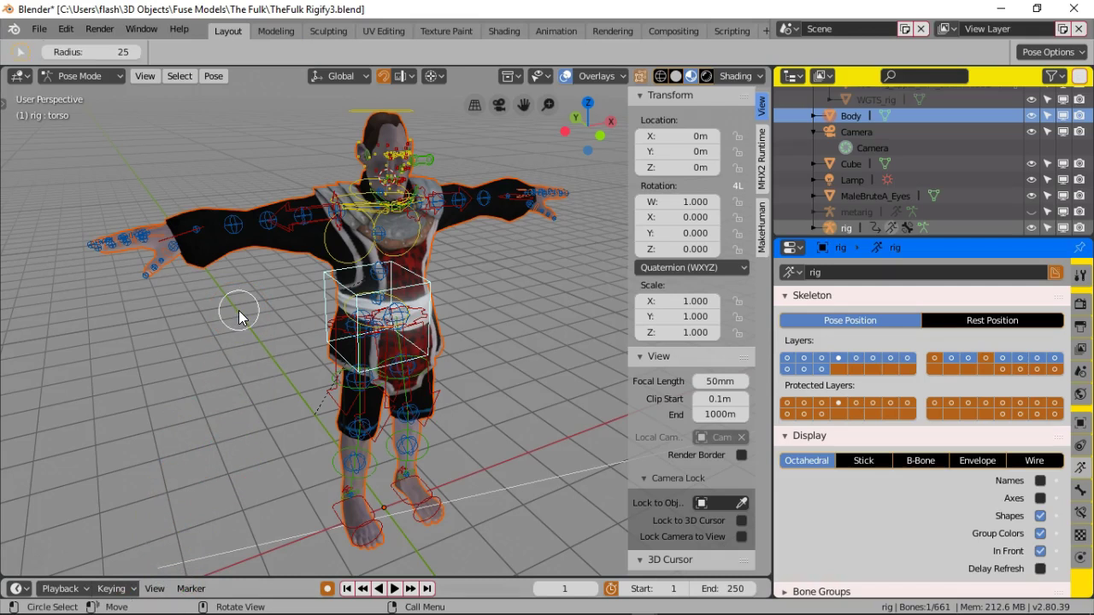
Step: Cycle through Lasso Select to the plain Select tool and try moving the torso control
{"action": "key", "text": "w"}
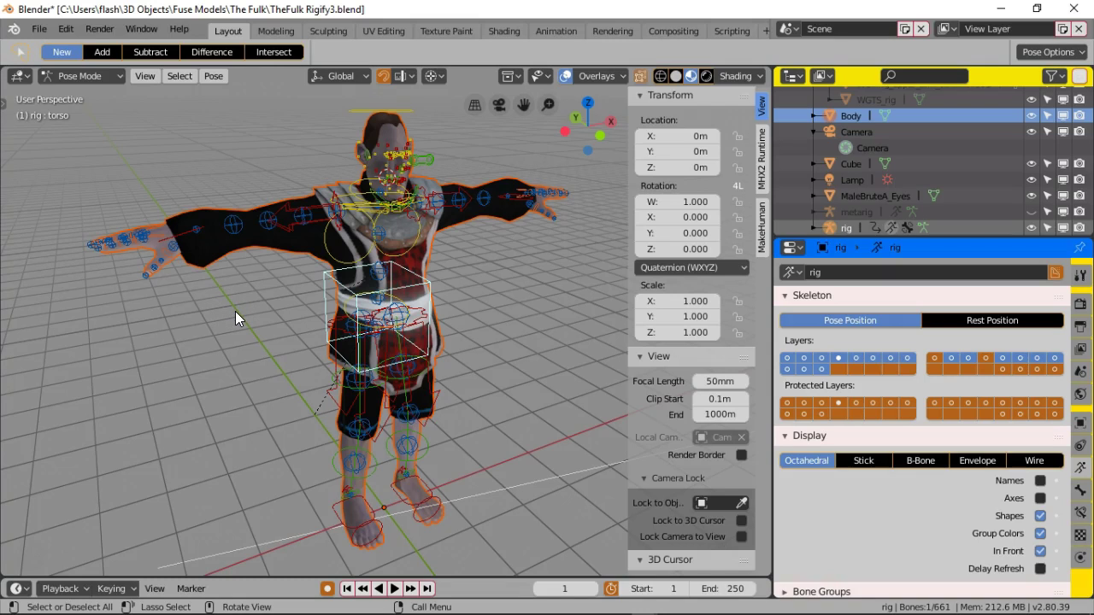
{"action": "key", "text": "w"}
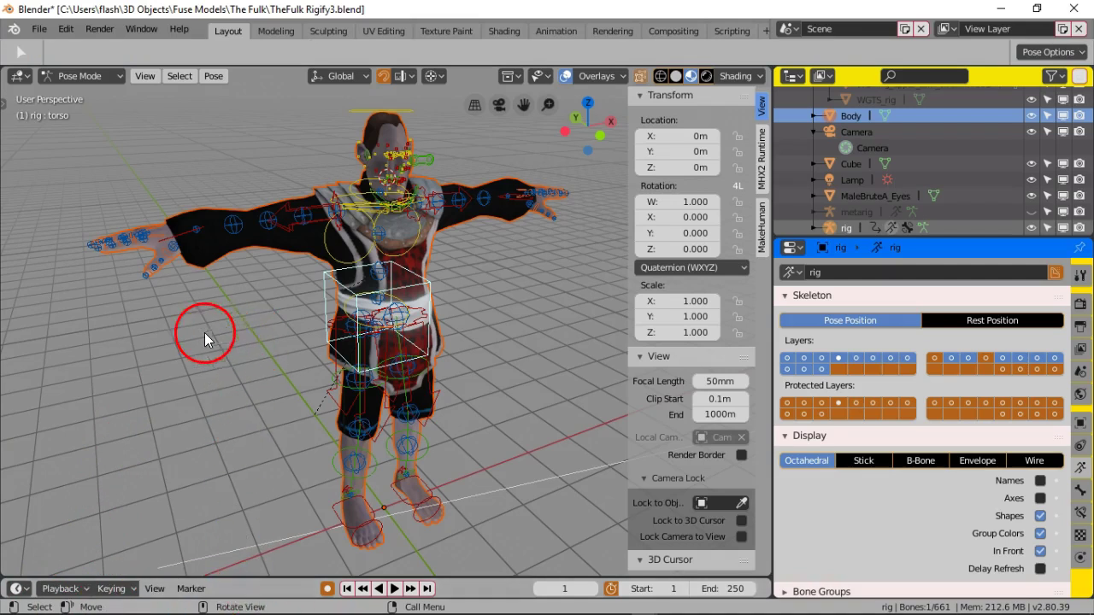
{"action": "key", "text": "g"}
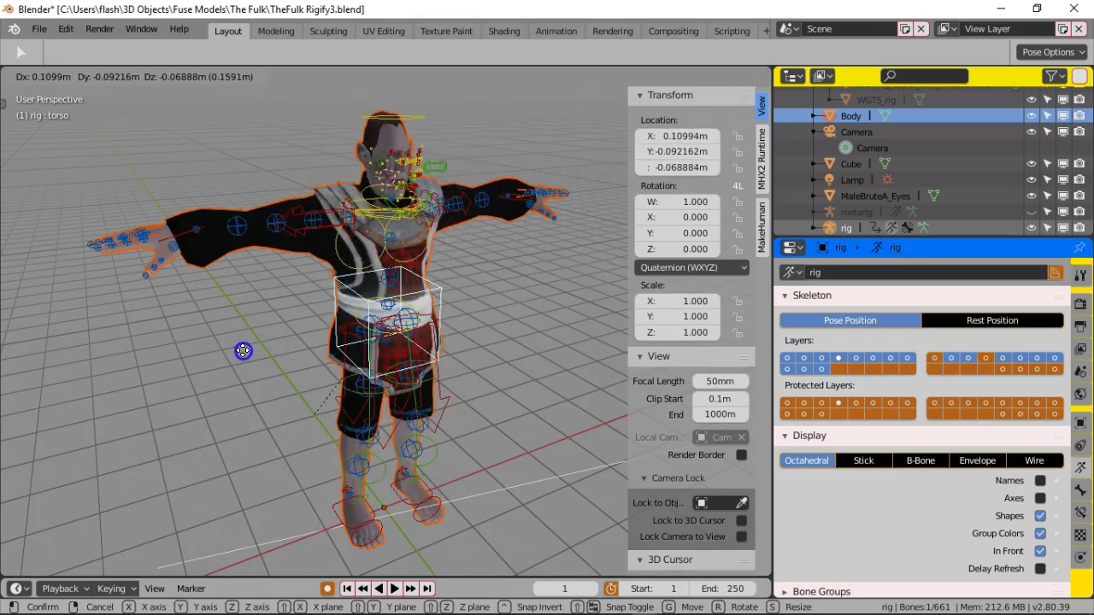
{"action": "right_click", "coordinate": [242, 350]}
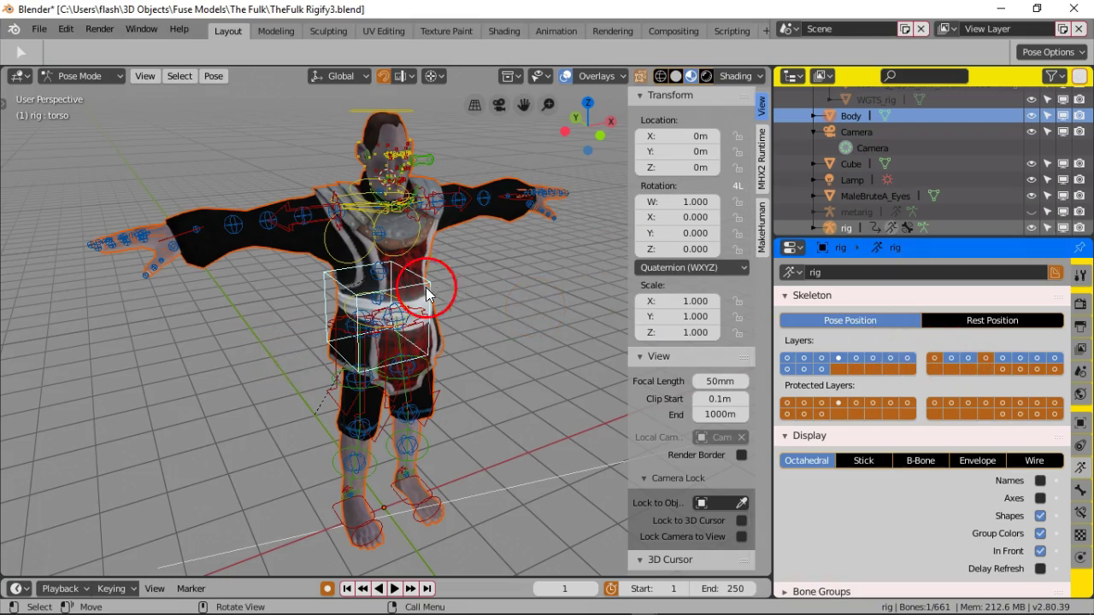
Step: Select the head control above the character and try moving it
{"action": "left_click", "coordinate": [395, 109]}
{"action": "key", "text": "g"}
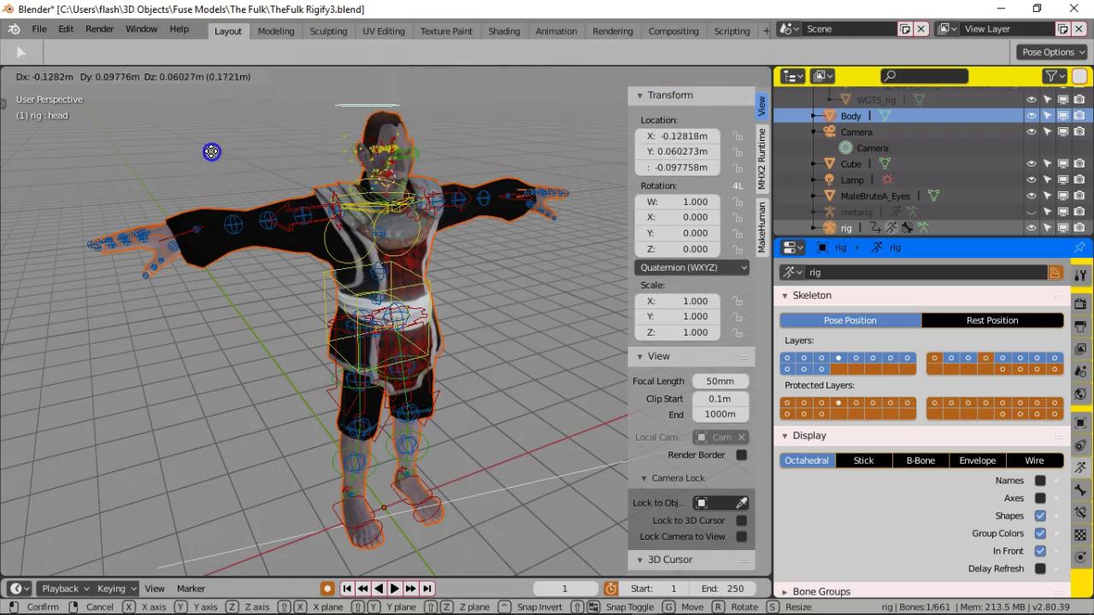
{"action": "right_click", "coordinate": [226, 167]}
{"action": "middle_click_drag", "start_coordinate": [536, 297], "coordinate": [499, 303]}
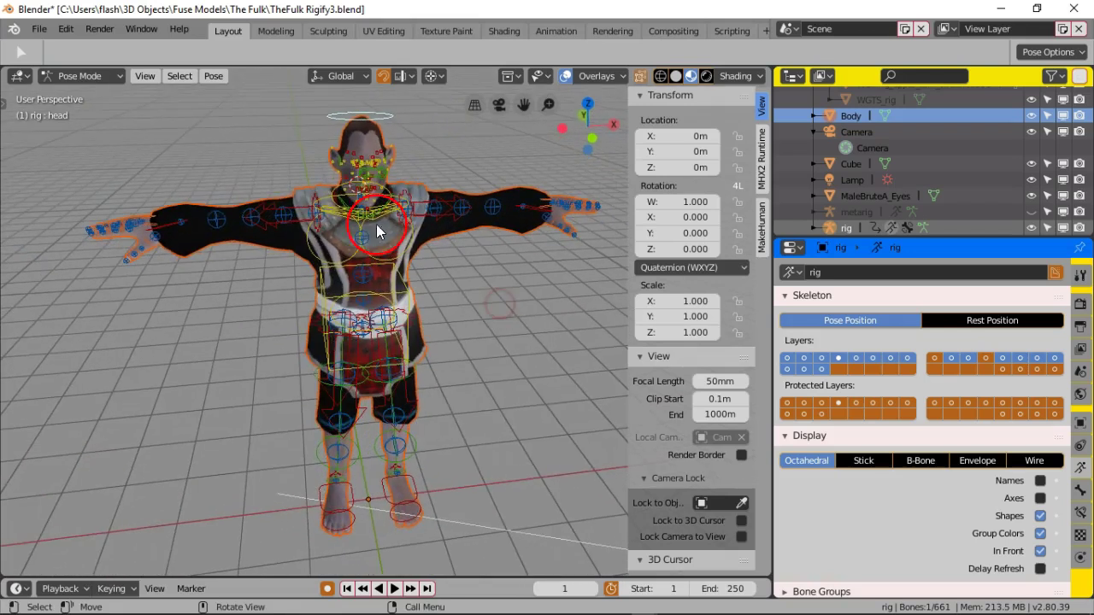
Step: Return the rig to Object Mode and show only the armature layer containing its deform bones
{"action": "left_click", "coordinate": [100, 76]}
{"action": "left_click", "coordinate": [105, 93]}
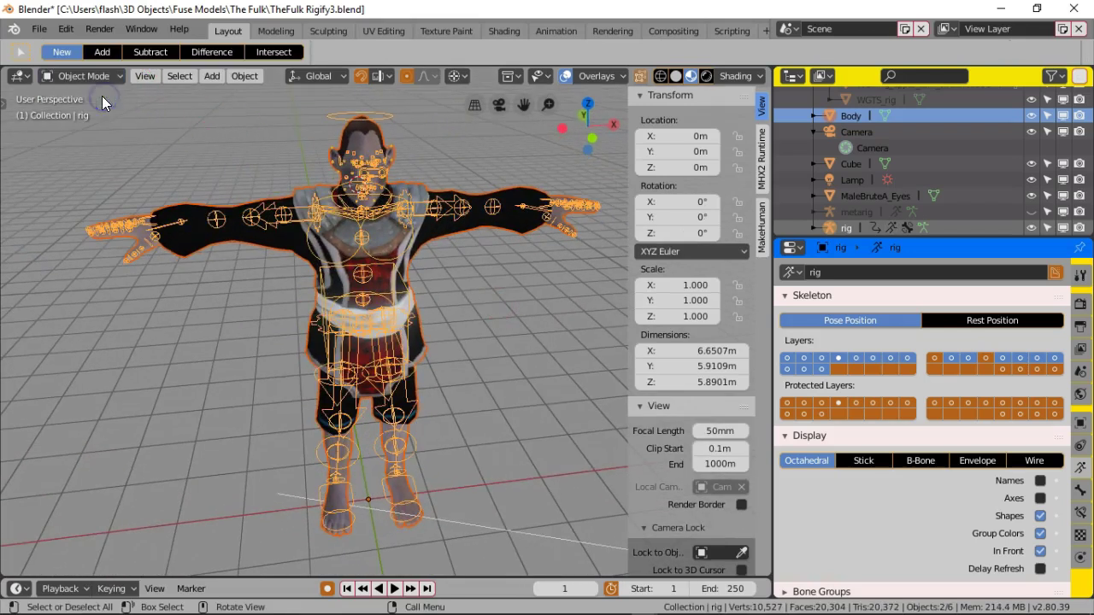
{"action": "left_click", "coordinate": [1017, 369]}
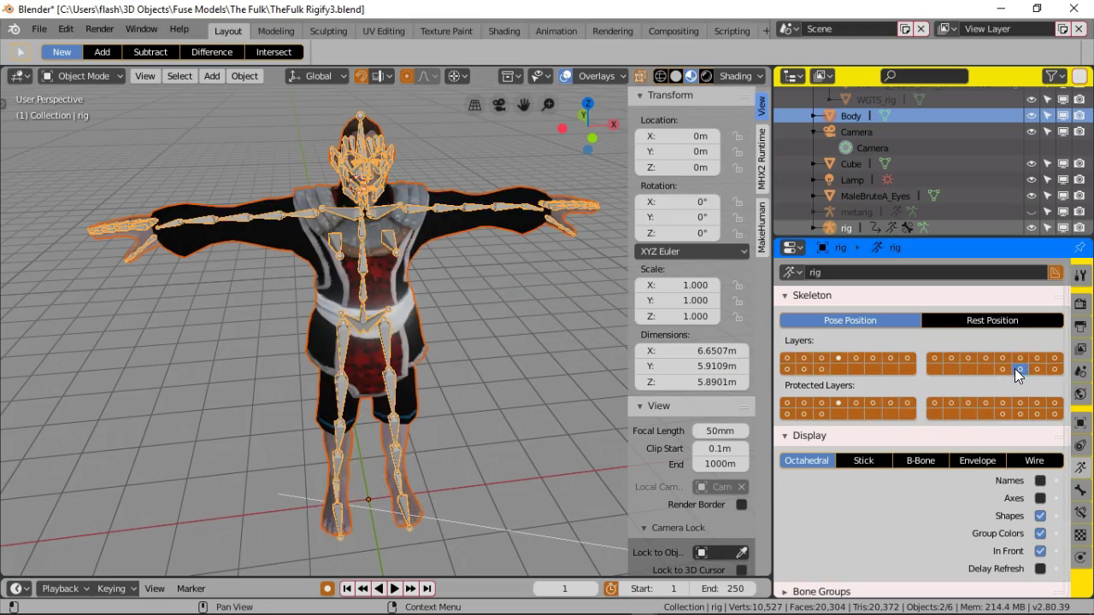
{"action": "left_click", "coordinate": [1003, 370]}
{"action": "left_click", "coordinate": [1021, 368]}
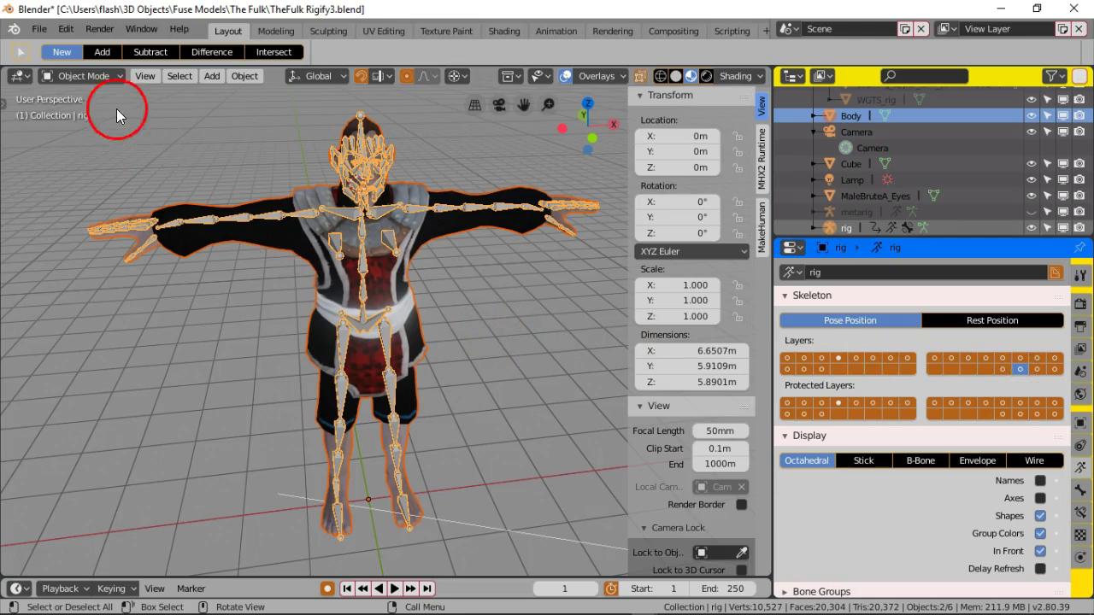
Step: Select all visible deform bones in Pose Mode and return to Object Mode
{"action": "left_click", "coordinate": [107, 76]}
{"action": "left_click", "coordinate": [95, 126]}
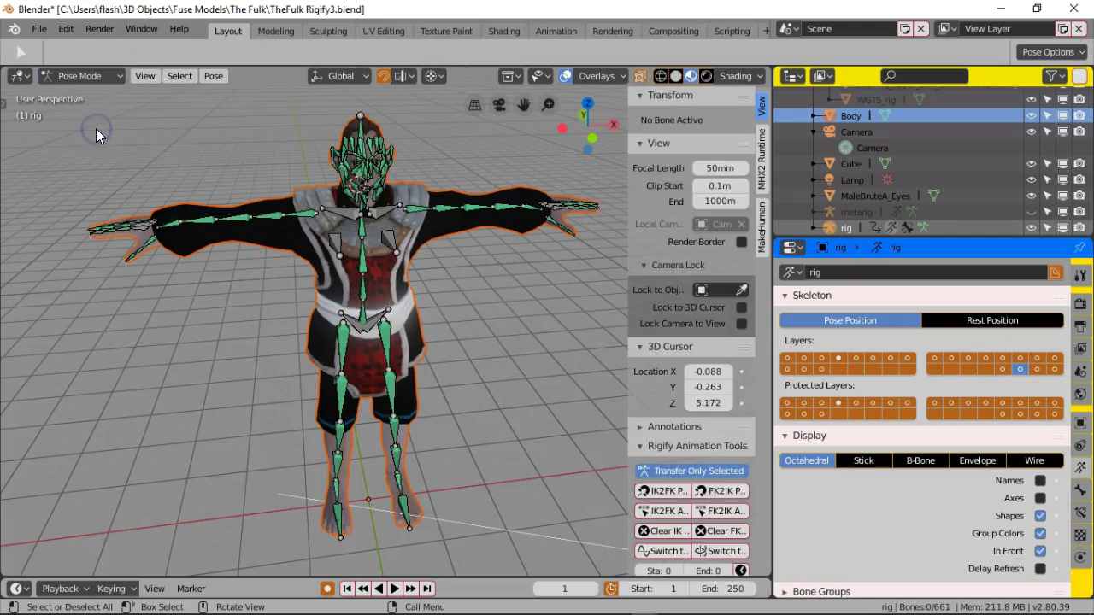
{"action": "key", "text": "a"}
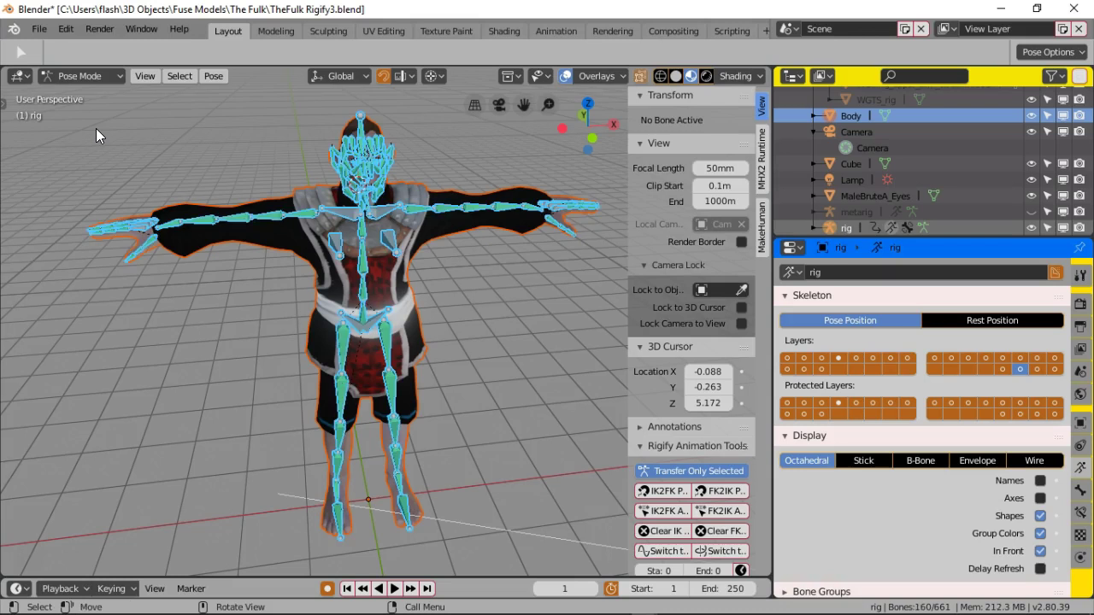
{"action": "left_click", "coordinate": [111, 76]}
{"action": "left_click", "coordinate": [109, 95]}
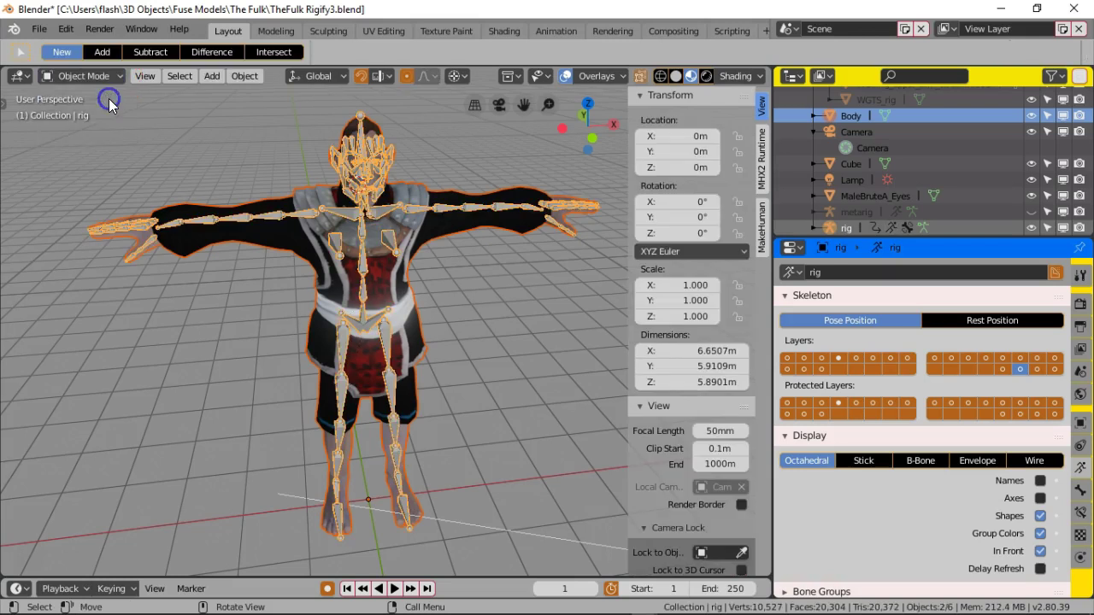
Step: Select the Body mesh, add the rig as the active object, and parent the mesh to it With Automatic Weights
{"action": "left_click", "coordinate": [314, 198]}
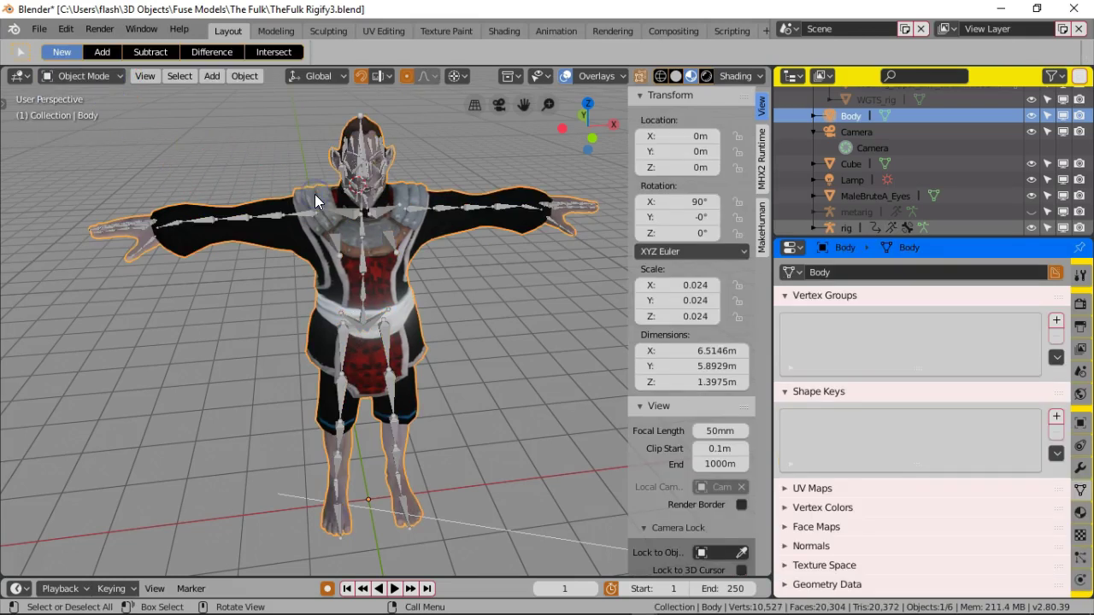
{"action": "left_click", "coordinate": [327, 199], "text": "shift"}
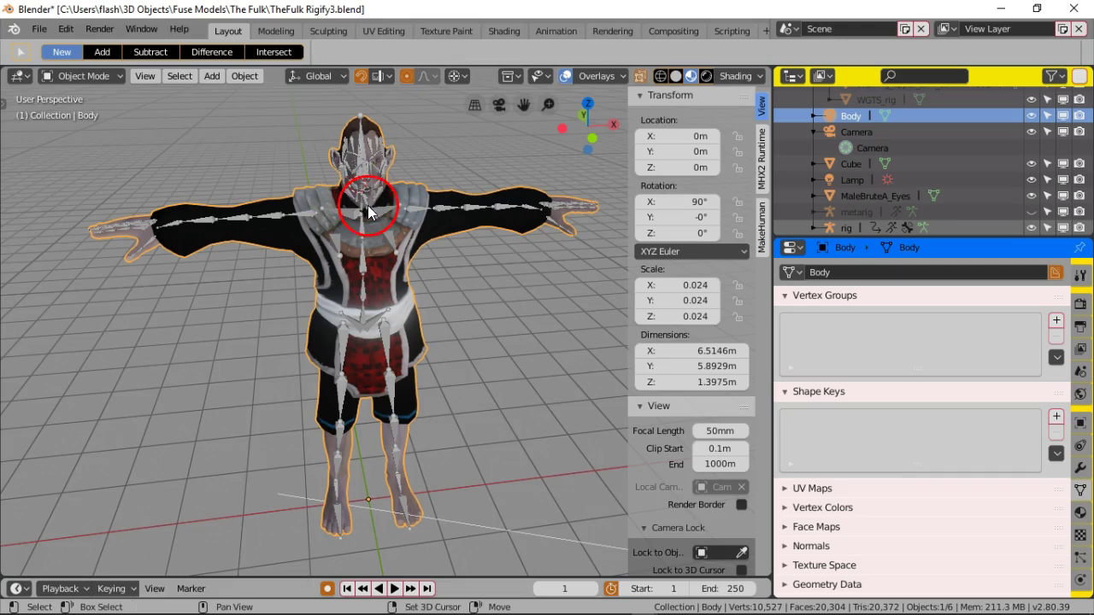
{"action": "left_click", "coordinate": [364, 211], "text": "shift"}
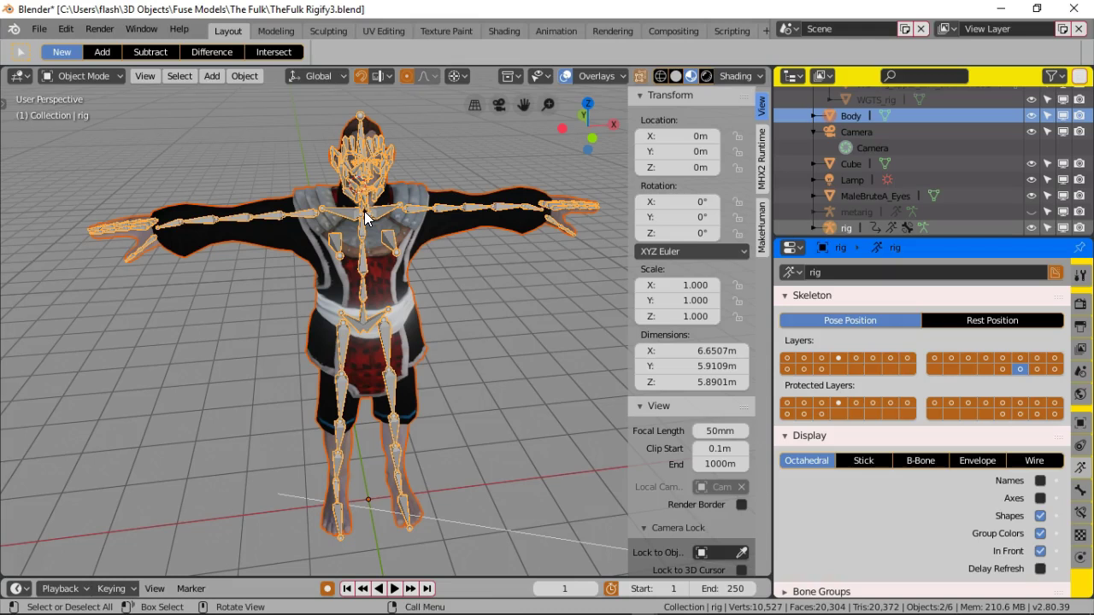
{"action": "left_click", "coordinate": [243, 254]}
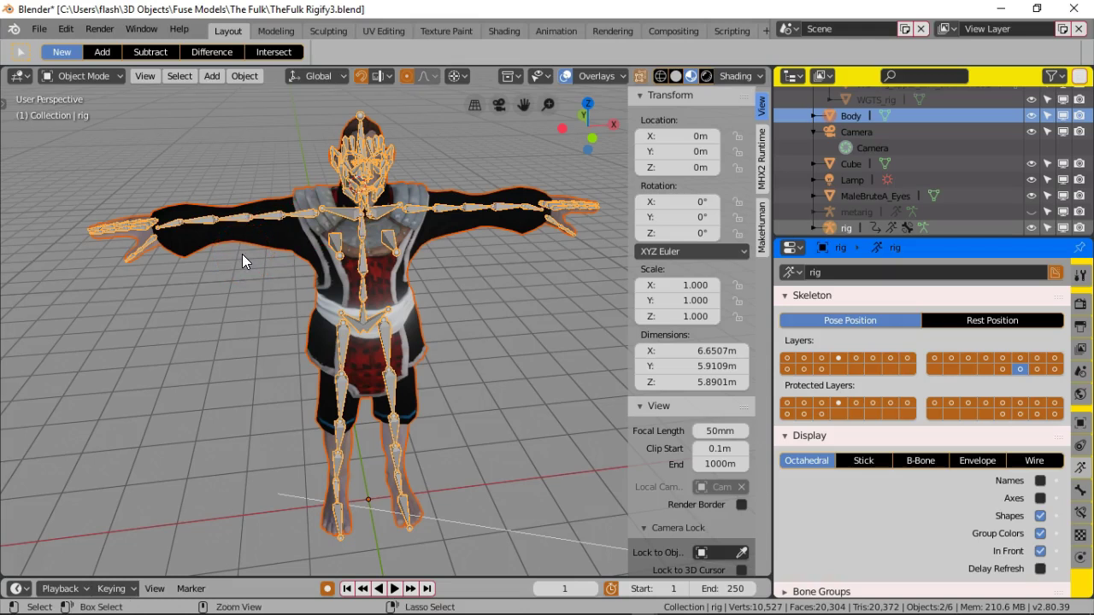
{"action": "key", "text": "ctrl+p"}
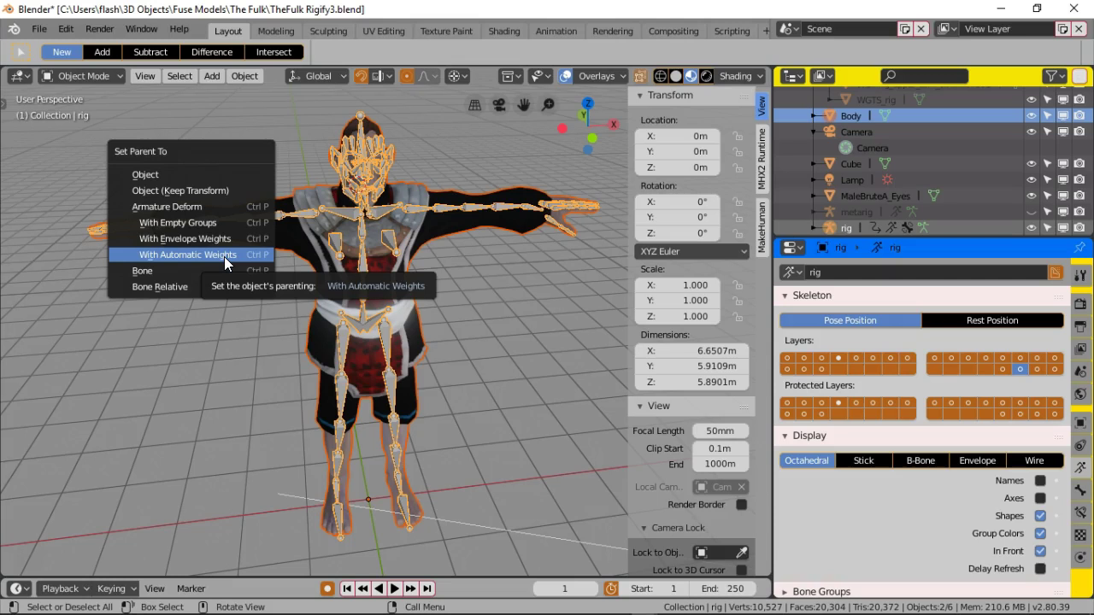
{"action": "left_click", "coordinate": [224, 257]}
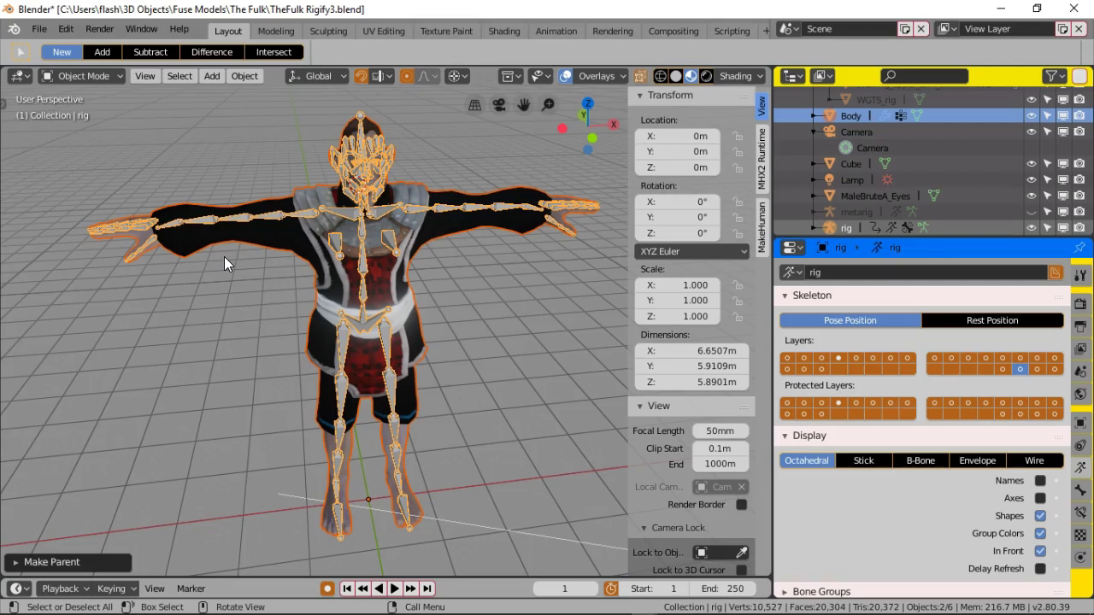
Step: Put the rig in Pose Mode and show its first eight armature layers in place of the deform bones
{"action": "scroll", "coordinate": [224, 256], "scroll_direction": "up", "scroll_amount": 3}
{"action": "middle_click_drag", "start_coordinate": [224, 257], "coordinate": [279, 272]}
{"action": "scroll", "coordinate": [279, 273], "scroll_direction": "down", "scroll_amount": 4}
{"action": "scroll", "coordinate": [280, 272], "scroll_direction": "up", "scroll_amount": 3}
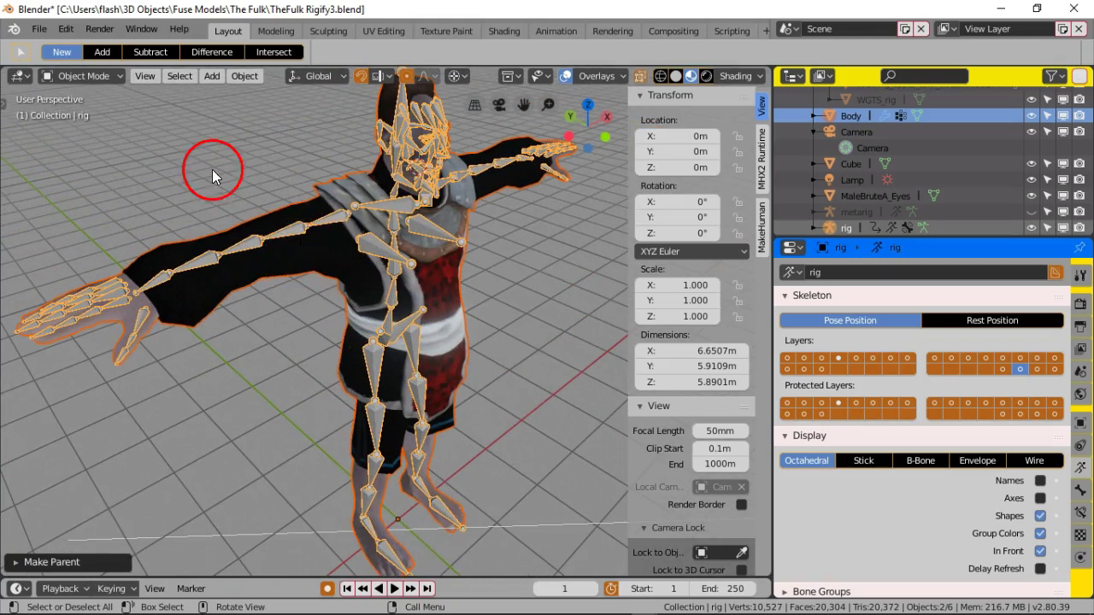
{"action": "left_click", "coordinate": [116, 76]}
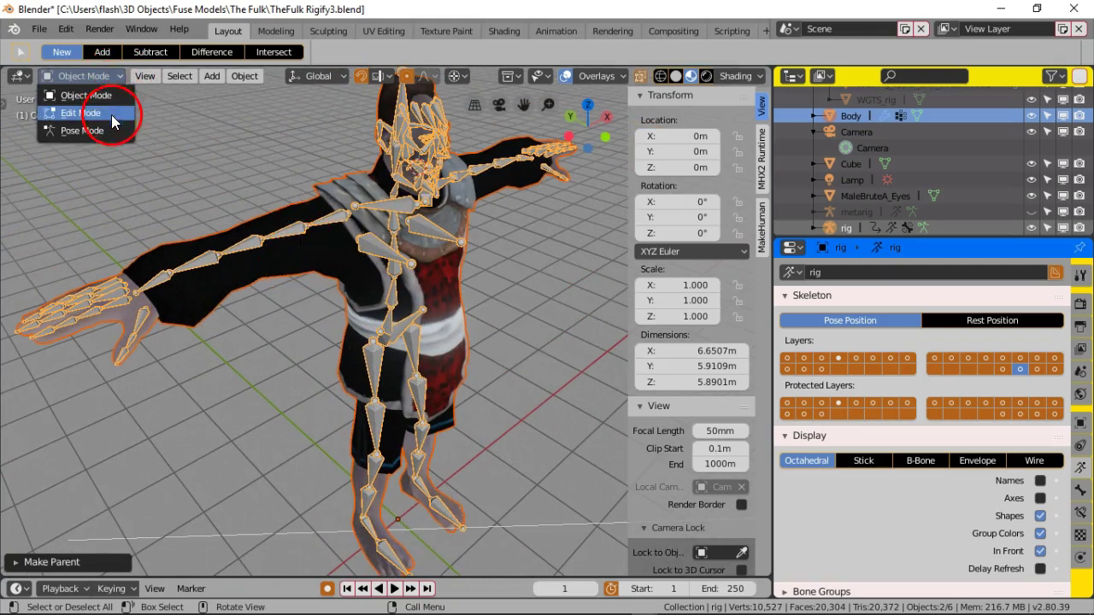
{"action": "left_click", "coordinate": [110, 95]}
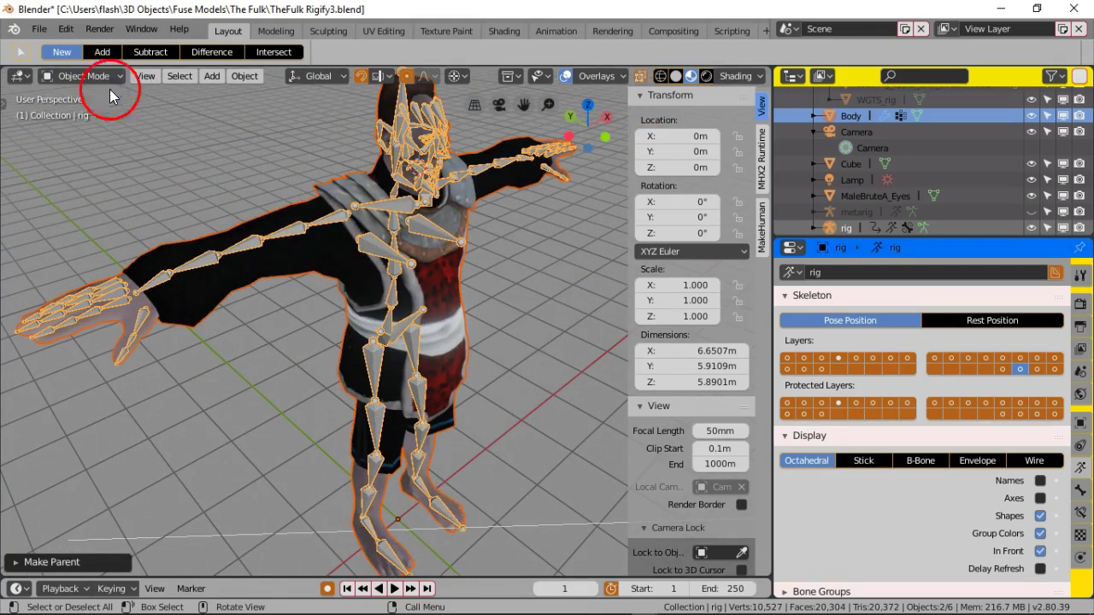
{"action": "left_click", "coordinate": [111, 88]}
{"action": "left_click", "coordinate": [110, 133]}
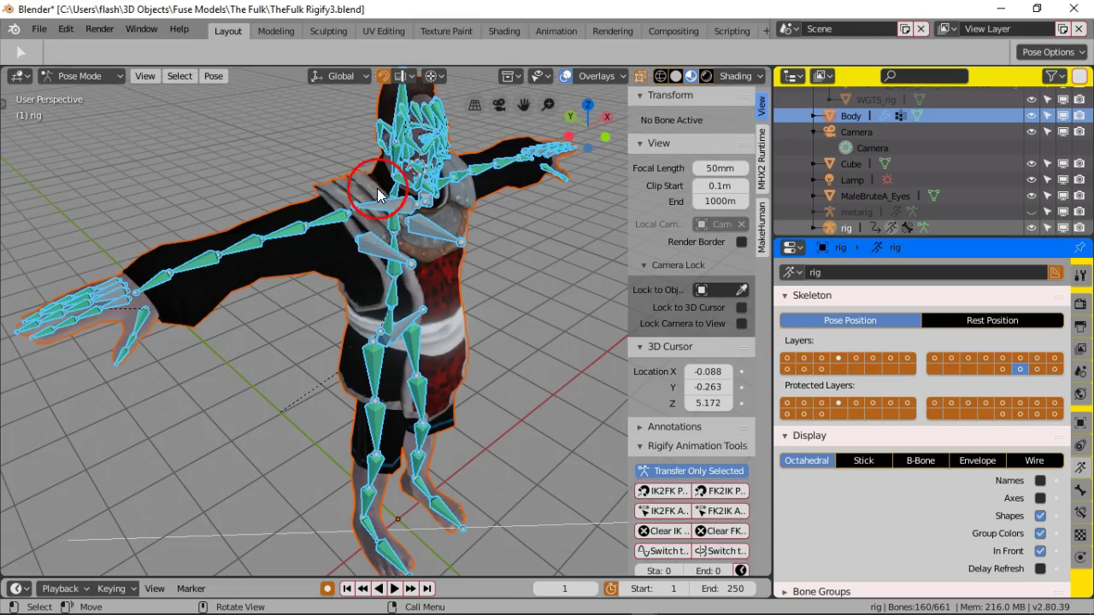
{"action": "left_click", "coordinate": [788, 359]}
{"action": "left_click_drag", "start_coordinate": [824, 359], "coordinate": [908, 354]}
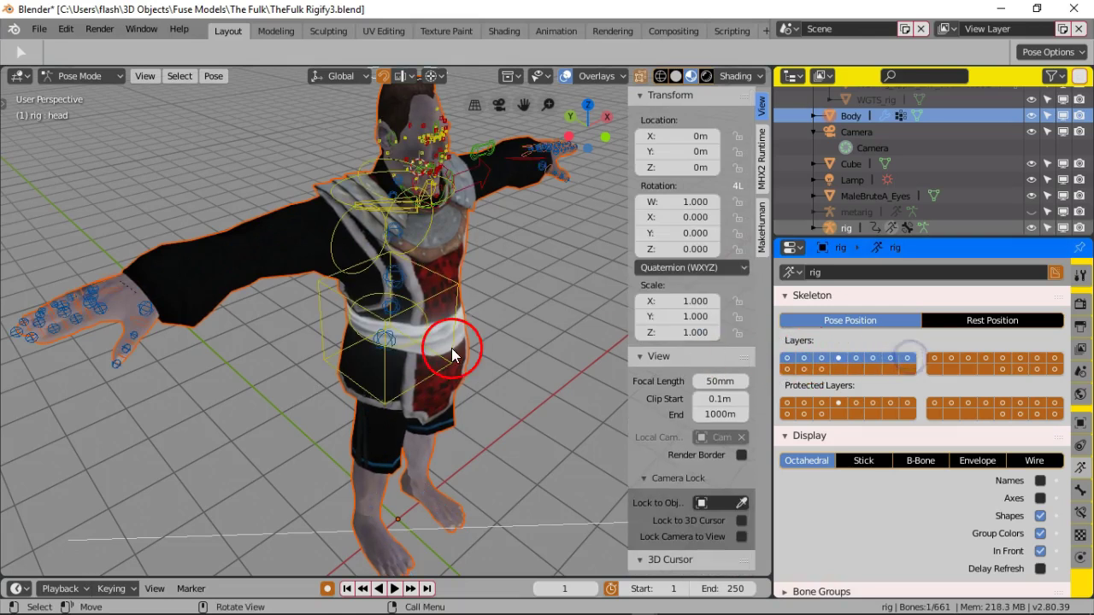
Step: Test the binding by moving the torso control to about X 0.37 m, Y -0.58 m, Z -0.27 m
{"action": "left_click", "coordinate": [444, 292]}
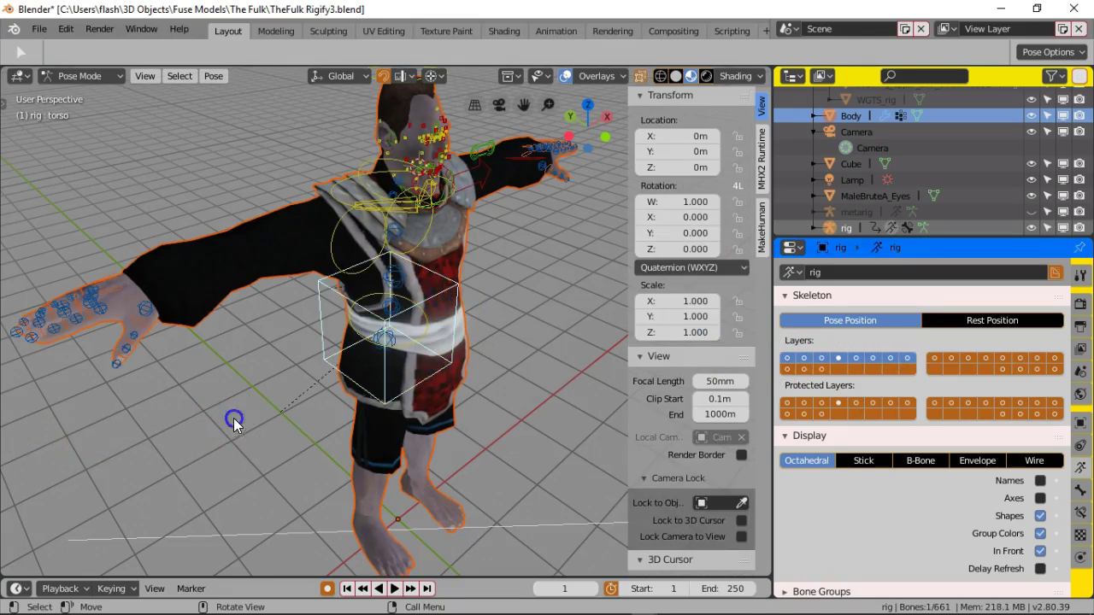
{"action": "key", "text": "g"}
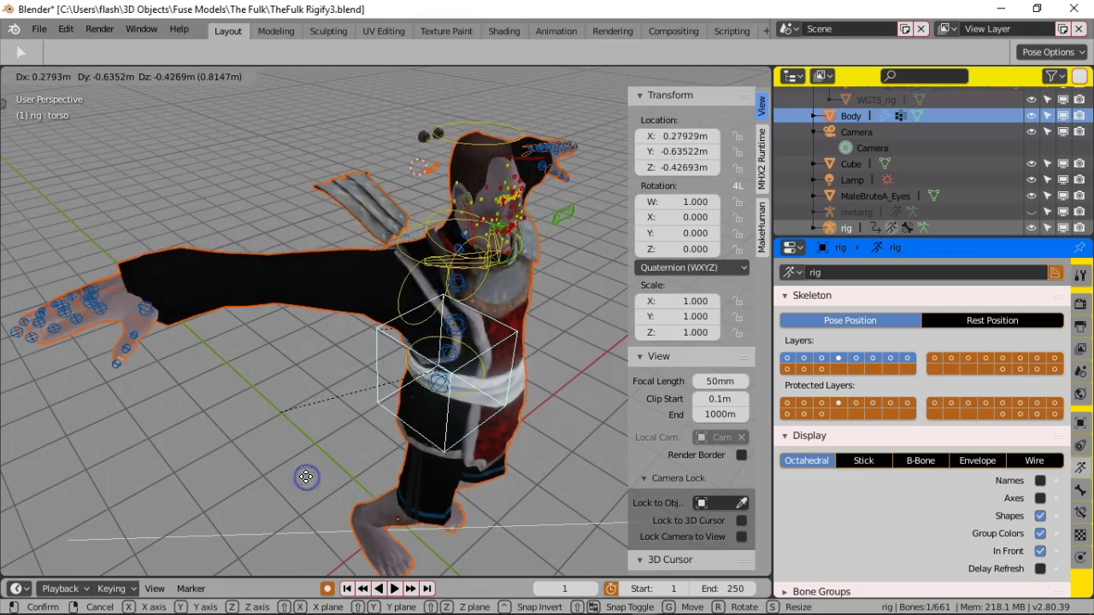
{"action": "left_click", "coordinate": [339, 394]}
Step: Examine how the shoulder armor, eyes and teeth follow the displaced torso from close up and from a distance
{"action": "middle_click_drag", "start_coordinate": [339, 394], "coordinate": [325, 338]}
{"action": "scroll", "coordinate": [330, 407], "scroll_direction": "up", "scroll_amount": 5}
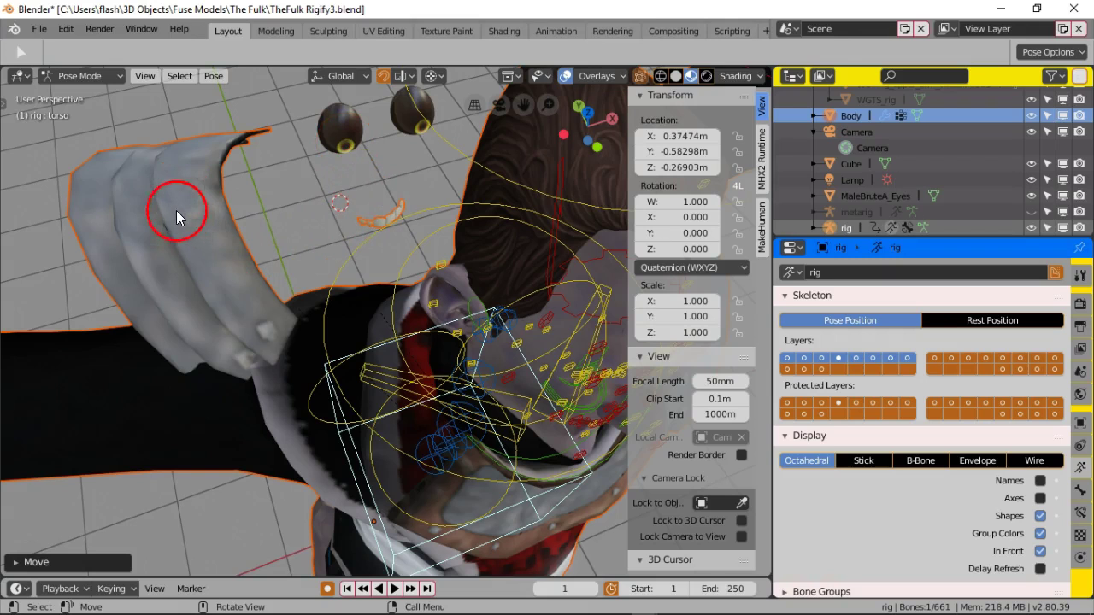
{"action": "middle_click_drag", "start_coordinate": [190, 227], "coordinate": [223, 193]}
{"action": "middle_click_drag", "start_coordinate": [195, 258], "coordinate": [465, 323]}
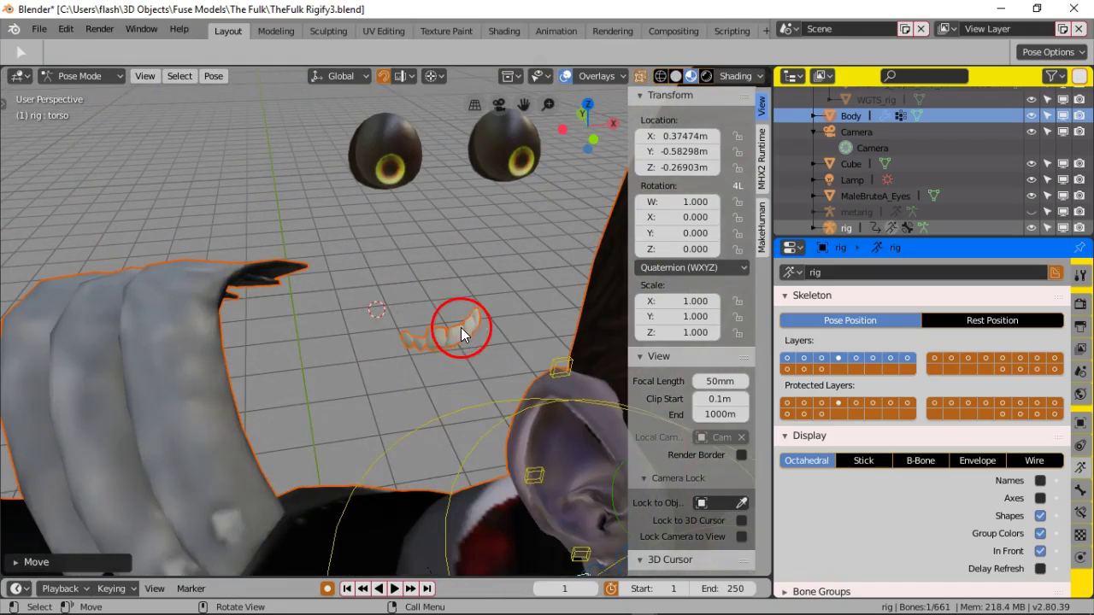
{"action": "scroll", "coordinate": [446, 333], "scroll_direction": "down", "scroll_amount": 4}
{"action": "middle_click_drag", "start_coordinate": [443, 331], "coordinate": [446, 304]}
{"action": "scroll", "coordinate": [446, 305], "scroll_direction": "down", "scroll_amount": 5}
{"action": "middle_click_drag", "start_coordinate": [251, 298], "coordinate": [299, 273]}
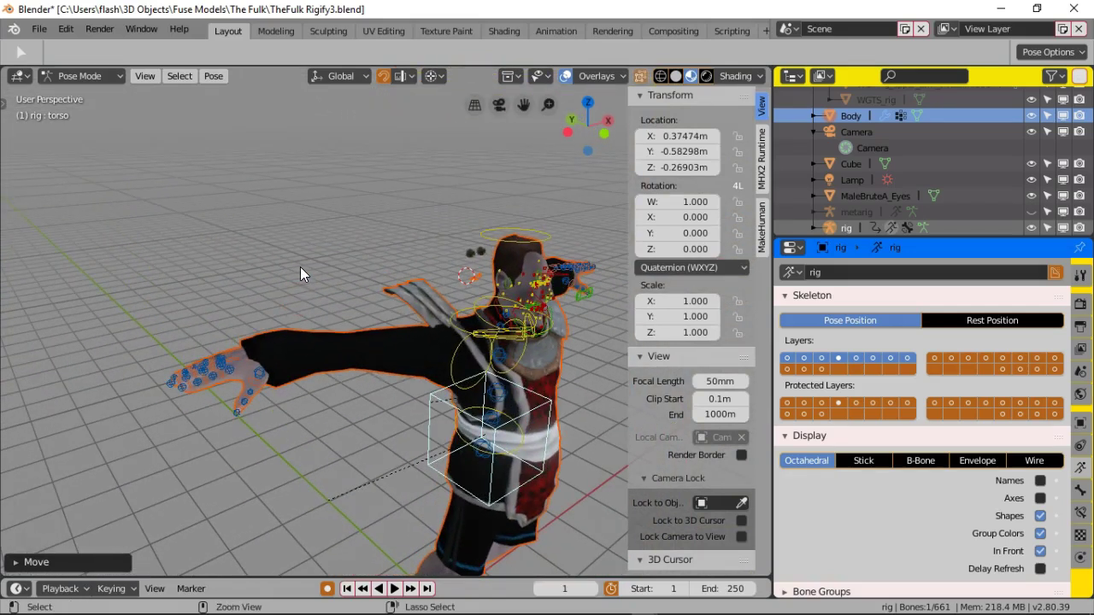
Step: Undo the torso control's move and show only the layer with the deform bones
{"action": "key", "text": "ctrl+z"}
{"action": "scroll", "coordinate": [356, 292], "scroll_direction": "up", "scroll_amount": 5}
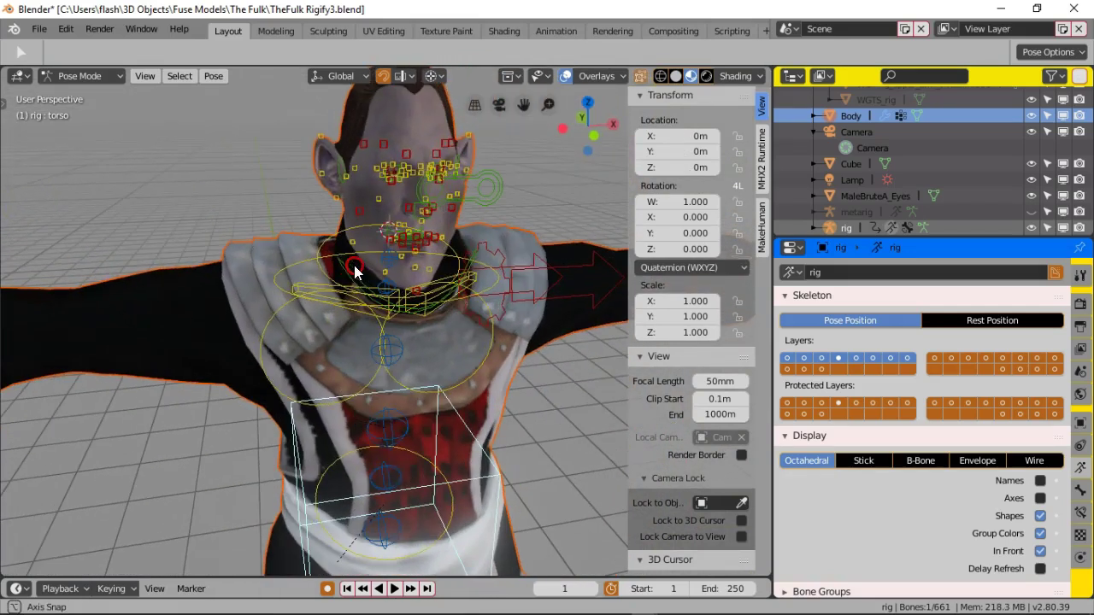
{"action": "left_click", "coordinate": [1017, 370]}
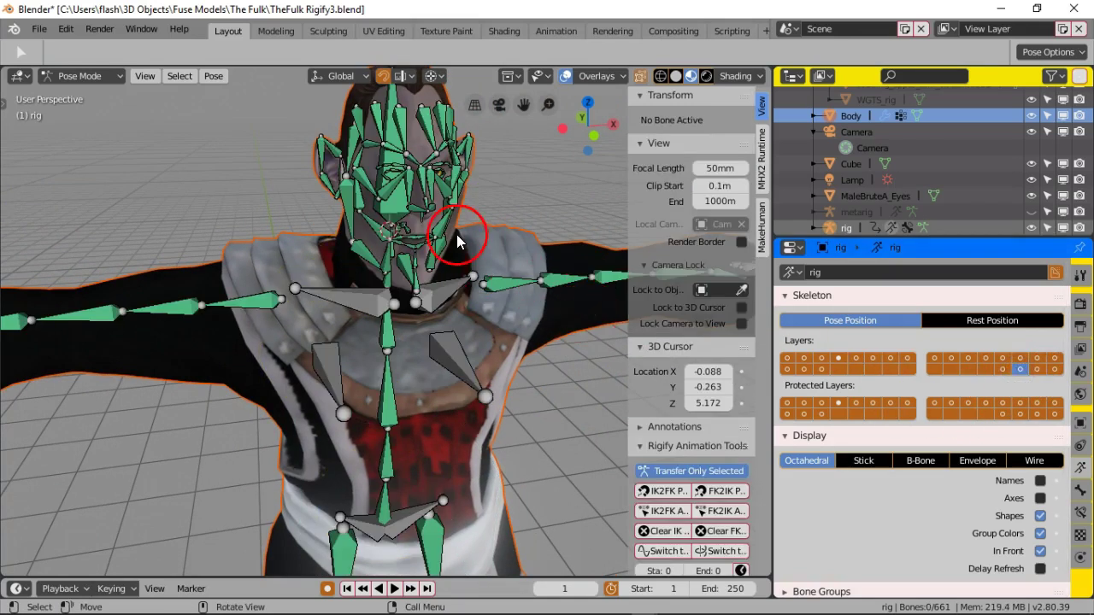
{"action": "middle_click_drag", "start_coordinate": [458, 239], "coordinate": [272, 204]}
Step: Switch the rig to Object Mode and examine the eyes and facial bones up close
{"action": "left_click", "coordinate": [103, 75]}
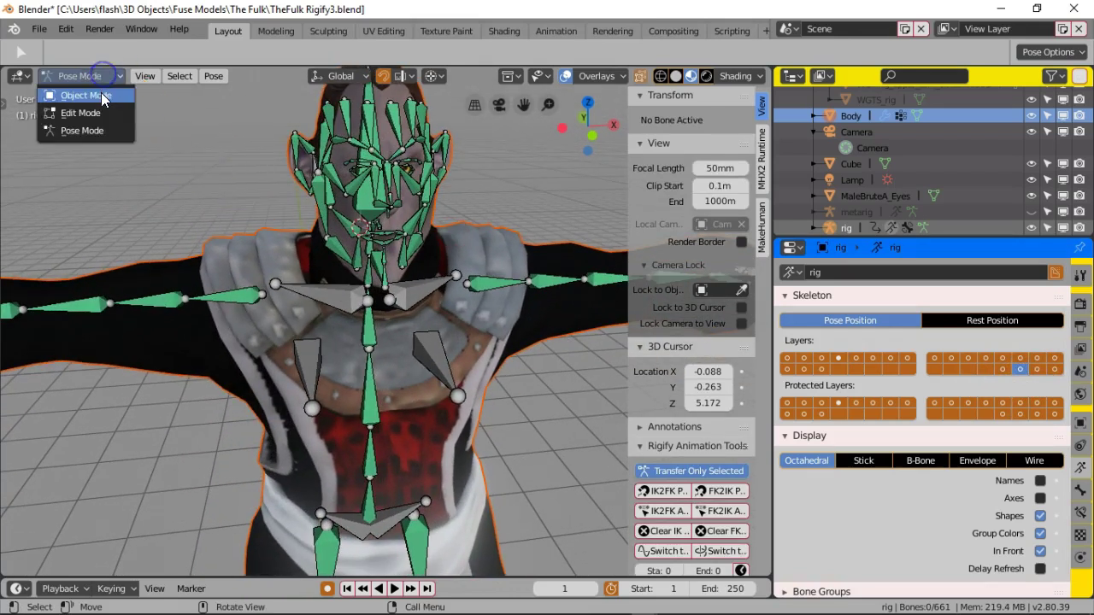
{"action": "left_click", "coordinate": [101, 96]}
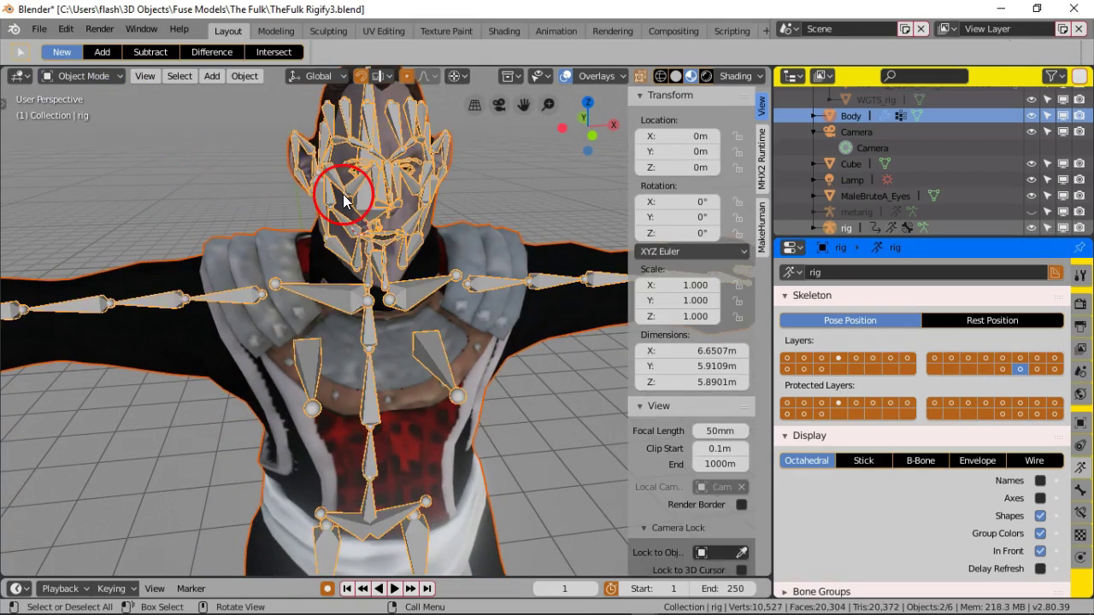
{"action": "scroll", "coordinate": [322, 210], "scroll_direction": "down", "scroll_amount": 2}
{"action": "scroll", "coordinate": [321, 208], "scroll_direction": "up", "scroll_amount": 4}
{"action": "middle_click_drag", "start_coordinate": [324, 171], "coordinate": [407, 226]}
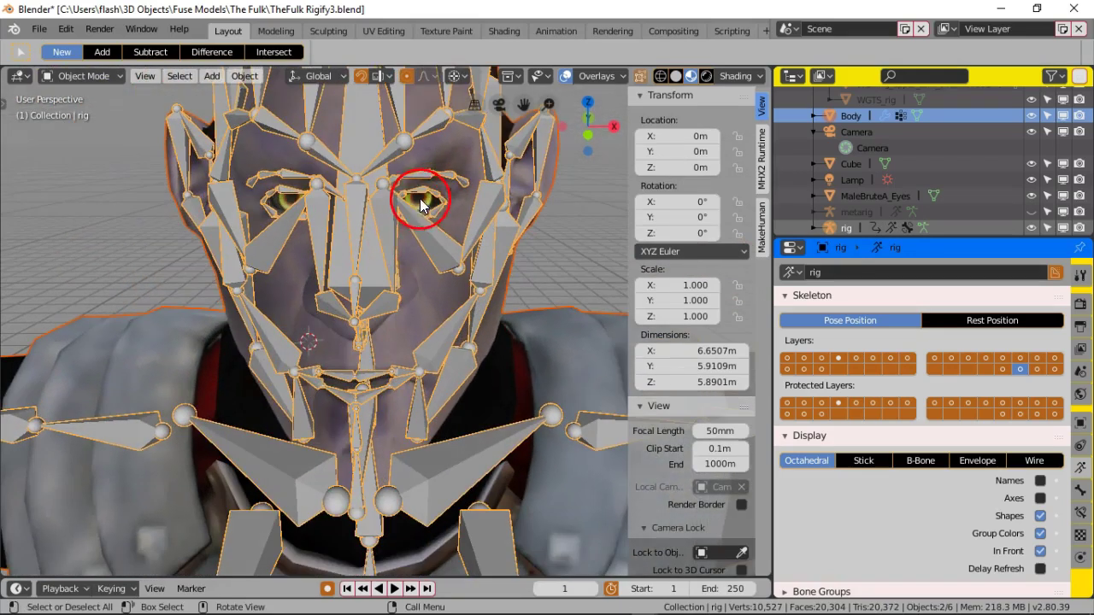
Step: Select the MaleBruteA_Eyes mesh and try to add the rig to the selection
{"action": "left_click", "coordinate": [421, 199]}
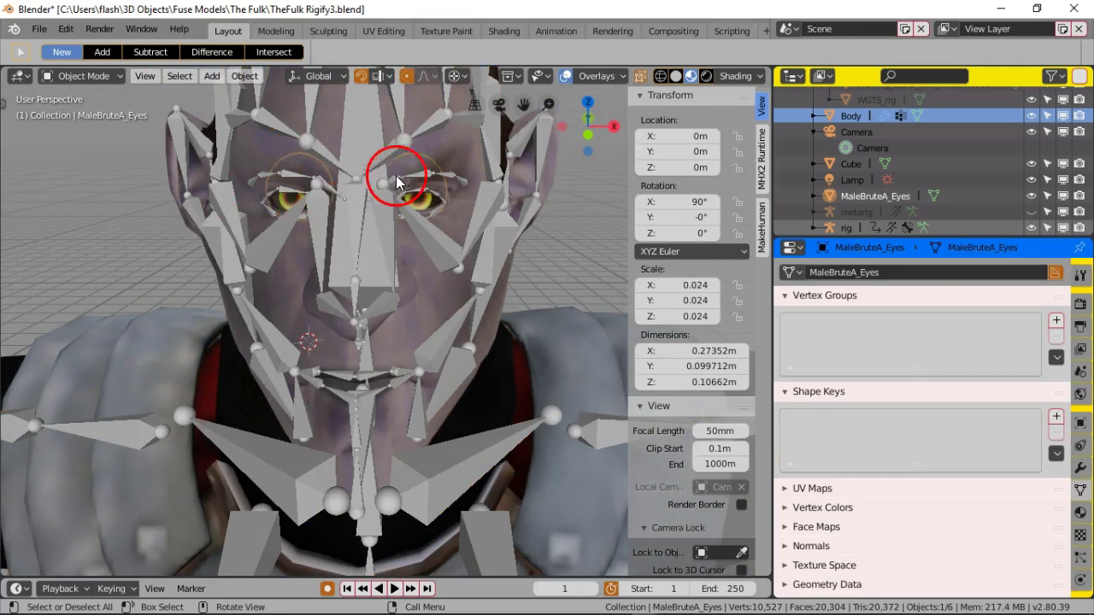
{"action": "scroll", "coordinate": [351, 245], "scroll_direction": "down", "scroll_amount": 5}
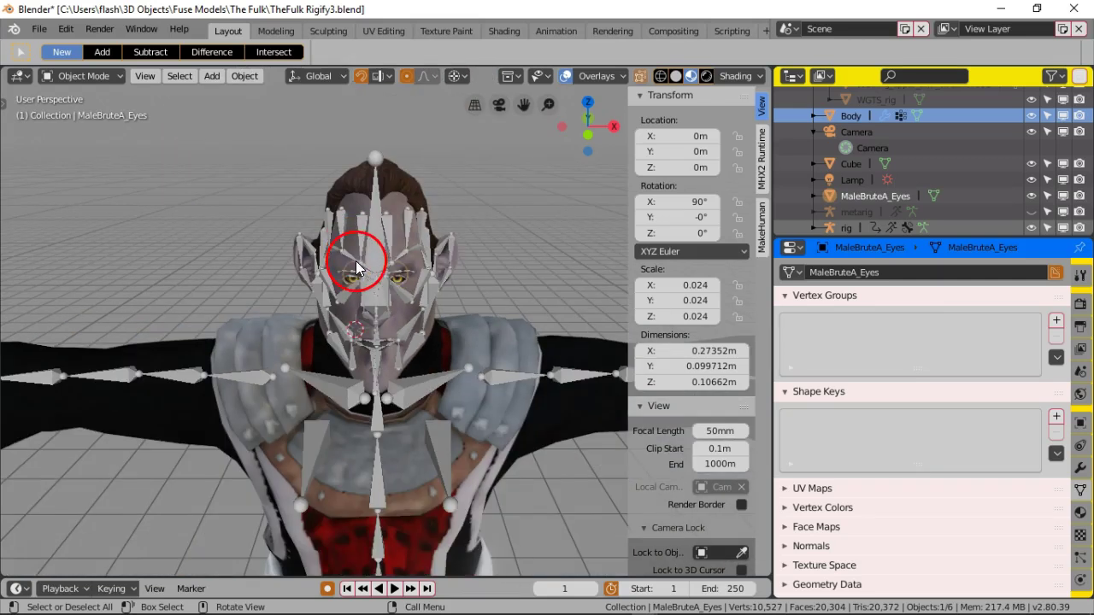
{"action": "left_click", "coordinate": [370, 268]}
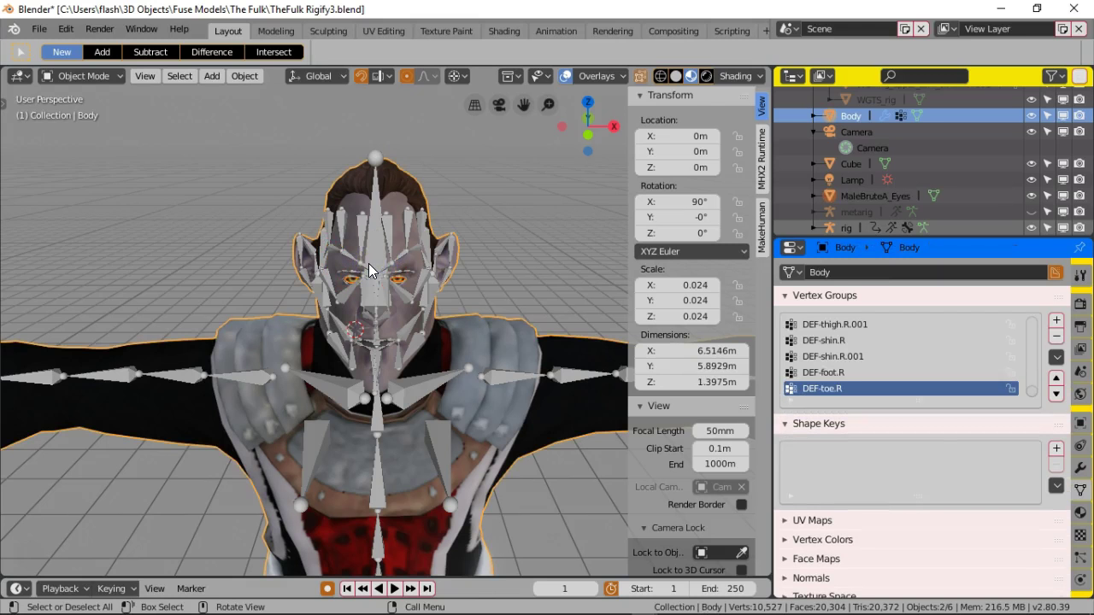
{"action": "left_click", "coordinate": [368, 263]}
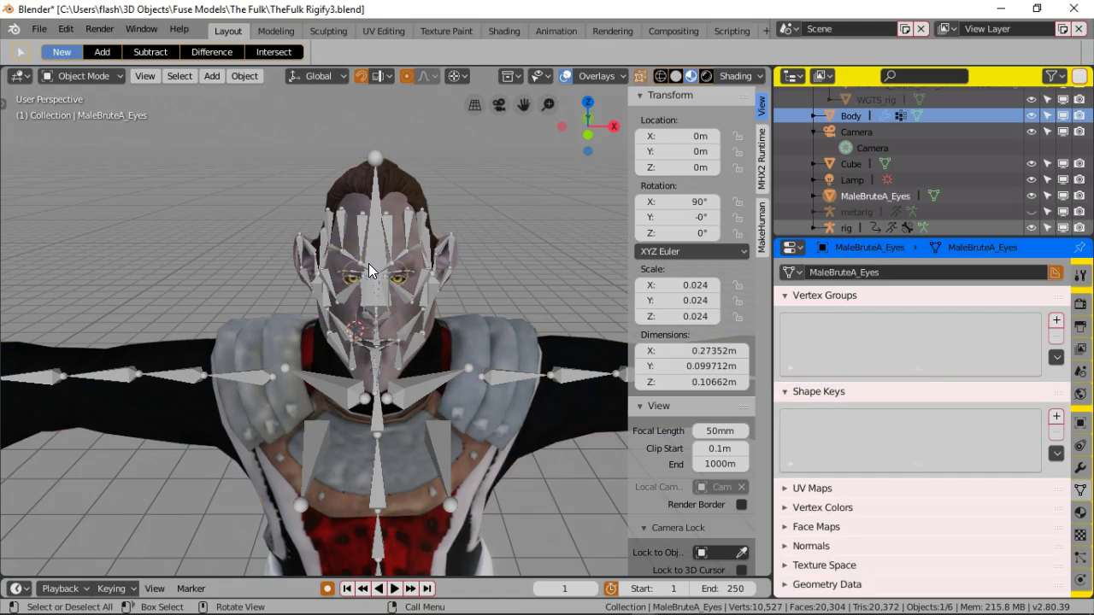
{"action": "left_click", "coordinate": [327, 273], "text": "shift"}
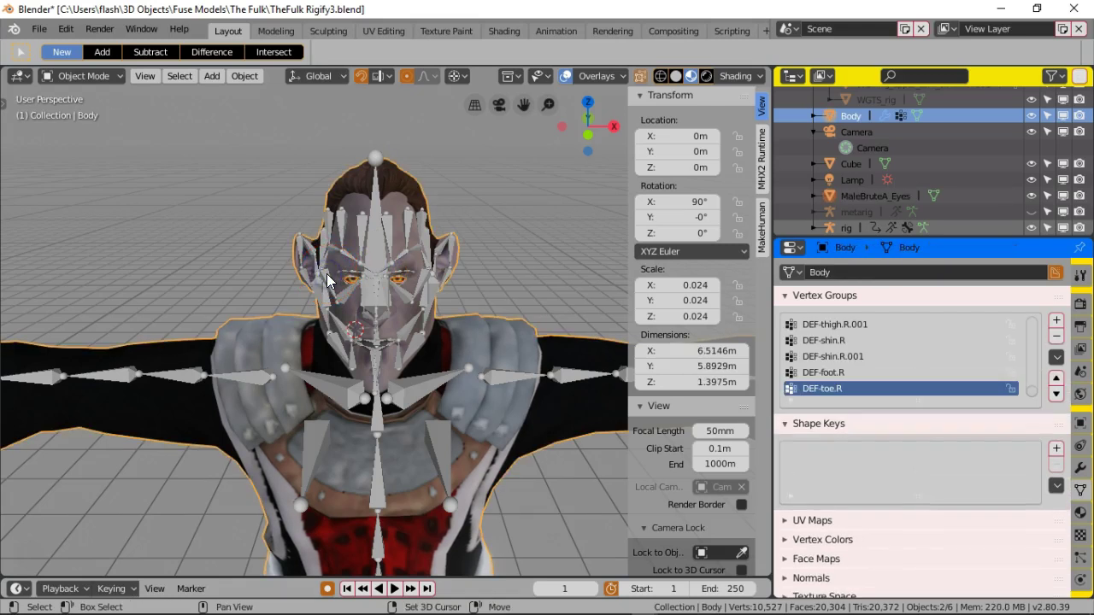
{"action": "left_click", "coordinate": [327, 273]}
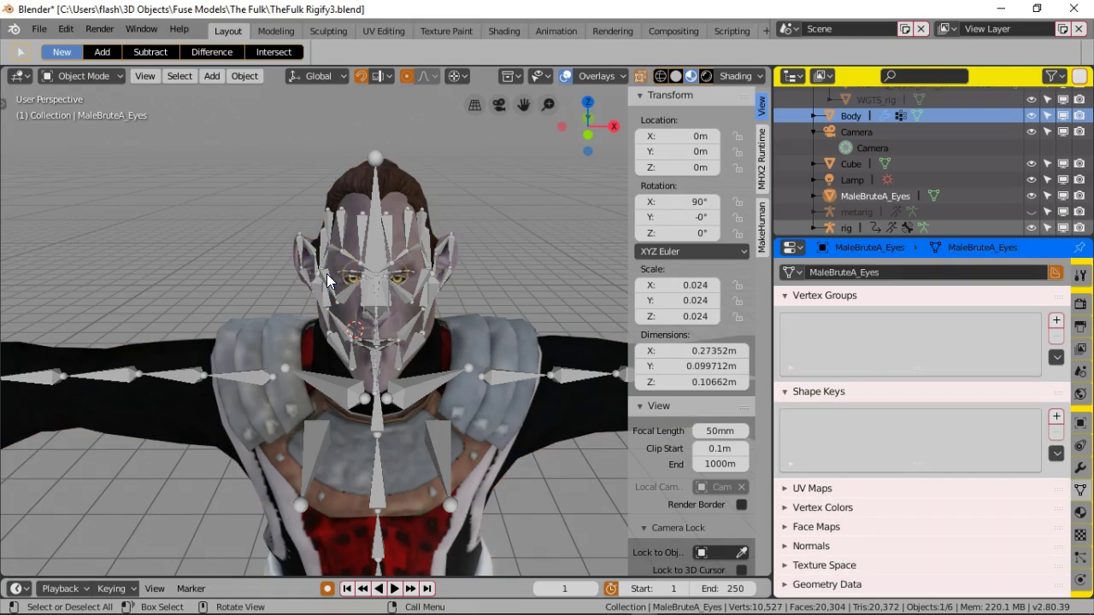
{"action": "middle_click_drag", "start_coordinate": [327, 273], "coordinate": [541, 155]}
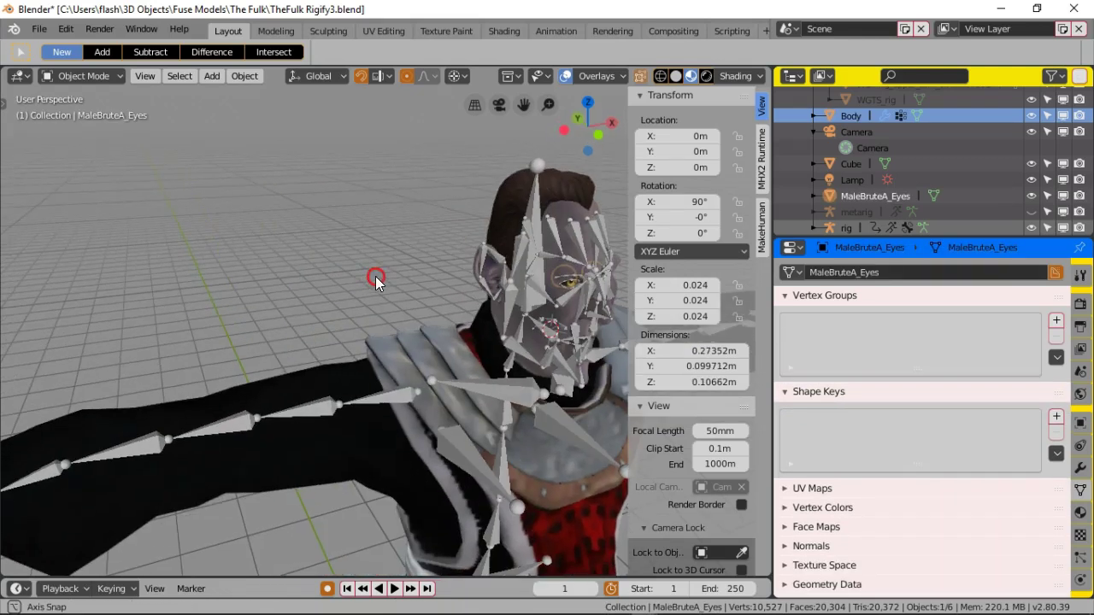
{"action": "left_click", "coordinate": [537, 164], "text": "shift"}
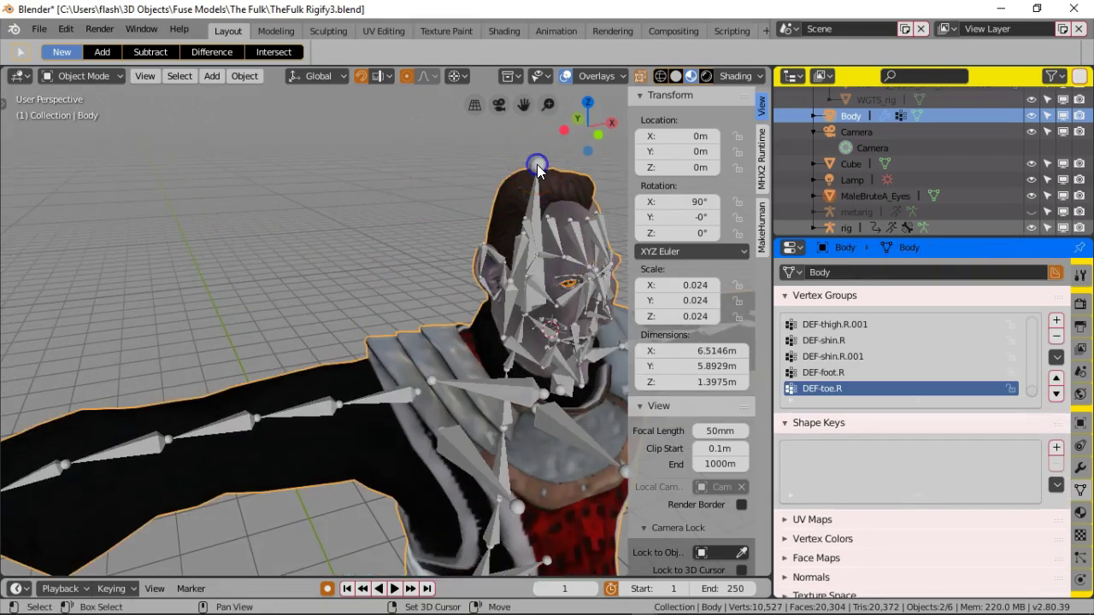
{"action": "left_click", "coordinate": [522, 219]}
Step: Add the rig to the selection as the active object and parent the eyes mesh to it with automatic weights
{"action": "middle_click_drag", "start_coordinate": [516, 210], "coordinate": [357, 303]}
{"action": "scroll", "coordinate": [391, 314], "scroll_direction": "up", "scroll_amount": 4}
{"action": "left_click", "coordinate": [310, 198], "text": "shift"}
{"action": "scroll", "coordinate": [365, 262], "scroll_direction": "up", "scroll_amount": 8}
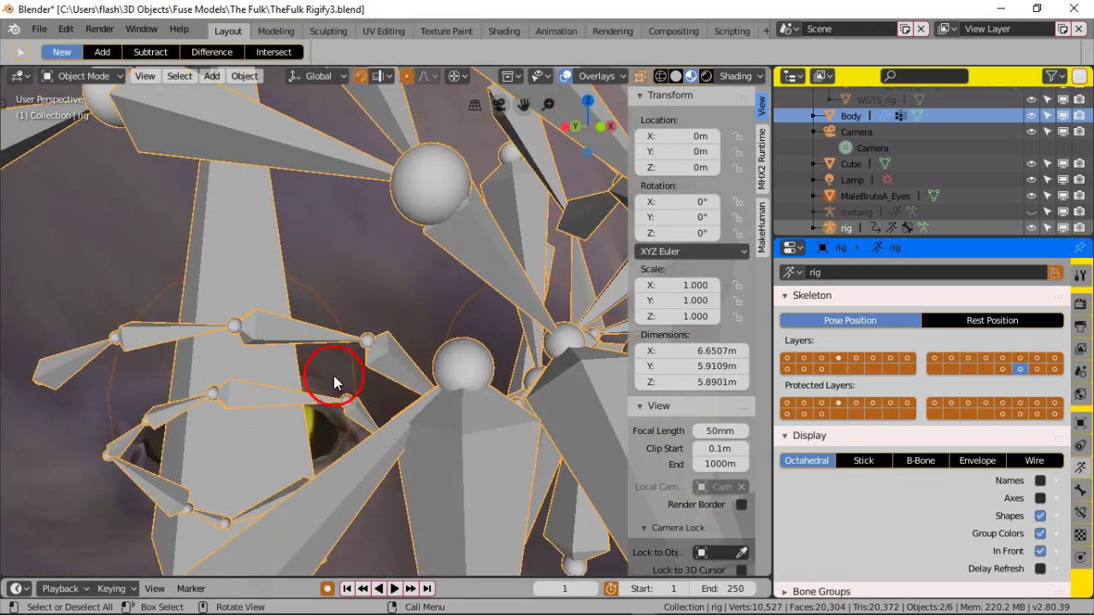
{"action": "scroll", "coordinate": [232, 232], "scroll_direction": "down", "scroll_amount": 8}
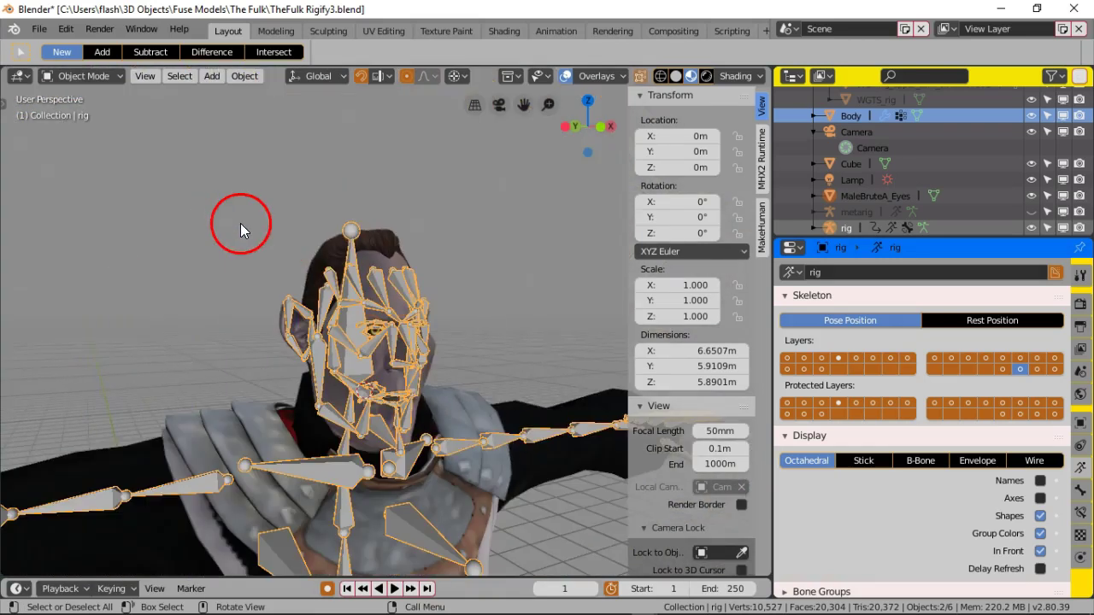
{"action": "middle_click_drag", "start_coordinate": [240, 223], "coordinate": [239, 228]}
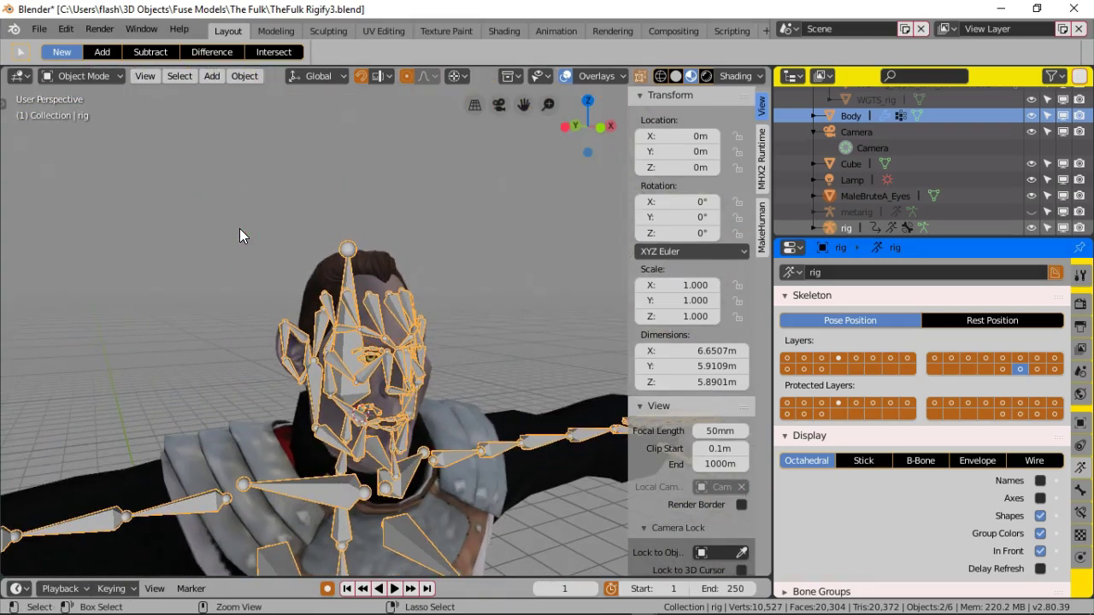
{"action": "key", "text": "ctrl+p"}
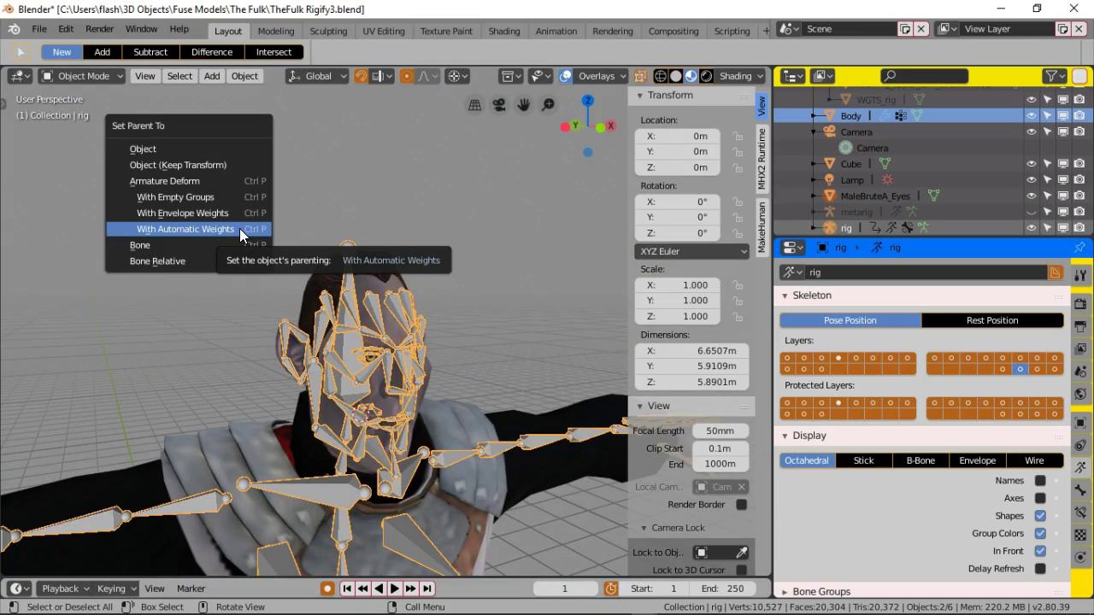
{"action": "left_click", "coordinate": [240, 228]}
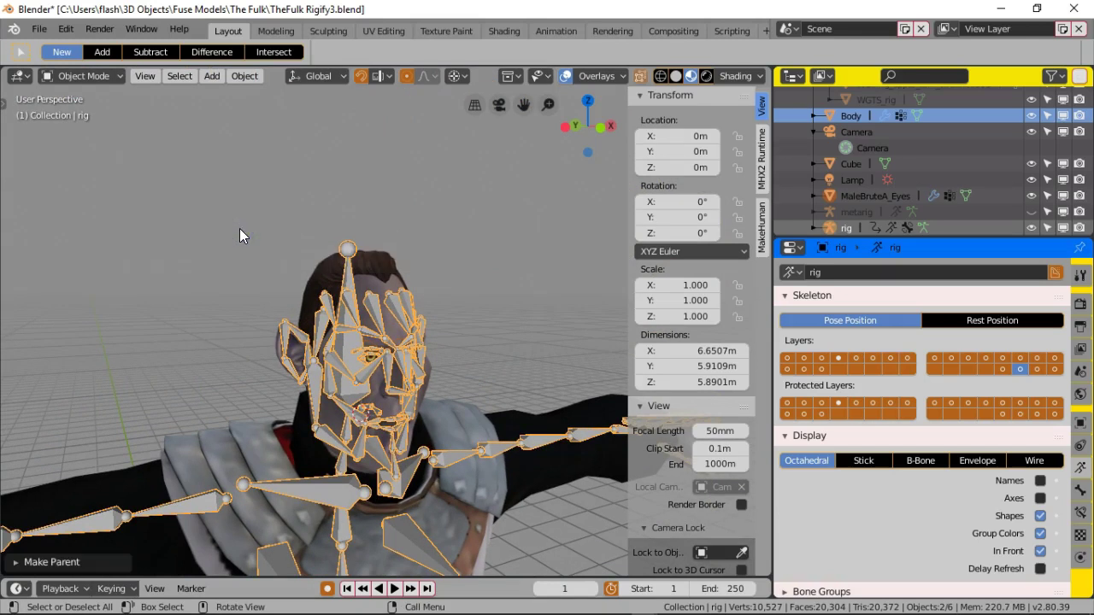
{"action": "scroll", "coordinate": [240, 229], "scroll_direction": "down", "scroll_amount": 4}
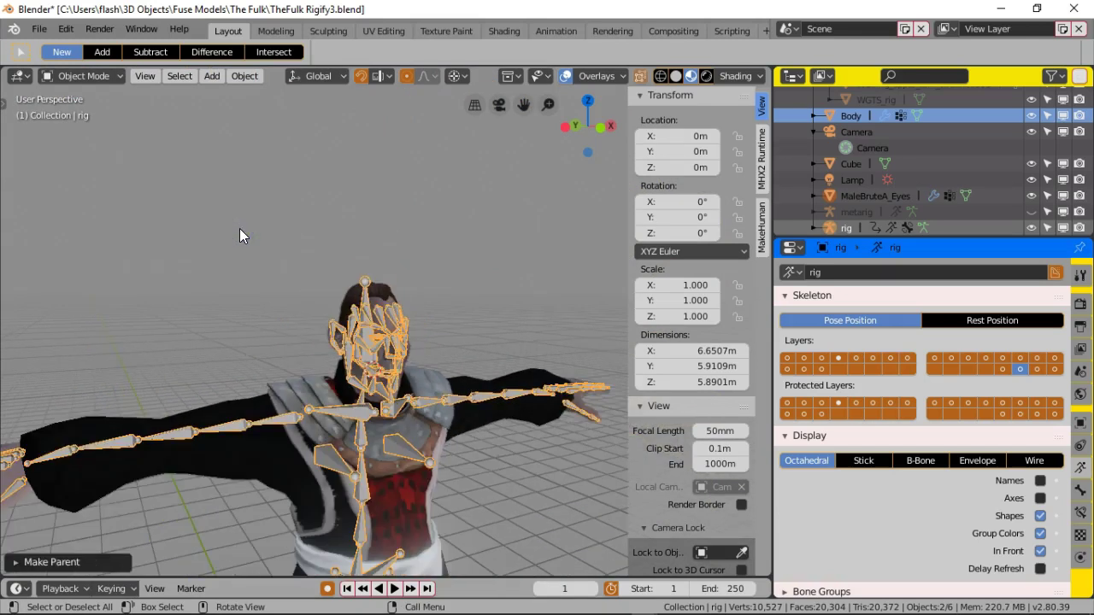
{"action": "mouse_move", "coordinate": [263, 237]}
{"action": "middle_mouse_down"}
{"action": "mouse_move", "coordinate": [164, 226]}
{"action": "mouse_move", "coordinate": [232, 232]}
{"action": "mouse_move", "coordinate": [272, 218]}
{"action": "middle_mouse_up"}
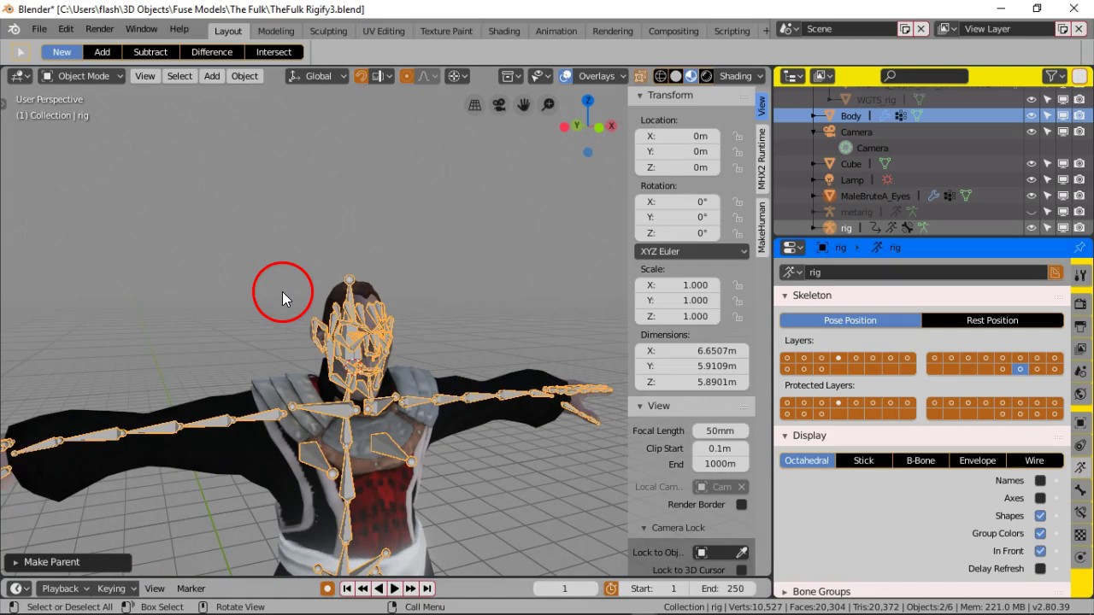
{"action": "left_click", "coordinate": [291, 396]}
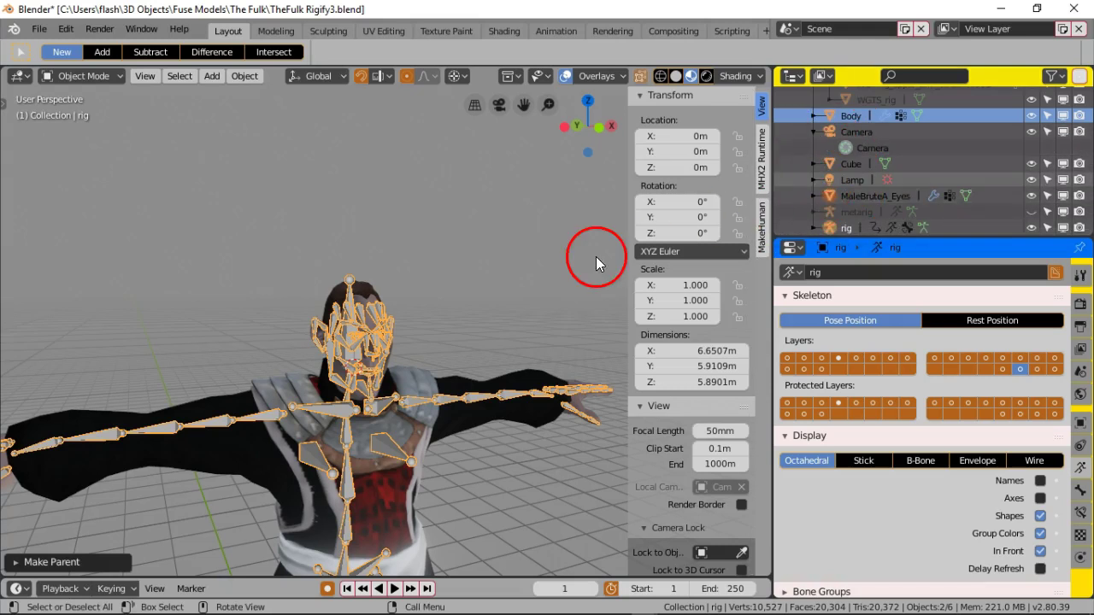
{"action": "left_click", "coordinate": [116, 78]}
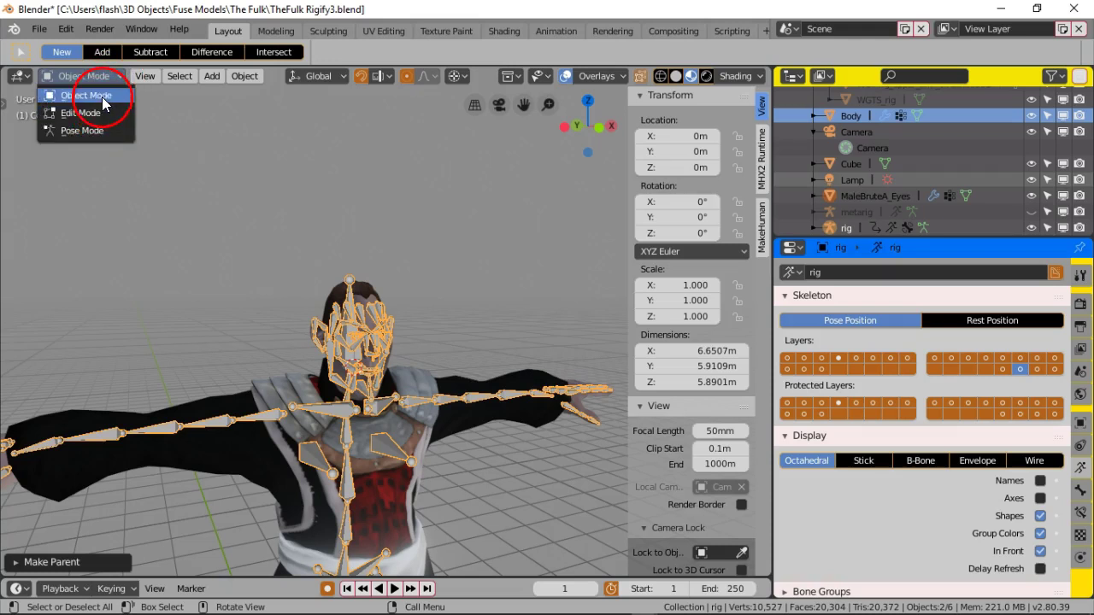
{"action": "left_click", "coordinate": [96, 94]}
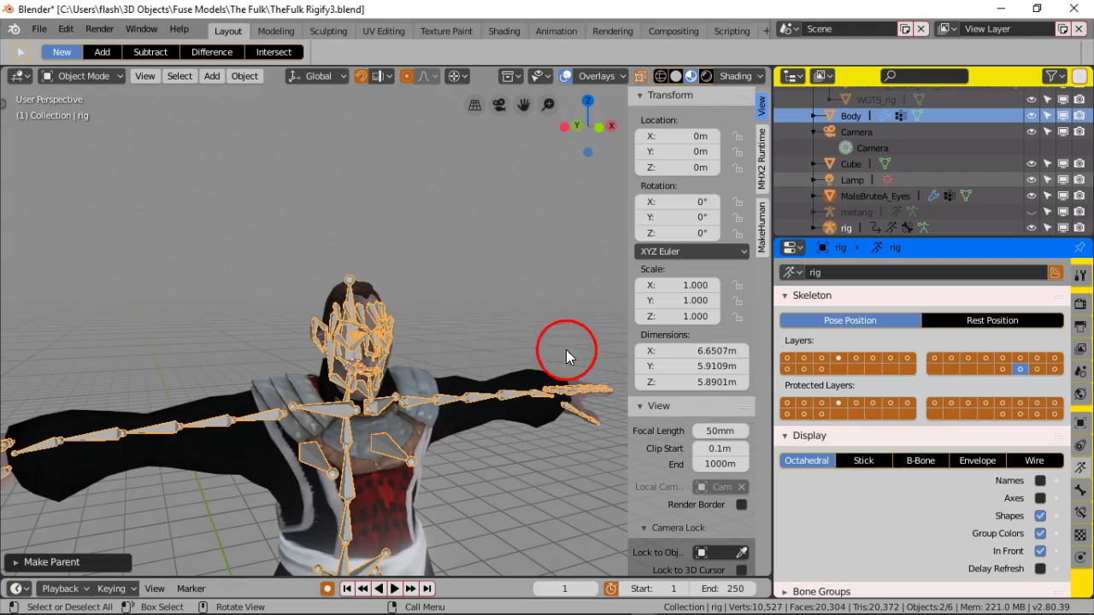
Step: Replace the visible deform bone layer with armature layers 1–9, 11 and 14–16, and switch the rig to Pose Mode
{"action": "left_click", "coordinate": [786, 359]}
{"action": "left_click", "coordinate": [804, 360]}
{"action": "left_click_drag", "start_coordinate": [805, 361], "coordinate": [911, 363]}
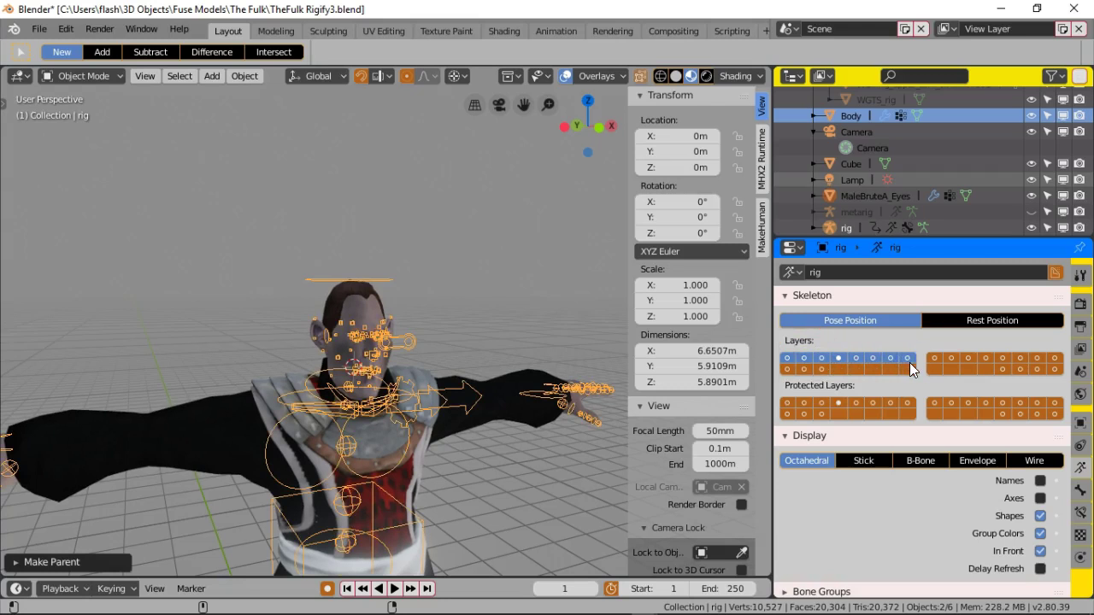
{"action": "left_click", "coordinate": [934, 359]}
{"action": "left_click", "coordinate": [952, 359]}
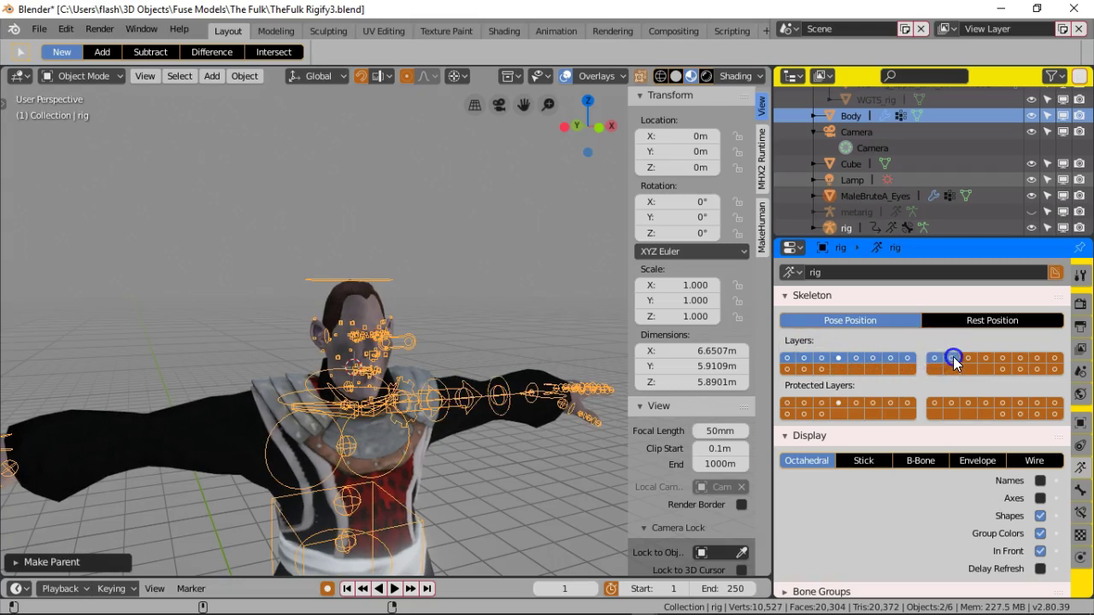
{"action": "left_click", "coordinate": [966, 359]}
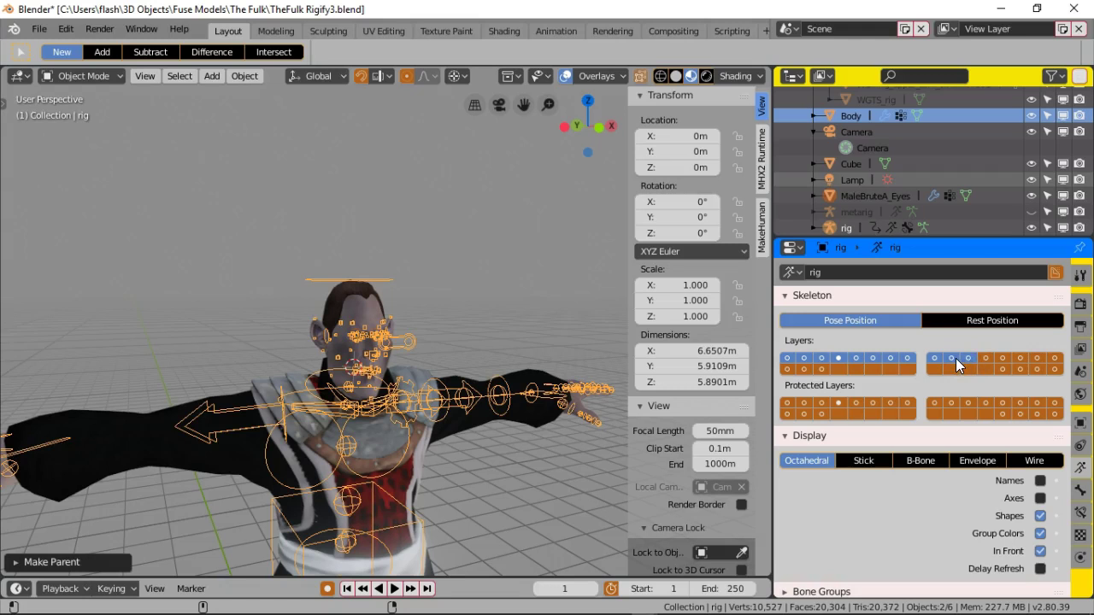
{"action": "left_click_drag", "start_coordinate": [983, 359], "coordinate": [1058, 357]}
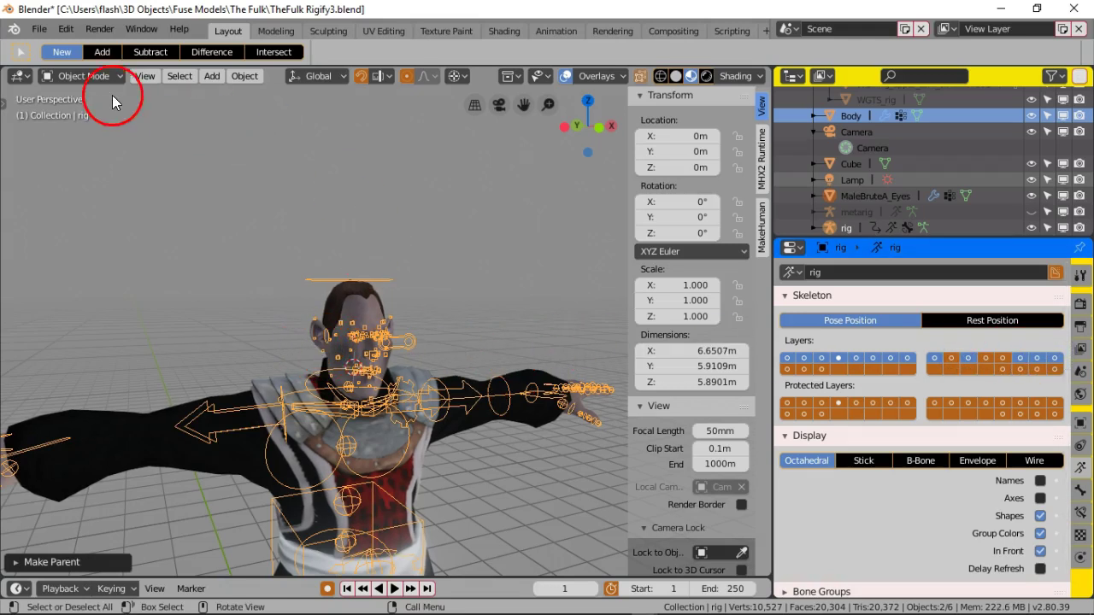
{"action": "left_click", "coordinate": [81, 76]}
{"action": "left_click", "coordinate": [102, 133]}
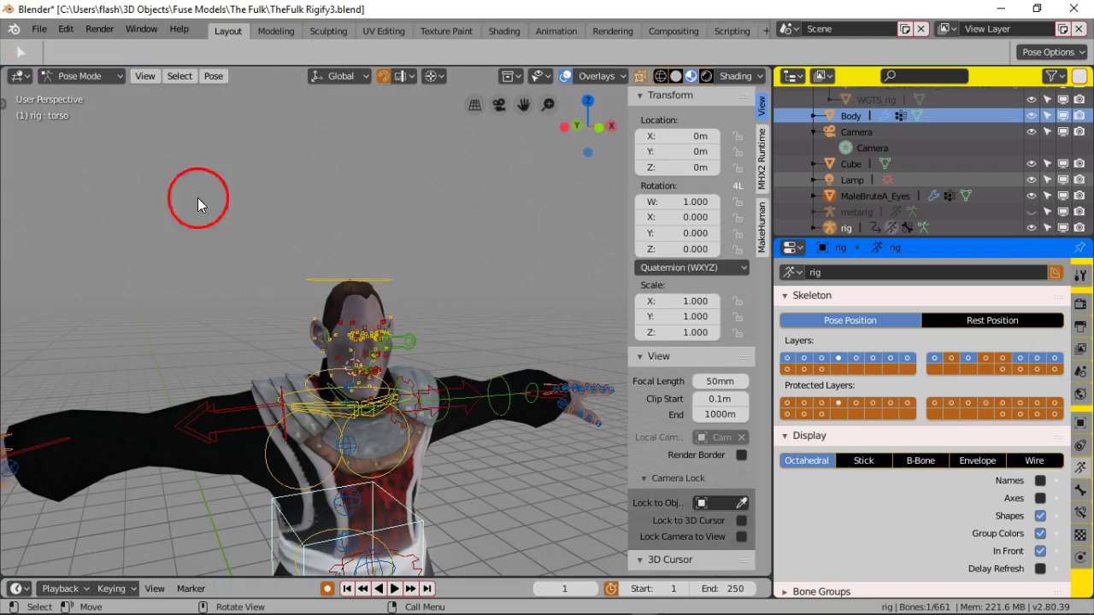
Step: Hide the rig's armature layer 9 and show layers 10, 13 and 17–19 as well
{"action": "left_click", "coordinate": [969, 358]}
{"action": "left_click", "coordinate": [935, 359]}
{"action": "left_click", "coordinate": [940, 356]}
{"action": "left_click", "coordinate": [950, 357]}
{"action": "left_click", "coordinate": [939, 358]}
{"action": "left_click", "coordinate": [986, 358], "text": "shift"}
{"action": "left_click", "coordinate": [987, 359], "text": "shift"}
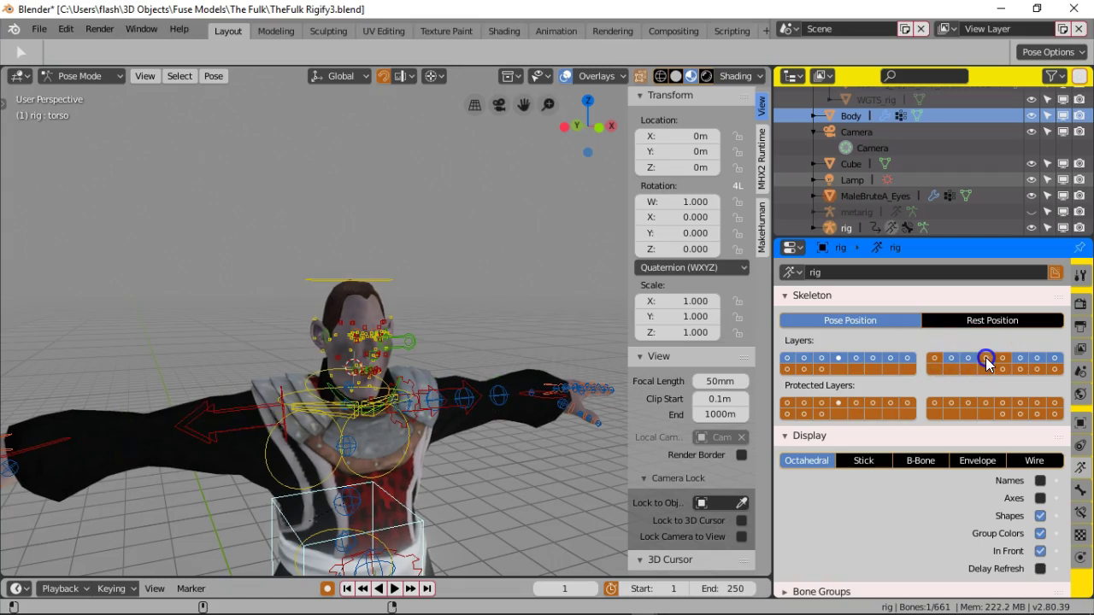
{"action": "left_click", "coordinate": [809, 368]}
Step: Select the eyes control bone in front of the face and hide the viewport overlays
{"action": "middle_click_drag", "start_coordinate": [382, 420], "coordinate": [455, 378]}
{"action": "scroll", "coordinate": [465, 380], "scroll_direction": "up", "scroll_amount": 5}
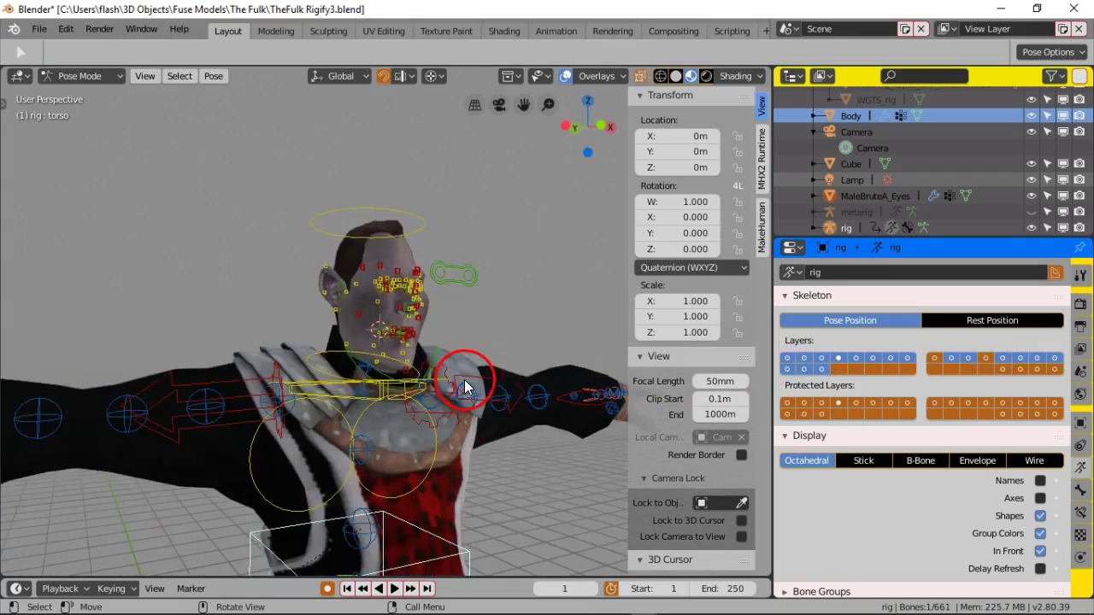
{"action": "middle_click_drag", "start_coordinate": [489, 331], "coordinate": [484, 303]}
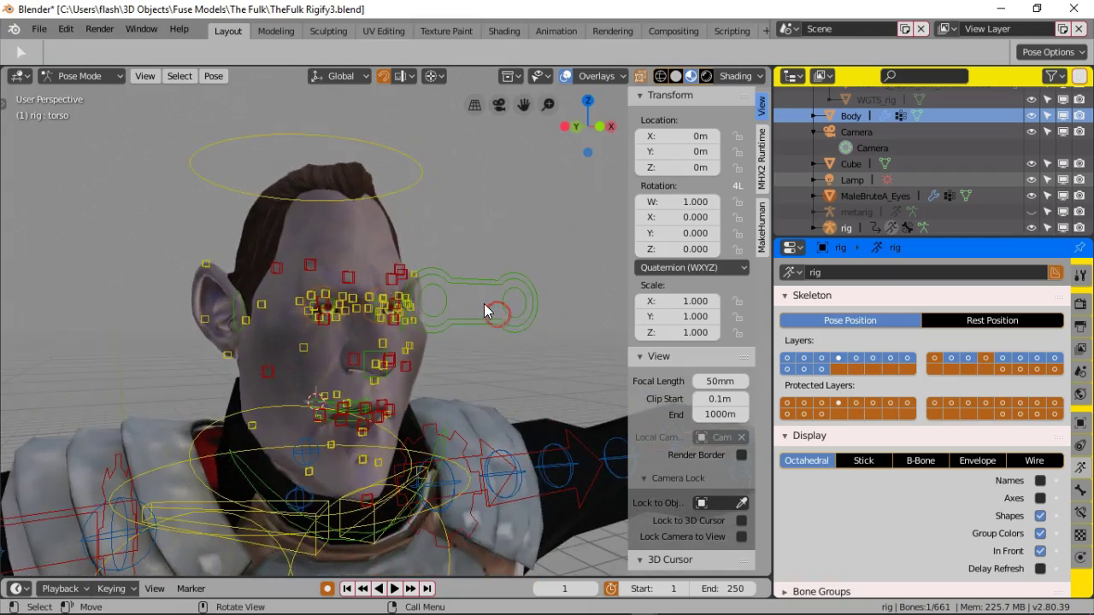
{"action": "left_click", "coordinate": [485, 283]}
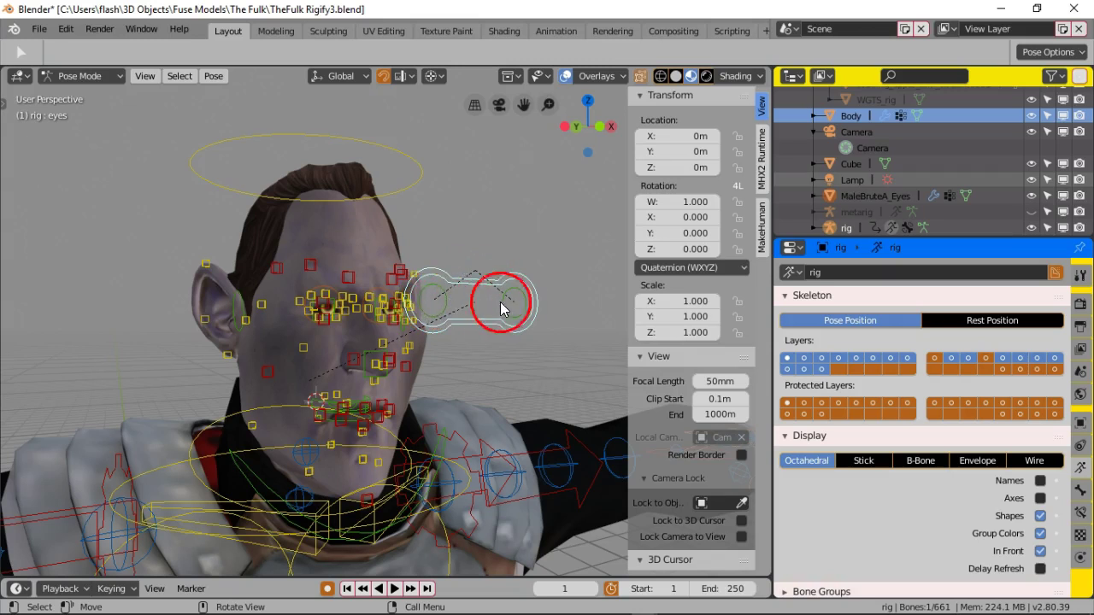
{"action": "left_click", "coordinate": [566, 76]}
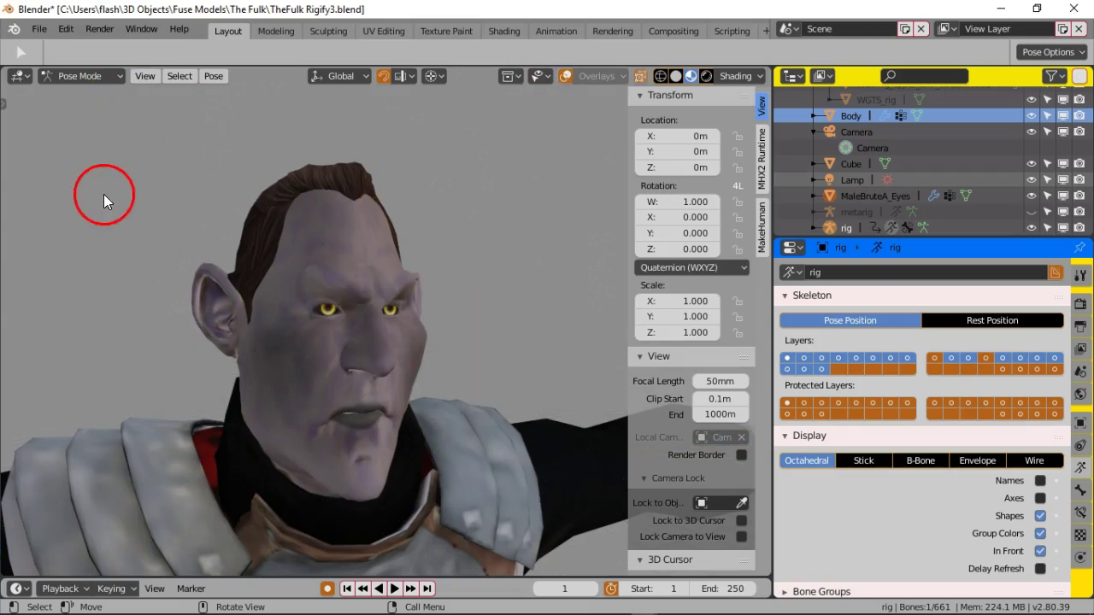
Step: Try moving the eyes control bone around to test how the eyeballs follow it
{"action": "key", "text": "g"}
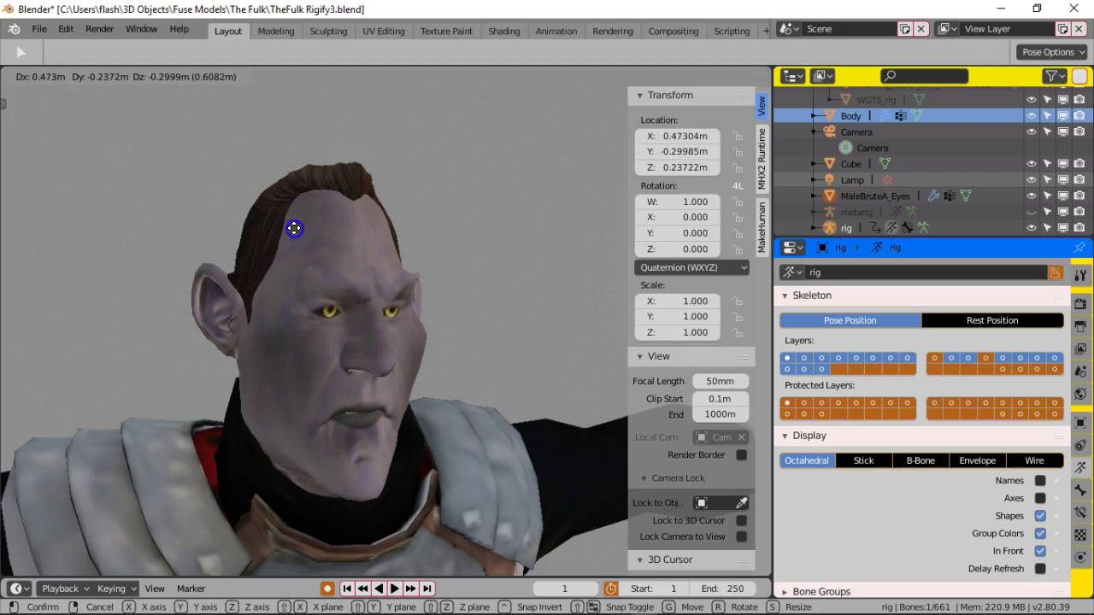
{"action": "left_click", "coordinate": [128, 217]}
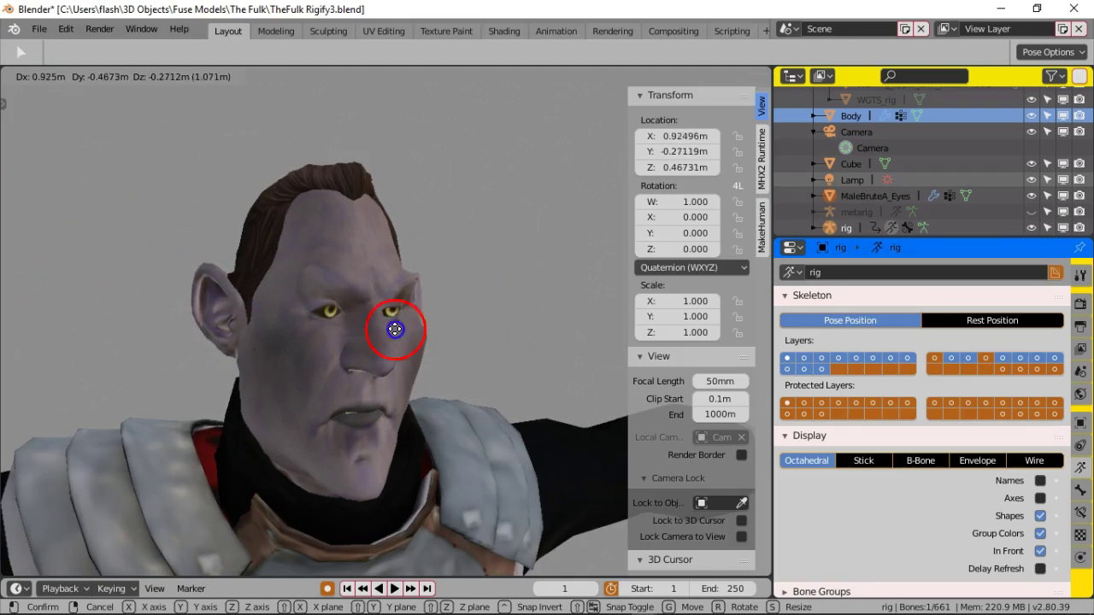
{"action": "right_click", "coordinate": [101, 264]}
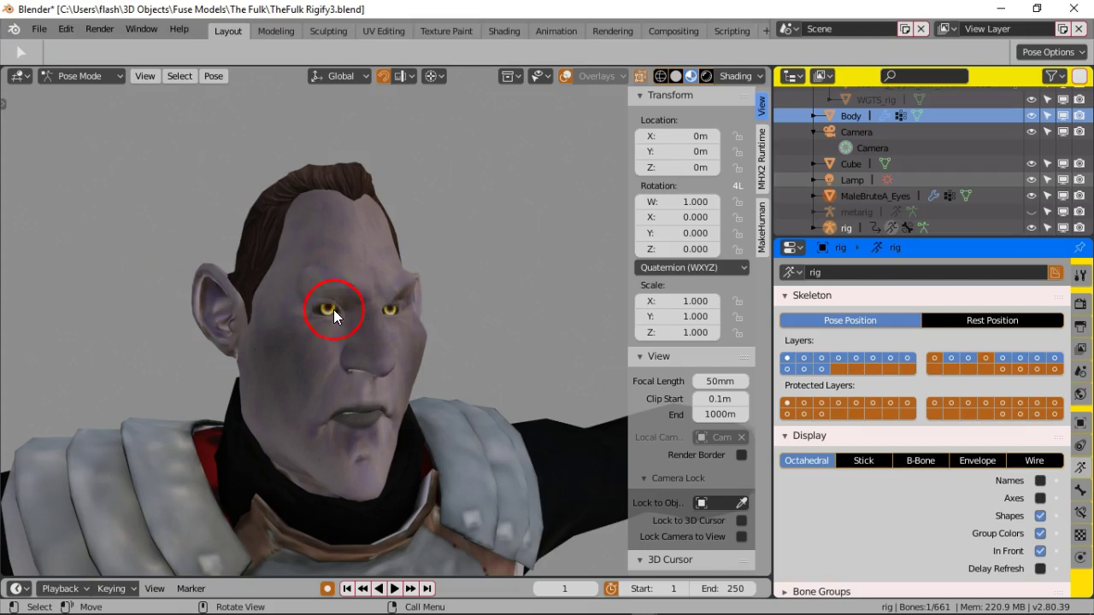
Step: Try moving the eyes control bone in a close front view of the face to check the eyeballs' tracking
{"action": "middle_click_drag", "start_coordinate": [411, 307], "coordinate": [383, 311], "text": "shift"}
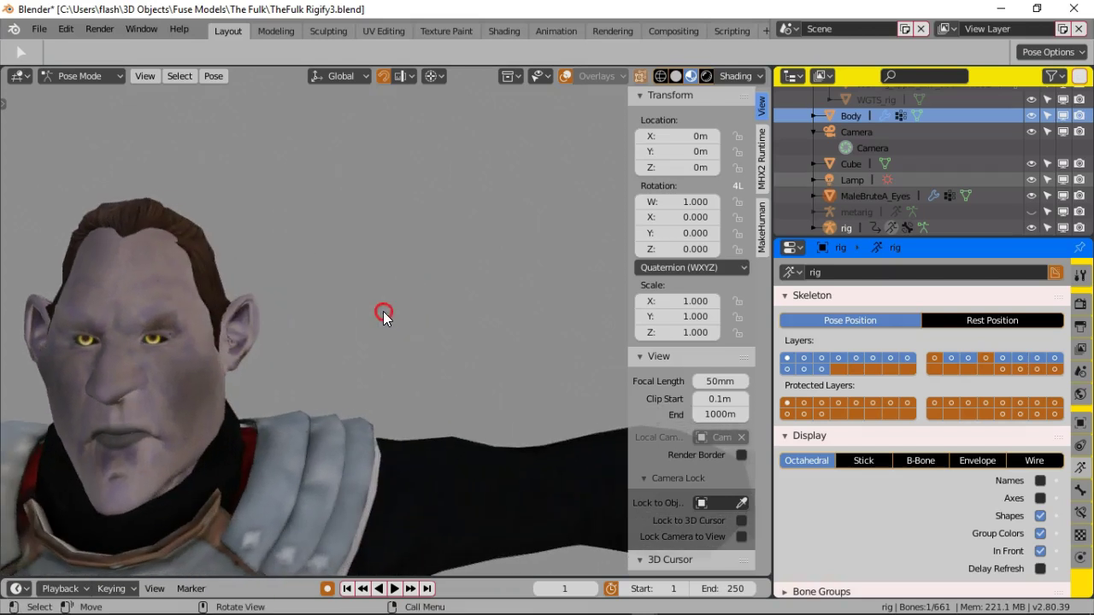
{"action": "middle_click_drag", "start_coordinate": [313, 294], "coordinate": [427, 288], "text": "shift"}
{"action": "scroll", "coordinate": [424, 290], "scroll_direction": "up", "scroll_amount": 2}
{"action": "scroll", "coordinate": [432, 287], "scroll_direction": "down", "scroll_amount": 1}
{"action": "scroll", "coordinate": [424, 287], "scroll_direction": "up", "scroll_amount": 1}
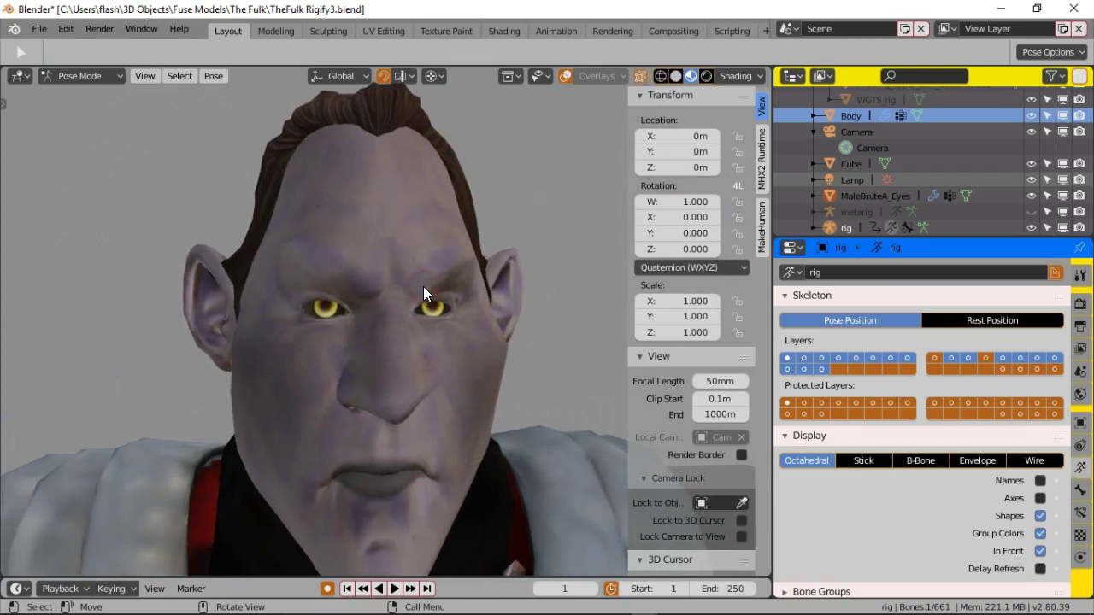
{"action": "scroll", "coordinate": [421, 279], "scroll_direction": "up", "scroll_amount": 3}
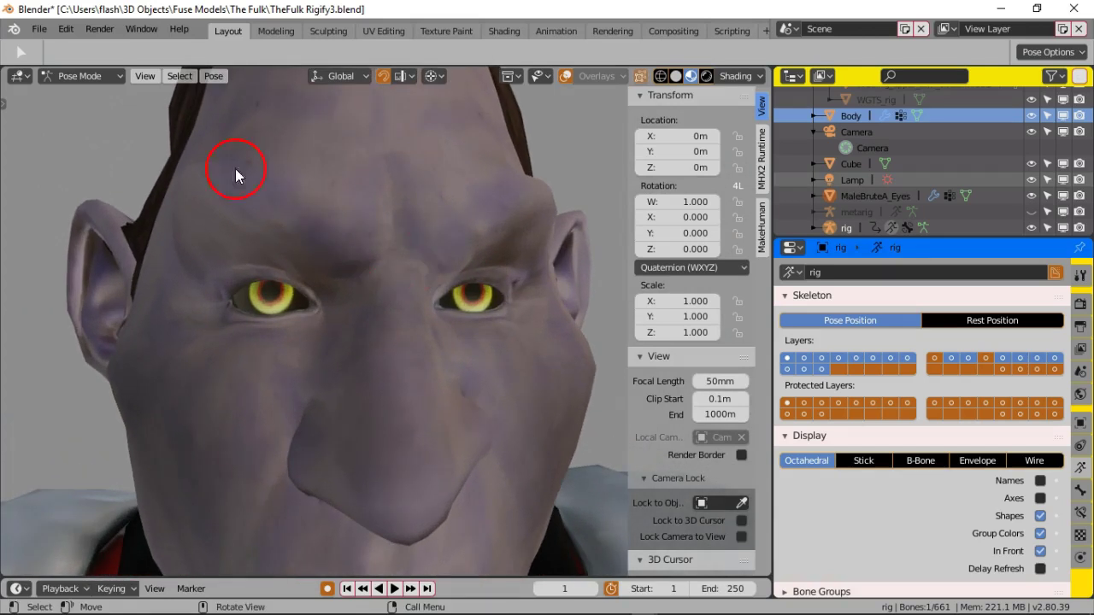
{"action": "key", "text": "g"}
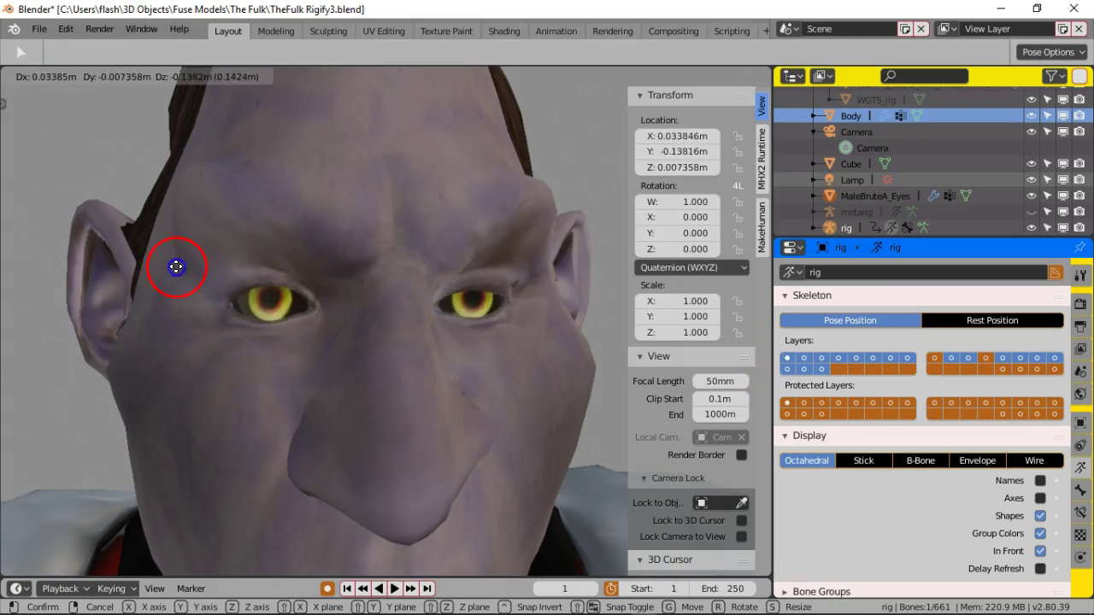
{"action": "right_click", "coordinate": [167, 225]}
{"action": "left_click", "coordinate": [375, 188]}
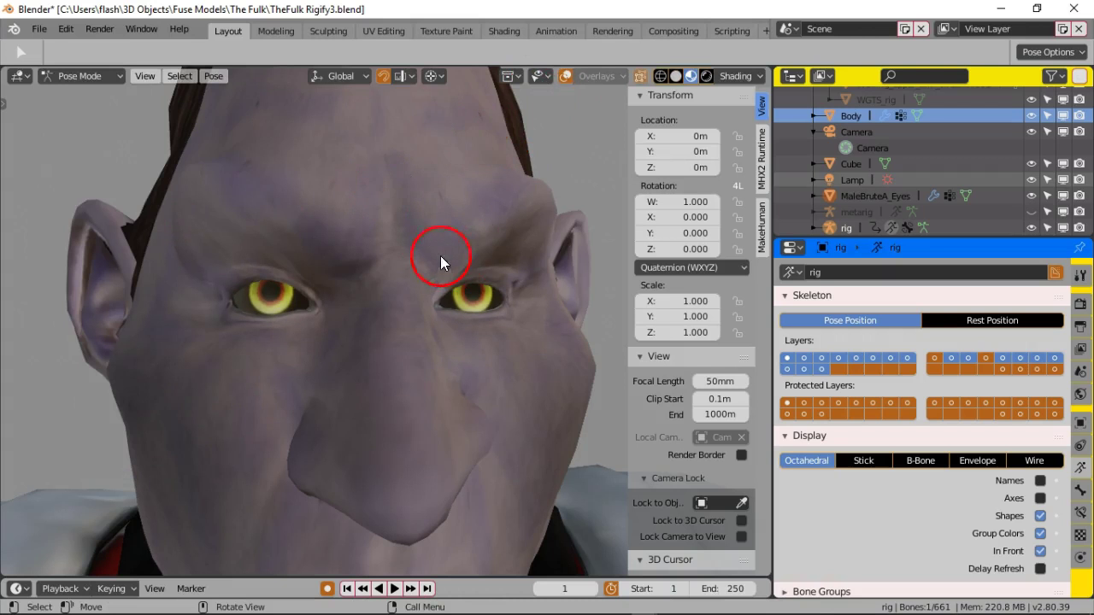
Step: Show the viewport overlays to check where the eyes control bone sits in front of the face, and hide them again
{"action": "left_click", "coordinate": [564, 76]}
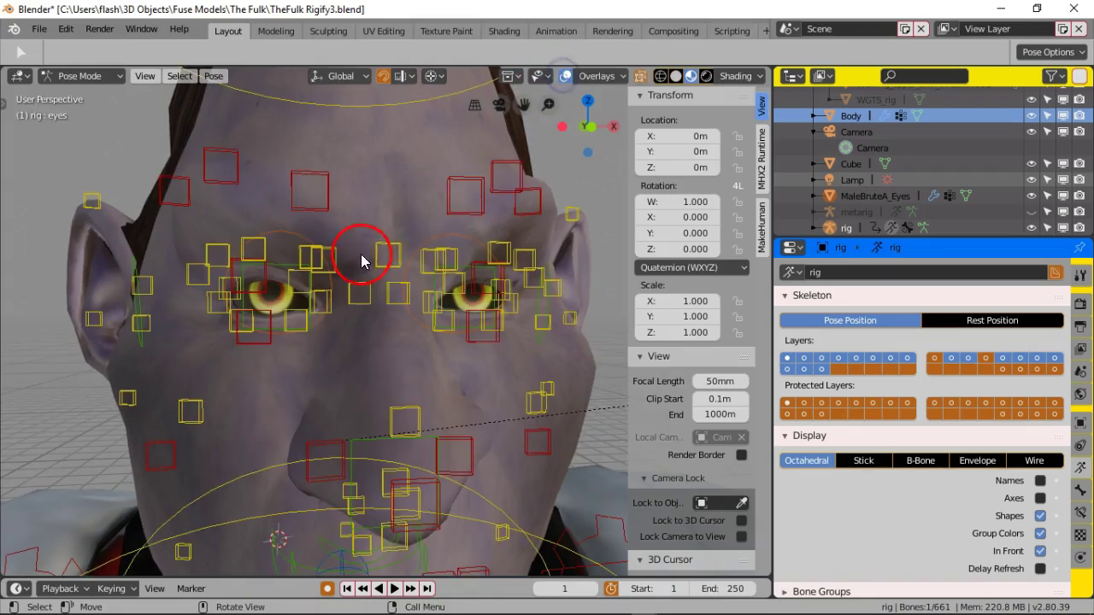
{"action": "scroll", "coordinate": [368, 282], "scroll_direction": "down", "scroll_amount": 5}
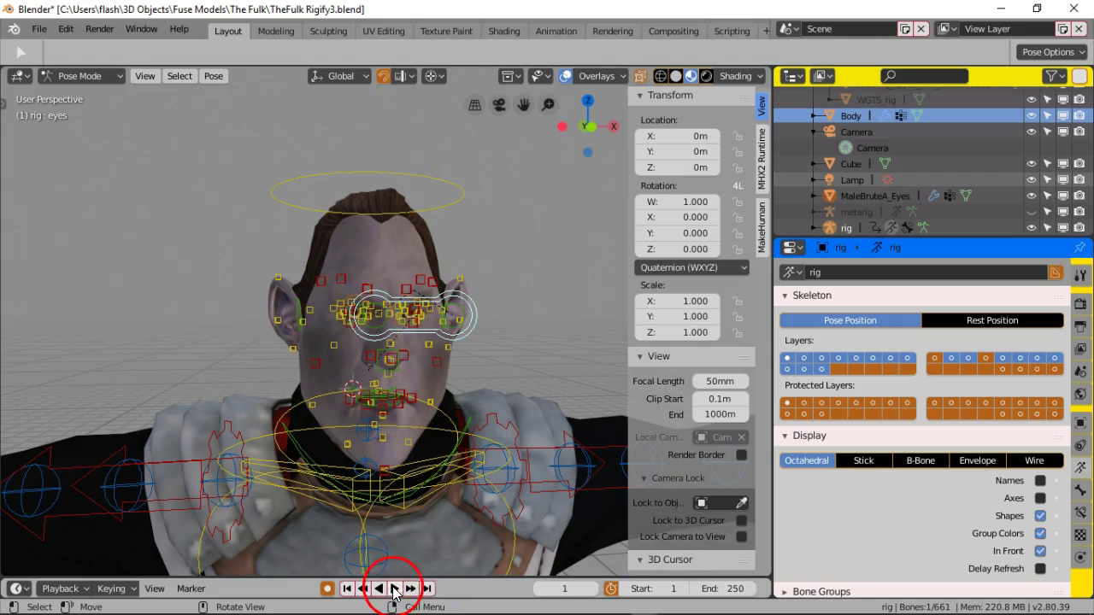
{"action": "scroll", "coordinate": [354, 248], "scroll_direction": "up", "scroll_amount": 5}
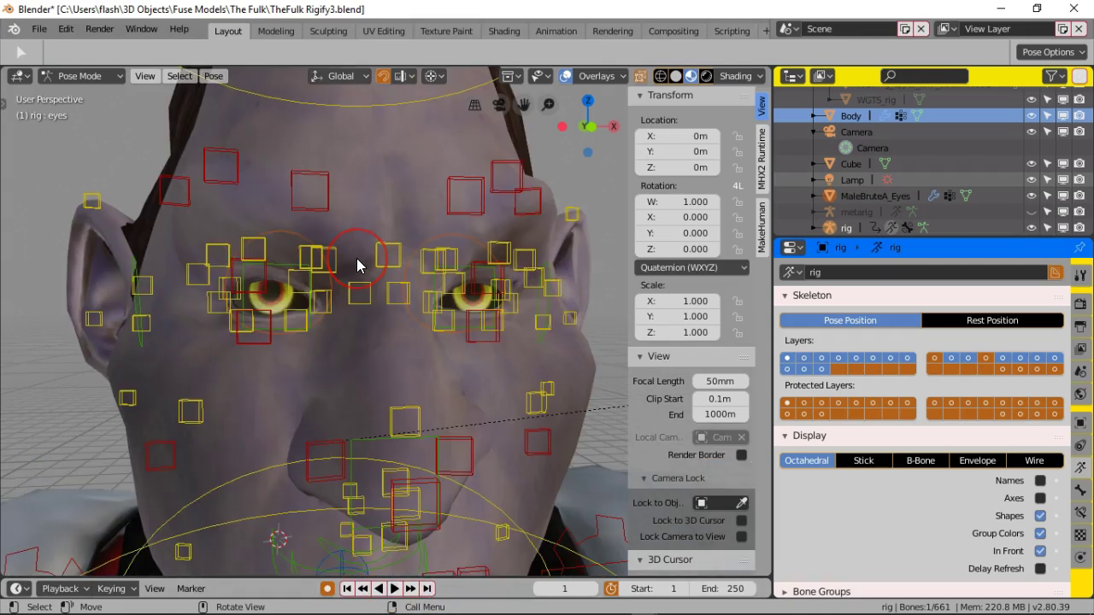
{"action": "left_click", "coordinate": [565, 75]}
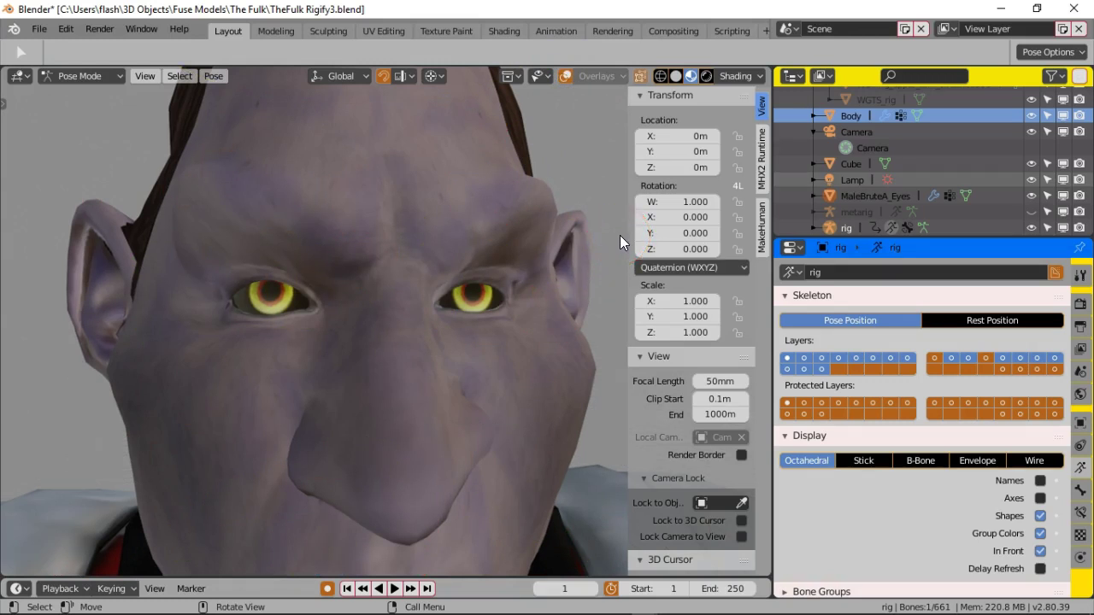
Step: Switch the viewport to rendered shading and disable Bloom in the Eevee render settings
{"action": "left_click", "coordinate": [706, 76]}
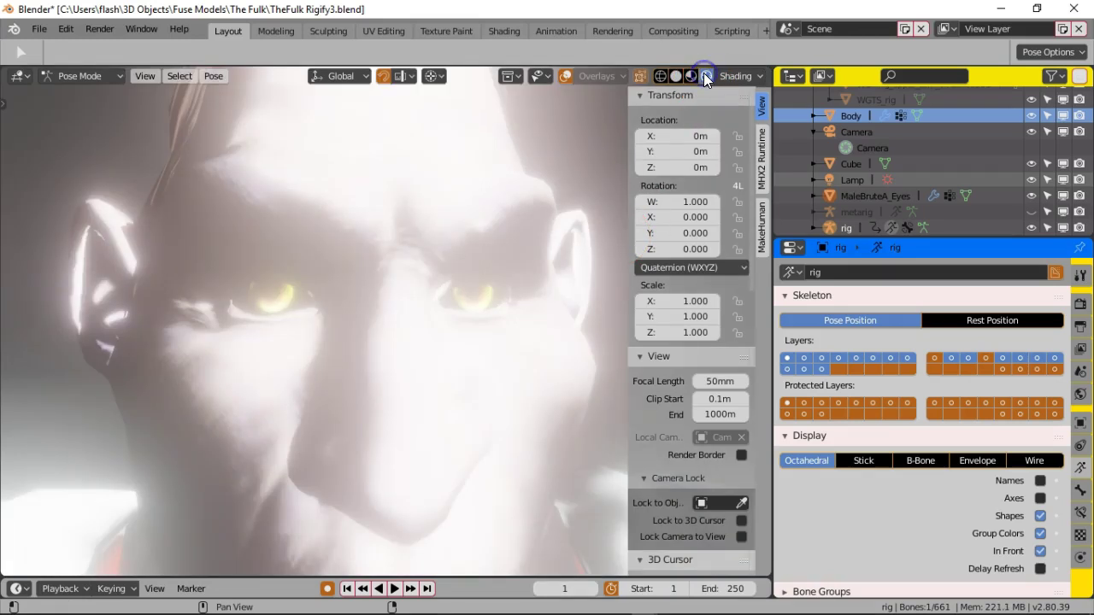
{"action": "left_click", "coordinate": [1080, 305]}
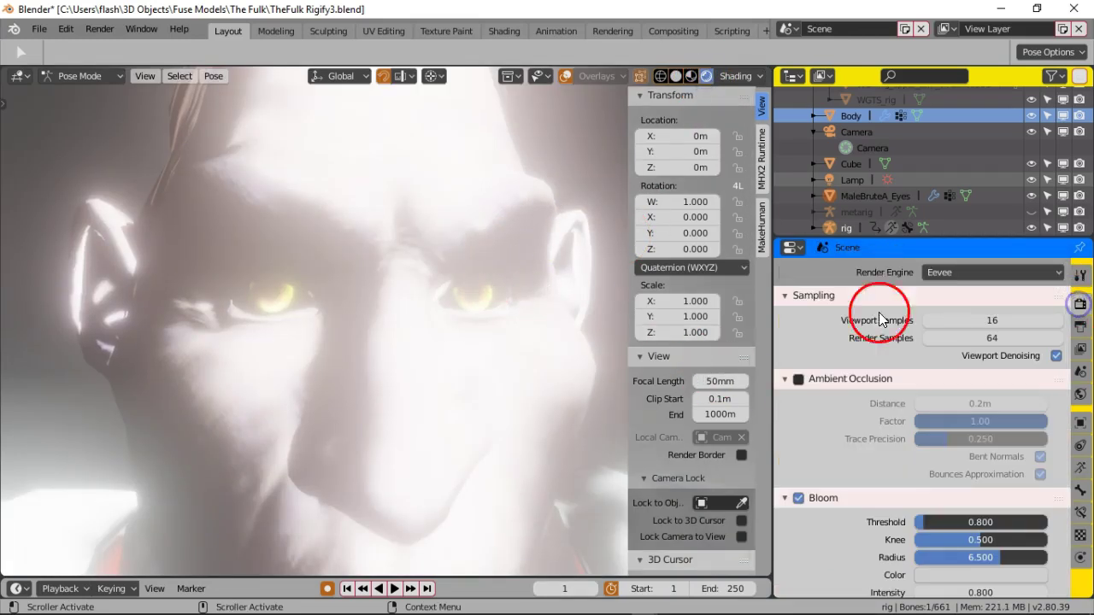
{"action": "left_click", "coordinate": [797, 498]}
{"action": "scroll", "coordinate": [548, 338], "scroll_direction": "down", "scroll_amount": 3}
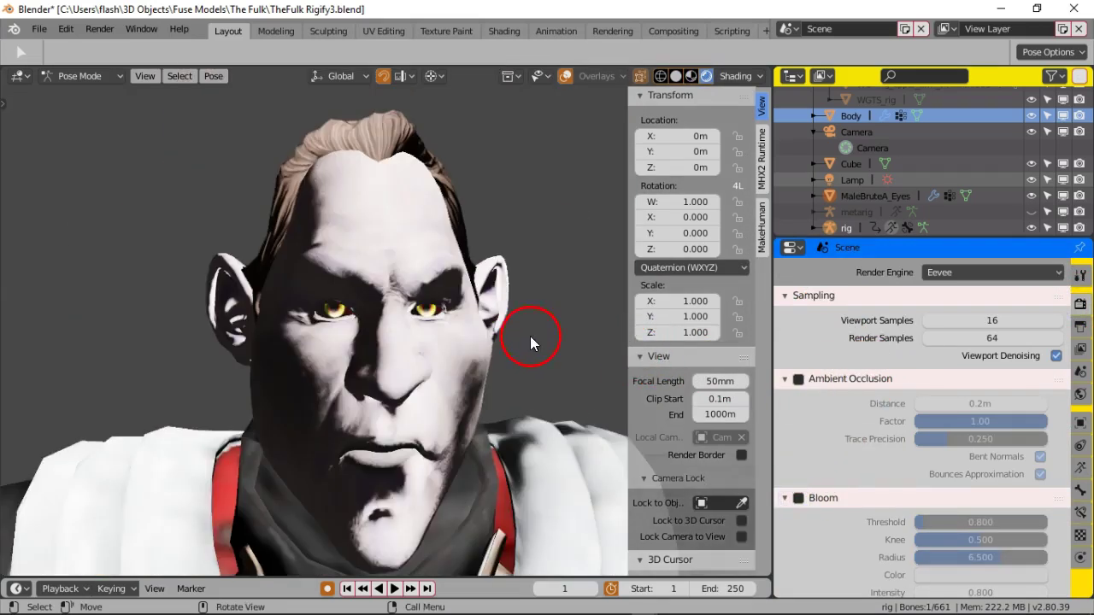
{"action": "middle_click_drag", "start_coordinate": [506, 353], "coordinate": [527, 334]}
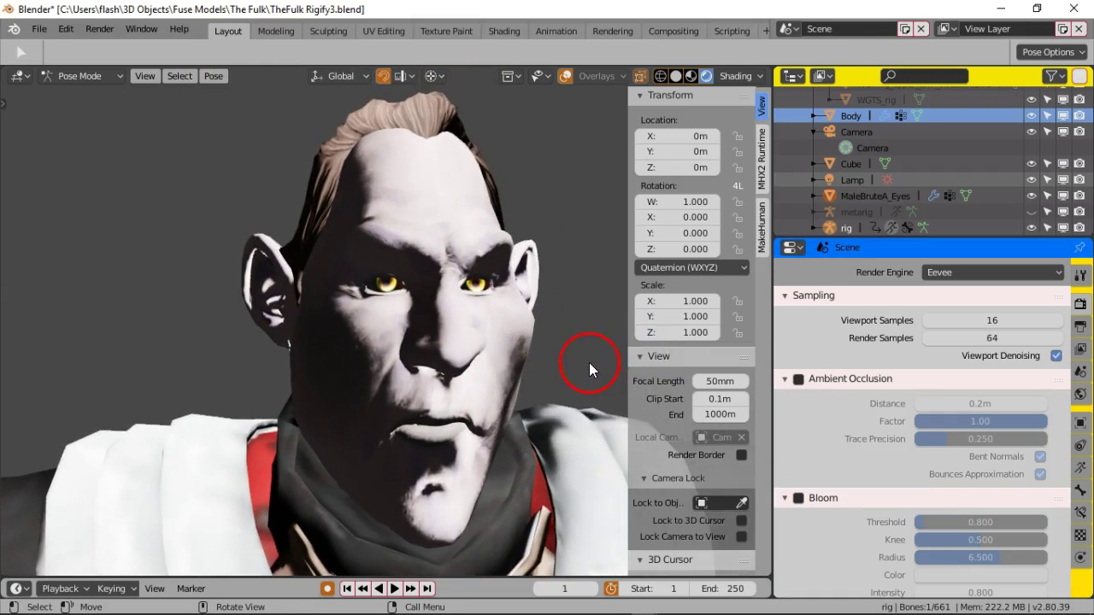
Step: Brighten the world background color to a light grey
{"action": "left_click", "coordinate": [1081, 393]}
{"action": "left_click", "coordinate": [961, 353]}
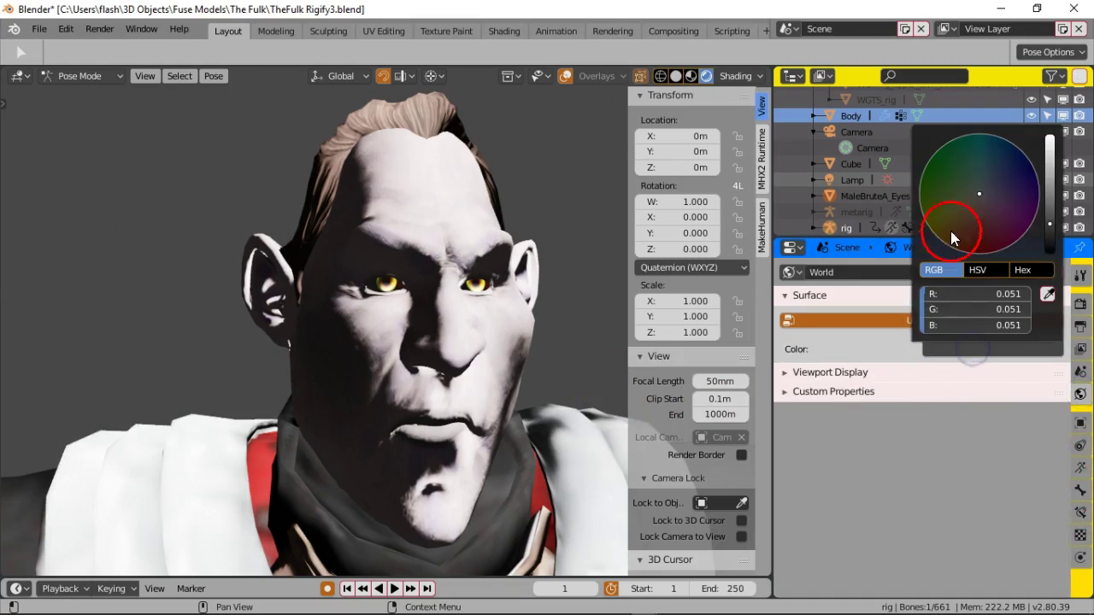
{"action": "left_click_drag", "start_coordinate": [1051, 202], "coordinate": [1043, 171]}
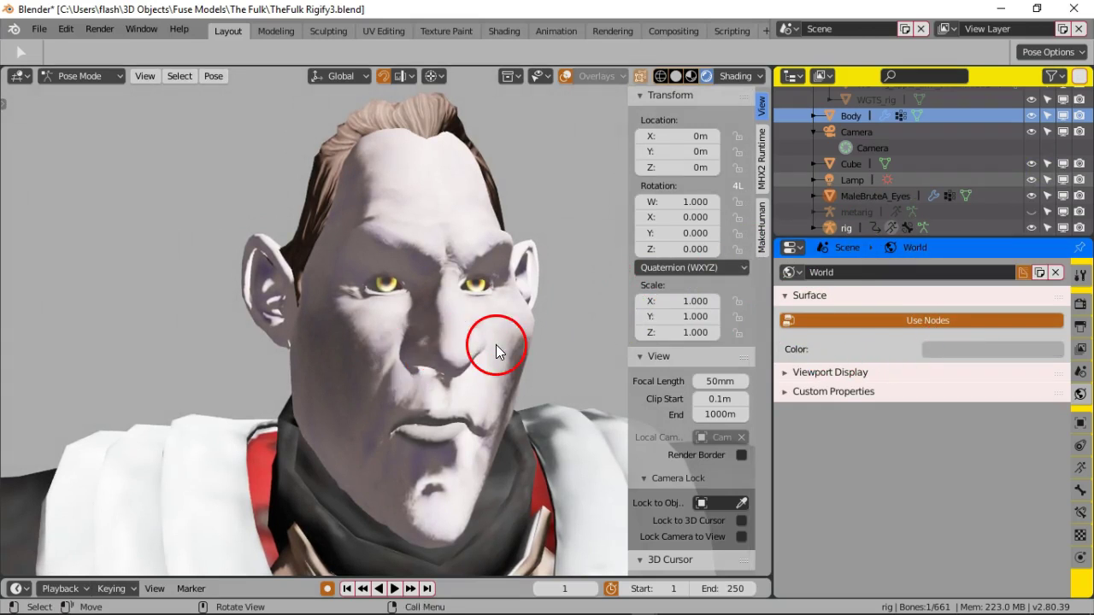
{"action": "scroll", "coordinate": [493, 329], "scroll_direction": "down", "scroll_amount": 4}
{"action": "scroll", "coordinate": [485, 354], "scroll_direction": "up", "scroll_amount": 2}
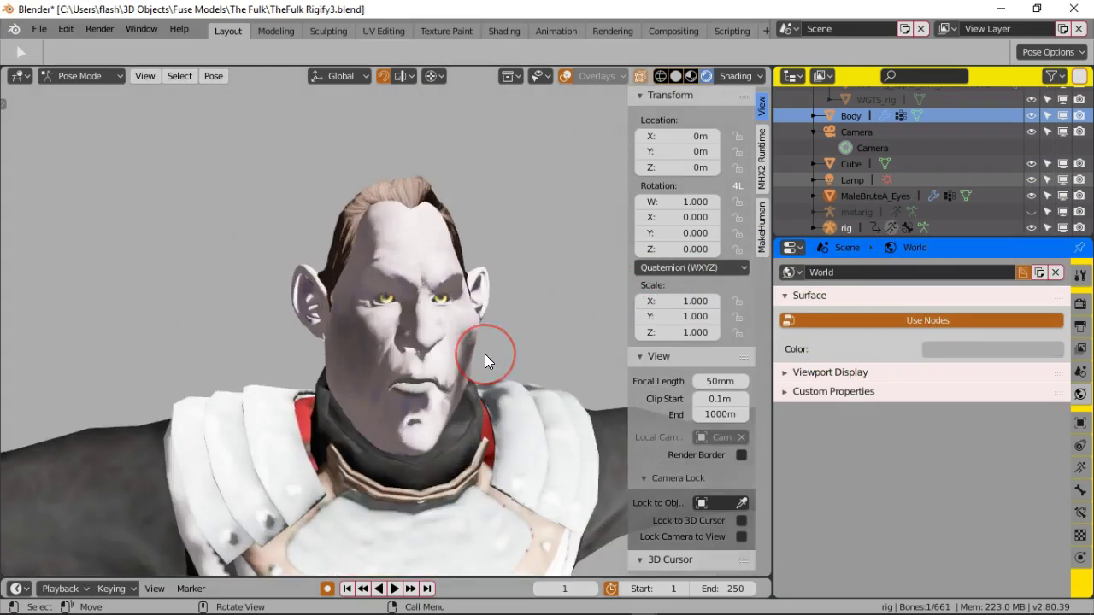
Step: Show the viewport overlays and select the lamp in Object Mode
{"action": "scroll", "coordinate": [485, 354], "scroll_direction": "down", "scroll_amount": 3}
{"action": "scroll", "coordinate": [469, 356], "scroll_direction": "down", "scroll_amount": 3}
{"action": "middle_click_drag", "start_coordinate": [472, 352], "coordinate": [339, 362]}
{"action": "middle_click_drag", "start_coordinate": [413, 346], "coordinate": [446, 346]}
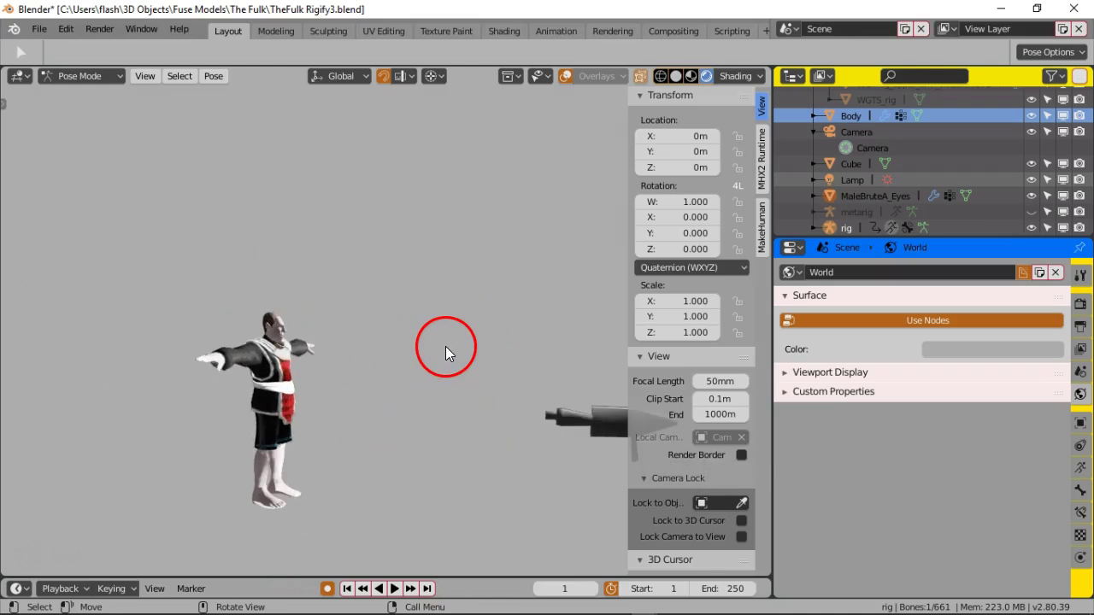
{"action": "left_click", "coordinate": [566, 75]}
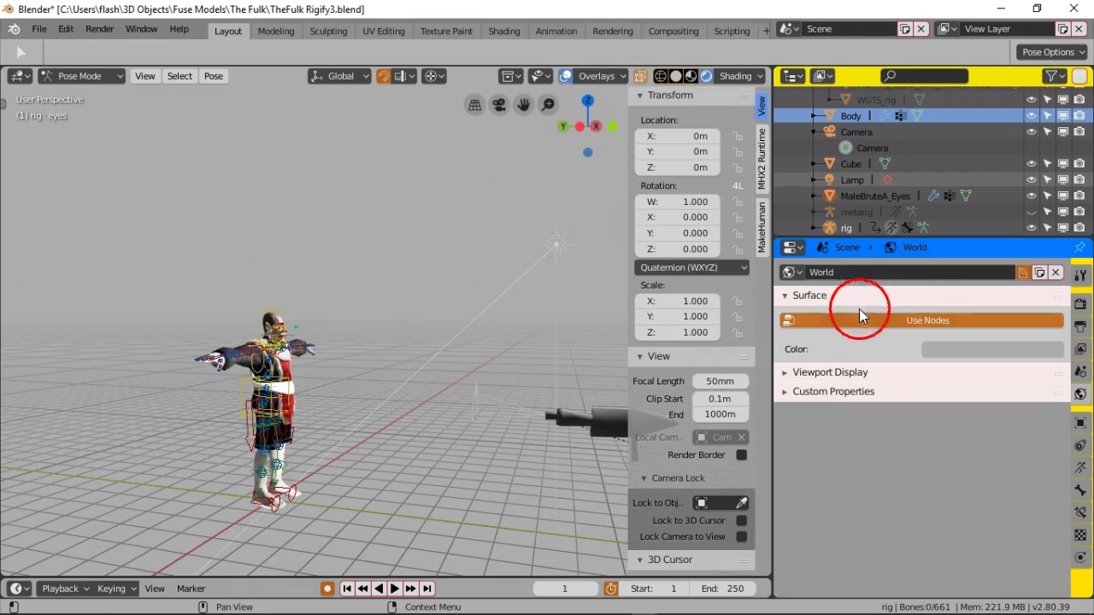
{"action": "left_click", "coordinate": [574, 234]}
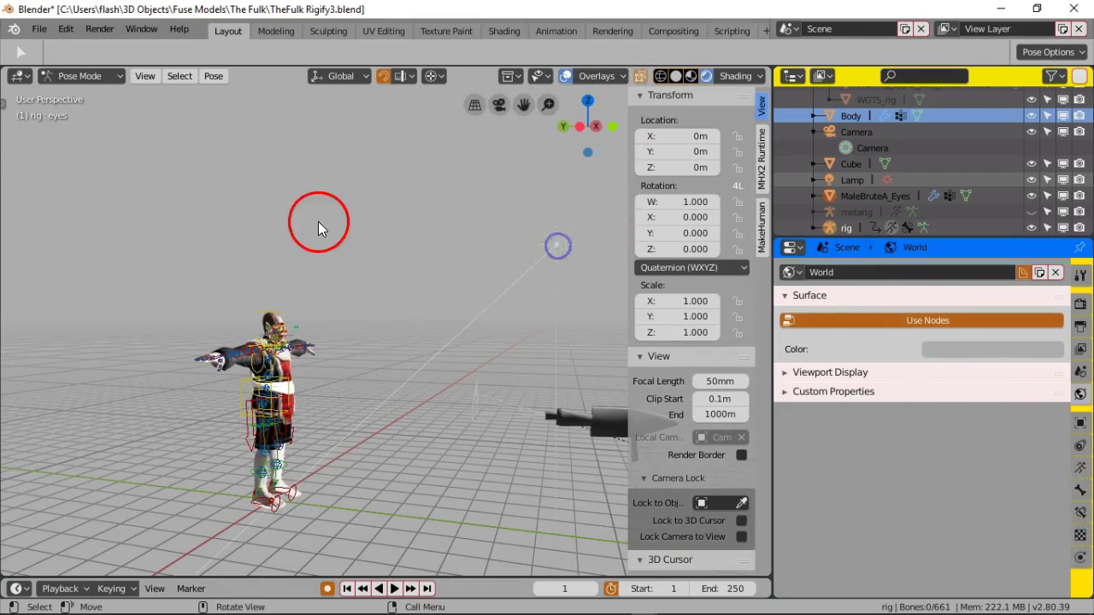
{"action": "left_click", "coordinate": [107, 75]}
{"action": "left_click", "coordinate": [105, 100]}
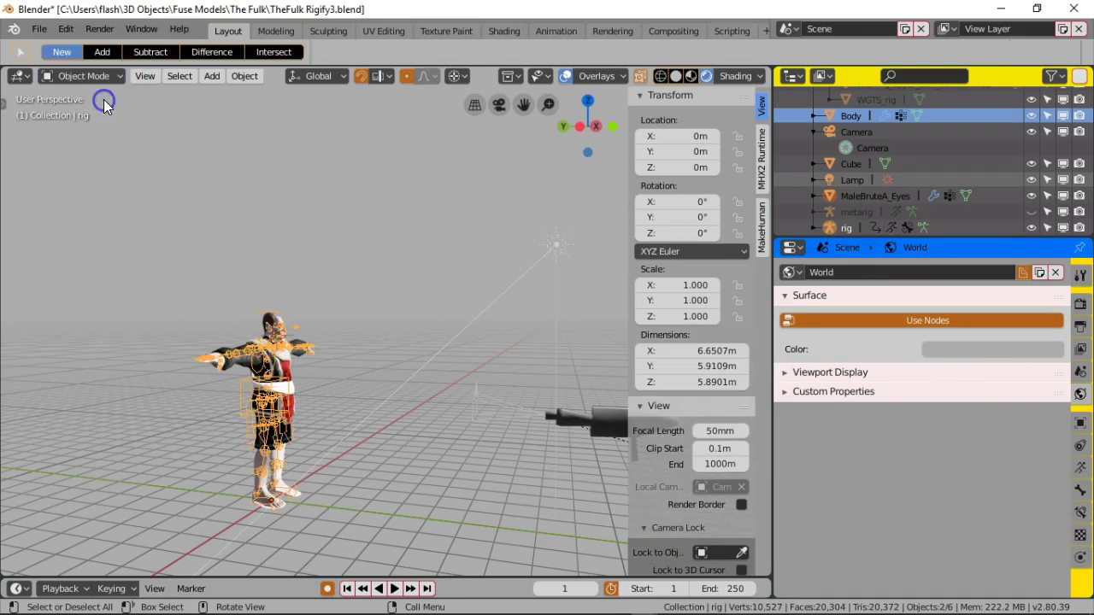
{"action": "left_click", "coordinate": [560, 242]}
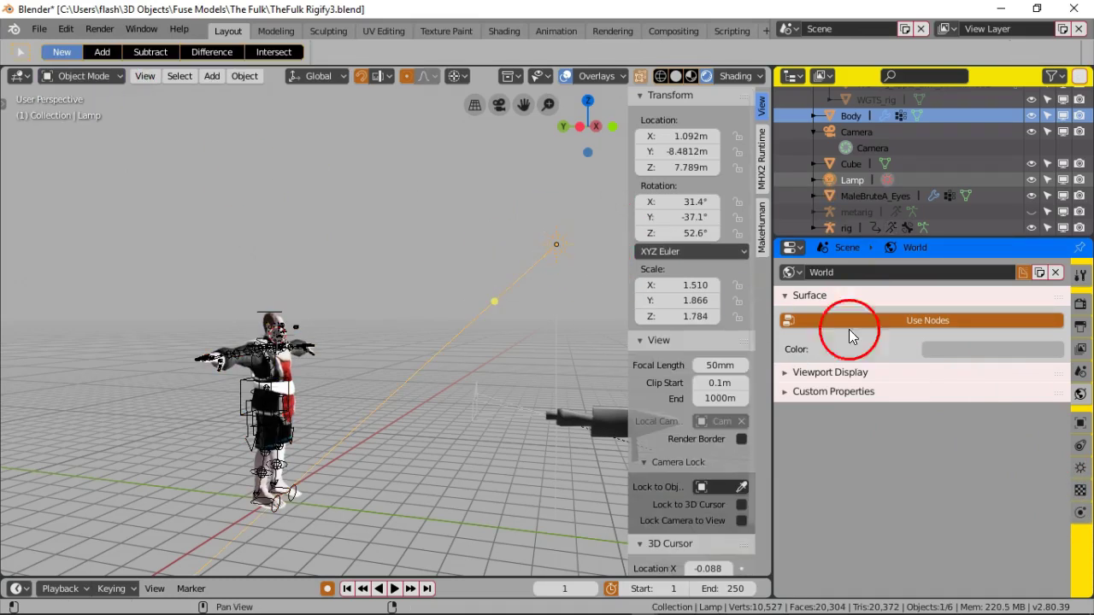
Step: Set the sun lamp's energy to 50 and check the lighting on the character's head from the front
{"action": "left_click", "coordinate": [1081, 467]}
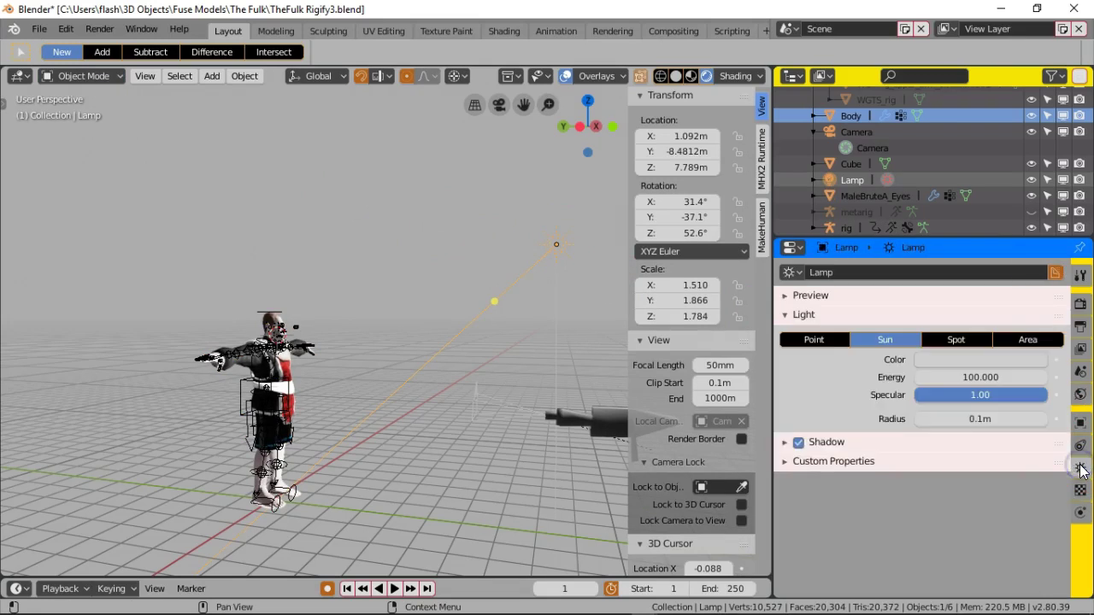
{"action": "left_click", "coordinate": [973, 377]}
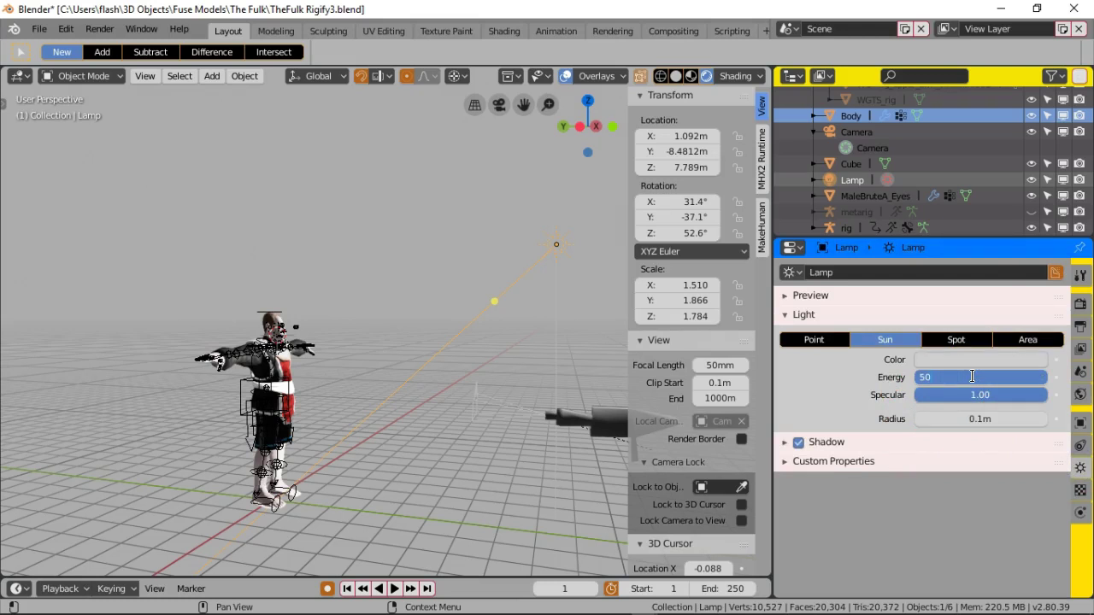
{"action": "key", "text": "Return"}
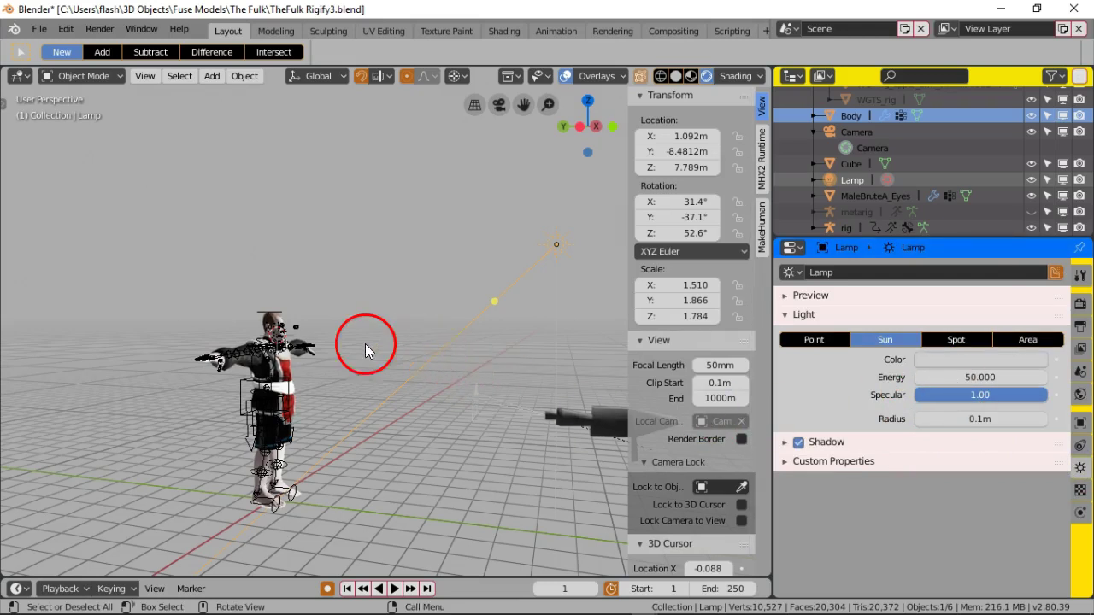
{"action": "scroll", "coordinate": [365, 344], "scroll_direction": "up", "scroll_amount": 6}
{"action": "middle_click_drag", "start_coordinate": [267, 336], "coordinate": [502, 284]}
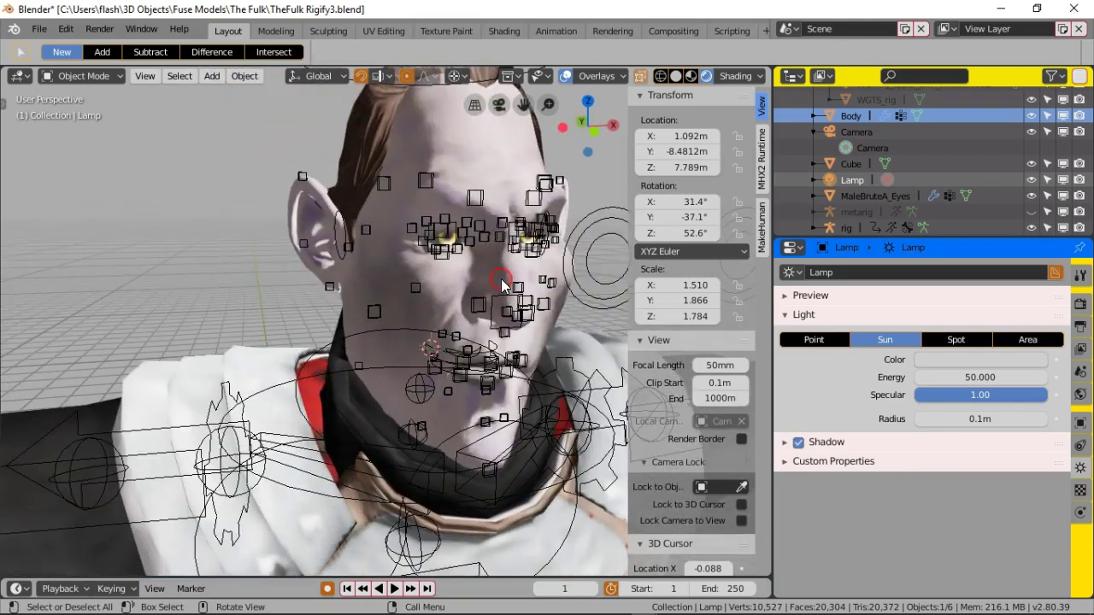
{"action": "scroll", "coordinate": [402, 268], "scroll_direction": "down", "scroll_amount": 3}
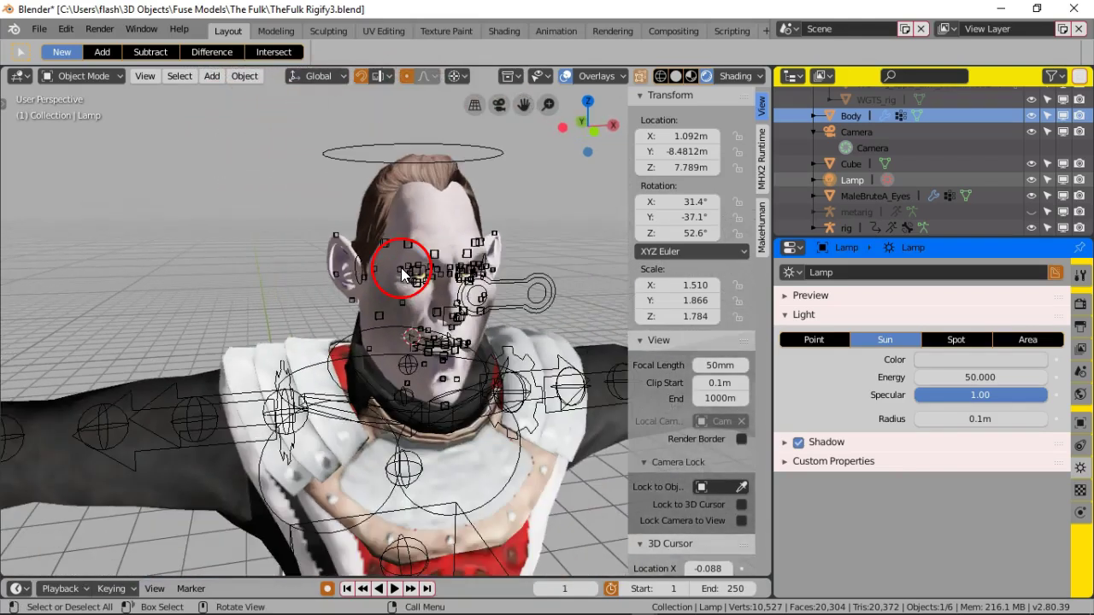
{"action": "middle_click_drag", "start_coordinate": [442, 269], "coordinate": [415, 267]}
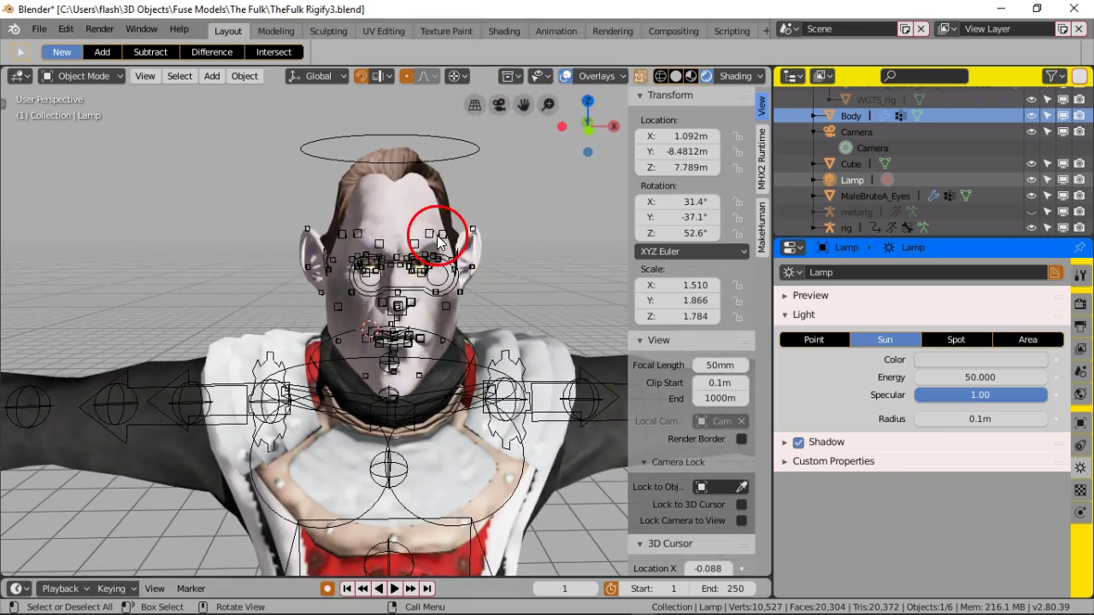
Step: Set the sun lamp's energy to 30 and expand its shadow settings to review them
{"action": "left_click", "coordinate": [981, 377]}
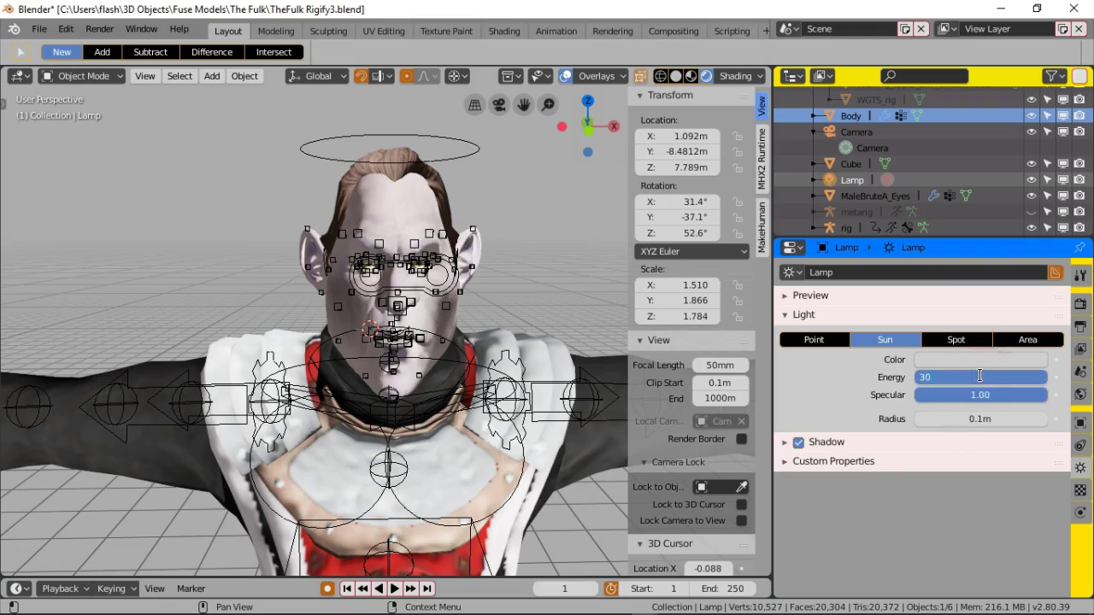
{"action": "key", "text": "Return"}
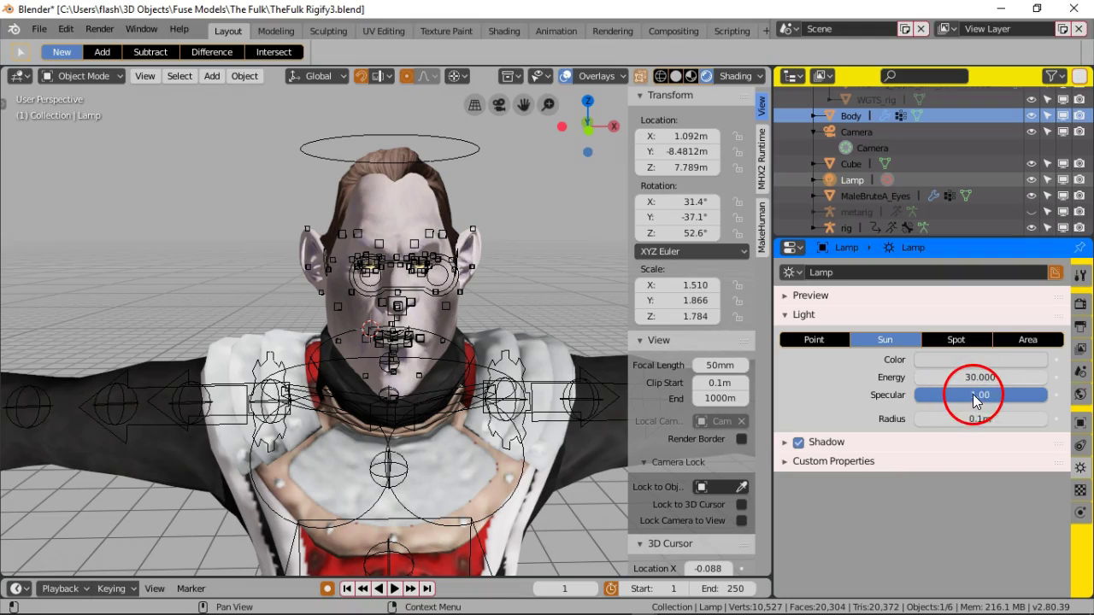
{"action": "left_click", "coordinate": [785, 442]}
{"action": "scroll", "coordinate": [944, 491], "scroll_direction": "down", "scroll_amount": 3}
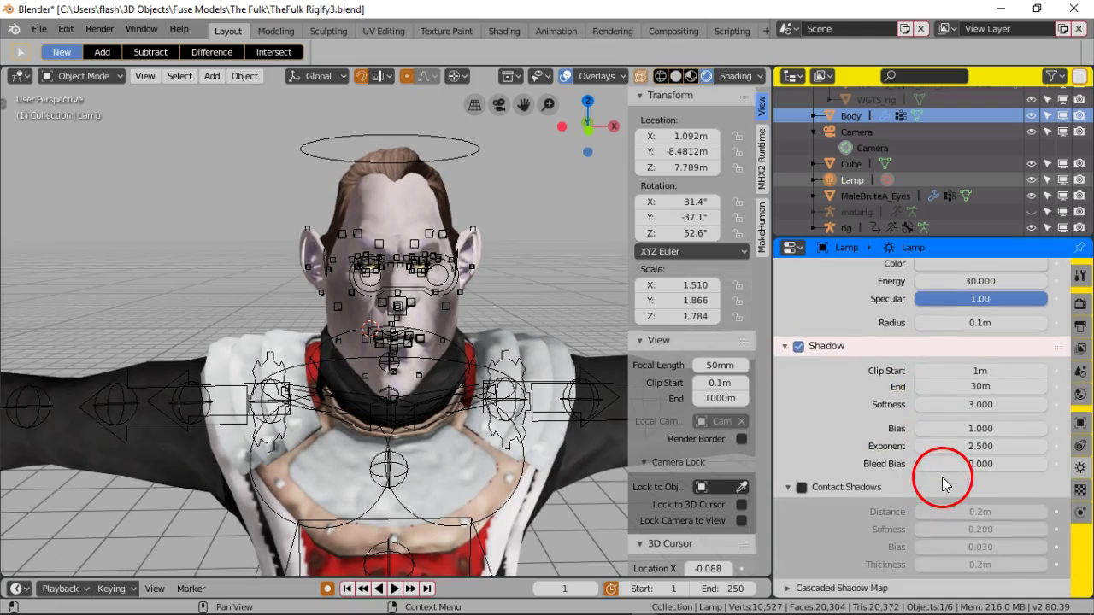
{"action": "scroll", "coordinate": [942, 477], "scroll_direction": "down", "scroll_amount": 1}
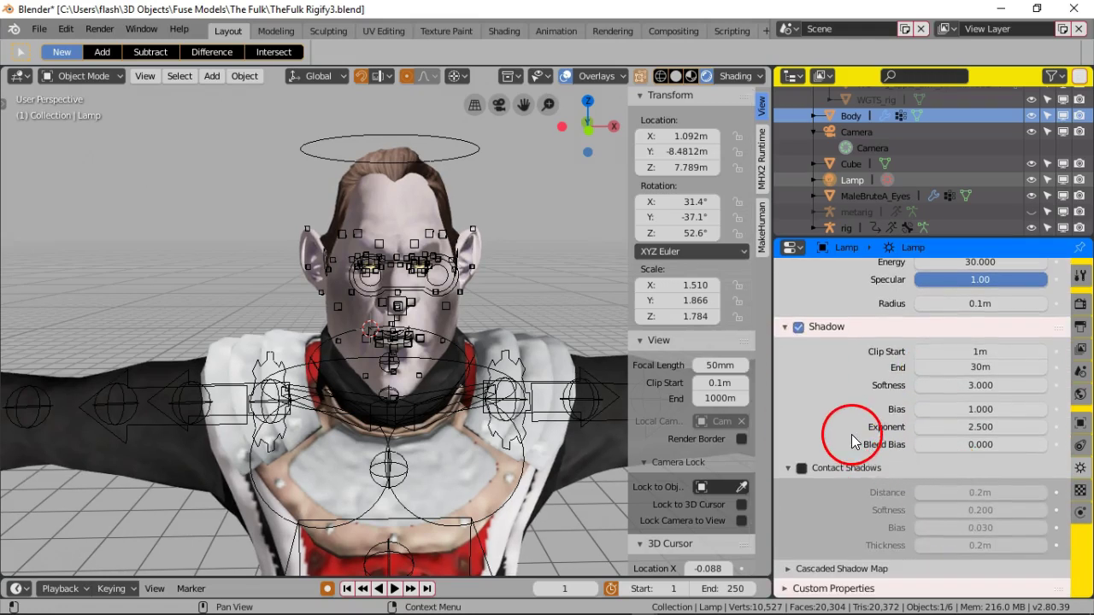
{"action": "scroll", "coordinate": [860, 460], "scroll_direction": "up", "scroll_amount": 4}
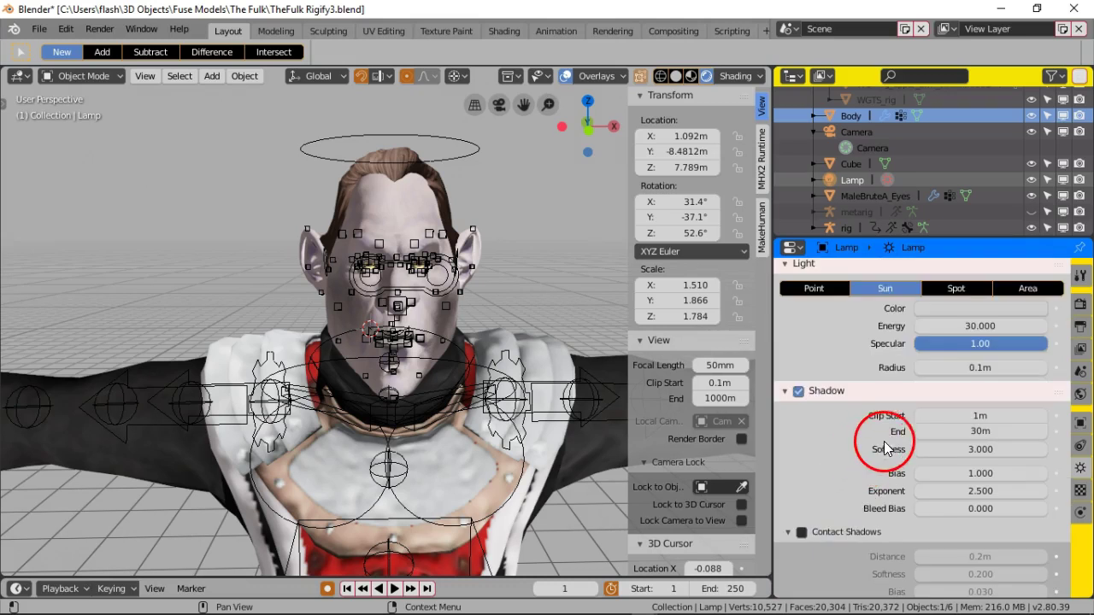
{"action": "scroll", "coordinate": [881, 412], "scroll_direction": "down", "scroll_amount": 4}
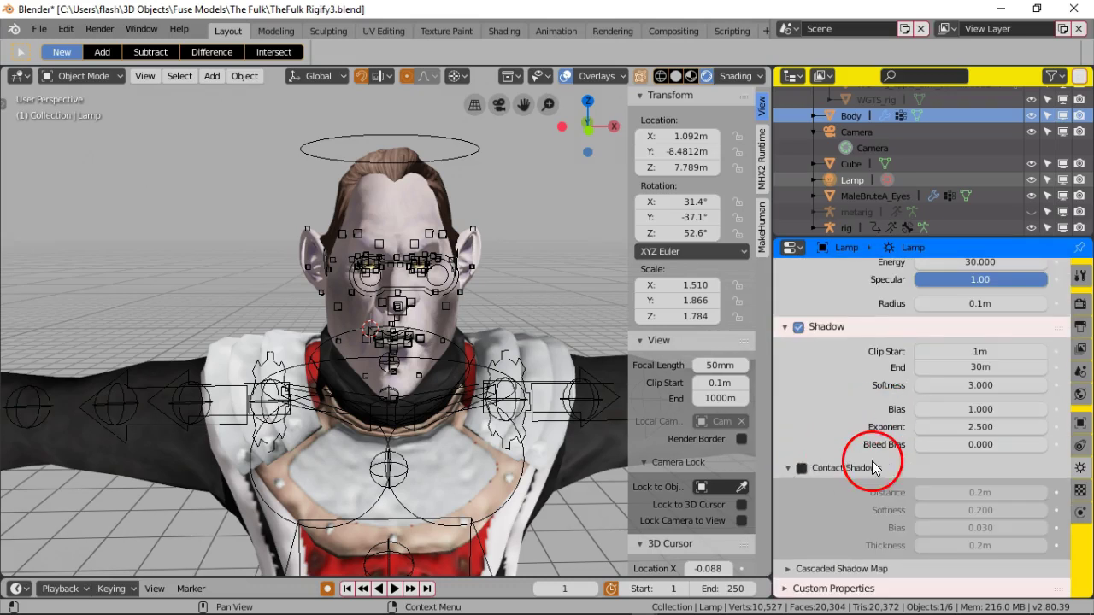
{"action": "scroll", "coordinate": [870, 360], "scroll_direction": "up", "scroll_amount": 4}
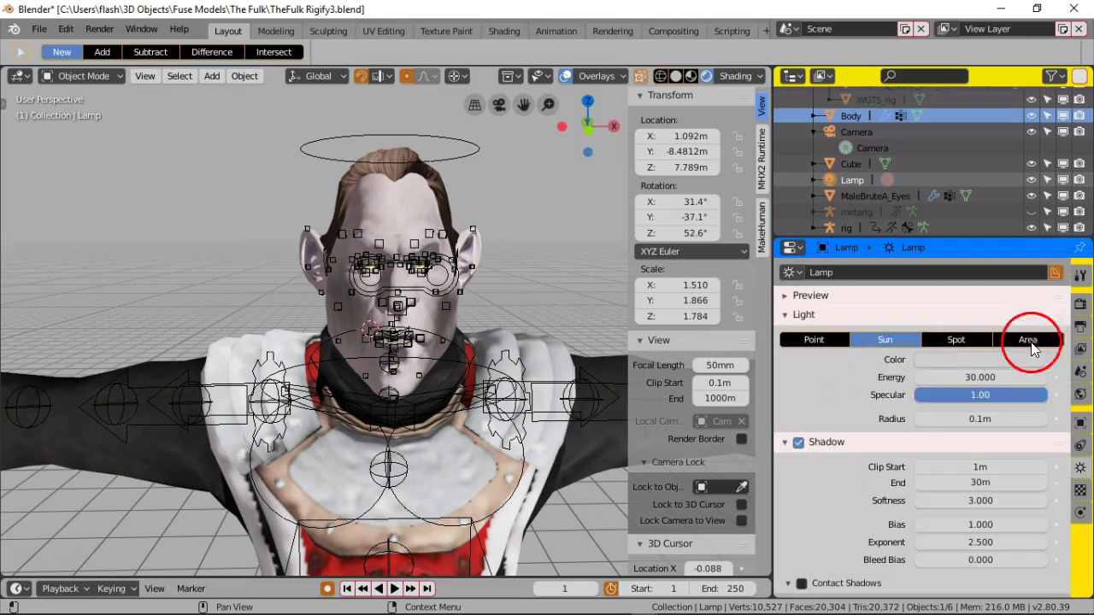
Step: Switch the scene's render engine to Cycles and check the character's face from the front
{"action": "left_click", "coordinate": [1081, 303]}
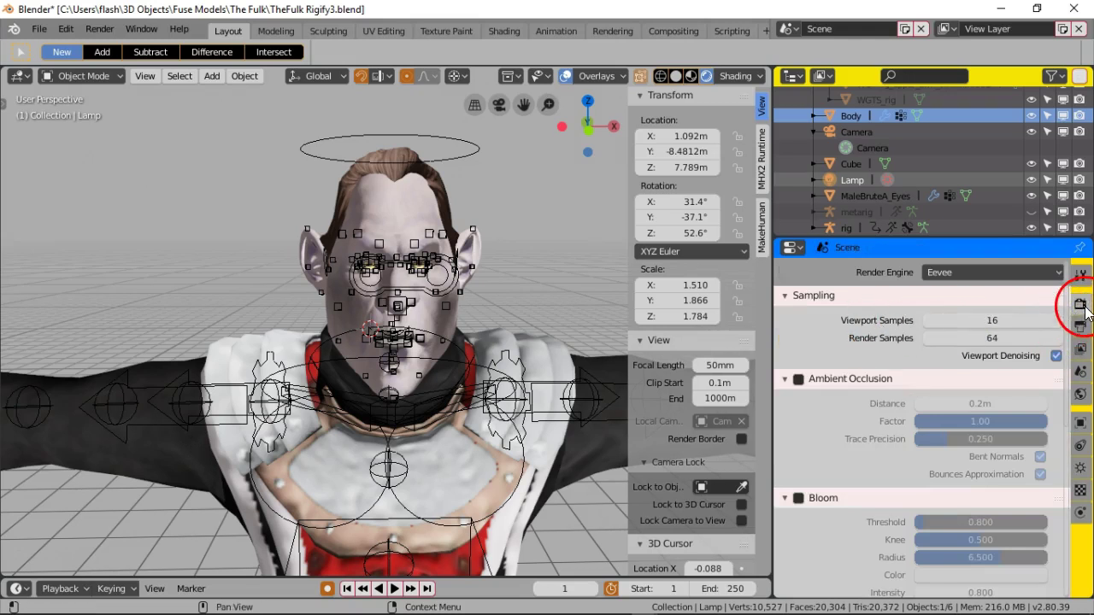
{"action": "left_click", "coordinate": [974, 271]}
{"action": "left_click", "coordinate": [975, 220]}
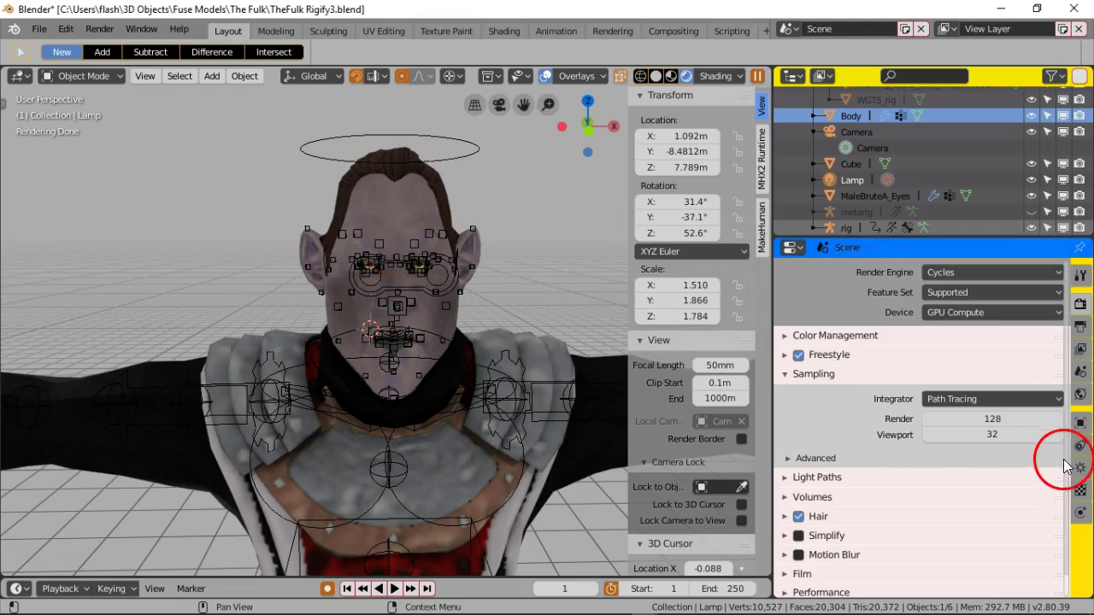
{"action": "scroll", "coordinate": [380, 263], "scroll_direction": "up", "scroll_amount": 2}
{"action": "scroll", "coordinate": [379, 263], "scroll_direction": "up", "scroll_amount": 1}
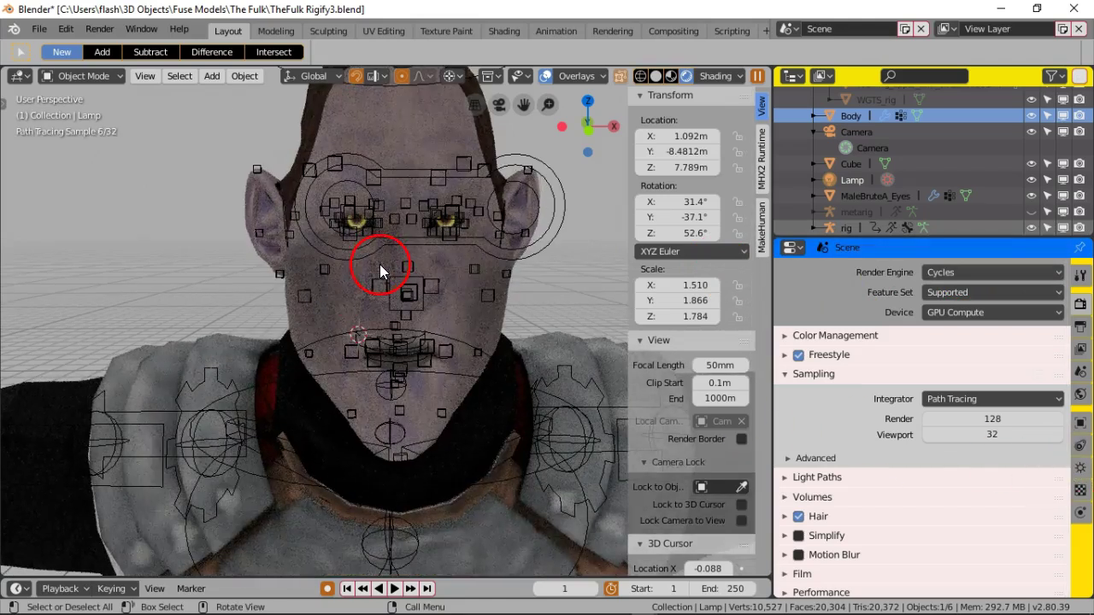
{"action": "middle_click_drag", "start_coordinate": [332, 287], "coordinate": [354, 305]}
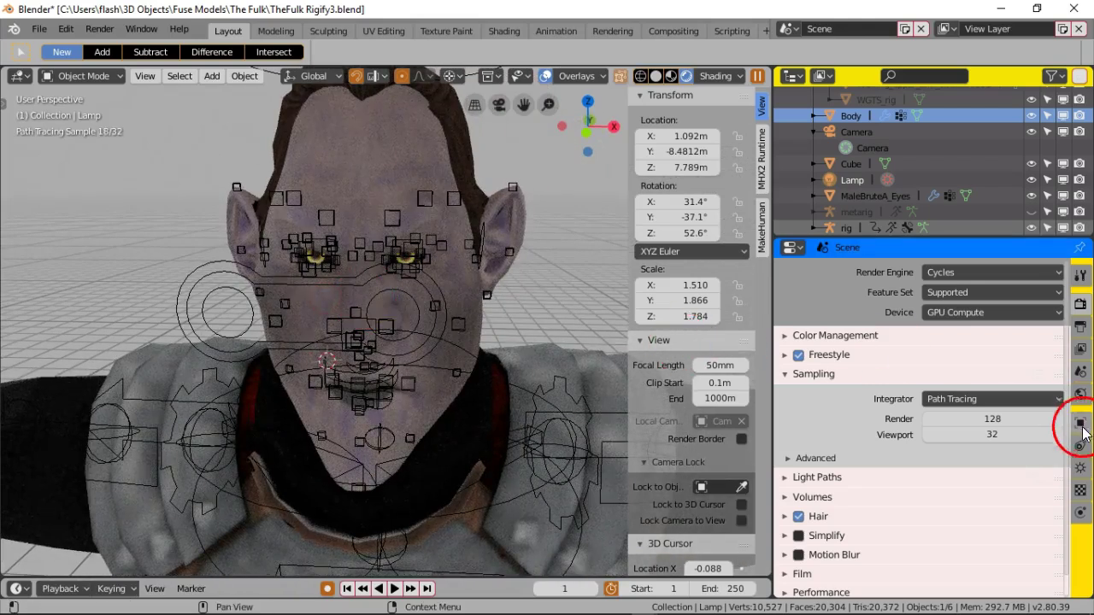
Step: Change the lamp to a Point light, expand its preview, and enable nodes for it with an Emission surface
{"action": "left_click", "coordinate": [1081, 468]}
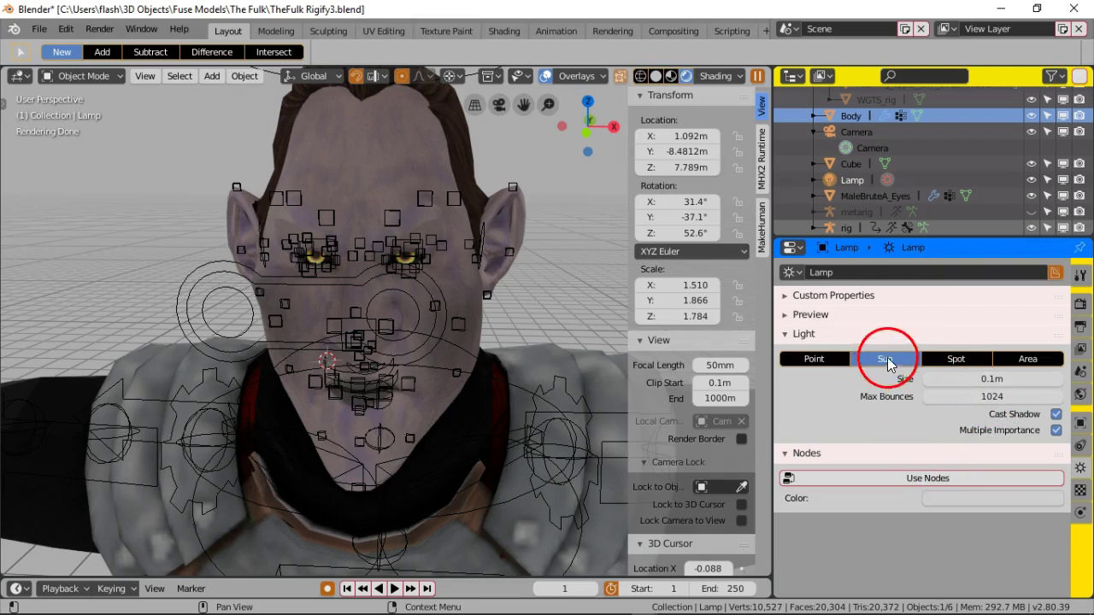
{"action": "left_click", "coordinate": [830, 361]}
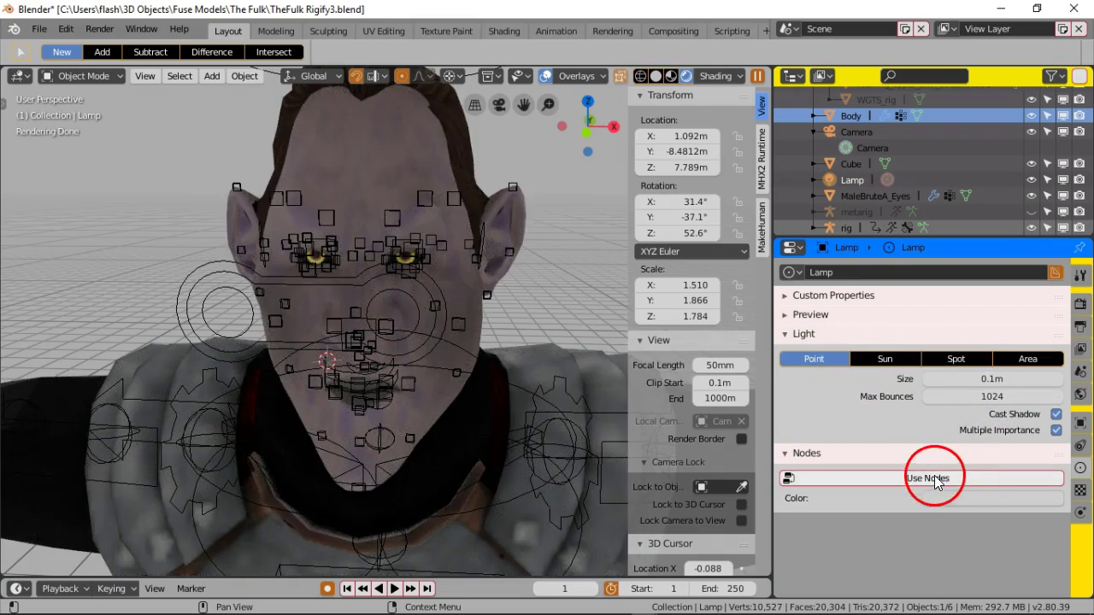
{"action": "left_click", "coordinate": [783, 316]}
{"action": "scroll", "coordinate": [928, 466], "scroll_direction": "down", "scroll_amount": 1}
{"action": "left_click", "coordinate": [940, 562]}
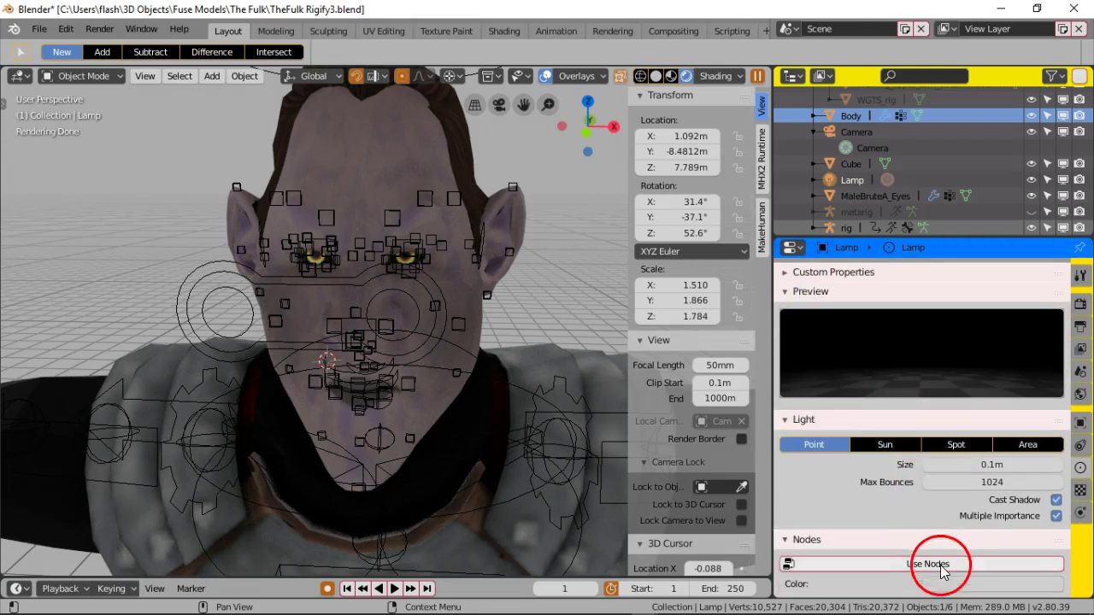
{"action": "scroll", "coordinate": [918, 503], "scroll_direction": "down", "scroll_amount": 2}
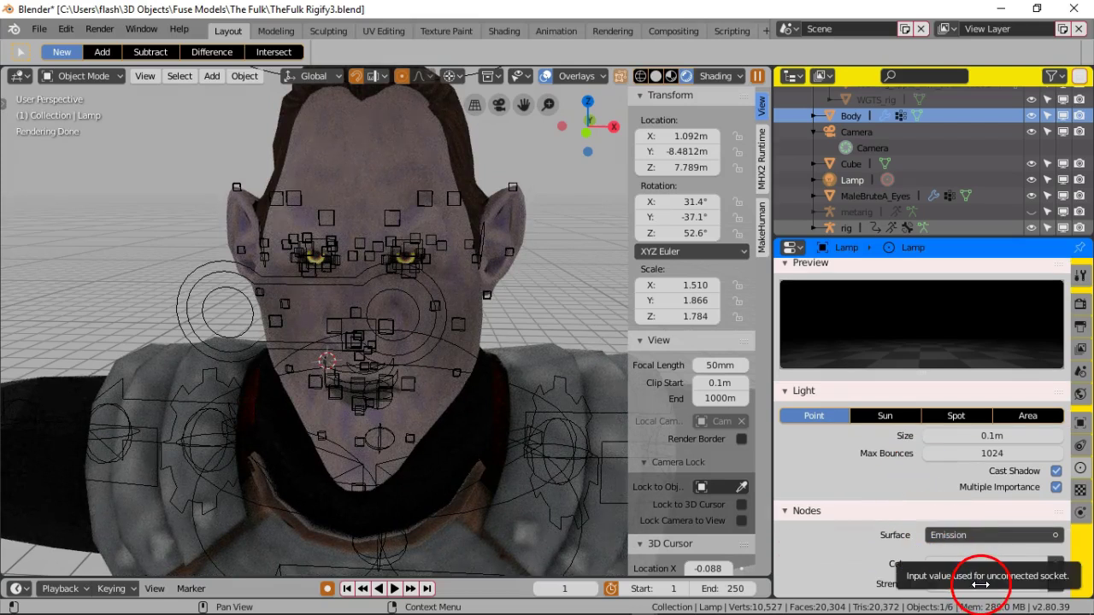
{"action": "scroll", "coordinate": [390, 313], "scroll_direction": "down", "scroll_amount": 5}
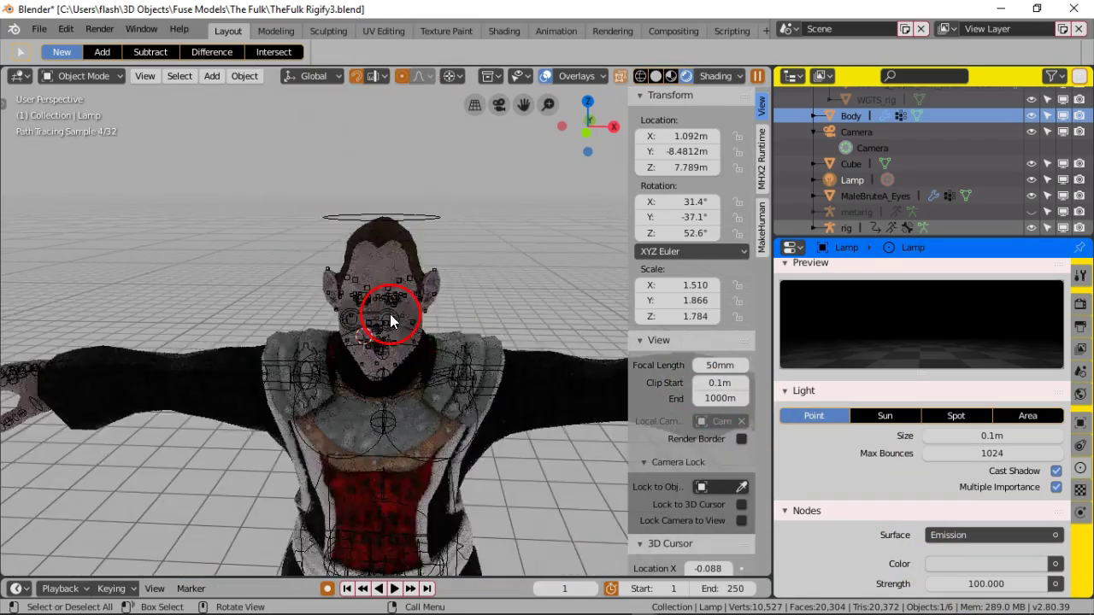
Step: Select the lamp beside the character in the viewport and switch from Box Select to the plain Select tool
{"action": "scroll", "coordinate": [424, 310], "scroll_direction": "down", "scroll_amount": 5}
{"action": "middle_click_drag", "start_coordinate": [424, 310], "coordinate": [362, 288]}
{"action": "left_click", "coordinate": [553, 221]}
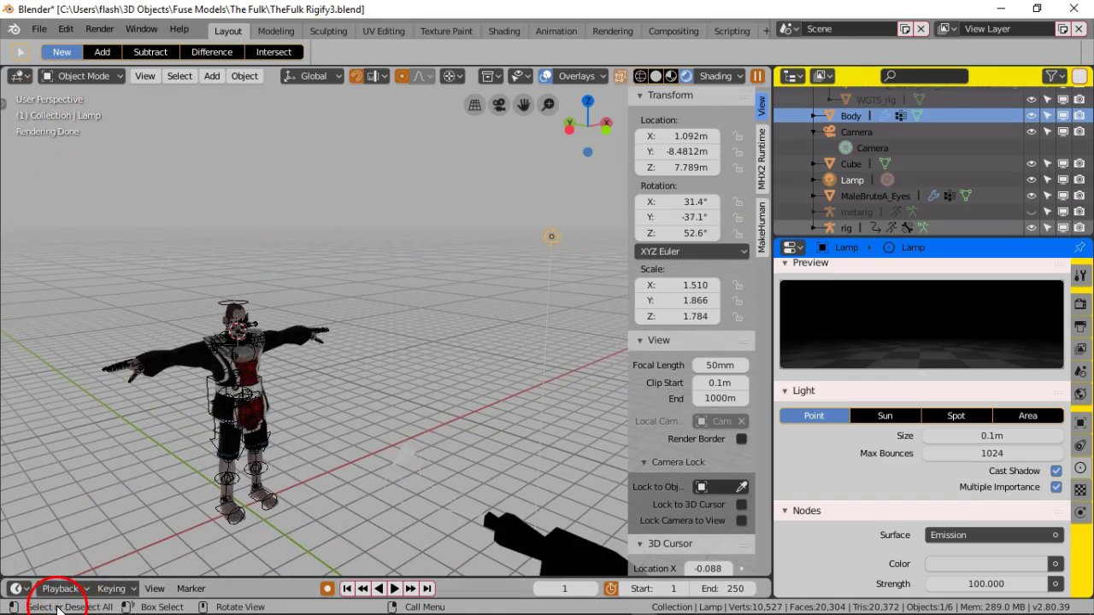
{"action": "left_click_drag", "start_coordinate": [478, 205], "coordinate": [364, 232]}
{"action": "left_click", "coordinate": [553, 245]}
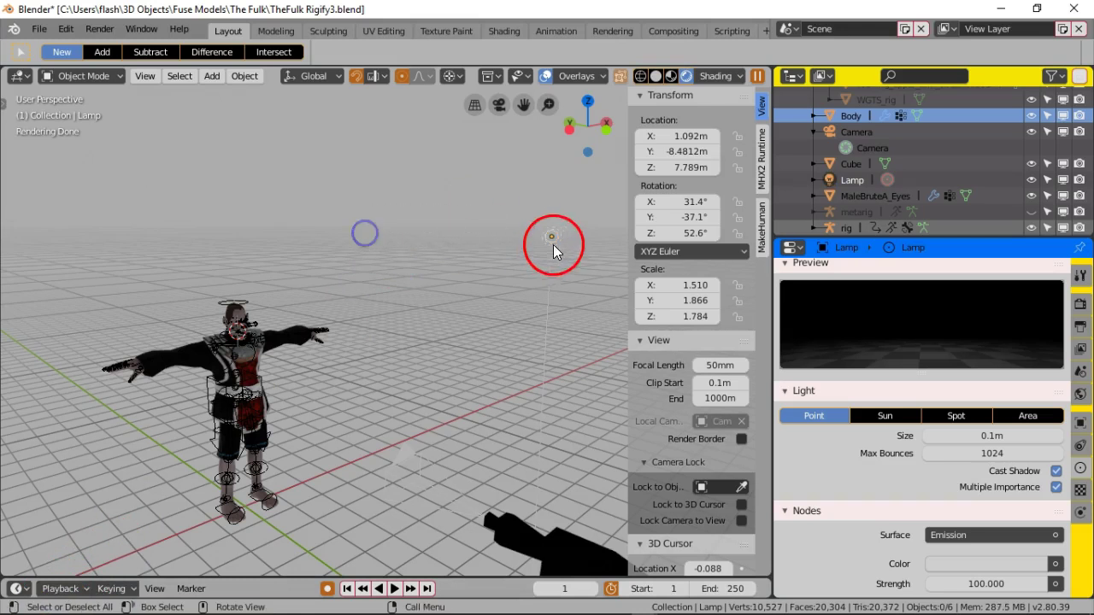
{"action": "left_click_drag", "start_coordinate": [526, 281], "coordinate": [489, 284]}
{"action": "left_click_drag", "start_coordinate": [393, 298], "coordinate": [393, 298]}
{"action": "left_click", "coordinate": [555, 248]}
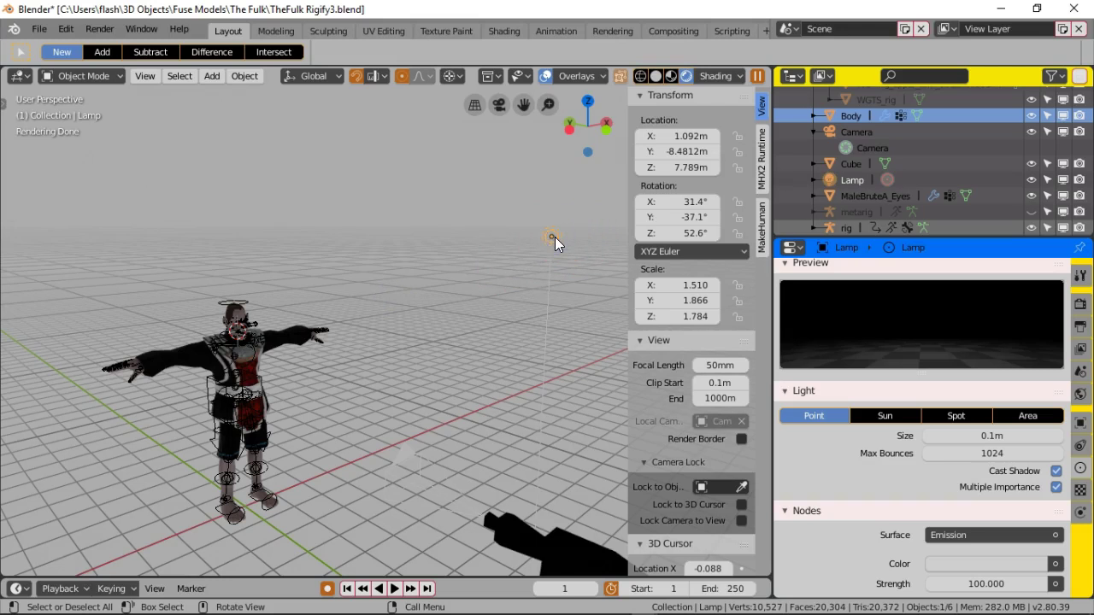
{"action": "key", "text": "w"}
{"action": "left_click", "coordinate": [463, 263]}
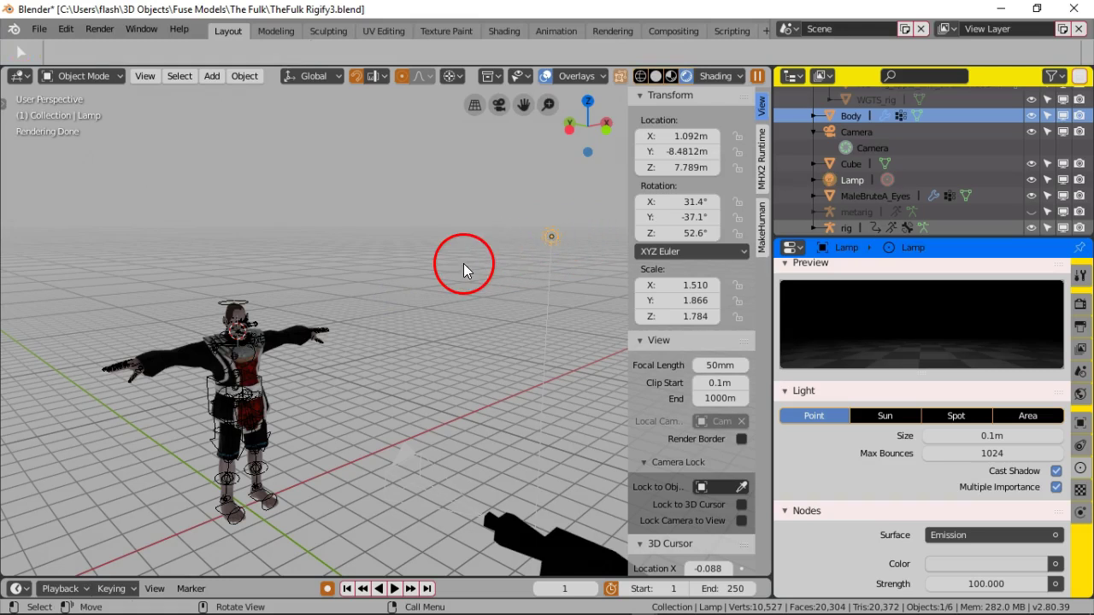
Step: Move the lamp close to the character's head, to about X -2.74 m, Y -2.23 m, Z 6.32 m
{"action": "left_click_drag", "start_coordinate": [489, 243], "coordinate": [308, 281]}
{"action": "middle_click_drag", "start_coordinate": [295, 293], "coordinate": [440, 298]}
{"action": "left_click_drag", "start_coordinate": [478, 261], "coordinate": [244, 293]}
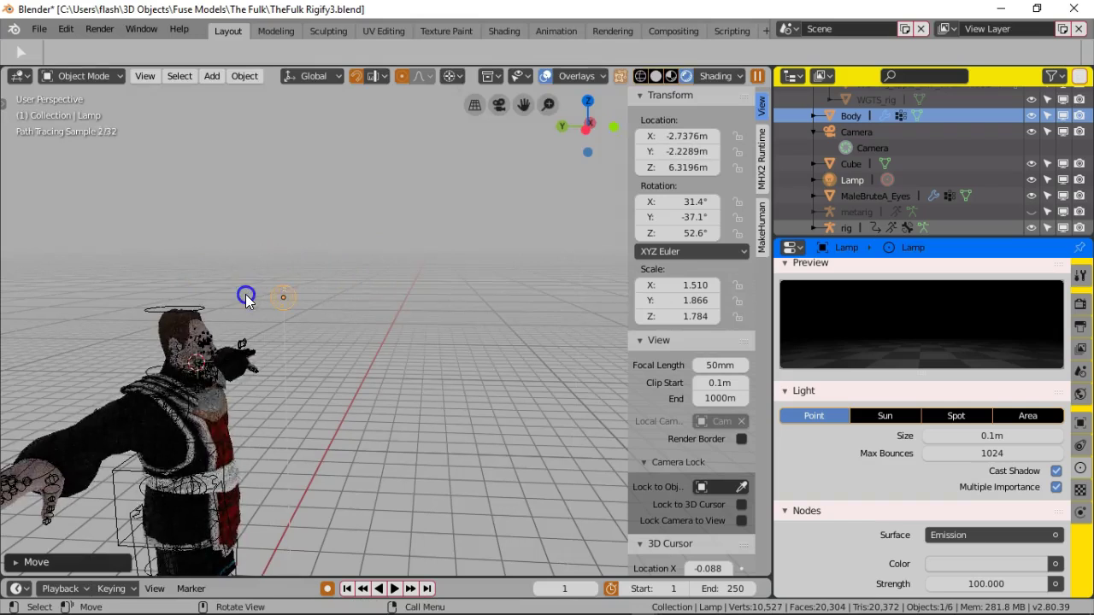
Step: Reposition the lamp in front of and above the character's head, at about X -0.31 m, Y -2.21 m, Z 6.53 m
{"action": "middle_click_drag", "start_coordinate": [364, 323], "coordinate": [398, 272]}
{"action": "key", "text": "g"}
{"action": "left_click", "coordinate": [408, 311]}
{"action": "key", "text": "g"}
{"action": "left_click", "coordinate": [268, 363]}
{"action": "key", "text": "g"}
{"action": "left_click", "coordinate": [350, 338]}
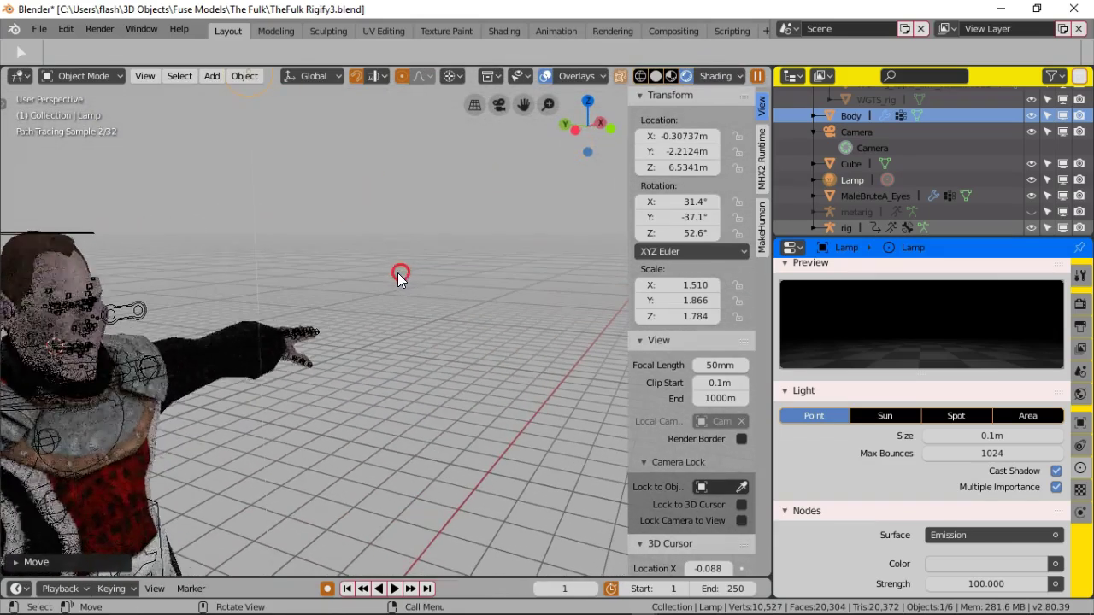
Step: Lower the lamp in front of the face to about X 0.26 m, Y -2.40 m, Z 5.90 m
{"action": "middle_click_drag", "start_coordinate": [504, 417], "coordinate": [482, 373]}
{"action": "middle_click_drag", "start_coordinate": [247, 276], "coordinate": [327, 203]}
{"action": "key", "text": "g"}
{"action": "left_click", "coordinate": [393, 258]}
Step: Check the point lighting on the character's face up close and change the lamp to a Sun light
{"action": "middle_click_drag", "start_coordinate": [394, 260], "coordinate": [427, 272]}
{"action": "scroll", "coordinate": [356, 300], "scroll_direction": "up", "scroll_amount": 1}
{"action": "middle_click_drag", "start_coordinate": [332, 272], "coordinate": [467, 252], "text": "shift"}
{"action": "scroll", "coordinate": [404, 264], "scroll_direction": "up", "scroll_amount": 2}
{"action": "scroll", "coordinate": [453, 253], "scroll_direction": "up", "scroll_amount": 2}
{"action": "scroll", "coordinate": [429, 247], "scroll_direction": "up", "scroll_amount": 2}
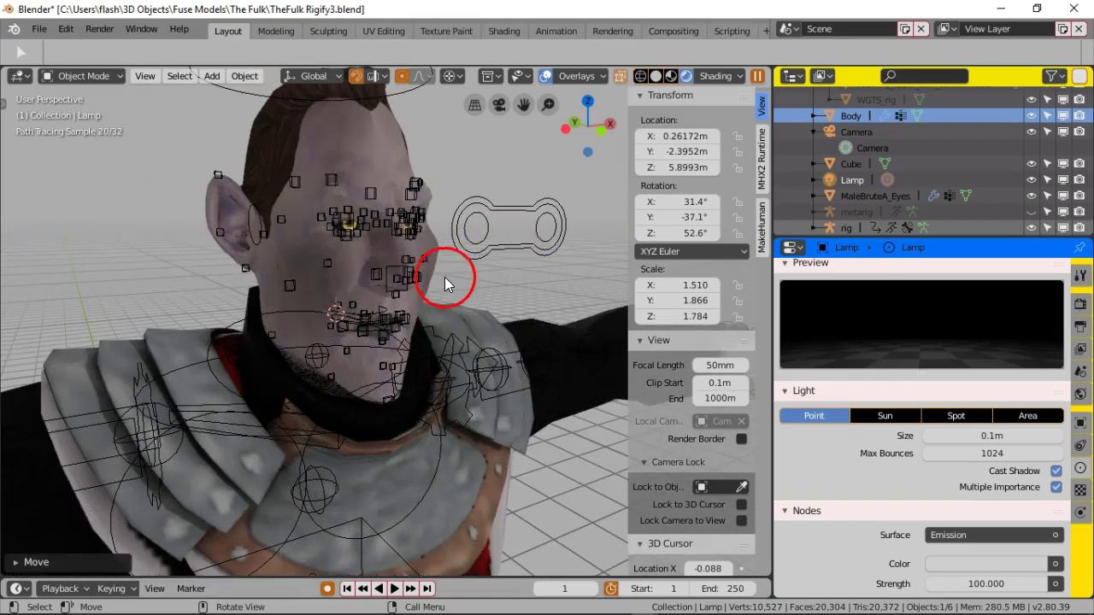
{"action": "scroll", "coordinate": [445, 277], "scroll_direction": "up", "scroll_amount": 2}
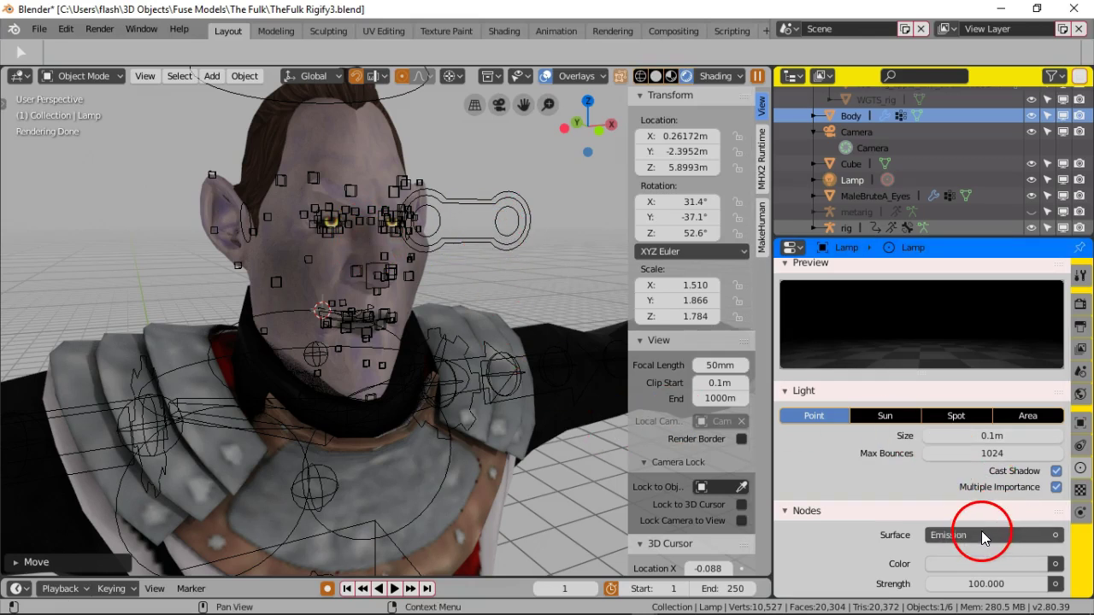
{"action": "left_click", "coordinate": [886, 416]}
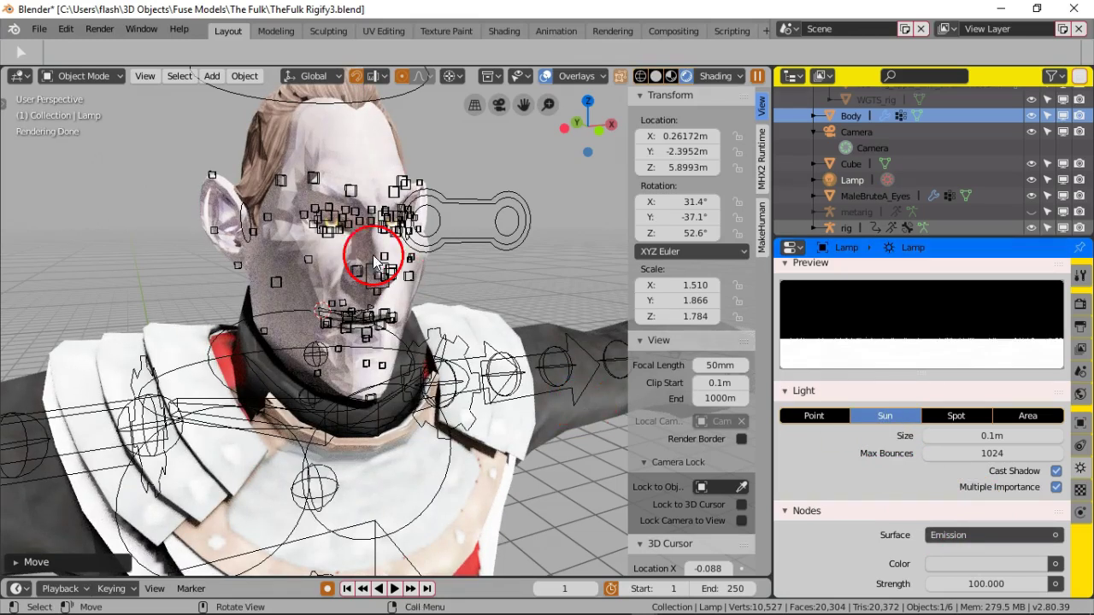
Step: Apply Shade Smooth to the character's body mesh and check the shading on the face from the side and front
{"action": "left_click", "coordinate": [347, 159]}
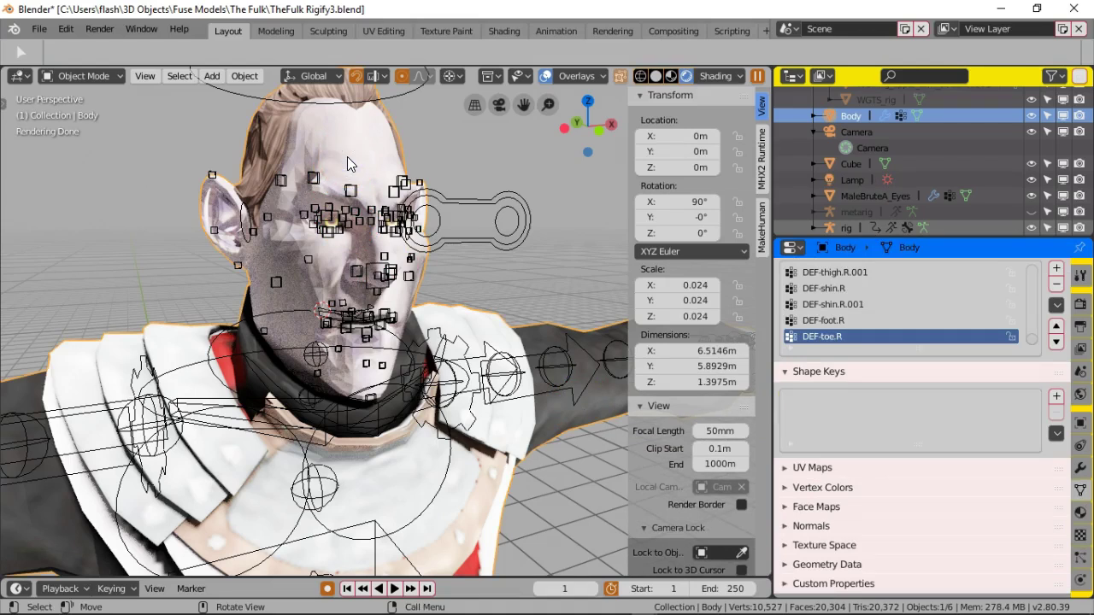
{"action": "middle_click_drag", "start_coordinate": [293, 232], "coordinate": [325, 248]}
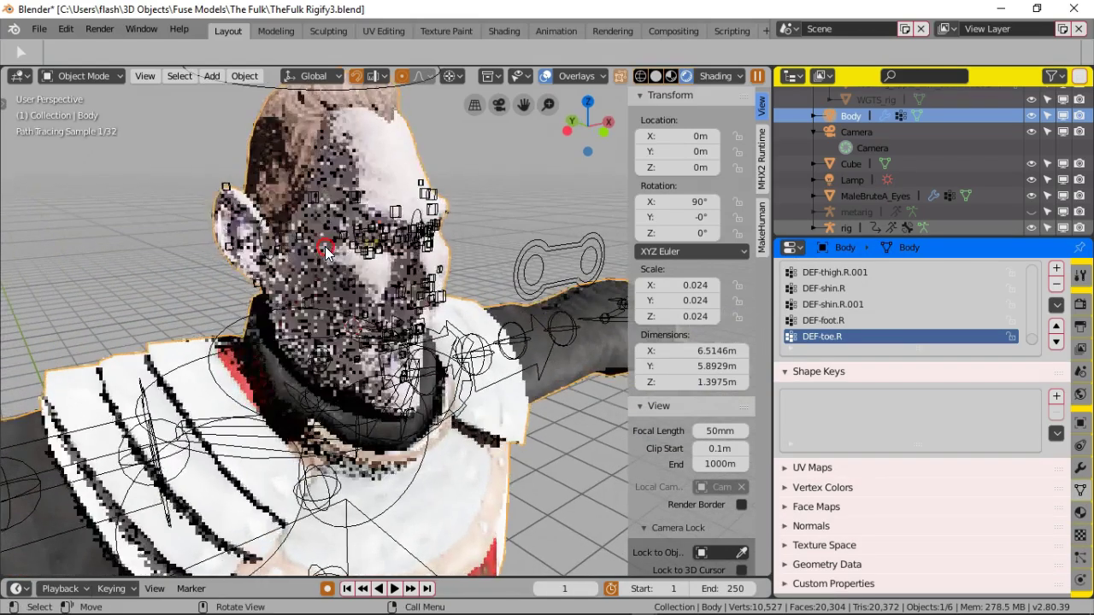
{"action": "scroll", "coordinate": [316, 254], "scroll_direction": "up", "scroll_amount": 2}
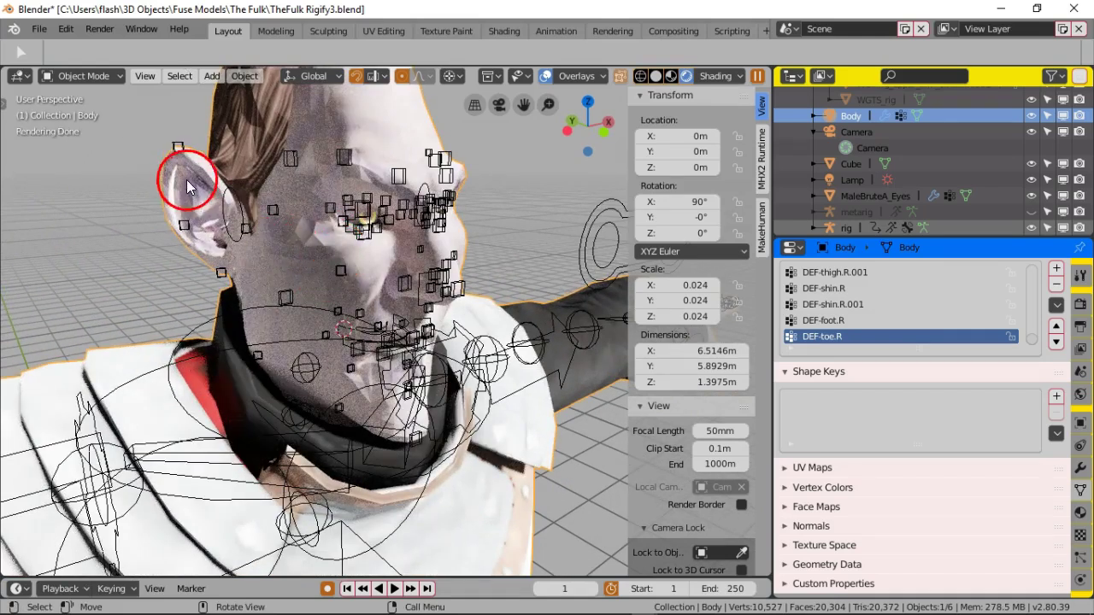
{"action": "middle_click_drag", "start_coordinate": [374, 166], "coordinate": [342, 176]}
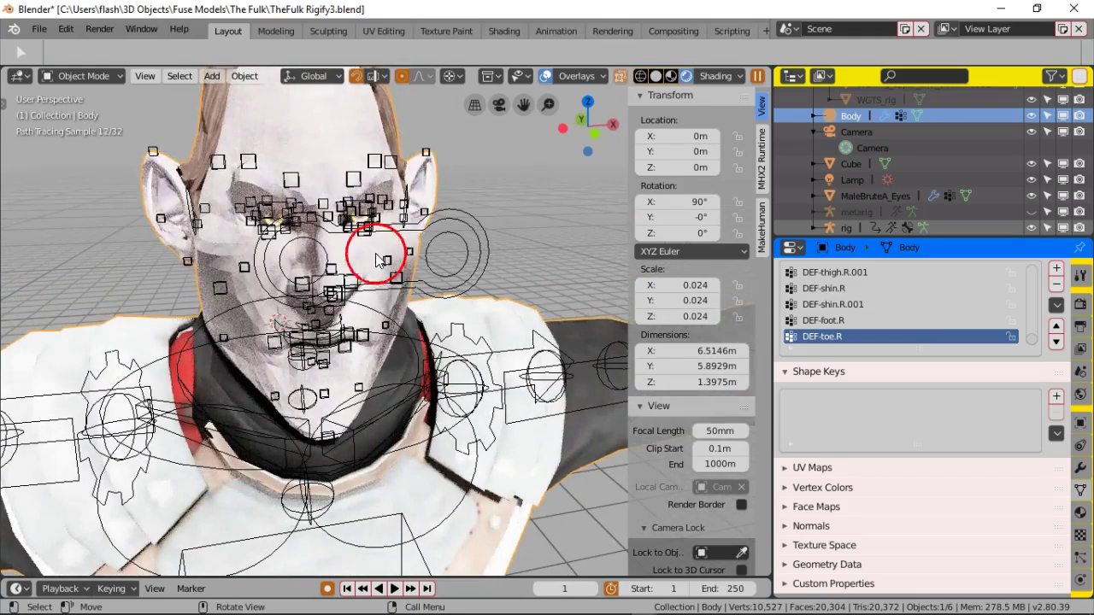
{"action": "left_click", "coordinate": [251, 77]}
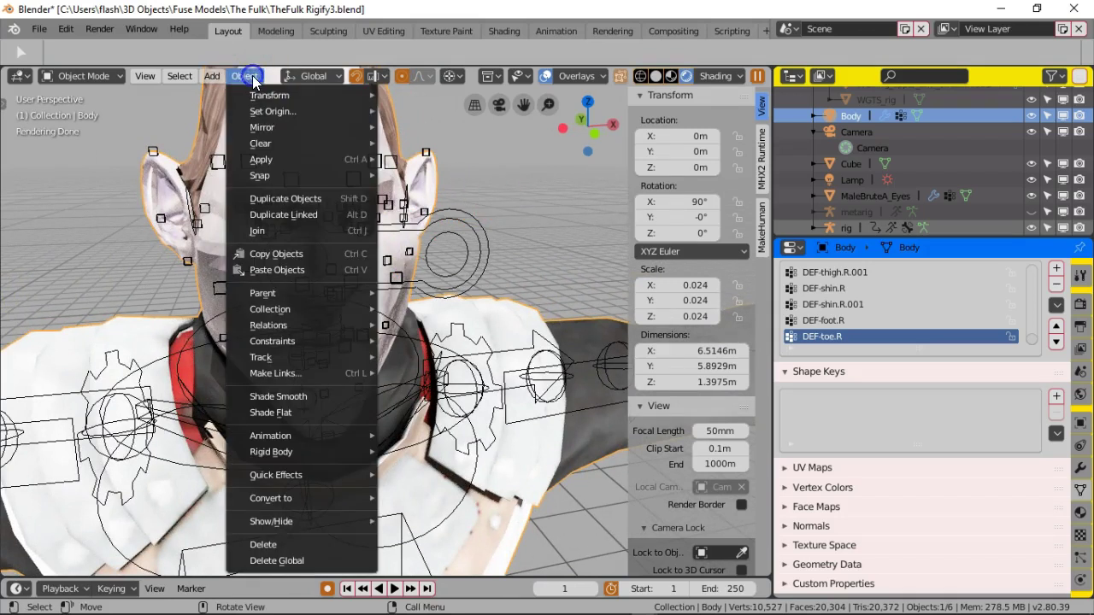
{"action": "left_click", "coordinate": [309, 397]}
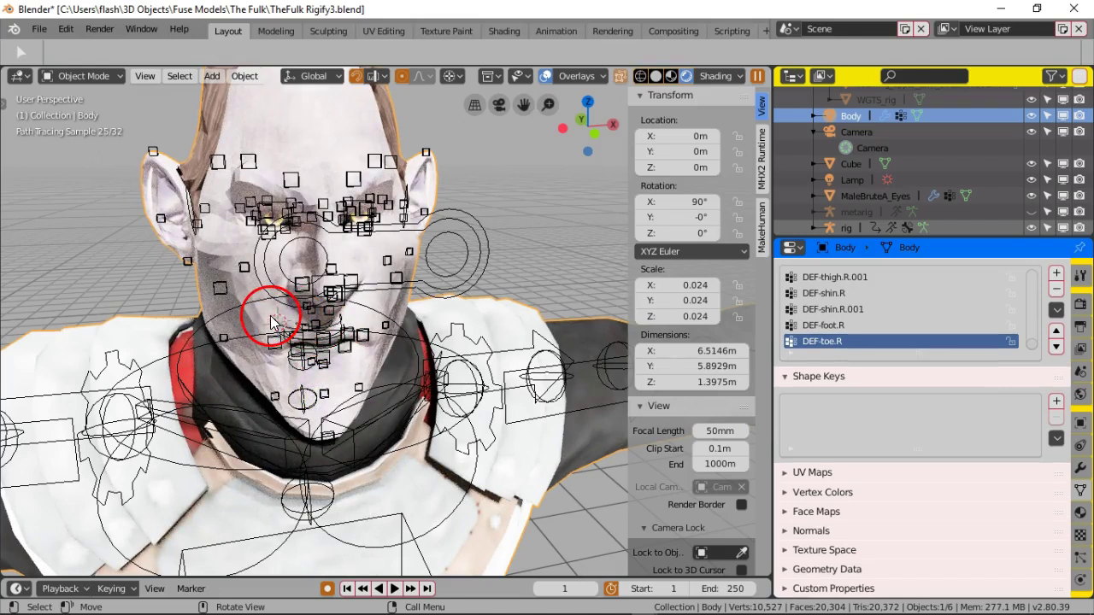
{"action": "middle_click_drag", "start_coordinate": [268, 321], "coordinate": [317, 306]}
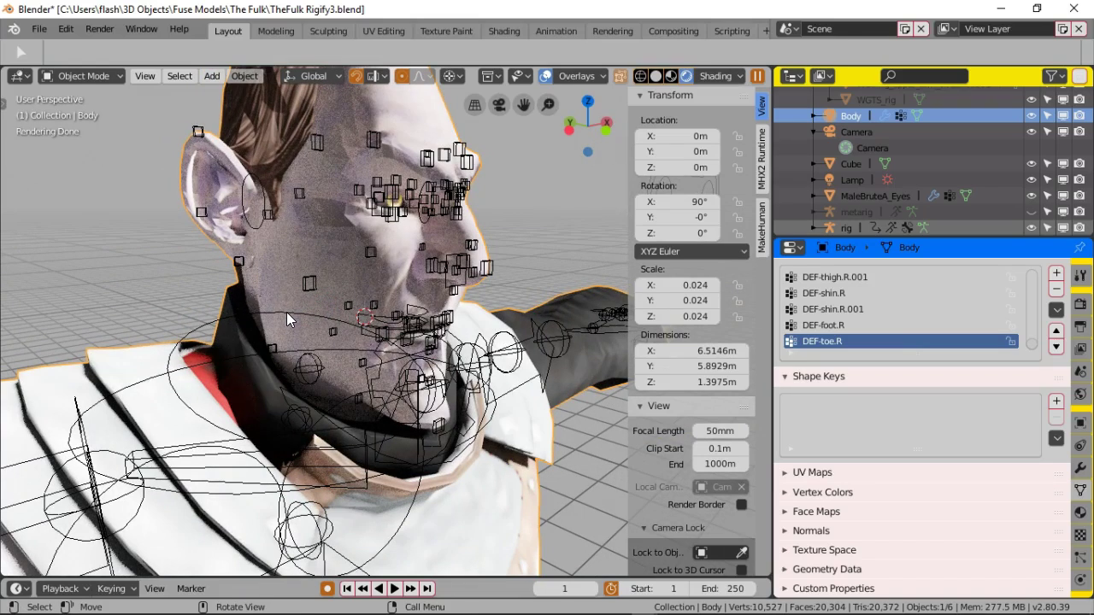
{"action": "middle_click_drag", "start_coordinate": [285, 312], "coordinate": [244, 314]}
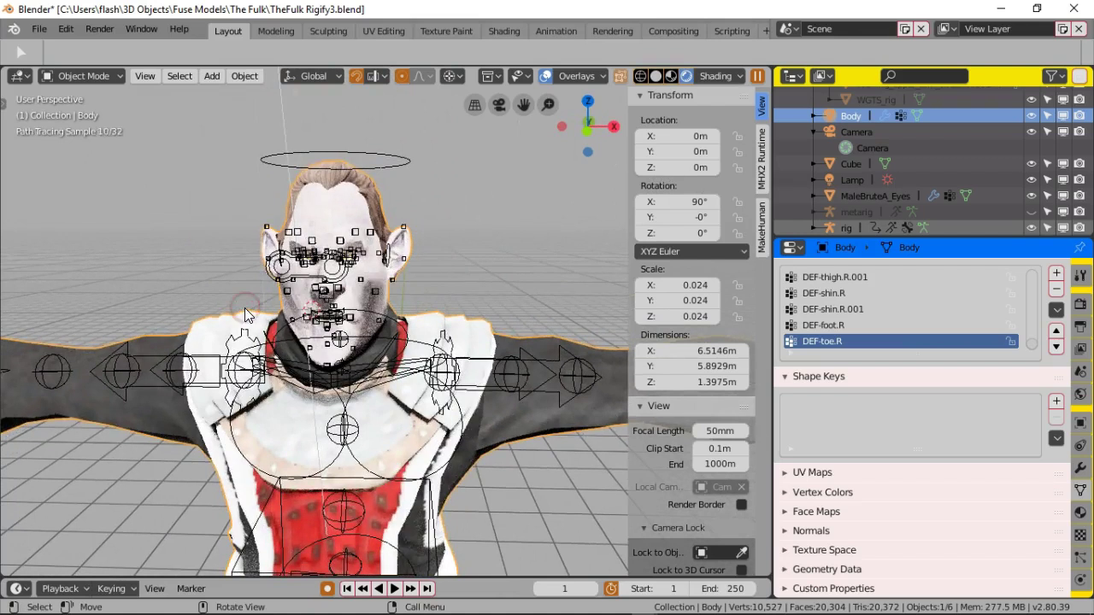
{"action": "left_click", "coordinate": [257, 311]}
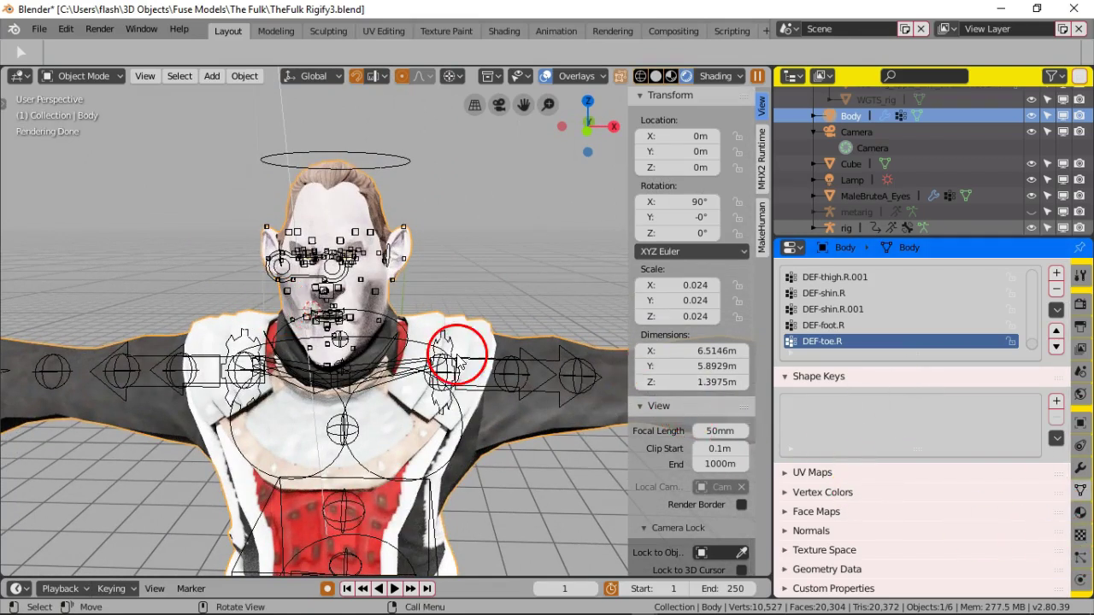
Step: Select the sun lamp and move it nearer the head, to about X -0.69 m, Y -1.48 m, Z 6.38 m
{"action": "scroll", "coordinate": [456, 354], "scroll_direction": "down", "scroll_amount": 2}
{"action": "middle_click_drag", "start_coordinate": [373, 236], "coordinate": [601, 296]}
{"action": "left_click", "coordinate": [588, 289]}
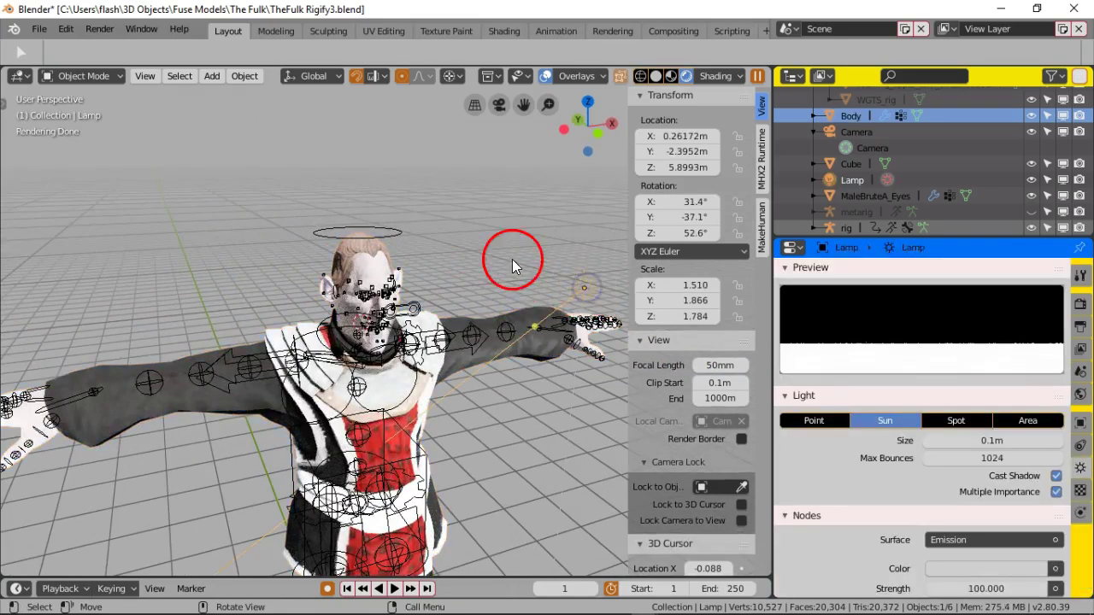
{"action": "key", "text": "g"}
{"action": "left_click", "coordinate": [427, 227]}
{"action": "middle_click_drag", "start_coordinate": [494, 296], "coordinate": [550, 305]}
{"action": "key", "text": "g"}
{"action": "left_click", "coordinate": [469, 220]}
{"action": "middle_click_drag", "start_coordinate": [468, 220], "coordinate": [275, 306]}
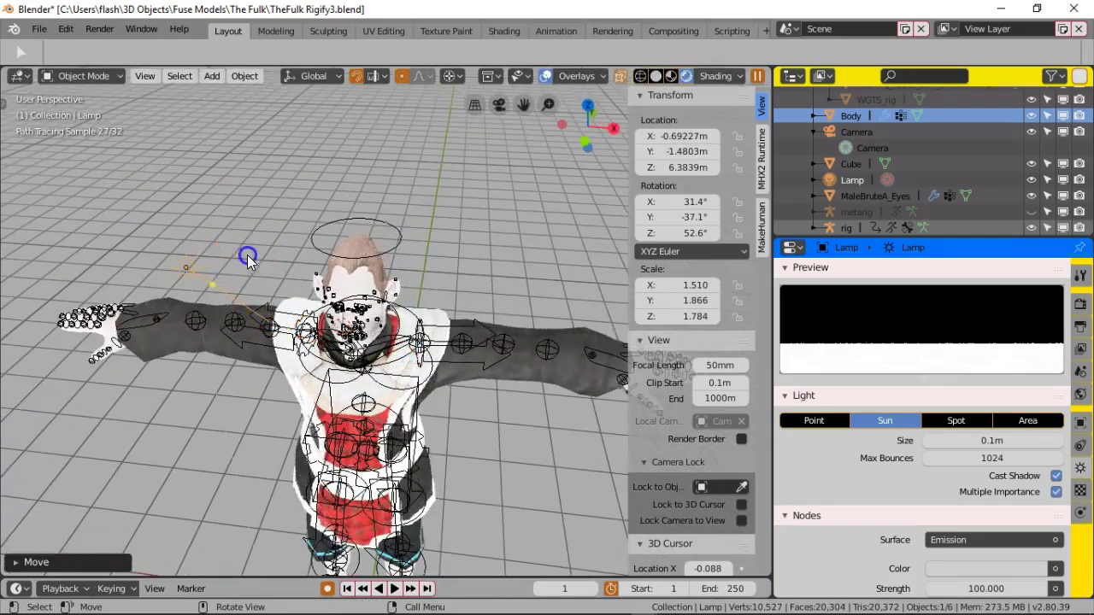
Step: Shift the sun lamp to about X 0.52 m, Y -1.35 m, Z 6.33 m and view the head from the side
{"action": "key", "text": "g"}
{"action": "left_click", "coordinate": [384, 261]}
{"action": "middle_click_drag", "start_coordinate": [384, 261], "coordinate": [561, 402]}
{"action": "scroll", "coordinate": [563, 332], "scroll_direction": "up", "scroll_amount": 6}
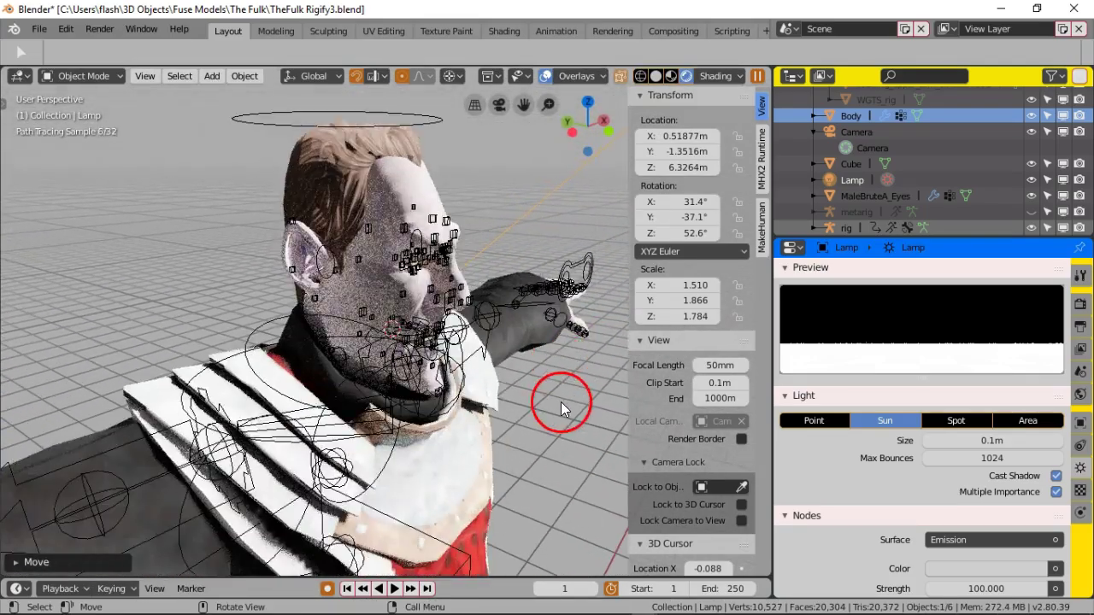
Step: Set the sun lamp's emission strength to 50 and check the lighting on the face
{"action": "left_click", "coordinate": [975, 588]}
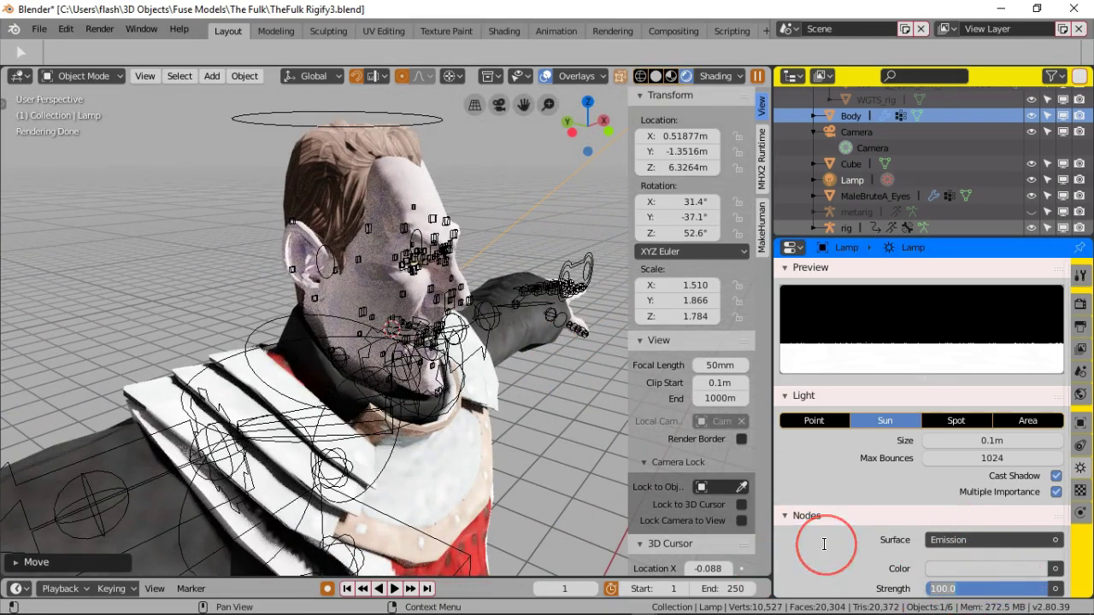
{"action": "key", "text": "Return"}
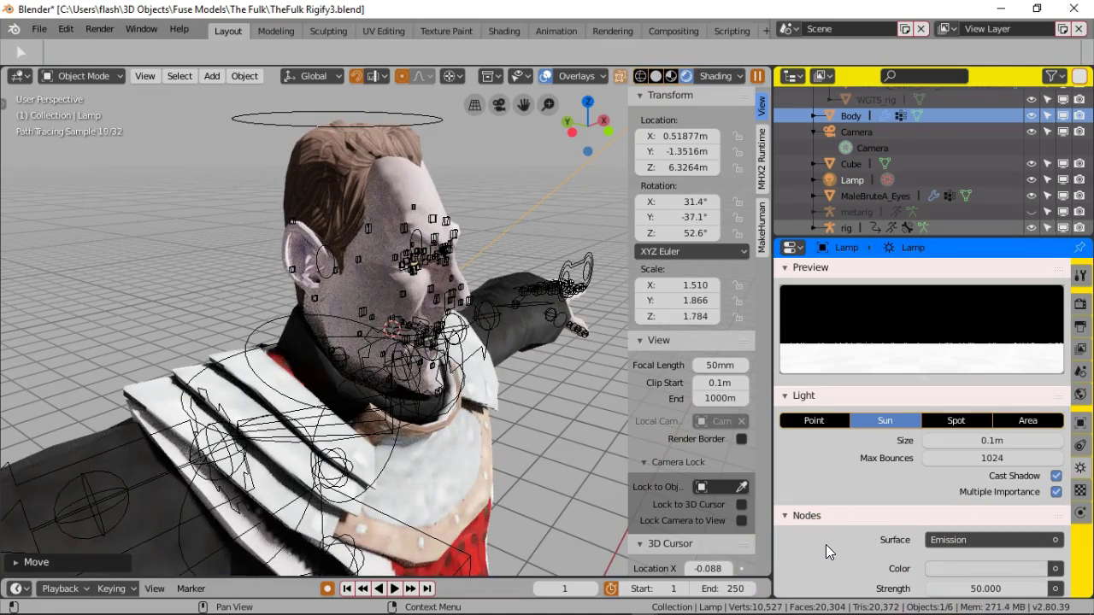
{"action": "scroll", "coordinate": [826, 545], "scroll_direction": "up", "scroll_amount": 1}
{"action": "middle_click_drag", "start_coordinate": [610, 452], "coordinate": [522, 377]}
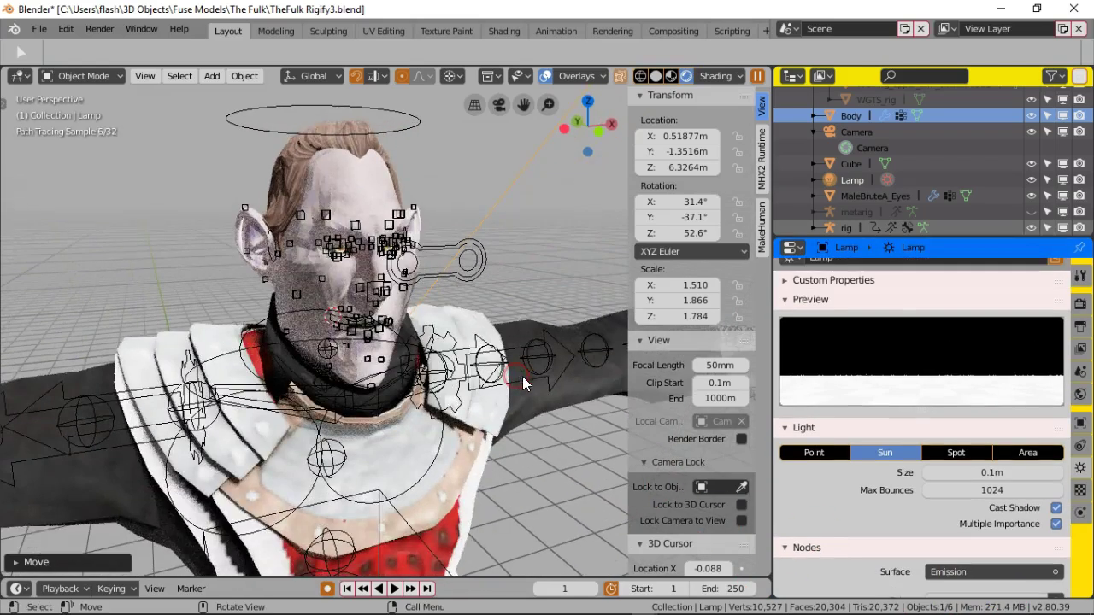
Step: Set the sun lamp's emission strength to 30
{"action": "scroll", "coordinate": [977, 551], "scroll_direction": "down", "scroll_amount": 1}
{"action": "left_click", "coordinate": [984, 581]}
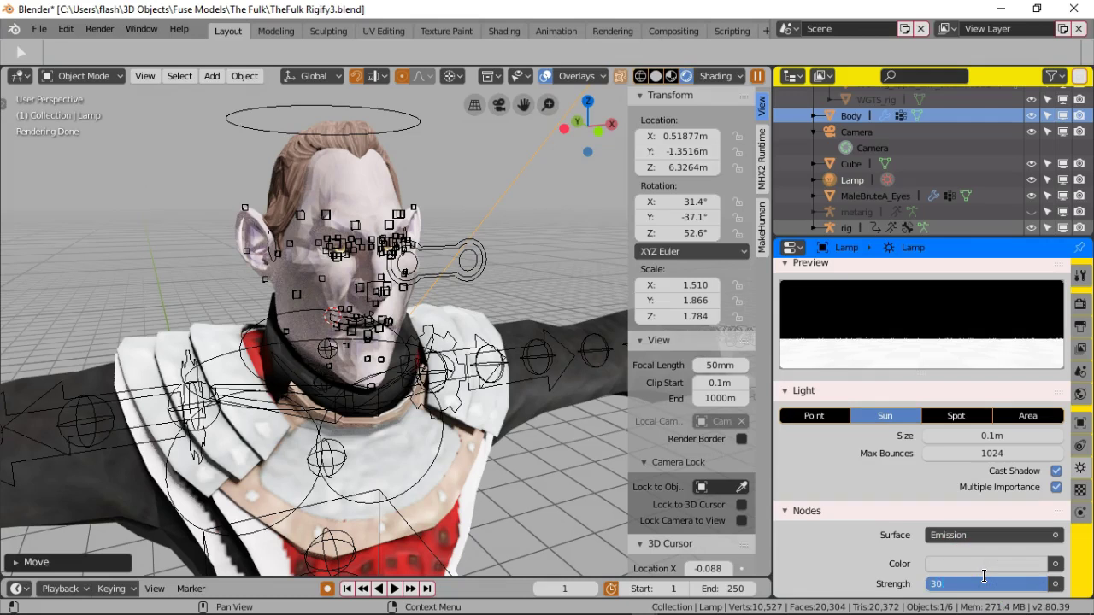
{"action": "key", "text": "Return"}
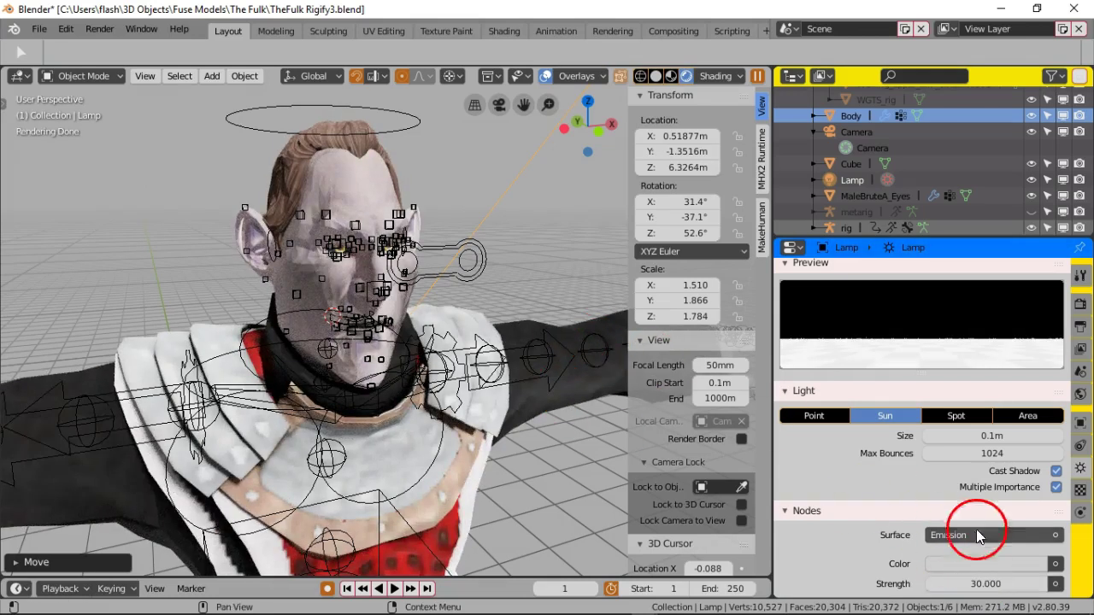
Step: Try an emission strength of 10 on the sun lamp and settle on 20
{"action": "left_click", "coordinate": [1007, 586]}
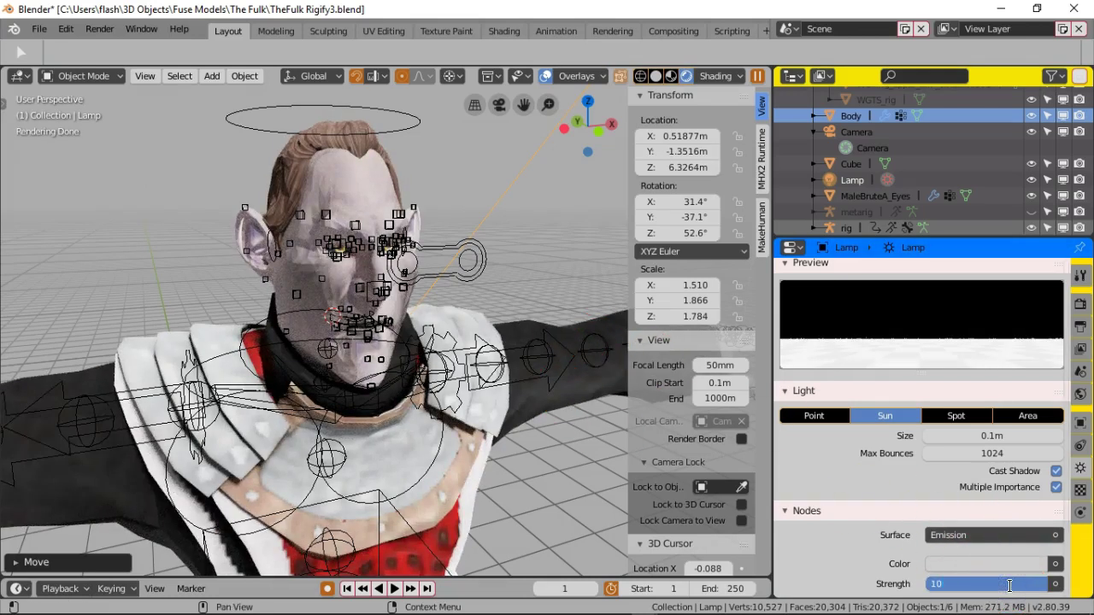
{"action": "key", "text": "Return"}
{"action": "left_click", "coordinate": [1017, 584]}
{"action": "type", "text": "2"}
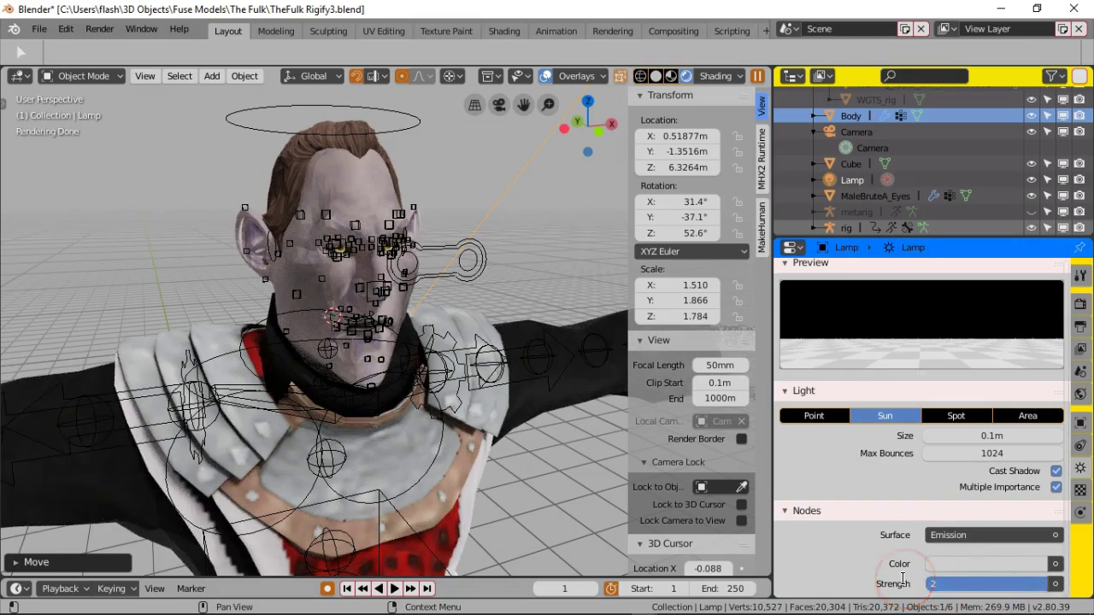
{"action": "type", "text": "0"}
{"action": "key", "text": "Return"}
{"action": "middle_click_drag", "start_coordinate": [415, 342], "coordinate": [404, 344]}
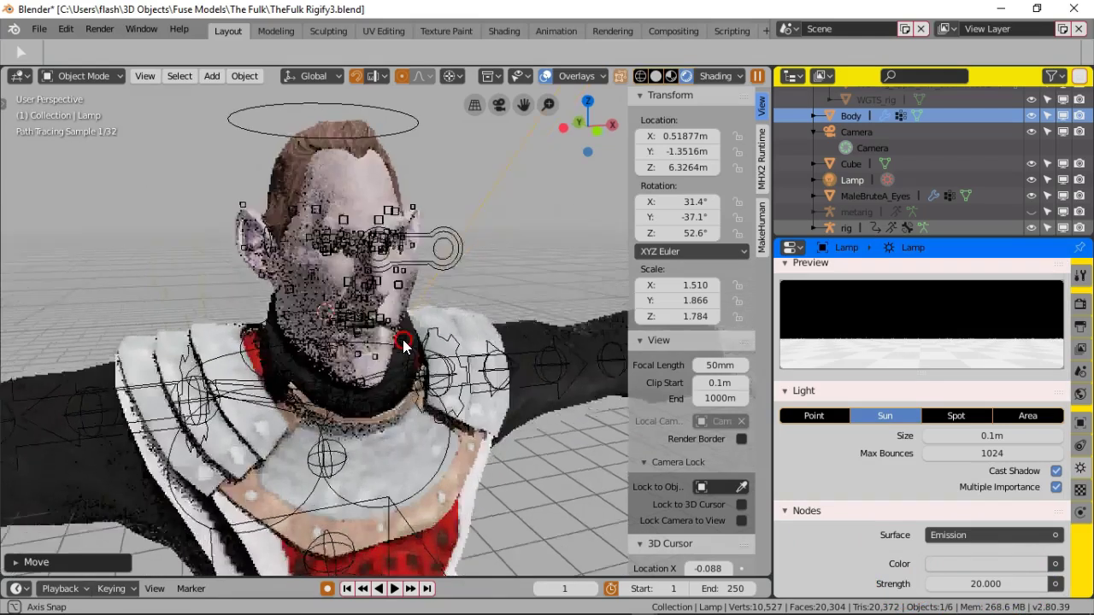
Step: Select the character's Body mesh and apply smooth shading to it
{"action": "scroll", "coordinate": [403, 340], "scroll_direction": "up", "scroll_amount": 5}
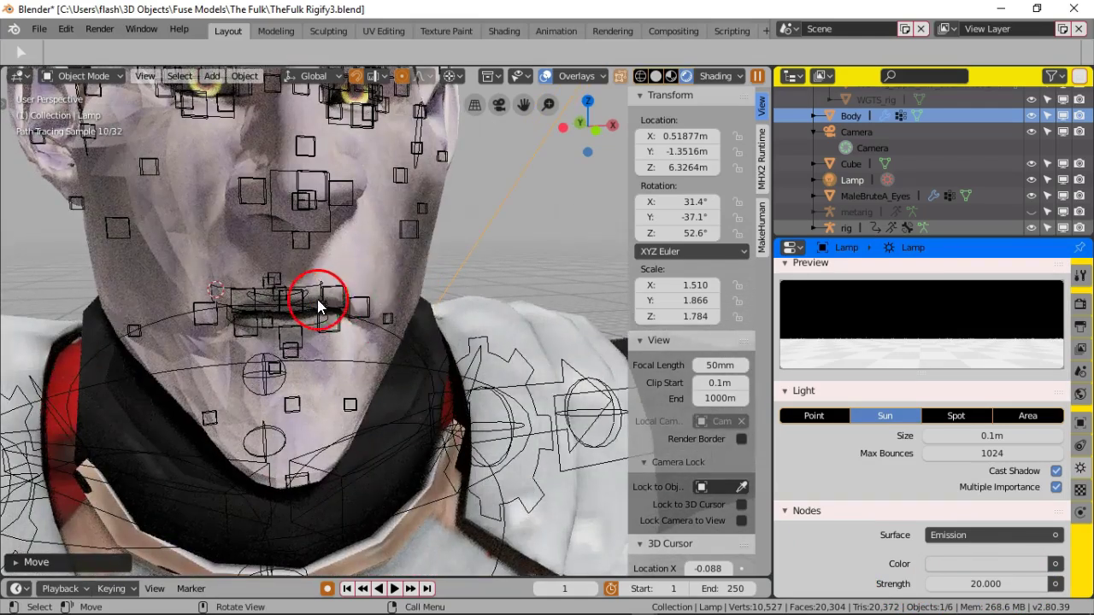
{"action": "left_click", "coordinate": [200, 214]}
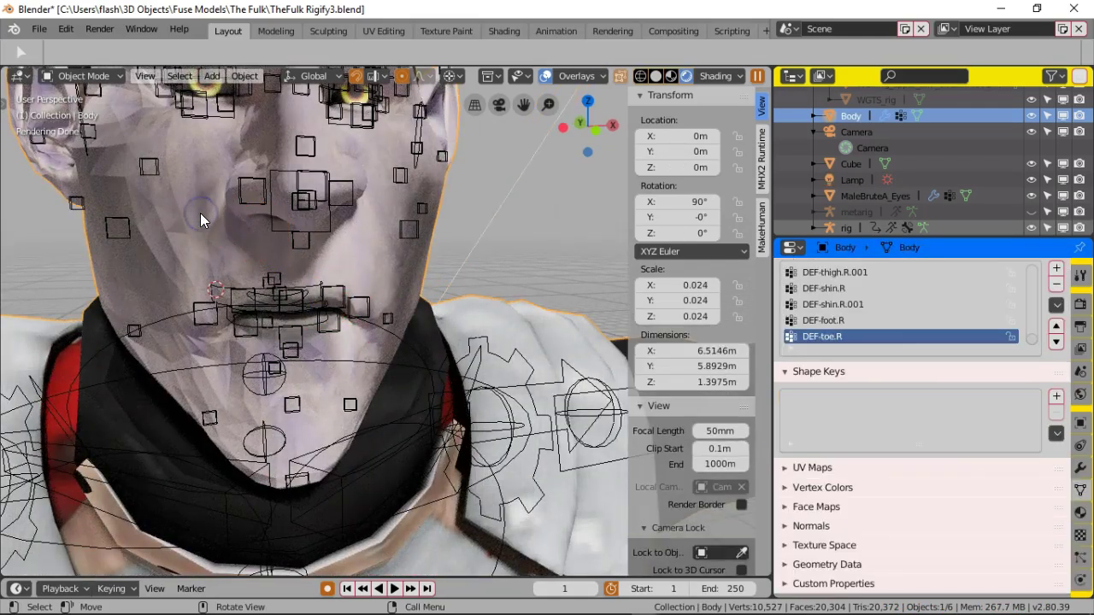
{"action": "scroll", "coordinate": [201, 213], "scroll_direction": "down", "scroll_amount": 3}
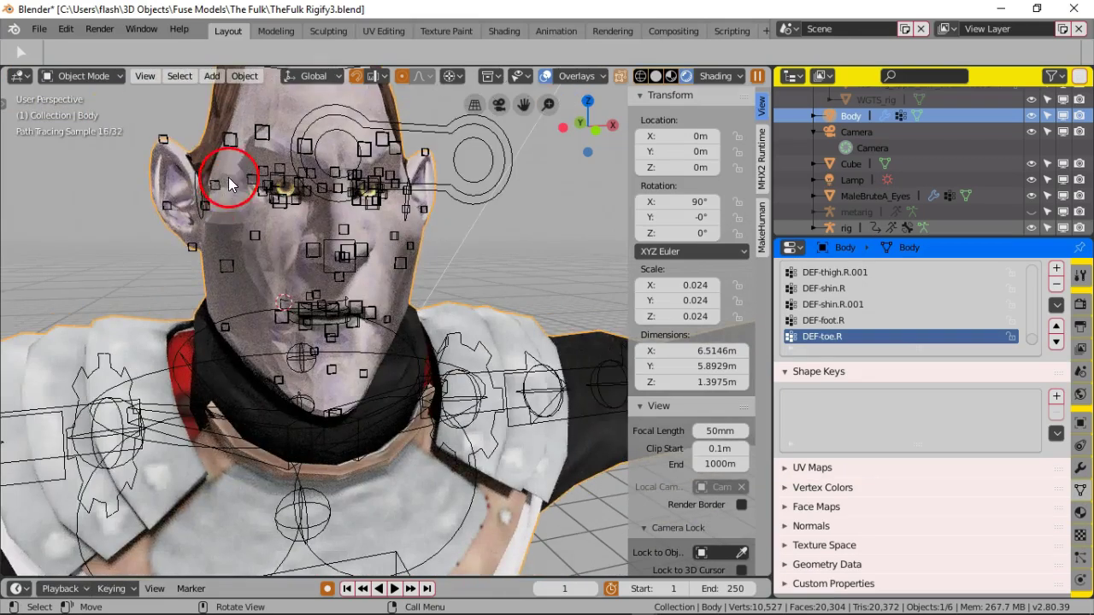
{"action": "left_click", "coordinate": [246, 76]}
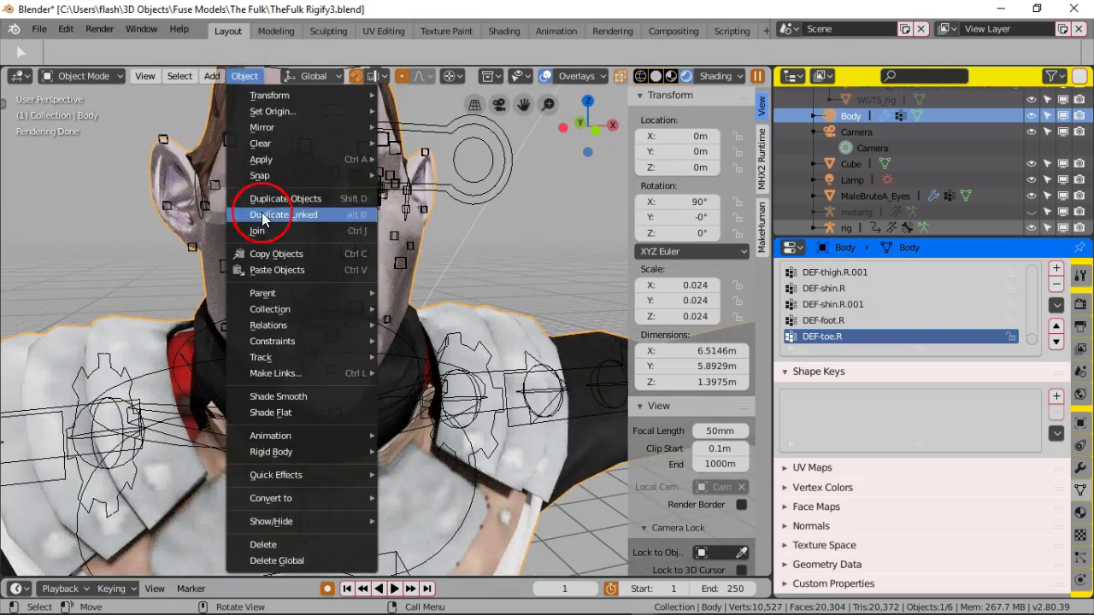
{"action": "left_click", "coordinate": [304, 397]}
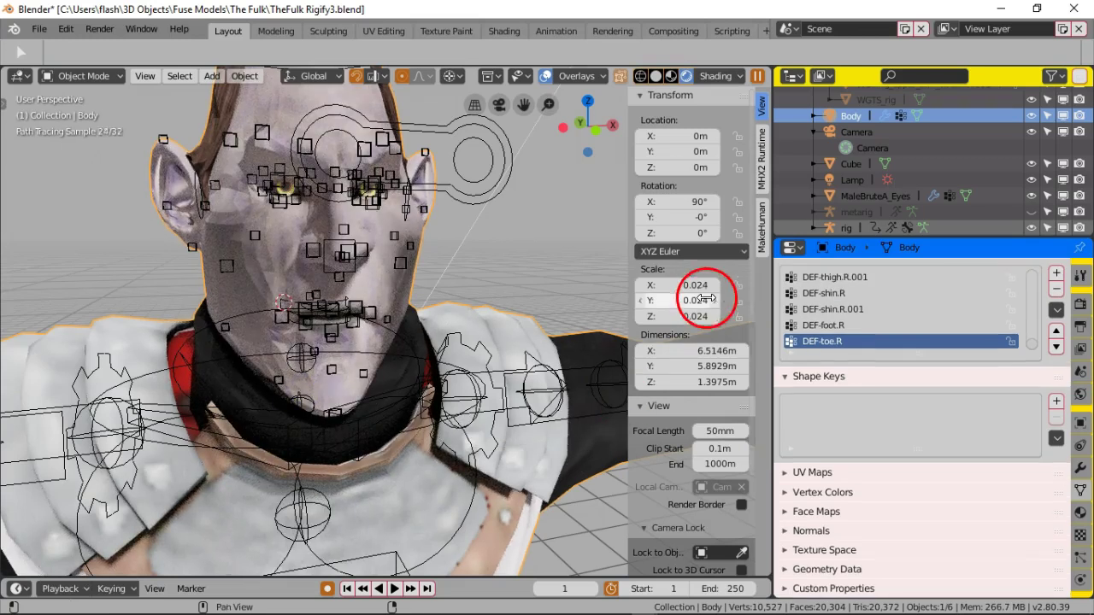
Step: Disable Freestyle in the scene's Cycles render settings
{"action": "scroll", "coordinate": [860, 446], "scroll_direction": "up", "scroll_amount": 2}
{"action": "scroll", "coordinate": [867, 449], "scroll_direction": "down", "scroll_amount": 2}
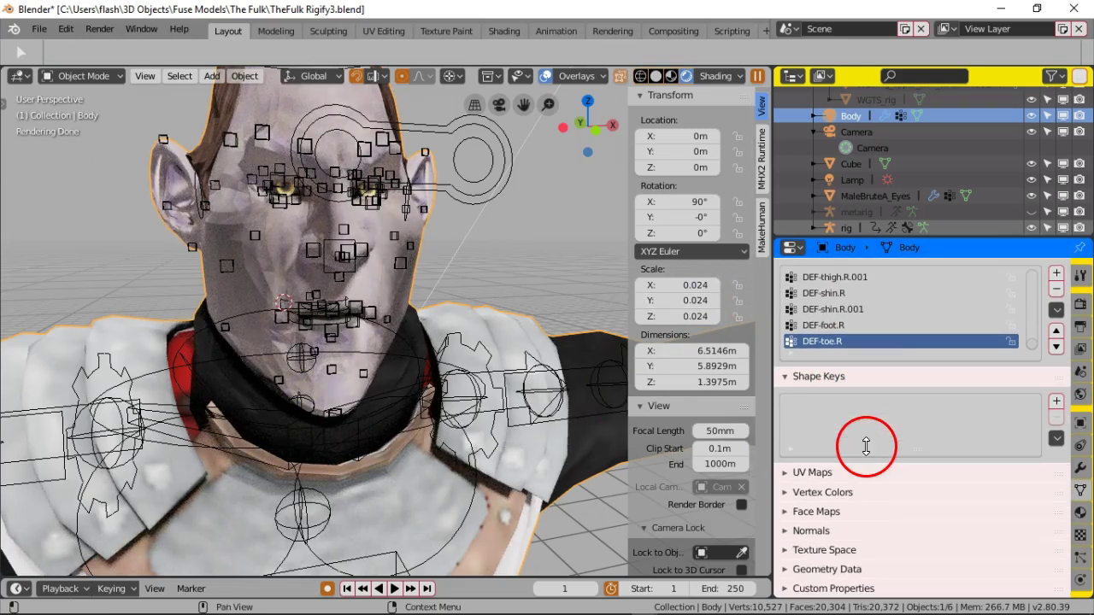
{"action": "scroll", "coordinate": [958, 413], "scroll_direction": "up", "scroll_amount": 2}
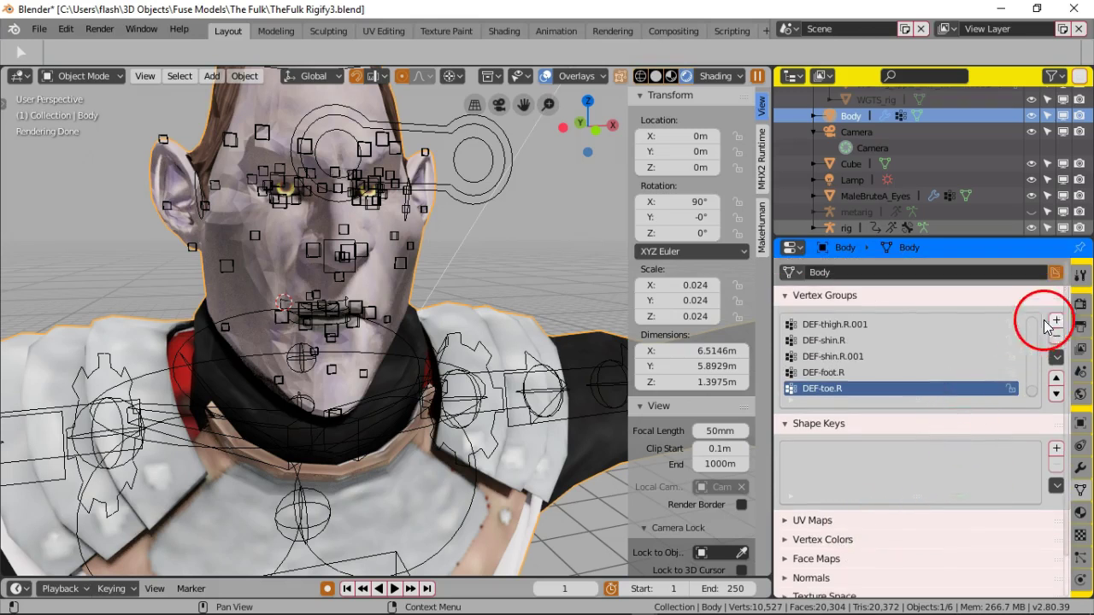
{"action": "left_click", "coordinate": [1079, 304]}
{"action": "scroll", "coordinate": [941, 419], "scroll_direction": "down", "scroll_amount": 1}
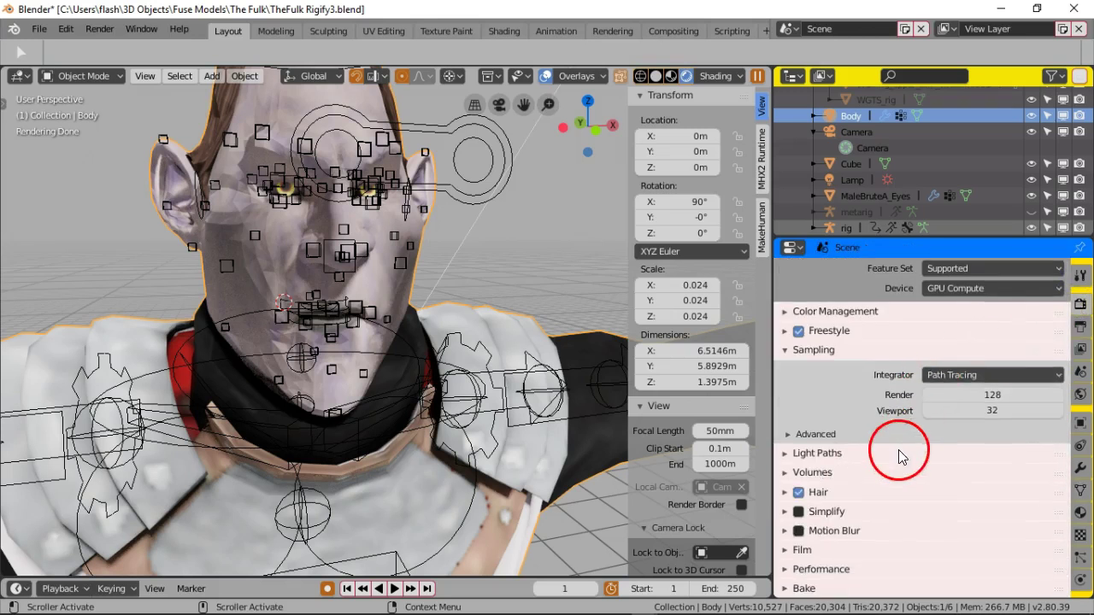
{"action": "left_click", "coordinate": [786, 454]}
{"action": "left_click", "coordinate": [788, 457]}
{"action": "left_click", "coordinate": [799, 333]}
{"action": "scroll", "coordinate": [828, 395], "scroll_direction": "up", "scroll_amount": 1}
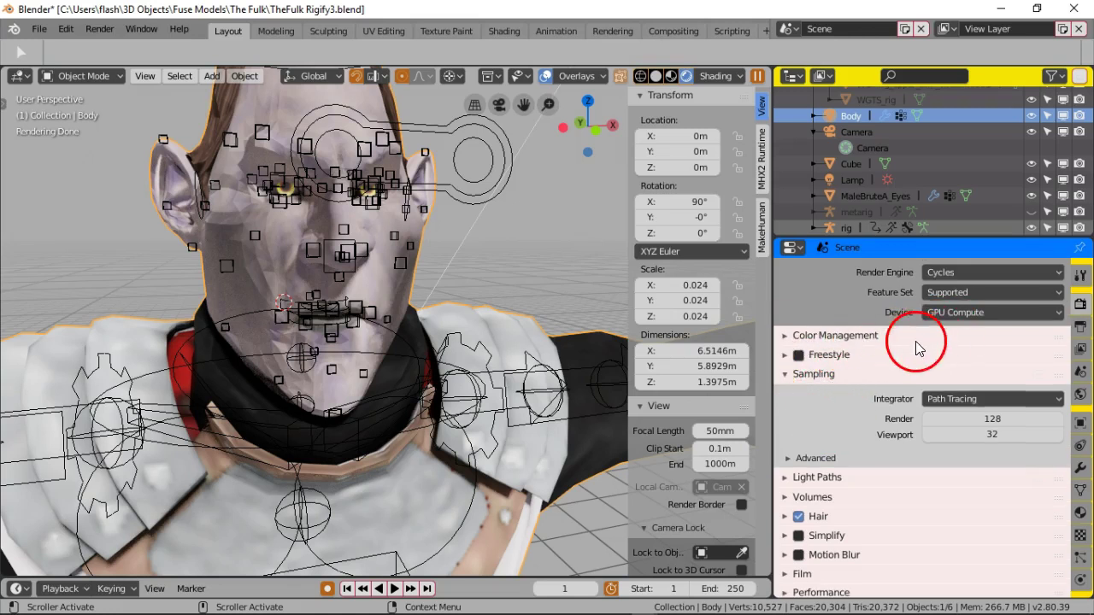
Step: Disable Hair in the scene's Cycles render settings
{"action": "scroll", "coordinate": [833, 414], "scroll_direction": "down", "scroll_amount": 1}
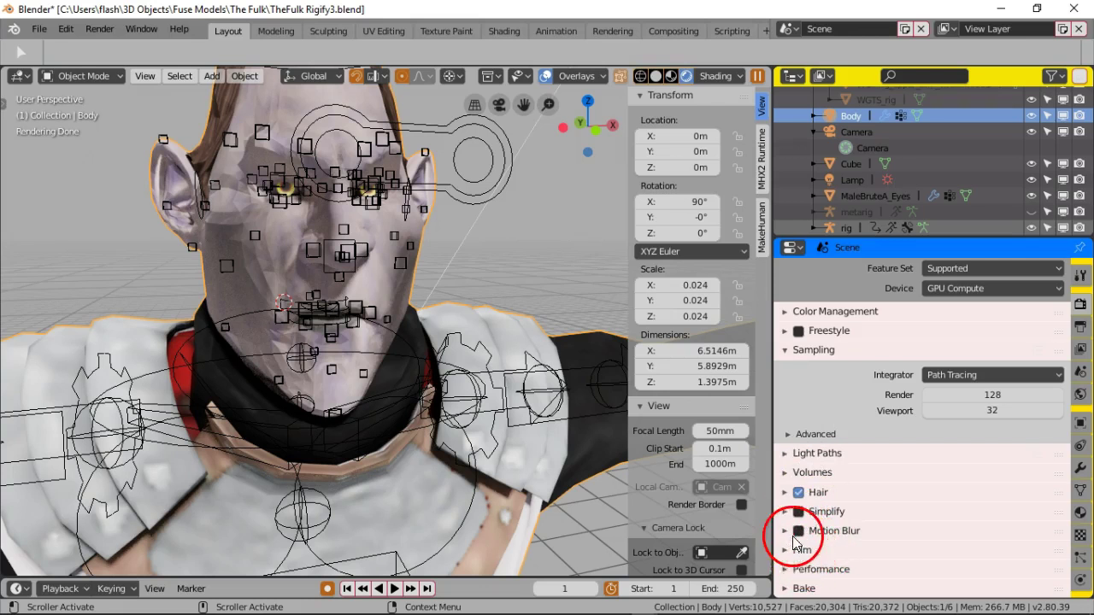
{"action": "left_click", "coordinate": [798, 493]}
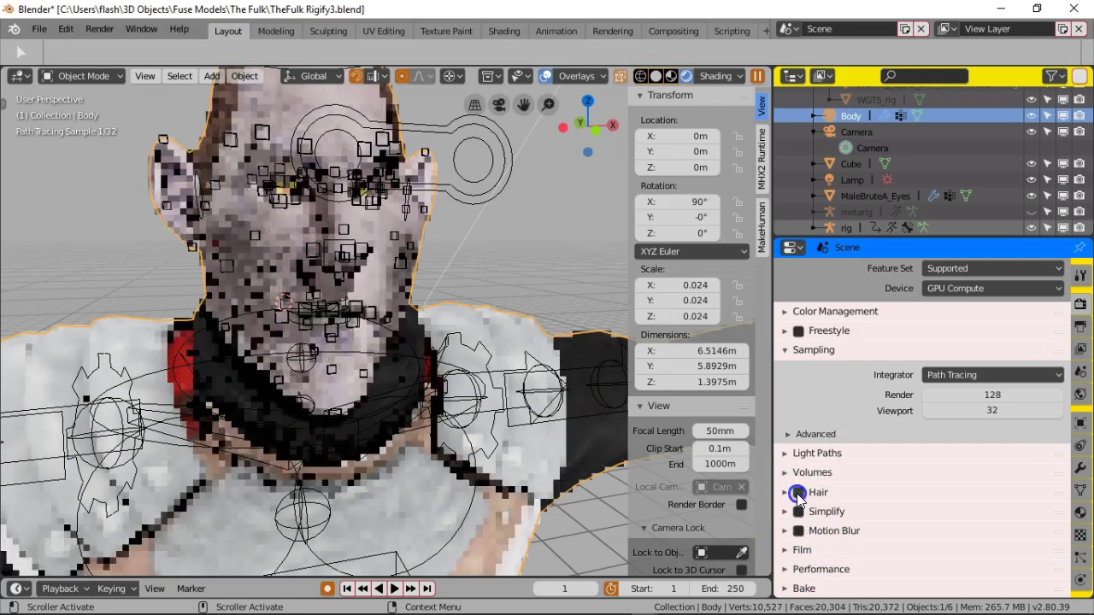
{"action": "left_click", "coordinate": [792, 501]}
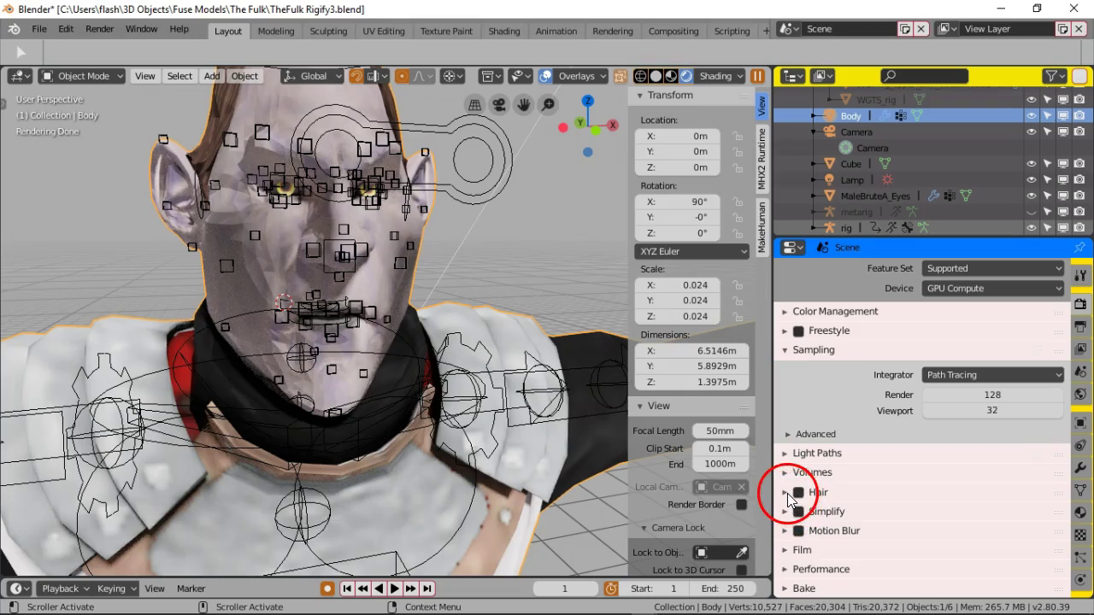
{"action": "left_click", "coordinate": [788, 493]}
{"action": "left_click", "coordinate": [784, 491]}
Step: Set the Cycles viewport samples to 100 and inspect the rendered face from the side and front
{"action": "left_click", "coordinate": [787, 434]}
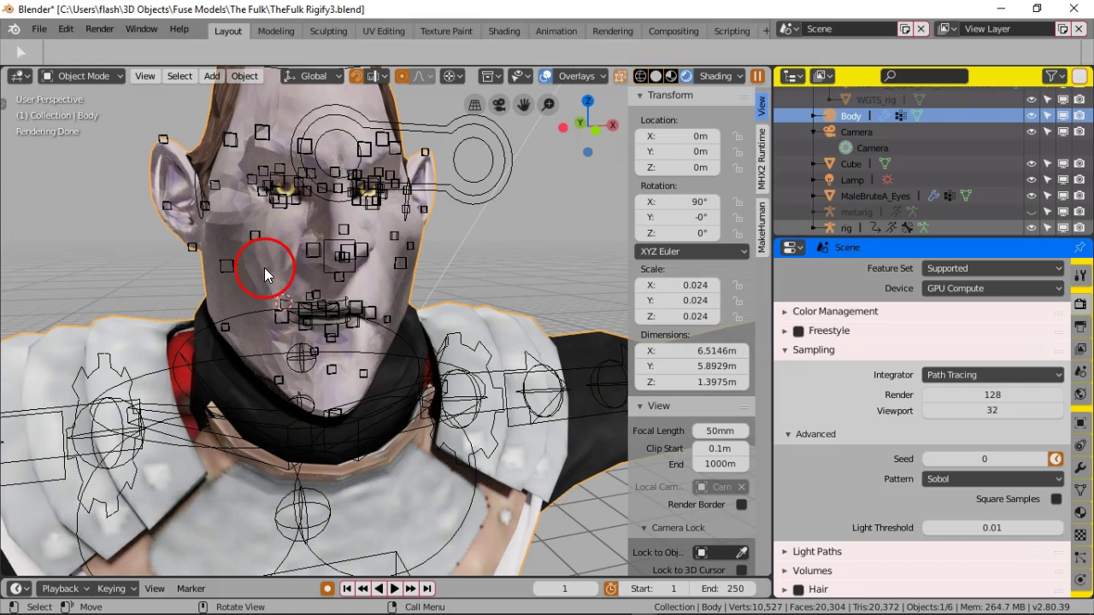
{"action": "scroll", "coordinate": [264, 269], "scroll_direction": "down", "scroll_amount": 3}
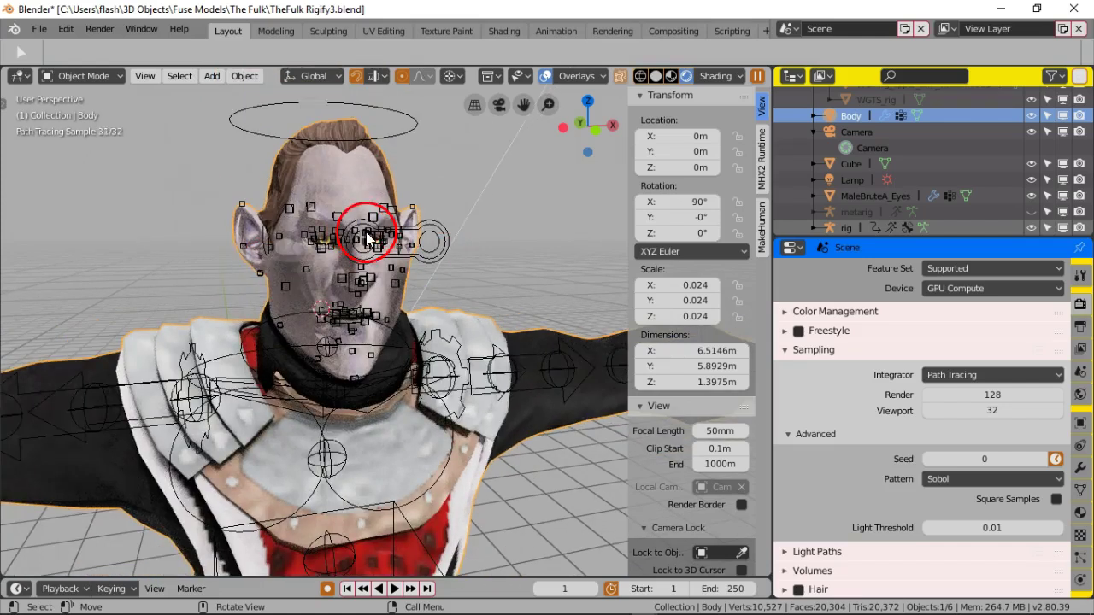
{"action": "middle_click_drag", "start_coordinate": [266, 299], "coordinate": [349, 288]}
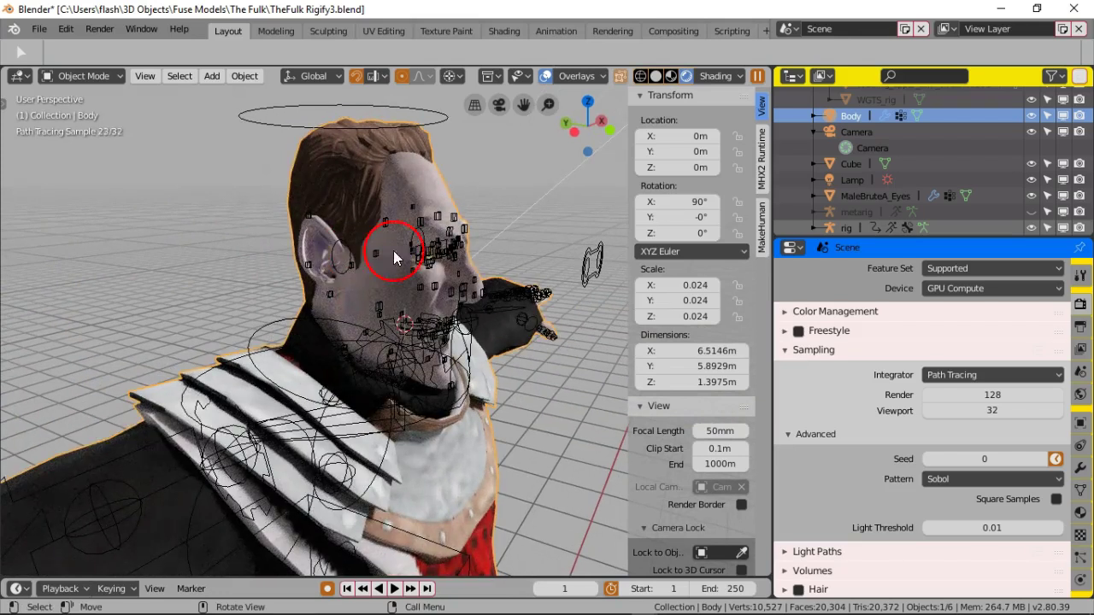
{"action": "left_click", "coordinate": [1000, 410]}
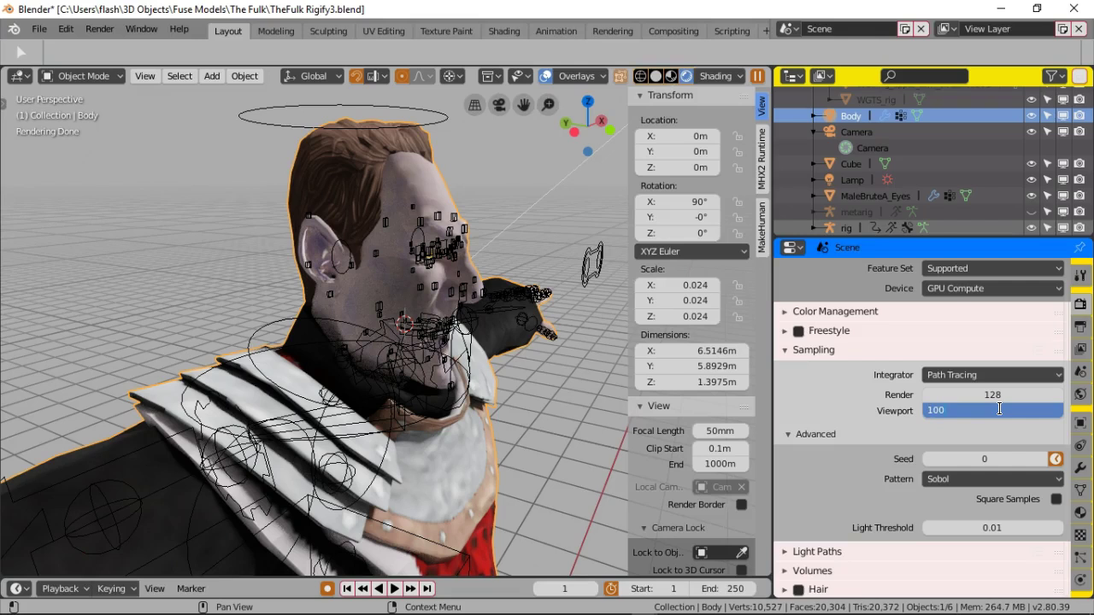
{"action": "type", "text": "100"}
{"action": "key", "text": "Return"}
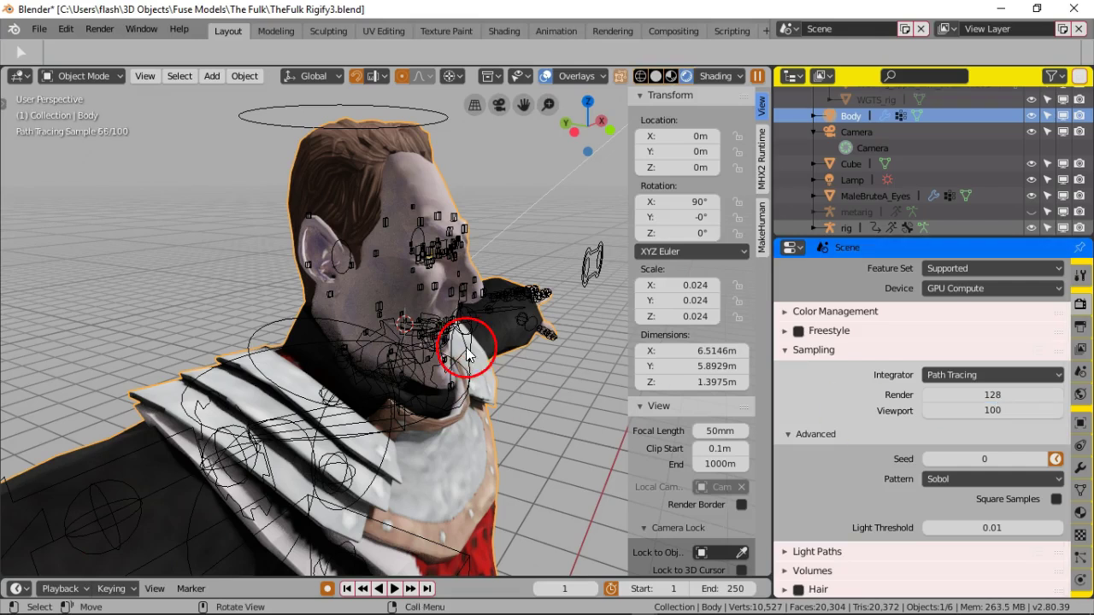
{"action": "scroll", "coordinate": [463, 339], "scroll_direction": "up", "scroll_amount": 5}
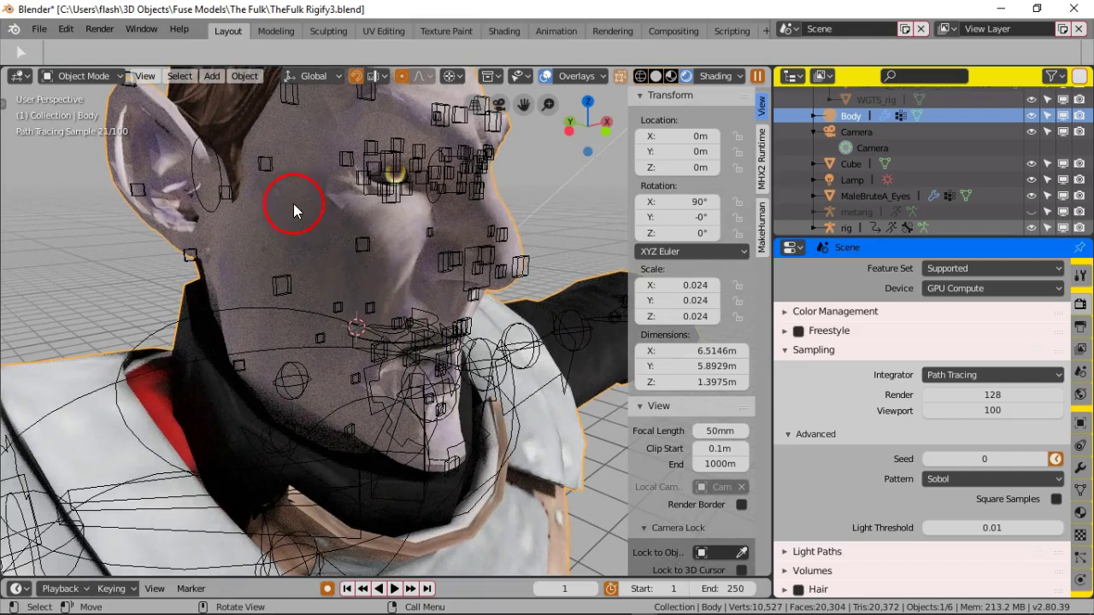
{"action": "mouse_move", "coordinate": [349, 240]}
{"action": "middle_mouse_down"}
{"action": "mouse_move", "coordinate": [405, 245]}
{"action": "mouse_move", "coordinate": [331, 288]}
{"action": "middle_mouse_up"}
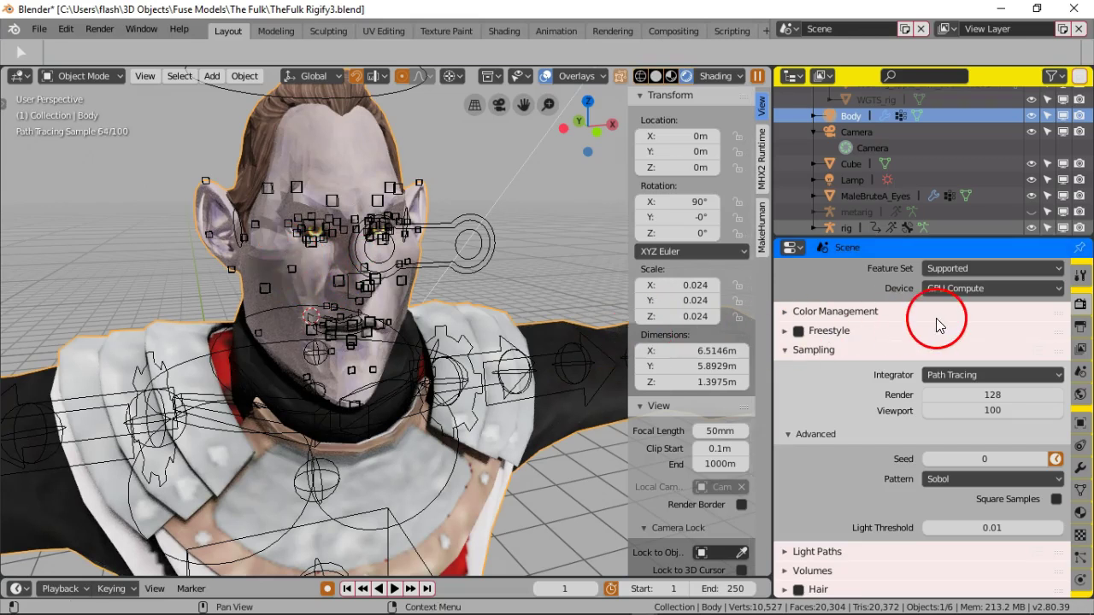
Step: Switch the render engine to Eevee and view the character from the front
{"action": "scroll", "coordinate": [937, 325], "scroll_direction": "up", "scroll_amount": 1}
{"action": "left_click", "coordinate": [1022, 272]}
{"action": "left_click", "coordinate": [999, 252]}
{"action": "left_click", "coordinate": [453, 330]}
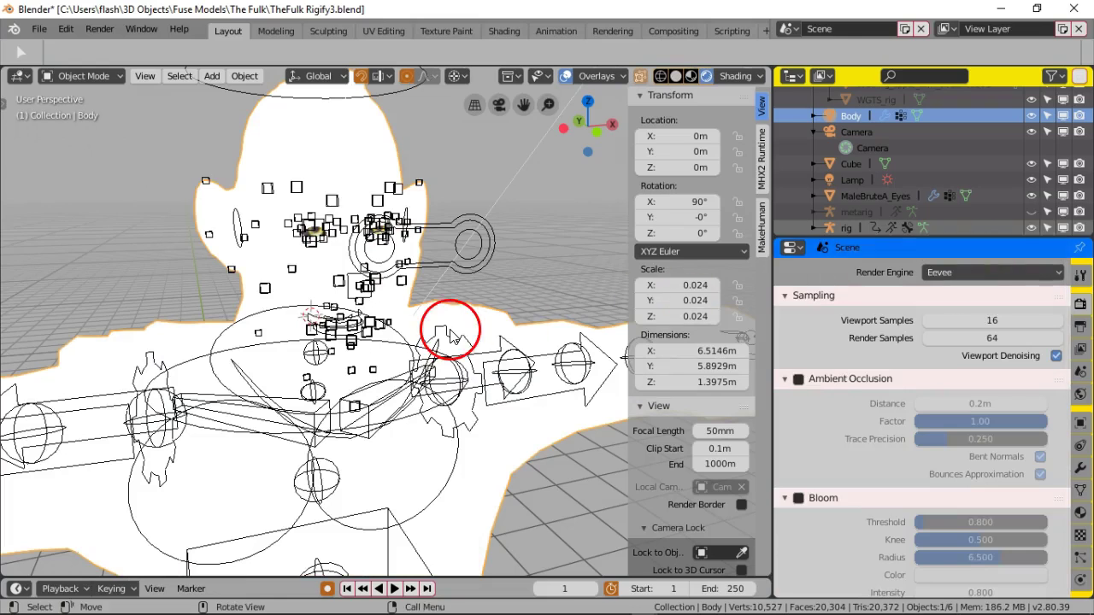
{"action": "middle_click_drag", "start_coordinate": [453, 330], "coordinate": [416, 331]}
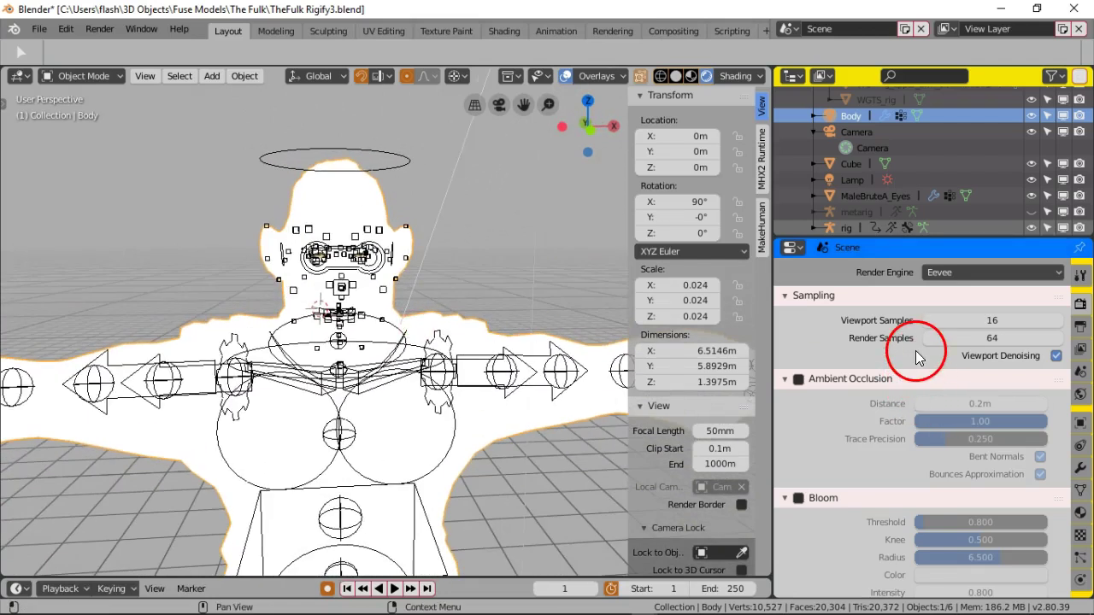
Step: Enable Ambient Occlusion in the Eevee render settings
{"action": "scroll", "coordinate": [917, 354], "scroll_direction": "down", "scroll_amount": 10}
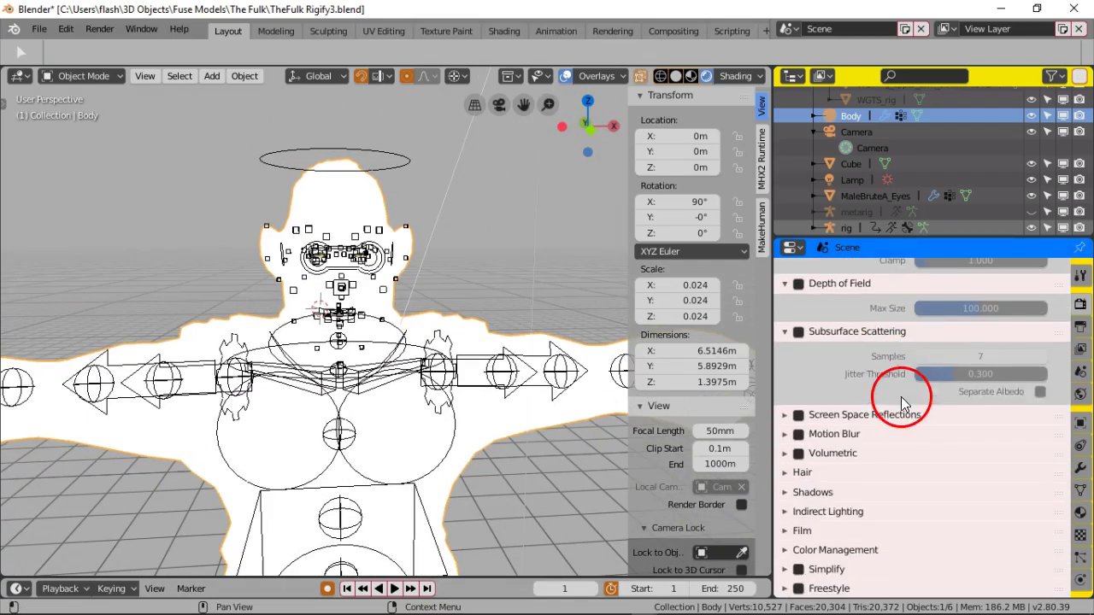
{"action": "scroll", "coordinate": [879, 411], "scroll_direction": "up", "scroll_amount": 8}
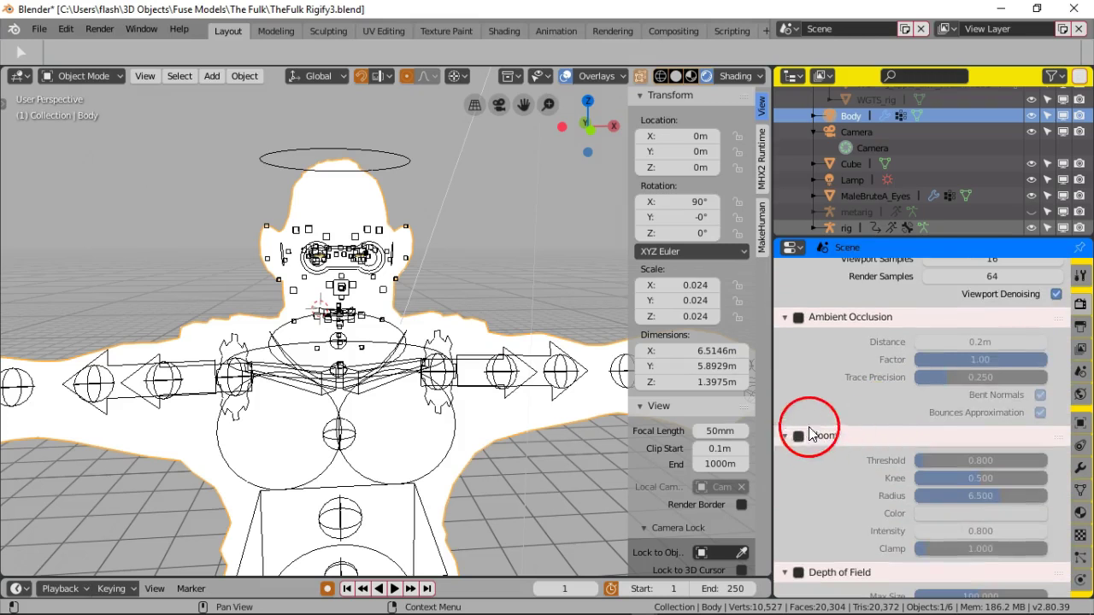
{"action": "scroll", "coordinate": [810, 432], "scroll_direction": "up", "scroll_amount": 3}
{"action": "left_click", "coordinate": [798, 380]}
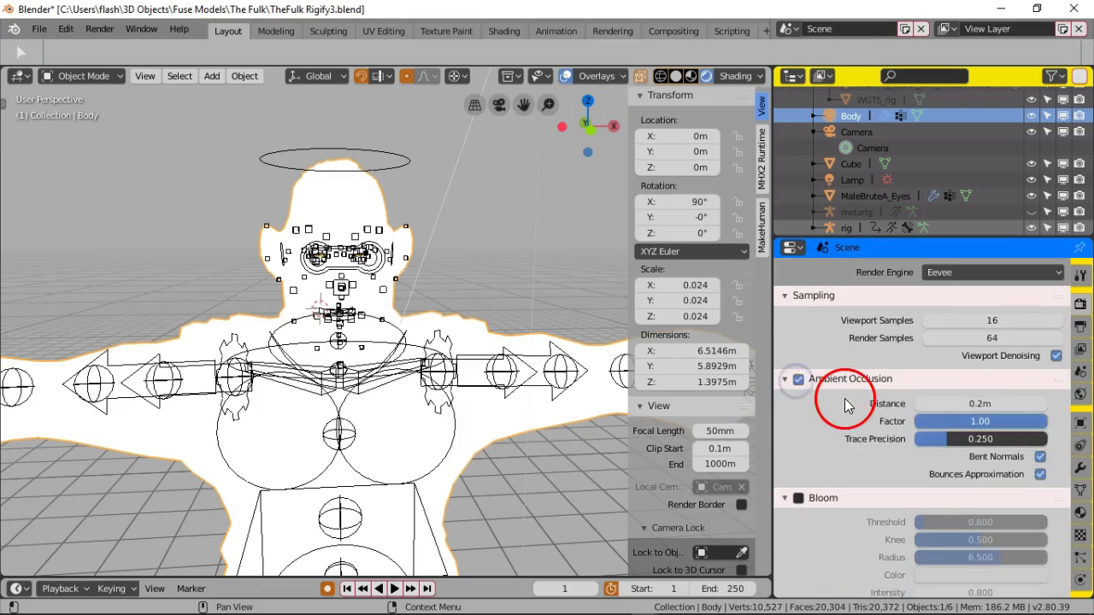
Step: Enable soft shadows and set the shadow light threshold to 0.198 in the Eevee settings
{"action": "scroll", "coordinate": [845, 400], "scroll_direction": "down", "scroll_amount": 8}
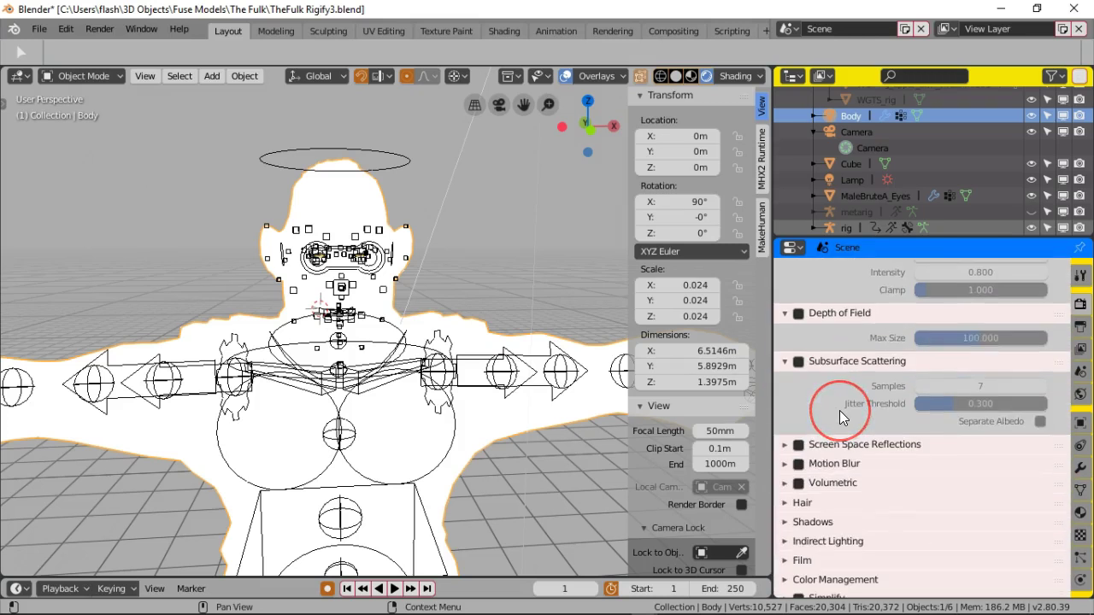
{"action": "scroll", "coordinate": [839, 411], "scroll_direction": "down", "scroll_amount": 1}
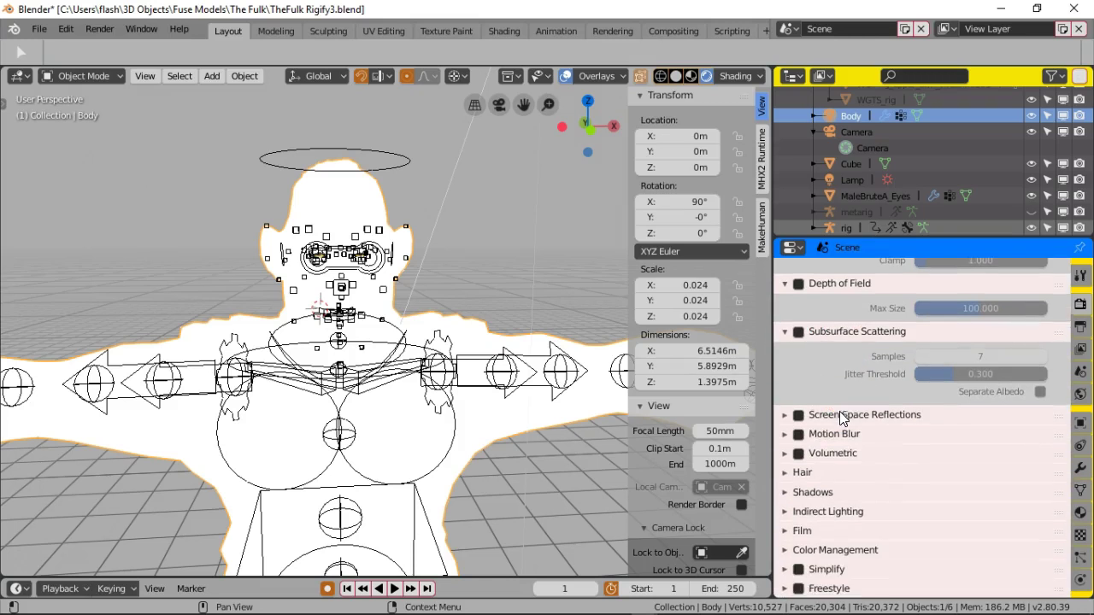
{"action": "left_click", "coordinate": [784, 492]}
{"action": "scroll", "coordinate": [877, 486], "scroll_direction": "down", "scroll_amount": 3}
{"action": "left_click", "coordinate": [1041, 470]}
{"action": "left_click_drag", "start_coordinate": [997, 487], "coordinate": [1040, 475]}
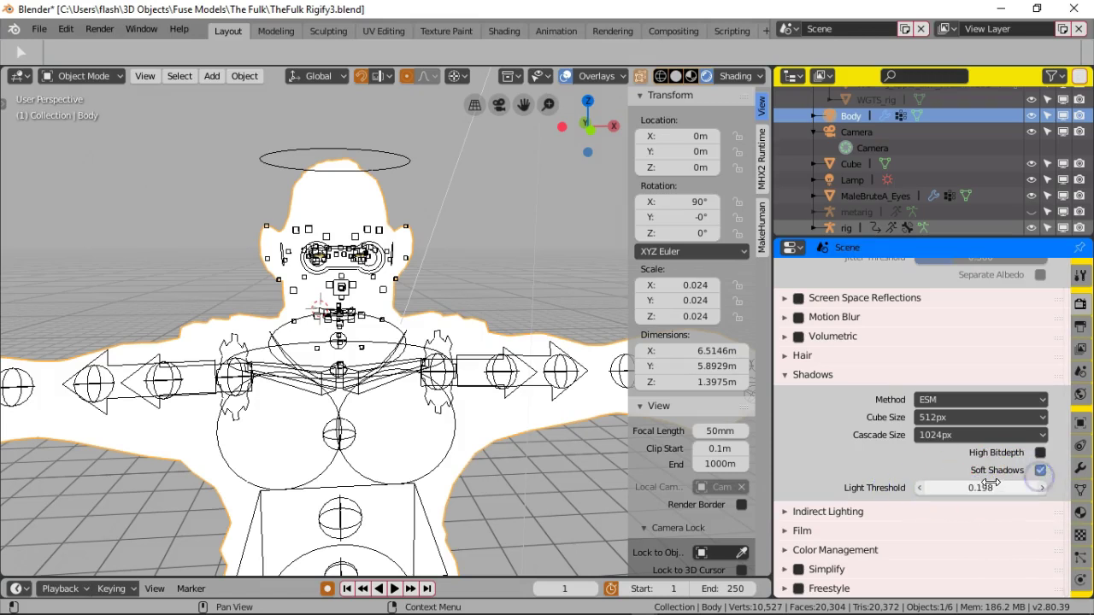
Step: Select the sun lamp above the character, change its light type to Point and check the lighting on the head
{"action": "scroll", "coordinate": [613, 379], "scroll_direction": "down", "scroll_amount": 1}
{"action": "scroll", "coordinate": [613, 384], "scroll_direction": "down", "scroll_amount": 2}
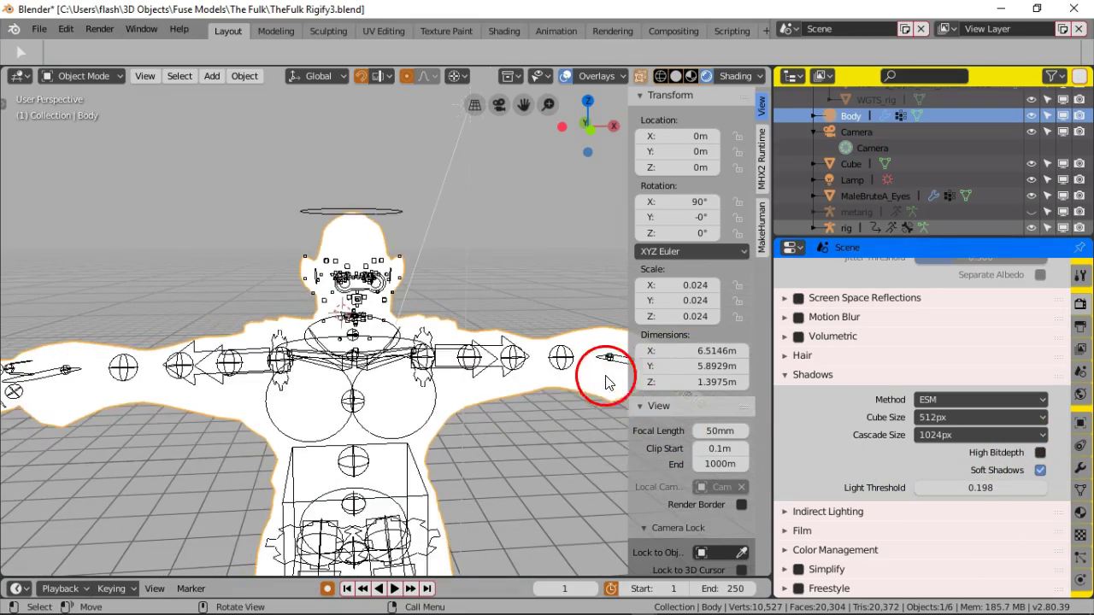
{"action": "left_click", "coordinate": [441, 196]}
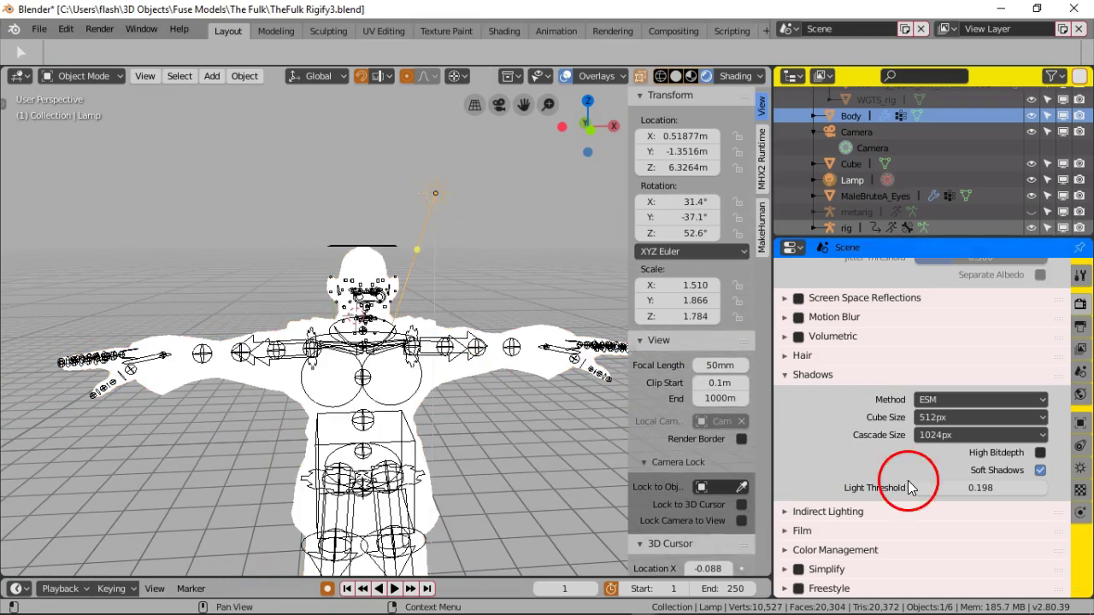
{"action": "left_click", "coordinate": [1082, 467]}
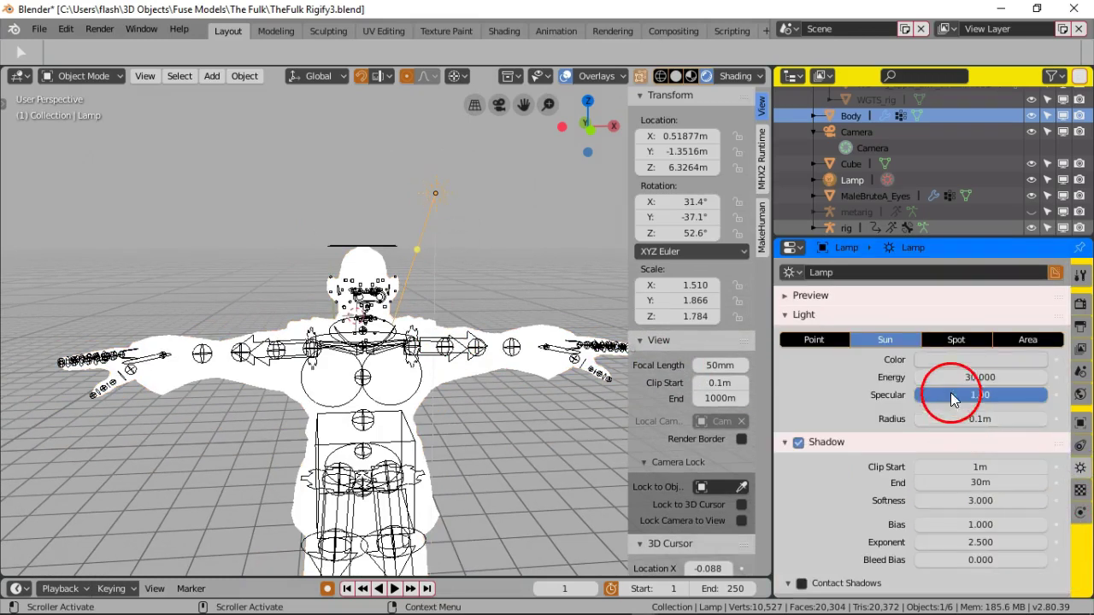
{"action": "left_click", "coordinate": [814, 340]}
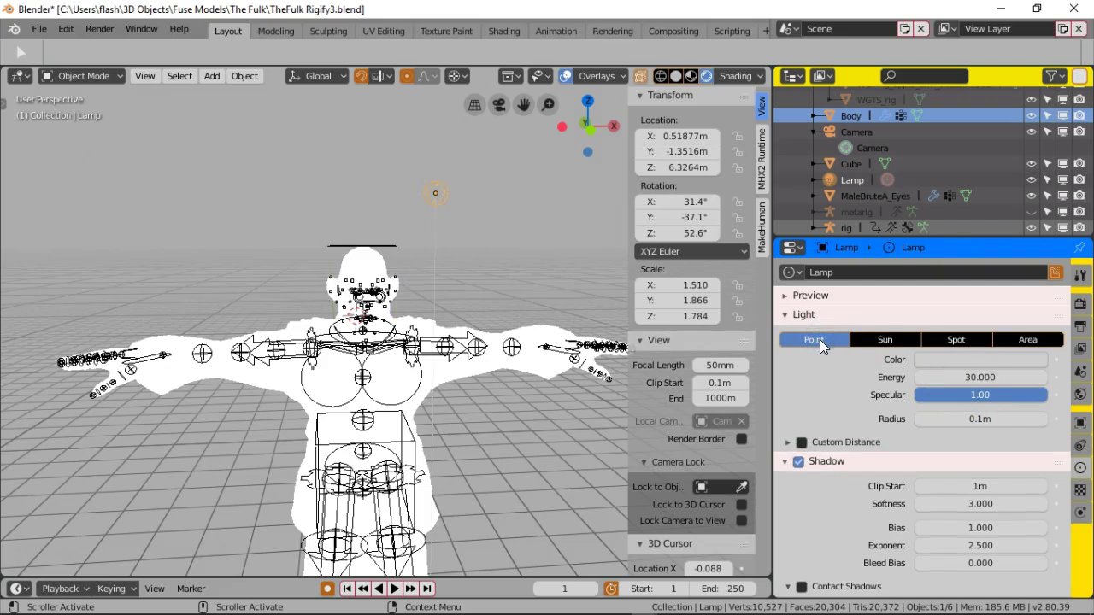
{"action": "scroll", "coordinate": [391, 384], "scroll_direction": "up", "scroll_amount": 5}
{"action": "middle_click_drag", "start_coordinate": [391, 384], "coordinate": [413, 381]}
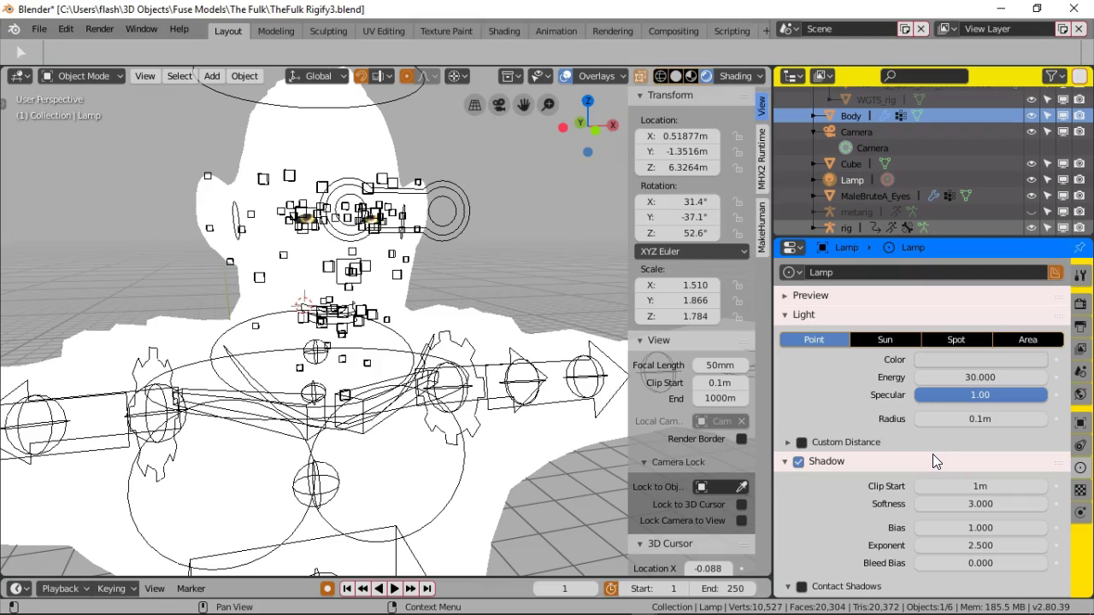
Step: Look over the lamp's shadow options and set the shadow light threshold to 0.000 in the Eevee render settings
{"action": "scroll", "coordinate": [889, 458], "scroll_direction": "down", "scroll_amount": 3}
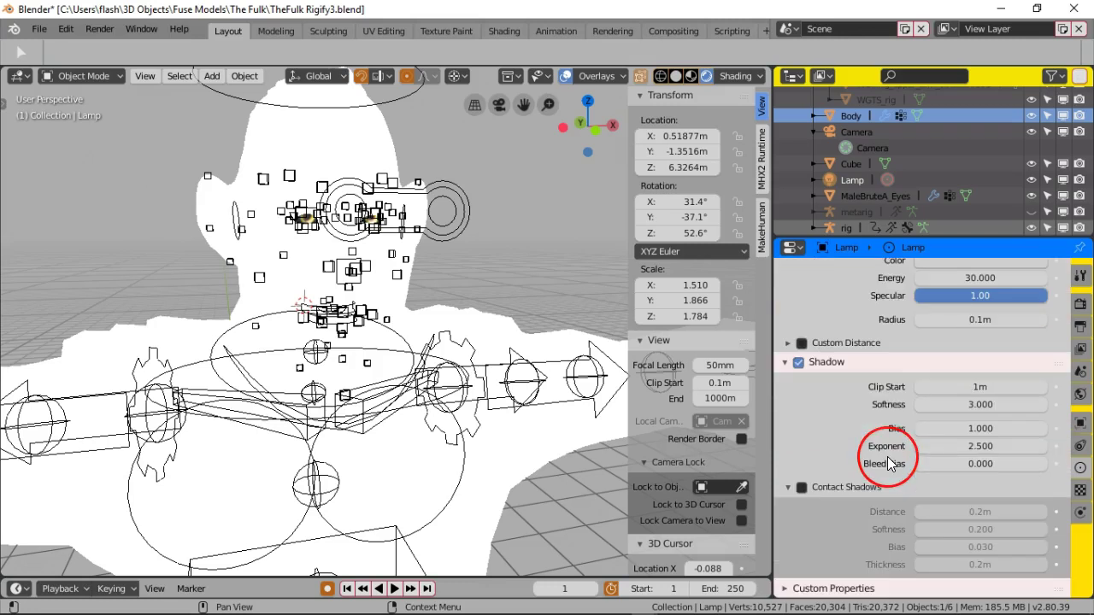
{"action": "scroll", "coordinate": [889, 459], "scroll_direction": "up", "scroll_amount": 3}
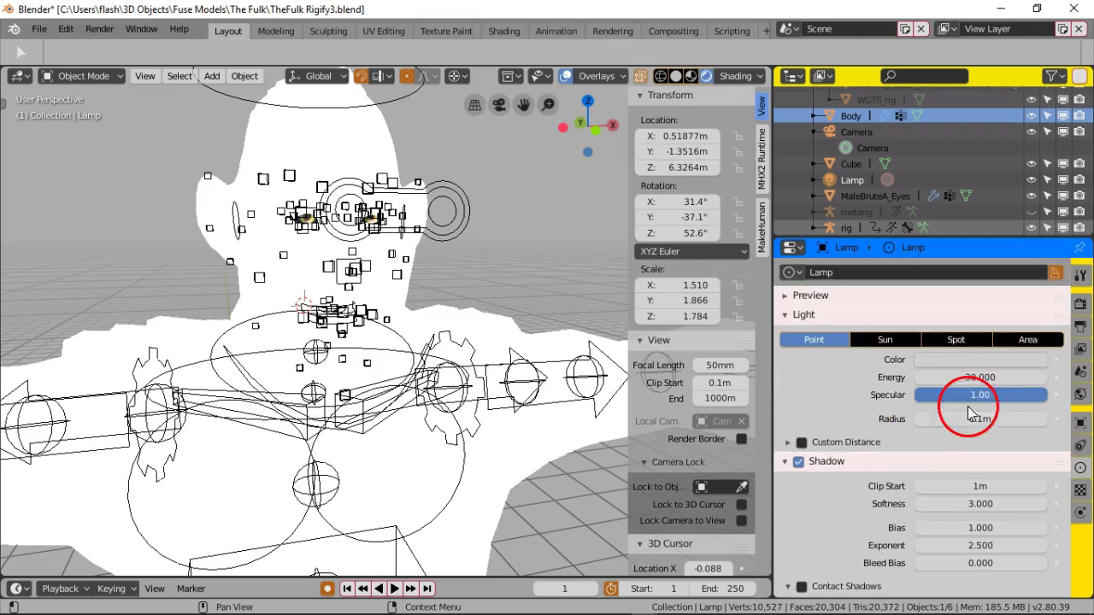
{"action": "left_click", "coordinate": [1082, 306]}
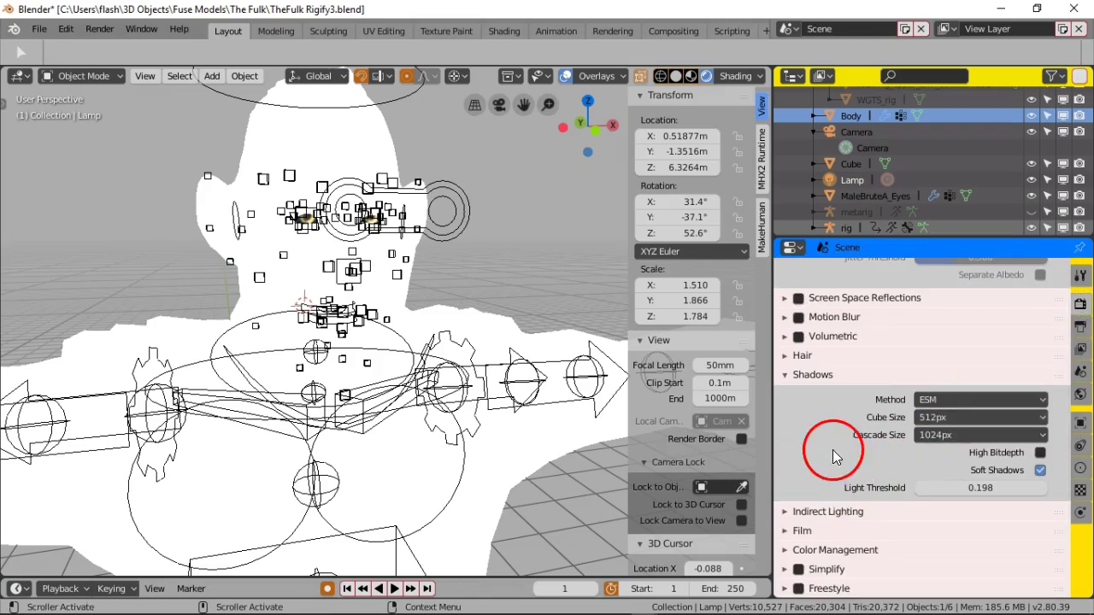
{"action": "left_click_drag", "start_coordinate": [981, 489], "coordinate": [761, 491]}
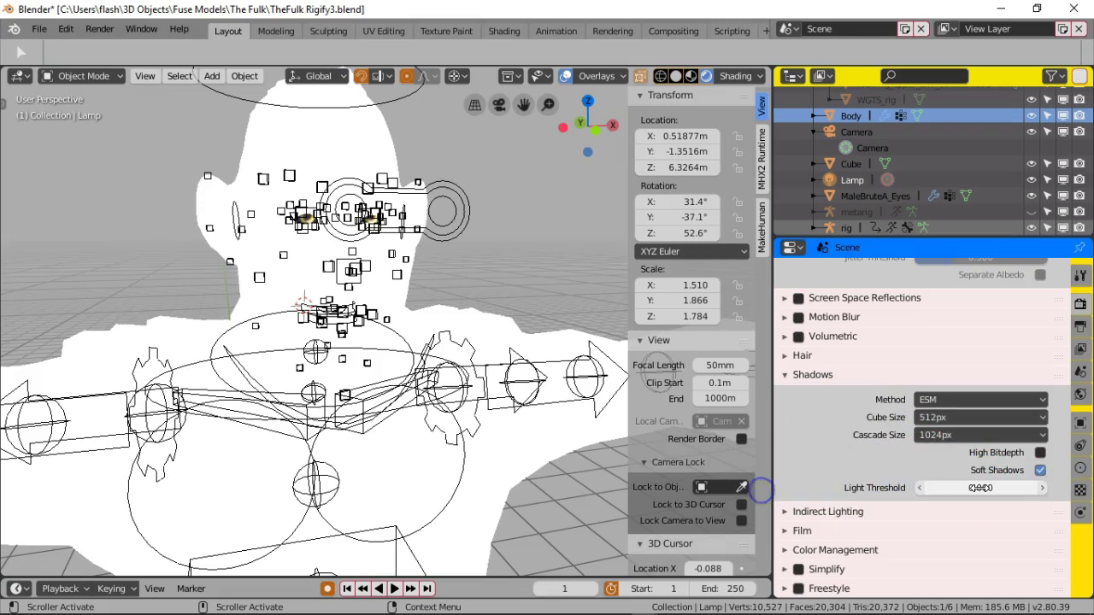
Step: Preview the character body's PackedMaterial0 material and switch its Use Nodes option off and on again to refresh the shading
{"action": "left_click", "coordinate": [496, 326]}
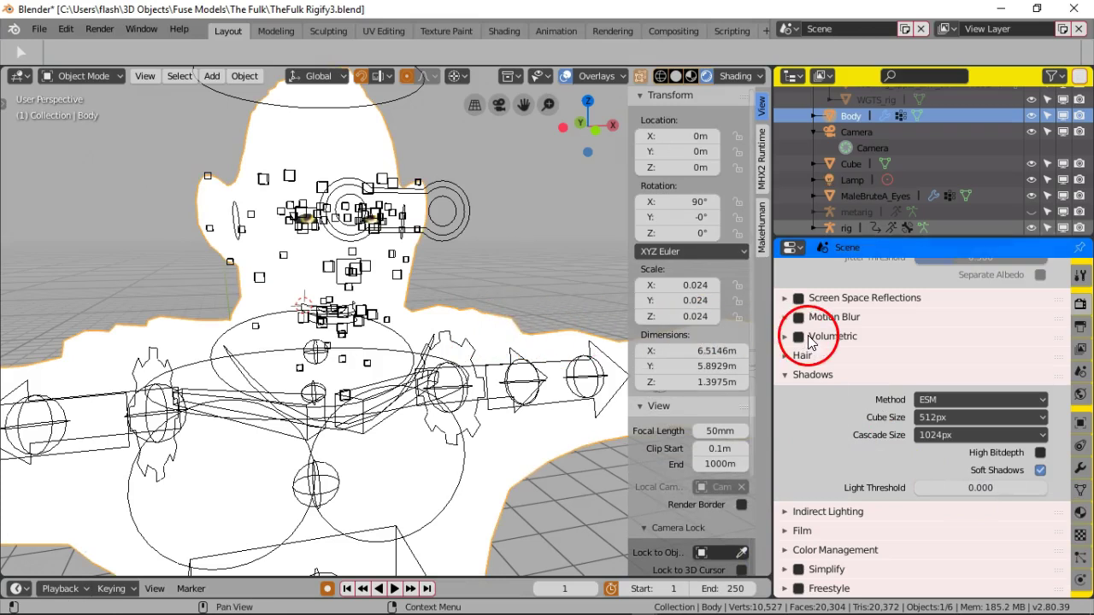
{"action": "left_click", "coordinate": [1079, 512]}
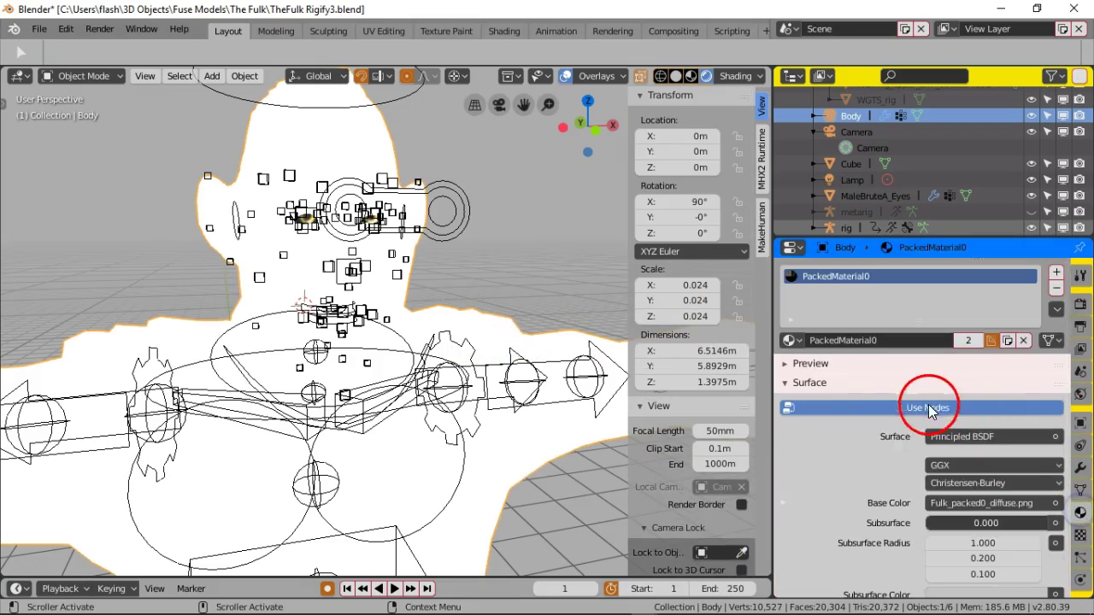
{"action": "left_click", "coordinate": [785, 363]}
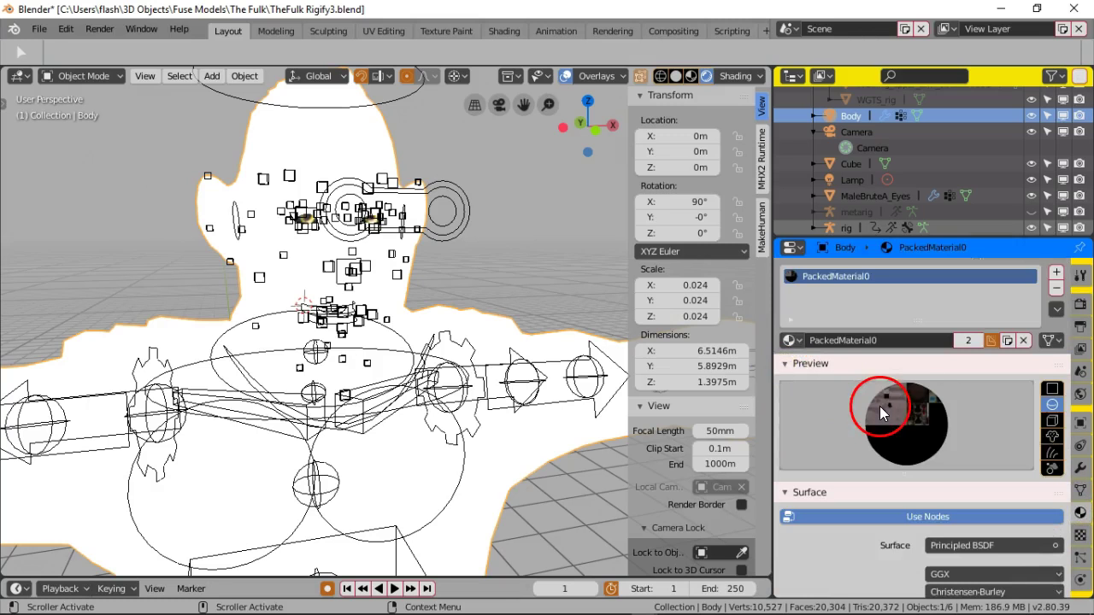
{"action": "scroll", "coordinate": [881, 410], "scroll_direction": "down", "scroll_amount": 5}
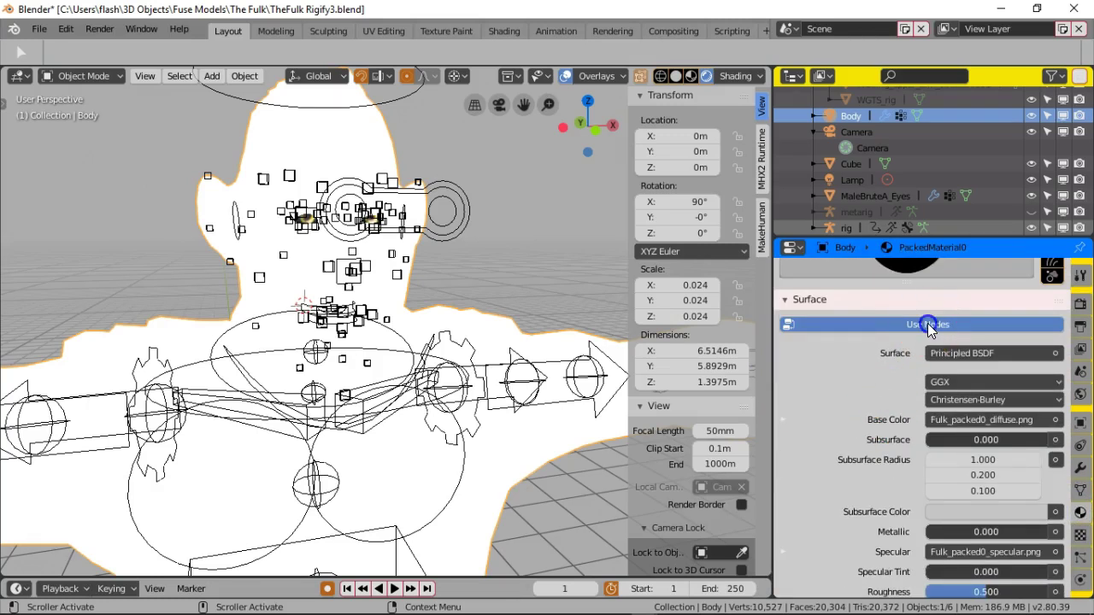
{"action": "left_click", "coordinate": [927, 324]}
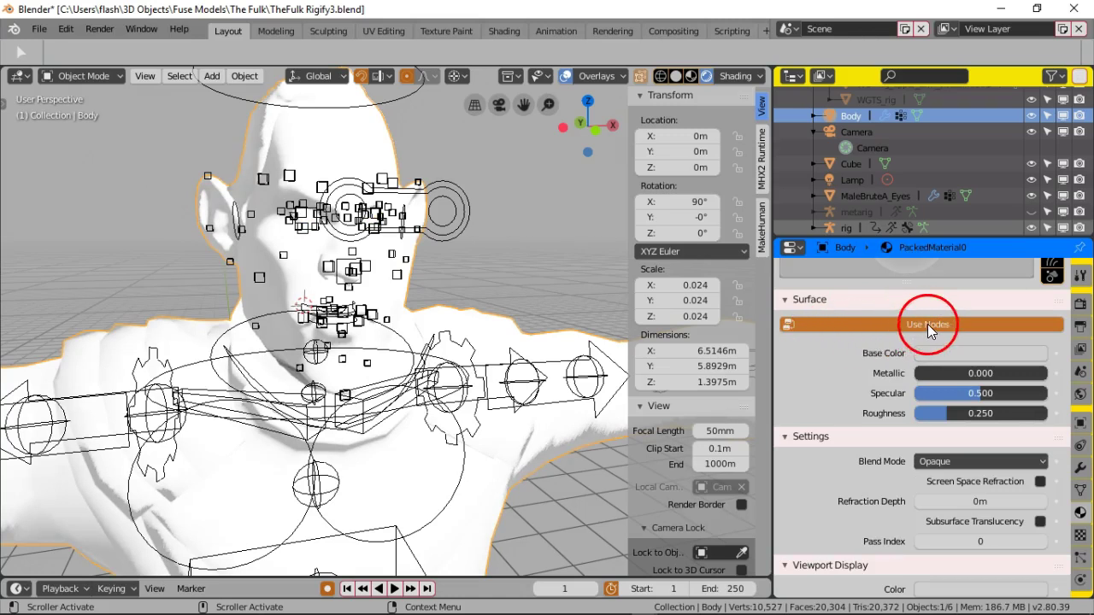
{"action": "left_click", "coordinate": [928, 324]}
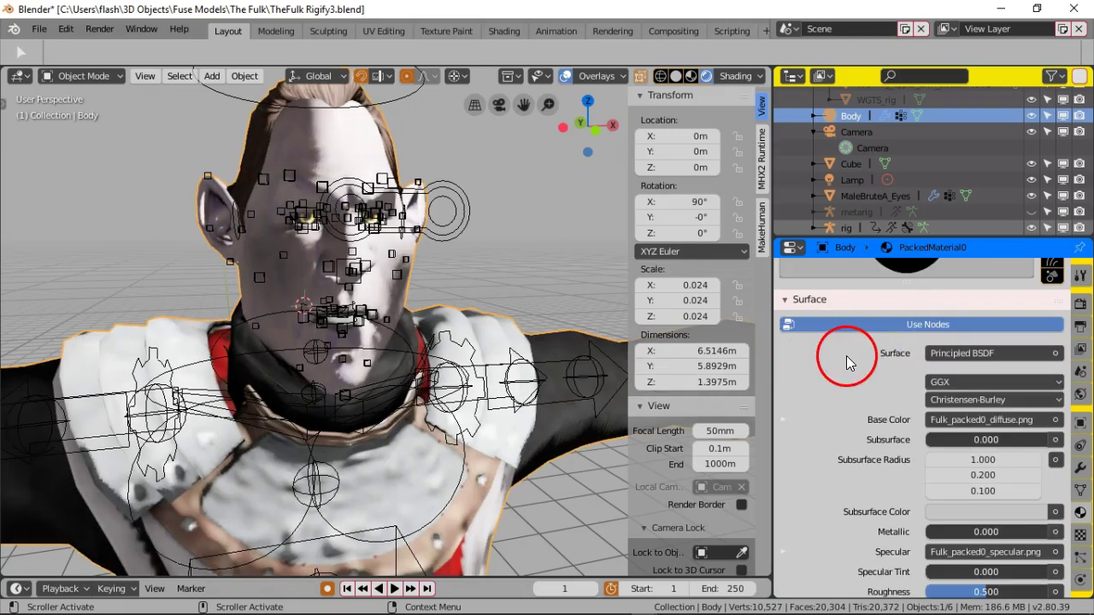
Step: Check the shading on the face, select the point lamp above the character and set its energy to 20
{"action": "middle_click_drag", "start_coordinate": [513, 359], "coordinate": [251, 357]}
{"action": "scroll", "coordinate": [251, 357], "scroll_direction": "up", "scroll_amount": 2}
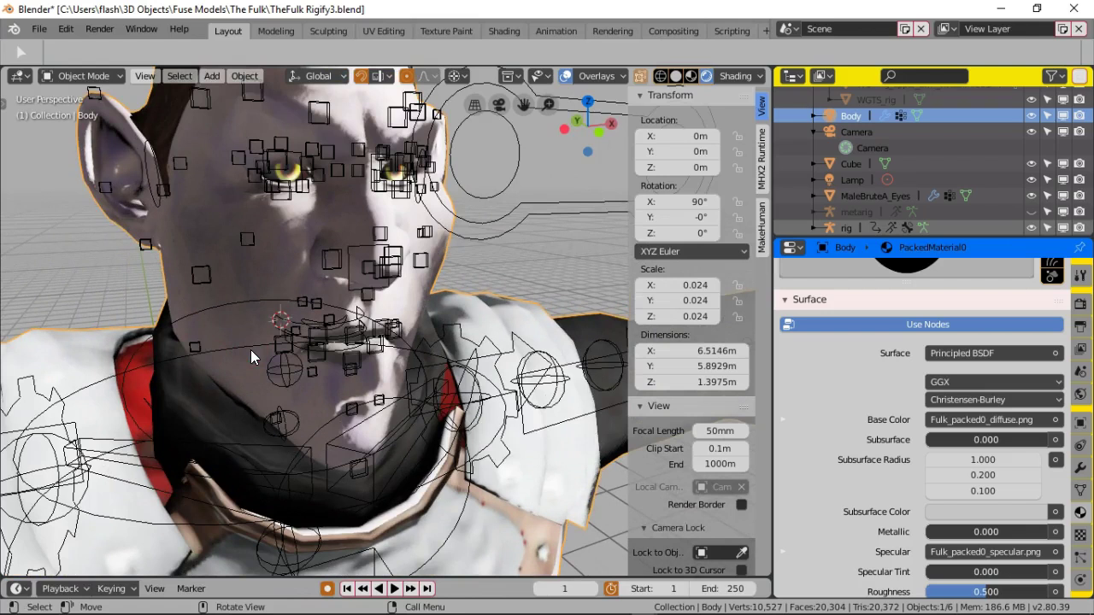
{"action": "scroll", "coordinate": [250, 350], "scroll_direction": "down", "scroll_amount": 2}
{"action": "mouse_move", "coordinate": [247, 352]}
{"action": "middle_mouse_down"}
{"action": "mouse_move", "coordinate": [233, 371]}
{"action": "mouse_move", "coordinate": [237, 342]}
{"action": "middle_mouse_up"}
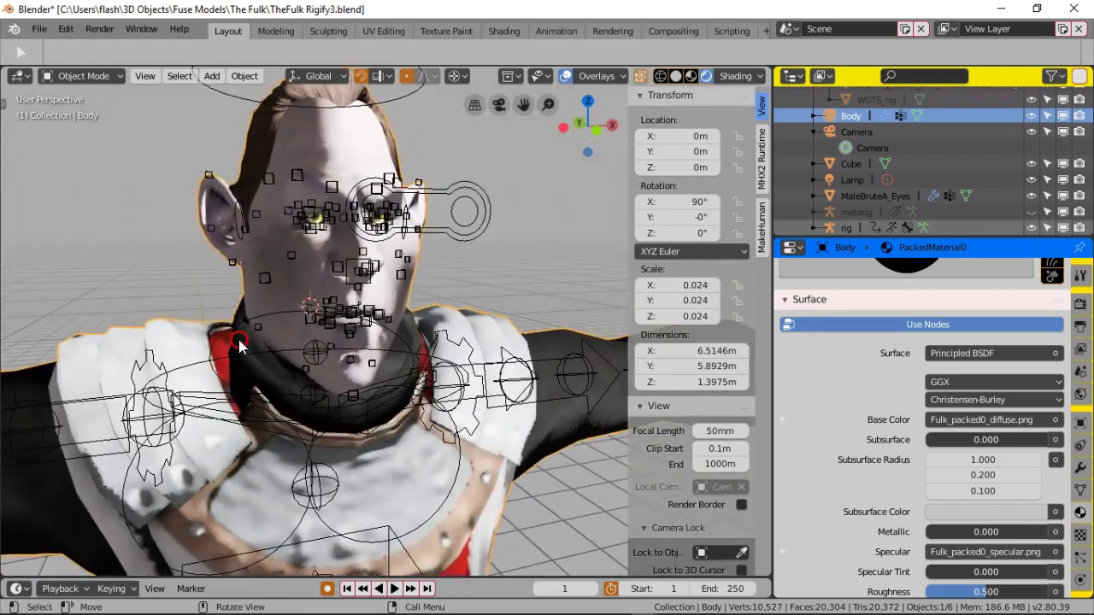
{"action": "scroll", "coordinate": [317, 342], "scroll_direction": "down", "scroll_amount": 5}
{"action": "middle_click_drag", "start_coordinate": [361, 337], "coordinate": [366, 367]}
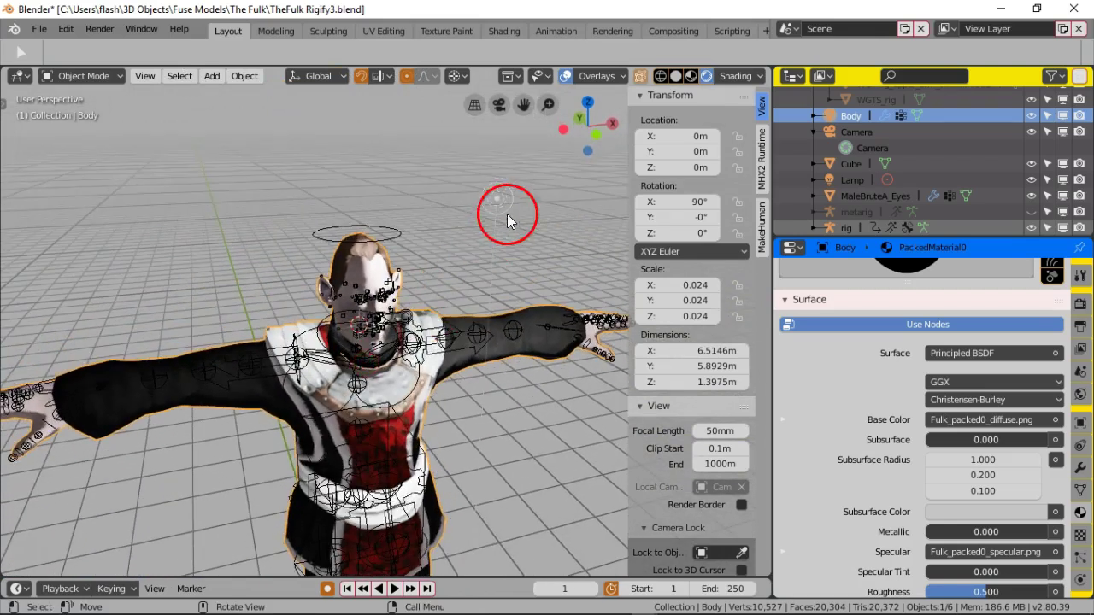
{"action": "left_click", "coordinate": [489, 240]}
{"action": "middle_click_drag", "start_coordinate": [485, 235], "coordinate": [434, 245]}
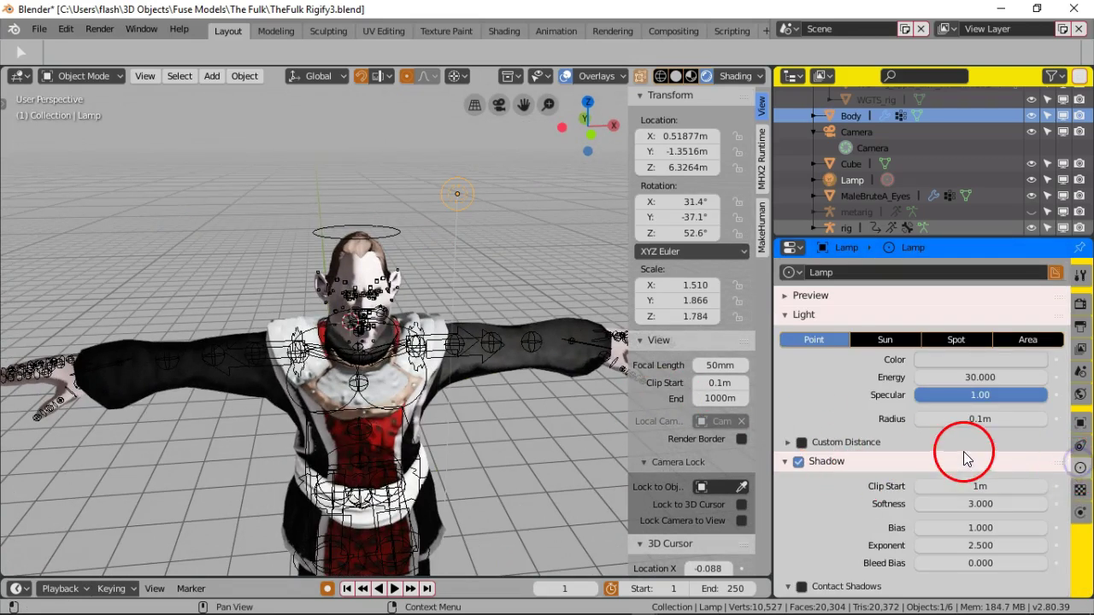
{"action": "left_click", "coordinate": [961, 377]}
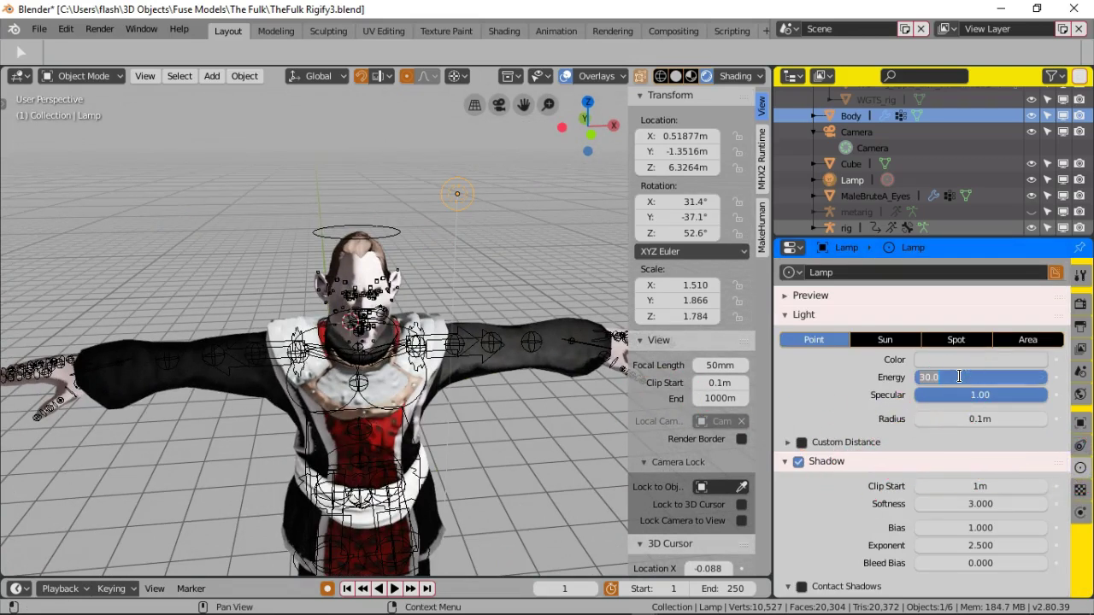
{"action": "key", "text": "Return"}
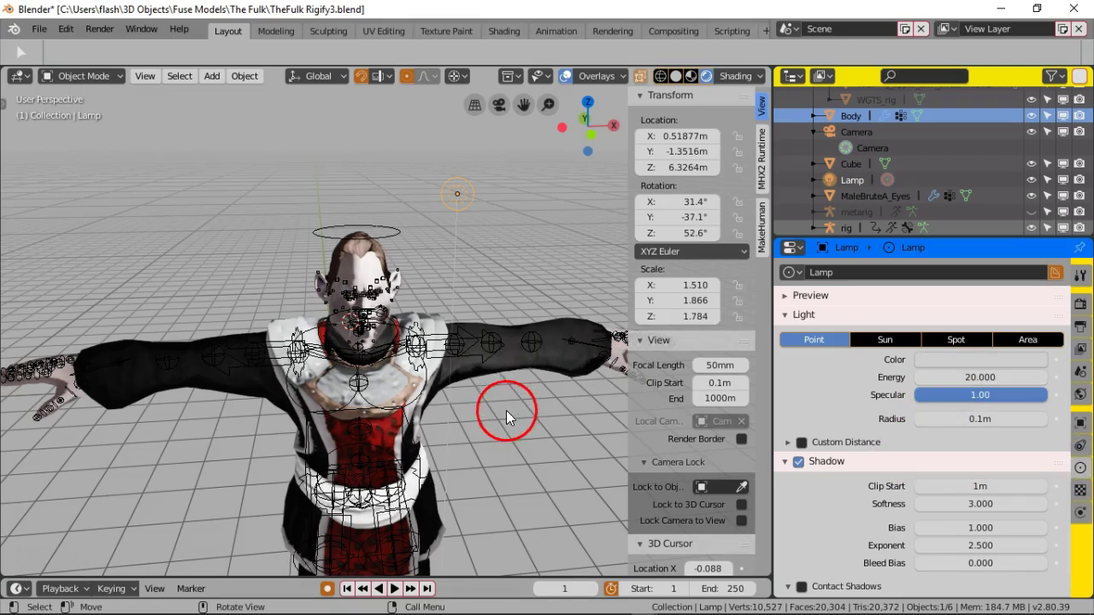
Step: Move the point lamp beside the head, to about X 1.26 m, Y -0.76 m, Z 5.89 m
{"action": "scroll", "coordinate": [388, 342], "scroll_direction": "up", "scroll_amount": 6}
{"action": "middle_click_drag", "start_coordinate": [391, 337], "coordinate": [359, 316]}
{"action": "scroll", "coordinate": [384, 343], "scroll_direction": "down", "scroll_amount": 3}
{"action": "key", "text": "g"}
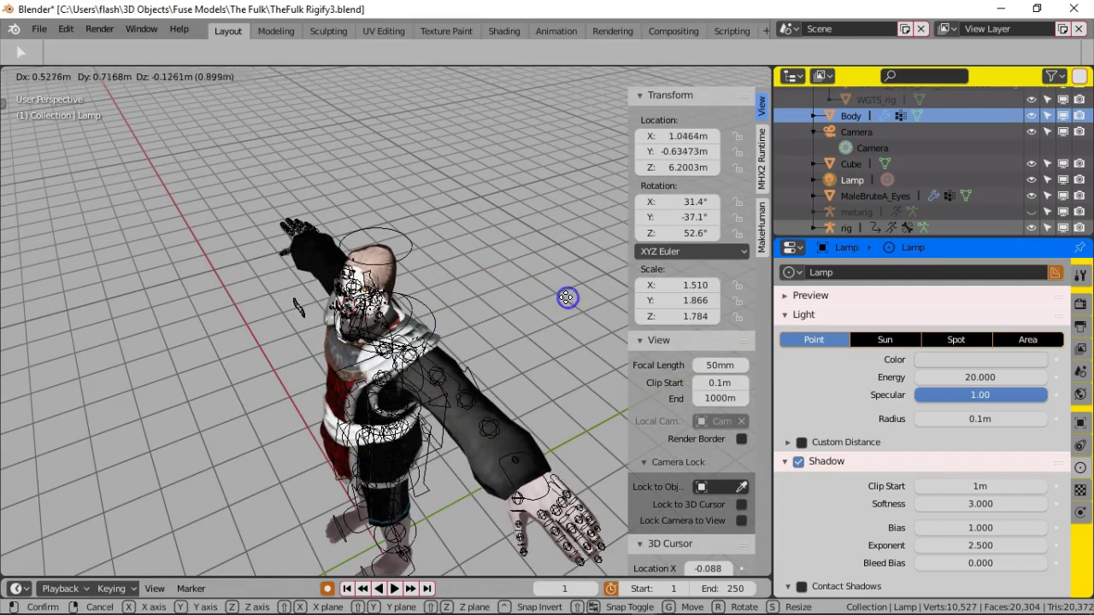
{"action": "left_click", "coordinate": [566, 334]}
{"action": "middle_click_drag", "start_coordinate": [472, 332], "coordinate": [535, 299]}
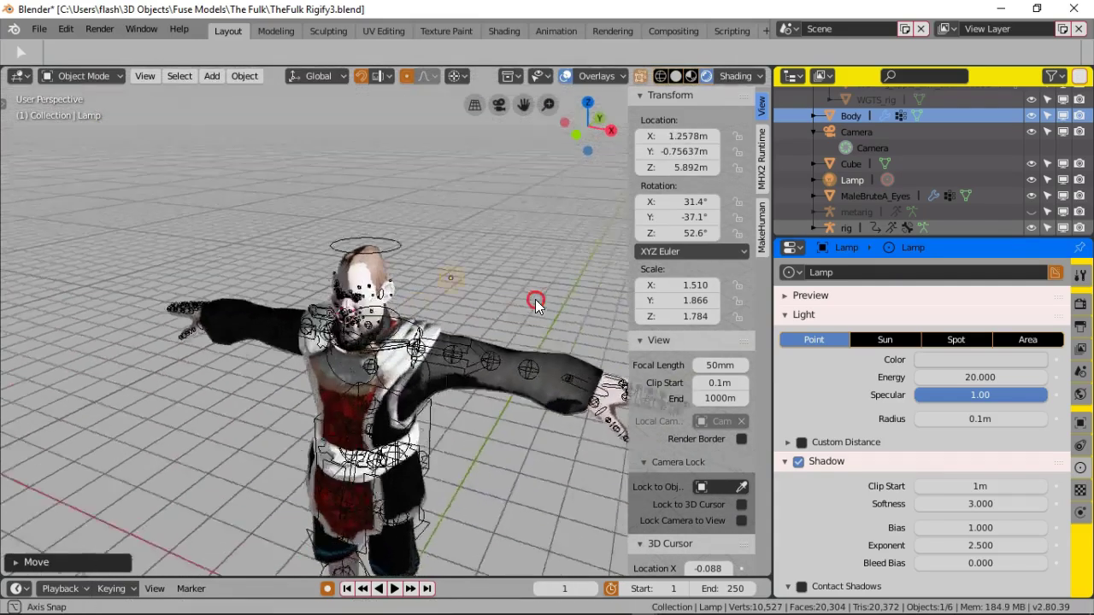
Step: Examine the light and shadow on the character's face, ear and neck up close from the front and both sides
{"action": "scroll", "coordinate": [526, 297], "scroll_direction": "up", "scroll_amount": 5}
{"action": "scroll", "coordinate": [439, 303], "scroll_direction": "up", "scroll_amount": 5}
{"action": "middle_click_drag", "start_coordinate": [403, 285], "coordinate": [427, 297]}
{"action": "left_click", "coordinate": [350, 254]}
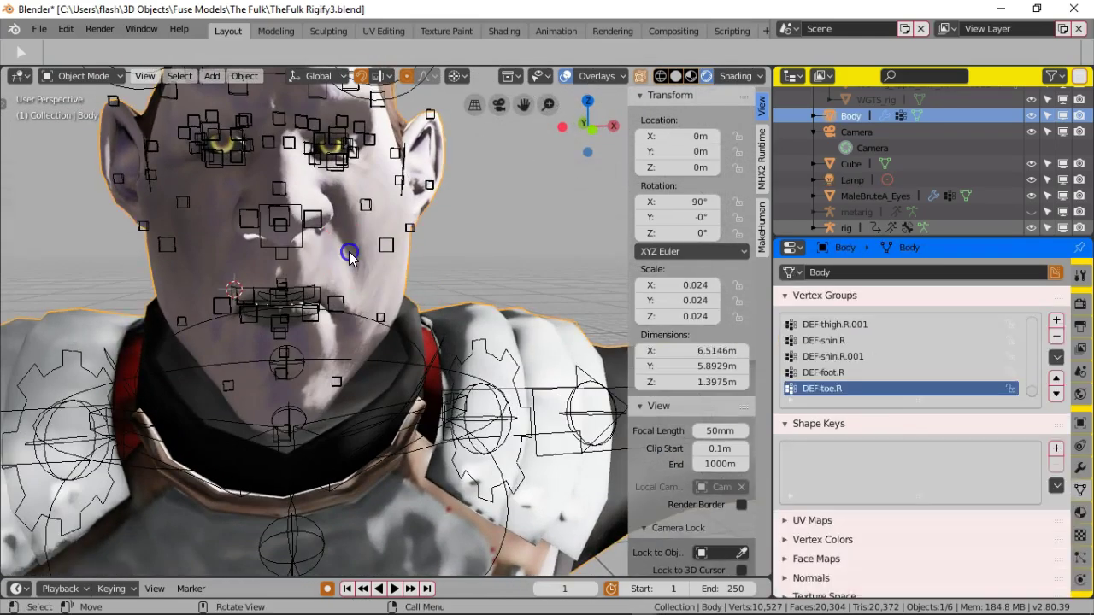
{"action": "scroll", "coordinate": [353, 265], "scroll_direction": "down", "scroll_amount": 5}
{"action": "middle_click_drag", "start_coordinate": [366, 287], "coordinate": [424, 289]}
{"action": "scroll", "coordinate": [424, 289], "scroll_direction": "up", "scroll_amount": 2}
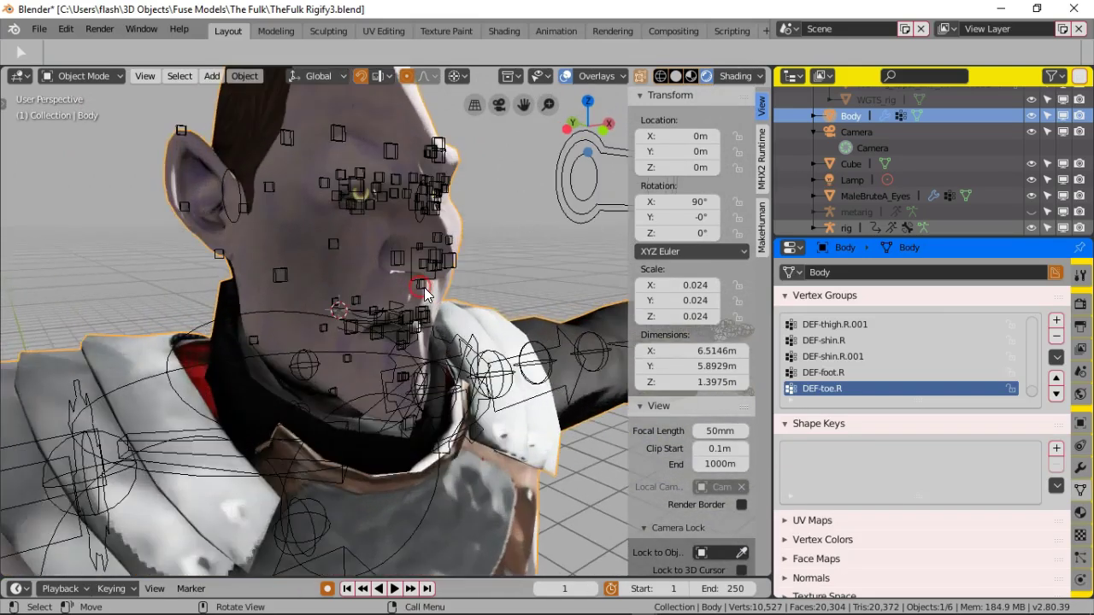
{"action": "scroll", "coordinate": [380, 277], "scroll_direction": "up", "scroll_amount": 3}
{"action": "scroll", "coordinate": [373, 279], "scroll_direction": "down", "scroll_amount": 4}
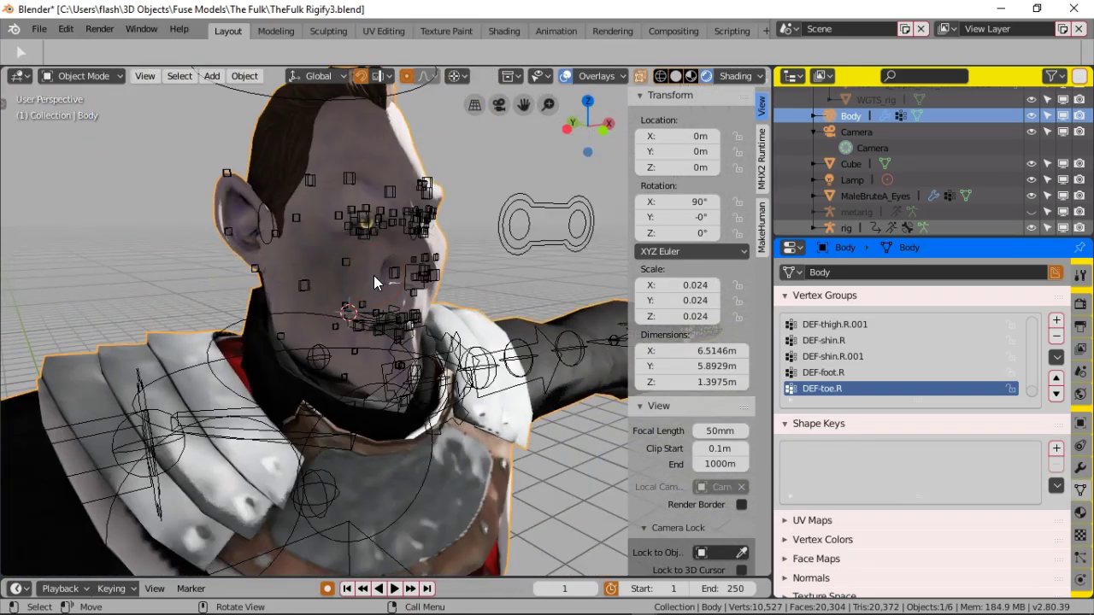
{"action": "left_click", "coordinate": [851, 431]}
{"action": "middle_click_drag", "start_coordinate": [294, 317], "coordinate": [299, 293]}
{"action": "scroll", "coordinate": [274, 234], "scroll_direction": "up", "scroll_amount": 4}
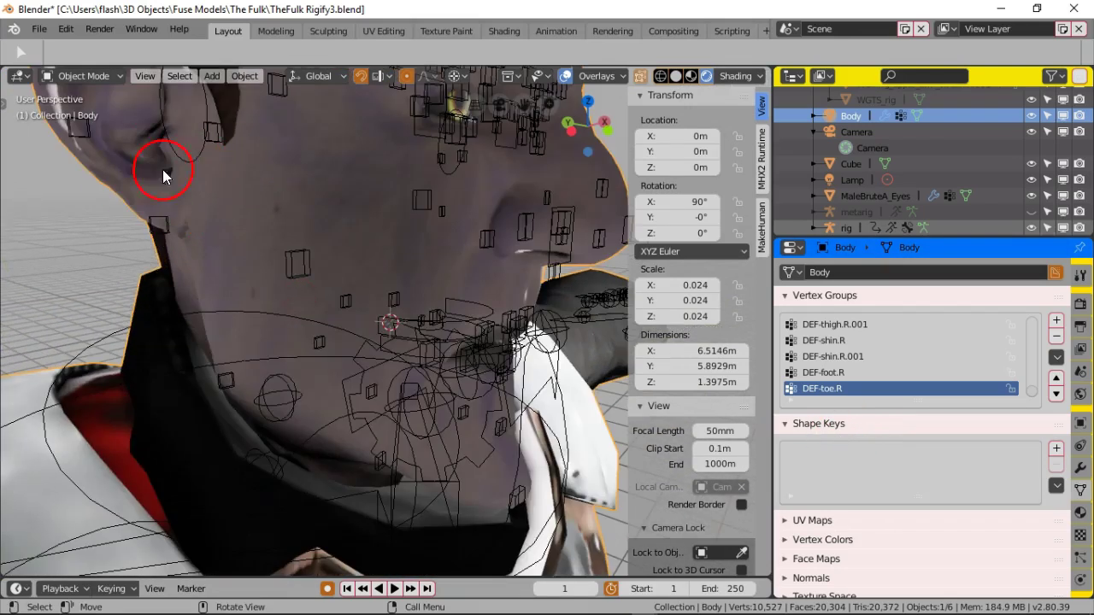
{"action": "scroll", "coordinate": [357, 221], "scroll_direction": "down", "scroll_amount": 4}
{"action": "middle_click_drag", "start_coordinate": [303, 210], "coordinate": [248, 213]}
{"action": "scroll", "coordinate": [312, 229], "scroll_direction": "down", "scroll_amount": 4}
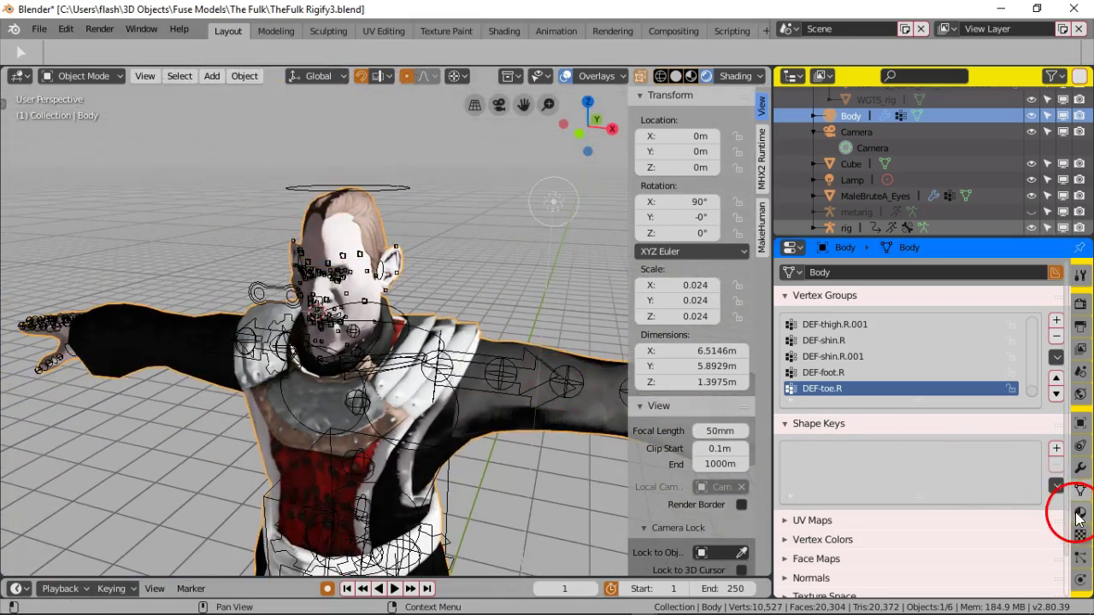
Step: Select the point lamp and increase its radius to 1.83 m
{"action": "left_click", "coordinate": [556, 218]}
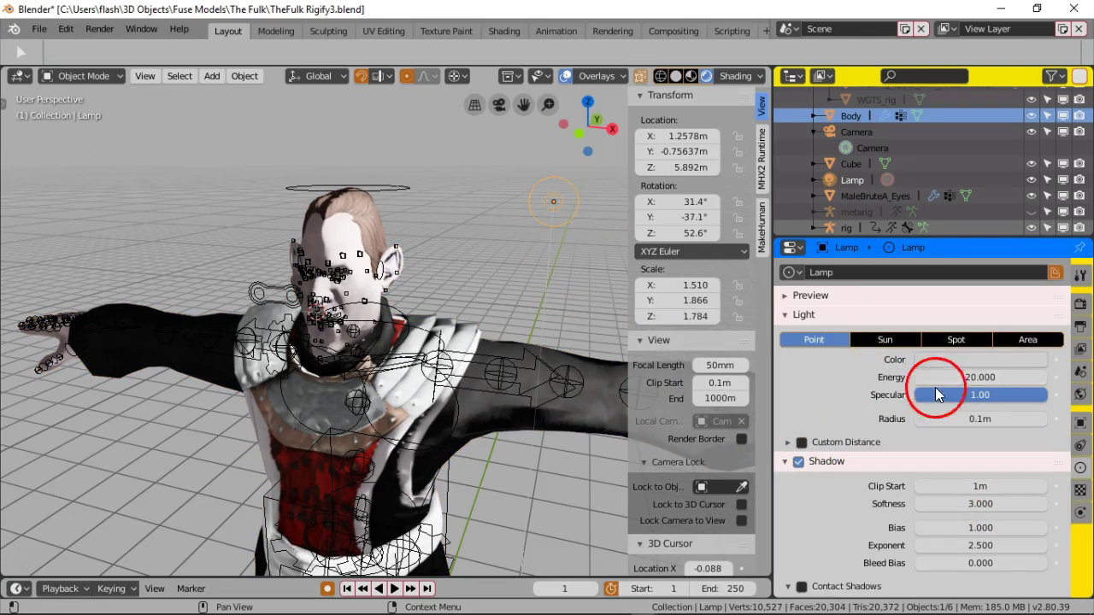
{"action": "mouse_move", "coordinate": [978, 418]}
{"action": "left_mouse_down"}
{"action": "mouse_move", "coordinate": [982, 394]}
{"action": "mouse_move", "coordinate": [1025, 395]}
{"action": "mouse_move", "coordinate": [963, 406]}
{"action": "left_mouse_up"}
{"action": "left_click_drag", "start_coordinate": [838, 418], "coordinate": [983, 417]}
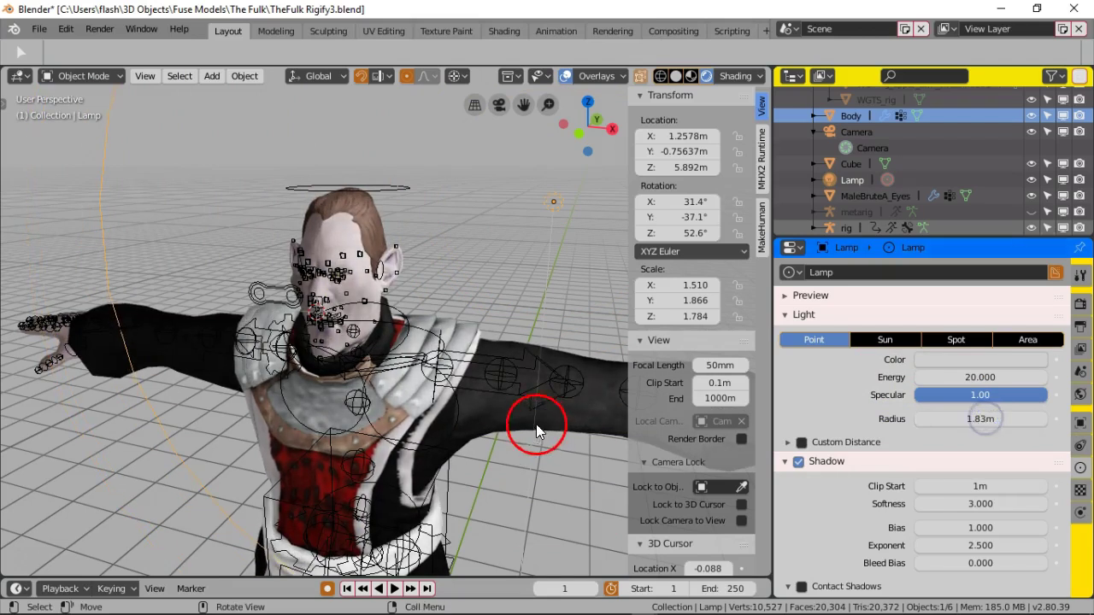
Step: Move the point lamp lower and in front of the character, to about X 1.26 m, Y -1.83 m, Z 4.95 m
{"action": "scroll", "coordinate": [513, 314], "scroll_direction": "up", "scroll_amount": 5}
{"action": "middle_click_drag", "start_coordinate": [420, 288], "coordinate": [503, 395]}
{"action": "scroll", "coordinate": [460, 287], "scroll_direction": "down", "scroll_amount": 7}
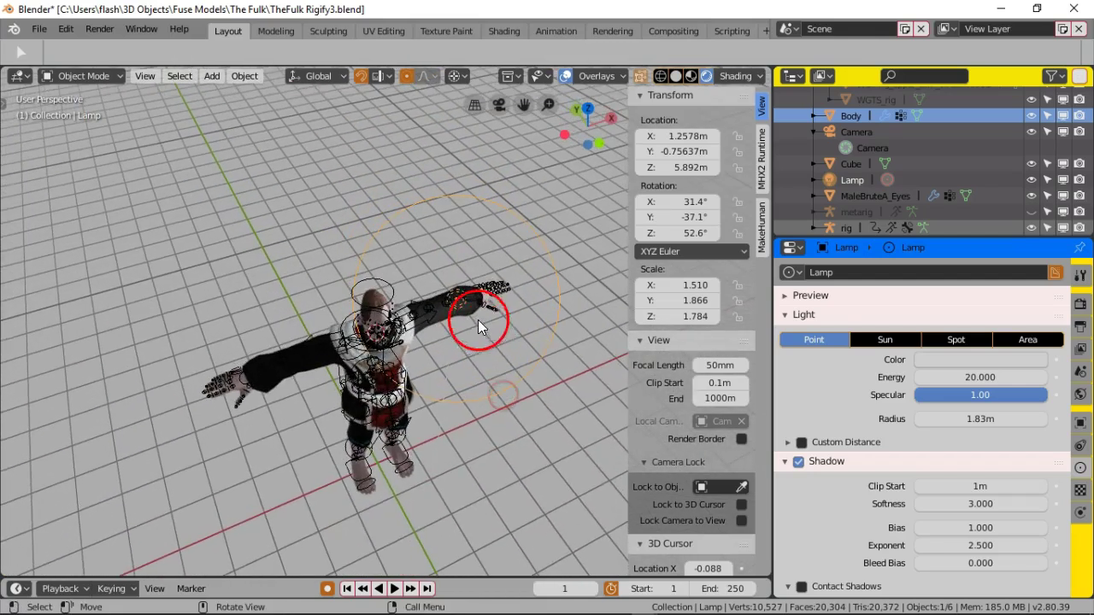
{"action": "key", "text": "g"}
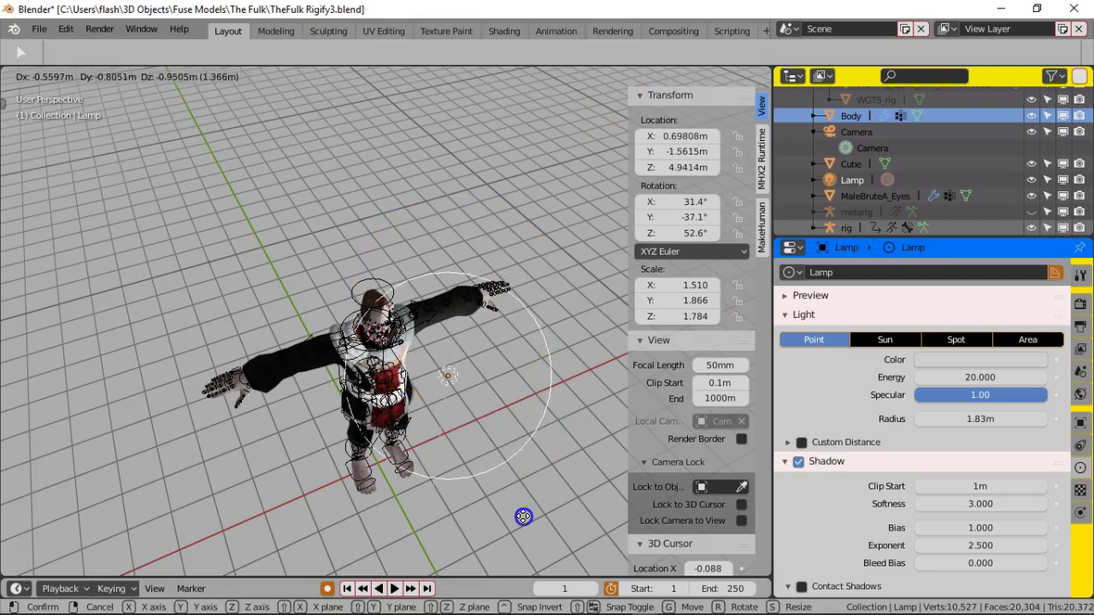
{"action": "left_click", "coordinate": [557, 515]}
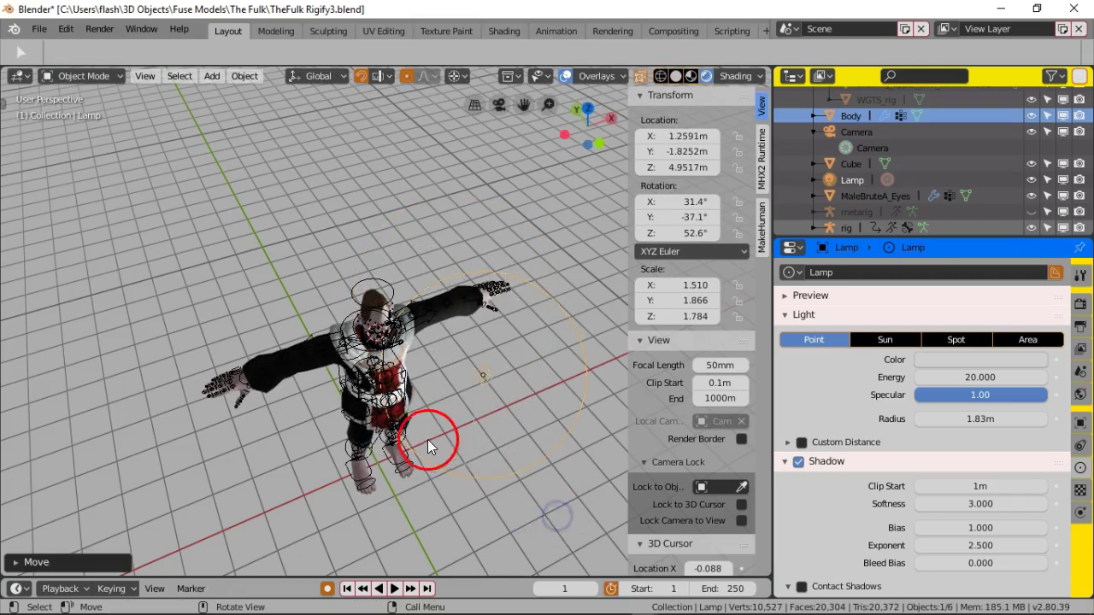
Step: Examine the softened lighting on the character's face and armour from the front and the side
{"action": "scroll", "coordinate": [421, 429], "scroll_direction": "up", "scroll_amount": 8}
{"action": "middle_click_drag", "start_coordinate": [425, 433], "coordinate": [391, 360]}
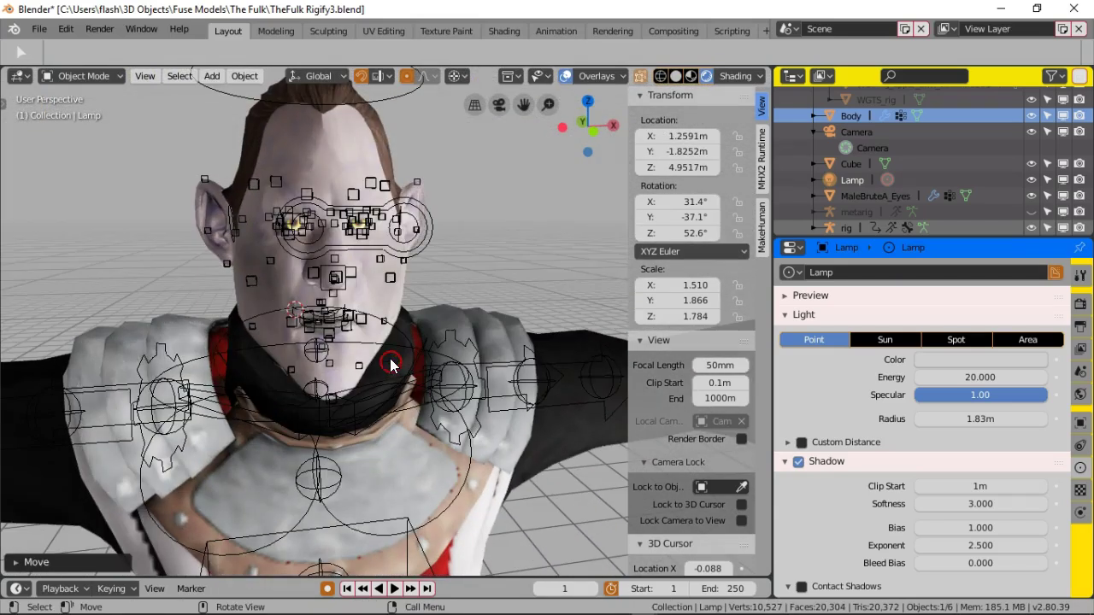
{"action": "mouse_move", "coordinate": [515, 291]}
{"action": "middle_mouse_down"}
{"action": "mouse_move", "coordinate": [498, 277]}
{"action": "mouse_move", "coordinate": [484, 303]}
{"action": "mouse_move", "coordinate": [512, 307]}
{"action": "middle_mouse_up"}
{"action": "scroll", "coordinate": [497, 278], "scroll_direction": "up", "scroll_amount": 3}
{"action": "scroll", "coordinate": [493, 280], "scroll_direction": "down", "scroll_amount": 2}
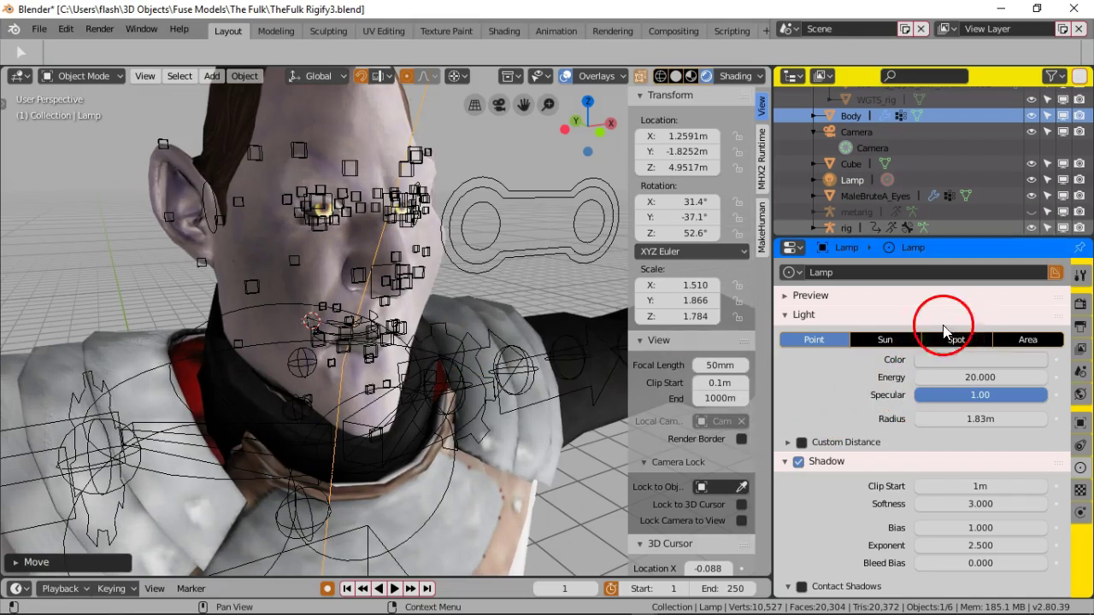
{"action": "scroll", "coordinate": [445, 326], "scroll_direction": "down", "scroll_amount": 3}
{"action": "scroll", "coordinate": [444, 326], "scroll_direction": "up", "scroll_amount": 3}
{"action": "middle_click_drag", "start_coordinate": [444, 325], "coordinate": [409, 299]}
{"action": "middle_click_drag", "start_coordinate": [261, 225], "coordinate": [328, 268]}
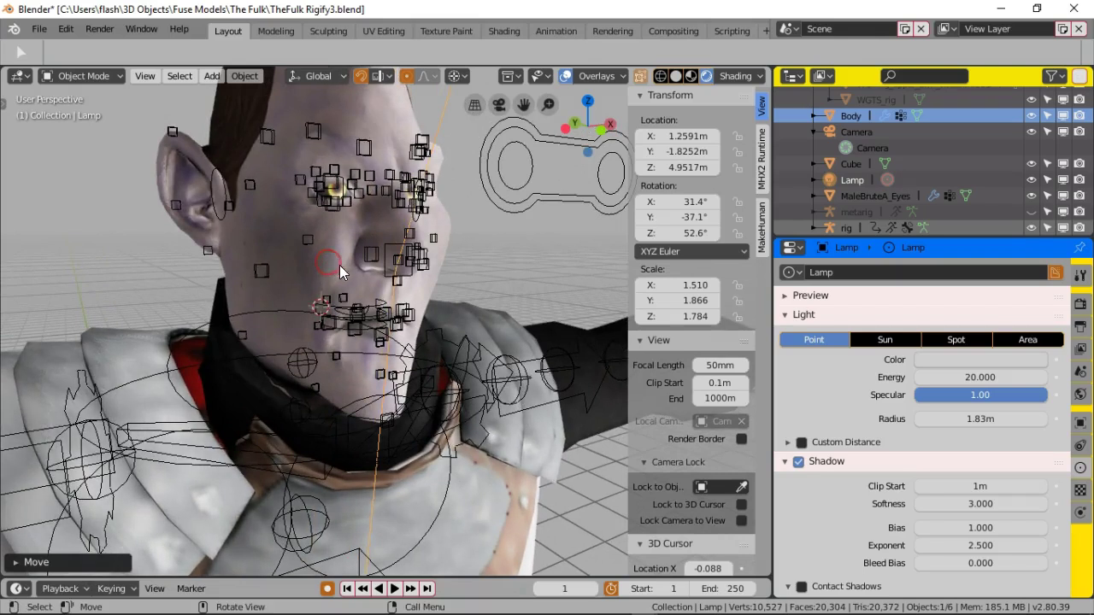
{"action": "middle_click_drag", "start_coordinate": [438, 292], "coordinate": [386, 318]}
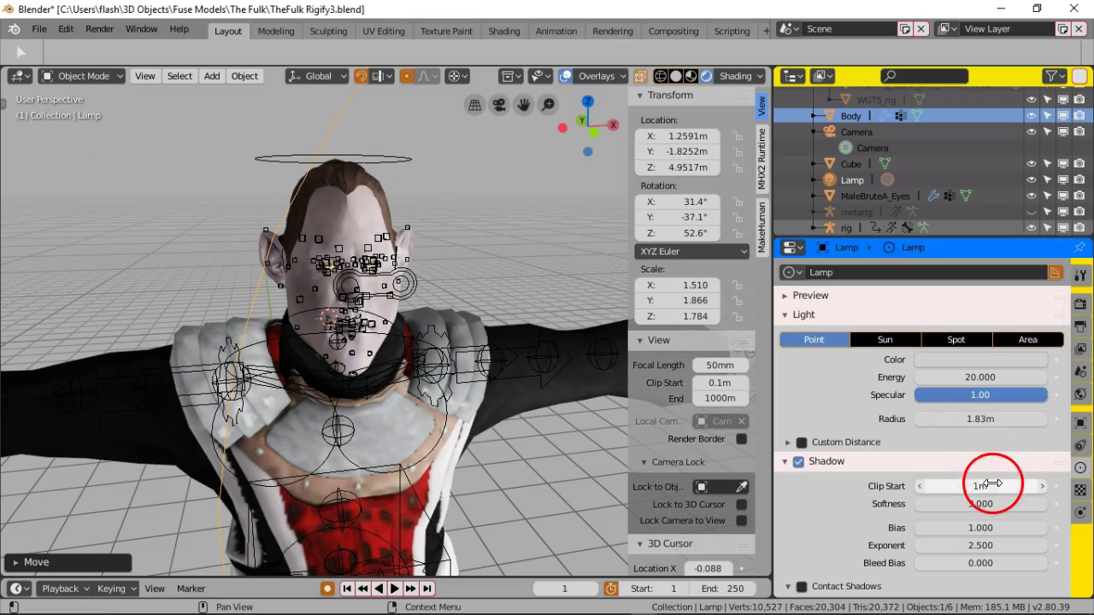
Step: Lower the point lamp's energy to 10.770
{"action": "left_click_drag", "start_coordinate": [968, 376], "coordinate": [990, 376]}
{"action": "left_click_drag", "start_coordinate": [1056, 376], "coordinate": [920, 389]}
{"action": "left_click_drag", "start_coordinate": [776, 402], "coordinate": [506, 427]}
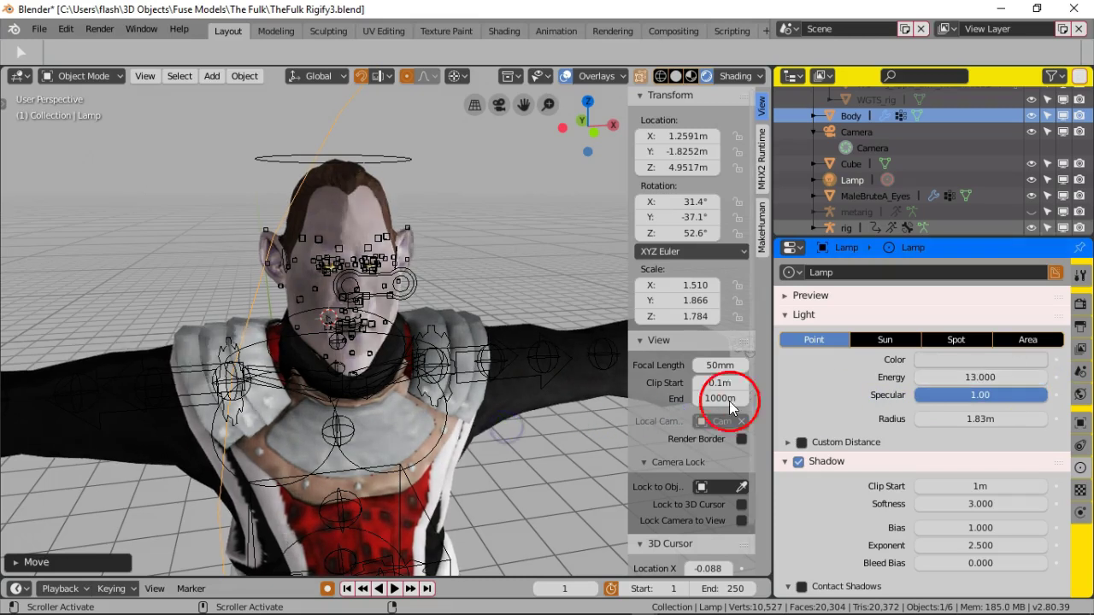
{"action": "left_click_drag", "start_coordinate": [948, 377], "coordinate": [852, 390]}
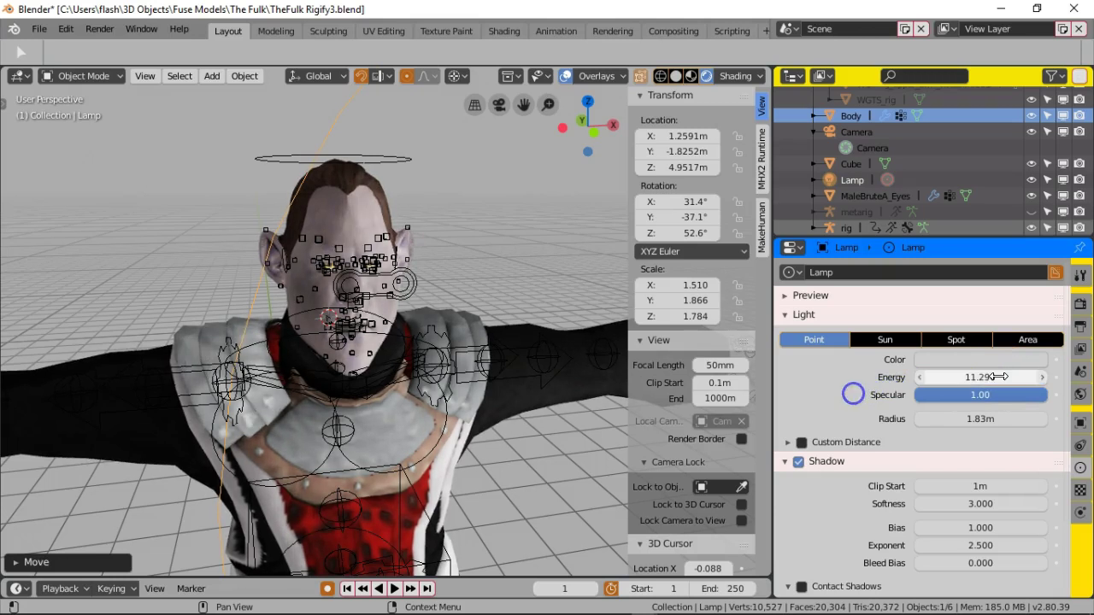
{"action": "left_click_drag", "start_coordinate": [1017, 376], "coordinate": [966, 382]}
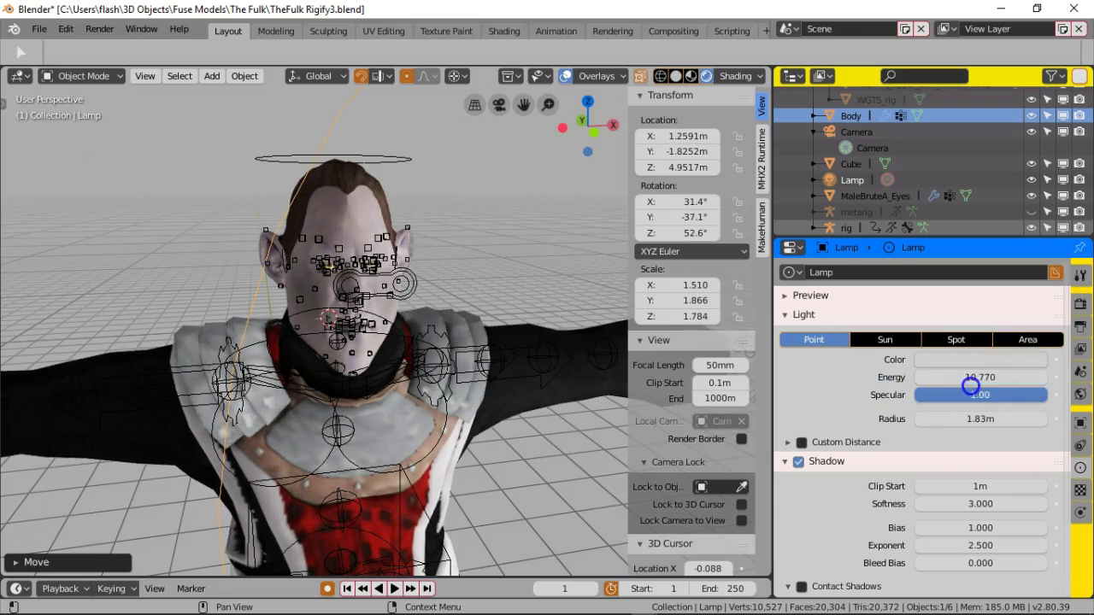
Step: Select the character's Body mesh and raise its PackedMaterial0 roughness to 1.000
{"action": "left_click", "coordinate": [351, 259]}
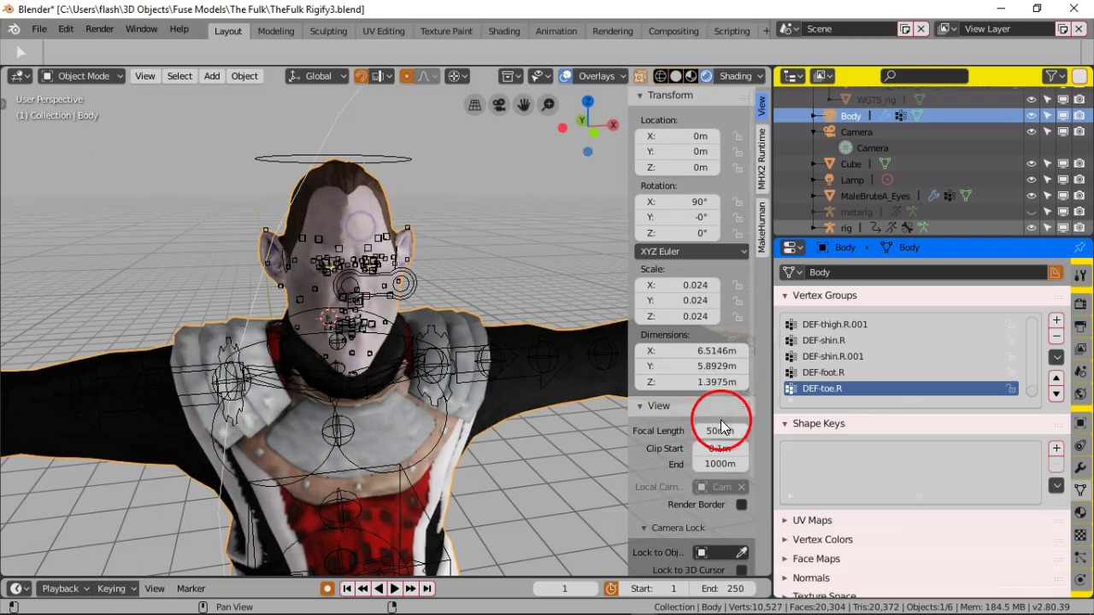
{"action": "left_click", "coordinate": [1081, 508]}
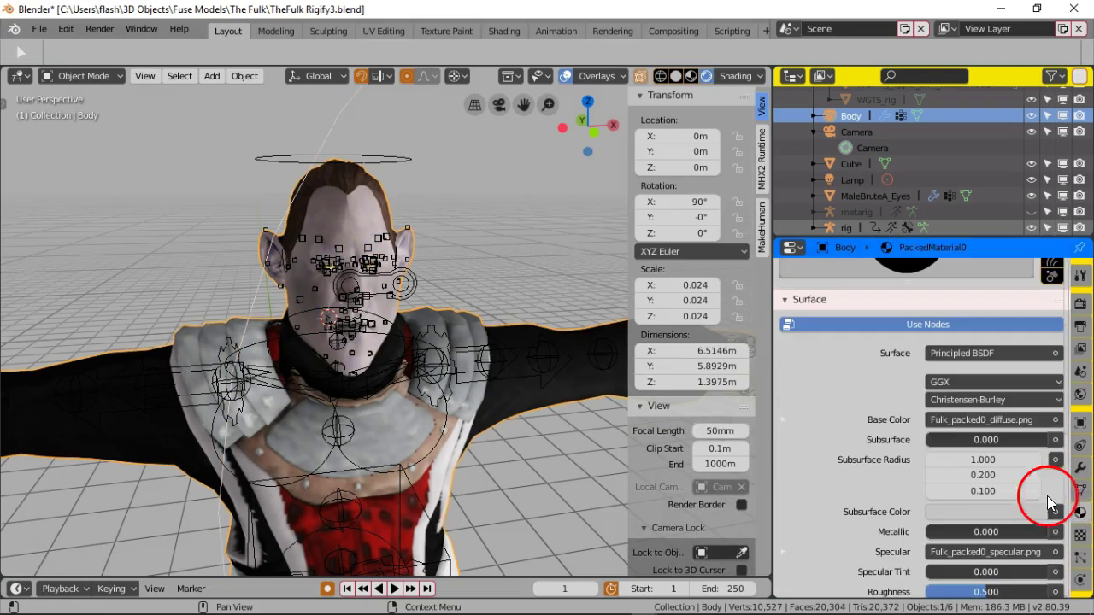
{"action": "scroll", "coordinate": [870, 441], "scroll_direction": "down", "scroll_amount": 5}
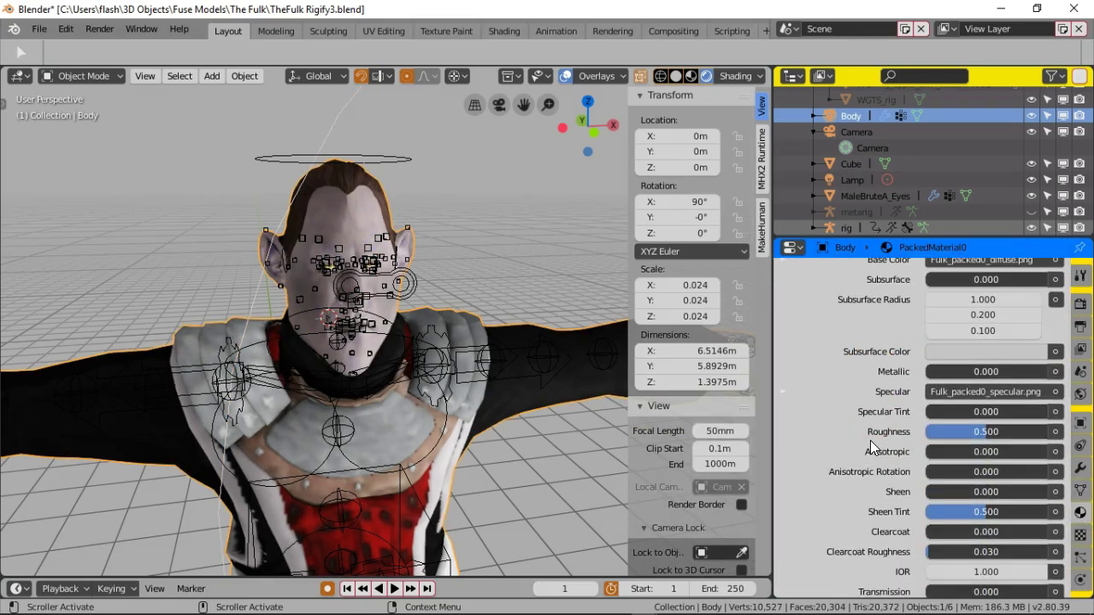
{"action": "mouse_move", "coordinate": [980, 433]}
{"action": "left_mouse_down"}
{"action": "mouse_move", "coordinate": [1007, 431]}
{"action": "mouse_move", "coordinate": [912, 437]}
{"action": "mouse_move", "coordinate": [1090, 430]}
{"action": "left_mouse_up"}
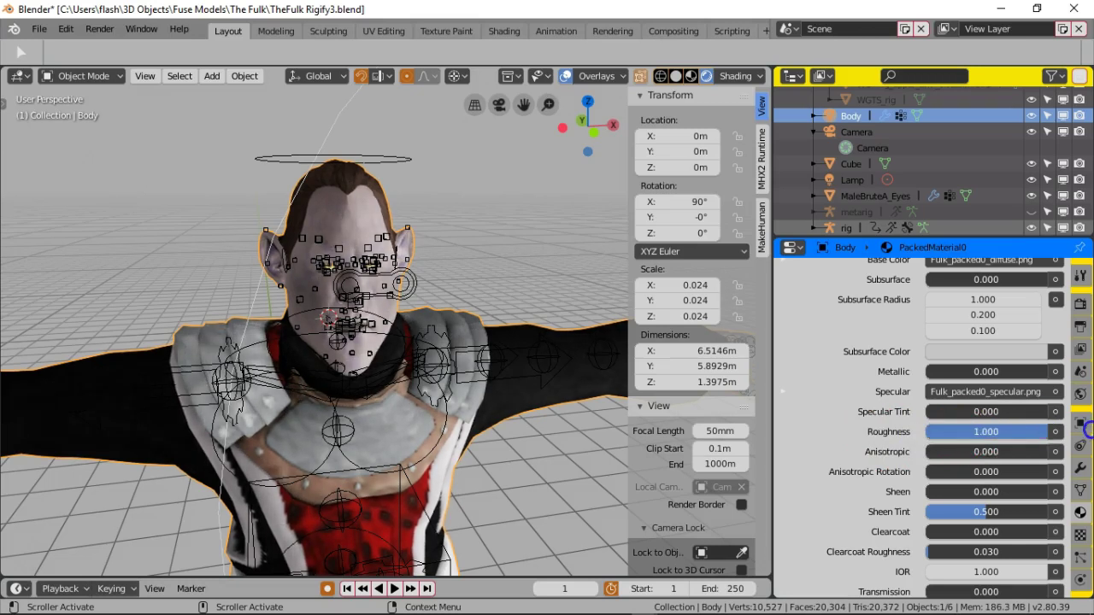
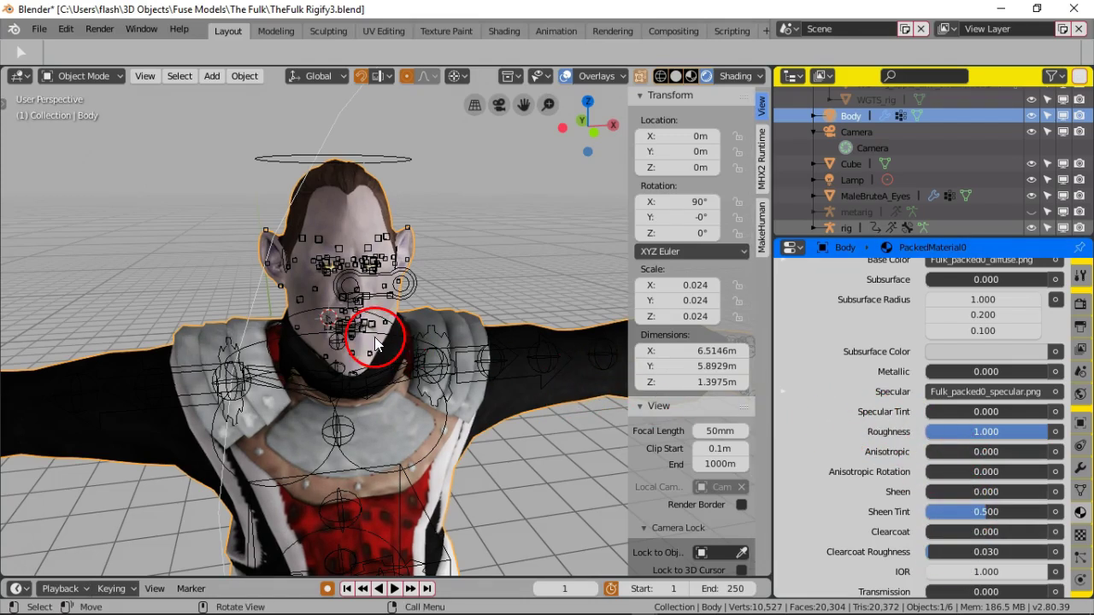
{"action": "scroll", "coordinate": [374, 337], "scroll_direction": "up", "scroll_amount": 4}
{"action": "middle_click_drag", "start_coordinate": [374, 334], "coordinate": [418, 328]}
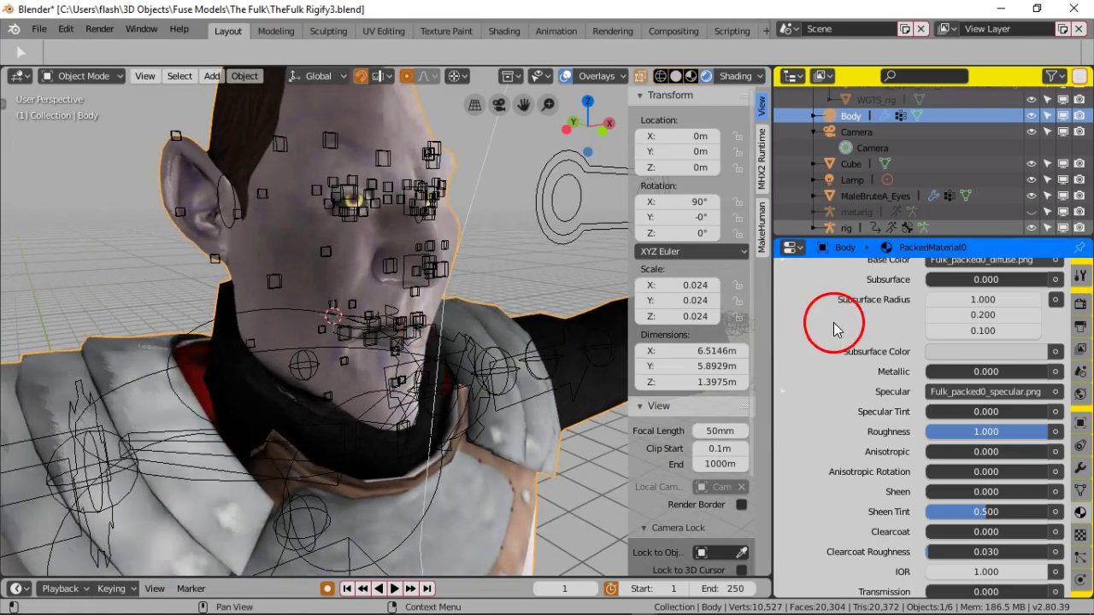
Step: Turn node-based shading off and back on for the body material to compare the plain surface
{"action": "scroll", "coordinate": [833, 329], "scroll_direction": "up", "scroll_amount": 5}
{"action": "scroll", "coordinate": [916, 367], "scroll_direction": "down", "scroll_amount": 2}
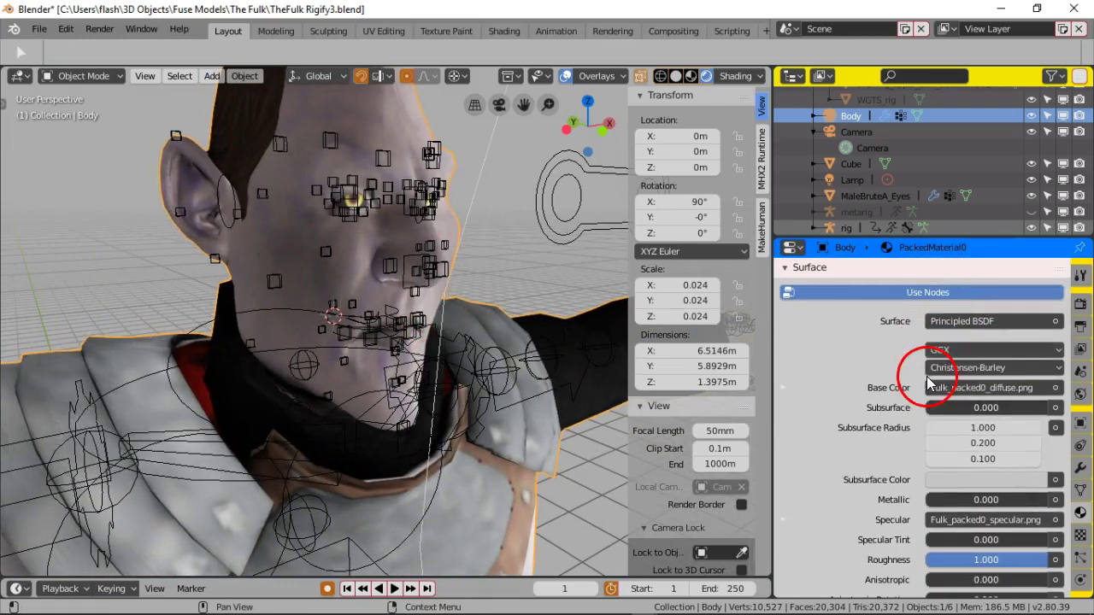
{"action": "left_click", "coordinate": [945, 293]}
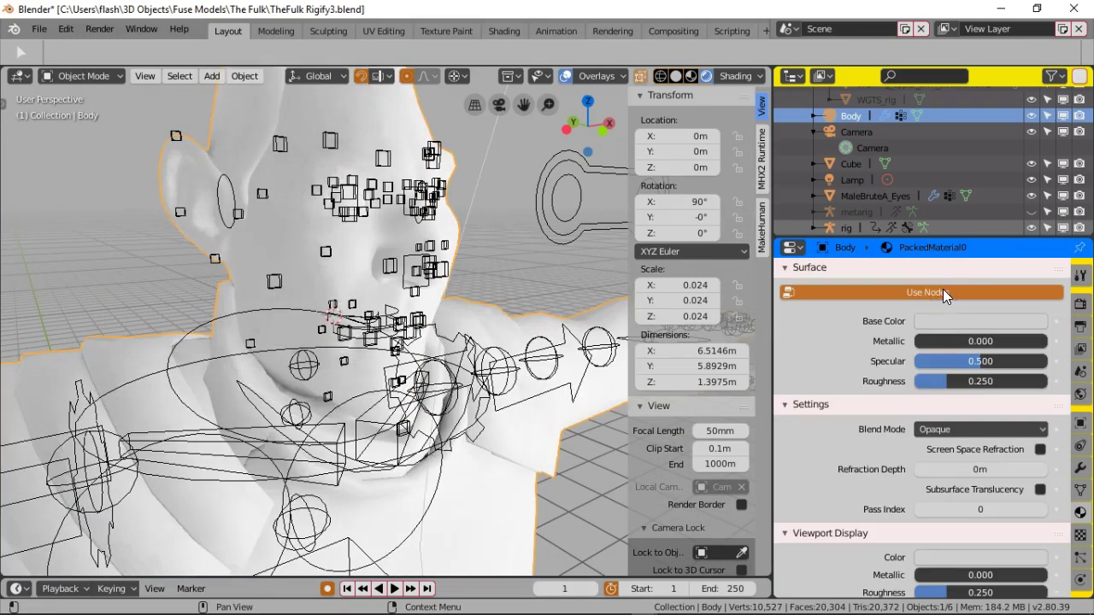
{"action": "left_click", "coordinate": [943, 291]}
{"action": "left_click_drag", "start_coordinate": [951, 428], "coordinate": [949, 446]}
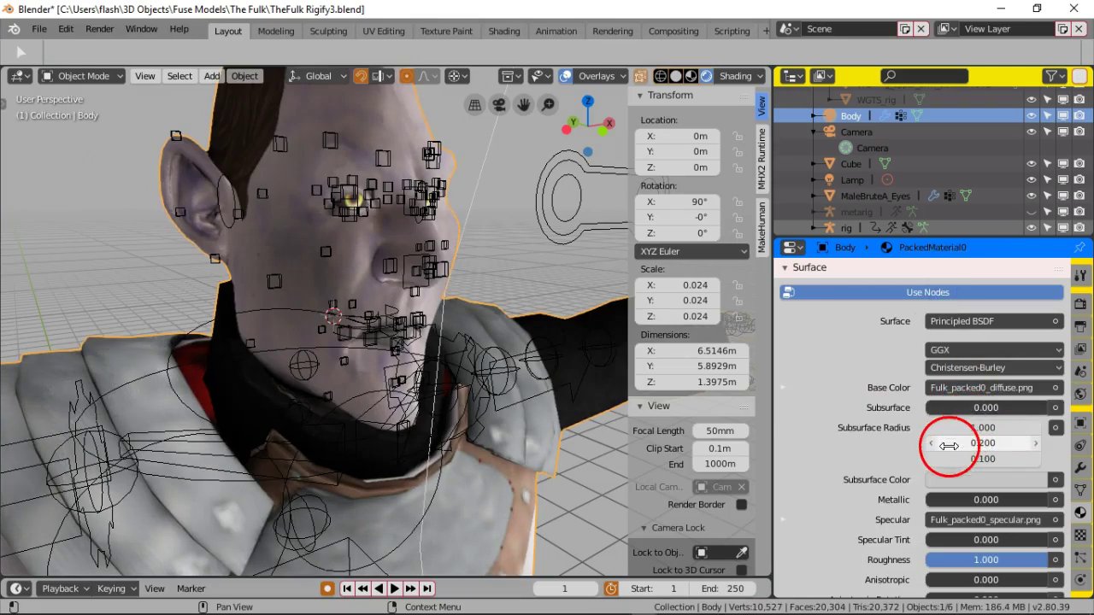
Step: Tint the body material's subsurface color to R 0.762, G 0.800, B 0.682 and review its surface settings
{"action": "left_click", "coordinate": [979, 484]}
{"action": "mouse_move", "coordinate": [959, 317]}
{"action": "left_mouse_down"}
{"action": "mouse_move", "coordinate": [938, 323]}
{"action": "mouse_move", "coordinate": [926, 285]}
{"action": "mouse_move", "coordinate": [955, 259]}
{"action": "mouse_move", "coordinate": [960, 309]}
{"action": "left_mouse_up"}
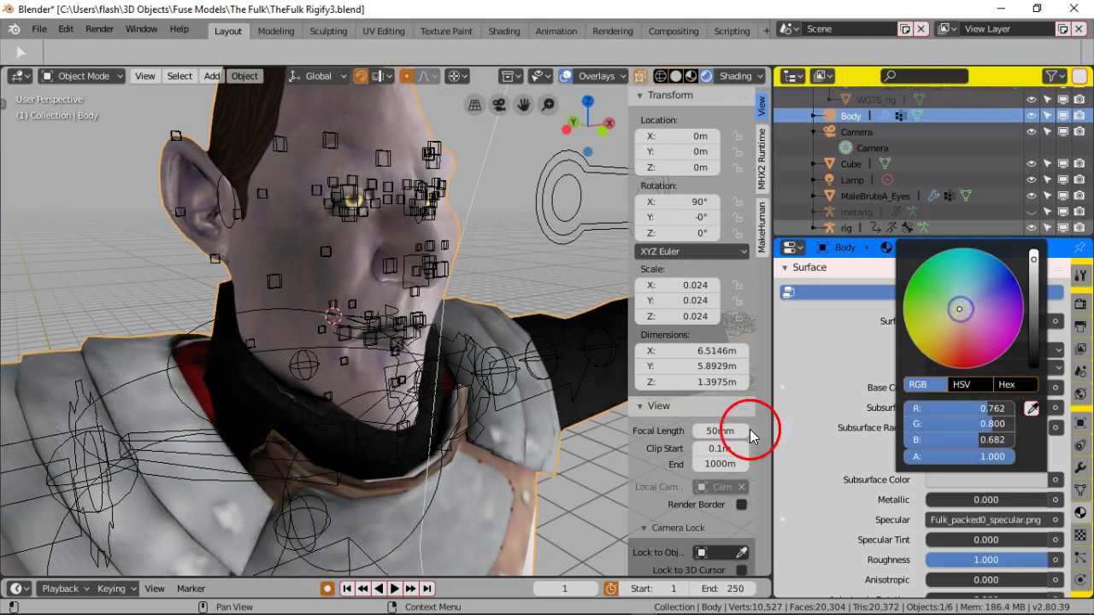
{"action": "scroll", "coordinate": [858, 464], "scroll_direction": "down", "scroll_amount": 3}
{"action": "scroll", "coordinate": [859, 464], "scroll_direction": "down", "scroll_amount": 9}
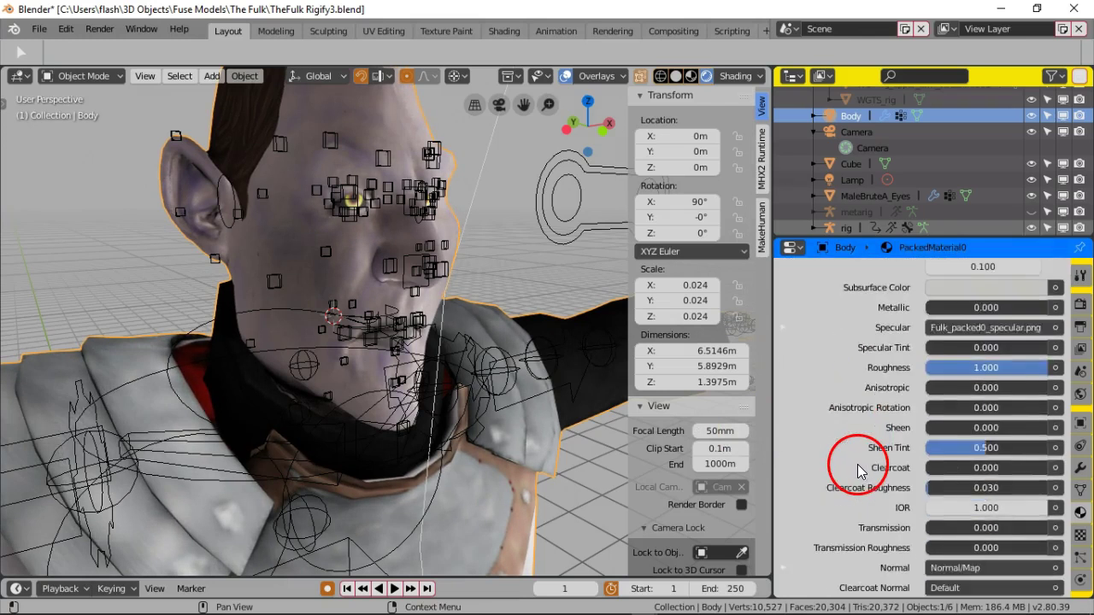
{"action": "scroll", "coordinate": [857, 465], "scroll_direction": "up", "scroll_amount": 5}
{"action": "scroll", "coordinate": [858, 464], "scroll_direction": "up", "scroll_amount": 10}
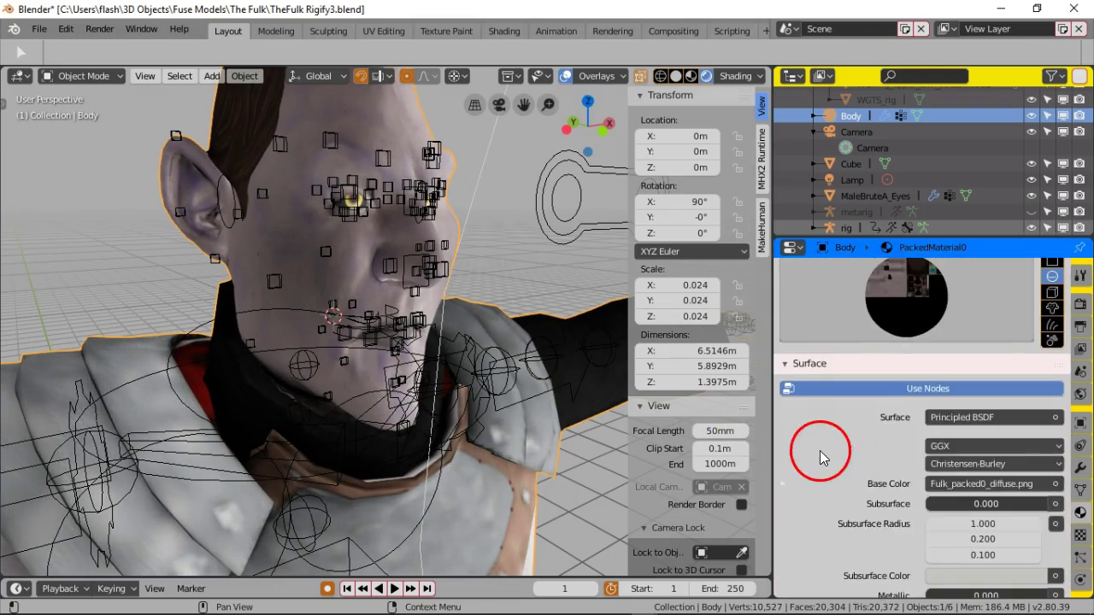
Step: Replace the timeline with an enlarged Shader Editor showing the Principled BSDF node of PackedMaterial0
{"action": "left_click_drag", "start_coordinate": [263, 579], "coordinate": [263, 476]}
{"action": "left_click", "coordinate": [19, 484]}
{"action": "left_click", "coordinate": [60, 396]}
{"action": "left_click", "coordinate": [214, 511]}
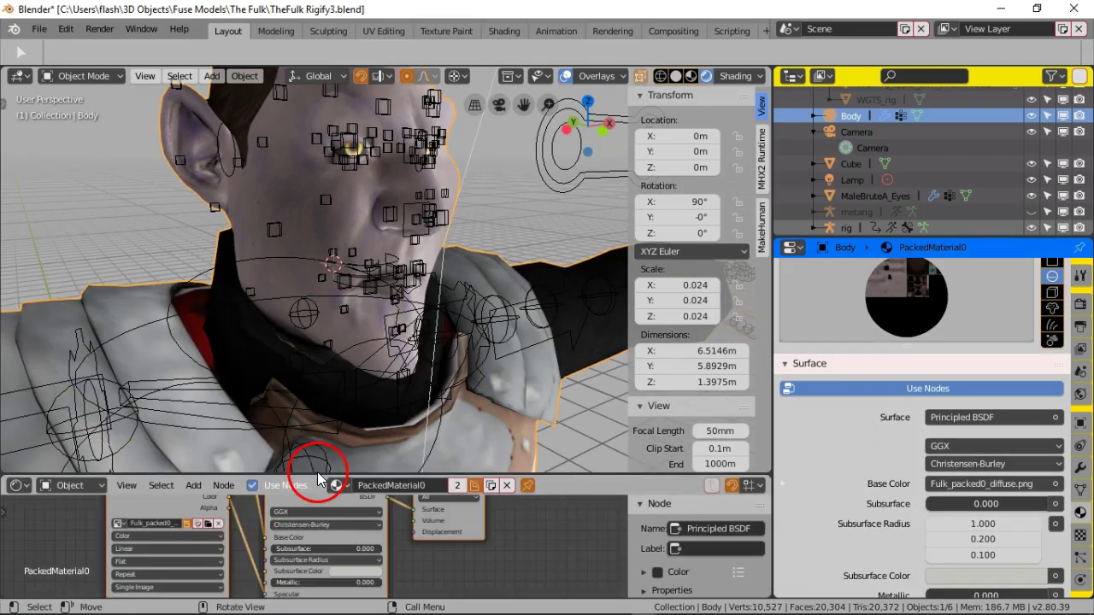
{"action": "left_click_drag", "start_coordinate": [318, 475], "coordinate": [340, 295]}
{"action": "left_click", "coordinate": [293, 433]}
{"action": "middle_click_drag", "start_coordinate": [308, 399], "coordinate": [382, 423]}
Step: Change the Principled BSDF node's subsurface color to a pale green and place the node higher in the graph
{"action": "left_click", "coordinate": [427, 507]}
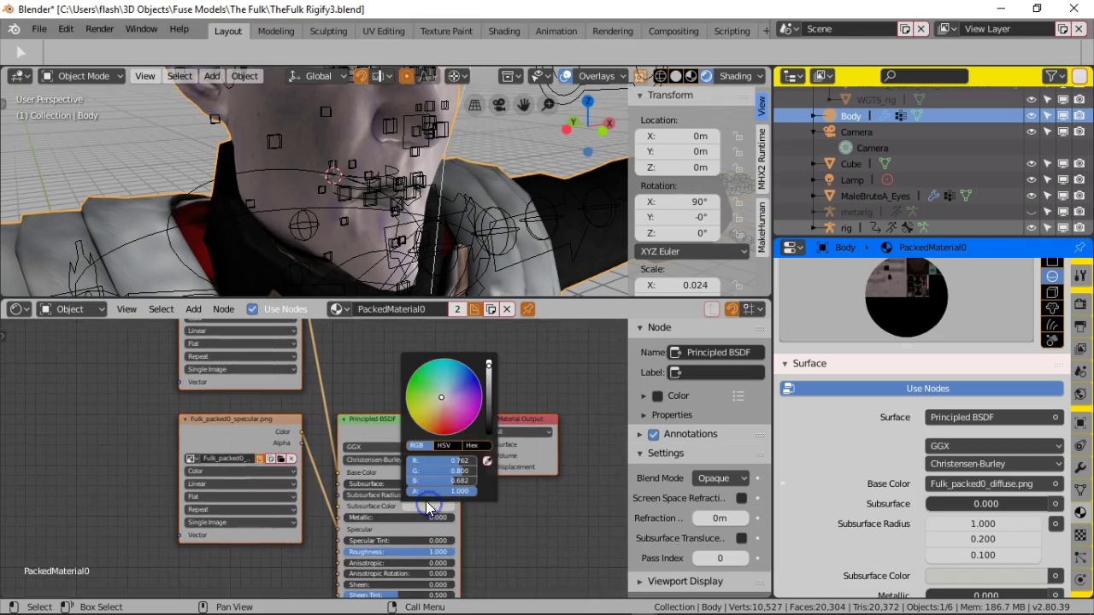
{"action": "left_click", "coordinate": [424, 392]}
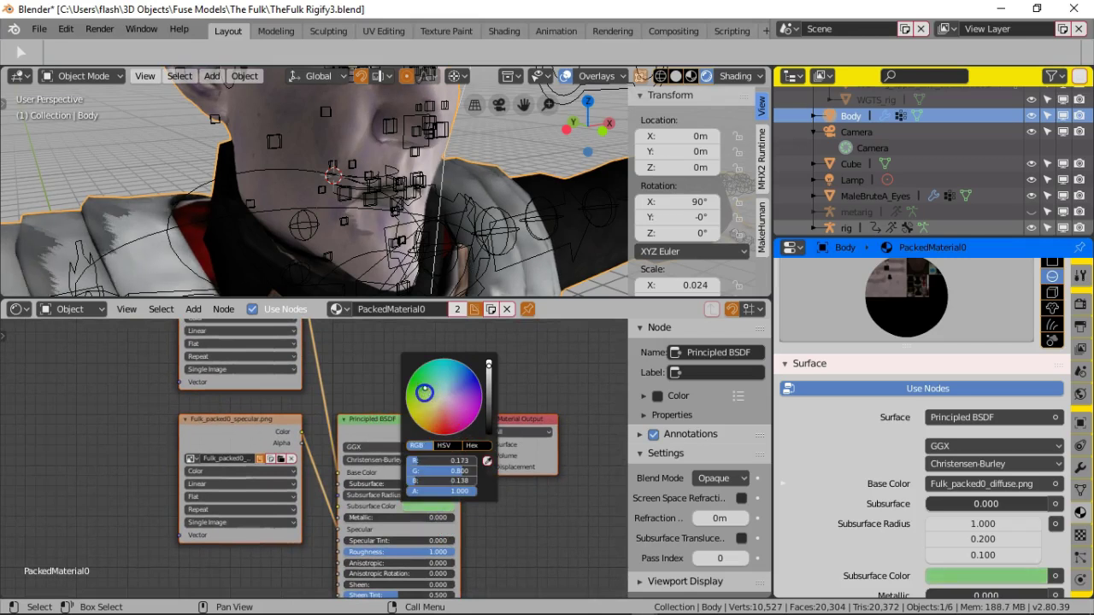
{"action": "left_click_drag", "start_coordinate": [458, 412], "coordinate": [438, 393]}
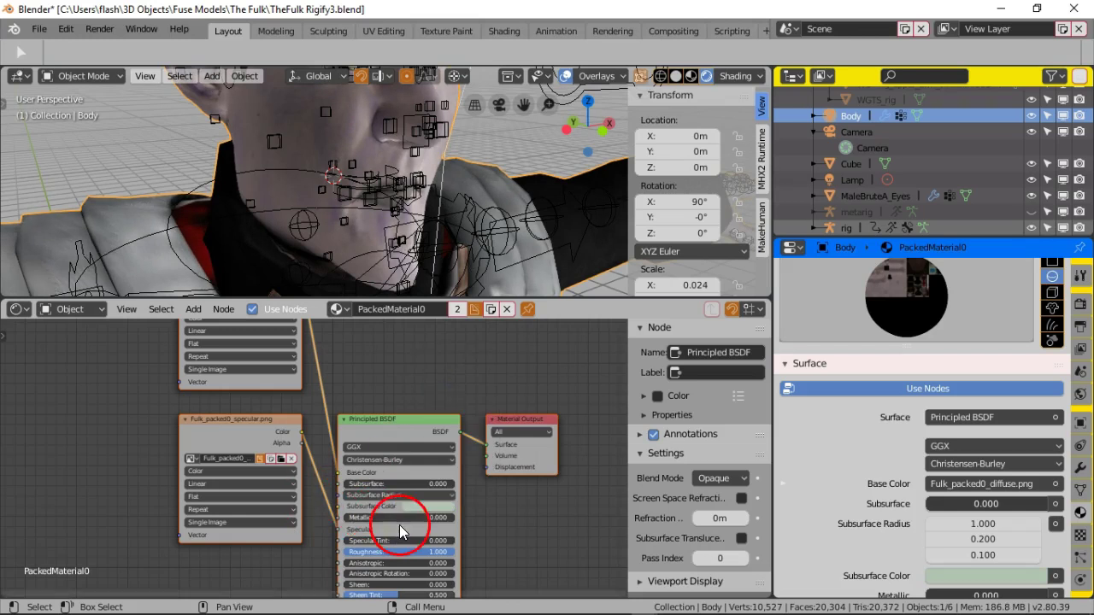
{"action": "scroll", "coordinate": [389, 421], "scroll_direction": "up", "scroll_amount": 2}
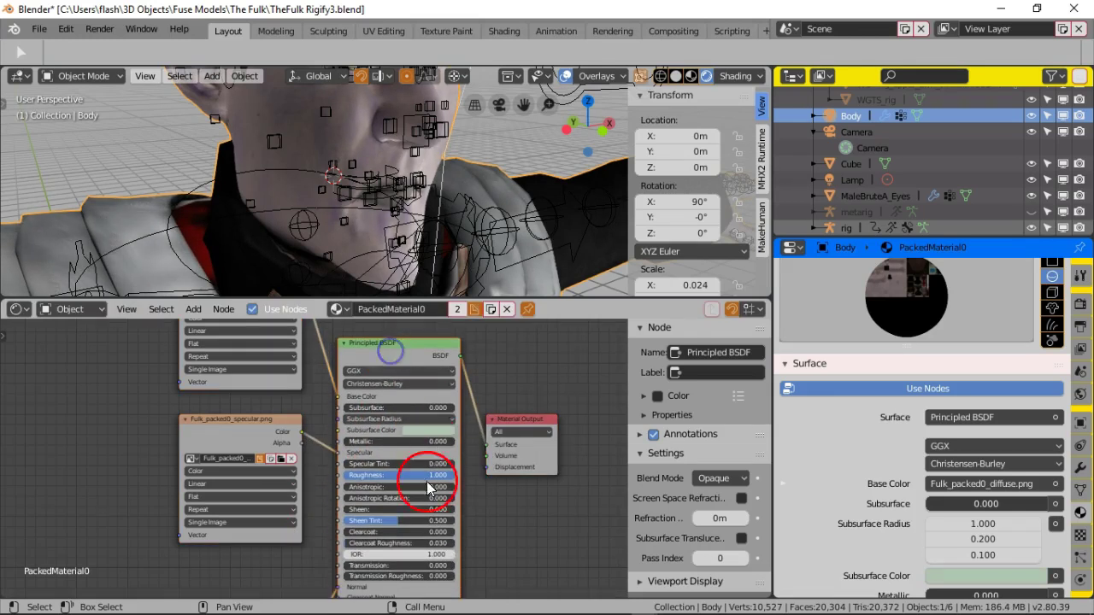
Step: Set the Principled BSDF node's sheen tint to 0.738 and clearcoat roughness to 0.516
{"action": "middle_click_drag", "start_coordinate": [403, 452], "coordinate": [373, 413]}
{"action": "middle_click", "coordinate": [386, 462]}
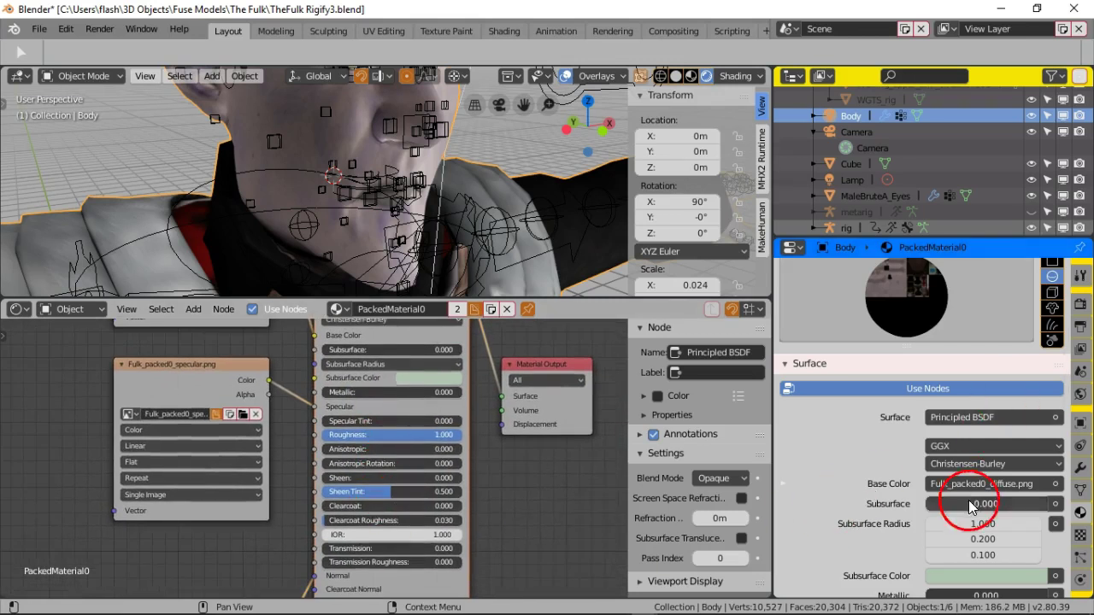
{"action": "mouse_move", "coordinate": [434, 481]}
{"action": "left_mouse_down"}
{"action": "mouse_move", "coordinate": [278, 490]}
{"action": "mouse_move", "coordinate": [422, 479]}
{"action": "mouse_move", "coordinate": [405, 479]}
{"action": "mouse_move", "coordinate": [426, 491]}
{"action": "left_mouse_up"}
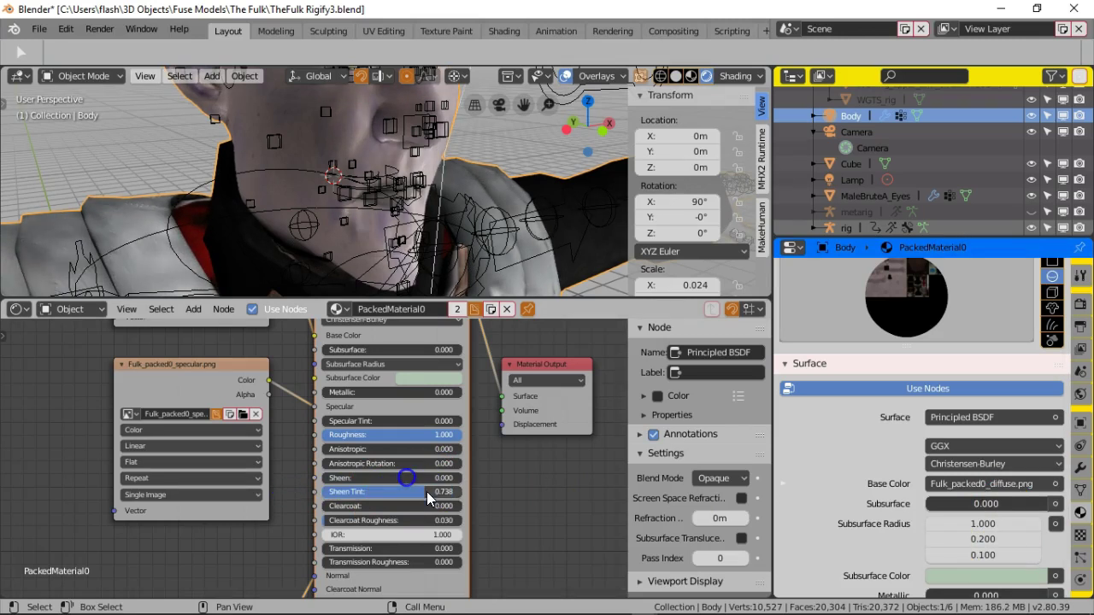
{"action": "mouse_move", "coordinate": [347, 527]}
{"action": "left_mouse_down"}
{"action": "mouse_move", "coordinate": [423, 513]}
{"action": "mouse_move", "coordinate": [399, 515]}
{"action": "left_mouse_up"}
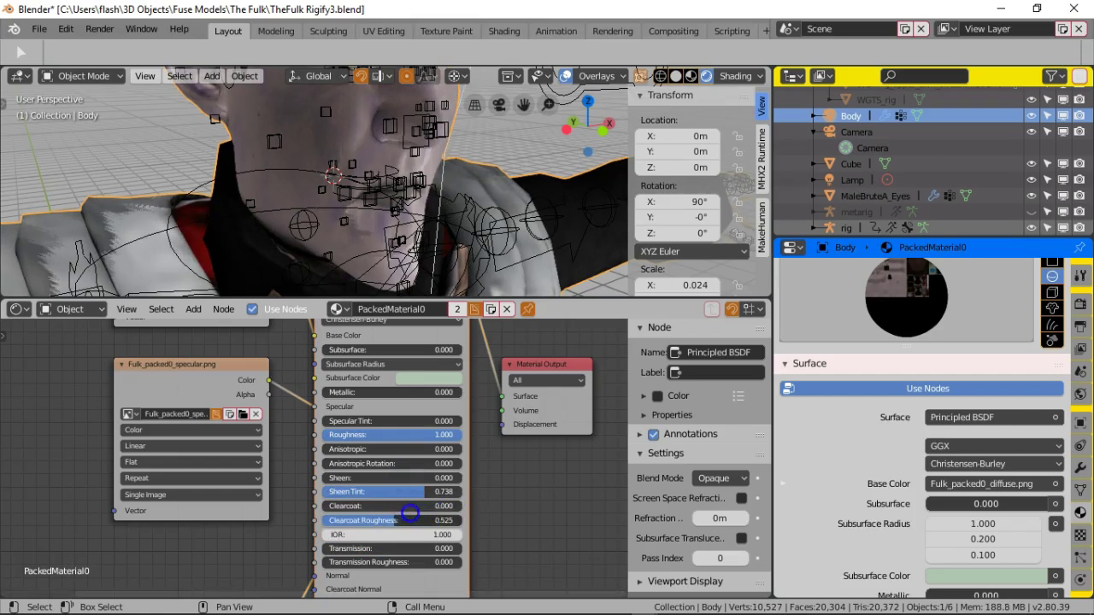
Step: Hide the viewport overlays and examine the character's face from the front without rig controls
{"action": "middle_click_drag", "start_coordinate": [376, 212], "coordinate": [348, 232]}
{"action": "middle_click_drag", "start_coordinate": [354, 162], "coordinate": [382, 199]}
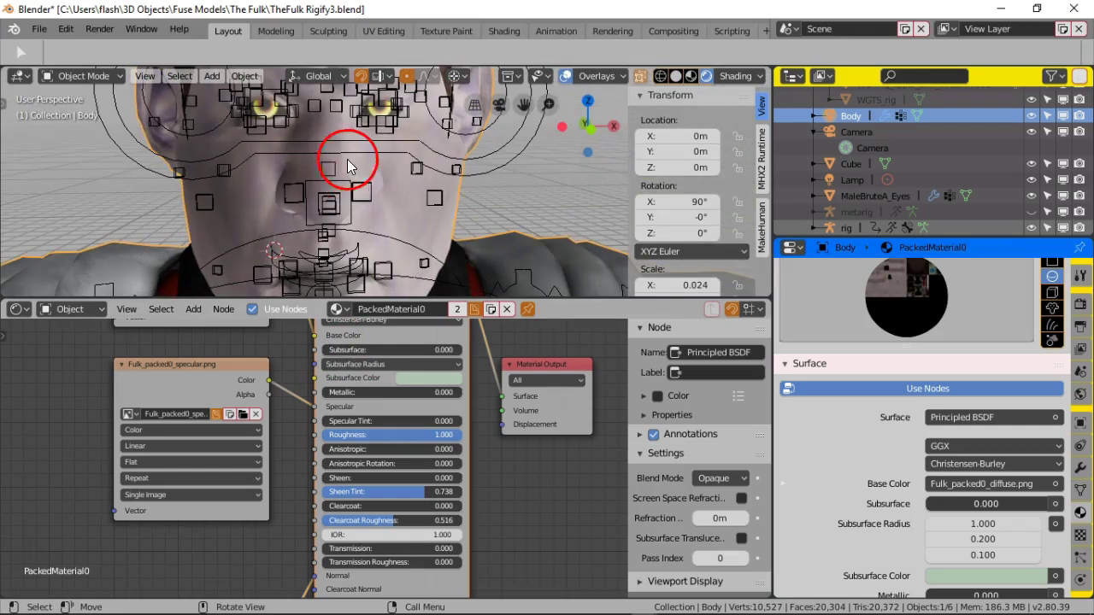
{"action": "left_click", "coordinate": [566, 76]}
{"action": "middle_click_drag", "start_coordinate": [382, 206], "coordinate": [414, 220]}
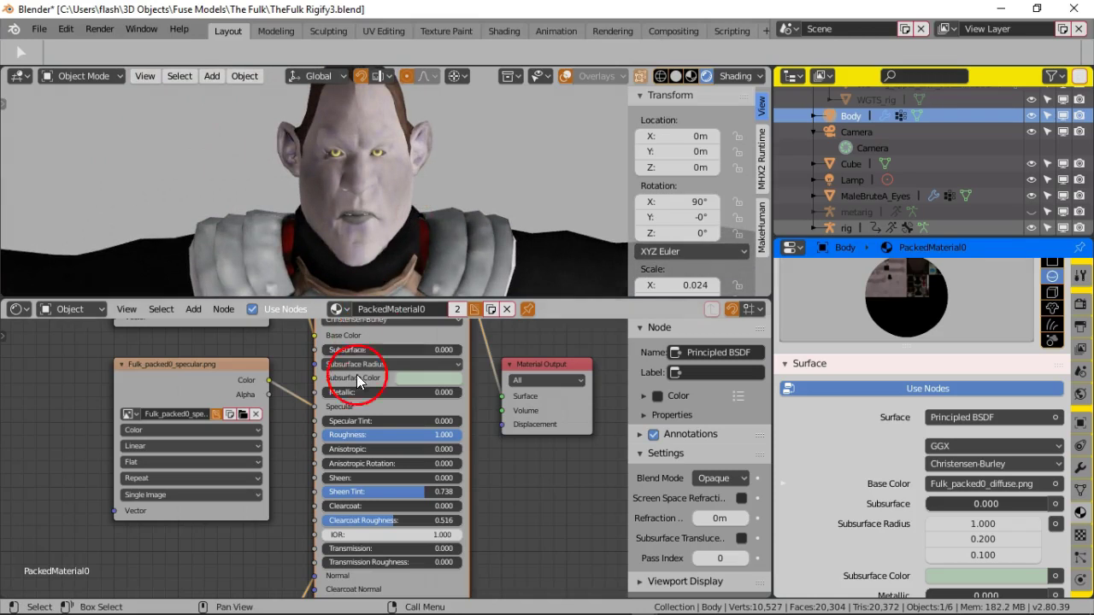
Step: Raise the body material's metallic value to 0.743 and check the shading on the face
{"action": "left_click_drag", "start_coordinate": [350, 395], "coordinate": [427, 392]}
{"action": "scroll", "coordinate": [407, 188], "scroll_direction": "up", "scroll_amount": 6}
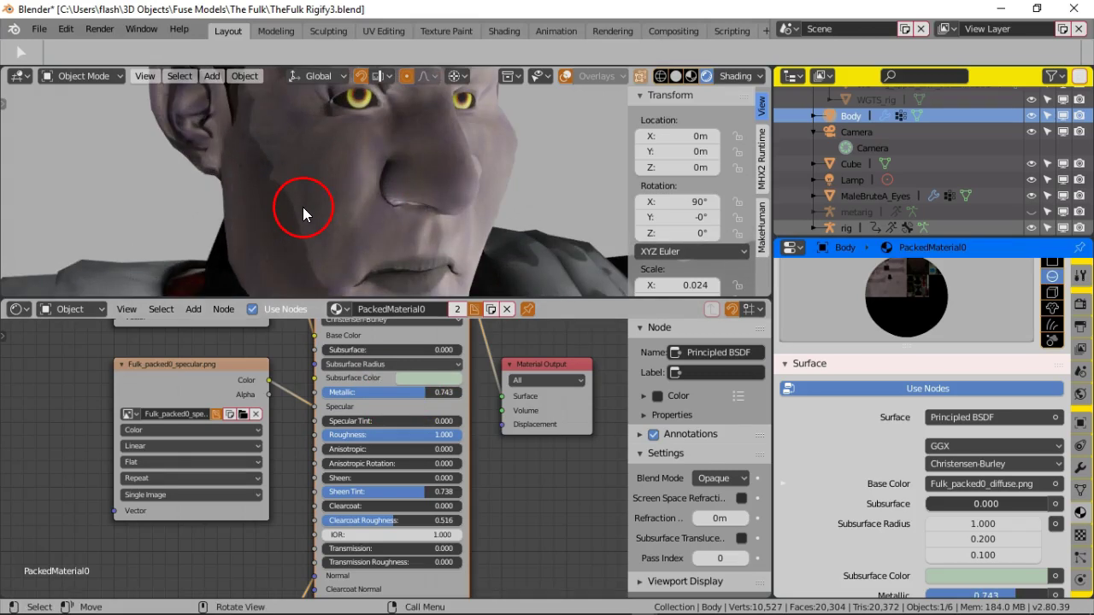
{"action": "scroll", "coordinate": [299, 207], "scroll_direction": "down", "scroll_amount": 4}
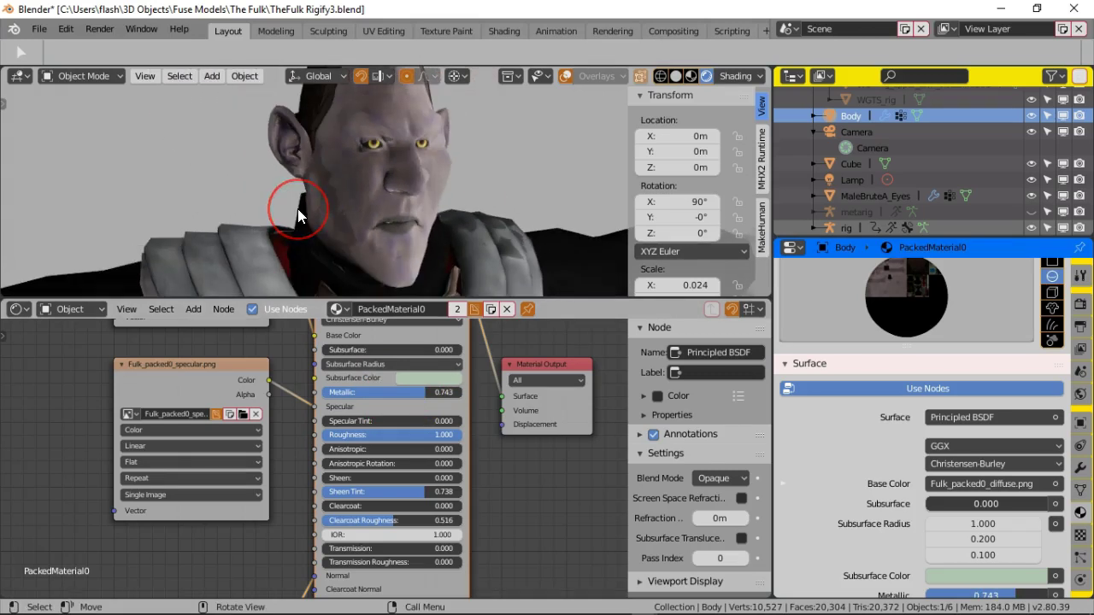
Step: Enlarge the 3D viewport over the Shader Editor and examine the shadow edges on the face and armour
{"action": "left_click_drag", "start_coordinate": [384, 300], "coordinate": [375, 485]}
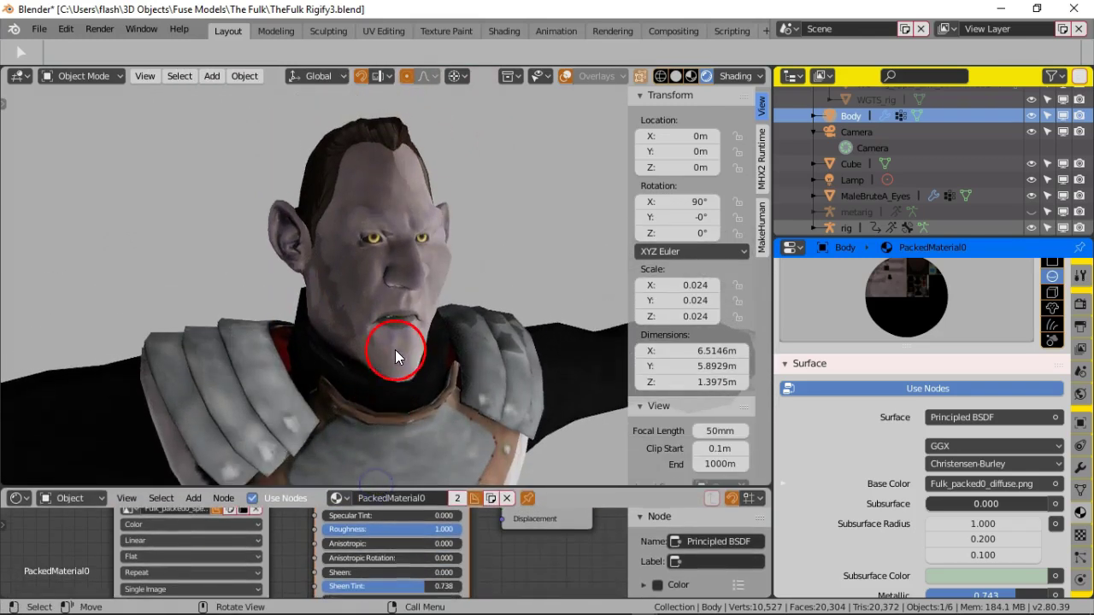
{"action": "scroll", "coordinate": [395, 350], "scroll_direction": "up", "scroll_amount": 3}
{"action": "middle_click_drag", "start_coordinate": [395, 342], "coordinate": [381, 341]}
{"action": "scroll", "coordinate": [381, 341], "scroll_direction": "up", "scroll_amount": 2}
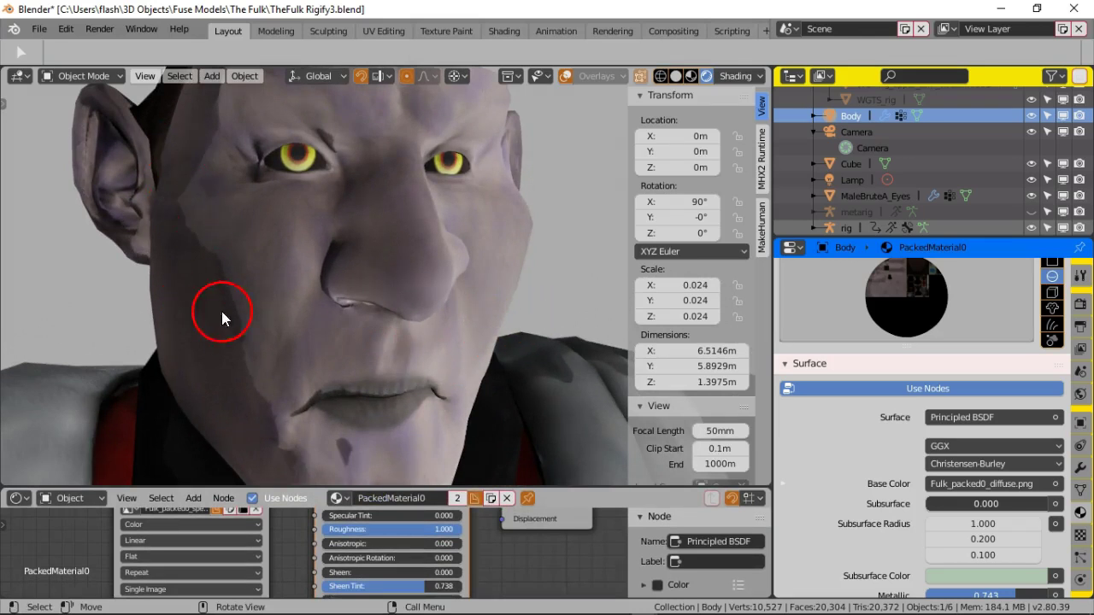
{"action": "scroll", "coordinate": [517, 419], "scroll_direction": "down", "scroll_amount": 4}
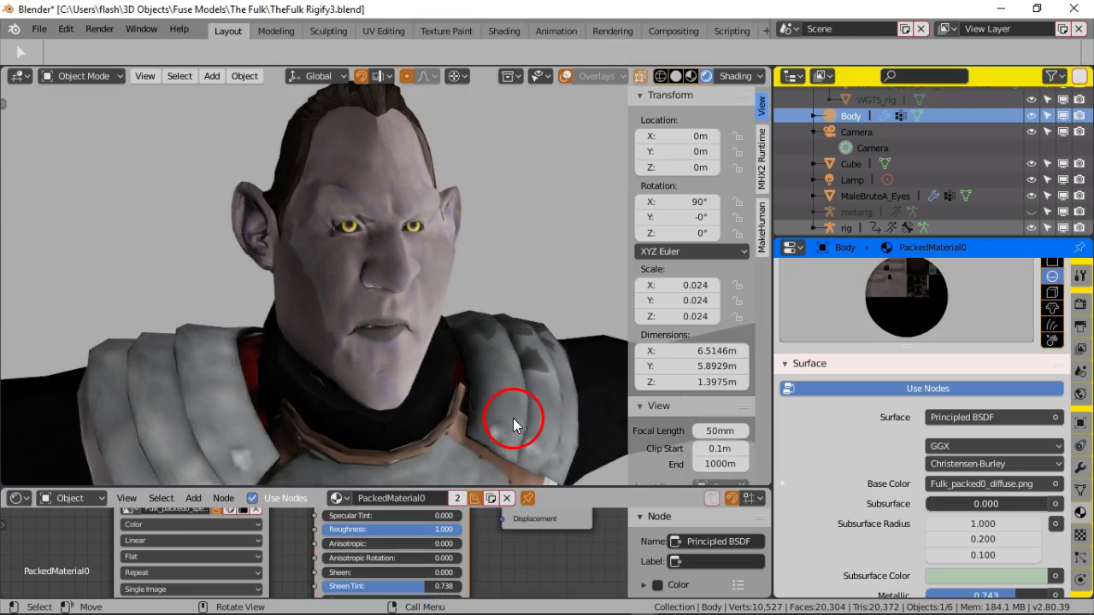
{"action": "scroll", "coordinate": [516, 293], "scroll_direction": "down", "scroll_amount": 2}
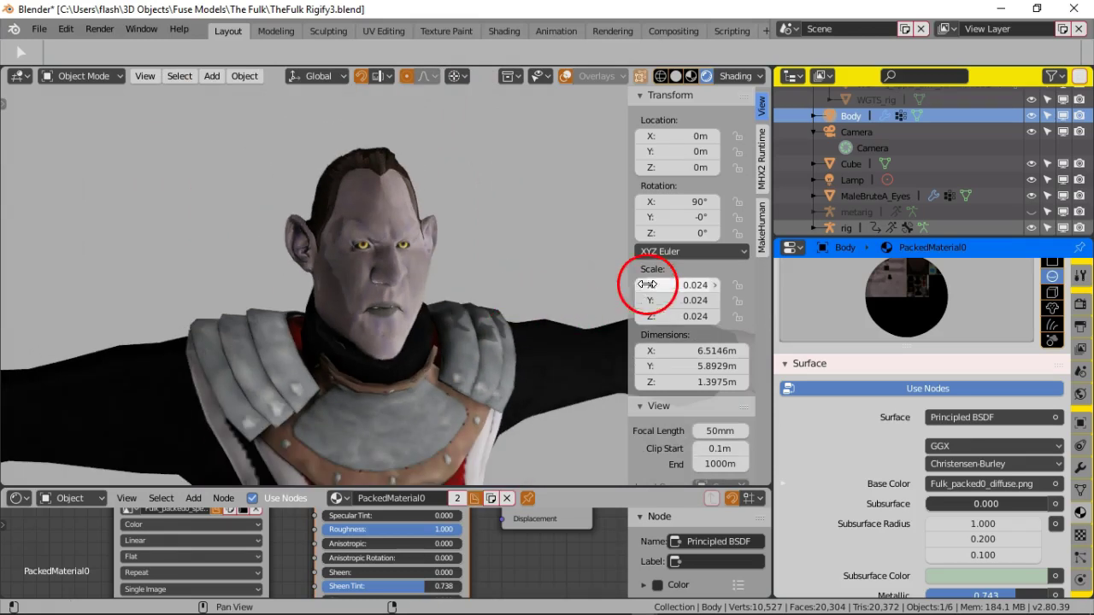
Step: Hide the 3D viewport's sidebar and bring the character's head into a close side view
{"action": "key", "text": "n"}
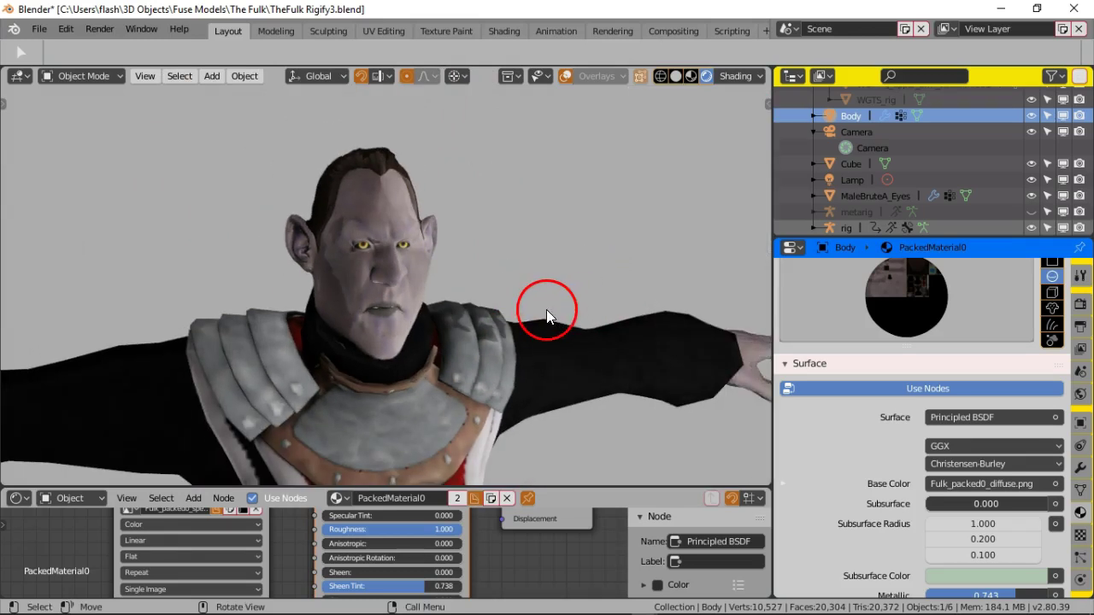
{"action": "scroll", "coordinate": [546, 309], "scroll_direction": "down", "scroll_amount": 3}
{"action": "middle_click_drag", "start_coordinate": [545, 308], "coordinate": [617, 301]}
{"action": "scroll", "coordinate": [631, 316], "scroll_direction": "up", "scroll_amount": 5}
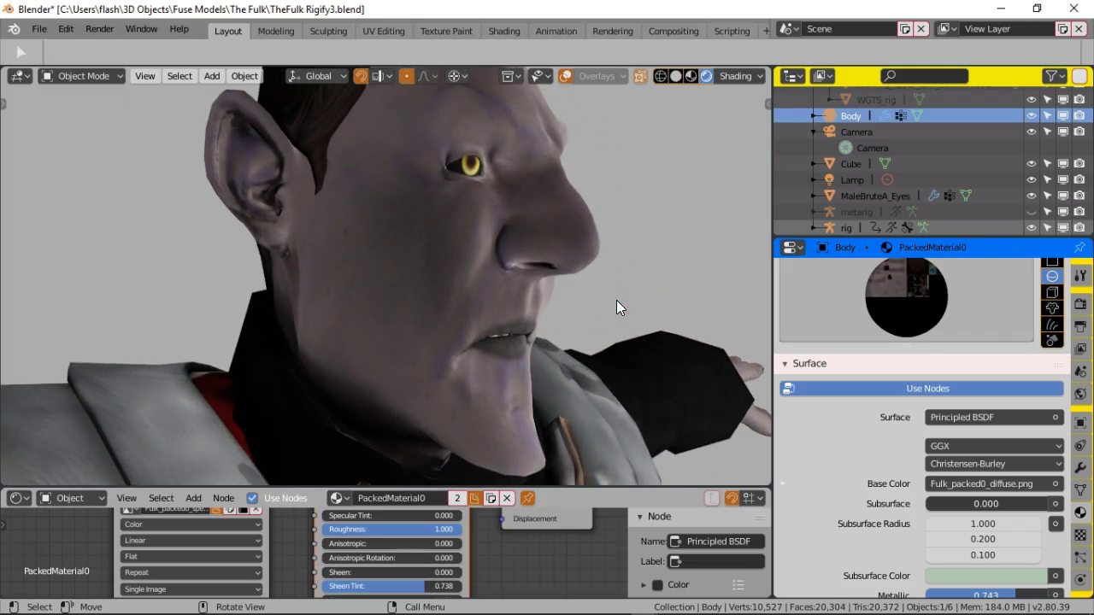
{"action": "key", "text": "g"}
{"action": "right_click", "coordinate": [606, 171]}
{"action": "left_click", "coordinate": [77, 77]}
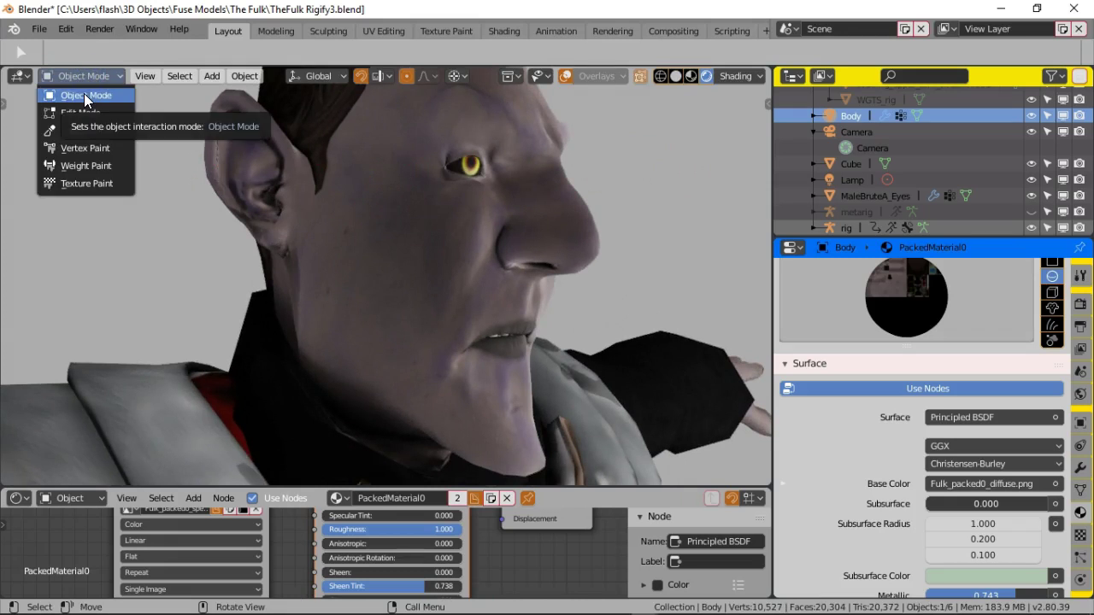
{"action": "left_click", "coordinate": [528, 135]}
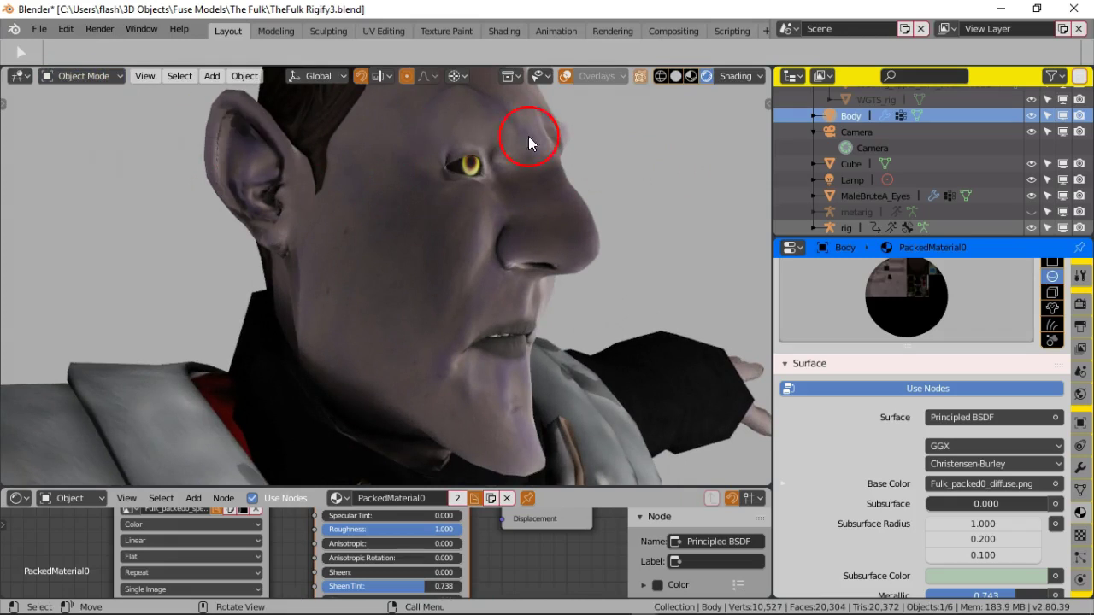
Step: Show the viewport overlays again, select the character's rig and switch it to Pose Mode
{"action": "left_click", "coordinate": [566, 76]}
{"action": "left_click", "coordinate": [452, 161]}
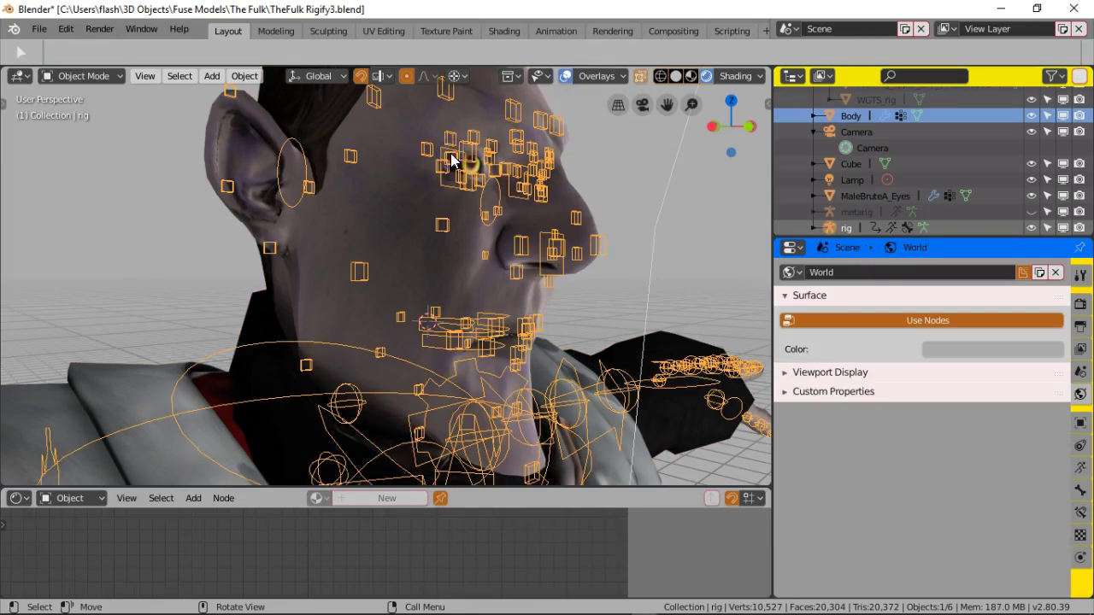
{"action": "left_click", "coordinate": [86, 77]}
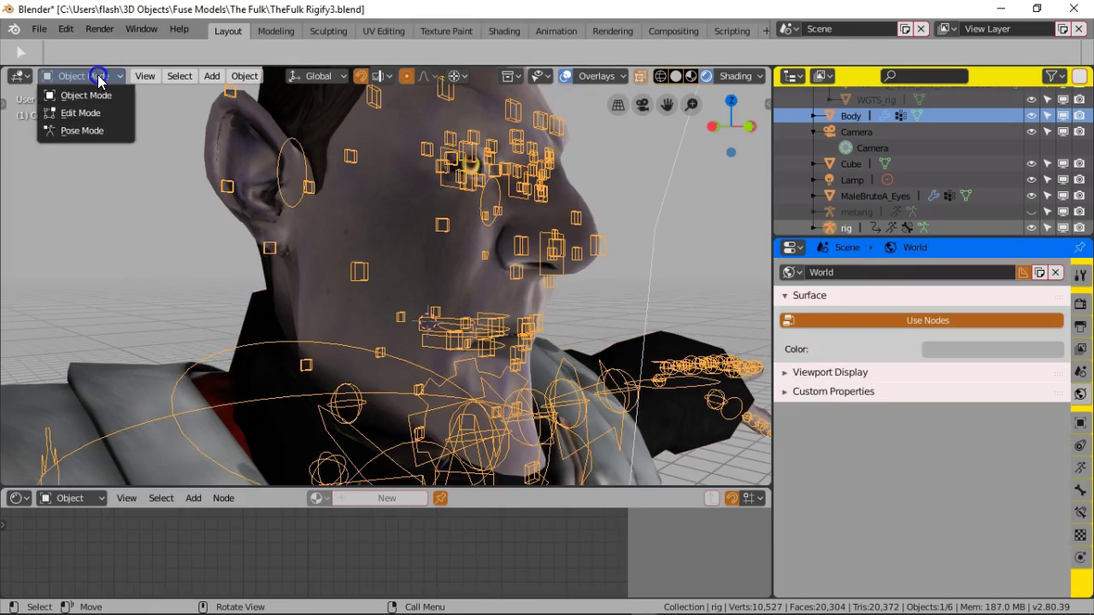
{"action": "left_click", "coordinate": [96, 130]}
{"action": "scroll", "coordinate": [646, 179], "scroll_direction": "down", "scroll_amount": 4}
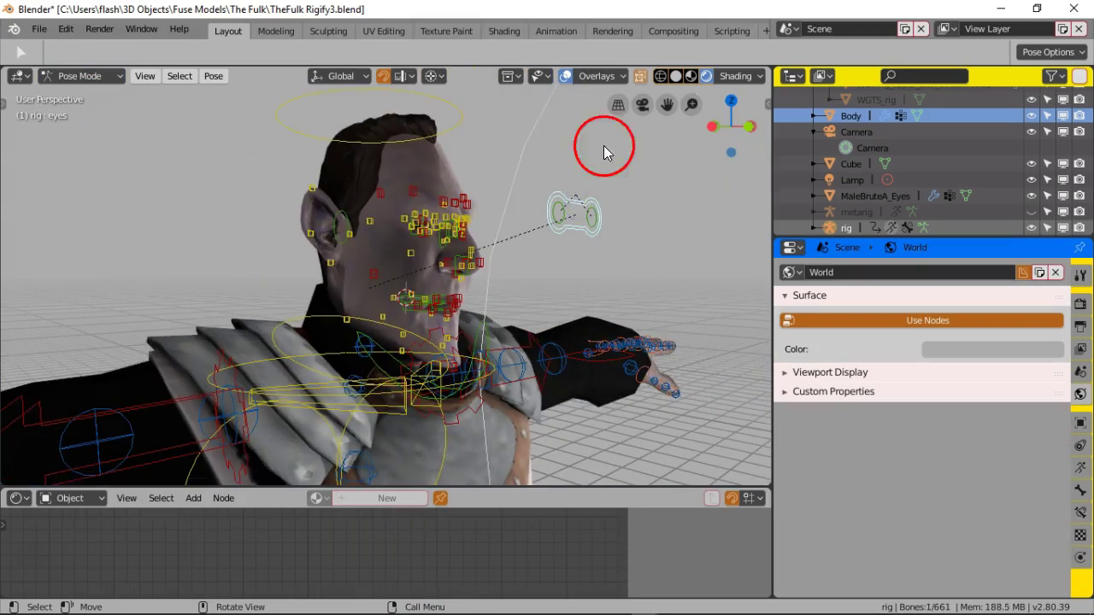
Step: Hide the overlays, enlarge the 3D viewport over the Shader Editor and hide the viewport's header for an unobstructed view of the face
{"action": "left_click", "coordinate": [565, 76]}
{"action": "scroll", "coordinate": [554, 184], "scroll_direction": "up", "scroll_amount": 4}
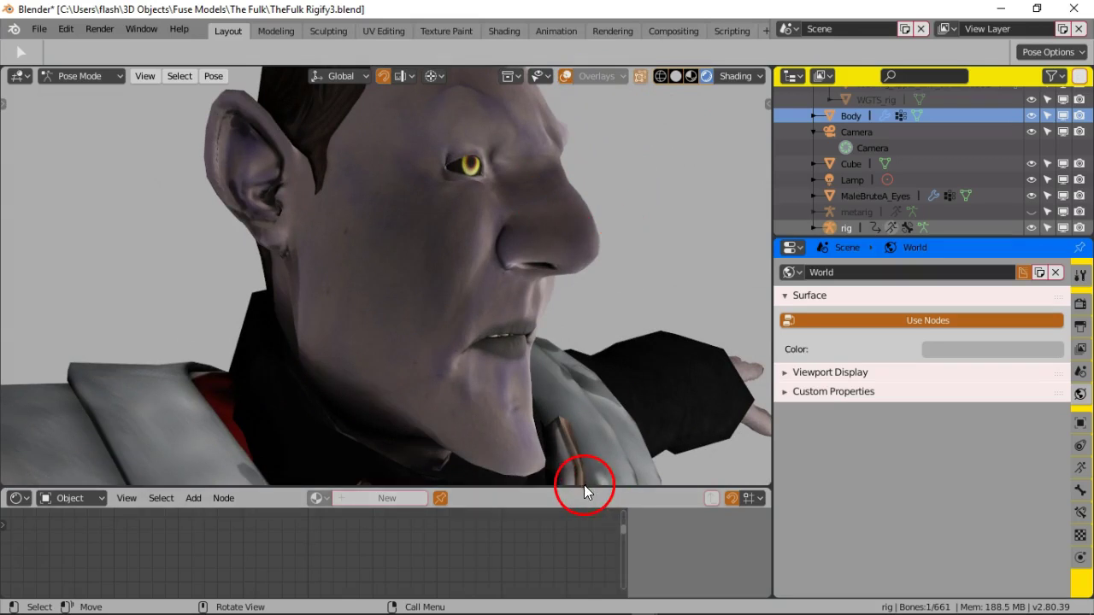
{"action": "left_click_drag", "start_coordinate": [584, 487], "coordinate": [594, 597]}
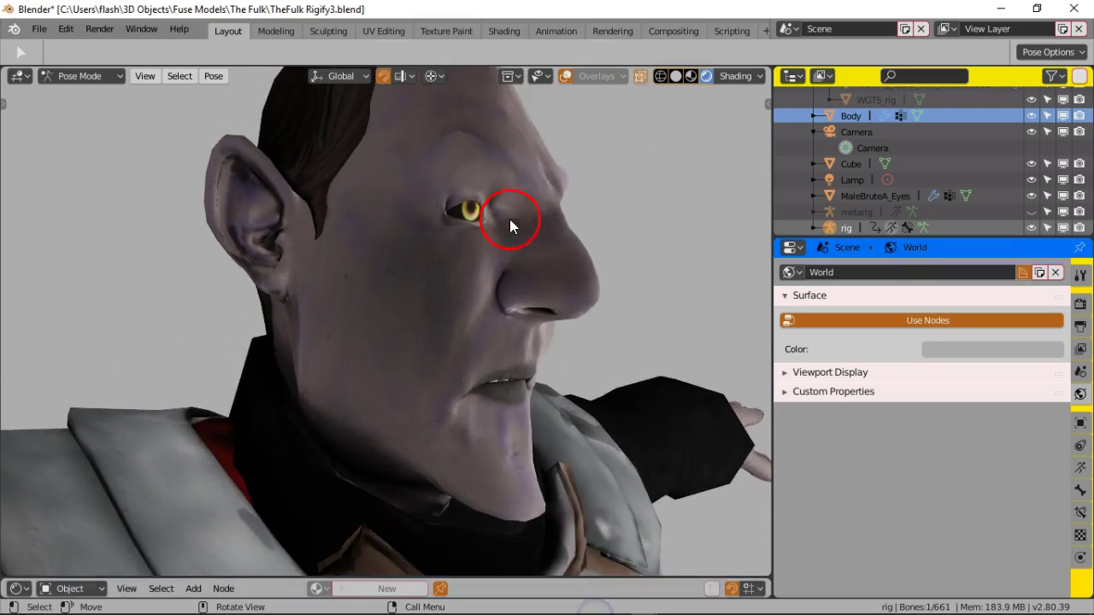
{"action": "right_click", "coordinate": [259, 71]}
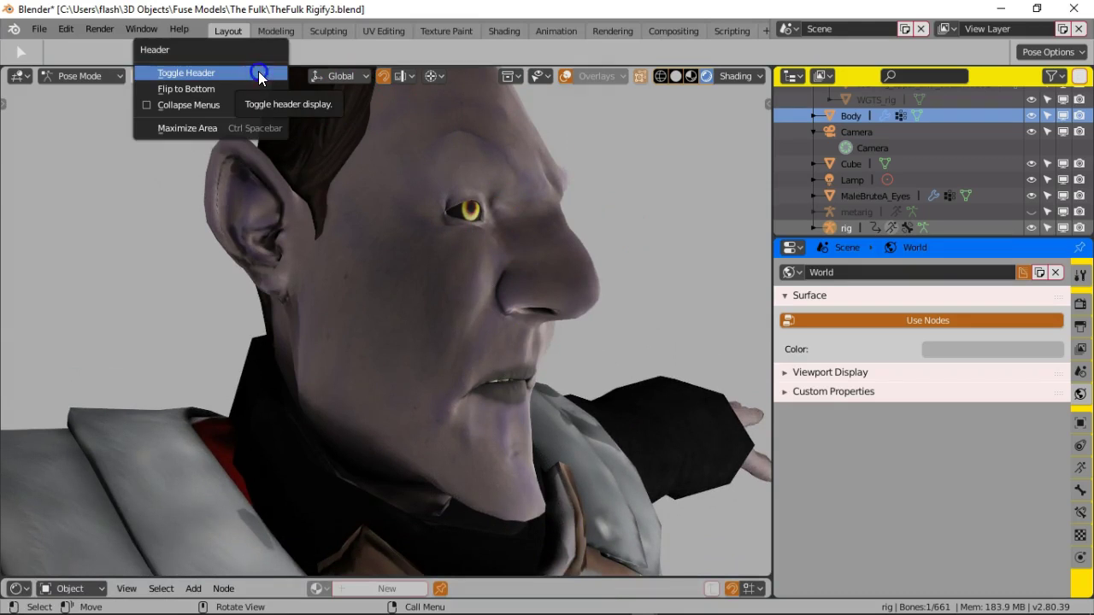
{"action": "left_click", "coordinate": [258, 71]}
{"action": "left_click", "coordinate": [310, 209]}
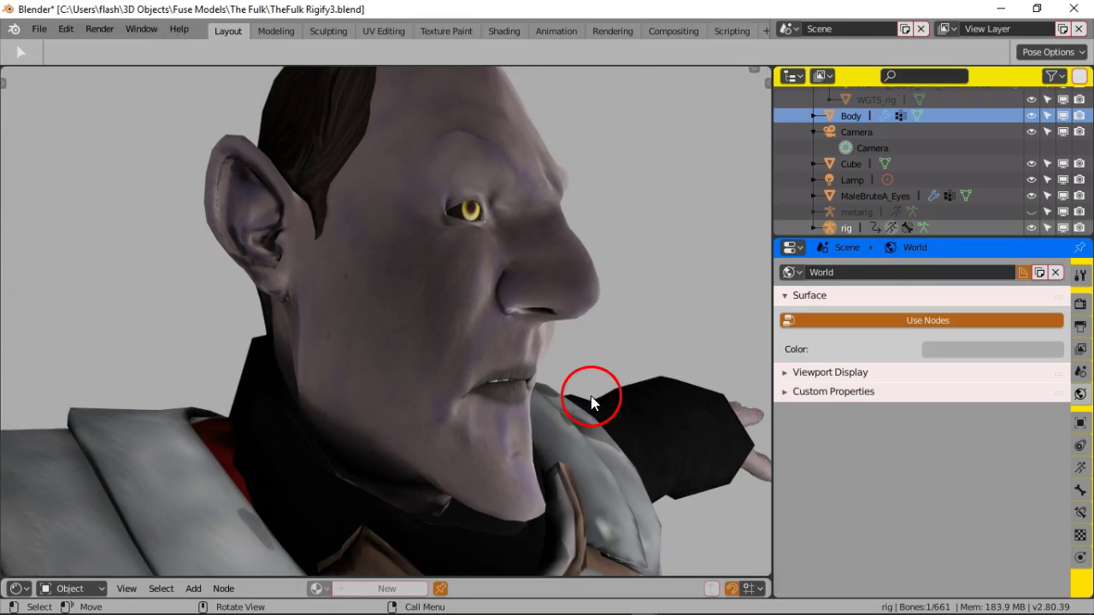
Step: Move the rig's eyes control around, including along the X axis, to test the gaze from the side view
{"action": "left_click_drag", "start_coordinate": [668, 201], "coordinate": [626, 271]}
{"action": "mouse_move", "coordinate": [559, 219]}
{"action": "left_mouse_down"}
{"action": "mouse_move", "coordinate": [574, 139]}
{"action": "mouse_move", "coordinate": [667, 154]}
{"action": "mouse_move", "coordinate": [739, 261]}
{"action": "left_mouse_up"}
{"action": "left_click", "coordinate": [740, 260]}
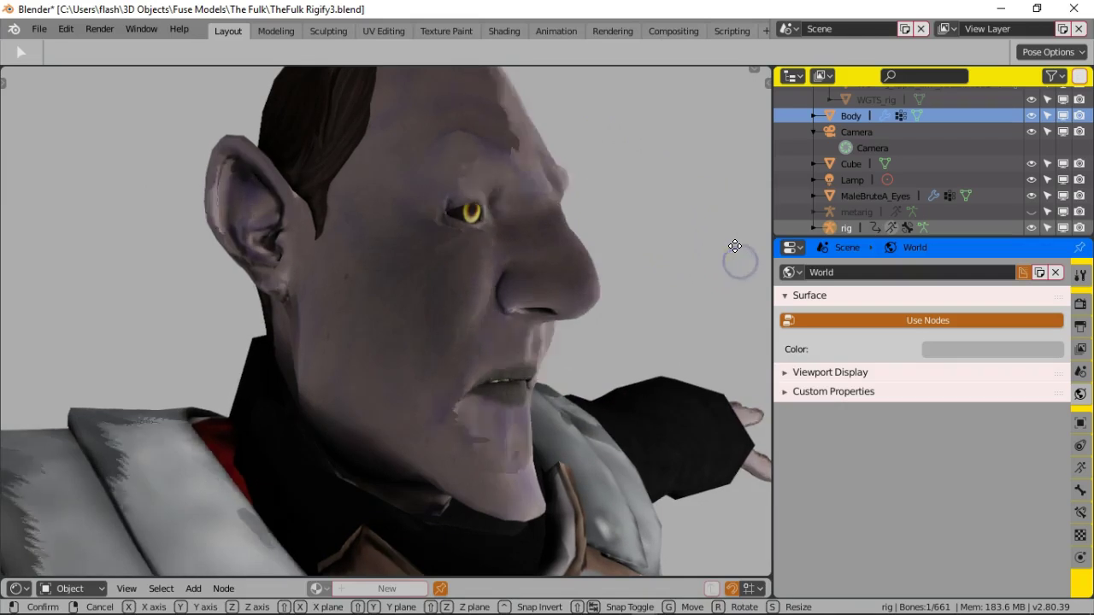
{"action": "key", "text": "g"}
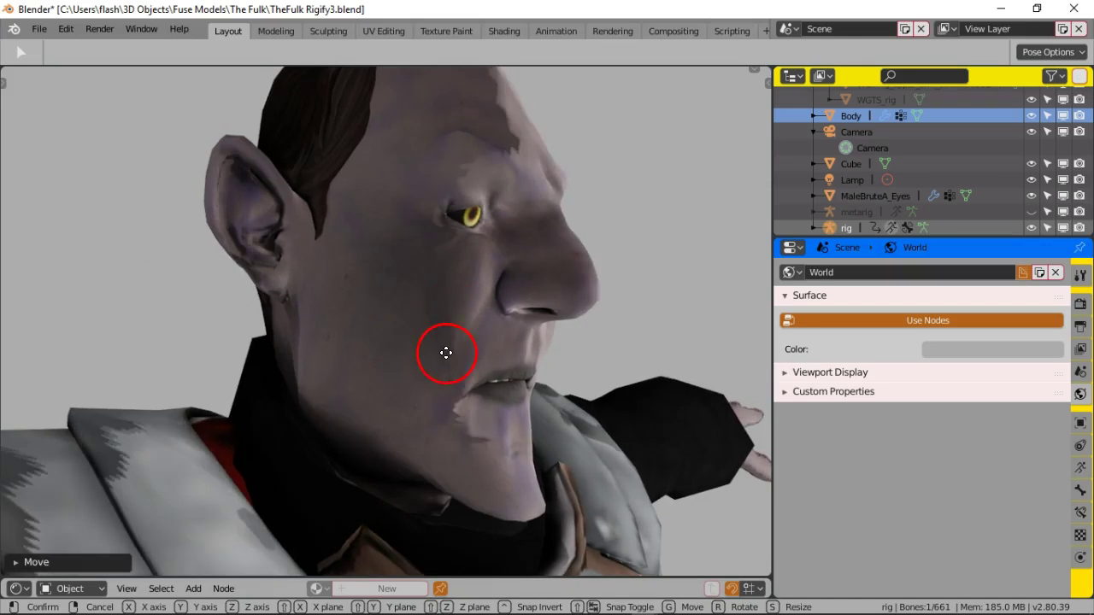
{"action": "key", "text": "x"}
{"action": "left_click", "coordinate": [411, 360]}
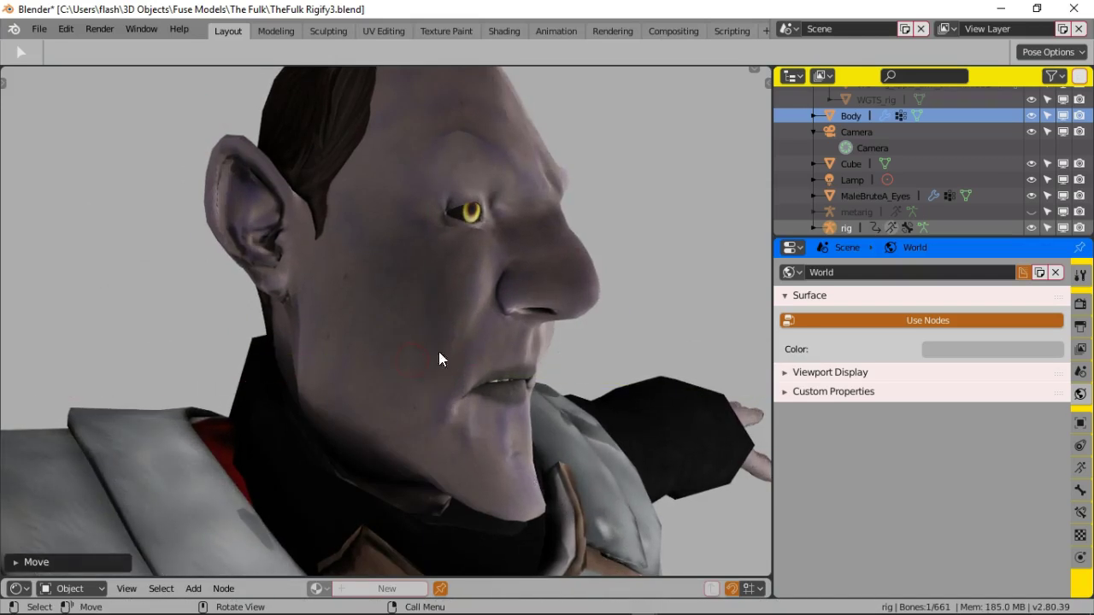
Step: Switch to the front view and move the eyes control from side to side to check the gaze
{"action": "key", "text": "KP_1"}
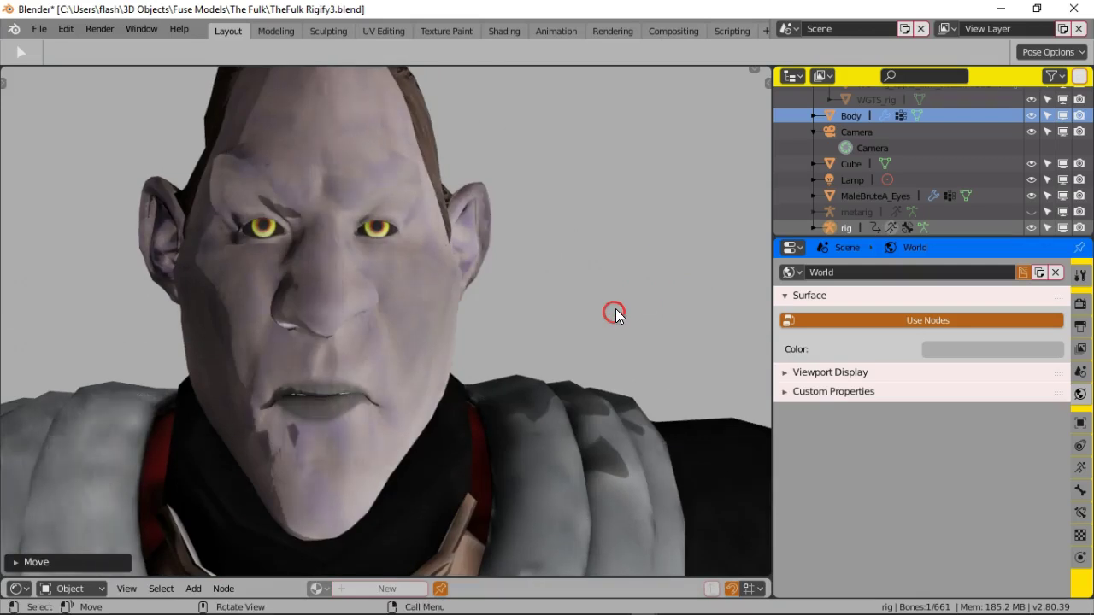
{"action": "key", "text": "g"}
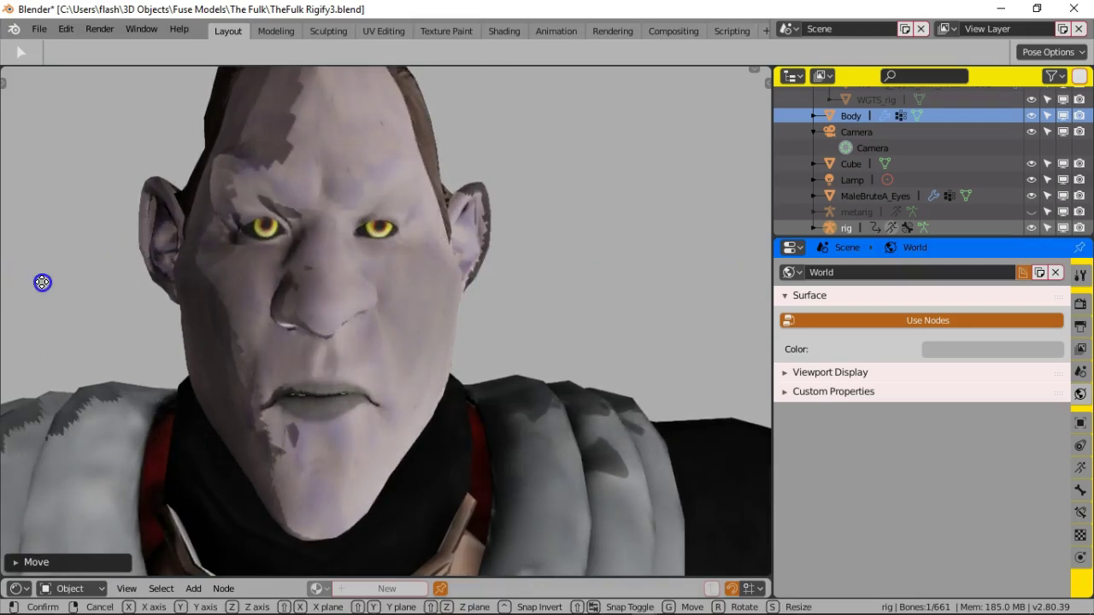
{"action": "left_click", "coordinate": [642, 301]}
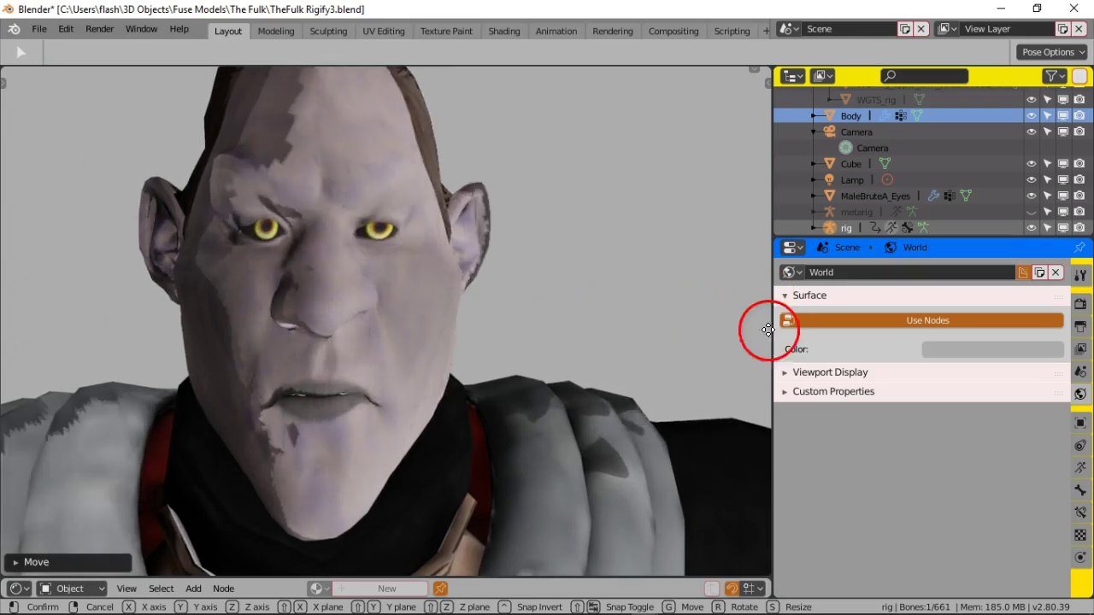
{"action": "left_click_drag", "start_coordinate": [769, 330], "coordinate": [709, 332]}
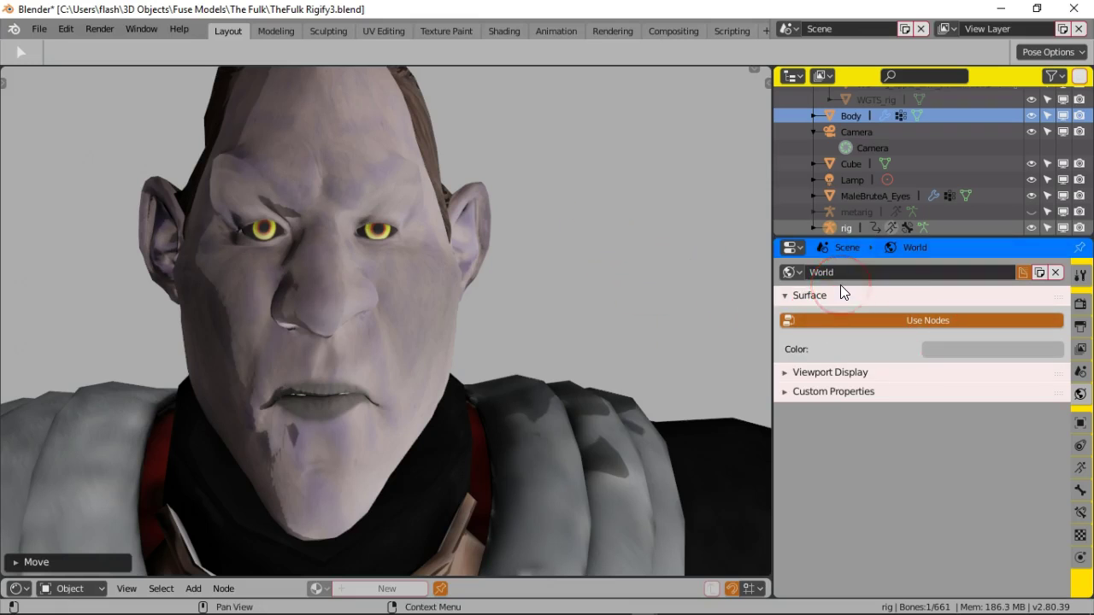
{"action": "left_click", "coordinate": [687, 350]}
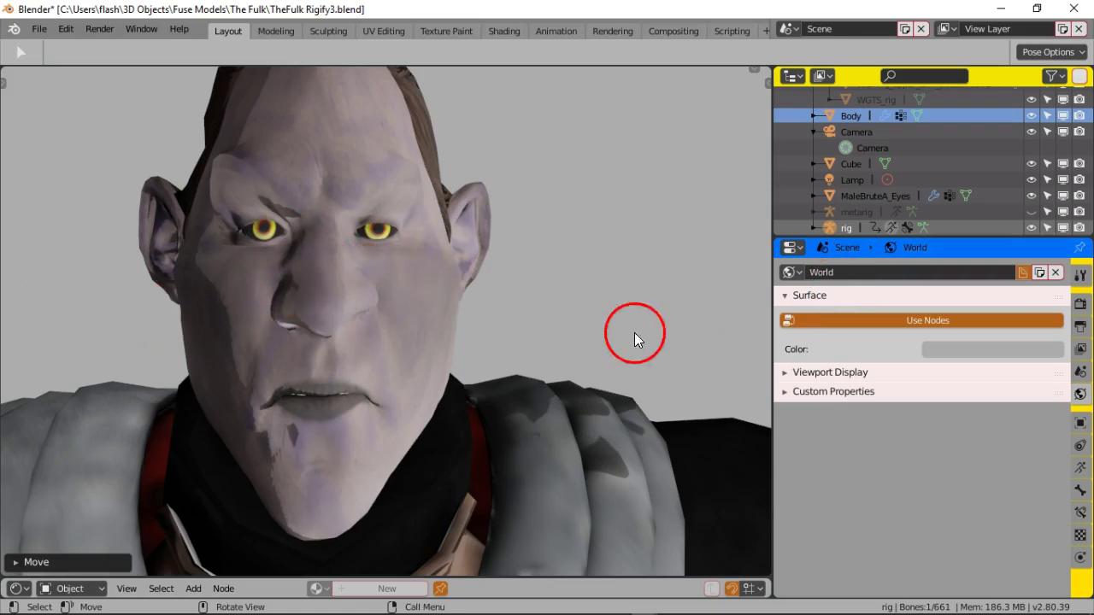
Step: Turn to a three-quarter view of the face, reposition the eyes control and deselect it
{"action": "middle_click_drag", "start_coordinate": [642, 334], "coordinate": [594, 351]}
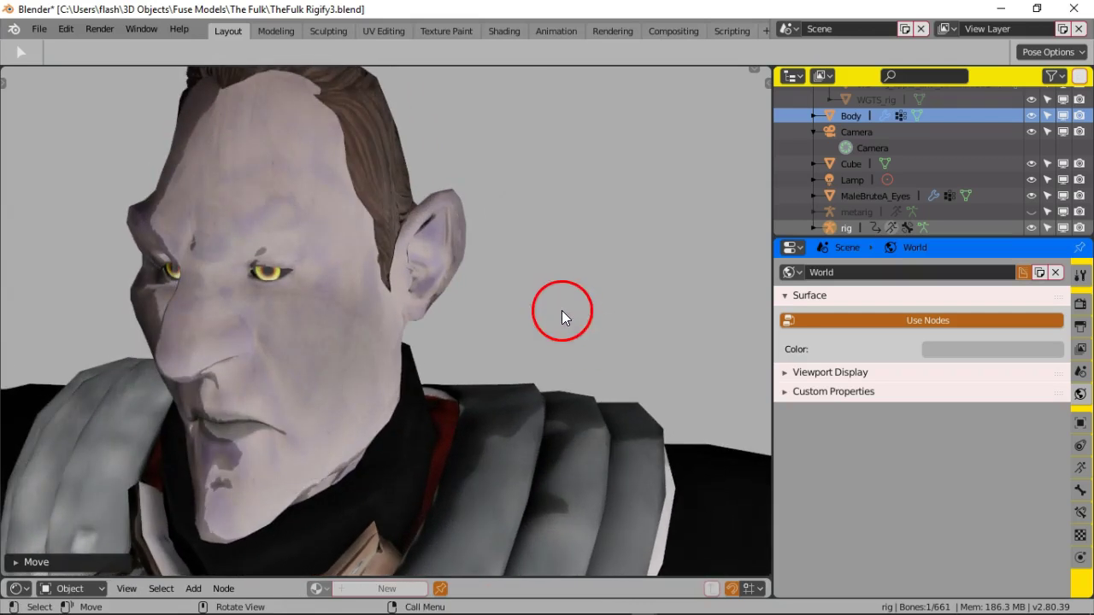
{"action": "key", "text": "g"}
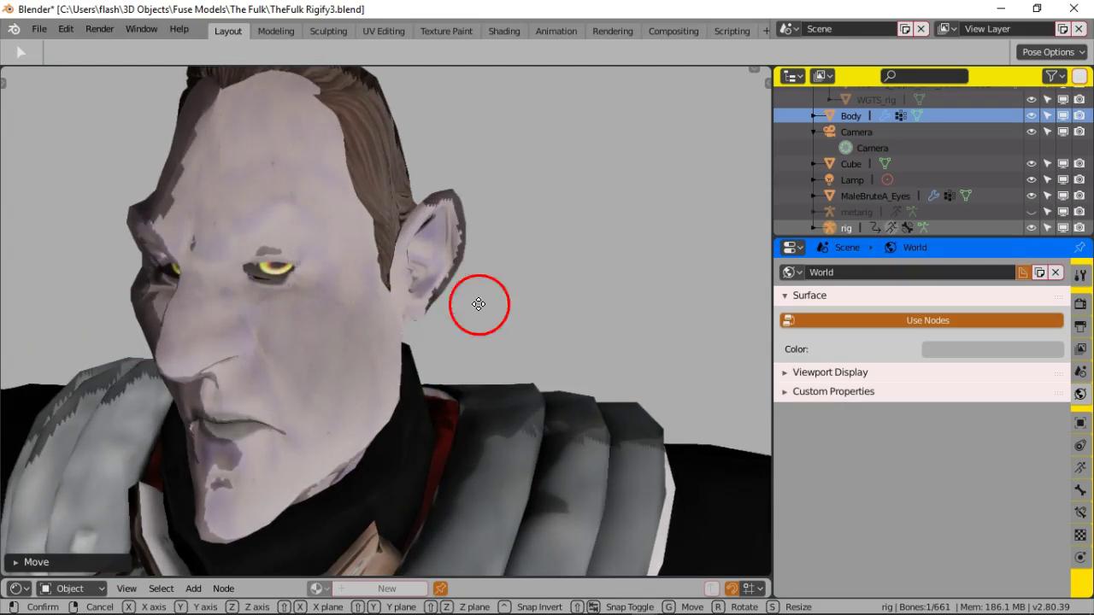
{"action": "left_click", "coordinate": [311, 330]}
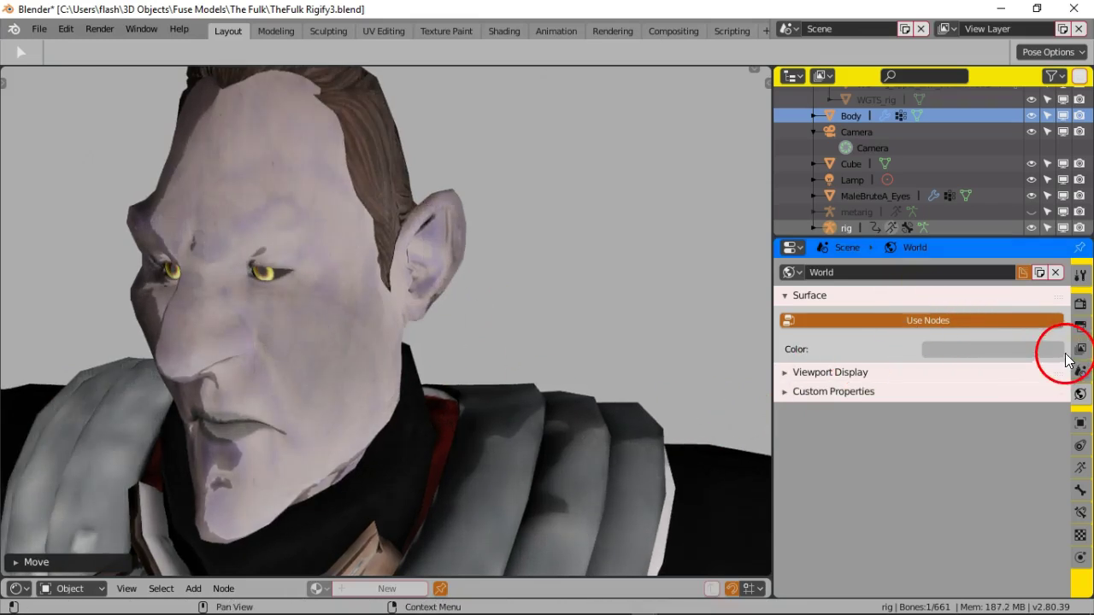
{"action": "left_click", "coordinate": [151, 562]}
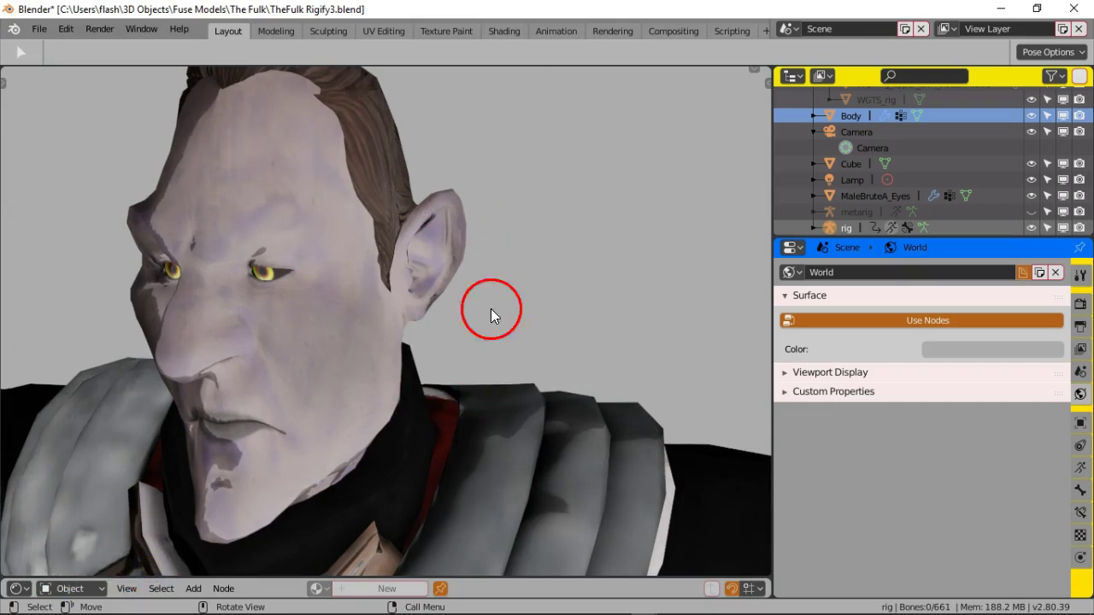
Step: Widen the 3D viewport over the Outliner and Properties editor, and bring back its header and overlays
{"action": "left_click_drag", "start_coordinate": [772, 282], "coordinate": [1080, 321]}
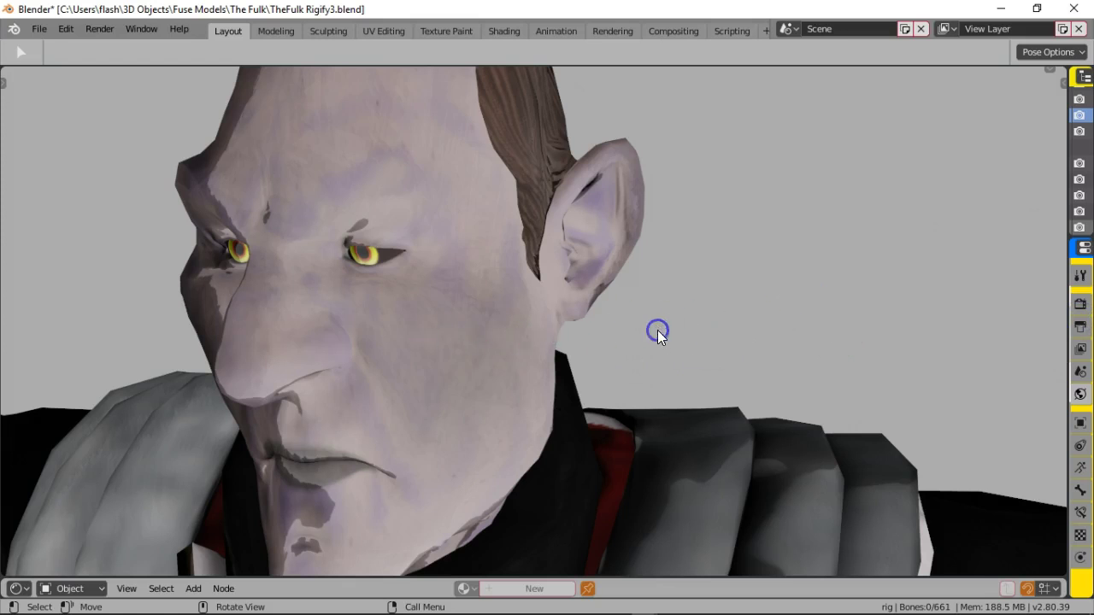
{"action": "left_click", "coordinate": [966, 125]}
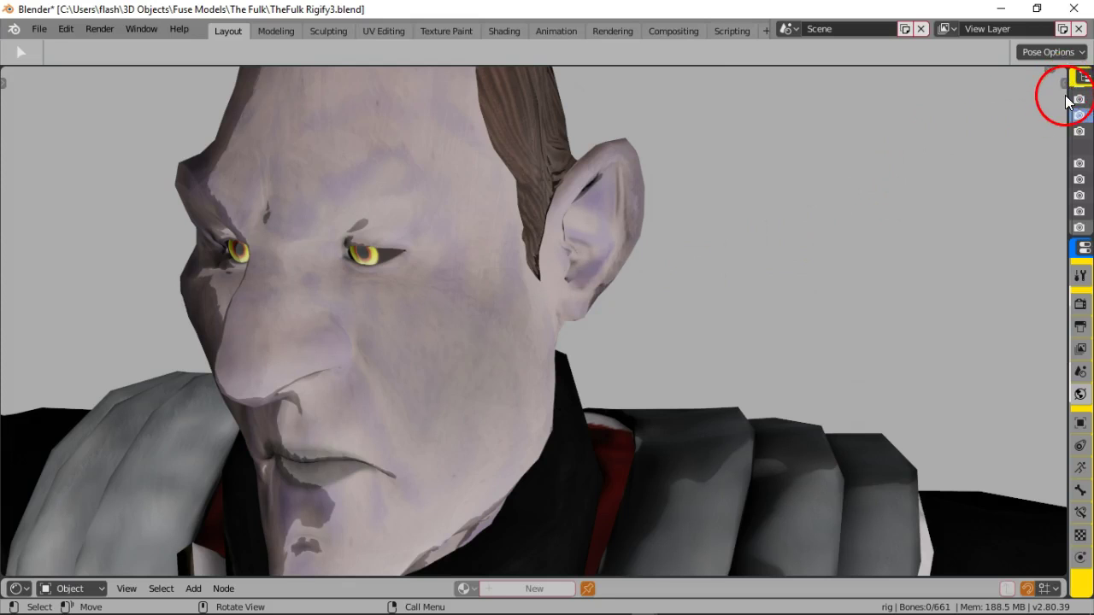
{"action": "left_click_drag", "start_coordinate": [1068, 102], "coordinate": [1051, 87]}
{"action": "key", "text": "n"}
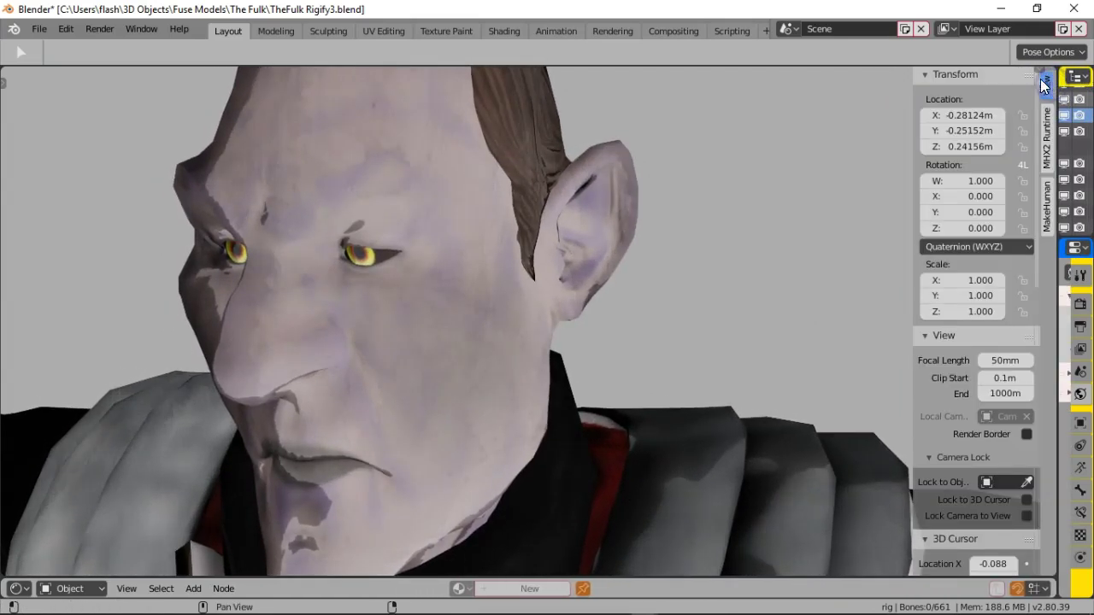
{"action": "key", "text": "n"}
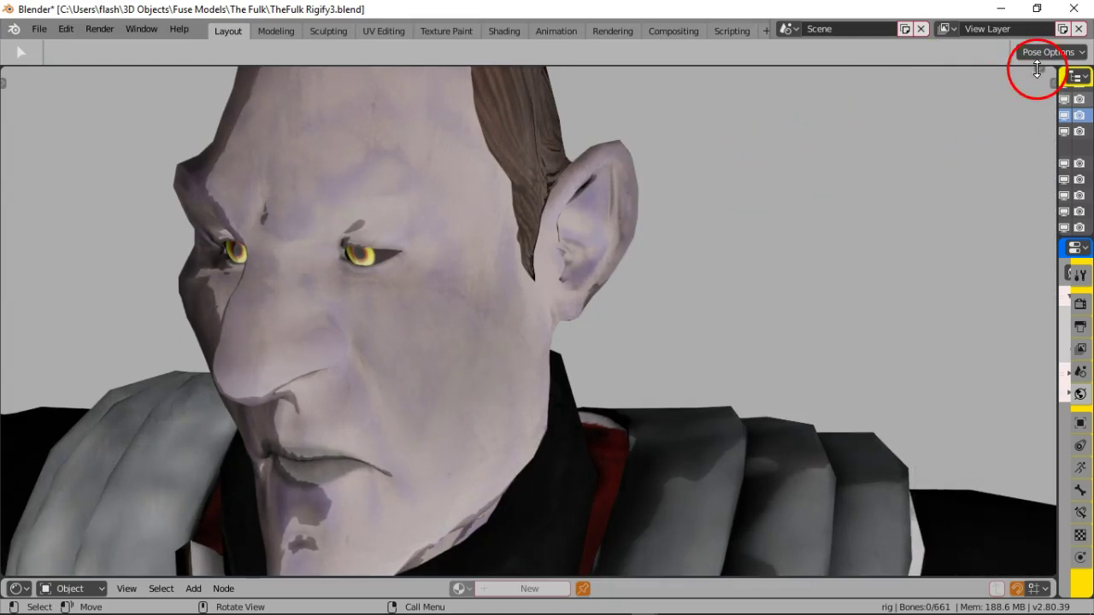
{"action": "left_click_drag", "start_coordinate": [1038, 69], "coordinate": [1040, 76]}
{"action": "left_click", "coordinate": [848, 75]}
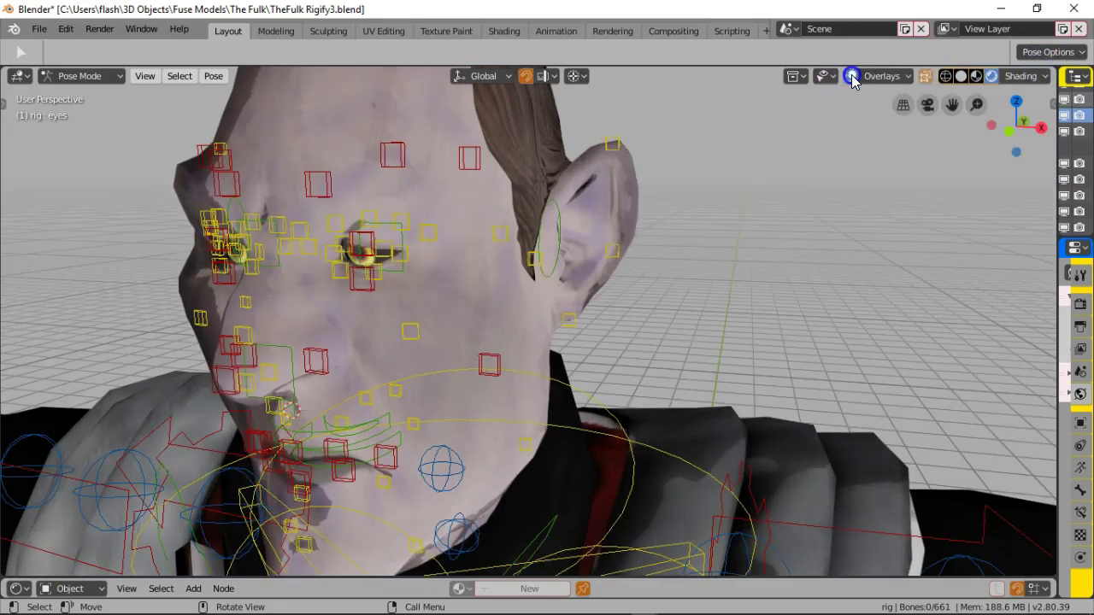
Step: Select the eyes control in front of the character and move it closer to the face's forward direction
{"action": "scroll", "coordinate": [342, 325], "scroll_direction": "down", "scroll_amount": 4}
{"action": "scroll", "coordinate": [338, 325], "scroll_direction": "down", "scroll_amount": 3}
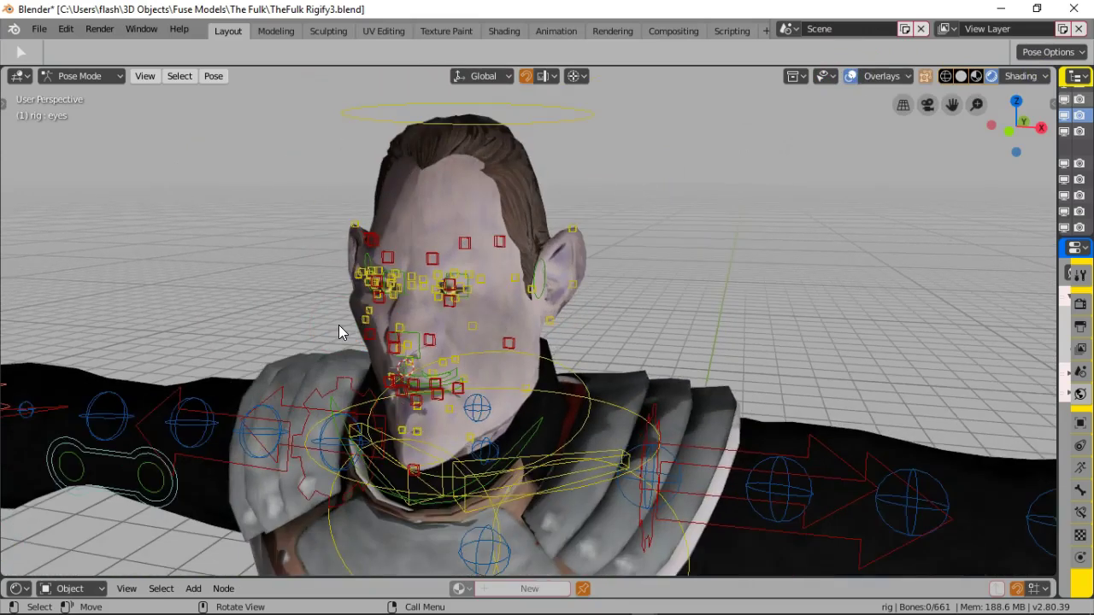
{"action": "scroll", "coordinate": [318, 325], "scroll_direction": "up", "scroll_amount": 3}
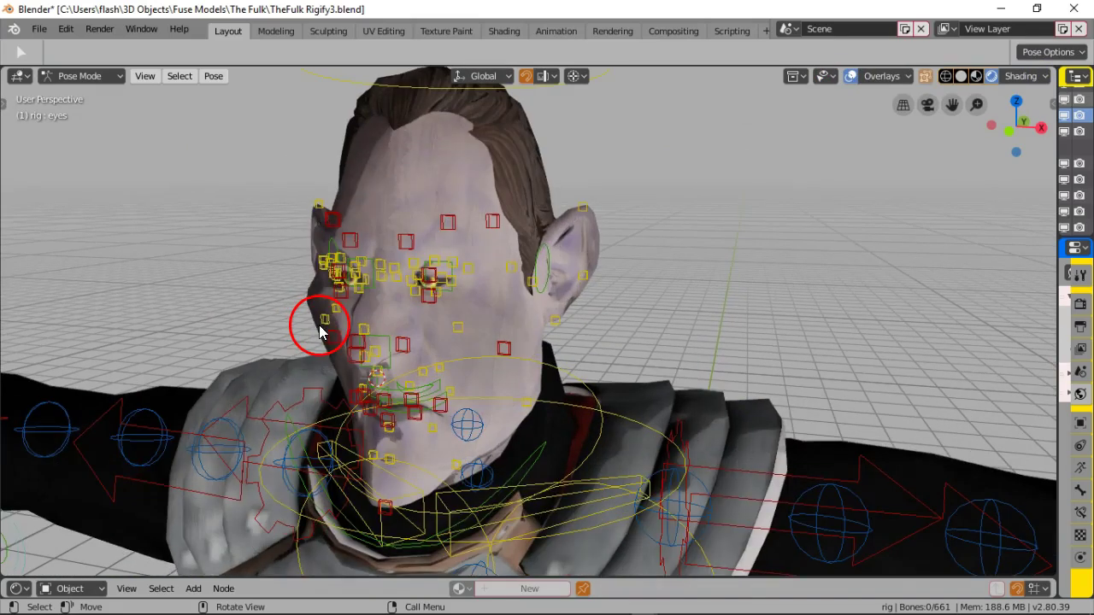
{"action": "scroll", "coordinate": [313, 323], "scroll_direction": "down", "scroll_amount": 2}
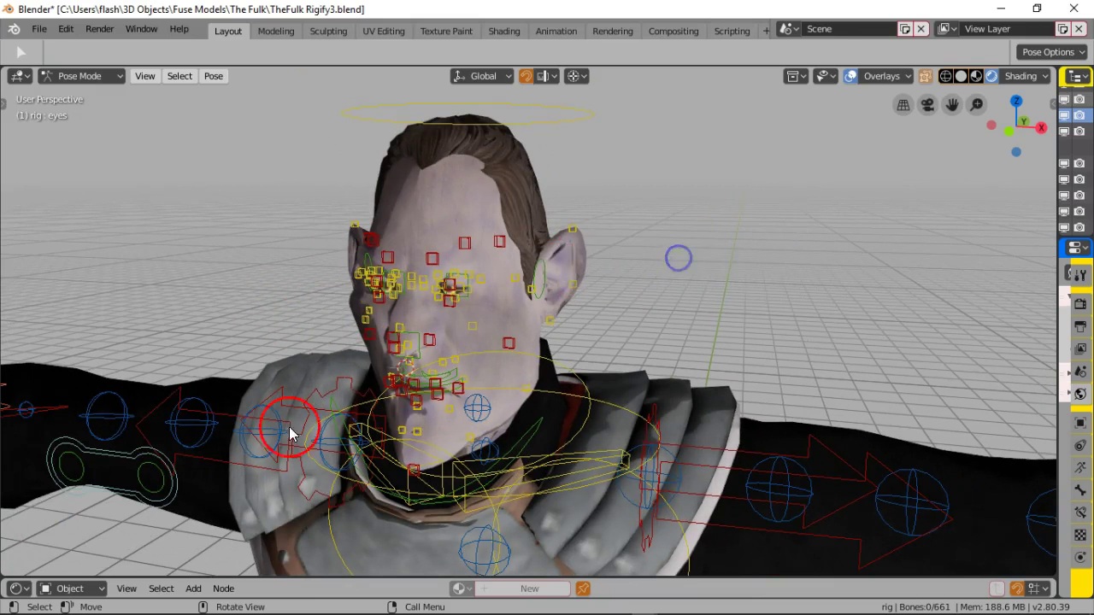
{"action": "left_click", "coordinate": [134, 462]}
{"action": "key", "text": "g"}
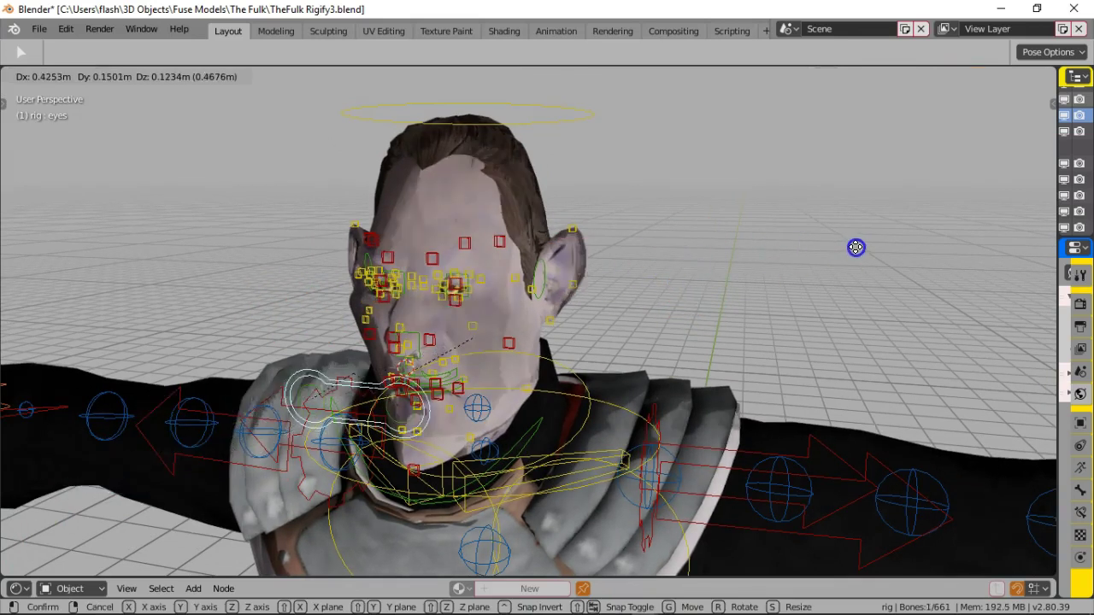
{"action": "left_click", "coordinate": [825, 239]}
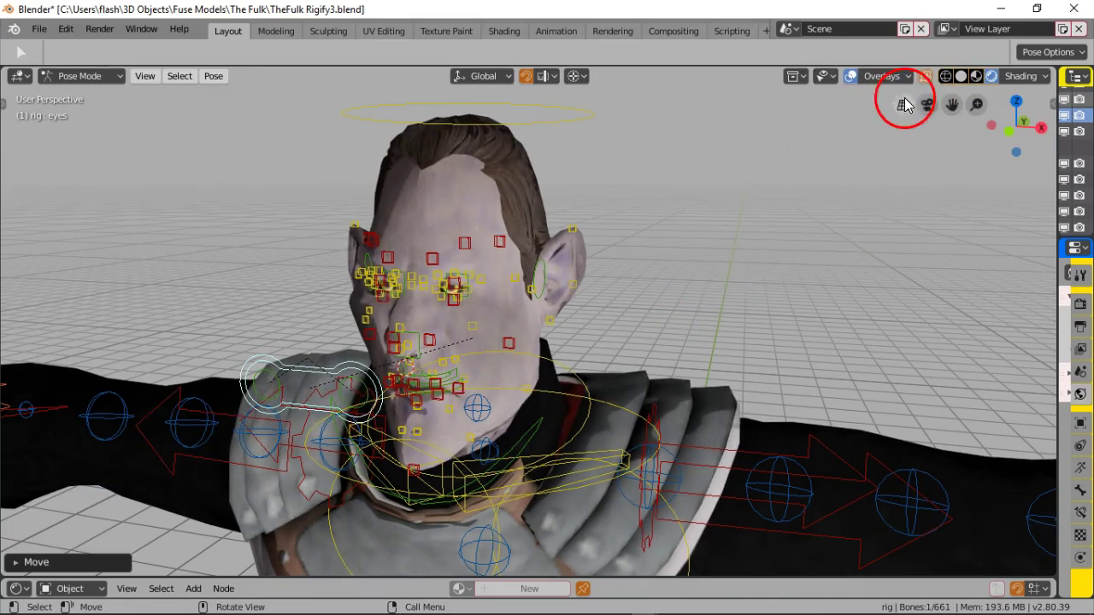
Step: Hide the overlays and move the eyes control with the face in close-up, cancelling the final X-axis move
{"action": "left_click", "coordinate": [850, 76]}
{"action": "scroll", "coordinate": [737, 220], "scroll_direction": "up", "scroll_amount": 5}
{"action": "left_click", "coordinate": [675, 303]}
{"action": "key", "text": "g"}
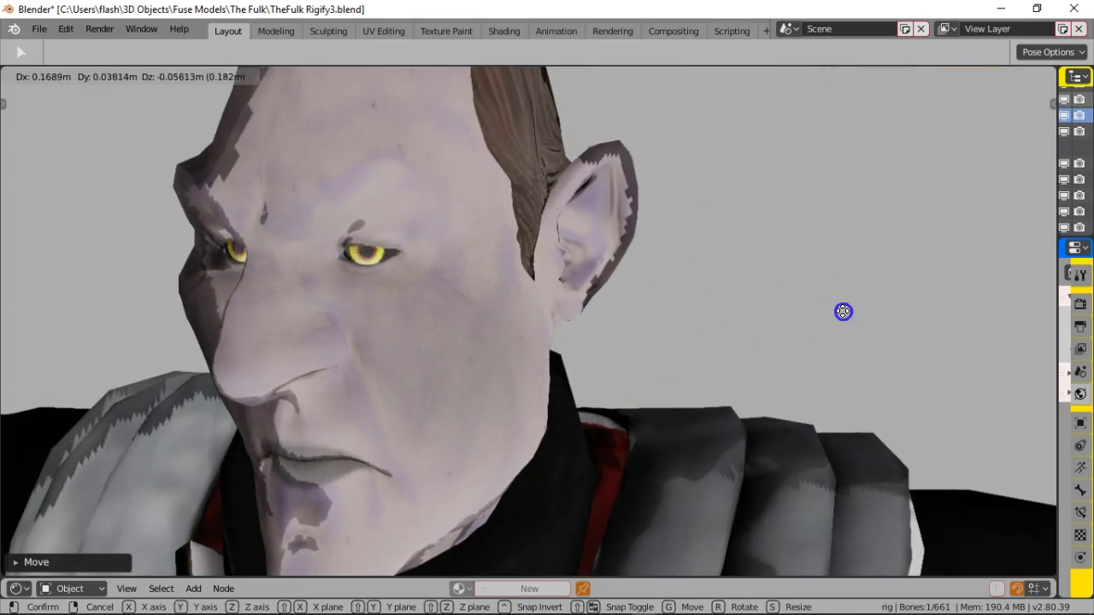
{"action": "left_click", "coordinate": [391, 337]}
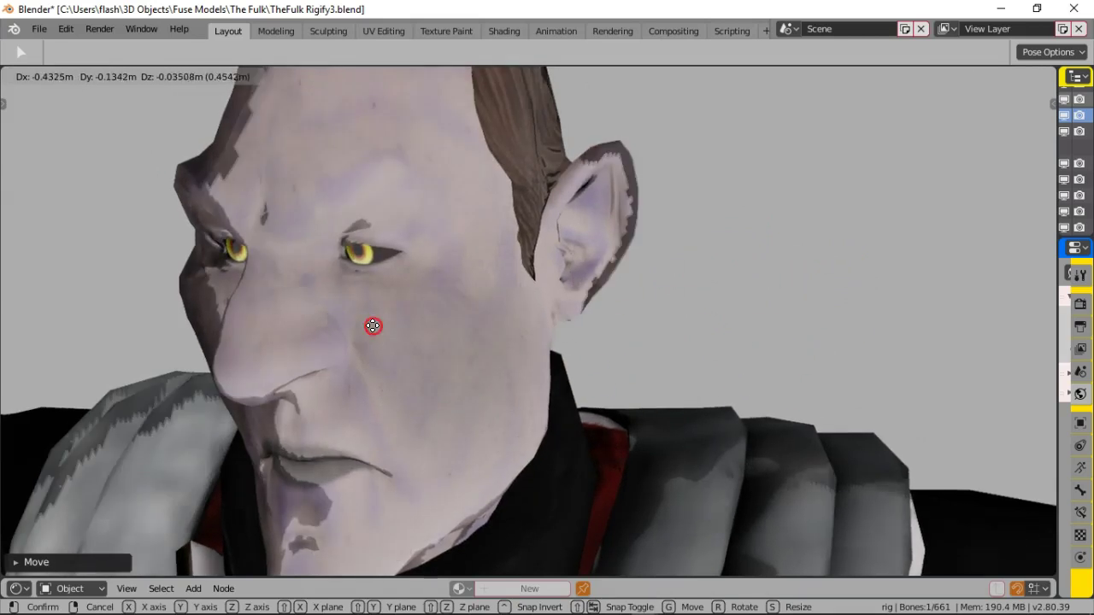
{"action": "key", "text": "x"}
{"action": "right_click", "coordinate": [402, 325]}
Step: Reposition the eyes control while viewing the face from the opposite side and from below
{"action": "middle_click_drag", "start_coordinate": [402, 325], "coordinate": [548, 326]}
{"action": "key", "text": "g"}
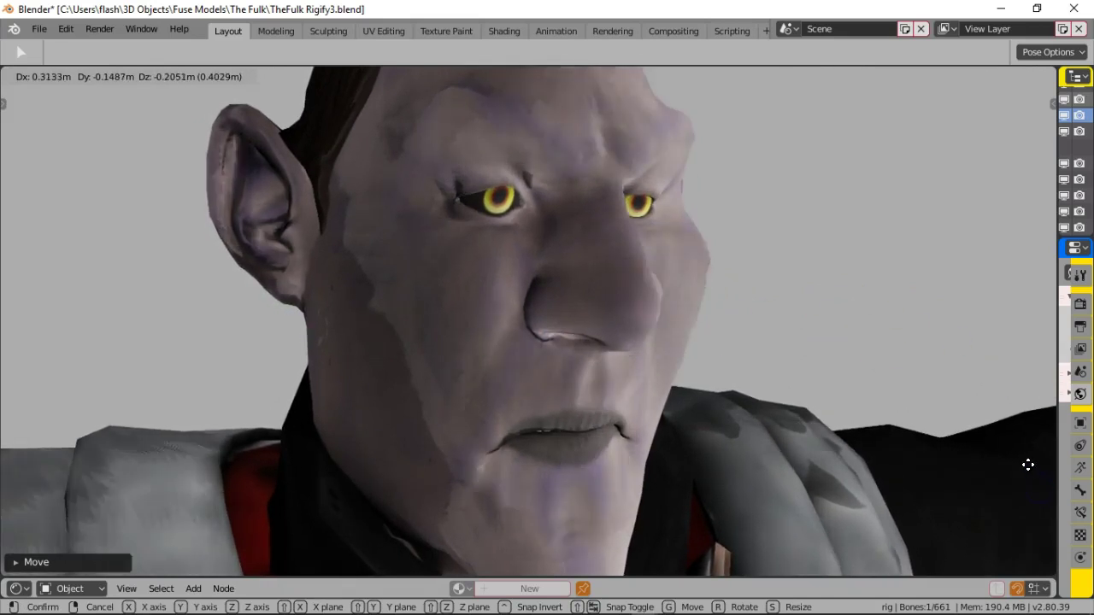
{"action": "left_click", "coordinate": [1009, 418]}
{"action": "middle_click_drag", "start_coordinate": [804, 336], "coordinate": [754, 322]}
{"action": "key", "text": "g"}
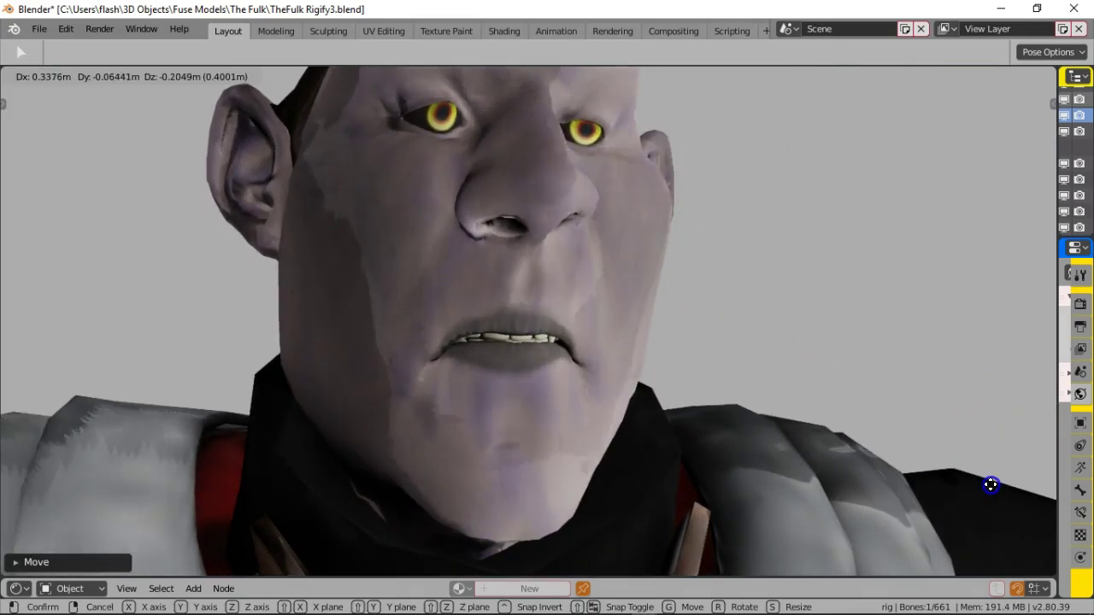
{"action": "left_click", "coordinate": [39, 171]}
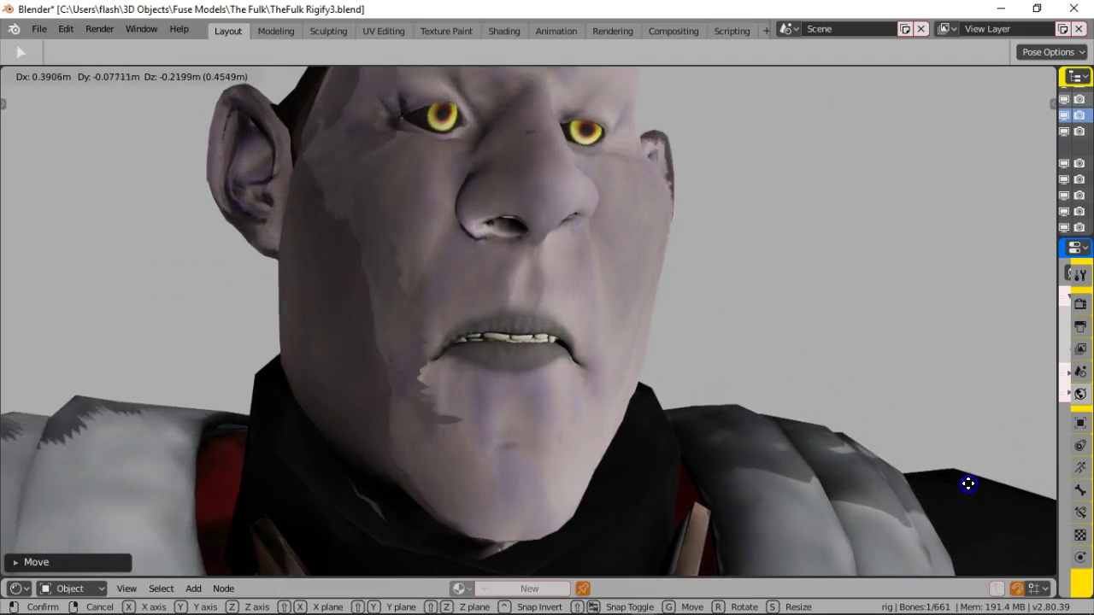
{"action": "left_click", "coordinate": [906, 445]}
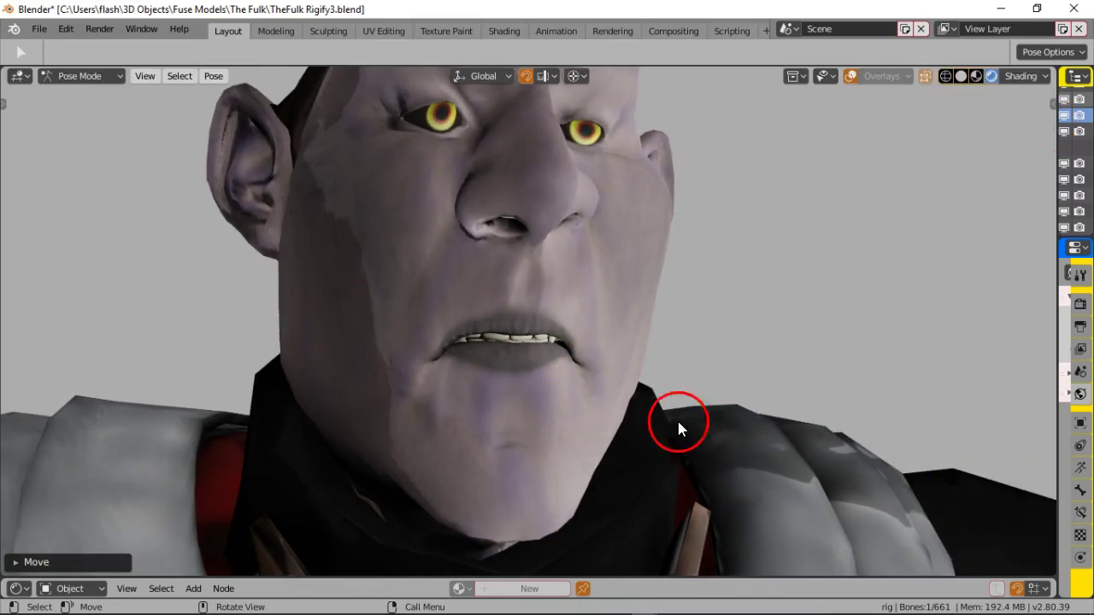
Step: Narrow the 3D viewport to reveal the Outliner and Properties editor, leaving the viewport sidebar hidden
{"action": "left_click", "coordinate": [1054, 106]}
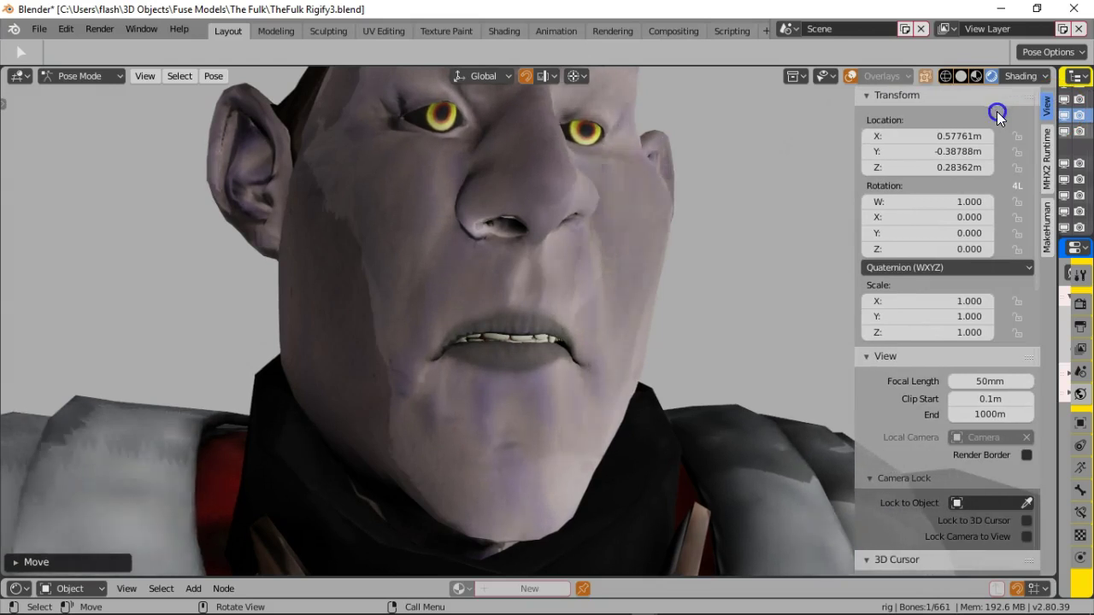
{"action": "key", "text": "n"}
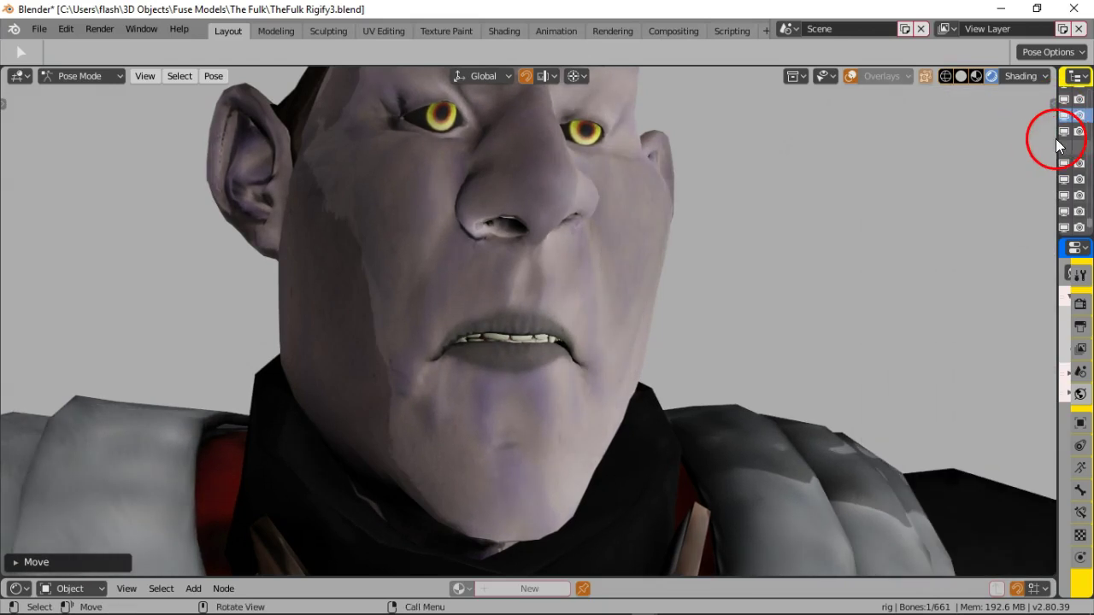
{"action": "left_click_drag", "start_coordinate": [1057, 136], "coordinate": [821, 167]}
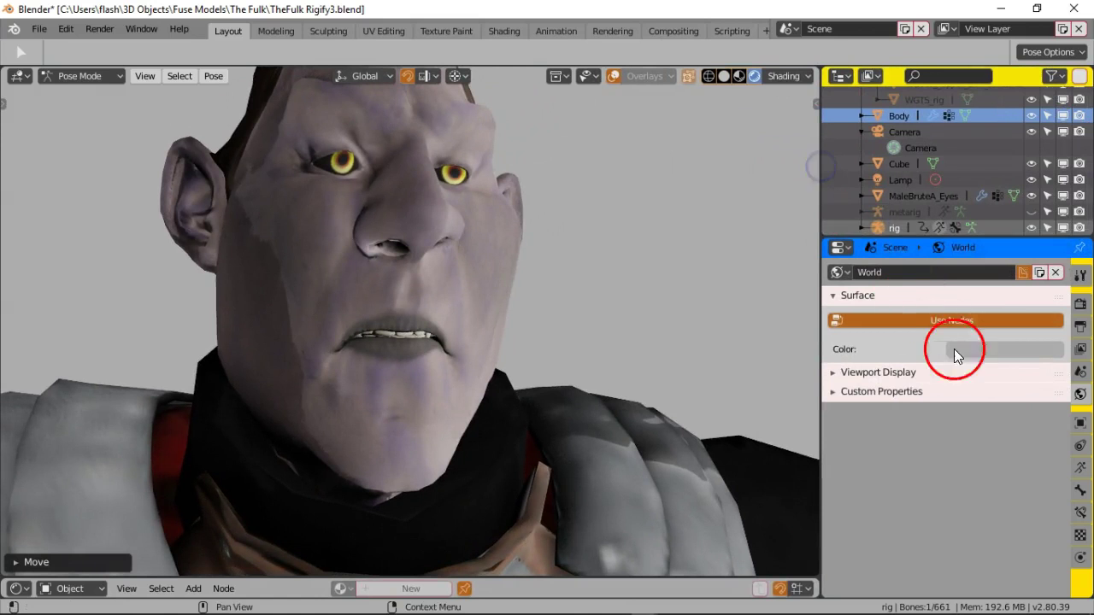
Step: Enable Subsurface Scattering in the Eevee render settings
{"action": "left_click", "coordinate": [1081, 305]}
{"action": "scroll", "coordinate": [940, 315], "scroll_direction": "up", "scroll_amount": 10}
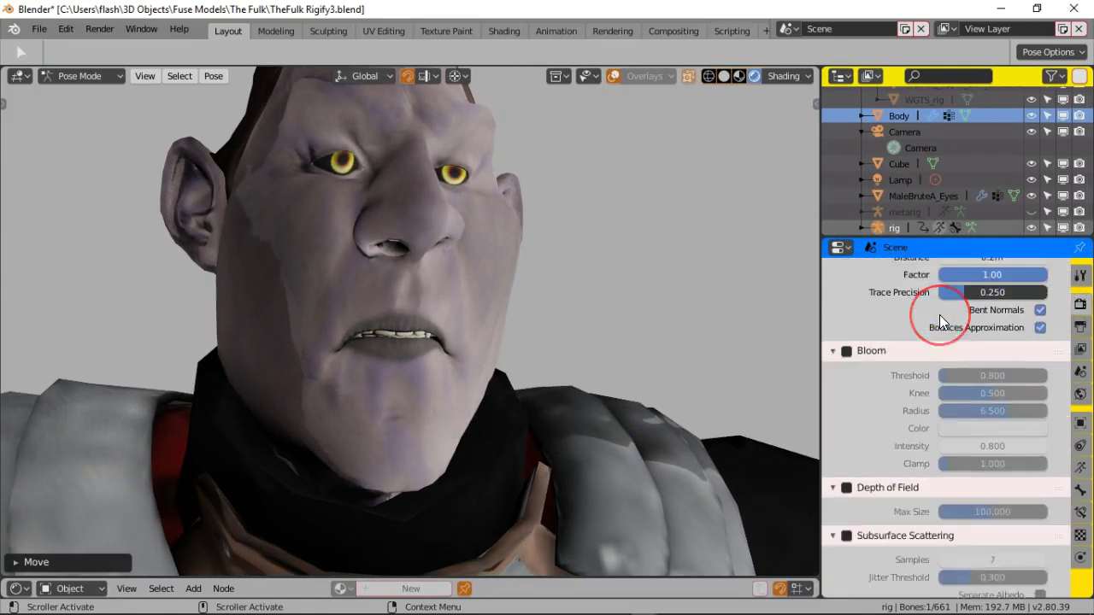
{"action": "left_click", "coordinate": [671, 336]}
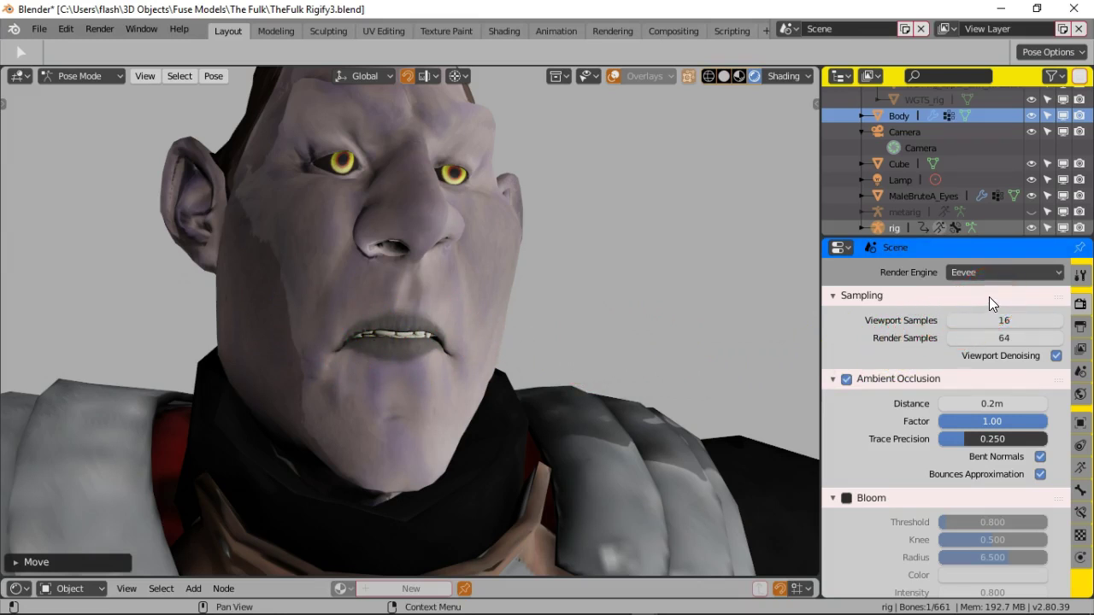
{"action": "scroll", "coordinate": [962, 423], "scroll_direction": "down", "scroll_amount": 4}
{"action": "scroll", "coordinate": [962, 419], "scroll_direction": "down", "scroll_amount": 3}
{"action": "scroll", "coordinate": [962, 410], "scroll_direction": "down", "scroll_amount": 2}
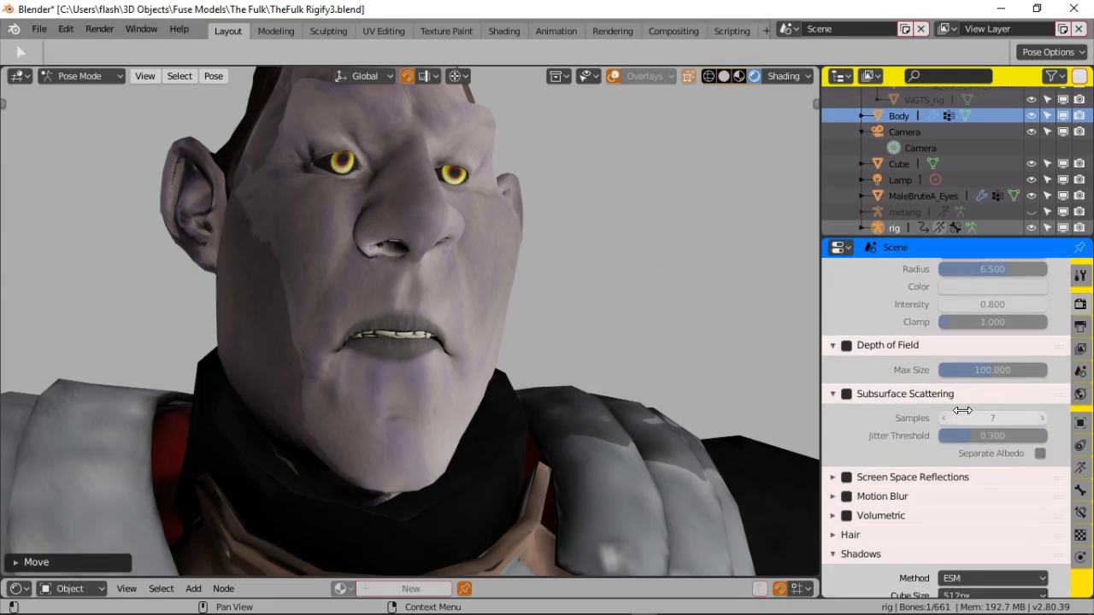
{"action": "scroll", "coordinate": [962, 410], "scroll_direction": "down", "scroll_amount": 3}
{"action": "left_click", "coordinate": [846, 298]}
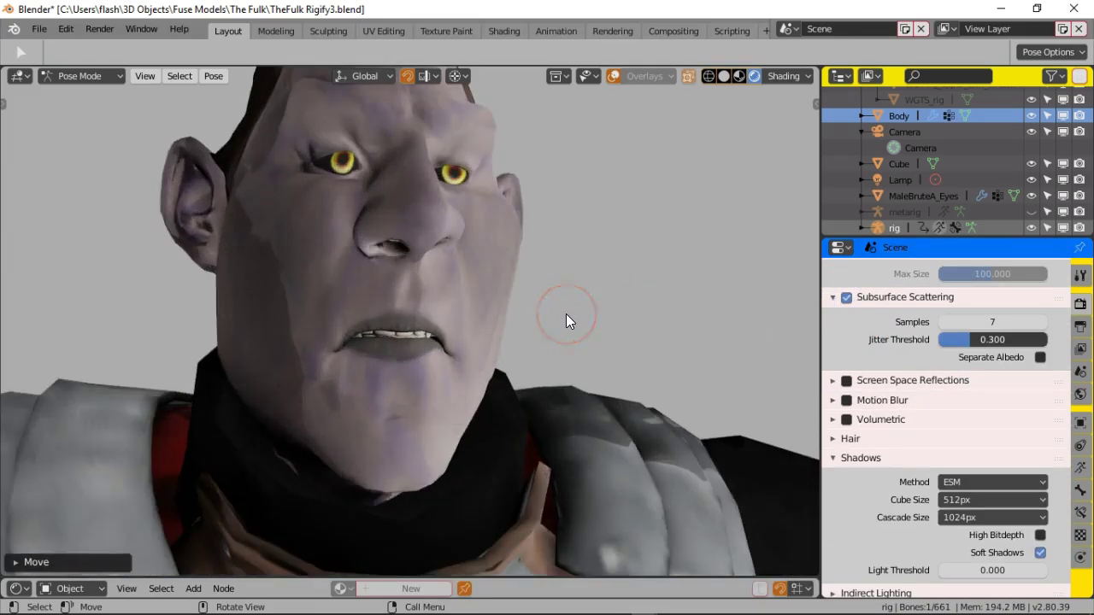
Step: Show the overlays with the whole character and lamp in view, and cancel an attempted move of the eyes control
{"action": "middle_click_drag", "start_coordinate": [566, 313], "coordinate": [614, 306]}
{"action": "scroll", "coordinate": [615, 307], "scroll_direction": "down", "scroll_amount": 5}
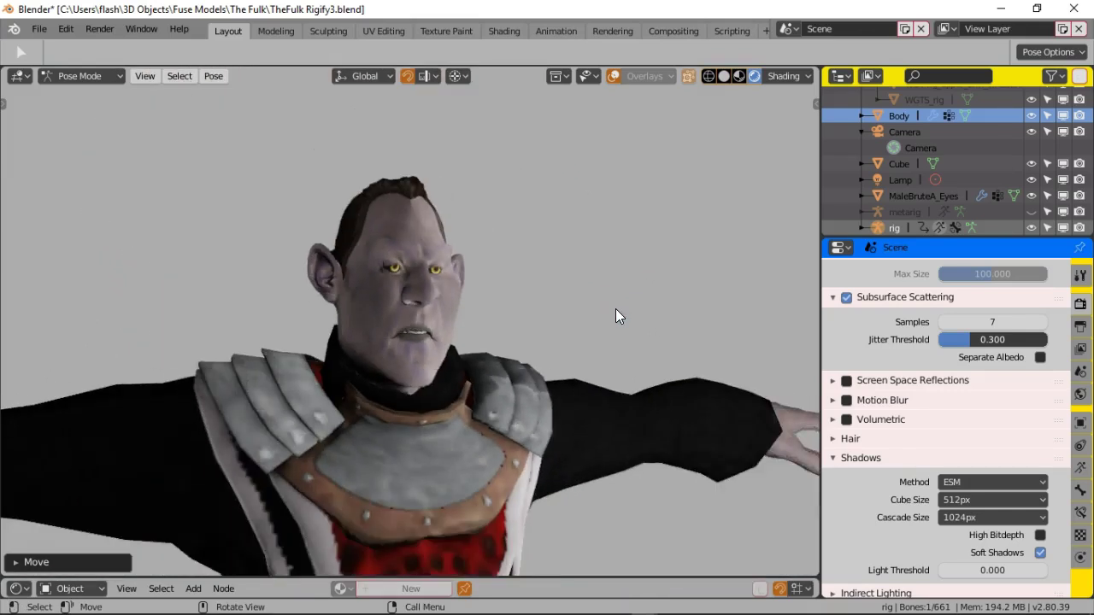
{"action": "scroll", "coordinate": [616, 309], "scroll_direction": "down", "scroll_amount": 6}
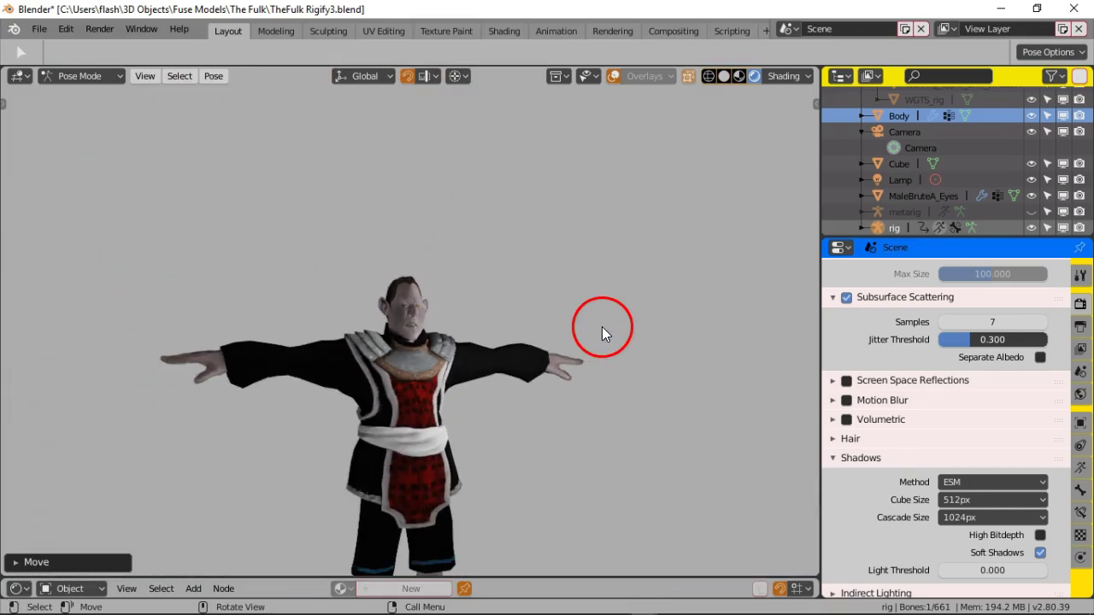
{"action": "left_click", "coordinate": [605, 75]}
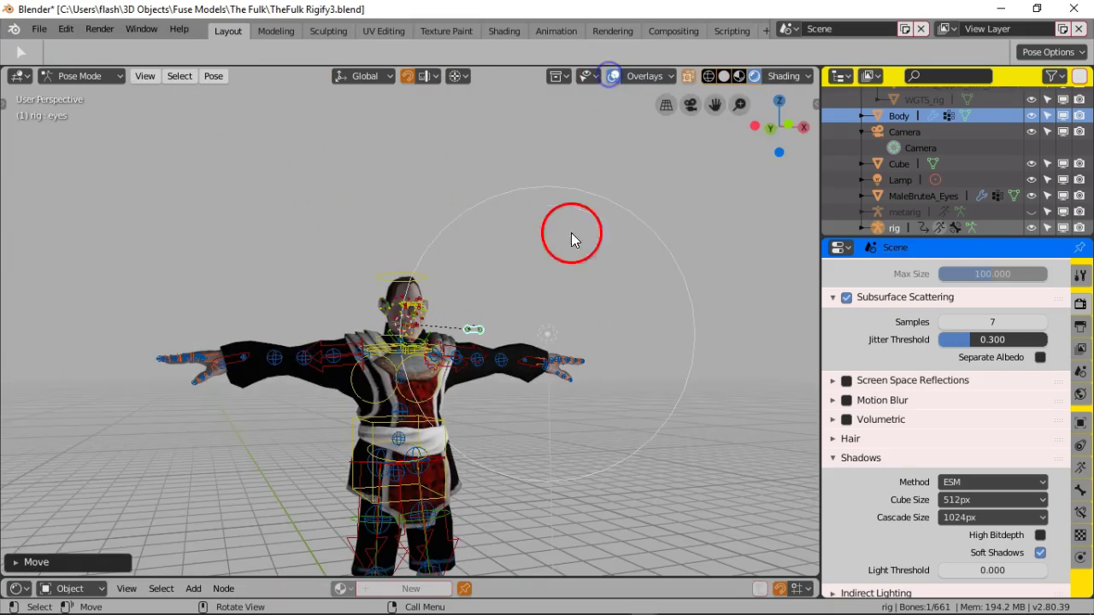
{"action": "middle_click_drag", "start_coordinate": [554, 334], "coordinate": [701, 232]}
{"action": "key", "text": "g"}
{"action": "right_click", "coordinate": [746, 171]}
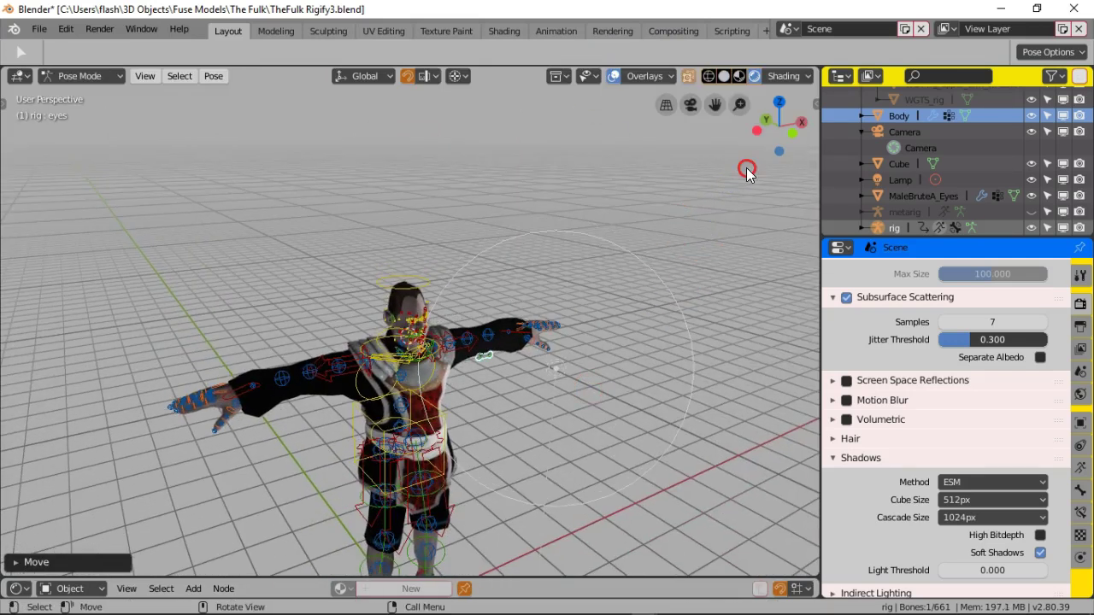
Step: Switch to Object Mode, select the lamp and move it upward and away from the character by about 1.8 m
{"action": "left_click", "coordinate": [560, 369]}
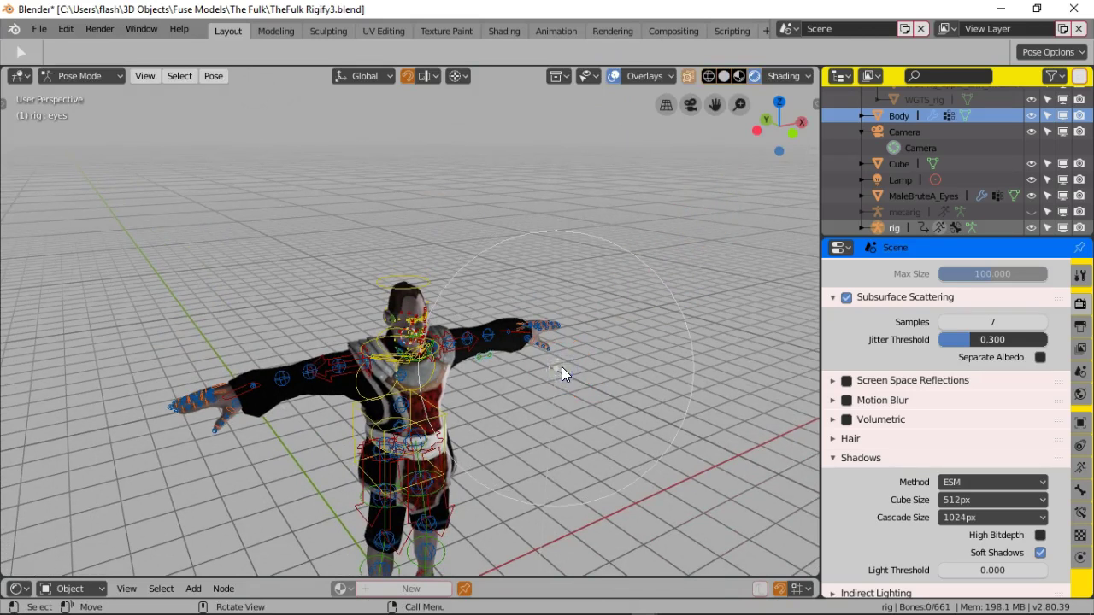
{"action": "left_click", "coordinate": [106, 72]}
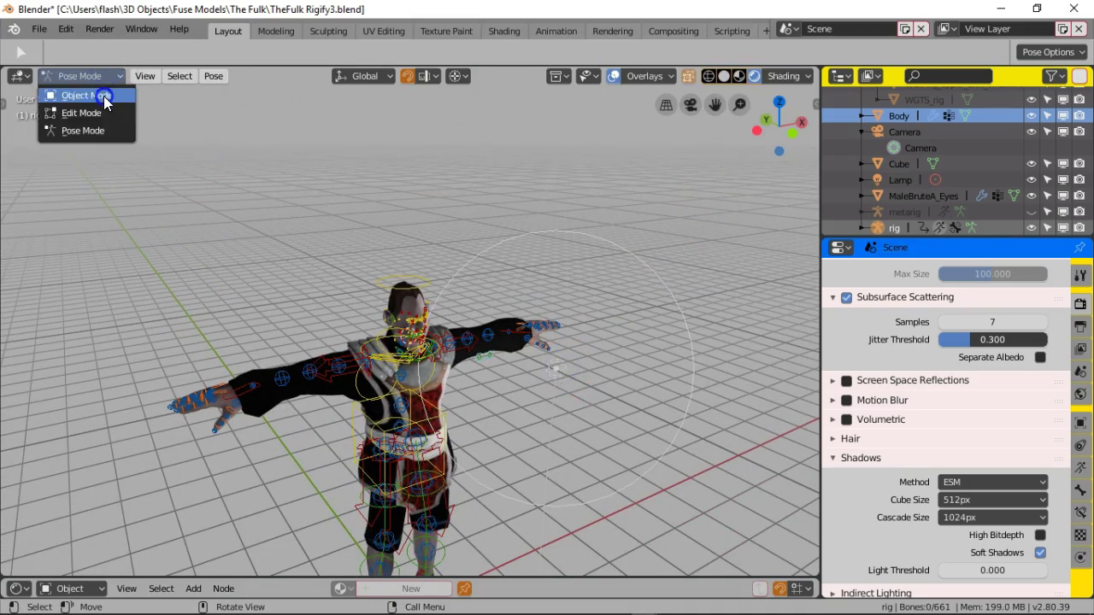
{"action": "left_click", "coordinate": [104, 96]}
{"action": "left_click", "coordinate": [559, 368]}
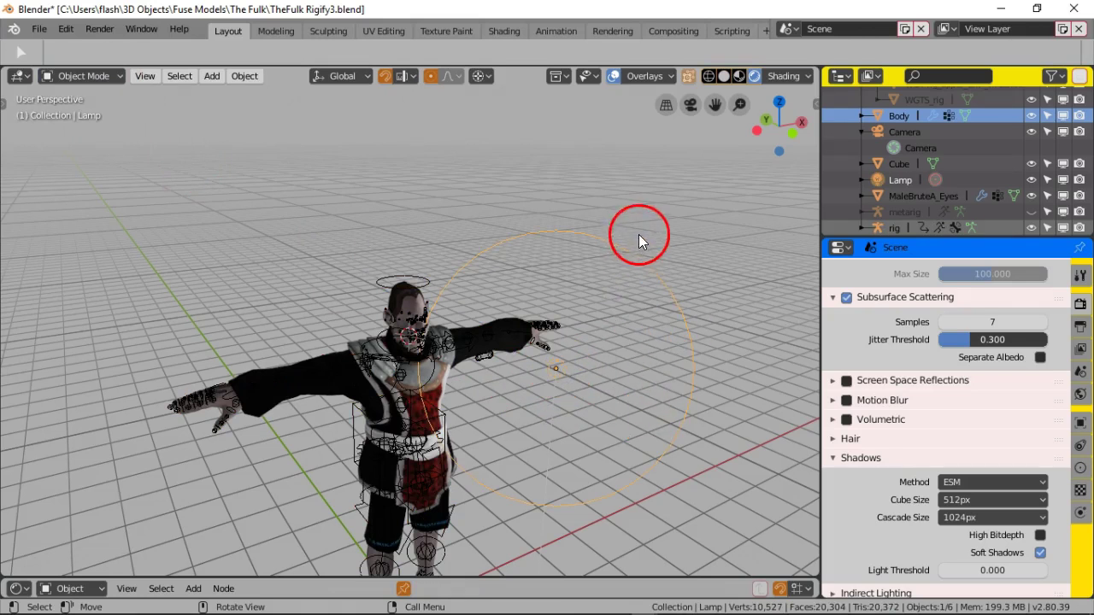
{"action": "key", "text": "g"}
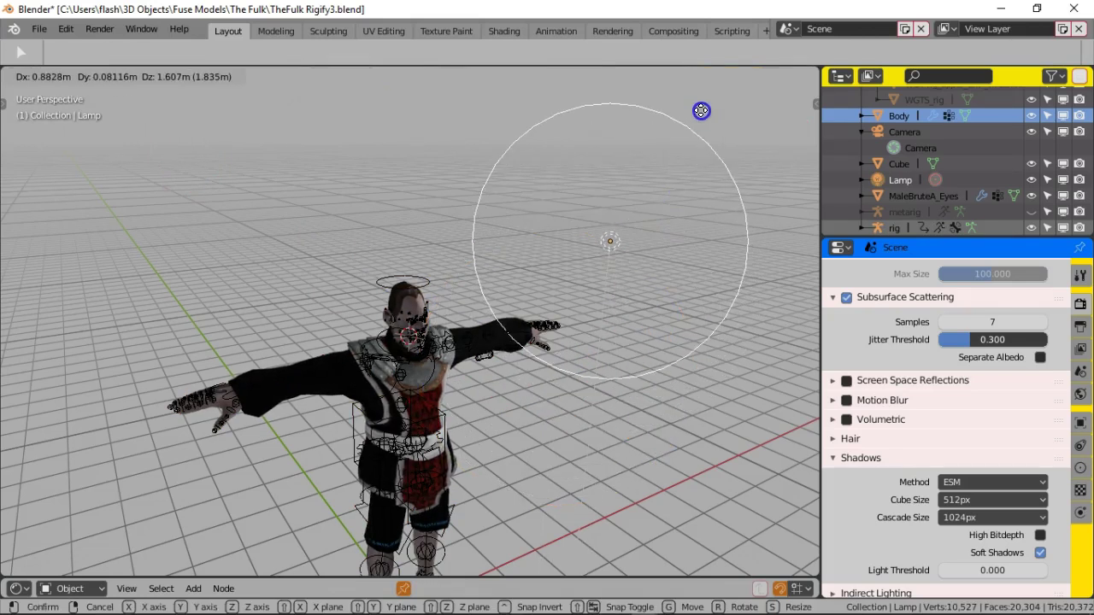
{"action": "left_click", "coordinate": [701, 110]}
Step: Select the rig, return to Pose Mode and move the eyes control about 0.79 m toward the face
{"action": "scroll", "coordinate": [410, 336], "scroll_direction": "up", "scroll_amount": 5}
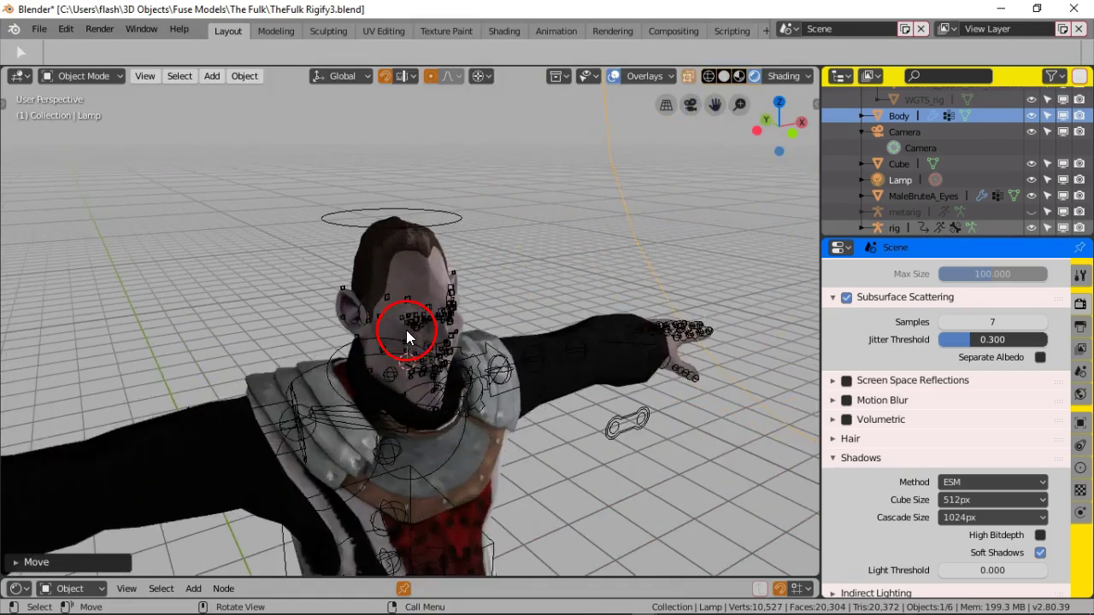
{"action": "scroll", "coordinate": [406, 330], "scroll_direction": "up", "scroll_amount": 5}
{"action": "scroll", "coordinate": [540, 311], "scroll_direction": "down", "scroll_amount": 6}
{"action": "middle_click_drag", "start_coordinate": [529, 353], "coordinate": [557, 392]}
{"action": "left_click", "coordinate": [586, 400]}
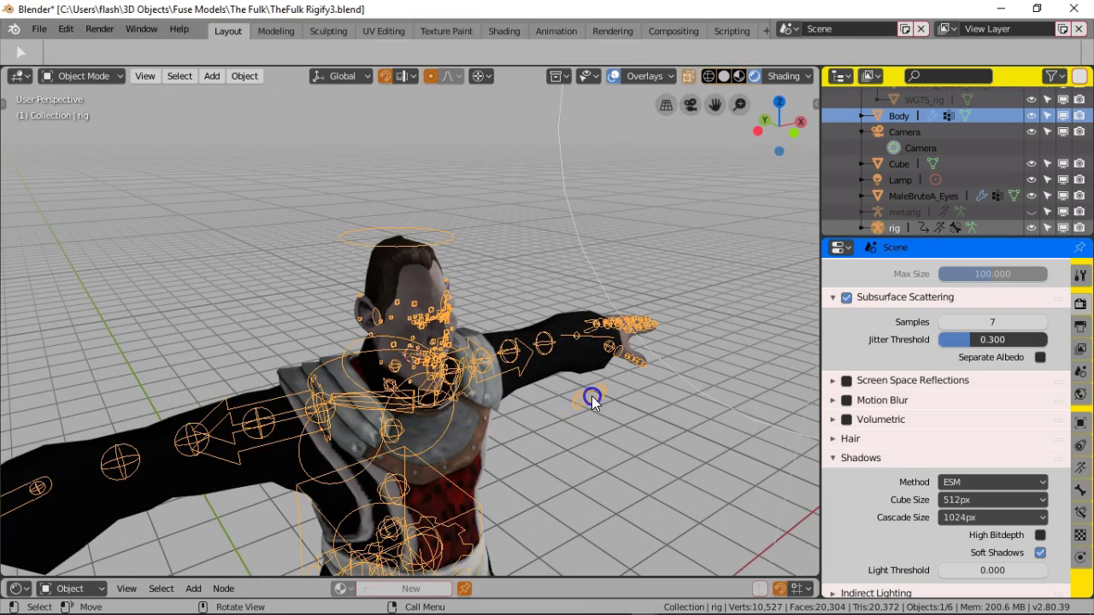
{"action": "left_click", "coordinate": [86, 76]}
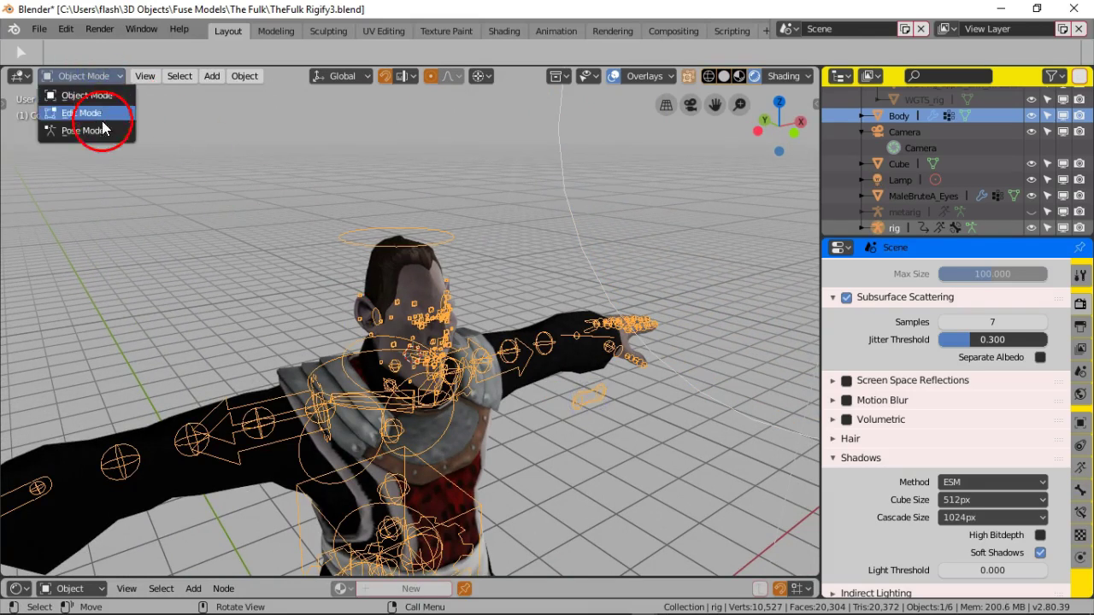
{"action": "left_click", "coordinate": [86, 130]}
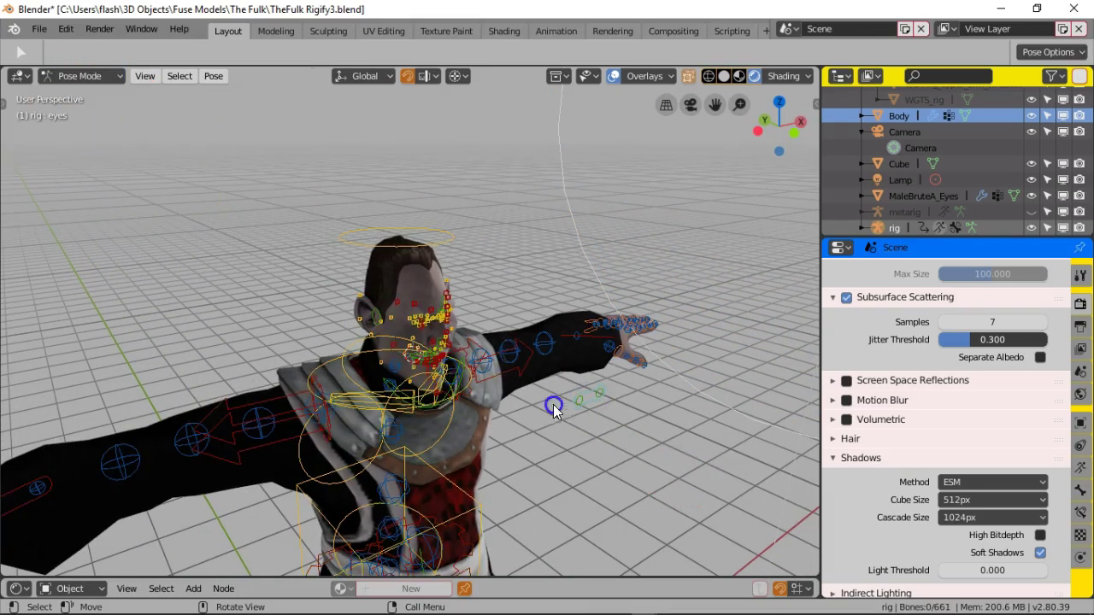
{"action": "left_click", "coordinate": [587, 398]}
{"action": "key", "text": "g"}
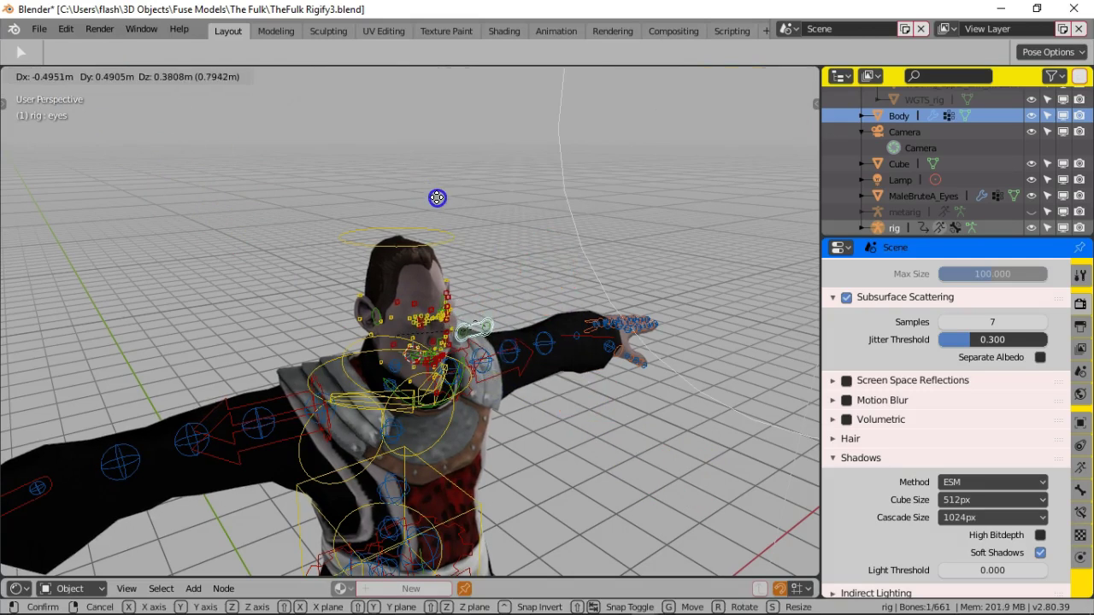
{"action": "left_click", "coordinate": [436, 202]}
Step: Try moving the eyes control with the face in close-up, and repeat the move with the overlays hidden
{"action": "scroll", "coordinate": [487, 242], "scroll_direction": "up", "scroll_amount": 10}
{"action": "middle_click_drag", "start_coordinate": [501, 252], "coordinate": [531, 204]}
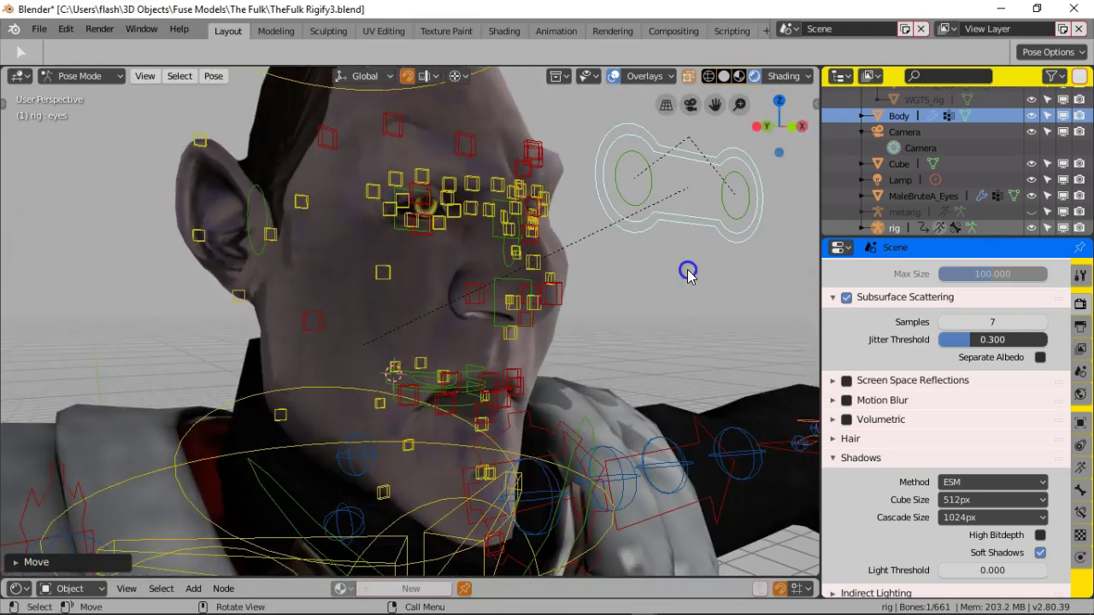
{"action": "key", "text": "g"}
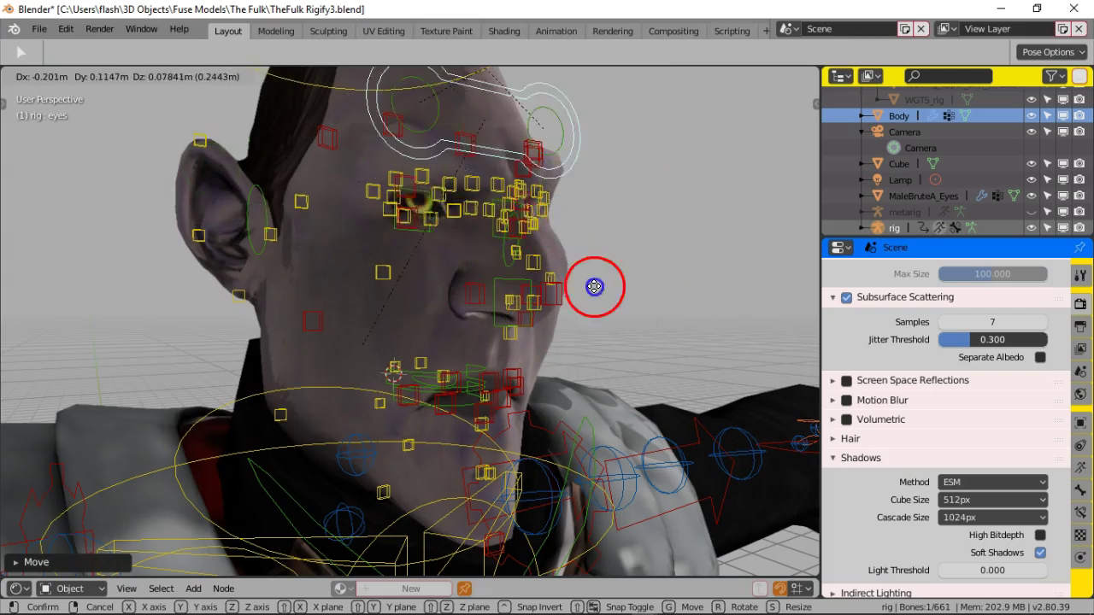
{"action": "left_click", "coordinate": [657, 277]}
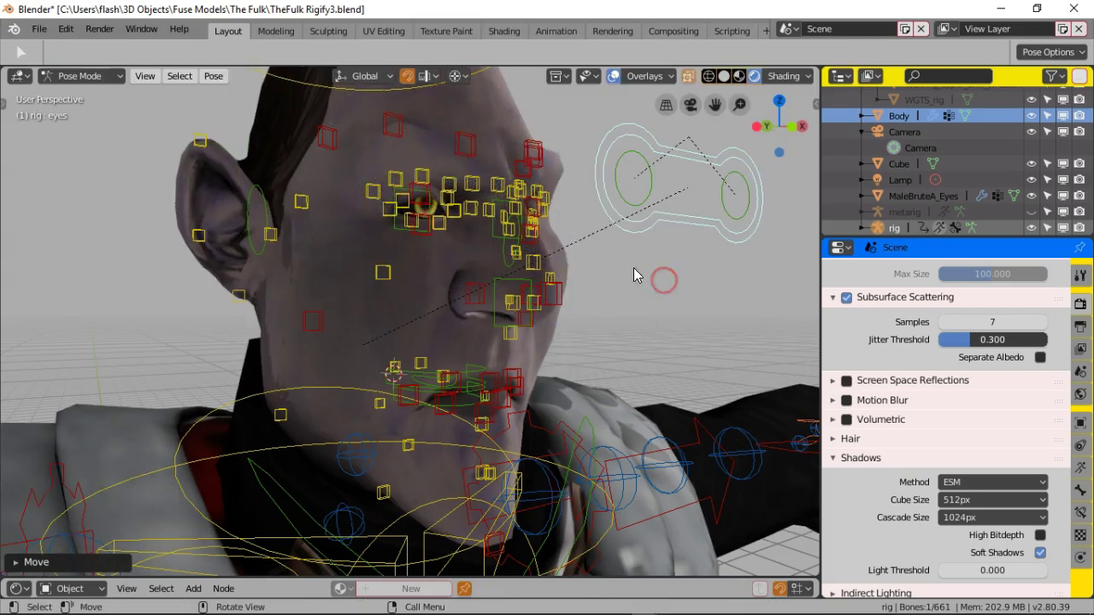
{"action": "left_click", "coordinate": [613, 77]}
{"action": "key", "text": "g"}
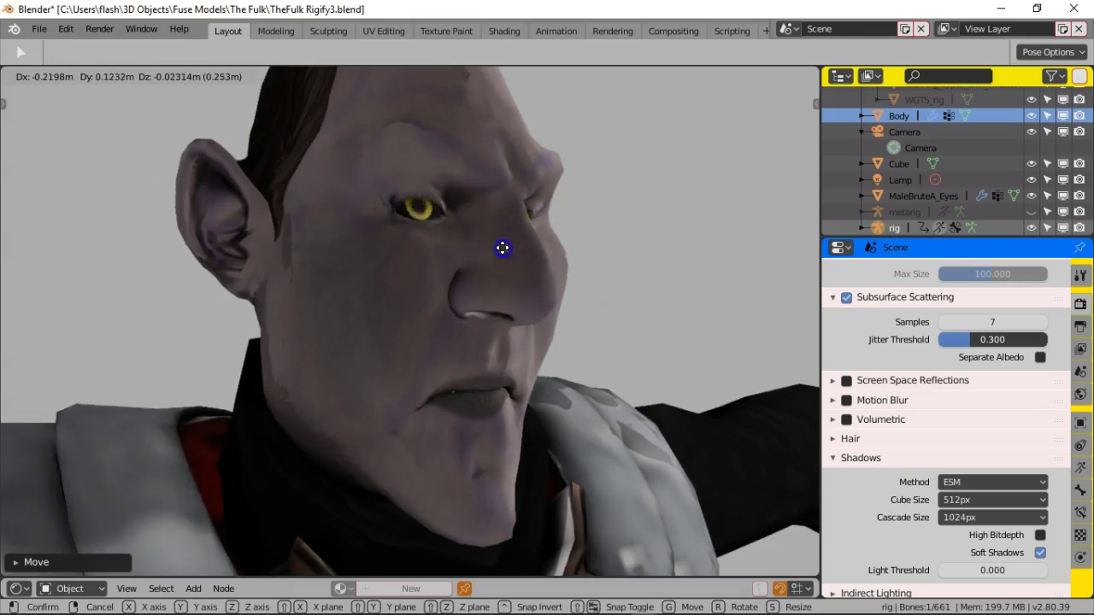
{"action": "left_click", "coordinate": [734, 344]}
{"action": "middle_click_drag", "start_coordinate": [733, 343], "coordinate": [663, 266]}
Step: Move the eyes control to different sides of the face from a near-frontal view to test the gaze
{"action": "key", "text": "g"}
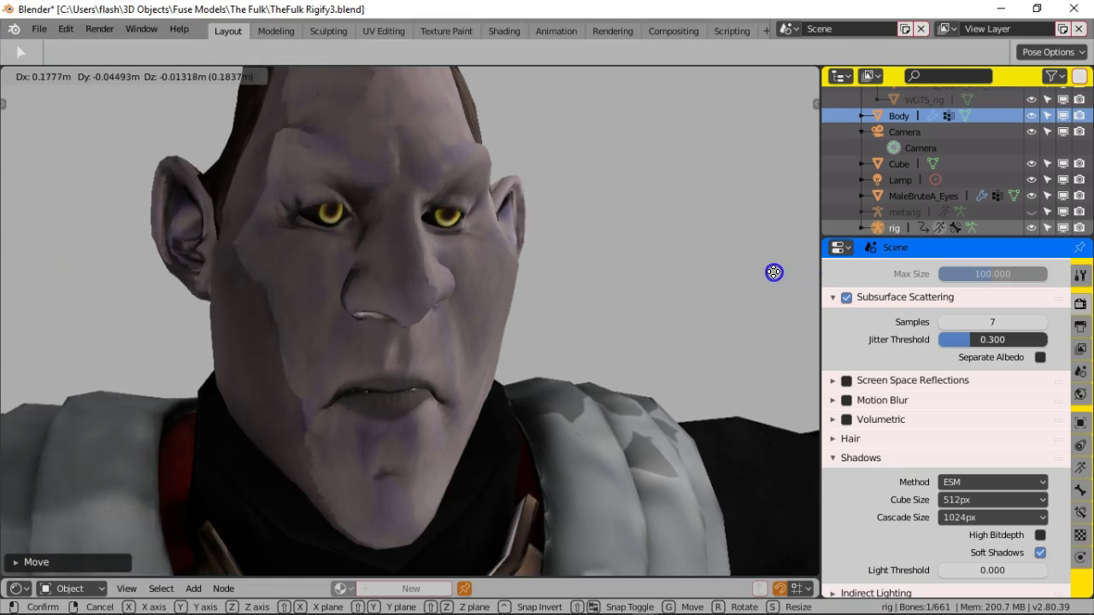
{"action": "left_click", "coordinate": [409, 300]}
{"action": "key", "text": "g"}
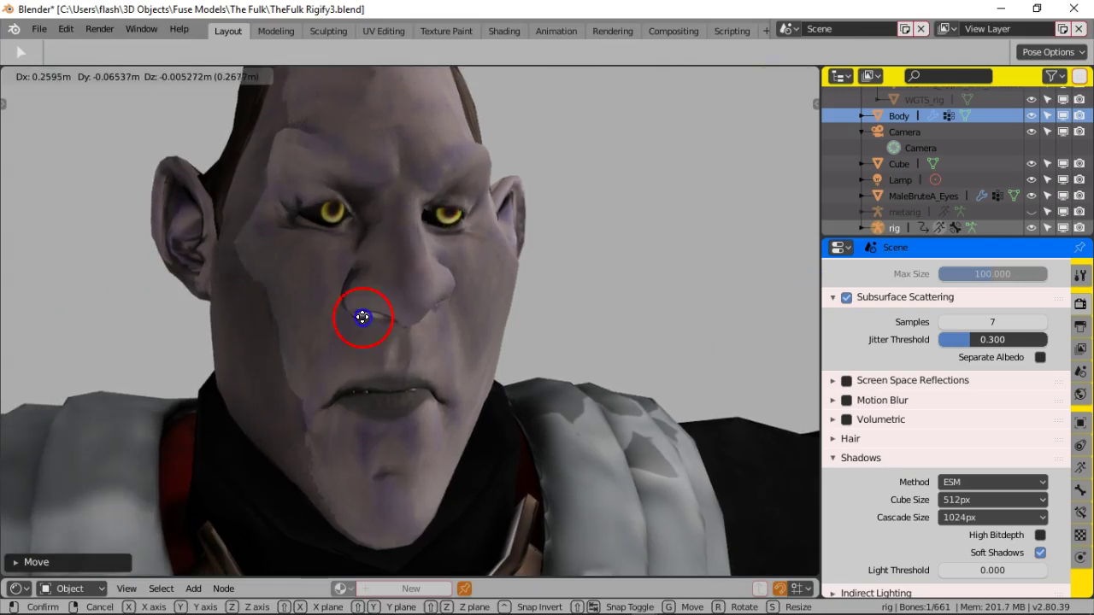
{"action": "left_click", "coordinate": [33, 228]}
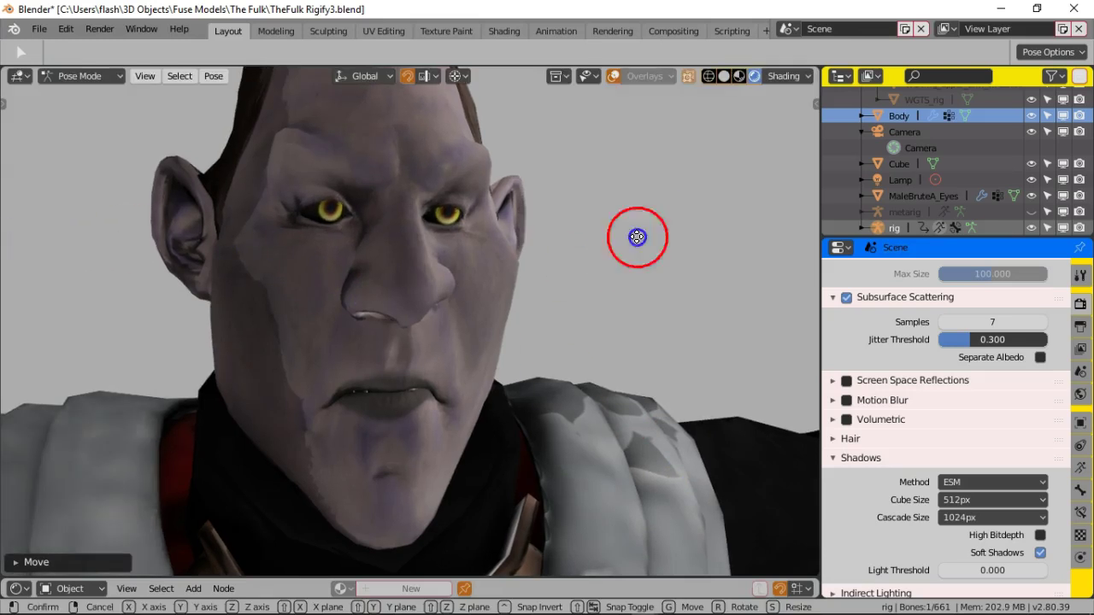
{"action": "key", "text": "g"}
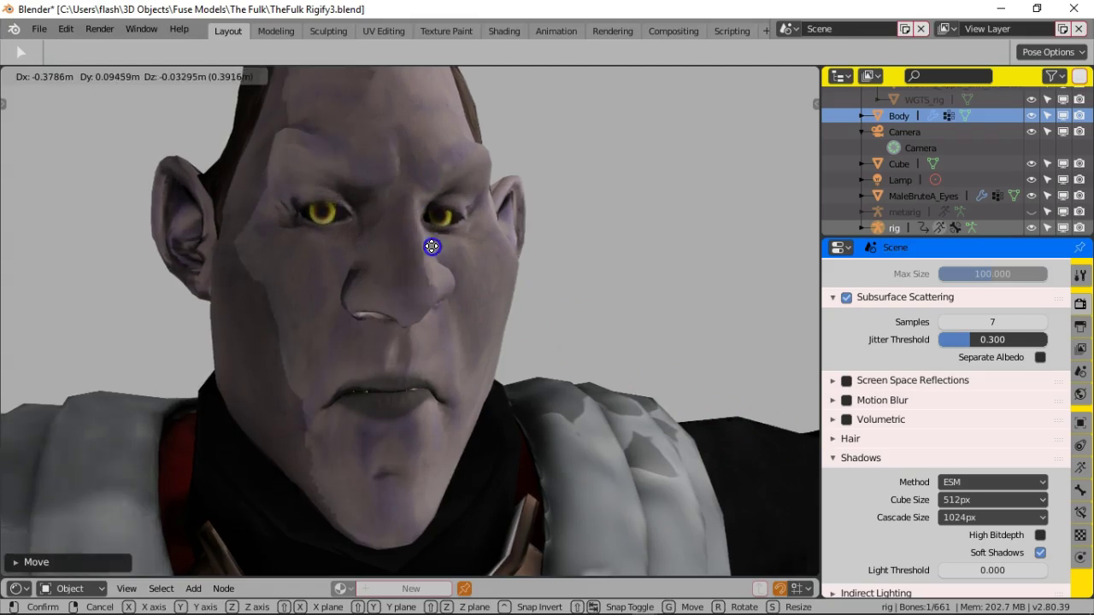
{"action": "left_click", "coordinate": [612, 271]}
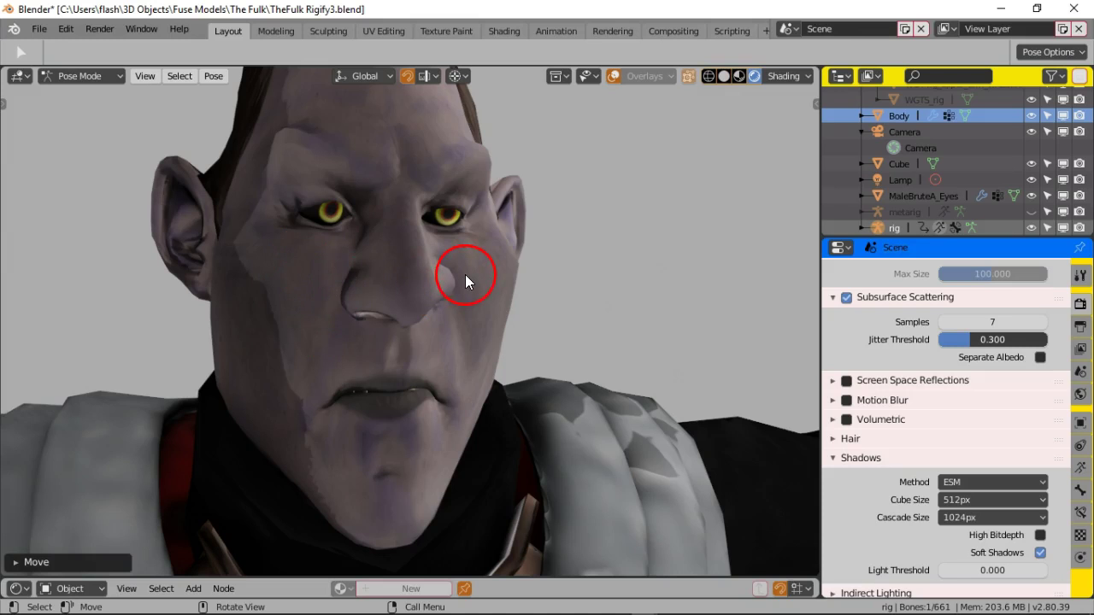
Step: Switch the rig to Object Mode and show the overlays
{"action": "left_click", "coordinate": [93, 81]}
{"action": "left_click", "coordinate": [108, 99]}
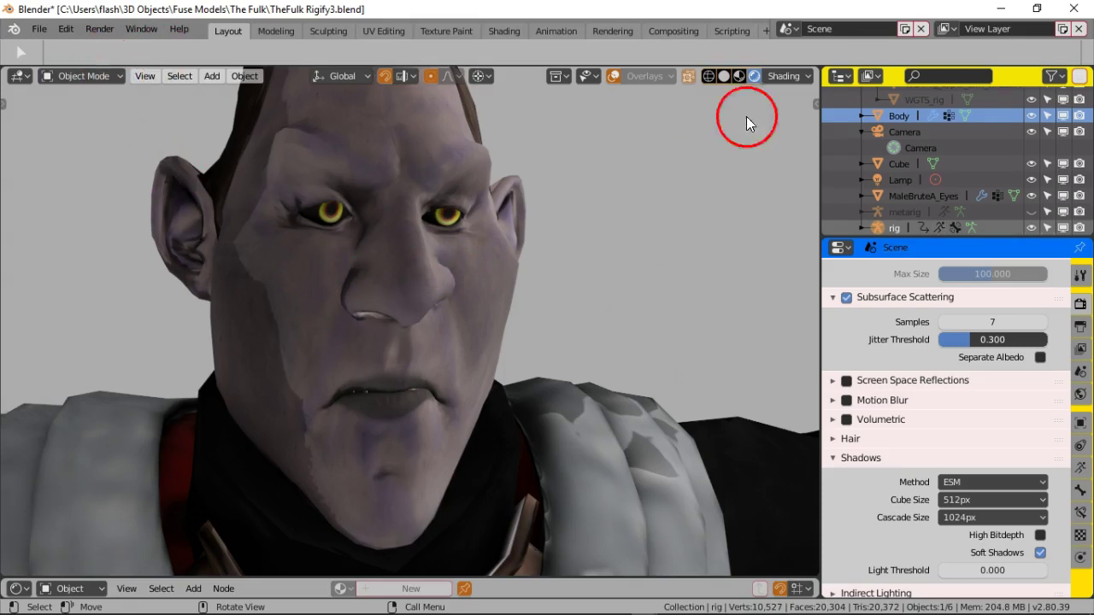
{"action": "left_click", "coordinate": [617, 76]}
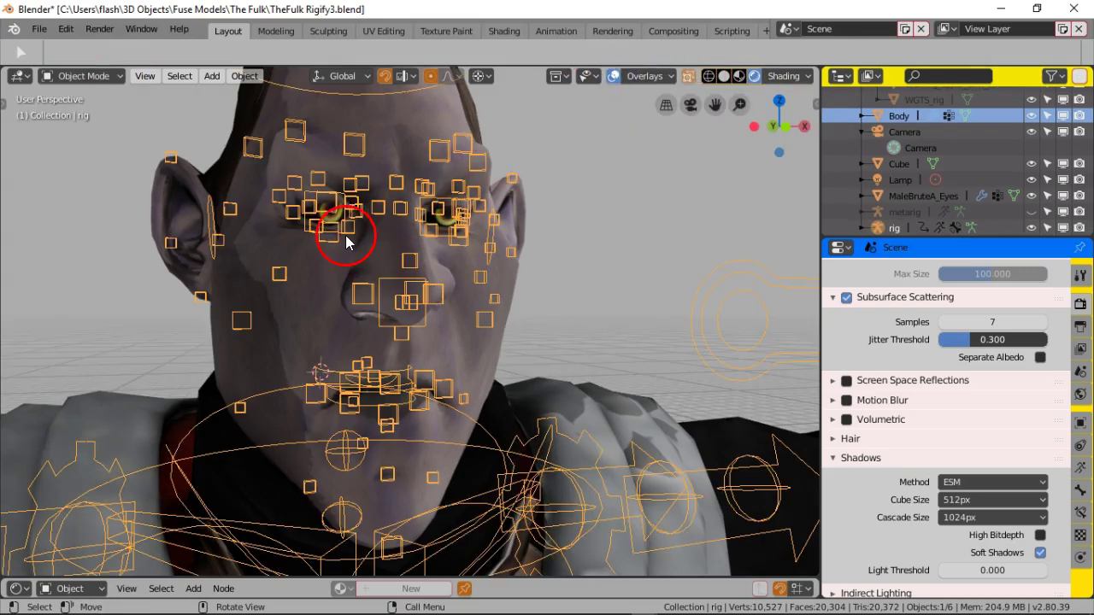
{"action": "left_click", "coordinate": [115, 76]}
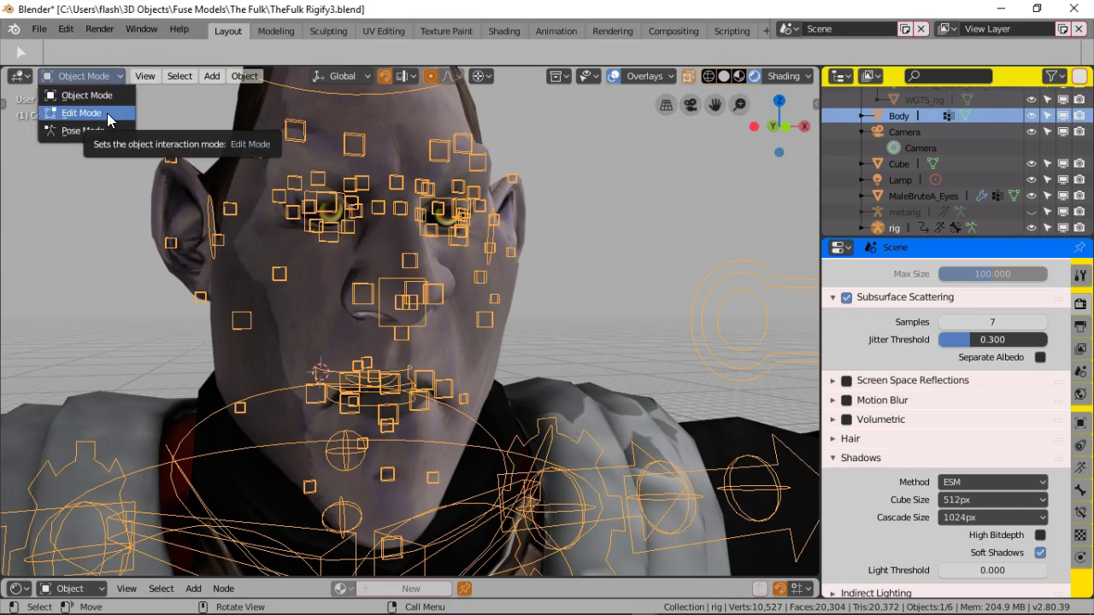
{"action": "scroll", "coordinate": [112, 204], "scroll_direction": "down", "scroll_amount": 5}
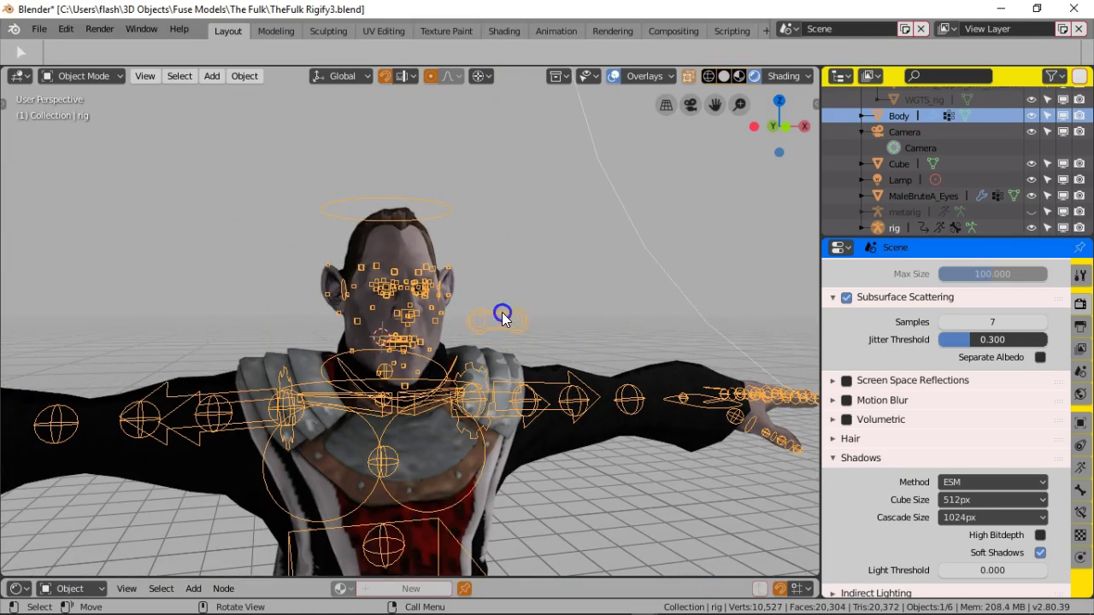
Step: Return the rig to Pose Mode and move the eyes control directly in front of the eyes
{"action": "left_click", "coordinate": [89, 75]}
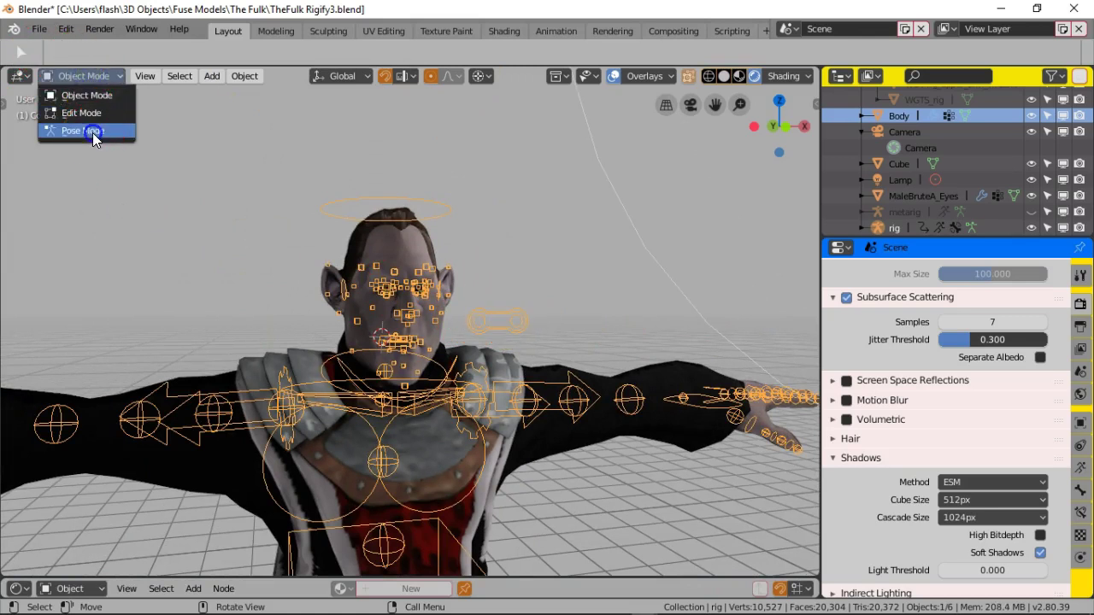
{"action": "left_click", "coordinate": [89, 130]}
{"action": "right_click", "coordinate": [503, 289]}
{"action": "left_click_drag", "start_coordinate": [556, 304], "coordinate": [487, 267]}
{"action": "scroll", "coordinate": [489, 286], "scroll_direction": "up", "scroll_amount": 2}
{"action": "middle_click_drag", "start_coordinate": [489, 294], "coordinate": [482, 314]}
{"action": "scroll", "coordinate": [481, 314], "scroll_direction": "up", "scroll_amount": 3}
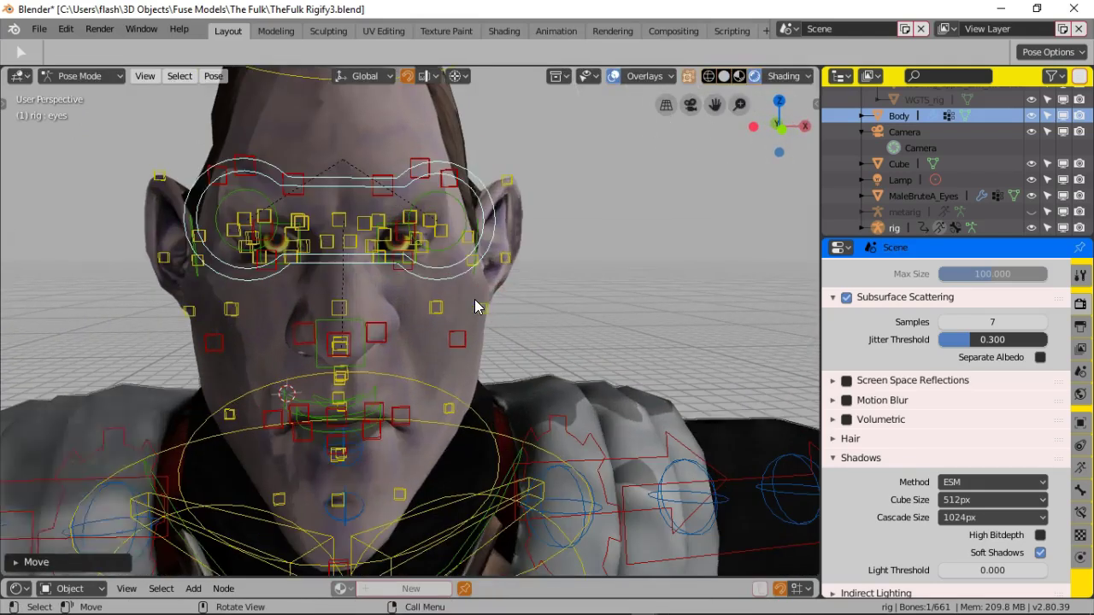
Step: Hide and restore the overlays, select the upper cheek control beside the nose and cancel a trial move of it
{"action": "left_click", "coordinate": [614, 76]}
{"action": "left_click", "coordinate": [614, 75]}
{"action": "left_click", "coordinate": [436, 306]}
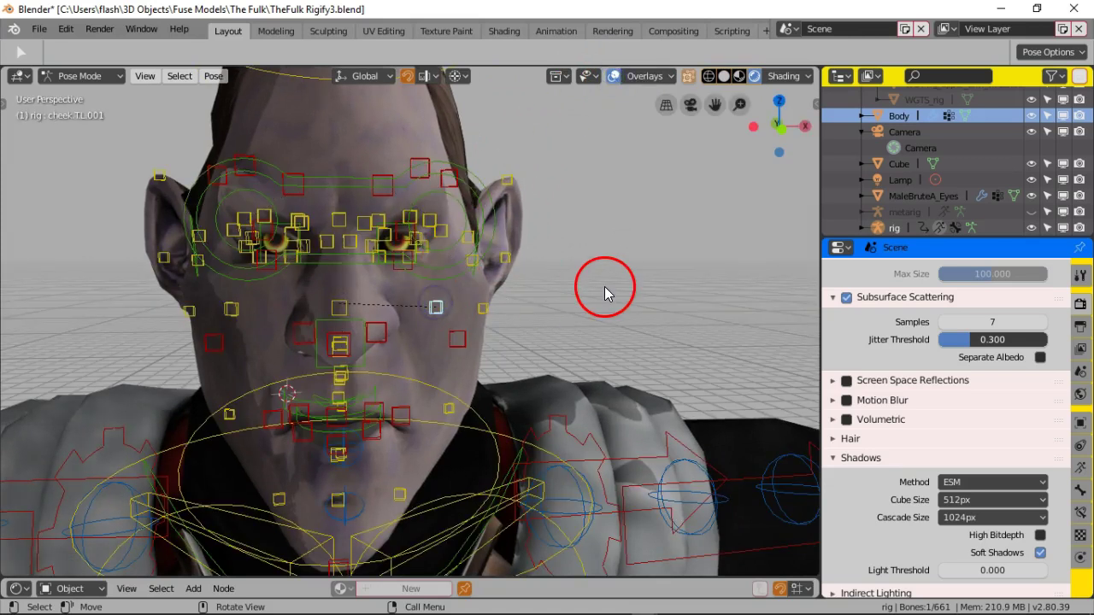
{"action": "key", "text": "g"}
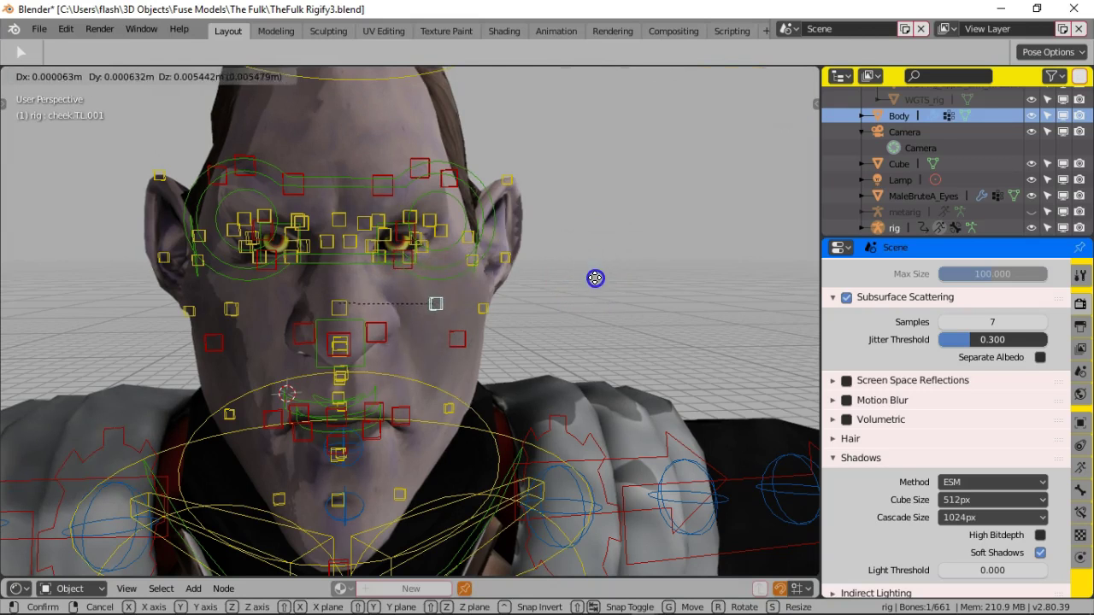
{"action": "key", "text": "Escape"}
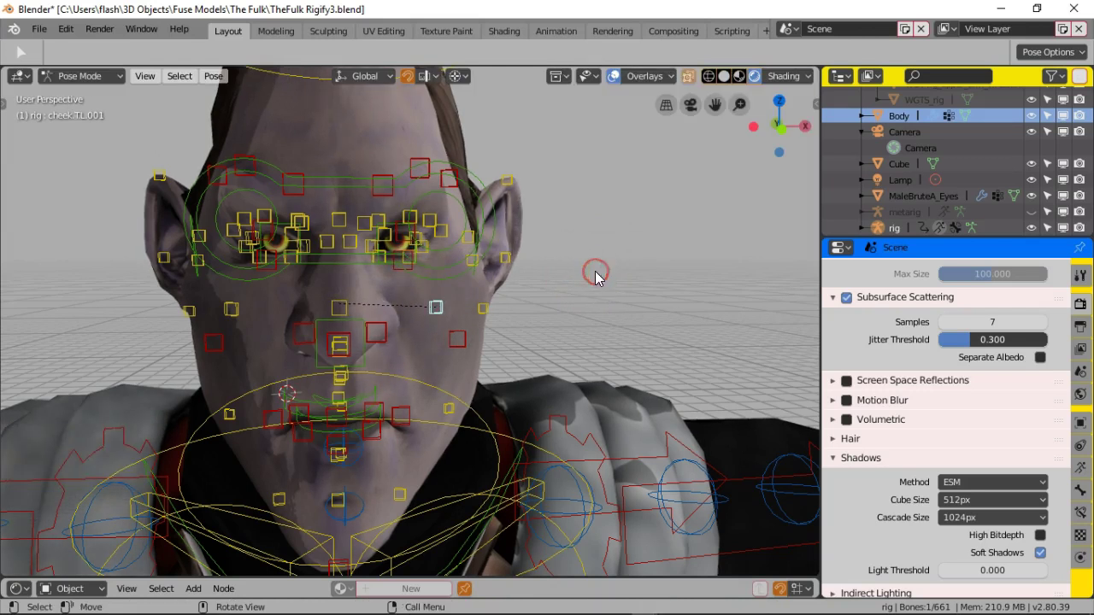
Step: With the overlays hidden, move the upper cheek control beside the nose slightly upward, and show the overlays again
{"action": "left_click", "coordinate": [613, 76]}
{"action": "key", "text": "g"}
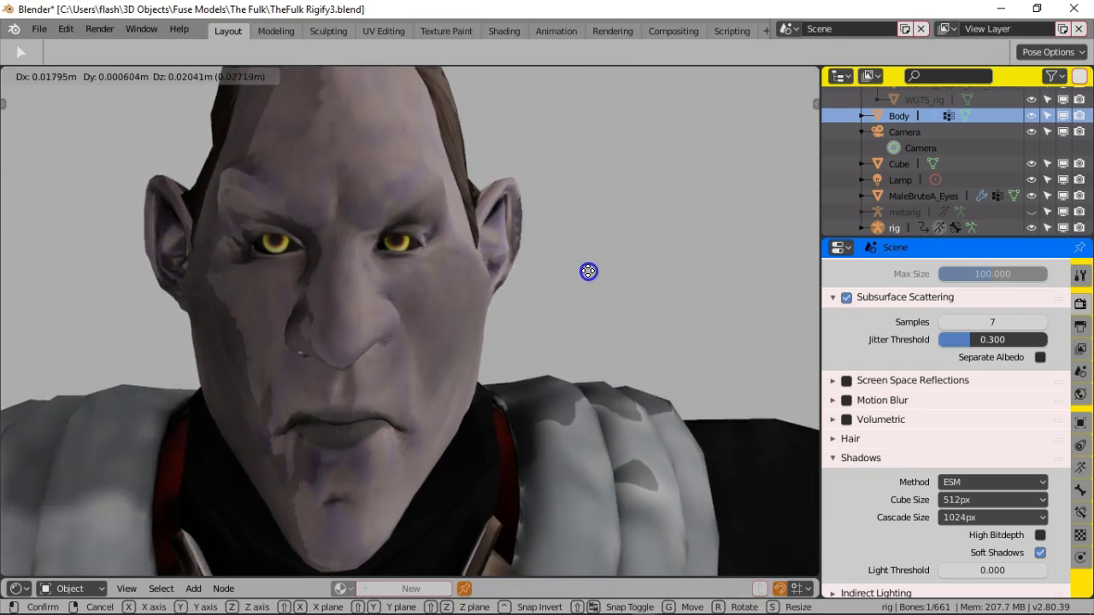
{"action": "left_click", "coordinate": [579, 274]}
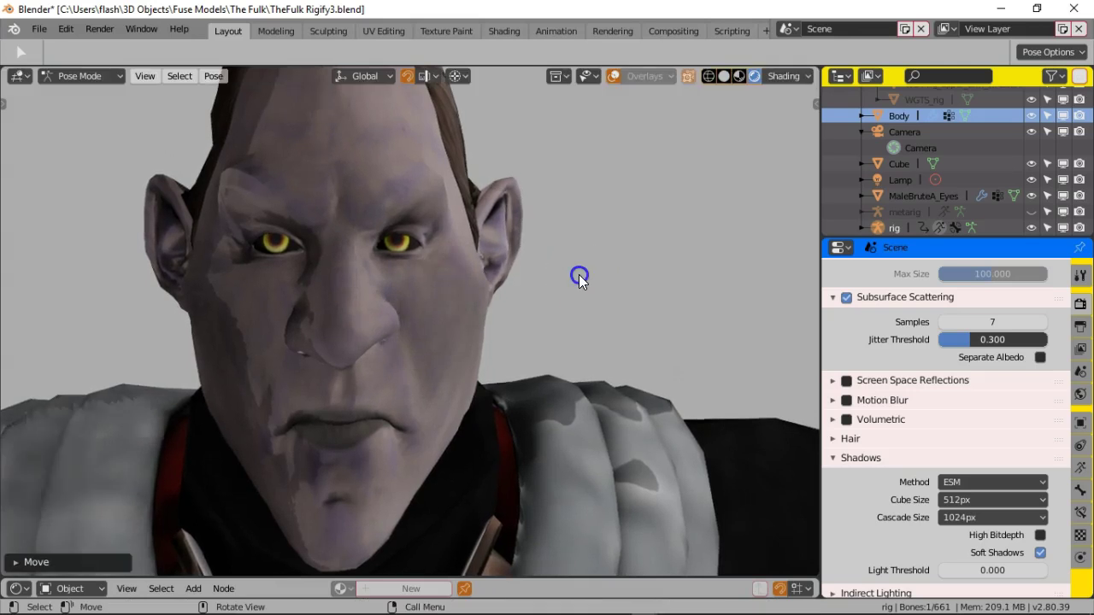
{"action": "left_click", "coordinate": [615, 76]}
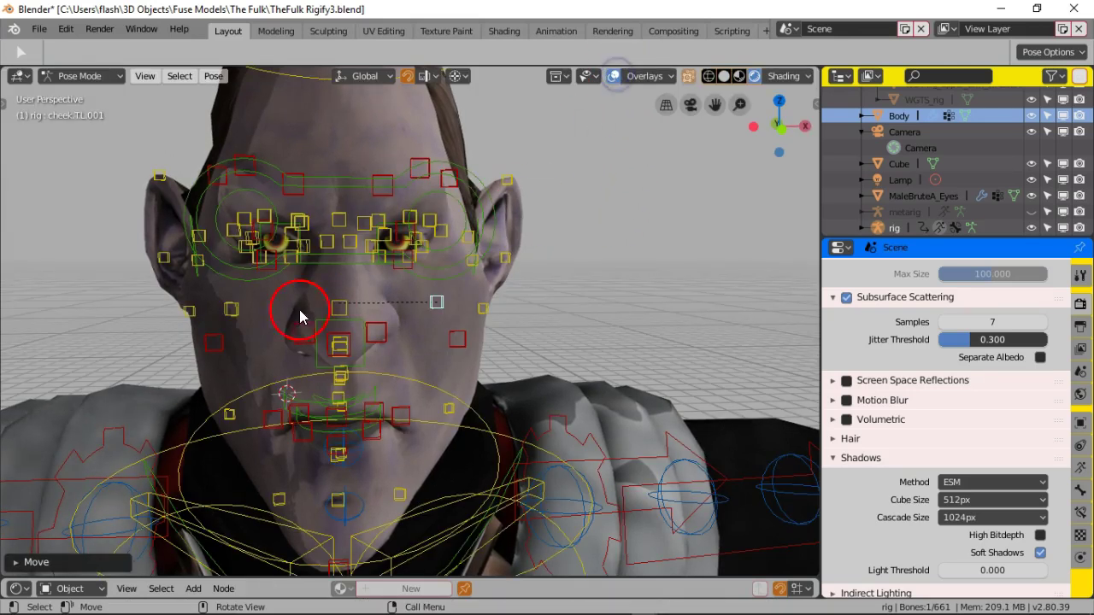
Step: Move the lower cheek control on the character's right side slightly outward and down
{"action": "left_click", "coordinate": [220, 344]}
{"action": "key", "text": "g"}
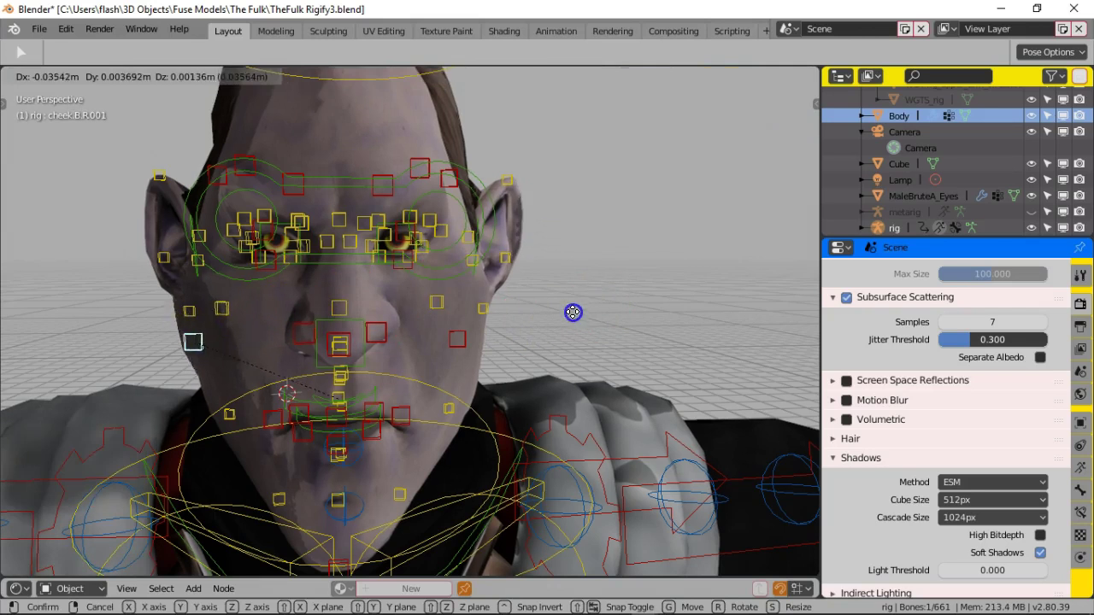
{"action": "left_click", "coordinate": [584, 316]}
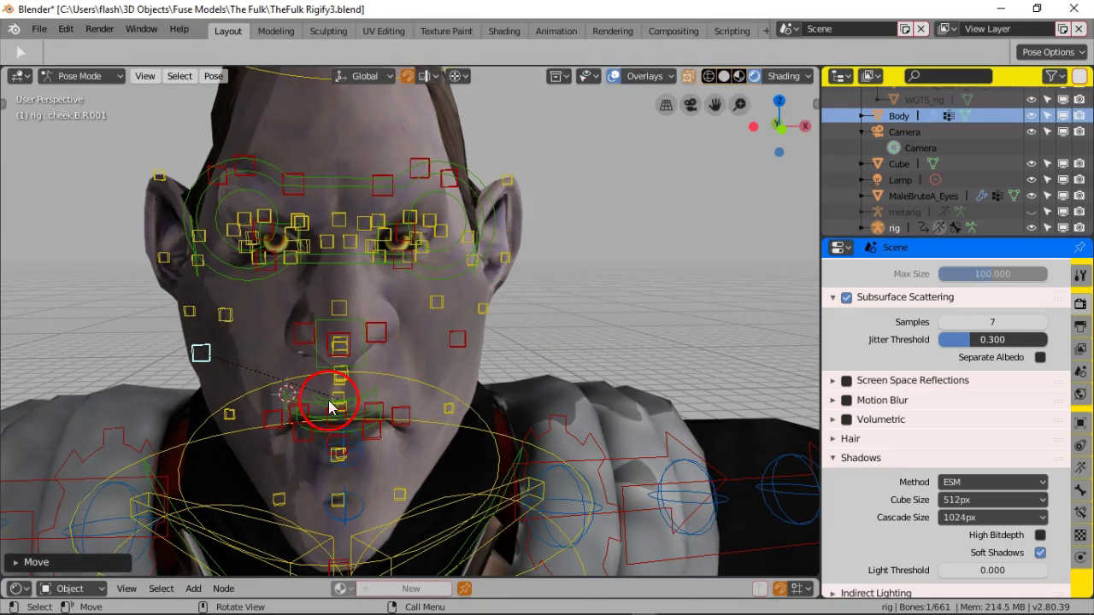
{"action": "left_click", "coordinate": [21, 589]}
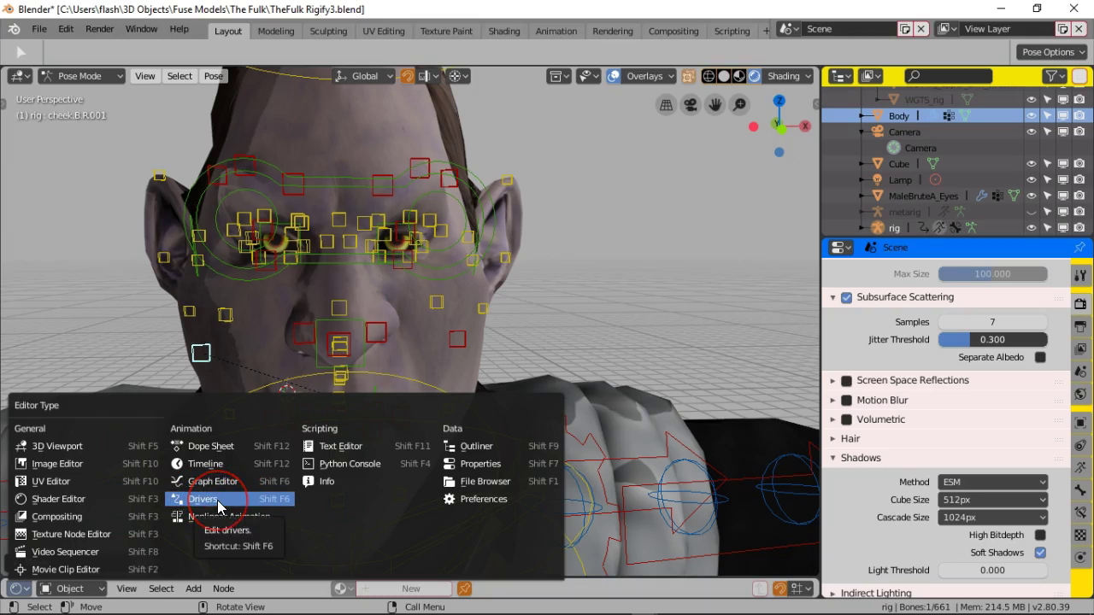
{"action": "left_click_drag", "start_coordinate": [243, 482], "coordinate": [633, 299]}
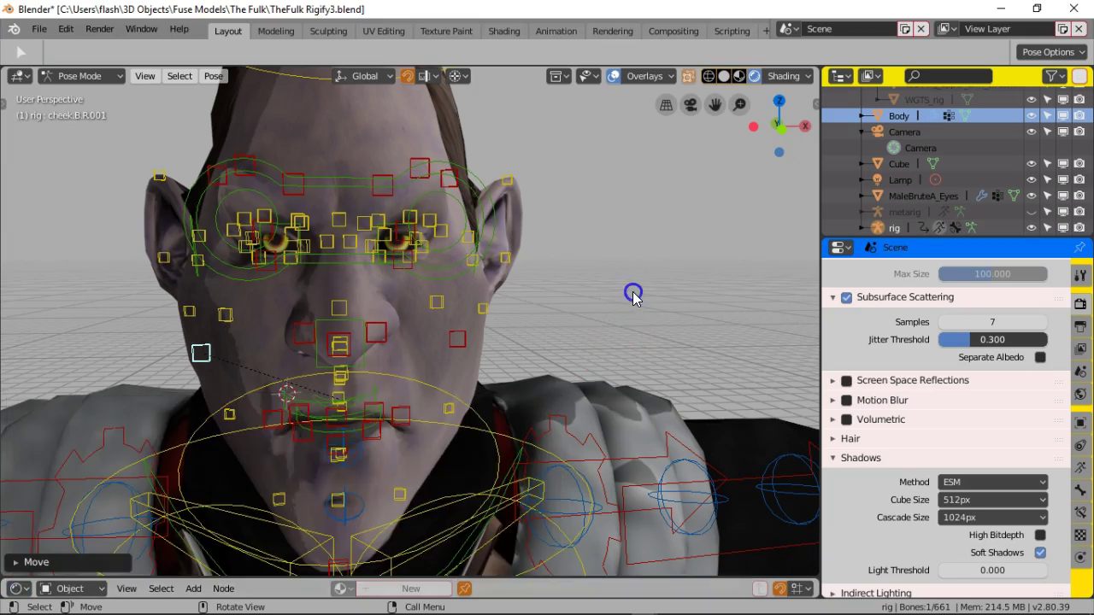
{"action": "left_click", "coordinate": [127, 480]}
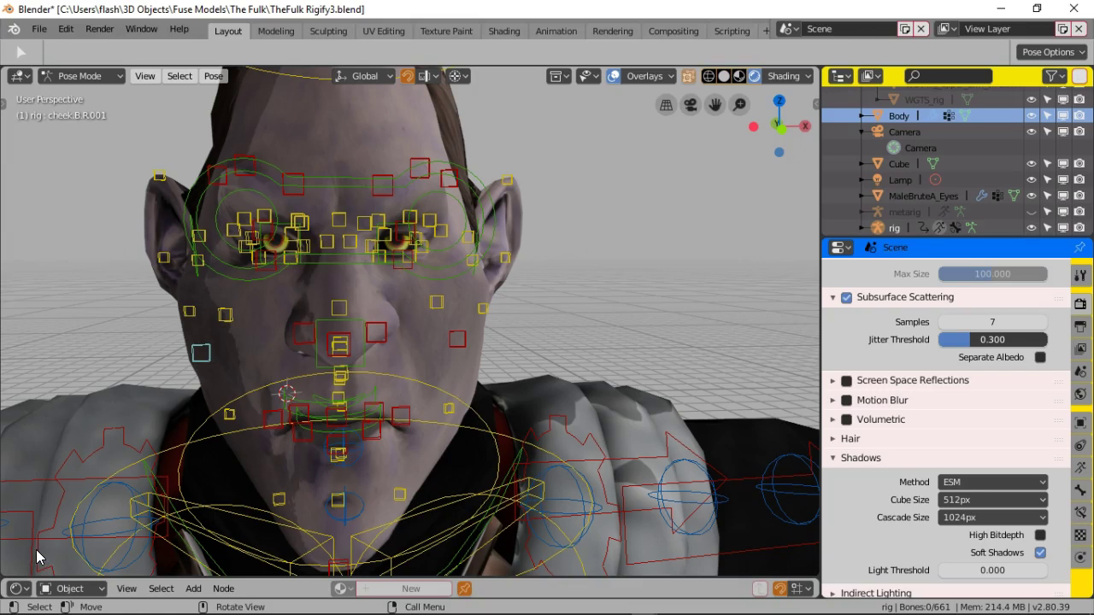
Step: Try moving the upper teeth control sideways from a low view of the mouth
{"action": "middle_click_drag", "start_coordinate": [104, 348], "coordinate": [94, 327]}
{"action": "middle_click_drag", "start_coordinate": [519, 330], "coordinate": [589, 336]}
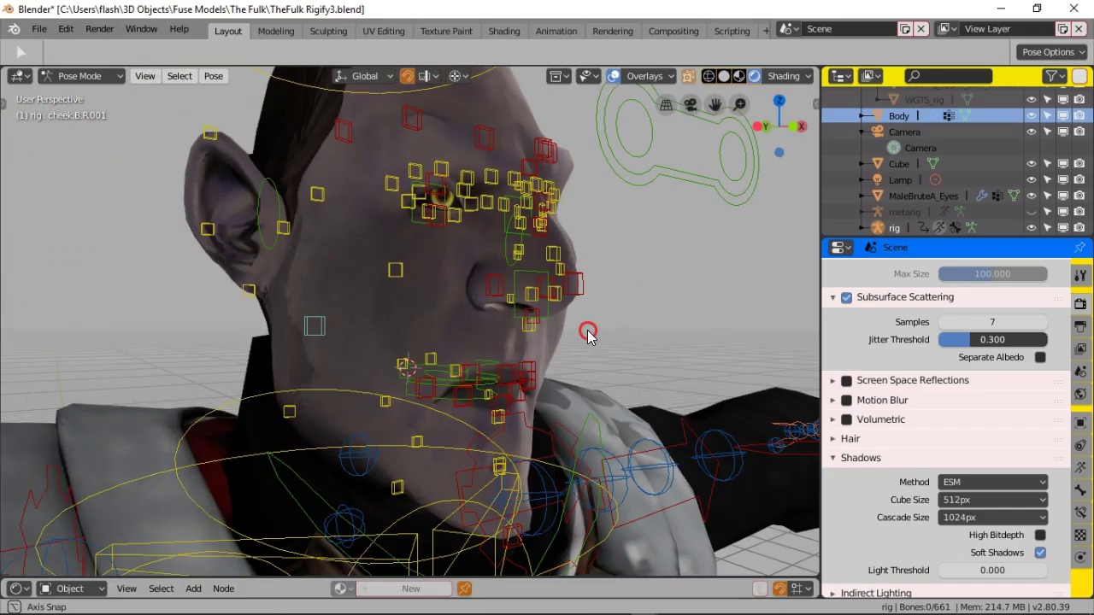
{"action": "middle_click_drag", "start_coordinate": [334, 305], "coordinate": [407, 313]}
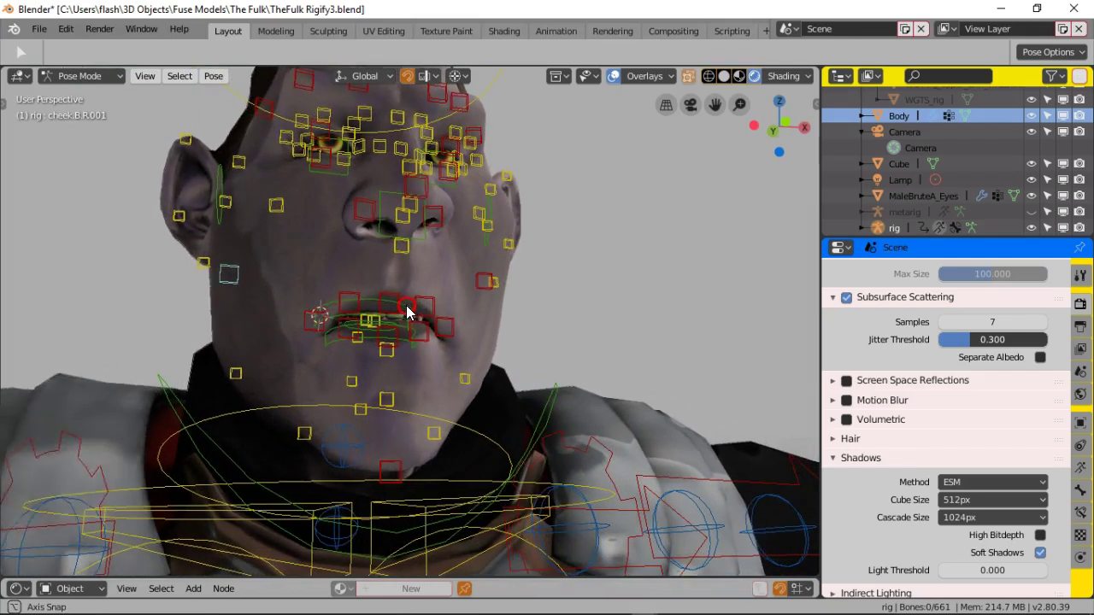
{"action": "middle_click_drag", "start_coordinate": [507, 338], "coordinate": [499, 341]}
{"action": "key", "text": "g"}
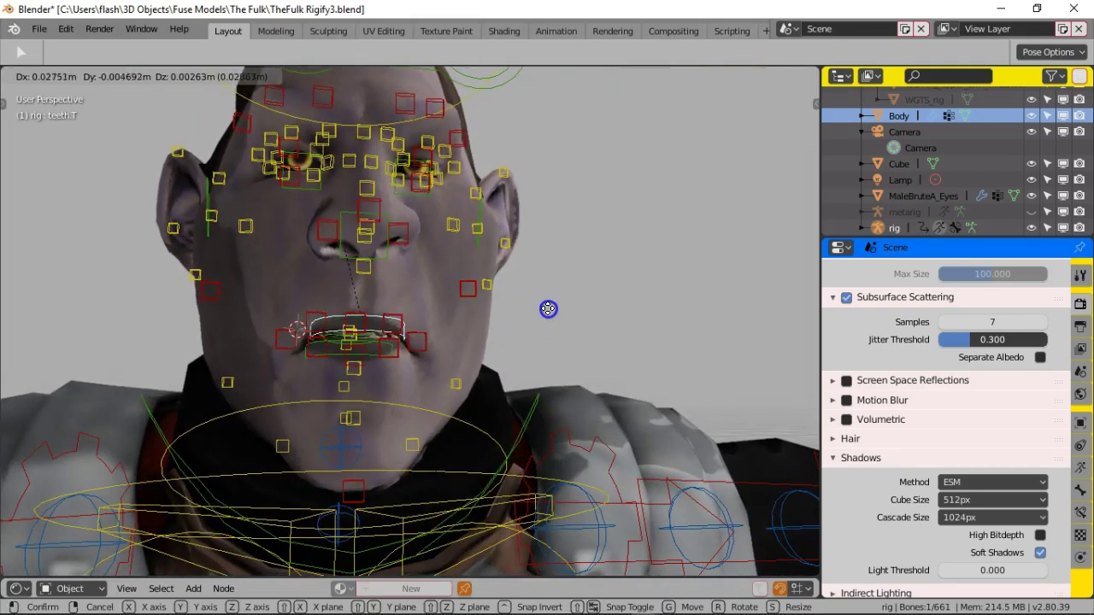
{"action": "right_click", "coordinate": [544, 321]}
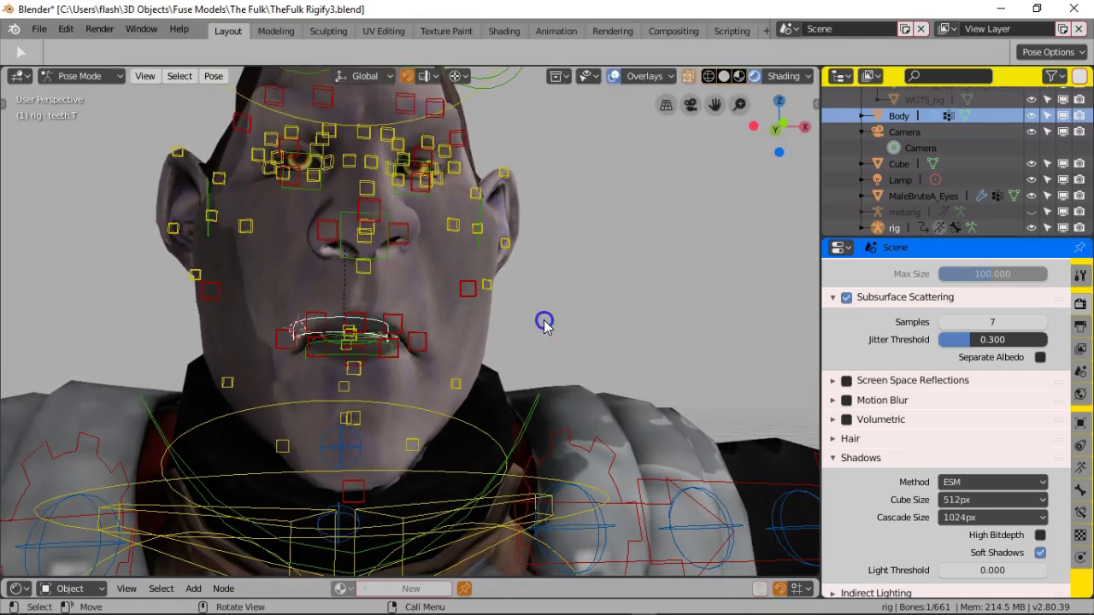
Step: Try moving the lower teeth control from a three-quarter view of the face
{"action": "middle_click_drag", "start_coordinate": [477, 340], "coordinate": [546, 344]}
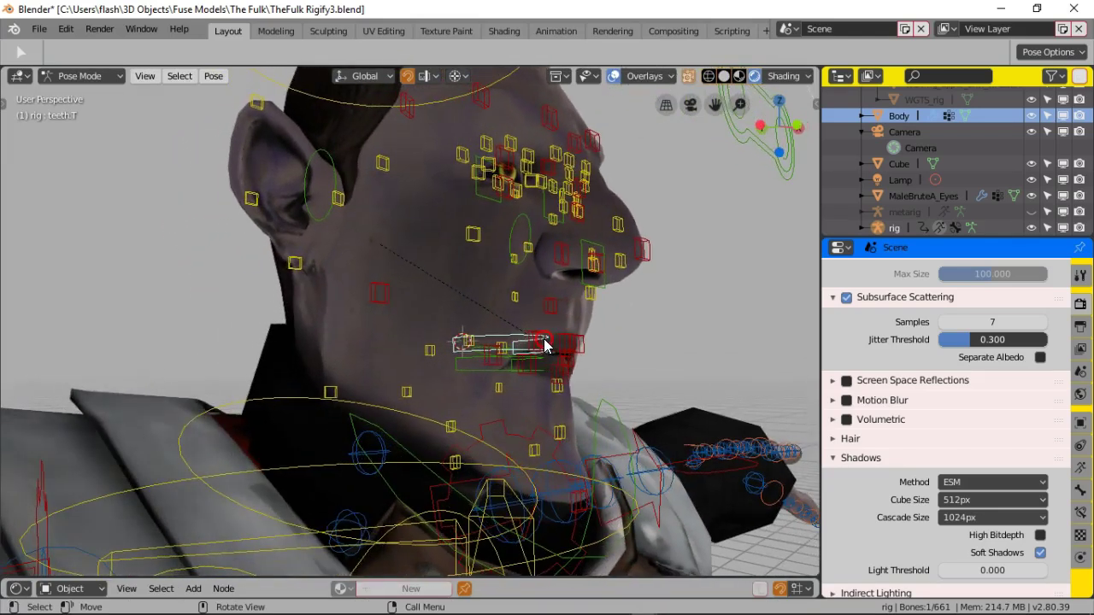
{"action": "middle_click_drag", "start_coordinate": [641, 350], "coordinate": [590, 339]}
{"action": "key", "text": "g"}
{"action": "right_click", "coordinate": [597, 340]}
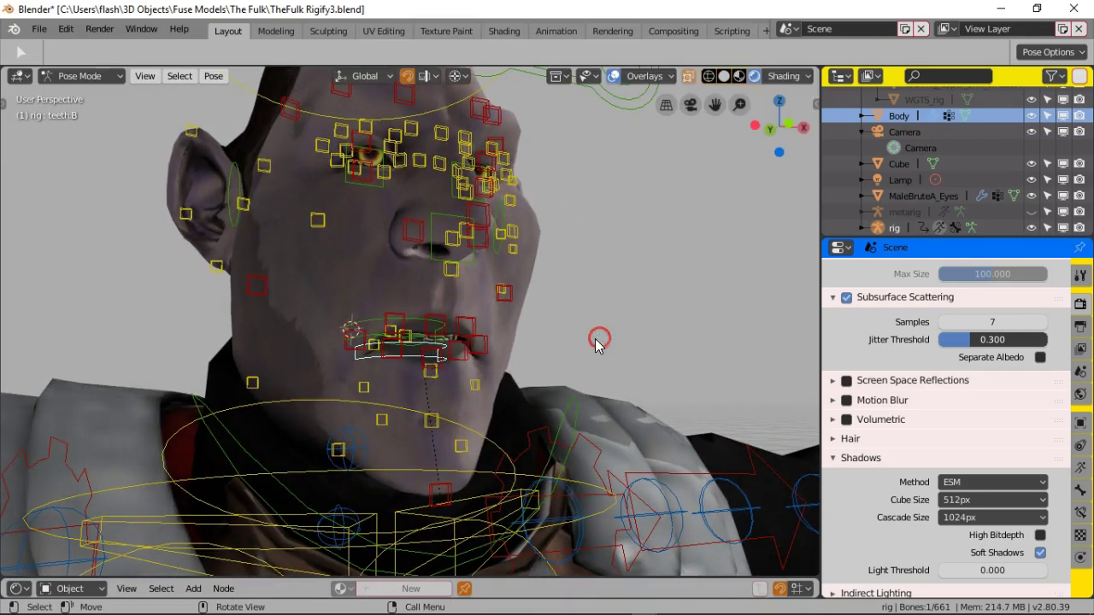
Step: Try moving the neck control, and try lowering the jaw master control to open the mouth
{"action": "key", "text": "g"}
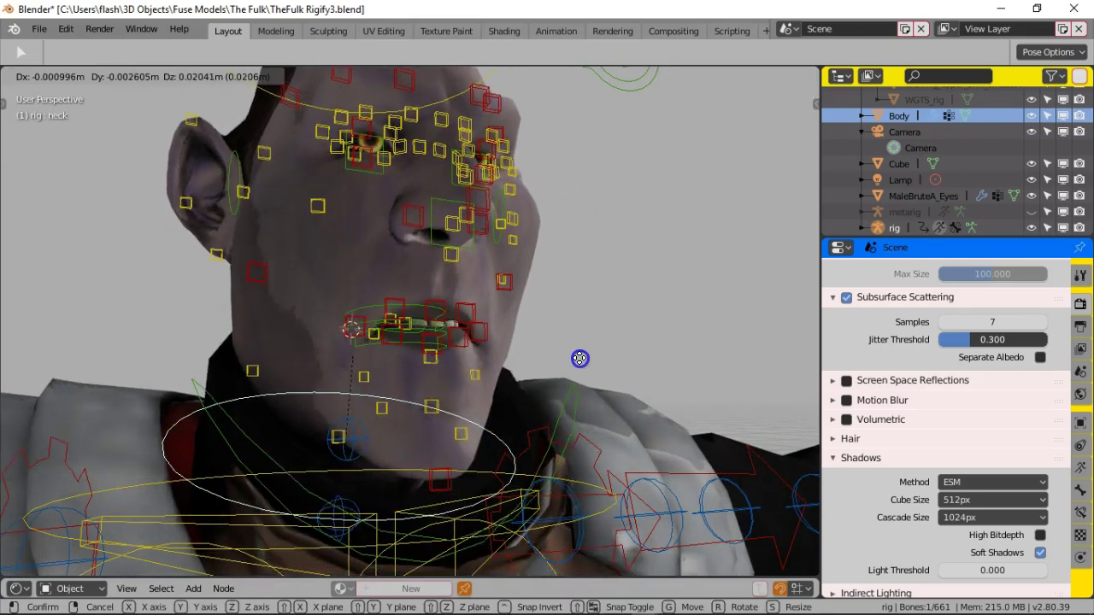
{"action": "right_click", "coordinate": [578, 364]}
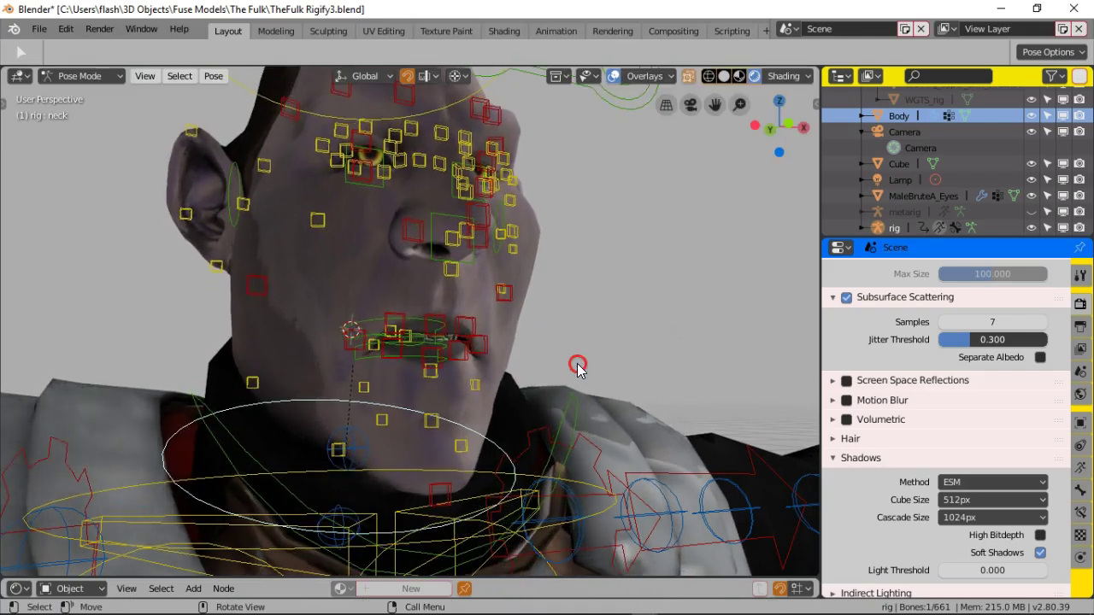
{"action": "scroll", "coordinate": [579, 367], "scroll_direction": "down", "scroll_amount": 1}
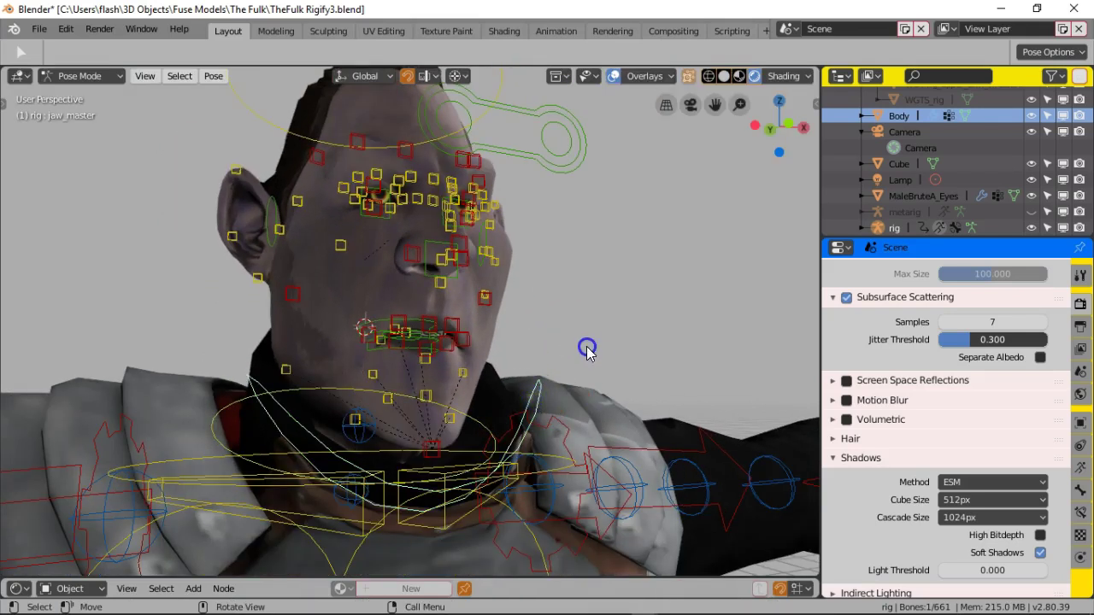
{"action": "key", "text": "g"}
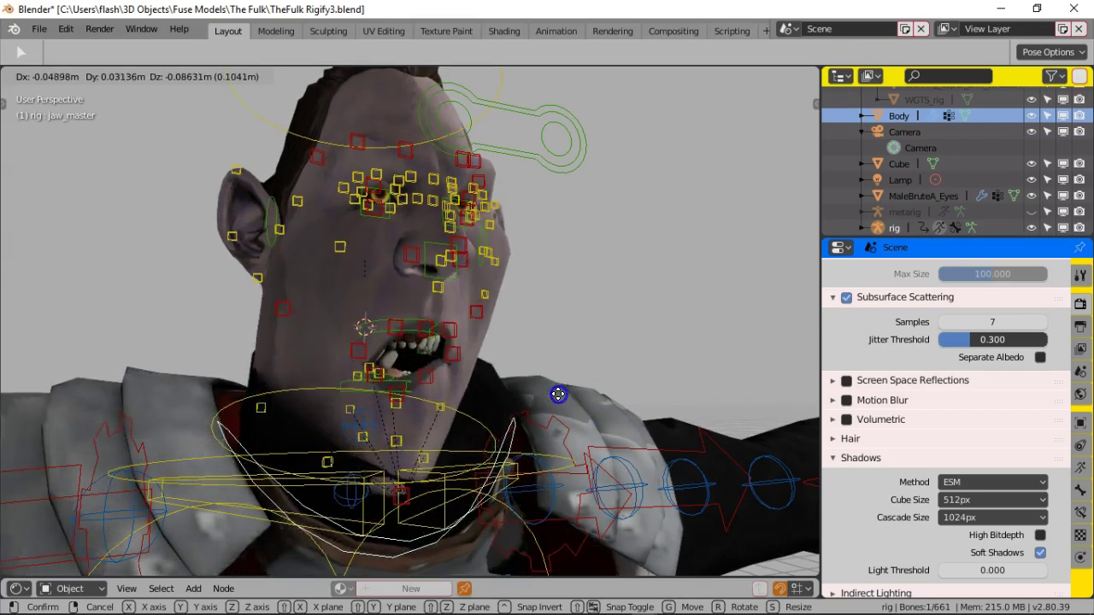
{"action": "right_click", "coordinate": [558, 395]}
Step: Try rotating the jaw master control by about 18 degrees from a side angle
{"action": "middle_click_drag", "start_coordinate": [484, 420], "coordinate": [510, 436]}
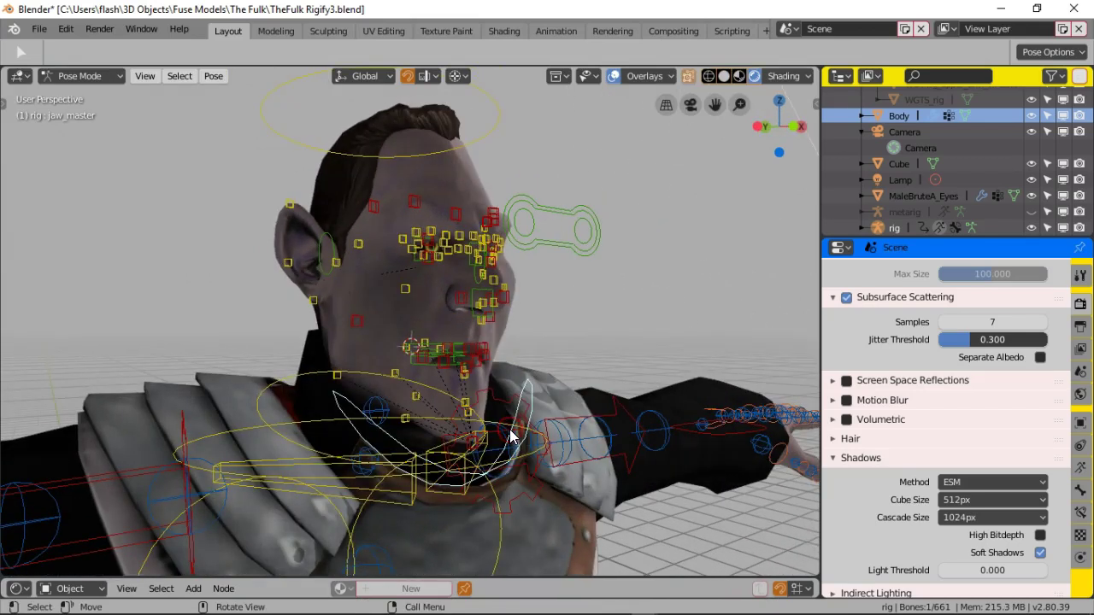
{"action": "key", "text": "r"}
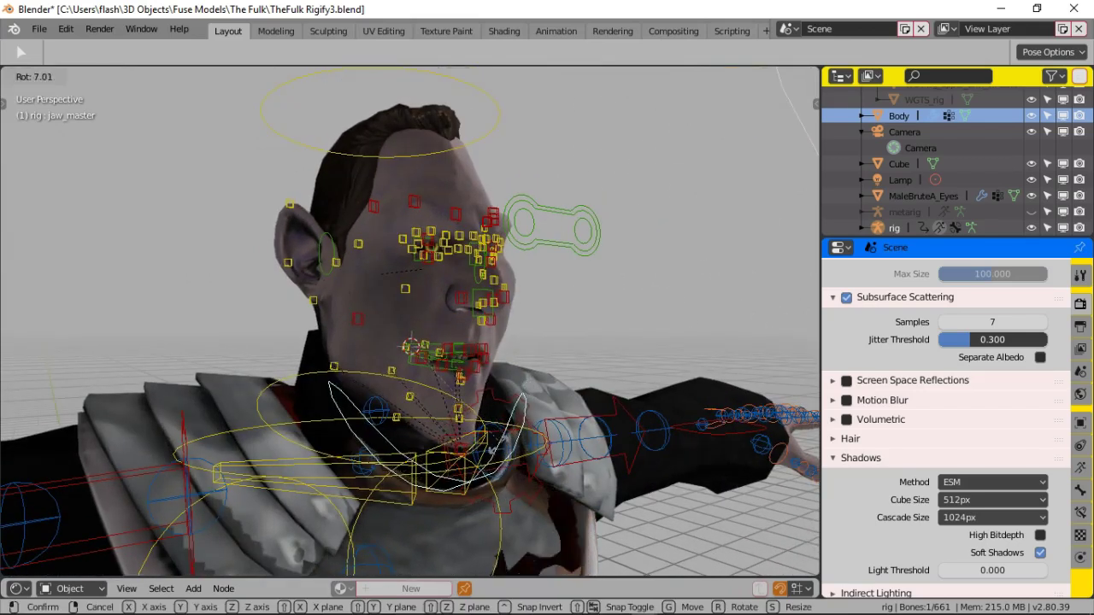
{"action": "left_click", "coordinate": [485, 447]}
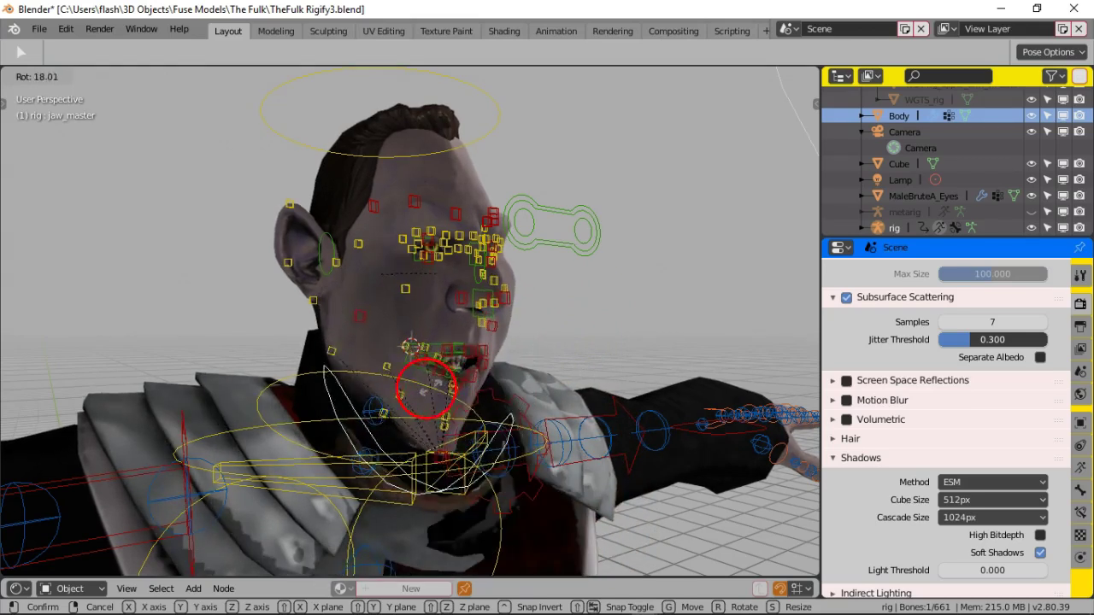
{"action": "right_click", "coordinate": [467, 383]}
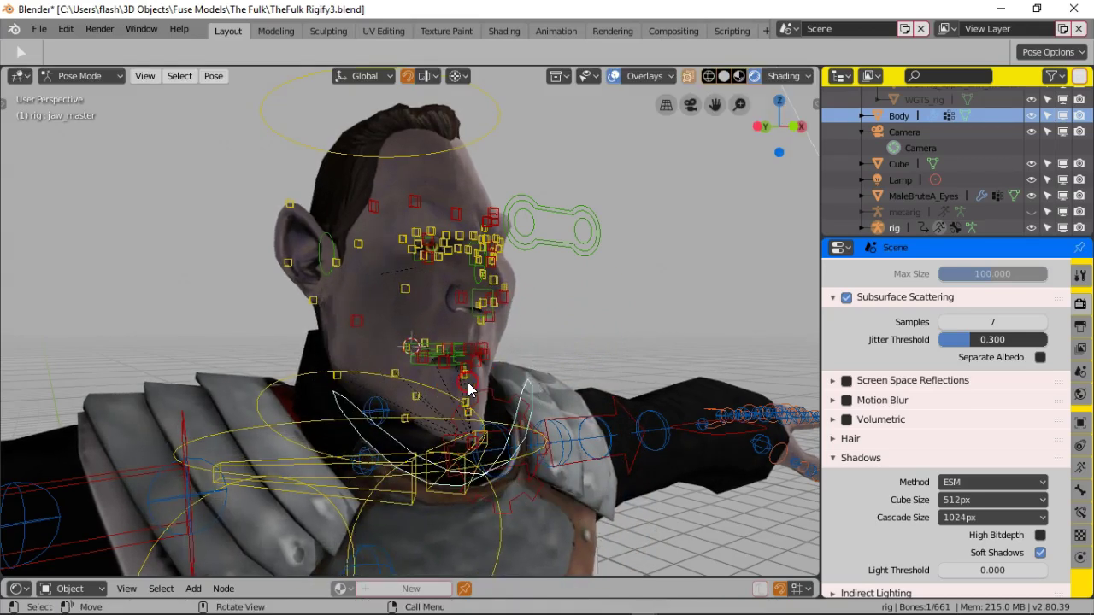
Step: Hide the overlays with the character's head framed close up in a three-quarter view
{"action": "middle_click_drag", "start_coordinate": [526, 376], "coordinate": [566, 351]}
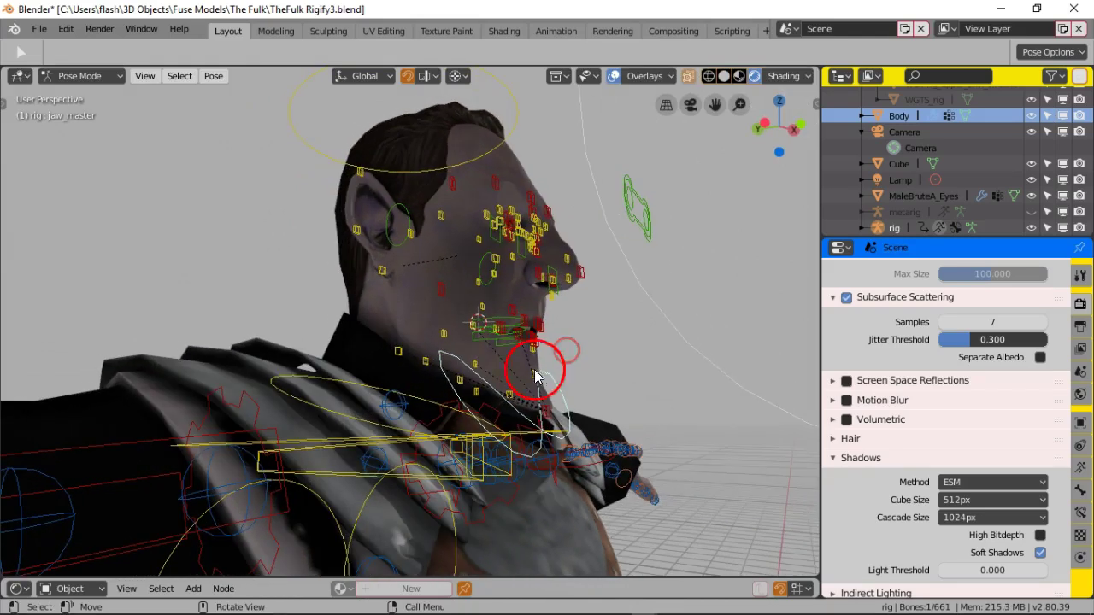
{"action": "middle_click_drag", "start_coordinate": [533, 455], "coordinate": [372, 504]}
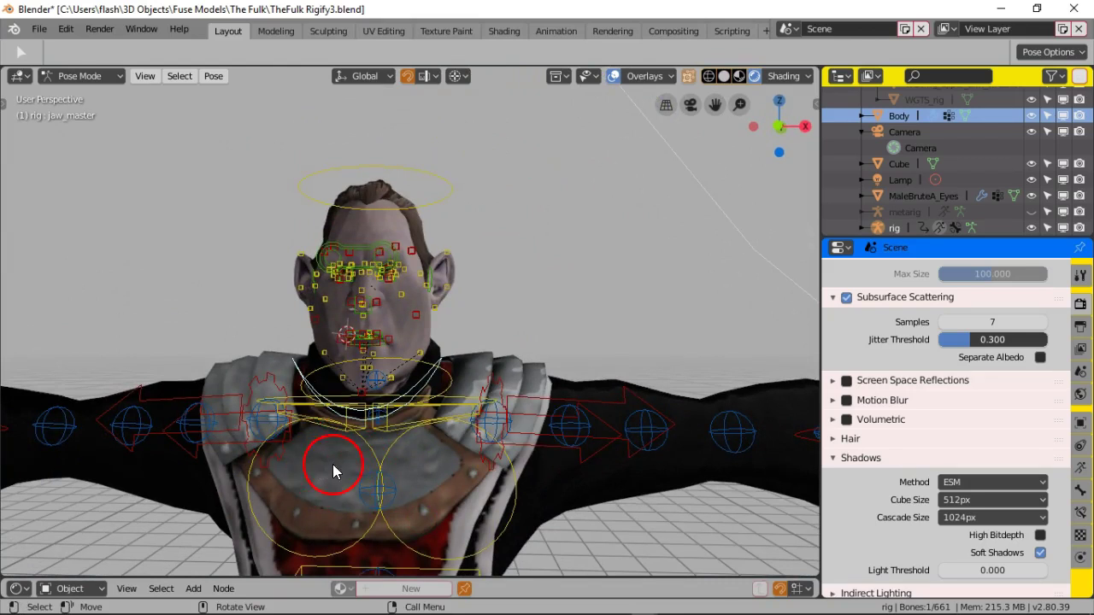
{"action": "middle_click_drag", "start_coordinate": [375, 462], "coordinate": [461, 421]}
{"action": "left_click", "coordinate": [622, 121]}
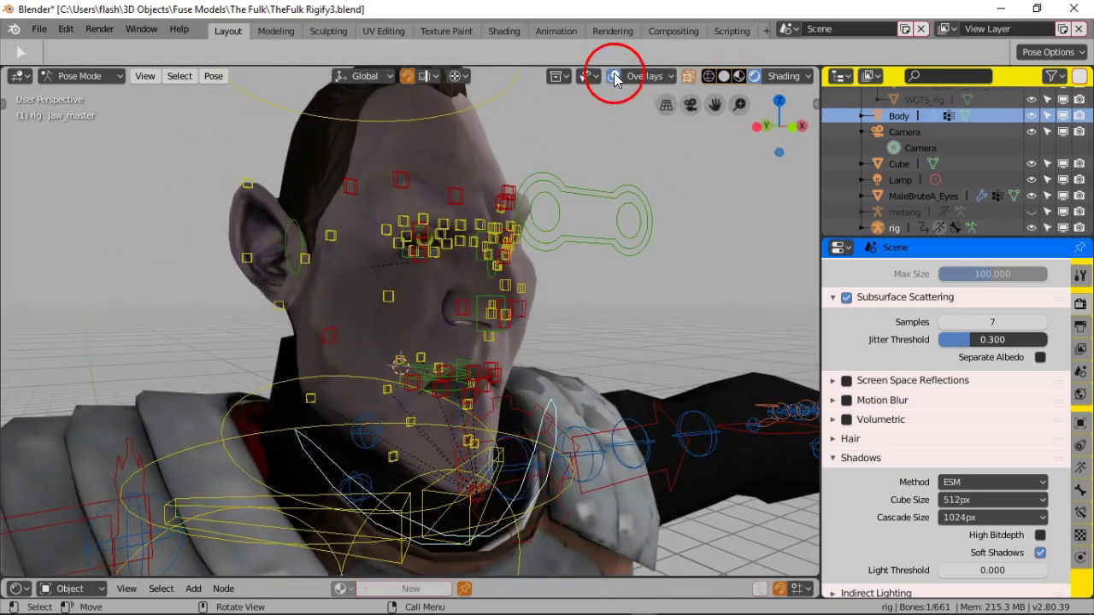
{"action": "left_click", "coordinate": [615, 77]}
{"action": "middle_click_drag", "start_coordinate": [591, 327], "coordinate": [605, 318]}
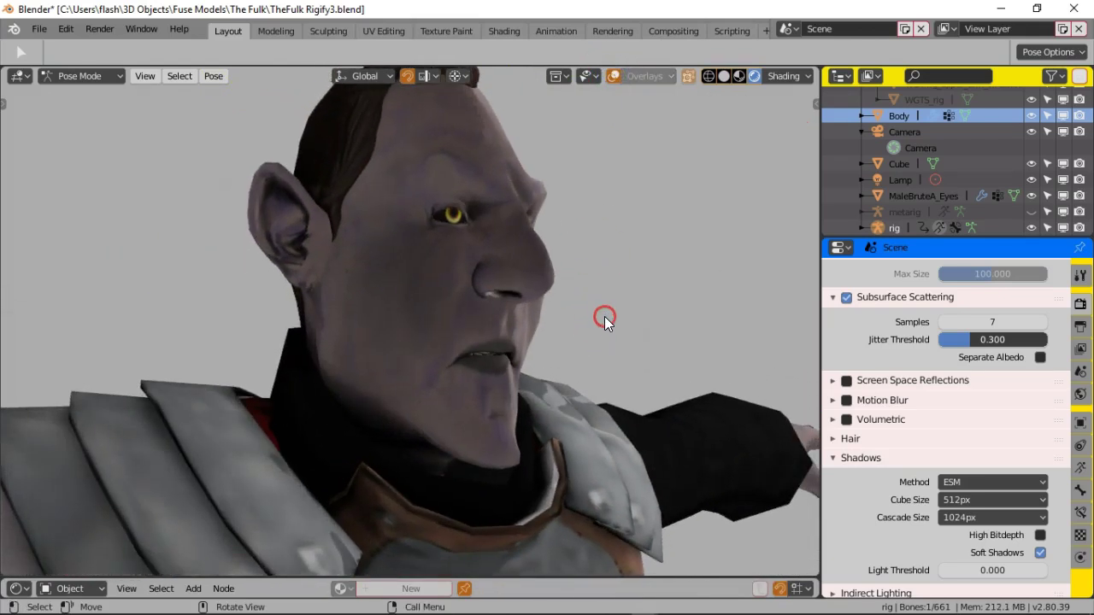
Step: Lower the jaw master control about 0.05 m to open the mouth and rotate it slightly
{"action": "key", "text": "g"}
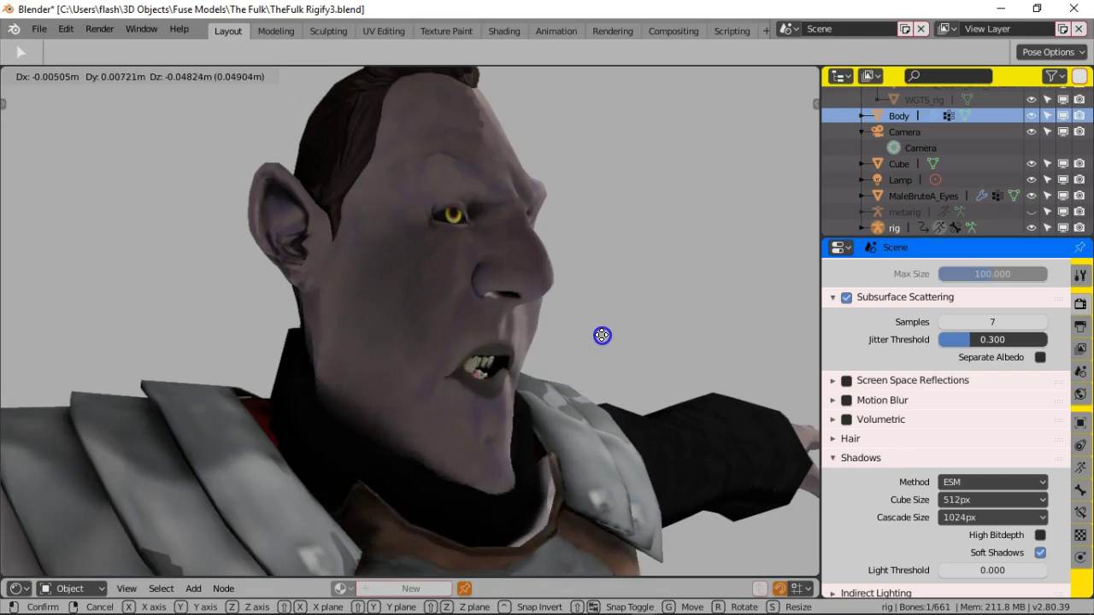
{"action": "left_click", "coordinate": [602, 334]}
{"action": "left_click", "coordinate": [617, 219]}
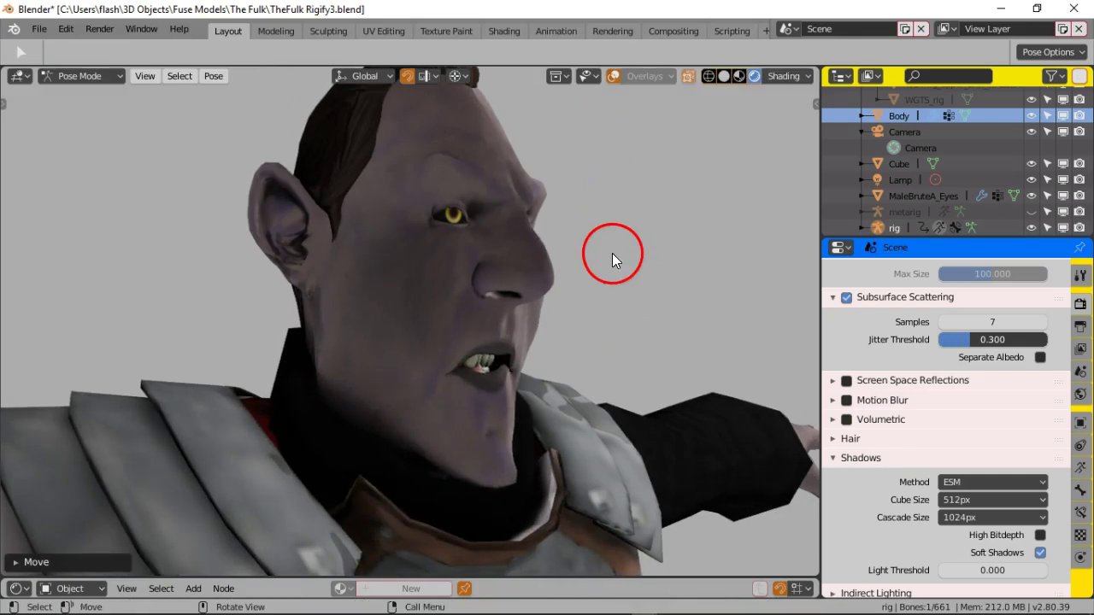
{"action": "key", "text": "r"}
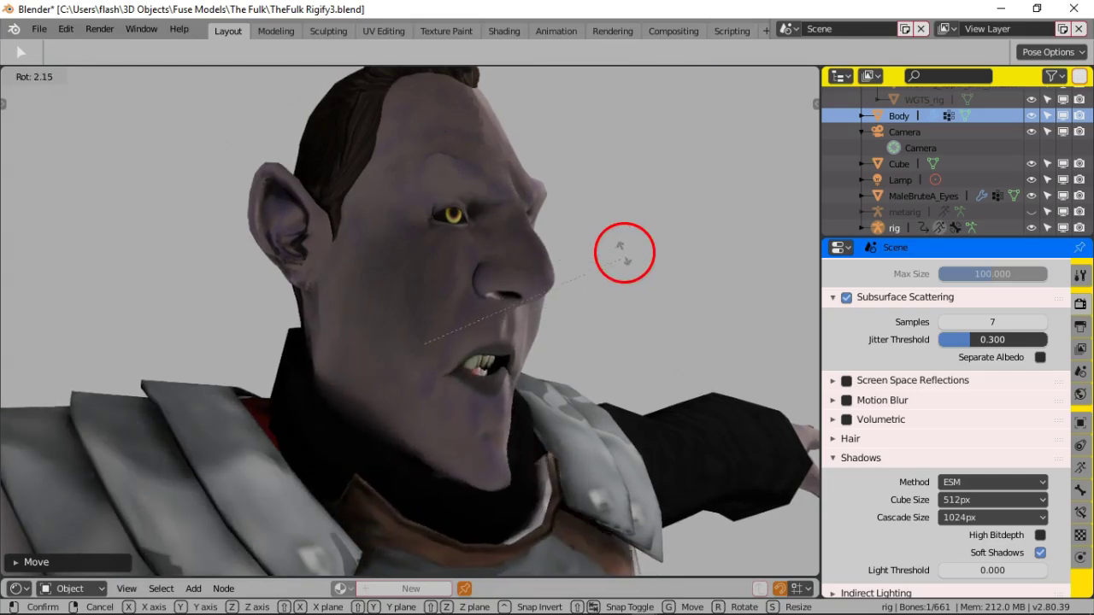
{"action": "left_click", "coordinate": [615, 279]}
Step: Examine the open-mouthed face from several angles and distances, and look over the torso, legs and feet
{"action": "middle_click_drag", "start_coordinate": [615, 281], "coordinate": [520, 292]}
{"action": "middle_click_drag", "start_coordinate": [396, 364], "coordinate": [423, 383]}
{"action": "scroll", "coordinate": [393, 342], "scroll_direction": "down", "scroll_amount": 3}
{"action": "scroll", "coordinate": [427, 360], "scroll_direction": "up", "scroll_amount": 5}
{"action": "scroll", "coordinate": [389, 375], "scroll_direction": "down", "scroll_amount": 4}
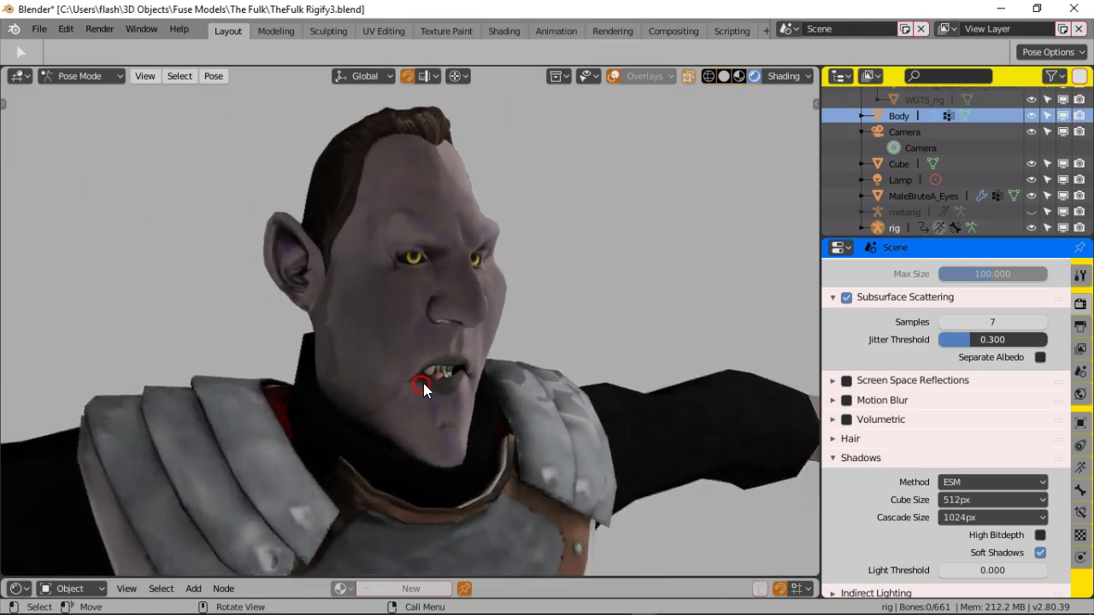
{"action": "scroll", "coordinate": [426, 381], "scroll_direction": "up", "scroll_amount": 2}
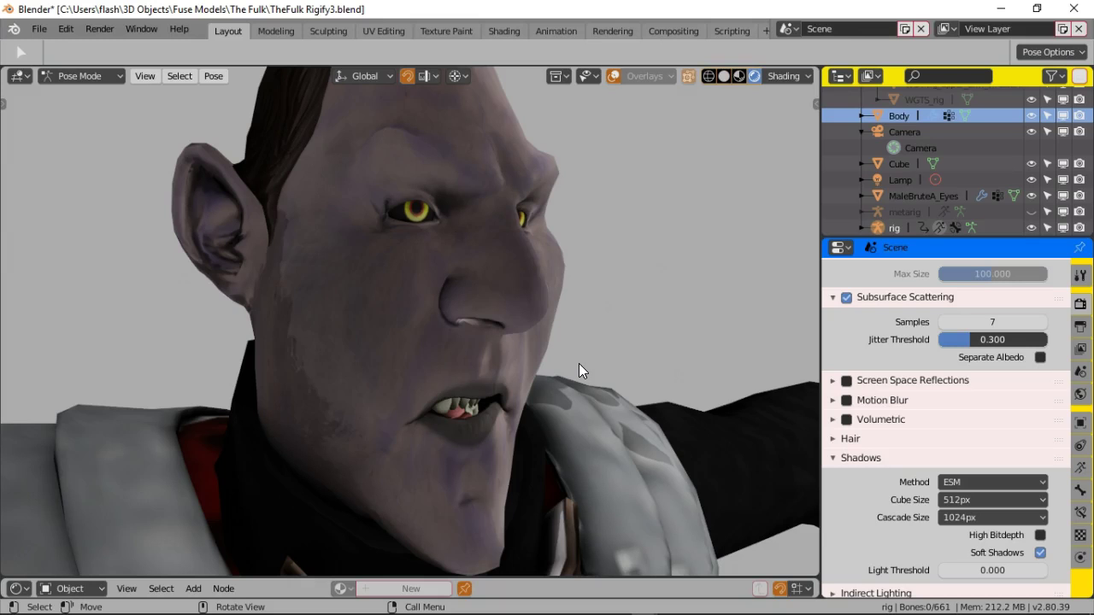
{"action": "middle_click_drag", "start_coordinate": [579, 363], "coordinate": [579, 313]}
{"action": "scroll", "coordinate": [404, 310], "scroll_direction": "up", "scroll_amount": 2}
{"action": "scroll", "coordinate": [593, 307], "scroll_direction": "up", "scroll_amount": 2}
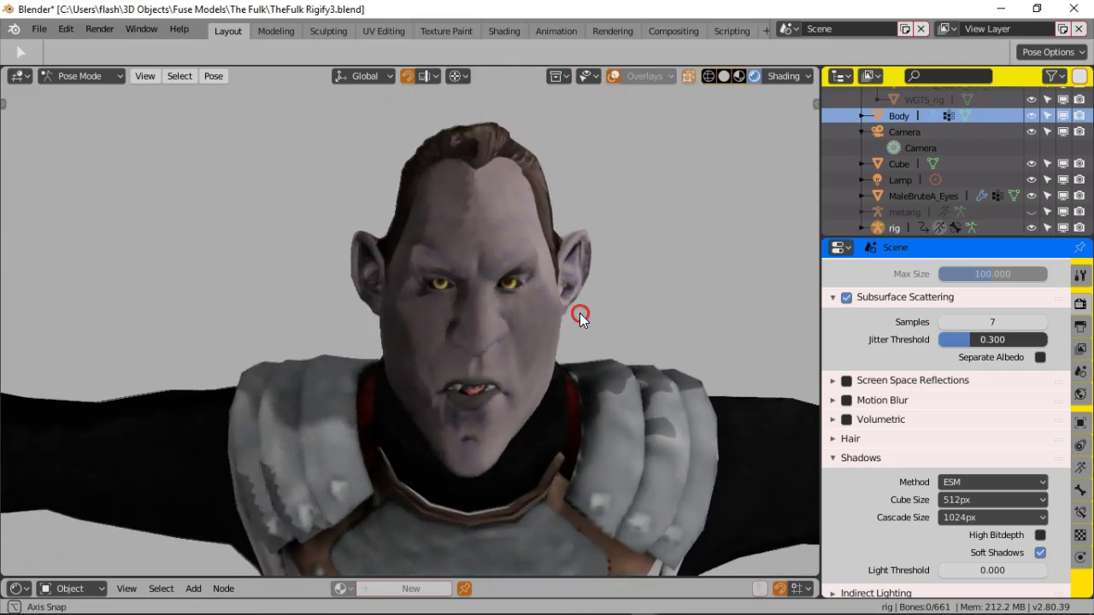
{"action": "scroll", "coordinate": [401, 359], "scroll_direction": "down", "scroll_amount": 4}
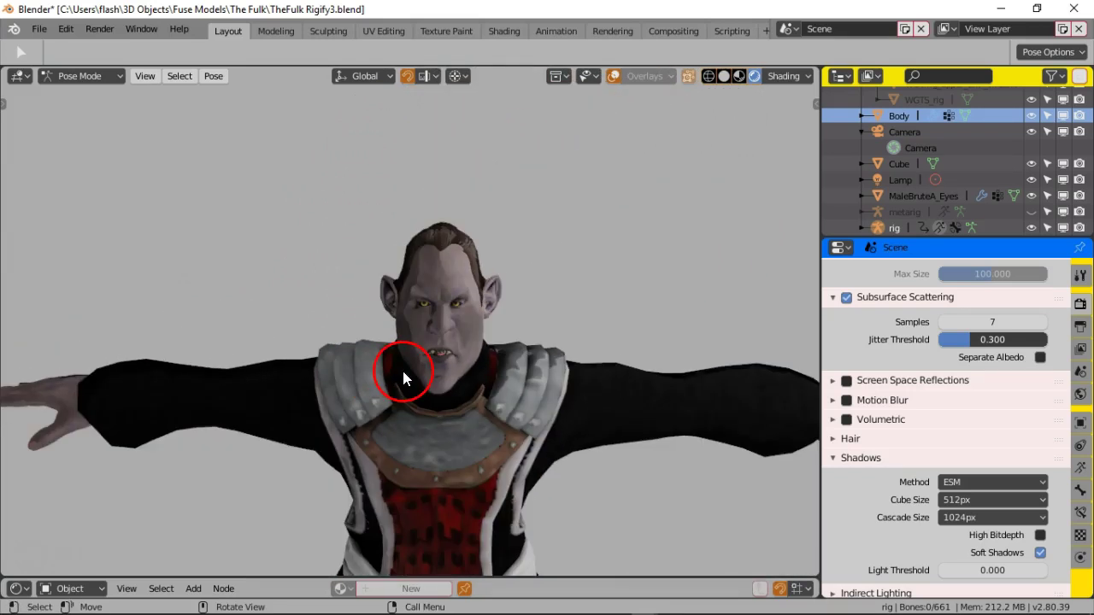
{"action": "middle_click_drag", "start_coordinate": [402, 369], "coordinate": [408, 198]}
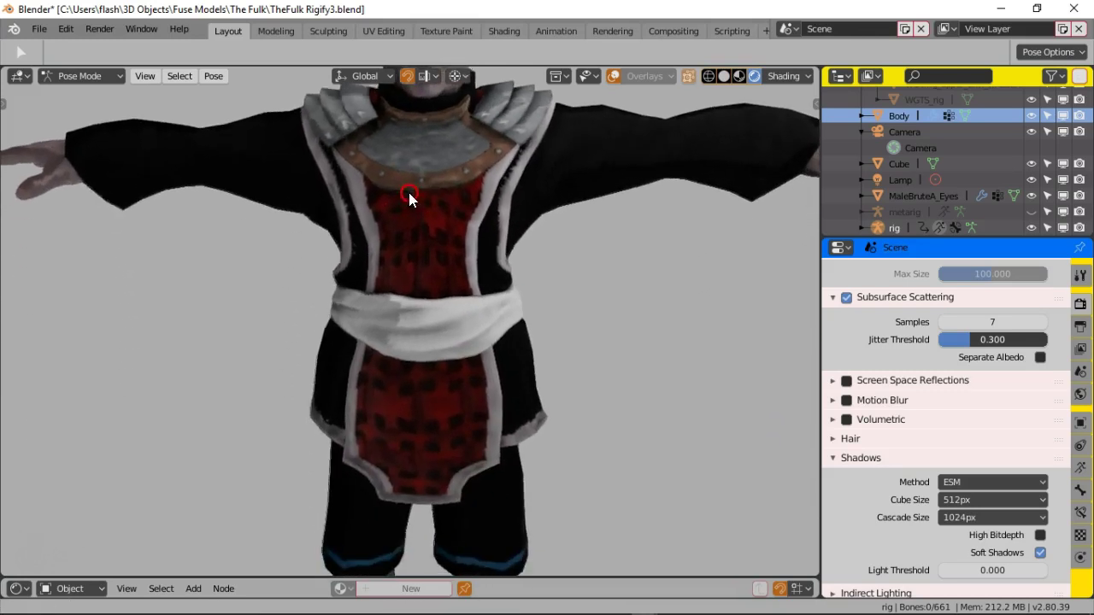
{"action": "scroll", "coordinate": [450, 205], "scroll_direction": "down", "scroll_amount": 8, "text": "shift"}
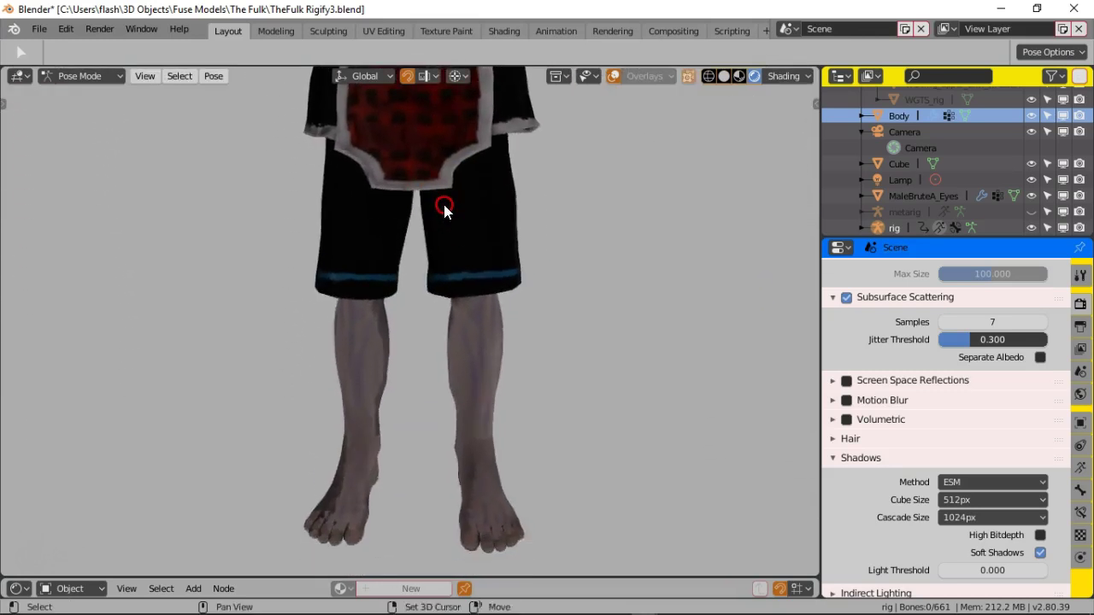
Step: Show the viewport overlays again with the character's torso and legs in view
{"action": "scroll", "coordinate": [444, 209], "scroll_direction": "down", "scroll_amount": 6}
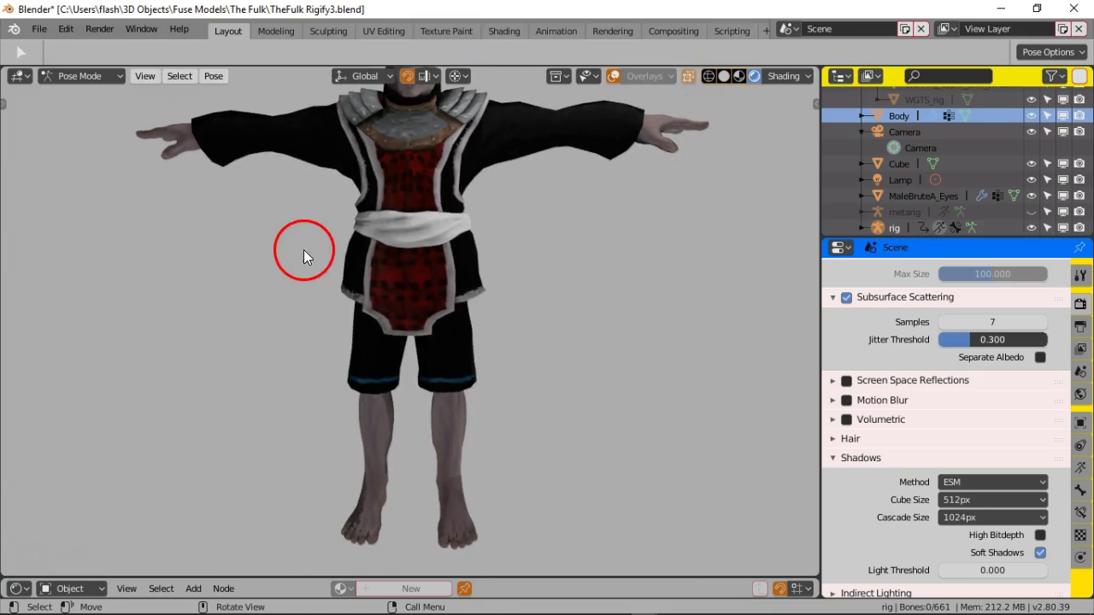
{"action": "left_click", "coordinate": [96, 81]}
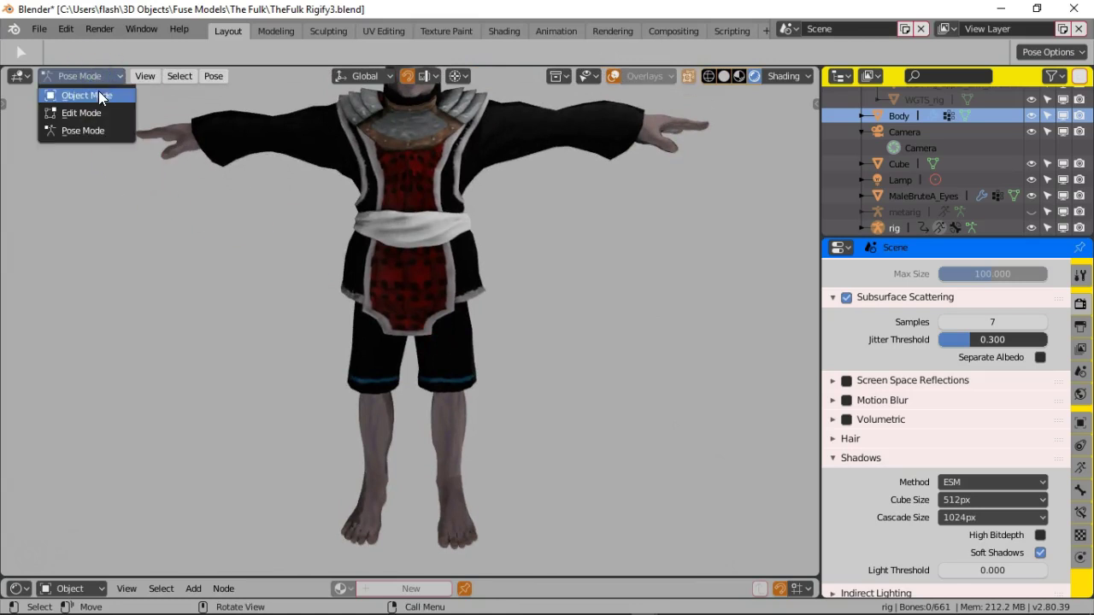
{"action": "left_click", "coordinate": [614, 76]}
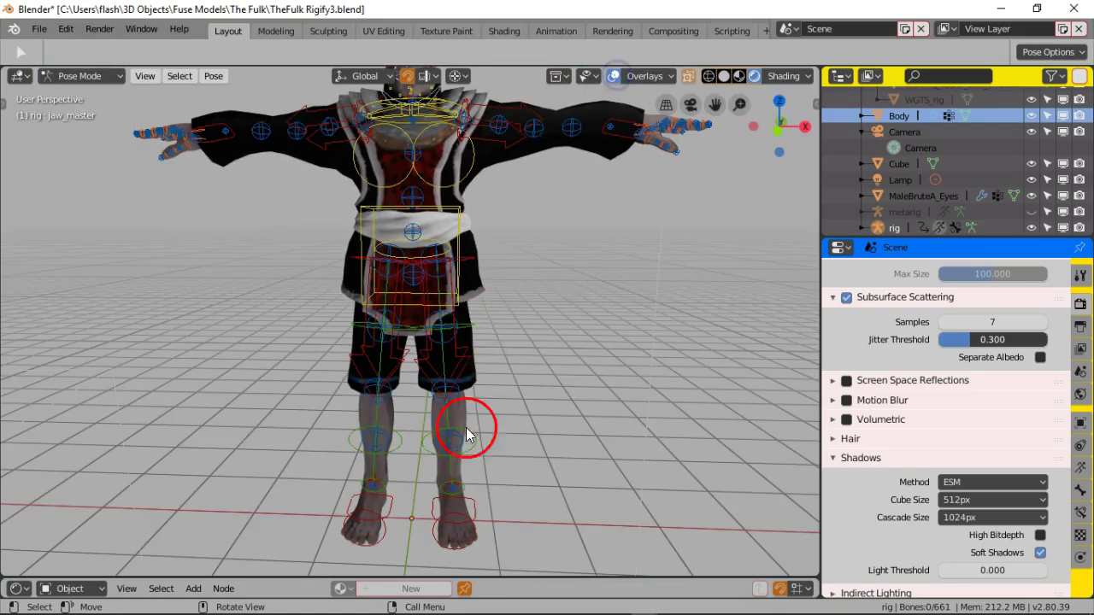
Step: Try lifting the left foot IK control from the front and from the side to test the leg bend
{"action": "key", "text": "g"}
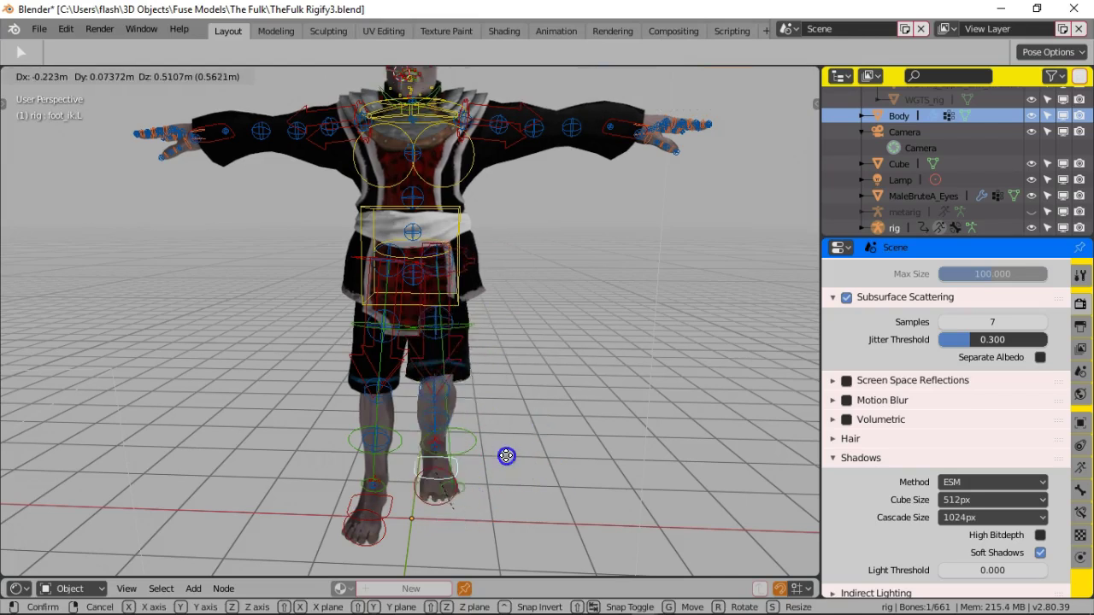
{"action": "right_click", "coordinate": [523, 459]}
{"action": "middle_click_drag", "start_coordinate": [522, 459], "coordinate": [371, 321]}
{"action": "key", "text": "g"}
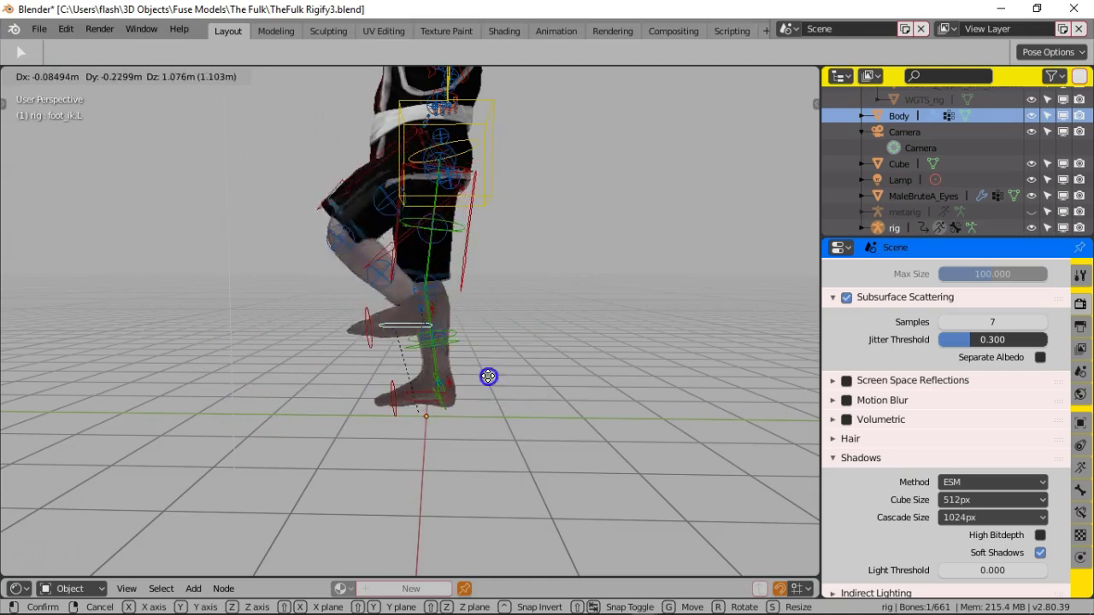
{"action": "right_click", "coordinate": [509, 400]}
Step: Try moving the right foot IK control forward and up from a close side angle
{"action": "scroll", "coordinate": [541, 418], "scroll_direction": "up", "scroll_amount": 3}
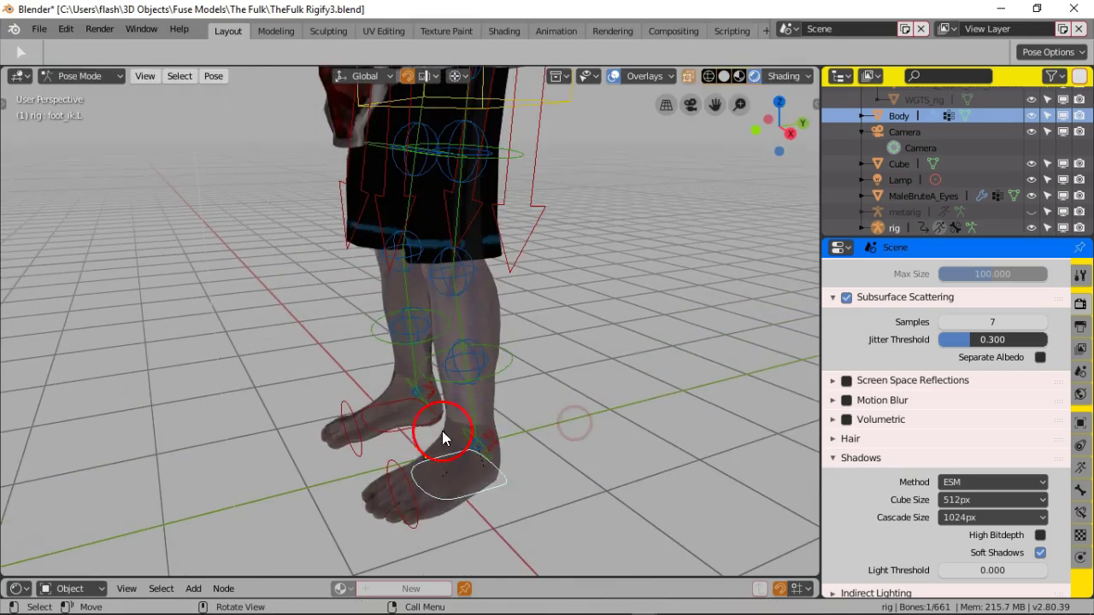
{"action": "left_click", "coordinate": [381, 416]}
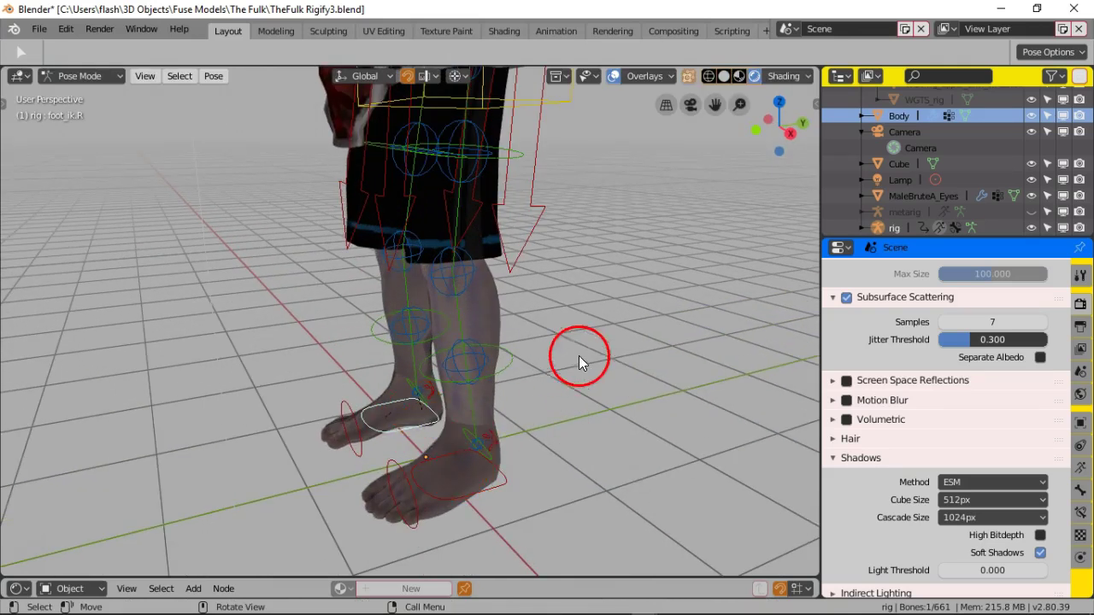
{"action": "key", "text": "g"}
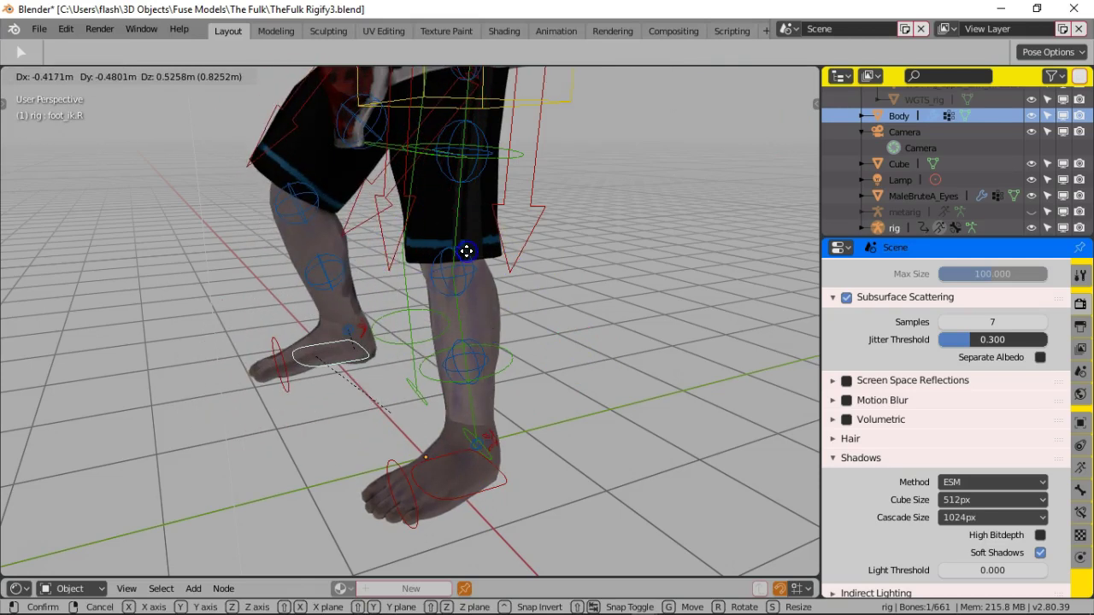
{"action": "right_click", "coordinate": [467, 251]}
Step: Try lowering the right hand IK control to test the bend of the right arm
{"action": "scroll", "coordinate": [508, 322], "scroll_direction": "down", "scroll_amount": 3}
{"action": "middle_click_drag", "start_coordinate": [508, 322], "coordinate": [560, 331]}
{"action": "scroll", "coordinate": [400, 298], "scroll_direction": "down", "scroll_amount": 2}
{"action": "scroll", "coordinate": [399, 290], "scroll_direction": "up", "scroll_amount": 1}
{"action": "middle_click_drag", "start_coordinate": [398, 279], "coordinate": [317, 237]}
{"action": "scroll", "coordinate": [460, 320], "scroll_direction": "up", "scroll_amount": 2}
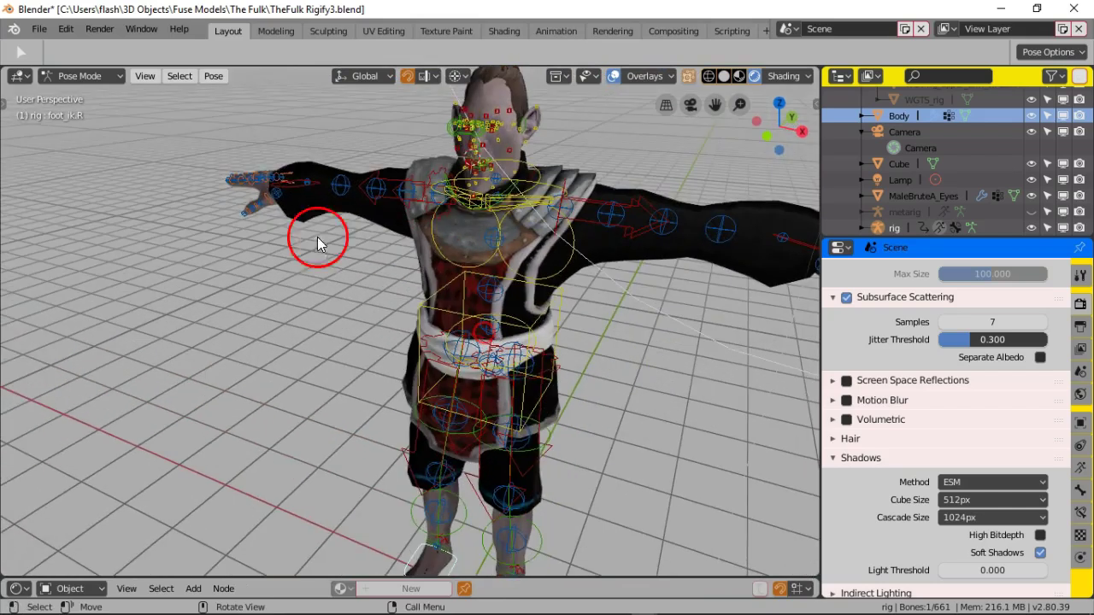
{"action": "left_click", "coordinate": [297, 189]}
{"action": "middle_click_drag", "start_coordinate": [297, 190], "coordinate": [321, 266]}
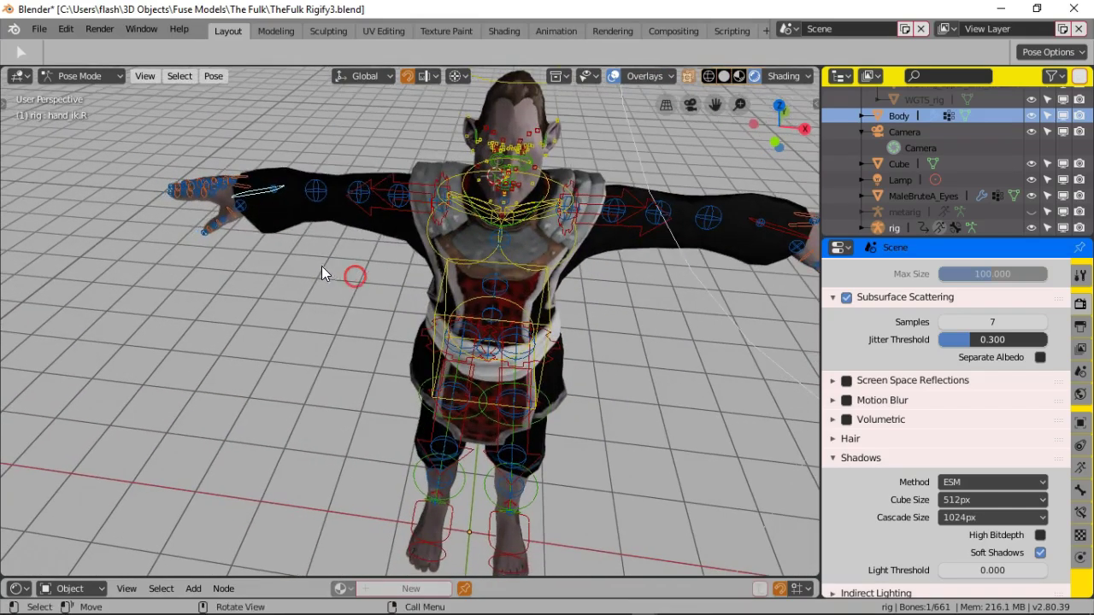
{"action": "key", "text": "g"}
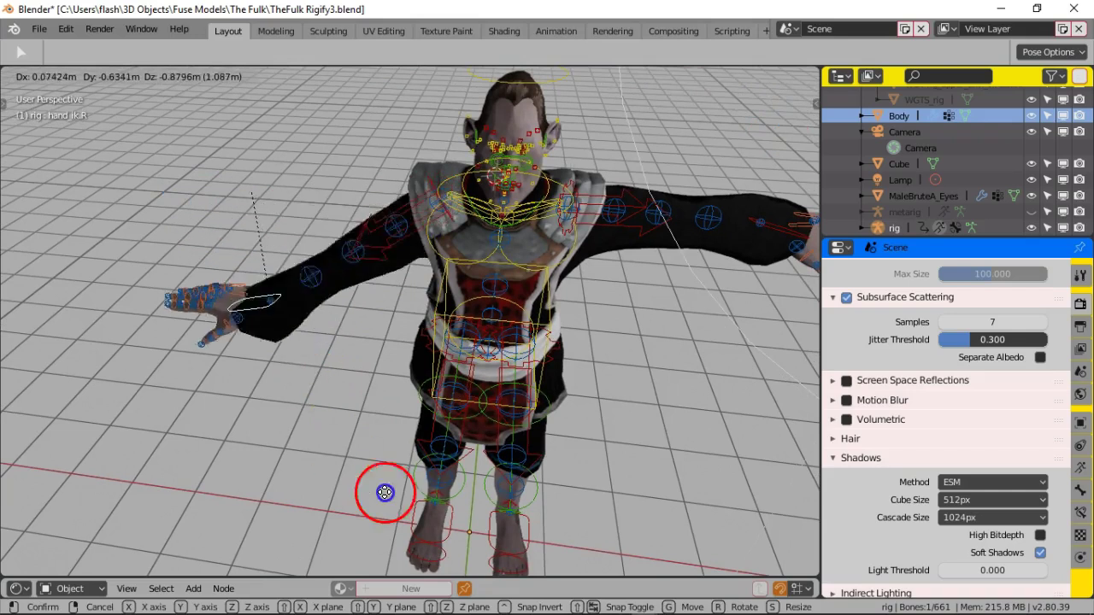
{"action": "left_click", "coordinate": [310, 321]}
Step: Try moving the left hand IK control from a side view and from a front three-quarter view
{"action": "middle_click_drag", "start_coordinate": [310, 322], "coordinate": [406, 340]}
{"action": "left_click", "coordinate": [497, 359]}
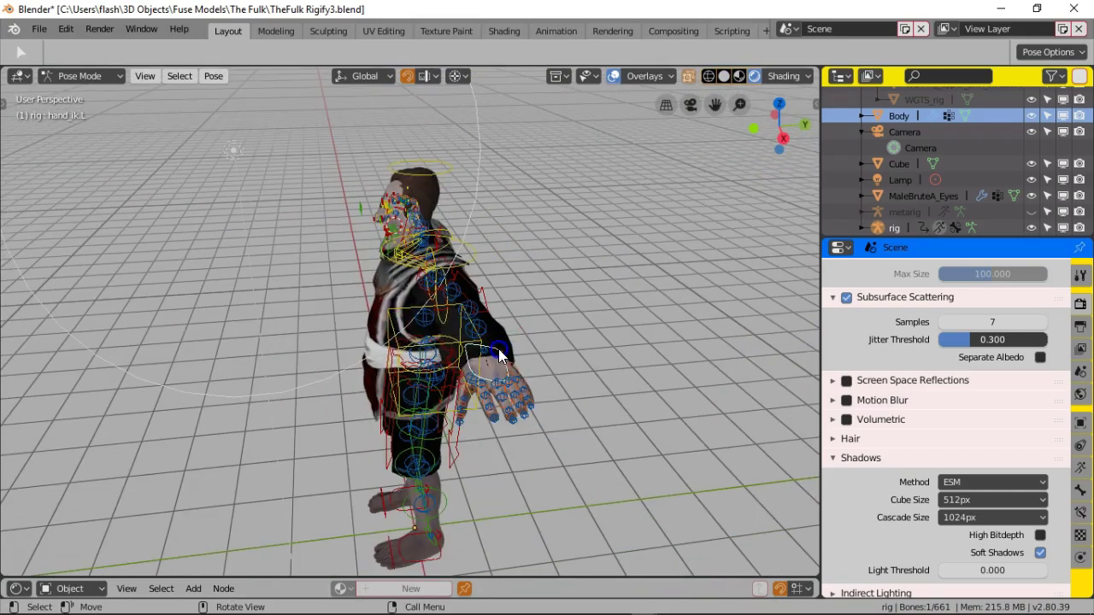
{"action": "key", "text": "g"}
{"action": "left_click", "coordinate": [274, 411]}
{"action": "left_click", "coordinate": [474, 377]}
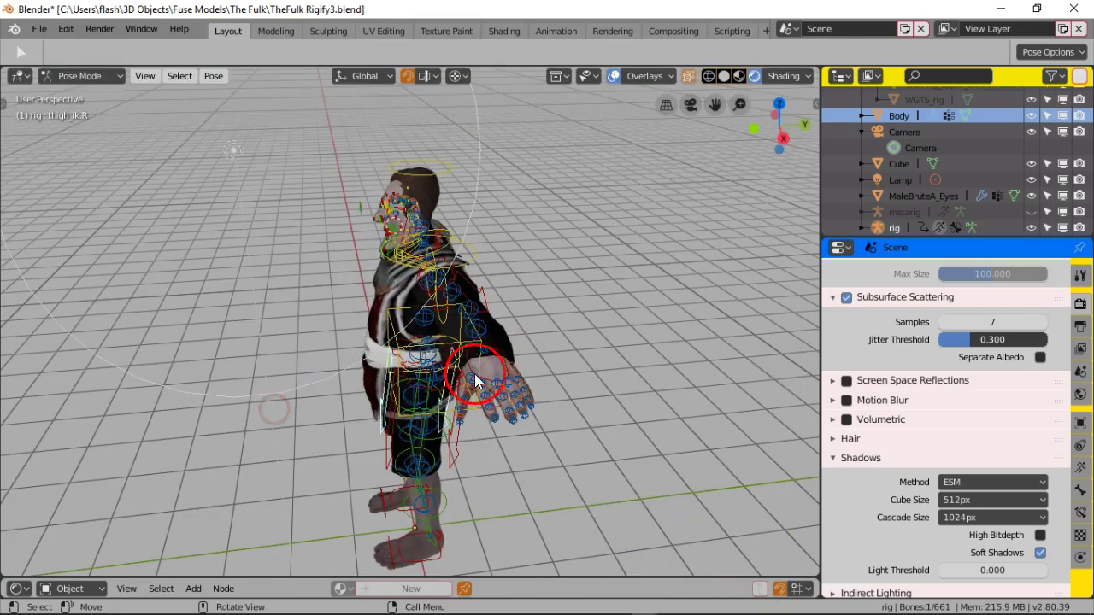
{"action": "left_click", "coordinate": [502, 351]}
{"action": "key", "text": "g"}
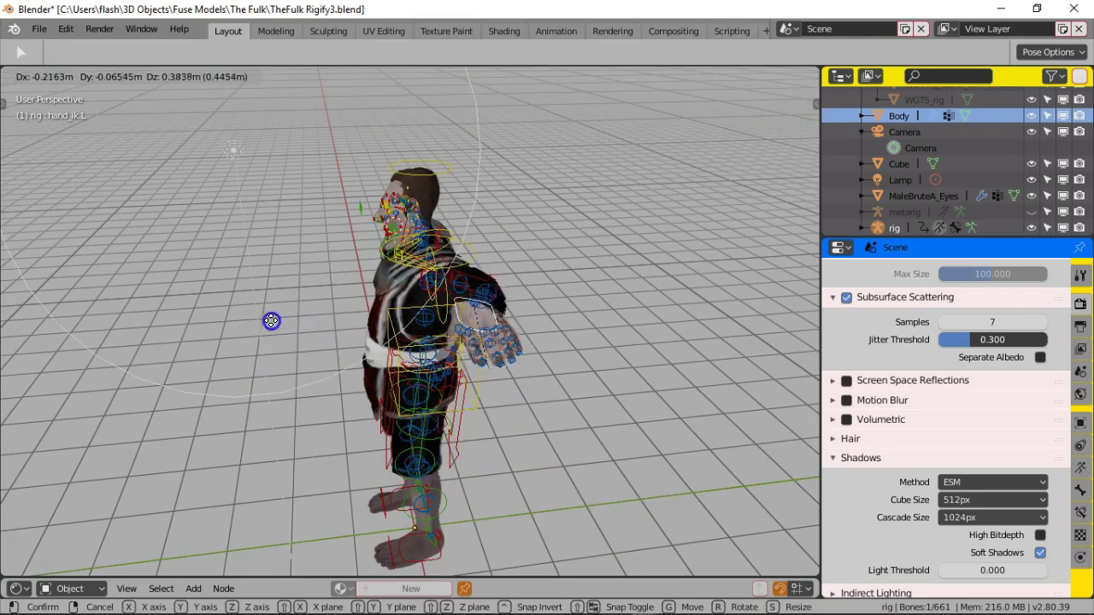
{"action": "right_click", "coordinate": [284, 386]}
{"action": "middle_click_drag", "start_coordinate": [284, 386], "coordinate": [586, 367]}
{"action": "key", "text": "g"}
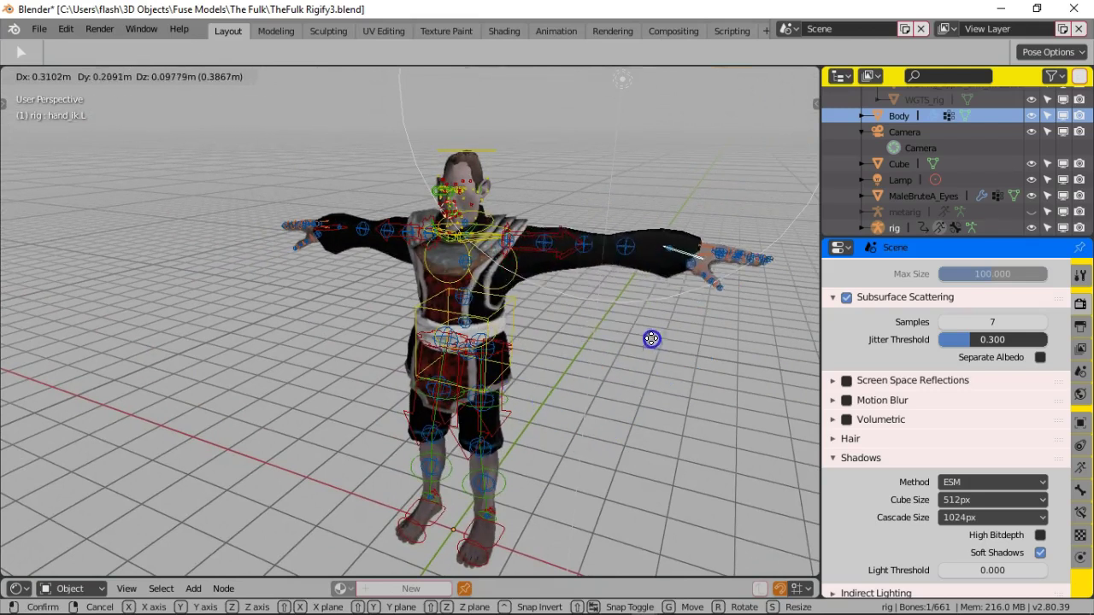
{"action": "left_click", "coordinate": [552, 415]}
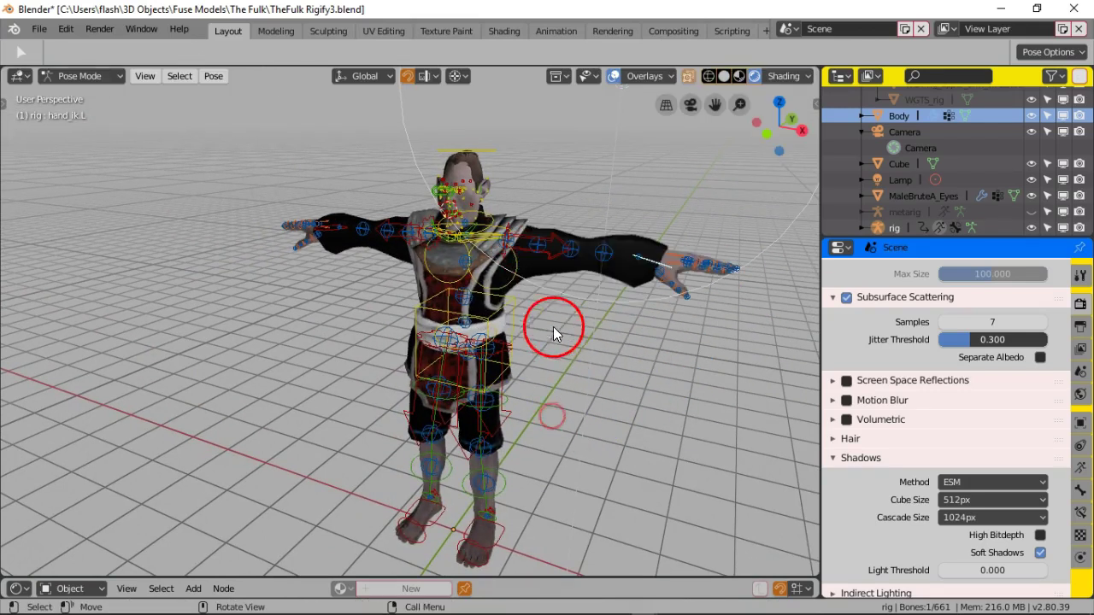
Step: Try lowering the torso control together with both thigh IK controls to make the character crouch
{"action": "scroll", "coordinate": [555, 318], "scroll_direction": "up", "scroll_amount": 4}
{"action": "middle_click_drag", "start_coordinate": [555, 318], "coordinate": [457, 281]}
{"action": "scroll", "coordinate": [449, 296], "scroll_direction": "down", "scroll_amount": 3}
{"action": "left_click", "coordinate": [479, 298]}
{"action": "left_click", "coordinate": [466, 422], "text": "shift"}
{"action": "left_click", "coordinate": [367, 414], "text": "shift"}
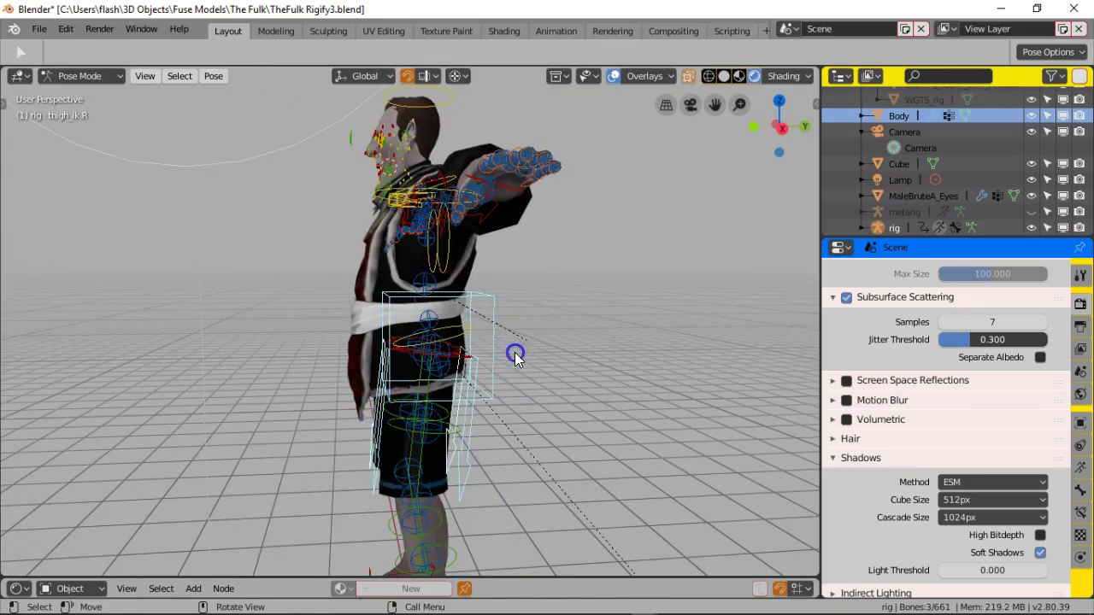
{"action": "key", "text": "g"}
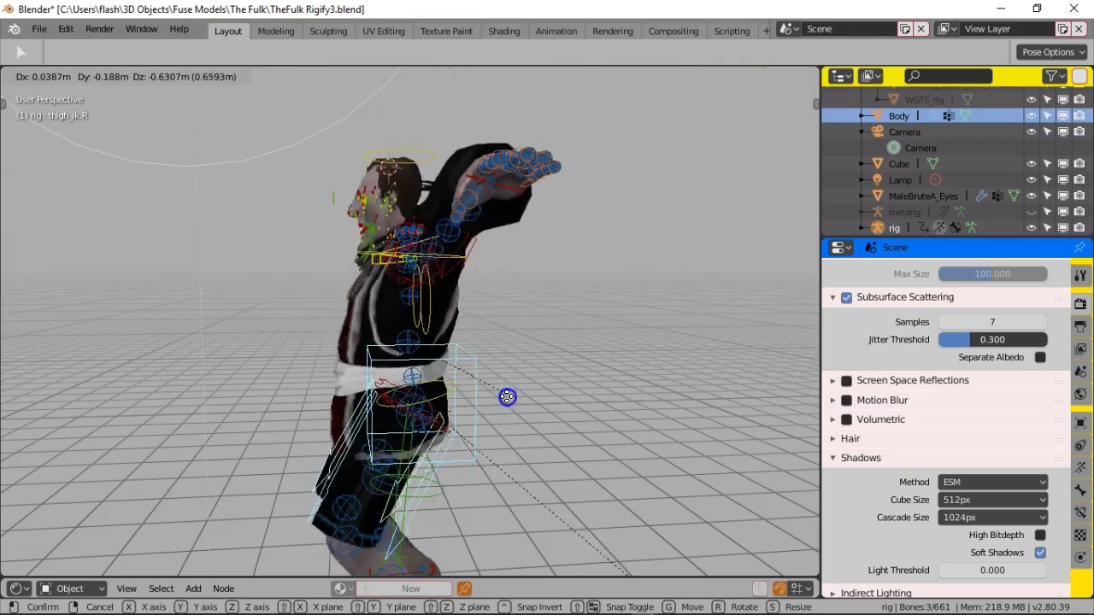
{"action": "left_click", "coordinate": [526, 415]}
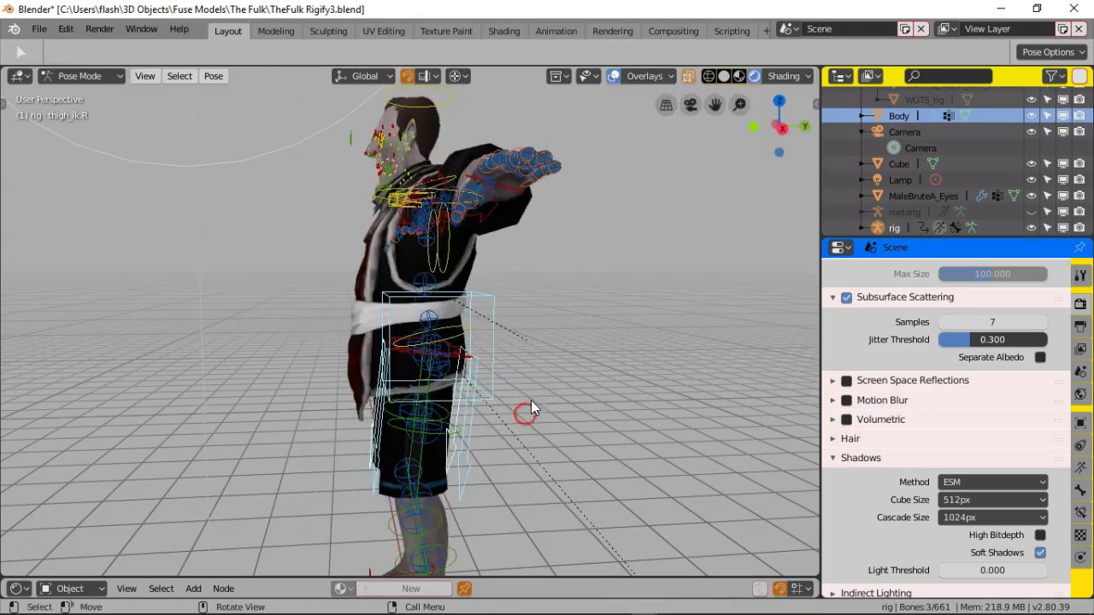
Step: Add both hand IK controls to the torso and thigh selection and try lowering them all together
{"action": "middle_click_drag", "start_coordinate": [531, 400], "coordinate": [579, 337]}
{"action": "left_click", "coordinate": [562, 342], "text": "shift"}
{"action": "middle_click_drag", "start_coordinate": [300, 252], "coordinate": [548, 384]}
{"action": "left_click", "coordinate": [332, 205], "text": "shift"}
{"action": "key", "text": "g"}
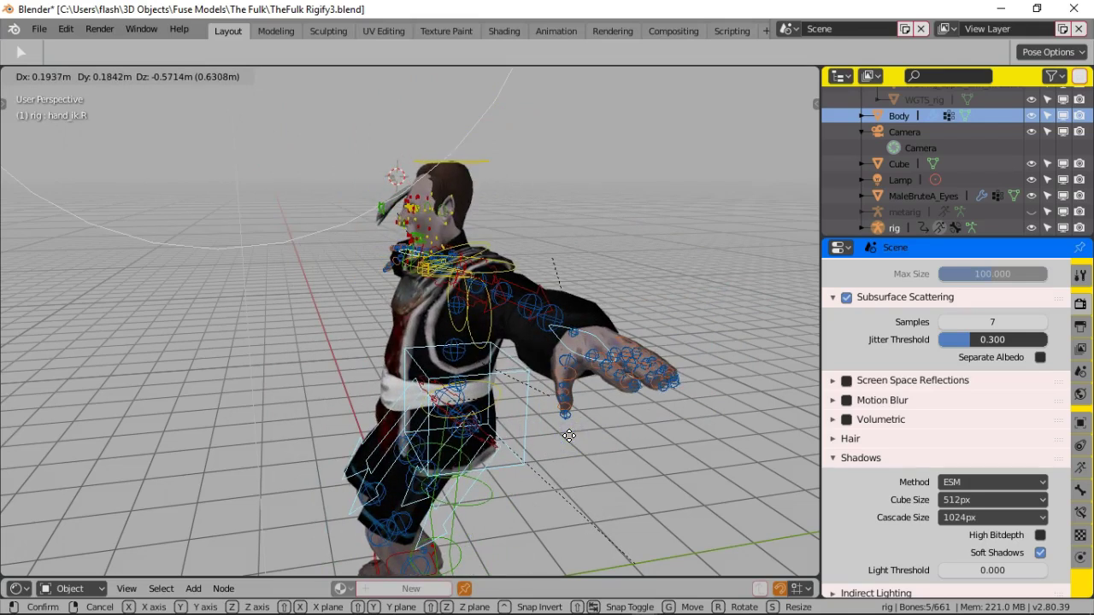
{"action": "right_click", "coordinate": [571, 438]}
Step: Try moving the selected torso, thigh and hand controls while viewing the head close up
{"action": "middle_click_drag", "start_coordinate": [434, 368], "coordinate": [506, 385]}
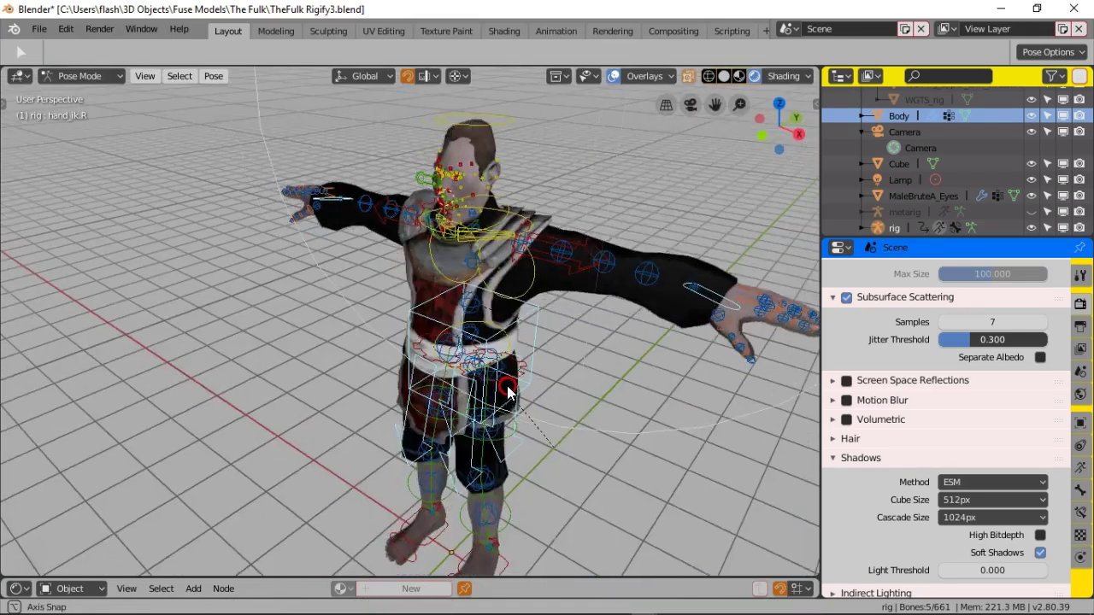
{"action": "scroll", "coordinate": [499, 371], "scroll_direction": "up", "scroll_amount": 3}
{"action": "middle_click_drag", "start_coordinate": [514, 344], "coordinate": [304, 382]}
{"action": "key", "text": "g"}
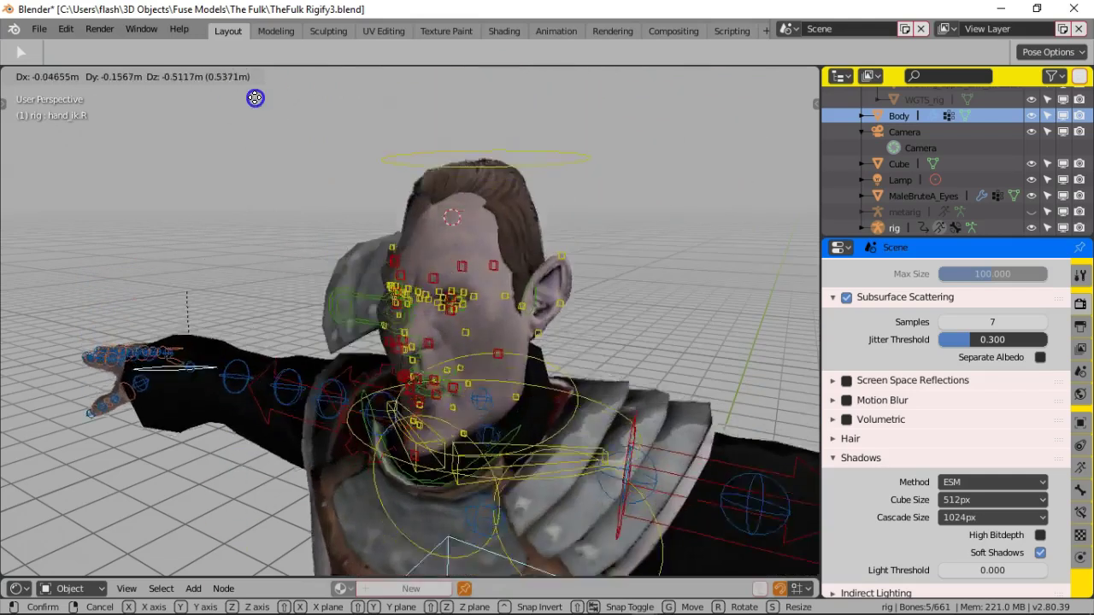
{"action": "left_click", "coordinate": [287, 554]}
{"action": "scroll", "coordinate": [291, 544], "scroll_direction": "down", "scroll_amount": 5}
{"action": "middle_click_drag", "start_coordinate": [297, 535], "coordinate": [381, 508]}
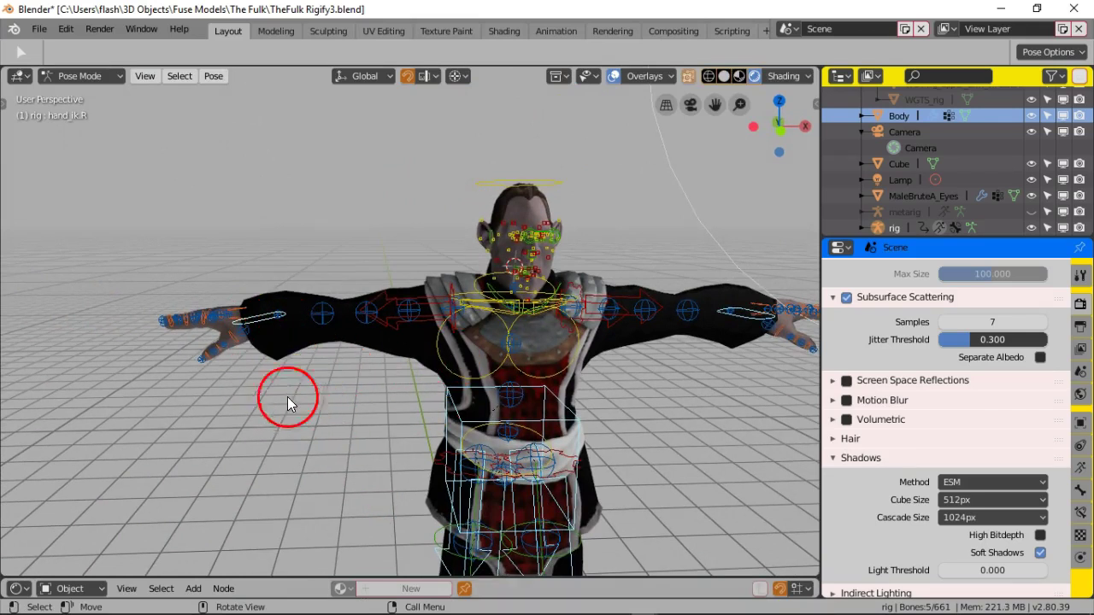
Step: Select the right pinky's base bone f_pinky01.R and snap the 3D cursor to it
{"action": "middle_click_drag", "start_coordinate": [237, 317], "coordinate": [320, 395]}
{"action": "scroll", "coordinate": [319, 395], "scroll_direction": "up", "scroll_amount": 3}
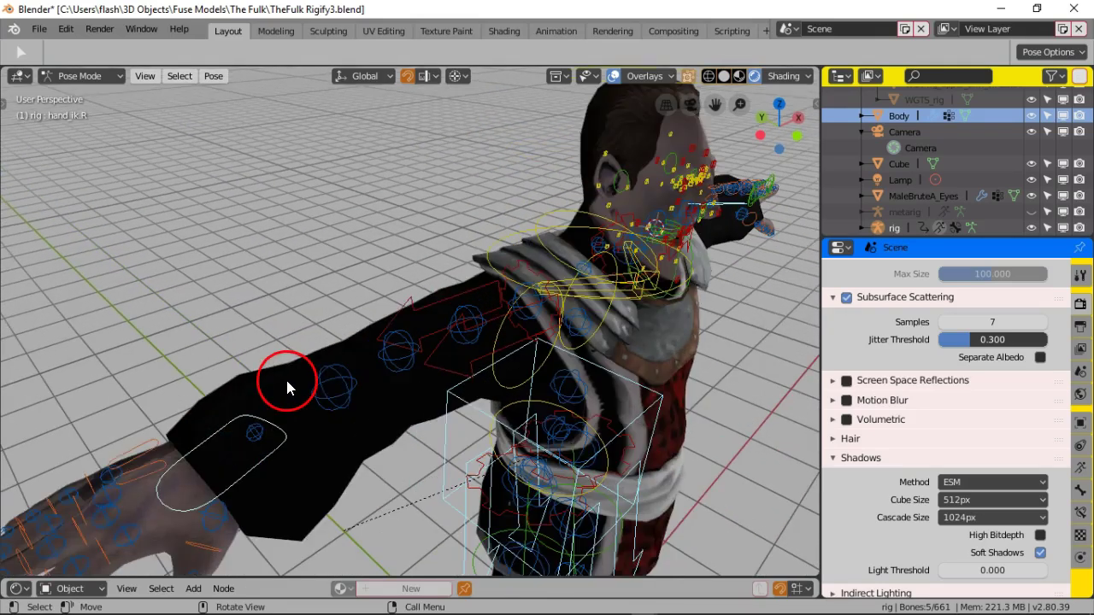
{"action": "scroll", "coordinate": [285, 377], "scroll_direction": "up", "scroll_amount": 4}
{"action": "middle_click_drag", "start_coordinate": [438, 319], "coordinate": [377, 325]}
{"action": "left_click", "coordinate": [360, 309]}
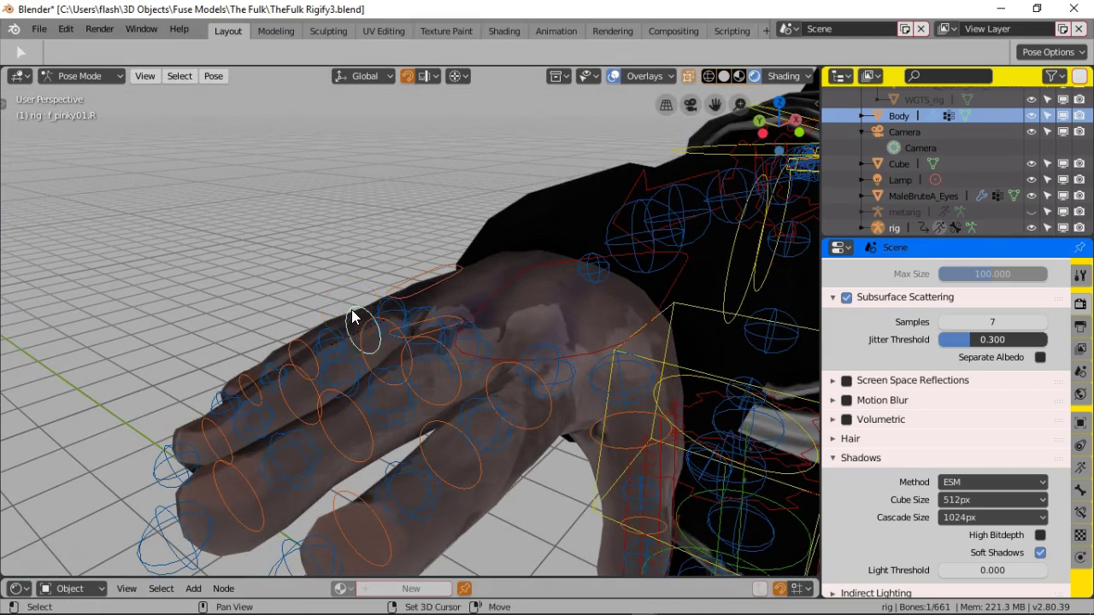
{"action": "key", "text": "shift+s"}
{"action": "left_click", "coordinate": [344, 398]}
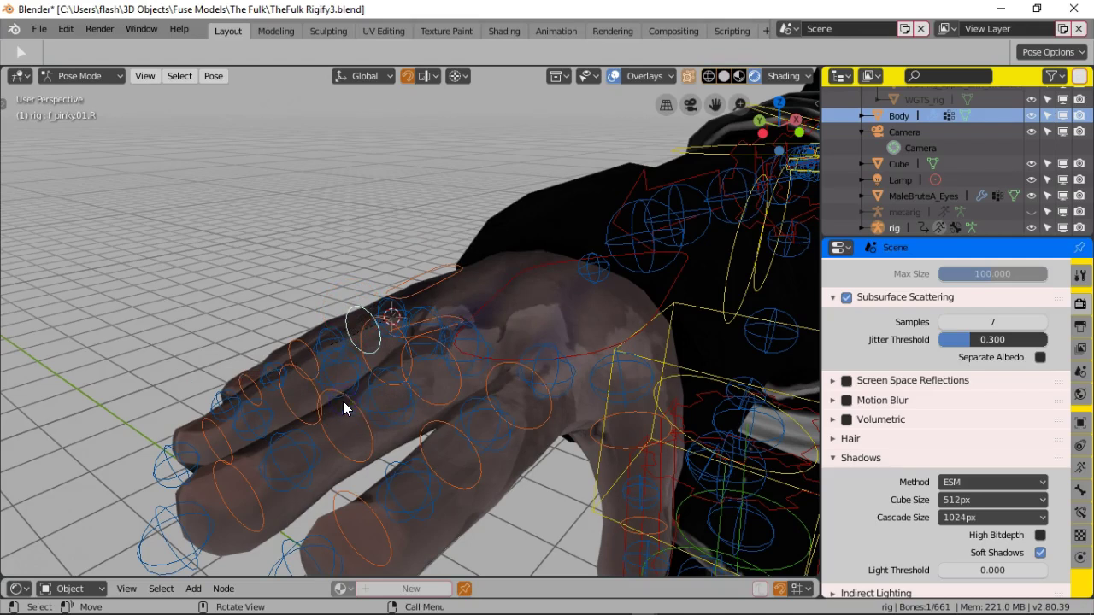
Step: Enable Only Origins and set the pivot point to Active Element, keeping the right pinky's base bone selected
{"action": "middle_click_drag", "start_coordinate": [359, 351], "coordinate": [362, 366]}
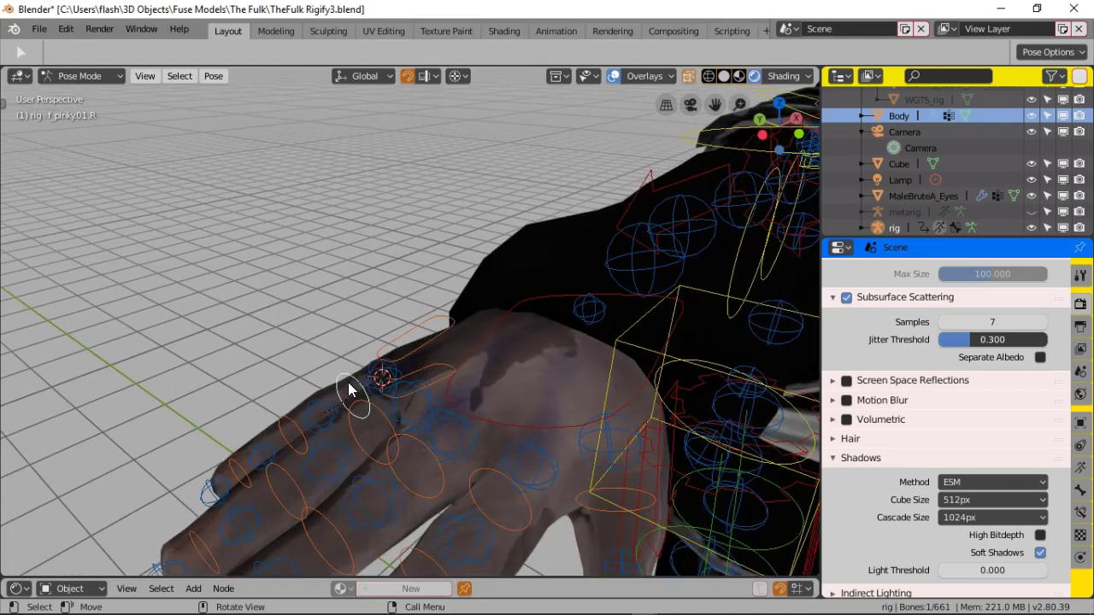
{"action": "left_click", "coordinate": [349, 384]}
{"action": "middle_click_drag", "start_coordinate": [348, 378], "coordinate": [433, 274]}
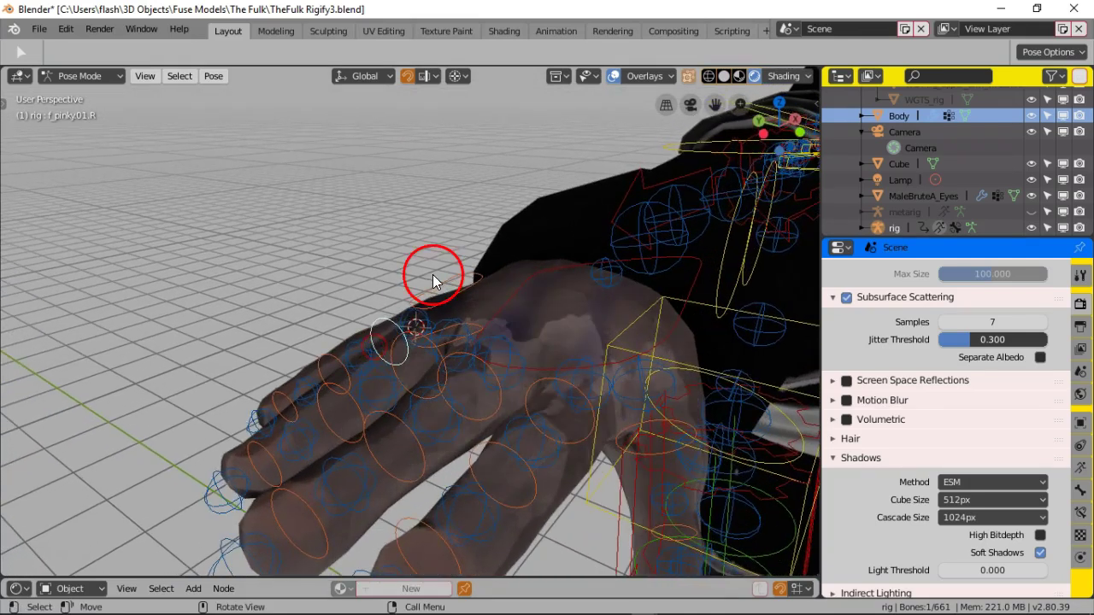
{"action": "left_click", "coordinate": [461, 74]}
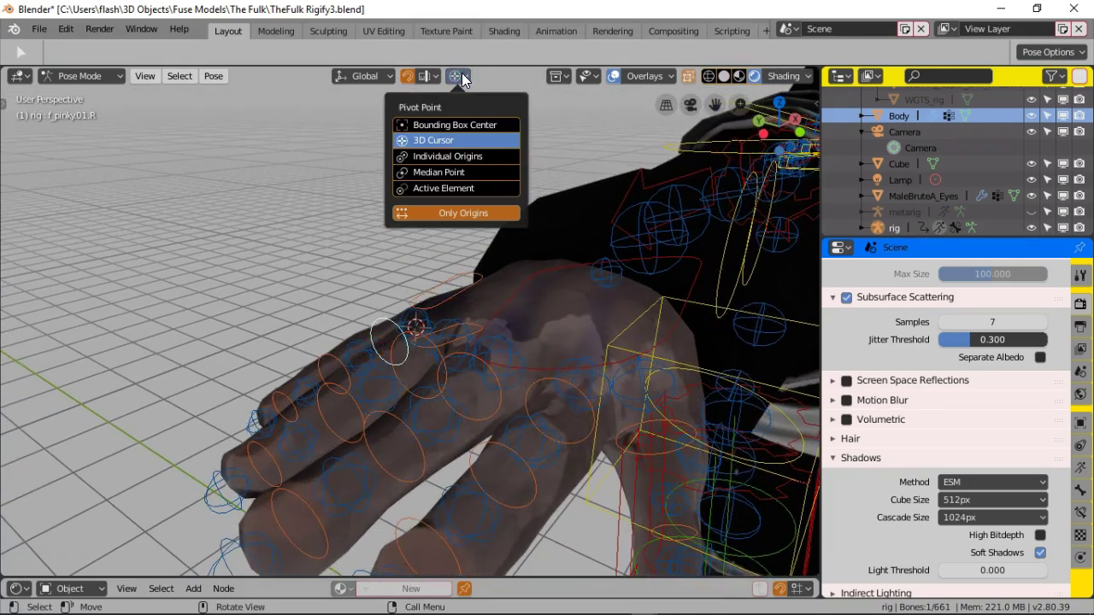
{"action": "left_click", "coordinate": [458, 213]}
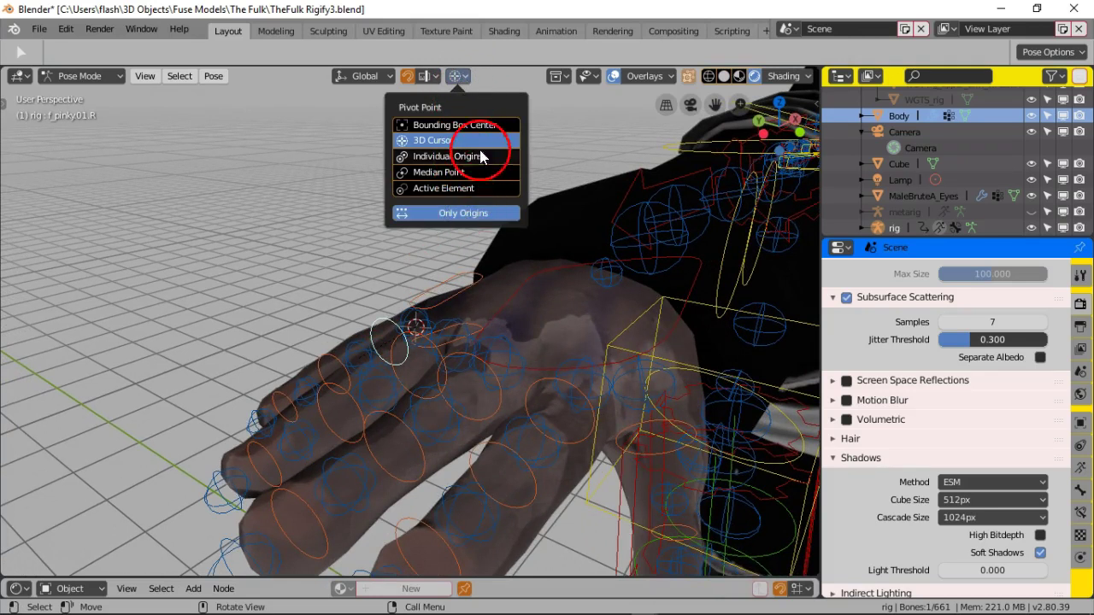
{"action": "left_click", "coordinate": [445, 189]}
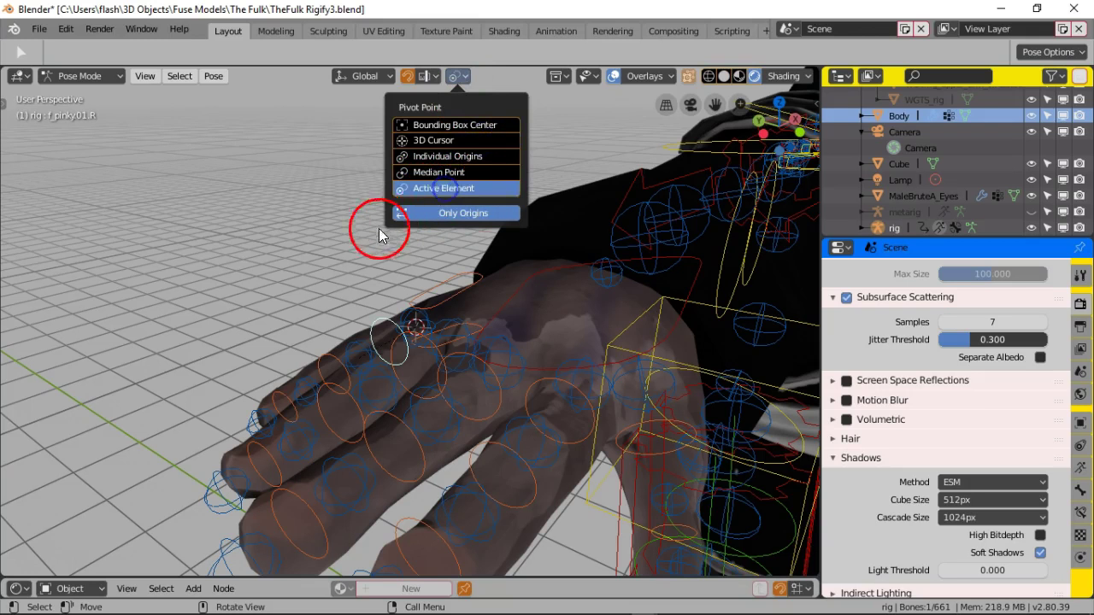
{"action": "left_click", "coordinate": [336, 248]}
{"action": "left_click", "coordinate": [392, 323]}
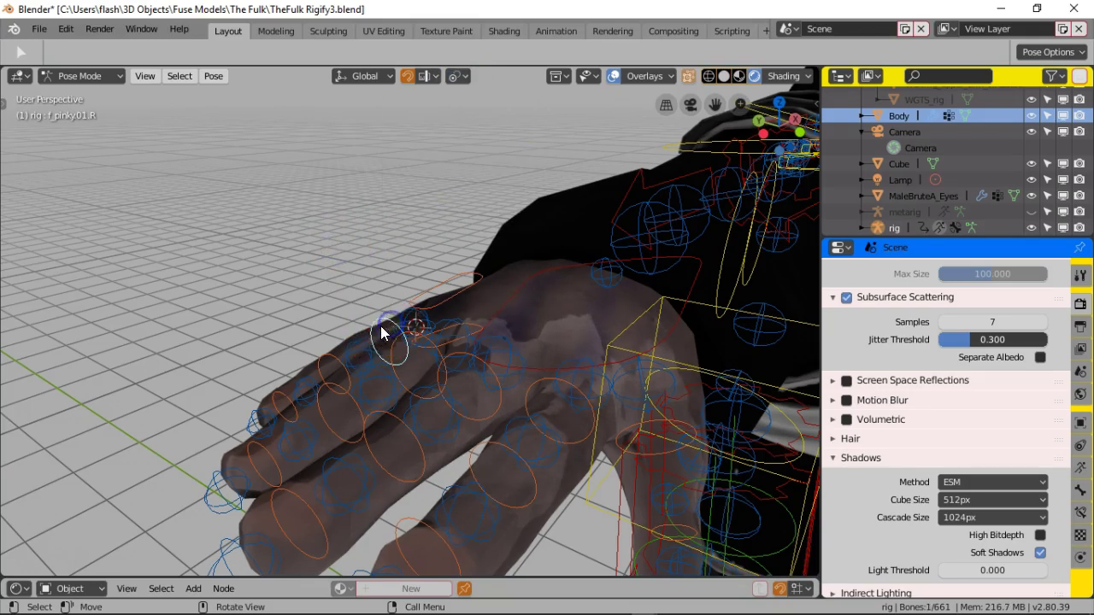
Step: Save the rig file TheFulk Rigify3.blend
{"action": "key", "text": "ctrl+s"}
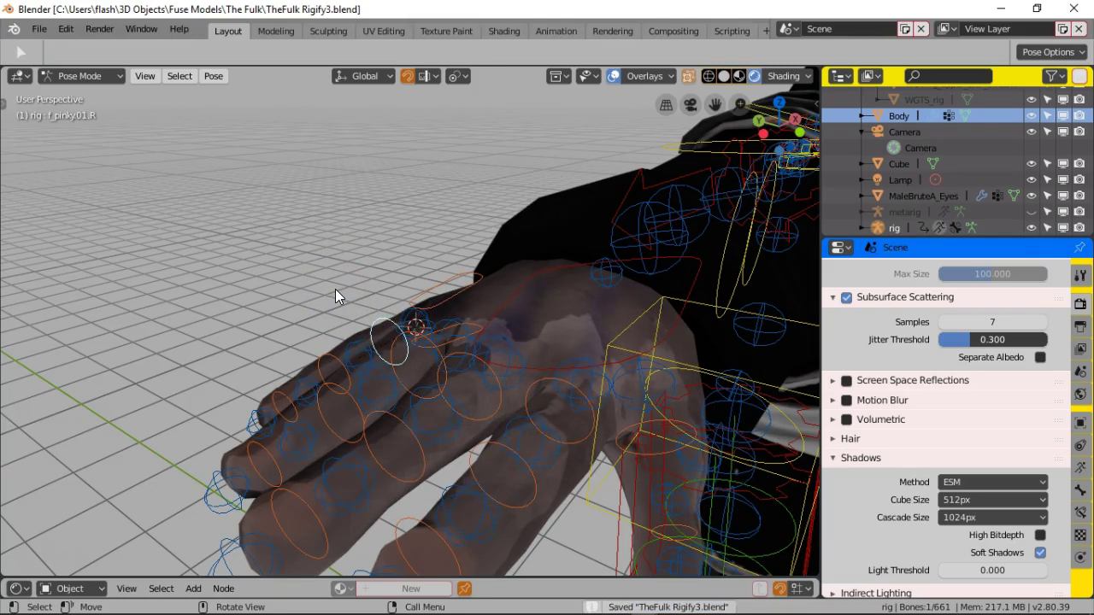
{"action": "key", "text": "shift"}
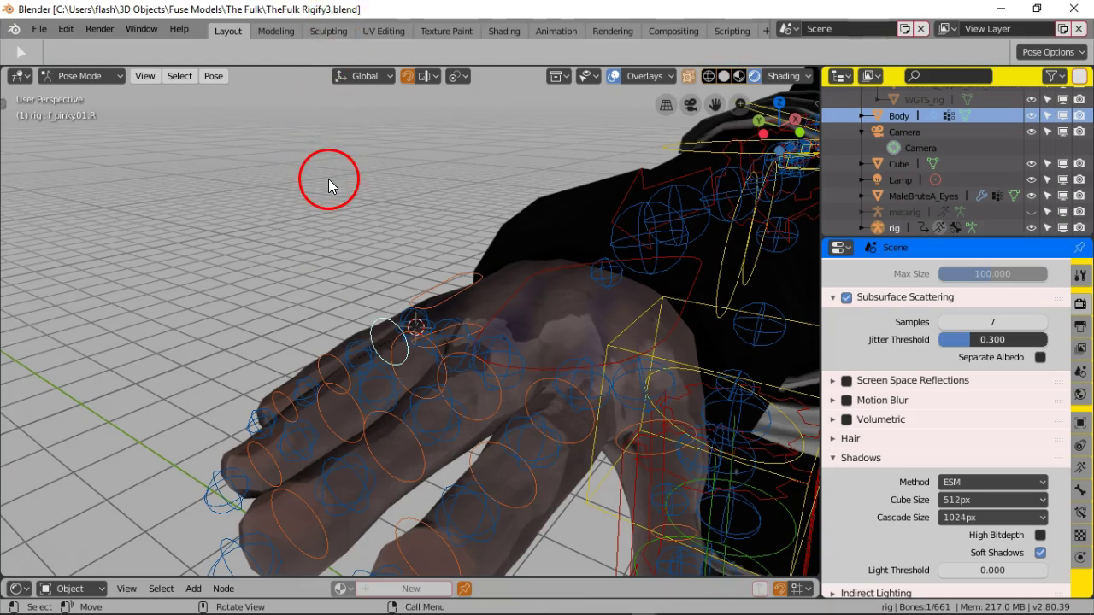
{"action": "key", "text": "shift"}
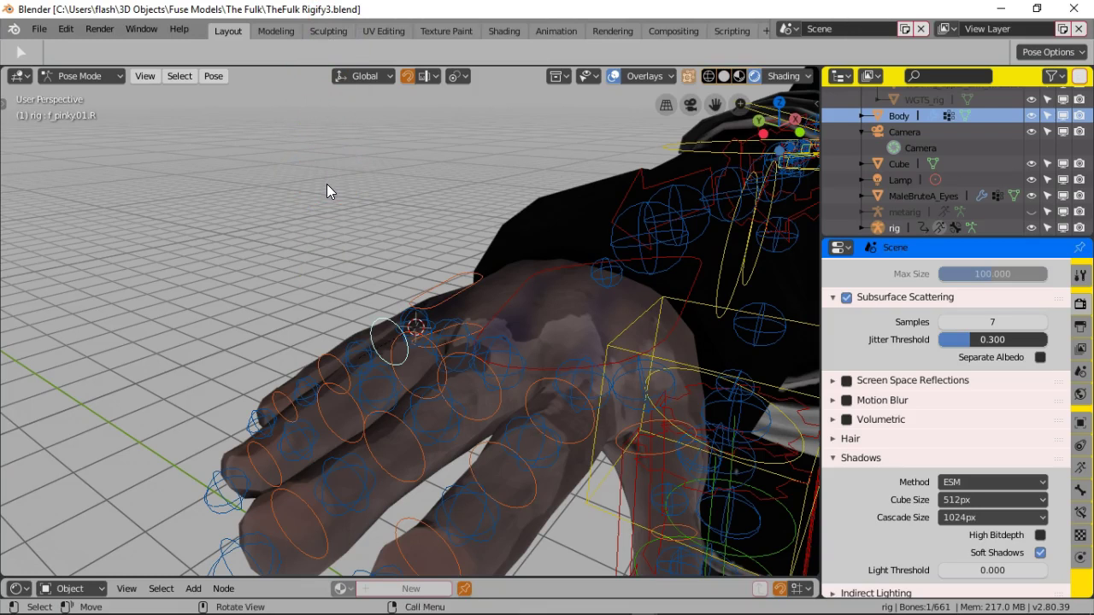
Step: Snap the 3D cursor to the selected right pinky base bone and check the pivot point and transform orientation options
{"action": "key", "text": "shift+s"}
{"action": "left_click", "coordinate": [332, 274]}
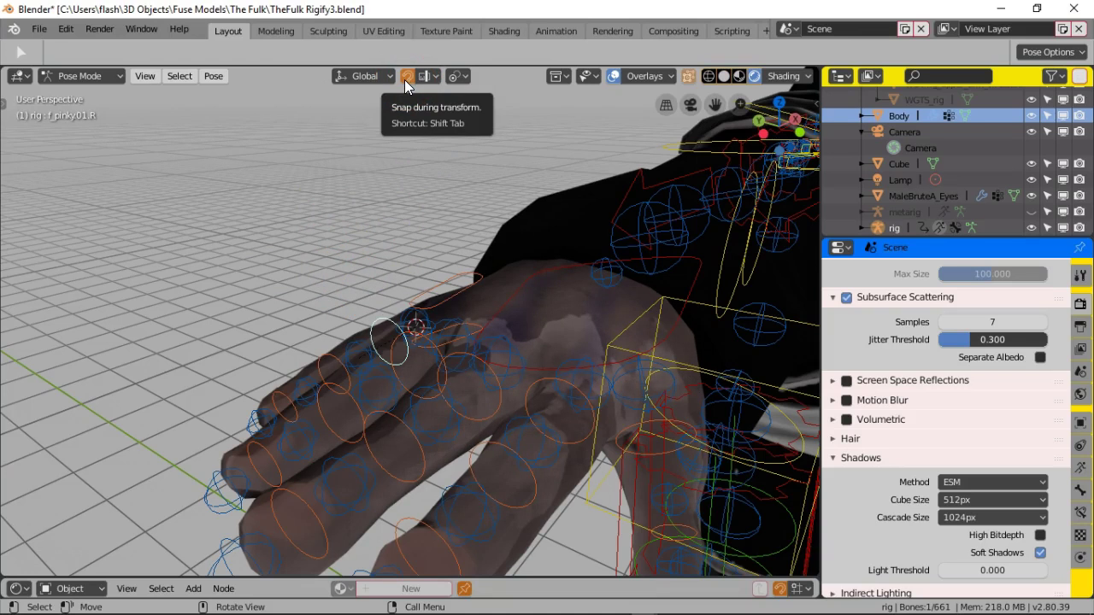
{"action": "left_click", "coordinate": [461, 79]}
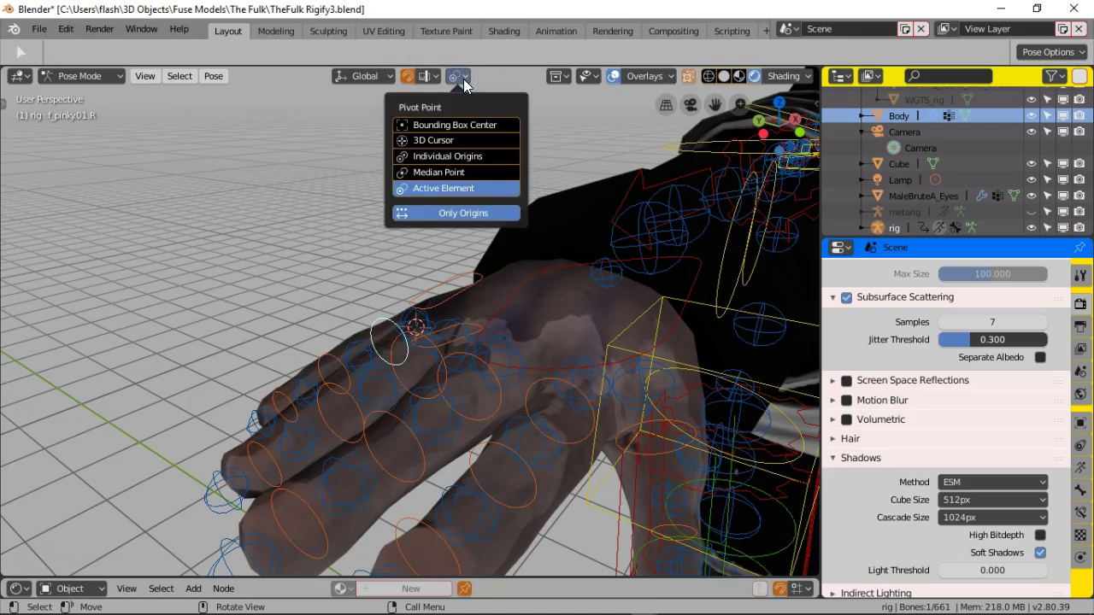
{"action": "left_click", "coordinate": [463, 79]}
{"action": "left_click", "coordinate": [463, 78]}
{"action": "left_click", "coordinate": [463, 79]}
{"action": "left_click", "coordinate": [395, 77]}
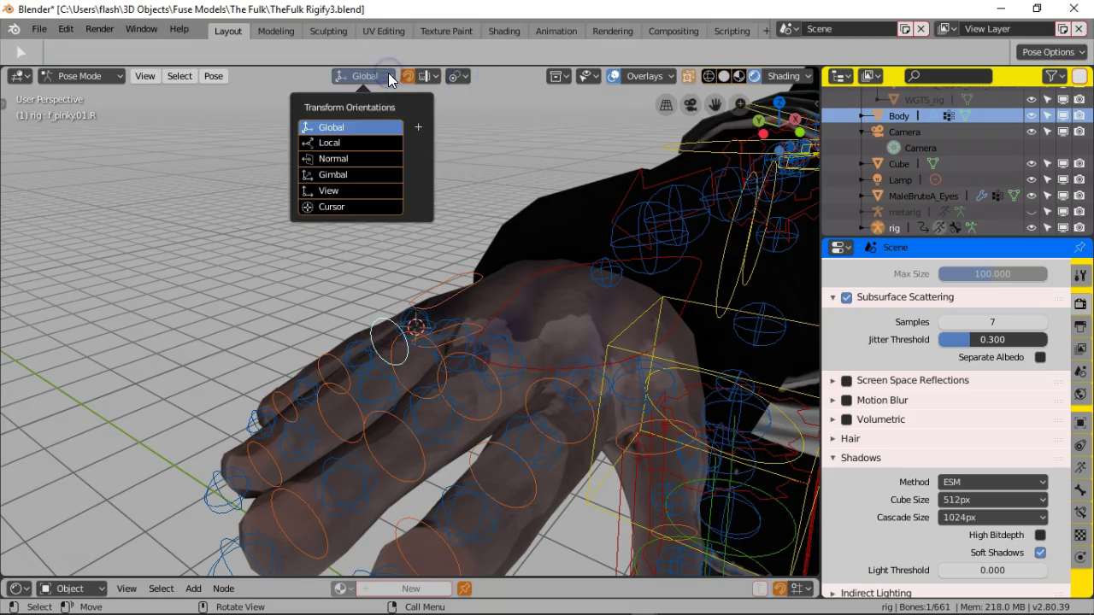
{"action": "left_click", "coordinate": [388, 76]}
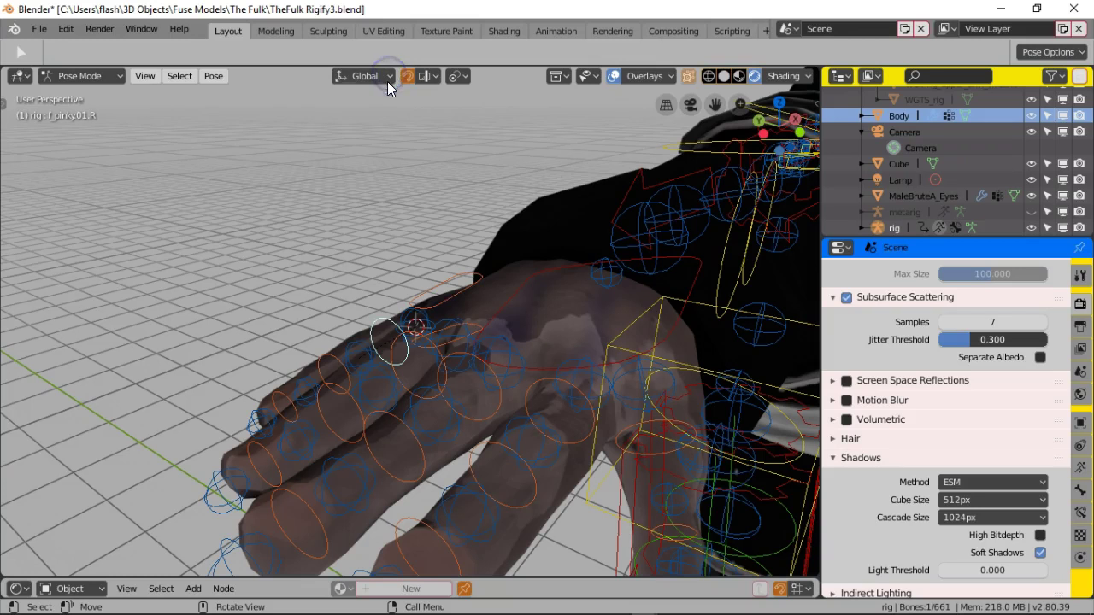
Step: Reselect the right pinky's base bone f_pinky01.R after picking its neighbouring tweak control
{"action": "left_click", "coordinate": [429, 342]}
{"action": "left_click", "coordinate": [388, 336]}
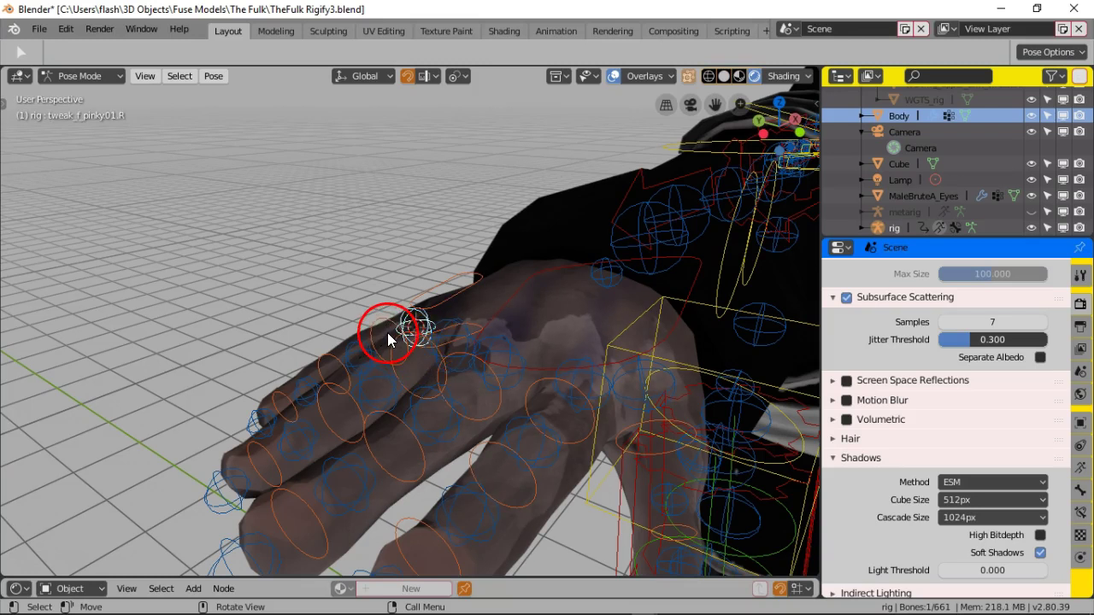
{"action": "left_click", "coordinate": [388, 332]}
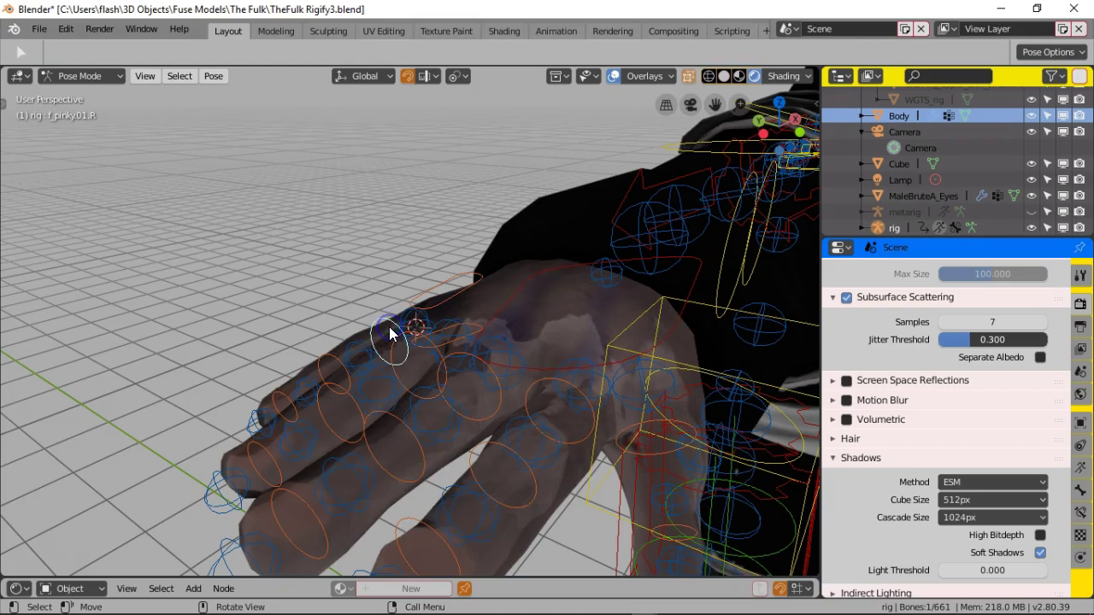
{"action": "middle_click_drag", "start_coordinate": [386, 329], "coordinate": [411, 354]}
{"action": "left_click", "coordinate": [411, 361]}
{"action": "left_click", "coordinate": [376, 328]}
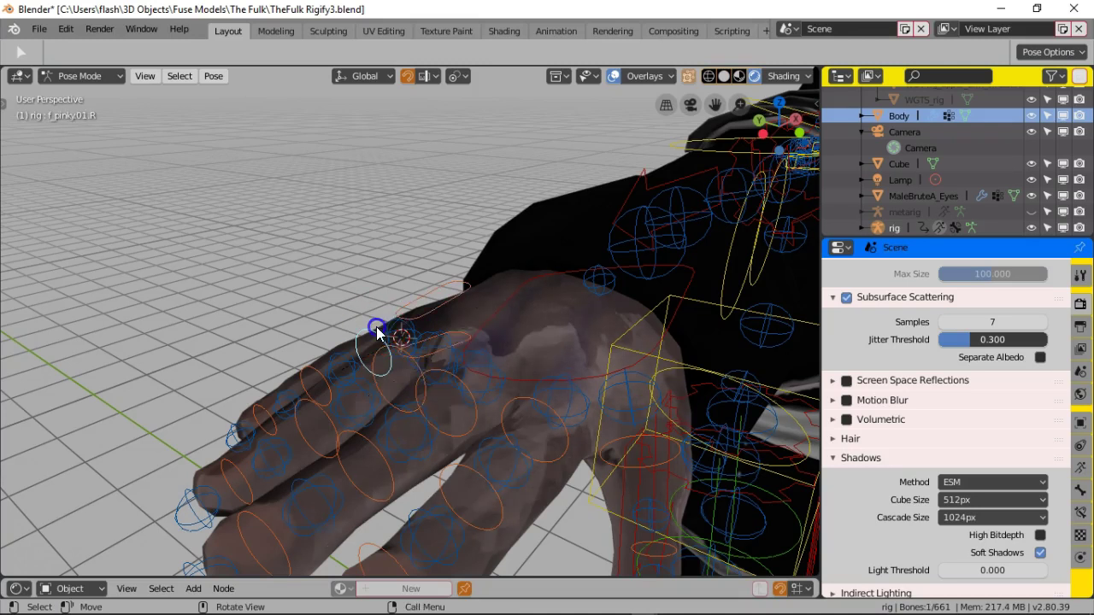
Step: Extend the selection to the base bones of the right ring, middle and index fingers, leaving out the tweak controls
{"action": "left_click", "coordinate": [414, 390], "text": "shift"}
{"action": "left_click", "coordinate": [413, 370], "text": "shift"}
{"action": "left_click", "coordinate": [375, 389], "text": "shift"}
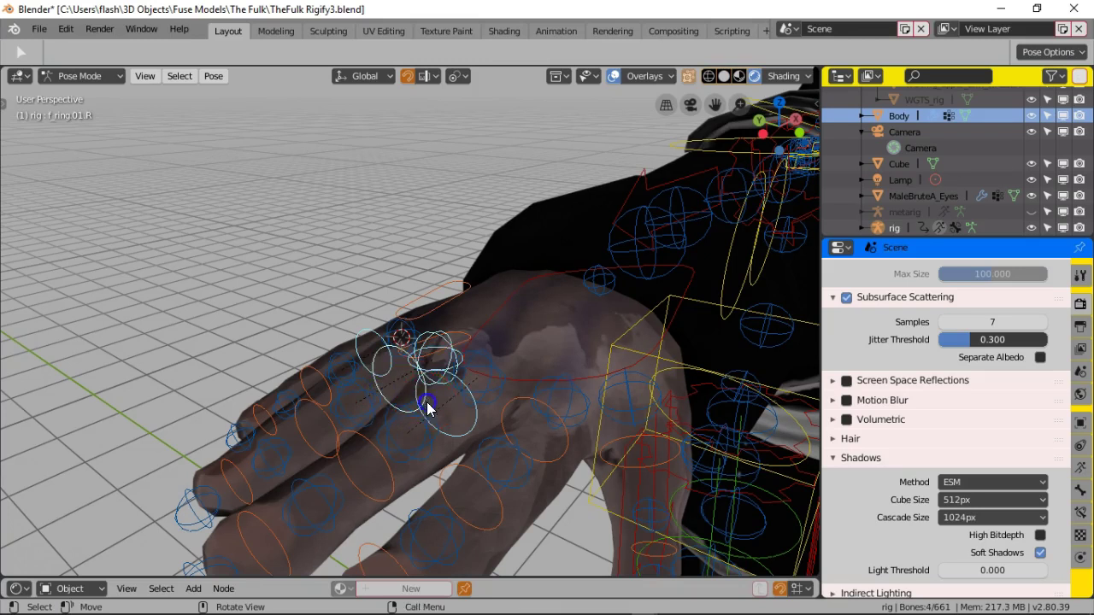
{"action": "left_click", "coordinate": [392, 389]}
{"action": "left_click", "coordinate": [367, 335]}
{"action": "left_click", "coordinate": [390, 394]}
{"action": "left_click", "coordinate": [395, 405], "text": "shift"}
{"action": "left_click", "coordinate": [452, 434], "text": "shift"}
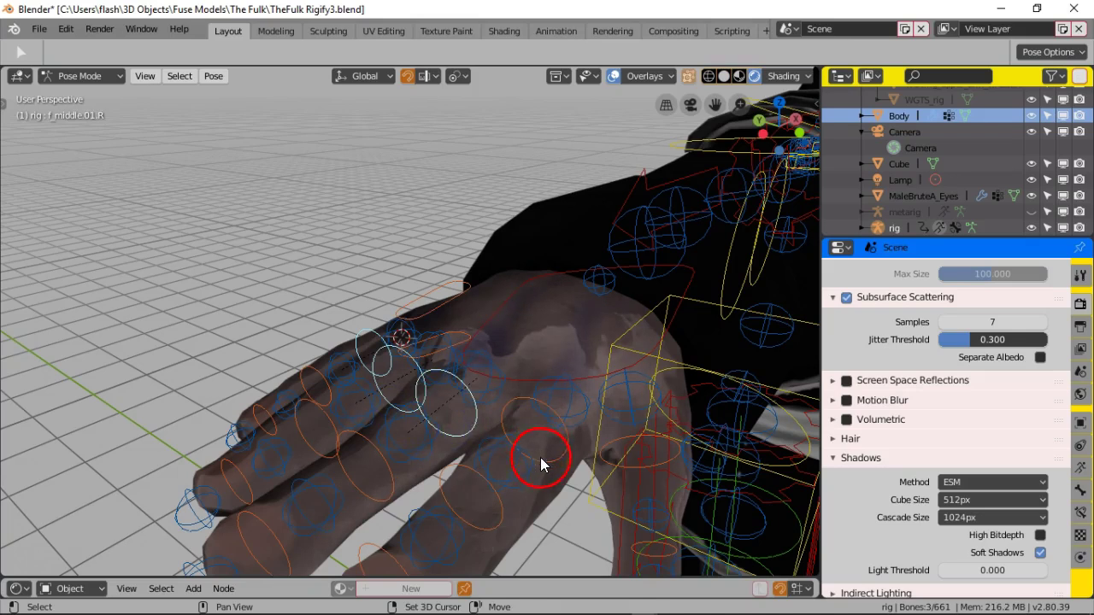
{"action": "left_click", "coordinate": [400, 408], "text": "shift"}
Step: Try rotating the four selected finger base bones together
{"action": "middle_click_drag", "start_coordinate": [400, 407], "coordinate": [312, 362]}
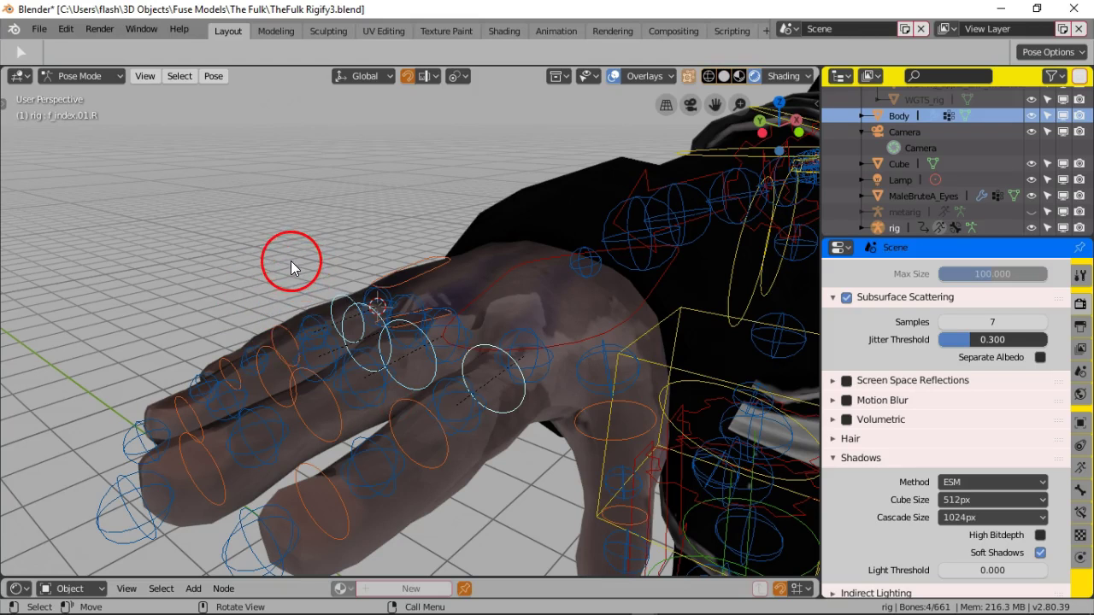
{"action": "key", "text": "r"}
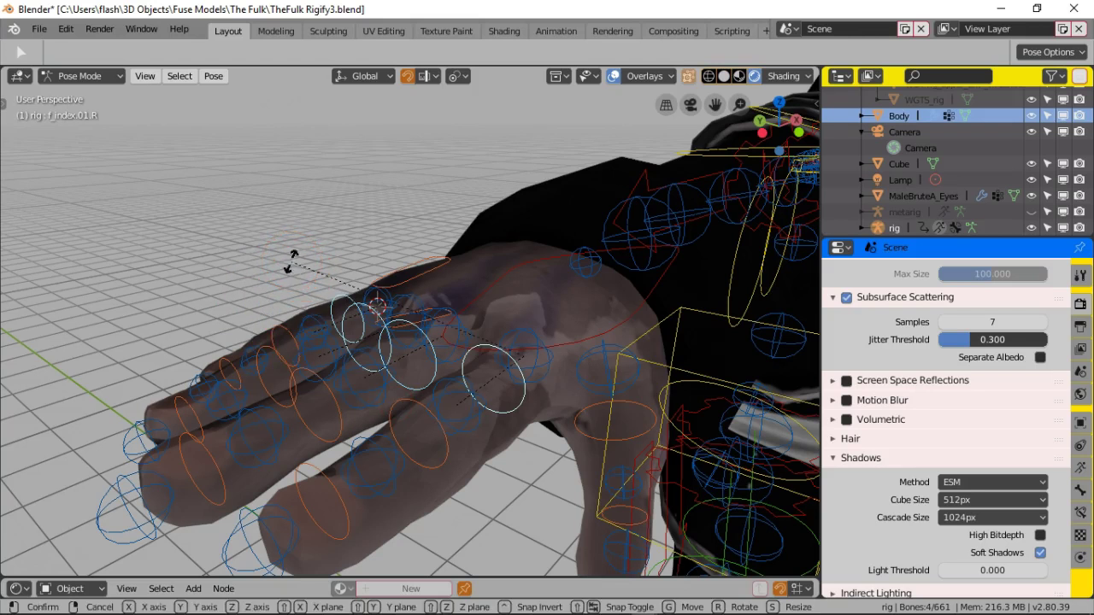
{"action": "right_click", "coordinate": [289, 278]}
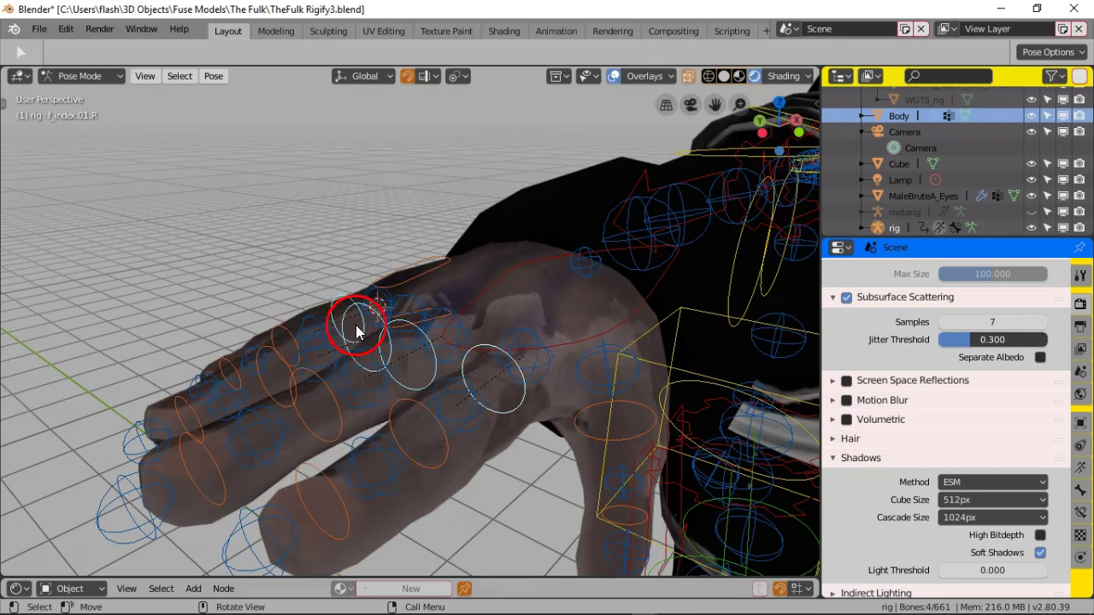
{"action": "middle_click_drag", "start_coordinate": [356, 324], "coordinate": [334, 343]}
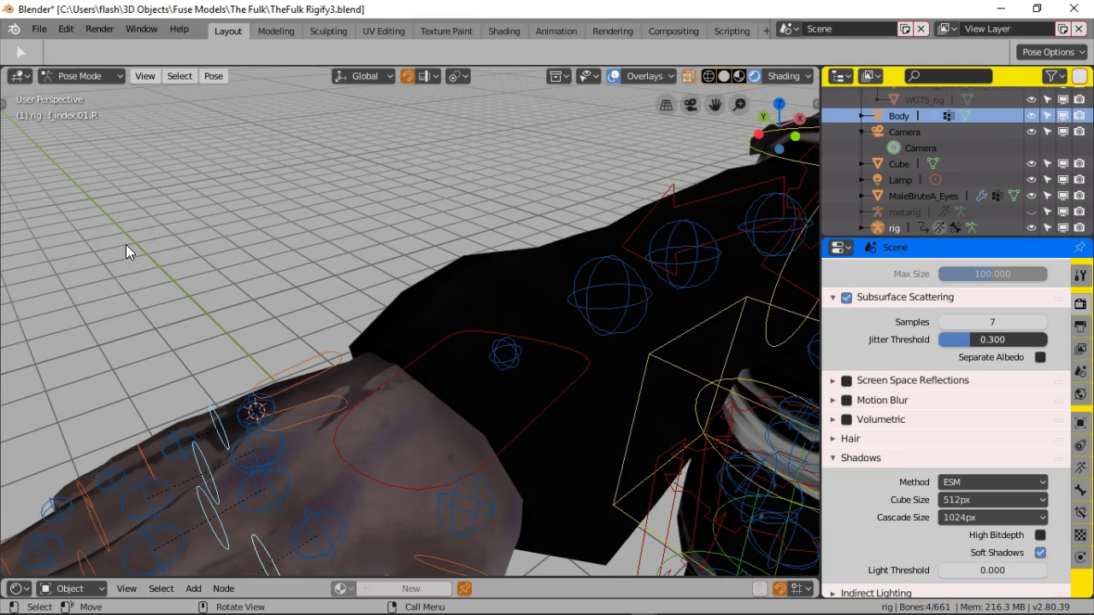
Step: Reveal the viewport's tools and activate the Cursor tool for work around the right hand's knuckles
{"action": "left_click_drag", "start_coordinate": [5, 101], "coordinate": [40, 145]}
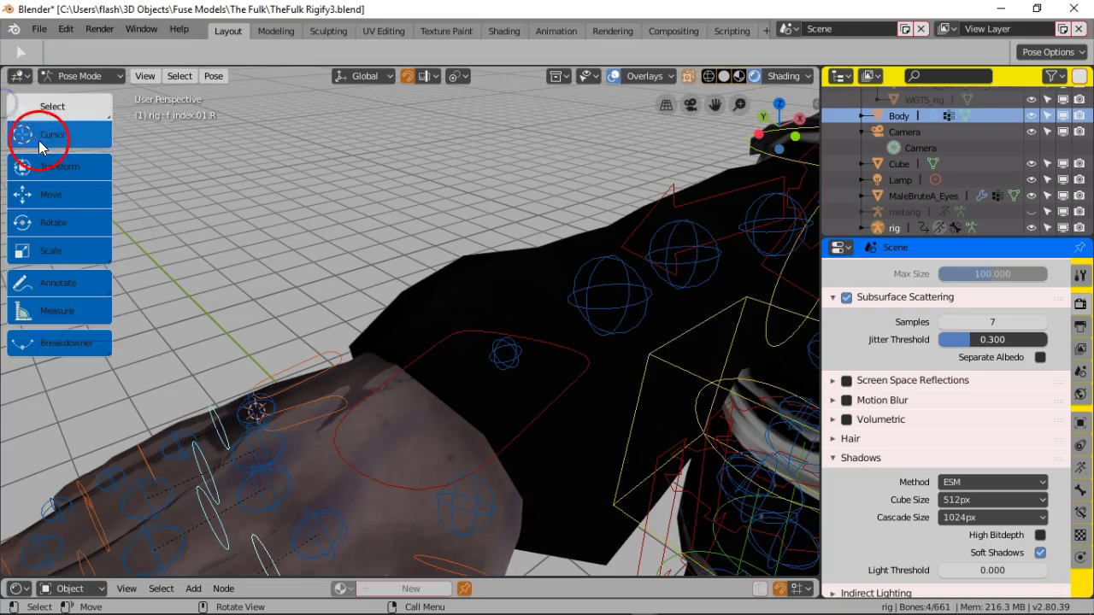
{"action": "left_click", "coordinate": [40, 141]}
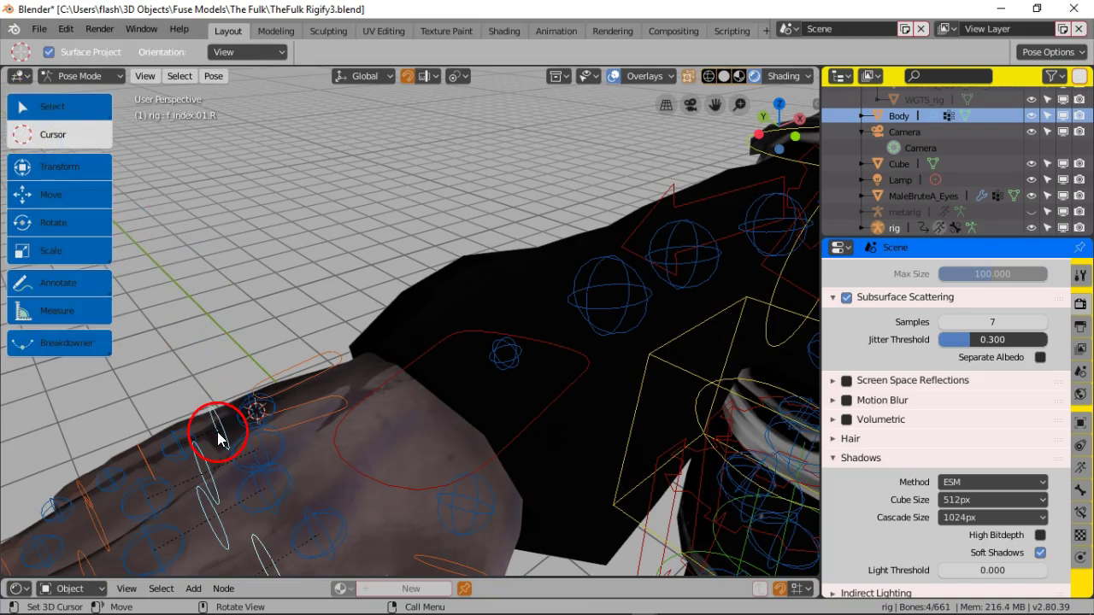
{"action": "middle_click_drag", "start_coordinate": [215, 435], "coordinate": [225, 371]}
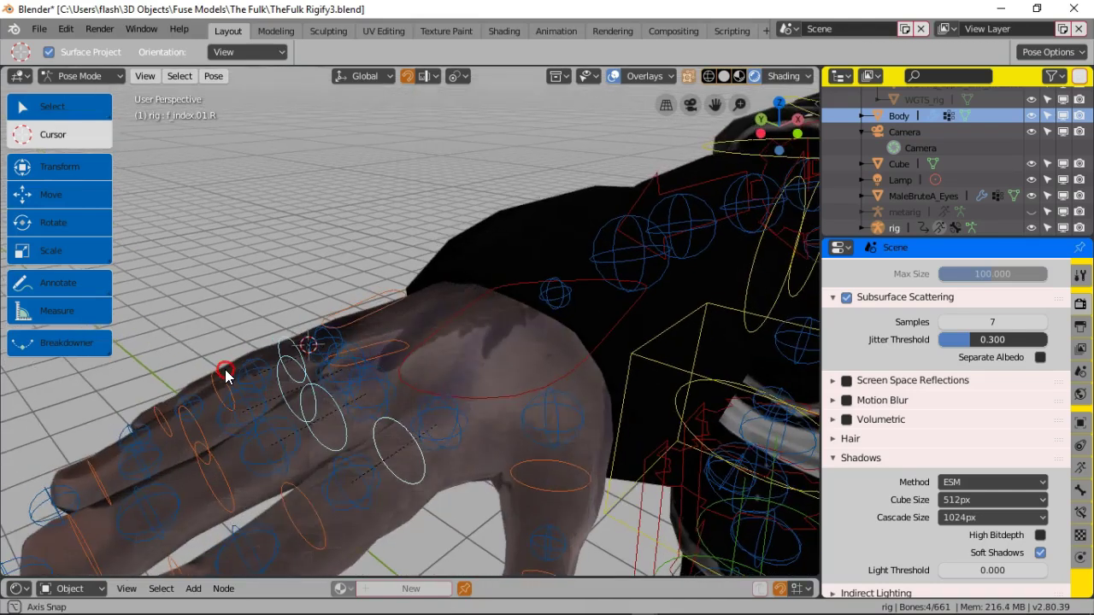
{"action": "scroll", "coordinate": [297, 352], "scroll_direction": "up", "scroll_amount": 3}
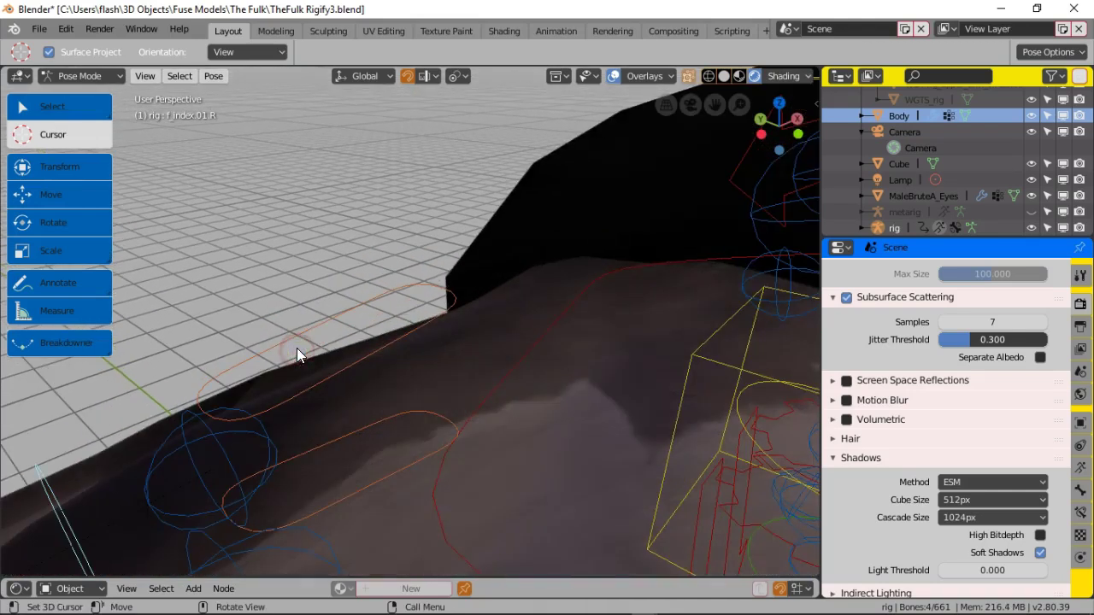
{"action": "mouse_move", "coordinate": [269, 342]}
{"action": "middle_mouse_down"}
{"action": "mouse_move", "coordinate": [283, 319]}
{"action": "mouse_move", "coordinate": [282, 330]}
{"action": "middle_mouse_up"}
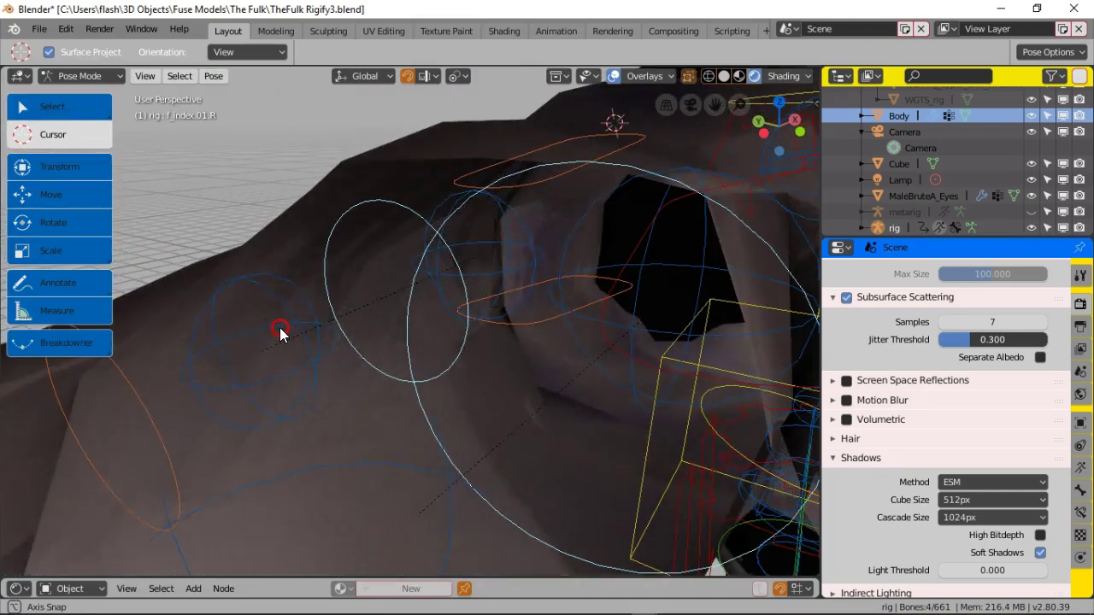
{"action": "middle_click_drag", "start_coordinate": [388, 299], "coordinate": [294, 353]}
{"action": "left_click", "coordinate": [220, 419]}
Step: Place the 3D cursor on the right pinky's base joint, inside the ring of its selected base control
{"action": "middle_click_drag", "start_coordinate": [221, 418], "coordinate": [243, 399]}
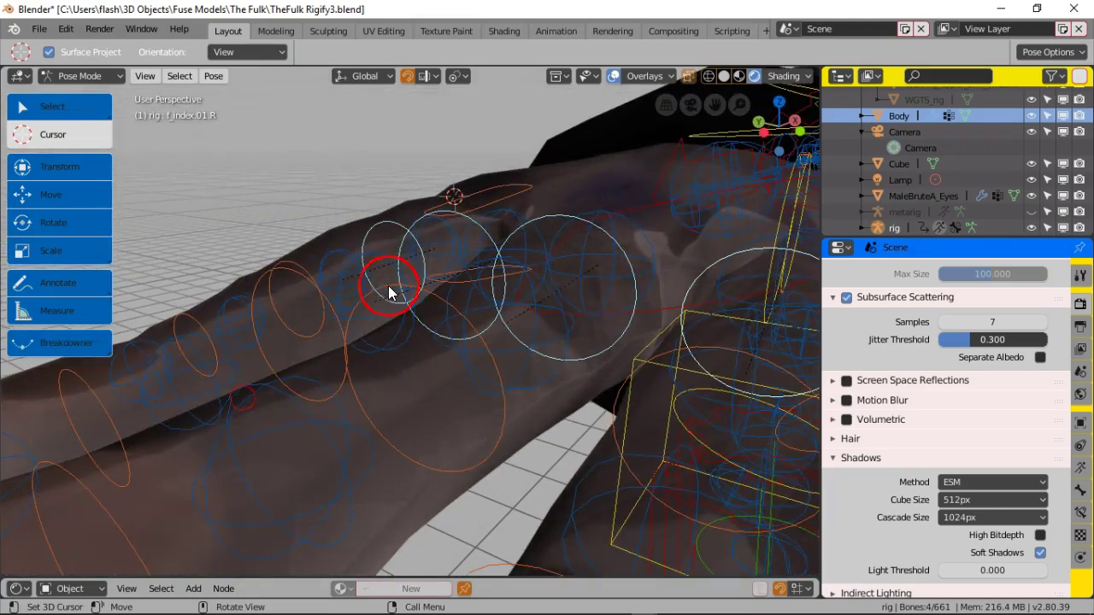
{"action": "middle_click_drag", "start_coordinate": [390, 274], "coordinate": [380, 296]}
{"action": "middle_click_drag", "start_coordinate": [292, 462], "coordinate": [317, 399]}
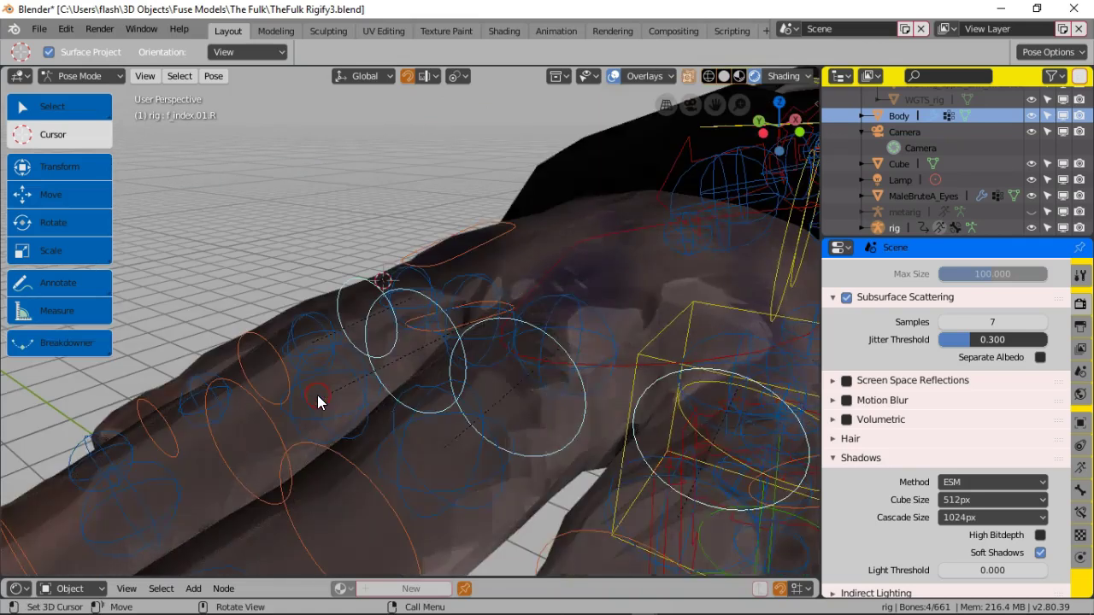
{"action": "middle_click_drag", "start_coordinate": [343, 353], "coordinate": [343, 353]}
{"action": "scroll", "coordinate": [356, 326], "scroll_direction": "up", "scroll_amount": 5}
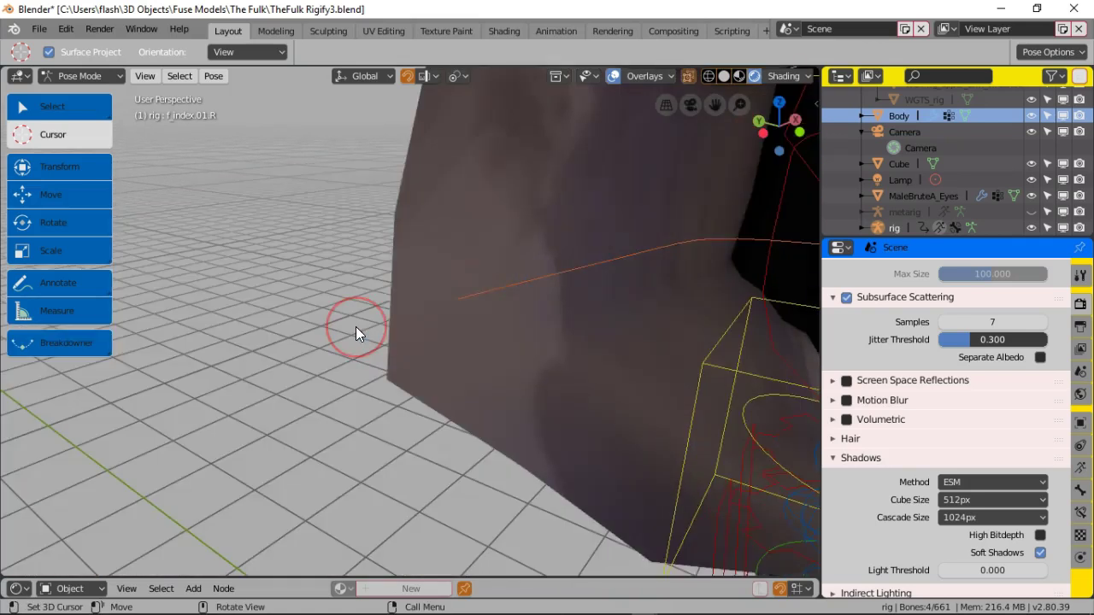
{"action": "scroll", "coordinate": [356, 327], "scroll_direction": "down", "scroll_amount": 3}
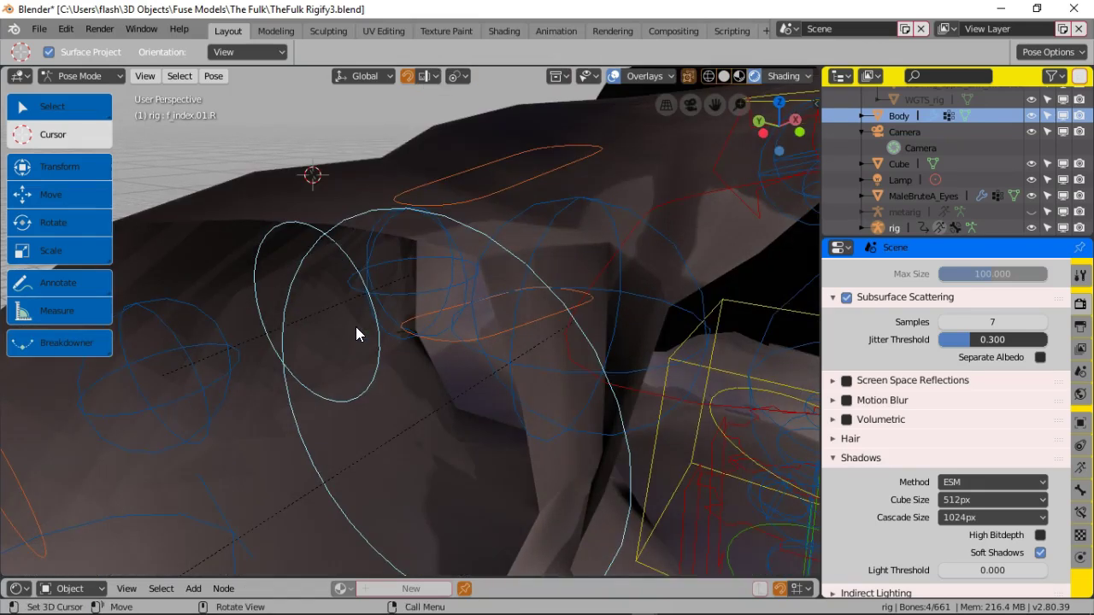
{"action": "middle_click_drag", "start_coordinate": [355, 326], "coordinate": [357, 325]}
{"action": "scroll", "coordinate": [357, 325], "scroll_direction": "up", "scroll_amount": 4}
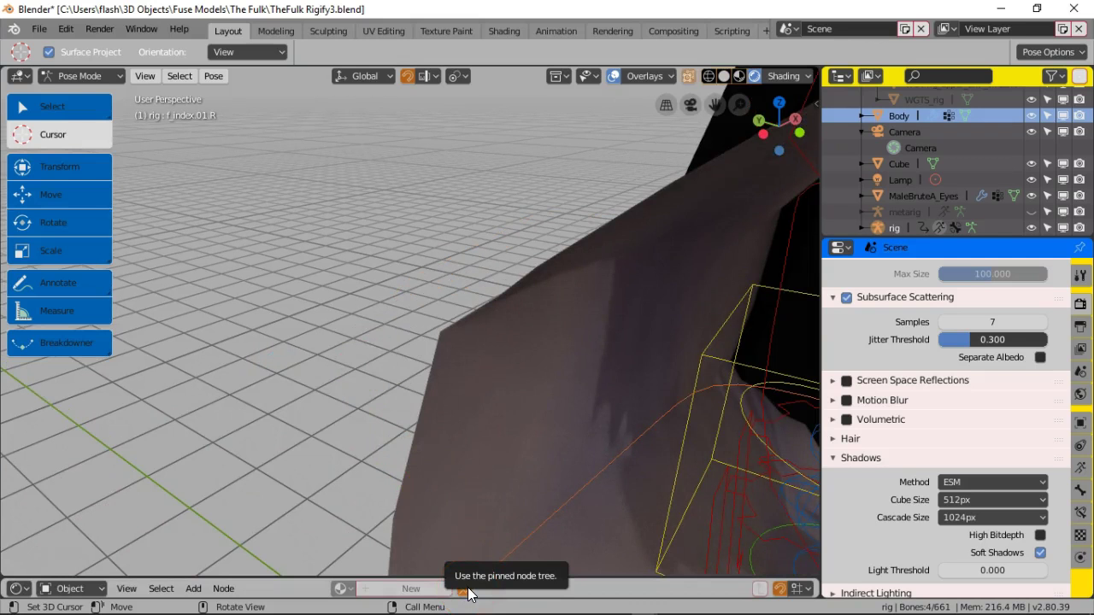
{"action": "scroll", "coordinate": [373, 468], "scroll_direction": "down", "scroll_amount": 3}
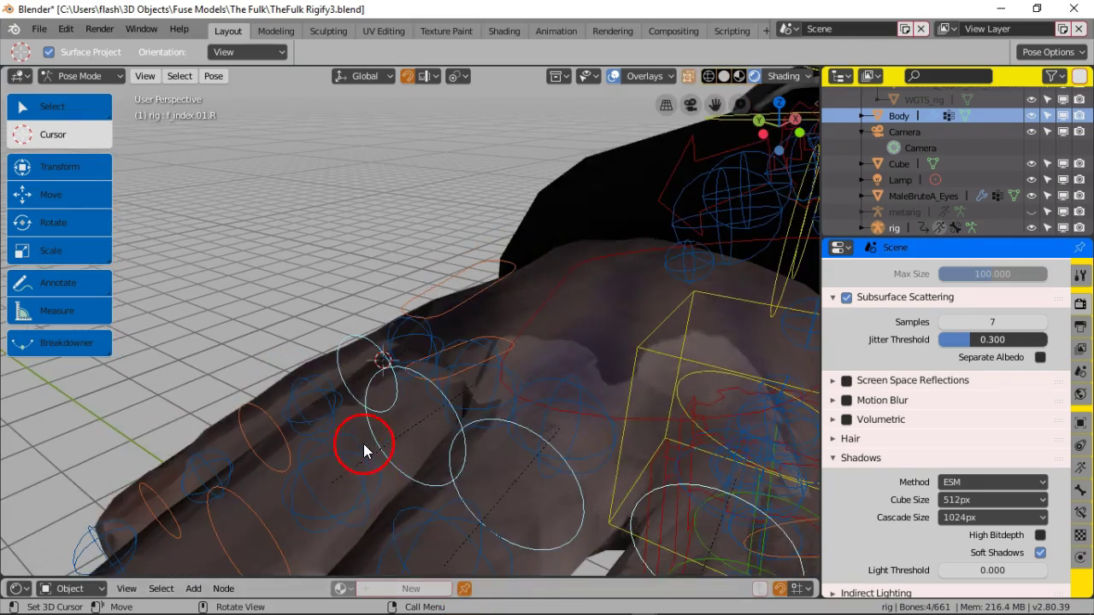
{"action": "scroll", "coordinate": [361, 443], "scroll_direction": "up", "scroll_amount": 3}
{"action": "scroll", "coordinate": [361, 415], "scroll_direction": "up", "scroll_amount": 3}
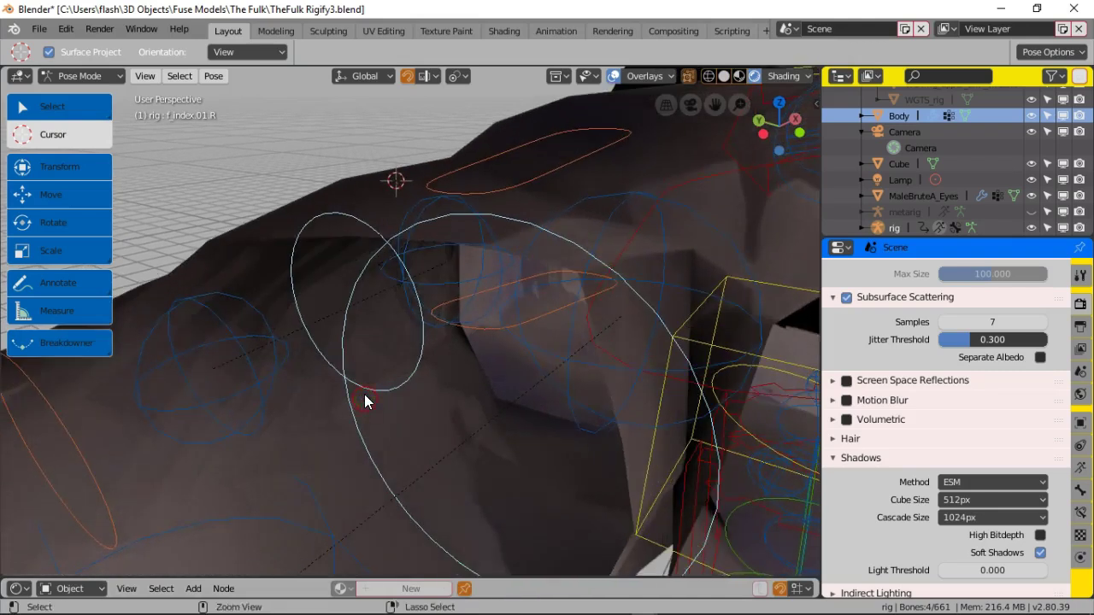
{"action": "scroll", "coordinate": [367, 392], "scroll_direction": "up", "scroll_amount": 4}
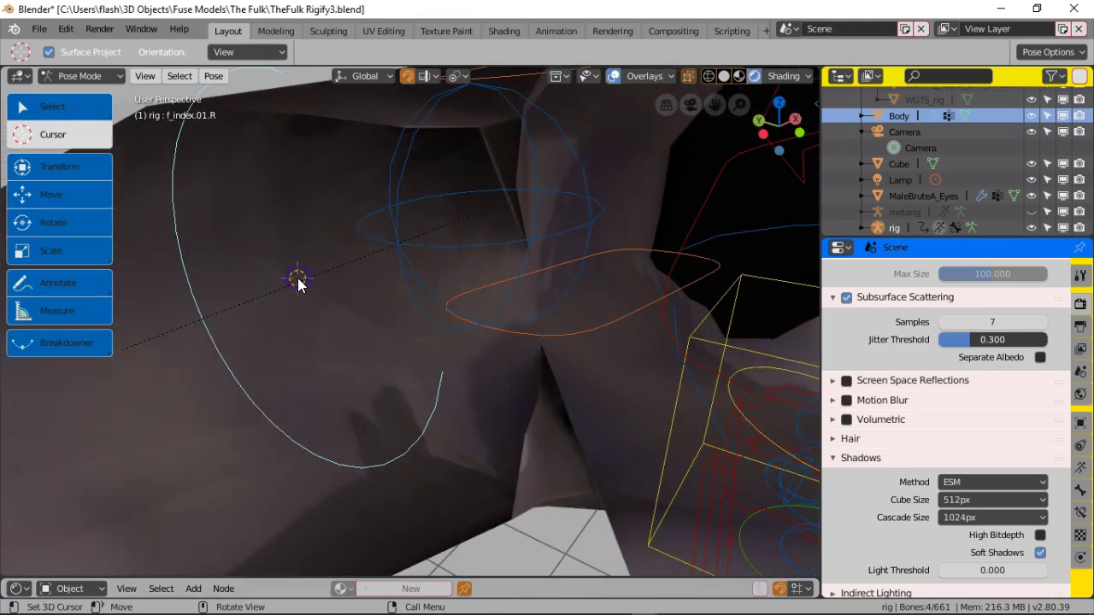
Step: Examine where the 3D cursor sits relative to the right pinky's knuckle and control ring from several close angles
{"action": "scroll", "coordinate": [317, 313], "scroll_direction": "down", "scroll_amount": 6}
{"action": "middle_click_drag", "start_coordinate": [329, 321], "coordinate": [360, 326]}
{"action": "scroll", "coordinate": [360, 326], "scroll_direction": "up", "scroll_amount": 6}
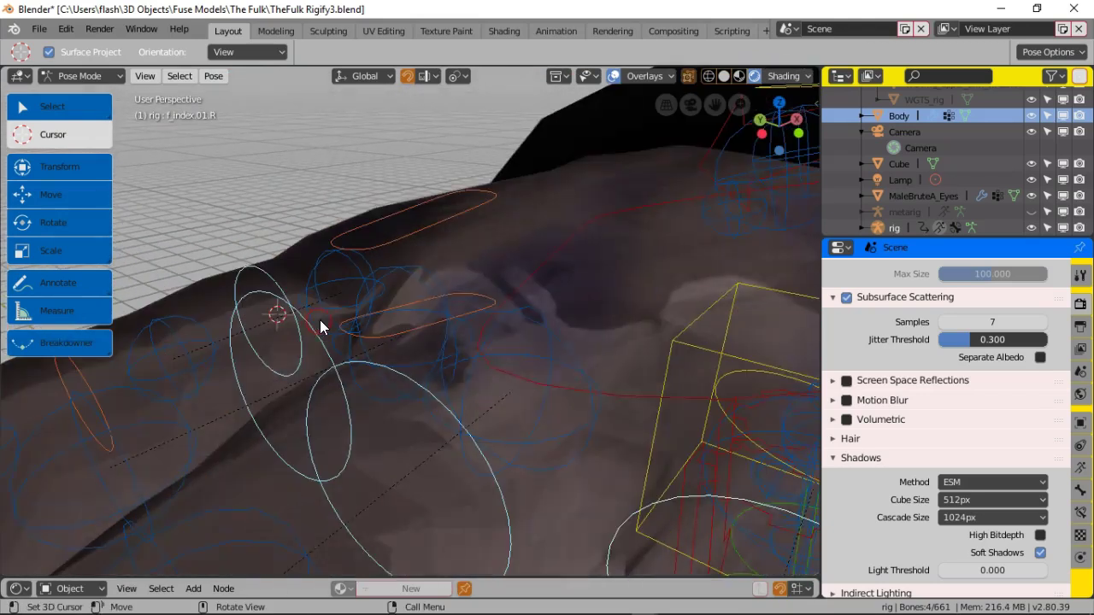
{"action": "scroll", "coordinate": [322, 318], "scroll_direction": "up", "scroll_amount": 4}
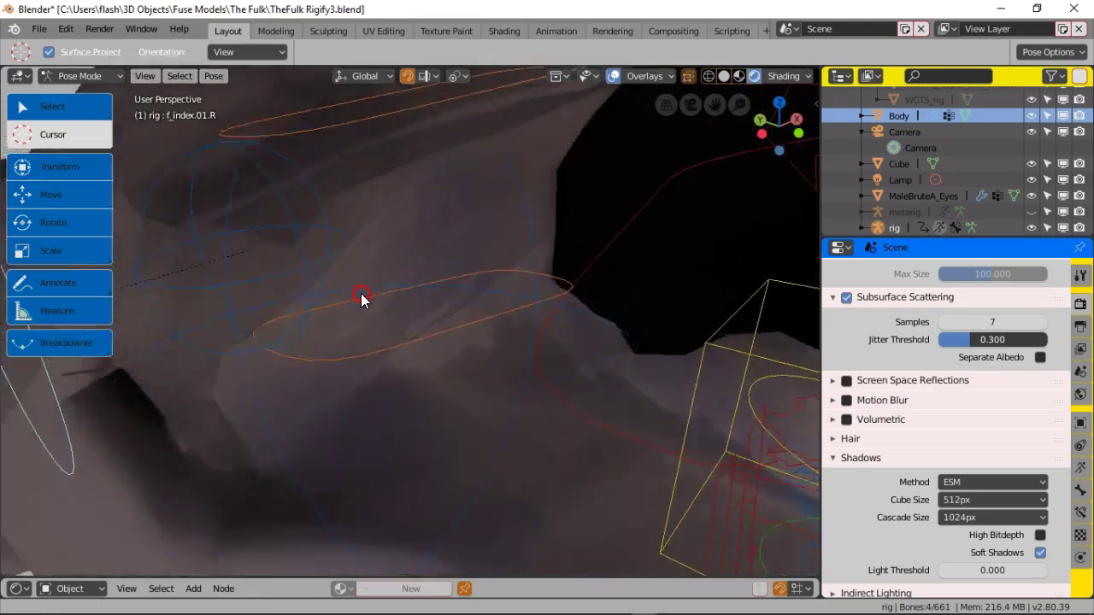
{"action": "scroll", "coordinate": [361, 299], "scroll_direction": "down", "scroll_amount": 5}
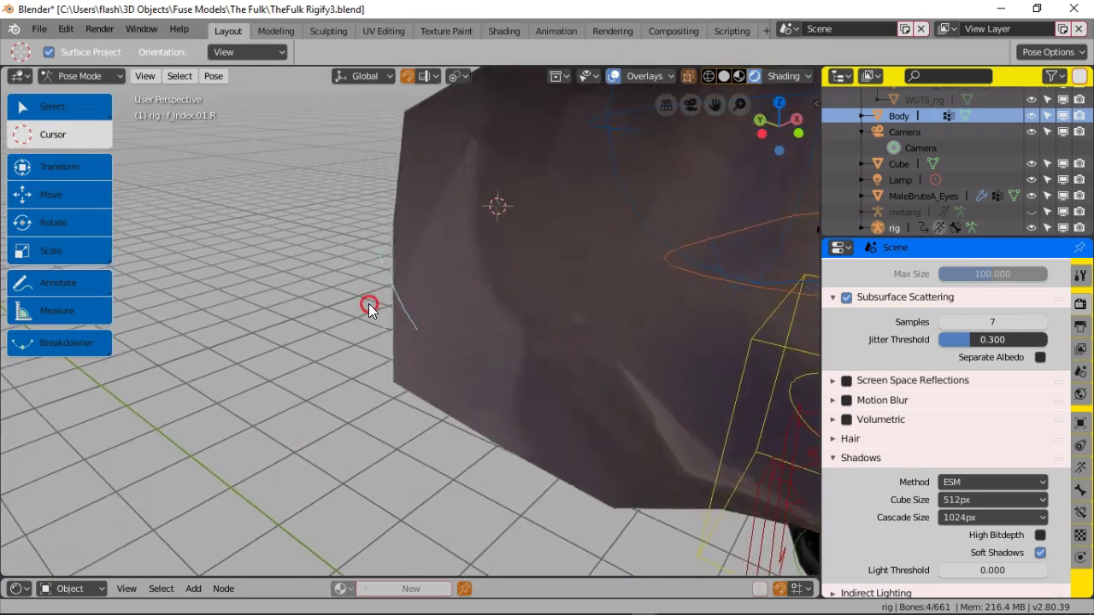
{"action": "scroll", "coordinate": [366, 306], "scroll_direction": "down", "scroll_amount": 3}
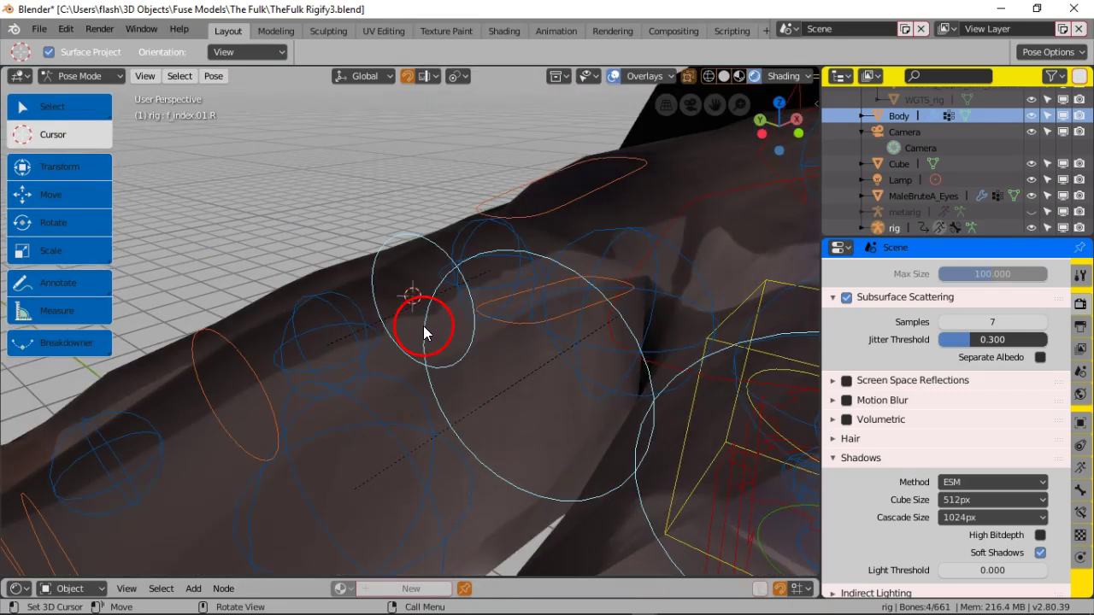
{"action": "middle_click_drag", "start_coordinate": [431, 326], "coordinate": [378, 387]}
{"action": "scroll", "coordinate": [390, 403], "scroll_direction": "up", "scroll_amount": 5}
{"action": "scroll", "coordinate": [380, 350], "scroll_direction": "up", "scroll_amount": 4}
{"action": "middle_click_drag", "start_coordinate": [371, 440], "coordinate": [387, 303]}
{"action": "scroll", "coordinate": [394, 344], "scroll_direction": "down", "scroll_amount": 5}
{"action": "scroll", "coordinate": [374, 305], "scroll_direction": "up", "scroll_amount": 3}
{"action": "scroll", "coordinate": [356, 320], "scroll_direction": "up", "scroll_amount": 3}
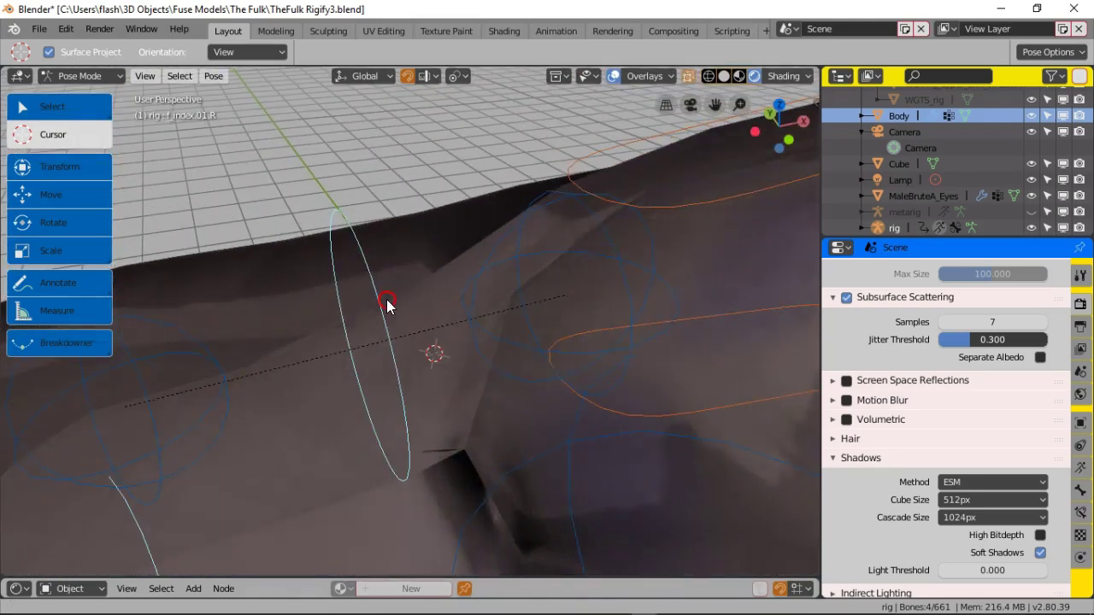
Step: Reposition the 3D cursor from the opposite side of the right hand, inside the nearest selected base control ring
{"action": "middle_click_drag", "start_coordinate": [370, 342], "coordinate": [325, 356]}
{"action": "scroll", "coordinate": [386, 363], "scroll_direction": "down", "scroll_amount": 3}
{"action": "scroll", "coordinate": [387, 363], "scroll_direction": "up", "scroll_amount": 3}
{"action": "middle_click_drag", "start_coordinate": [395, 335], "coordinate": [460, 322]}
{"action": "middle_click_drag", "start_coordinate": [573, 254], "coordinate": [476, 362]}
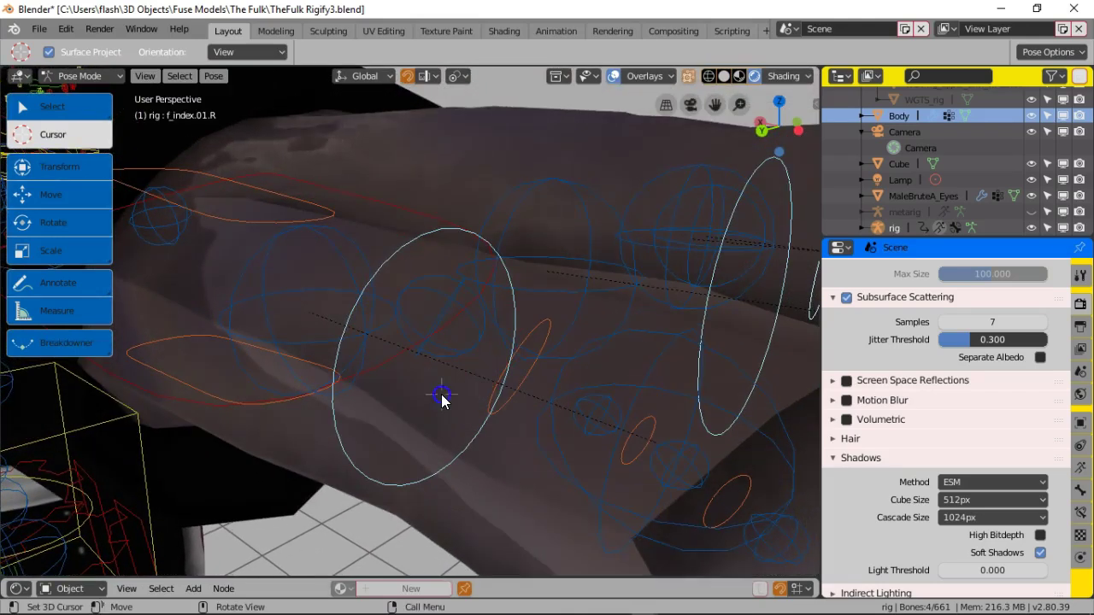
{"action": "scroll", "coordinate": [442, 401], "scroll_direction": "down", "scroll_amount": 8}
{"action": "middle_click_drag", "start_coordinate": [443, 407], "coordinate": [302, 382]}
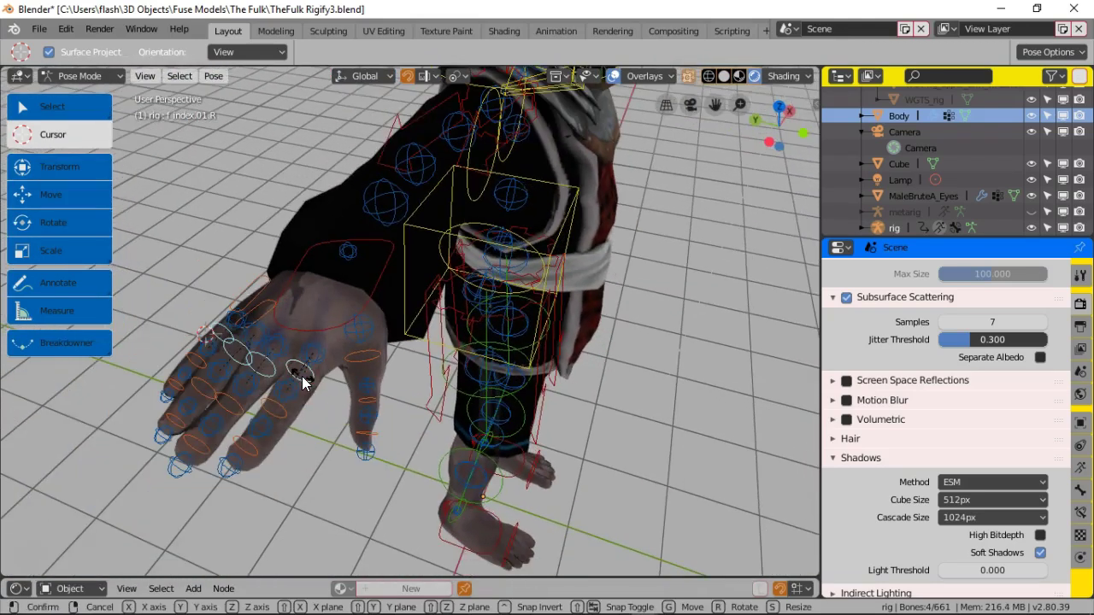
{"action": "key", "text": "r"}
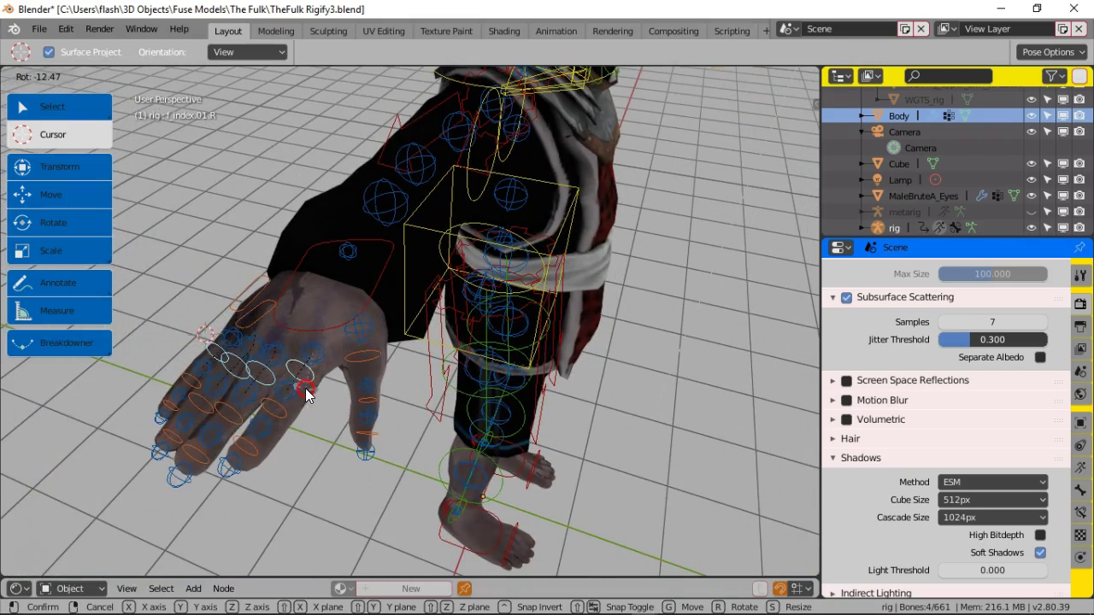
{"action": "right_click", "coordinate": [306, 390]}
{"action": "left_click", "coordinate": [87, 224]}
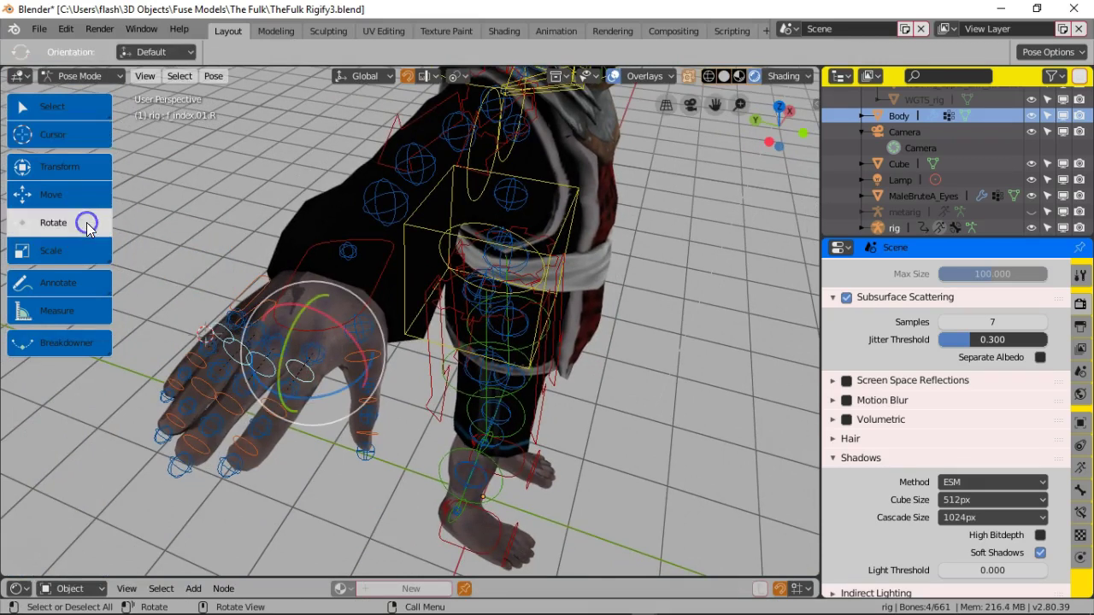
{"action": "left_click_drag", "start_coordinate": [288, 326], "coordinate": [272, 390]}
{"action": "right_click", "coordinate": [272, 390]}
{"action": "left_click", "coordinate": [320, 359]}
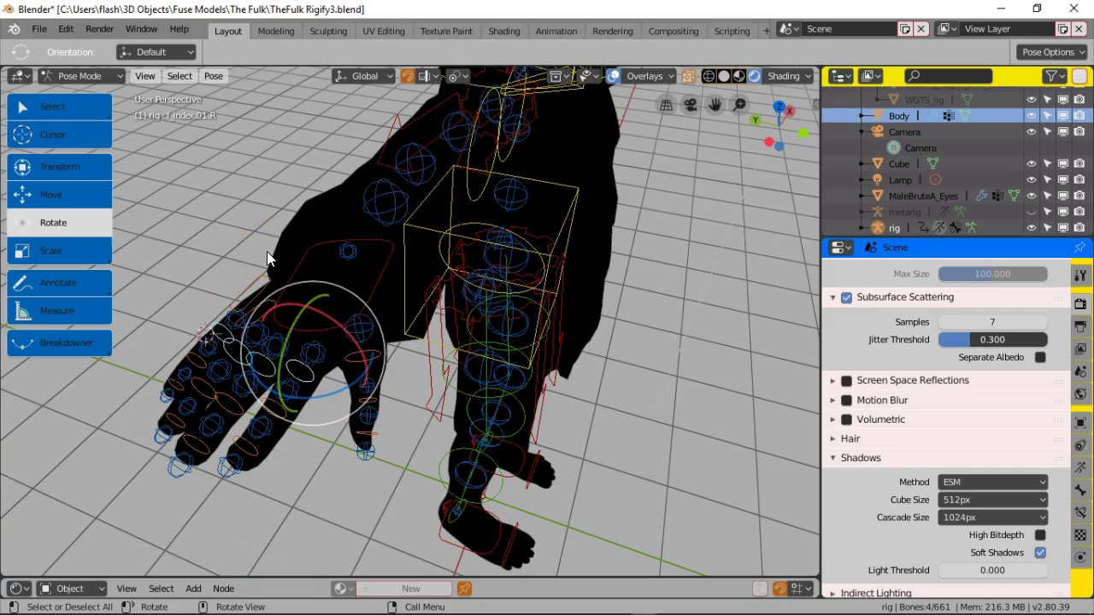
Step: Set the transform pivot point to the 3D Cursor and deselect the finger bones
{"action": "left_click", "coordinate": [362, 213]}
{"action": "left_click", "coordinate": [461, 77]}
{"action": "left_click", "coordinate": [452, 141]}
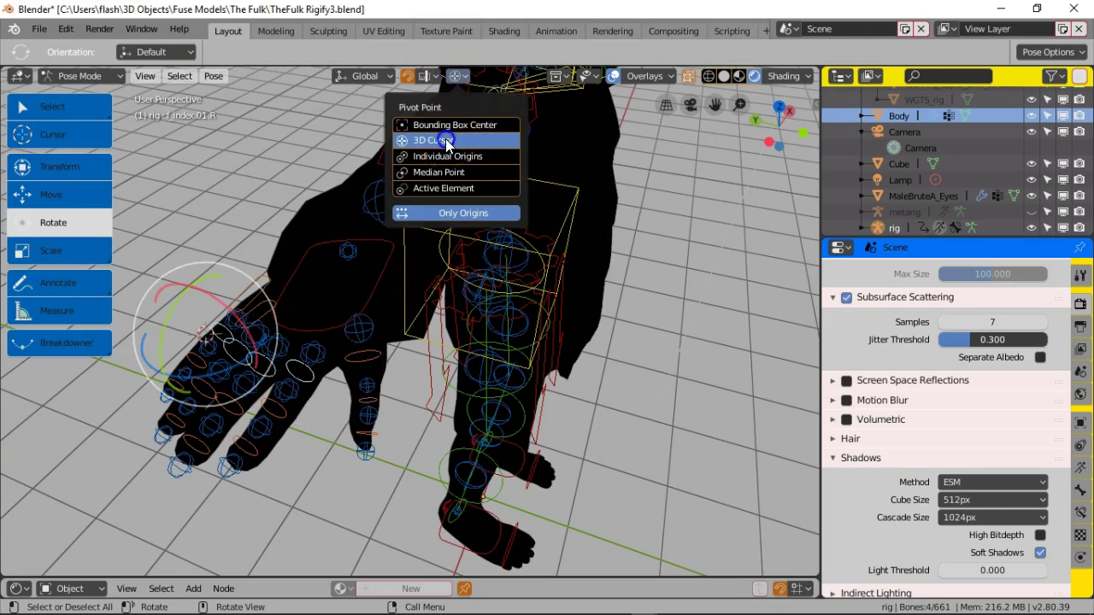
{"action": "left_click", "coordinate": [257, 194]}
{"action": "middle_click_drag", "start_coordinate": [184, 281], "coordinate": [211, 269]}
{"action": "left_click", "coordinate": [529, 193]}
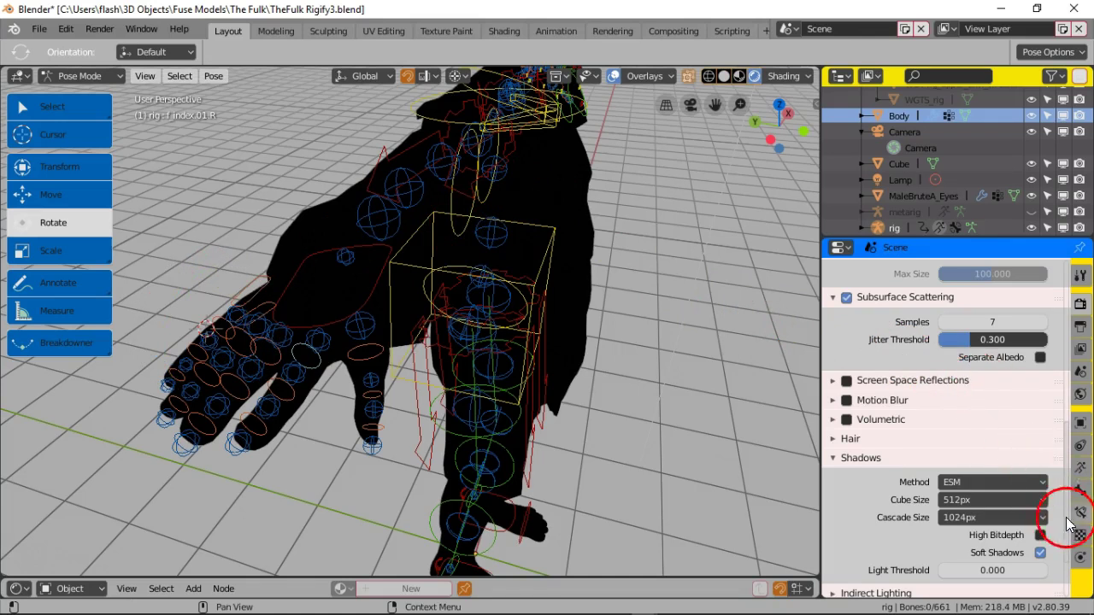
Step: Switch to Object Mode, select the Body mesh and show the surface settings of its PackedMaterial0 material
{"action": "left_click", "coordinate": [50, 74]}
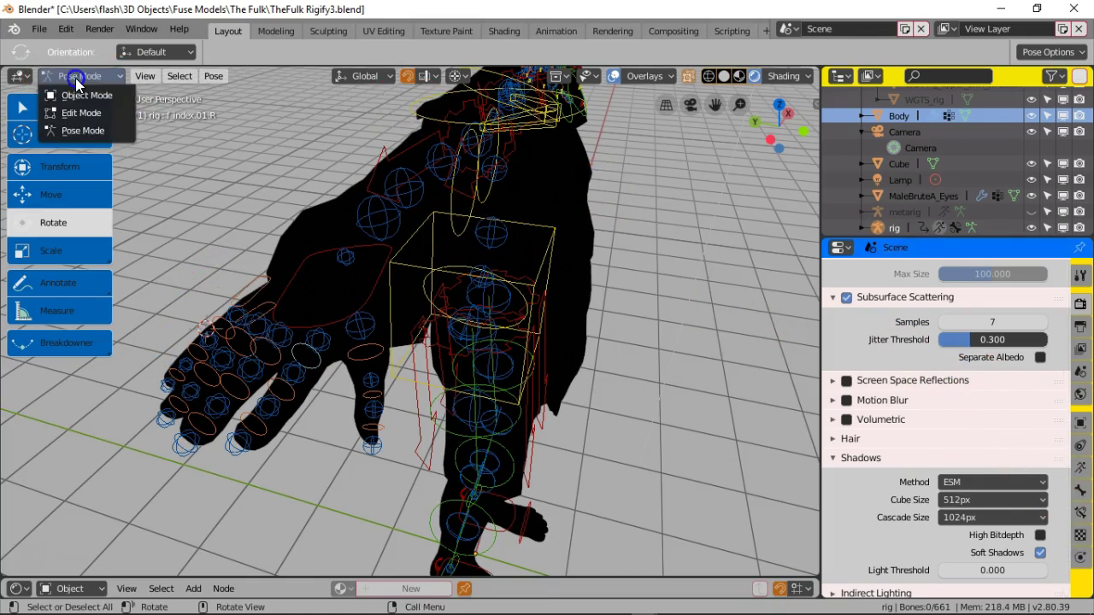
{"action": "left_click", "coordinate": [82, 91]}
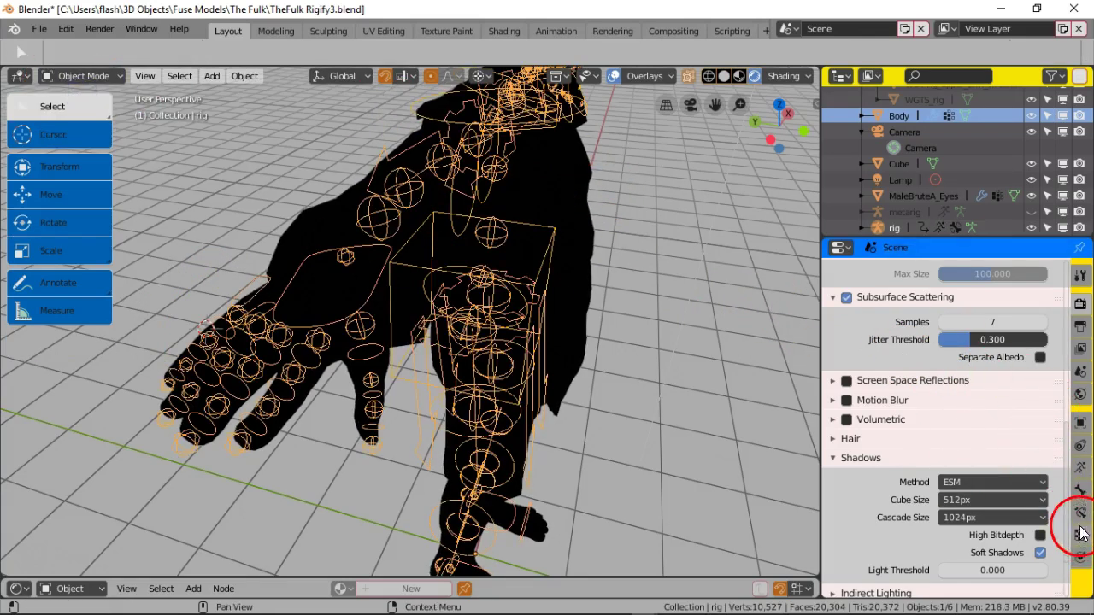
{"action": "left_click", "coordinate": [564, 184]}
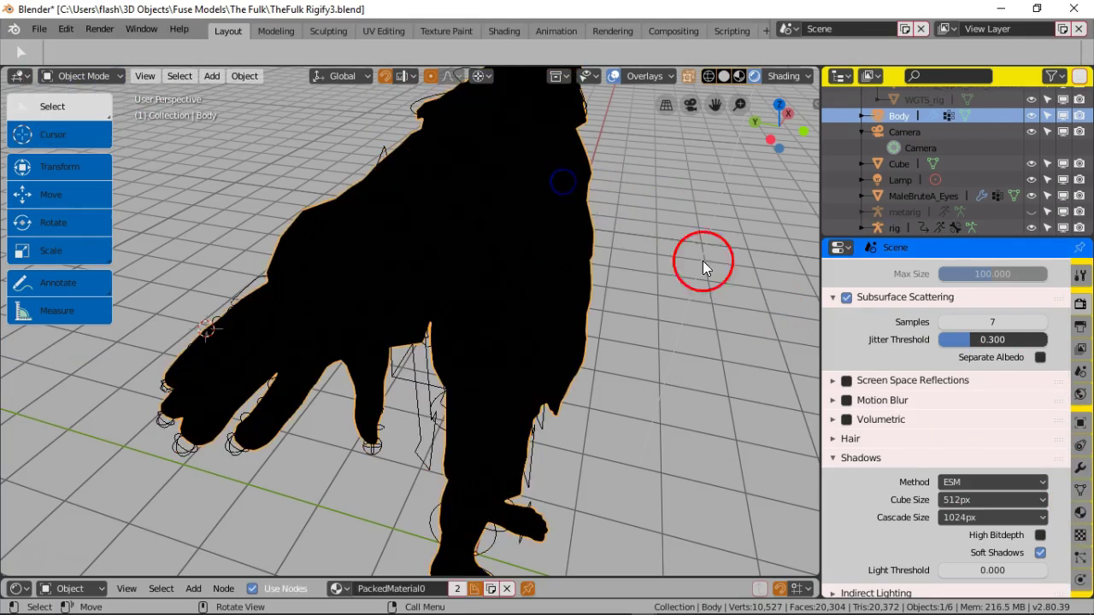
{"action": "left_click", "coordinate": [1081, 515]}
{"action": "scroll", "coordinate": [953, 357], "scroll_direction": "down", "scroll_amount": 2}
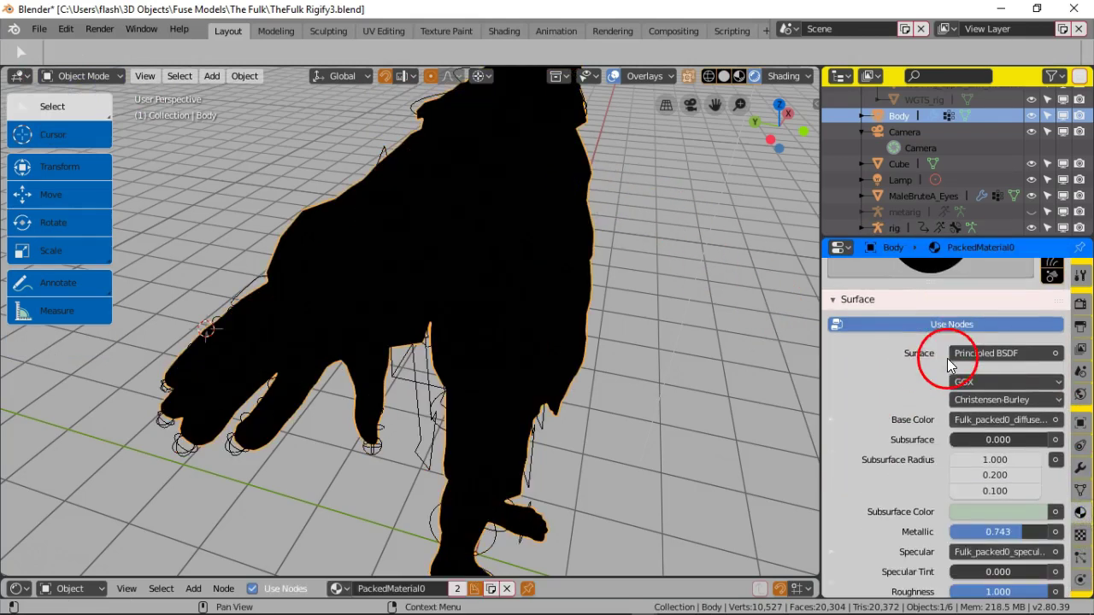
Step: Toggle Use Nodes on PackedMaterial0, leaving it enabled, and enlarge the shader node editor below the 3D view
{"action": "left_click", "coordinate": [954, 328]}
{"action": "left_click", "coordinate": [955, 328]}
{"action": "left_click", "coordinate": [955, 328]}
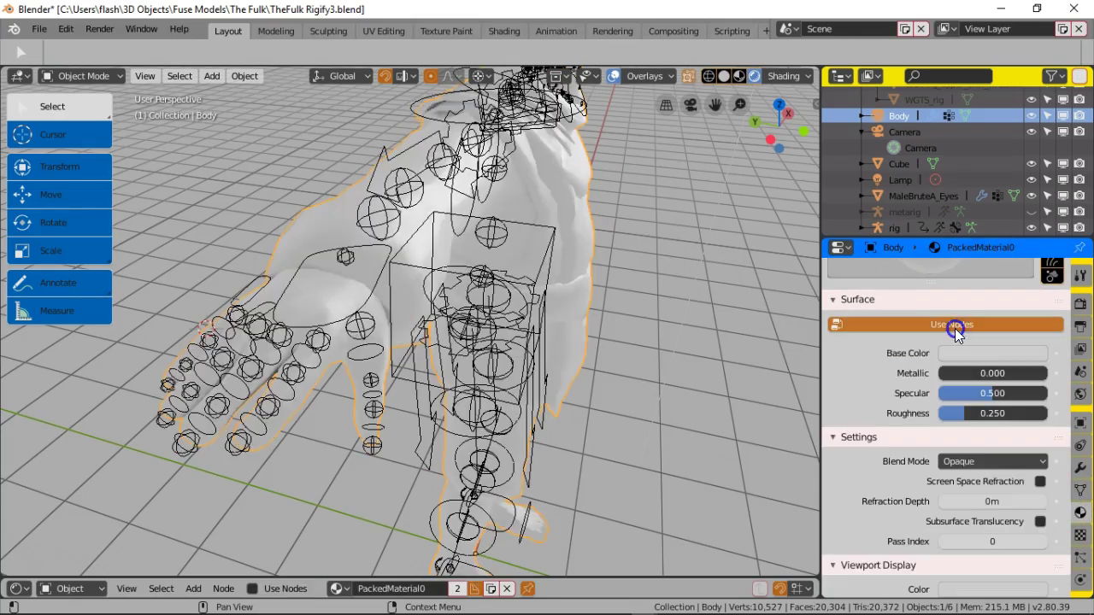
{"action": "left_click", "coordinate": [955, 328]}
{"action": "left_click", "coordinate": [955, 328]}
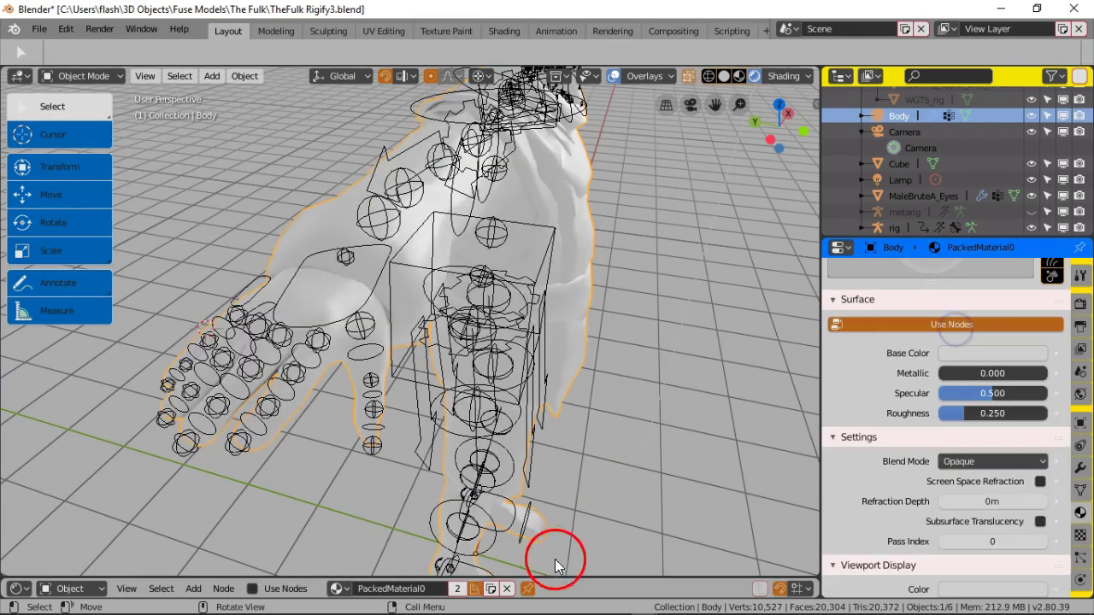
{"action": "left_click_drag", "start_coordinate": [574, 577], "coordinate": [526, 324]}
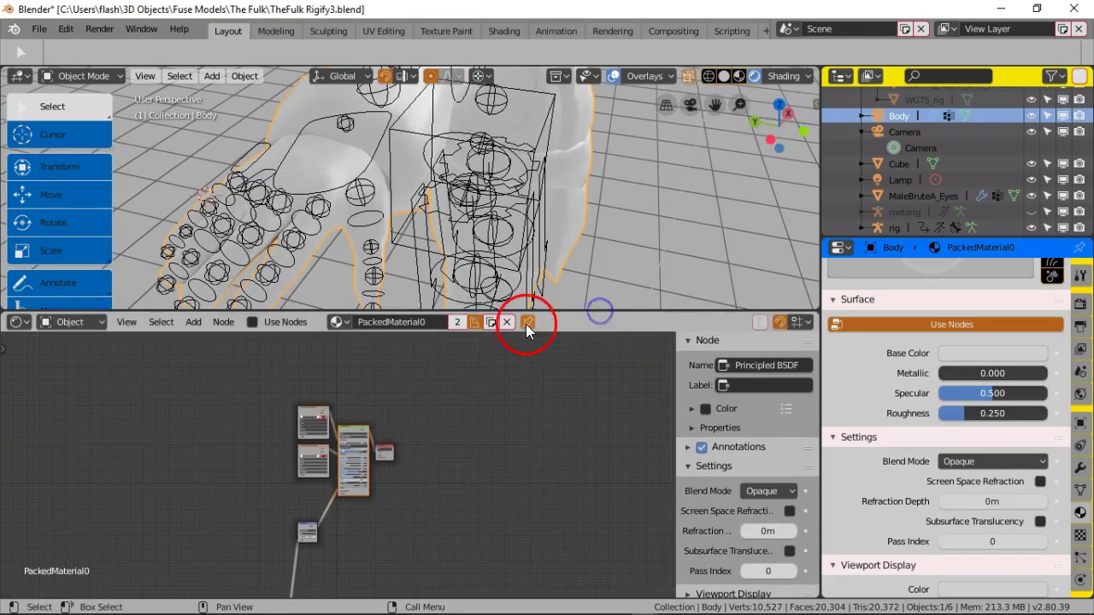
{"action": "left_click", "coordinate": [251, 323]}
Step: Load Fulk_packed0_diffuse.png into the image texture node that feeds the Base Color
{"action": "scroll", "coordinate": [296, 385], "scroll_direction": "up", "scroll_amount": 4}
{"action": "middle_click_drag", "start_coordinate": [302, 357], "coordinate": [352, 431]}
{"action": "scroll", "coordinate": [370, 443], "scroll_direction": "up", "scroll_amount": 12}
{"action": "middle_click_drag", "start_coordinate": [375, 381], "coordinate": [373, 459]}
{"action": "scroll", "coordinate": [364, 455], "scroll_direction": "up", "scroll_amount": 4}
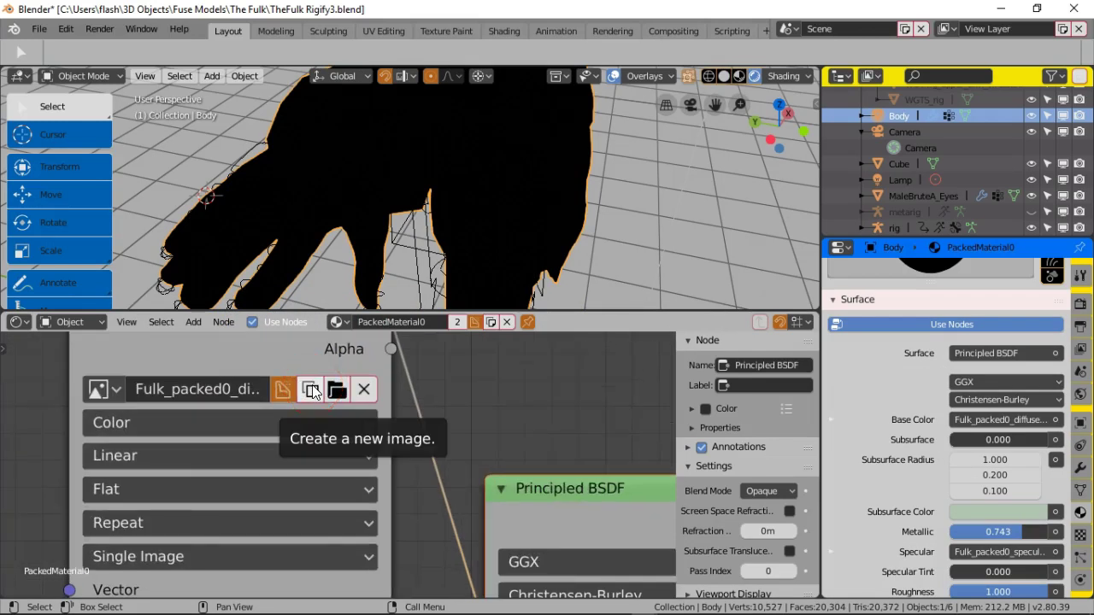
{"action": "left_click", "coordinate": [343, 389]}
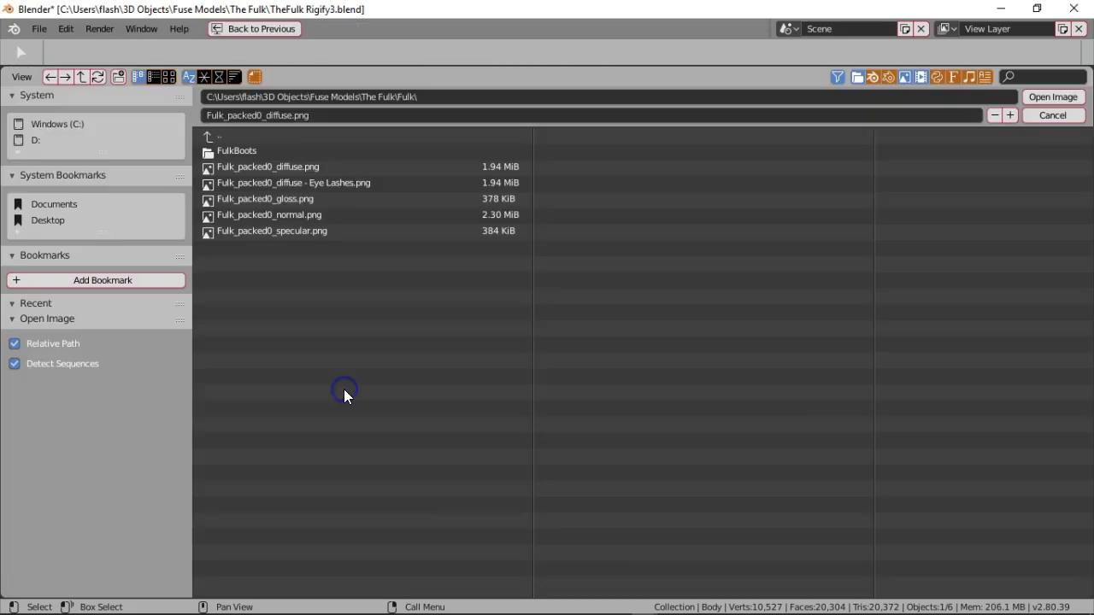
{"action": "left_click", "coordinate": [297, 167]}
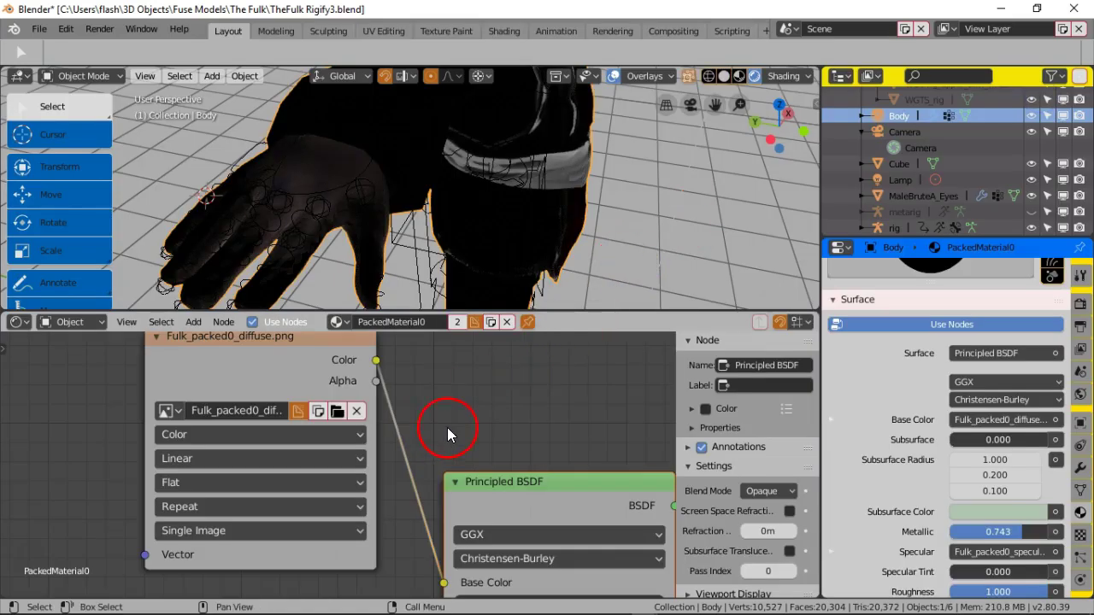
{"action": "scroll", "coordinate": [443, 425], "scroll_direction": "down", "scroll_amount": 3}
{"action": "middle_click_drag", "start_coordinate": [462, 295], "coordinate": [451, 177]}
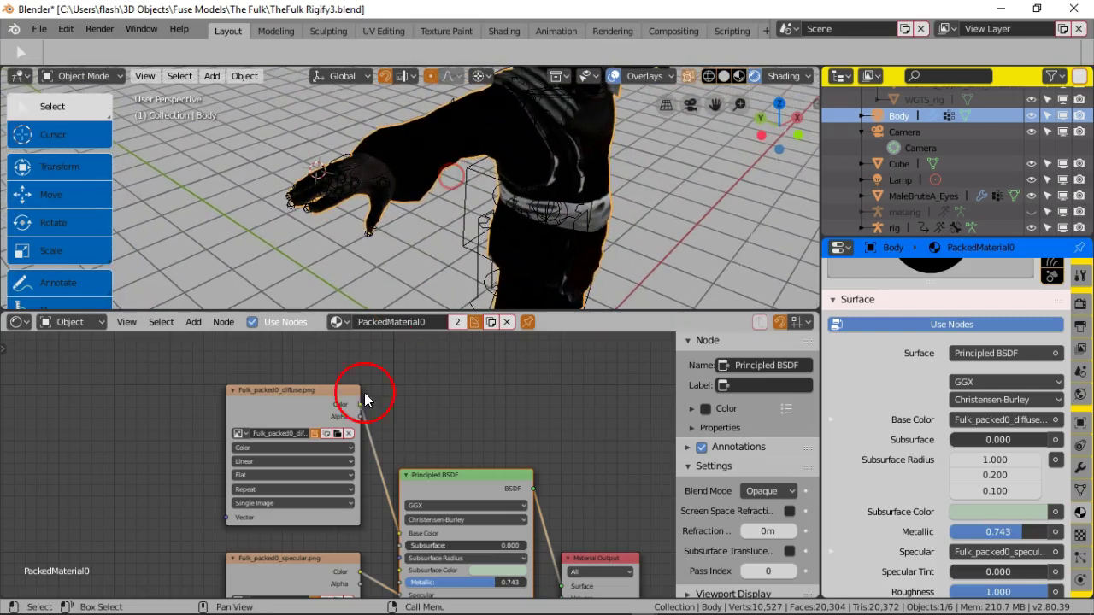
Step: Unlink the image from the Base Color texture node and open Fulk_packed0_diffuse.png in it again
{"action": "left_click", "coordinate": [348, 434]}
{"action": "left_click", "coordinate": [335, 434]}
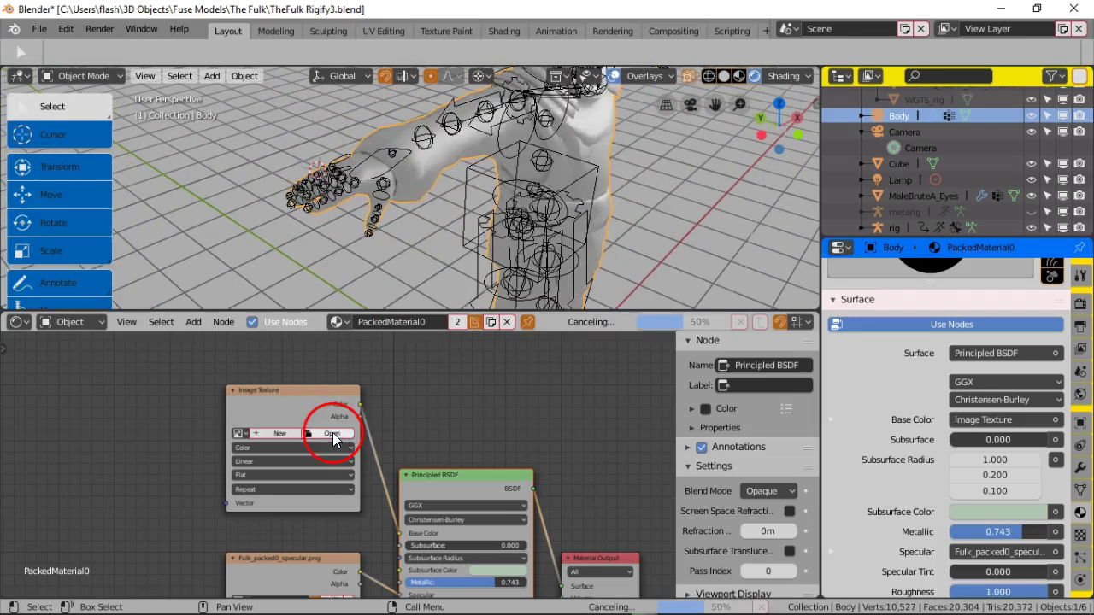
{"action": "left_click", "coordinate": [229, 150]}
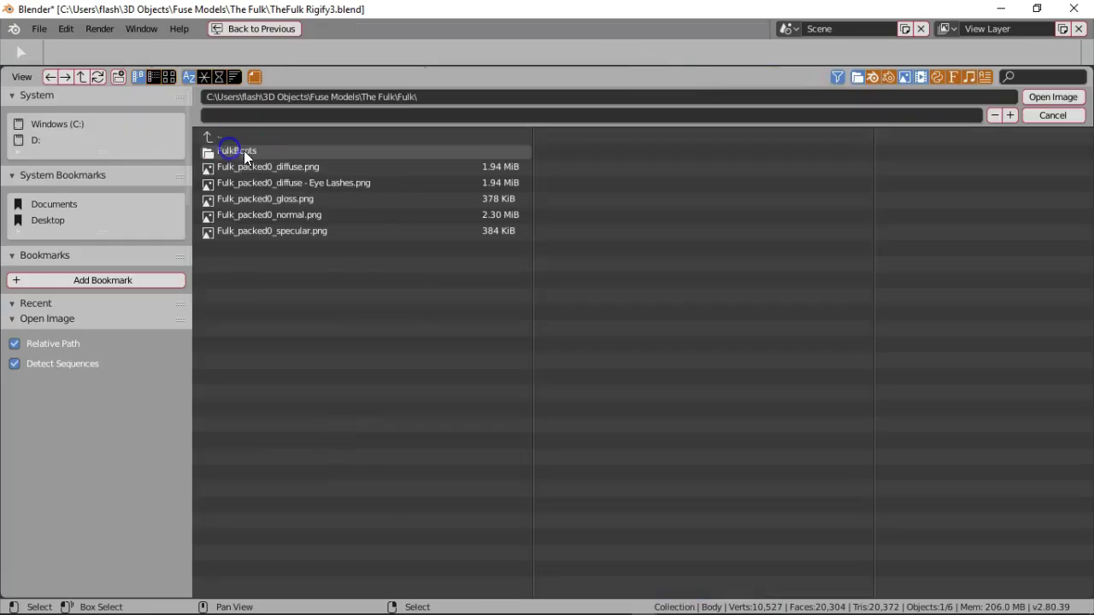
{"action": "left_click", "coordinate": [281, 167]}
{"action": "left_click", "coordinate": [1052, 97]}
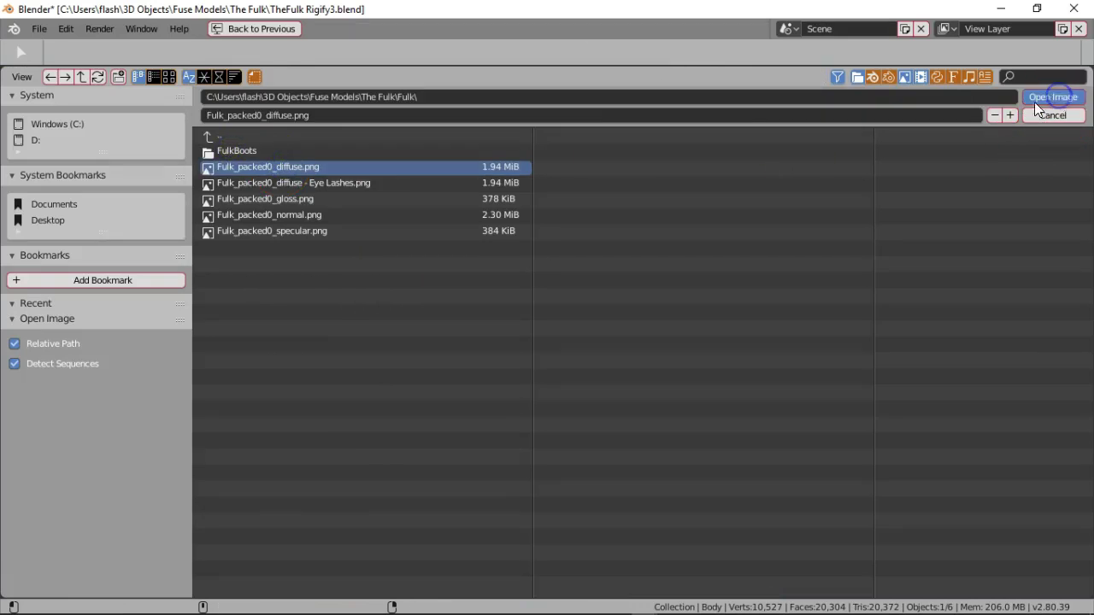
{"action": "scroll", "coordinate": [409, 413], "scroll_direction": "up", "scroll_amount": 4}
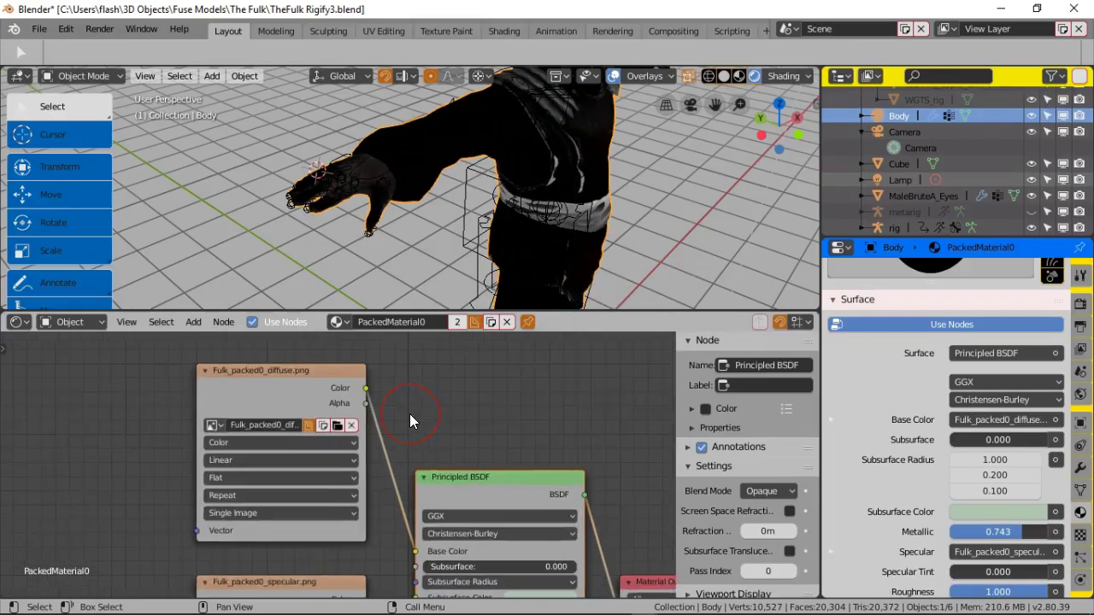
Step: Turn Use Nodes off and on again for PackedMaterial0 and check the material preview
{"action": "middle_click_drag", "start_coordinate": [452, 305], "coordinate": [374, 181]}
{"action": "scroll", "coordinate": [521, 384], "scroll_direction": "down", "scroll_amount": 3}
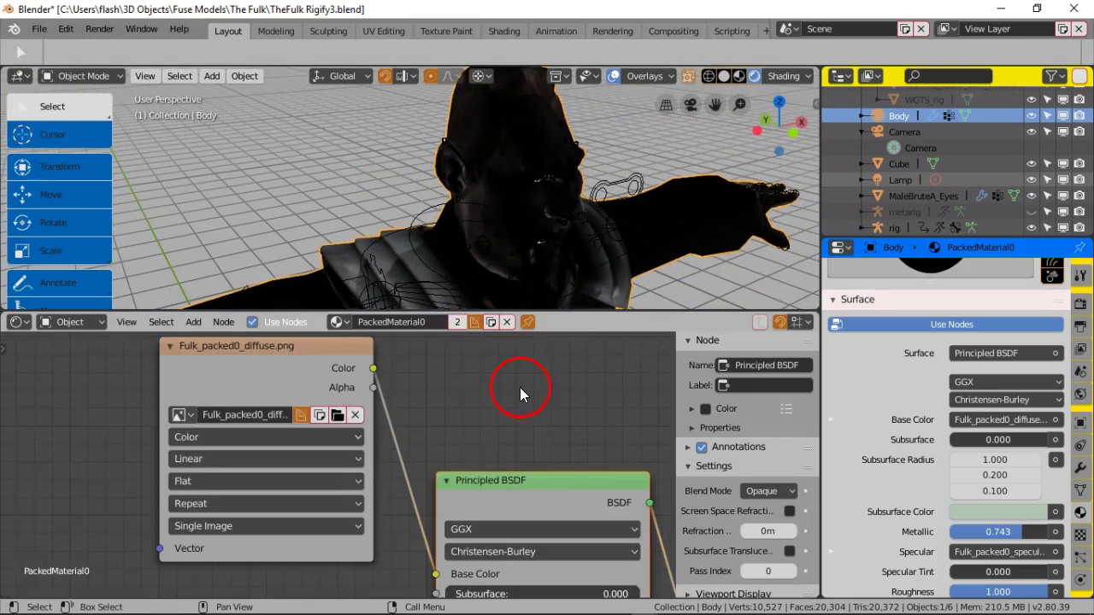
{"action": "left_click", "coordinate": [254, 323]}
{"action": "left_click", "coordinate": [253, 322]}
{"action": "scroll", "coordinate": [418, 240], "scroll_direction": "down", "scroll_amount": 3}
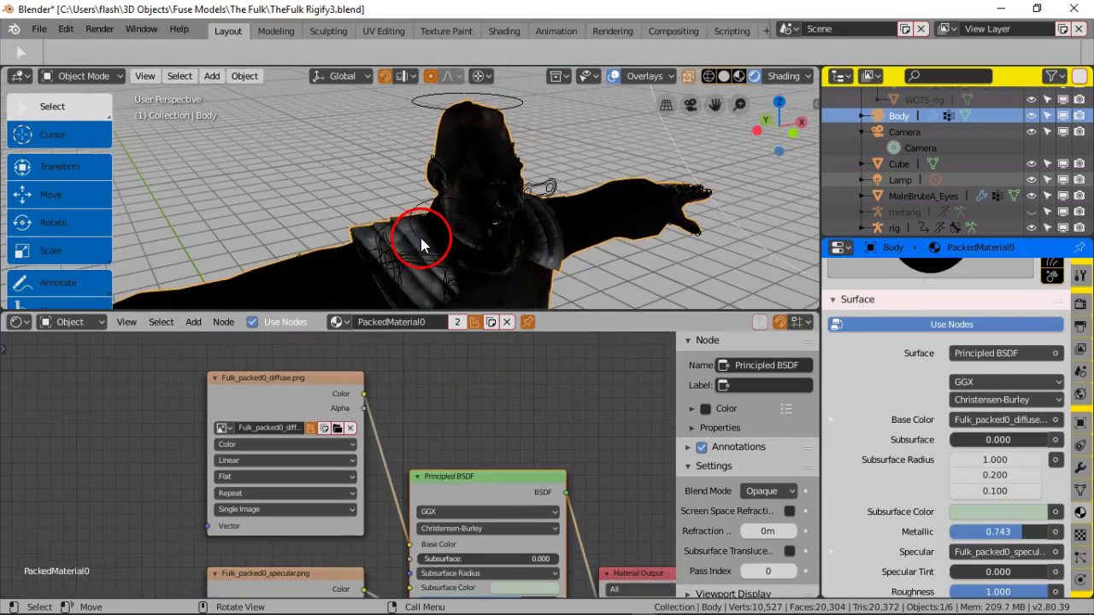
{"action": "scroll", "coordinate": [909, 330], "scroll_direction": "up", "scroll_amount": 5}
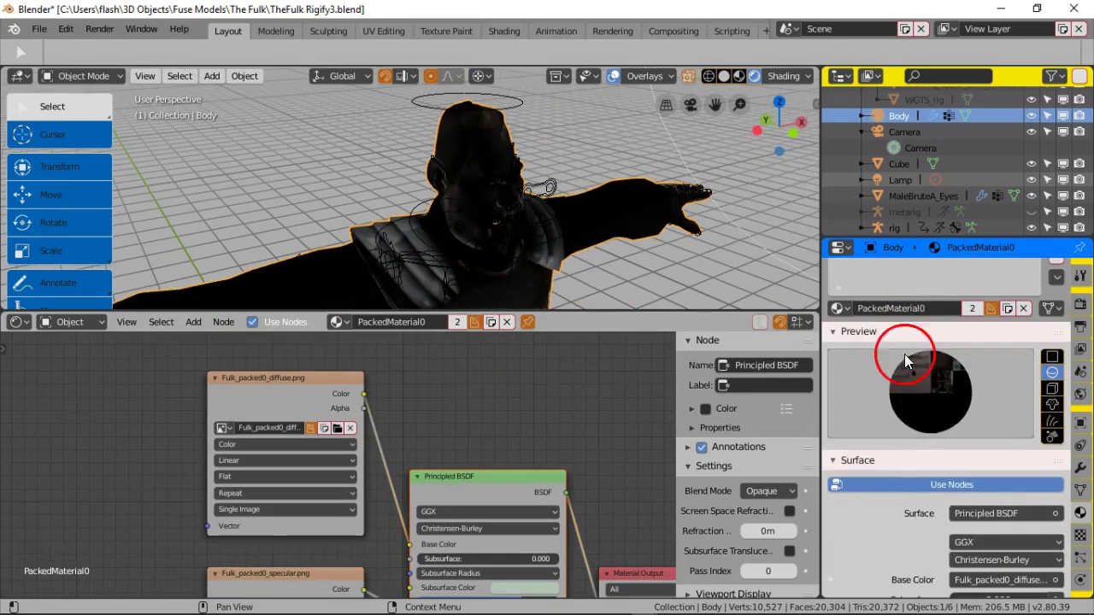
Step: Select the point lamp beside the character and set its energy to 50
{"action": "scroll", "coordinate": [518, 214], "scroll_direction": "up", "scroll_amount": 3}
{"action": "mouse_move", "coordinate": [519, 213]}
{"action": "middle_mouse_down"}
{"action": "mouse_move", "coordinate": [536, 218]}
{"action": "mouse_move", "coordinate": [420, 157]}
{"action": "mouse_move", "coordinate": [376, 171]}
{"action": "mouse_move", "coordinate": [471, 198]}
{"action": "middle_mouse_up"}
{"action": "middle_click_drag", "start_coordinate": [503, 226], "coordinate": [535, 227]}
{"action": "left_click", "coordinate": [652, 207]}
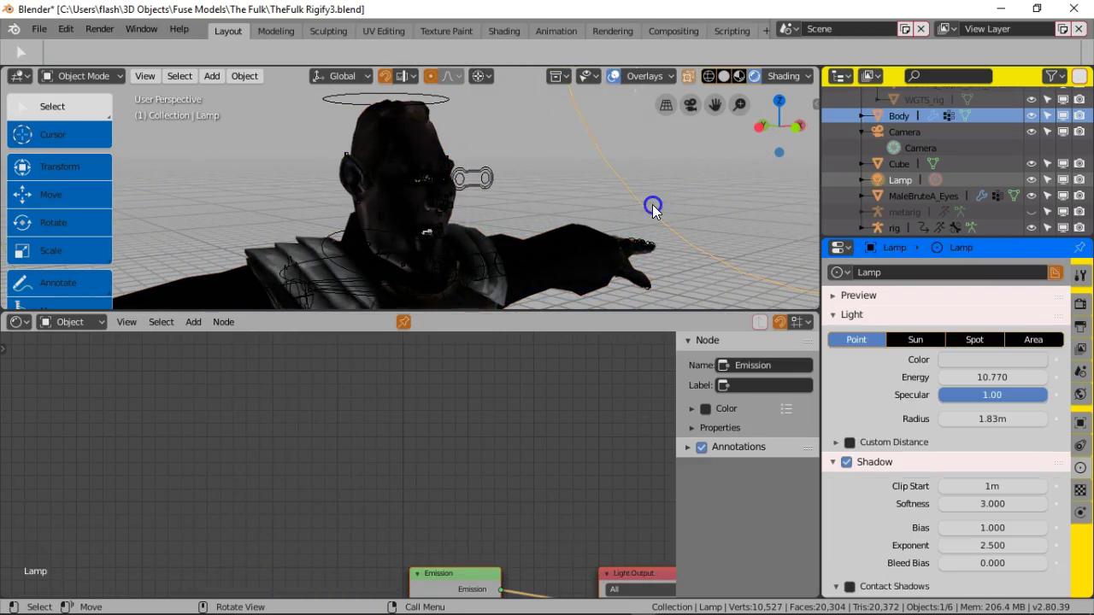
{"action": "left_click_drag", "start_coordinate": [989, 503], "coordinate": [989, 504]}
{"action": "left_click", "coordinate": [979, 377]}
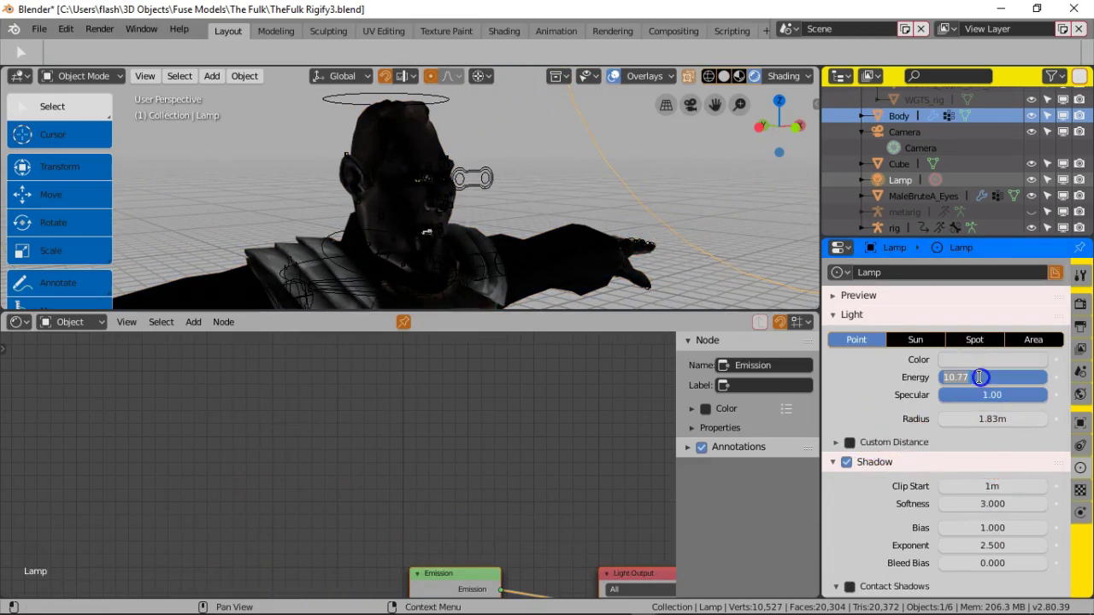
{"action": "type", "text": "50"}
{"action": "key", "text": "Return"}
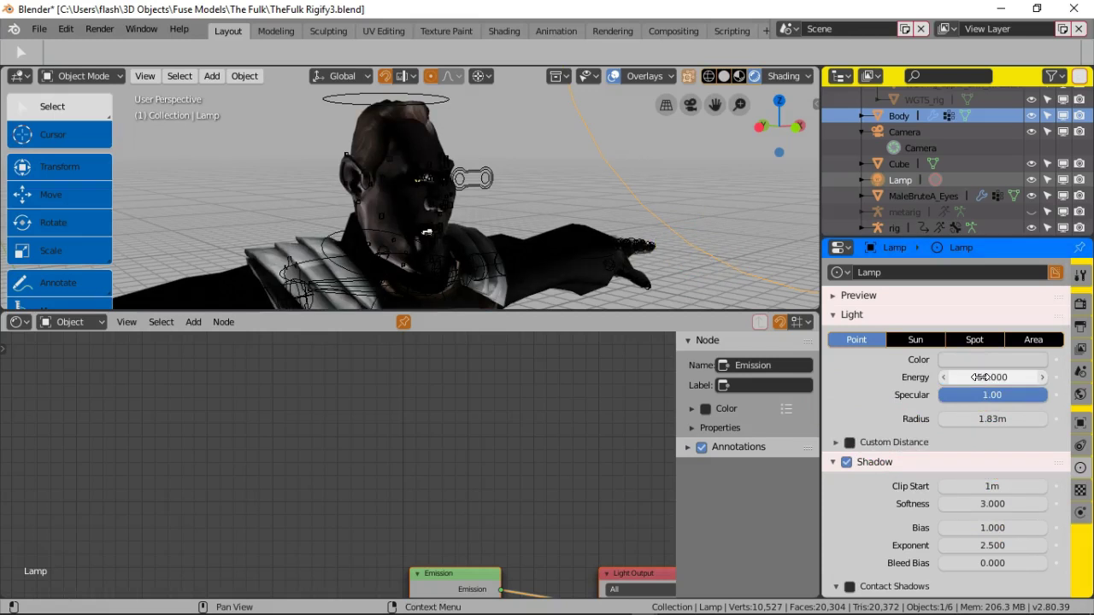
Step: Examine the lighting on the character's head, shoulders and upper body from several angles
{"action": "left_click", "coordinate": [428, 271]}
{"action": "middle_click_drag", "start_coordinate": [416, 272], "coordinate": [438, 239]}
{"action": "scroll", "coordinate": [440, 241], "scroll_direction": "up", "scroll_amount": 5}
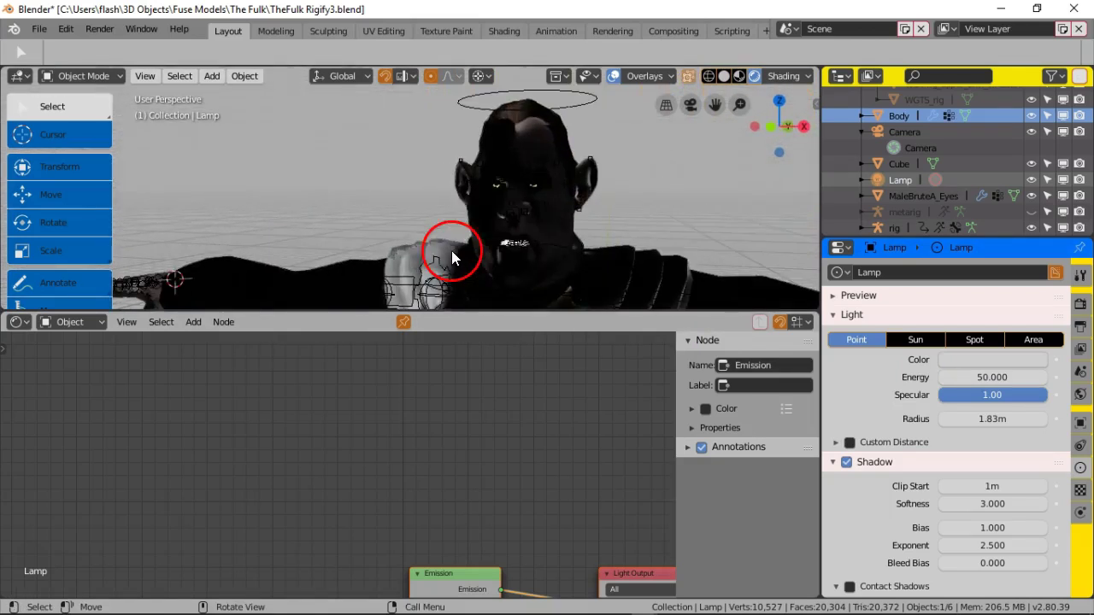
{"action": "scroll", "coordinate": [416, 176], "scroll_direction": "up", "scroll_amount": 4}
{"action": "middle_click_drag", "start_coordinate": [400, 168], "coordinate": [467, 203]}
{"action": "scroll", "coordinate": [439, 248], "scroll_direction": "down", "scroll_amount": 5}
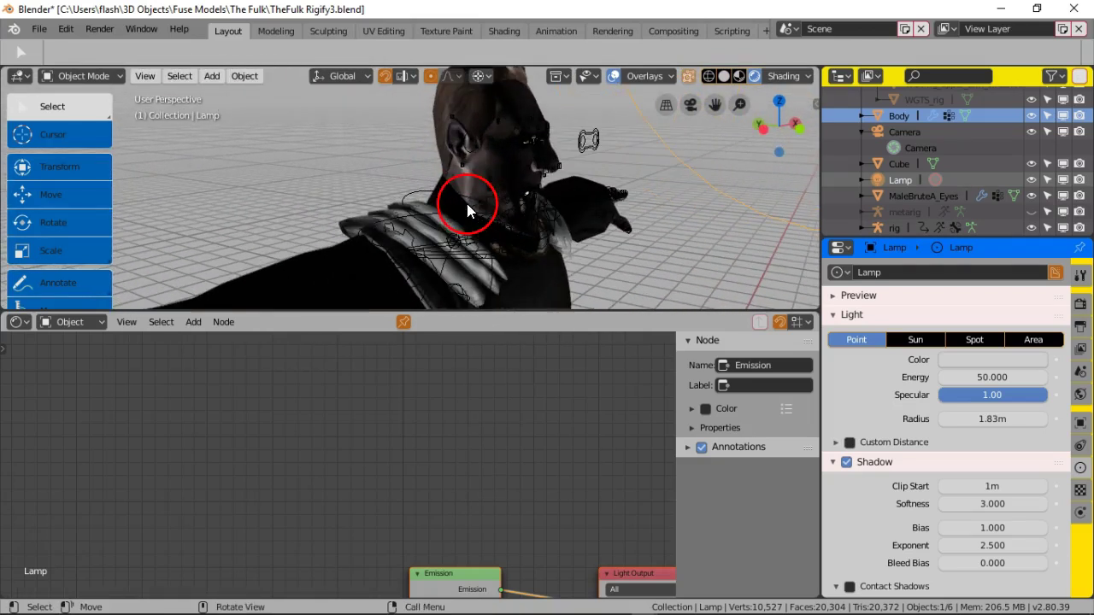
{"action": "scroll", "coordinate": [557, 222], "scroll_direction": "up", "scroll_amount": 2}
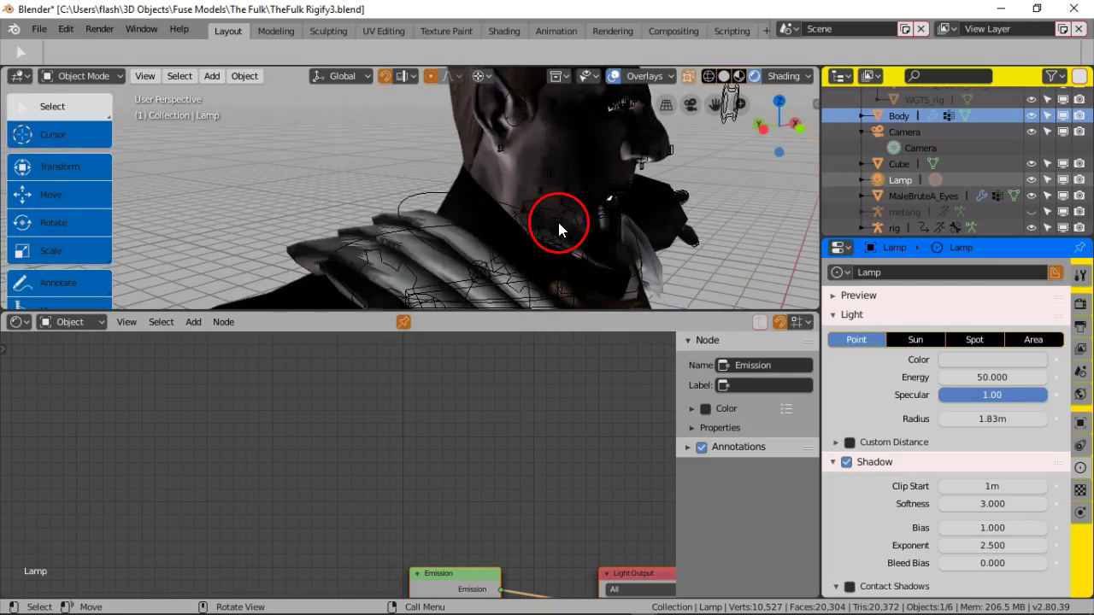
{"action": "middle_click_drag", "start_coordinate": [556, 175], "coordinate": [488, 223]}
{"action": "scroll", "coordinate": [488, 224], "scroll_direction": "down", "scroll_amount": 5}
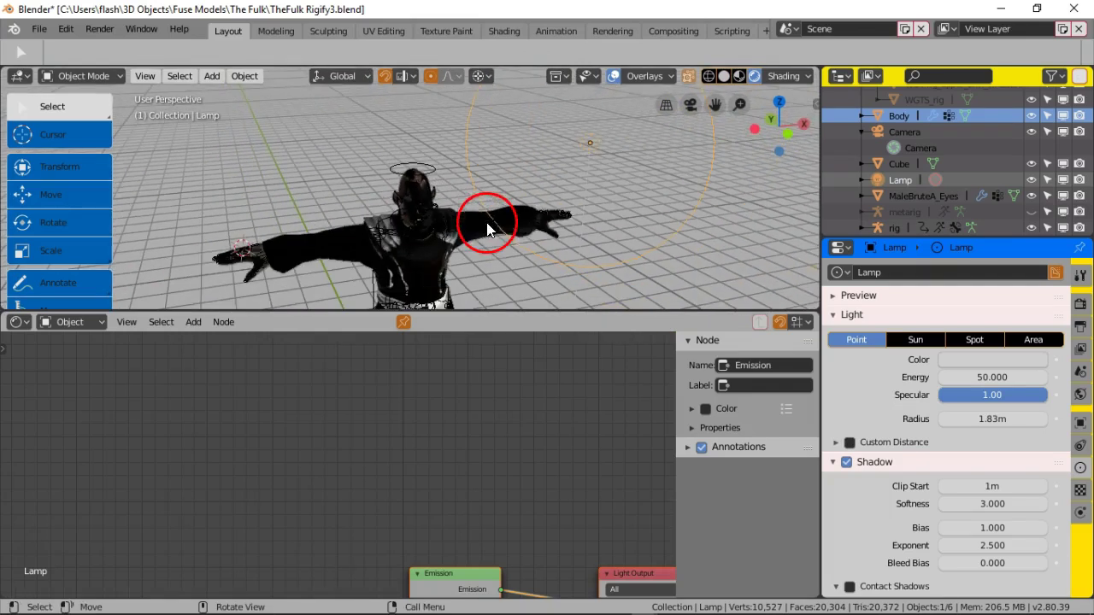
Step: Reposition the lamp in front of the character so that it lights the face and chest
{"action": "key", "text": "g"}
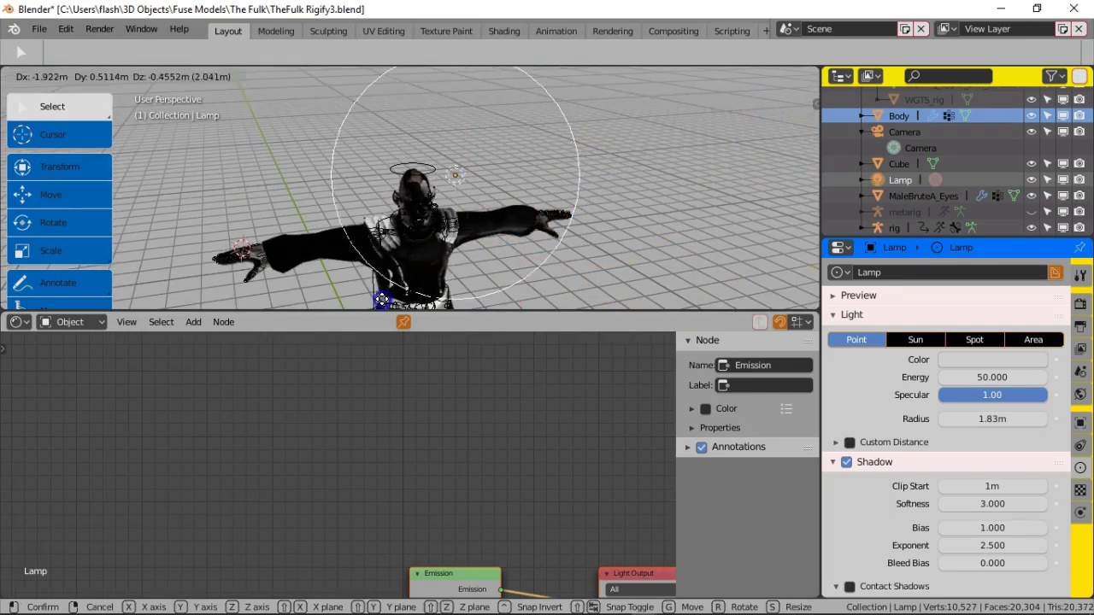
{"action": "left_click", "coordinate": [358, 74]}
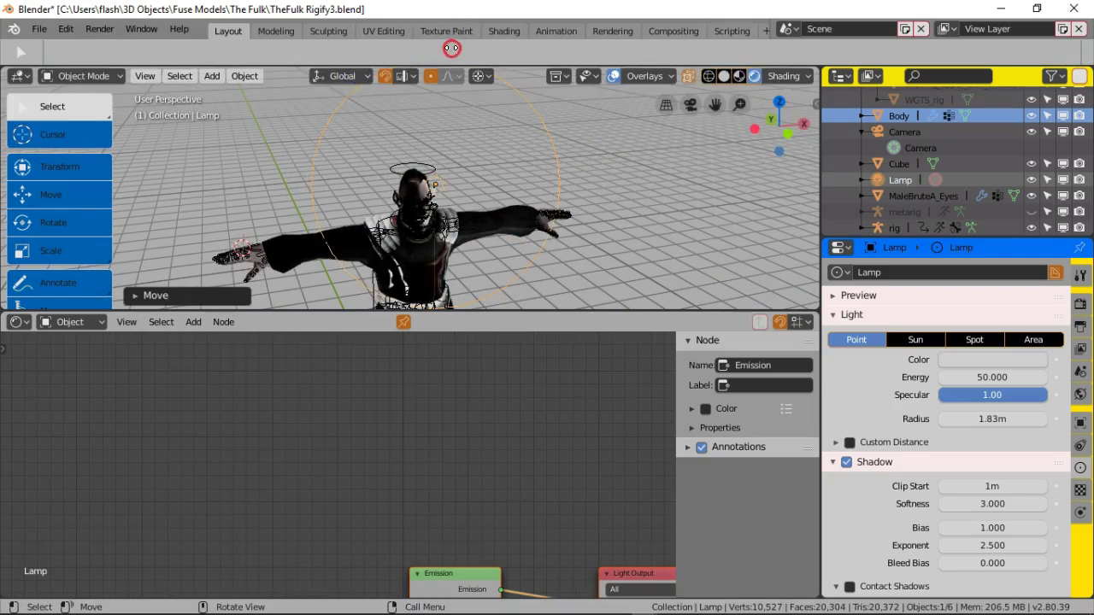
{"action": "middle_click_drag", "start_coordinate": [490, 91], "coordinate": [579, 159]}
{"action": "key", "text": "g"}
{"action": "left_click", "coordinate": [650, 270]}
{"action": "middle_click_drag", "start_coordinate": [650, 270], "coordinate": [381, 203]}
{"action": "key", "text": "g"}
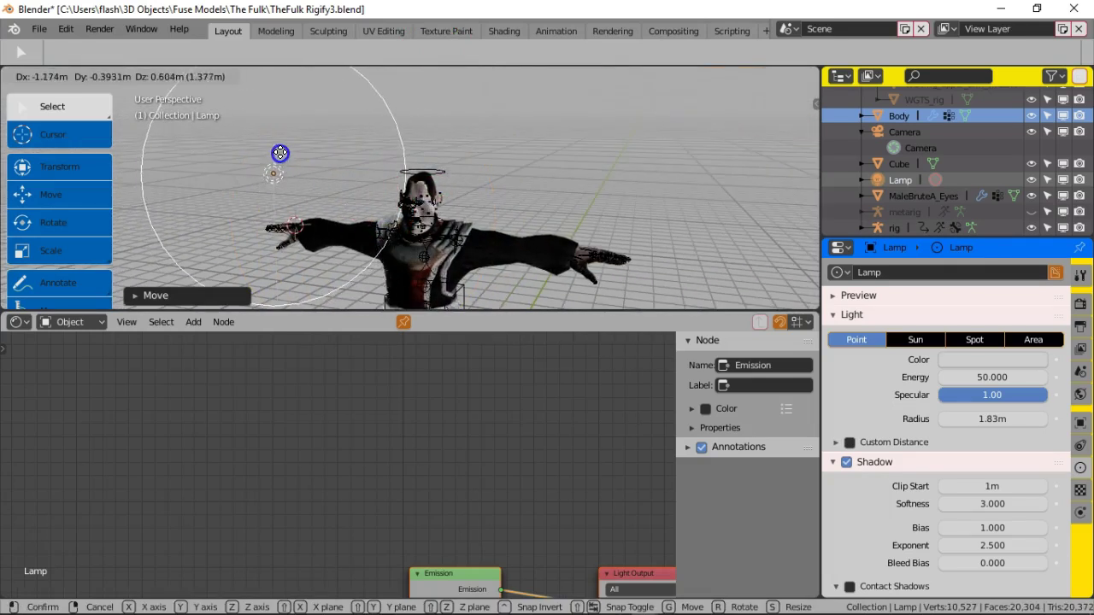
{"action": "left_click", "coordinate": [280, 153]}
{"action": "scroll", "coordinate": [391, 219], "scroll_direction": "up", "scroll_amount": 7}
{"action": "middle_click_drag", "start_coordinate": [450, 239], "coordinate": [470, 146]}
{"action": "scroll", "coordinate": [462, 168], "scroll_direction": "up", "scroll_amount": 3}
{"action": "middle_click_drag", "start_coordinate": [451, 190], "coordinate": [498, 195]}
{"action": "scroll", "coordinate": [431, 192], "scroll_direction": "down", "scroll_amount": 4}
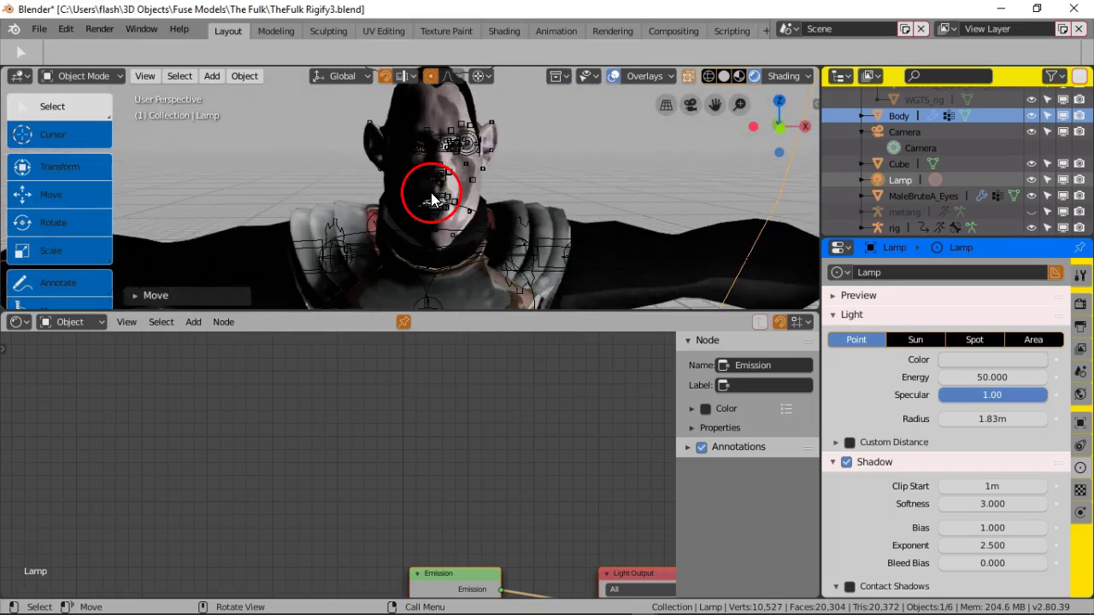
Step: Disconnect the lamp's Emission node from the Light Output node and reconnect it to Surface
{"action": "scroll", "coordinate": [440, 188], "scroll_direction": "down", "scroll_amount": 3}
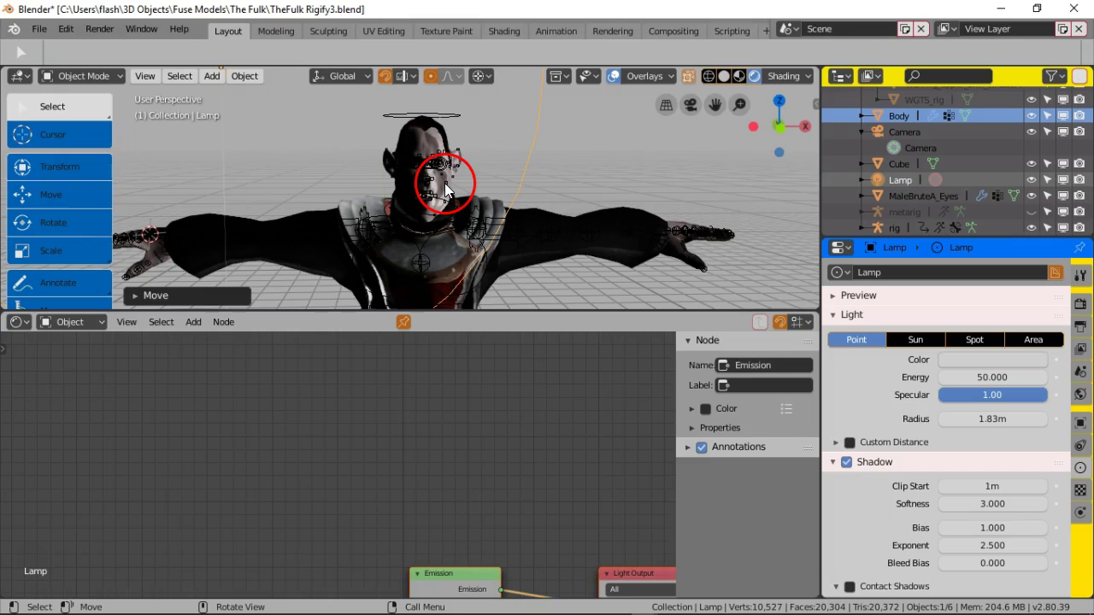
{"action": "middle_click", "coordinate": [426, 191]}
{"action": "middle_click_drag", "start_coordinate": [538, 410], "coordinate": [321, 327]}
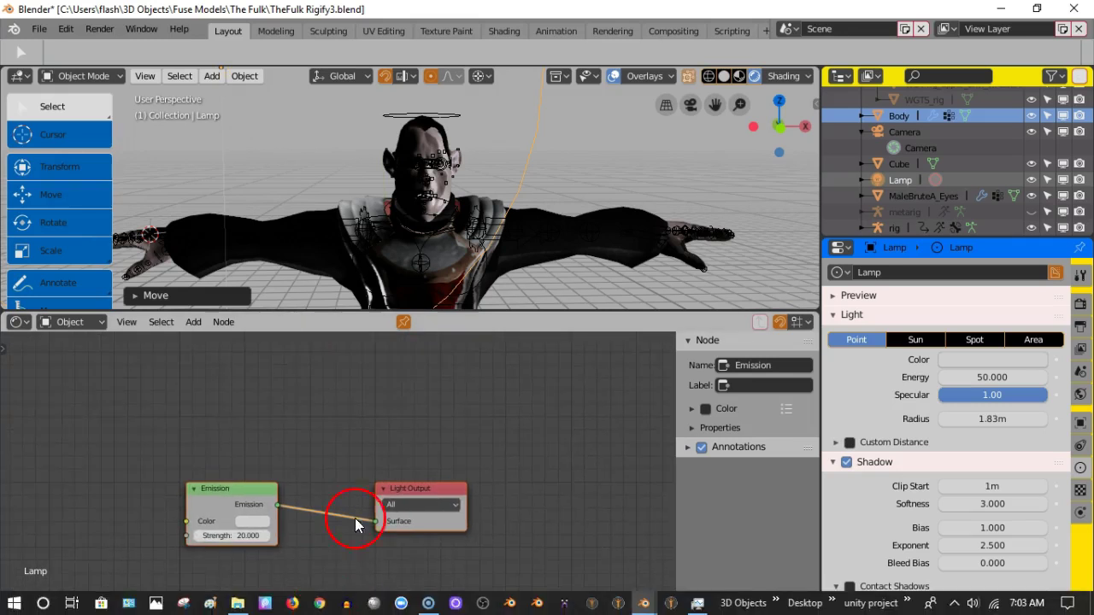
{"action": "scroll", "coordinate": [304, 441], "scroll_direction": "up", "scroll_amount": 3}
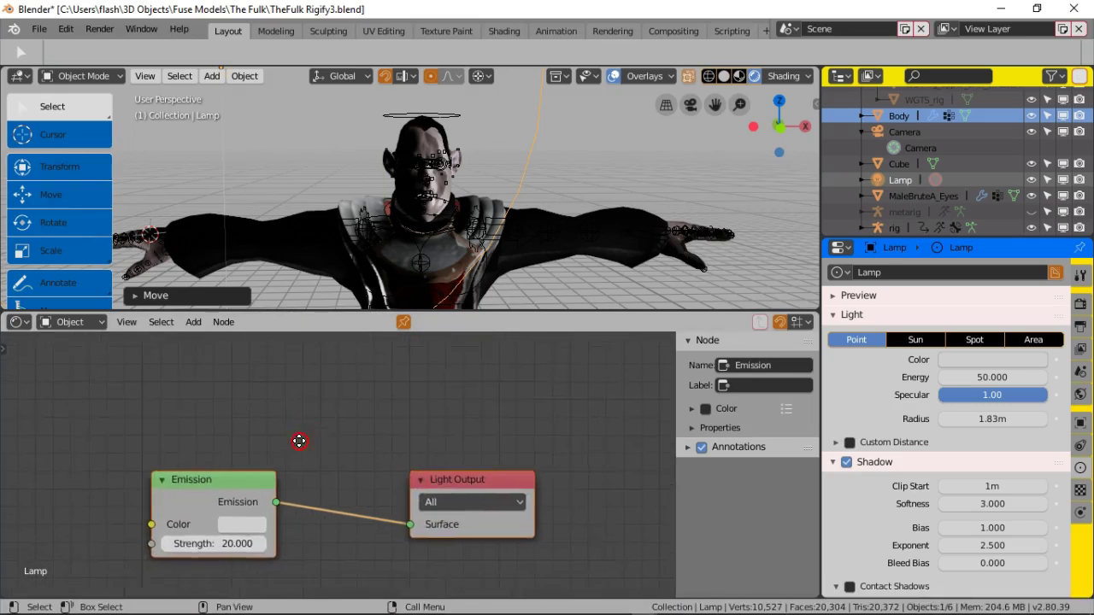
{"action": "middle_click_drag", "start_coordinate": [299, 441], "coordinate": [393, 391]}
{"action": "left_click", "coordinate": [319, 493]}
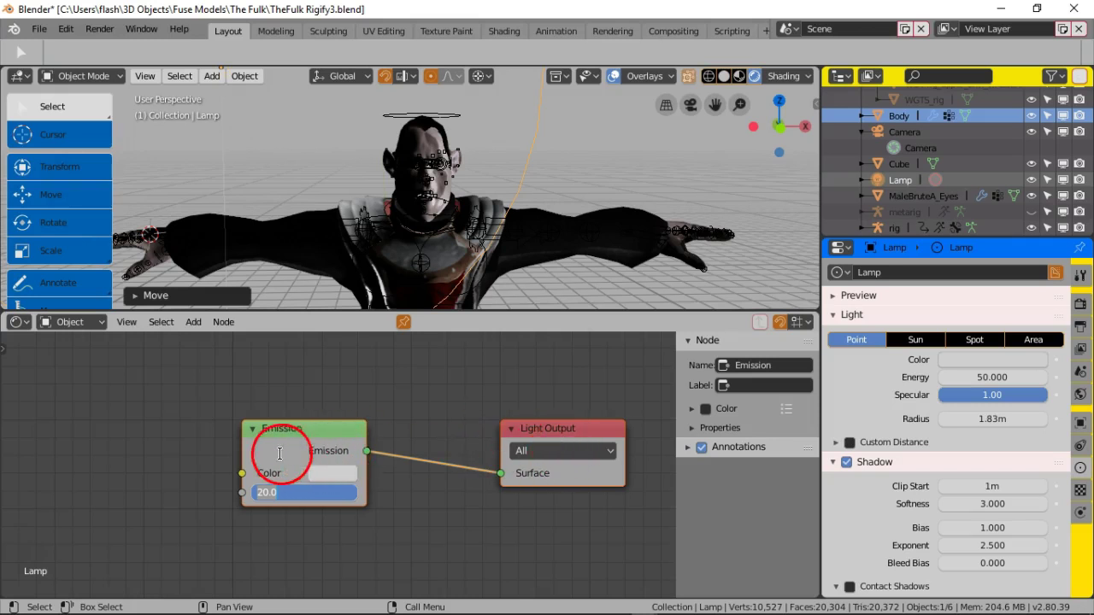
{"action": "left_click", "coordinate": [486, 470]}
{"action": "left_click_drag", "start_coordinate": [487, 471], "coordinate": [449, 479]}
{"action": "left_click_drag", "start_coordinate": [374, 459], "coordinate": [497, 477]}
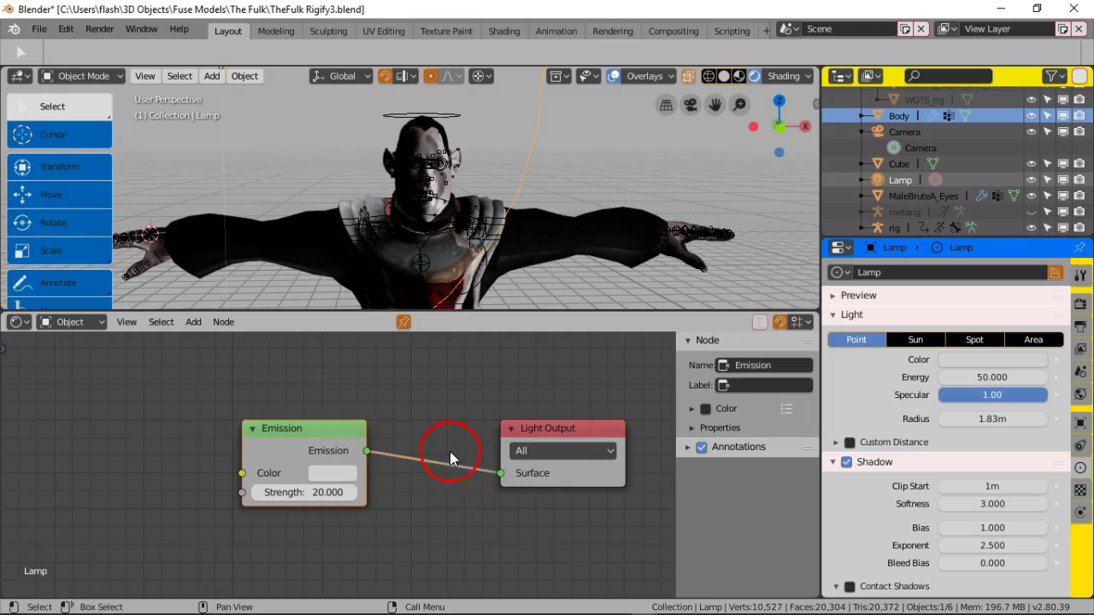
{"action": "scroll", "coordinate": [432, 406], "scroll_direction": "down", "scroll_amount": 1}
{"action": "scroll", "coordinate": [433, 406], "scroll_direction": "down", "scroll_amount": 1}
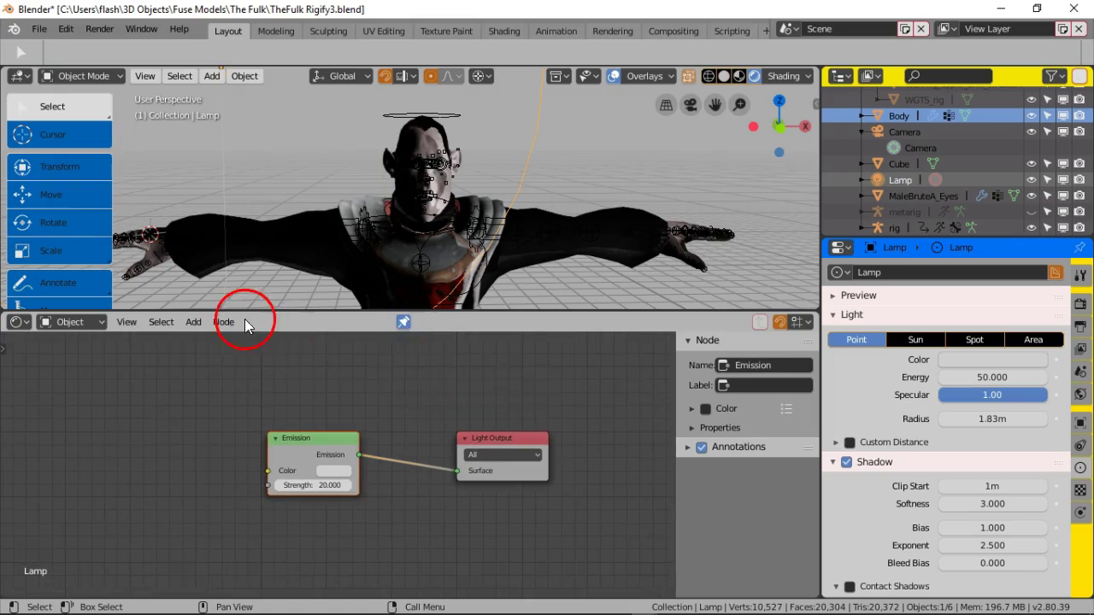
Step: Switch the lamp repeatedly between Sun and Point to compare the lighting, ending on Point
{"action": "left_click", "coordinate": [912, 340]}
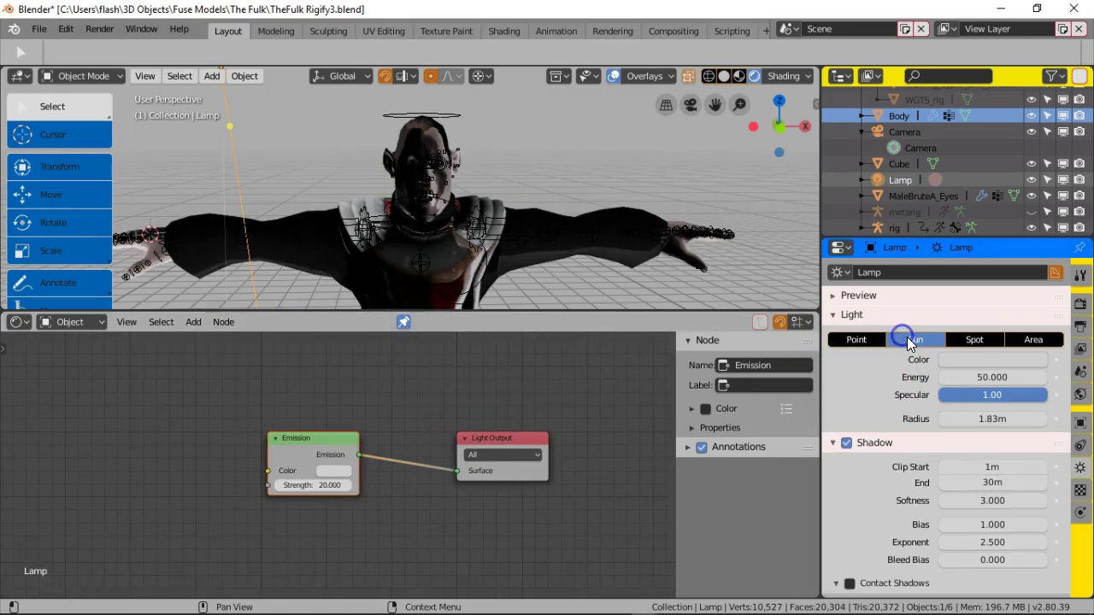
{"action": "left_click", "coordinate": [872, 340]}
{"action": "left_click", "coordinate": [912, 340]}
{"action": "left_click", "coordinate": [865, 340]}
{"action": "left_click", "coordinate": [901, 339]}
{"action": "left_click", "coordinate": [871, 342]}
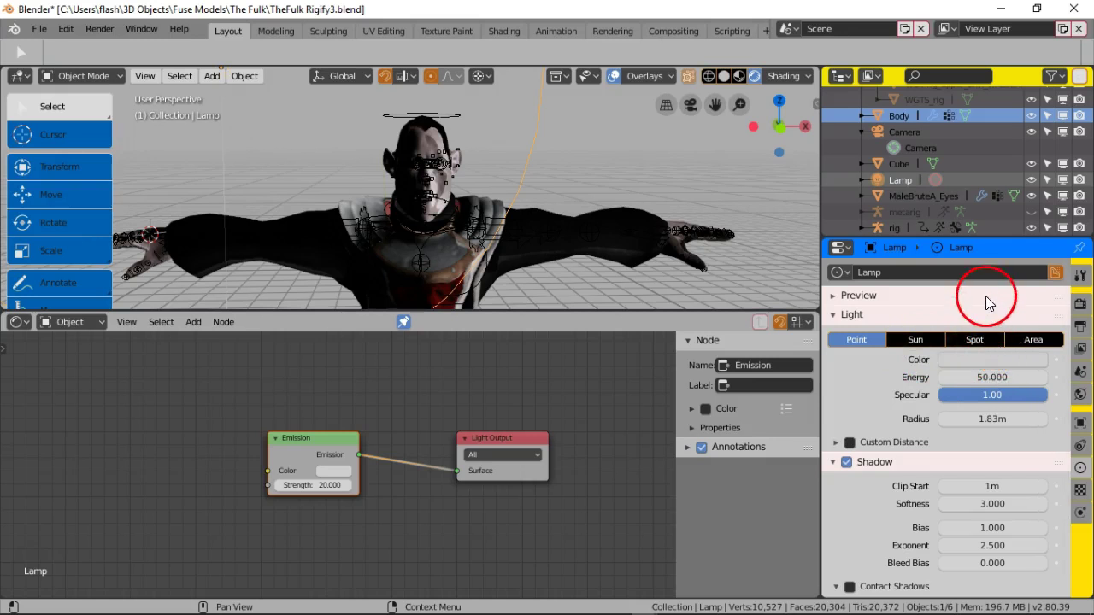
Step: Try the Cycles render engine on the character and return to Eevee
{"action": "left_click", "coordinate": [1084, 310]}
{"action": "scroll", "coordinate": [1009, 325], "scroll_direction": "up", "scroll_amount": 10}
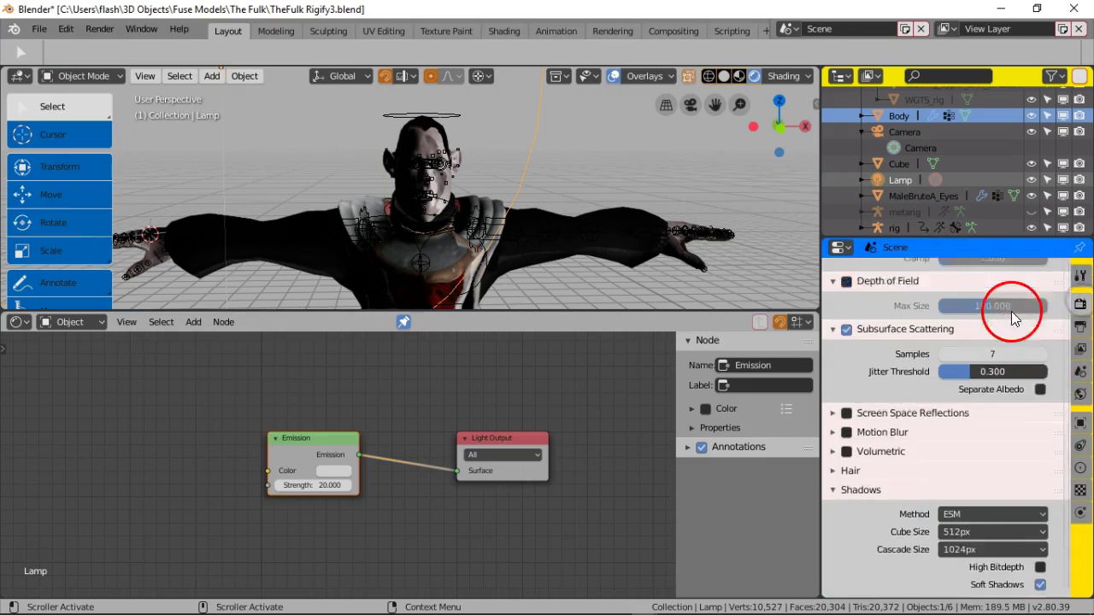
{"action": "left_click", "coordinate": [1004, 270]}
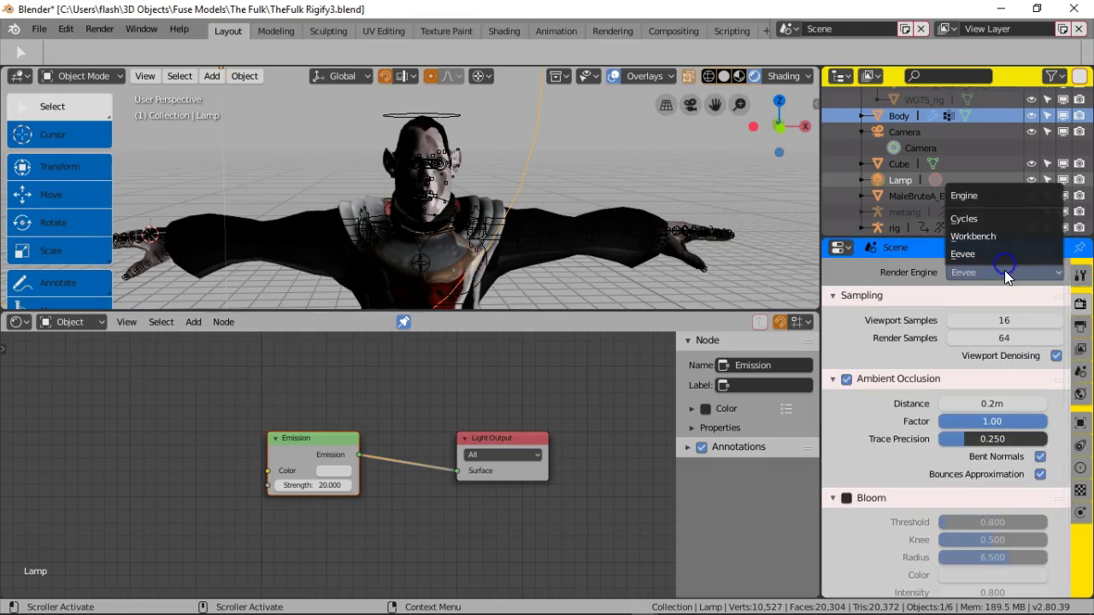
{"action": "left_click", "coordinate": [991, 220]}
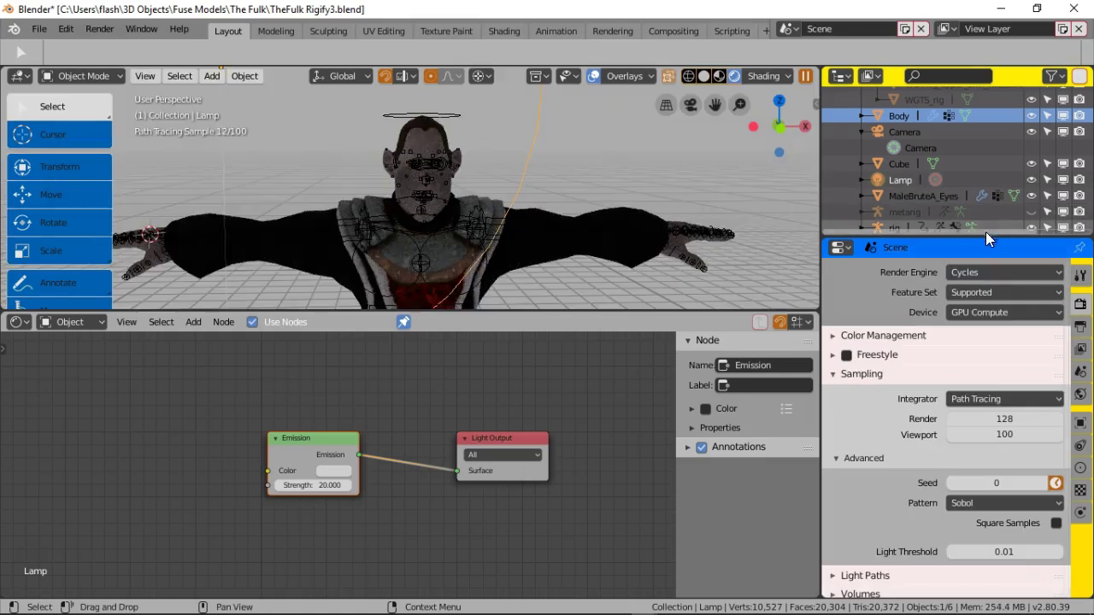
{"action": "left_click", "coordinate": [995, 270]}
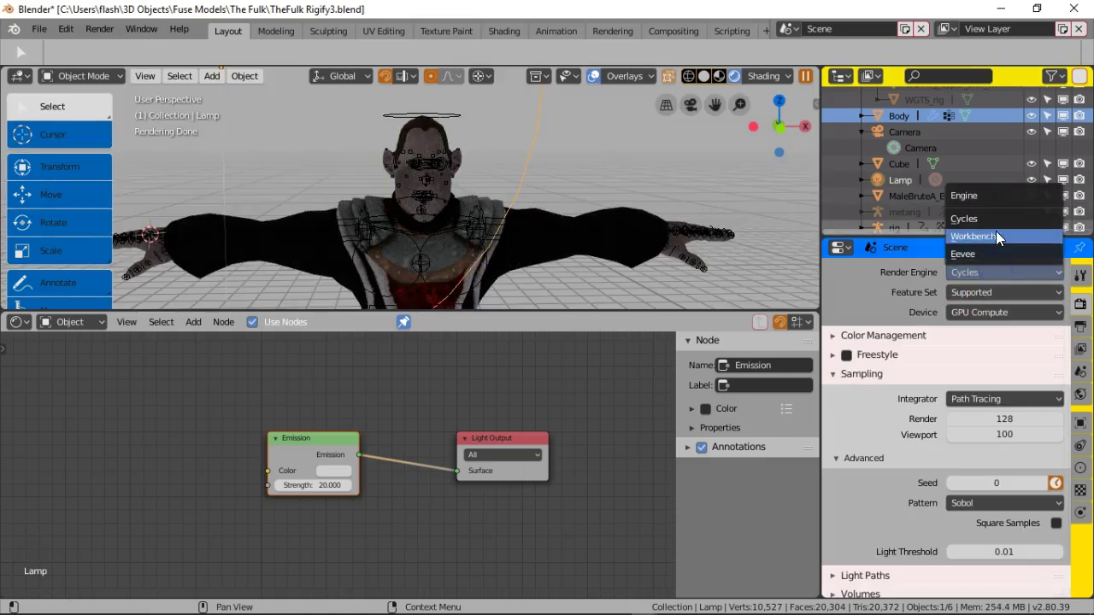
{"action": "left_click", "coordinate": [989, 256]}
{"action": "mouse_move", "coordinate": [523, 231]}
{"action": "middle_mouse_down"}
{"action": "mouse_move", "coordinate": [580, 266]}
{"action": "mouse_move", "coordinate": [606, 262]}
{"action": "mouse_move", "coordinate": [505, 232]}
{"action": "middle_mouse_up"}
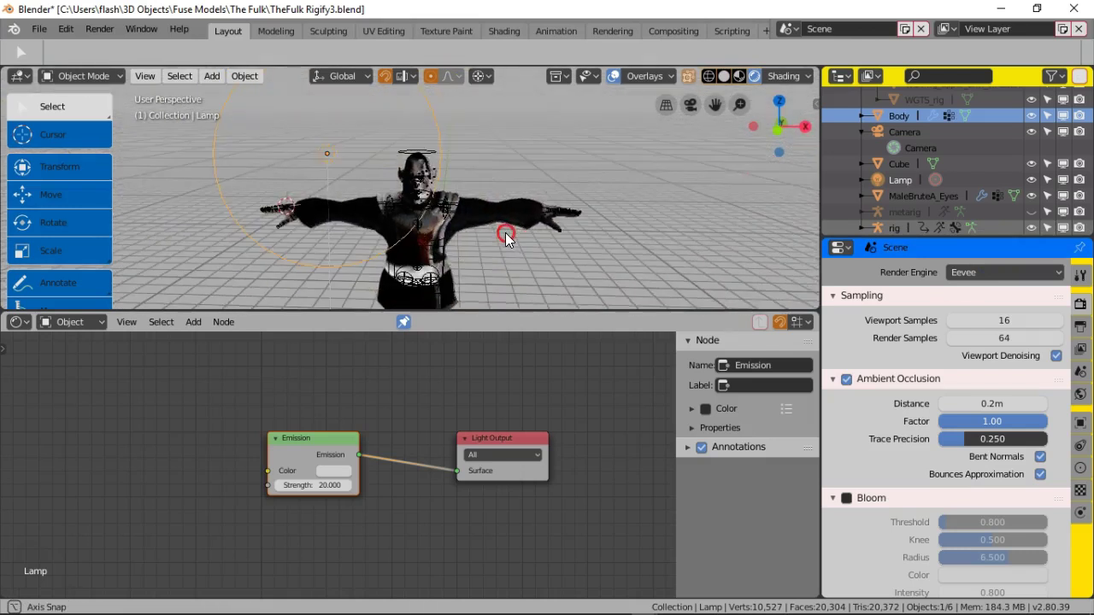
Step: Change the lamp to a Sun light and set its energy to 100
{"action": "left_click", "coordinate": [1078, 468]}
{"action": "left_click", "coordinate": [926, 340]}
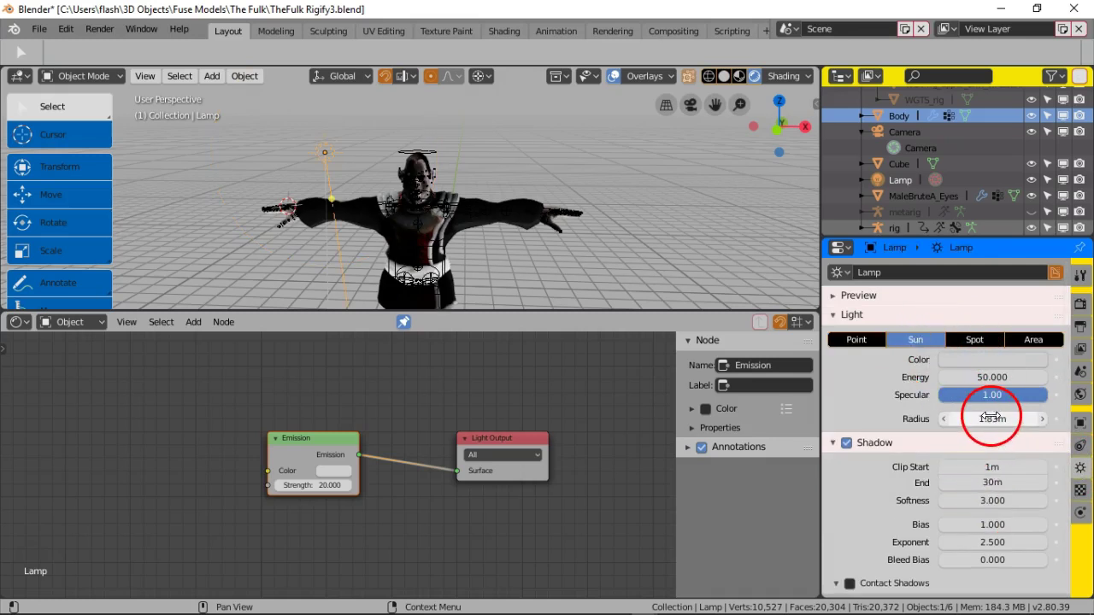
{"action": "left_click", "coordinate": [974, 377]}
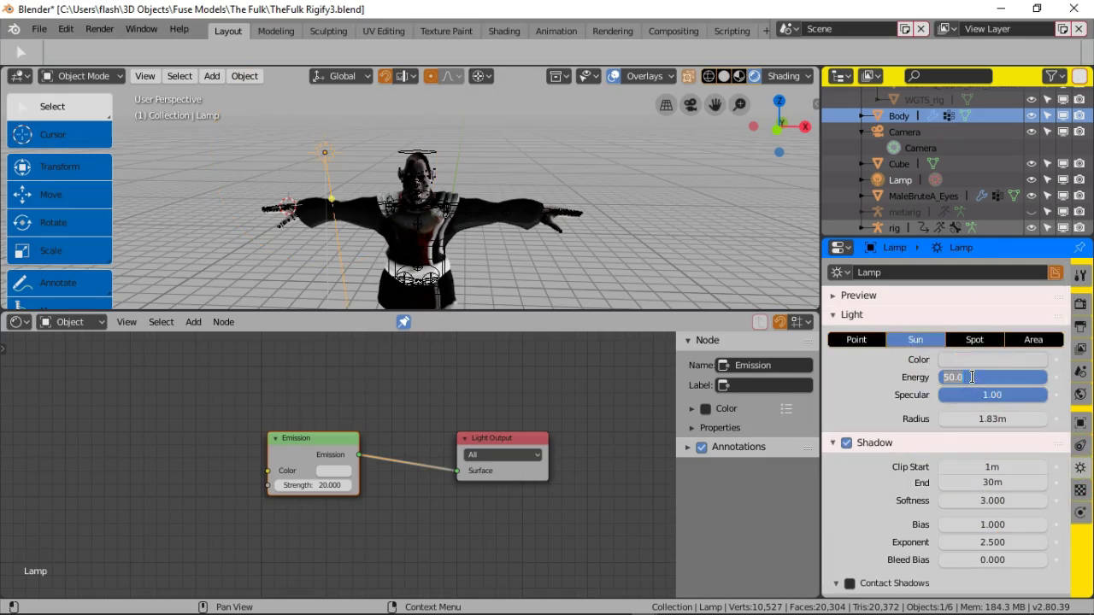
{"action": "key", "text": "Return"}
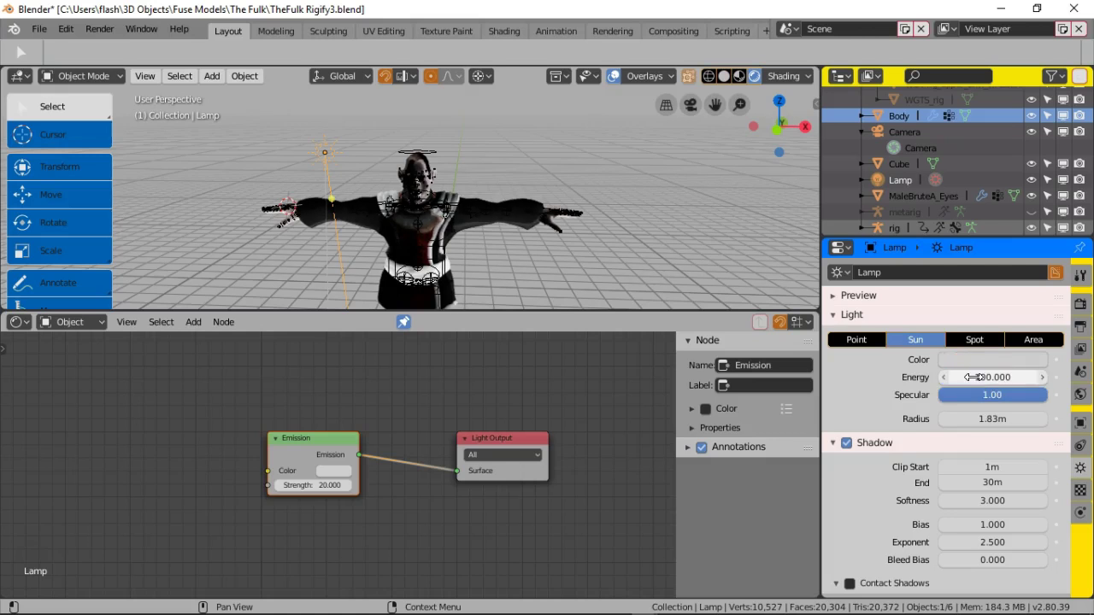
Step: Move the sun lamp to different positions around the character and check how it lights the head and chest
{"action": "middle_click_drag", "start_coordinate": [439, 310], "coordinate": [452, 245]}
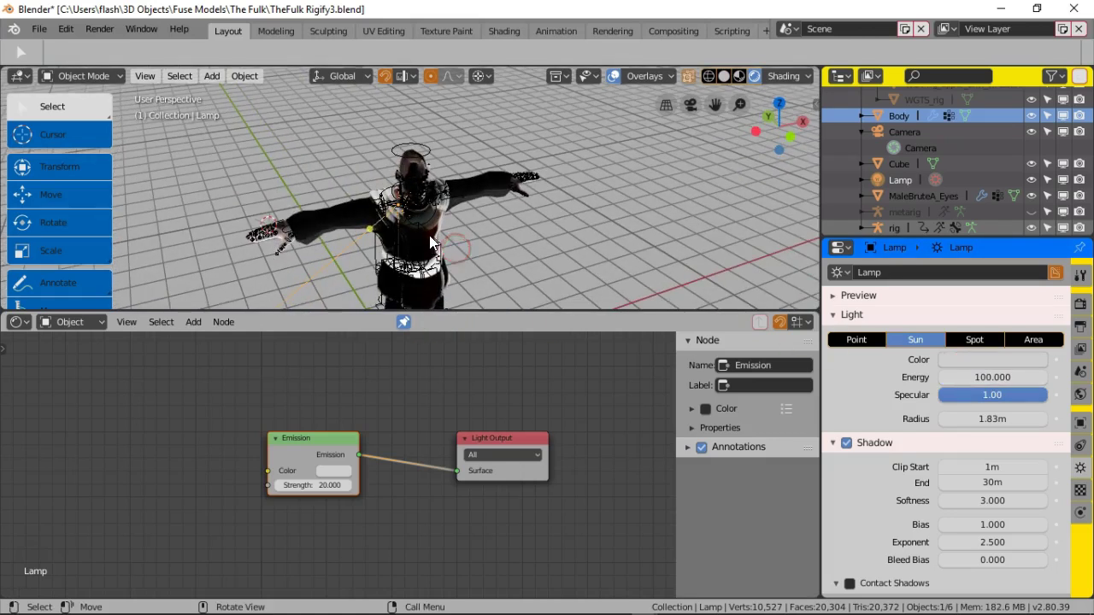
{"action": "scroll", "coordinate": [460, 219], "scroll_direction": "down", "scroll_amount": 3}
{"action": "key", "text": "g"}
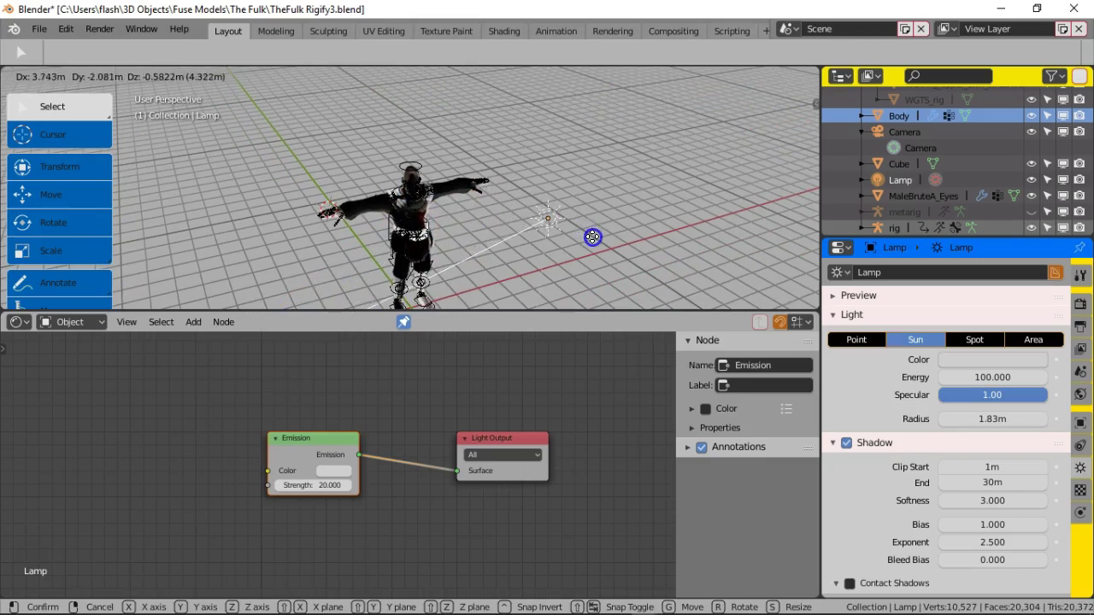
{"action": "left_click", "coordinate": [593, 238]}
{"action": "scroll", "coordinate": [393, 213], "scroll_direction": "up", "scroll_amount": 5}
{"action": "mouse_move", "coordinate": [473, 233]}
{"action": "middle_mouse_down"}
{"action": "mouse_move", "coordinate": [393, 213]}
{"action": "mouse_move", "coordinate": [471, 234]}
{"action": "mouse_move", "coordinate": [393, 194]}
{"action": "mouse_move", "coordinate": [317, 183]}
{"action": "mouse_move", "coordinate": [349, 208]}
{"action": "mouse_move", "coordinate": [469, 251]}
{"action": "middle_mouse_up"}
{"action": "scroll", "coordinate": [398, 214], "scroll_direction": "down", "scroll_amount": 6}
{"action": "key", "text": "g"}
{"action": "left_click", "coordinate": [636, 182]}
{"action": "scroll", "coordinate": [435, 263], "scroll_direction": "up", "scroll_amount": 8}
{"action": "middle_click_drag", "start_coordinate": [432, 258], "coordinate": [447, 188]}
Step: Select the Body mesh and try different Principled BSDF surface values in PackedMaterial0, including a value of 0
{"action": "left_click", "coordinate": [442, 183]}
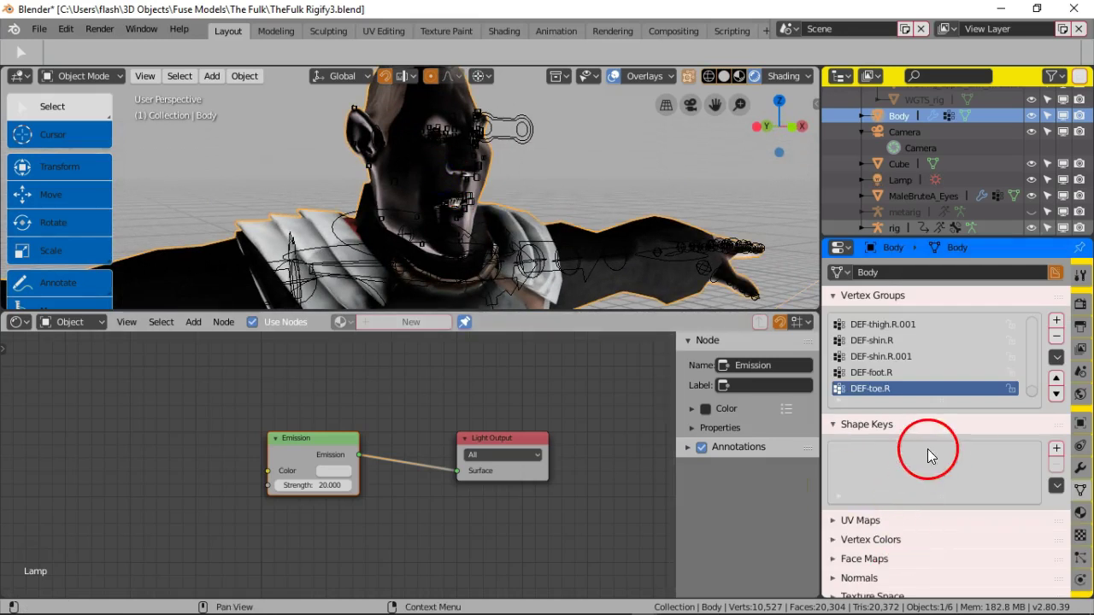
{"action": "left_click", "coordinate": [1079, 512]}
{"action": "scroll", "coordinate": [948, 466], "scroll_direction": "down", "scroll_amount": 7}
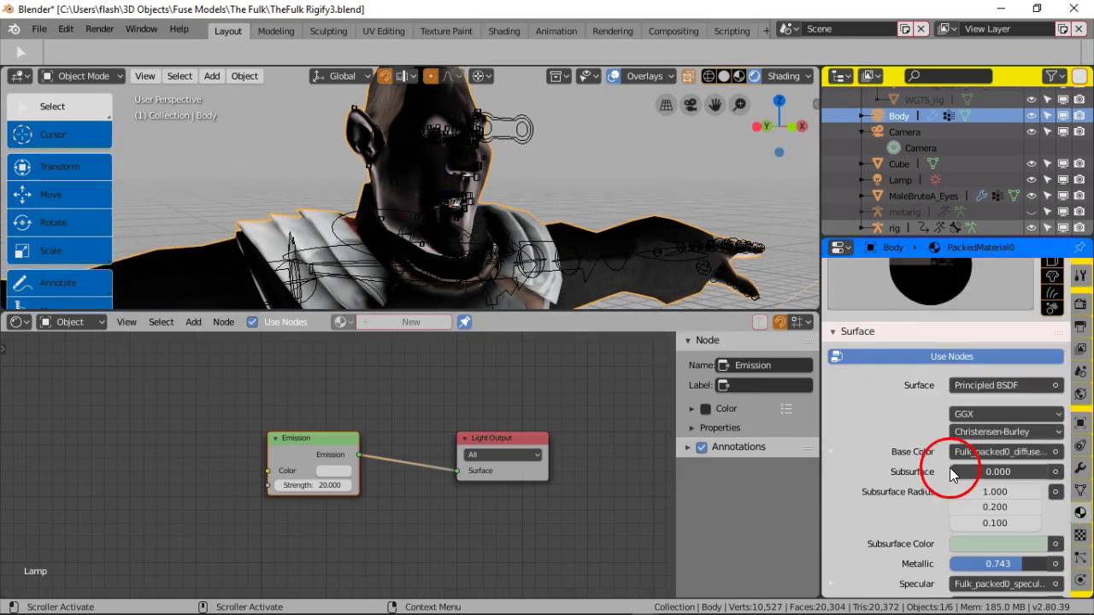
{"action": "left_click", "coordinate": [974, 441]}
{"action": "type", "text": "0"}
{"action": "key", "text": "Return"}
{"action": "left_click_drag", "start_coordinate": [845, 438], "coordinate": [957, 442]}
{"action": "left_click_drag", "start_coordinate": [1023, 491], "coordinate": [965, 495]}
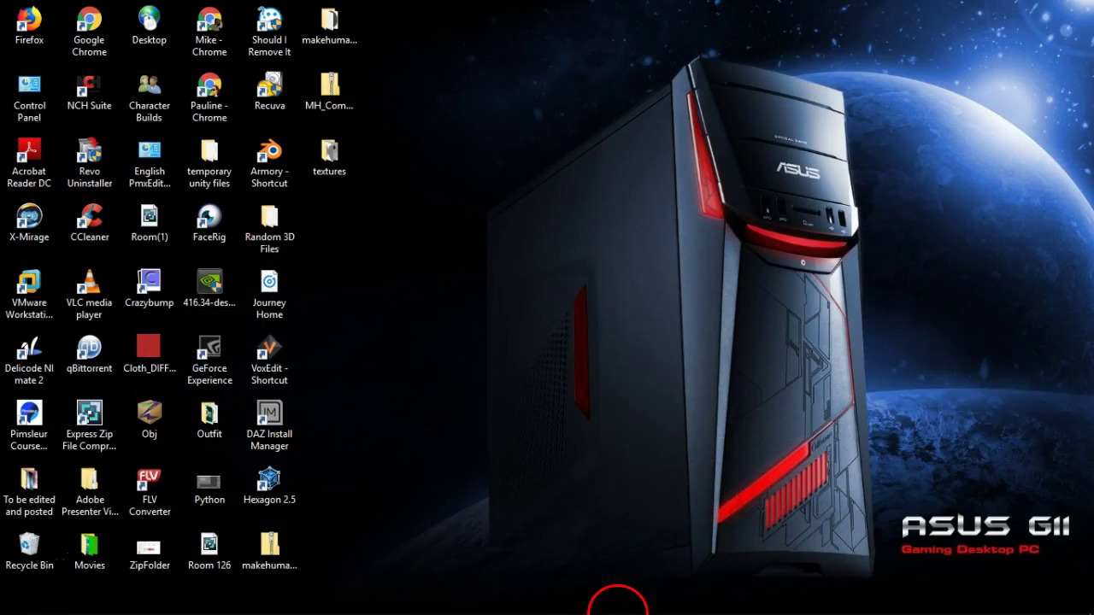
Step: Relaunch Blender from the desktop and reopen the recent file TheFulk Rigify3.blend
{"action": "mouse_move", "coordinate": [631, 608]}
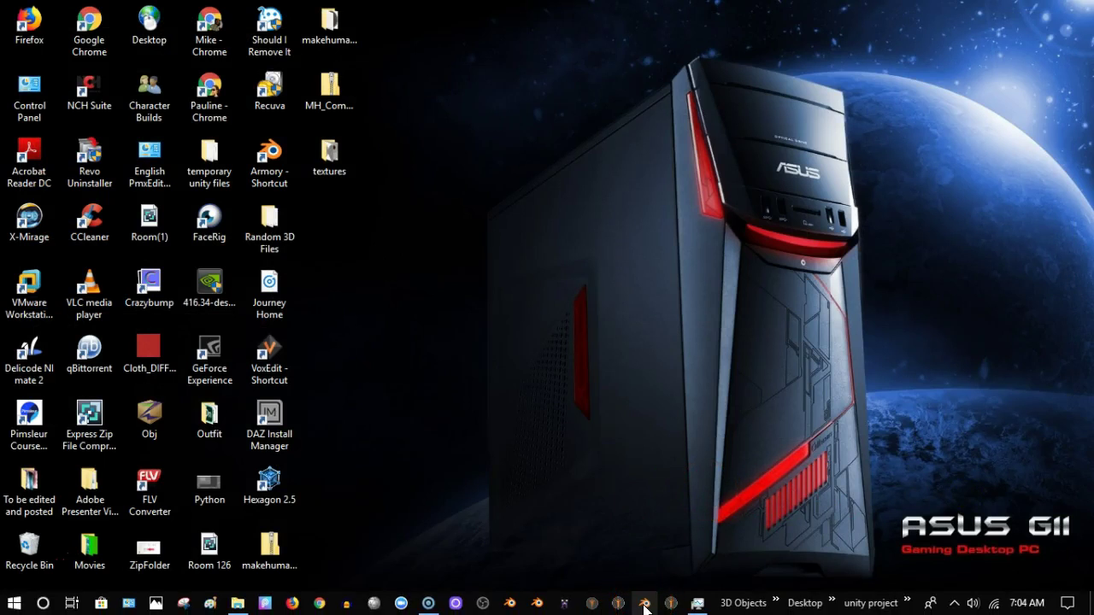
{"action": "left_click", "coordinate": [646, 608]}
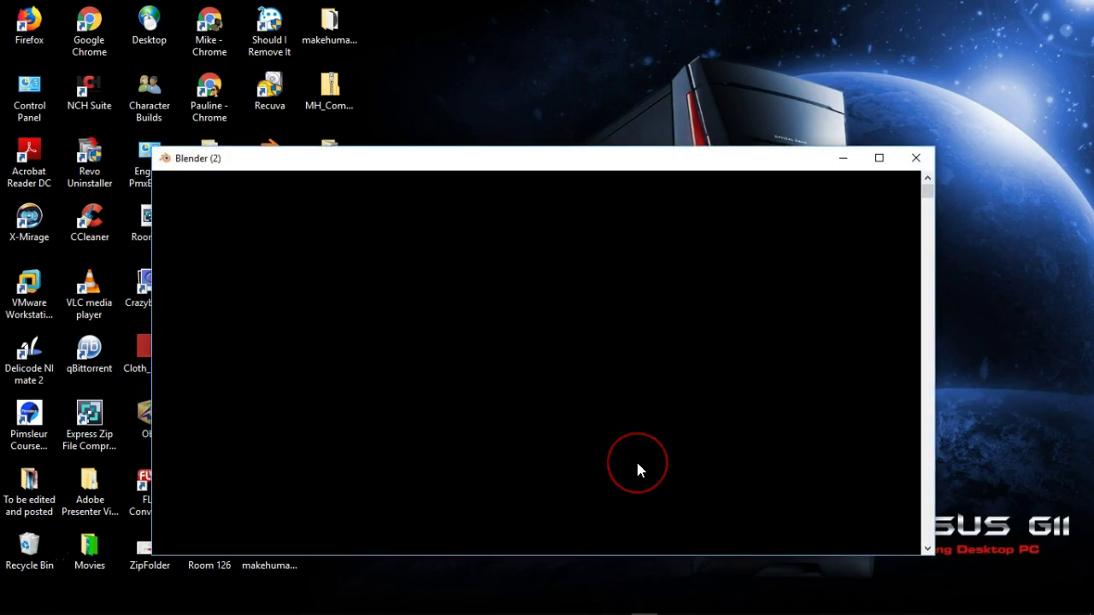
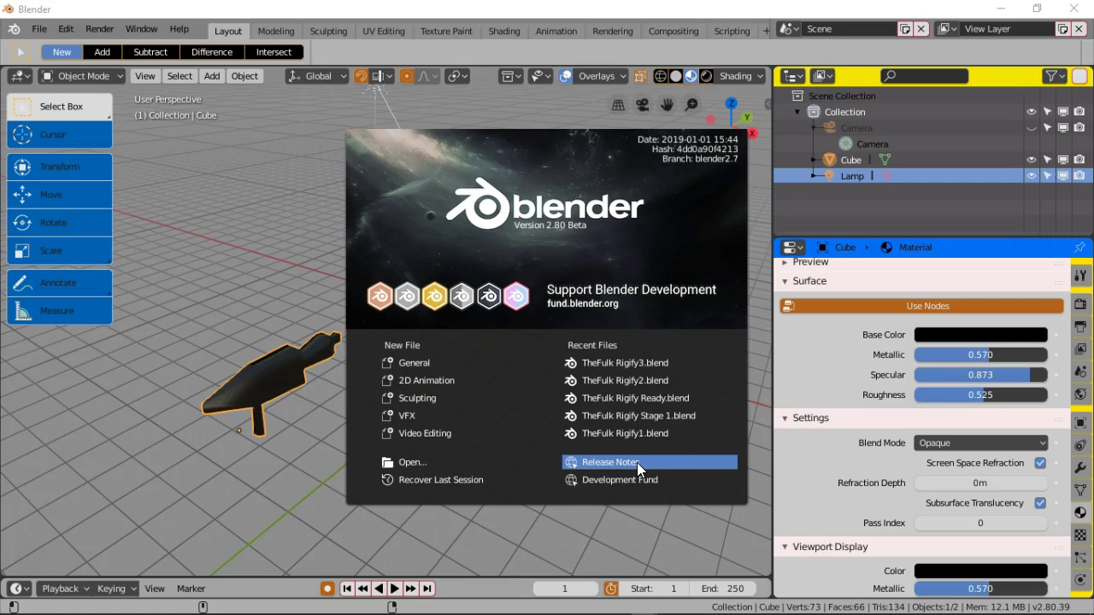
{"action": "left_click", "coordinate": [643, 363]}
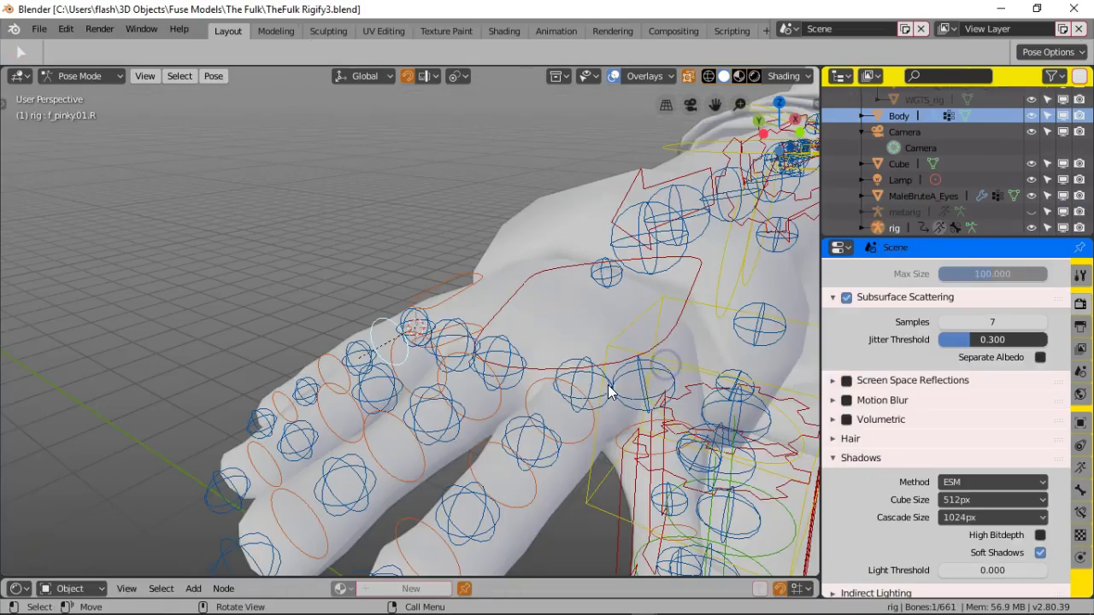
Step: Show the whole character in material preview shading and check the textures on its face and upper body
{"action": "scroll", "coordinate": [461, 410], "scroll_direction": "down", "scroll_amount": 5}
{"action": "middle_click_drag", "start_coordinate": [520, 387], "coordinate": [295, 372]}
{"action": "scroll", "coordinate": [402, 368], "scroll_direction": "down", "scroll_amount": 2}
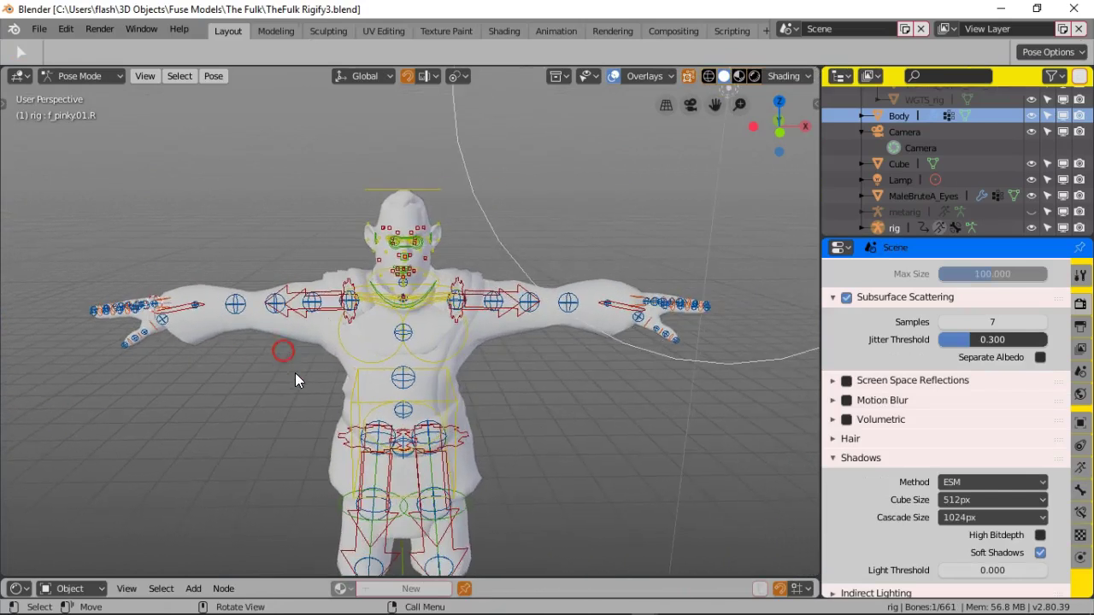
{"action": "scroll", "coordinate": [380, 274], "scroll_direction": "up", "scroll_amount": 3}
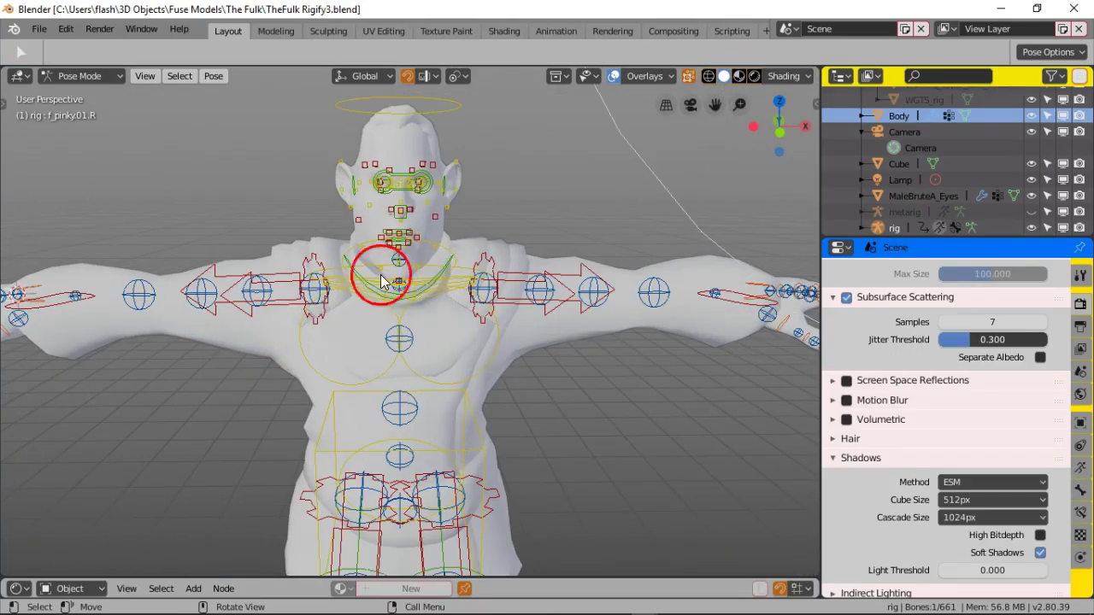
{"action": "left_click", "coordinate": [743, 76]}
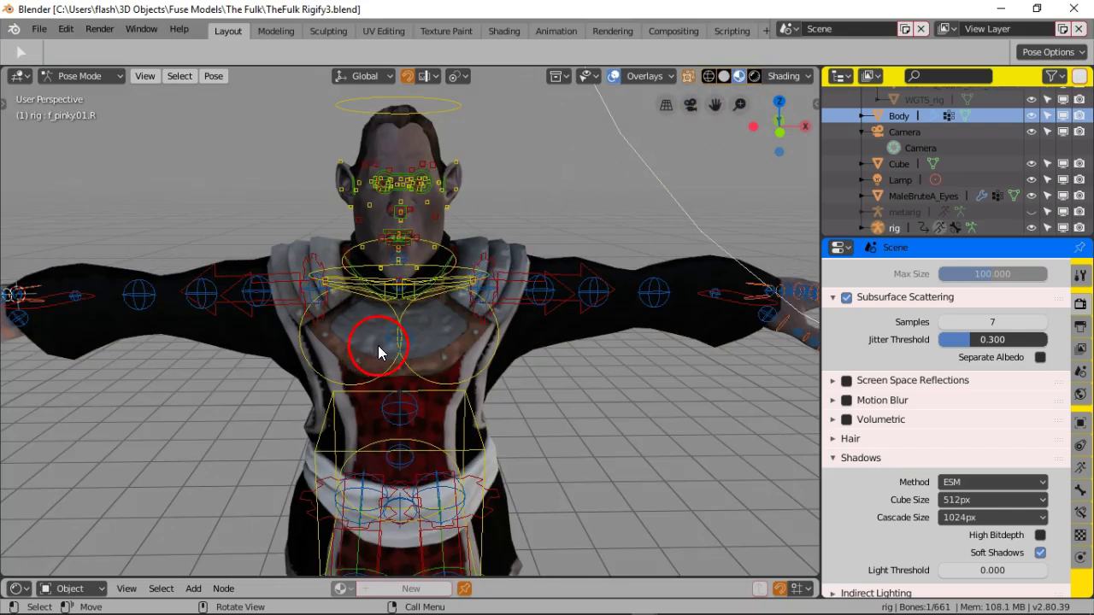
{"action": "middle_click_drag", "start_coordinate": [380, 352], "coordinate": [428, 359]}
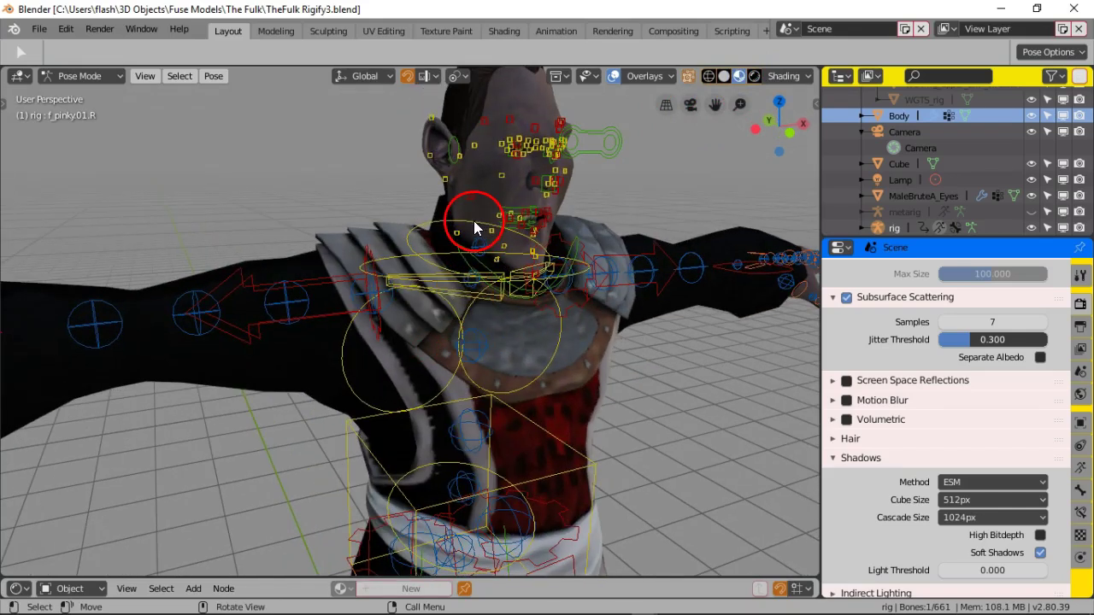
{"action": "middle_click_drag", "start_coordinate": [465, 210], "coordinate": [366, 316], "text": "shift"}
{"action": "scroll", "coordinate": [367, 343], "scroll_direction": "up", "scroll_amount": 4}
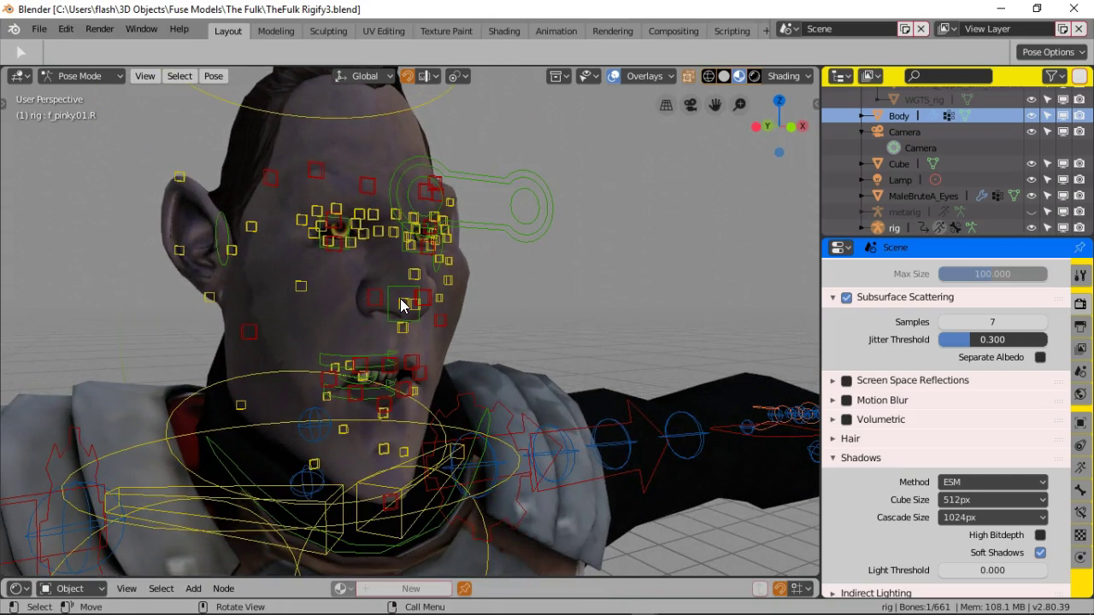
{"action": "scroll", "coordinate": [414, 309], "scroll_direction": "down", "scroll_amount": 4}
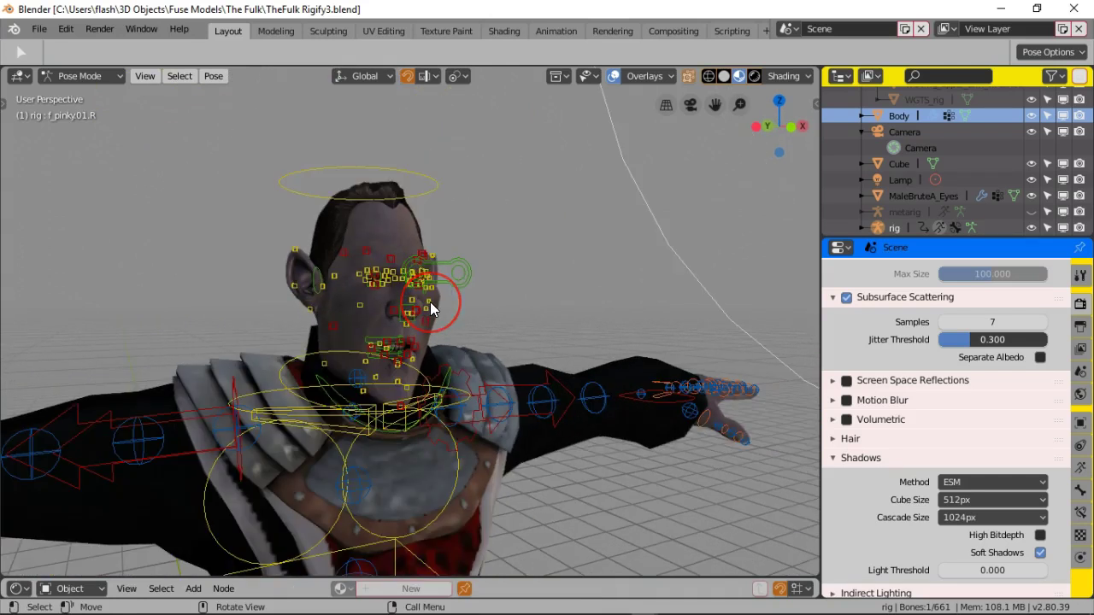
Step: Deselect the rig's bones, switch to Object Mode and select the existing lamp beside the character
{"action": "scroll", "coordinate": [477, 297], "scroll_direction": "down", "scroll_amount": 3}
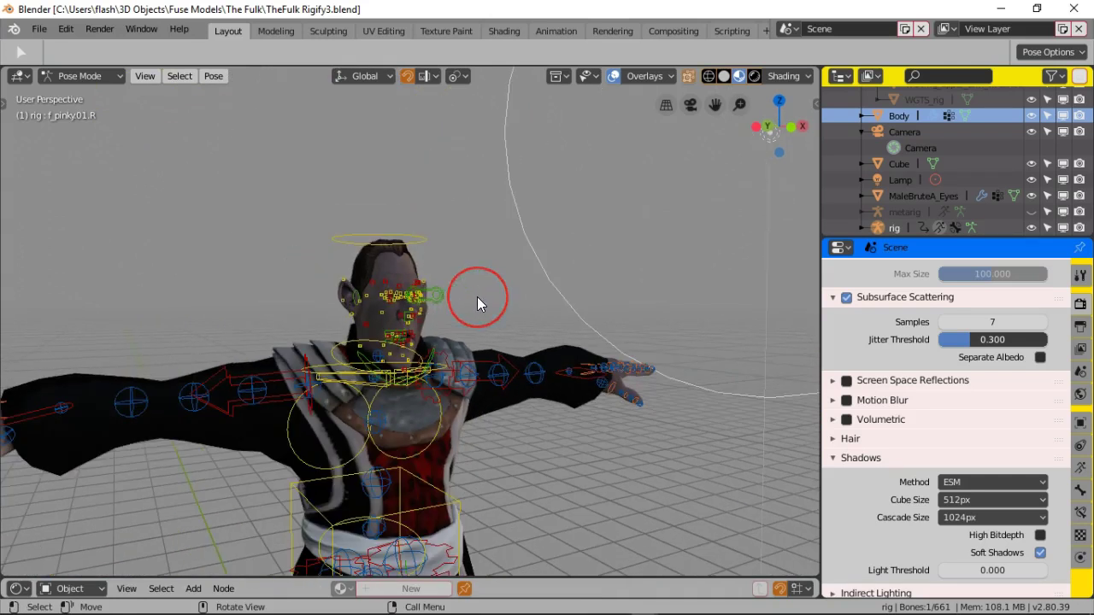
{"action": "scroll", "coordinate": [622, 314], "scroll_direction": "down", "scroll_amount": 2}
{"action": "scroll", "coordinate": [618, 314], "scroll_direction": "up", "scroll_amount": 2}
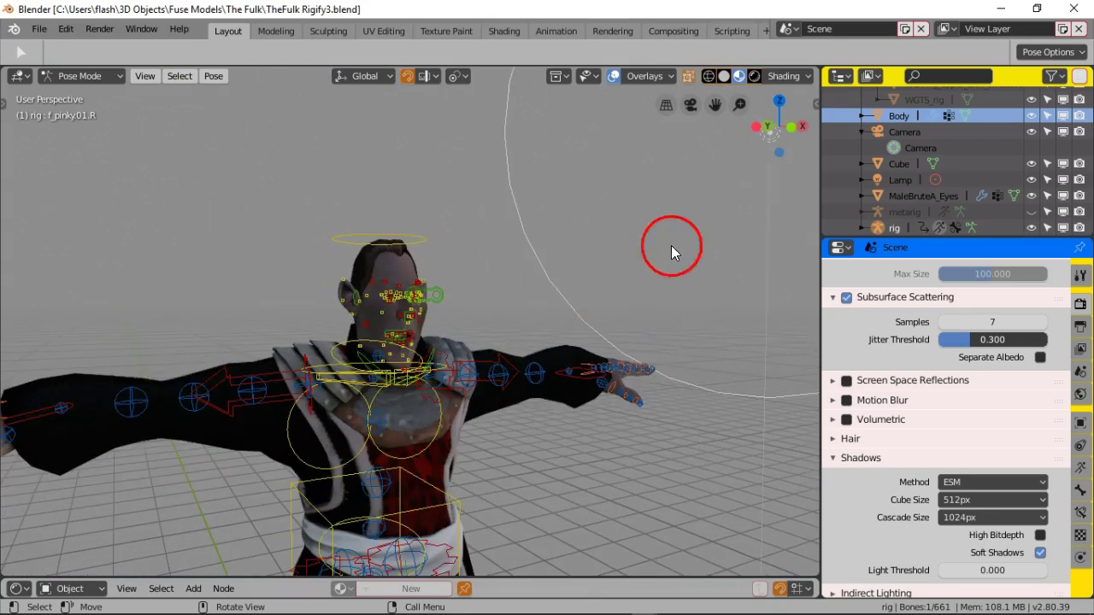
{"action": "left_click", "coordinate": [769, 178]}
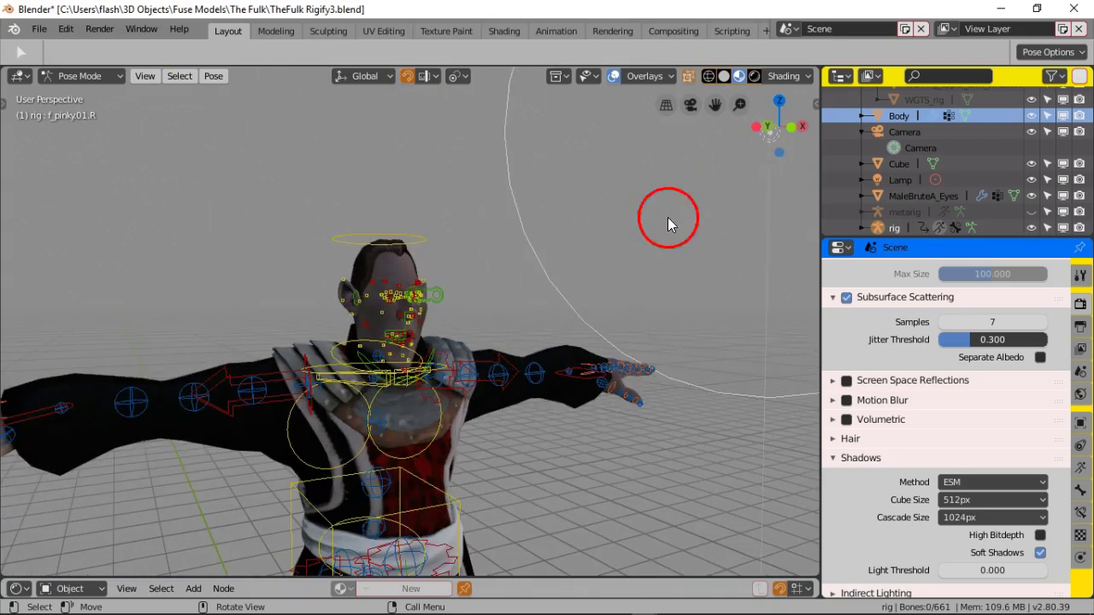
{"action": "scroll", "coordinate": [593, 258], "scroll_direction": "down", "scroll_amount": 3}
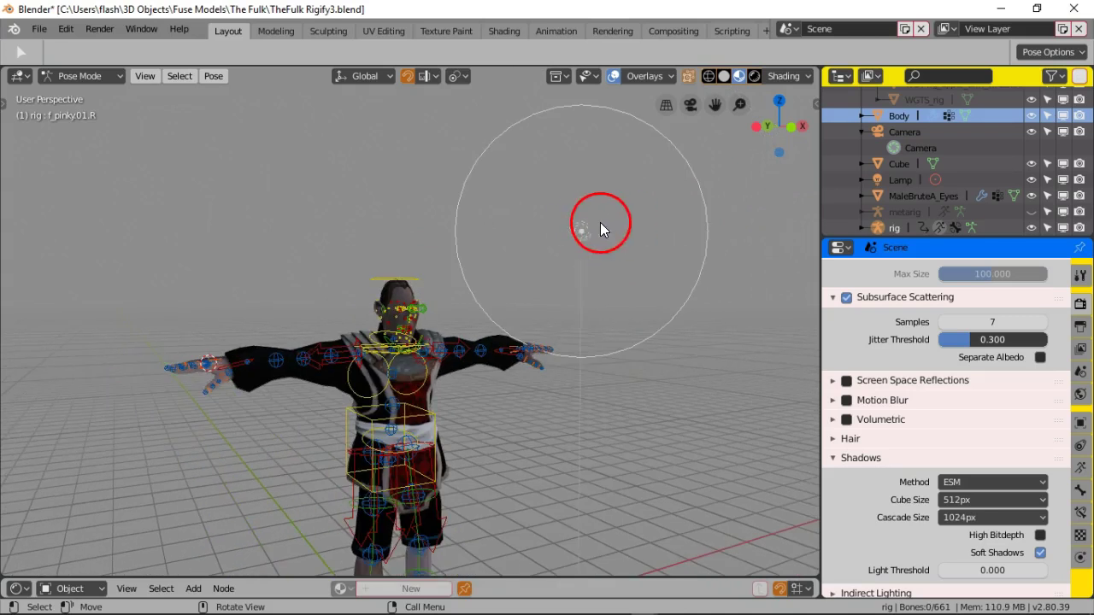
{"action": "middle_click_drag", "start_coordinate": [510, 296], "coordinate": [511, 329]}
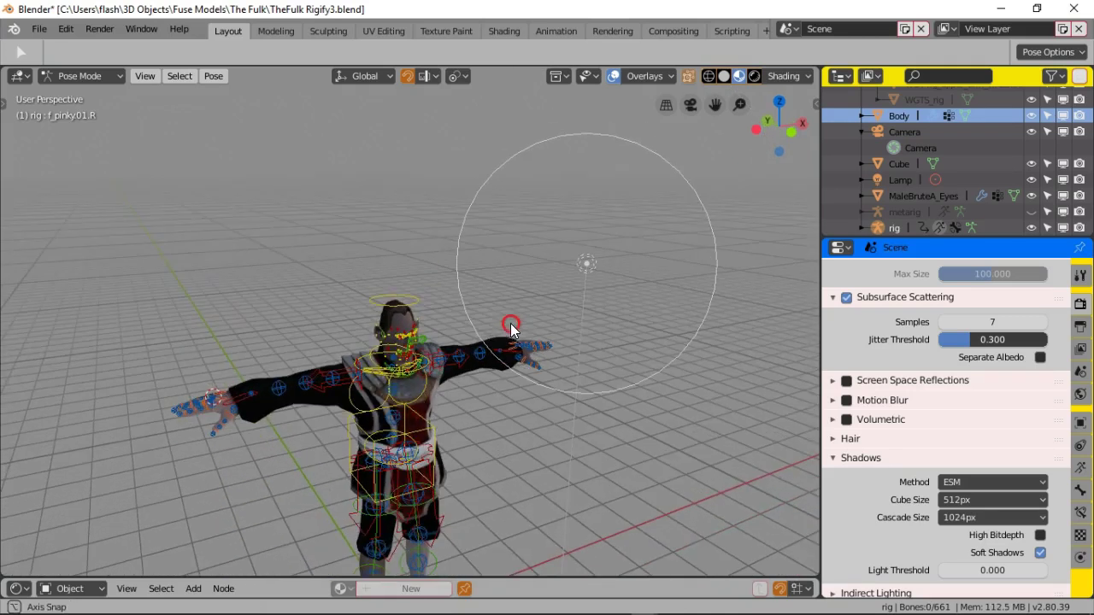
{"action": "left_click", "coordinate": [110, 77]}
{"action": "left_click", "coordinate": [108, 96]}
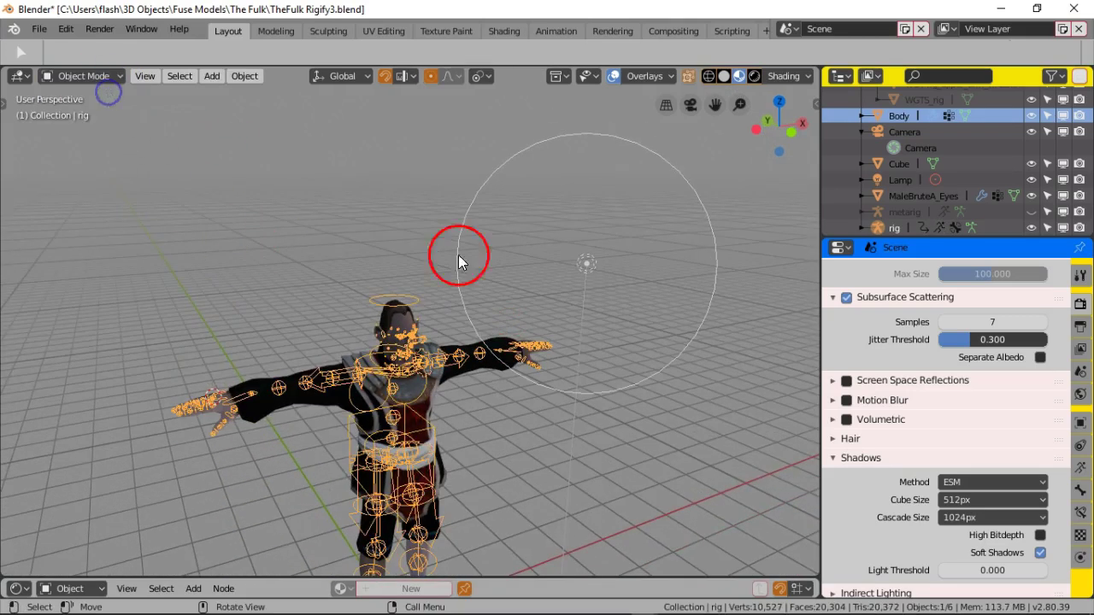
{"action": "left_click", "coordinate": [591, 263]}
{"action": "scroll", "coordinate": [535, 408], "scroll_direction": "up", "scroll_amount": 5}
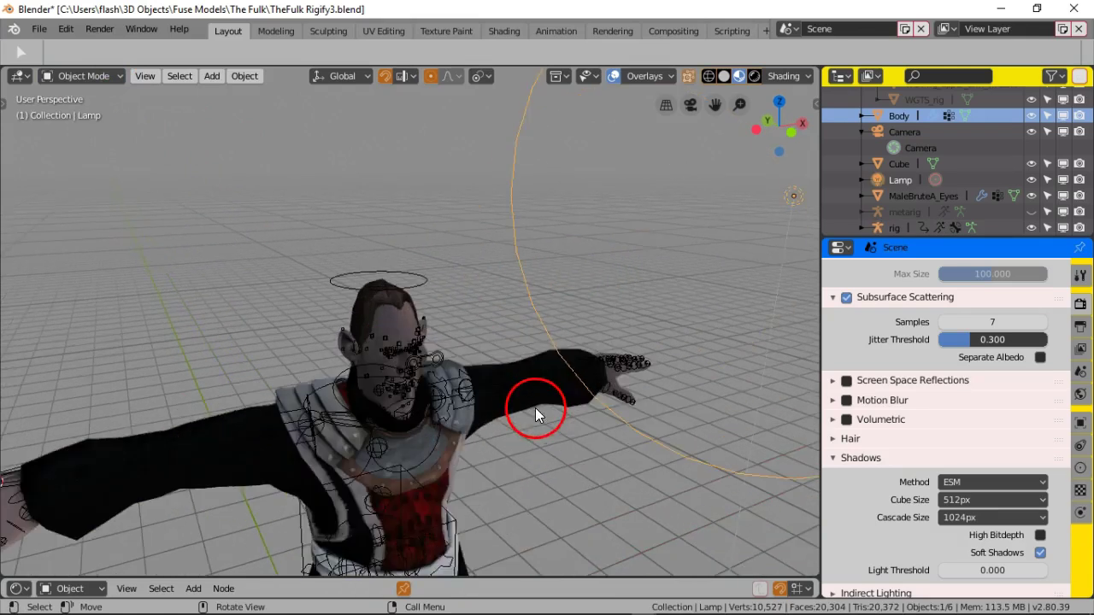
{"action": "middle_click_drag", "start_coordinate": [513, 405], "coordinate": [499, 367]}
{"action": "scroll", "coordinate": [499, 367], "scroll_direction": "up", "scroll_amount": 2}
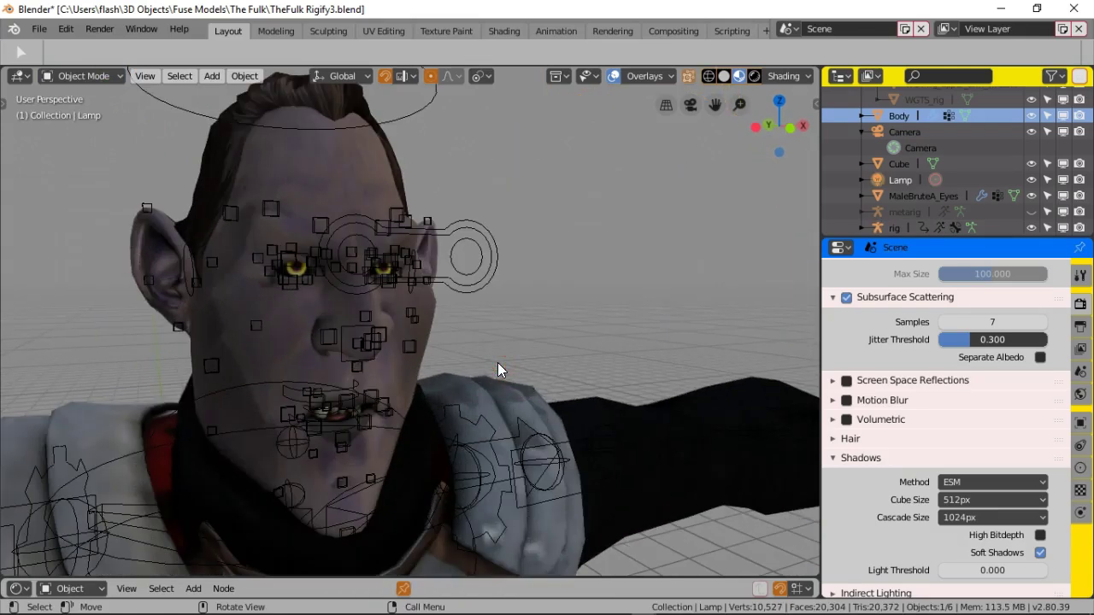
Step: Try the lamp's energy at 20, then raise it to 30
{"action": "left_click", "coordinate": [1081, 468]}
{"action": "left_click", "coordinate": [988, 378]}
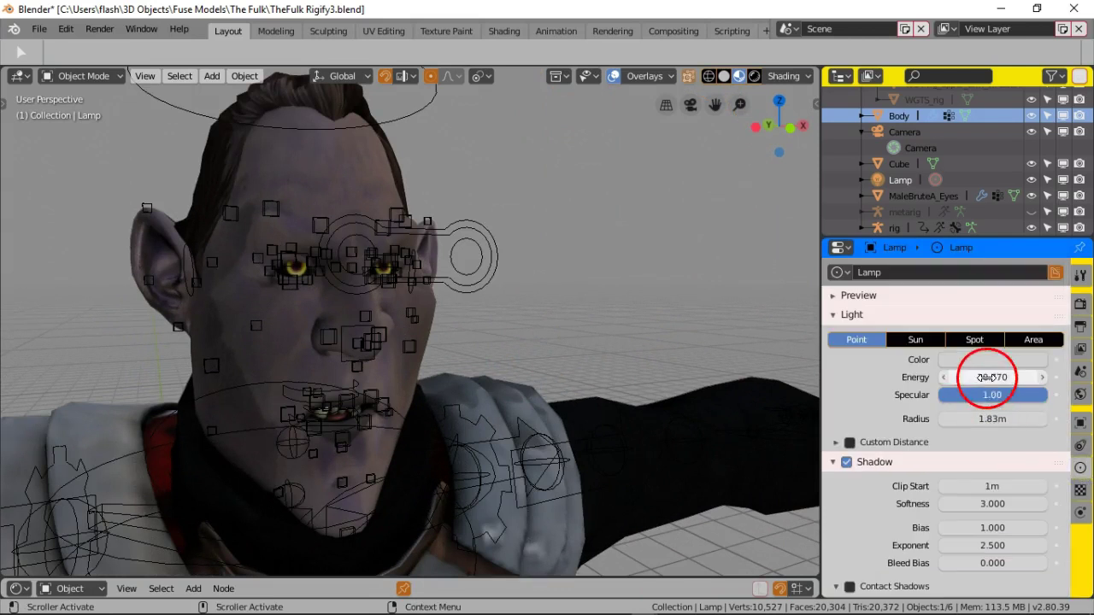
{"action": "type", "text": "20"}
{"action": "key", "text": "Return"}
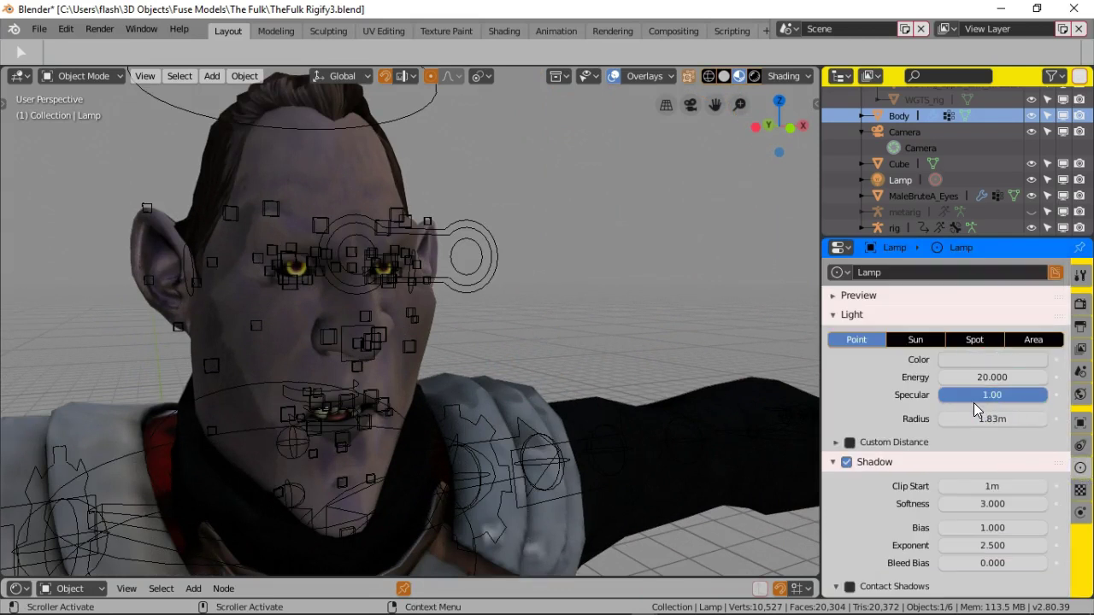
{"action": "left_click", "coordinate": [987, 376]}
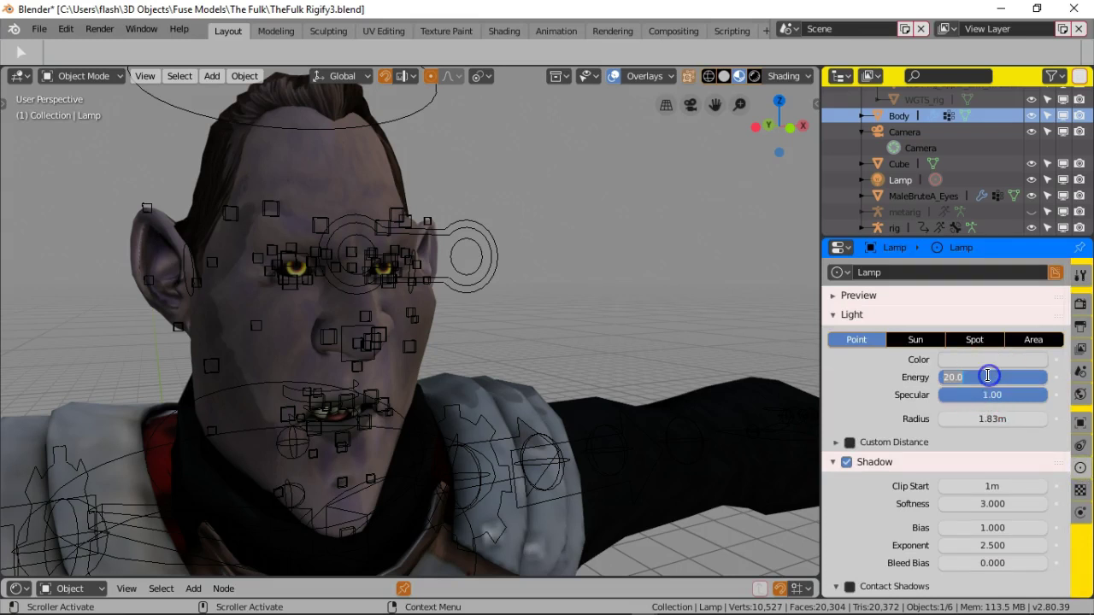
{"action": "key", "text": "Return"}
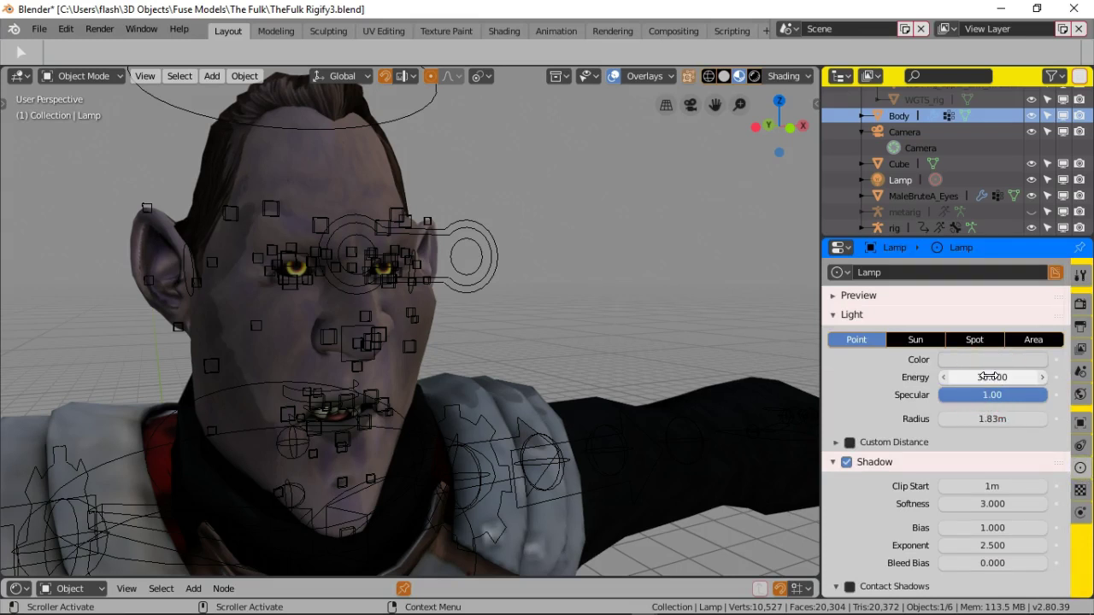
Step: Move the lamp closer to the character and check how it lights the head and shoulders
{"action": "left_click", "coordinate": [665, 307]}
{"action": "scroll", "coordinate": [645, 292], "scroll_direction": "down", "scroll_amount": 6}
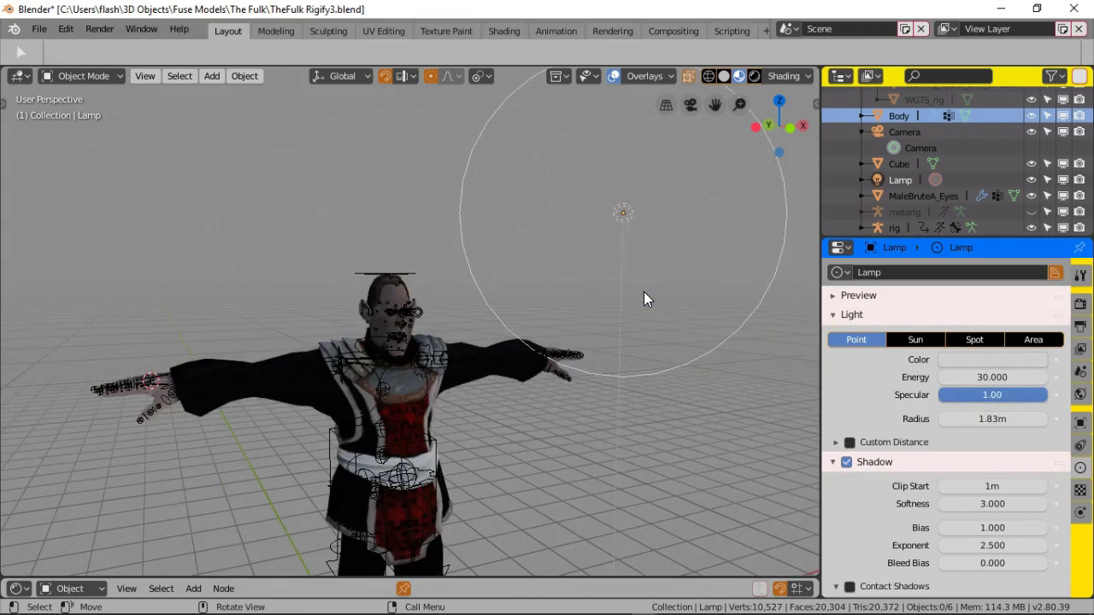
{"action": "left_click", "coordinate": [631, 212]}
{"action": "key", "text": "g"}
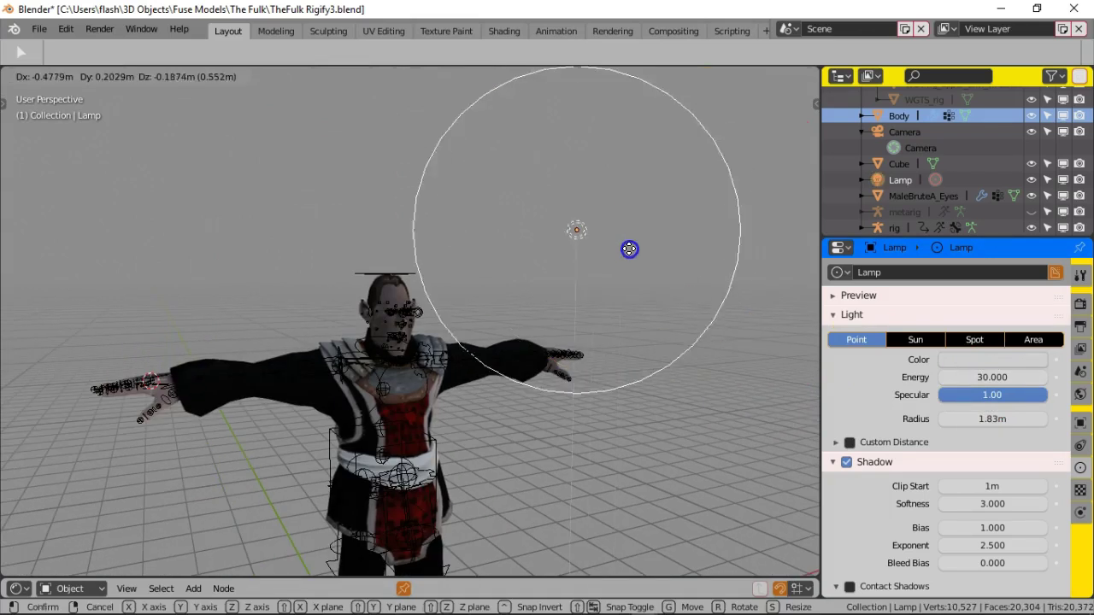
{"action": "left_click", "coordinate": [532, 293]}
{"action": "middle_click_drag", "start_coordinate": [531, 293], "coordinate": [512, 320]}
{"action": "scroll", "coordinate": [547, 335], "scroll_direction": "up", "scroll_amount": 5}
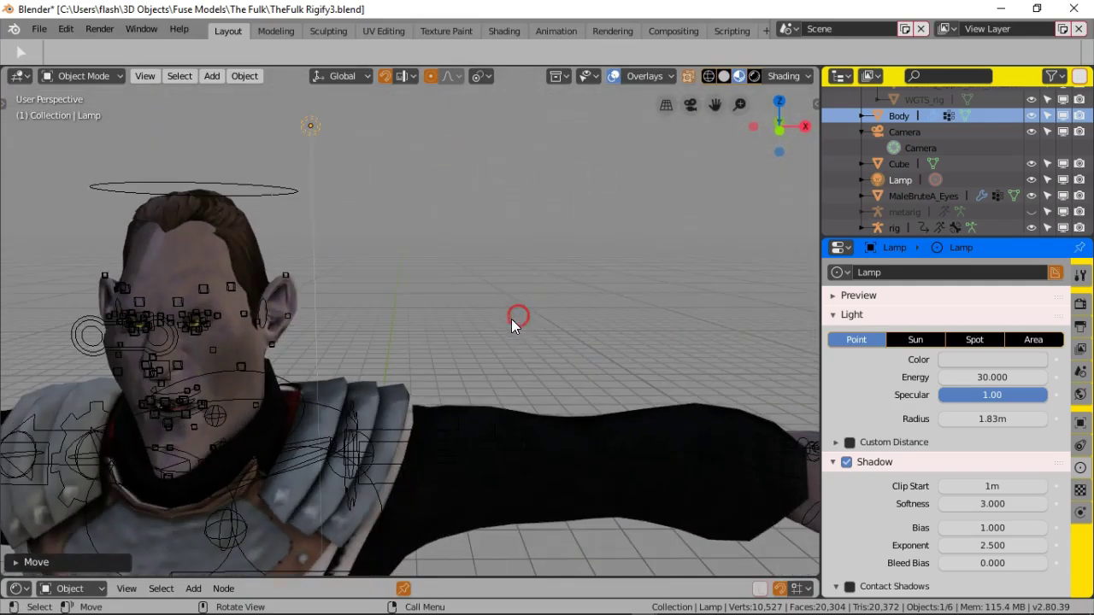
{"action": "left_click_drag", "start_coordinate": [327, 151], "coordinate": [179, 242]}
{"action": "middle_click_drag", "start_coordinate": [179, 242], "coordinate": [253, 238]}
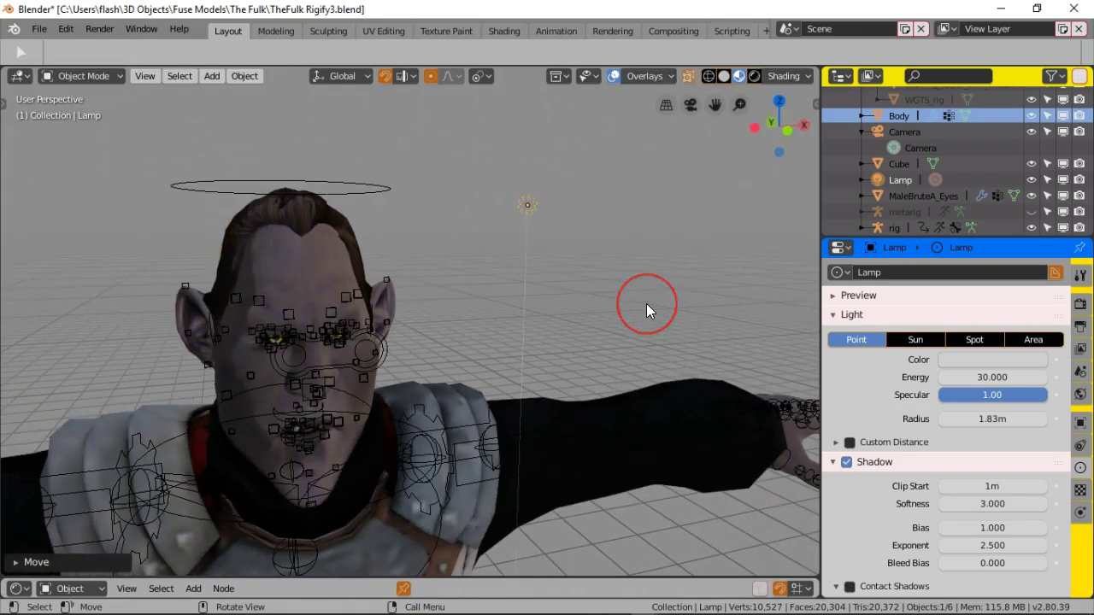
Step: Delete the lamp and show the character in rendered viewport shading
{"action": "key", "text": "Delete"}
{"action": "left_click", "coordinate": [561, 353]}
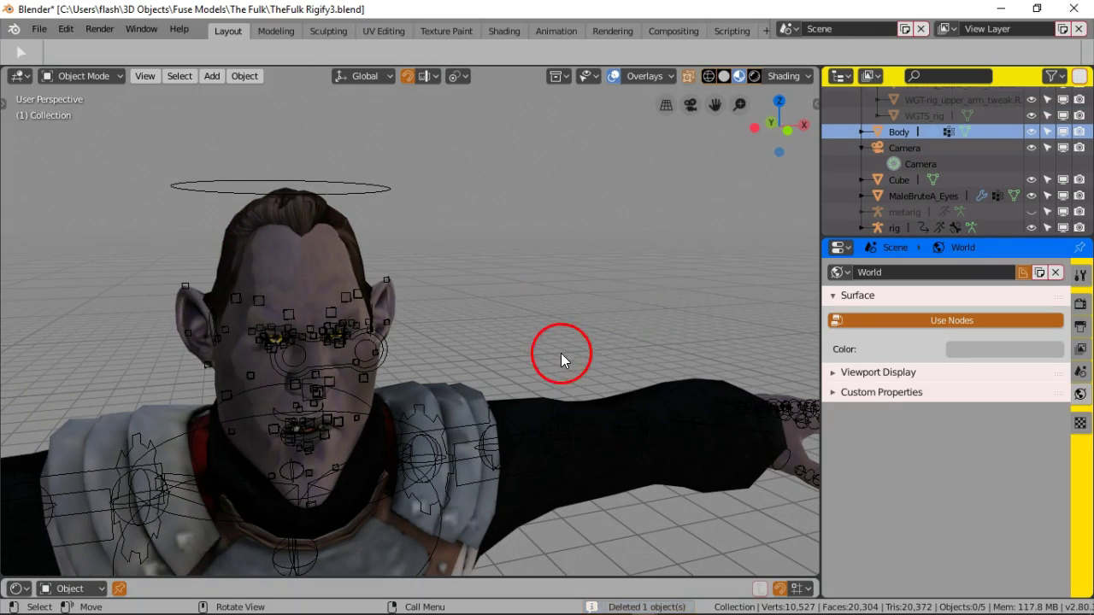
{"action": "scroll", "coordinate": [728, 254], "scroll_direction": "down", "scroll_amount": 2}
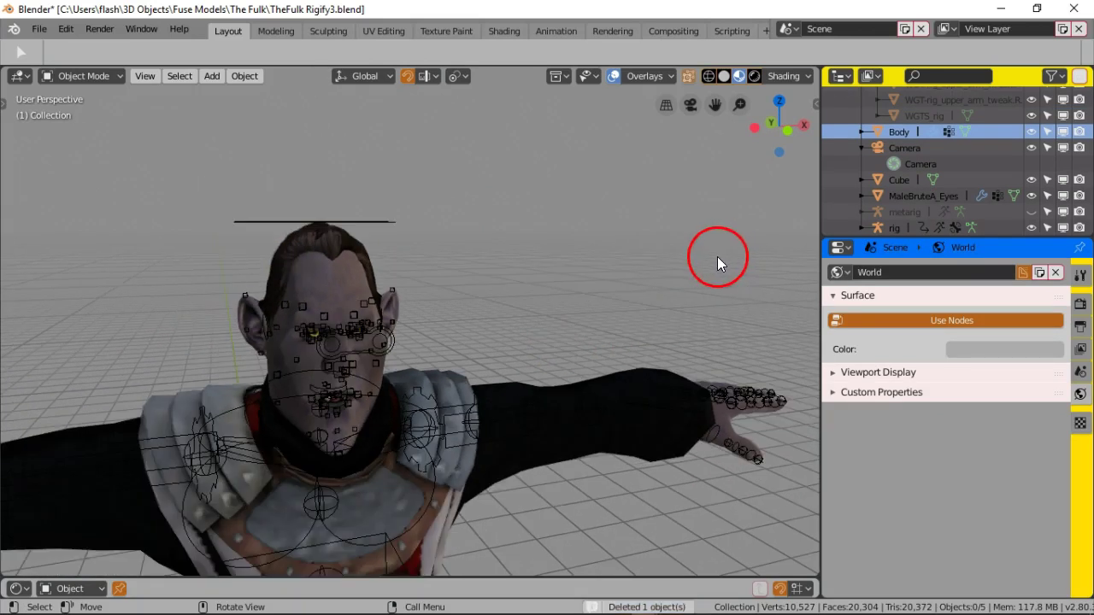
{"action": "left_click", "coordinate": [751, 74]}
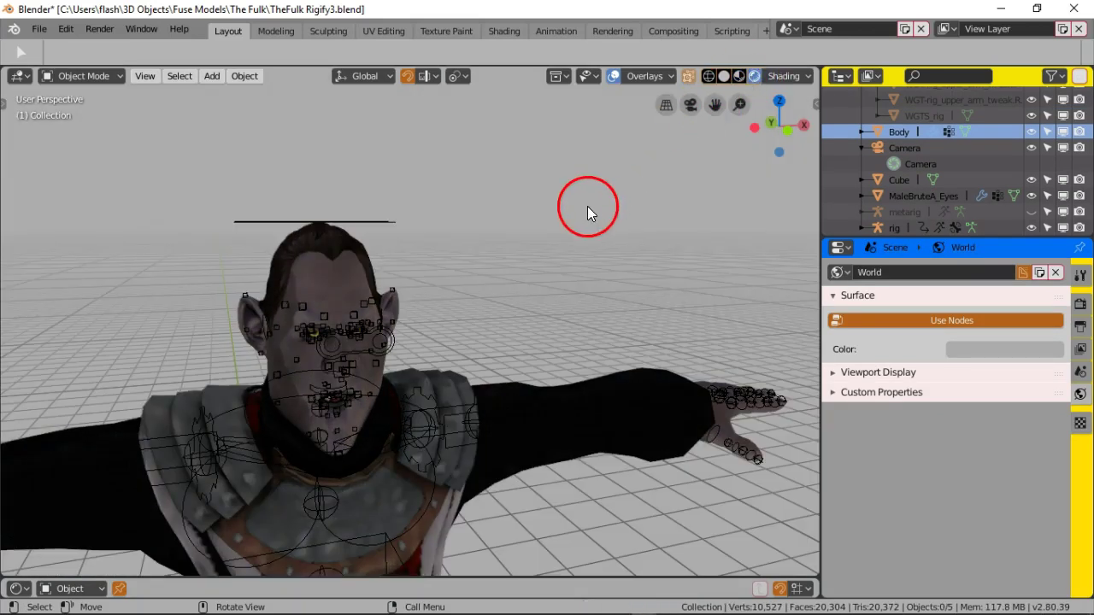
{"action": "scroll", "coordinate": [583, 214], "scroll_direction": "down", "scroll_amount": 2}
{"action": "scroll", "coordinate": [512, 261], "scroll_direction": "up", "scroll_amount": 1}
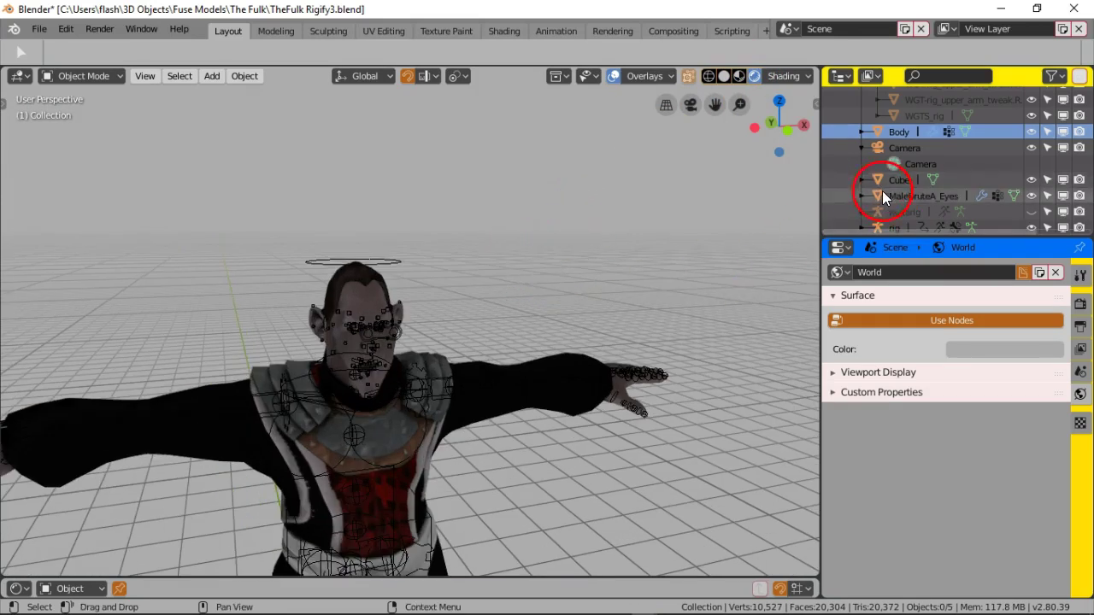
{"action": "scroll", "coordinate": [895, 211], "scroll_direction": "up", "scroll_amount": 4}
{"action": "scroll", "coordinate": [895, 195], "scroll_direction": "down", "scroll_amount": 4}
{"action": "scroll", "coordinate": [894, 198], "scroll_direction": "down", "scroll_amount": 1}
{"action": "middle_click_drag", "start_coordinate": [515, 288], "coordinate": [452, 264]}
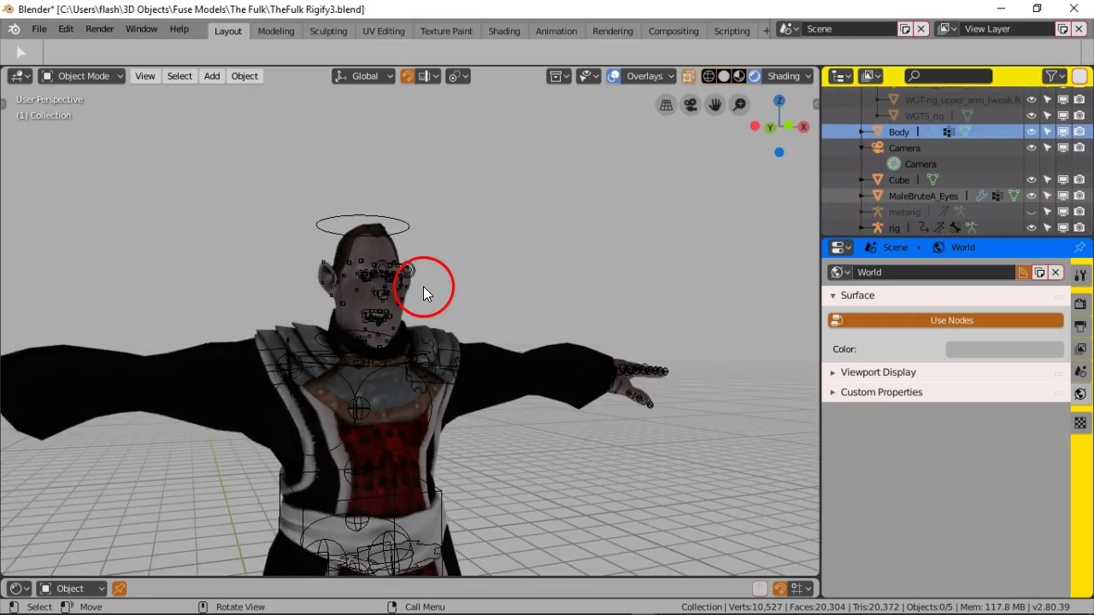
Step: Place the 3D cursor beside the character's head and add a point light there
{"action": "left_click", "coordinate": [11, 107]}
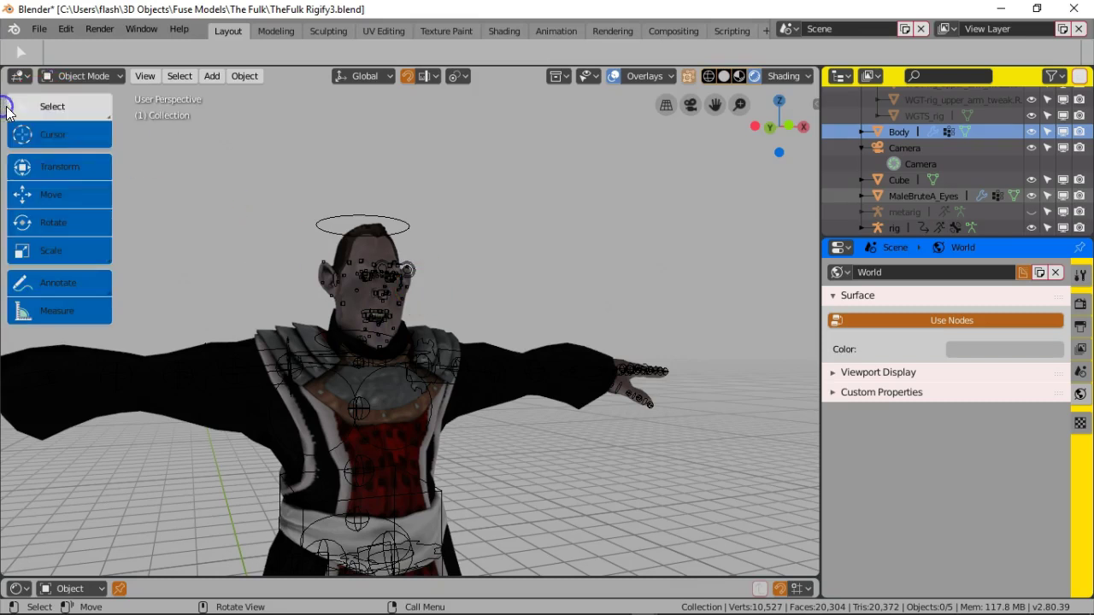
{"action": "left_click", "coordinate": [51, 133]}
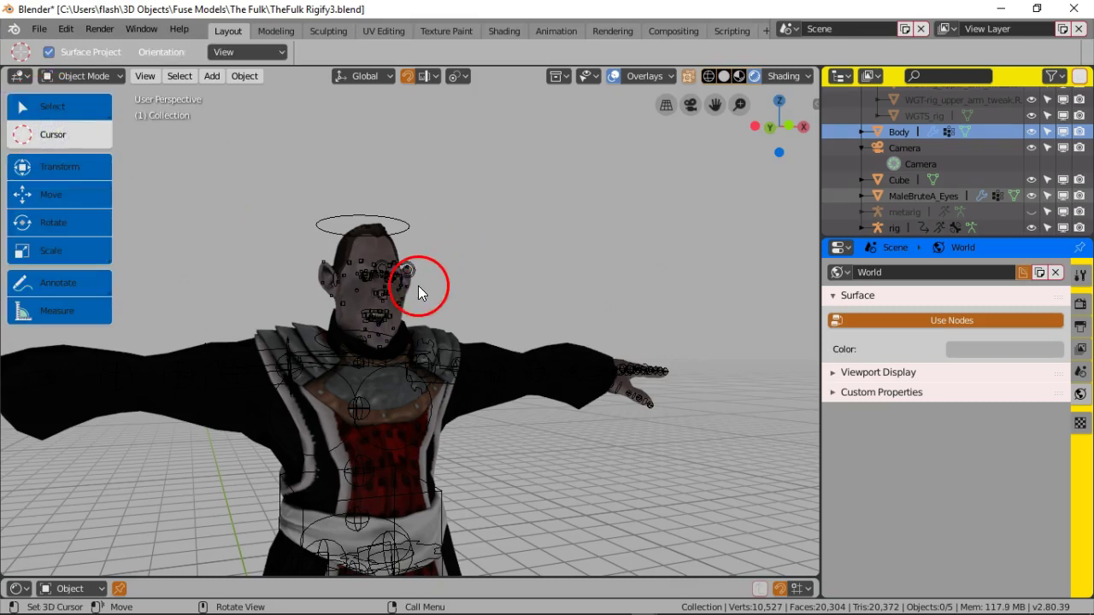
{"action": "middle_click_drag", "start_coordinate": [451, 276], "coordinate": [476, 292]}
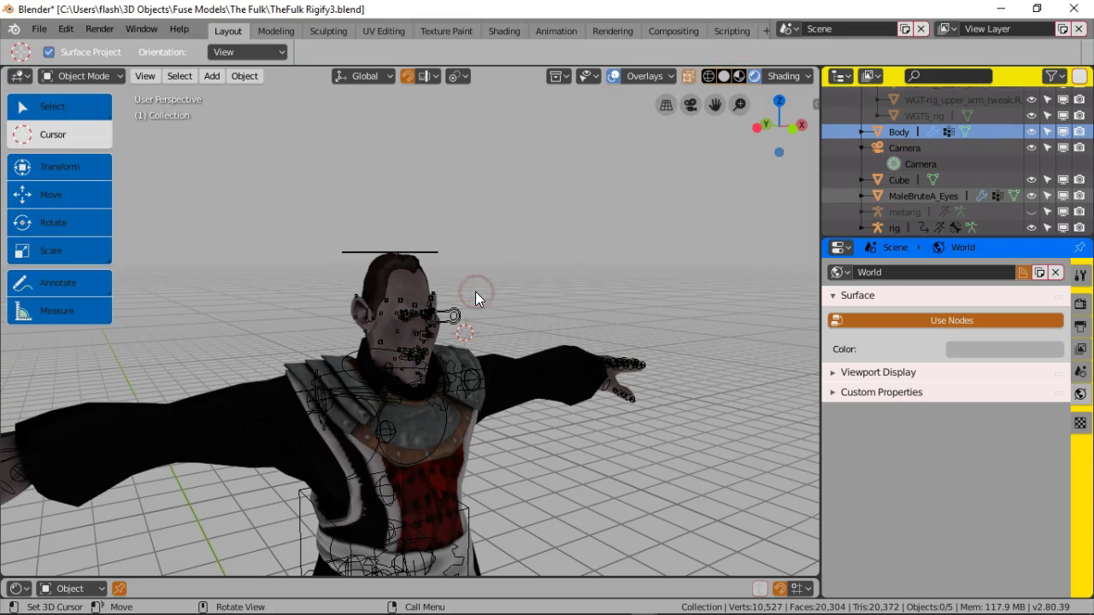
{"action": "key", "text": "shift+a"}
{"action": "mouse_move", "coordinate": [497, 507]}
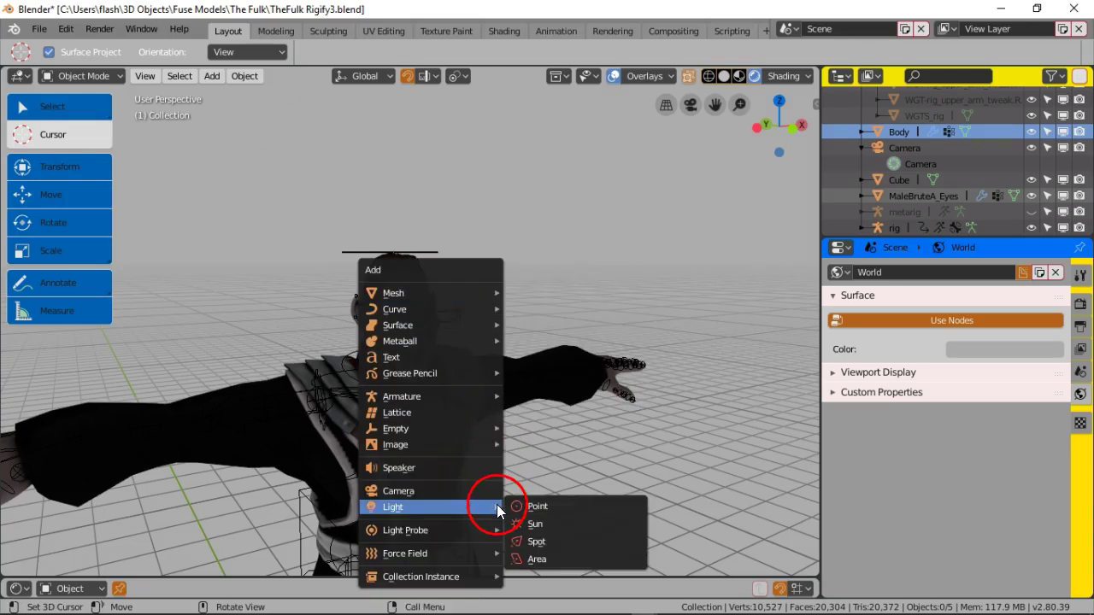
{"action": "left_click", "coordinate": [550, 506]}
{"action": "mouse_move", "coordinate": [477, 405]}
{"action": "middle_mouse_down"}
{"action": "mouse_move", "coordinate": [444, 403]}
{"action": "mouse_move", "coordinate": [487, 404]}
{"action": "middle_mouse_up"}
{"action": "scroll", "coordinate": [441, 403], "scroll_direction": "up", "scroll_amount": 3}
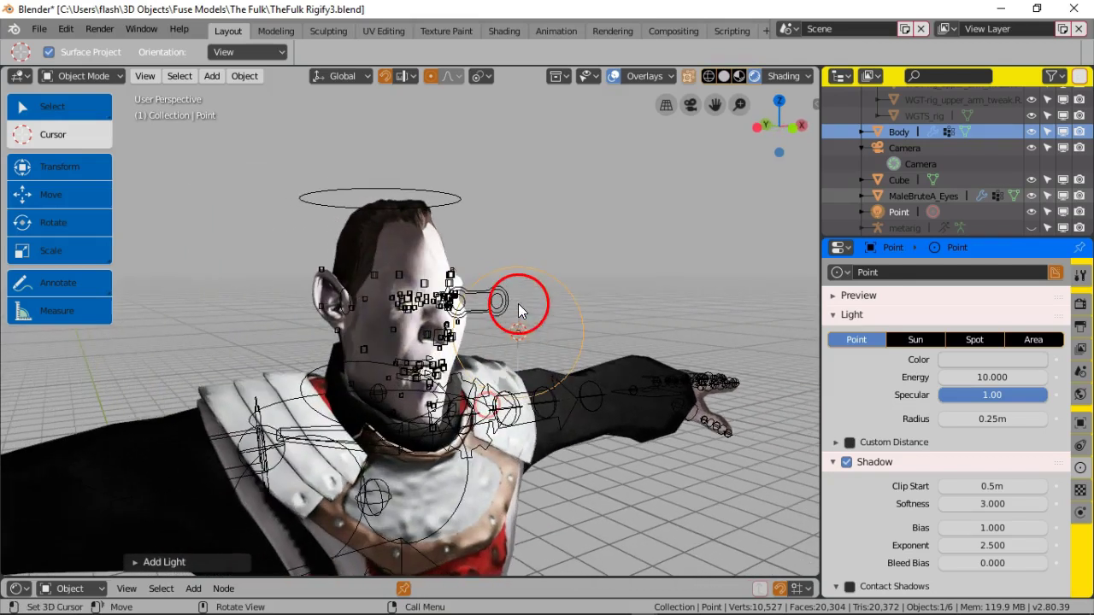
Step: Try to move the new point light up and away from the character's face
{"action": "key", "text": "g"}
{"action": "left_click", "coordinate": [578, 290]}
{"action": "right_click", "coordinate": [578, 290]}
{"action": "left_click", "coordinate": [658, 256]}
{"action": "left_click_drag", "start_coordinate": [615, 292], "coordinate": [667, 253]}
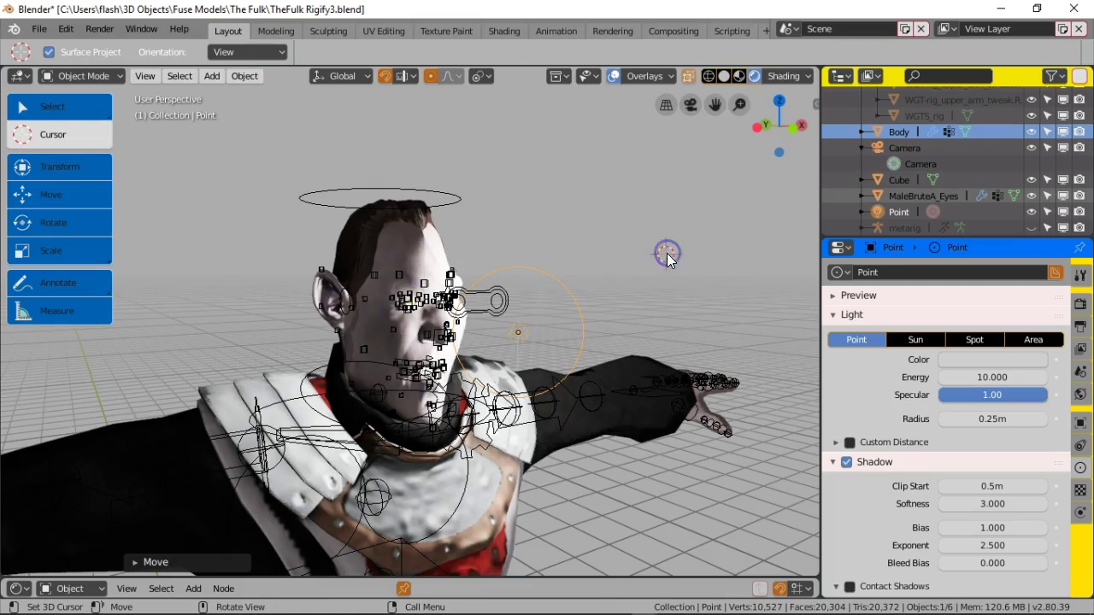
Step: Return to the Select tool and move the point light up and away from the face
{"action": "left_click", "coordinate": [53, 137]}
{"action": "left_click", "coordinate": [53, 106]}
{"action": "left_click", "coordinate": [506, 226]}
{"action": "key", "text": "g"}
{"action": "left_click", "coordinate": [731, 214]}
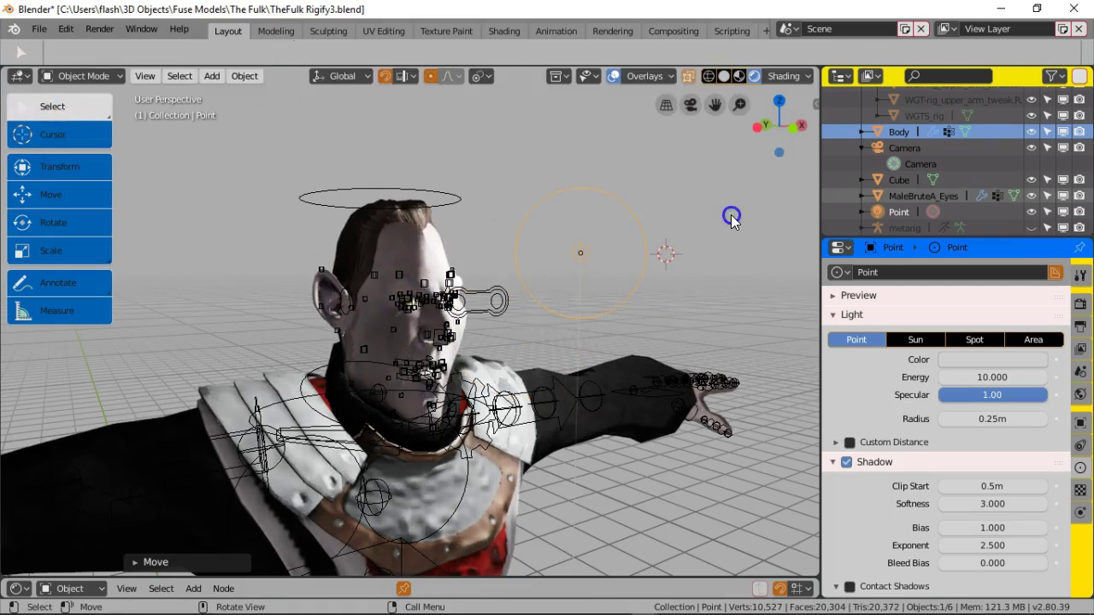
{"action": "scroll", "coordinate": [517, 293], "scroll_direction": "up", "scroll_amount": 10}
{"action": "scroll", "coordinate": [500, 293], "scroll_direction": "down", "scroll_amount": 8}
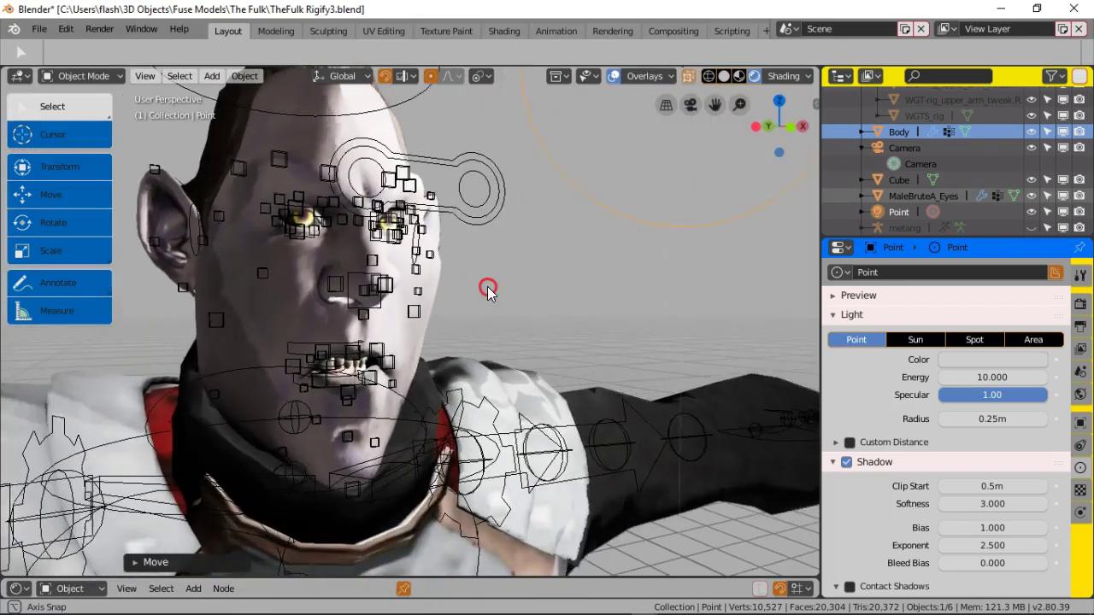
Step: Reposition the point light until it sits just above and beside the head, and check the lighting on the face
{"action": "key", "text": "g"}
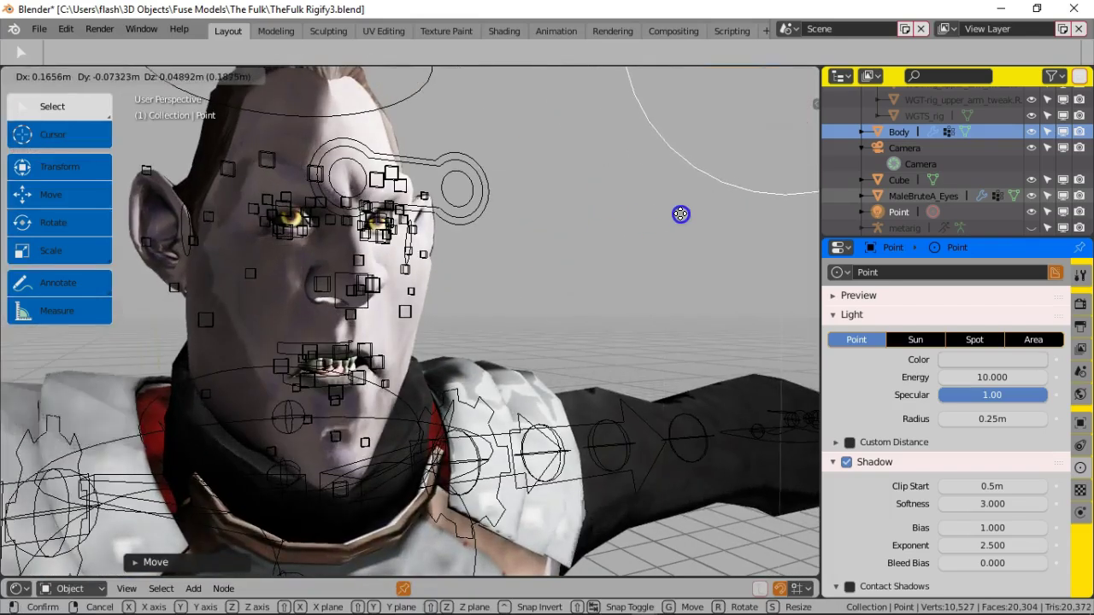
{"action": "left_click", "coordinate": [688, 215]}
{"action": "scroll", "coordinate": [565, 251], "scroll_direction": "down", "scroll_amount": 8}
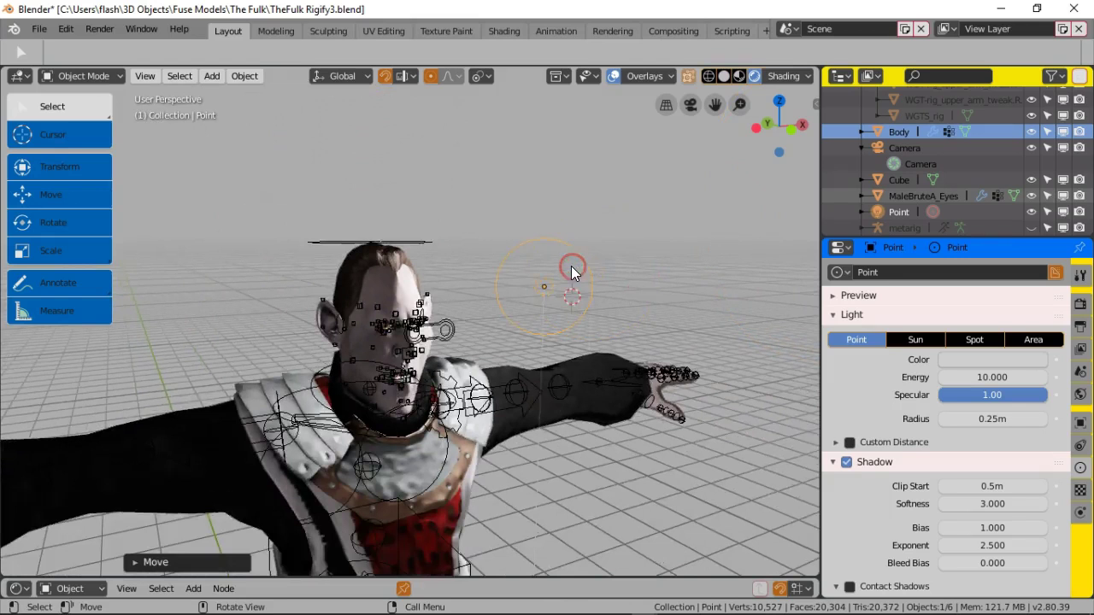
{"action": "key", "text": "g"}
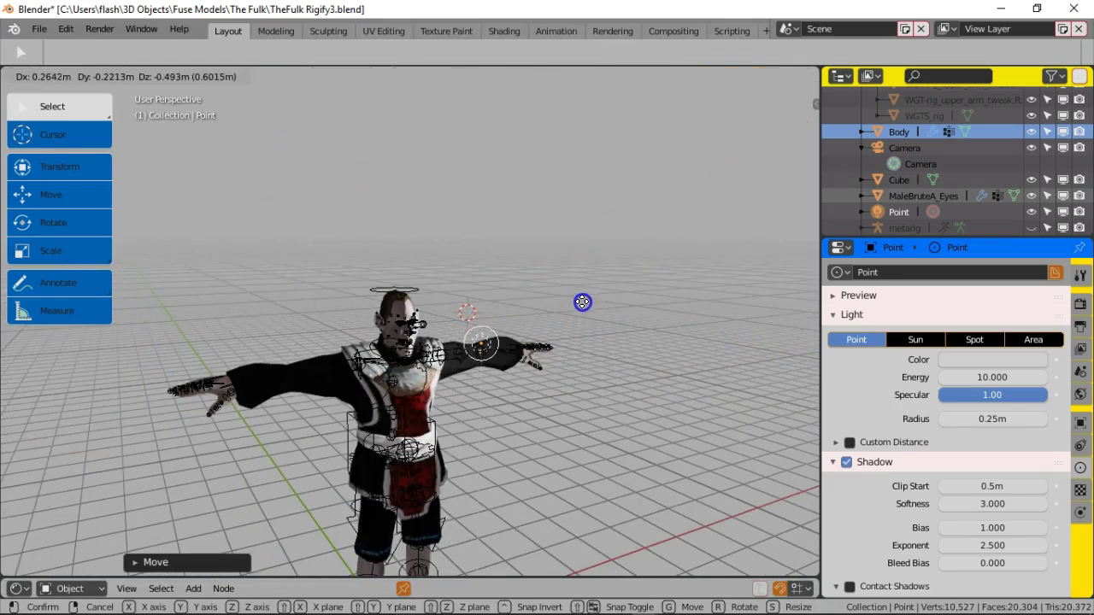
{"action": "left_click", "coordinate": [559, 230]}
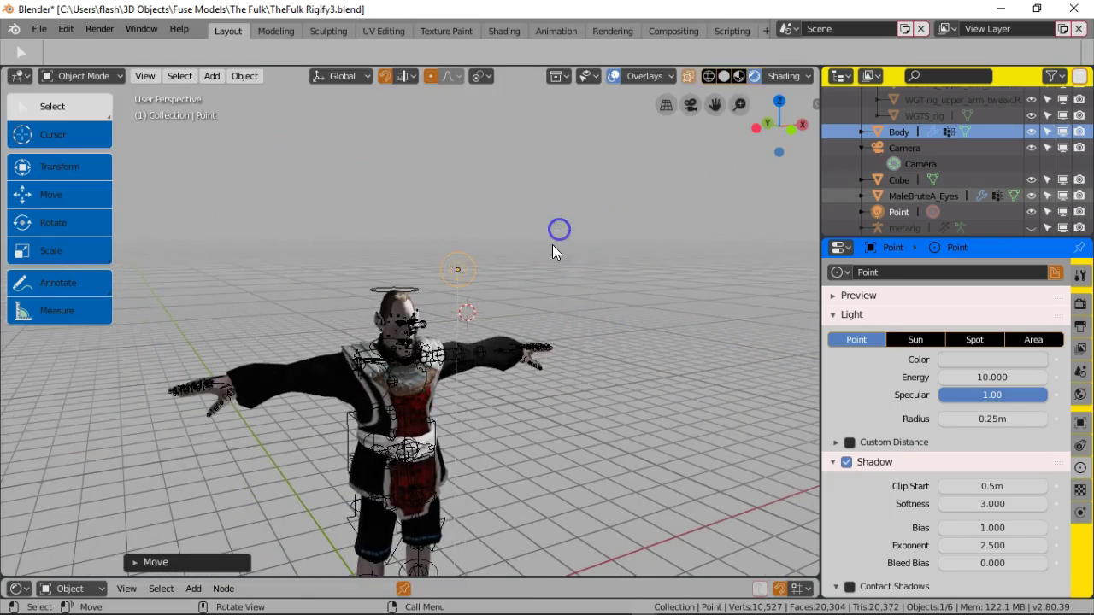
{"action": "scroll", "coordinate": [451, 344], "scroll_direction": "up", "scroll_amount": 6}
{"action": "scroll", "coordinate": [447, 338], "scroll_direction": "up", "scroll_amount": 8}
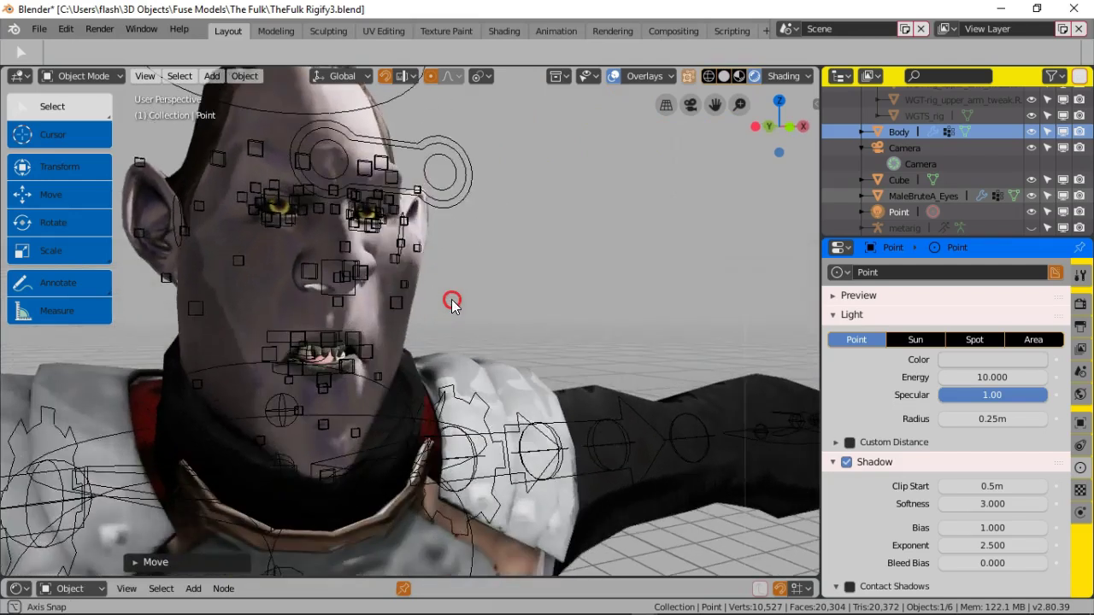
{"action": "scroll", "coordinate": [478, 273], "scroll_direction": "down", "scroll_amount": 5}
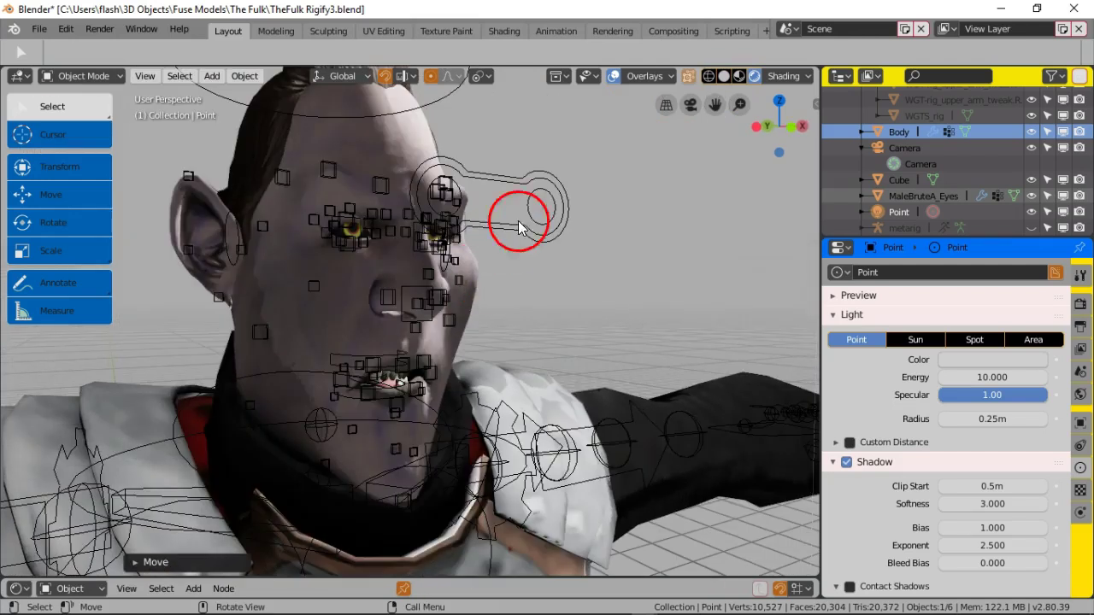
Step: Hide the viewport overlays and check the lighting on the character's face from the front
{"action": "left_click", "coordinate": [613, 75]}
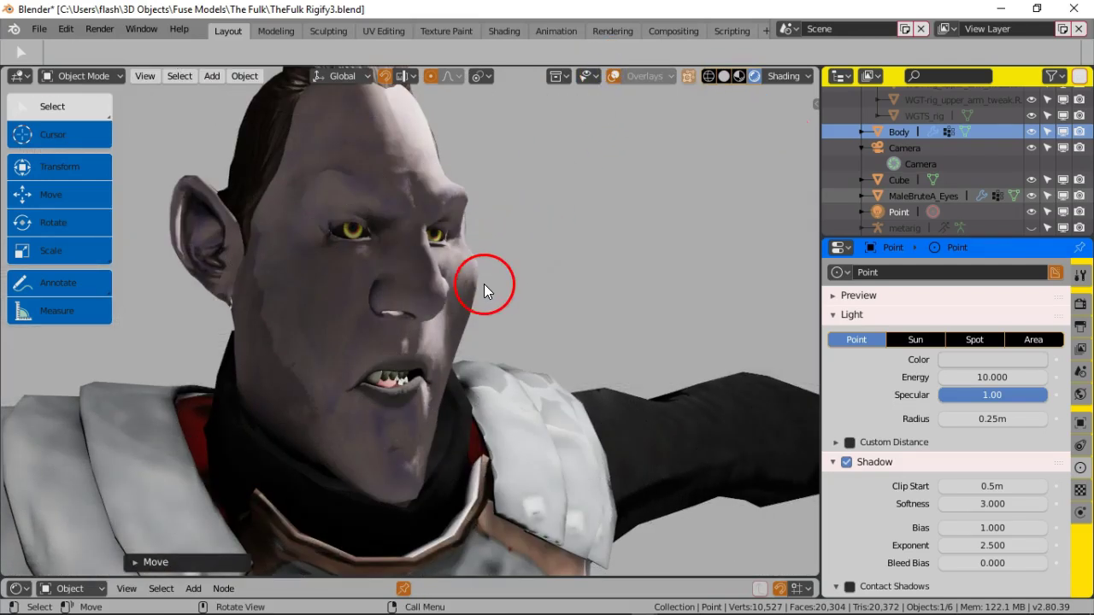
{"action": "middle_click_drag", "start_coordinate": [411, 282], "coordinate": [452, 283]}
{"action": "scroll", "coordinate": [455, 282], "scroll_direction": "down", "scroll_amount": 2}
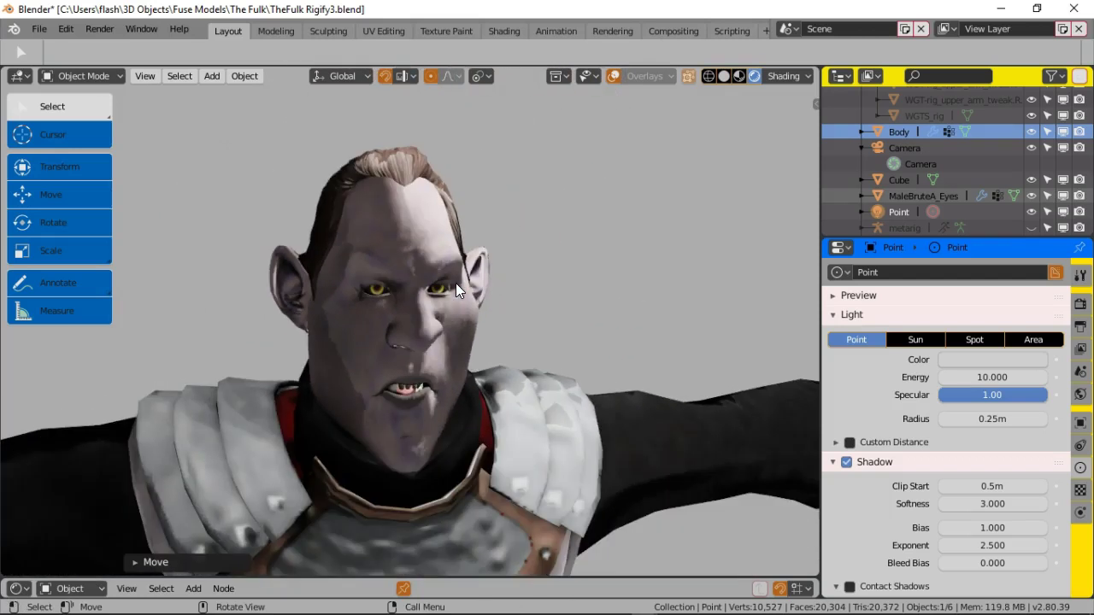
{"action": "left_click", "coordinate": [102, 74]}
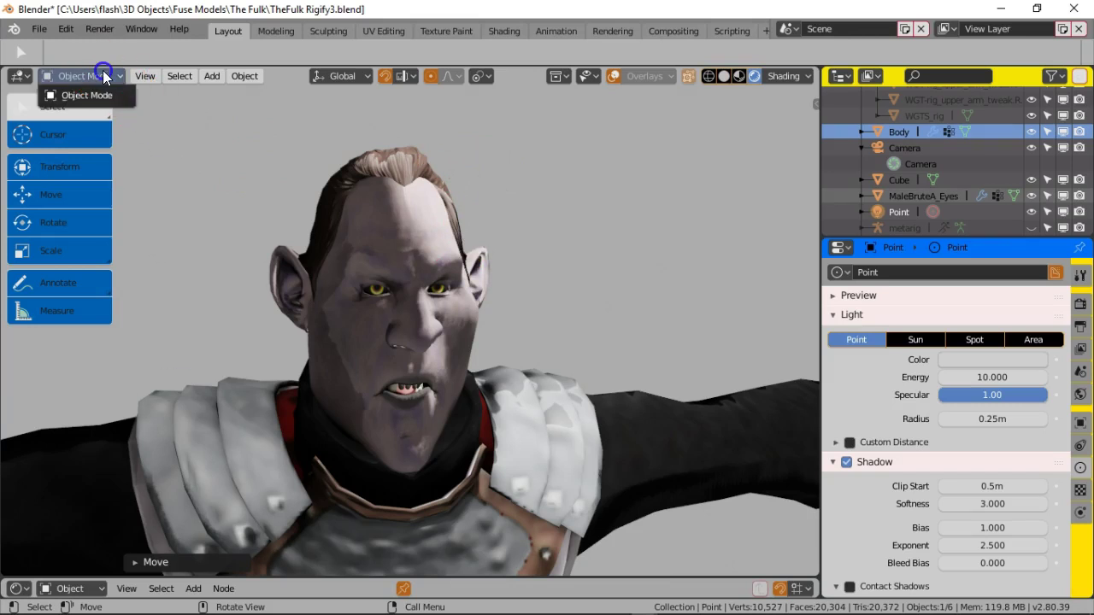
Step: Show the overlays again, select the character's rig and enter Pose Mode with the right hand in view
{"action": "left_click", "coordinate": [613, 76]}
{"action": "left_click", "coordinate": [484, 274]}
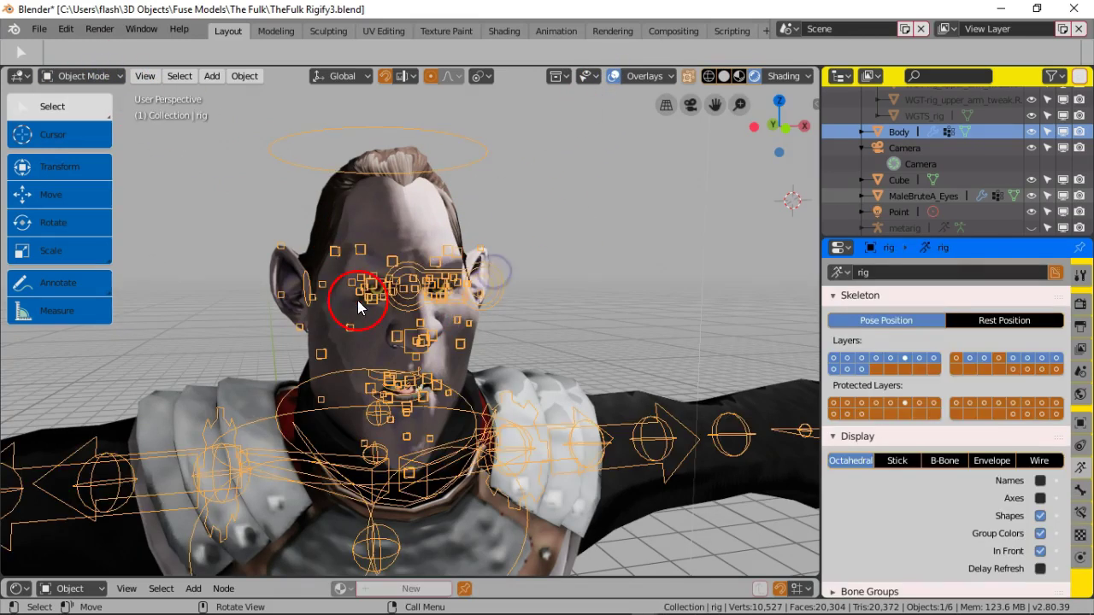
{"action": "middle_click_drag", "start_coordinate": [347, 300], "coordinate": [361, 340]}
{"action": "scroll", "coordinate": [359, 333], "scroll_direction": "down", "scroll_amount": 8}
{"action": "left_click_drag", "start_coordinate": [319, 331], "coordinate": [380, 221], "text": "alt"}
{"action": "left_click", "coordinate": [310, 389]}
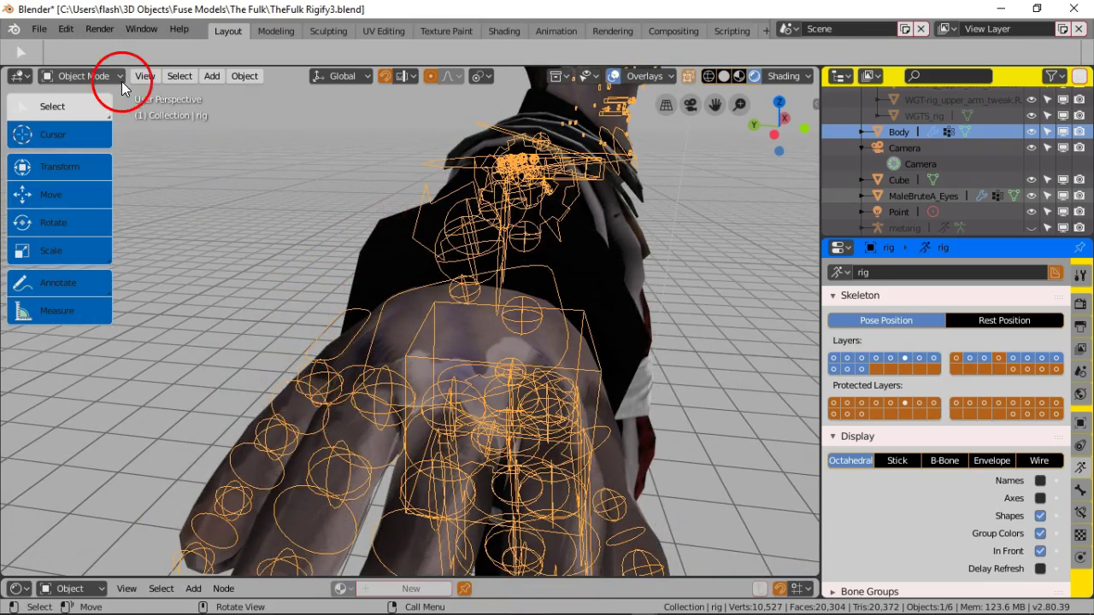
{"action": "left_click", "coordinate": [120, 77]}
{"action": "left_click", "coordinate": [117, 129]}
Step: Try to select the right pinky's base control and snap the 3D cursor to it
{"action": "left_click", "coordinate": [327, 346]}
{"action": "left_click", "coordinate": [312, 392]}
{"action": "left_click", "coordinate": [298, 393]}
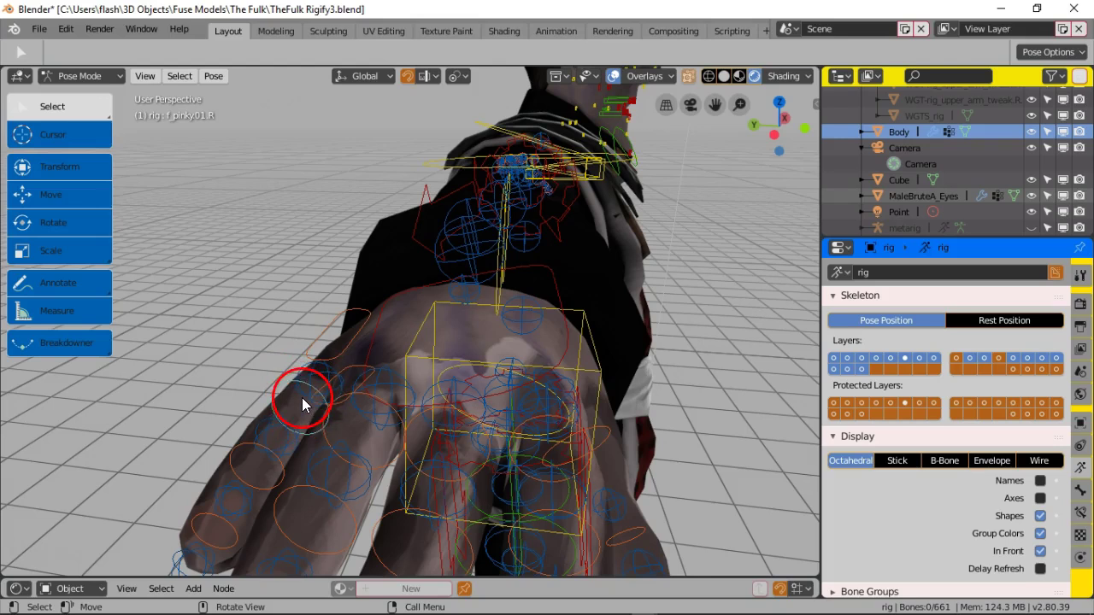
{"action": "middle_click_drag", "start_coordinate": [302, 398], "coordinate": [305, 368], "text": "shift"}
{"action": "scroll", "coordinate": [306, 368], "scroll_direction": "up", "scroll_amount": 2}
{"action": "scroll", "coordinate": [306, 368], "scroll_direction": "down", "scroll_amount": 2}
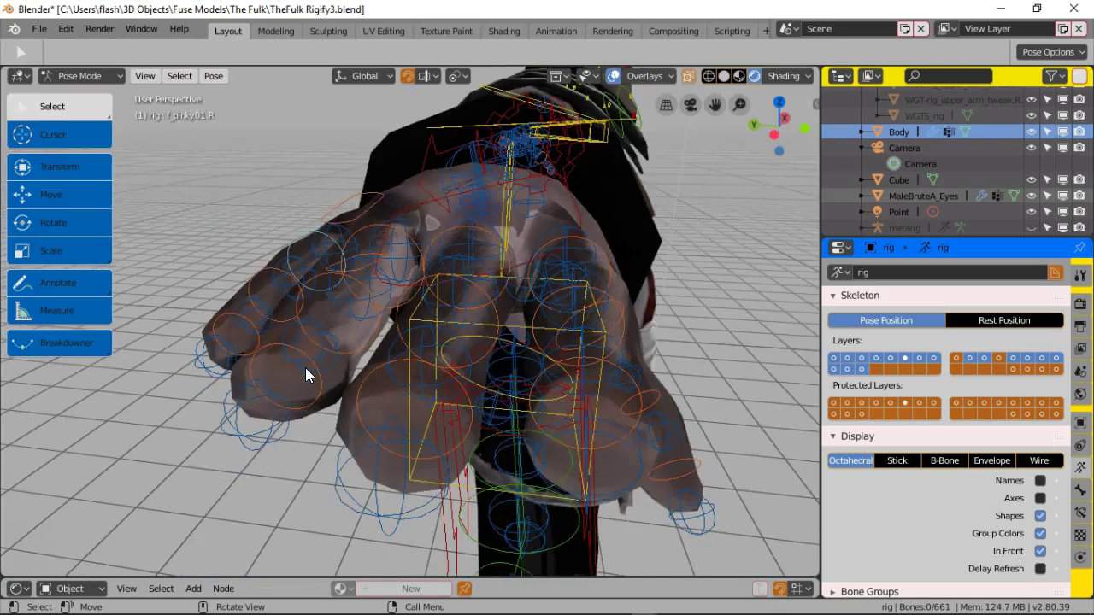
{"action": "scroll", "coordinate": [306, 367], "scroll_direction": "up", "scroll_amount": 2}
{"action": "left_click", "coordinate": [305, 352]}
{"action": "scroll", "coordinate": [306, 352], "scroll_direction": "down", "scroll_amount": 1}
{"action": "left_click", "coordinate": [251, 237]}
{"action": "scroll", "coordinate": [237, 197], "scroll_direction": "down", "scroll_amount": 3}
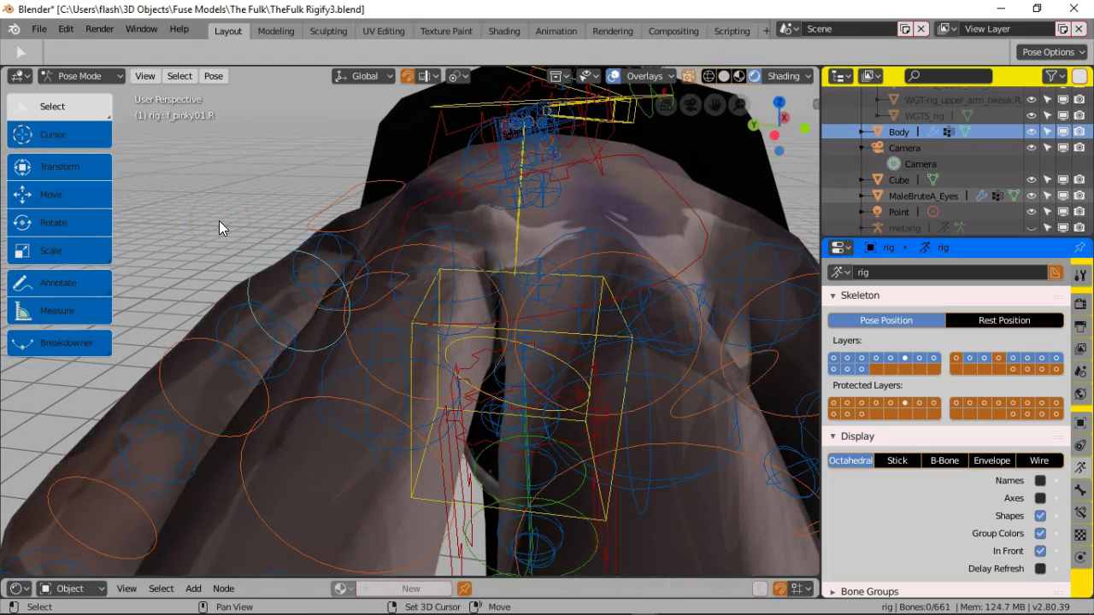
{"action": "key", "text": "shift+s"}
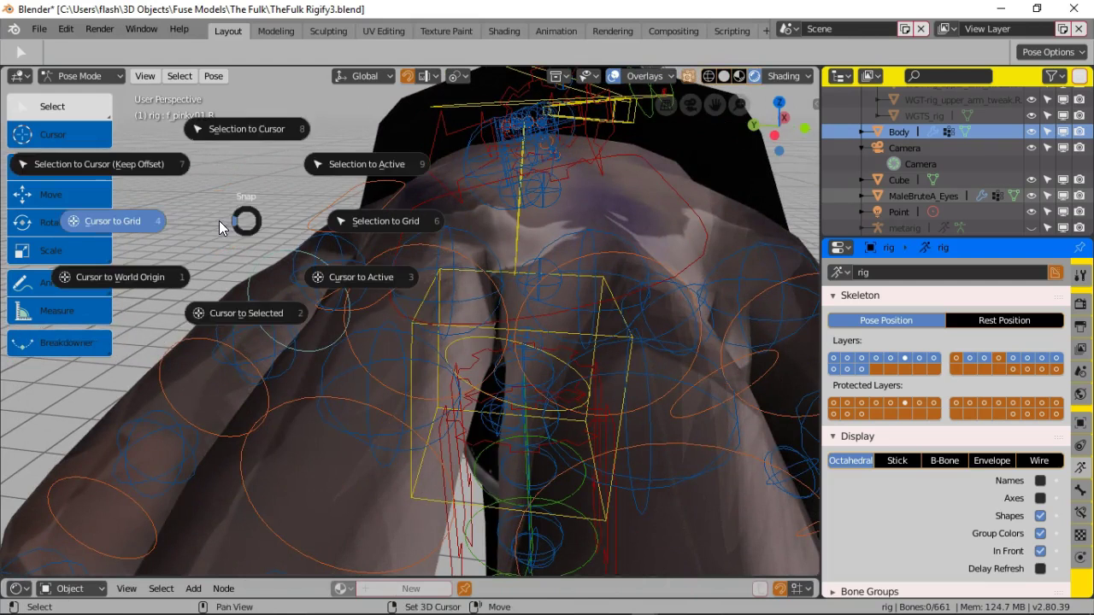
{"action": "left_click", "coordinate": [237, 313]}
Step: Select the f_pinky.01.R control and snap the 3D cursor to it
{"action": "left_click", "coordinate": [274, 247]}
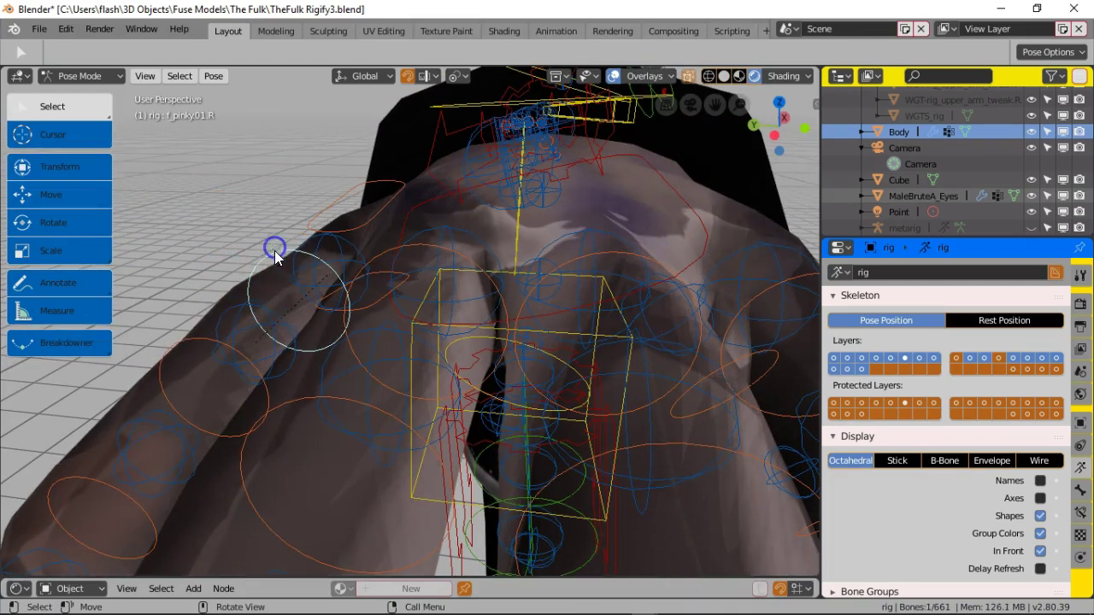
{"action": "key", "text": "shift+s"}
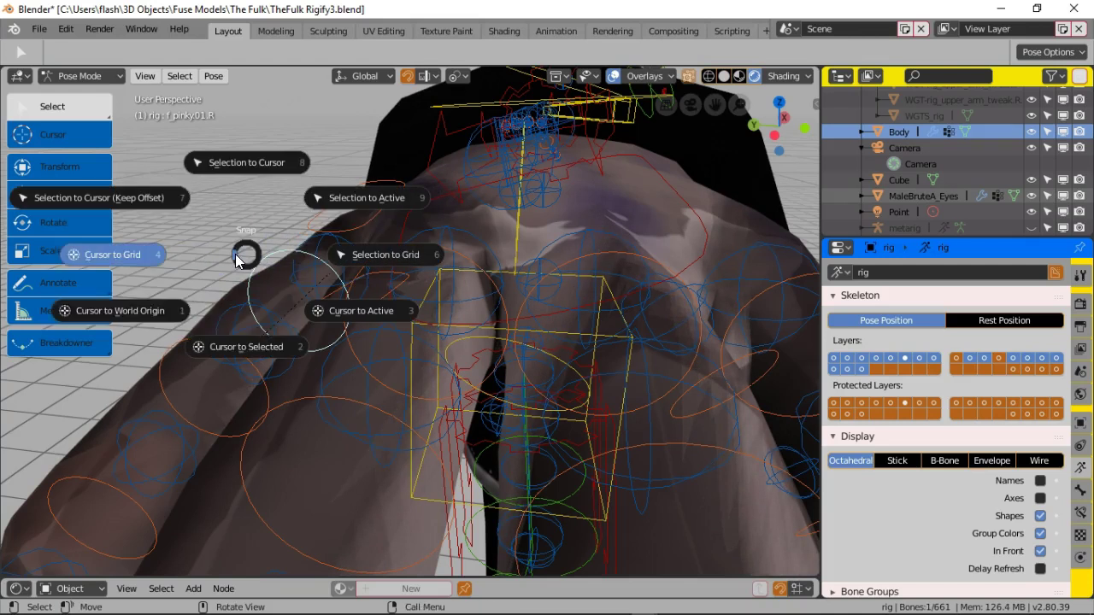
{"action": "left_click", "coordinate": [237, 351]}
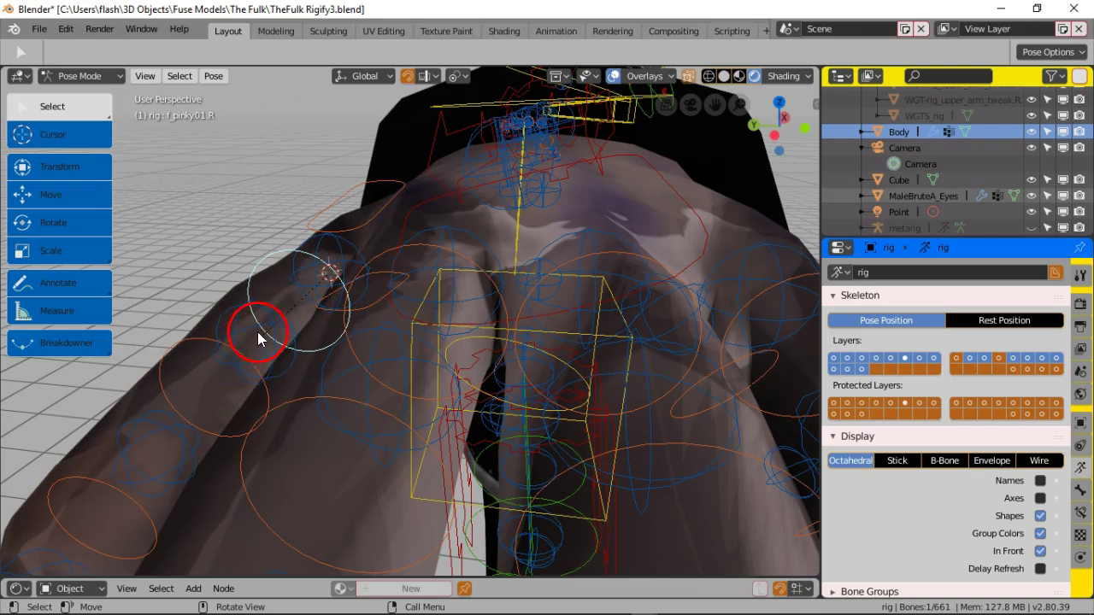
Step: Select the f_pinky.02.R control and snap the 3D cursor to it
{"action": "left_click", "coordinate": [188, 338]}
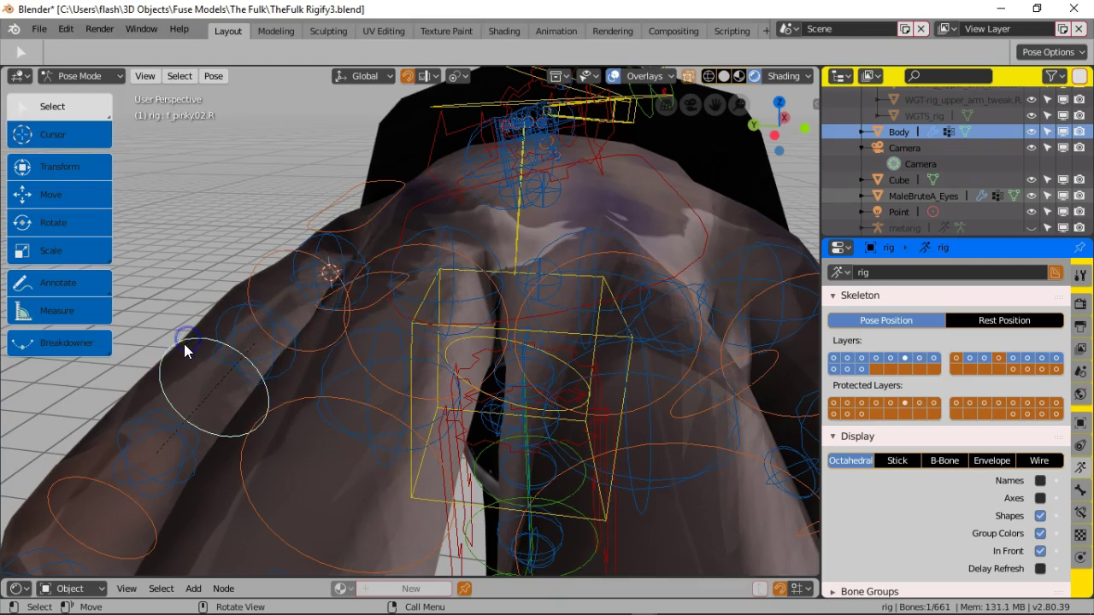
{"action": "key", "text": "shift+s"}
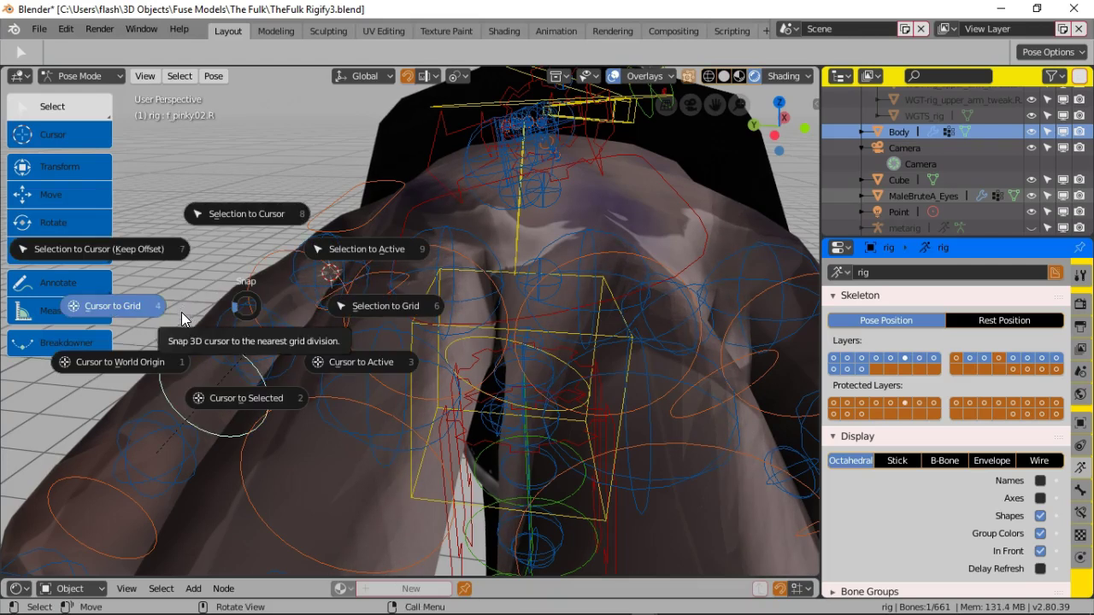
{"action": "left_click", "coordinate": [249, 400]}
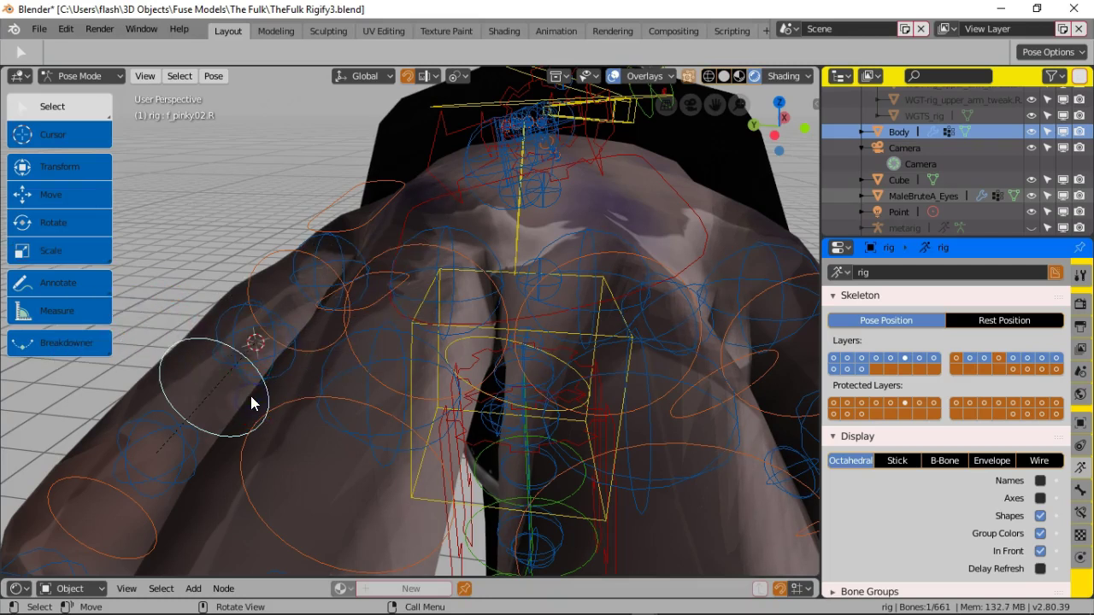
Step: Select the palm.R control of the right hand and snap the 3D cursor to it
{"action": "left_click", "coordinate": [243, 339]}
{"action": "left_click", "coordinate": [243, 306]}
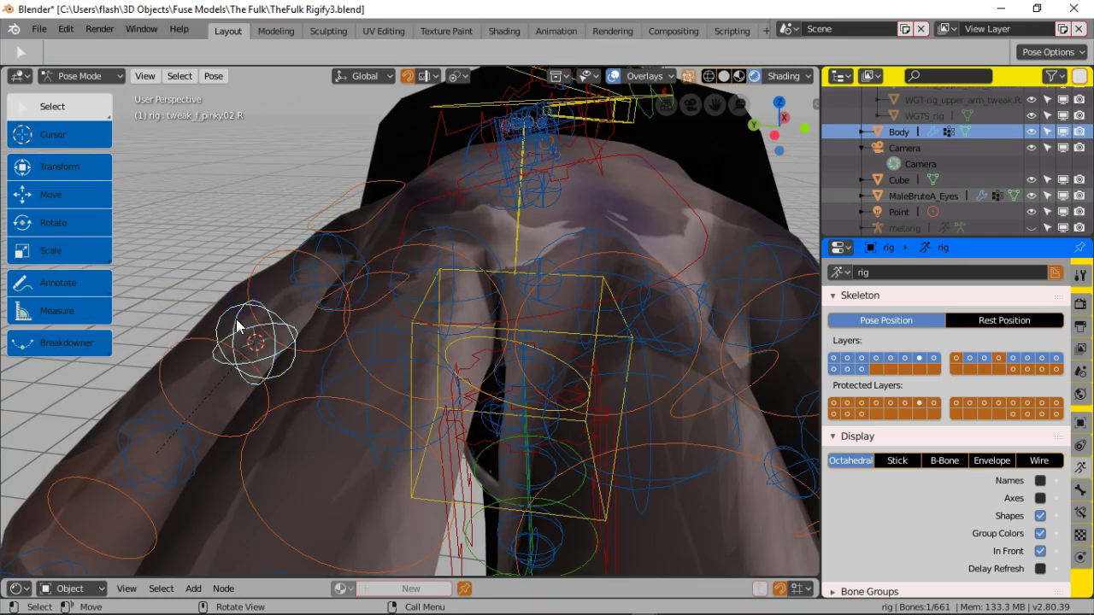
{"action": "left_click", "coordinate": [340, 240]}
{"action": "left_click", "coordinate": [259, 211]}
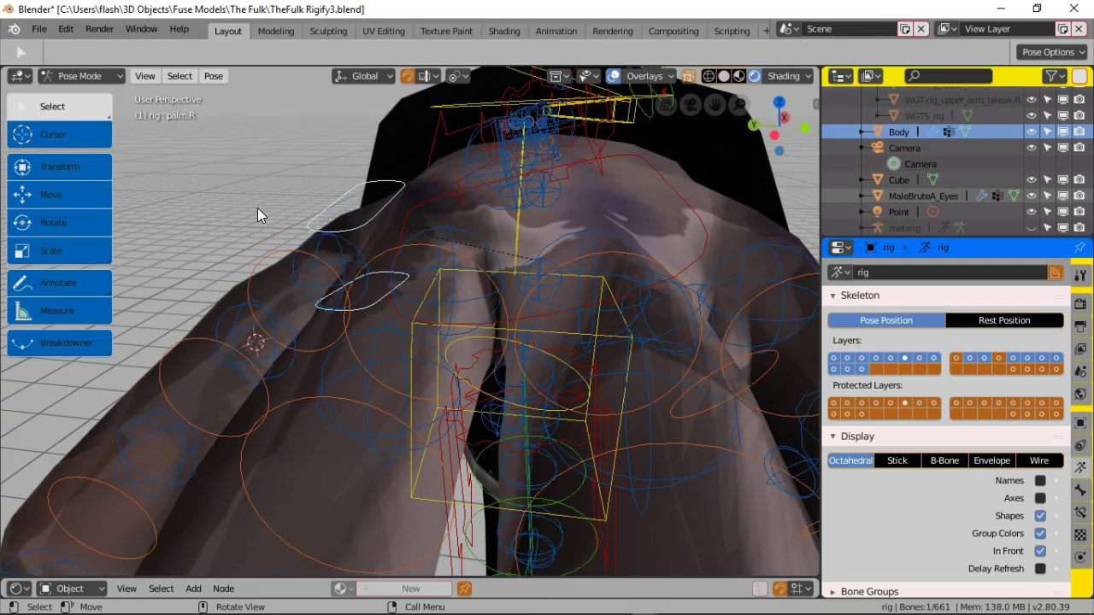
{"action": "key", "text": "shift+s"}
{"action": "left_click", "coordinate": [246, 300]}
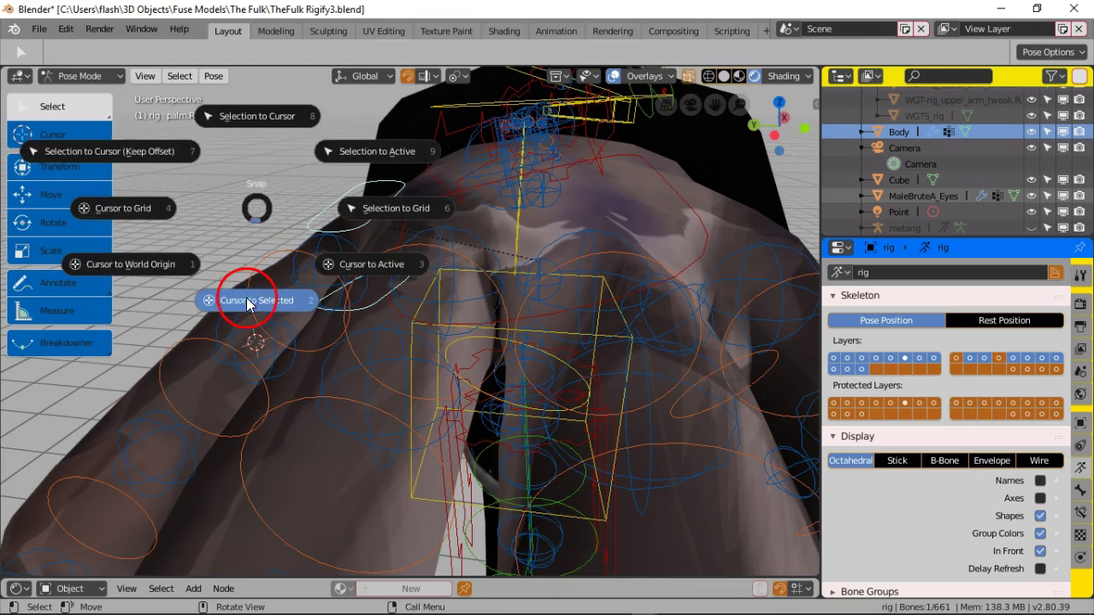
{"action": "middle_click_drag", "start_coordinate": [243, 261], "coordinate": [237, 370]}
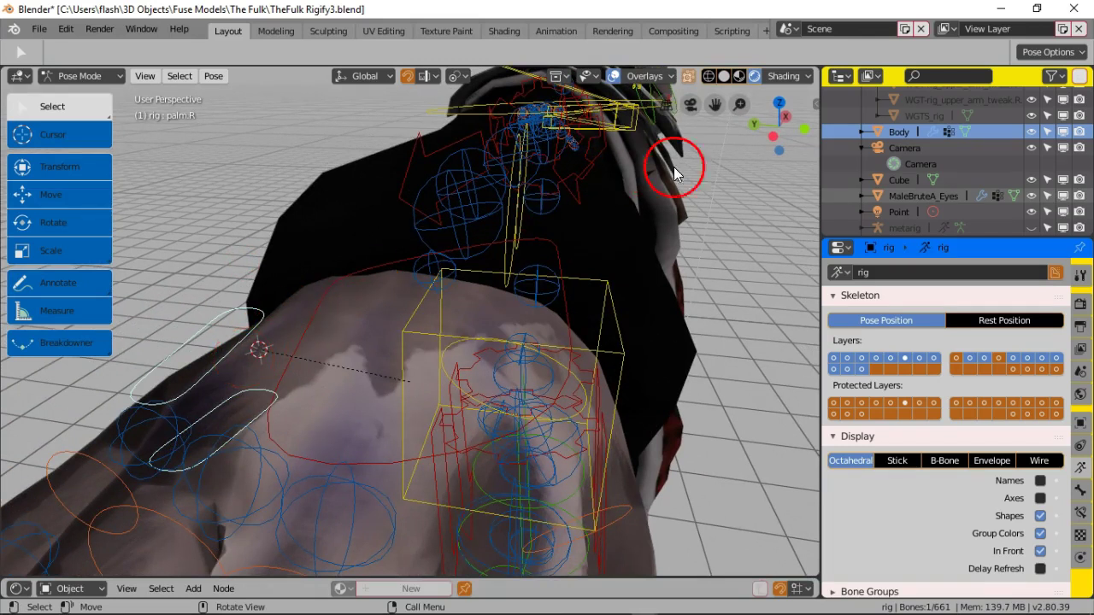
Step: In Object Mode, turn on the hidden bone layers in the top row of the rig's layers, and return to Pose Mode
{"action": "left_click", "coordinate": [108, 74]}
{"action": "left_click", "coordinate": [107, 73]}
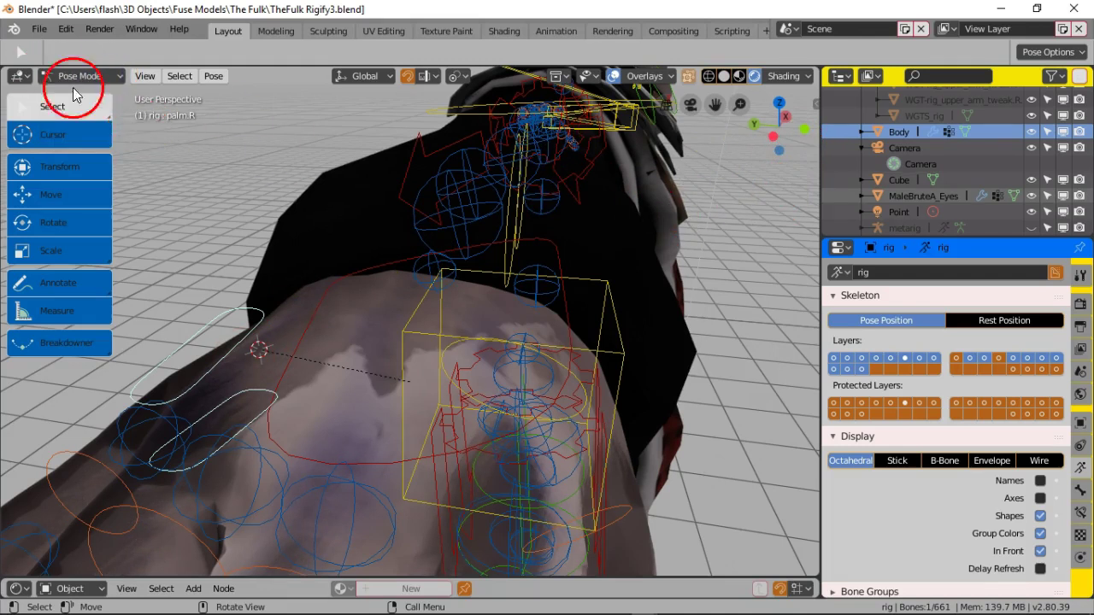
{"action": "left_click", "coordinate": [101, 75]}
{"action": "left_click", "coordinate": [98, 96]}
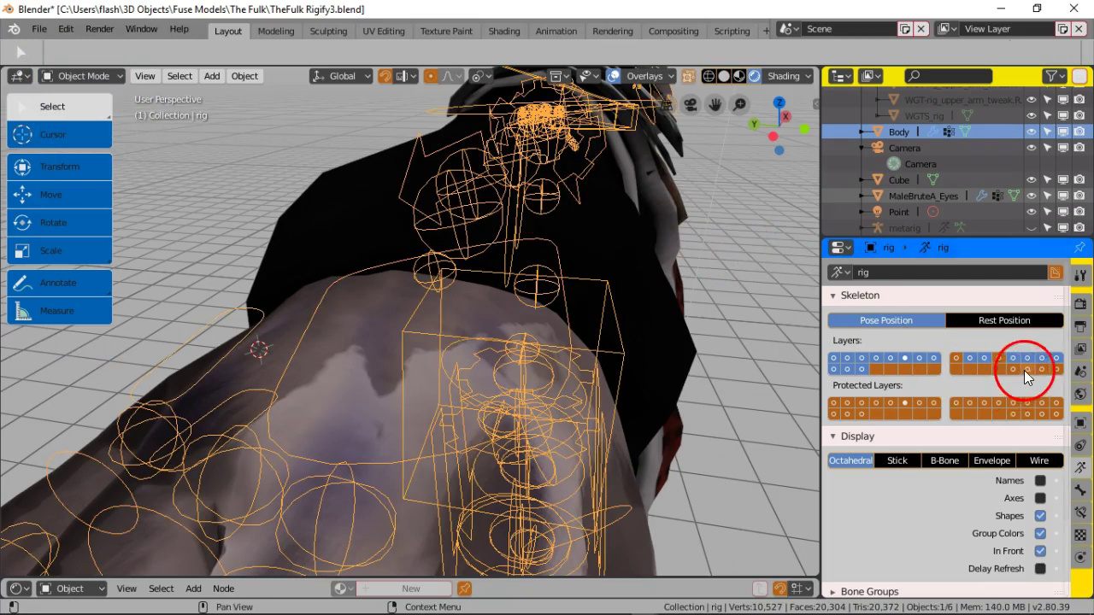
{"action": "left_click", "coordinate": [999, 357], "text": "shift"}
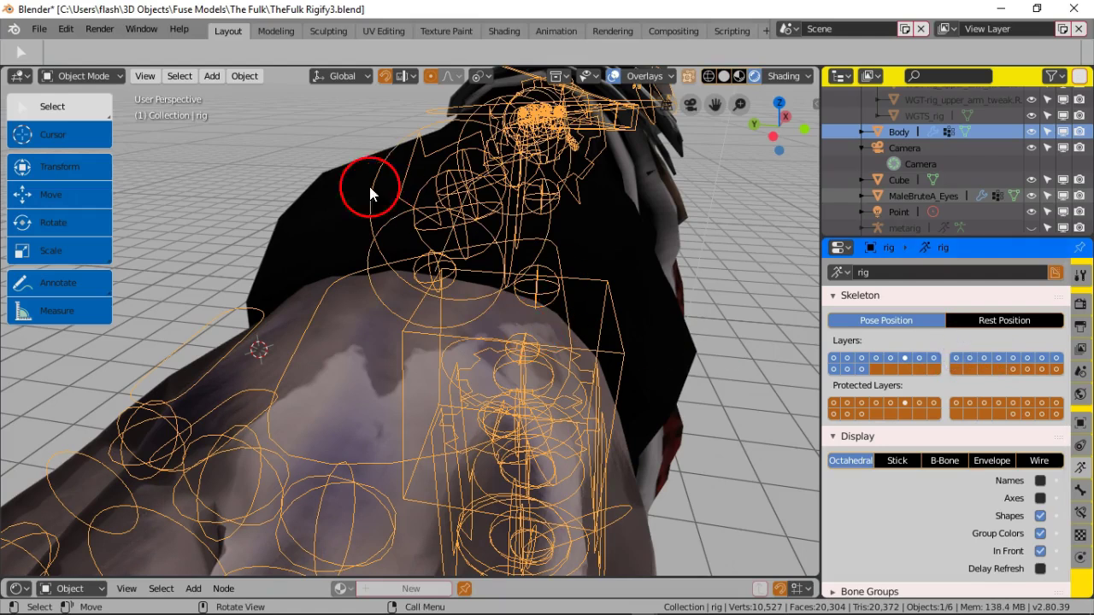
{"action": "left_click", "coordinate": [94, 77]}
{"action": "left_click", "coordinate": [85, 129]}
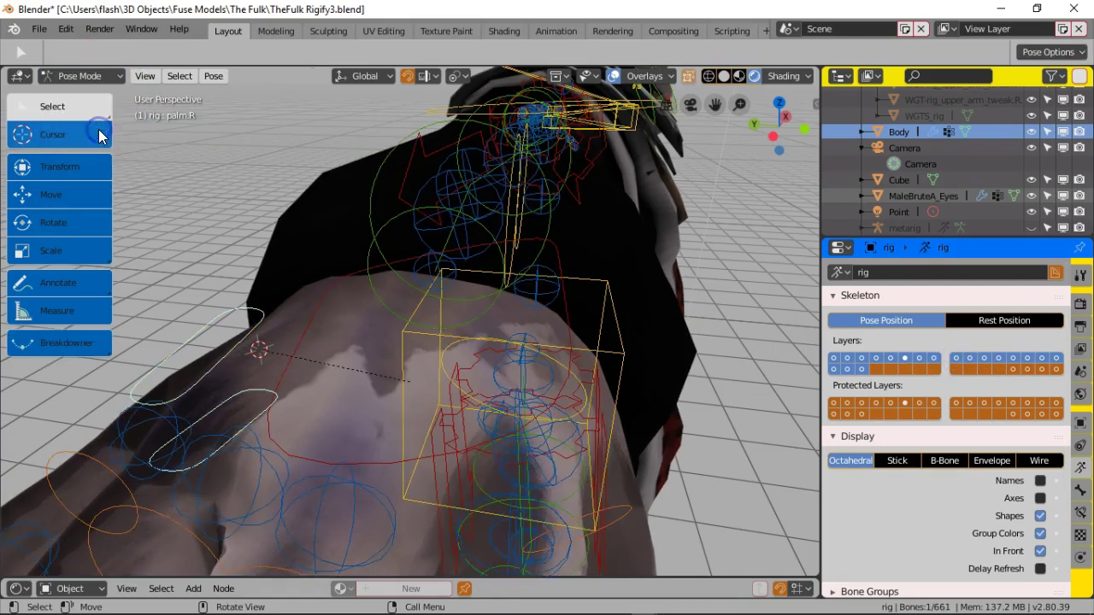
Step: Reselect the right pinky's base control, f_pinky.01.R, and snap the 3D cursor to its pivot
{"action": "left_click", "coordinate": [257, 242]}
{"action": "middle_click_drag", "start_coordinate": [257, 239], "coordinate": [263, 240]}
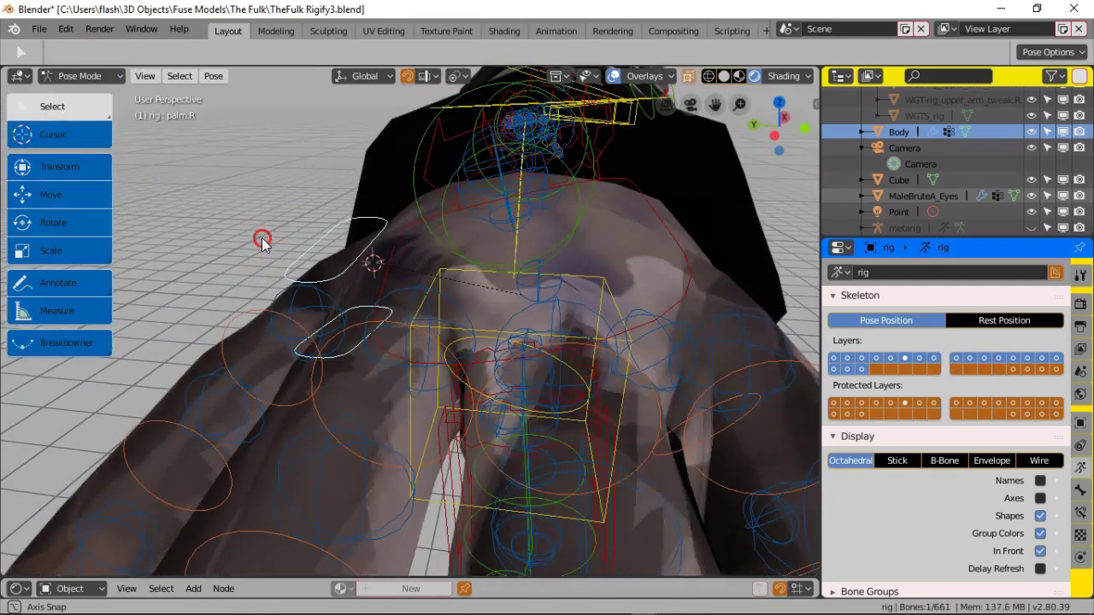
{"action": "left_click", "coordinate": [263, 317]}
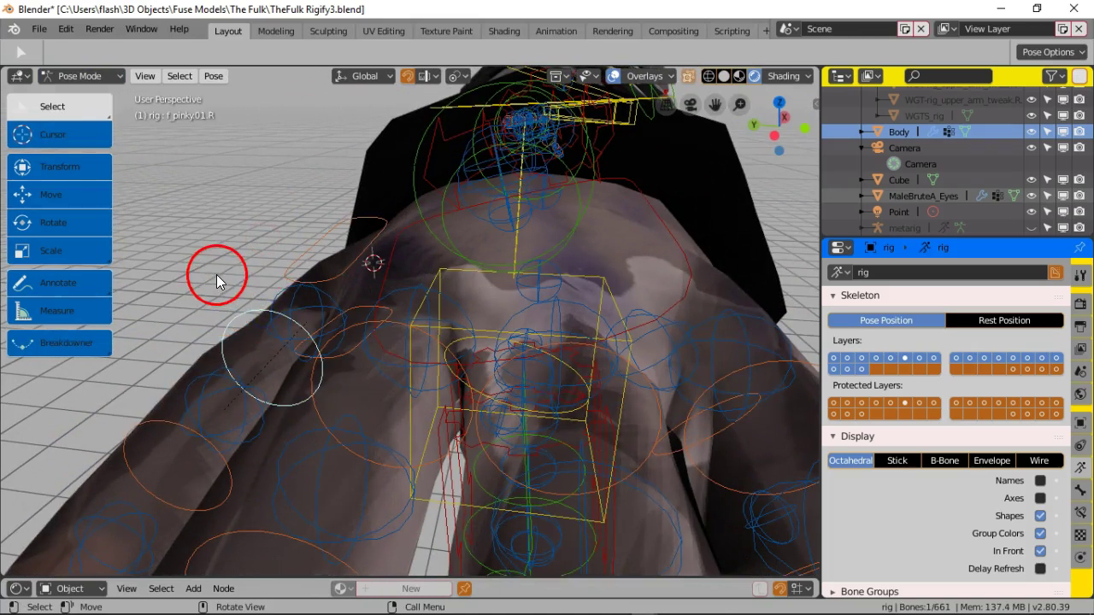
{"action": "key", "text": "shift+s"}
{"action": "left_click", "coordinate": [237, 367]}
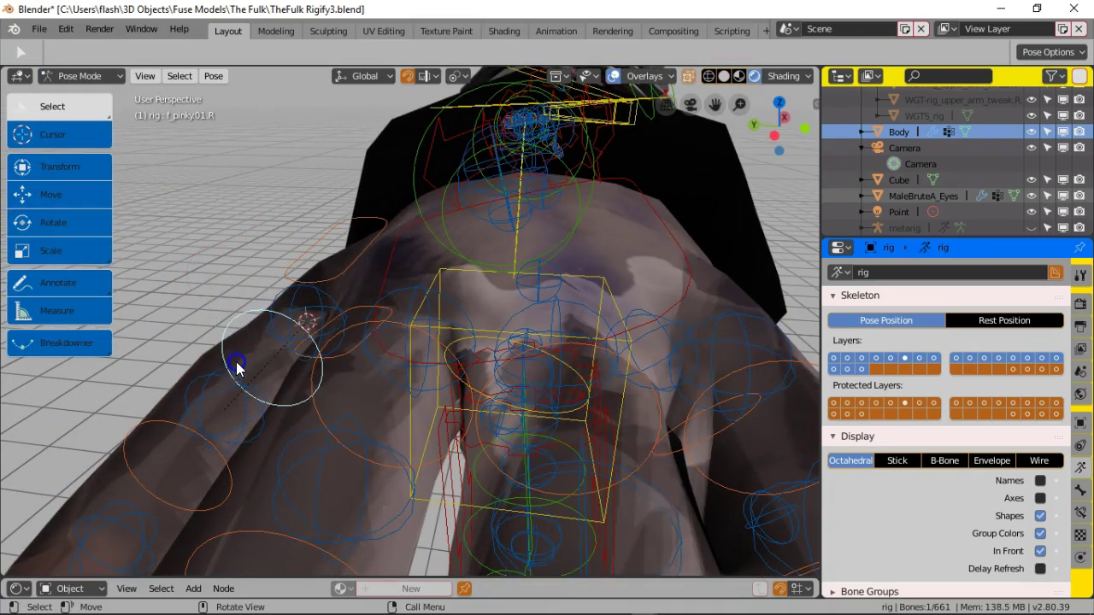
{"action": "left_click", "coordinate": [292, 331]}
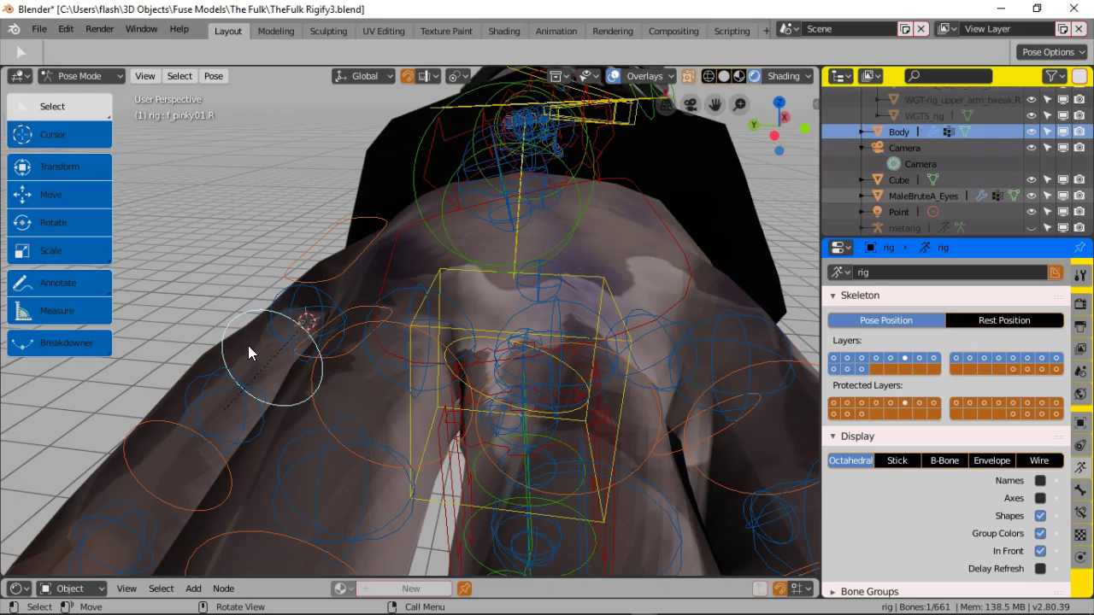
Step: Activate the Cursor tool and place the 3D cursor by hand near the right pinky's base
{"action": "left_click", "coordinate": [566, 78]}
{"action": "left_click", "coordinate": [588, 78]}
{"action": "left_click", "coordinate": [76, 134]}
{"action": "mouse_move", "coordinate": [239, 397]}
{"action": "middle_mouse_down"}
{"action": "mouse_move", "coordinate": [224, 393]}
{"action": "mouse_move", "coordinate": [237, 390]}
{"action": "middle_mouse_up"}
{"action": "left_click", "coordinate": [585, 425]}
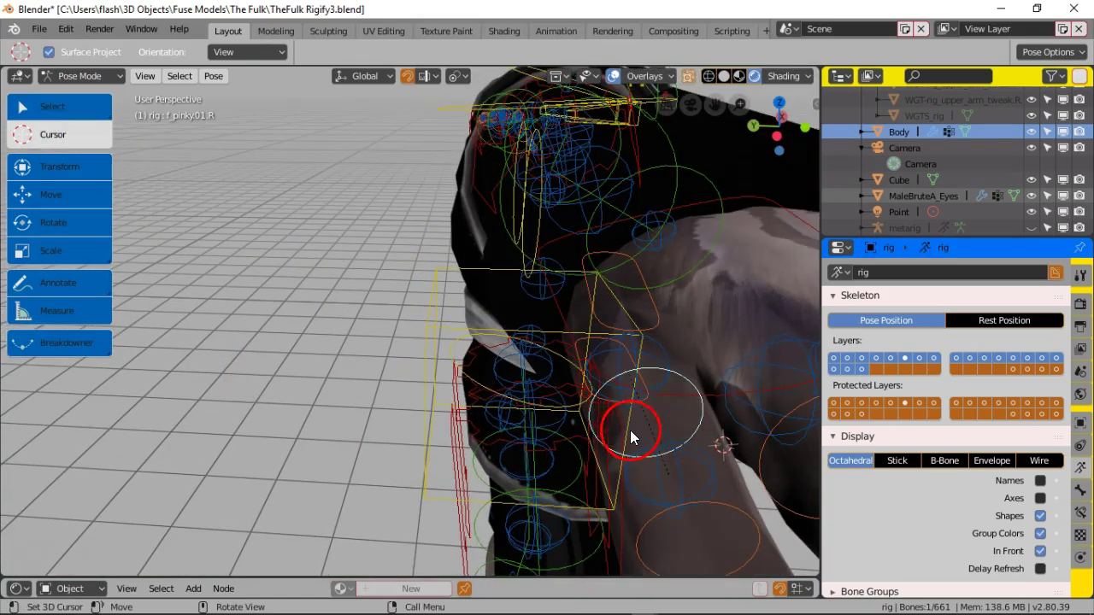
Step: Reposition the 3D cursor on the side of the right pinky, next to its base control
{"action": "middle_click_drag", "start_coordinate": [580, 428], "coordinate": [554, 438], "text": "shift"}
{"action": "middle_click_drag", "start_coordinate": [194, 437], "coordinate": [183, 406], "text": "shift"}
{"action": "middle_click_drag", "start_coordinate": [258, 358], "coordinate": [262, 337], "text": "ctrl"}
{"action": "left_click", "coordinate": [382, 308]}
{"action": "scroll", "coordinate": [387, 329], "scroll_direction": "down", "scroll_amount": 8}
{"action": "middle_click_drag", "start_coordinate": [388, 335], "coordinate": [367, 351]}
{"action": "scroll", "coordinate": [368, 351], "scroll_direction": "down", "scroll_amount": 3}
{"action": "left_click", "coordinate": [369, 350]}
{"action": "scroll", "coordinate": [365, 348], "scroll_direction": "up", "scroll_amount": 5}
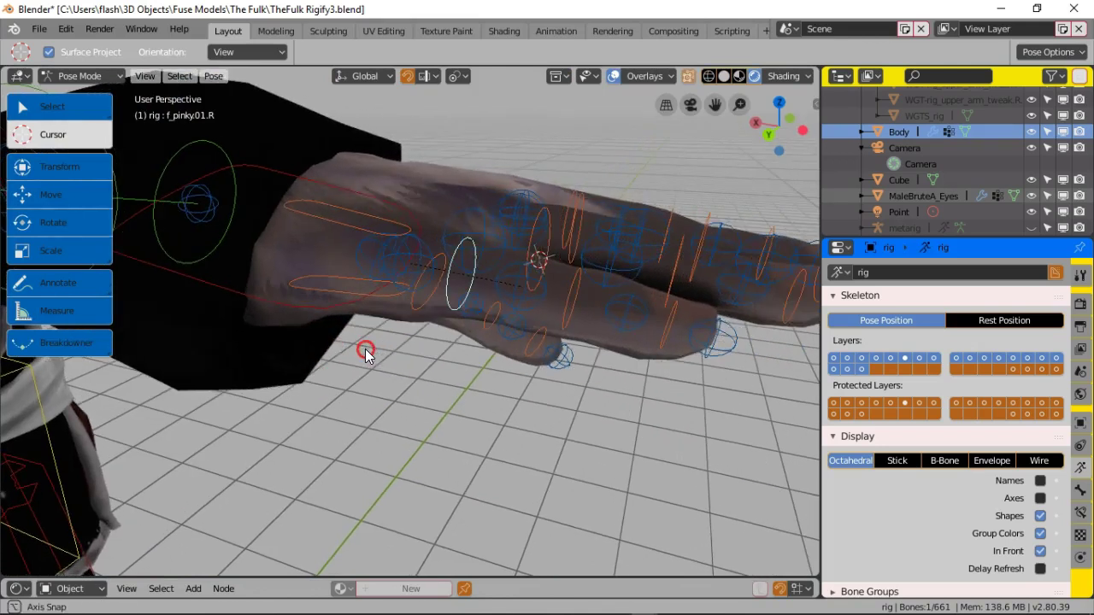
{"action": "mouse_move", "coordinate": [357, 323]}
{"action": "middle_mouse_down"}
{"action": "mouse_move", "coordinate": [371, 270]}
{"action": "mouse_move", "coordinate": [379, 293]}
{"action": "middle_mouse_up"}
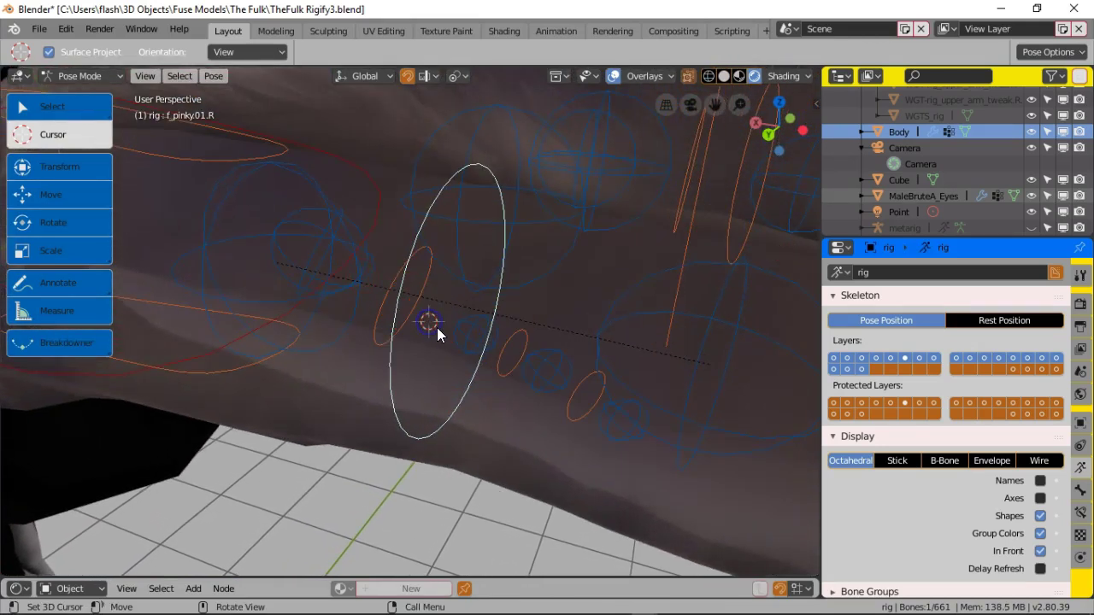
Step: Extend the selection from the right pinky's base control to the ring, middle and index base controls
{"action": "scroll", "coordinate": [437, 328], "scroll_direction": "down", "scroll_amount": 5}
{"action": "middle_click_drag", "start_coordinate": [440, 330], "coordinate": [276, 291]}
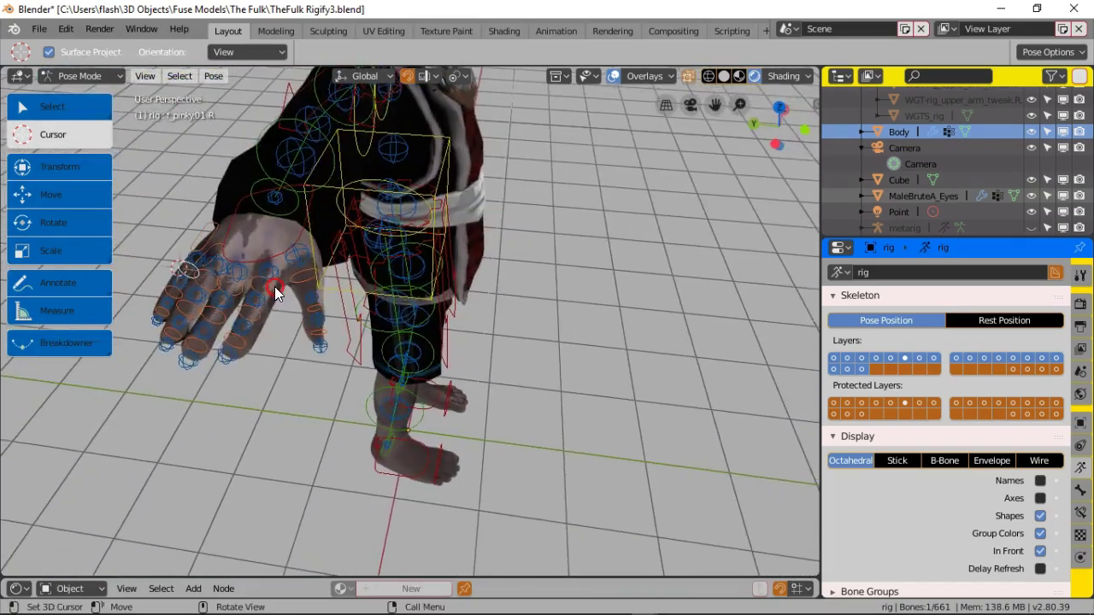
{"action": "middle_click_drag", "start_coordinate": [223, 257], "coordinate": [316, 194]}
{"action": "left_click", "coordinate": [322, 176], "text": "shift"}
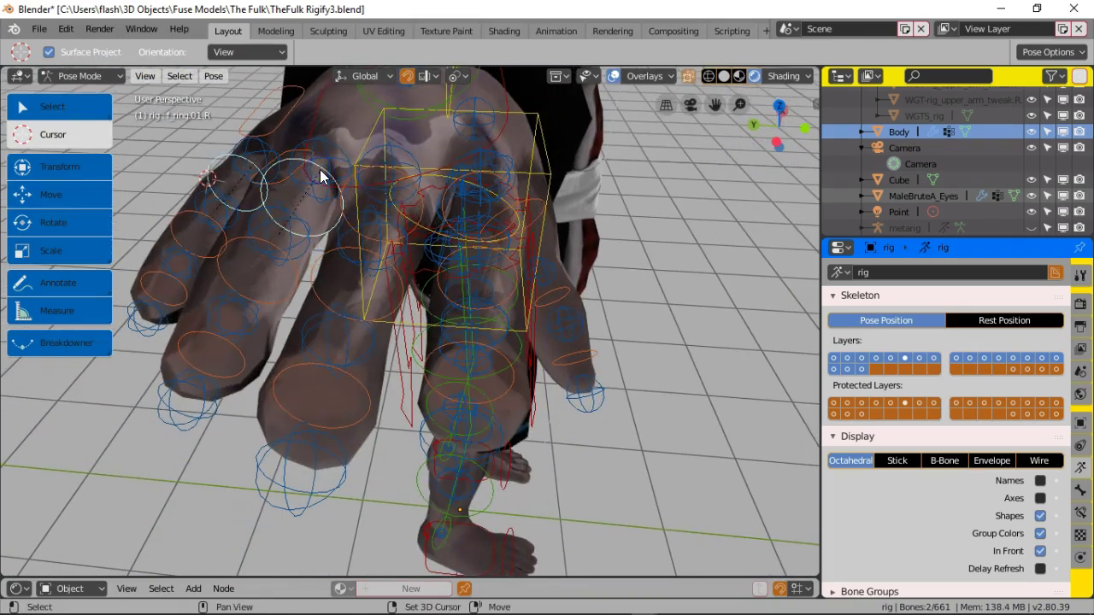
{"action": "left_click", "coordinate": [401, 176], "text": "shift"}
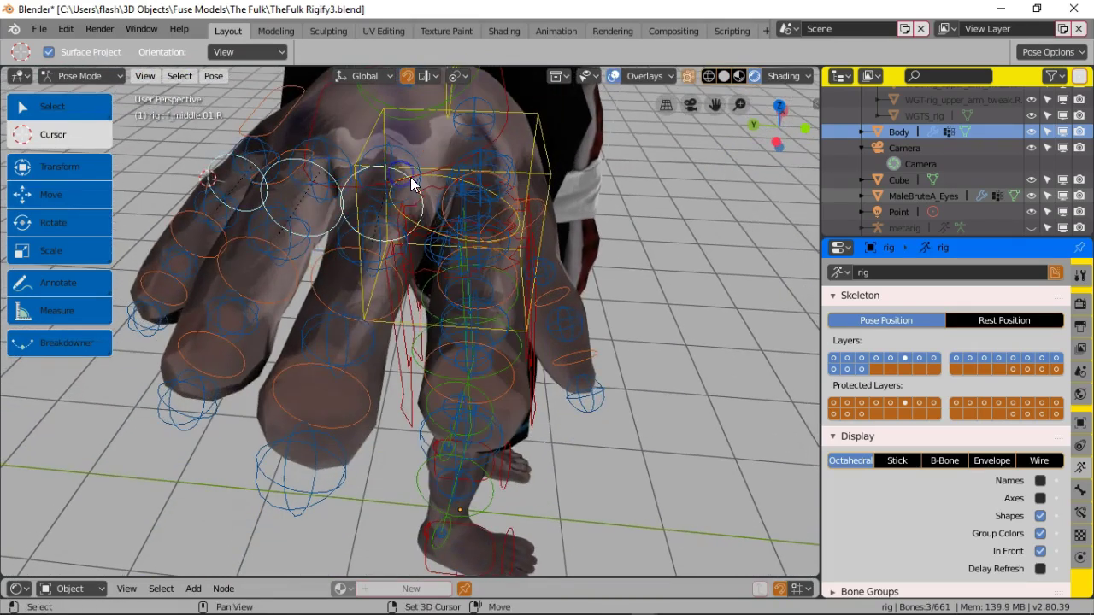
{"action": "left_click", "coordinate": [506, 202], "text": "shift"}
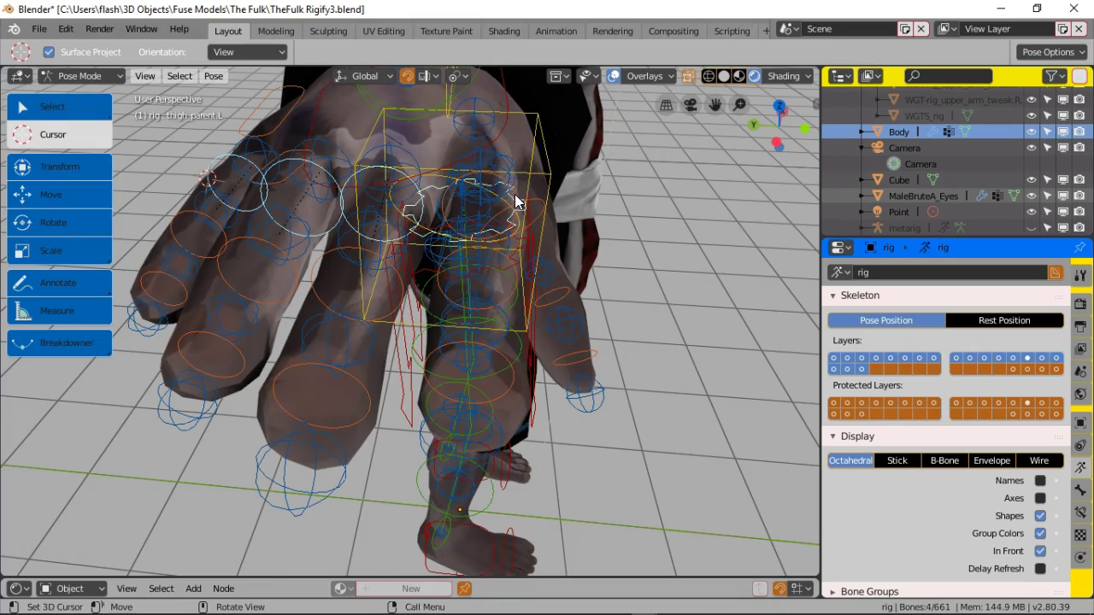
{"action": "left_click", "coordinate": [514, 194], "text": "shift"}
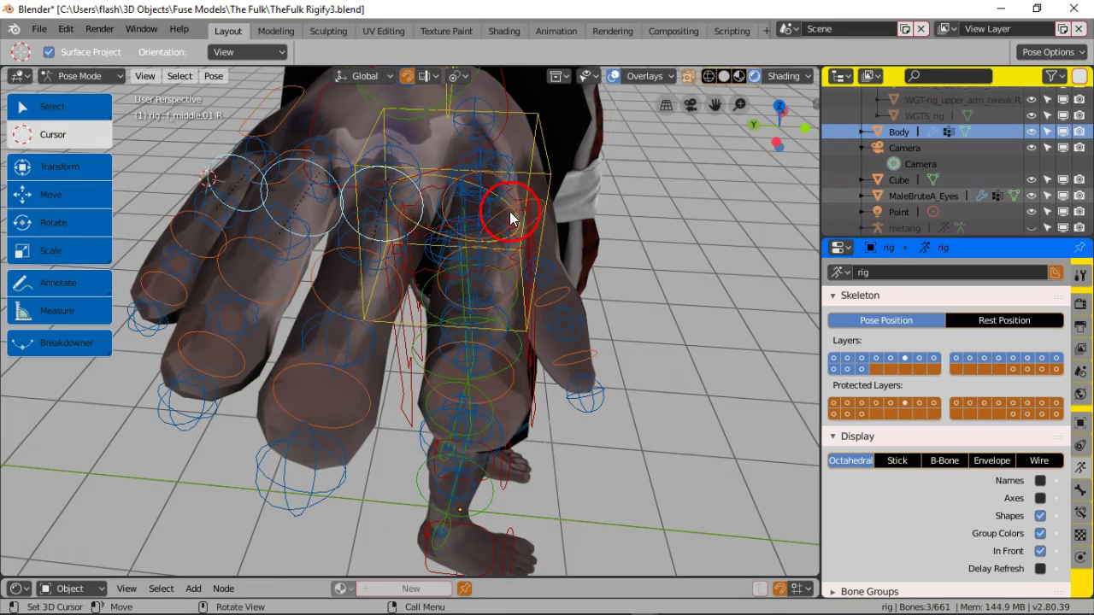
{"action": "scroll", "coordinate": [510, 216], "scroll_direction": "up", "scroll_amount": 4}
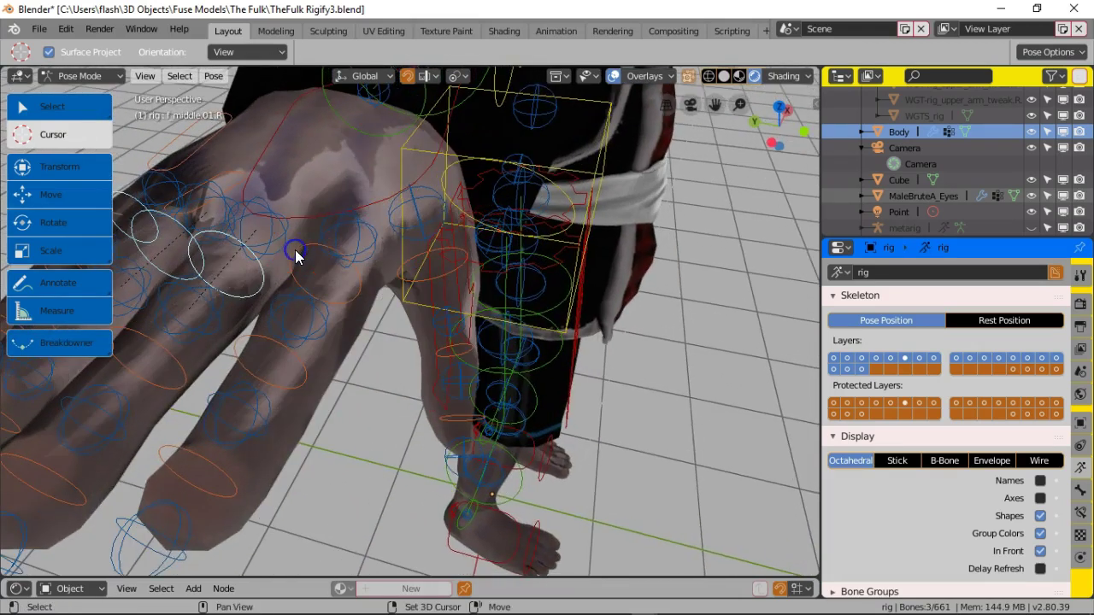
{"action": "scroll", "coordinate": [296, 256], "scroll_direction": "down", "scroll_amount": 2}
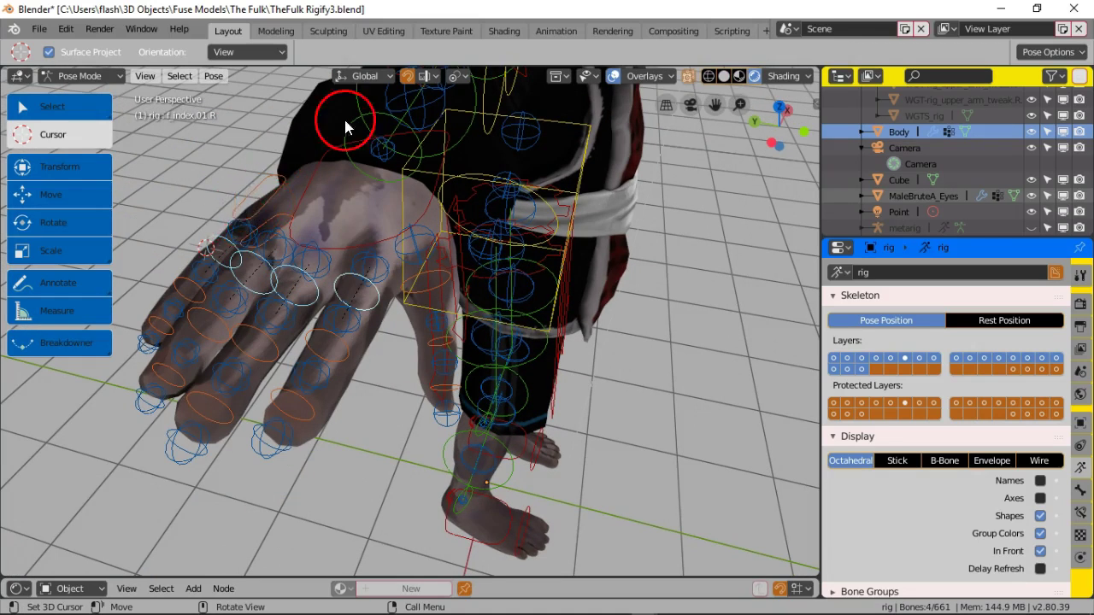
Step: Set the pivot point to 3D Cursor and try rotating the four selected finger base controls
{"action": "left_click", "coordinate": [458, 74]}
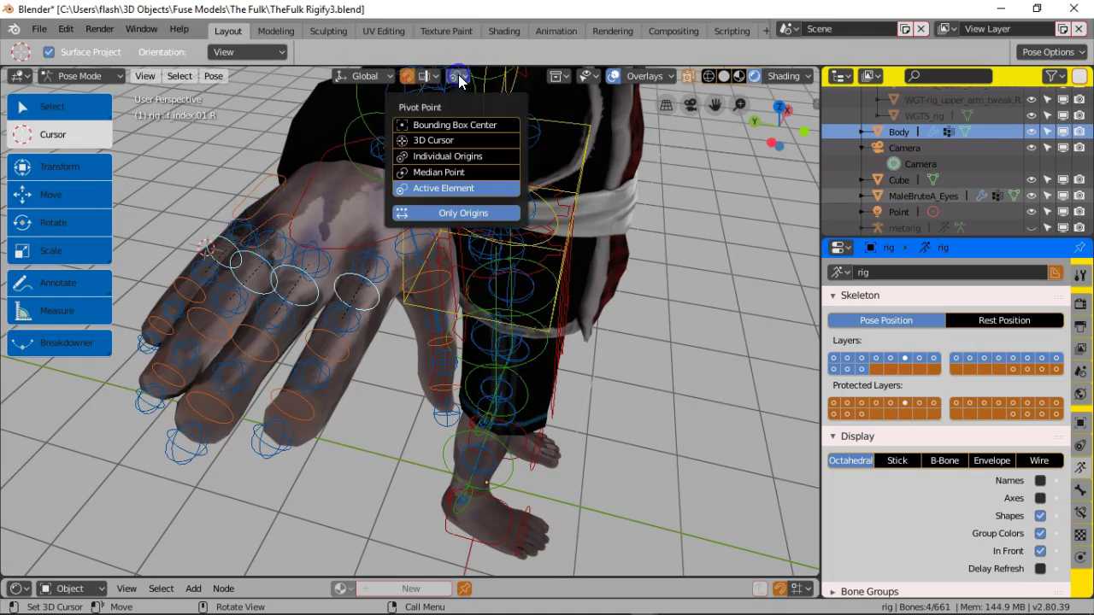
{"action": "left_click", "coordinate": [441, 141]}
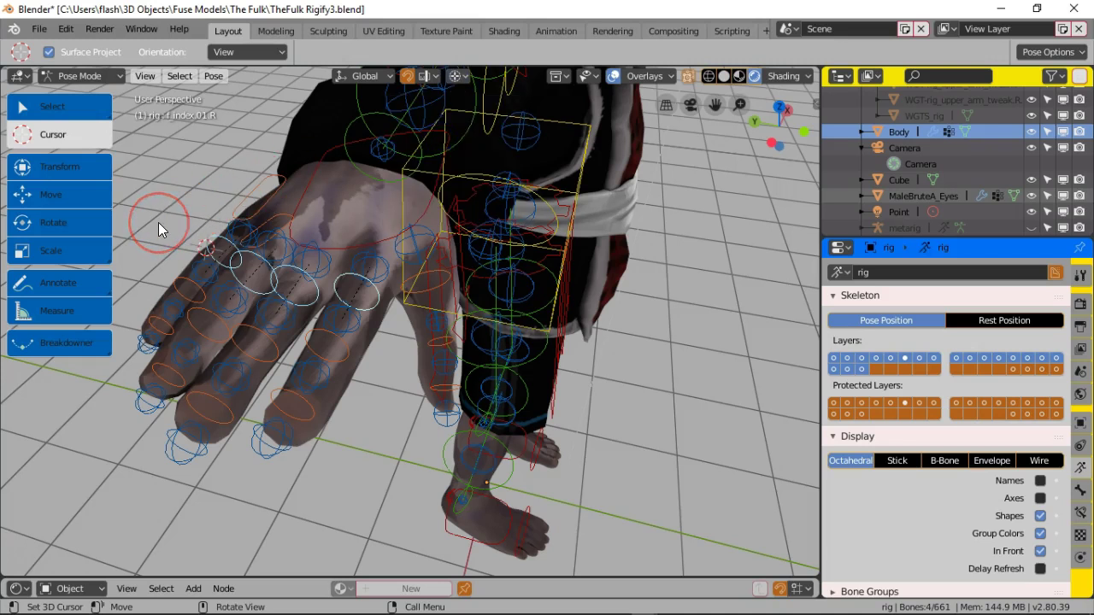
{"action": "key", "text": "r"}
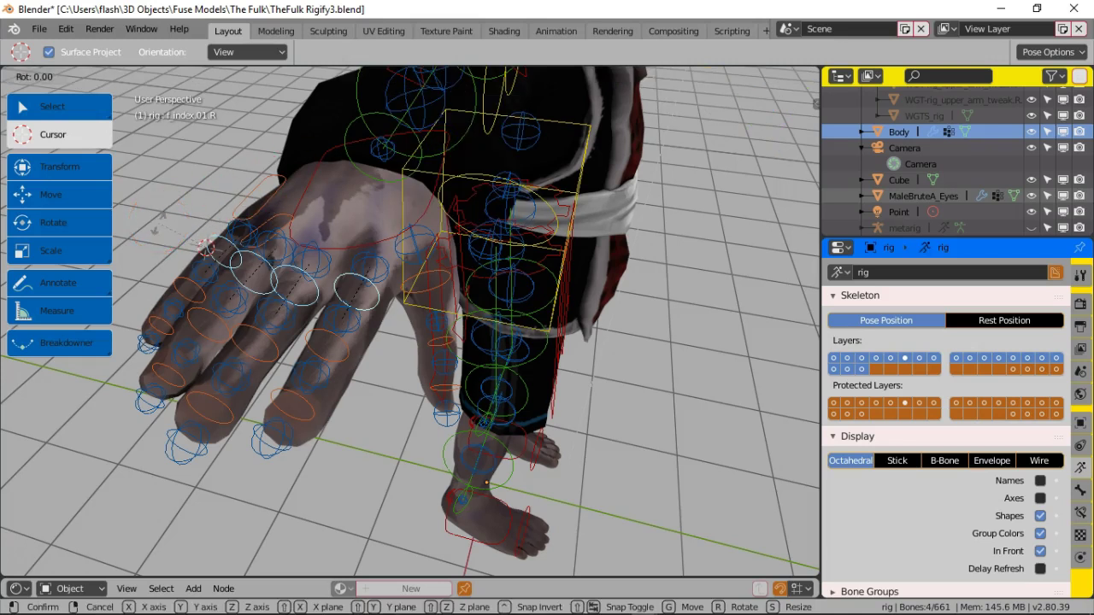
{"action": "left_click", "coordinate": [156, 235]}
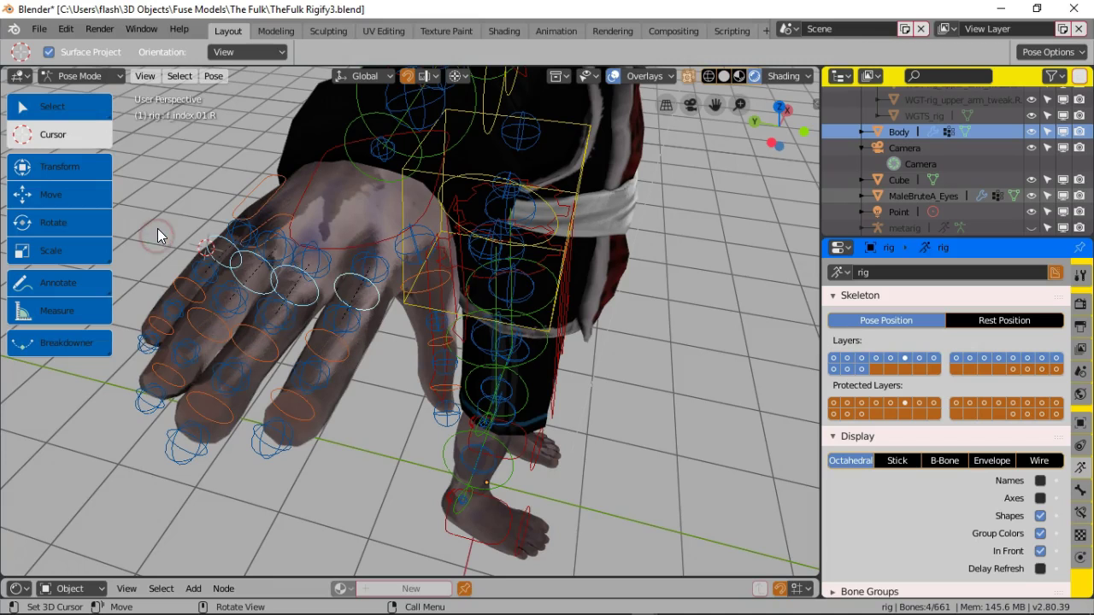
Step: Activate the Rotate tool and rotate the four selected right-hand finger bases around the 3D cursor
{"action": "left_click", "coordinate": [71, 222]}
{"action": "mouse_move", "coordinate": [163, 225]}
{"action": "left_mouse_down"}
{"action": "mouse_move", "coordinate": [173, 217]}
{"action": "mouse_move", "coordinate": [166, 235]}
{"action": "mouse_move", "coordinate": [170, 224]}
{"action": "left_mouse_up"}
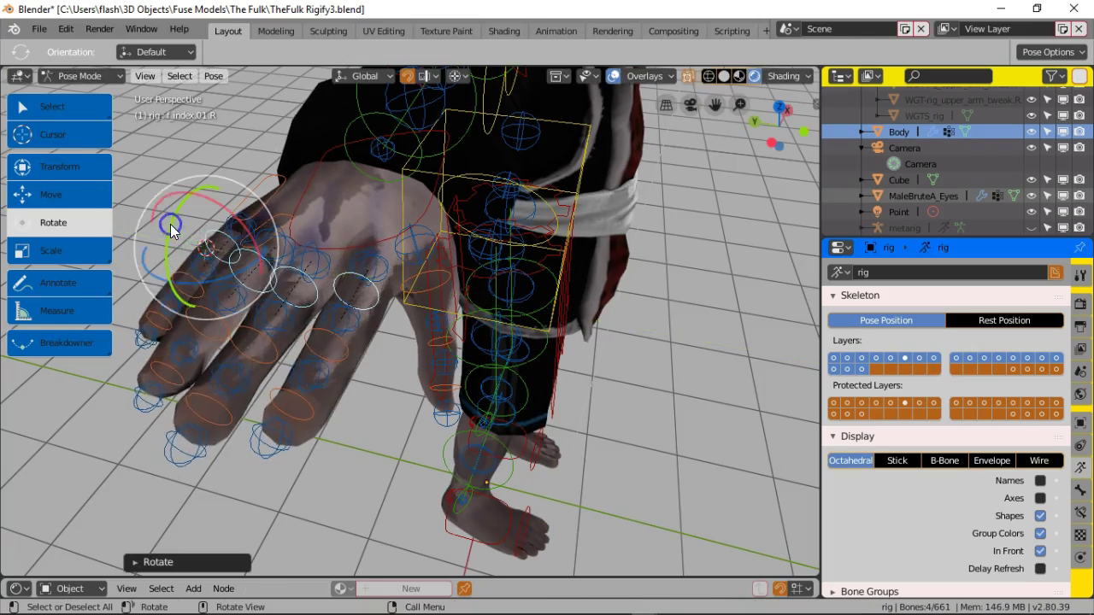
{"action": "right_click", "coordinate": [175, 224]}
{"action": "left_click", "coordinate": [213, 142]}
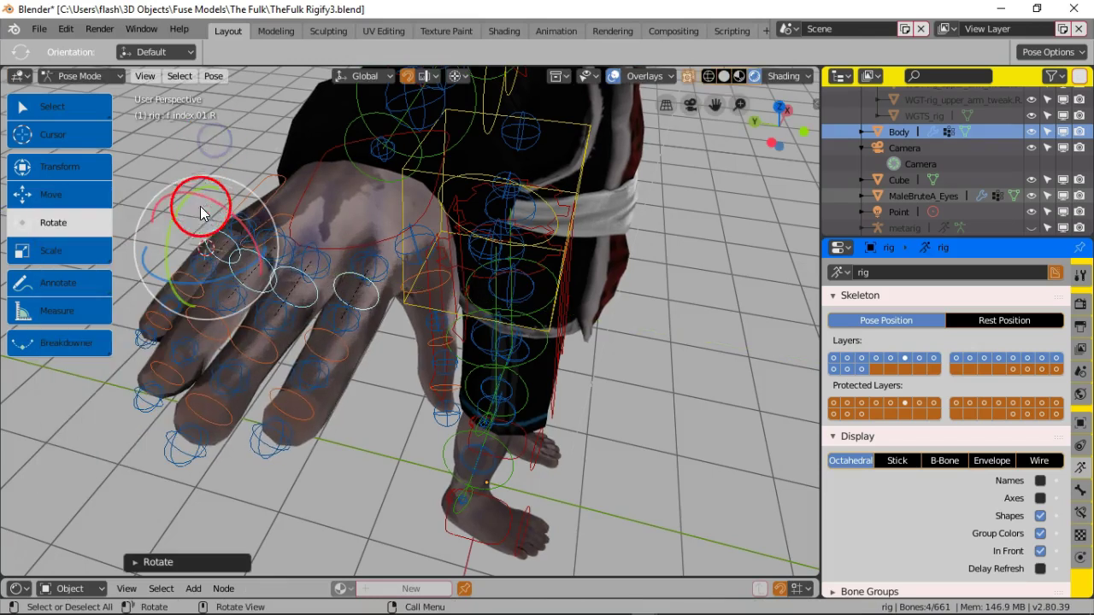
{"action": "left_click_drag", "start_coordinate": [171, 239], "coordinate": [272, 325]}
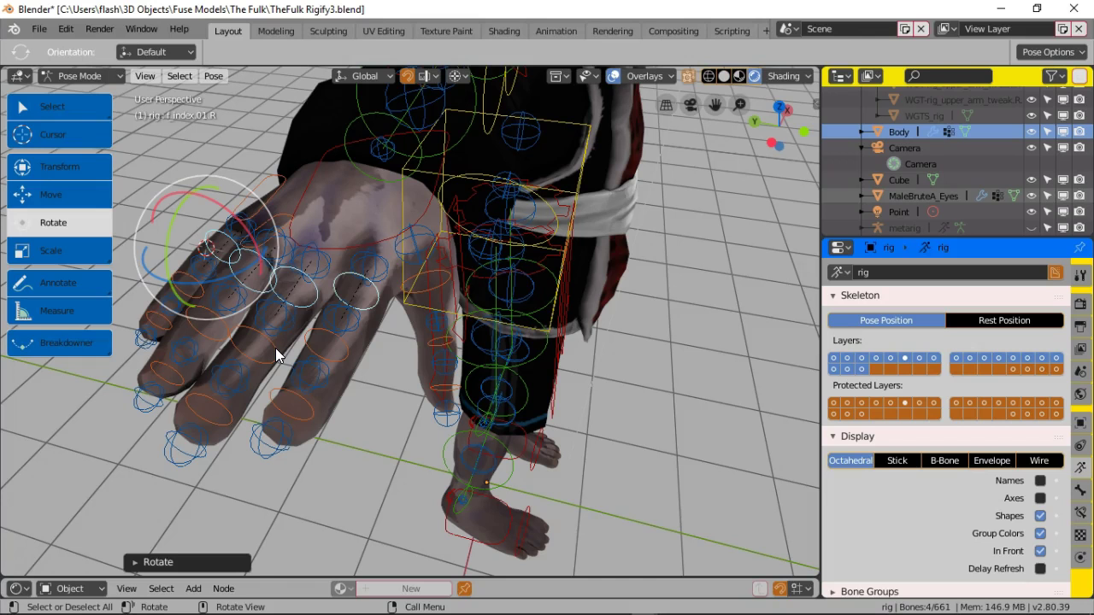
{"action": "left_click_drag", "start_coordinate": [247, 236], "coordinate": [261, 256]}
{"action": "right_click", "coordinate": [261, 257]}
Step: Select only the right pinky's base control, f_pinky.01.R, and try rotating it around the 3D cursor
{"action": "left_click", "coordinate": [233, 224]}
{"action": "left_click", "coordinate": [232, 250]}
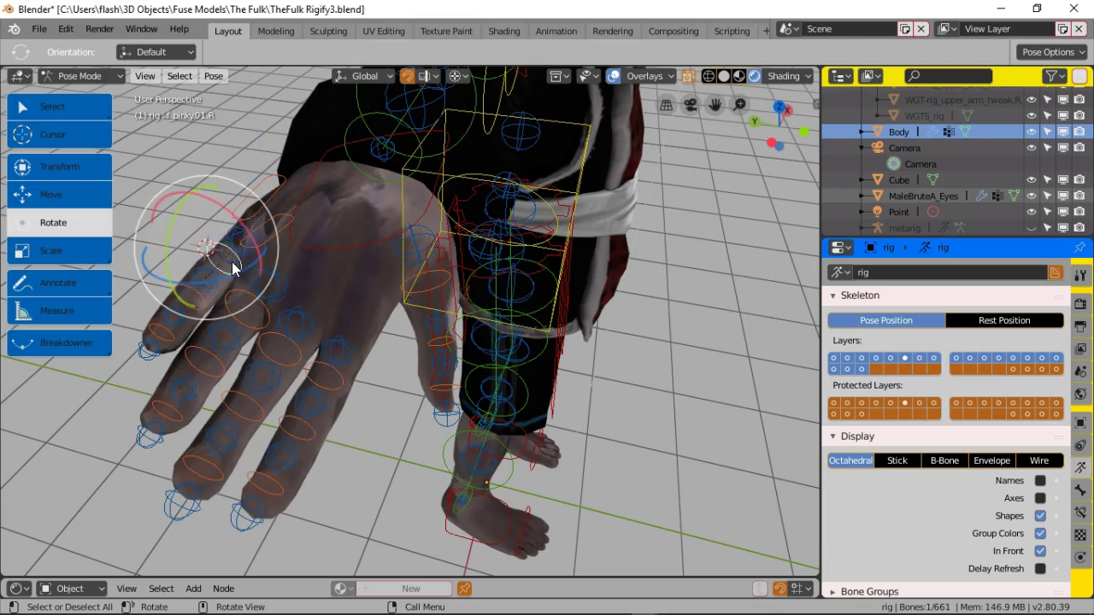
{"action": "left_click_drag", "start_coordinate": [174, 228], "coordinate": [191, 245]}
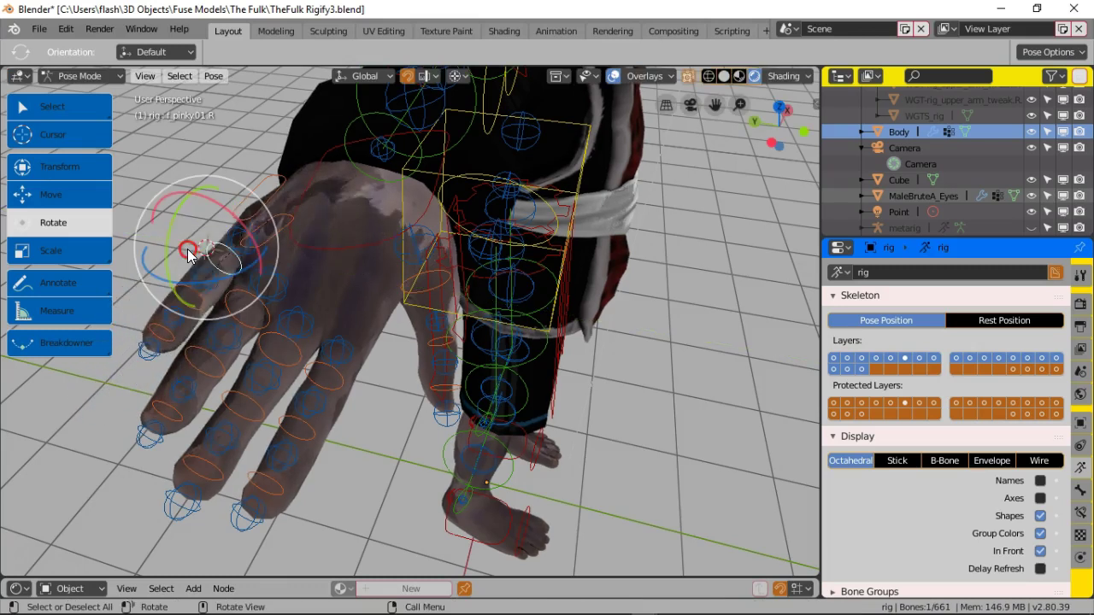
{"action": "left_click", "coordinate": [312, 274]}
{"action": "left_click", "coordinate": [235, 256]}
{"action": "key", "text": "r"}
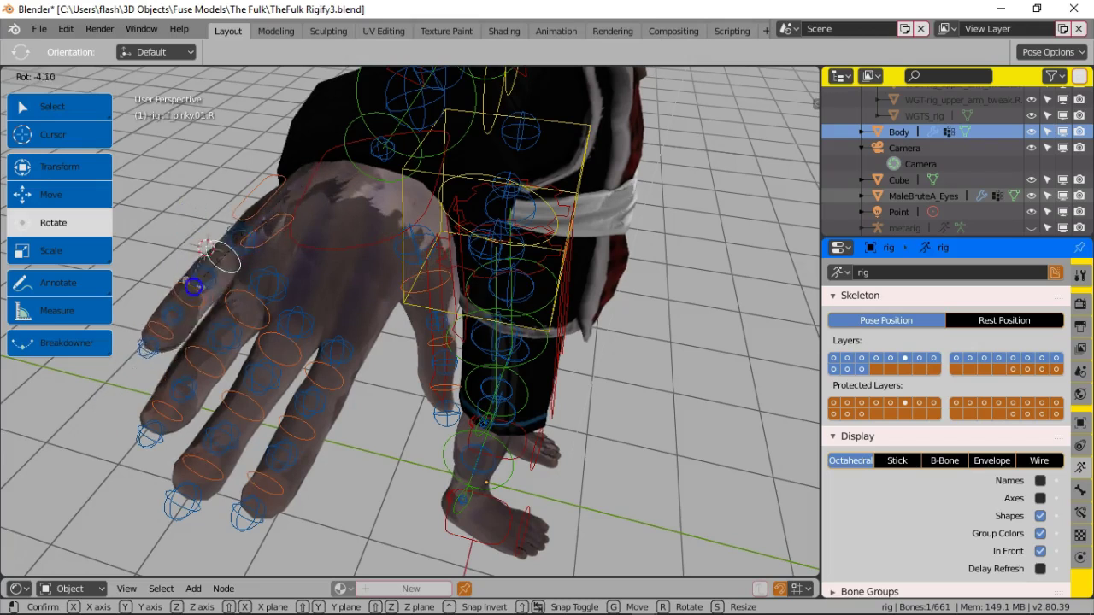
{"action": "left_click", "coordinate": [192, 272]}
{"action": "right_click", "coordinate": [191, 274]}
Step: Select the right index finger's base control, f_index.01.R, and try rotating it around the 3D cursor
{"action": "left_click", "coordinate": [297, 314]}
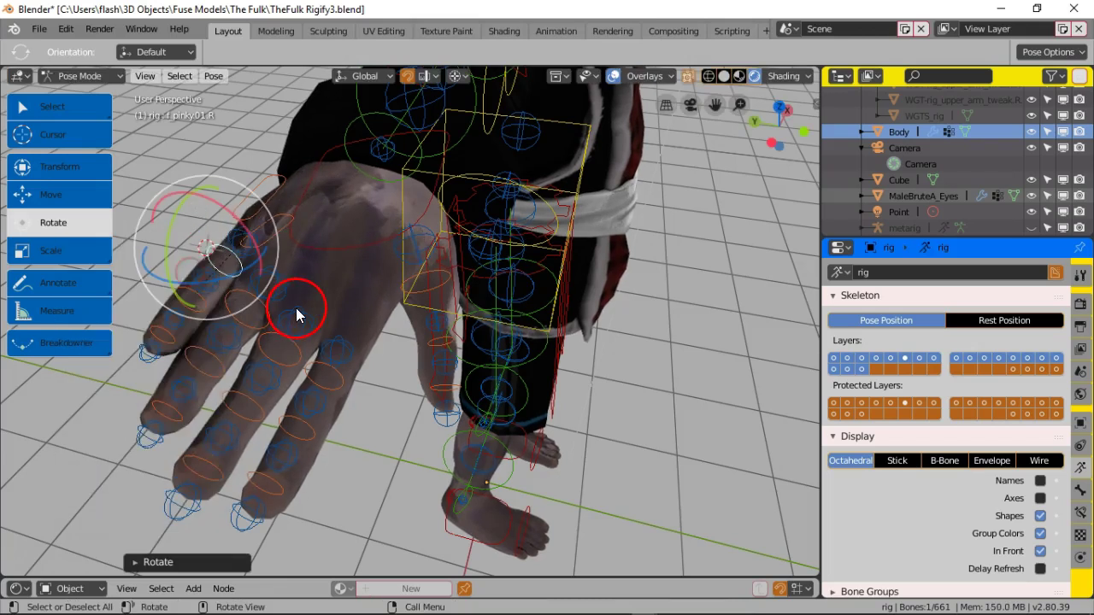
{"action": "left_click", "coordinate": [297, 311]}
{"action": "middle_click_drag", "start_coordinate": [149, 362], "coordinate": [163, 338]}
{"action": "left_click", "coordinate": [222, 257]}
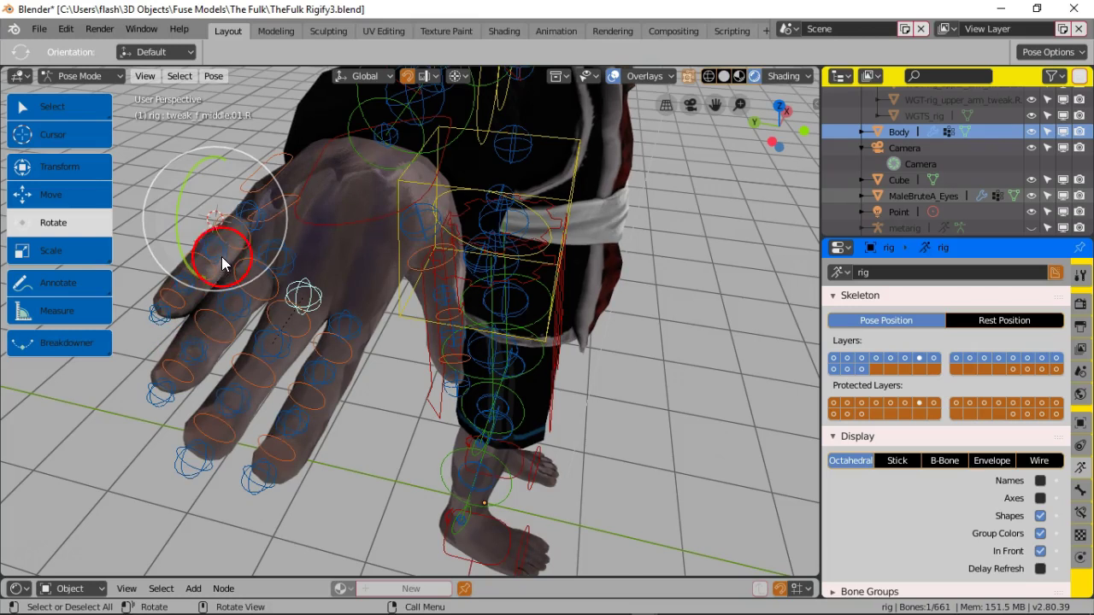
{"action": "left_click", "coordinate": [244, 223]}
{"action": "left_click_drag", "start_coordinate": [254, 266], "coordinate": [278, 297]}
{"action": "left_click", "coordinate": [347, 346]}
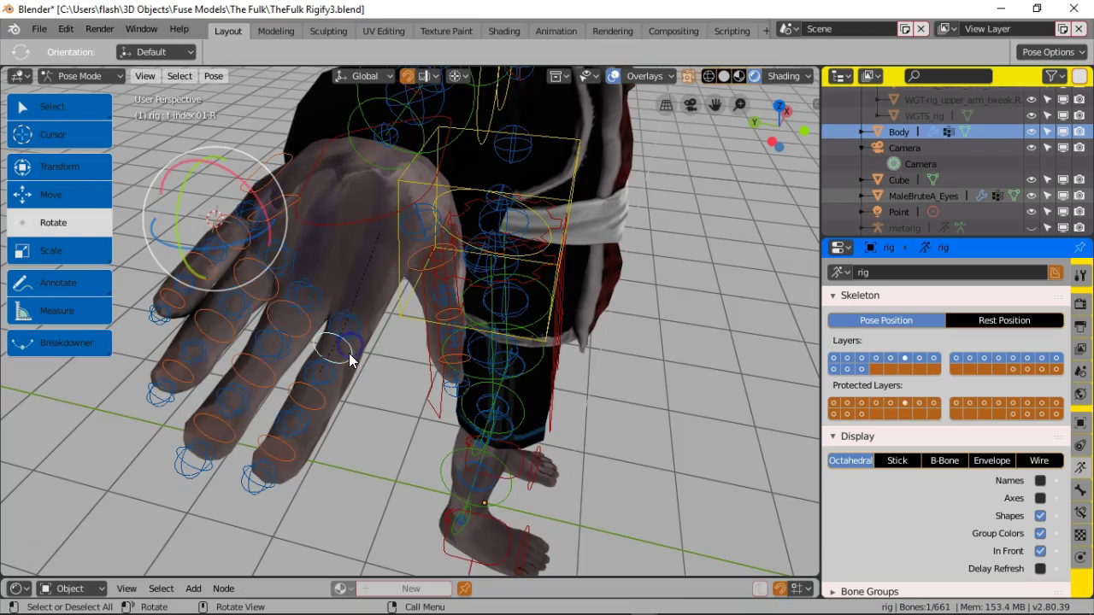
{"action": "mouse_move", "coordinate": [367, 406]}
{"action": "left_mouse_down"}
{"action": "mouse_move", "coordinate": [374, 420]}
{"action": "mouse_move", "coordinate": [354, 416]}
{"action": "left_mouse_up"}
{"action": "right_click", "coordinate": [359, 418]}
{"action": "left_click", "coordinate": [415, 381]}
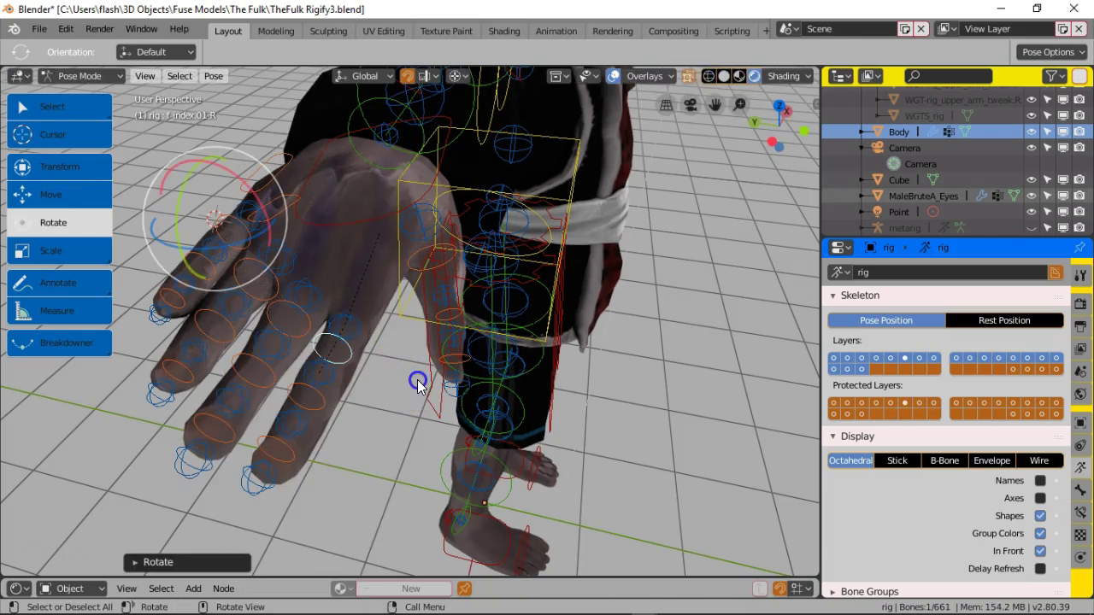
{"action": "left_click_drag", "start_coordinate": [344, 349], "coordinate": [316, 358]}
Step: Undo the test rotations of the right-hand fingers
{"action": "key", "text": "ctrl+z"}
{"action": "key", "text": "ctrl+z"}
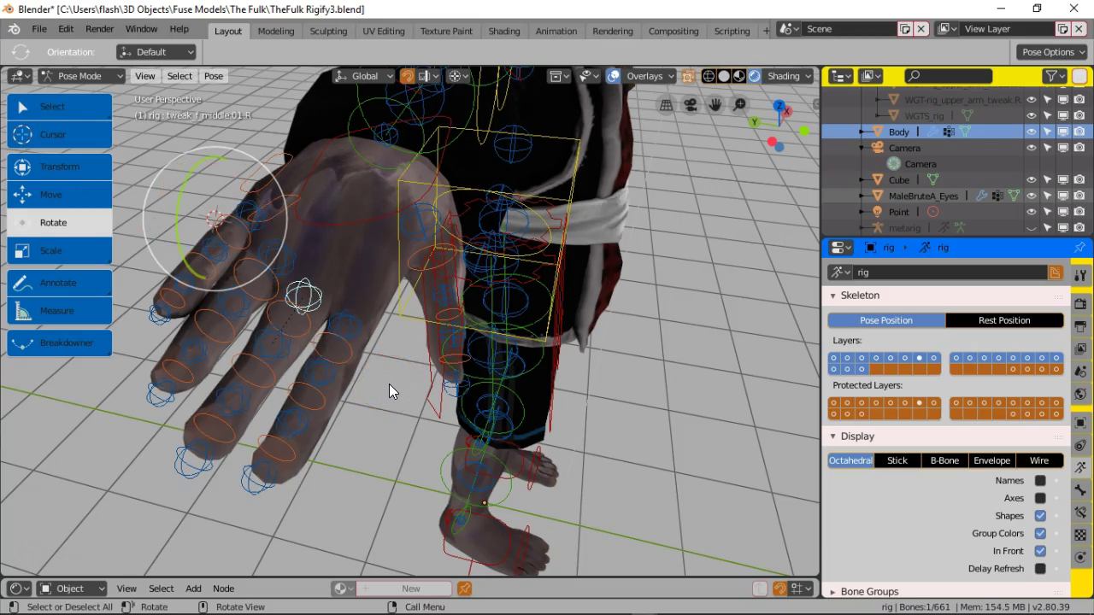
{"action": "key", "text": "ctrl+z"}
{"action": "key", "text": "ctrl+z"}
{"action": "key", "text": "ctrl+z"}
{"action": "key", "text": "ctrl+z"}
{"action": "key", "text": "ctrl+z"}
{"action": "key", "text": "ctrl+z"}
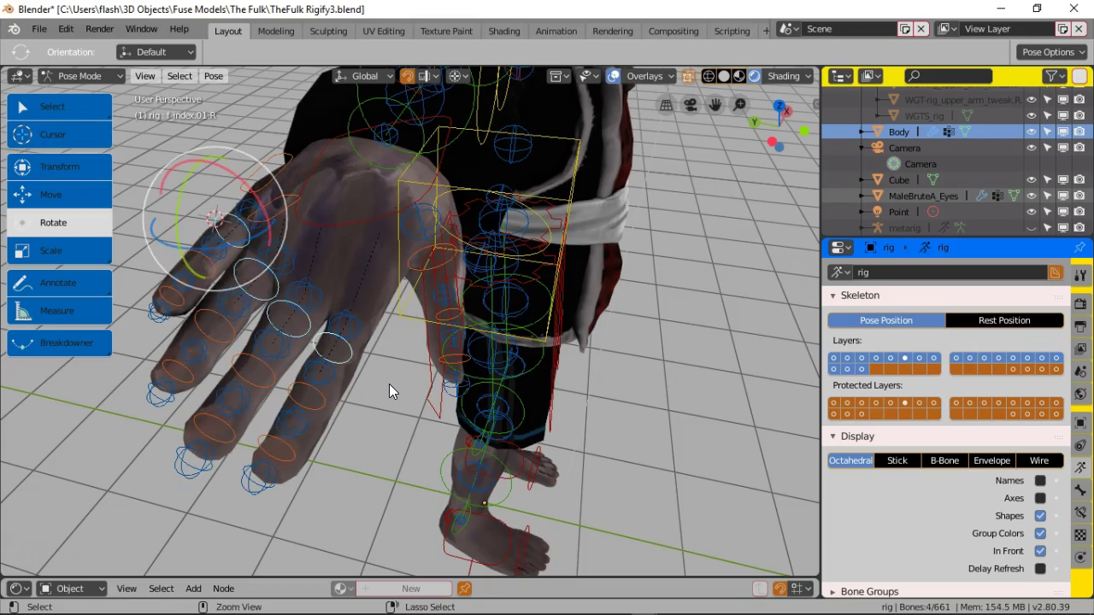
{"action": "key", "text": "ctrl+z"}
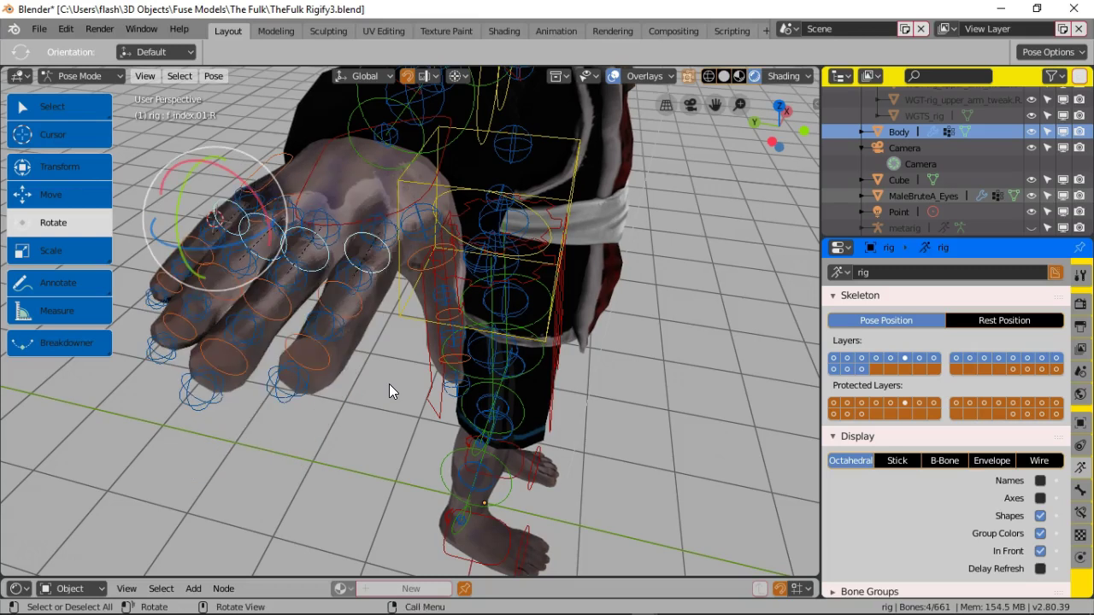
Step: Undo the pivot point change and the added finger selections, going back to the pinky base control alone
{"action": "left_click", "coordinate": [389, 386]}
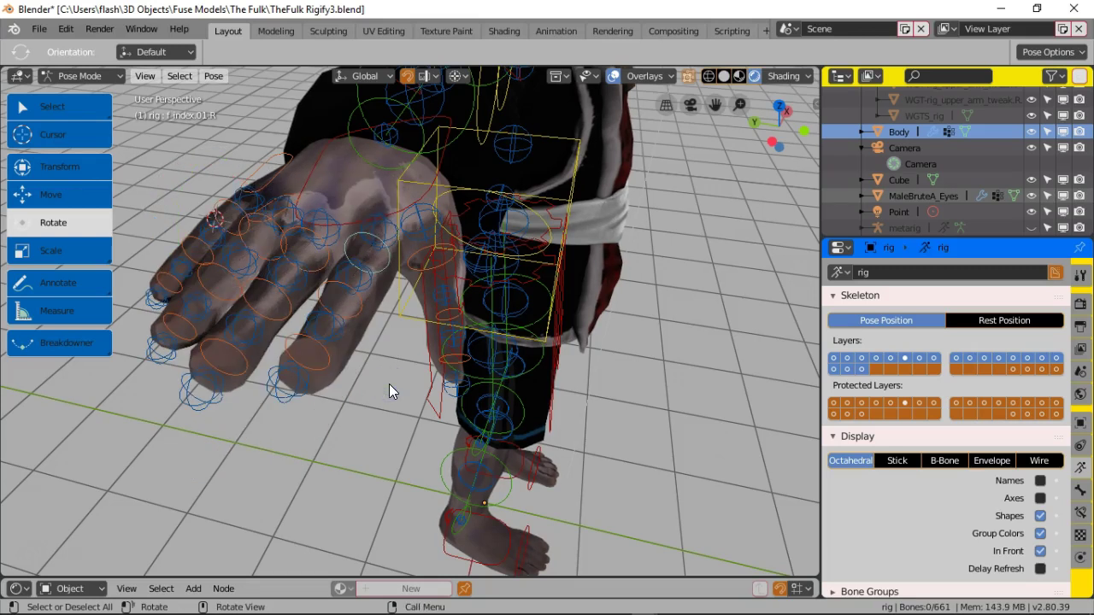
{"action": "key", "text": "ctrl+z"}
{"action": "key", "text": "ctrl+z"}
{"action": "key", "text": "ctrl+z"}
{"action": "key", "text": "ctrl+z"}
{"action": "key", "text": "ctrl+z"}
{"action": "key", "text": "ctrl+z"}
{"action": "key", "text": "ctrl+z"}
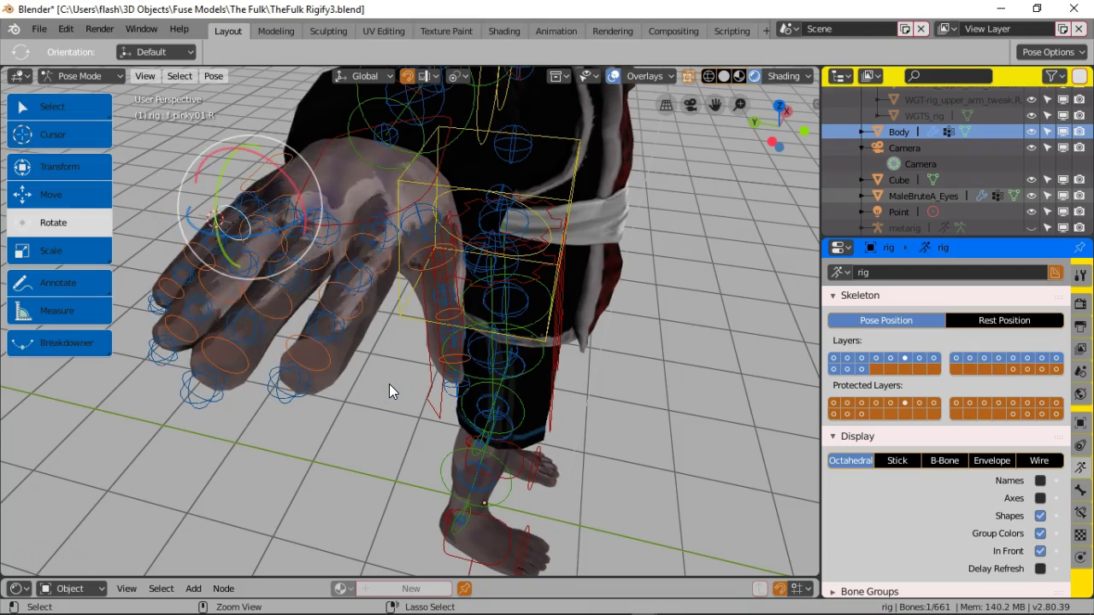
Step: Select the right palm control, palm.R, try rotating it, and undo the rotation
{"action": "left_click", "coordinate": [386, 384]}
{"action": "left_click", "coordinate": [286, 171]}
{"action": "left_click", "coordinate": [206, 205]}
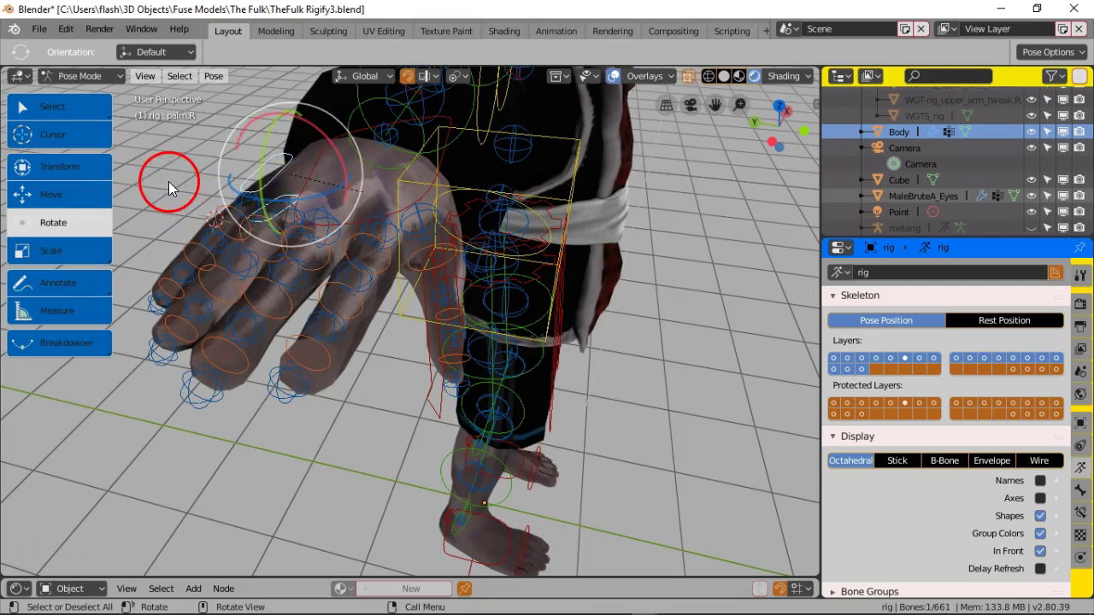
{"action": "key", "text": "r"}
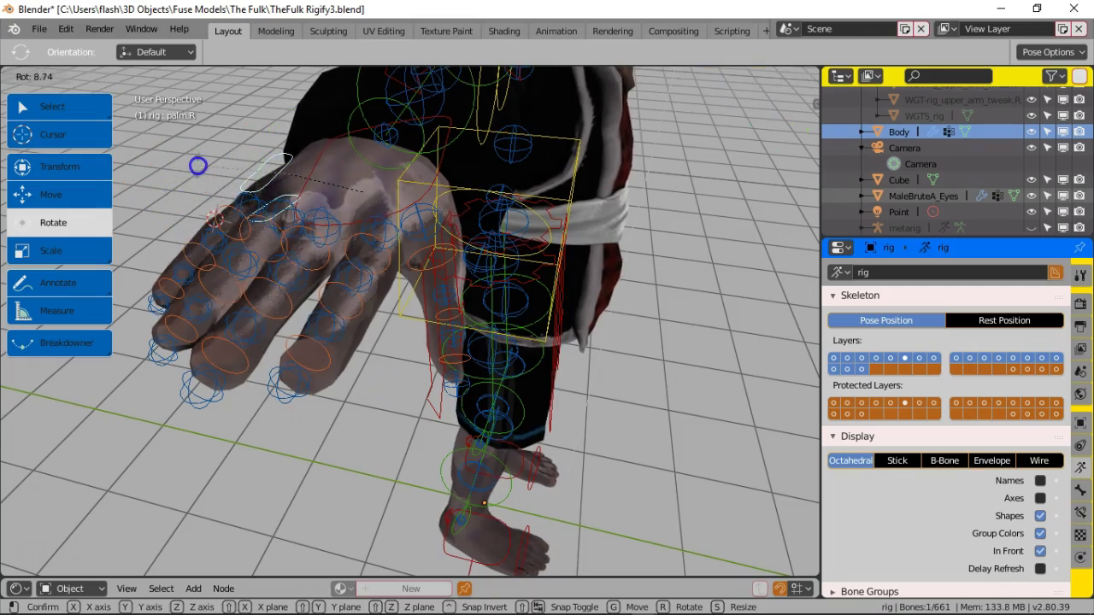
{"action": "right_click", "coordinate": [196, 197]}
{"action": "right_click", "coordinate": [196, 197]}
{"action": "left_click", "coordinate": [346, 336]}
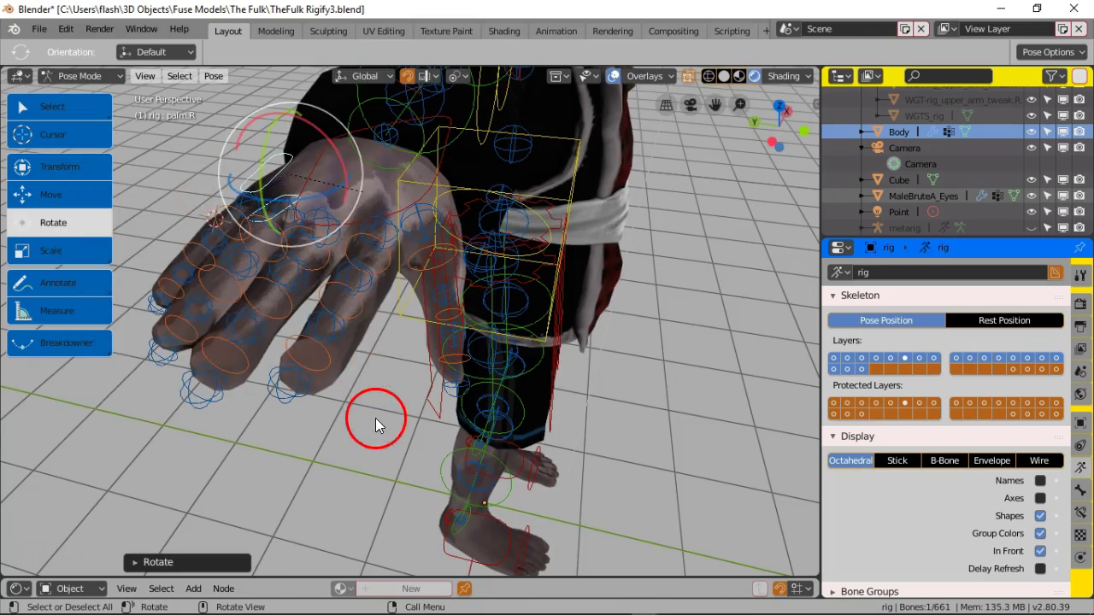
{"action": "key", "text": "ctrl+z"}
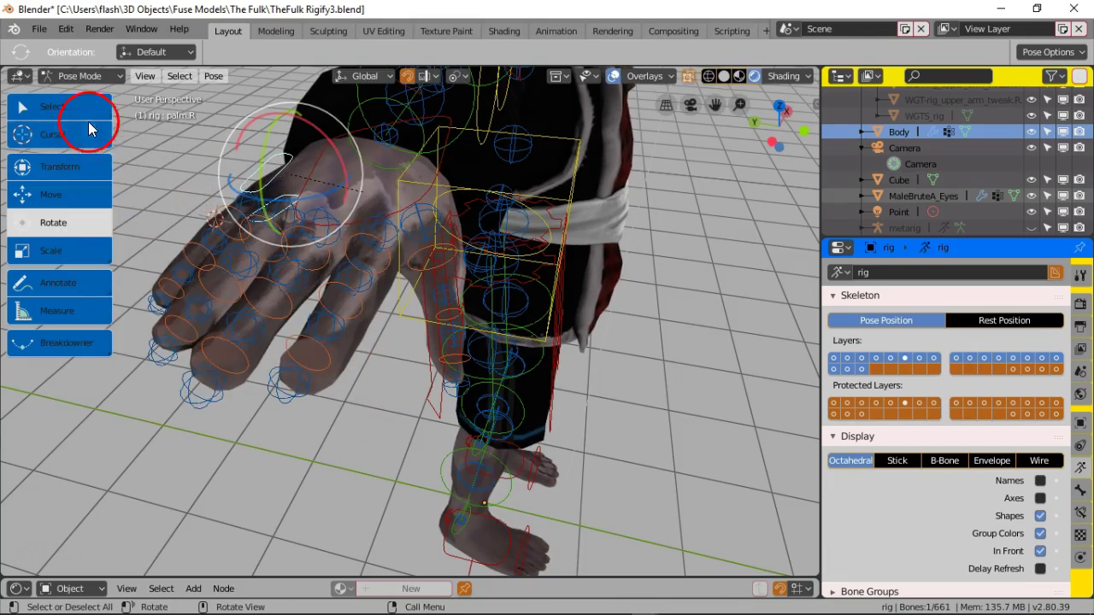
Step: Activate the Select tool and try moving the right palm control
{"action": "left_click", "coordinate": [88, 107]}
{"action": "left_click", "coordinate": [365, 439]}
{"action": "key", "text": "g"}
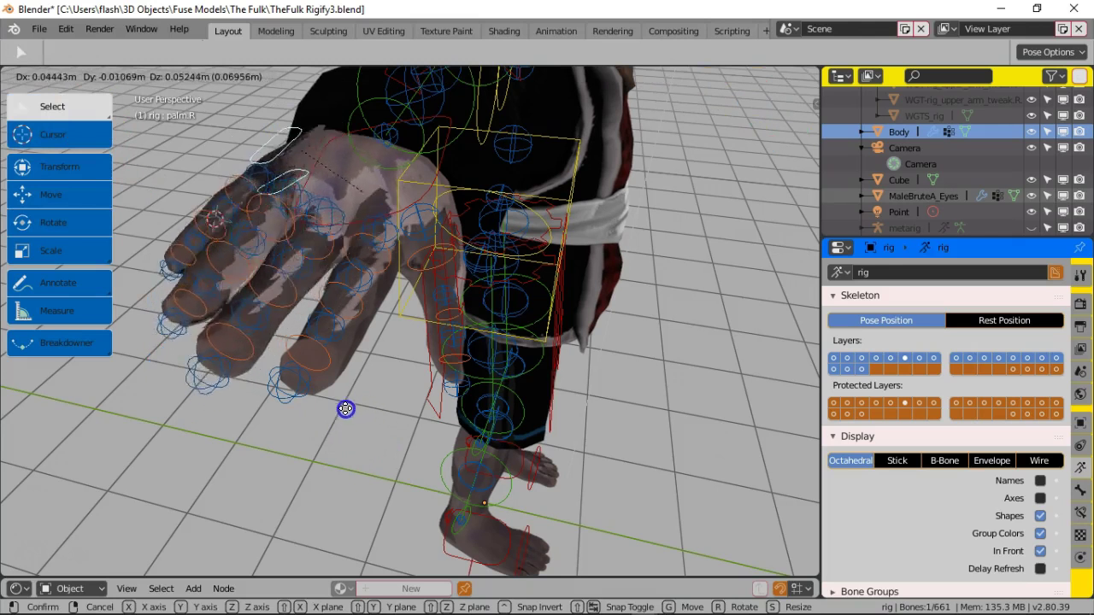
{"action": "left_click", "coordinate": [359, 431]}
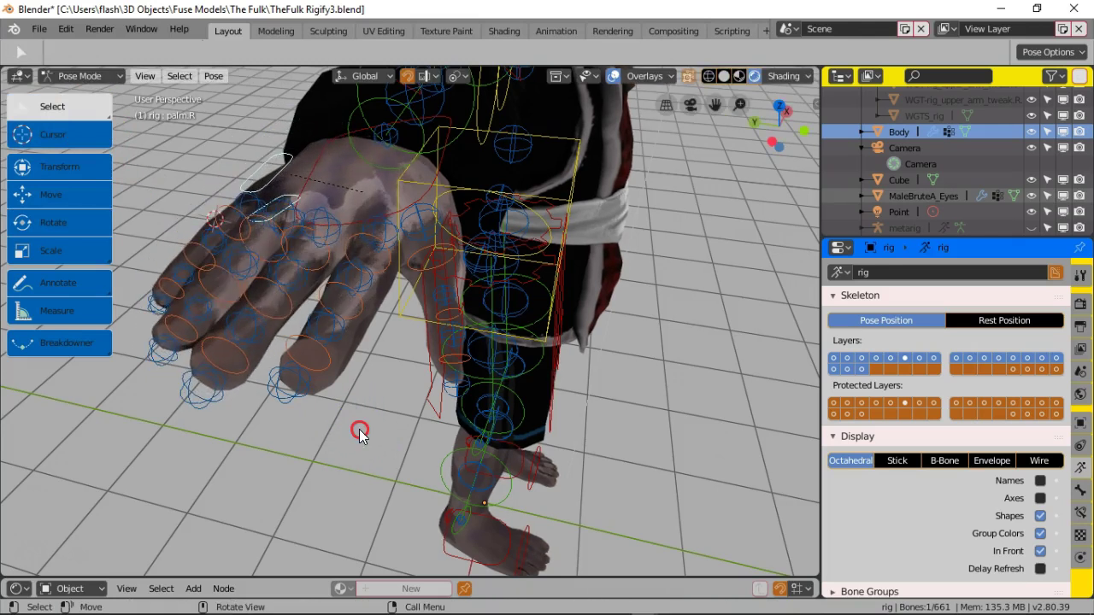
Step: Try to select the tweak controls at the base of the right-hand fingers together, starting with the pinky's
{"action": "left_click", "coordinate": [366, 284]}
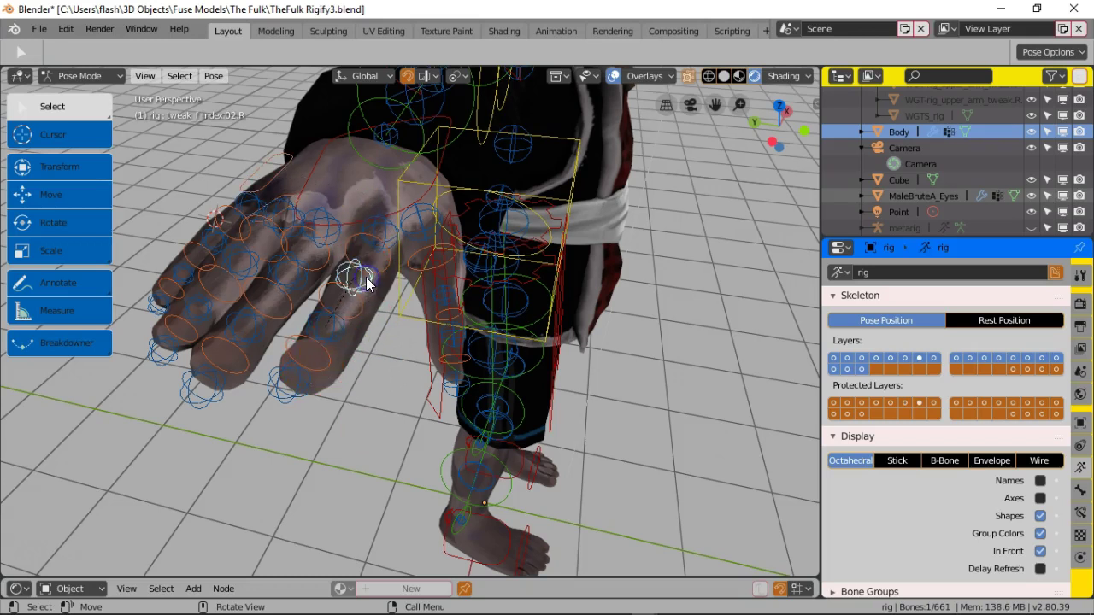
{"action": "left_click", "coordinate": [252, 205]}
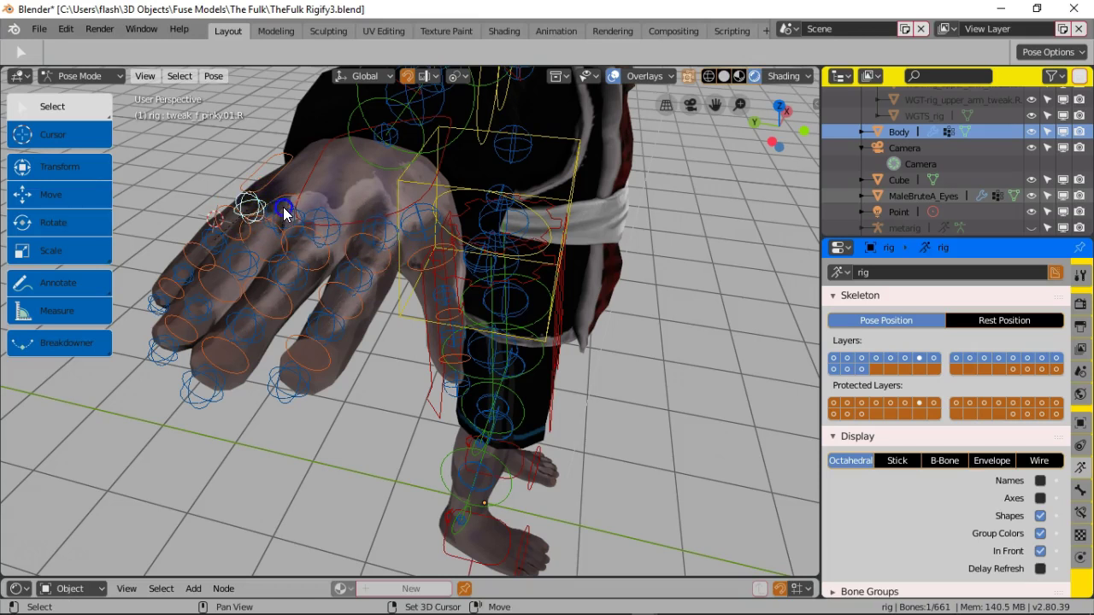
{"action": "left_click", "coordinate": [284, 220]}
{"action": "left_click", "coordinate": [254, 203]}
{"action": "right_click", "coordinate": [289, 223], "text": "shift"}
{"action": "left_click", "coordinate": [293, 217], "text": "shift"}
{"action": "left_click", "coordinate": [321, 220], "text": "shift"}
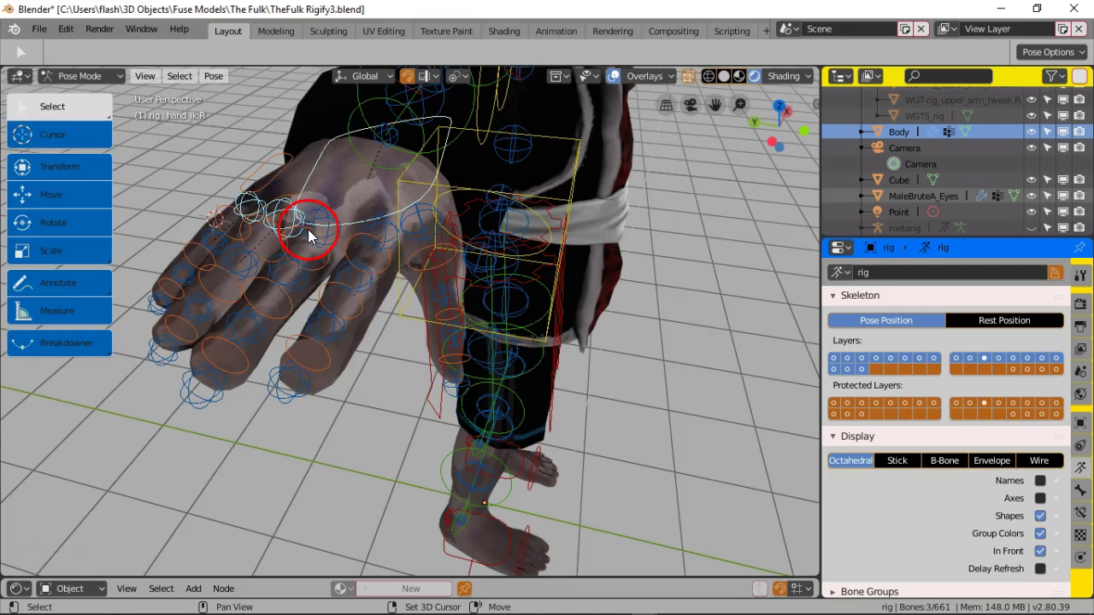
Step: Try moving the base tweak control of the right middle finger and undo the move
{"action": "left_click", "coordinate": [338, 238]}
{"action": "key", "text": "g"}
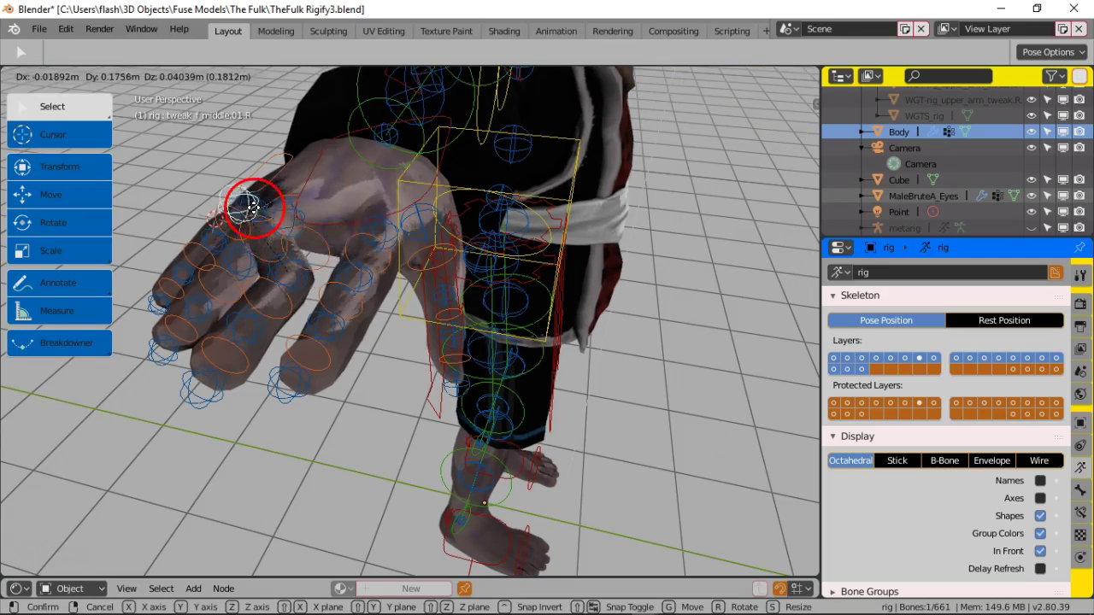
{"action": "left_click", "coordinate": [254, 196]}
{"action": "right_click", "coordinate": [278, 215]}
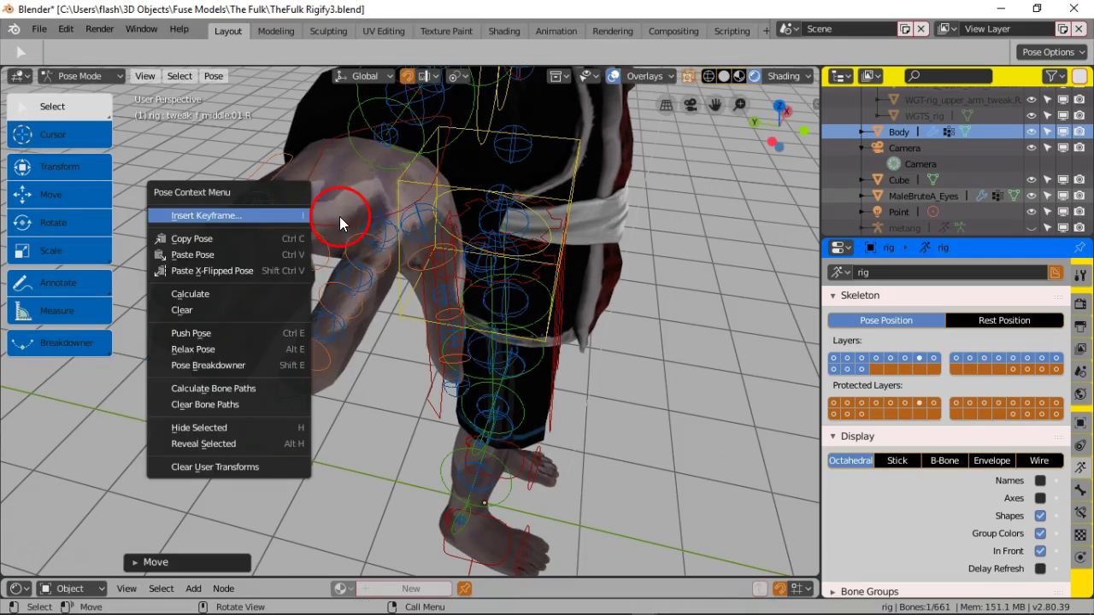
{"action": "left_click", "coordinate": [339, 216]}
{"action": "key", "text": "ctrl+z"}
Step: Select the base tweak control of the right pinky and snap the 3D cursor to it
{"action": "left_click", "coordinate": [247, 203]}
{"action": "left_click", "coordinate": [283, 214], "text": "shift"}
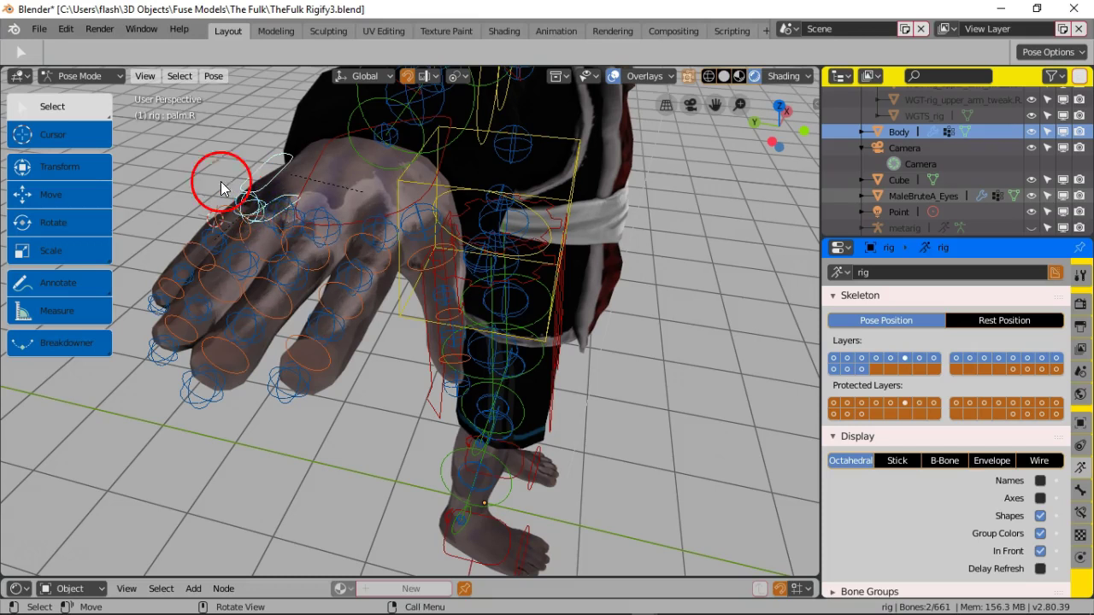
{"action": "left_click", "coordinate": [248, 203]}
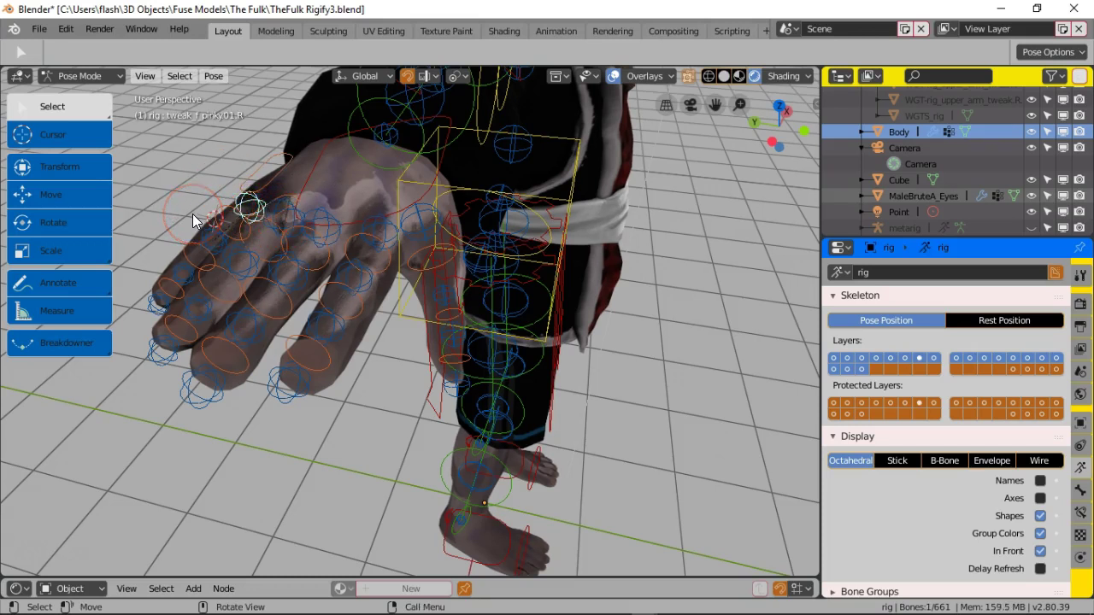
{"action": "key", "text": "shift+s"}
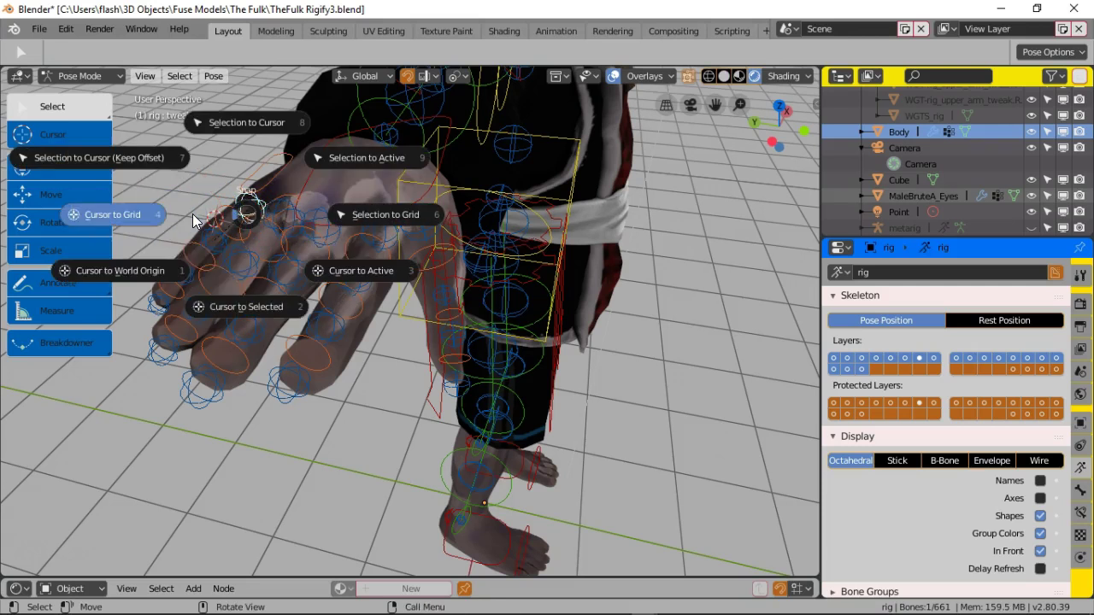
{"action": "left_click", "coordinate": [251, 301]}
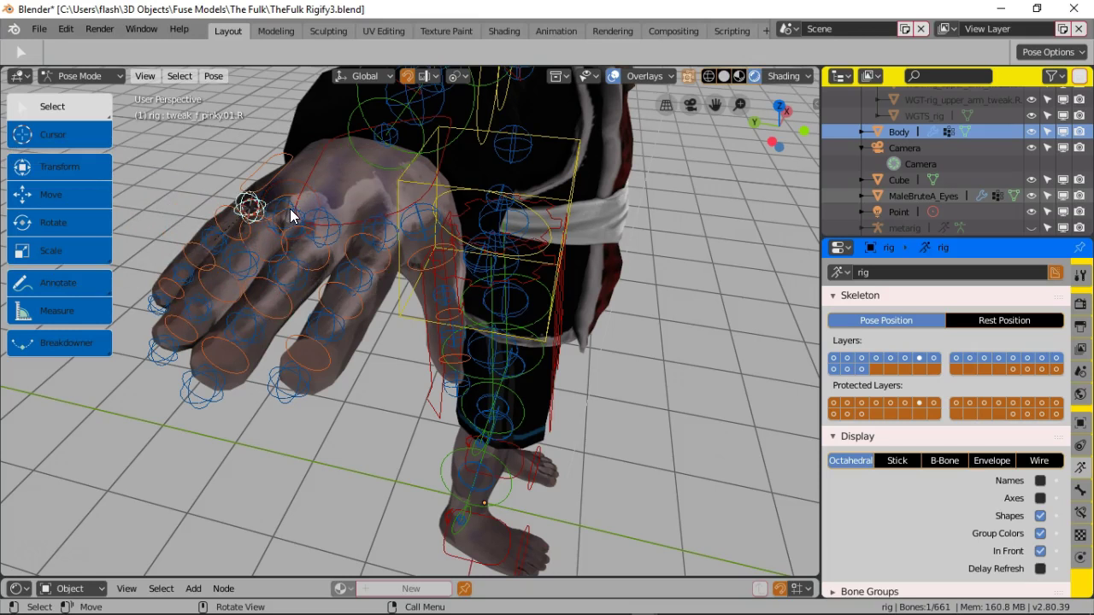
Step: Try rotating the right pinky's base tweak control, first freely and again with the Rotate tool
{"action": "key", "text": "r"}
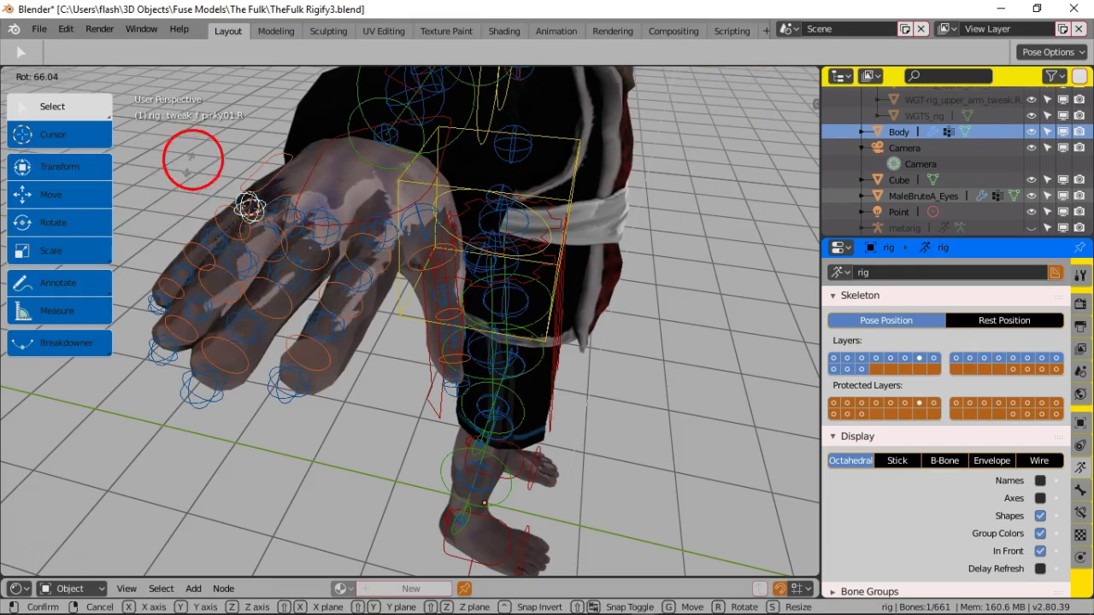
{"action": "left_click", "coordinate": [199, 229]}
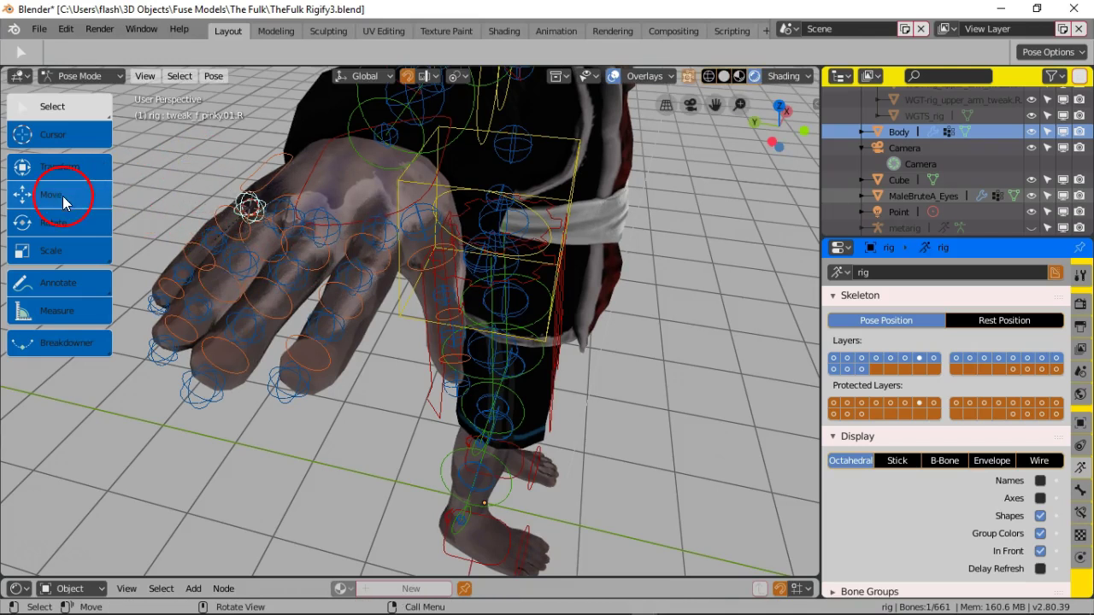
{"action": "left_click", "coordinate": [68, 222]}
{"action": "left_click_drag", "start_coordinate": [227, 192], "coordinate": [227, 195]}
{"action": "right_click", "coordinate": [226, 195]}
{"action": "left_click", "coordinate": [338, 259]}
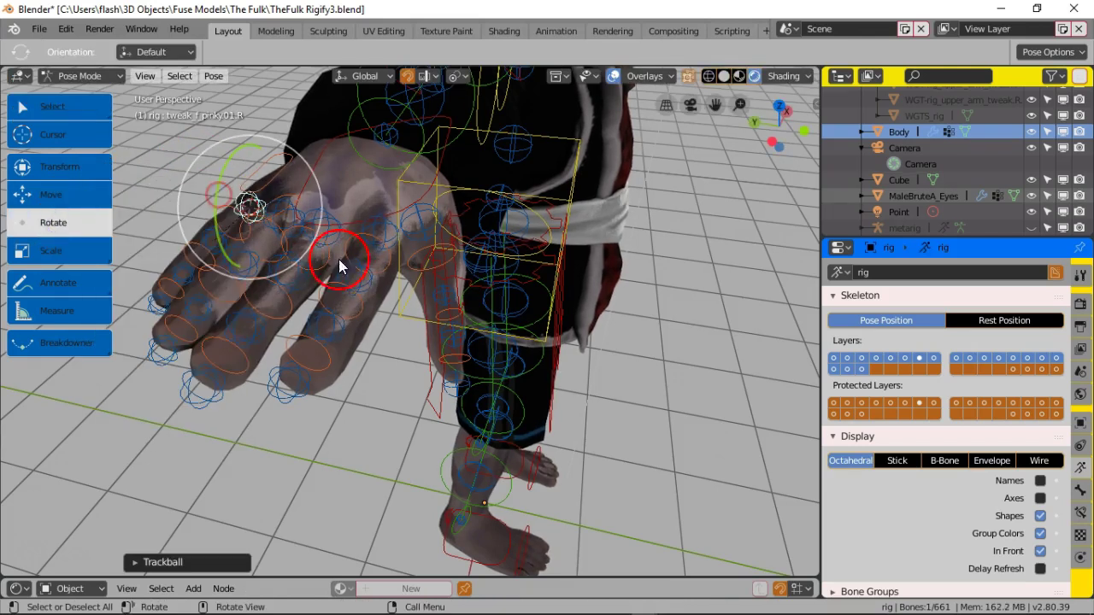
Step: Select the first right pinky control, f_pinky.01.R, and try a trackball rotation on it
{"action": "left_click", "coordinate": [373, 404]}
{"action": "middle_click_drag", "start_coordinate": [373, 404], "coordinate": [479, 383]}
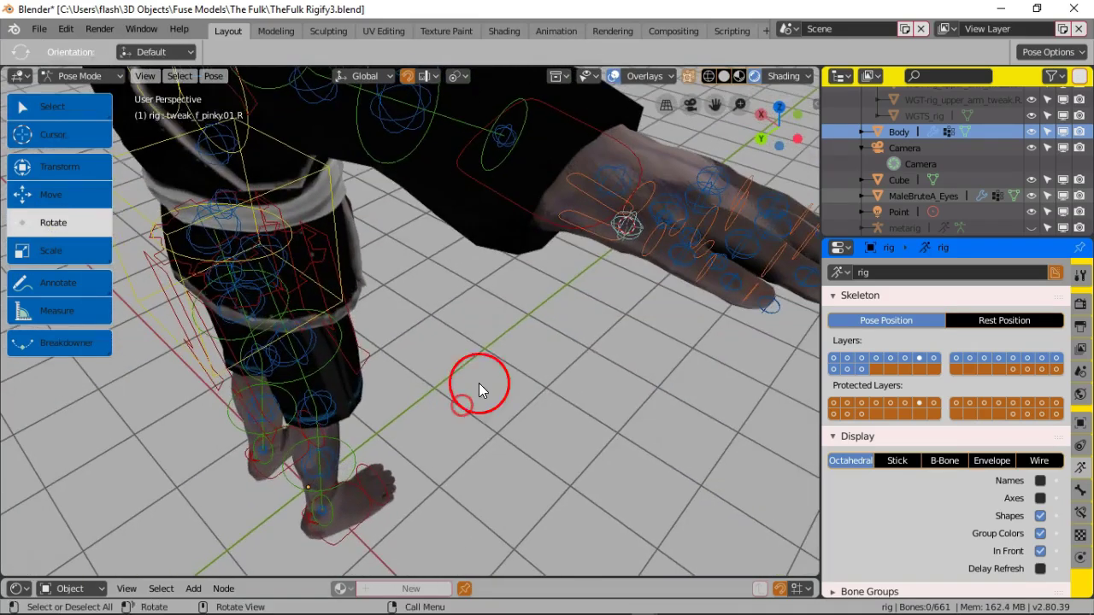
{"action": "middle_click_drag", "start_coordinate": [487, 335], "coordinate": [381, 416]}
{"action": "middle_click_drag", "start_coordinate": [446, 376], "coordinate": [484, 371]}
{"action": "scroll", "coordinate": [443, 342], "scroll_direction": "up", "scroll_amount": 3}
{"action": "left_click", "coordinate": [437, 312]}
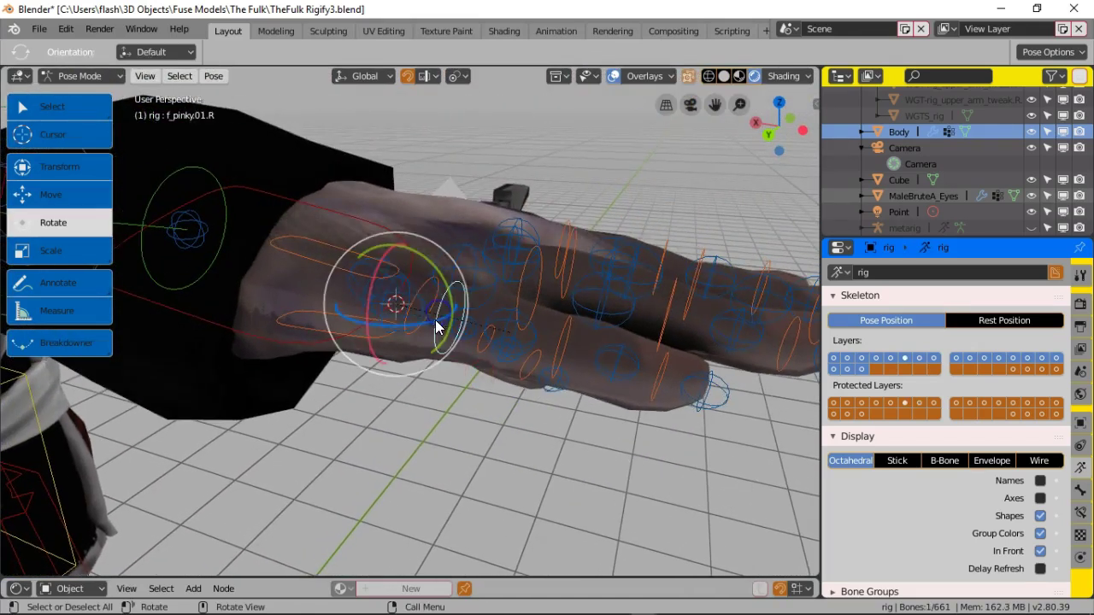
{"action": "key", "text": "r"}
{"action": "key", "text": "r"}
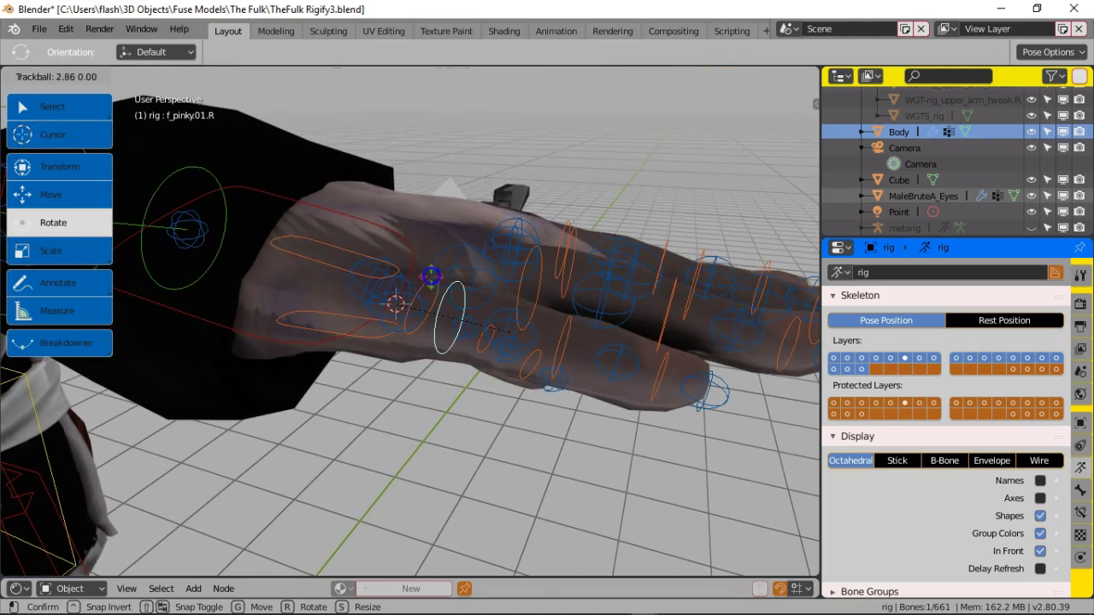
{"action": "left_click", "coordinate": [422, 262]}
{"action": "right_click", "coordinate": [422, 263]}
{"action": "left_click", "coordinate": [525, 392]}
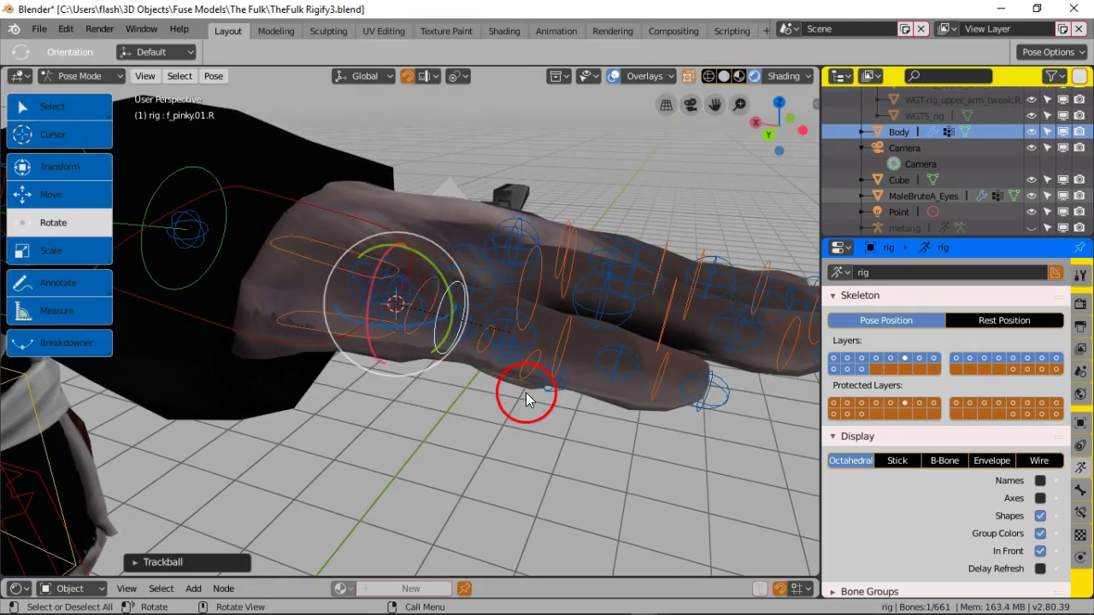
Step: Try rotating f_pinky.01.R about a single axis with the rotation gizmo and deselect it
{"action": "left_click", "coordinate": [435, 336]}
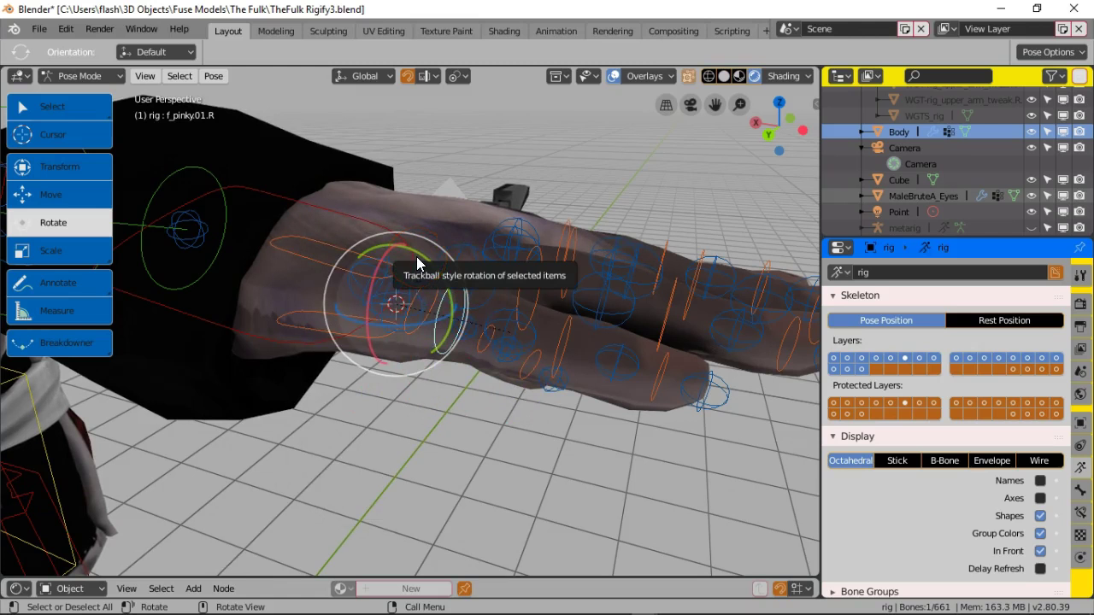
{"action": "left_click_drag", "start_coordinate": [425, 258], "coordinate": [413, 344]}
{"action": "right_click", "coordinate": [414, 343]}
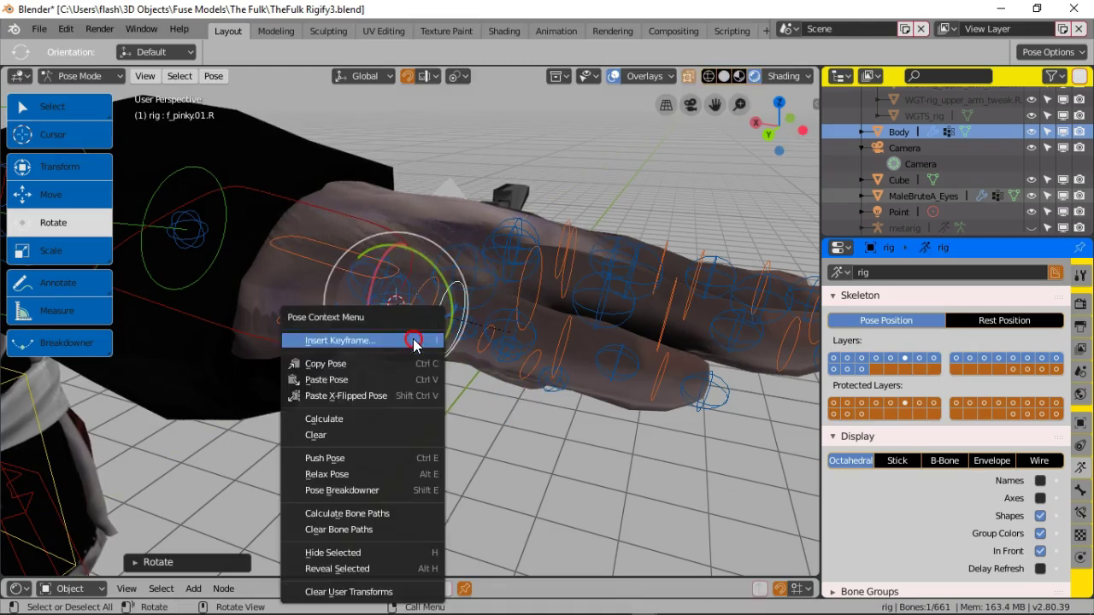
{"action": "left_click", "coordinate": [501, 402]}
{"action": "left_click", "coordinate": [484, 401]}
{"action": "middle_click_drag", "start_coordinate": [484, 398], "coordinate": [464, 410]}
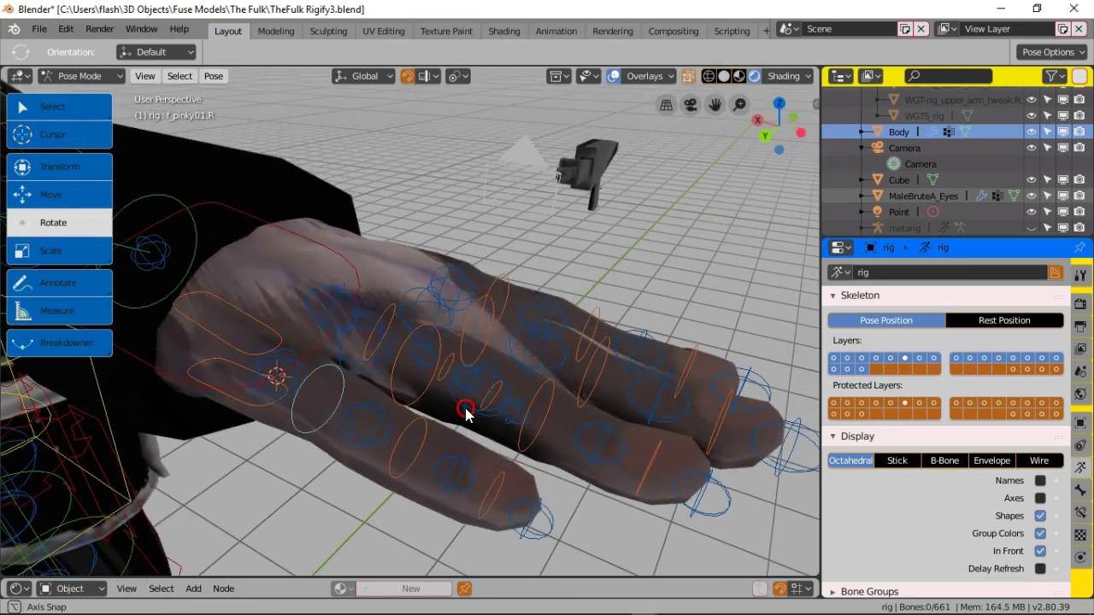
Step: Select the second right pinky control, f_pinky.02.R, and try rotating it with the gizmo
{"action": "left_click", "coordinate": [411, 421]}
{"action": "mouse_move", "coordinate": [390, 383]}
{"action": "left_mouse_down"}
{"action": "mouse_move", "coordinate": [400, 417]}
{"action": "mouse_move", "coordinate": [390, 381]}
{"action": "left_mouse_up"}
{"action": "right_click", "coordinate": [379, 350]}
{"action": "right_click", "coordinate": [488, 350]}
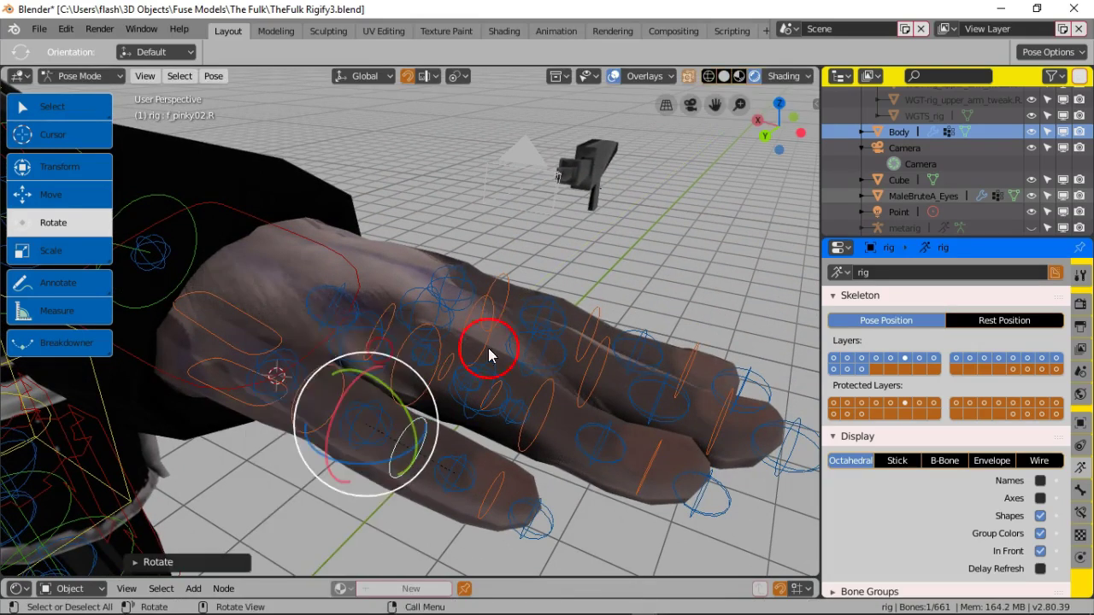
Step: Select the first right index finger control, f_index.01.R, try rotating it with the gizmo, and deselect it
{"action": "scroll", "coordinate": [595, 247], "scroll_direction": "down", "scroll_amount": 3}
{"action": "middle_click_drag", "start_coordinate": [572, 274], "coordinate": [401, 368]}
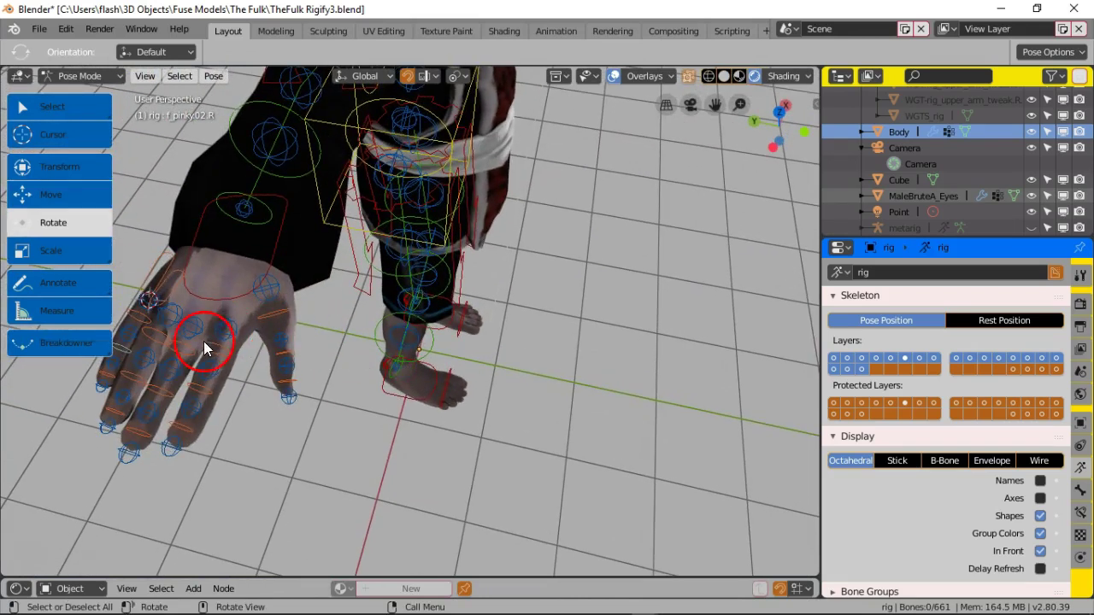
{"action": "left_click", "coordinate": [223, 353]}
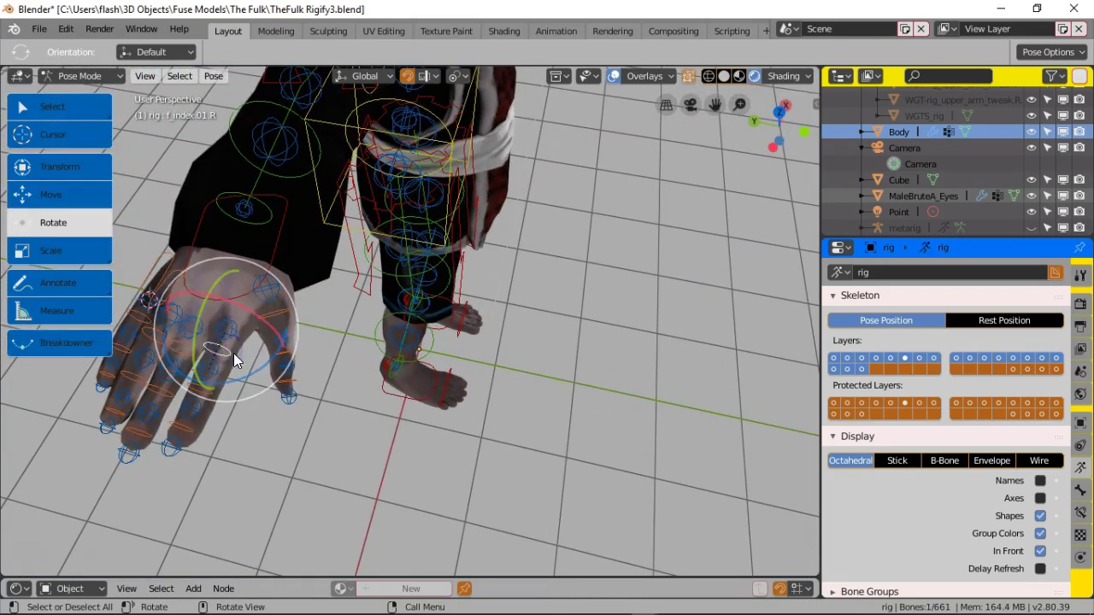
{"action": "left_click_drag", "start_coordinate": [217, 313], "coordinate": [247, 306]}
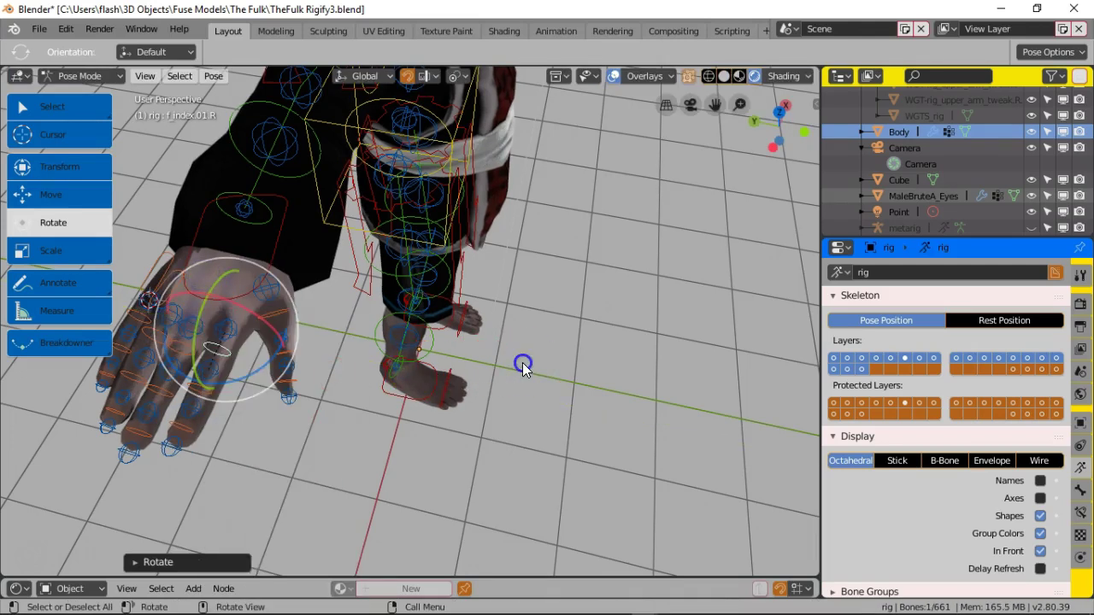
{"action": "left_click", "coordinate": [329, 370]}
Step: Select the right hand control, hand_ik.R, and try rotating and moving the whole hand
{"action": "middle_click_drag", "start_coordinate": [327, 365], "coordinate": [336, 323]}
{"action": "left_click", "coordinate": [276, 228]}
{"action": "key", "text": "r"}
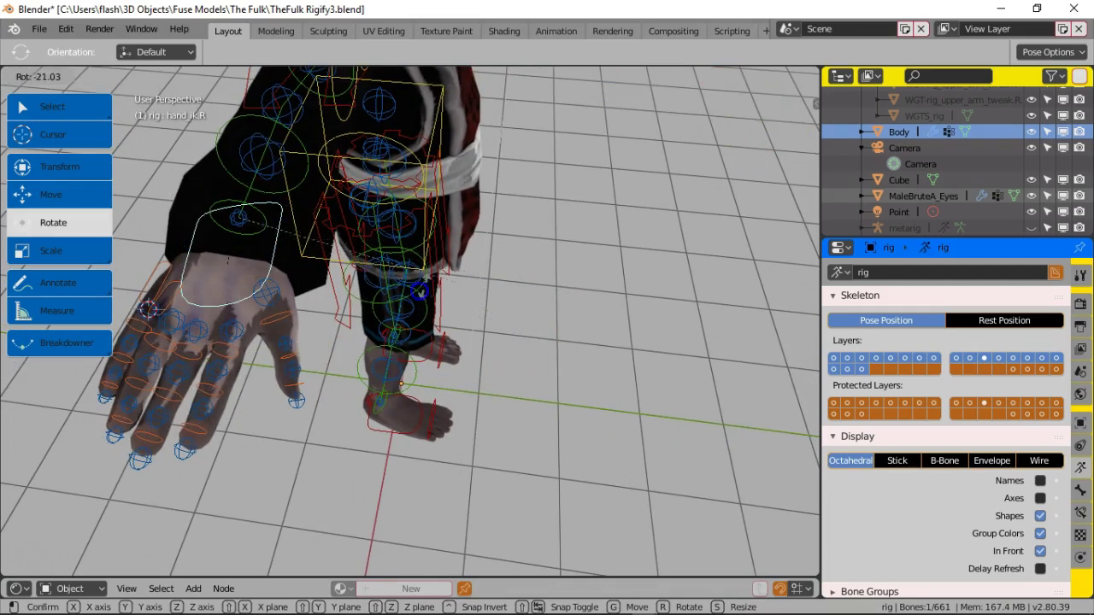
{"action": "left_click", "coordinate": [505, 312]}
{"action": "left_click", "coordinate": [101, 109]}
{"action": "key", "text": "g"}
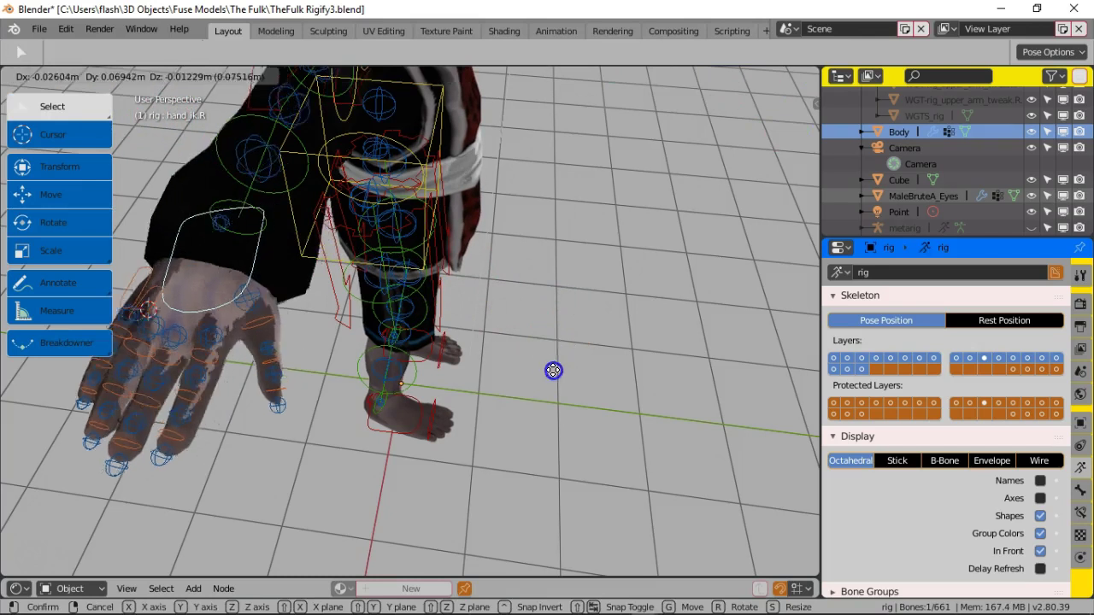
{"action": "right_click", "coordinate": [402, 318]}
Step: Reselect f_pinky.01.R and try moving it freely and rotating it with the Rotate tool
{"action": "left_click", "coordinate": [167, 329]}
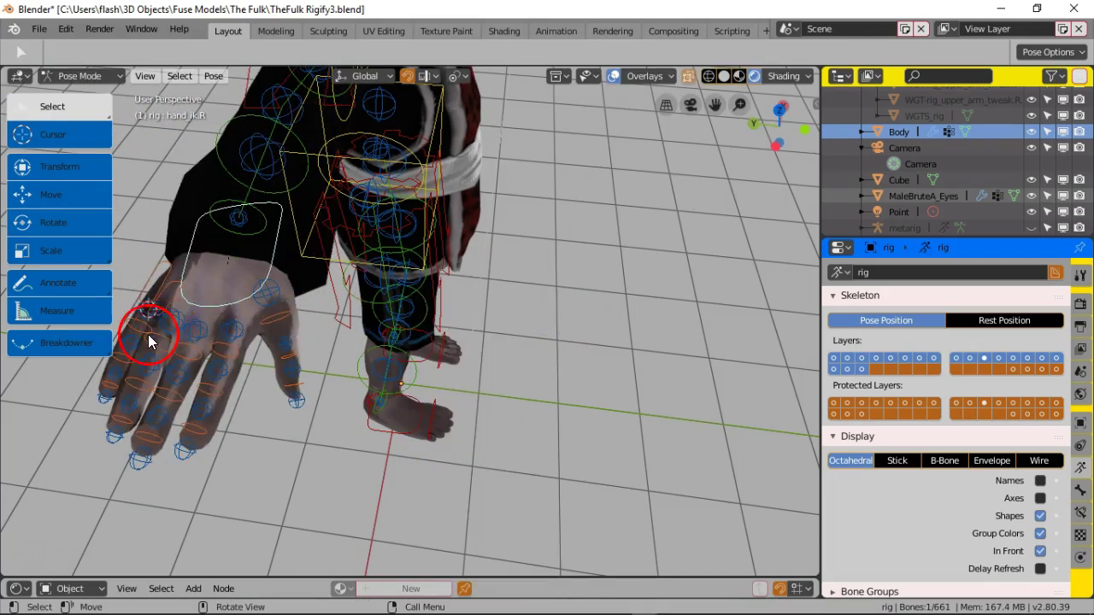
{"action": "left_click", "coordinate": [147, 325]}
{"action": "key", "text": "g"}
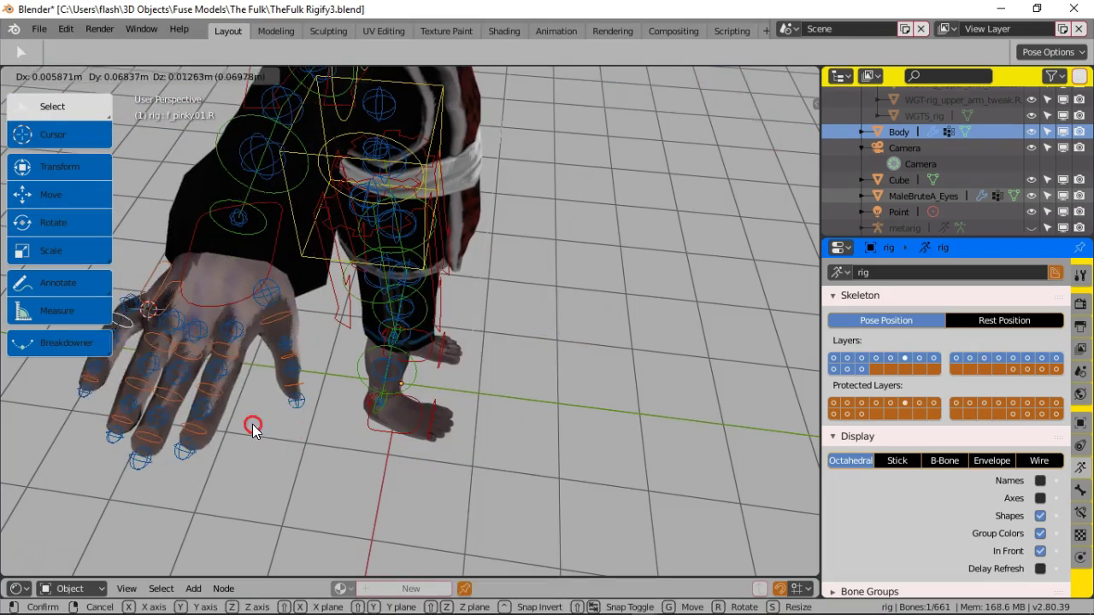
{"action": "left_click", "coordinate": [253, 430]}
{"action": "left_click", "coordinate": [98, 192]}
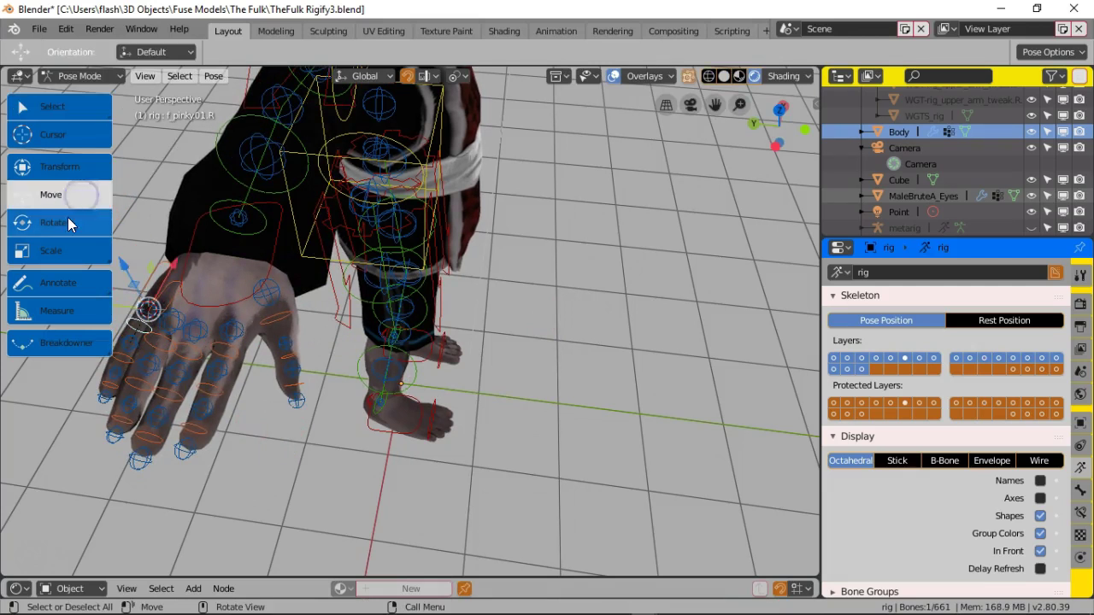
{"action": "left_click", "coordinate": [67, 221]}
{"action": "left_click_drag", "start_coordinate": [141, 254], "coordinate": [226, 257]}
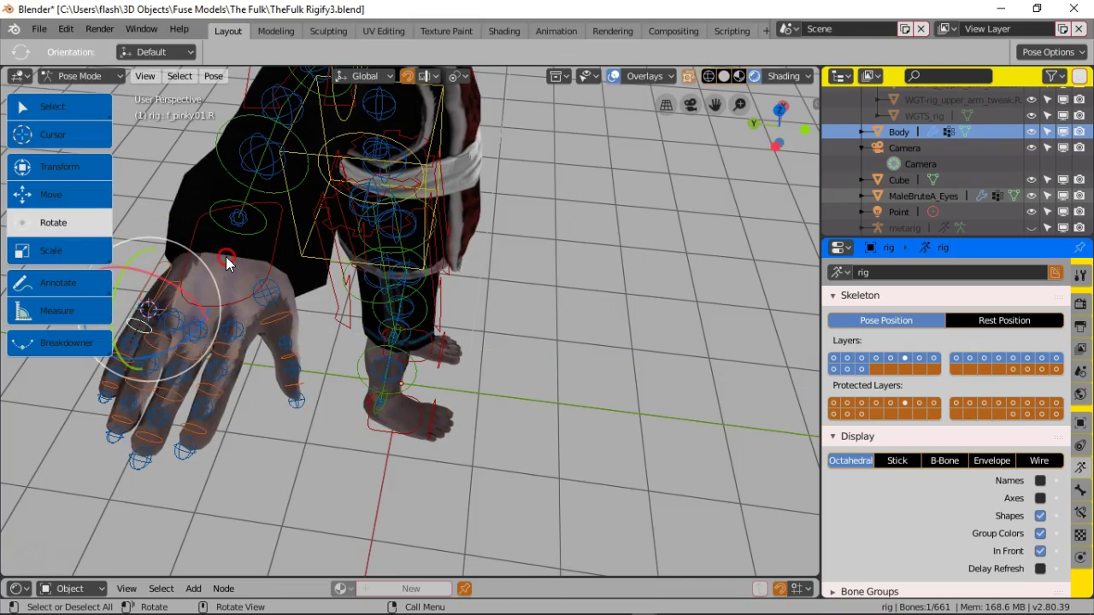
Step: Reselect f_index.01.R and try rotating it about the global Y axis
{"action": "left_click", "coordinate": [234, 351]}
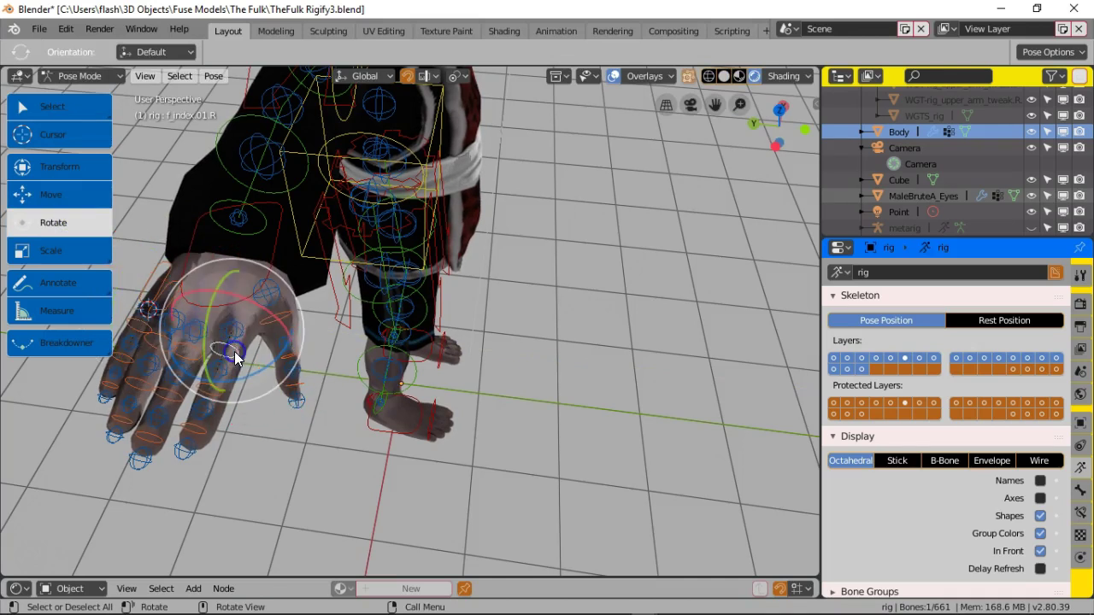
{"action": "left_click_drag", "start_coordinate": [229, 323], "coordinate": [207, 374]}
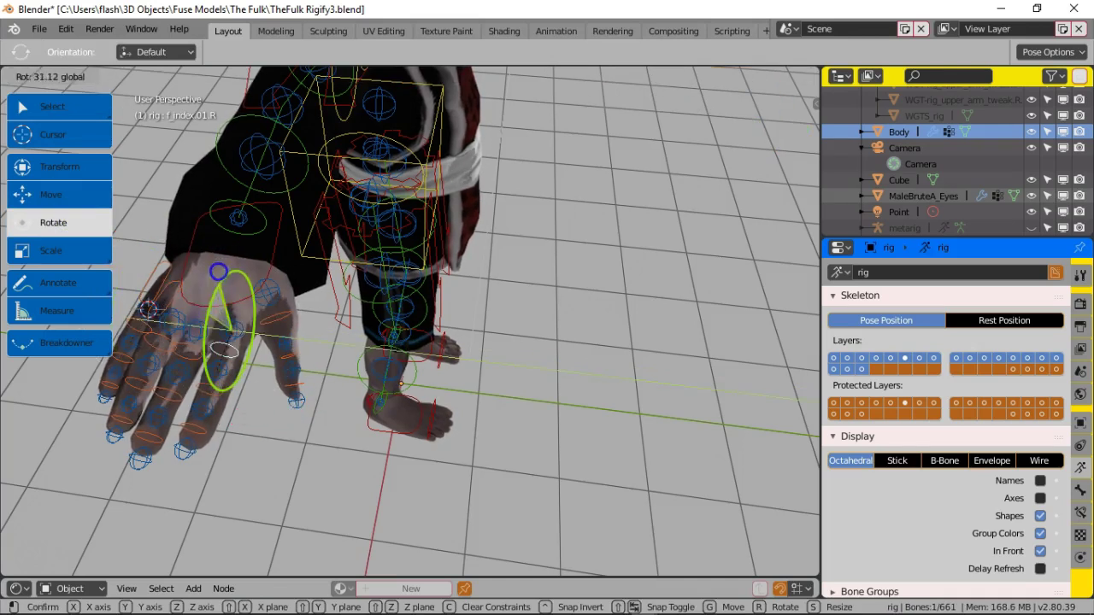
{"action": "right_click", "coordinate": [229, 278]}
{"action": "left_click", "coordinate": [332, 329]}
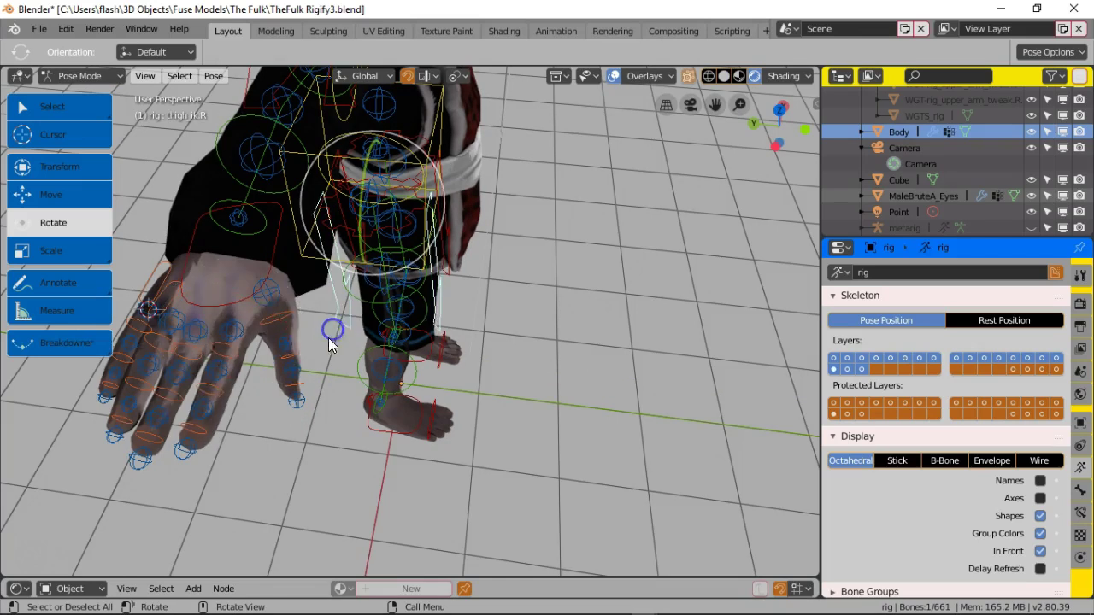
Step: Select the first right thumb control, thumb.01.R, try rotating it freely, and deselect it
{"action": "left_click", "coordinate": [284, 314]}
{"action": "key", "text": "r"}
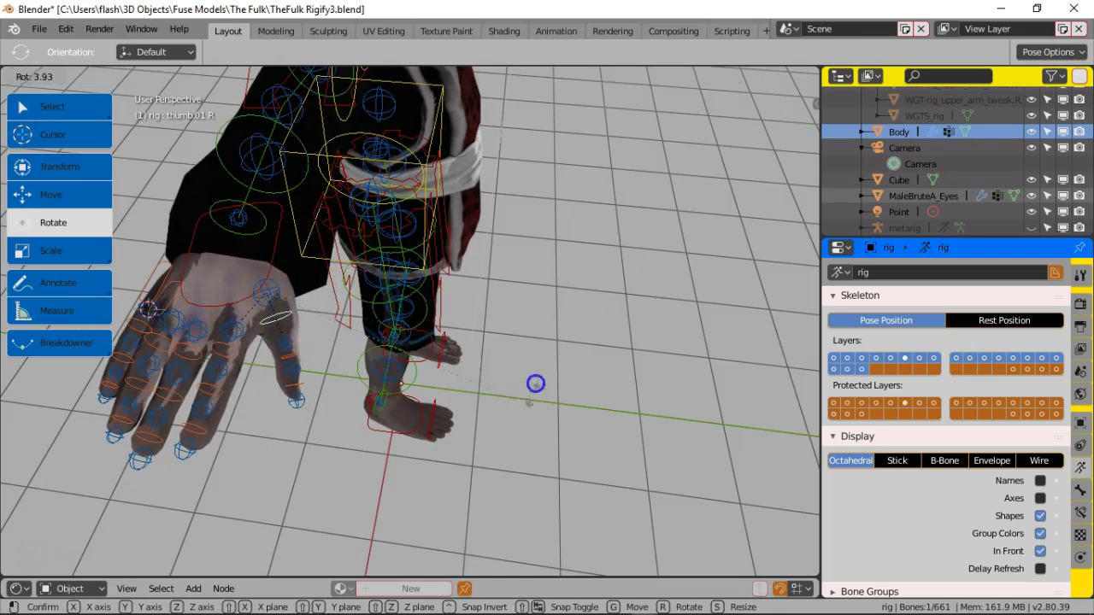
{"action": "right_click", "coordinate": [535, 384]}
{"action": "left_click", "coordinate": [362, 391]}
Step: Select the thumb tweak control tweak_thumb.01.R, try rotating it freely, and clear the selection
{"action": "middle_click_drag", "start_coordinate": [312, 409], "coordinate": [456, 363]}
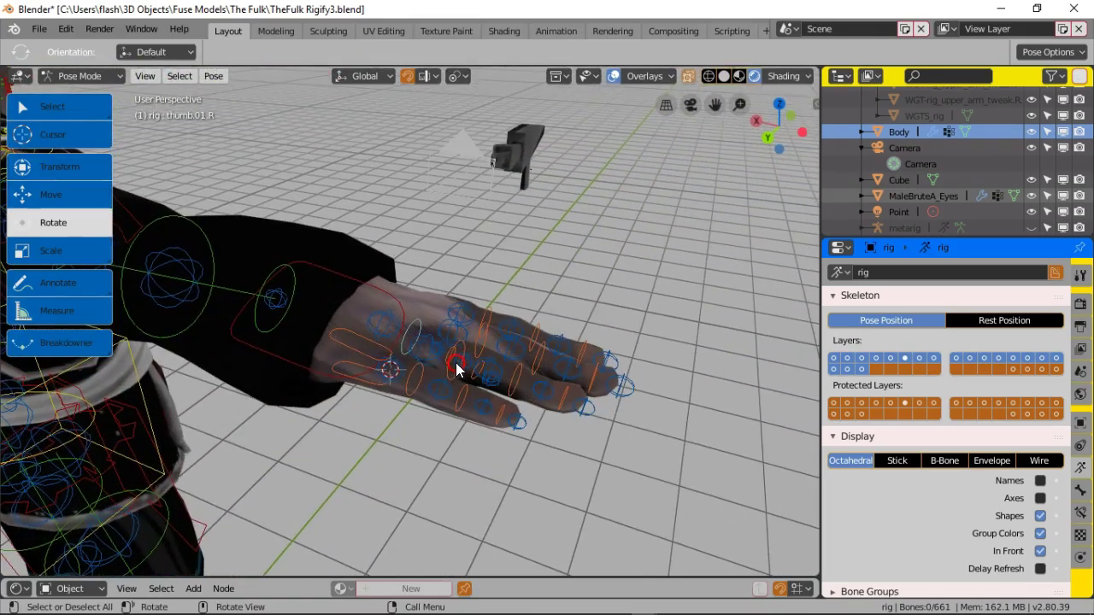
{"action": "left_click", "coordinate": [385, 325]}
{"action": "key", "text": "r"}
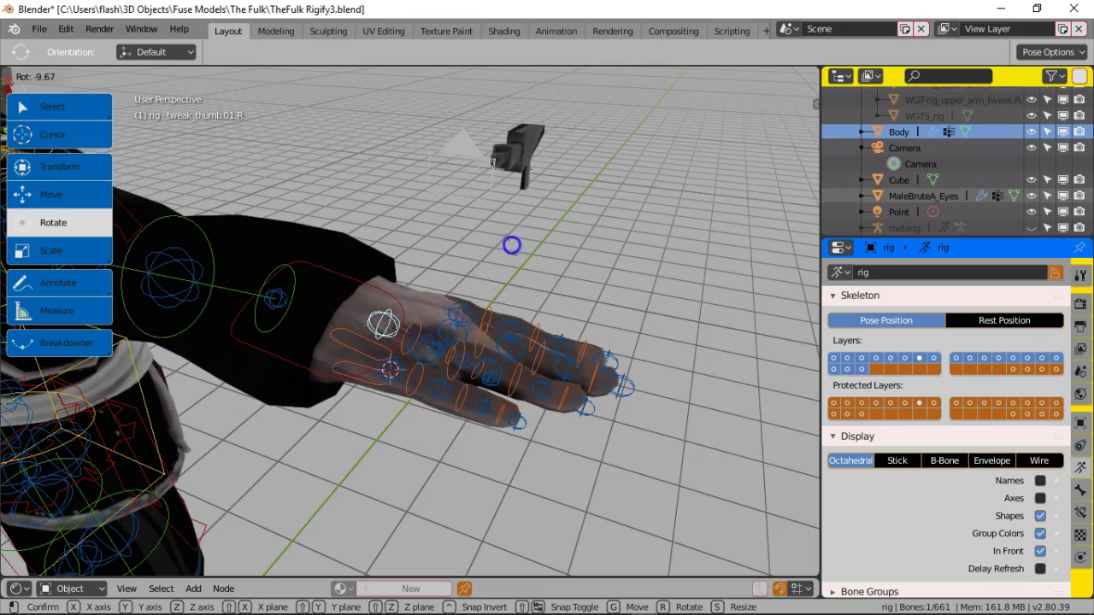
{"action": "left_click", "coordinate": [511, 245]}
{"action": "right_click", "coordinate": [511, 246]}
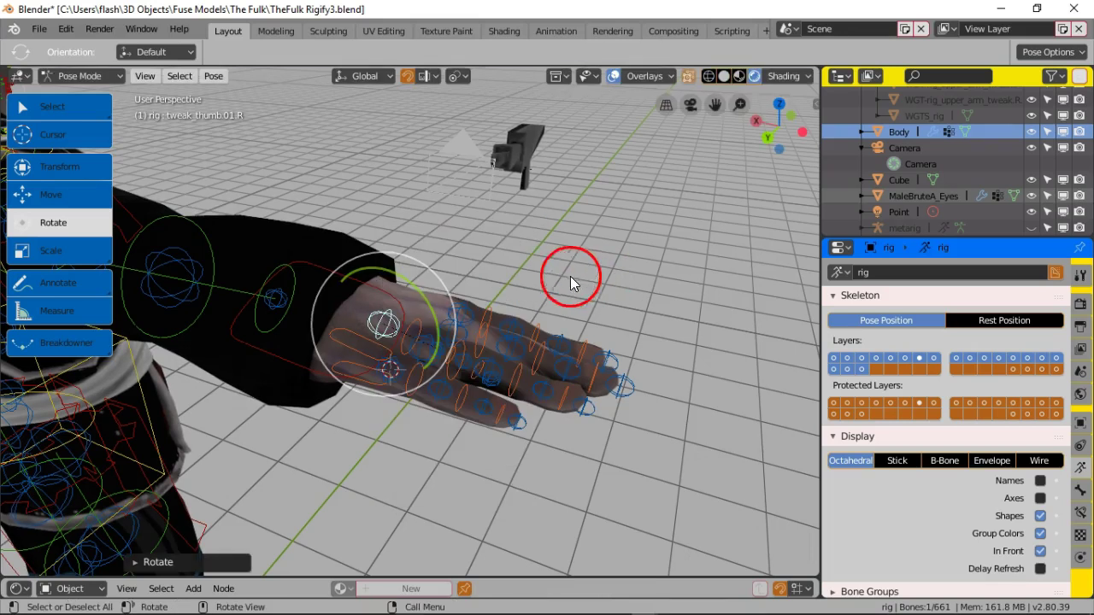
{"action": "left_click", "coordinate": [520, 273]}
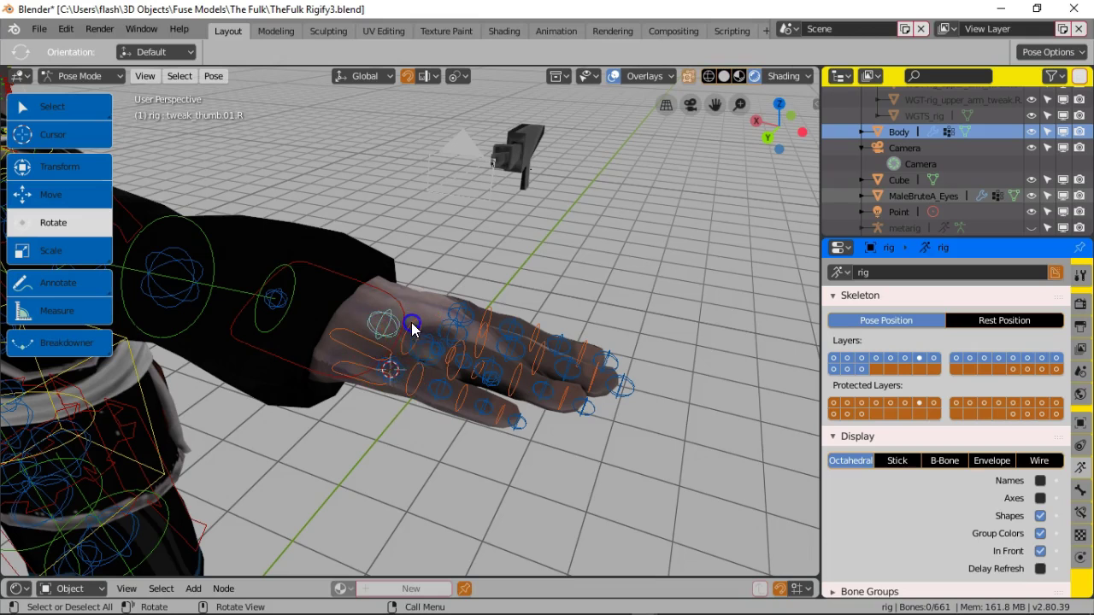
Step: Reselect thumb.01.R and try moving it freely with the Move tool from two viewing angles
{"action": "left_click", "coordinate": [412, 329]}
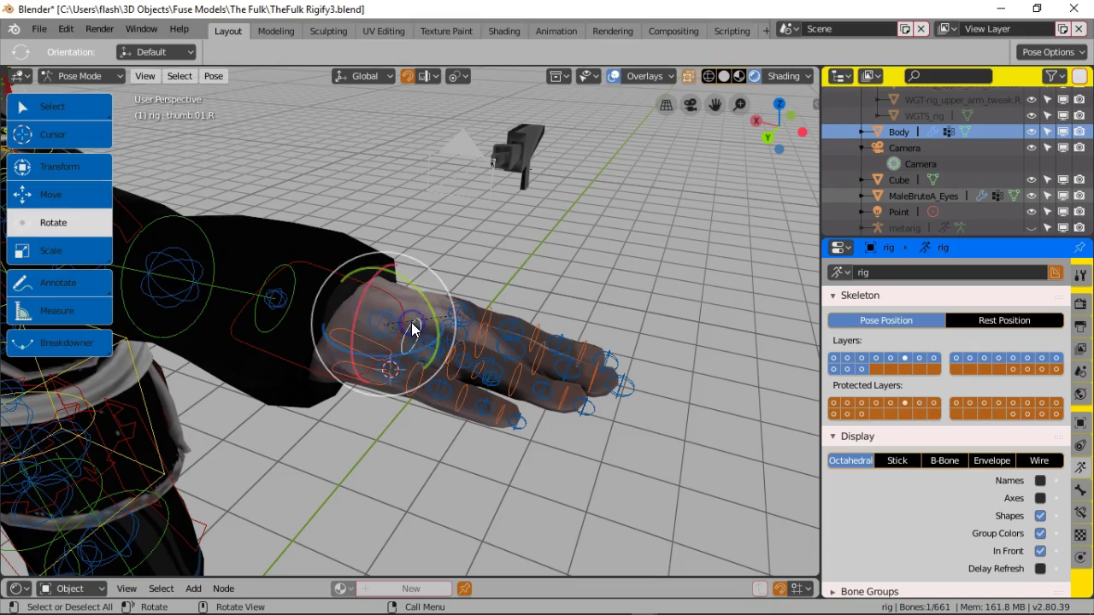
{"action": "left_click", "coordinate": [83, 200]}
{"action": "left_click_drag", "start_coordinate": [464, 215], "coordinate": [431, 216]}
{"action": "right_click", "coordinate": [431, 216]}
{"action": "middle_click_drag", "start_coordinate": [532, 325], "coordinate": [486, 258]}
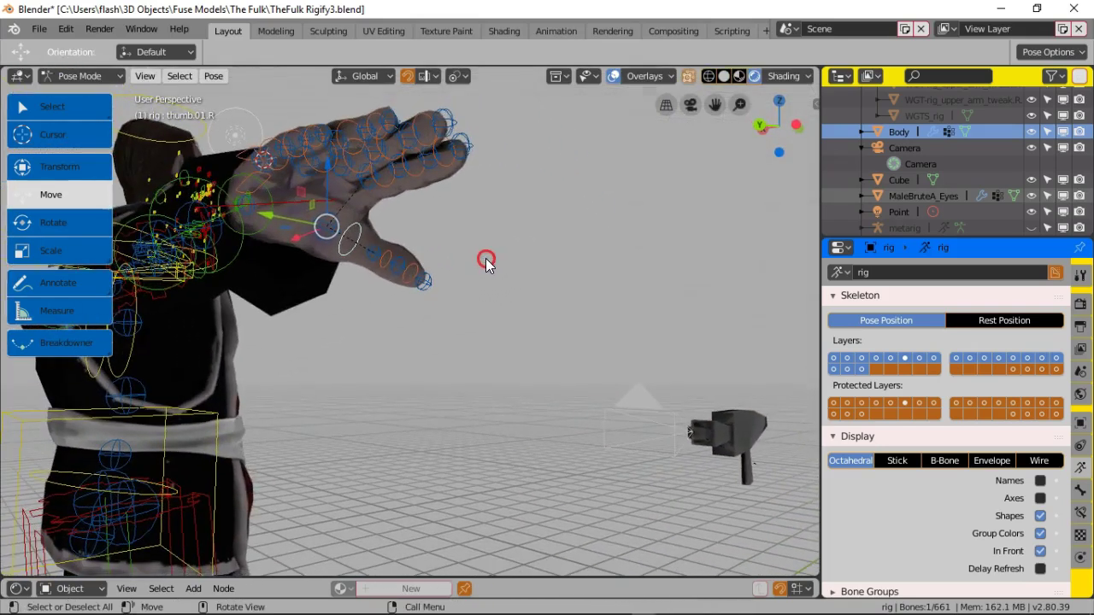
{"action": "left_click_drag", "start_coordinate": [480, 257], "coordinate": [504, 241]}
{"action": "right_click", "coordinate": [497, 257]}
Step: Select the second right thumb control, thumb.02.R, and try rotating it with the Rotate tool
{"action": "left_click", "coordinate": [385, 254]}
{"action": "right_click", "coordinate": [504, 241]}
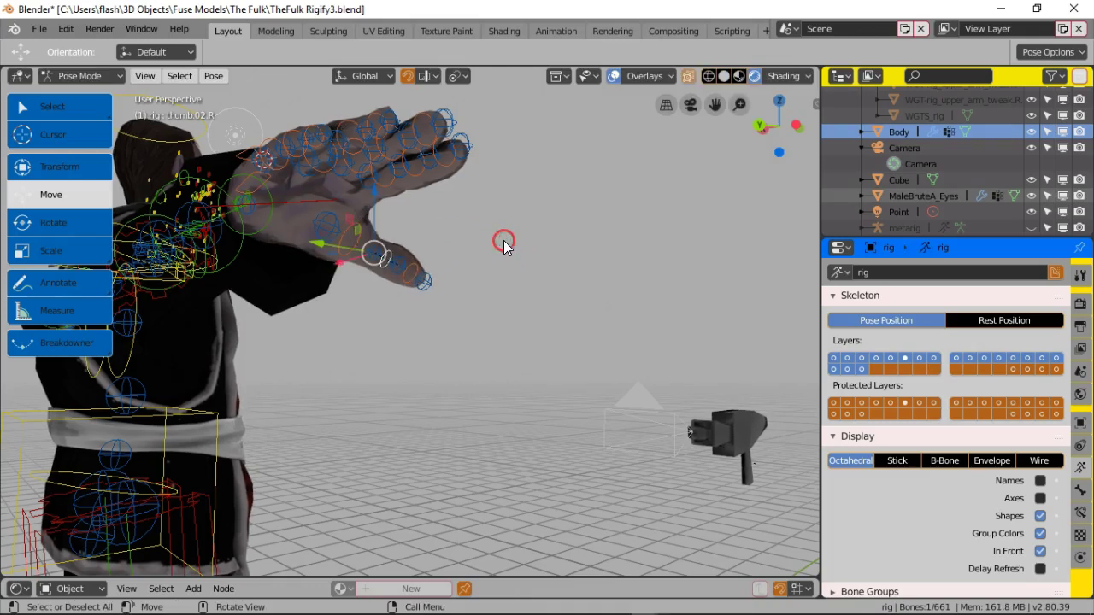
{"action": "left_click", "coordinate": [53, 223]}
{"action": "mouse_move", "coordinate": [411, 225]}
{"action": "left_mouse_down"}
{"action": "mouse_move", "coordinate": [403, 184]}
{"action": "mouse_move", "coordinate": [395, 309]}
{"action": "mouse_move", "coordinate": [386, 308]}
{"action": "mouse_move", "coordinate": [409, 179]}
{"action": "mouse_move", "coordinate": [429, 215]}
{"action": "left_mouse_up"}
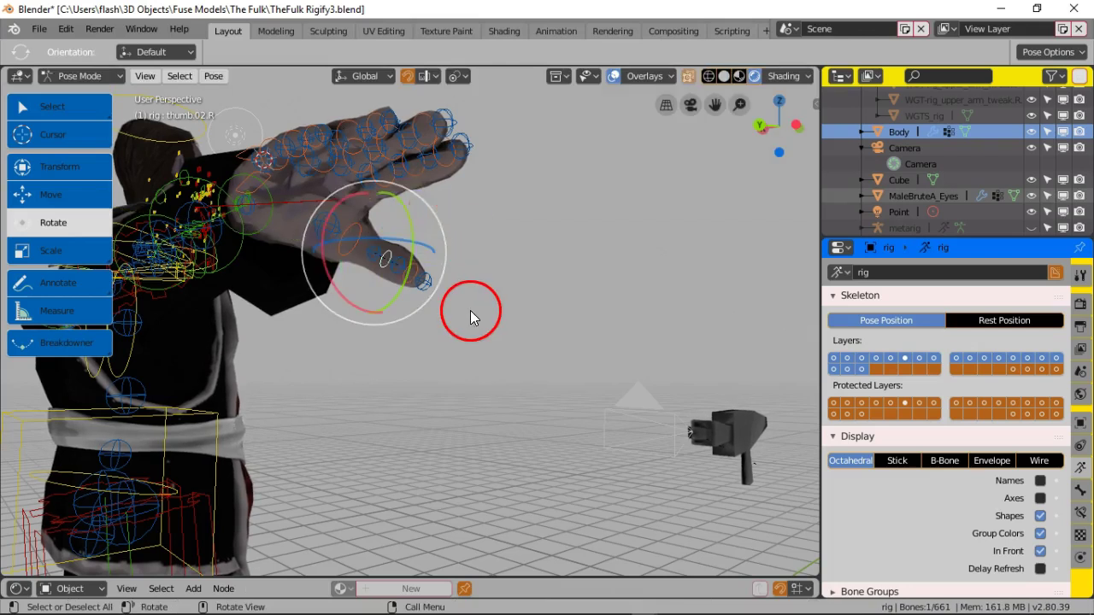
Step: Select the thumb tip control, thumb.03.R, and try rotating it freely
{"action": "scroll", "coordinate": [470, 310], "scroll_direction": "up", "scroll_amount": 4}
{"action": "middle_click_drag", "start_coordinate": [470, 310], "coordinate": [476, 327]}
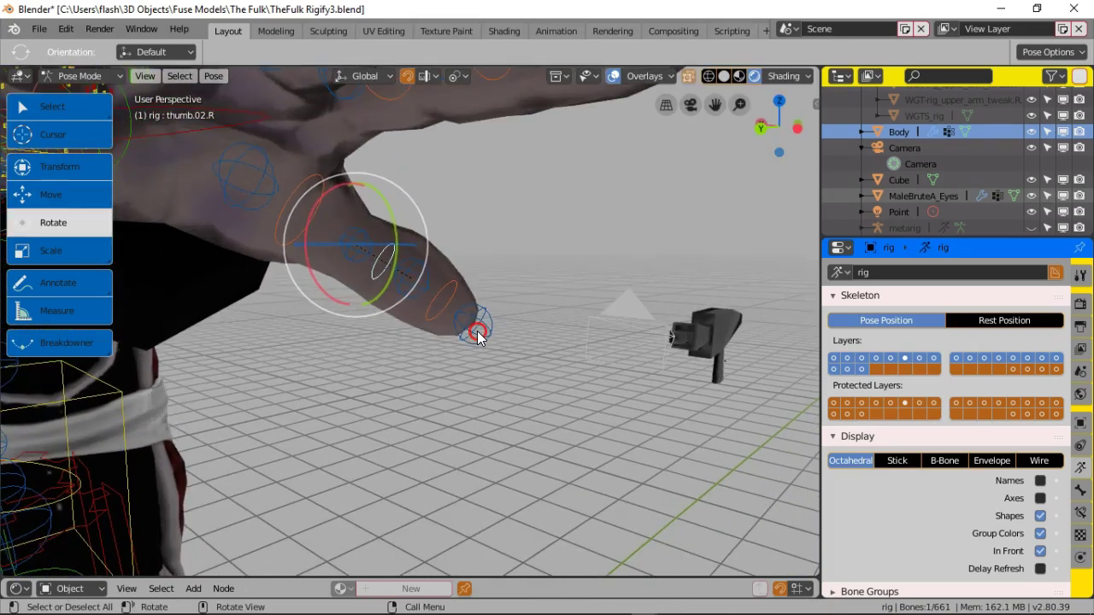
{"action": "left_click", "coordinate": [448, 284]}
{"action": "left_click_drag", "start_coordinate": [456, 282], "coordinate": [473, 259]}
{"action": "right_click", "coordinate": [474, 259]}
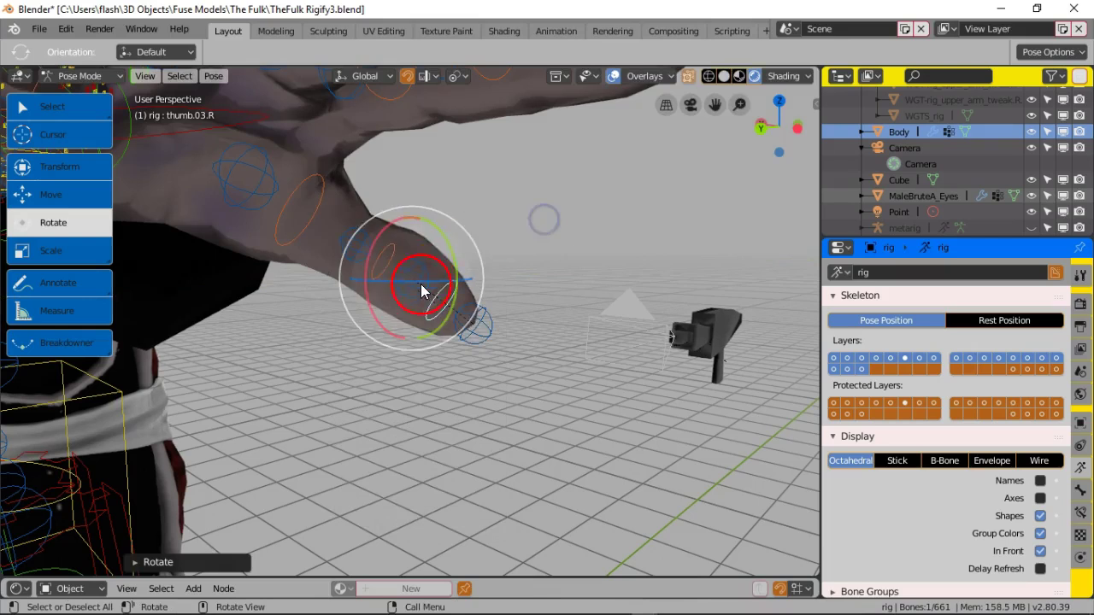
Step: Examine the character's upper body and face from several angles, hiding the viewport overlays and restoring them
{"action": "scroll", "coordinate": [411, 297], "scroll_direction": "down", "scroll_amount": 5}
{"action": "middle_click_drag", "start_coordinate": [358, 311], "coordinate": [521, 330]}
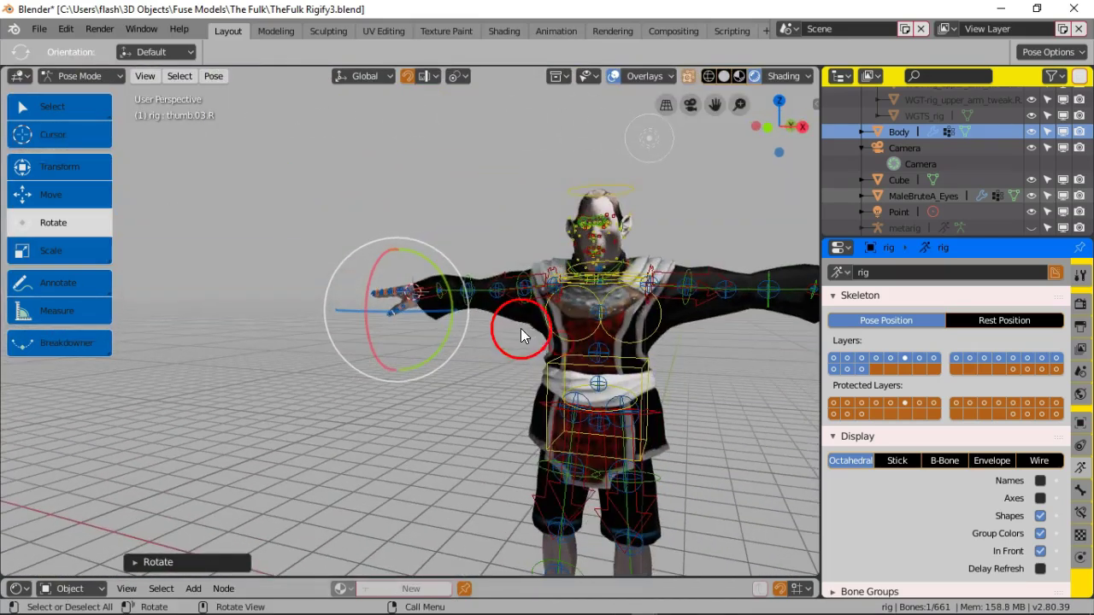
{"action": "scroll", "coordinate": [464, 311], "scroll_direction": "up", "scroll_amount": 4}
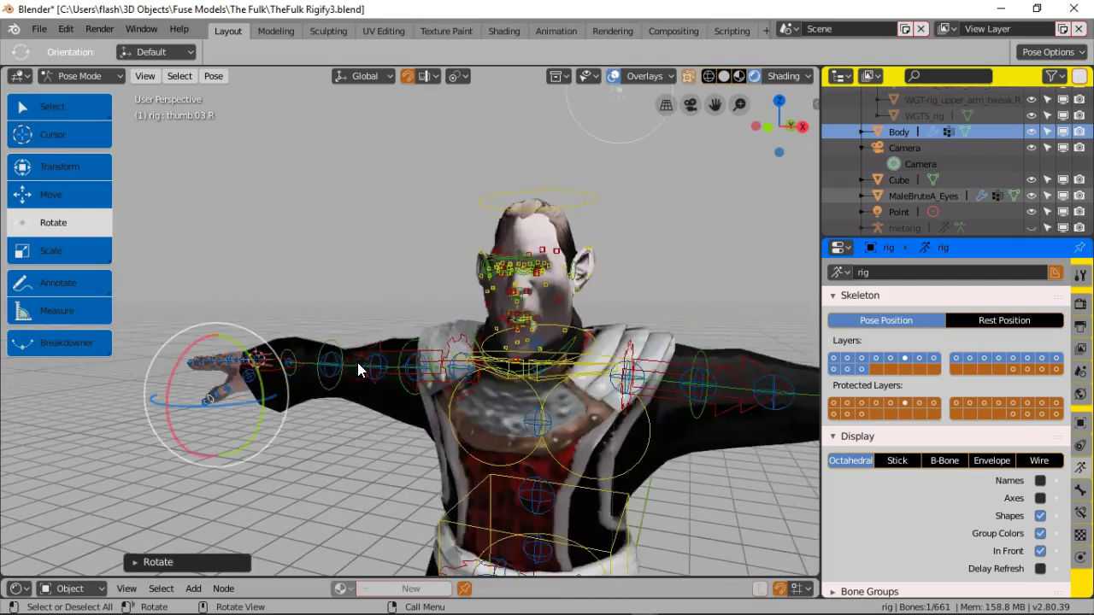
{"action": "middle_click_drag", "start_coordinate": [294, 350], "coordinate": [373, 336]}
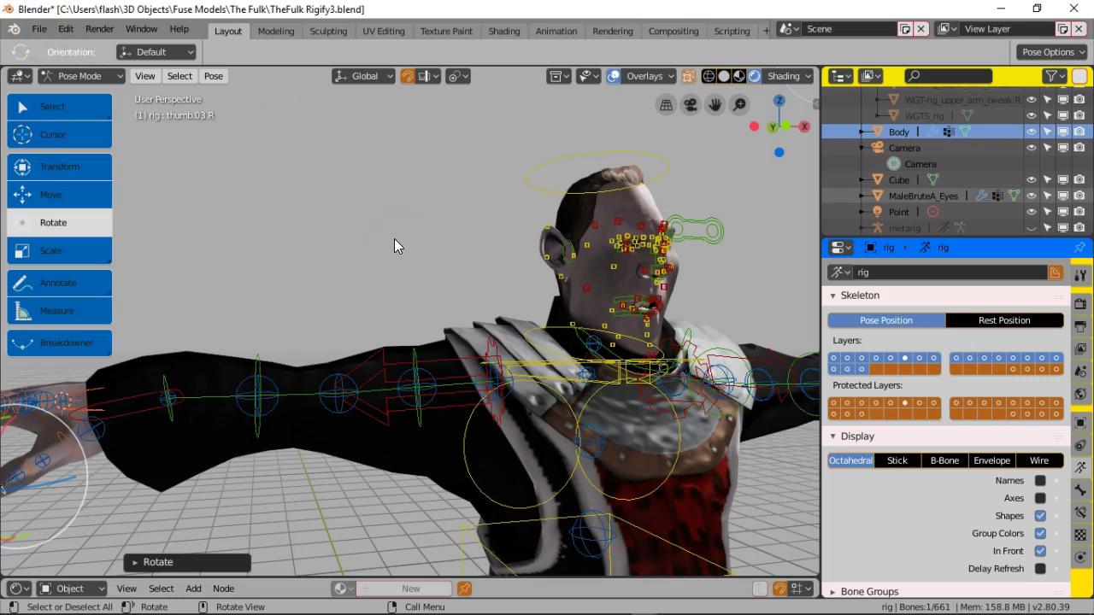
{"action": "middle_click_drag", "start_coordinate": [410, 199], "coordinate": [323, 240]}
{"action": "scroll", "coordinate": [442, 256], "scroll_direction": "up", "scroll_amount": 5}
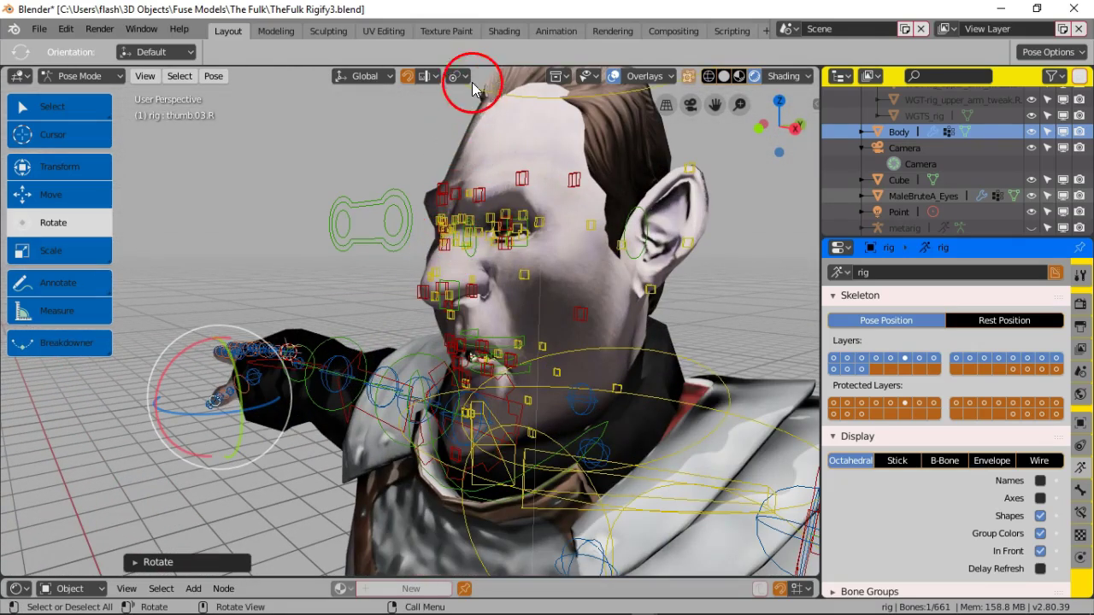
{"action": "left_click", "coordinate": [615, 76]}
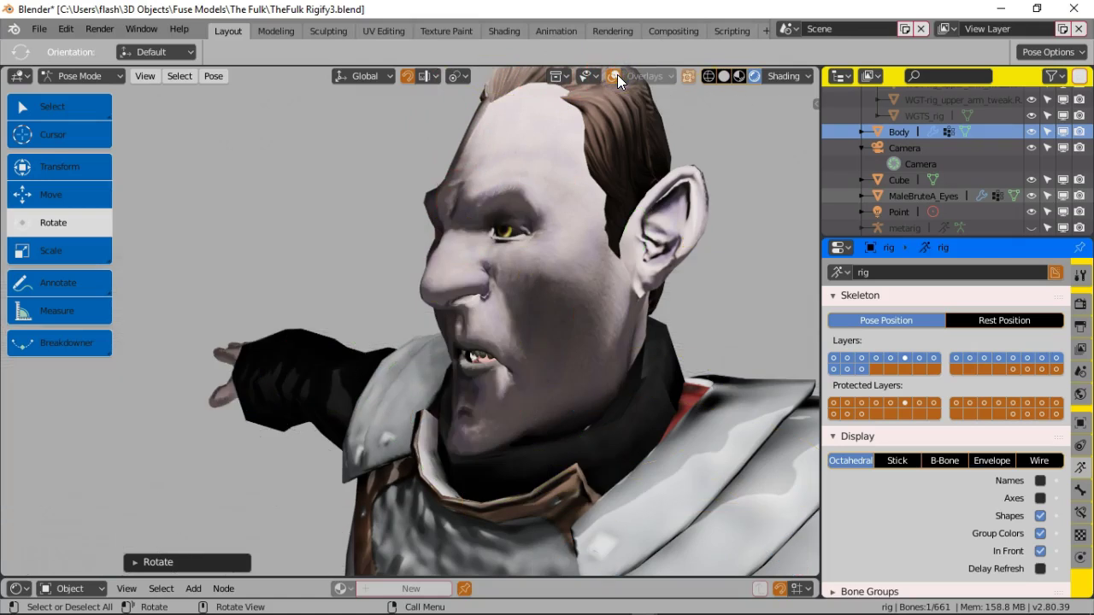
{"action": "left_click", "coordinate": [617, 74]}
{"action": "middle_click_drag", "start_coordinate": [391, 200], "coordinate": [484, 286]}
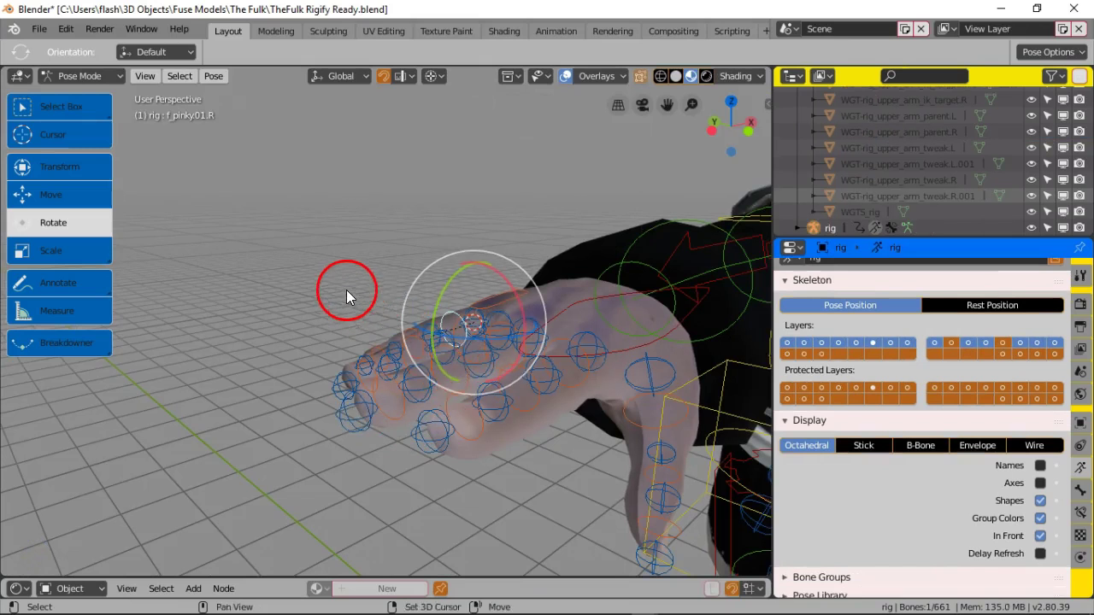
Step: Select the first pinky, ring, middle and index controls of the right hand together, try rotating them, and clear the selection
{"action": "middle_click_drag", "start_coordinate": [346, 290], "coordinate": [291, 275], "text": "shift"}
{"action": "middle_click_drag", "start_coordinate": [387, 360], "coordinate": [412, 361]}
{"action": "scroll", "coordinate": [401, 364], "scroll_direction": "up", "scroll_amount": 3}
{"action": "middle_click_drag", "start_coordinate": [531, 377], "coordinate": [537, 385]}
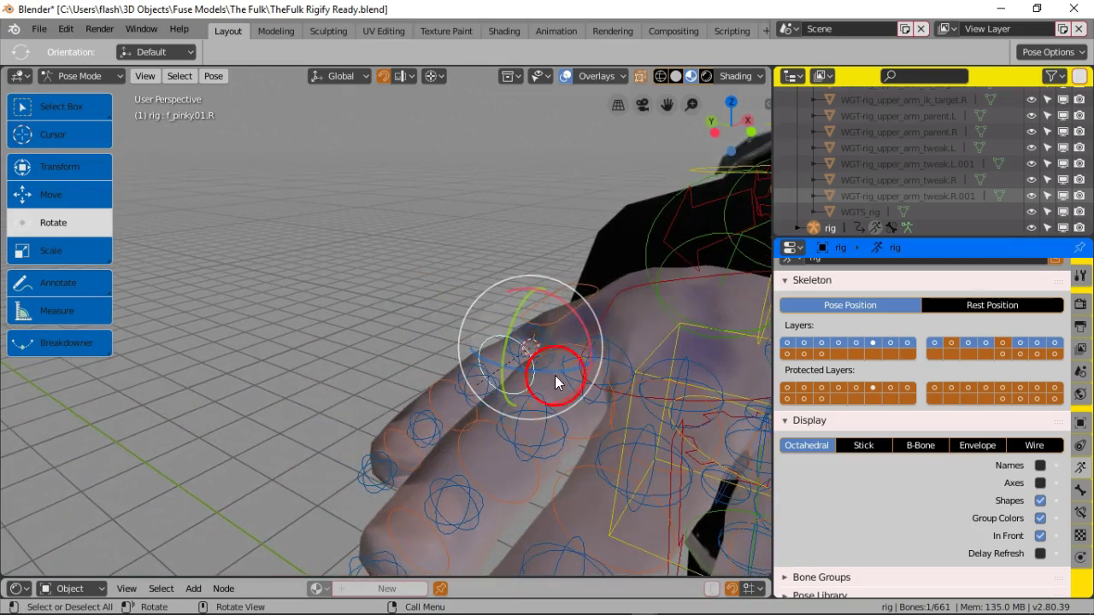
{"action": "left_click", "coordinate": [610, 387], "text": "shift"}
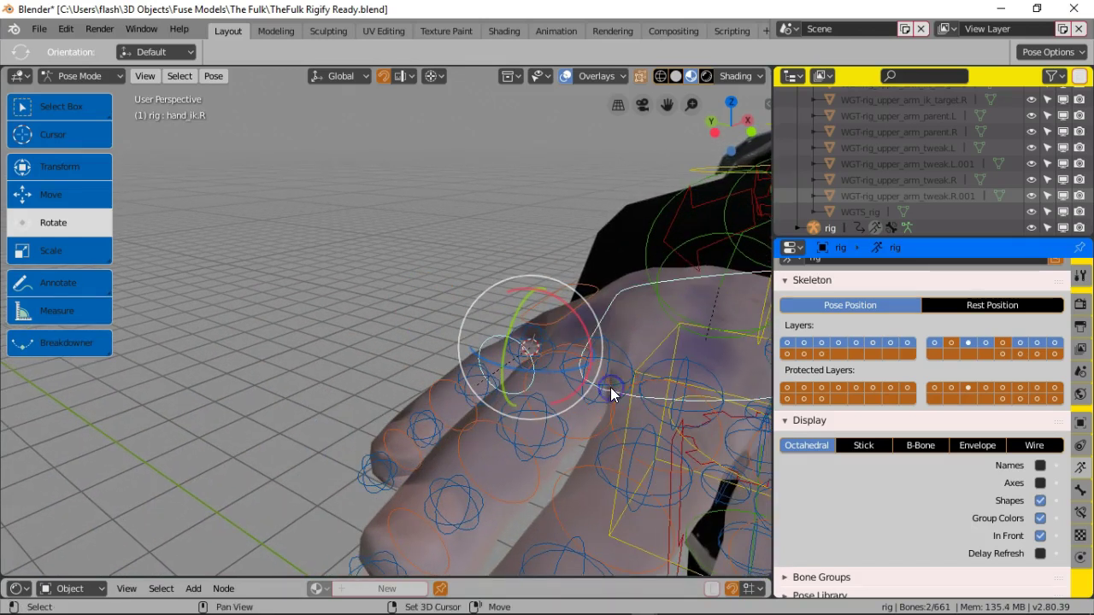
{"action": "left_click", "coordinate": [484, 336]}
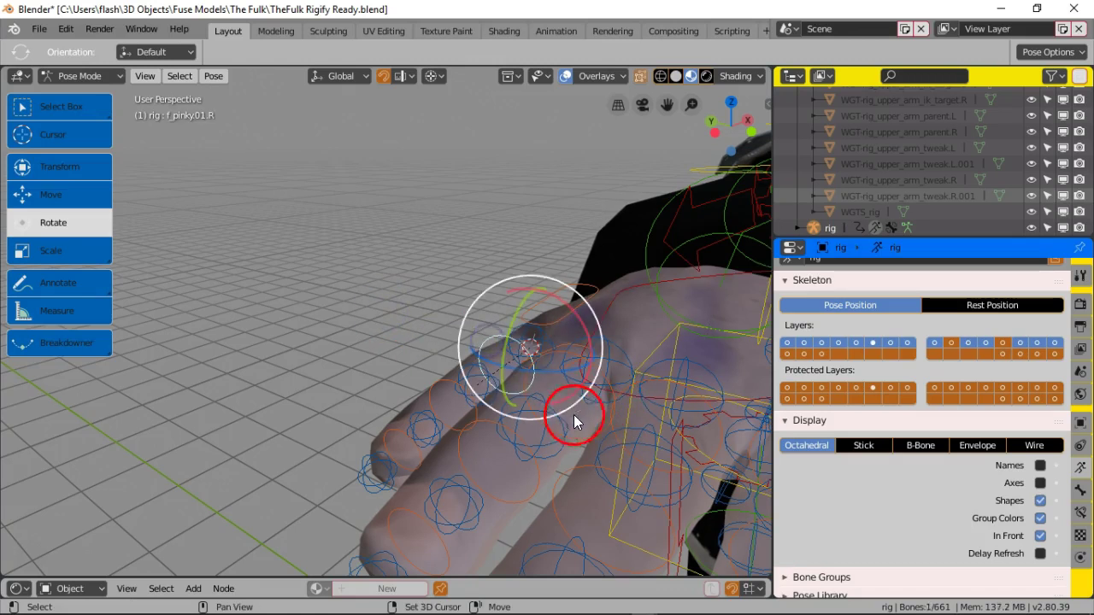
{"action": "left_click", "coordinate": [593, 434], "text": "shift"}
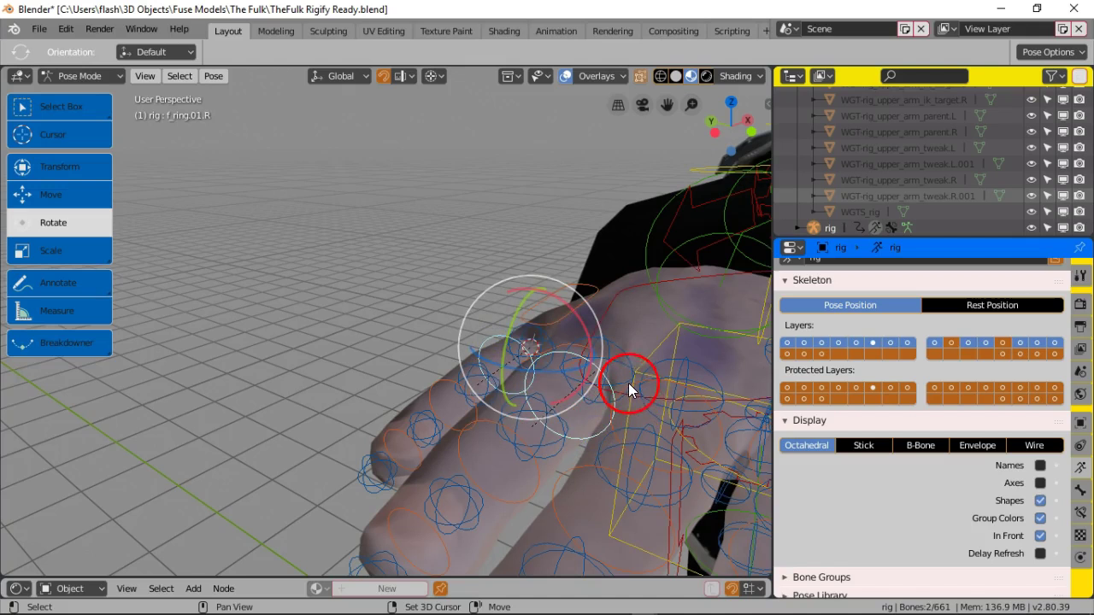
{"action": "middle_click_drag", "start_coordinate": [635, 388], "coordinate": [615, 388]}
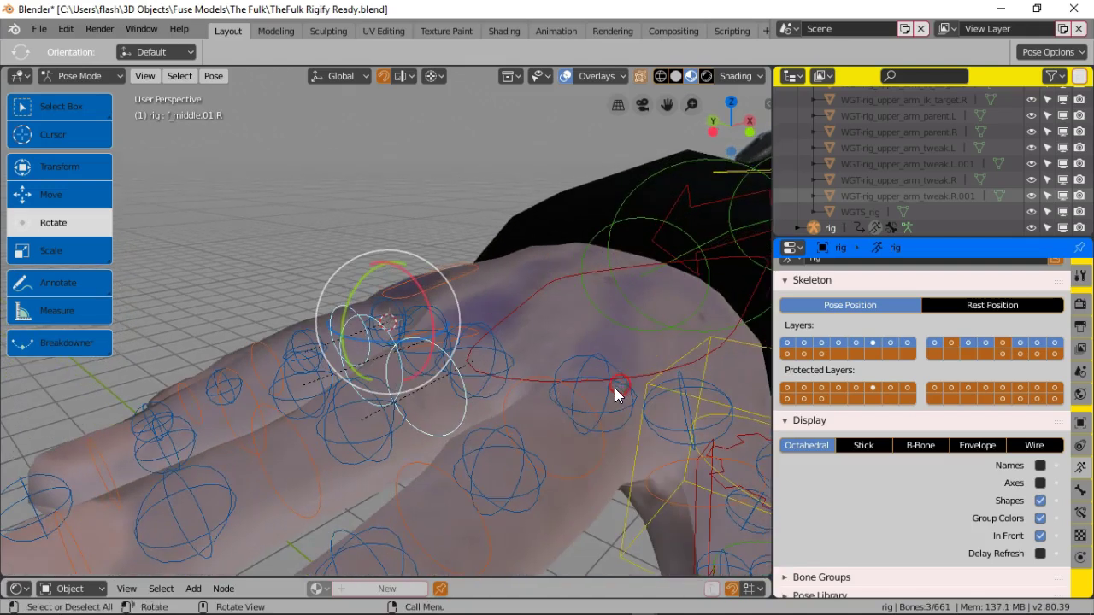
{"action": "left_click", "coordinate": [512, 400], "text": "shift"}
{"action": "key", "text": "r"}
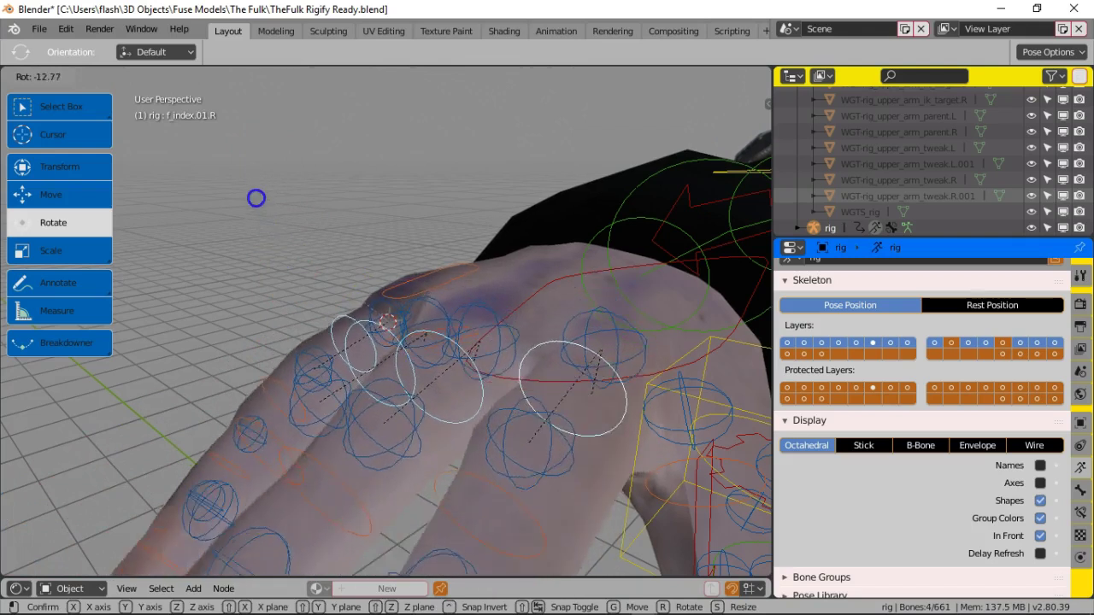
{"action": "left_click", "coordinate": [251, 182]}
{"action": "right_click", "coordinate": [250, 182]}
{"action": "left_click", "coordinate": [347, 175]}
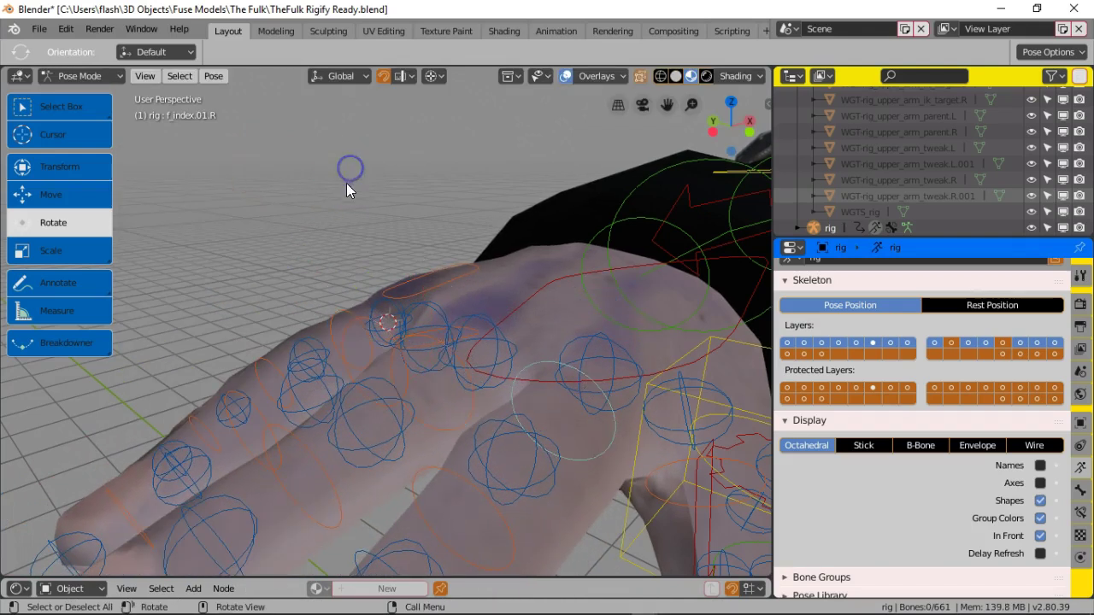
Step: Rotate the first right pinky control about 1°, and select palm.R to try a free trackball rotation
{"action": "middle_click_drag", "start_coordinate": [347, 183], "coordinate": [346, 235]}
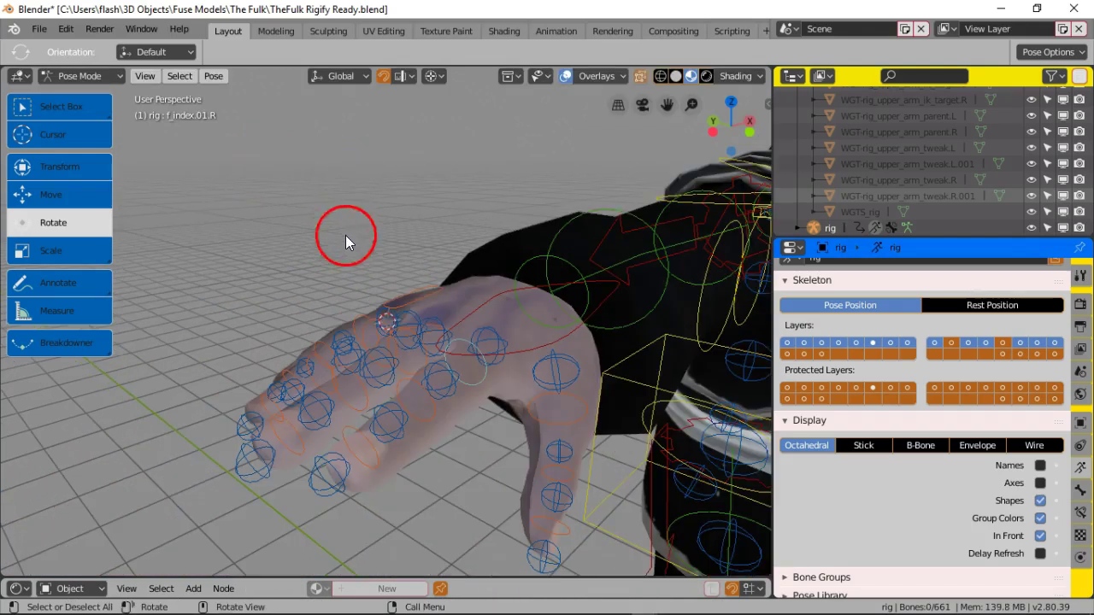
{"action": "left_click", "coordinate": [374, 319]}
{"action": "mouse_move", "coordinate": [219, 232]}
{"action": "left_mouse_down"}
{"action": "mouse_move", "coordinate": [227, 271]}
{"action": "mouse_move", "coordinate": [238, 260]}
{"action": "mouse_move", "coordinate": [230, 236]}
{"action": "left_mouse_up"}
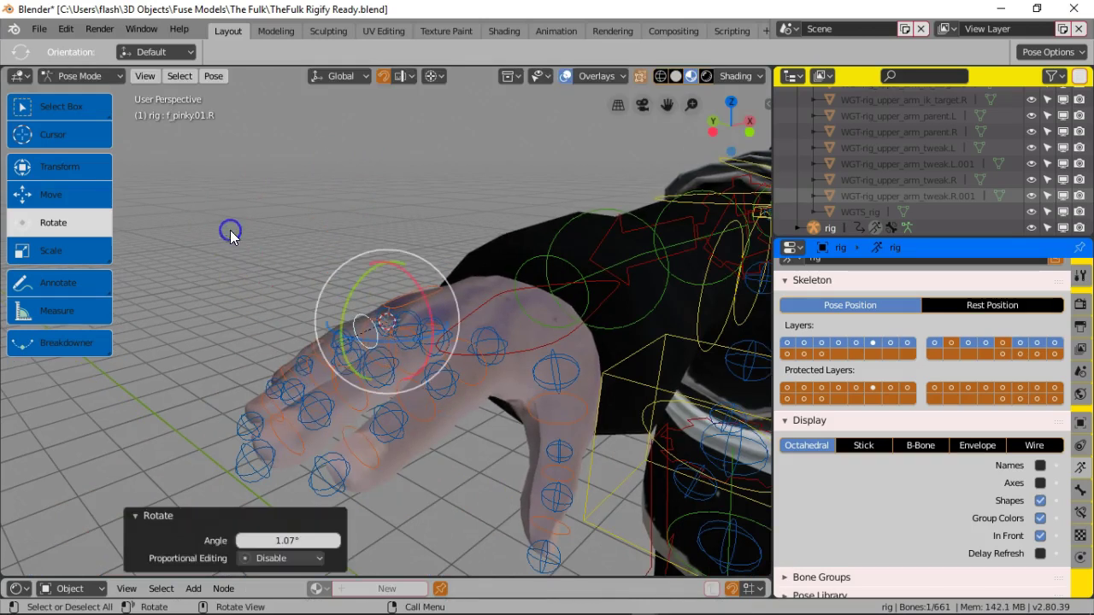
{"action": "left_click", "coordinate": [382, 319]}
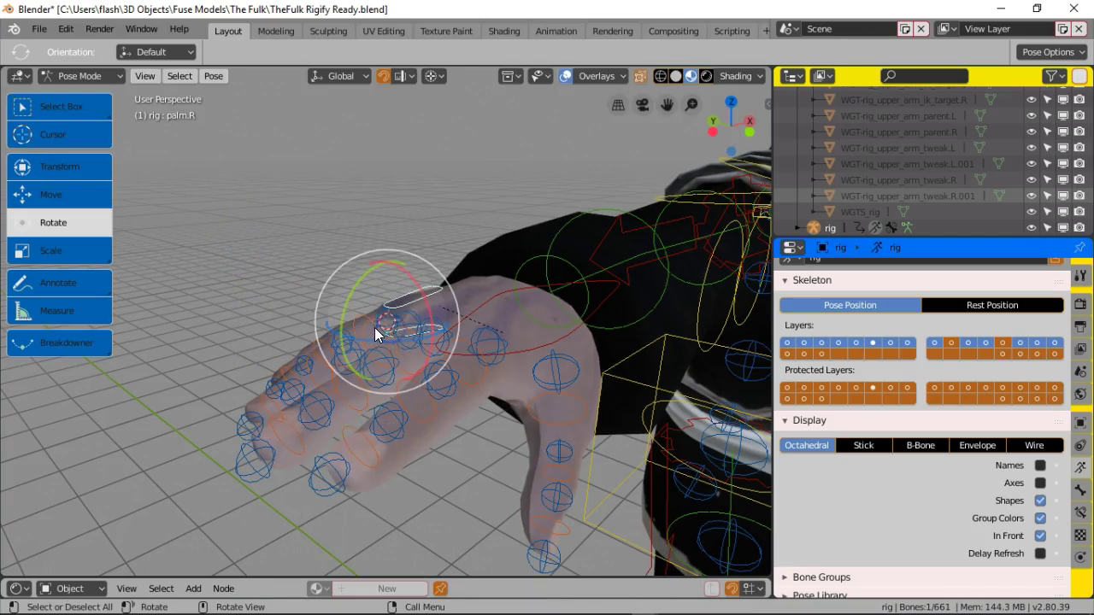
{"action": "left_click", "coordinate": [367, 323]}
{"action": "left_click", "coordinate": [497, 349]}
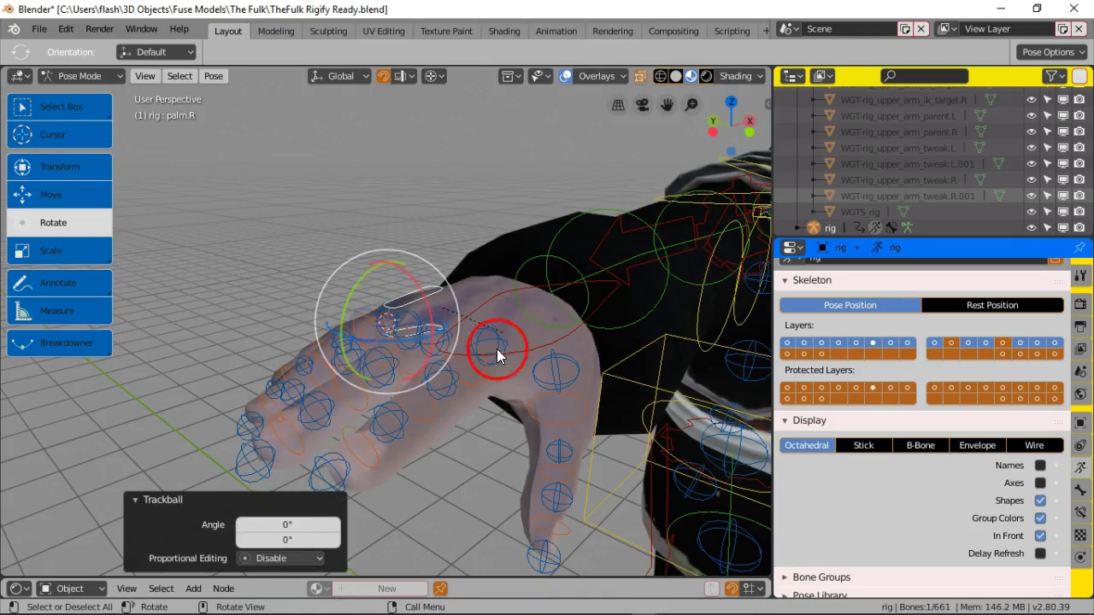
Step: Rotate thumb.01.R by about 0.2° and select the first right index finger control, f_index.01.R
{"action": "left_click", "coordinate": [554, 407]}
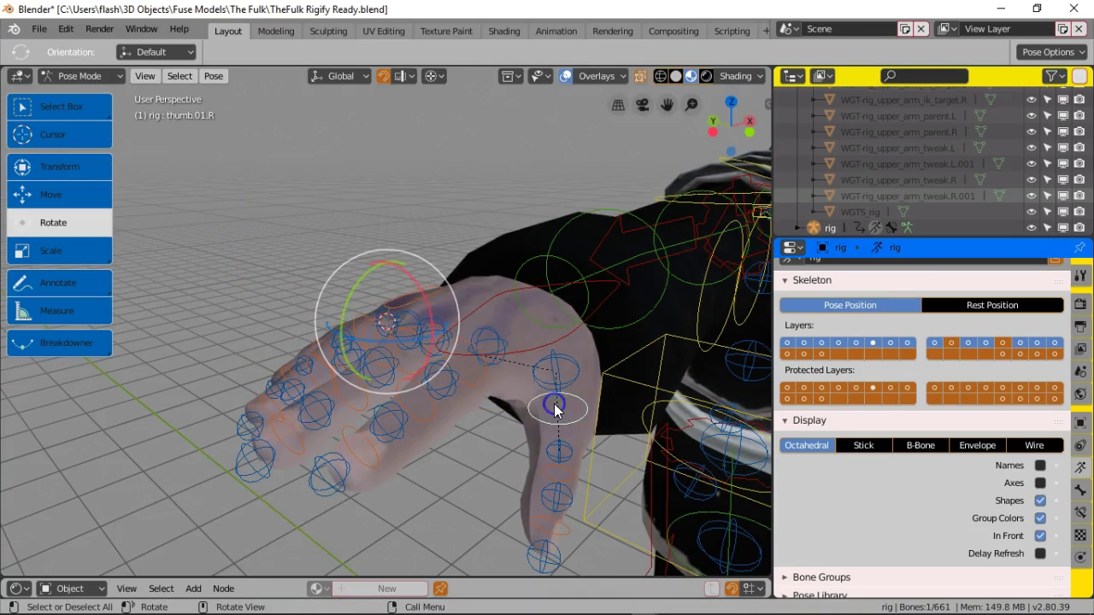
{"action": "left_click_drag", "start_coordinate": [493, 451], "coordinate": [434, 384]}
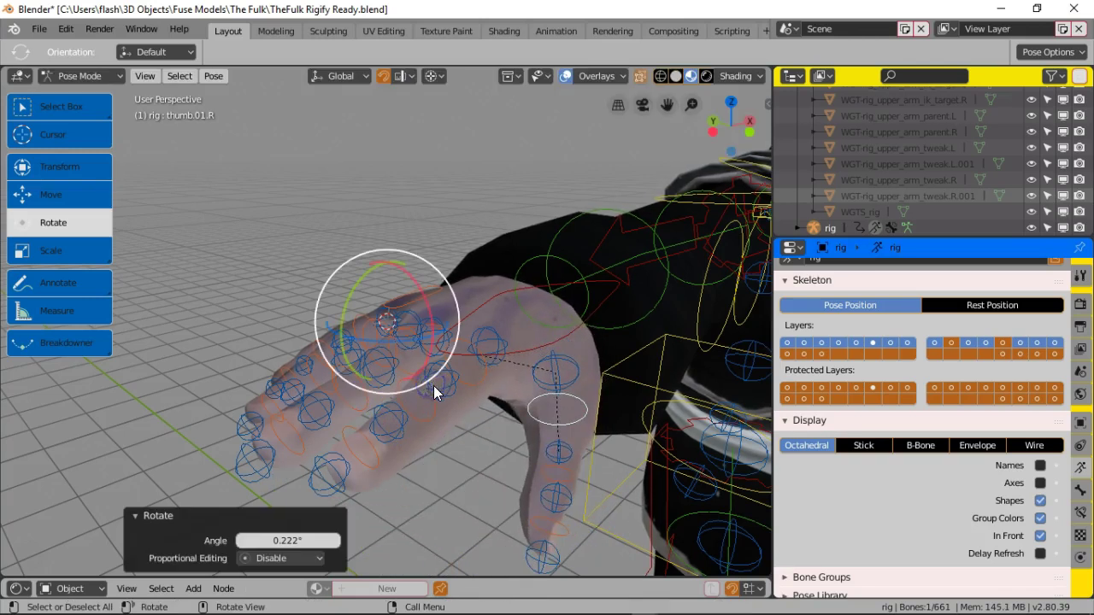
{"action": "left_click", "coordinate": [466, 427]}
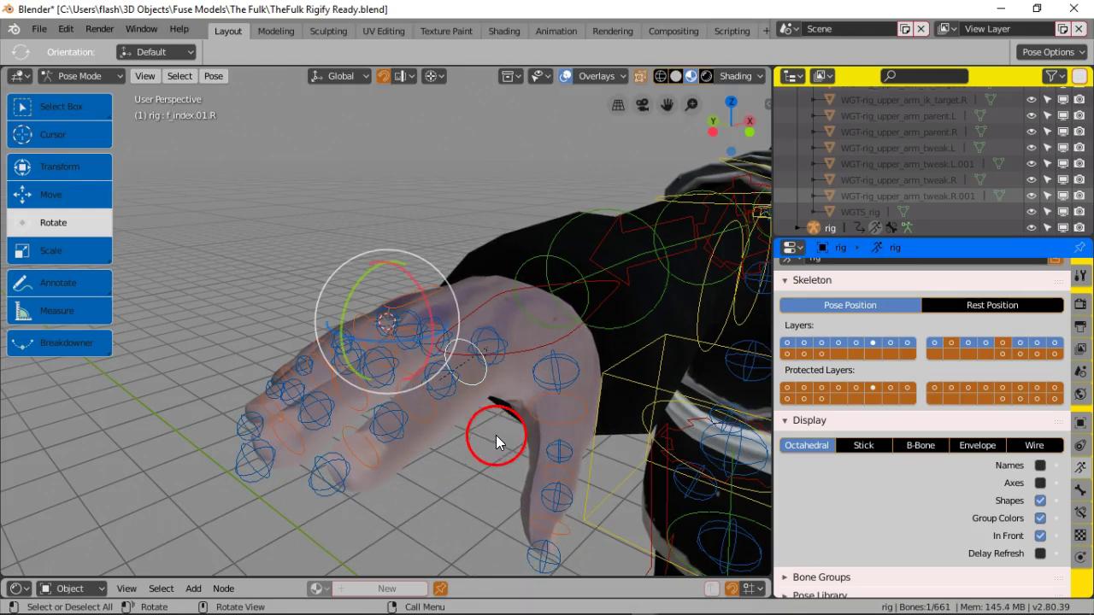
Step: Select thumb.02.R and try bending the middle of the thumb with a free rotation
{"action": "left_click", "coordinate": [561, 467]}
{"action": "key", "text": "r"}
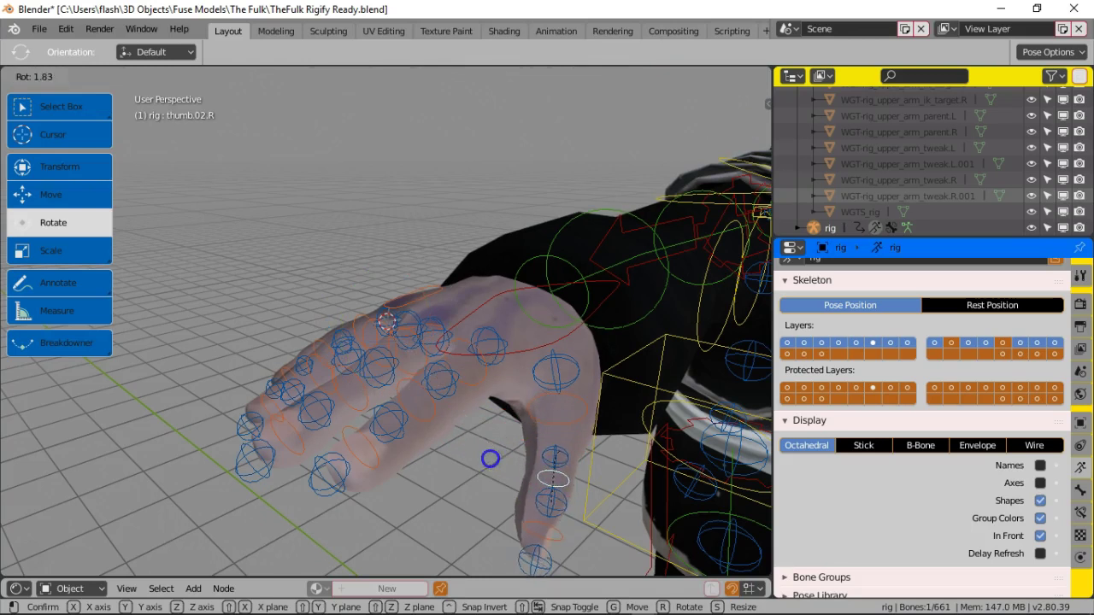
{"action": "left_click", "coordinate": [496, 447]}
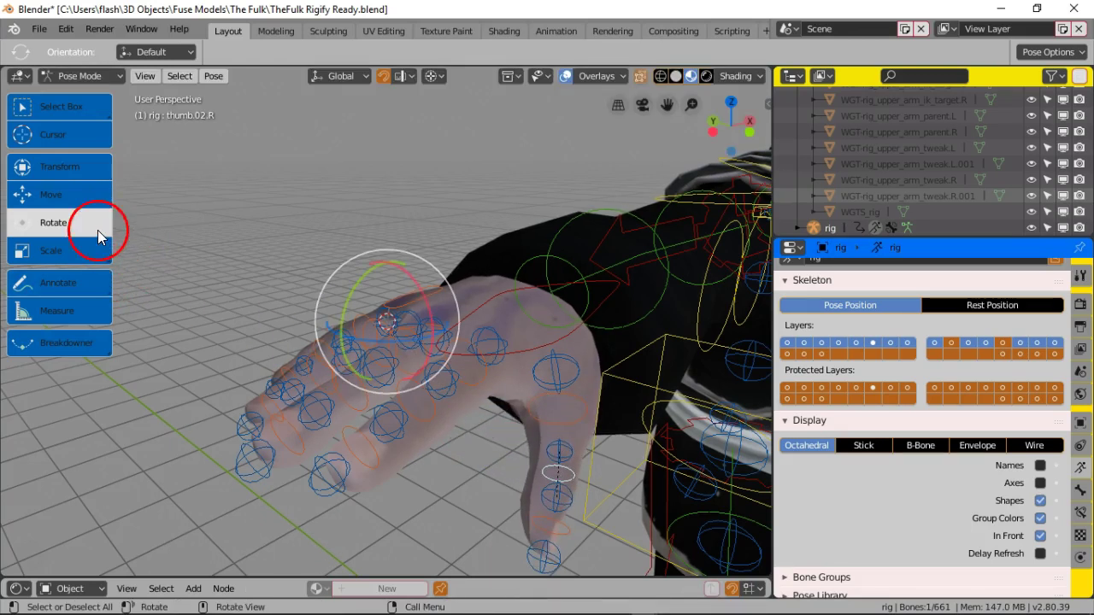
Step: Replace the Select Box tool with the plain Select tool and try picking a control near the right thumb tip
{"action": "middle_click_drag", "start_coordinate": [473, 455], "coordinate": [458, 424]}
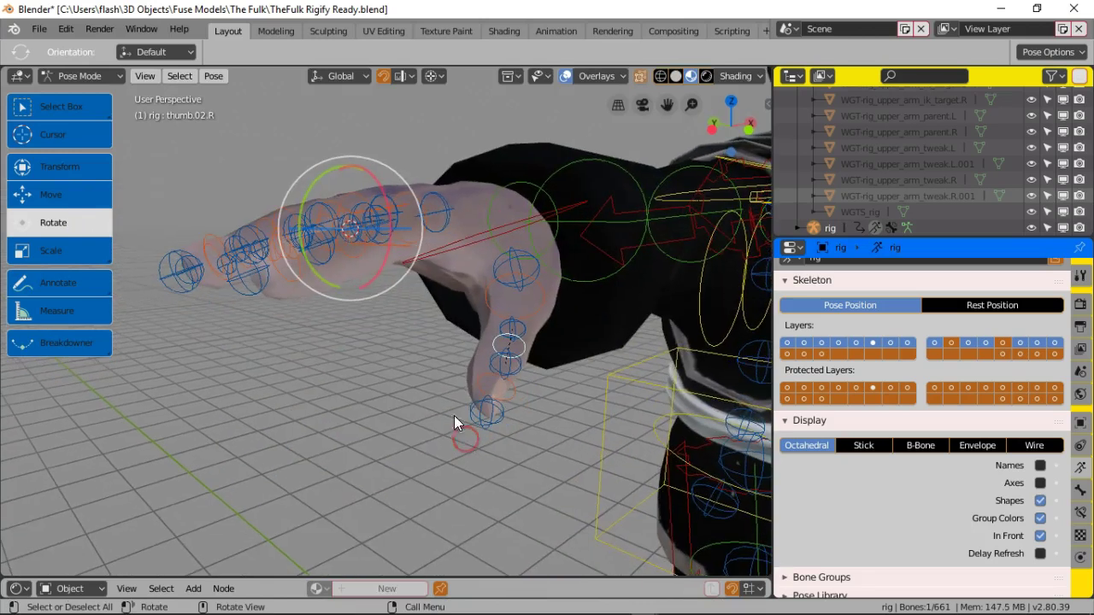
{"action": "left_click", "coordinate": [92, 111]}
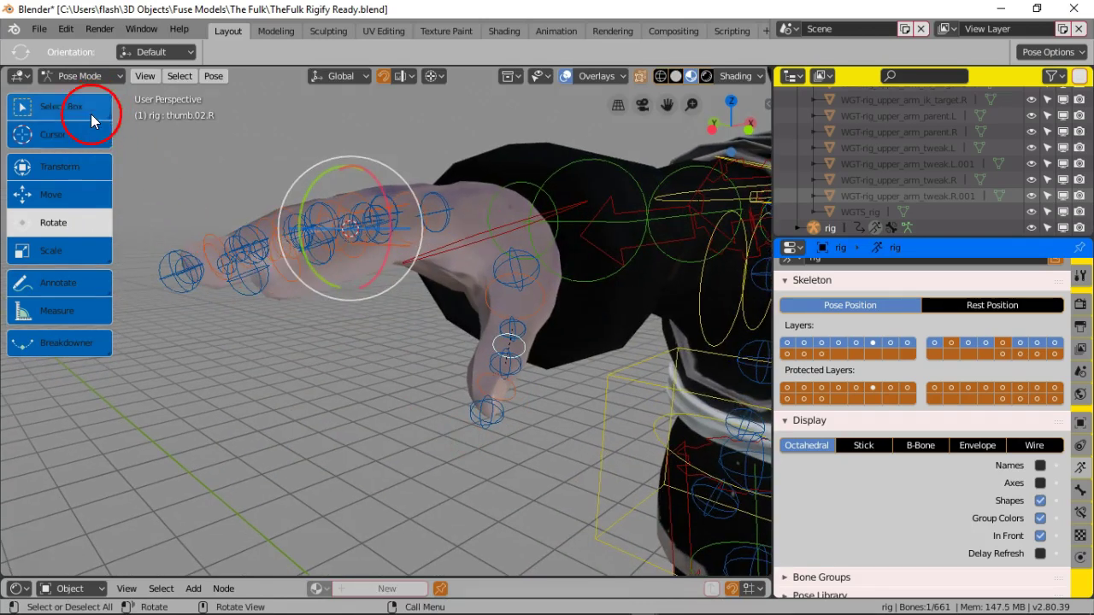
{"action": "left_click", "coordinate": [89, 141]}
{"action": "left_click", "coordinate": [476, 387]}
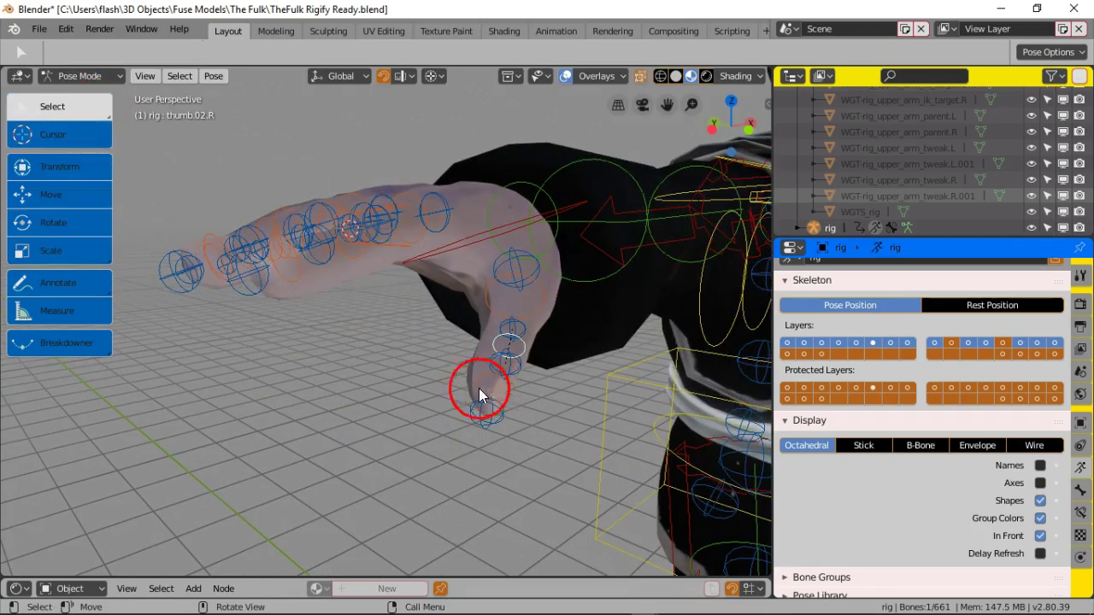
Step: Move the right thumb's middle control, thumb.02.R, freely by about 0.048 m
{"action": "key", "text": "g"}
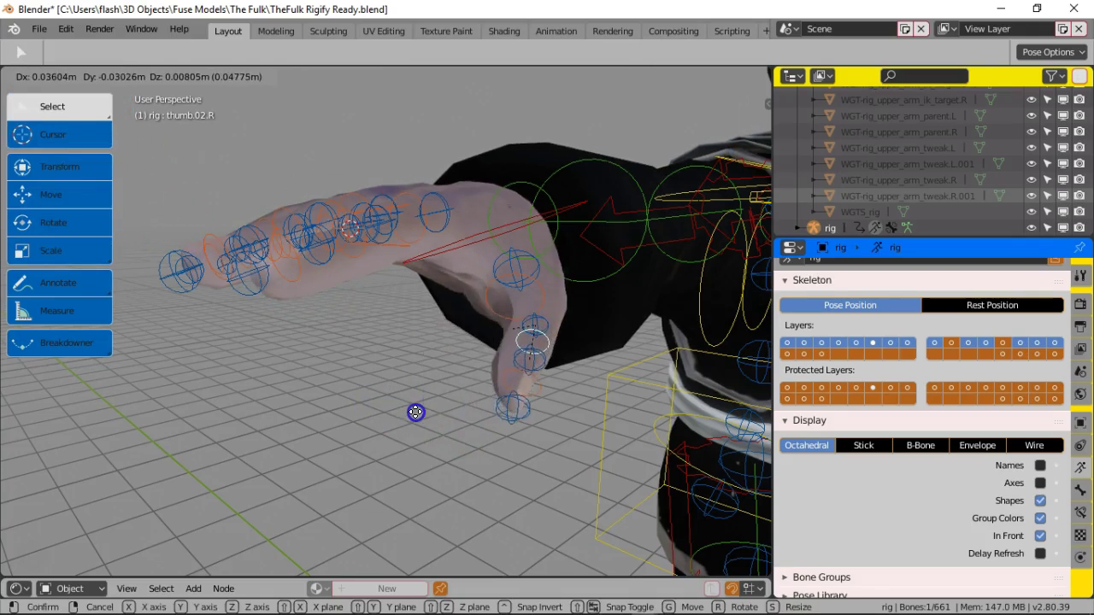
{"action": "left_click", "coordinate": [416, 411]}
{"action": "mouse_move", "coordinate": [415, 412]}
{"action": "middle_mouse_down"}
{"action": "mouse_move", "coordinate": [399, 386]}
{"action": "mouse_move", "coordinate": [415, 415]}
{"action": "mouse_move", "coordinate": [408, 403]}
{"action": "middle_mouse_up"}
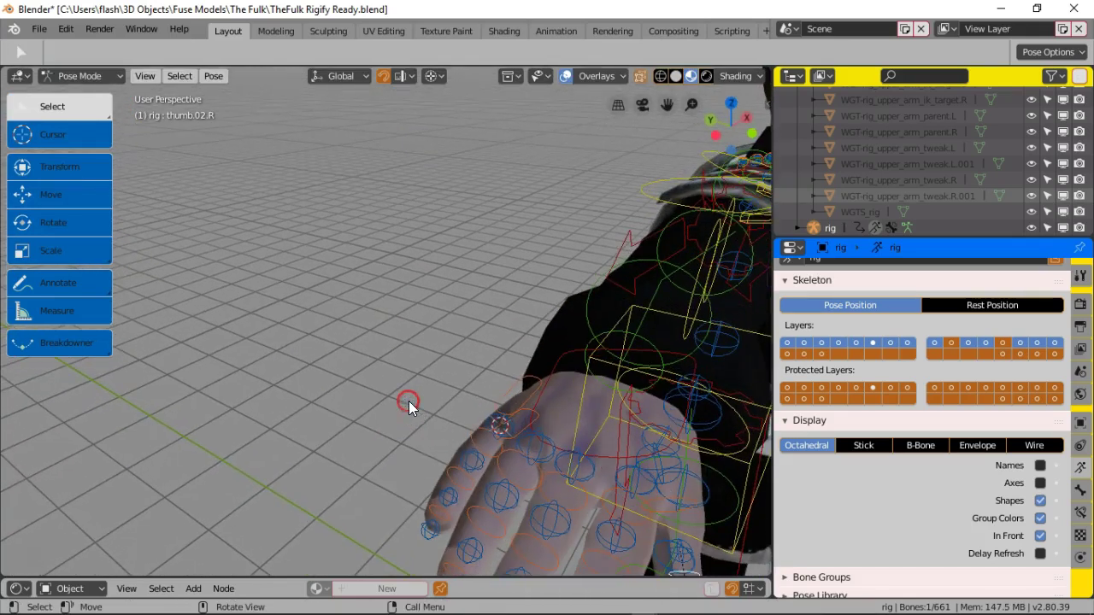
Step: Select the first right pinky control, f_pinky.01.R, and try moving it freely
{"action": "left_click", "coordinate": [478, 430]}
{"action": "middle_click_drag", "start_coordinate": [478, 430], "coordinate": [416, 379]}
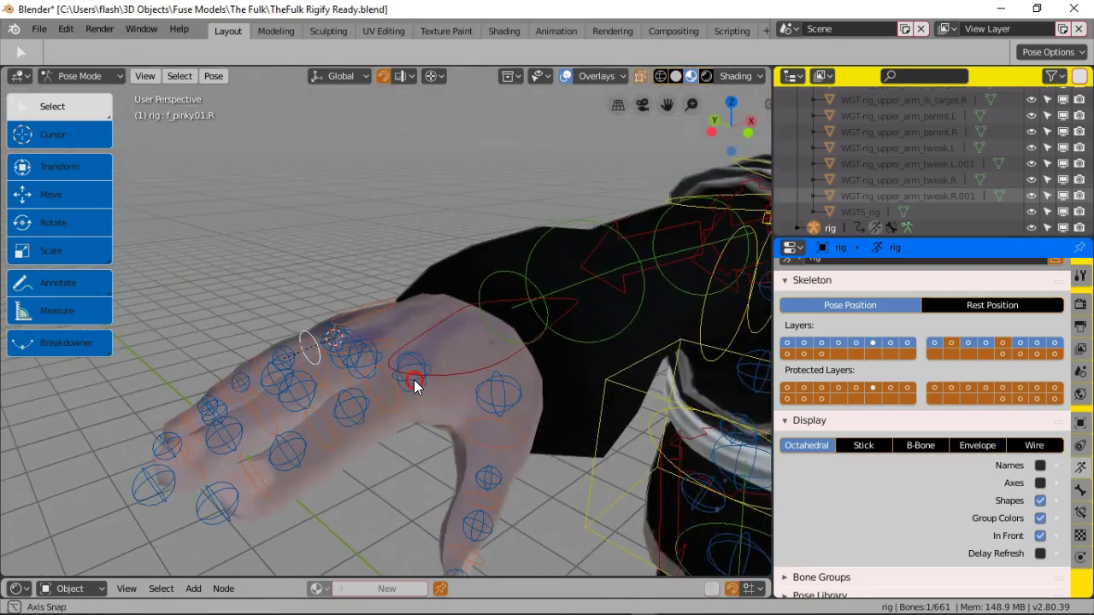
{"action": "key", "text": "g"}
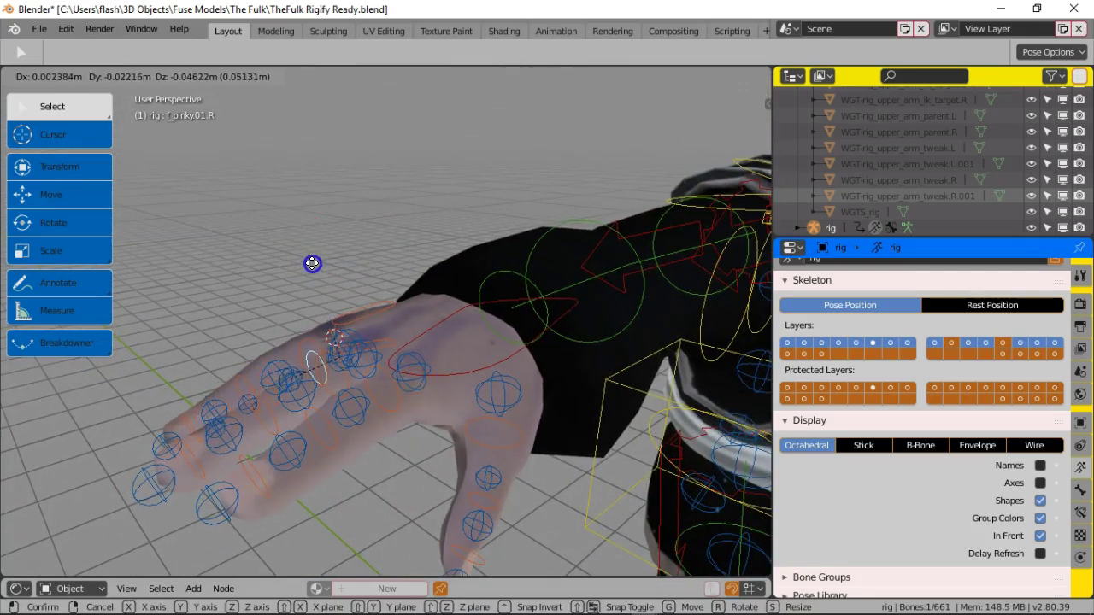
{"action": "right_click", "coordinate": [309, 256]}
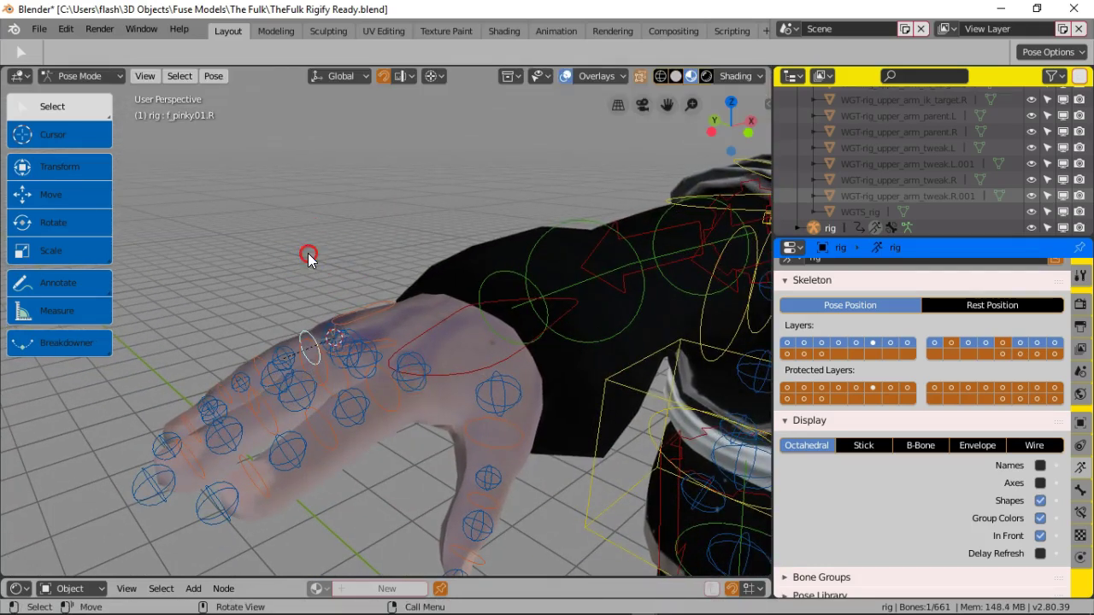
Step: Activate the Rotate tool, try a free rotation of f_pinky.01.R, and undo it
{"action": "left_click", "coordinate": [77, 222]}
{"action": "key", "text": "r"}
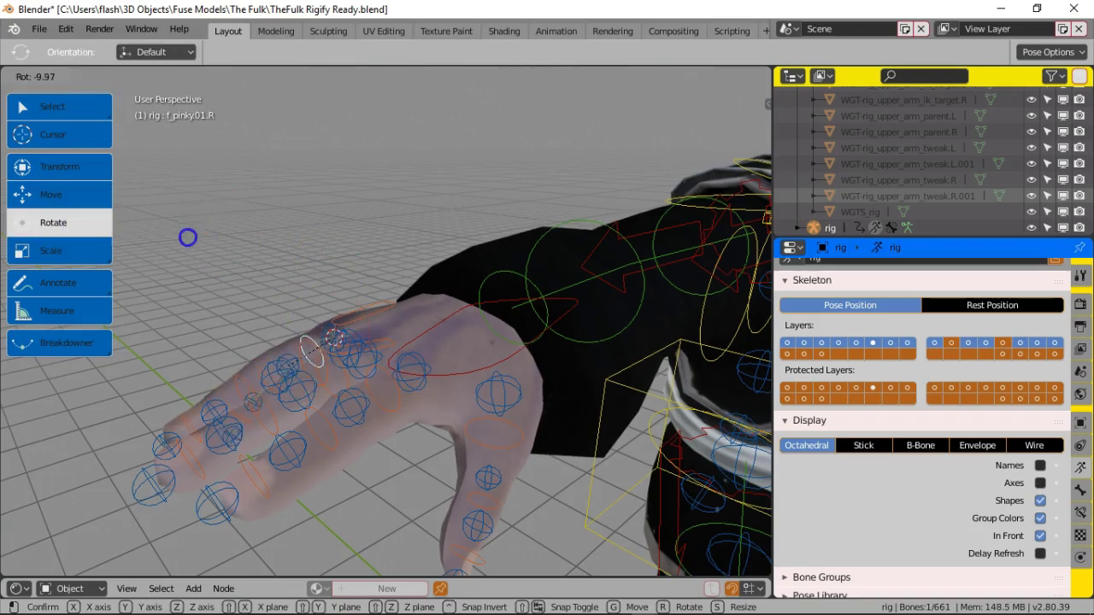
{"action": "left_click", "coordinate": [210, 270]}
{"action": "left_click", "coordinate": [213, 265]}
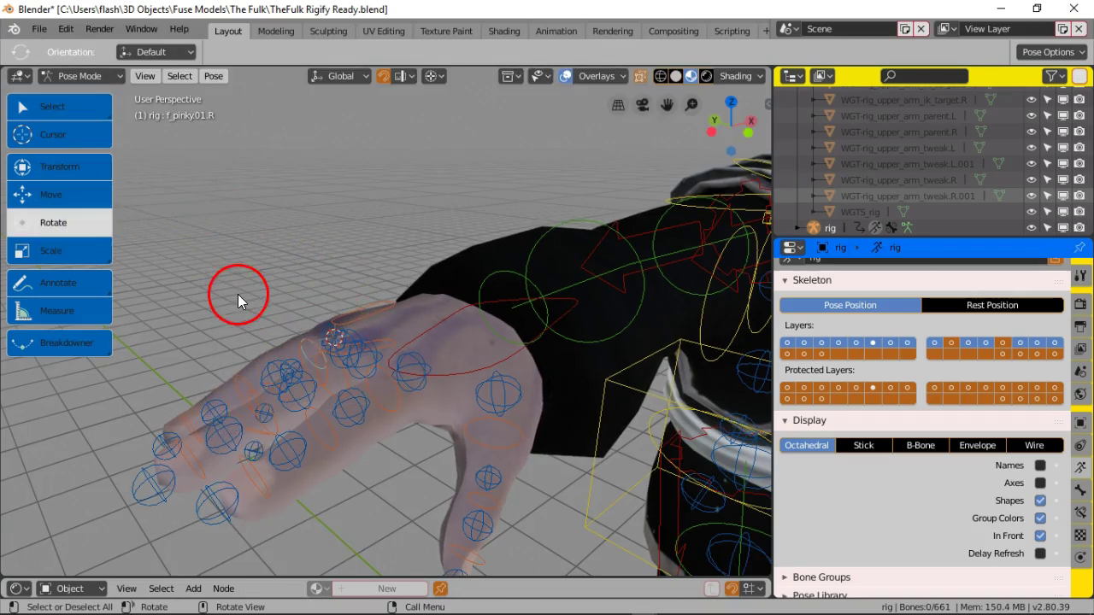
{"action": "left_click", "coordinate": [254, 282]}
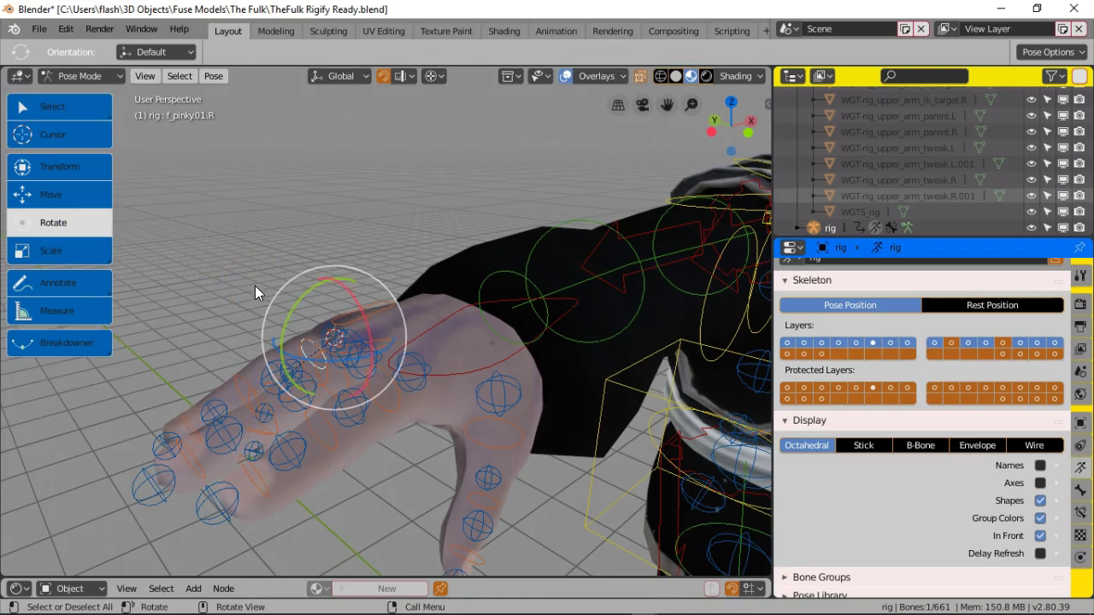
{"action": "key", "text": "ctrl+z"}
Step: Examine the right hand's finger controls up close and from above, around the pinky and palm
{"action": "middle_click_drag", "start_coordinate": [255, 286], "coordinate": [335, 283]}
{"action": "scroll", "coordinate": [297, 248], "scroll_direction": "up", "scroll_amount": 5}
{"action": "scroll", "coordinate": [327, 273], "scroll_direction": "up", "scroll_amount": 2}
{"action": "scroll", "coordinate": [326, 274], "scroll_direction": "up", "scroll_amount": 1}
{"action": "scroll", "coordinate": [330, 274], "scroll_direction": "down", "scroll_amount": 3}
{"action": "left_click", "coordinate": [304, 274]}
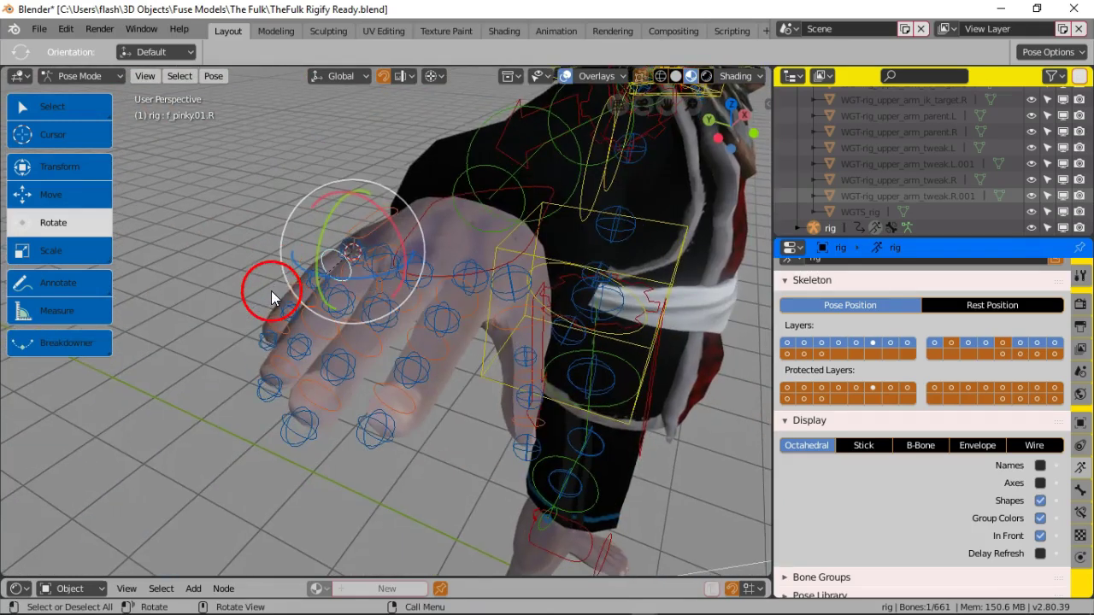
{"action": "left_click", "coordinate": [323, 322]}
{"action": "scroll", "coordinate": [346, 366], "scroll_direction": "up", "scroll_amount": 5}
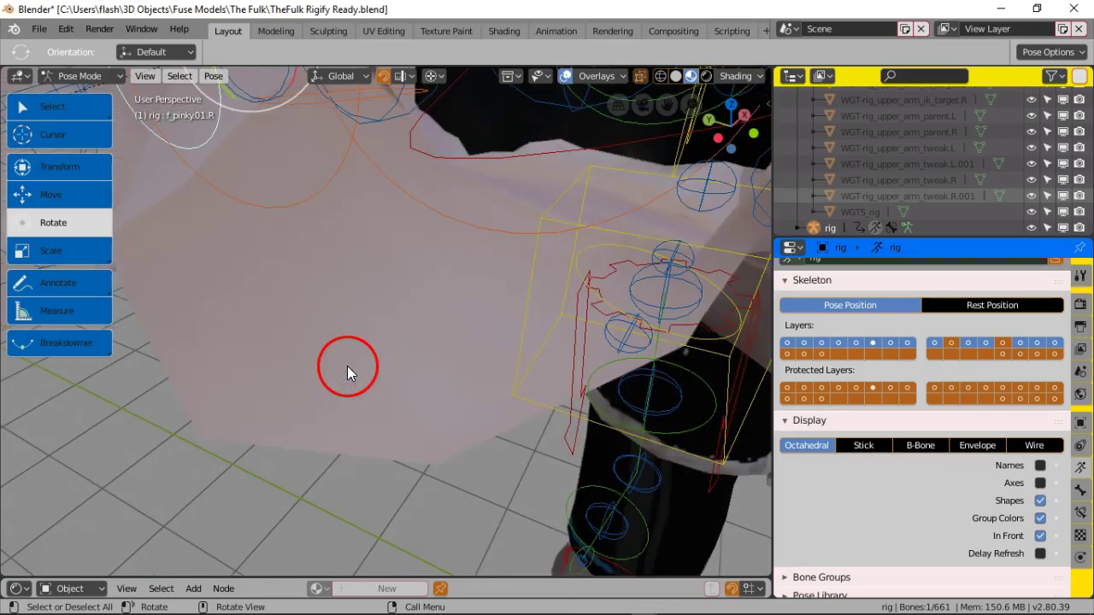
{"action": "scroll", "coordinate": [347, 364], "scroll_direction": "down", "scroll_amount": 5}
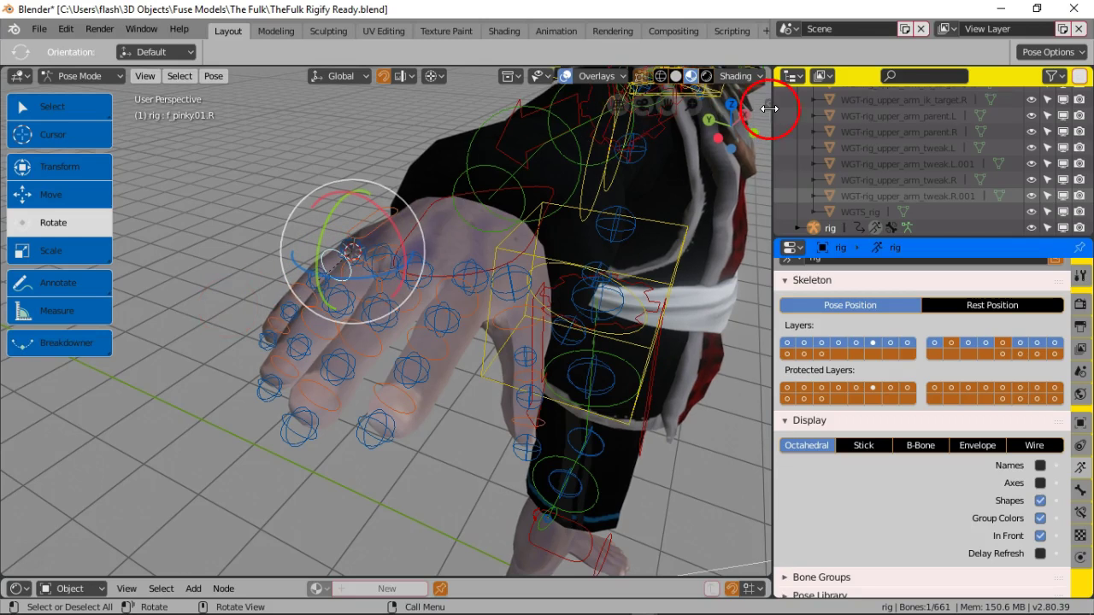
Step: Show the viewport sidebar and review the transform, 3D cursor and Rigify settings with f_pinky.01.R selected
{"action": "key", "text": "n"}
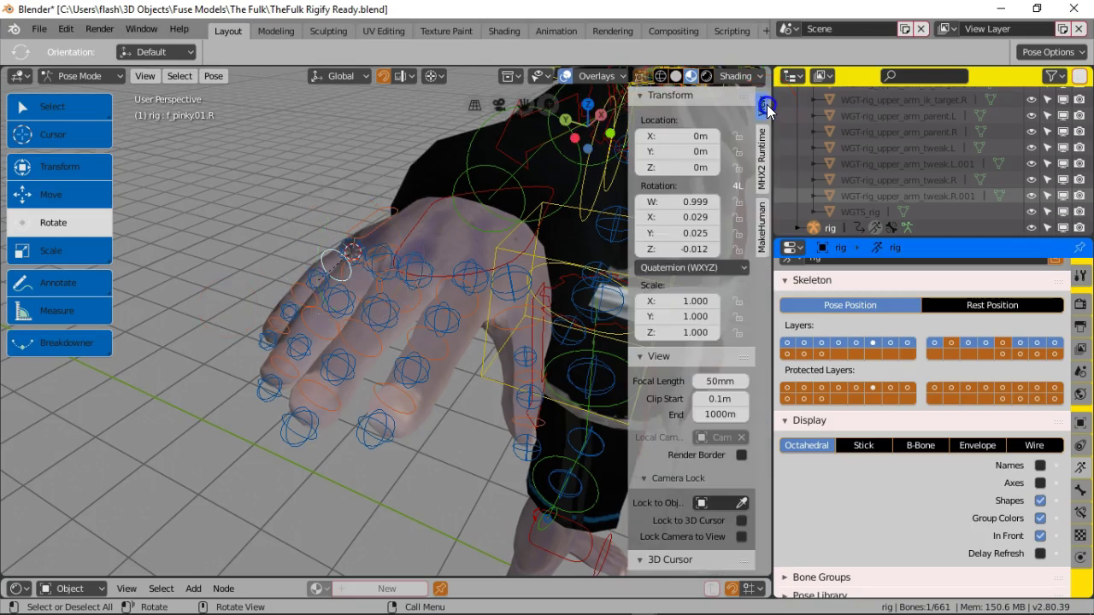
{"action": "scroll", "coordinate": [686, 344], "scroll_direction": "down", "scroll_amount": 1}
{"action": "scroll", "coordinate": [686, 344], "scroll_direction": "down", "scroll_amount": 5}
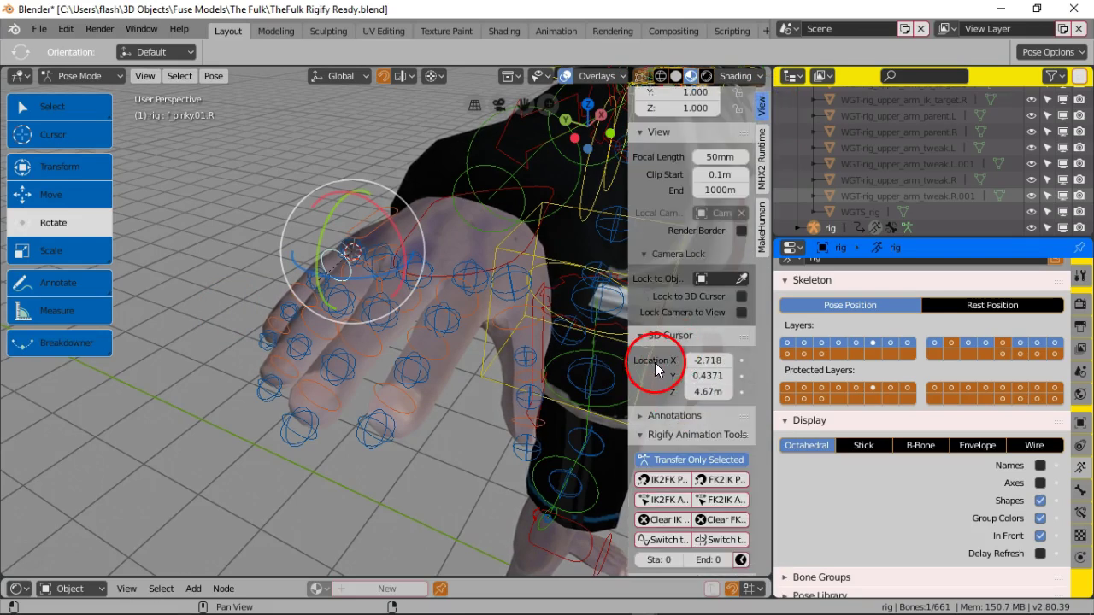
{"action": "scroll", "coordinate": [667, 315], "scroll_direction": "up", "scroll_amount": 2}
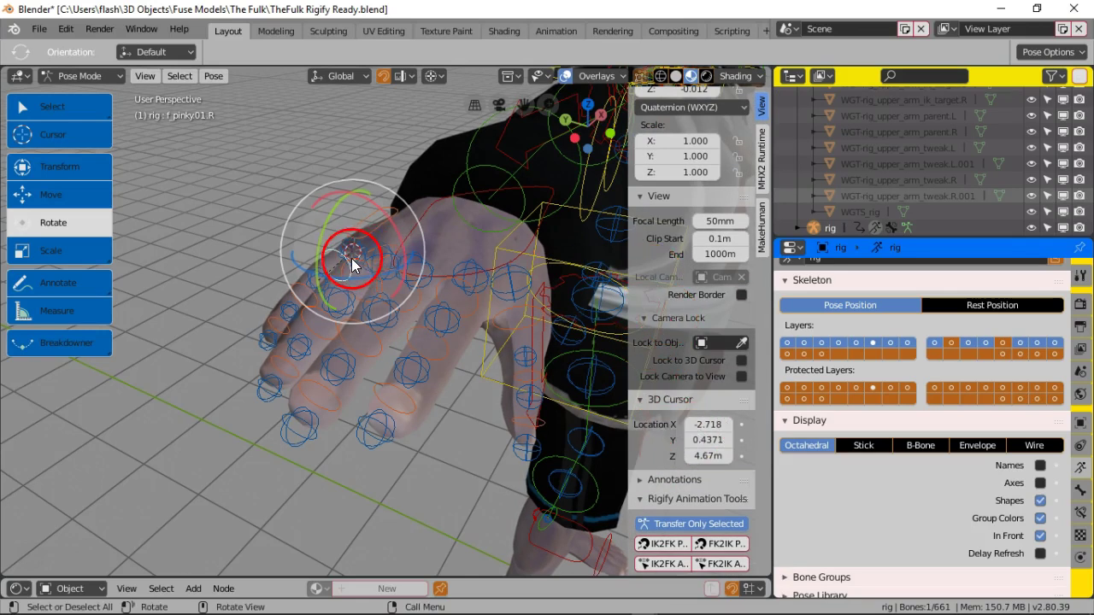
{"action": "left_click", "coordinate": [209, 281]}
{"action": "left_click", "coordinate": [334, 256]}
{"action": "scroll", "coordinate": [678, 186], "scroll_direction": "up", "scroll_amount": 3}
{"action": "scroll", "coordinate": [677, 187], "scroll_direction": "up", "scroll_amount": 3}
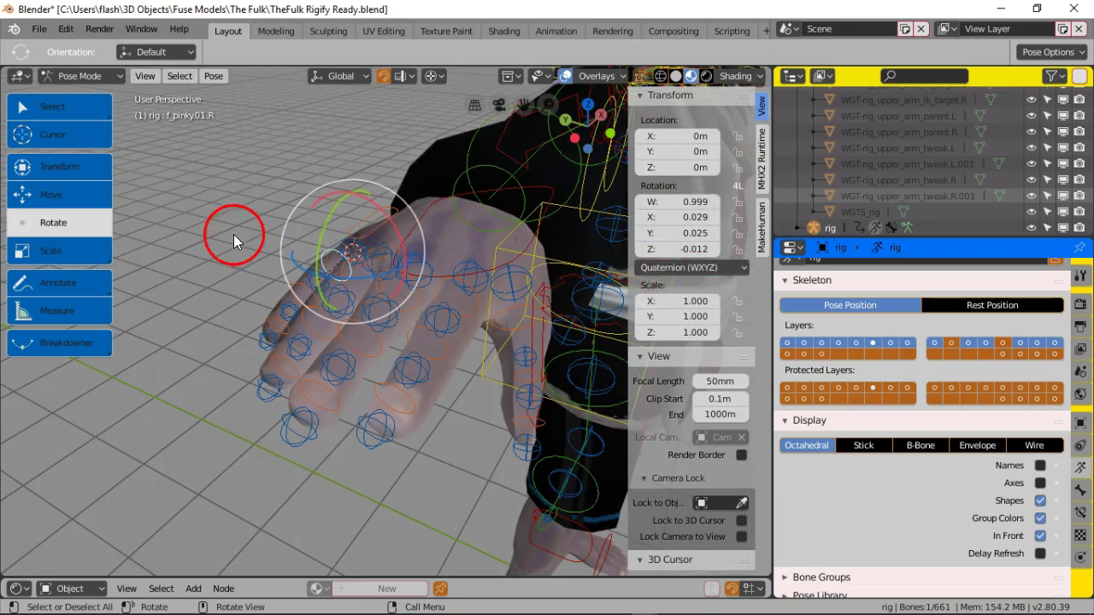
Step: Deselect the pinky control and place the 3D cursor in empty space beside the right hand, at about X -2.918, Y 0.718, Z 4.776
{"action": "left_click", "coordinate": [191, 202]}
{"action": "left_click", "coordinate": [57, 134]}
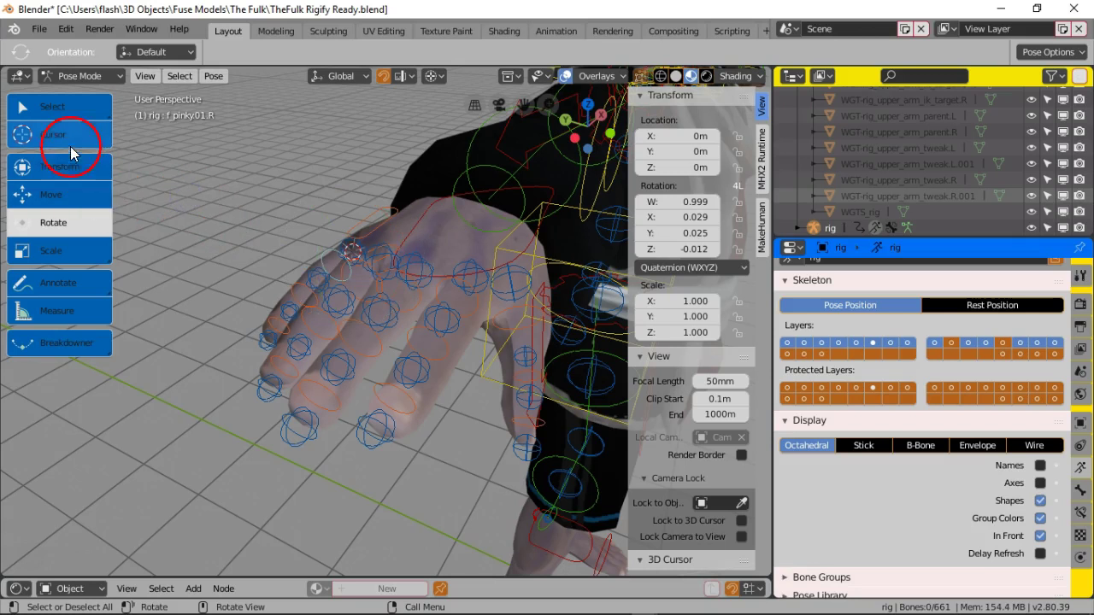
{"action": "left_click", "coordinate": [231, 244]}
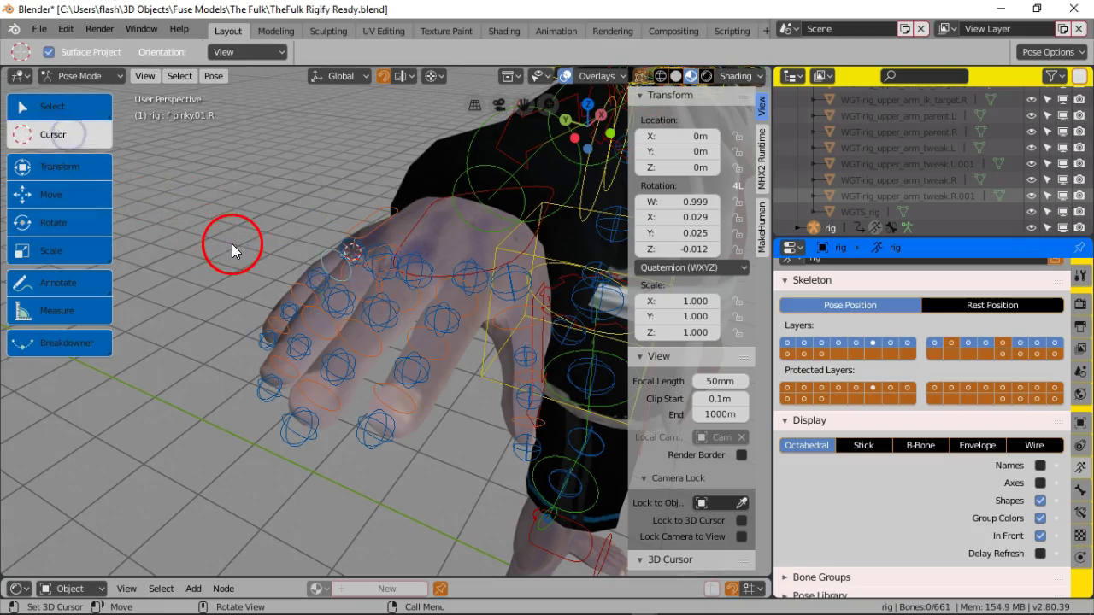
{"action": "left_click", "coordinate": [323, 253]}
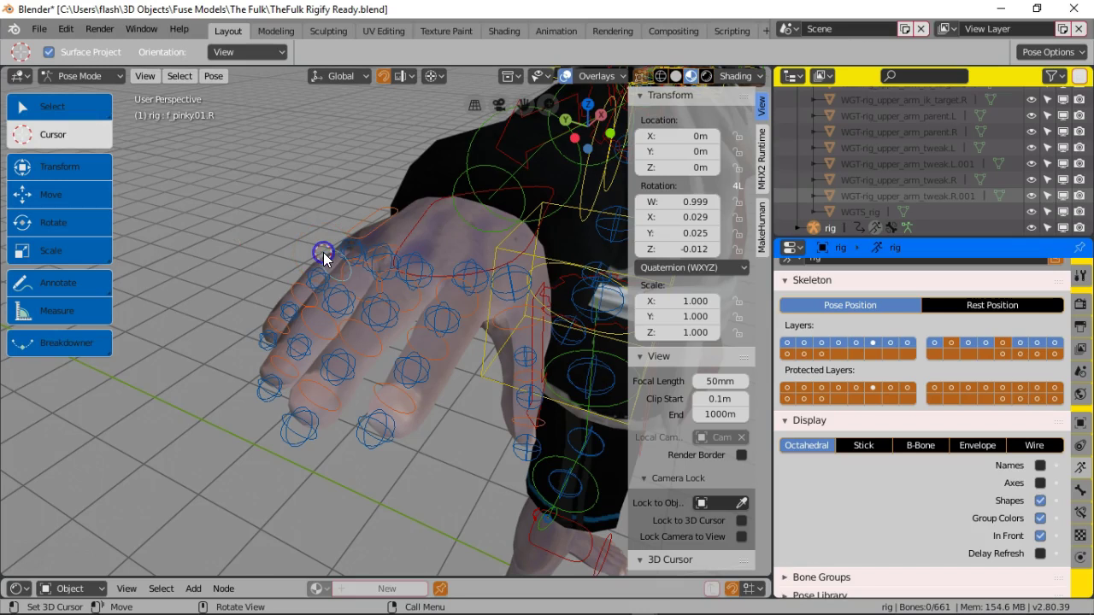
{"action": "left_click", "coordinate": [208, 217]}
Step: Return to the Select tool and pick right-hand finger controls one after another, from f_pinky.01.R and f_middle.02.R to f_index.03.R and f_index.02.R
{"action": "left_click", "coordinate": [52, 106]}
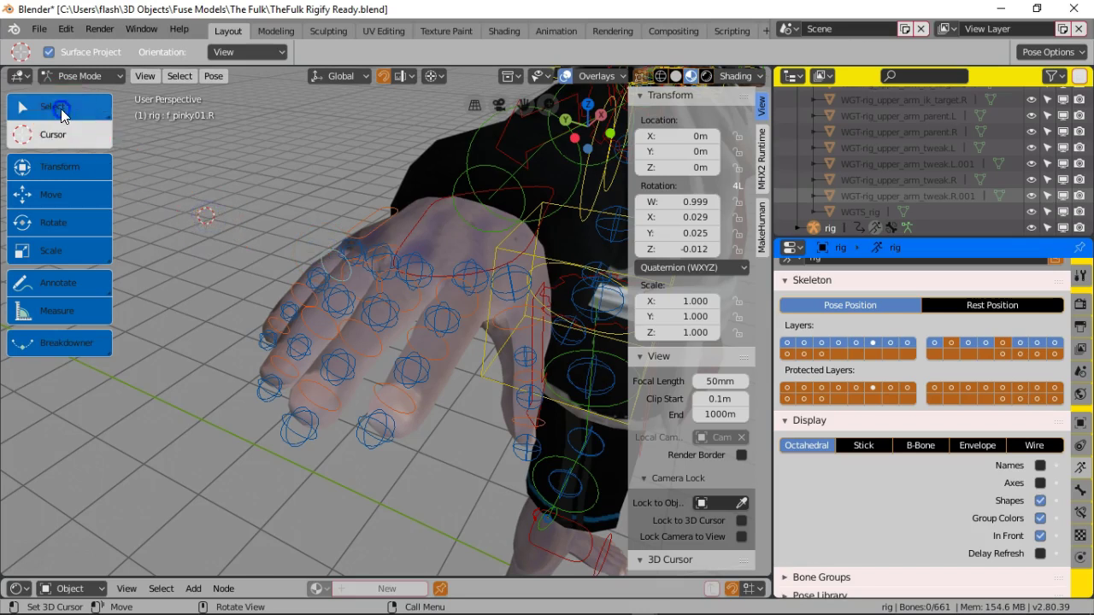
{"action": "left_click", "coordinate": [330, 250]}
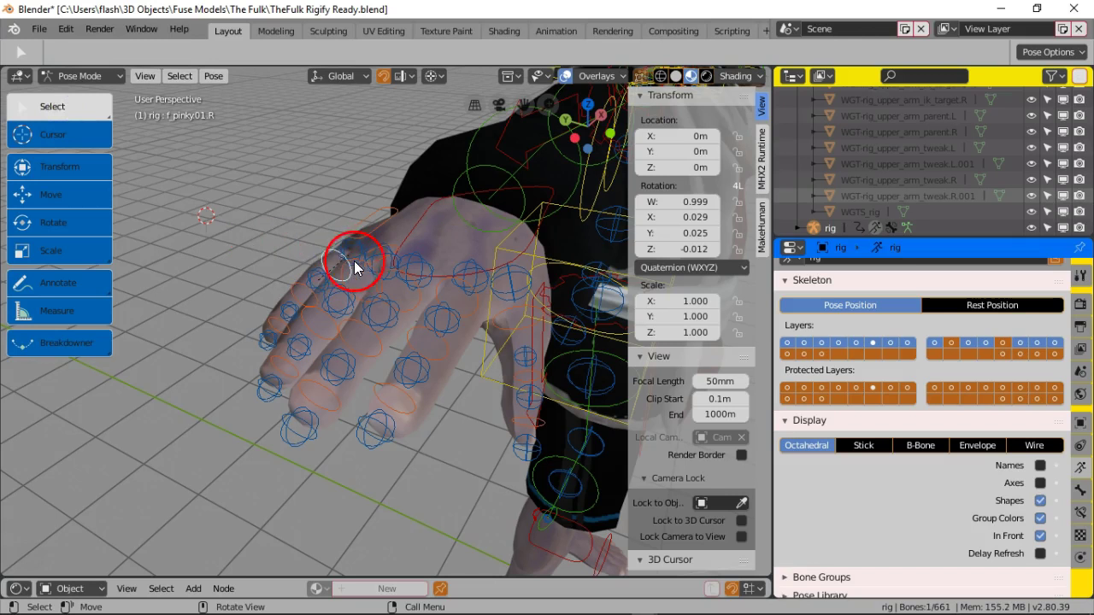
{"action": "left_click", "coordinate": [362, 342]}
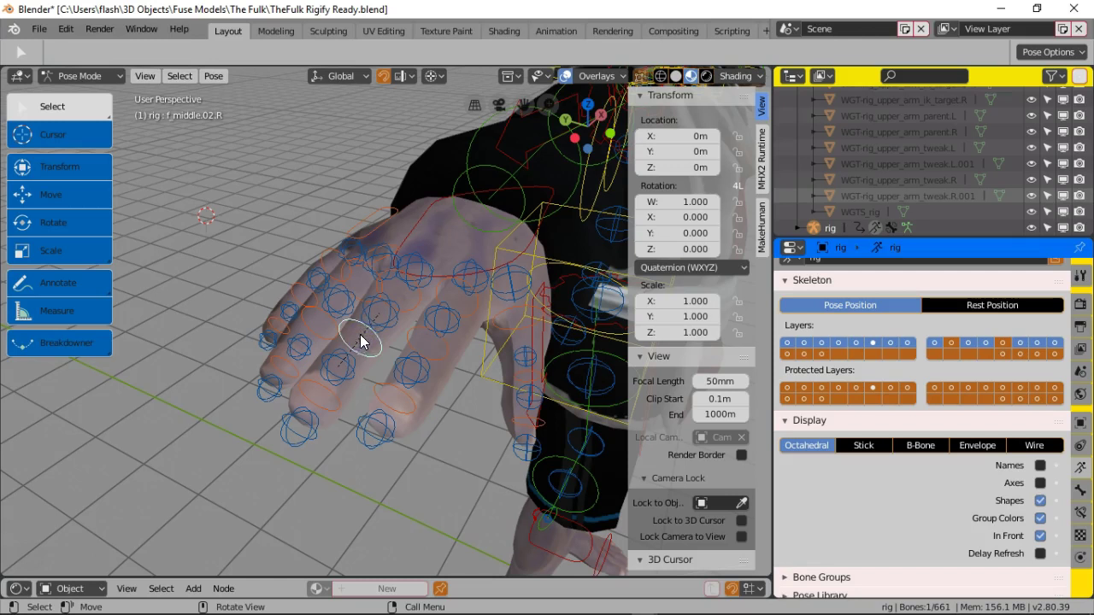
{"action": "left_click", "coordinate": [299, 289]}
{"action": "left_click", "coordinate": [275, 320]}
{"action": "left_click", "coordinate": [384, 382]}
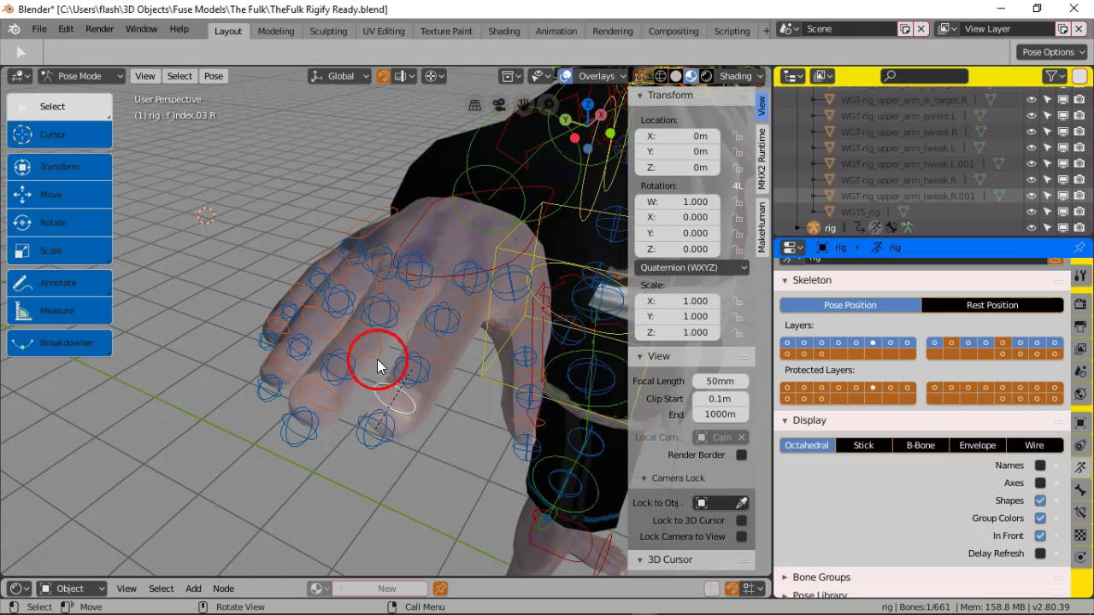
{"action": "left_click", "coordinate": [362, 329]}
{"action": "left_click", "coordinate": [432, 329]}
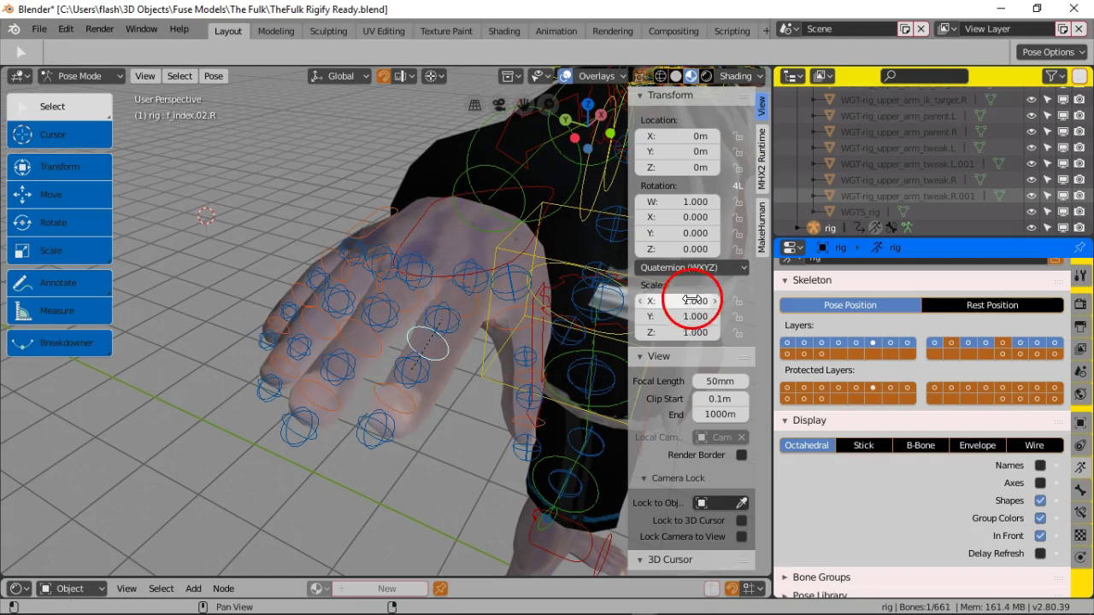
Step: Check the sidebar's 3D cursor, Rigify and transform settings, selecting f_middle.03.R for comparison with f_index.02.R
{"action": "scroll", "coordinate": [711, 266], "scroll_direction": "down", "scroll_amount": 5}
{"action": "scroll", "coordinate": [714, 275], "scroll_direction": "down", "scroll_amount": 3}
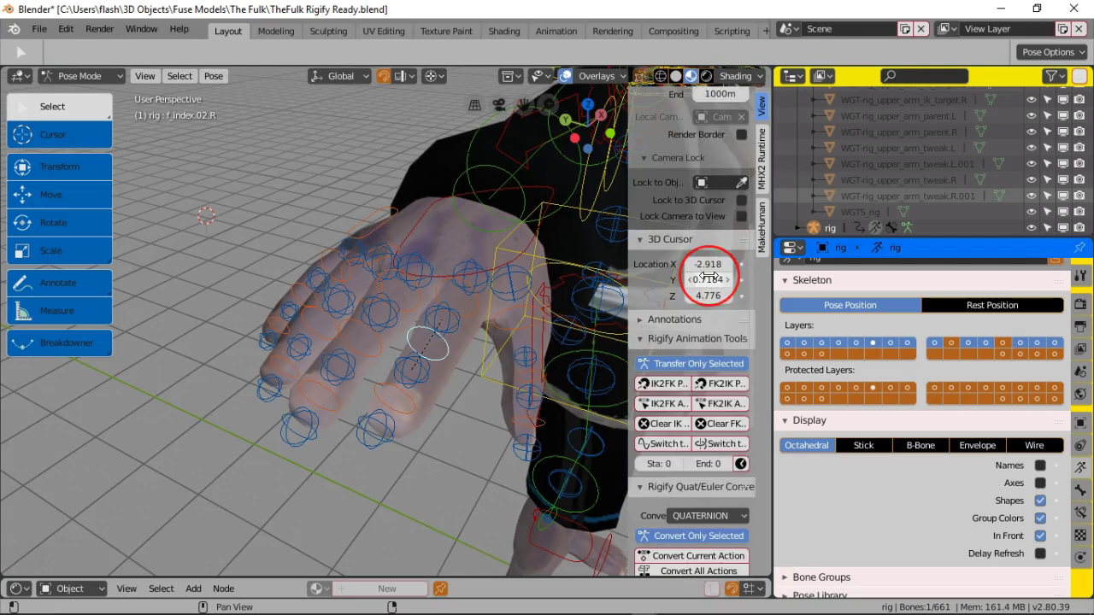
{"action": "left_click", "coordinate": [550, 311]}
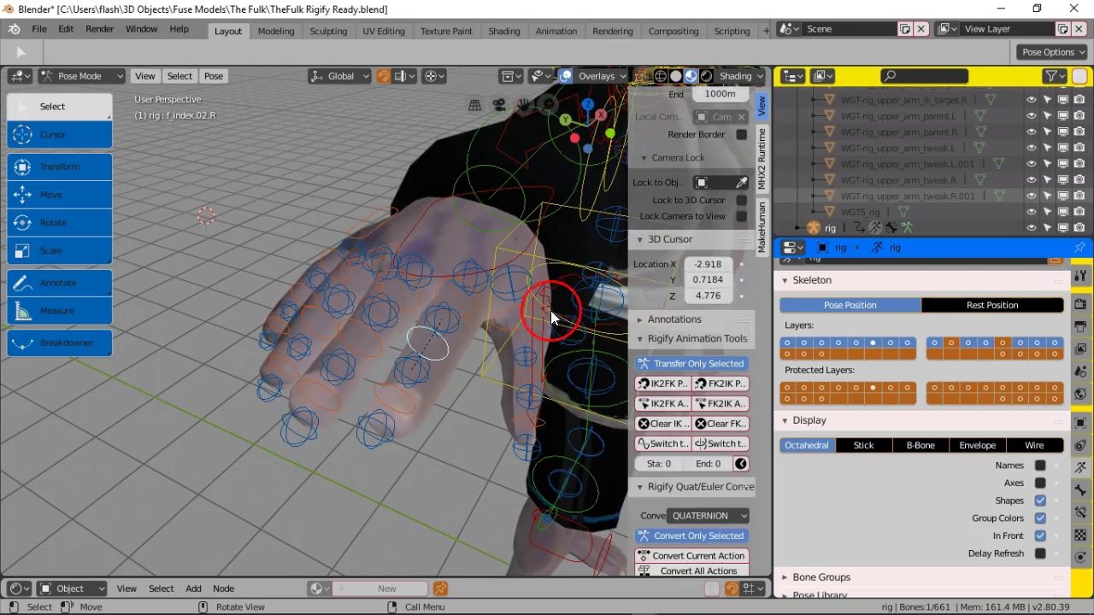
{"action": "left_click", "coordinate": [335, 387]}
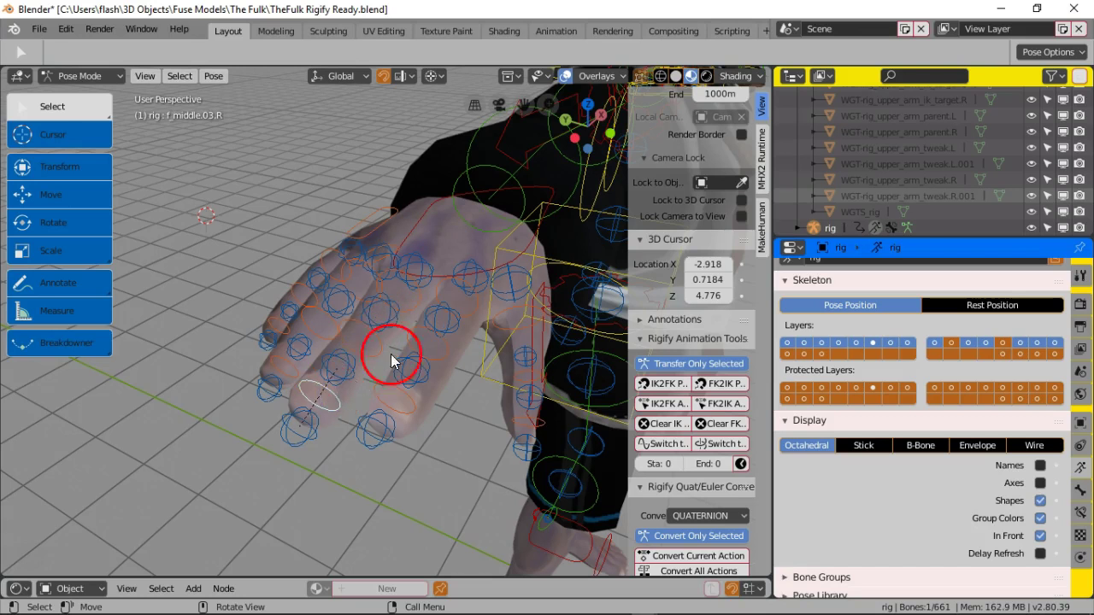
{"action": "scroll", "coordinate": [736, 256], "scroll_direction": "up", "scroll_amount": 10}
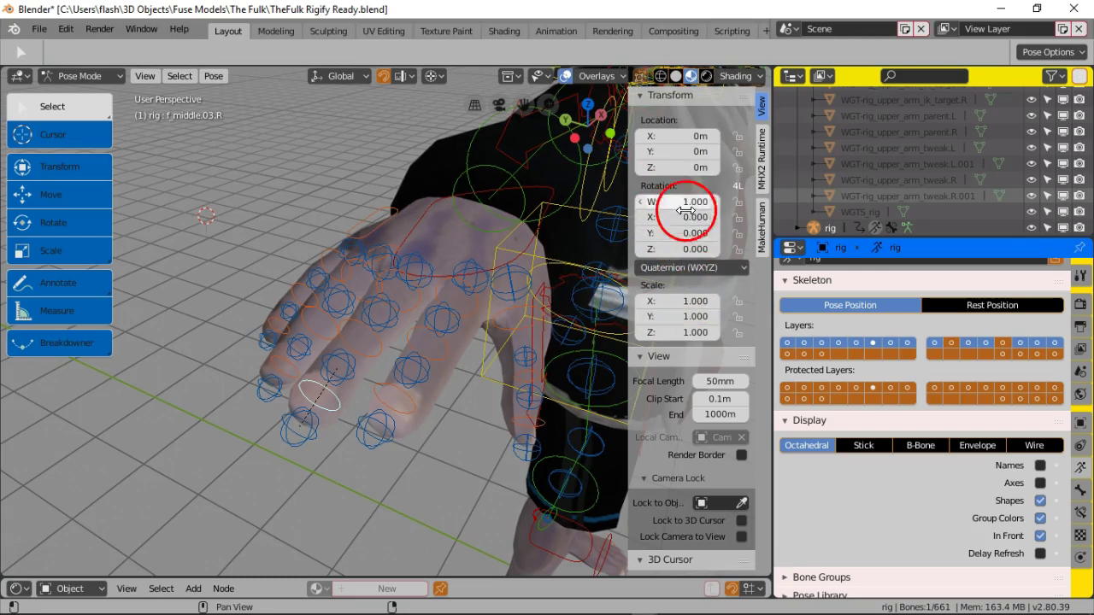
Step: Compare the location and rotation values of f_index.02.R and the first index, pinky, ring and middle finger controls of the right hand
{"action": "left_click", "coordinate": [441, 342]}
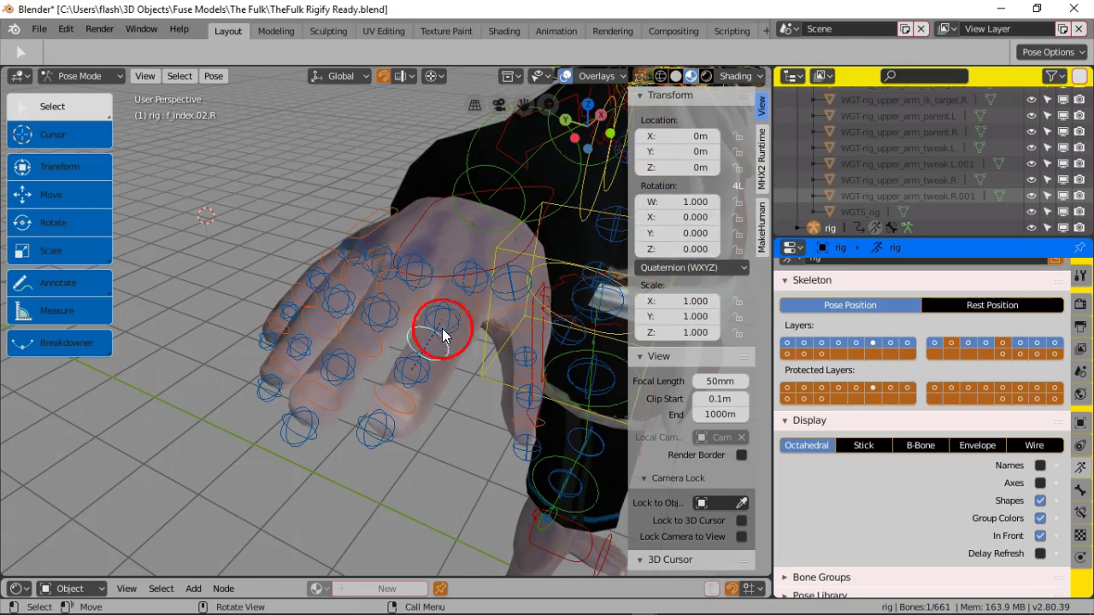
{"action": "left_click", "coordinate": [470, 291]}
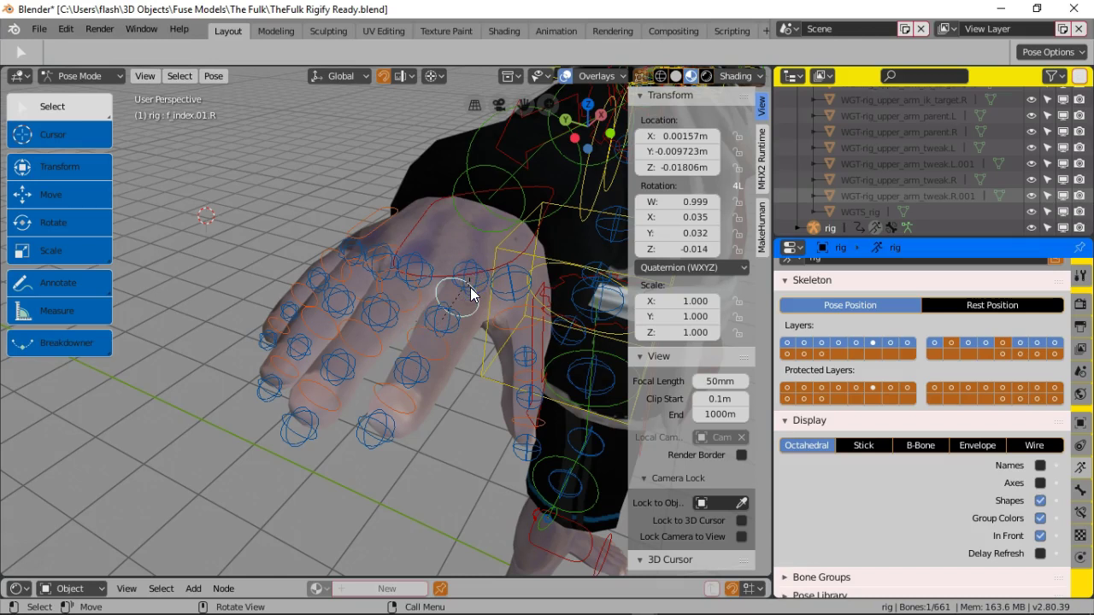
{"action": "left_click", "coordinate": [328, 251]}
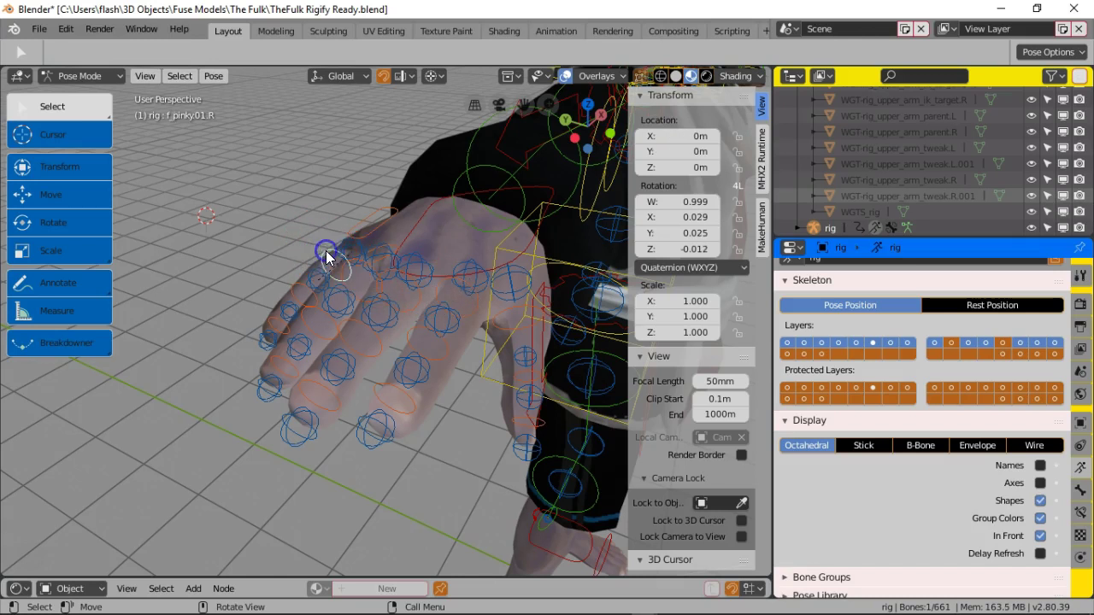
{"action": "left_click", "coordinate": [363, 263]}
{"action": "left_click", "coordinate": [363, 263]}
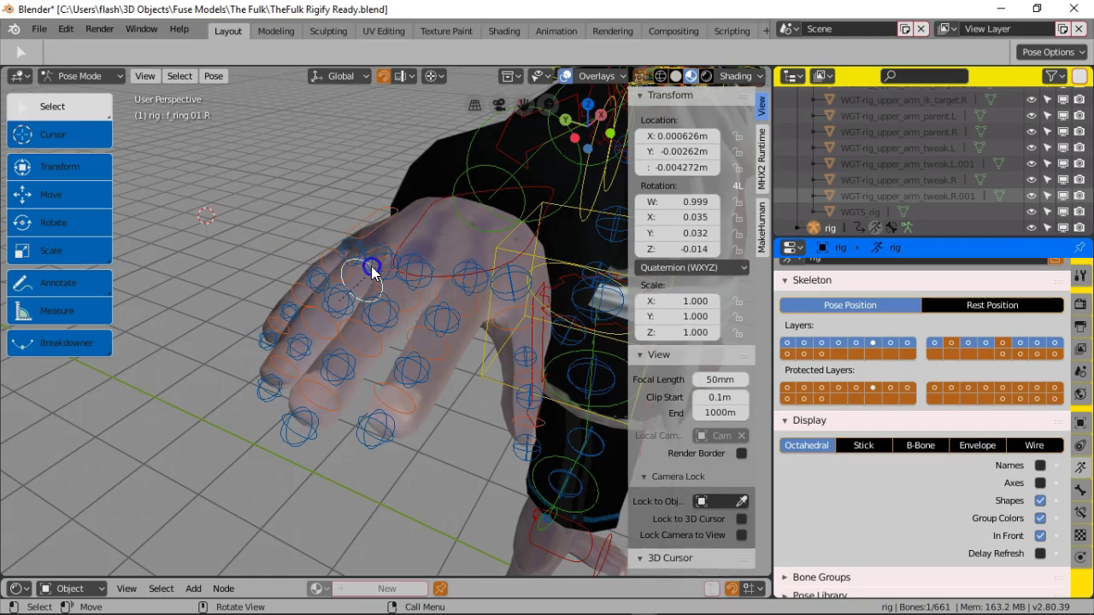
{"action": "left_click", "coordinate": [328, 254]}
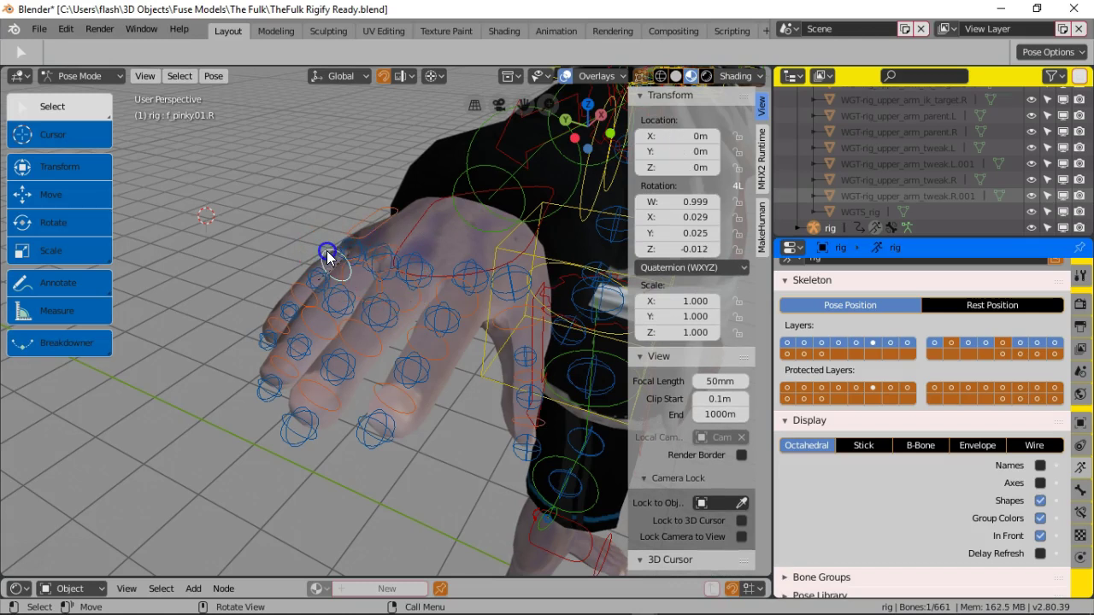
{"action": "left_click", "coordinate": [419, 295]}
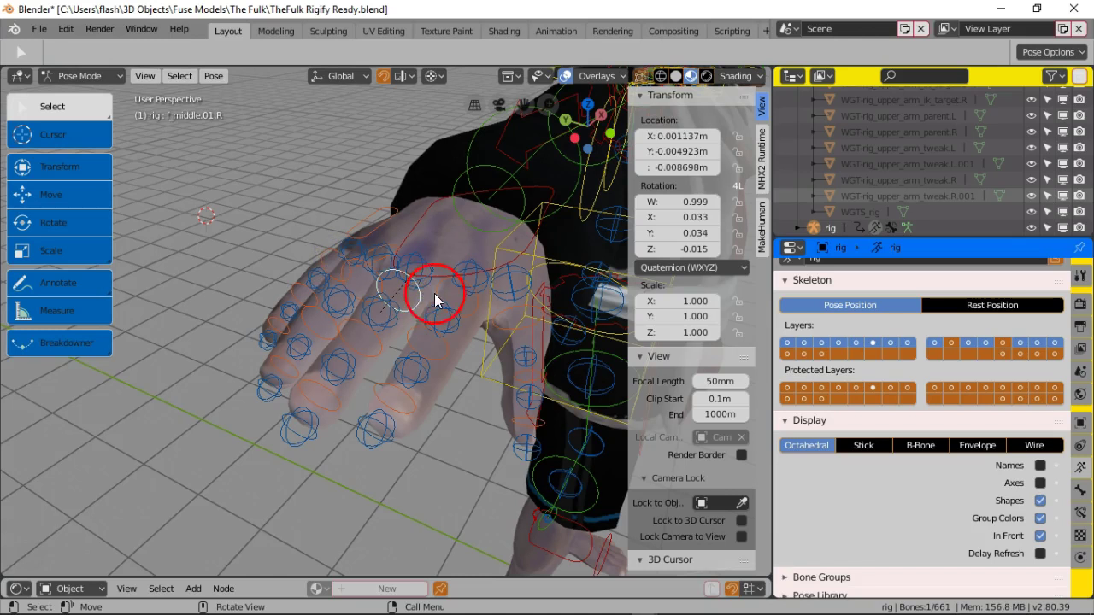
{"action": "left_click", "coordinate": [373, 272]}
{"action": "left_click", "coordinate": [348, 272]}
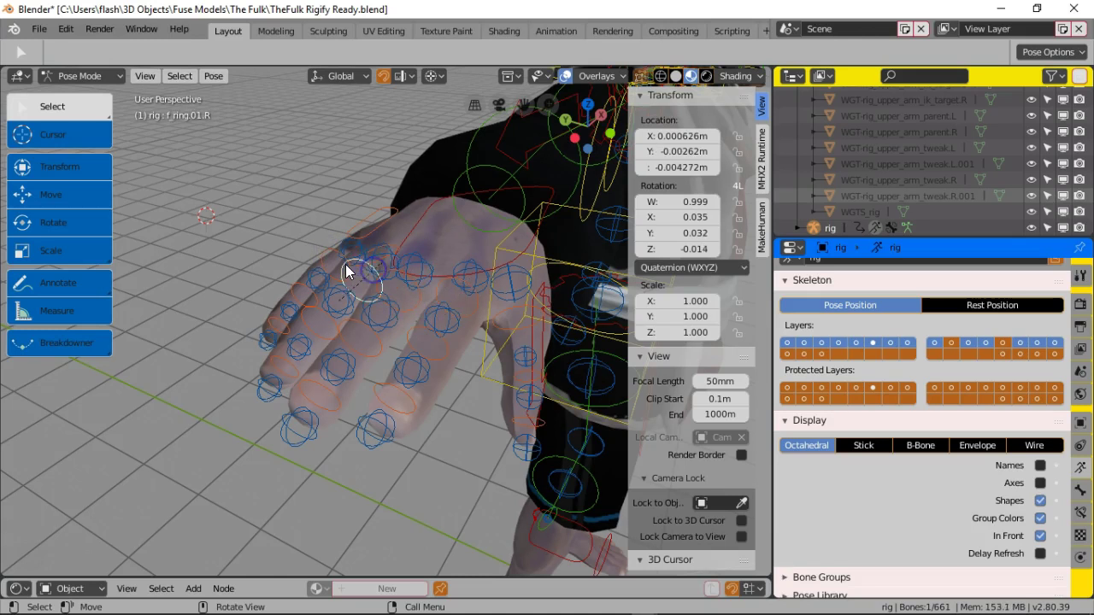
{"action": "left_click", "coordinate": [328, 252]}
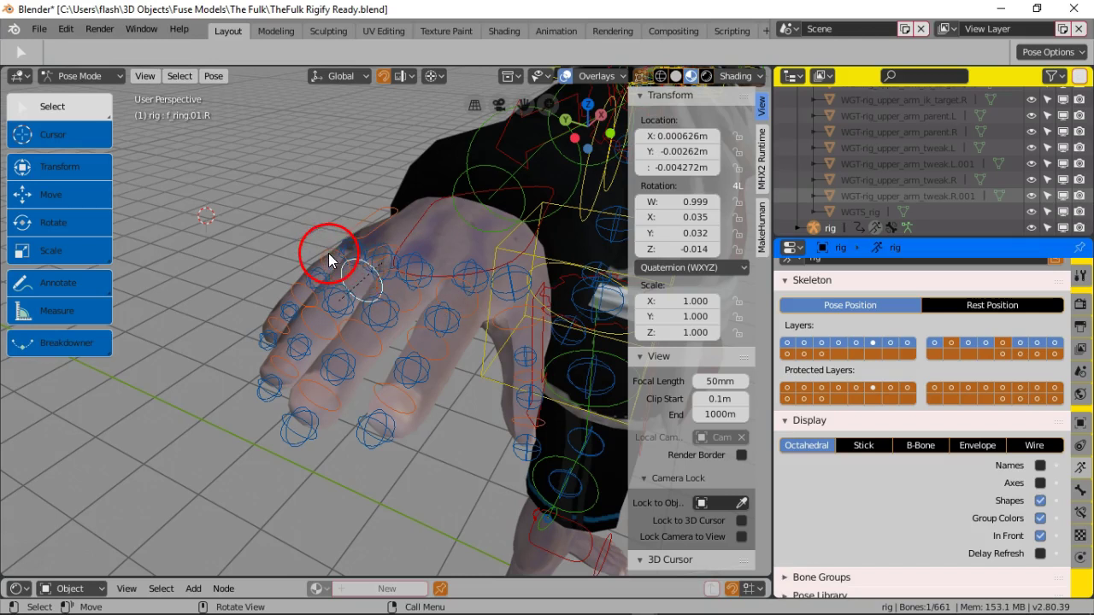
Step: Inspect the transform values of f_pinky.02.R, f_ring.03.R and the tweak control f_ring.02.R, ending with f_ring.01.R selected
{"action": "left_click", "coordinate": [302, 284]}
{"action": "left_click", "coordinate": [283, 301]}
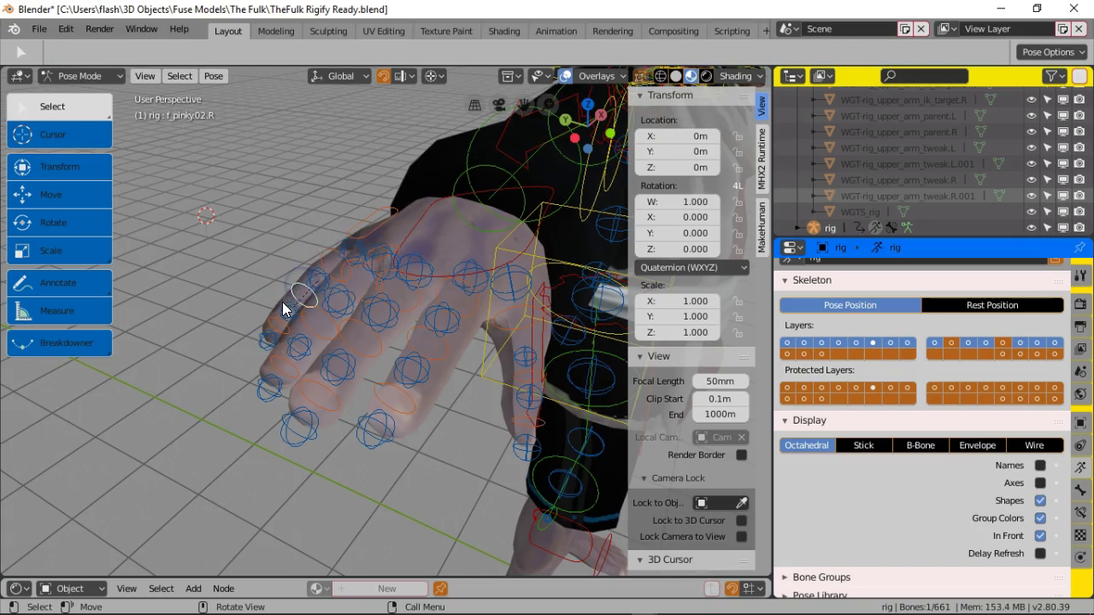
{"action": "left_click", "coordinate": [315, 315]}
{"action": "left_click", "coordinate": [288, 361]}
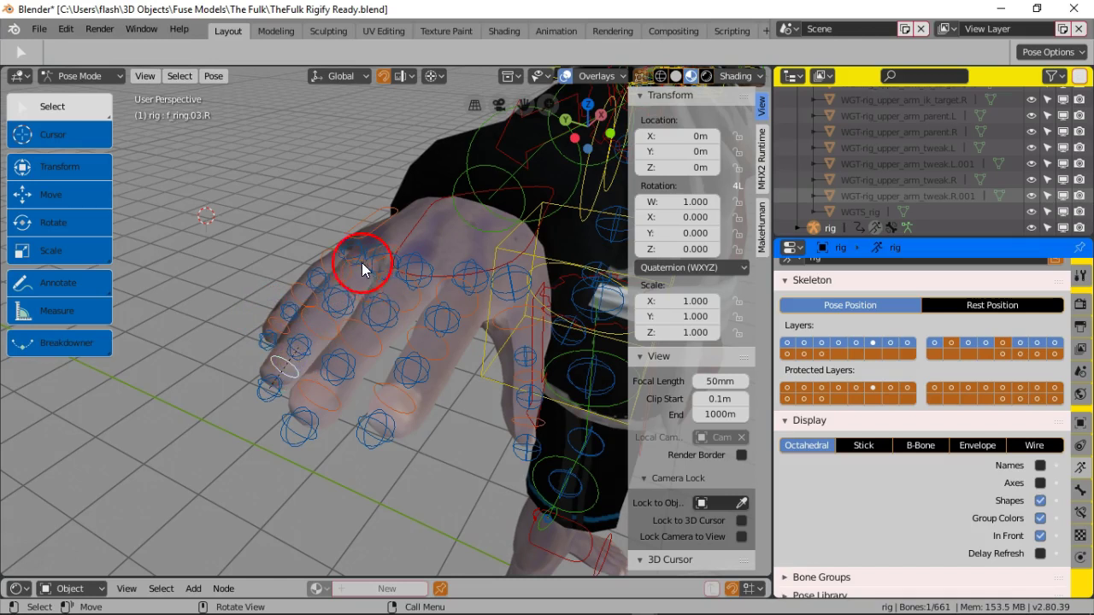
{"action": "left_click", "coordinate": [340, 291]}
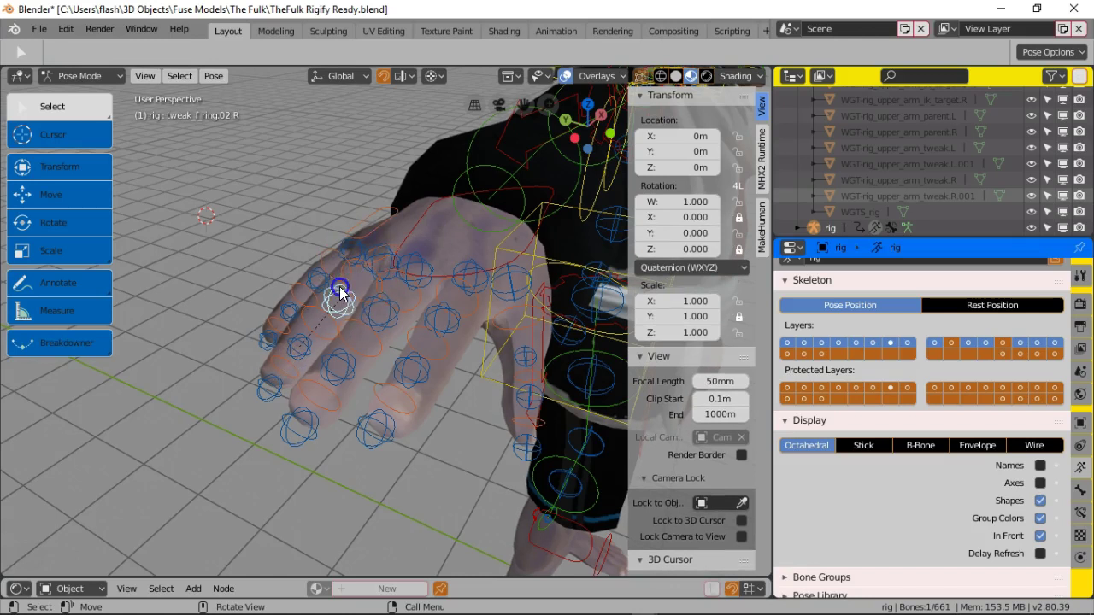
{"action": "left_click", "coordinate": [374, 277]}
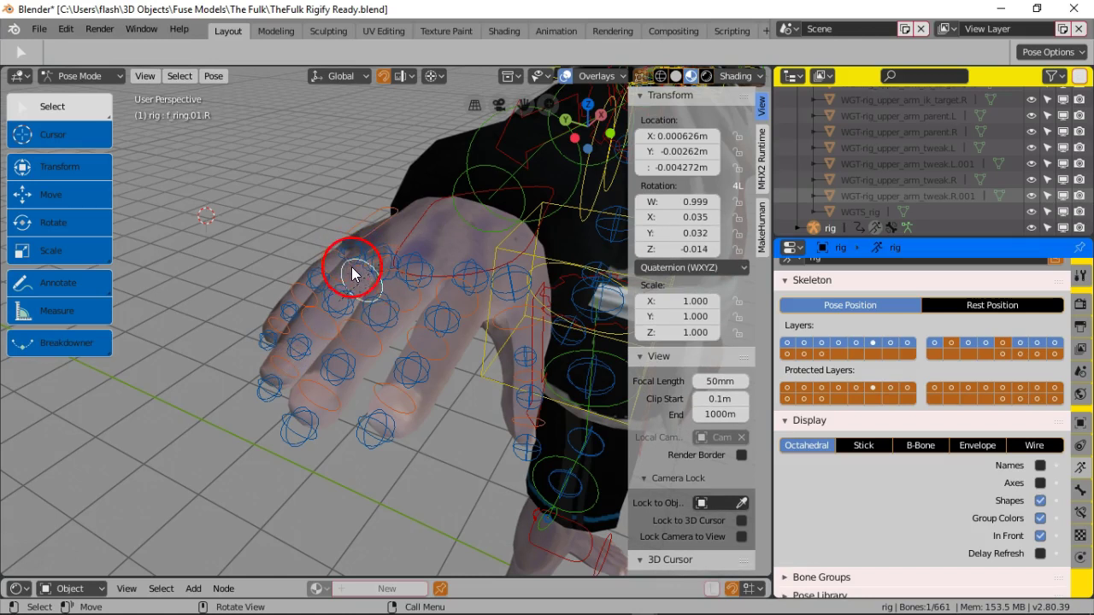
Step: Snap the 3D cursor to the selected f_ring.01.R control on the right hand
{"action": "middle_click_drag", "start_coordinate": [337, 306], "coordinate": [382, 335]}
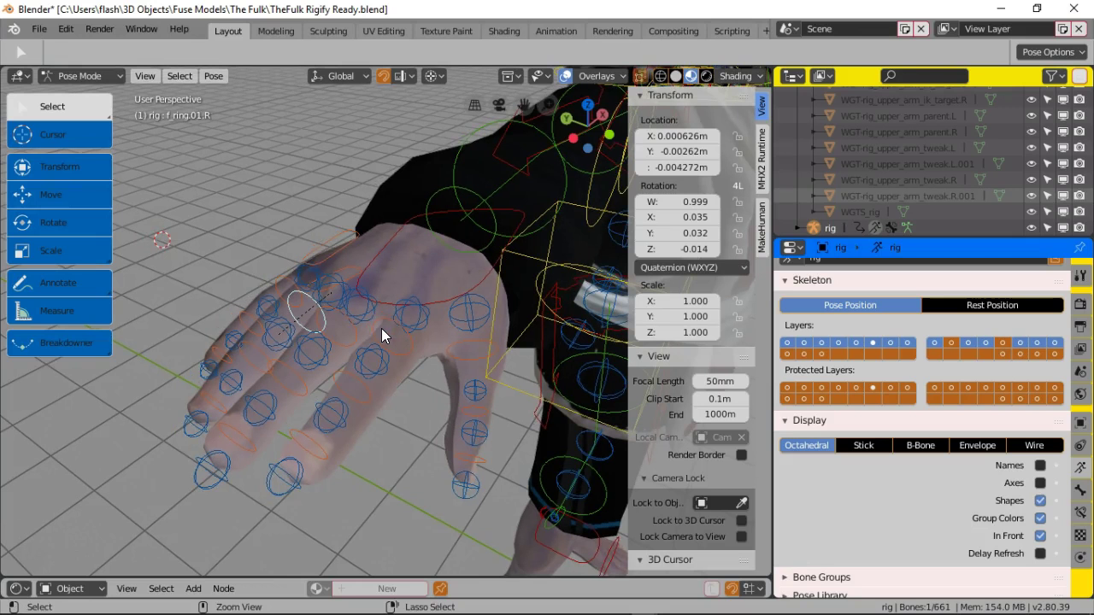
{"action": "key", "text": "shift+s"}
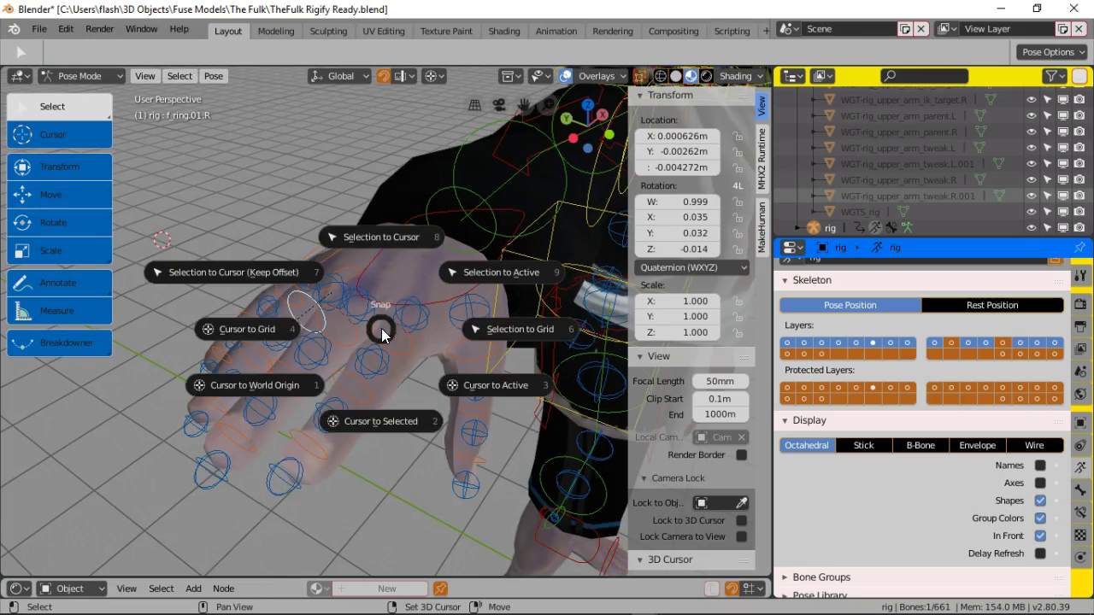
{"action": "left_click", "coordinate": [393, 422]}
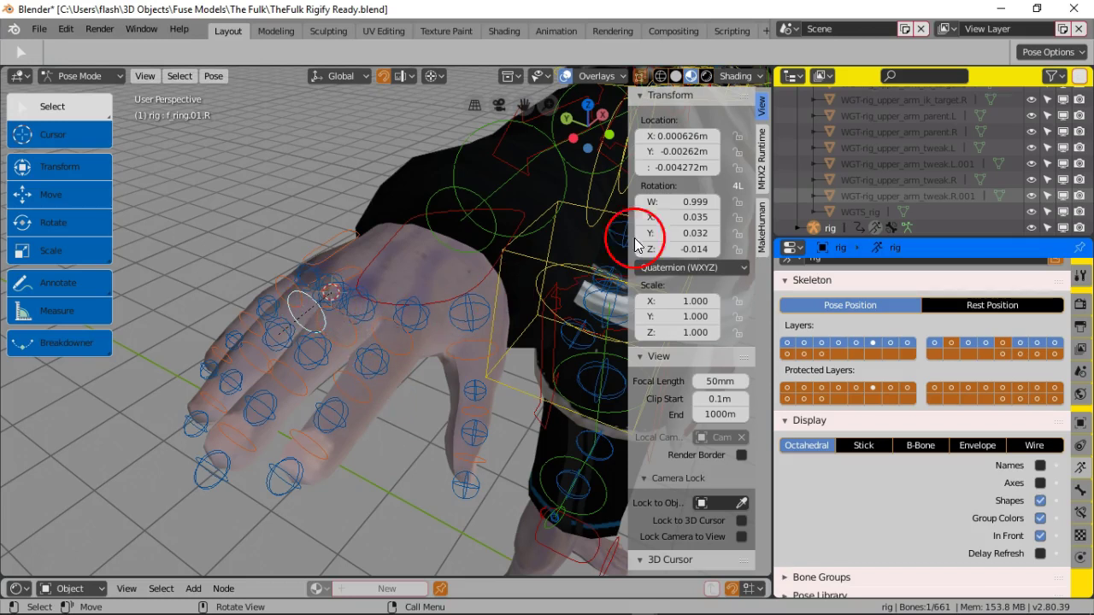
Step: Copy the ring control's X location, 0.000626 m, into the 3D cursor's X location
{"action": "left_click", "coordinate": [684, 139]}
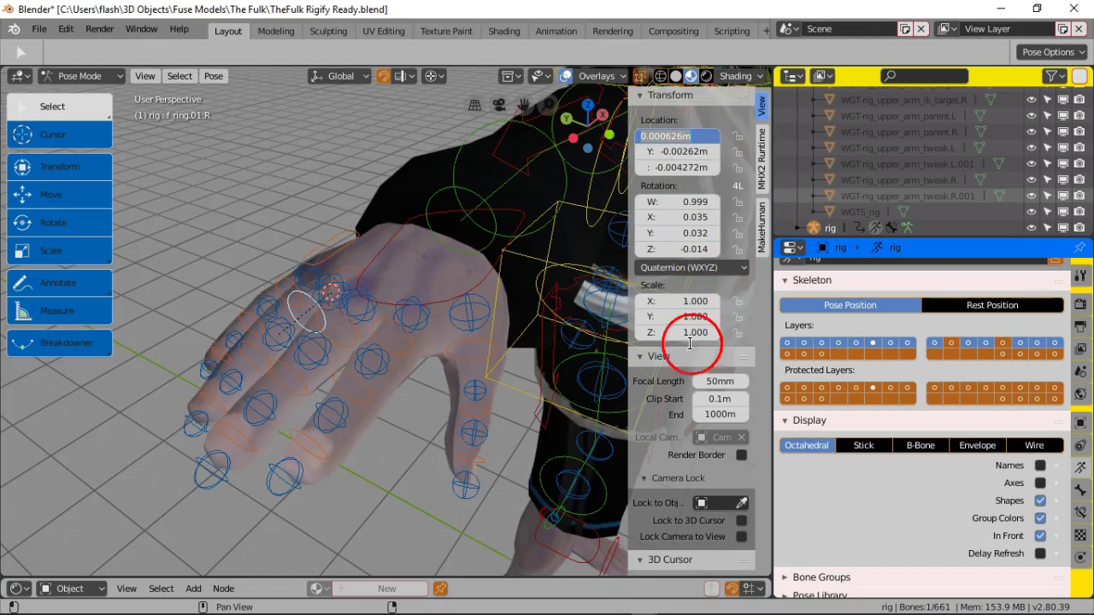
{"action": "left_click", "coordinate": [526, 441]}
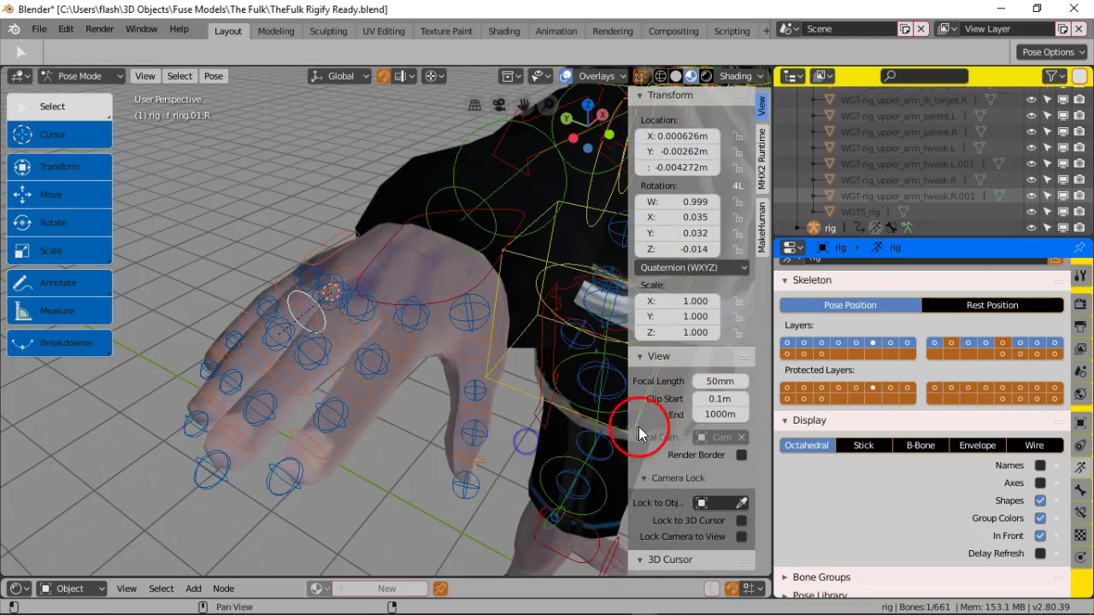
{"action": "scroll", "coordinate": [638, 427], "scroll_direction": "down", "scroll_amount": 3}
{"action": "left_click", "coordinate": [703, 489]}
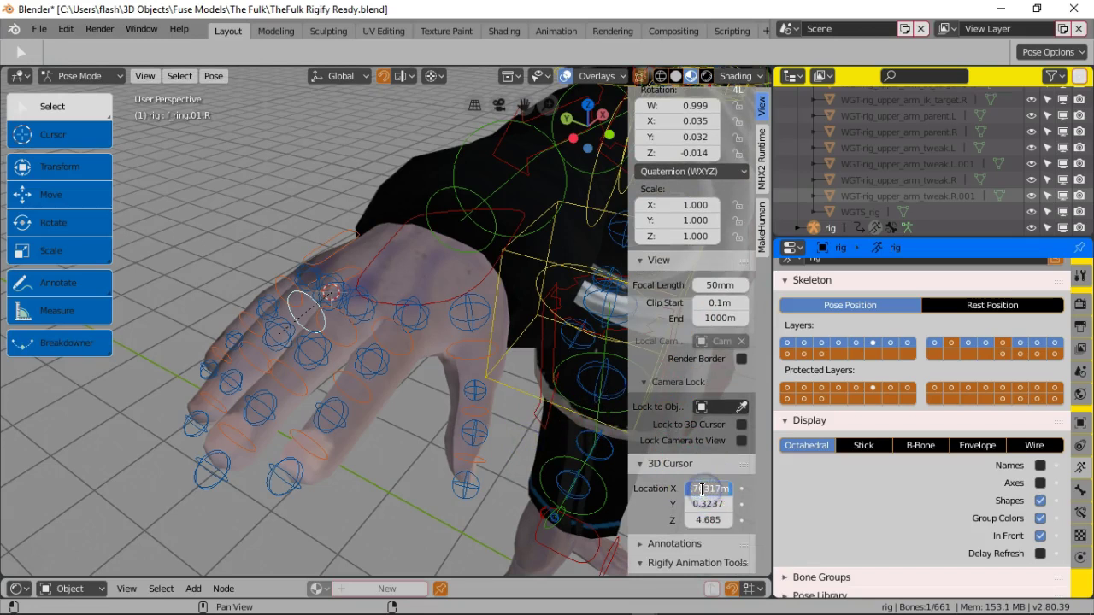
{"action": "type", "text": "0.026m"}
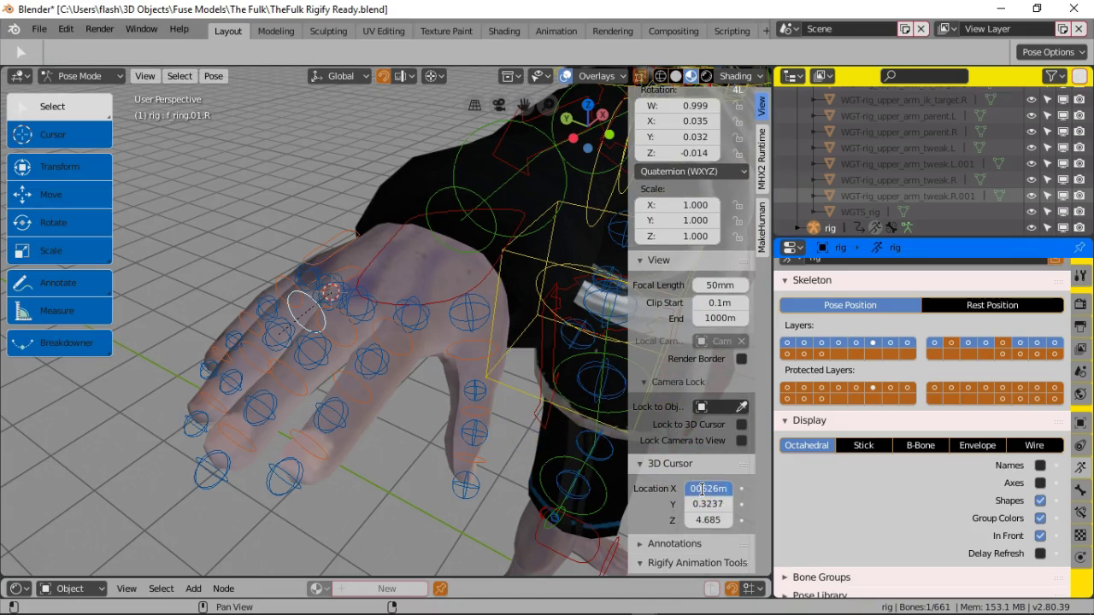
{"action": "key", "text": "Return"}
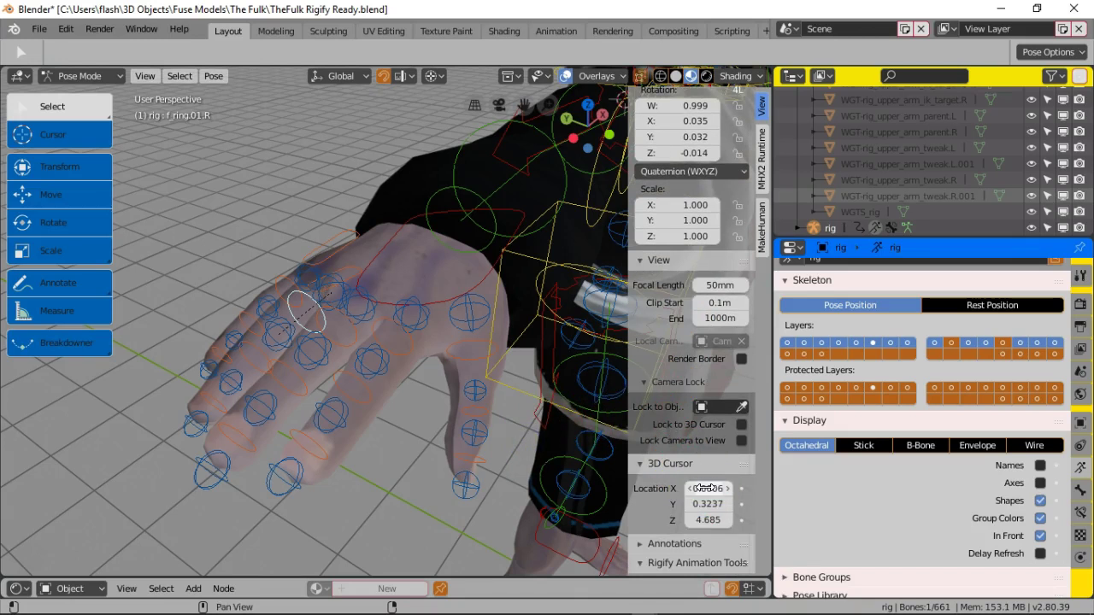
Step: Copy the ring control's Y location, -0.00262 m, into the 3D cursor's Y location
{"action": "scroll", "coordinate": [688, 158], "scroll_direction": "up", "scroll_amount": 3}
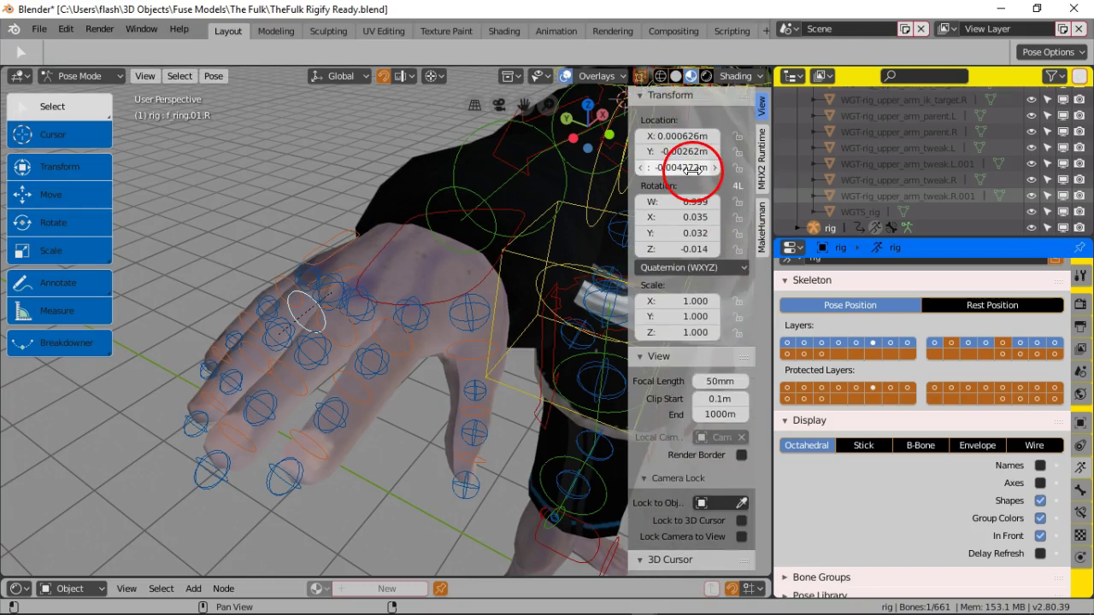
{"action": "left_click", "coordinate": [691, 153]}
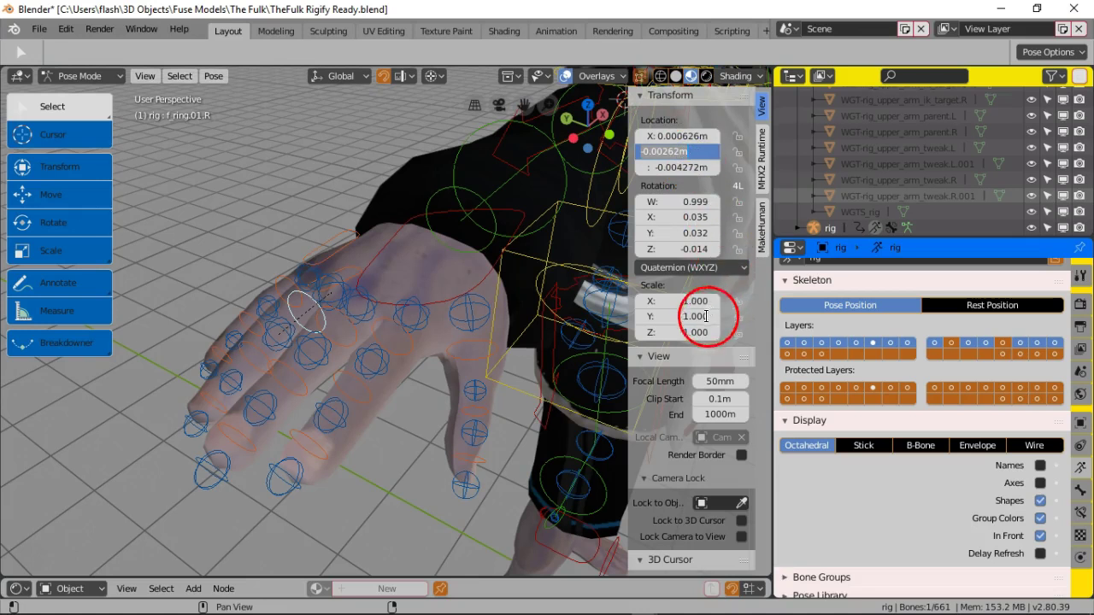
{"action": "left_click", "coordinate": [547, 429]}
{"action": "scroll", "coordinate": [676, 418], "scroll_direction": "down", "scroll_amount": 8}
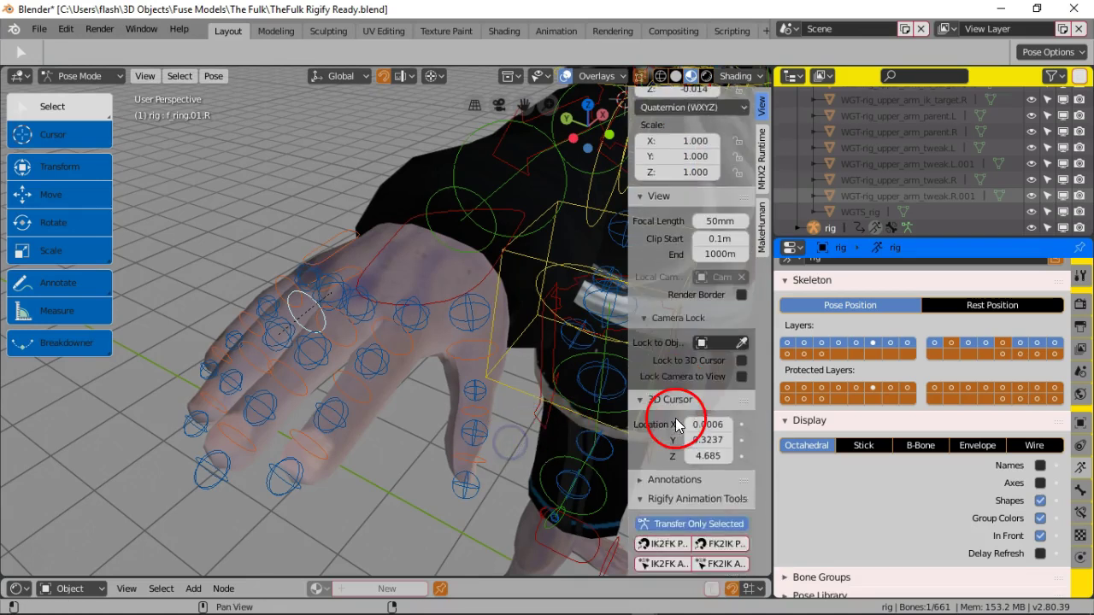
{"action": "left_click", "coordinate": [715, 312]}
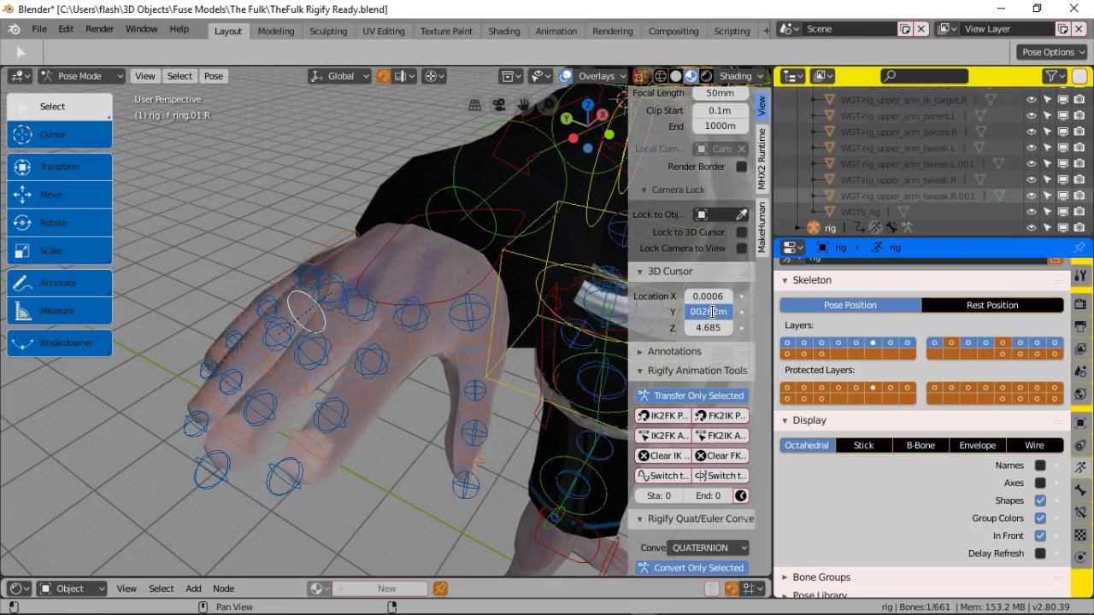
{"action": "key", "text": "Return"}
Step: Copy the ring control's Z location, -0.004272 m, into the 3D cursor's Z location
{"action": "scroll", "coordinate": [677, 159], "scroll_direction": "up", "scroll_amount": 3}
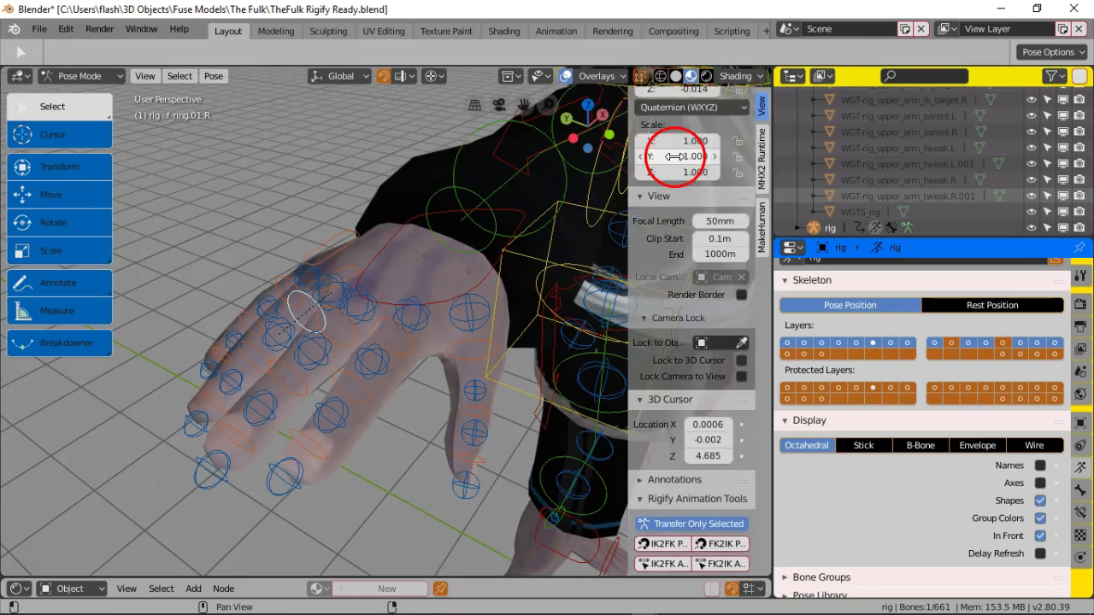
{"action": "scroll", "coordinate": [694, 168], "scroll_direction": "up", "scroll_amount": 3}
{"action": "scroll", "coordinate": [694, 168], "scroll_direction": "up", "scroll_amount": 2}
{"action": "left_click", "coordinate": [691, 168]}
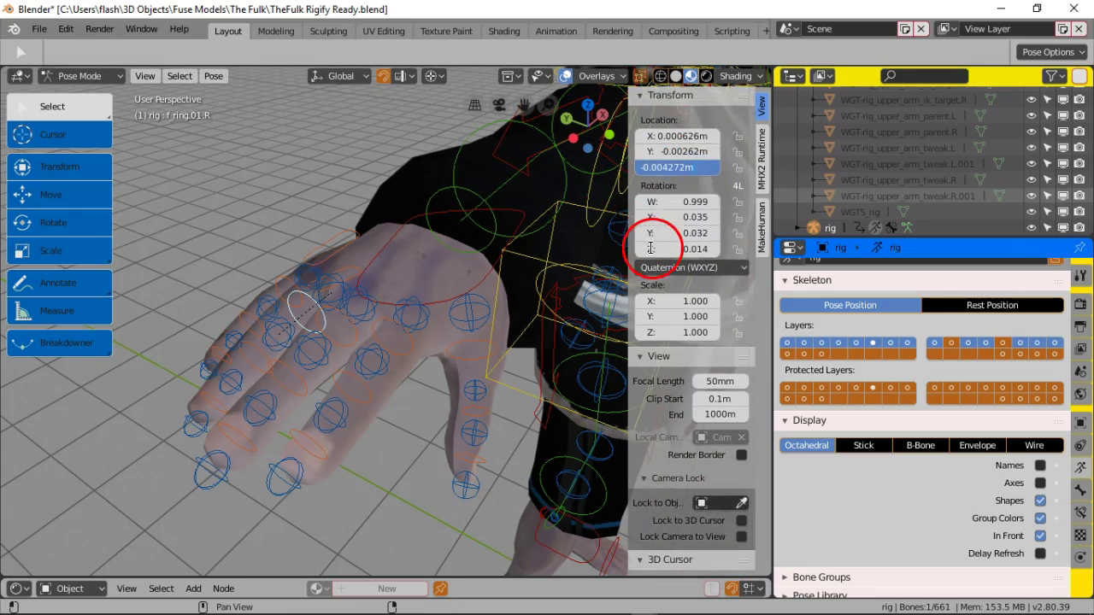
{"action": "left_click", "coordinate": [552, 357]}
{"action": "scroll", "coordinate": [583, 348], "scroll_direction": "down", "scroll_amount": 6}
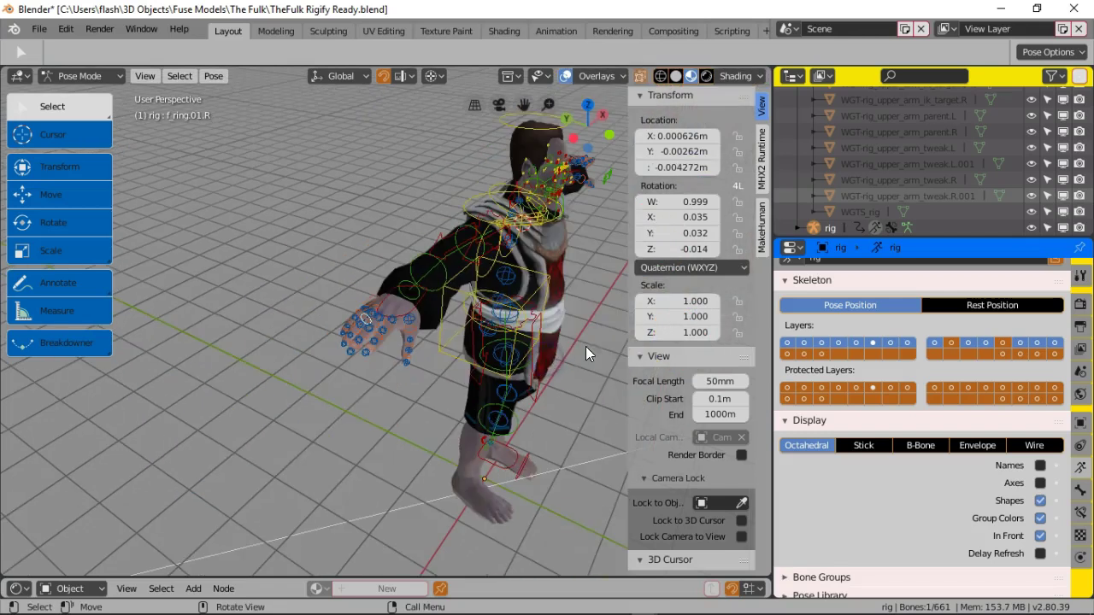
{"action": "scroll", "coordinate": [585, 348], "scroll_direction": "up", "scroll_amount": 4}
{"action": "scroll", "coordinate": [691, 444], "scroll_direction": "down", "scroll_amount": 7}
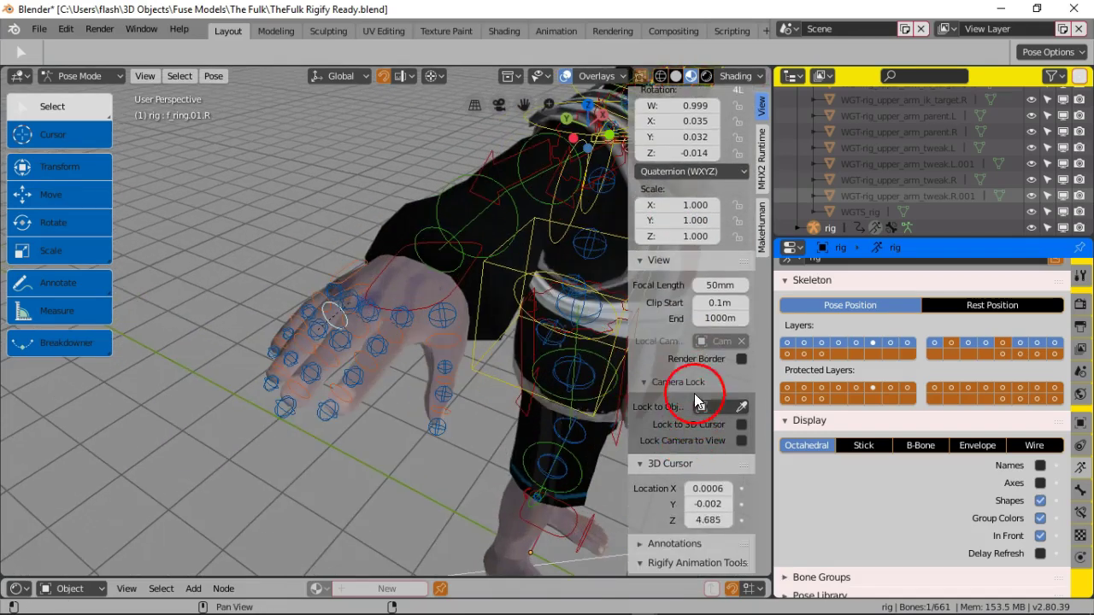
{"action": "left_click", "coordinate": [715, 359]}
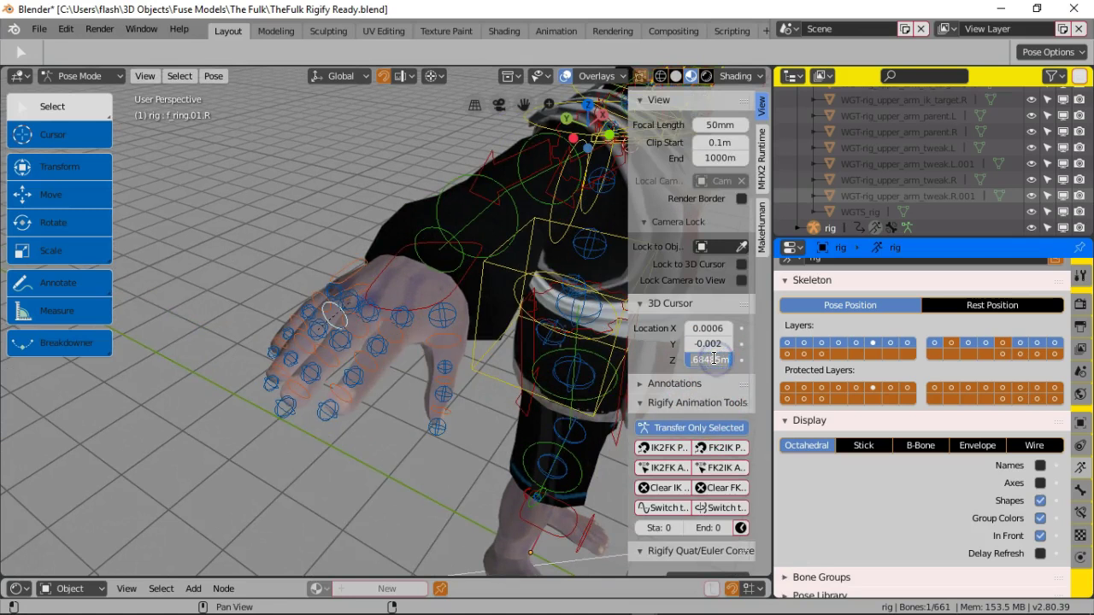
{"action": "key", "text": "Return"}
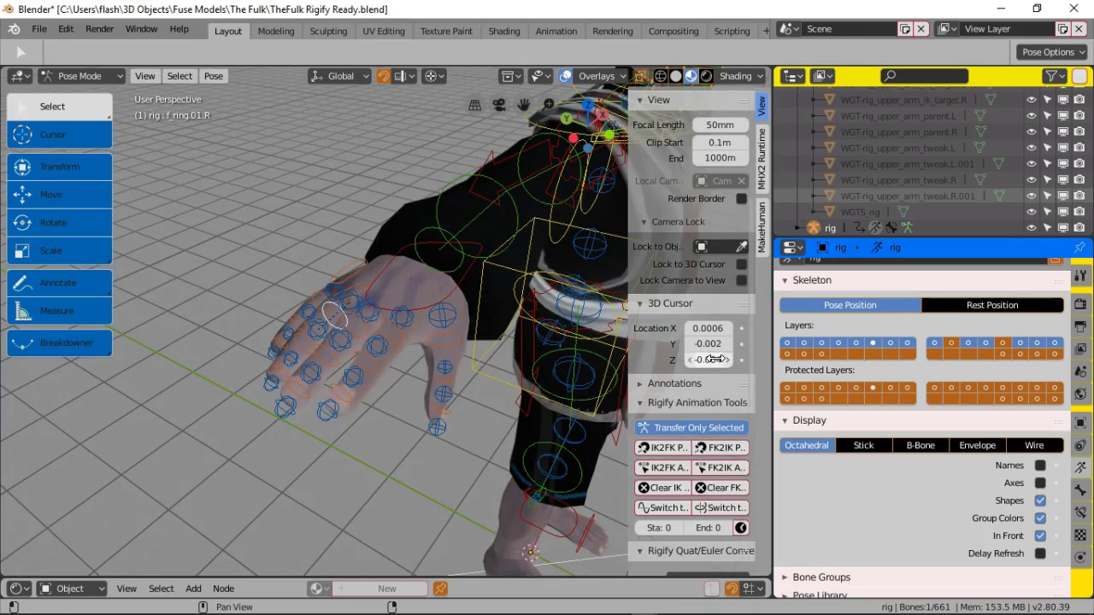
Step: Examine where the 3D cursor sits relative to the whole character and compare its coordinates with the ring control's location values
{"action": "middle_click_drag", "start_coordinate": [430, 343], "coordinate": [402, 339]}
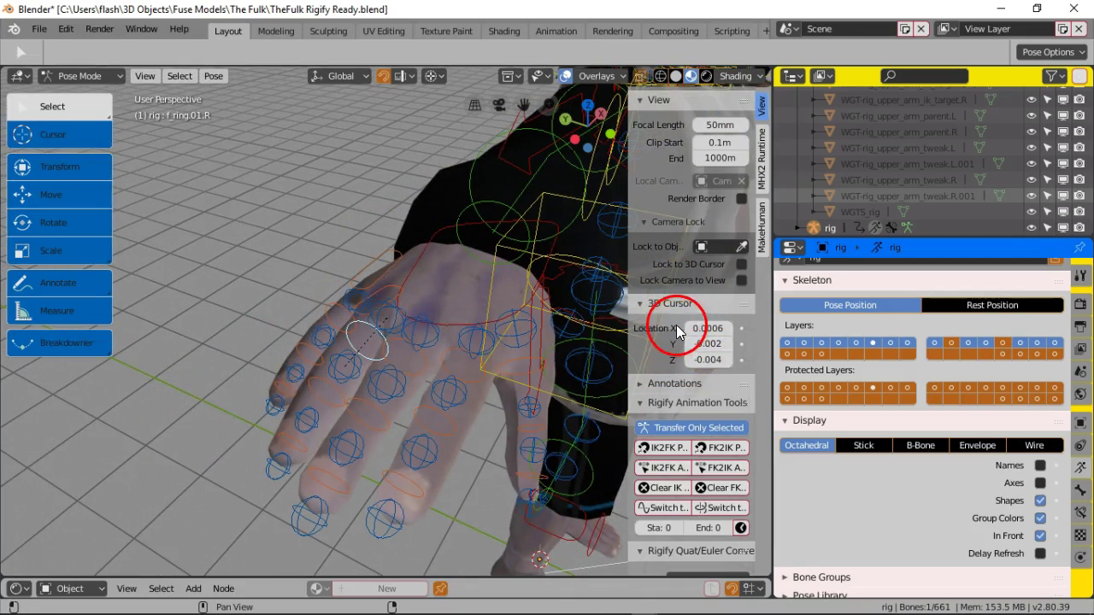
{"action": "scroll", "coordinate": [676, 325], "scroll_direction": "up", "scroll_amount": 5}
{"action": "scroll", "coordinate": [674, 302], "scroll_direction": "up", "scroll_amount": 3}
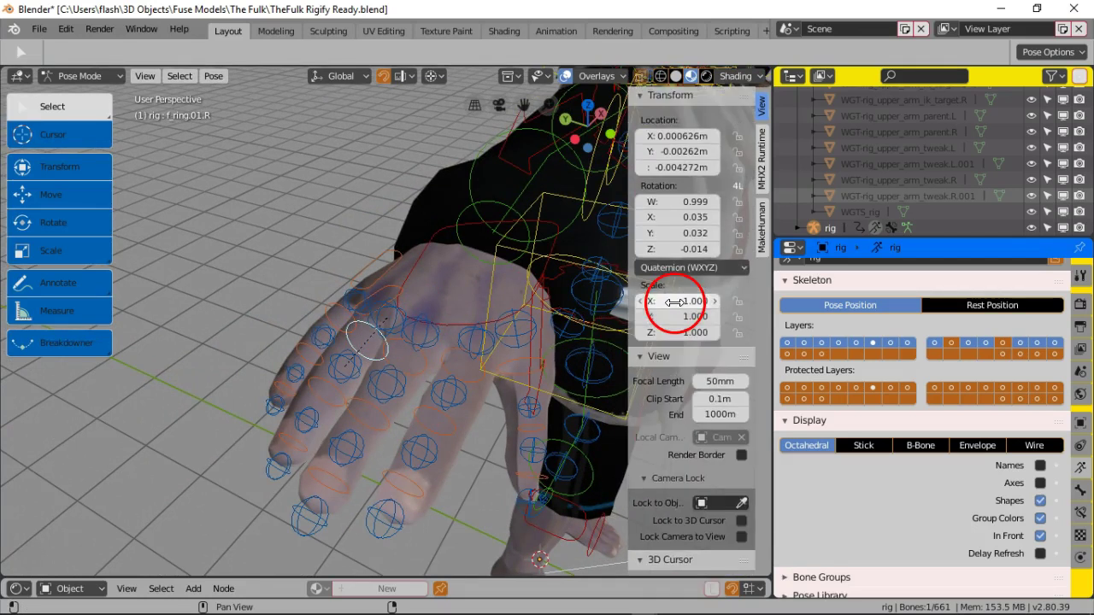
{"action": "scroll", "coordinate": [674, 302], "scroll_direction": "down", "scroll_amount": 3}
{"action": "scroll", "coordinate": [675, 302], "scroll_direction": "down", "scroll_amount": 1}
{"action": "scroll", "coordinate": [675, 302], "scroll_direction": "up", "scroll_amount": 4}
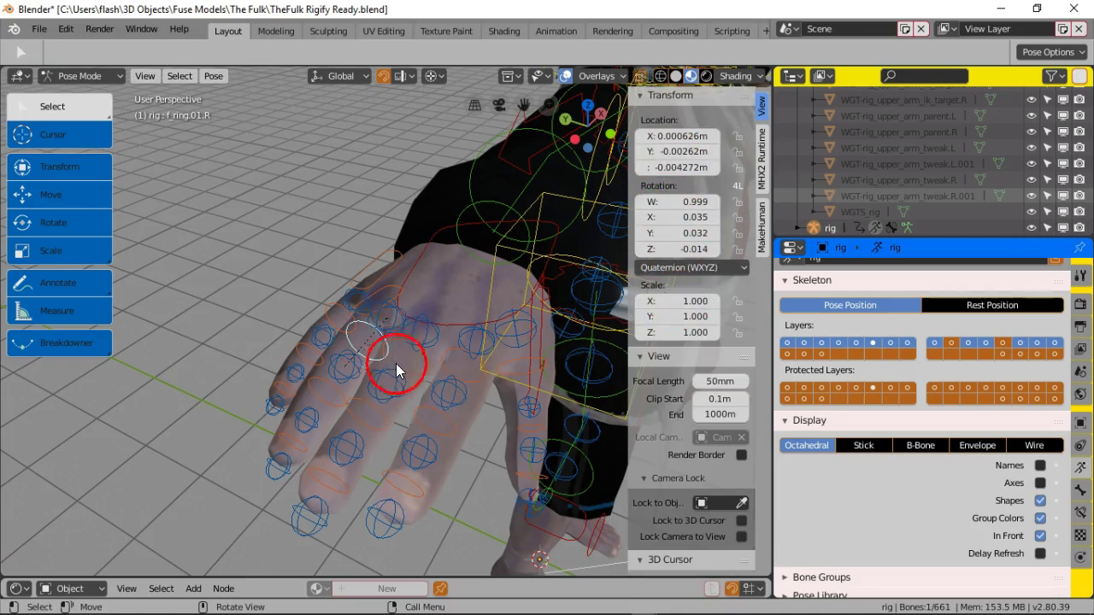
{"action": "scroll", "coordinate": [396, 364], "scroll_direction": "down", "scroll_amount": 10}
{"action": "scroll", "coordinate": [456, 358], "scroll_direction": "up", "scroll_amount": 8}
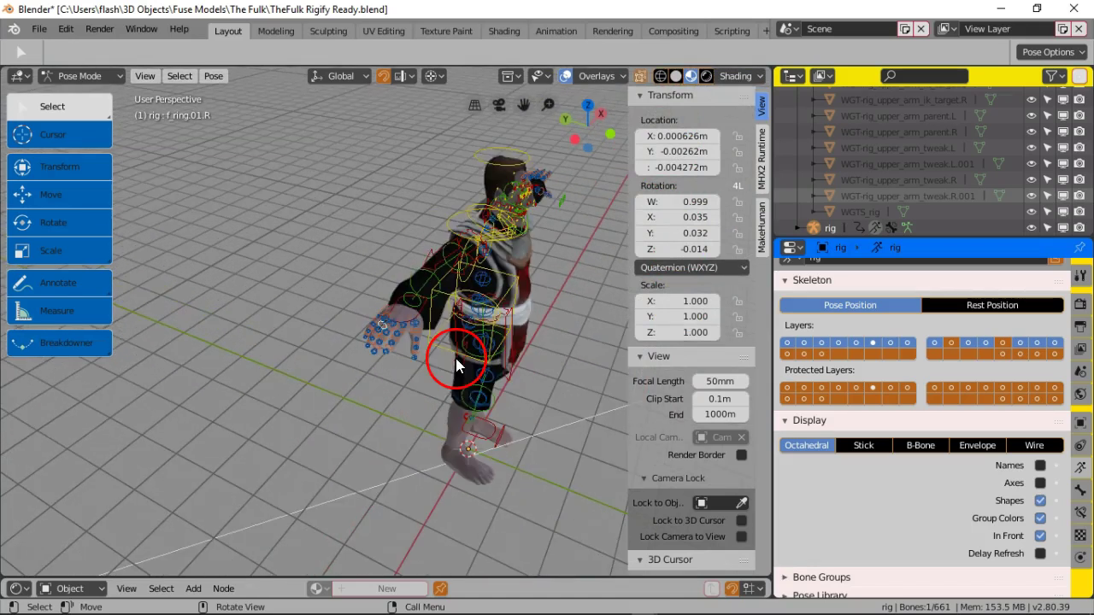
{"action": "middle_click_drag", "start_coordinate": [471, 378], "coordinate": [391, 324]}
{"action": "scroll", "coordinate": [456, 461], "scroll_direction": "up", "scroll_amount": 1}
{"action": "scroll", "coordinate": [453, 476], "scroll_direction": "down", "scroll_amount": 4}
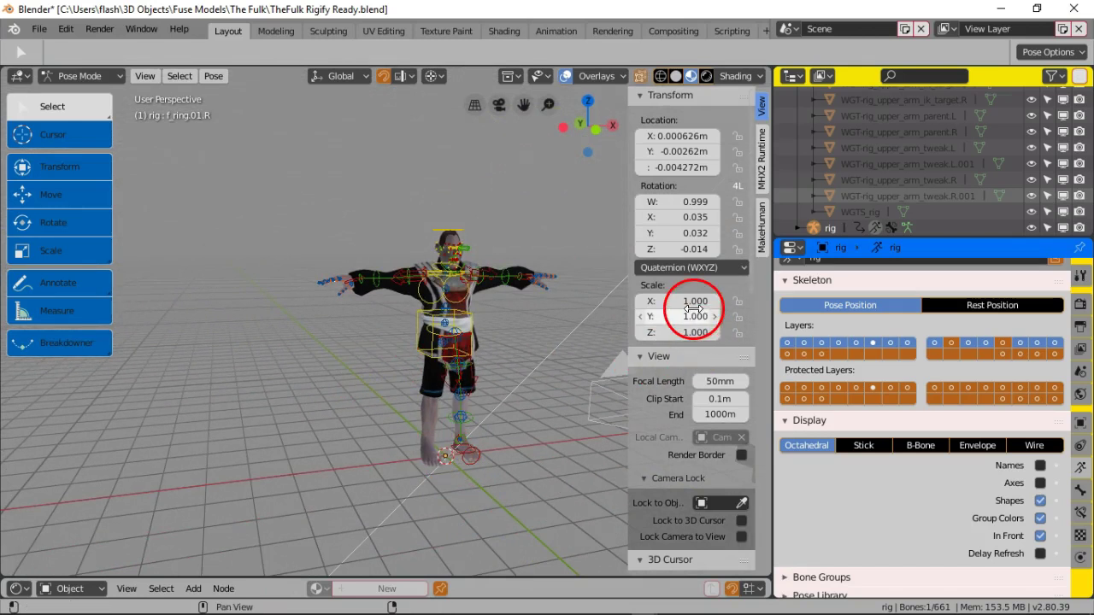
Step: Shift the 3D cursor along the X axis to -1.599 as a position test
{"action": "scroll", "coordinate": [691, 316], "scroll_direction": "down", "scroll_amount": 4}
{"action": "scroll", "coordinate": [691, 312], "scroll_direction": "down", "scroll_amount": 3}
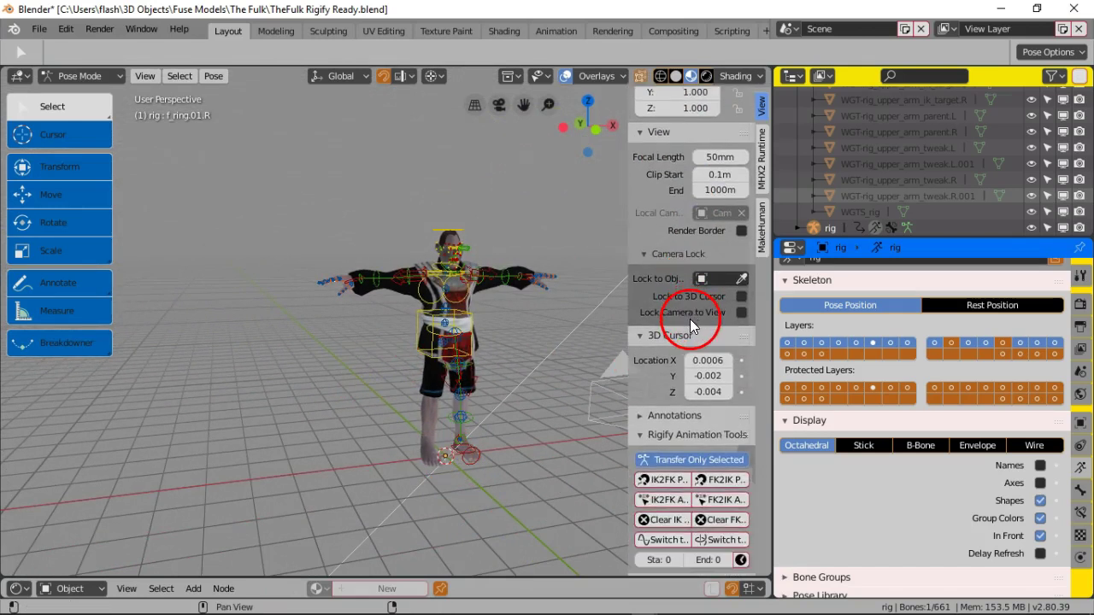
{"action": "left_click_drag", "start_coordinate": [709, 359], "coordinate": [741, 360]}
{"action": "left_click_drag", "start_coordinate": [654, 360], "coordinate": [694, 360]}
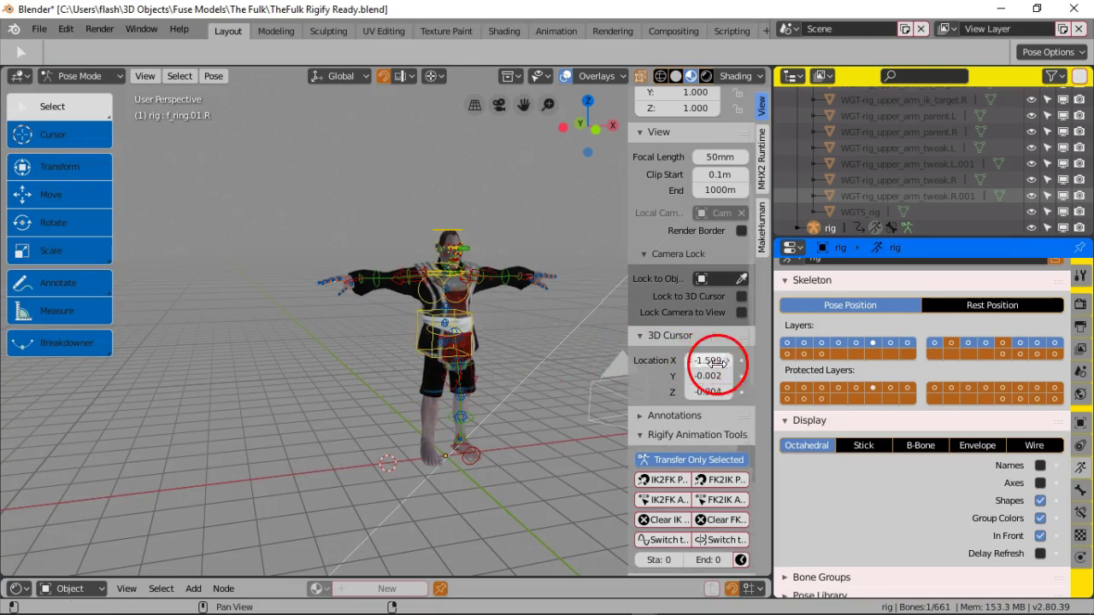
Step: Select the f_pinky.01.R control on the right hand and snap the 3D cursor to it
{"action": "middle_click_drag", "start_coordinate": [415, 363], "coordinate": [463, 399]}
{"action": "scroll", "coordinate": [412, 342], "scroll_direction": "up", "scroll_amount": 8}
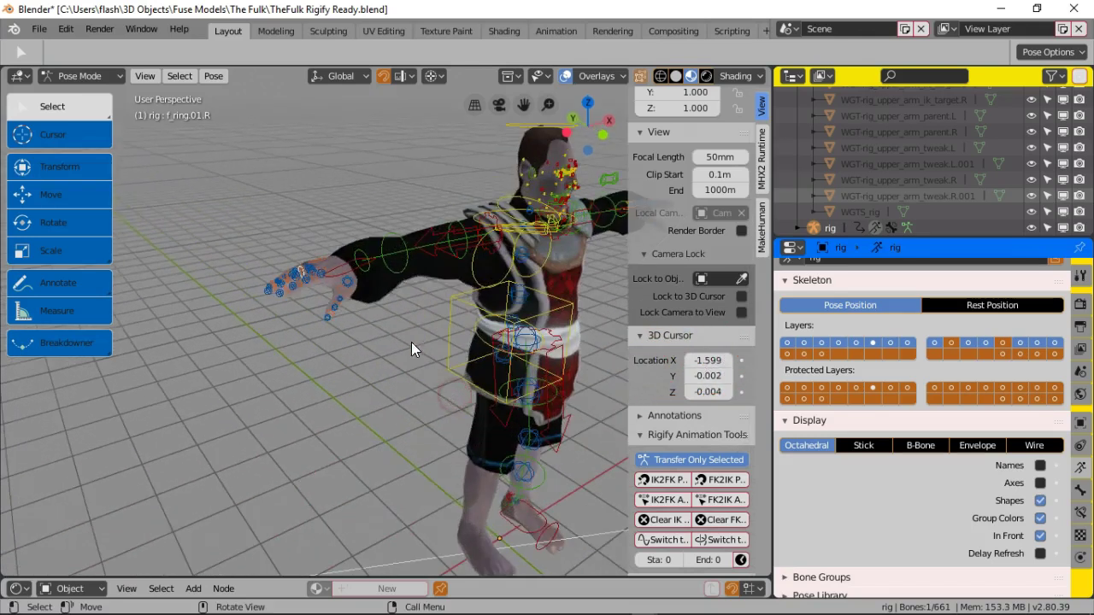
{"action": "middle_click_drag", "start_coordinate": [384, 313], "coordinate": [406, 315]}
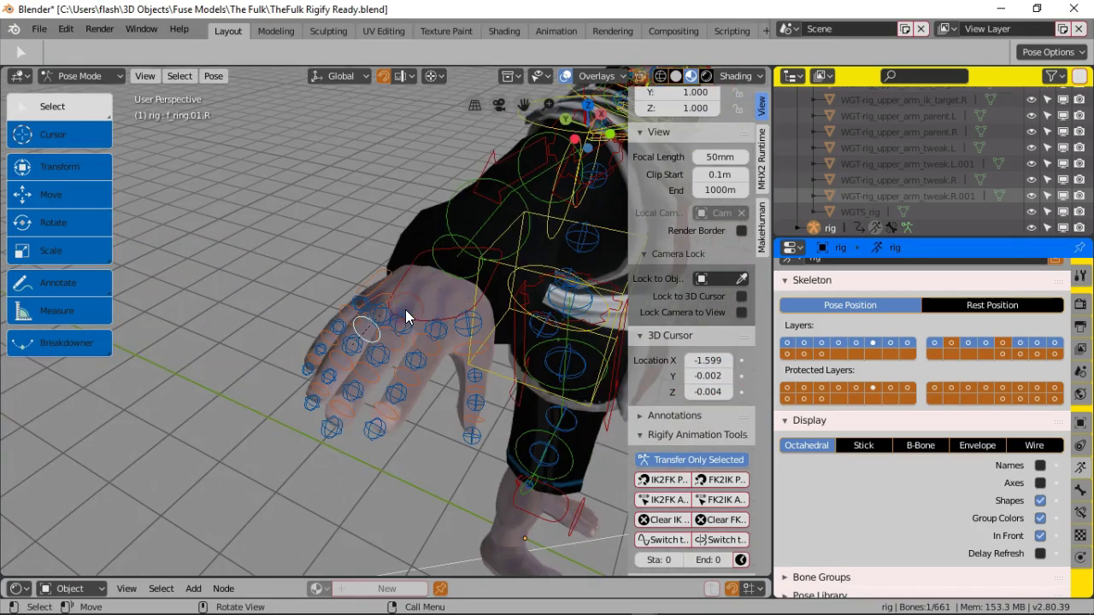
{"action": "scroll", "coordinate": [405, 309], "scroll_direction": "up", "scroll_amount": 10}
{"action": "scroll", "coordinate": [400, 266], "scroll_direction": "down", "scroll_amount": 10}
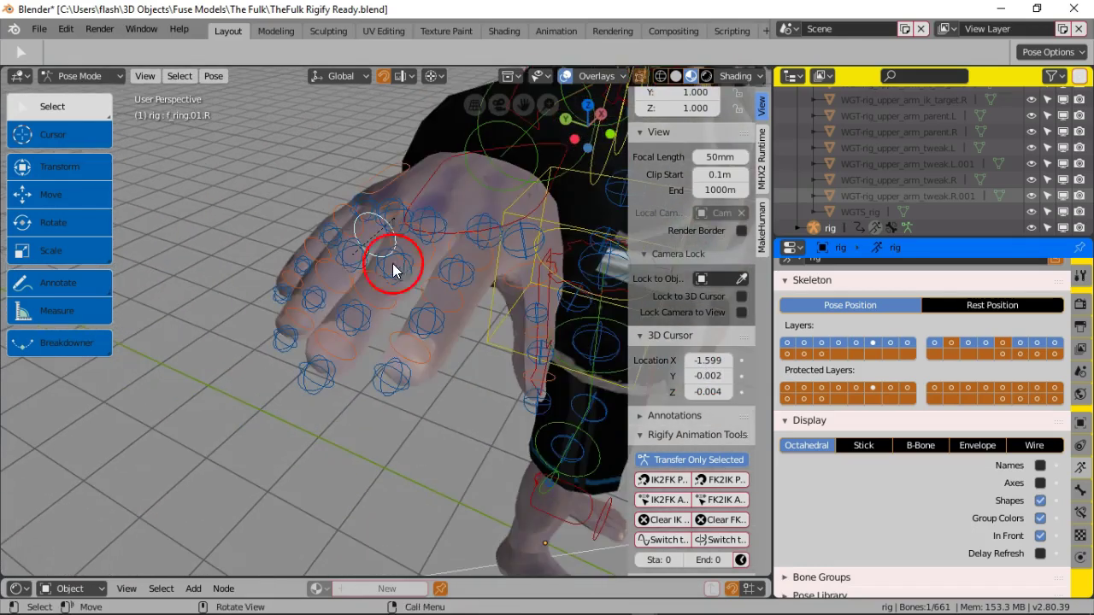
{"action": "scroll", "coordinate": [392, 264], "scroll_direction": "up", "scroll_amount": 4}
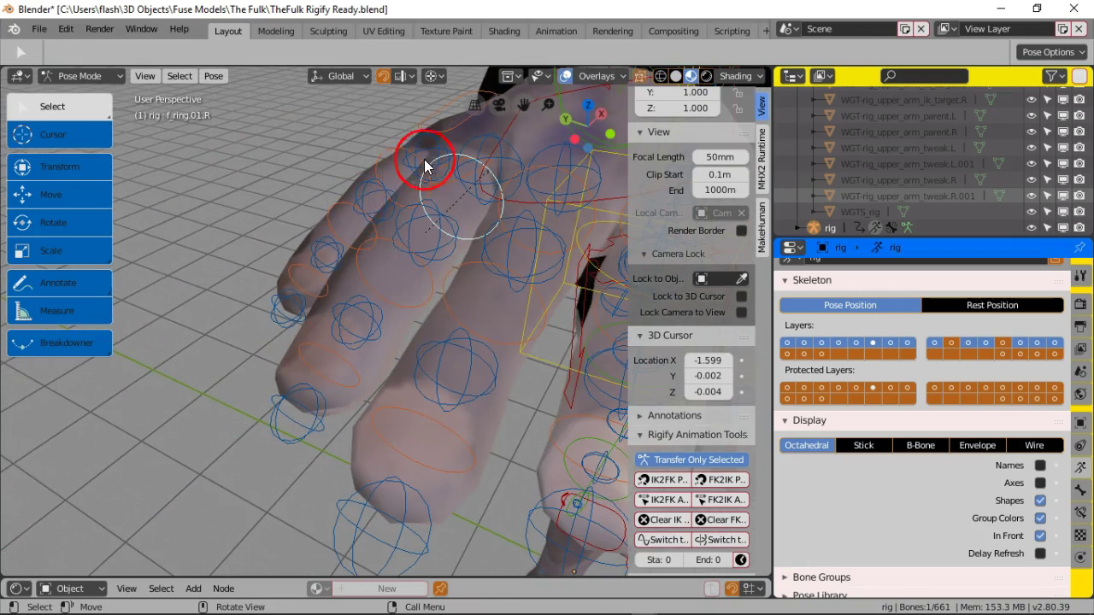
{"action": "left_click", "coordinate": [392, 148]}
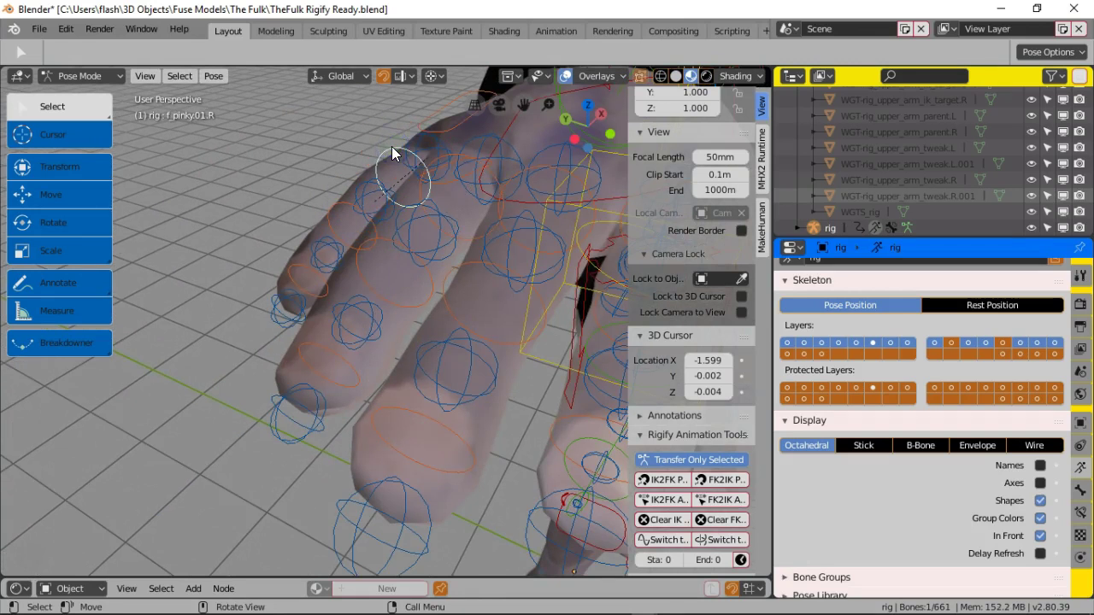
{"action": "key", "text": "shift+s"}
{"action": "left_click", "coordinate": [395, 236]}
{"action": "middle_click_drag", "start_coordinate": [395, 236], "coordinate": [388, 211]}
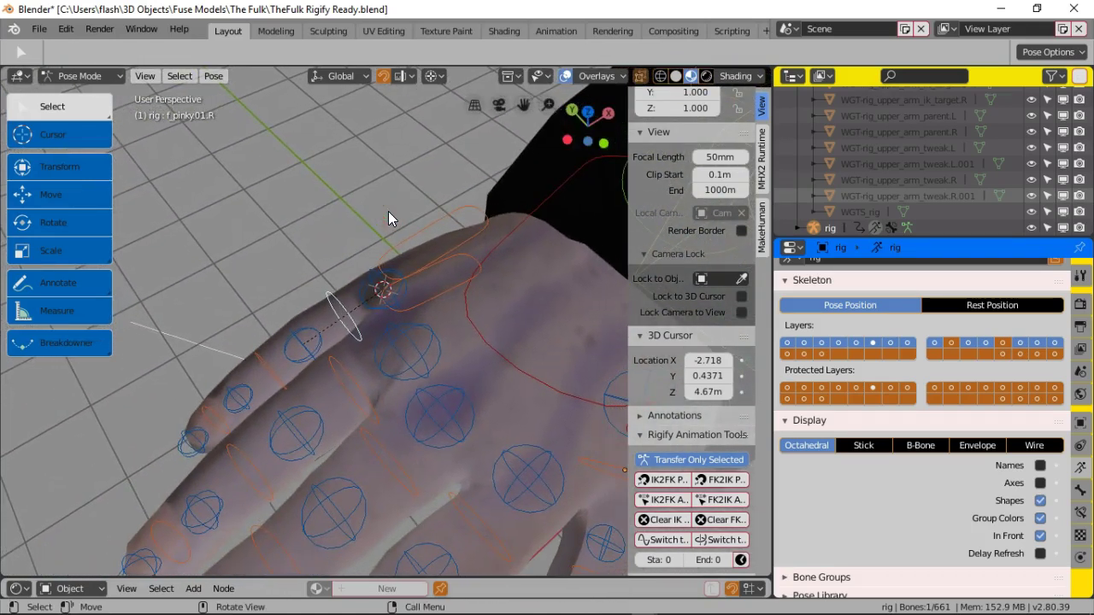
{"action": "key", "text": "g"}
{"action": "key", "text": "y"}
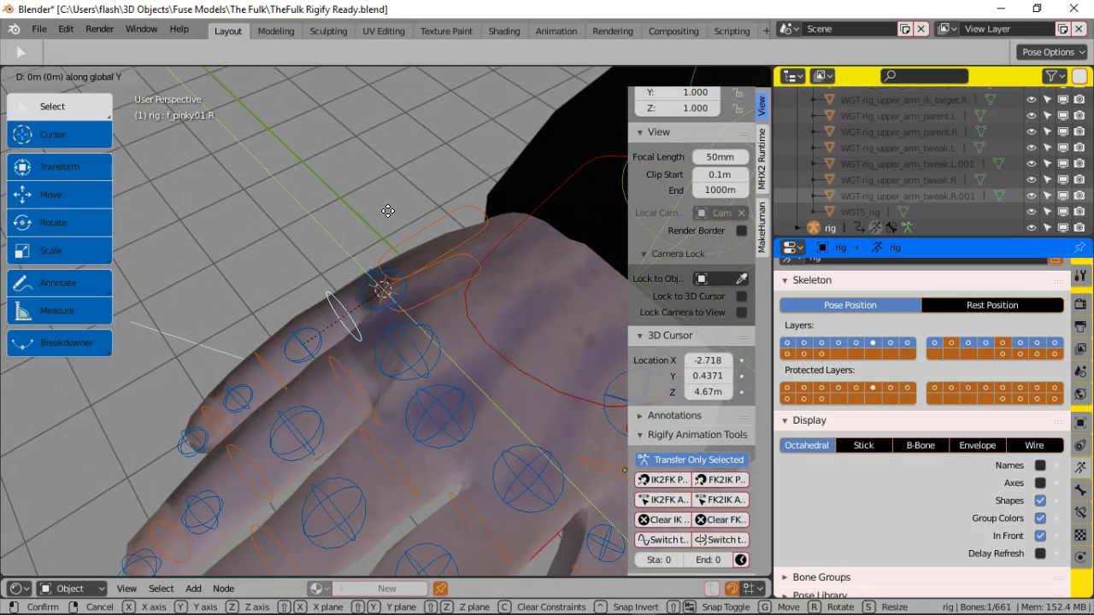
{"action": "key", "text": "x"}
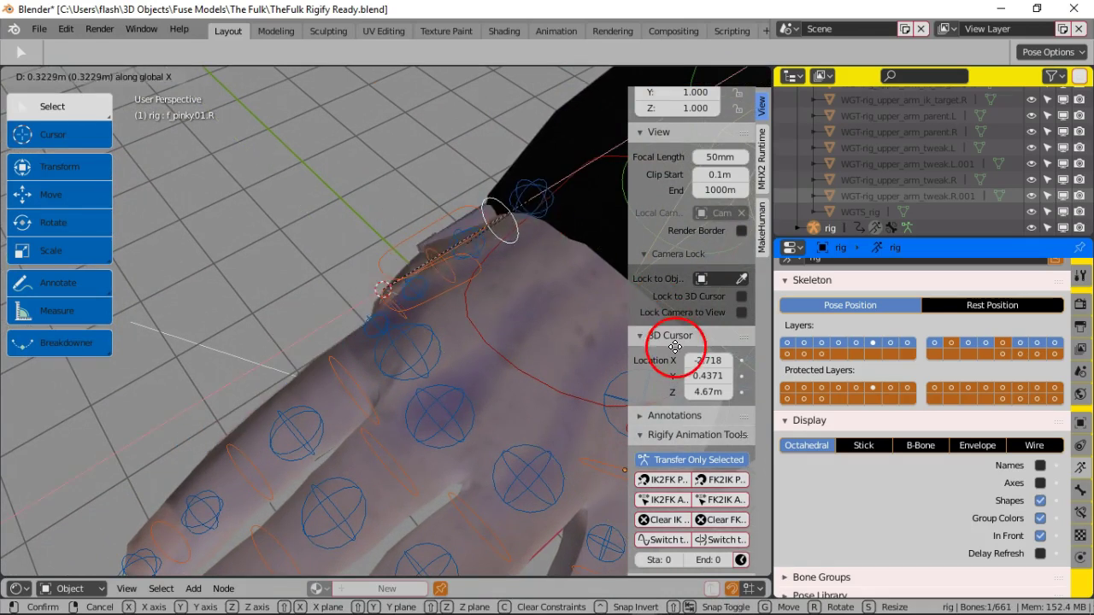
{"action": "right_click", "coordinate": [578, 366]}
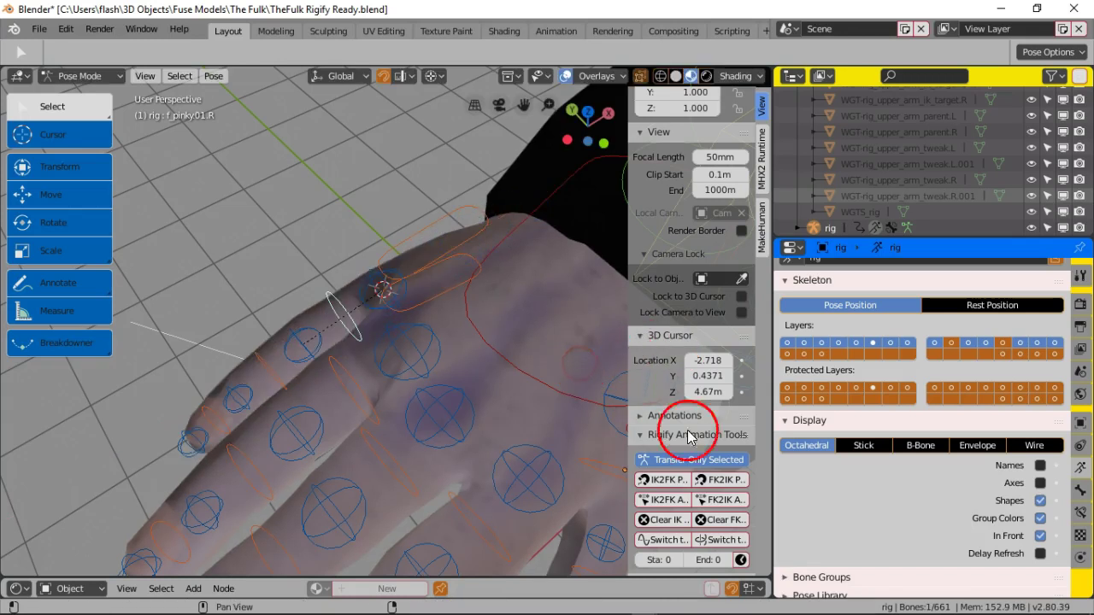
Step: Try stepping the 3D cursor's X location away from the f_pinky.01.R control and back to -2.718
{"action": "scroll", "coordinate": [695, 396], "scroll_direction": "down", "scroll_amount": 1}
{"action": "scroll", "coordinate": [696, 396], "scroll_direction": "down", "scroll_amount": 2}
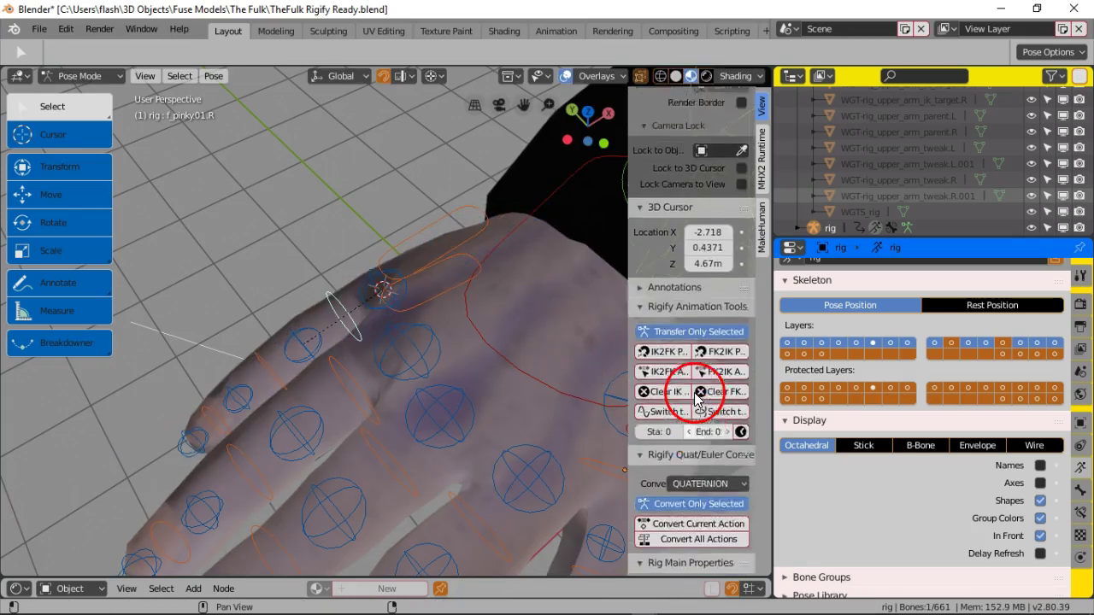
{"action": "scroll", "coordinate": [703, 383], "scroll_direction": "up", "scroll_amount": 1}
{"action": "left_click_drag", "start_coordinate": [694, 304], "coordinate": [725, 304]}
{"action": "right_click", "coordinate": [725, 303]}
{"action": "left_click", "coordinate": [709, 296]}
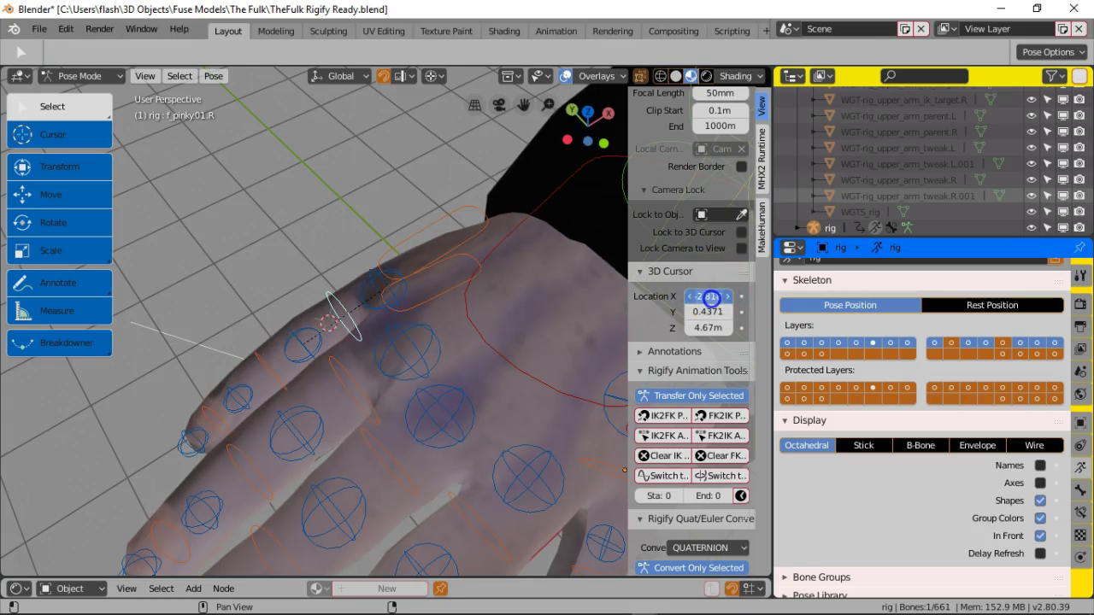
{"action": "mouse_move", "coordinate": [718, 296]}
{"action": "left_mouse_down"}
{"action": "mouse_move", "coordinate": [699, 301]}
{"action": "mouse_move", "coordinate": [711, 296]}
{"action": "left_mouse_up"}
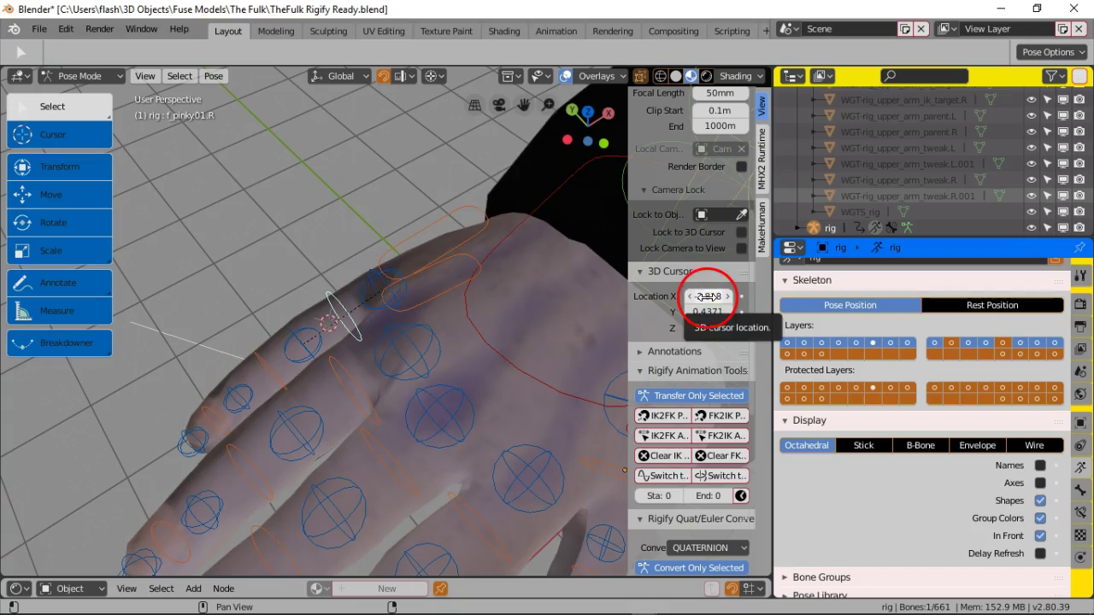
{"action": "left_click", "coordinate": [729, 298]}
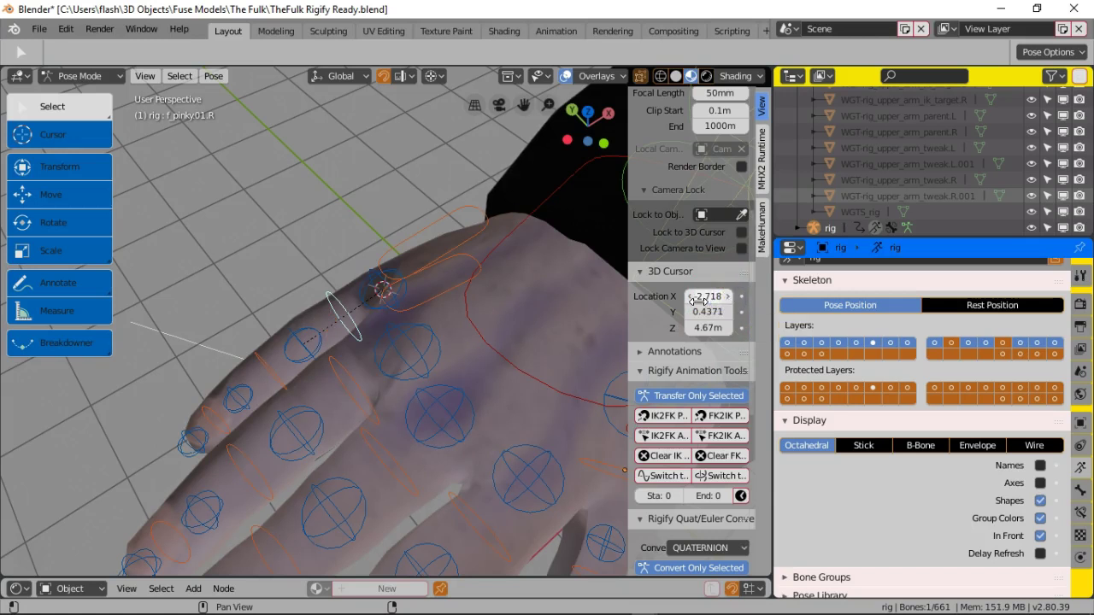
Step: Set the 3D cursor's X location to -2.79 m, keeping it in line with the pinky's first ring control
{"action": "left_click", "coordinate": [691, 299]}
{"action": "left_click", "coordinate": [691, 299]}
{"action": "left_click", "coordinate": [691, 299]}
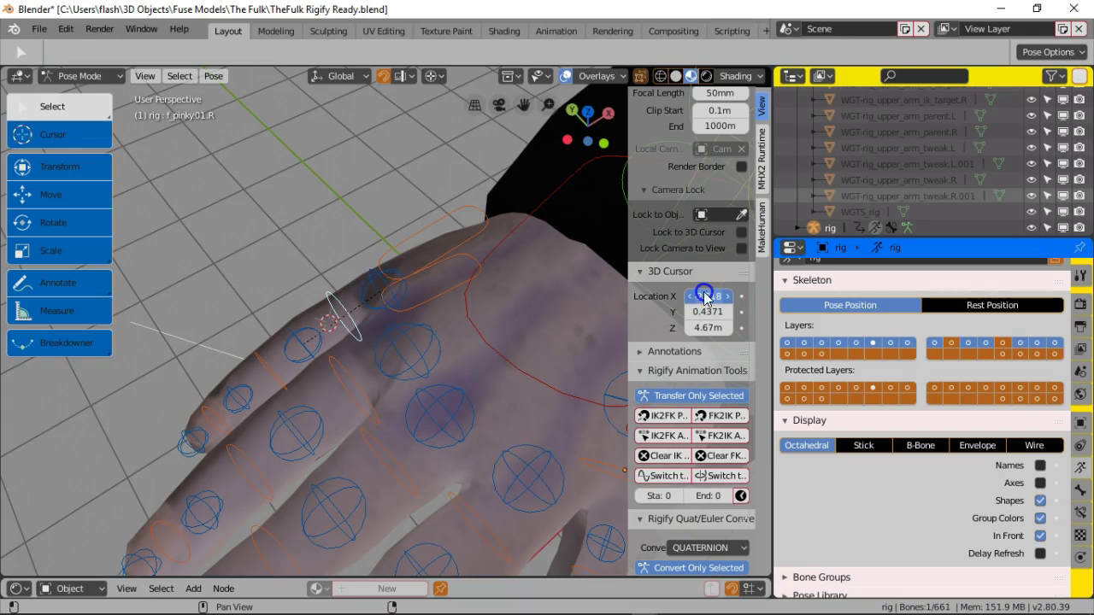
{"action": "left_click", "coordinate": [708, 296]}
{"action": "key", "text": "Return"}
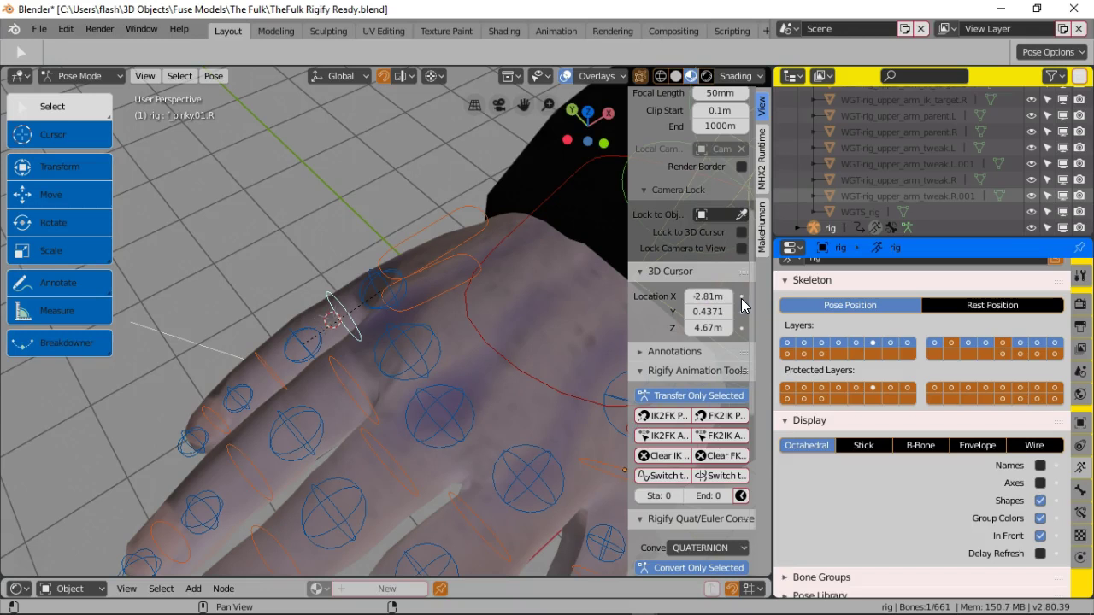
{"action": "left_click", "coordinate": [712, 296]}
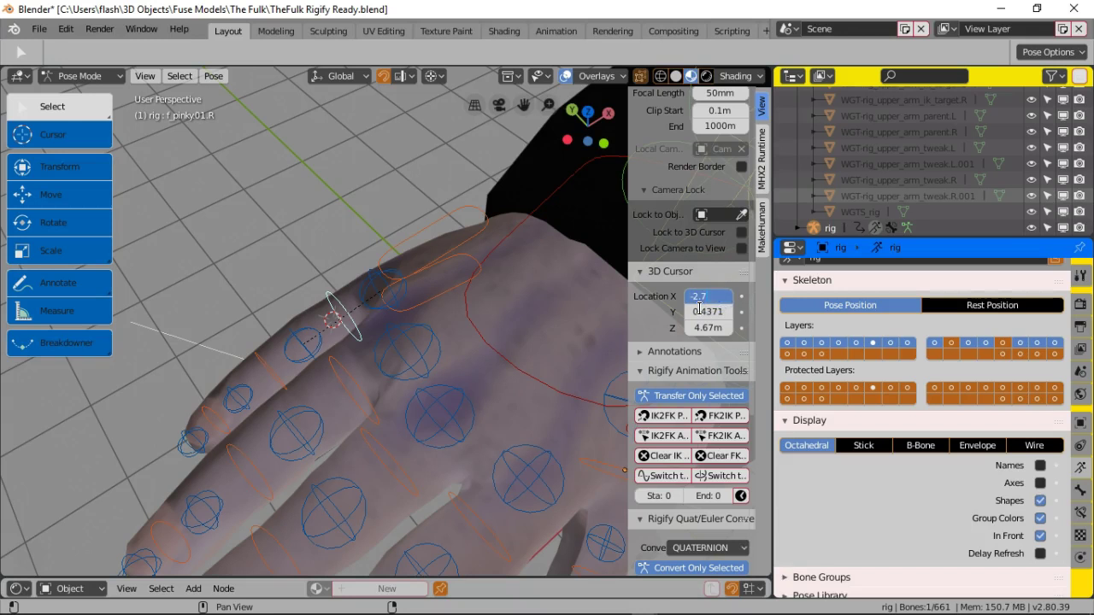
{"action": "key", "text": "Return"}
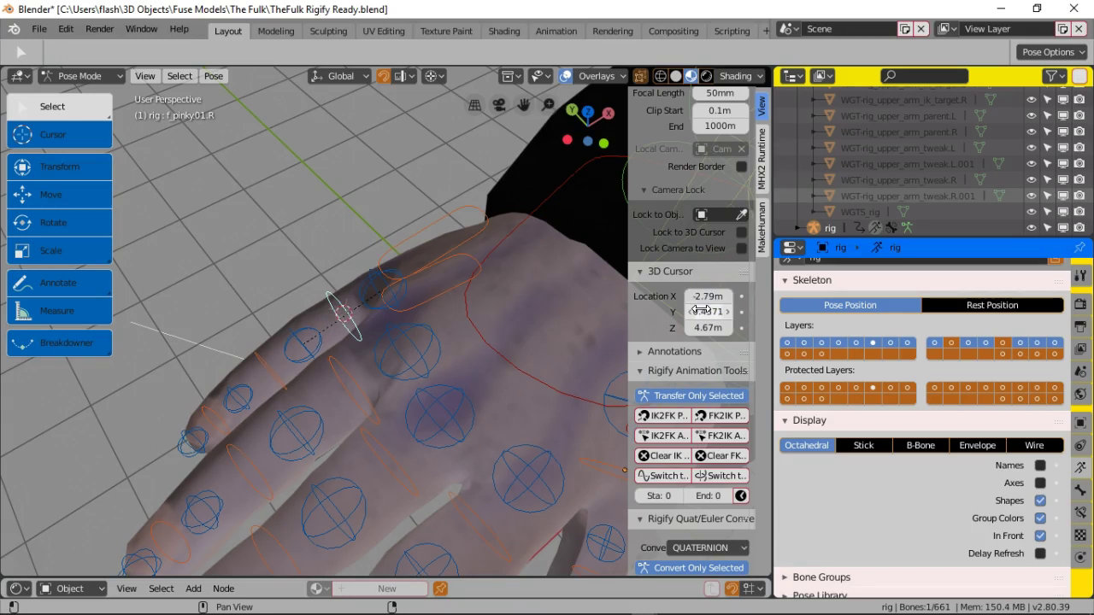
Step: Add the first ring, middle and index finger controls to the pinky selection and rotate all four -59.6° about the global Y axis
{"action": "mouse_move", "coordinate": [273, 313]}
{"action": "middle_mouse_down"}
{"action": "mouse_move", "coordinate": [296, 299]}
{"action": "mouse_move", "coordinate": [282, 301]}
{"action": "middle_mouse_up"}
{"action": "left_click", "coordinate": [396, 300], "text": "shift"}
{"action": "left_click", "coordinate": [516, 419], "text": "shift"}
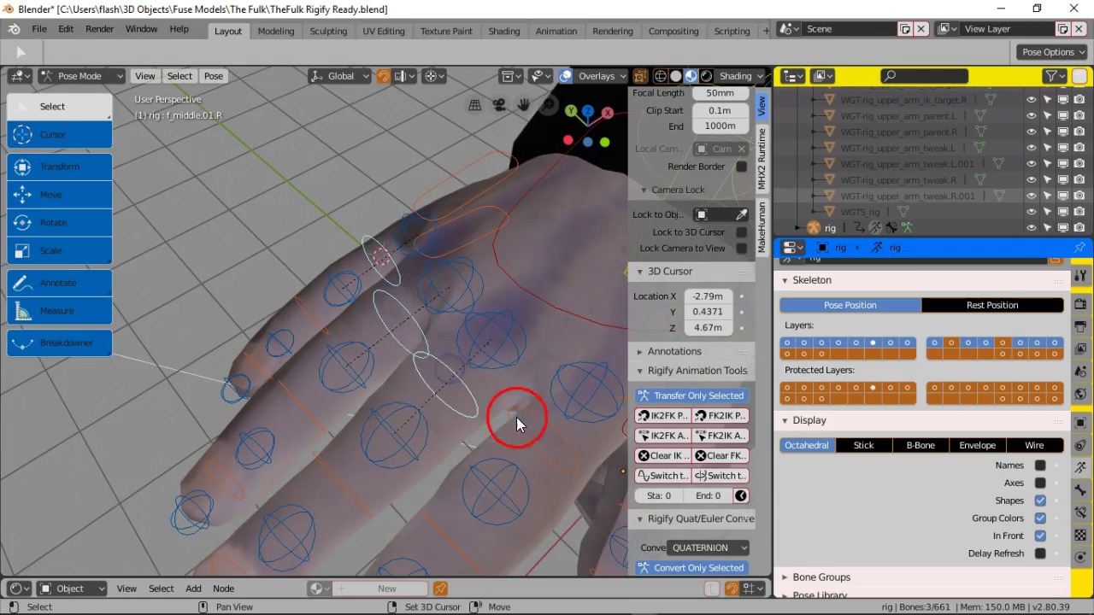
{"action": "left_click", "coordinate": [528, 416], "text": "shift"}
{"action": "left_click", "coordinate": [85, 223]}
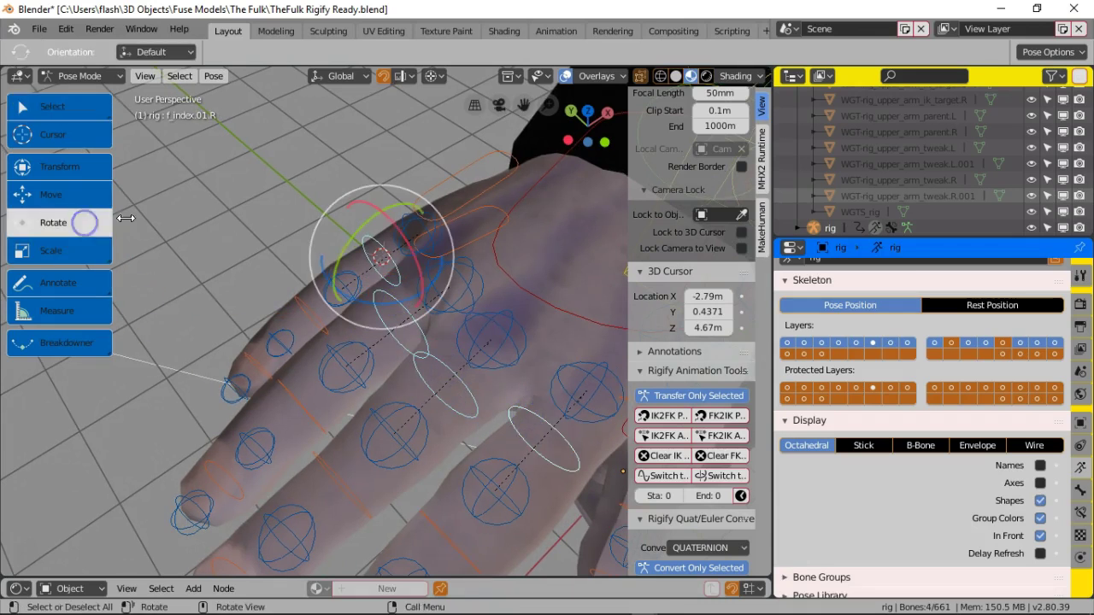
{"action": "key", "text": "r"}
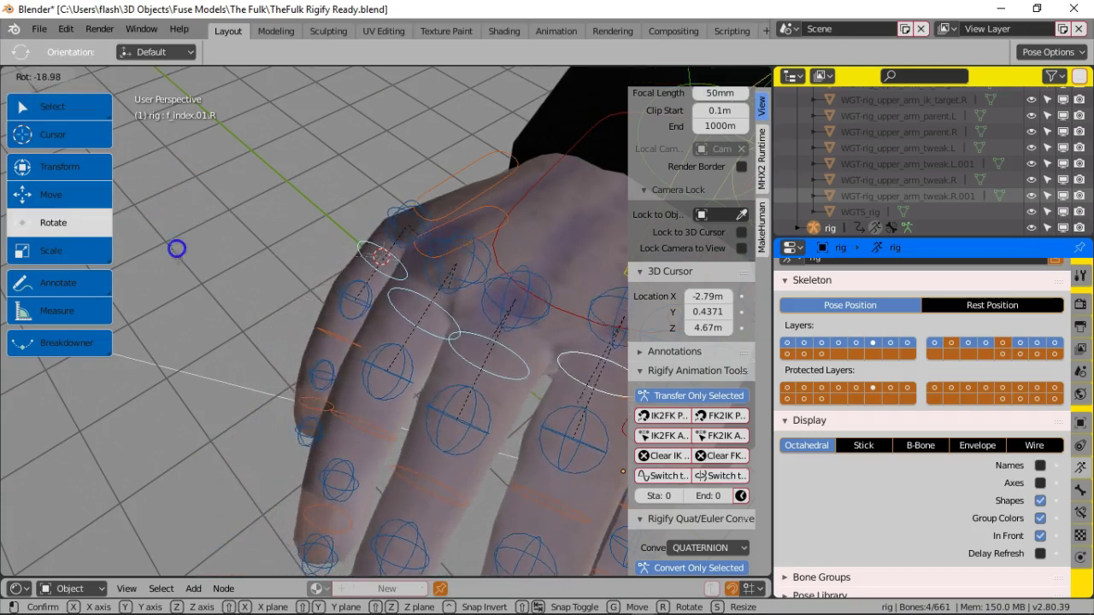
{"action": "key", "text": "y"}
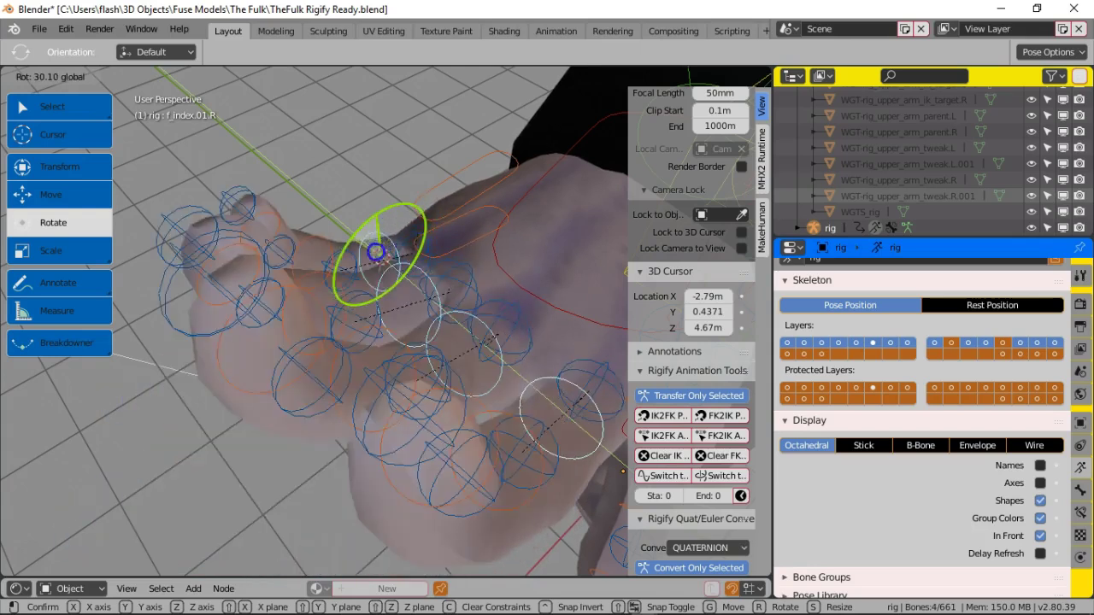
{"action": "left_click", "coordinate": [362, 267]}
{"action": "mouse_move", "coordinate": [362, 266]}
{"action": "middle_mouse_down"}
{"action": "mouse_move", "coordinate": [373, 288]}
{"action": "mouse_move", "coordinate": [334, 225]}
{"action": "mouse_move", "coordinate": [390, 279]}
{"action": "mouse_move", "coordinate": [418, 259]}
{"action": "mouse_move", "coordinate": [313, 268]}
{"action": "mouse_move", "coordinate": [256, 256]}
{"action": "mouse_move", "coordinate": [405, 272]}
{"action": "mouse_move", "coordinate": [384, 274]}
{"action": "mouse_move", "coordinate": [364, 248]}
{"action": "middle_mouse_up"}
Step: Rotate the four selected finger controls a further -2.74° about the global Y axis to tighten the curl
{"action": "key", "text": "r"}
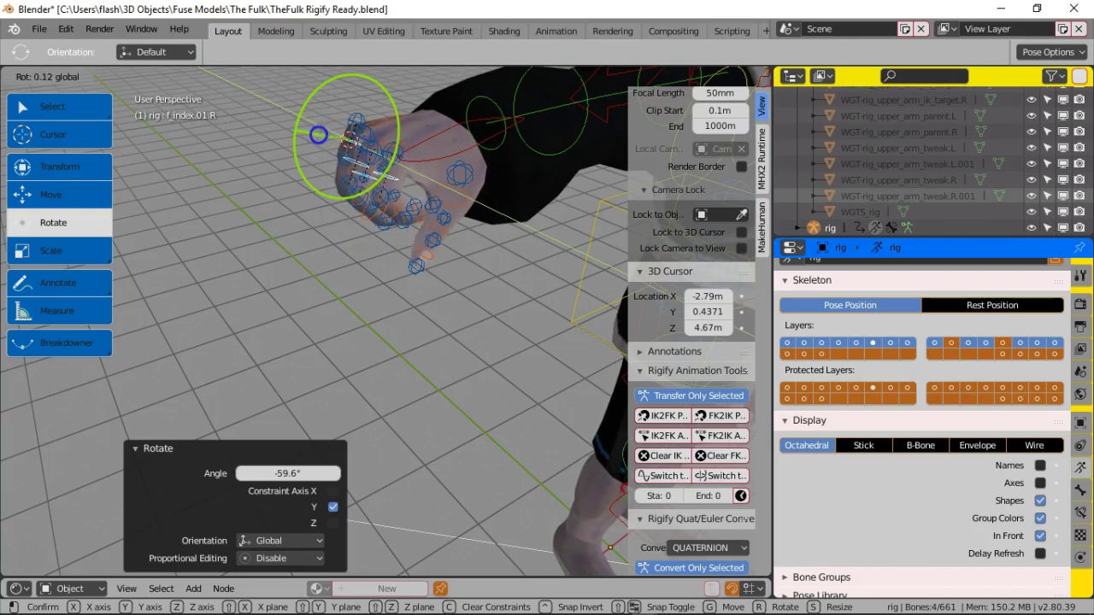
{"action": "left_click", "coordinate": [318, 135]}
{"action": "middle_click_drag", "start_coordinate": [430, 268], "coordinate": [460, 284]}
{"action": "scroll", "coordinate": [342, 266], "scroll_direction": "down", "scroll_amount": 5}
{"action": "left_click", "coordinate": [376, 272]}
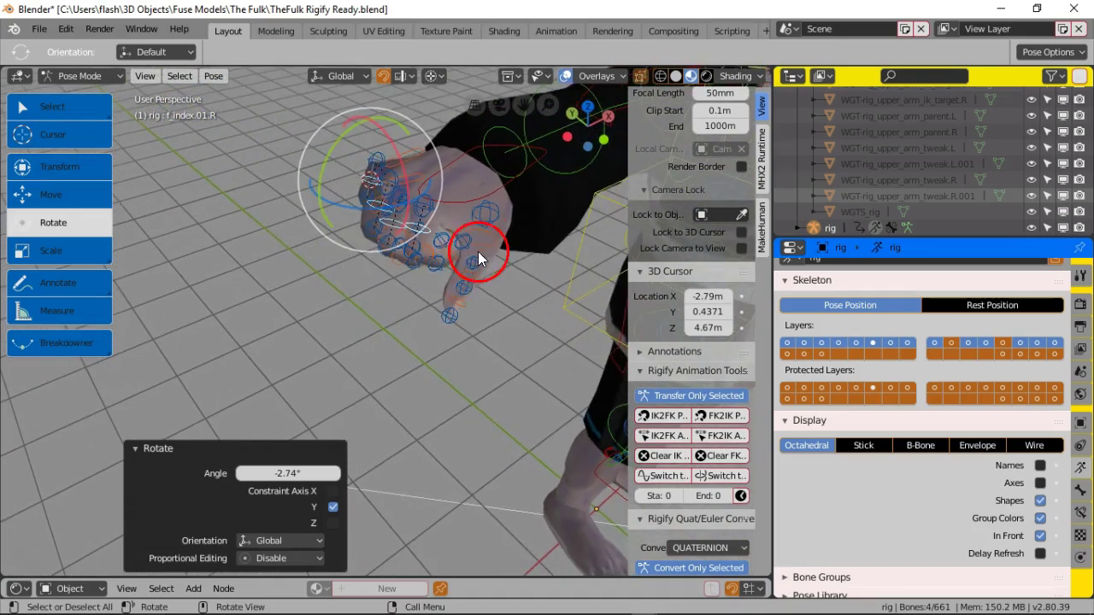
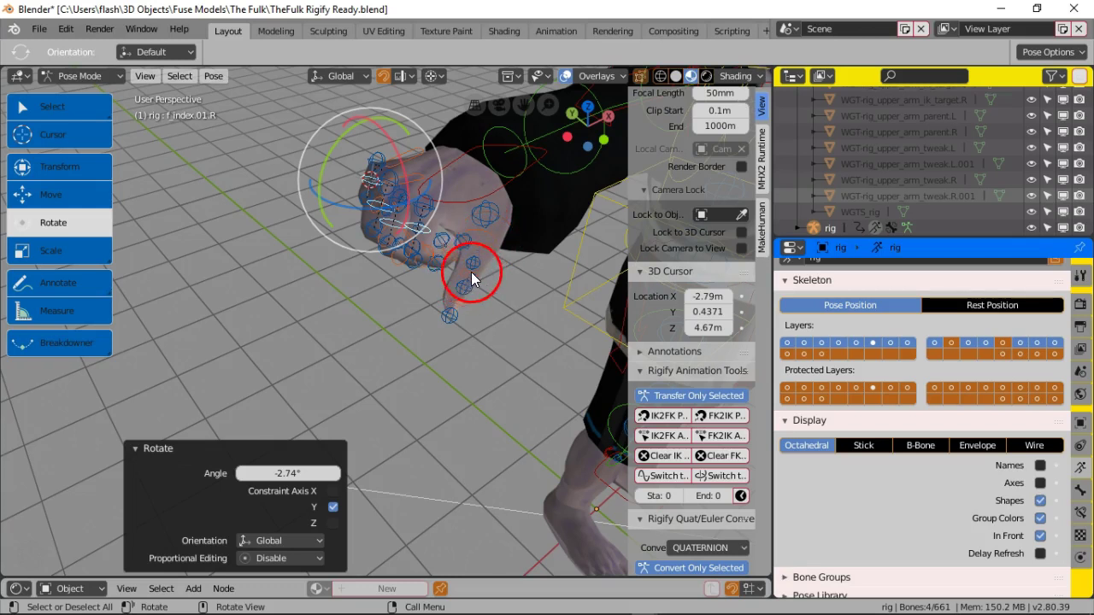
Step: Select the thumb.03.R control and try rotating it around the 3D cursor
{"action": "left_click", "coordinate": [462, 299]}
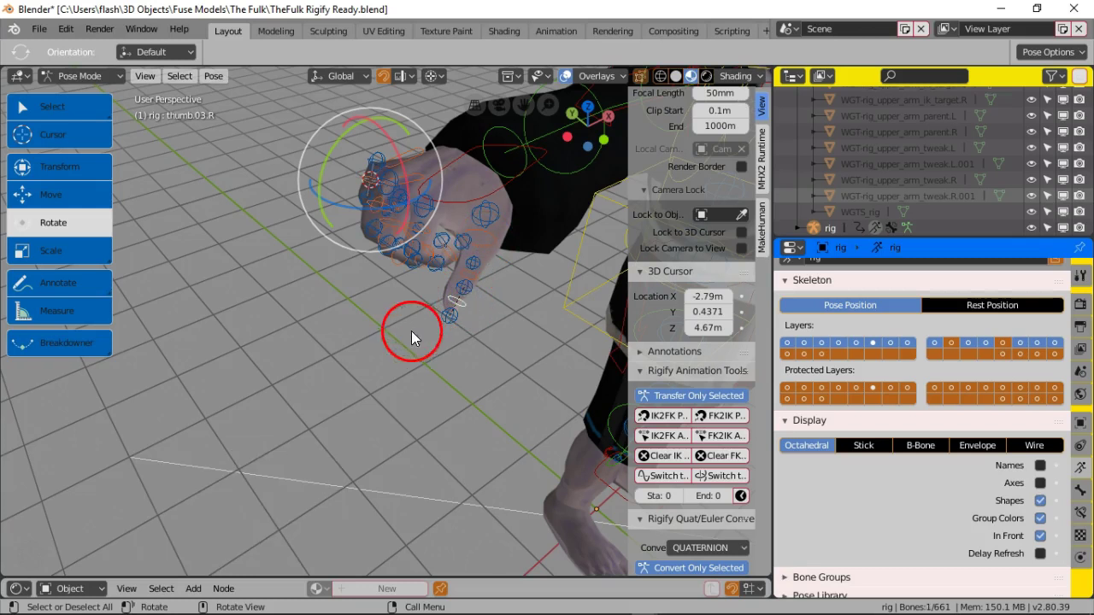
{"action": "left_click_drag", "start_coordinate": [392, 207], "coordinate": [402, 244]}
{"action": "left_click_drag", "start_coordinate": [404, 318], "coordinate": [472, 291]}
{"action": "right_click", "coordinate": [390, 199]}
{"action": "left_click", "coordinate": [381, 200]}
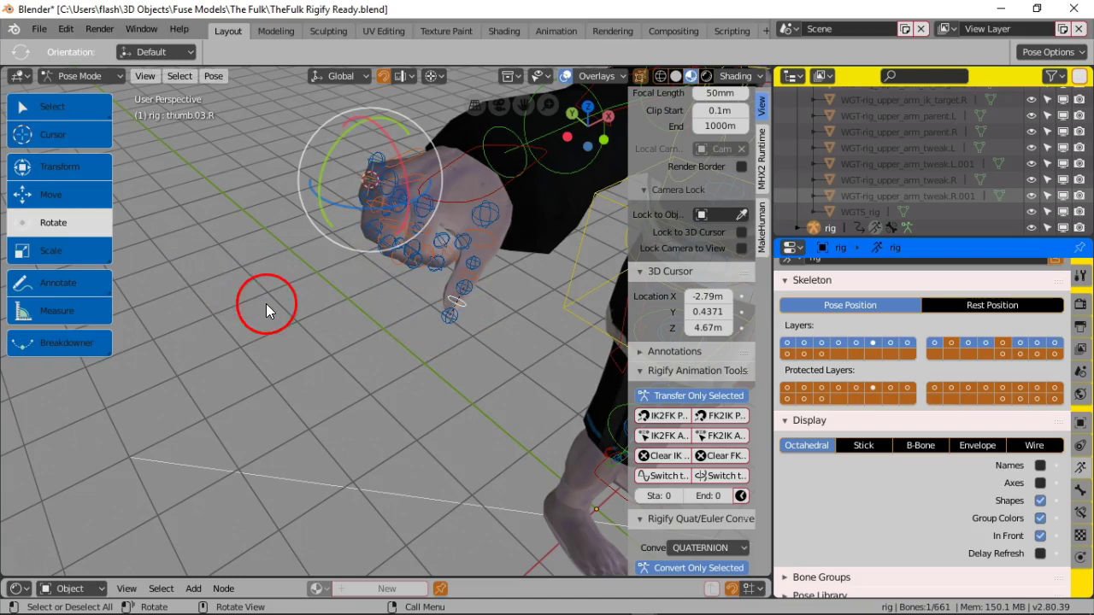
Step: Snap the 3D cursor to the selected thumb.03.R control and set the pivot point to Active Element
{"action": "key", "text": "shift+s"}
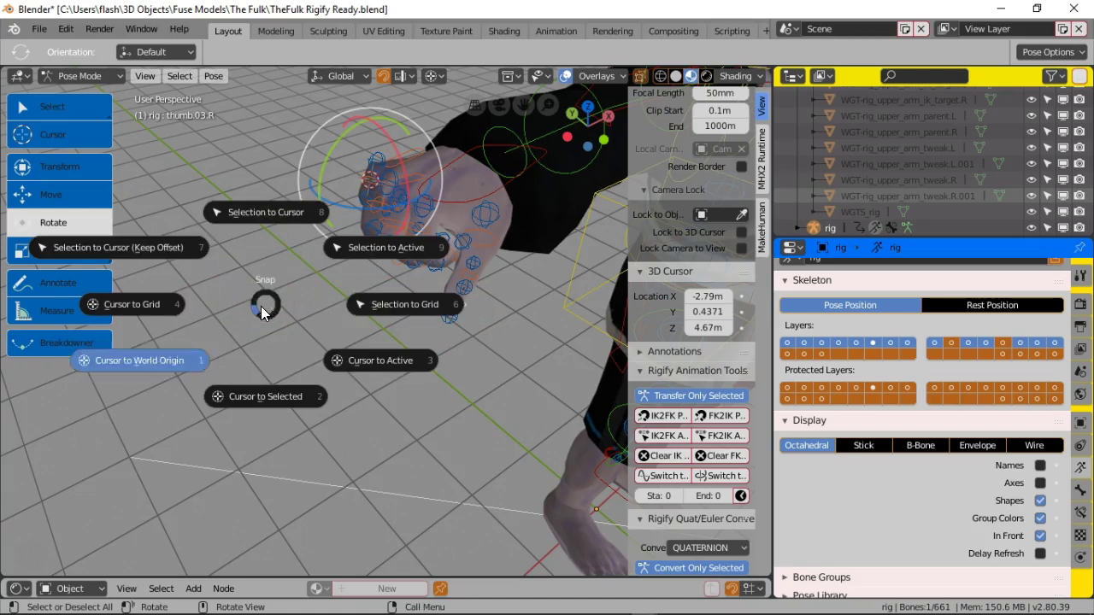
{"action": "left_click", "coordinate": [275, 401]}
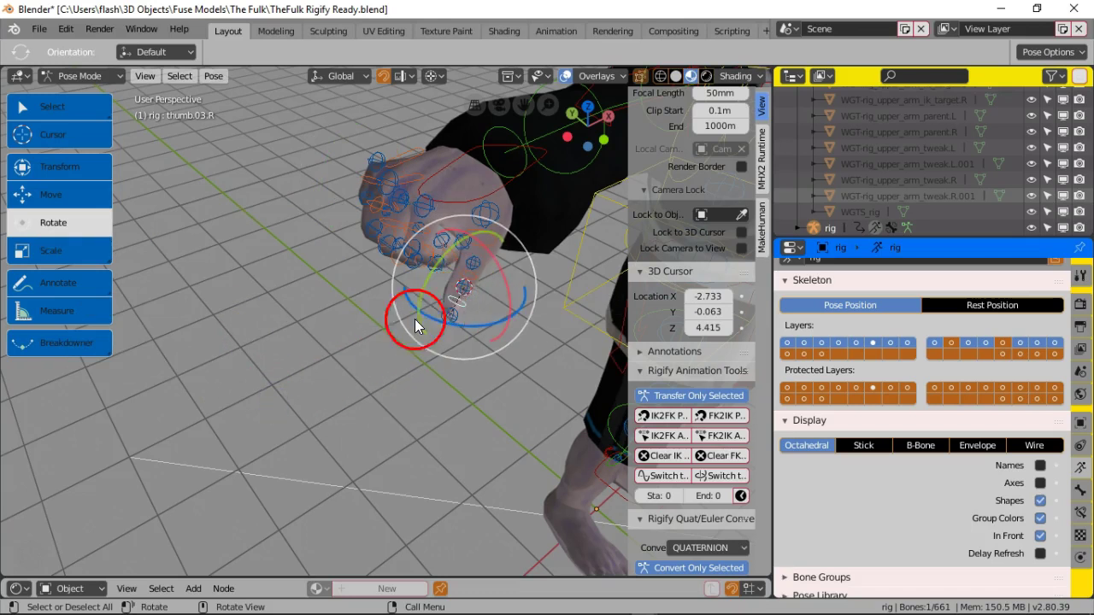
{"action": "scroll", "coordinate": [343, 371], "scroll_direction": "up", "scroll_amount": 2}
{"action": "middle_click_drag", "start_coordinate": [342, 372], "coordinate": [295, 306], "text": "shift"}
{"action": "scroll", "coordinate": [308, 322], "scroll_direction": "up", "scroll_amount": 3}
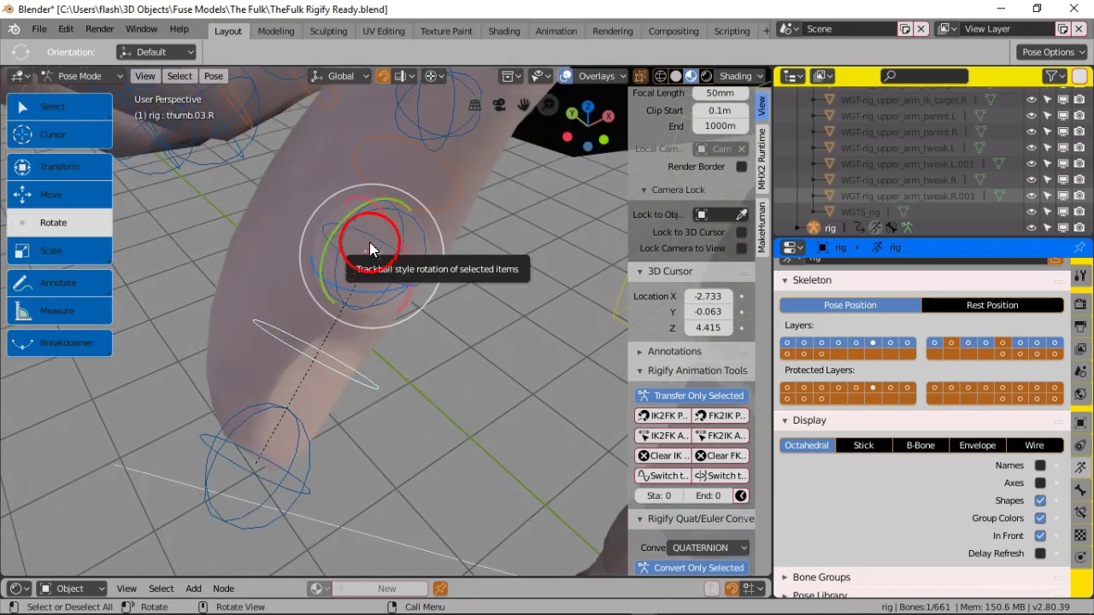
{"action": "left_click", "coordinate": [432, 76]}
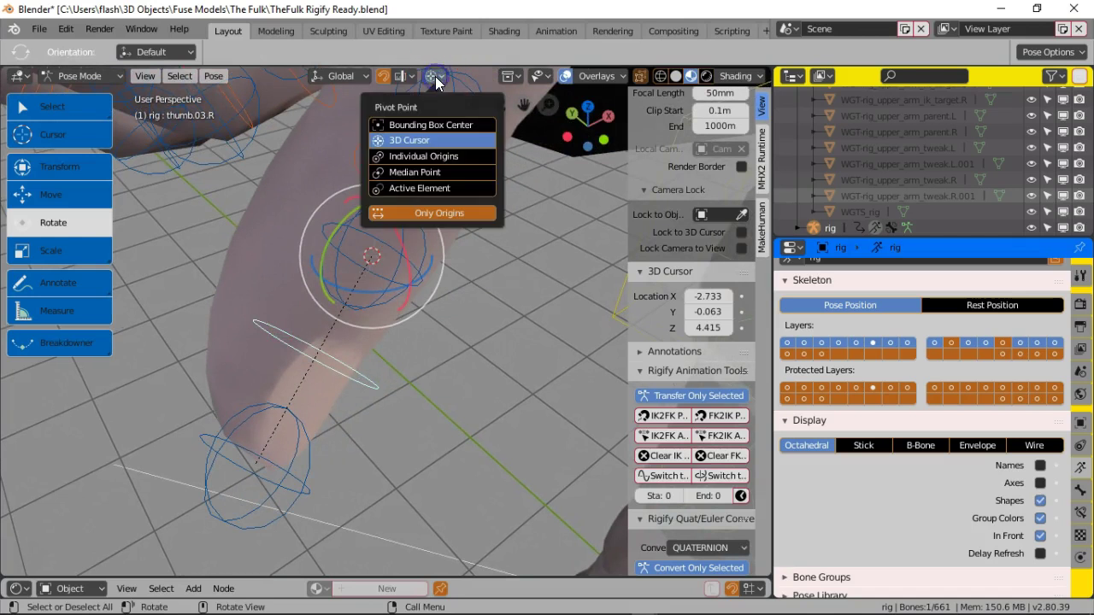
{"action": "left_click", "coordinate": [425, 189]}
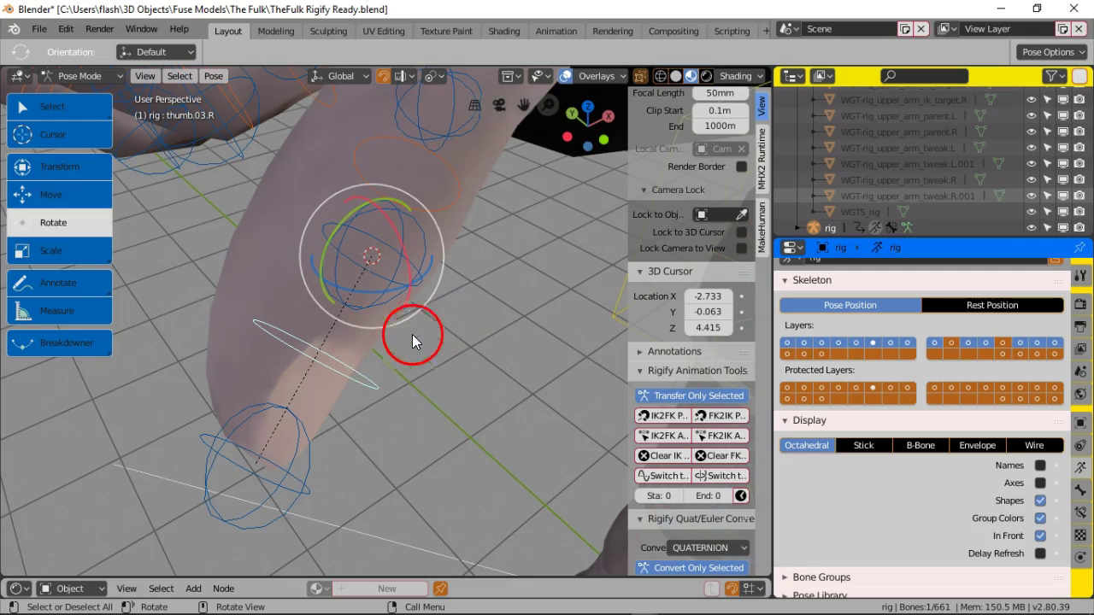
Step: Try rotating the thumb.03.R control -16.6° about global Z and -5.26° about global Y, and undo the rotations
{"action": "left_click_drag", "start_coordinate": [328, 292], "coordinate": [356, 296]}
{"action": "right_click", "coordinate": [397, 299]}
{"action": "left_click", "coordinate": [463, 317]}
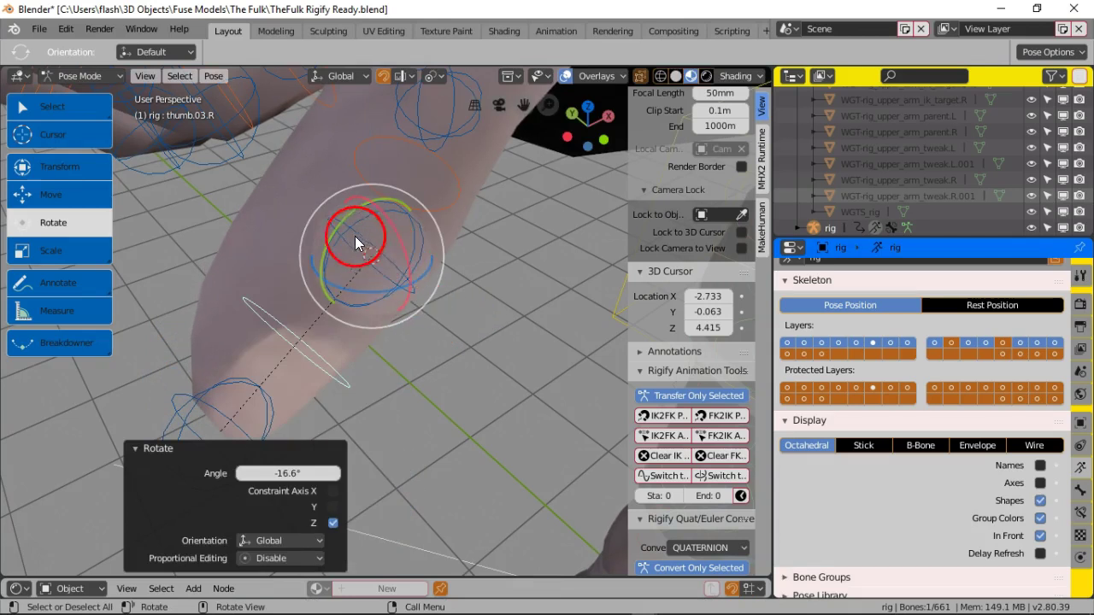
{"action": "left_click_drag", "start_coordinate": [341, 222], "coordinate": [470, 294]}
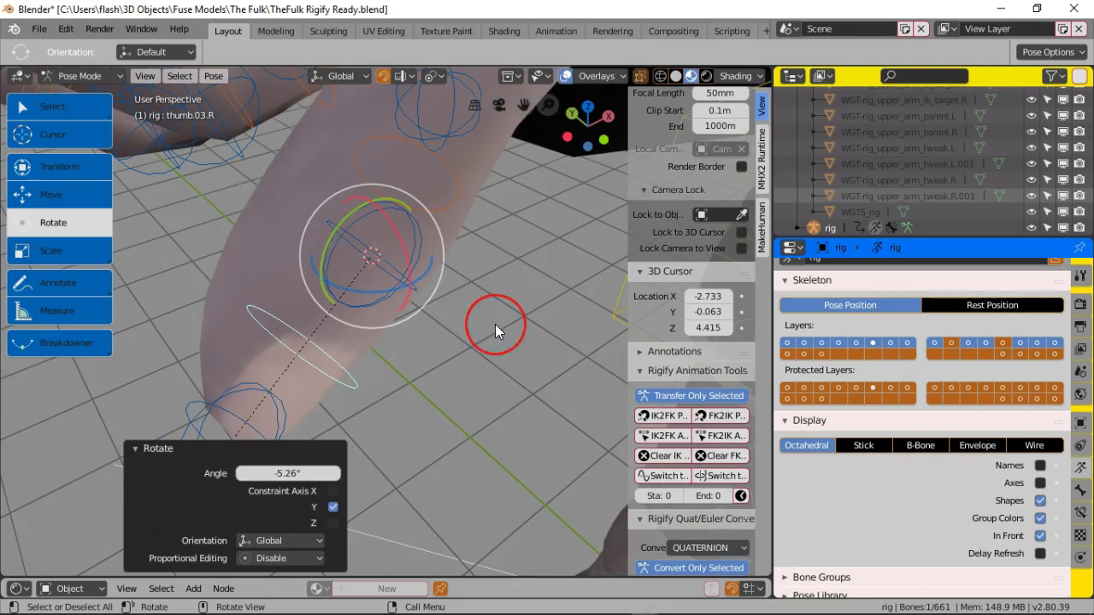
{"action": "key", "text": "ctrl+z"}
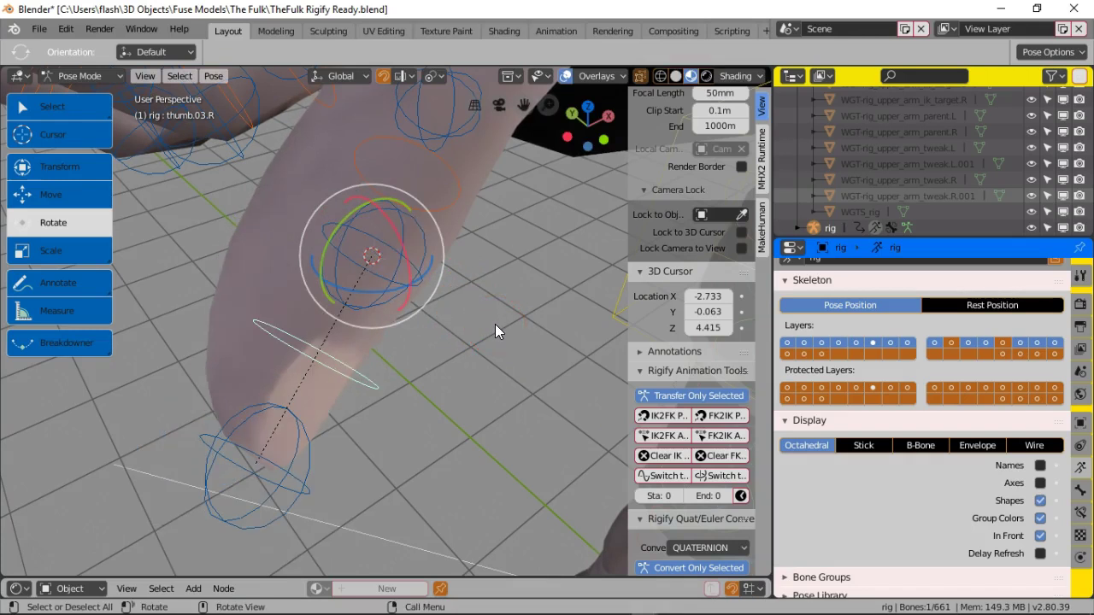
Step: Select the thumb.02.R control on the middle segment of the right thumb
{"action": "mouse_move", "coordinate": [494, 324]}
{"action": "middle_mouse_down"}
{"action": "mouse_move", "coordinate": [496, 307]}
{"action": "mouse_move", "coordinate": [493, 338]}
{"action": "mouse_move", "coordinate": [517, 302]}
{"action": "middle_mouse_up"}
{"action": "middle_click_drag", "start_coordinate": [440, 316], "coordinate": [419, 479], "text": "shift"}
{"action": "scroll", "coordinate": [430, 444], "scroll_direction": "up", "scroll_amount": 2}
{"action": "middle_click_drag", "start_coordinate": [432, 435], "coordinate": [401, 250], "text": "shift"}
{"action": "scroll", "coordinate": [393, 314], "scroll_direction": "up", "scroll_amount": 3}
{"action": "scroll", "coordinate": [416, 280], "scroll_direction": "up", "scroll_amount": 2}
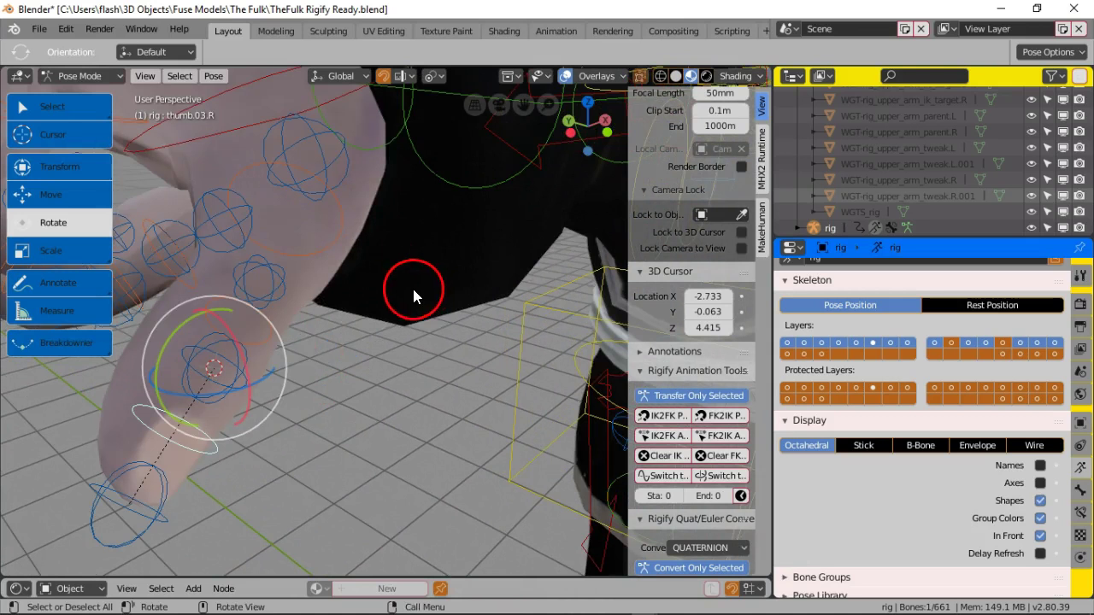
{"action": "left_click_drag", "start_coordinate": [214, 306], "coordinate": [207, 301]}
{"action": "left_click", "coordinate": [312, 323]}
{"action": "left_click", "coordinate": [270, 319]}
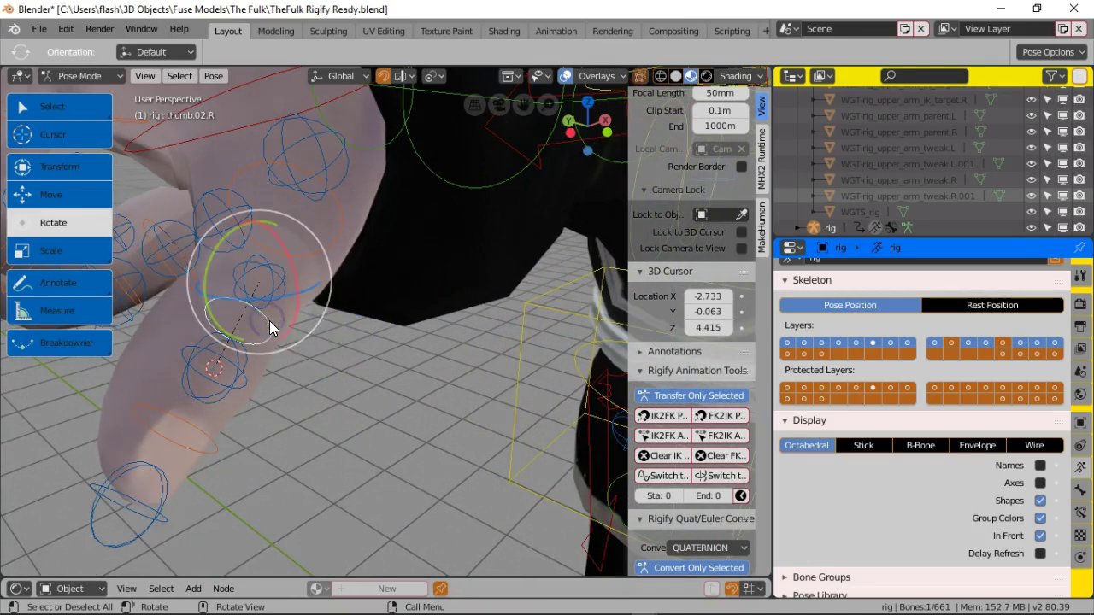
Step: Place the 3D cursor on the thumb surface beside the thumb.02.R control and return to the Select tool
{"action": "left_click", "coordinate": [107, 134]}
{"action": "left_click", "coordinate": [422, 325]}
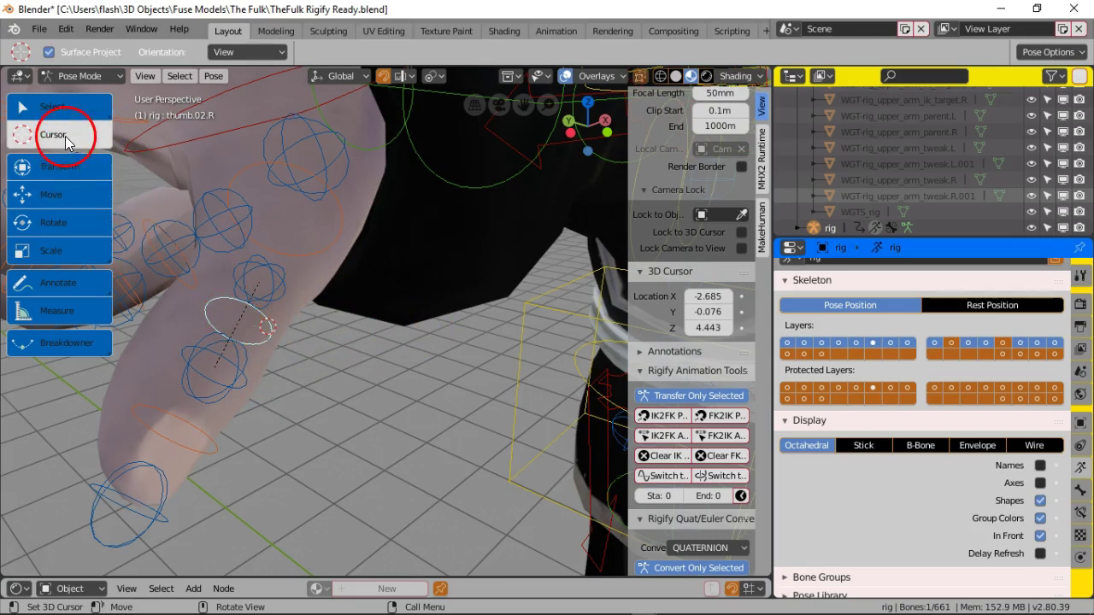
{"action": "left_click", "coordinate": [71, 107]}
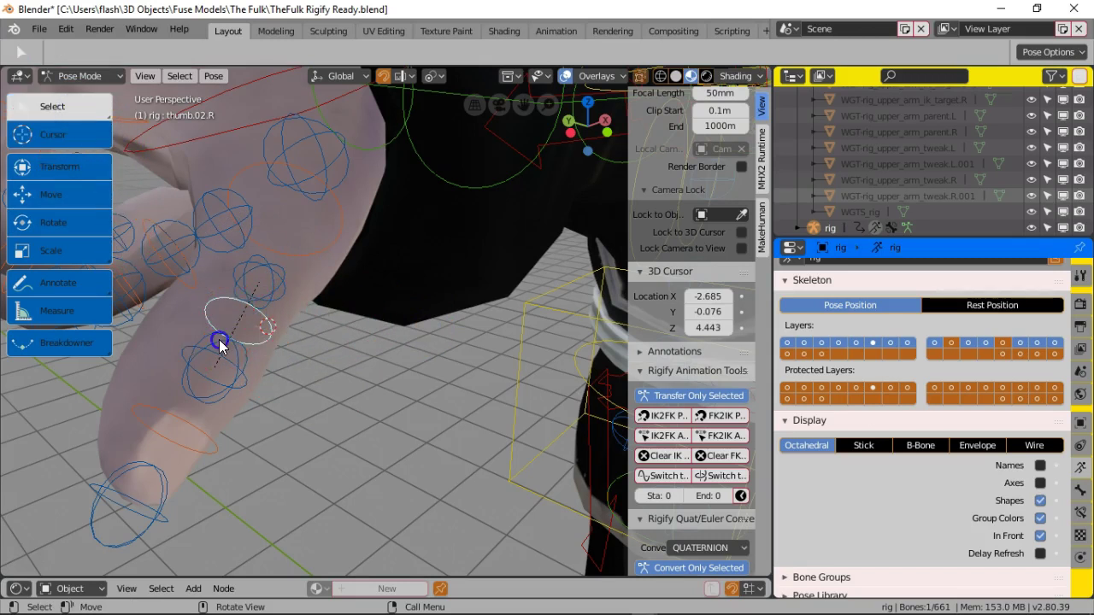
Step: Rotate the thumb.02.R control by 43.3° without an axis constraint to fold the thumb toward the curled fingers
{"action": "left_click", "coordinate": [82, 219]}
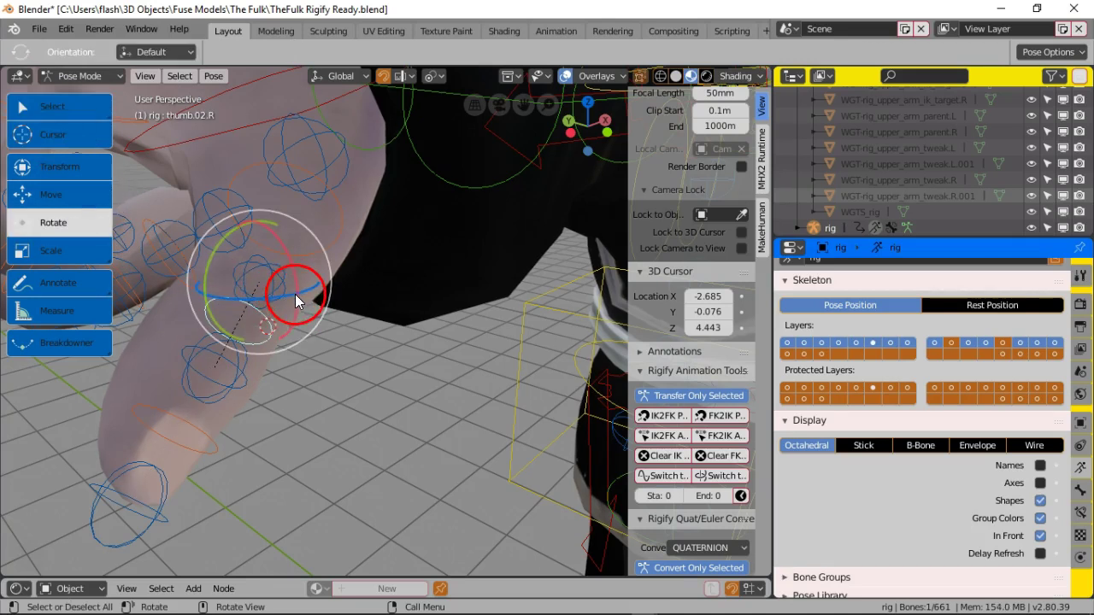
{"action": "middle_click_drag", "start_coordinate": [300, 323], "coordinate": [308, 324]}
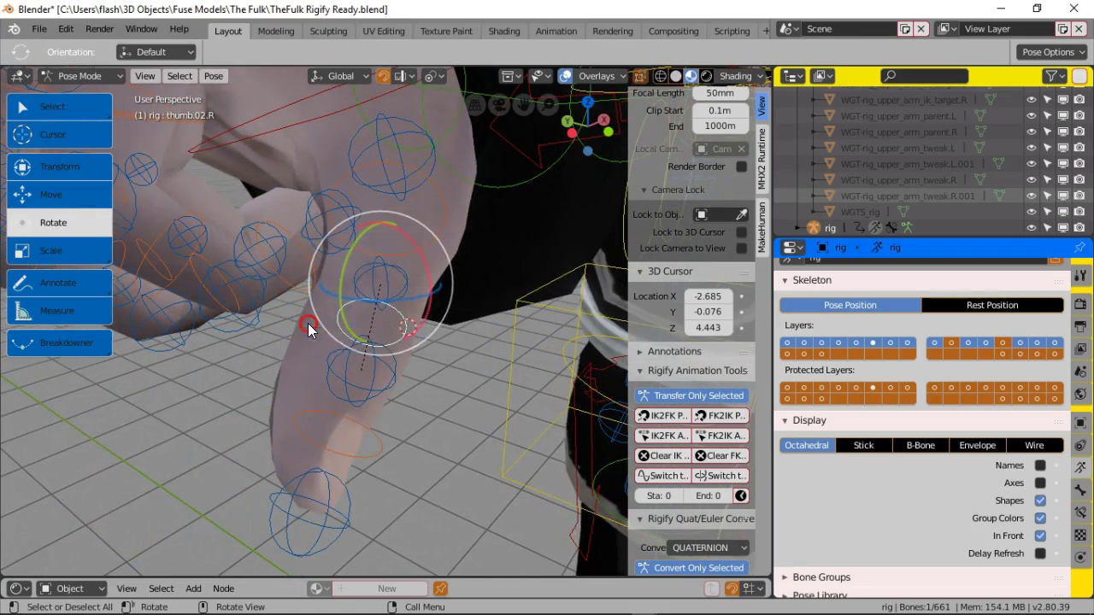
{"action": "left_click_drag", "start_coordinate": [356, 350], "coordinate": [309, 321]}
{"action": "middle_click_drag", "start_coordinate": [316, 409], "coordinate": [355, 333]}
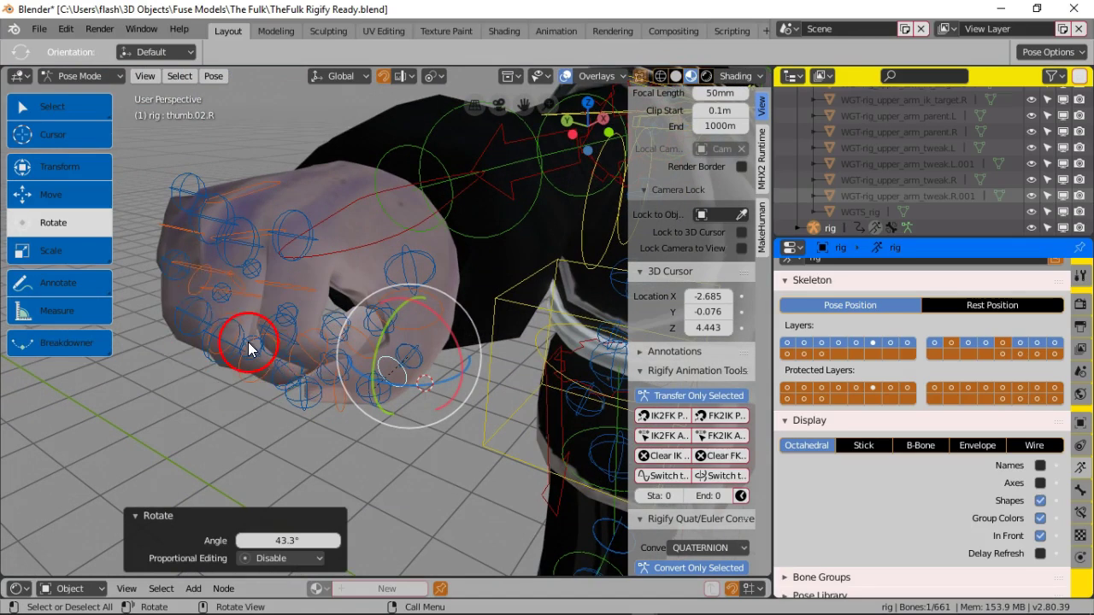
Step: Straighten the right pinky and ring fingers by rotating f_pinky.01.R 72.1° and f_ring.01.R 71° about global Y
{"action": "middle_click_drag", "start_coordinate": [250, 357], "coordinate": [265, 363]}
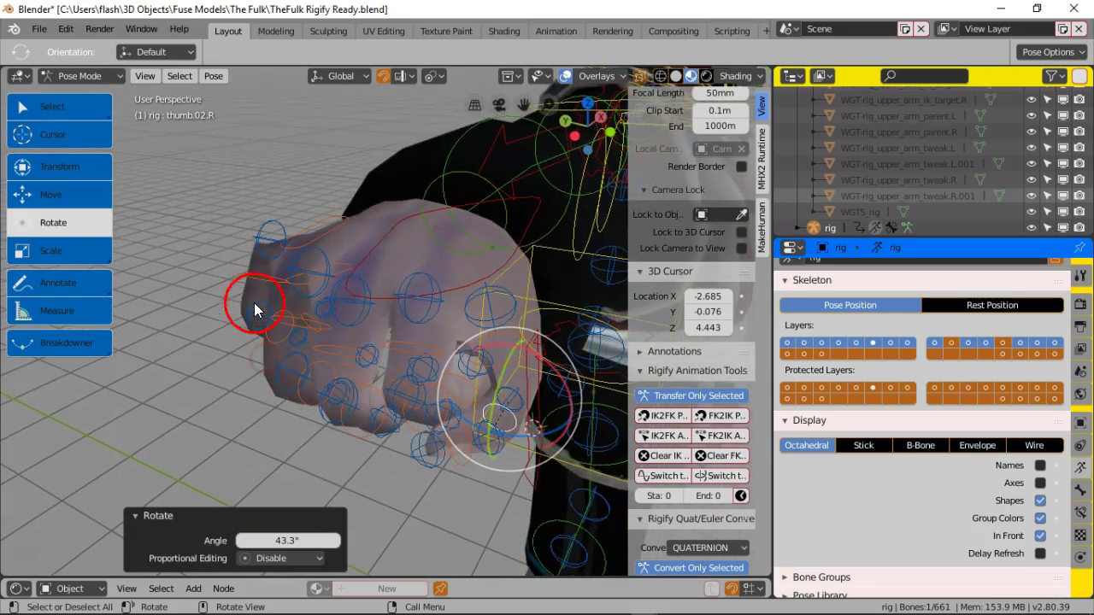
{"action": "left_click", "coordinate": [250, 278]}
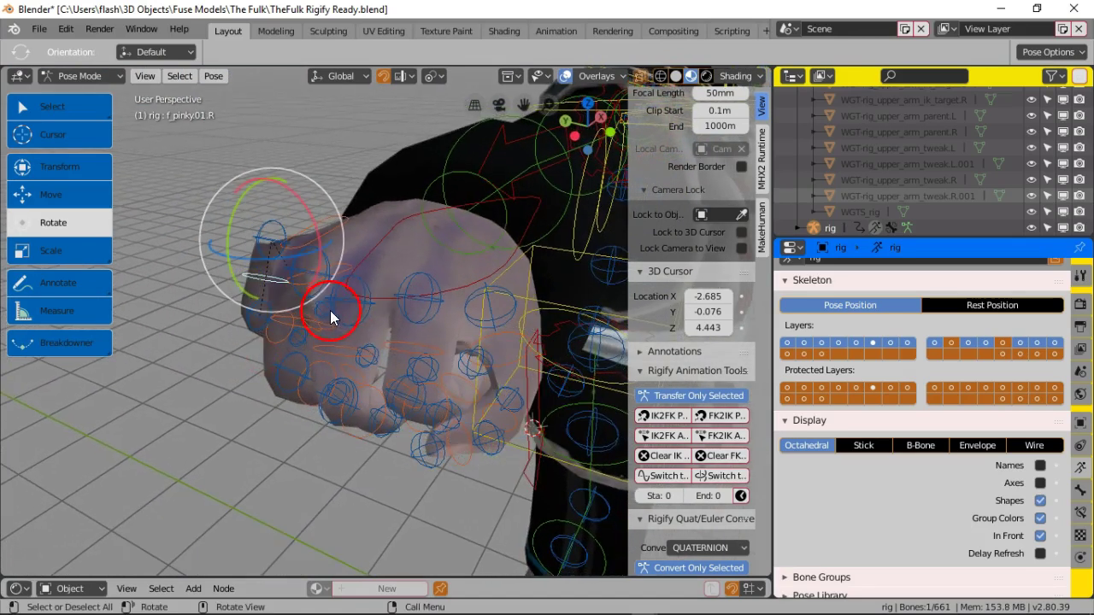
{"action": "middle_click_drag", "start_coordinate": [386, 313], "coordinate": [396, 313]}
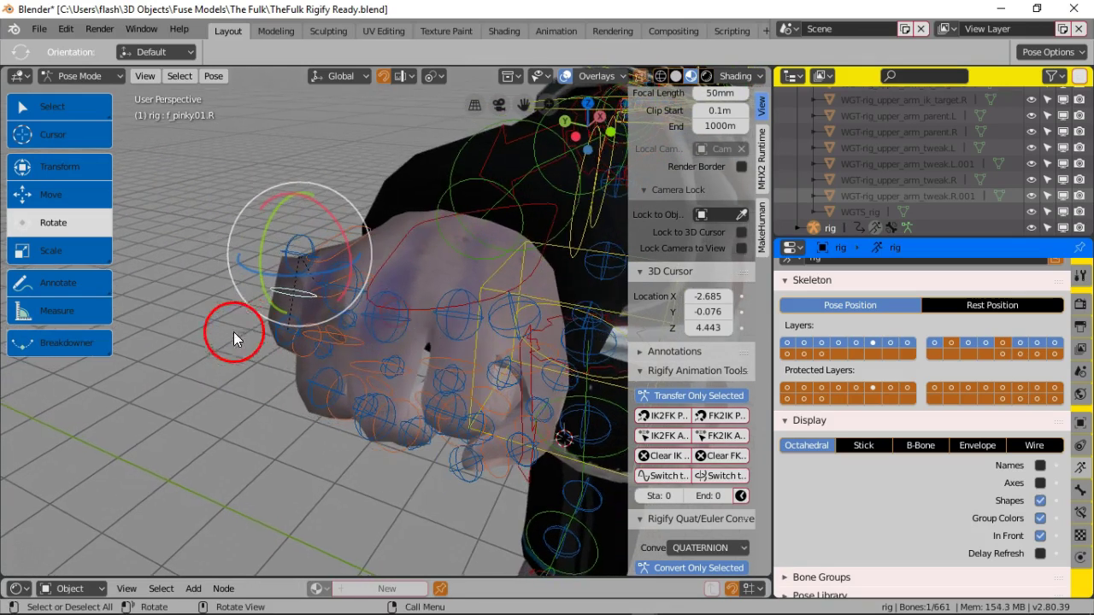
{"action": "left_click_drag", "start_coordinate": [261, 278], "coordinate": [264, 229]}
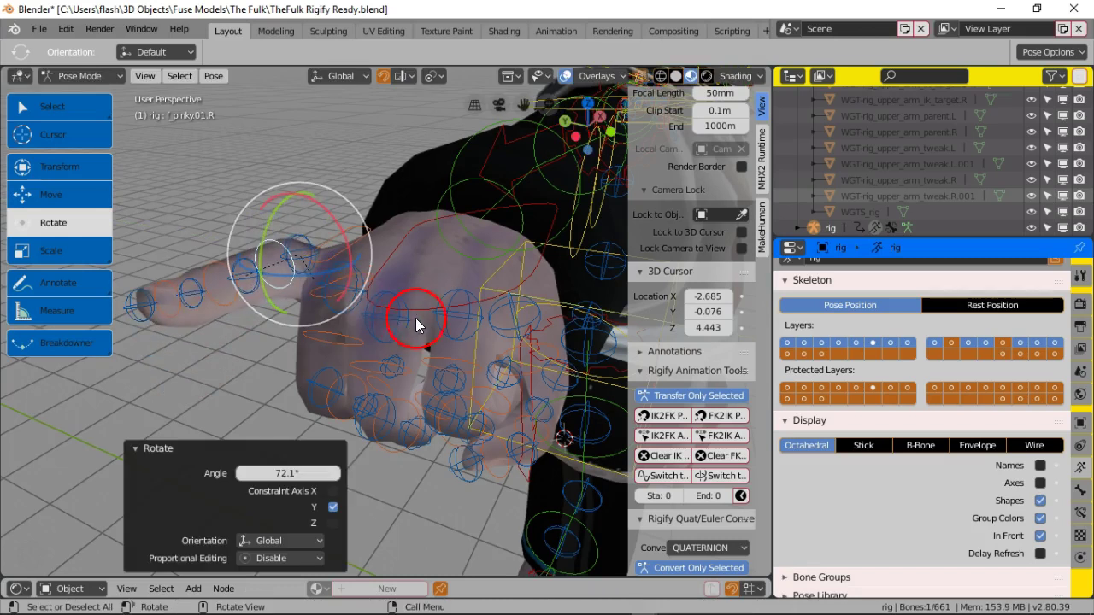
{"action": "left_click", "coordinate": [346, 344]}
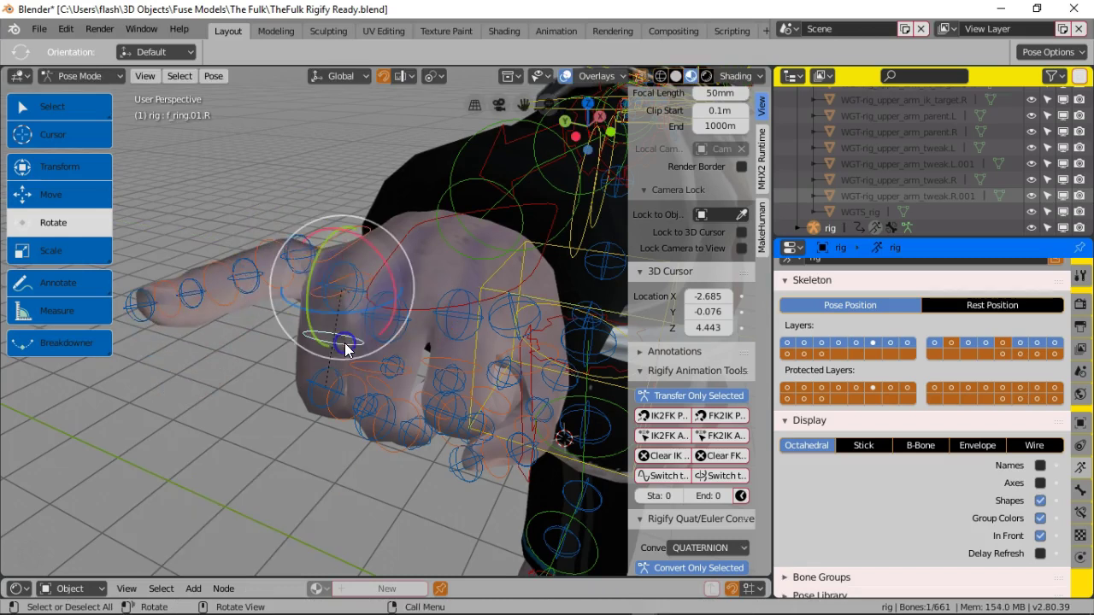
{"action": "left_click_drag", "start_coordinate": [320, 303], "coordinate": [332, 205]}
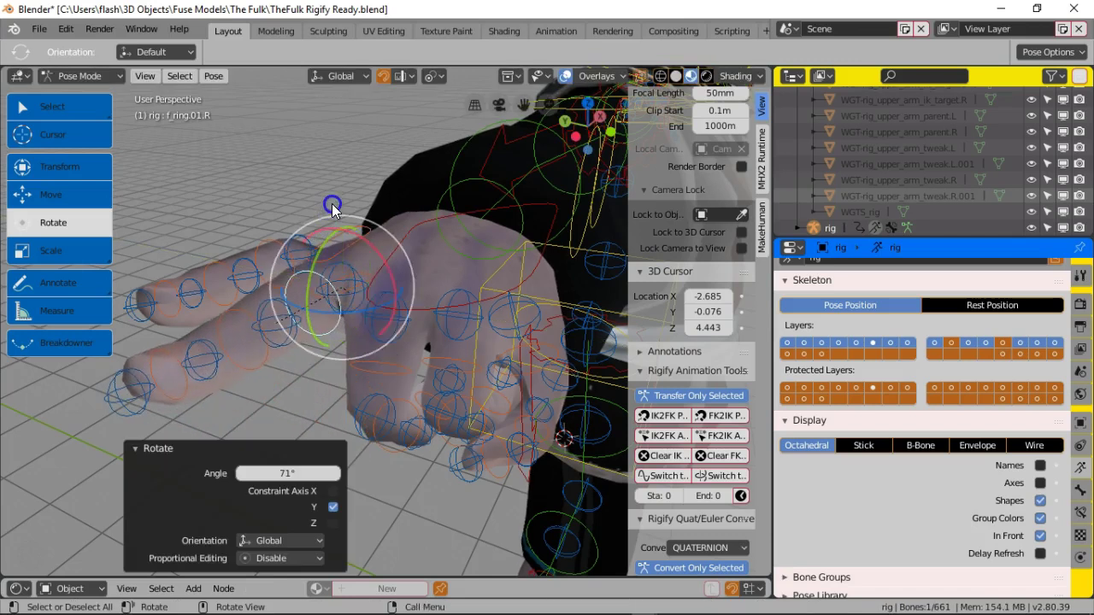
Step: Straighten the right middle and index fingers by rotating f_middle.01.R 68.4° and f_index.01.R 65.6° about global Y
{"action": "left_click", "coordinate": [386, 367]}
{"action": "left_click_drag", "start_coordinate": [355, 314], "coordinate": [385, 234]}
{"action": "right_click", "coordinate": [385, 234]}
{"action": "middle_click_drag", "start_coordinate": [399, 375], "coordinate": [396, 375]}
{"action": "left_click_drag", "start_coordinate": [313, 336], "coordinate": [333, 265]}
{"action": "right_click", "coordinate": [313, 295]}
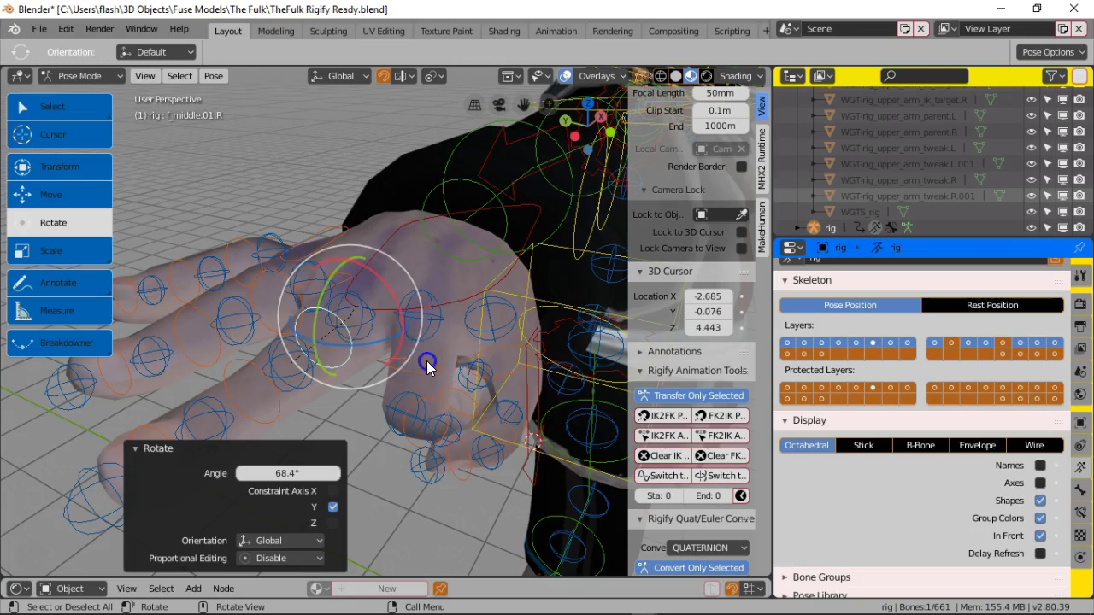
{"action": "left_click", "coordinate": [428, 366]}
{"action": "left_click_drag", "start_coordinate": [393, 331], "coordinate": [390, 295]}
Step: Rotate the thumb.02.R control -25.2° about global Z and move it 0.0208 m along global Y
{"action": "middle_click_drag", "start_coordinate": [434, 403], "coordinate": [428, 316]}
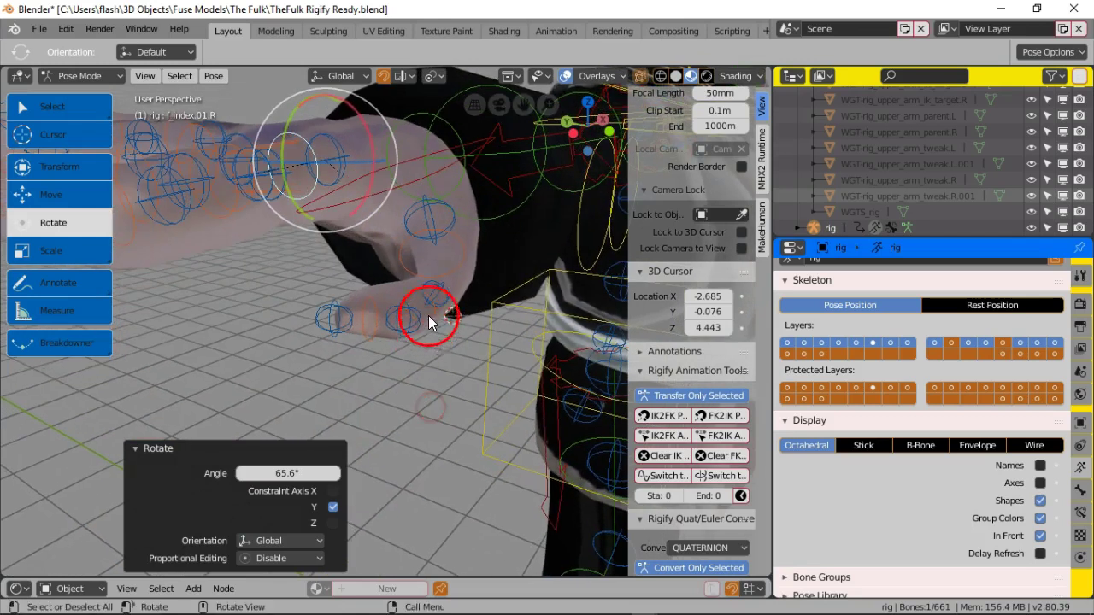
{"action": "left_click", "coordinate": [428, 315]}
{"action": "left_click_drag", "start_coordinate": [415, 317], "coordinate": [393, 303]}
{"action": "middle_click_drag", "start_coordinate": [384, 337], "coordinate": [390, 381]}
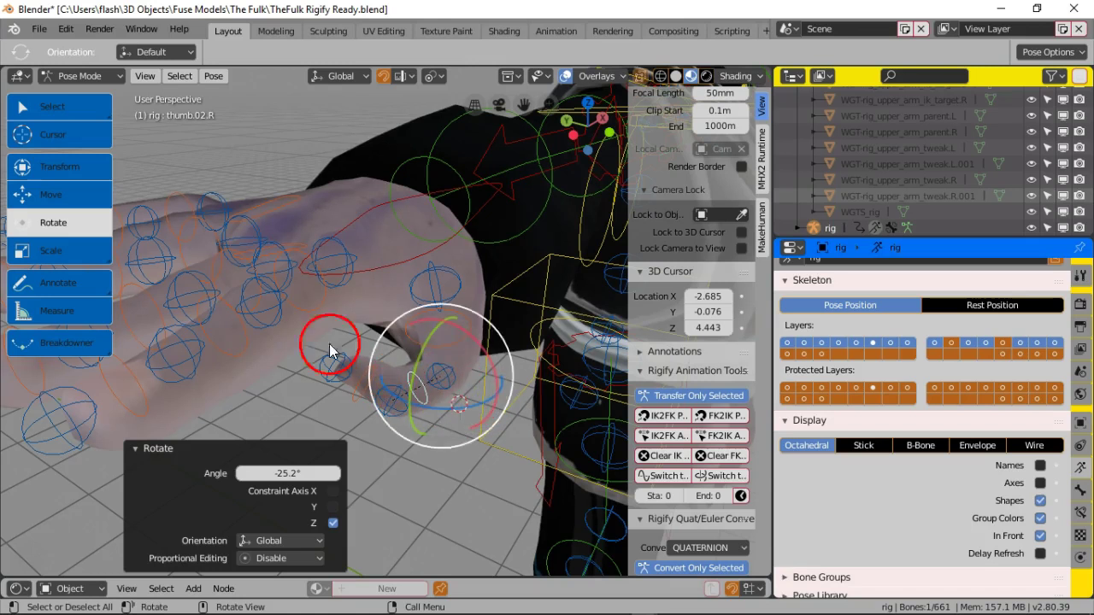
{"action": "left_click", "coordinate": [89, 196]}
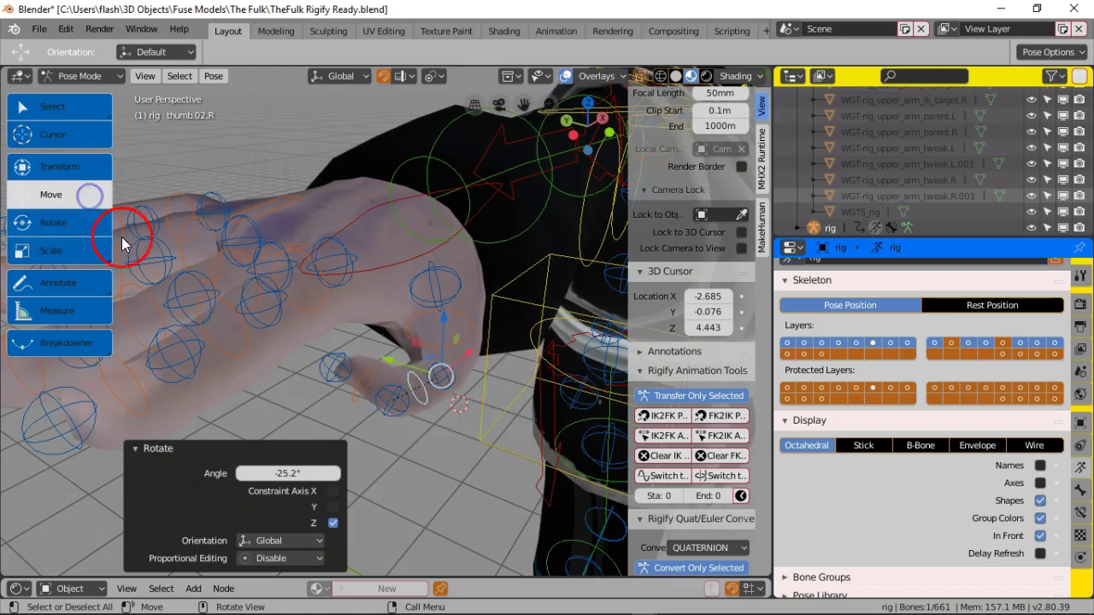
{"action": "left_click_drag", "start_coordinate": [386, 371], "coordinate": [415, 371]}
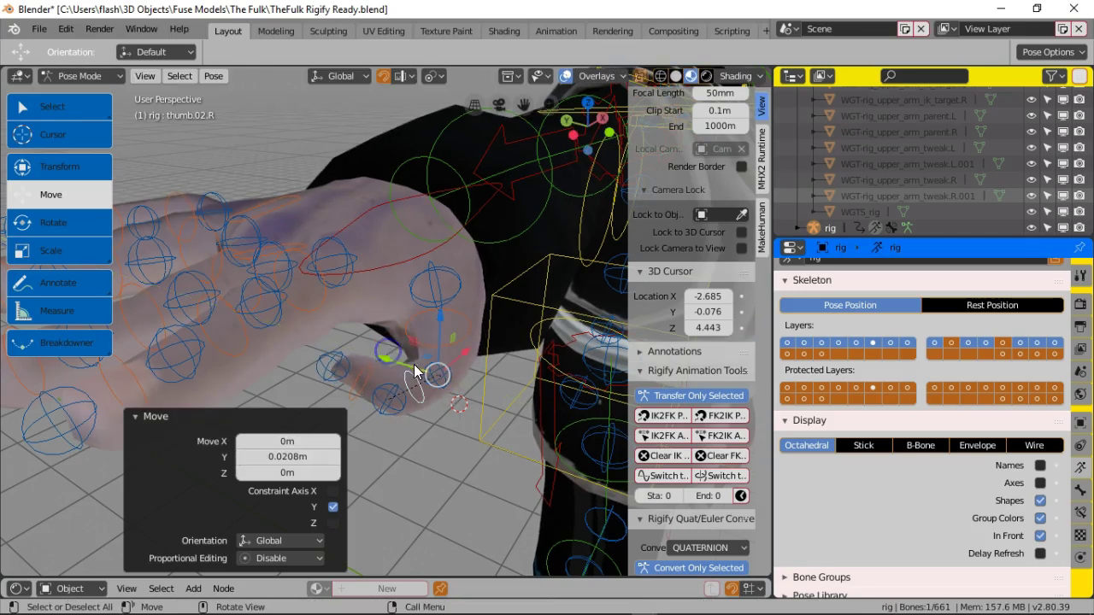
Step: Rotate the thumb.01.R control at the base of the right thumb by -8.25° about global Z
{"action": "left_click", "coordinate": [427, 446]}
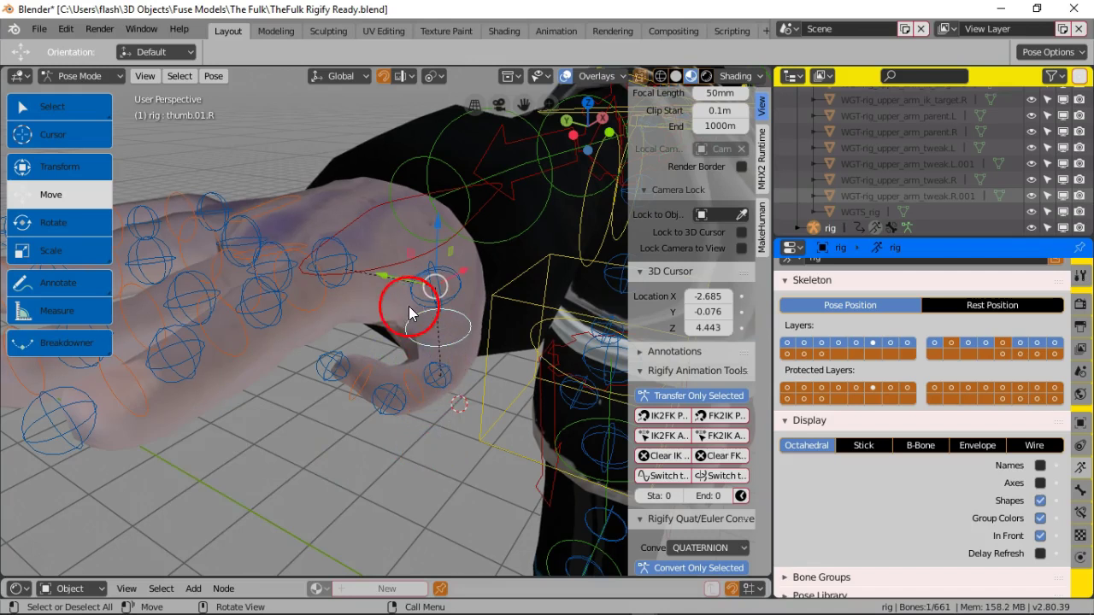
{"action": "middle_click_drag", "start_coordinate": [404, 297], "coordinate": [395, 298]}
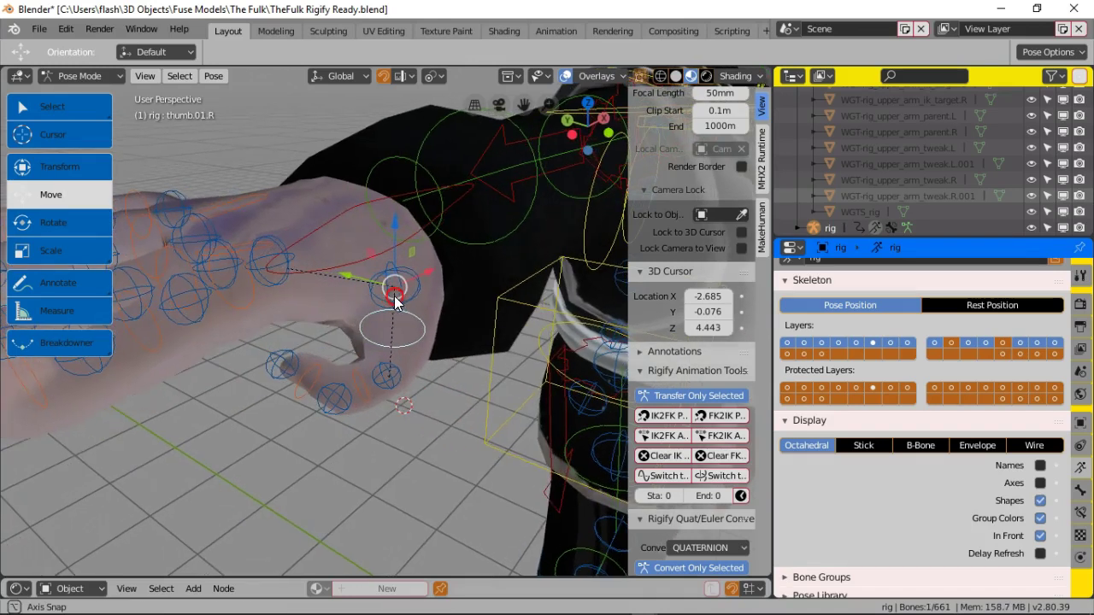
{"action": "left_click", "coordinate": [79, 224]}
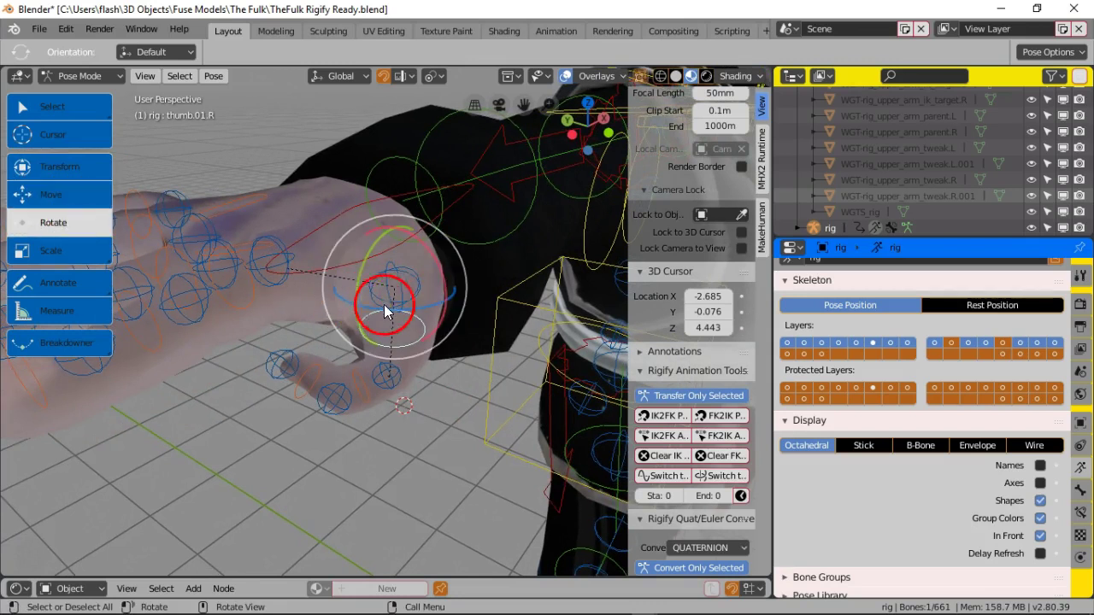
{"action": "left_click_drag", "start_coordinate": [400, 308], "coordinate": [400, 314]}
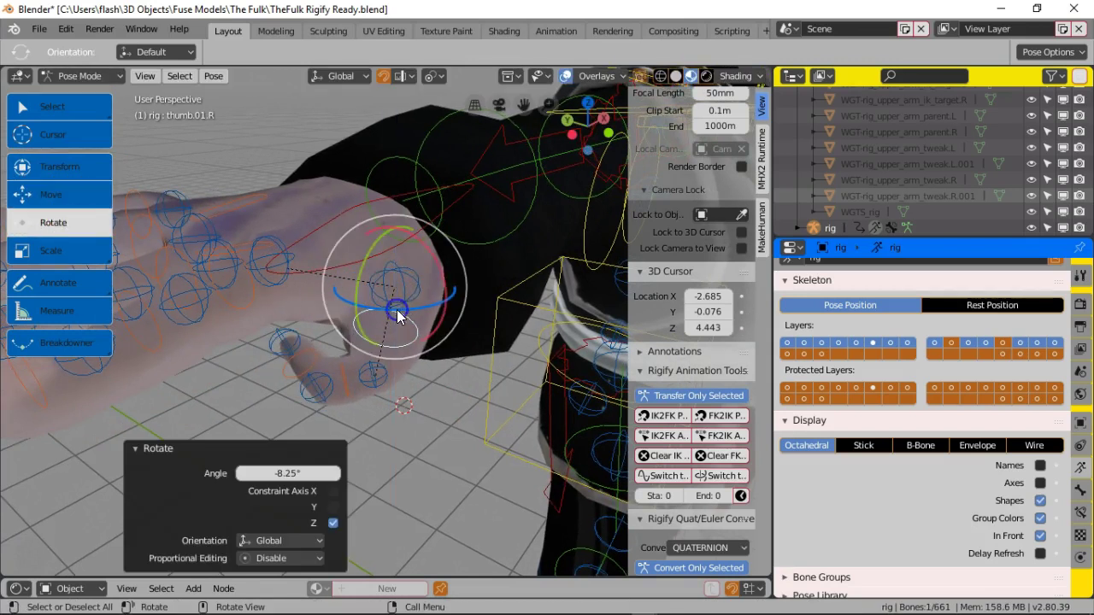
Step: Rotate the f_pinky.01.R control at the base of the right pinky by 3.85° without an axis constraint
{"action": "scroll", "coordinate": [365, 376], "scroll_direction": "down", "scroll_amount": 4}
{"action": "middle_click_drag", "start_coordinate": [366, 376], "coordinate": [347, 369]}
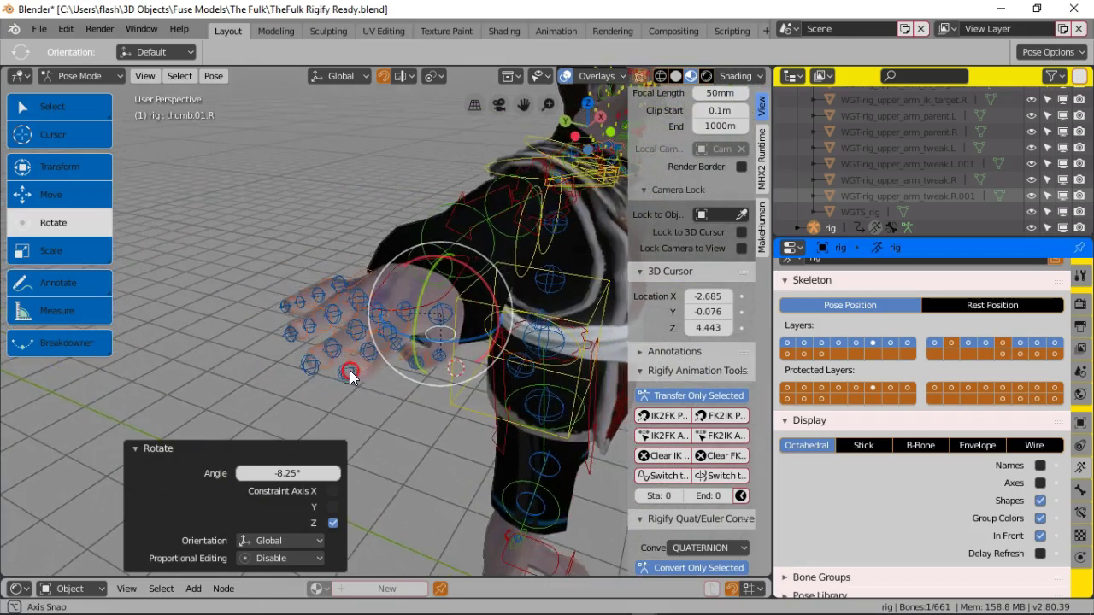
{"action": "scroll", "coordinate": [343, 360], "scroll_direction": "up", "scroll_amount": 2}
{"action": "scroll", "coordinate": [343, 359], "scroll_direction": "up", "scroll_amount": 3}
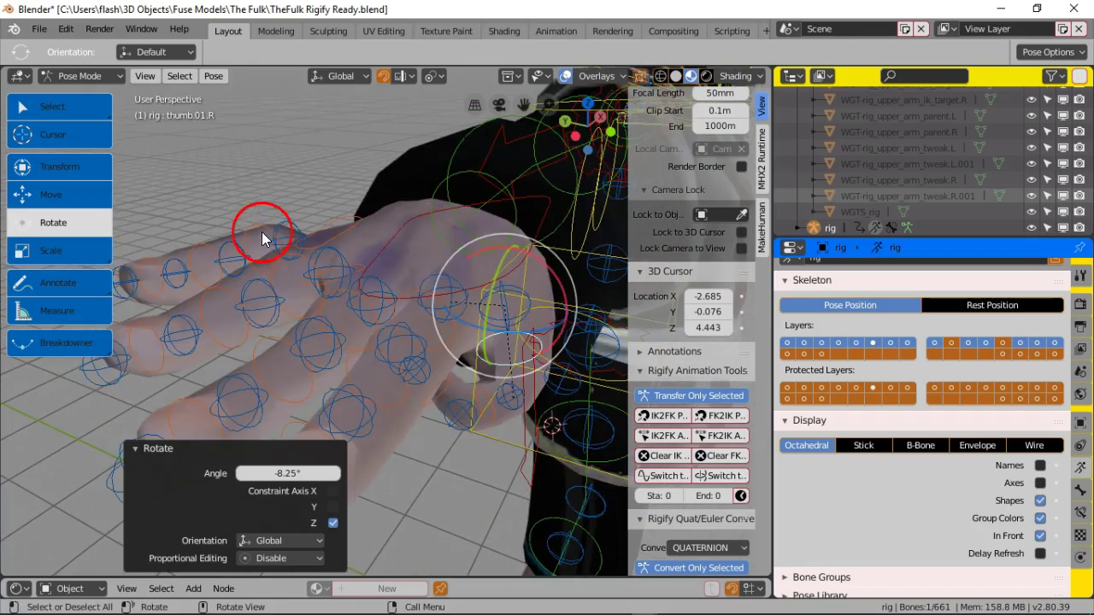
{"action": "left_click", "coordinate": [261, 232]}
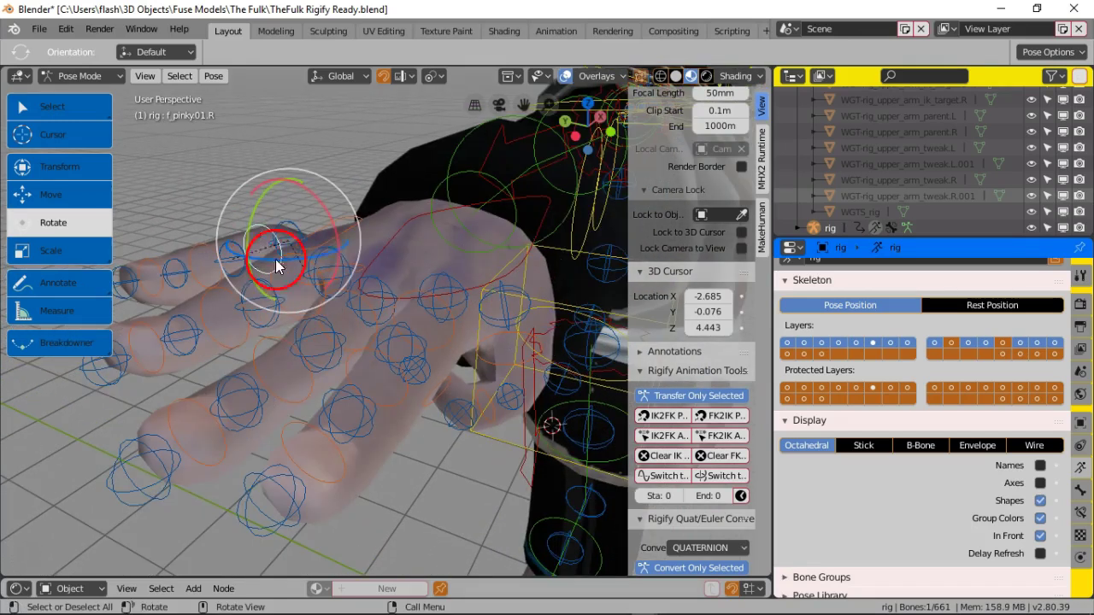
{"action": "left_click", "coordinate": [178, 200]}
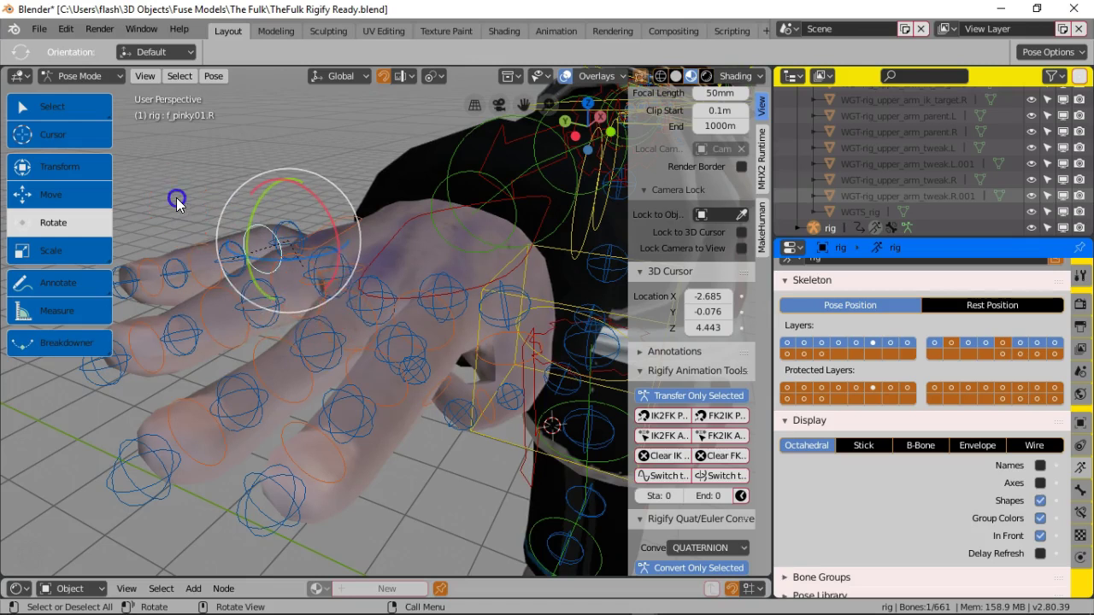
{"action": "left_click", "coordinate": [247, 231]}
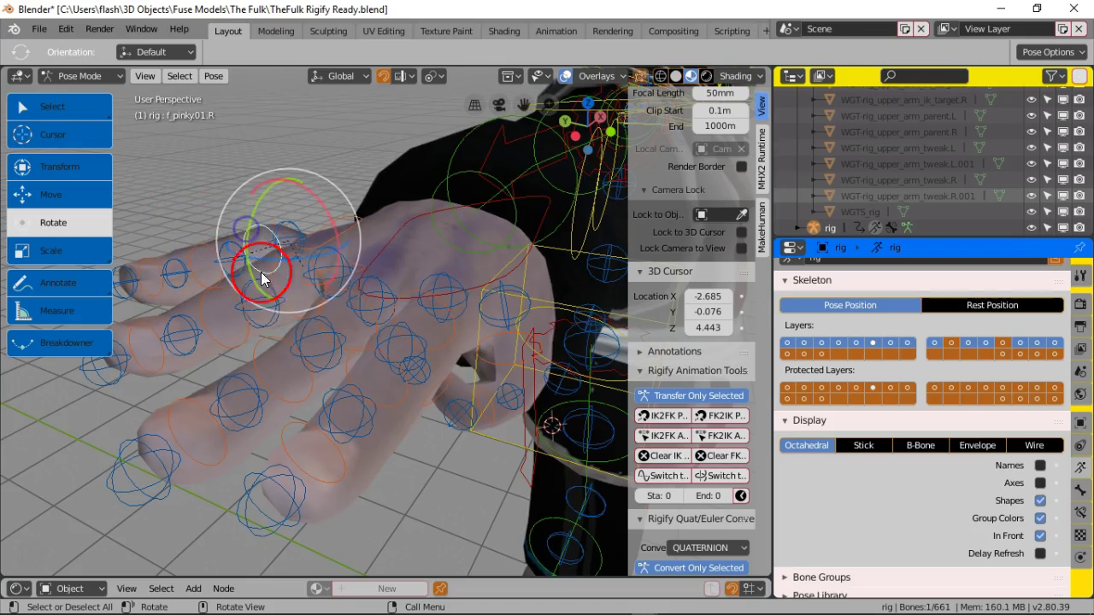
{"action": "left_click_drag", "start_coordinate": [309, 318], "coordinate": [310, 315]}
{"action": "left_click_drag", "start_coordinate": [177, 200], "coordinate": [172, 185]}
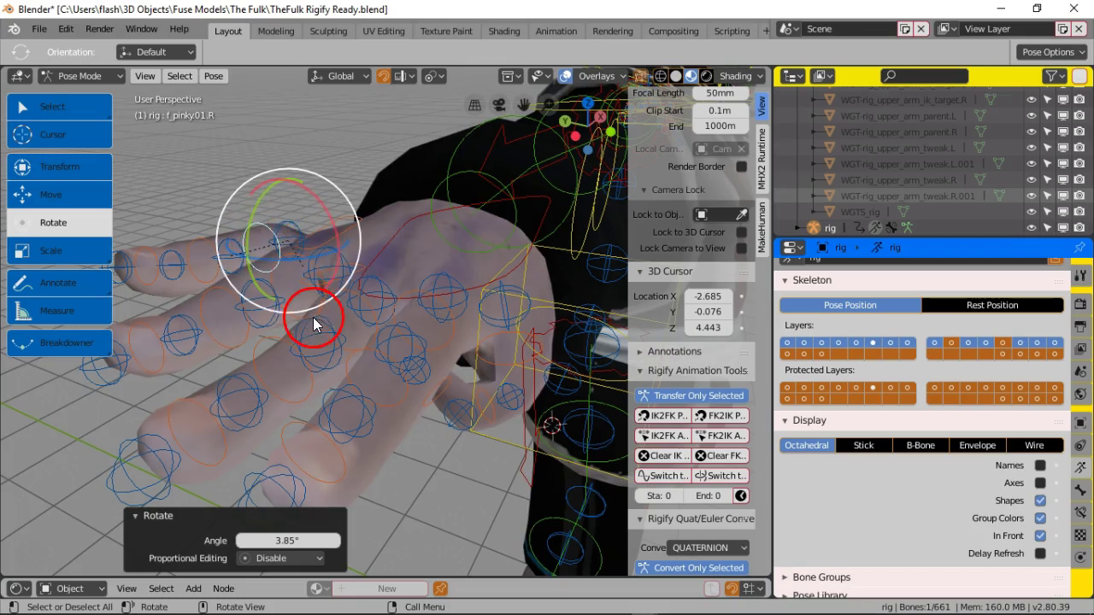
Step: Curl the four right fingers together by rotating f_pinky.01.R, f_ring.01.R, f_middle.01.R and f_index.02.R about global Y, the last rotation being -33.1°
{"action": "middle_click_drag", "start_coordinate": [310, 317], "coordinate": [318, 325]}
{"action": "scroll", "coordinate": [319, 323], "scroll_direction": "up", "scroll_amount": 3}
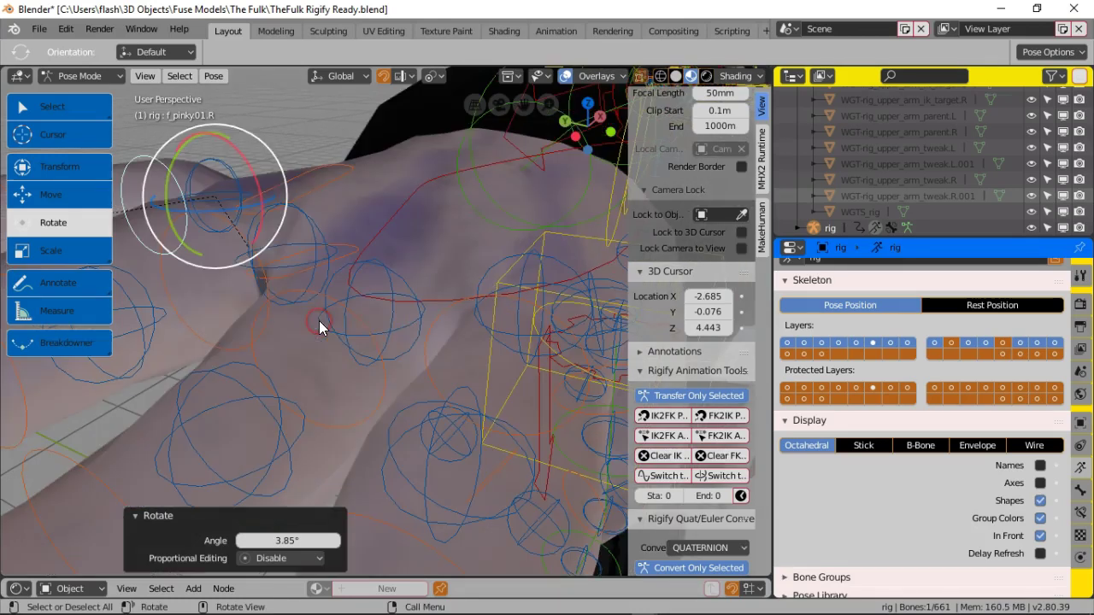
{"action": "left_click", "coordinate": [267, 289]}
{"action": "left_click", "coordinate": [365, 325], "text": "shift"}
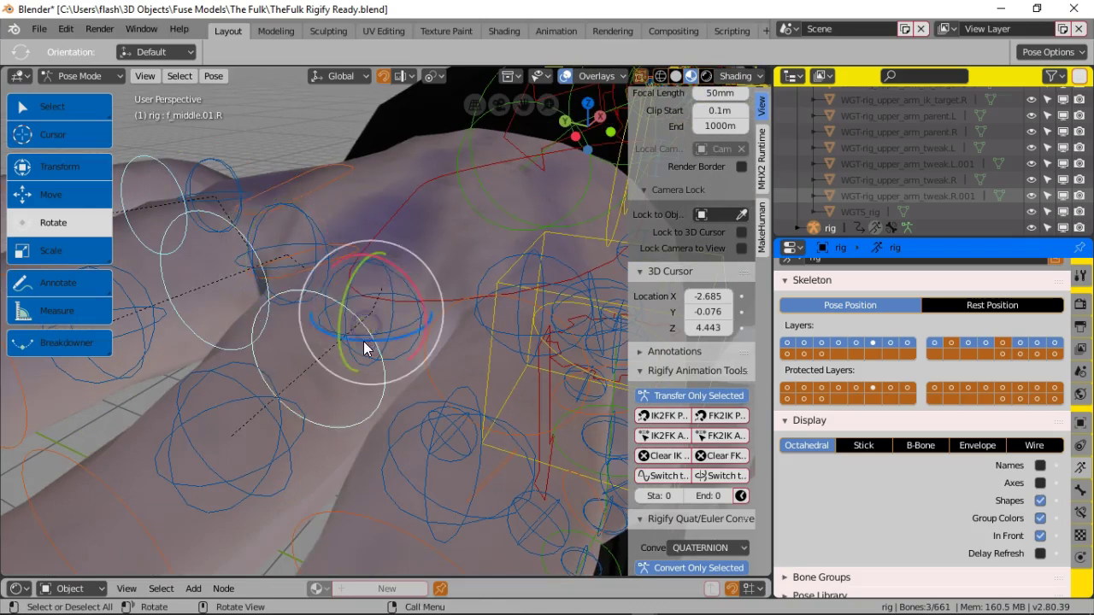
{"action": "scroll", "coordinate": [401, 368], "scroll_direction": "down", "scroll_amount": 3}
{"action": "scroll", "coordinate": [410, 368], "scroll_direction": "up", "scroll_amount": 3}
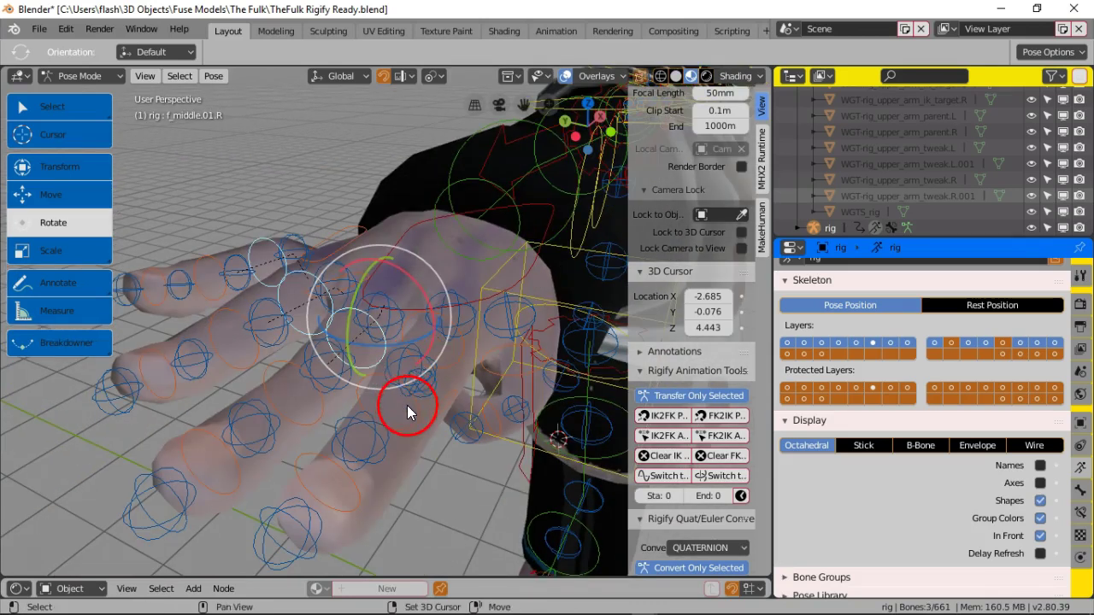
{"action": "left_click", "coordinate": [415, 409], "text": "shift"}
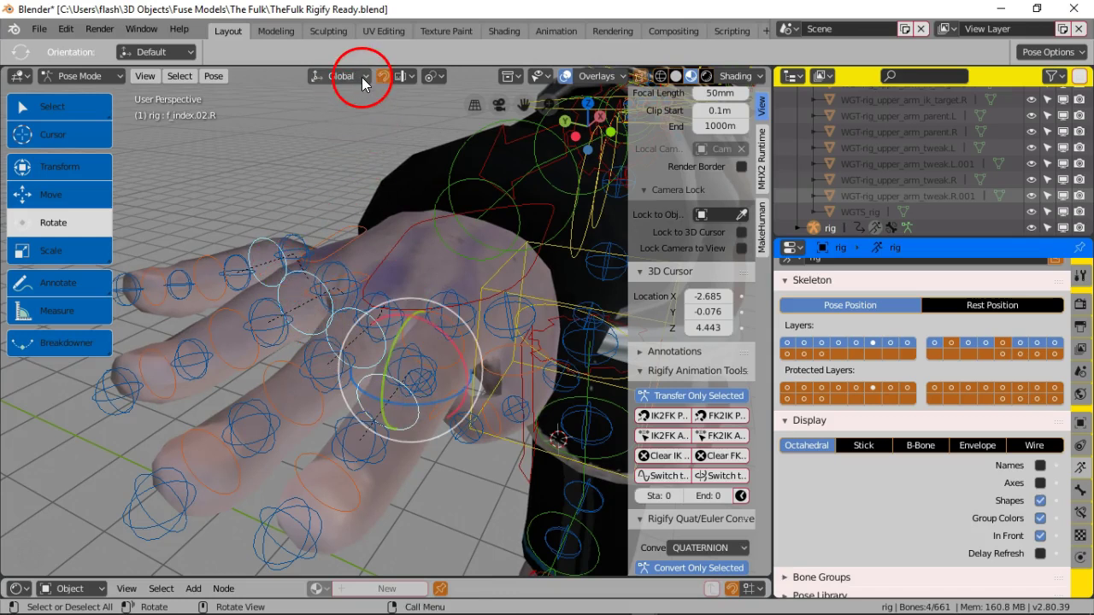
{"action": "left_click", "coordinate": [259, 245], "text": "shift"}
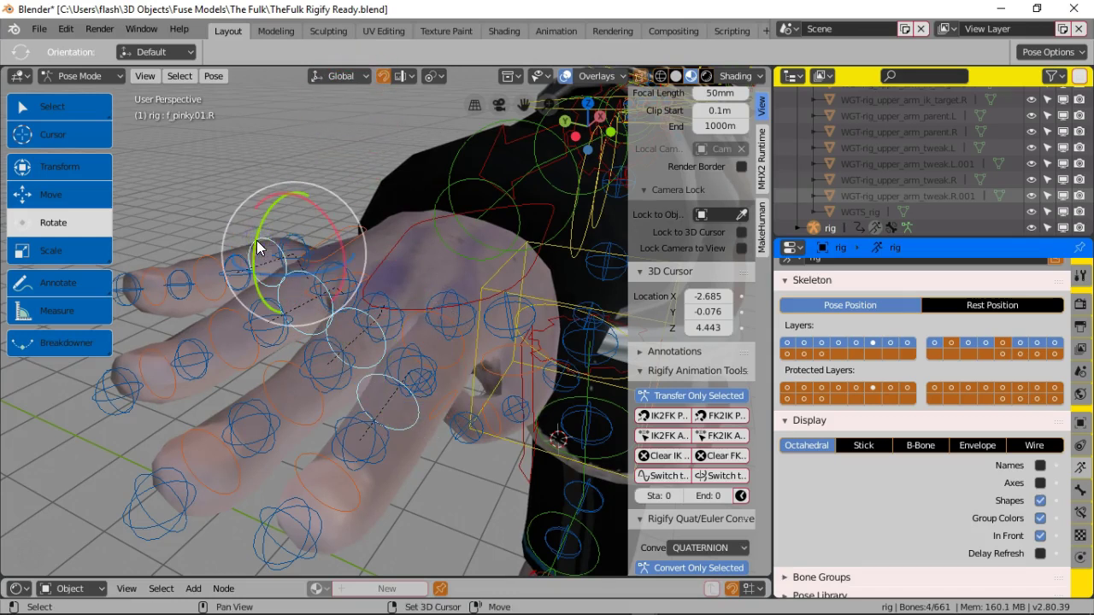
{"action": "middle_click_drag", "start_coordinate": [260, 296], "coordinate": [286, 309]}
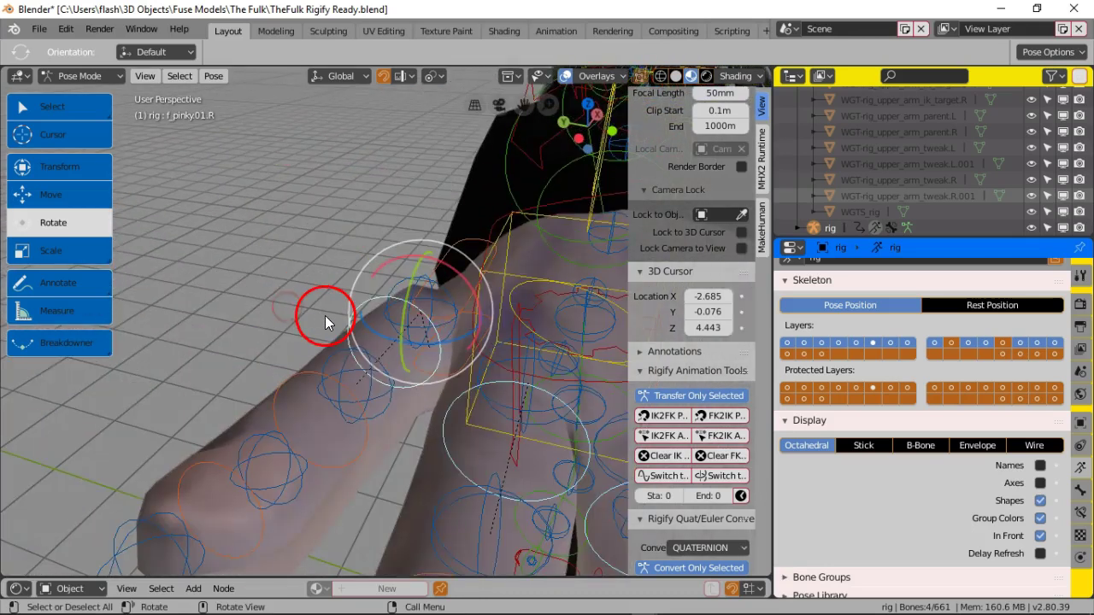
{"action": "left_click", "coordinate": [349, 340]}
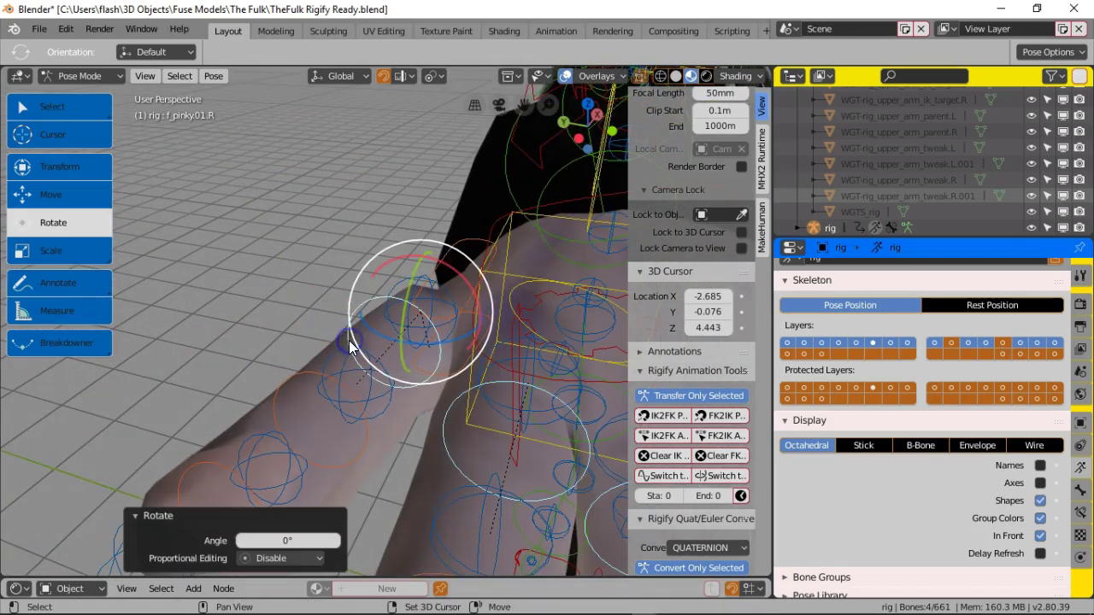
{"action": "left_click", "coordinate": [345, 343]}
{"action": "middle_click_drag", "start_coordinate": [339, 344], "coordinate": [318, 262]}
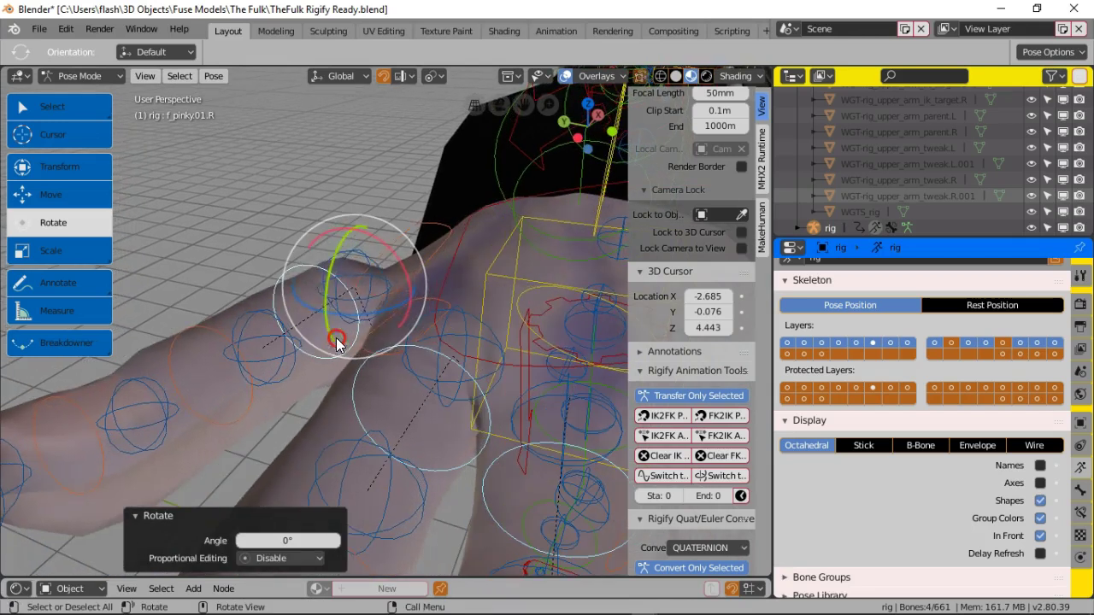
{"action": "left_click_drag", "start_coordinate": [330, 281], "coordinate": [327, 287]}
{"action": "mouse_move", "coordinate": [327, 287]}
{"action": "middle_mouse_down"}
{"action": "mouse_move", "coordinate": [332, 300]}
{"action": "mouse_move", "coordinate": [319, 303]}
{"action": "middle_mouse_up"}
{"action": "left_click_drag", "start_coordinate": [316, 271], "coordinate": [312, 290]}
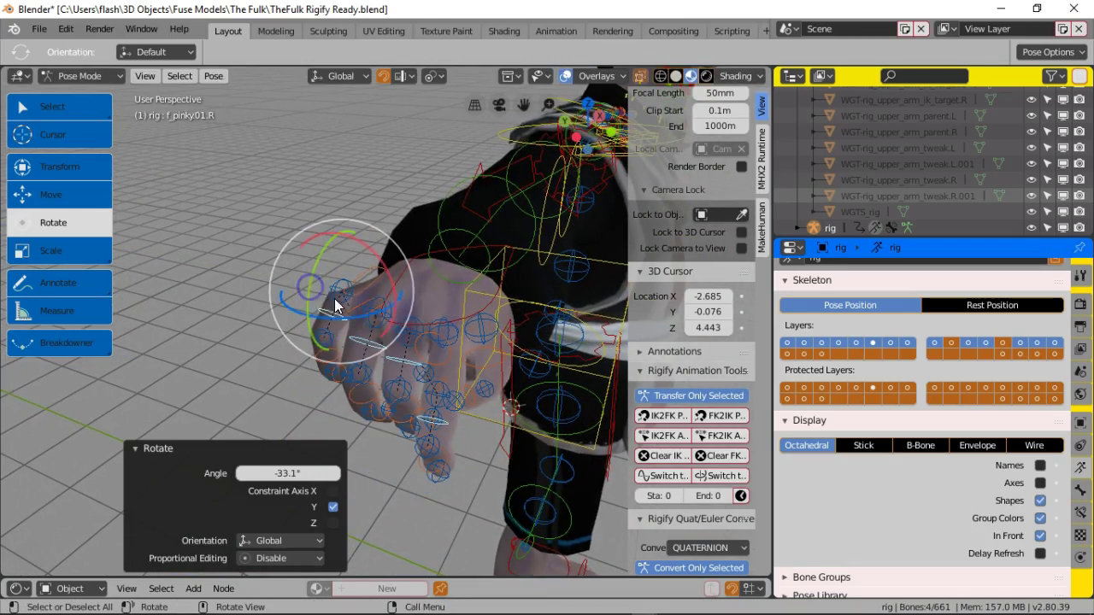
Step: Rotate f_index.01.R -18.8° about global Y and thumb.01.R 21.8° without an axis constraint to close the fist
{"action": "left_click", "coordinate": [417, 337]}
{"action": "left_click_drag", "start_coordinate": [429, 317], "coordinate": [422, 320]}
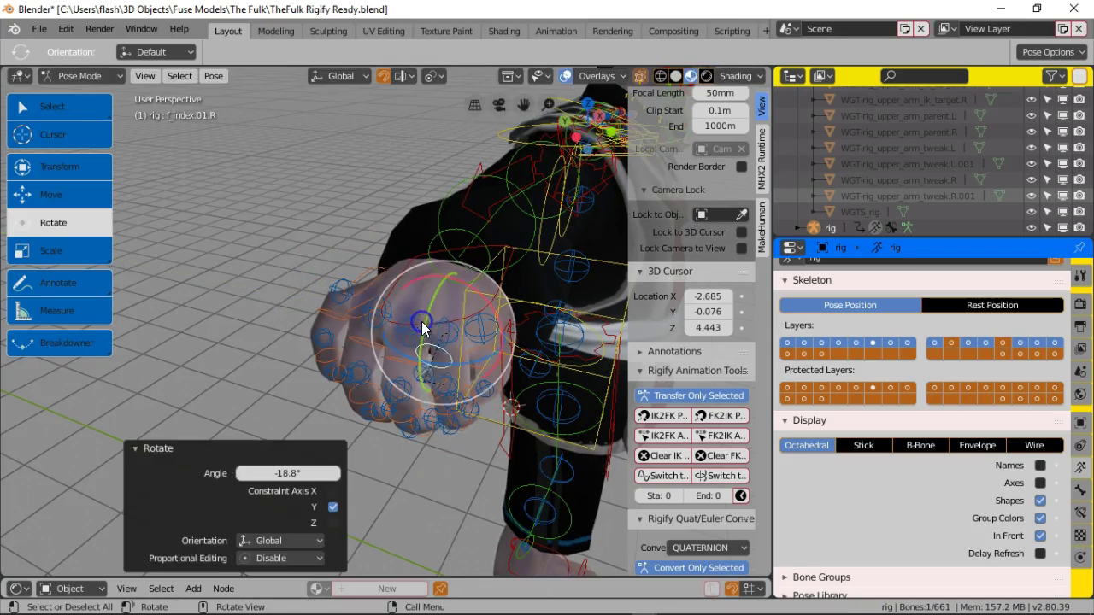
{"action": "middle_click_drag", "start_coordinate": [369, 336], "coordinate": [332, 301]}
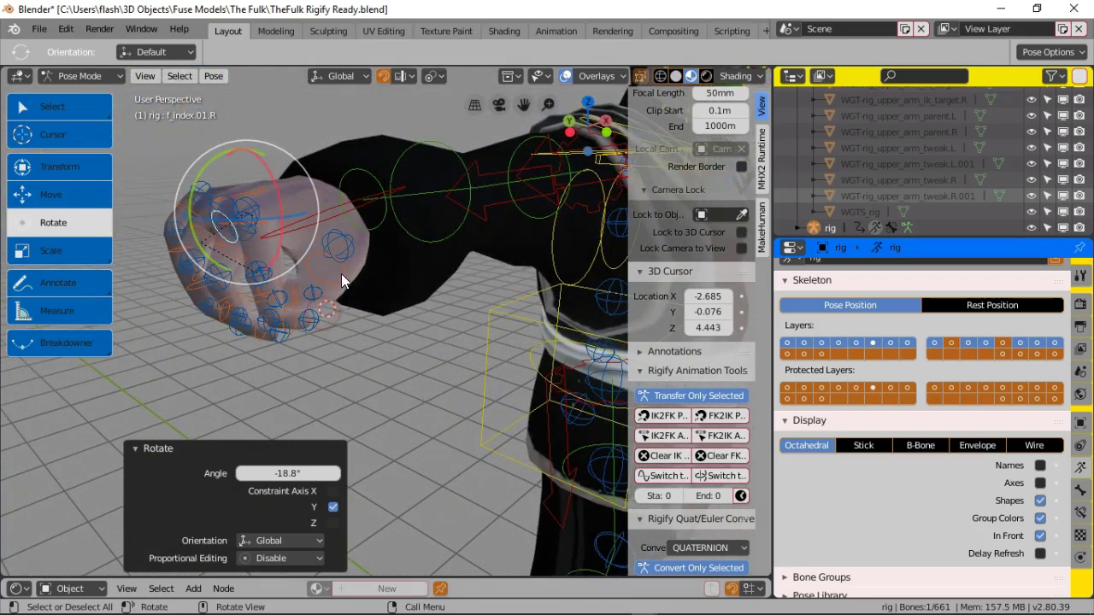
{"action": "left_click", "coordinate": [344, 270]}
{"action": "left_click_drag", "start_coordinate": [386, 288], "coordinate": [366, 314]}
{"action": "middle_click_drag", "start_coordinate": [366, 314], "coordinate": [332, 345]}
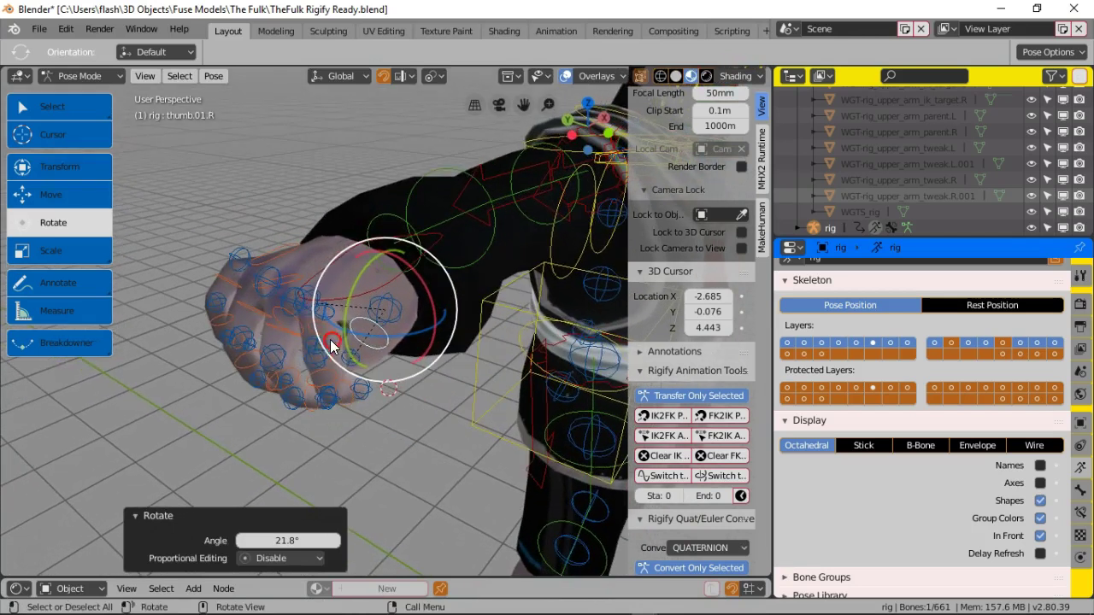
{"action": "left_click", "coordinate": [312, 328]}
{"action": "left_click", "coordinate": [311, 330]}
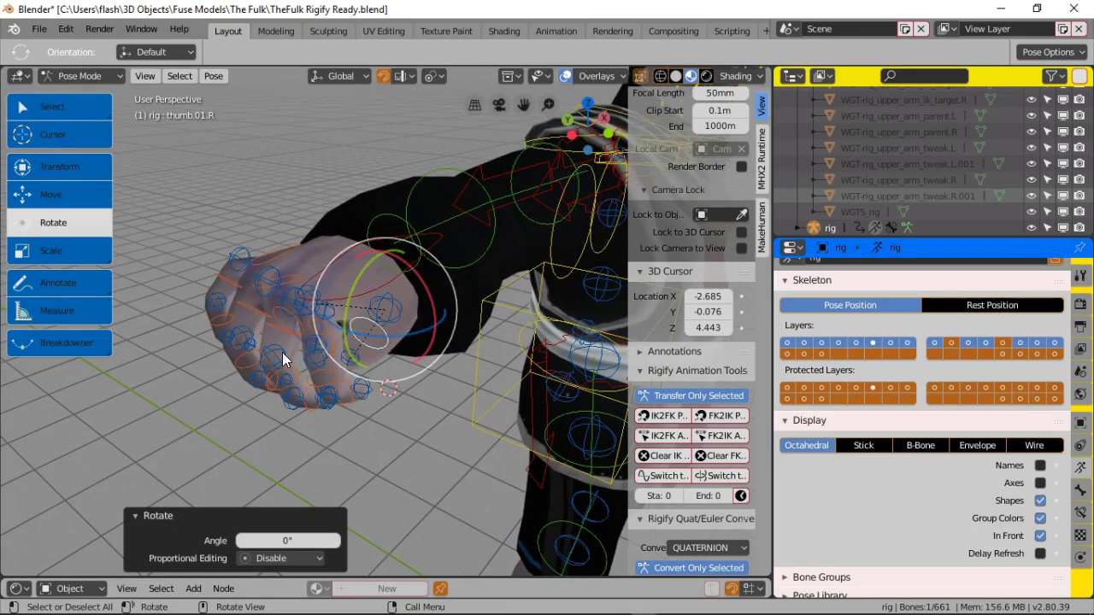
Step: Select thumb.03.R, f_index.01.R, f_ring.01.R and f_pinky.01.R together and rotate them 19.5° about global Y
{"action": "left_click", "coordinate": [305, 334]}
{"action": "left_click", "coordinate": [300, 325]}
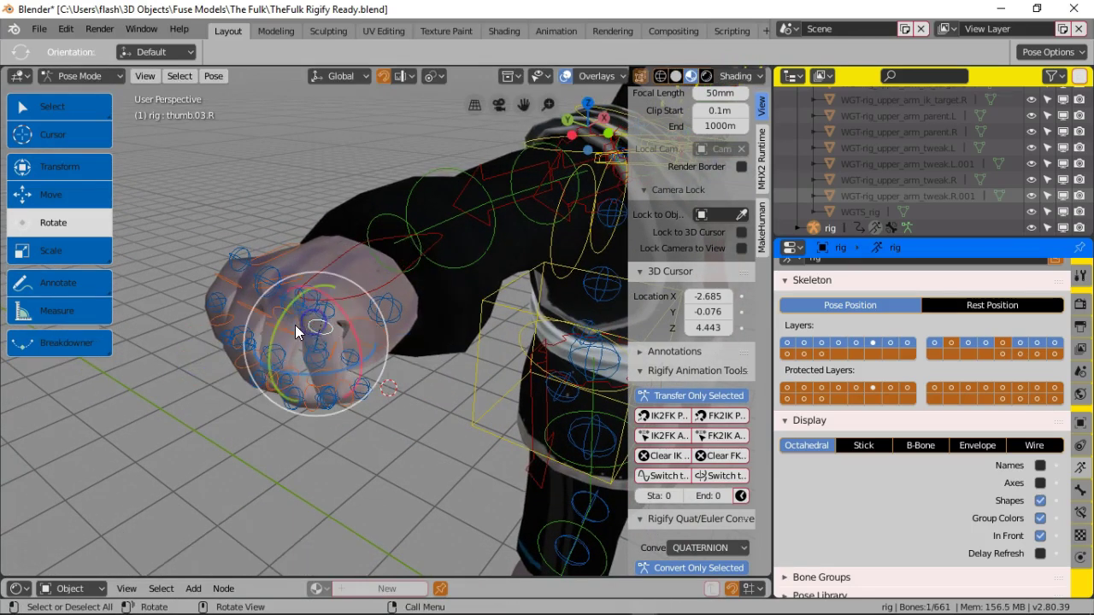
{"action": "scroll", "coordinate": [267, 315], "scroll_direction": "up", "scroll_amount": 1}
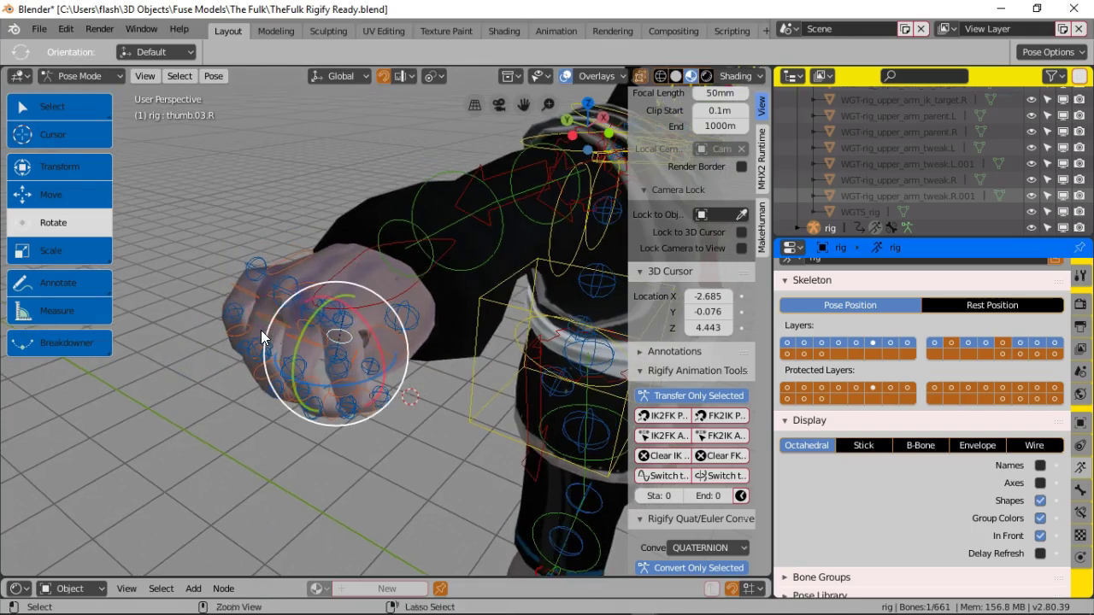
{"action": "scroll", "coordinate": [263, 320], "scroll_direction": "up", "scroll_amount": 1}
{"action": "scroll", "coordinate": [261, 317], "scroll_direction": "up", "scroll_amount": 1}
{"action": "left_click", "coordinate": [223, 319], "text": "shift"}
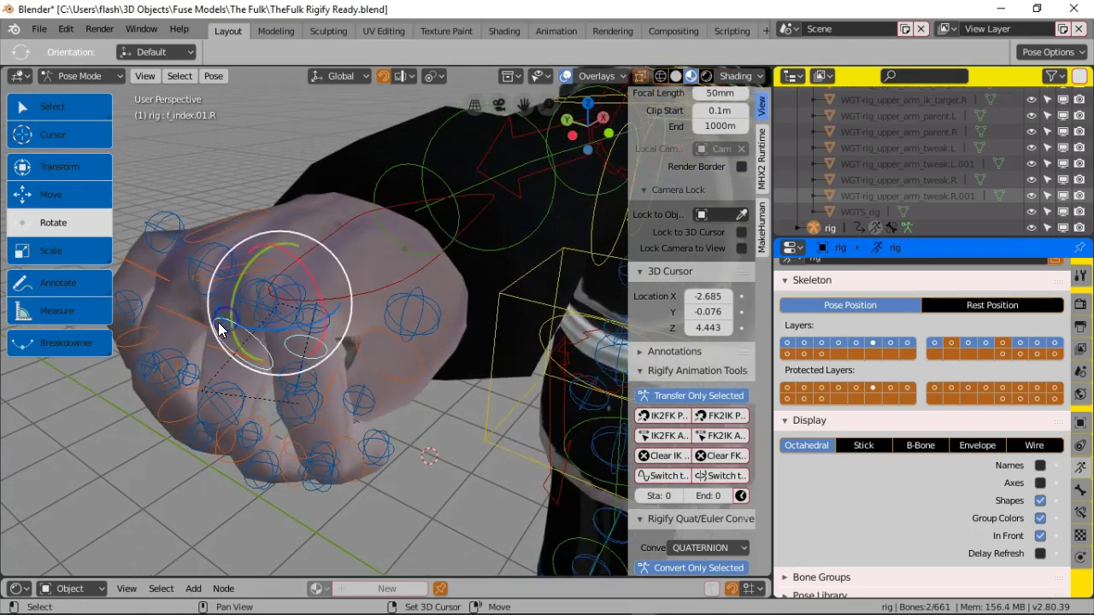
{"action": "left_click", "coordinate": [176, 310], "text": "shift"}
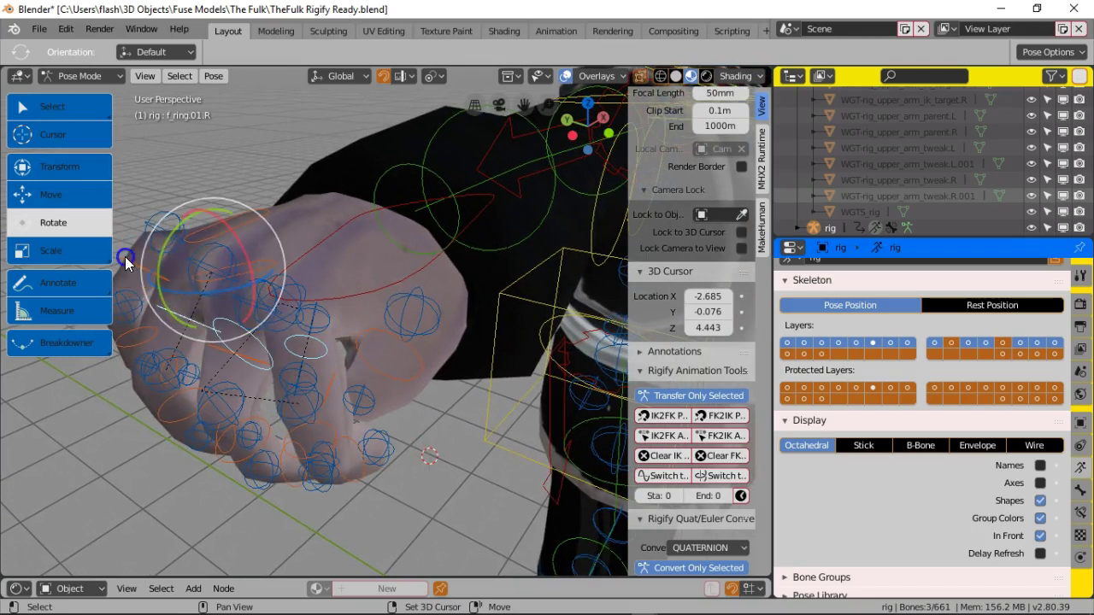
{"action": "left_click", "coordinate": [125, 263], "text": "shift"}
{"action": "middle_click_drag", "start_coordinate": [203, 305], "coordinate": [236, 309]}
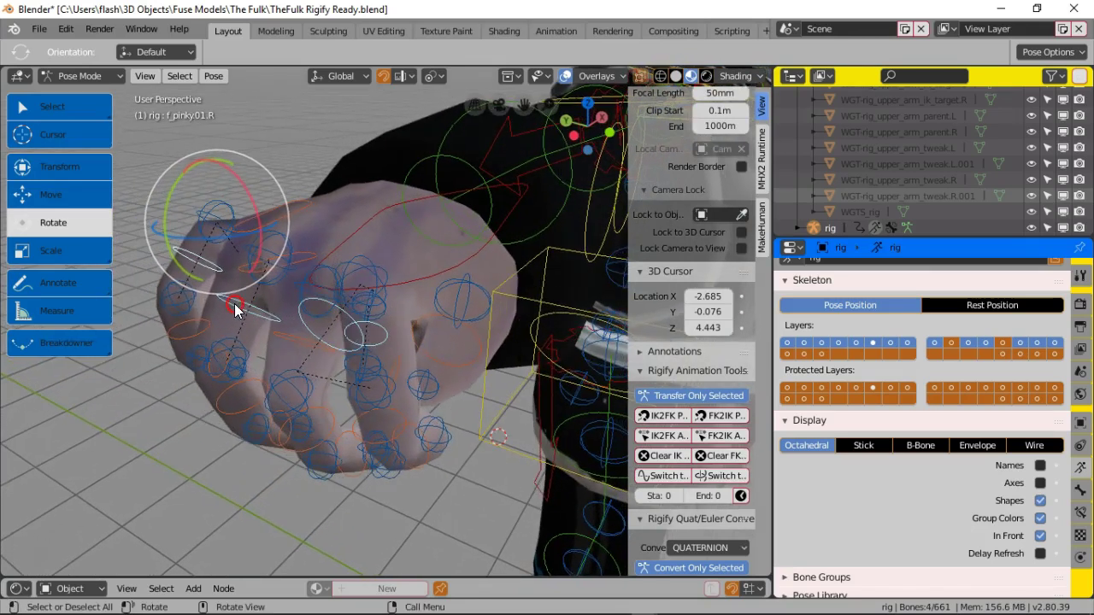
{"action": "mouse_move", "coordinate": [162, 199]}
{"action": "left_mouse_down"}
{"action": "mouse_move", "coordinate": [165, 208]}
{"action": "mouse_move", "coordinate": [170, 180]}
{"action": "left_mouse_up"}
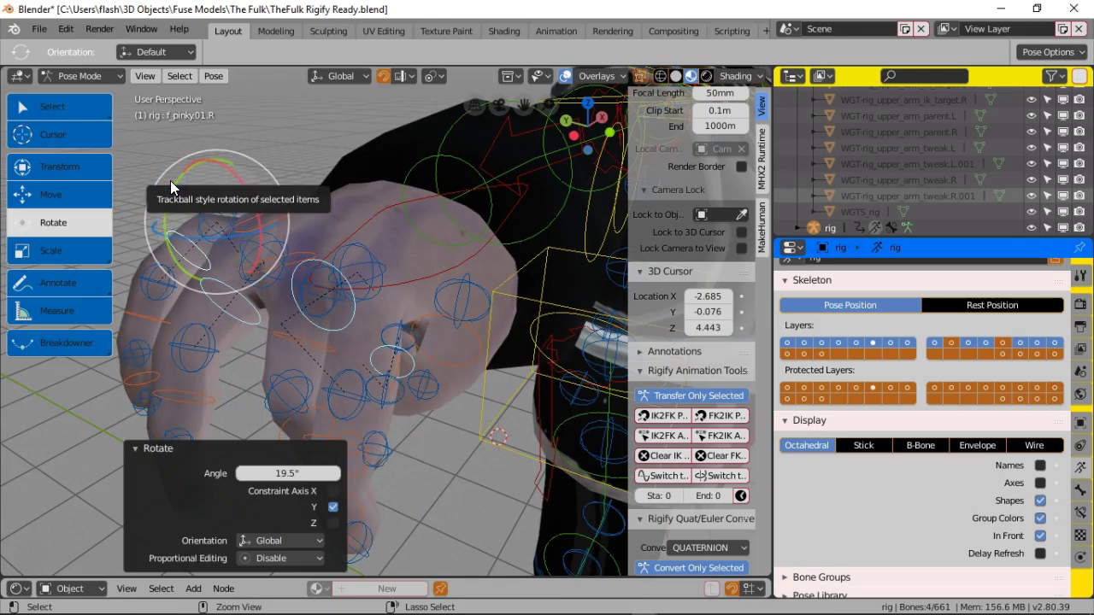
Step: Undo the last finger rotation, and rotate the four base finger controls of the right hand together about -8.36° on global Y
{"action": "key", "text": "ctrl+z"}
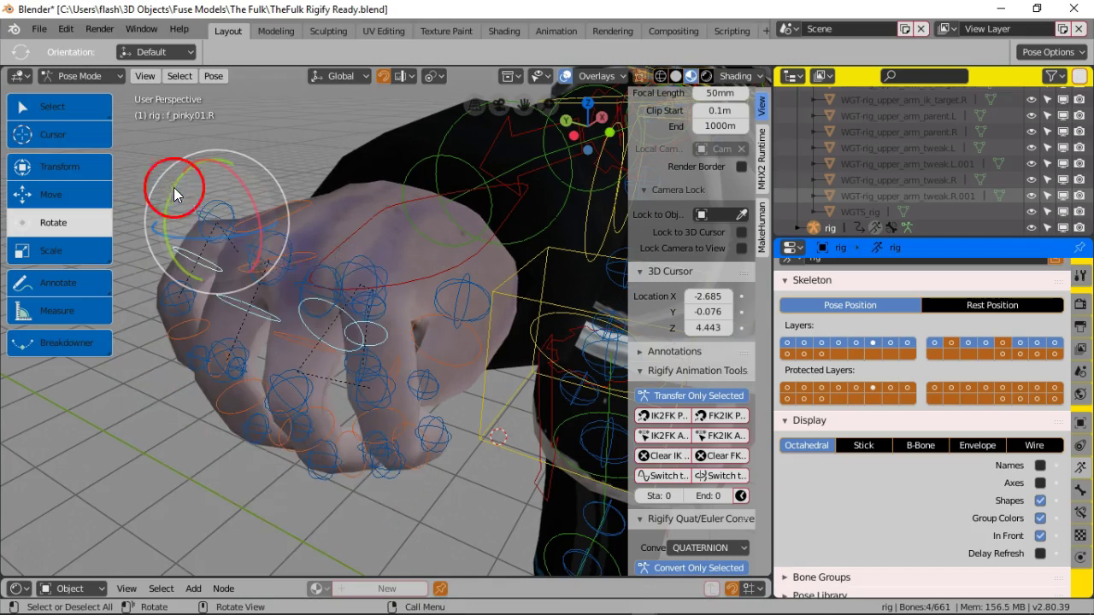
{"action": "left_click", "coordinate": [384, 330]}
{"action": "left_click", "coordinate": [314, 316]}
{"action": "left_click", "coordinate": [324, 305]}
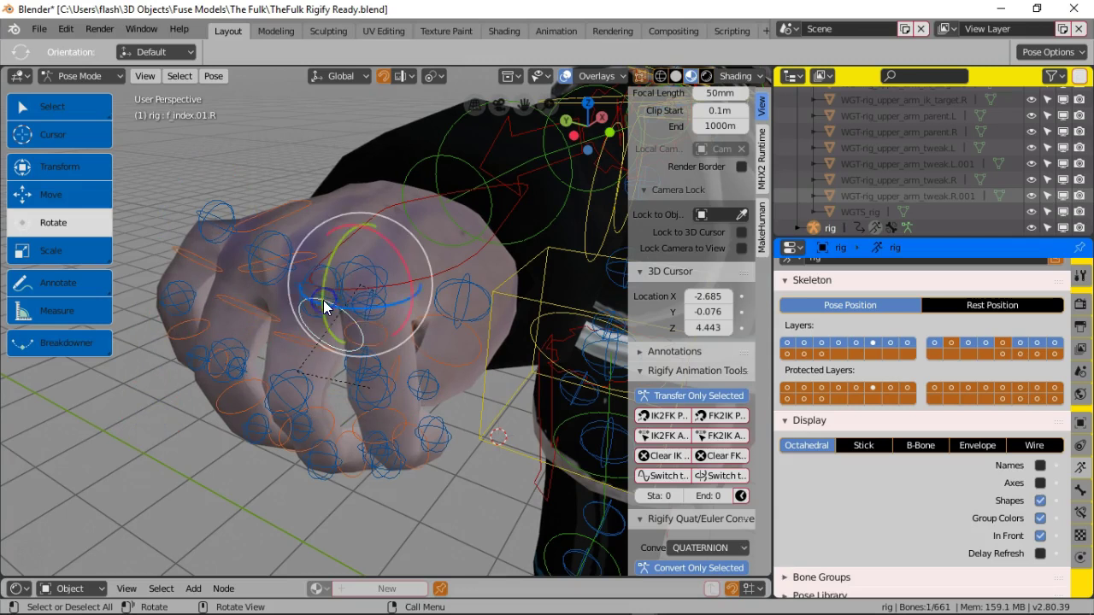
{"action": "left_click", "coordinate": [276, 333], "text": "shift"}
{"action": "left_click", "coordinate": [230, 302], "text": "shift"}
{"action": "left_click", "coordinate": [195, 251], "text": "shift"}
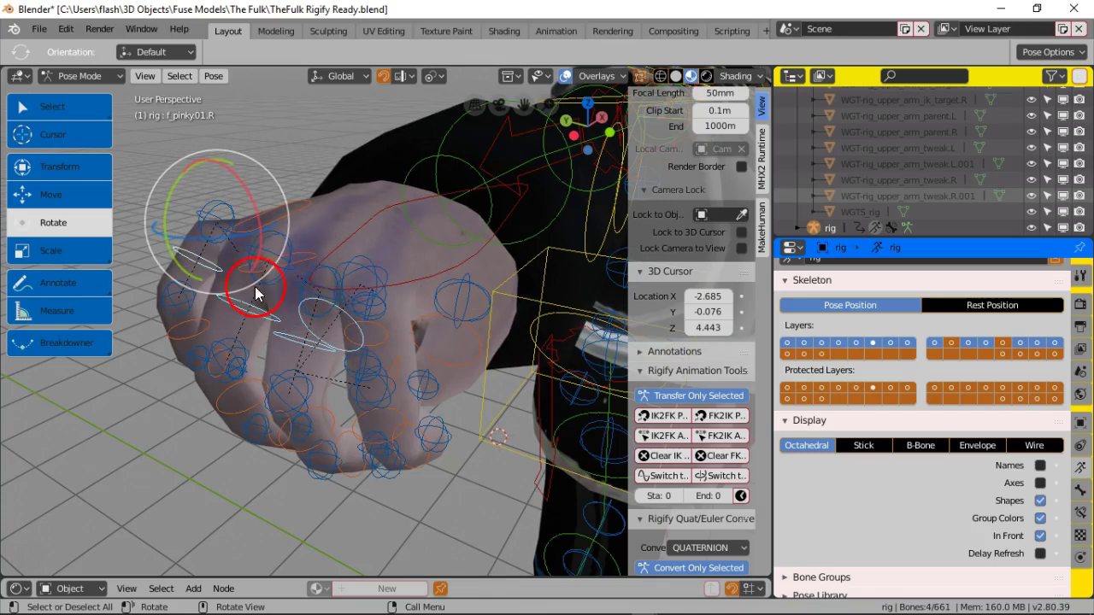
{"action": "left_click_drag", "start_coordinate": [173, 206], "coordinate": [175, 214]}
Step: Rotate the right middle finger's base control about -7.06° on global Y
{"action": "middle_click_drag", "start_coordinate": [344, 374], "coordinate": [441, 376]}
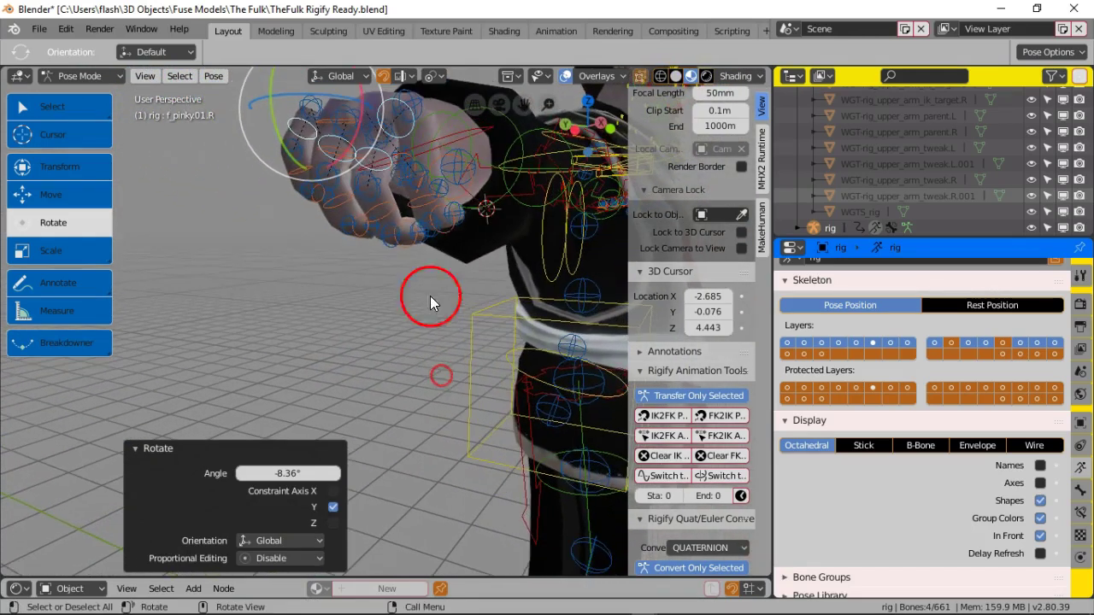
{"action": "left_click", "coordinate": [366, 191]}
{"action": "left_click", "coordinate": [361, 154]}
{"action": "left_click_drag", "start_coordinate": [352, 145], "coordinate": [346, 144]}
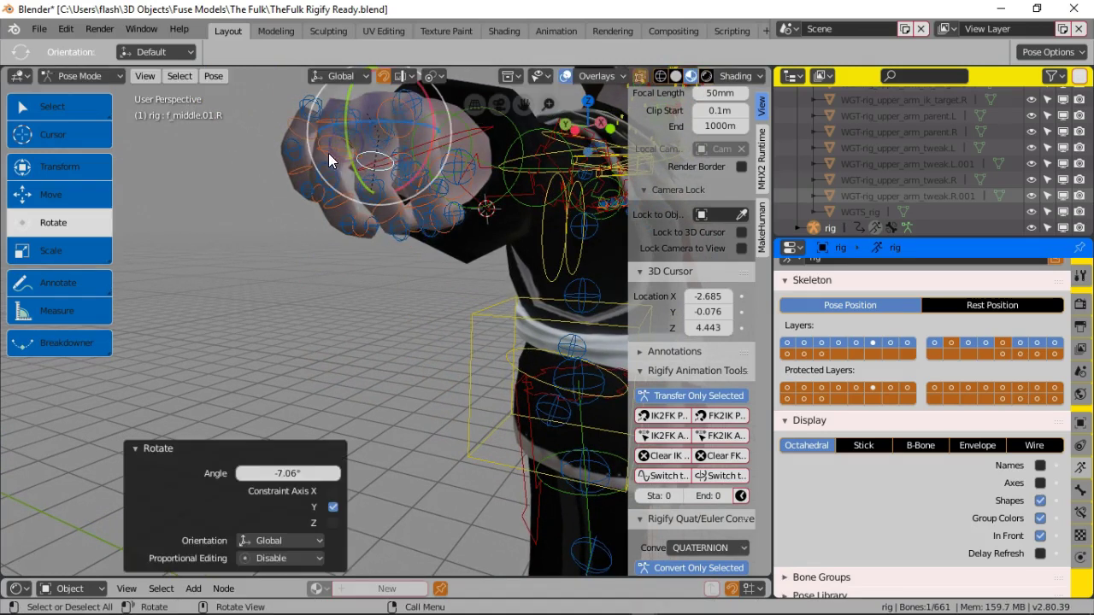
Step: Try rotating the right ring finger's base control about 5.15° on global Z
{"action": "left_click", "coordinate": [297, 272]}
{"action": "left_click", "coordinate": [329, 197]}
{"action": "left_click", "coordinate": [320, 145]}
{"action": "middle_click_drag", "start_coordinate": [325, 291], "coordinate": [328, 299]}
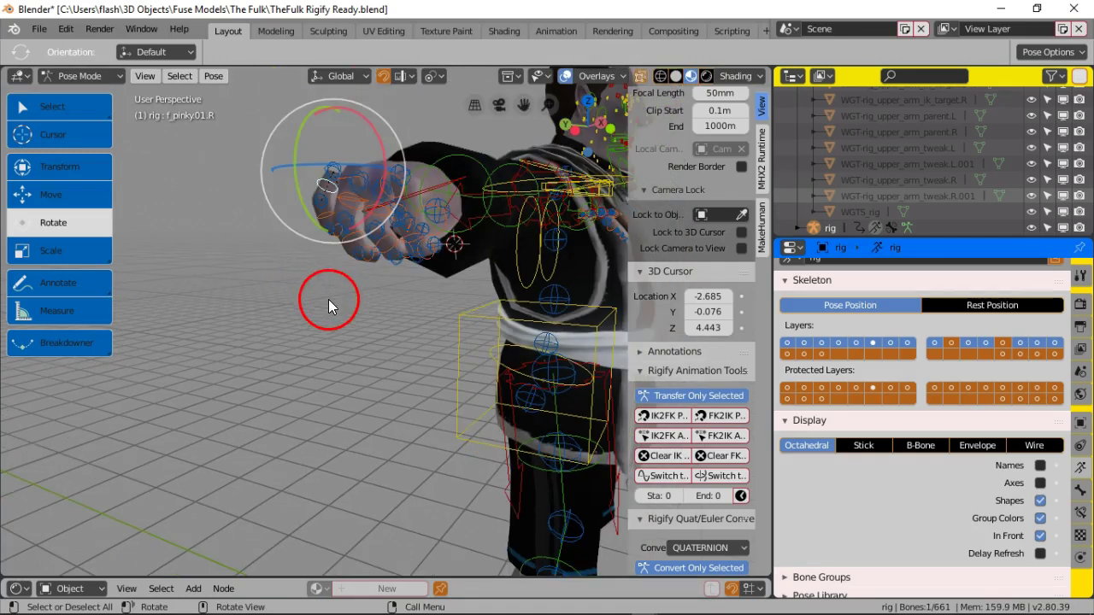
{"action": "left_click", "coordinate": [329, 183]}
{"action": "left_click_drag", "start_coordinate": [328, 180], "coordinate": [321, 182]}
{"action": "right_click", "coordinate": [323, 185]}
{"action": "left_click", "coordinate": [424, 314]}
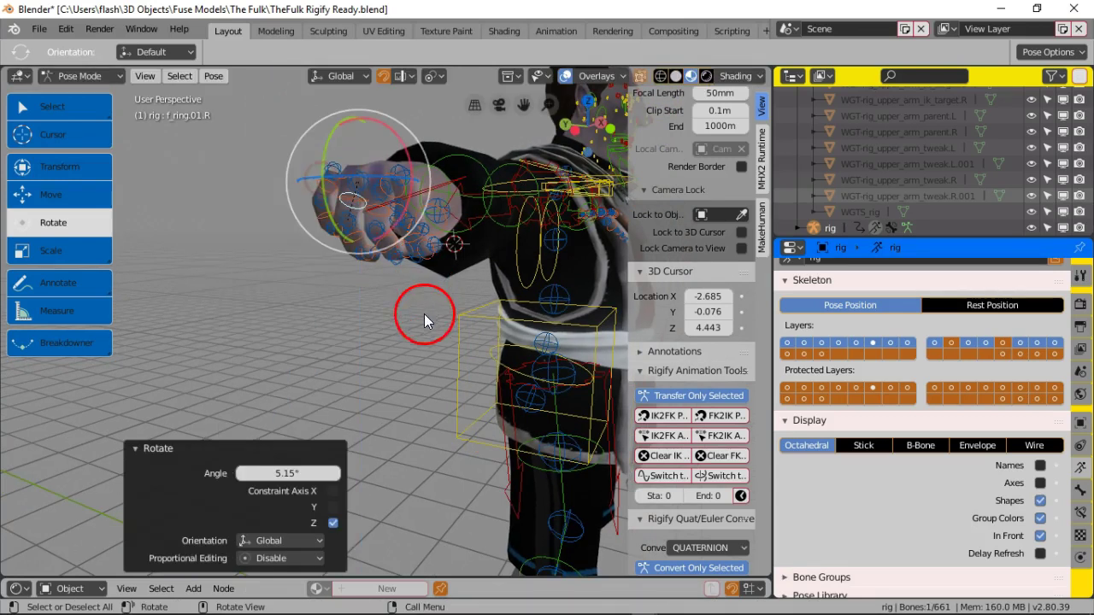
{"action": "left_click", "coordinate": [389, 352]}
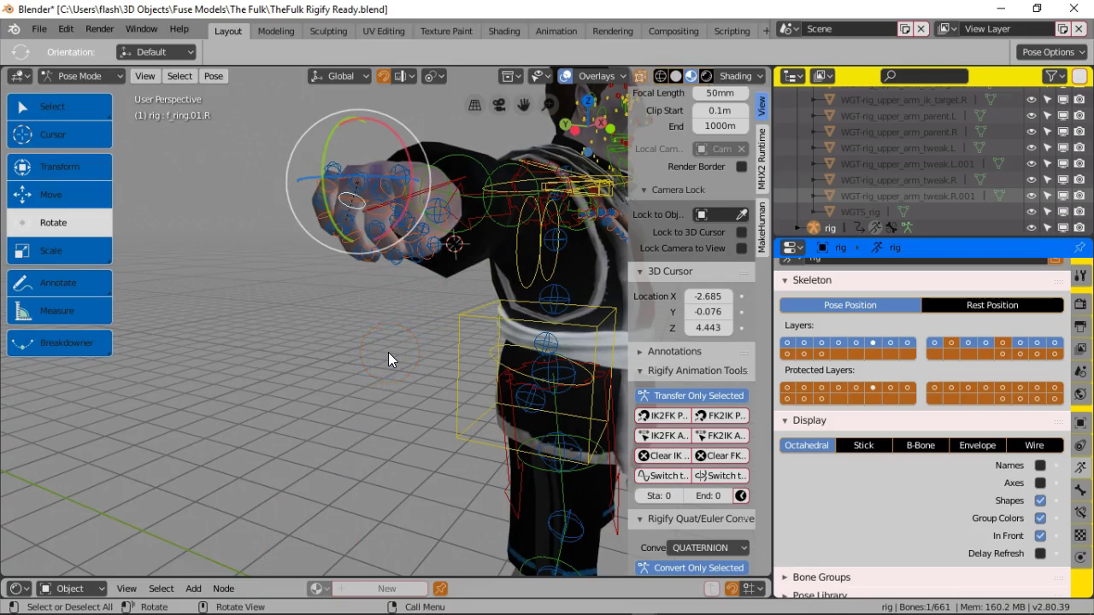
Step: Rotate the right ring finger's base control about -9.19° on global Y
{"action": "middle_click_drag", "start_coordinate": [365, 320], "coordinate": [362, 412], "text": "shift"}
{"action": "scroll", "coordinate": [363, 411], "scroll_direction": "up", "scroll_amount": 2}
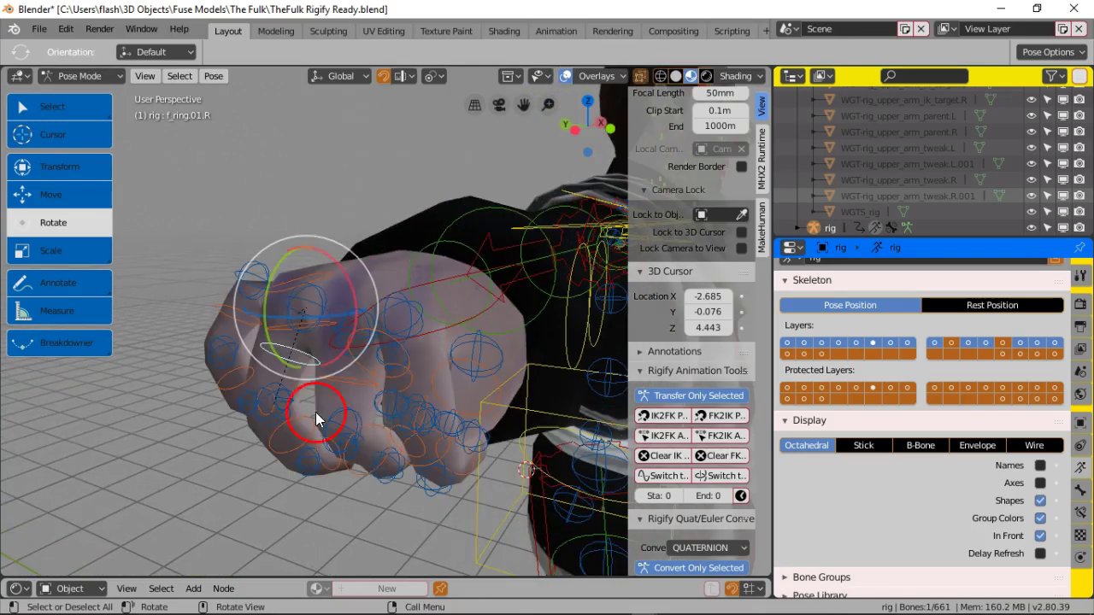
{"action": "left_click", "coordinate": [181, 416]}
{"action": "middle_click_drag", "start_coordinate": [153, 429], "coordinate": [300, 399]}
{"action": "left_click", "coordinate": [175, 194]}
{"action": "left_click", "coordinate": [222, 228]}
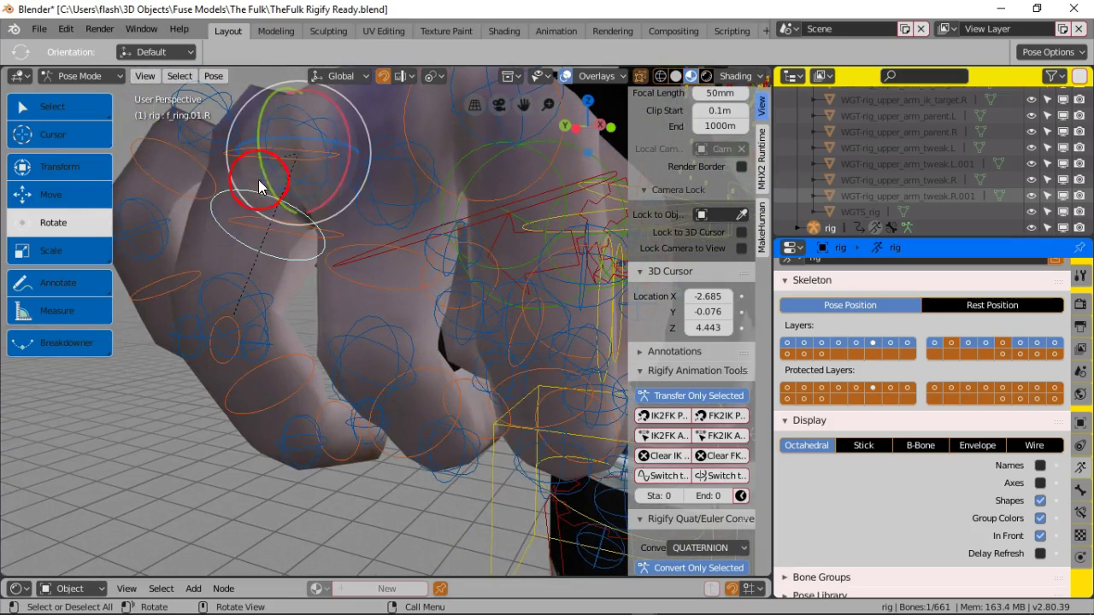
{"action": "left_click_drag", "start_coordinate": [261, 160], "coordinate": [265, 171]}
Step: Enable X-Axis Mirror in the pose options
{"action": "scroll", "coordinate": [349, 349], "scroll_direction": "down", "scroll_amount": 3}
{"action": "middle_click_drag", "start_coordinate": [349, 349], "coordinate": [375, 367]}
{"action": "scroll", "coordinate": [524, 388], "scroll_direction": "up", "scroll_amount": 2}
{"action": "scroll", "coordinate": [301, 362], "scroll_direction": "down", "scroll_amount": 5}
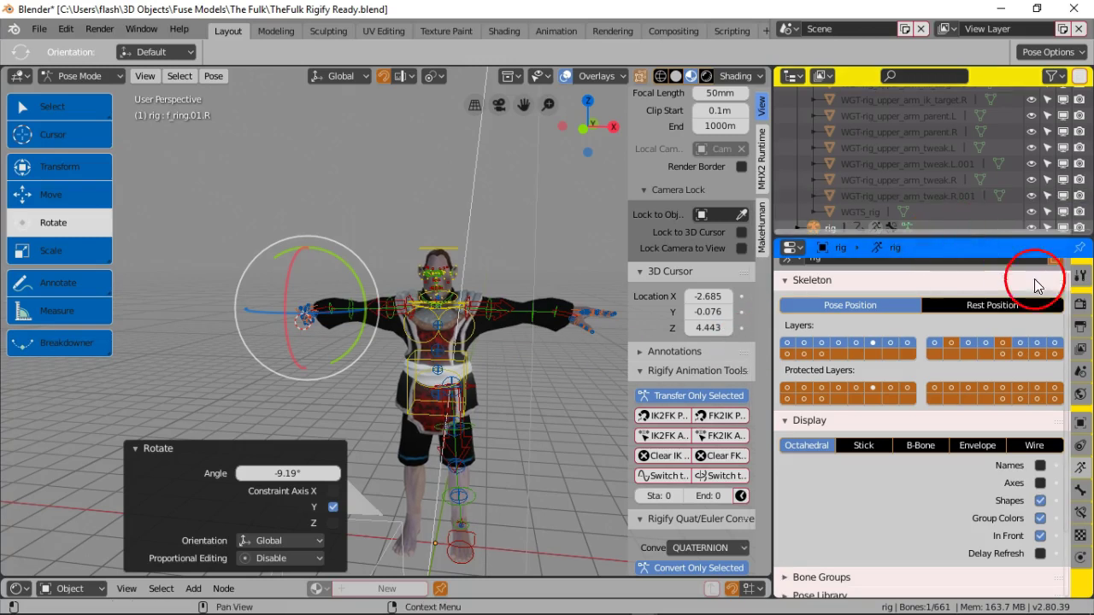
{"action": "left_click", "coordinate": [1080, 276]}
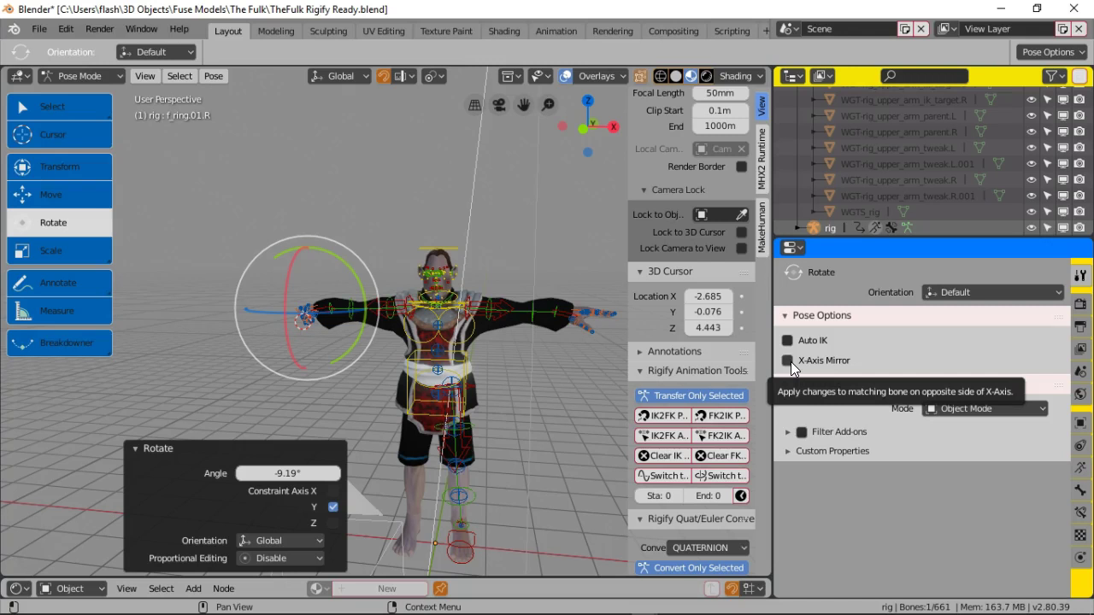
{"action": "left_click", "coordinate": [606, 386]}
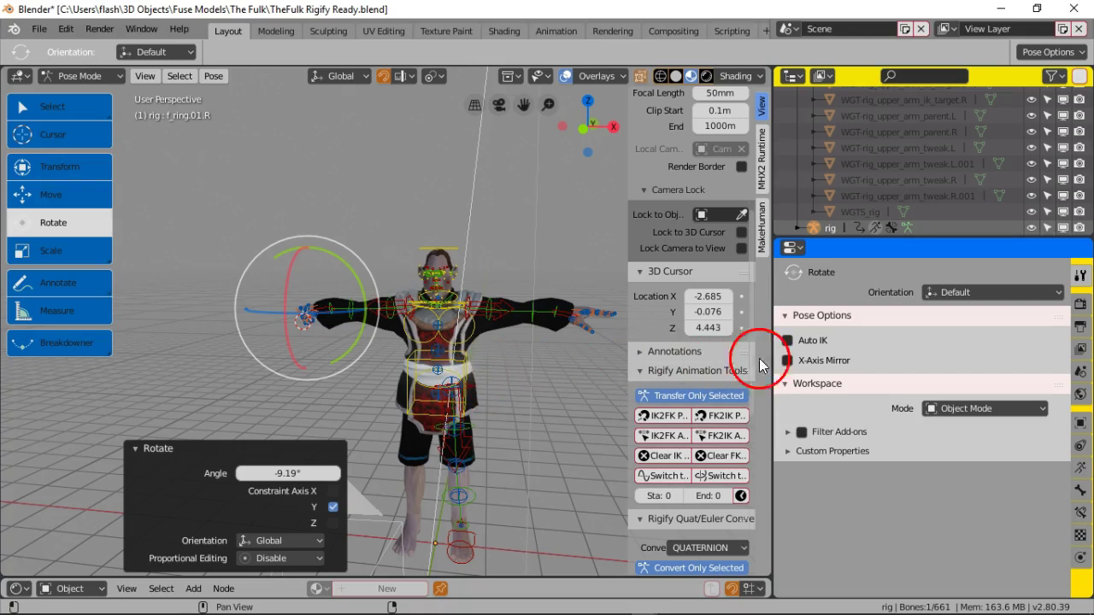
{"action": "left_click", "coordinate": [788, 360]}
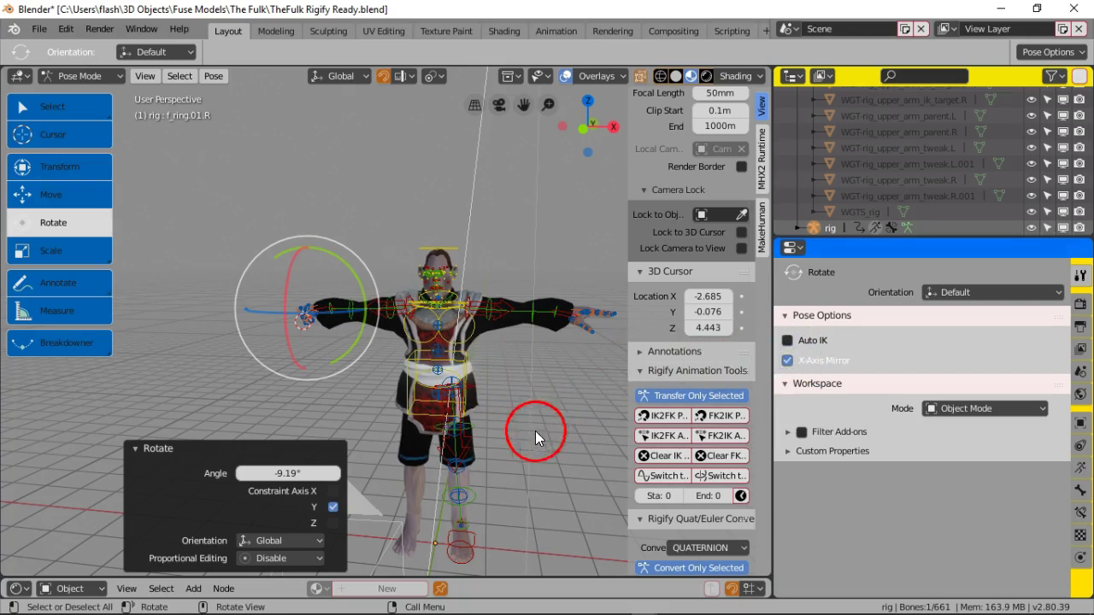
Step: Try rotating the left foot IK control by about 0.561° with X-Axis Mirror on
{"action": "left_click", "coordinate": [474, 536]}
{"action": "mouse_move", "coordinate": [547, 495]}
{"action": "left_mouse_down"}
{"action": "mouse_move", "coordinate": [552, 450]}
{"action": "mouse_move", "coordinate": [552, 483]}
{"action": "left_mouse_up"}
{"action": "right_click", "coordinate": [552, 483]}
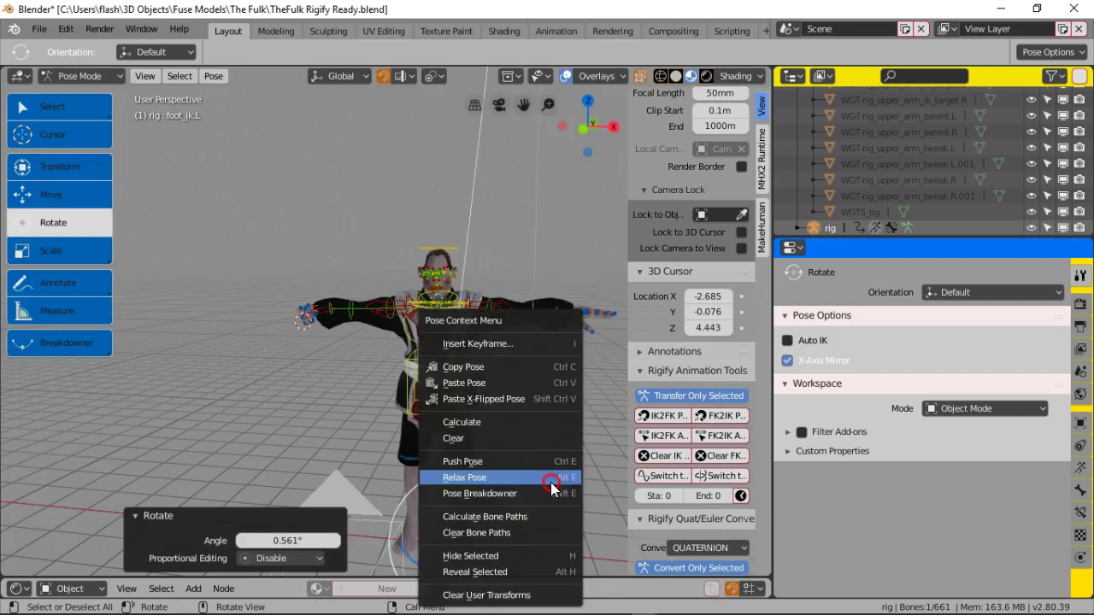
{"action": "left_click", "coordinate": [597, 427]}
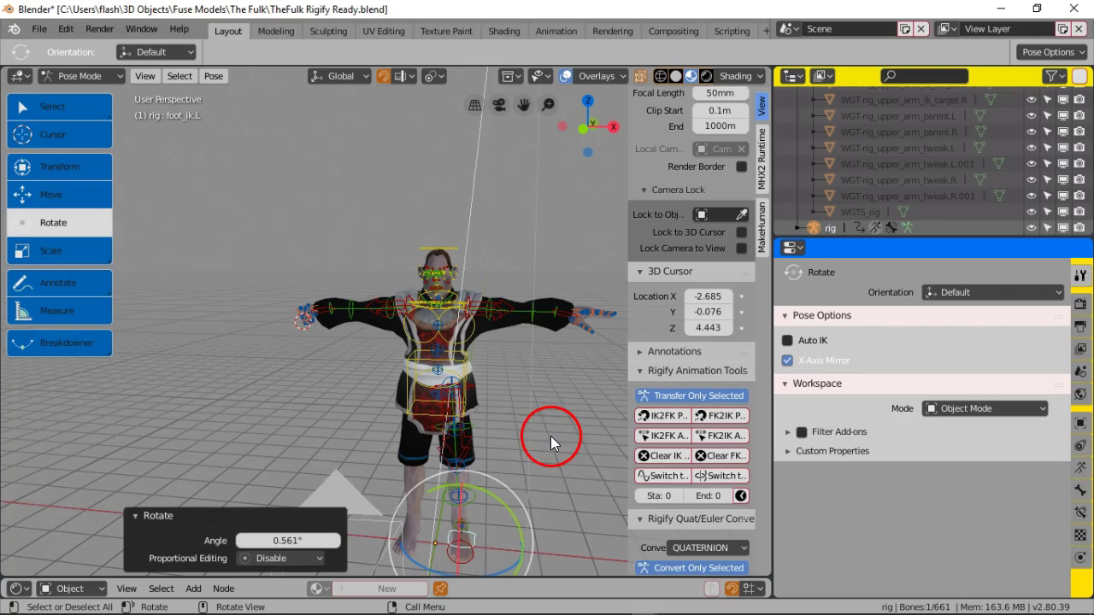
{"action": "middle_click_drag", "start_coordinate": [549, 435], "coordinate": [521, 268], "text": "shift"}
{"action": "scroll", "coordinate": [541, 330], "scroll_direction": "up", "scroll_amount": 2}
{"action": "scroll", "coordinate": [533, 297], "scroll_direction": "up", "scroll_amount": 3}
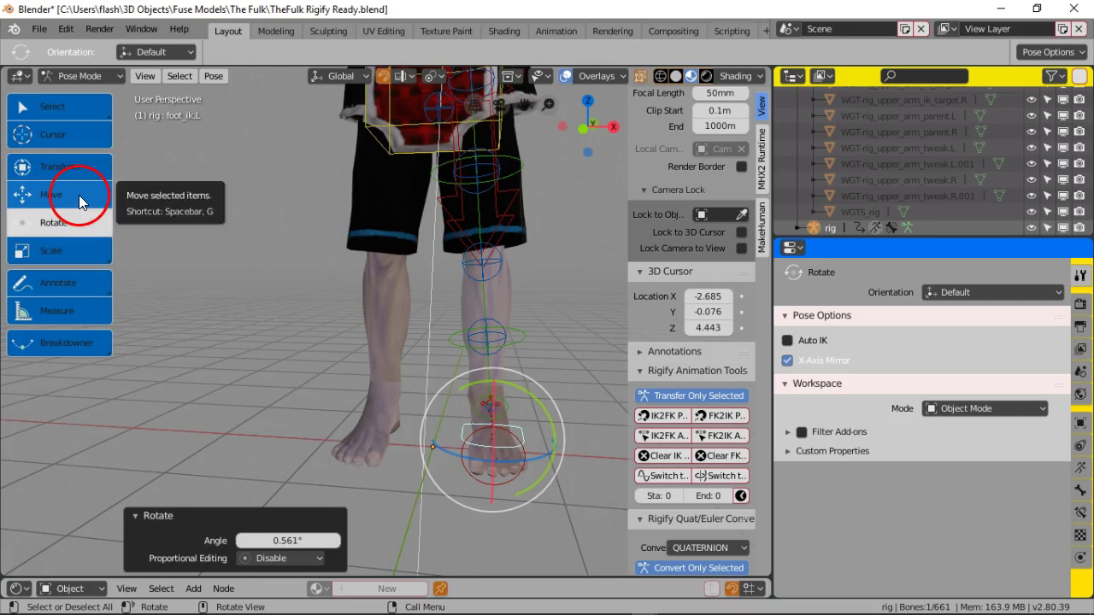
{"action": "left_click", "coordinate": [225, 305]}
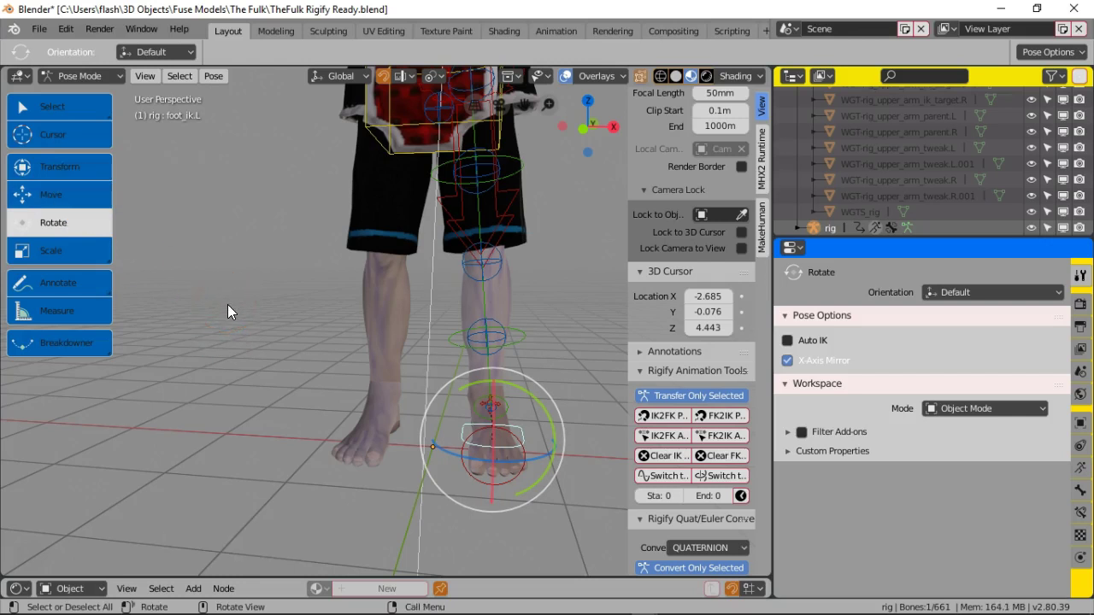
Step: Try moving the left foot IK control with mirroring on, and turn X-Axis Mirror off again
{"action": "scroll", "coordinate": [228, 304], "scroll_direction": "down", "scroll_amount": 3}
{"action": "left_click", "coordinate": [79, 197]}
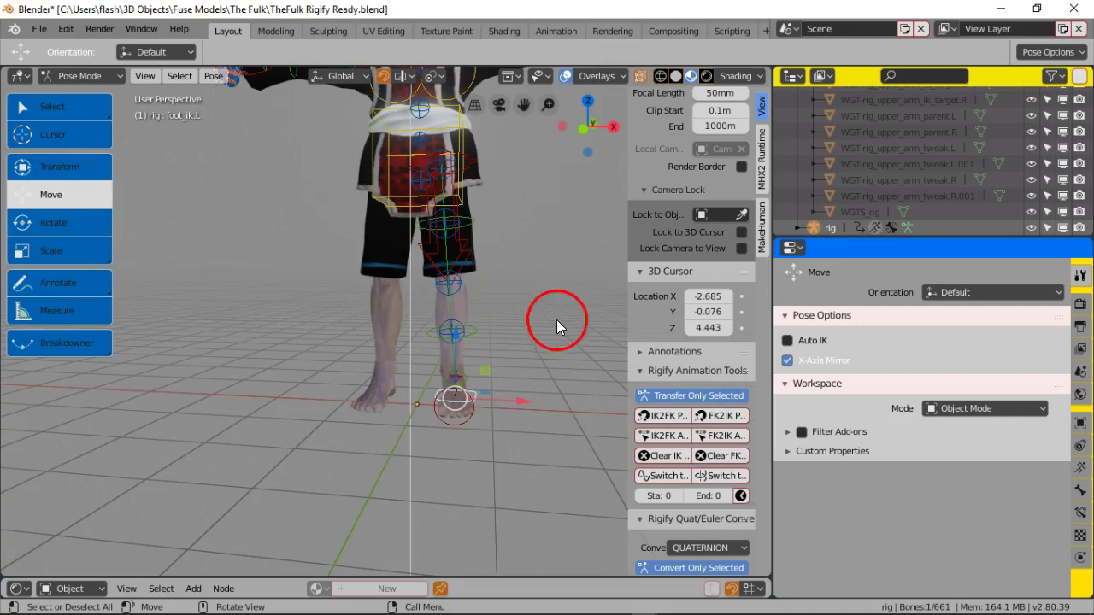
{"action": "key", "text": "g"}
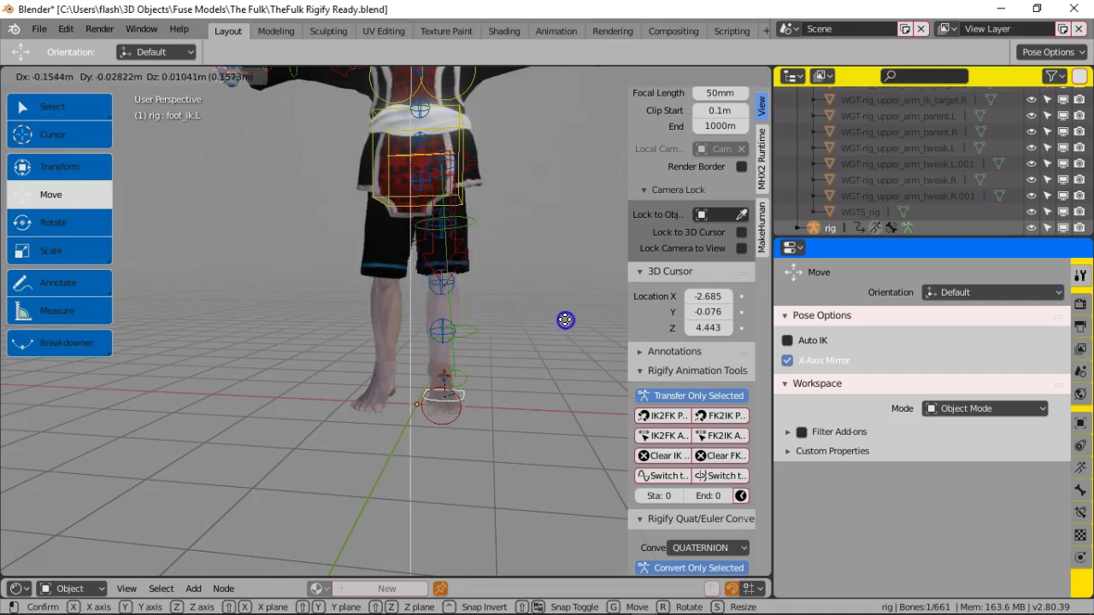
{"action": "left_click", "coordinate": [574, 312]}
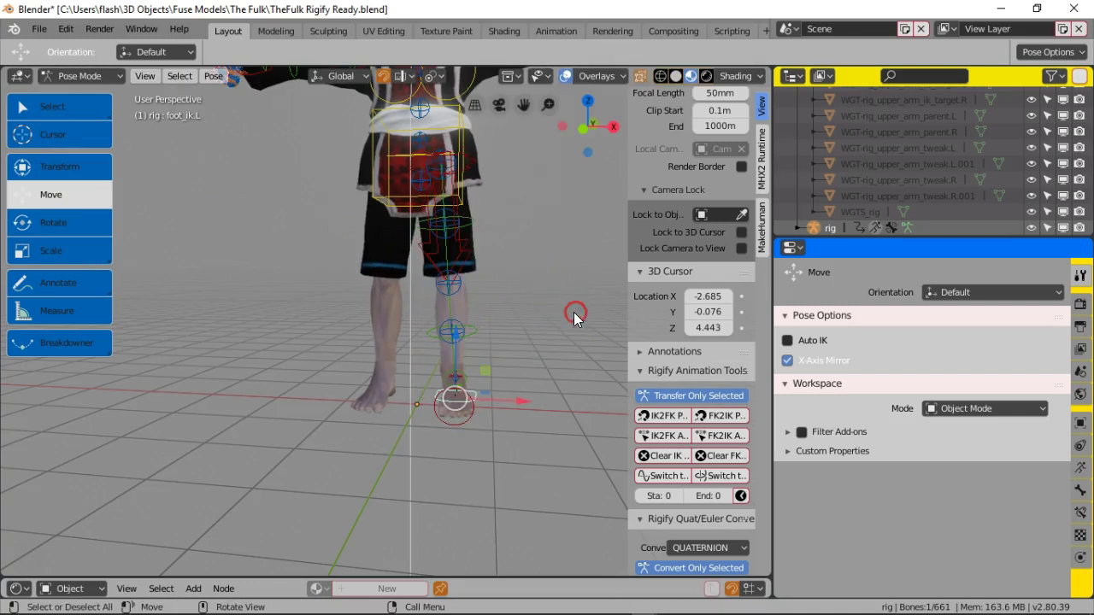
{"action": "left_click", "coordinate": [788, 361]}
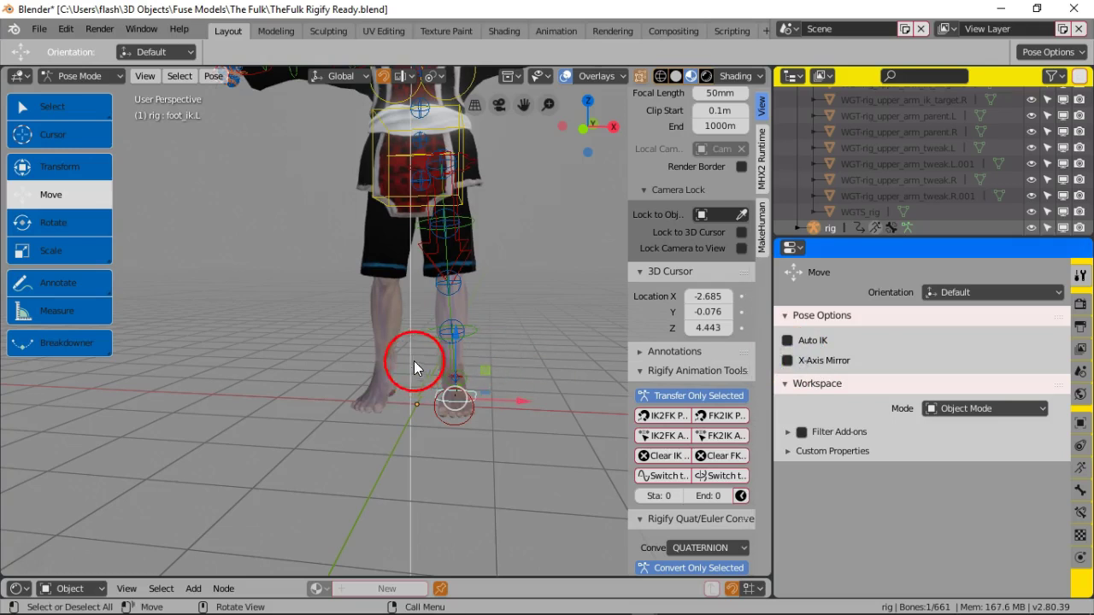
Step: Lower the right arm by moving the hand IK control about 0.743 m in X, -0.401 m in Y and -1.29 m in Z
{"action": "scroll", "coordinate": [244, 266], "scroll_direction": "down", "scroll_amount": 3}
{"action": "middle_click_drag", "start_coordinate": [261, 254], "coordinate": [297, 327], "text": "shift"}
{"action": "scroll", "coordinate": [282, 389], "scroll_direction": "up", "scroll_amount": 3}
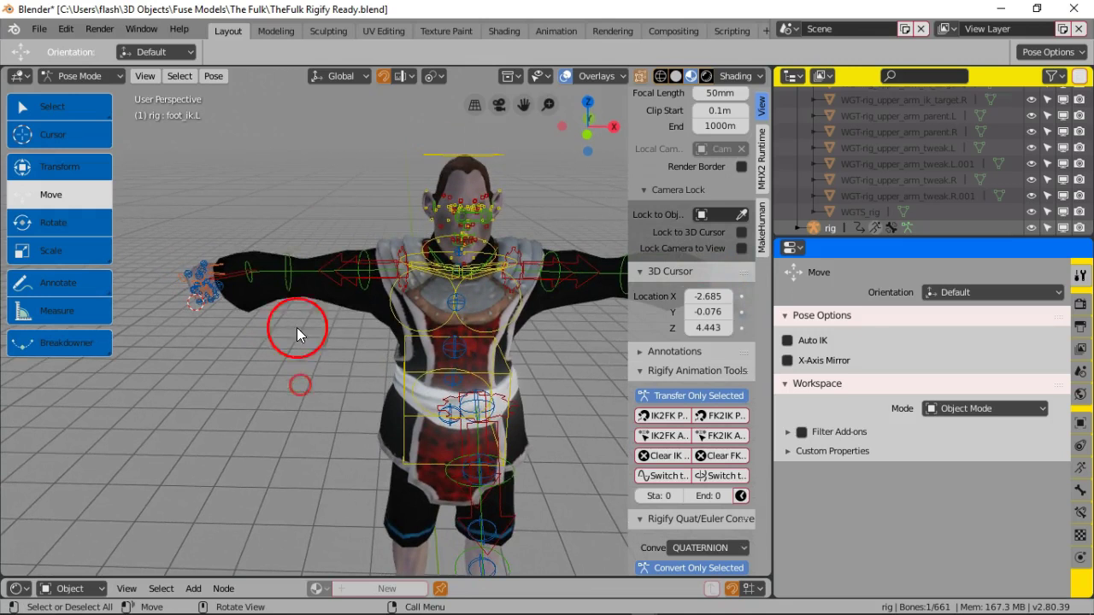
{"action": "left_click", "coordinate": [234, 281]}
{"action": "key", "text": "g"}
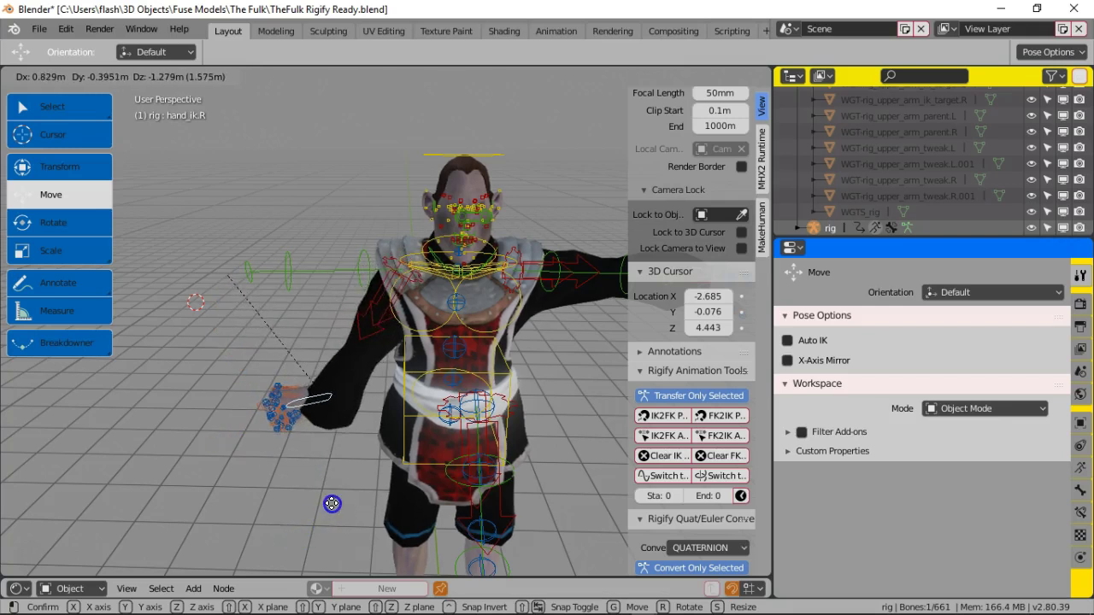
{"action": "left_click", "coordinate": [324, 504]}
Step: Rotate the right hand IK control about 43.4° on global Z and about -33.8° around a front three-quarter viewing direction
{"action": "middle_click_drag", "start_coordinate": [313, 495], "coordinate": [363, 459]}
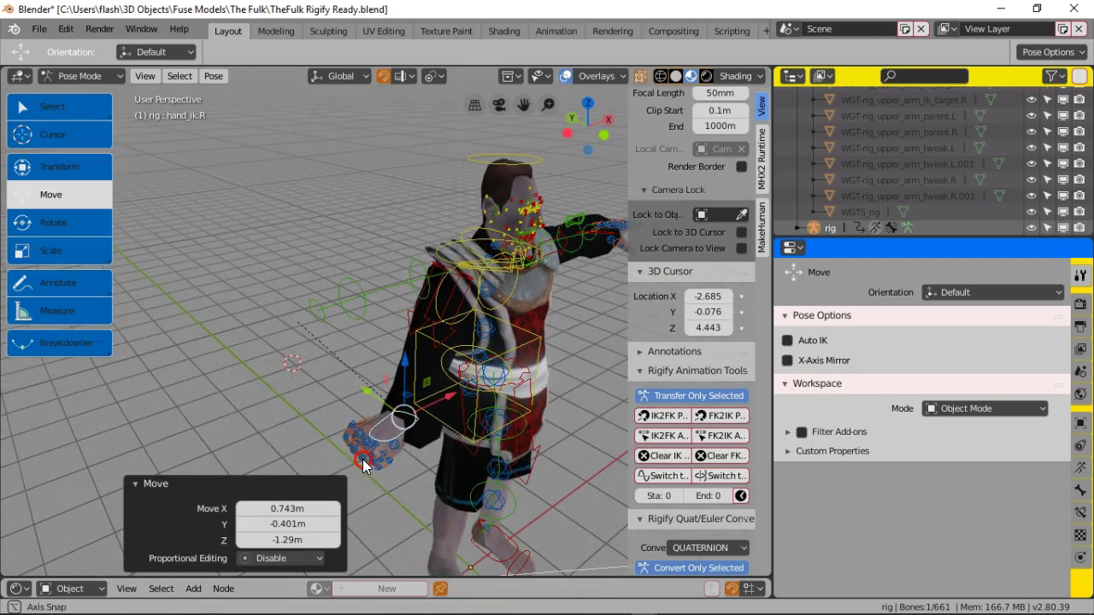
{"action": "left_click", "coordinate": [67, 222]}
{"action": "mouse_move", "coordinate": [419, 447]}
{"action": "left_mouse_down"}
{"action": "mouse_move", "coordinate": [449, 451]}
{"action": "mouse_move", "coordinate": [432, 438]}
{"action": "left_mouse_up"}
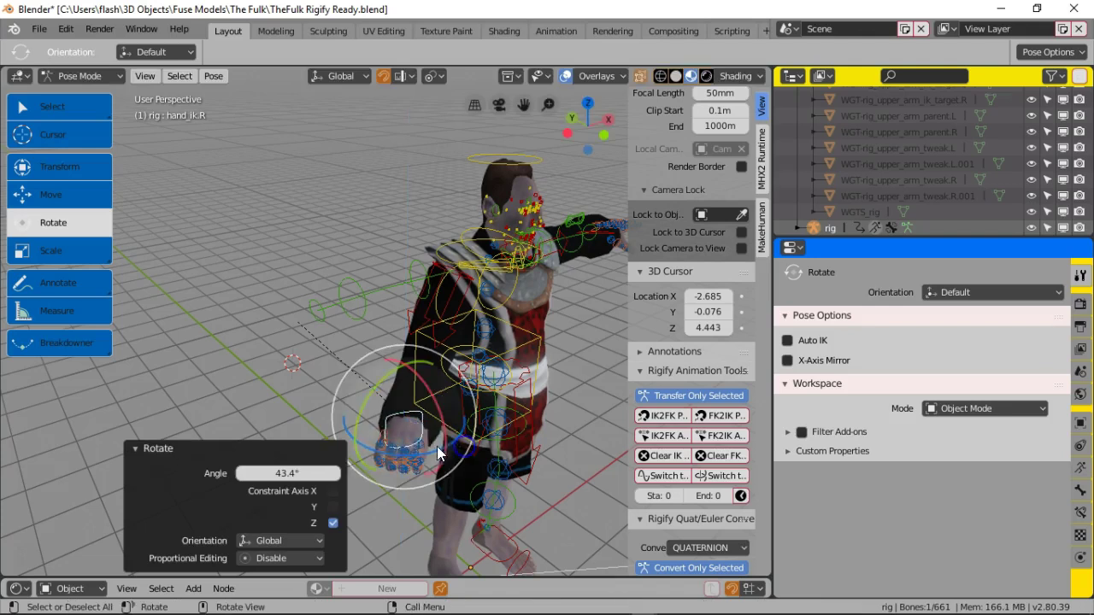
{"action": "middle_click_drag", "start_coordinate": [244, 336], "coordinate": [222, 342]}
{"action": "key", "text": "r"}
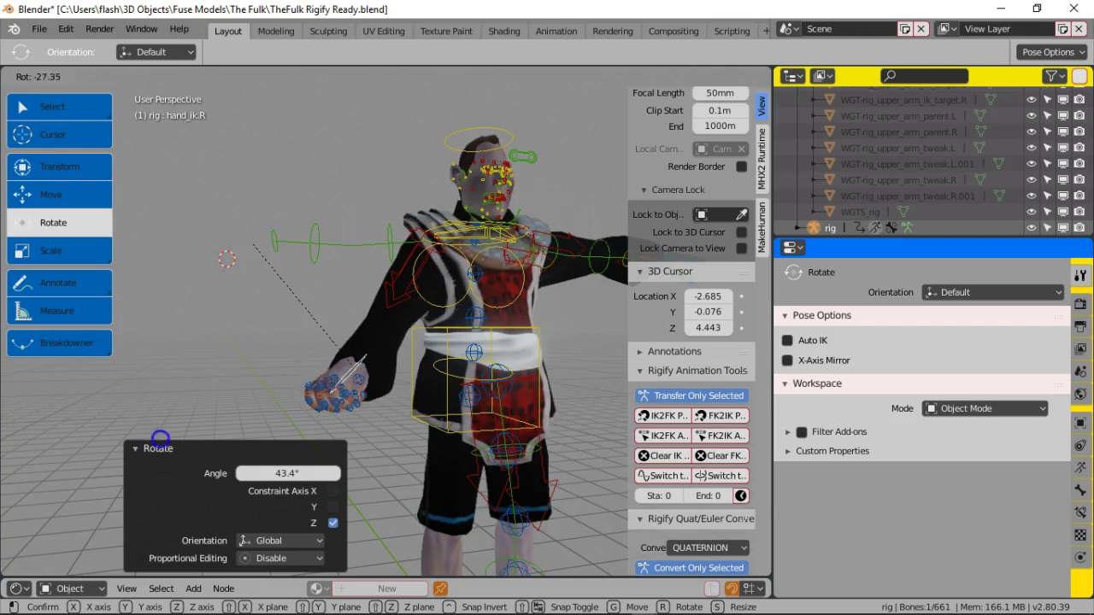
{"action": "left_click", "coordinate": [182, 448]}
Step: Raise the right hand IK control and shift it forward, as seen from behind the character's right side
{"action": "middle_click_drag", "start_coordinate": [303, 438], "coordinate": [211, 418]}
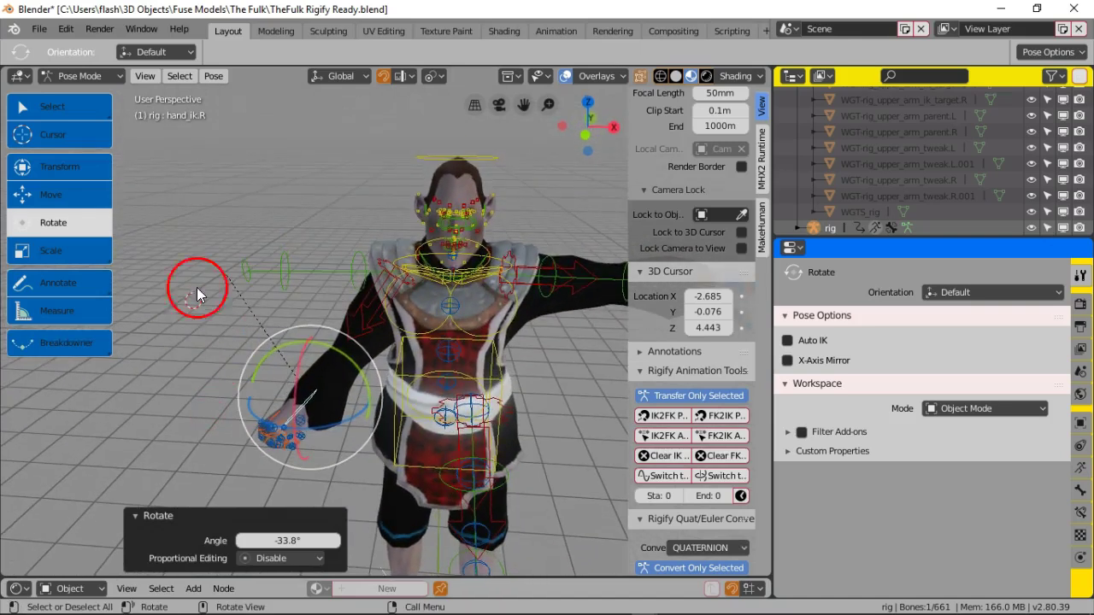
{"action": "left_click", "coordinate": [83, 194]}
{"action": "middle_click_drag", "start_coordinate": [194, 314], "coordinate": [402, 346]}
{"action": "key", "text": "g"}
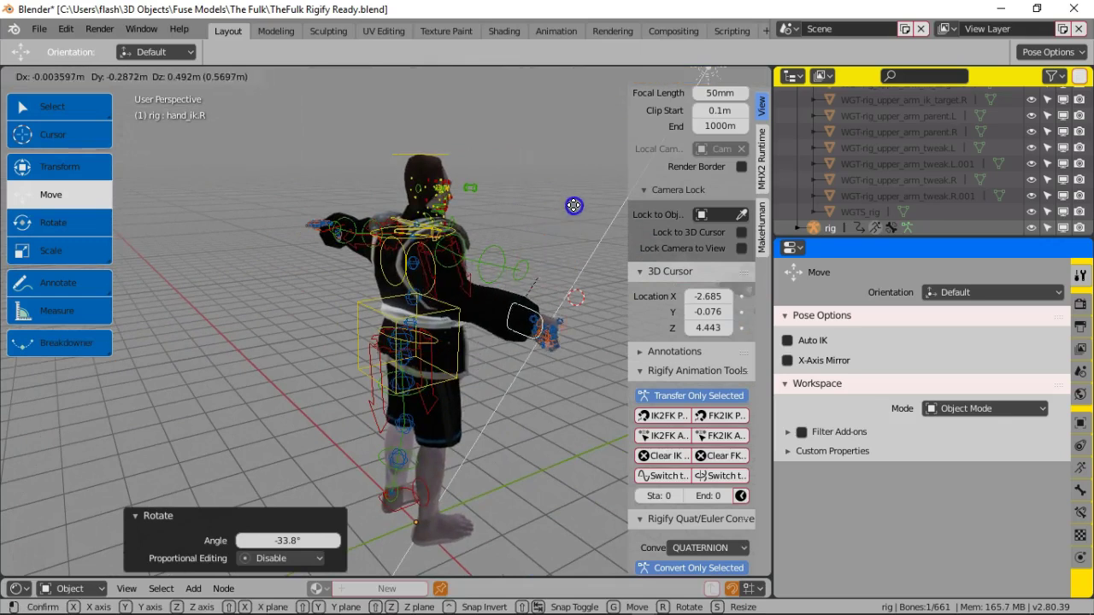
{"action": "left_click", "coordinate": [582, 185]}
Step: Rotate the right hand IK control about 28° on global Z
{"action": "middle_click_drag", "start_coordinate": [581, 189], "coordinate": [349, 354]}
{"action": "left_click", "coordinate": [391, 427]}
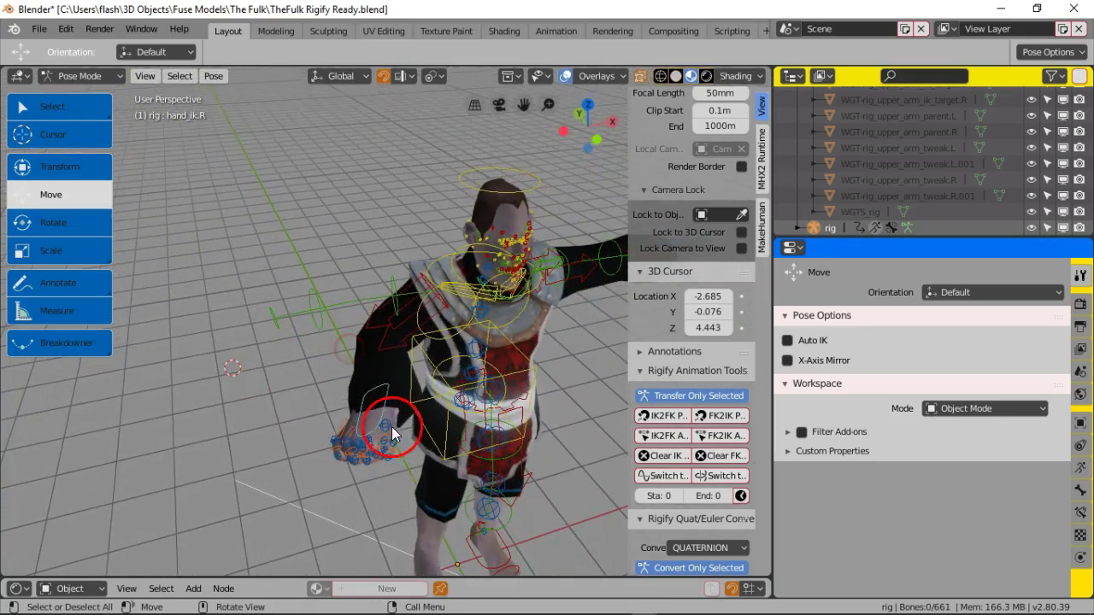
{"action": "left_click", "coordinate": [60, 229]}
{"action": "left_click_drag", "start_coordinate": [337, 434], "coordinate": [359, 427]}
{"action": "left_click_drag", "start_coordinate": [363, 428], "coordinate": [363, 428]}
Step: Move the right hand IK control forward about 0.07 m in X, -0.89 m in Y and -0.02 m in Z
{"action": "middle_click_drag", "start_coordinate": [227, 430], "coordinate": [96, 417]}
{"action": "middle_click_drag", "start_coordinate": [196, 351], "coordinate": [131, 342]}
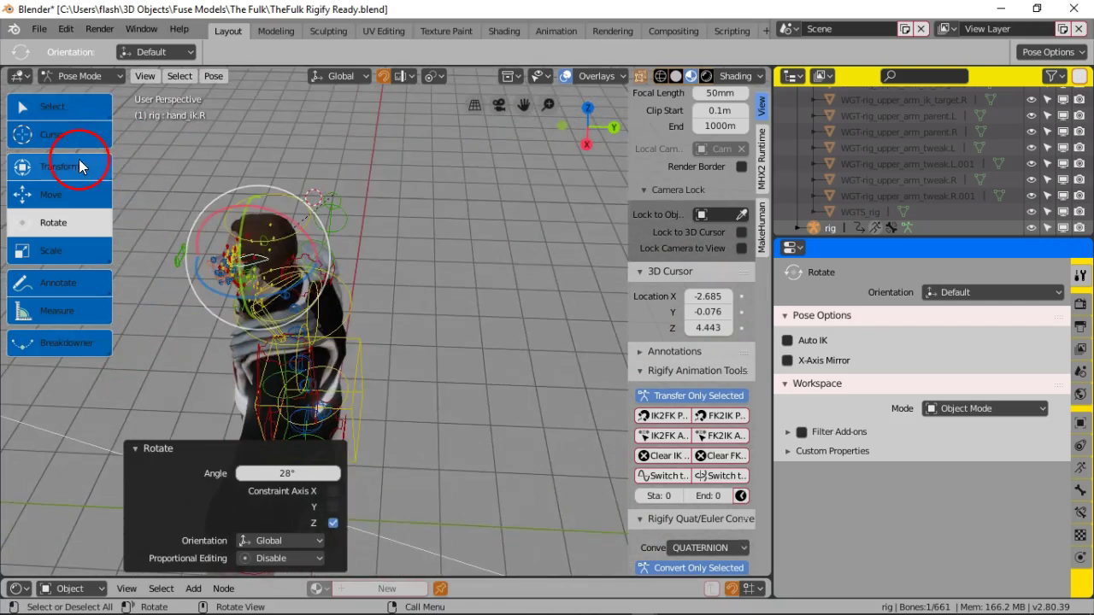
{"action": "left_click", "coordinate": [81, 196]}
{"action": "key", "text": "g"}
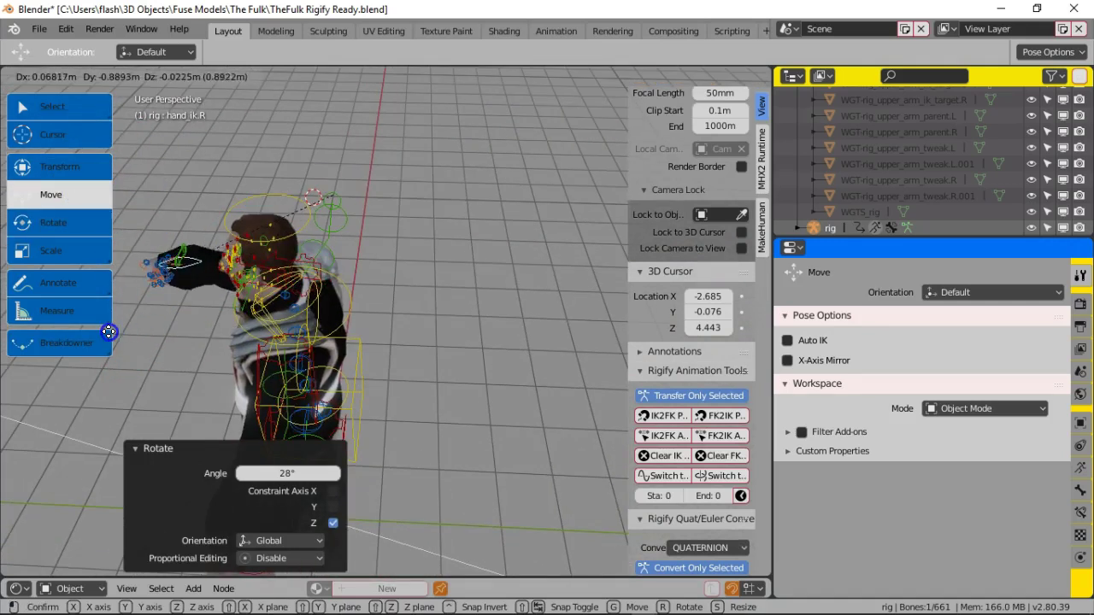
{"action": "left_click", "coordinate": [109, 331]}
Step: Move the right hand IK control about (0.338, -0.389, -0.2) m, and adjust it by about (-0.0852, 0.355, 0.616) m
{"action": "middle_click_drag", "start_coordinate": [108, 331], "coordinate": [395, 397]}
{"action": "key", "text": "g"}
{"action": "left_click", "coordinate": [142, 330]}
{"action": "key", "text": "g"}
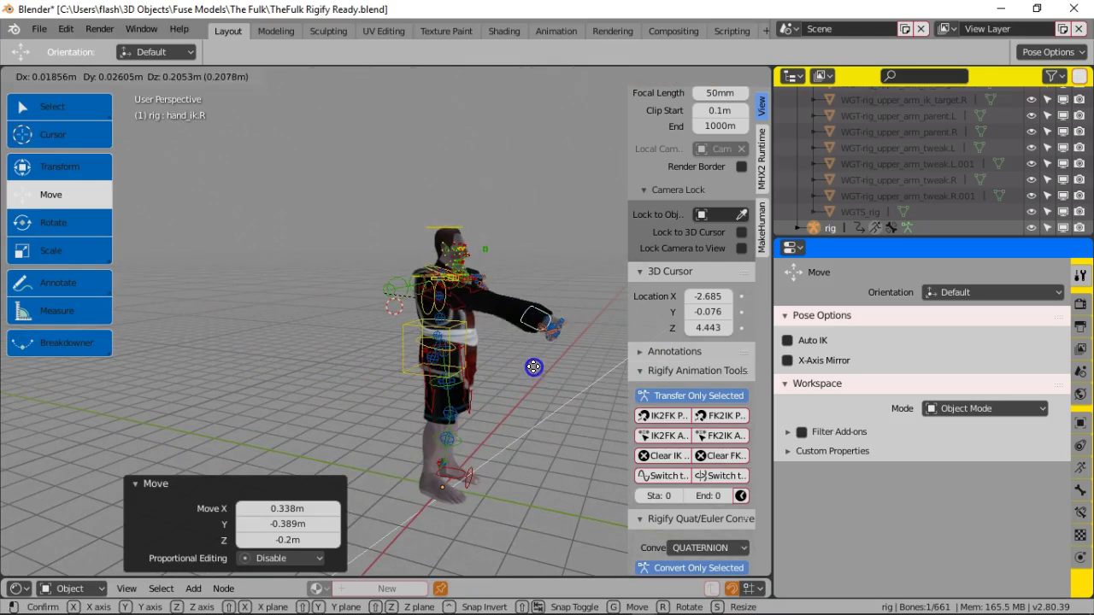
{"action": "left_click", "coordinate": [515, 348]}
Step: Pull the right hand IK control back by about 0.371 m in X, 0.416 m in Y and -0.193 m in Z
{"action": "middle_click_drag", "start_coordinate": [498, 361], "coordinate": [242, 420]}
{"action": "key", "text": "g"}
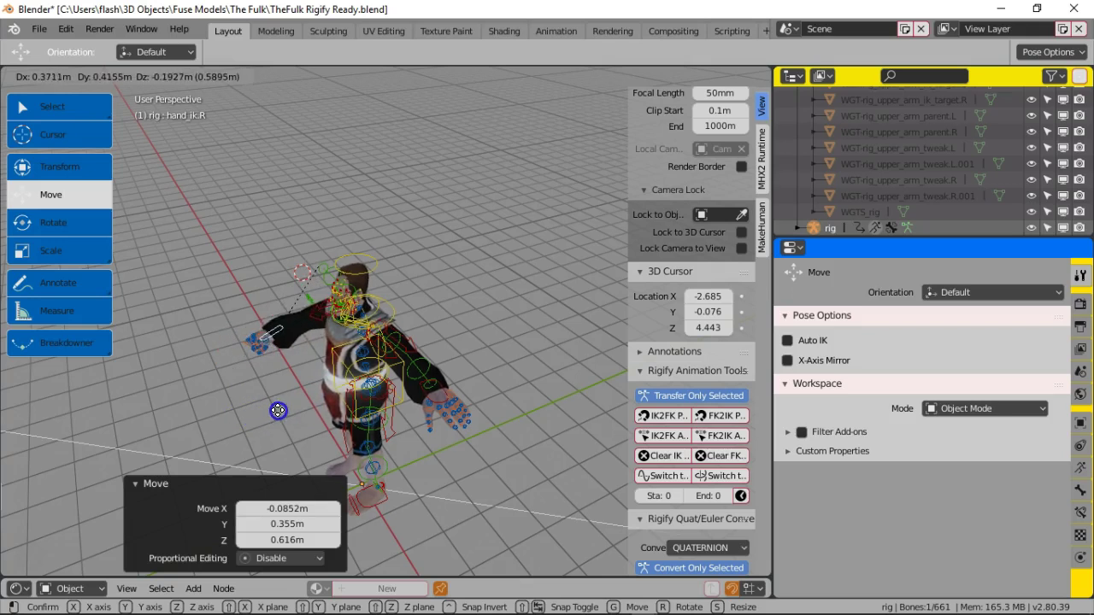
{"action": "left_click", "coordinate": [278, 411]}
Step: Rotate the right hand IK control by a trackball adjustment of about -1.15° and 19.5°, and by about 7.65° on global Z
{"action": "scroll", "coordinate": [338, 383], "scroll_direction": "up", "scroll_amount": 5}
{"action": "mouse_move", "coordinate": [339, 383]}
{"action": "middle_mouse_down"}
{"action": "mouse_move", "coordinate": [321, 374]}
{"action": "mouse_move", "coordinate": [336, 306]}
{"action": "mouse_move", "coordinate": [375, 340]}
{"action": "mouse_move", "coordinate": [351, 322]}
{"action": "mouse_move", "coordinate": [345, 364]}
{"action": "middle_mouse_up"}
{"action": "mouse_move", "coordinate": [306, 435]}
{"action": "middle_mouse_down"}
{"action": "mouse_move", "coordinate": [350, 430]}
{"action": "mouse_move", "coordinate": [293, 439]}
{"action": "mouse_move", "coordinate": [317, 435]}
{"action": "middle_mouse_up"}
{"action": "left_click", "coordinate": [55, 223]}
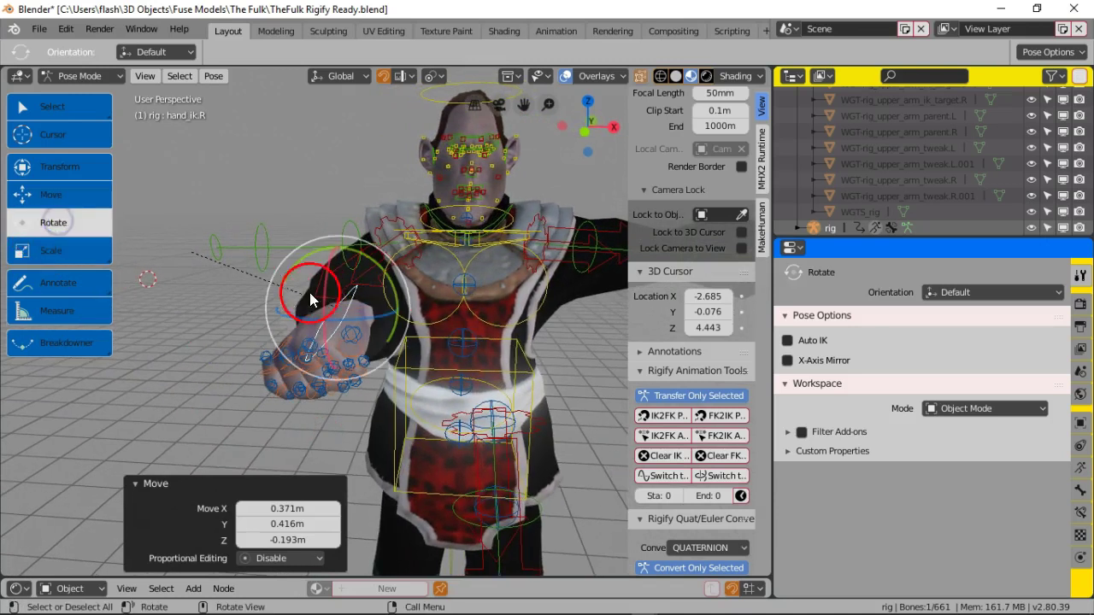
{"action": "left_click_drag", "start_coordinate": [305, 258], "coordinate": [324, 251]}
{"action": "left_click_drag", "start_coordinate": [309, 313], "coordinate": [339, 313]}
{"action": "middle_click_drag", "start_coordinate": [393, 367], "coordinate": [433, 372]}
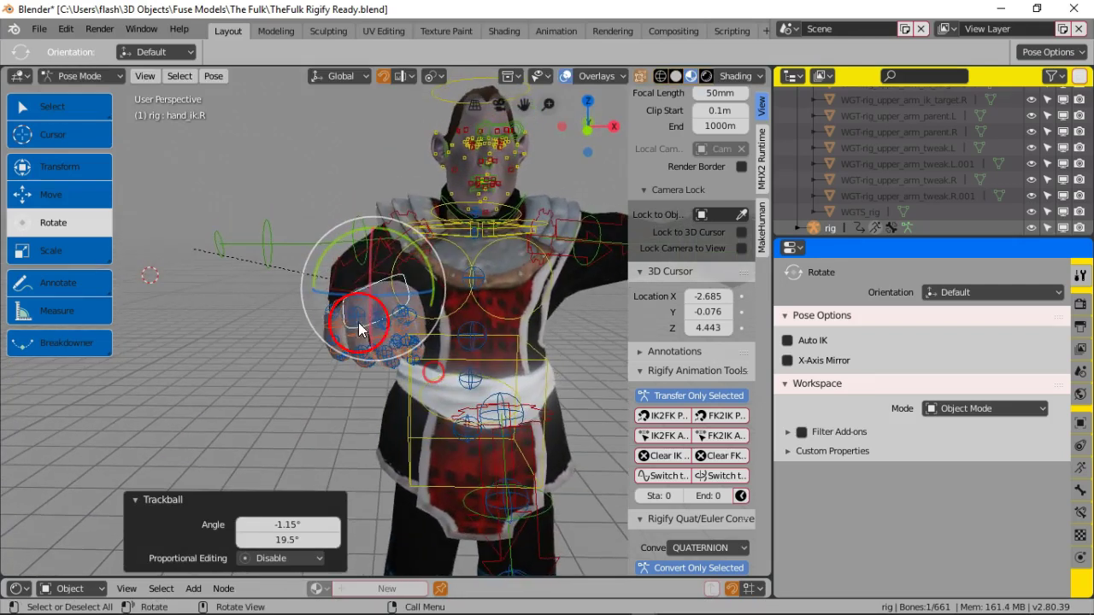
{"action": "left_click_drag", "start_coordinate": [351, 303], "coordinate": [357, 296]}
Step: Rotate the right pinky's base control about 7.94° on global X
{"action": "middle_click_drag", "start_coordinate": [417, 407], "coordinate": [360, 347]}
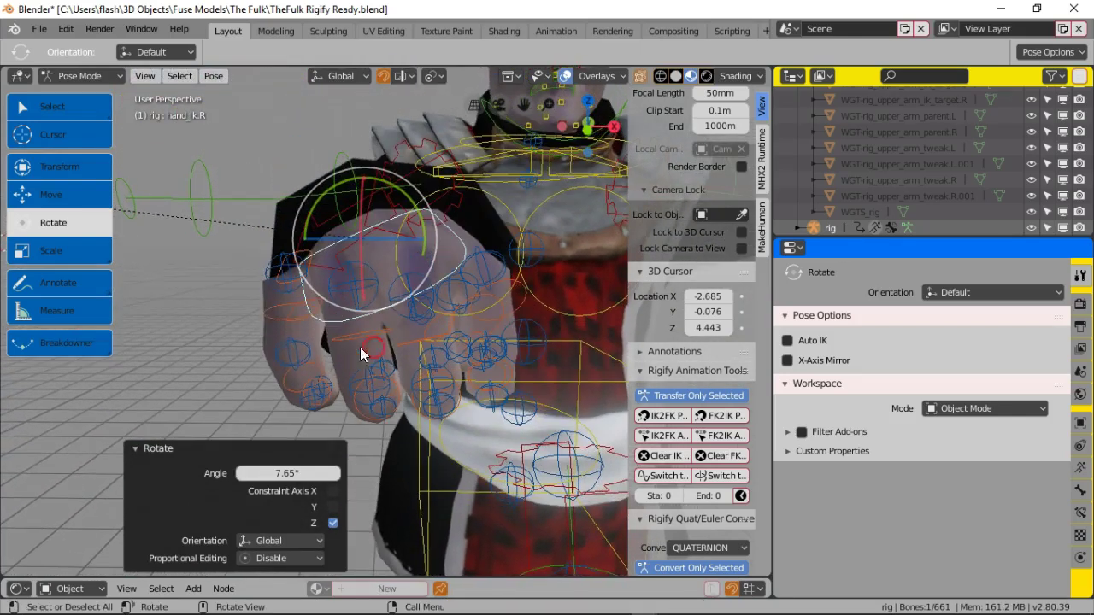
{"action": "left_click", "coordinate": [269, 315]}
{"action": "left_click_drag", "start_coordinate": [270, 275], "coordinate": [269, 282]}
Step: Curl the right pinky's base control a further 9.8° or so on global X, checking the fist from the side
{"action": "middle_click_drag", "start_coordinate": [267, 301], "coordinate": [281, 351]}
{"action": "scroll", "coordinate": [280, 360], "scroll_direction": "down", "scroll_amount": 3}
{"action": "scroll", "coordinate": [401, 383], "scroll_direction": "up", "scroll_amount": 3}
{"action": "scroll", "coordinate": [401, 383], "scroll_direction": "up", "scroll_amount": 1}
{"action": "middle_click_drag", "start_coordinate": [413, 353], "coordinate": [333, 332], "text": "shift"}
{"action": "mouse_move", "coordinate": [441, 294]}
{"action": "middle_mouse_down"}
{"action": "mouse_move", "coordinate": [459, 251]}
{"action": "mouse_move", "coordinate": [464, 306]}
{"action": "mouse_move", "coordinate": [482, 298]}
{"action": "mouse_move", "coordinate": [391, 312]}
{"action": "mouse_move", "coordinate": [226, 314]}
{"action": "mouse_move", "coordinate": [454, 305]}
{"action": "mouse_move", "coordinate": [436, 308]}
{"action": "middle_mouse_up"}
{"action": "scroll", "coordinate": [480, 298], "scroll_direction": "down", "scroll_amount": 4}
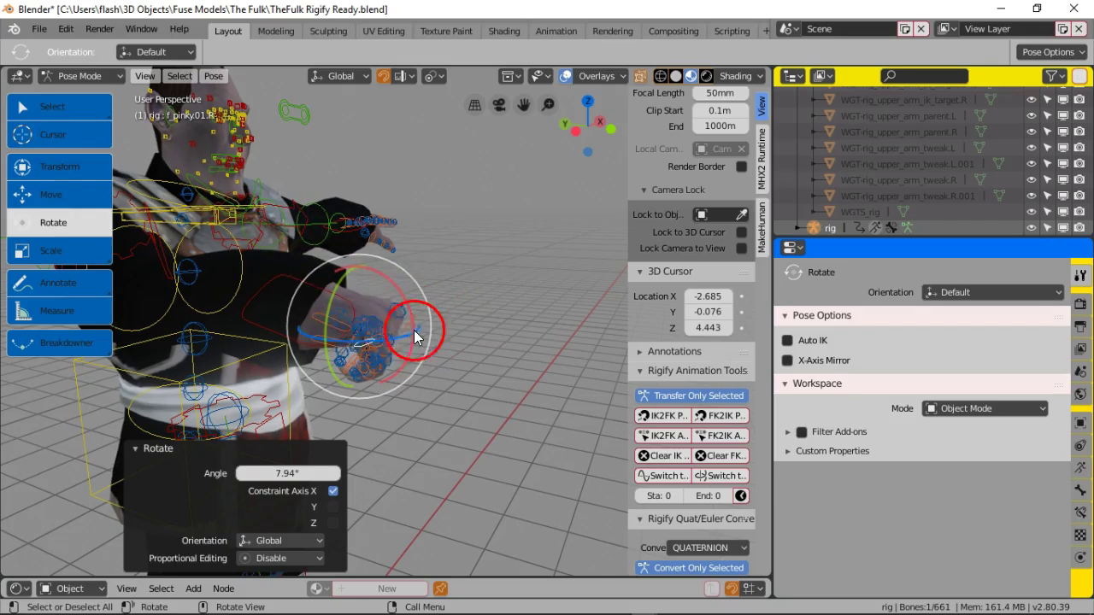
{"action": "middle_click_drag", "start_coordinate": [415, 347], "coordinate": [535, 392]}
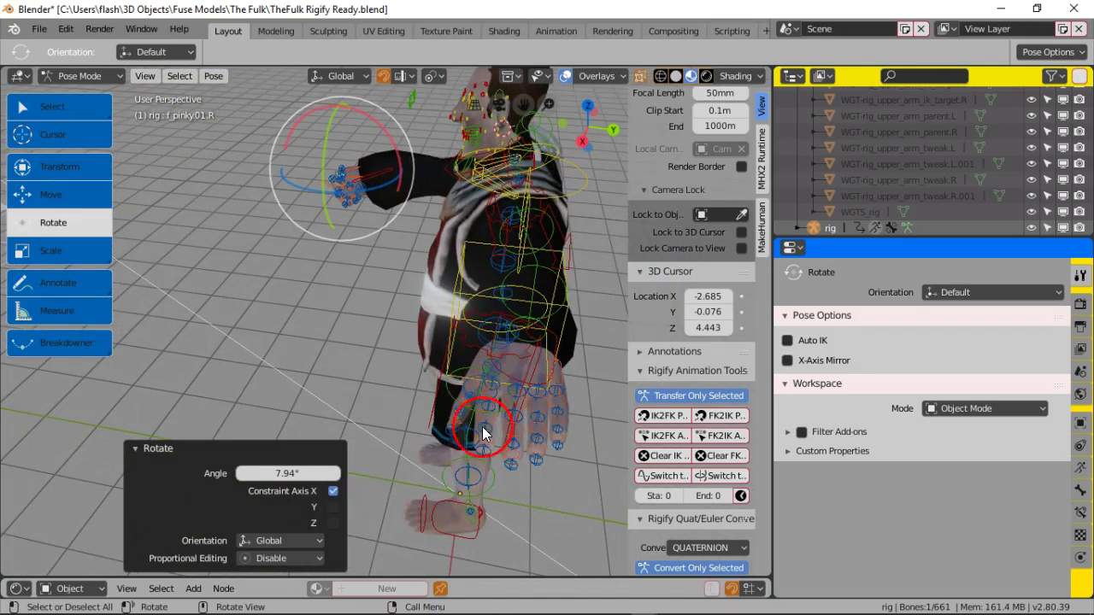
{"action": "middle_click_drag", "start_coordinate": [325, 209], "coordinate": [379, 286]}
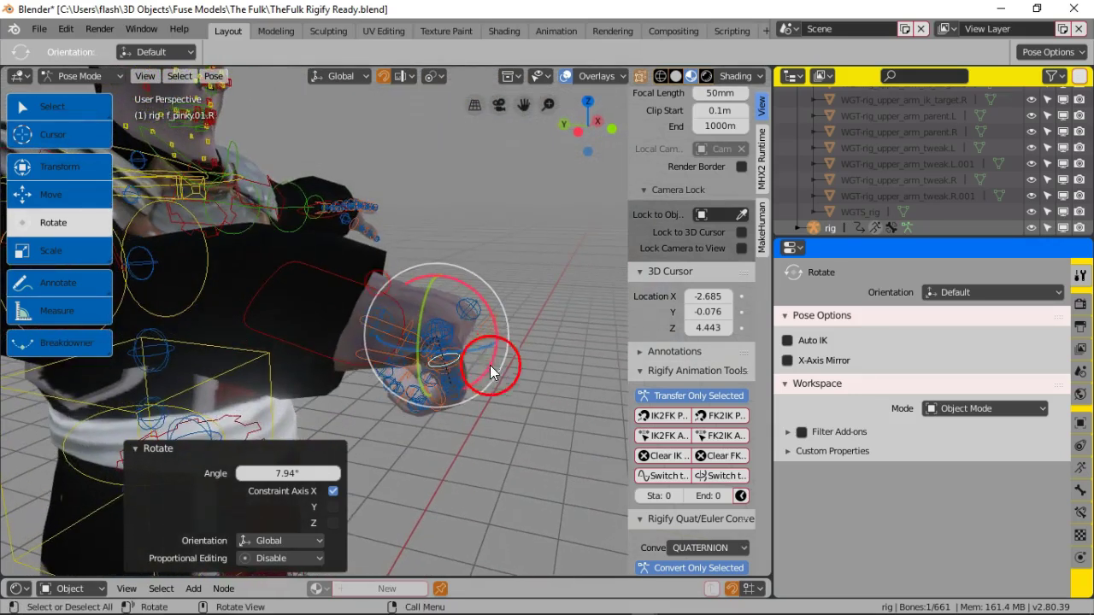
{"action": "mouse_move", "coordinate": [475, 376]}
{"action": "middle_mouse_down"}
{"action": "mouse_move", "coordinate": [449, 363]}
{"action": "mouse_move", "coordinate": [473, 374]}
{"action": "mouse_move", "coordinate": [474, 362]}
{"action": "middle_mouse_up"}
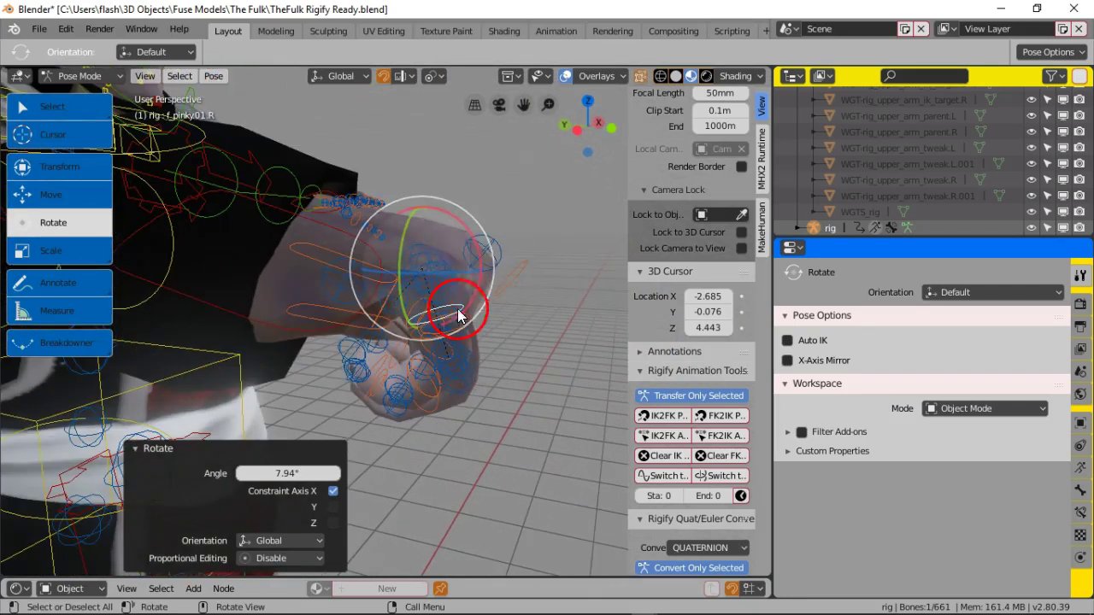
{"action": "middle_click_drag", "start_coordinate": [347, 334], "coordinate": [427, 352]}
{"action": "middle_click_drag", "start_coordinate": [519, 275], "coordinate": [504, 261]}
{"action": "left_click_drag", "start_coordinate": [499, 255], "coordinate": [499, 267]}
Step: Rotate the right ring finger's base control about 11.1° on global X
{"action": "middle_click_drag", "start_coordinate": [499, 267], "coordinate": [320, 325]}
{"action": "scroll", "coordinate": [513, 324], "scroll_direction": "down", "scroll_amount": 5}
{"action": "middle_click_drag", "start_coordinate": [214, 305], "coordinate": [399, 375], "text": "shift"}
{"action": "scroll", "coordinate": [419, 332], "scroll_direction": "up", "scroll_amount": 2}
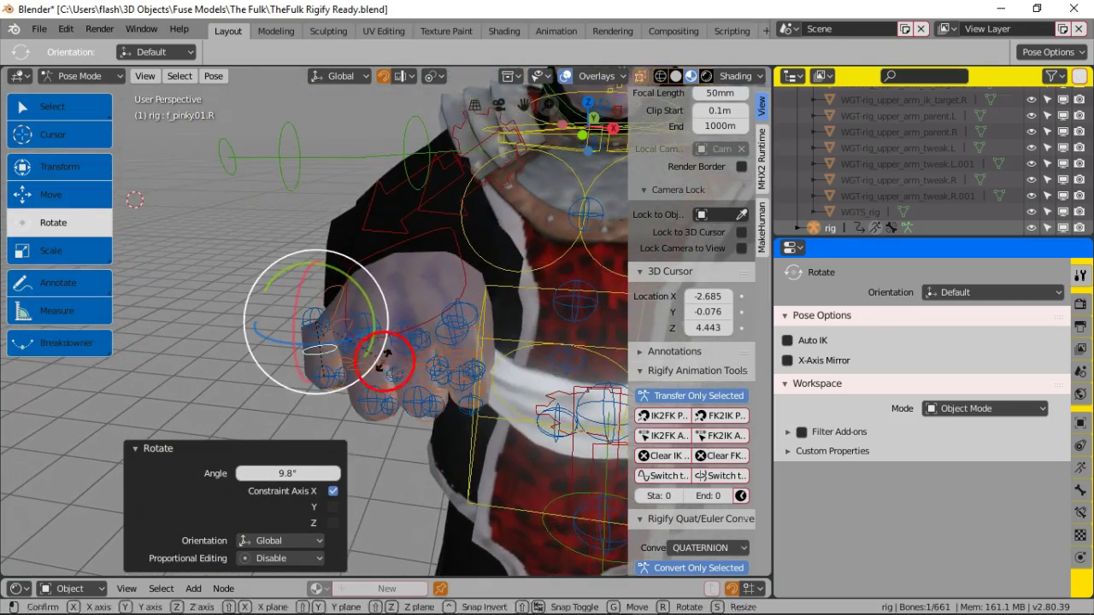
{"action": "right_click", "coordinate": [385, 359]}
{"action": "left_click", "coordinate": [418, 380]}
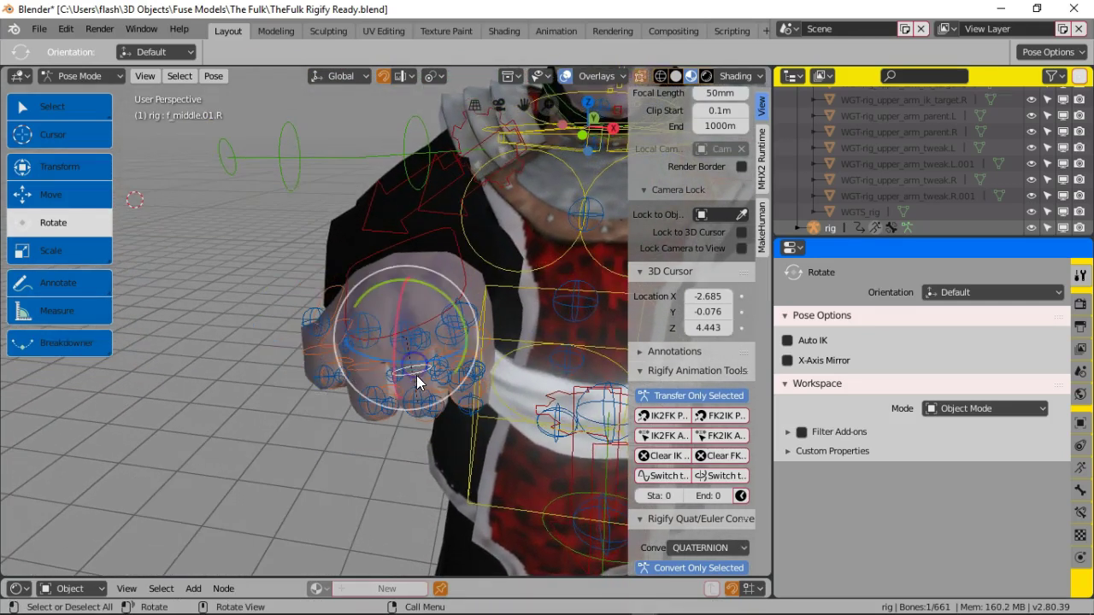
{"action": "left_click", "coordinate": [369, 361]}
{"action": "middle_click_drag", "start_coordinate": [357, 387], "coordinate": [519, 378]}
{"action": "middle_click_drag", "start_coordinate": [544, 333], "coordinate": [347, 364], "text": "shift"}
{"action": "left_click_drag", "start_coordinate": [476, 273], "coordinate": [475, 287]}
Step: Rotate the right middle finger's base control slightly to line it up with the neighbouring fingers
{"action": "scroll", "coordinate": [469, 372], "scroll_direction": "up", "scroll_amount": 6}
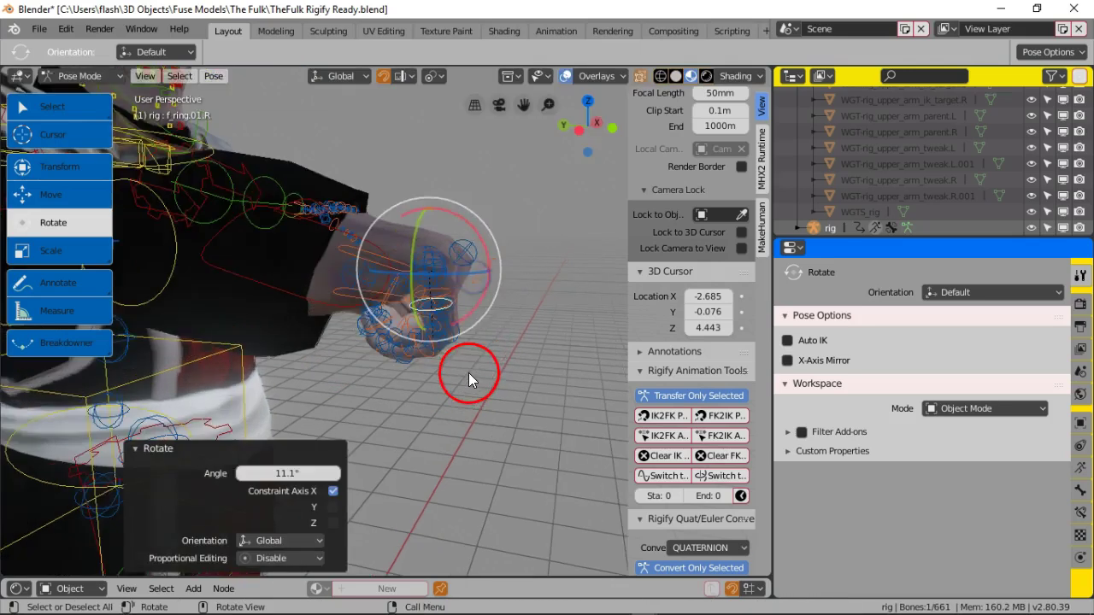
{"action": "middle_click_drag", "start_coordinate": [465, 358], "coordinate": [298, 398]}
{"action": "middle_click_drag", "start_coordinate": [374, 366], "coordinate": [362, 322]}
{"action": "left_click", "coordinate": [356, 324]}
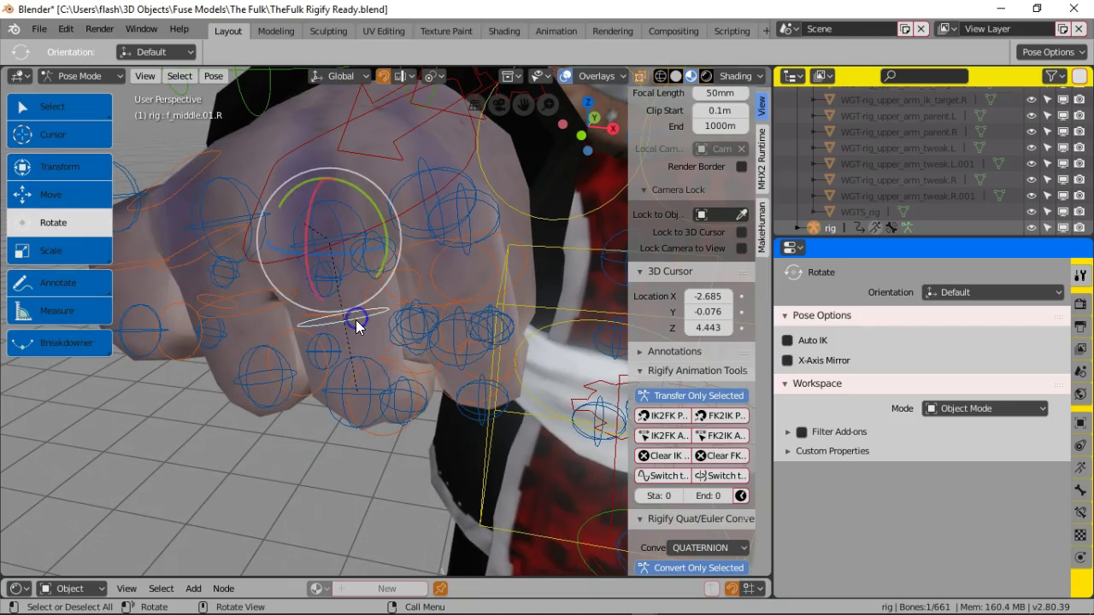
{"action": "left_click_drag", "start_coordinate": [309, 243], "coordinate": [305, 240]}
Step: Select the right hand IK control and rotate it in the side view to level the fist with the forearm
{"action": "middle_click_drag", "start_coordinate": [460, 310], "coordinate": [292, 335]}
{"action": "left_click", "coordinate": [417, 233]}
{"action": "left_click", "coordinate": [444, 297]}
{"action": "key", "text": "r"}
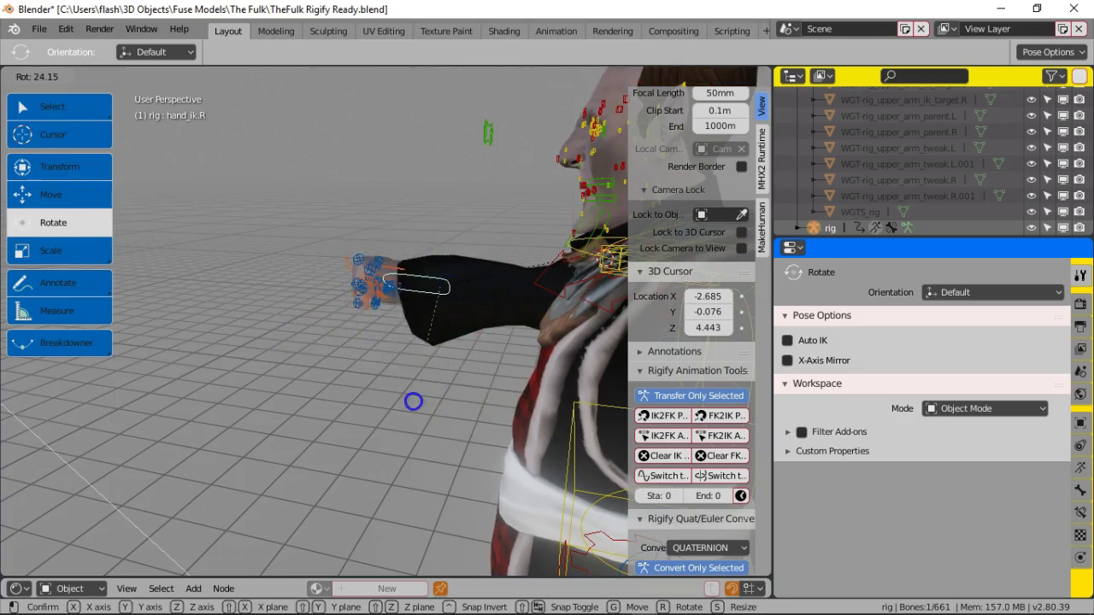
{"action": "left_click", "coordinate": [436, 388]}
{"action": "left_click", "coordinate": [436, 387]}
Step: Switch to the Select tool, select the right hand IK control and try moving it up toward the shoulder
{"action": "scroll", "coordinate": [436, 388], "scroll_direction": "down", "scroll_amount": 3}
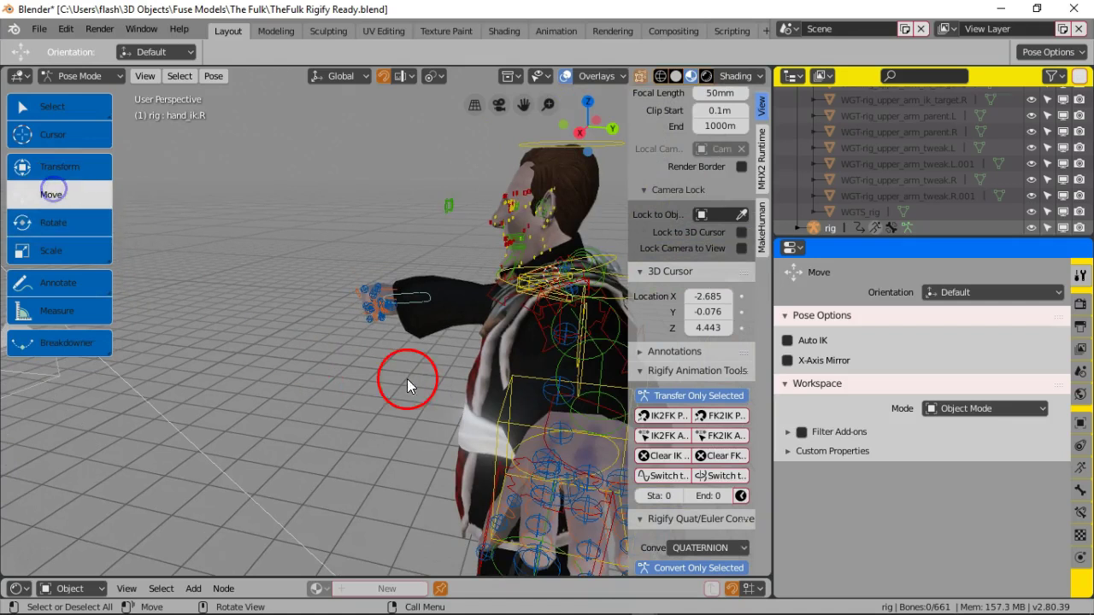
{"action": "left_click", "coordinate": [355, 351]}
{"action": "mouse_move", "coordinate": [330, 350]}
{"action": "middle_mouse_down"}
{"action": "mouse_move", "coordinate": [390, 354]}
{"action": "mouse_move", "coordinate": [345, 351]}
{"action": "middle_mouse_up"}
{"action": "left_click", "coordinate": [324, 260]}
{"action": "middle_click_drag", "start_coordinate": [324, 260], "coordinate": [250, 250]}
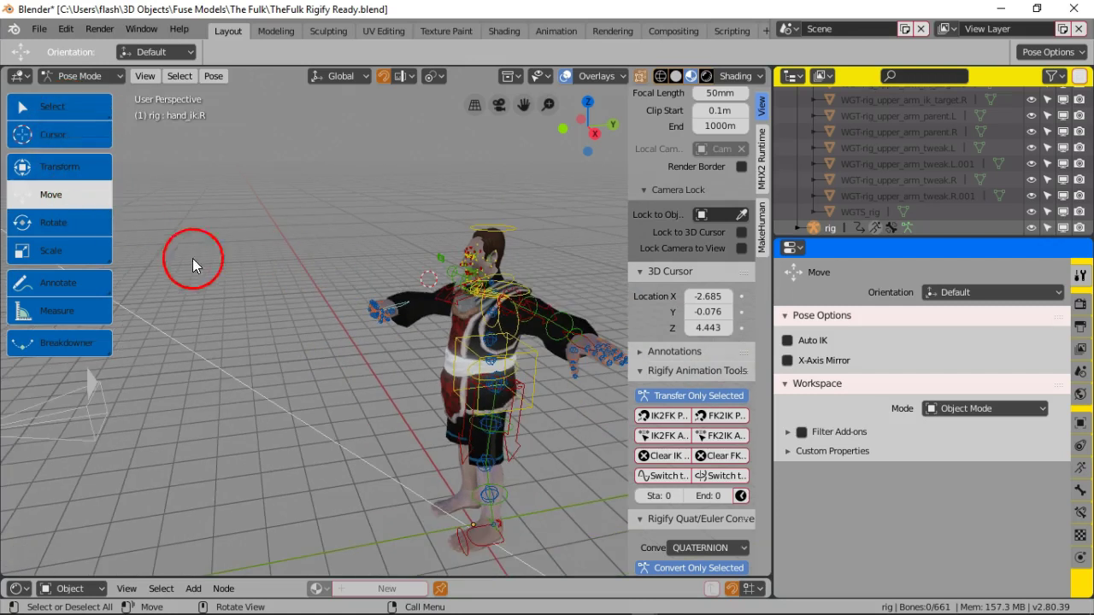
{"action": "left_click", "coordinate": [64, 106]}
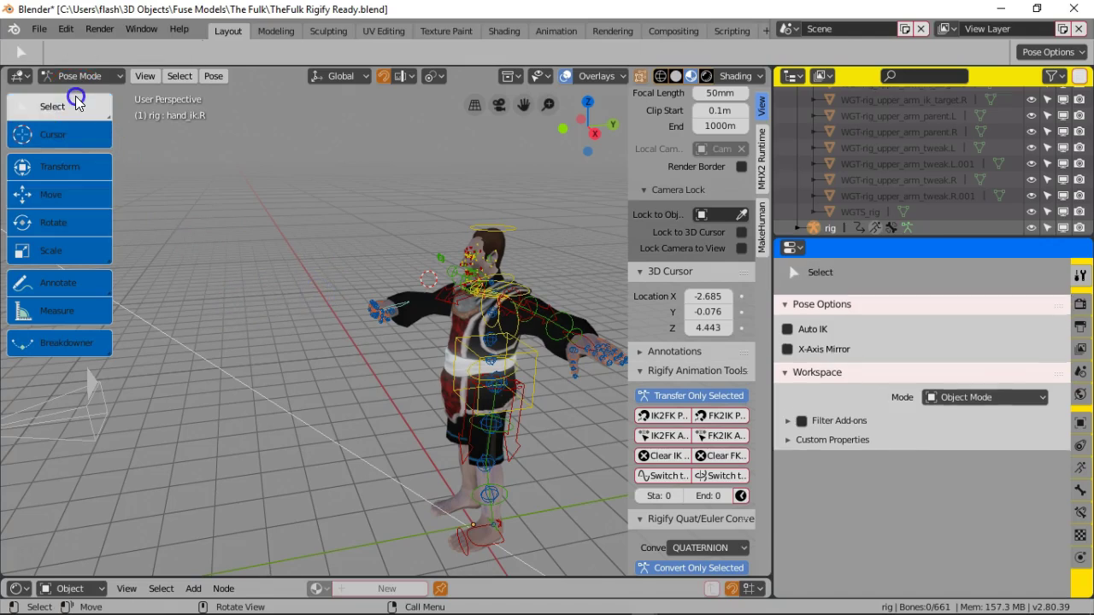
{"action": "middle_click_drag", "start_coordinate": [353, 335], "coordinate": [415, 320]}
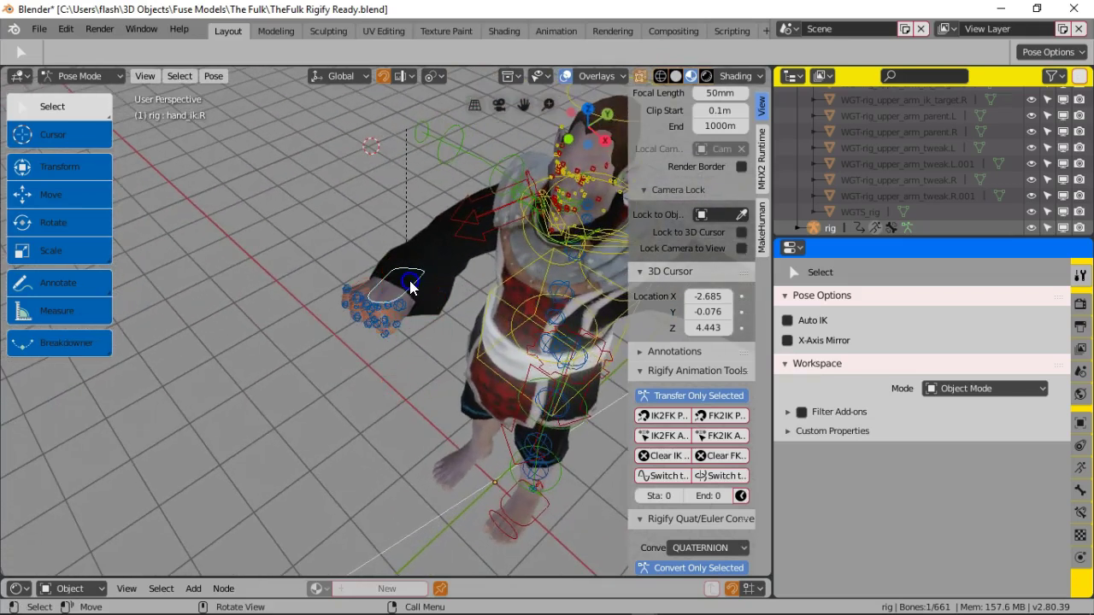
{"action": "key", "text": "g"}
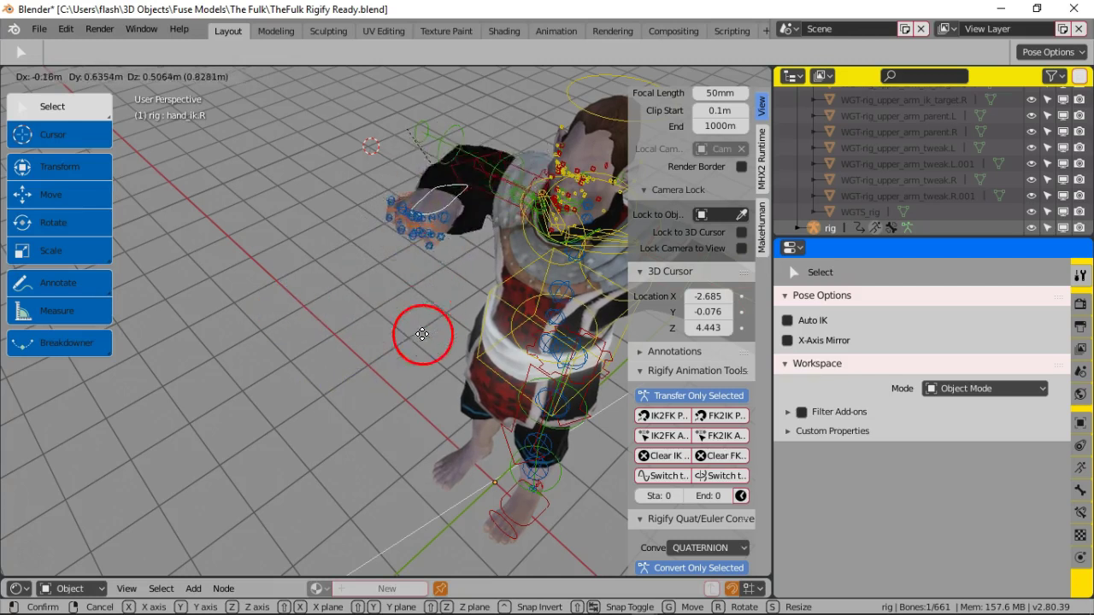
{"action": "left_click", "coordinate": [401, 354]}
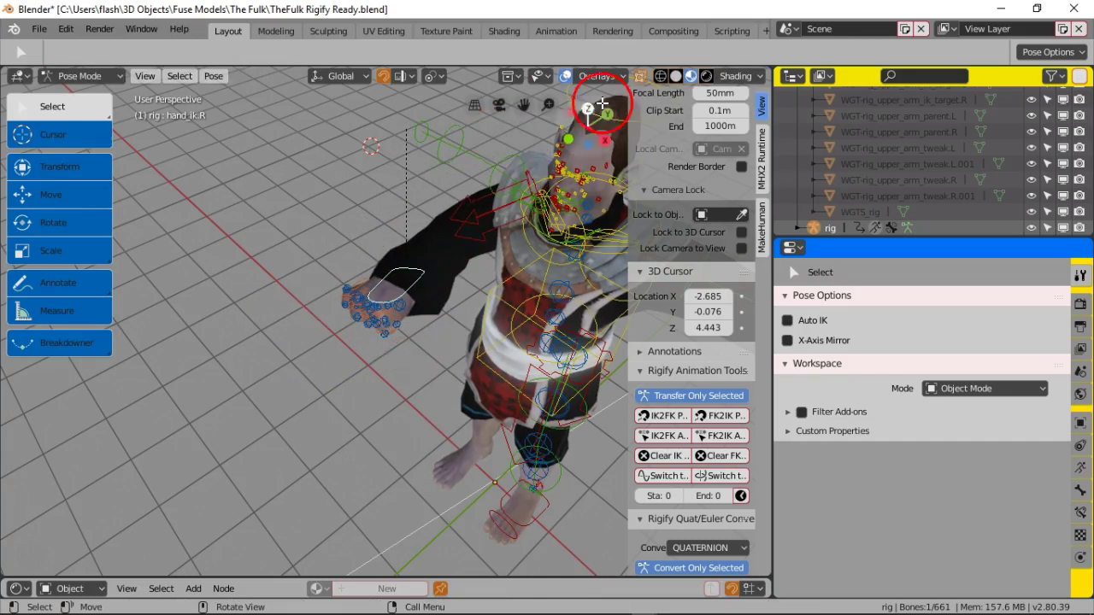
Step: Hide the viewport overlays and move the right hand IK control about 0.365 m along global X
{"action": "left_click", "coordinate": [565, 76]}
{"action": "middle_click_drag", "start_coordinate": [507, 279], "coordinate": [422, 271]}
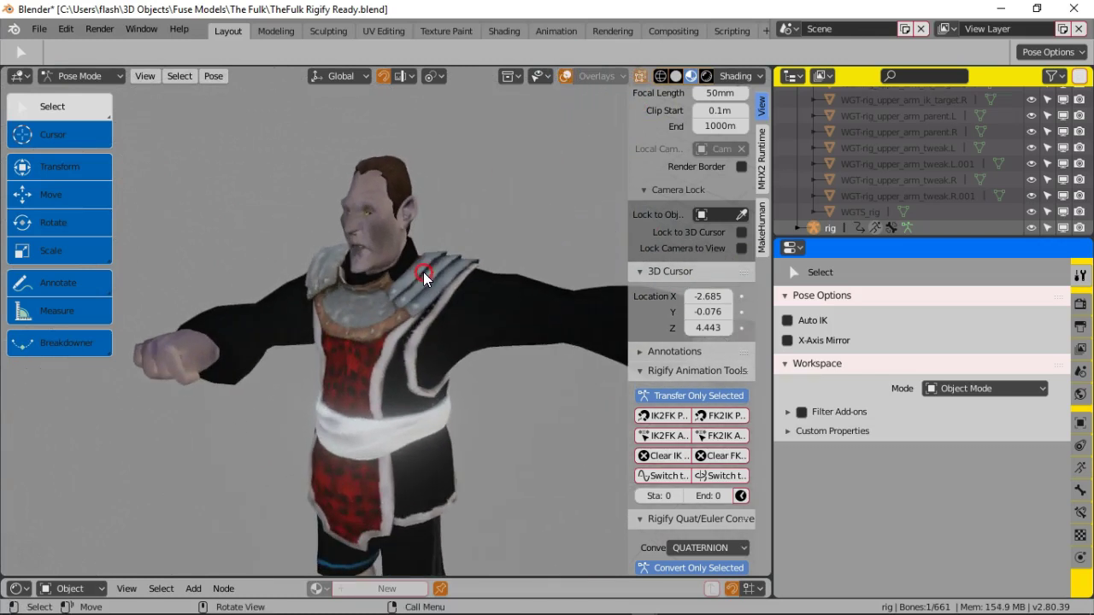
{"action": "middle_click_drag", "start_coordinate": [476, 325], "coordinate": [419, 356]}
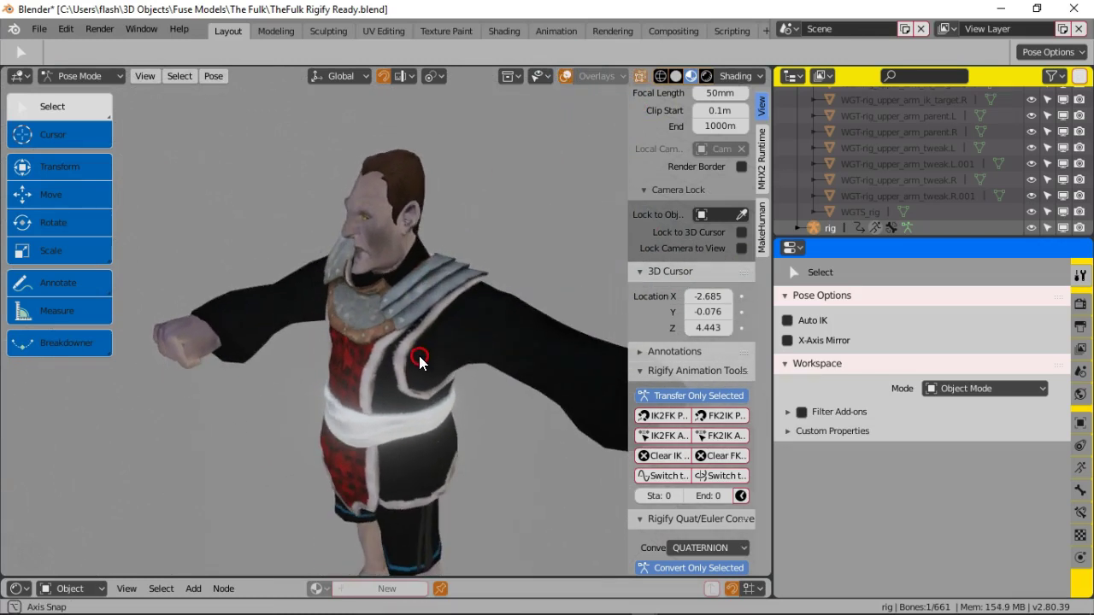
{"action": "key", "text": "g"}
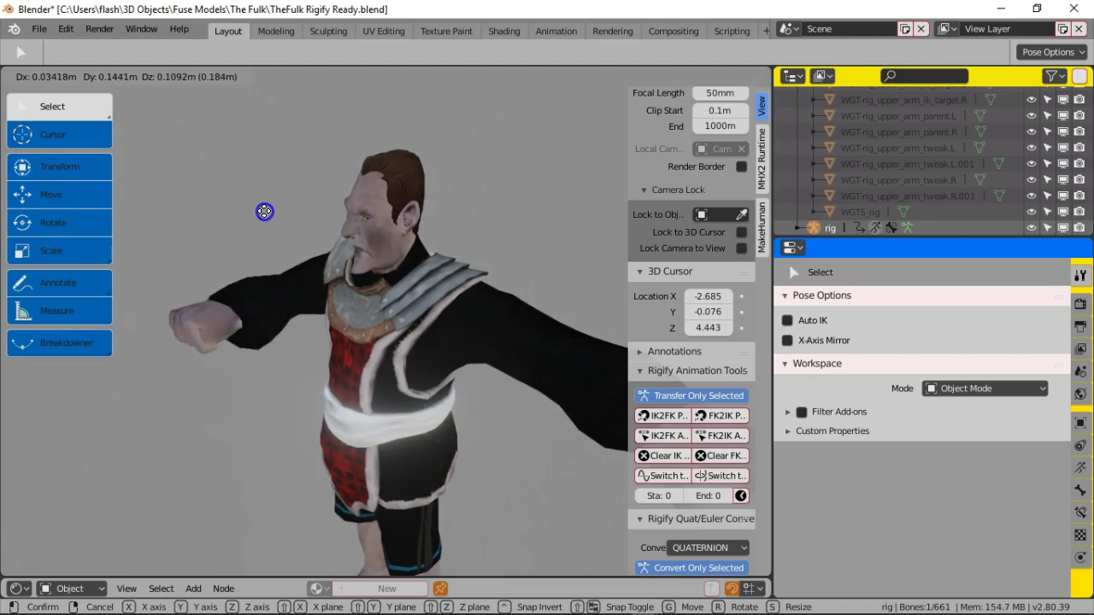
{"action": "key", "text": "x"}
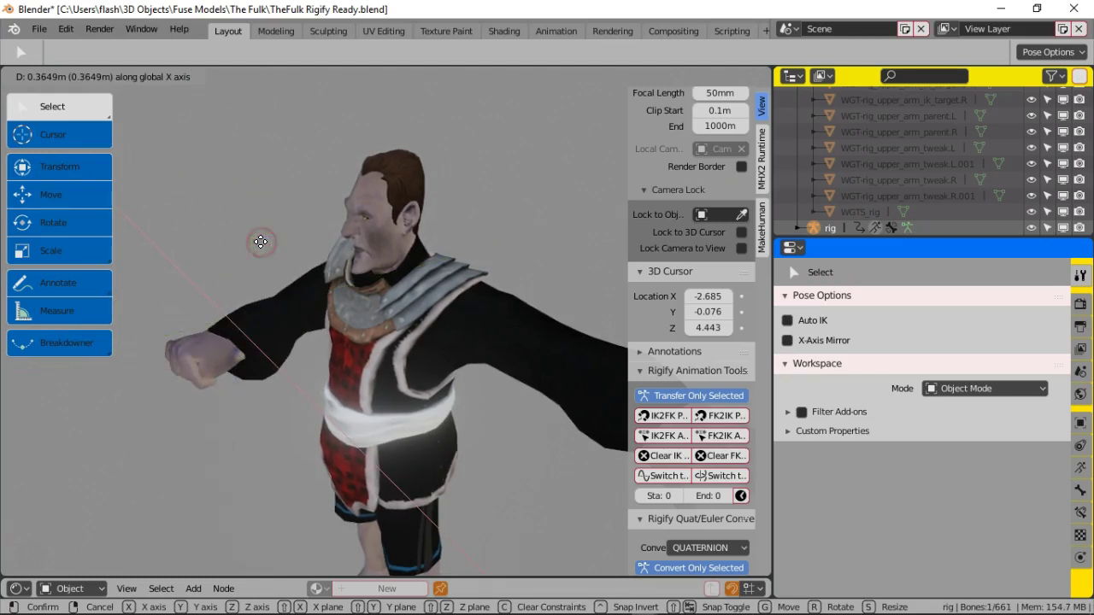
{"action": "left_click", "coordinate": [261, 242]}
Step: Examine the character's right arm and fist pose from several angles with the overlays hidden
{"action": "middle_click_drag", "start_coordinate": [260, 240], "coordinate": [280, 292]}
{"action": "left_click_drag", "start_coordinate": [397, 186], "coordinate": [404, 250]}
{"action": "middle_click_drag", "start_coordinate": [382, 268], "coordinate": [364, 165]}
{"action": "middle_click_drag", "start_coordinate": [379, 269], "coordinate": [375, 215]}
{"action": "scroll", "coordinate": [466, 292], "scroll_direction": "up", "scroll_amount": 4}
{"action": "scroll", "coordinate": [362, 228], "scroll_direction": "down", "scroll_amount": 2}
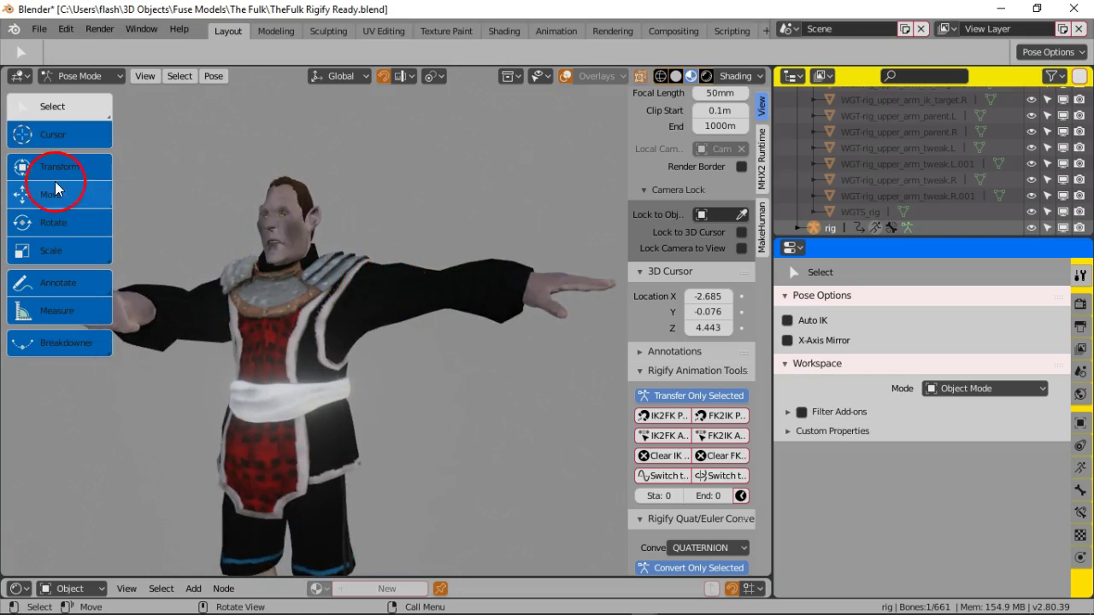
{"action": "left_click", "coordinate": [97, 78]}
{"action": "left_click", "coordinate": [97, 79]}
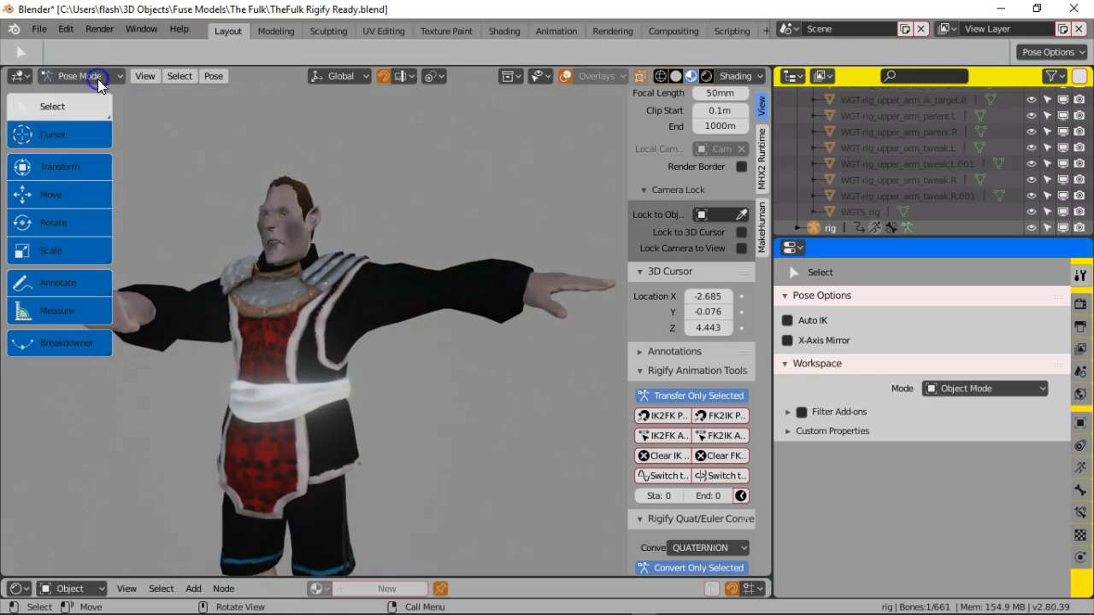
Step: Show the overlays again and move the left hand IK control about -0.44 m in X, -0.85 m in Y and 0.598 m in Z
{"action": "left_click", "coordinate": [561, 78]}
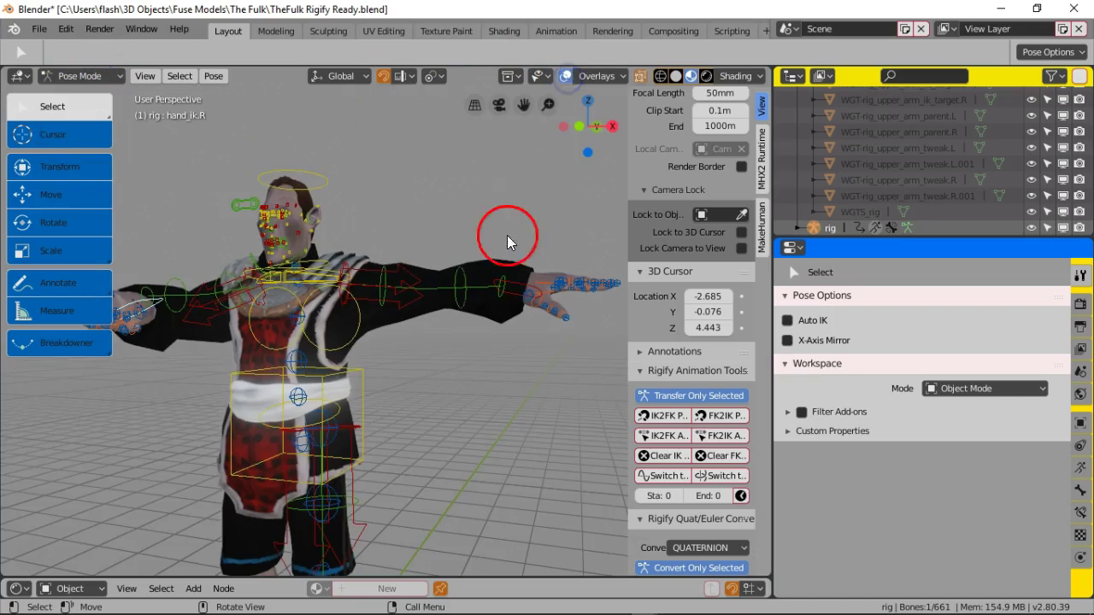
{"action": "scroll", "coordinate": [411, 313], "scroll_direction": "up", "scroll_amount": 3}
{"action": "middle_click_drag", "start_coordinate": [437, 298], "coordinate": [352, 419]}
{"action": "scroll", "coordinate": [433, 320], "scroll_direction": "down", "scroll_amount": 1}
{"action": "scroll", "coordinate": [458, 380], "scroll_direction": "down", "scroll_amount": 4}
{"action": "key", "text": "g"}
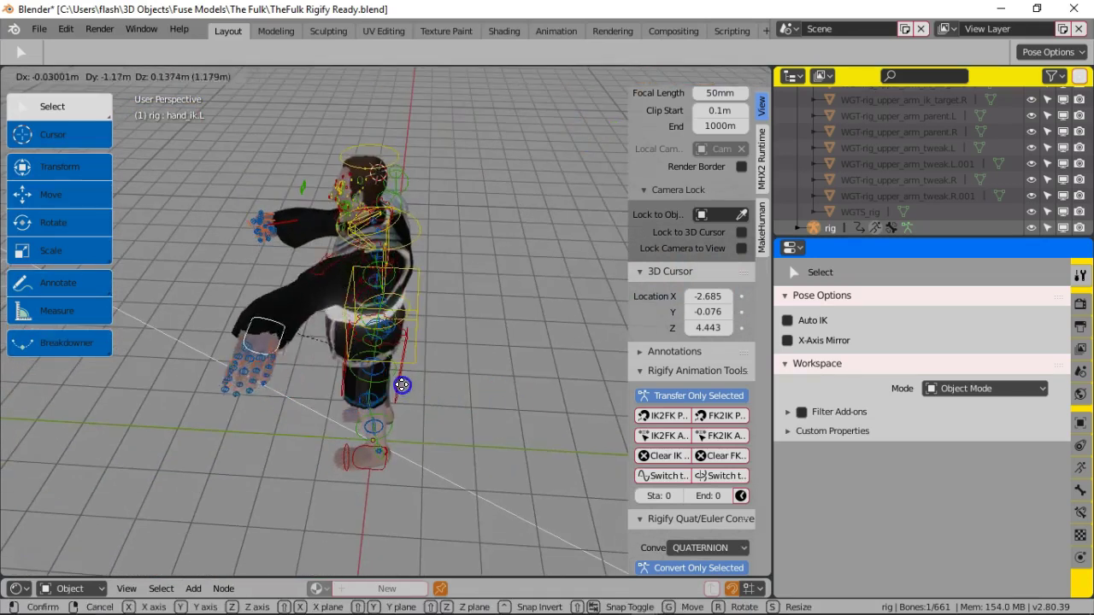
{"action": "left_click", "coordinate": [439, 335]}
Step: Lower the left hand IK control by about (-0.022, -0.415, -0.453) m and then by about (-0.459, 0.162, -1.08) m
{"action": "middle_click_drag", "start_coordinate": [440, 334], "coordinate": [593, 354]}
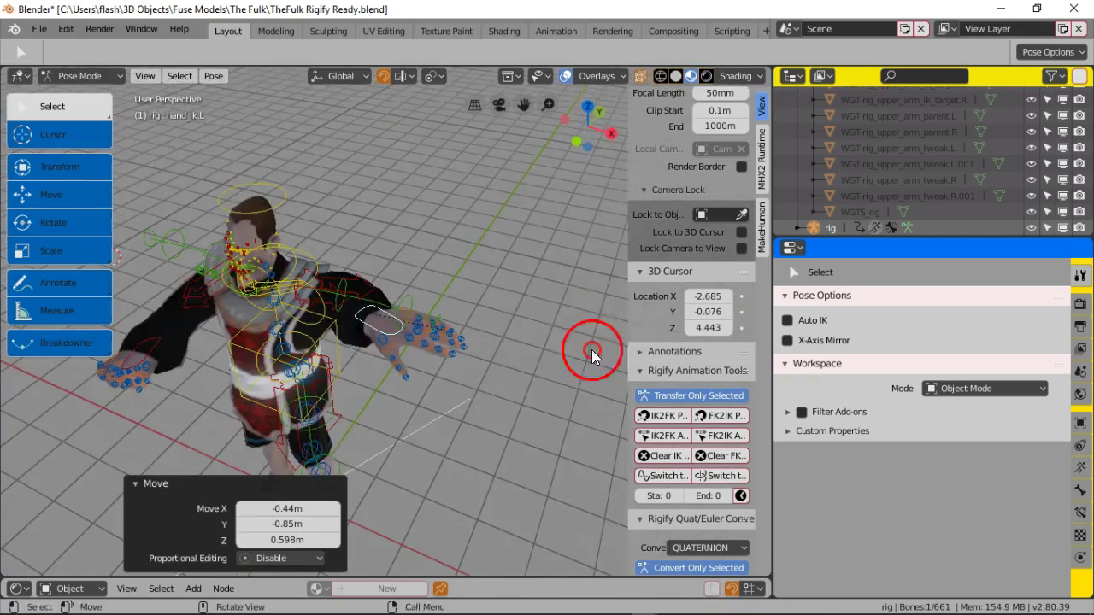
{"action": "key", "text": "g"}
{"action": "left_click", "coordinate": [465, 399]}
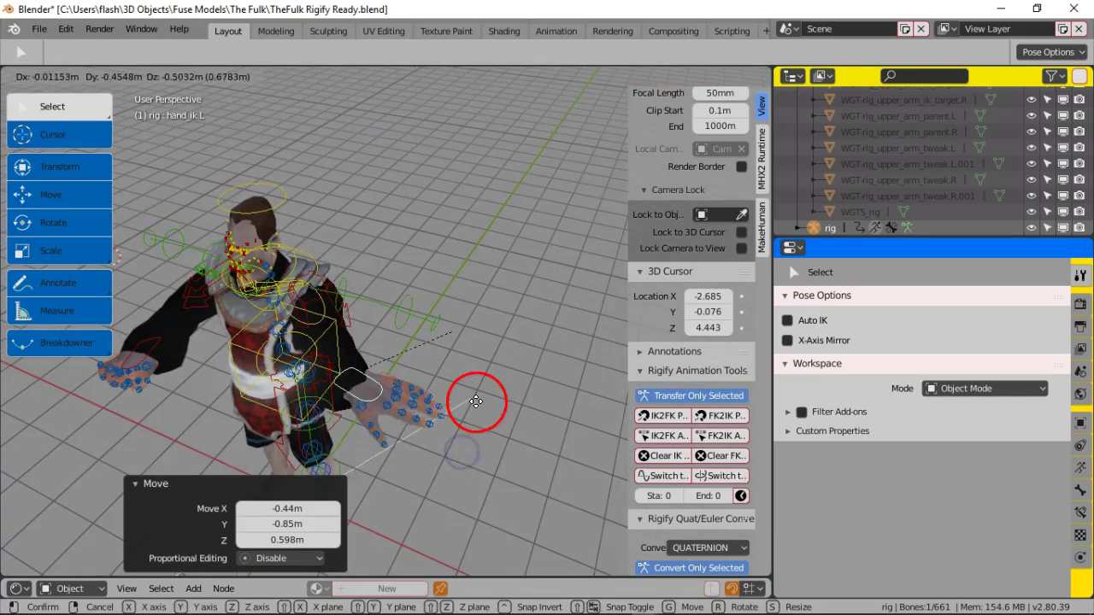
{"action": "middle_click_drag", "start_coordinate": [476, 402], "coordinate": [540, 319]}
{"action": "key", "text": "g"}
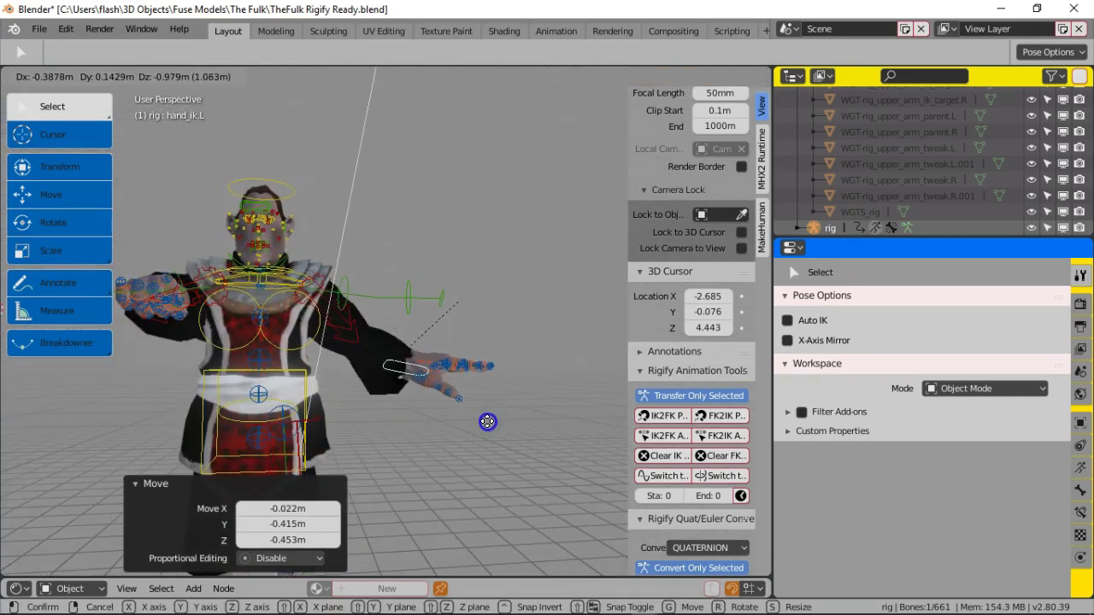
{"action": "left_click", "coordinate": [483, 427]}
Step: Move the left hand IK control about -0.29 m in X, 0.385 m in Y and -0.367 m in Z
{"action": "middle_click_drag", "start_coordinate": [490, 430], "coordinate": [528, 382]}
{"action": "key", "text": "g"}
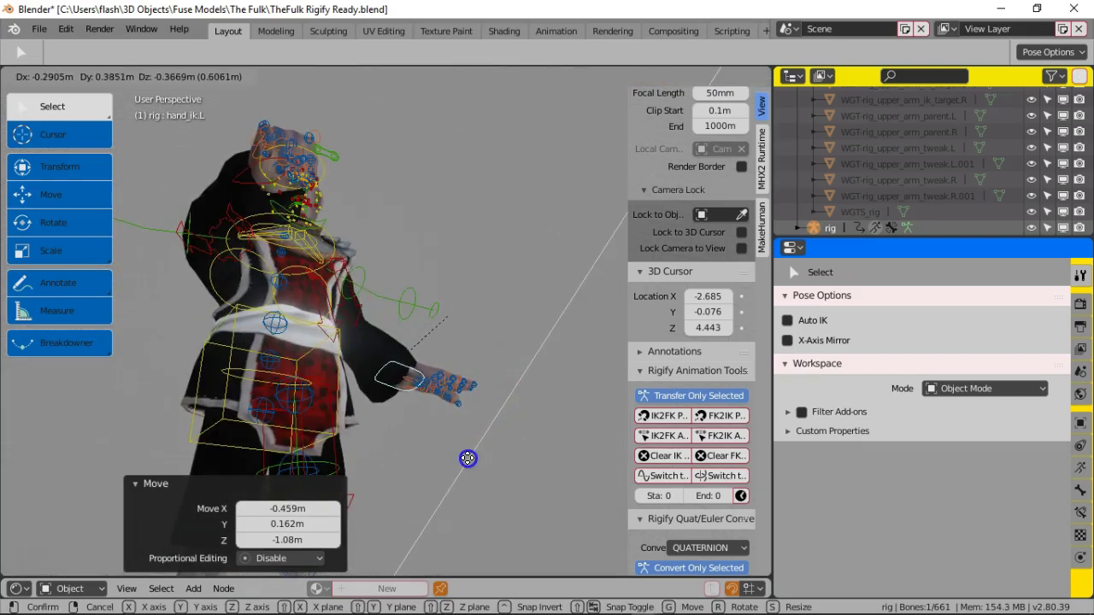
{"action": "left_click", "coordinate": [479, 446]}
{"action": "middle_click_drag", "start_coordinate": [482, 444], "coordinate": [429, 456]}
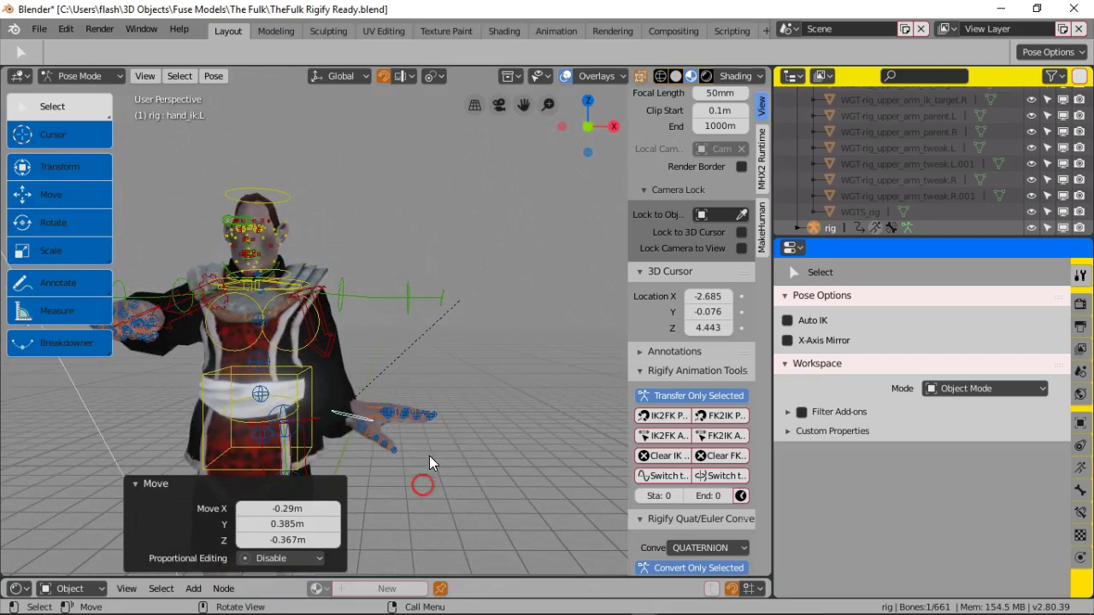
Step: Rotate the left hand IK control about -59.7° on global Z
{"action": "middle_click_drag", "start_coordinate": [457, 410], "coordinate": [165, 285]}
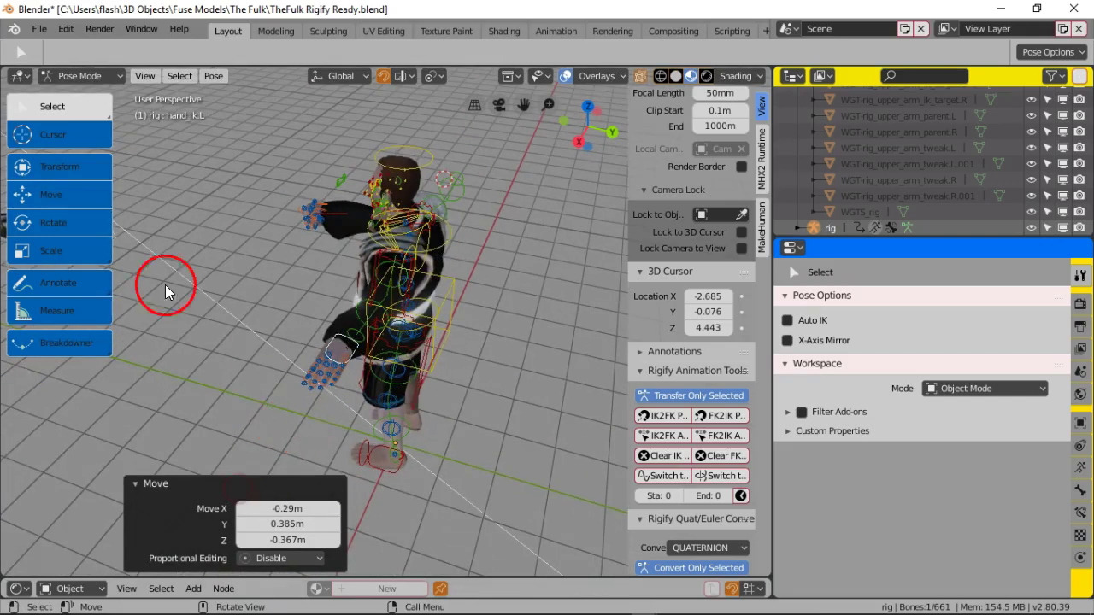
{"action": "left_click", "coordinate": [68, 231]}
{"action": "left_click_drag", "start_coordinate": [300, 351], "coordinate": [287, 378]}
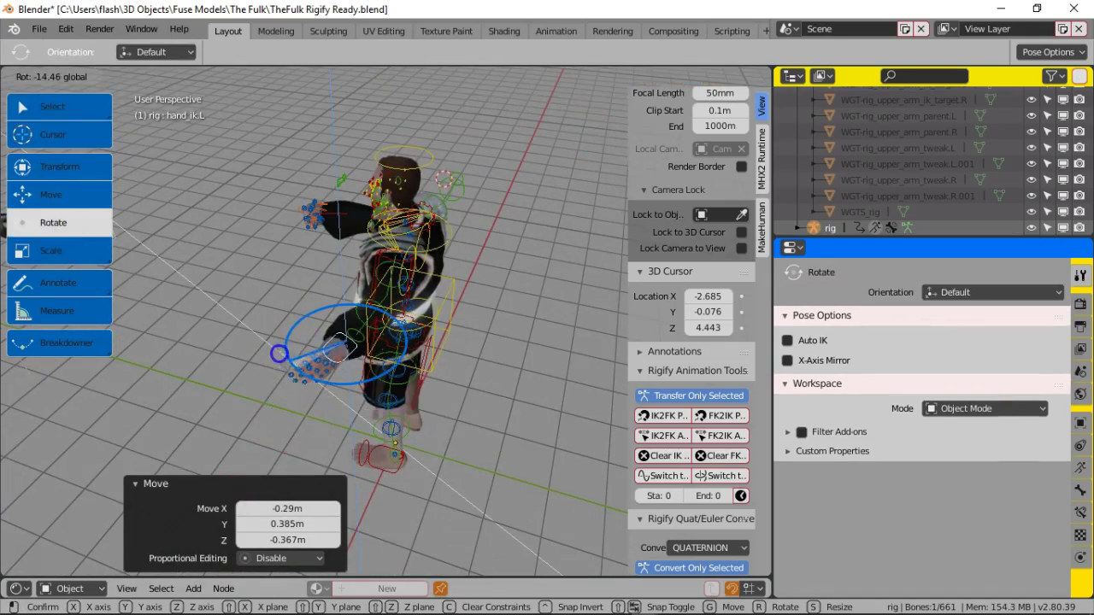
{"action": "left_click_drag", "start_coordinate": [225, 281], "coordinate": [225, 274]}
{"action": "middle_click_drag", "start_coordinate": [279, 400], "coordinate": [425, 362]}
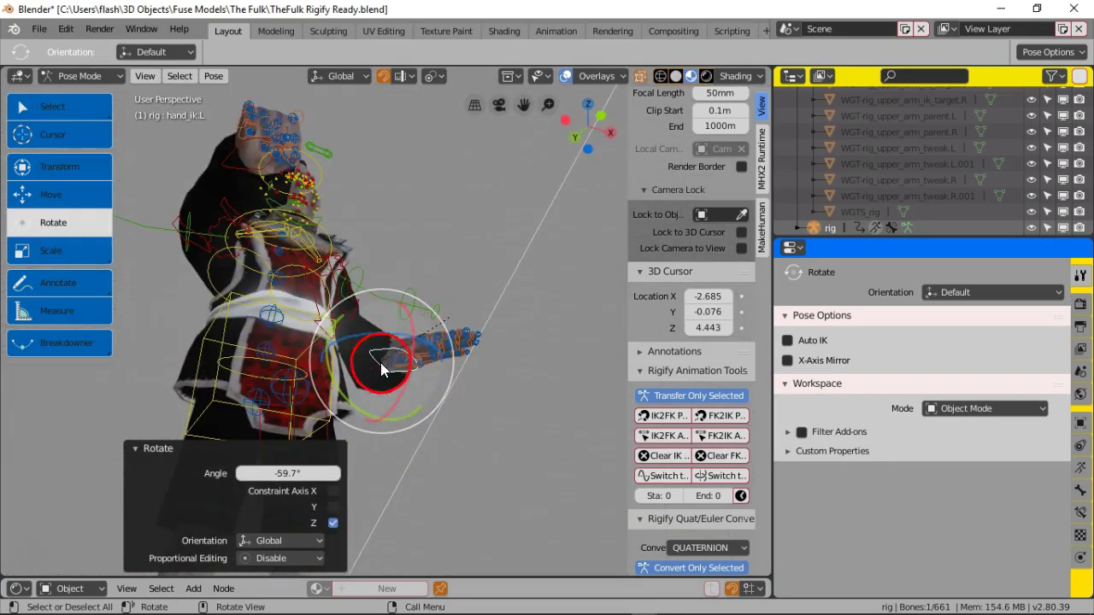
Step: Tilt the left hand IK control so the hand points downward, and rotate it about 10.9° on global Z
{"action": "left_click_drag", "start_coordinate": [398, 317], "coordinate": [402, 364]}
{"action": "middle_click_drag", "start_coordinate": [401, 363], "coordinate": [338, 404]}
{"action": "left_click_drag", "start_coordinate": [338, 404], "coordinate": [386, 409]}
{"action": "middle_click_drag", "start_coordinate": [386, 408], "coordinate": [469, 419]}
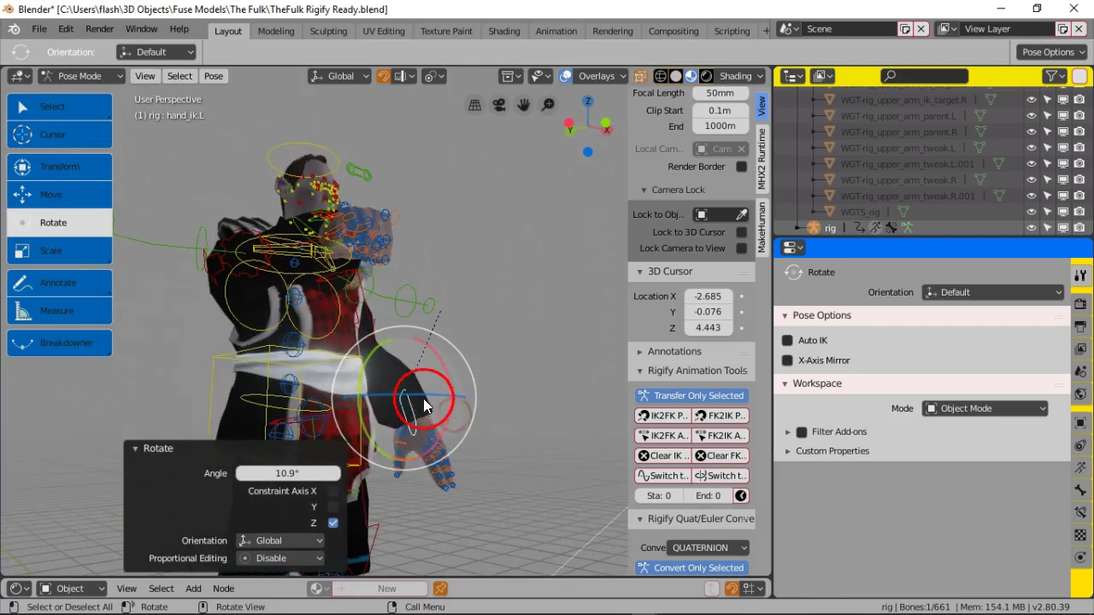
Step: Rotate the left hand IK control in small passes, including about 8.42° on global Z
{"action": "key", "text": "r"}
{"action": "left_click", "coordinate": [506, 408]}
{"action": "middle_click_drag", "start_coordinate": [510, 387], "coordinate": [191, 425]}
{"action": "mouse_move", "coordinate": [345, 408]}
{"action": "left_mouse_down"}
{"action": "mouse_move", "coordinate": [352, 395]}
{"action": "mouse_move", "coordinate": [345, 415]}
{"action": "left_mouse_up"}
{"action": "middle_click_drag", "start_coordinate": [280, 413], "coordinate": [471, 420]}
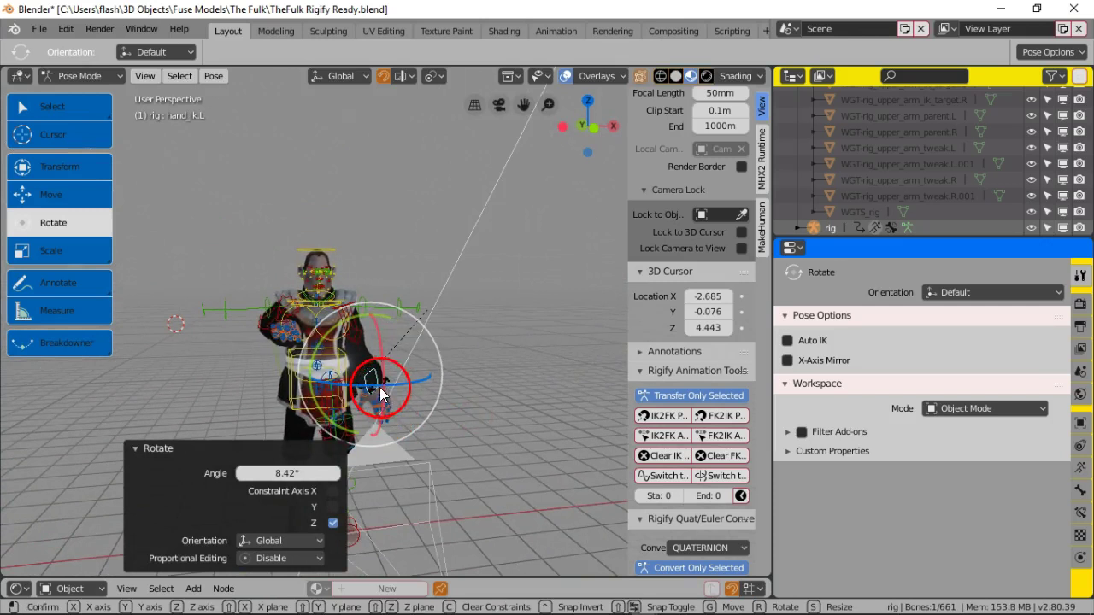
Step: Rotate the left hand IK control about -19.6° on global X, and adjust its tilt freely in the side view
{"action": "left_click_drag", "start_coordinate": [380, 387], "coordinate": [377, 374]}
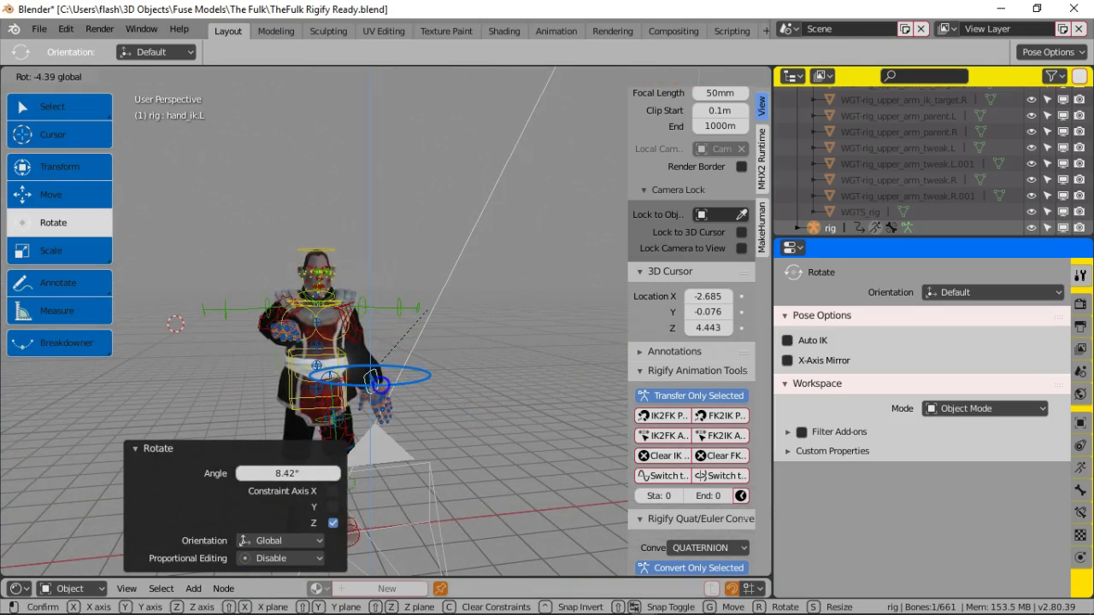
{"action": "left_click_drag", "start_coordinate": [377, 375], "coordinate": [379, 376]}
{"action": "middle_click_drag", "start_coordinate": [453, 385], "coordinate": [511, 394]}
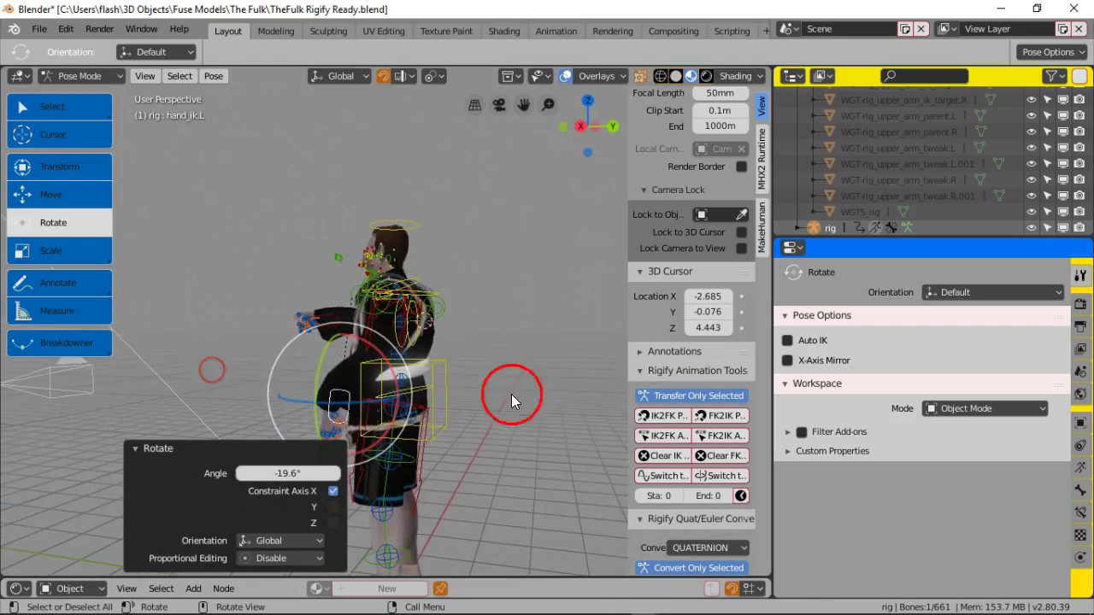
{"action": "key", "text": "r"}
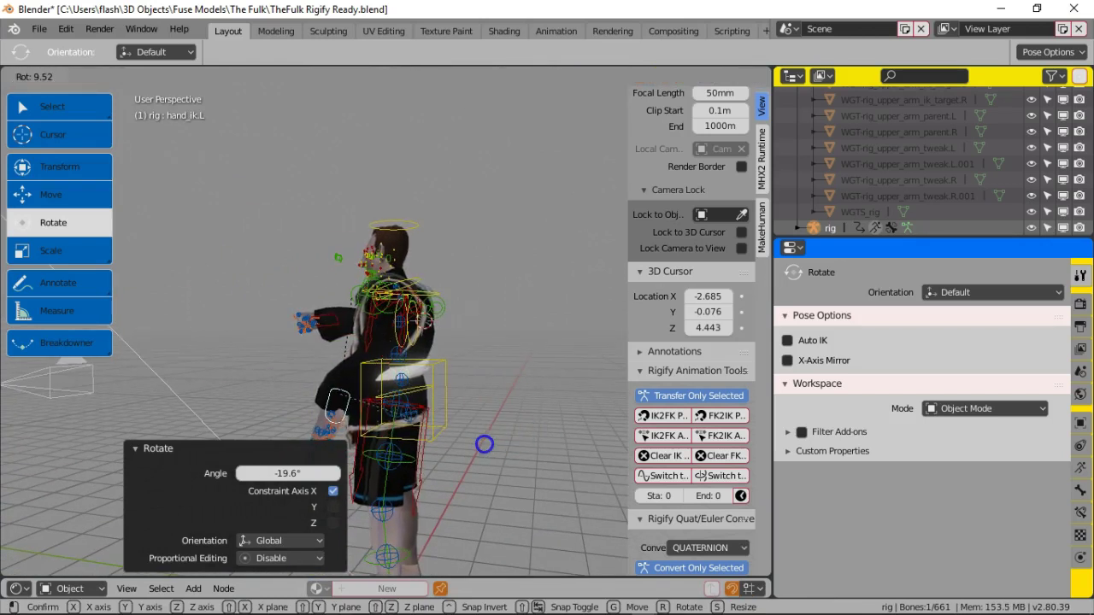
{"action": "left_click", "coordinate": [479, 446]}
Step: Move the left hand IK control about -0.167 m in X, 0.553 m in Y and -0.189 m in Z
{"action": "left_click", "coordinate": [76, 199]}
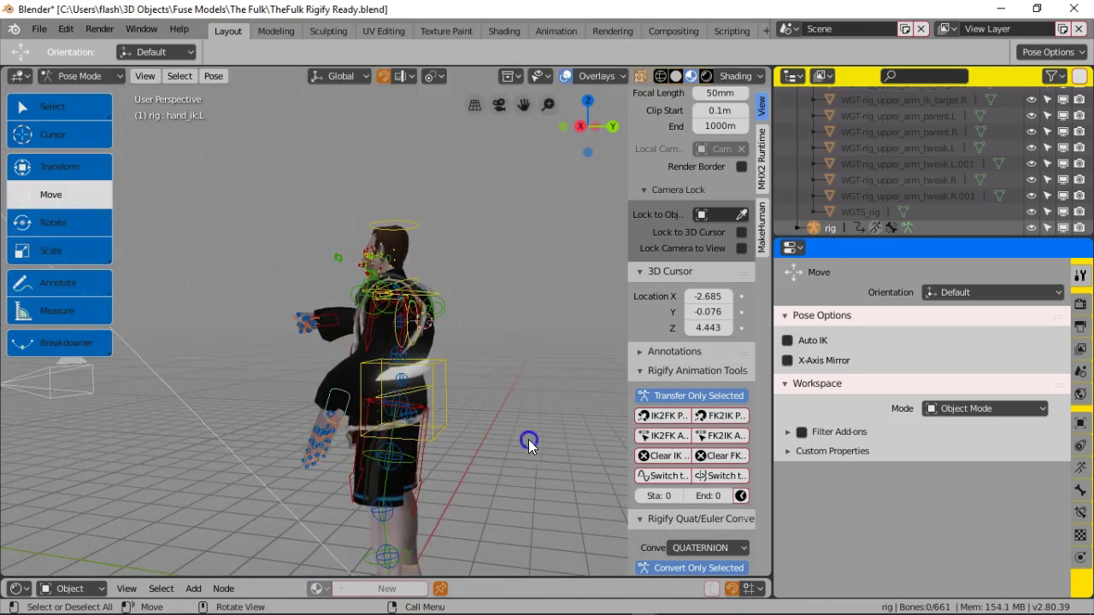
{"action": "left_click", "coordinate": [86, 111]}
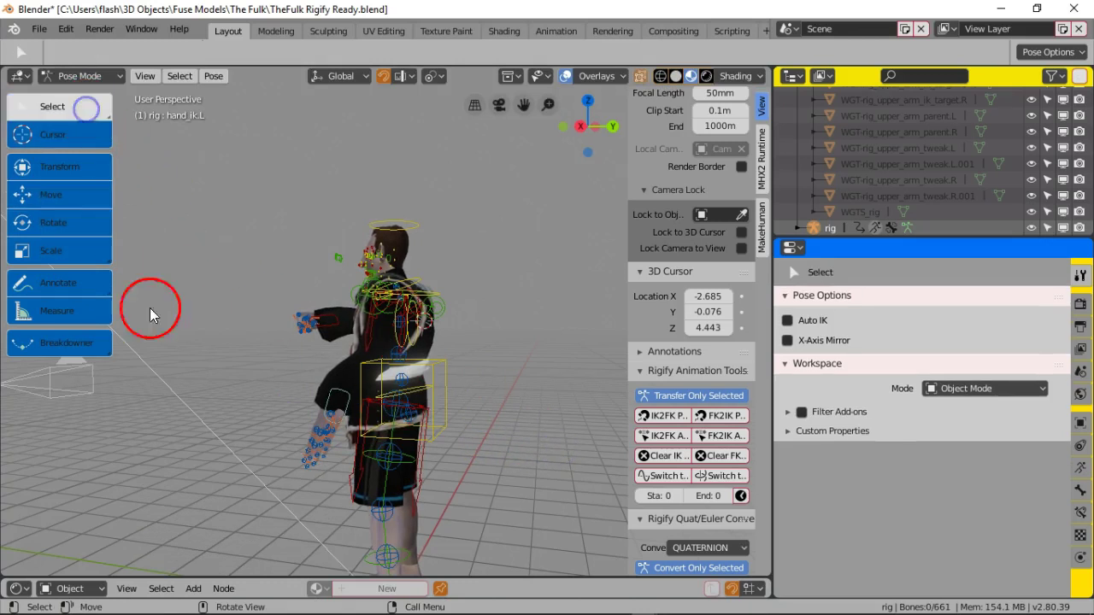
{"action": "key", "text": "g"}
{"action": "left_click", "coordinate": [295, 415]}
Step: Adjust the left hand IK control's orientation with a trackball rotation of about 6.3° and 0.573°
{"action": "middle_click_drag", "start_coordinate": [295, 415], "coordinate": [444, 423]}
{"action": "scroll", "coordinate": [440, 421], "scroll_direction": "up", "scroll_amount": 4}
{"action": "scroll", "coordinate": [426, 427], "scroll_direction": "down", "scroll_amount": 3}
{"action": "mouse_move", "coordinate": [389, 351]}
{"action": "middle_mouse_down"}
{"action": "mouse_move", "coordinate": [359, 364]}
{"action": "mouse_move", "coordinate": [362, 409]}
{"action": "mouse_move", "coordinate": [337, 443]}
{"action": "mouse_move", "coordinate": [405, 435]}
{"action": "mouse_move", "coordinate": [445, 349]}
{"action": "mouse_move", "coordinate": [479, 334]}
{"action": "mouse_move", "coordinate": [476, 350]}
{"action": "mouse_move", "coordinate": [490, 341]}
{"action": "mouse_move", "coordinate": [357, 390]}
{"action": "mouse_move", "coordinate": [277, 393]}
{"action": "mouse_move", "coordinate": [376, 358]}
{"action": "middle_mouse_up"}
{"action": "scroll", "coordinate": [481, 345], "scroll_direction": "up", "scroll_amount": 3}
{"action": "scroll", "coordinate": [285, 363], "scroll_direction": "up", "scroll_amount": 3}
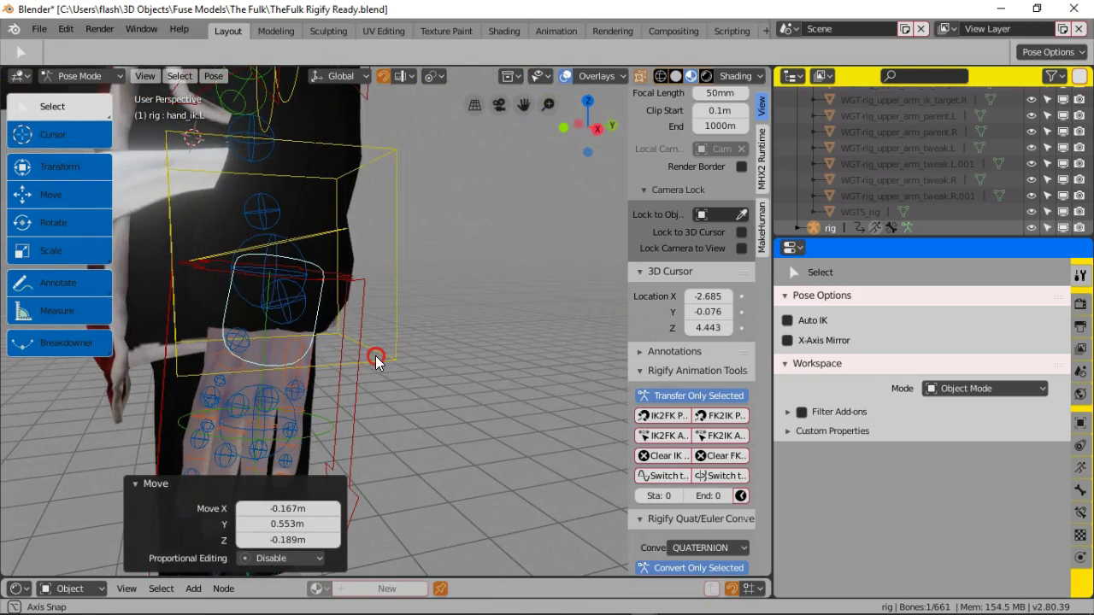
{"action": "left_click", "coordinate": [53, 222]}
{"action": "left_click_drag", "start_coordinate": [239, 271], "coordinate": [146, 272]}
{"action": "middle_click_drag", "start_coordinate": [454, 301], "coordinate": [521, 333]}
Step: Rotate the left hand IK control about 10.8° on global Y
{"action": "scroll", "coordinate": [456, 314], "scroll_direction": "down", "scroll_amount": 4}
{"action": "left_click_drag", "start_coordinate": [459, 285], "coordinate": [452, 288]}
{"action": "key", "text": "r"}
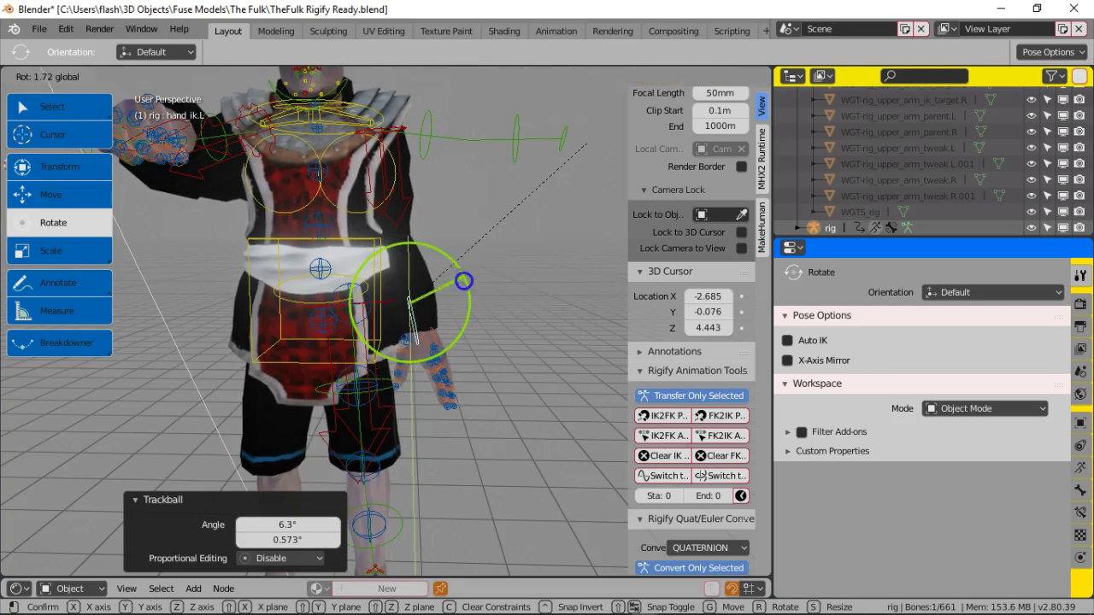
{"action": "key", "text": "y"}
{"action": "left_click", "coordinate": [485, 348]}
Step: Rotate the base control of the left thumb about -19.8° on global Y
{"action": "scroll", "coordinate": [483, 349], "scroll_direction": "up", "scroll_amount": 4}
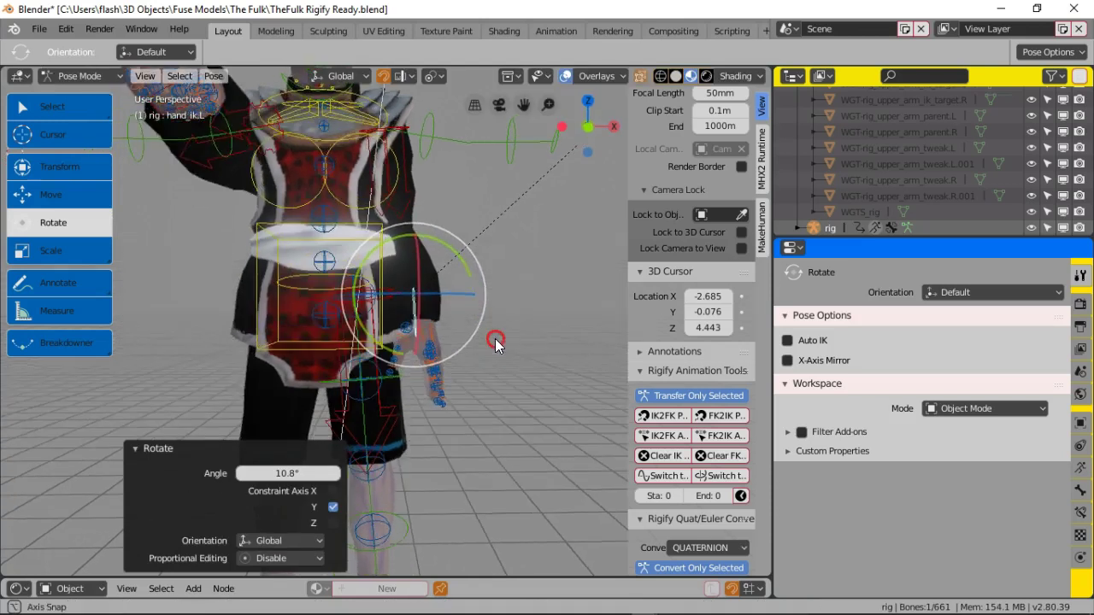
{"action": "left_click", "coordinate": [426, 354]}
{"action": "left_click_drag", "start_coordinate": [375, 313], "coordinate": [385, 332]}
{"action": "middle_click_drag", "start_coordinate": [575, 376], "coordinate": [492, 367]}
{"action": "scroll", "coordinate": [531, 371], "scroll_direction": "up", "scroll_amount": 3}
{"action": "left_click_drag", "start_coordinate": [451, 320], "coordinate": [451, 320]}
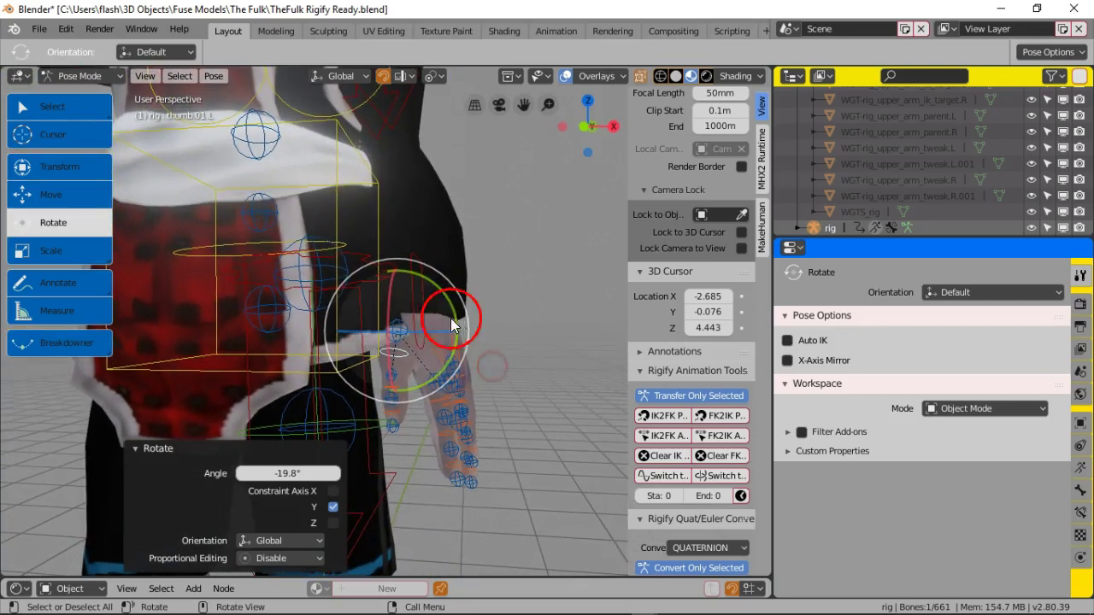
Step: Rotate the left hand IK control about 16.5° on global Y
{"action": "middle_click_drag", "start_coordinate": [478, 329], "coordinate": [452, 340]}
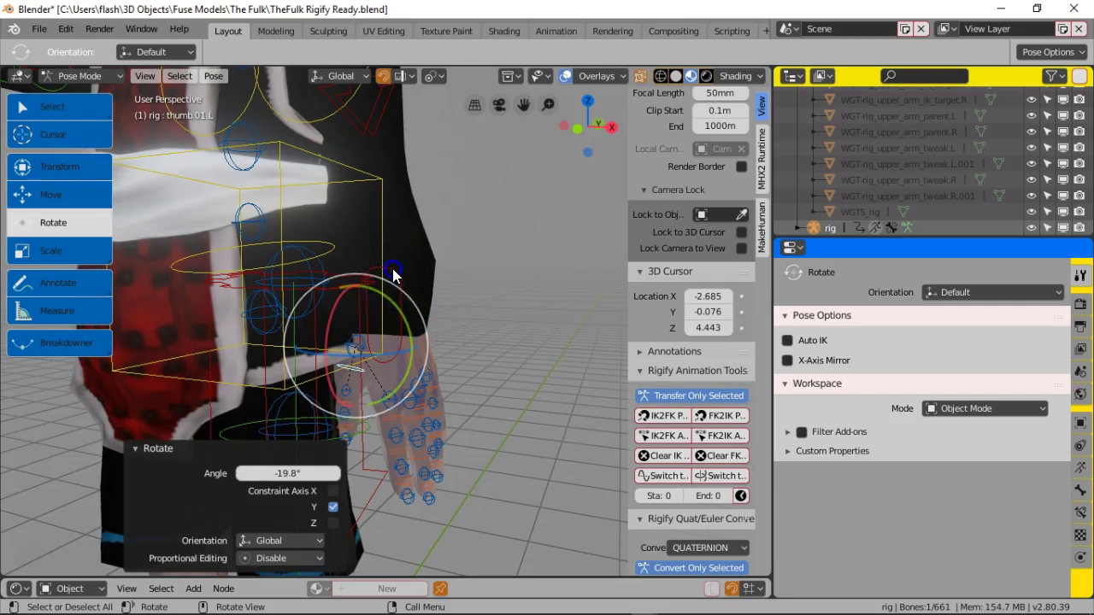
{"action": "left_click", "coordinate": [491, 301]}
{"action": "left_click_drag", "start_coordinate": [430, 252], "coordinate": [429, 255]}
{"action": "key", "text": "i"}
{"action": "middle_click_drag", "start_coordinate": [521, 279], "coordinate": [455, 304]}
{"action": "left_click_drag", "start_coordinate": [365, 265], "coordinate": [457, 298]}
{"action": "middle_click_drag", "start_coordinate": [459, 299], "coordinate": [500, 266]}
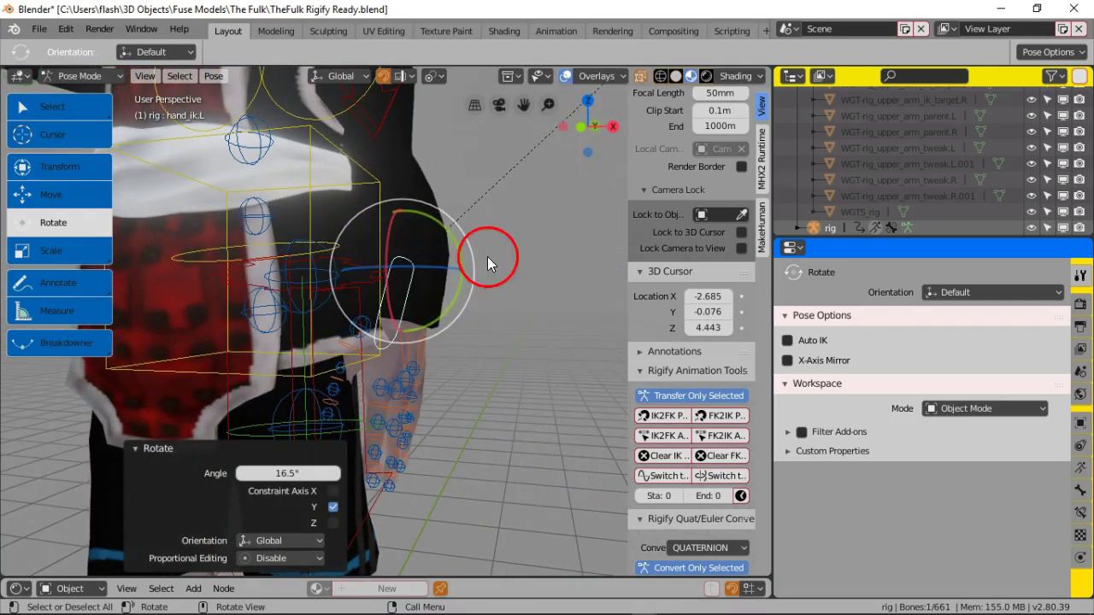
Step: Move the left hand IK control about 0.165 m in X, 0.0463 m in Y and 0.0117 m in Z
{"action": "left_click", "coordinate": [73, 108]}
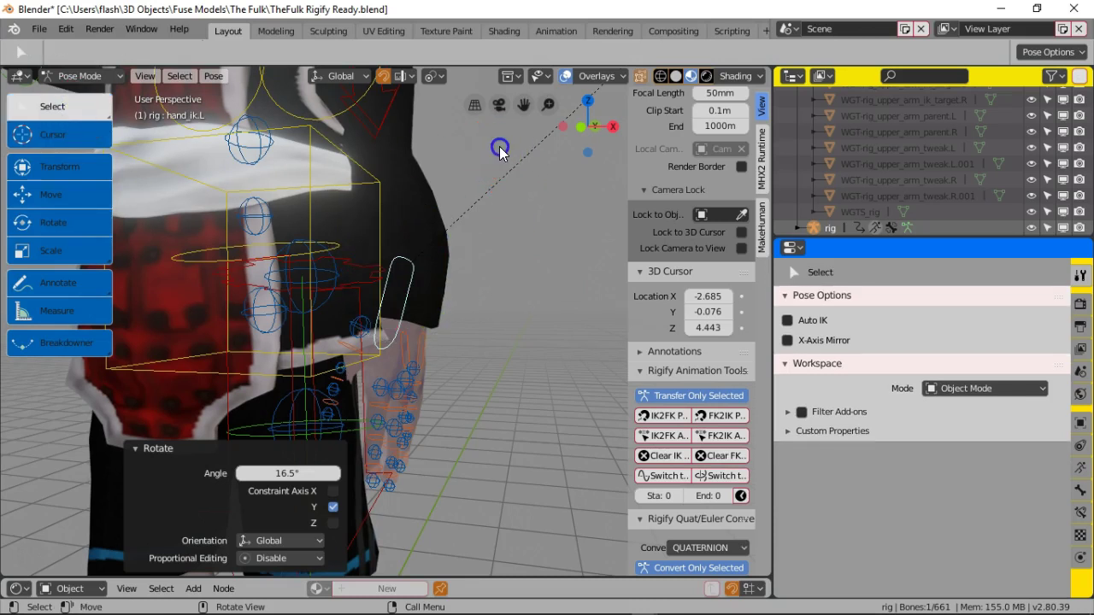
{"action": "key", "text": "g"}
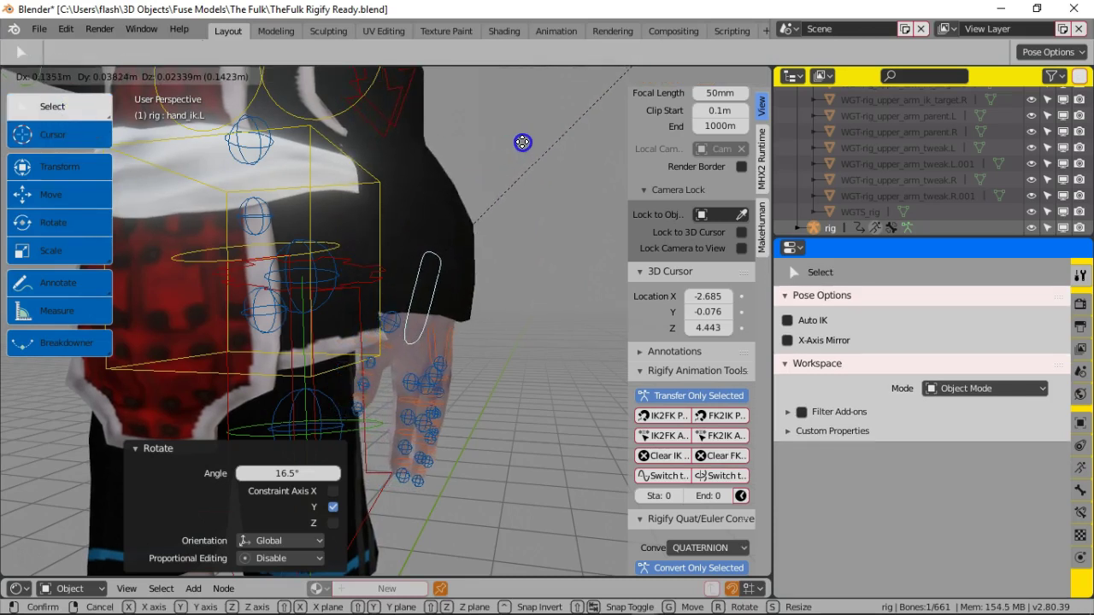
{"action": "left_click", "coordinate": [515, 215]}
Step: Rotate the left hand IK control on global Y until it stands vertical in the front view, and deselect it
{"action": "scroll", "coordinate": [513, 222], "scroll_direction": "down", "scroll_amount": 3}
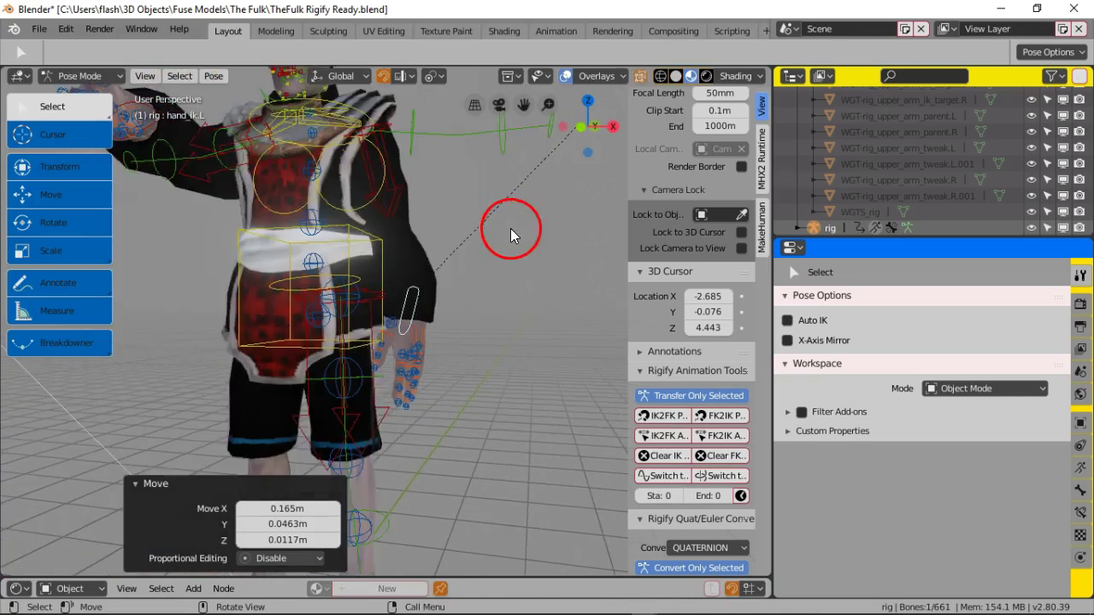
{"action": "middle_click_drag", "start_coordinate": [511, 229], "coordinate": [540, 250]}
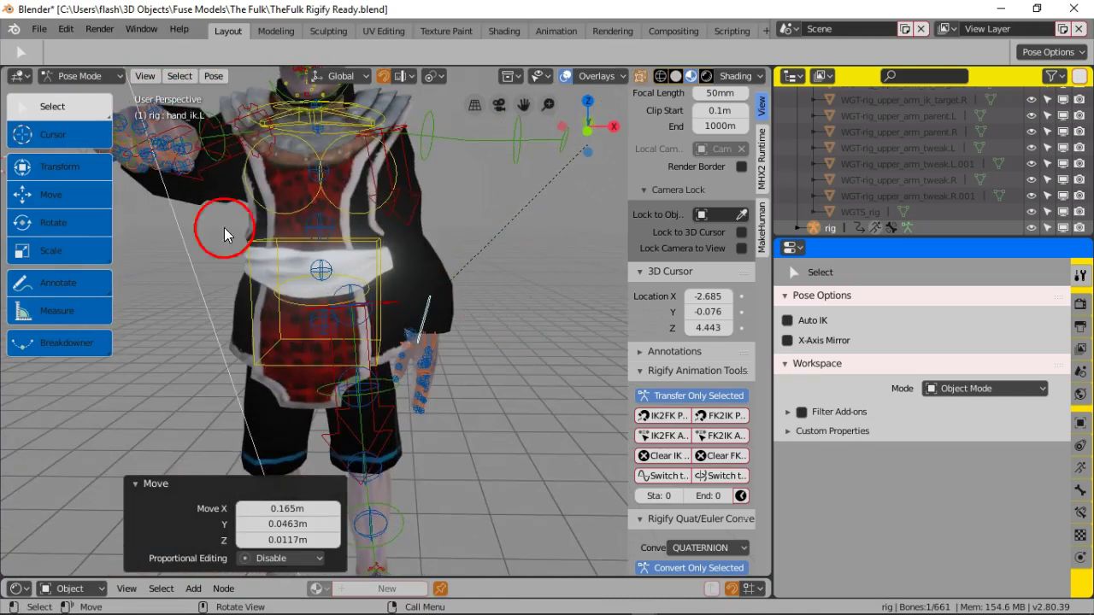
{"action": "left_click", "coordinate": [65, 223]}
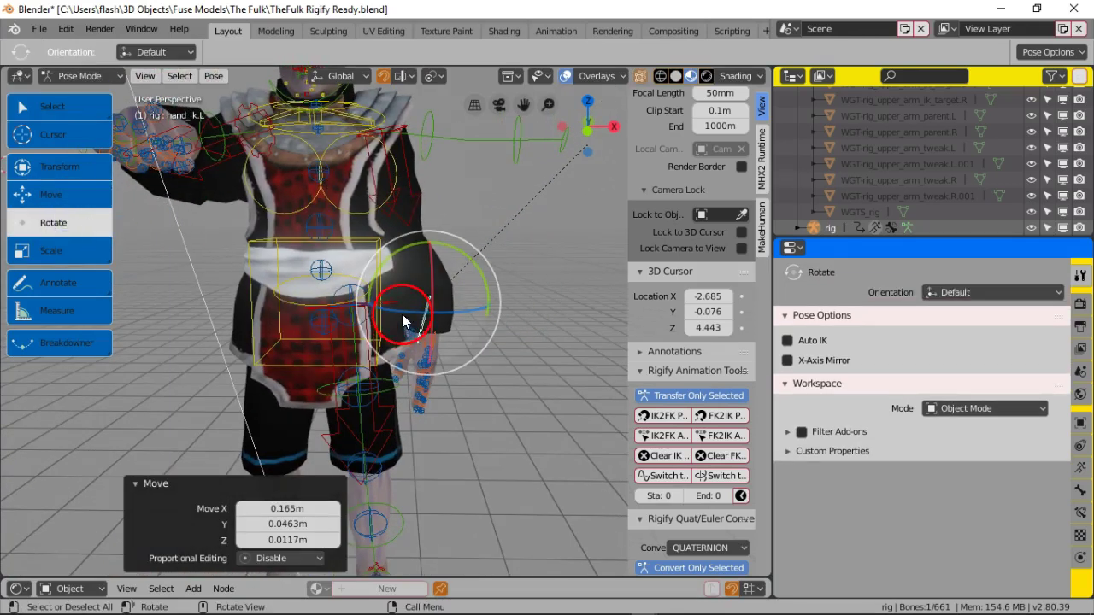
{"action": "left_click_drag", "start_coordinate": [418, 253], "coordinate": [402, 255]}
{"action": "left_click", "coordinate": [545, 305]}
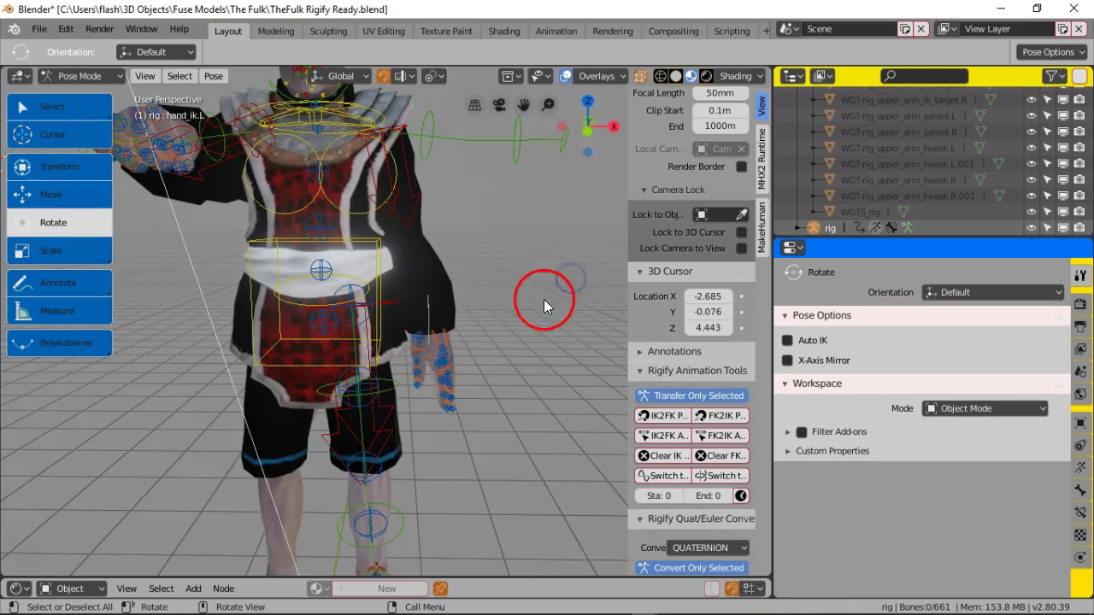
Step: Raise the left hand IK control, moving it about -0.0171 m in X, 0.00931 m in Y and 0.124 m in Z
{"action": "scroll", "coordinate": [462, 291], "scroll_direction": "down", "scroll_amount": 4}
{"action": "middle_click_drag", "start_coordinate": [465, 292], "coordinate": [401, 291]}
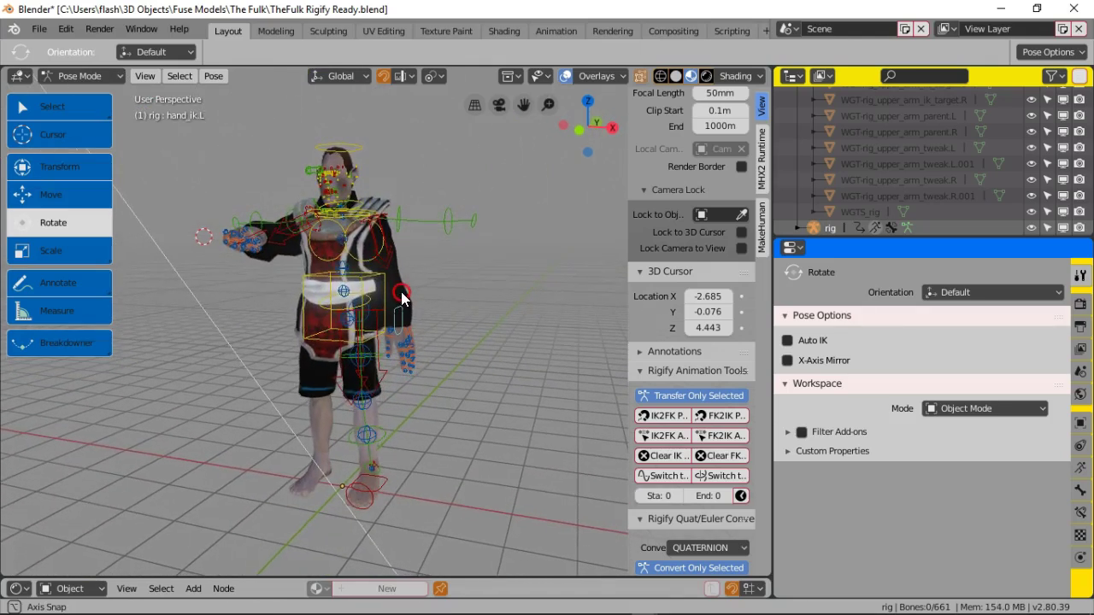
{"action": "scroll", "coordinate": [401, 291], "scroll_direction": "up", "scroll_amount": 3}
{"action": "middle_click_drag", "start_coordinate": [433, 330], "coordinate": [457, 304]}
{"action": "middle_click_drag", "start_coordinate": [424, 209], "coordinate": [468, 285]}
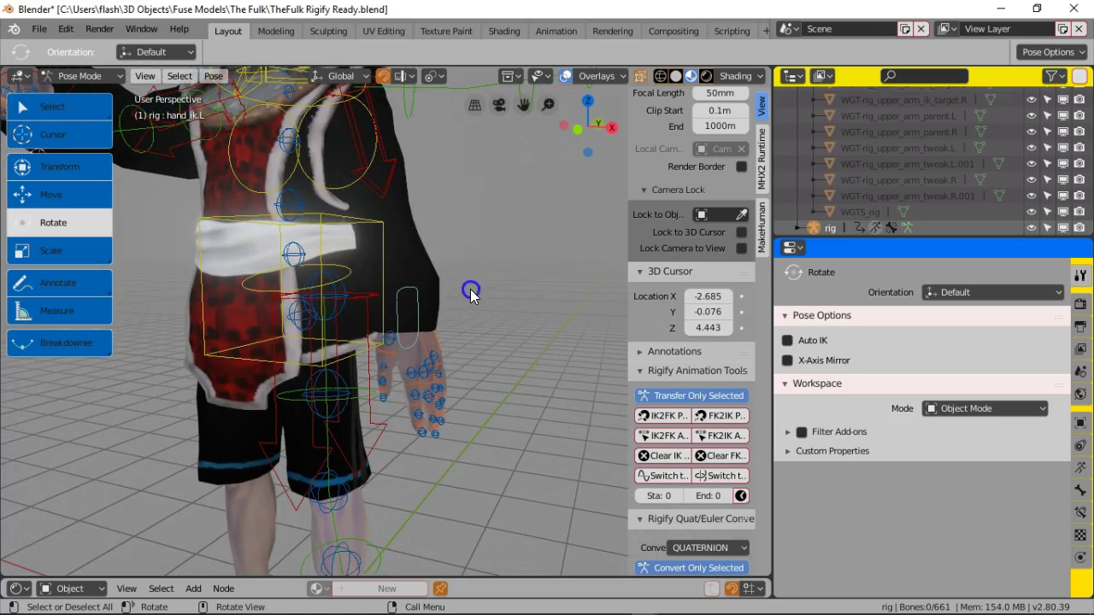
{"action": "left_click", "coordinate": [412, 292]}
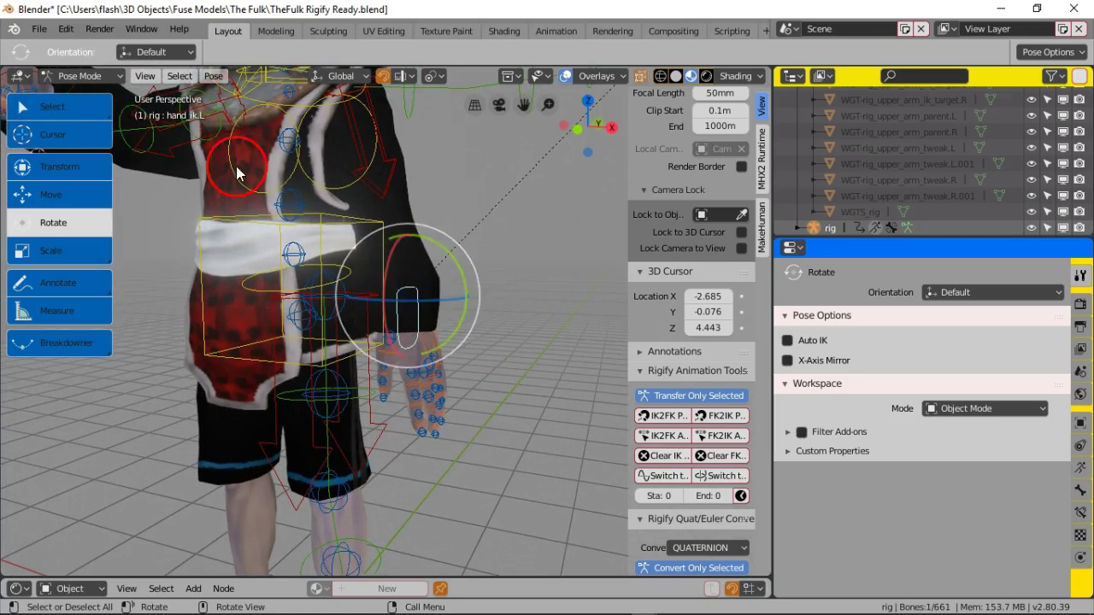
{"action": "left_click", "coordinate": [60, 105]}
{"action": "key", "text": "g"}
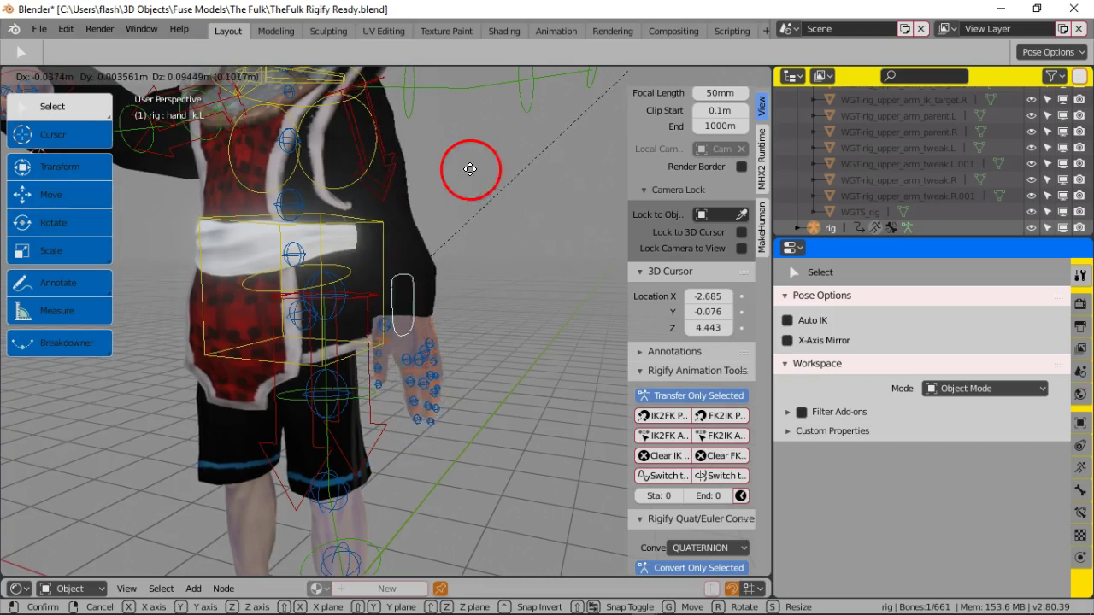
{"action": "left_click", "coordinate": [479, 174]}
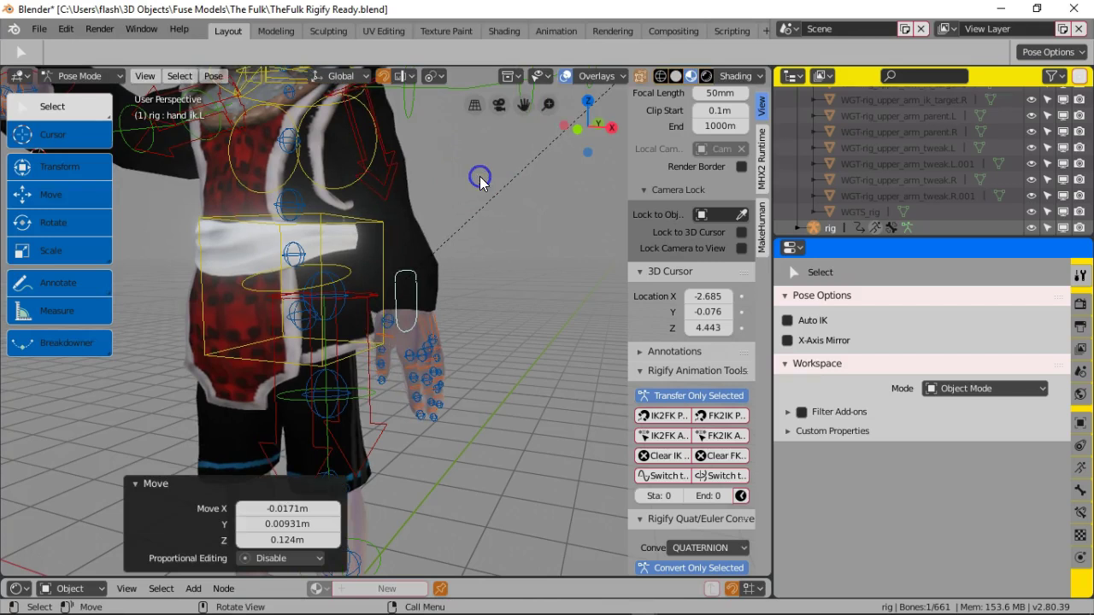
Step: Hide the viewport overlays and move the left hand IK control about -0.035 m in X, 0.351 m in Y and -0.00755 m in Z
{"action": "scroll", "coordinate": [501, 333], "scroll_direction": "down", "scroll_amount": 4}
{"action": "mouse_move", "coordinate": [501, 333]}
{"action": "middle_mouse_down"}
{"action": "mouse_move", "coordinate": [456, 342]}
{"action": "mouse_move", "coordinate": [489, 338]}
{"action": "middle_mouse_up"}
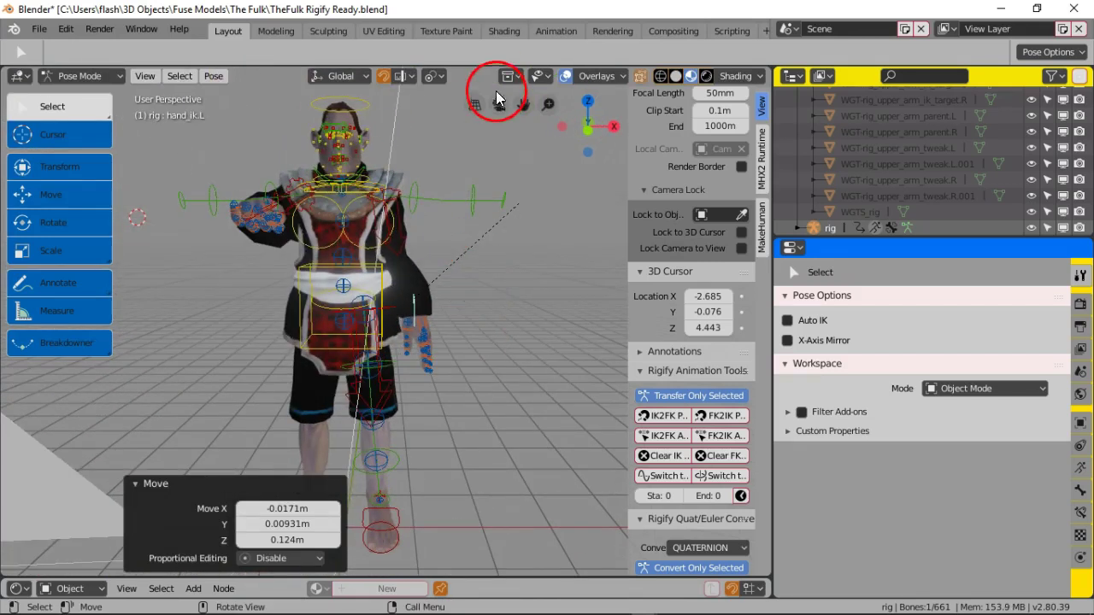
{"action": "left_click", "coordinate": [565, 76]}
{"action": "middle_click_drag", "start_coordinate": [444, 252], "coordinate": [240, 275]}
{"action": "middle_click_drag", "start_coordinate": [376, 278], "coordinate": [409, 296]}
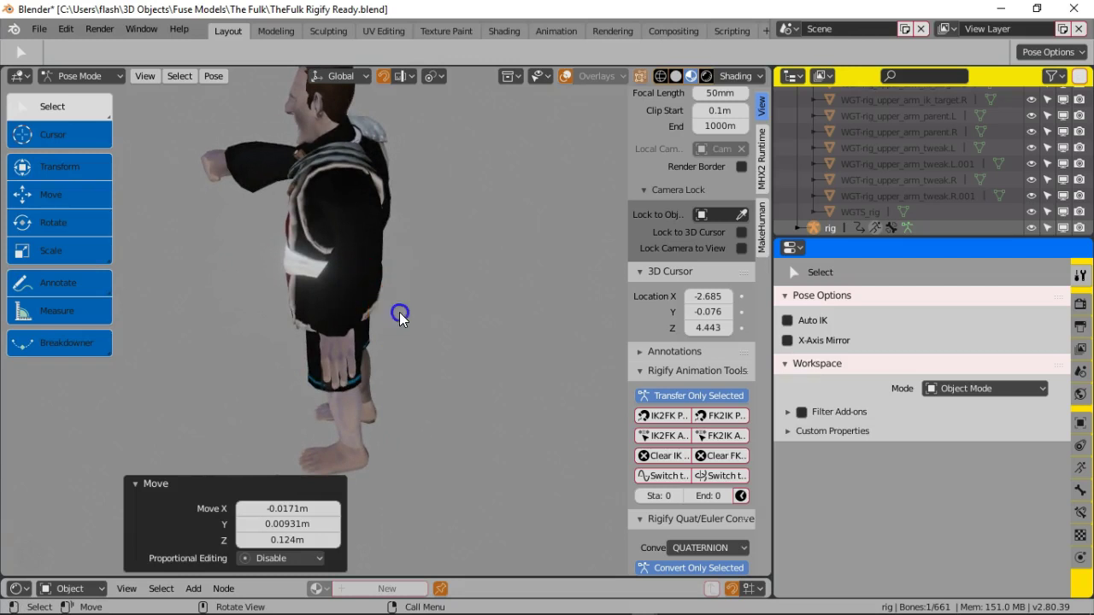
{"action": "key", "text": "g"}
{"action": "left_click", "coordinate": [428, 312]}
Step: Rotate the left hand IK control about 4.28° in the side view and deselect it
{"action": "middle_click_drag", "start_coordinate": [434, 315], "coordinate": [377, 336]}
{"action": "scroll", "coordinate": [515, 295], "scroll_direction": "up", "scroll_amount": 6}
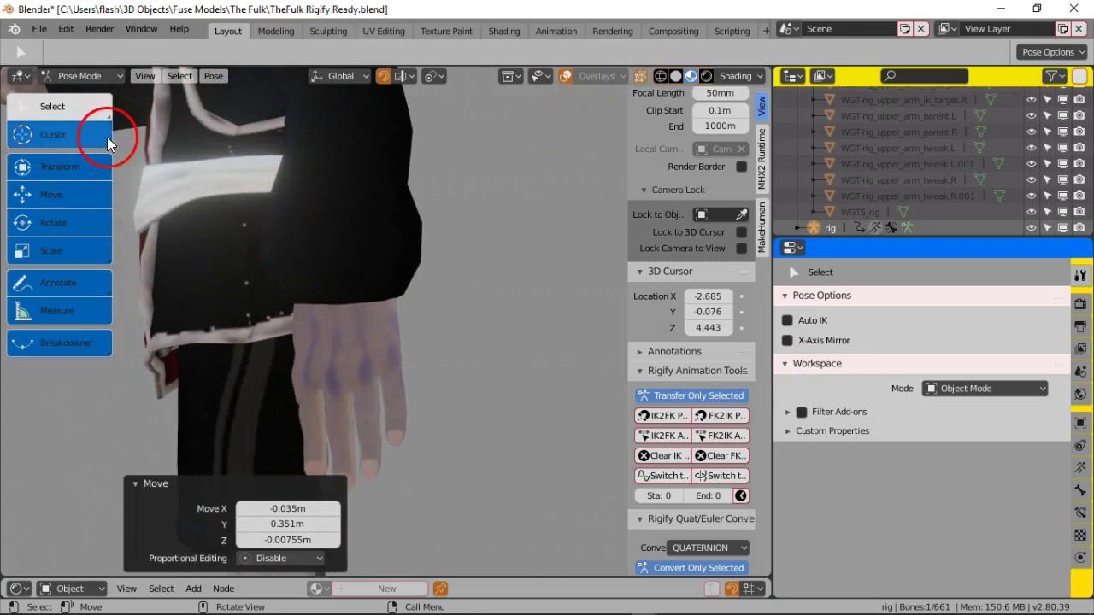
{"action": "left_click", "coordinate": [73, 221]}
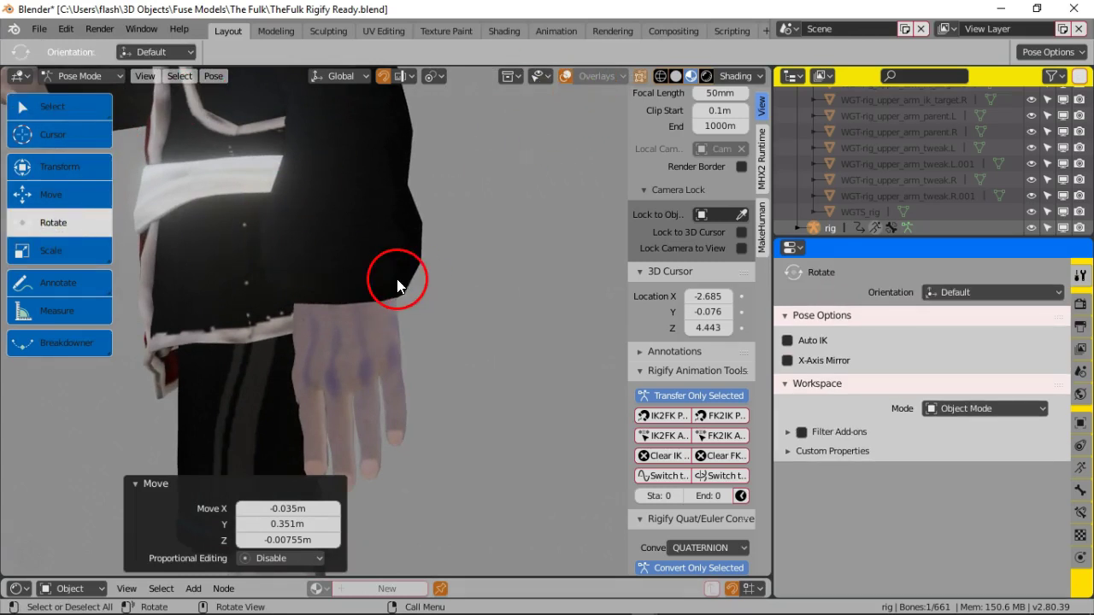
{"action": "middle_click_drag", "start_coordinate": [398, 284], "coordinate": [396, 316]}
{"action": "left_click_drag", "start_coordinate": [159, 331], "coordinate": [108, 325]}
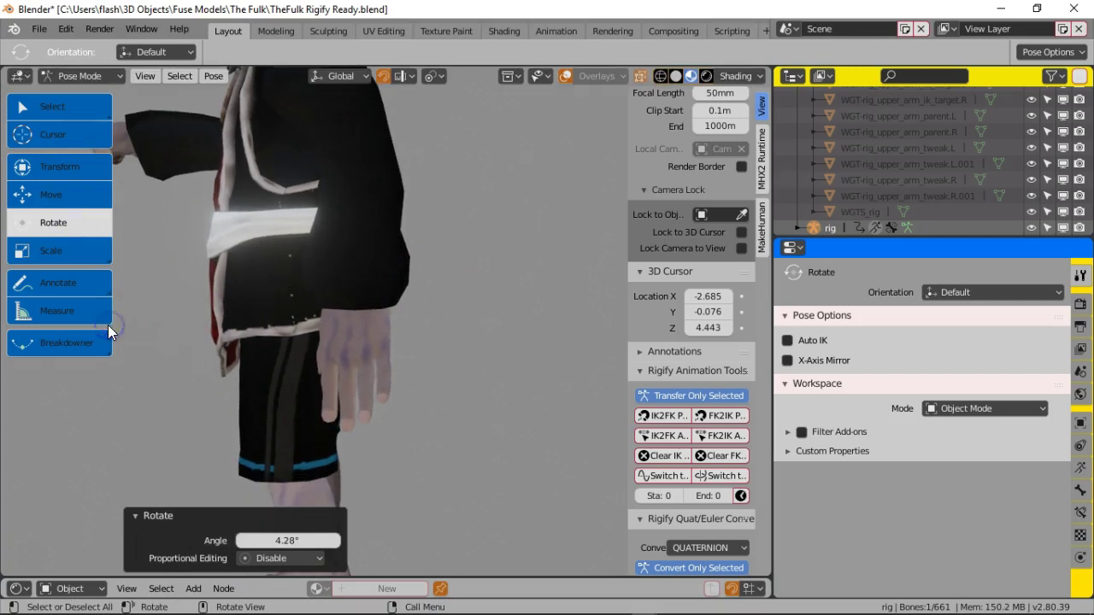
{"action": "left_click", "coordinate": [153, 327]}
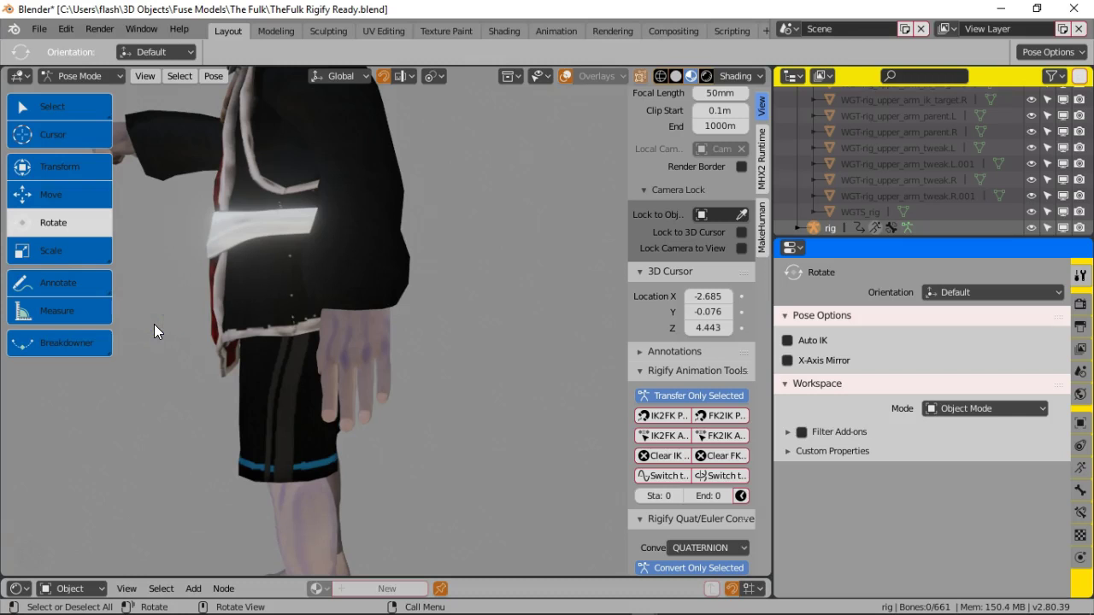
{"action": "key", "text": "z"}
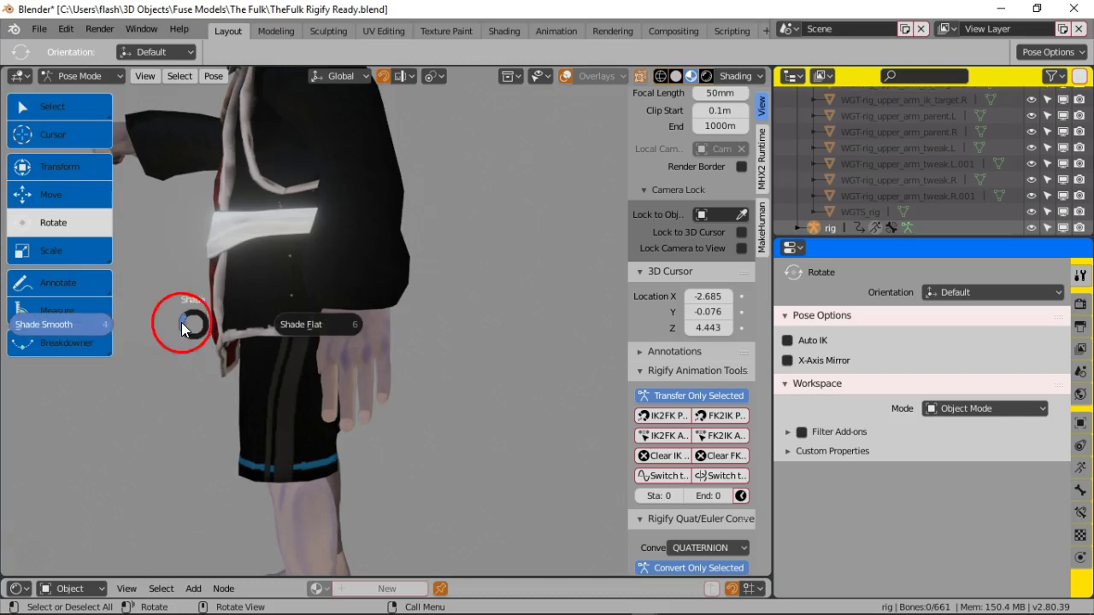
{"action": "left_click", "coordinate": [180, 242]}
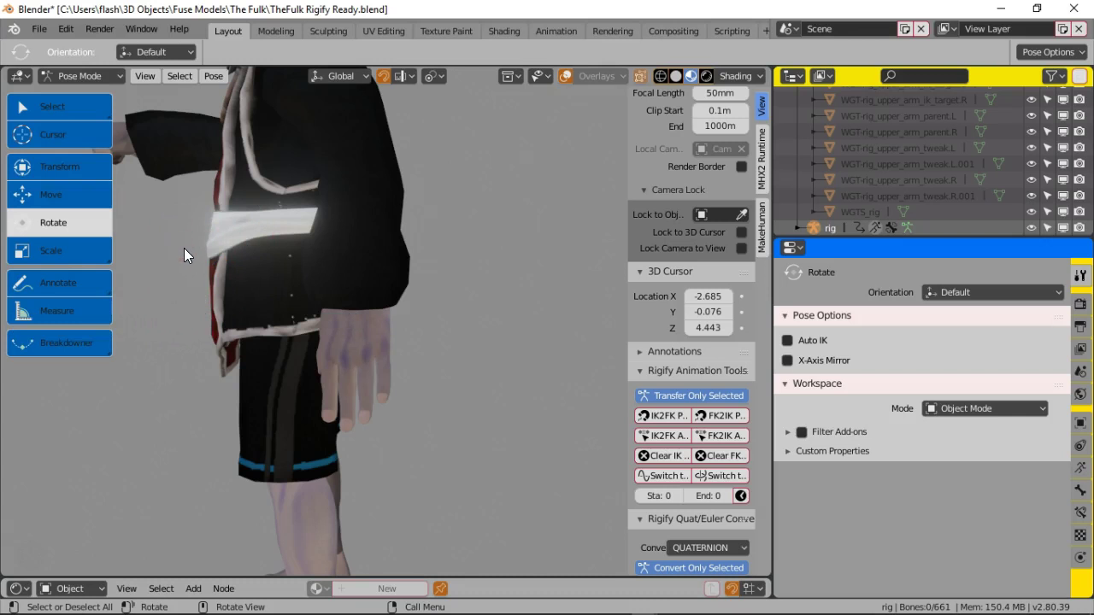
{"action": "left_click", "coordinate": [74, 109]}
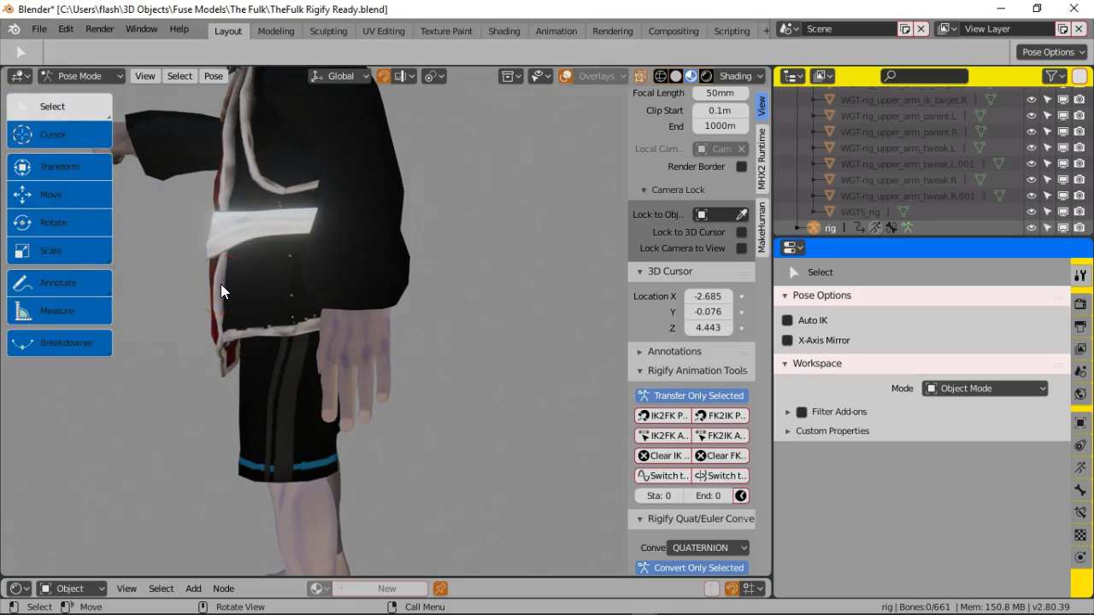
{"action": "key", "text": "z"}
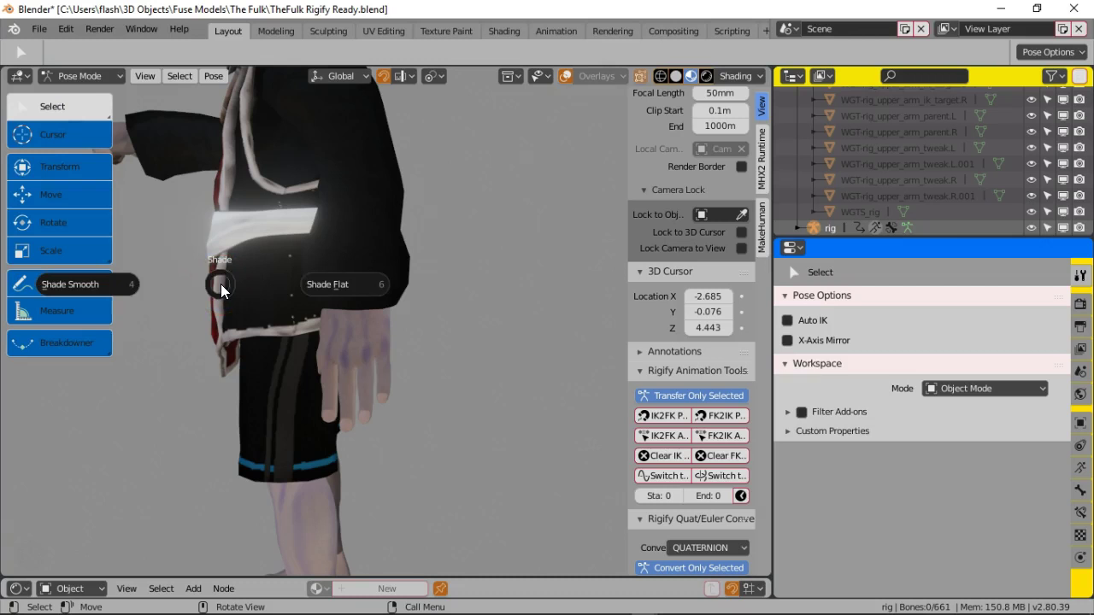
{"action": "left_click", "coordinate": [198, 221]}
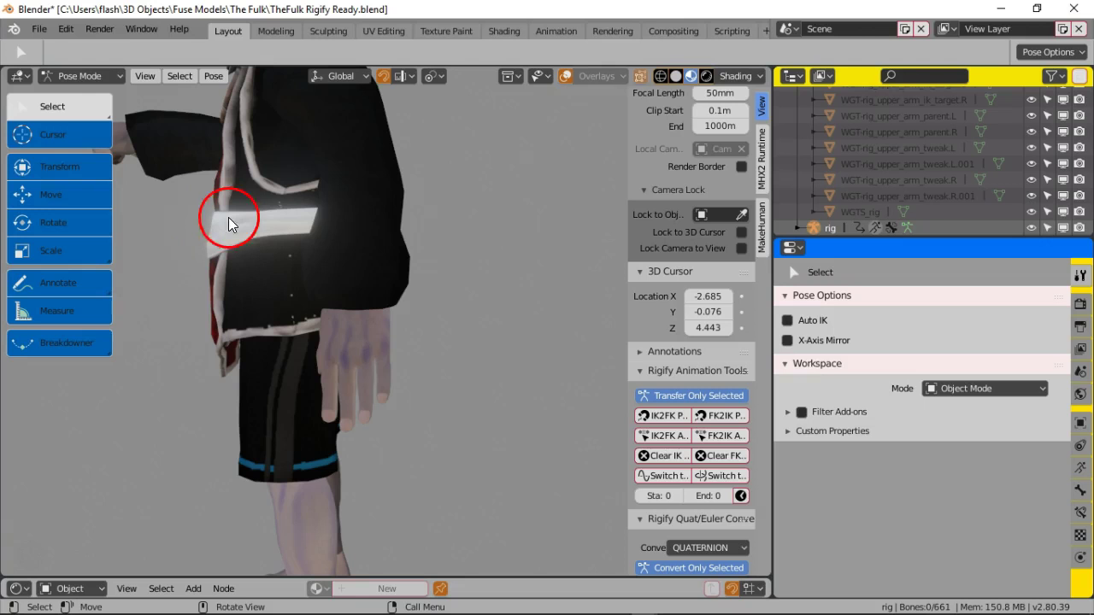
Step: Turn the viewport overlays back on to show the rig controls around the left hand
{"action": "left_click", "coordinate": [566, 75]}
{"action": "middle_click_drag", "start_coordinate": [469, 332], "coordinate": [524, 333]}
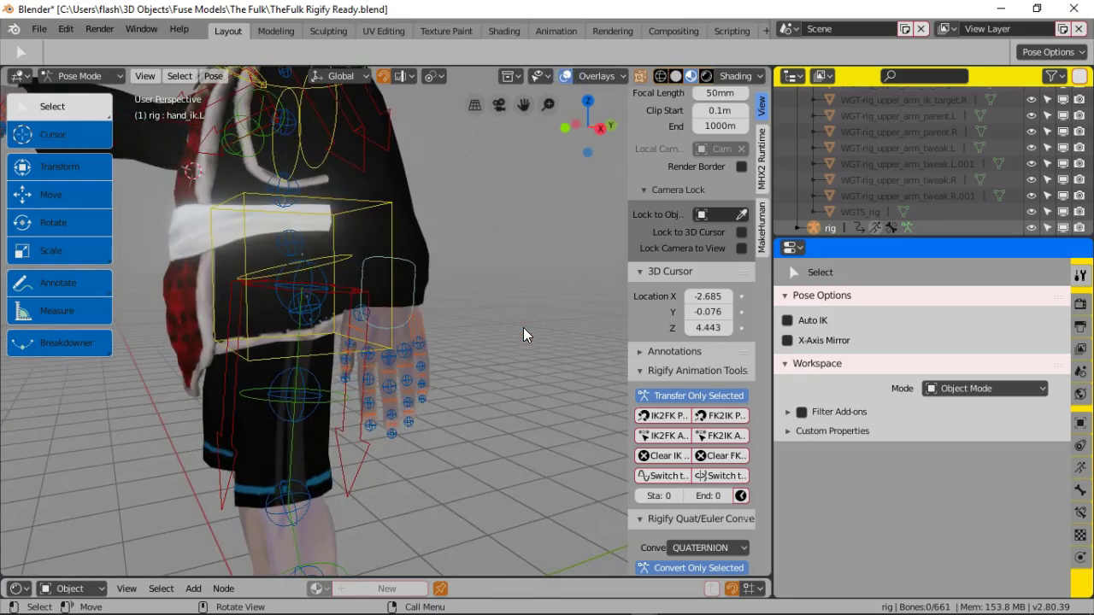
Step: Rotate the left hand IK control about 30.2° around global Z and about 14.3° around global Y
{"action": "key", "text": "z"}
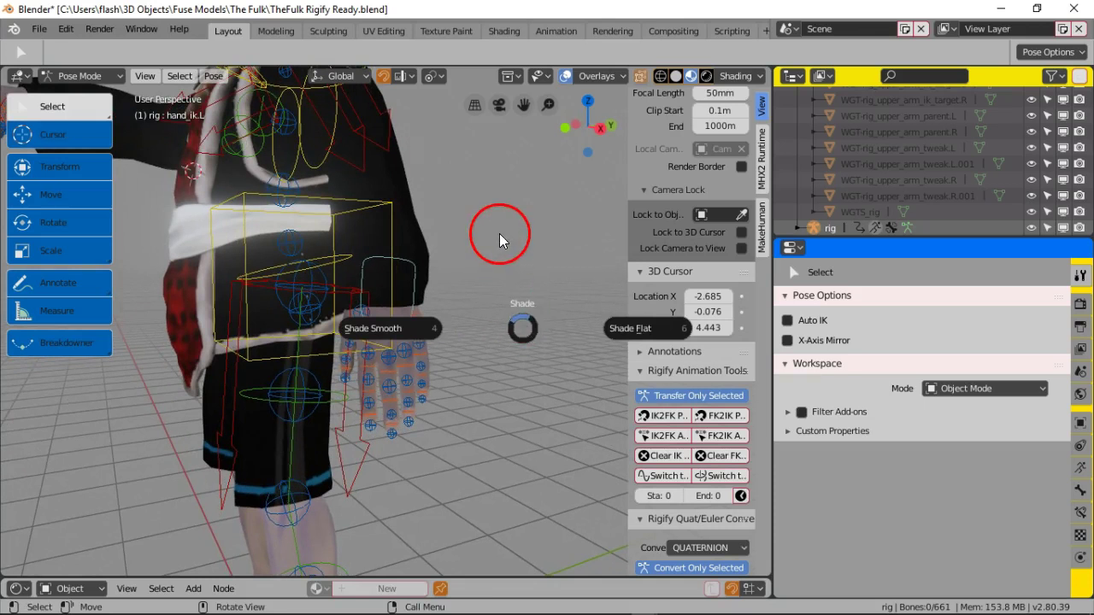
{"action": "left_click", "coordinate": [499, 233]}
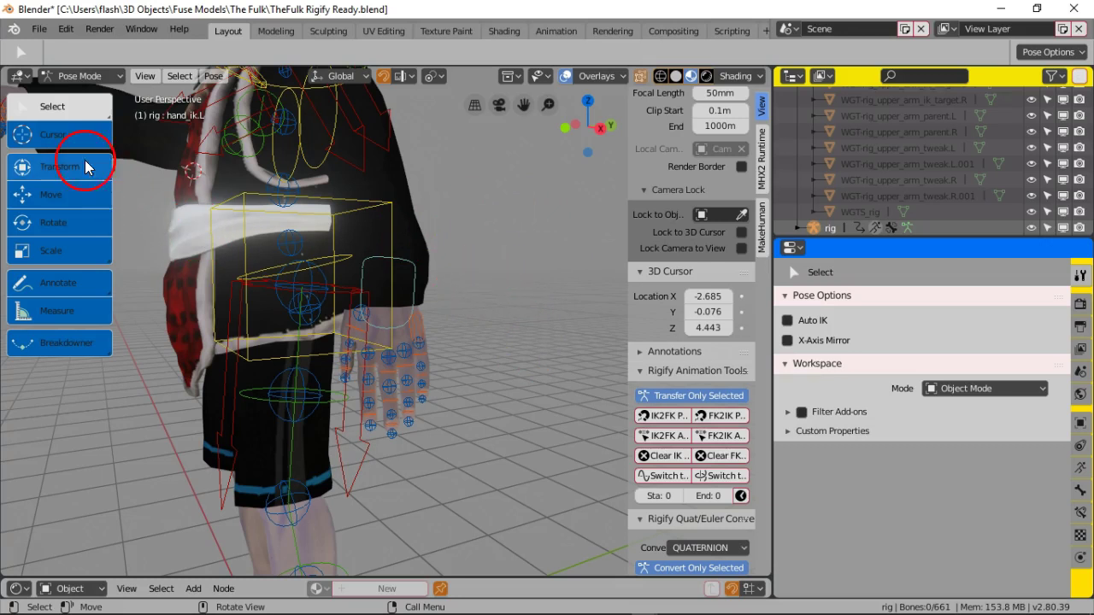
{"action": "left_click", "coordinate": [69, 219]}
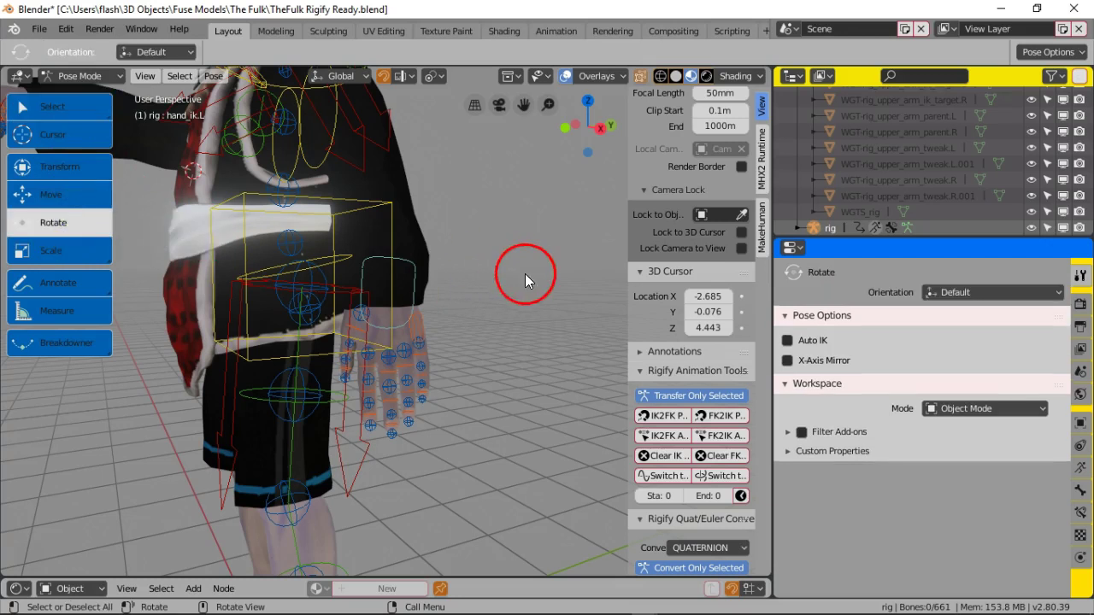
{"action": "left_click", "coordinate": [411, 264]}
{"action": "left_click_drag", "start_coordinate": [410, 268], "coordinate": [369, 267]}
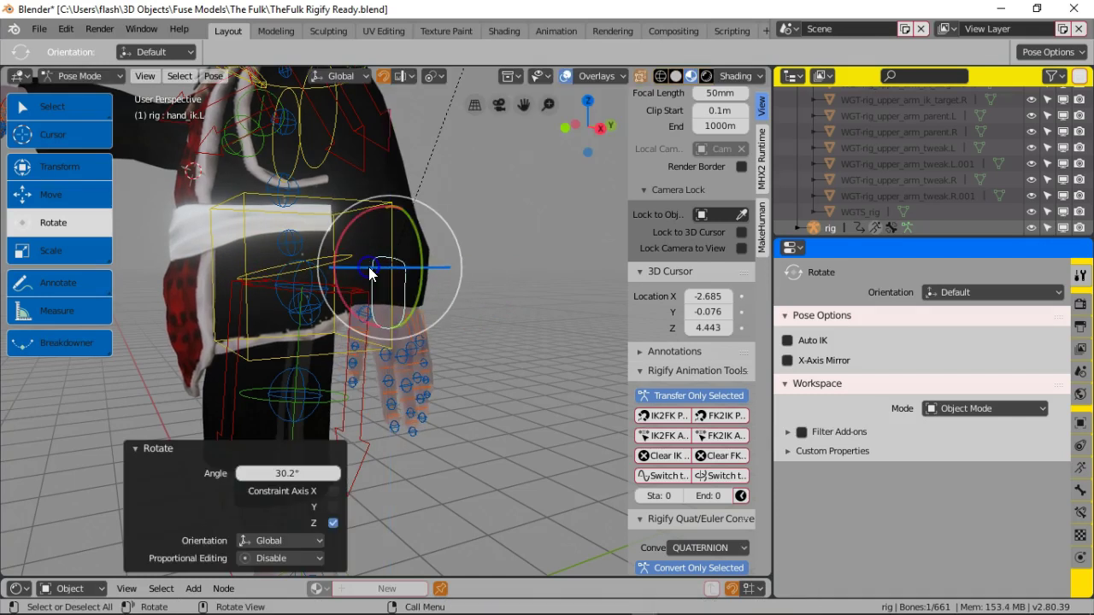
{"action": "left_click", "coordinate": [369, 267]}
{"action": "left_click_drag", "start_coordinate": [416, 230], "coordinate": [420, 241]}
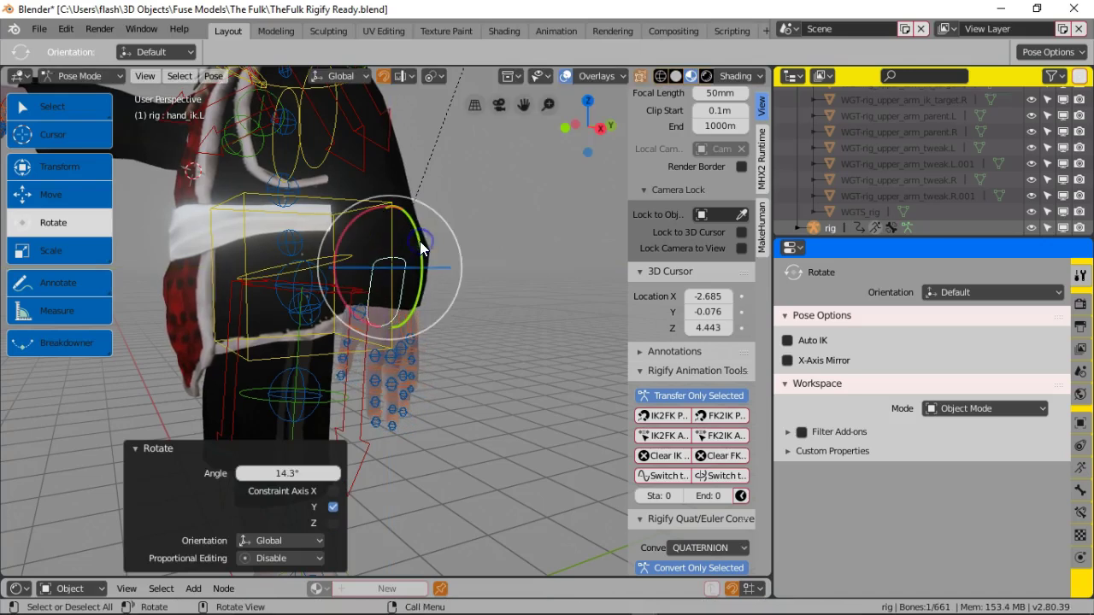
Step: Move the left hand IK control about 0.185 m along the global X axis, away from the body
{"action": "middle_click_drag", "start_coordinate": [507, 318], "coordinate": [199, 334]}
{"action": "left_click", "coordinate": [89, 107]}
{"action": "key", "text": "g"}
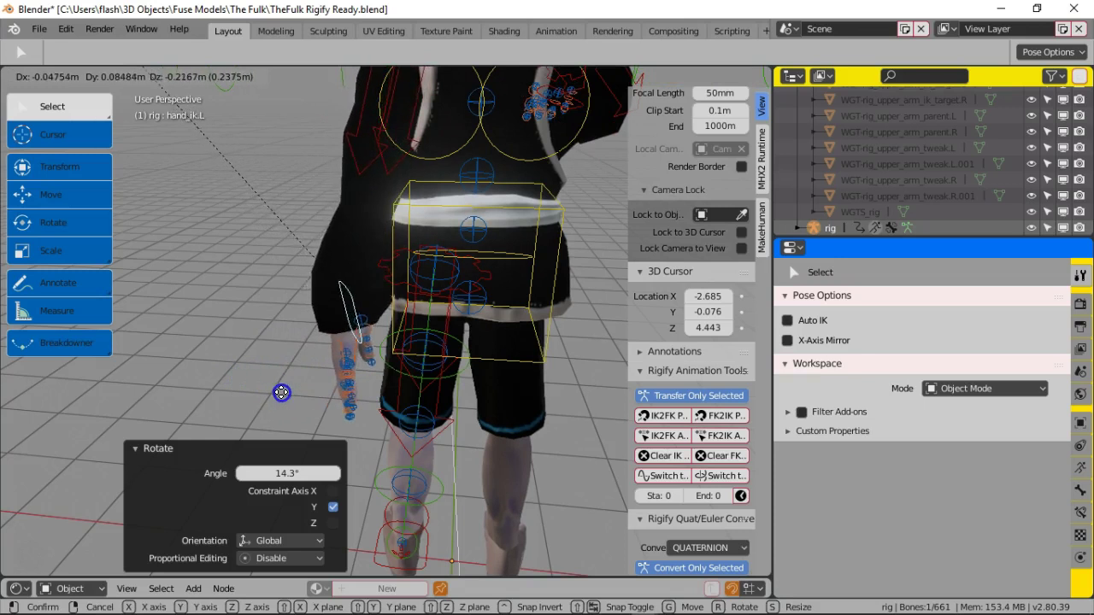
{"action": "key", "text": "x"}
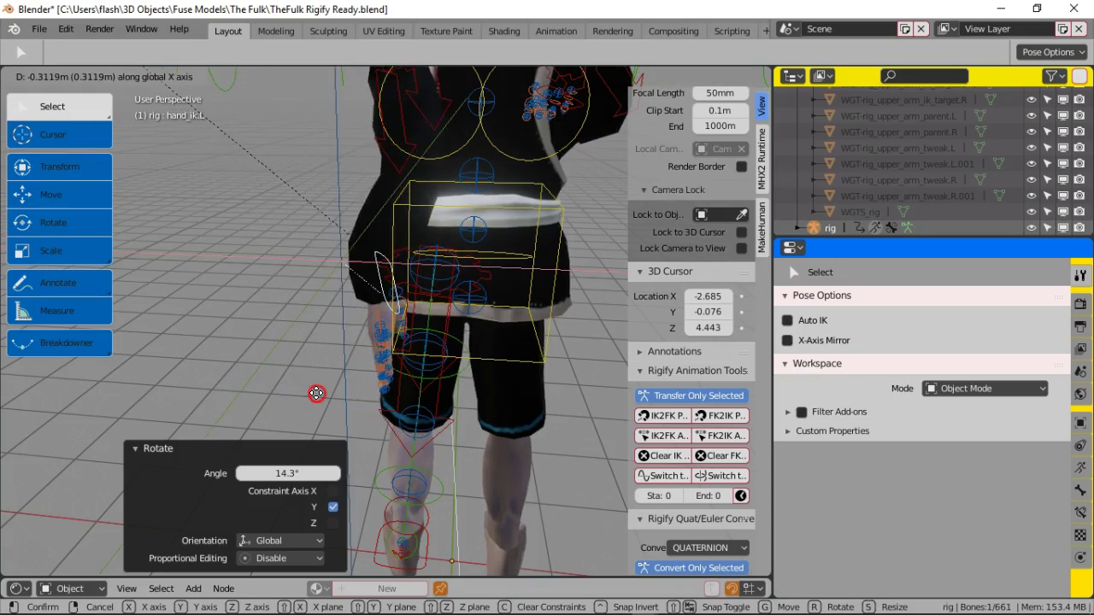
{"action": "left_click", "coordinate": [253, 339]}
Step: Rotate the left hand IK control about -32.4° around Y and move it about -0.227 m X, 0.00684 m Y, -0.078 m Z
{"action": "middle_click_drag", "start_coordinate": [263, 352], "coordinate": [528, 329]}
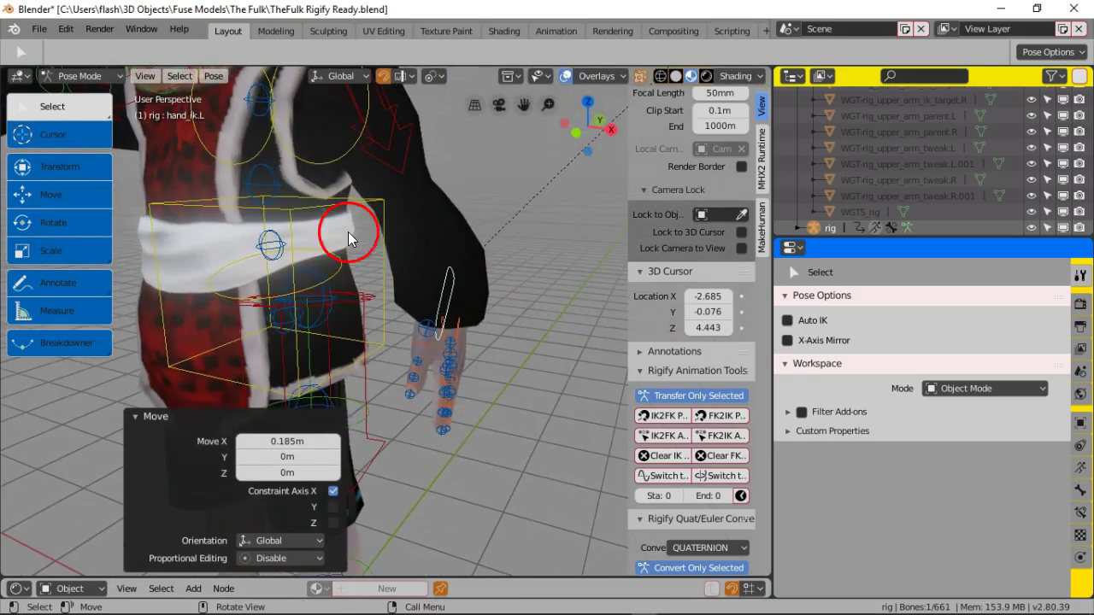
{"action": "left_click", "coordinate": [74, 223]}
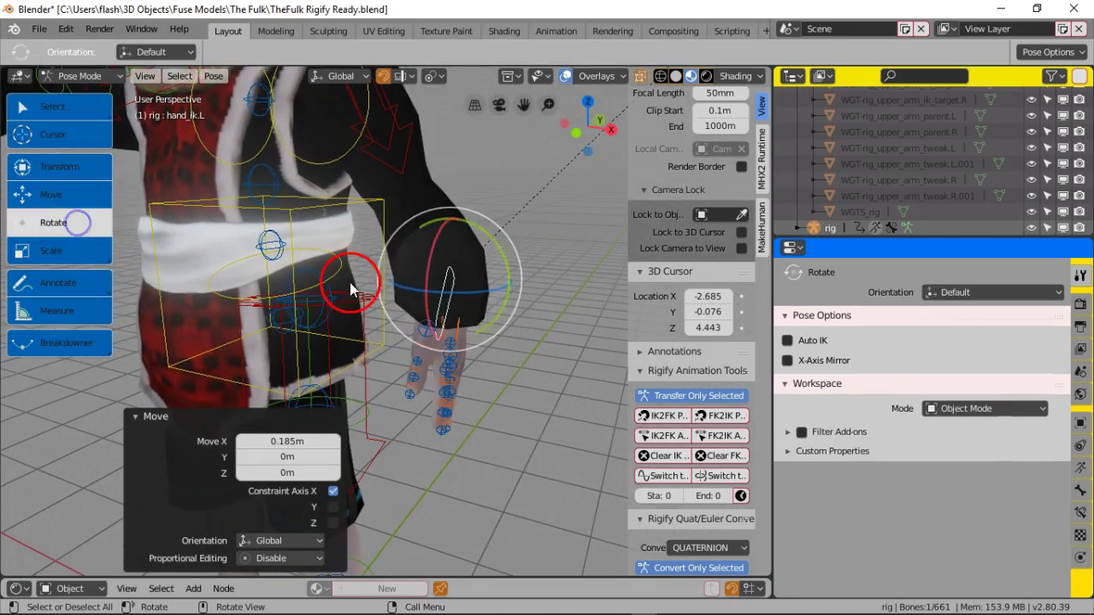
{"action": "left_click_drag", "start_coordinate": [503, 261], "coordinate": [494, 229]}
{"action": "middle_click_drag", "start_coordinate": [494, 229], "coordinate": [224, 271]}
{"action": "left_click", "coordinate": [74, 106]}
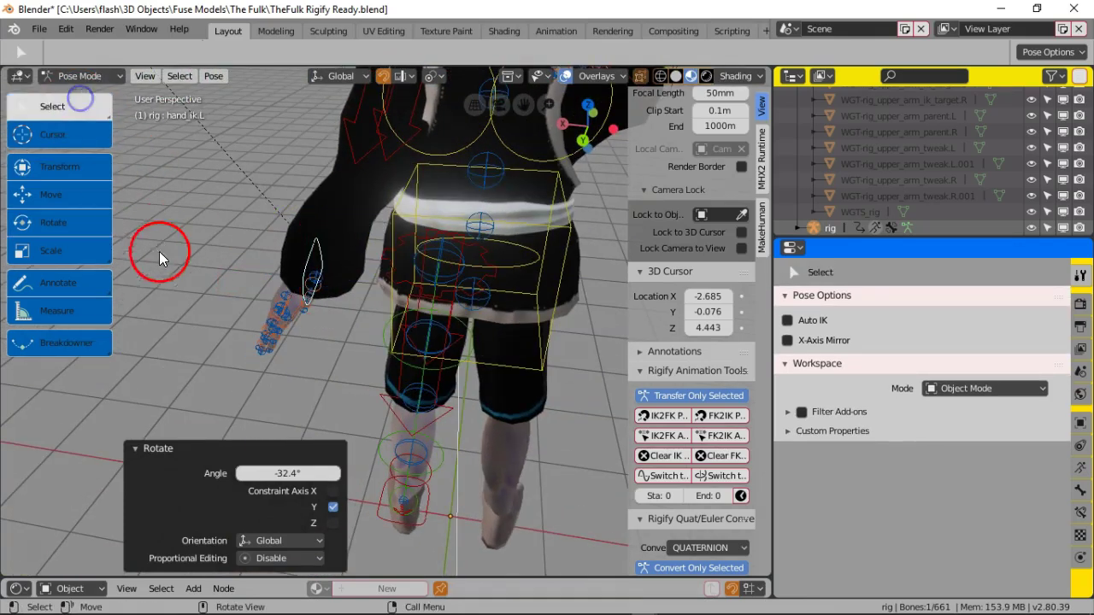
{"action": "key", "text": "g"}
{"action": "left_click", "coordinate": [196, 276]}
Step: Move the left hand IK control about 0.114 m in X, -0.435 m in Y and -0.131 m in Z
{"action": "middle_click_drag", "start_coordinate": [254, 308], "coordinate": [490, 286]}
{"action": "scroll", "coordinate": [487, 284], "scroll_direction": "down", "scroll_amount": 6}
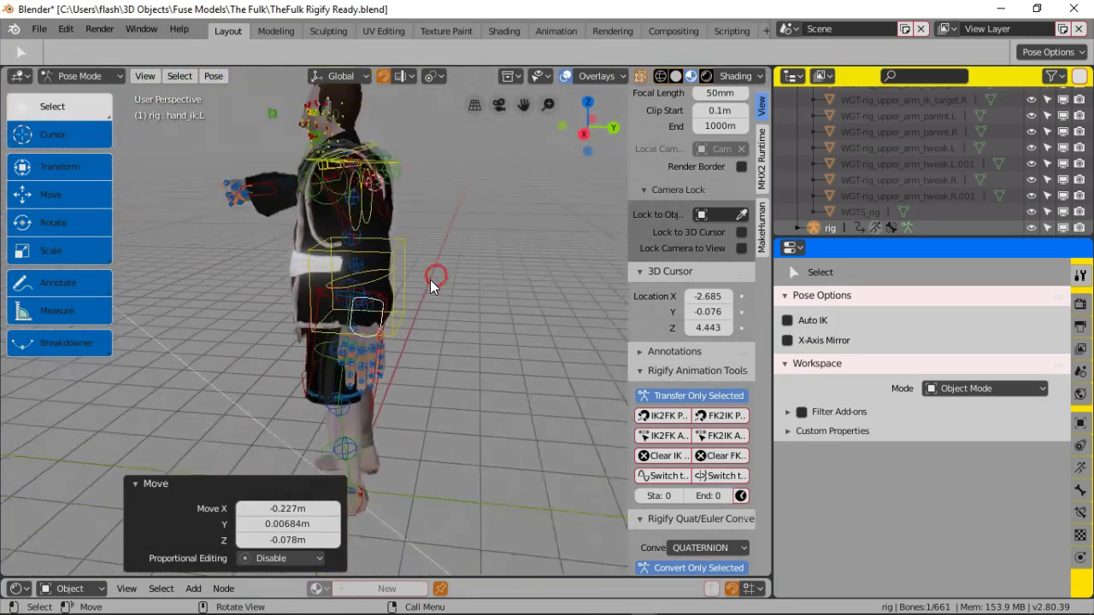
{"action": "key", "text": "g"}
{"action": "left_click", "coordinate": [450, 313]}
Step: Rotate the left hand IK control about 6.28° around global Y, turn it slightly further the same way, and deselect it
{"action": "middle_click_drag", "start_coordinate": [451, 313], "coordinate": [527, 361]}
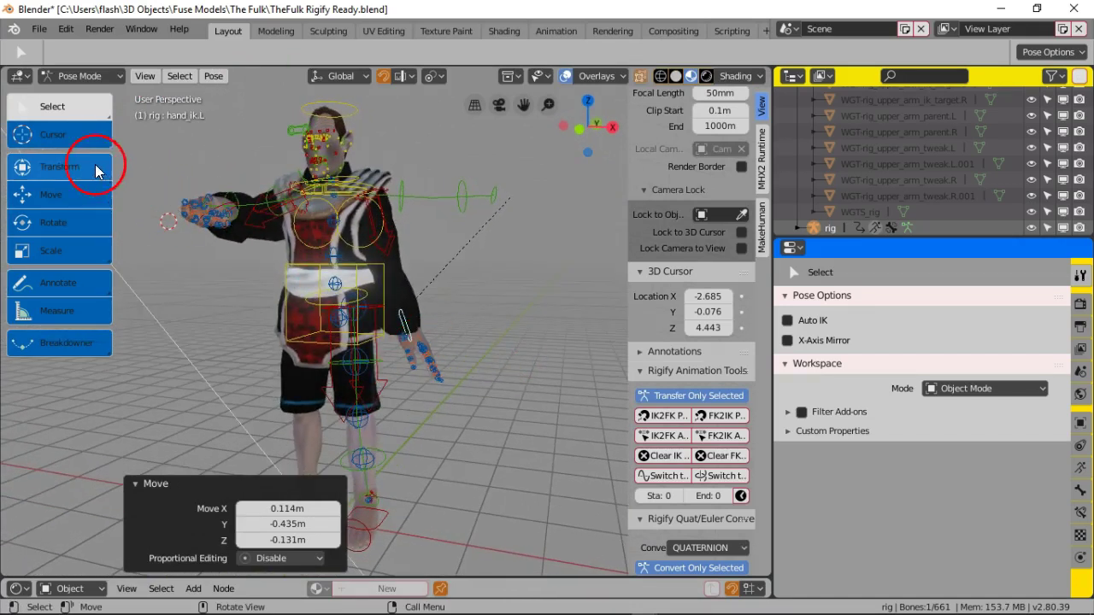
{"action": "left_click", "coordinate": [66, 226]}
{"action": "left_click_drag", "start_coordinate": [451, 280], "coordinate": [464, 286]}
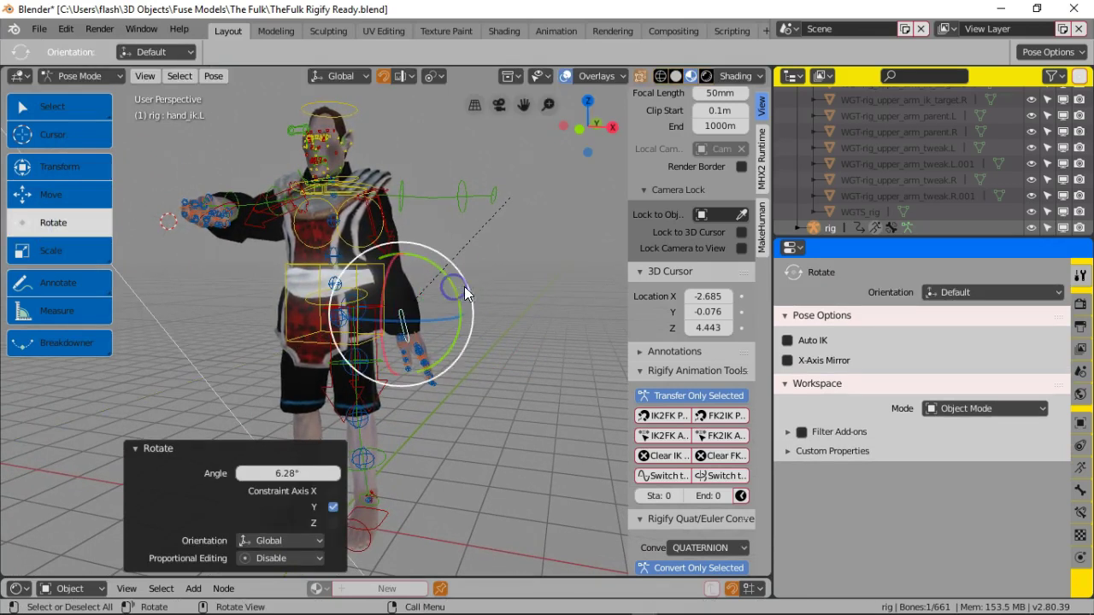
{"action": "left_click", "coordinate": [516, 317]}
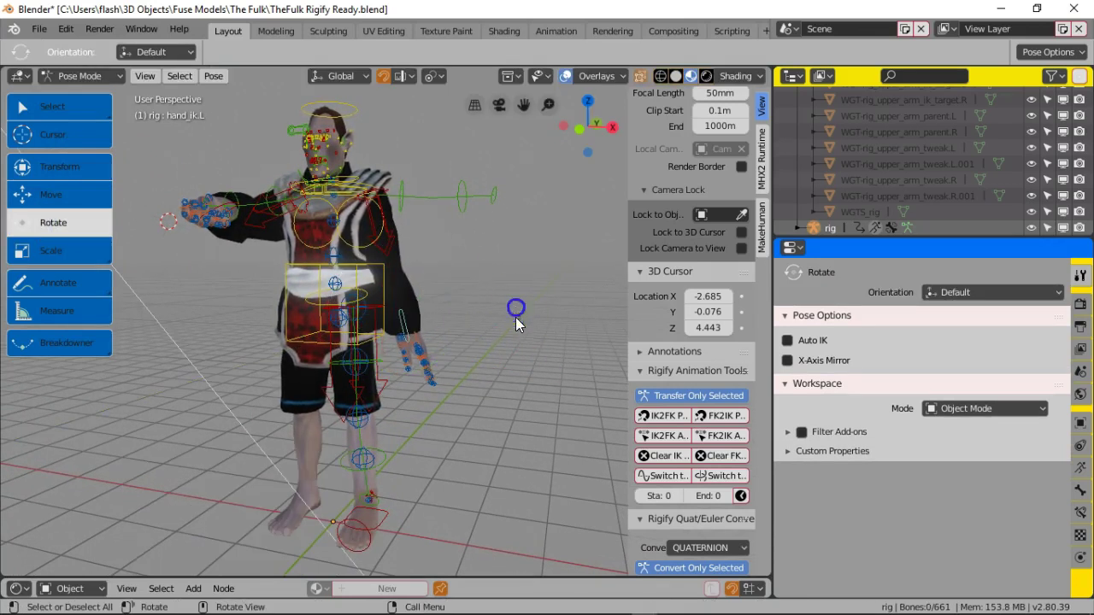
{"action": "left_click", "coordinate": [402, 313]}
{"action": "left_click_drag", "start_coordinate": [534, 374], "coordinate": [520, 378]}
{"action": "left_click", "coordinate": [521, 379]}
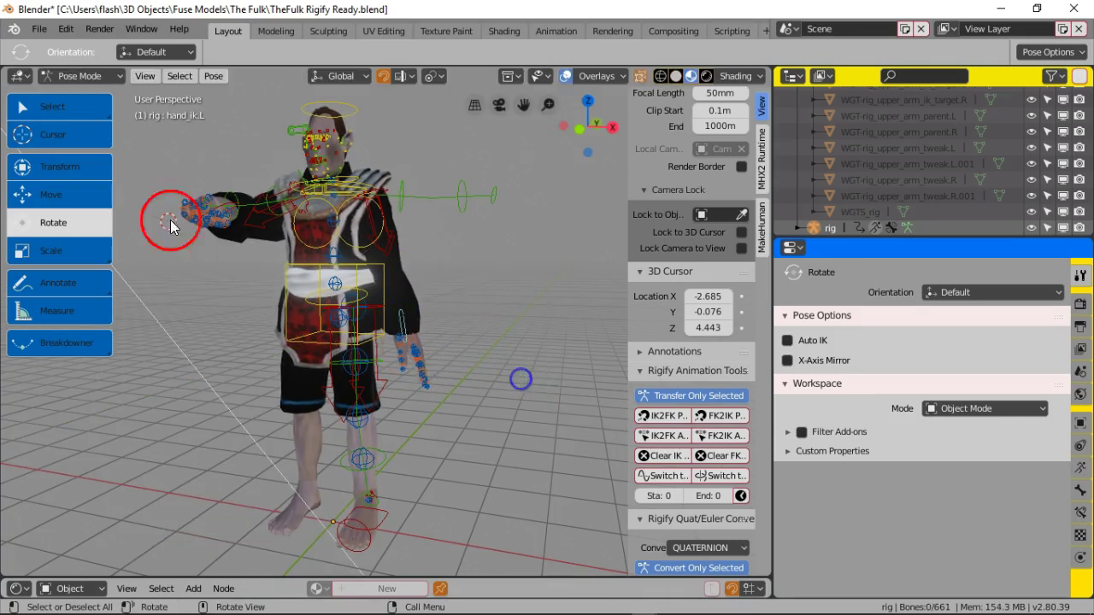
Step: Move the left hand IK control about -0.137 m in X, -0.0408 m in Y and 0.0544 m in Z
{"action": "left_click", "coordinate": [65, 108]}
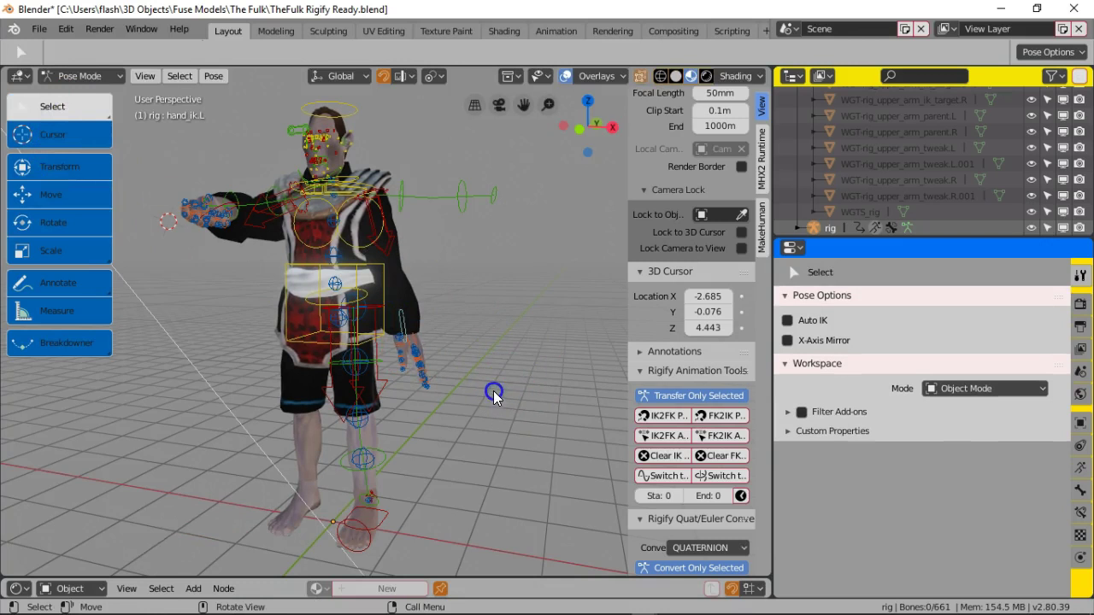
{"action": "left_click", "coordinate": [393, 327]}
{"action": "key", "text": "g"}
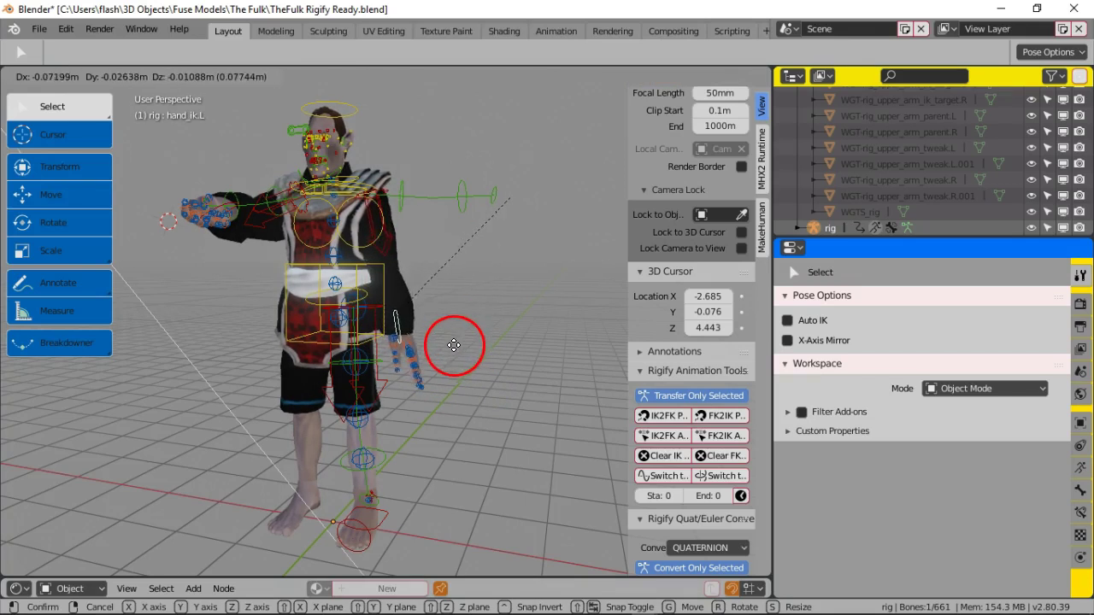
{"action": "left_click", "coordinate": [452, 339]}
Step: Rotate the left hand IK control slightly in the front view and deselect it
{"action": "middle_click_drag", "start_coordinate": [451, 339], "coordinate": [492, 365]}
{"action": "scroll", "coordinate": [489, 376], "scroll_direction": "up", "scroll_amount": 3}
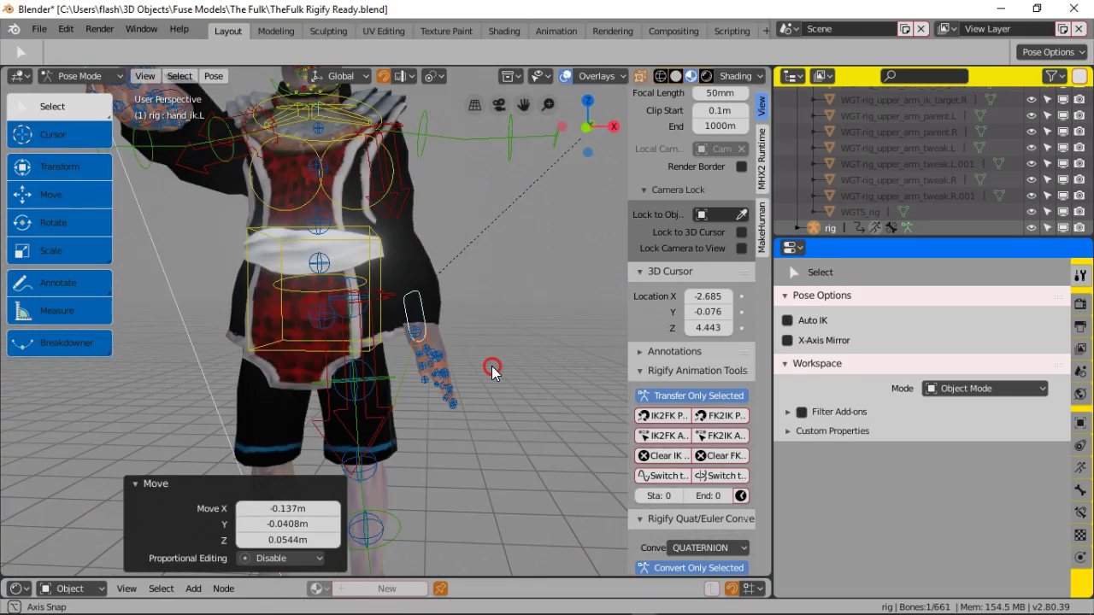
{"action": "left_click", "coordinate": [76, 222]}
{"action": "left_click_drag", "start_coordinate": [464, 267], "coordinate": [461, 285]}
{"action": "left_click", "coordinate": [464, 280]}
Step: Try to rotate the left palm control around the global Y axis, then clear the selection
{"action": "middle_click_drag", "start_coordinate": [490, 344], "coordinate": [459, 355]}
{"action": "scroll", "coordinate": [257, 348], "scroll_direction": "down", "scroll_amount": 2}
{"action": "scroll", "coordinate": [476, 346], "scroll_direction": "up", "scroll_amount": 5}
{"action": "scroll", "coordinate": [460, 364], "scroll_direction": "up", "scroll_amount": 3}
{"action": "left_click", "coordinate": [452, 346]}
{"action": "left_click", "coordinate": [488, 294]}
{"action": "mouse_move", "coordinate": [488, 295]}
{"action": "left_mouse_down"}
{"action": "mouse_move", "coordinate": [483, 278]}
{"action": "mouse_move", "coordinate": [476, 303]}
{"action": "left_mouse_up"}
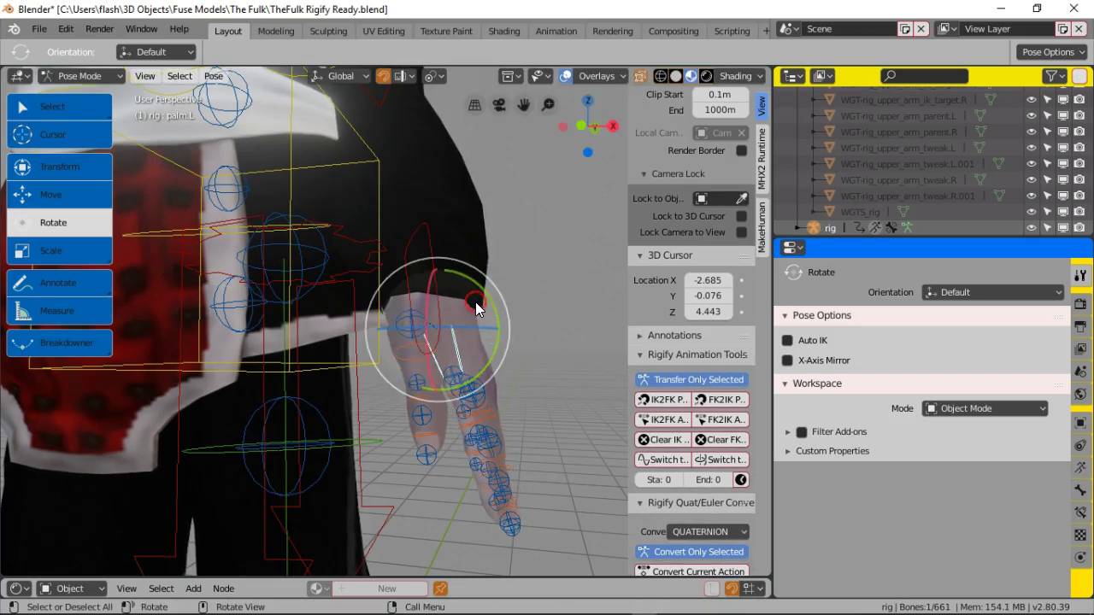
{"action": "middle_click_drag", "start_coordinate": [539, 369], "coordinate": [407, 370]}
{"action": "left_click", "coordinate": [506, 406]}
Step: Select the base controls of the left pinky and ring fingers together
{"action": "scroll", "coordinate": [339, 415], "scroll_direction": "up", "scroll_amount": 4}
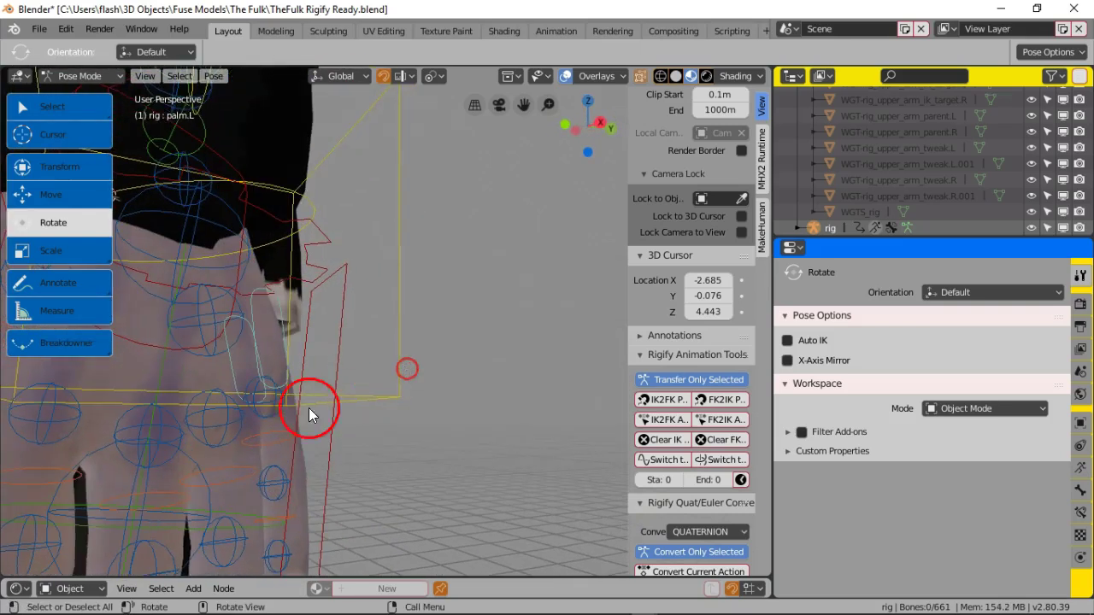
{"action": "left_click", "coordinate": [286, 430]}
{"action": "left_click", "coordinate": [249, 461]}
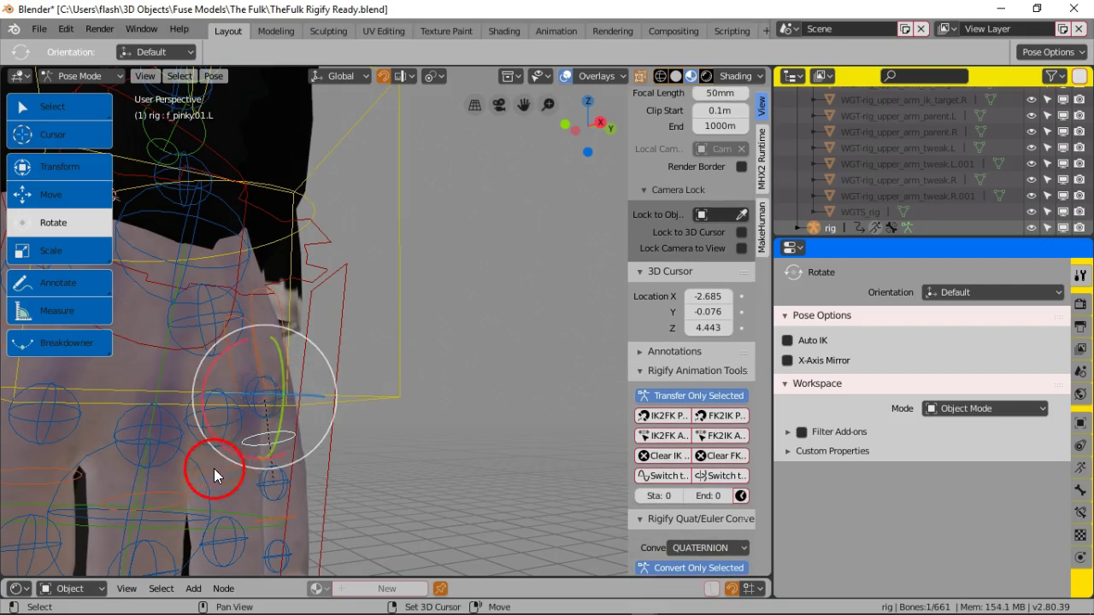
{"action": "left_click", "coordinate": [214, 469], "text": "shift"}
{"action": "left_click", "coordinate": [148, 493], "text": "shift"}
{"action": "left_click", "coordinate": [60, 471], "text": "shift"}
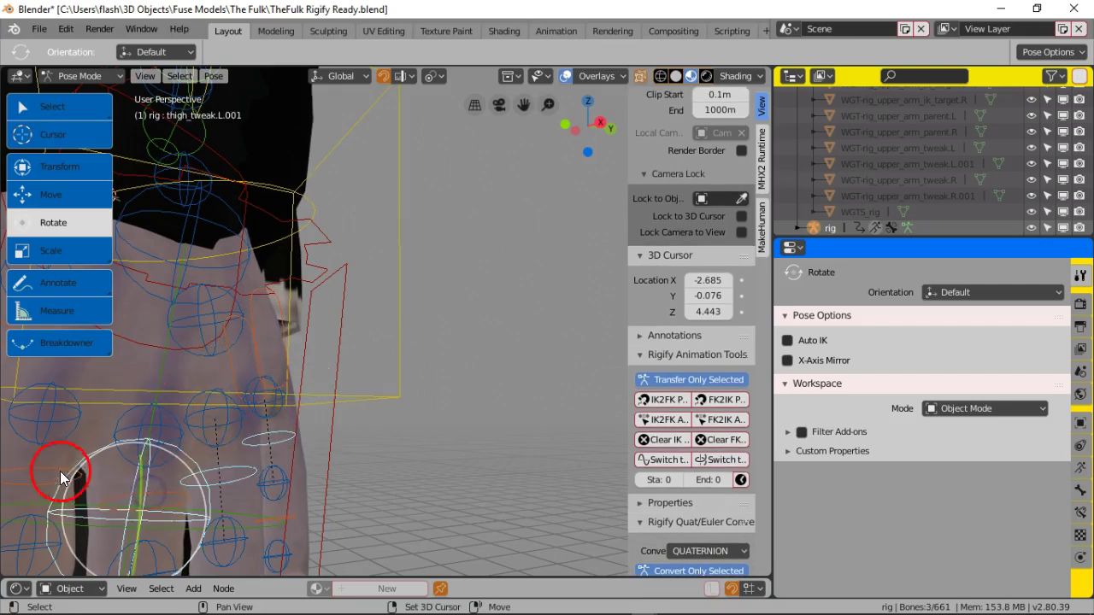
{"action": "scroll", "coordinate": [196, 447], "scroll_direction": "down", "scroll_amount": 3}
{"action": "middle_click_drag", "start_coordinate": [196, 447], "coordinate": [213, 451]}
{"action": "middle_click_drag", "start_coordinate": [280, 423], "coordinate": [170, 447]}
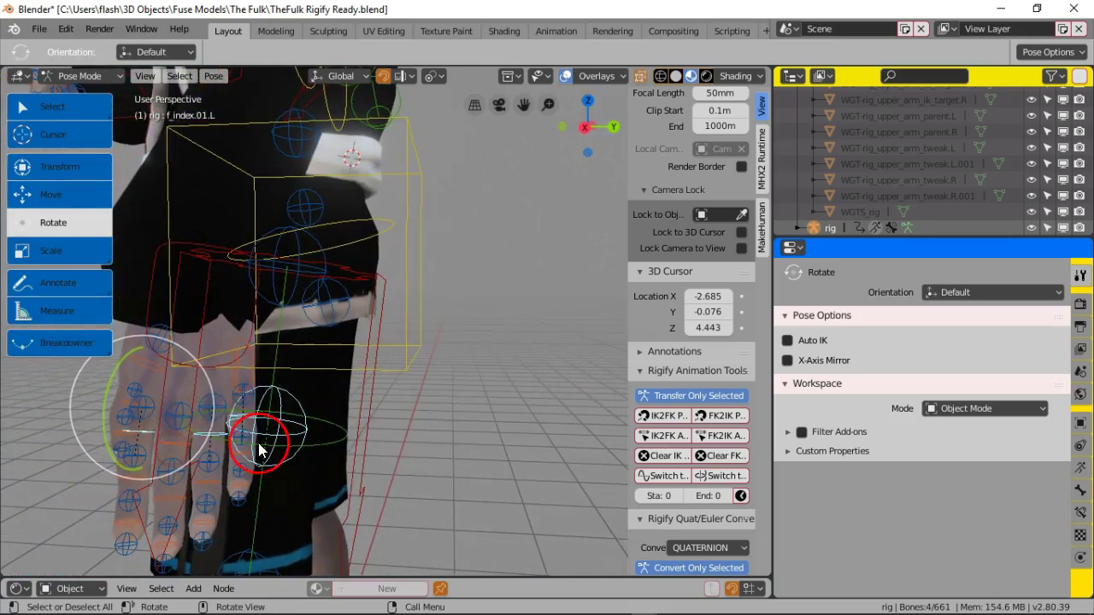
Step: Add the base controls of the left middle and index fingers to the selection
{"action": "left_click", "coordinate": [453, 432]}
{"action": "middle_click_drag", "start_coordinate": [451, 430], "coordinate": [343, 433]}
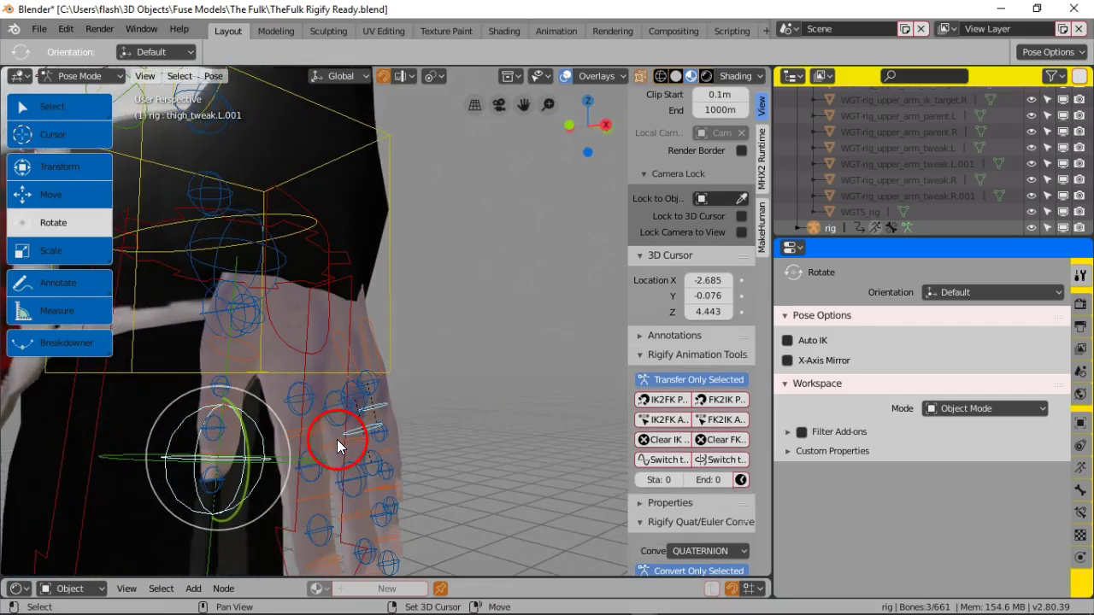
{"action": "left_click", "coordinate": [337, 440], "text": "shift"}
{"action": "scroll", "coordinate": [346, 431], "scroll_direction": "up", "scroll_amount": 2}
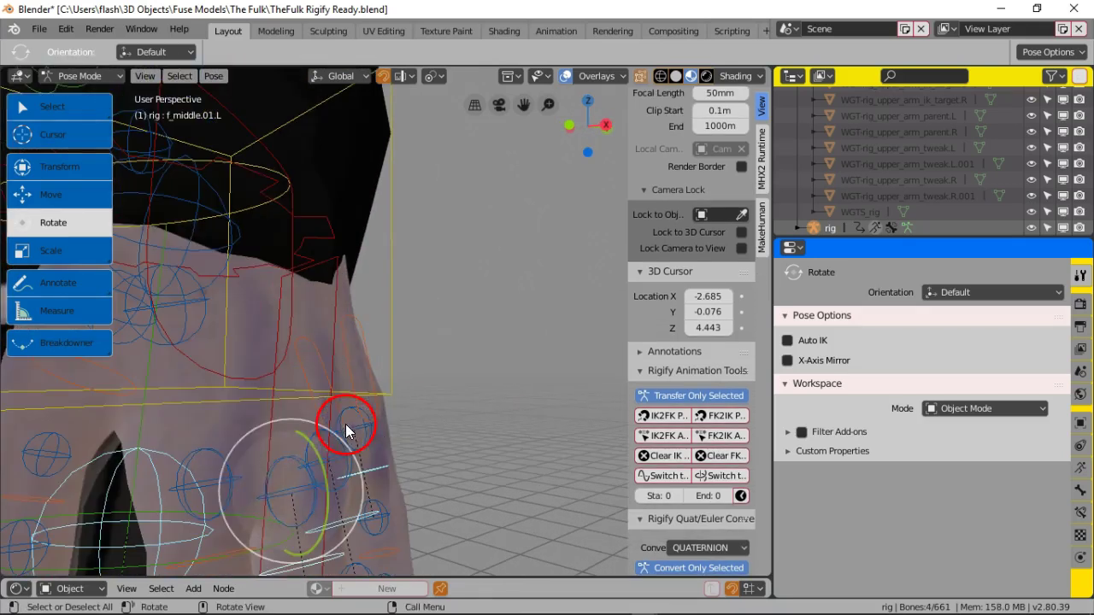
{"action": "left_click_drag", "start_coordinate": [263, 422], "coordinate": [225, 400]}
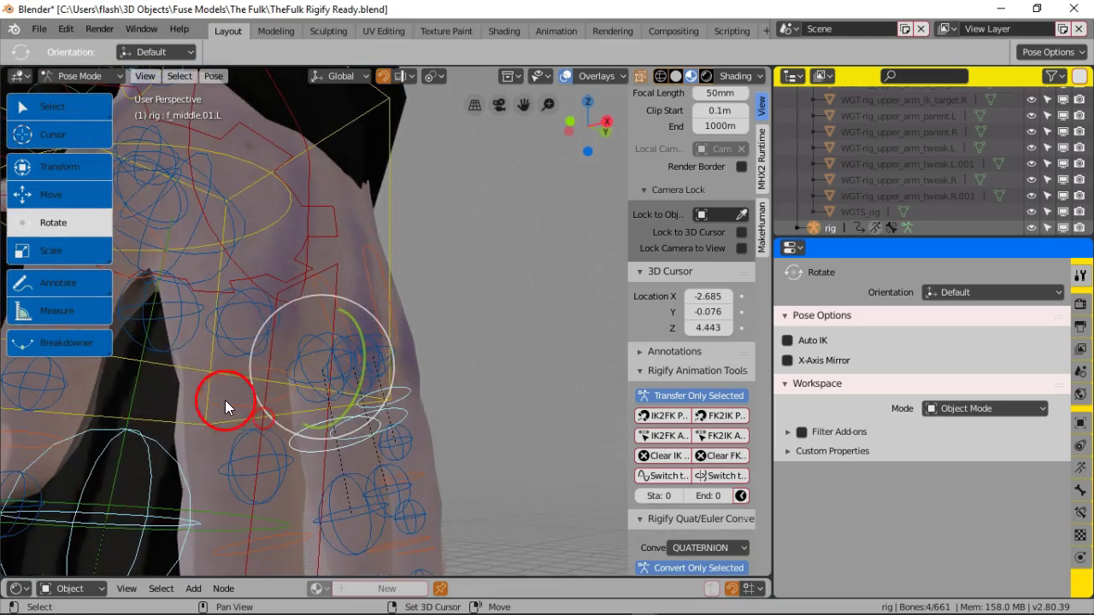
{"action": "left_click", "coordinate": [221, 382], "text": "shift"}
Step: Rotate the selected left finger controls about 12.8° around global Y so the fingers curve inwards, then deselect them
{"action": "scroll", "coordinate": [381, 415], "scroll_direction": "down", "scroll_amount": 5}
{"action": "middle_click_drag", "start_coordinate": [488, 422], "coordinate": [531, 452]}
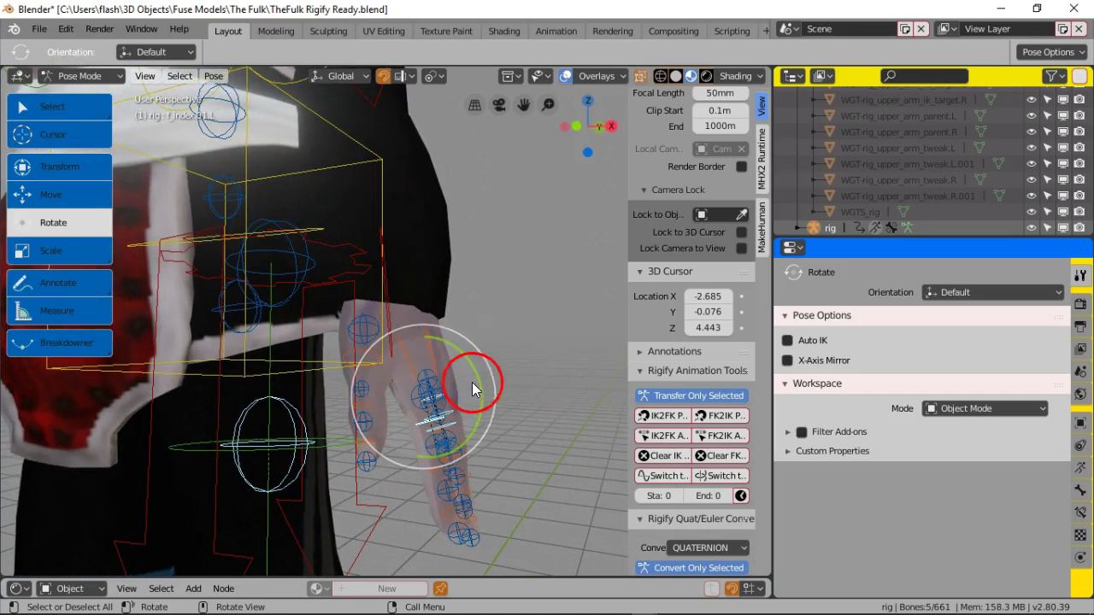
{"action": "left_click_drag", "start_coordinate": [479, 379], "coordinate": [585, 401]}
{"action": "scroll", "coordinate": [500, 442], "scroll_direction": "down", "scroll_amount": 4}
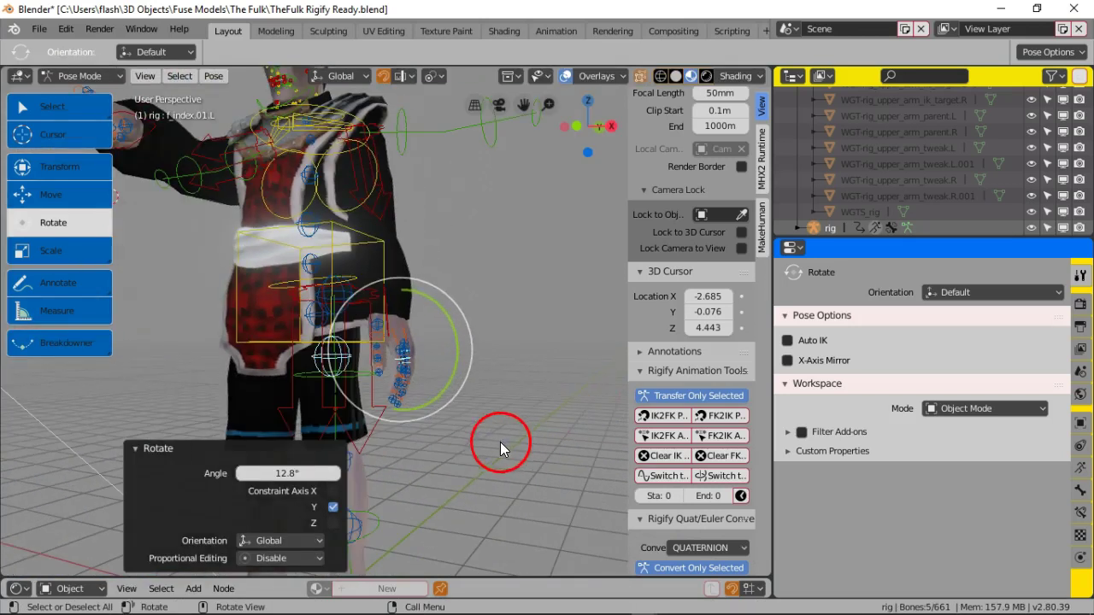
{"action": "left_click", "coordinate": [462, 447]}
Step: Move the left hand IK control about -0.0776 m in X, 0.00425 m in Y and 0.0423 m in Z
{"action": "mouse_move", "coordinate": [461, 447]}
{"action": "middle_mouse_down"}
{"action": "mouse_move", "coordinate": [485, 447]}
{"action": "mouse_move", "coordinate": [471, 464]}
{"action": "middle_mouse_up"}
{"action": "left_click", "coordinate": [403, 319]}
{"action": "left_click", "coordinate": [53, 107]}
{"action": "key", "text": "g"}
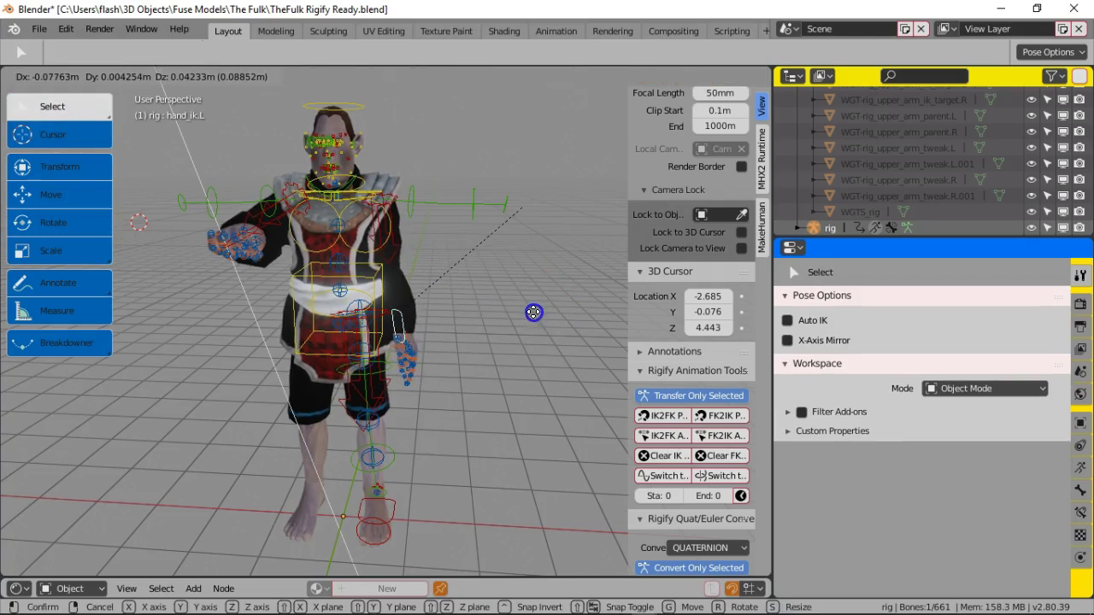
{"action": "left_click", "coordinate": [534, 313]}
Step: Move the left hand IK control about 0.0123 m in X, 0.11 m in Y and -0.14 m in Z
{"action": "middle_click_drag", "start_coordinate": [533, 315], "coordinate": [272, 376]}
{"action": "key", "text": "g"}
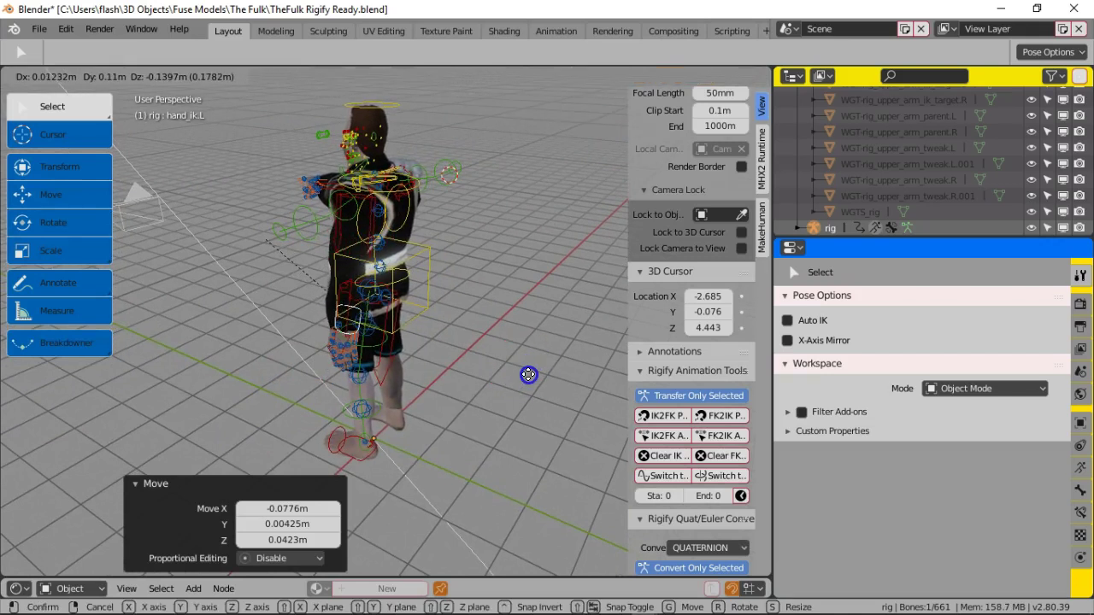
{"action": "left_click", "coordinate": [528, 374]}
Step: Hide the viewport overlays, examine the whole pose from the front and side, and show the overlays again
{"action": "mouse_move", "coordinate": [529, 374]}
{"action": "middle_mouse_down"}
{"action": "mouse_move", "coordinate": [546, 365]}
{"action": "mouse_move", "coordinate": [457, 367]}
{"action": "mouse_move", "coordinate": [526, 336]}
{"action": "mouse_move", "coordinate": [501, 341]}
{"action": "mouse_move", "coordinate": [527, 349]}
{"action": "mouse_move", "coordinate": [521, 361]}
{"action": "middle_mouse_up"}
{"action": "scroll", "coordinate": [521, 354], "scroll_direction": "up", "scroll_amount": 2}
{"action": "scroll", "coordinate": [425, 158], "scroll_direction": "down", "scroll_amount": 2}
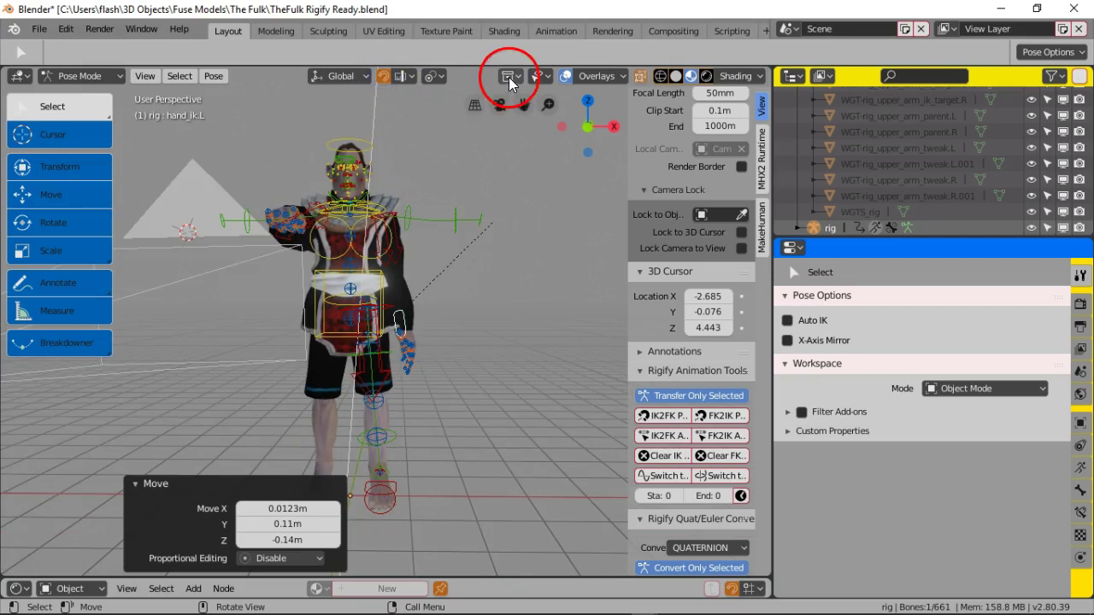
{"action": "left_click", "coordinate": [565, 76]}
{"action": "scroll", "coordinate": [451, 258], "scroll_direction": "up", "scroll_amount": 3}
{"action": "mouse_move", "coordinate": [458, 258]}
{"action": "middle_mouse_down"}
{"action": "mouse_move", "coordinate": [479, 288]}
{"action": "mouse_move", "coordinate": [531, 307]}
{"action": "mouse_move", "coordinate": [464, 292]}
{"action": "mouse_move", "coordinate": [407, 254]}
{"action": "mouse_move", "coordinate": [275, 272]}
{"action": "mouse_move", "coordinate": [296, 249]}
{"action": "mouse_move", "coordinate": [279, 261]}
{"action": "mouse_move", "coordinate": [410, 265]}
{"action": "mouse_move", "coordinate": [373, 276]}
{"action": "mouse_move", "coordinate": [465, 266]}
{"action": "mouse_move", "coordinate": [436, 261]}
{"action": "middle_mouse_up"}
{"action": "scroll", "coordinate": [464, 292], "scroll_direction": "up", "scroll_amount": 3}
{"action": "scroll", "coordinate": [466, 289], "scroll_direction": "down", "scroll_amount": 3}
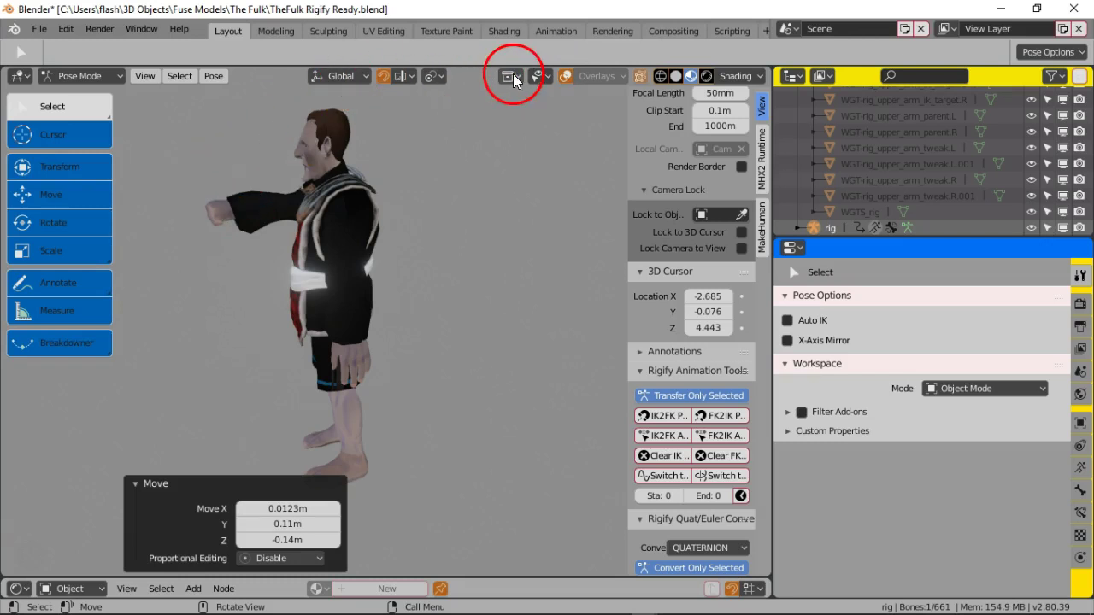
{"action": "left_click", "coordinate": [567, 76]}
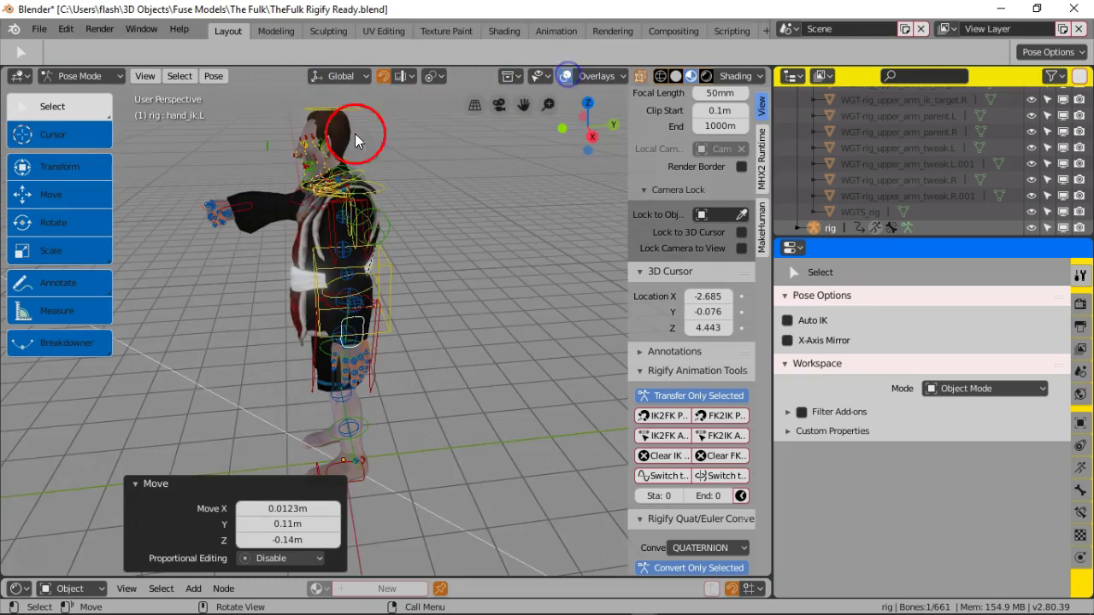
Step: Move the right hand IK control about -0.0741 m in X, 0.254 m in Y and 0.263 m in Z
{"action": "left_click", "coordinate": [240, 207]}
{"action": "key", "text": "g"}
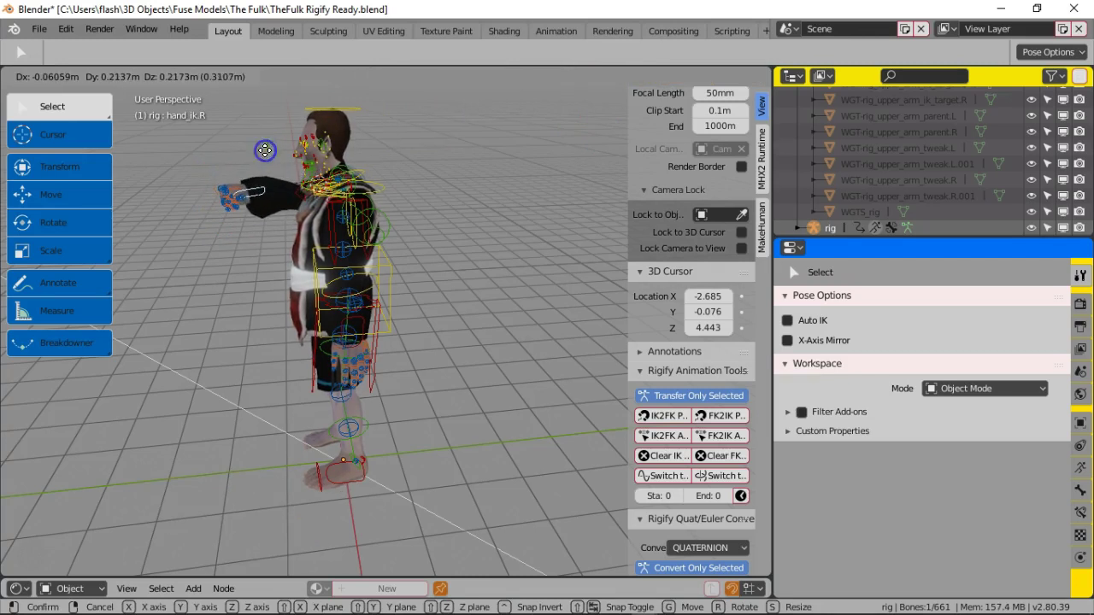
{"action": "left_click", "coordinate": [261, 181]}
{"action": "left_click", "coordinate": [267, 147]}
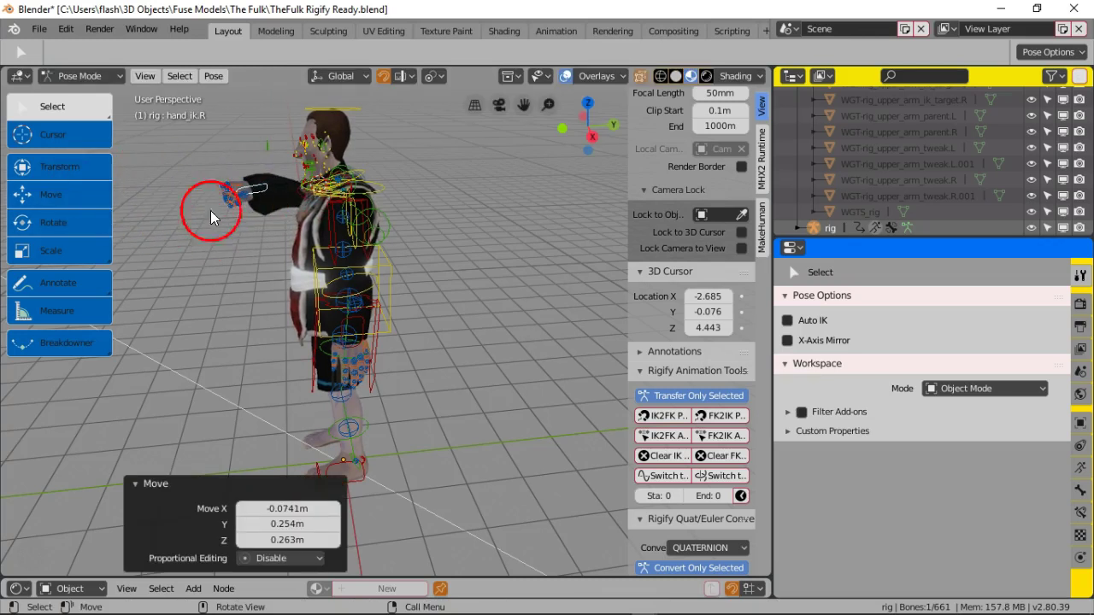
Step: Rotate the right hand IK control about -4.45° around the global X axis
{"action": "left_click", "coordinate": [56, 217]}
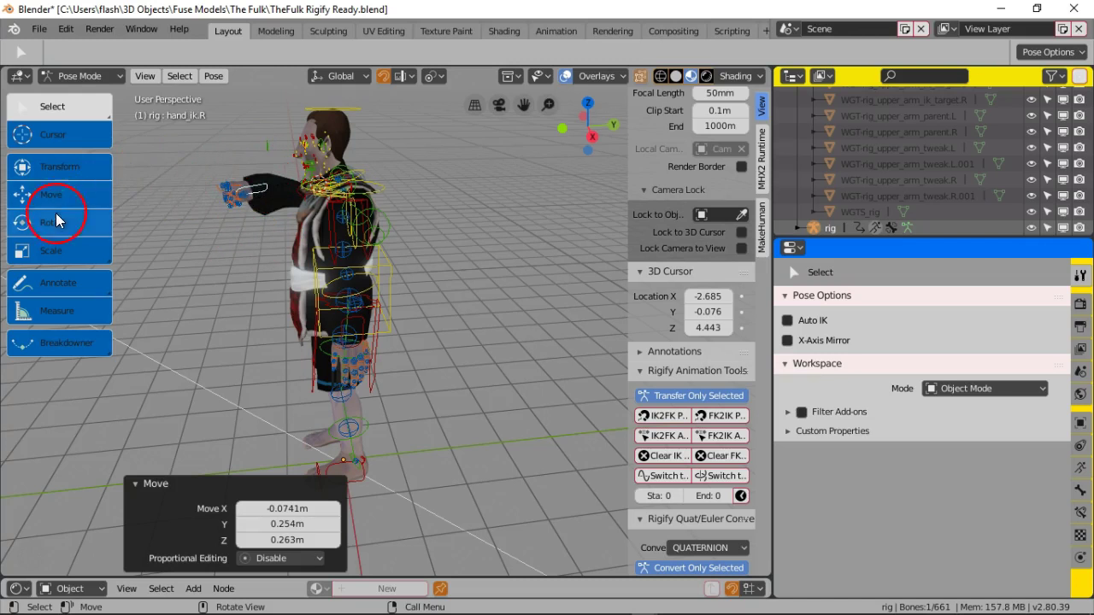
{"action": "left_click_drag", "start_coordinate": [205, 160], "coordinate": [231, 174]}
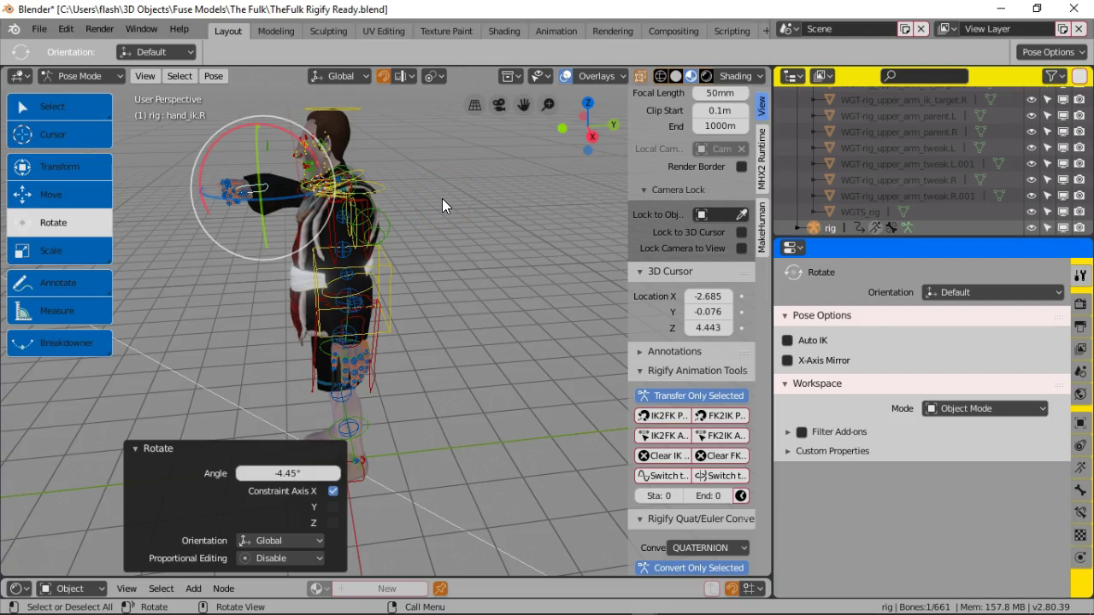
{"action": "middle_click_drag", "start_coordinate": [430, 213], "coordinate": [517, 207]}
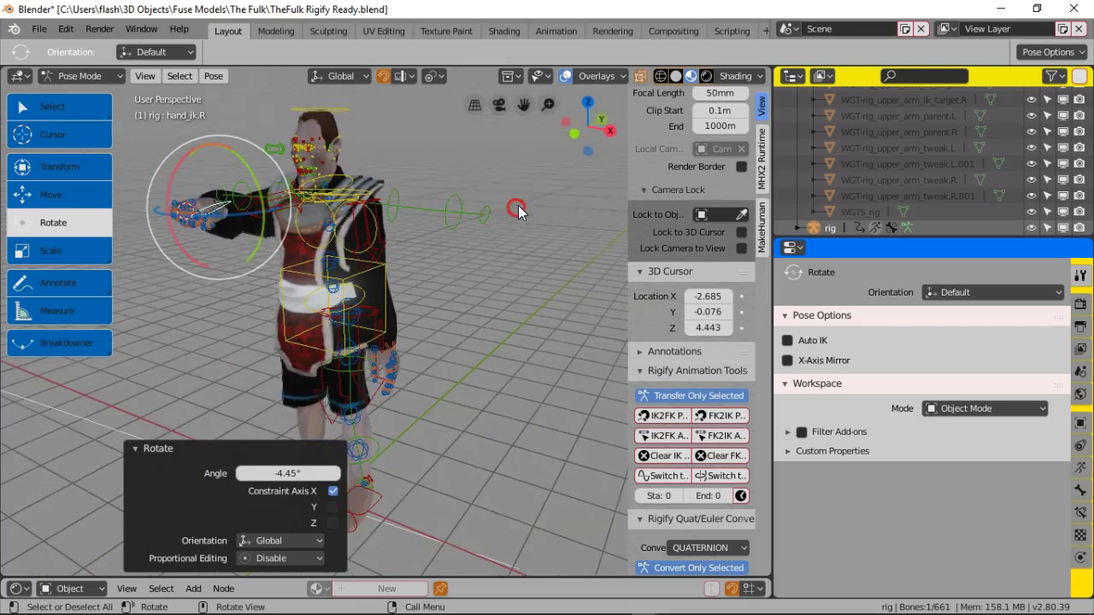
Step: Hide the viewport overlays and examine the whole character pose from the front at several distances
{"action": "left_click", "coordinate": [562, 75]}
{"action": "middle_click_drag", "start_coordinate": [463, 210], "coordinate": [497, 214]}
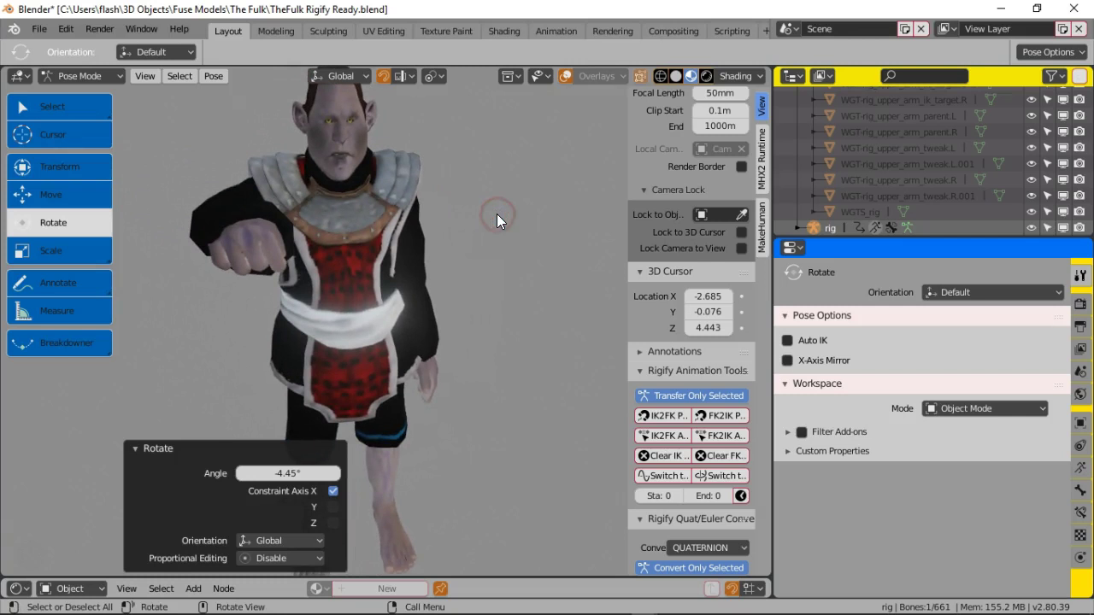
{"action": "scroll", "coordinate": [497, 213], "scroll_direction": "down", "scroll_amount": 4}
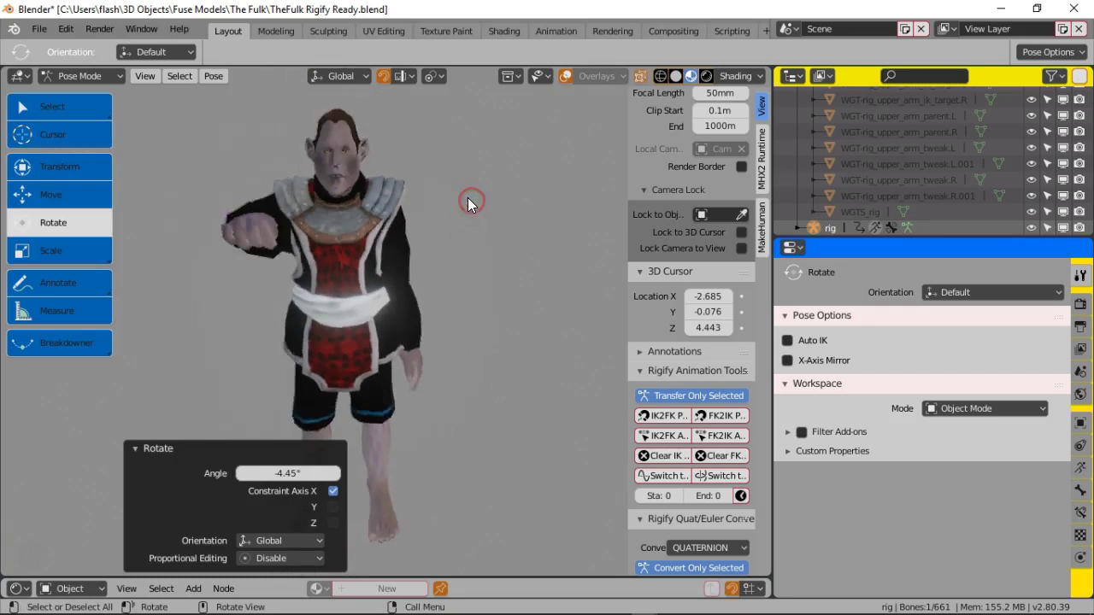
{"action": "scroll", "coordinate": [465, 202], "scroll_direction": "up", "scroll_amount": 3}
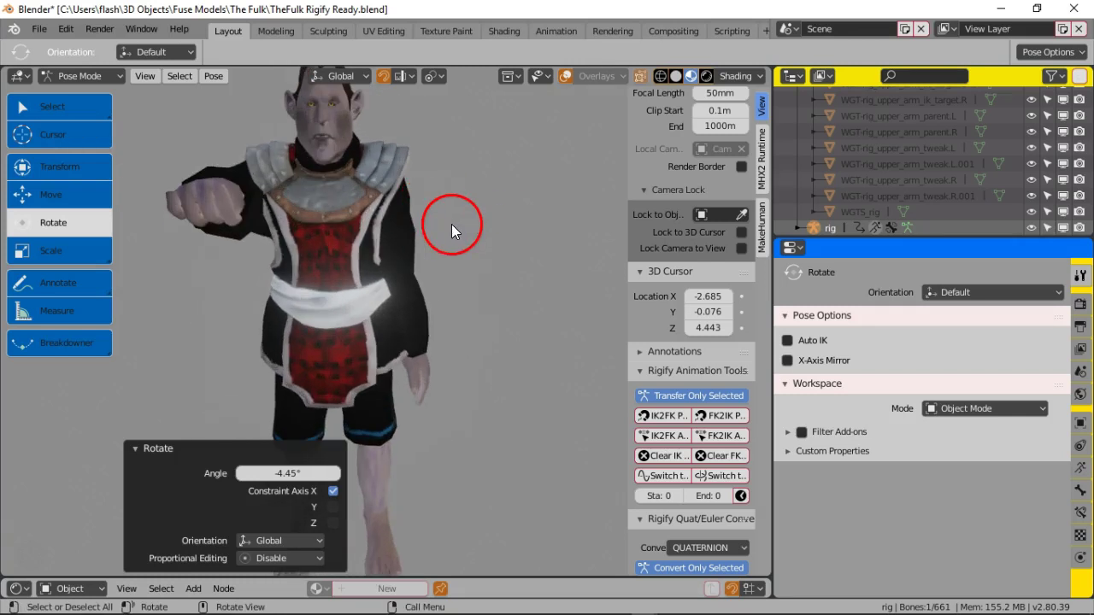
{"action": "scroll", "coordinate": [451, 232], "scroll_direction": "down", "scroll_amount": 3}
{"action": "scroll", "coordinate": [451, 232], "scroll_direction": "up", "scroll_amount": 2}
{"action": "scroll", "coordinate": [266, 145], "scroll_direction": "down", "scroll_amount": 1}
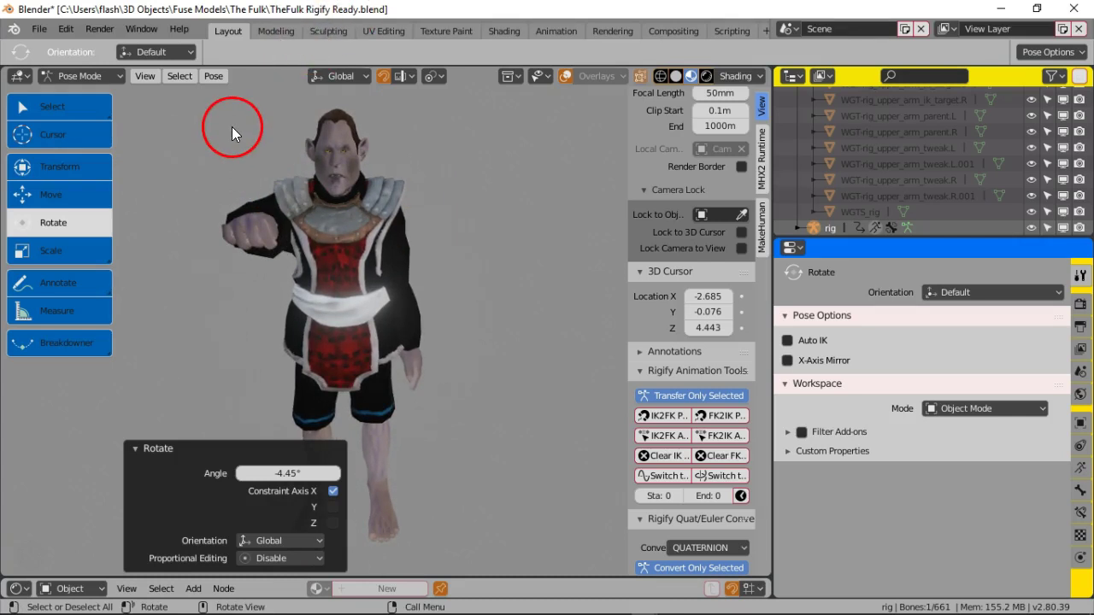
Step: Save a new version of the file in the same folder as TheFulk Rigify Door Ready.blend
{"action": "left_click", "coordinate": [41, 30]}
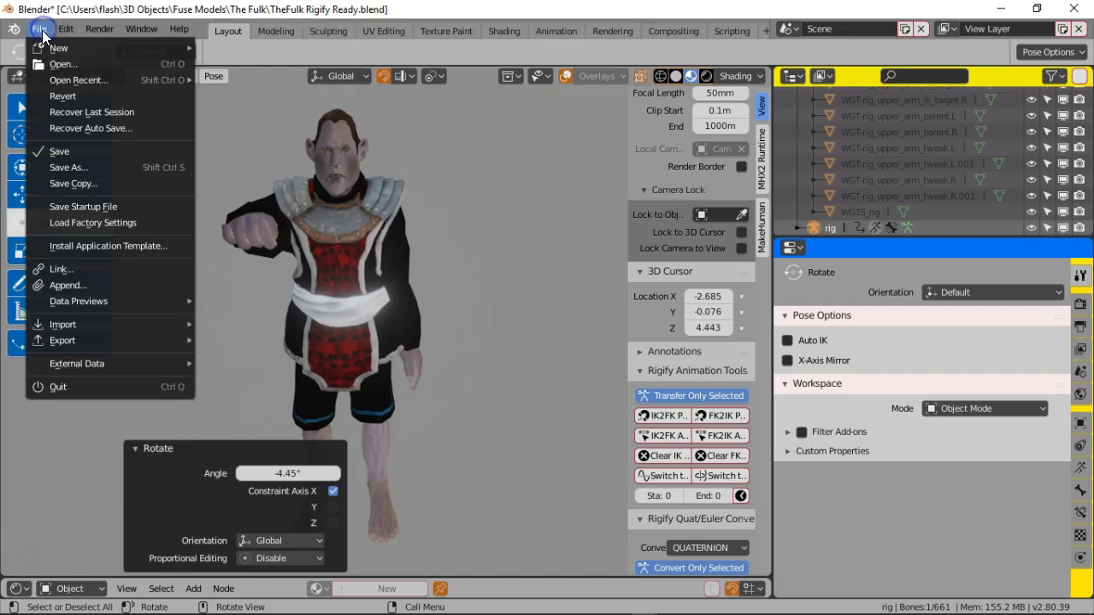
{"action": "left_click", "coordinate": [82, 176]}
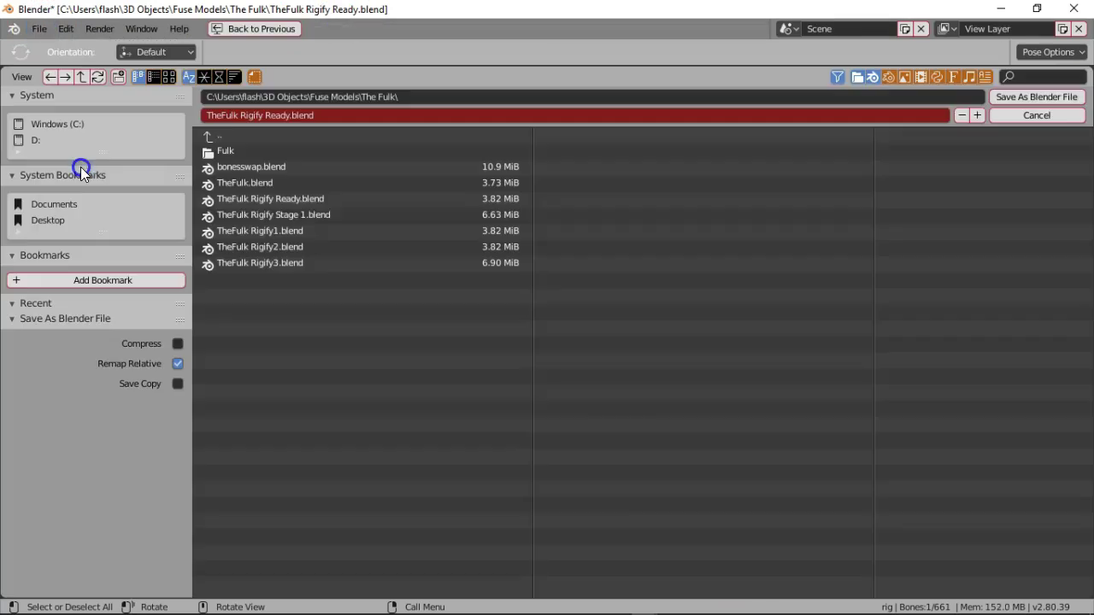
{"action": "left_click", "coordinate": [281, 115]}
{"action": "left_click", "coordinate": [270, 117]}
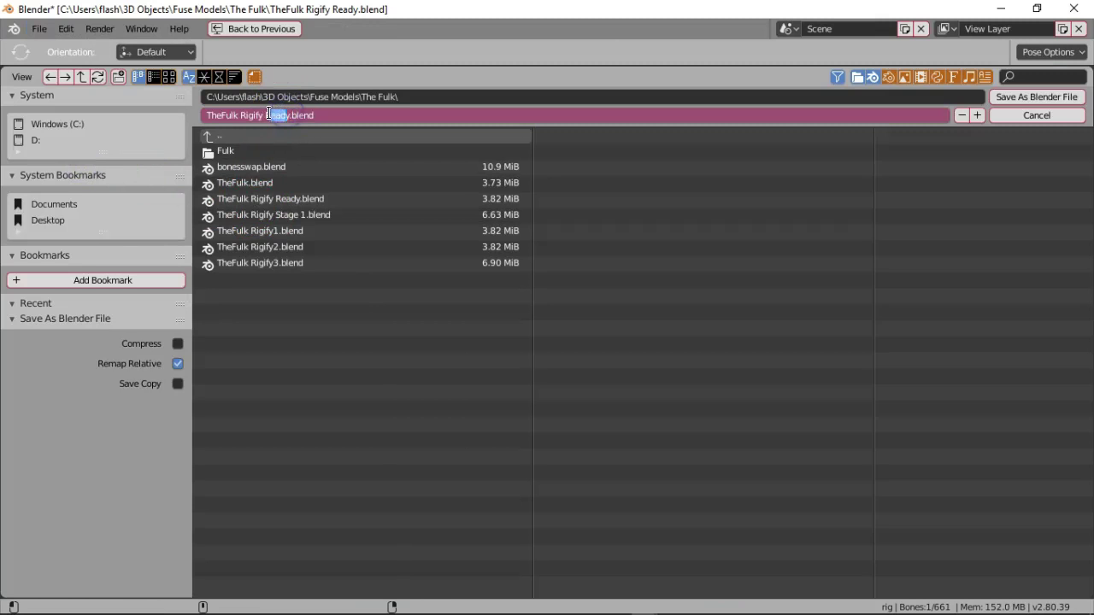
{"action": "left_click_drag", "start_coordinate": [267, 115], "coordinate": [293, 114]}
{"action": "left_click", "coordinate": [1009, 95]}
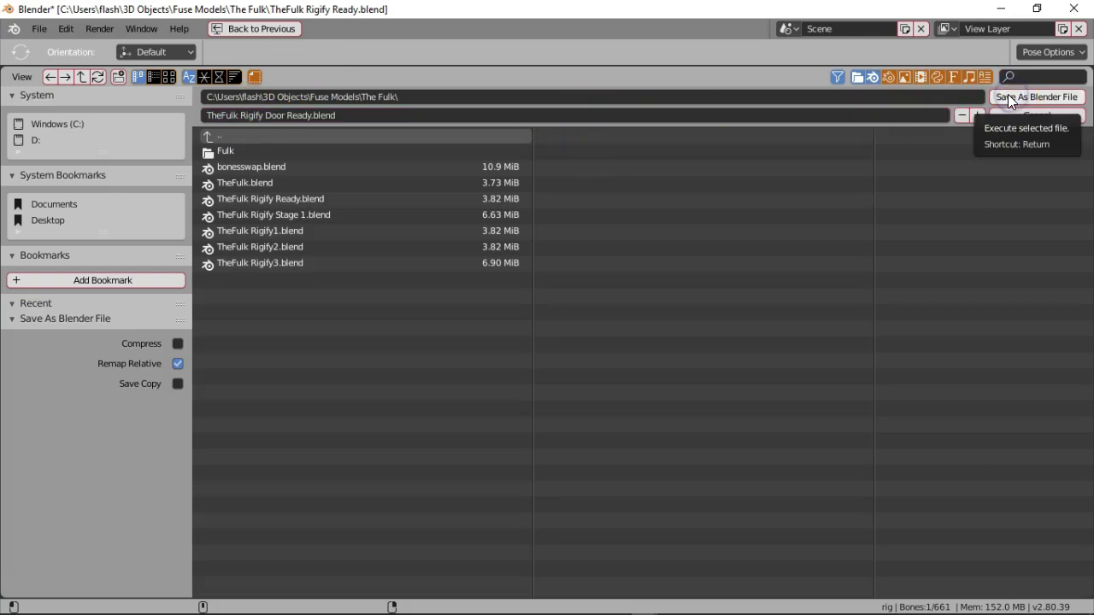
{"action": "left_click", "coordinate": [1006, 94]}
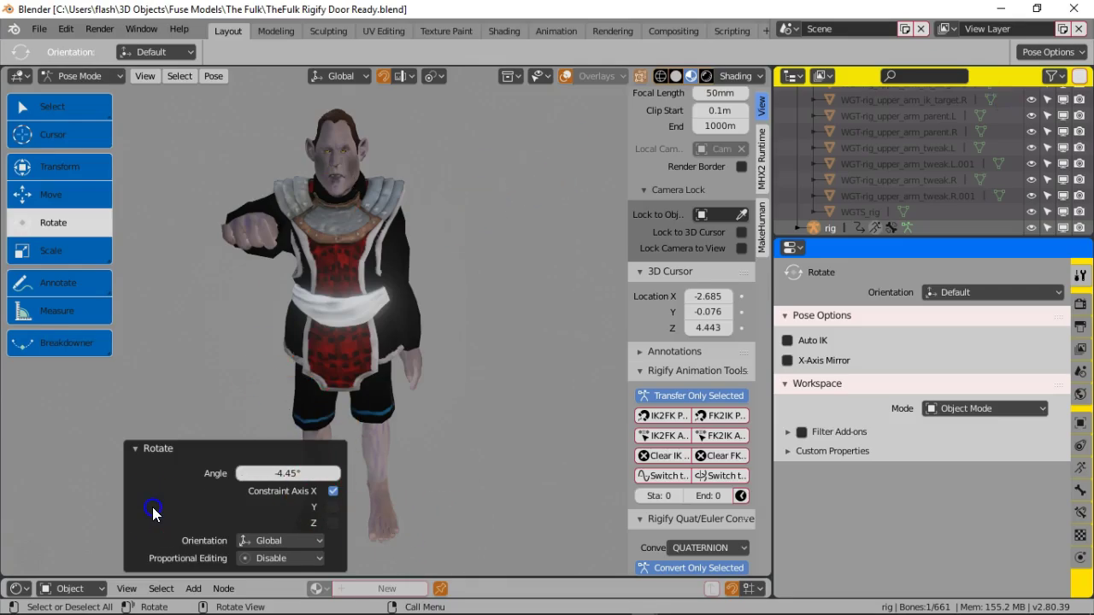
Step: Deselect the bones, display the viewport in rendered shading, and turn off Bloom in the Eevee render settings
{"action": "left_click", "coordinate": [451, 471]}
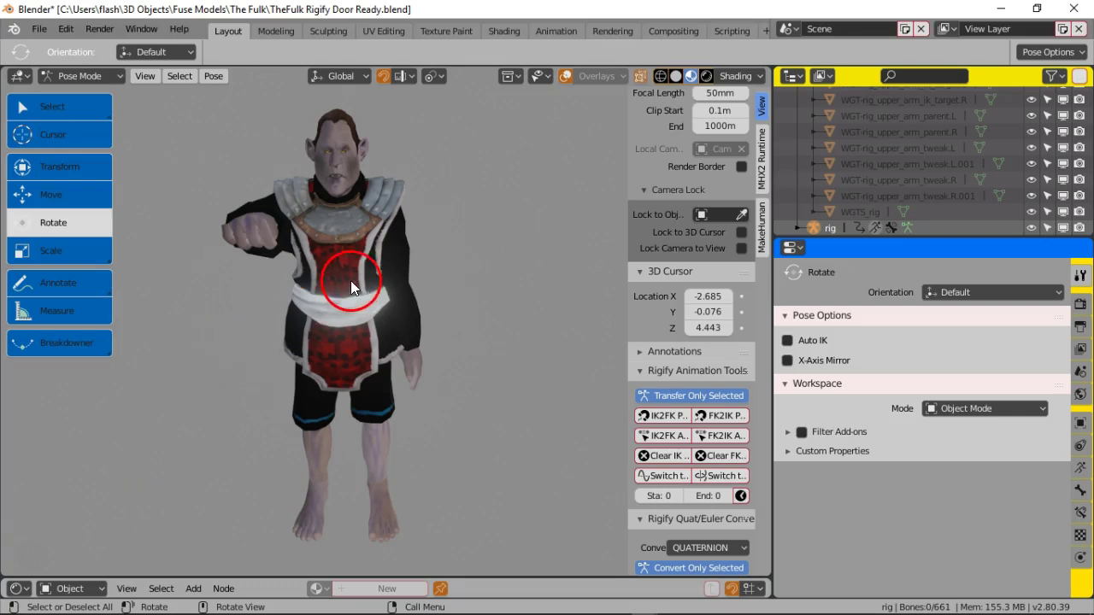
{"action": "middle_click_drag", "start_coordinate": [328, 181], "coordinate": [408, 210]}
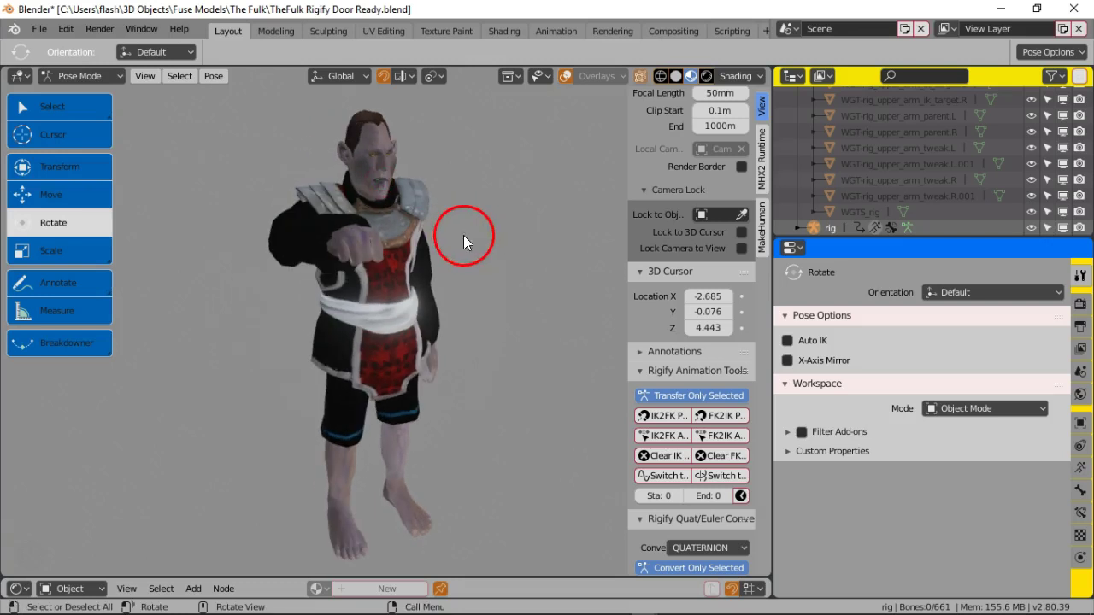
{"action": "left_click", "coordinate": [706, 76]}
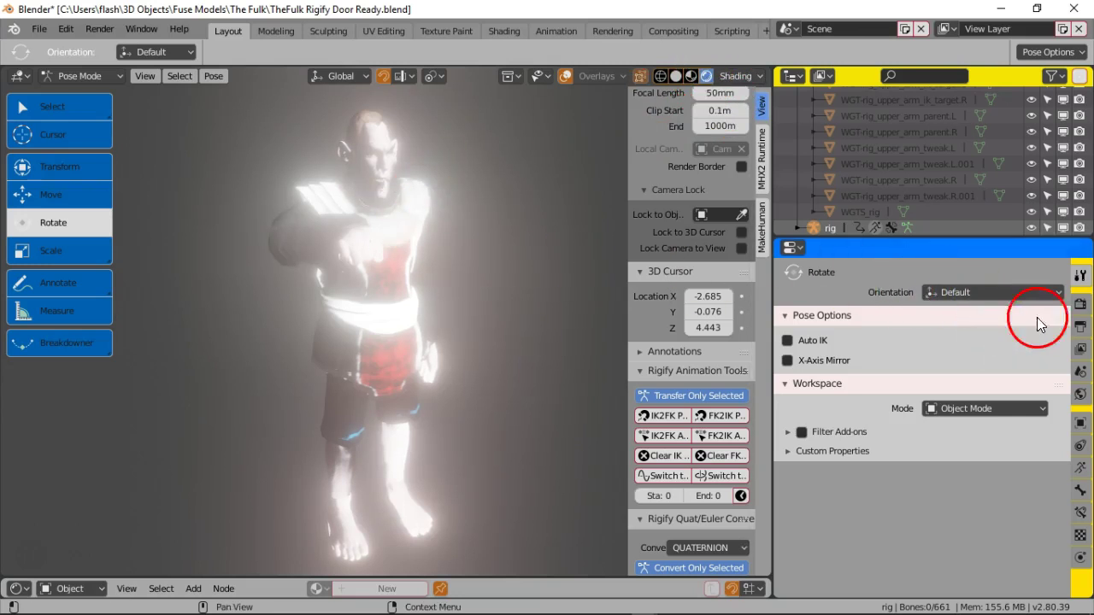
{"action": "left_click", "coordinate": [1081, 304]}
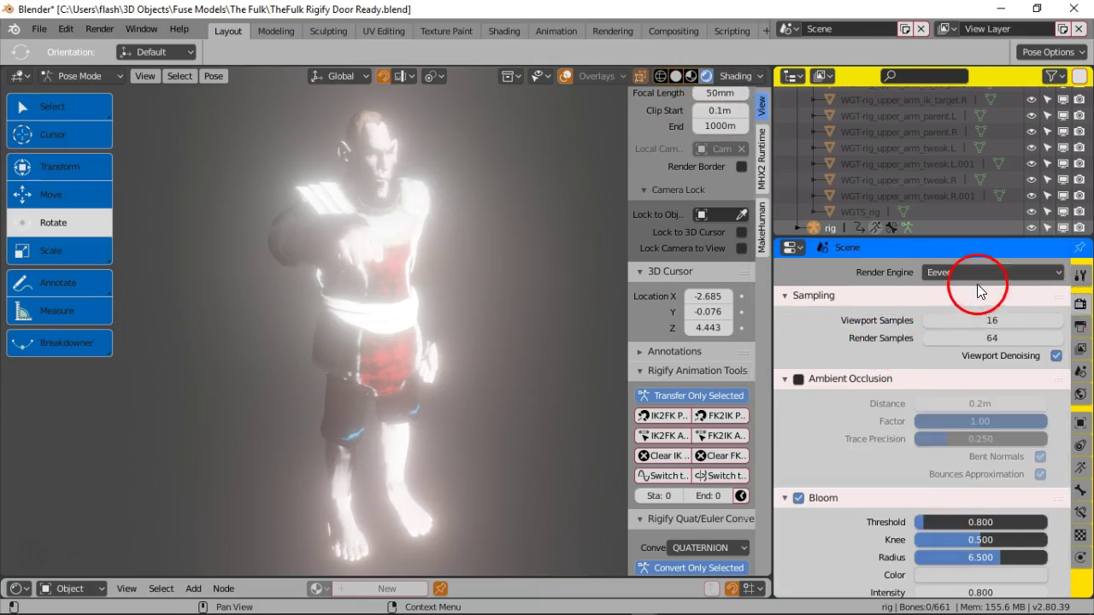
{"action": "left_click", "coordinate": [798, 499]}
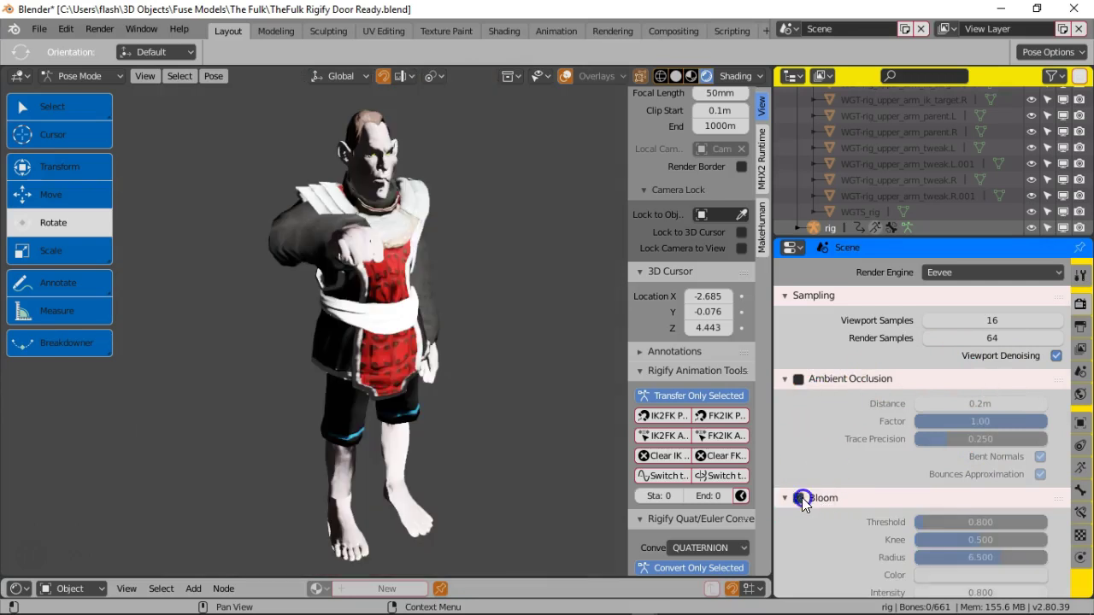
{"action": "scroll", "coordinate": [862, 419], "scroll_direction": "down", "scroll_amount": 5}
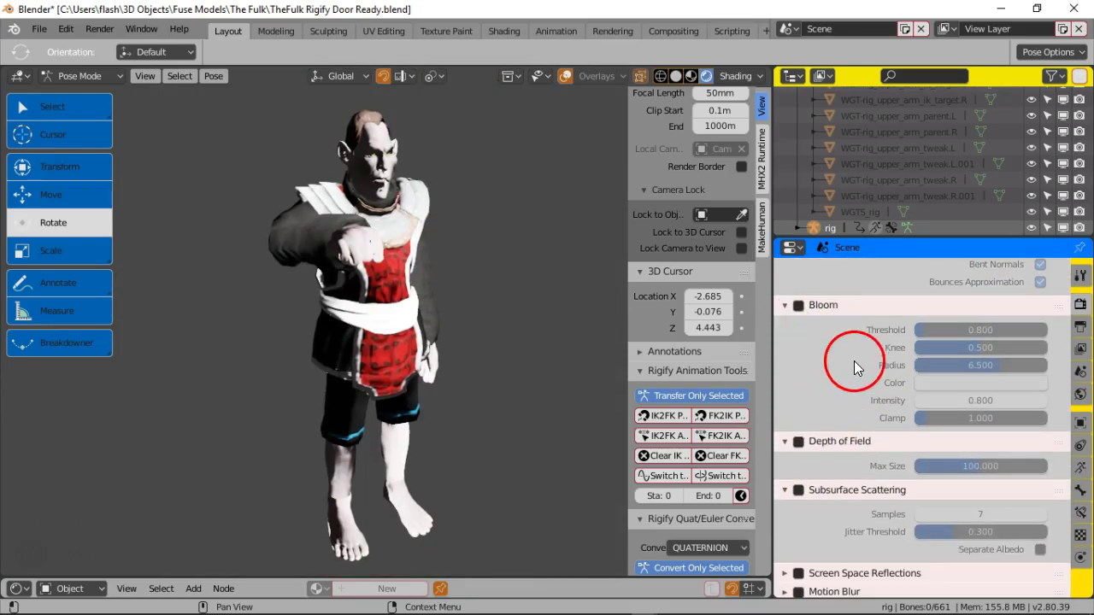
Step: Enable nodes for the World surface and set the Background strength to 10.1
{"action": "left_click", "coordinate": [1080, 394]}
{"action": "left_click", "coordinate": [958, 346]}
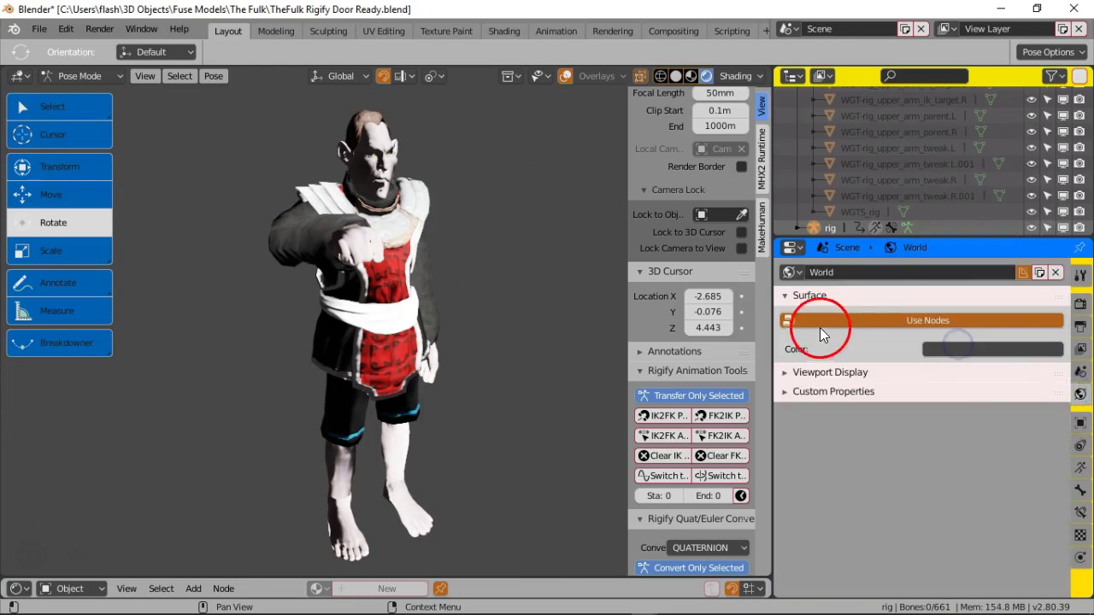
{"action": "left_click", "coordinate": [963, 320]}
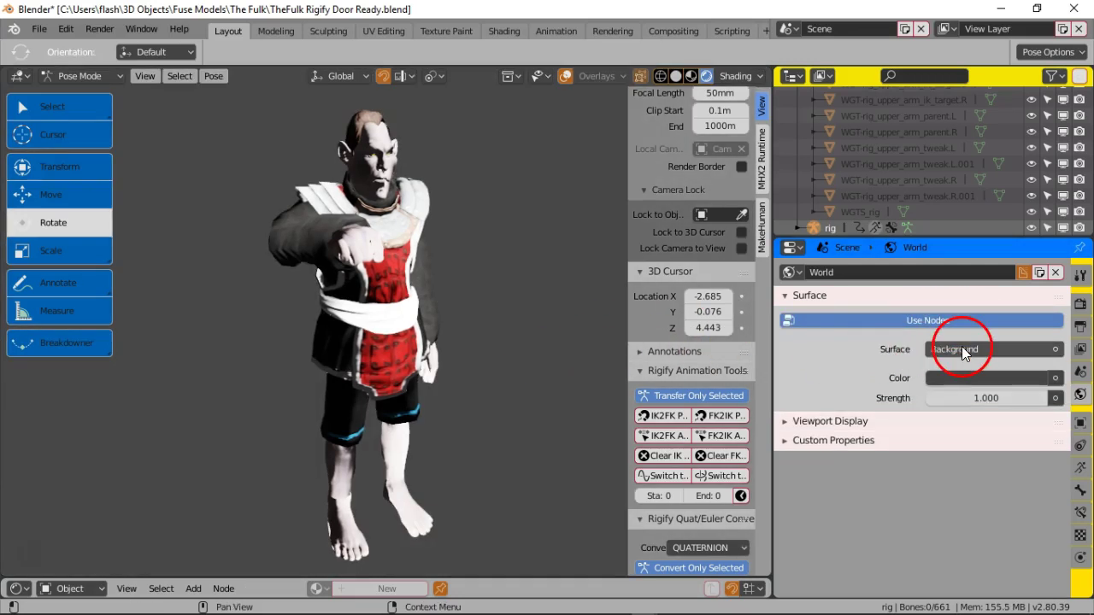
{"action": "left_click_drag", "start_coordinate": [974, 397], "coordinate": [1036, 396]}
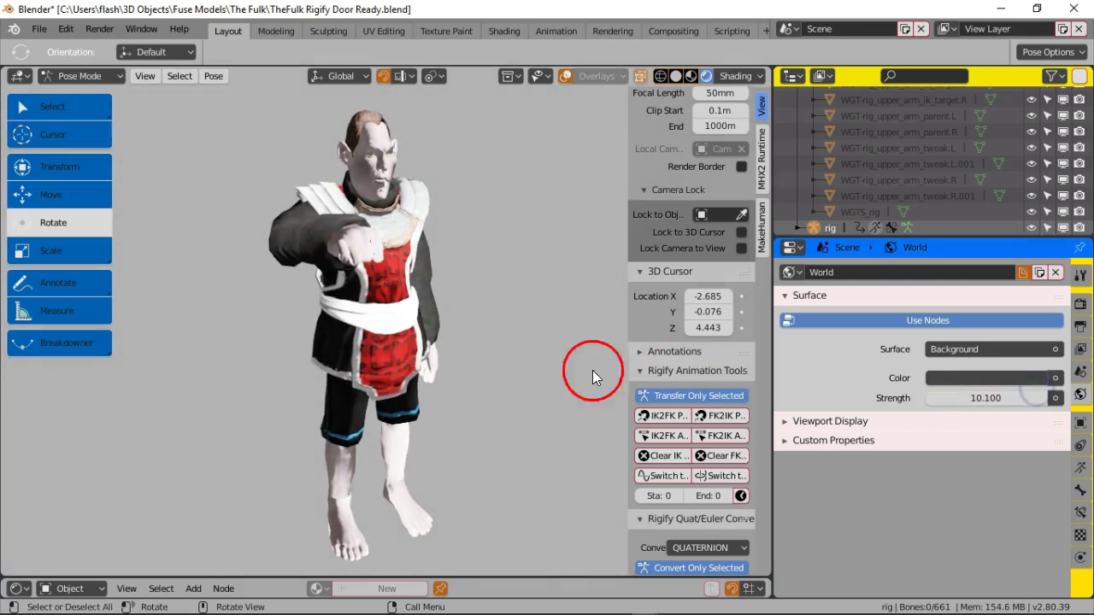
{"action": "left_click", "coordinate": [831, 420]}
{"action": "left_click", "coordinate": [839, 422]}
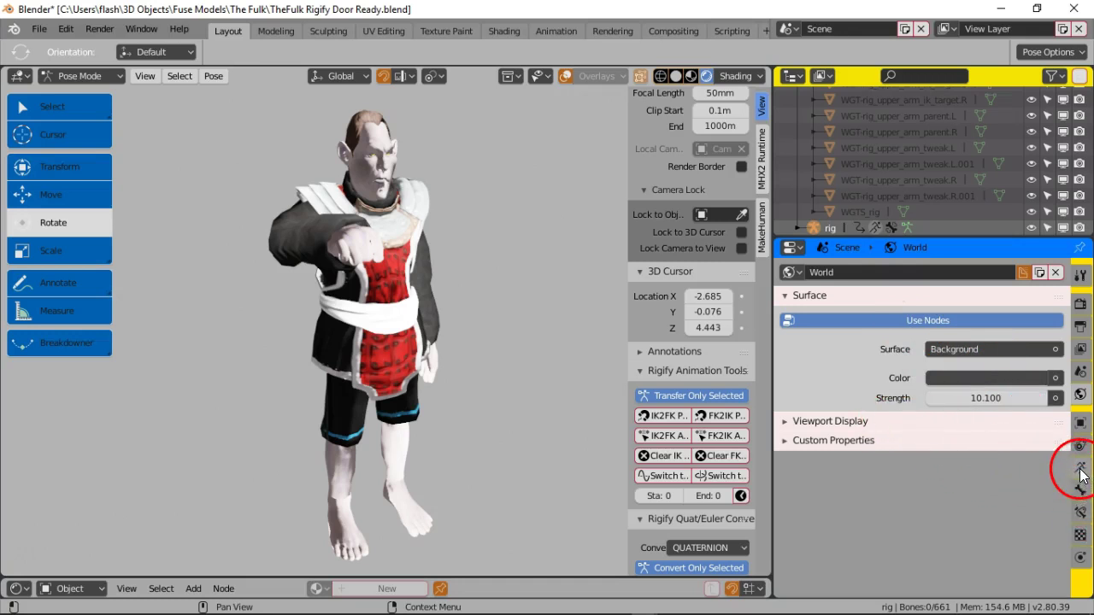
Step: Enable Soft Shadows, set the shadow Light Threshold to 0, and check the shading on the character's face and clothing
{"action": "left_click", "coordinate": [1080, 308]}
{"action": "scroll", "coordinate": [867, 433], "scroll_direction": "down", "scroll_amount": 5}
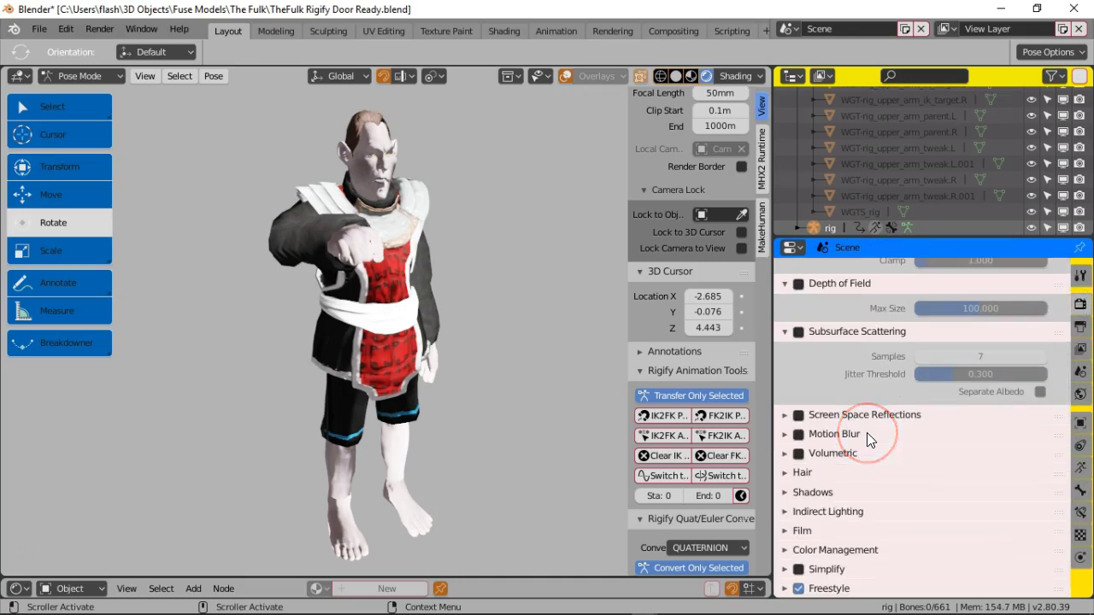
{"action": "left_click", "coordinate": [785, 493]}
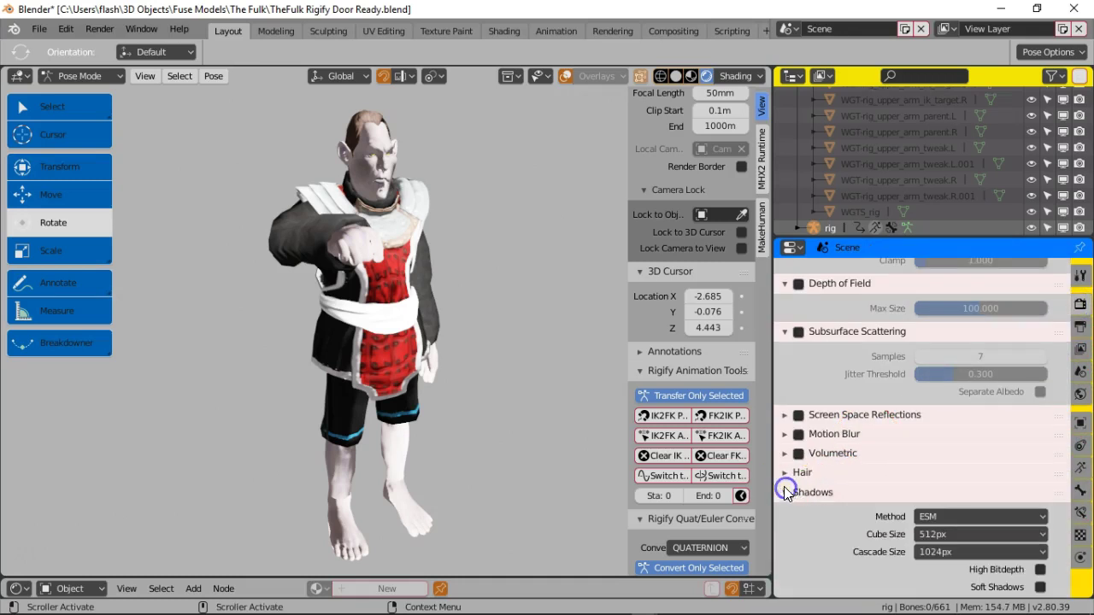
{"action": "scroll", "coordinate": [883, 480], "scroll_direction": "down", "scroll_amount": 3}
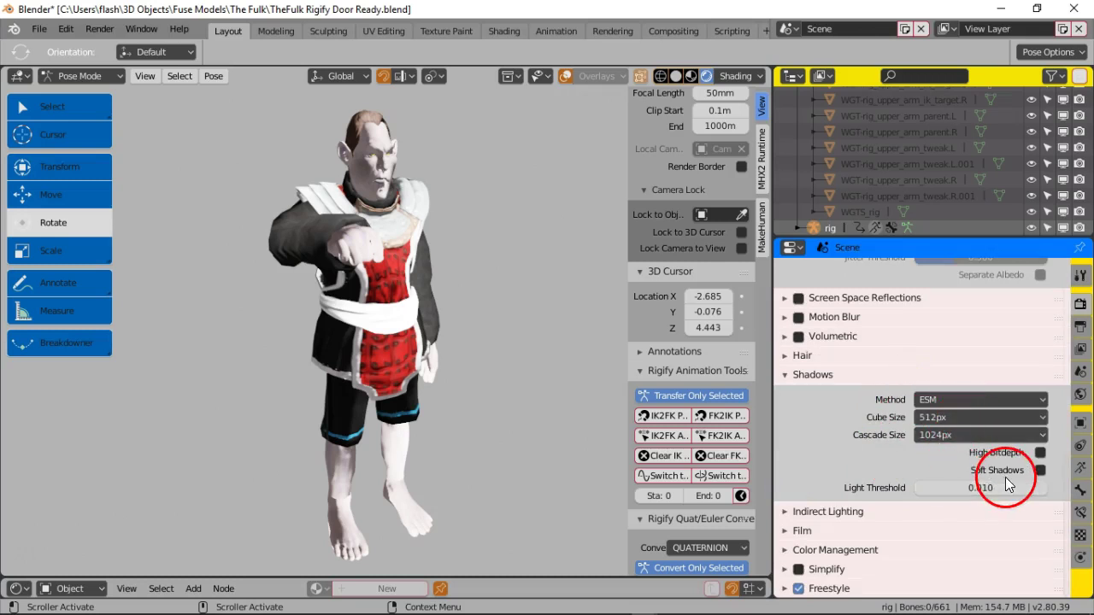
{"action": "left_click", "coordinate": [1041, 470]}
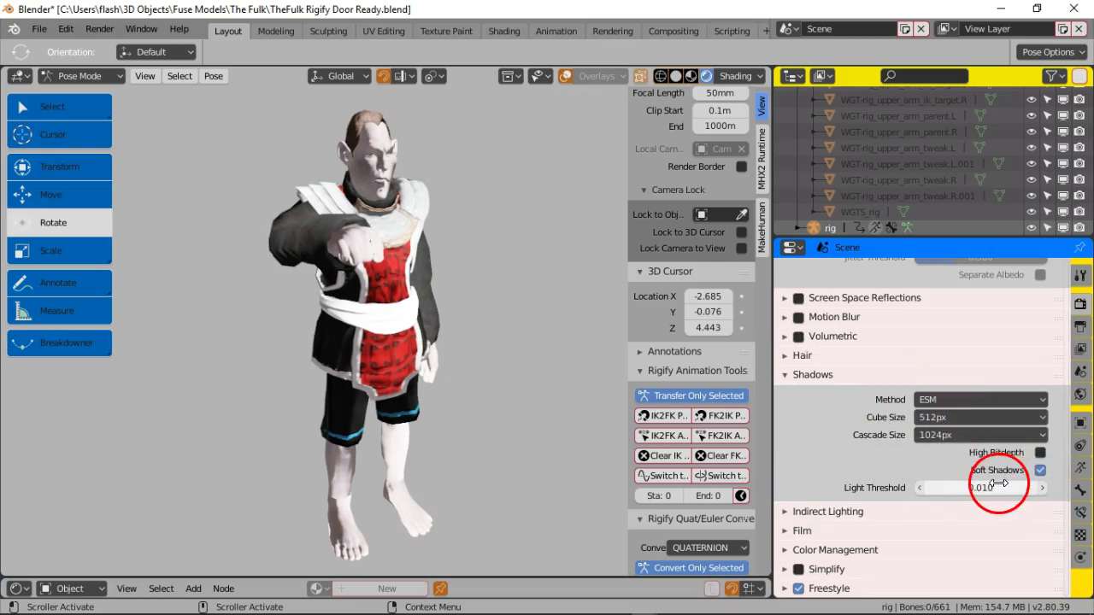
{"action": "left_click_drag", "start_coordinate": [997, 489], "coordinate": [778, 474]}
{"action": "scroll", "coordinate": [436, 323], "scroll_direction": "up", "scroll_amount": 4}
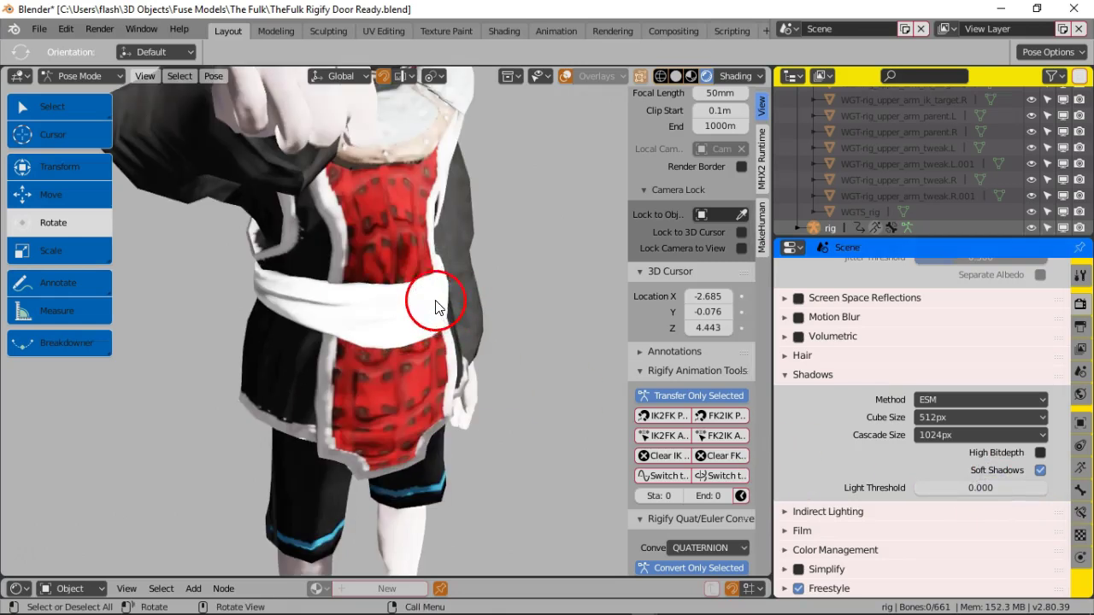
{"action": "middle_click_drag", "start_coordinate": [435, 207], "coordinate": [488, 398]}
{"action": "scroll", "coordinate": [424, 403], "scroll_direction": "up", "scroll_amount": 3}
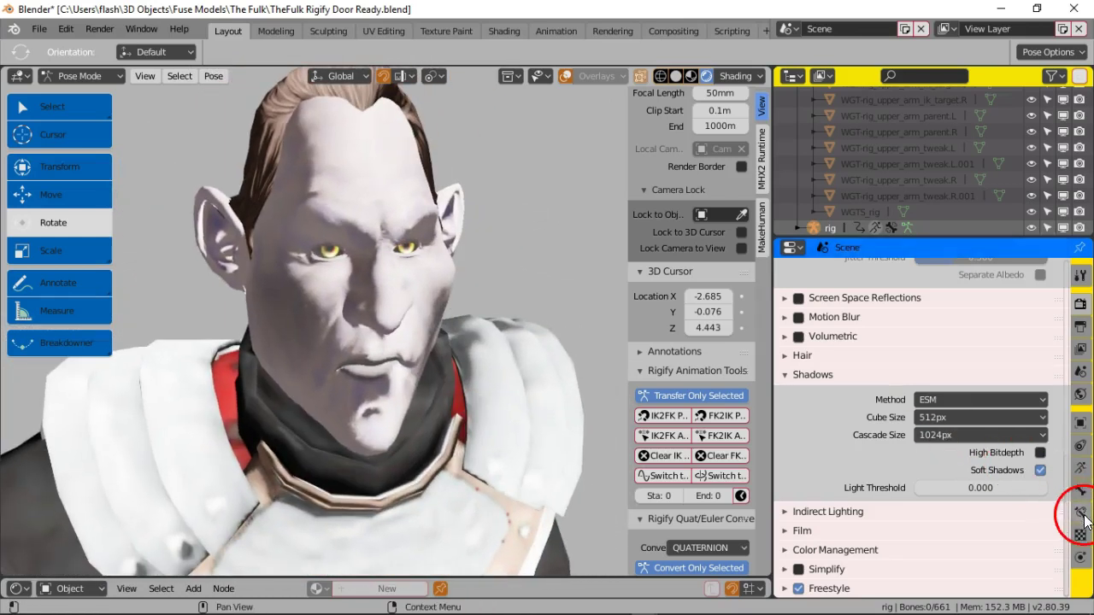
{"action": "scroll", "coordinate": [503, 324], "scroll_direction": "down", "scroll_amount": 8}
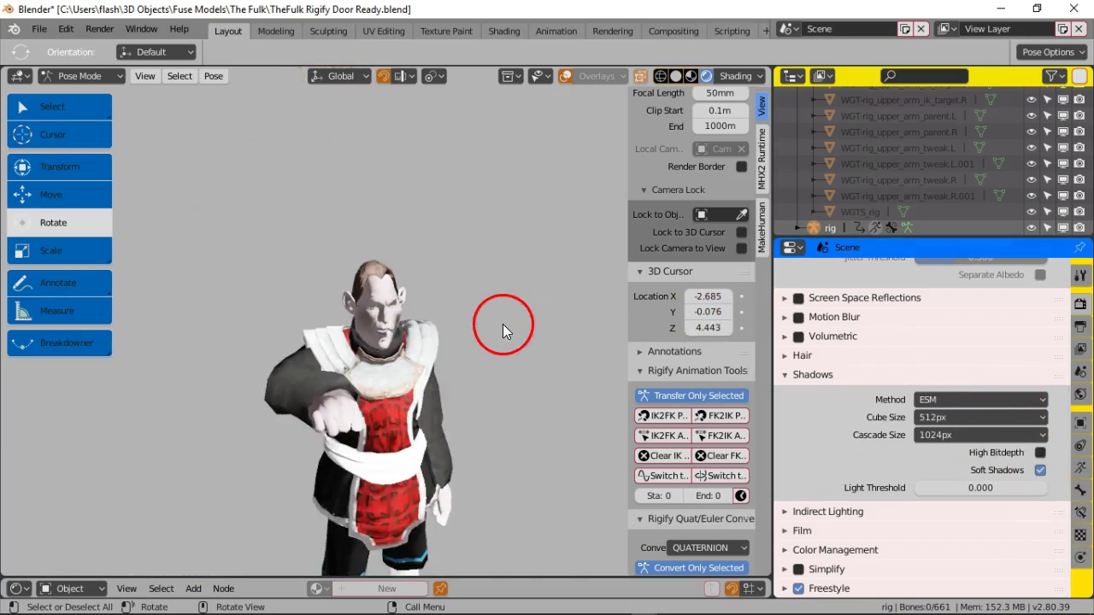
Step: Show the viewport overlays again and switch from Pose Mode to Object Mode with the lamp in view
{"action": "left_click", "coordinate": [565, 77]}
{"action": "middle_click_drag", "start_coordinate": [463, 319], "coordinate": [396, 271]}
{"action": "scroll", "coordinate": [398, 274], "scroll_direction": "down", "scroll_amount": 4}
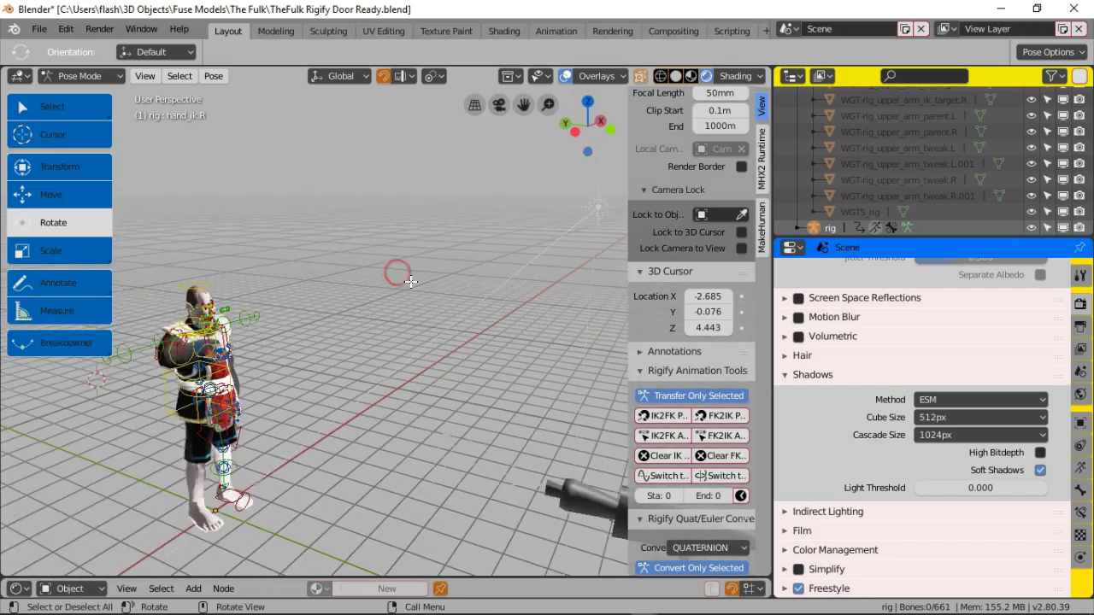
{"action": "scroll", "coordinate": [476, 281], "scroll_direction": "down", "scroll_amount": 1}
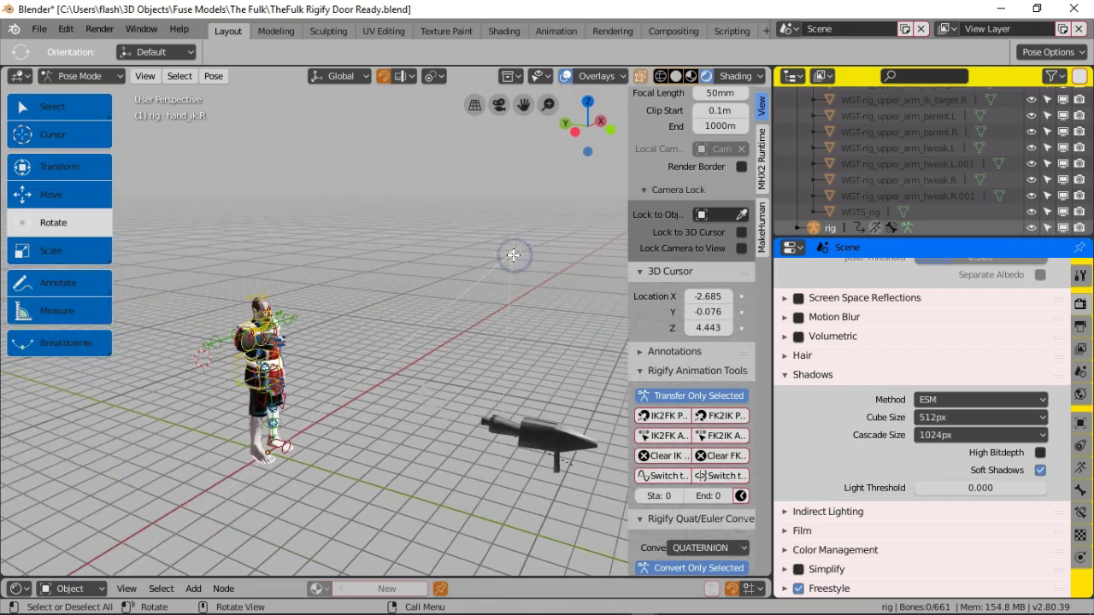
{"action": "left_click", "coordinate": [81, 76]}
{"action": "left_click", "coordinate": [94, 94]}
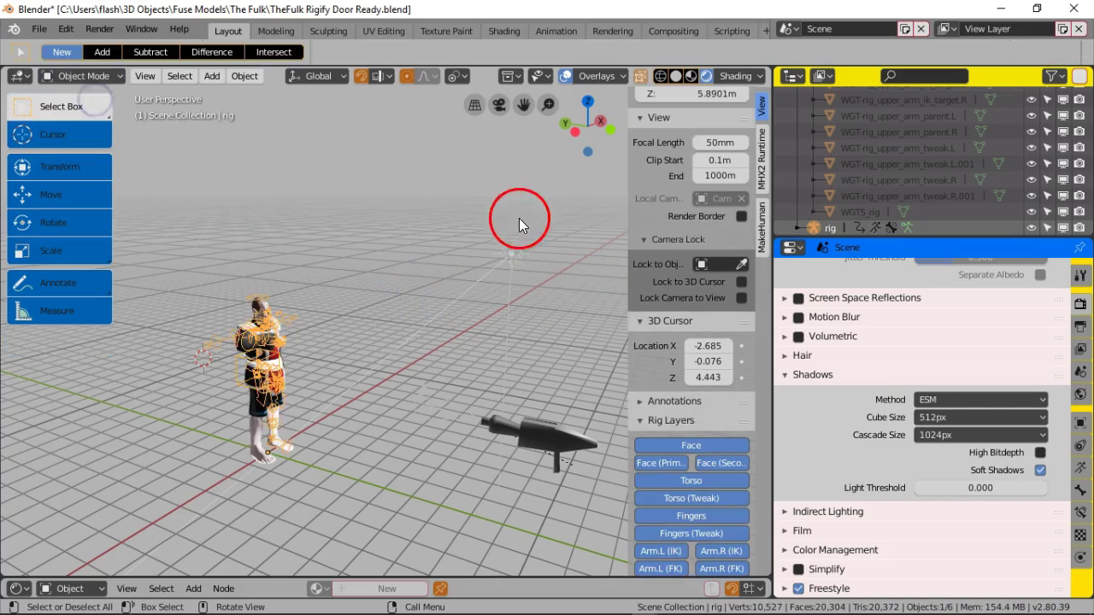
Step: Select the Sun lamp, set its energy to 50, and check the shading on the character's face
{"action": "left_click", "coordinate": [509, 251]}
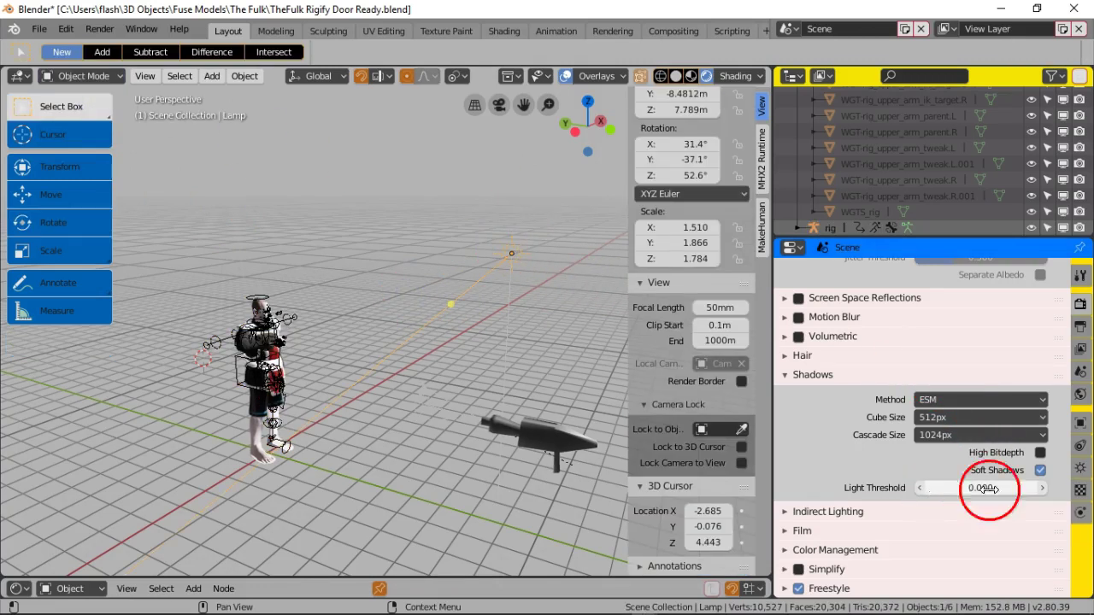
{"action": "left_click", "coordinate": [1080, 466]}
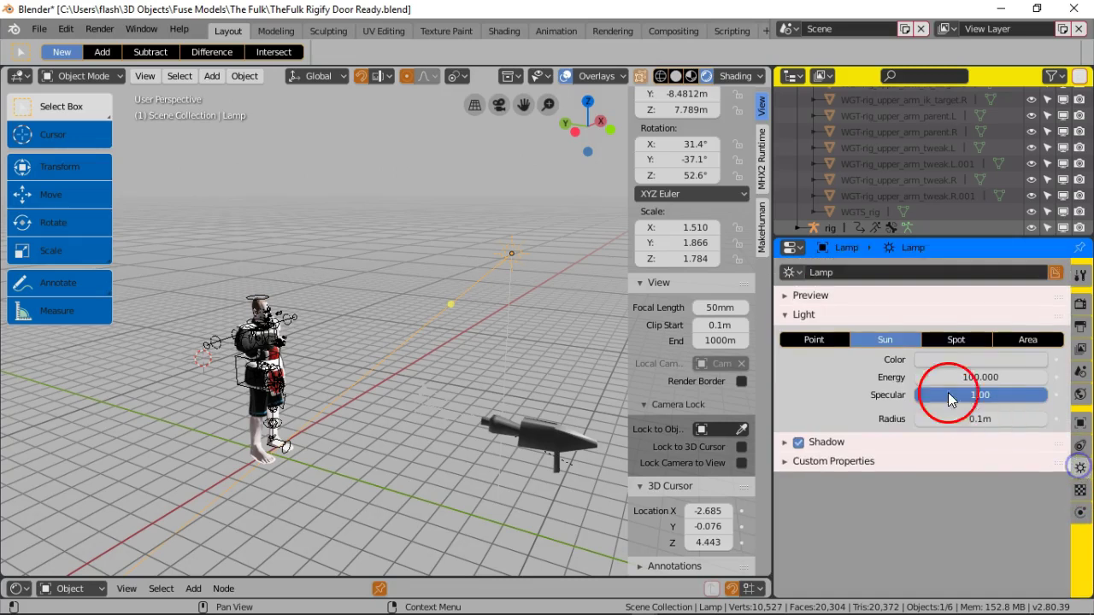
{"action": "left_click", "coordinate": [966, 377]}
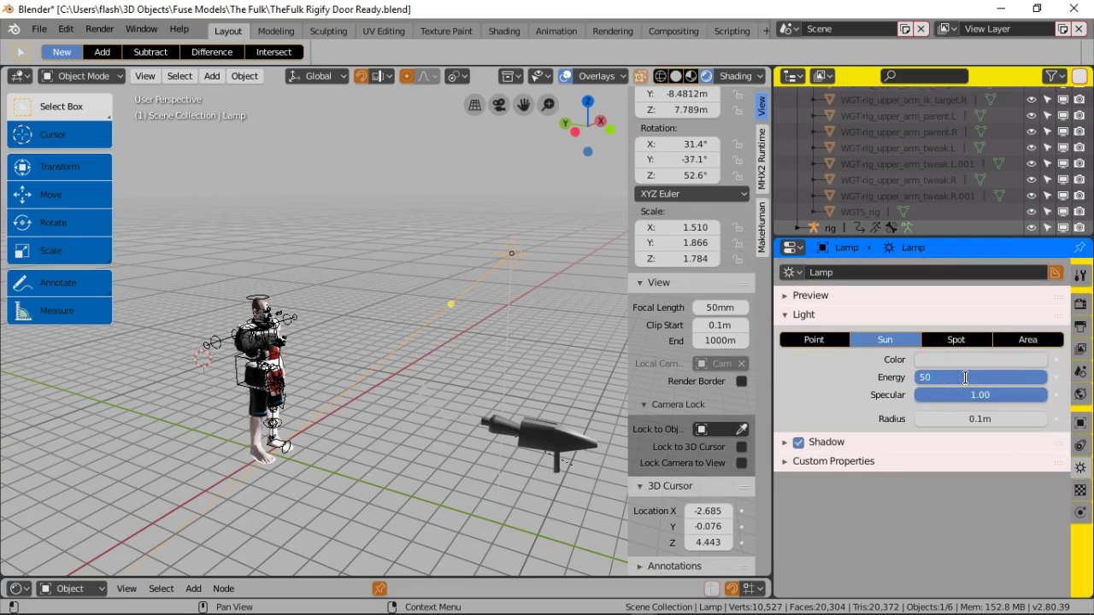
{"action": "key", "text": "Return"}
{"action": "scroll", "coordinate": [427, 388], "scroll_direction": "up", "scroll_amount": 5}
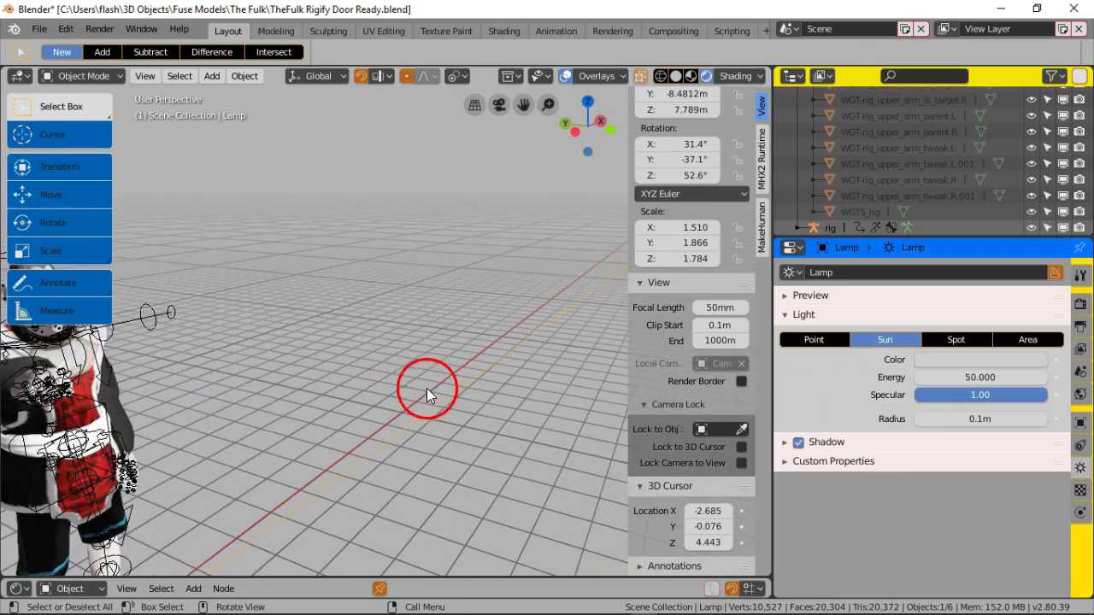
{"action": "middle_click_drag", "start_coordinate": [288, 337], "coordinate": [496, 322], "text": "shift"}
{"action": "scroll", "coordinate": [427, 352], "scroll_direction": "up", "scroll_amount": 4}
{"action": "scroll", "coordinate": [526, 327], "scroll_direction": "up", "scroll_amount": 4}
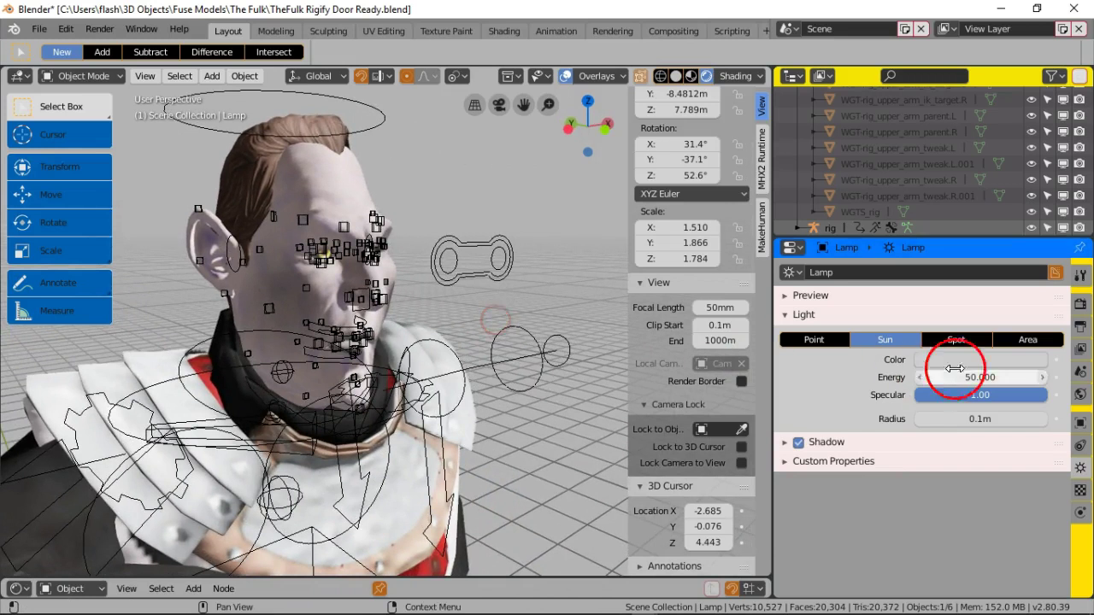
Step: Lower the Sun lamp's energy to 30 and finally to 10, checking the shading on the character's face
{"action": "left_click", "coordinate": [985, 378]}
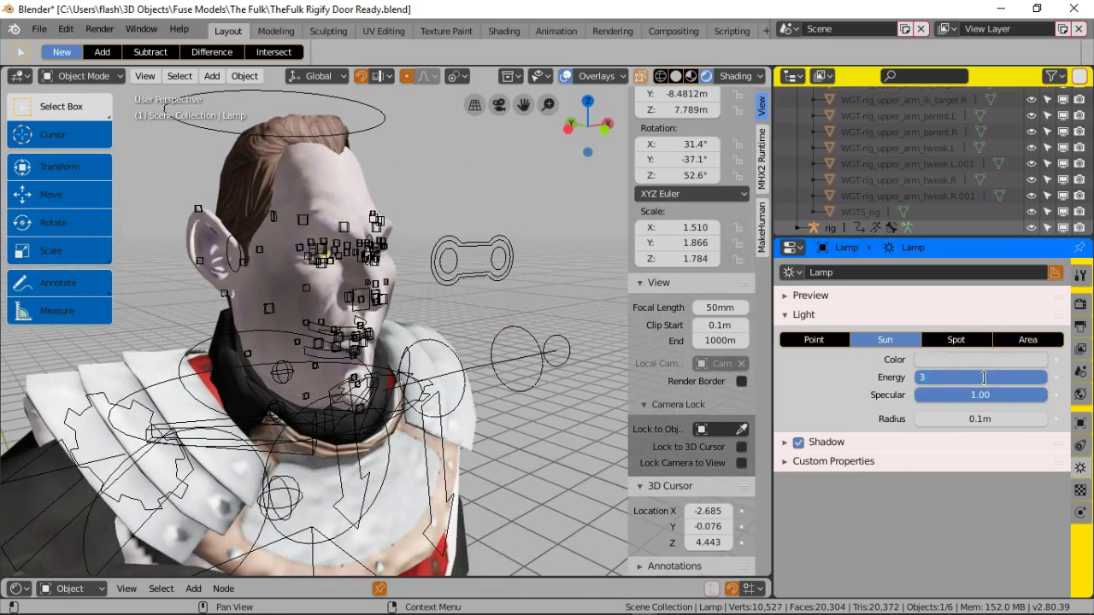
{"action": "type", "text": "30"}
{"action": "key", "text": "Return"}
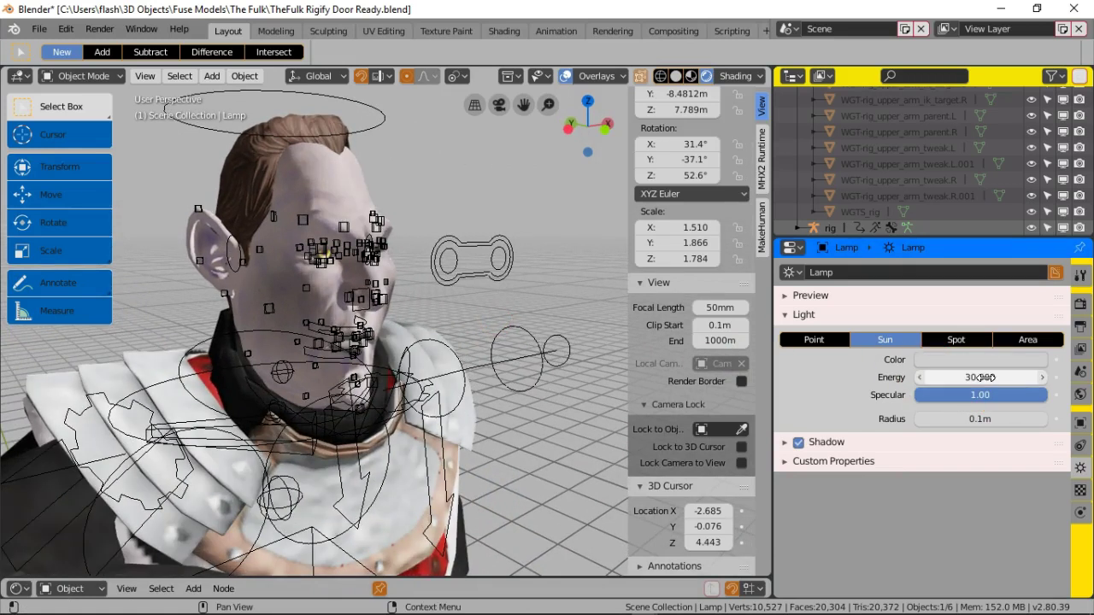
{"action": "left_click", "coordinate": [967, 377]}
{"action": "key", "text": "Return"}
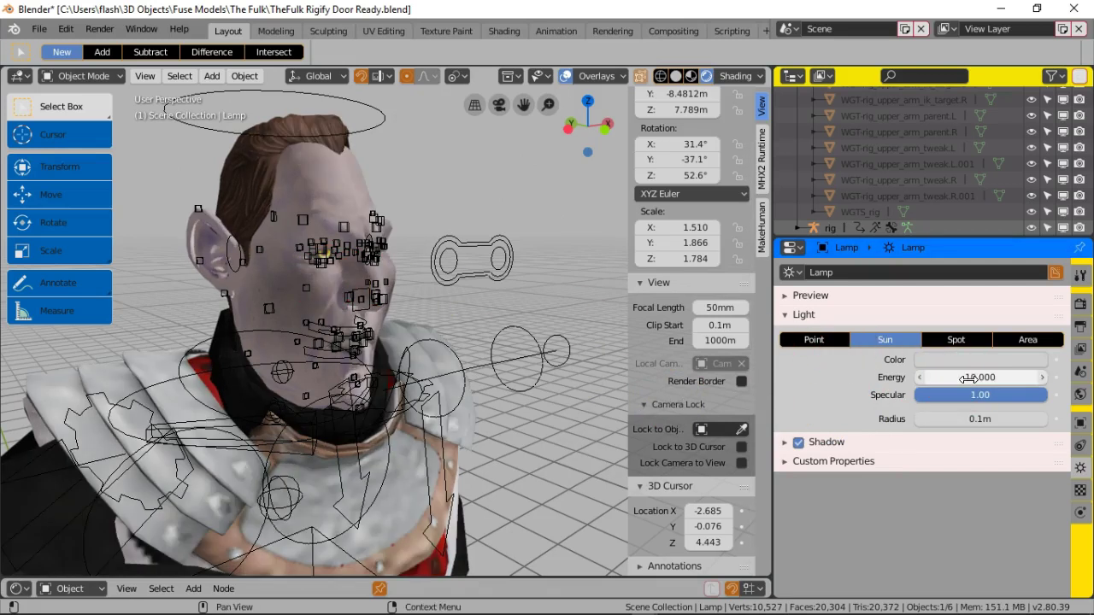
{"action": "middle_click_drag", "start_coordinate": [349, 313], "coordinate": [381, 285]}
{"action": "scroll", "coordinate": [354, 292], "scroll_direction": "up", "scroll_amount": 3}
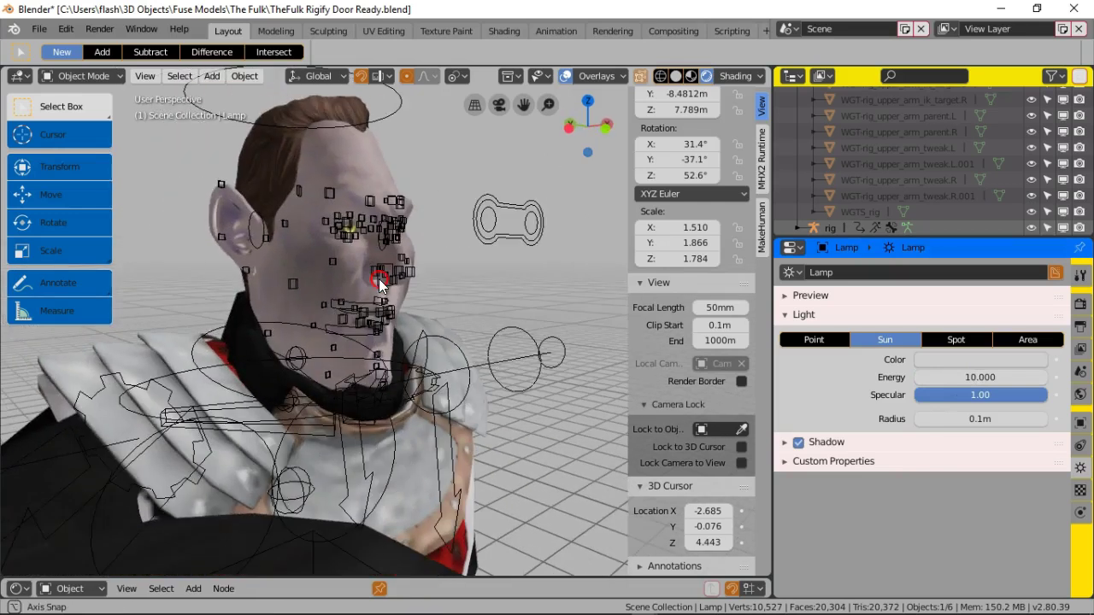
{"action": "scroll", "coordinate": [372, 312], "scroll_direction": "up", "scroll_amount": 3}
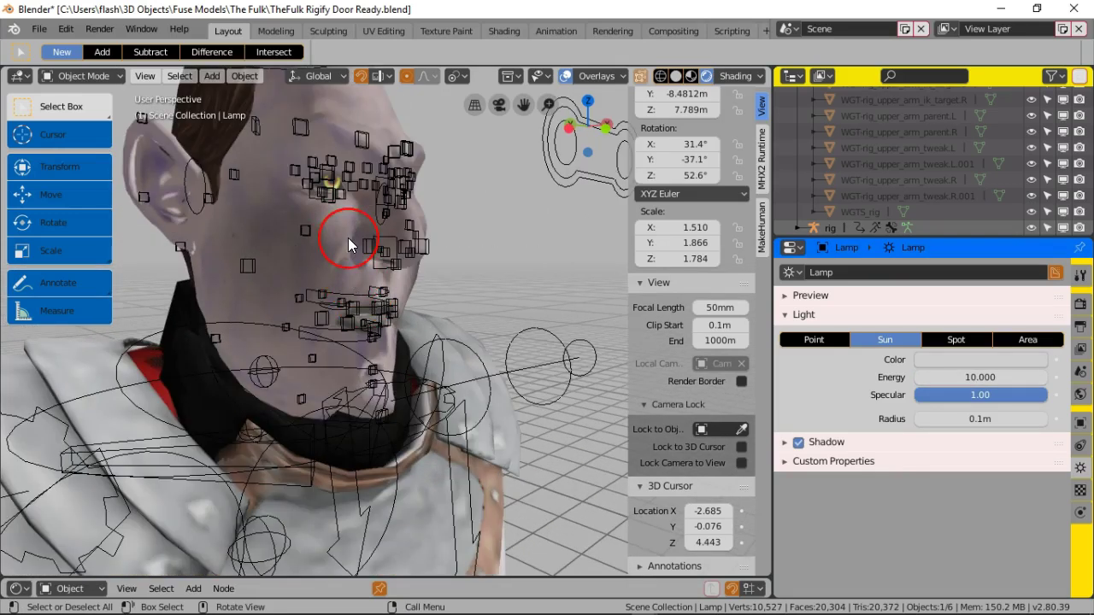
{"action": "scroll", "coordinate": [396, 257], "scroll_direction": "down", "scroll_amount": 4}
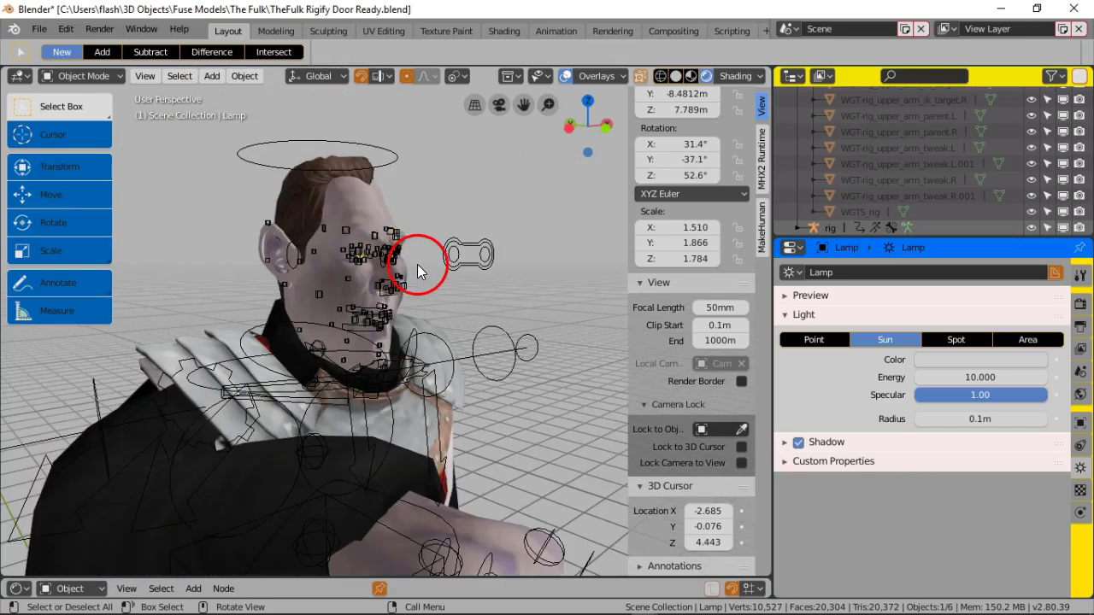
Step: Change the lamp's type to Point, deselect it, and switch from box selection to the plain Select tool
{"action": "left_click", "coordinate": [809, 341]}
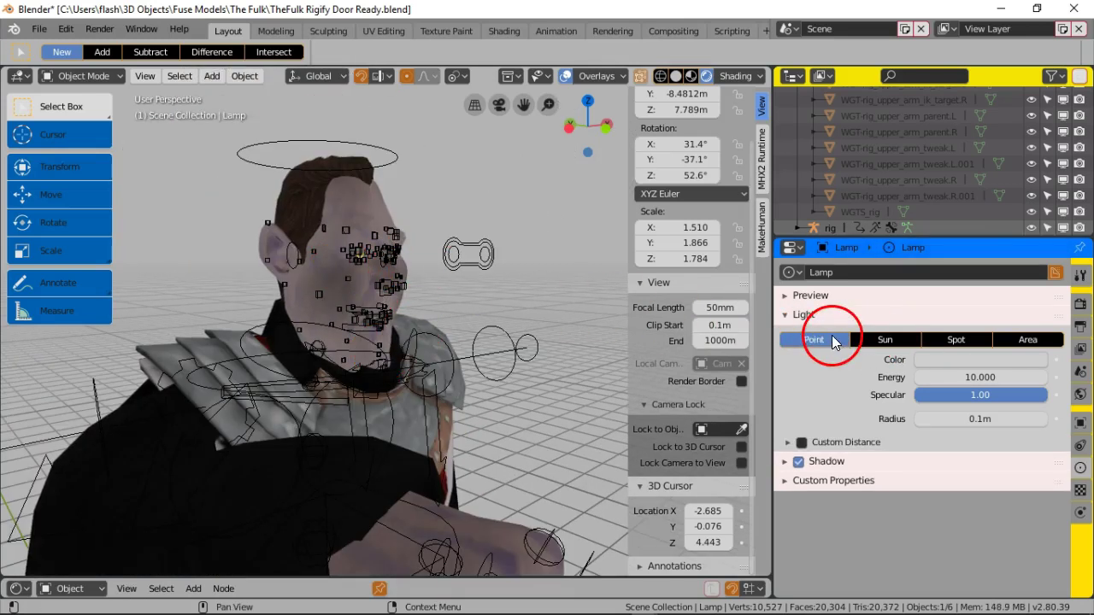
{"action": "scroll", "coordinate": [488, 297], "scroll_direction": "down", "scroll_amount": 10}
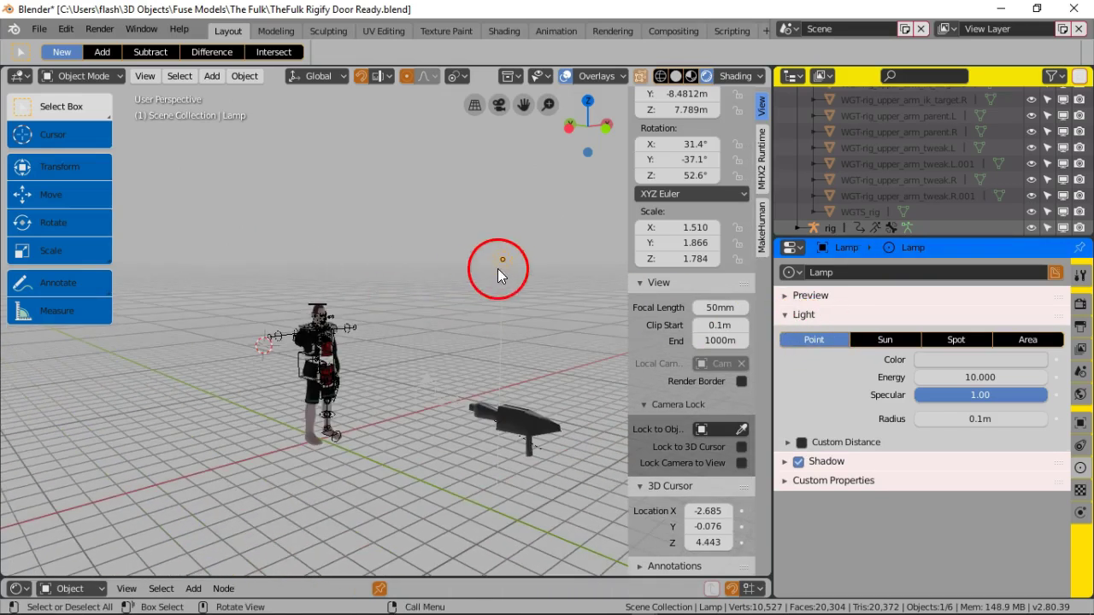
{"action": "left_click", "coordinate": [356, 292]}
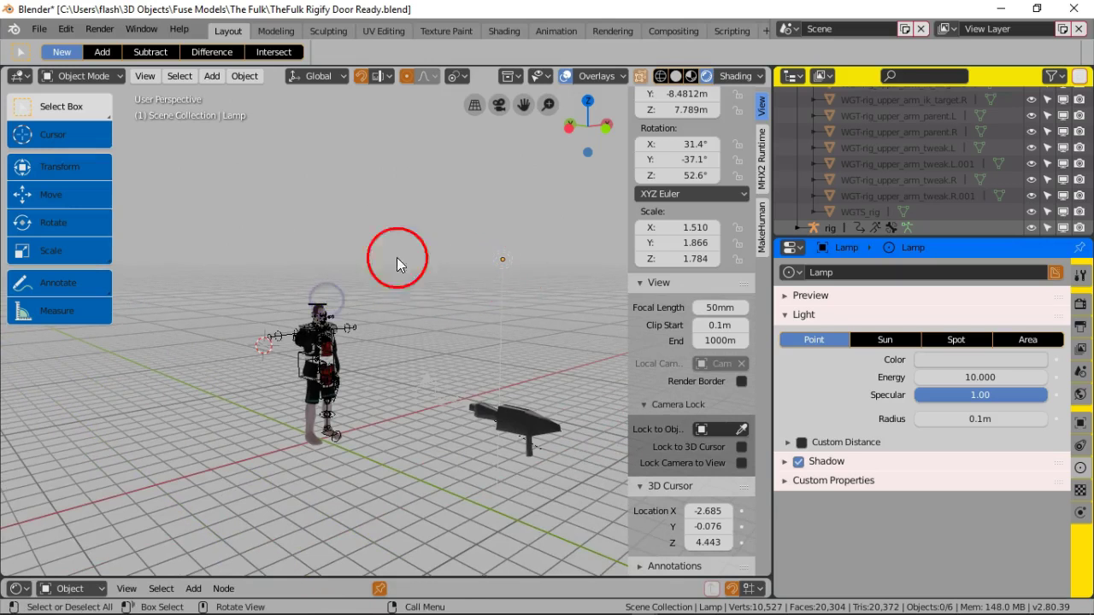
{"action": "left_click", "coordinate": [96, 118]}
{"action": "left_click", "coordinate": [73, 145]}
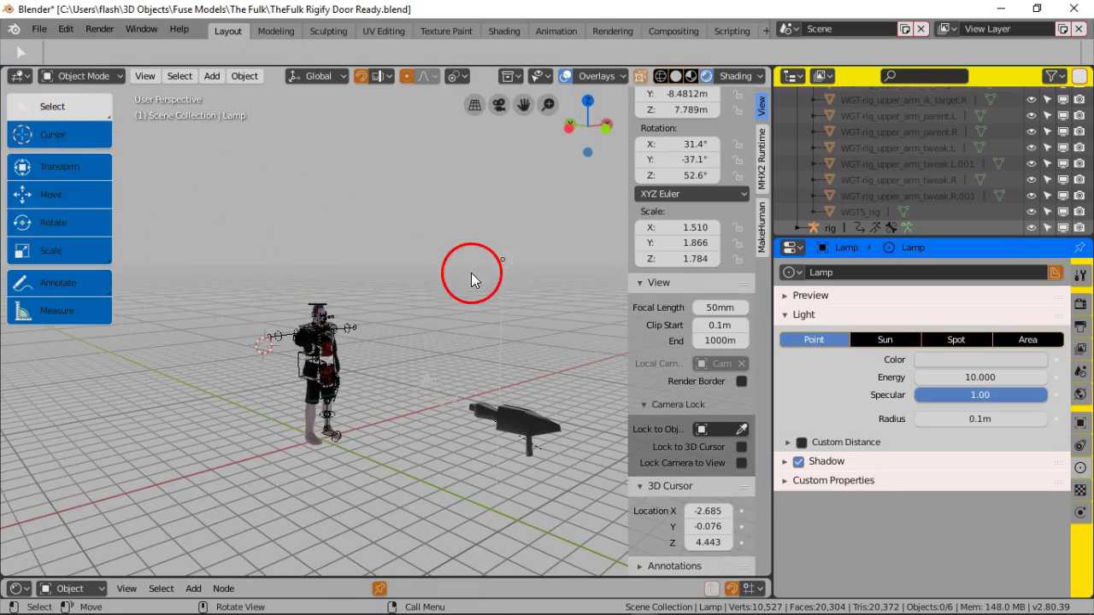
Step: Move the lamp close in front of and above the character's head, to about Y -1.6 m and Z 6.9 m
{"action": "key", "text": "g"}
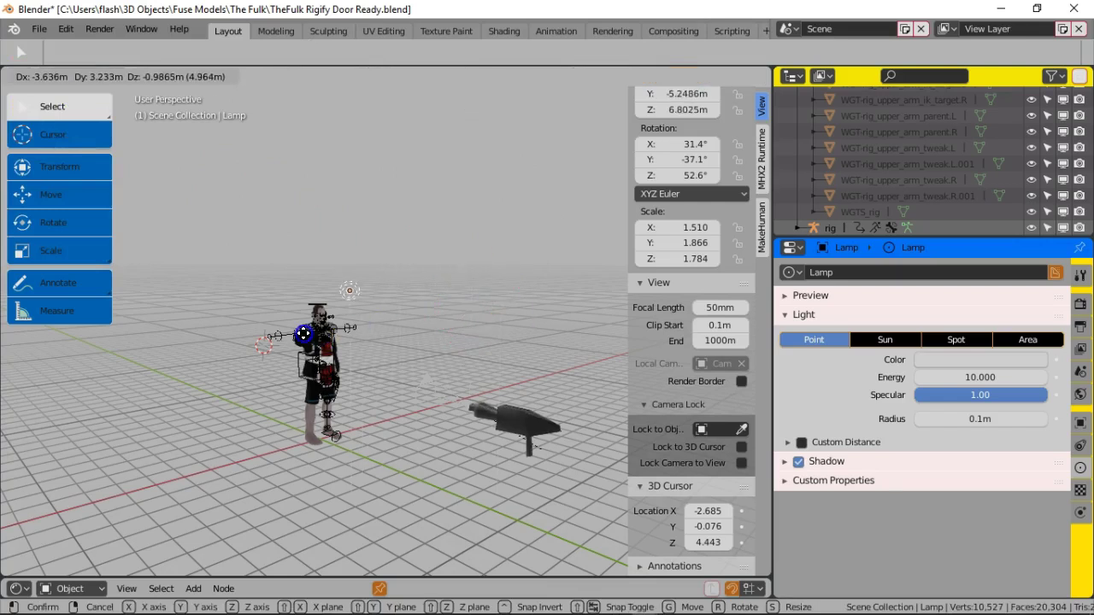
{"action": "left_click", "coordinate": [370, 361]}
{"action": "scroll", "coordinate": [370, 355], "scroll_direction": "up", "scroll_amount": 3}
{"action": "middle_click_drag", "start_coordinate": [368, 350], "coordinate": [472, 354]}
{"action": "key", "text": "g"}
{"action": "left_click", "coordinate": [196, 305]}
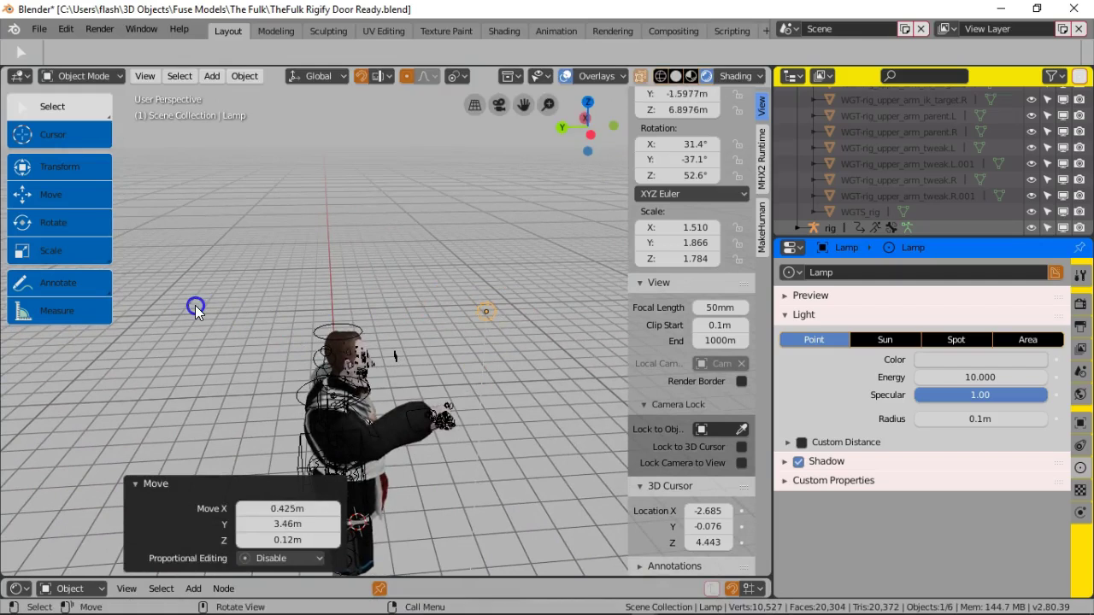
{"action": "scroll", "coordinate": [346, 369], "scroll_direction": "up", "scroll_amount": 2}
{"action": "scroll", "coordinate": [347, 369], "scroll_direction": "up", "scroll_amount": 5}
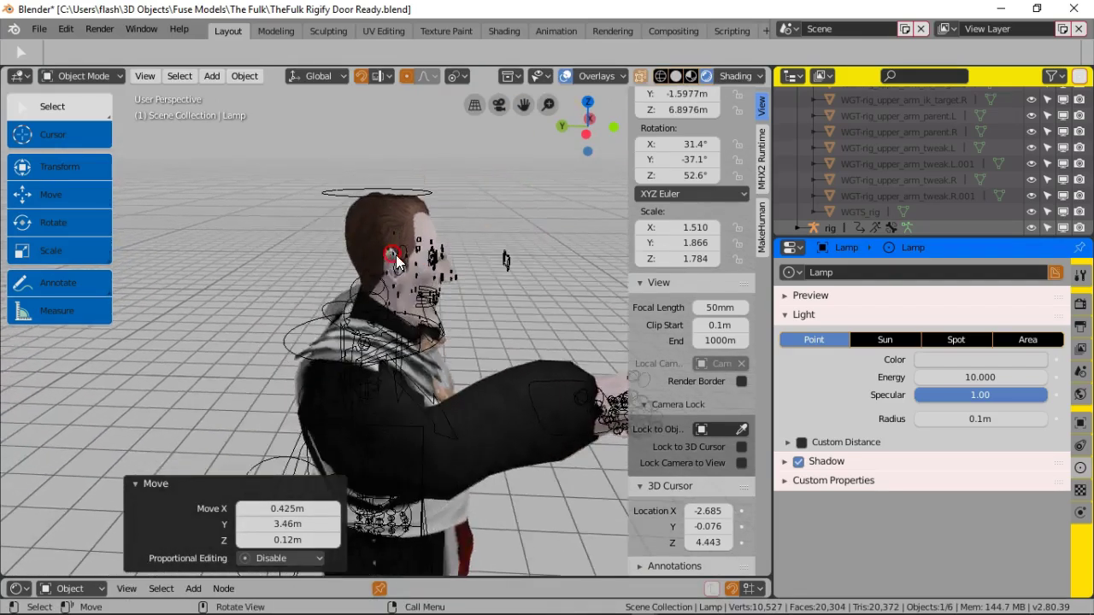
{"action": "middle_click_drag", "start_coordinate": [420, 270], "coordinate": [442, 278]}
{"action": "scroll", "coordinate": [453, 257], "scroll_direction": "down", "scroll_amount": 3}
{"action": "scroll", "coordinate": [436, 255], "scroll_direction": "up", "scroll_amount": 3}
{"action": "scroll", "coordinate": [443, 278], "scroll_direction": "down", "scroll_amount": 10}
Step: Move the lamp across to the side of the character's lowered arm, at about Y -1.37 m and Z 6.42 m
{"action": "key", "text": "g"}
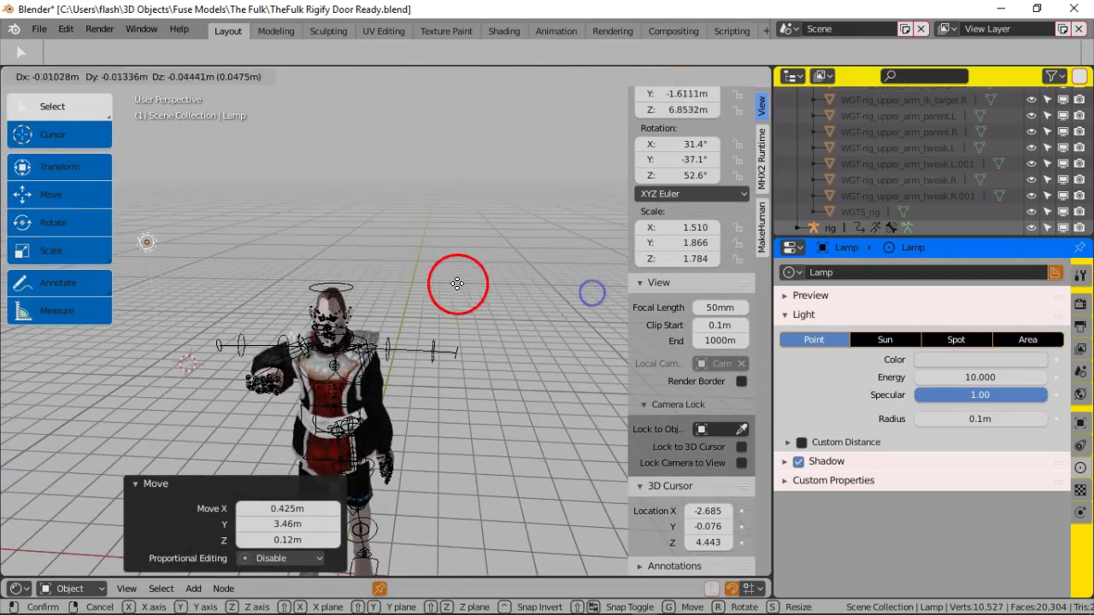
{"action": "left_click", "coordinate": [544, 312]}
{"action": "key", "text": "g"}
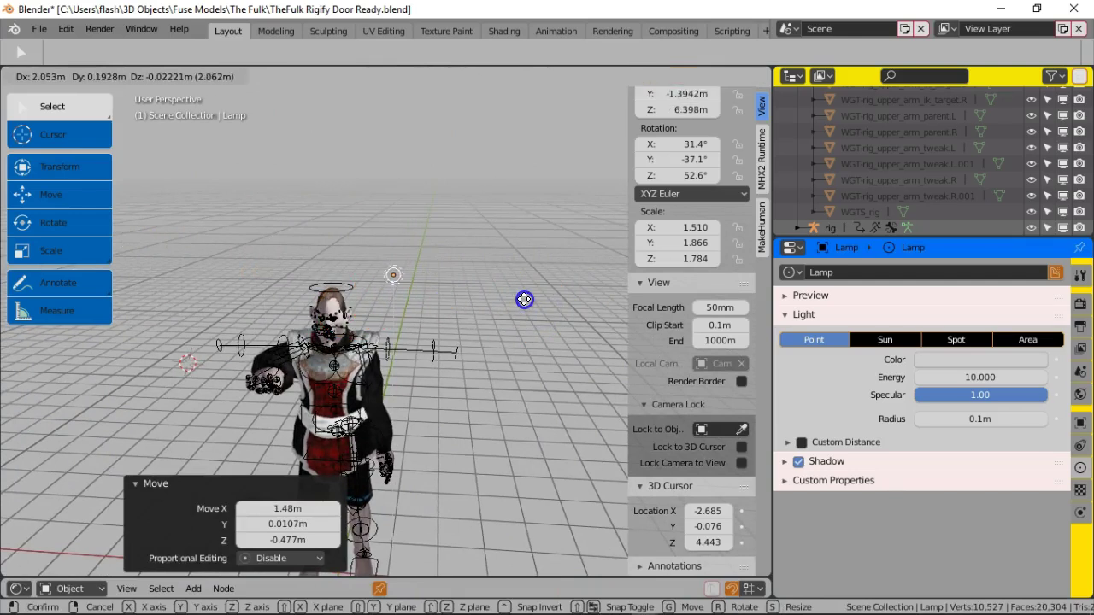
{"action": "left_click", "coordinate": [537, 299]}
{"action": "scroll", "coordinate": [368, 420], "scroll_direction": "up", "scroll_amount": 4}
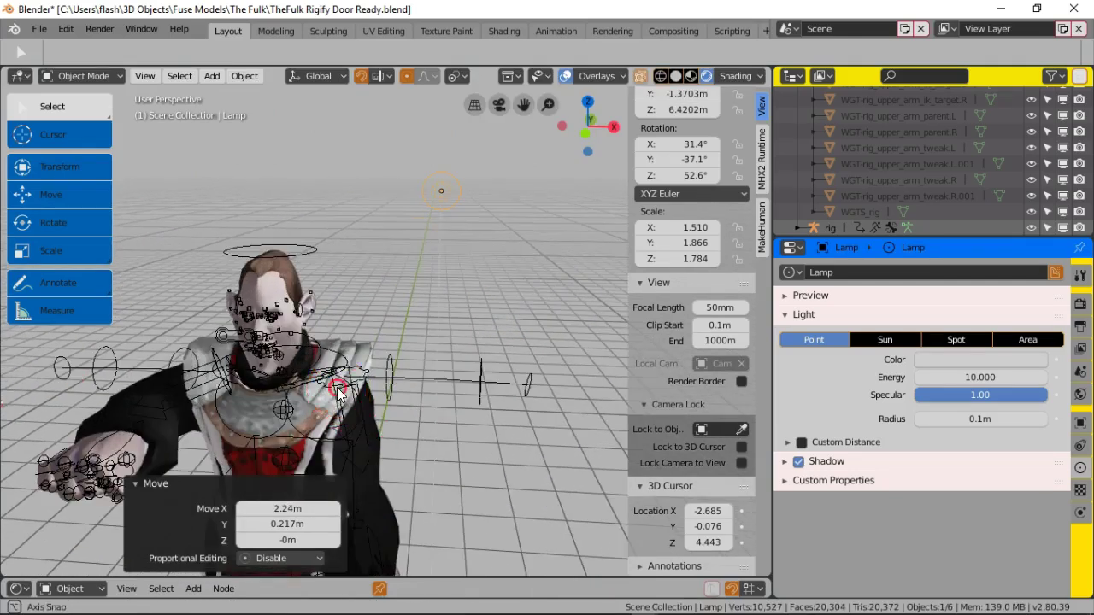
{"action": "scroll", "coordinate": [364, 419], "scroll_direction": "up", "scroll_amount": 5}
{"action": "scroll", "coordinate": [398, 346], "scroll_direction": "up", "scroll_amount": 6}
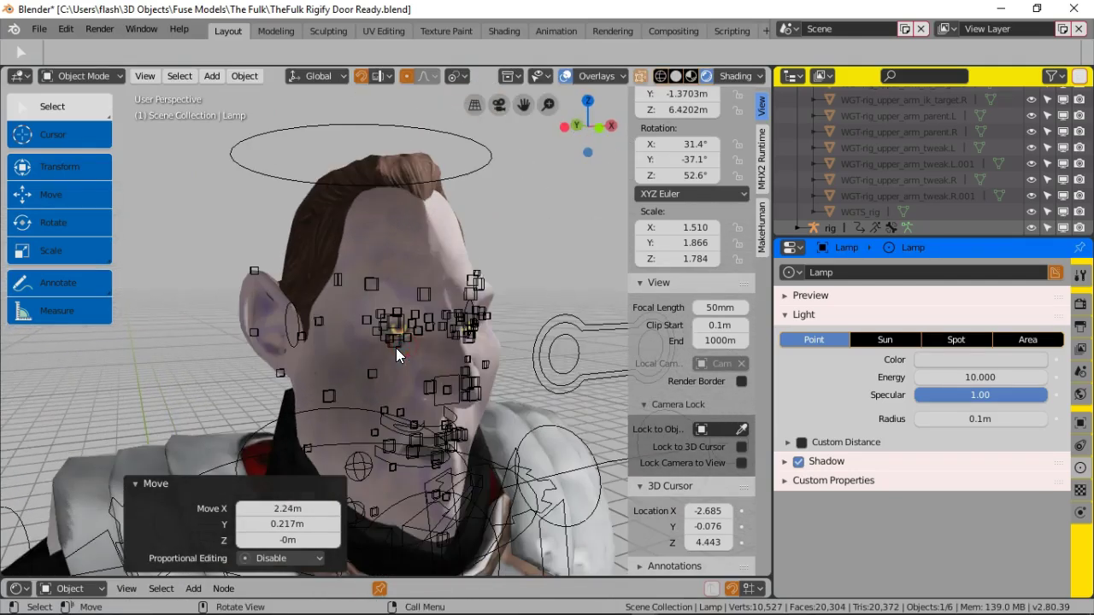
{"action": "scroll", "coordinate": [381, 344], "scroll_direction": "down", "scroll_amount": 6}
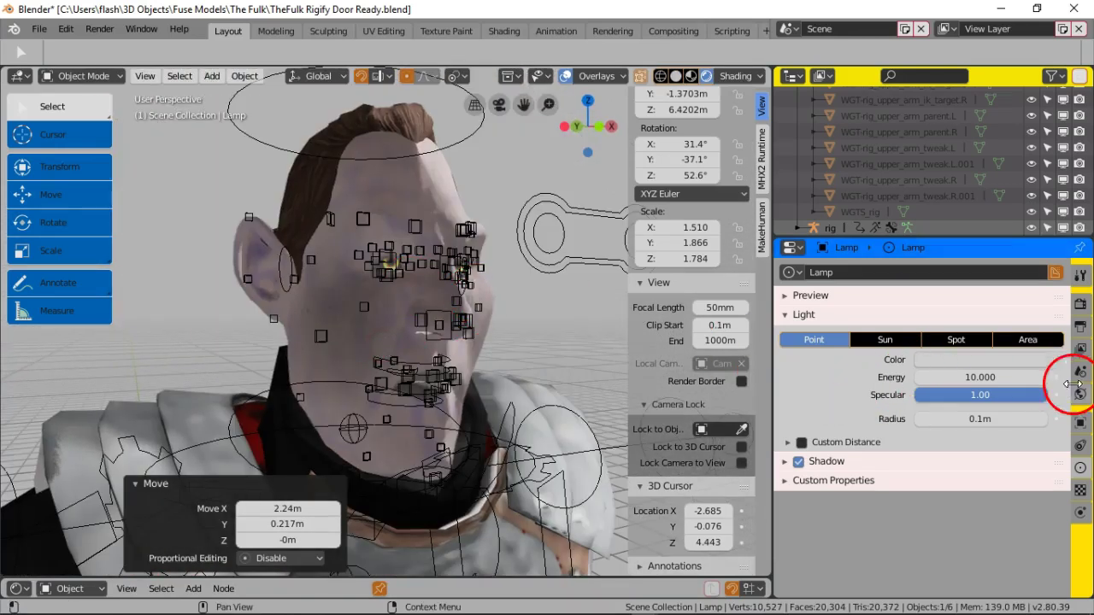
Step: Select the rig, turn off In Front, and show only the third lower-row armature layer so the bone controls are hidden
{"action": "left_click", "coordinate": [408, 254]}
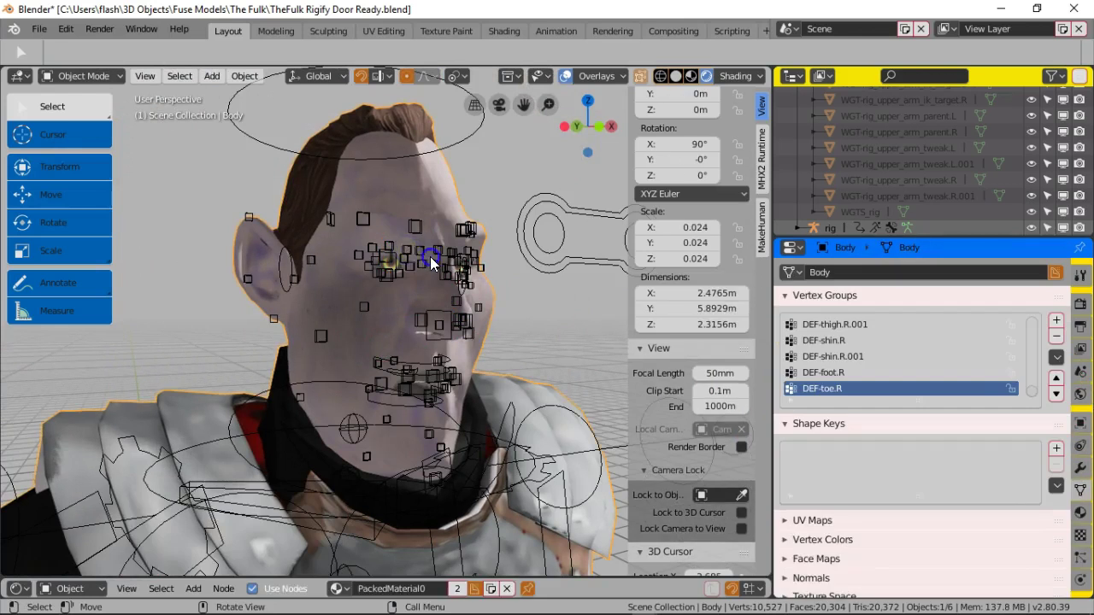
{"action": "left_click", "coordinate": [430, 256]}
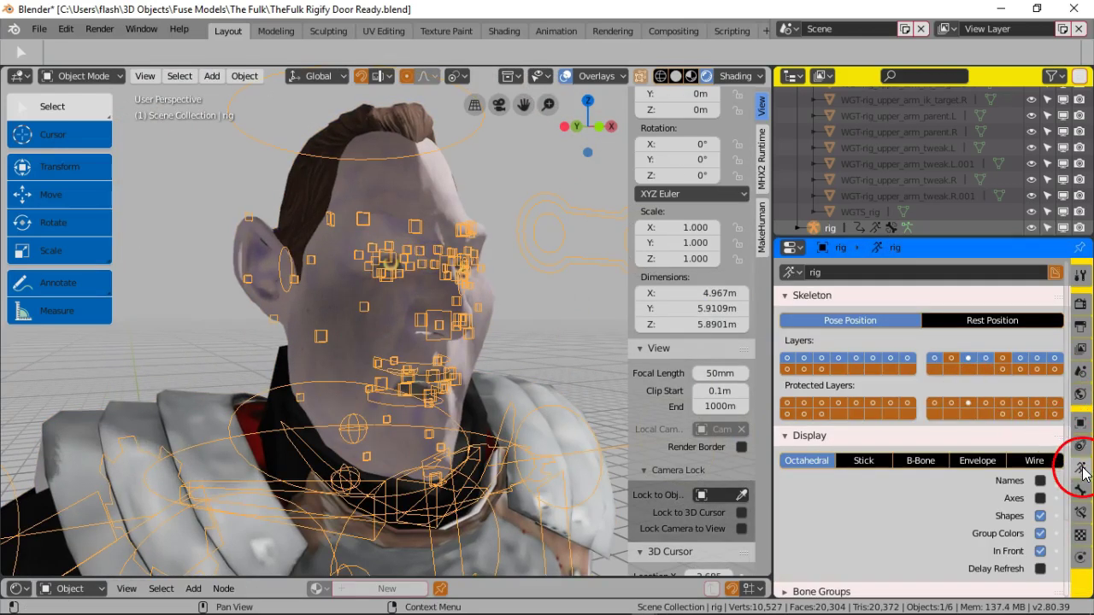
{"action": "left_click", "coordinate": [1040, 552]}
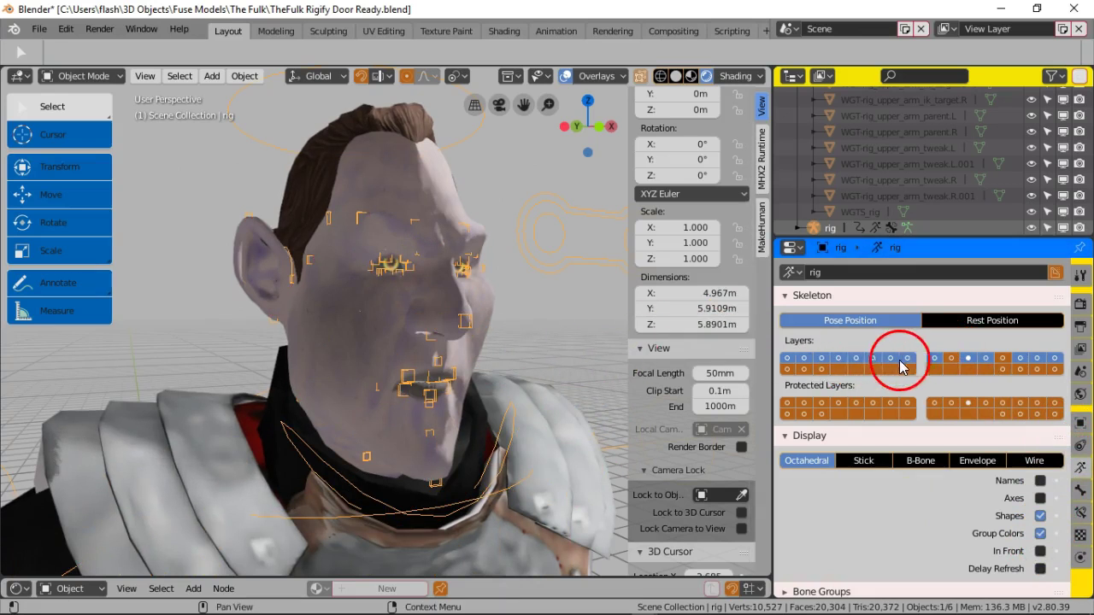
{"action": "left_click", "coordinate": [787, 359]}
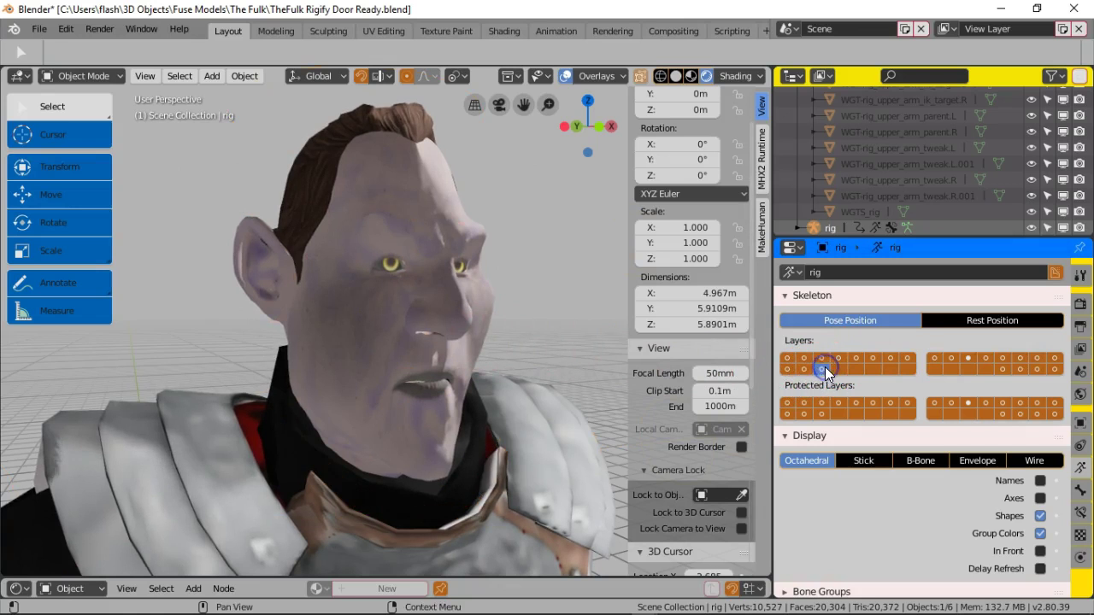
Step: Set the Roughness of the Body's PackedMaterial0 to 1.000 and its Metallic value to 0.493
{"action": "scroll", "coordinate": [283, 338], "scroll_direction": "up", "scroll_amount": 4}
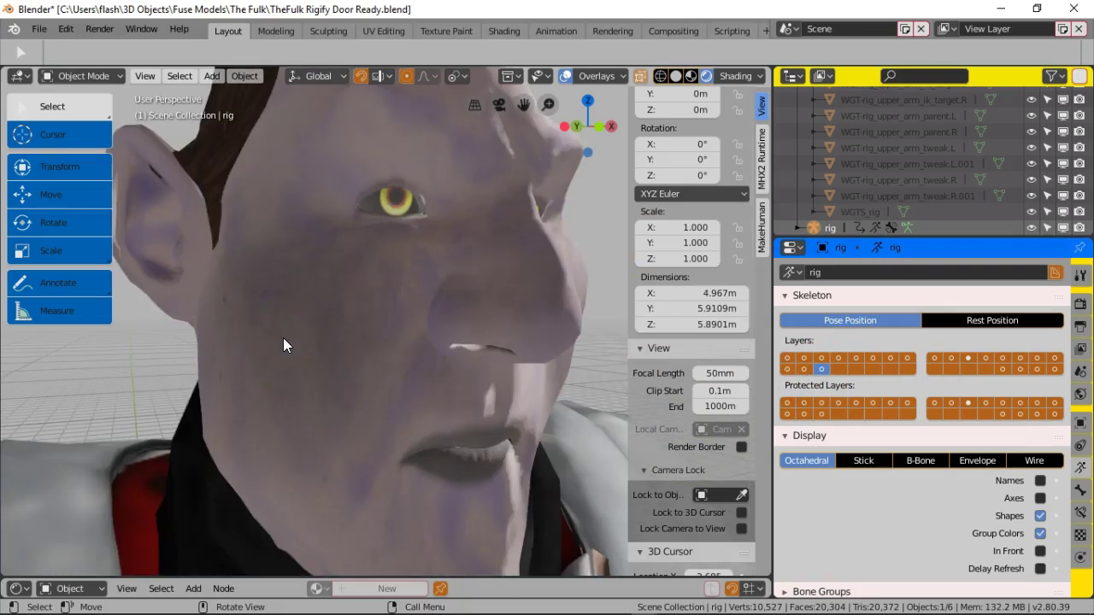
{"action": "scroll", "coordinate": [468, 344], "scroll_direction": "down", "scroll_amount": 5}
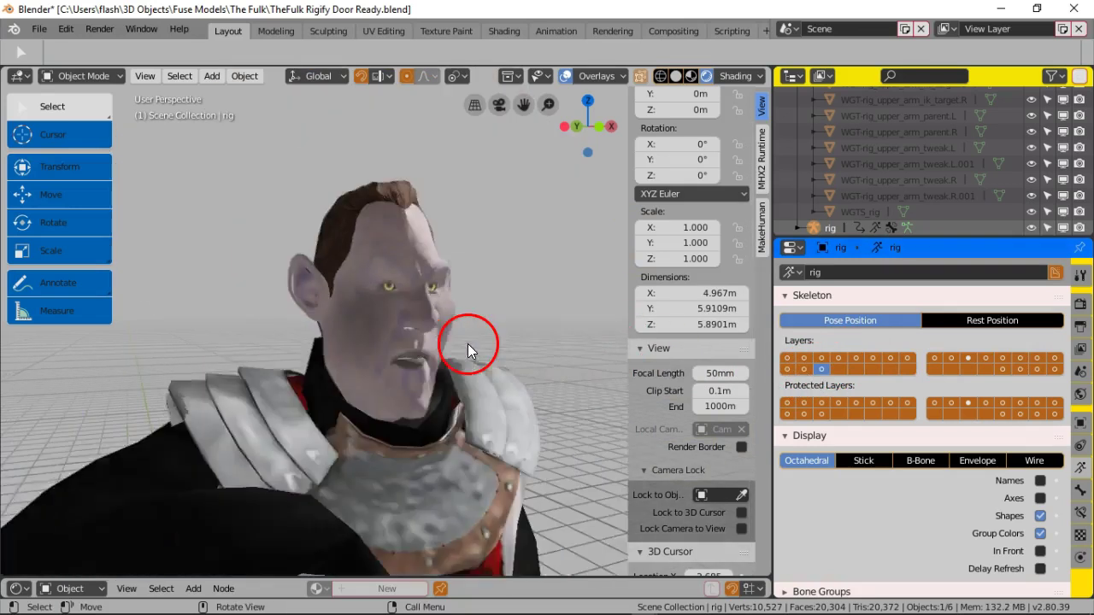
{"action": "middle_click_drag", "start_coordinate": [480, 335], "coordinate": [438, 335]}
{"action": "scroll", "coordinate": [438, 335], "scroll_direction": "up", "scroll_amount": 4}
{"action": "middle_click_drag", "start_coordinate": [359, 319], "coordinate": [483, 313]}
{"action": "scroll", "coordinate": [497, 319], "scroll_direction": "up", "scroll_amount": 3}
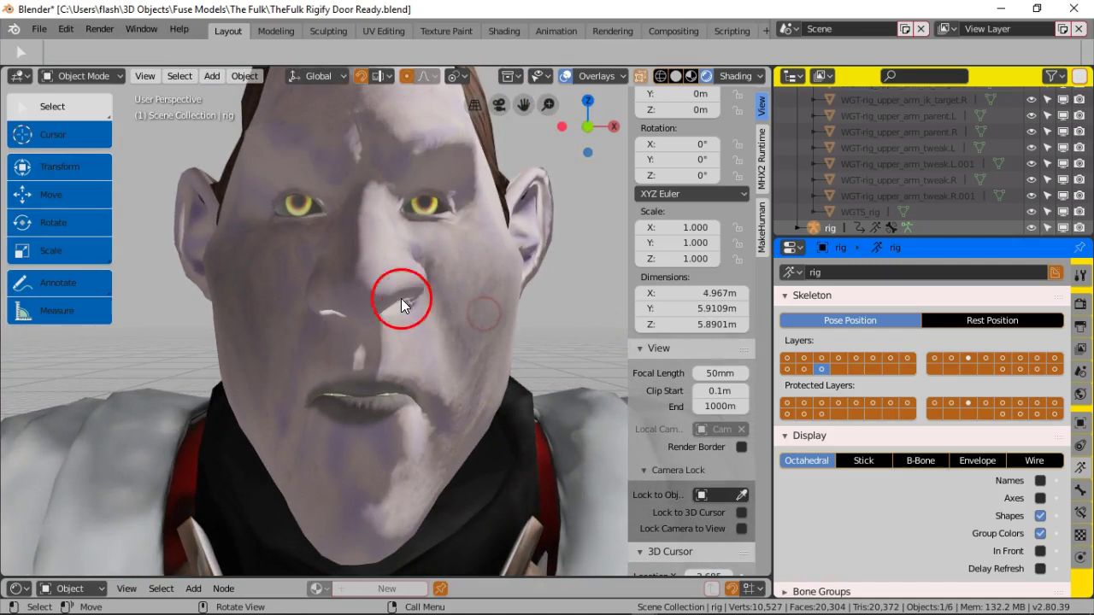
{"action": "left_click", "coordinate": [396, 264]}
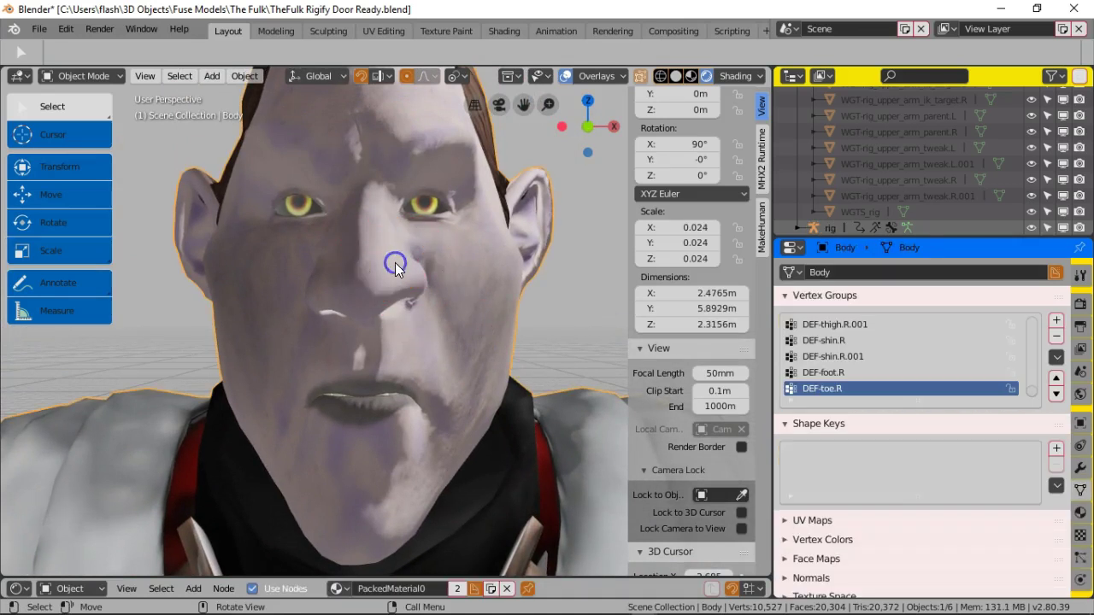
{"action": "left_click", "coordinate": [1080, 511]}
{"action": "scroll", "coordinate": [844, 411], "scroll_direction": "down", "scroll_amount": 8}
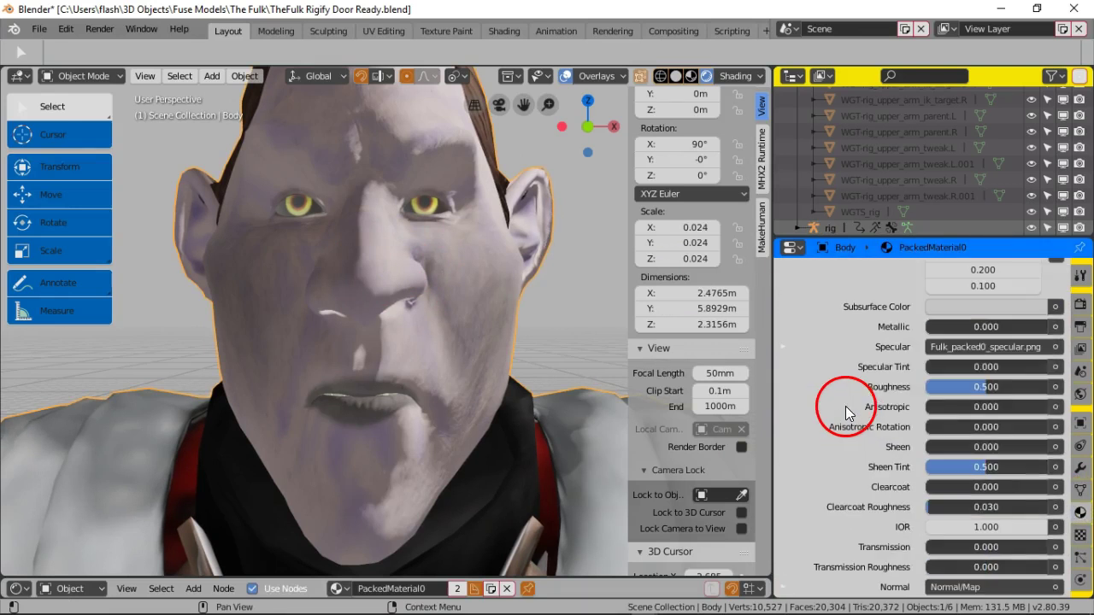
{"action": "left_click_drag", "start_coordinate": [995, 389], "coordinate": [1065, 382]}
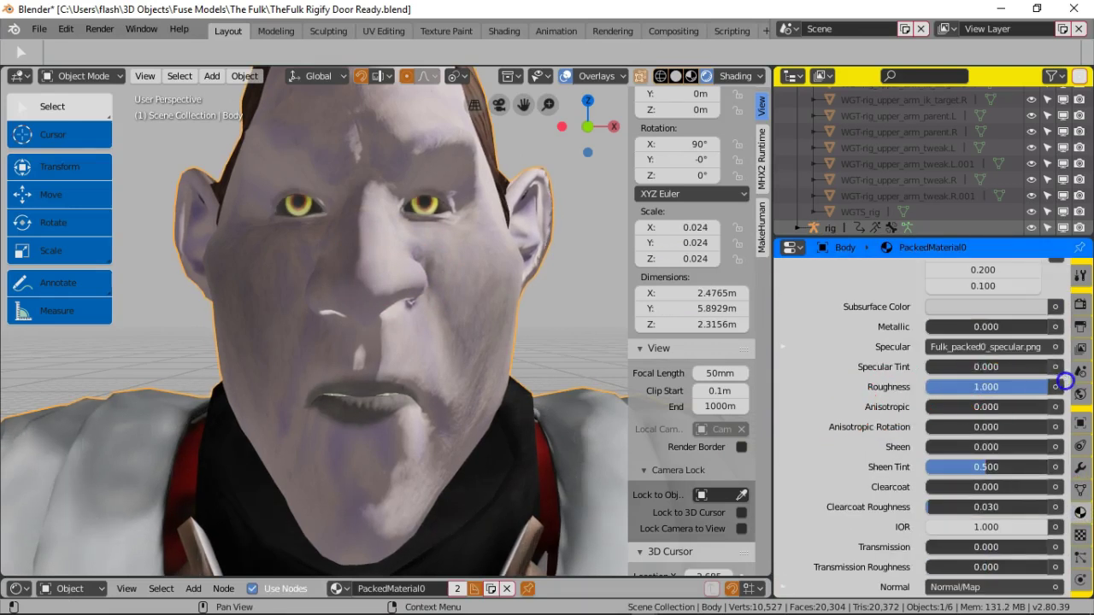
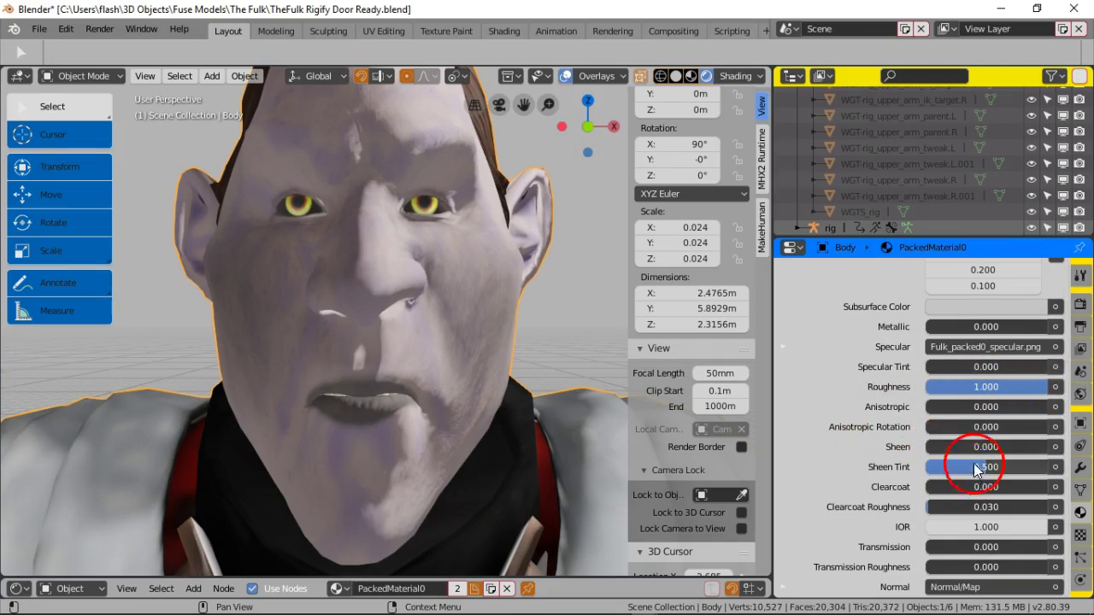
{"action": "mouse_move", "coordinate": [952, 324]}
{"action": "left_mouse_down"}
{"action": "mouse_move", "coordinate": [1017, 323]}
{"action": "mouse_move", "coordinate": [920, 334]}
{"action": "mouse_move", "coordinate": [1080, 339]}
{"action": "mouse_move", "coordinate": [927, 346]}
{"action": "mouse_move", "coordinate": [989, 326]}
{"action": "mouse_move", "coordinate": [1015, 339]}
{"action": "left_mouse_up"}
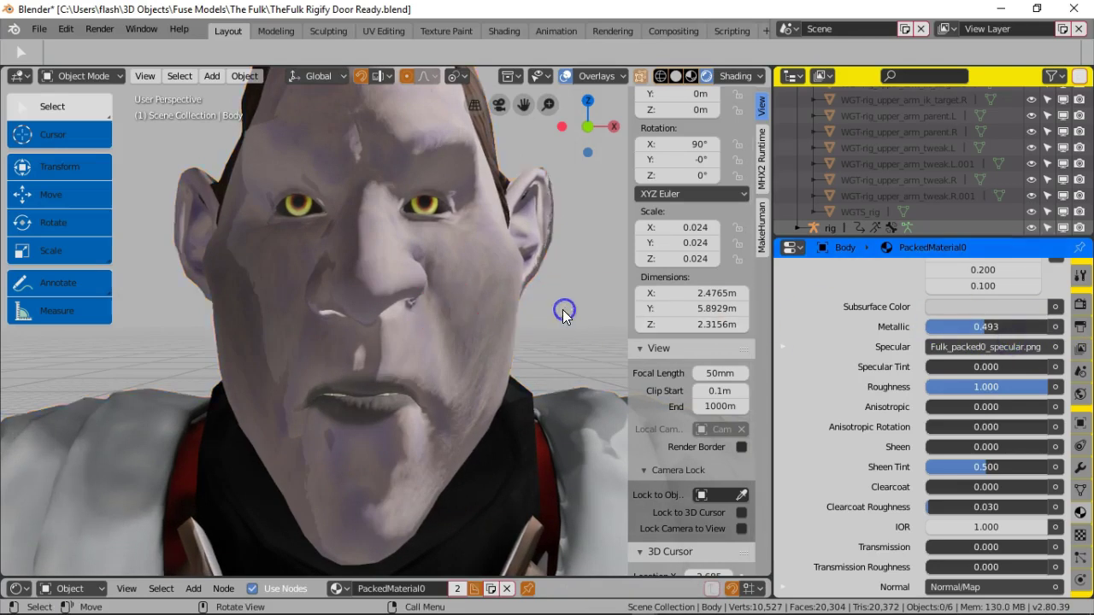
Step: Examine the skin shading on the character's face up close and from farther away at slightly different angles
{"action": "scroll", "coordinate": [496, 337], "scroll_direction": "down", "scroll_amount": 5}
{"action": "scroll", "coordinate": [495, 337], "scroll_direction": "up", "scroll_amount": 5}
{"action": "mouse_move", "coordinate": [477, 339]}
{"action": "middle_mouse_down"}
{"action": "mouse_move", "coordinate": [507, 336]}
{"action": "mouse_move", "coordinate": [487, 341]}
{"action": "middle_mouse_up"}
{"action": "scroll", "coordinate": [487, 340], "scroll_direction": "down", "scroll_amount": 4}
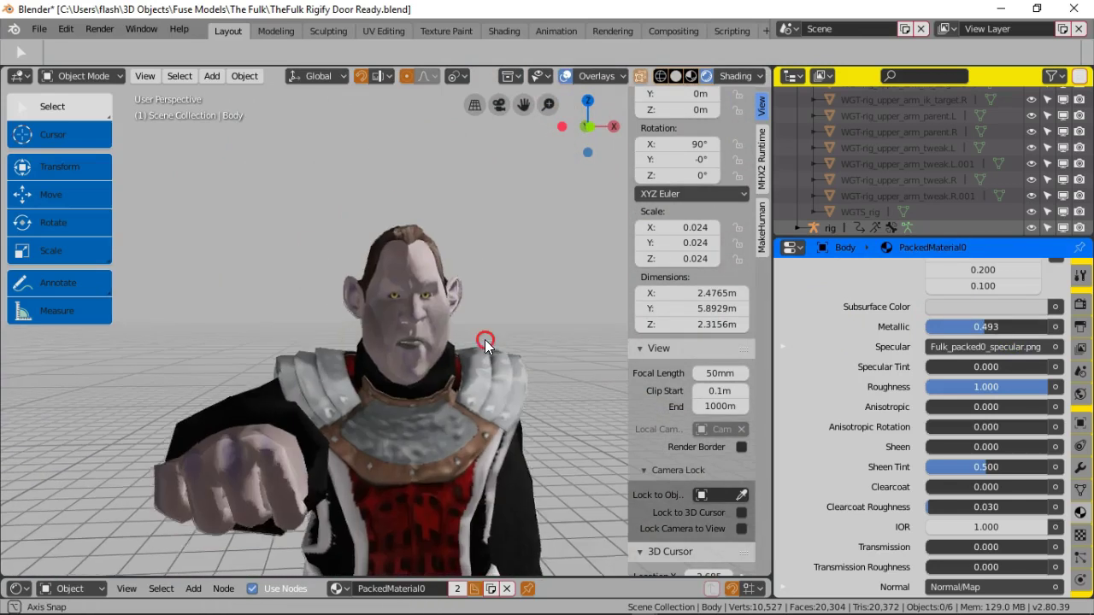
{"action": "scroll", "coordinate": [483, 335], "scroll_direction": "up", "scroll_amount": 4}
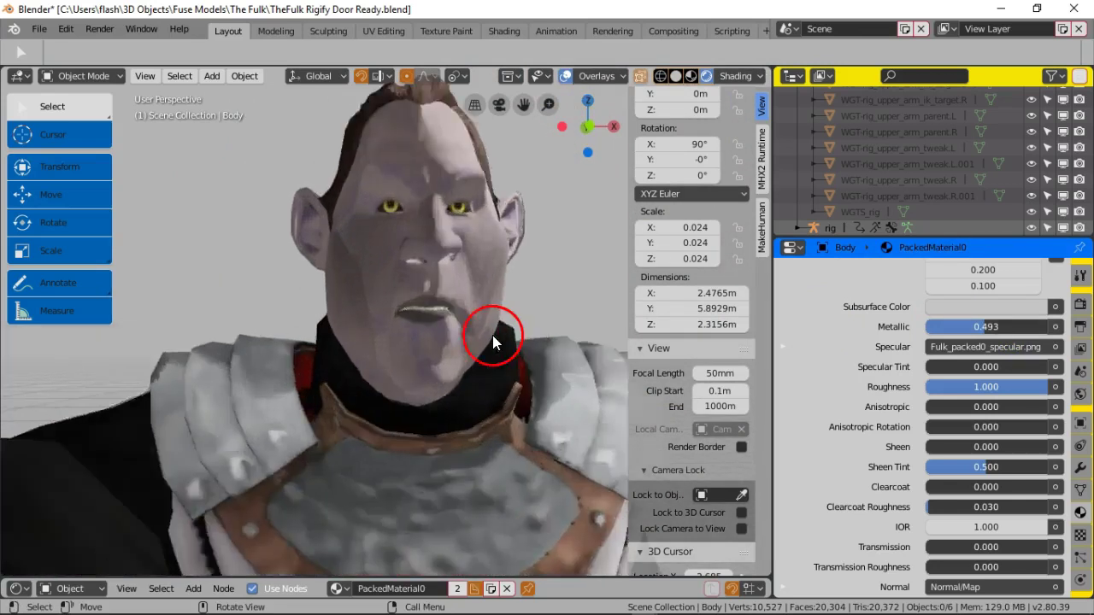
{"action": "scroll", "coordinate": [493, 335], "scroll_direction": "up", "scroll_amount": 2}
{"action": "middle_click_drag", "start_coordinate": [496, 330], "coordinate": [497, 328]}
{"action": "middle_click_drag", "start_coordinate": [379, 281], "coordinate": [370, 290]}
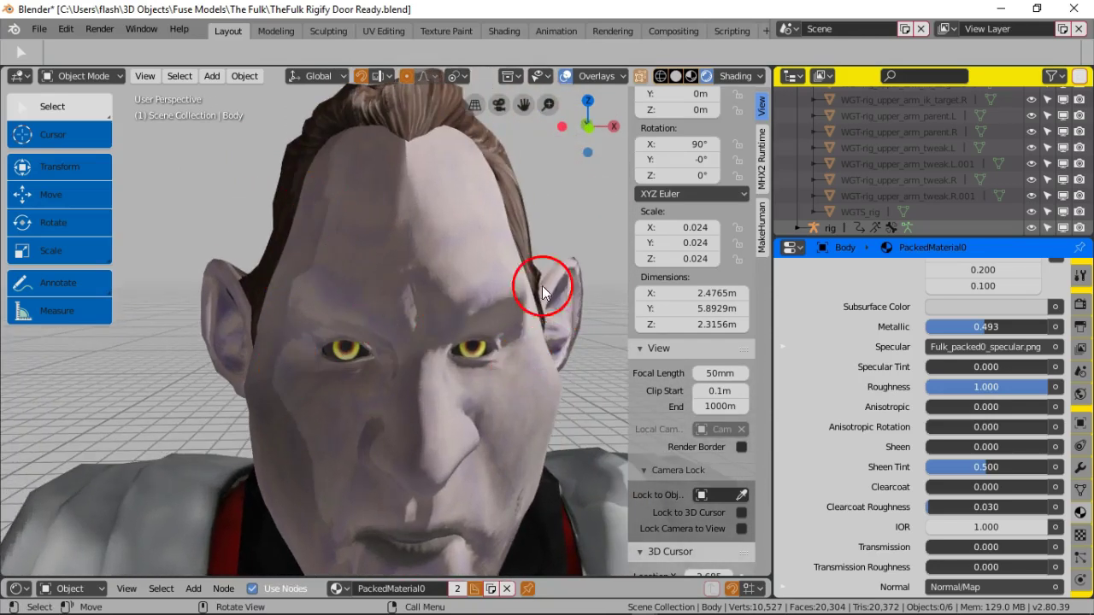
{"action": "scroll", "coordinate": [530, 287], "scroll_direction": "down", "scroll_amount": 4}
{"action": "scroll", "coordinate": [509, 295], "scroll_direction": "up", "scroll_amount": 3}
{"action": "scroll", "coordinate": [505, 306], "scroll_direction": "down", "scroll_amount": 5}
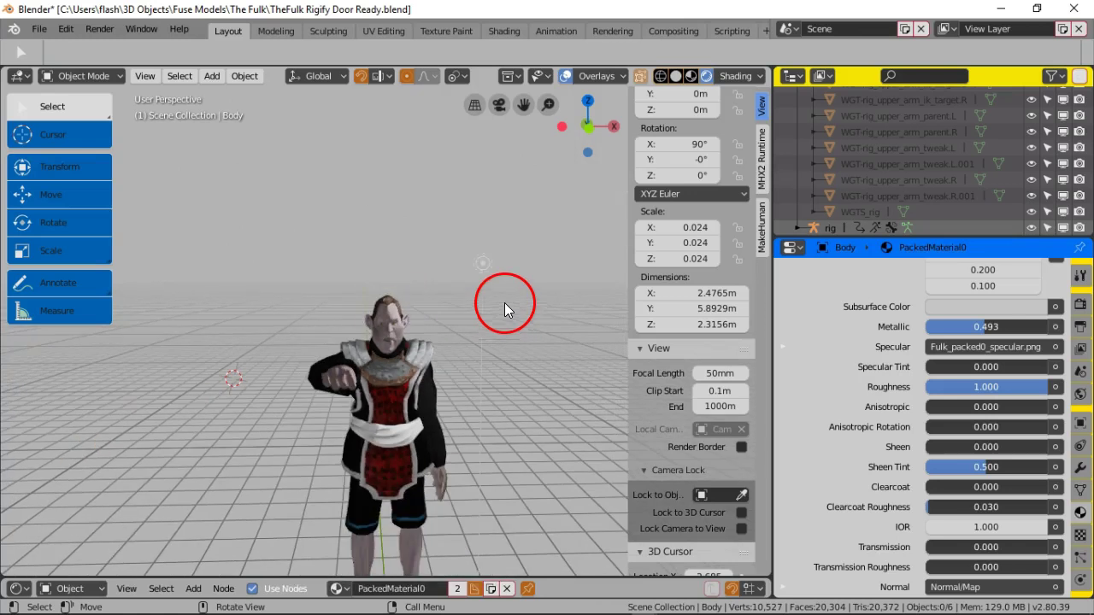
Step: Lower the lamp beside the character's head to about Y -1.42 m and Z 5.70 m, and check the face
{"action": "left_click_drag", "start_coordinate": [484, 264], "coordinate": [471, 312]}
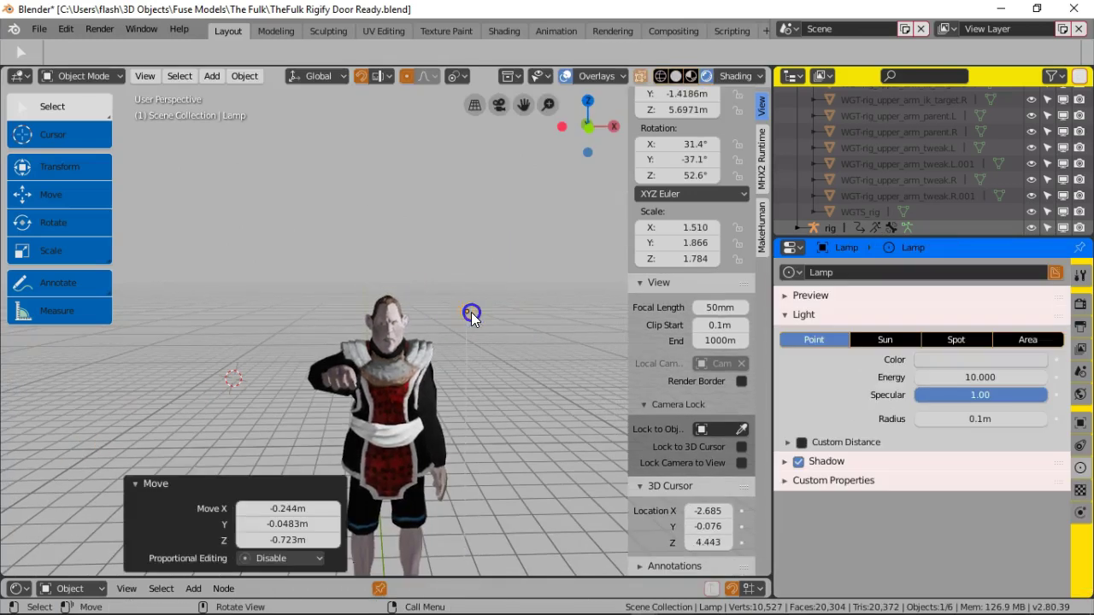
{"action": "scroll", "coordinate": [425, 338], "scroll_direction": "up", "scroll_amount": 7}
{"action": "middle_click_drag", "start_coordinate": [427, 337], "coordinate": [443, 314]}
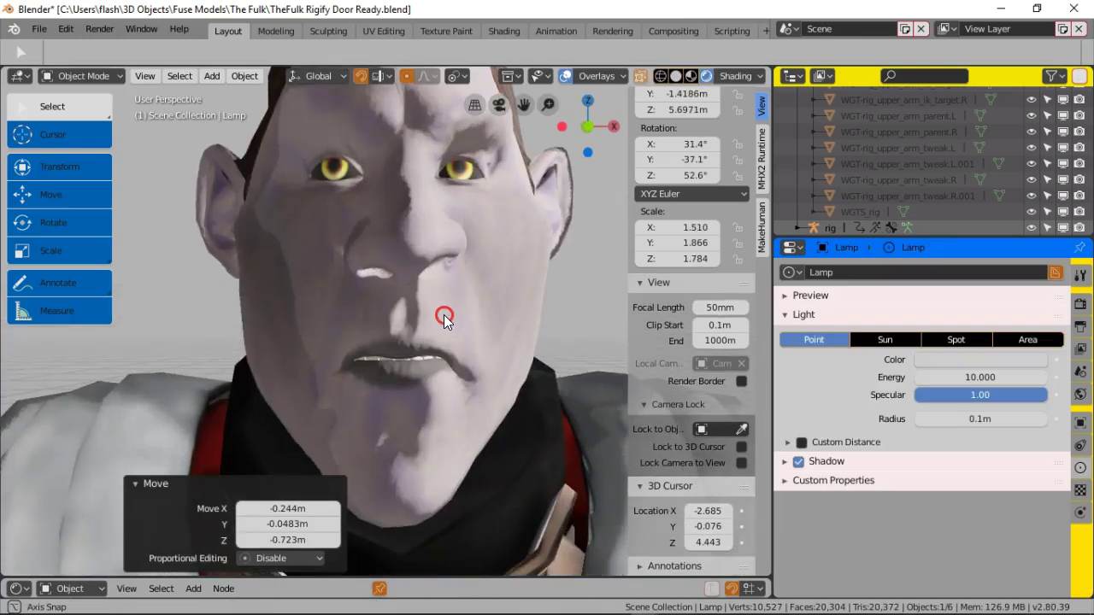
Step: Lower the lamp further to chest height, at about Y -1.39 m and Z 4.80 m, and check the face lighting
{"action": "scroll", "coordinate": [445, 314], "scroll_direction": "down", "scroll_amount": 7}
{"action": "key", "text": "g"}
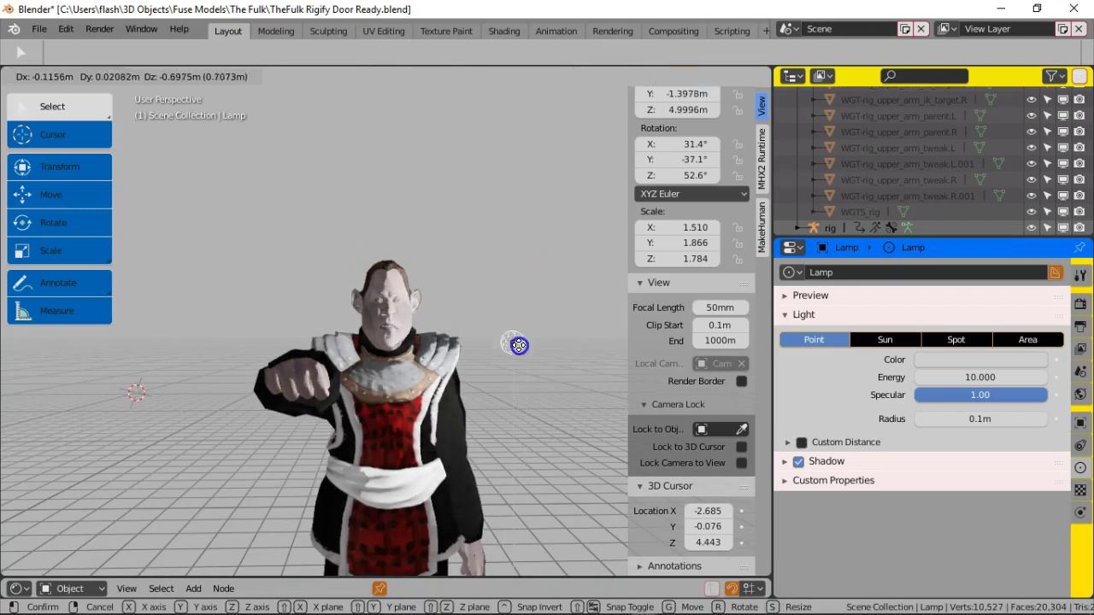
{"action": "left_click", "coordinate": [523, 371]}
{"action": "scroll", "coordinate": [386, 363], "scroll_direction": "up", "scroll_amount": 6}
{"action": "scroll", "coordinate": [391, 346], "scroll_direction": "down", "scroll_amount": 3}
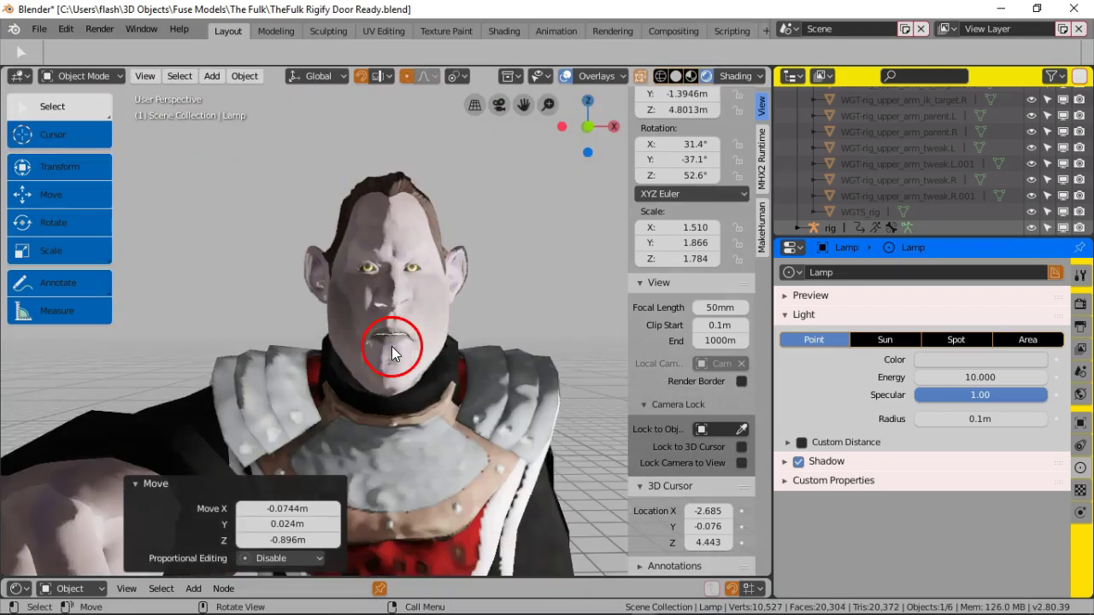
{"action": "scroll", "coordinate": [457, 348], "scroll_direction": "down", "scroll_amount": 6}
Step: From a side view, move the lamp forward and up in front of the character, to about Y -1.73 m and Z 5.43 m
{"action": "middle_click_drag", "start_coordinate": [468, 358], "coordinate": [414, 367]}
{"action": "left_click", "coordinate": [235, 406]}
{"action": "key", "text": "g"}
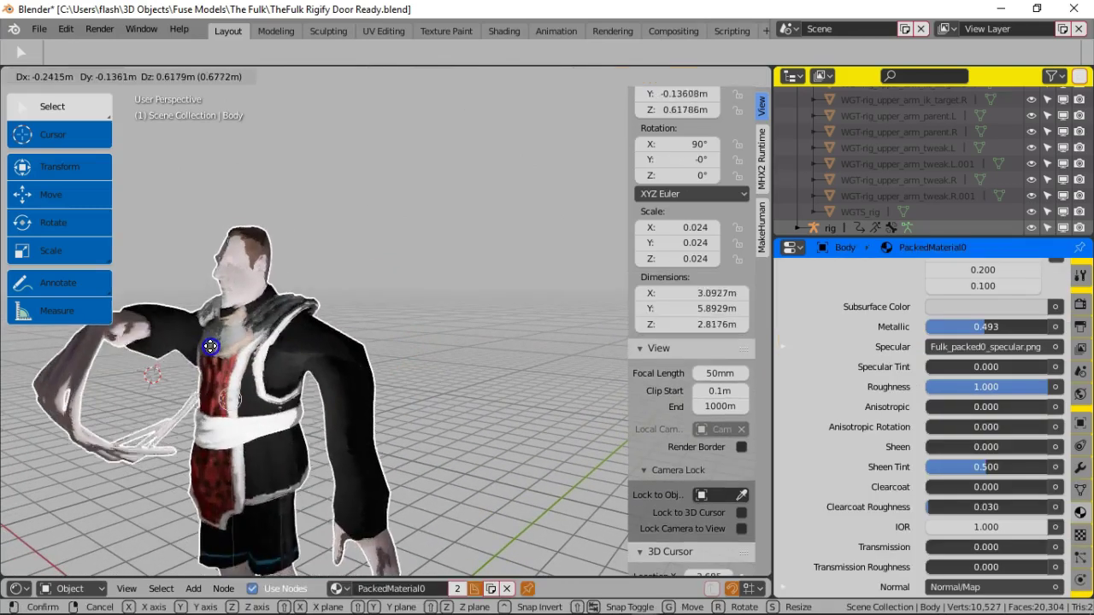
{"action": "right_click", "coordinate": [212, 346]}
{"action": "left_click", "coordinate": [222, 402]}
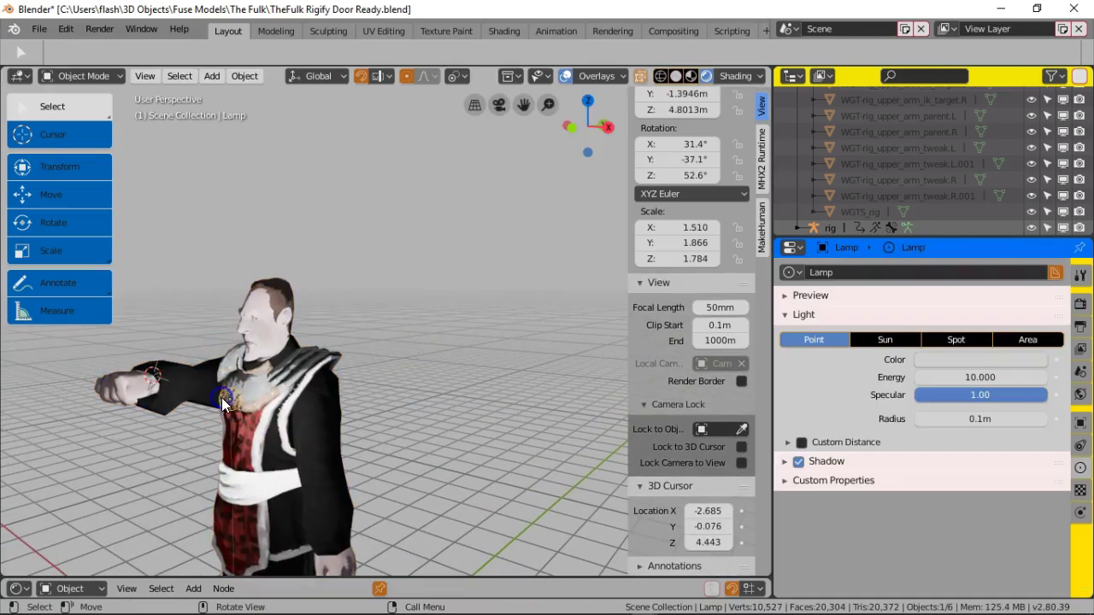
{"action": "key", "text": "g"}
{"action": "left_click", "coordinate": [380, 318]}
{"action": "middle_click_drag", "start_coordinate": [381, 319], "coordinate": [479, 359]}
{"action": "scroll", "coordinate": [480, 359], "scroll_direction": "up", "scroll_amount": 2}
{"action": "scroll", "coordinate": [475, 359], "scroll_direction": "down", "scroll_amount": 3}
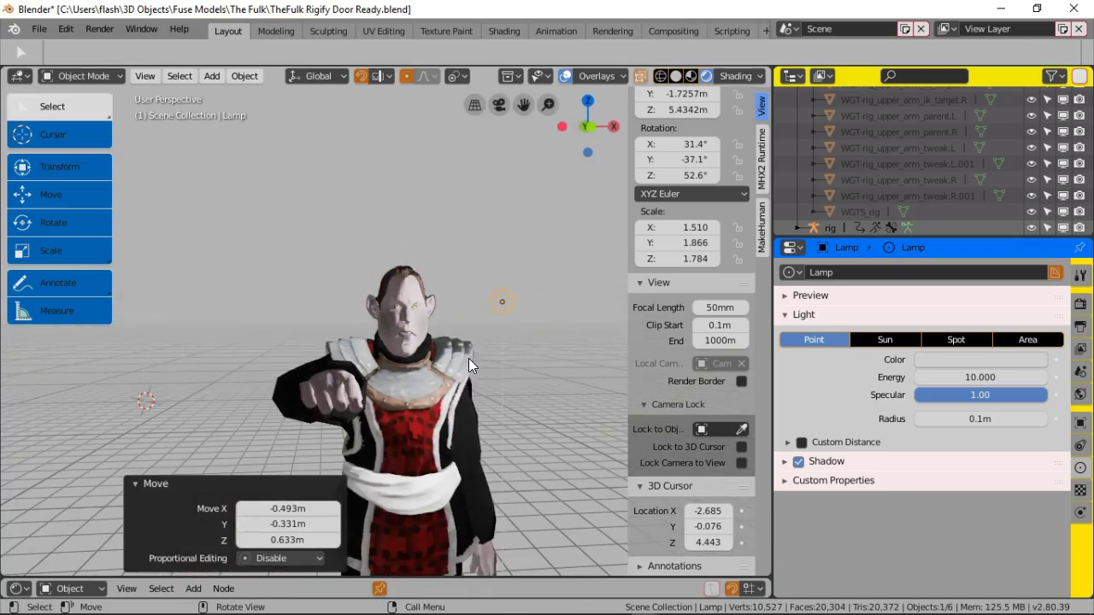
Step: Raise the lamp above the front of the character's head, to about Y -1.67 m and Z 6.39 m, and check the face
{"action": "key", "text": "g"}
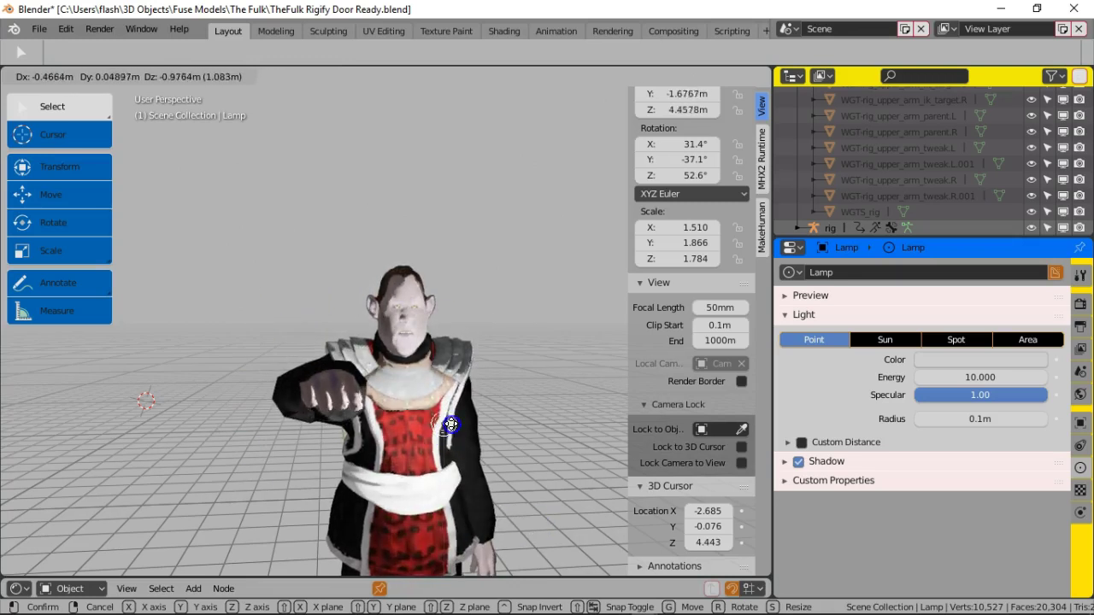
{"action": "left_click", "coordinate": [453, 189]}
{"action": "scroll", "coordinate": [463, 346], "scroll_direction": "up", "scroll_amount": 6}
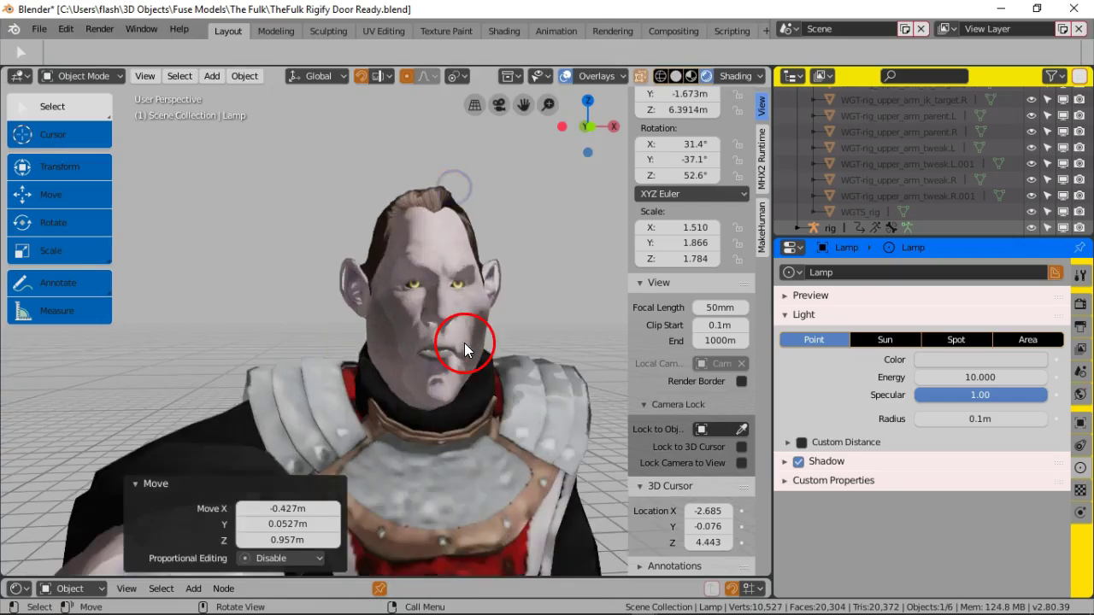
{"action": "scroll", "coordinate": [461, 348], "scroll_direction": "up", "scroll_amount": 2}
{"action": "scroll", "coordinate": [460, 346], "scroll_direction": "down", "scroll_amount": 6}
{"action": "scroll", "coordinate": [447, 341], "scroll_direction": "up", "scroll_amount": 4}
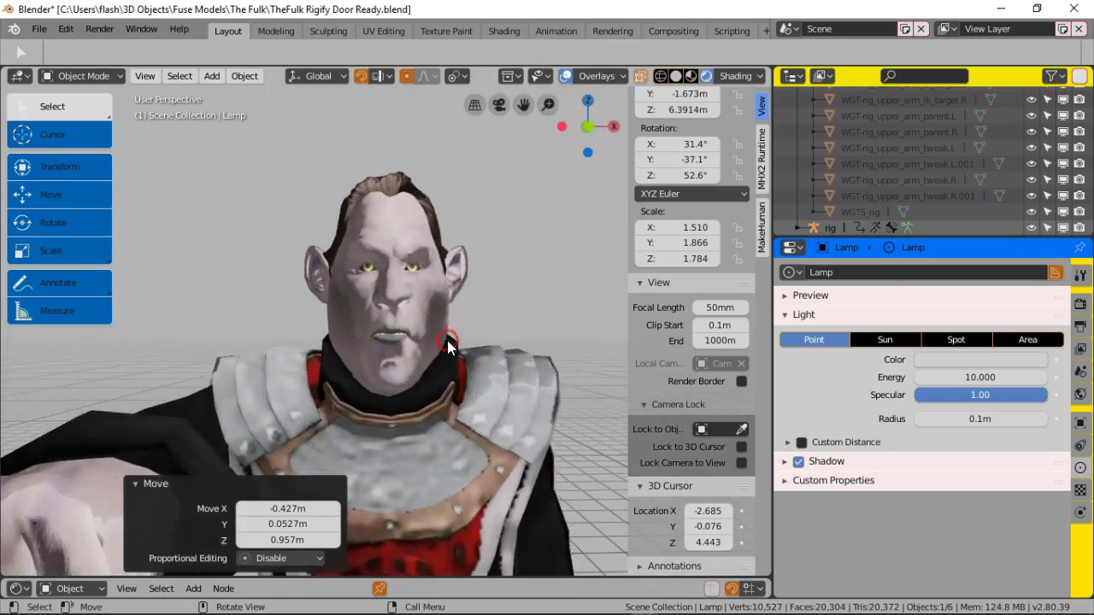
{"action": "scroll", "coordinate": [447, 338], "scroll_direction": "down", "scroll_amount": 1}
{"action": "scroll", "coordinate": [436, 344], "scroll_direction": "down", "scroll_amount": 5}
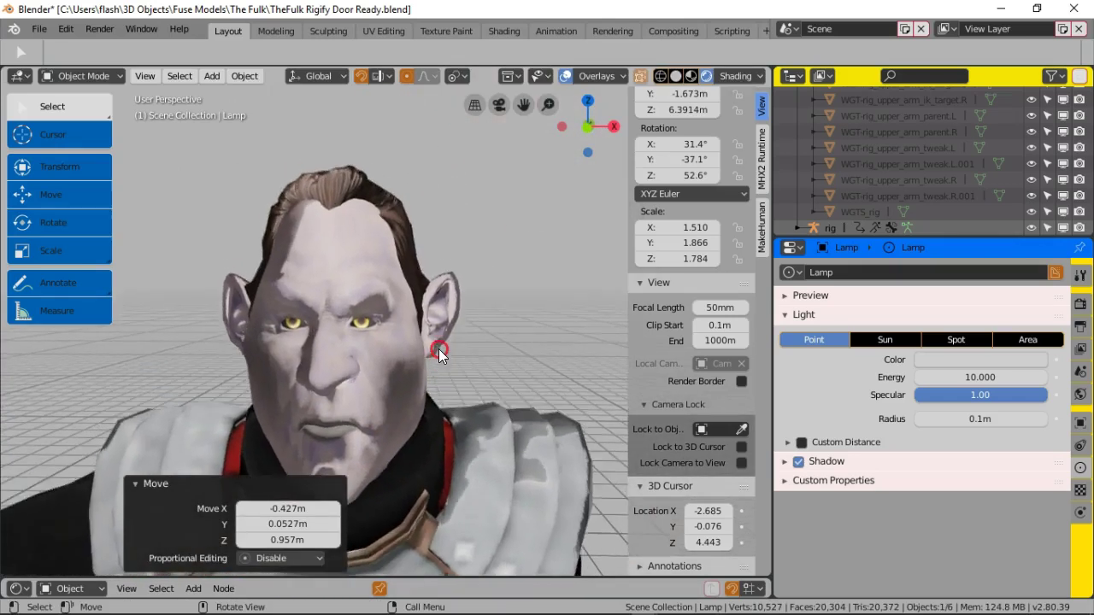
{"action": "middle_click_drag", "start_coordinate": [445, 338], "coordinate": [470, 319]}
Step: Try different Radius values for the lamp, settle on 0.54 m, and inspect the shadows on the face
{"action": "mouse_move", "coordinate": [954, 419]}
{"action": "left_mouse_down"}
{"action": "mouse_move", "coordinate": [1041, 405]}
{"action": "mouse_move", "coordinate": [953, 419]}
{"action": "left_mouse_up"}
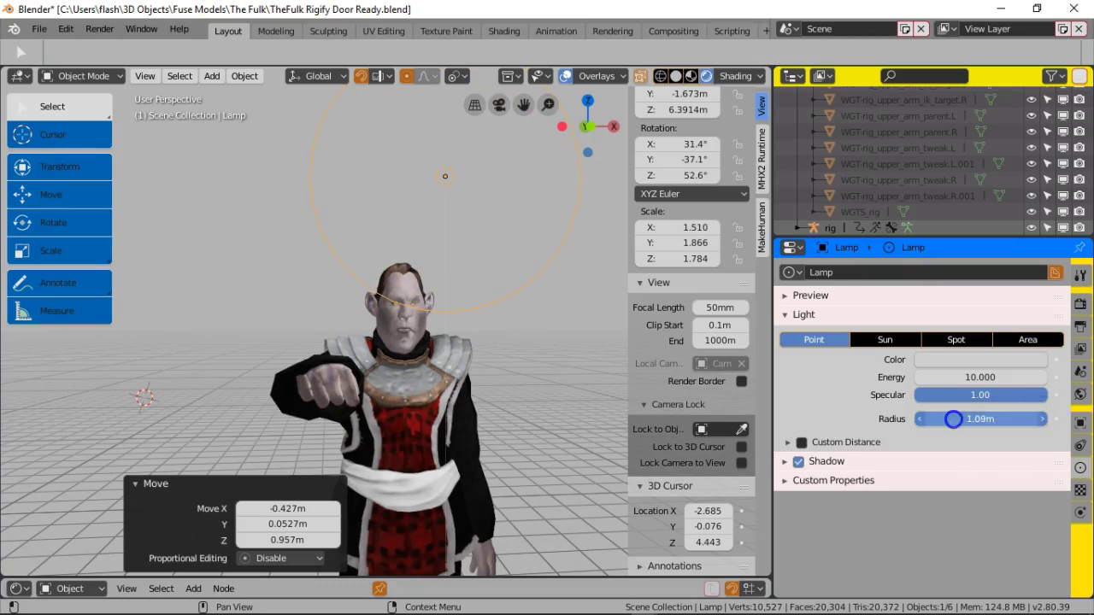
{"action": "left_click", "coordinate": [422, 326]}
{"action": "scroll", "coordinate": [418, 373], "scroll_direction": "up", "scroll_amount": 5}
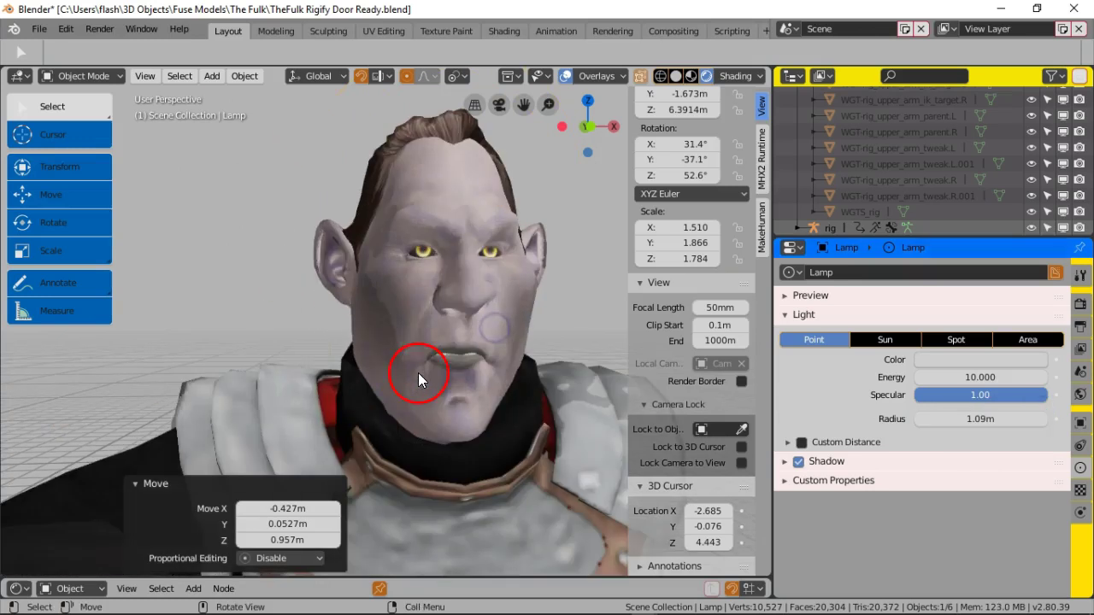
{"action": "left_click_drag", "start_coordinate": [949, 419], "coordinate": [908, 394]}
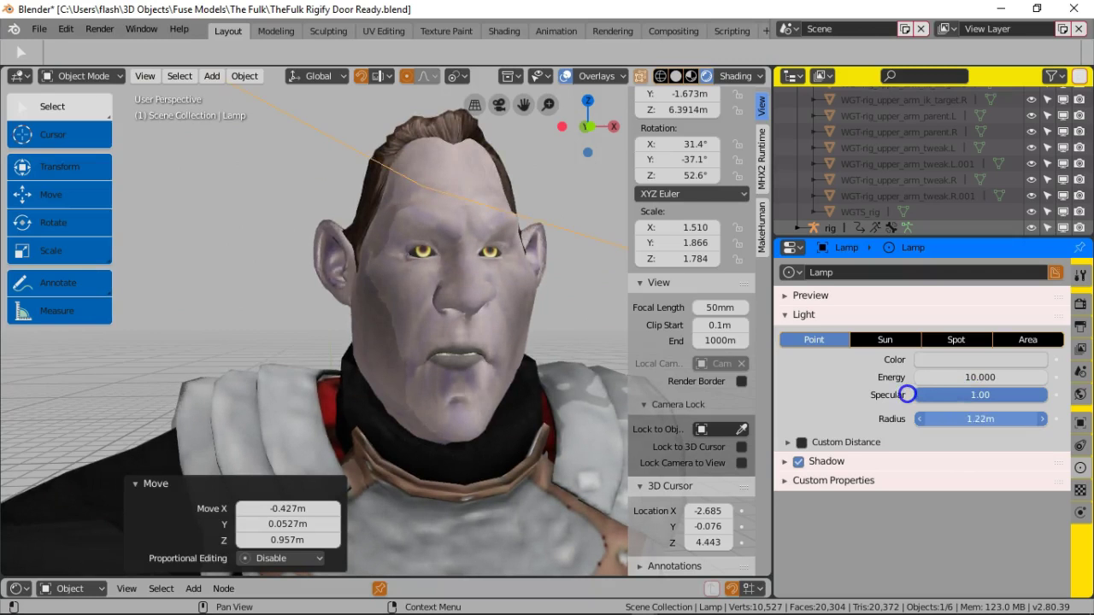
{"action": "mouse_move", "coordinate": [889, 395]}
{"action": "left_mouse_down"}
{"action": "mouse_move", "coordinate": [813, 397]}
{"action": "mouse_move", "coordinate": [864, 391]}
{"action": "left_mouse_up"}
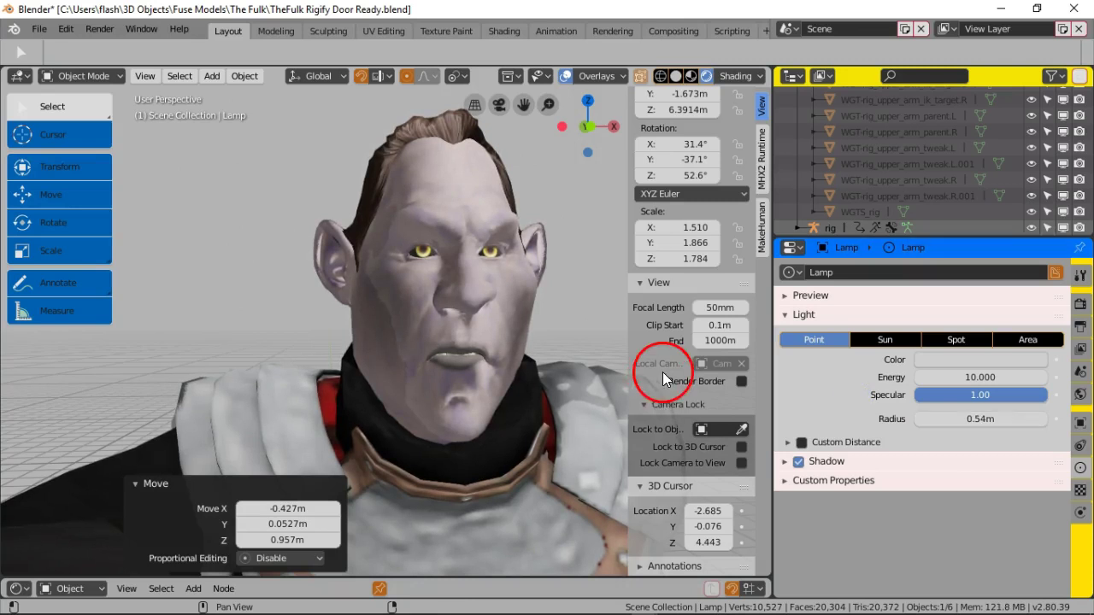
{"action": "scroll", "coordinate": [377, 312], "scroll_direction": "up", "scroll_amount": 5}
{"action": "scroll", "coordinate": [377, 312], "scroll_direction": "down", "scroll_amount": 4}
{"action": "scroll", "coordinate": [388, 311], "scroll_direction": "up", "scroll_amount": 5}
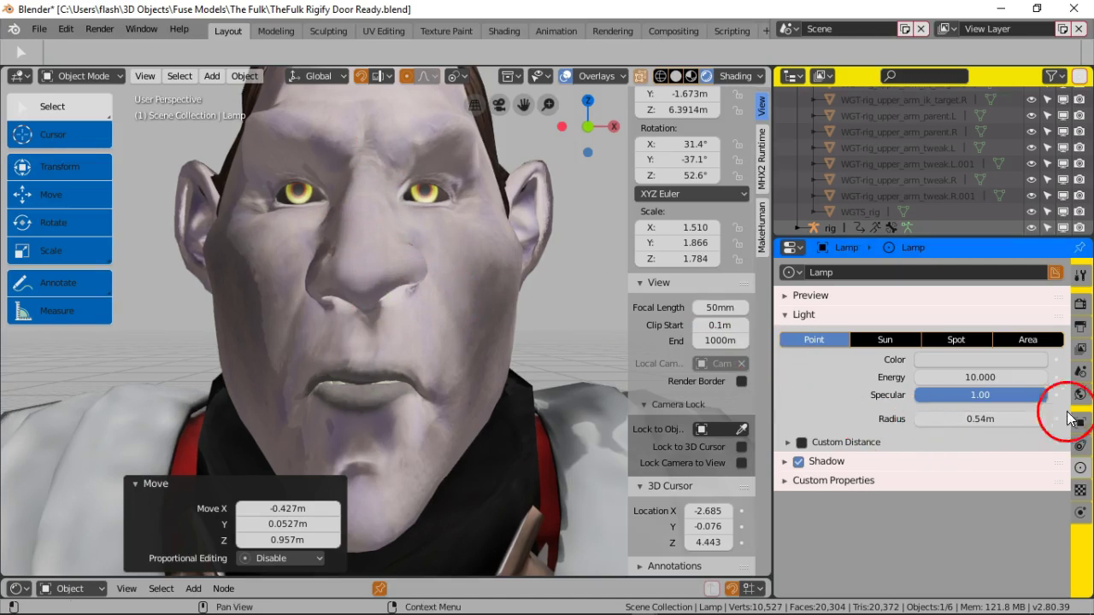
Step: Select the Body, try Anisotropic and Anisotropic Rotation on its PackedMaterial0, and return both to 0.000
{"action": "left_click", "coordinate": [459, 297]}
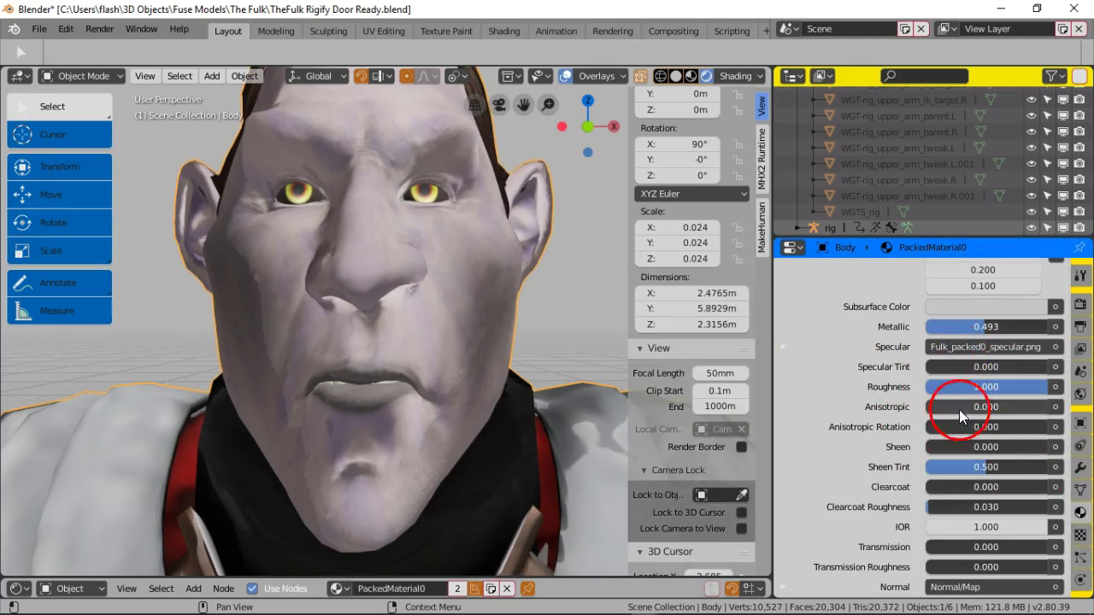
{"action": "mouse_move", "coordinate": [960, 407]}
{"action": "left_mouse_down"}
{"action": "mouse_move", "coordinate": [1005, 408]}
{"action": "mouse_move", "coordinate": [842, 406]}
{"action": "left_mouse_up"}
{"action": "left_click", "coordinate": [972, 429]}
{"action": "left_click_drag", "start_coordinate": [973, 434], "coordinate": [17, 421]}
{"action": "left_click_drag", "start_coordinate": [1064, 423], "coordinate": [949, 429]}
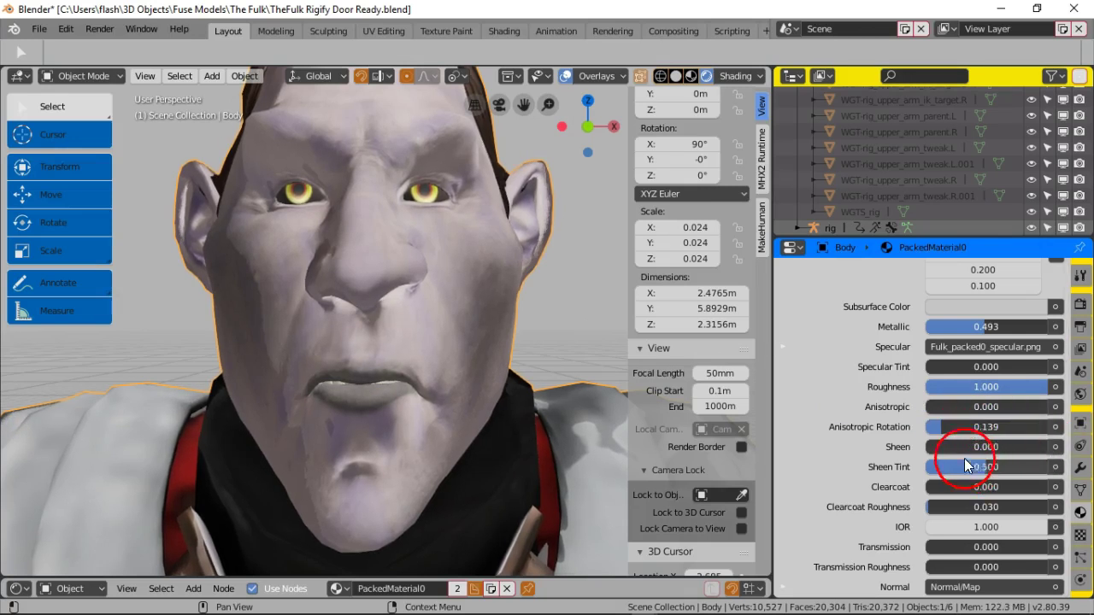
{"action": "left_click_drag", "start_coordinate": [954, 425], "coordinate": [902, 428]}
Step: Set the skin material's Clearcoat to 0.757 and its Clearcoat Roughness to 0.398
{"action": "mouse_move", "coordinate": [975, 483]}
{"action": "left_mouse_down"}
{"action": "mouse_move", "coordinate": [982, 496]}
{"action": "mouse_move", "coordinate": [975, 486]}
{"action": "mouse_move", "coordinate": [1073, 470]}
{"action": "mouse_move", "coordinate": [901, 471]}
{"action": "left_mouse_up"}
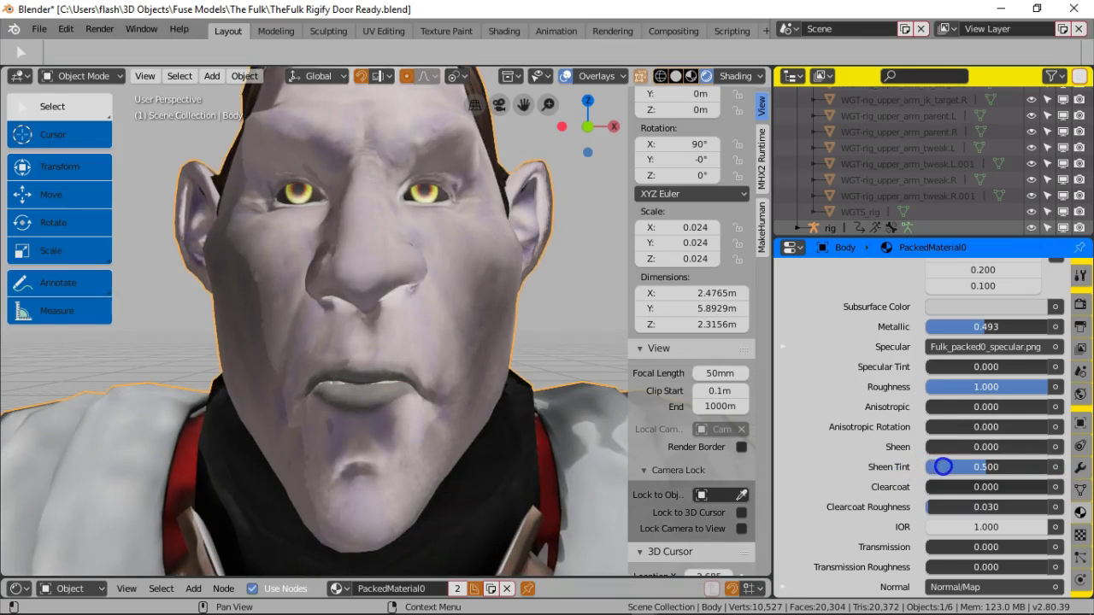
{"action": "left_click_drag", "start_coordinate": [960, 465], "coordinate": [1051, 453]}
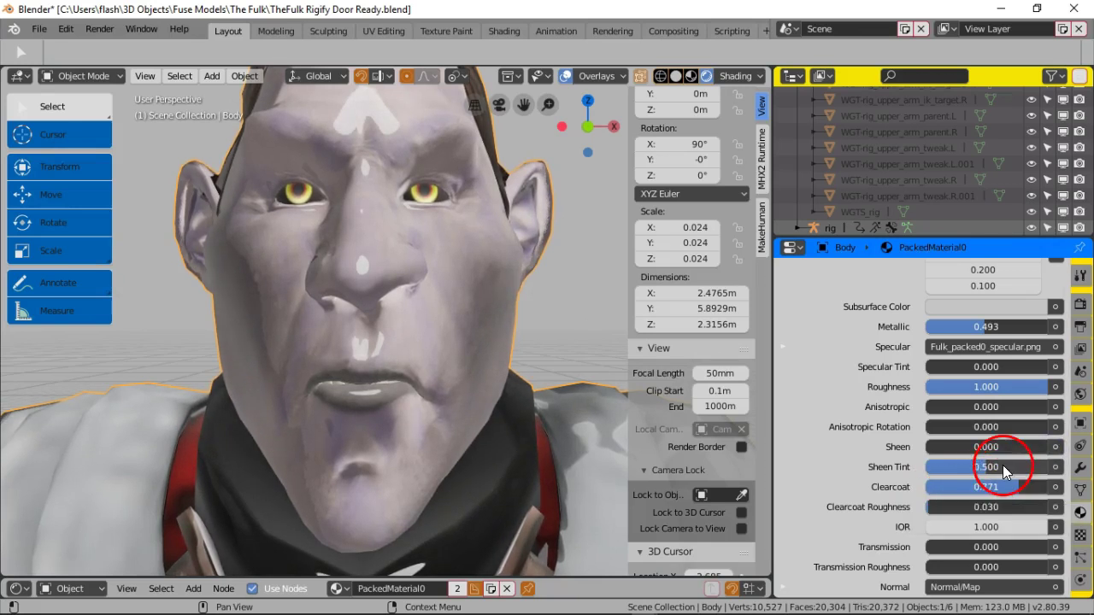
{"action": "mouse_move", "coordinate": [1005, 496]}
{"action": "left_mouse_down"}
{"action": "mouse_move", "coordinate": [929, 485]}
{"action": "mouse_move", "coordinate": [1002, 505]}
{"action": "mouse_move", "coordinate": [983, 488]}
{"action": "mouse_move", "coordinate": [1053, 475]}
{"action": "left_mouse_up"}
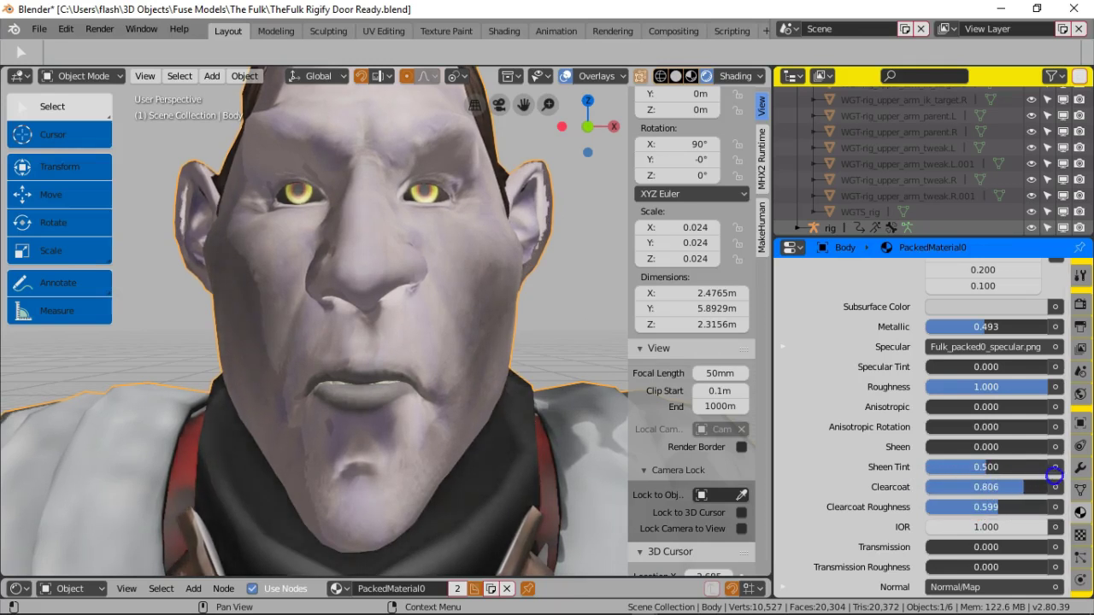
{"action": "mouse_move", "coordinate": [991, 493]}
{"action": "left_mouse_down"}
{"action": "mouse_move", "coordinate": [989, 506]}
{"action": "mouse_move", "coordinate": [1034, 493]}
{"action": "mouse_move", "coordinate": [914, 505]}
{"action": "mouse_move", "coordinate": [996, 490]}
{"action": "mouse_move", "coordinate": [947, 503]}
{"action": "mouse_move", "coordinate": [979, 501]}
{"action": "mouse_move", "coordinate": [960, 483]}
{"action": "mouse_move", "coordinate": [1058, 484]}
{"action": "mouse_move", "coordinate": [892, 492]}
{"action": "left_mouse_up"}
Step: Set the skin material's Transmission to 0.153 and its Transmission Roughness to 0.243
{"action": "scroll", "coordinate": [999, 483], "scroll_direction": "down", "scroll_amount": 2}
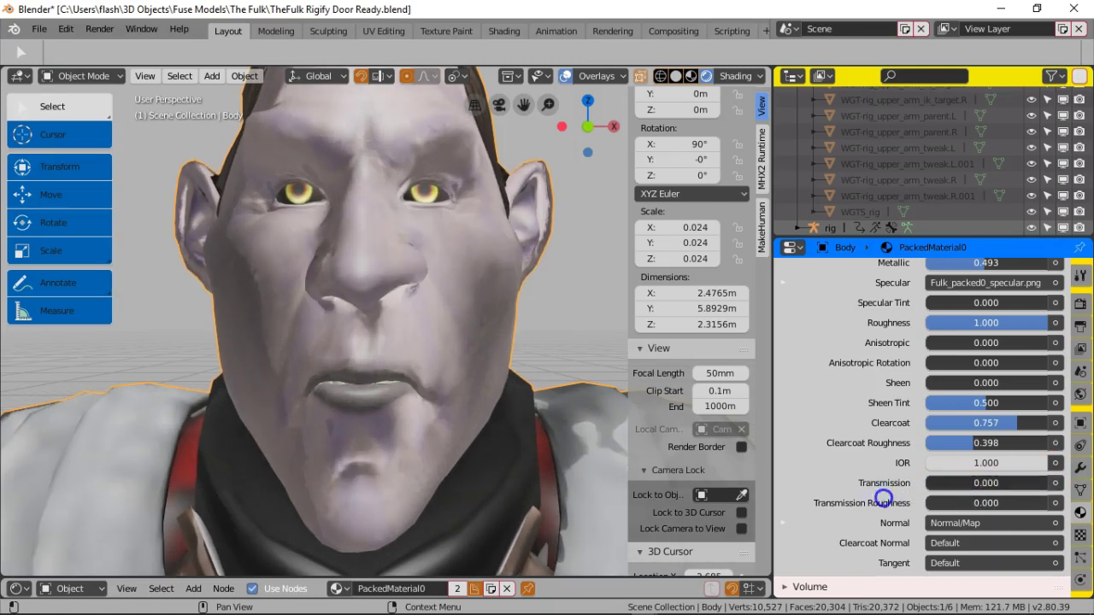
{"action": "left_click_drag", "start_coordinate": [947, 505], "coordinate": [1001, 500]}
{"action": "left_click_drag", "start_coordinate": [944, 481], "coordinate": [1019, 472]}
{"action": "left_click_drag", "start_coordinate": [973, 503], "coordinate": [924, 487]}
Step: Reduce the skin material's Roughness to 0.792 and check the face from a slightly different angle
{"action": "mouse_move", "coordinate": [990, 329]}
{"action": "left_mouse_down"}
{"action": "mouse_move", "coordinate": [908, 338]}
{"action": "mouse_move", "coordinate": [1020, 340]}
{"action": "mouse_move", "coordinate": [972, 354]}
{"action": "left_mouse_up"}
{"action": "middle_click_drag", "start_coordinate": [579, 359], "coordinate": [474, 313]}
{"action": "middle_click_drag", "start_coordinate": [703, 346], "coordinate": [703, 357], "text": "shift"}
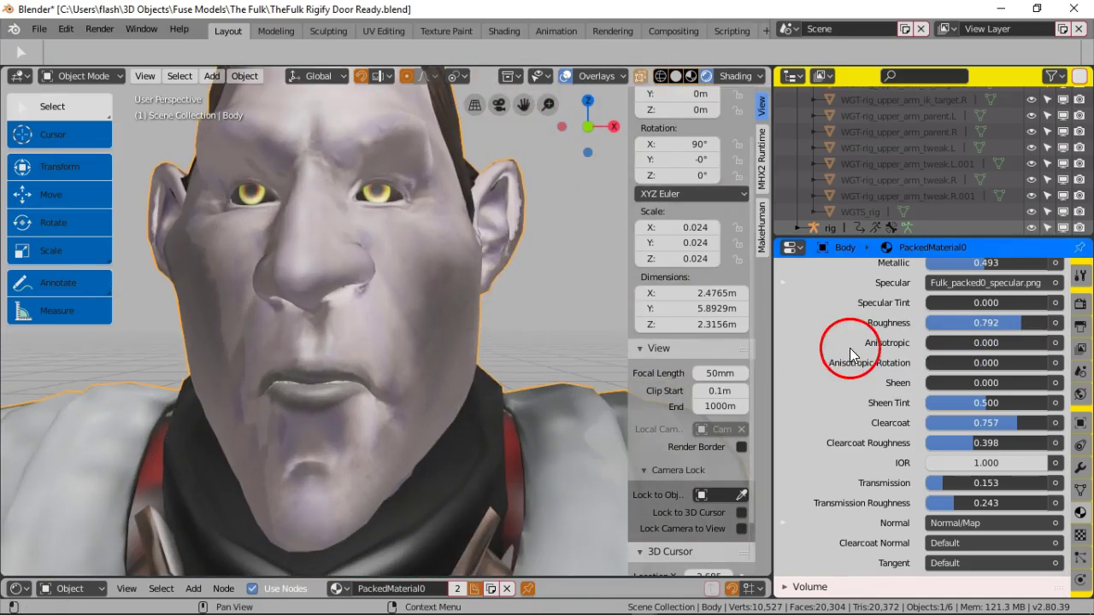
Step: Set the World background Strength to 1.200
{"action": "left_click", "coordinate": [1079, 394]}
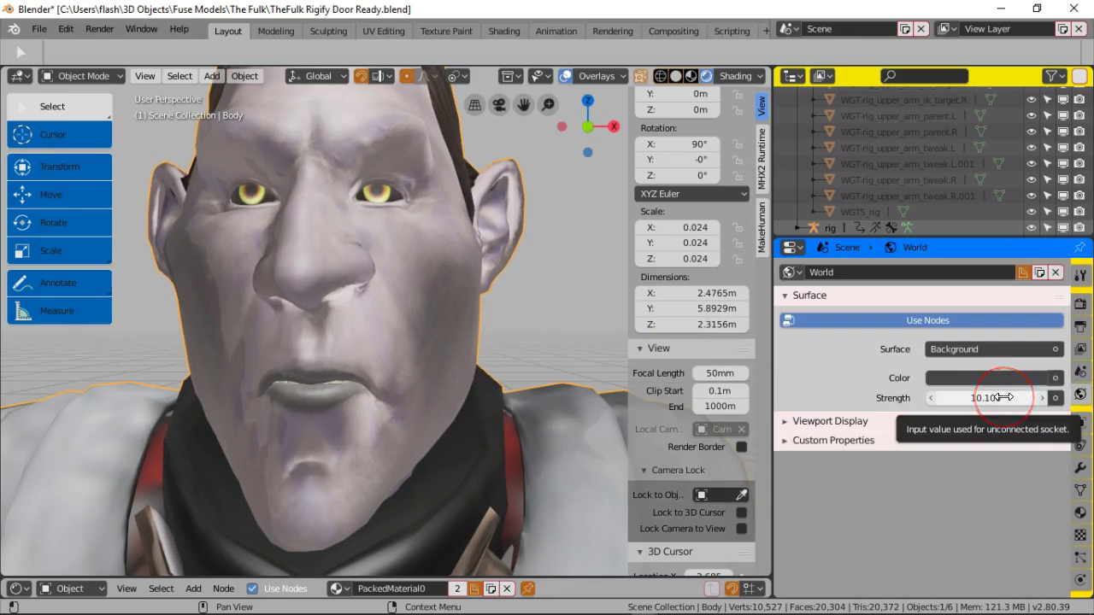
{"action": "left_click_drag", "start_coordinate": [1004, 397], "coordinate": [918, 412]}
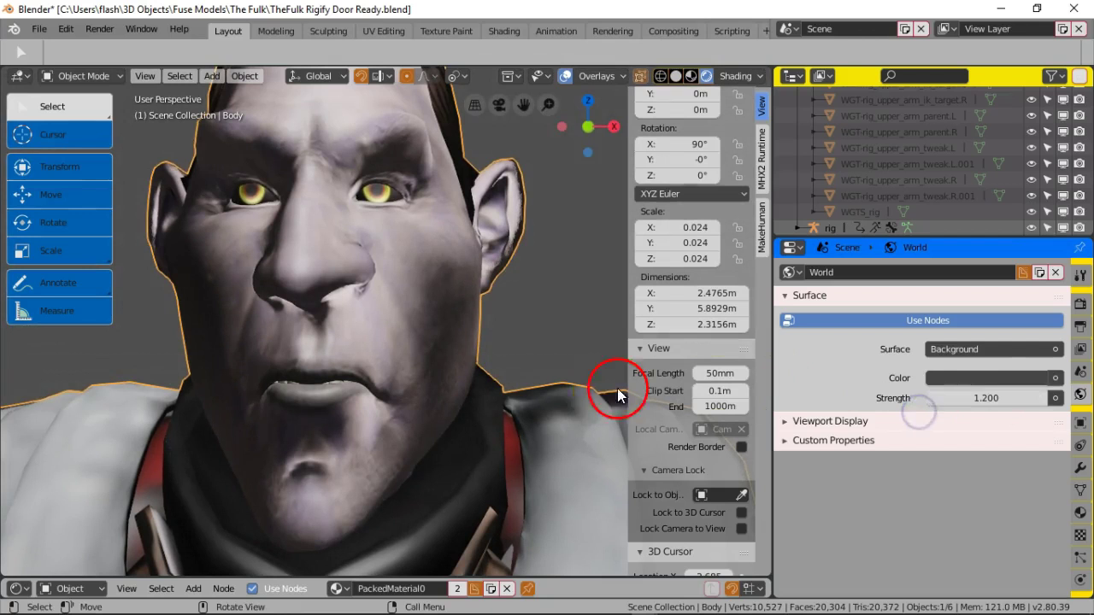
Step: Examine the face, eyes and shoulder armor under the dimmer world lighting from several distances and angles
{"action": "scroll", "coordinate": [469, 373], "scroll_direction": "down", "scroll_amount": 4}
{"action": "scroll", "coordinate": [410, 376], "scroll_direction": "up", "scroll_amount": 2}
{"action": "middle_click_drag", "start_coordinate": [410, 375], "coordinate": [379, 339]}
{"action": "scroll", "coordinate": [362, 356], "scroll_direction": "up", "scroll_amount": 4}
{"action": "scroll", "coordinate": [382, 325], "scroll_direction": "up", "scroll_amount": 3}
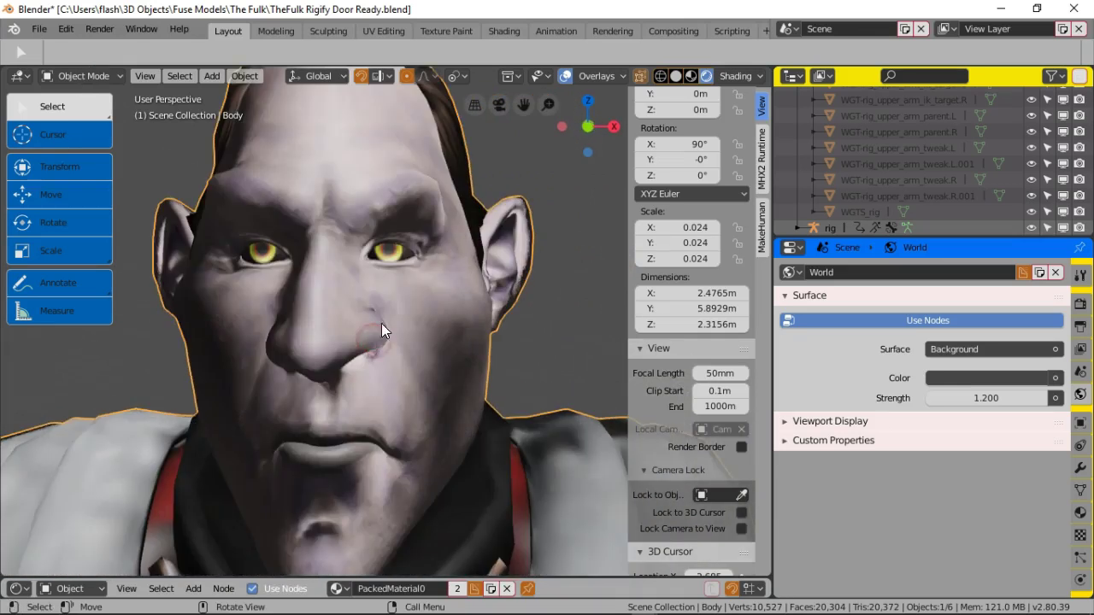
{"action": "scroll", "coordinate": [414, 271], "scroll_direction": "up", "scroll_amount": 1}
{"action": "scroll", "coordinate": [414, 272], "scroll_direction": "down", "scroll_amount": 1}
{"action": "scroll", "coordinate": [414, 273], "scroll_direction": "up", "scroll_amount": 2}
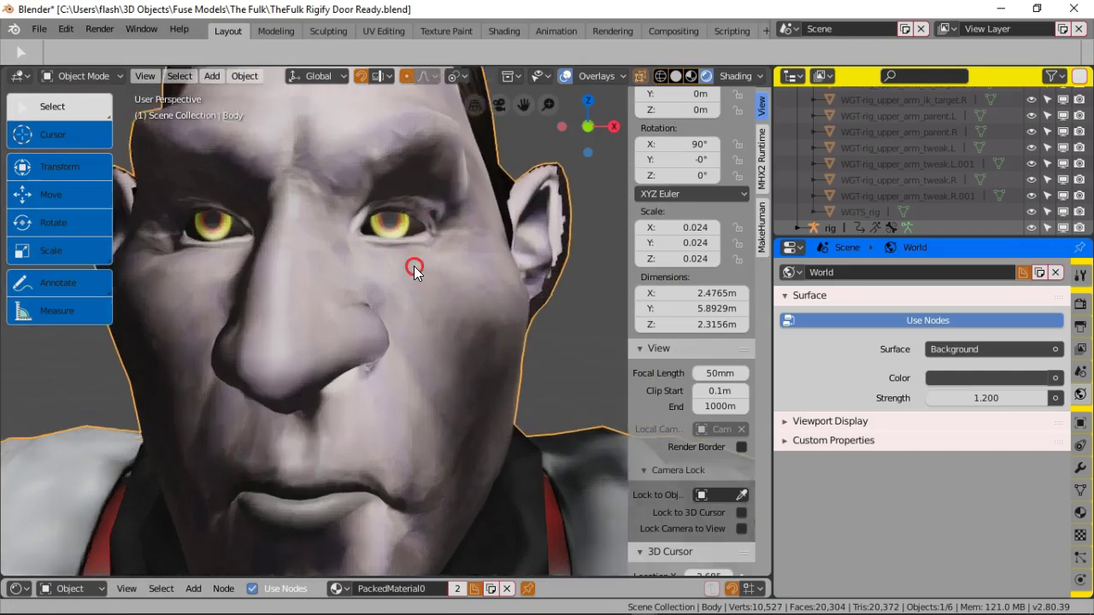
{"action": "scroll", "coordinate": [419, 261], "scroll_direction": "up", "scroll_amount": 2}
{"action": "scroll", "coordinate": [423, 261], "scroll_direction": "down", "scroll_amount": 5}
{"action": "middle_click_drag", "start_coordinate": [423, 261], "coordinate": [418, 254]}
{"action": "scroll", "coordinate": [418, 254], "scroll_direction": "down", "scroll_amount": 5}
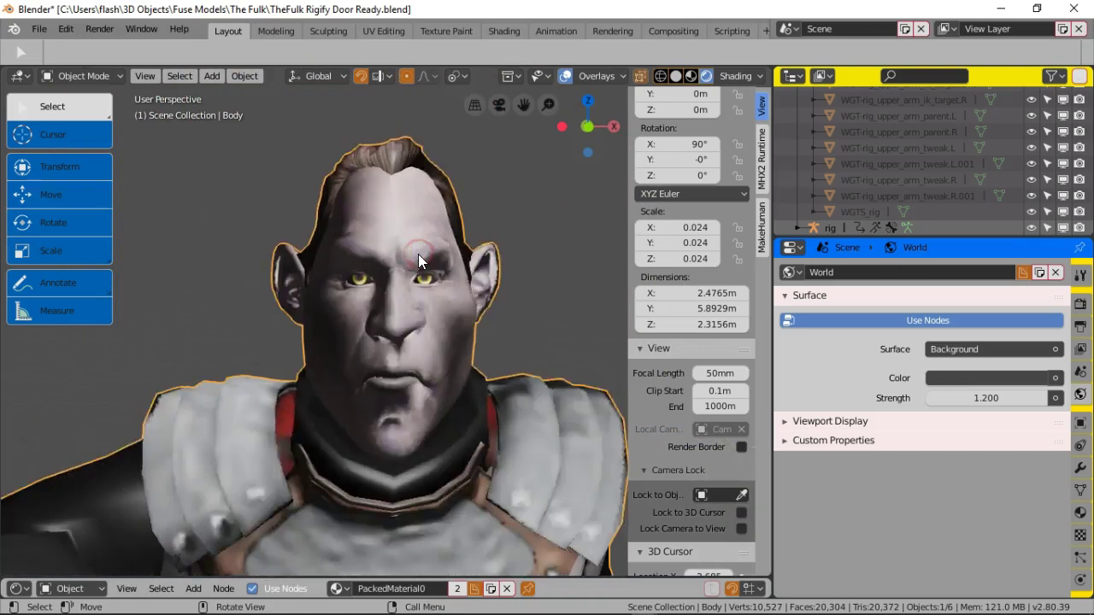
{"action": "scroll", "coordinate": [352, 261], "scroll_direction": "up", "scroll_amount": 3}
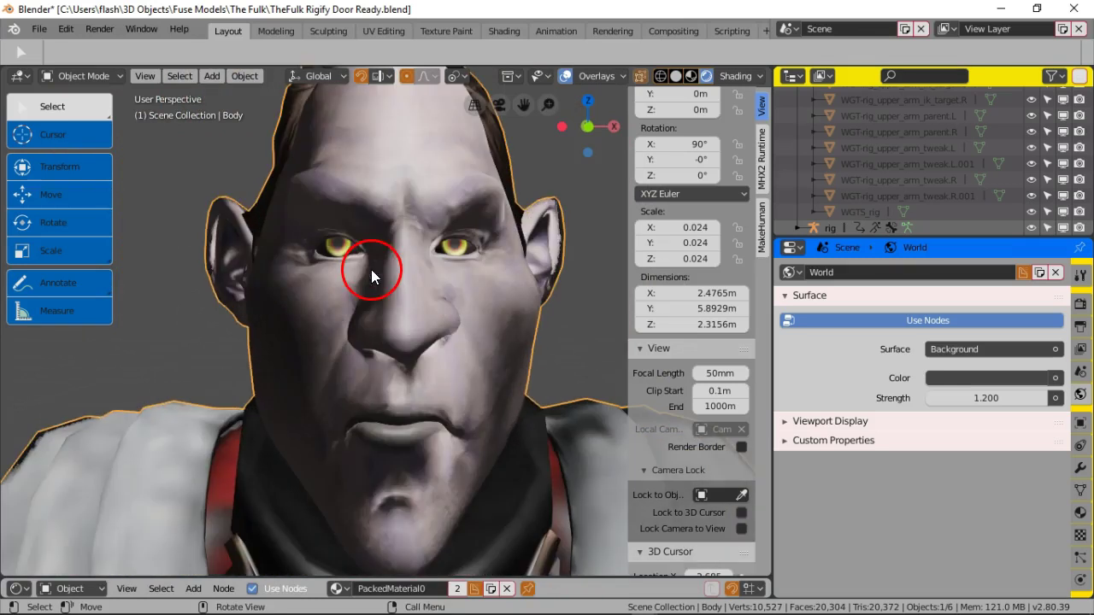
Step: Deselect the Body and hide the 3D viewport's toolbar
{"action": "left_click", "coordinate": [198, 340]}
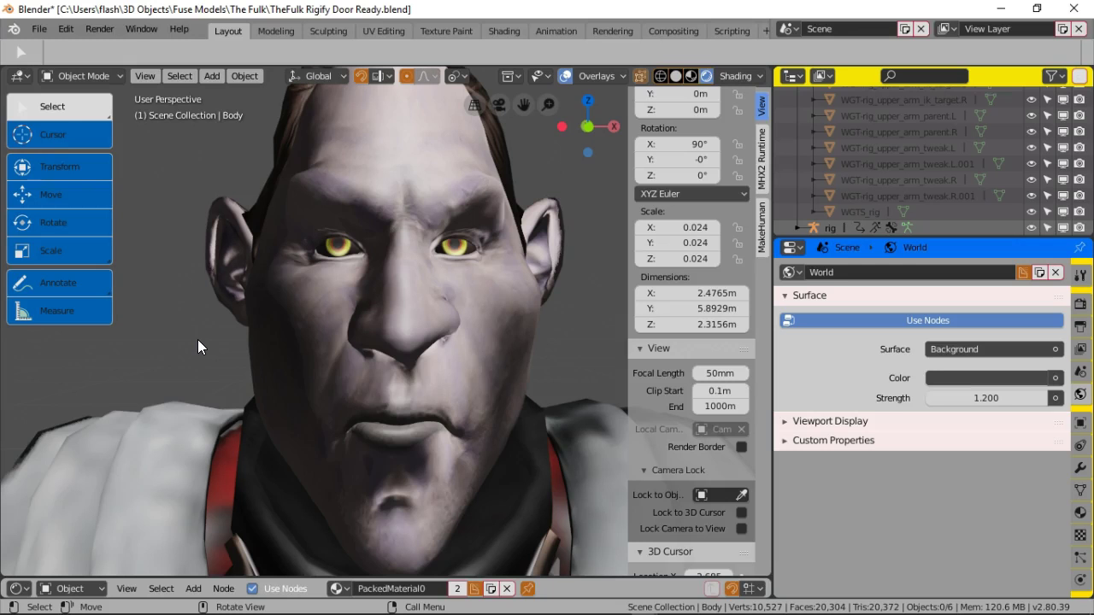
{"action": "key", "text": "t"}
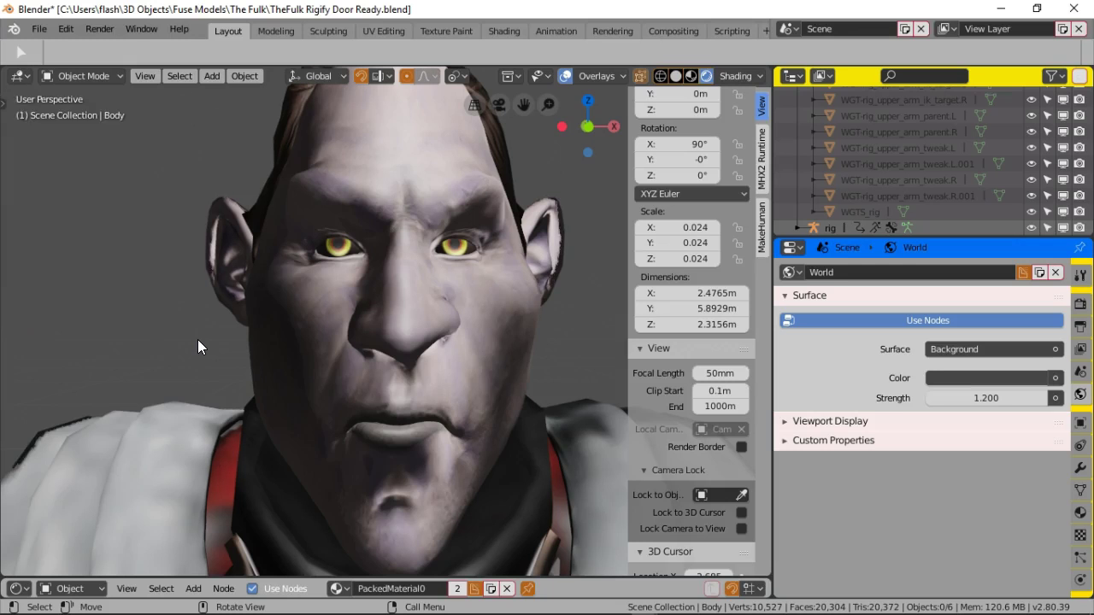
Step: Hide the 3D viewport's sidebar and set the World background Strength to 1.400 while viewing the head in profile
{"action": "key", "text": "n"}
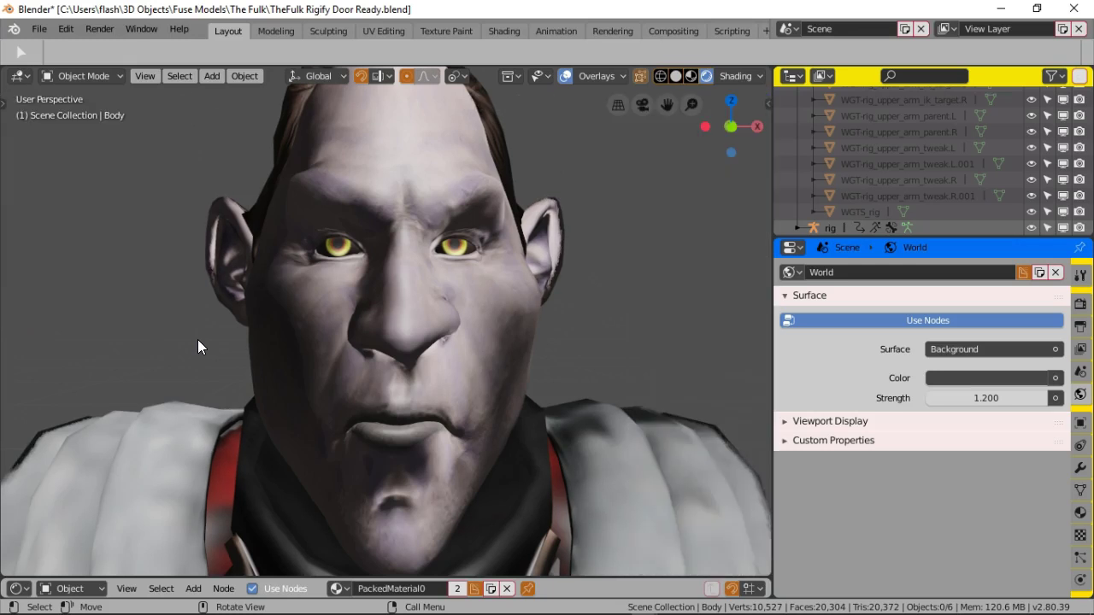
{"action": "middle_click_drag", "start_coordinate": [166, 338], "coordinate": [238, 305]}
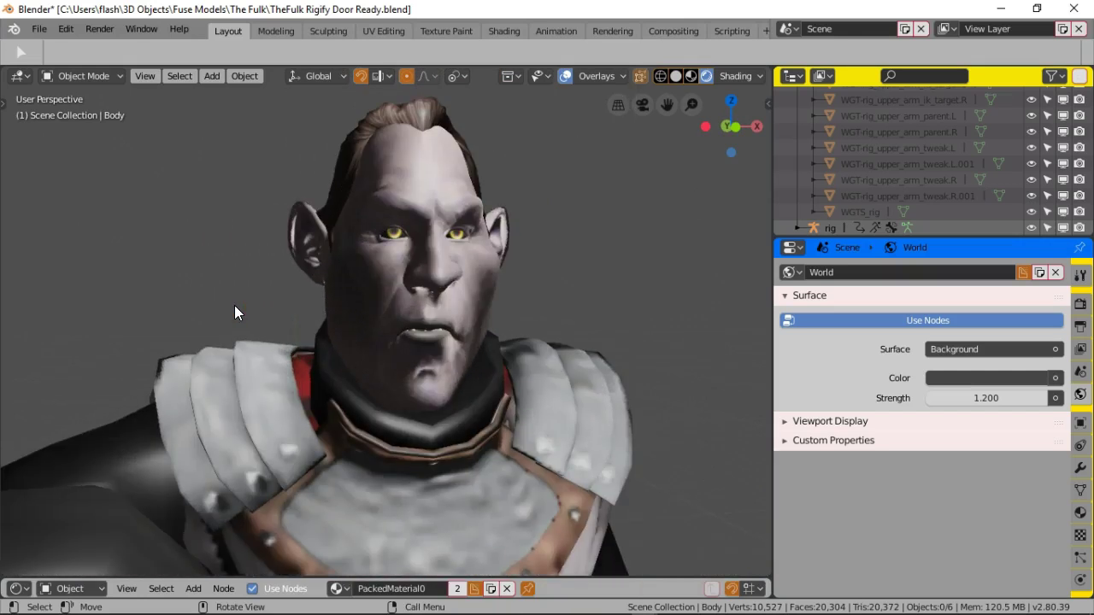
{"action": "middle_click_drag", "start_coordinate": [567, 337], "coordinate": [324, 341]}
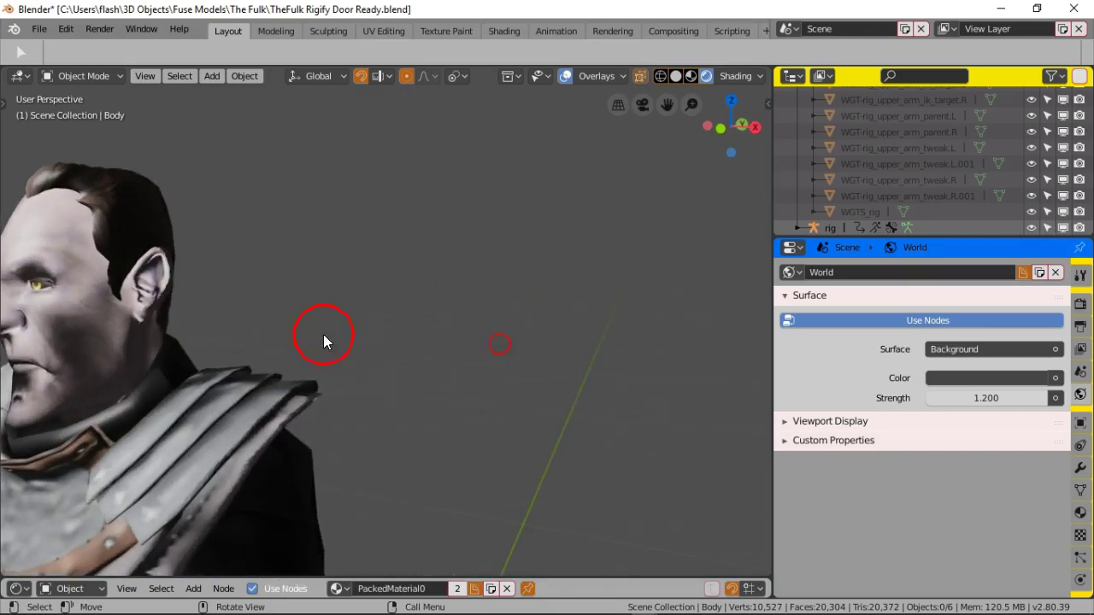
{"action": "middle_click_drag", "start_coordinate": [241, 318], "coordinate": [467, 327]}
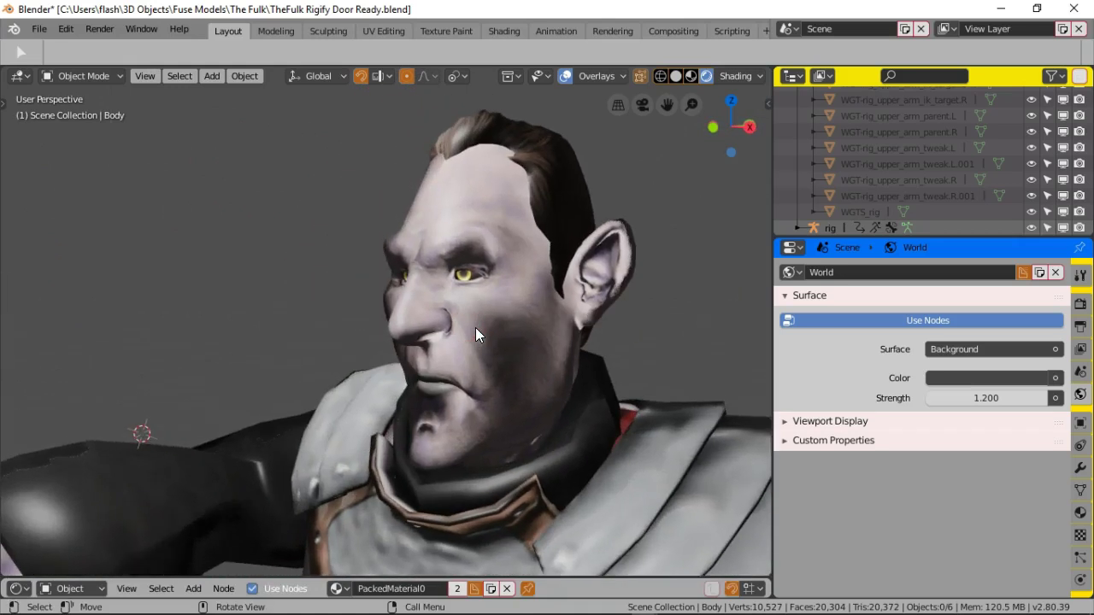
{"action": "middle_click_drag", "start_coordinate": [475, 325], "coordinate": [420, 316]}
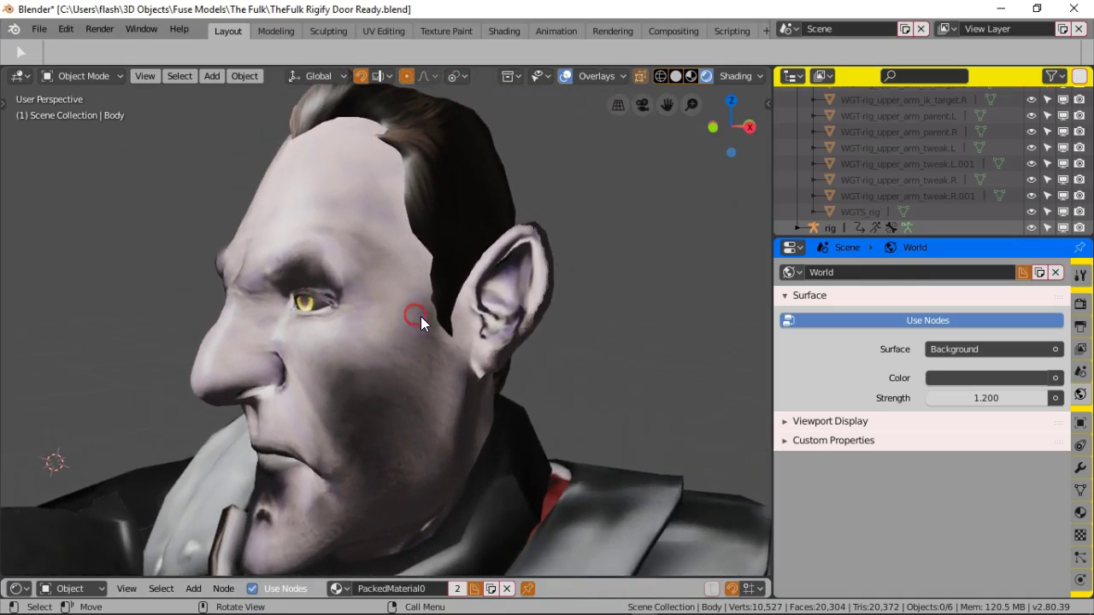
{"action": "mouse_move", "coordinate": [1014, 395]}
{"action": "left_mouse_down"}
{"action": "mouse_move", "coordinate": [1002, 400]}
{"action": "mouse_move", "coordinate": [1012, 398]}
{"action": "left_mouse_up"}
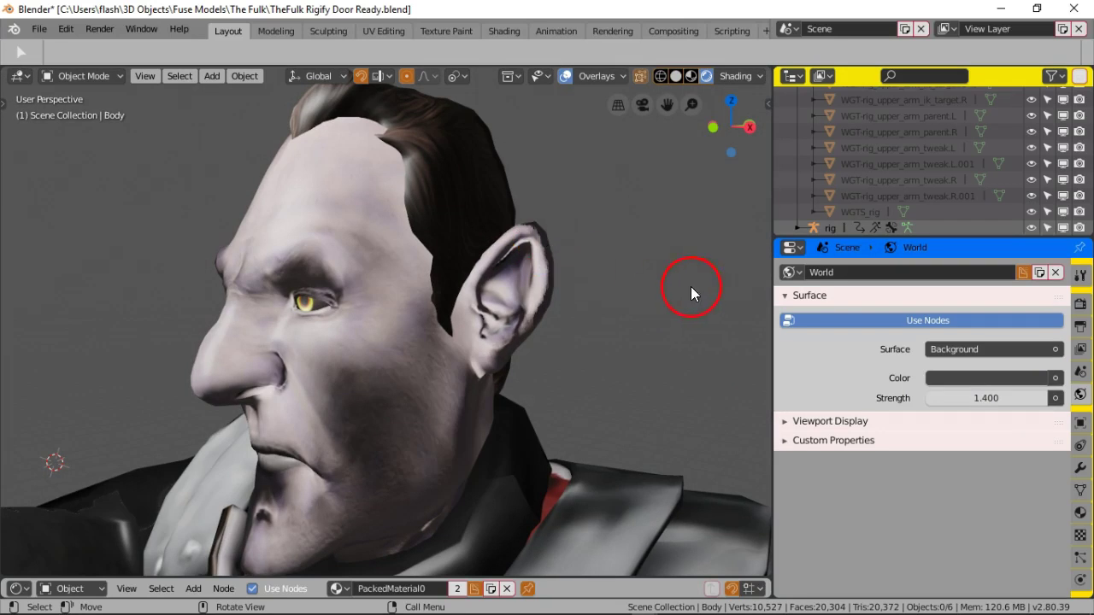
Step: Set the Body material's Clearcoat to 0.889 and try Anisotropic 0.319 with Anisotropic Rotation 0.694
{"action": "left_click", "coordinate": [1080, 306]}
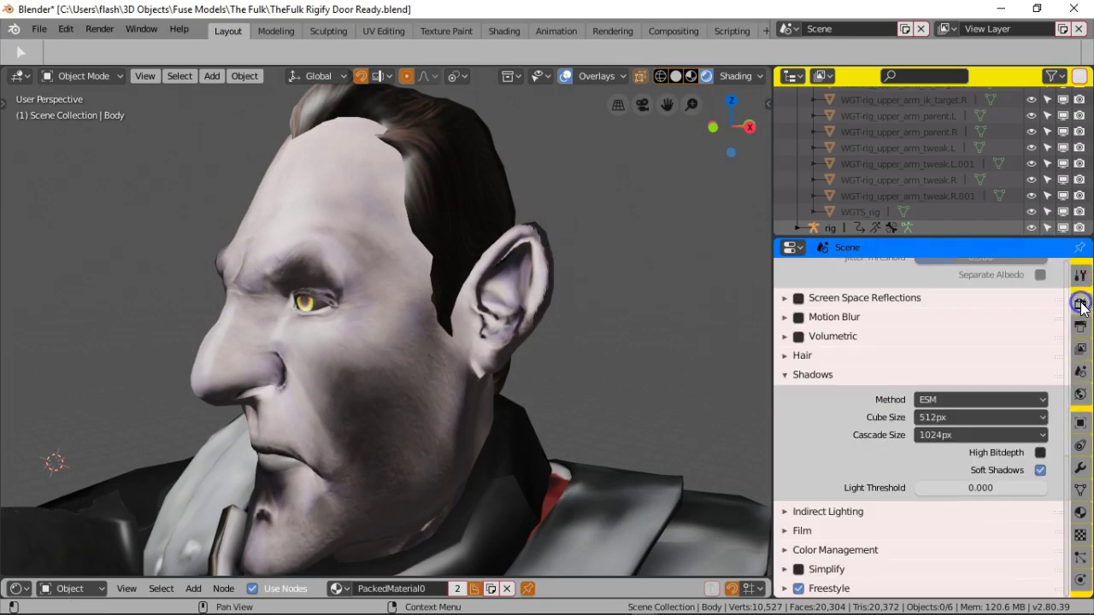
{"action": "left_click", "coordinate": [1082, 514]}
{"action": "mouse_move", "coordinate": [991, 423]}
{"action": "left_mouse_down"}
{"action": "mouse_move", "coordinate": [954, 427]}
{"action": "mouse_move", "coordinate": [996, 423]}
{"action": "mouse_move", "coordinate": [1006, 410]}
{"action": "left_mouse_up"}
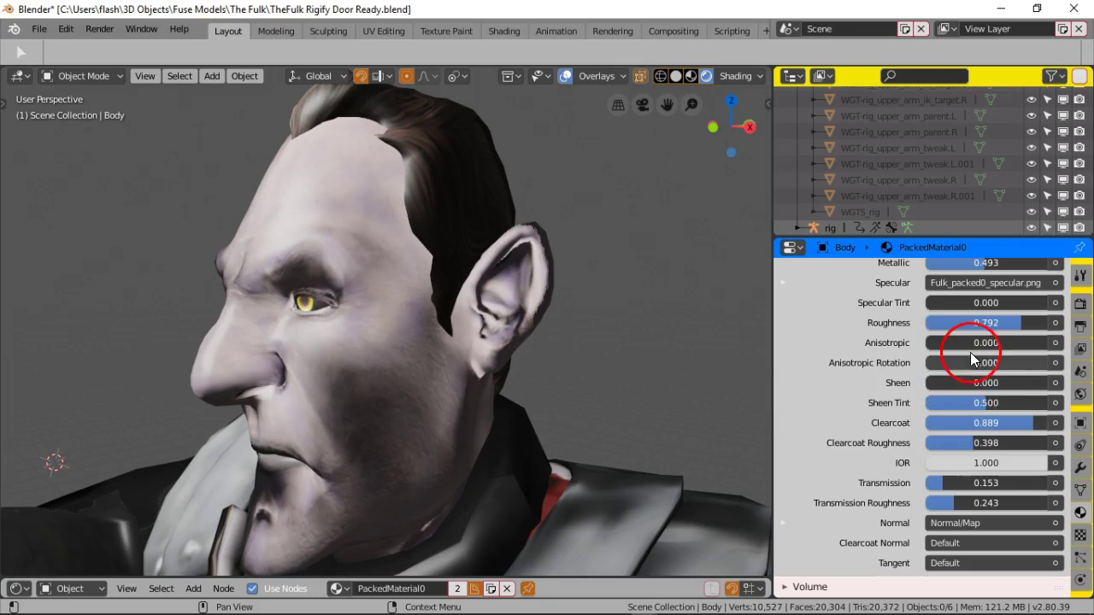
{"action": "mouse_move", "coordinate": [969, 341]}
{"action": "left_mouse_down"}
{"action": "mouse_move", "coordinate": [1039, 342]}
{"action": "mouse_move", "coordinate": [977, 342]}
{"action": "mouse_move", "coordinate": [1026, 359]}
{"action": "mouse_move", "coordinate": [1048, 354]}
{"action": "left_mouse_up"}
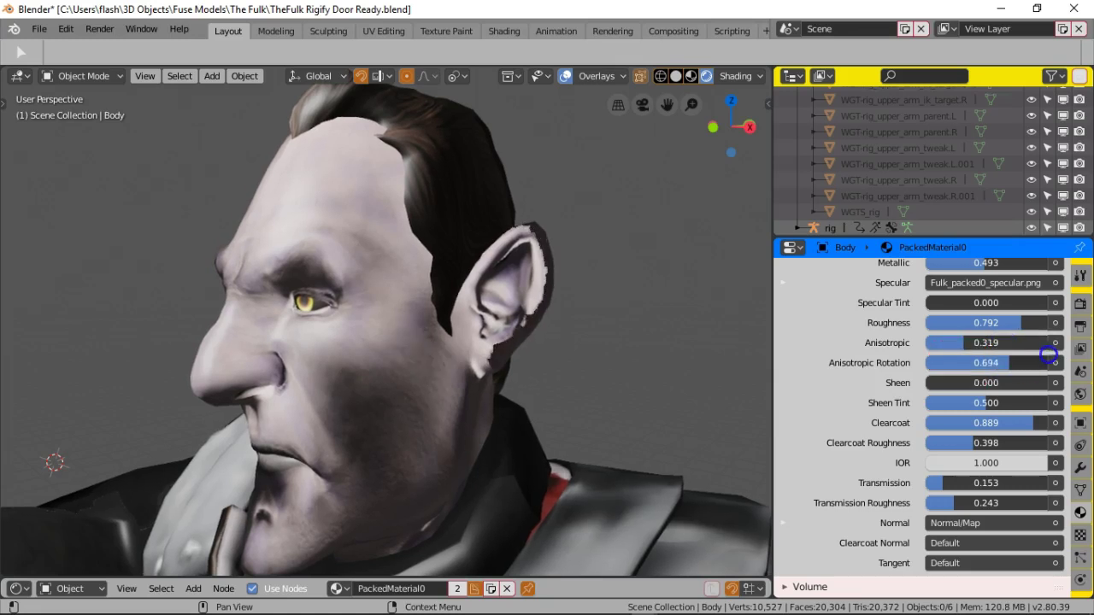
{"action": "mouse_move", "coordinate": [968, 355]}
{"action": "left_mouse_down"}
{"action": "mouse_move", "coordinate": [898, 354]}
{"action": "mouse_move", "coordinate": [929, 340]}
{"action": "mouse_move", "coordinate": [908, 338]}
{"action": "left_mouse_up"}
Step: Try Screen Space Reflections in the Eevee render settings, switch them off again, and enable Subsurface Scattering
{"action": "left_click", "coordinate": [1080, 303]}
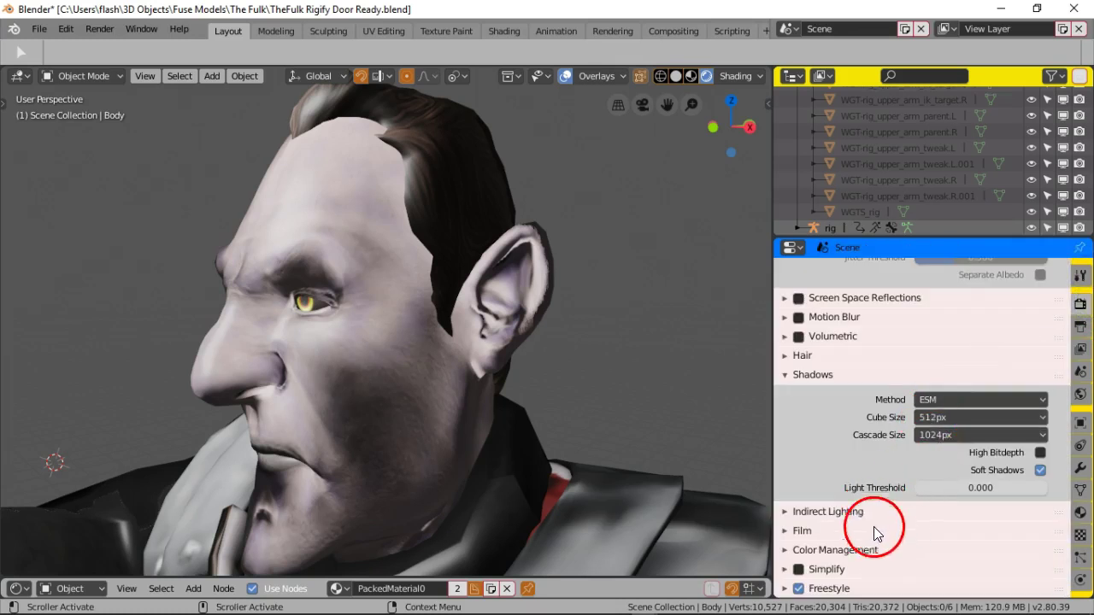
{"action": "scroll", "coordinate": [860, 440], "scroll_direction": "up", "scroll_amount": 3}
{"action": "scroll", "coordinate": [859, 436], "scroll_direction": "up", "scroll_amount": 3}
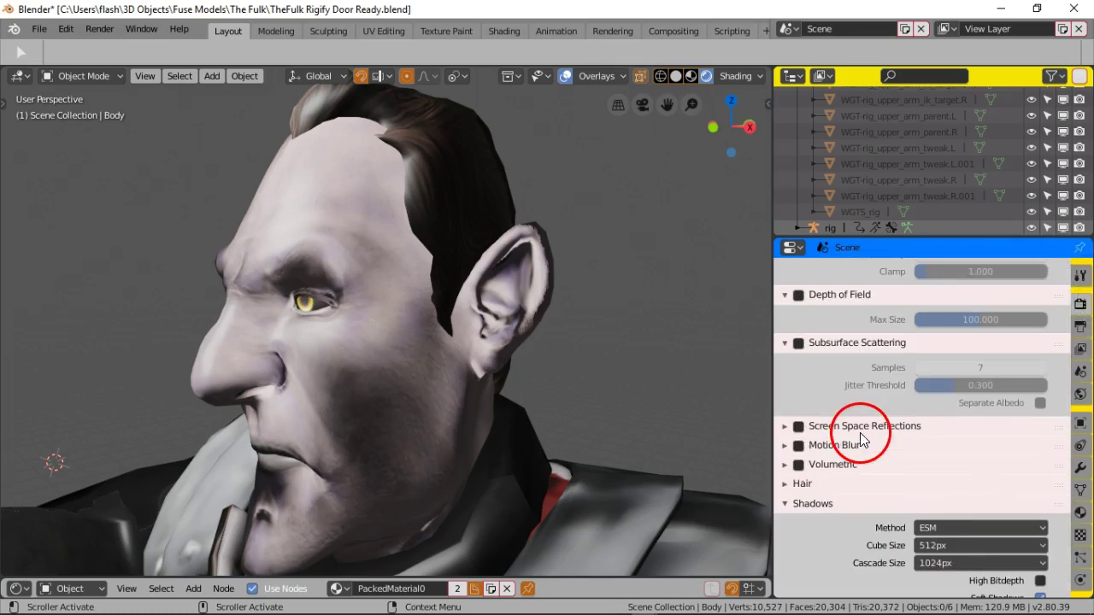
{"action": "left_click", "coordinate": [798, 427]}
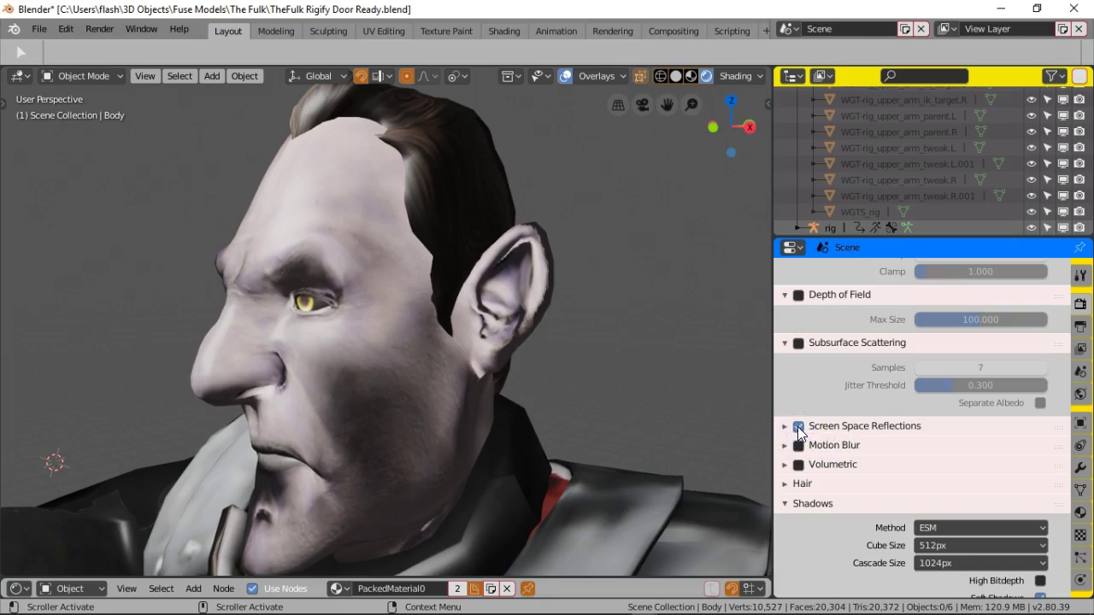
{"action": "left_click", "coordinate": [799, 426]}
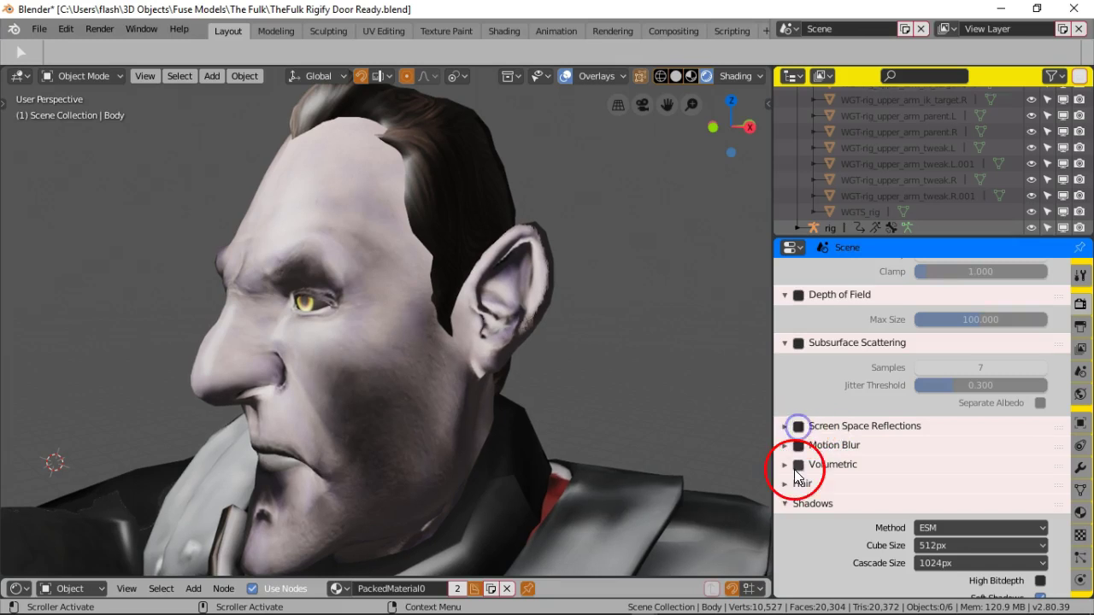
{"action": "left_click", "coordinate": [799, 465]}
{"action": "left_click", "coordinate": [799, 342]}
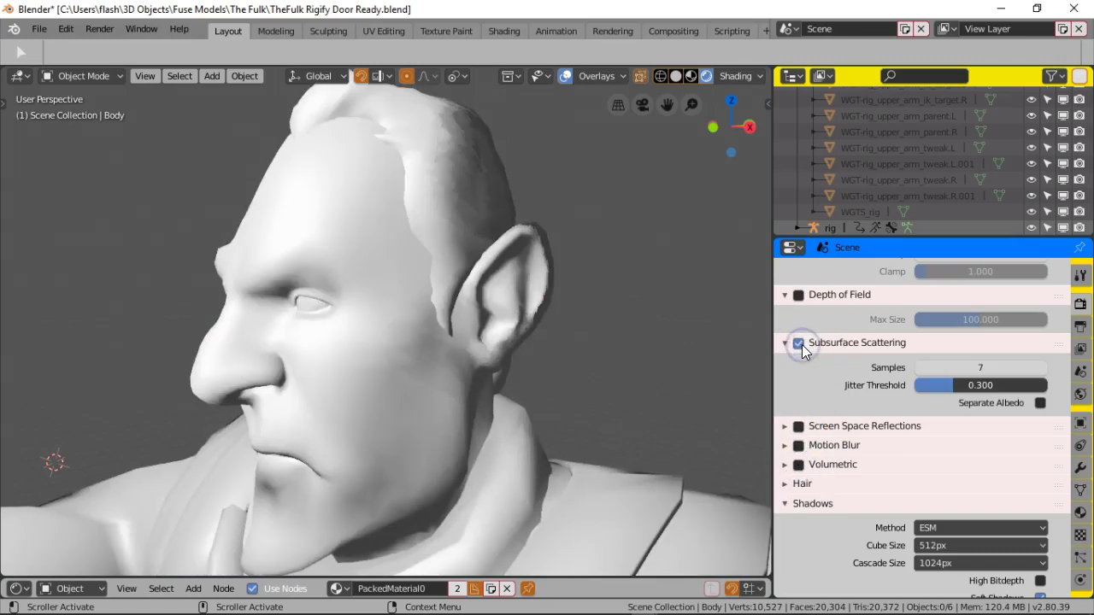
{"action": "left_click", "coordinate": [676, 356]}
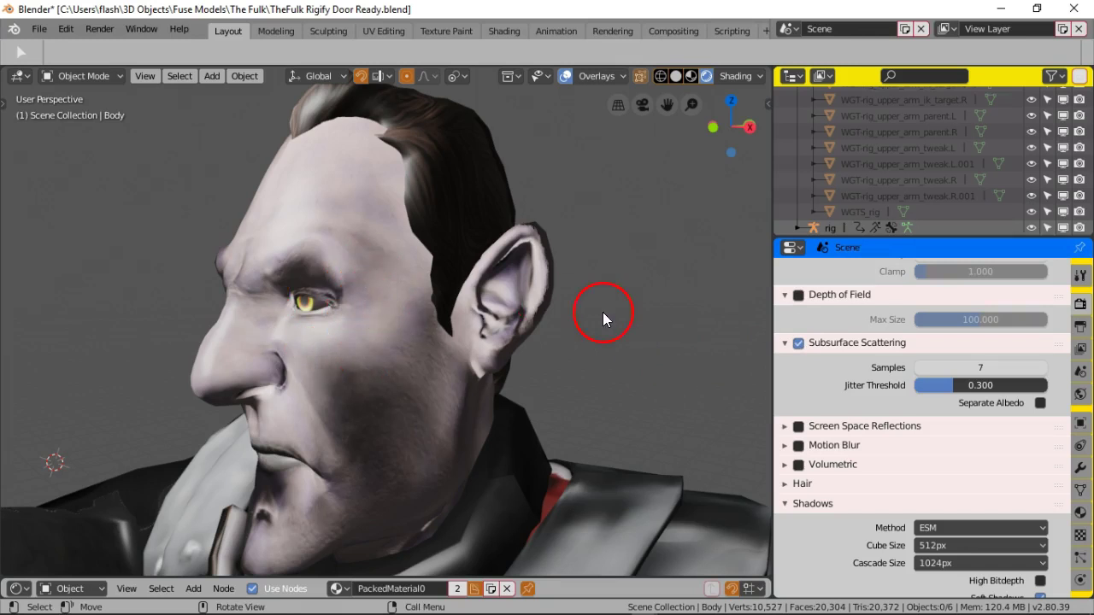
Step: Set the Eevee shadows' Light Threshold to 0.002 and enable High Bitdepth
{"action": "scroll", "coordinate": [872, 338], "scroll_direction": "up", "scroll_amount": 5}
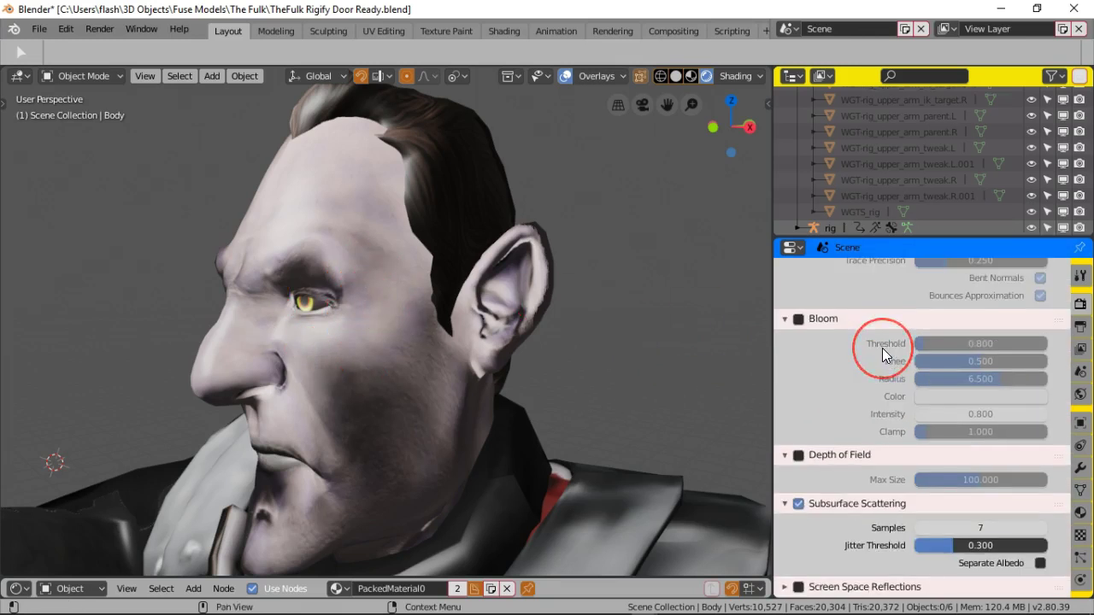
{"action": "scroll", "coordinate": [882, 348], "scroll_direction": "up", "scroll_amount": 5}
{"action": "scroll", "coordinate": [882, 348], "scroll_direction": "down", "scroll_amount": 4}
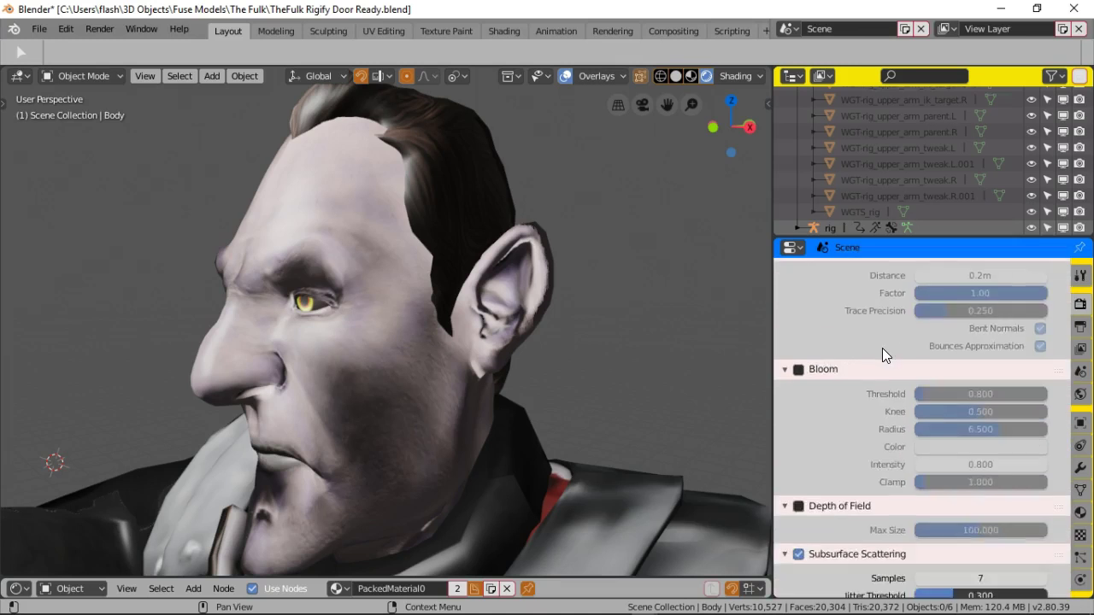
{"action": "scroll", "coordinate": [882, 348], "scroll_direction": "down", "scroll_amount": 8}
{"action": "mouse_move", "coordinate": [986, 488]}
{"action": "left_mouse_down"}
{"action": "mouse_move", "coordinate": [997, 486]}
{"action": "mouse_move", "coordinate": [985, 487]}
{"action": "left_mouse_up"}
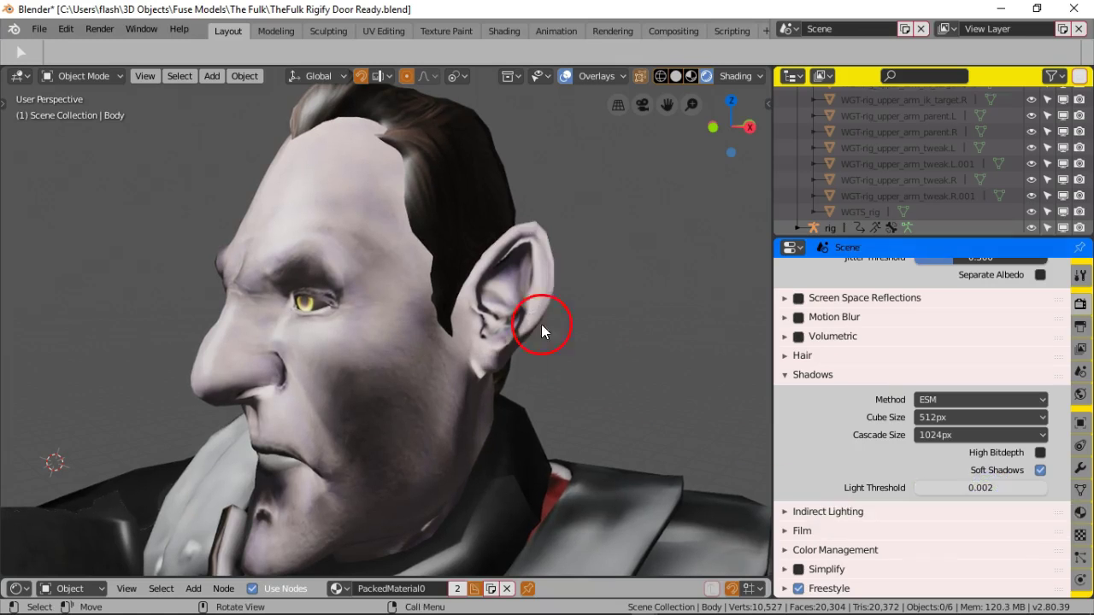
{"action": "left_click", "coordinate": [1040, 452]}
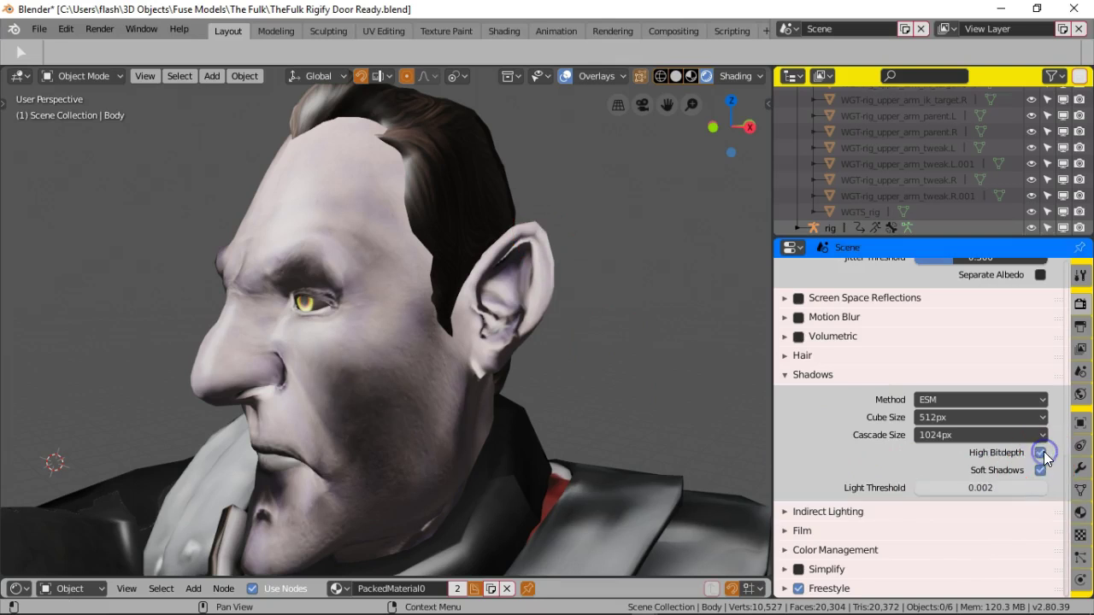
Step: Examine the character's face, outstretched fist and full body from several angles and distances under the new shadow settings
{"action": "middle_click_drag", "start_coordinate": [504, 435], "coordinate": [415, 361]}
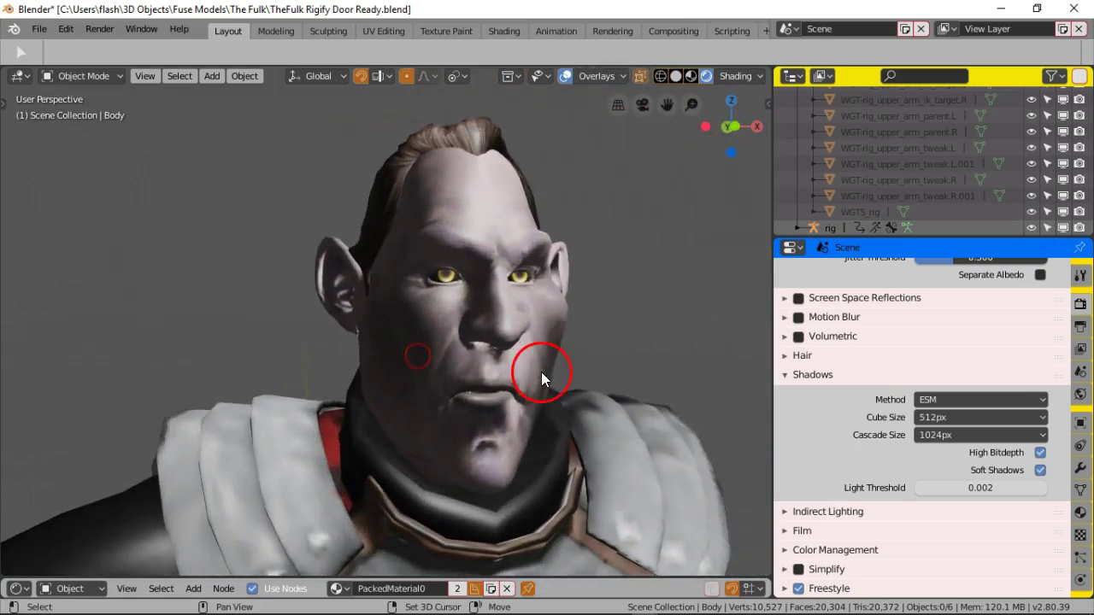
{"action": "middle_click_drag", "start_coordinate": [540, 373], "coordinate": [513, 362]}
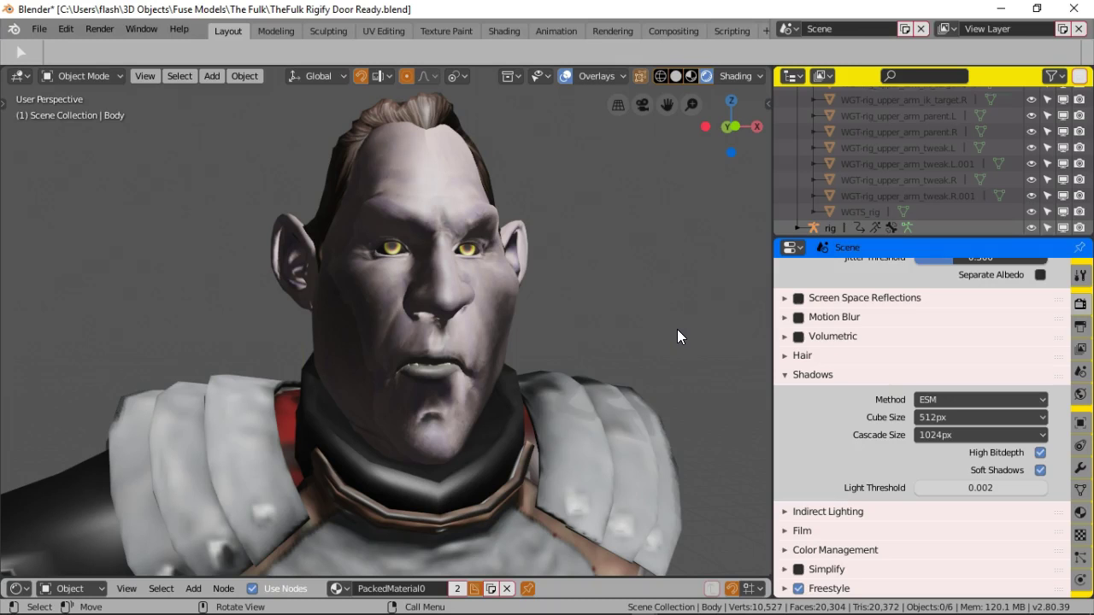
{"action": "mouse_move", "coordinate": [675, 330]}
{"action": "left_mouse_down"}
{"action": "mouse_move", "coordinate": [637, 452]}
{"action": "mouse_move", "coordinate": [632, 248]}
{"action": "left_mouse_up"}
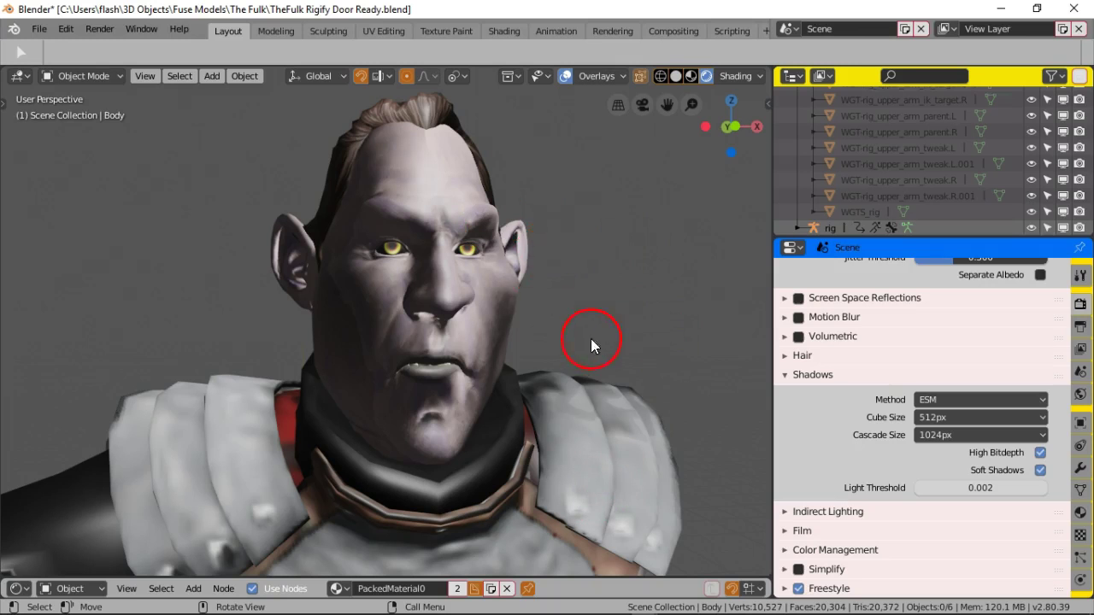
{"action": "scroll", "coordinate": [385, 246], "scroll_direction": "down", "scroll_amount": 4}
{"action": "middle_click_drag", "start_coordinate": [370, 275], "coordinate": [471, 253]}
{"action": "scroll", "coordinate": [387, 324], "scroll_direction": "up", "scroll_amount": 6}
{"action": "scroll", "coordinate": [521, 244], "scroll_direction": "up", "scroll_amount": 3}
{"action": "left_click", "coordinate": [411, 329]}
{"action": "left_click", "coordinate": [468, 261]}
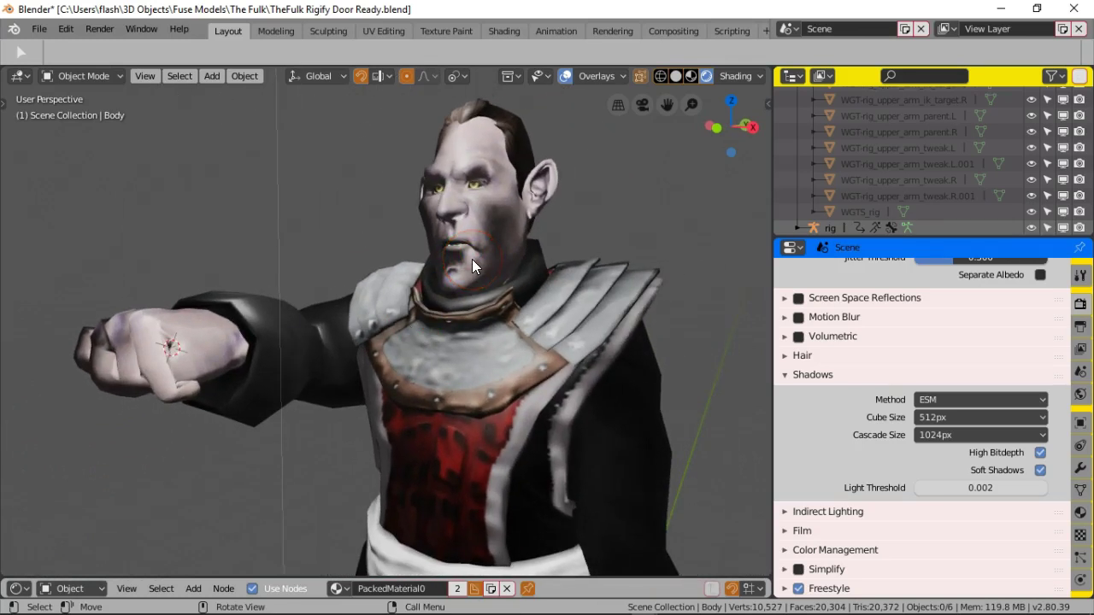
{"action": "left_click", "coordinate": [428, 342]}
{"action": "scroll", "coordinate": [428, 342], "scroll_direction": "down", "scroll_amount": 4}
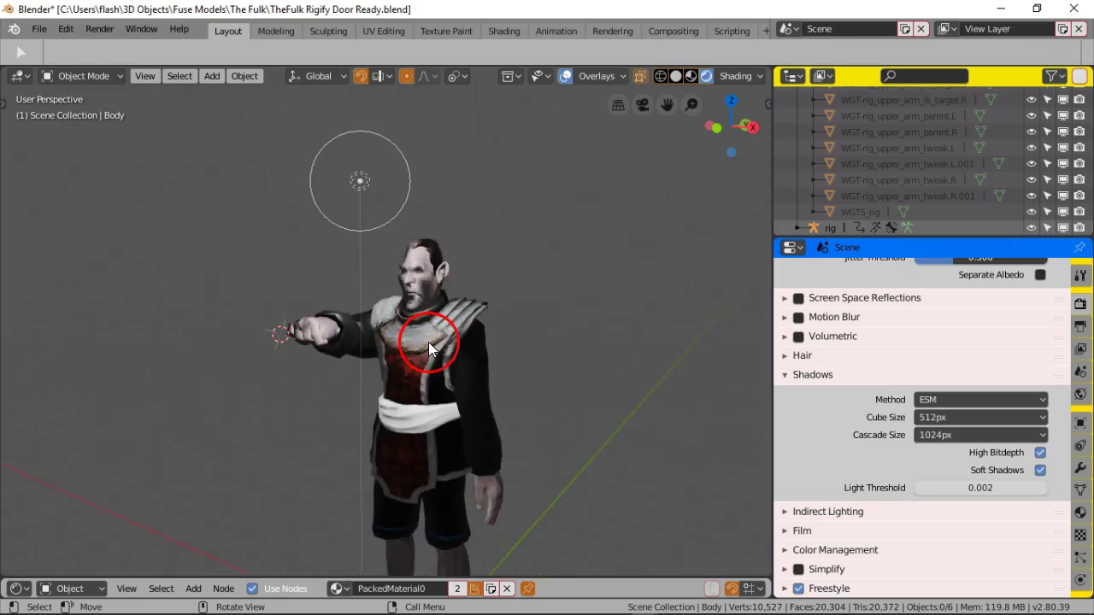
{"action": "middle_click_drag", "start_coordinate": [429, 342], "coordinate": [445, 270]}
{"action": "left_click", "coordinate": [487, 240]}
{"action": "middle_click_drag", "start_coordinate": [487, 240], "coordinate": [254, 378]}
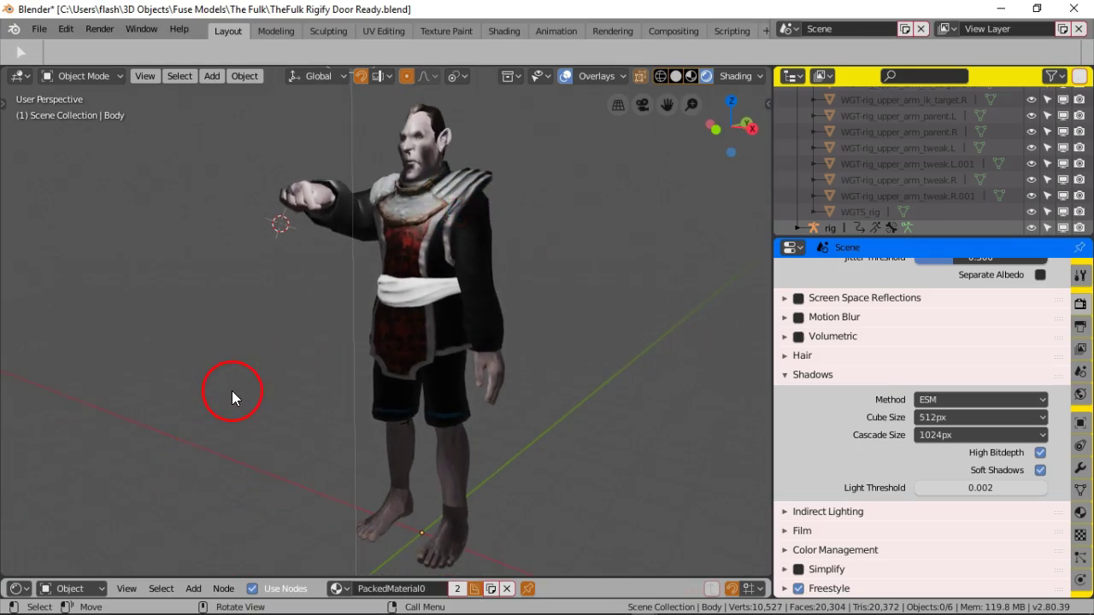
Step: Turn off the viewport overlays and darken the World background color to 0.009 in R, G and B
{"action": "left_click", "coordinate": [565, 76]}
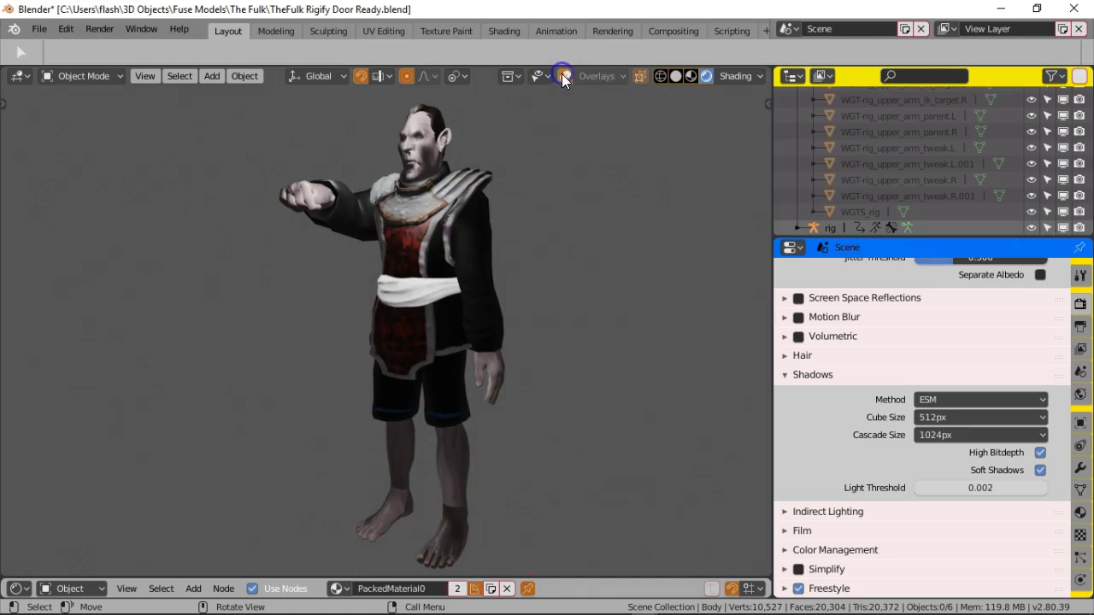
{"action": "left_click", "coordinate": [1080, 394]}
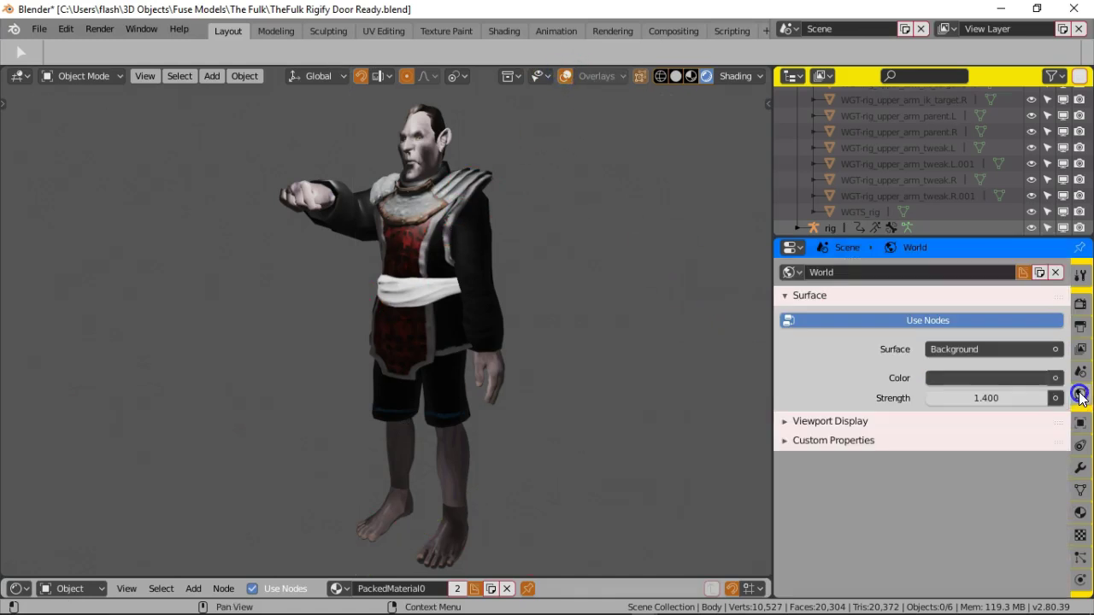
{"action": "left_click", "coordinate": [995, 378]}
{"action": "left_click_drag", "start_coordinate": [1034, 209], "coordinate": [1033, 255]}
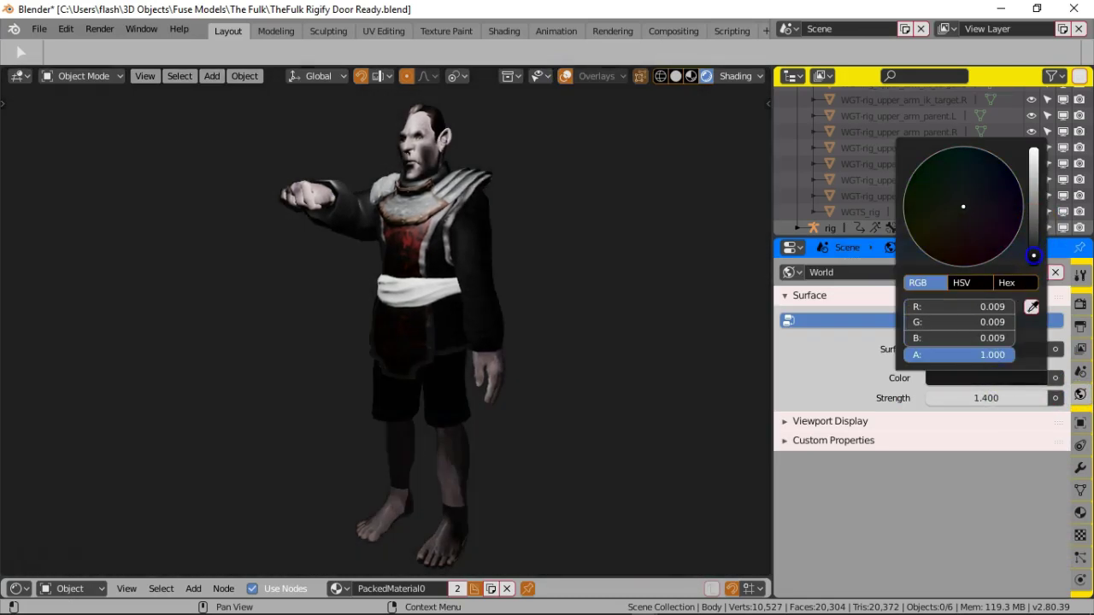
Step: Examine the character's torso, face and eyes up close against the dark world background
{"action": "scroll", "coordinate": [533, 315], "scroll_direction": "up", "scroll_amount": 4}
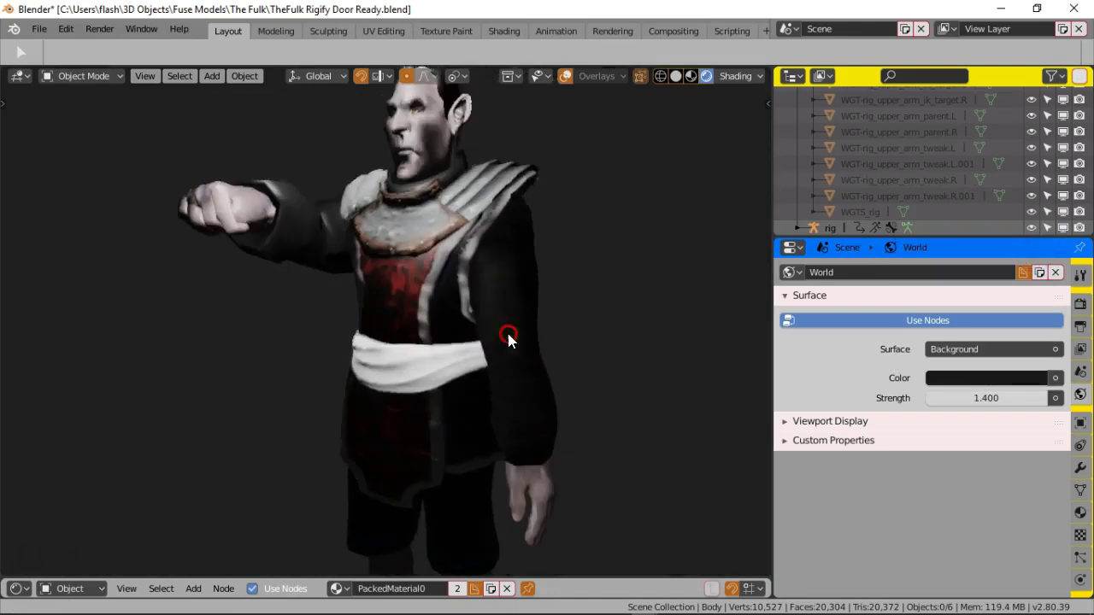
{"action": "middle_click_drag", "start_coordinate": [507, 335], "coordinate": [506, 367], "text": "shift"}
{"action": "scroll", "coordinate": [506, 367], "scroll_direction": "up", "scroll_amount": 3}
{"action": "middle_click_drag", "start_coordinate": [506, 295], "coordinate": [510, 392]}
{"action": "scroll", "coordinate": [502, 426], "scroll_direction": "up", "scroll_amount": 4}
{"action": "middle_click_drag", "start_coordinate": [559, 359], "coordinate": [485, 393], "text": "shift"}
{"action": "middle_click_drag", "start_coordinate": [485, 393], "coordinate": [448, 373]}
{"action": "scroll", "coordinate": [462, 379], "scroll_direction": "down", "scroll_amount": 5}
{"action": "scroll", "coordinate": [385, 369], "scroll_direction": "up", "scroll_amount": 5}
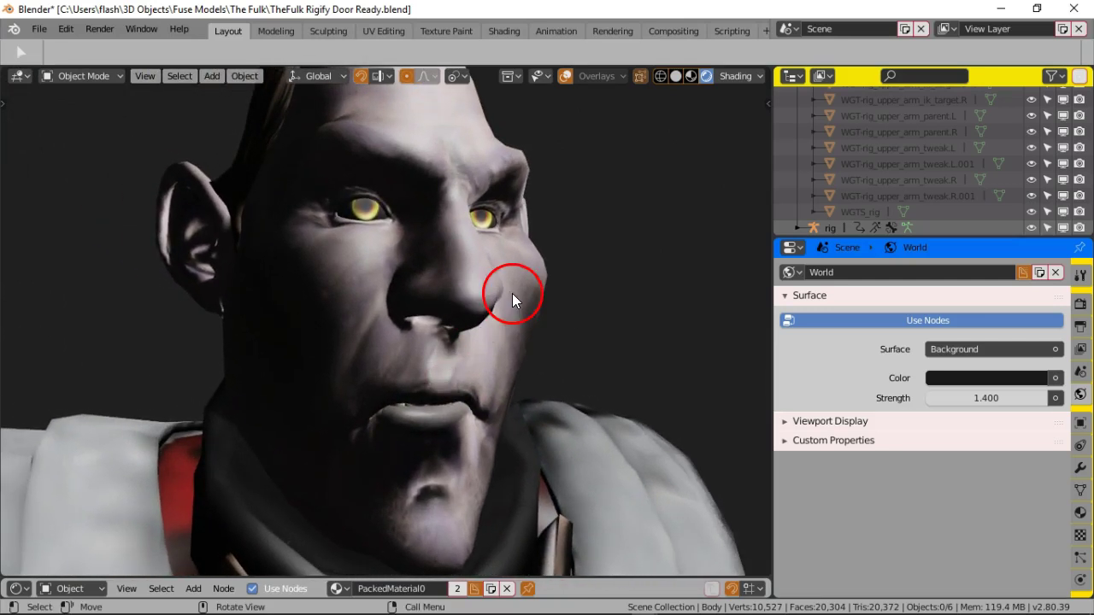
Step: Switch the 3D viewport's shading to LookDev and view the head and shoulders from slightly farther away
{"action": "left_click", "coordinate": [735, 79]}
{"action": "left_click", "coordinate": [734, 79]}
{"action": "left_click", "coordinate": [734, 79]}
{"action": "left_click", "coordinate": [650, 126]}
{"action": "left_click", "coordinate": [692, 77]}
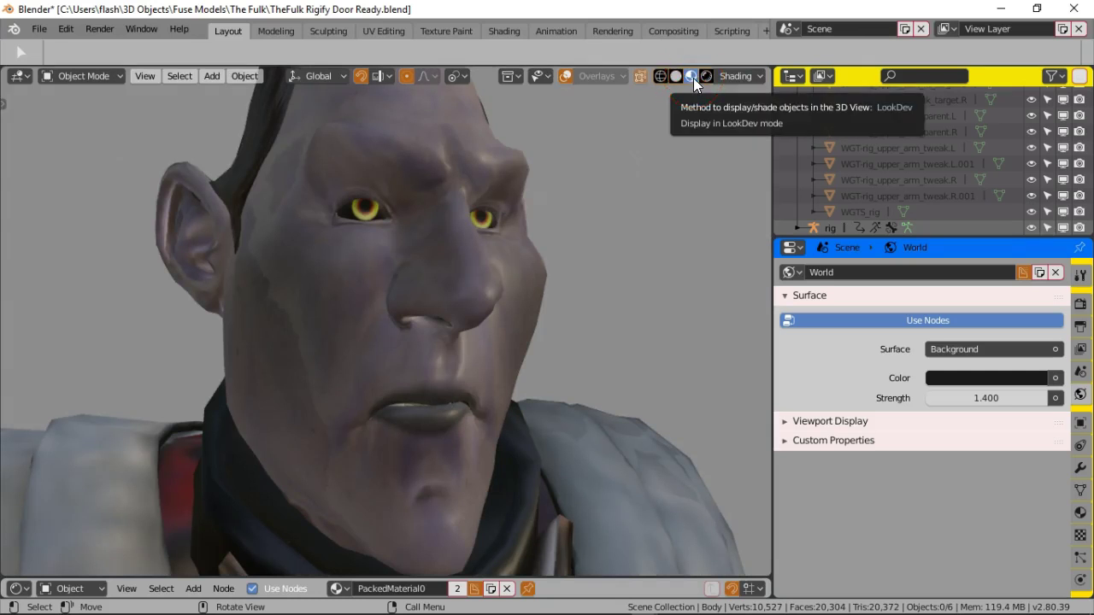
{"action": "left_click", "coordinate": [699, 208]}
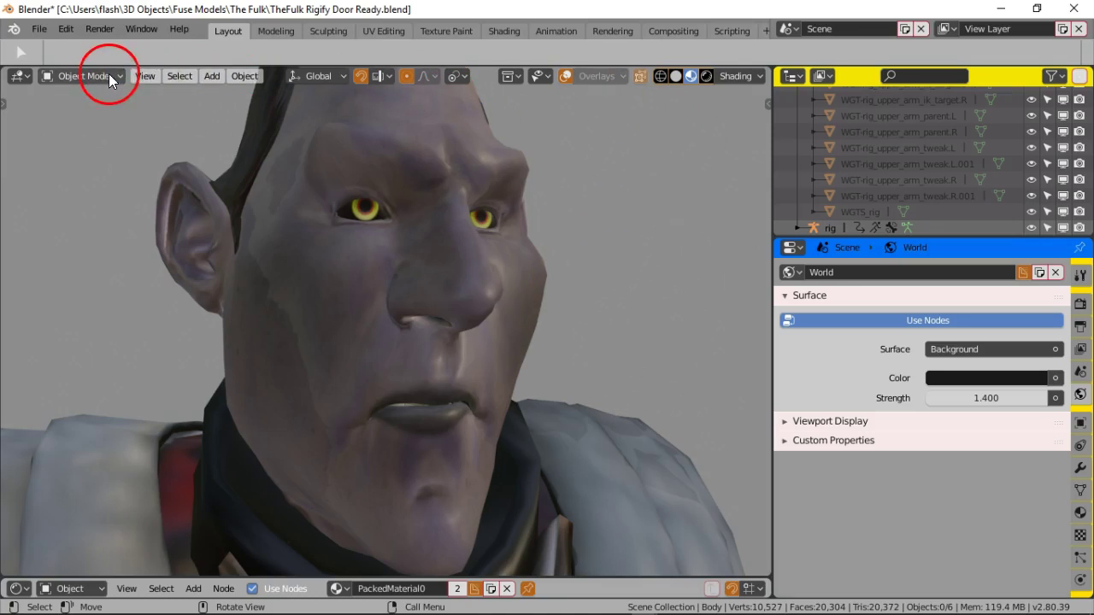
{"action": "scroll", "coordinate": [694, 136], "scroll_direction": "down", "scroll_amount": 3}
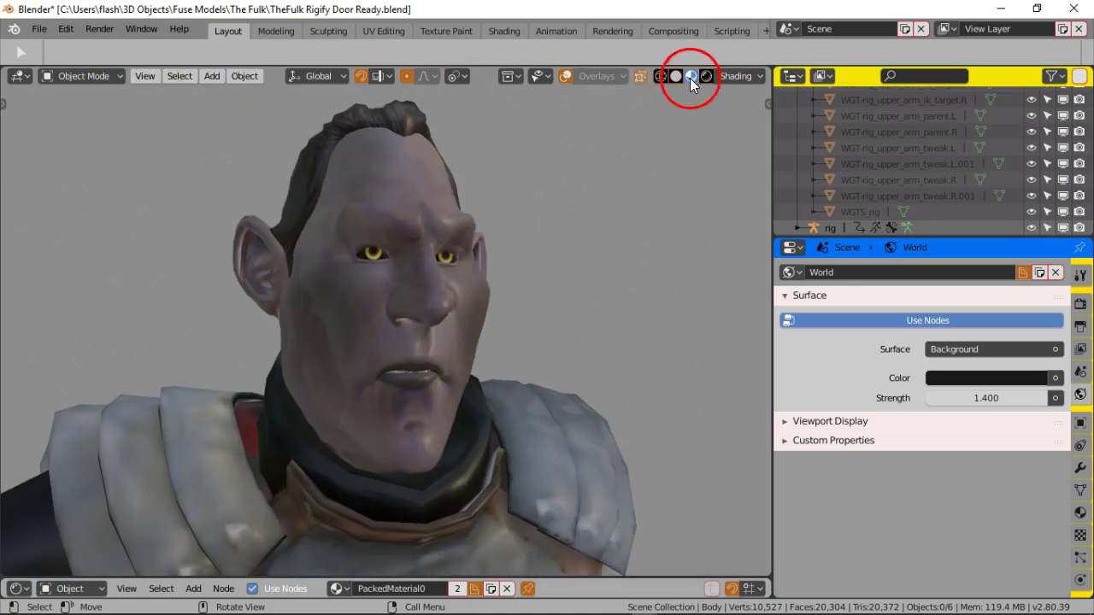
Step: Change the scene's render engine from Eevee to Cycles
{"action": "left_click", "coordinate": [1081, 303]}
{"action": "scroll", "coordinate": [945, 315], "scroll_direction": "up", "scroll_amount": 10}
{"action": "left_click", "coordinate": [990, 272]}
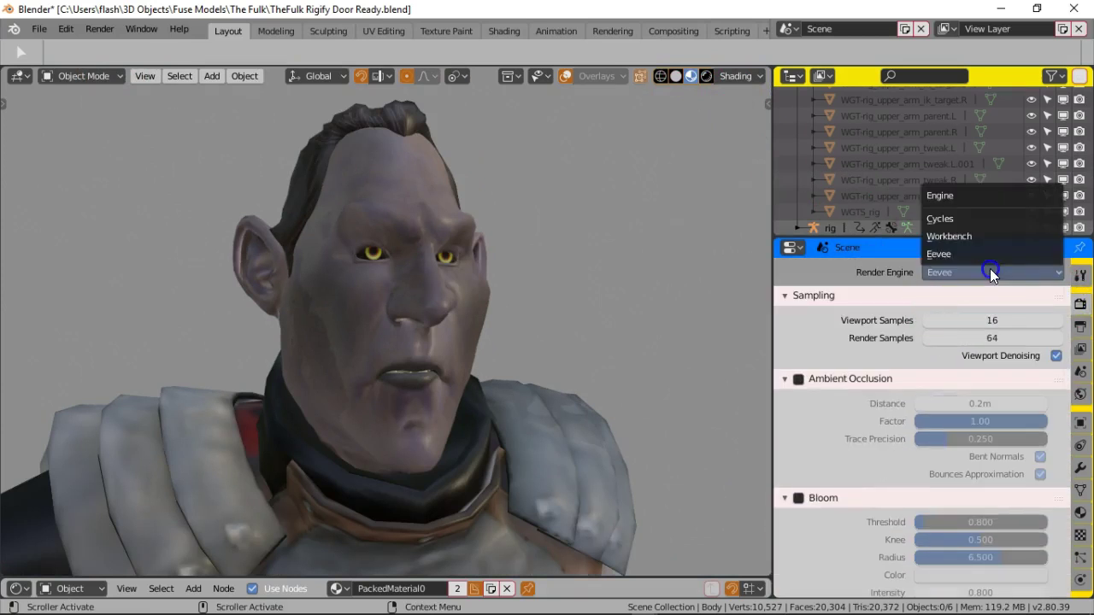
{"action": "left_click", "coordinate": [975, 219]}
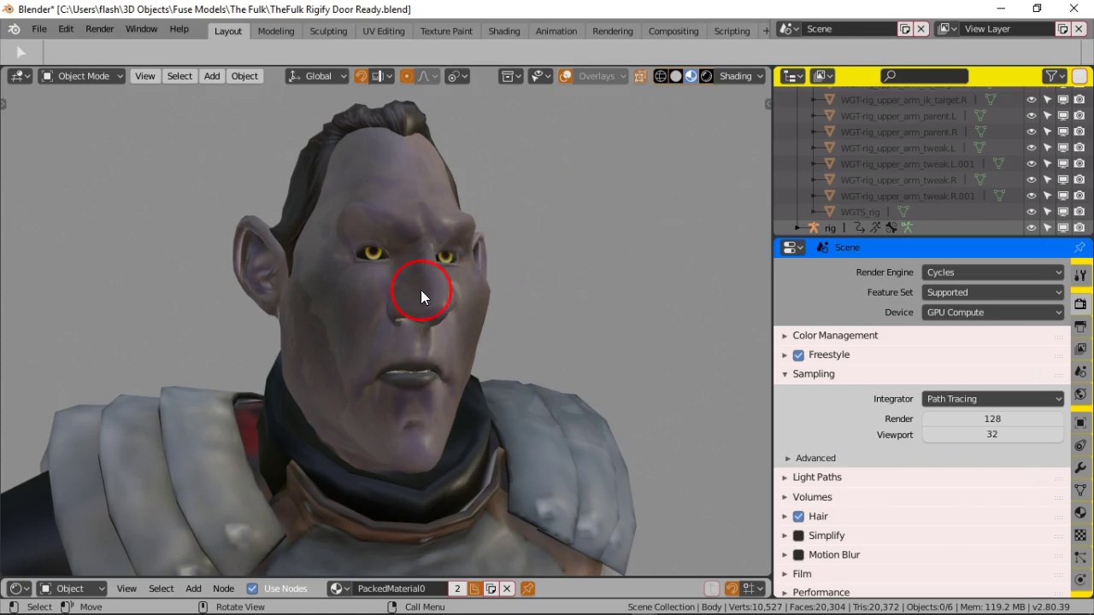
Step: Switch the 3D viewport to Rendered shading and examine the character's head and face up close in Cycles
{"action": "left_click", "coordinate": [705, 79]}
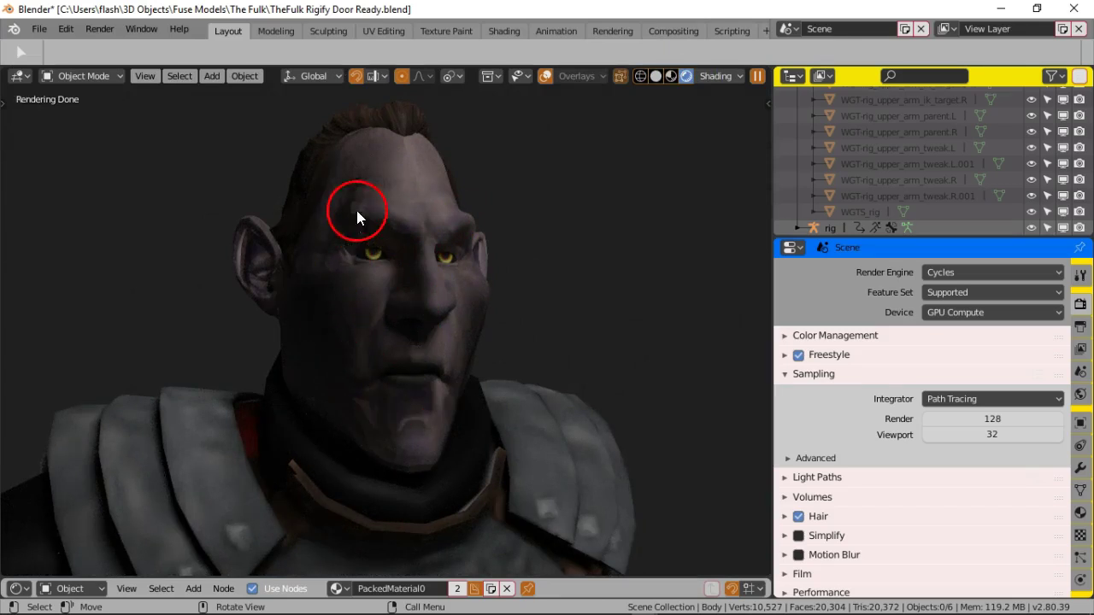
{"action": "scroll", "coordinate": [336, 273], "scroll_direction": "up", "scroll_amount": 4}
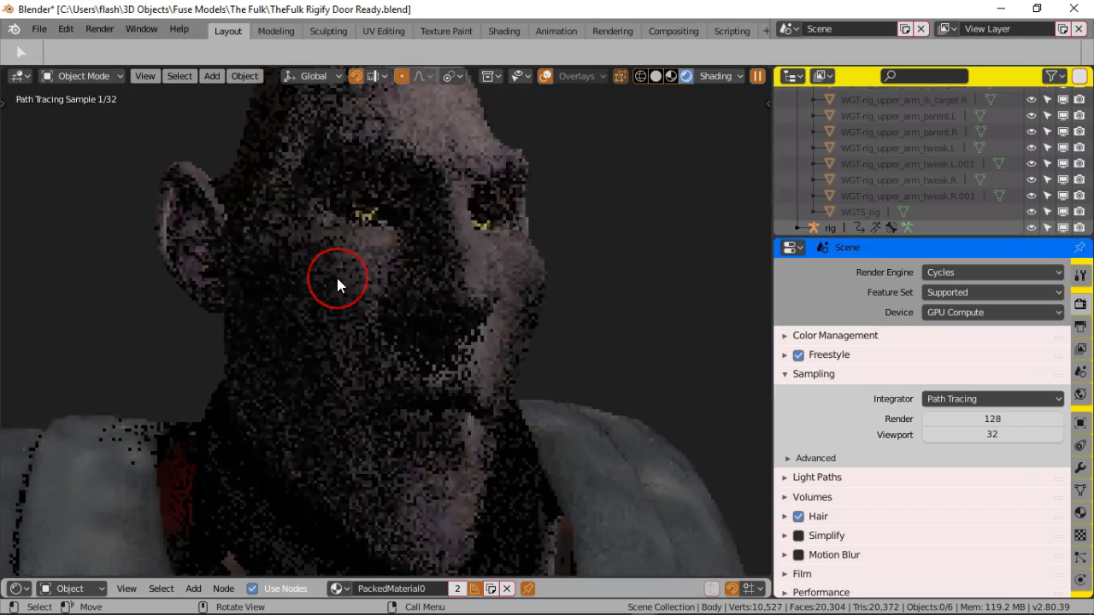
{"action": "scroll", "coordinate": [337, 274], "scroll_direction": "down", "scroll_amount": 2}
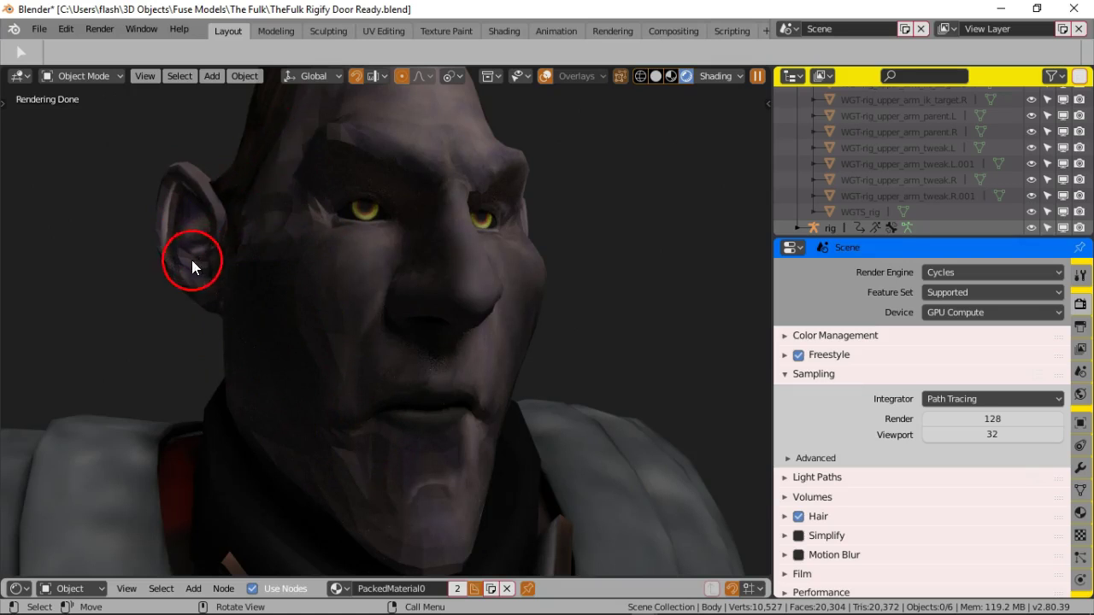
{"action": "scroll", "coordinate": [197, 223], "scroll_direction": "down", "scroll_amount": 3}
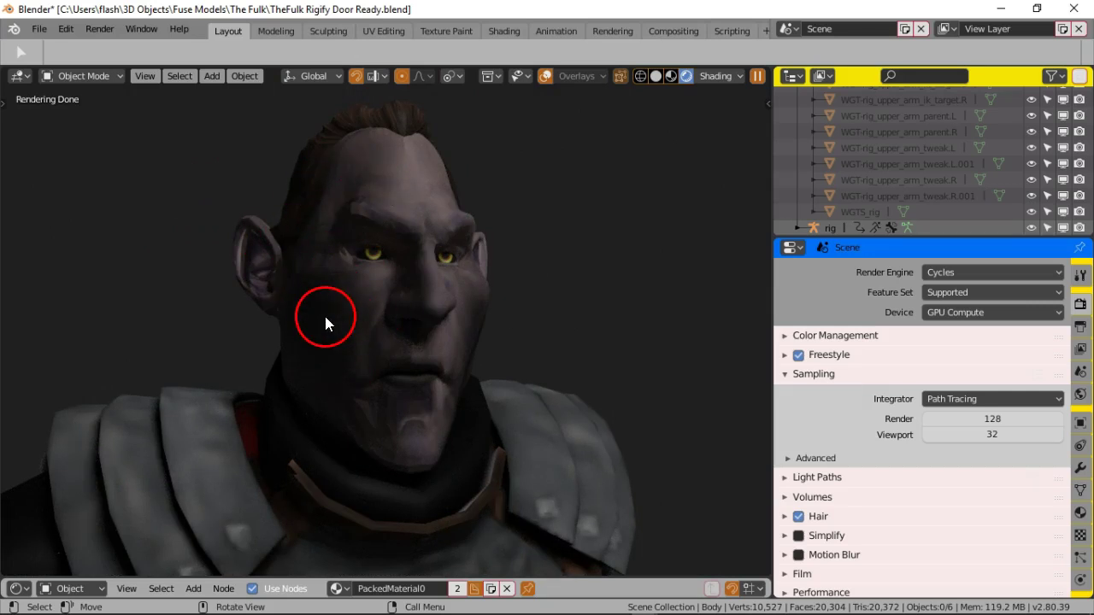
Step: Turn the viewport overlays back on and apply Shade Smooth to the character's body
{"action": "left_click", "coordinate": [318, 254]}
{"action": "left_click", "coordinate": [547, 76]}
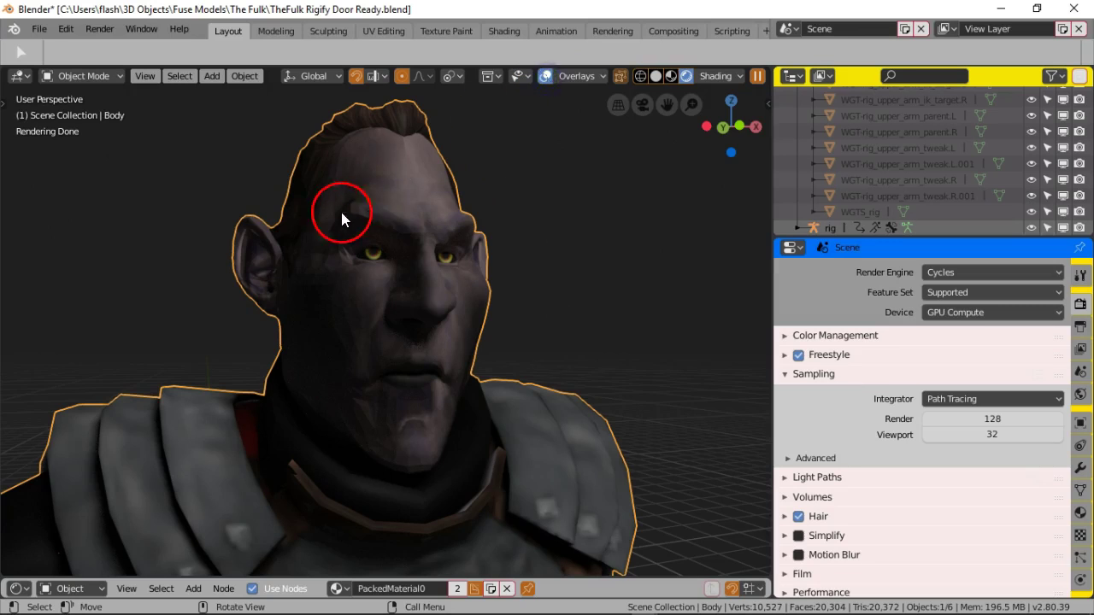
{"action": "left_click", "coordinate": [248, 78]}
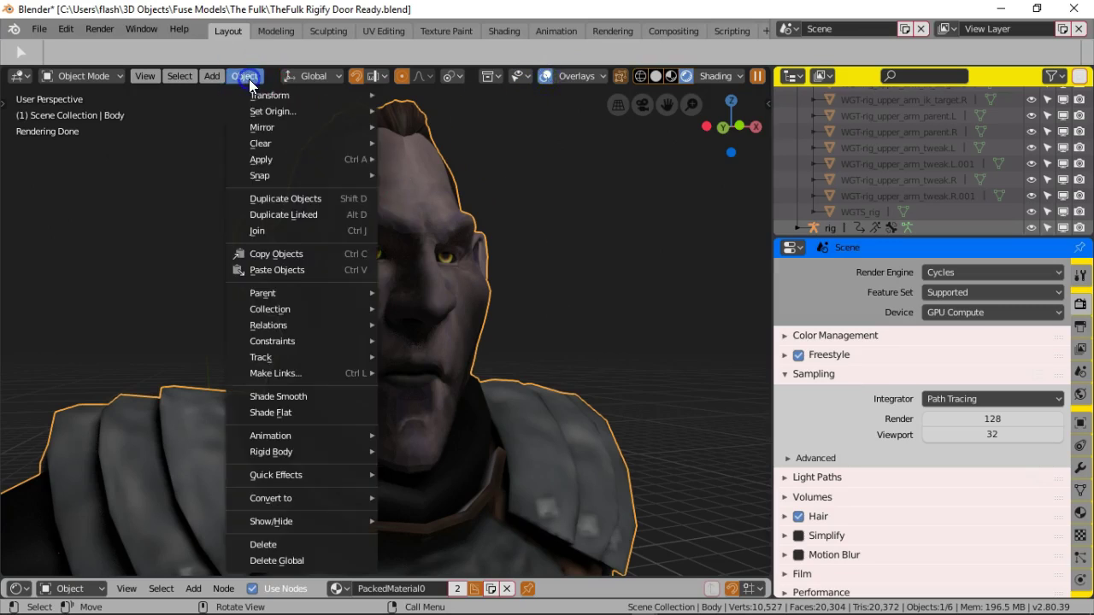
{"action": "mouse_move", "coordinate": [300, 460]}
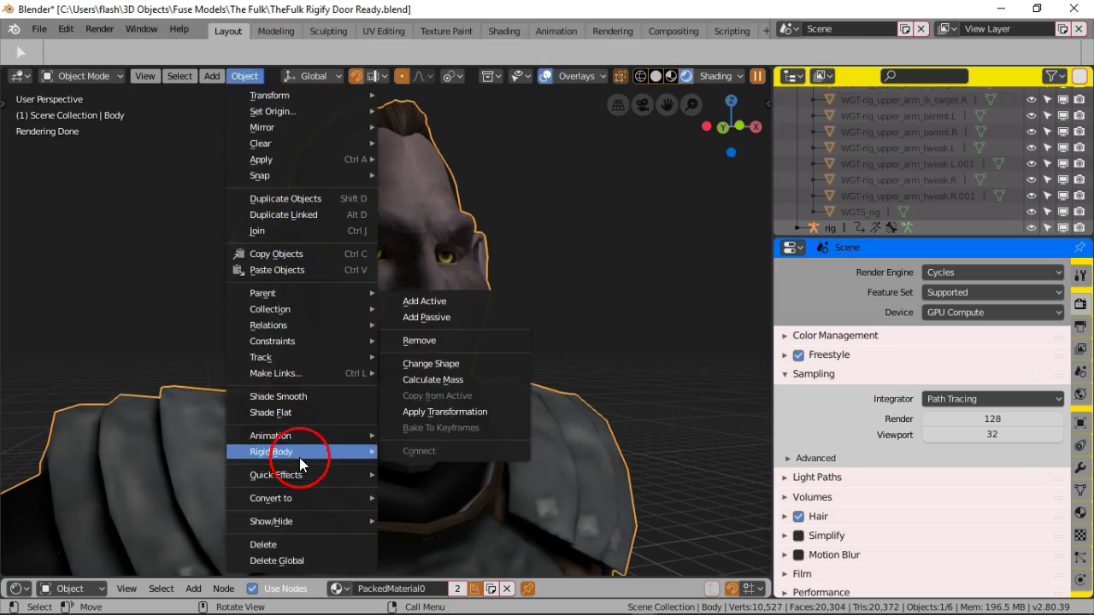
{"action": "left_click", "coordinate": [310, 401]}
{"action": "left_click", "coordinate": [325, 234]}
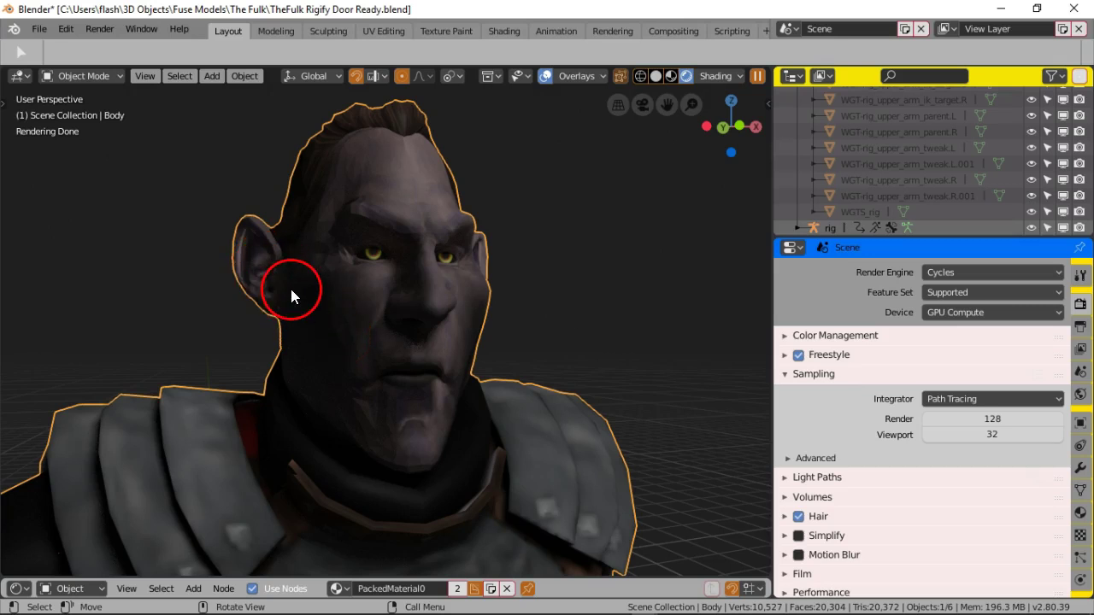
Step: Examine the character's face, upper body and existing lamp in the Cycles viewport from close up and farther away
{"action": "scroll", "coordinate": [291, 291], "scroll_direction": "down", "scroll_amount": 4}
{"action": "scroll", "coordinate": [301, 436], "scroll_direction": "up", "scroll_amount": 4}
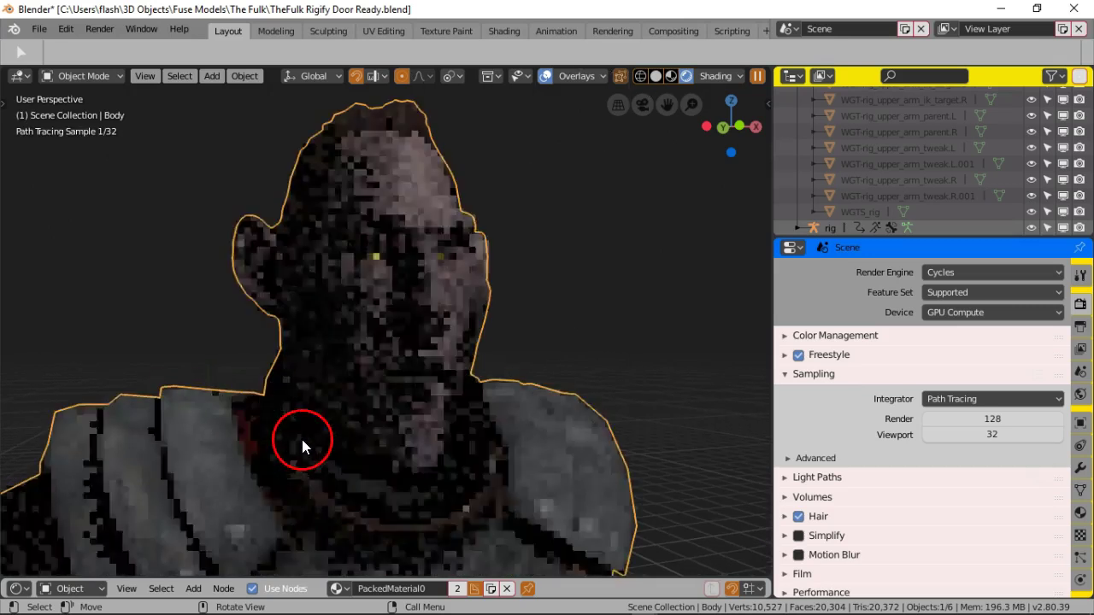
{"action": "scroll", "coordinate": [324, 385], "scroll_direction": "up", "scroll_amount": 2}
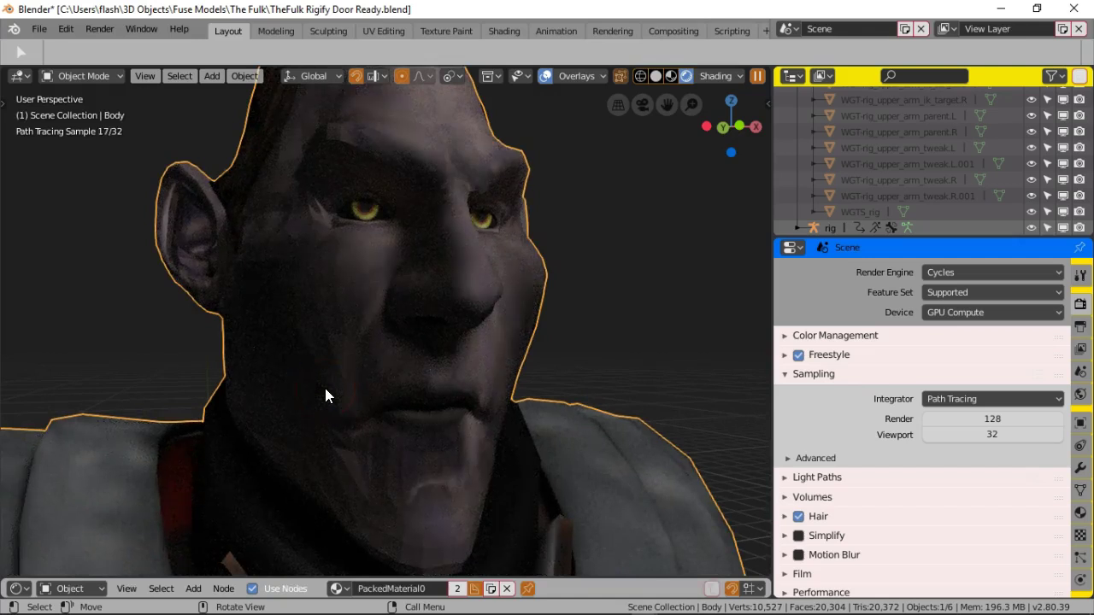
{"action": "scroll", "coordinate": [325, 389], "scroll_direction": "down", "scroll_amount": 2}
{"action": "scroll", "coordinate": [359, 373], "scroll_direction": "down", "scroll_amount": 2}
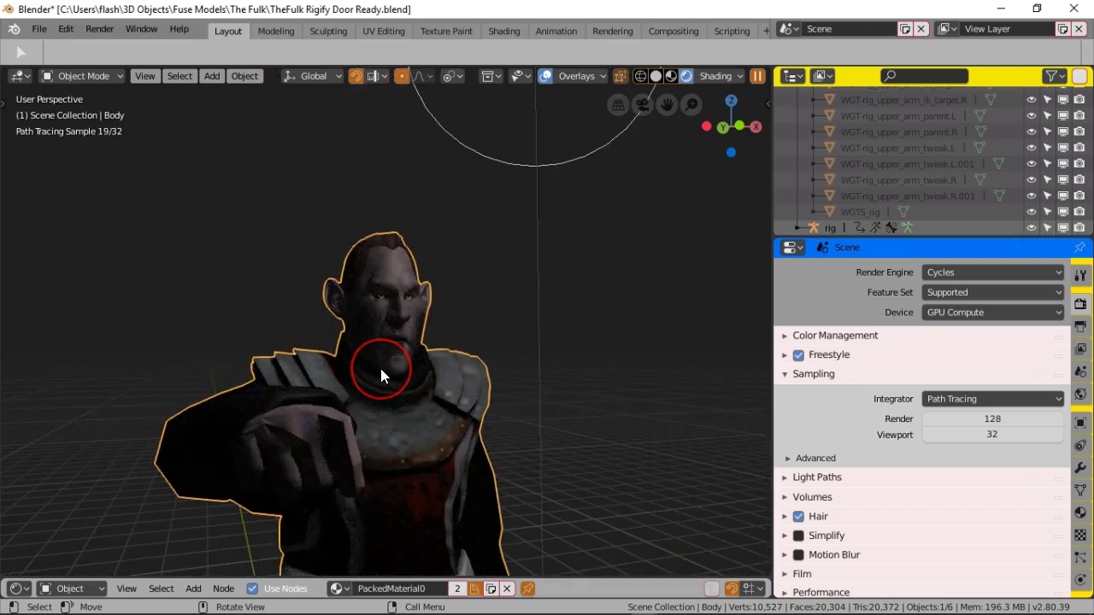
{"action": "scroll", "coordinate": [382, 374], "scroll_direction": "down", "scroll_amount": 2}
{"action": "scroll", "coordinate": [383, 376], "scroll_direction": "up", "scroll_amount": 2}
{"action": "scroll", "coordinate": [380, 373], "scroll_direction": "up", "scroll_amount": 4}
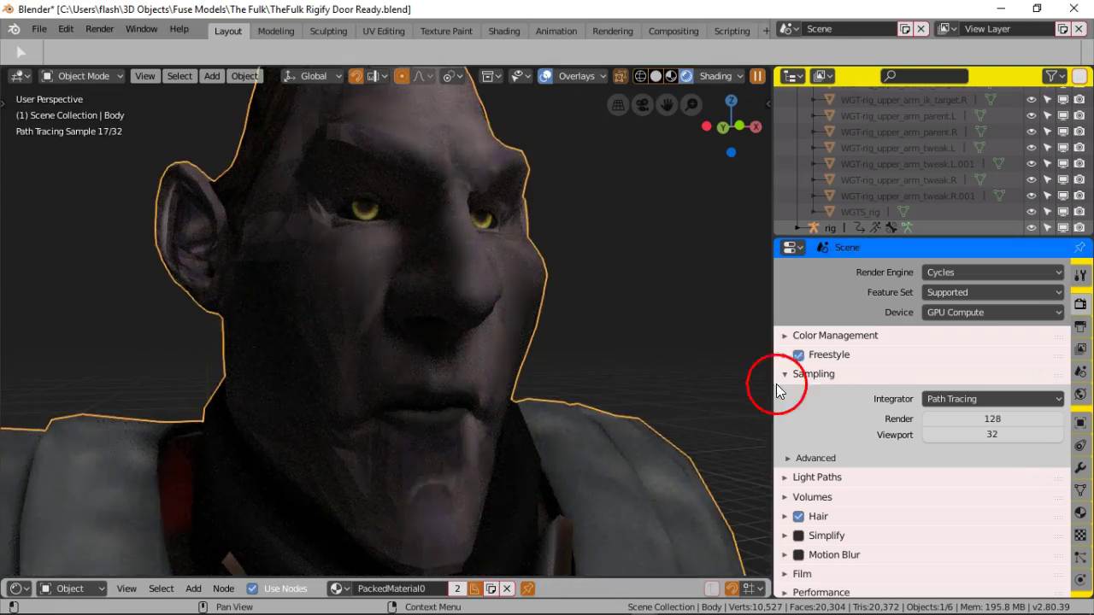
{"action": "scroll", "coordinate": [524, 315], "scroll_direction": "down", "scroll_amount": 4}
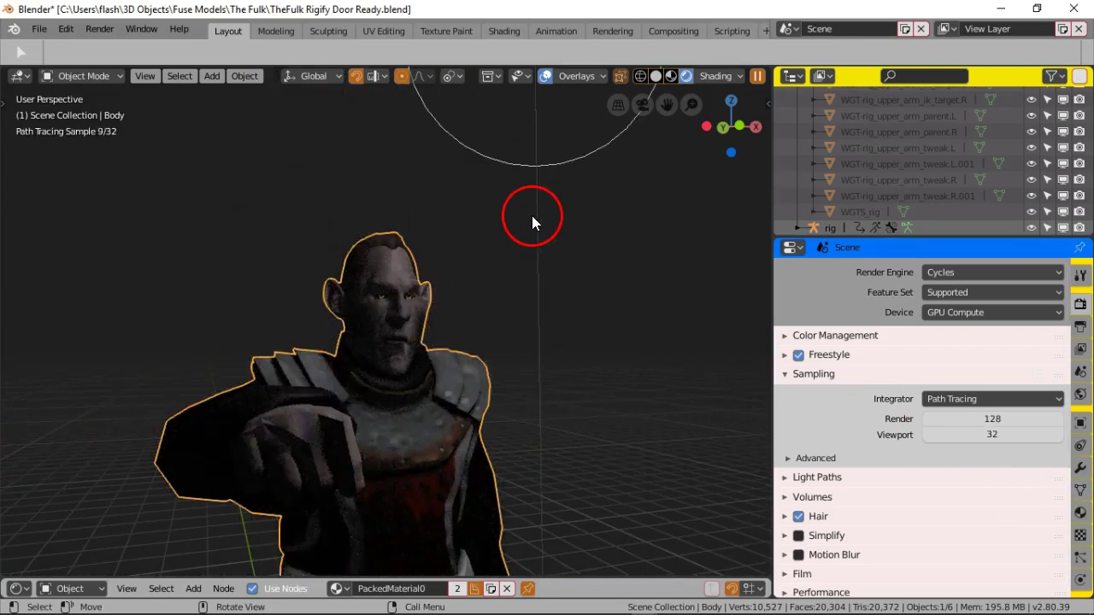
{"action": "scroll", "coordinate": [532, 215], "scroll_direction": "down", "scroll_amount": 1}
{"action": "left_click", "coordinate": [499, 133]}
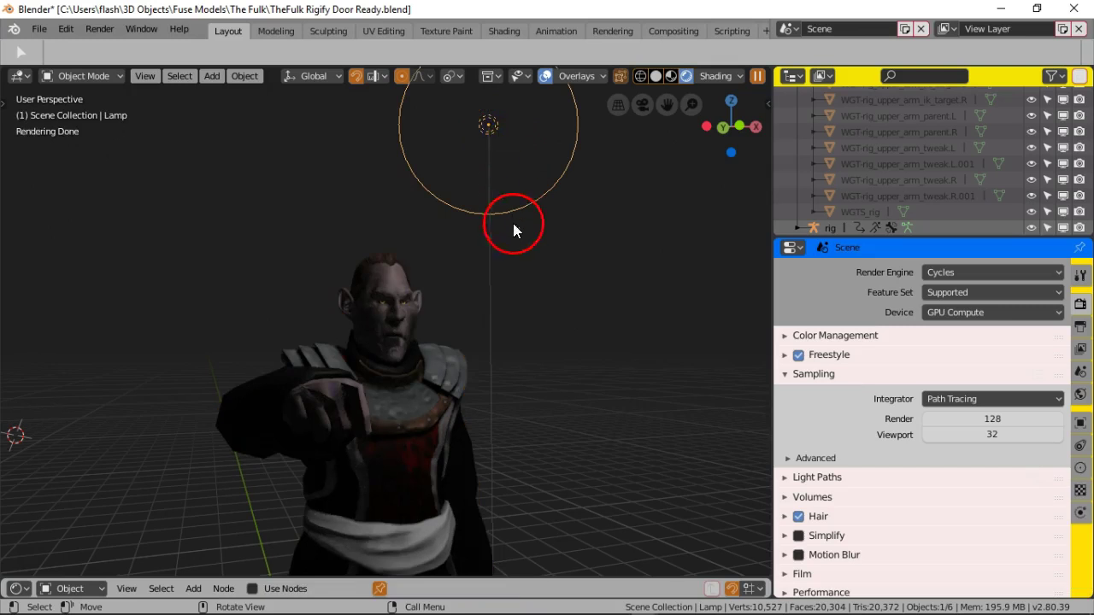
{"action": "scroll", "coordinate": [438, 339], "scroll_direction": "up", "scroll_amount": 4}
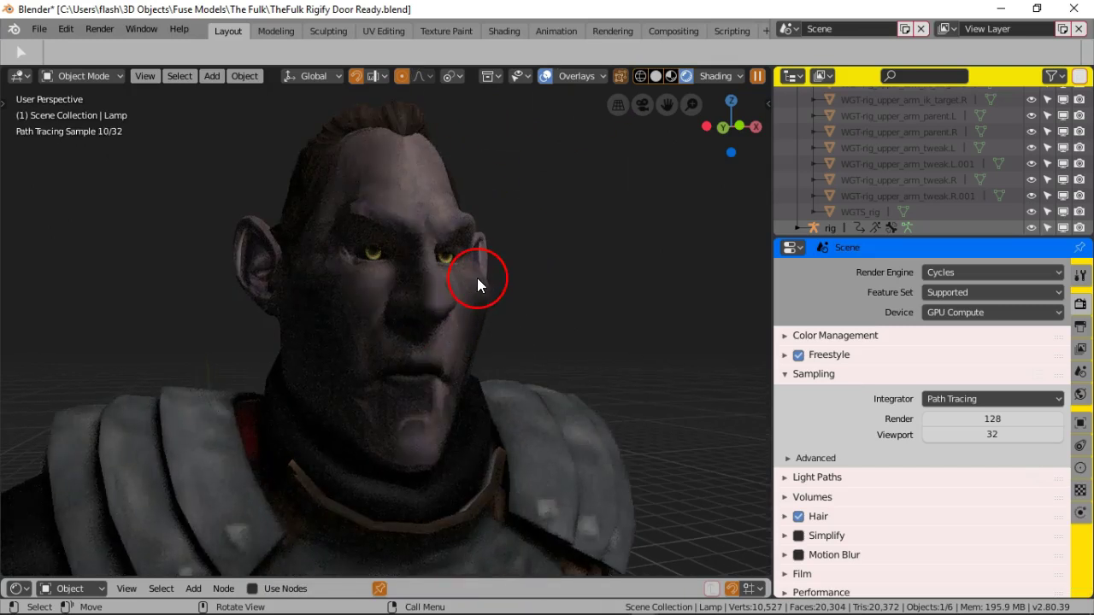
{"action": "key", "text": "shift+a"}
{"action": "mouse_move", "coordinate": [477, 278]}
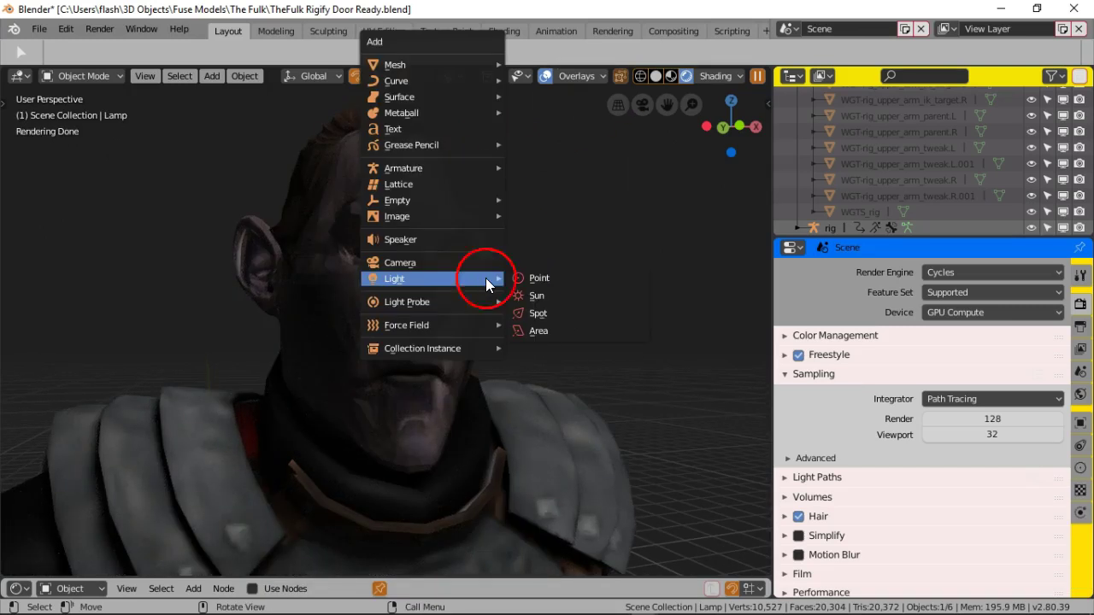
{"action": "left_click", "coordinate": [328, 251]}
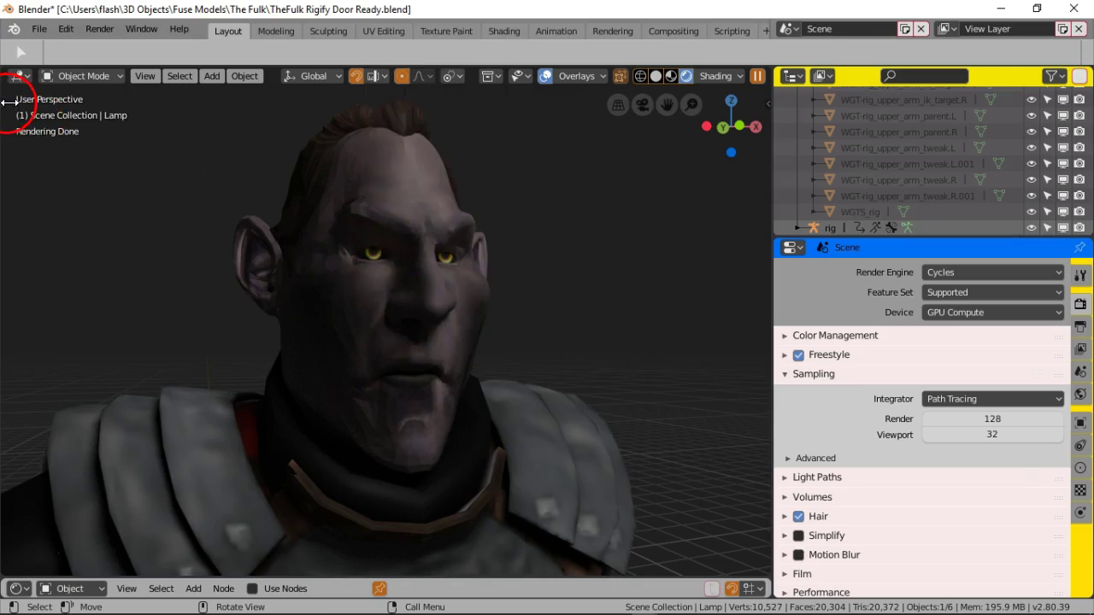
Step: Place the 3D cursor just beside the character's face and add a point light there
{"action": "left_click_drag", "start_coordinate": [7, 102], "coordinate": [113, 103]}
{"action": "left_click", "coordinate": [34, 134]}
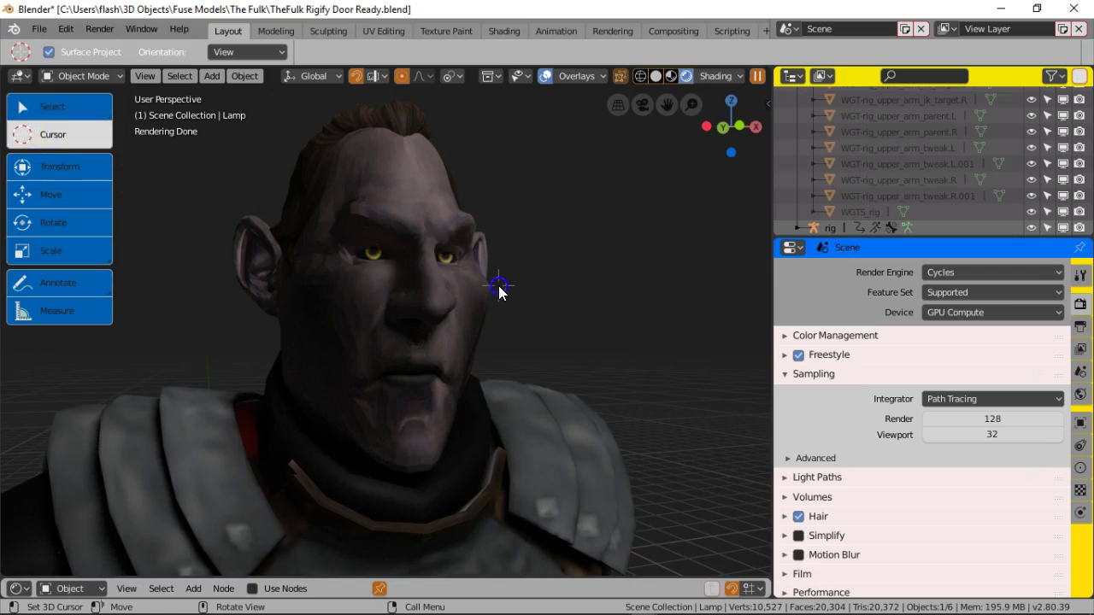
{"action": "key", "text": "shift+a"}
{"action": "mouse_move", "coordinate": [345, 298]}
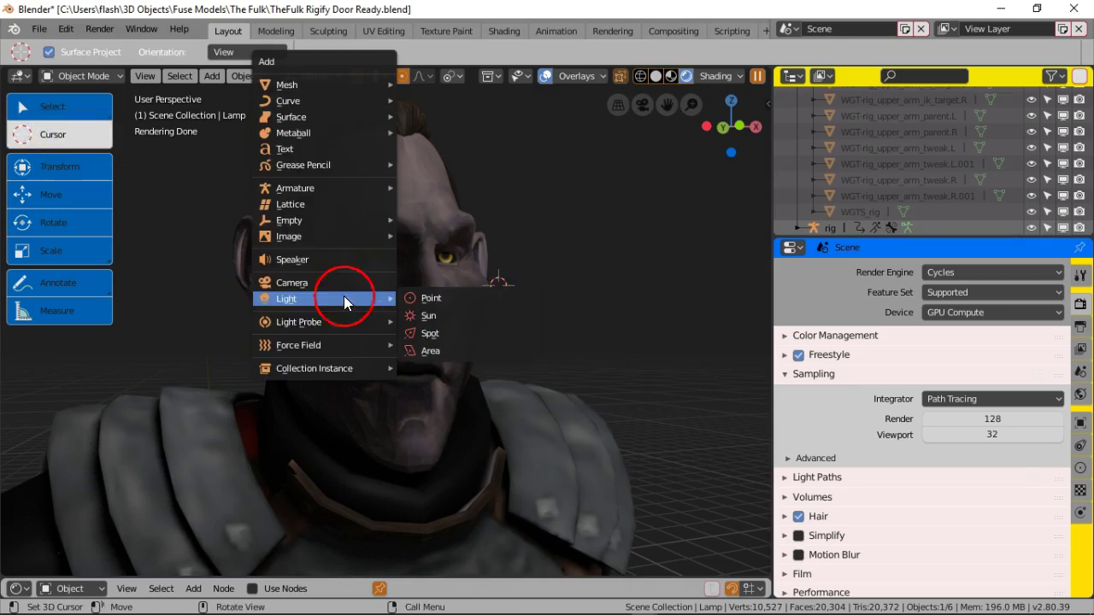
{"action": "left_click", "coordinate": [426, 298]}
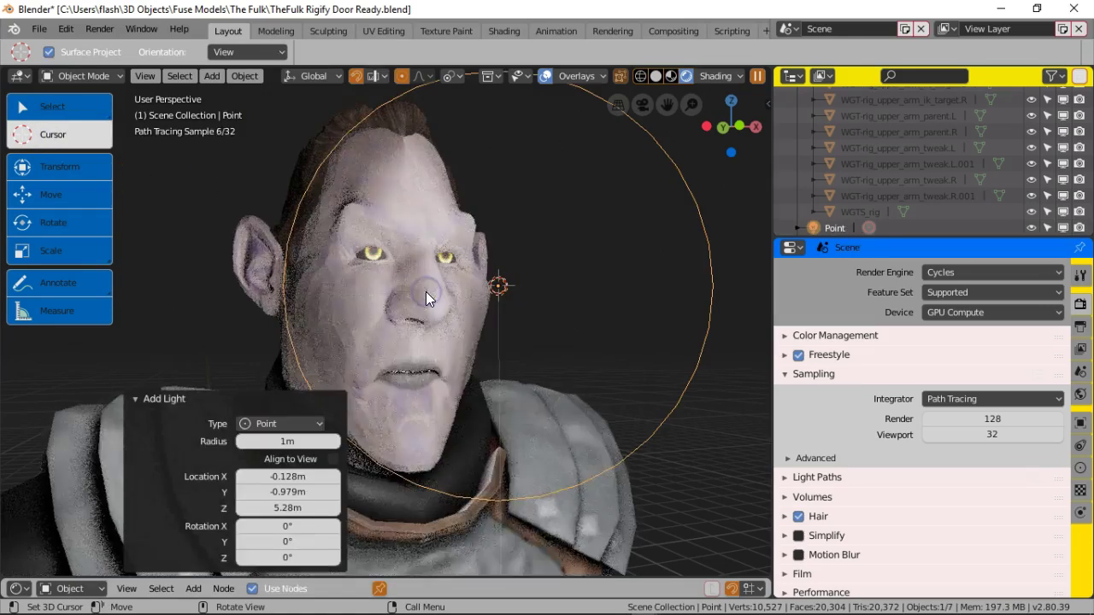
Step: Move the point light away from the face in two moves, the second about 0.35 m in X, -0.12 m in Y and 0.1 m in Z
{"action": "left_click_drag", "start_coordinate": [541, 277], "coordinate": [656, 232]}
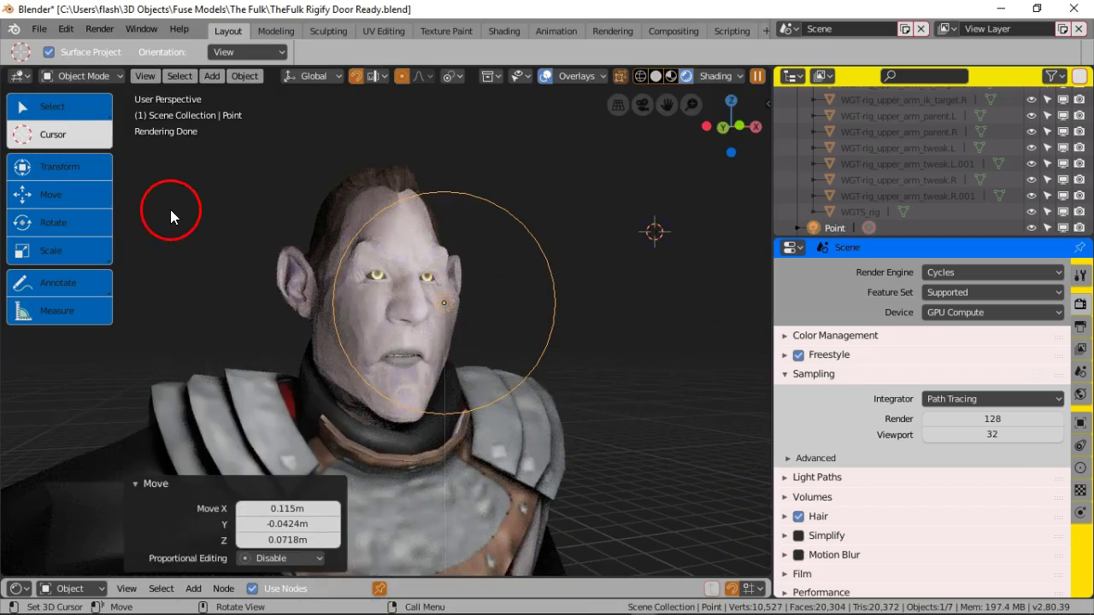
{"action": "left_click", "coordinate": [81, 107]}
{"action": "left_click_drag", "start_coordinate": [376, 155], "coordinate": [540, 110]}
{"action": "scroll", "coordinate": [537, 333], "scroll_direction": "down", "scroll_amount": 5}
{"action": "scroll", "coordinate": [524, 334], "scroll_direction": "up", "scroll_amount": 9}
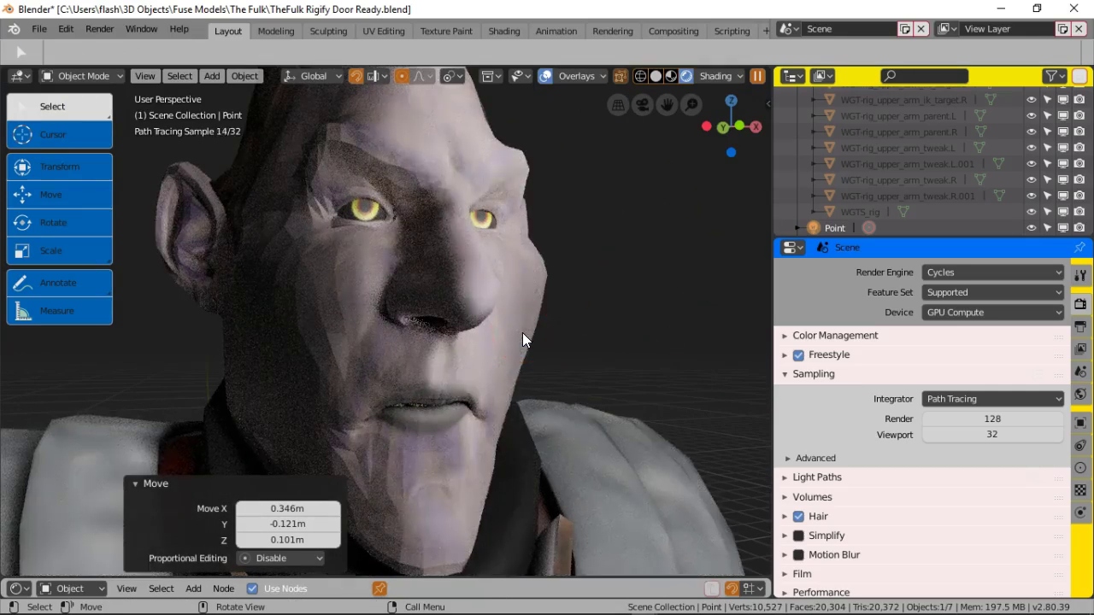
Step: Move the point light farther out and up by about 0.25 m in X, -0.1 m in Y and 0.3 m in Z
{"action": "scroll", "coordinate": [522, 333], "scroll_direction": "down", "scroll_amount": 8}
{"action": "key", "text": "g"}
{"action": "left_click", "coordinate": [580, 286]}
{"action": "scroll", "coordinate": [388, 349], "scroll_direction": "up", "scroll_amount": 7}
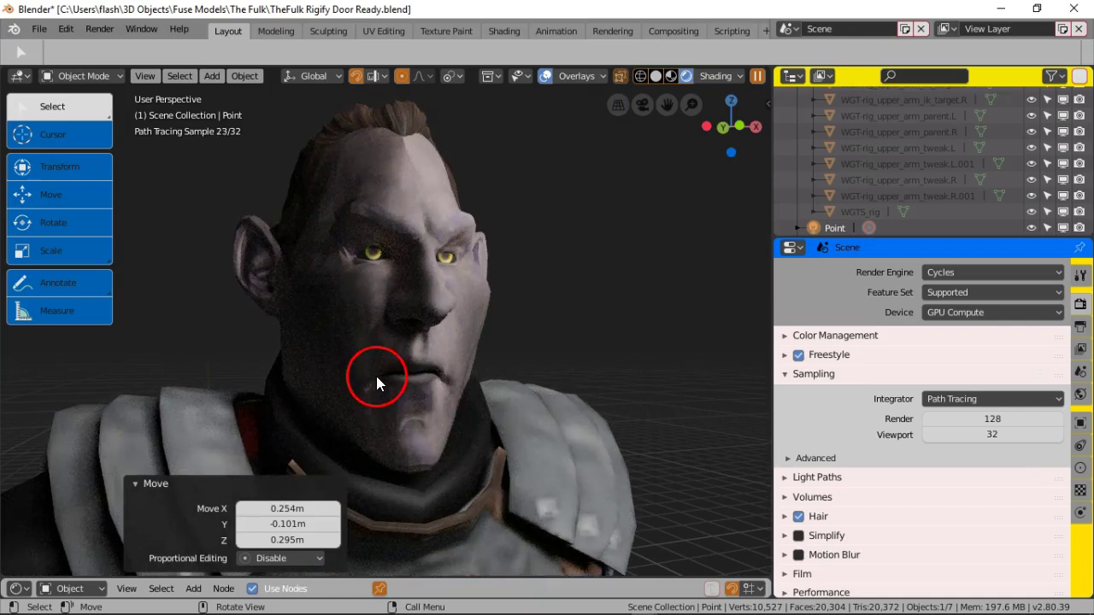
{"action": "mouse_move", "coordinate": [380, 366]}
{"action": "middle_mouse_down"}
{"action": "mouse_move", "coordinate": [433, 363]}
{"action": "mouse_move", "coordinate": [412, 381]}
{"action": "middle_mouse_up"}
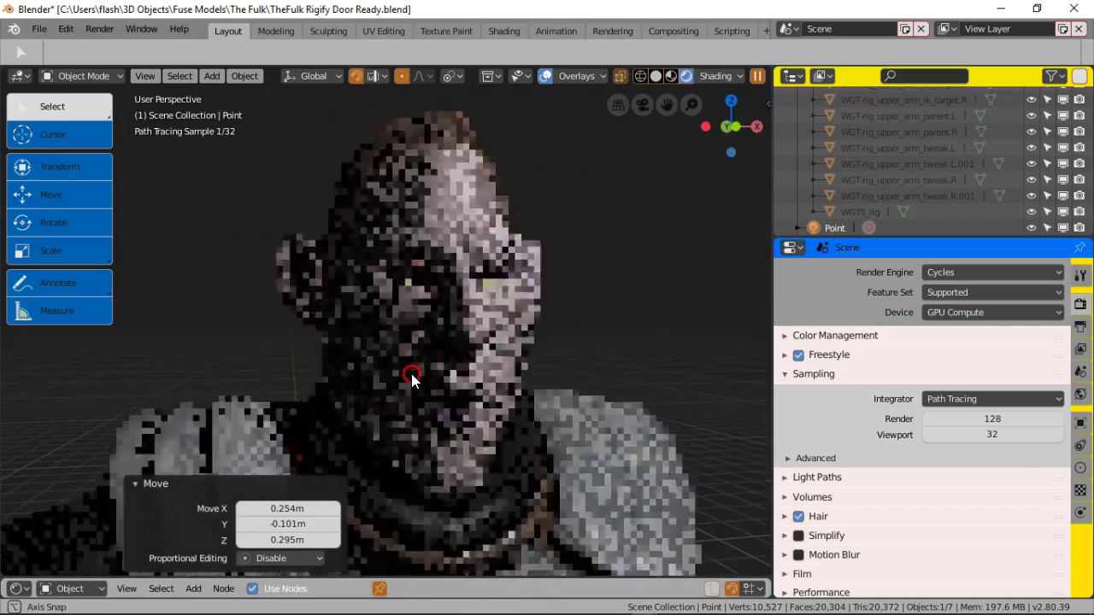
{"action": "scroll", "coordinate": [412, 375], "scroll_direction": "up", "scroll_amount": 4}
{"action": "scroll", "coordinate": [412, 374], "scroll_direction": "down", "scroll_amount": 4}
Step: Apply Shade Flat to the character's body for comparison and set it back to Shade Smooth
{"action": "left_click", "coordinate": [439, 360]}
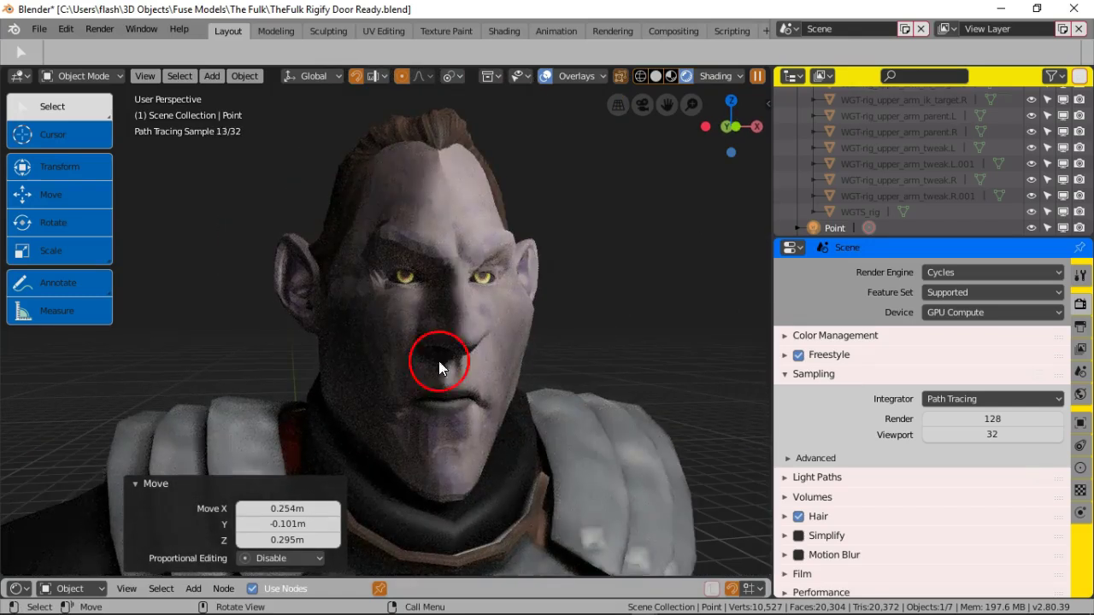
{"action": "left_click", "coordinate": [351, 346]}
{"action": "left_click", "coordinate": [425, 216]}
{"action": "left_click", "coordinate": [371, 248]}
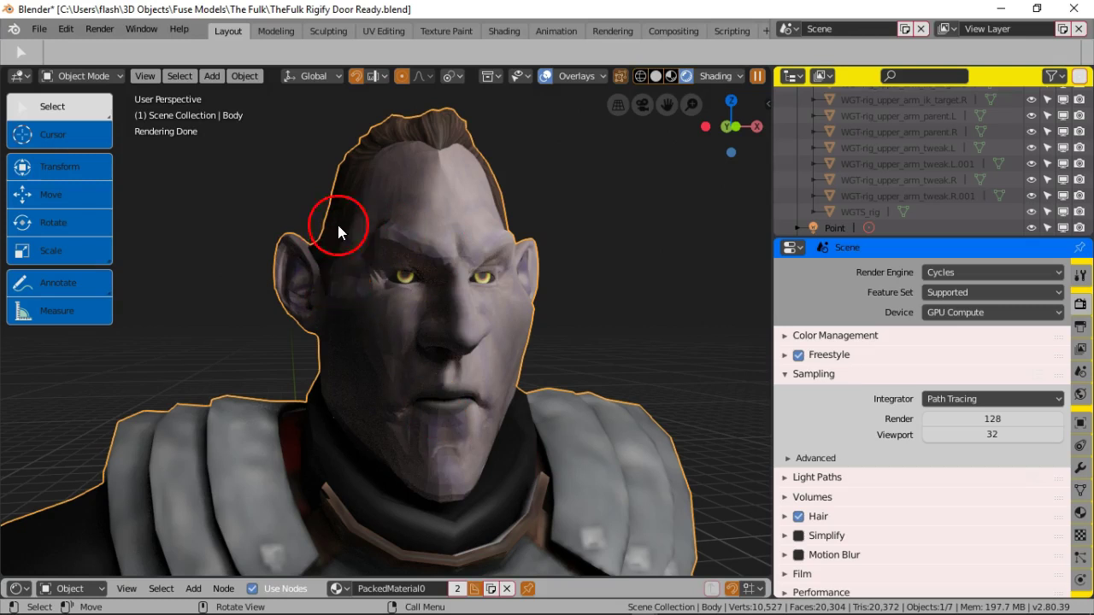
{"action": "left_click", "coordinate": [242, 75]}
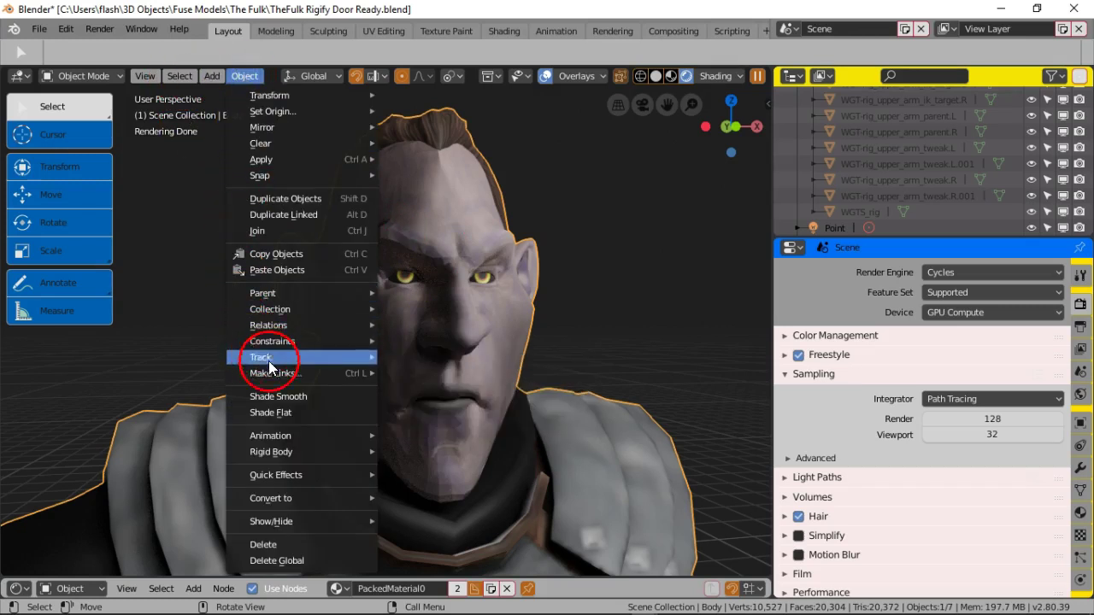
{"action": "left_click", "coordinate": [280, 418]}
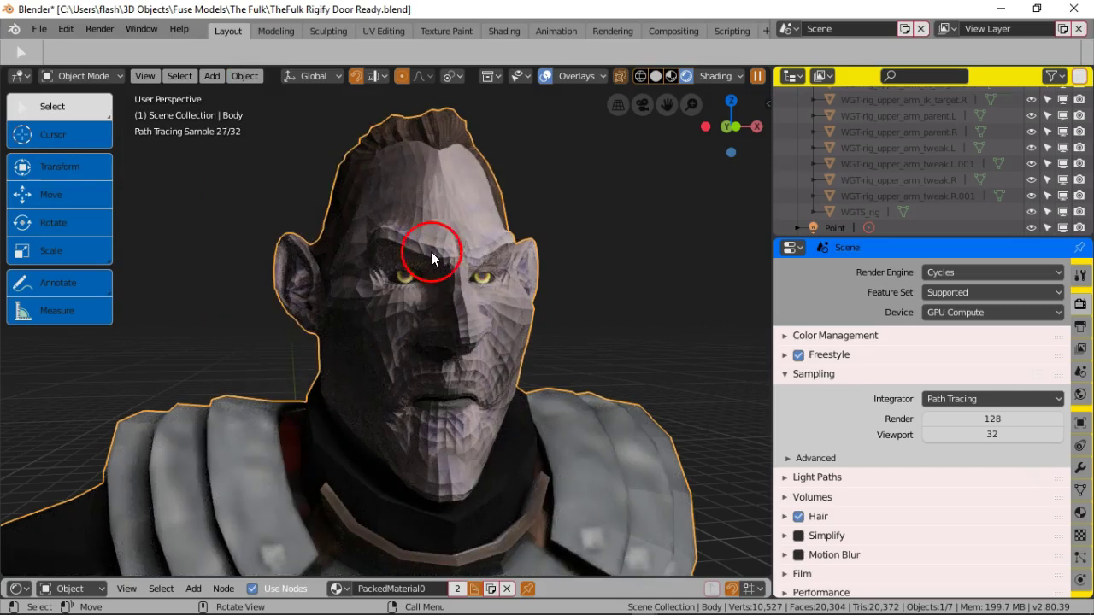
{"action": "left_click", "coordinate": [245, 76]}
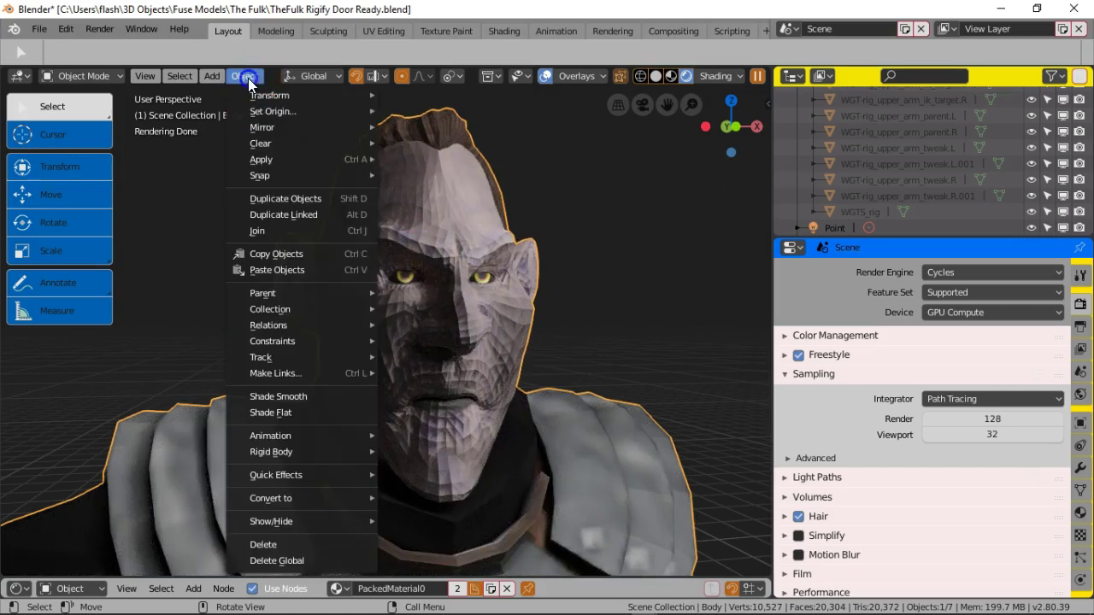
{"action": "left_click", "coordinate": [301, 405]}
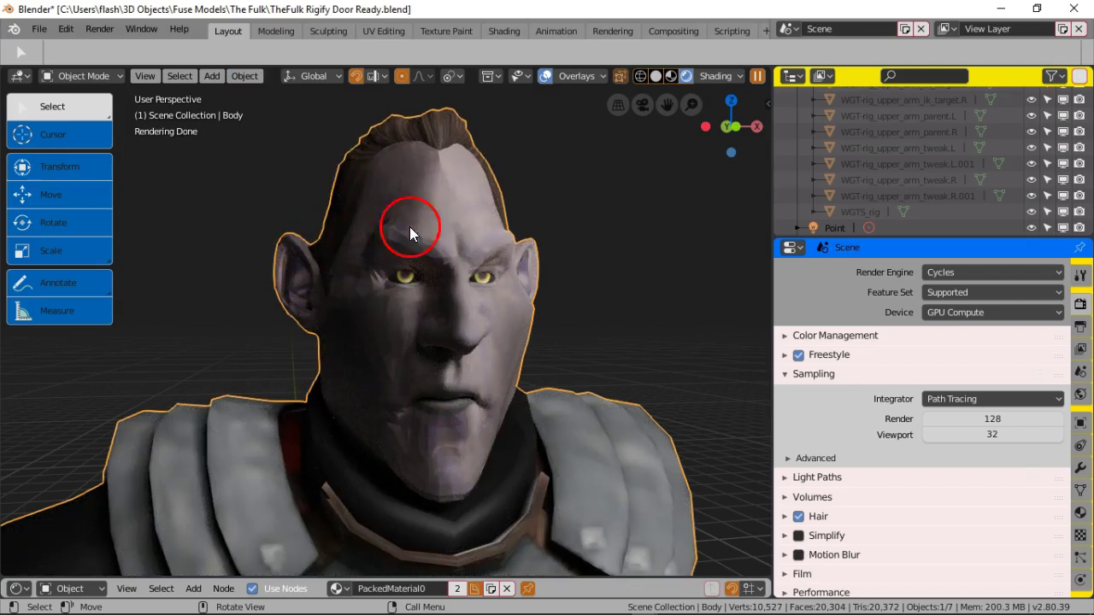
Step: Change the scene's render engine to Workbench and set its lighting to MatCap
{"action": "left_click", "coordinate": [1008, 271]}
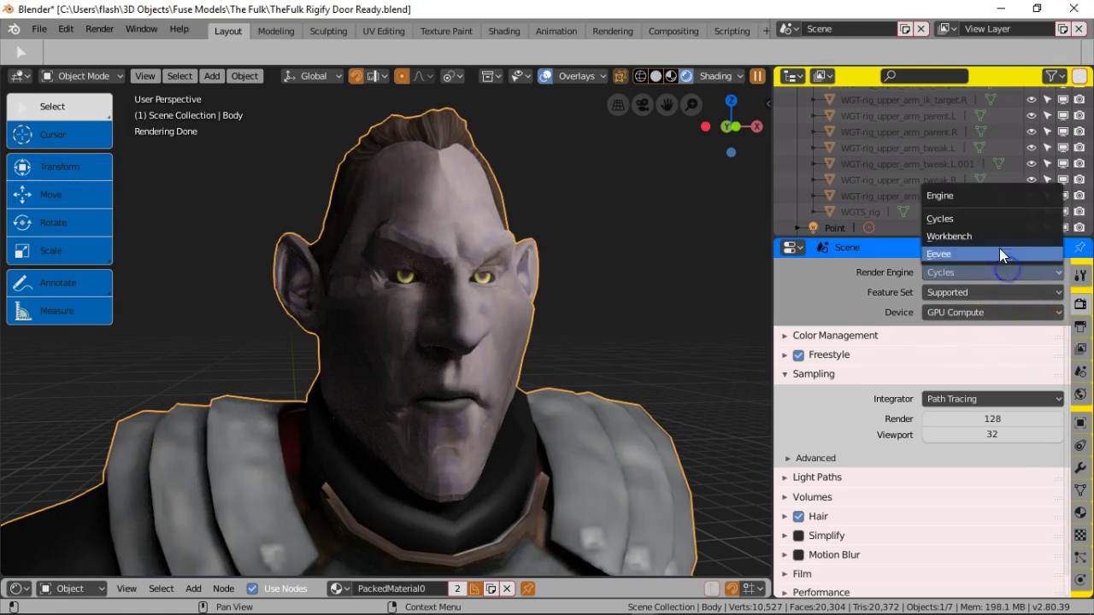
{"action": "left_click", "coordinate": [988, 236]}
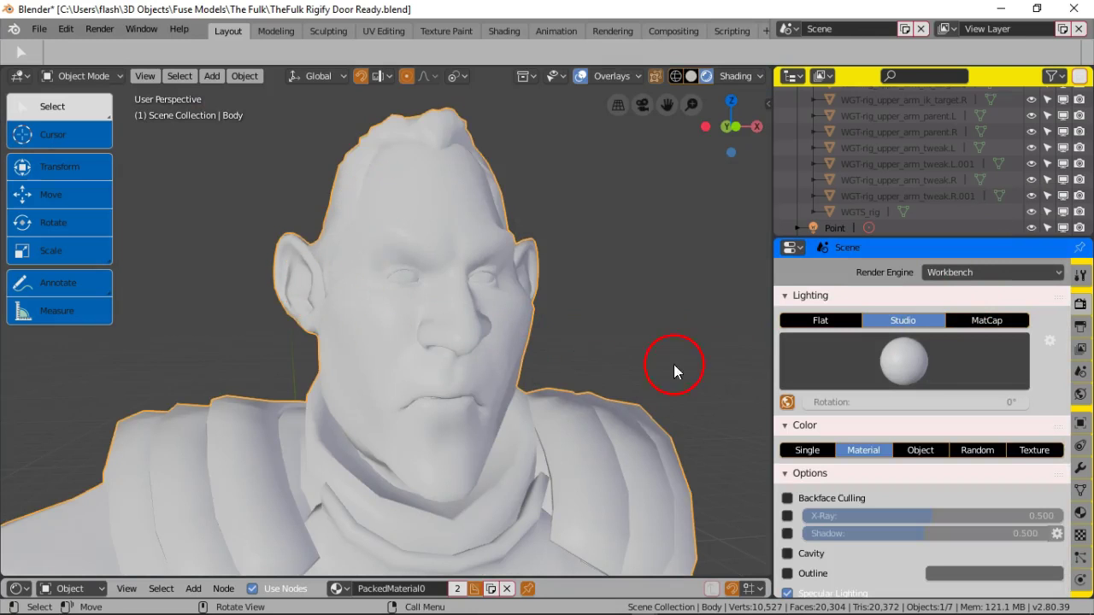
{"action": "left_click", "coordinate": [989, 322]}
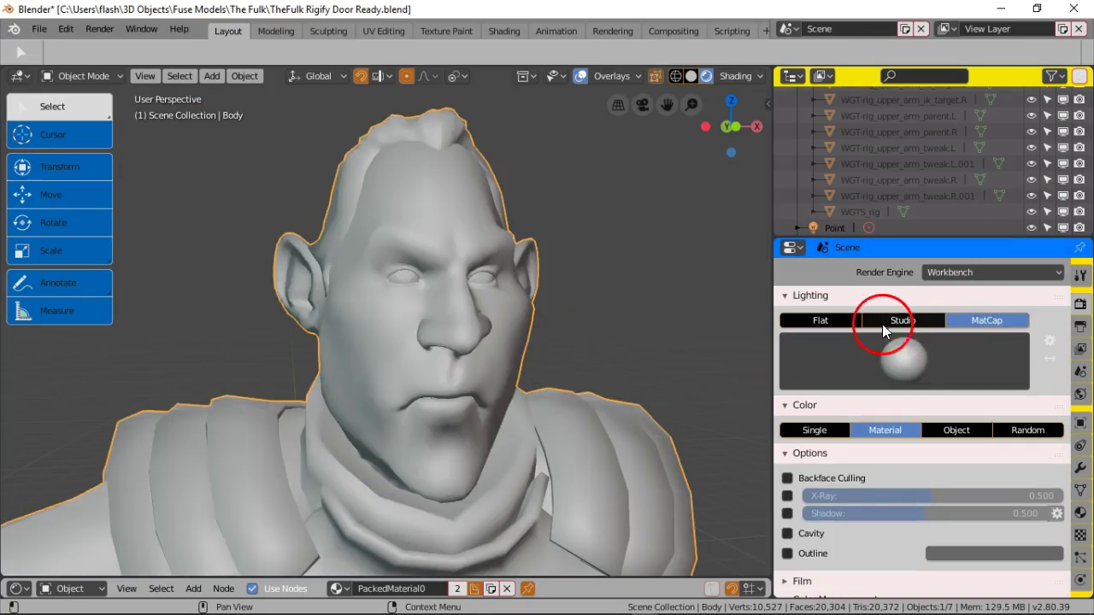
Step: Try Workbench's Flat and Studio lighting on the character and set the lighting back to MatCap
{"action": "left_click", "coordinate": [823, 322]}
{"action": "left_click", "coordinate": [893, 321]}
{"action": "left_click", "coordinate": [979, 321]}
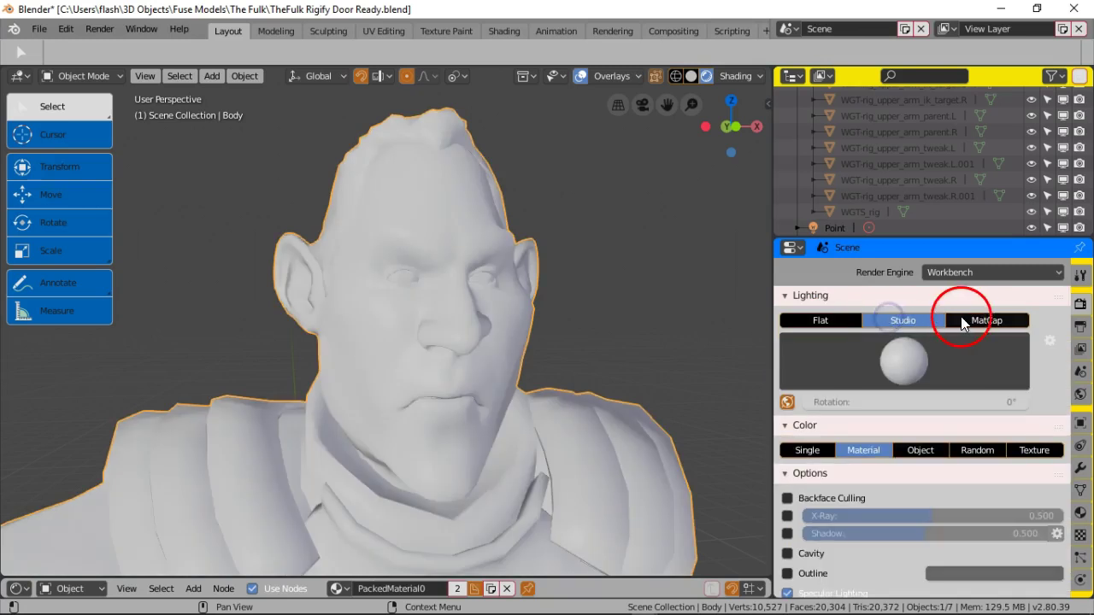
Step: Preview several MatCap materials on the character and settle on the glossy red one
{"action": "left_click", "coordinate": [905, 358]}
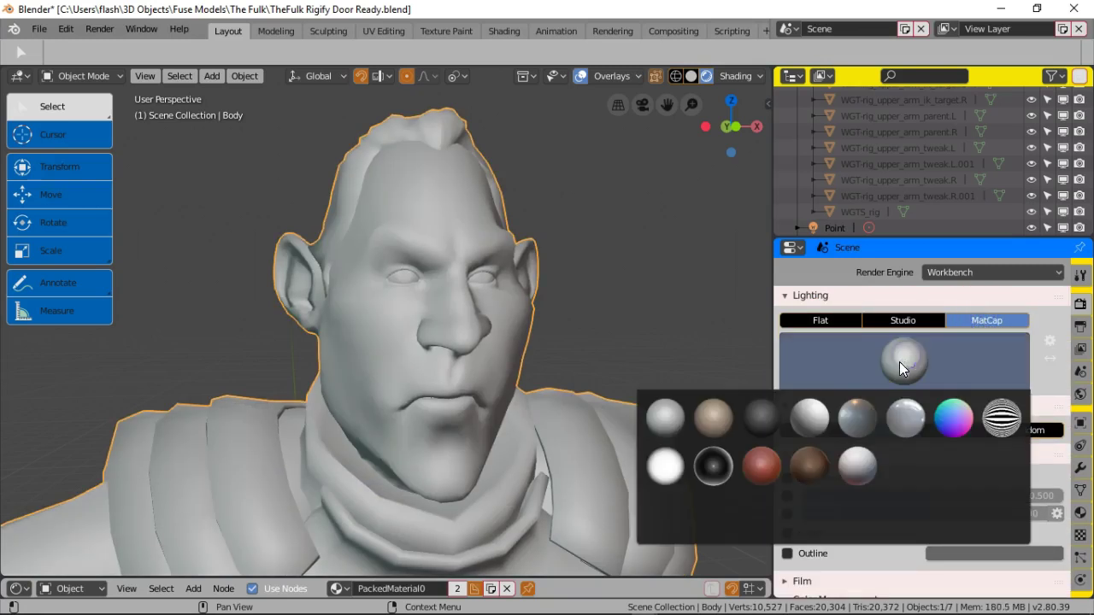
{"action": "left_click", "coordinate": [911, 419]}
{"action": "left_click", "coordinate": [914, 367]}
{"action": "left_click", "coordinate": [898, 462]}
{"action": "left_click", "coordinate": [915, 359]}
{"action": "left_click", "coordinate": [953, 466]}
{"action": "left_click", "coordinate": [909, 365]}
{"action": "left_click", "coordinate": [1001, 464]}
{"action": "middle_click_drag", "start_coordinate": [525, 342], "coordinate": [391, 284]}
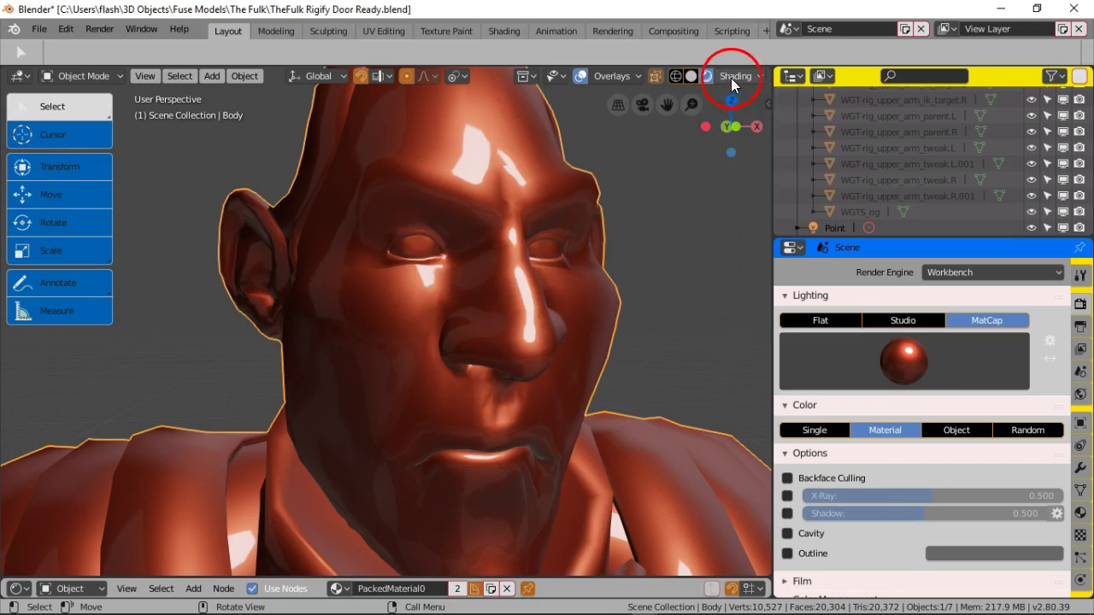
Step: Set the scene's render engine to Cycles and disable its Freestyle and Hair options
{"action": "left_click", "coordinate": [966, 271]}
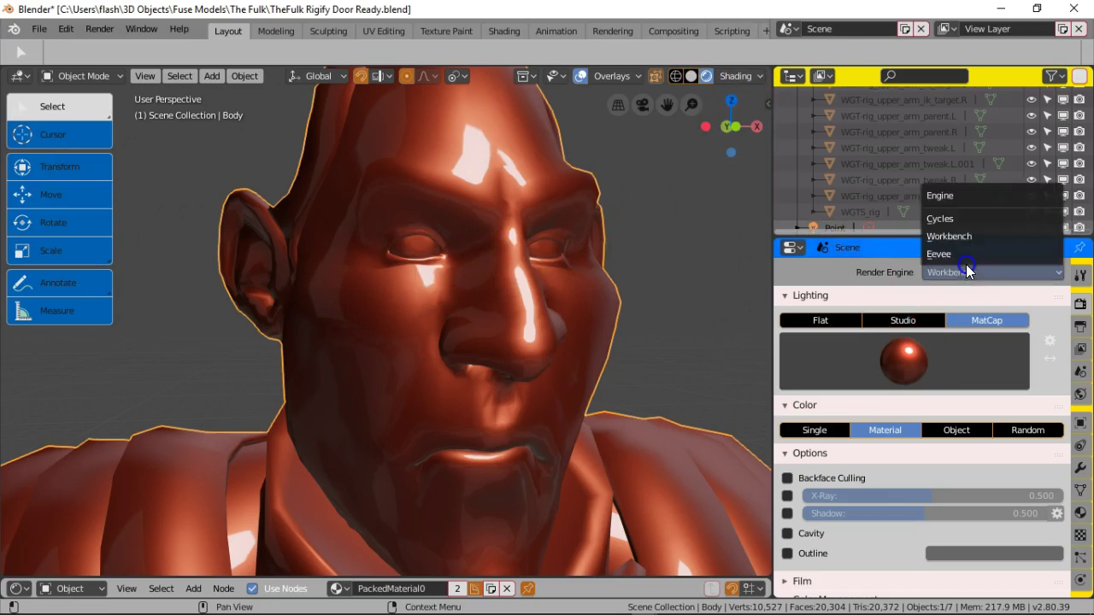
{"action": "left_click", "coordinate": [961, 218]}
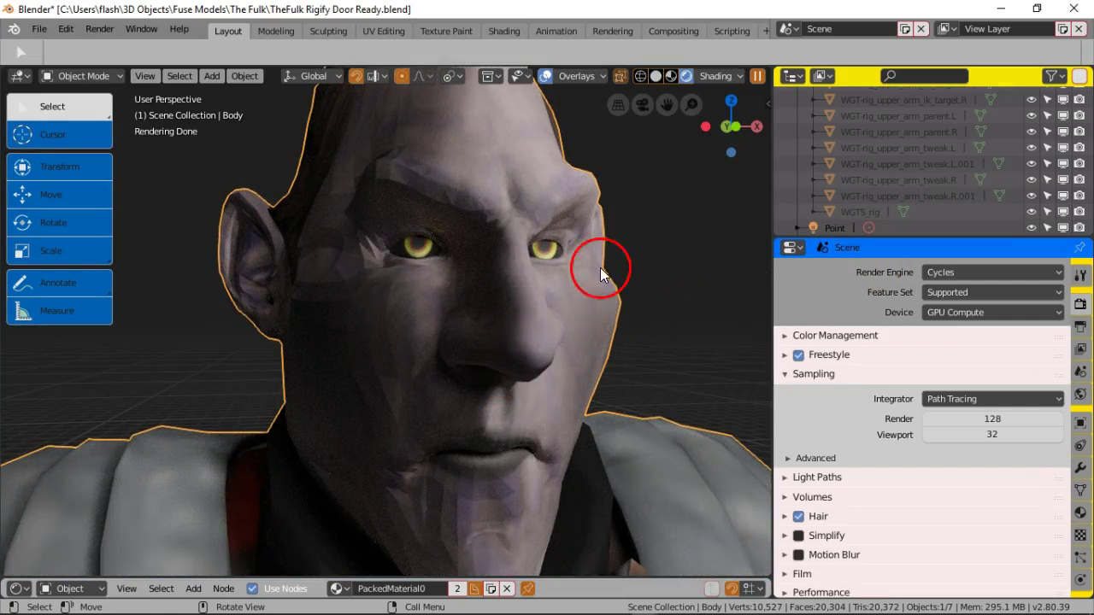
{"action": "left_click", "coordinate": [707, 76]}
{"action": "left_click", "coordinate": [707, 75]}
{"action": "left_click", "coordinate": [798, 355]}
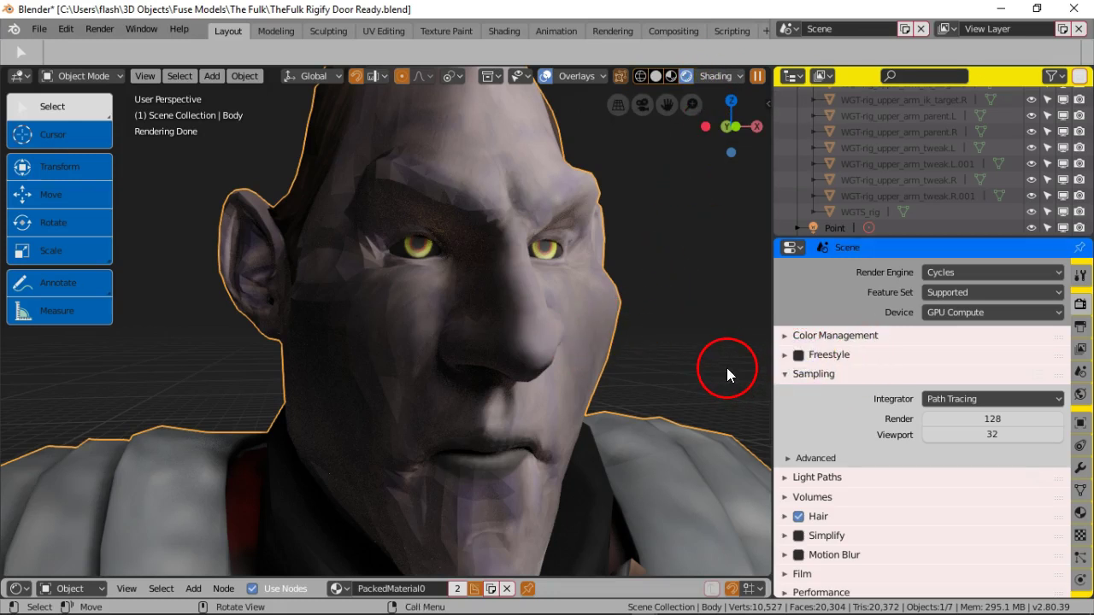
{"action": "left_click", "coordinate": [799, 517]}
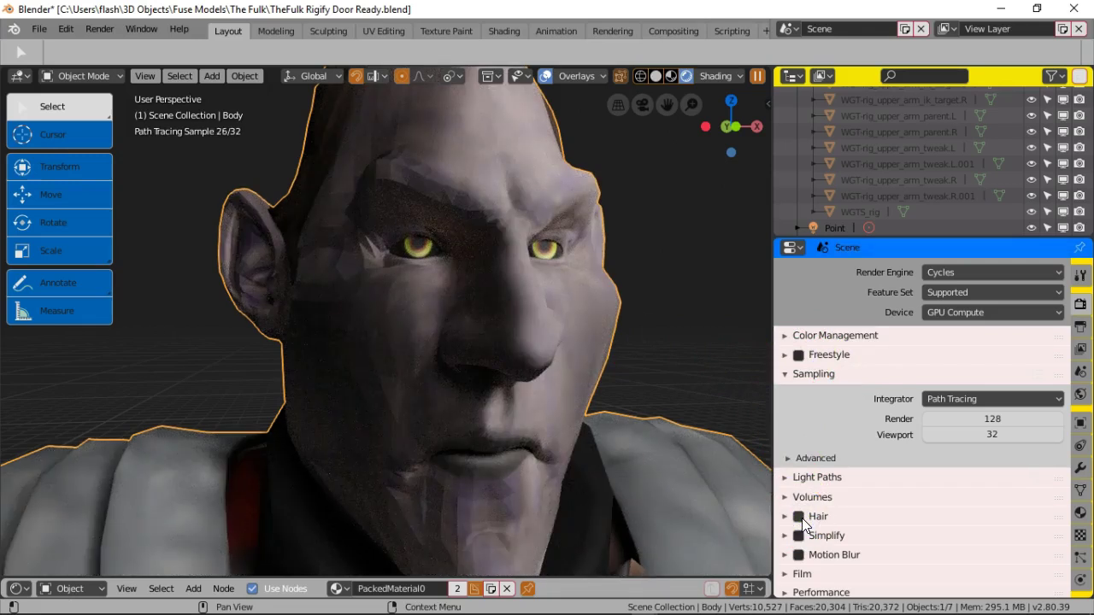
Step: Examine the Cycles advanced sampling options and the Film settings, including Pixel Filter and Transparency
{"action": "left_click", "coordinate": [787, 458]}
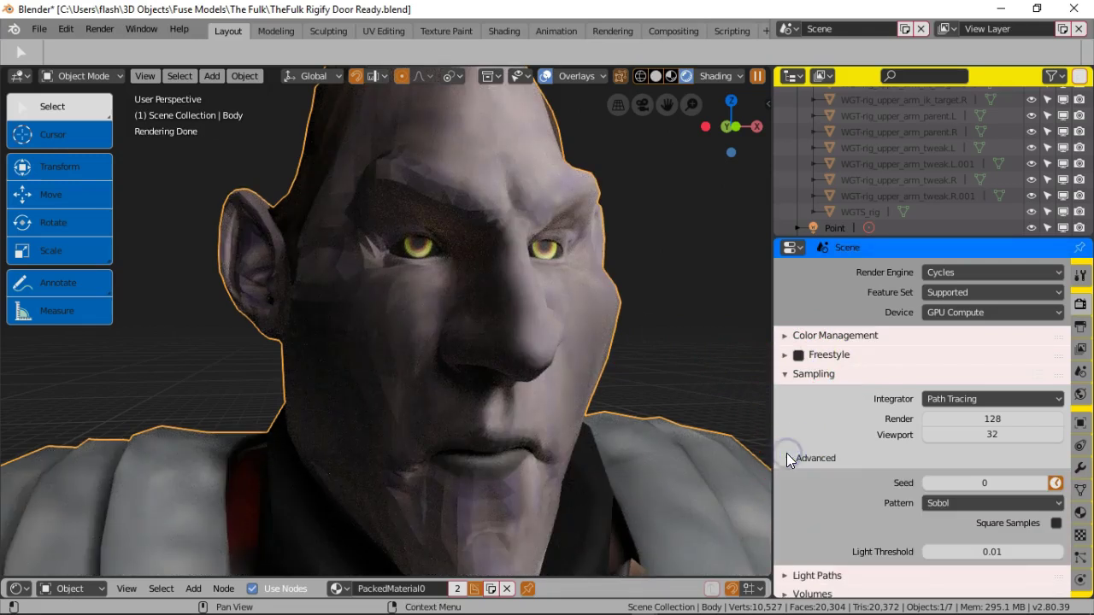
{"action": "left_click", "coordinate": [787, 458]}
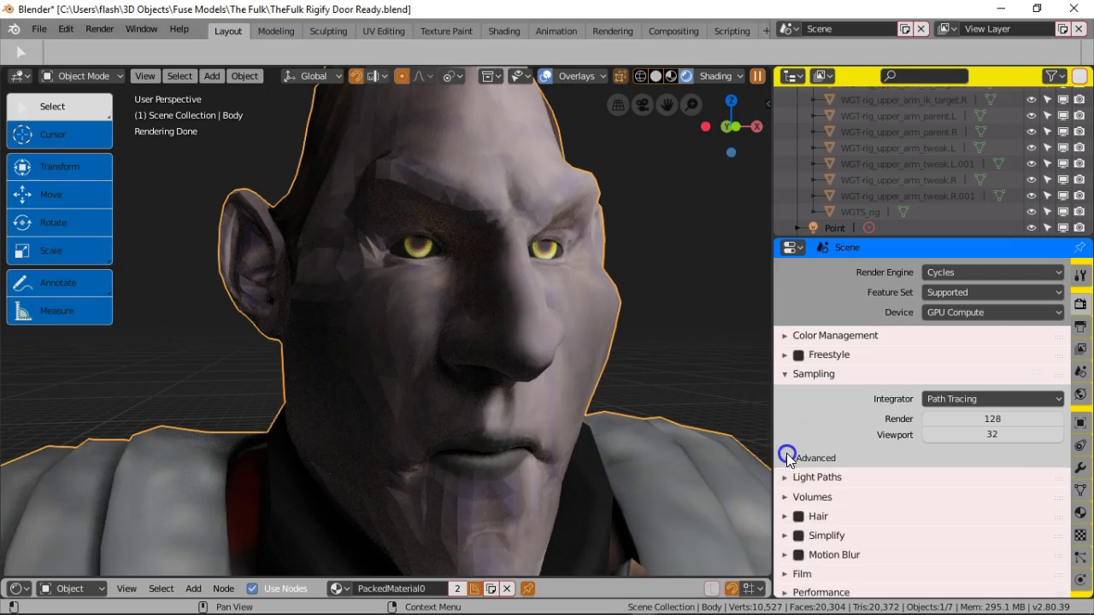
{"action": "scroll", "coordinate": [816, 441], "scroll_direction": "down", "scroll_amount": 1}
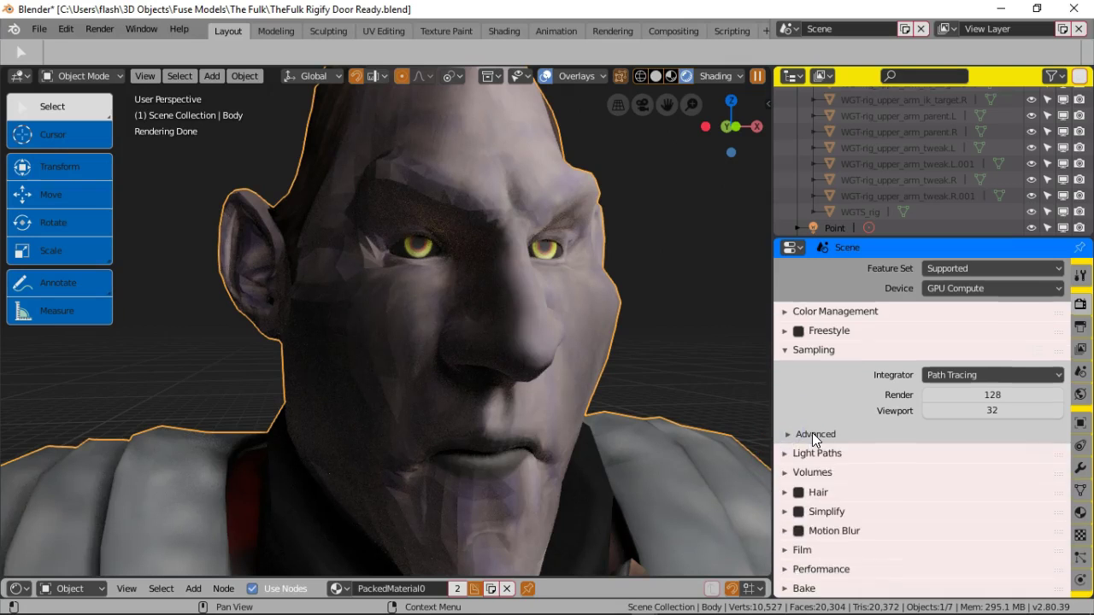
{"action": "left_click", "coordinate": [787, 547]}
{"action": "scroll", "coordinate": [842, 515], "scroll_direction": "down", "scroll_amount": 4}
{"action": "scroll", "coordinate": [842, 516], "scroll_direction": "down", "scroll_amount": 1}
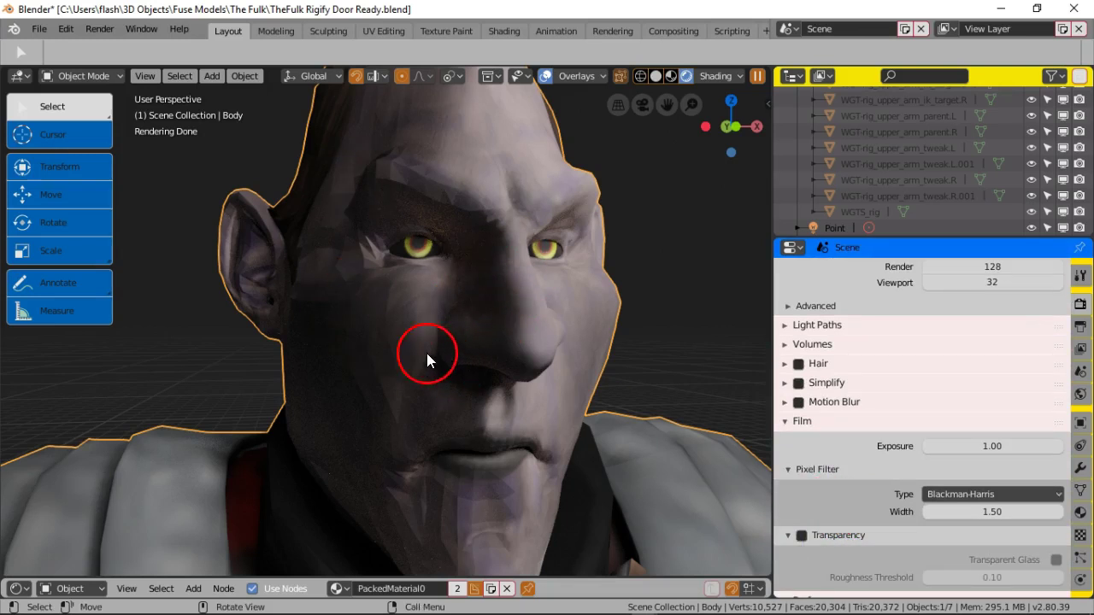
{"action": "left_click", "coordinate": [731, 79]}
{"action": "left_click", "coordinate": [732, 79]}
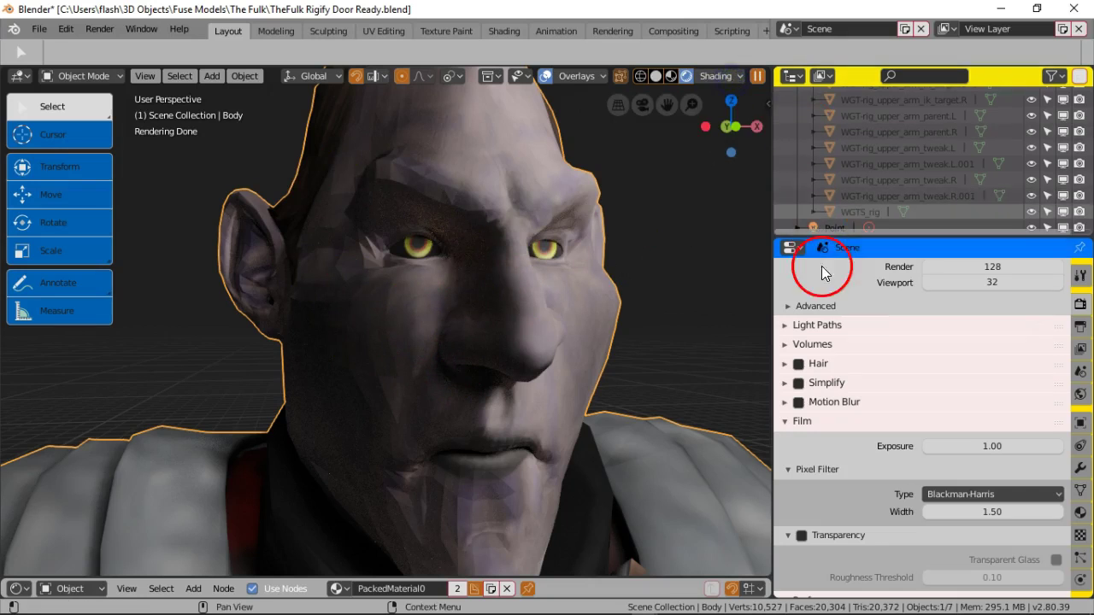
Step: Change the scene's render engine back to Eevee and inspect the character's face and upper body
{"action": "scroll", "coordinate": [882, 317], "scroll_direction": "up", "scroll_amount": 5}
{"action": "left_click", "coordinate": [932, 273]}
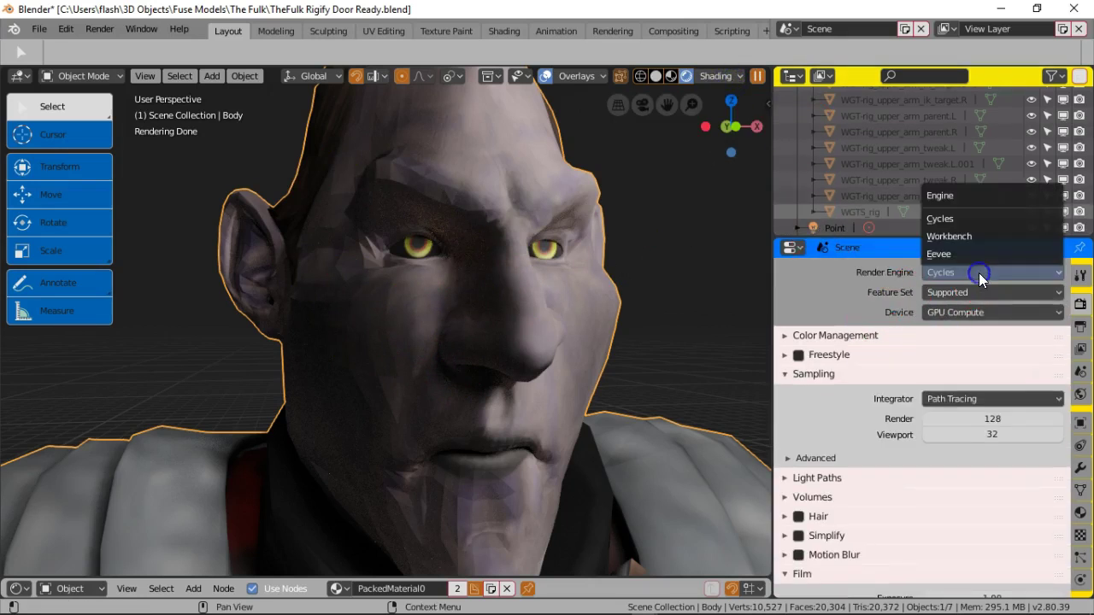
{"action": "left_click", "coordinate": [969, 253]}
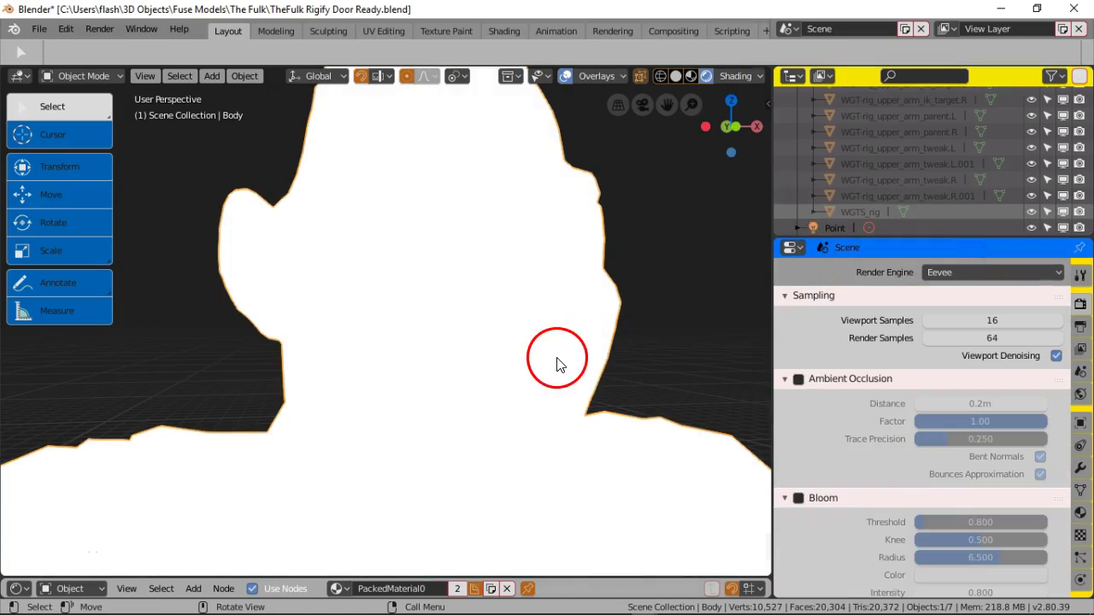
{"action": "scroll", "coordinate": [607, 341], "scroll_direction": "down", "scroll_amount": 4}
{"action": "scroll", "coordinate": [607, 341], "scroll_direction": "up", "scroll_amount": 4}
{"action": "scroll", "coordinate": [558, 342], "scroll_direction": "down", "scroll_amount": 2}
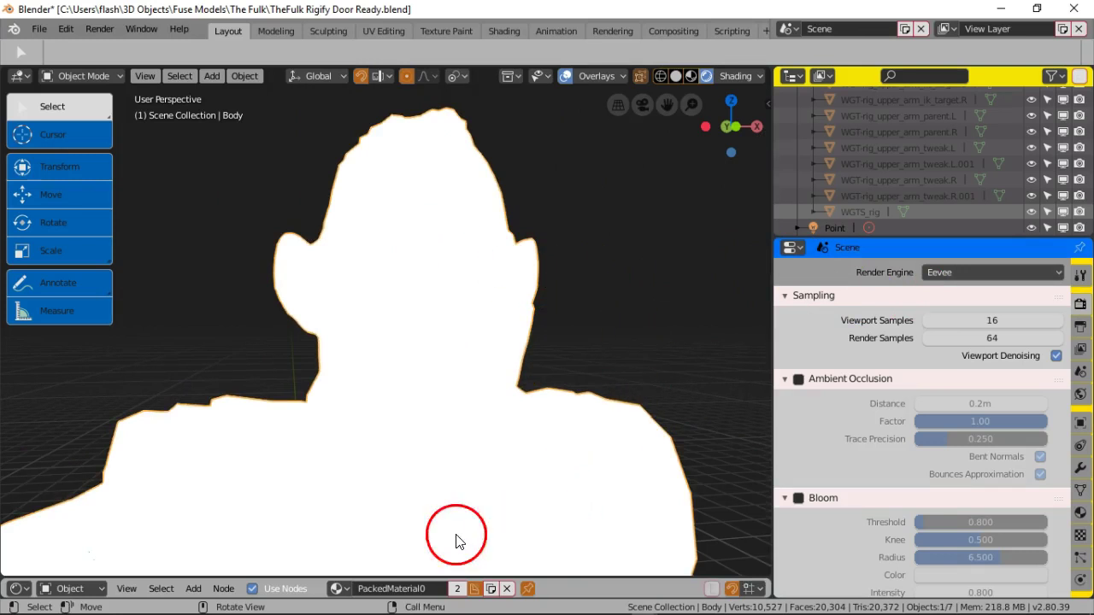
{"action": "left_click", "coordinate": [260, 595]}
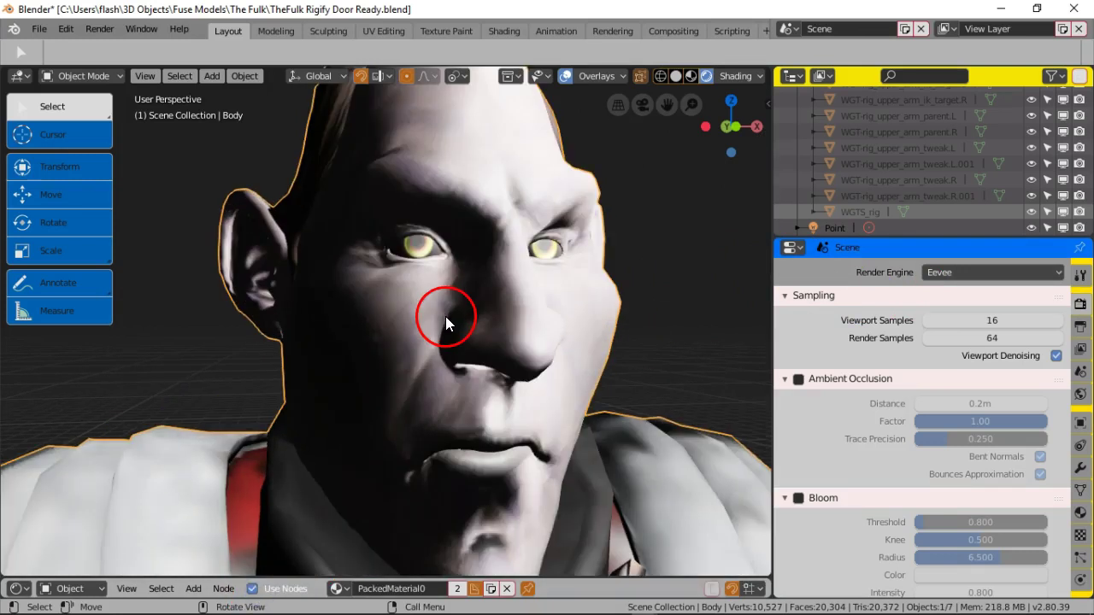
{"action": "mouse_move", "coordinate": [655, 317]}
{"action": "middle_mouse_down"}
{"action": "mouse_move", "coordinate": [626, 321]}
{"action": "mouse_move", "coordinate": [635, 317]}
{"action": "middle_mouse_up"}
{"action": "scroll", "coordinate": [634, 316], "scroll_direction": "down", "scroll_amount": 5}
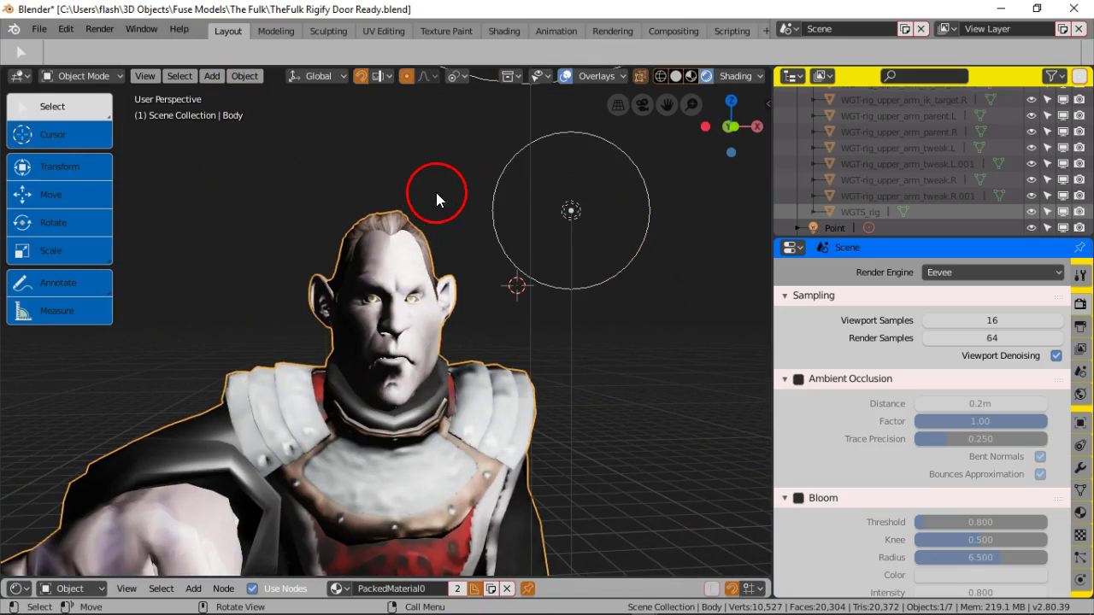
{"action": "key", "text": "g"}
{"action": "right_click", "coordinate": [346, 173]}
{"action": "right_click", "coordinate": [346, 173]}
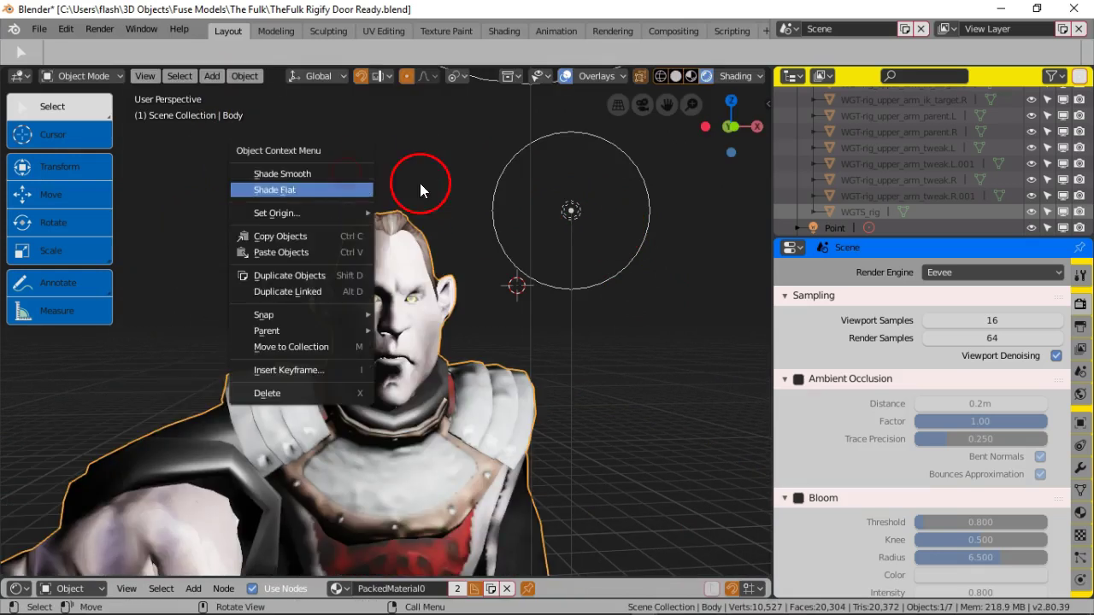
{"action": "left_click", "coordinate": [487, 184]}
Step: Move the point light behind the character in two moves, the second about -0.59 m in X, 1.32 m in Y and -0.82 m in Z
{"action": "left_click", "coordinate": [506, 189]}
{"action": "key", "text": "g"}
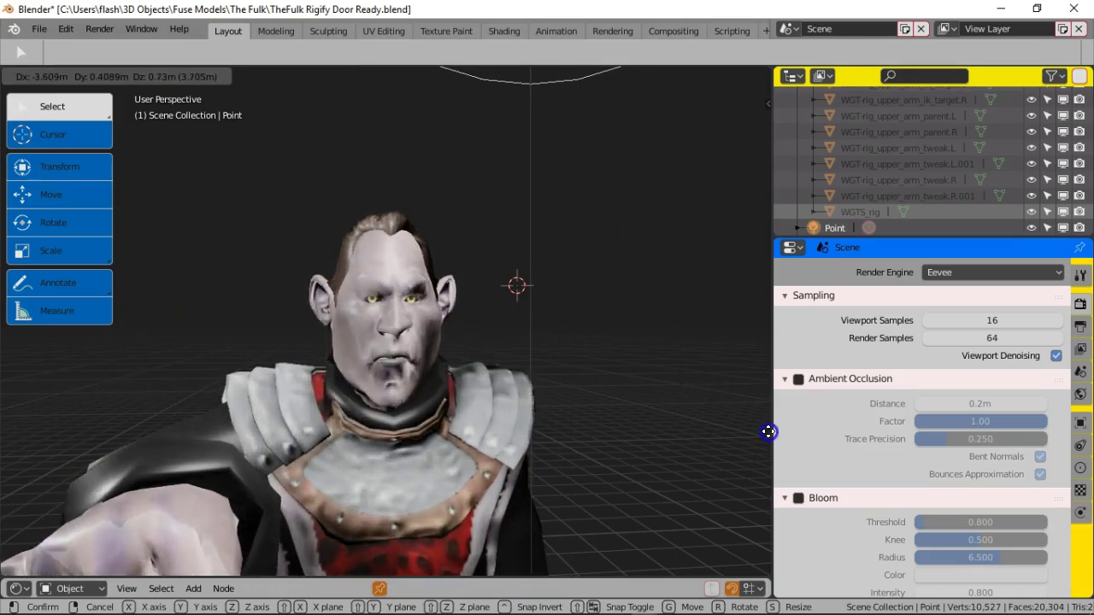
{"action": "left_click", "coordinate": [335, 346]}
{"action": "scroll", "coordinate": [337, 350], "scroll_direction": "up", "scroll_amount": 5}
{"action": "scroll", "coordinate": [341, 357], "scroll_direction": "down", "scroll_amount": 2}
{"action": "middle_click_drag", "start_coordinate": [341, 356], "coordinate": [495, 433]}
{"action": "scroll", "coordinate": [376, 355], "scroll_direction": "down", "scroll_amount": 6}
{"action": "key", "text": "g"}
{"action": "left_click", "coordinate": [241, 338]}
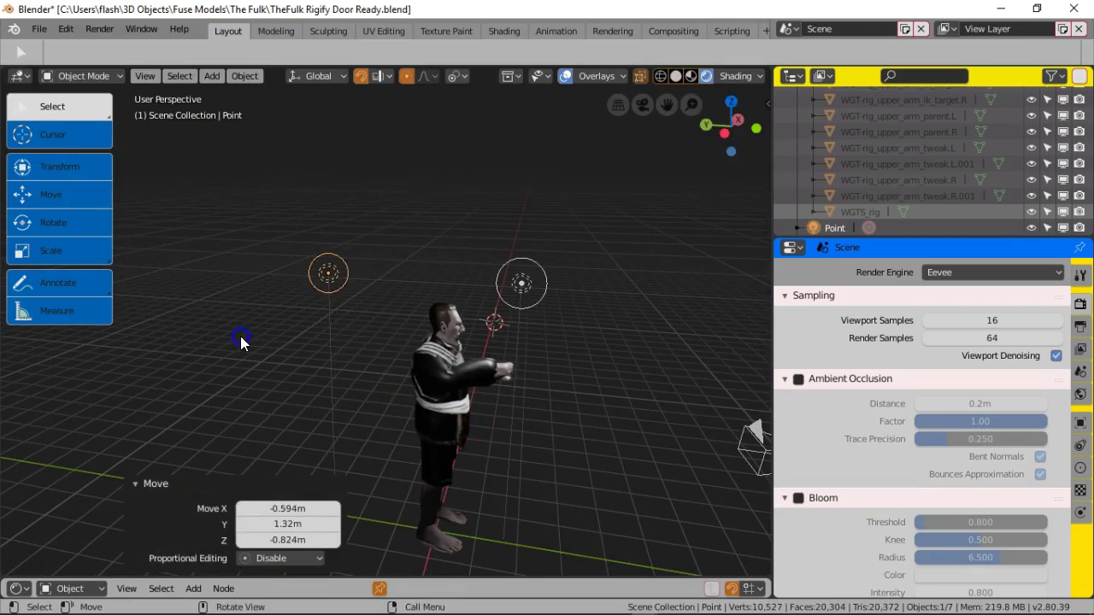
Step: Move the point light behind the character by about 2.9 m in X, 0.34 m in Y and 0.02 m in Z
{"action": "middle_click_drag", "start_coordinate": [428, 395], "coordinate": [330, 410]}
{"action": "scroll", "coordinate": [310, 389], "scroll_direction": "up", "scroll_amount": 7}
{"action": "scroll", "coordinate": [349, 385], "scroll_direction": "up", "scroll_amount": 2}
{"action": "scroll", "coordinate": [347, 367], "scroll_direction": "down", "scroll_amount": 4}
{"action": "scroll", "coordinate": [327, 410], "scroll_direction": "down", "scroll_amount": 6}
{"action": "scroll", "coordinate": [330, 410], "scroll_direction": "down", "scroll_amount": 2}
{"action": "scroll", "coordinate": [330, 411], "scroll_direction": "down", "scroll_amount": 3}
{"action": "key", "text": "g"}
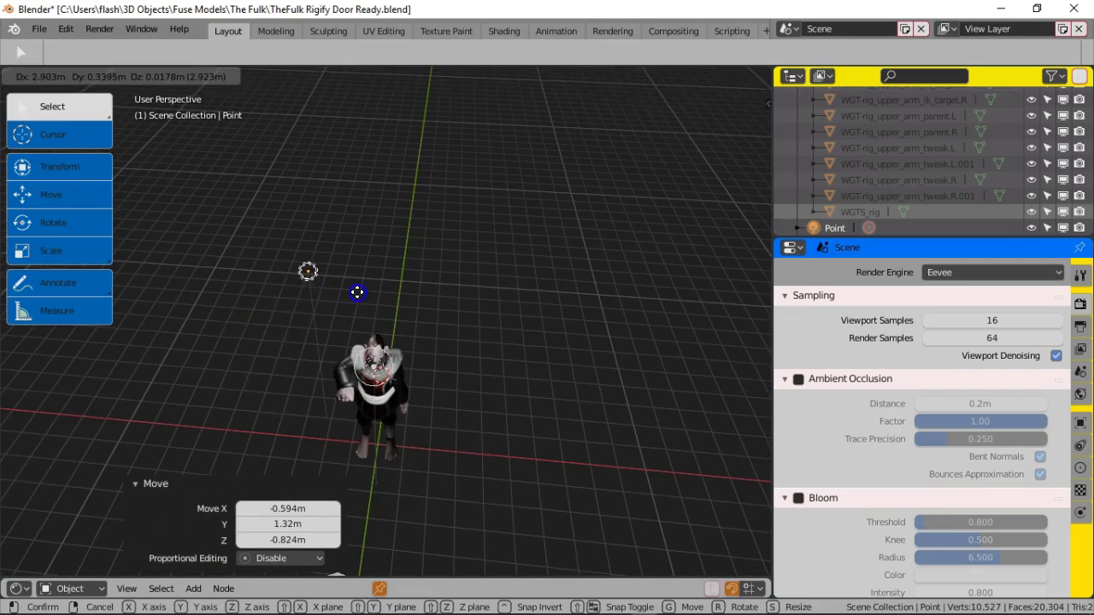
{"action": "left_click", "coordinate": [357, 294]}
Step: Move the point light in behind the head by about 1.98 m in X, 0.04 m in Y and -1.39 m in Z
{"action": "scroll", "coordinate": [427, 342], "scroll_direction": "up", "scroll_amount": 6}
{"action": "middle_click_drag", "start_coordinate": [468, 370], "coordinate": [369, 401]}
{"action": "scroll", "coordinate": [398, 333], "scroll_direction": "down", "scroll_amount": 8}
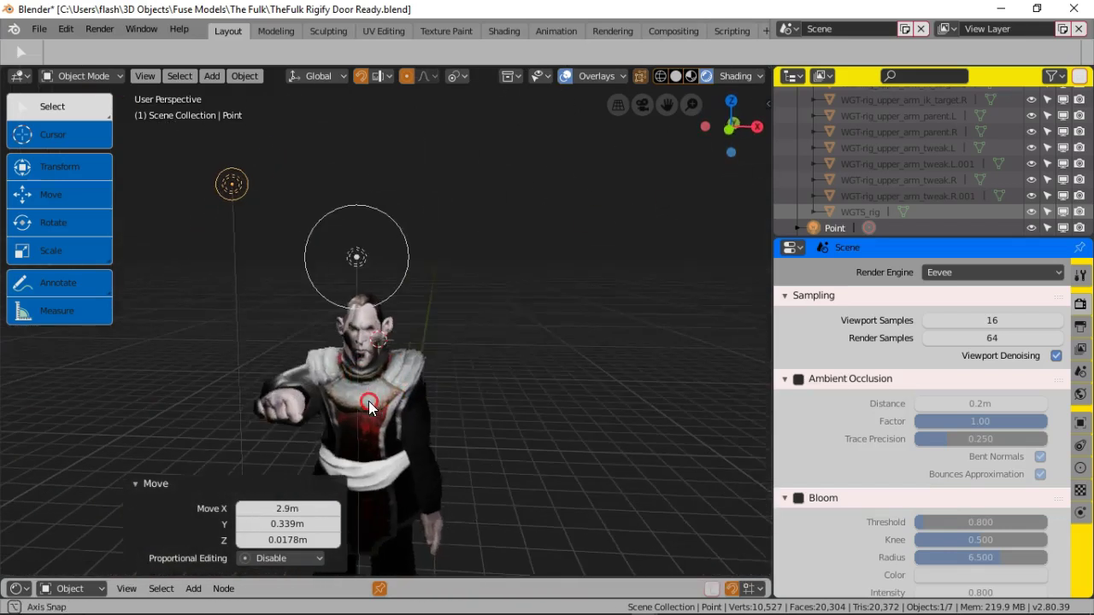
{"action": "key", "text": "g"}
{"action": "left_click", "coordinate": [661, 416]}
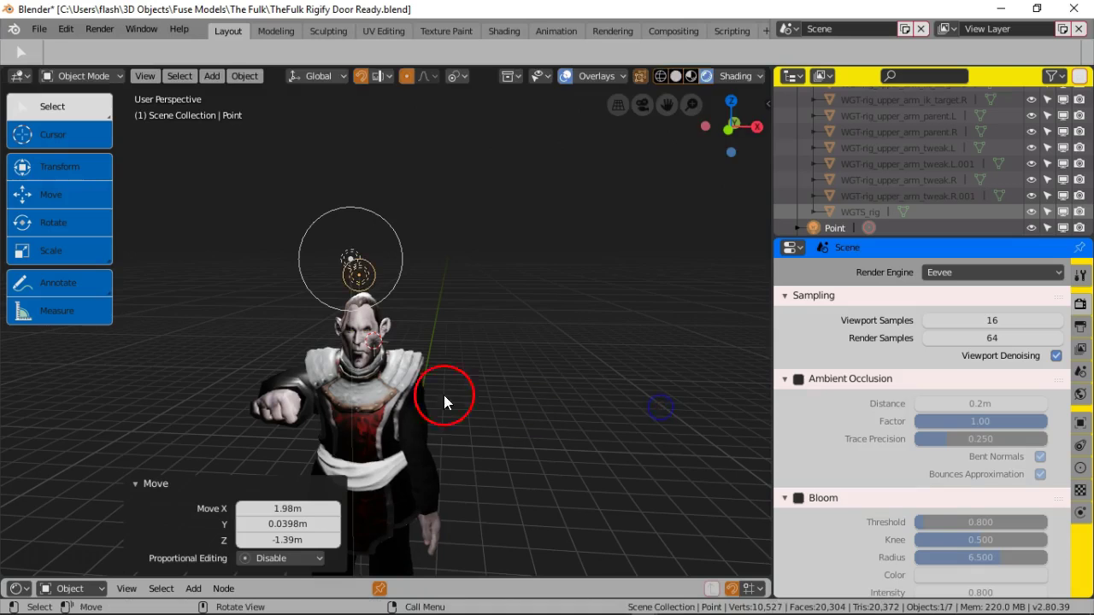
Step: Move the point light to the side of the head by about 0.72 m in X, 0.07 m in Y and -0.38 m in Z
{"action": "scroll", "coordinate": [395, 401], "scroll_direction": "up", "scroll_amount": 4}
{"action": "scroll", "coordinate": [395, 401], "scroll_direction": "up", "scroll_amount": 5}
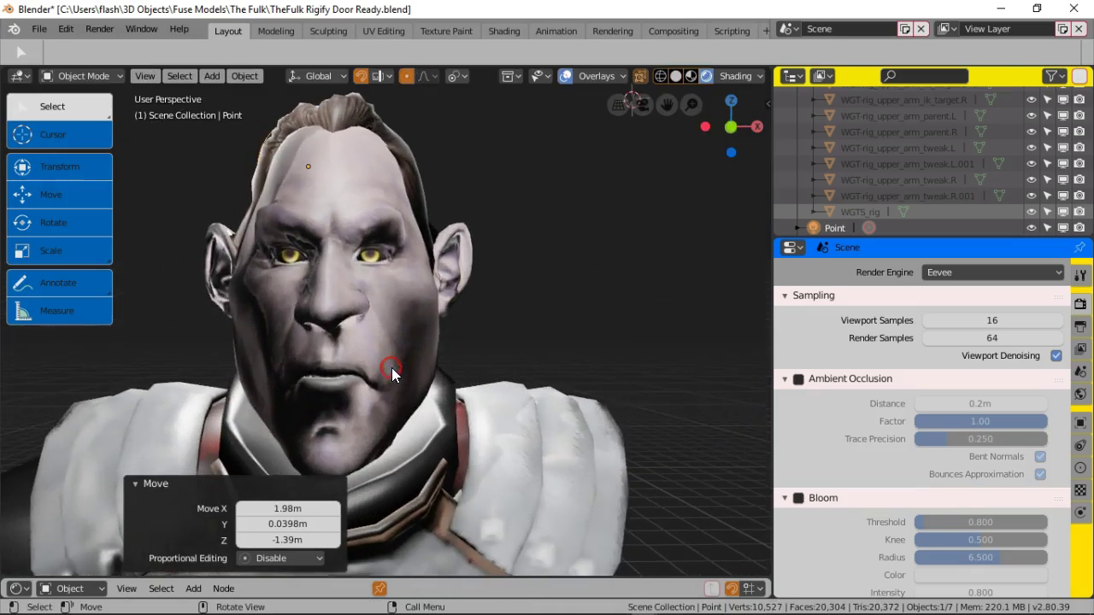
{"action": "middle_click_drag", "start_coordinate": [492, 342], "coordinate": [476, 360]}
{"action": "key", "text": "g"}
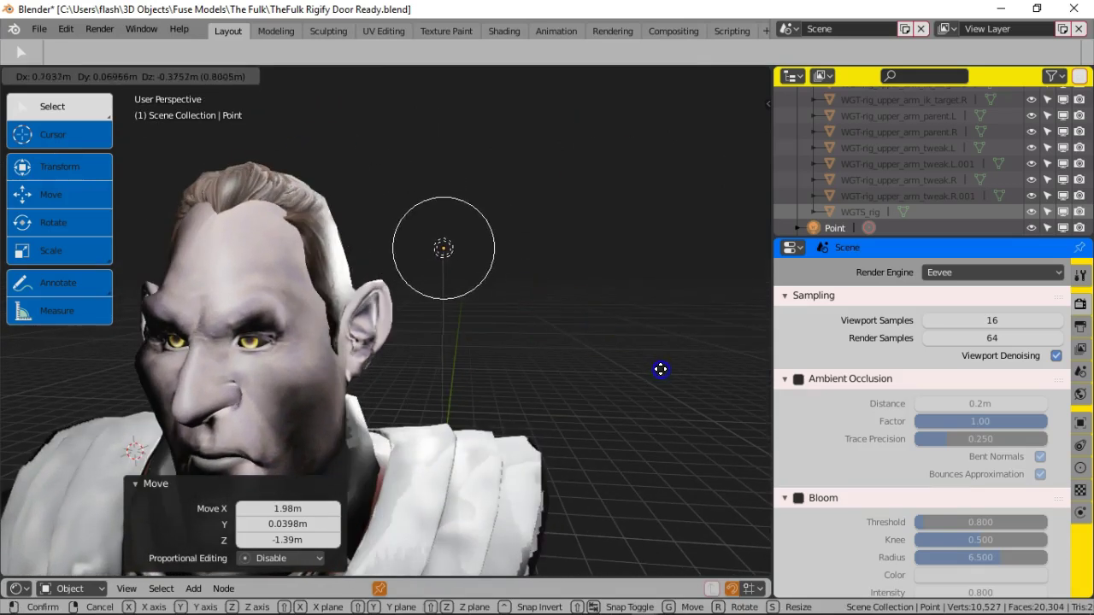
{"action": "left_click", "coordinate": [652, 371]}
Step: Lower the point light behind the torso by about 0.19 m in X, 0.09 m in Y and -1.61 m in Z
{"action": "middle_click_drag", "start_coordinate": [443, 440], "coordinate": [466, 405]}
{"action": "key", "text": "g"}
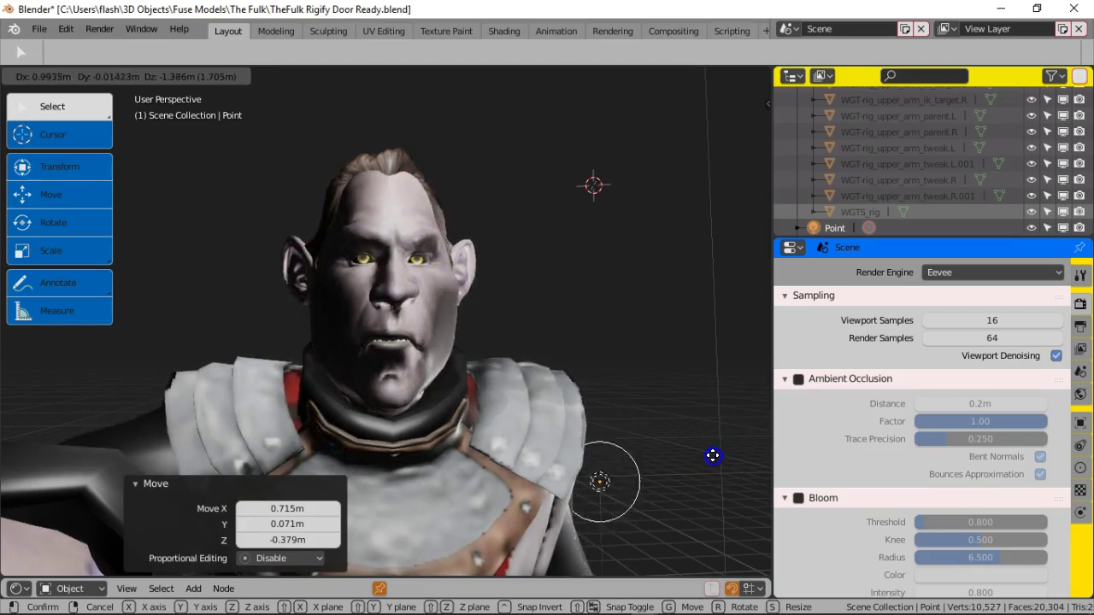
{"action": "left_click", "coordinate": [585, 489]}
Step: Move the point light farther back and down by about -0.07 m in X, 0.37 m in Y and -0.62 m in Z
{"action": "middle_click_drag", "start_coordinate": [465, 491], "coordinate": [495, 490]}
{"action": "scroll", "coordinate": [495, 491], "scroll_direction": "up", "scroll_amount": 4}
{"action": "scroll", "coordinate": [495, 491], "scroll_direction": "down", "scroll_amount": 8}
{"action": "middle_click_drag", "start_coordinate": [530, 451], "coordinate": [362, 443]}
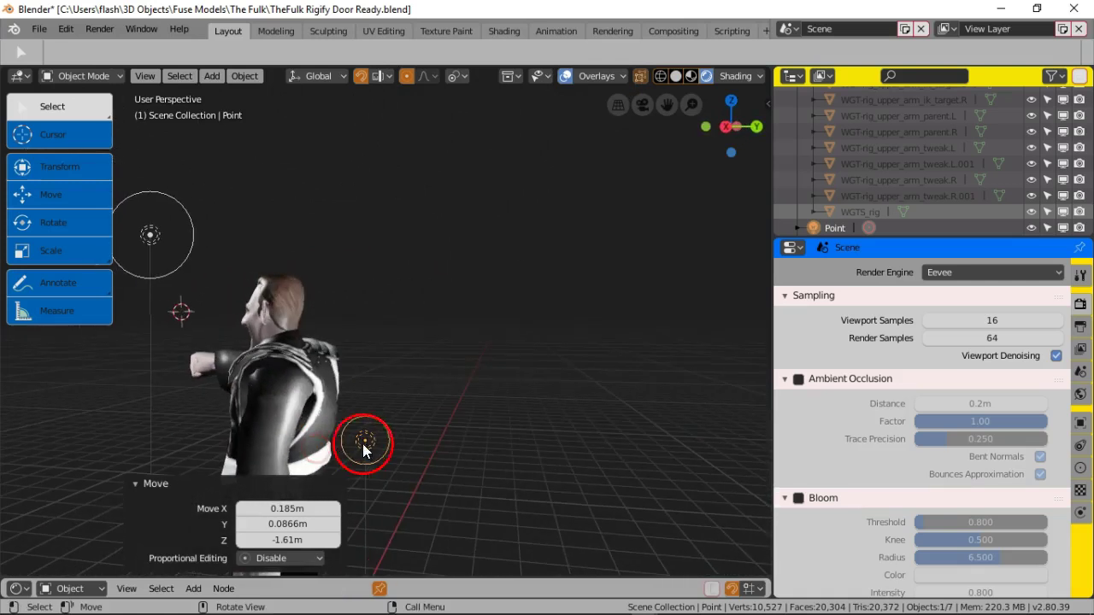
{"action": "key", "text": "g"}
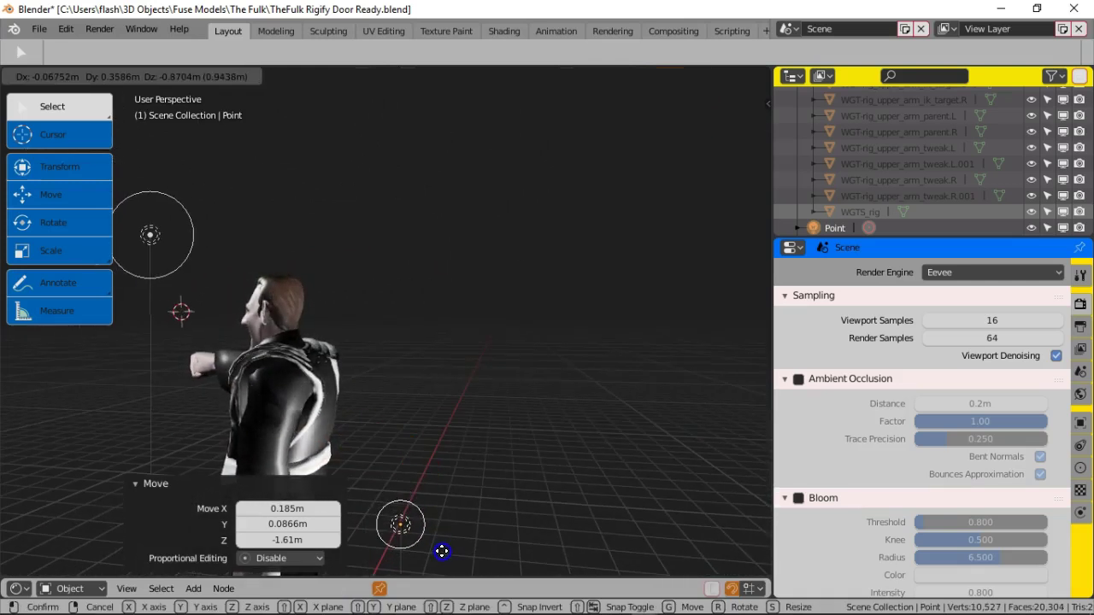
{"action": "left_click", "coordinate": [439, 419]}
Step: Check the lighting around the character and through the camera, and try raising the point light
{"action": "middle_click_drag", "start_coordinate": [438, 418], "coordinate": [304, 441]}
{"action": "scroll", "coordinate": [451, 426], "scroll_direction": "up", "scroll_amount": 4}
{"action": "middle_click_drag", "start_coordinate": [450, 398], "coordinate": [453, 318]}
{"action": "scroll", "coordinate": [453, 318], "scroll_direction": "down", "scroll_amount": 6}
{"action": "middle_click_drag", "start_coordinate": [446, 363], "coordinate": [407, 387]}
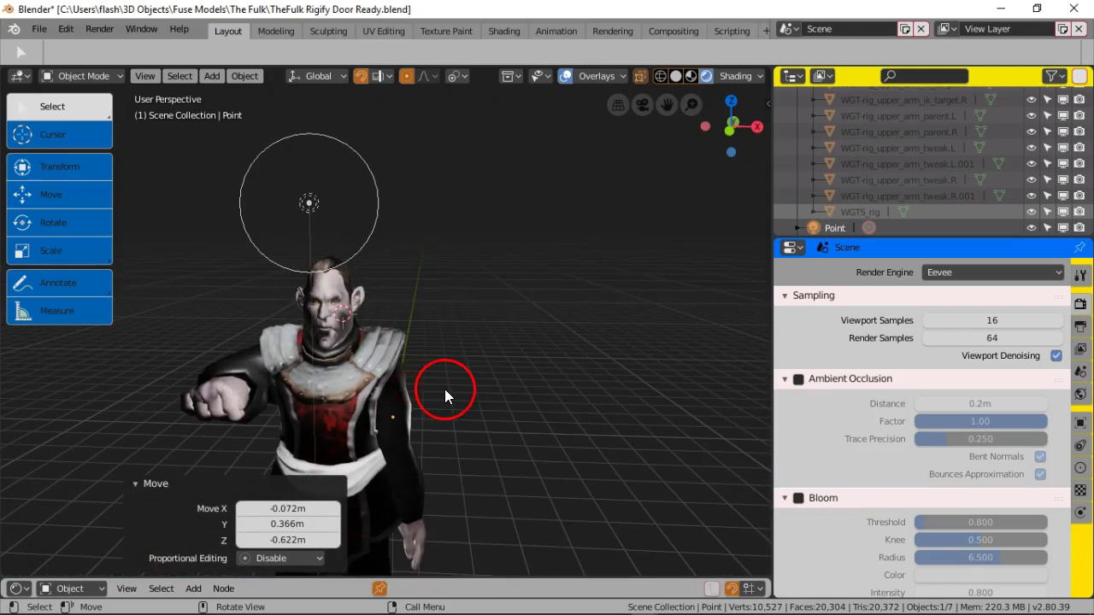
{"action": "key", "text": "KP_0"}
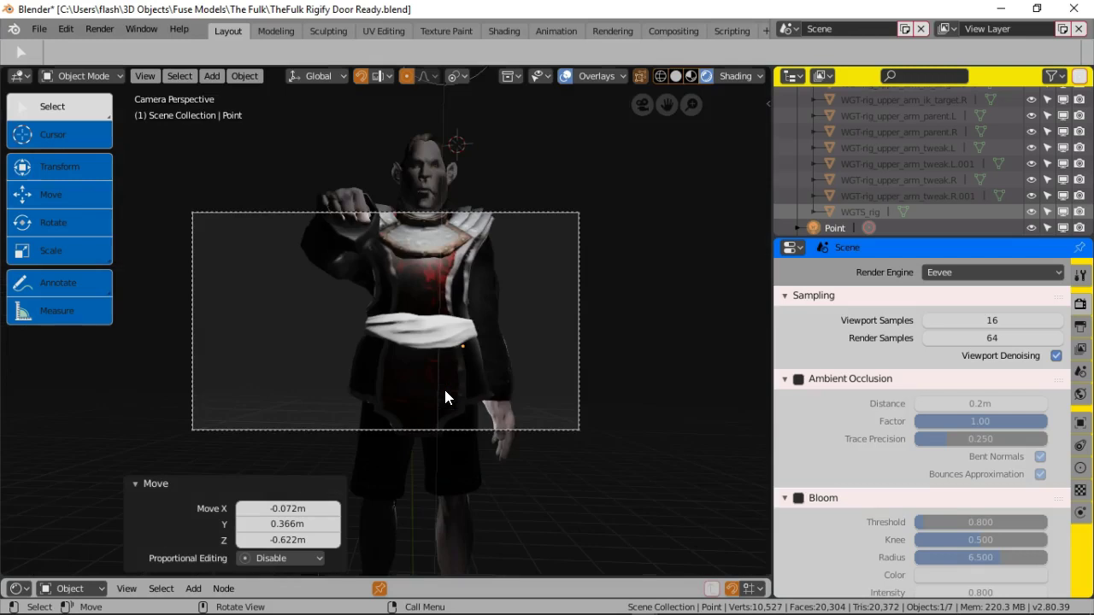
{"action": "left_click", "coordinate": [630, 464]}
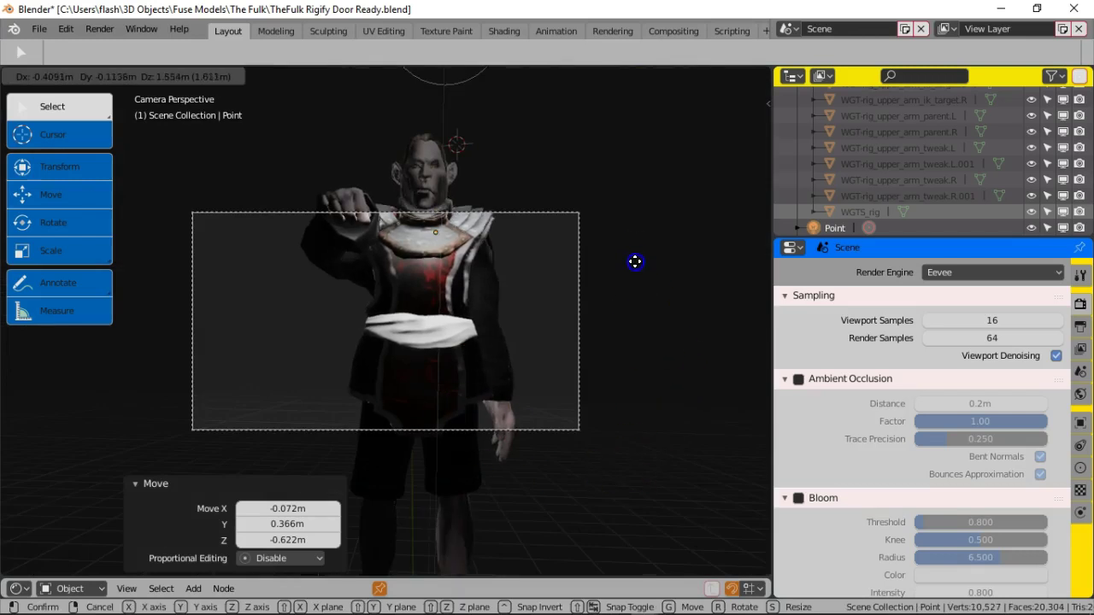
{"action": "left_click", "coordinate": [603, 326]}
Step: End the point light move and select the cube object that carries the camera
{"action": "left_click", "coordinate": [582, 297]}
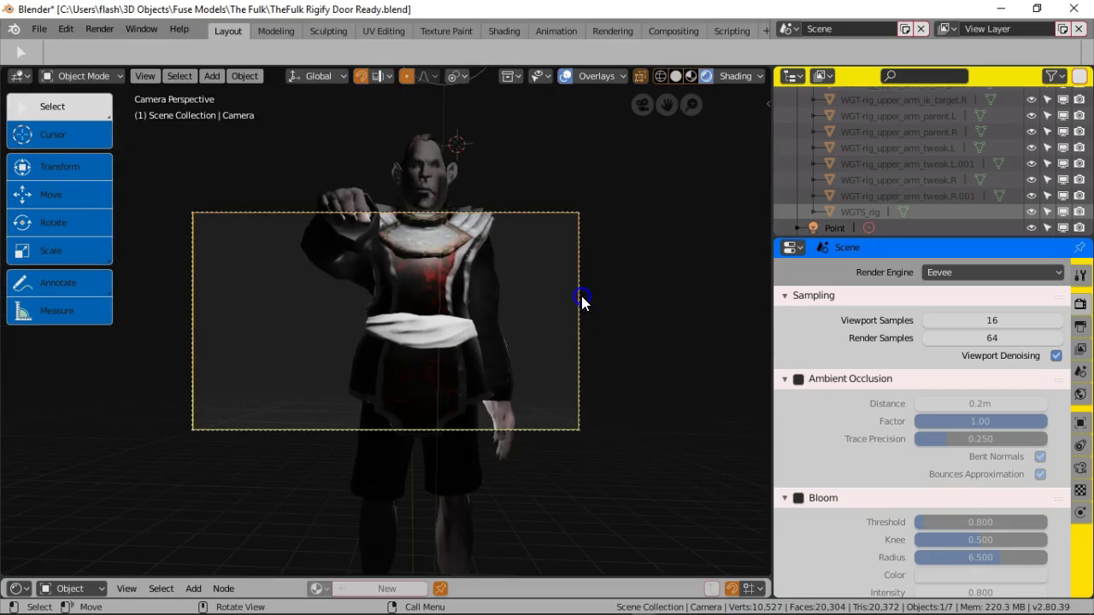
{"action": "left_click", "coordinate": [577, 301]}
{"action": "left_click", "coordinate": [577, 306]}
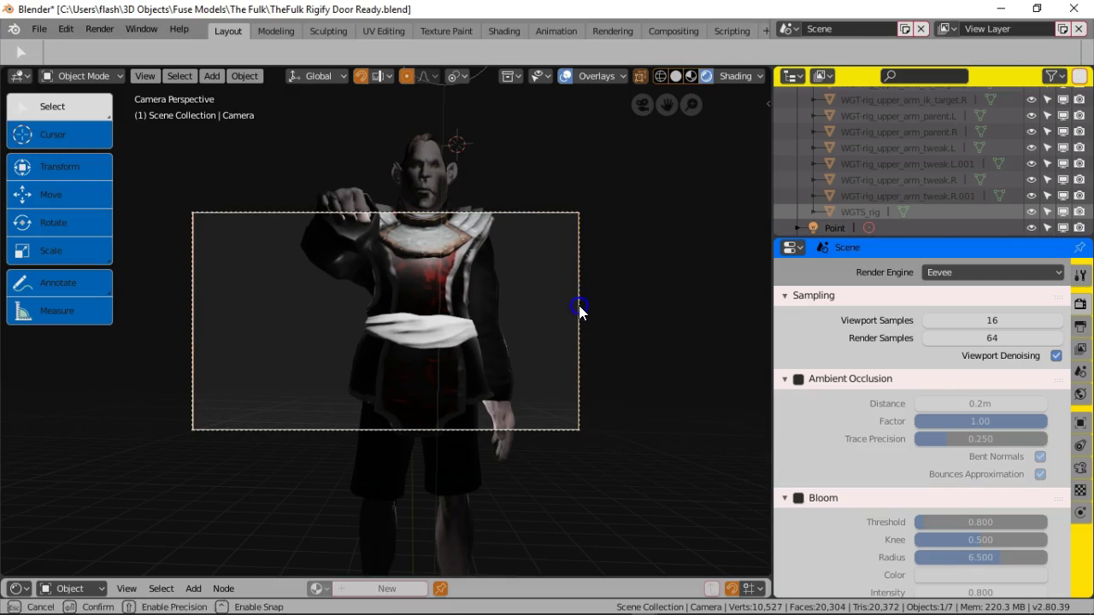
{"action": "left_click", "coordinate": [595, 384]}
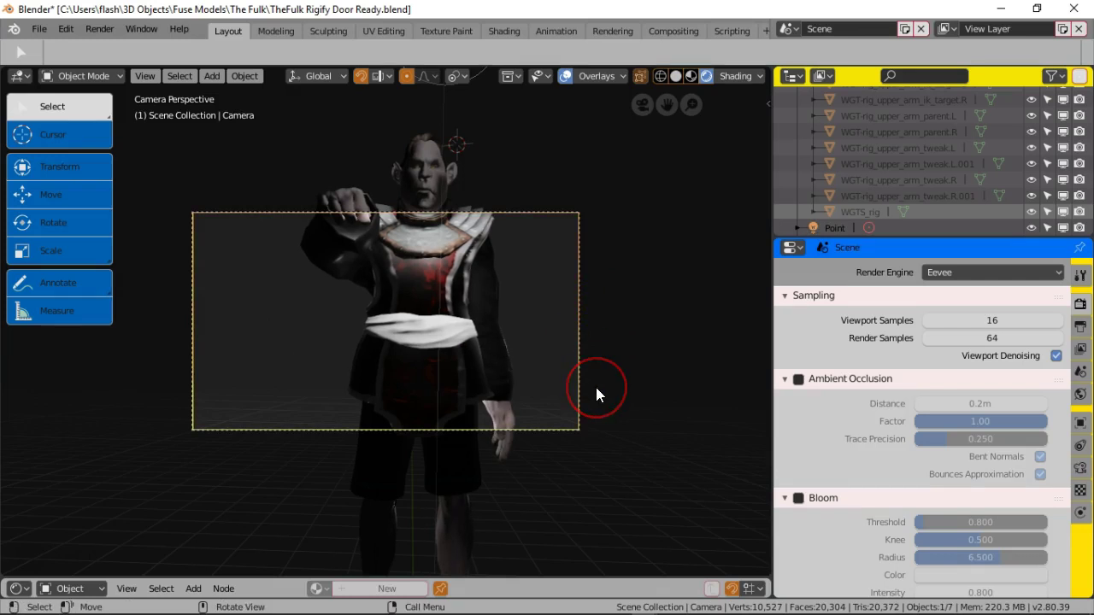
{"action": "key", "text": "KP_0"}
{"action": "scroll", "coordinate": [326, 524], "scroll_direction": "down", "scroll_amount": 6}
{"action": "left_click", "coordinate": [310, 502]}
{"action": "scroll", "coordinate": [456, 470], "scroll_direction": "up", "scroll_amount": 2}
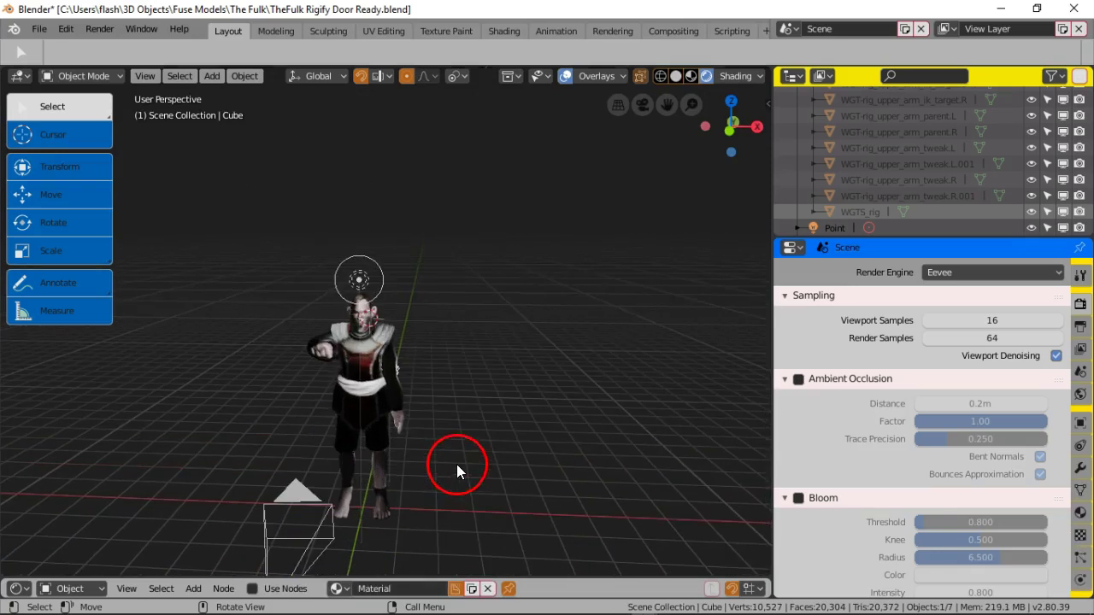
Step: Through the camera, raise the camera's carrier cube by about 1 m and shift it about 0.10 m in X to frame the head and chest
{"action": "key", "text": "KP_0"}
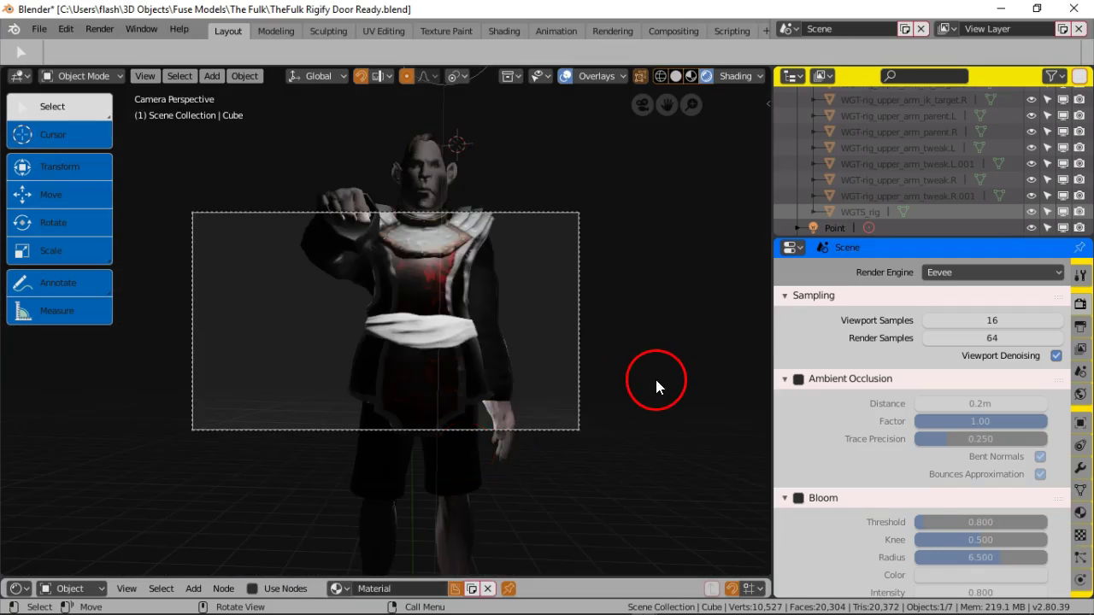
{"action": "key", "text": "g"}
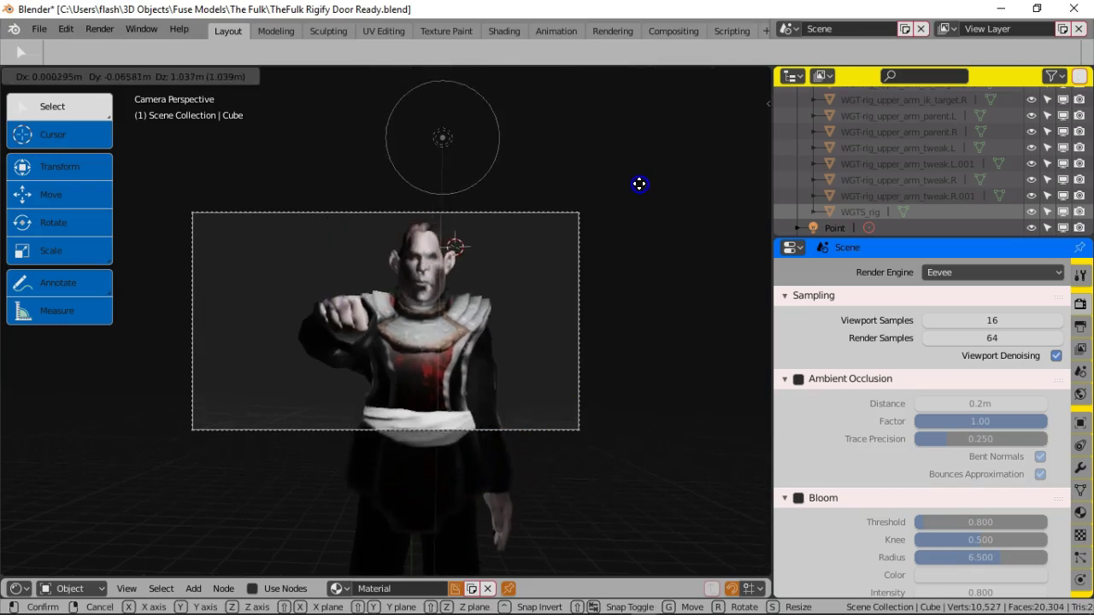
{"action": "left_click", "coordinate": [642, 165]}
{"action": "left_click_drag", "start_coordinate": [648, 393], "coordinate": [731, 354]}
{"action": "scroll", "coordinate": [674, 399], "scroll_direction": "up", "scroll_amount": 2}
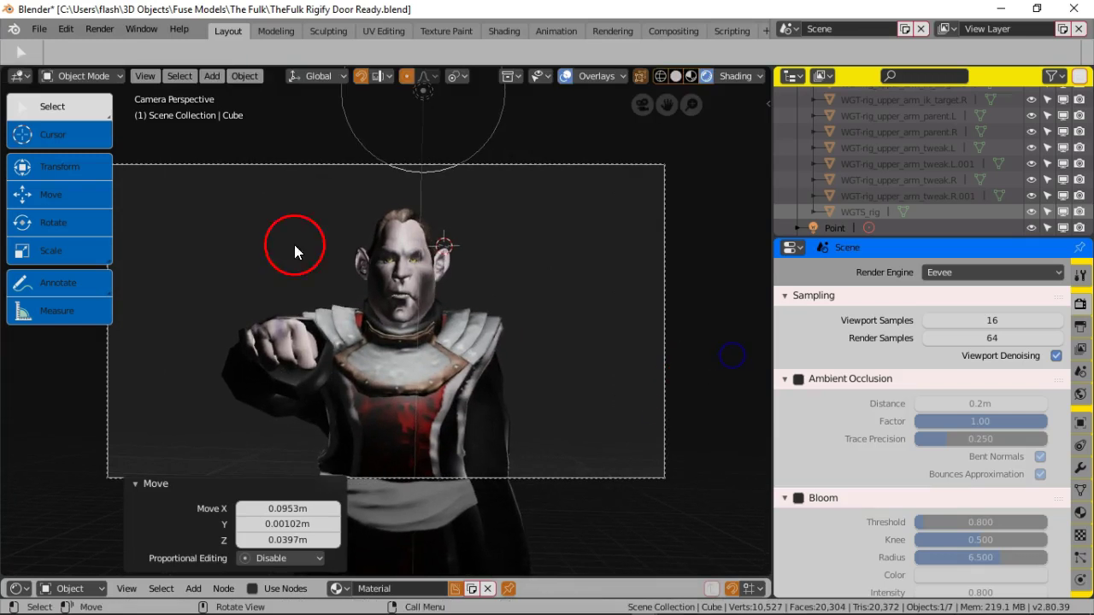
Step: Render the front view of the character with Eevee in the Rendering workspace and look over the image saving options
{"action": "left_click", "coordinate": [609, 31]}
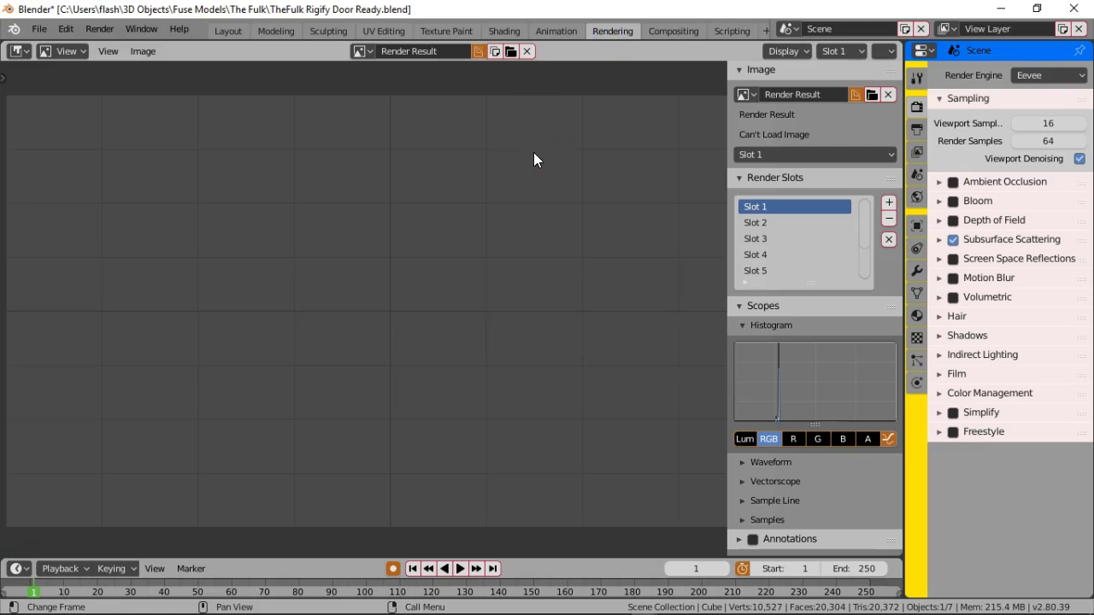
{"action": "key", "text": "F12"}
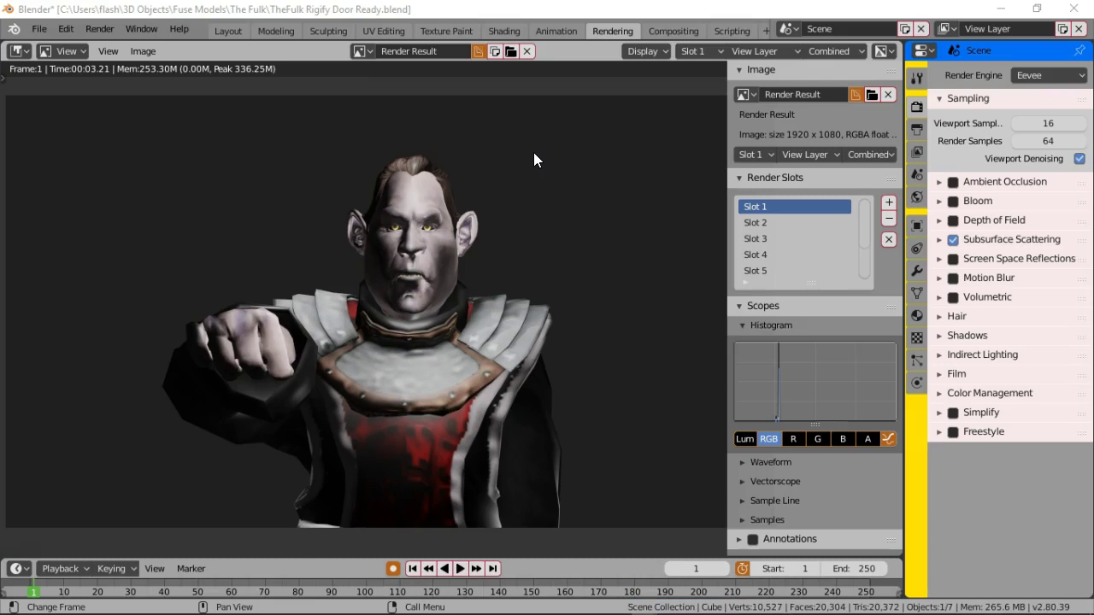
{"action": "scroll", "coordinate": [534, 152], "scroll_direction": "down", "scroll_amount": 1}
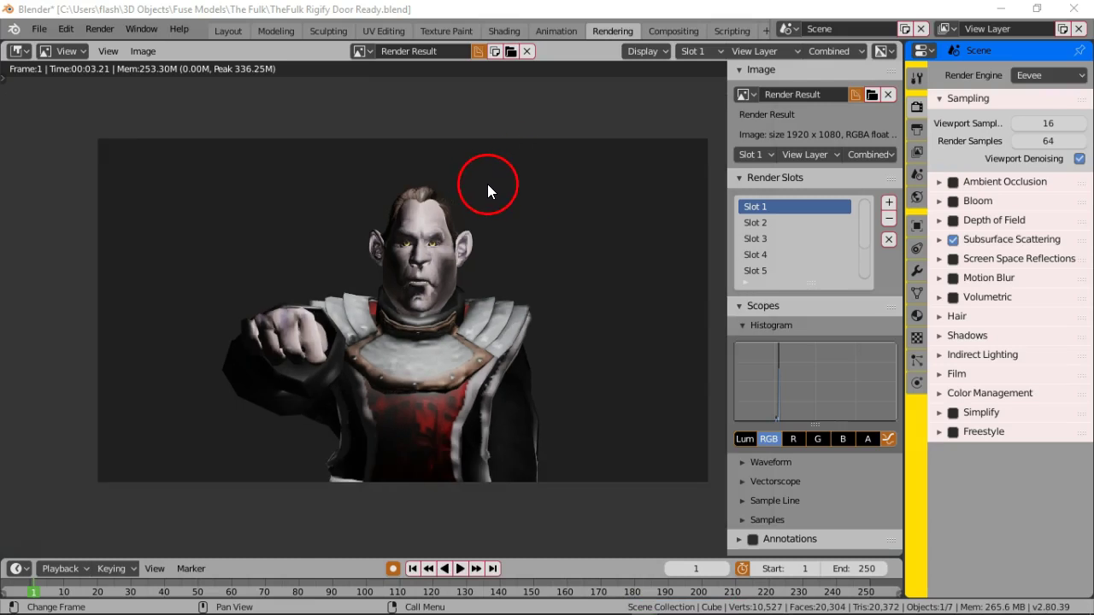
{"action": "left_click", "coordinate": [154, 54]}
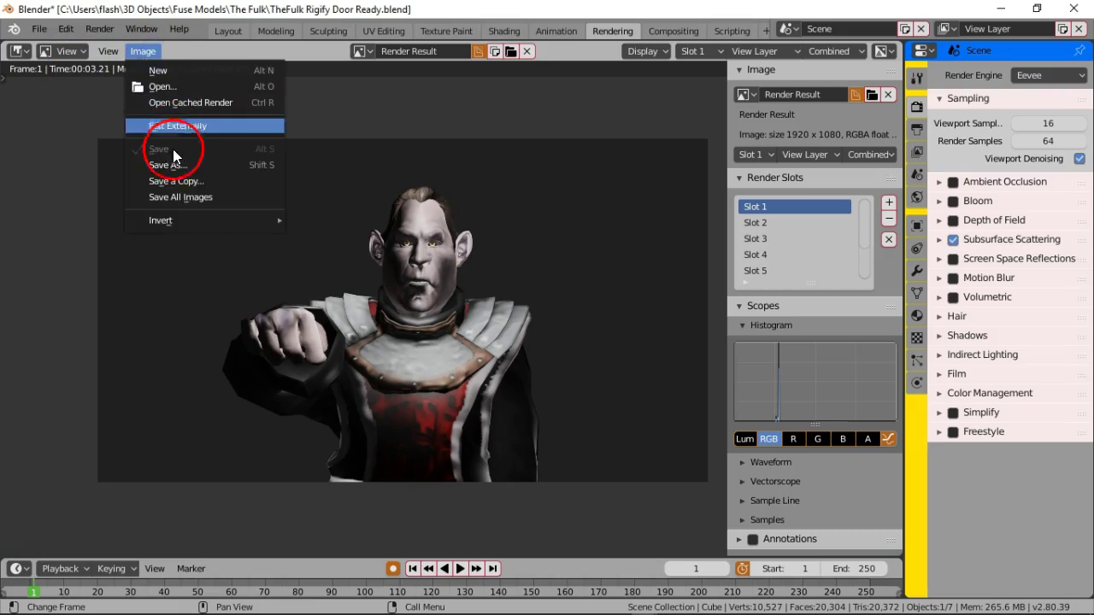
{"action": "left_click", "coordinate": [376, 279]}
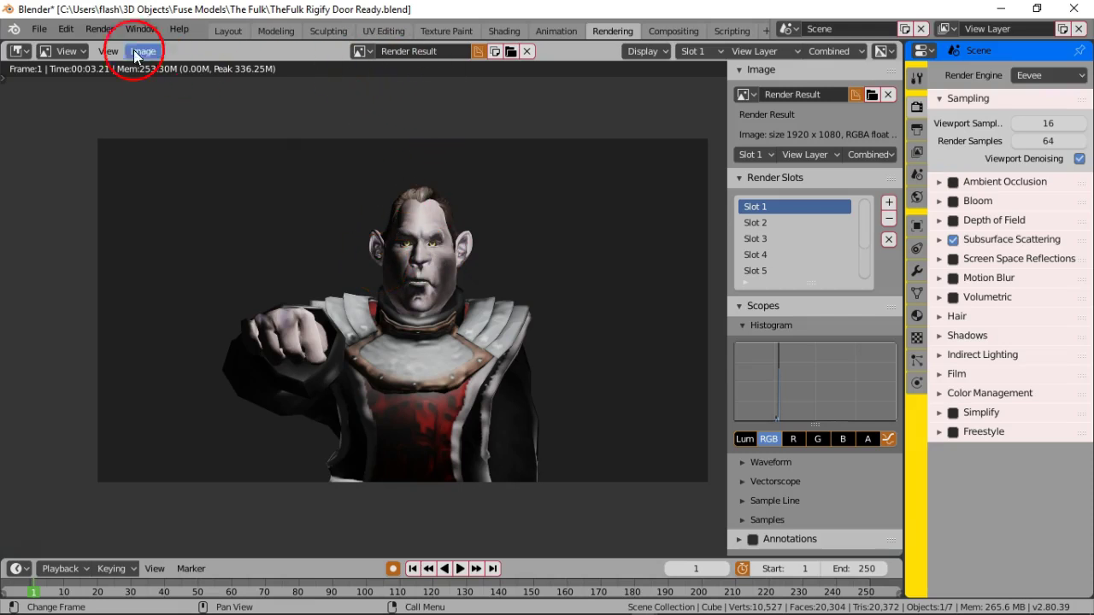
Step: Return to the Layout workspace and rotate the camera's carrier cube by about 36.8° around the Z axis
{"action": "left_click", "coordinate": [229, 32]}
{"action": "scroll", "coordinate": [511, 257], "scroll_direction": "down", "scroll_amount": 6}
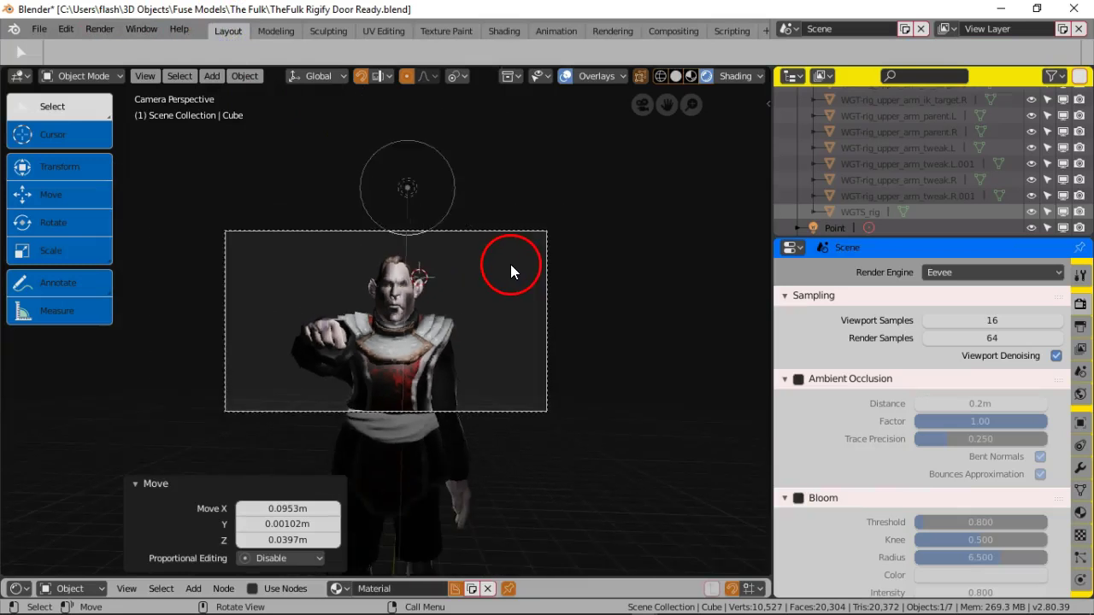
{"action": "middle_click_drag", "start_coordinate": [546, 306], "coordinate": [500, 338]}
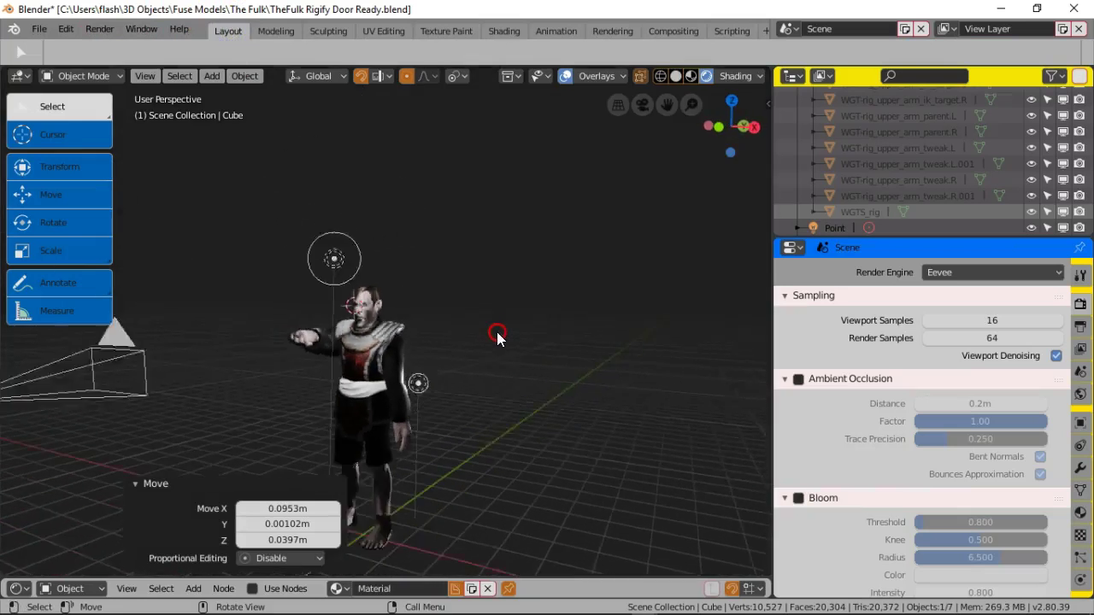
{"action": "scroll", "coordinate": [494, 337], "scroll_direction": "down", "scroll_amount": 4}
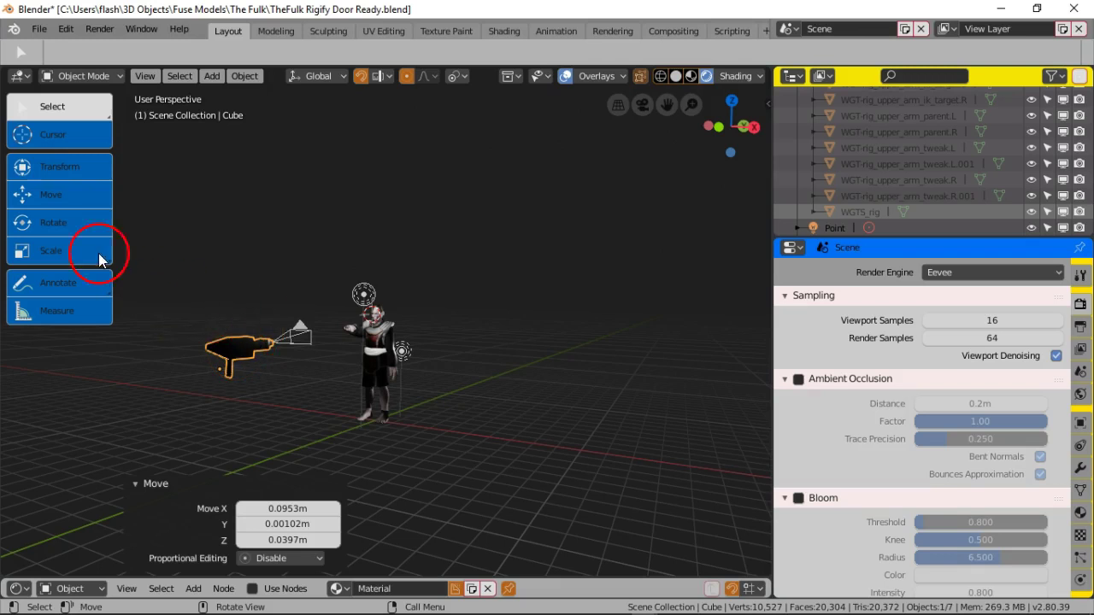
{"action": "left_click", "coordinate": [80, 224]}
{"action": "left_click_drag", "start_coordinate": [208, 374], "coordinate": [216, 375]}
{"action": "middle_click_drag", "start_coordinate": [360, 394], "coordinate": [361, 412]}
Step: Move the camera's carrier cube by about 5.6 m in X, 2.8 m in Y and 0.19 m in Z
{"action": "left_click", "coordinate": [78, 109]}
{"action": "left_click", "coordinate": [334, 313]}
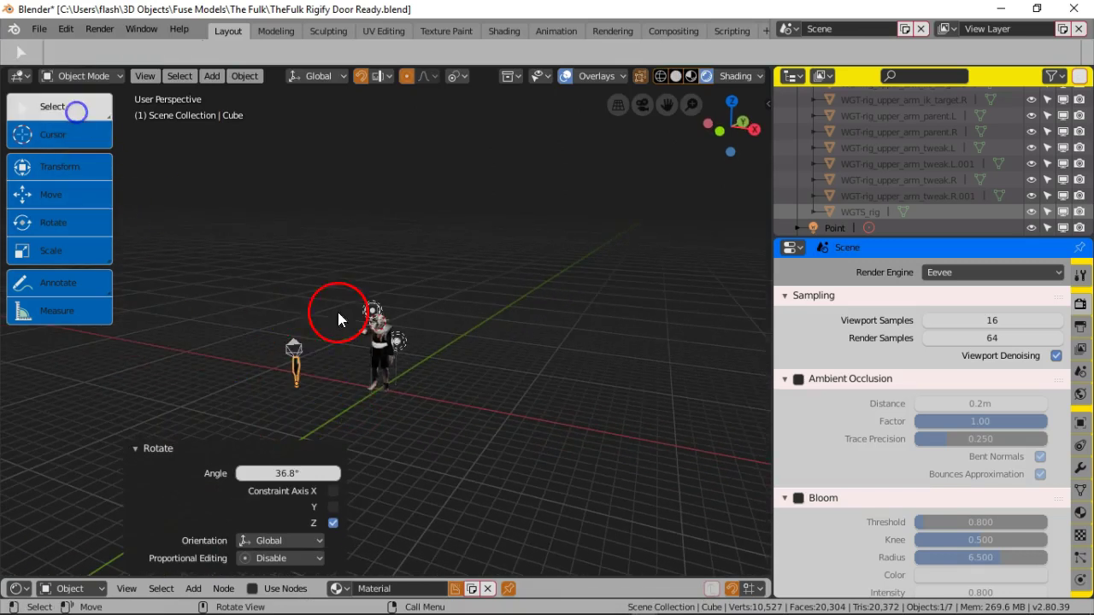
{"action": "key", "text": "g"}
{"action": "left_click", "coordinate": [538, 416]}
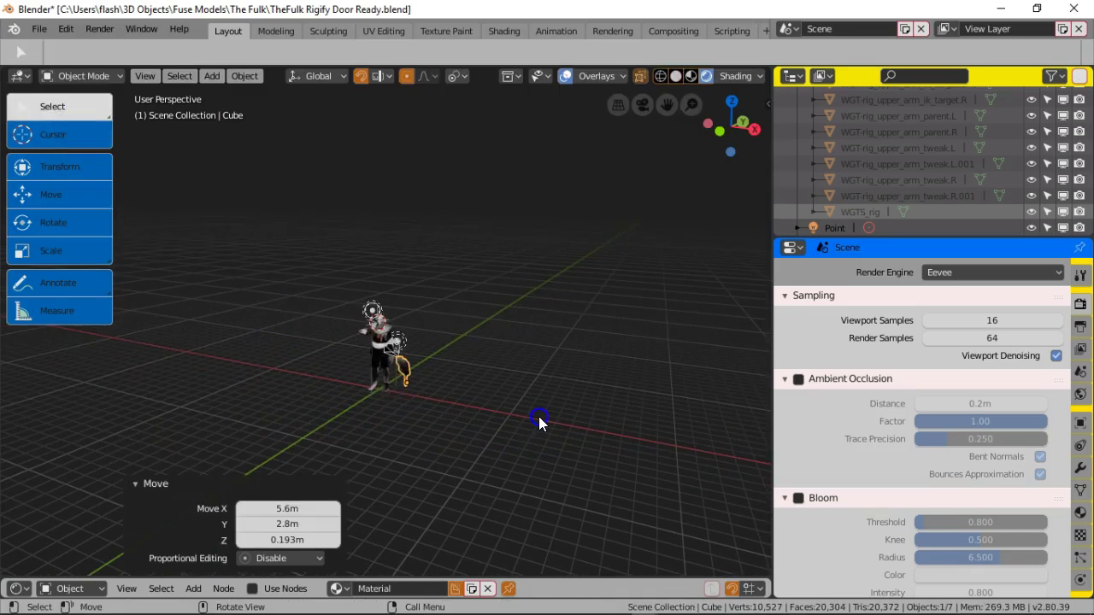
Step: Reframe the character through the camera by moving the carrier cube about 0.07 m in X, 0.08 m in Y and -0.28 m in Z
{"action": "key", "text": "KP_0"}
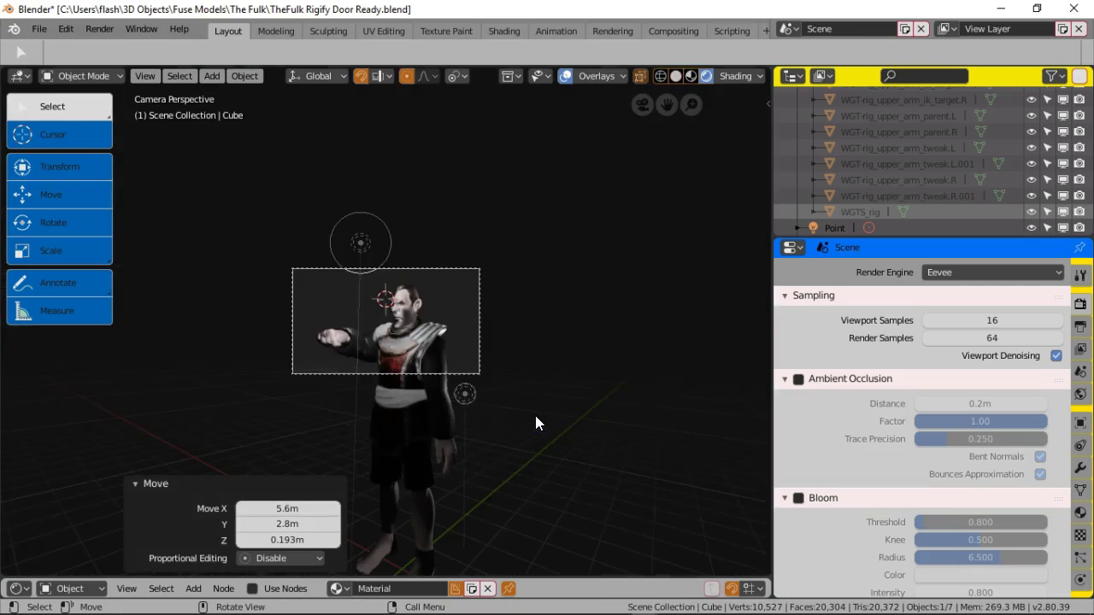
{"action": "key", "text": "g"}
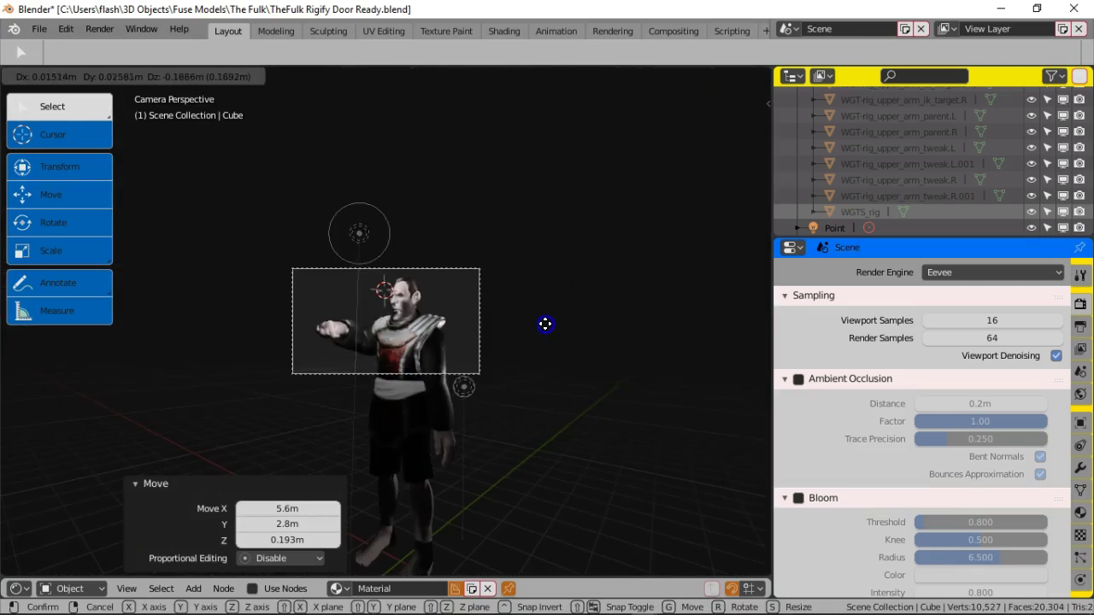
{"action": "left_click", "coordinate": [554, 333]}
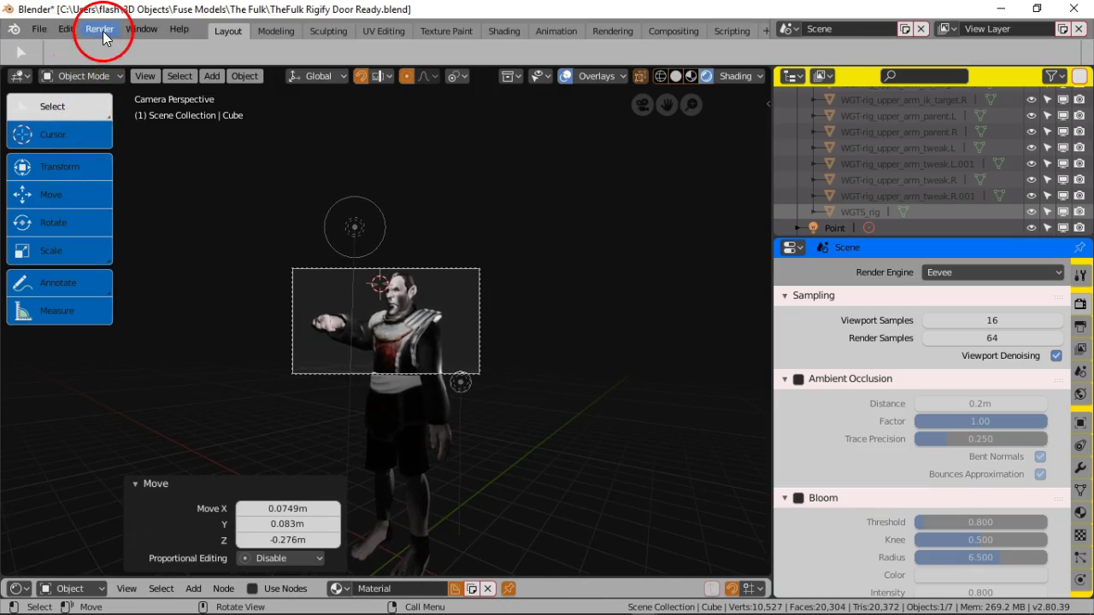
Step: Render the character from the new angled camera view in the Rendering workspace
{"action": "left_click", "coordinate": [613, 31]}
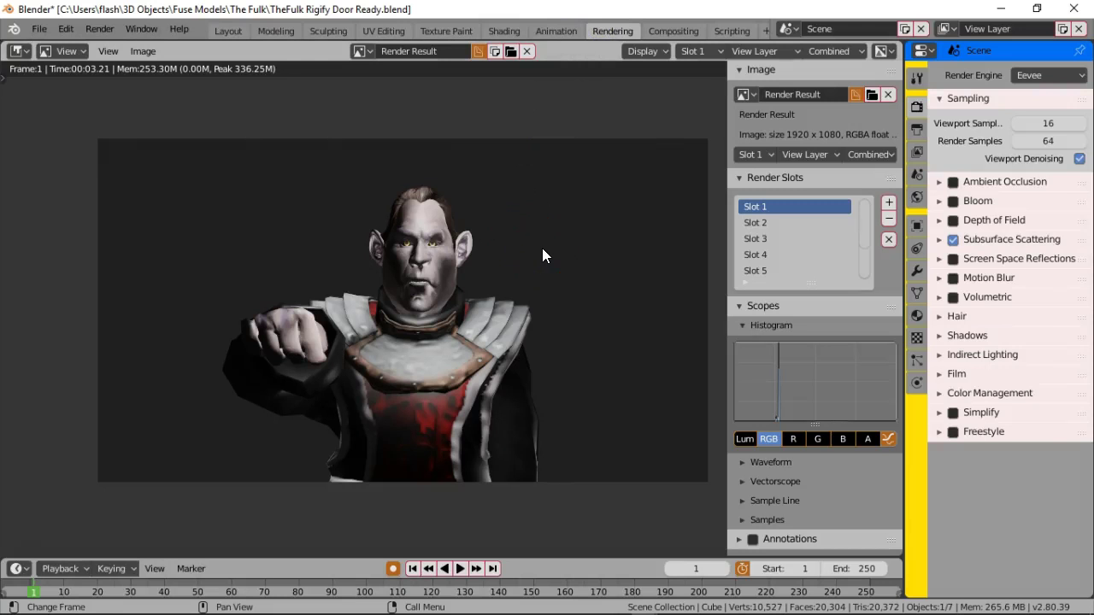
{"action": "key", "text": "F12"}
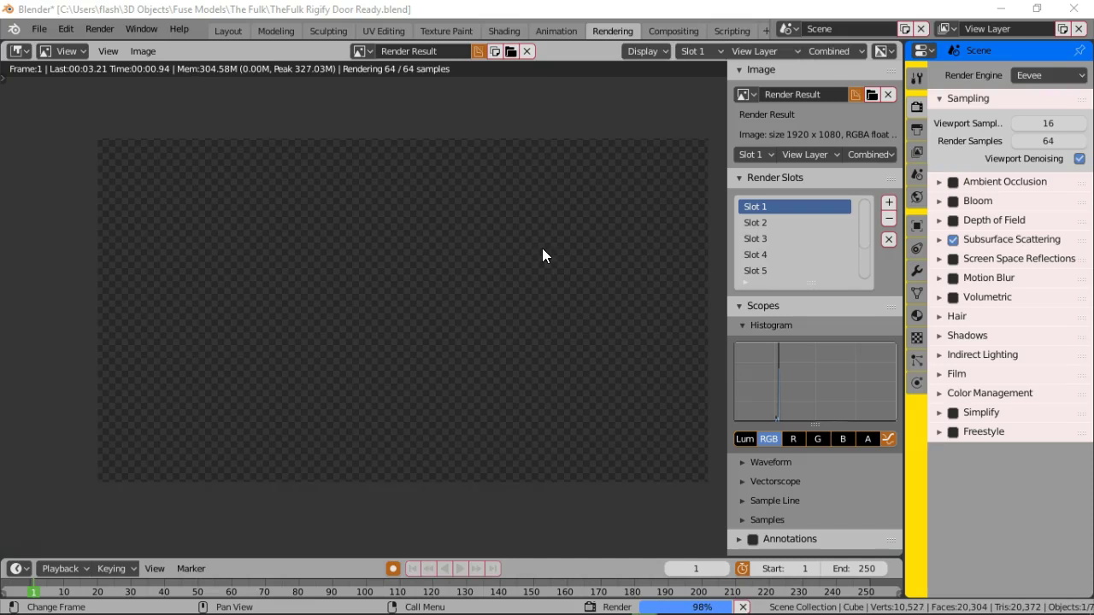
{"action": "scroll", "coordinate": [542, 247], "scroll_direction": "up", "scroll_amount": 1}
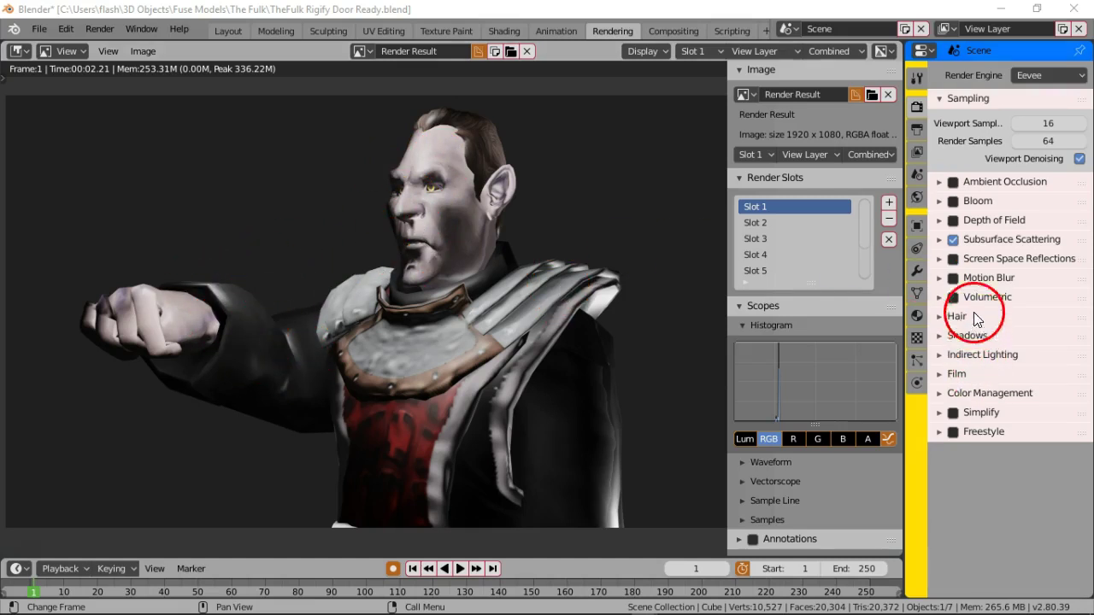
Step: Set the world background color to black and render the character again
{"action": "left_click", "coordinate": [919, 315]}
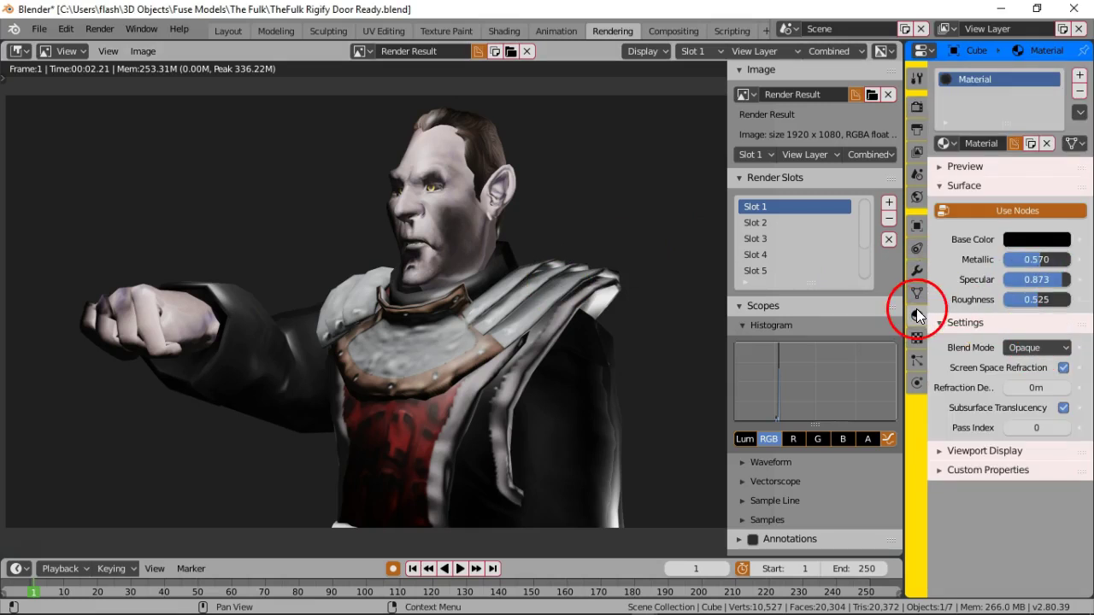
{"action": "left_click", "coordinate": [916, 197]}
{"action": "left_click", "coordinate": [1051, 181]}
{"action": "left_click_drag", "start_coordinate": [1058, 257], "coordinate": [1060, 318]}
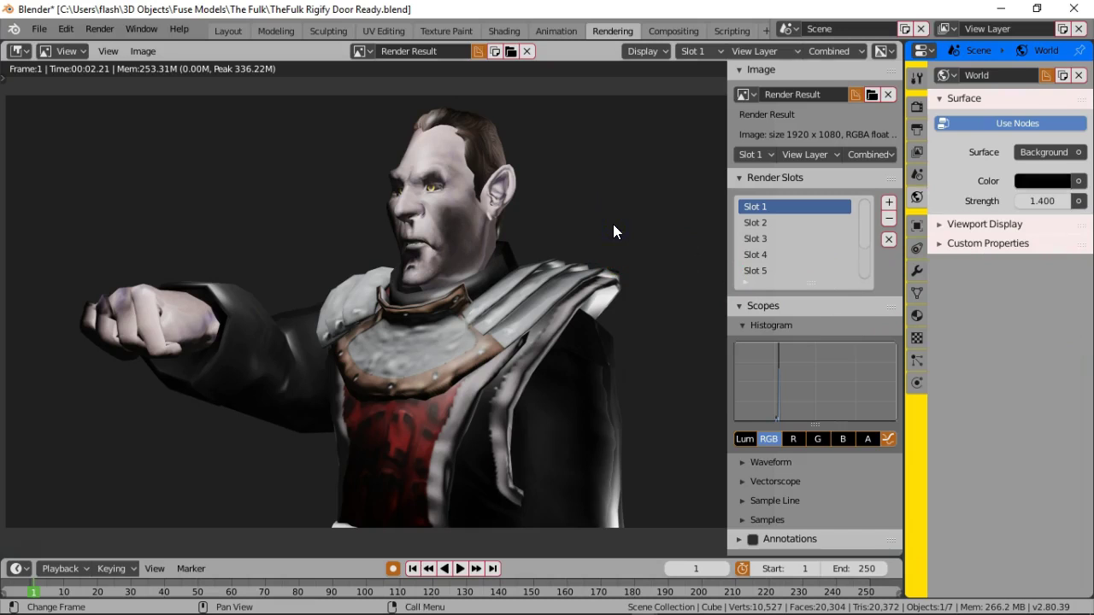
{"action": "key", "text": "F12"}
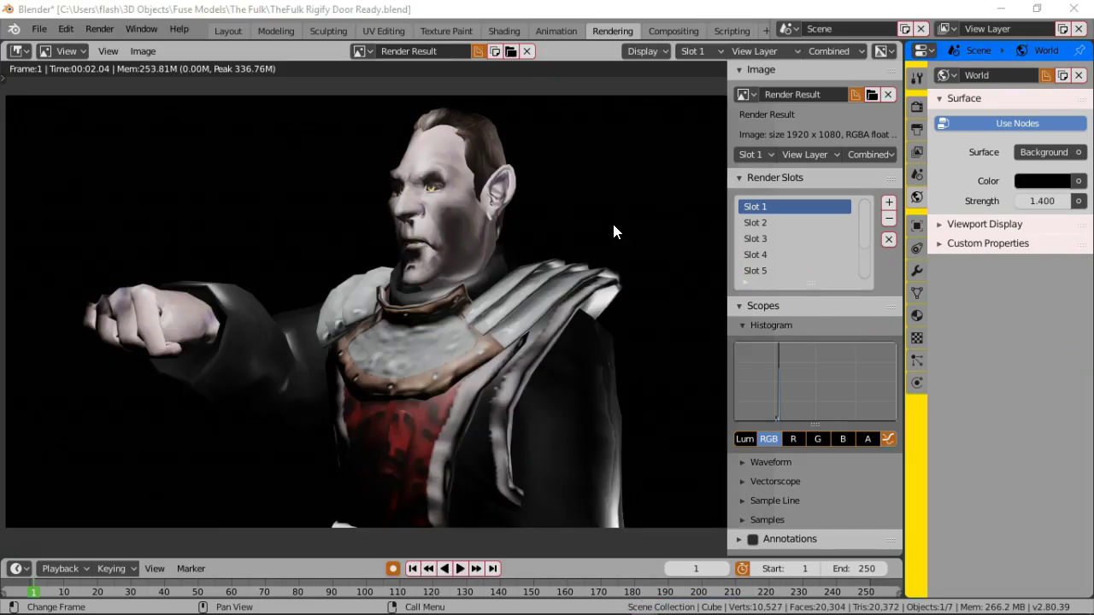
Step: Set the world background color to a gray of about 0.274 and render the image again
{"action": "left_click", "coordinate": [1047, 182]}
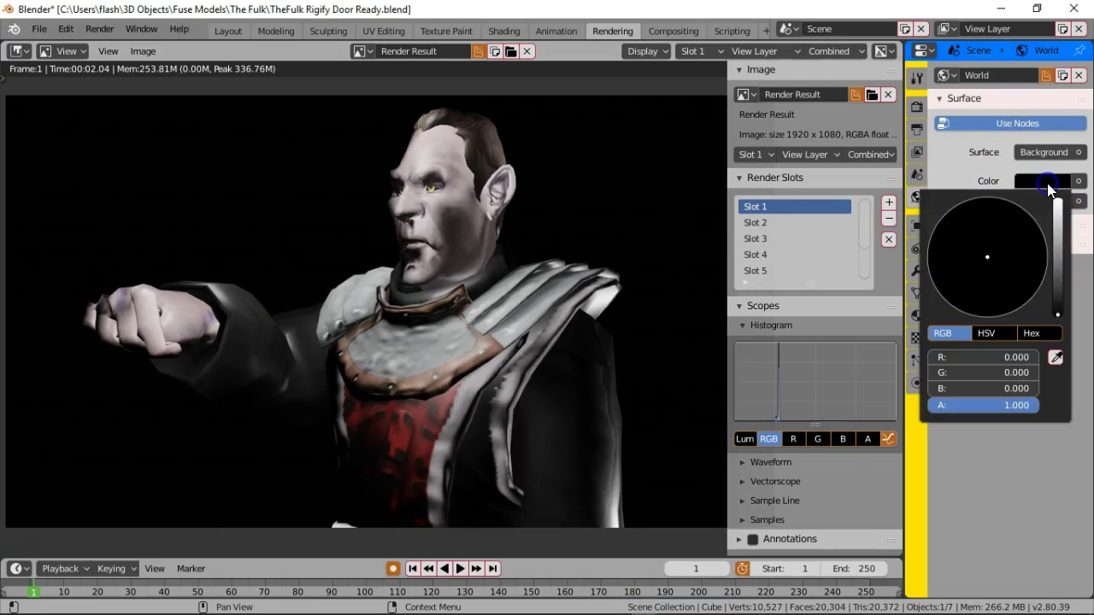
{"action": "left_click", "coordinate": [1059, 245]}
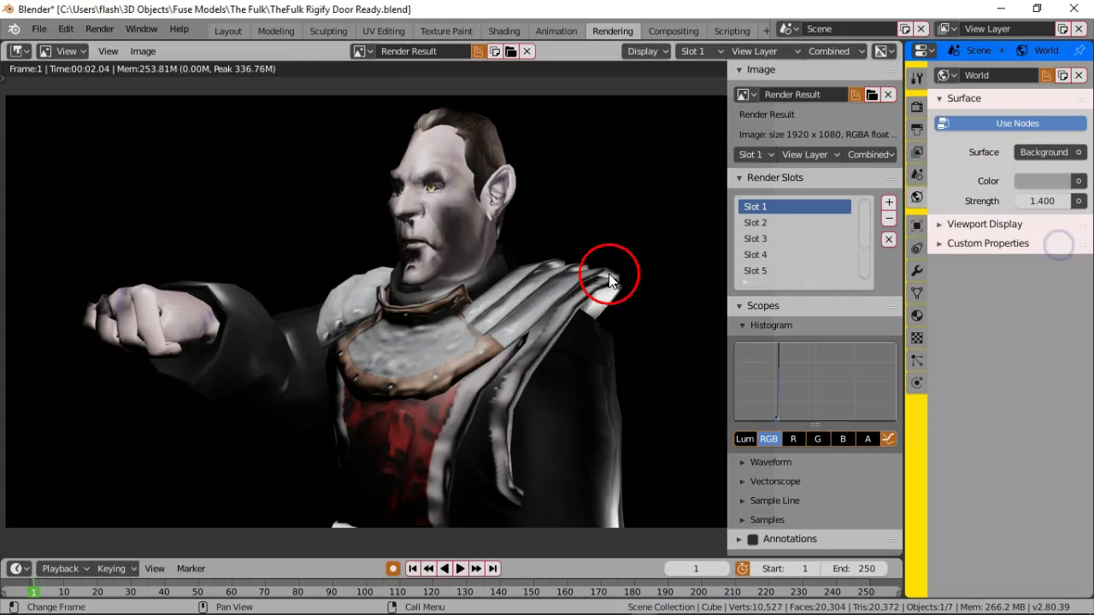
{"action": "key", "text": "F12"}
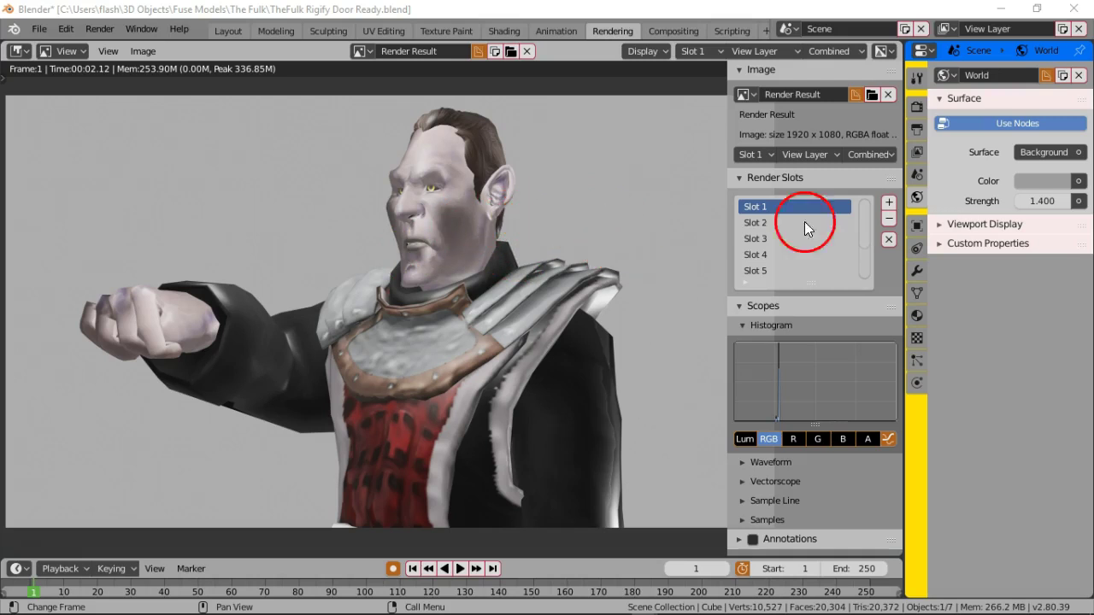
Step: Darken the gray world background color slightly and render the character once more
{"action": "left_click", "coordinate": [1044, 178]}
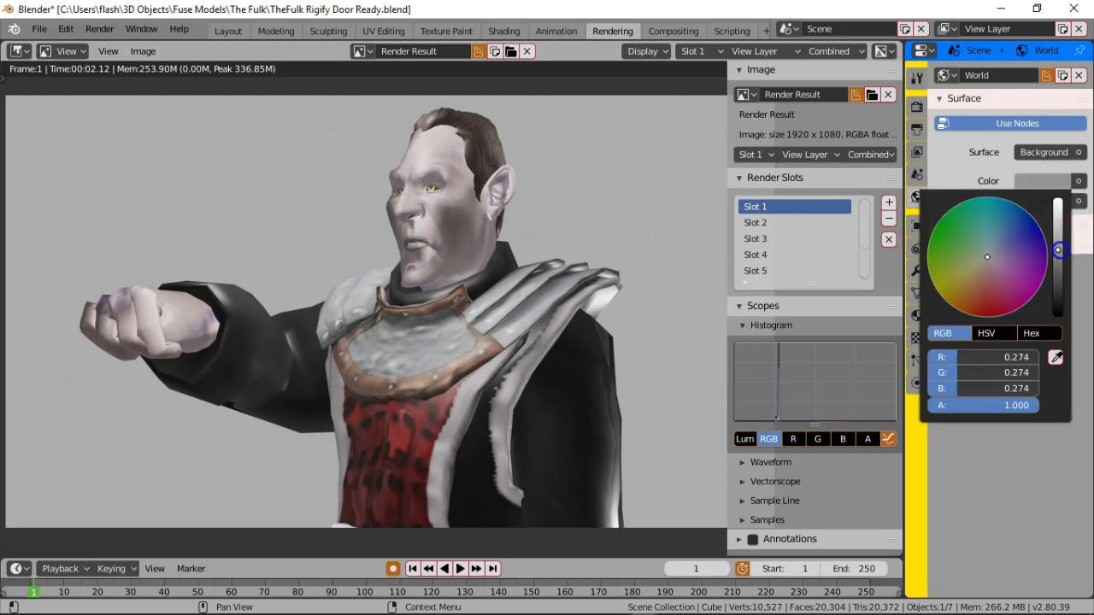
{"action": "left_click_drag", "start_coordinate": [1060, 250], "coordinate": [1059, 265]}
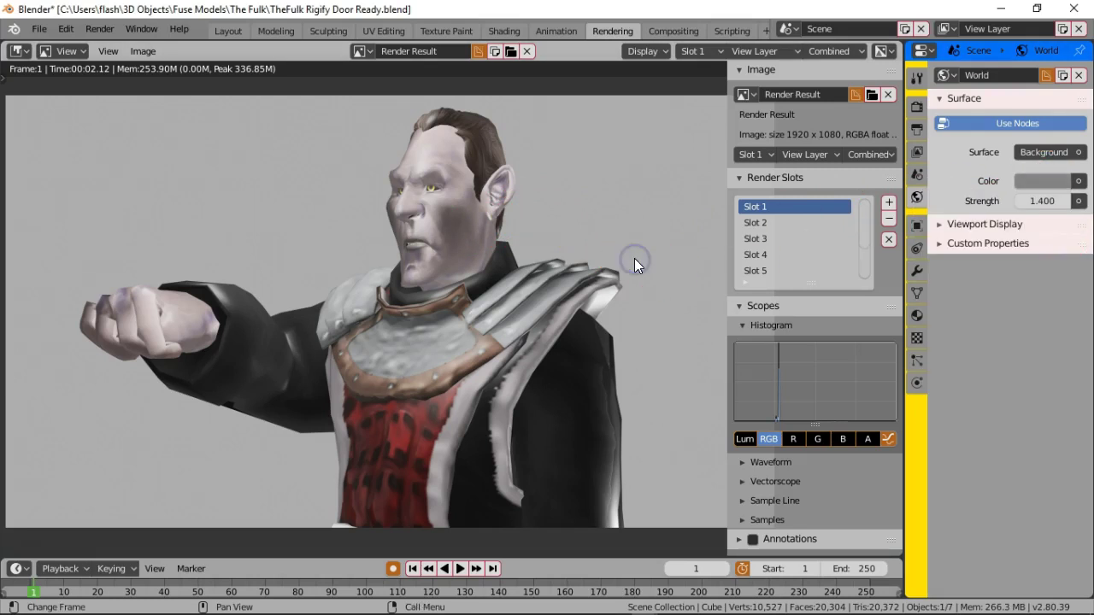
{"action": "key", "text": "F12"}
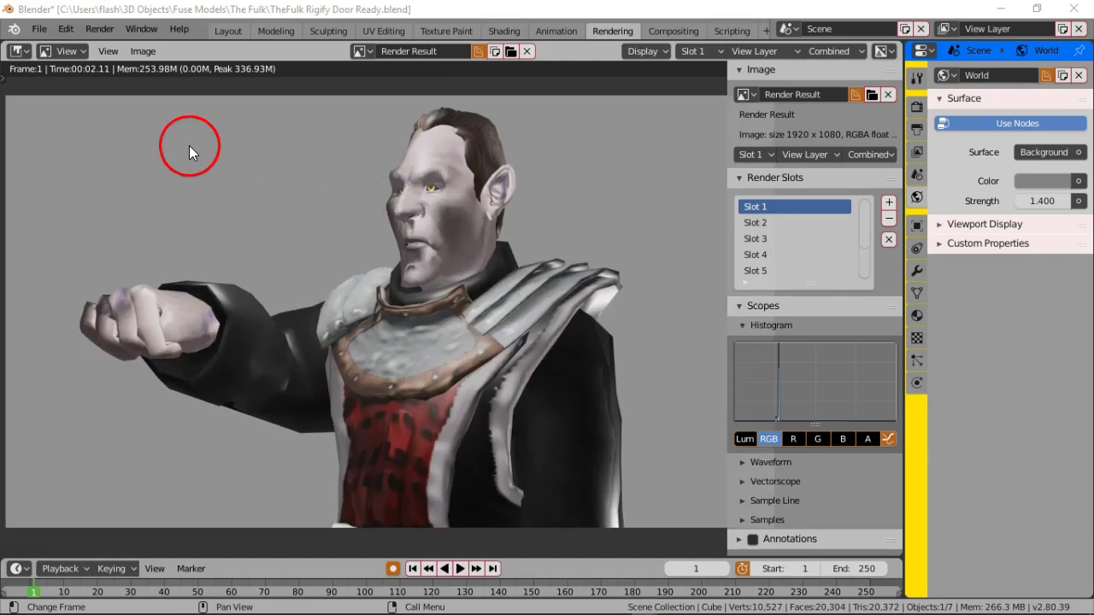
Step: Return to the Layout workspace and compare the camera view with the user perspective by switching between them repeatedly
{"action": "left_click", "coordinate": [237, 30]}
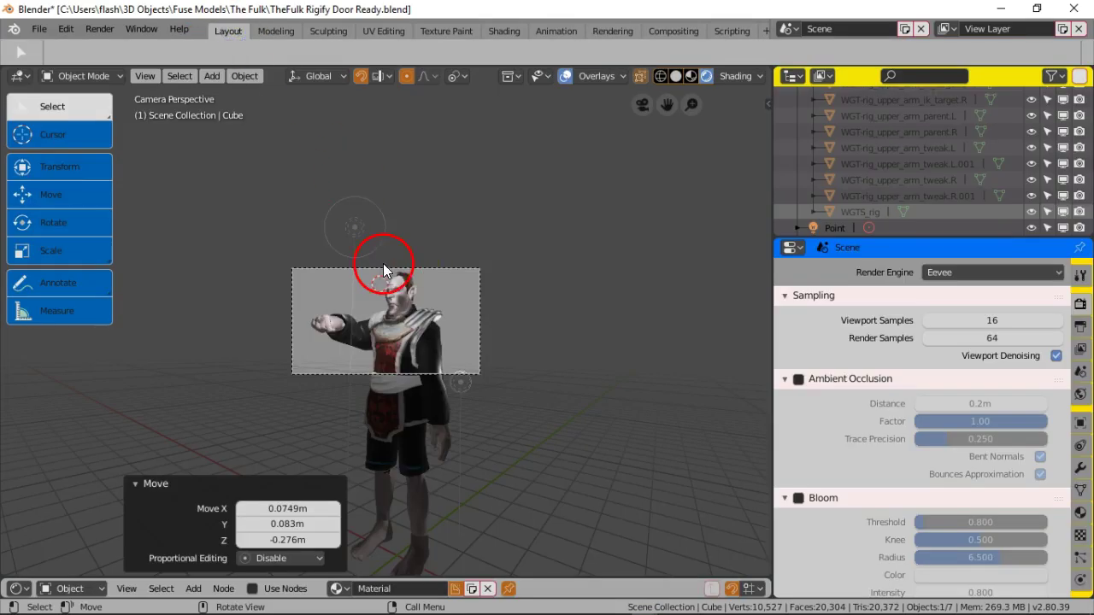
{"action": "scroll", "coordinate": [383, 264], "scroll_direction": "up", "scroll_amount": 2}
{"action": "scroll", "coordinate": [380, 262], "scroll_direction": "down", "scroll_amount": 5}
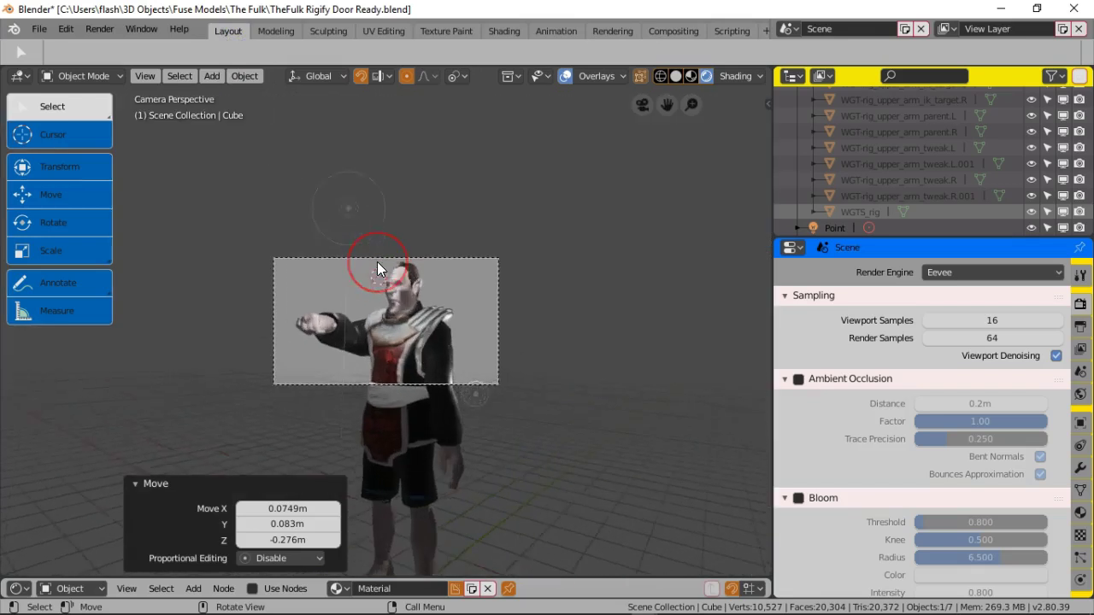
{"action": "key", "text": "KP_0"}
{"action": "key", "text": "KP_0"}
{"action": "key", "text": "KP_0"}
{"action": "key", "text": "KP_0"}
{"action": "key", "text": "KP_0"}
{"action": "key", "text": "KP_0"}
{"action": "key", "text": "KP_0"}
{"action": "key", "text": "KP_0"}
{"action": "key", "text": "KP_0"}
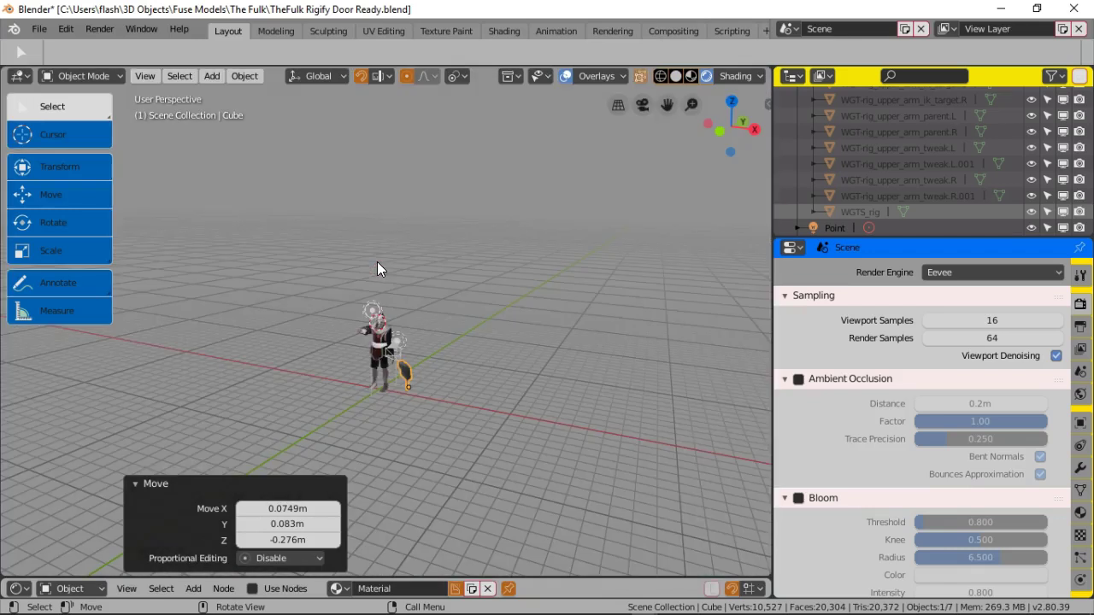
{"action": "left_click", "coordinate": [643, 106]}
{"action": "left_click", "coordinate": [643, 106]}
{"action": "left_click", "coordinate": [644, 106]}
{"action": "left_click", "coordinate": [644, 106]}
{"action": "left_click", "coordinate": [643, 106]}
{"action": "left_click", "coordinate": [644, 106]}
{"action": "left_click", "coordinate": [644, 106]}
{"action": "left_click", "coordinate": [644, 106]}
{"action": "left_click_drag", "start_coordinate": [644, 106], "coordinate": [424, 295]}
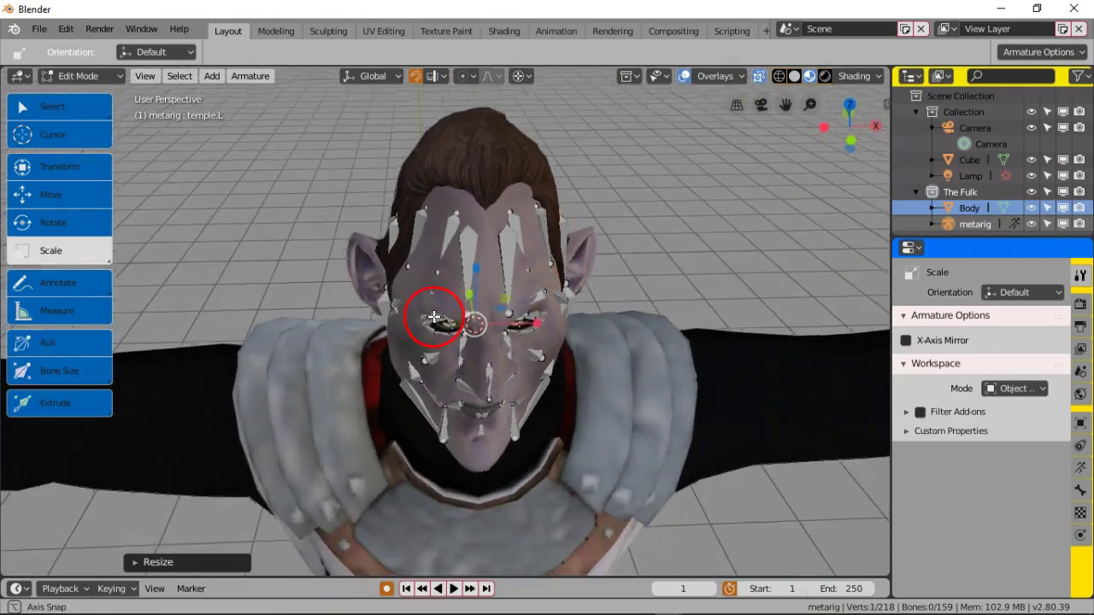
Step: Examine the metarig's face bones from the side of the head
{"action": "middle_click_drag", "start_coordinate": [434, 317], "coordinate": [468, 283]}
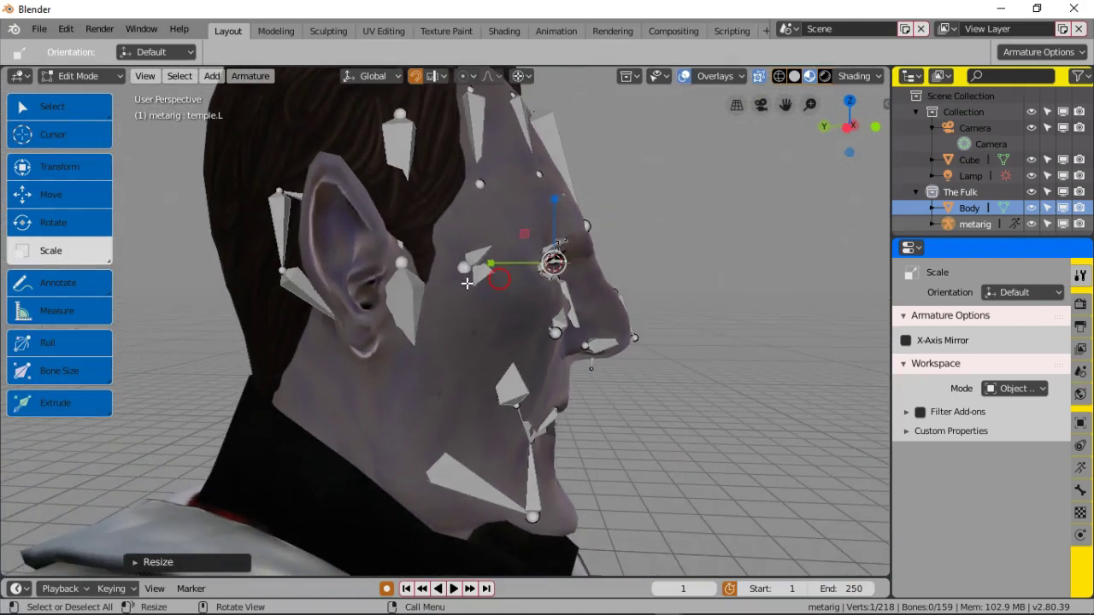